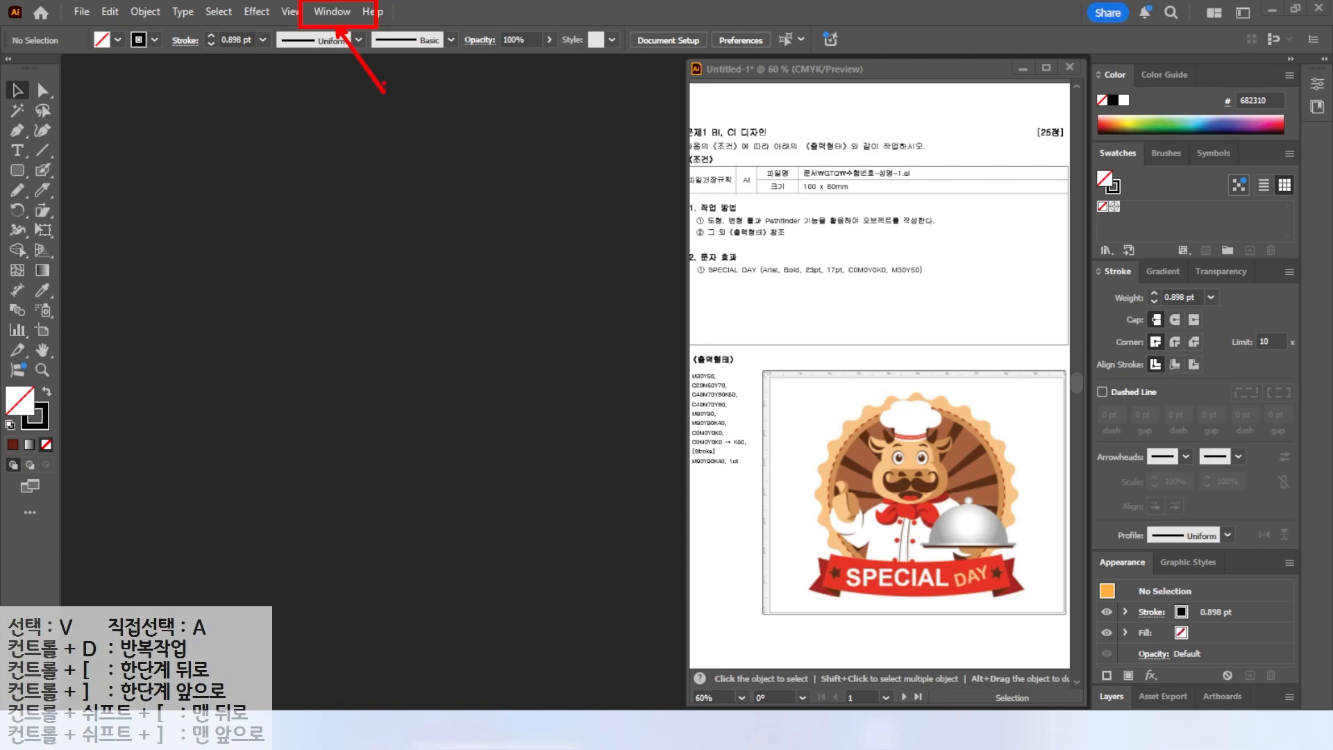
Switch the workspace to Essentials.
{"action": "left_click", "coordinate": [332, 12]}
{"action": "mouse_move", "coordinate": [357, 107]}
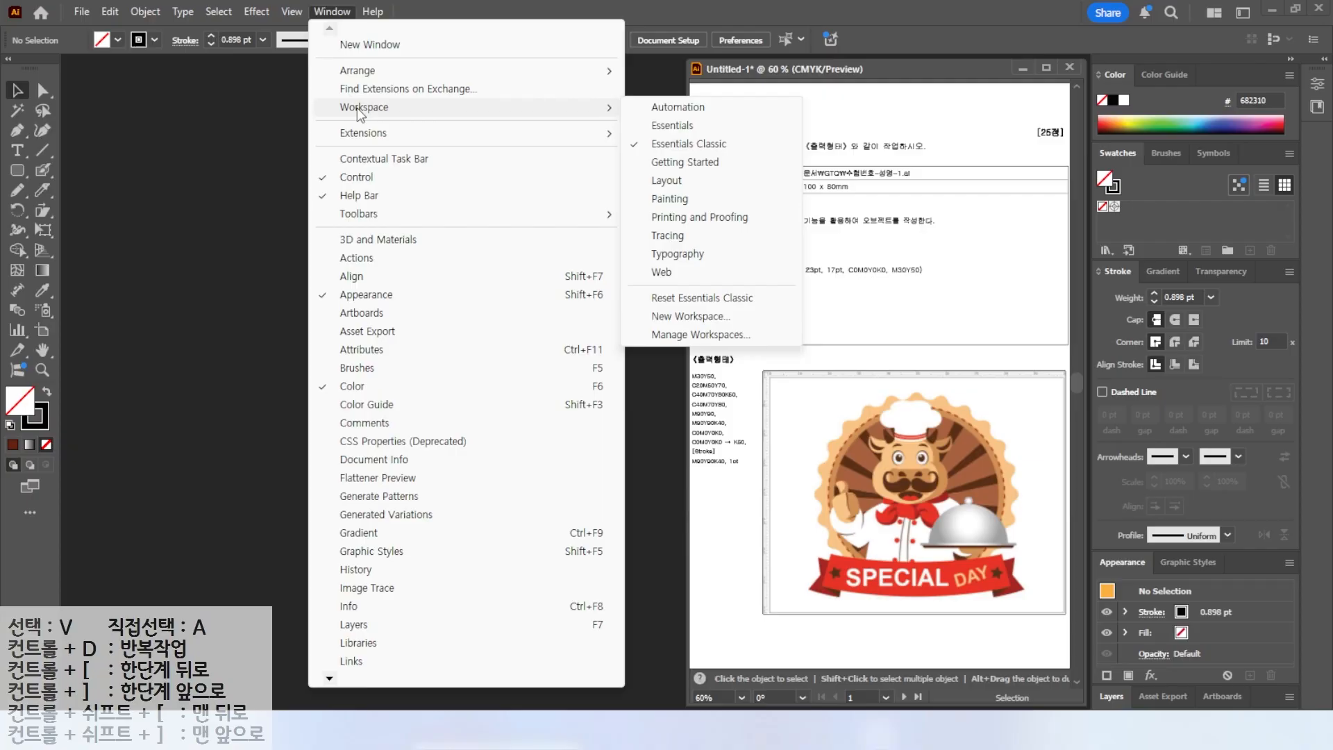
{"action": "left_click", "coordinate": [687, 132]}
{"action": "left_click", "coordinate": [78, 199]}
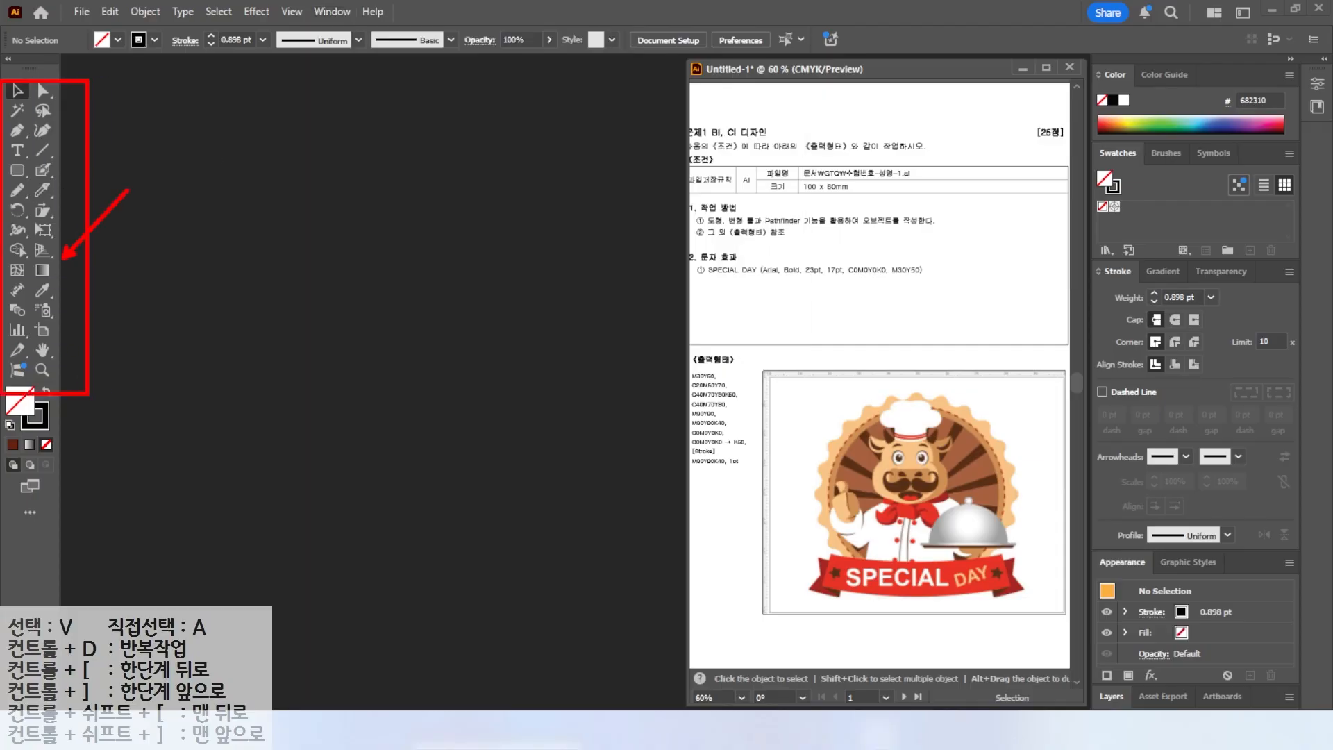
{"action": "left_click", "coordinate": [328, 12]}
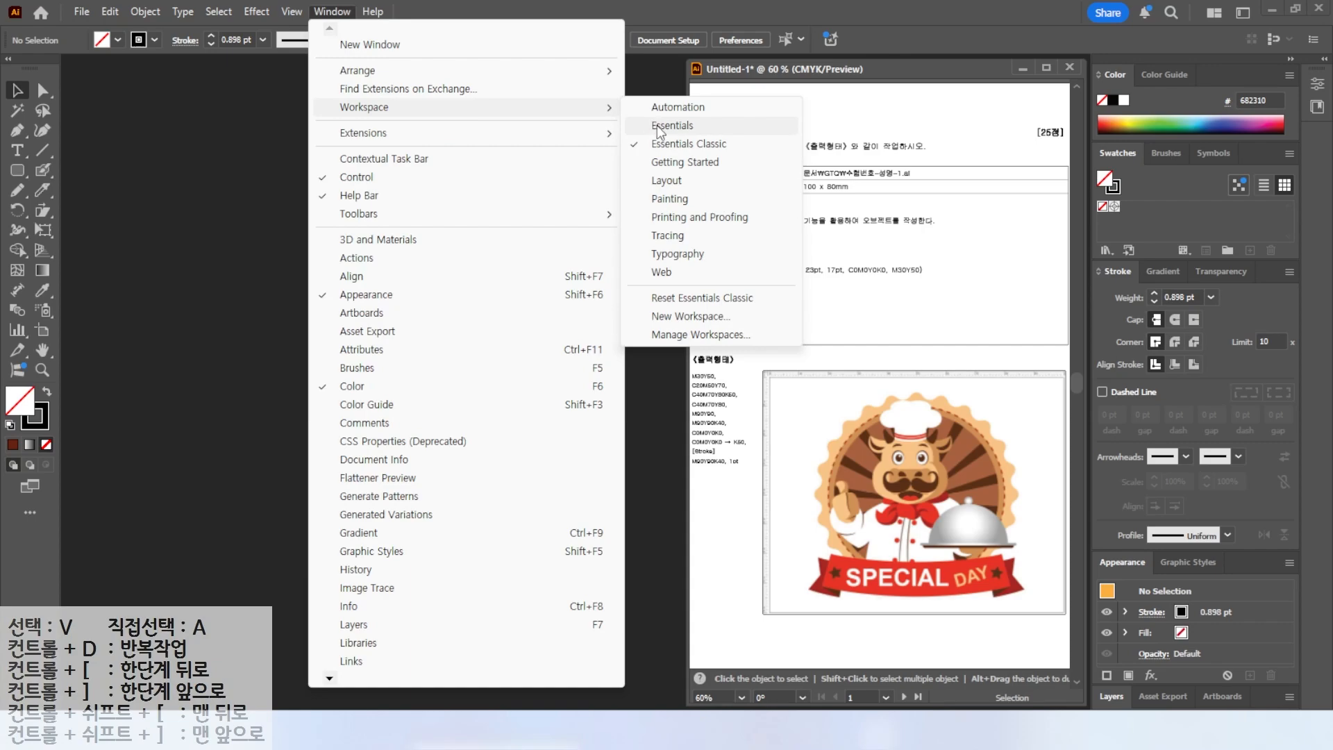
{"action": "left_click", "coordinate": [657, 125]}
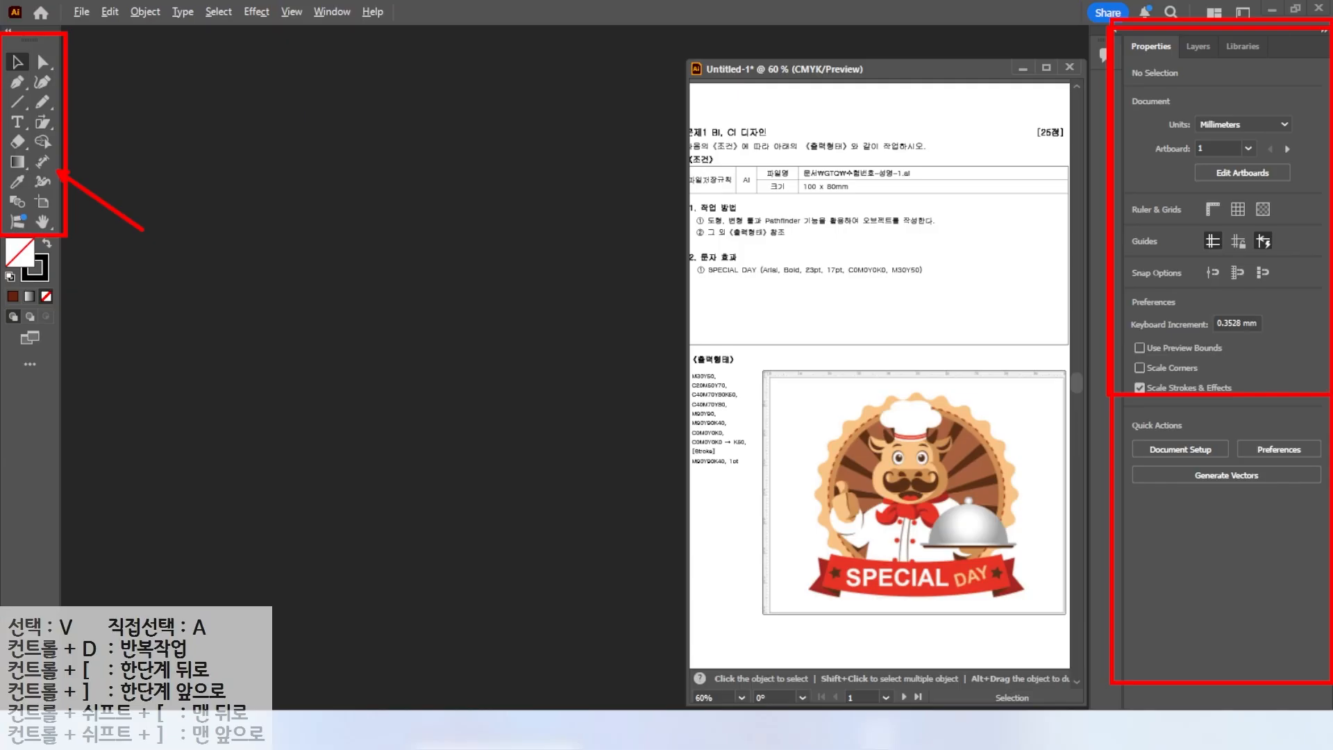
Switch the workspace back to Essentials Classic.
{"action": "left_click", "coordinate": [325, 13]}
{"action": "mouse_move", "coordinate": [354, 107]}
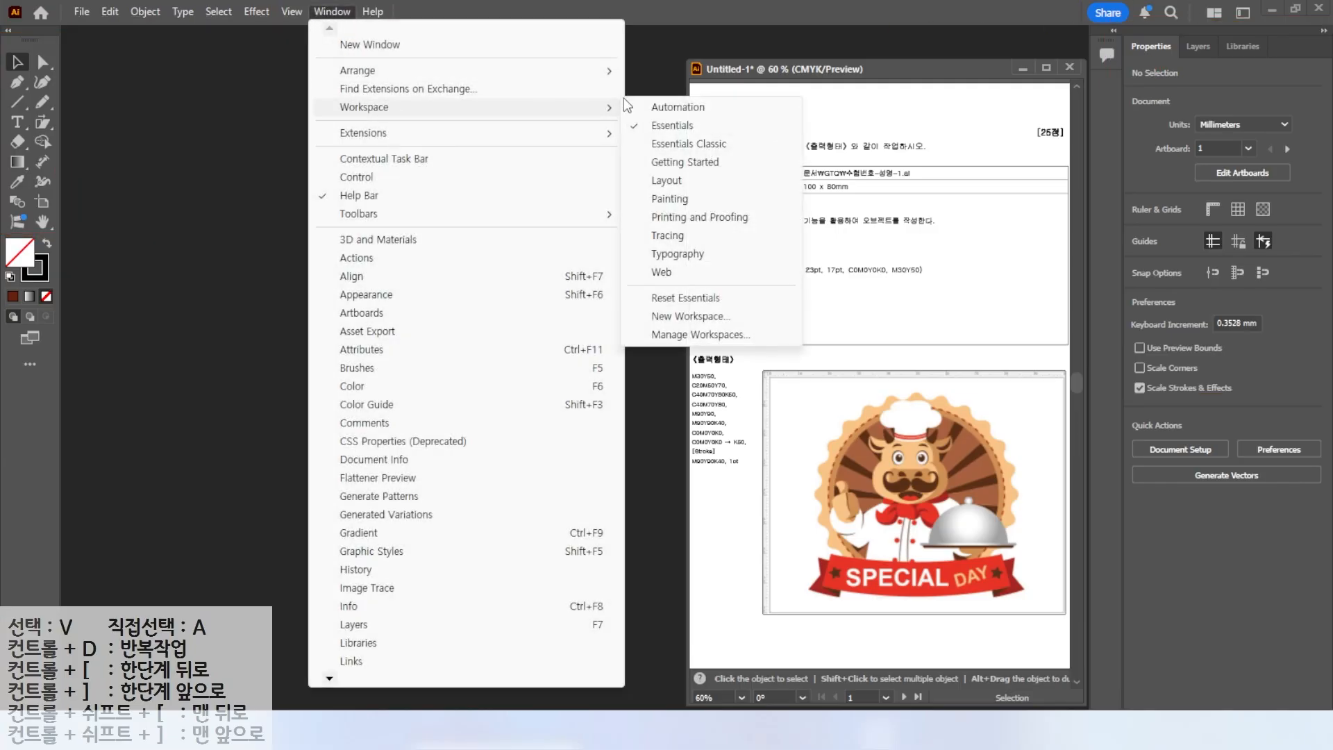
{"action": "left_click", "coordinate": [669, 145]}
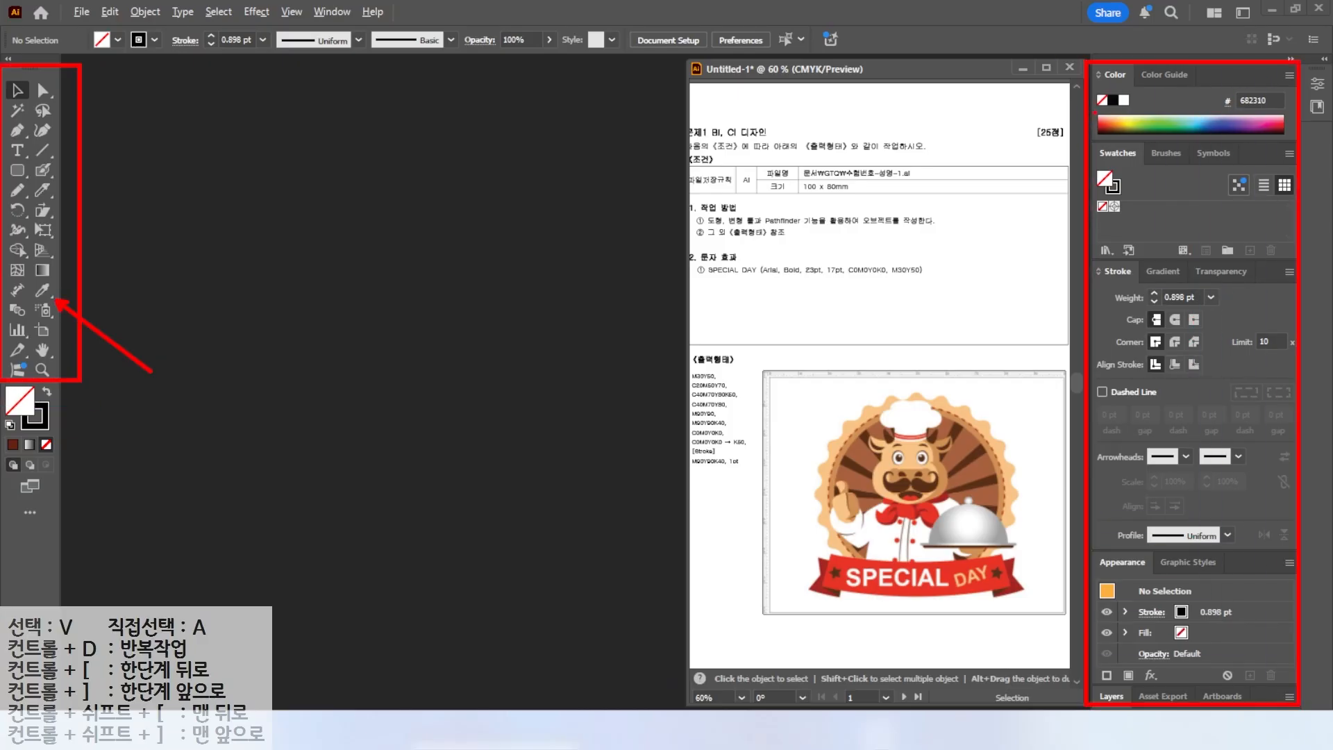
{"action": "key", "text": "Escape"}
{"action": "key", "text": "ctrl"}
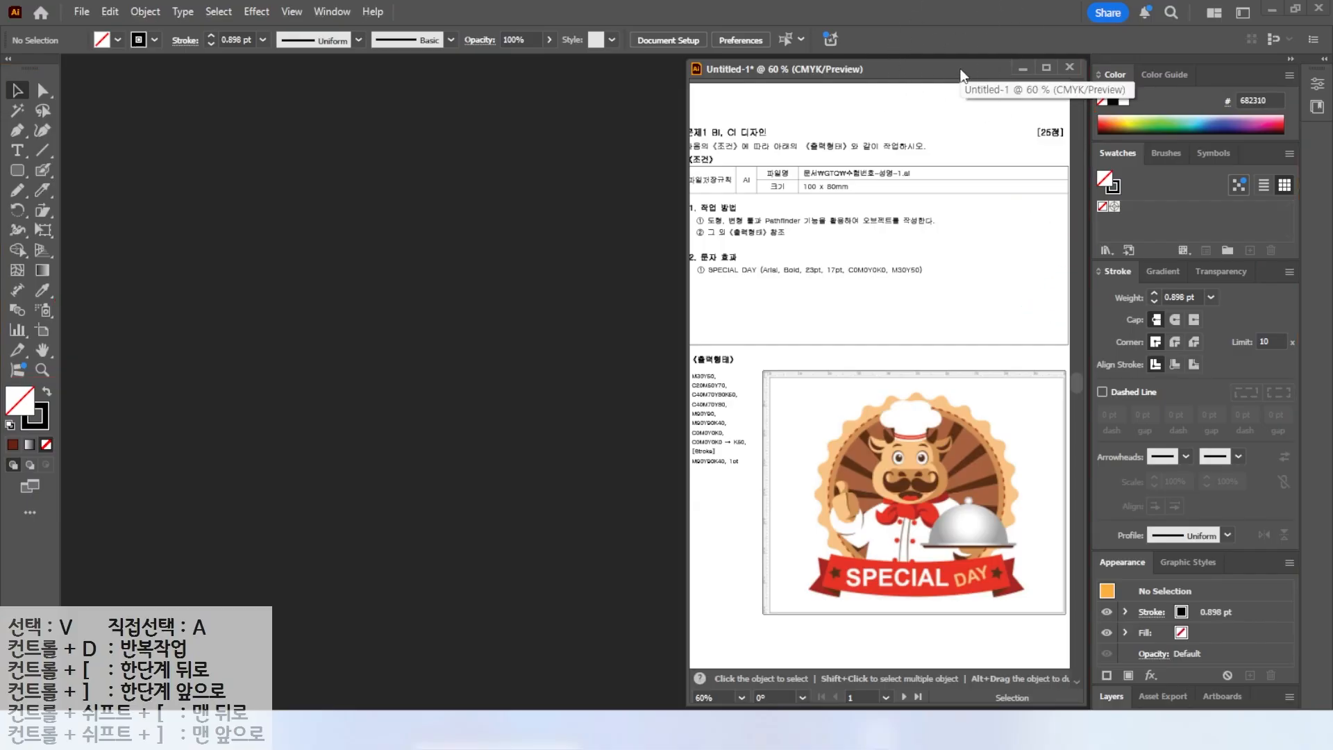
{"action": "left_click_drag", "start_coordinate": [971, 69], "coordinate": [776, 81]}
{"action": "left_click", "coordinate": [1326, 61]}
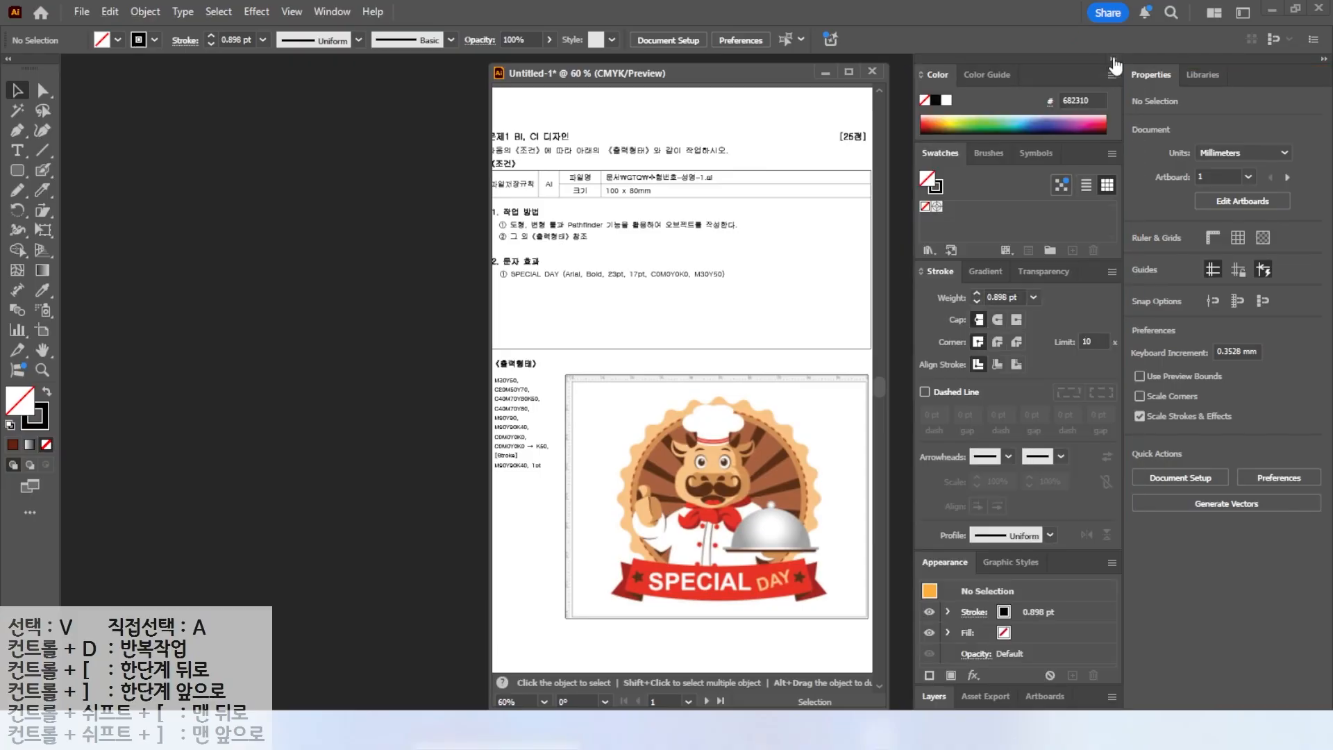
{"action": "left_click", "coordinate": [1324, 60]}
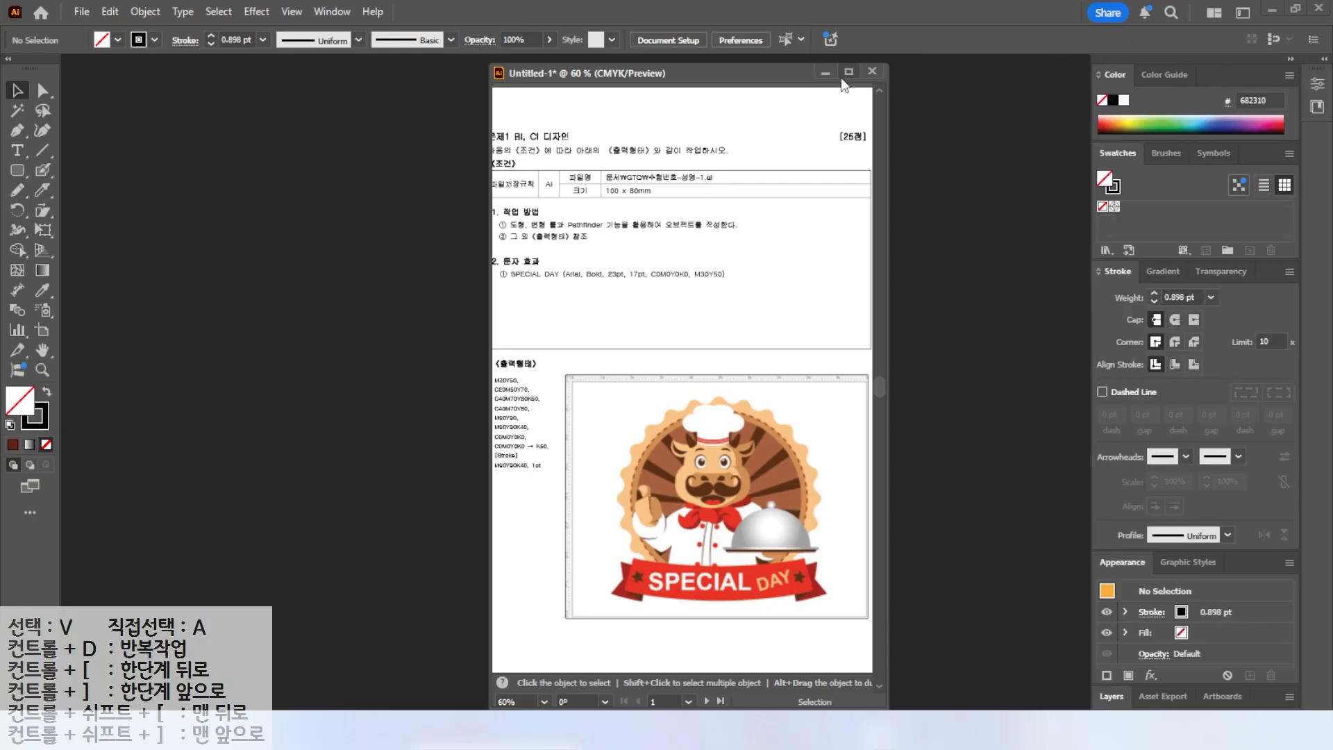
{"action": "left_click_drag", "start_coordinate": [793, 75], "coordinate": [992, 72]}
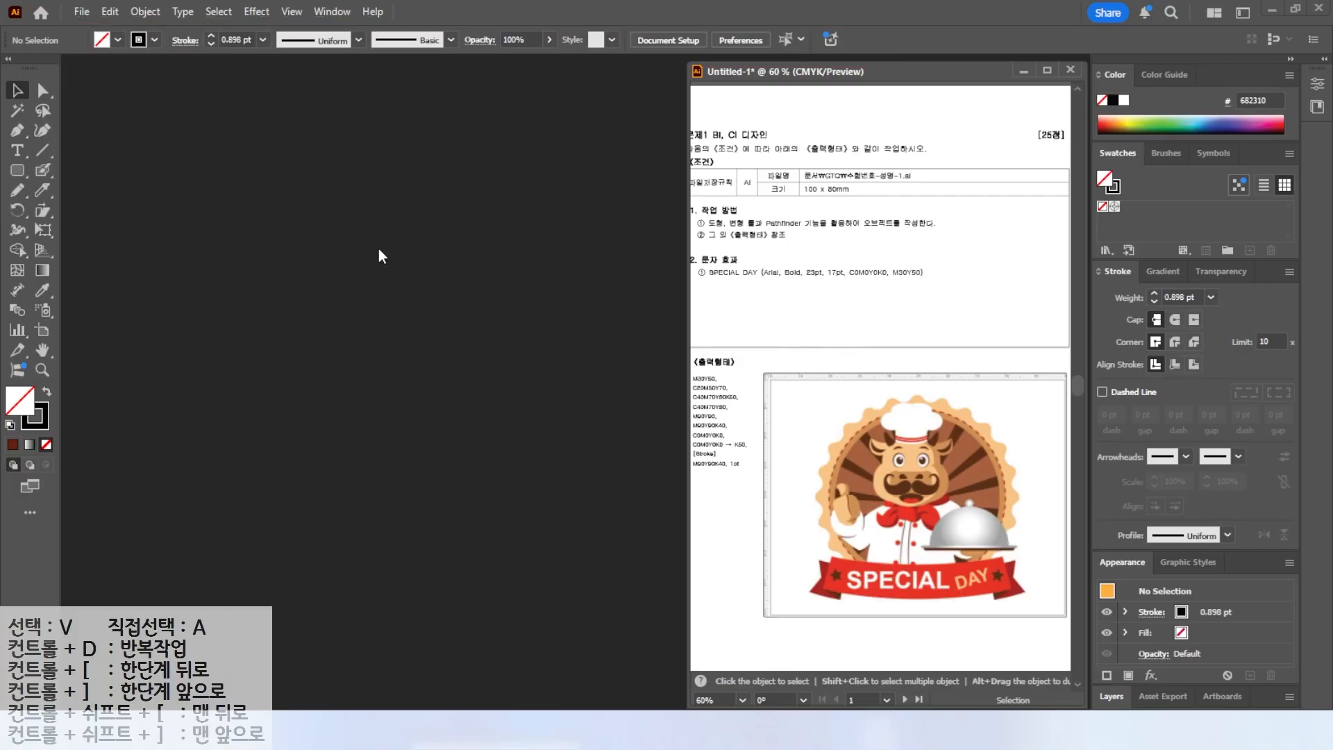
Open Preferences and browse its pages from Plug-ins & Scratch Disks through Slices.
{"action": "key", "text": "alt"}
{"action": "left_click_drag", "start_coordinate": [81, 1], "coordinate": [130, 27]}
{"action": "left_click_drag", "start_coordinate": [117, 23], "coordinate": [170, 93]}
{"action": "key", "text": "Escape"}
{"action": "left_click", "coordinate": [112, 15]}
{"action": "mouse_move", "coordinate": [196, 561]}
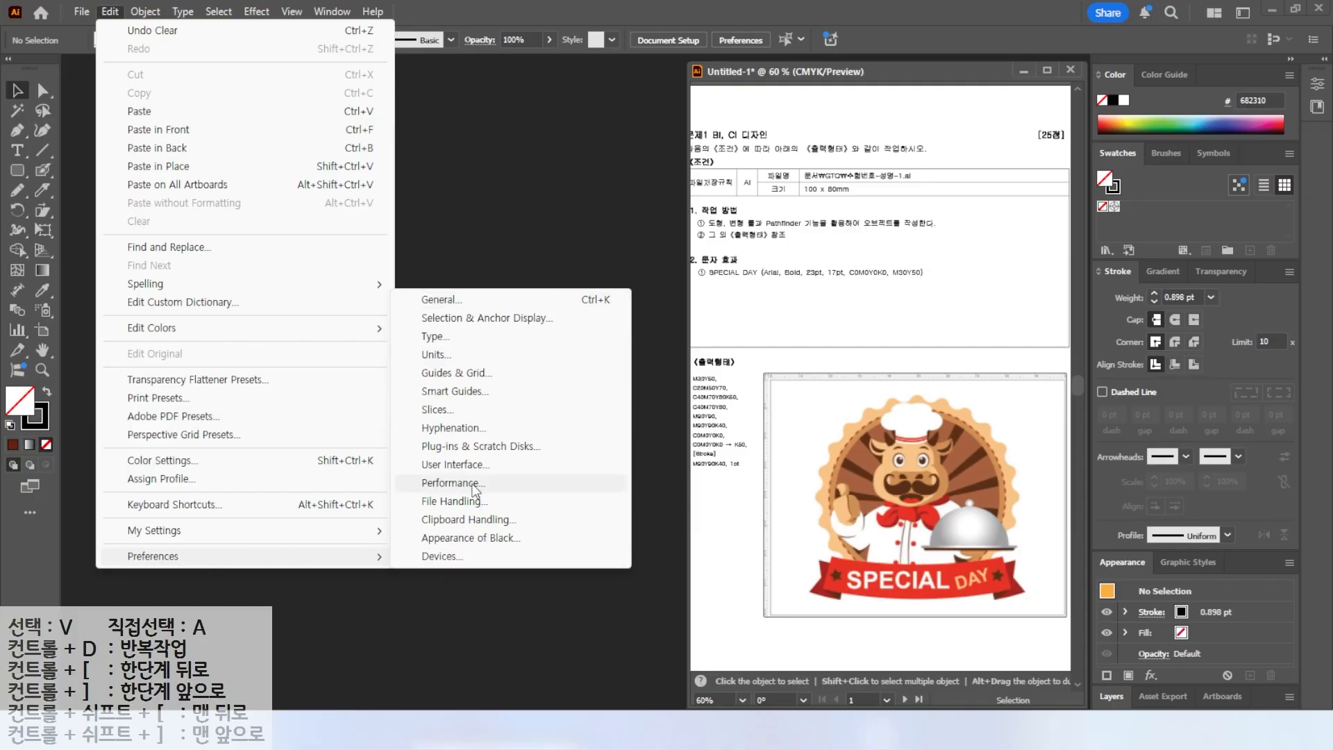
{"action": "left_click", "coordinate": [454, 445]}
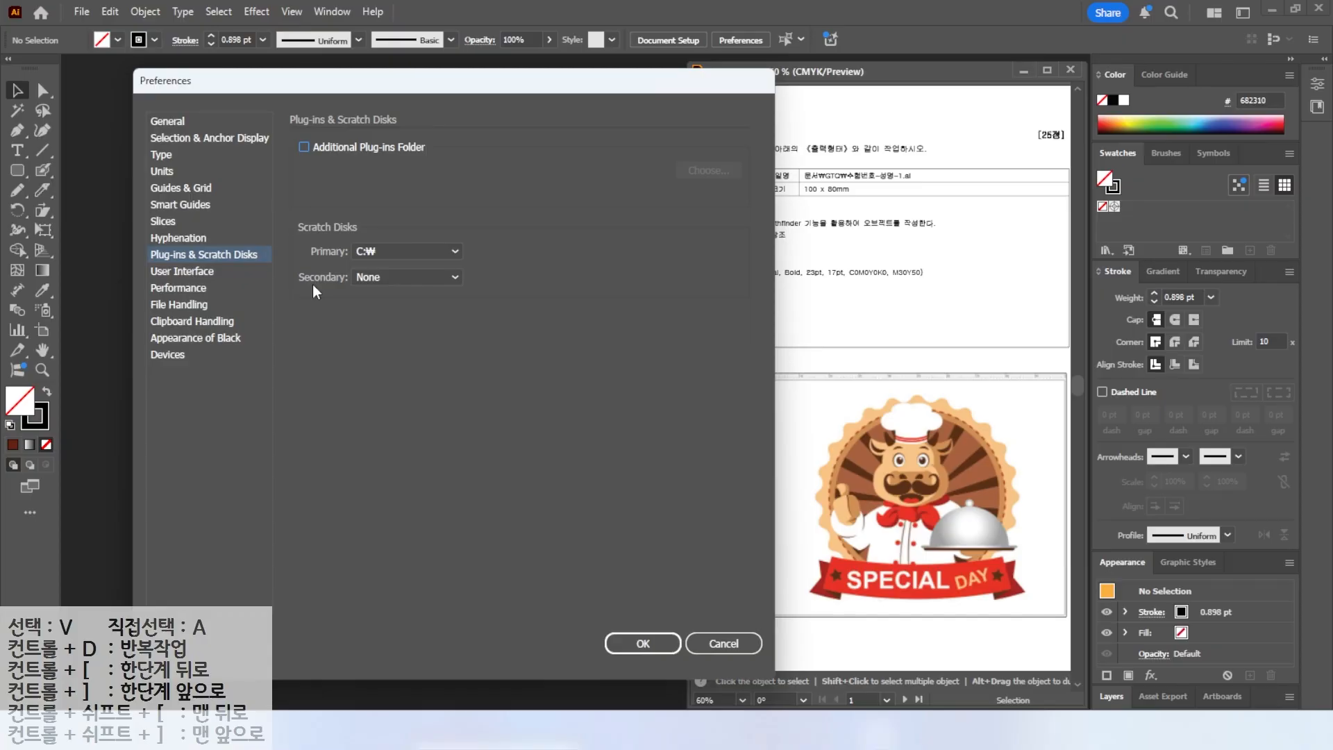
{"action": "left_click", "coordinate": [167, 121]}
{"action": "left_click", "coordinate": [165, 137]}
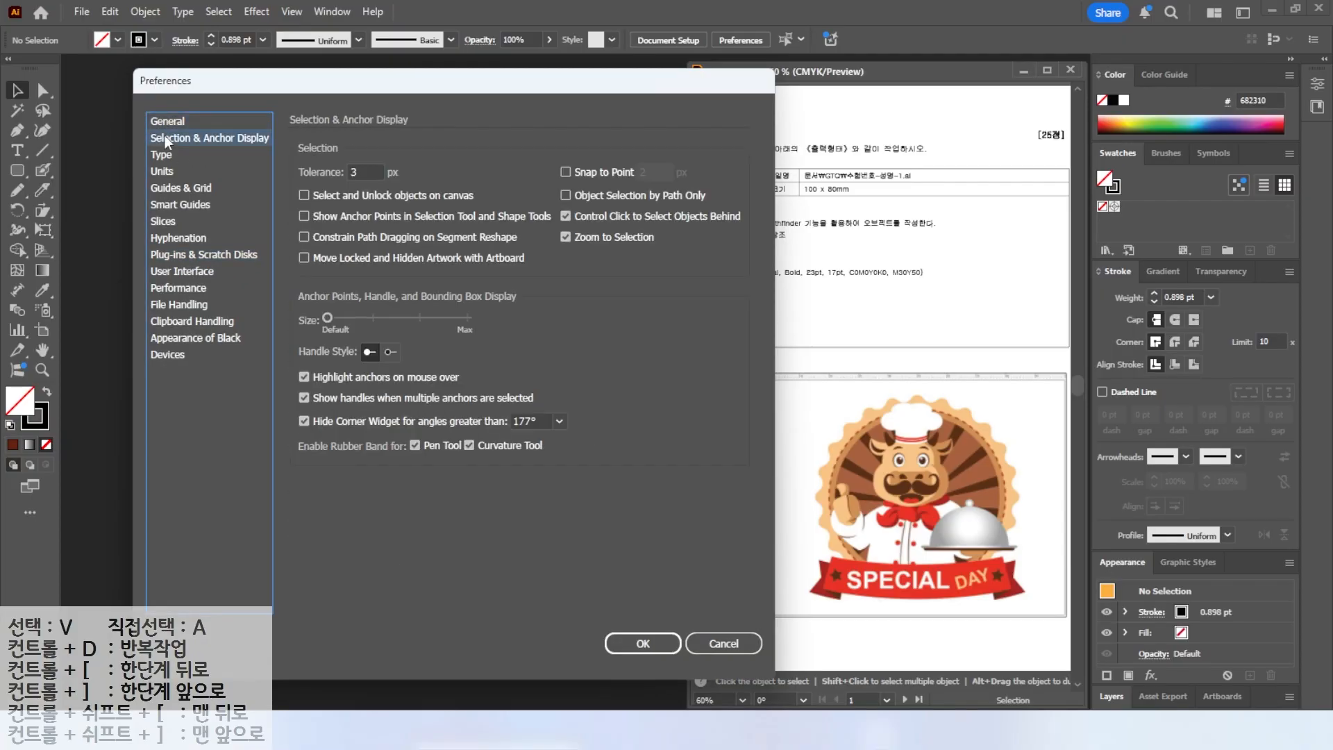
{"action": "left_click", "coordinate": [159, 155]}
{"action": "left_click", "coordinate": [163, 172]}
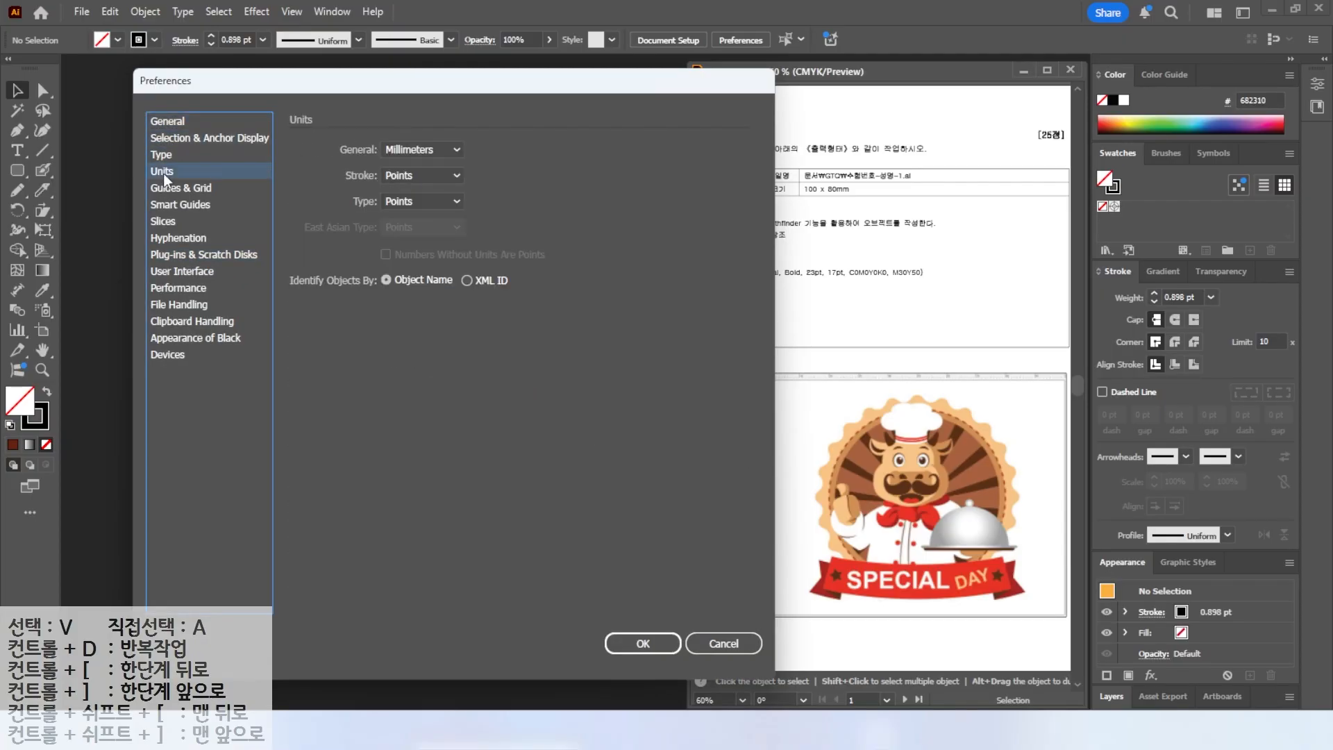
{"action": "left_click", "coordinate": [165, 189]}
{"action": "left_click", "coordinate": [163, 204]}
{"action": "left_click", "coordinate": [162, 221]}
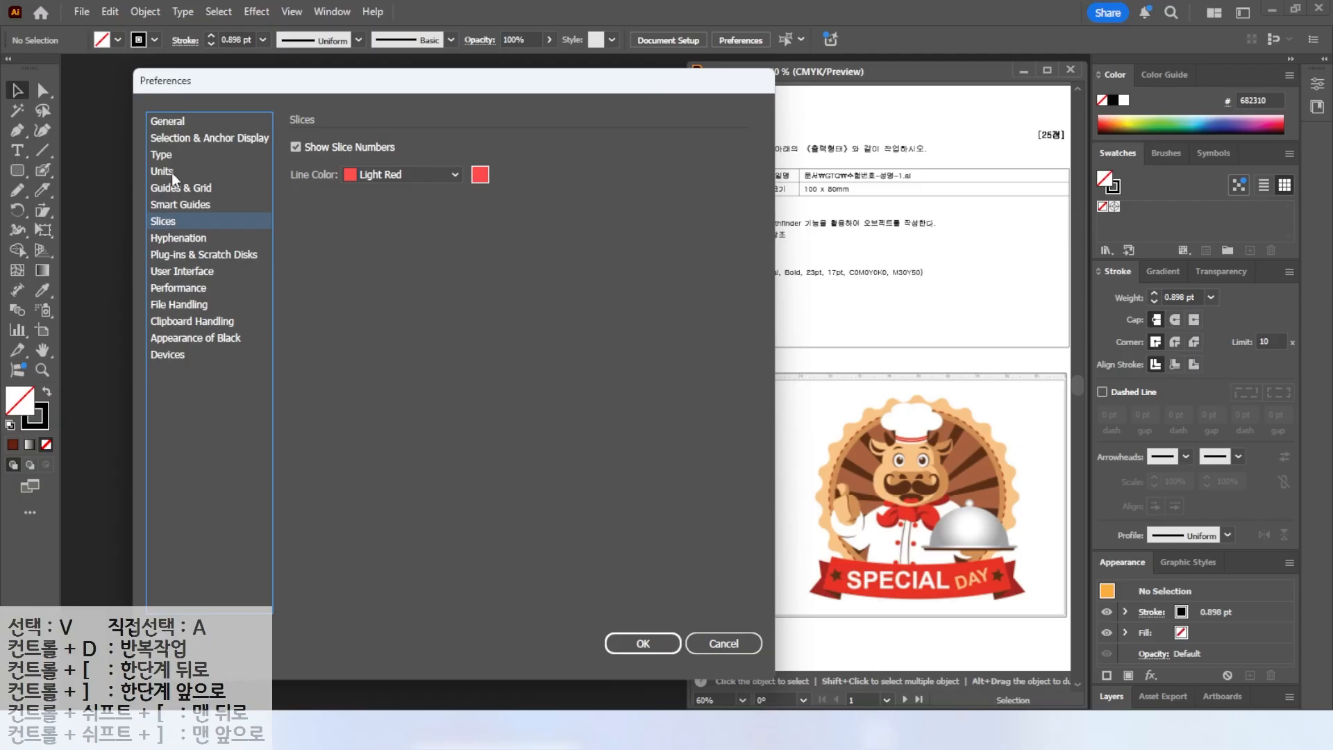
Review the General, Units, Guides & Grid and Smart Guides preference pages.
{"action": "left_click", "coordinate": [165, 124]}
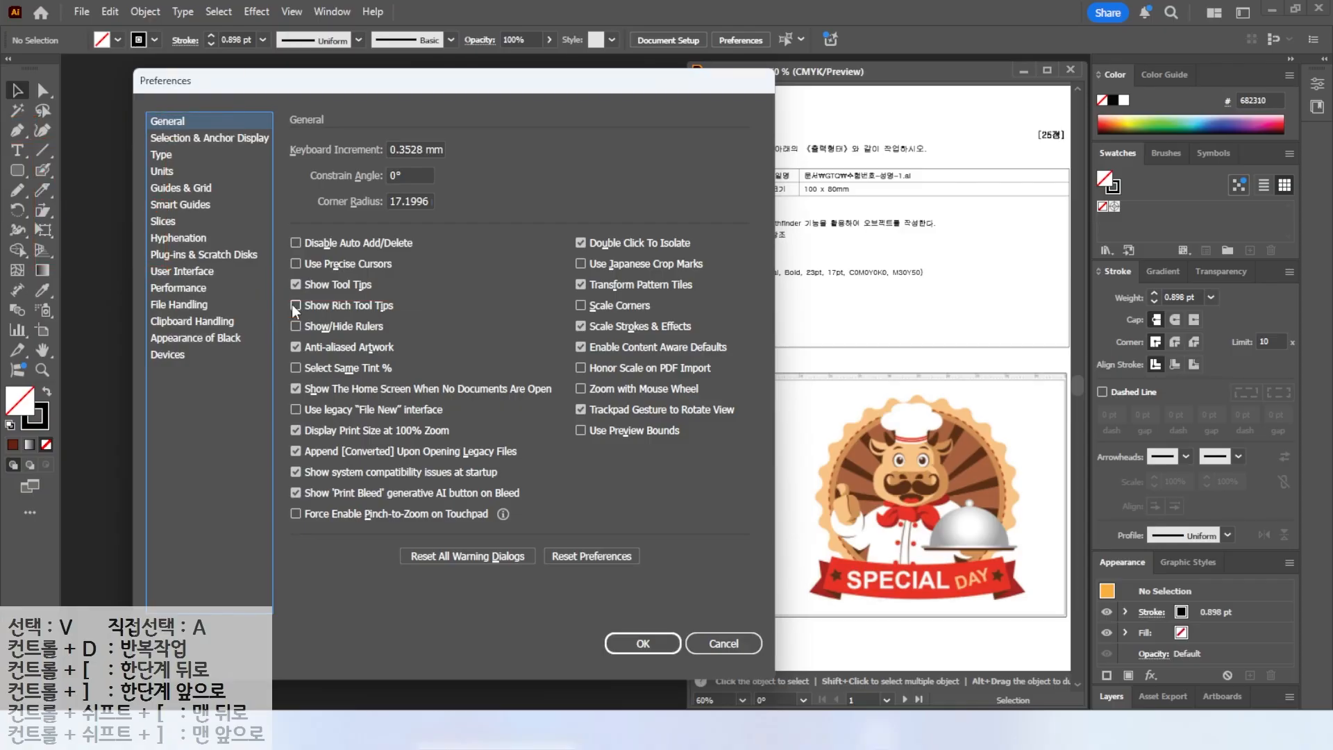
{"action": "left_click", "coordinate": [162, 173]}
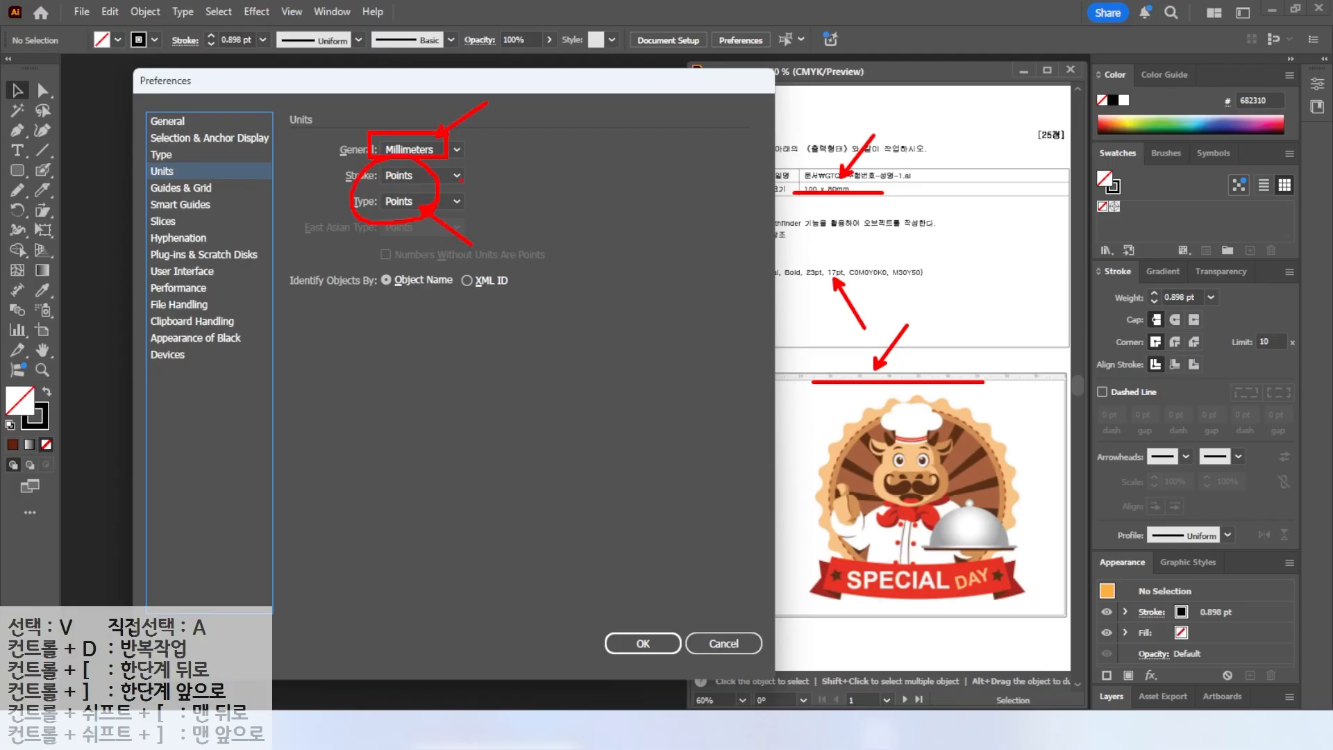
{"action": "left_click", "coordinate": [172, 188]}
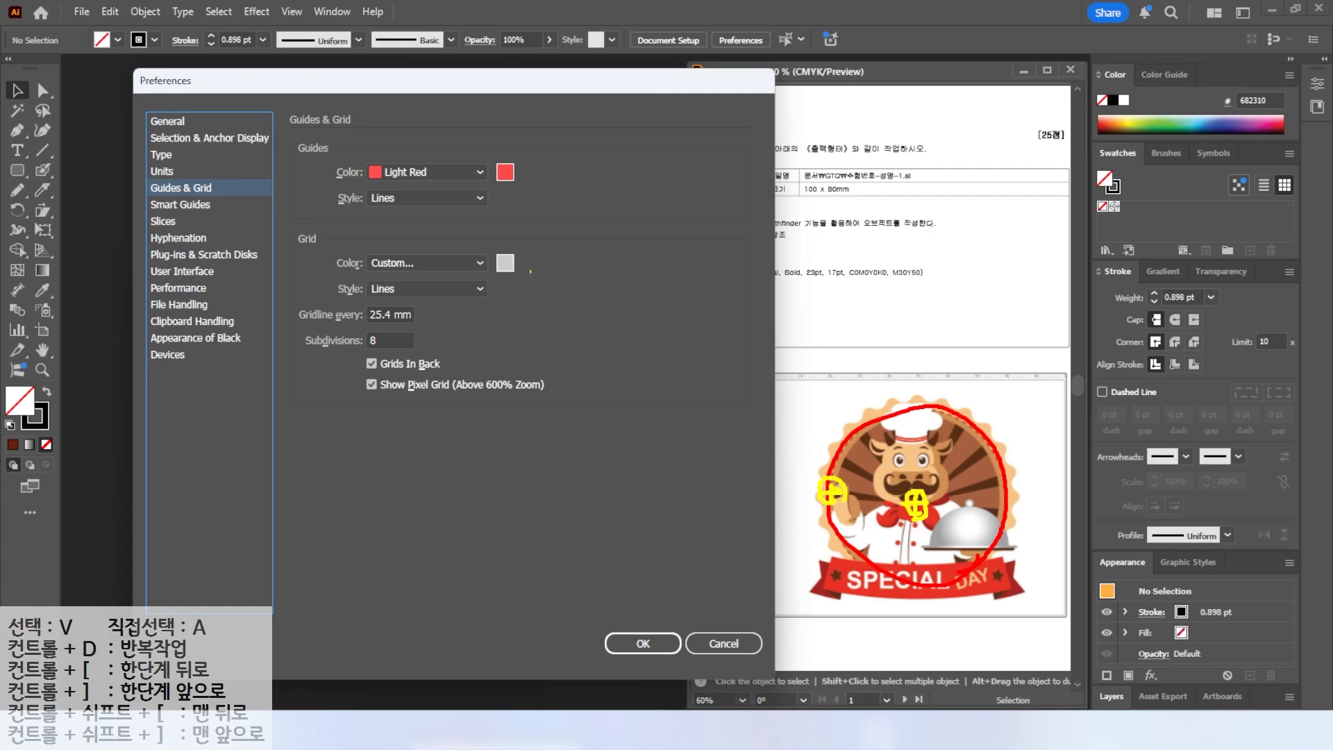
{"action": "left_click", "coordinate": [186, 207]}
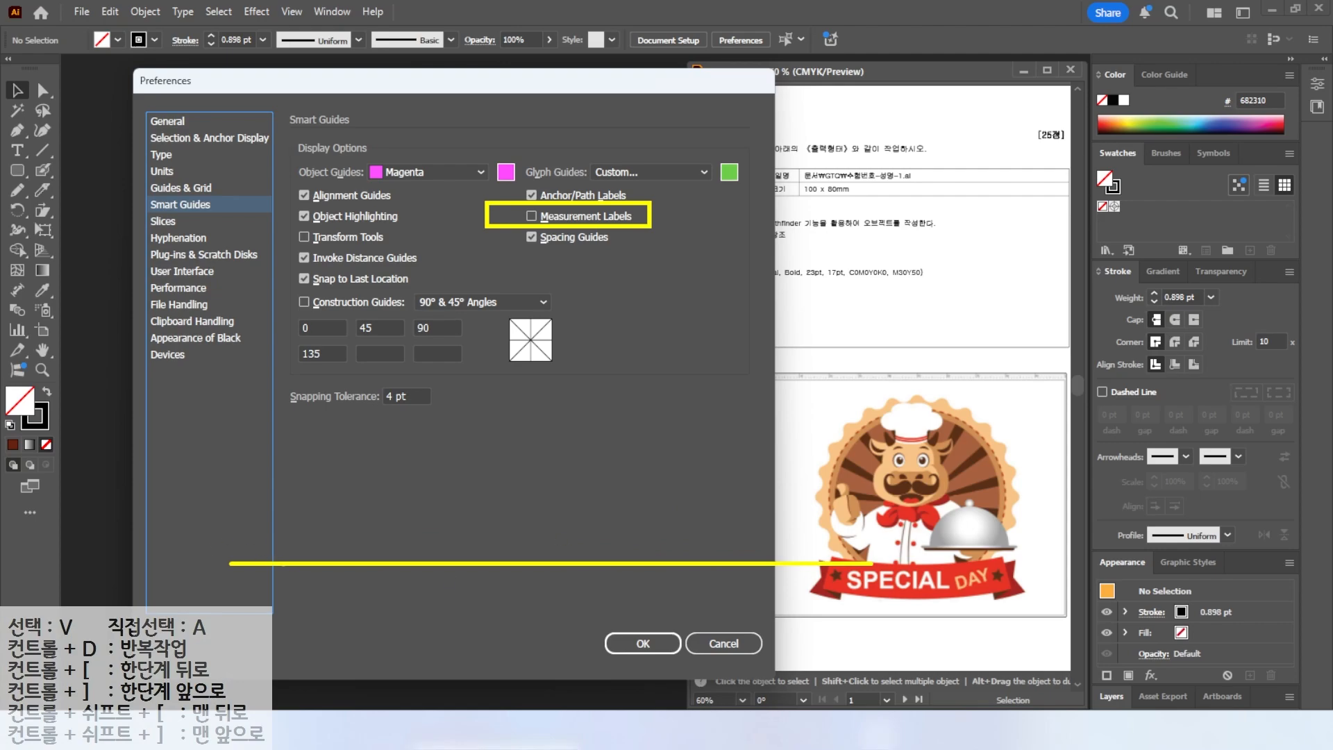
{"action": "key", "text": "ctrl"}
{"action": "key", "text": "ctrl"}
{"action": "key", "text": "Escape"}
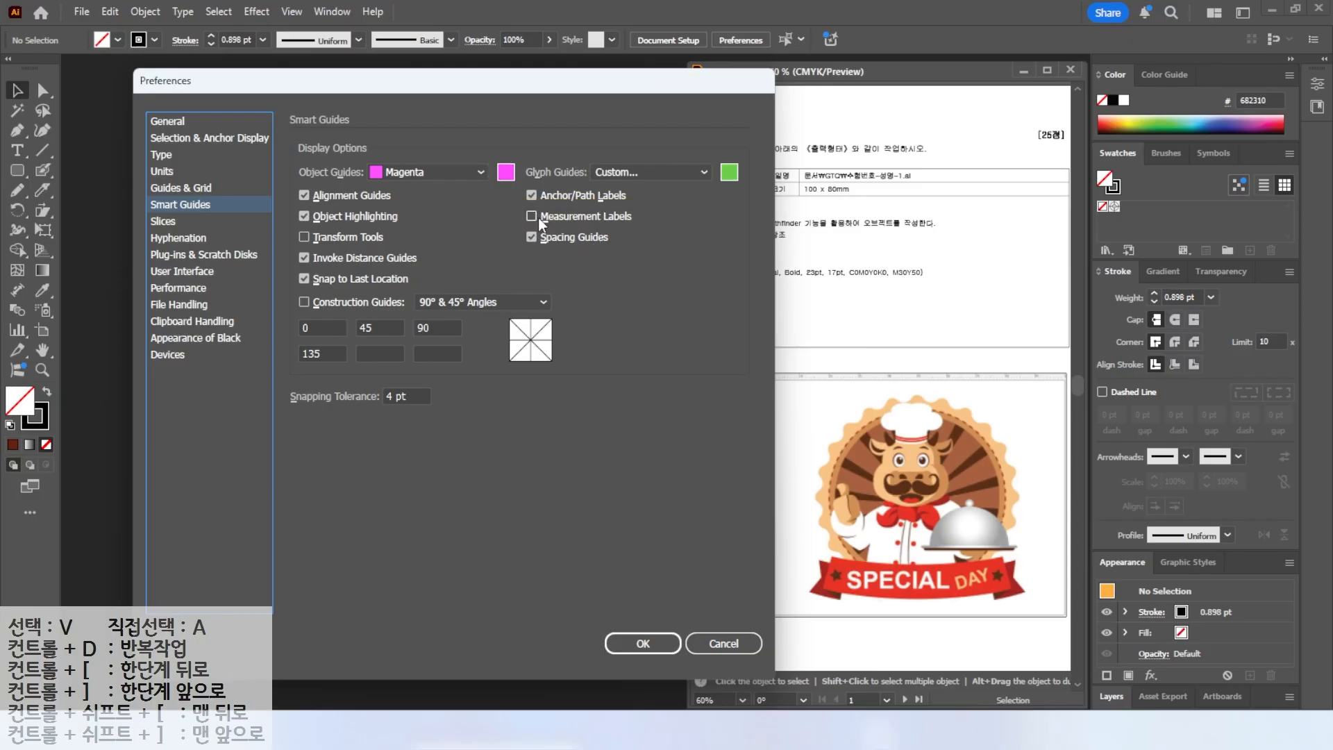
Try the interface brightness levels, settle on the second-darkest one and confirm the Preferences.
{"action": "left_click", "coordinate": [170, 273]}
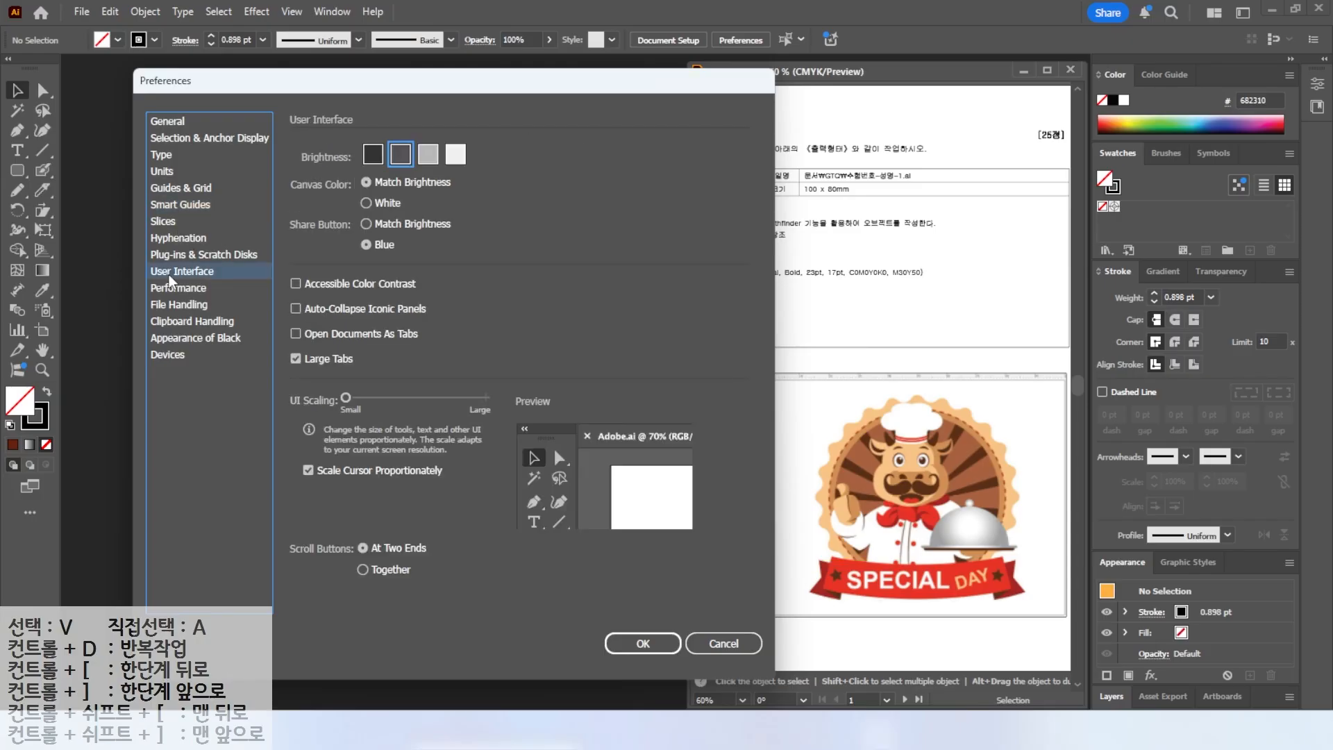
{"action": "key", "text": "alt+2"}
{"action": "left_click_drag", "start_coordinate": [487, 180], "coordinate": [505, 184]}
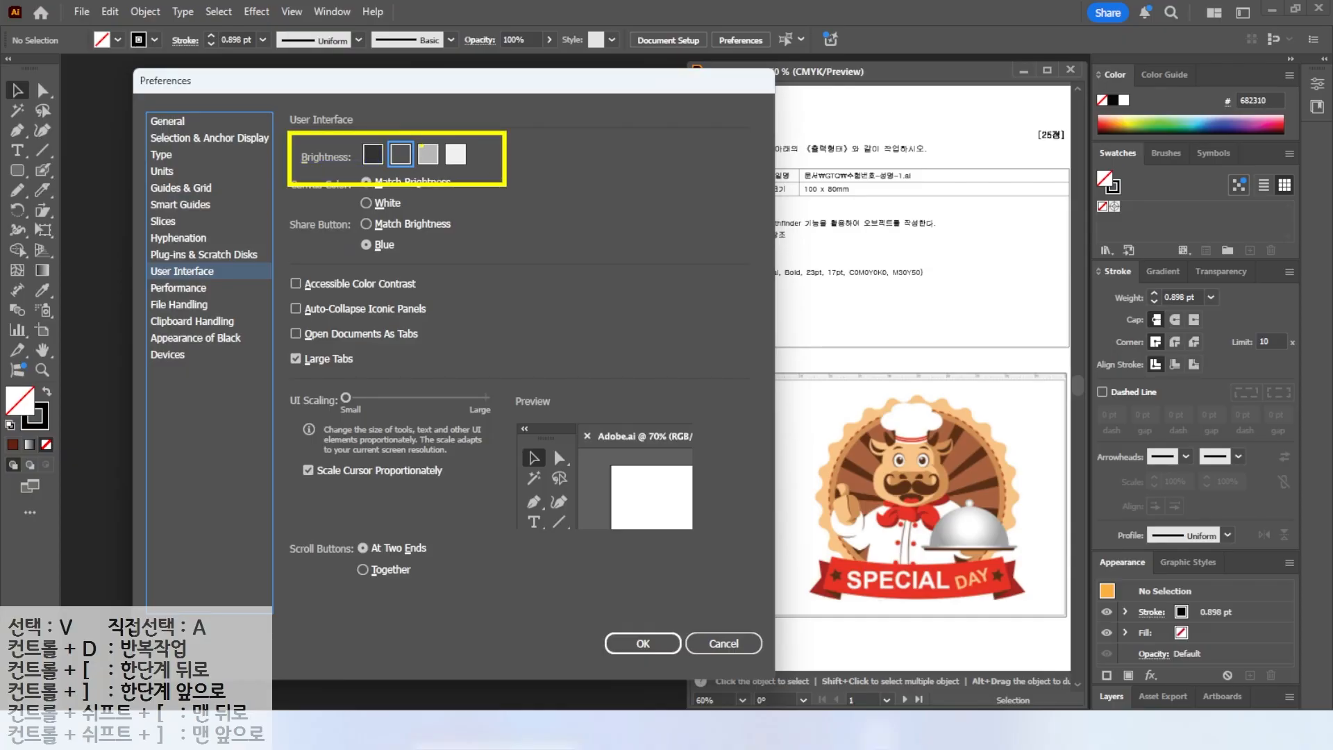
{"action": "key", "text": "Escape"}
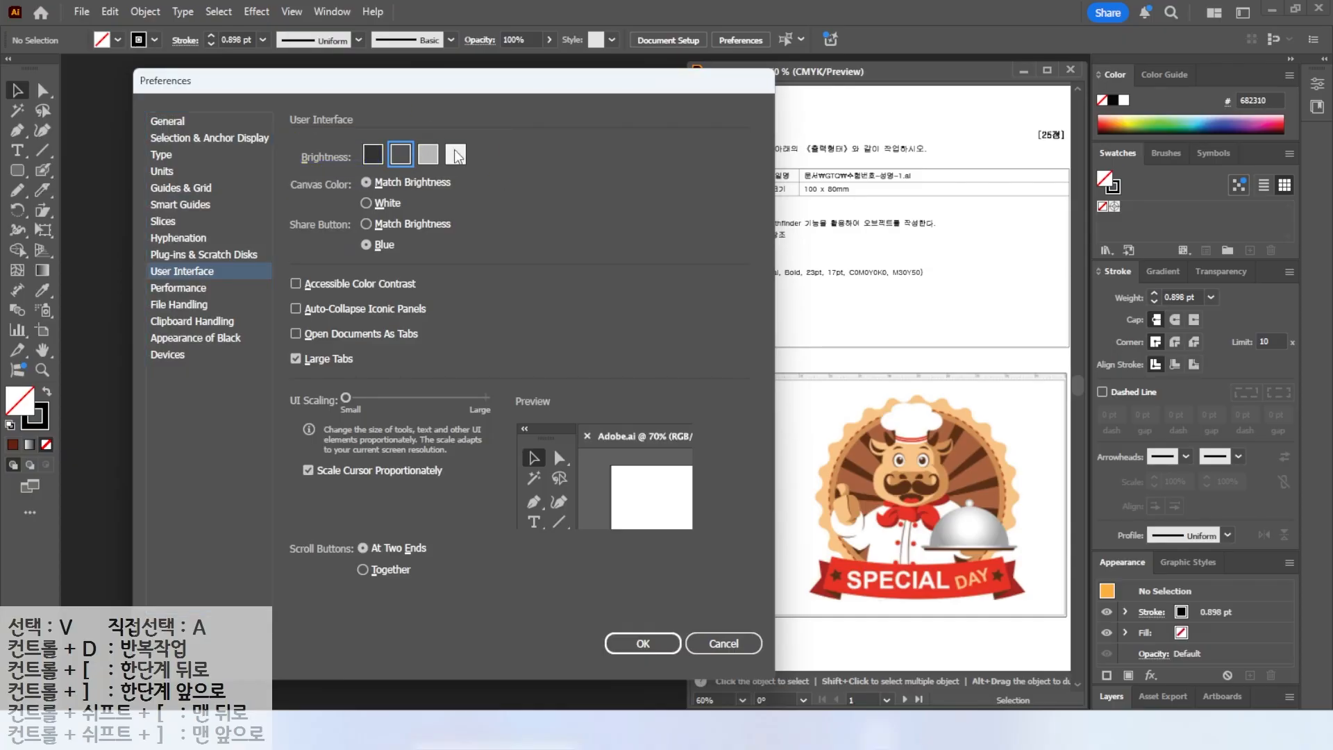
{"action": "left_click", "coordinate": [455, 154]}
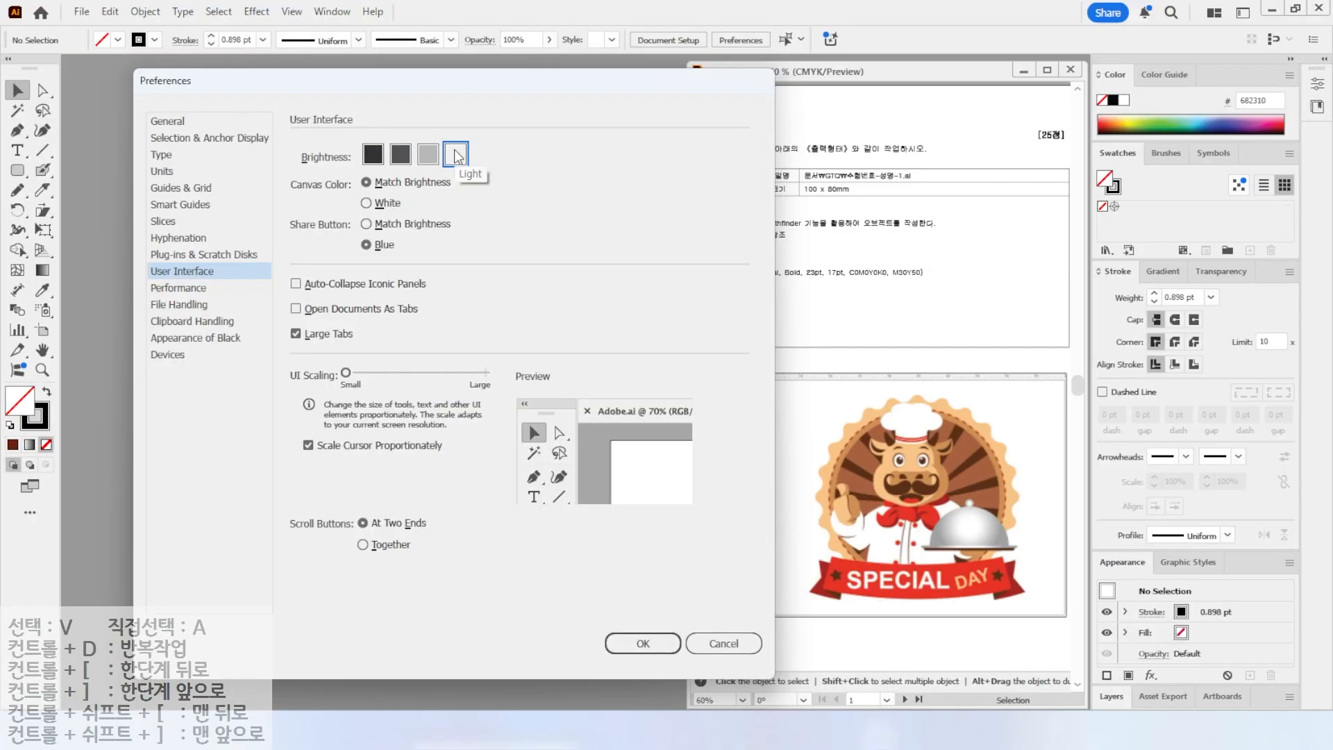
{"action": "left_click", "coordinate": [373, 155]}
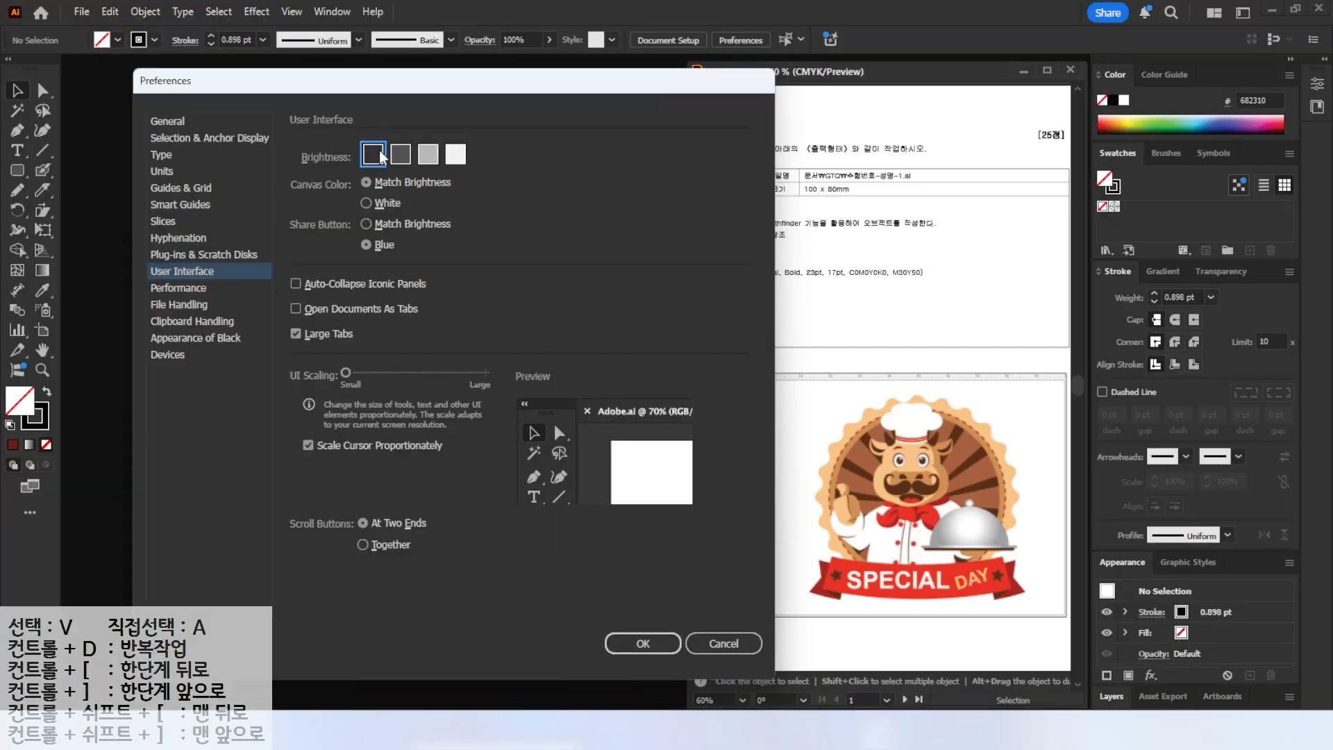
{"action": "left_click", "coordinate": [401, 154]}
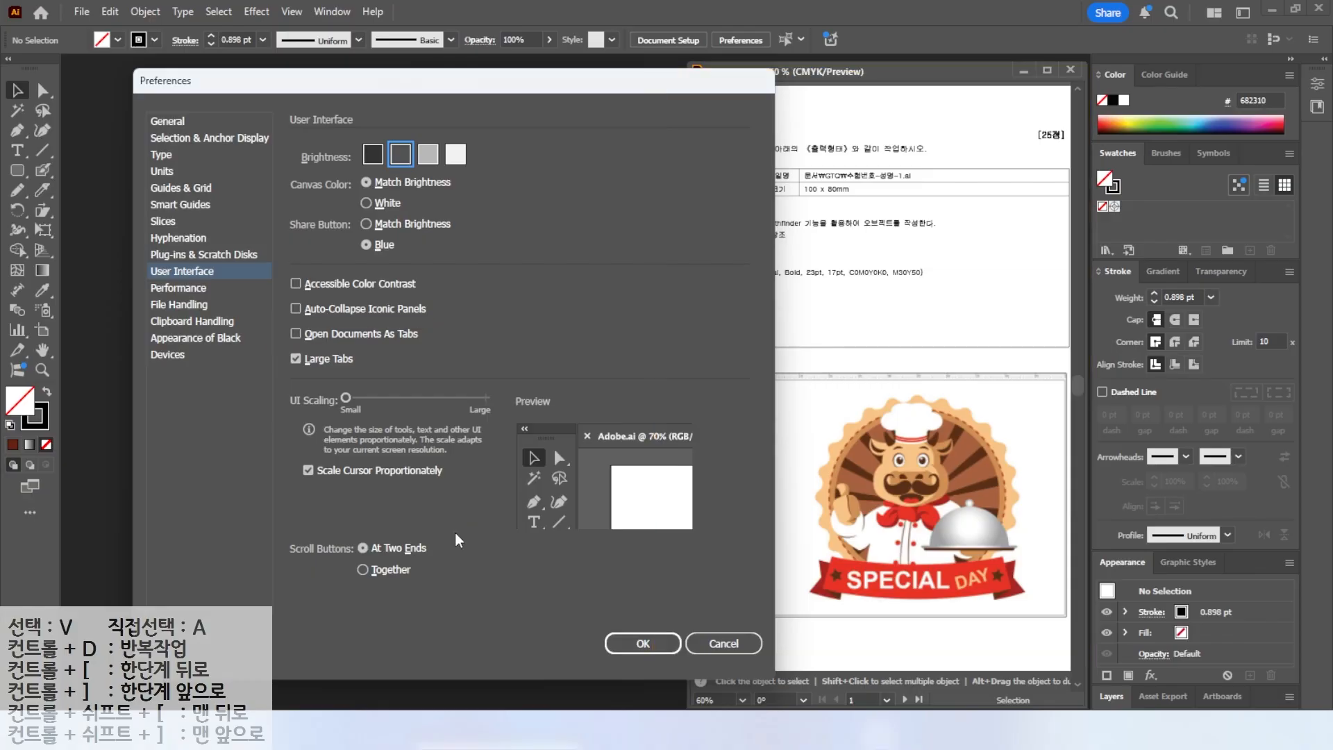
{"action": "left_click", "coordinate": [628, 650]}
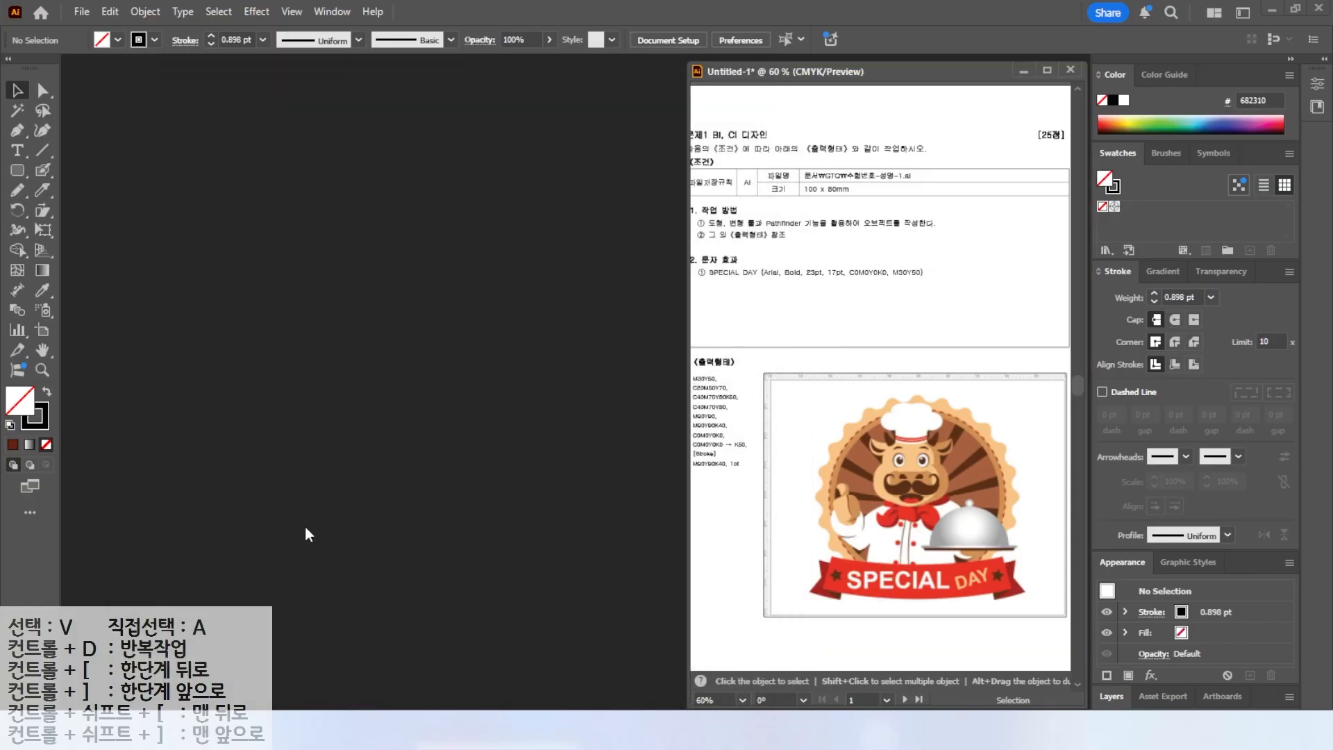
{"action": "key", "text": "ctrl+2"}
{"action": "left_click_drag", "start_coordinate": [795, 163], "coordinate": [943, 203]}
{"action": "left_click_drag", "start_coordinate": [868, 160], "coordinate": [906, 138]}
{"action": "left_click_drag", "start_coordinate": [841, 200], "coordinate": [879, 229]}
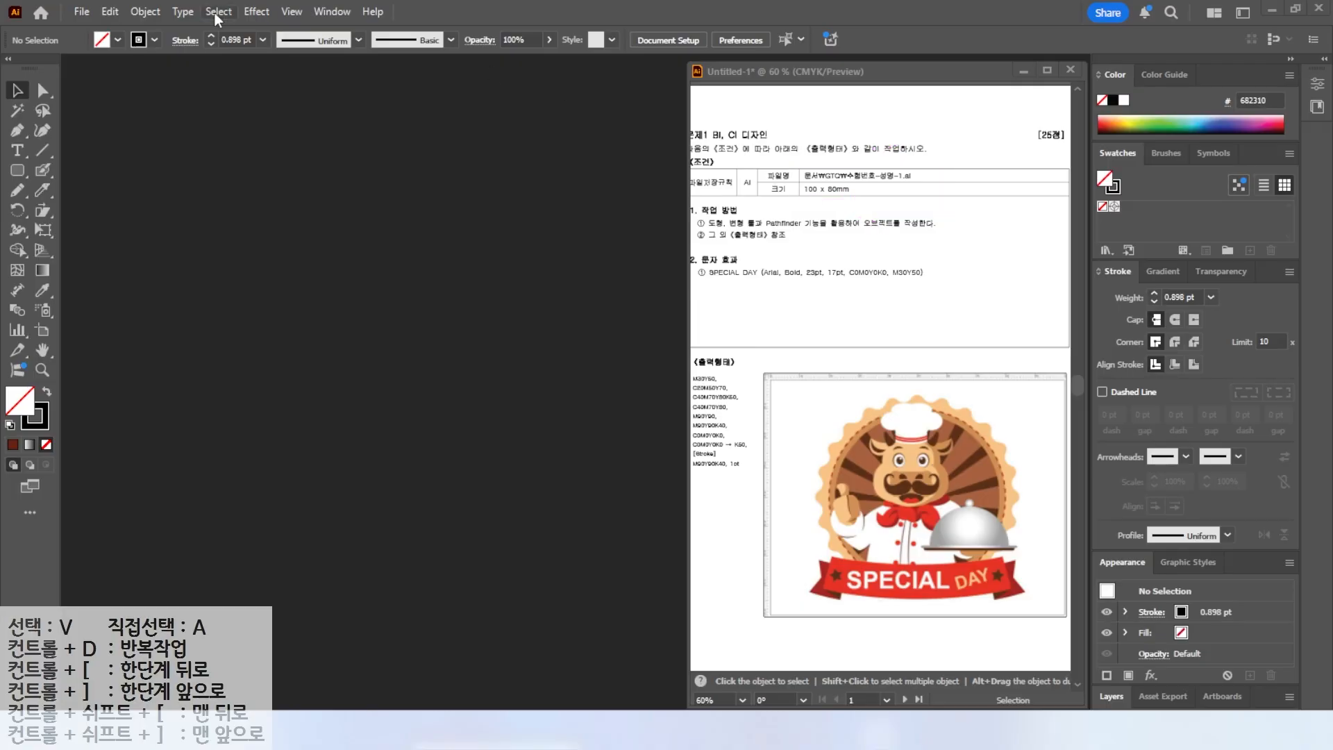
Start a new document and name it with the candidate number and name followed by -1.
{"action": "left_click", "coordinate": [81, 12]}
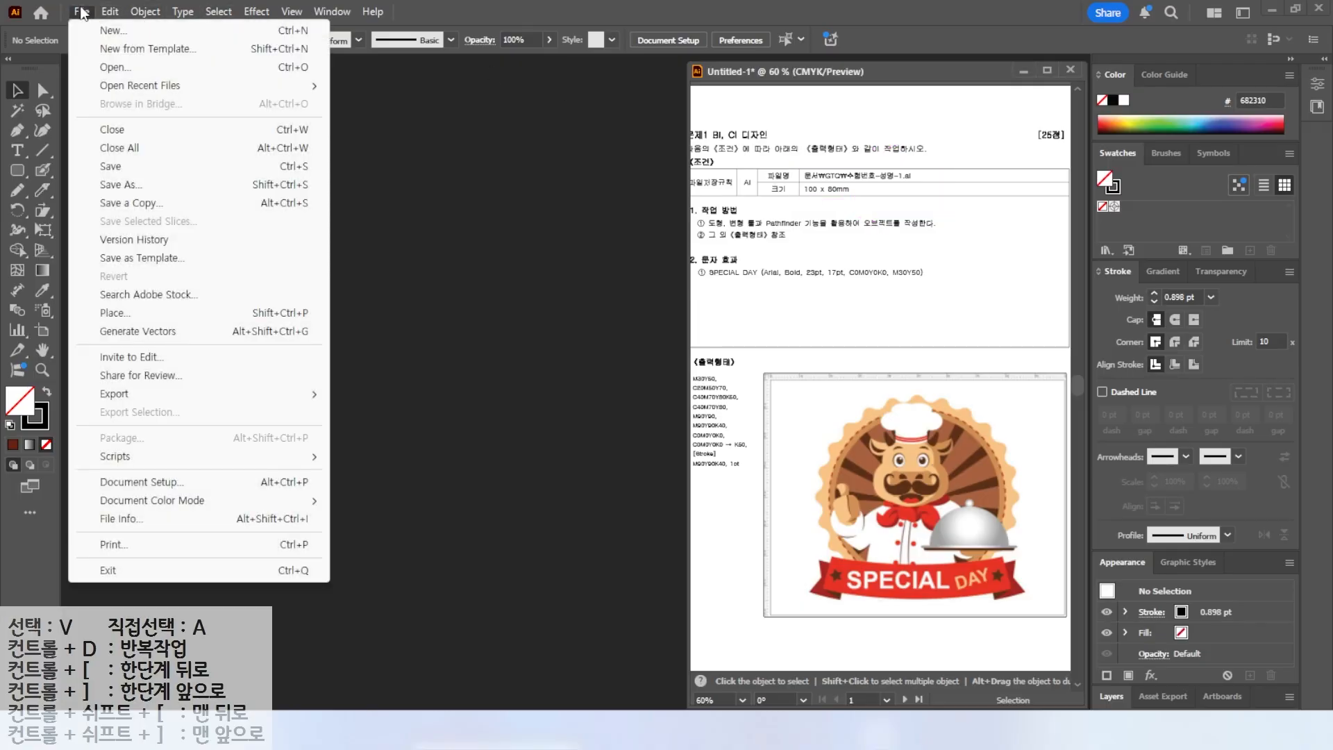
{"action": "left_click", "coordinate": [111, 31]}
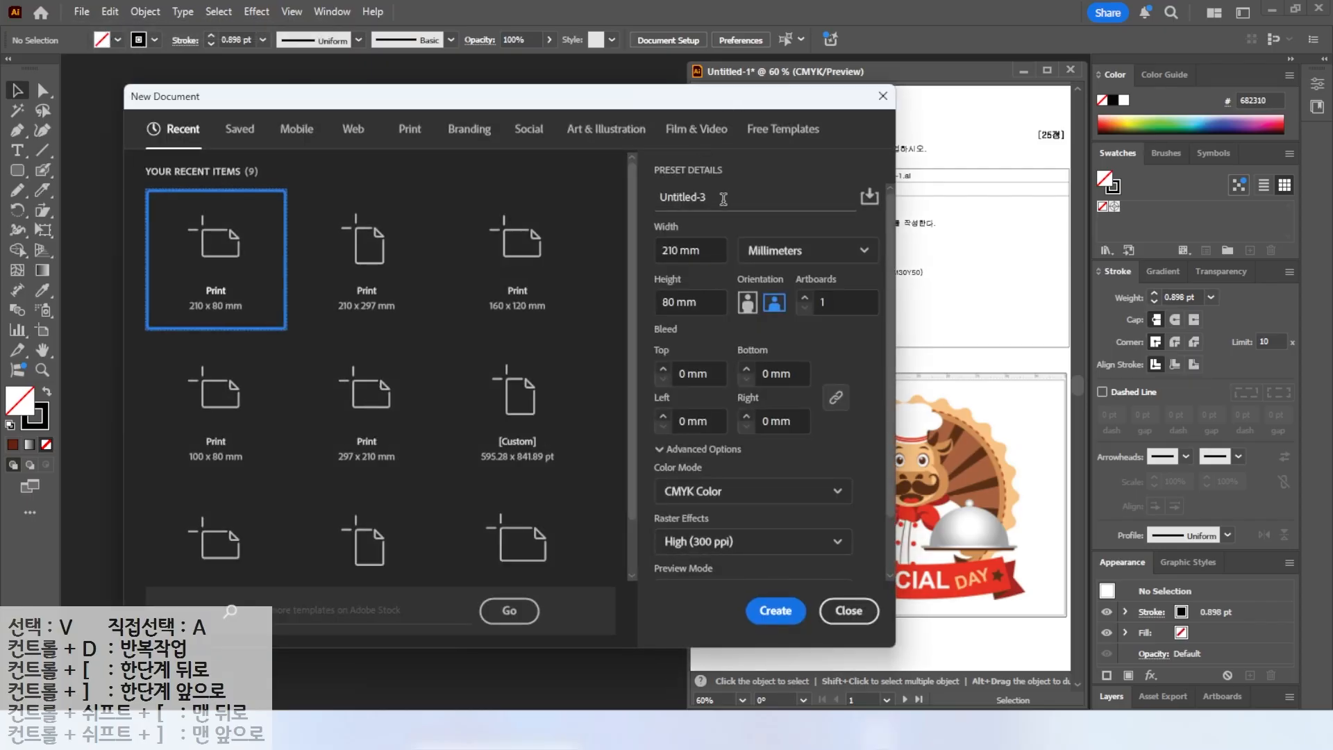
{"action": "left_click", "coordinate": [723, 199]}
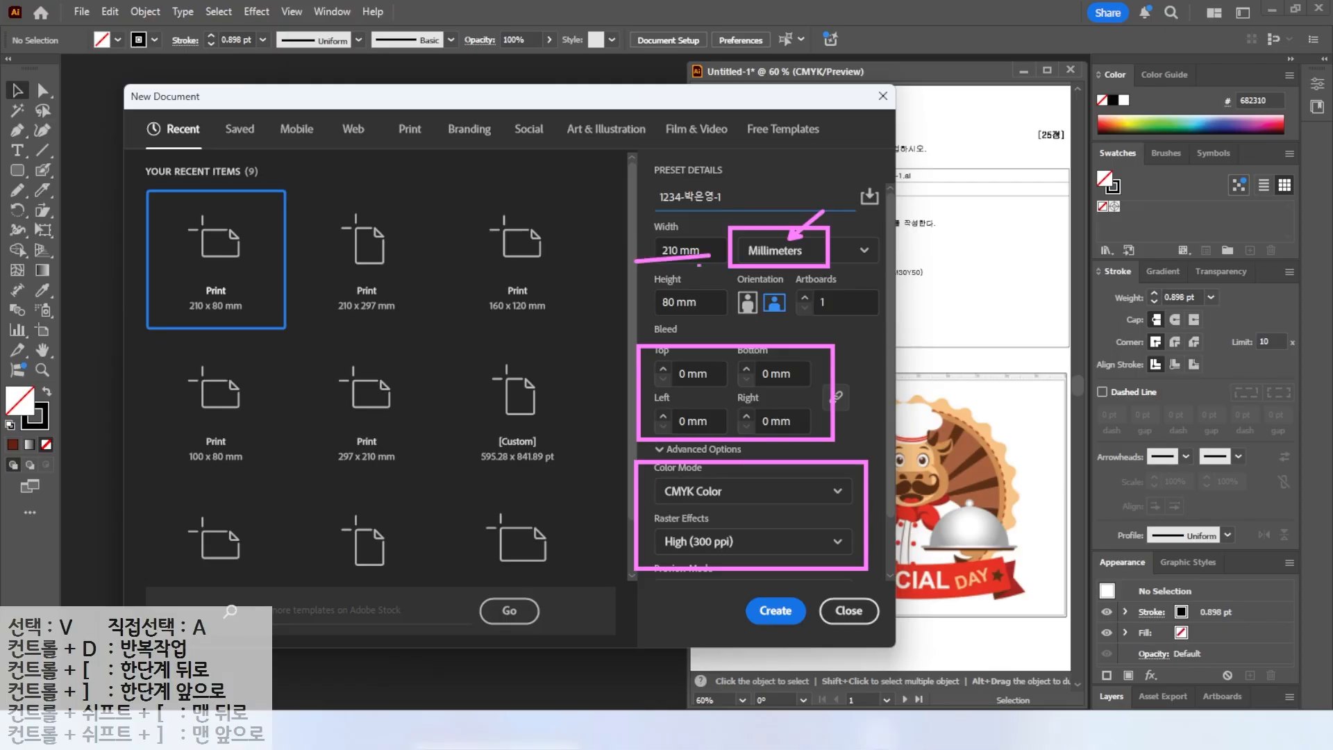
Set the document width to 100 mm and create the document.
{"action": "double_click", "coordinate": [667, 250]}
{"action": "key", "text": "BackSpace"}
{"action": "type", "text": "100"}
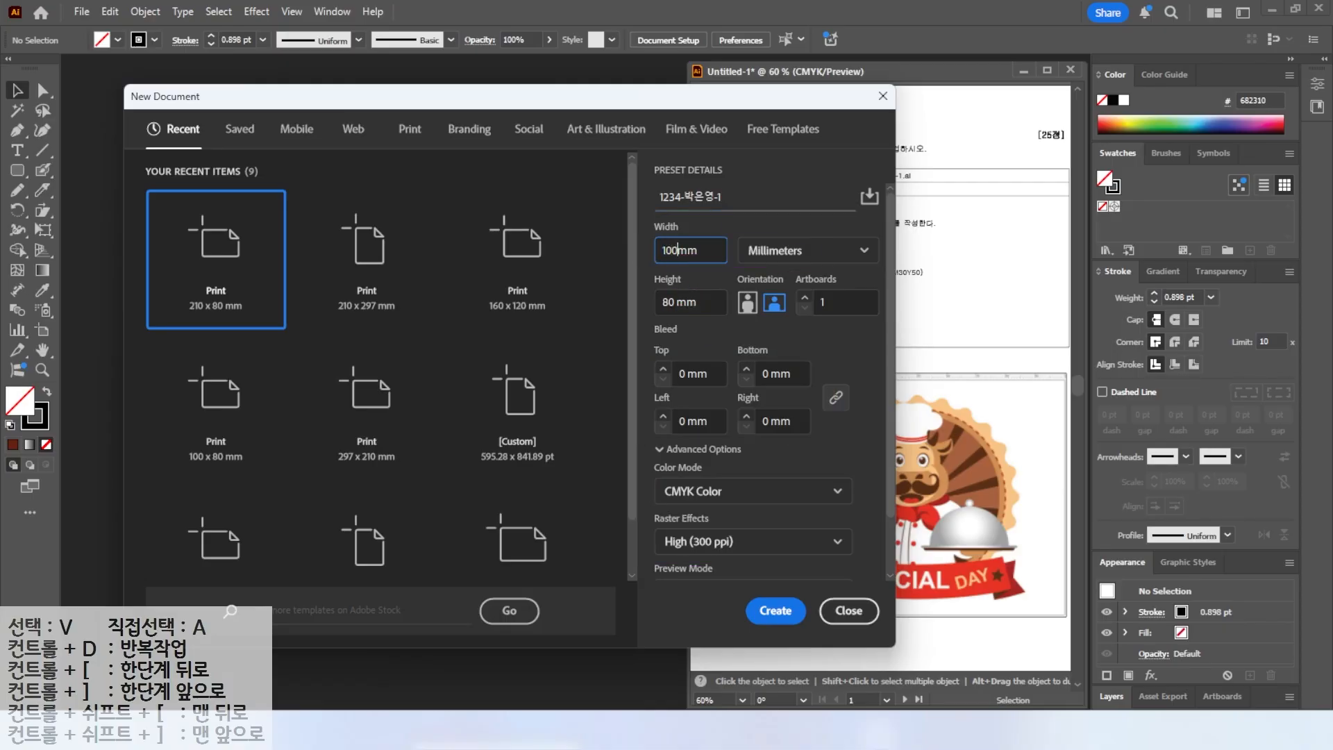
{"action": "left_click", "coordinate": [865, 447]}
{"action": "key", "text": "Return"}
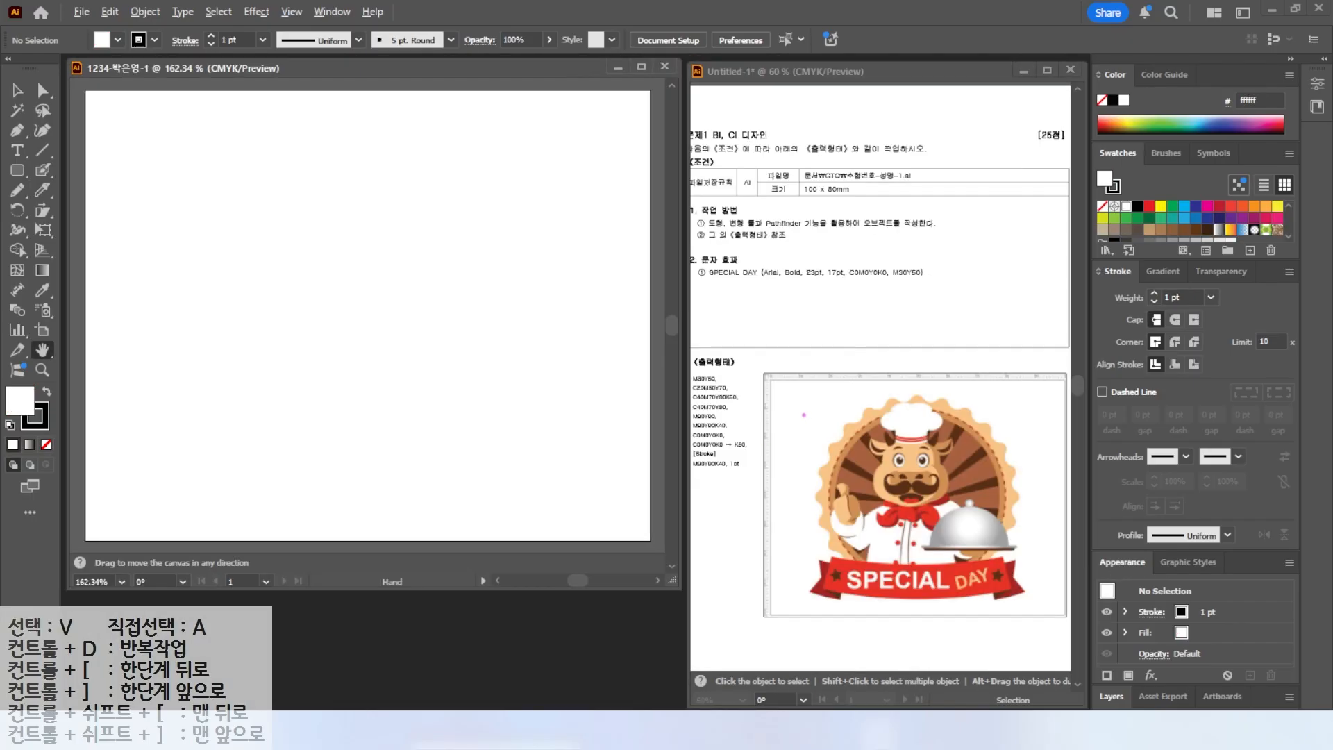
{"action": "left_click_drag", "start_coordinate": [836, 369], "coordinate": [912, 309]}
{"action": "left_click_drag", "start_coordinate": [340, 90], "coordinate": [417, 43]}
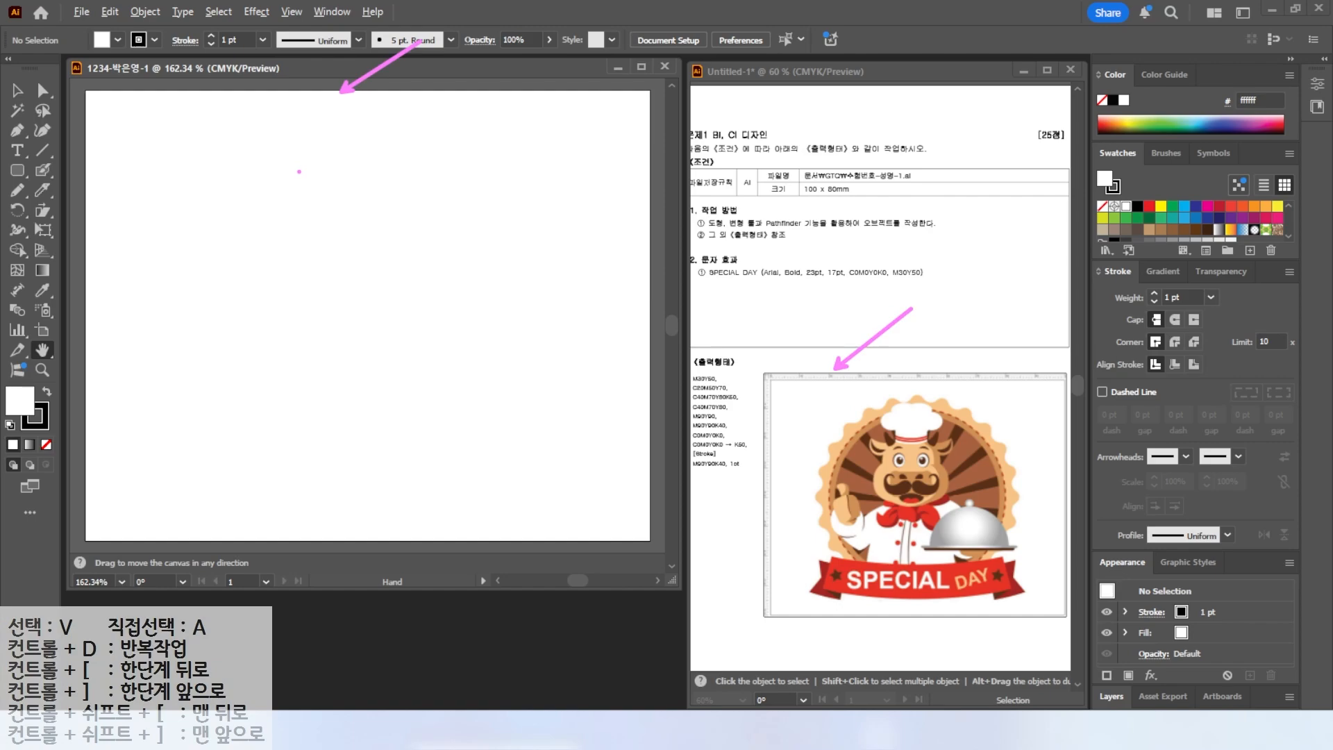
{"action": "mouse_move", "coordinate": [316, 13]}
{"action": "left_mouse_down"}
{"action": "mouse_move", "coordinate": [310, 27]}
{"action": "mouse_move", "coordinate": [305, 2]}
{"action": "mouse_move", "coordinate": [342, 63]}
{"action": "left_mouse_up"}
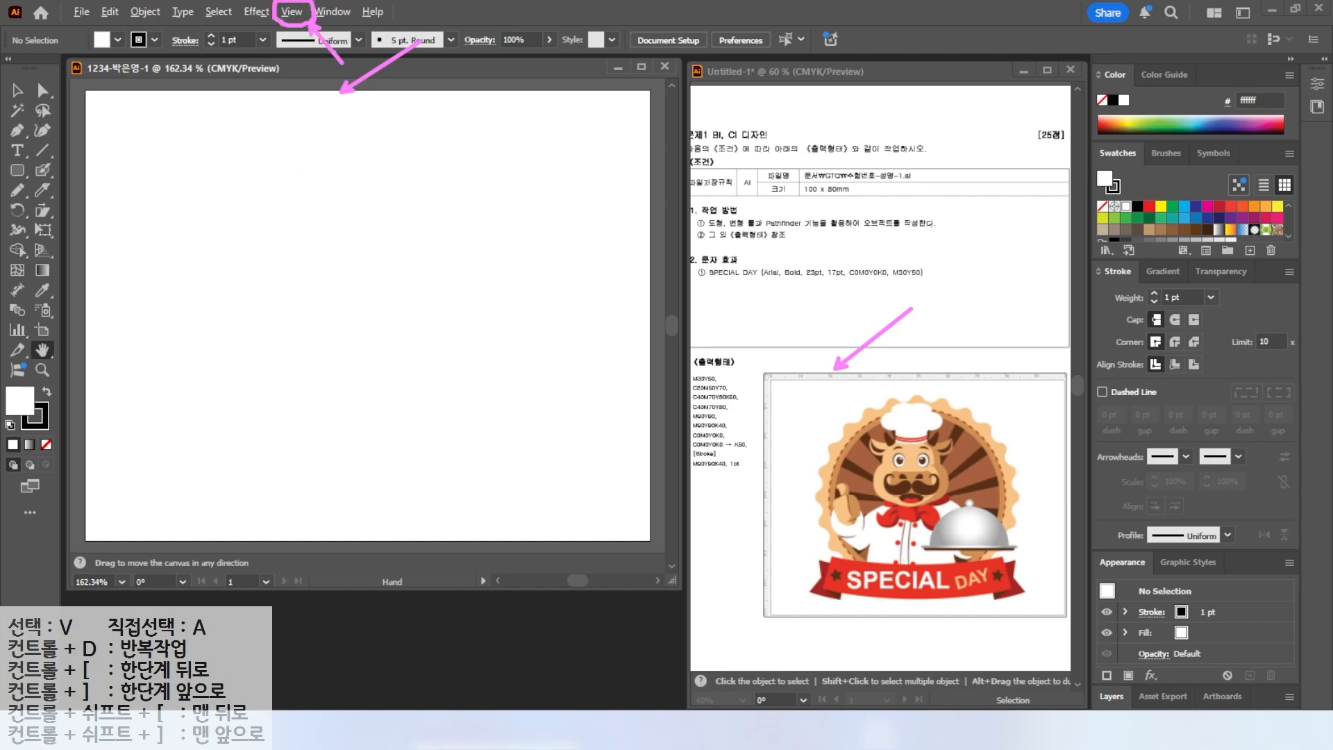
Show the rulers and fit the artboard in the window.
{"action": "left_click", "coordinate": [293, 12]}
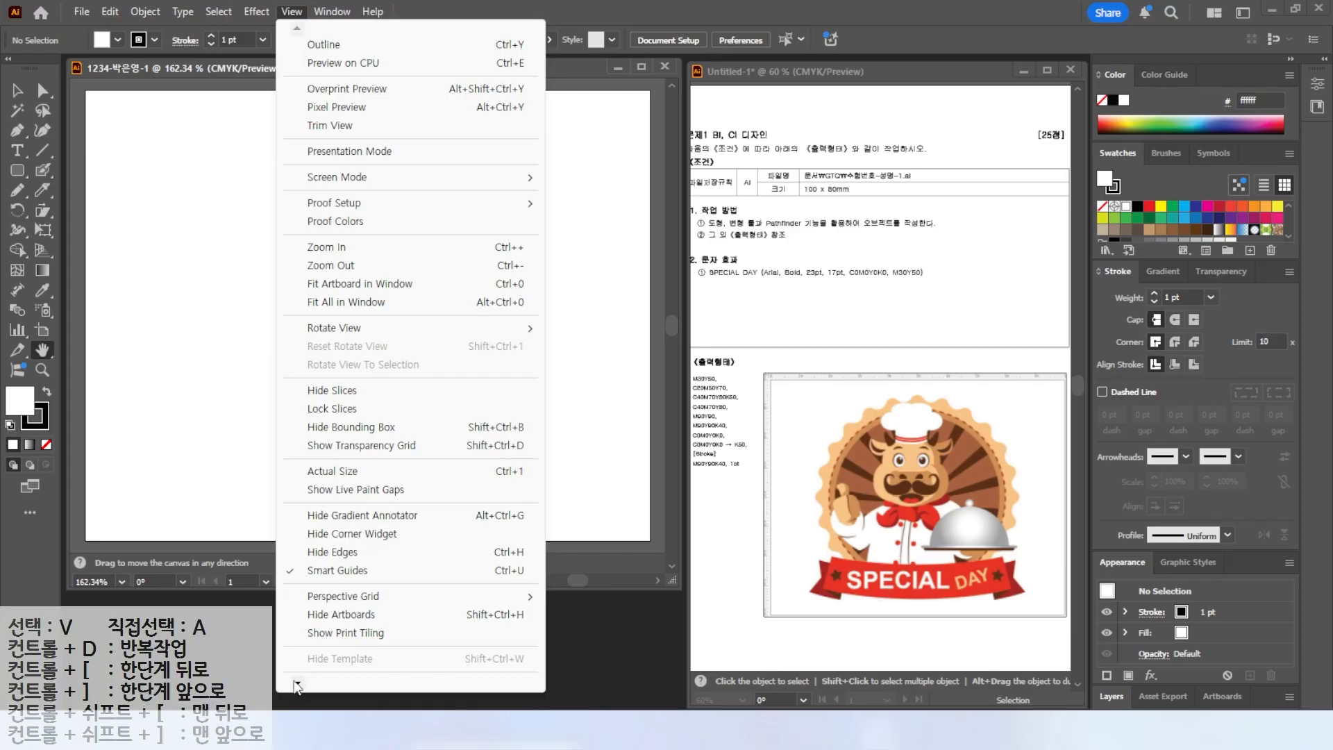
{"action": "mouse_move", "coordinate": [295, 681]}
{"action": "mouse_move", "coordinate": [342, 580]}
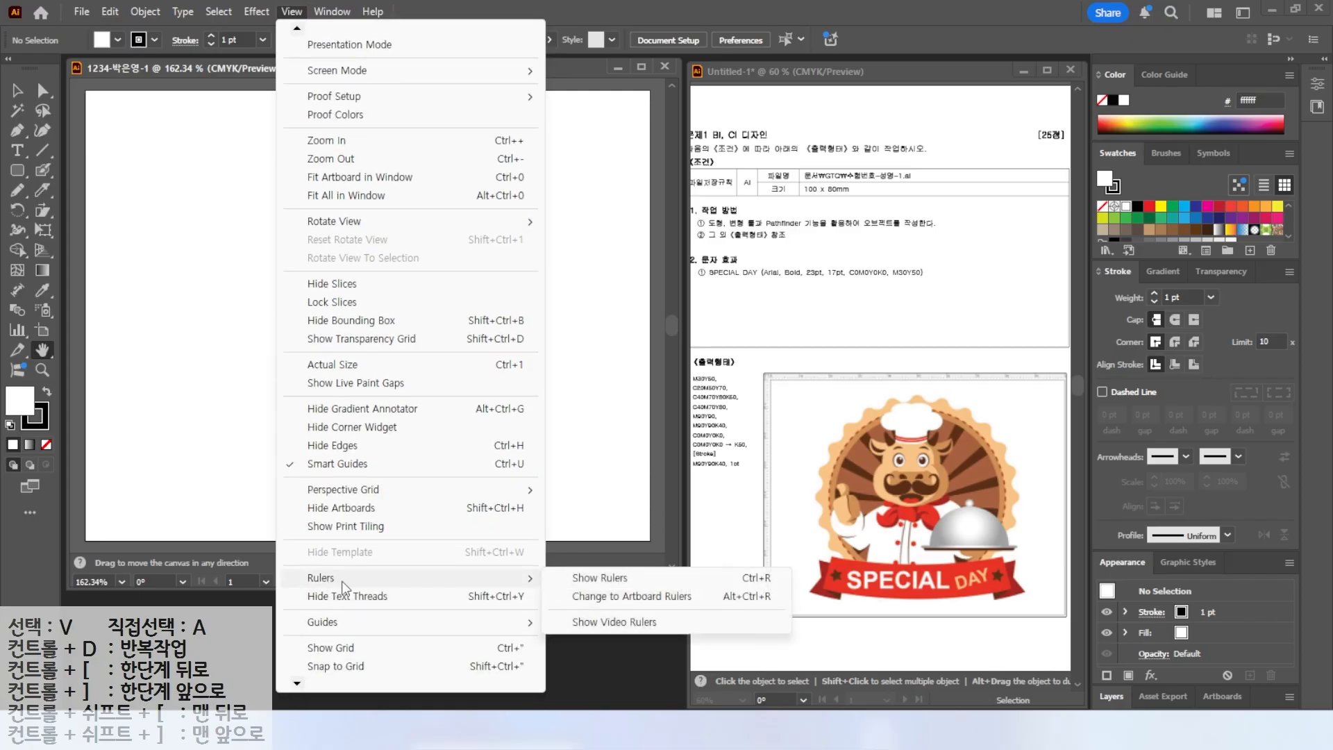
{"action": "left_click", "coordinate": [584, 590]}
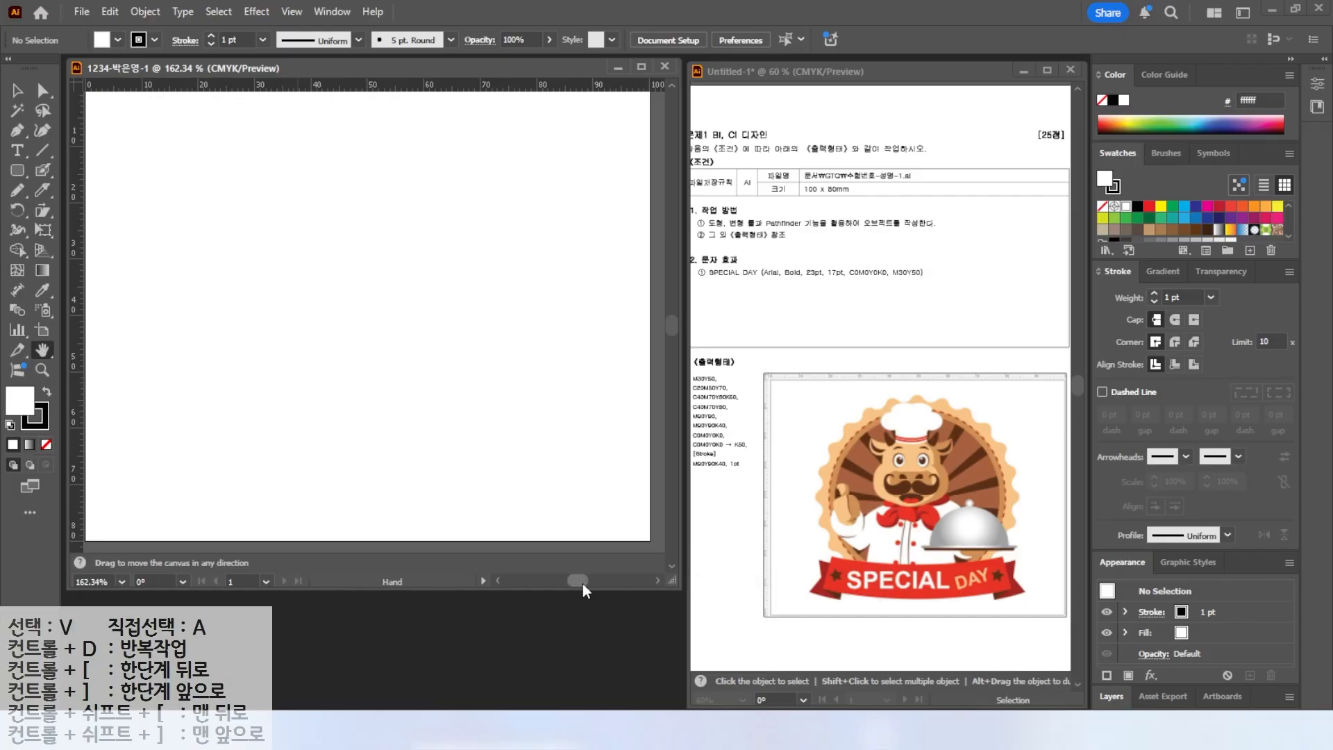
{"action": "key", "text": "ctrl+0"}
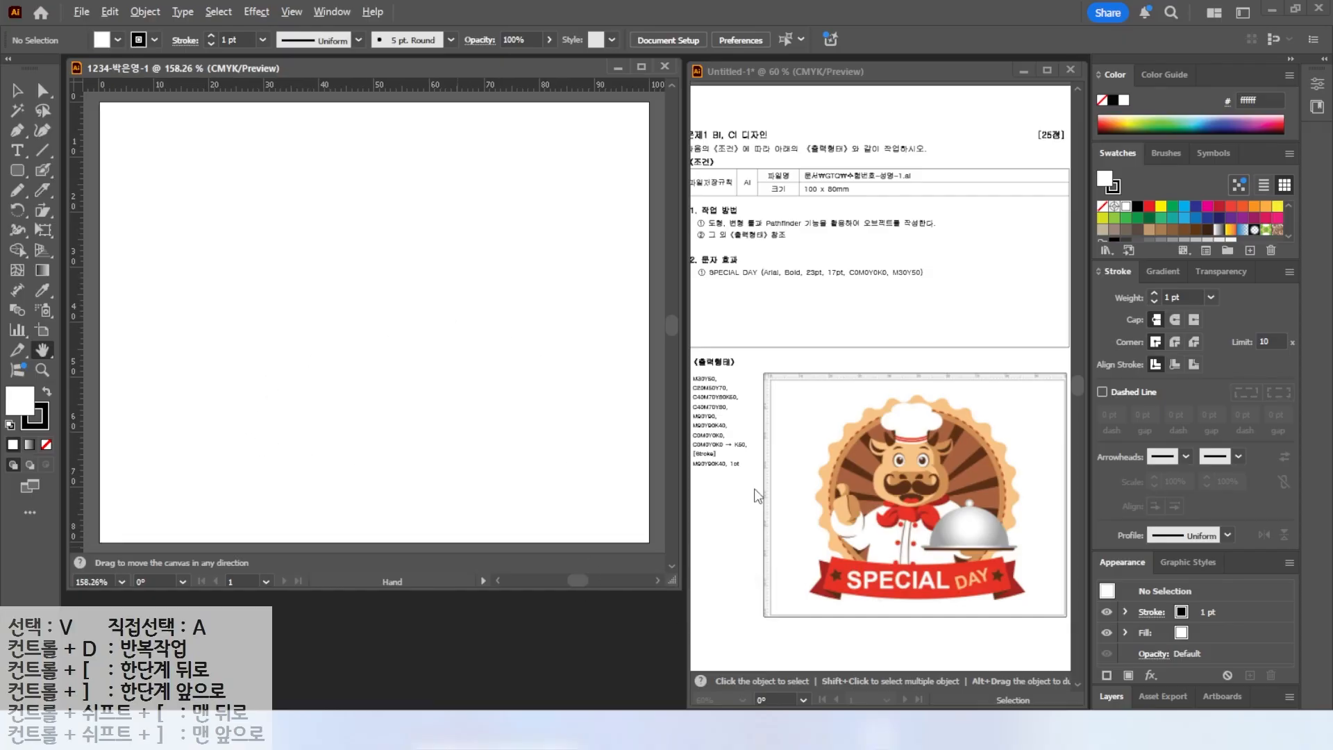
{"action": "left_click_drag", "start_coordinate": [661, 359], "coordinate": [770, 488]}
{"action": "left_click_drag", "start_coordinate": [730, 370], "coordinate": [773, 343]}
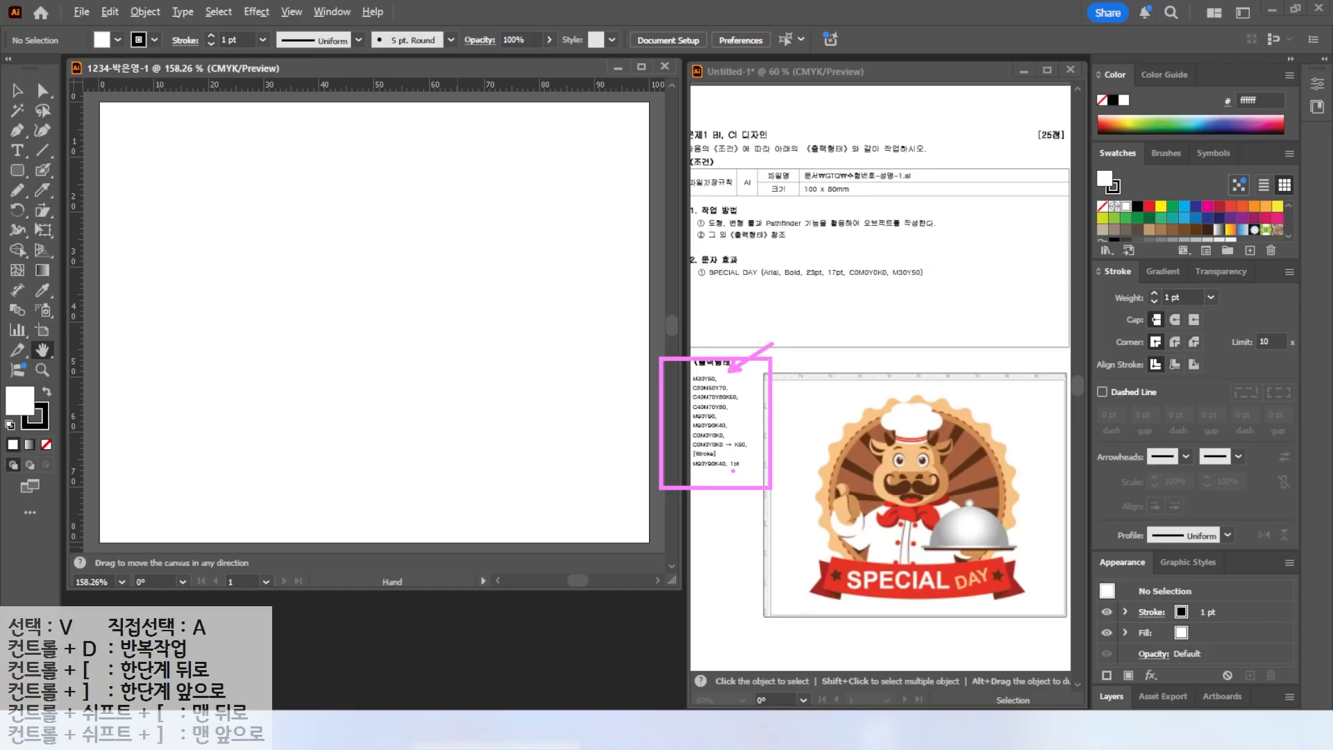
{"action": "key", "text": "Escape"}
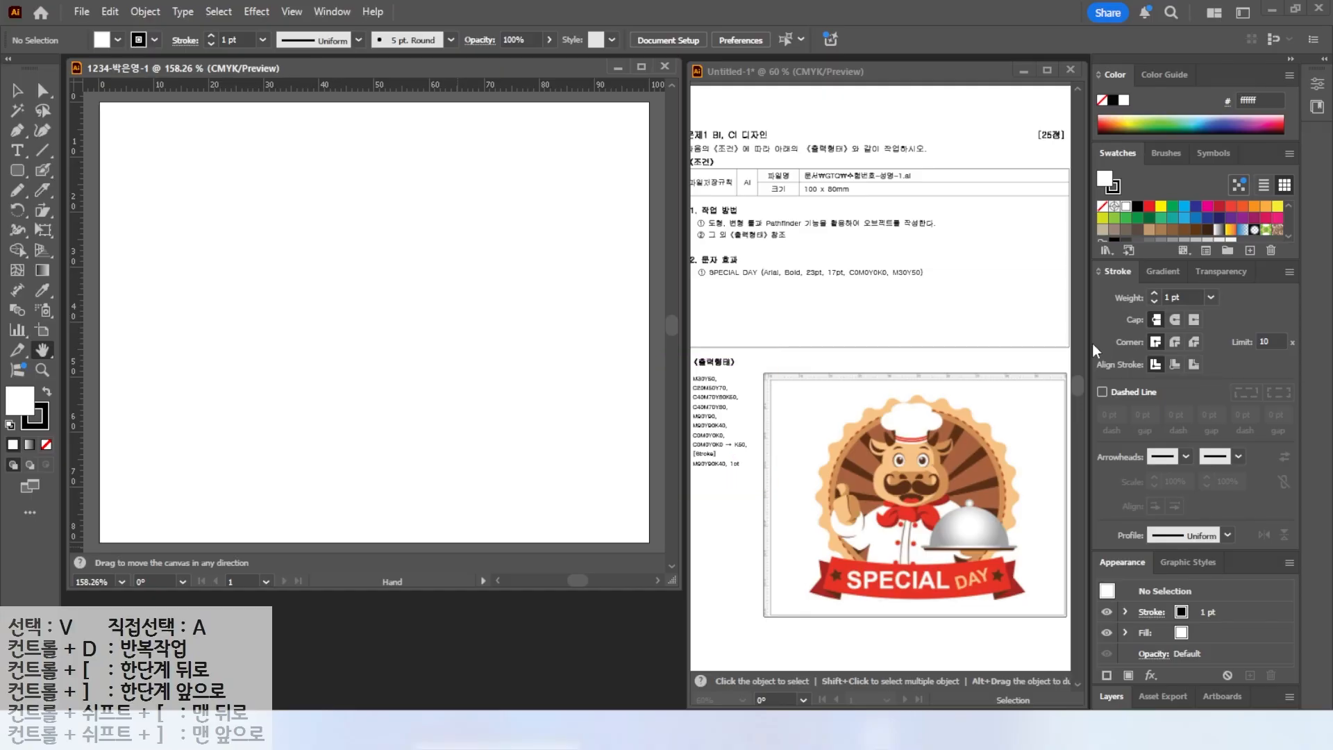
{"action": "key", "text": "ctrl+2"}
{"action": "mouse_move", "coordinate": [1072, 136]}
{"action": "left_mouse_down"}
{"action": "mouse_move", "coordinate": [1206, 269]}
{"action": "mouse_move", "coordinate": [1304, 285]}
{"action": "left_mouse_up"}
{"action": "left_click_drag", "start_coordinate": [1059, 128], "coordinate": [1088, 168]}
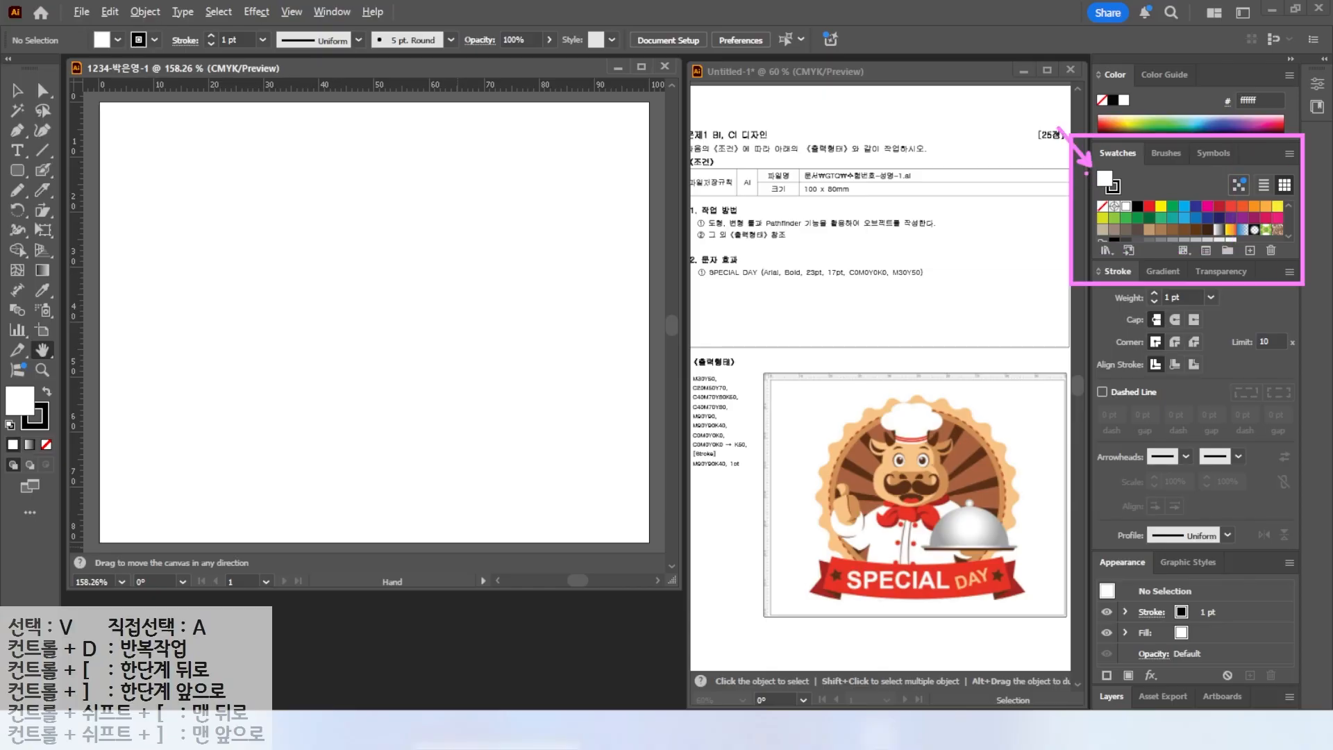
{"action": "key", "text": "Escape"}
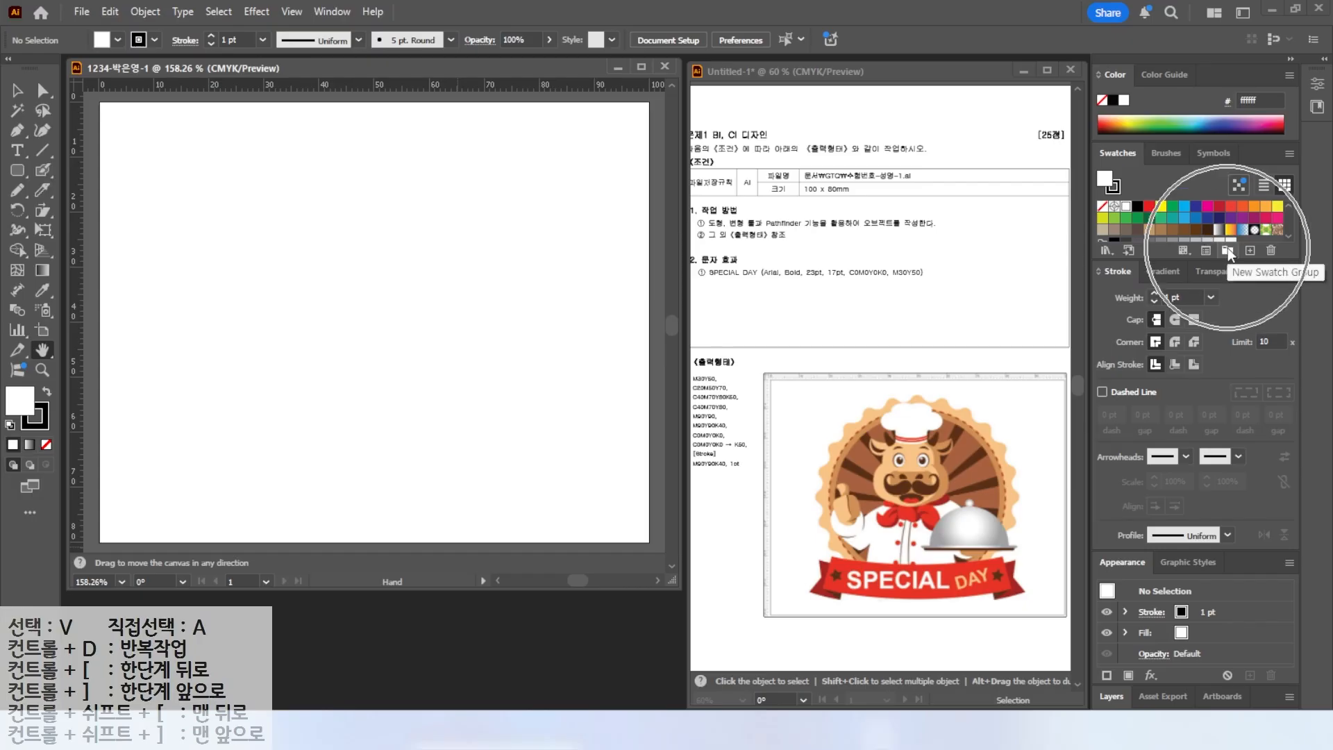
Create a new swatch group named gtq.
{"action": "left_click", "coordinate": [1228, 248]}
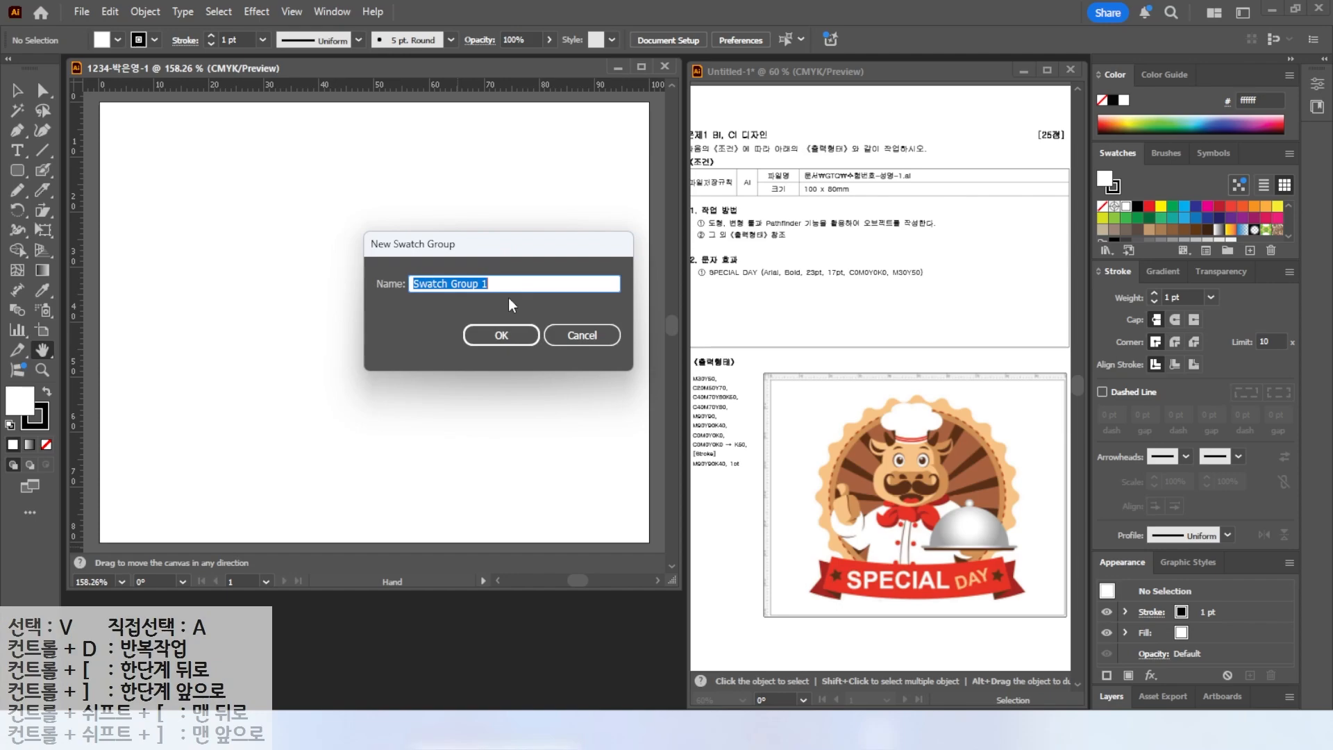
{"action": "type", "text": "gtq"}
{"action": "key", "text": "Return"}
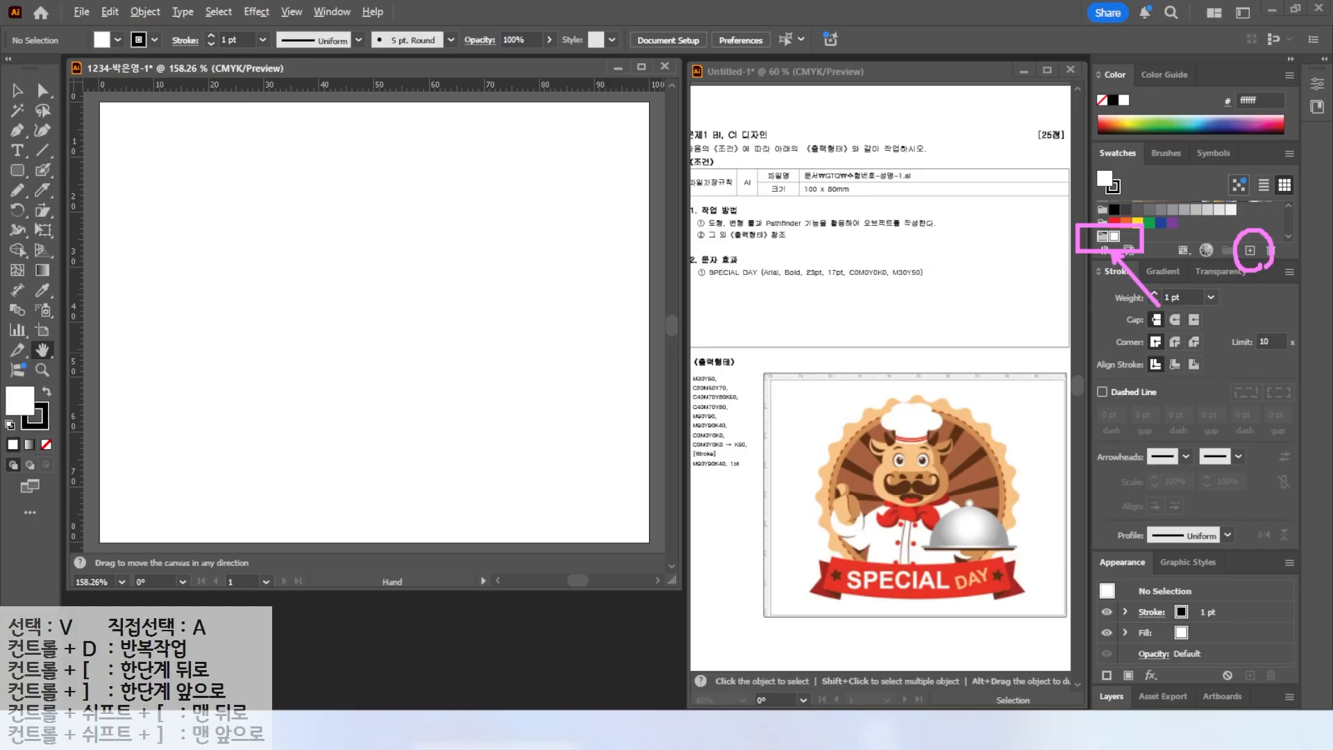
Add a global process swatch C0 M30 Y50 K0 to the group.
{"action": "left_click", "coordinate": [1250, 250]}
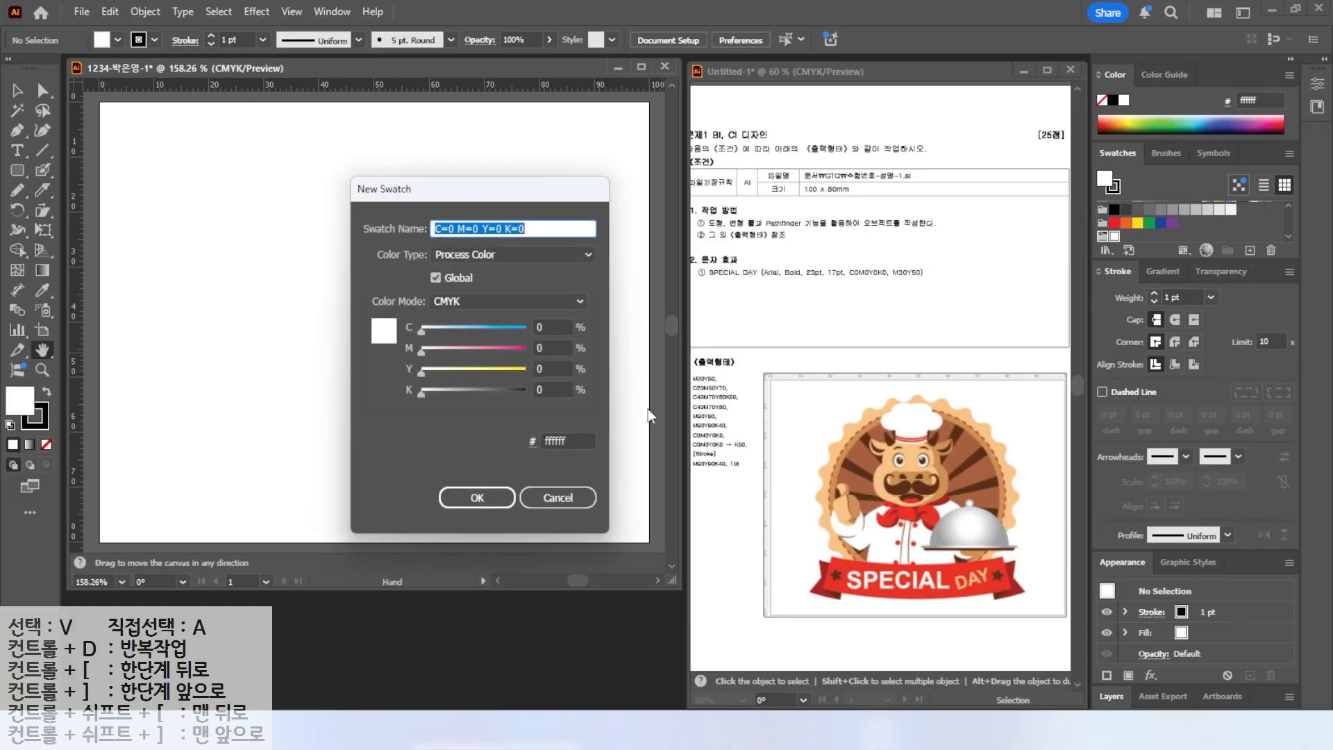
{"action": "key", "text": "alt"}
{"action": "left_click", "coordinate": [543, 346]}
{"action": "type", "text": "30"}
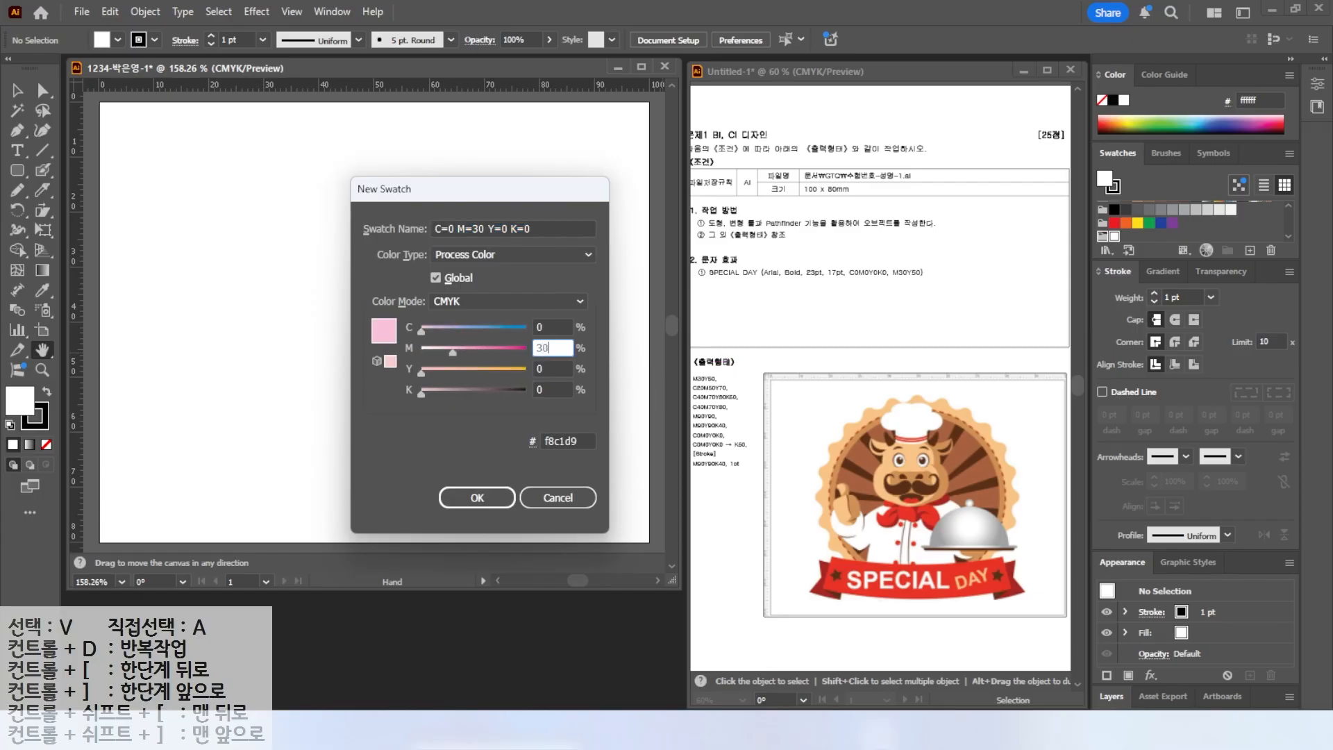
{"action": "key", "text": "Tab"}
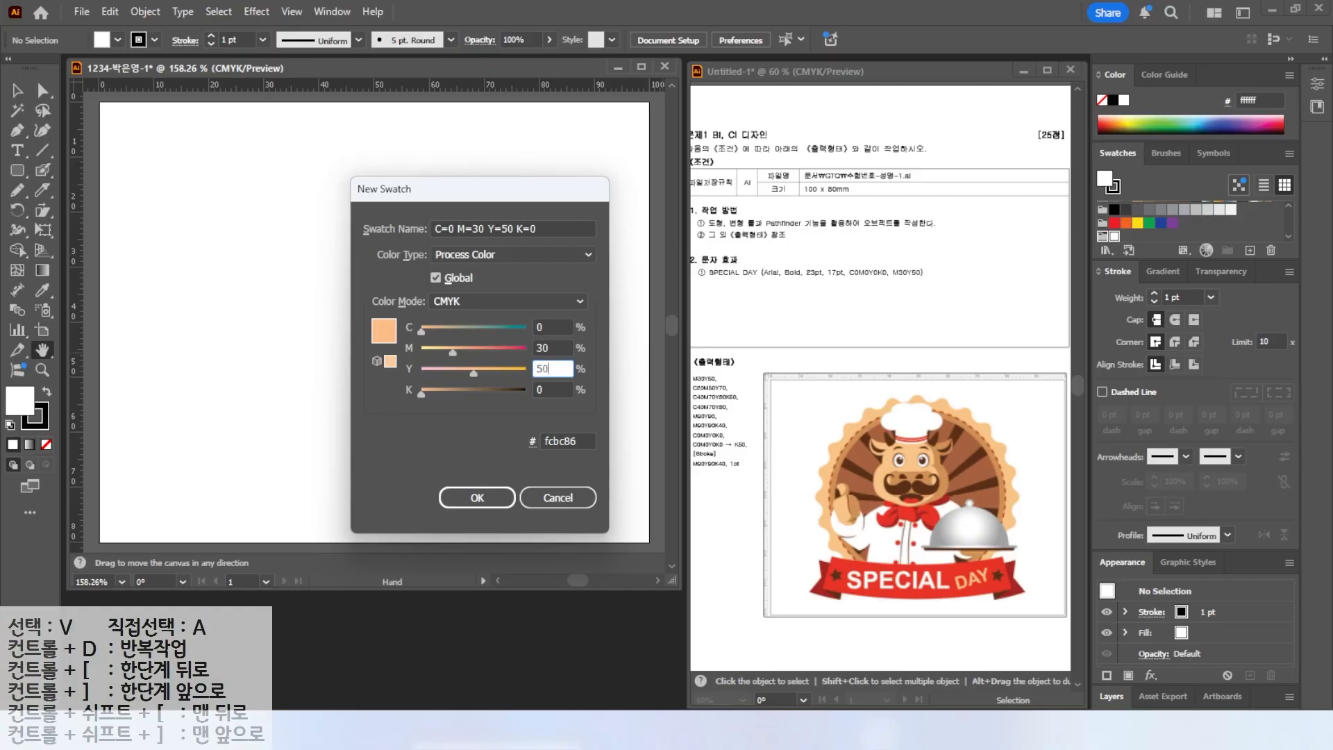
{"action": "key", "text": "Return"}
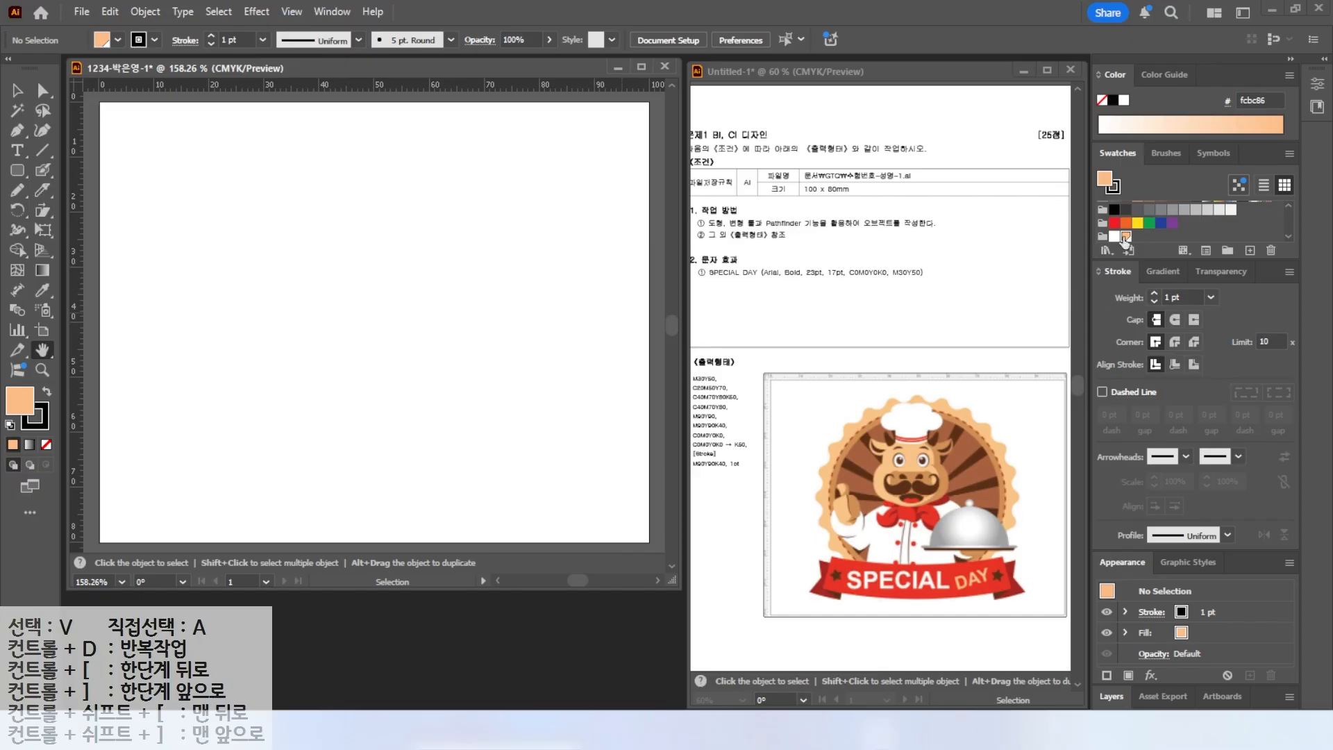
Add a new swatch with C20 M50 Y70 K0.
{"action": "left_click", "coordinate": [1250, 250]}
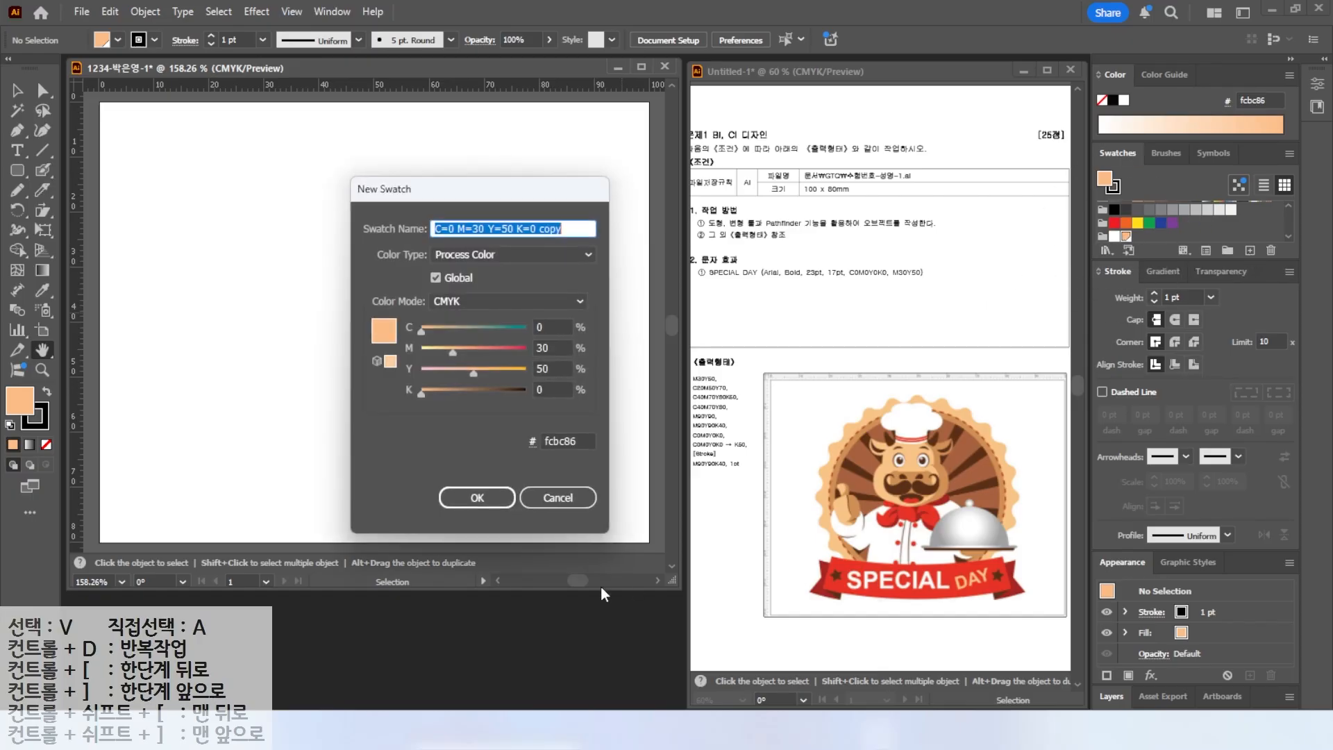
{"action": "left_click", "coordinate": [551, 327]}
{"action": "type", "text": "20"}
{"action": "key", "text": "Tab"}
{"action": "type", "text": "50"}
{"action": "key", "text": "Tab"}
{"action": "type", "text": "70"}
{"action": "key", "text": "Tab"}
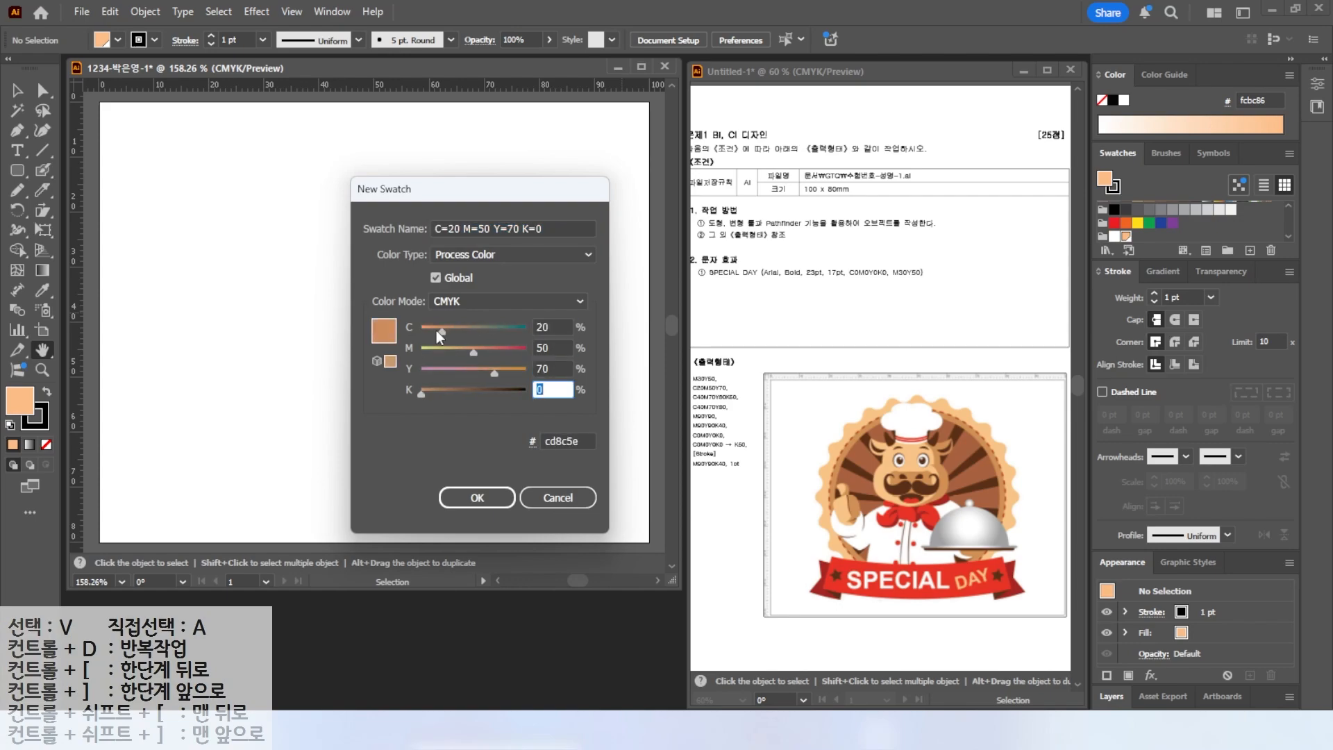
{"action": "key", "text": "Return"}
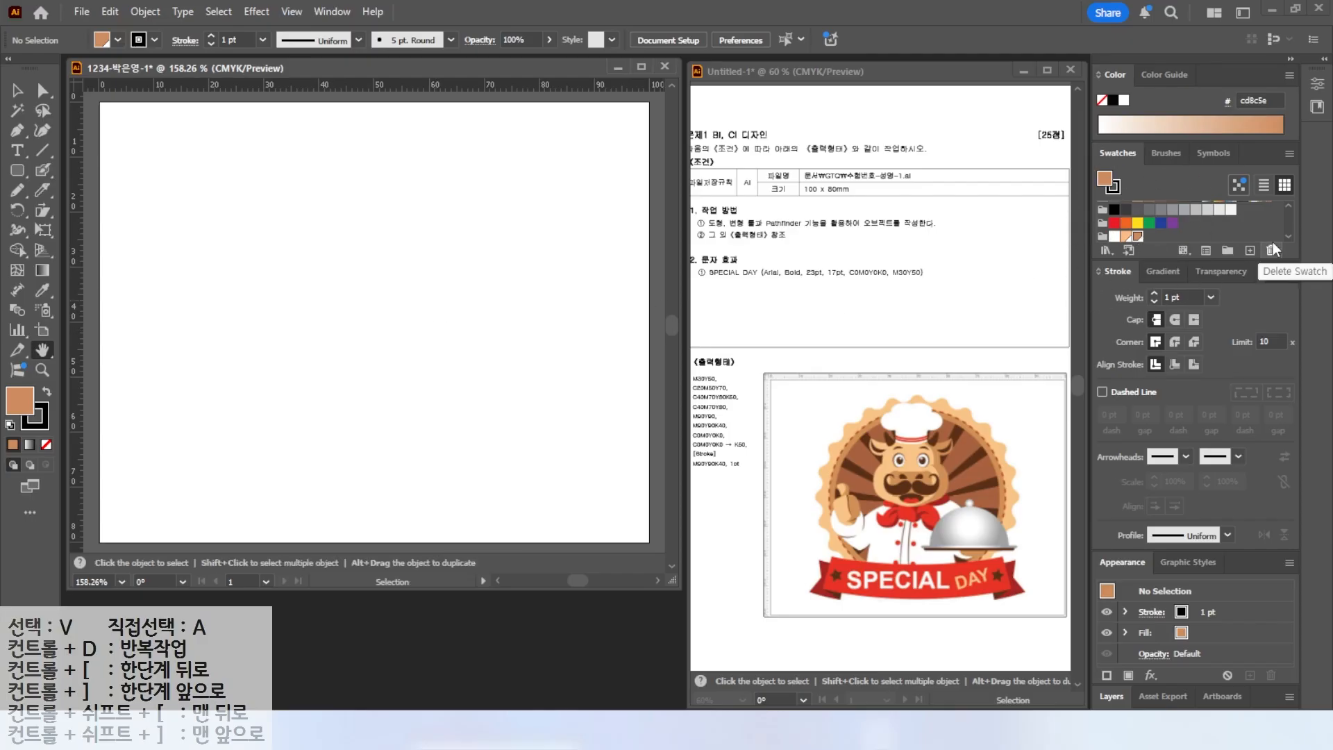
Delete two default swatch groups from the Swatches panel.
{"action": "left_click", "coordinate": [1104, 224]}
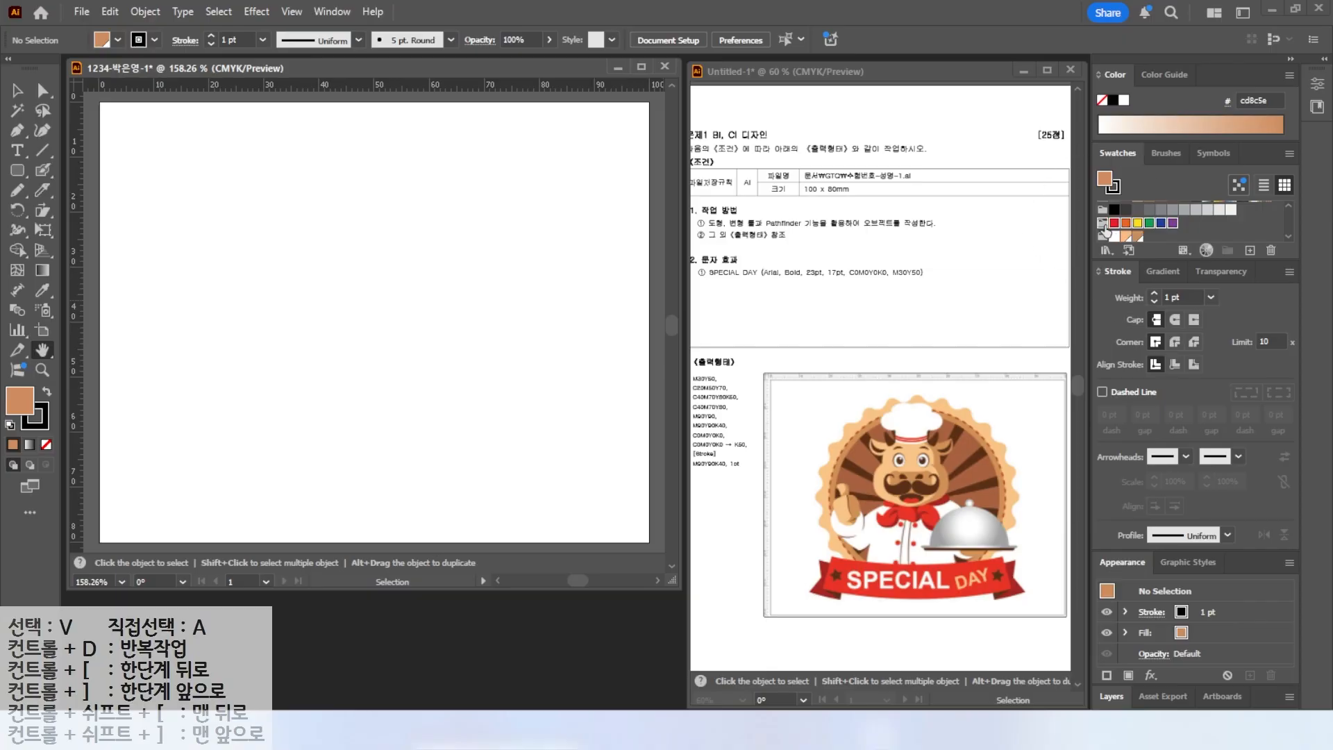
{"action": "left_click", "coordinate": [1271, 249]}
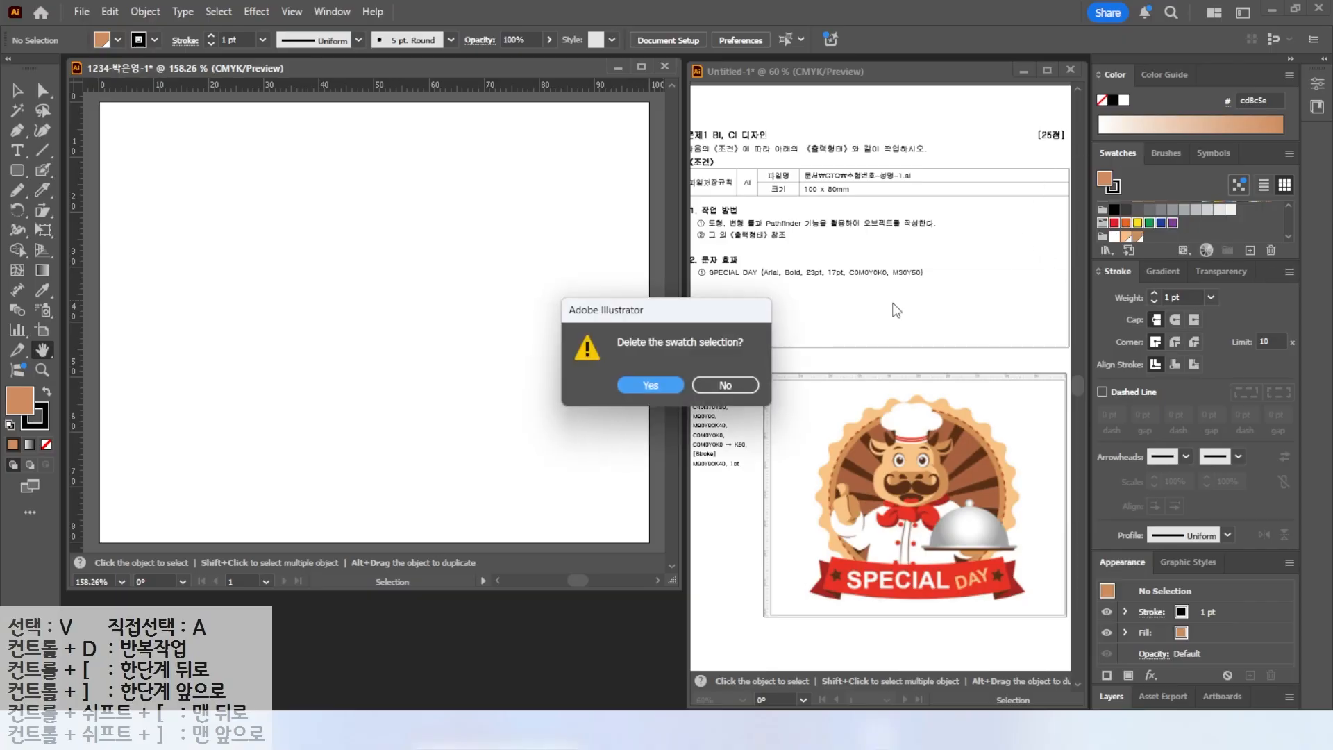
{"action": "left_click", "coordinate": [653, 386]}
{"action": "left_click", "coordinate": [1103, 221]}
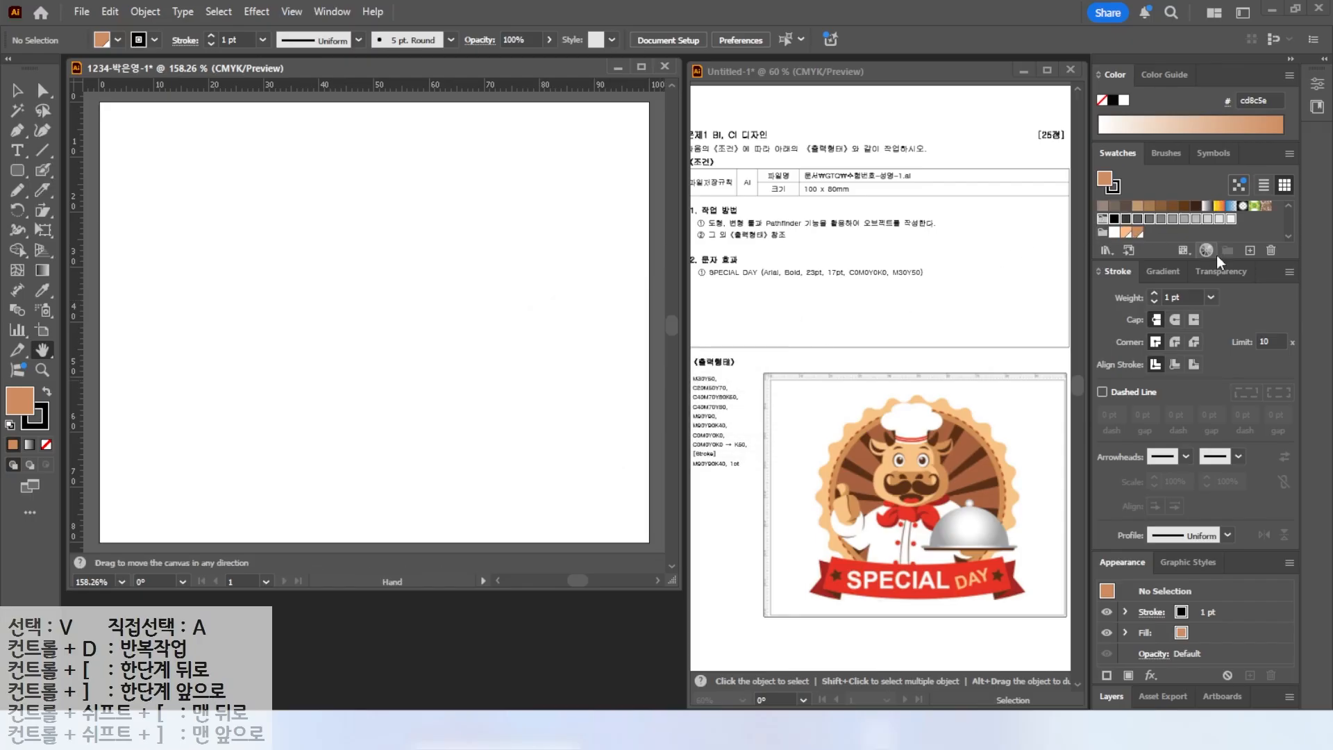
{"action": "left_click", "coordinate": [1270, 250]}
{"action": "left_click", "coordinate": [632, 386]}
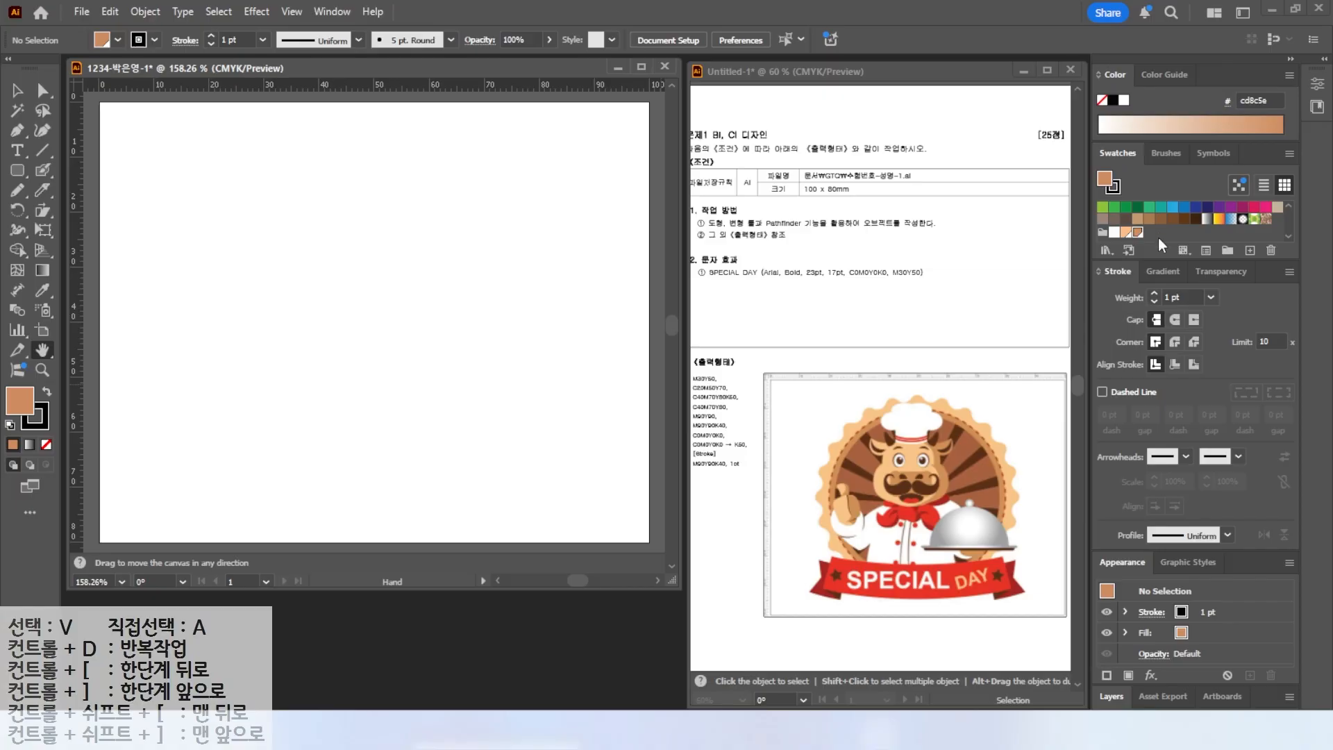
Add a new swatch with C40 M70 Y80 K60.
{"action": "left_click", "coordinate": [1250, 249]}
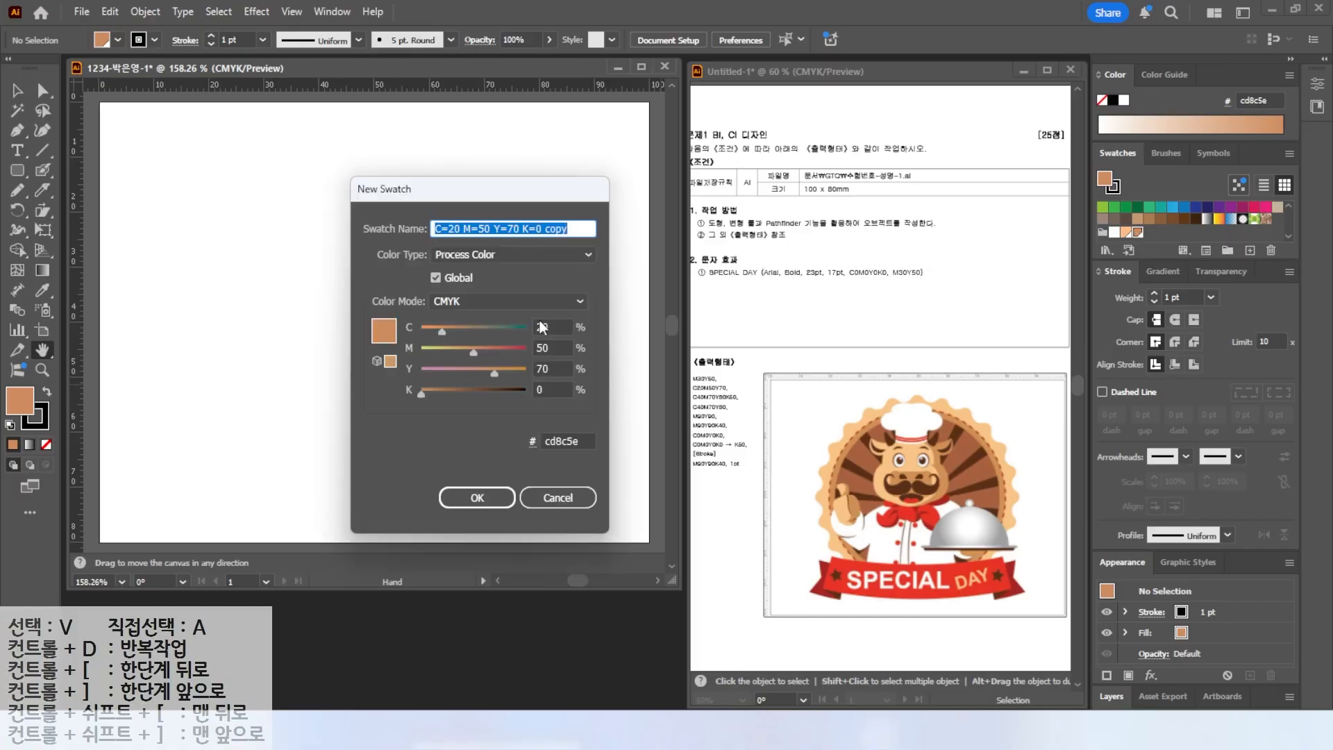
{"action": "type", "text": "40\t70\t80\t60"}
{"action": "key", "text": "Return"}
Add a new swatch with C40 M70 Y80 K0.
{"action": "left_click", "coordinate": [1250, 249]}
{"action": "left_click_drag", "start_coordinate": [548, 325], "coordinate": [405, 328]}
{"action": "type", "text": "40\t70\t80\t0"}
{"action": "key", "text": "Return"}
Add a new swatch with C0 M90 Y80 K0.
{"action": "left_click", "coordinate": [1250, 249]}
{"action": "left_click_drag", "start_coordinate": [548, 328], "coordinate": [426, 333]}
{"action": "type", "text": "0"}
{"action": "key", "text": "Tab"}
{"action": "type", "text": "90"}
{"action": "key", "text": "Tab"}
{"action": "type", "text": "90"}
{"action": "key", "text": "Return"}
Add a new swatch with C0 M90 Y90 K40.
{"action": "left_click", "coordinate": [1250, 250]}
{"action": "left_click_drag", "start_coordinate": [548, 327], "coordinate": [327, 336]}
{"action": "type", "text": "0\t90\t90\t40"}
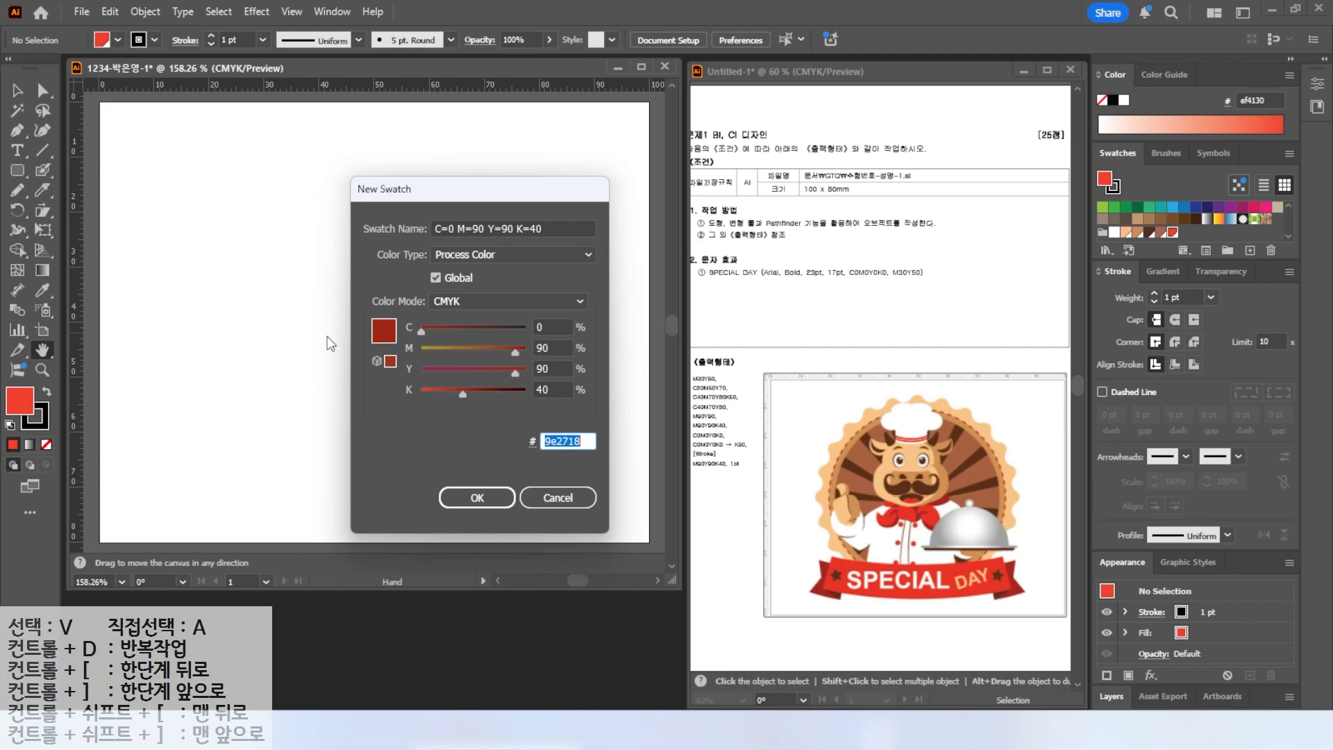
{"action": "key", "text": "Return"}
Add a white swatch with C0 M0 Y0 K0.
{"action": "left_click", "coordinate": [1250, 250]}
{"action": "left_click_drag", "start_coordinate": [547, 328], "coordinate": [471, 313]}
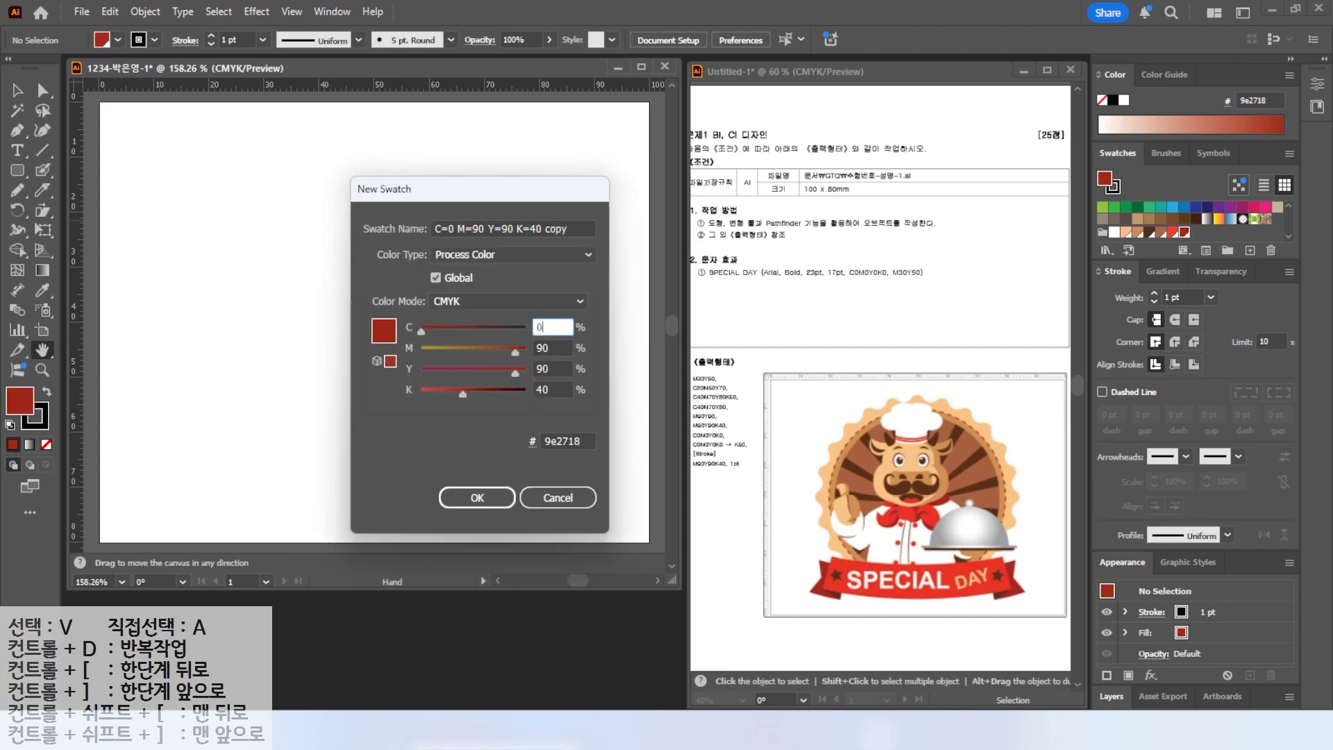
{"action": "type", "text": "0"}
{"action": "key", "text": "Tab"}
{"action": "type", "text": "0"}
{"action": "key", "text": "Tab"}
{"action": "type", "text": "0"}
{"action": "key", "text": "Tab"}
{"action": "type", "text": "0"}
{"action": "key", "text": "Return"}
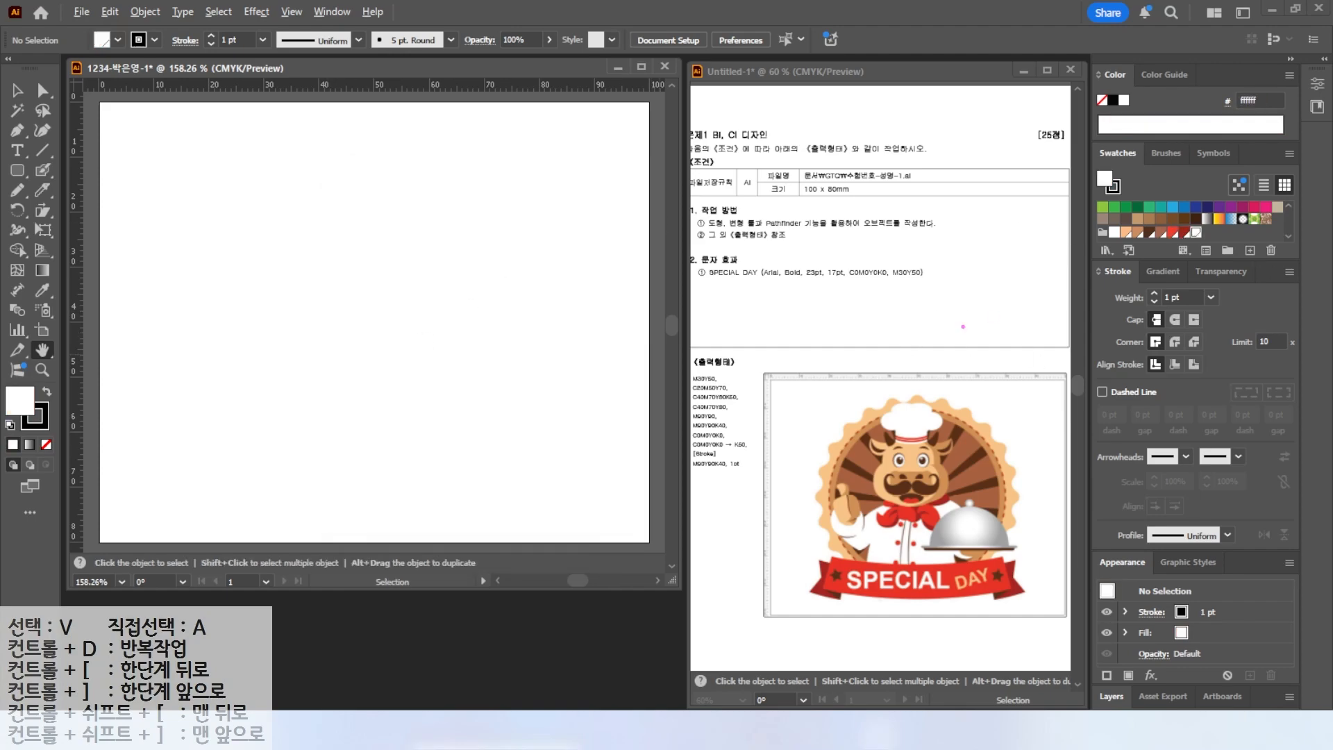
{"action": "left_click_drag", "start_coordinate": [691, 456], "coordinate": [779, 450]}
{"action": "mouse_move", "coordinate": [686, 409]}
{"action": "left_mouse_down"}
{"action": "mouse_move", "coordinate": [705, 433]}
{"action": "mouse_move", "coordinate": [735, 438]}
{"action": "left_mouse_up"}
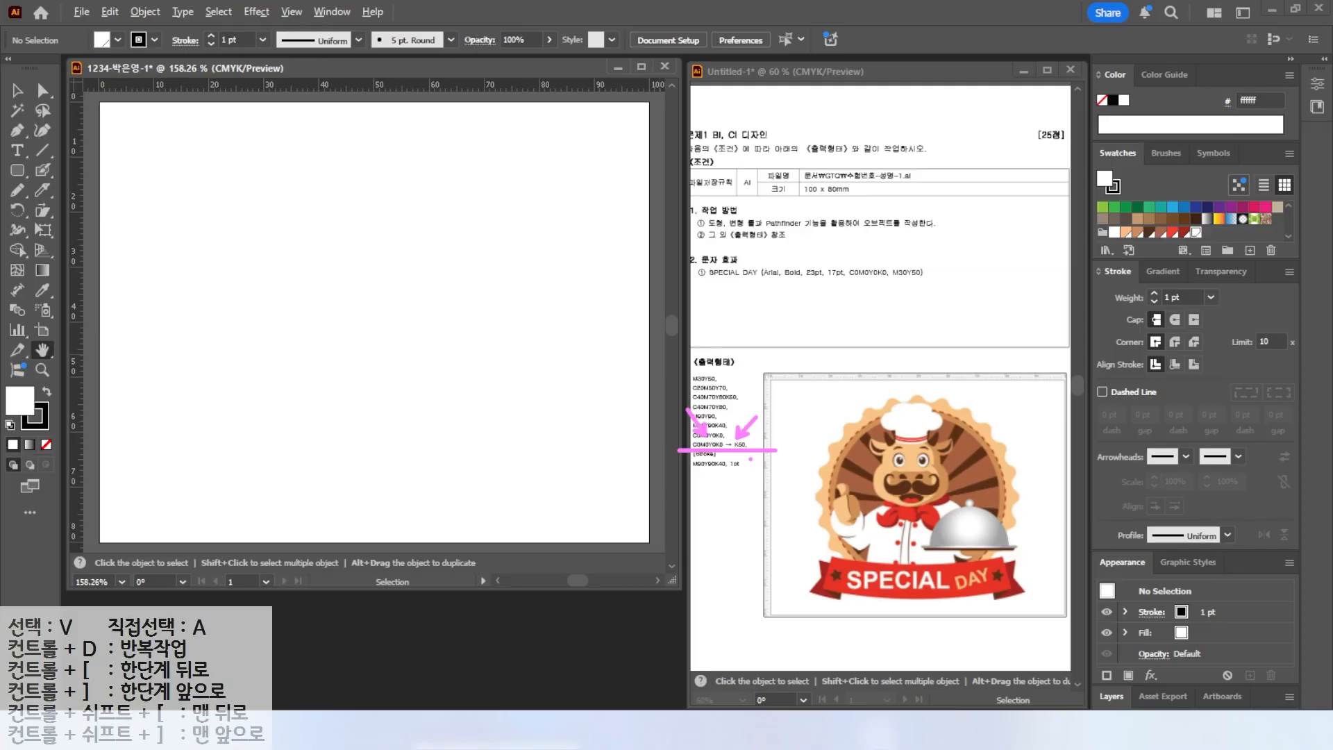
{"action": "mouse_move", "coordinate": [1133, 261]}
{"action": "left_mouse_down"}
{"action": "mouse_move", "coordinate": [1214, 295]}
{"action": "mouse_move", "coordinate": [1187, 278]}
{"action": "left_mouse_up"}
{"action": "key", "text": "Escape"}
Open the Gradient panel and activate the default gradient fill.
{"action": "left_click", "coordinate": [1165, 273]}
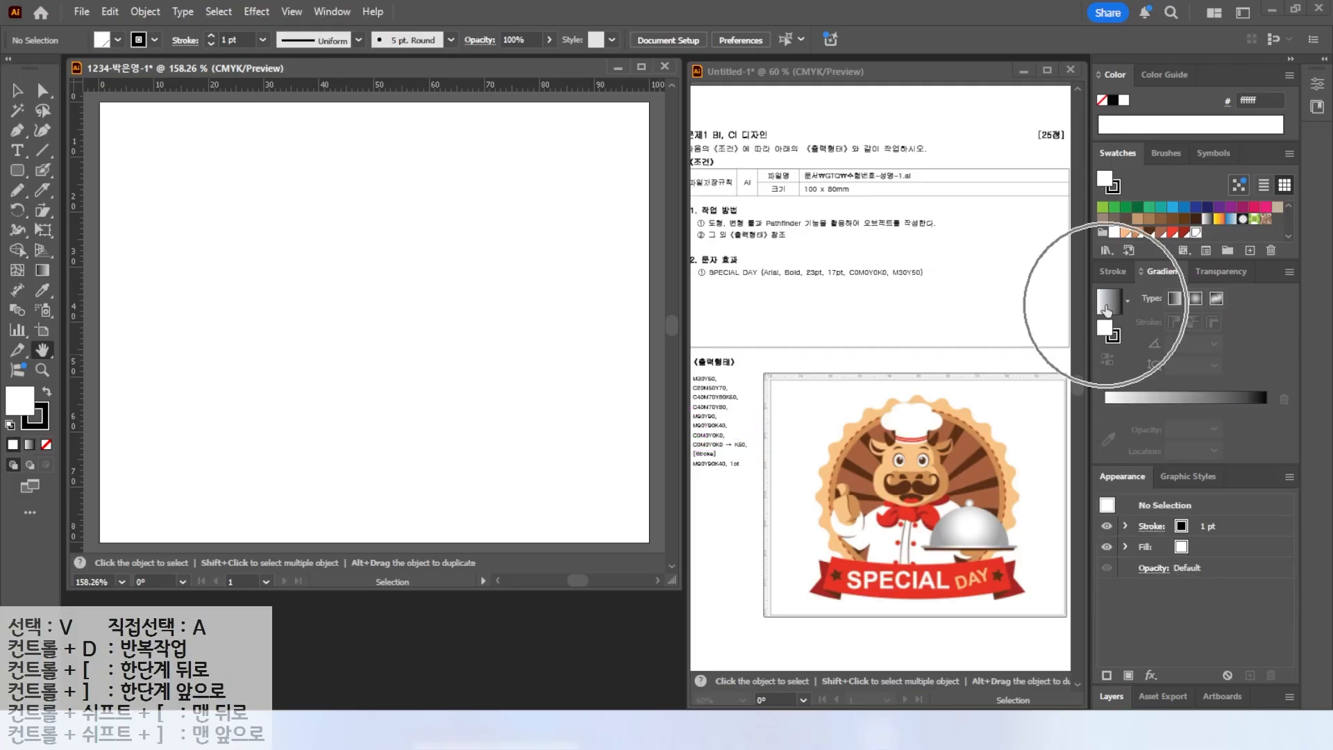
{"action": "left_click", "coordinate": [1106, 307]}
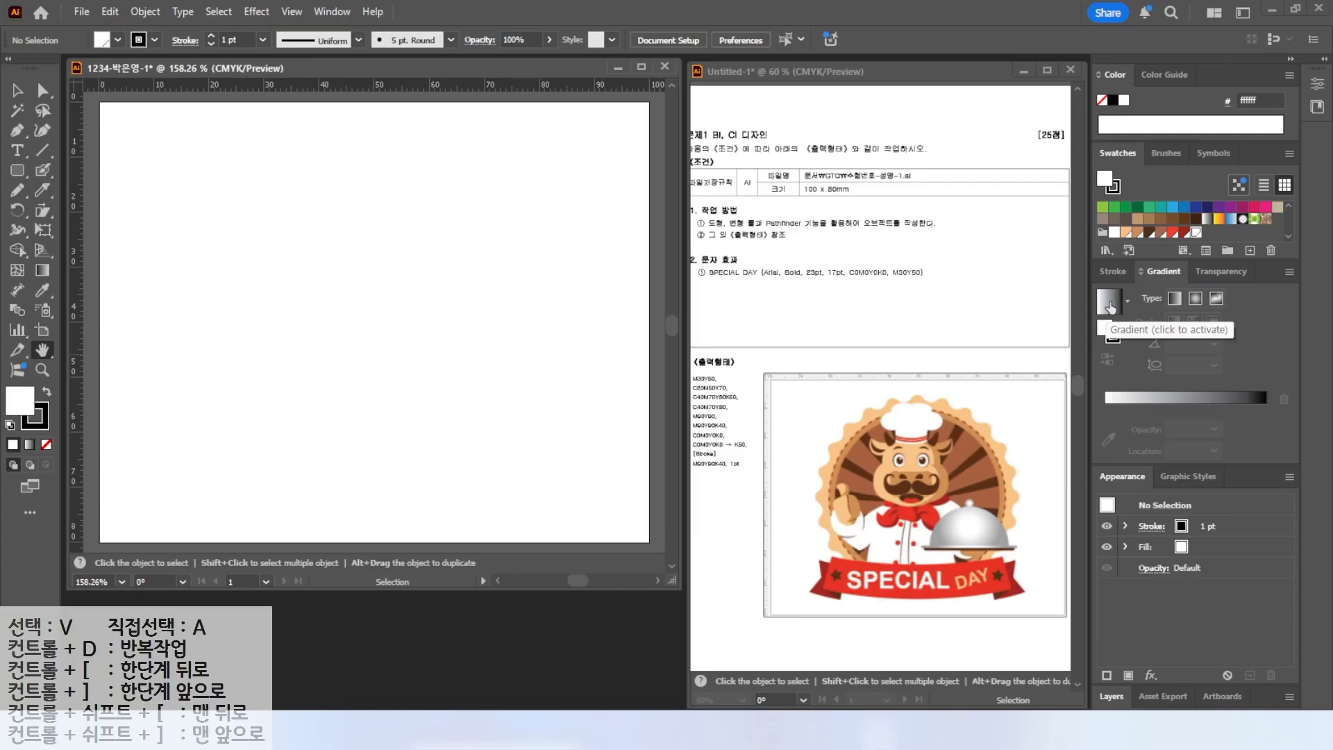
{"action": "left_click", "coordinate": [1110, 308]}
{"action": "left_click", "coordinate": [1106, 408]}
{"action": "mouse_move", "coordinate": [1307, 428]}
{"action": "left_mouse_down"}
{"action": "mouse_move", "coordinate": [1248, 426]}
{"action": "mouse_move", "coordinate": [1287, 395]}
{"action": "left_mouse_up"}
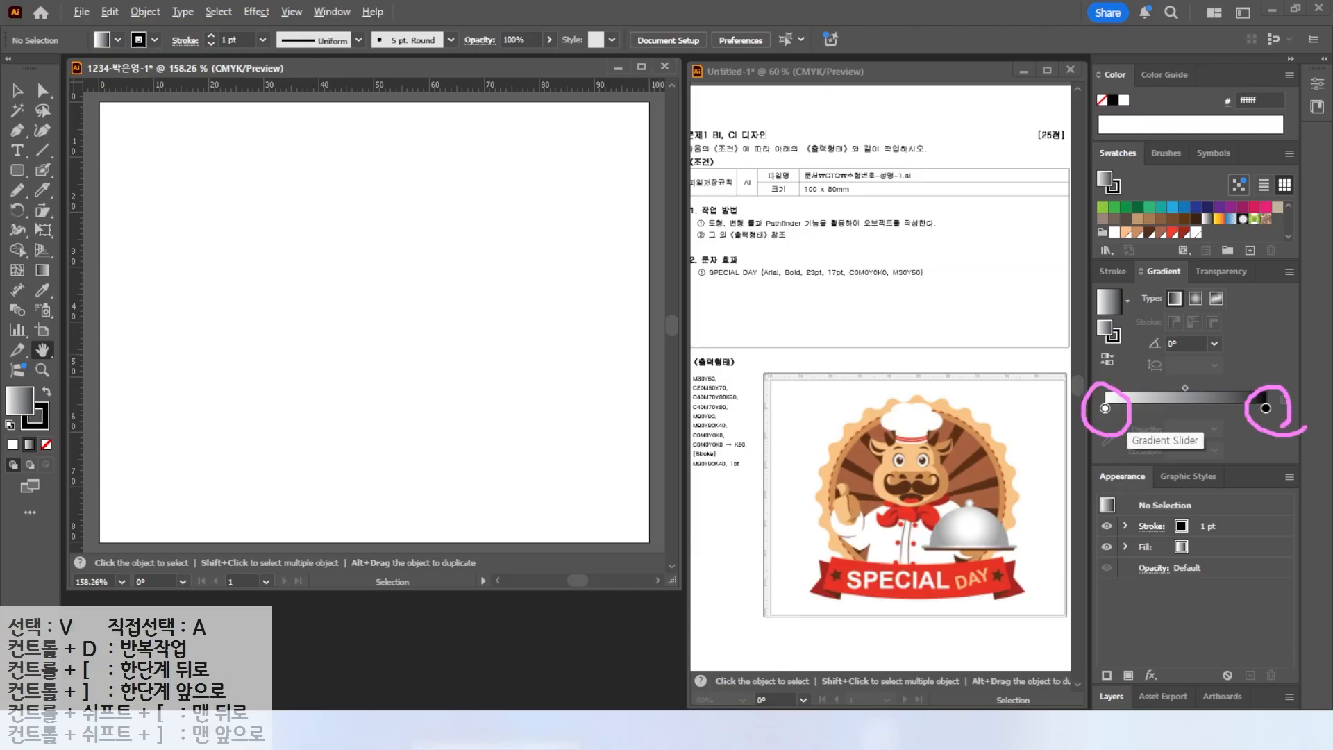
{"action": "key", "text": "Escape"}
Switch the left gradient stop's color mode to CMYK.
{"action": "double_click", "coordinate": [1105, 409]}
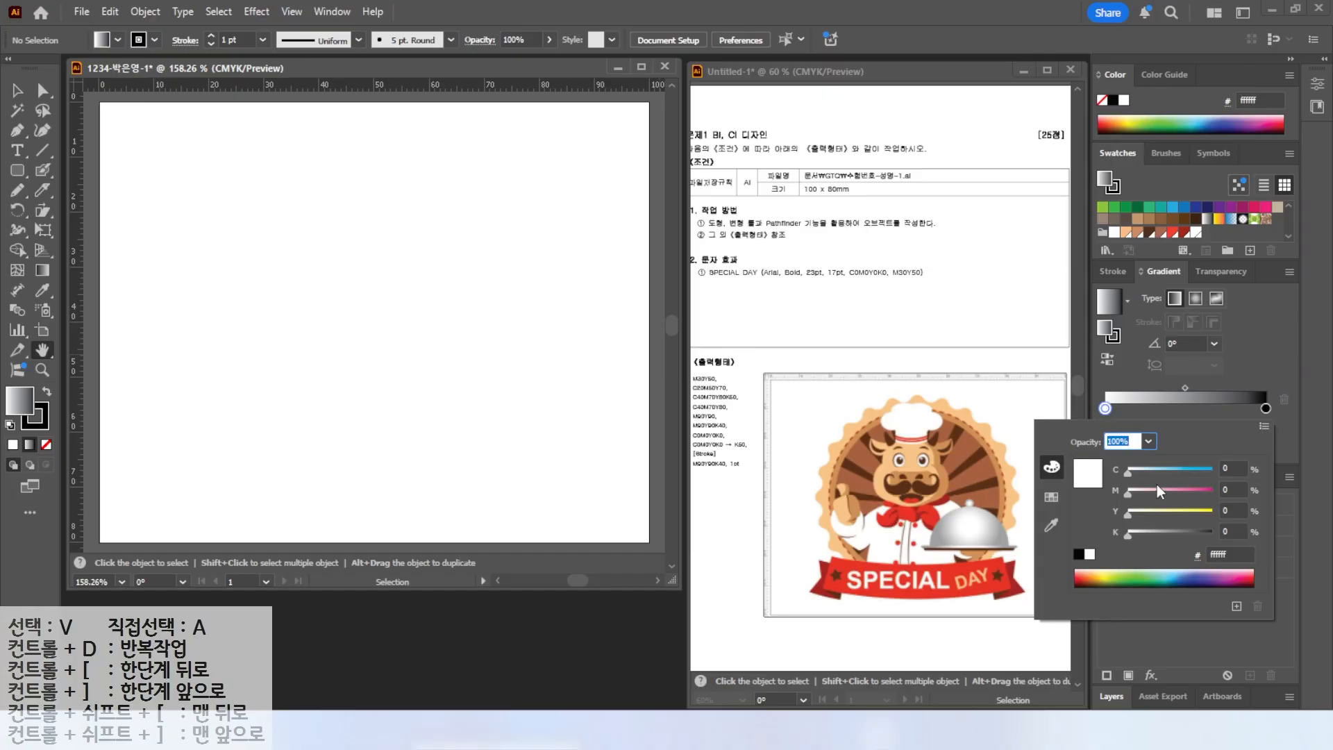
{"action": "key", "text": "ctrl"}
{"action": "key", "text": "ctrl"}
{"action": "left_click", "coordinate": [1267, 428]}
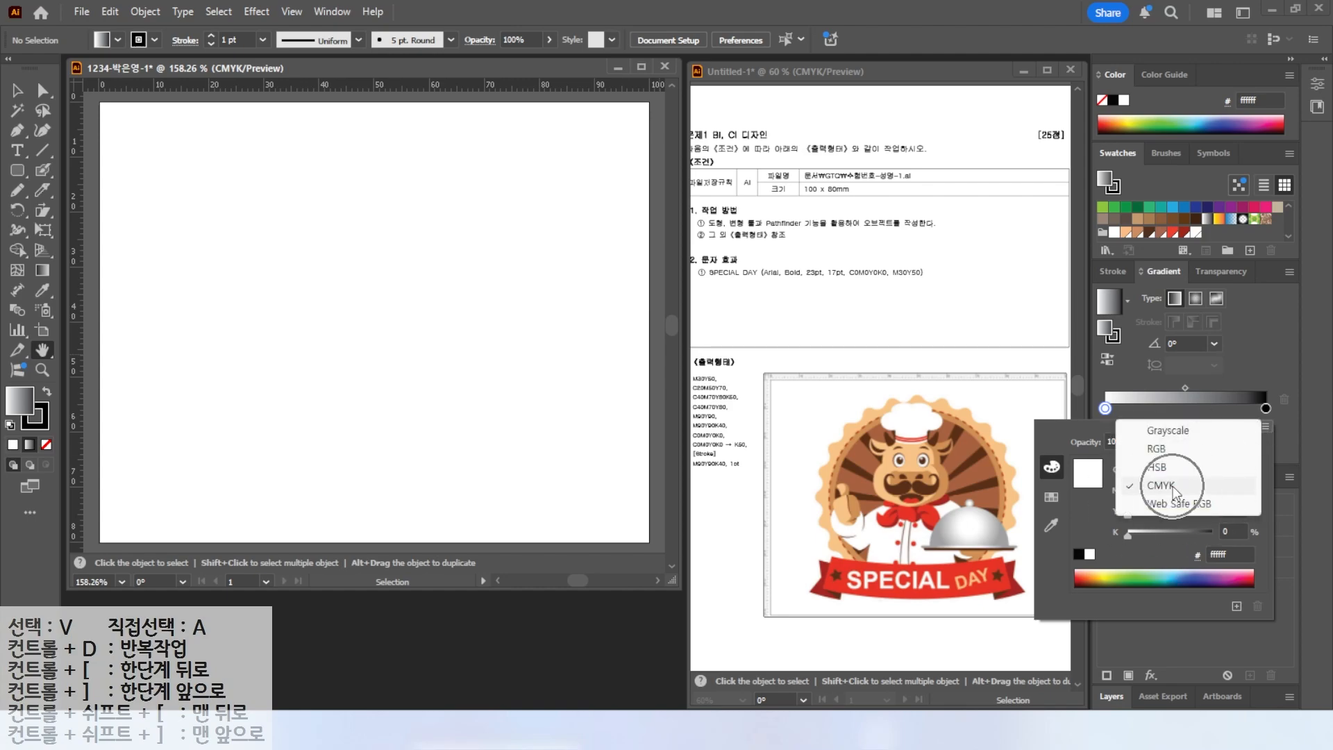
{"action": "left_click", "coordinate": [1173, 486]}
Set the right gradient stop's color to K 50.
{"action": "left_click", "coordinate": [1266, 408]}
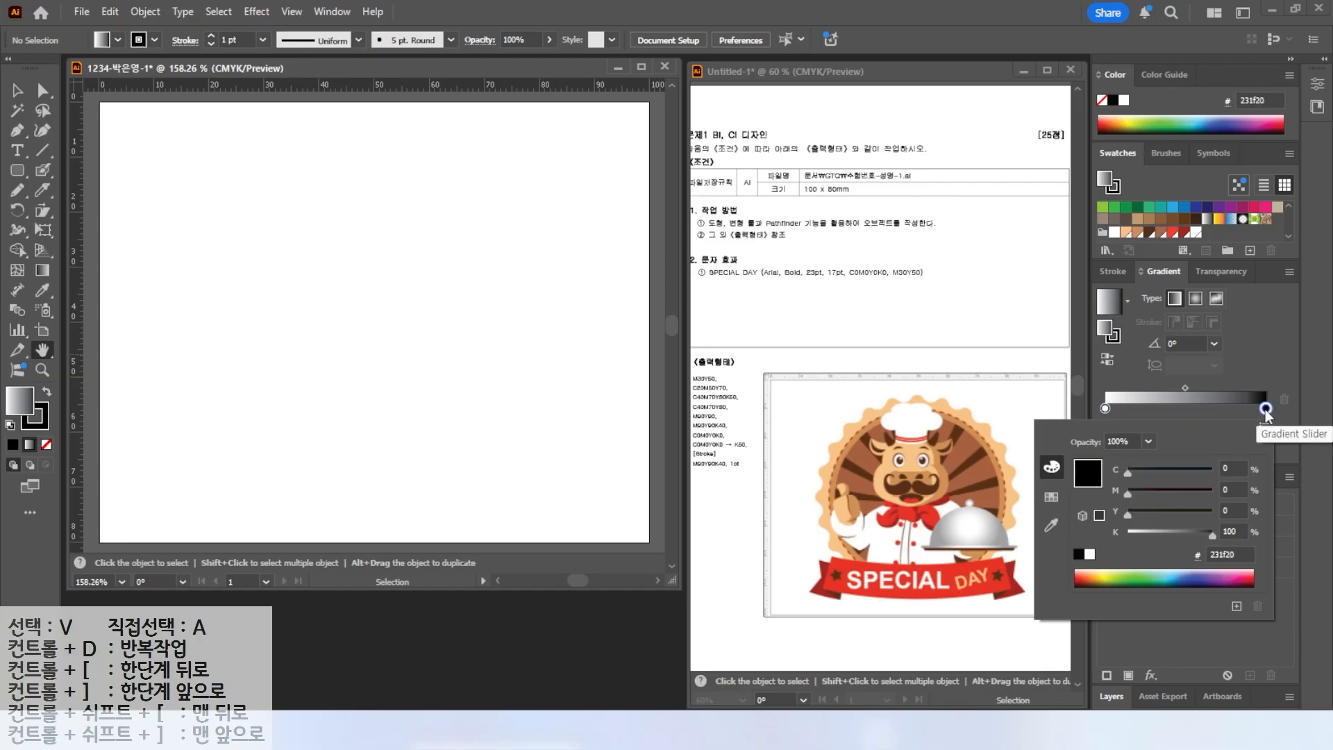
{"action": "left_click", "coordinate": [1231, 531]}
{"action": "type", "text": "50"}
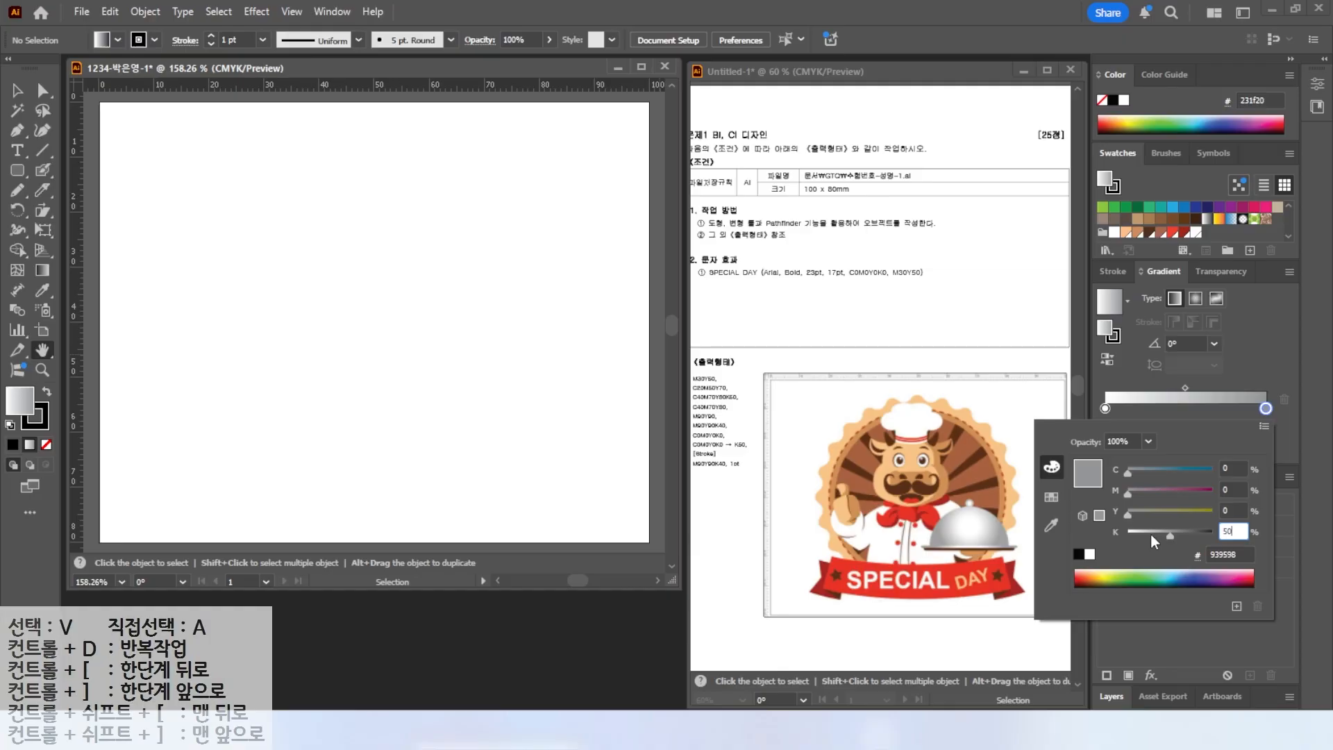
{"action": "key", "text": "Return"}
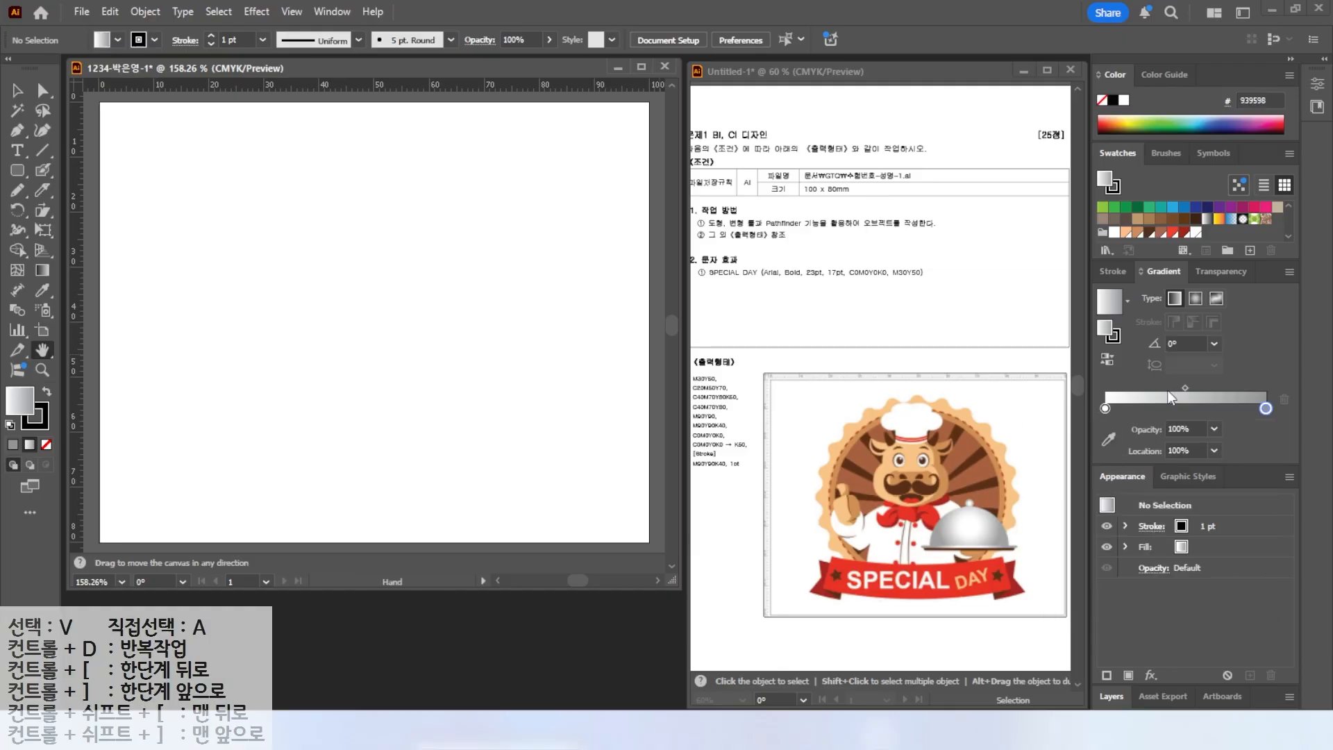
Save the gradient as a swatch in the Swatches panel.
{"action": "key", "text": "alt"}
{"action": "mouse_move", "coordinate": [1134, 332]}
{"action": "left_mouse_down"}
{"action": "mouse_move", "coordinate": [1083, 268]}
{"action": "mouse_move", "coordinate": [1139, 332]}
{"action": "left_mouse_up"}
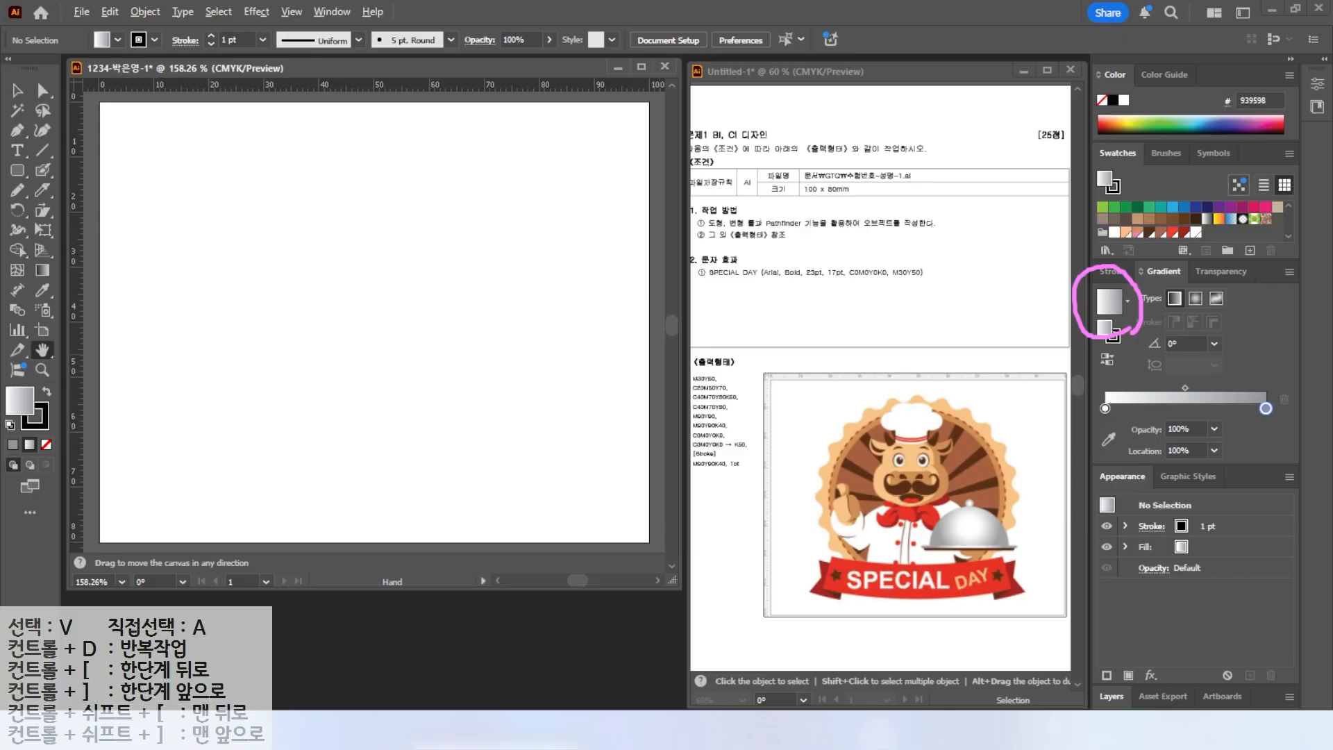
{"action": "mouse_move", "coordinate": [1136, 285]}
{"action": "left_mouse_down"}
{"action": "mouse_move", "coordinate": [1159, 265]}
{"action": "mouse_move", "coordinate": [1225, 240]}
{"action": "left_mouse_up"}
{"action": "key", "text": "Escape"}
{"action": "left_click_drag", "start_coordinate": [1106, 305], "coordinate": [1207, 237]}
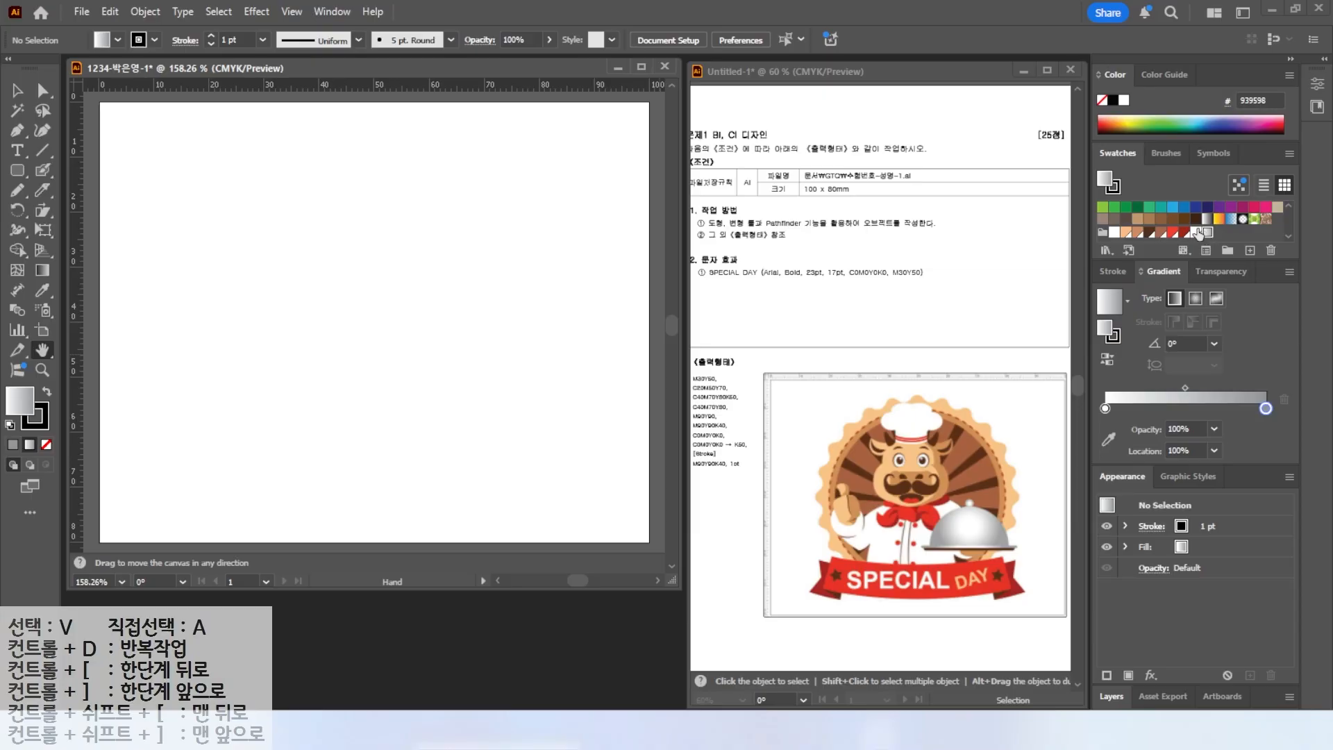
Pull two vertical guides and one horizontal guide from the rulers onto the artboard near its left, right and top edges.
{"action": "key", "text": "ctrl"}
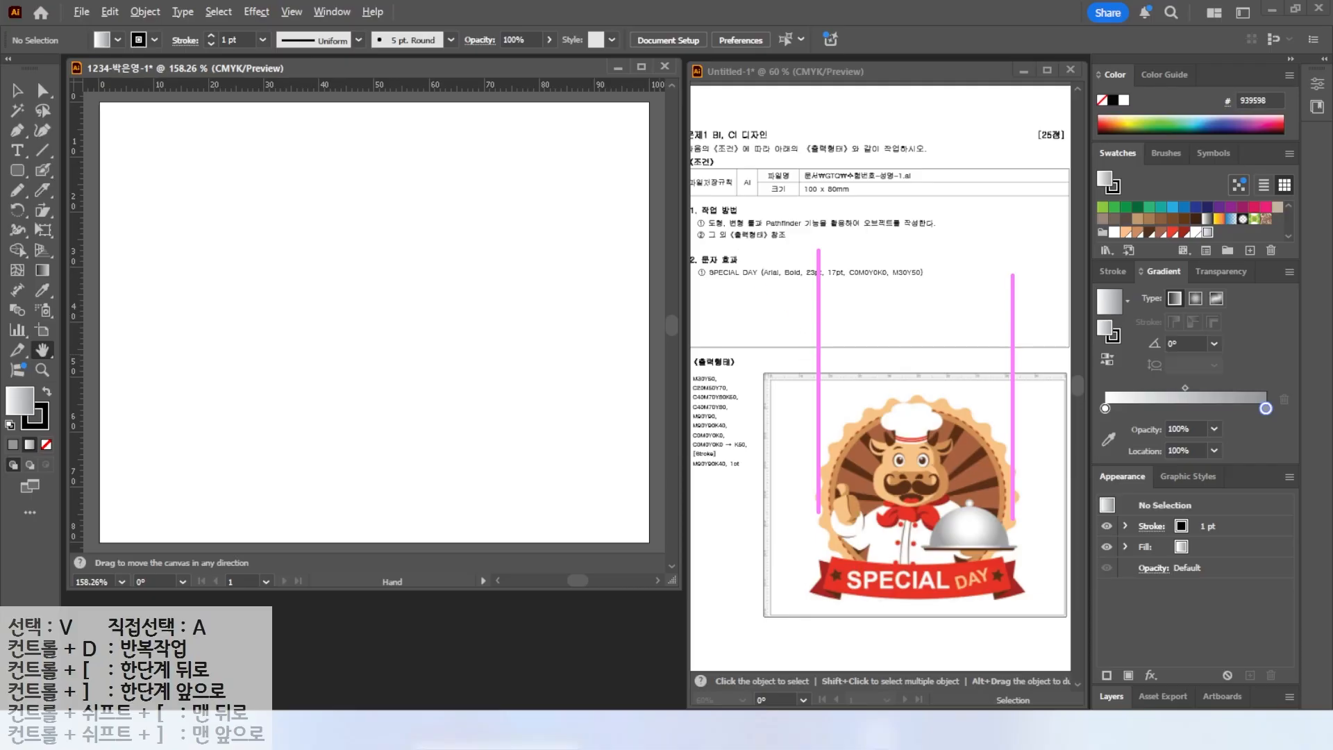
{"action": "key", "text": "v"}
{"action": "left_click_drag", "start_coordinate": [77, 269], "coordinate": [186, 291]}
{"action": "key", "text": "space"}
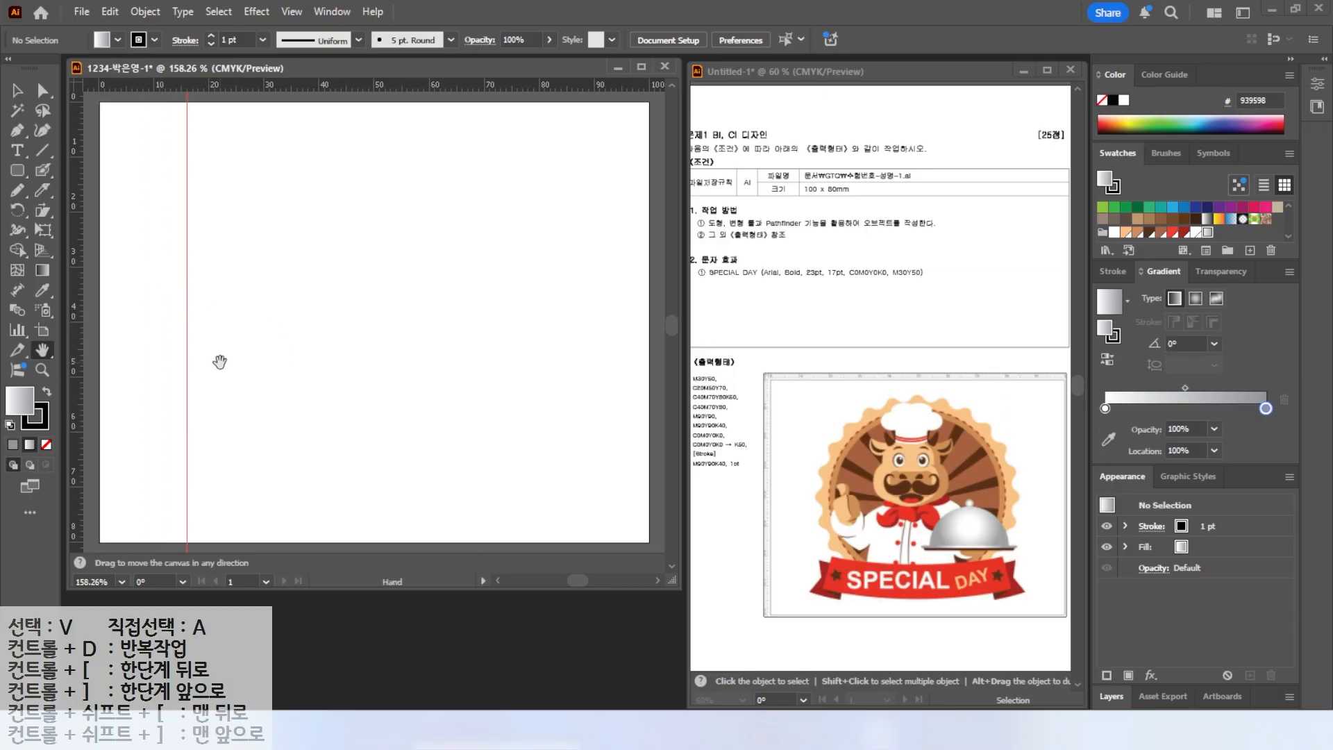
{"action": "left_click_drag", "start_coordinate": [76, 271], "coordinate": [571, 312]}
{"action": "key", "text": "space"}
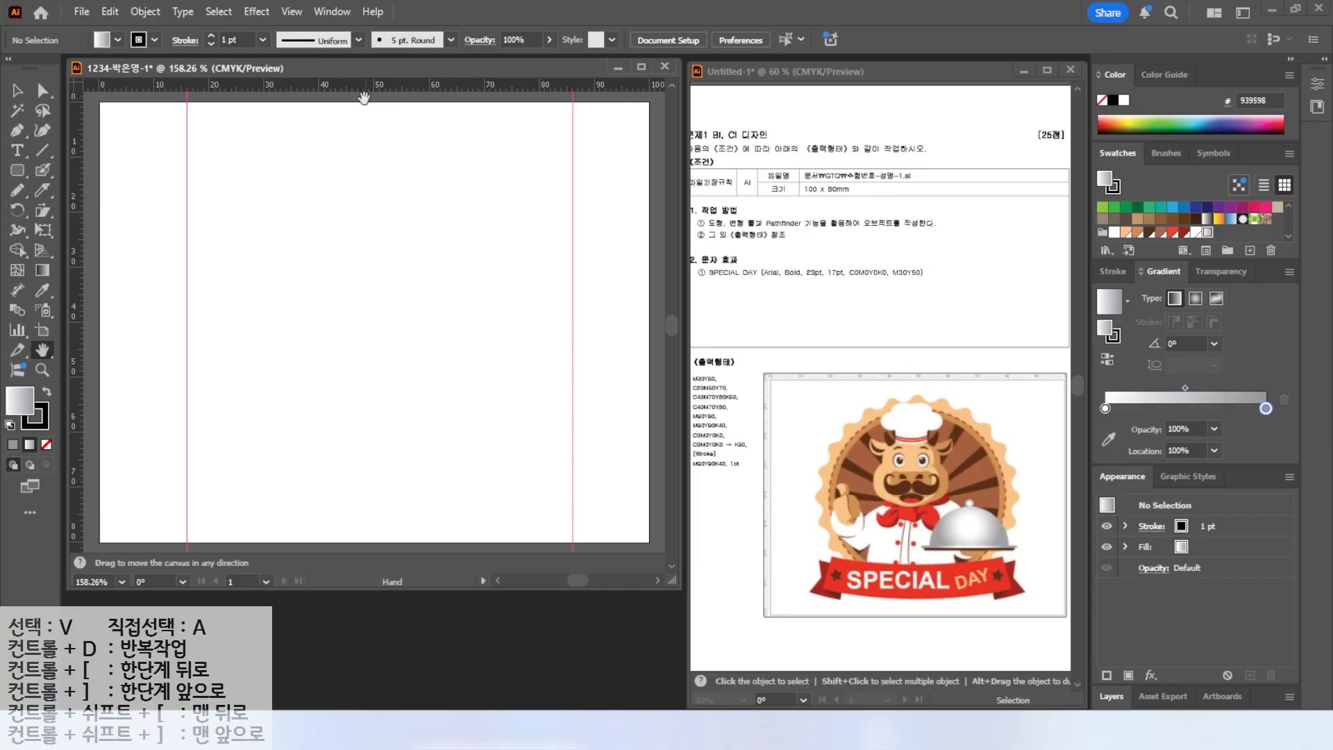
{"action": "left_click_drag", "start_coordinate": [343, 86], "coordinate": [338, 149]}
{"action": "key", "text": "space"}
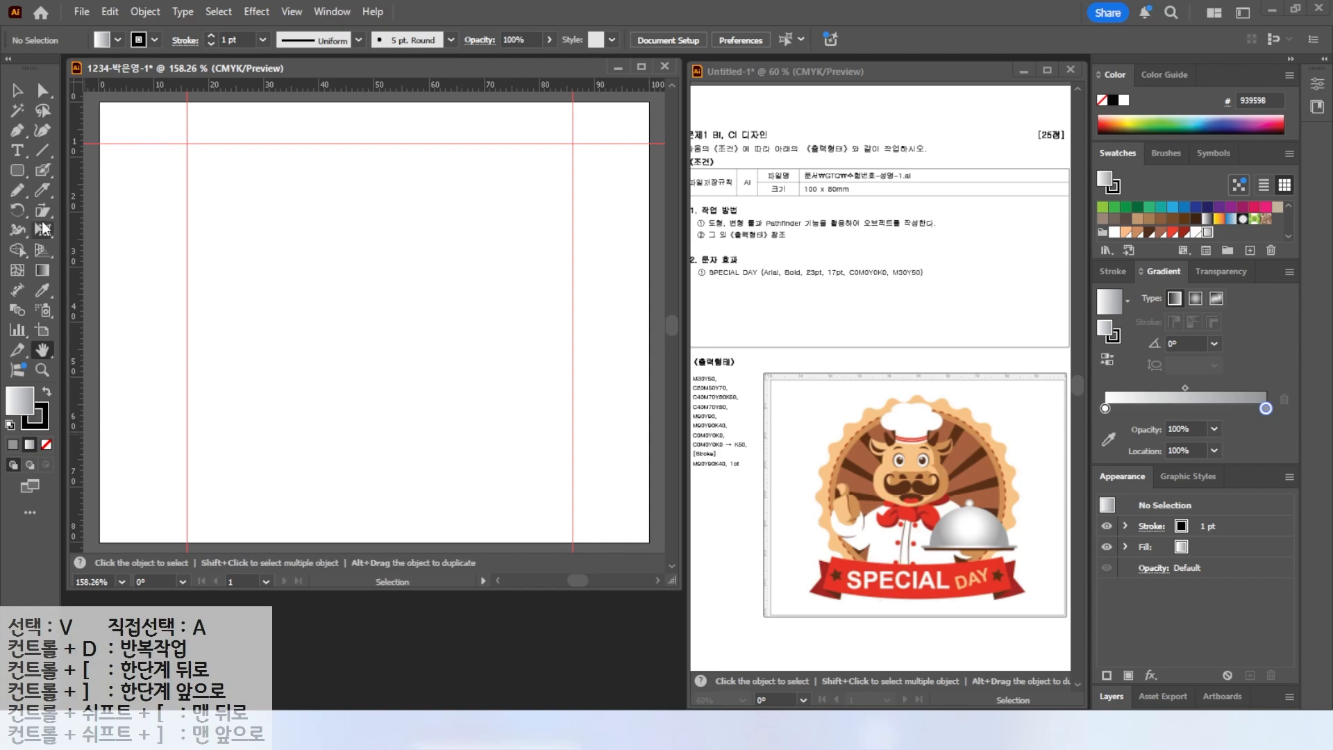
Draw a large circle with the Ellipse tool spanning the guides and nudge it into place.
{"action": "left_click_drag", "start_coordinate": [17, 170], "coordinate": [109, 212]}
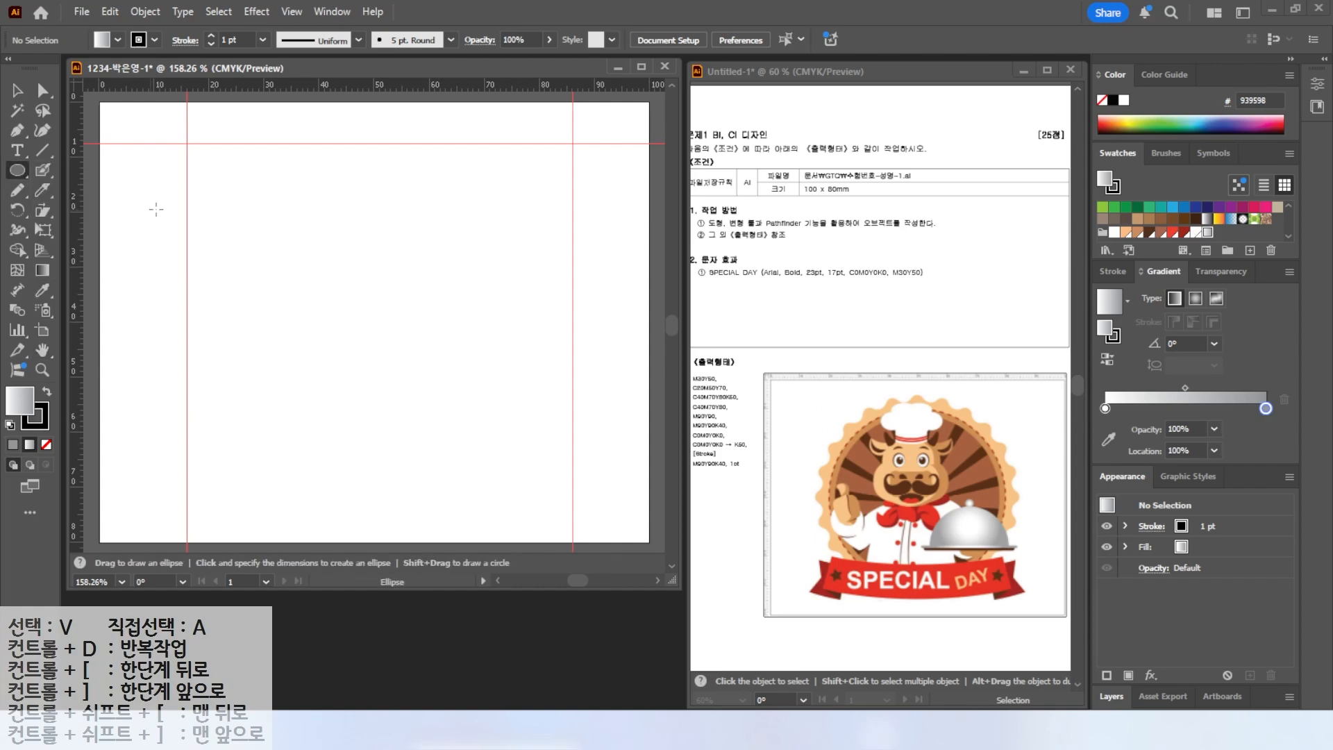
{"action": "left_click_drag", "start_coordinate": [196, 147], "coordinate": [565, 513]}
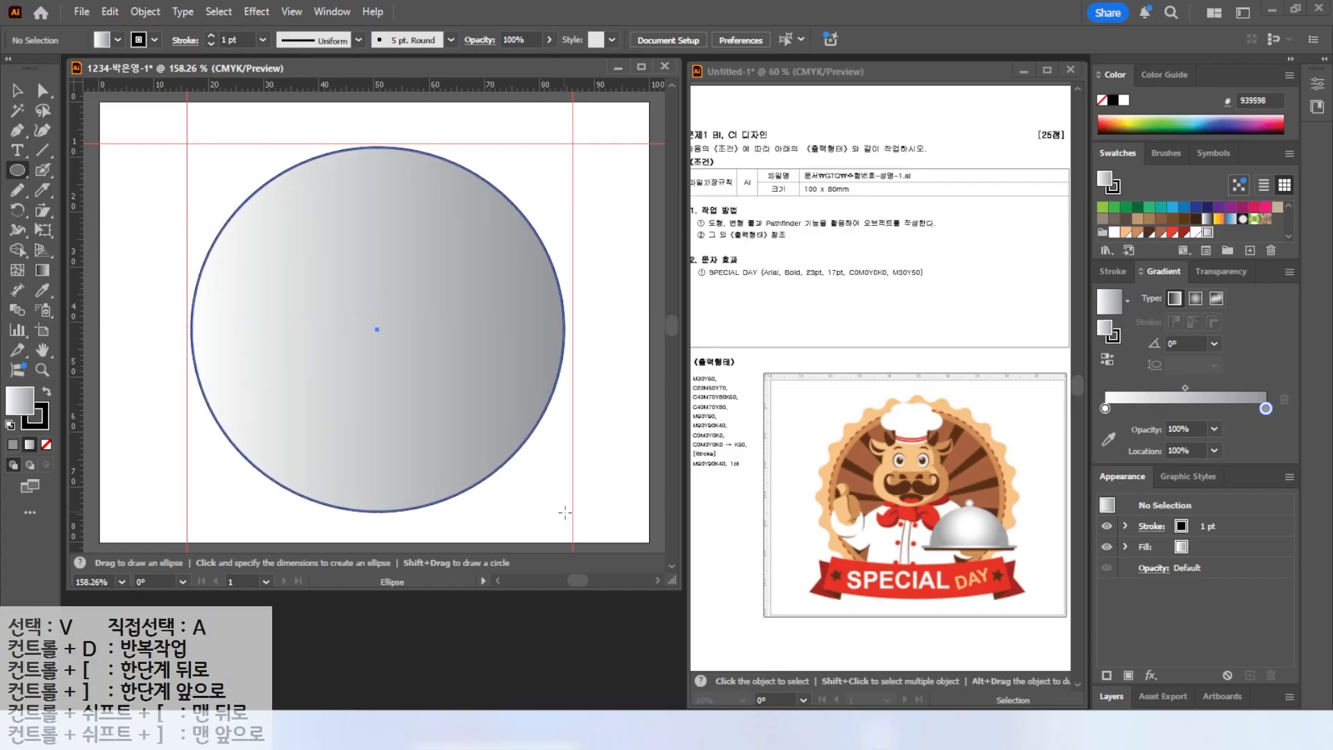
{"action": "left_click_drag", "start_coordinate": [564, 512], "coordinate": [557, 508]}
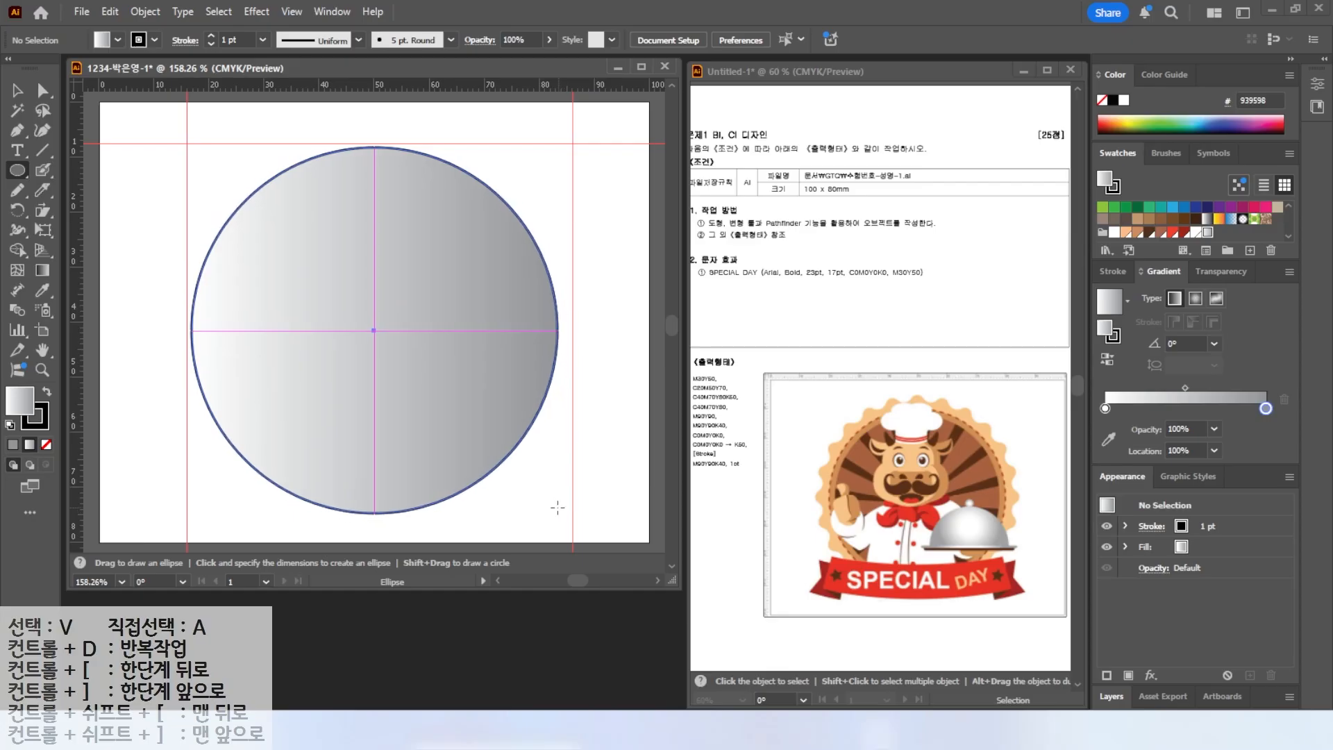
{"action": "left_click_drag", "start_coordinate": [557, 508], "coordinate": [550, 506]}
{"action": "key", "text": "v"}
{"action": "left_click_drag", "start_coordinate": [382, 366], "coordinate": [390, 366]}
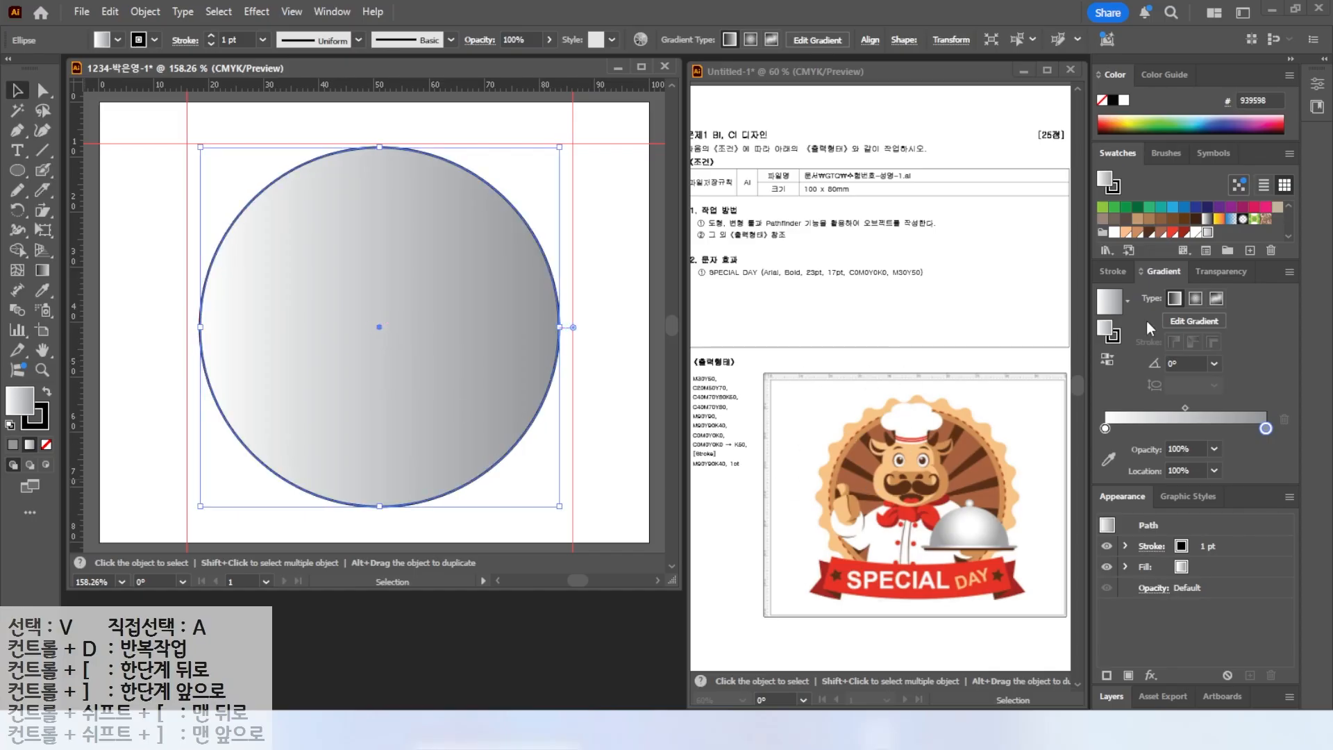
Fill the circle with the light orange swatch and set its stroke to None.
{"action": "left_click", "coordinate": [1126, 231]}
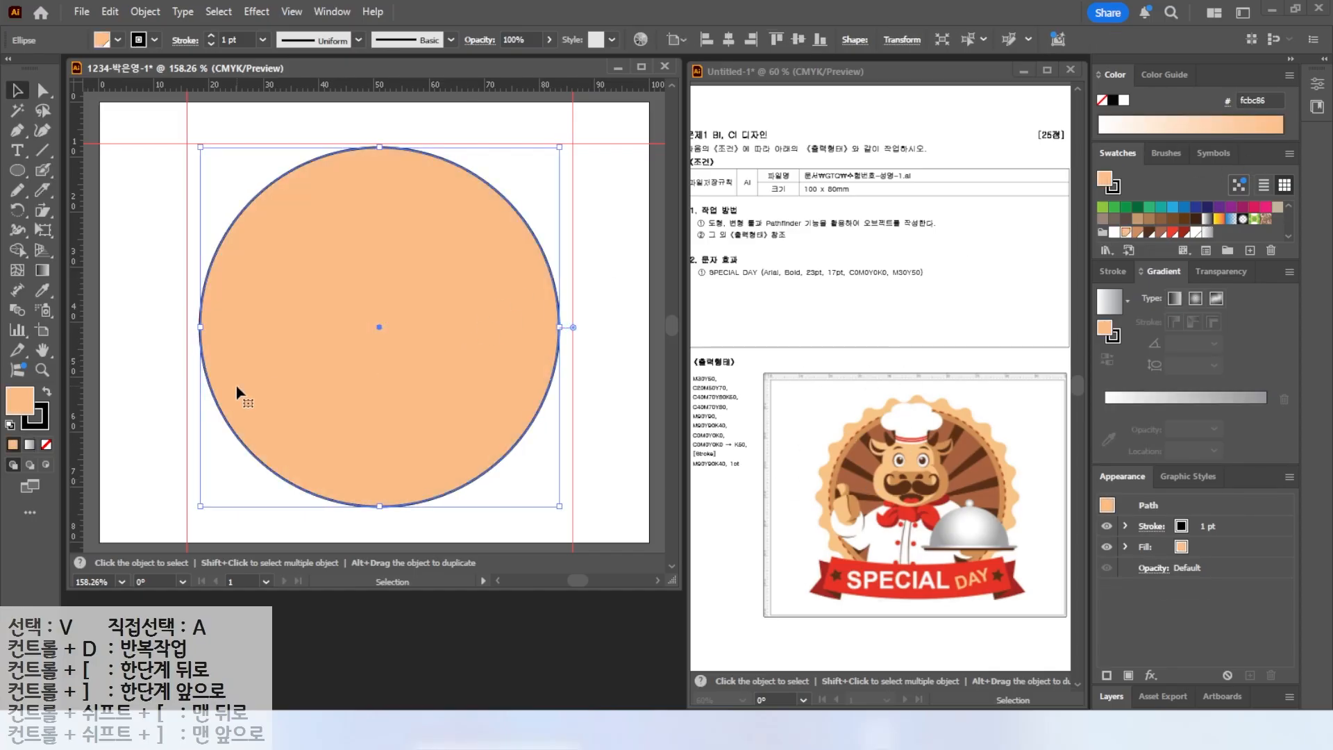
{"action": "left_click", "coordinate": [35, 424]}
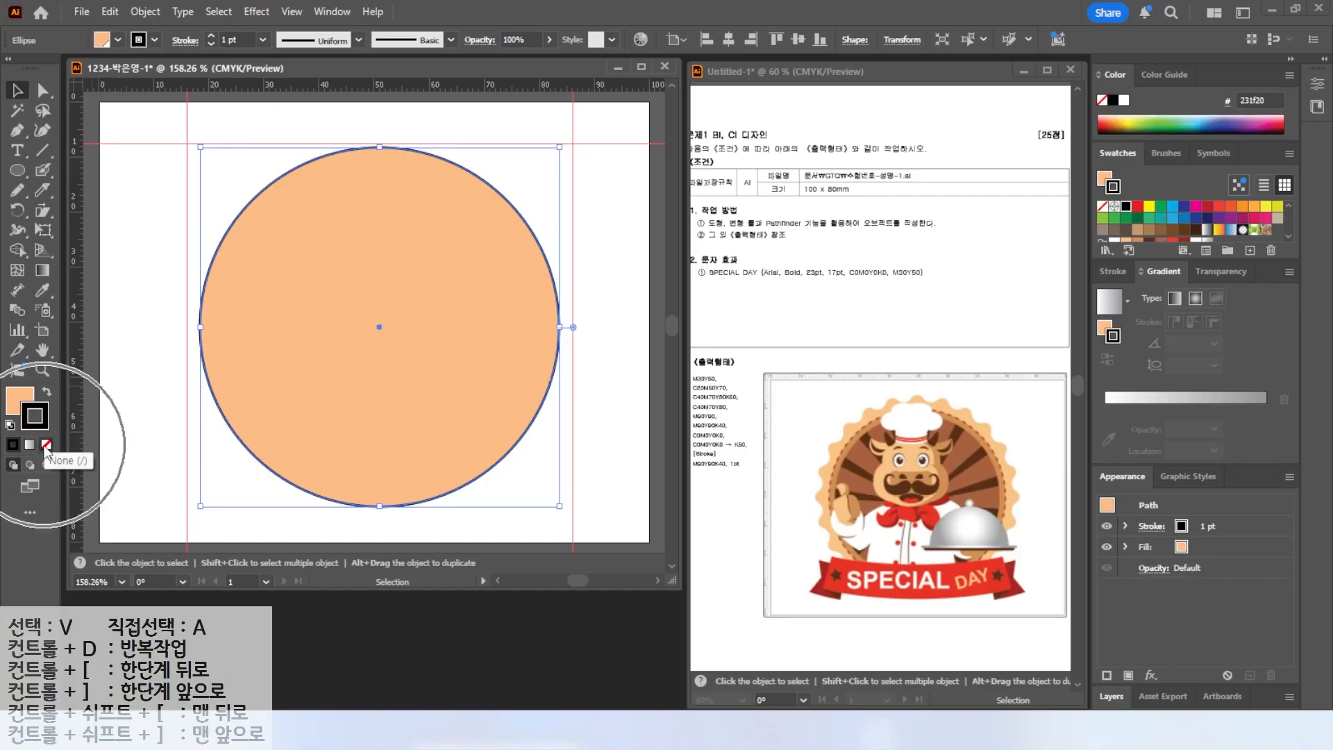
{"action": "left_click", "coordinate": [48, 445]}
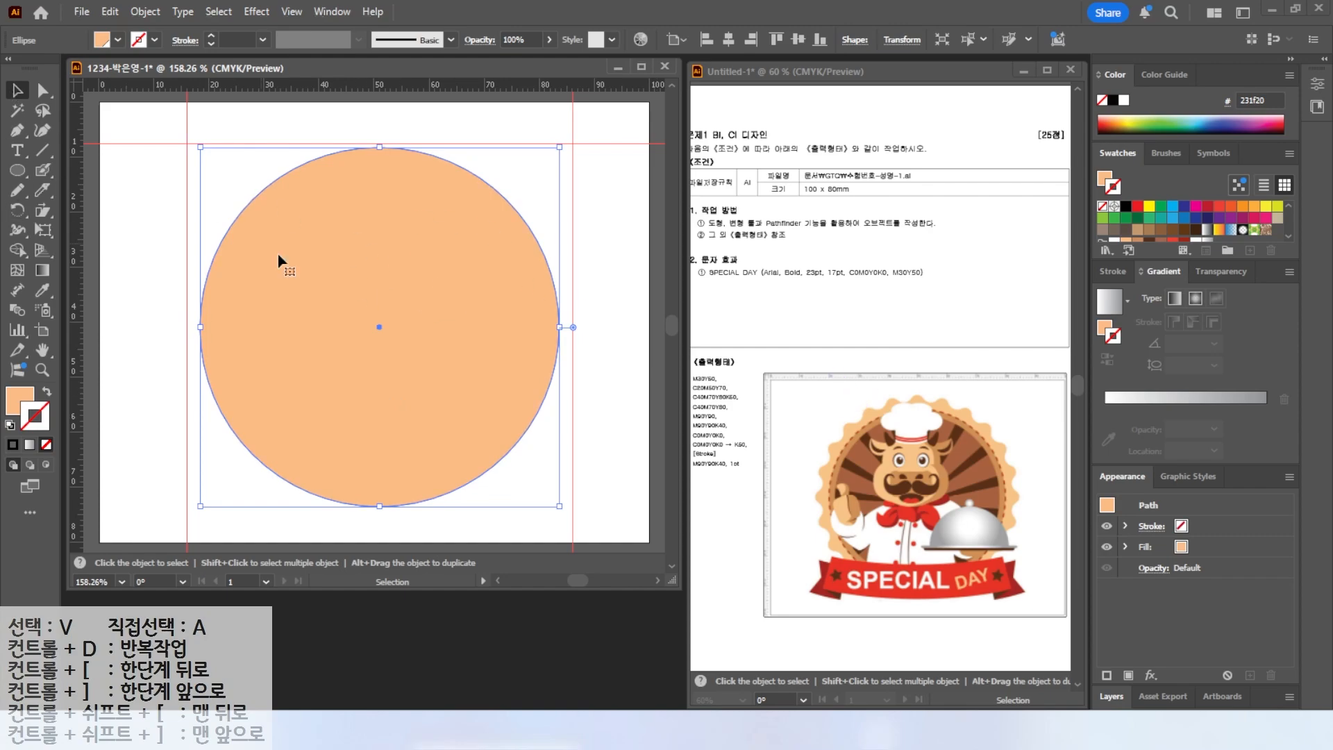
Open the Zig Zag distortion effect on the circle, enable preview and set its size to 1 mm.
{"action": "key", "text": "alt"}
{"action": "left_click_drag", "start_coordinate": [223, 3], "coordinate": [269, 25]}
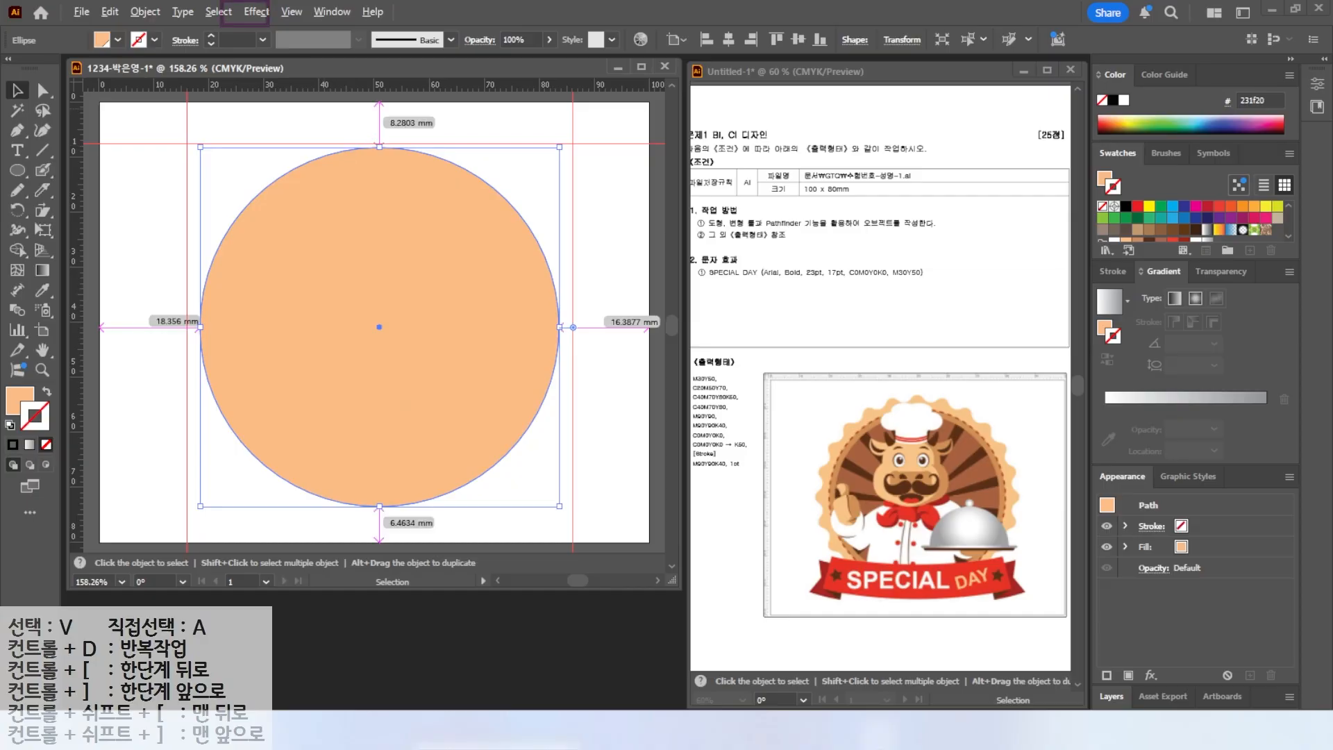
{"action": "left_click", "coordinate": [257, 12]}
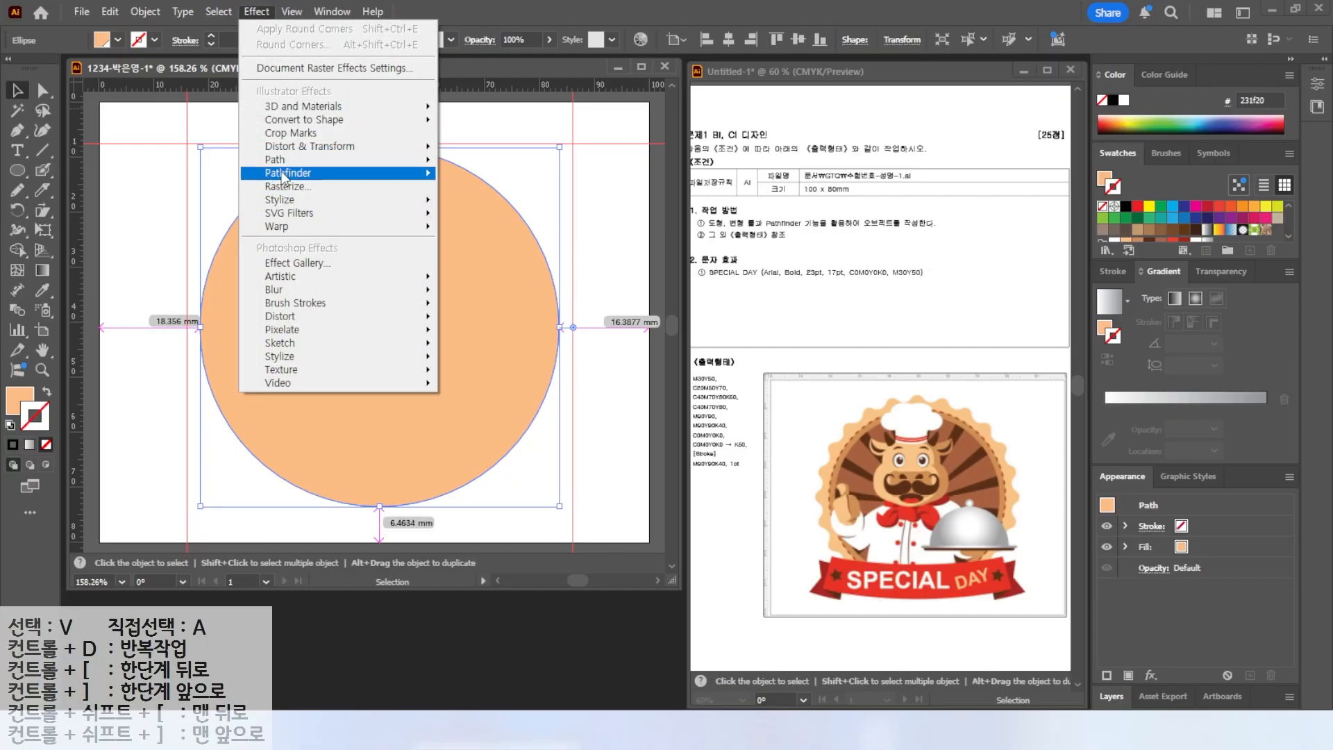
{"action": "left_click", "coordinate": [289, 148]}
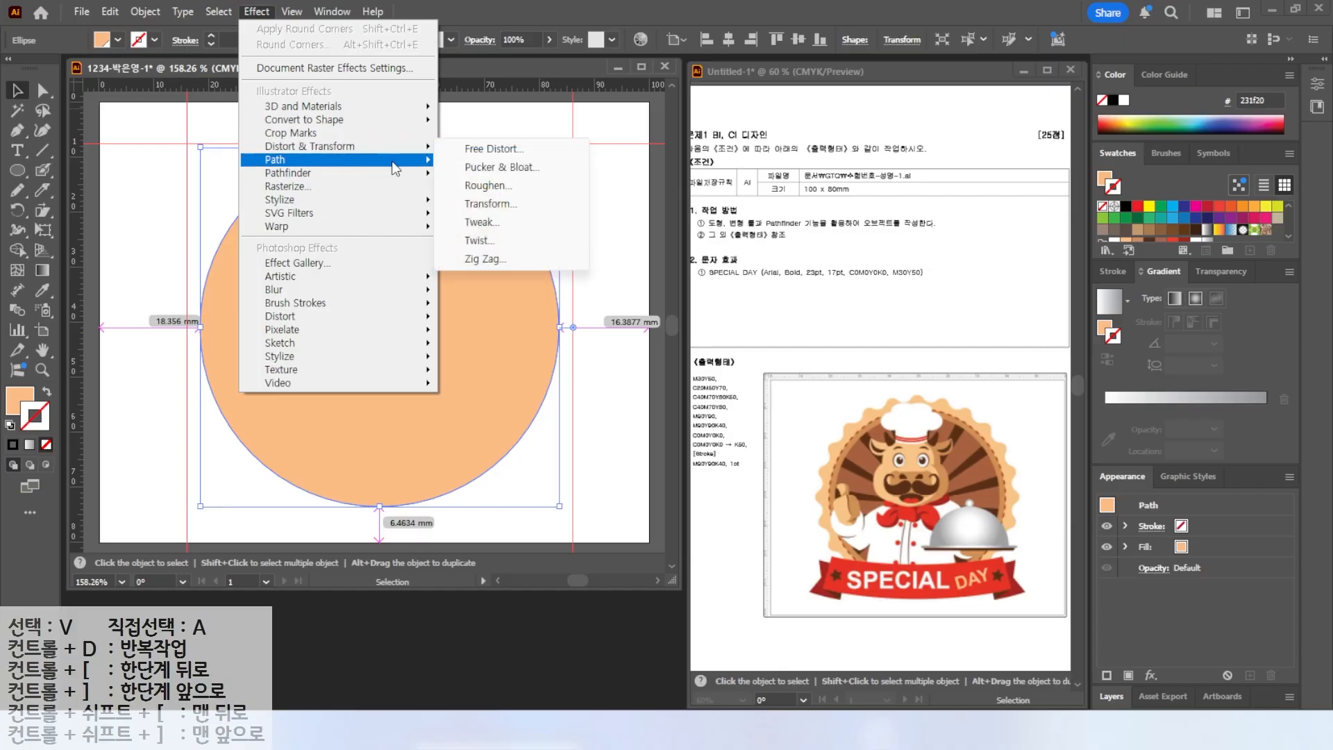
{"action": "left_click", "coordinate": [487, 259]}
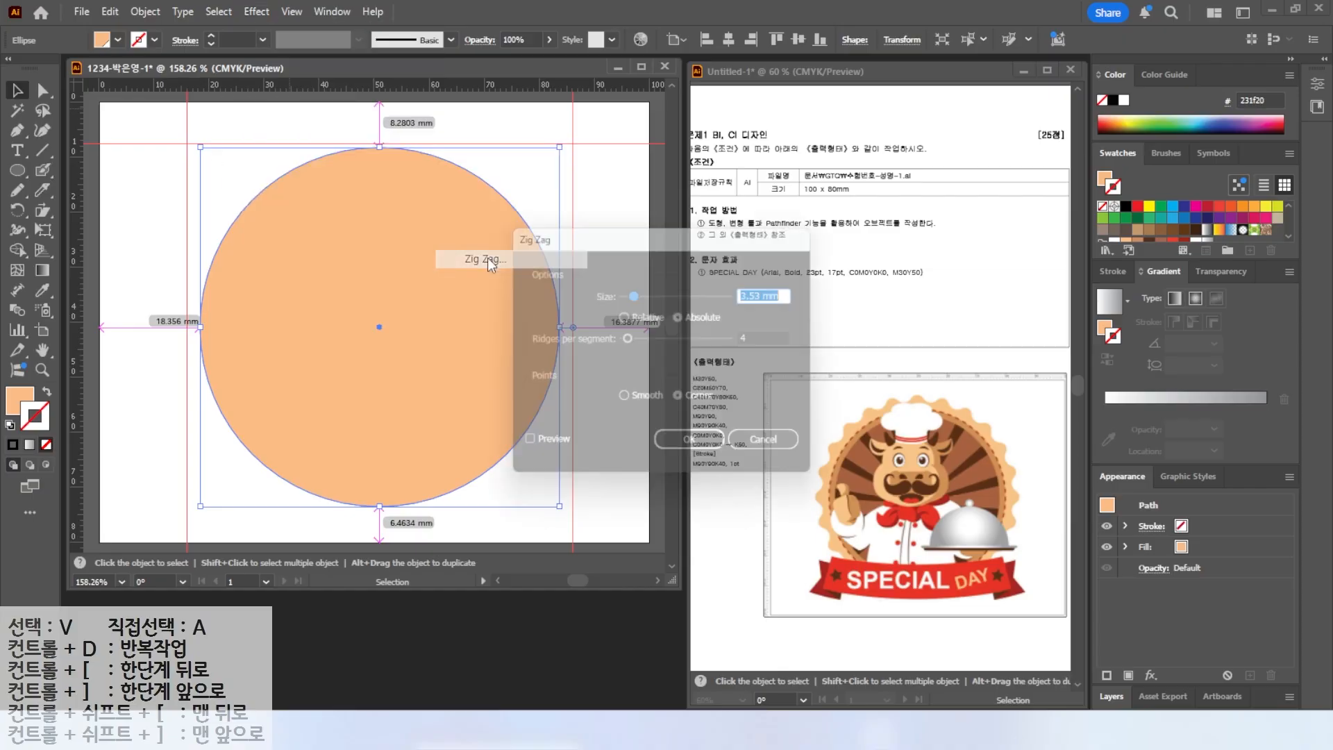
{"action": "key", "text": "alt"}
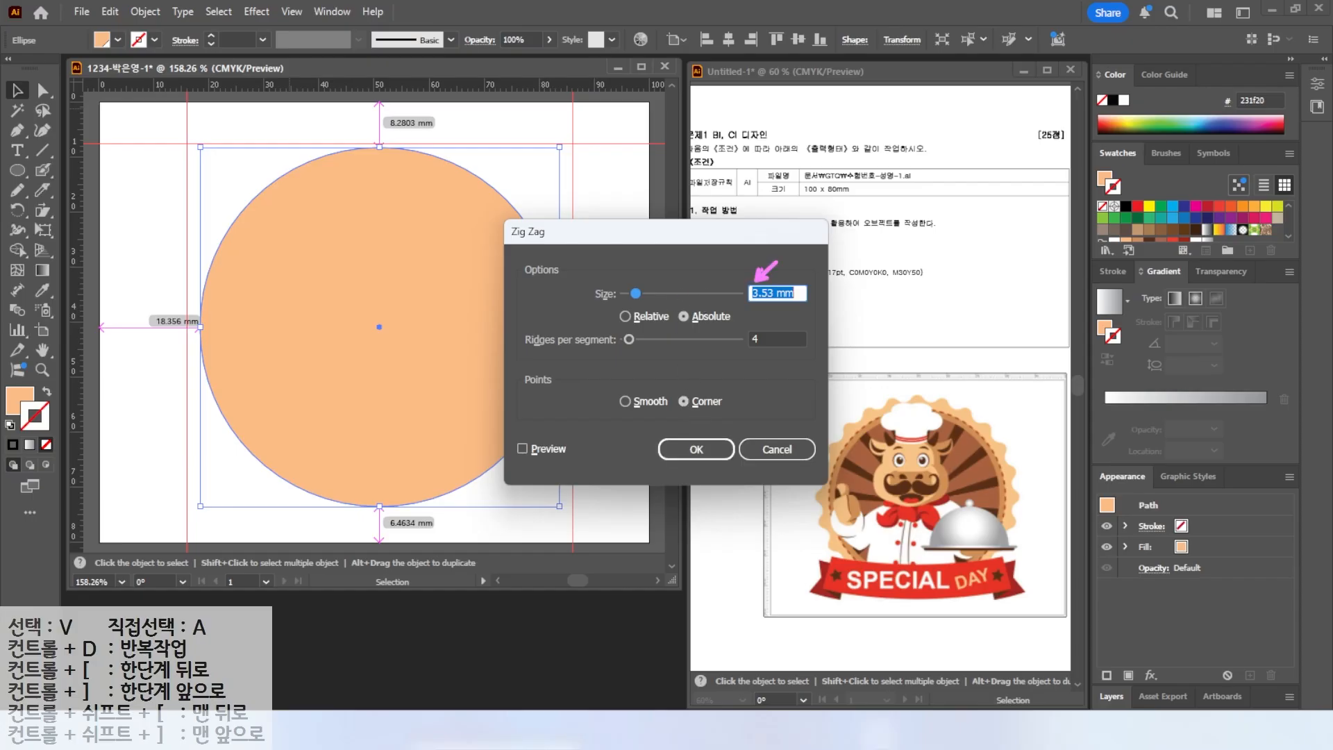
{"action": "left_click", "coordinate": [522, 449]}
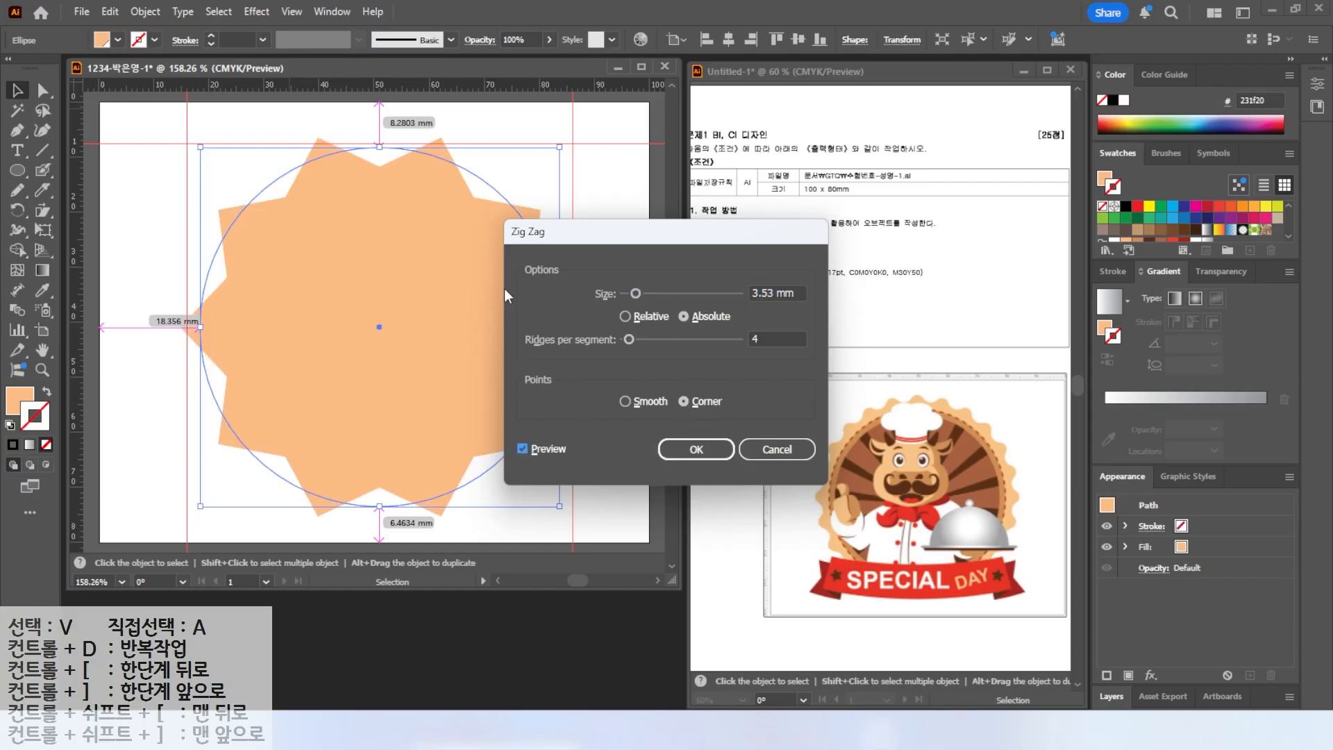
{"action": "left_click_drag", "start_coordinate": [566, 233], "coordinate": [652, 204]}
{"action": "double_click", "coordinate": [844, 263]}
{"action": "type", "text": "1"}
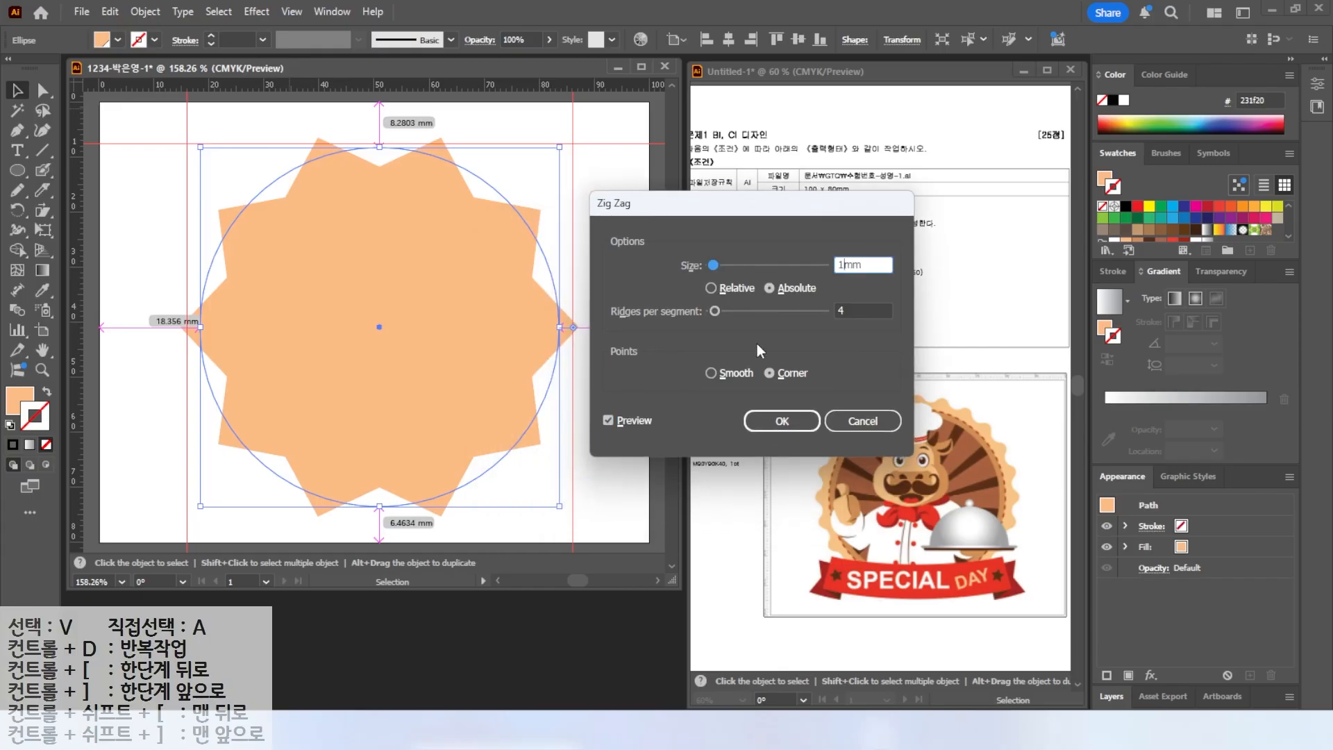
Set the Zig Zag ridges per segment to 12 with smooth points and apply the effect.
{"action": "left_click", "coordinate": [609, 420]}
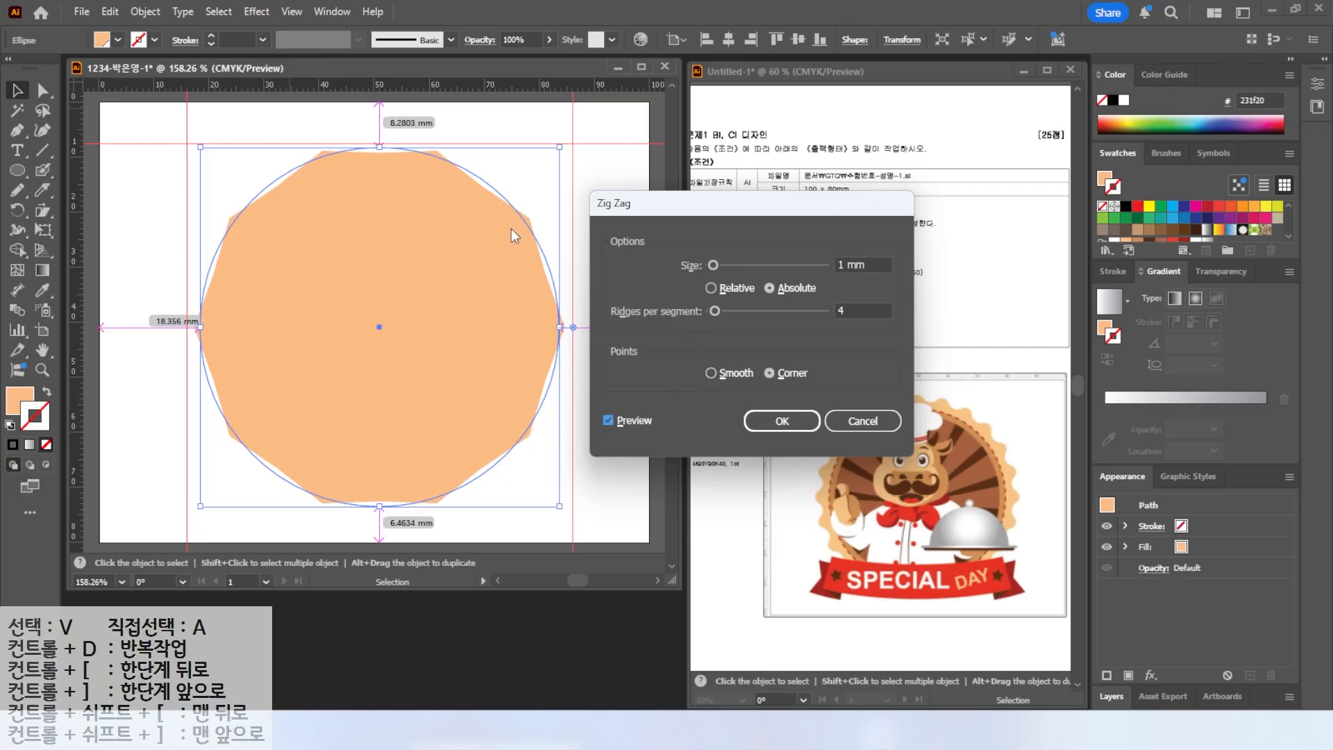
{"action": "left_click", "coordinate": [843, 309]}
{"action": "type", "text": "10"}
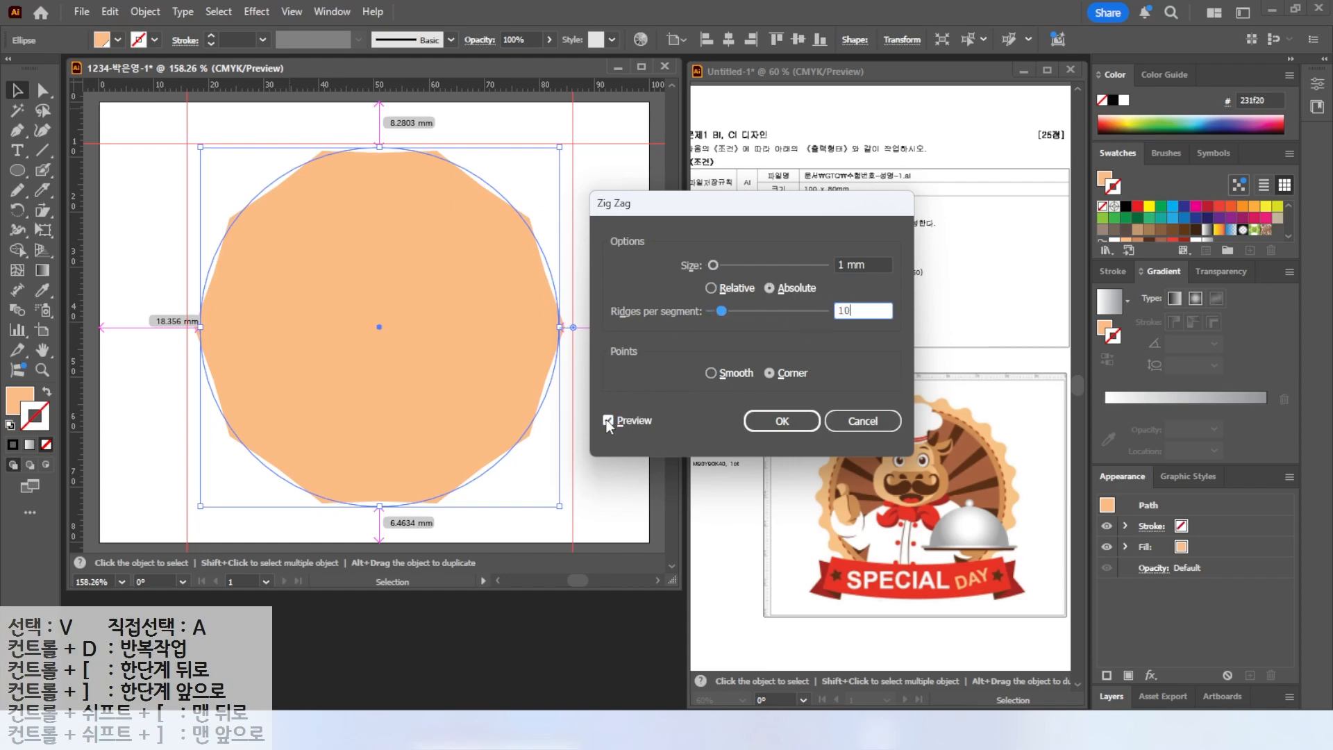
{"action": "left_click", "coordinate": [607, 420]}
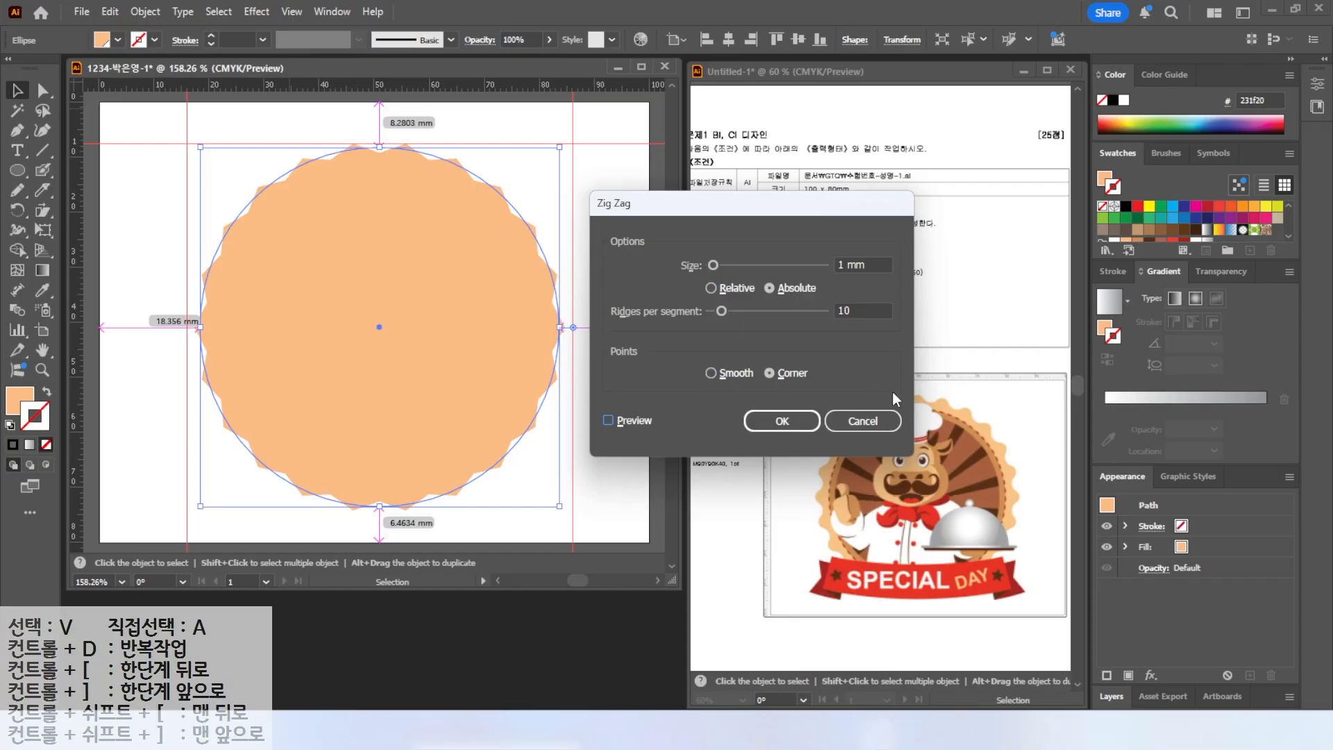
{"action": "double_click", "coordinate": [857, 307]}
{"action": "type", "text": "14"}
{"action": "left_click", "coordinate": [609, 420]}
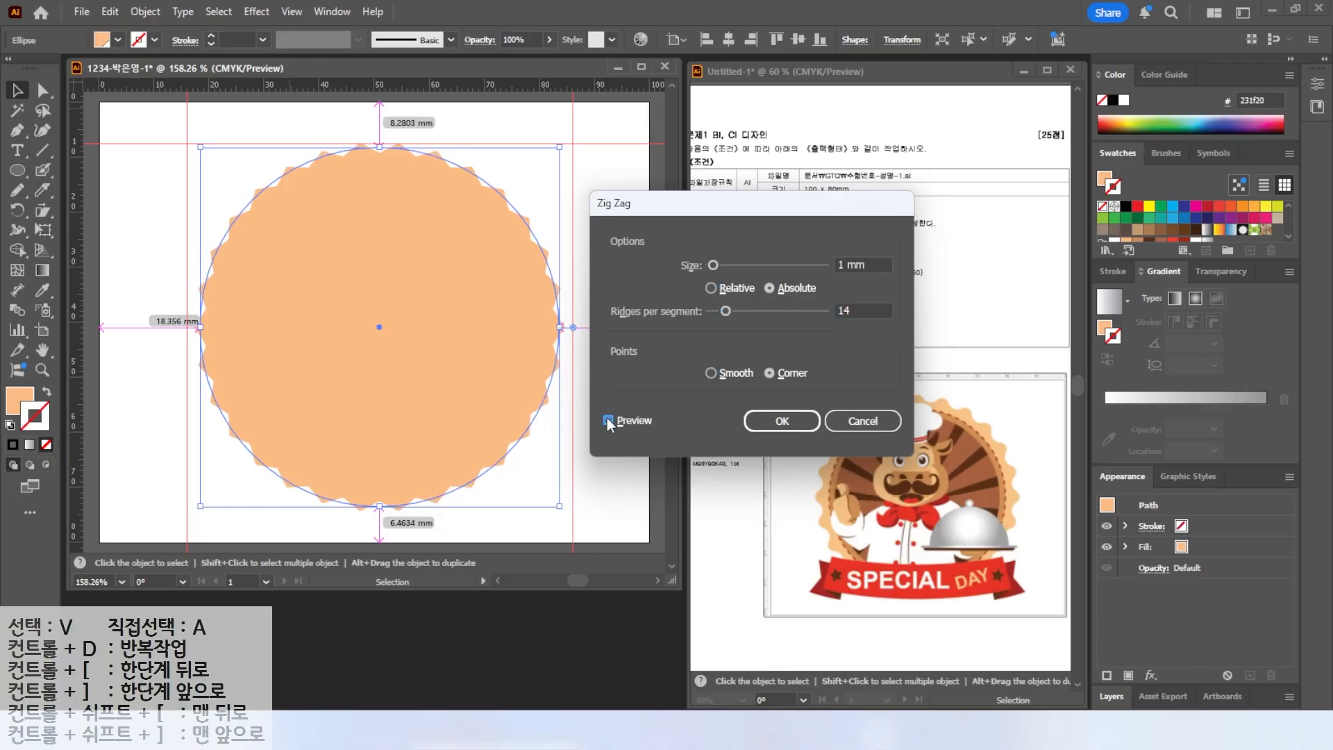
{"action": "left_click", "coordinate": [712, 373]}
{"action": "left_click", "coordinate": [764, 375]}
{"action": "left_click", "coordinate": [710, 372]}
{"action": "left_click", "coordinate": [844, 311]}
{"action": "type", "text": "12"}
{"action": "left_click", "coordinate": [608, 420]}
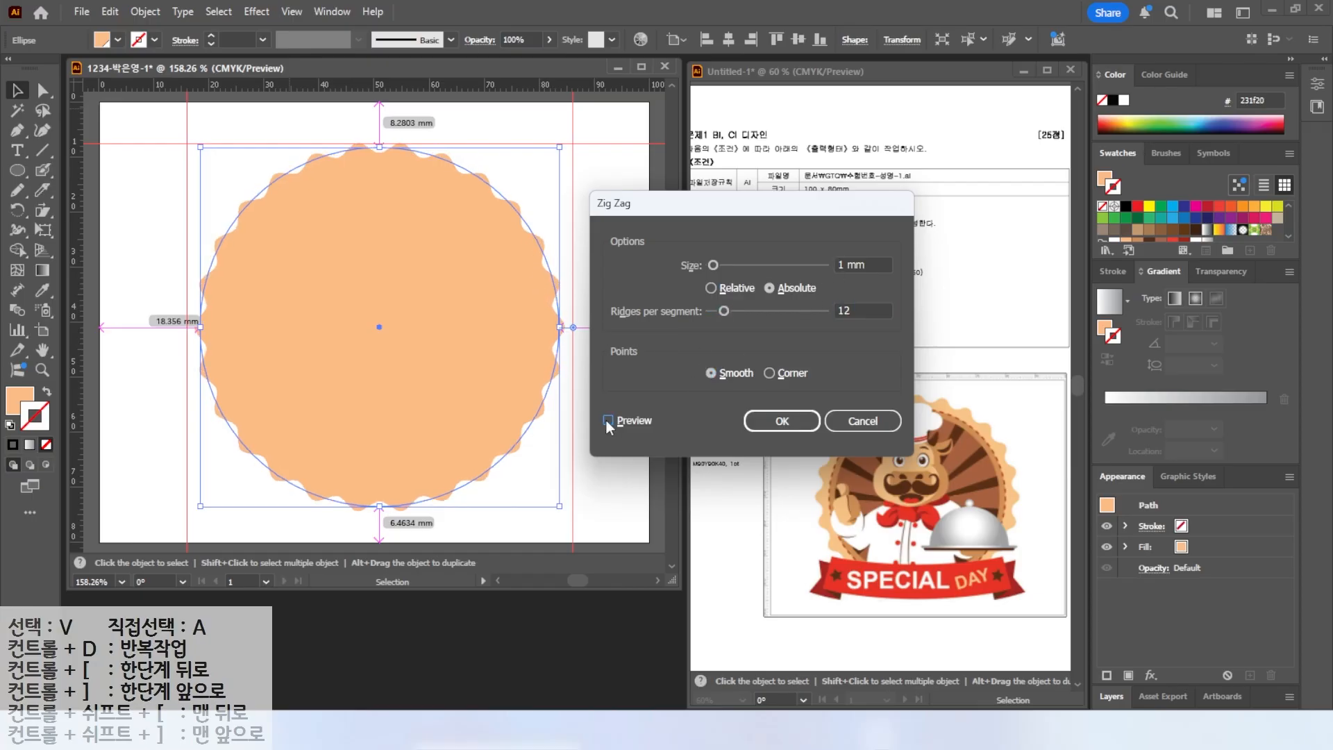
{"action": "left_click", "coordinate": [784, 421]}
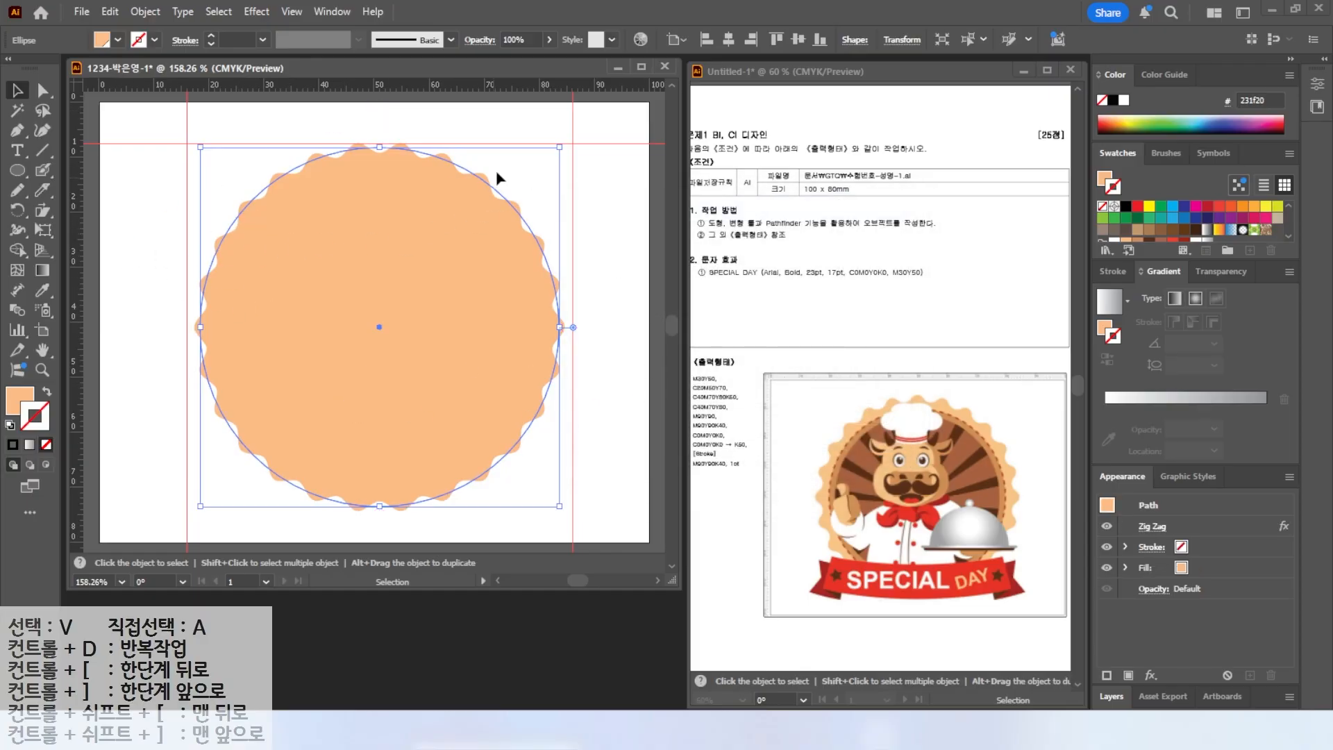
Expand the circle's appearance into a wavy path and deselect it.
{"action": "key", "text": "alt"}
{"action": "left_click", "coordinate": [144, 12]}
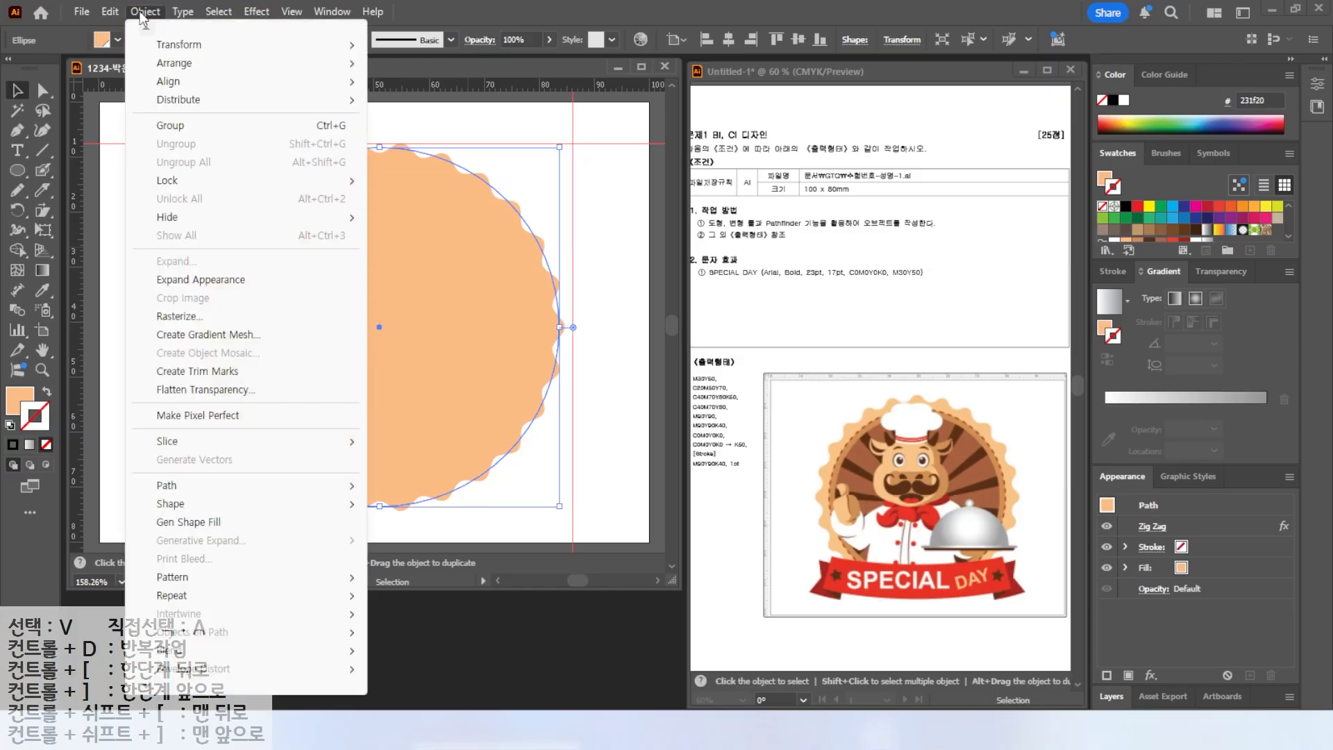
{"action": "left_click", "coordinate": [178, 286]}
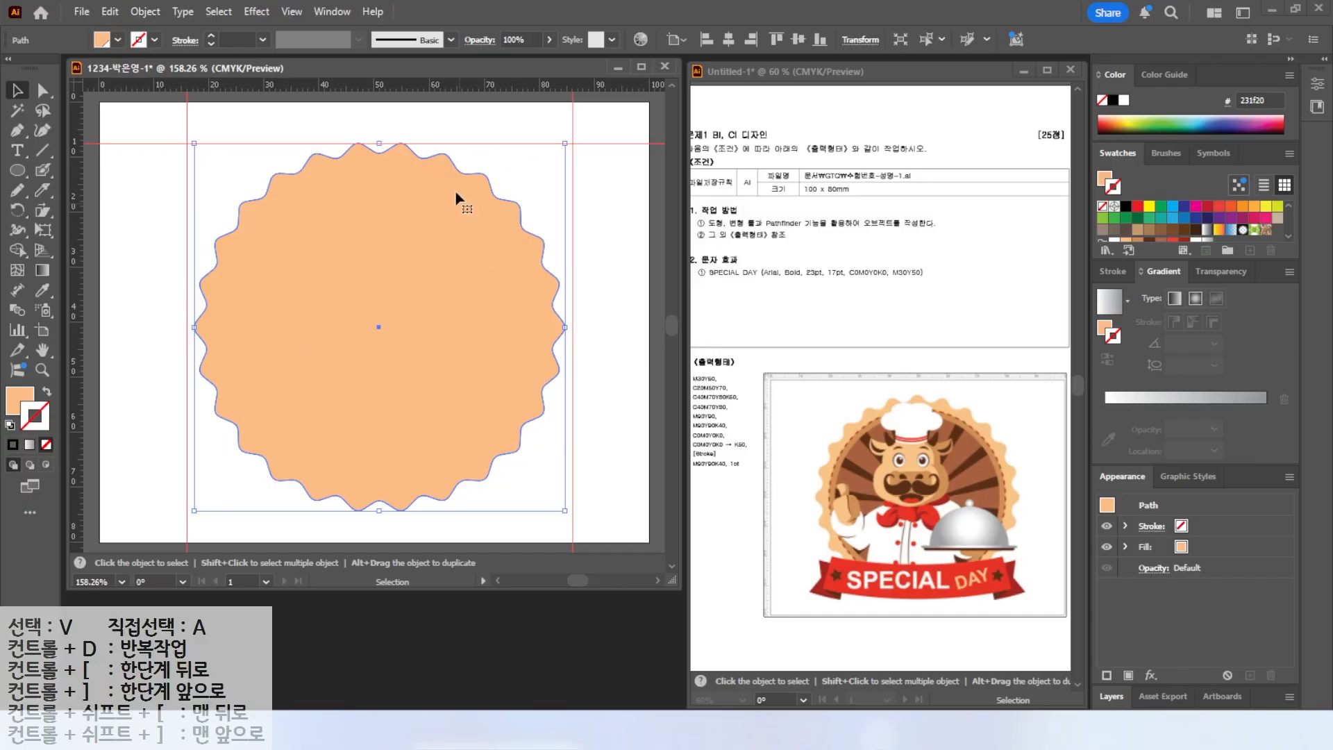
{"action": "left_click", "coordinate": [471, 111]}
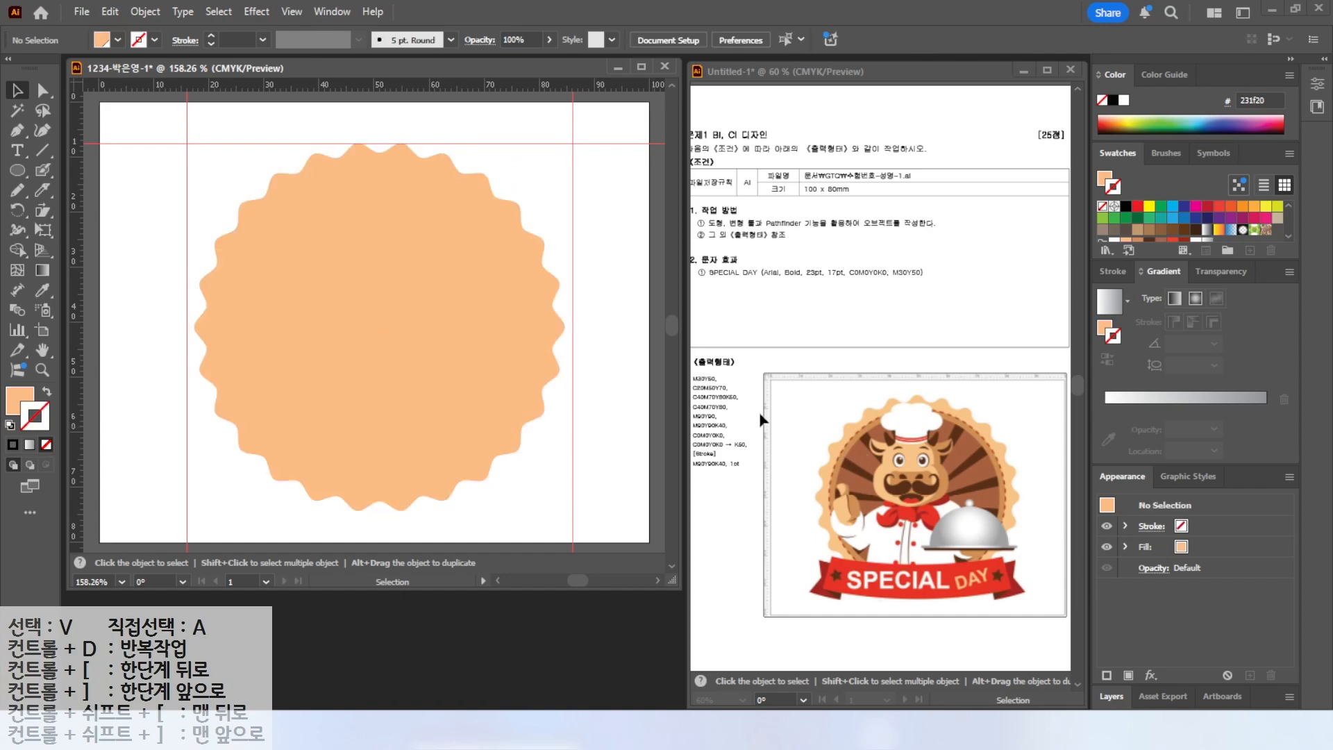
Draw a smaller circle inside the wavy shape and fill it with the brown swatch.
{"action": "left_click", "coordinate": [17, 170]}
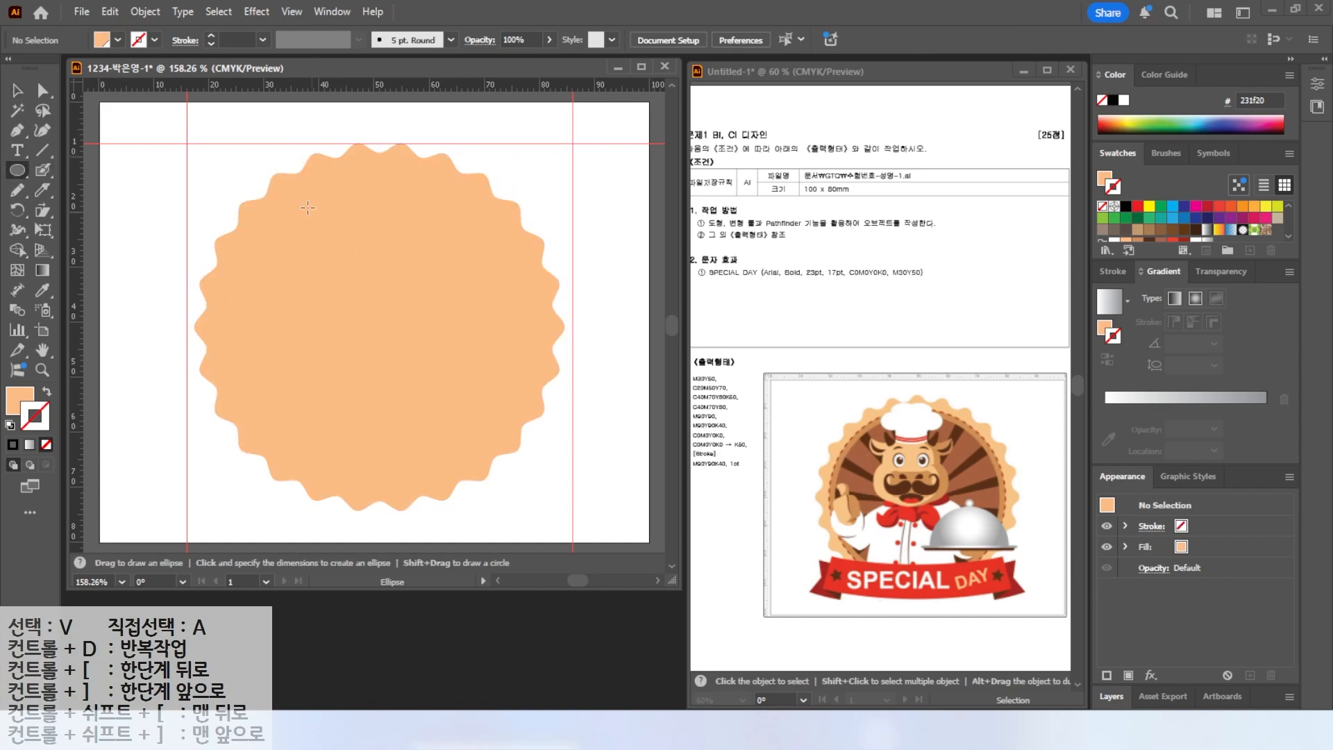
{"action": "mouse_move", "coordinate": [231, 158]}
{"action": "left_mouse_down"}
{"action": "mouse_move", "coordinate": [560, 467]}
{"action": "mouse_move", "coordinate": [565, 493]}
{"action": "mouse_move", "coordinate": [544, 487]}
{"action": "left_mouse_up"}
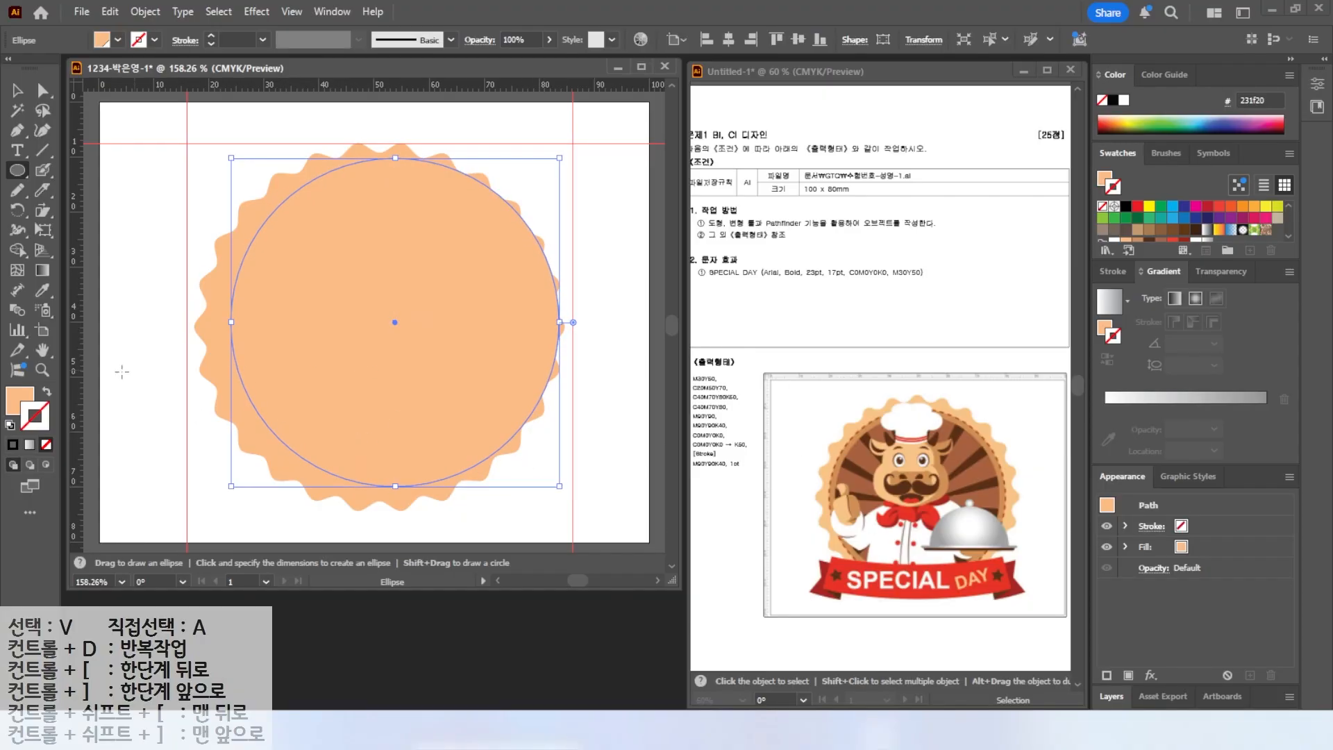
{"action": "left_click", "coordinate": [19, 399]}
{"action": "left_click", "coordinate": [1137, 237]}
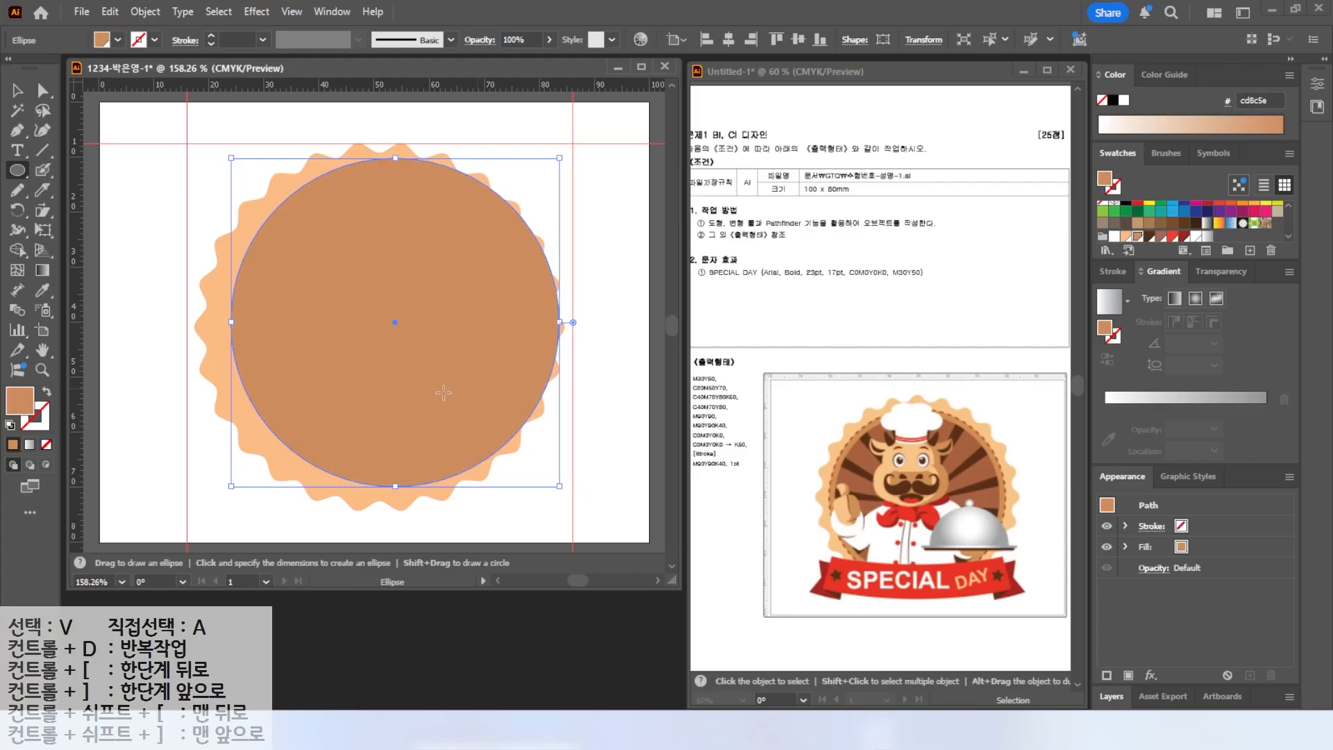
Select both shapes and align them to each other's horizontal and vertical centers.
{"action": "left_click", "coordinate": [11, 92]}
{"action": "left_click", "coordinate": [263, 145]}
{"action": "left_click_drag", "start_coordinate": [219, 159], "coordinate": [365, 285]}
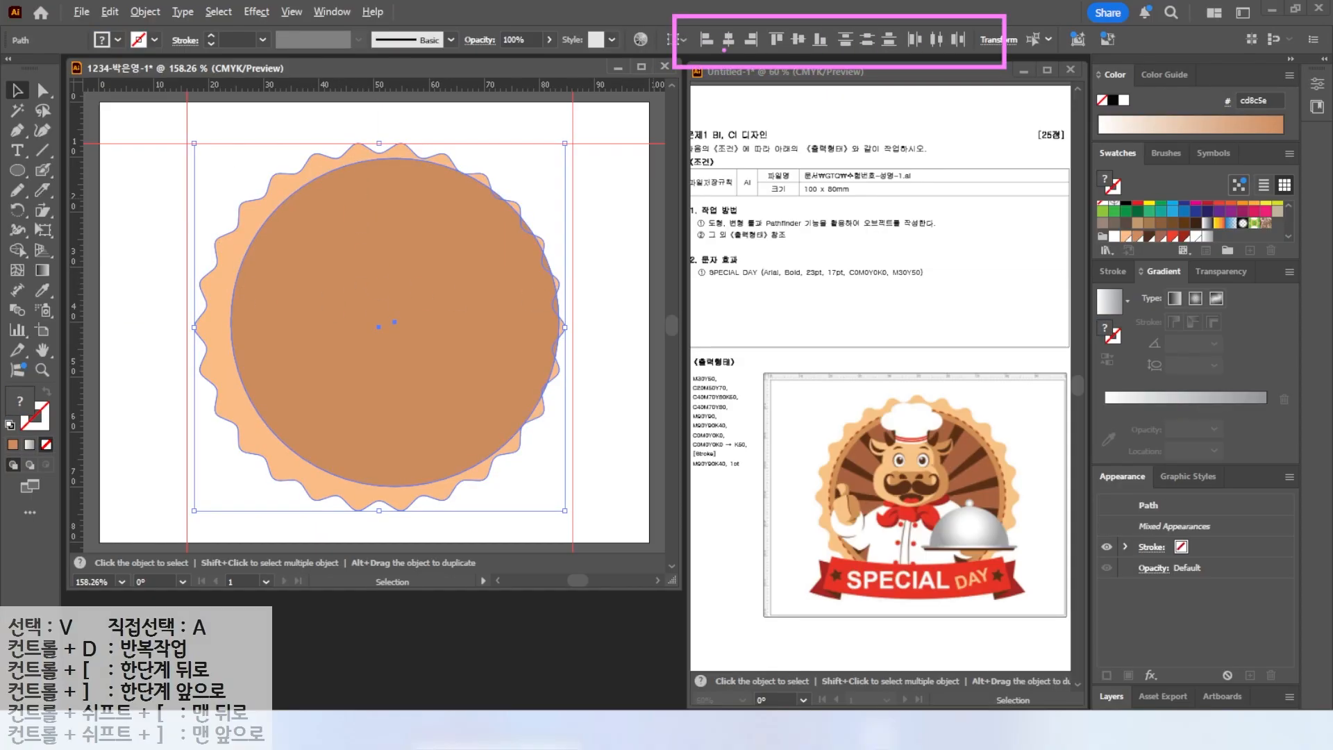
{"action": "left_click_drag", "start_coordinate": [800, 50], "coordinate": [829, 96]}
{"action": "left_click", "coordinate": [728, 40]}
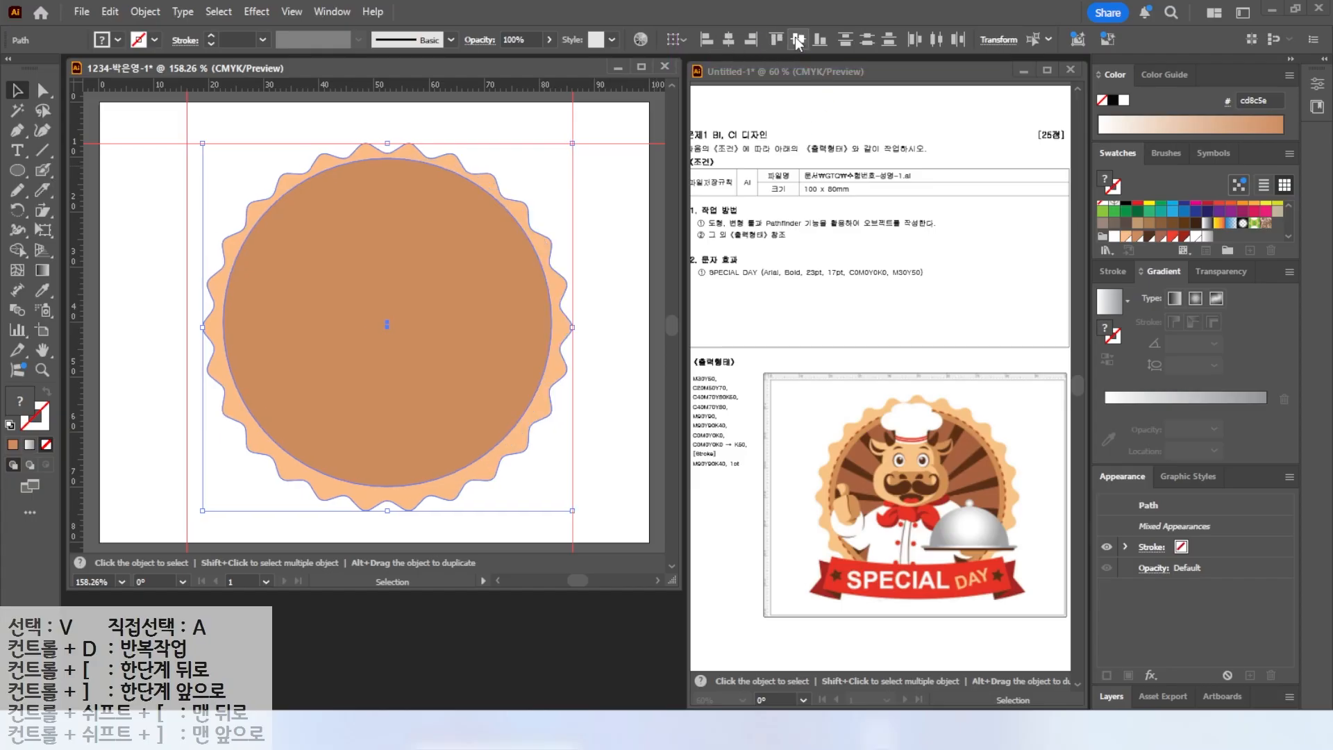
{"action": "left_click", "coordinate": [798, 39]}
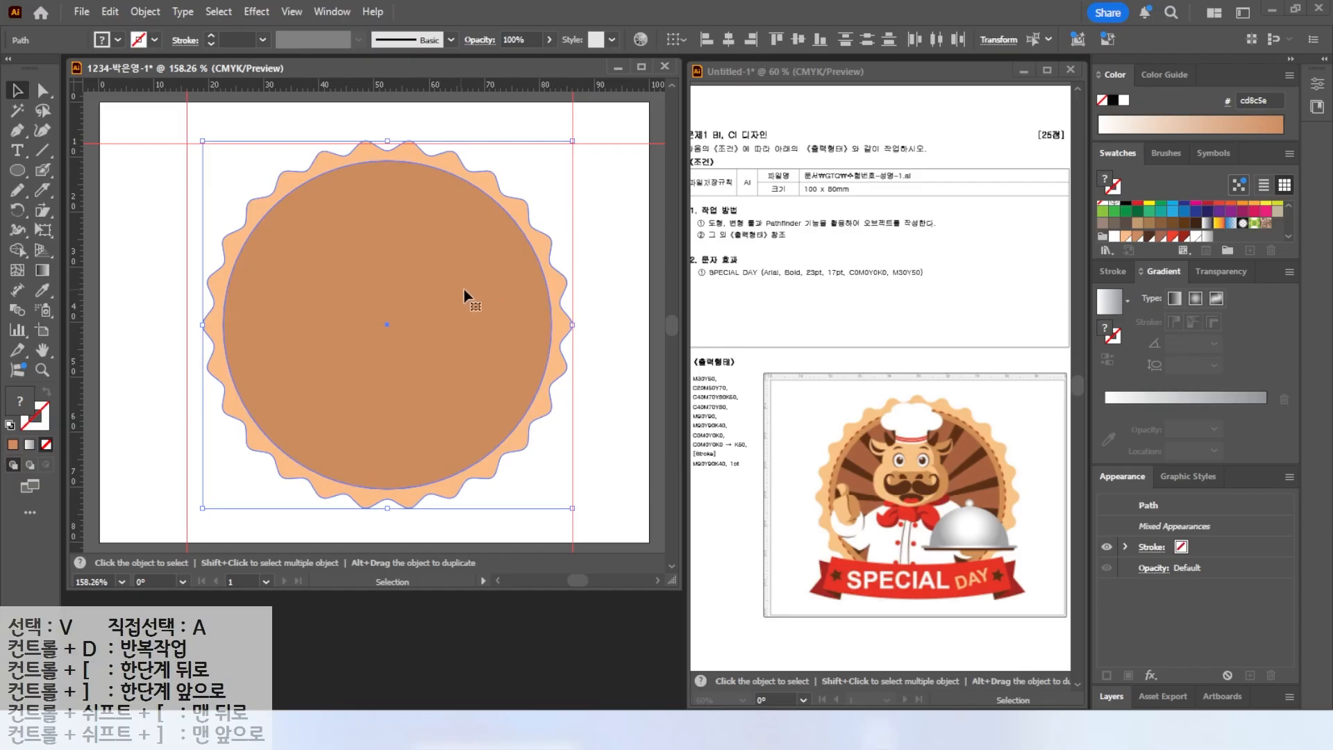
Nudge both shapes three steps left and one step down, then select only the brown circle.
{"action": "key", "text": "Left"}
{"action": "key", "text": "Left"}
{"action": "key", "text": "Left"}
{"action": "key", "text": "Down"}
{"action": "left_click_drag", "start_coordinate": [855, 459], "coordinate": [890, 484]}
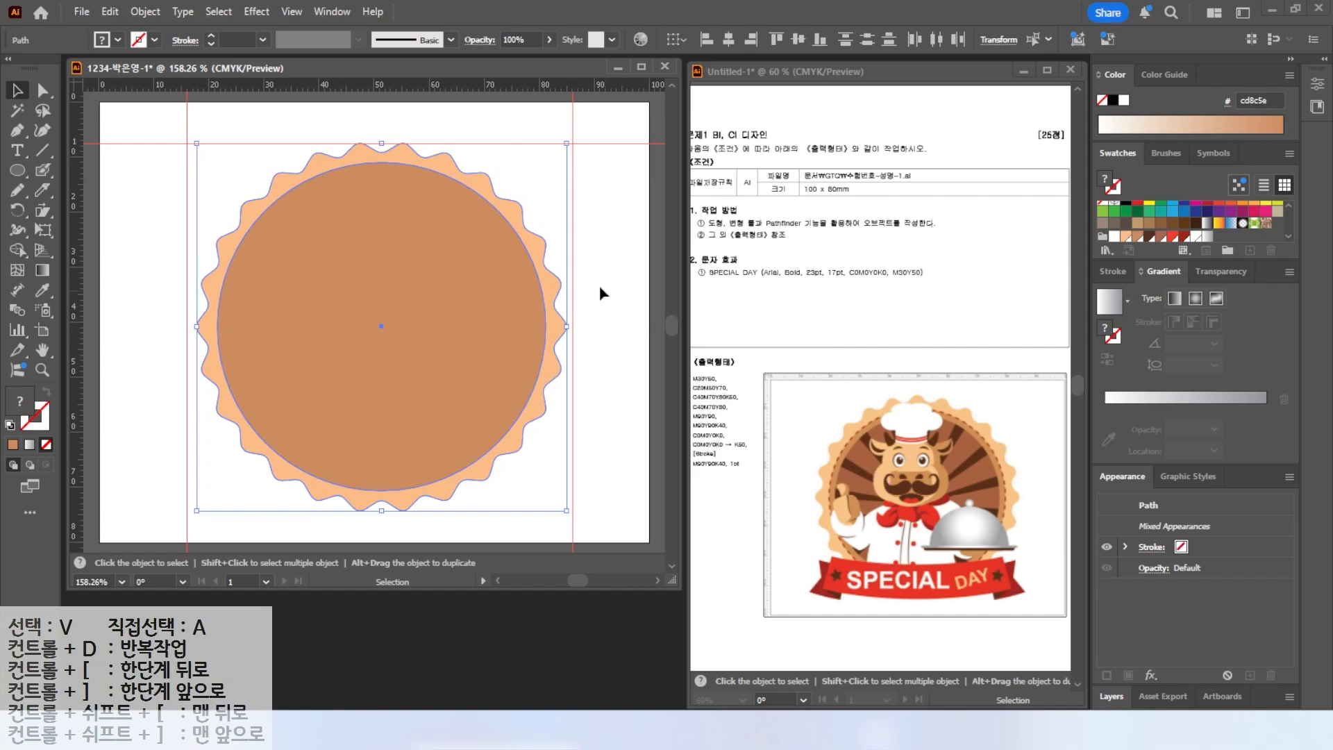
{"action": "left_click", "coordinate": [587, 265]}
{"action": "left_click", "coordinate": [478, 260]}
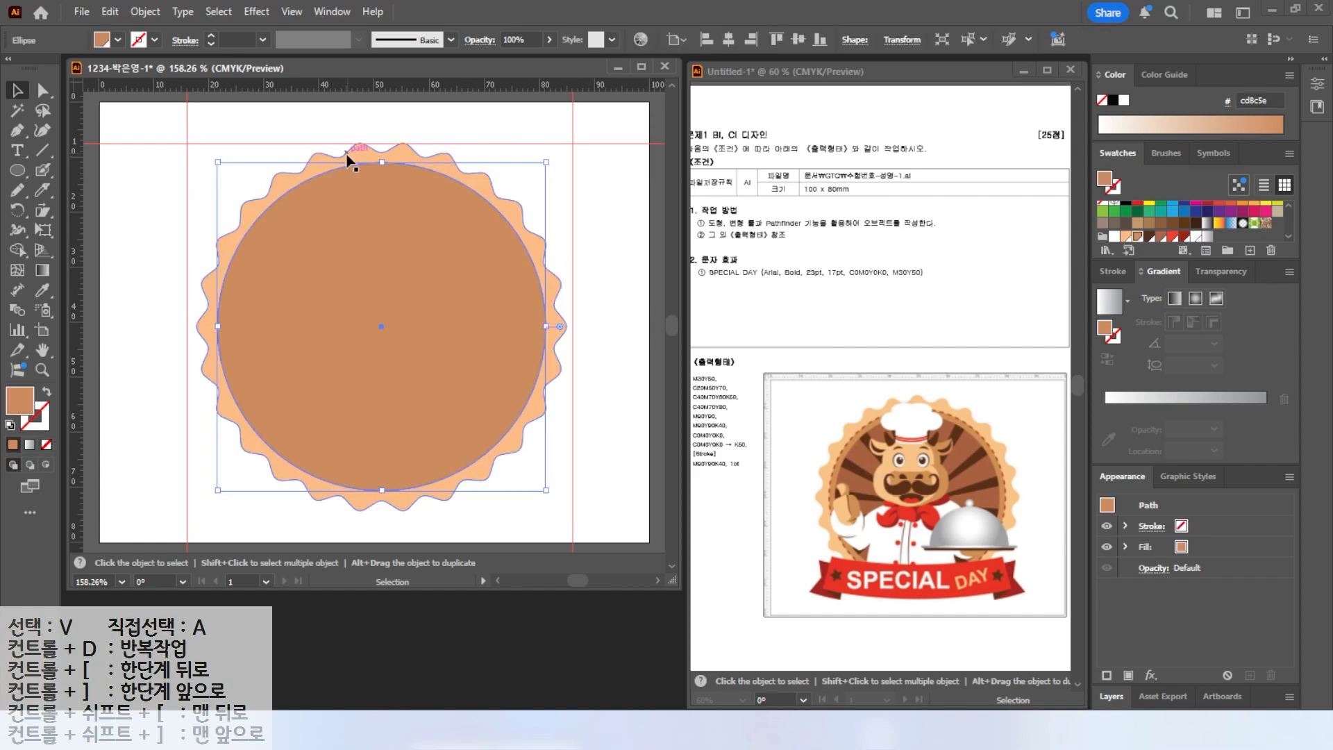
Offset the brown circle's path by -2 mm to create an inner circle and fill it with the darker brown swatch.
{"action": "left_click", "coordinate": [144, 13]}
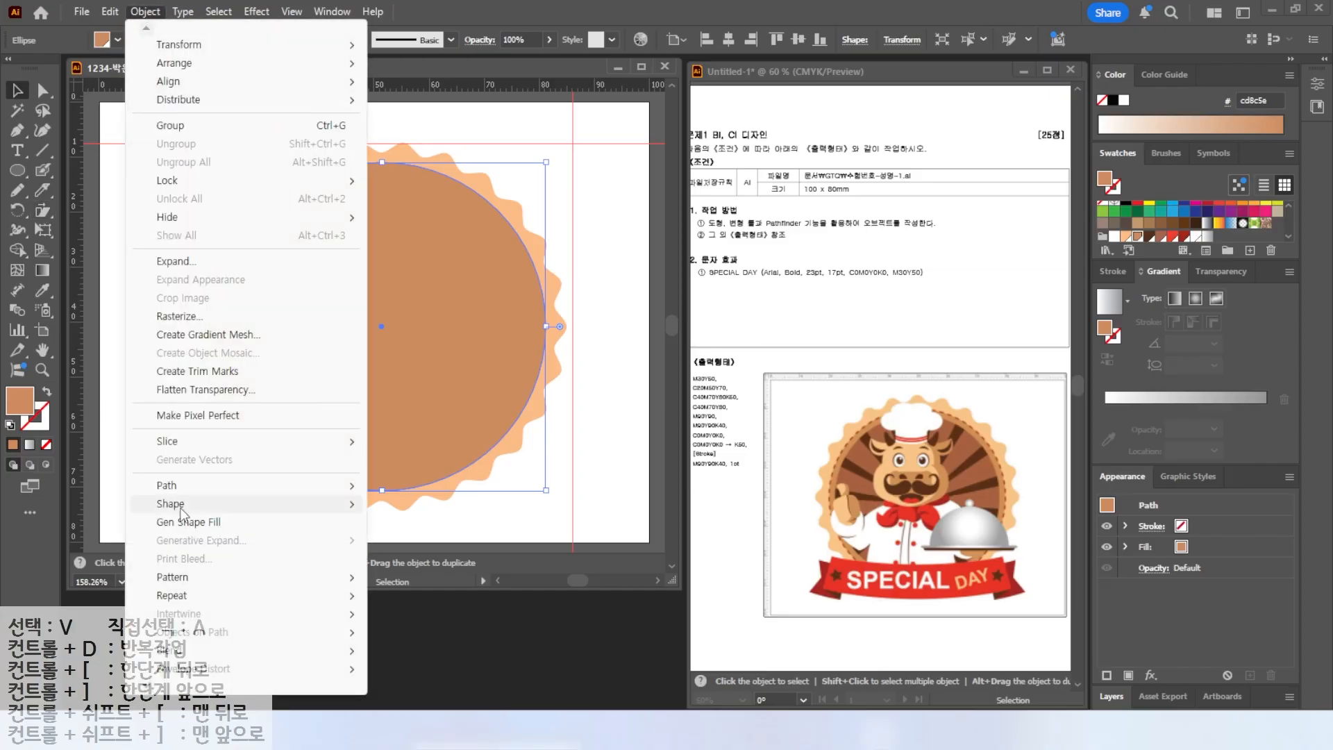
{"action": "mouse_move", "coordinate": [180, 490]}
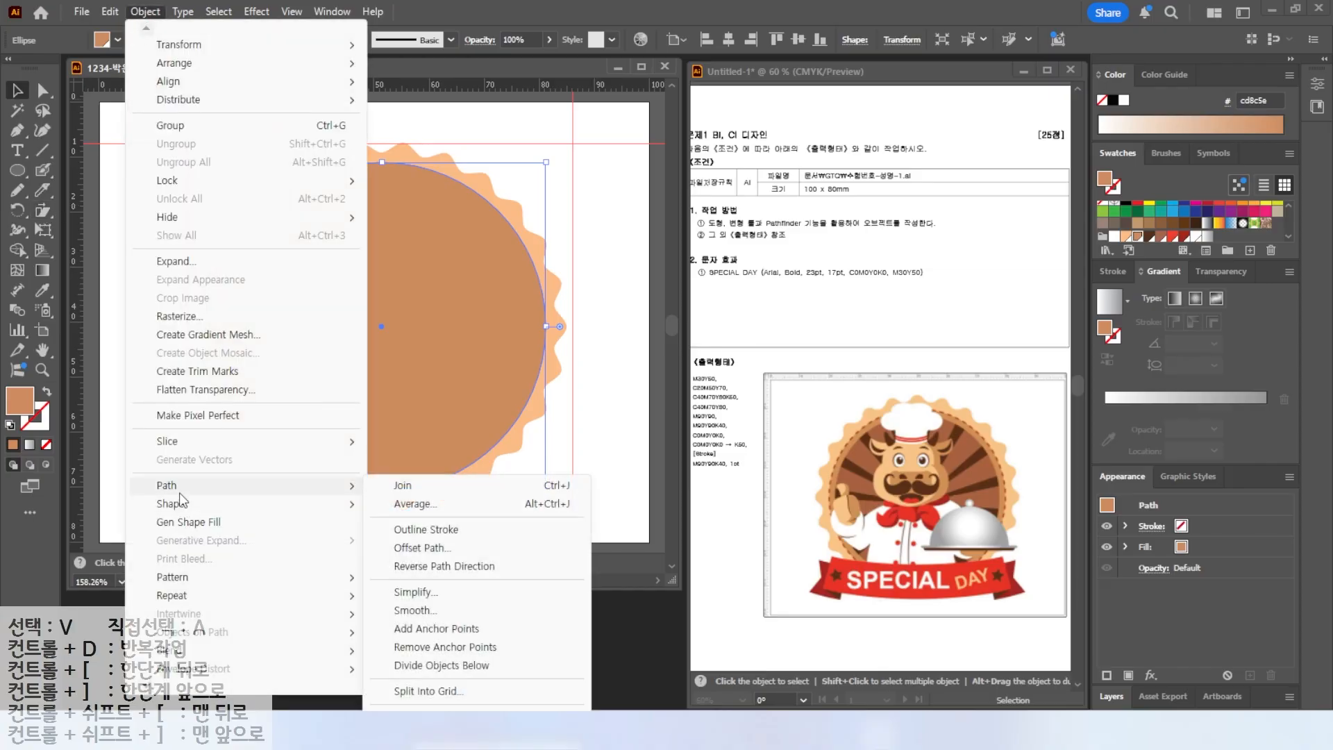
{"action": "left_click", "coordinate": [419, 549]}
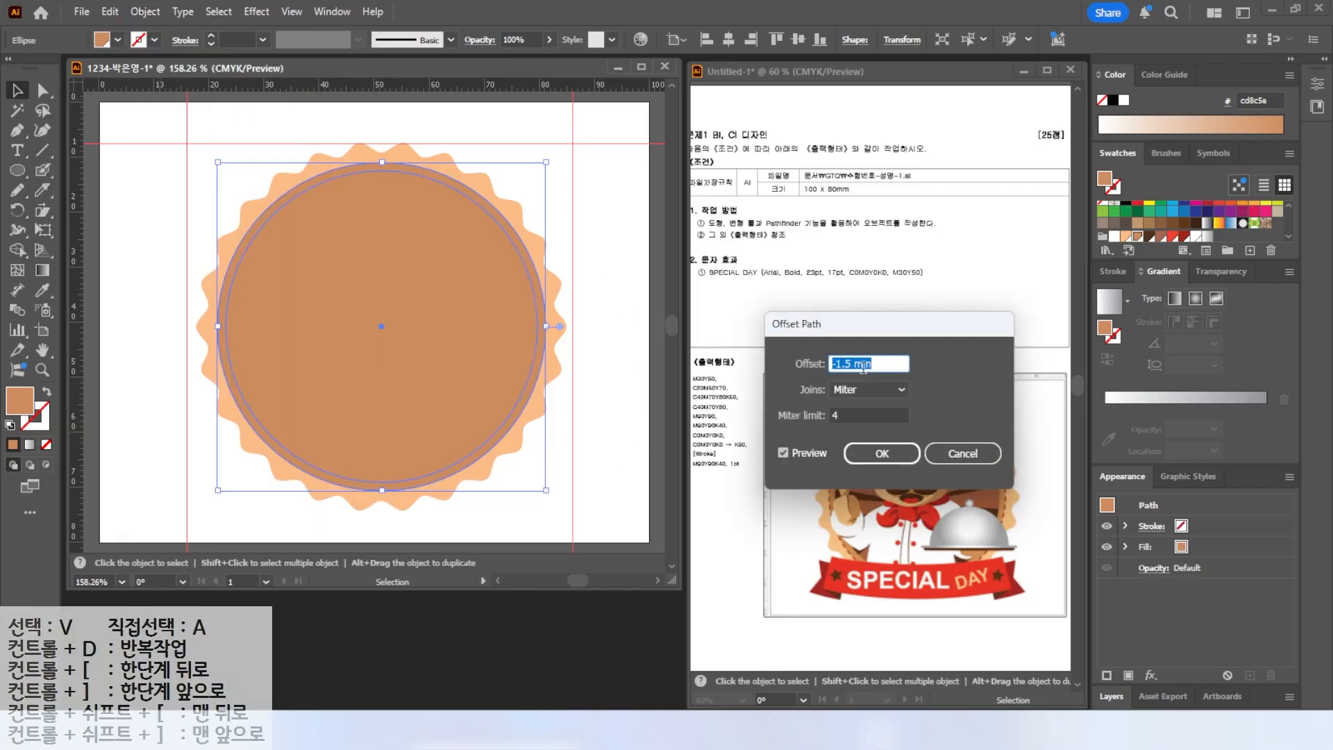
{"action": "type", "text": "5"}
{"action": "left_click", "coordinate": [783, 453]}
{"action": "left_click", "coordinate": [783, 454]}
{"action": "left_click", "coordinate": [783, 453]}
{"action": "left_click", "coordinate": [782, 454]}
{"action": "left_click", "coordinate": [782, 454]}
{"action": "double_click", "coordinate": [860, 363]}
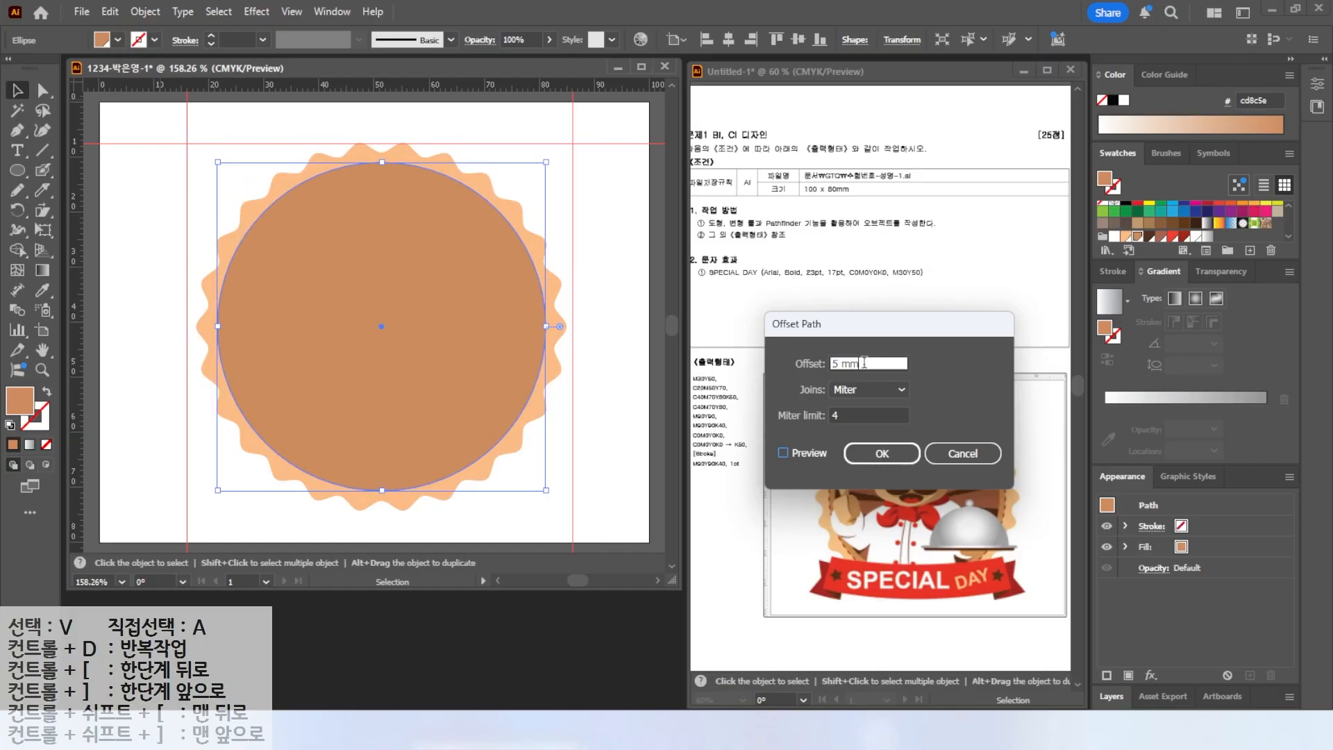
{"action": "type", "text": "-2"}
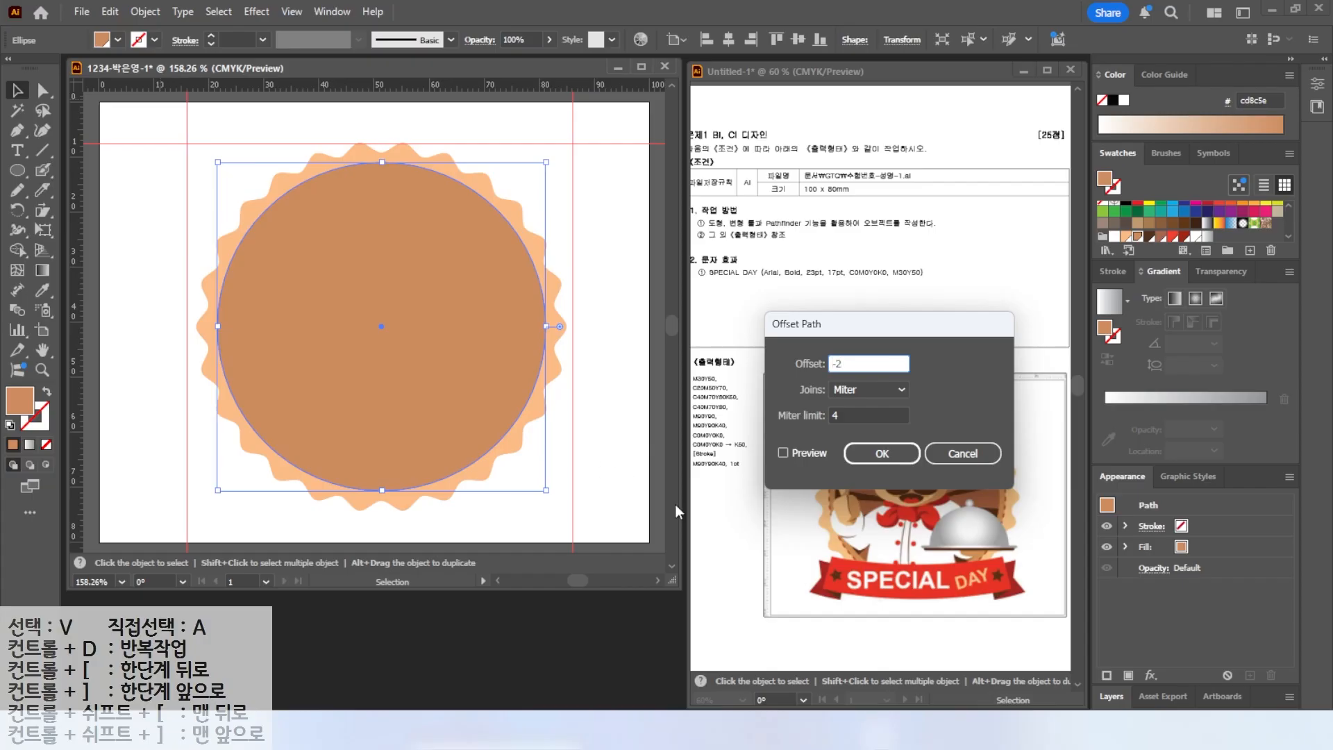
{"action": "left_click", "coordinate": [782, 453]}
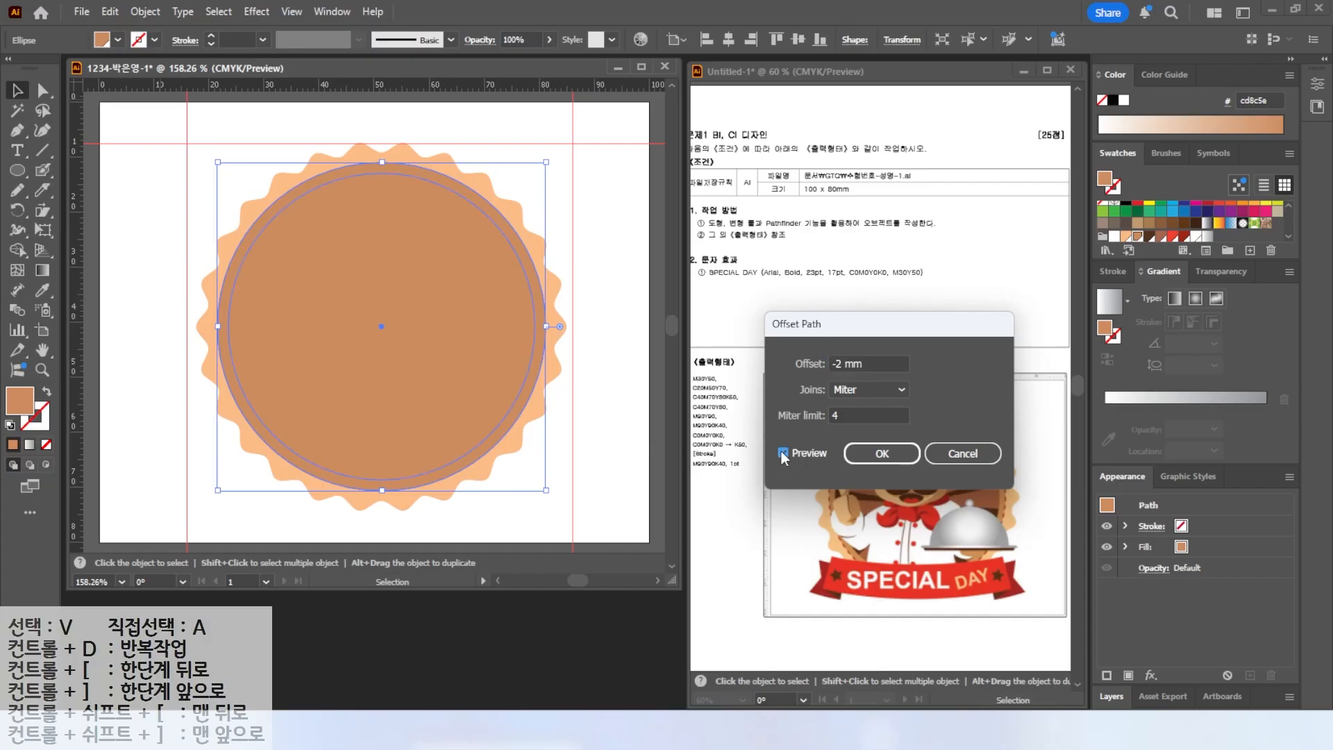
{"action": "left_click", "coordinate": [783, 453]}
{"action": "left_click", "coordinate": [882, 453]}
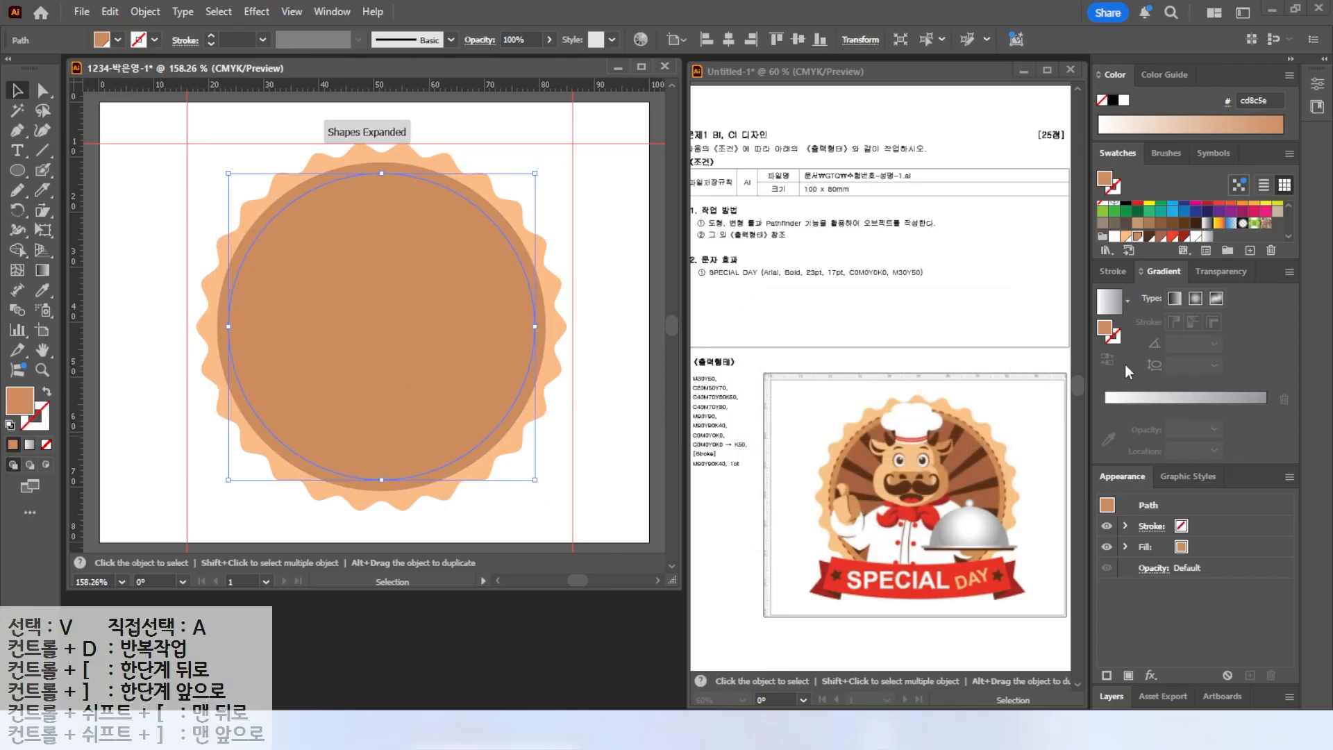
{"action": "left_click", "coordinate": [1160, 237]}
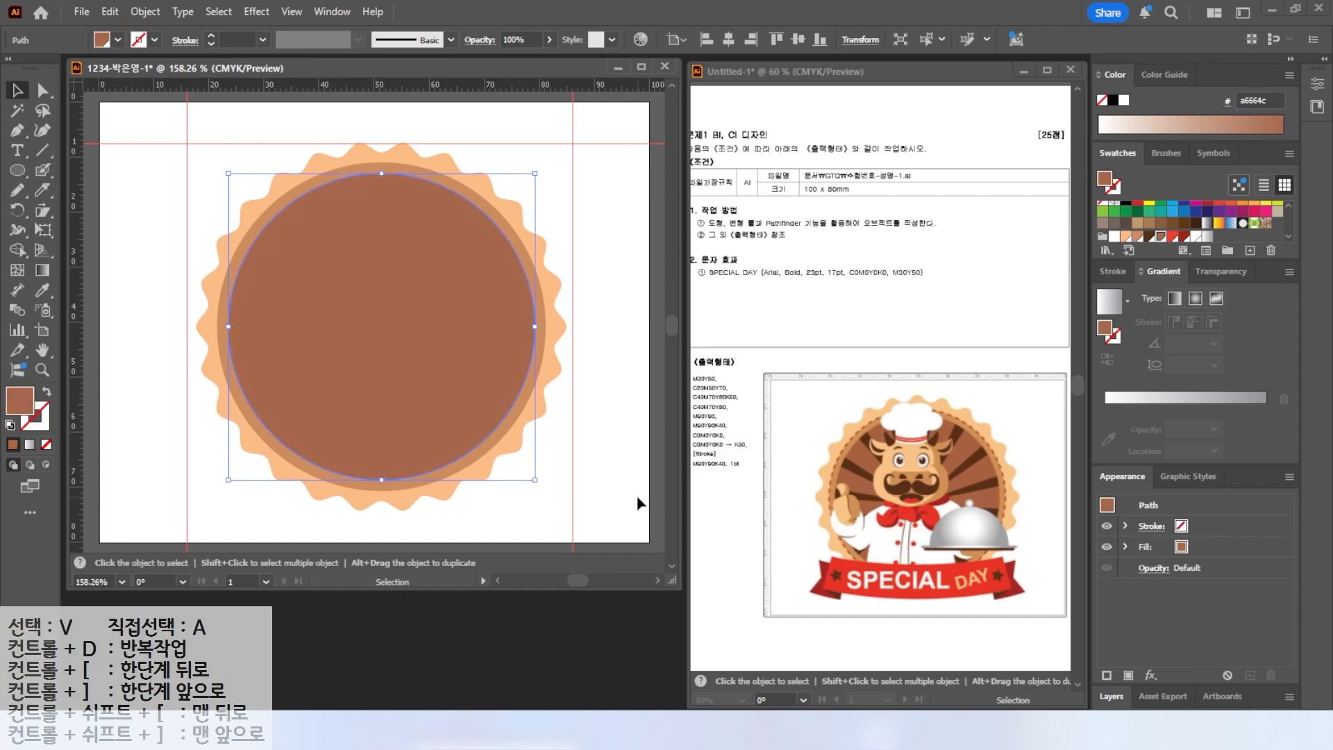
Select the outer brown circle and give it a dark red stroke from the swatches.
{"action": "left_click", "coordinate": [261, 219]}
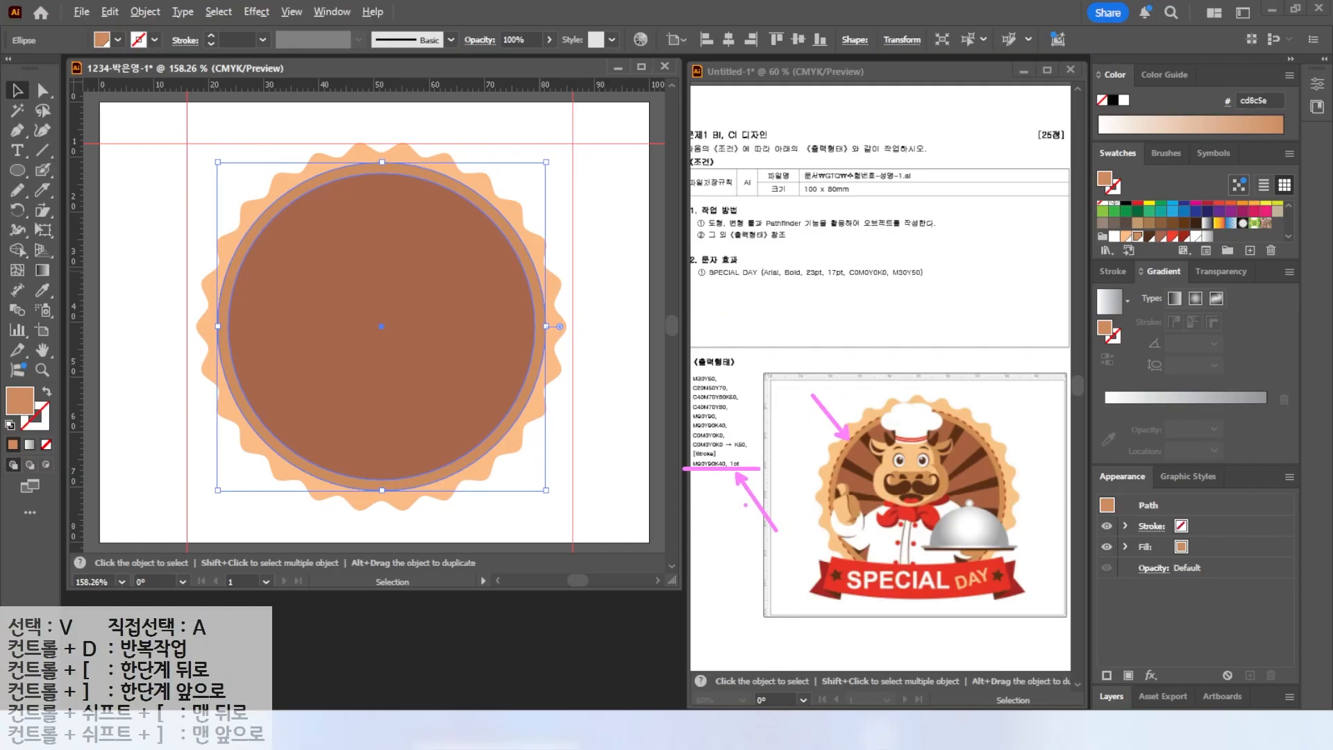
{"action": "key", "text": "Escape"}
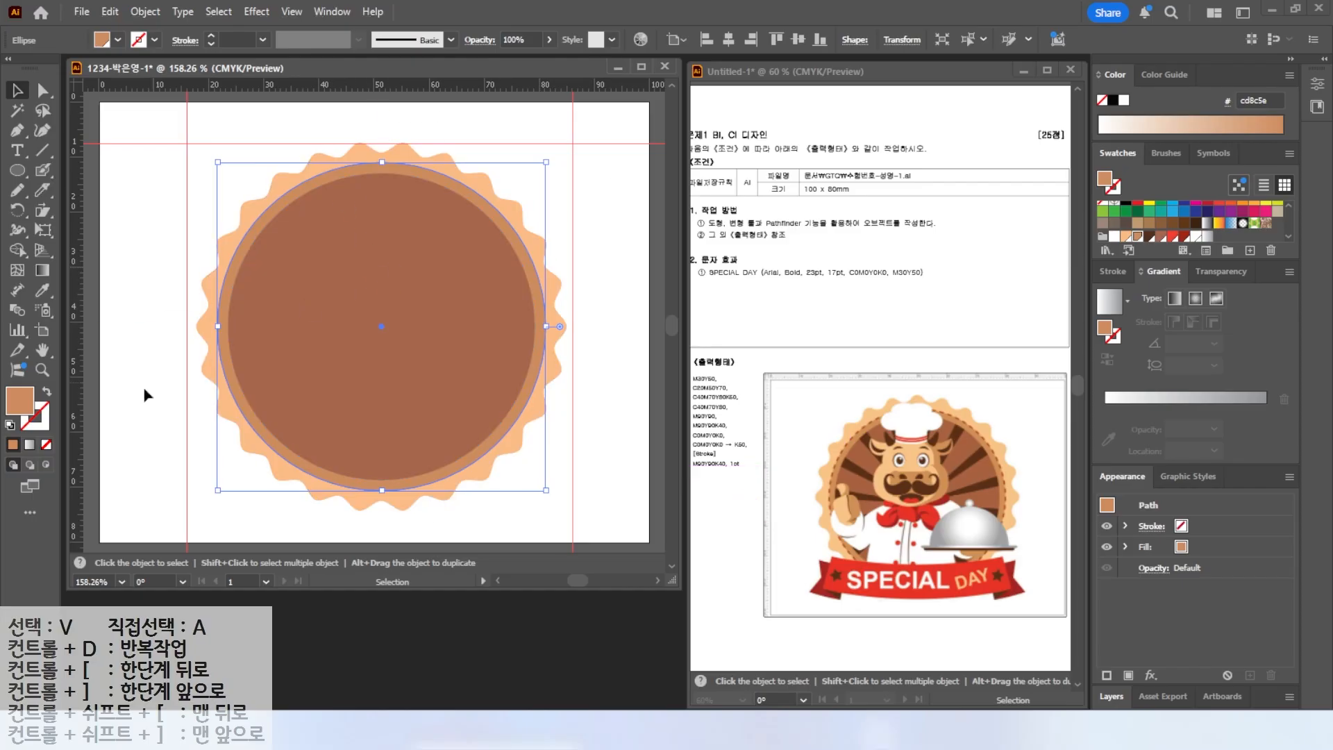
{"action": "left_click", "coordinate": [41, 426]}
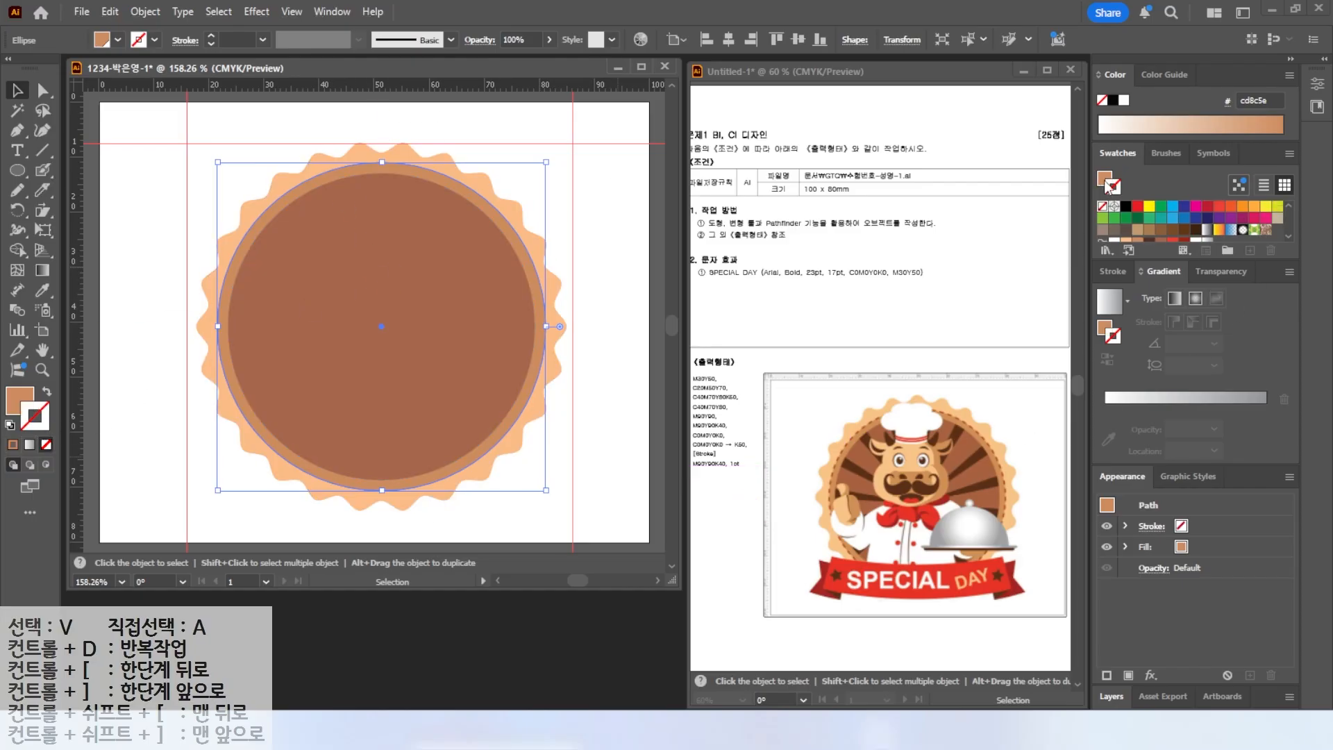
{"action": "scroll", "coordinate": [1214, 232], "scroll_direction": "down", "scroll_amount": 1}
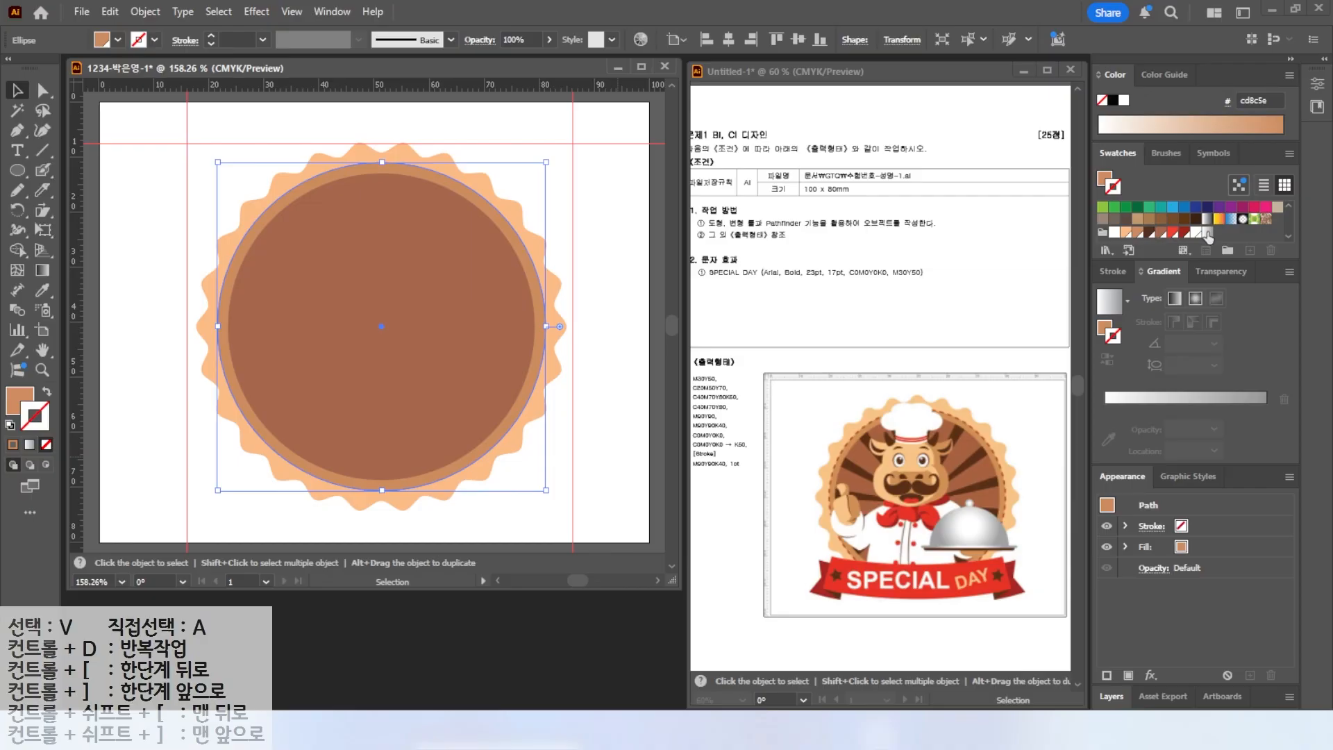
{"action": "left_click", "coordinate": [1187, 235]}
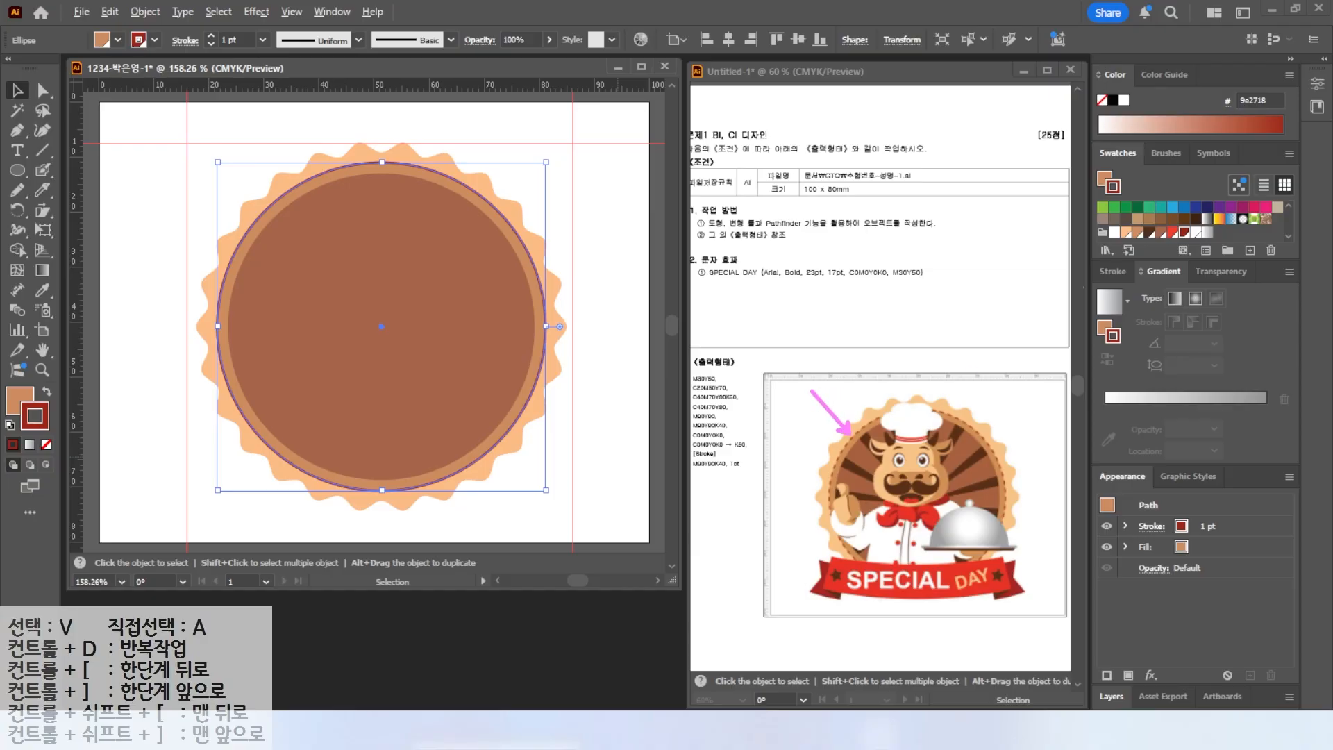
Show the full stroke options and turn on a dashed line for the circle's stroke.
{"action": "left_click", "coordinate": [1115, 271]}
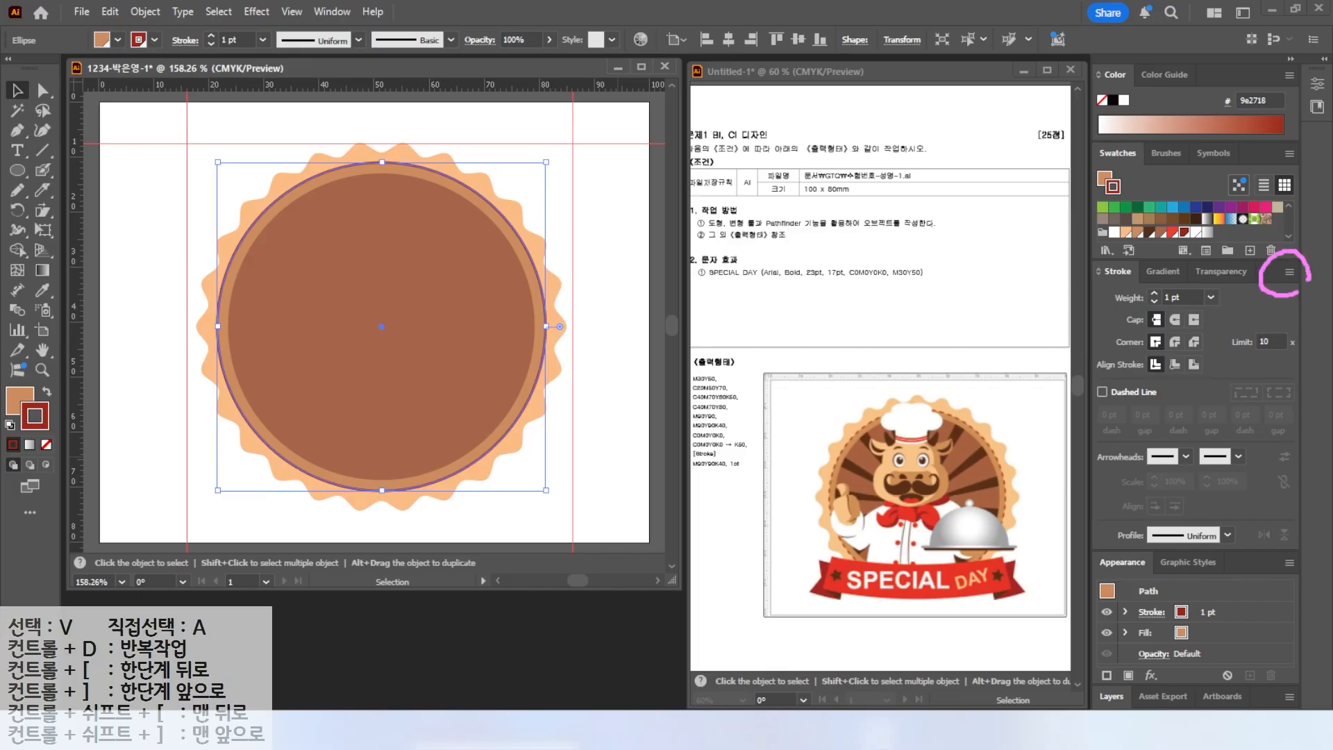
{"action": "left_click", "coordinate": [1290, 273]}
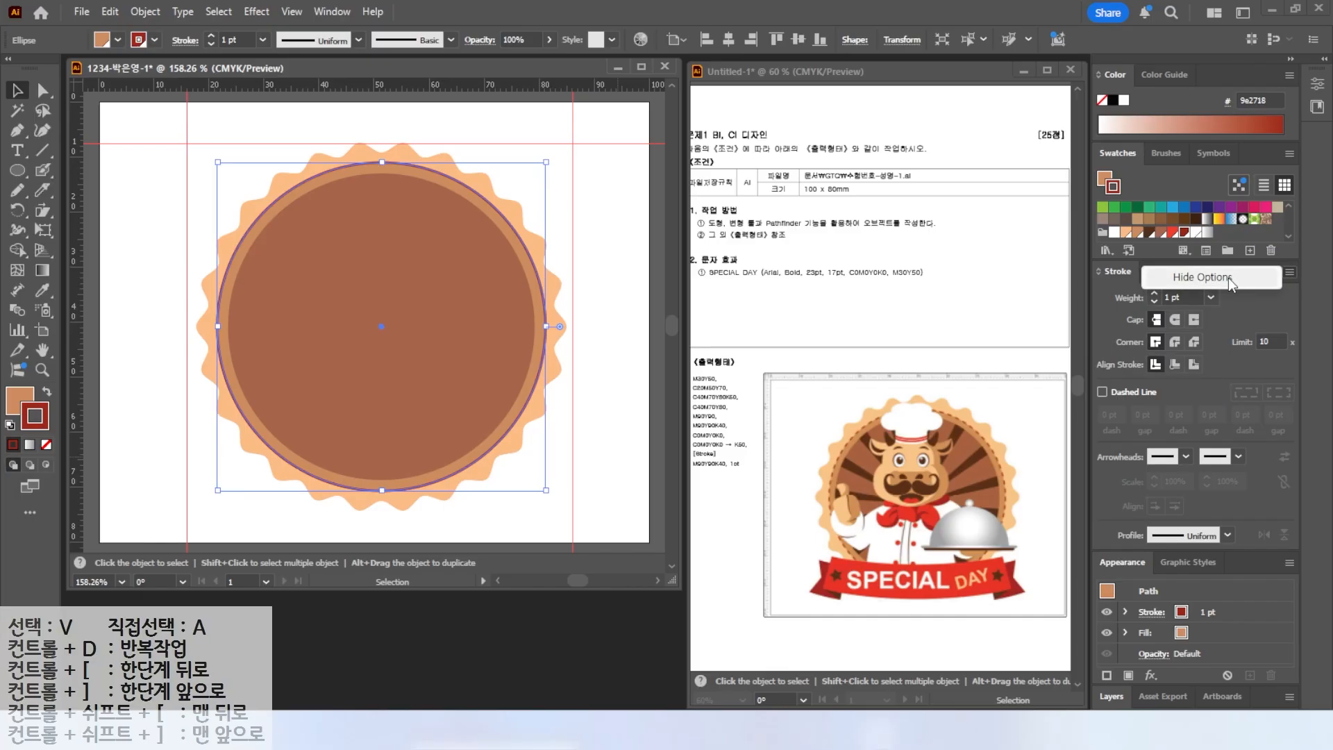
{"action": "left_click", "coordinate": [1230, 279]}
{"action": "left_click", "coordinate": [1289, 273]}
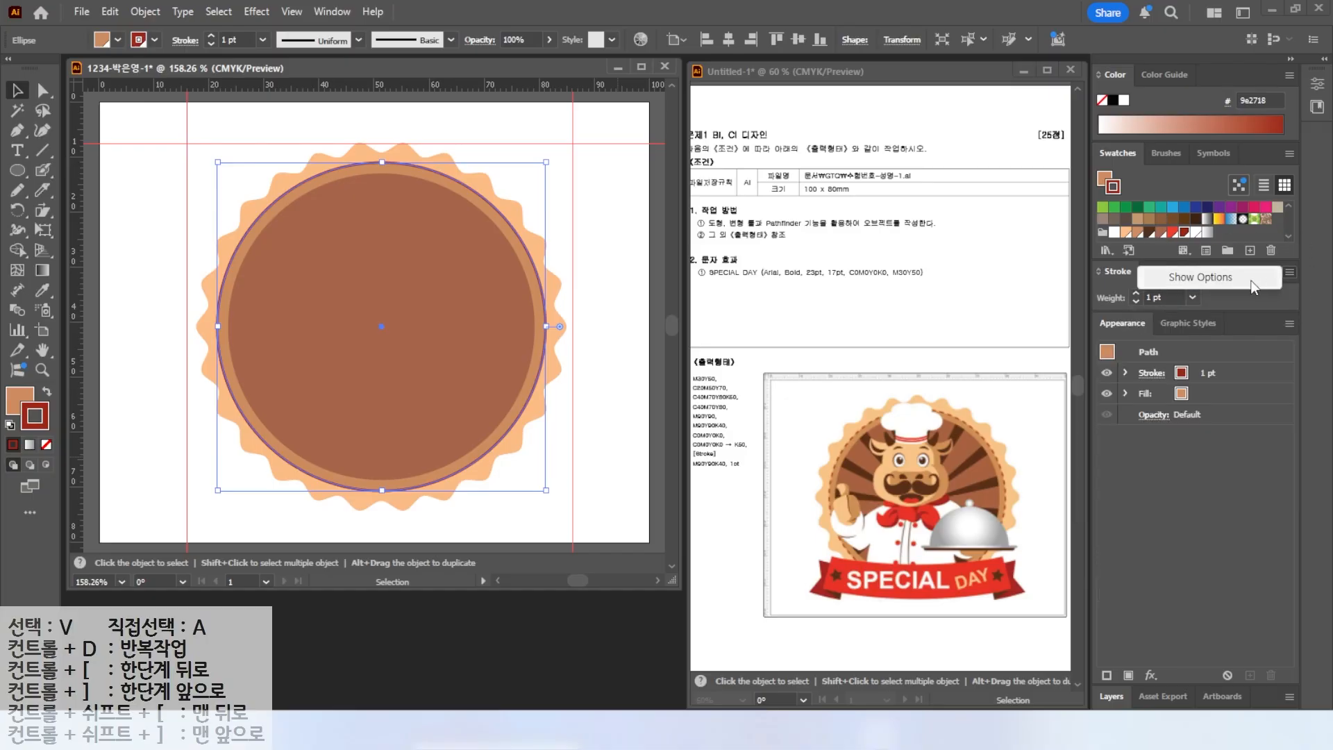
{"action": "left_click", "coordinate": [1213, 278]}
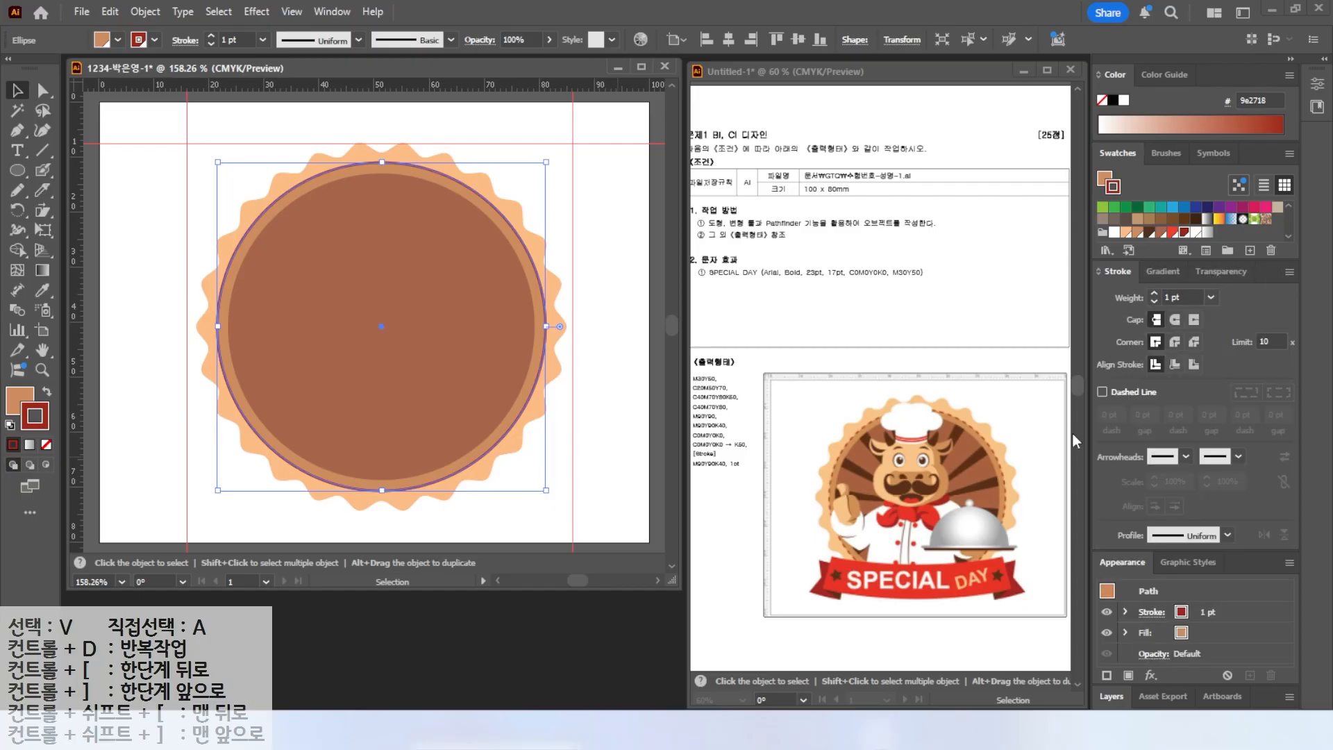
{"action": "left_click", "coordinate": [1129, 393]}
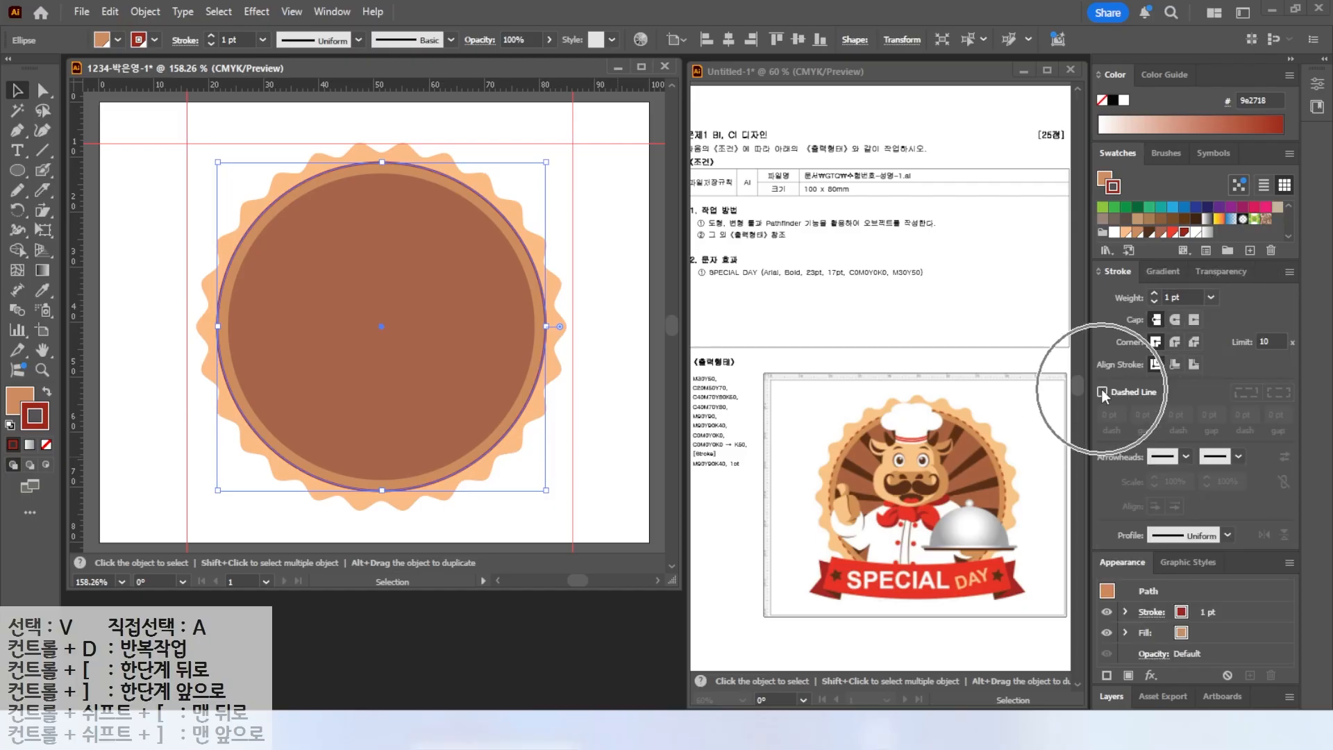
Set the dashed stroke's dash length to 5 pt.
{"action": "left_click", "coordinate": [598, 208]}
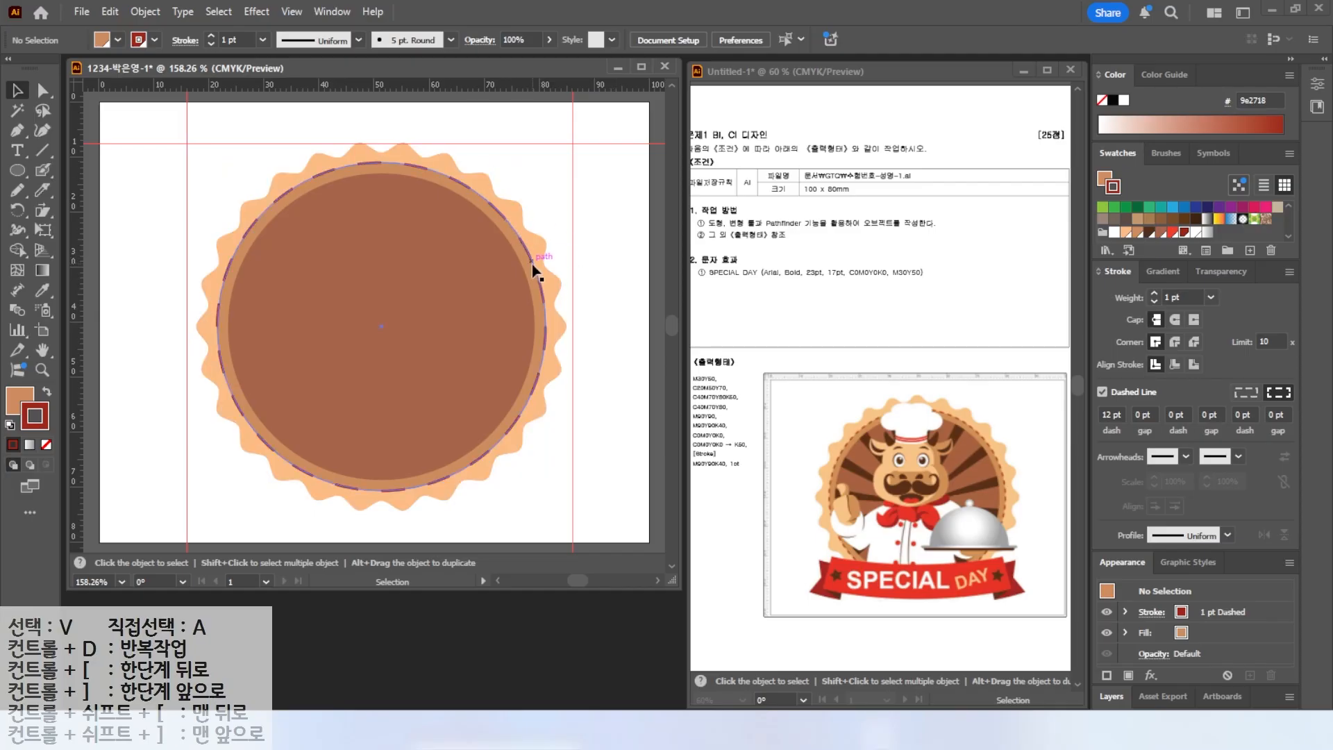
{"action": "key", "text": "alt+2"}
{"action": "mouse_move", "coordinate": [1135, 421]}
{"action": "left_mouse_down"}
{"action": "mouse_move", "coordinate": [1118, 442]}
{"action": "mouse_move", "coordinate": [1090, 413]}
{"action": "mouse_move", "coordinate": [1133, 421]}
{"action": "left_mouse_up"}
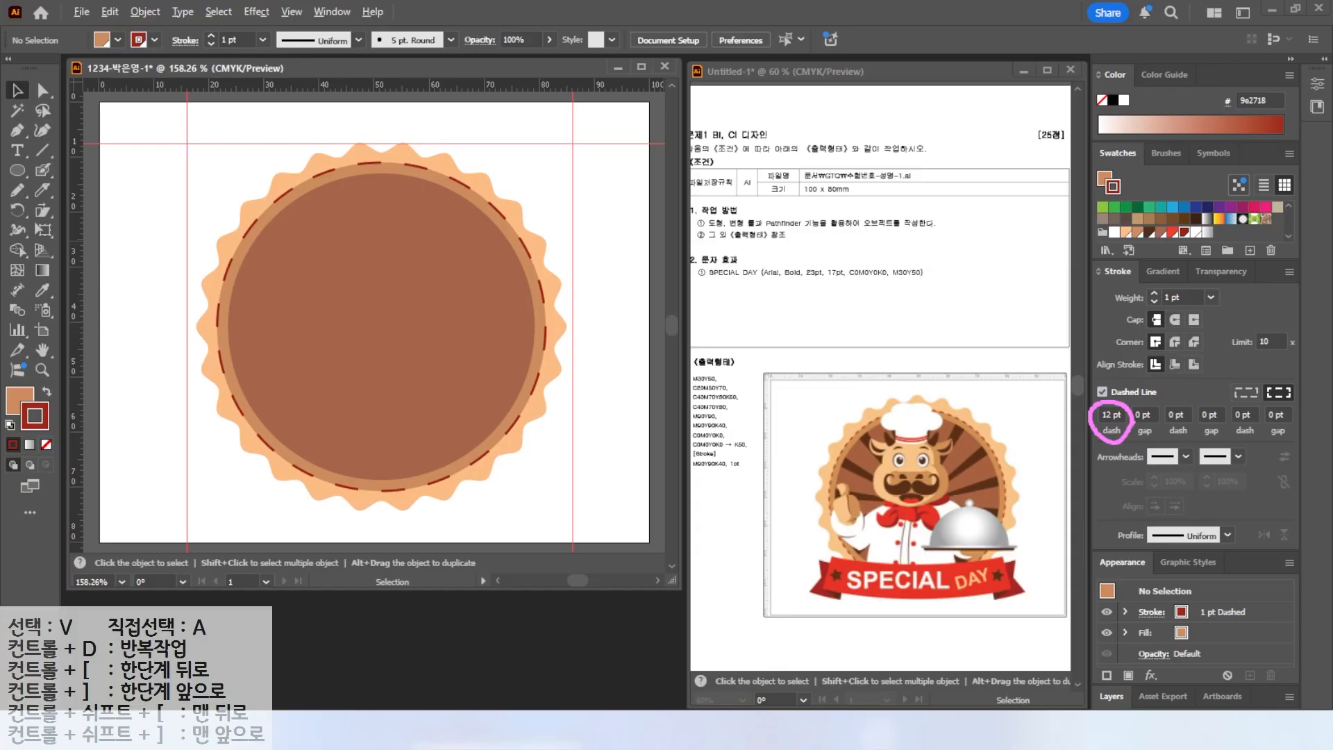
{"action": "left_click", "coordinate": [499, 211]}
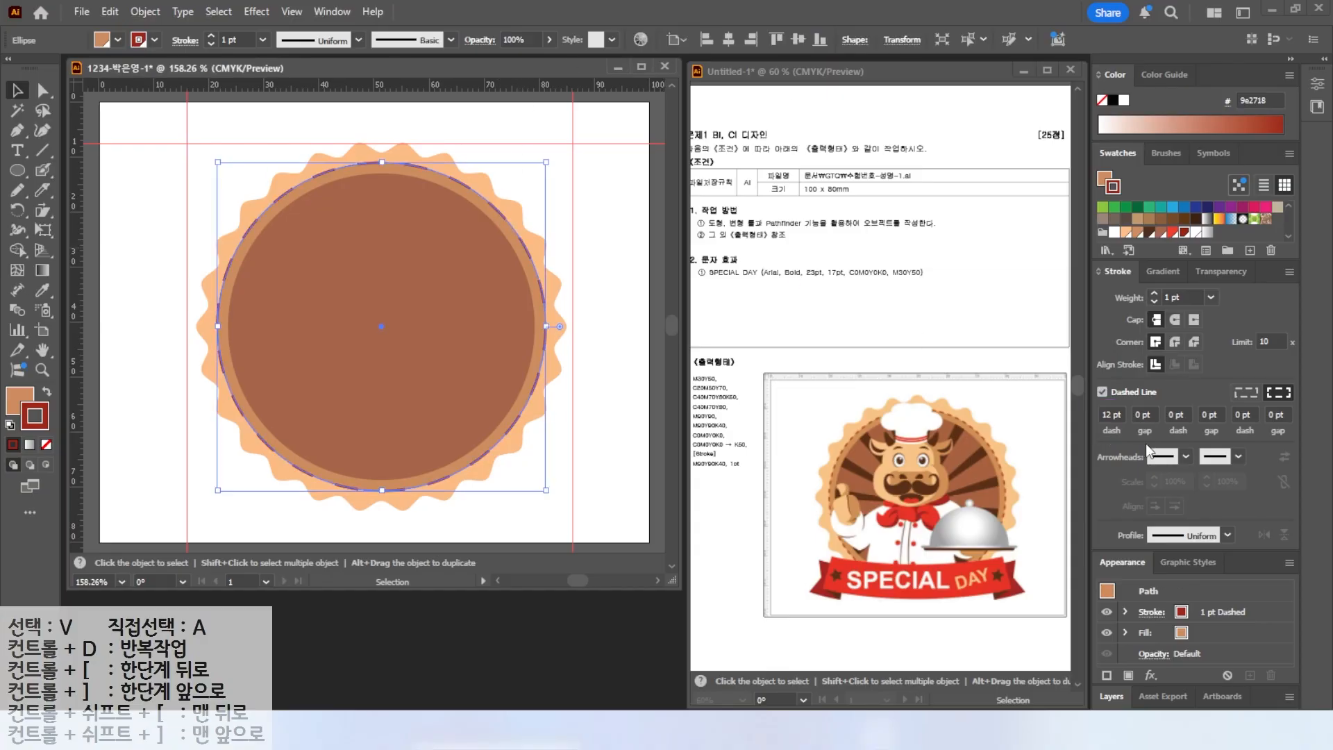
{"action": "double_click", "coordinate": [1109, 414]}
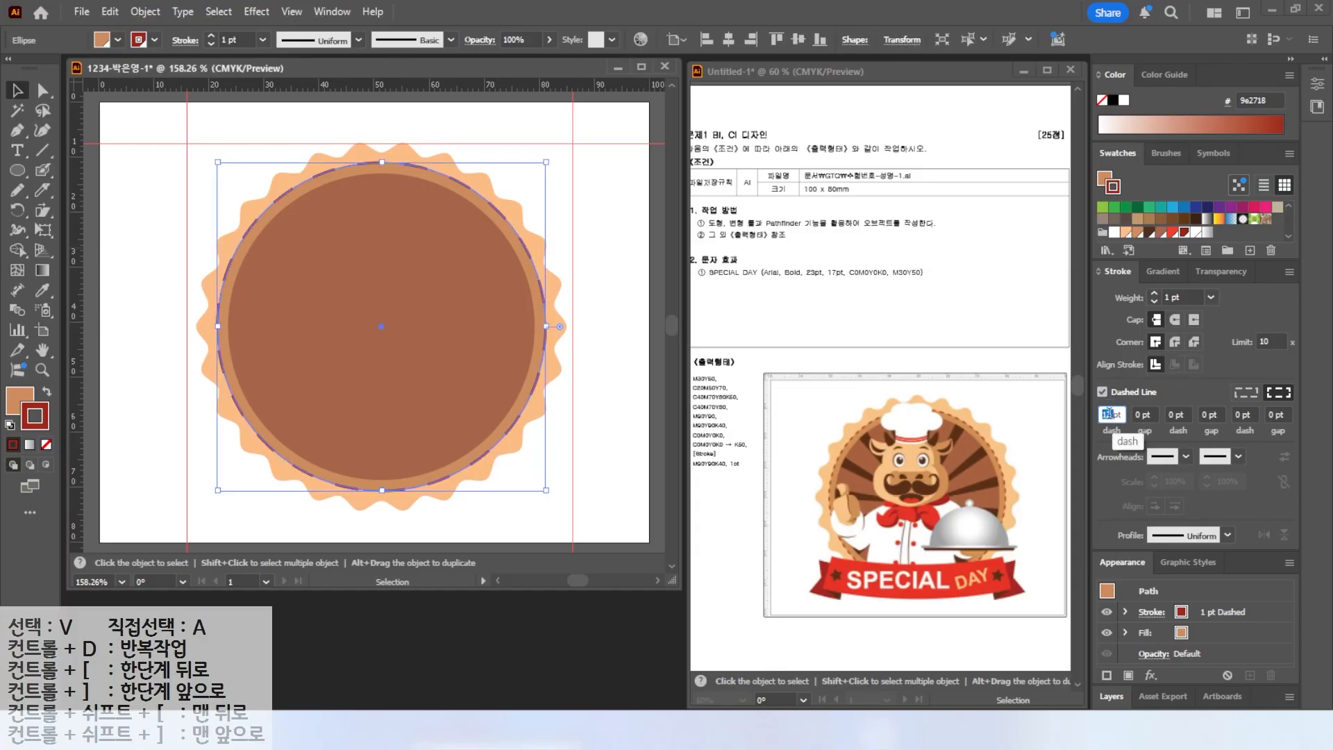
{"action": "type", "text": "5"}
{"action": "key", "text": "Return"}
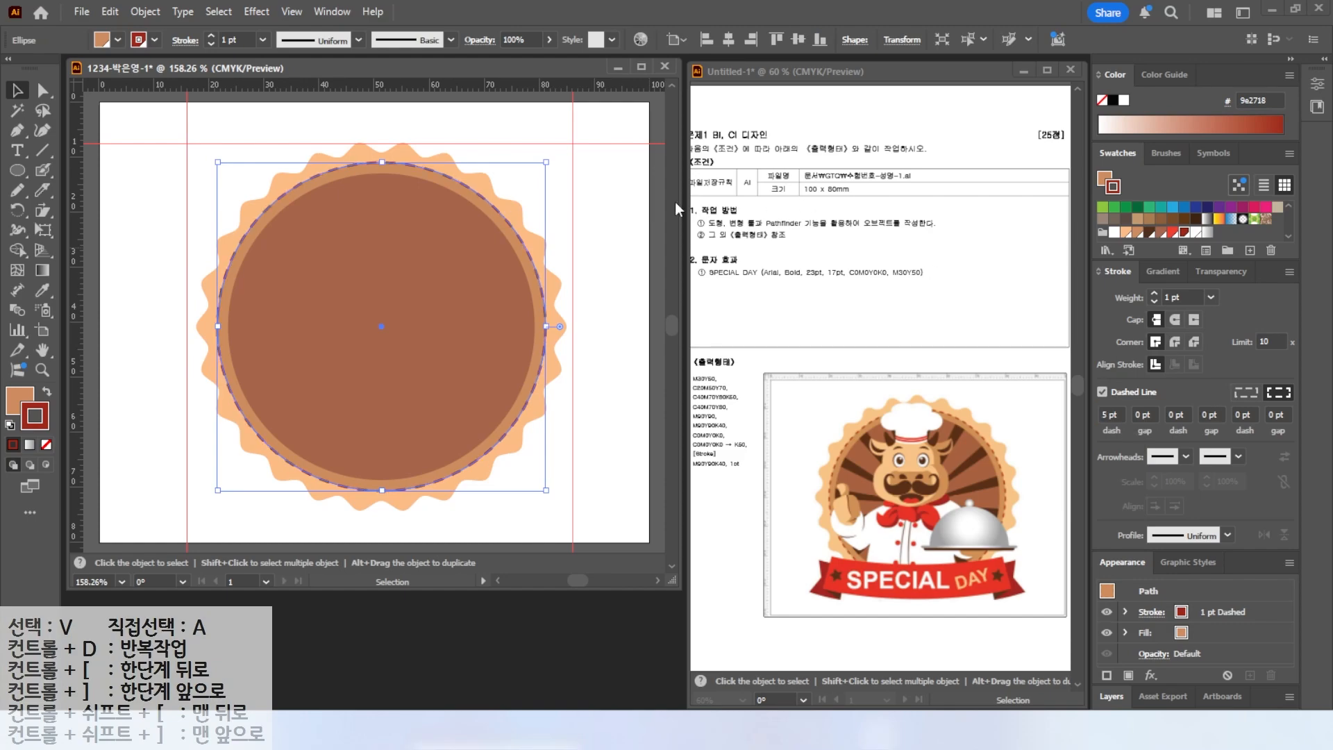
{"action": "left_click", "coordinate": [604, 229]}
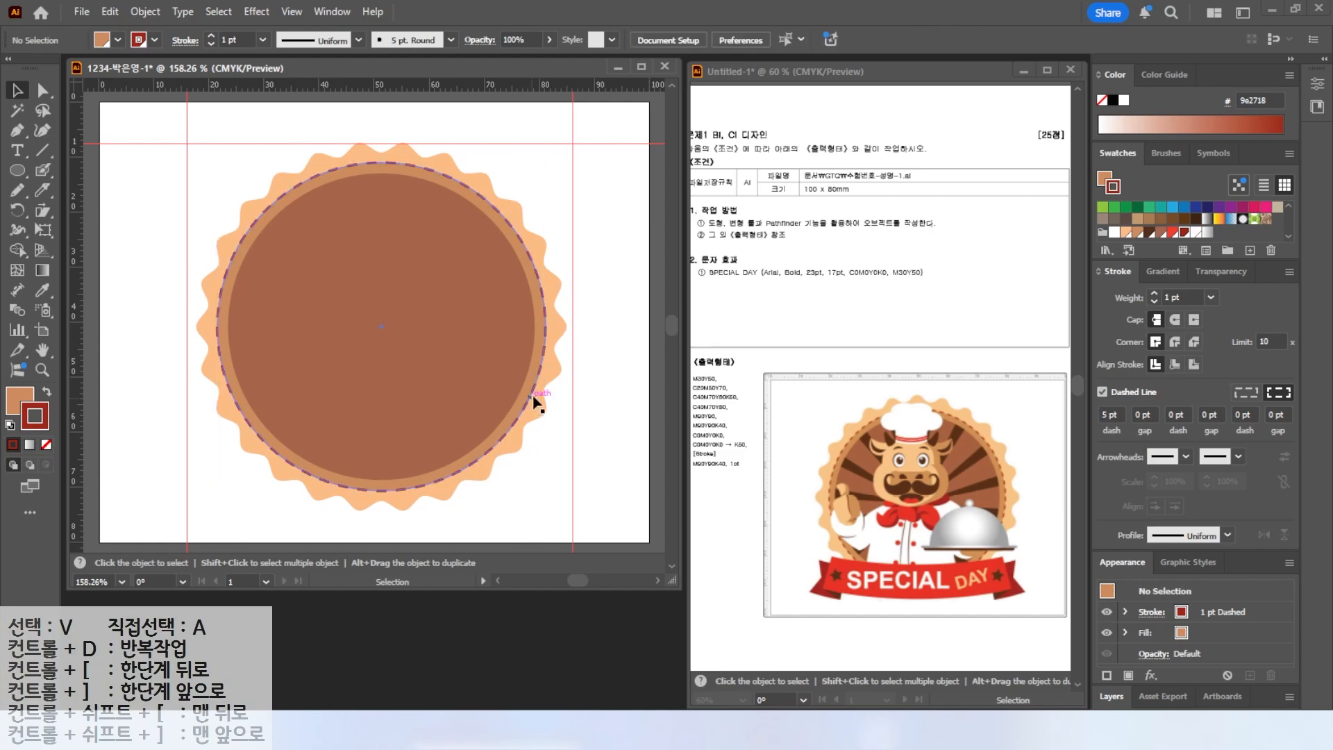
Set the dashed stroke's dash length to 3 pt.
{"action": "left_click", "coordinate": [507, 224]}
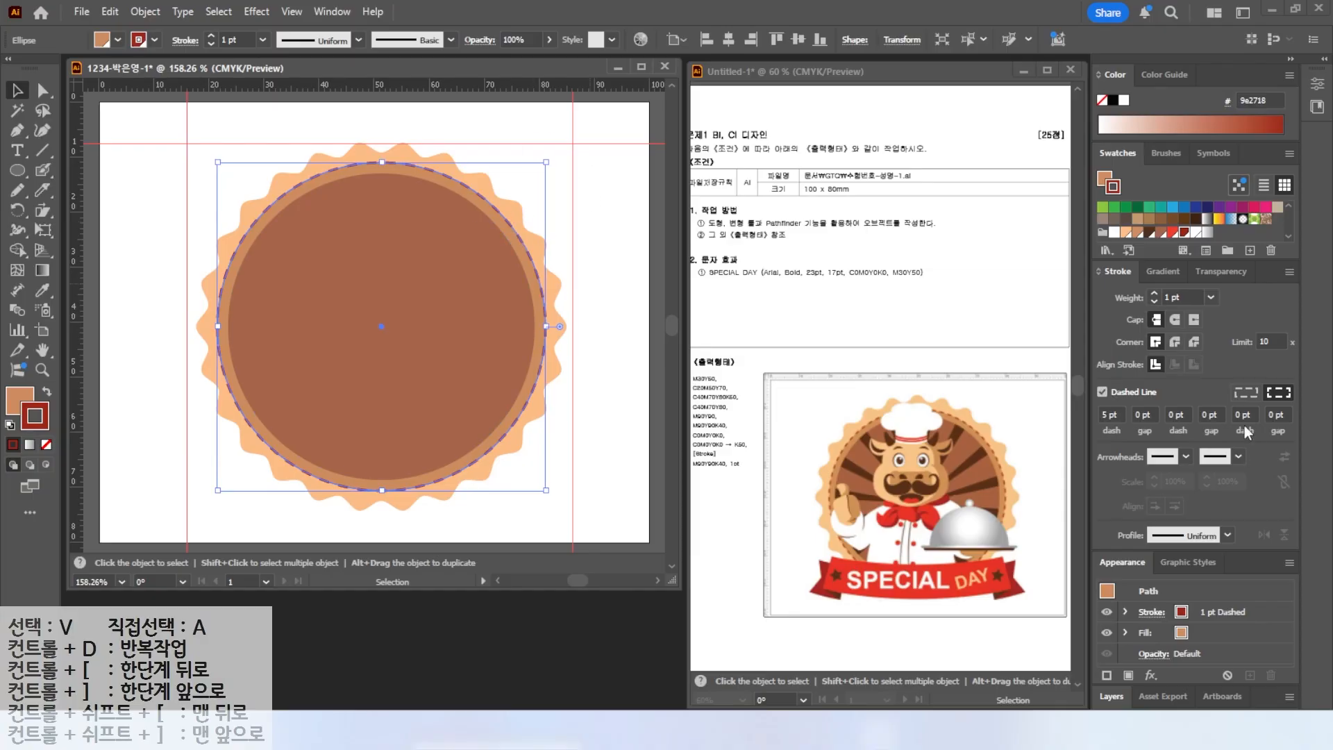
{"action": "left_click", "coordinate": [1106, 416]}
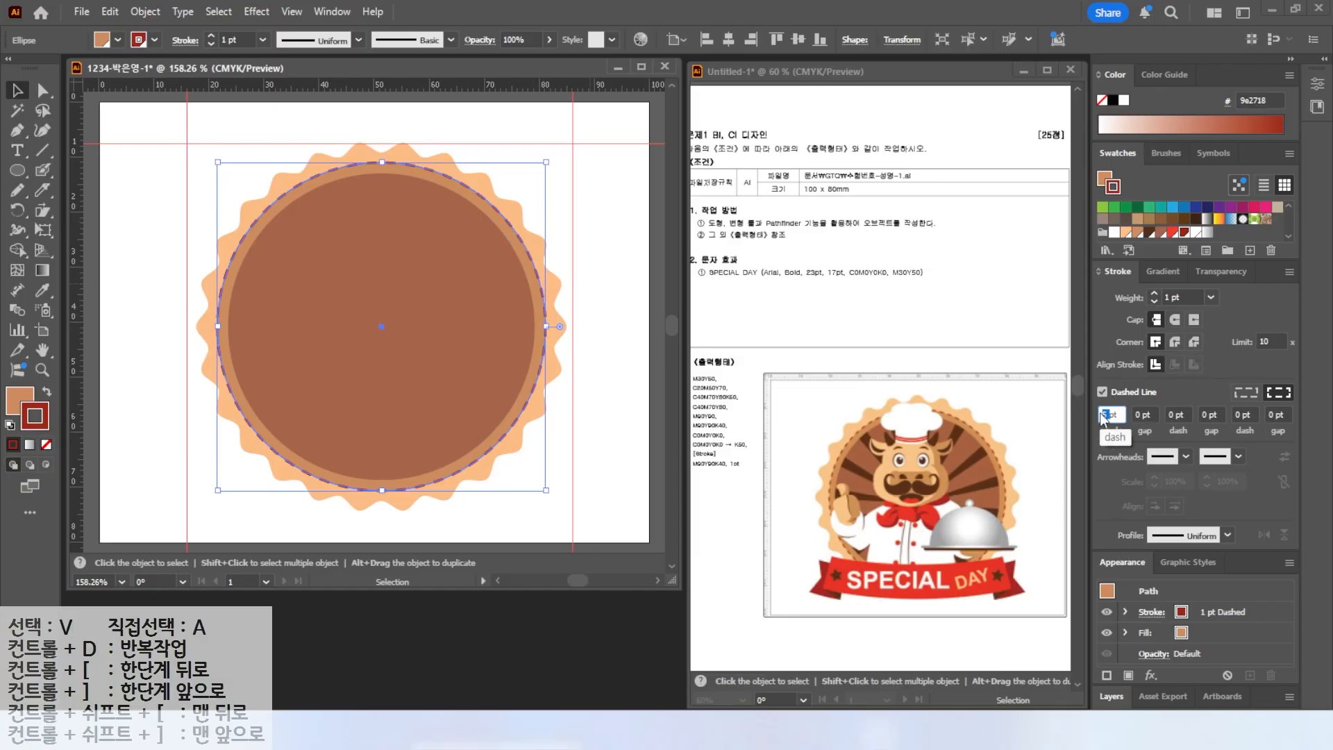
{"action": "type", "text": "3"}
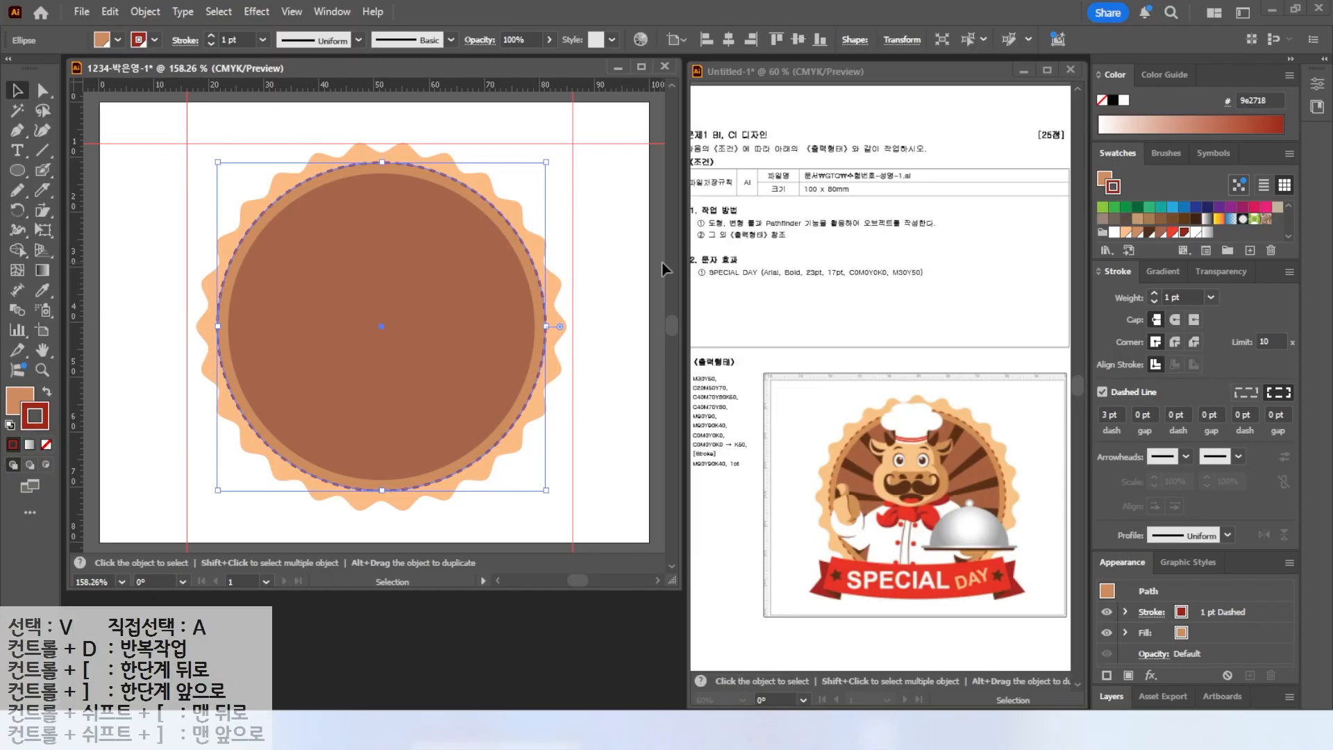
{"action": "left_click", "coordinate": [572, 350]}
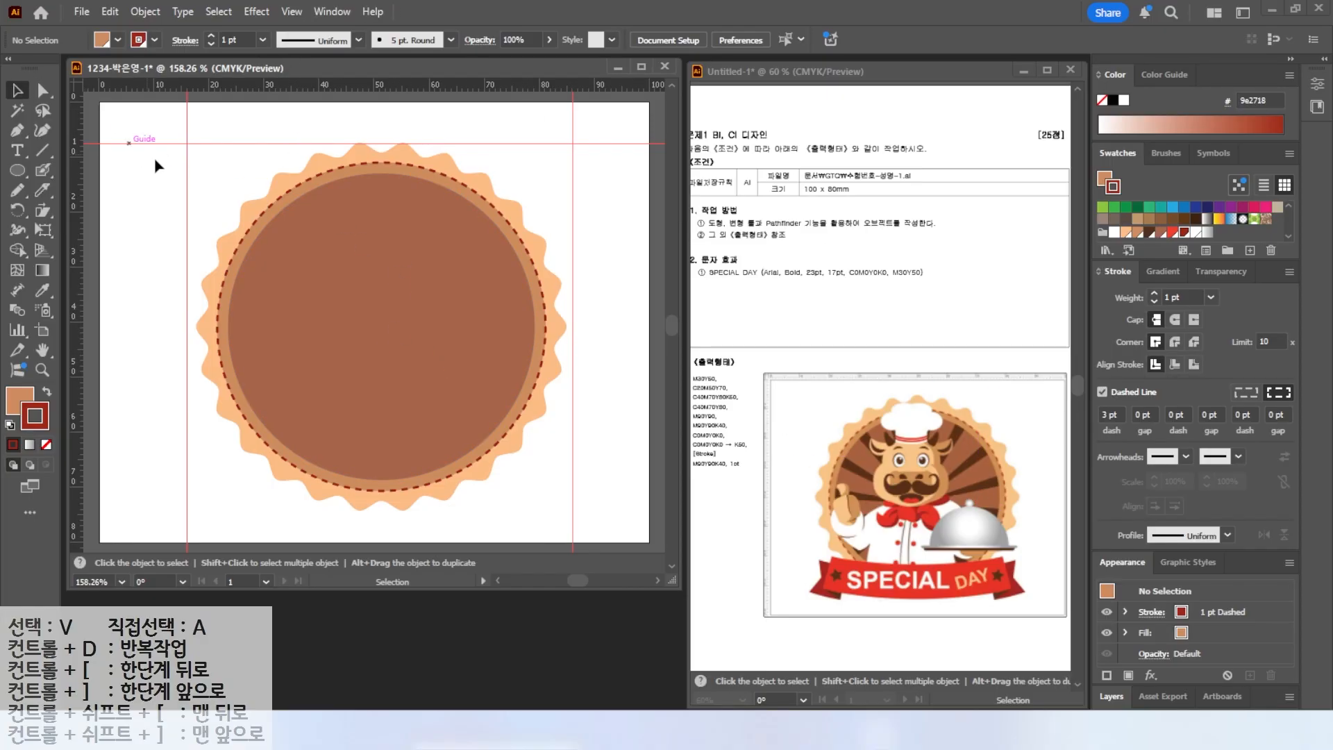
Select the wavy shape together with the dashed circle and lock them.
{"action": "left_click", "coordinate": [253, 203]}
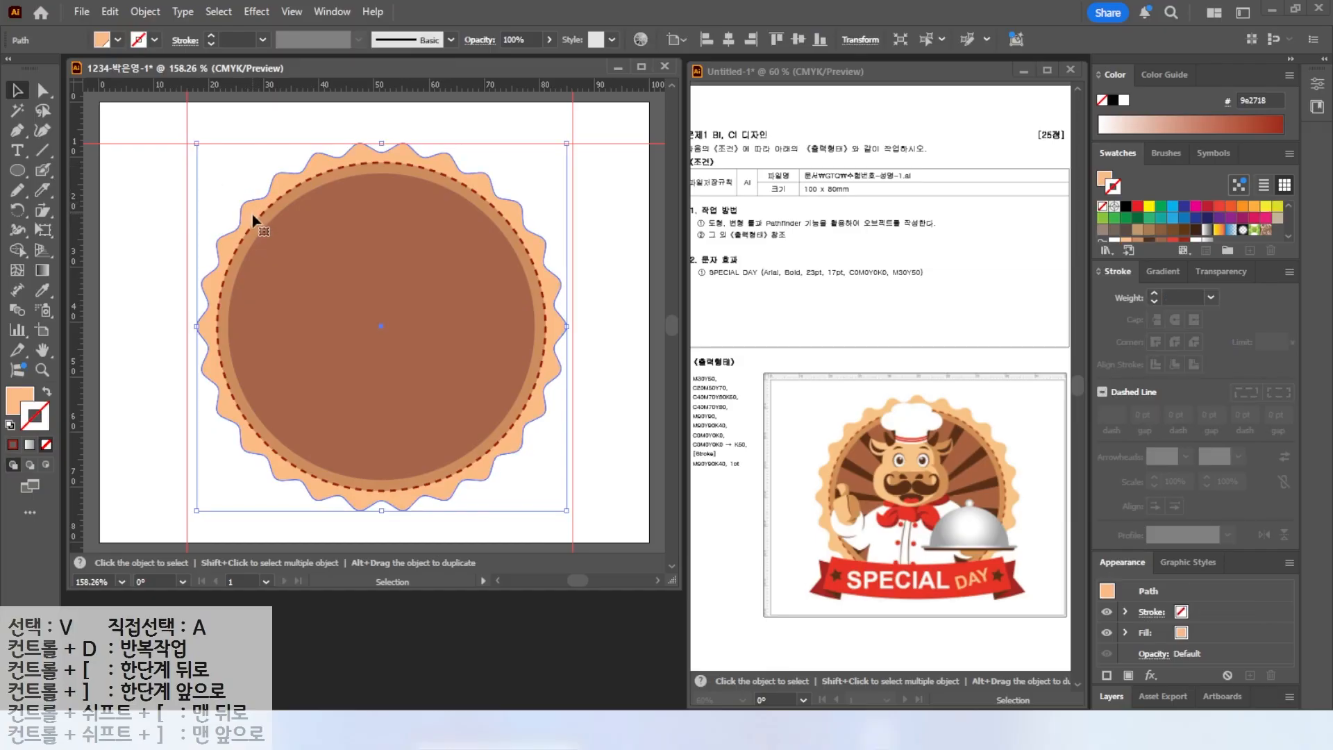
{"action": "left_click", "coordinate": [241, 222], "text": "shift"}
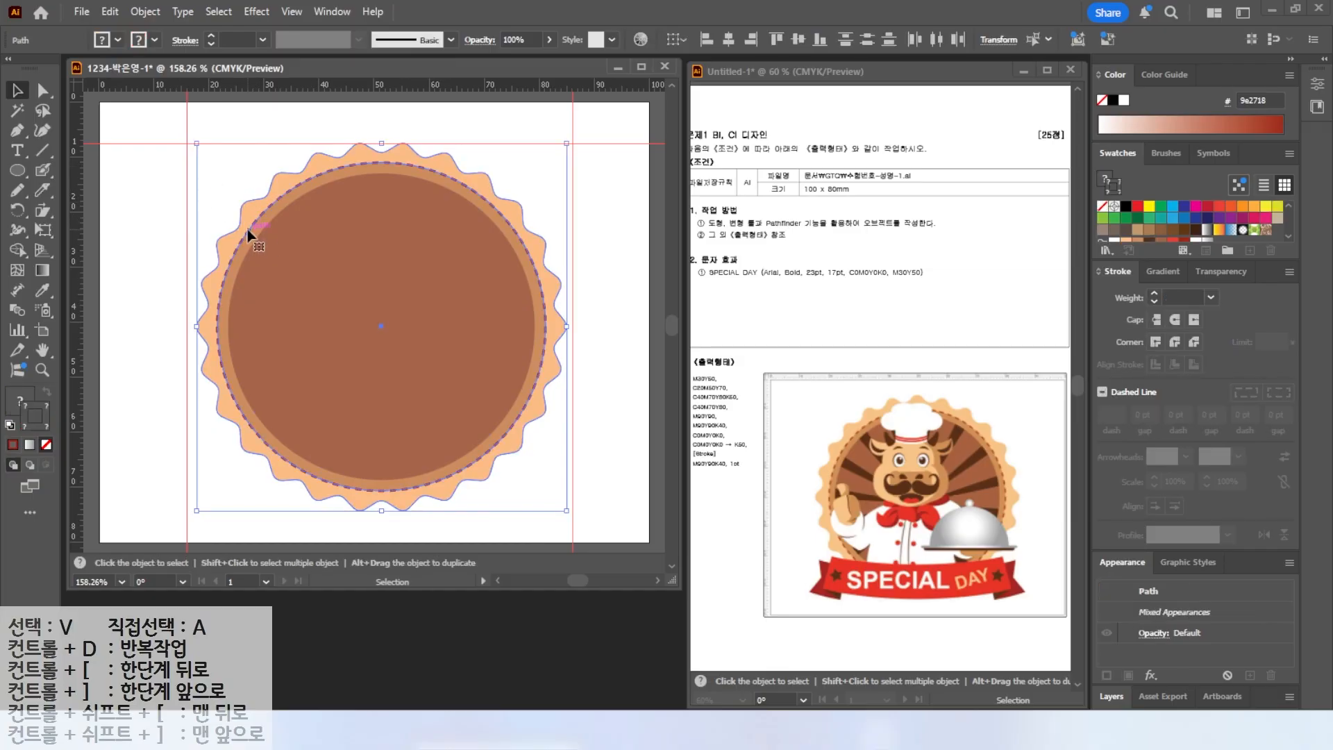
{"action": "left_click", "coordinate": [145, 11]}
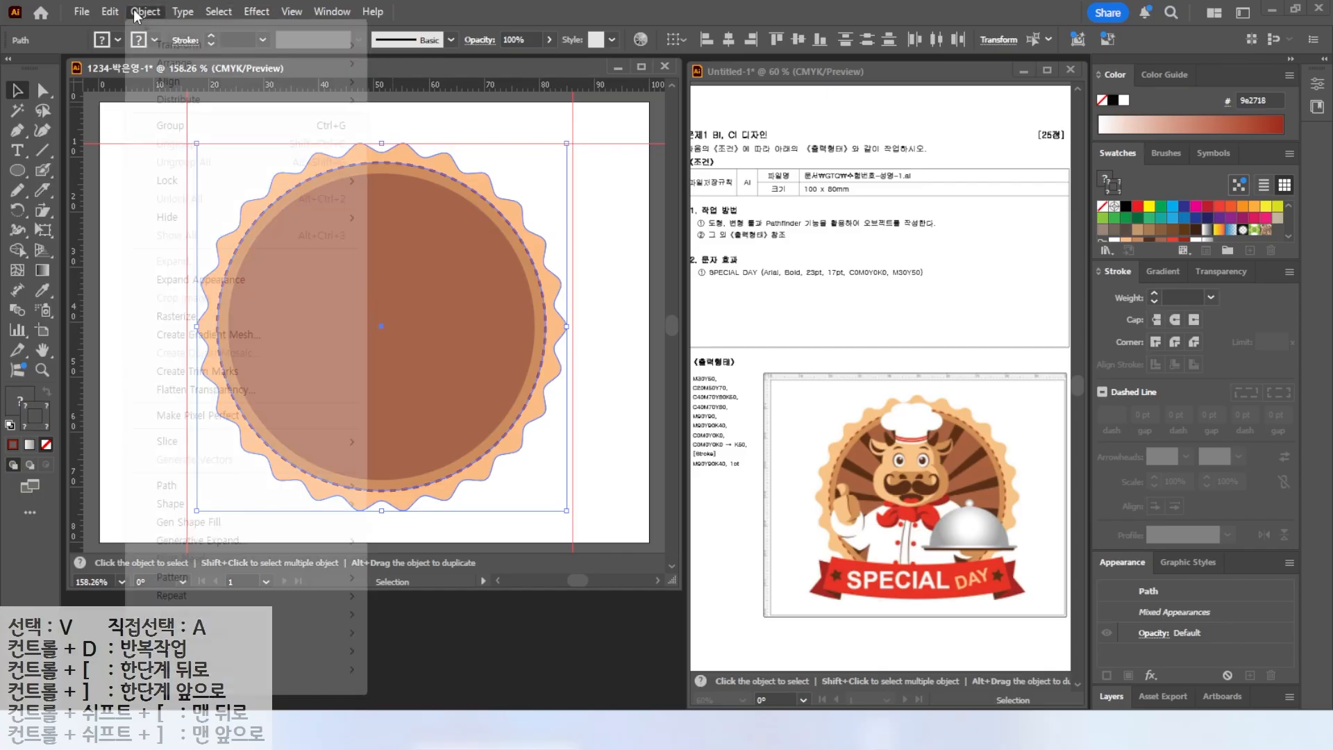
{"action": "mouse_move", "coordinate": [170, 184]}
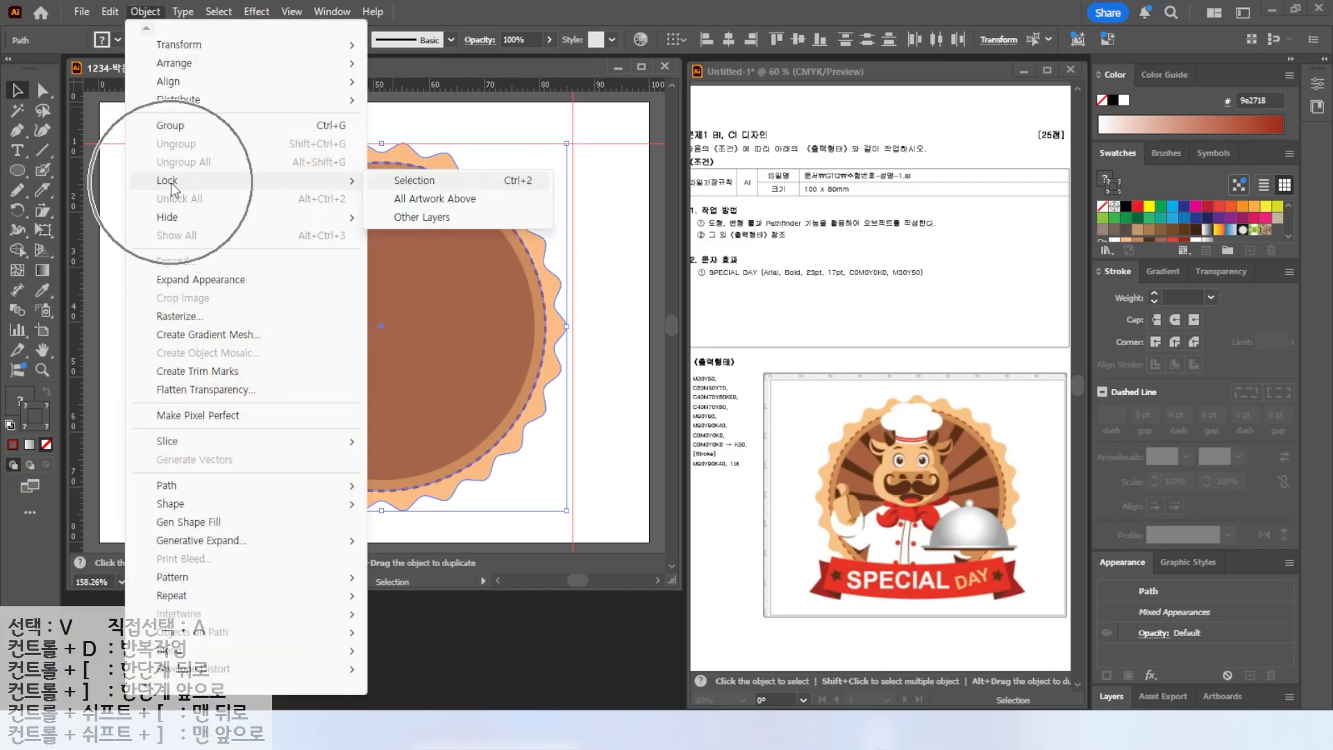
{"action": "left_click", "coordinate": [422, 182]}
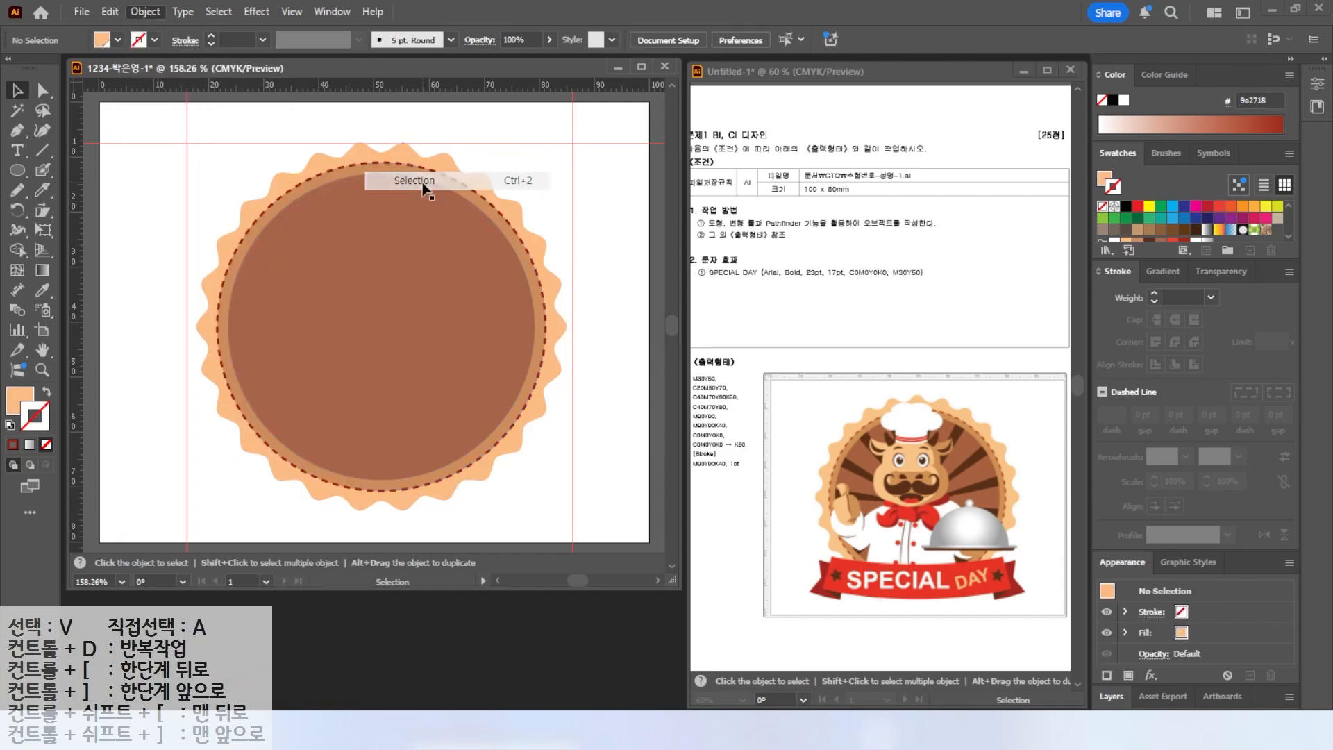
Pick the Line Segment tool with default black stroke colors and toggle Smart Guides off and back on.
{"action": "left_click", "coordinate": [41, 152]}
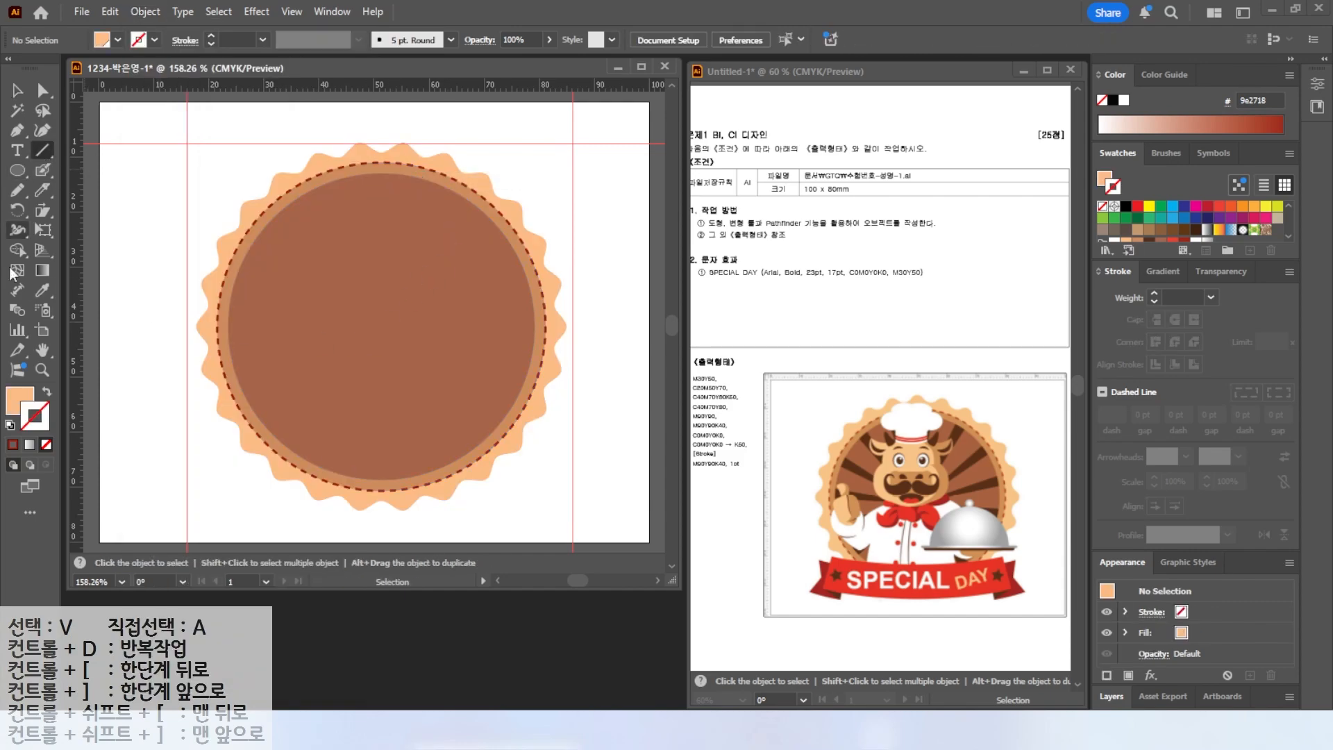
{"action": "left_click", "coordinate": [10, 427]}
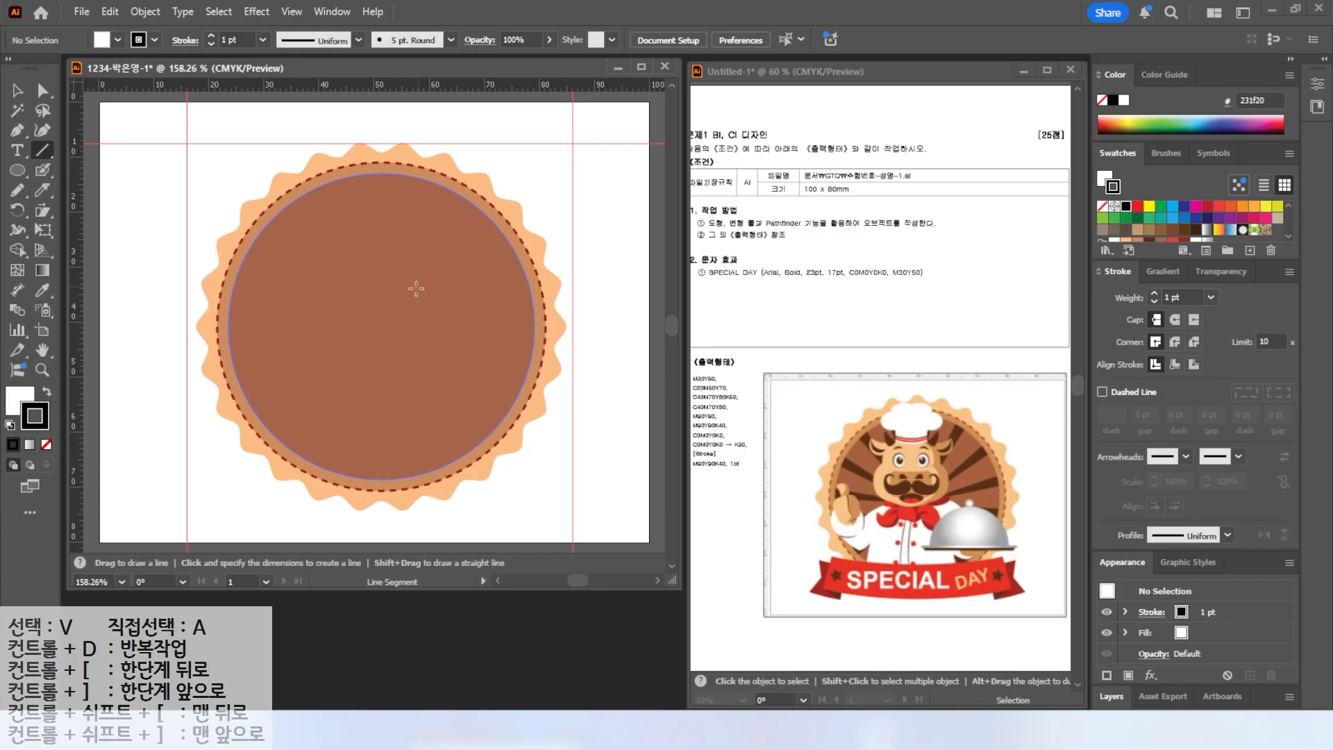
{"action": "key", "text": "ctrl"}
{"action": "left_click", "coordinate": [295, 11]}
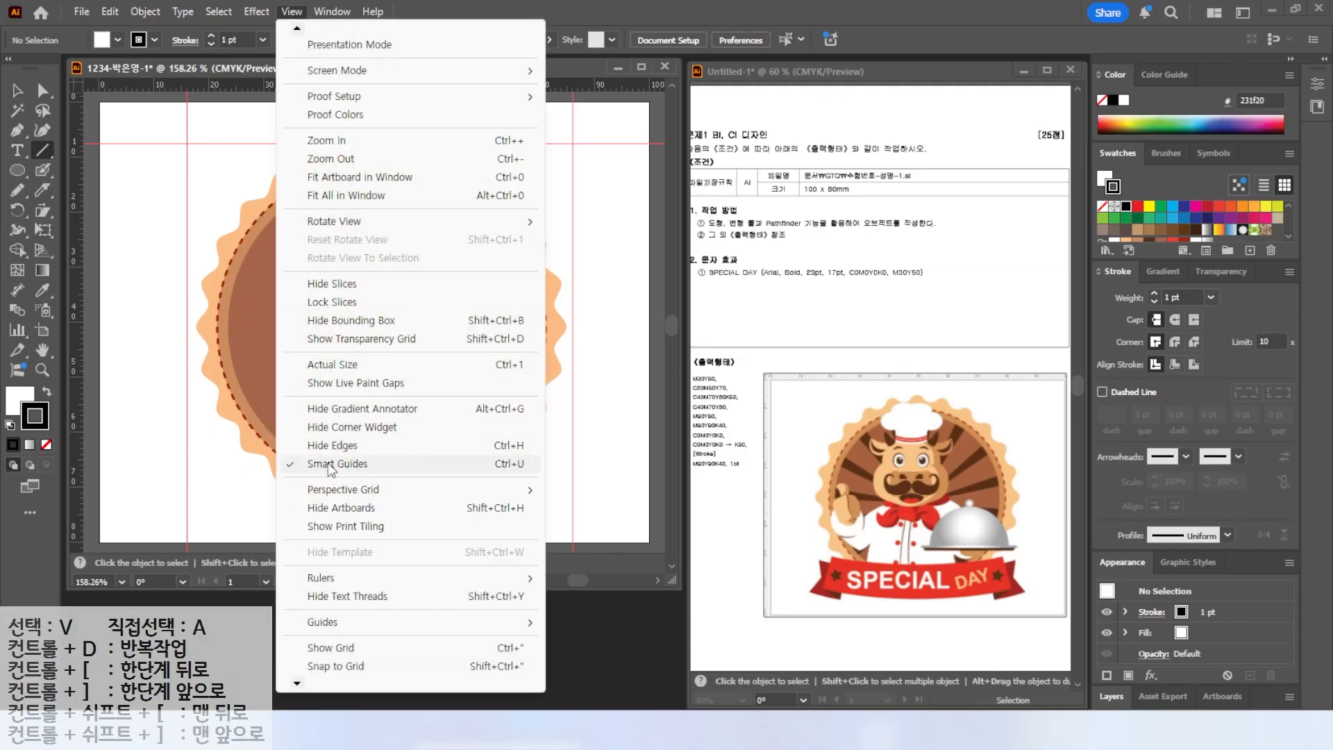
{"action": "left_click", "coordinate": [332, 464]}
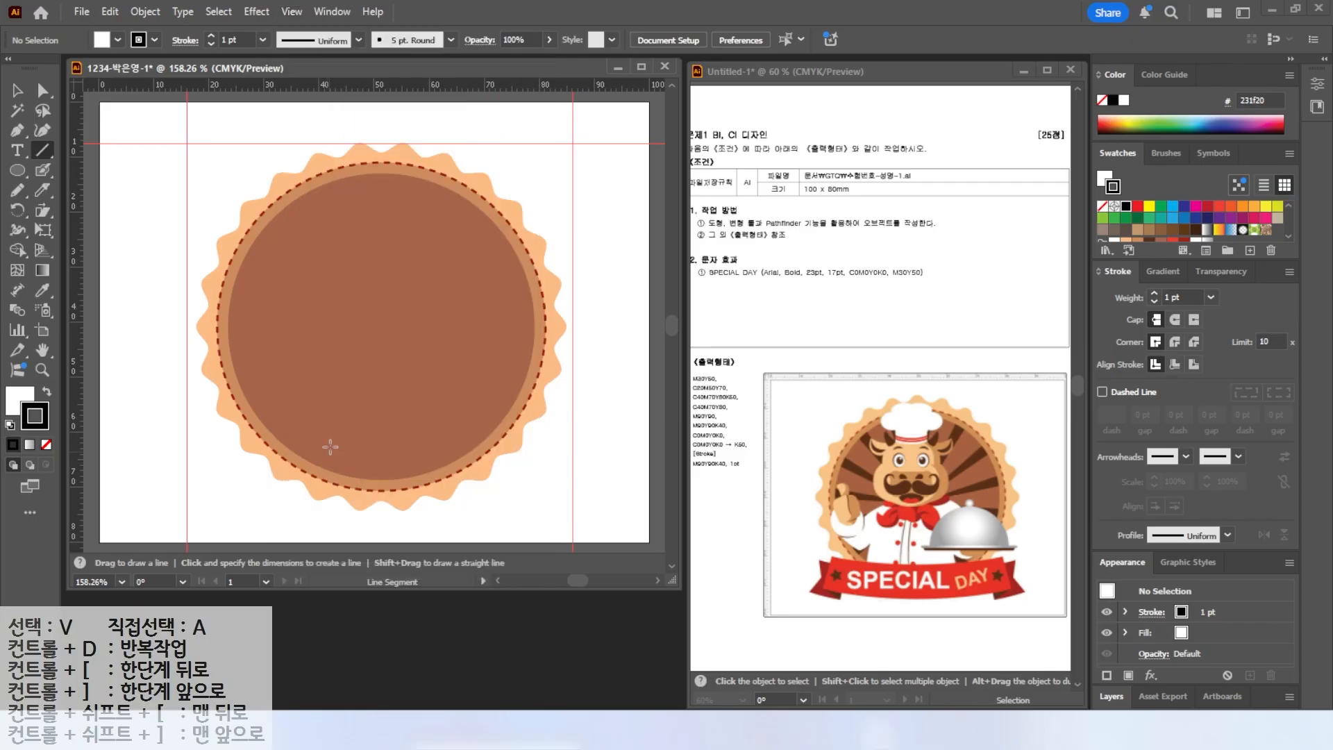
{"action": "left_click", "coordinate": [291, 12]}
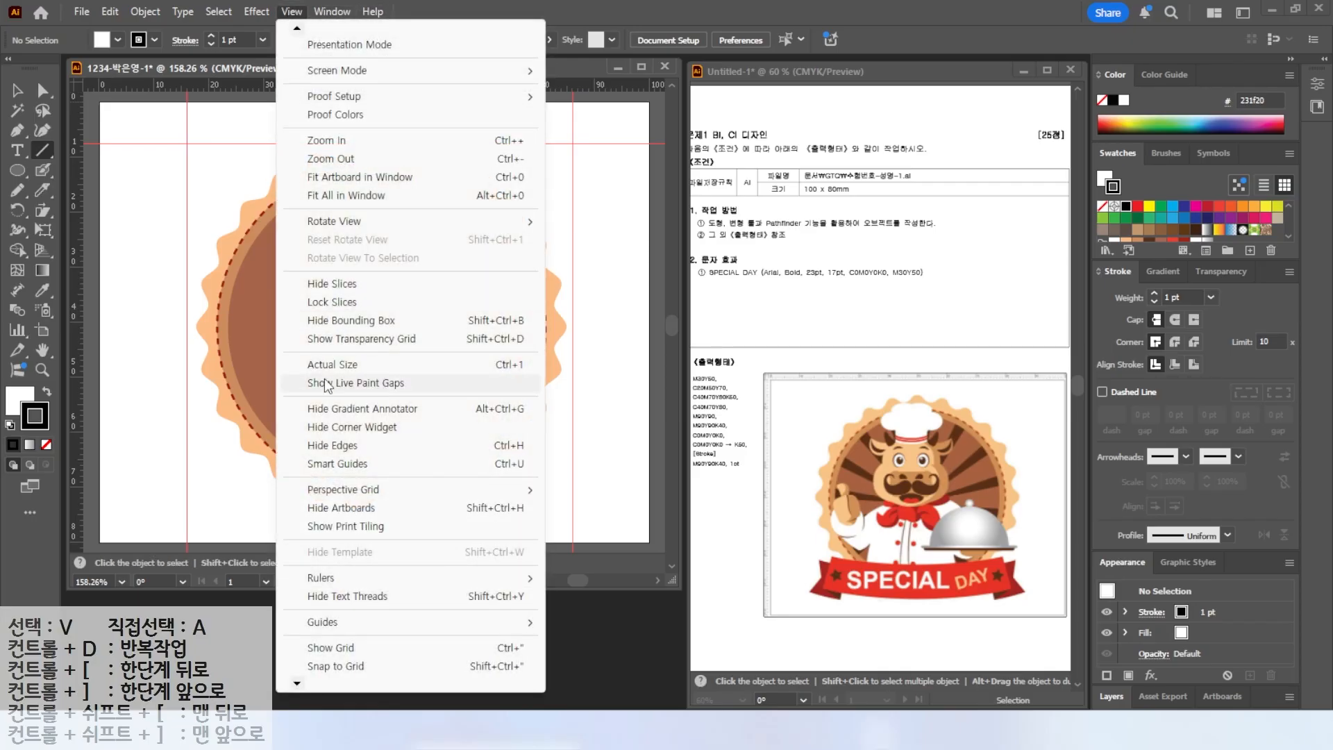
{"action": "left_click", "coordinate": [332, 464]}
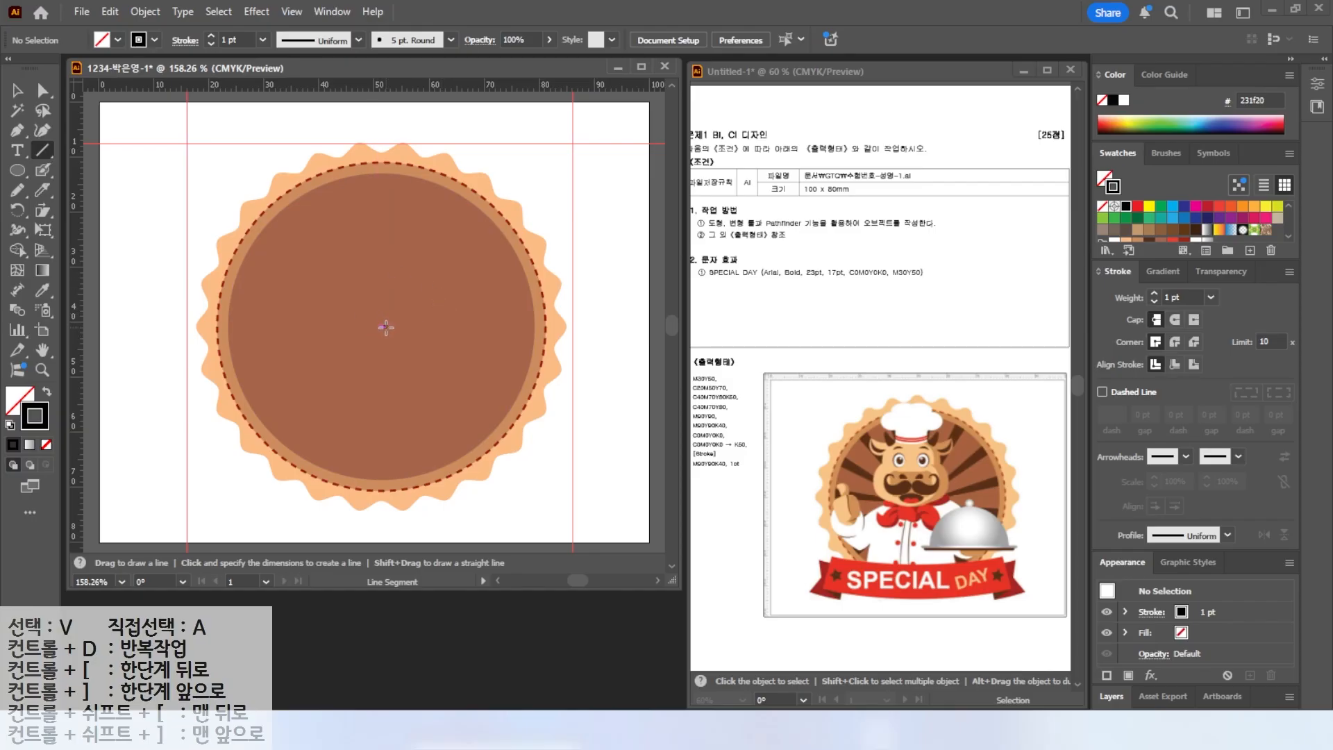
Draw a vertical line from the circle's centre up past the rim, plus a second line tilted slightly left.
{"action": "left_click_drag", "start_coordinate": [386, 327], "coordinate": [386, 106]}
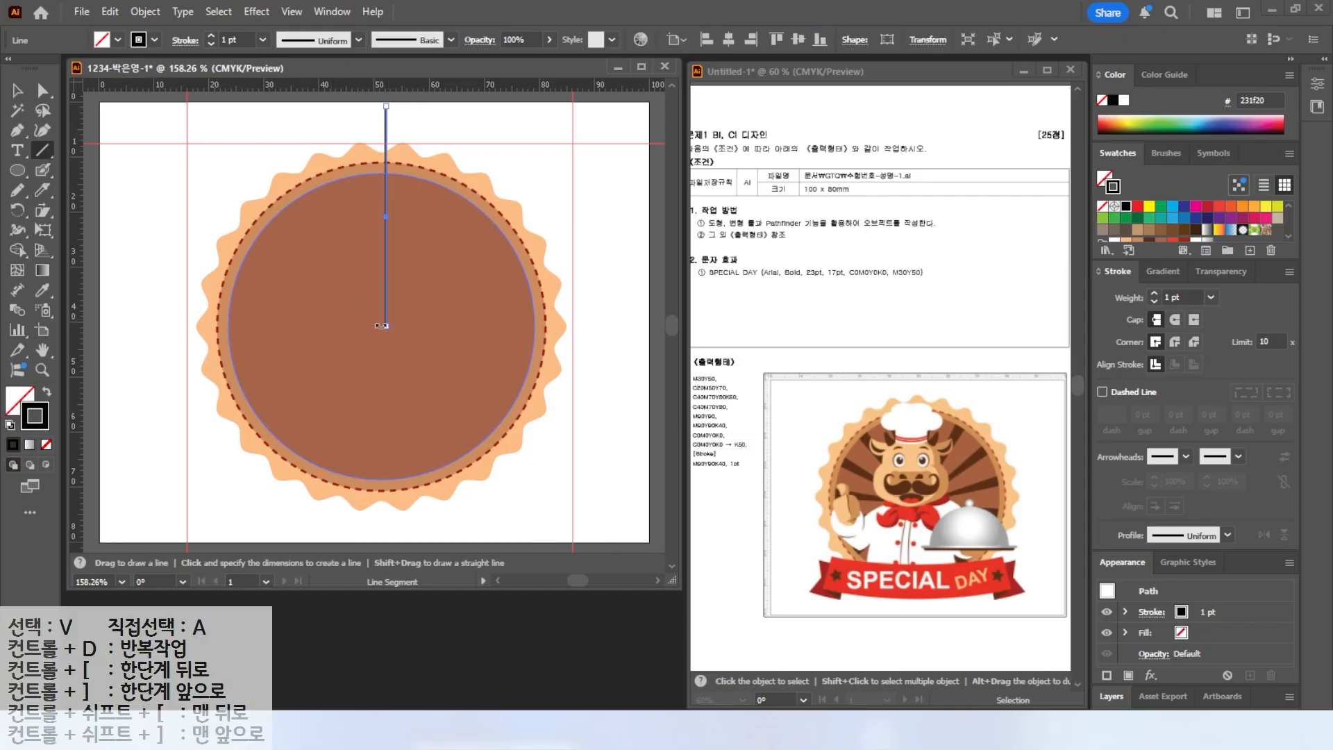
{"action": "key", "text": "v"}
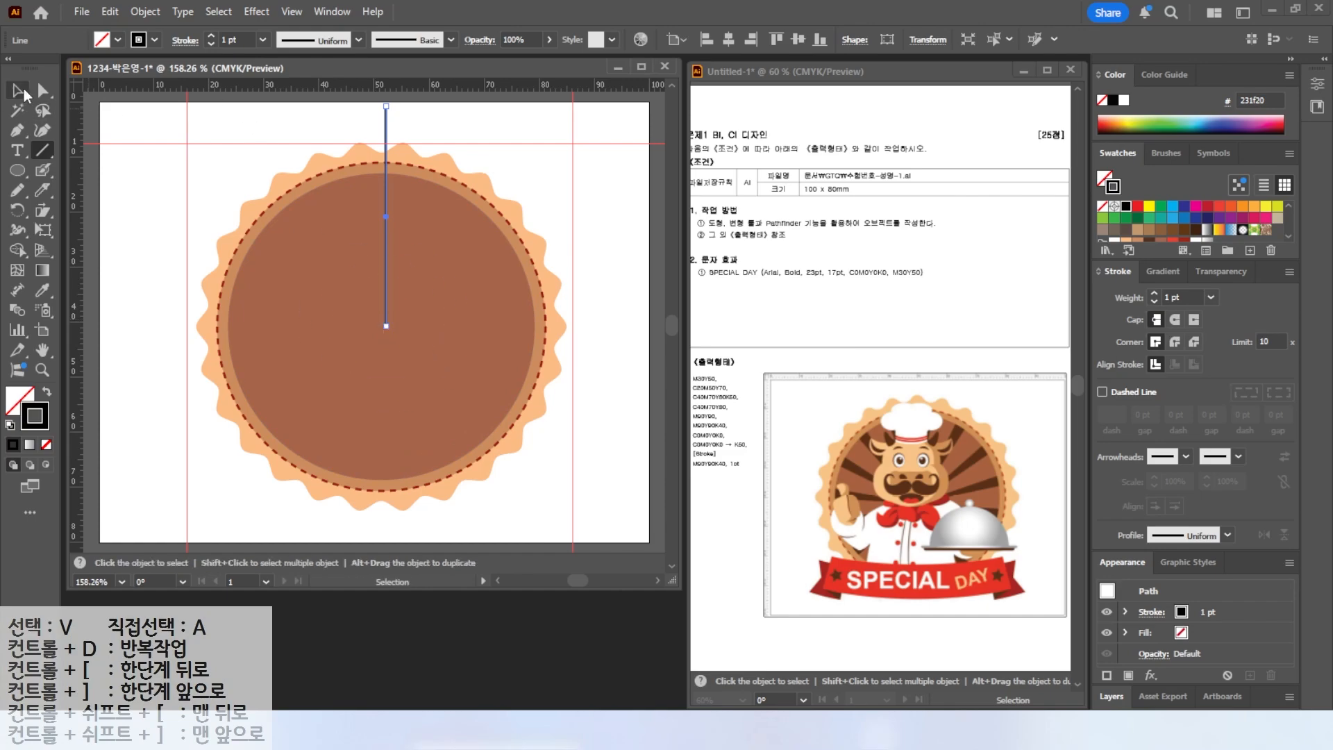
{"action": "left_click", "coordinate": [253, 129]}
{"action": "left_click", "coordinate": [44, 149]}
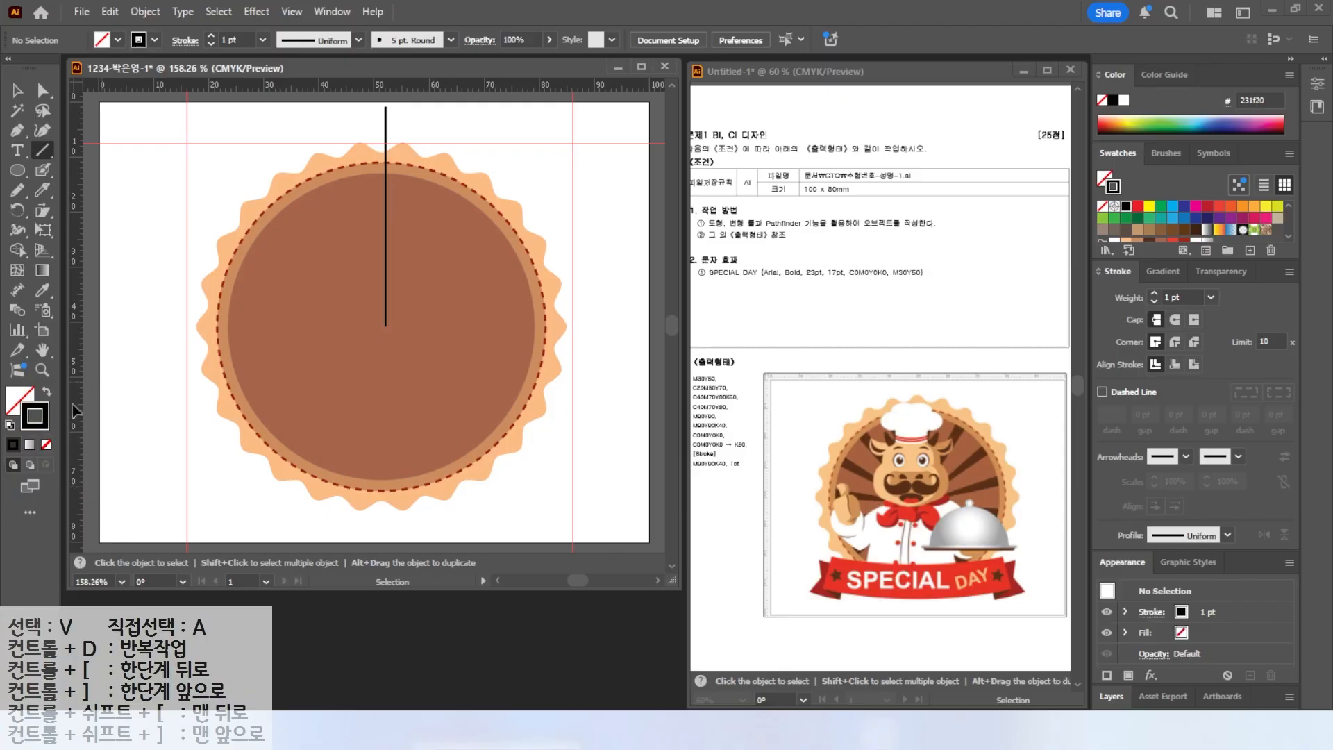
{"action": "left_click_drag", "start_coordinate": [387, 325], "coordinate": [359, 109]}
{"action": "key", "text": "v"}
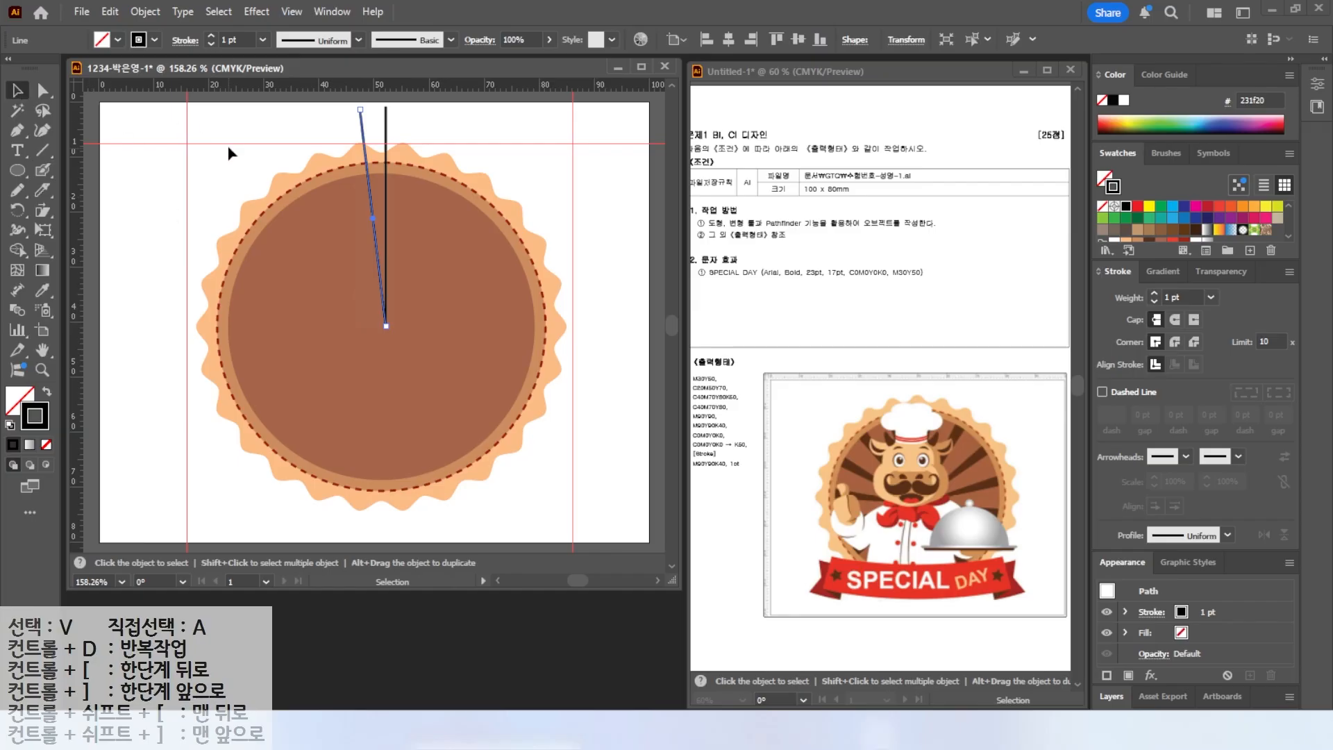
Select the two lines and rotate a copy of them around the circle's centre with preview enabled.
{"action": "left_click", "coordinate": [387, 177], "text": "shift"}
{"action": "left_click_drag", "start_coordinate": [314, 137], "coordinate": [438, 268]}
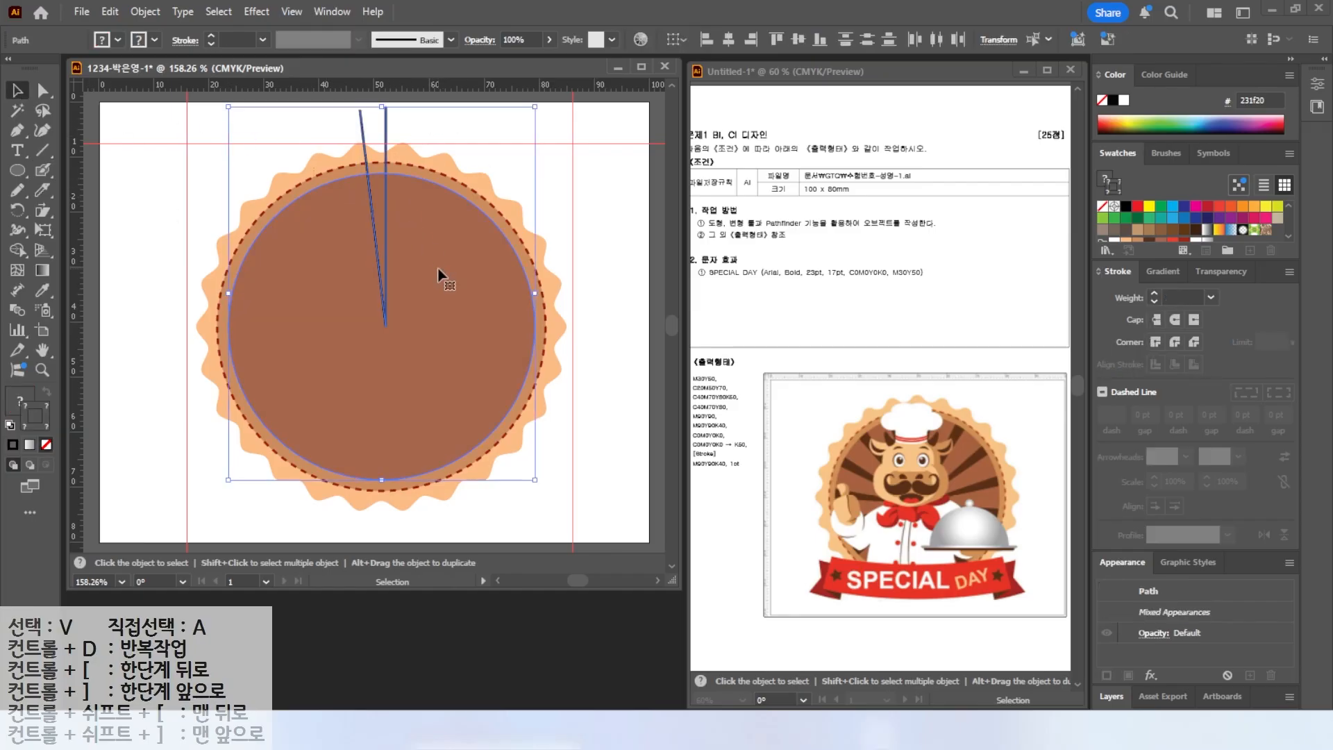
{"action": "left_click", "coordinate": [193, 189]}
{"action": "left_click_drag", "start_coordinate": [409, 128], "coordinate": [346, 152]}
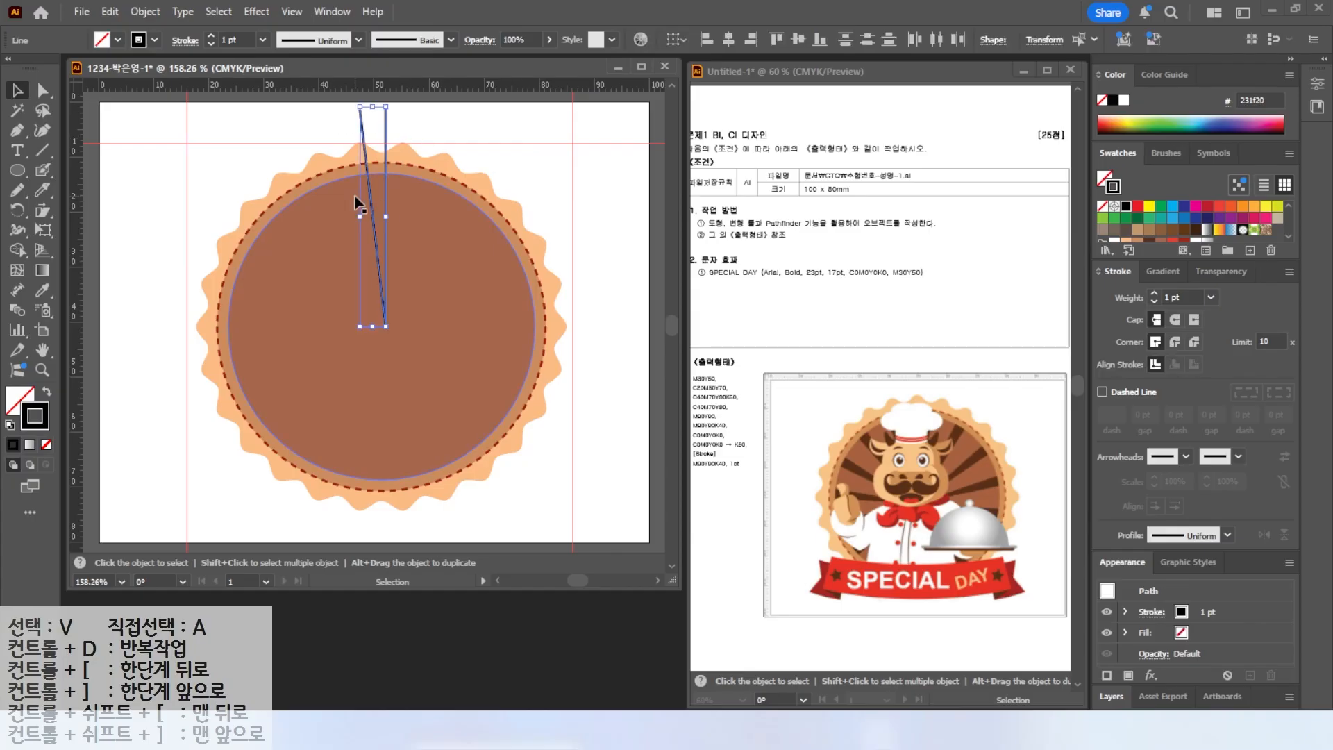
{"action": "left_click", "coordinate": [19, 212]}
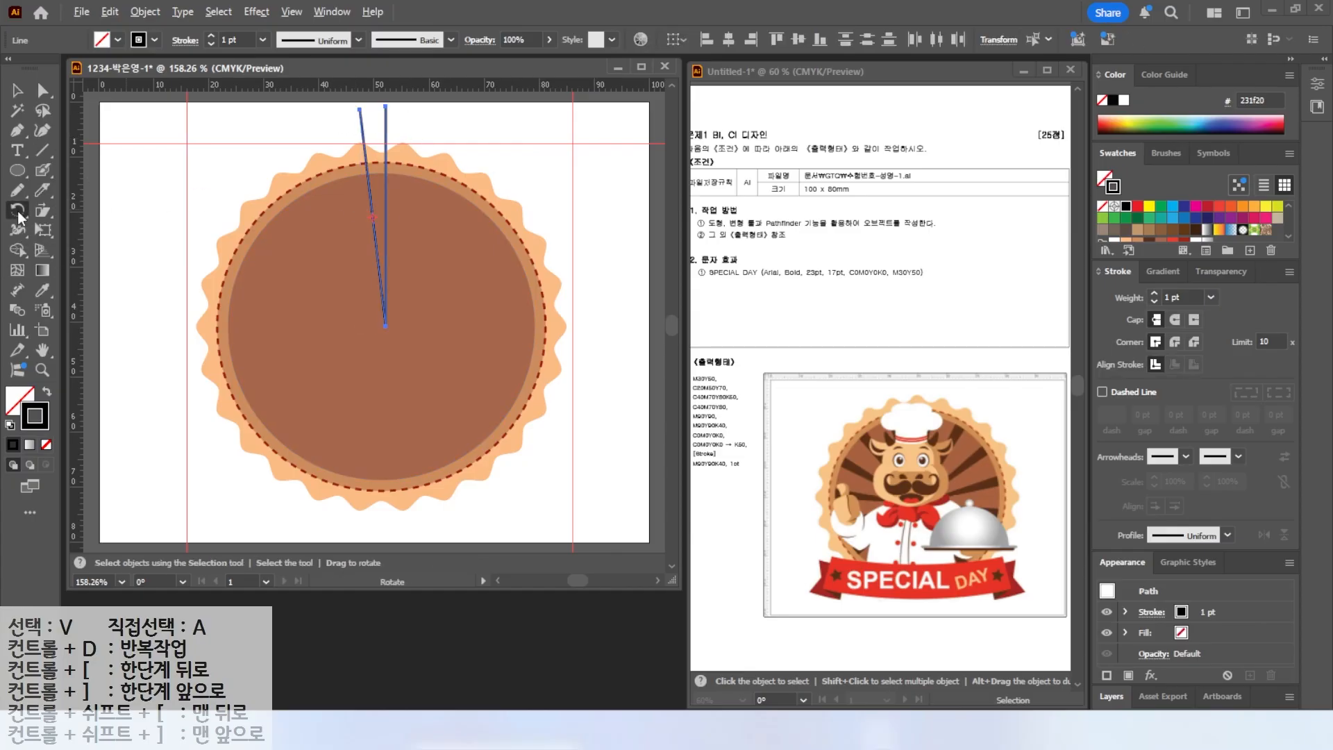
{"action": "left_click", "coordinate": [386, 326], "text": "alt"}
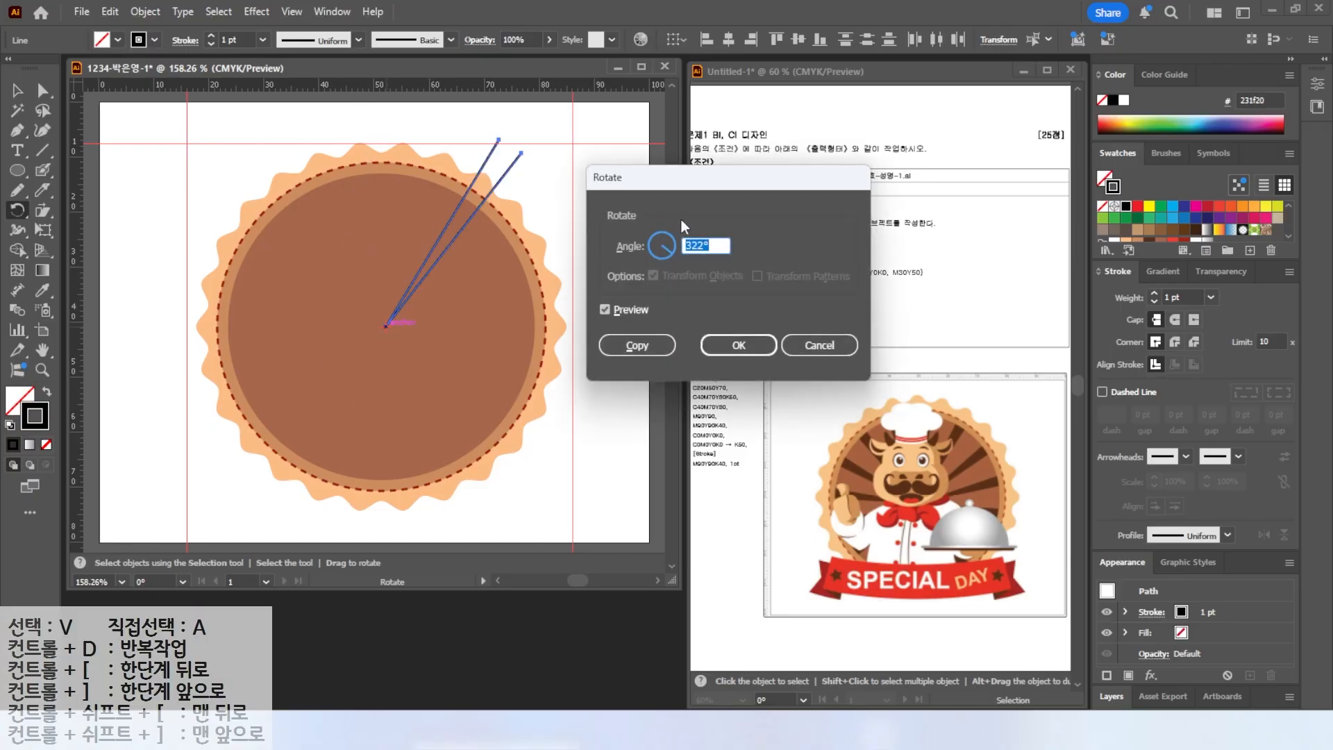
{"action": "type", "text": "360"}
{"action": "left_click", "coordinate": [604, 309]}
{"action": "left_click", "coordinate": [603, 309]}
{"action": "left_click", "coordinate": [603, 309]}
{"action": "left_click", "coordinate": [604, 309]}
{"action": "left_click", "coordinate": [604, 309]}
{"action": "left_click", "coordinate": [604, 309]}
{"action": "left_click", "coordinate": [604, 309]}
{"action": "left_click", "coordinate": [603, 309]}
{"action": "left_click", "coordinate": [633, 345]}
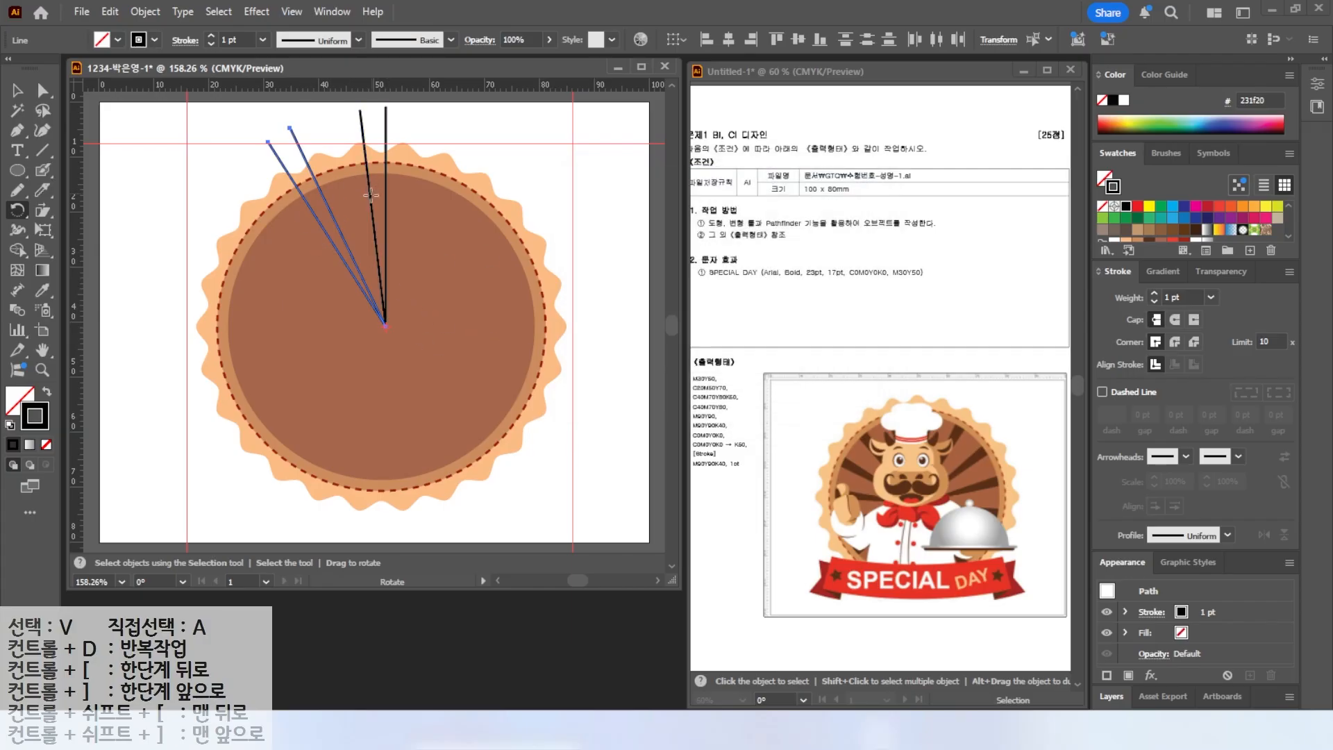
Repeat the rotated copy until the line pairs radiate all the way around the circle.
{"action": "key", "text": "v"}
{"action": "key", "text": "ctrl+d"}
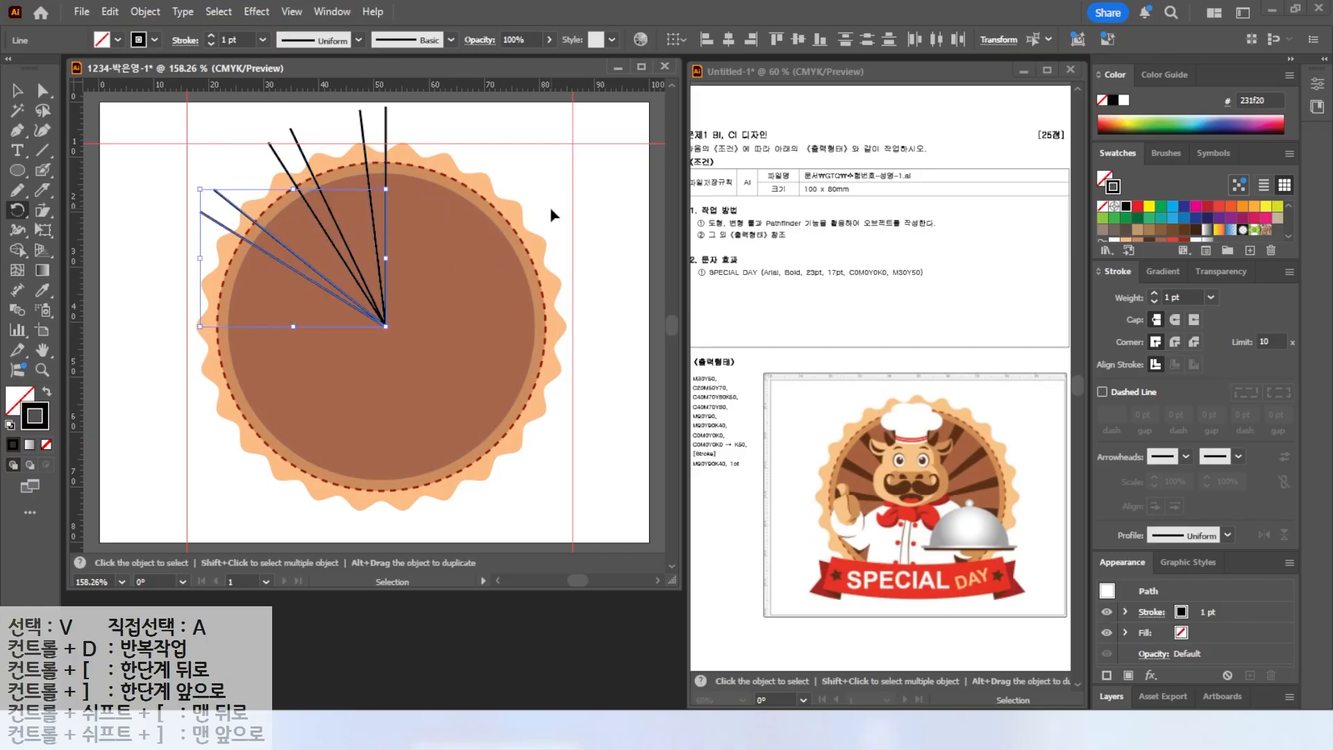
{"action": "key", "text": "ctrl+d"}
{"action": "key", "text": "ctrl+d"}
{"action": "key", "text": "ctrl+d"}
{"action": "key", "text": "ctrl+d"}
{"action": "key", "text": "ctrl+d"}
{"action": "key", "text": "ctrl+d"}
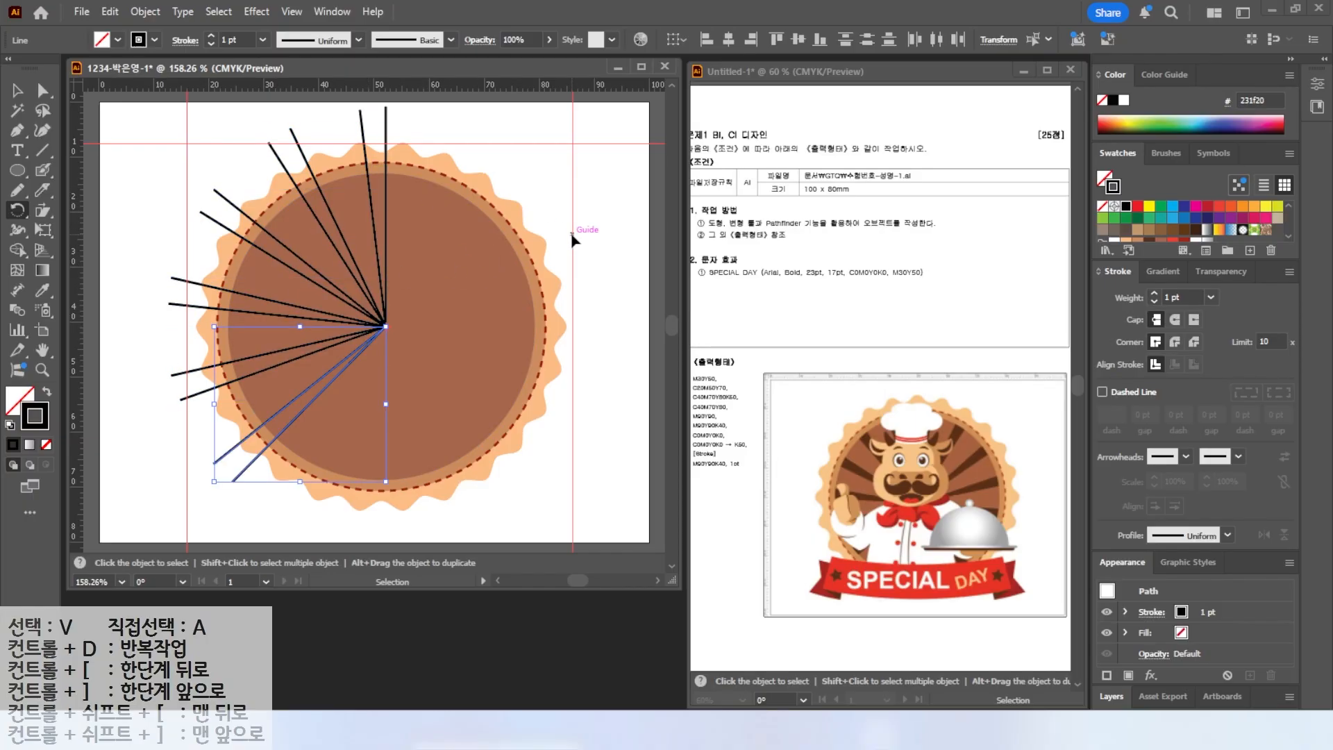
{"action": "key", "text": "ctrl+d"}
{"action": "key", "text": "ctrl+d"}
{"action": "key", "text": "ctrl+d"}
{"action": "key", "text": "ctrl+d"}
{"action": "key", "text": "ctrl+d"}
{"action": "left_click", "coordinate": [215, 188]}
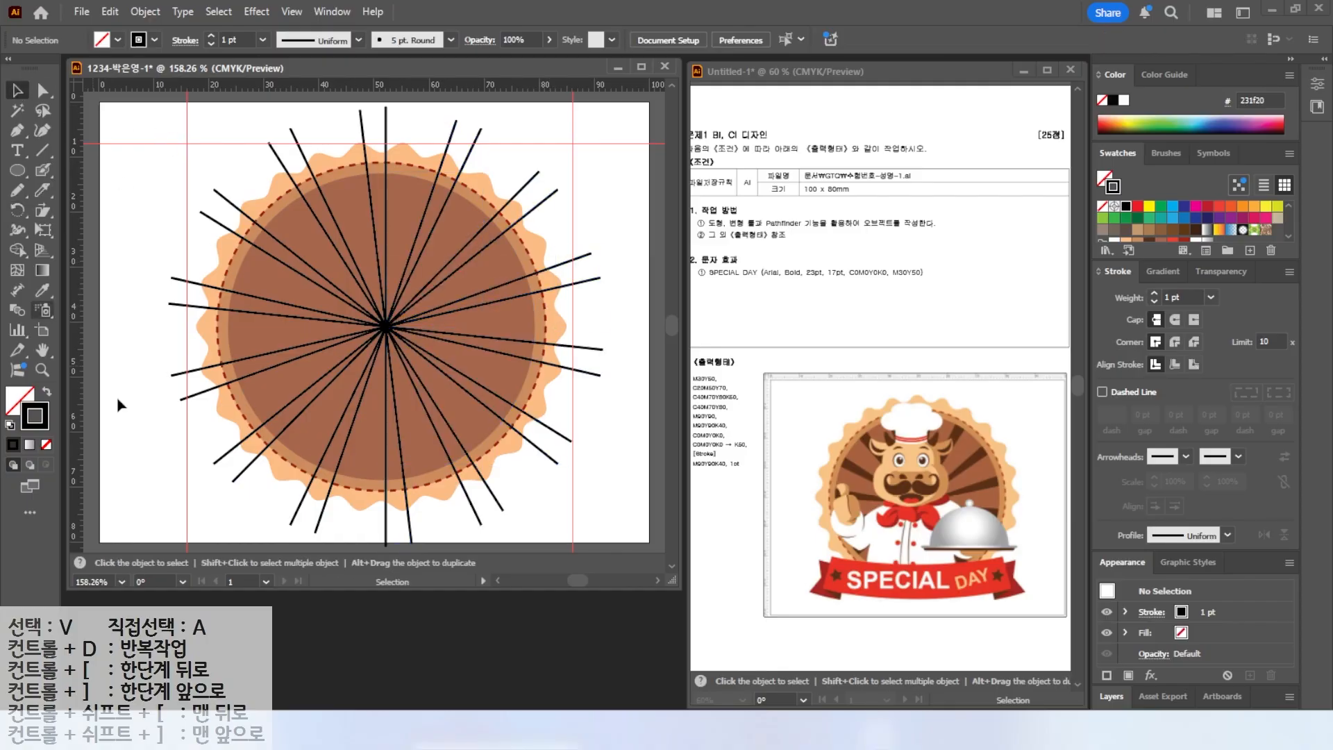
Select all unlocked artwork and split the circle with the lines using Pathfinder's Divide.
{"action": "key", "text": "ctrl+a"}
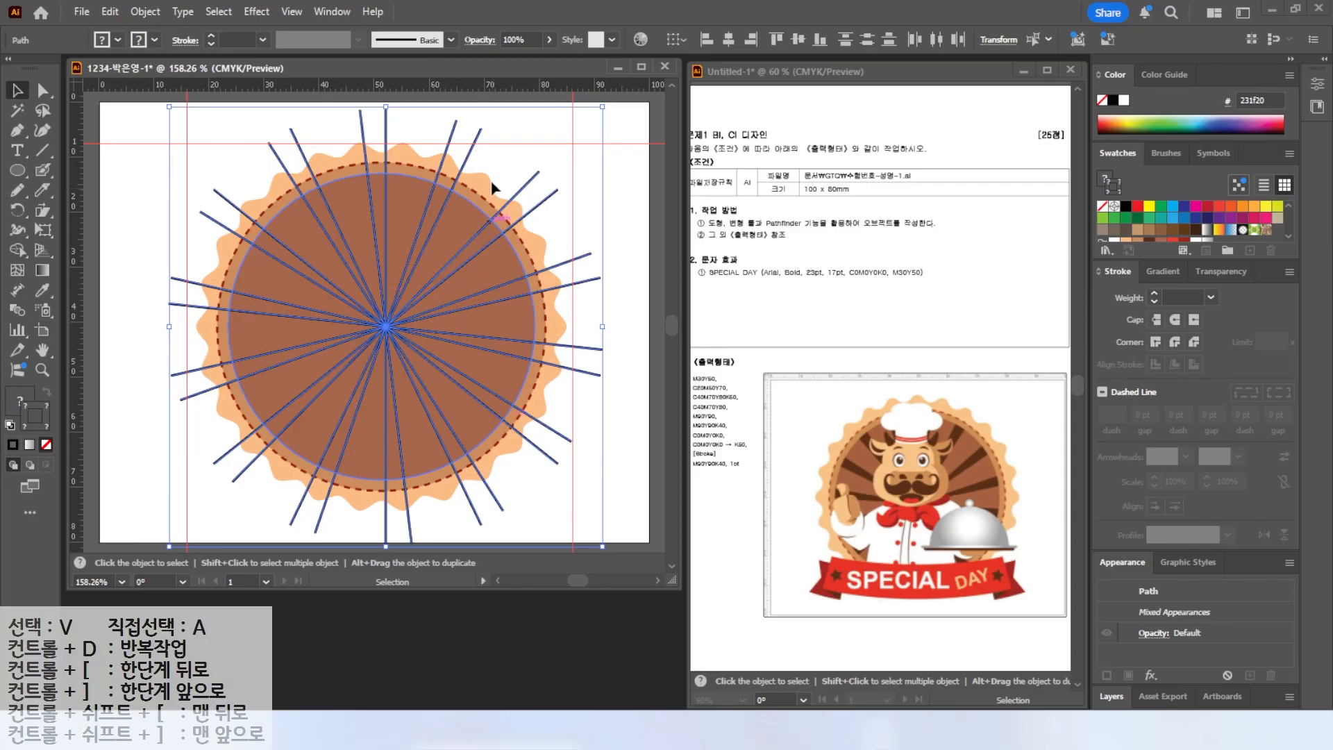
{"action": "left_click", "coordinate": [326, 13]}
{"action": "mouse_move", "coordinate": [331, 680]}
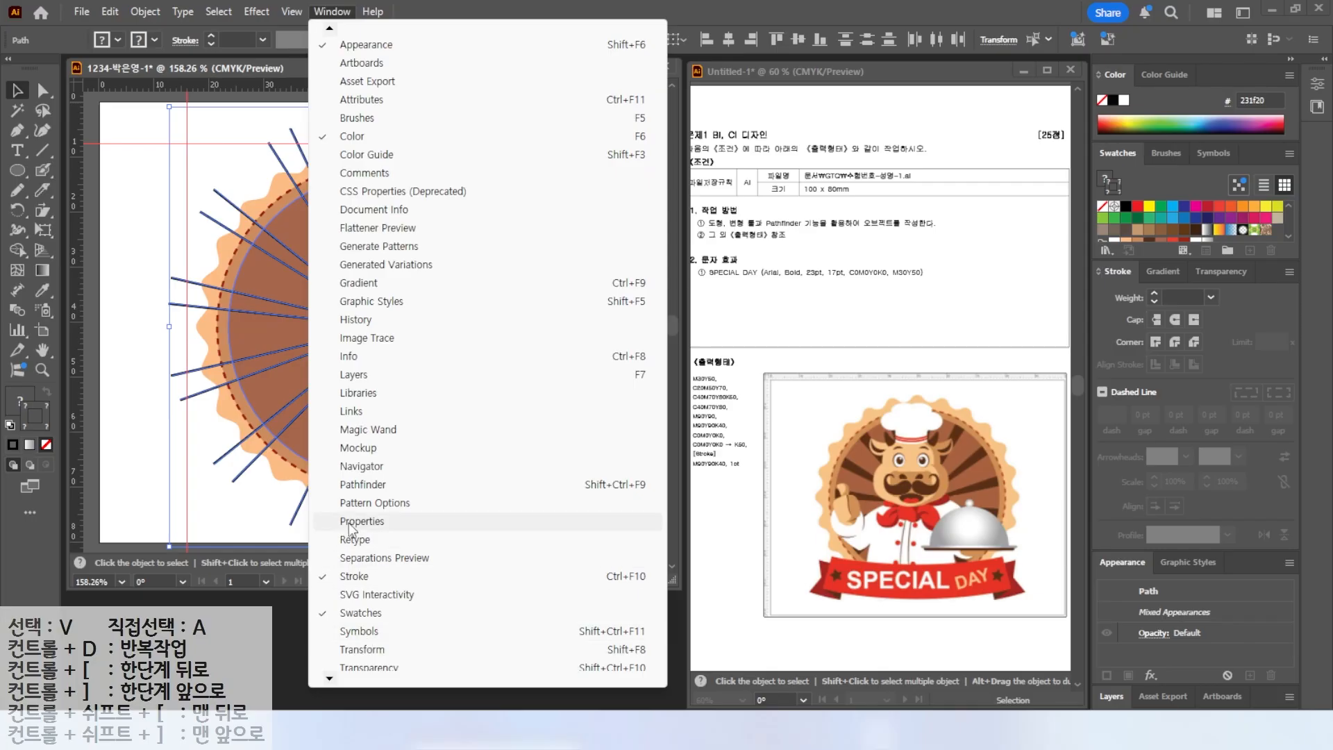
{"action": "left_click", "coordinate": [361, 484]}
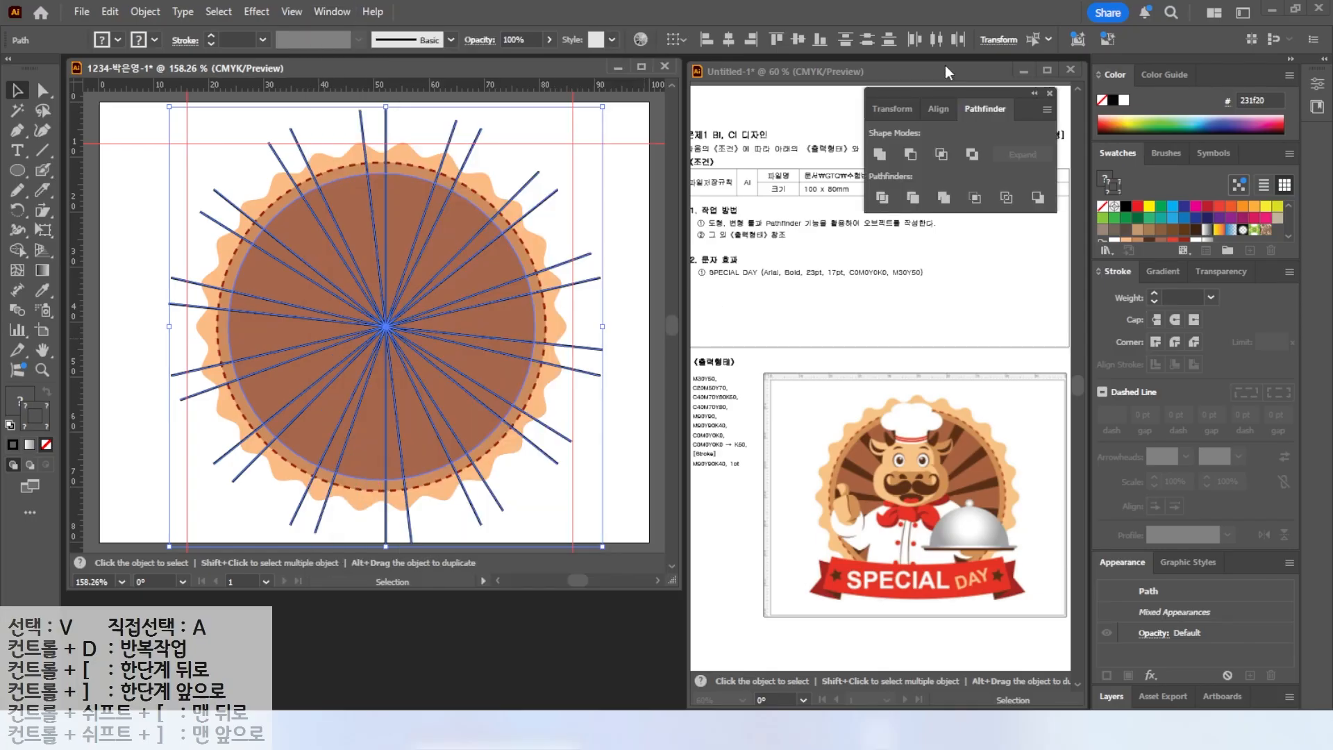
{"action": "left_click_drag", "start_coordinate": [959, 89], "coordinate": [580, 575]}
{"action": "left_click", "coordinate": [508, 679]}
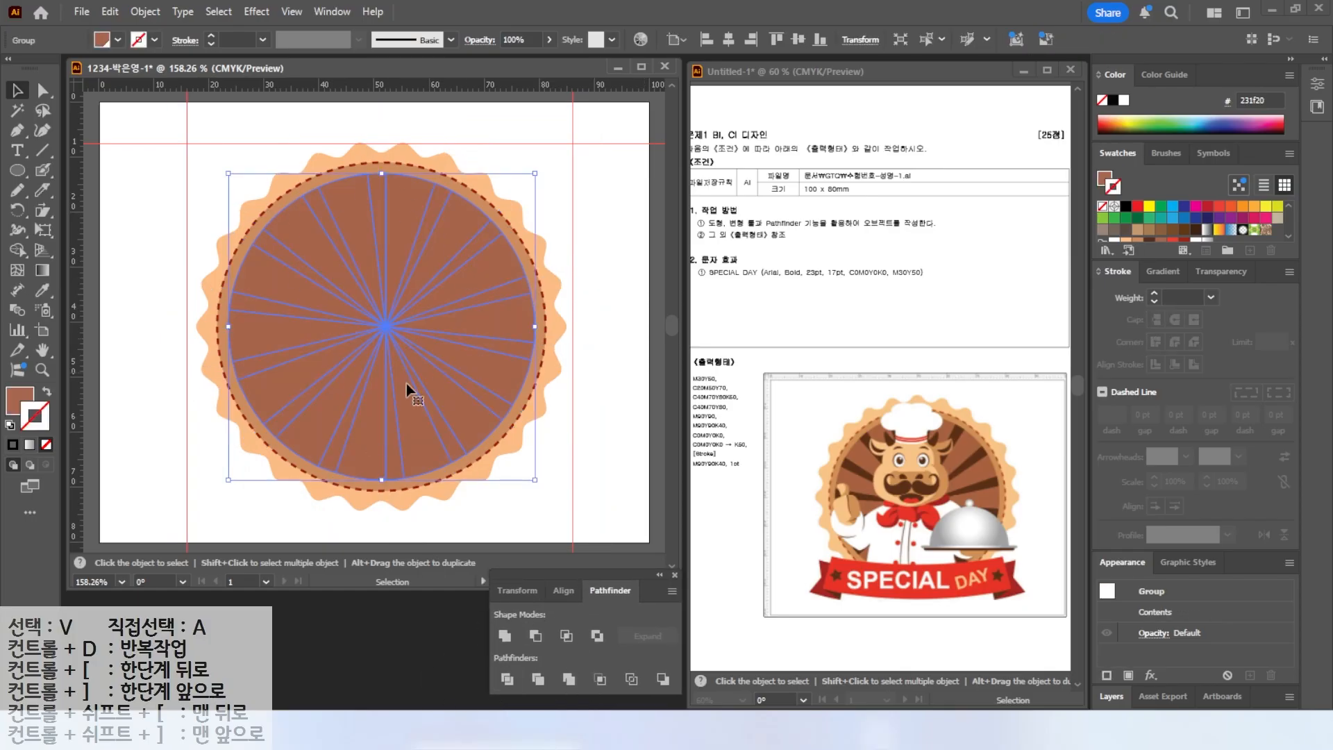
Using the Group Selection tool, select the narrow wedges in the upper-left and fill them with dark brown.
{"action": "left_click", "coordinate": [150, 148]}
{"action": "left_click", "coordinate": [43, 91]}
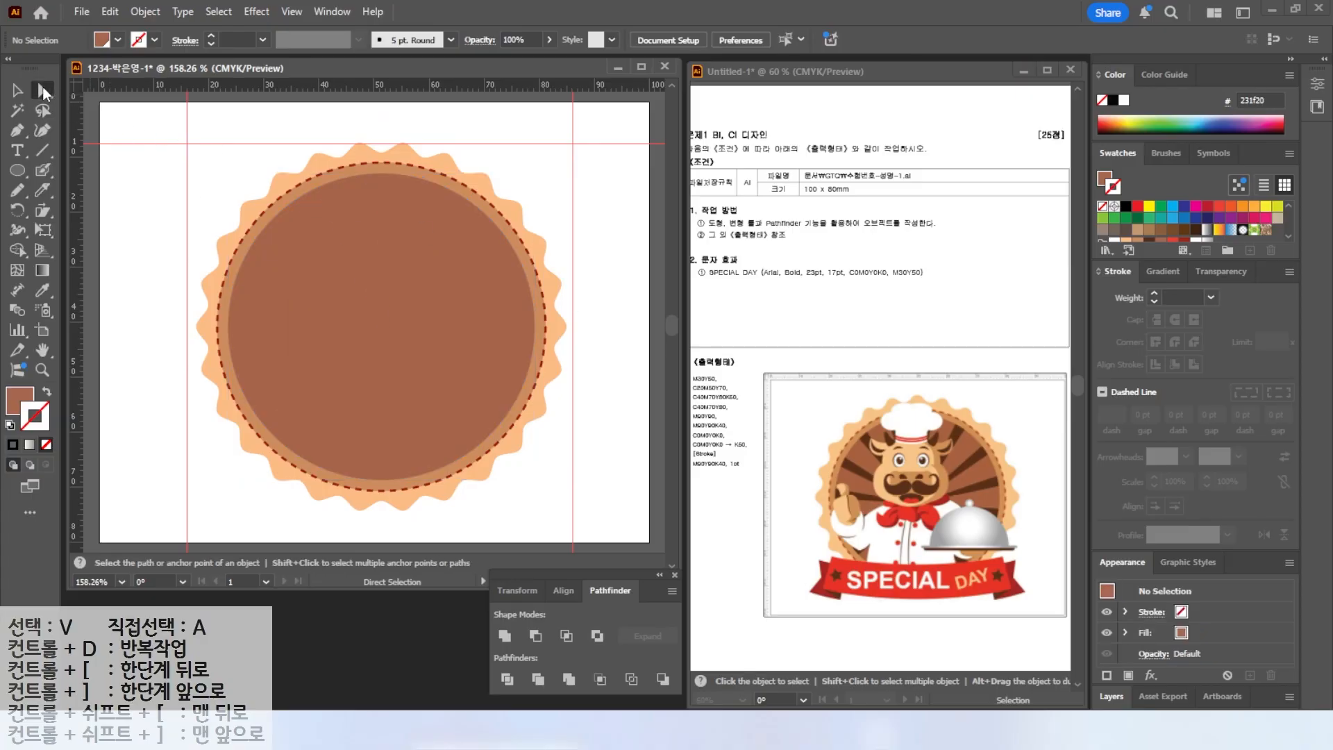
{"action": "left_click", "coordinate": [43, 91]}
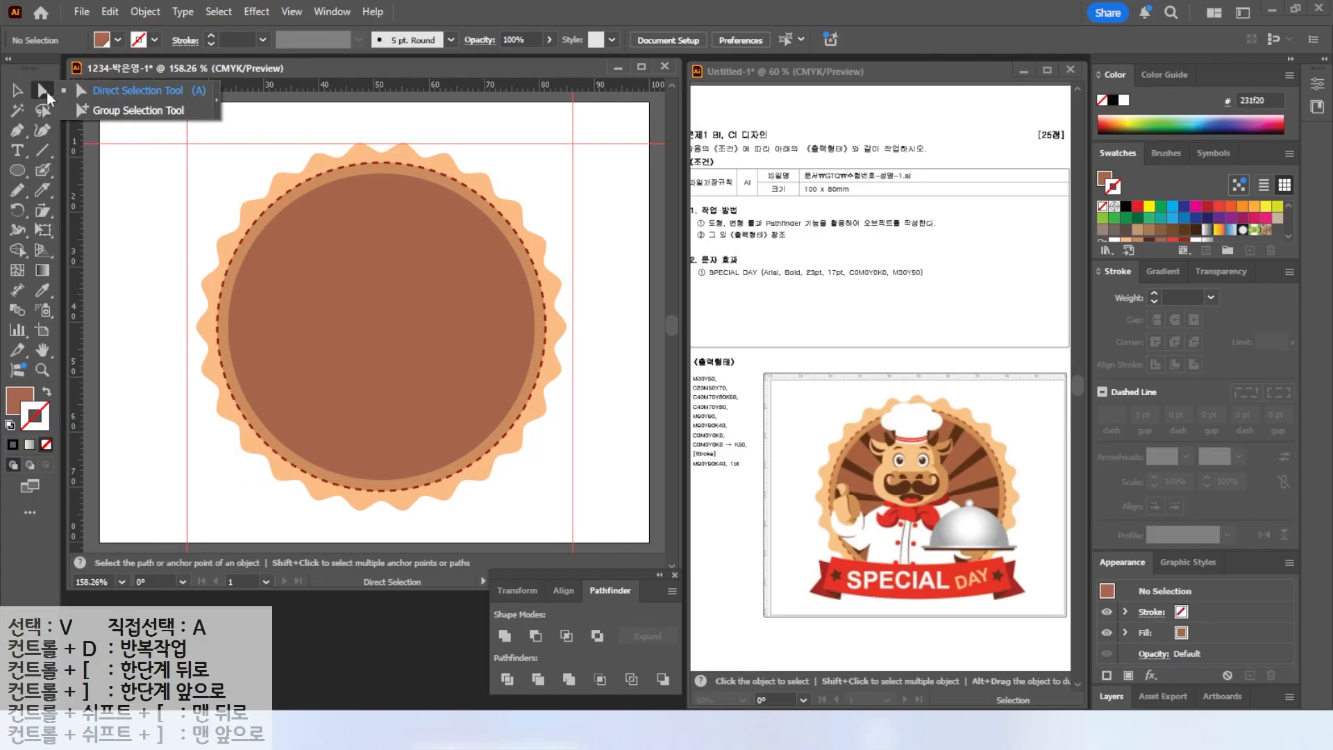
{"action": "left_click", "coordinate": [112, 108]}
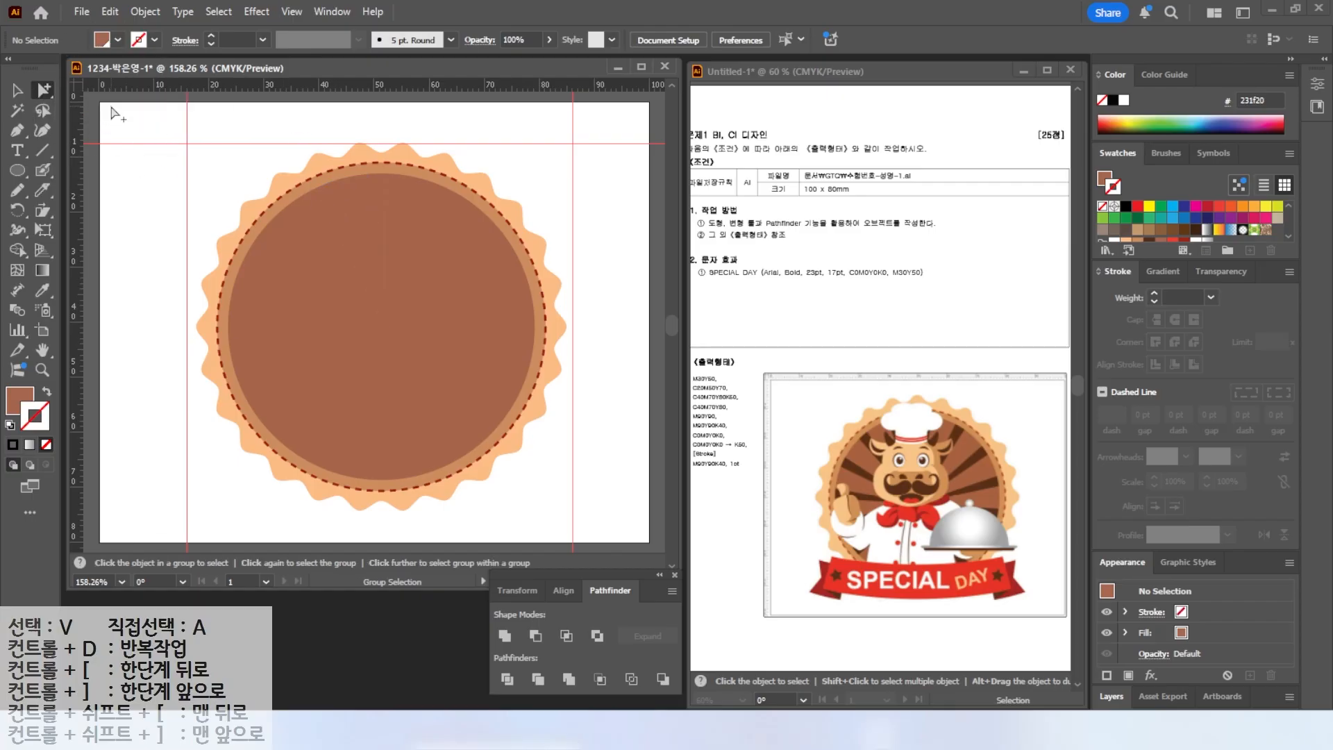
{"action": "left_click", "coordinate": [376, 189]}
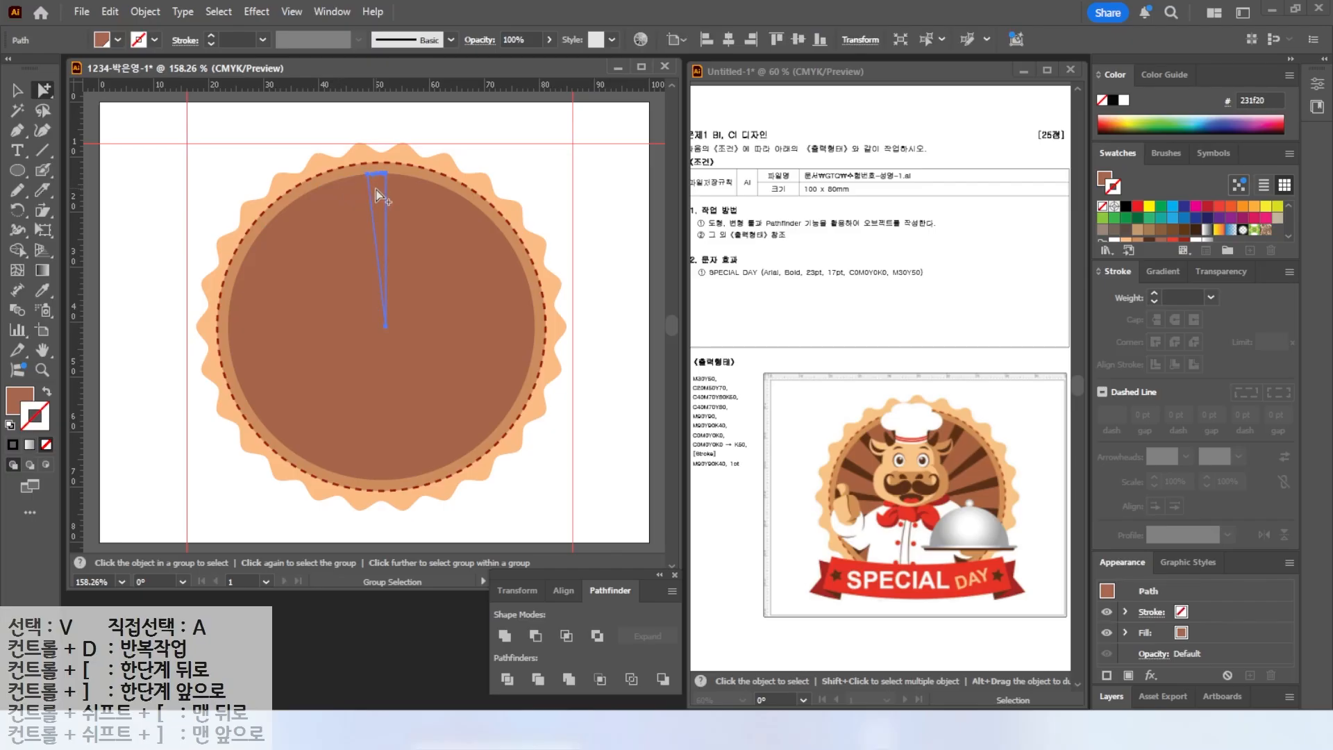
{"action": "left_click", "coordinate": [20, 401]}
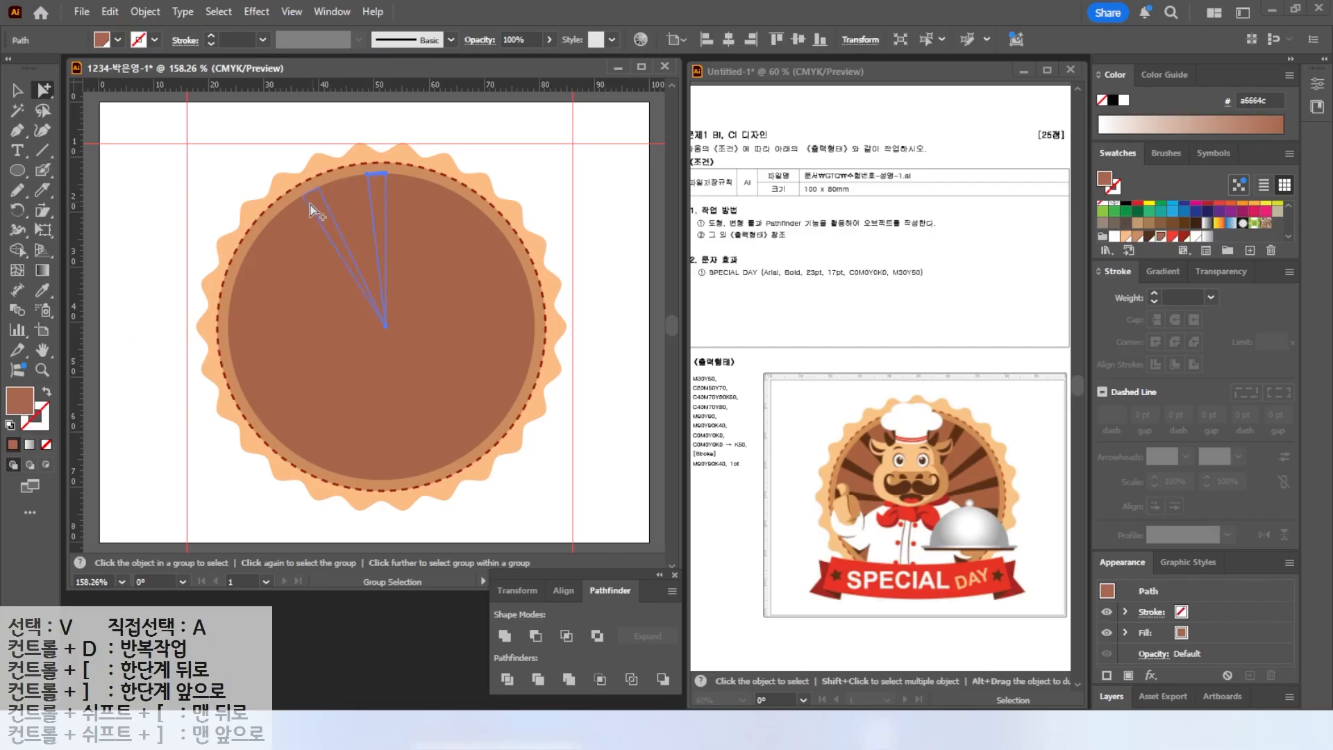
{"action": "left_click", "coordinate": [314, 209], "text": "shift"}
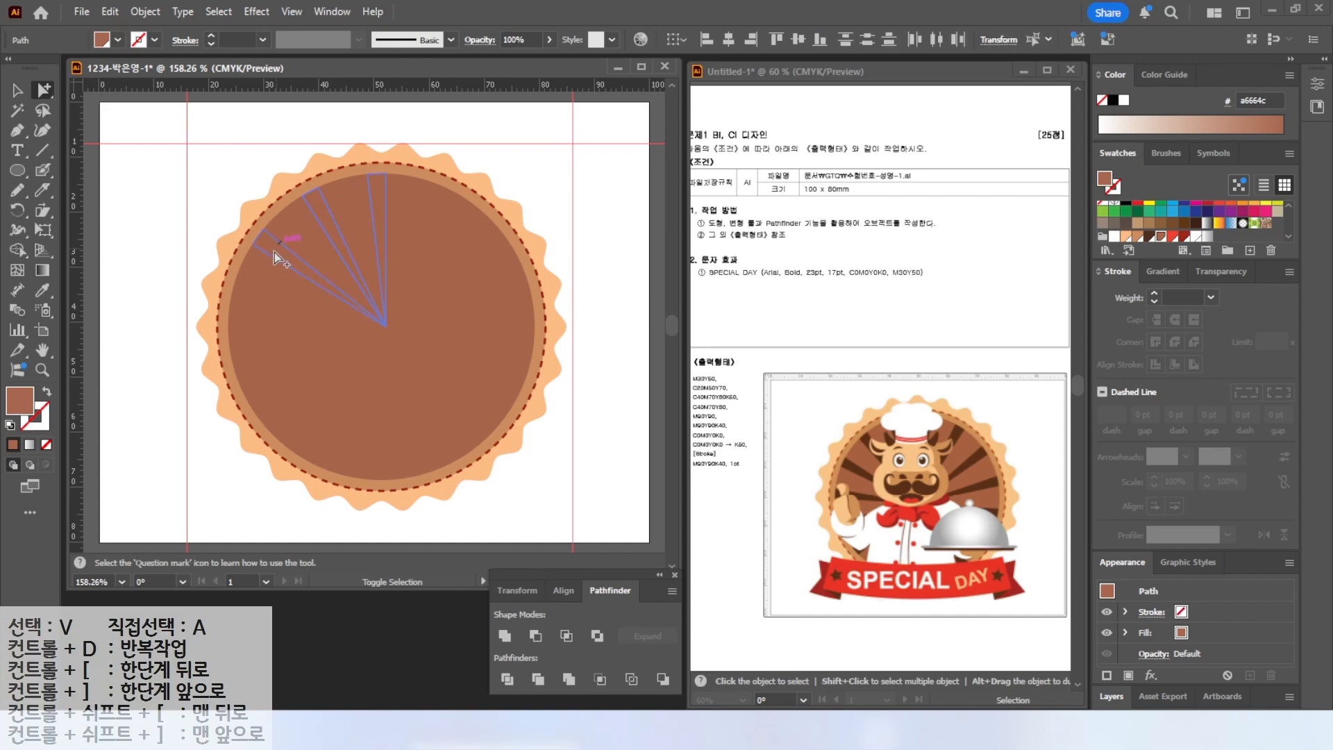
{"action": "left_click", "coordinate": [244, 304], "text": "alt+shift"}
{"action": "left_click", "coordinate": [1150, 236]}
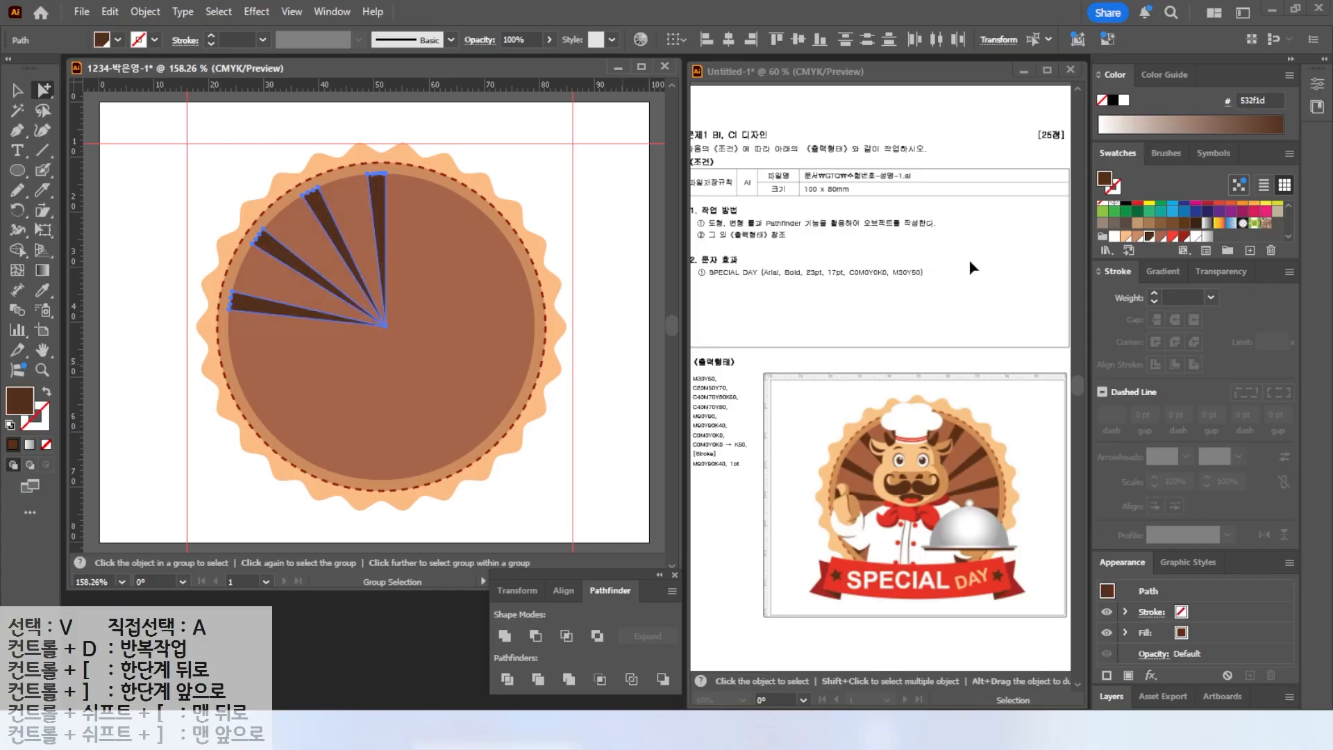
Select the remaining narrow wedges around the circle and fill them with the same dark brown swatch.
{"action": "left_click", "coordinate": [248, 368], "text": "alt"}
{"action": "left_click", "coordinate": [272, 393], "text": "shift"}
{"action": "left_click", "coordinate": [329, 450], "text": "shift"}
{"action": "left_click", "coordinate": [395, 469], "text": "shift"}
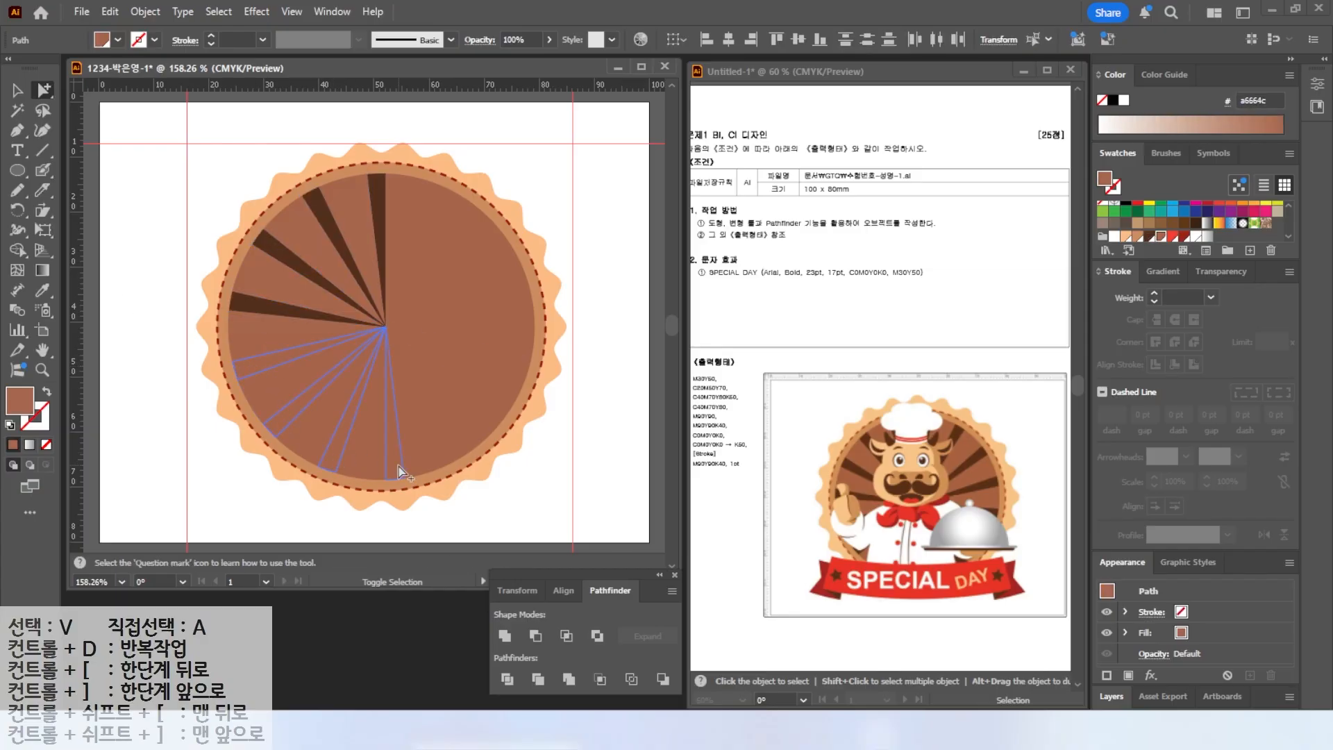
{"action": "left_click", "coordinate": [498, 297], "text": "shift"}
{"action": "left_click", "coordinate": [481, 239], "text": "shift"}
{"action": "left_click", "coordinate": [435, 195], "text": "shift"}
{"action": "left_click", "coordinate": [1149, 237]}
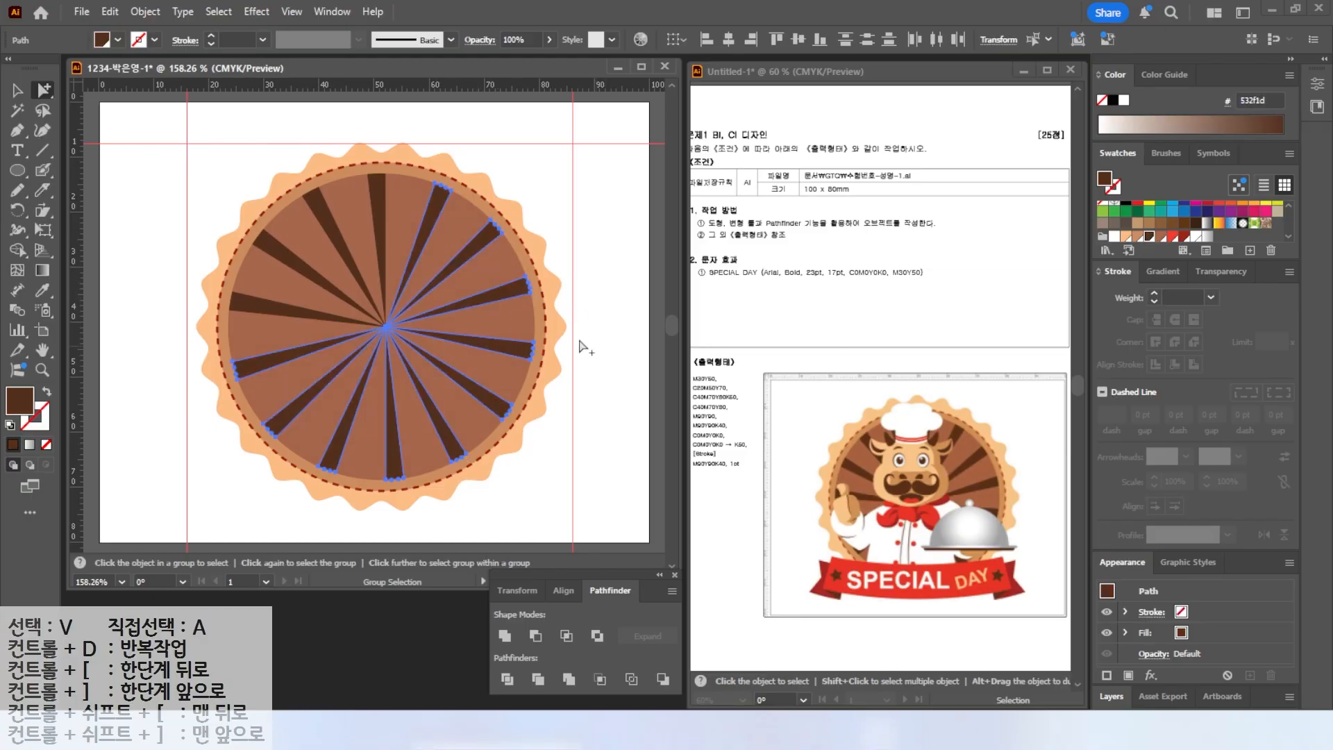
Select the divided sunburst circle group and lock it.
{"action": "key", "text": "v"}
{"action": "left_click", "coordinate": [135, 170]}
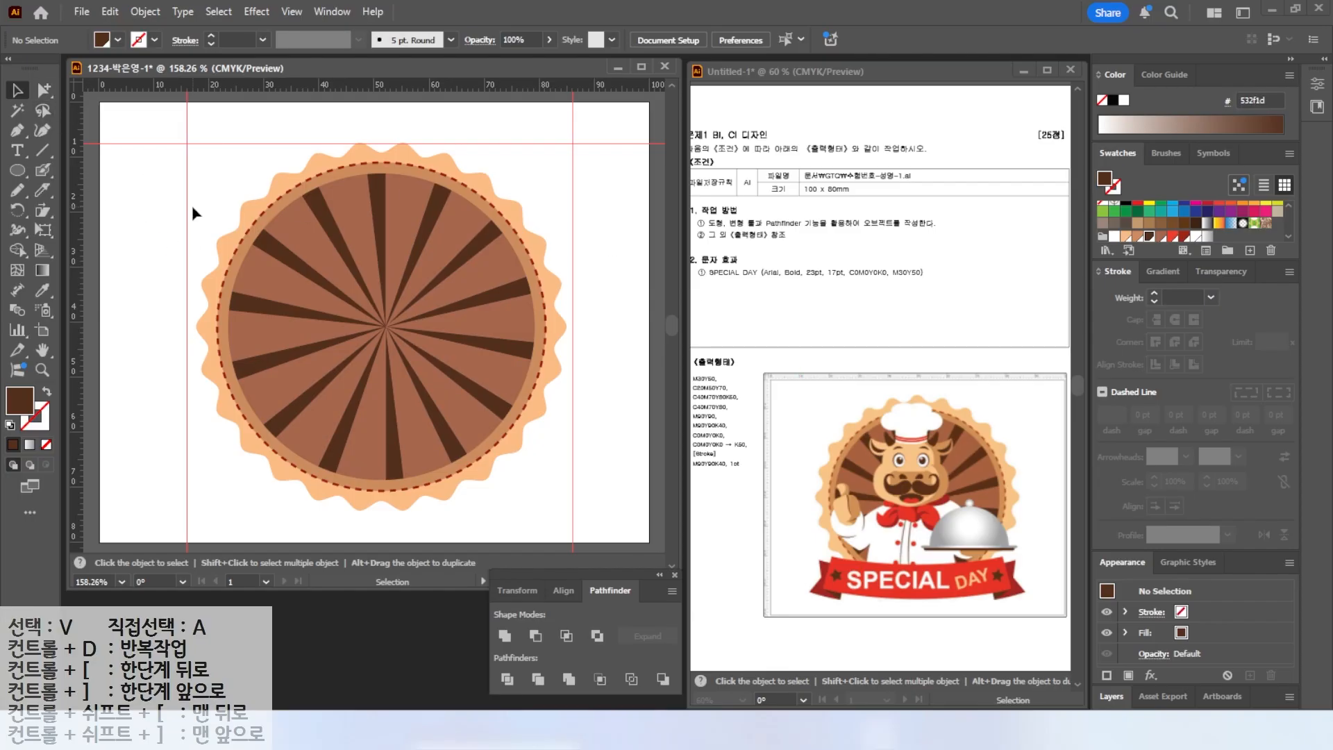
{"action": "left_click", "coordinate": [354, 347]}
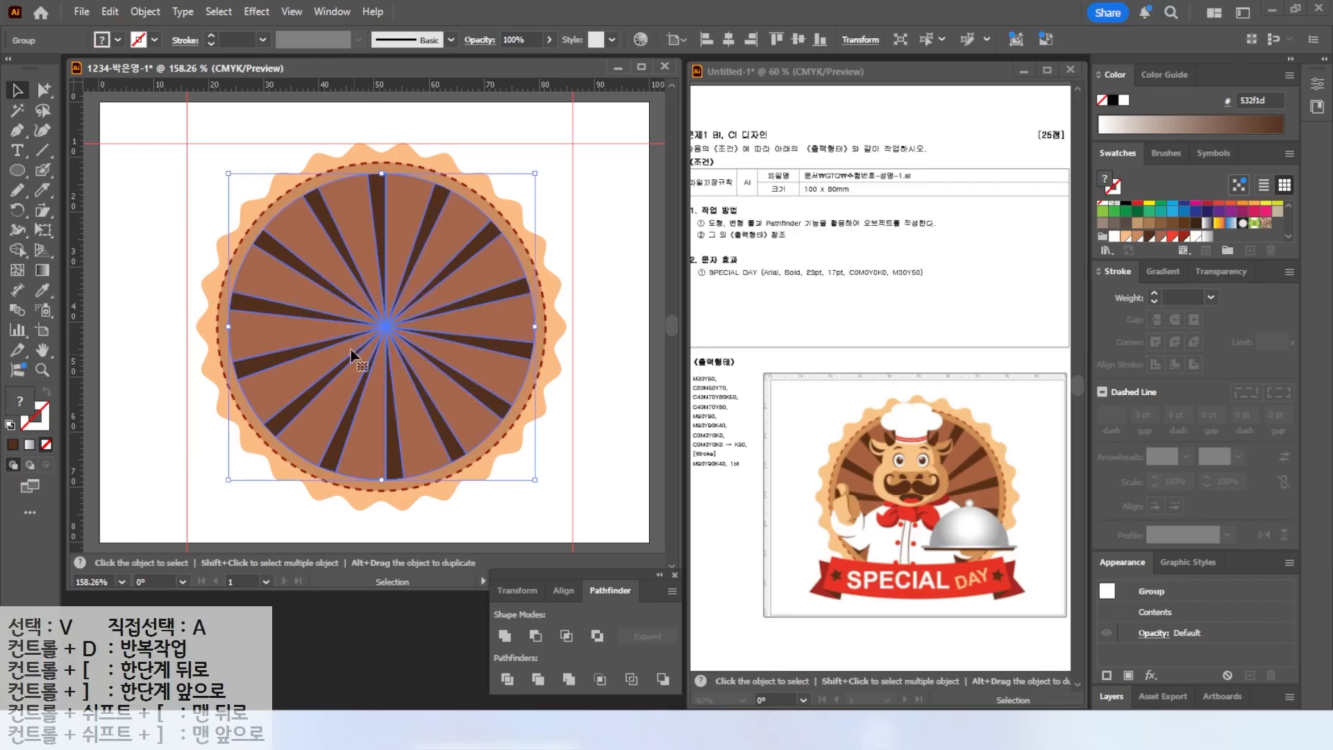
{"action": "left_click", "coordinate": [145, 12]}
{"action": "mouse_move", "coordinate": [183, 178]}
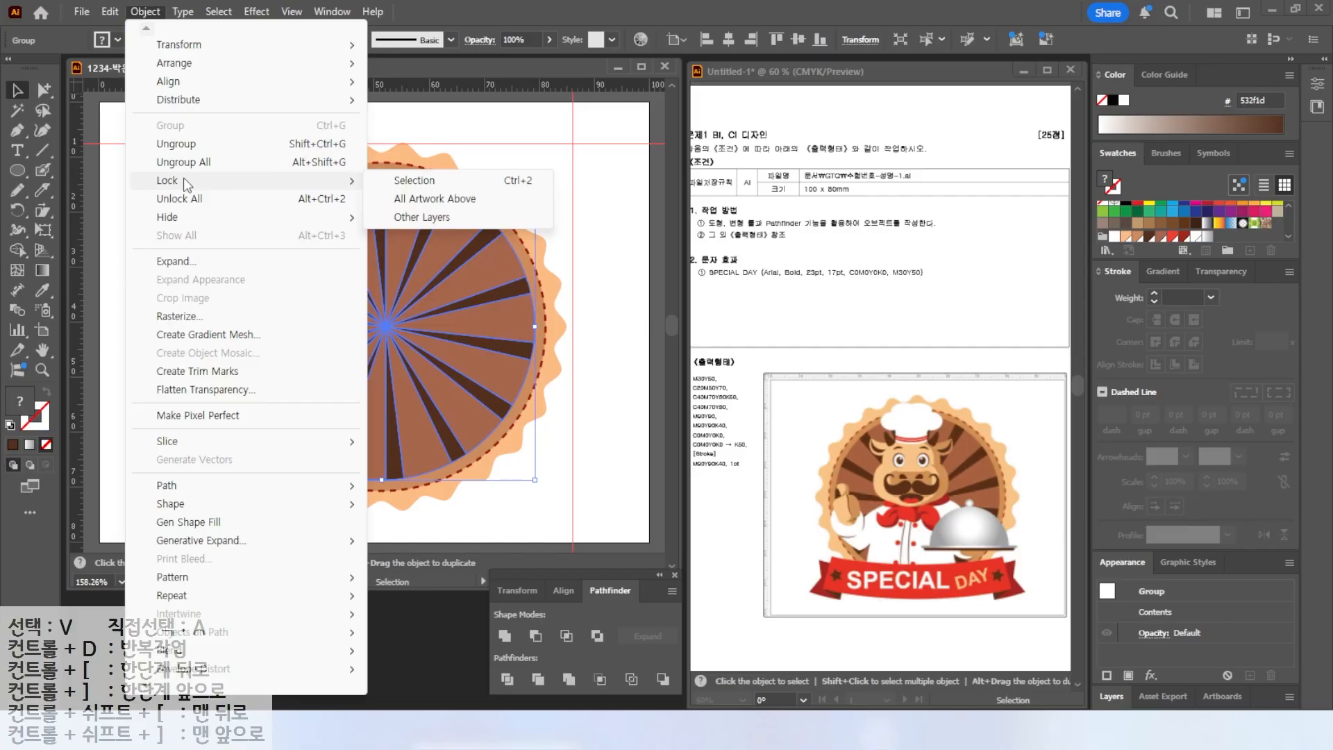
{"action": "left_click", "coordinate": [413, 182]}
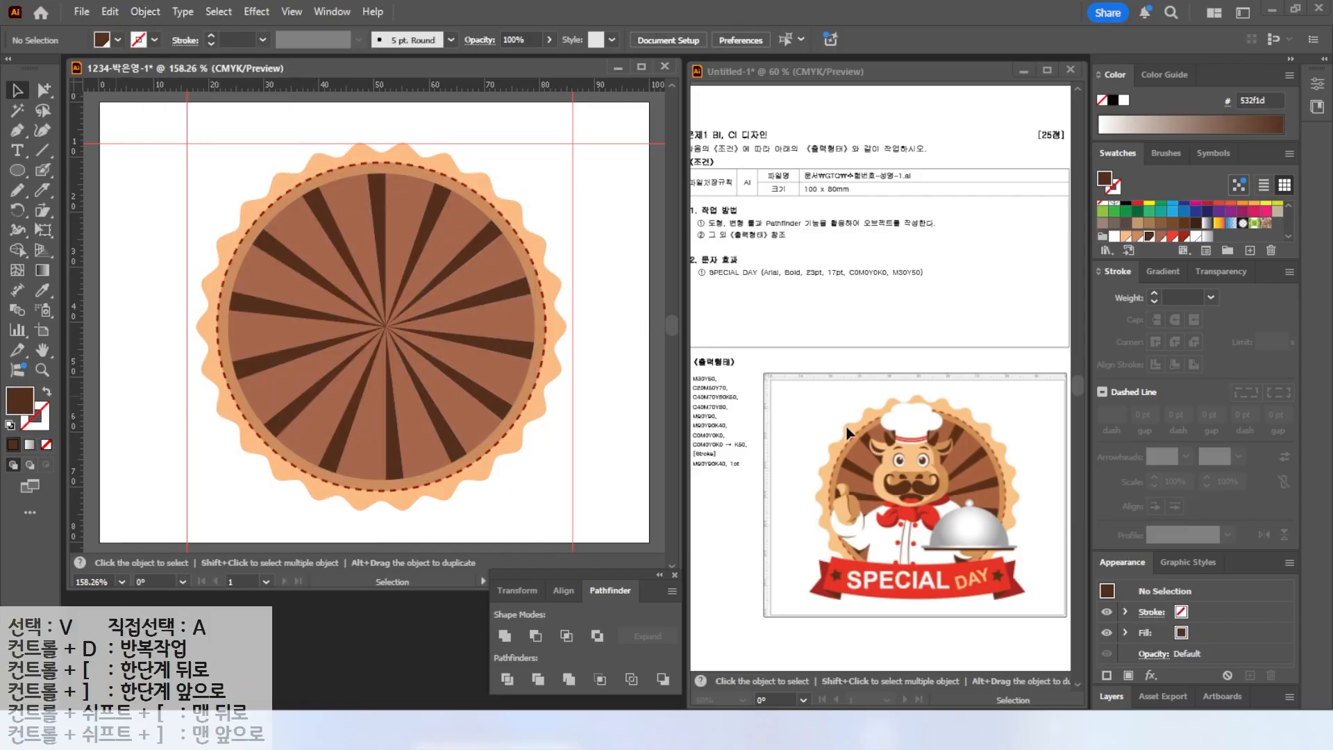
Draw a light peach ellipse in the centre of the sunburst circle.
{"action": "left_click_drag", "start_coordinate": [34, 175], "coordinate": [94, 211]}
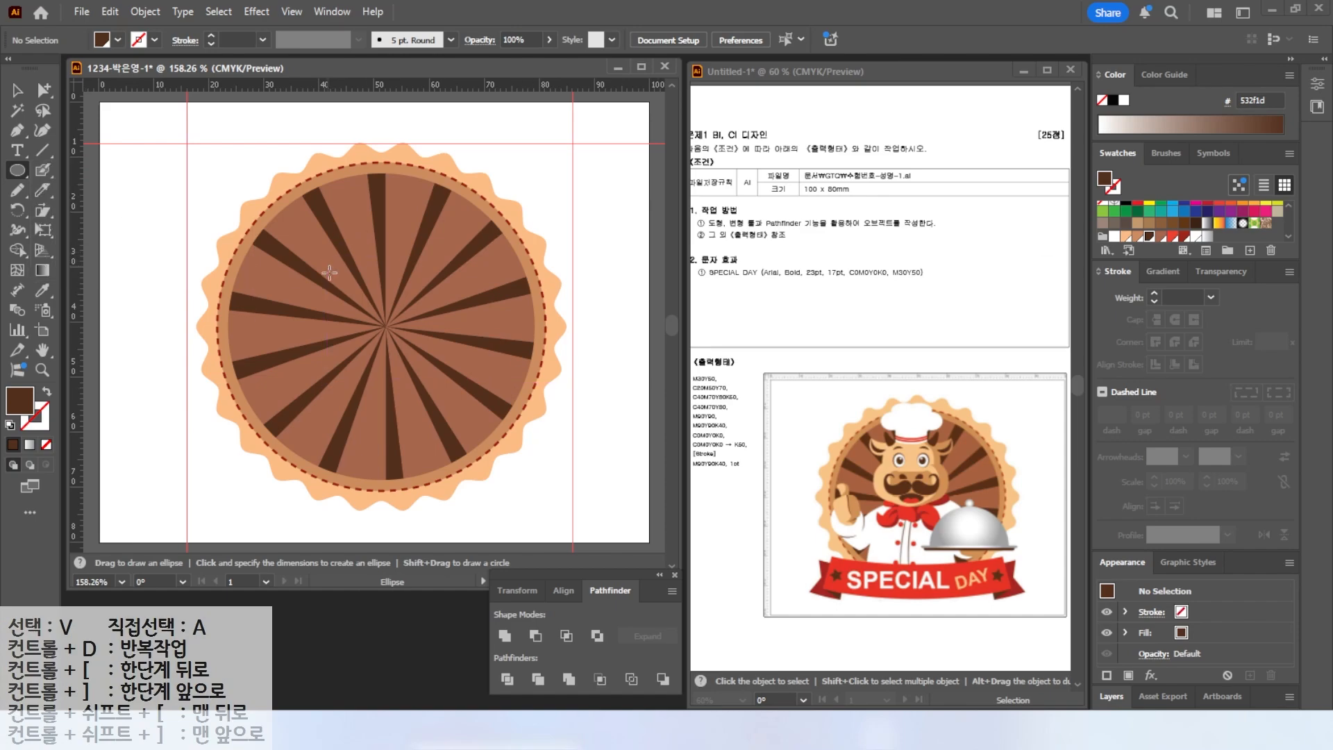
{"action": "key", "text": "ctrl+equal"}
{"action": "left_click_drag", "start_coordinate": [305, 231], "coordinate": [492, 380]}
{"action": "left_click", "coordinate": [1127, 236]}
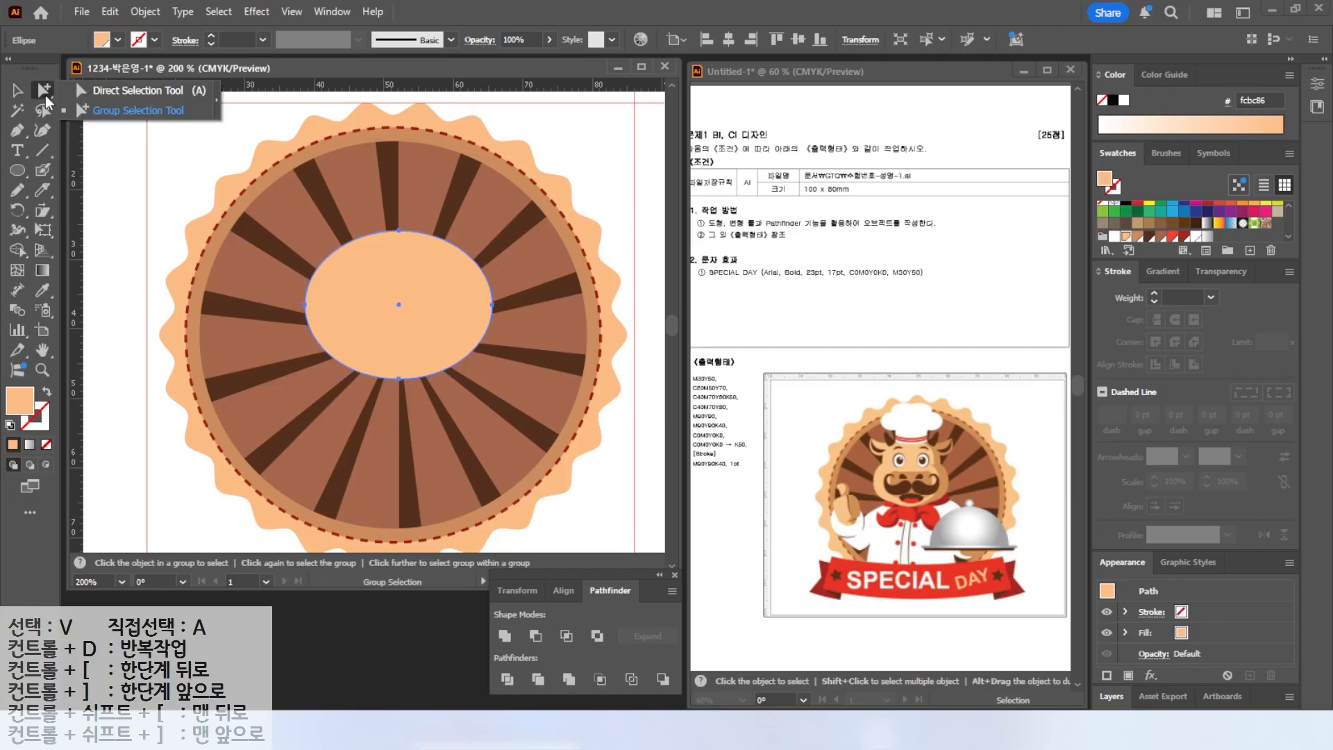
Lengthen the ellipse's left and right anchor handles to make it squarer.
{"action": "left_click", "coordinate": [44, 92]}
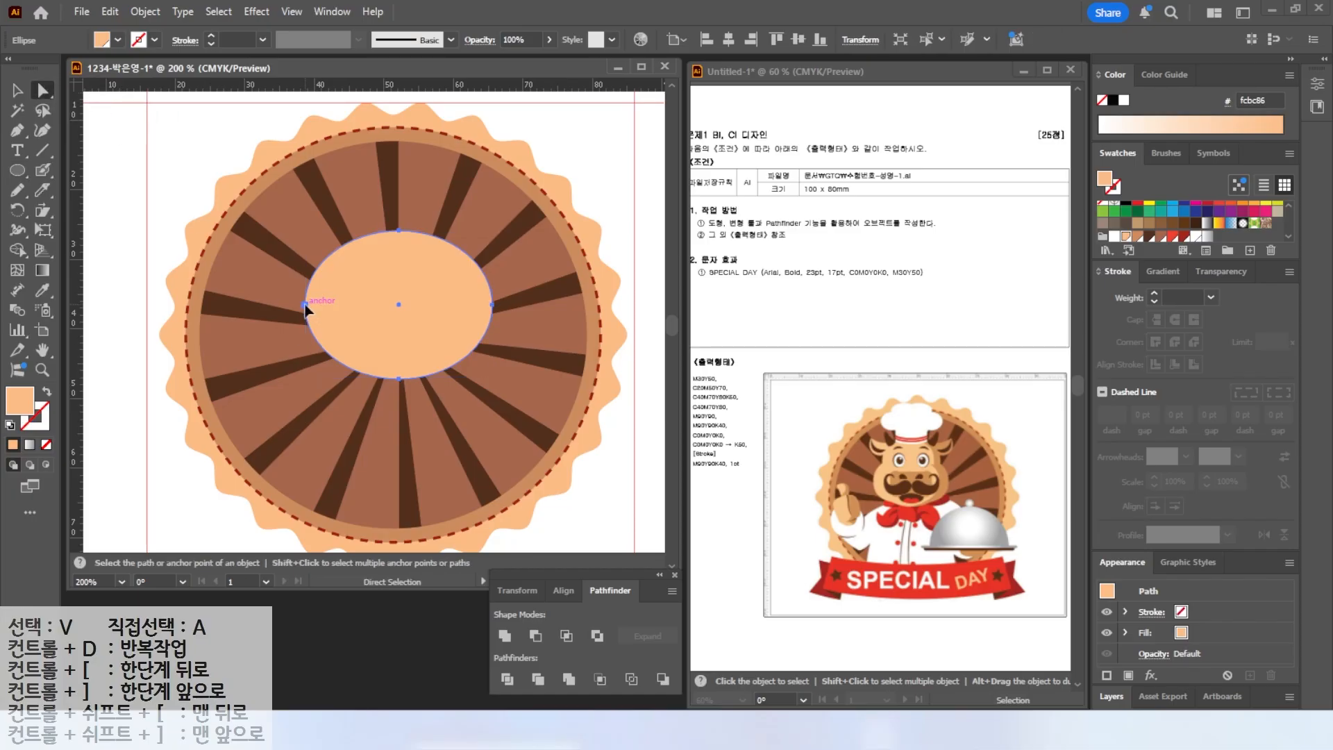
{"action": "left_click", "coordinate": [306, 305]}
{"action": "left_click_drag", "start_coordinate": [306, 266], "coordinate": [306, 251]}
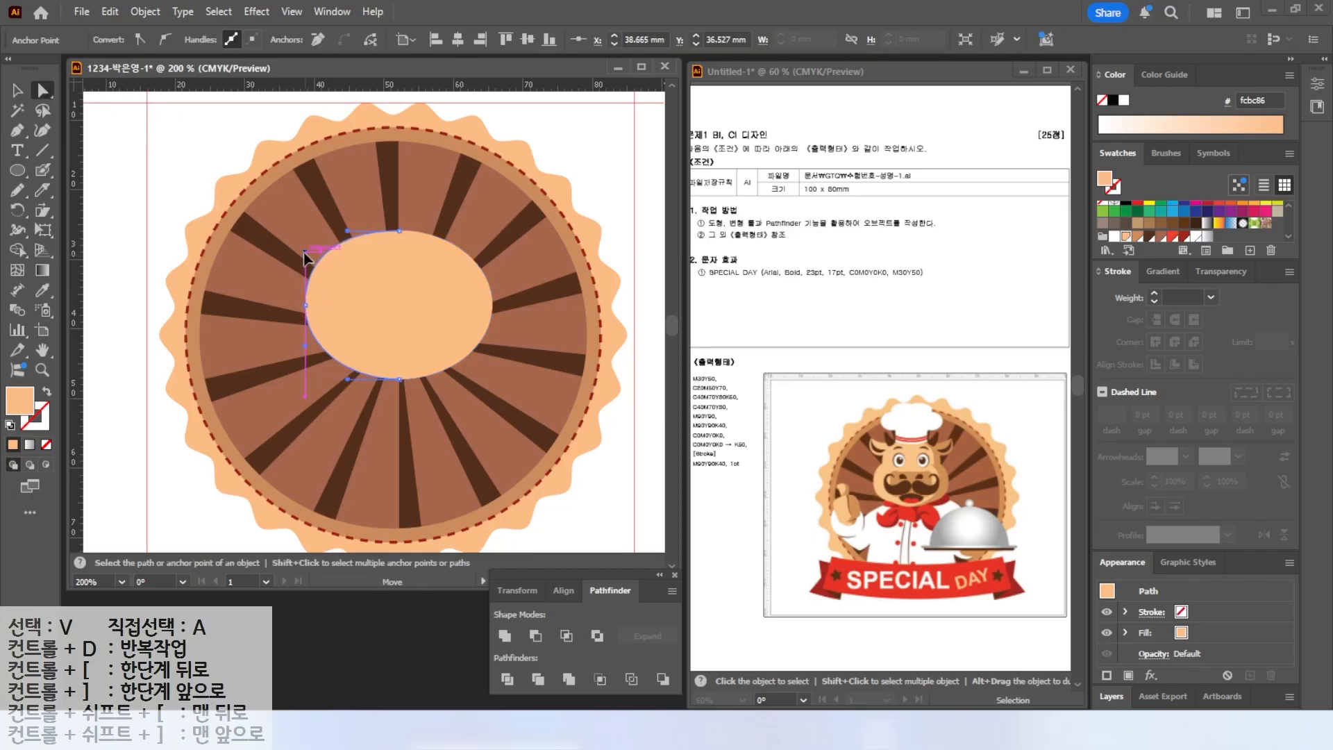
{"action": "left_click_drag", "start_coordinate": [305, 350], "coordinate": [305, 360]}
{"action": "left_click", "coordinate": [492, 304]}
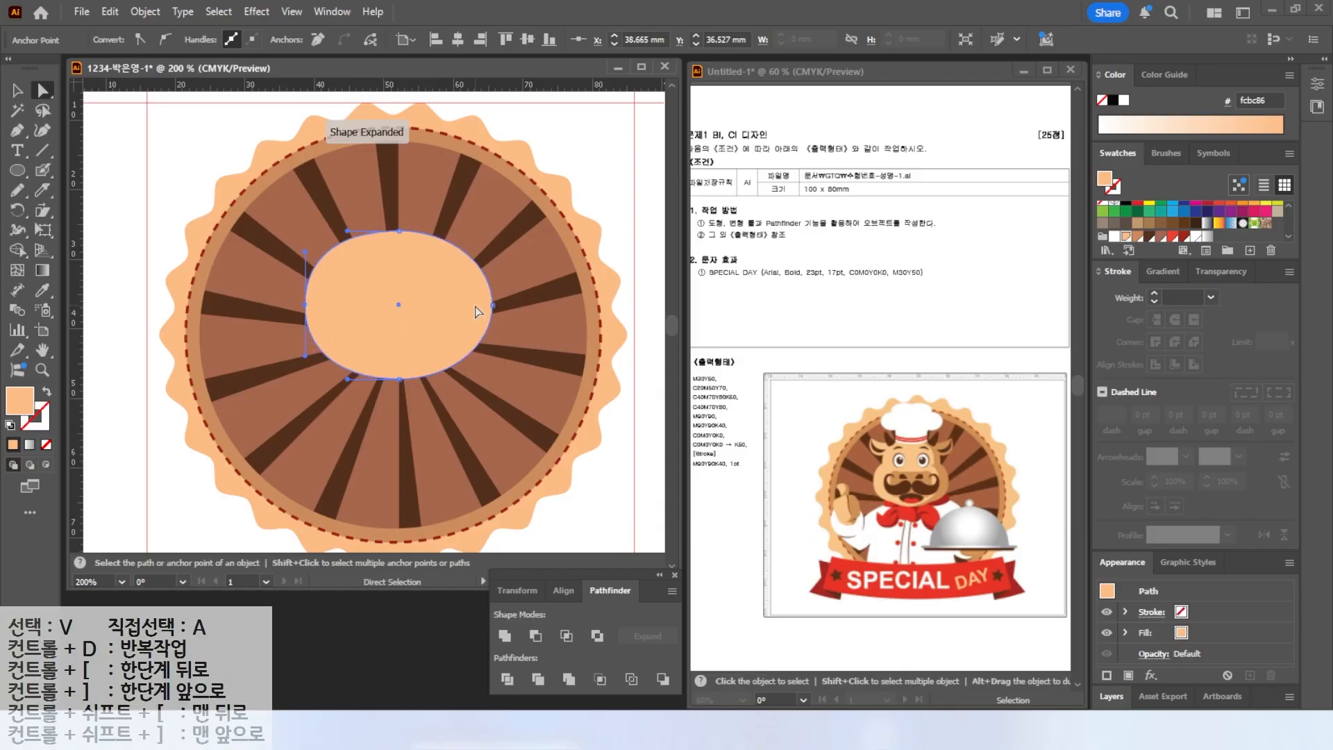
{"action": "left_click_drag", "start_coordinate": [492, 266], "coordinate": [490, 253]}
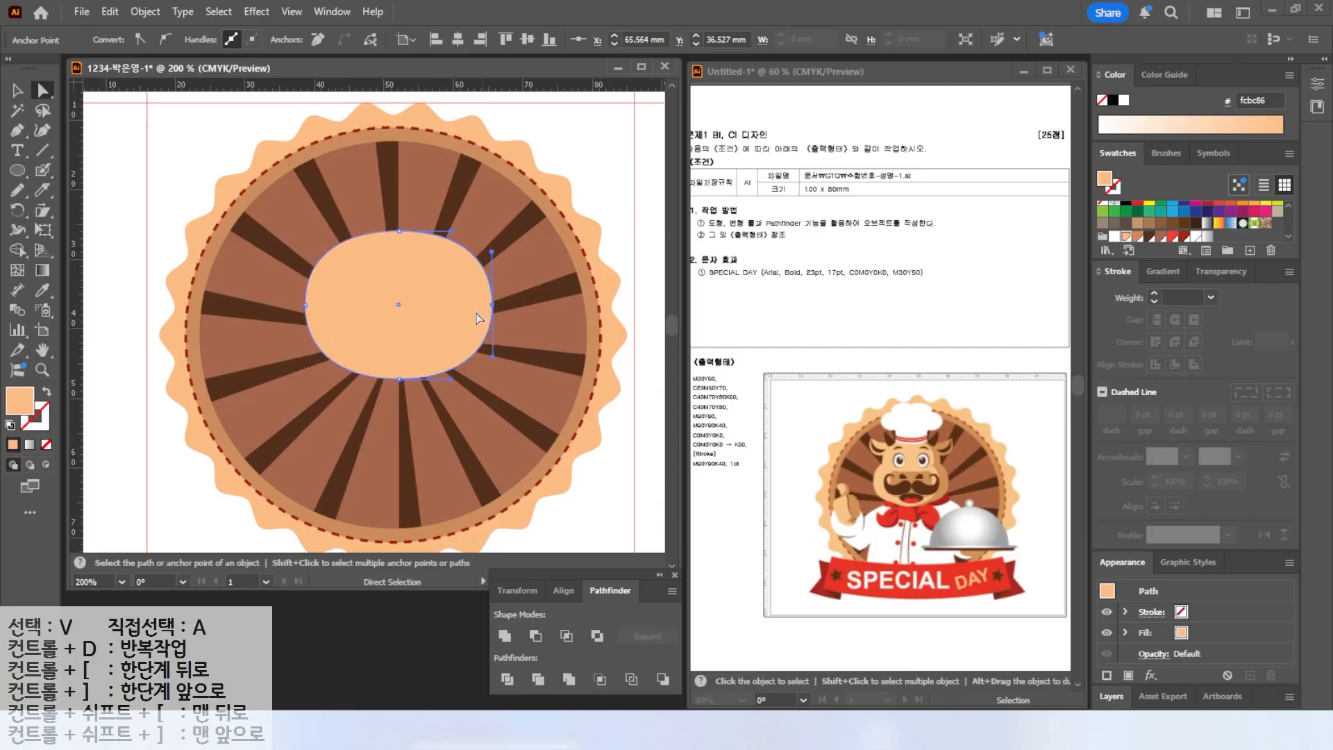
Duplicate the squared shape upward and scale the copy smaller to form the top of the head.
{"action": "key", "text": "v"}
{"action": "left_click_drag", "start_coordinate": [382, 316], "coordinate": [386, 258]}
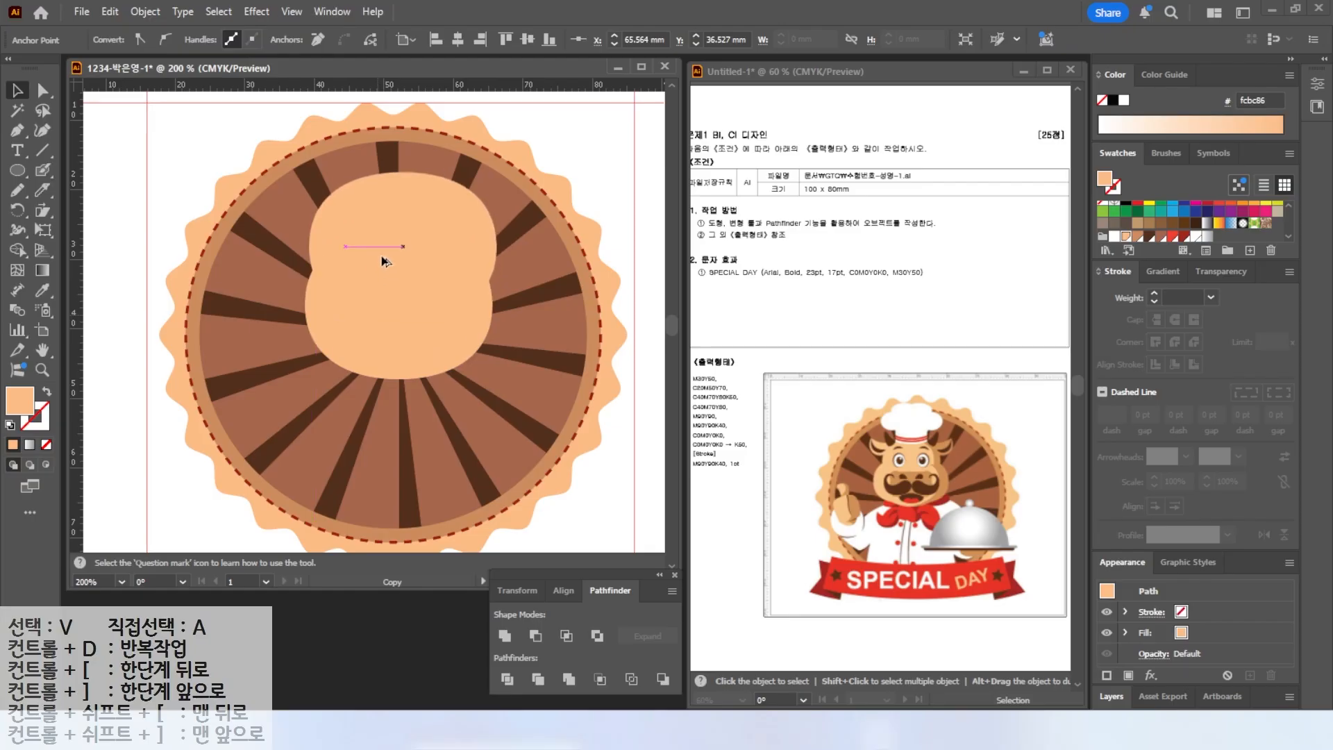
{"action": "left_click_drag", "start_coordinate": [498, 172], "coordinate": [446, 213]}
{"action": "left_click_drag", "start_coordinate": [417, 258], "coordinate": [436, 228]}
Add a small ellipse at the head's base, then select the three shapes, widen them and unite them.
{"action": "key", "text": "l"}
{"action": "mouse_move", "coordinate": [356, 349]}
{"action": "left_mouse_down"}
{"action": "mouse_move", "coordinate": [460, 407]}
{"action": "mouse_move", "coordinate": [402, 350]}
{"action": "mouse_move", "coordinate": [403, 361]}
{"action": "mouse_move", "coordinate": [345, 361]}
{"action": "left_mouse_up"}
{"action": "key", "text": "v"}
{"action": "left_click", "coordinate": [447, 545]}
{"action": "left_click_drag", "start_coordinate": [281, 197], "coordinate": [419, 379]}
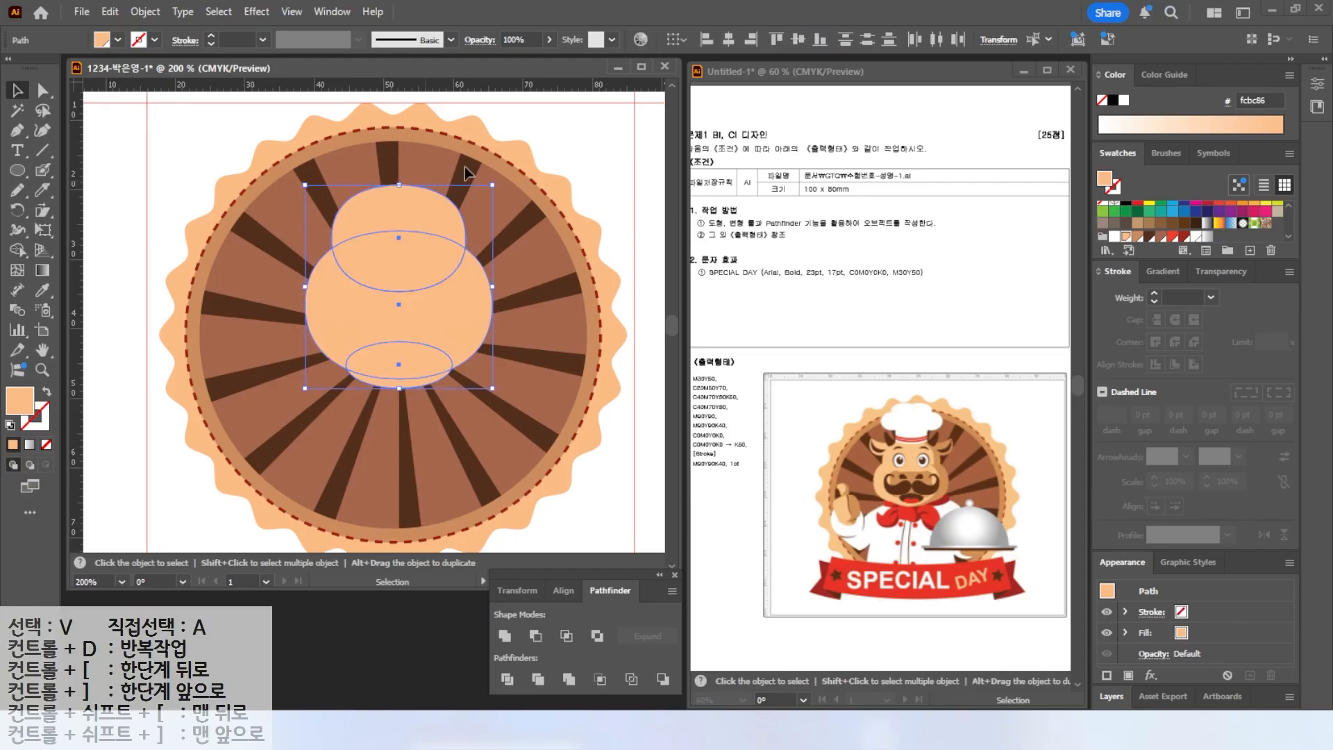
{"action": "left_click_drag", "start_coordinate": [465, 305], "coordinate": [503, 292]}
{"action": "left_click_drag", "start_coordinate": [292, 293], "coordinate": [291, 292]}
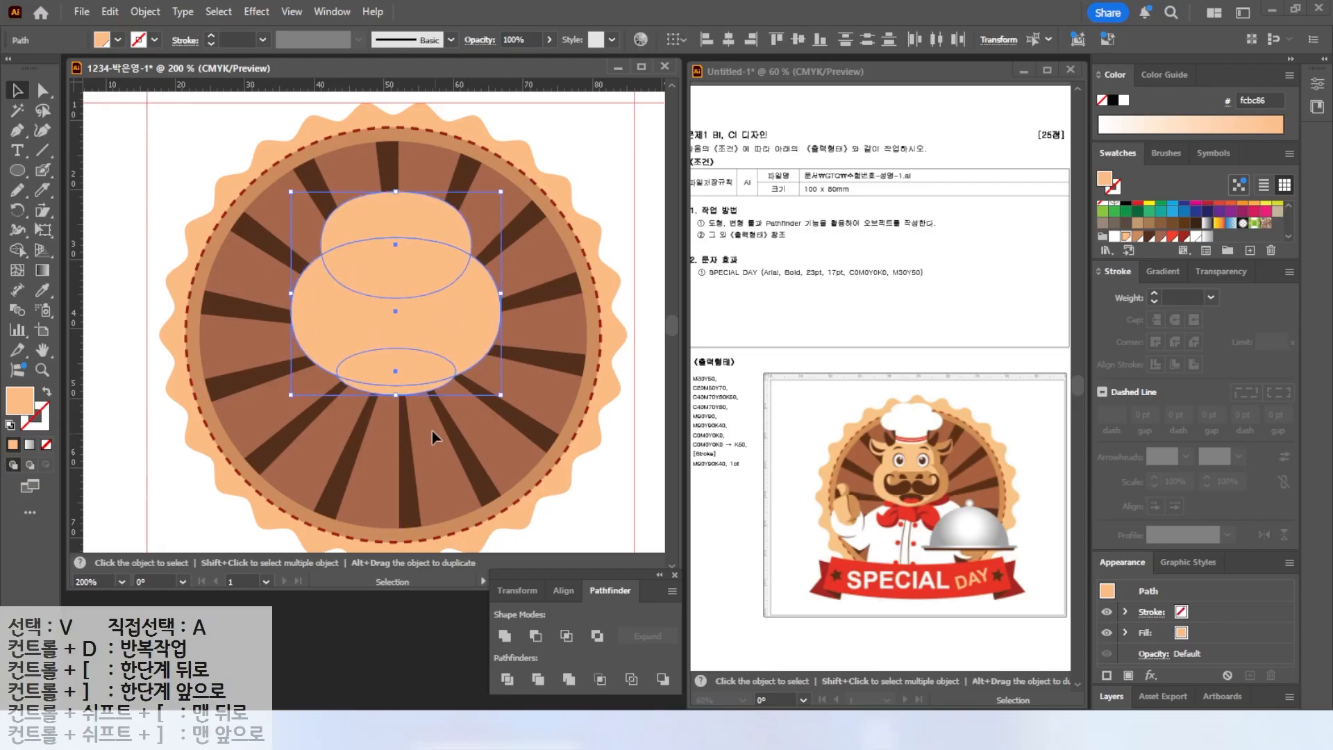
{"action": "left_click", "coordinate": [506, 636]}
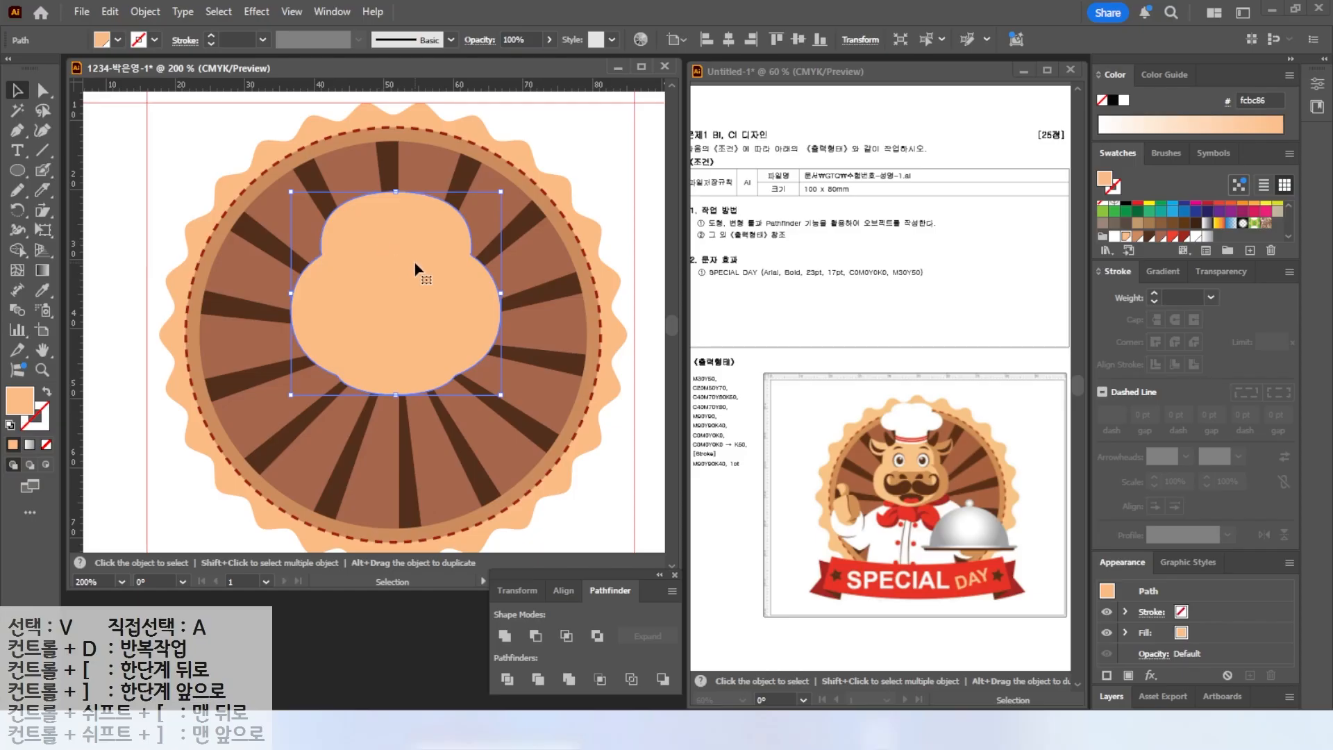
Draw a dark brown oval for the eye on the head.
{"action": "scroll", "coordinate": [417, 267], "scroll_direction": "up", "scroll_amount": 1}
{"action": "key", "text": "l"}
{"action": "left_click_drag", "start_coordinate": [335, 259], "coordinate": [380, 327]}
{"action": "left_click", "coordinate": [1150, 236]}
{"action": "key", "text": "v"}
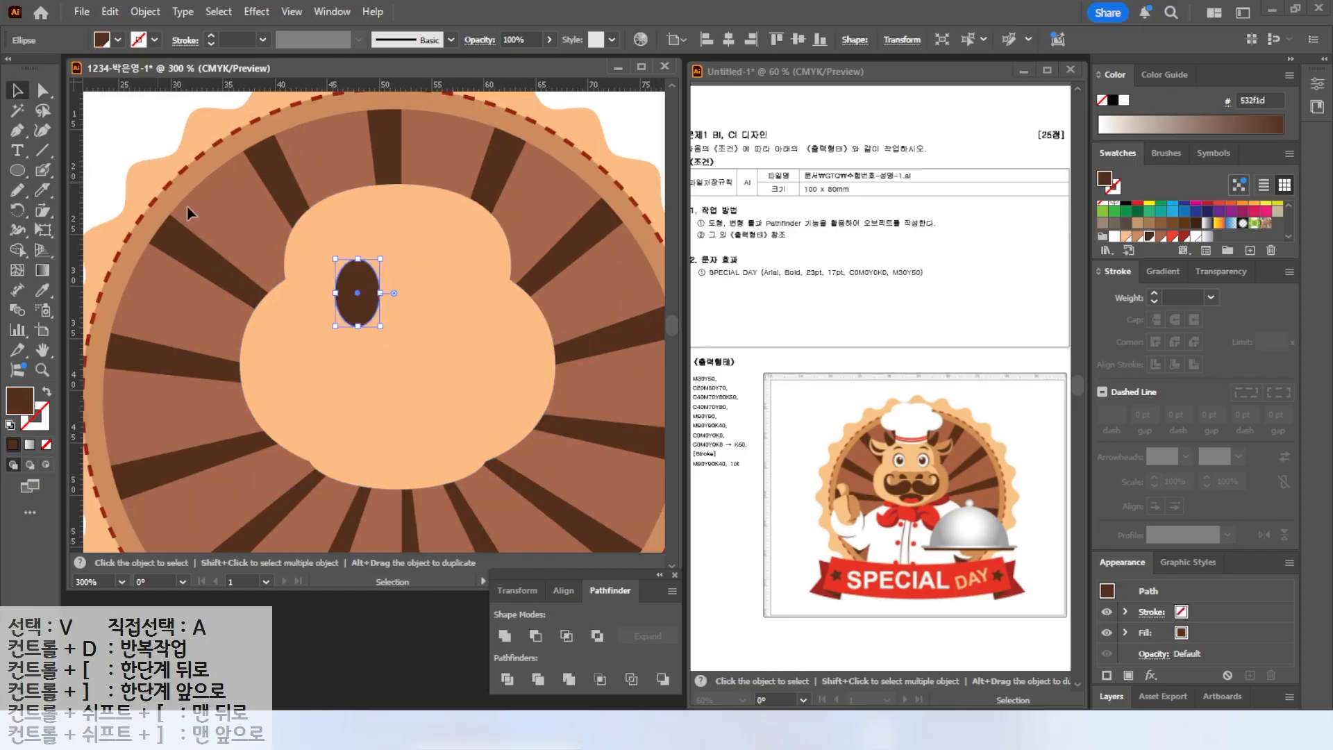
Duplicate the eye oval to create a white eyeball and a dark brown pupil inside it.
{"action": "scroll", "coordinate": [324, 290], "scroll_direction": "up", "scroll_amount": 2}
{"action": "left_click_drag", "start_coordinate": [379, 291], "coordinate": [425, 292]}
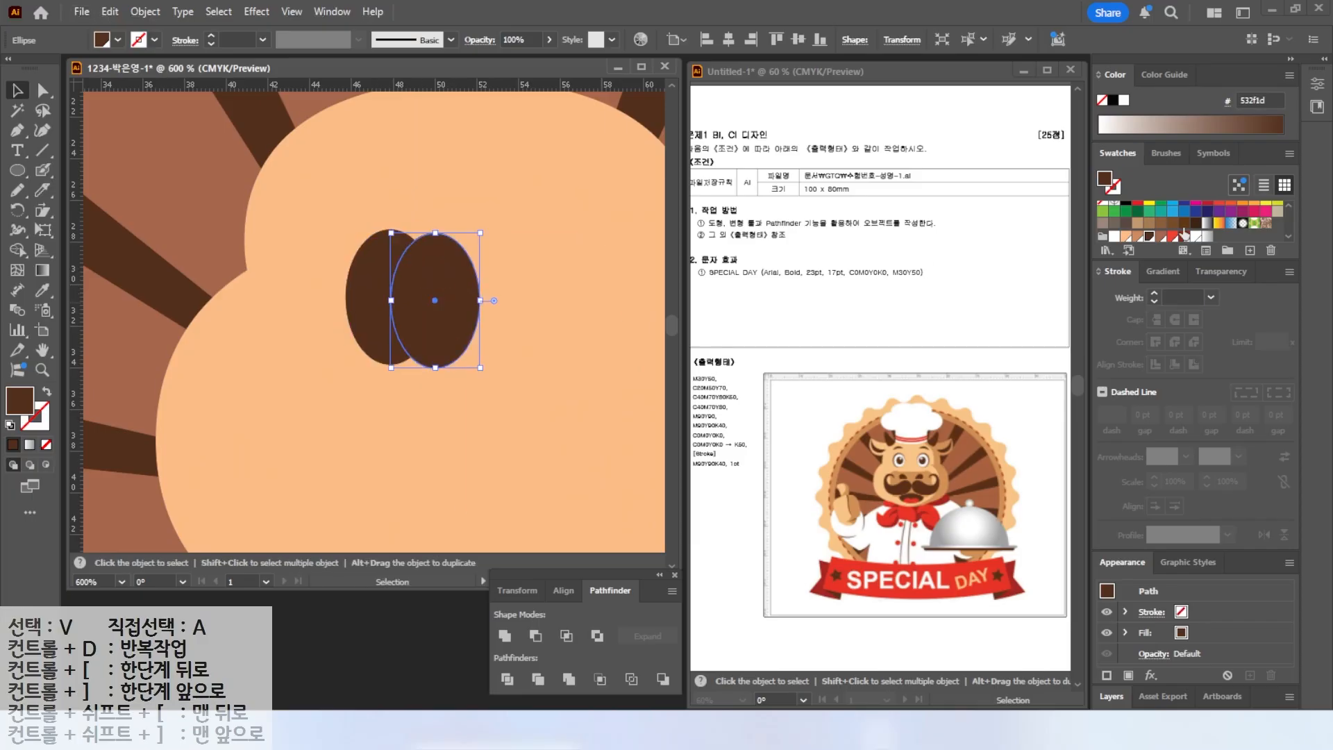
{"action": "left_click", "coordinate": [1115, 236]}
{"action": "left_click_drag", "start_coordinate": [436, 232], "coordinate": [436, 237]}
{"action": "left_click_drag", "start_coordinate": [436, 264], "coordinate": [397, 259]}
{"action": "left_click_drag", "start_coordinate": [441, 297], "coordinate": [417, 325]}
{"action": "key", "text": "l"}
{"action": "left_click", "coordinate": [1149, 237]}
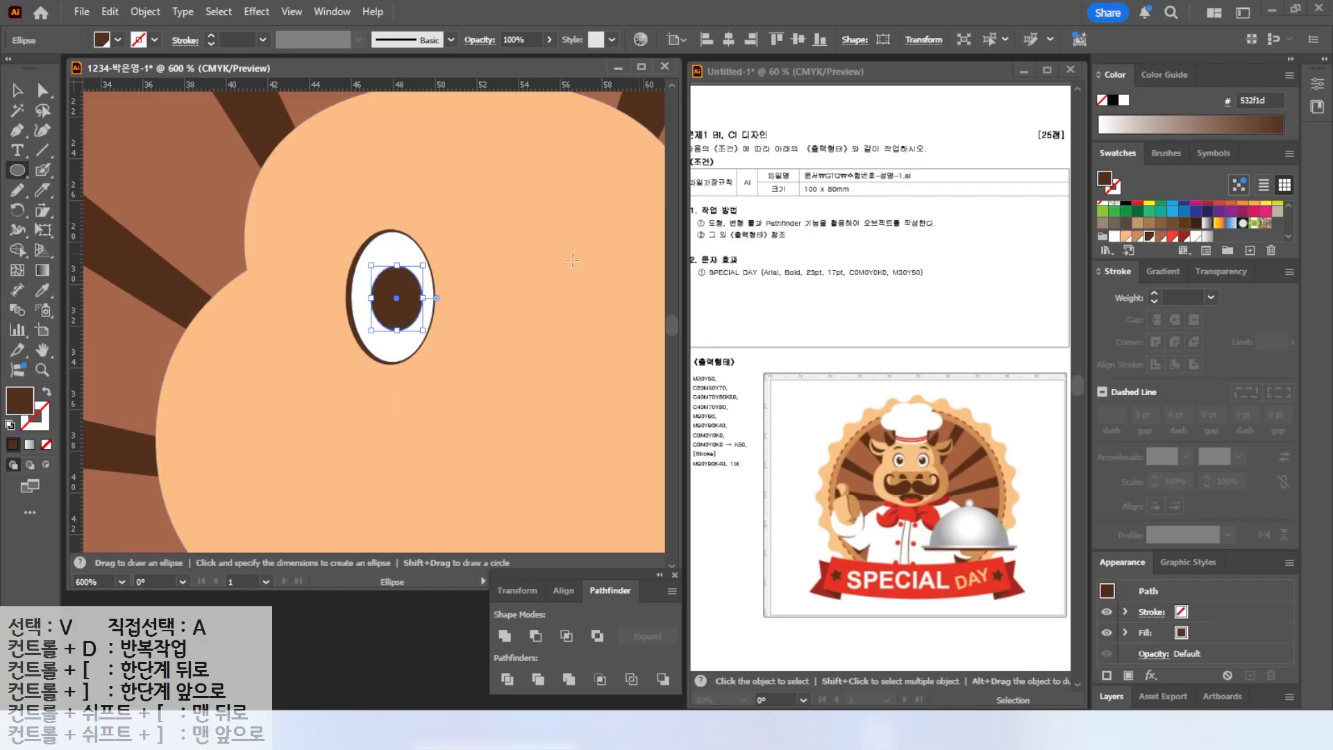
Draw a small white highlight inside the pupil.
{"action": "left_click_drag", "start_coordinate": [386, 280], "coordinate": [407, 301]}
{"action": "left_click", "coordinate": [1196, 236]}
{"action": "key", "text": "v"}
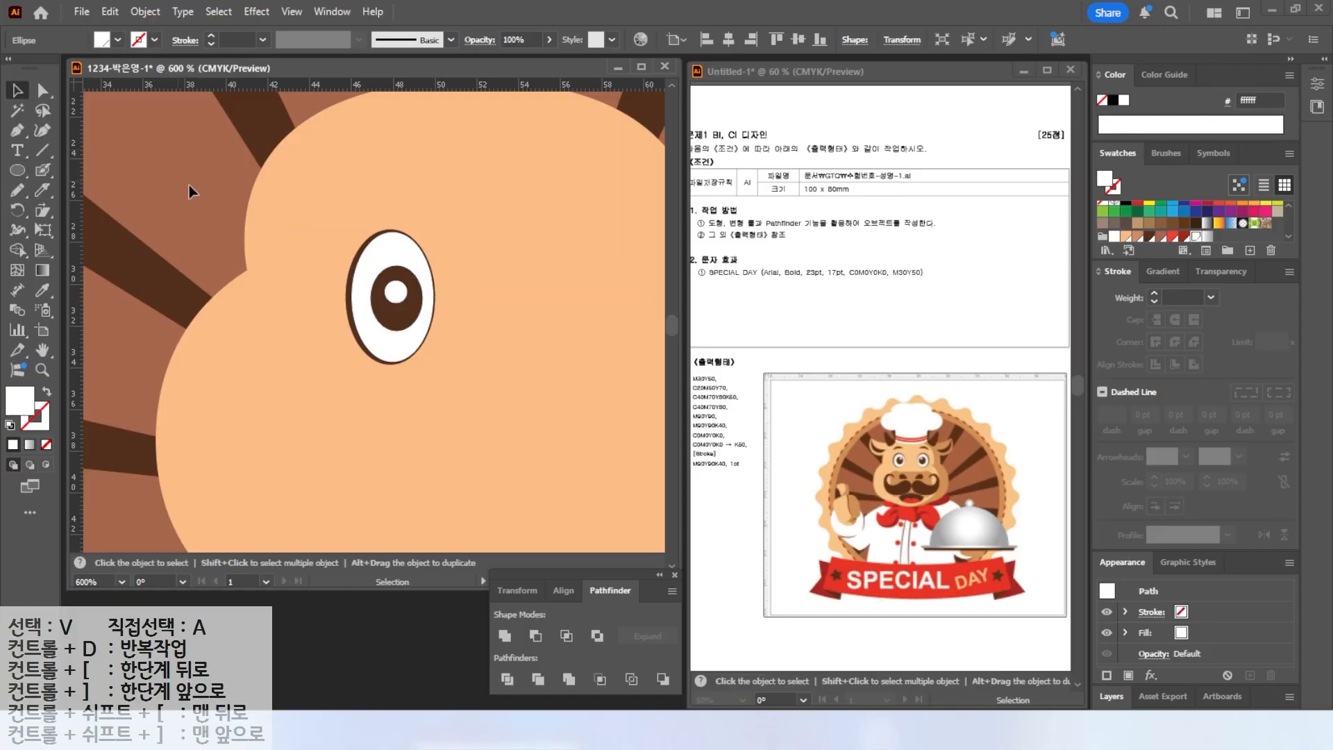
Draw a dark brown ellipse above the eye and duplicate it slightly offset.
{"action": "key", "text": "ctrl+shift+a"}
{"action": "left_click", "coordinate": [18, 170]}
{"action": "left_click_drag", "start_coordinate": [321, 140], "coordinate": [423, 232]}
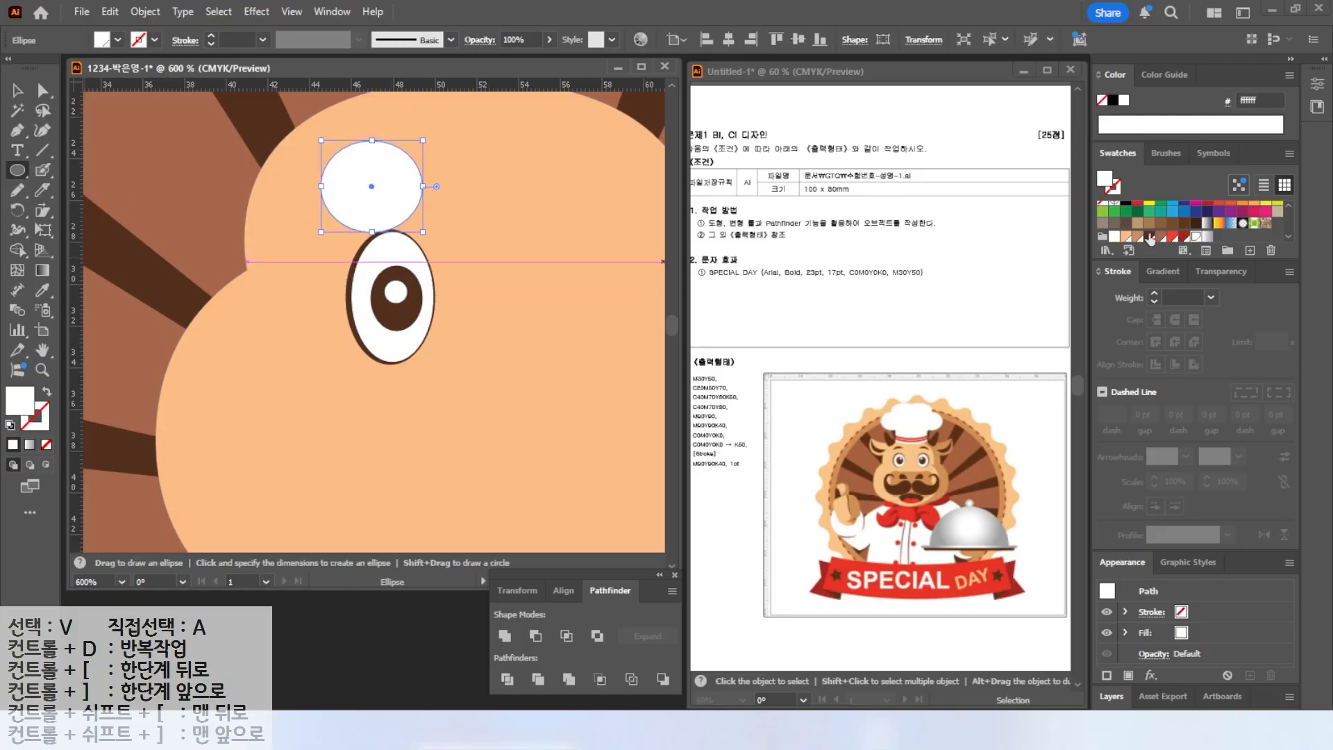
{"action": "left_click", "coordinate": [1149, 237]}
{"action": "left_click", "coordinate": [17, 90]}
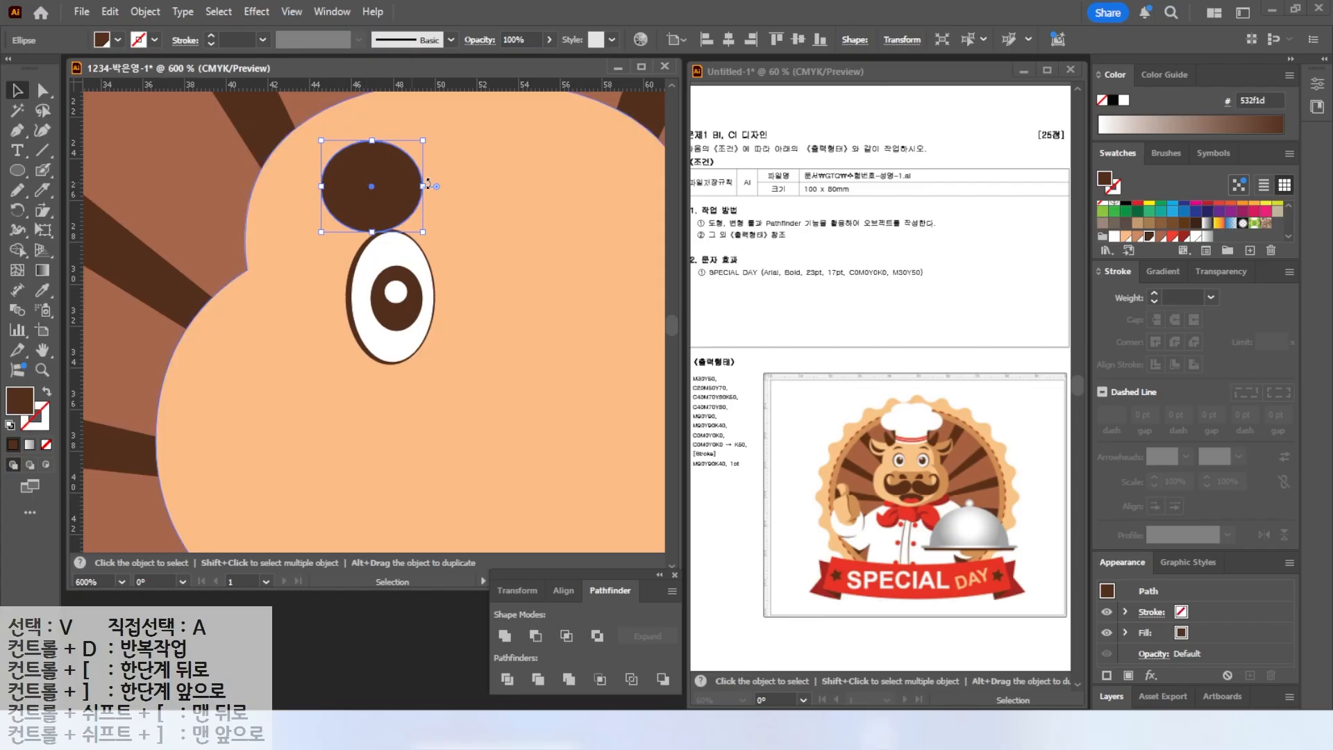
{"action": "left_click_drag", "start_coordinate": [425, 189], "coordinate": [386, 199]}
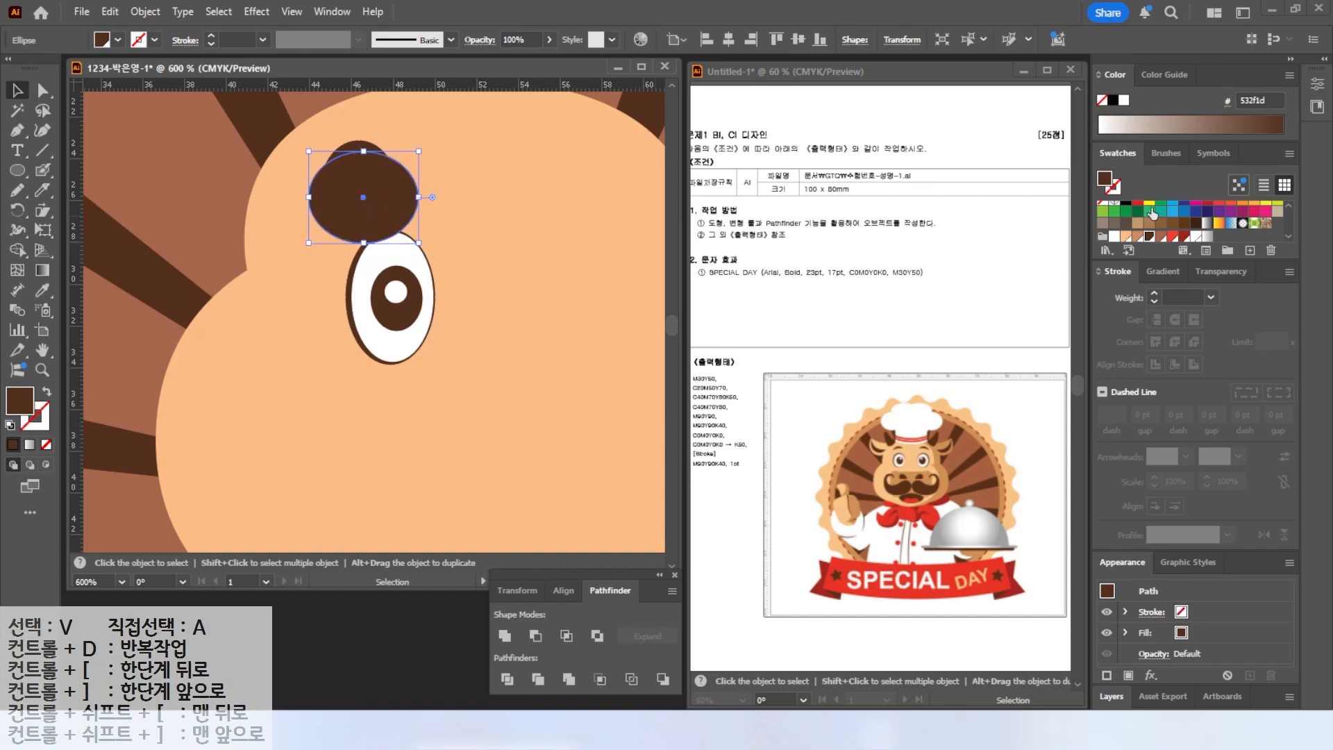
Fill the duplicate blue and position it over the lower part of the brown ellipse.
{"action": "left_click", "coordinate": [1184, 212]}
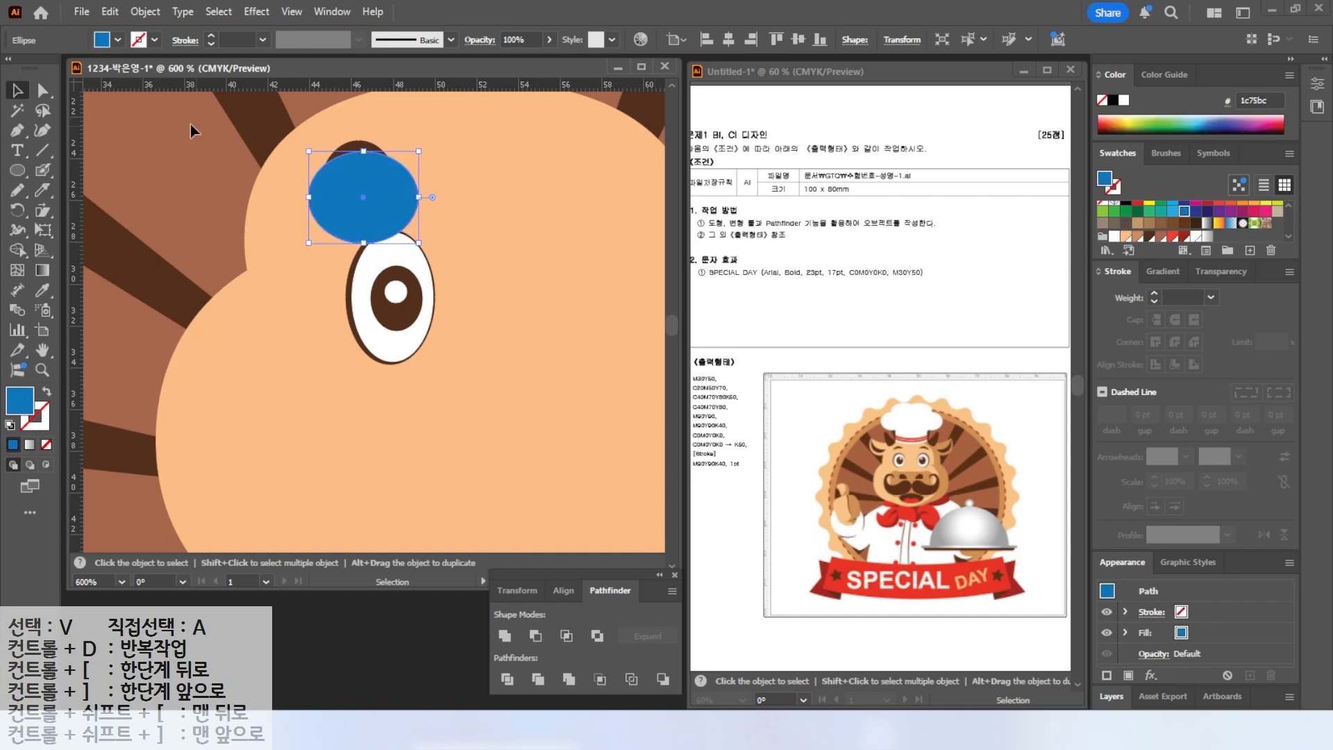
{"action": "left_click_drag", "start_coordinate": [369, 184], "coordinate": [365, 189]}
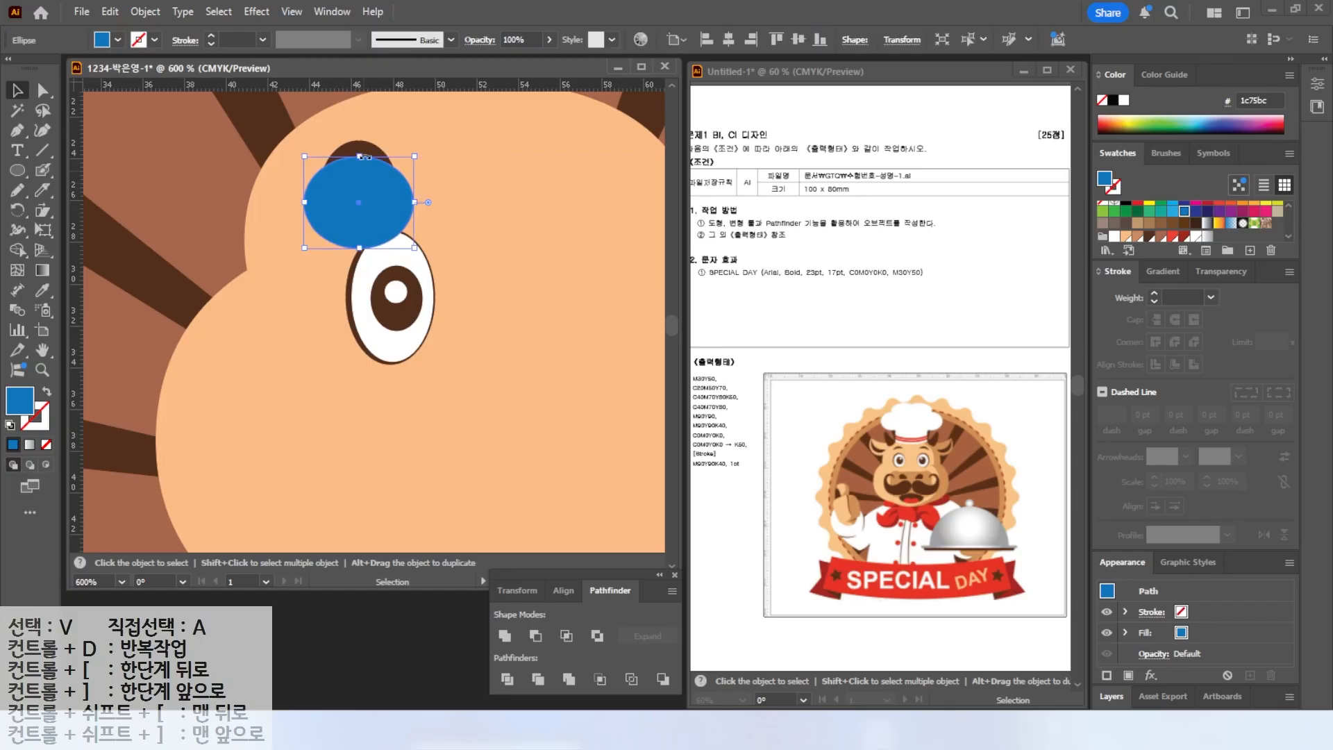
{"action": "left_click", "coordinate": [245, 142]}
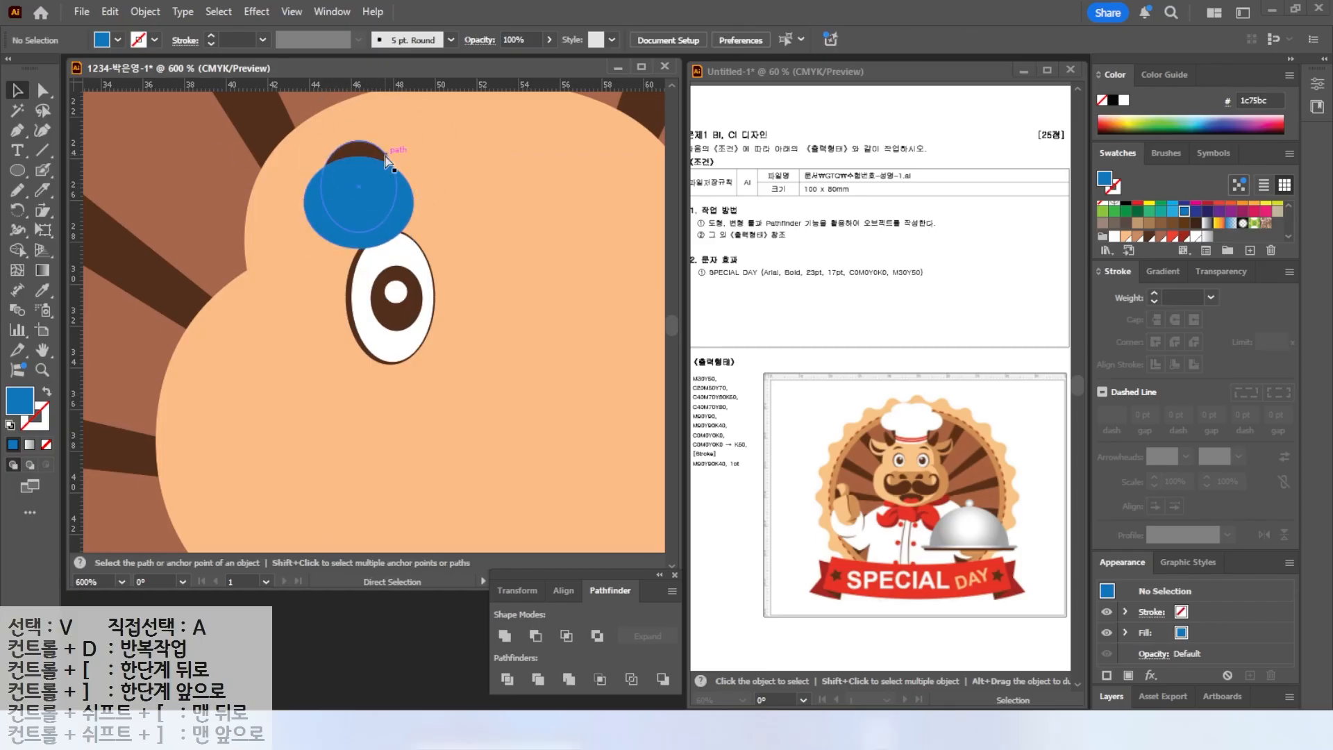
{"action": "left_click", "coordinate": [369, 148]}
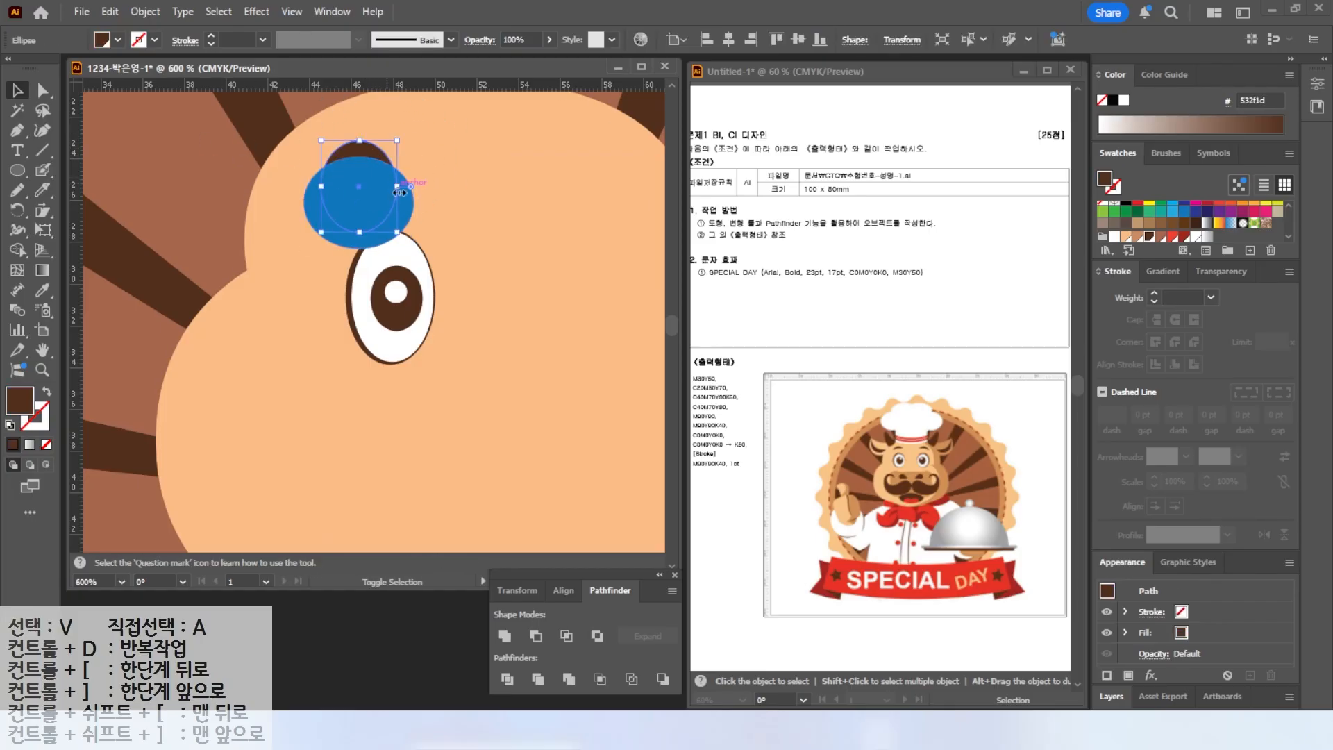
{"action": "left_click", "coordinate": [374, 193], "text": "shift"}
{"action": "mouse_move", "coordinate": [359, 184]}
{"action": "left_mouse_down"}
{"action": "mouse_move", "coordinate": [439, 194]}
{"action": "mouse_move", "coordinate": [385, 184]}
{"action": "left_mouse_up"}
Subtract the blue ellipse from the brown one with Minus Front and tilt the resulting eyebrow.
{"action": "left_click", "coordinate": [615, 585]}
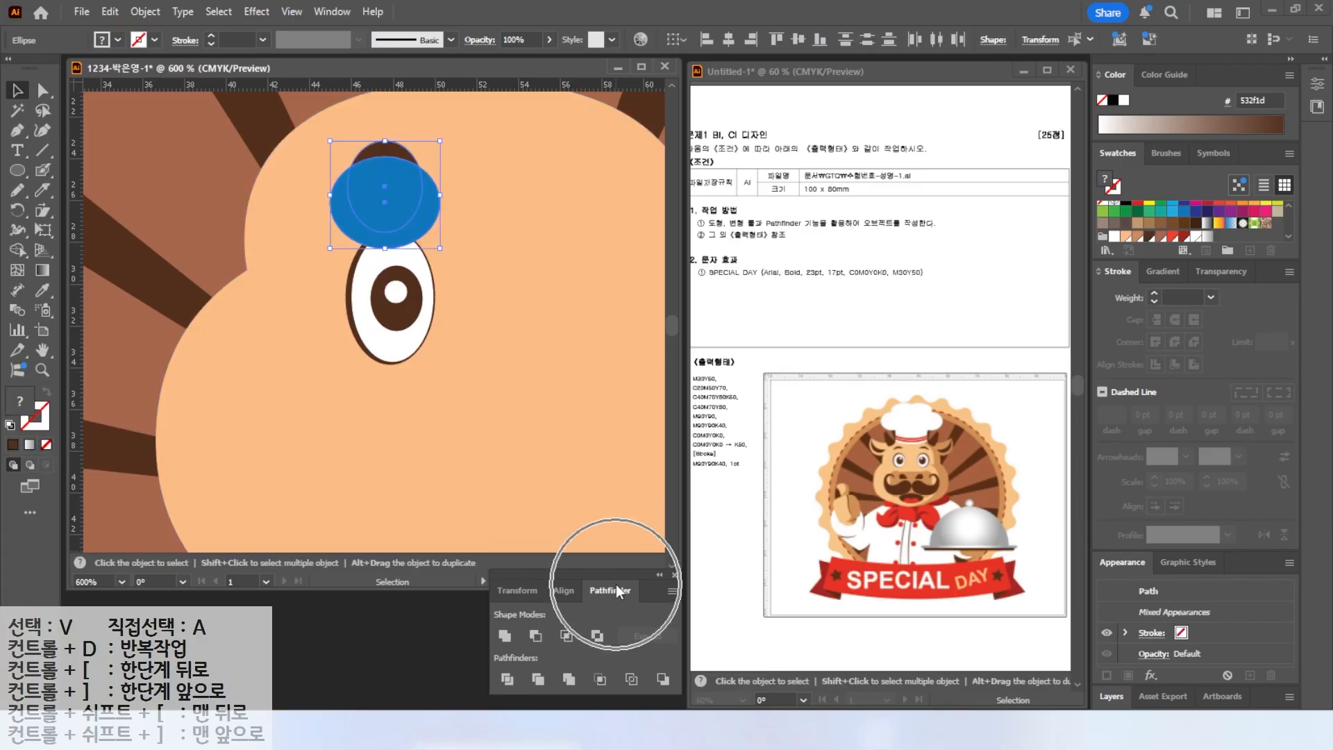
{"action": "left_click", "coordinate": [536, 636]}
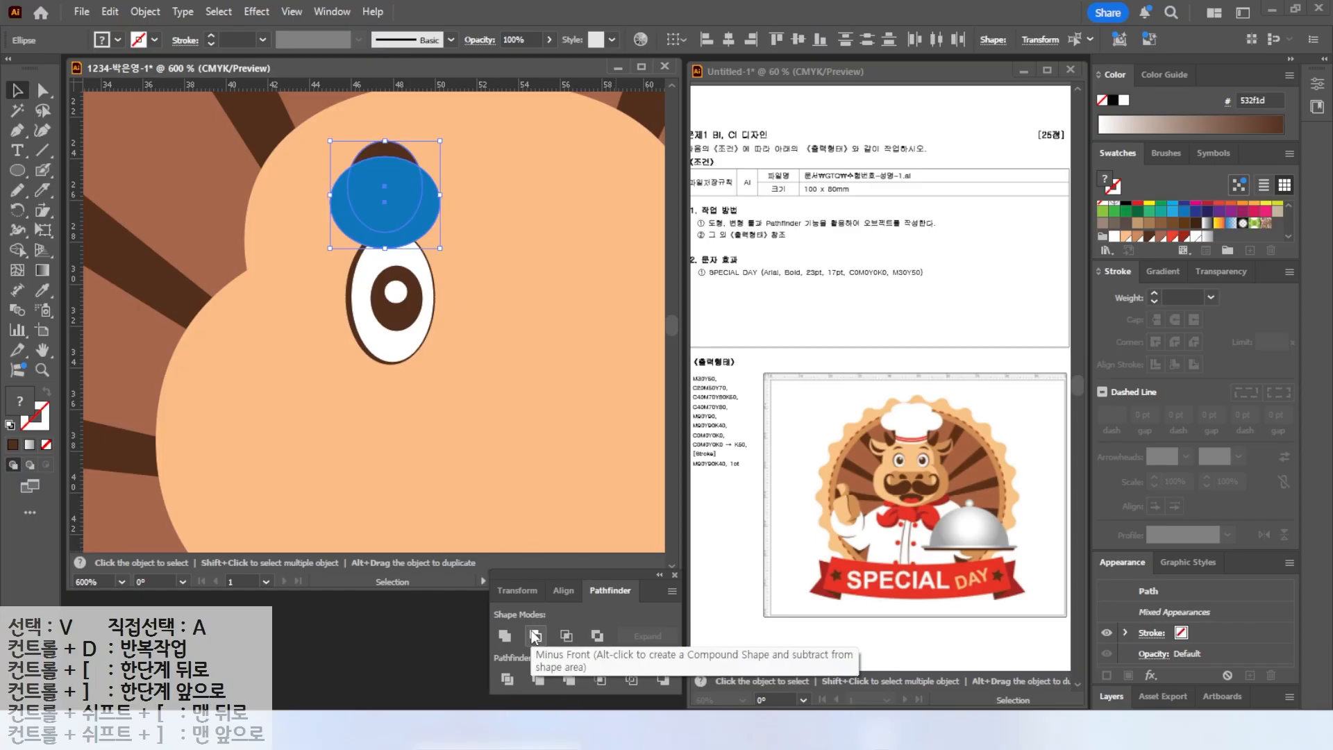
{"action": "left_click", "coordinate": [531, 632]}
{"action": "left_click", "coordinate": [144, 118]}
{"action": "left_click_drag", "start_coordinate": [380, 157], "coordinate": [423, 163]}
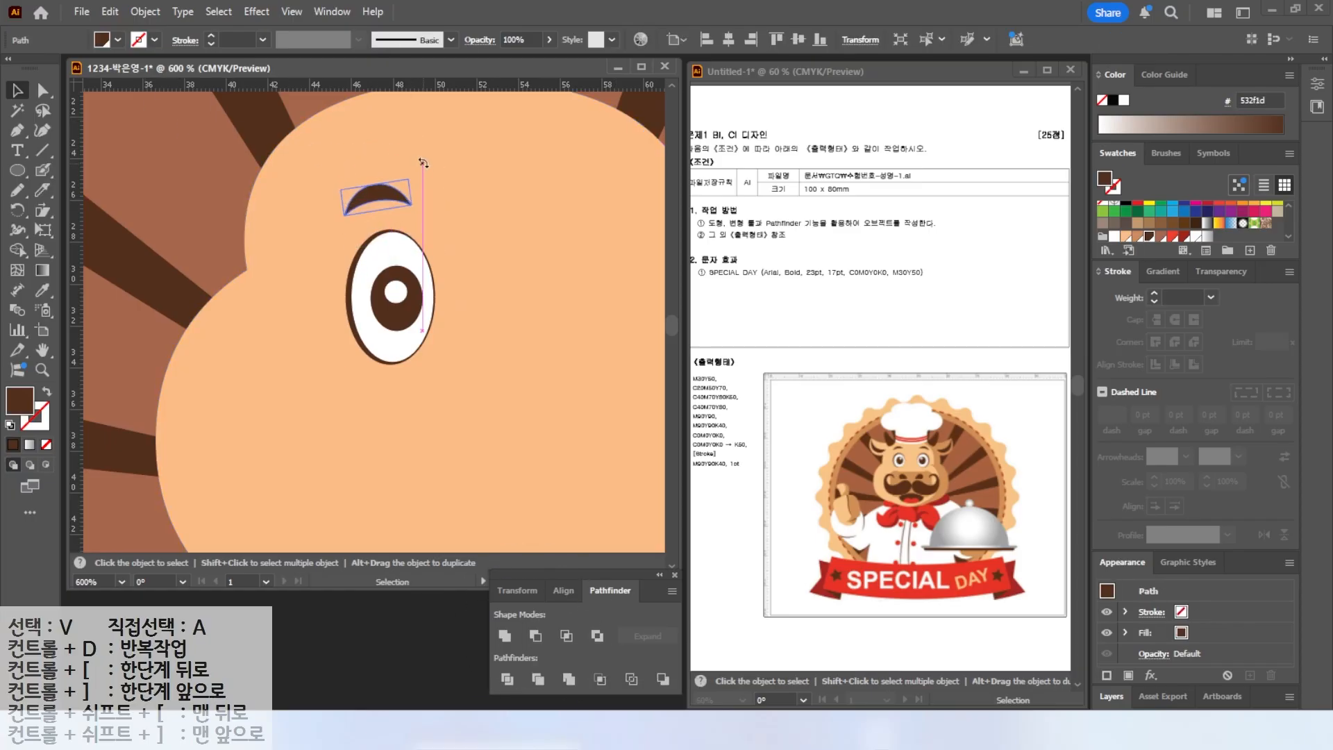
{"action": "left_click", "coordinate": [346, 271]}
Draw a light peach ear shape left of the head with the Pen tool and adjust its lower curve.
{"action": "scroll", "coordinate": [429, 343], "scroll_direction": "down", "scroll_amount": 1}
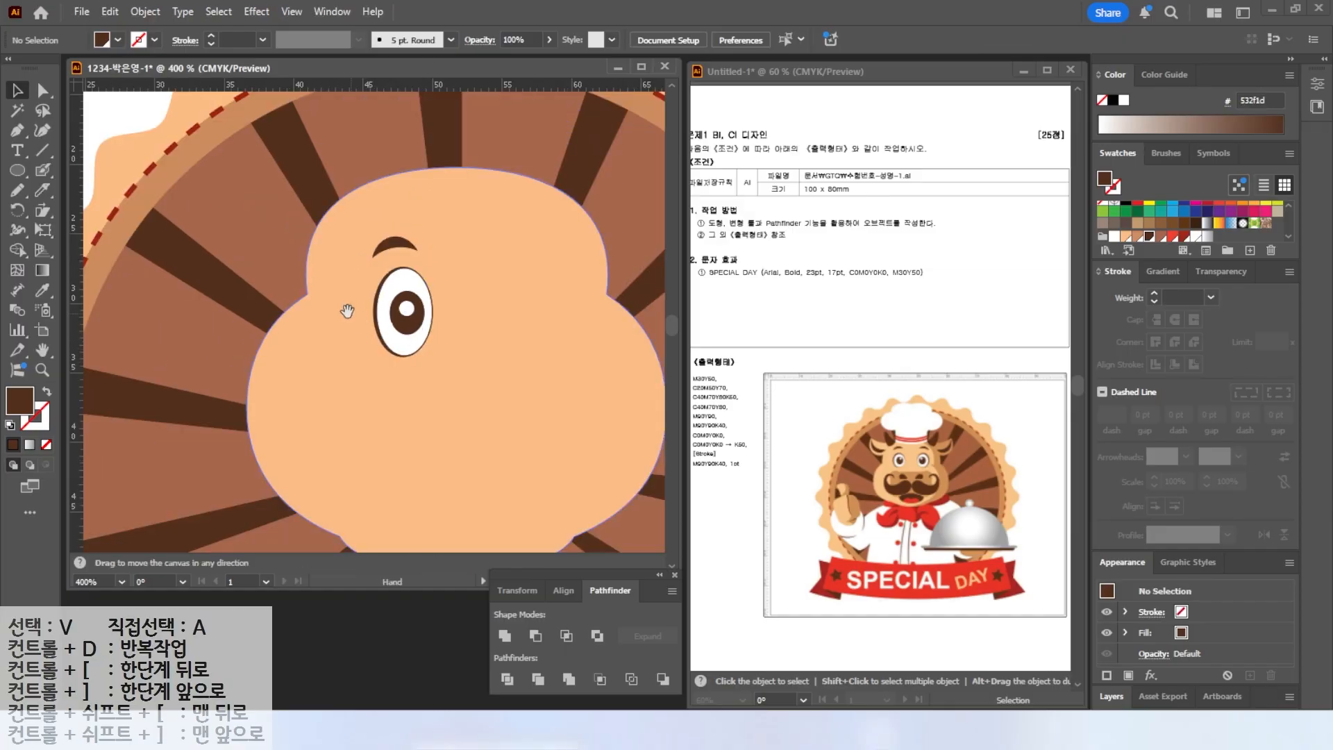
{"action": "left_click_drag", "start_coordinate": [347, 312], "coordinate": [285, 263]}
{"action": "left_click_drag", "start_coordinate": [914, 382], "coordinate": [914, 557]}
{"action": "mouse_move", "coordinate": [860, 452]}
{"action": "left_mouse_down"}
{"action": "mouse_move", "coordinate": [859, 398]}
{"action": "mouse_move", "coordinate": [939, 442]}
{"action": "left_mouse_up"}
{"action": "key", "text": "Escape"}
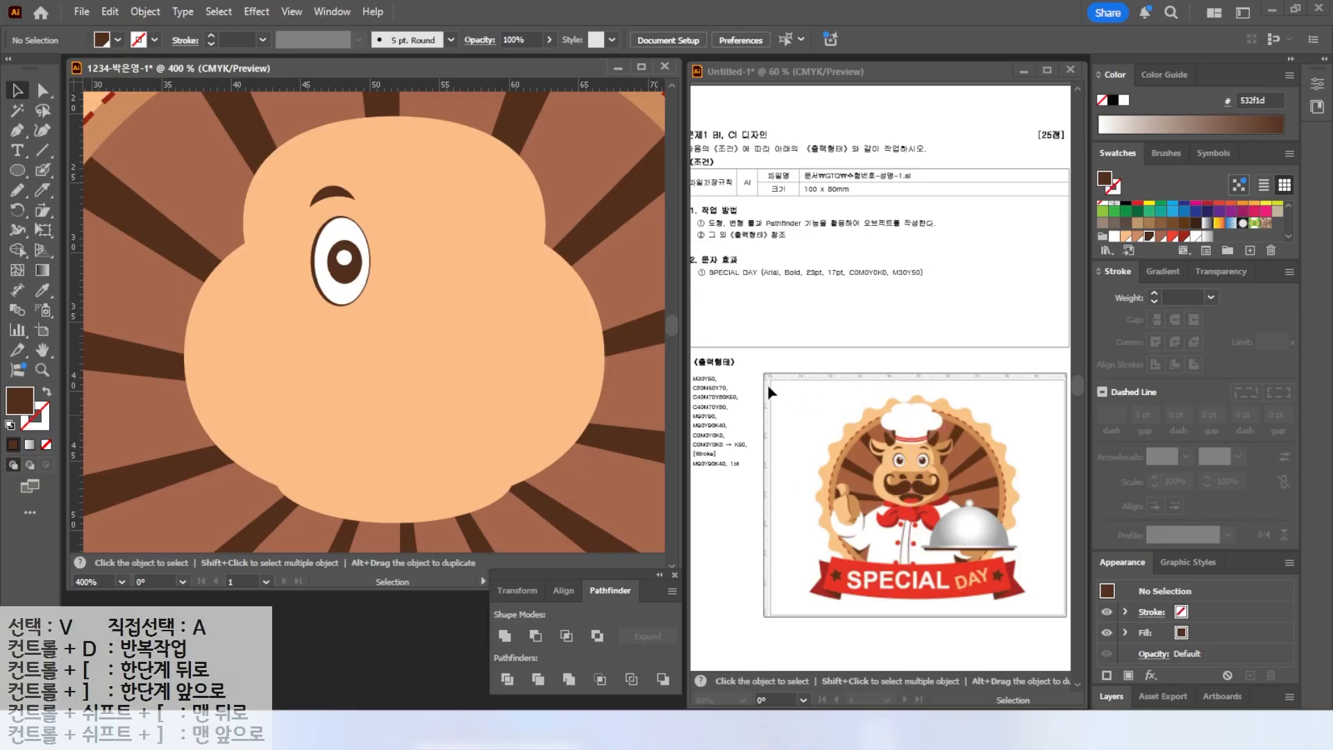
{"action": "key", "text": "p"}
{"action": "scroll", "coordinate": [169, 172], "scroll_direction": "up", "scroll_amount": 1}
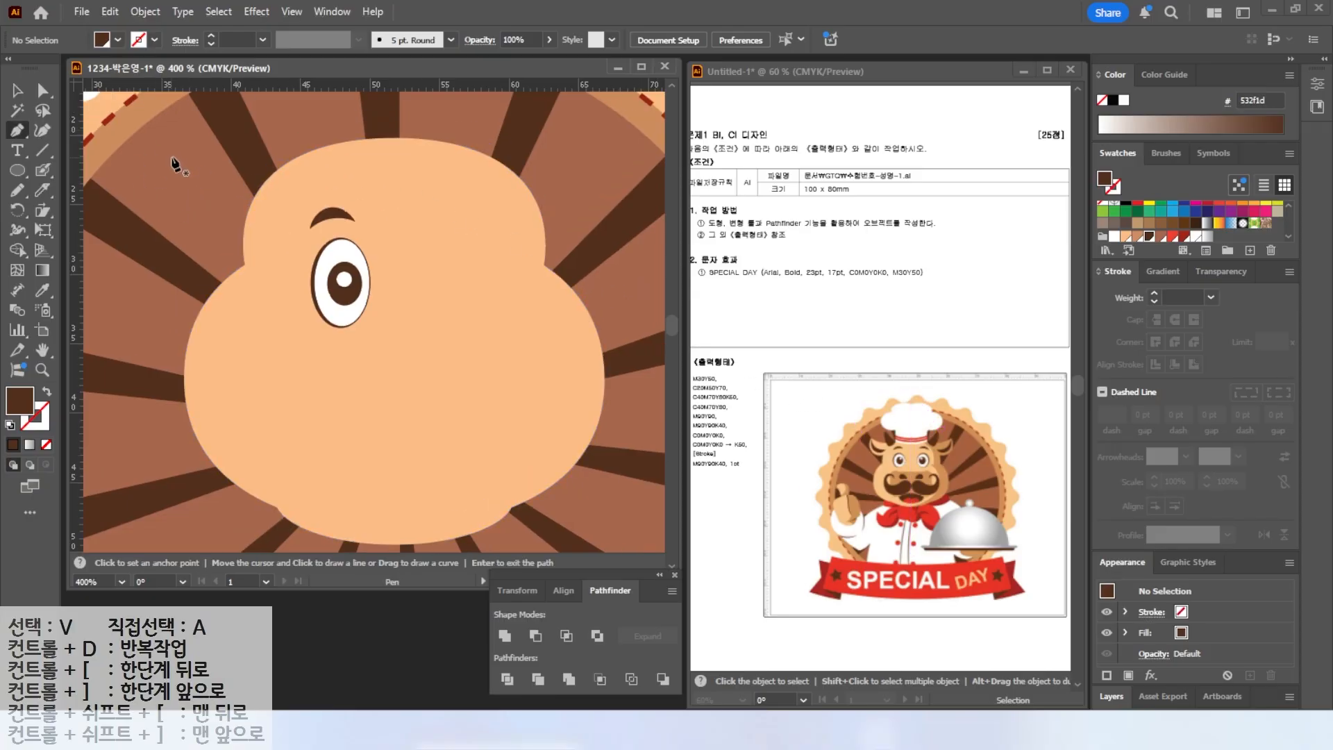
{"action": "left_click", "coordinate": [302, 185]}
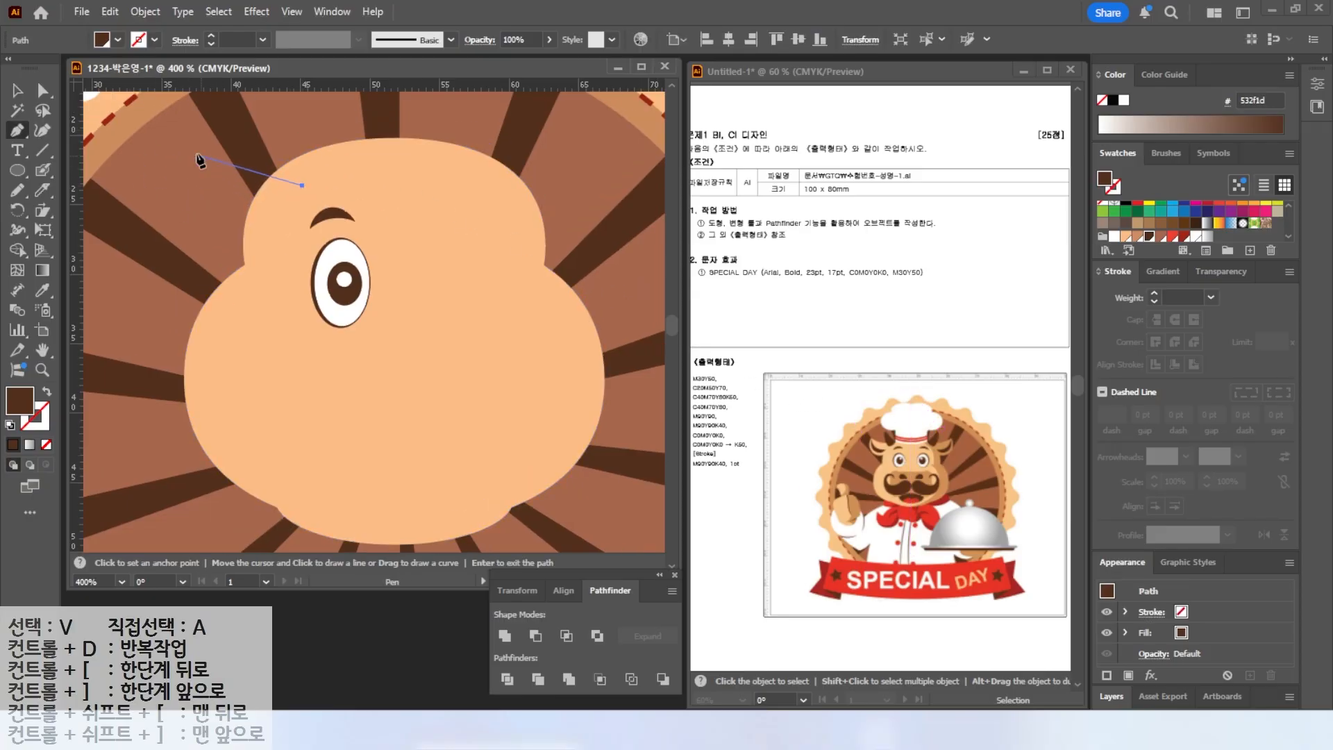
{"action": "left_click_drag", "start_coordinate": [131, 118], "coordinate": [131, 118]}
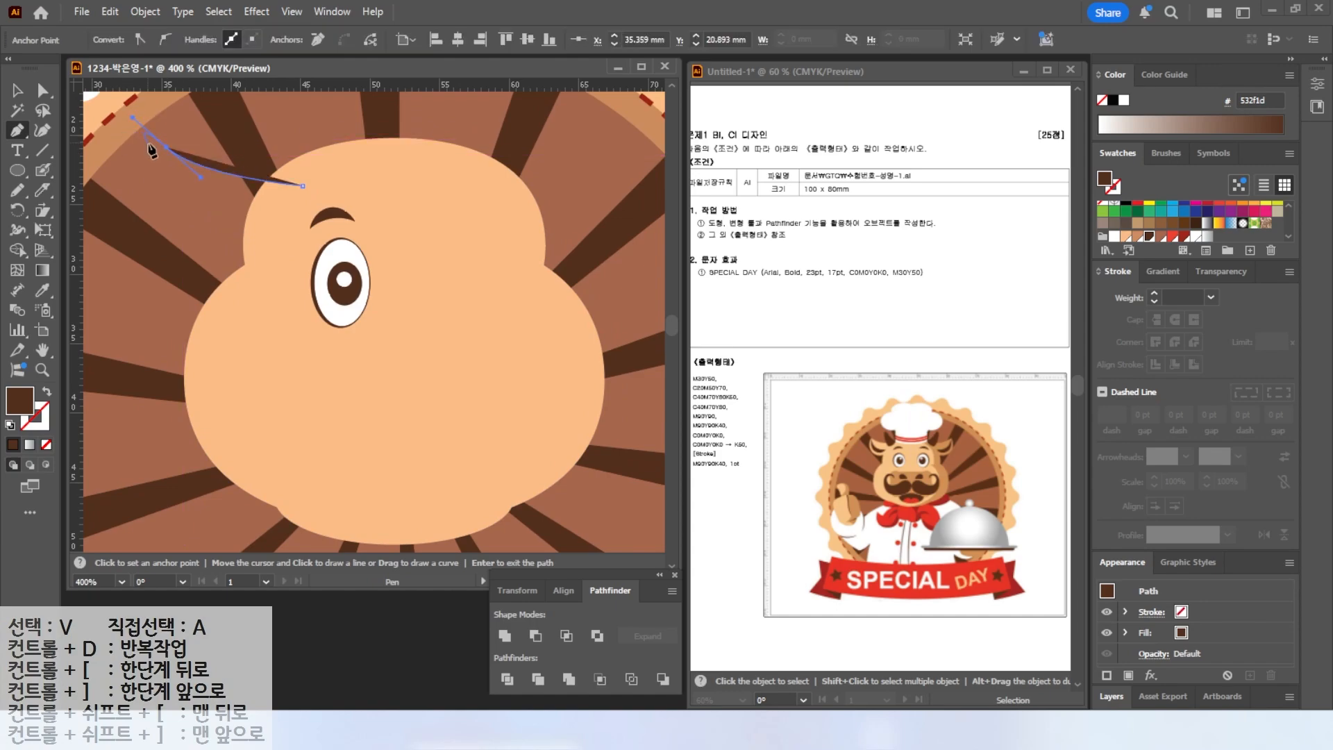
{"action": "key", "text": "alt"}
{"action": "left_click_drag", "start_coordinate": [180, 206], "coordinate": [205, 223]}
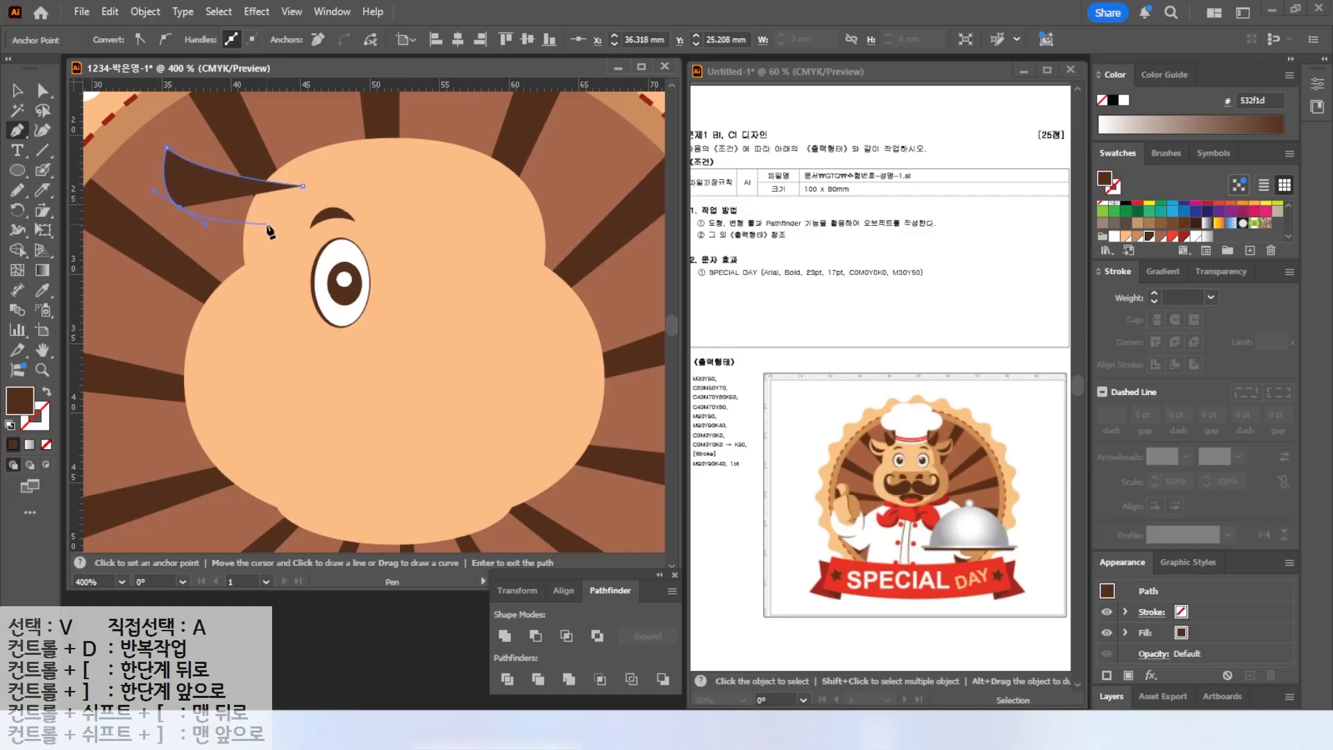
{"action": "left_click", "coordinate": [266, 222]}
{"action": "left_click", "coordinate": [303, 185]}
{"action": "left_click", "coordinate": [1127, 236]}
{"action": "key", "text": "a"}
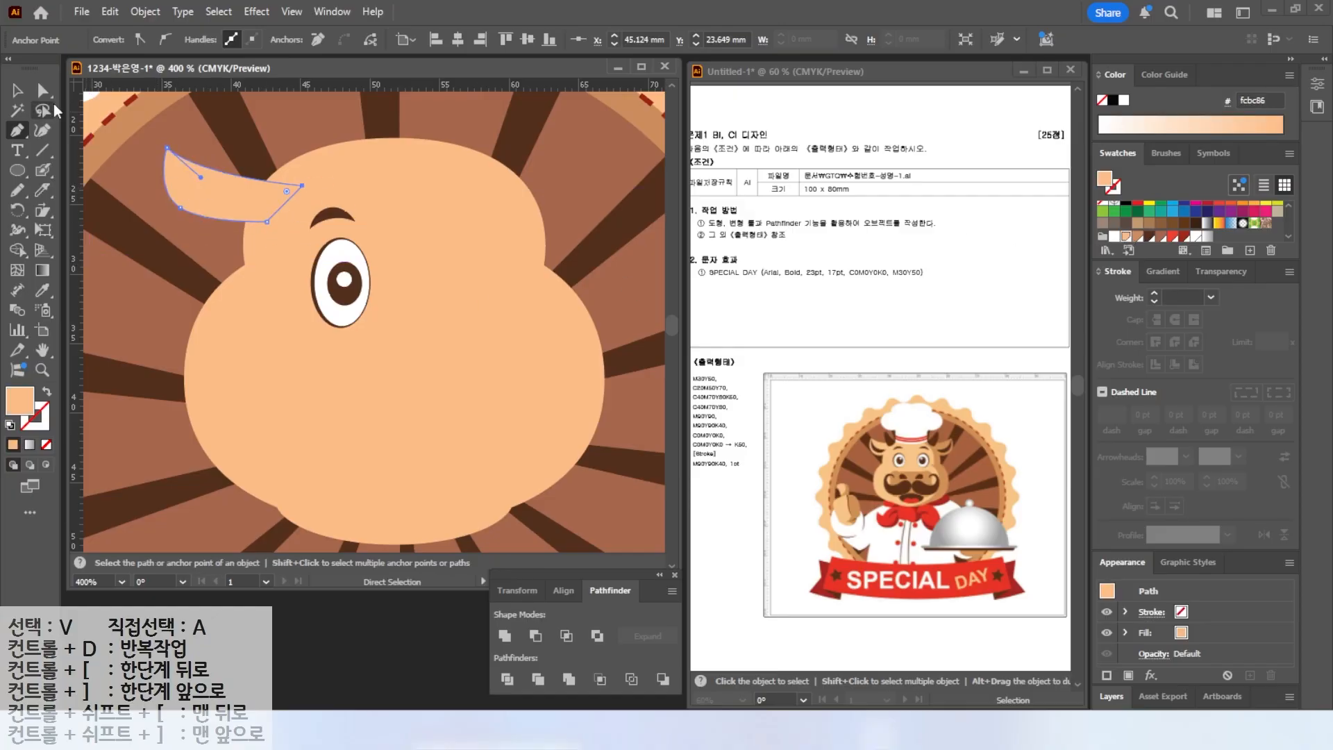
{"action": "left_click_drag", "start_coordinate": [180, 208], "coordinate": [174, 228]}
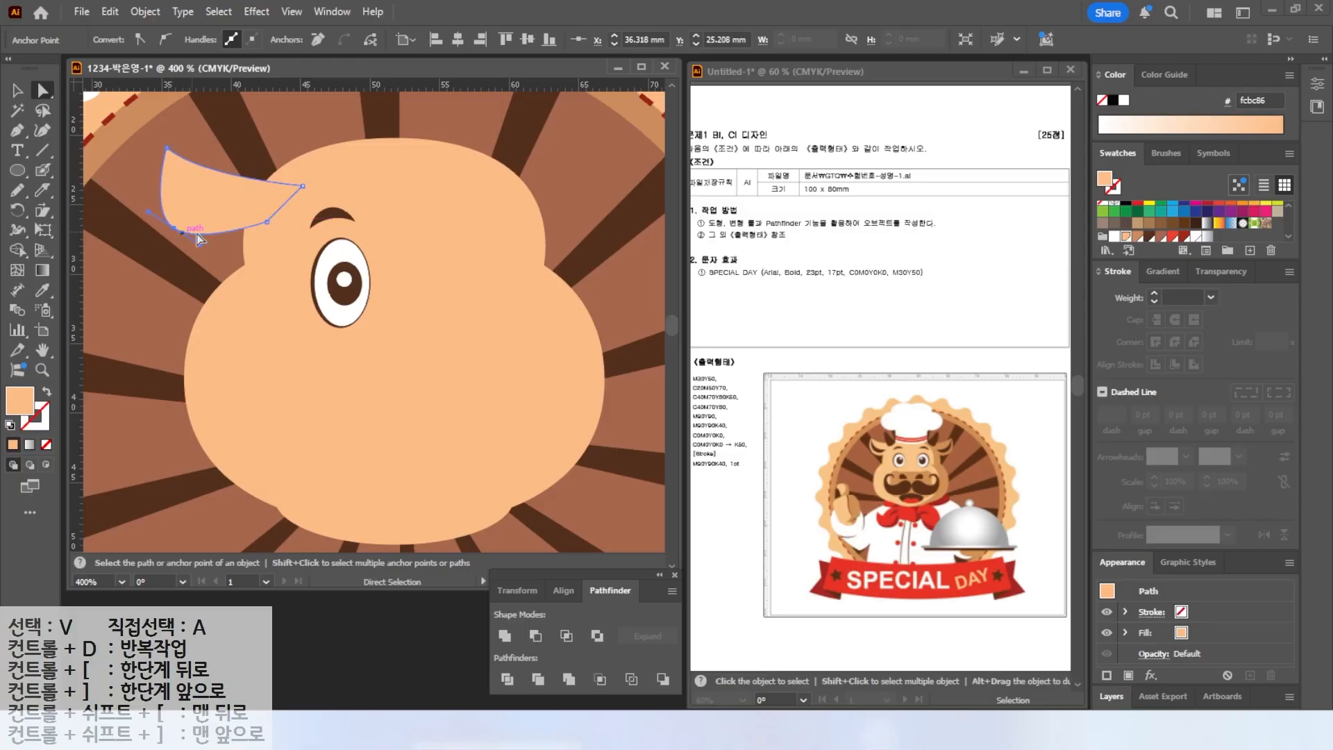
Draw a dark brown inner-ear shape inside the left ear with the Pen tool.
{"action": "left_click", "coordinate": [21, 136]}
{"action": "left_click", "coordinate": [177, 179]}
{"action": "left_click_drag", "start_coordinate": [213, 210], "coordinate": [173, 207]}
{"action": "left_click", "coordinate": [177, 178]}
{"action": "left_click", "coordinate": [1150, 237]}
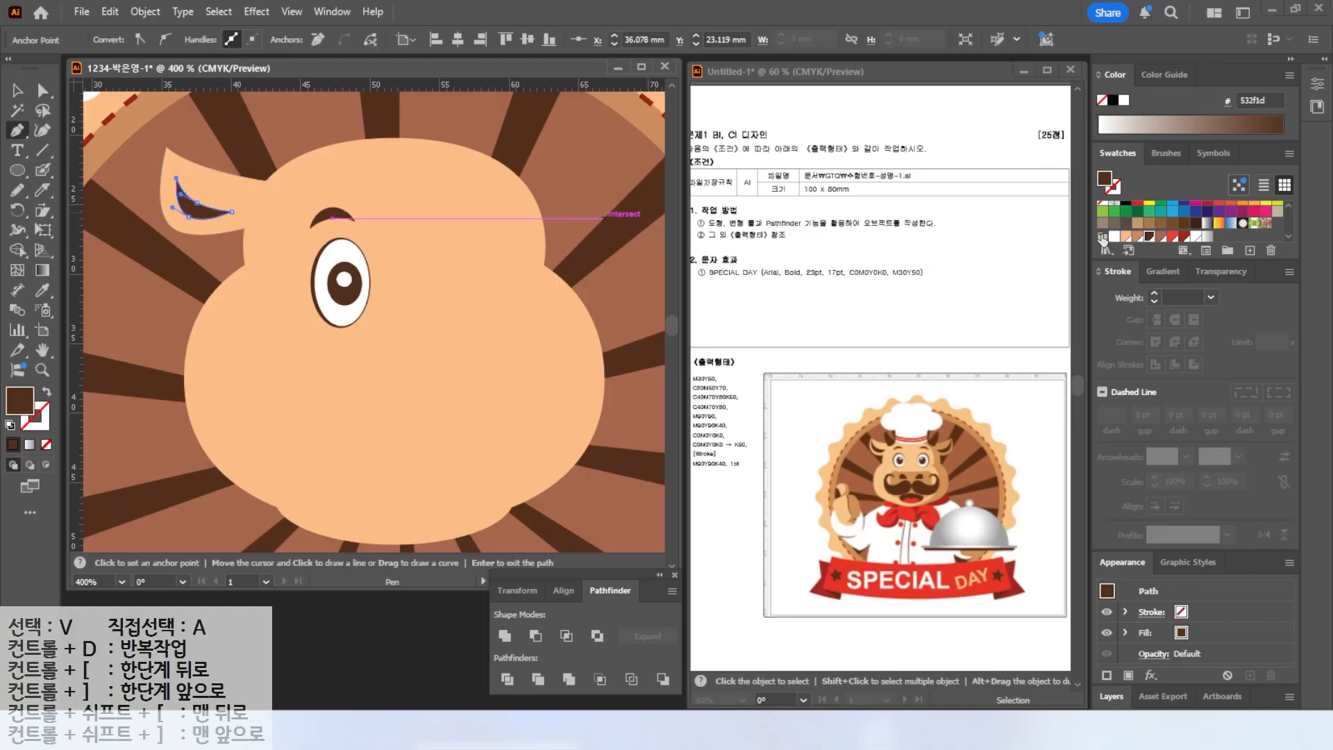
Draw a dark brown horn shape above the left ear with the Pen tool.
{"action": "left_click", "coordinate": [215, 136]}
{"action": "left_click_drag", "start_coordinate": [227, 179], "coordinate": [238, 198]}
{"action": "left_click", "coordinate": [248, 202]}
{"action": "left_click", "coordinate": [276, 180]}
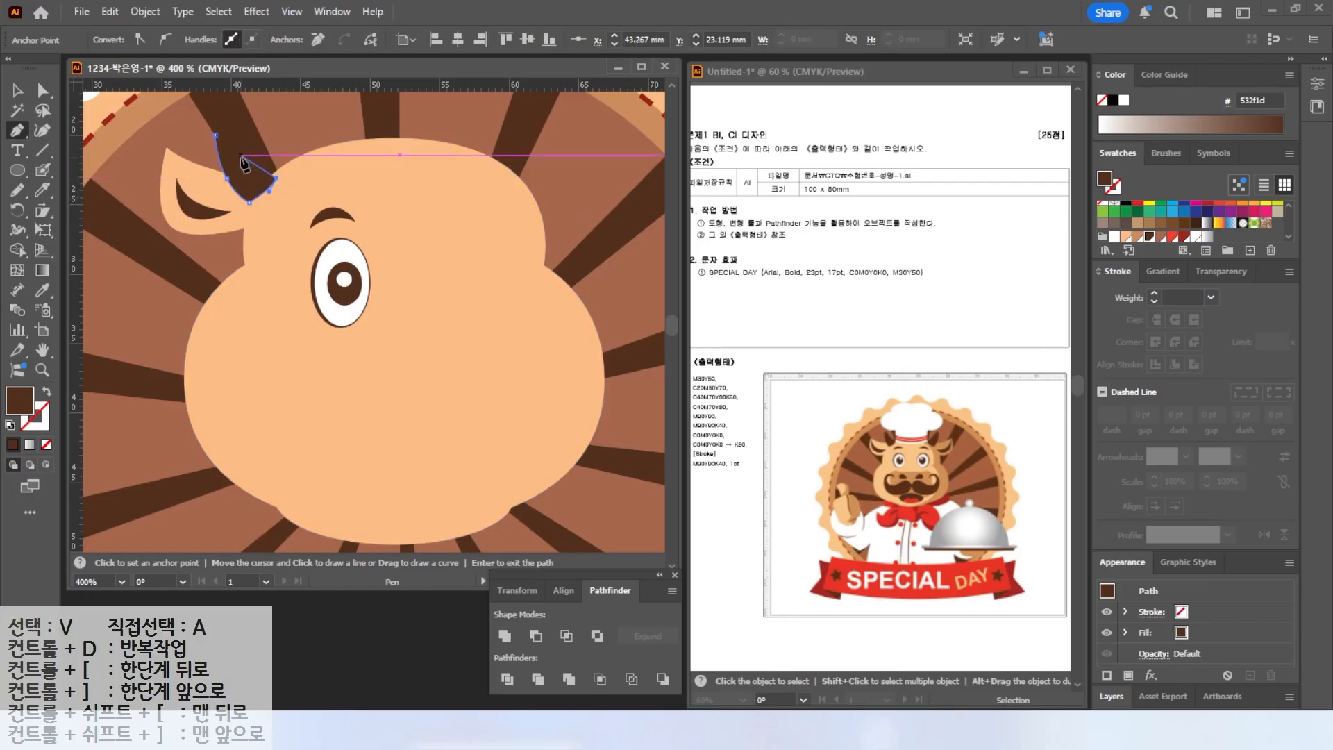
{"action": "left_click_drag", "start_coordinate": [227, 147], "coordinate": [222, 132]}
{"action": "left_click", "coordinate": [215, 136]}
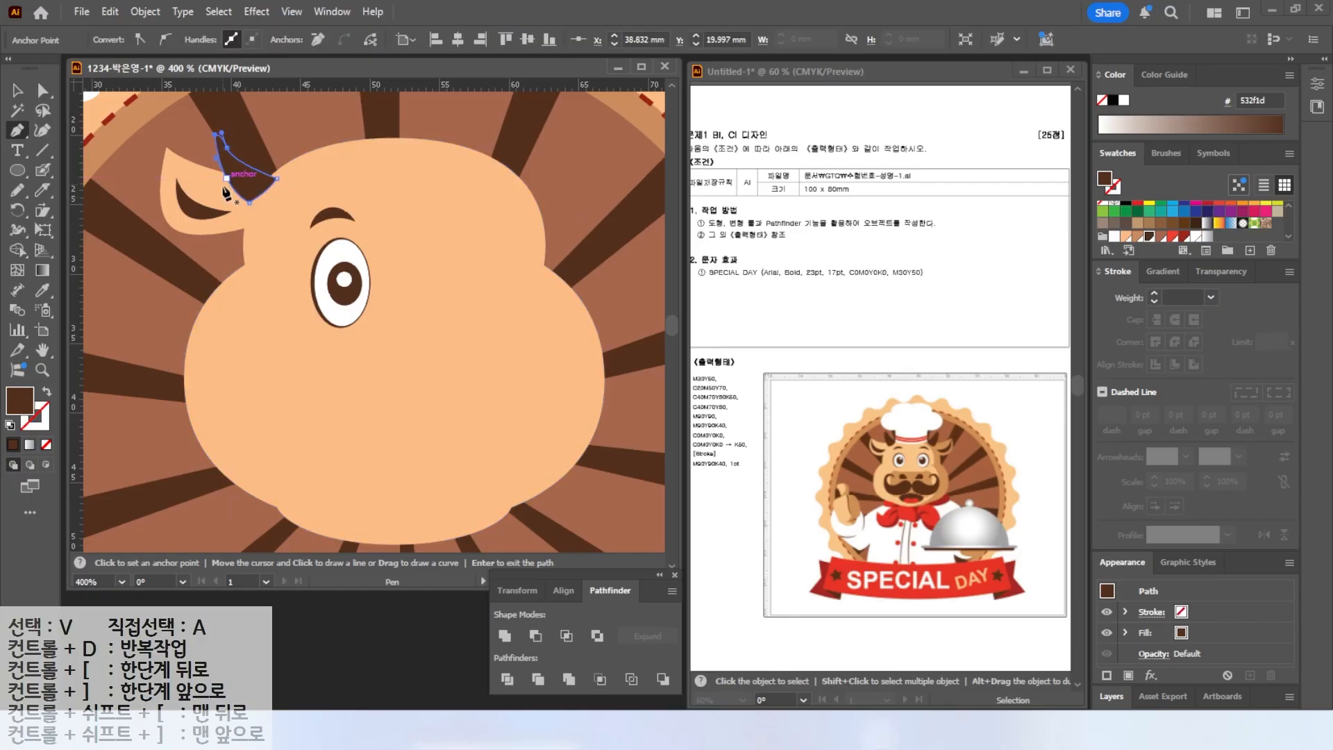
Draw a rounded rectangle muzzle on the lower face, adjust its corner roundness, and fill it with a tan-brown swatch.
{"action": "left_click", "coordinate": [18, 90]}
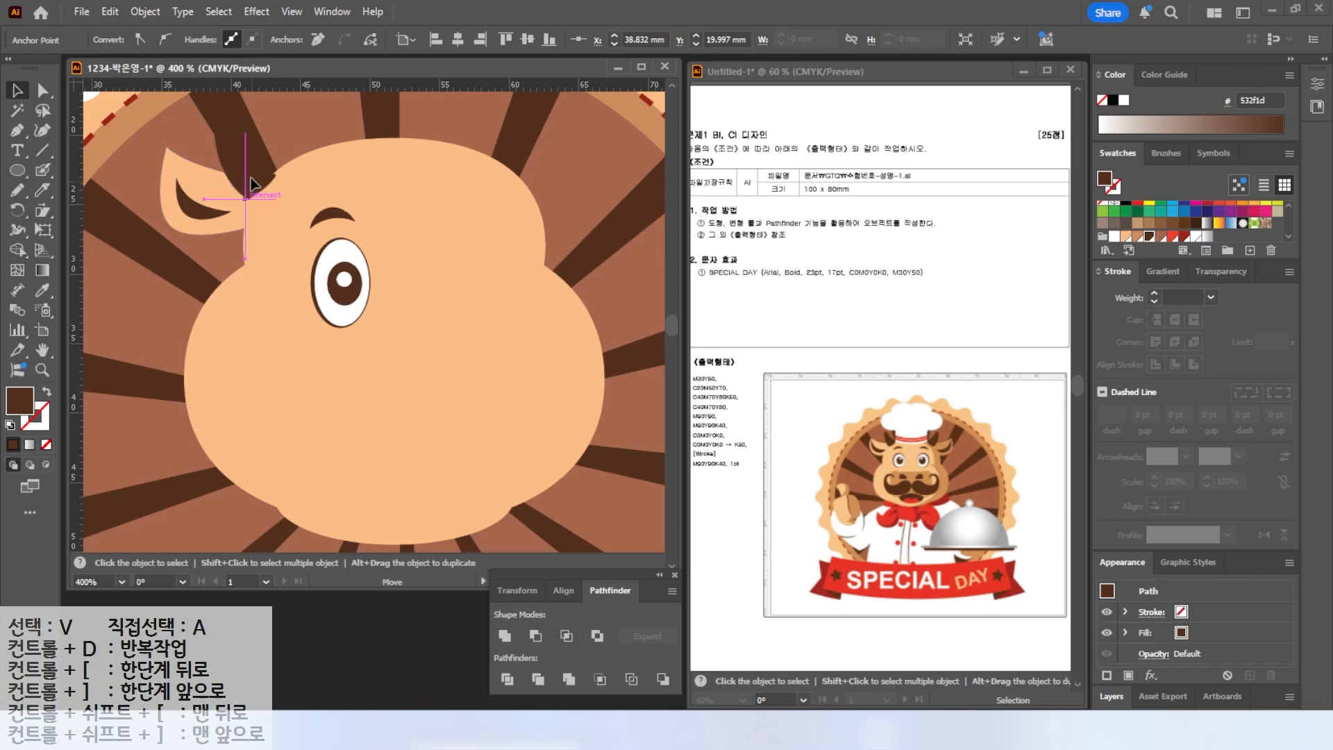
{"action": "left_click_drag", "start_coordinate": [17, 170], "coordinate": [69, 190]}
{"action": "mouse_move", "coordinate": [323, 345]}
{"action": "left_mouse_down"}
{"action": "mouse_move", "coordinate": [474, 433]}
{"action": "mouse_move", "coordinate": [398, 403]}
{"action": "mouse_move", "coordinate": [417, 397]}
{"action": "mouse_move", "coordinate": [472, 425]}
{"action": "left_mouse_up"}
{"action": "key", "text": "Down"}
{"action": "key", "text": "Down"}
{"action": "key", "text": "Down"}
{"action": "key", "text": "Down"}
{"action": "key", "text": "Up"}
{"action": "key", "text": "Up"}
{"action": "key", "text": "Up"}
{"action": "key", "text": "Down"}
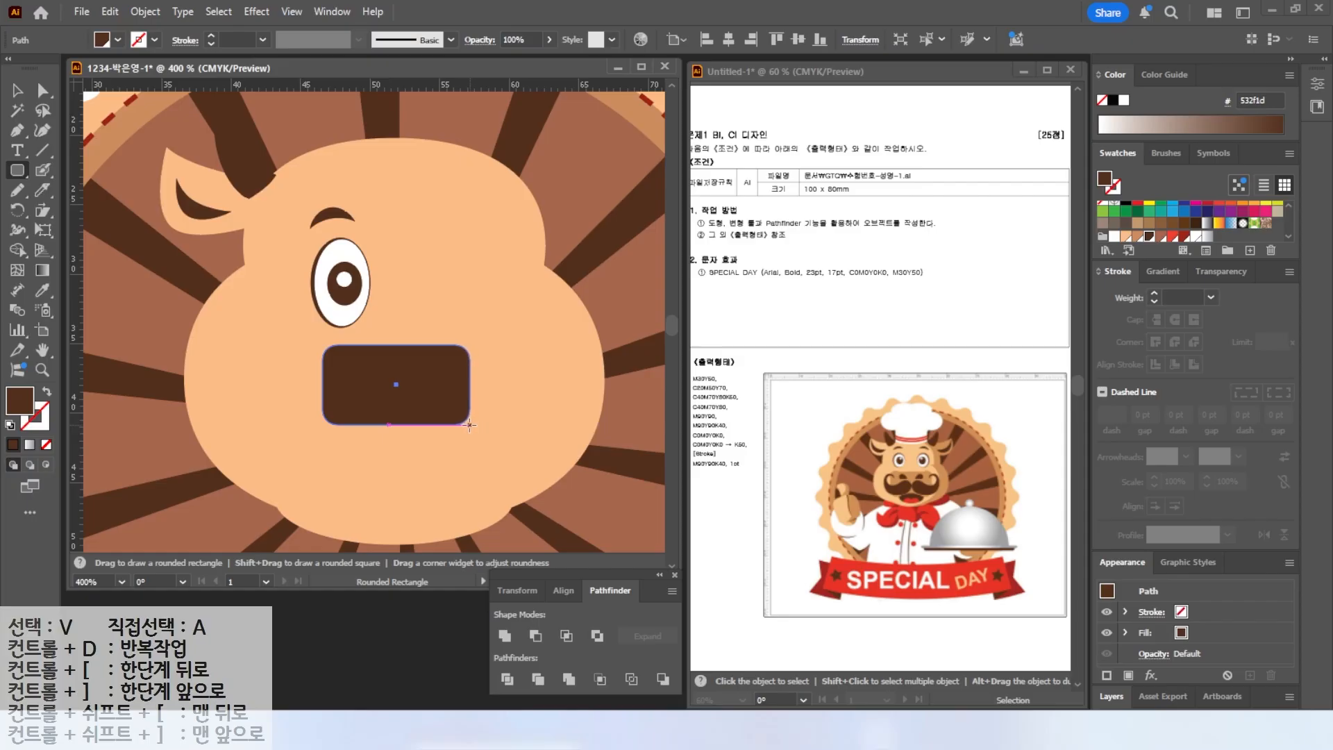
{"action": "left_click_drag", "start_coordinate": [469, 425], "coordinate": [470, 425]}
{"action": "left_click", "coordinate": [1137, 236]}
Draw a small circle overlapping the muzzle's upper-left corner with the Ellipse tool.
{"action": "left_click_drag", "start_coordinate": [21, 174], "coordinate": [64, 211]}
{"action": "key", "text": "ctrl+shift+a"}
{"action": "left_click_drag", "start_coordinate": [315, 341], "coordinate": [356, 382]}
Bring the muzzle rectangle forward one level and stretch its bottom edge slightly lower.
{"action": "key", "text": "v"}
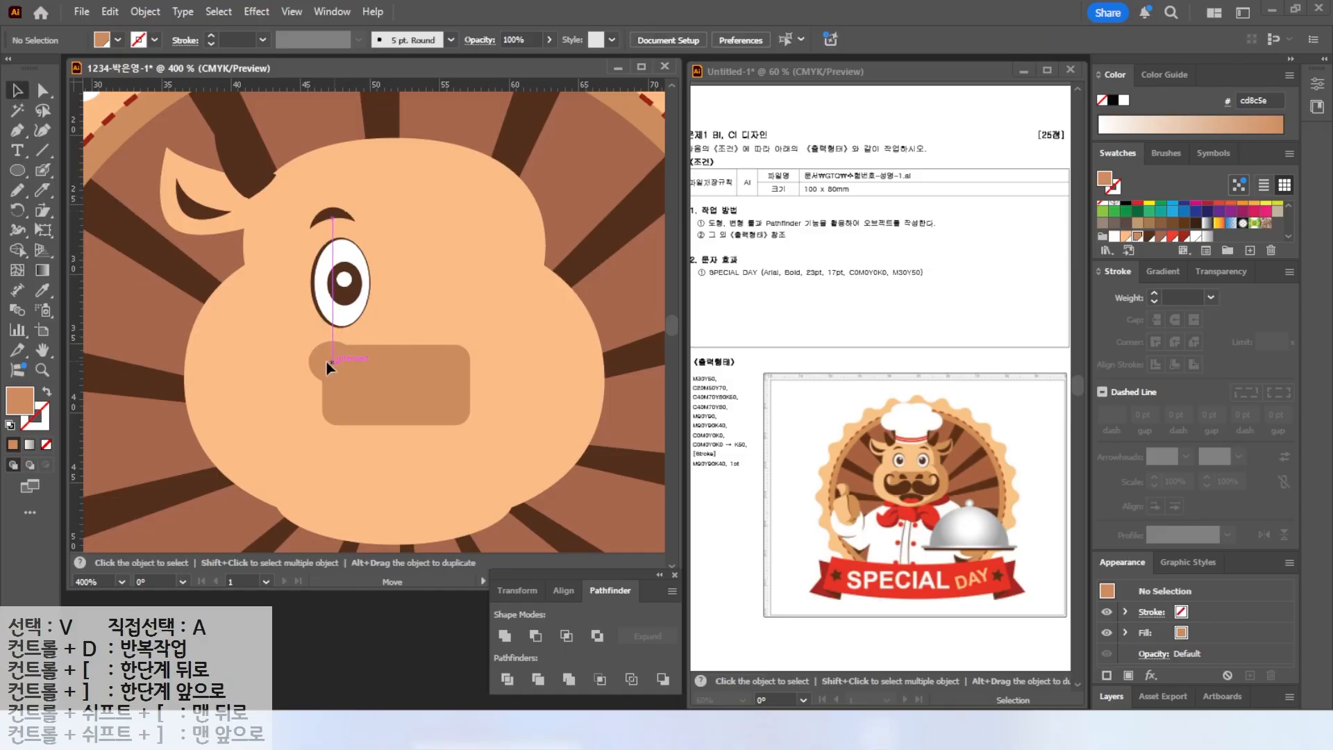
{"action": "left_click", "coordinate": [393, 397]}
{"action": "key", "text": "ctrl+bracketright"}
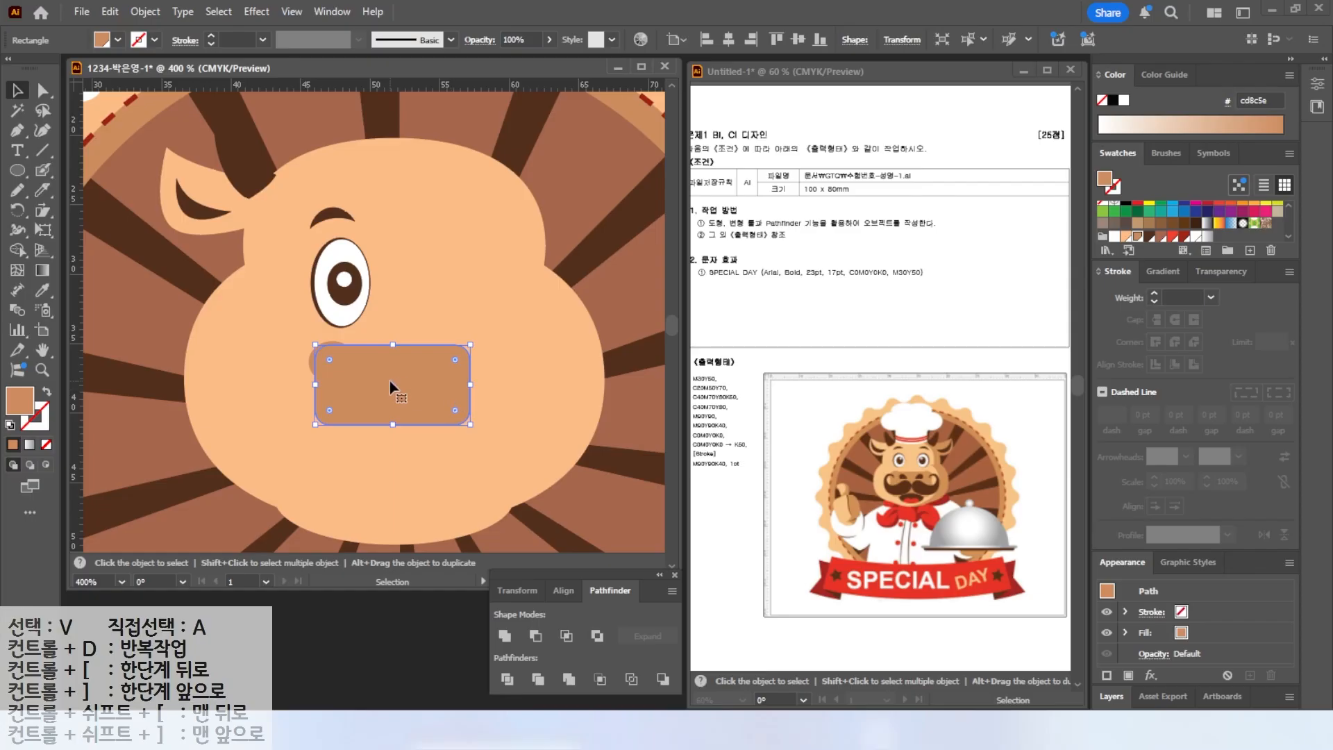
{"action": "left_click_drag", "start_coordinate": [393, 424], "coordinate": [393, 448]}
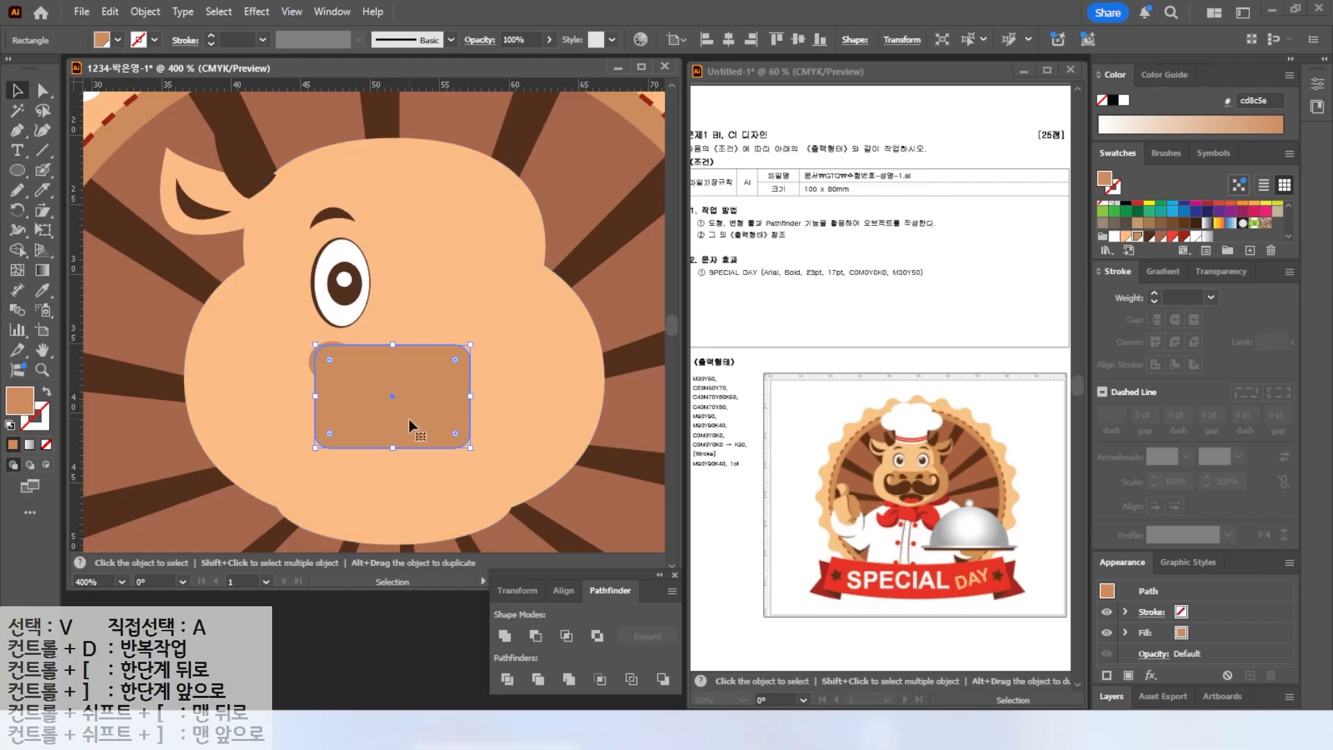
Draw a dark brown ellipse nostril on the muzzle and reshape it into a tilted teardrop.
{"action": "left_click", "coordinate": [12, 172]}
{"action": "left_click_drag", "start_coordinate": [337, 355], "coordinate": [387, 391]}
{"action": "left_click", "coordinate": [1147, 238]}
{"action": "scroll", "coordinate": [347, 408], "scroll_direction": "up", "scroll_amount": 2}
{"action": "key", "text": "a"}
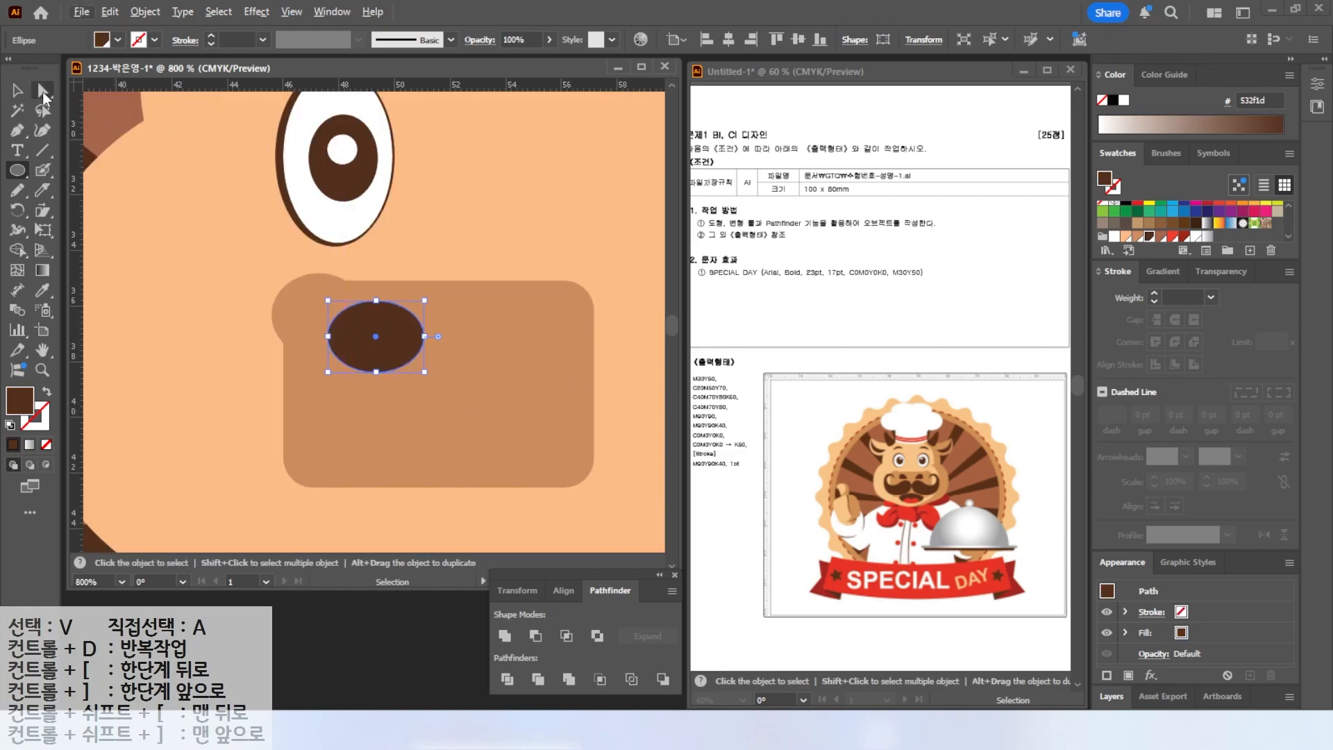
{"action": "left_click", "coordinate": [376, 372]}
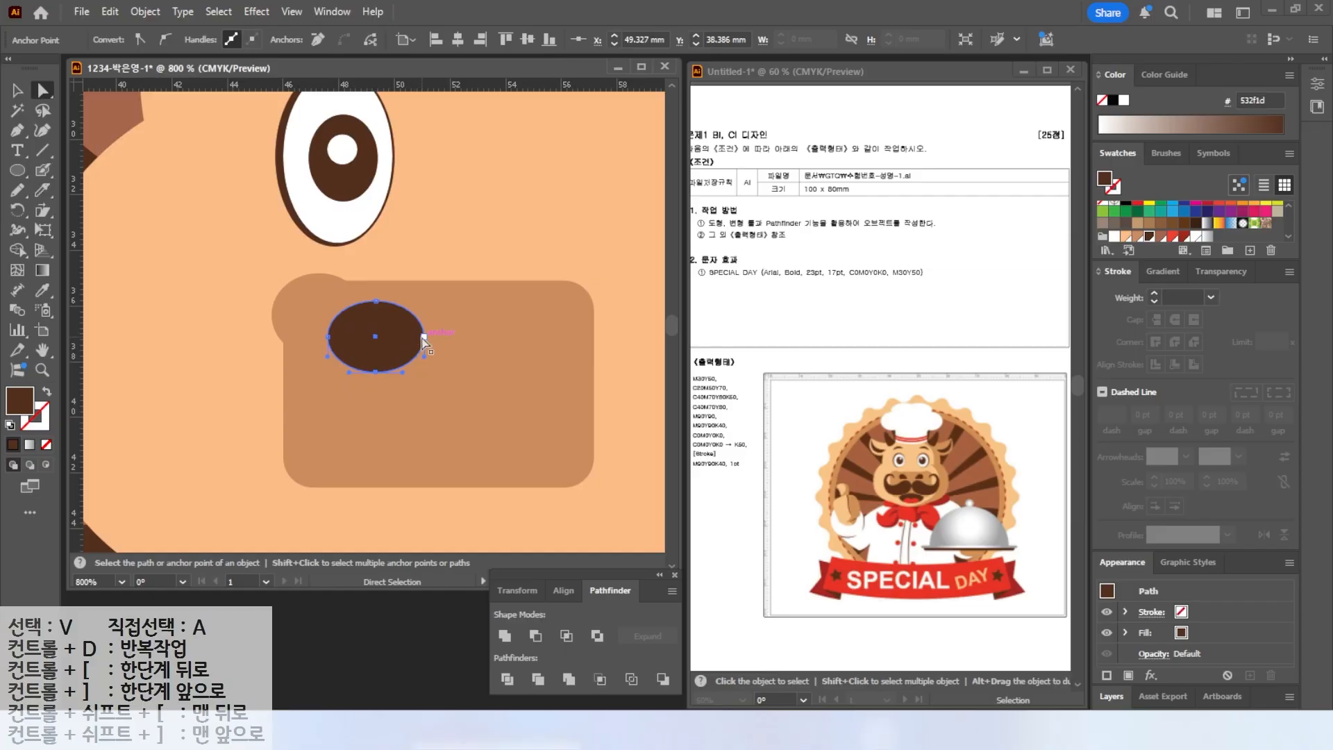
{"action": "left_click_drag", "start_coordinate": [424, 337], "coordinate": [375, 366]}
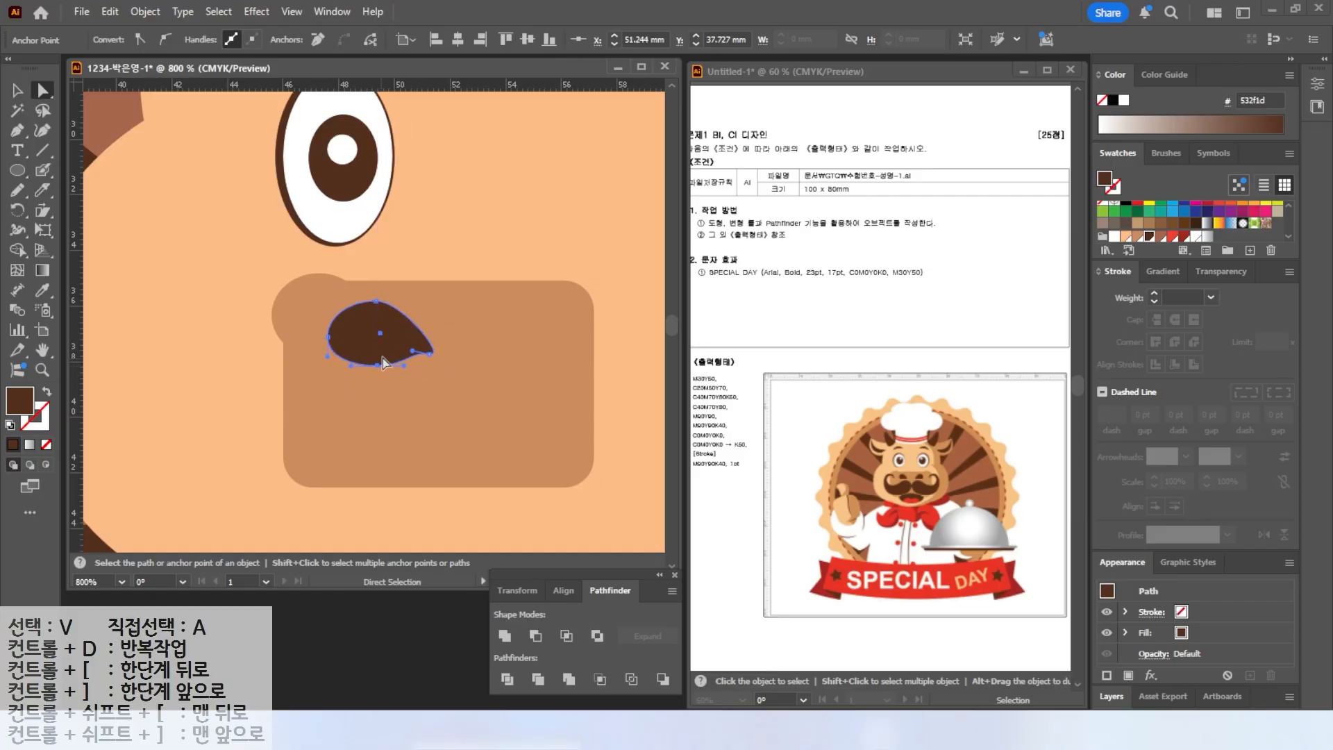
{"action": "left_click", "coordinate": [17, 90]}
{"action": "left_click_drag", "start_coordinate": [434, 301], "coordinate": [341, 338]}
{"action": "key", "text": "ctrl+minus"}
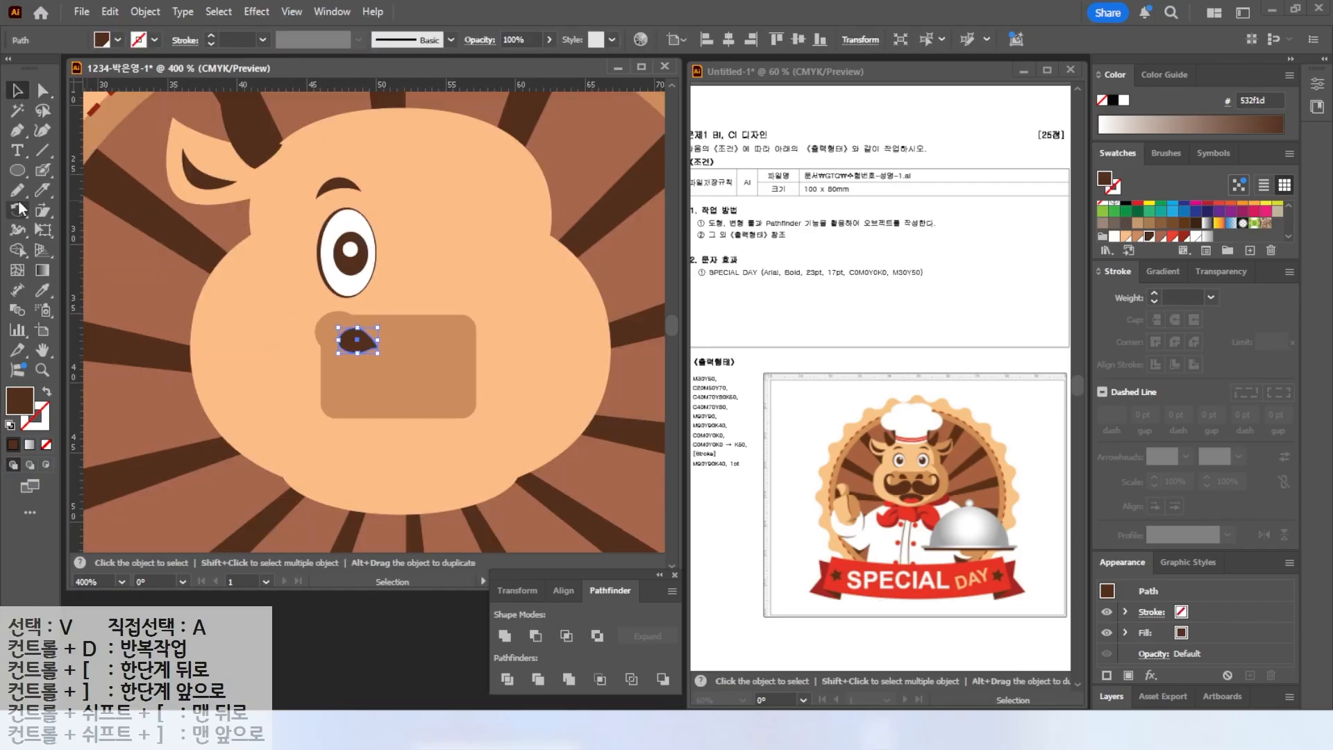
Draw the left curled mustache half under the nostril with the Pen tool.
{"action": "key", "text": "p"}
{"action": "left_click", "coordinate": [390, 360]}
{"action": "left_click_drag", "start_coordinate": [361, 364], "coordinate": [285, 326]}
{"action": "left_click", "coordinate": [318, 340]}
{"action": "left_click_drag", "start_coordinate": [280, 376], "coordinate": [405, 381]}
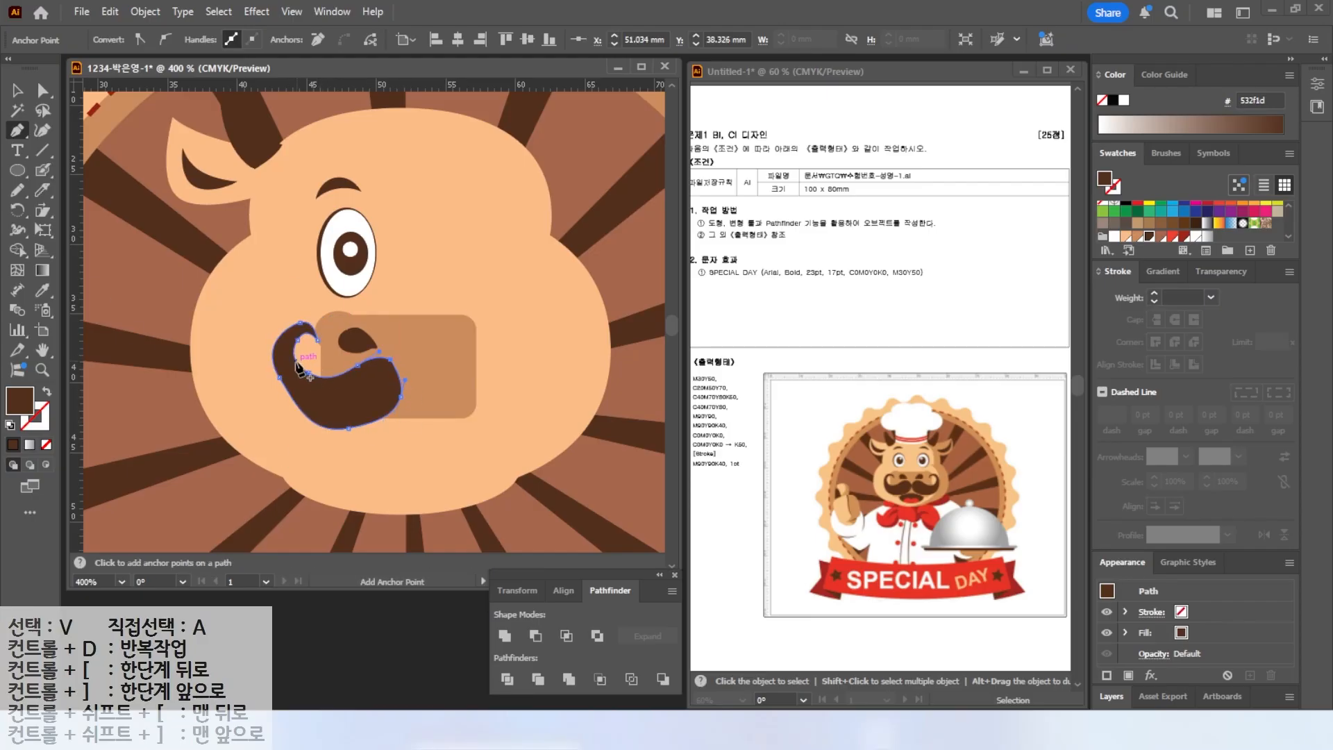
Refine the left mustache half's anchors and curves with Direct Selection.
{"action": "key", "text": "a"}
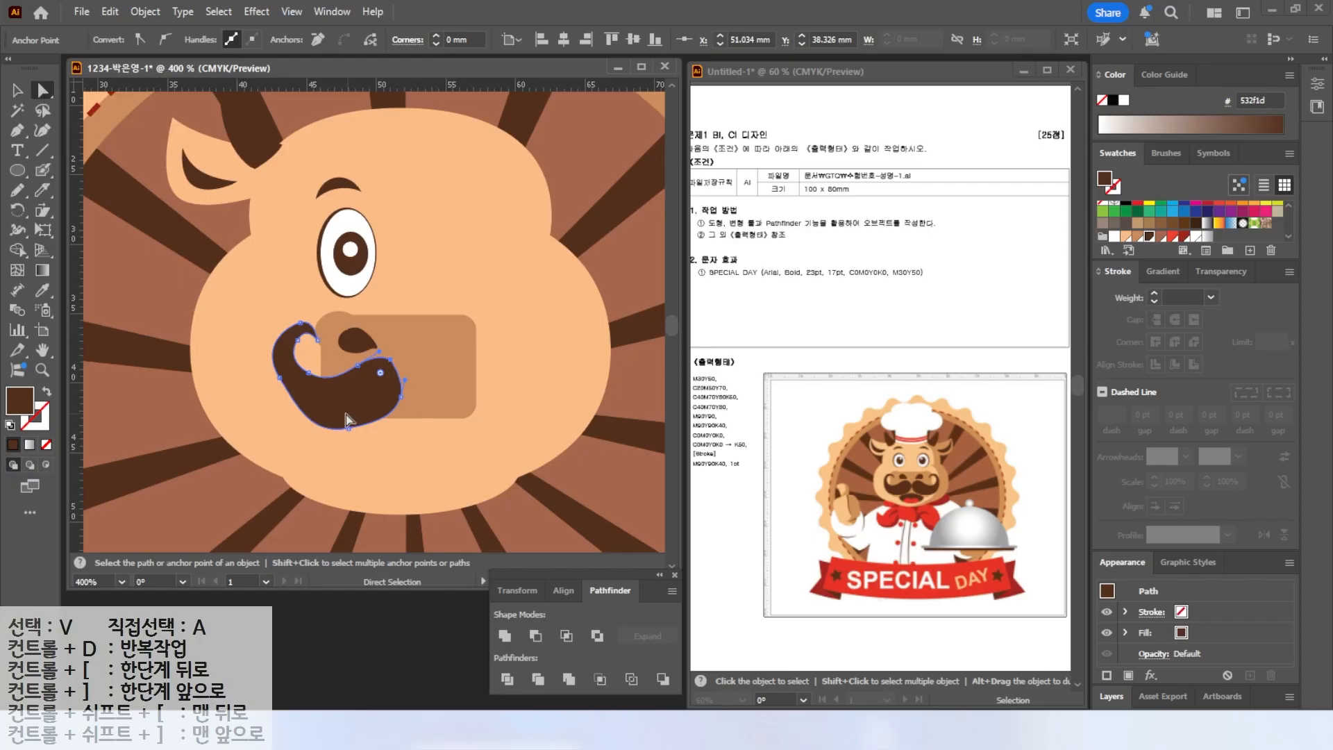
{"action": "left_click", "coordinate": [279, 379]}
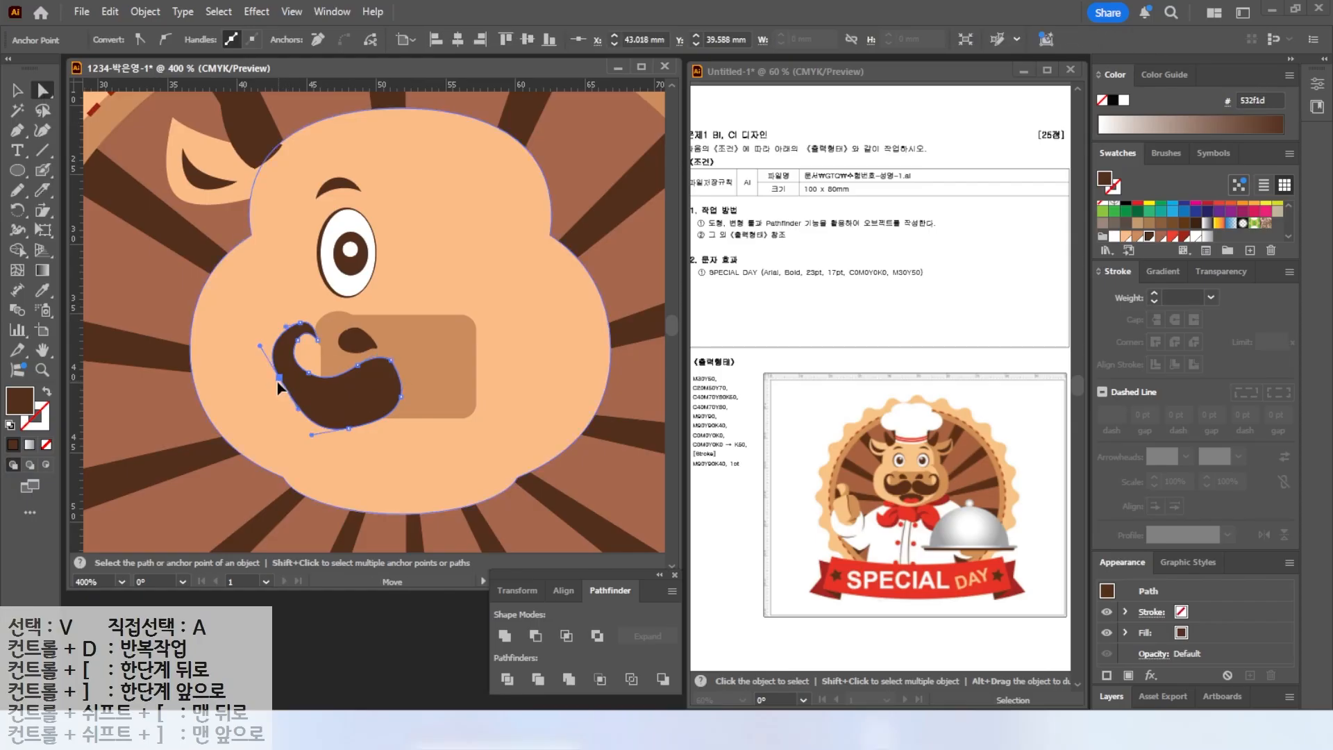
{"action": "left_click_drag", "start_coordinate": [349, 429], "coordinate": [346, 423]}
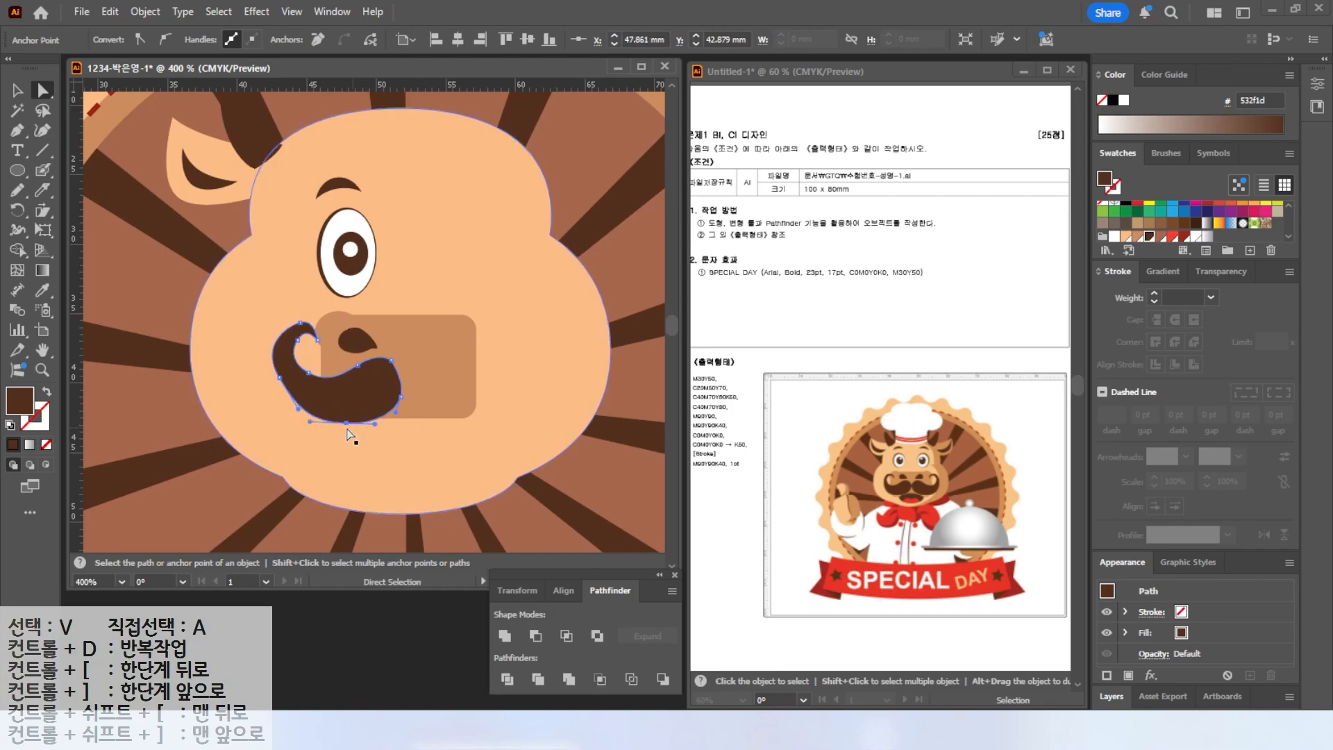
{"action": "left_click_drag", "start_coordinate": [311, 422], "coordinate": [287, 398]}
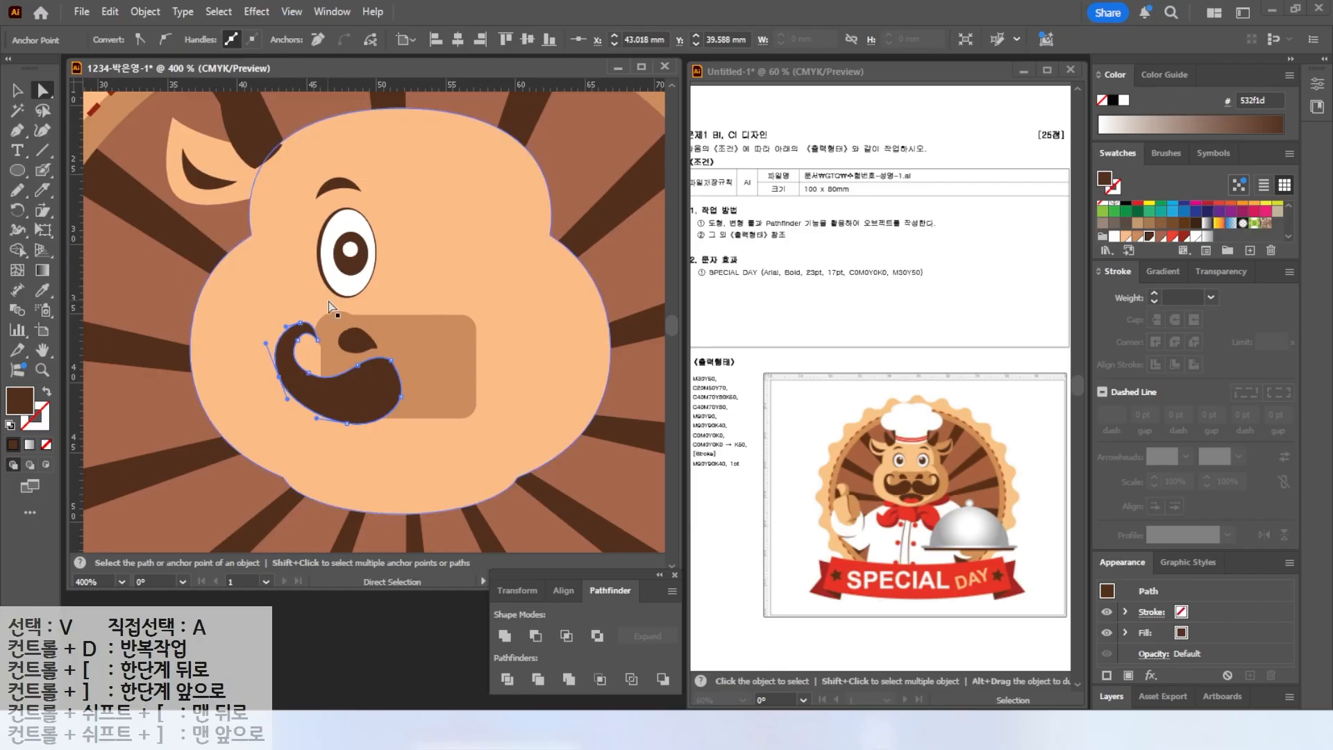
{"action": "key", "text": "v"}
{"action": "key", "text": "a"}
{"action": "key", "text": "v"}
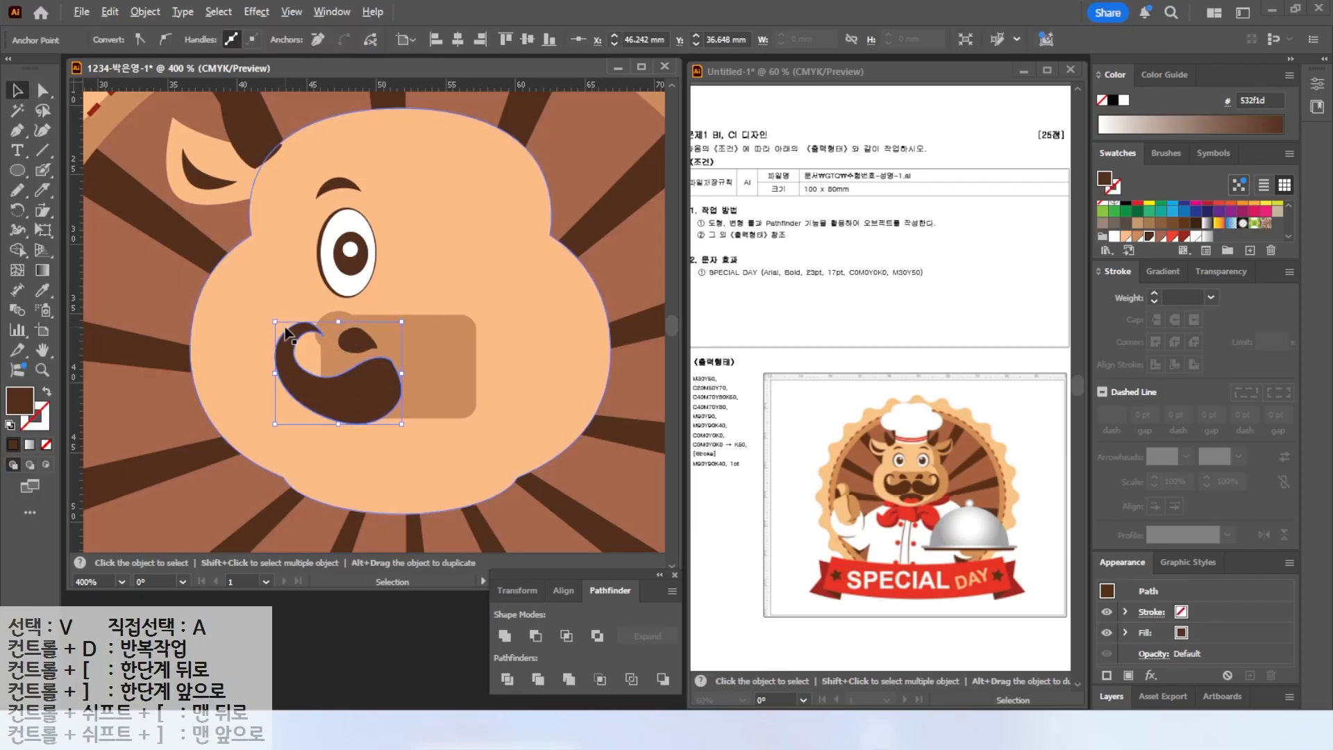
Select the left ear, inner ear, horn, eyebrow, eye, nostril and mustache half together.
{"action": "key", "text": "ctrl+minus"}
{"action": "left_click_drag", "start_coordinate": [161, 281], "coordinate": [171, 317]}
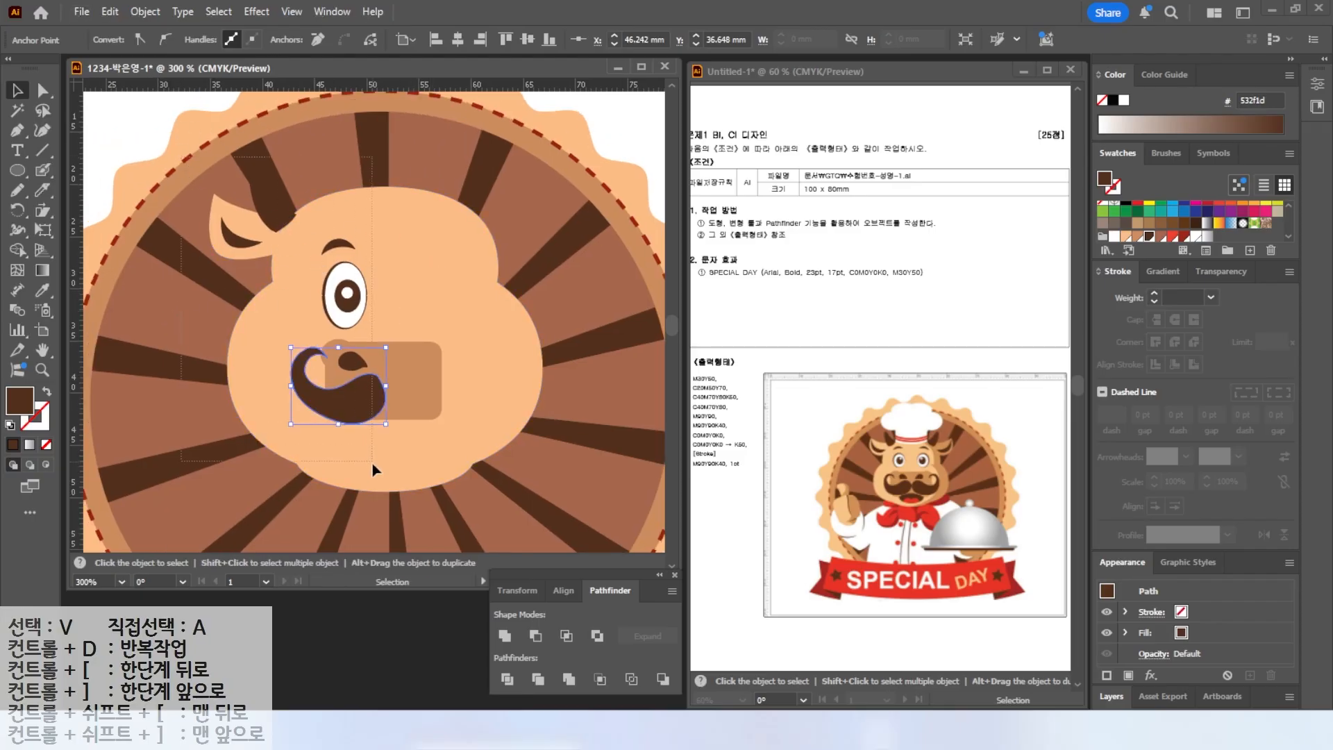
{"action": "left_click", "coordinate": [381, 509], "text": "shift"}
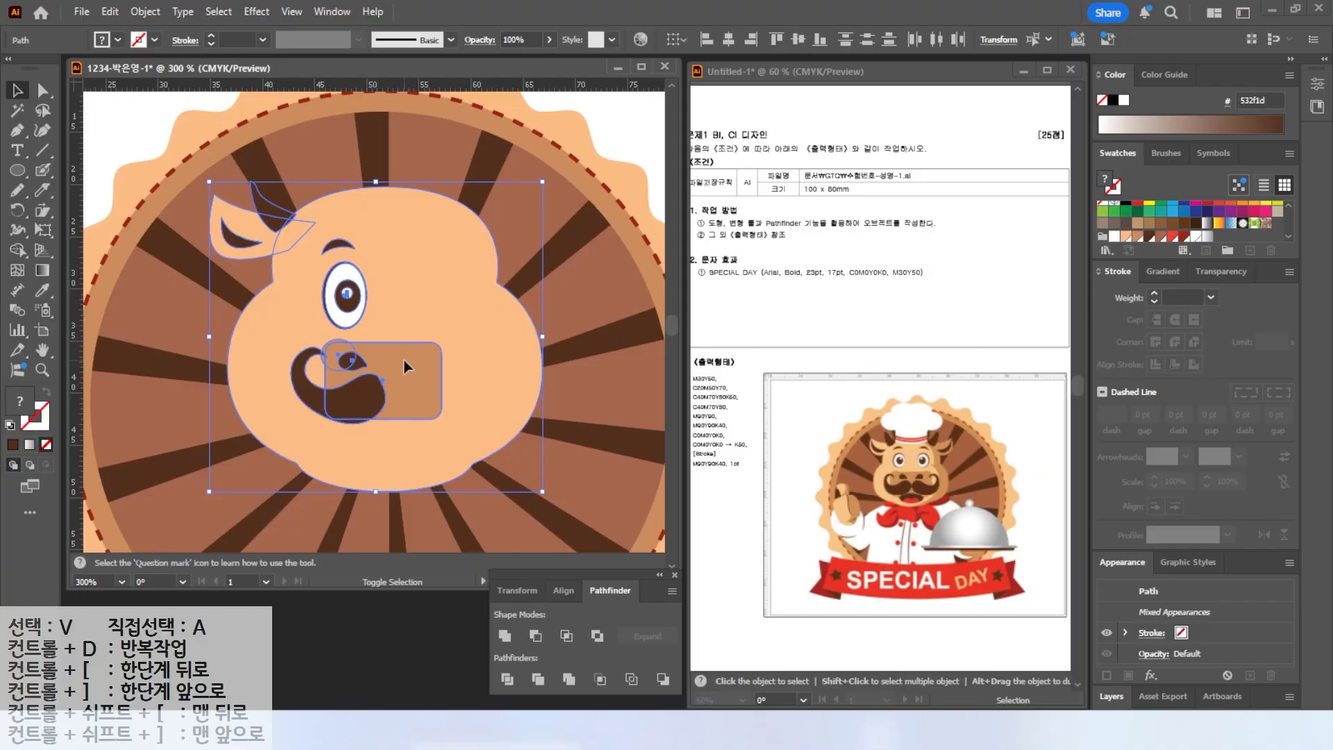
{"action": "left_click", "coordinate": [444, 282], "text": "shift"}
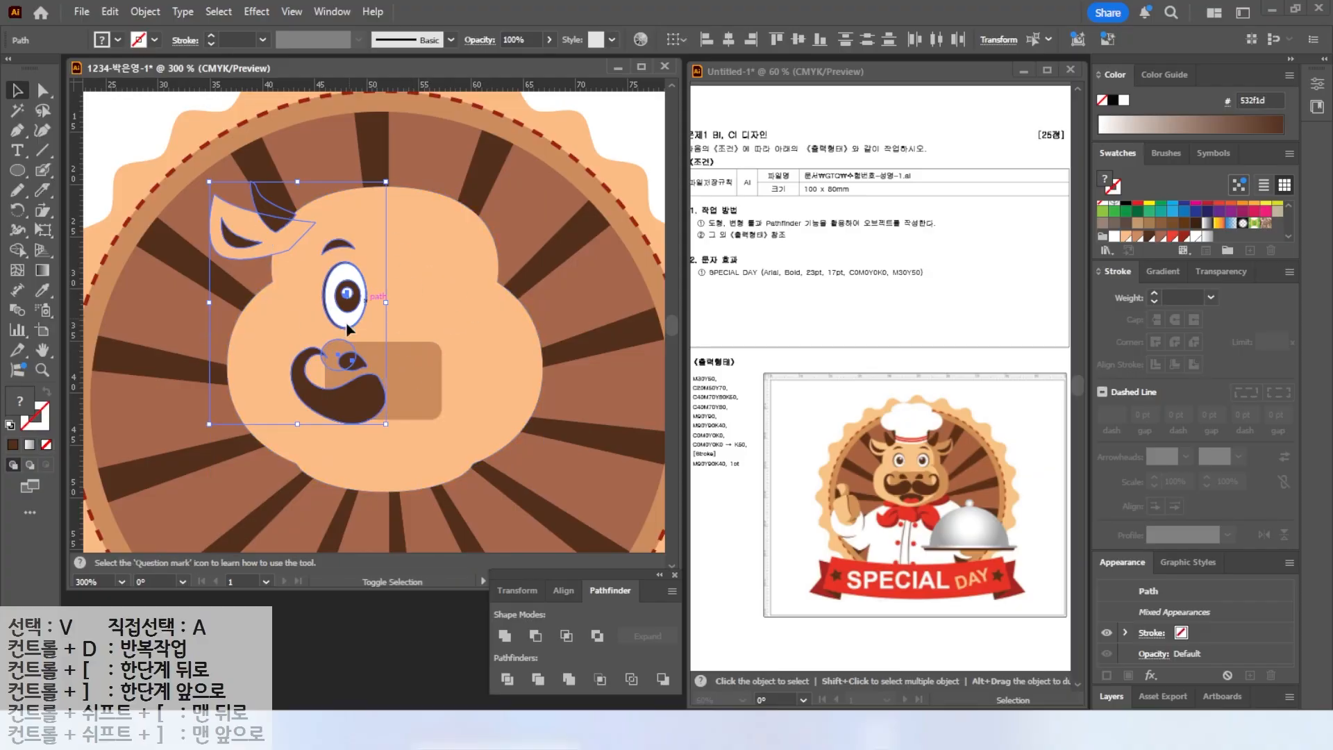
{"action": "mouse_move", "coordinate": [366, 438]}
{"action": "left_mouse_down"}
{"action": "mouse_move", "coordinate": [288, 452]}
{"action": "mouse_move", "coordinate": [158, 224]}
{"action": "mouse_move", "coordinate": [284, 155]}
{"action": "mouse_move", "coordinate": [396, 434]}
{"action": "left_mouse_up"}
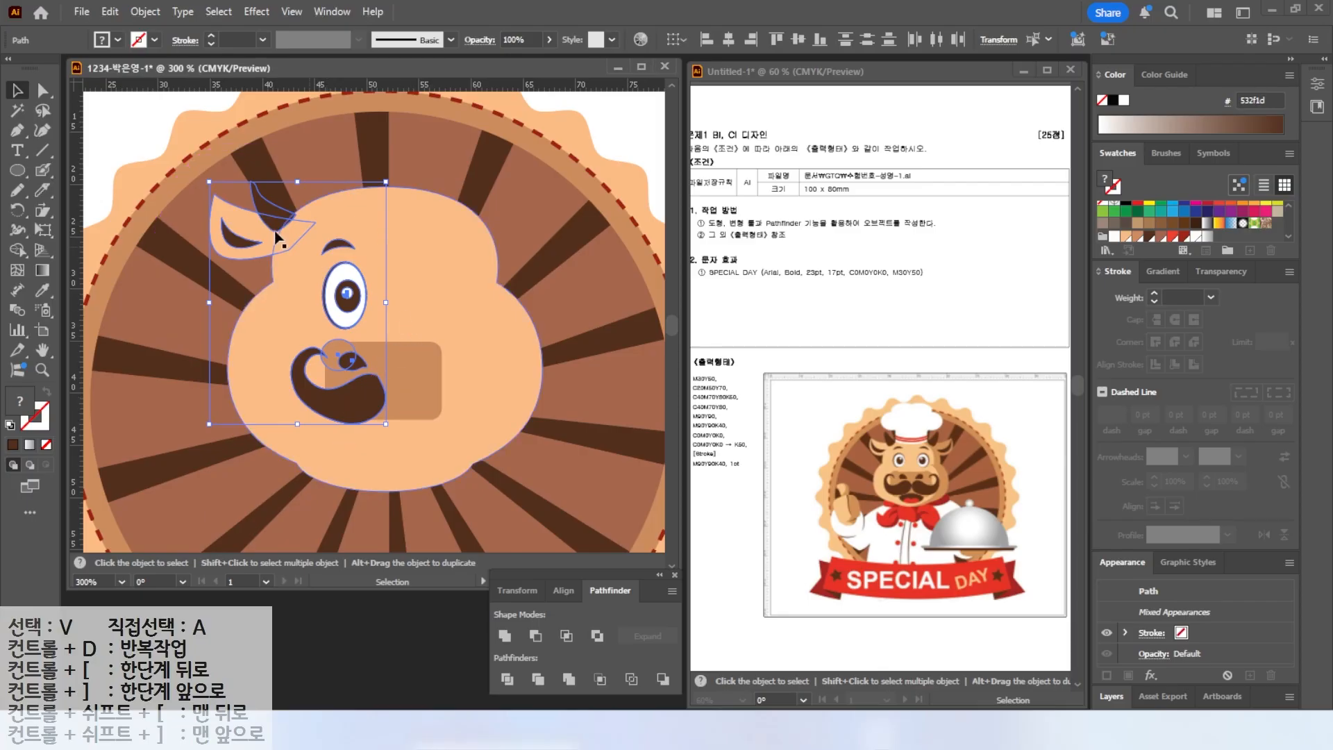
Reflect a copy of the selected left features across a vertical axis through the face's centre.
{"action": "left_click", "coordinate": [16, 215]}
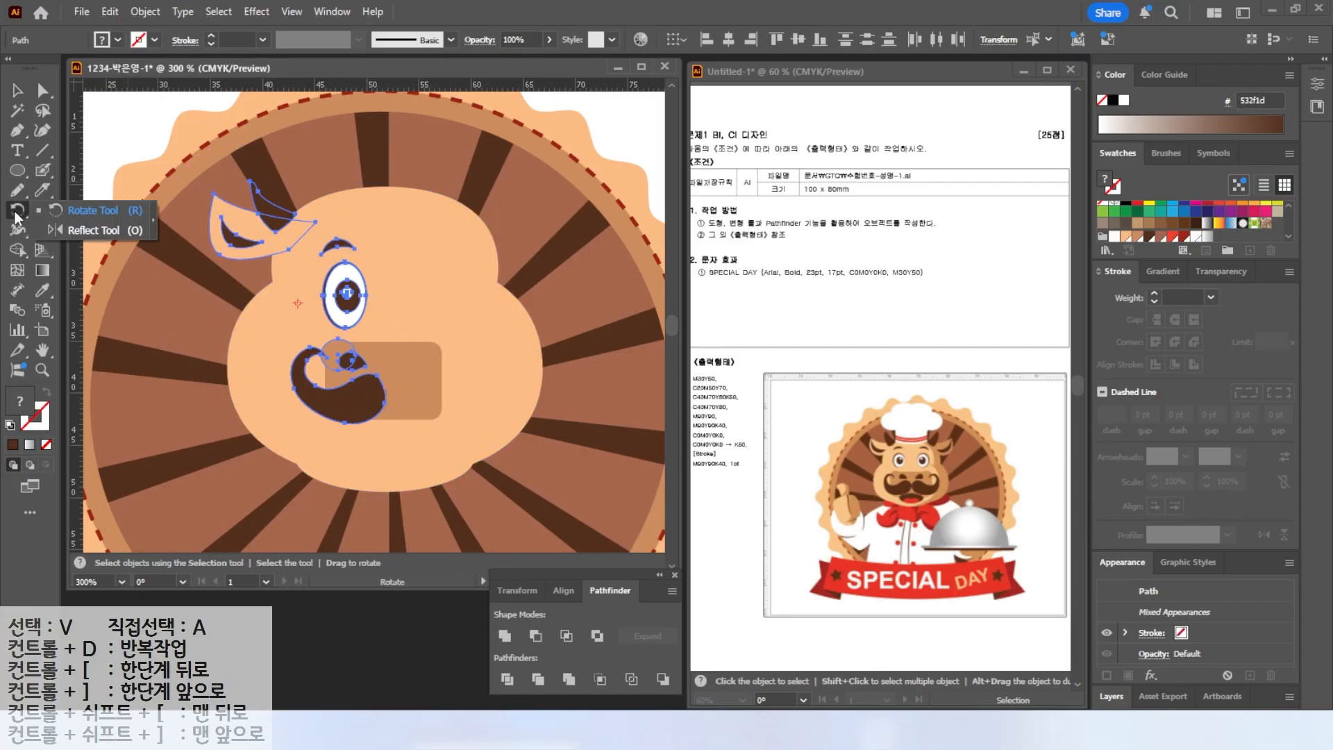
{"action": "left_click", "coordinate": [61, 224]}
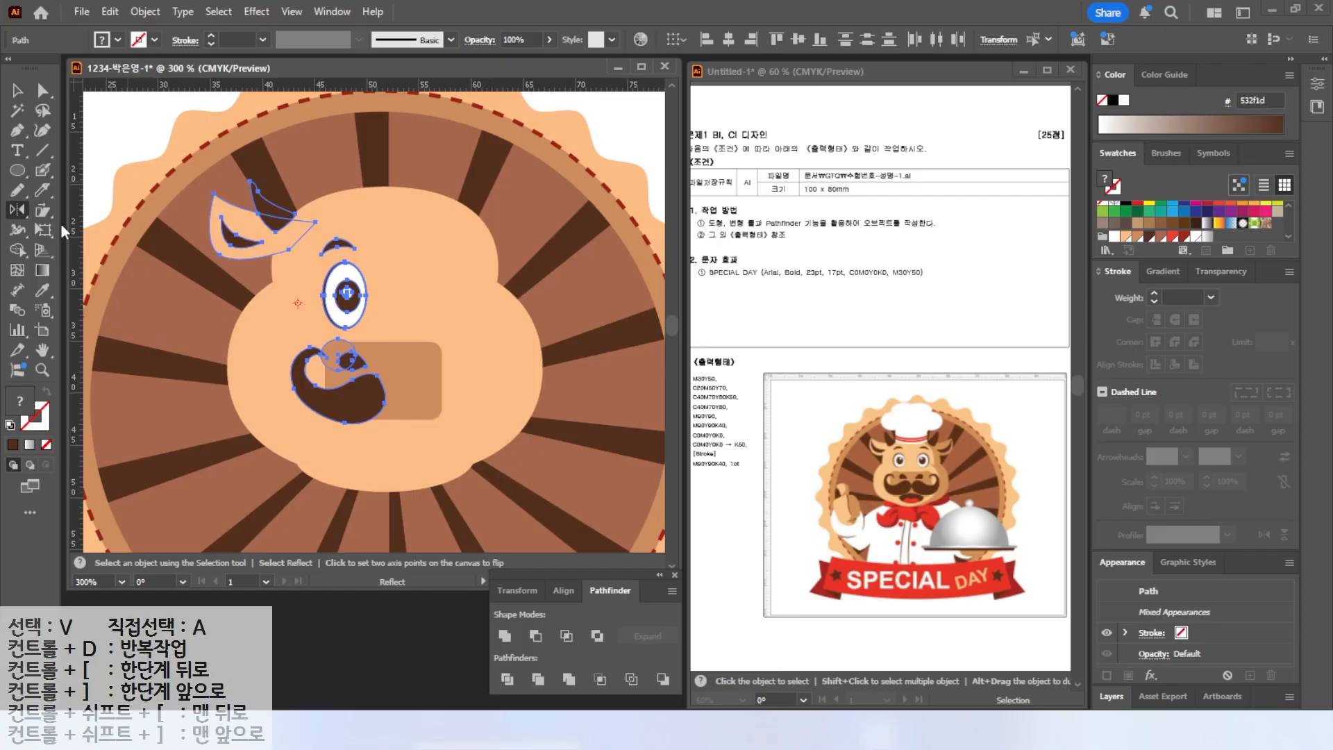
{"action": "mouse_move", "coordinate": [386, 156]}
{"action": "left_mouse_down"}
{"action": "mouse_move", "coordinate": [405, 452]}
{"action": "mouse_move", "coordinate": [386, 538]}
{"action": "left_mouse_up"}
{"action": "left_click", "coordinate": [383, 491], "text": "alt"}
{"action": "left_click", "coordinate": [649, 464]}
{"action": "left_click", "coordinate": [649, 463]}
{"action": "left_click", "coordinate": [648, 463]}
{"action": "left_click", "coordinate": [649, 462]}
{"action": "left_click", "coordinate": [649, 463]}
{"action": "left_click", "coordinate": [648, 463]}
{"action": "left_click", "coordinate": [670, 502]}
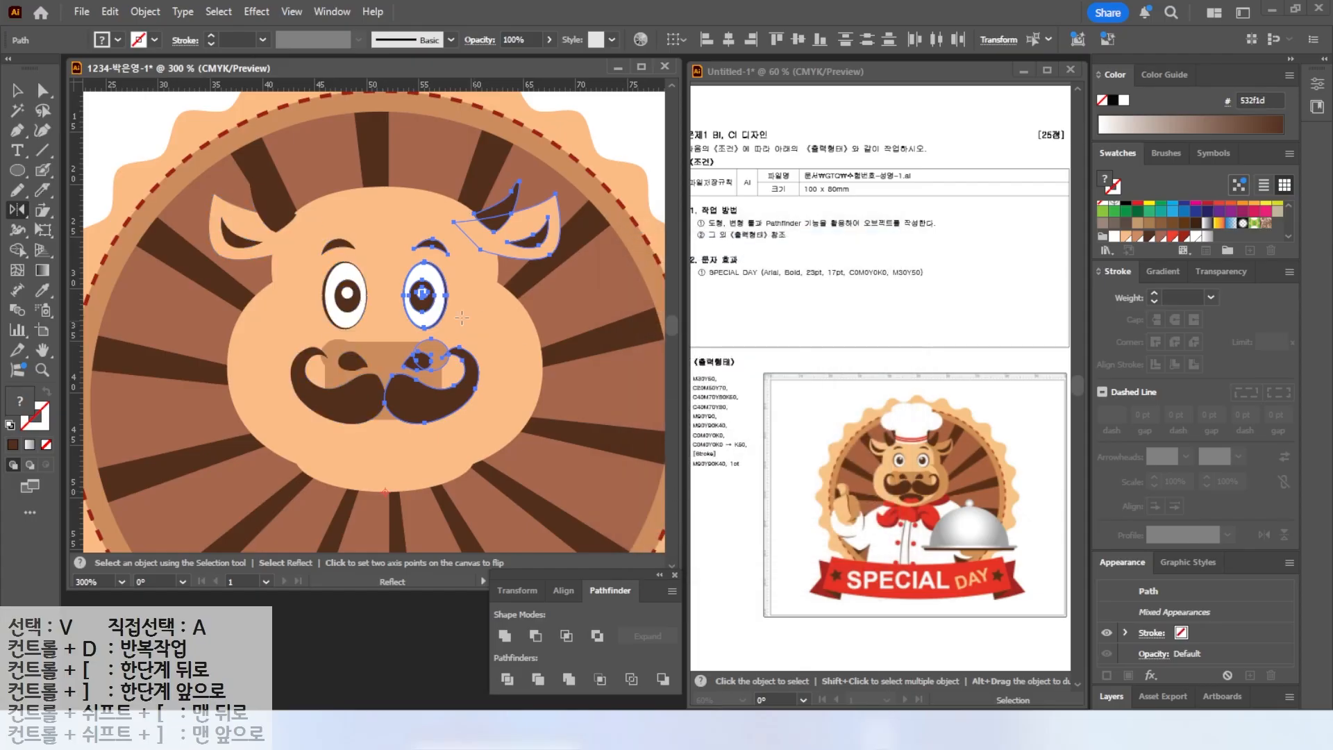
{"action": "left_click", "coordinate": [19, 92]}
{"action": "left_click", "coordinate": [363, 128]}
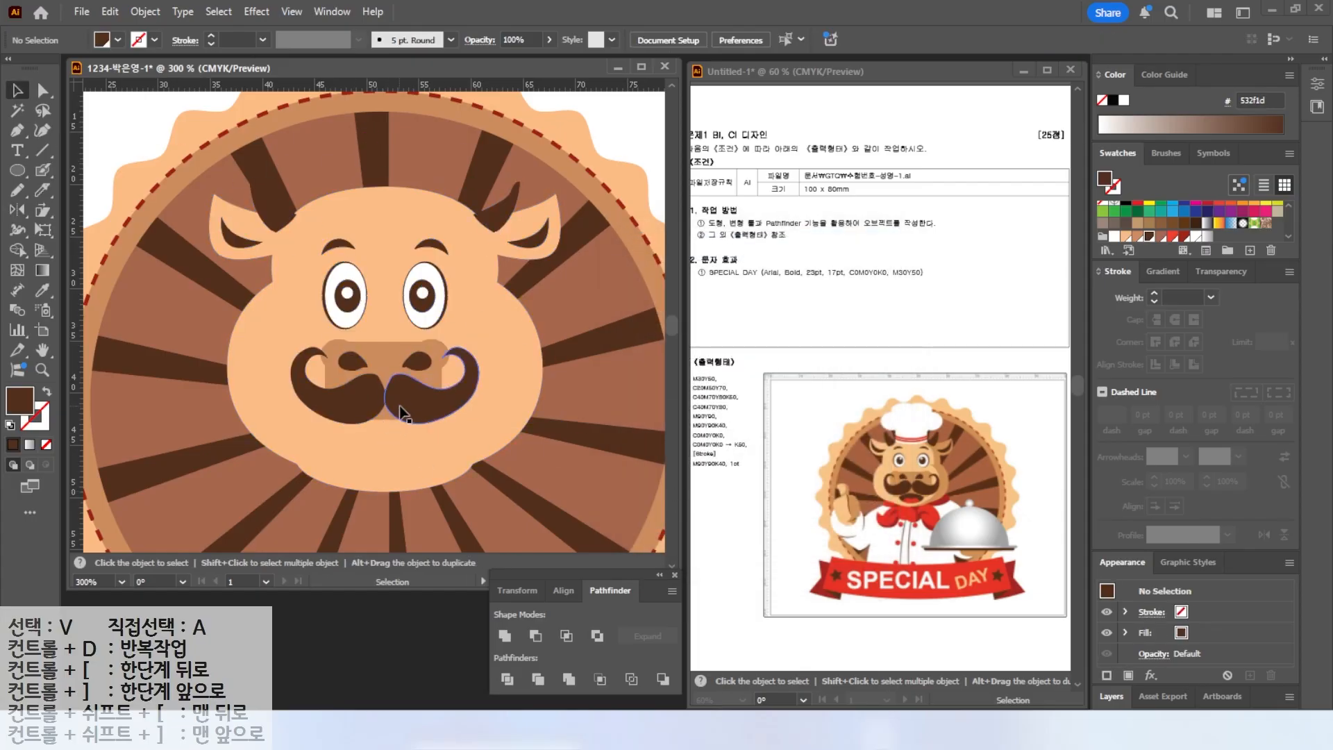
Draw a dark brown ellipse below the mustache for the mouth.
{"action": "scroll", "coordinate": [401, 475], "scroll_direction": "up", "scroll_amount": 2}
{"action": "key", "text": "l"}
{"action": "left_click_drag", "start_coordinate": [265, 380], "coordinate": [464, 489]}
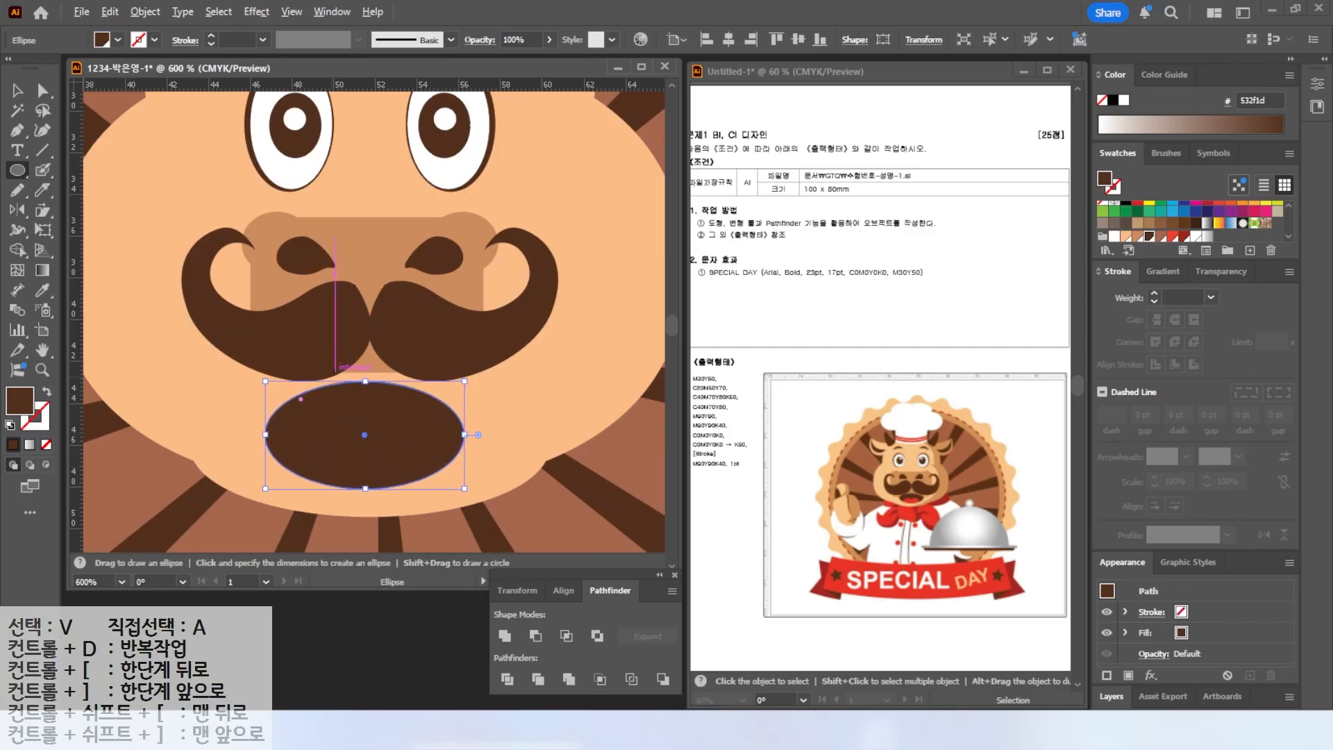
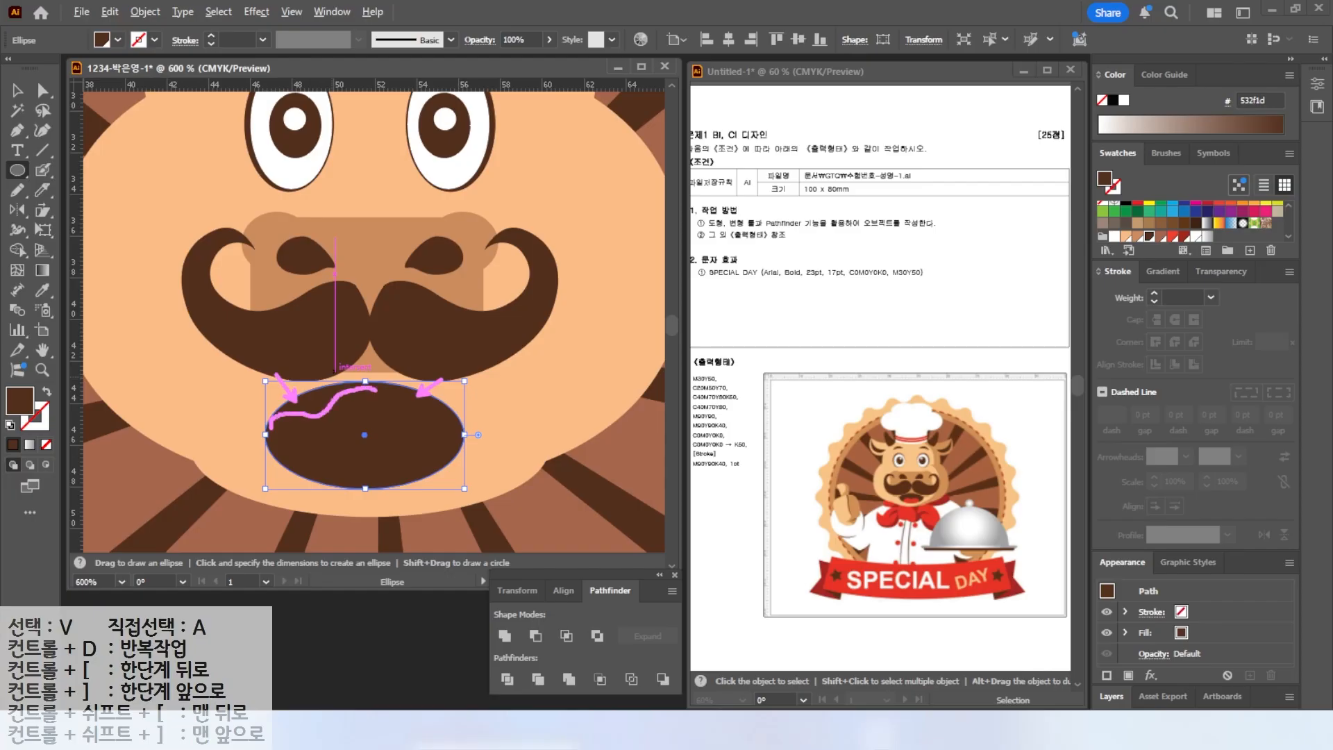
Add two anchors along the mouth ellipse's top edge and pull its points down to shape an open-mouth outline.
{"action": "left_click", "coordinate": [18, 130]}
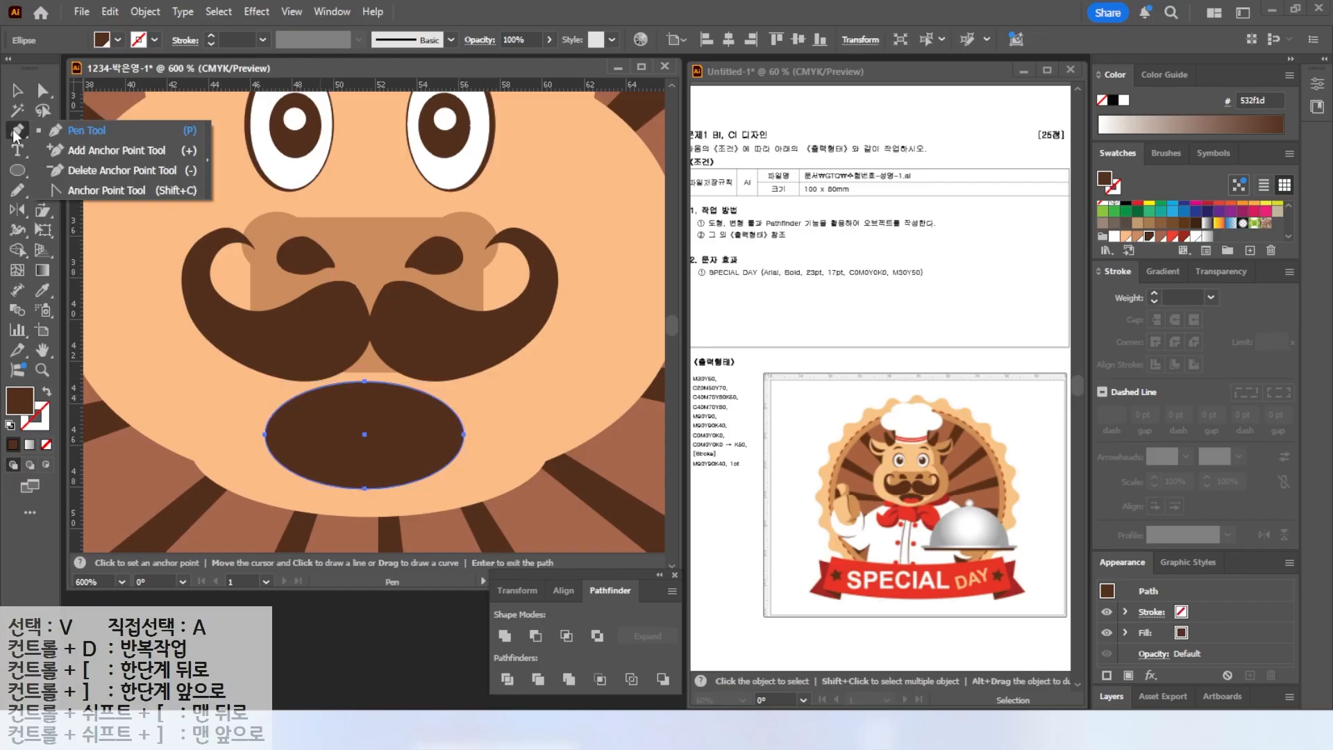
{"action": "left_click", "coordinate": [86, 148]}
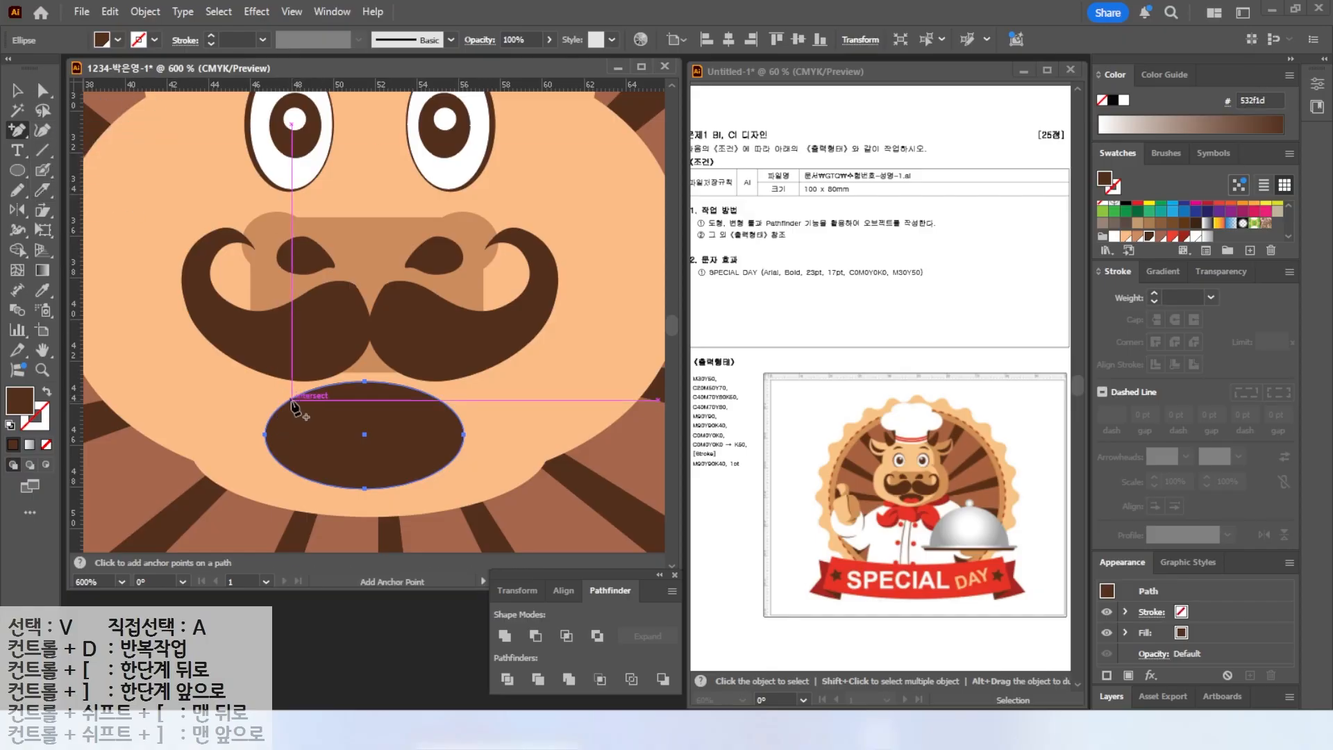
{"action": "left_click", "coordinate": [294, 405]}
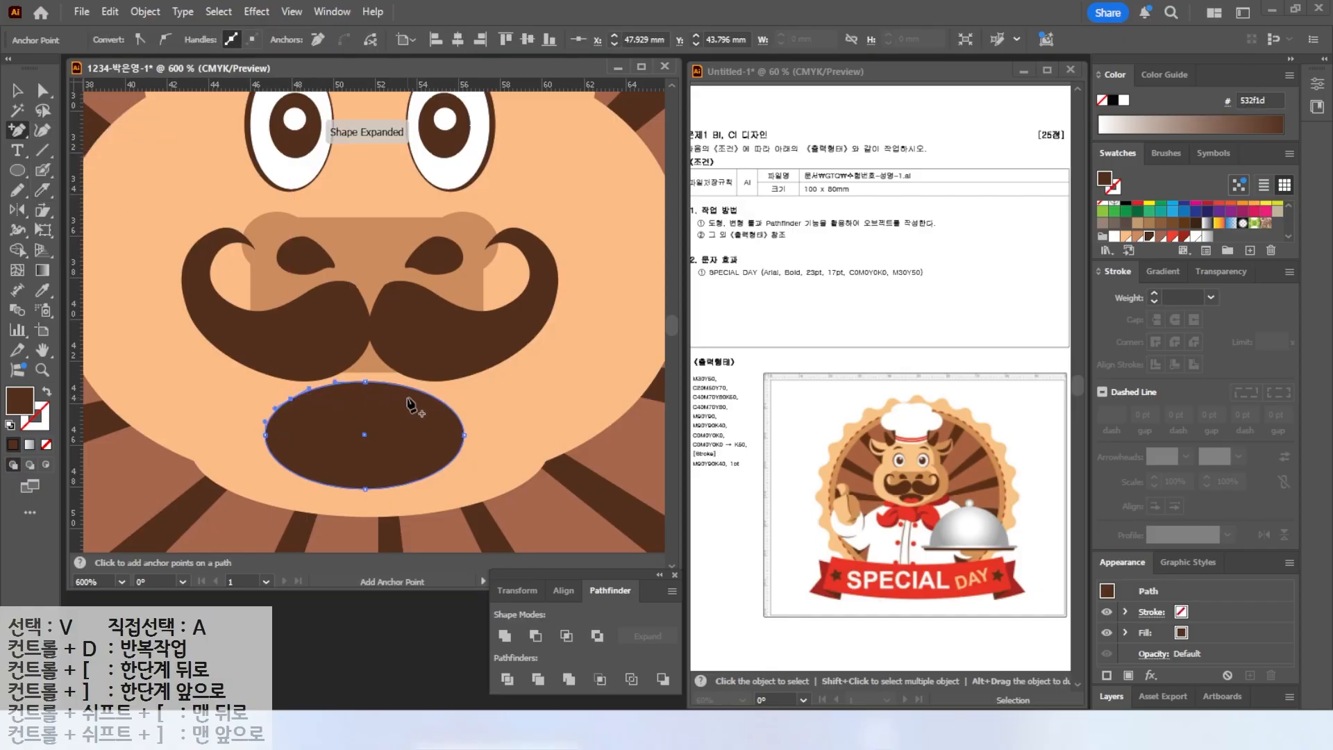
{"action": "left_click", "coordinate": [435, 397]}
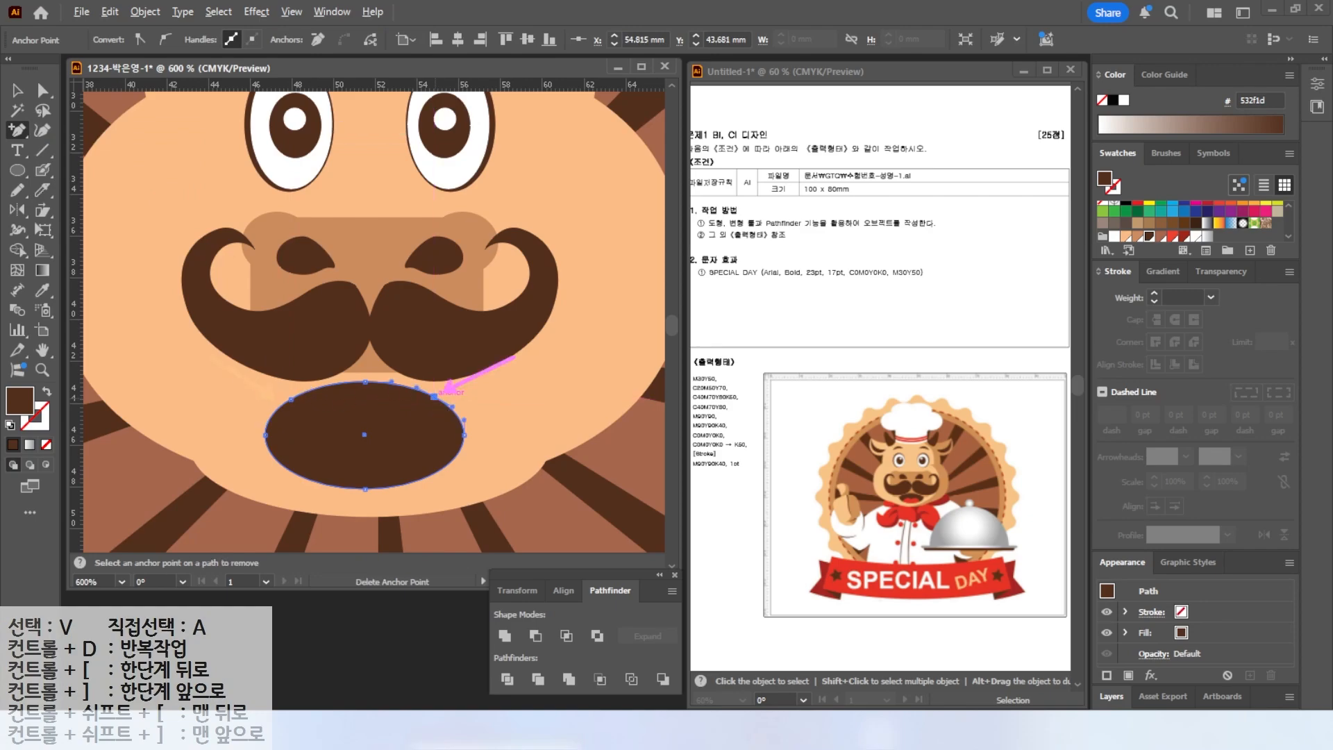
{"action": "key", "text": "a"}
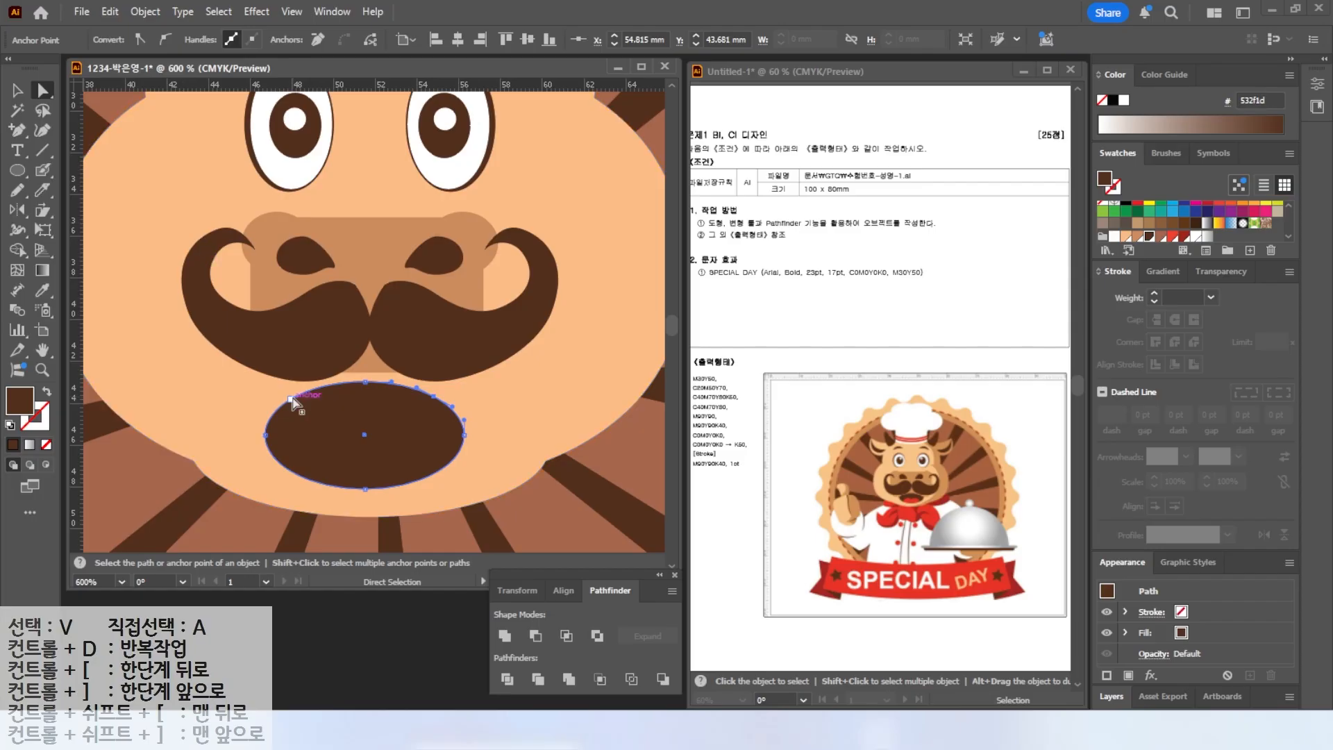
{"action": "left_click_drag", "start_coordinate": [292, 403], "coordinate": [345, 422]}
{"action": "left_click_drag", "start_coordinate": [434, 397], "coordinate": [435, 401]}
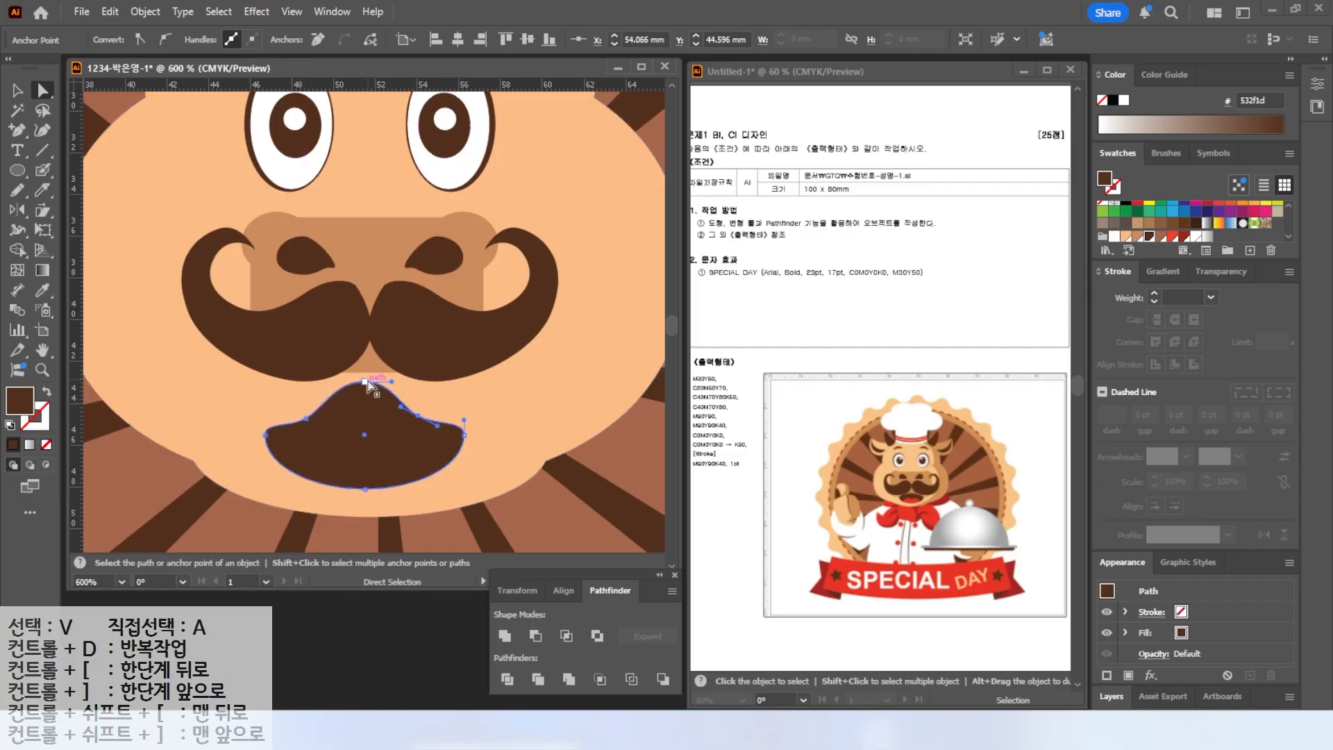
{"action": "left_click_drag", "start_coordinate": [366, 381], "coordinate": [365, 397]}
Draw a red ellipse in the mouth and duplicate it beside the first to form two overlapping tongue circles.
{"action": "key", "text": "v"}
{"action": "left_click_drag", "start_coordinate": [394, 443], "coordinate": [404, 424]}
{"action": "left_click", "coordinate": [18, 170]}
{"action": "left_click_drag", "start_coordinate": [321, 408], "coordinate": [348, 451]}
{"action": "left_click", "coordinate": [1174, 236]}
{"action": "left_click", "coordinate": [18, 91]}
{"action": "left_click_drag", "start_coordinate": [362, 450], "coordinate": [389, 455]}
{"action": "left_click_drag", "start_coordinate": [345, 477], "coordinate": [345, 495]}
{"action": "mouse_move", "coordinate": [348, 460]}
{"action": "left_mouse_down"}
{"action": "mouse_move", "coordinate": [401, 461]}
{"action": "mouse_move", "coordinate": [336, 443]}
{"action": "left_mouse_up"}
{"action": "left_click", "coordinate": [330, 455], "text": "shift"}
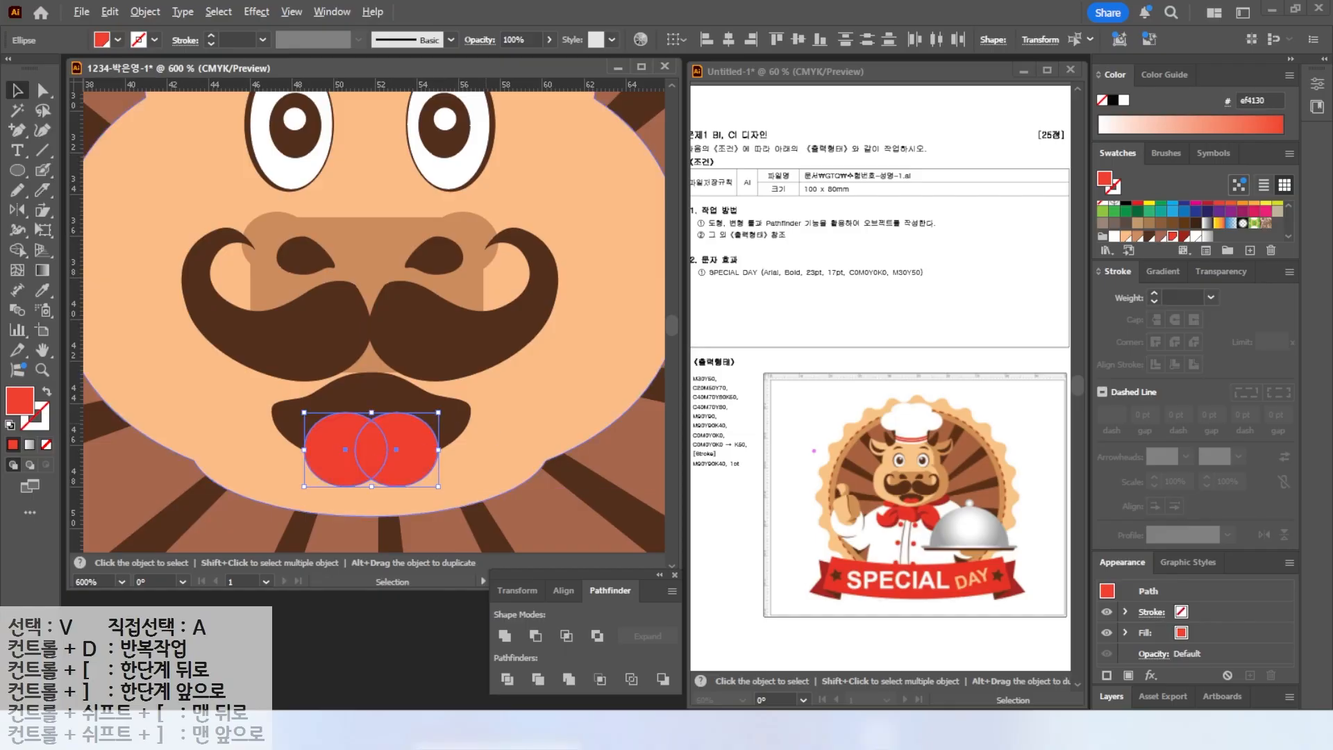
Divide the mouth and tongue circles with Pathfinder and delete the tongue pieces hanging outside the mouth.
{"action": "left_click", "coordinate": [363, 406], "text": "shift"}
{"action": "left_click", "coordinate": [508, 680]}
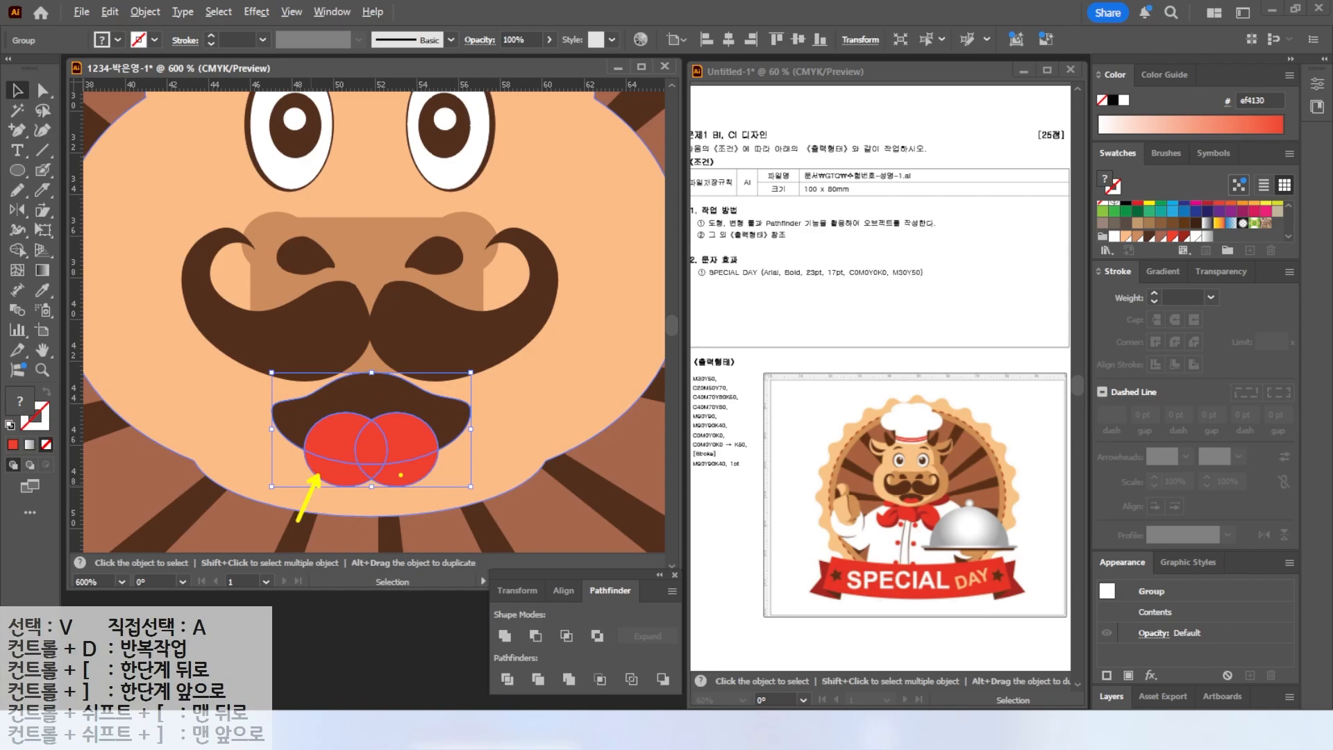
{"action": "left_click", "coordinate": [43, 91]}
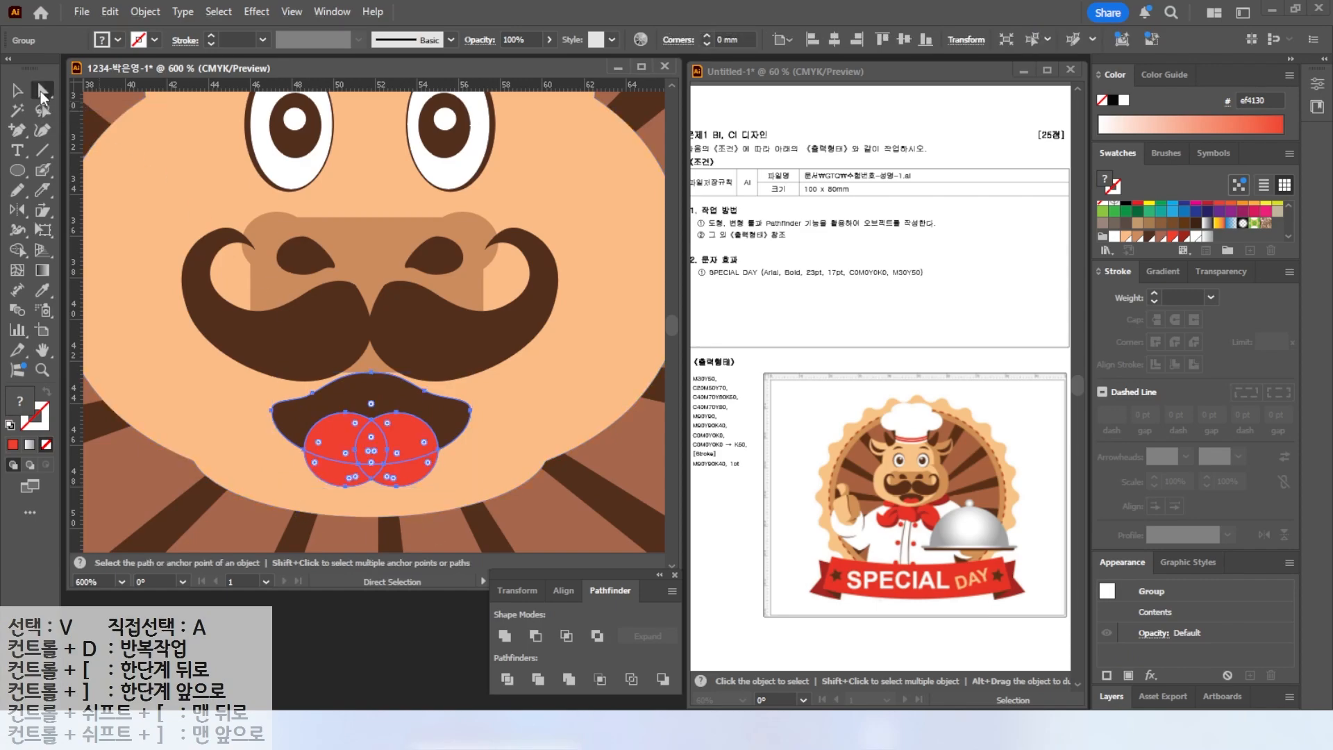
{"action": "left_click", "coordinate": [112, 111]}
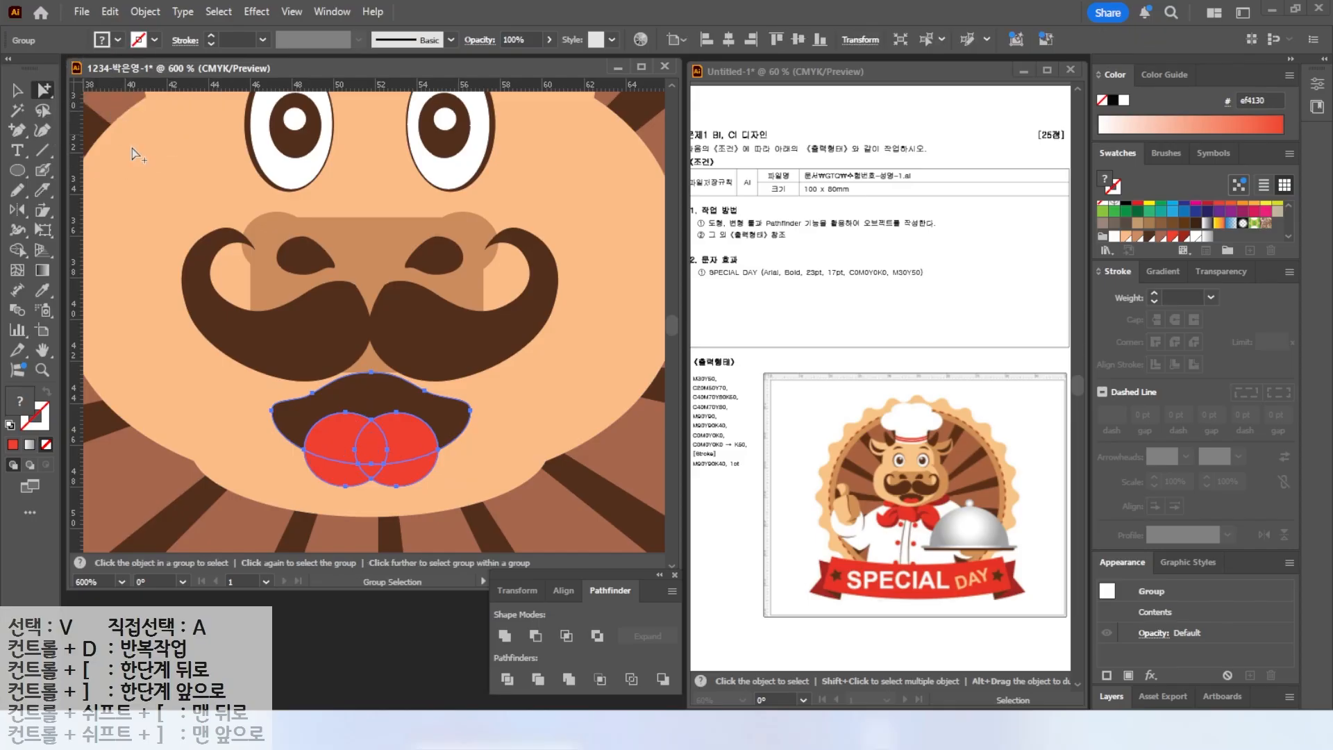
{"action": "left_click", "coordinate": [331, 478]}
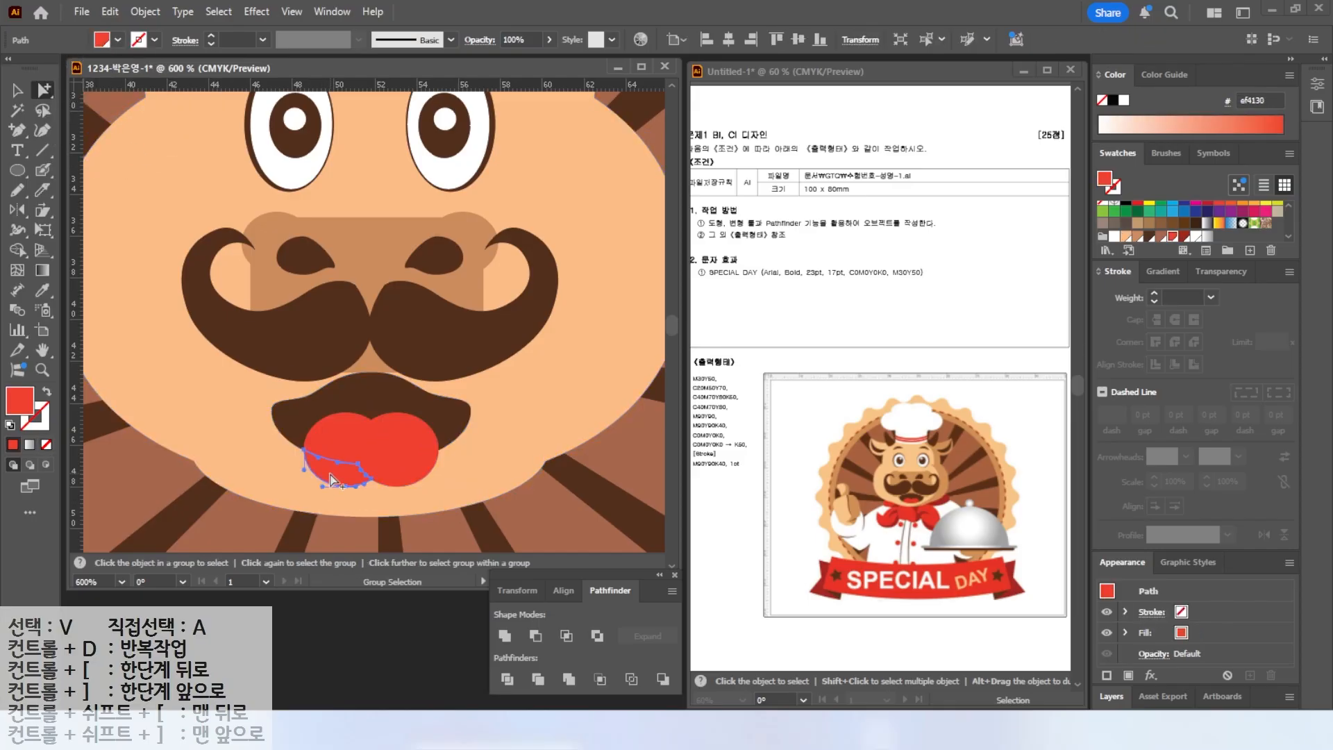
{"action": "key", "text": "Delete"}
{"action": "left_click", "coordinate": [398, 475]}
{"action": "key", "text": "Delete"}
{"action": "left_click", "coordinate": [370, 470]}
{"action": "key", "text": "Delete"}
Draw a white ellipse across the top of the head for the chef hat's band.
{"action": "scroll", "coordinate": [525, 368], "scroll_direction": "down", "scroll_amount": 1}
{"action": "scroll", "coordinate": [525, 368], "scroll_direction": "up", "scroll_amount": 3}
{"action": "left_click", "coordinate": [18, 171]}
{"action": "left_click_drag", "start_coordinate": [311, 244], "coordinate": [548, 305]}
{"action": "left_click", "coordinate": [1196, 236]}
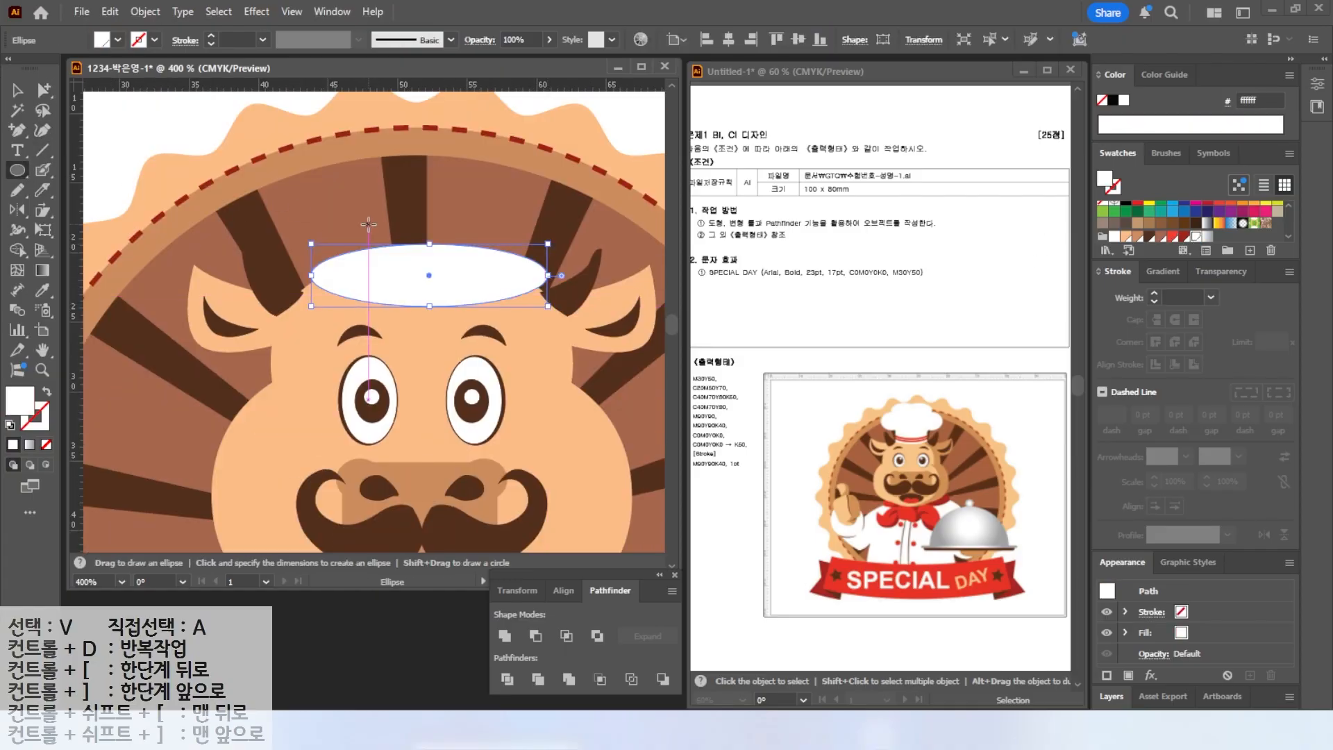
Draw a white rectangle rising from the hat band for the hat's body.
{"action": "left_click", "coordinate": [18, 171]}
{"action": "left_click", "coordinate": [77, 171]}
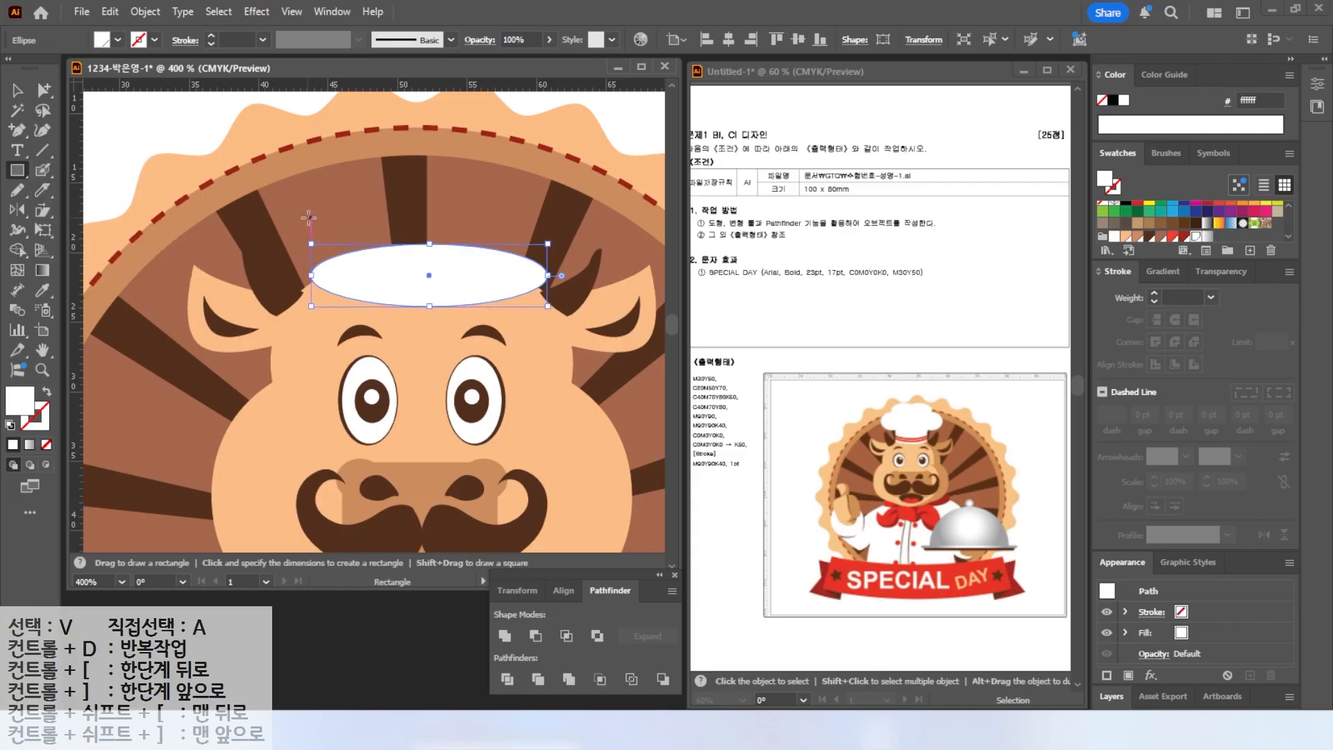
{"action": "left_click_drag", "start_coordinate": [312, 217], "coordinate": [548, 275]}
Draw white ellipses and duplicate and position them above the band to form the hat's puffy crown.
{"action": "left_click", "coordinate": [18, 171]}
{"action": "left_click", "coordinate": [93, 210]}
{"action": "left_click_drag", "start_coordinate": [294, 99], "coordinate": [448, 204]}
{"action": "left_click_drag", "start_coordinate": [220, 146], "coordinate": [399, 244]}
{"action": "key", "text": "v"}
{"action": "left_click_drag", "start_coordinate": [398, 194], "coordinate": [331, 204]}
{"action": "left_click", "coordinate": [413, 149]}
{"action": "left_click_drag", "start_coordinate": [293, 151], "coordinate": [312, 151]}
{"action": "left_click_drag", "start_coordinate": [409, 157], "coordinate": [497, 157]}
{"action": "left_click_drag", "start_coordinate": [351, 207], "coordinate": [543, 208]}
{"action": "left_click_drag", "start_coordinate": [494, 203], "coordinate": [425, 216]}
{"action": "left_click", "coordinate": [368, 285]}
{"action": "left_click", "coordinate": [322, 260], "text": "shift"}
{"action": "left_click_drag", "start_coordinate": [311, 262], "coordinate": [375, 262]}
{"action": "left_click_drag", "start_coordinate": [399, 266], "coordinate": [355, 266]}
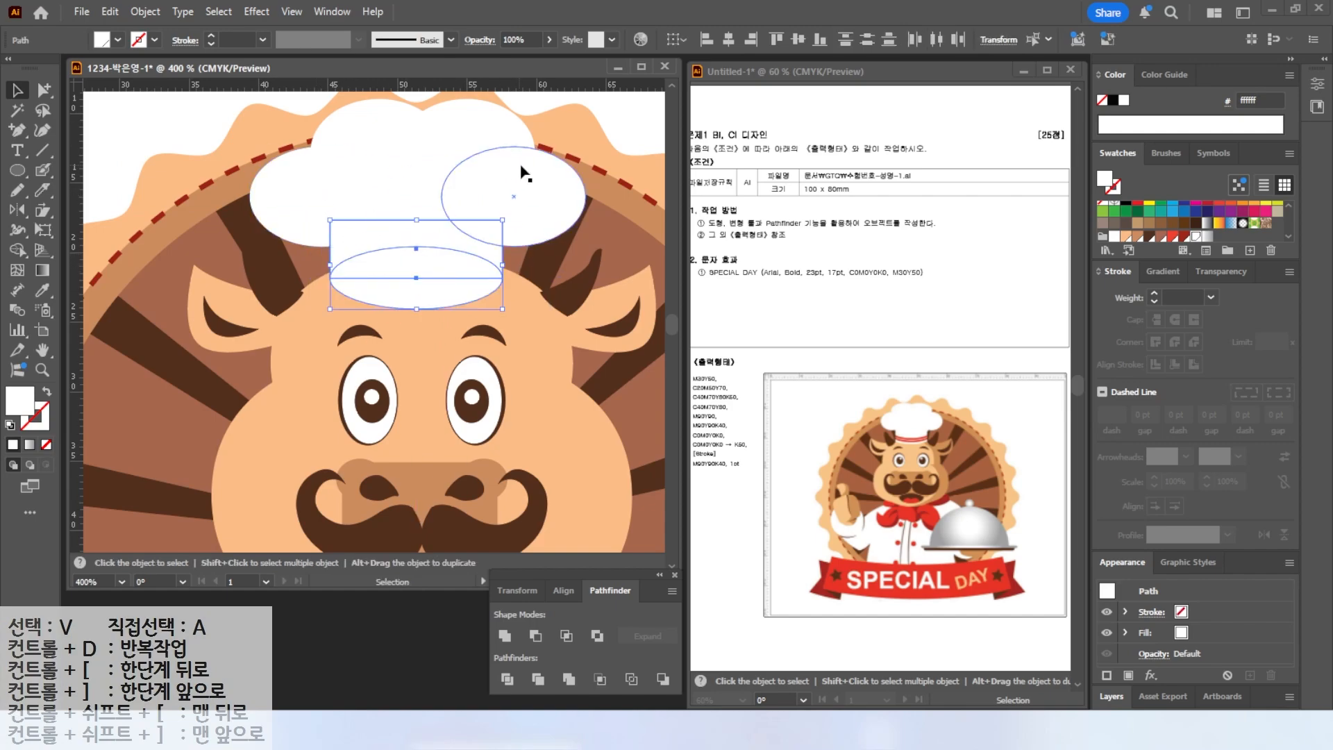
{"action": "left_click", "coordinate": [618, 123]}
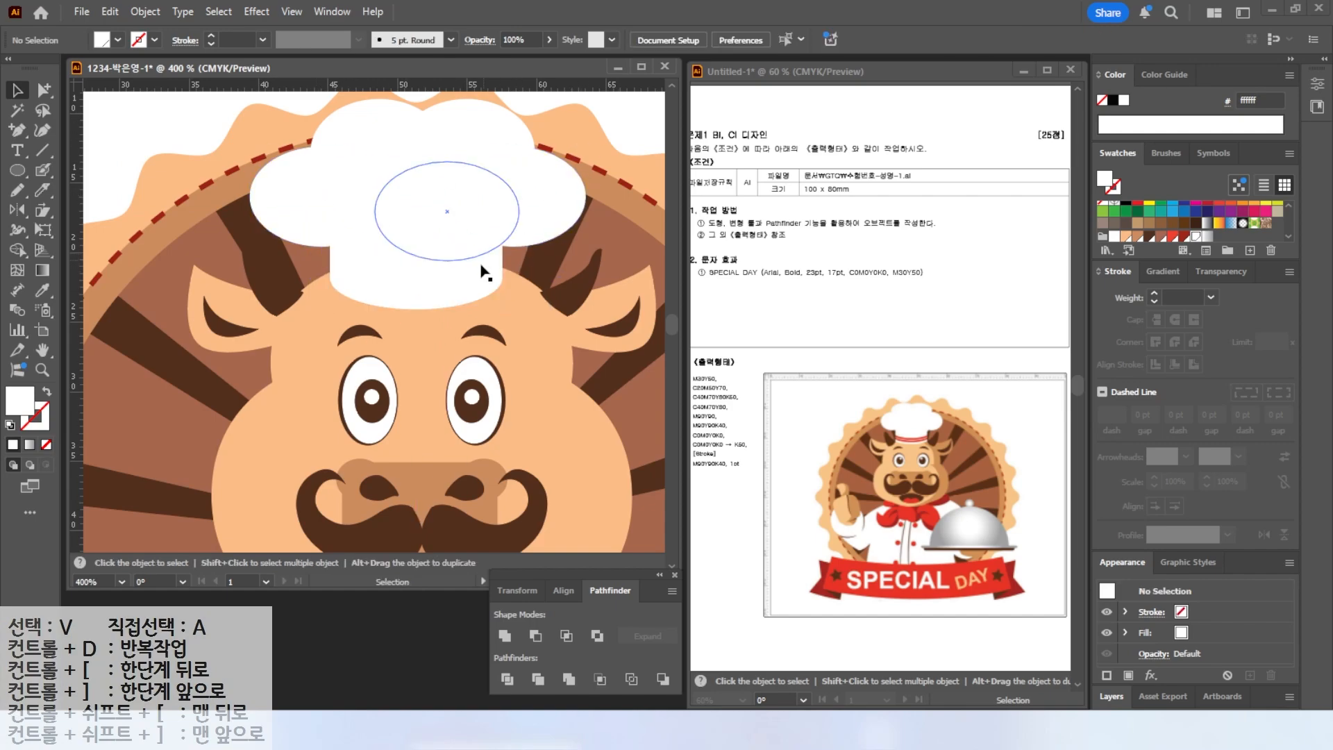
Duplicate the hat band ellipse slightly upward, color it red, bring it to front and swap its fill to a stroke.
{"action": "left_click", "coordinate": [414, 279]}
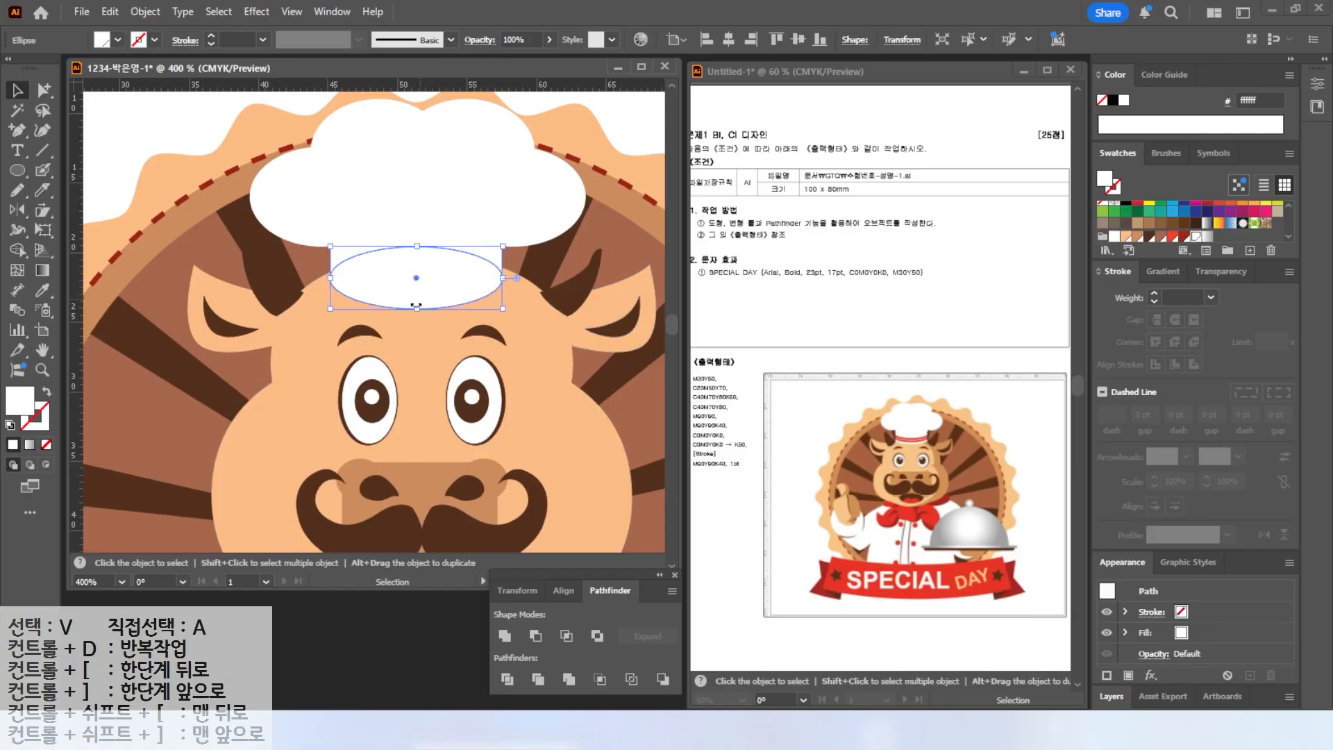
{"action": "left_click_drag", "start_coordinate": [419, 300], "coordinate": [417, 282]}
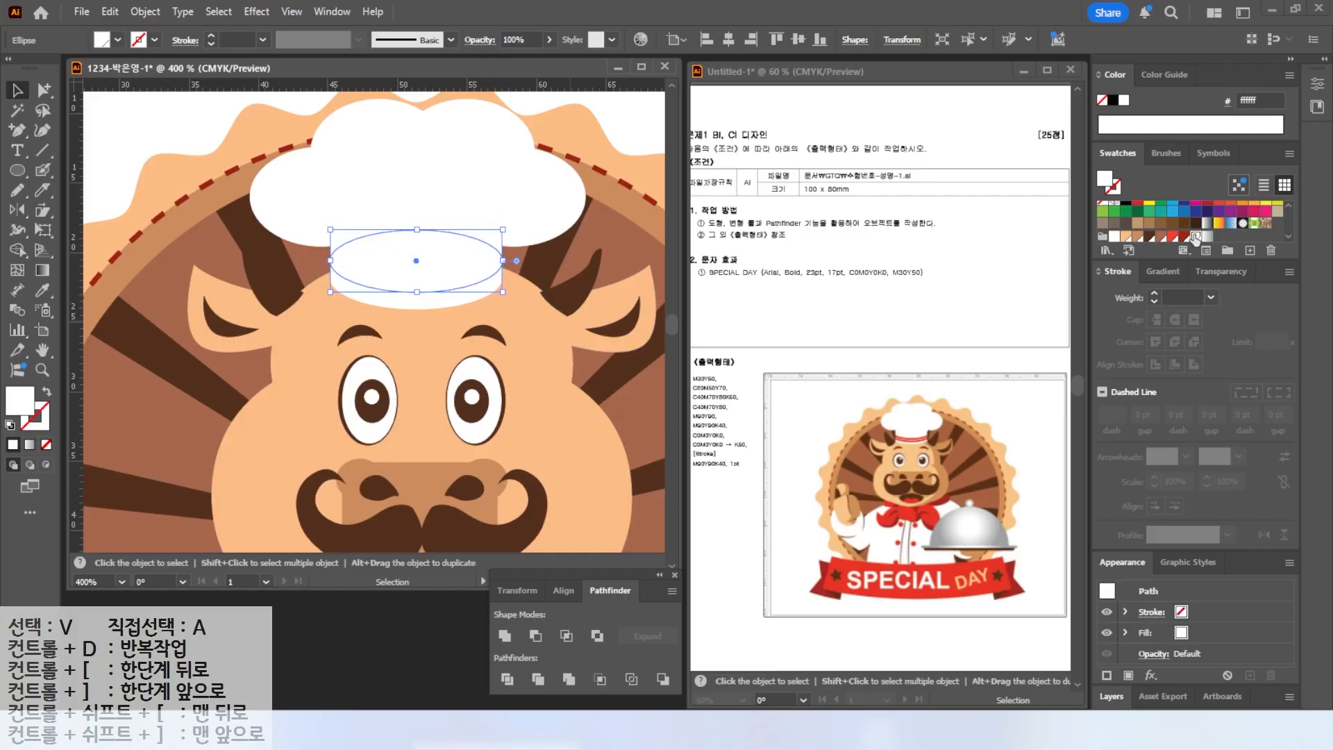
{"action": "left_click", "coordinate": [1171, 238]}
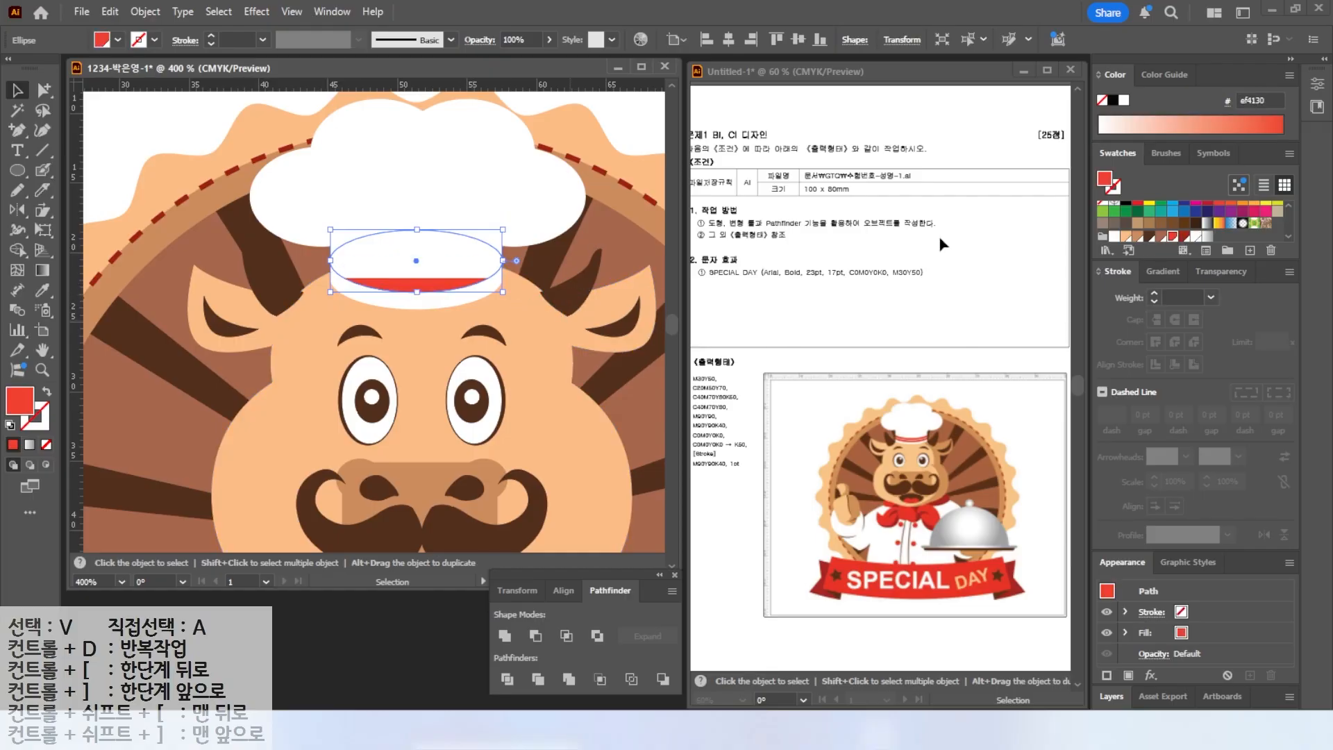
{"action": "right_click", "coordinate": [416, 253]}
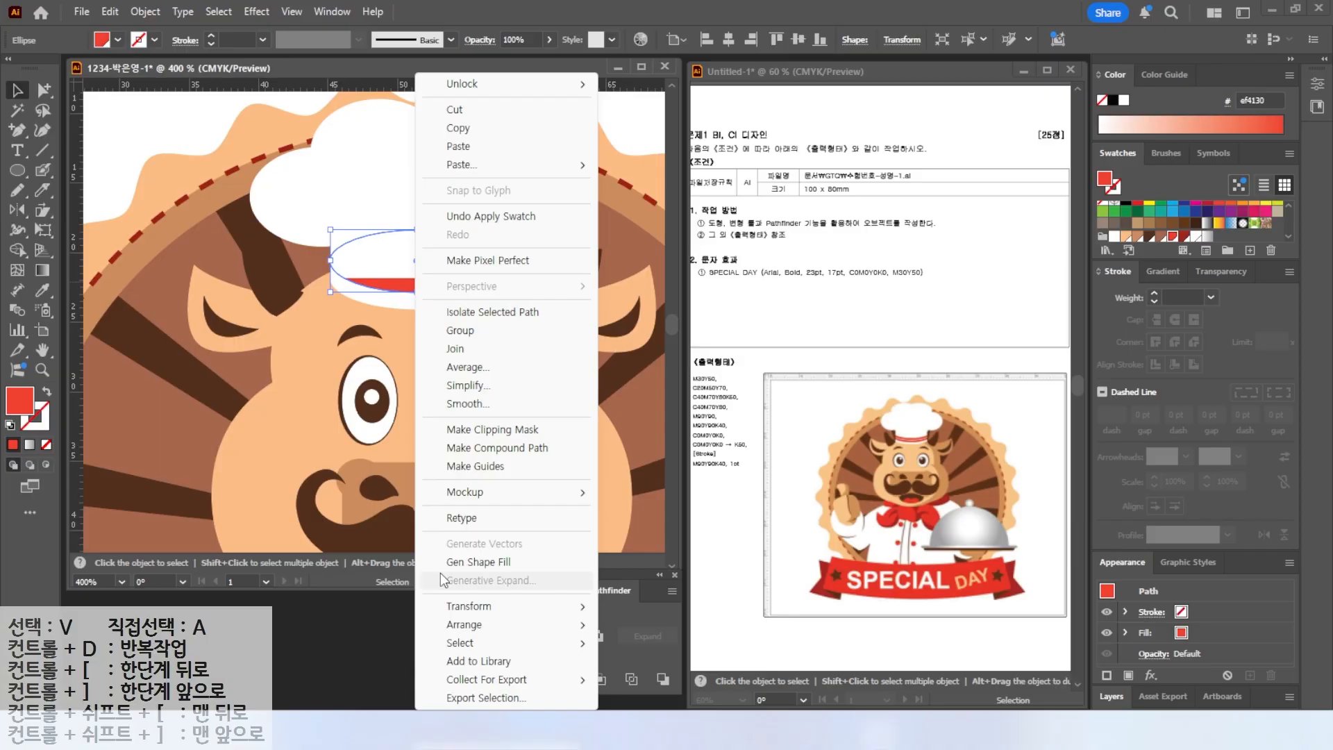
{"action": "mouse_move", "coordinate": [455, 647]}
{"action": "mouse_move", "coordinate": [463, 625]}
{"action": "left_click", "coordinate": [660, 629]}
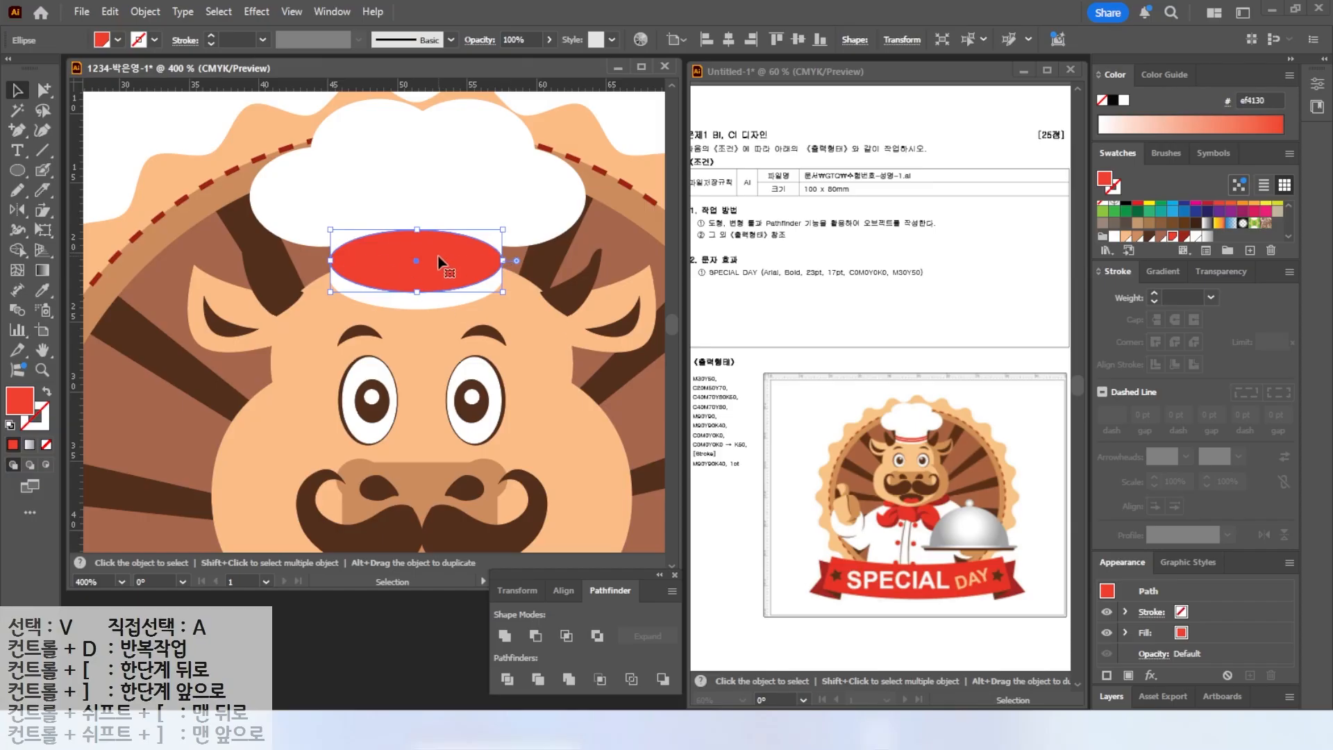
{"action": "left_click", "coordinate": [48, 393]}
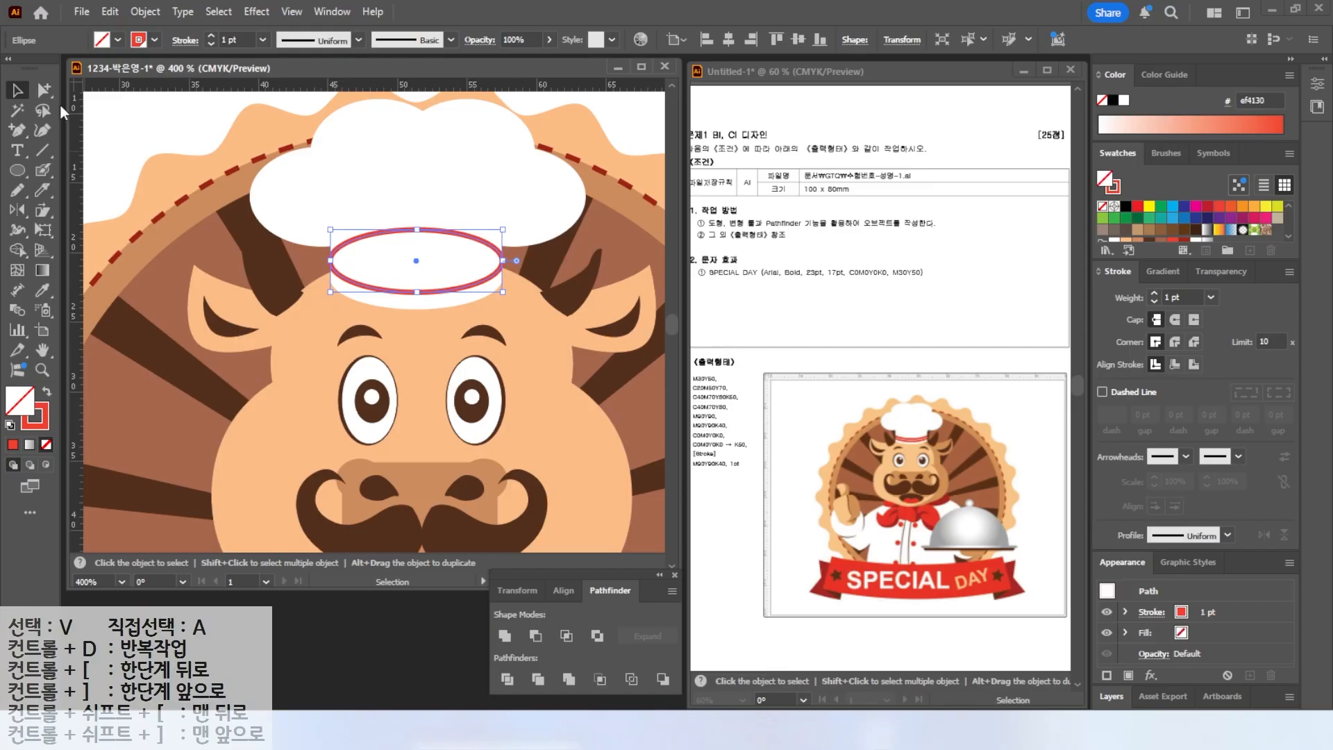
Delete the red ellipse's top anchor to leave an arc, then duplicate the arc as a second red stripe.
{"action": "left_click", "coordinate": [45, 91]}
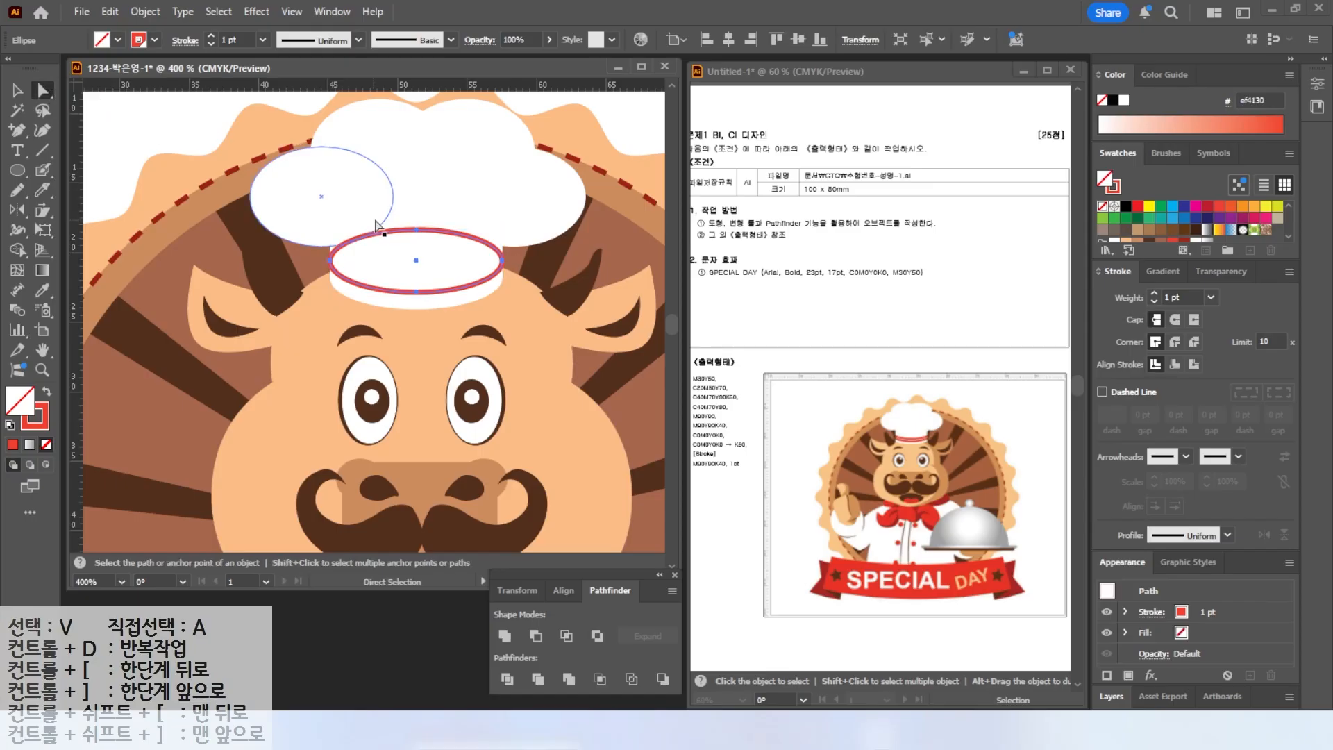
{"action": "key", "text": "a"}
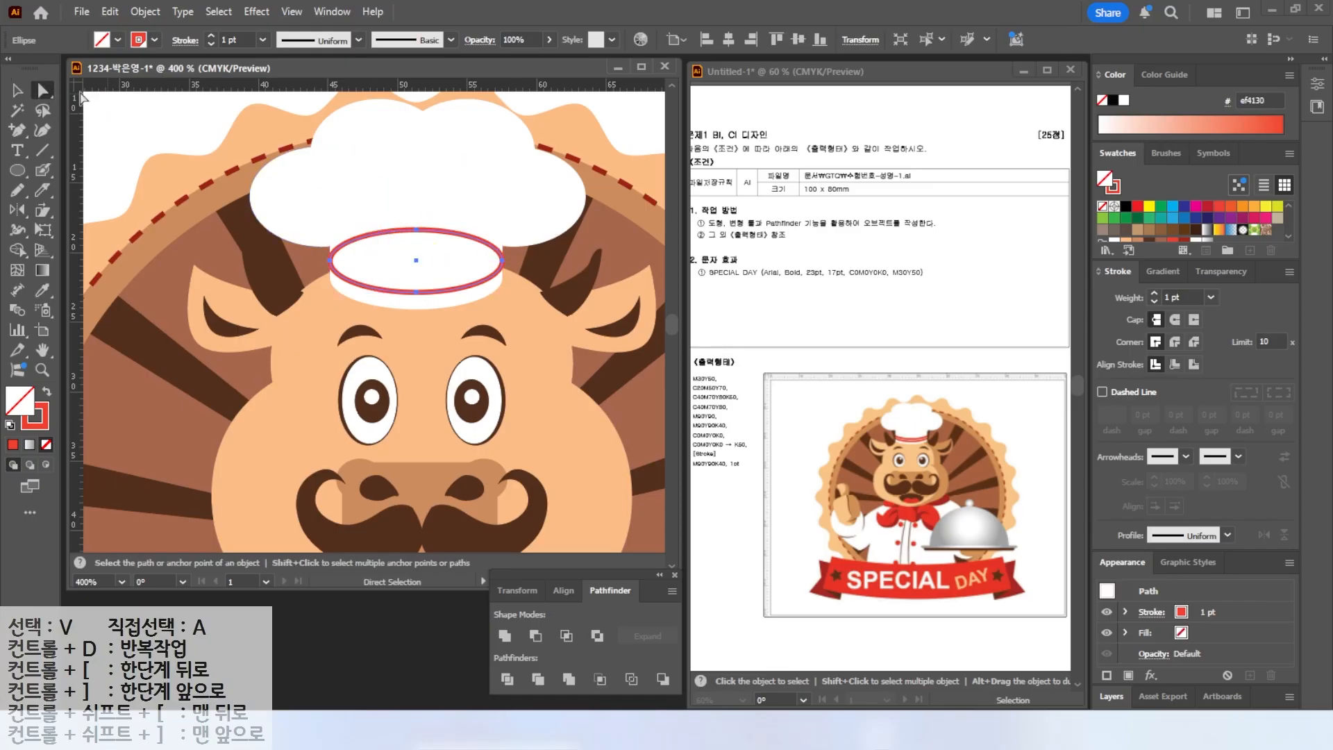
{"action": "left_click", "coordinate": [105, 112]}
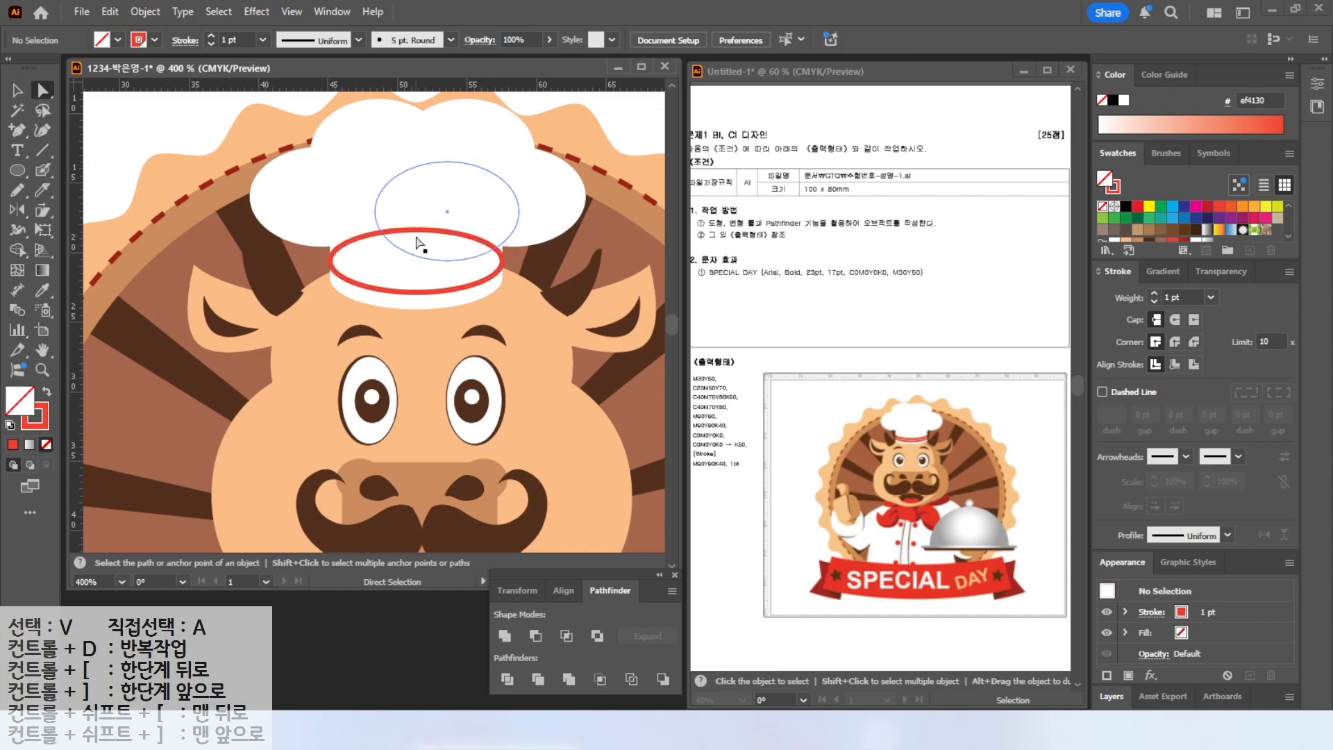
{"action": "left_click", "coordinate": [417, 231]}
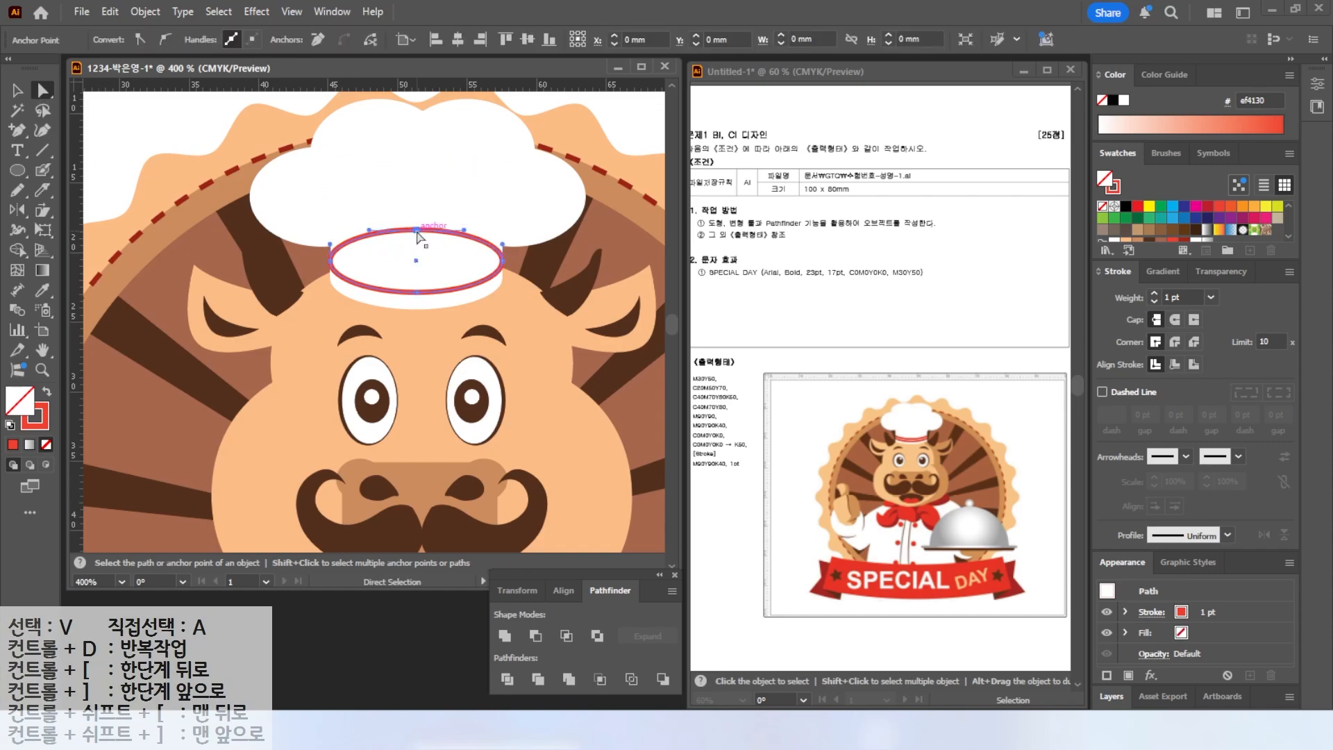
{"action": "key", "text": "Delete"}
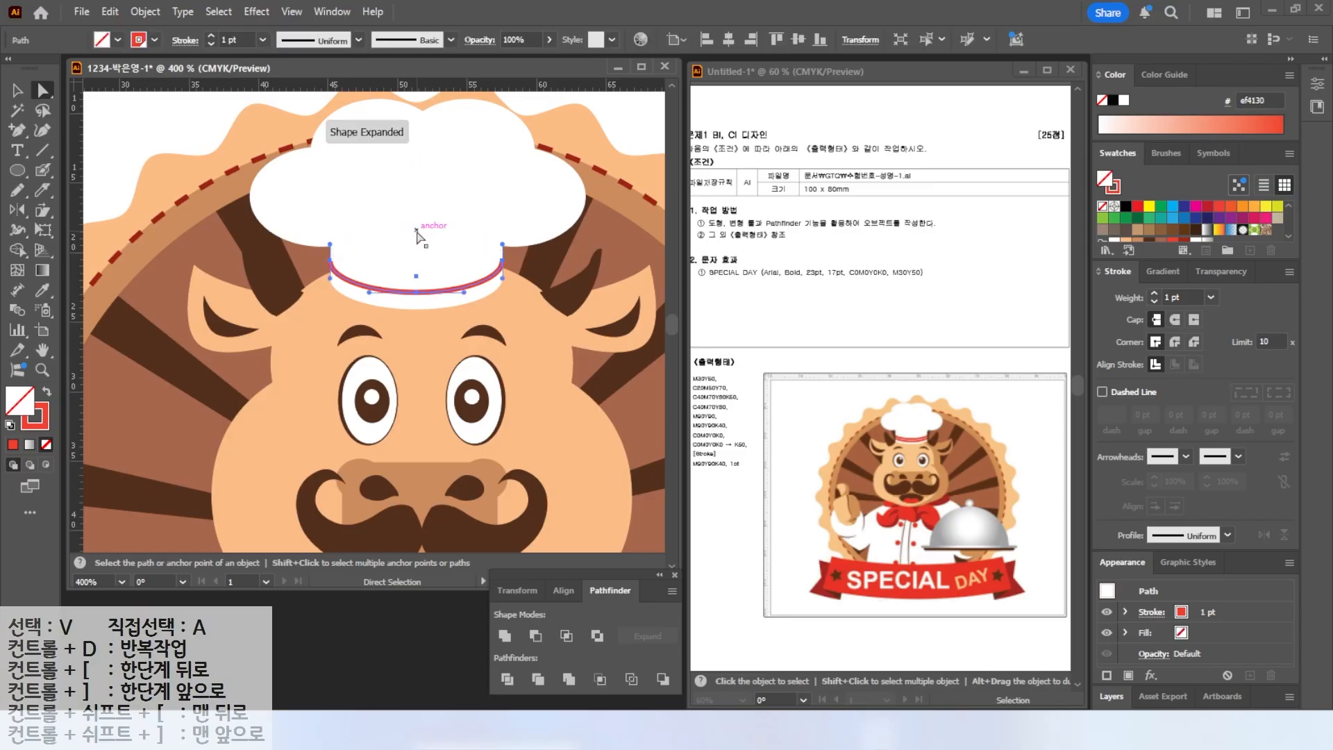
{"action": "key", "text": "v"}
{"action": "left_click_drag", "start_coordinate": [420, 297], "coordinate": [419, 281]}
{"action": "left_click", "coordinate": [140, 196]}
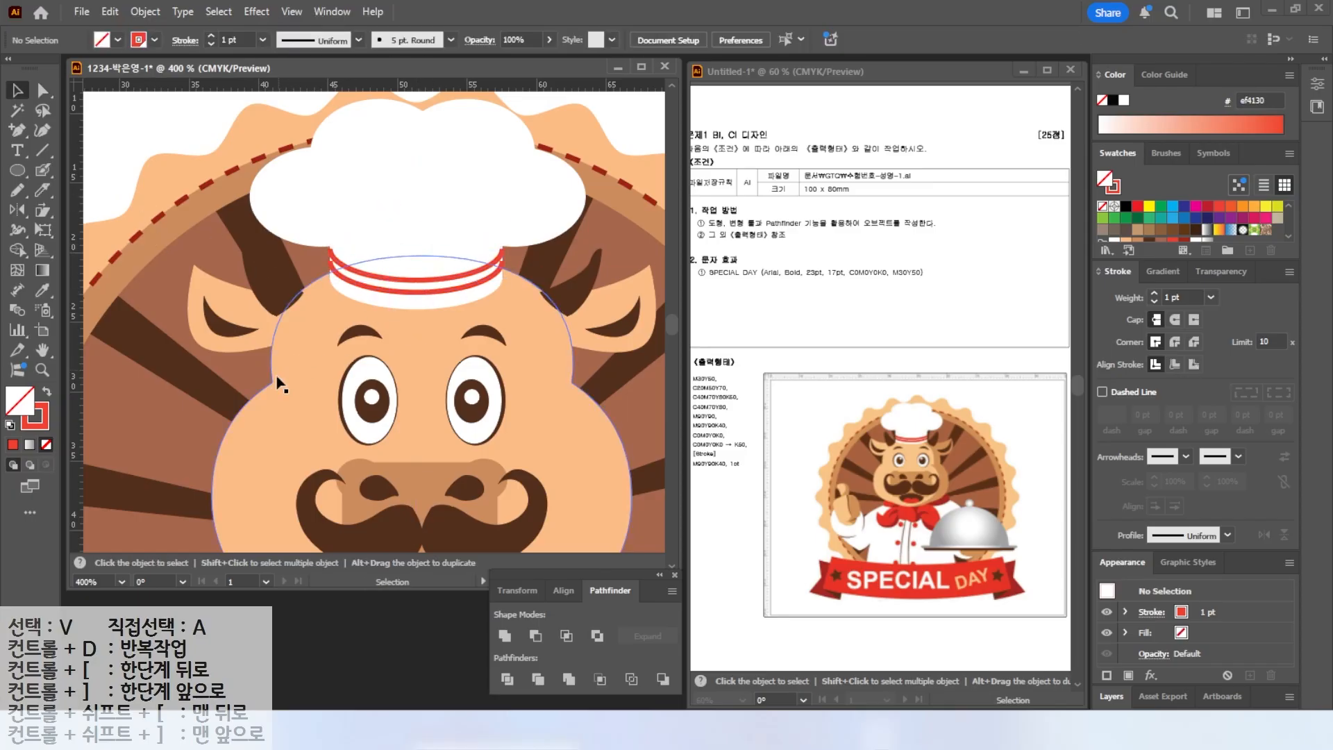
Draw a red ellipse below the chin for the left side of the neckerchief.
{"action": "double_click", "coordinate": [42, 350]}
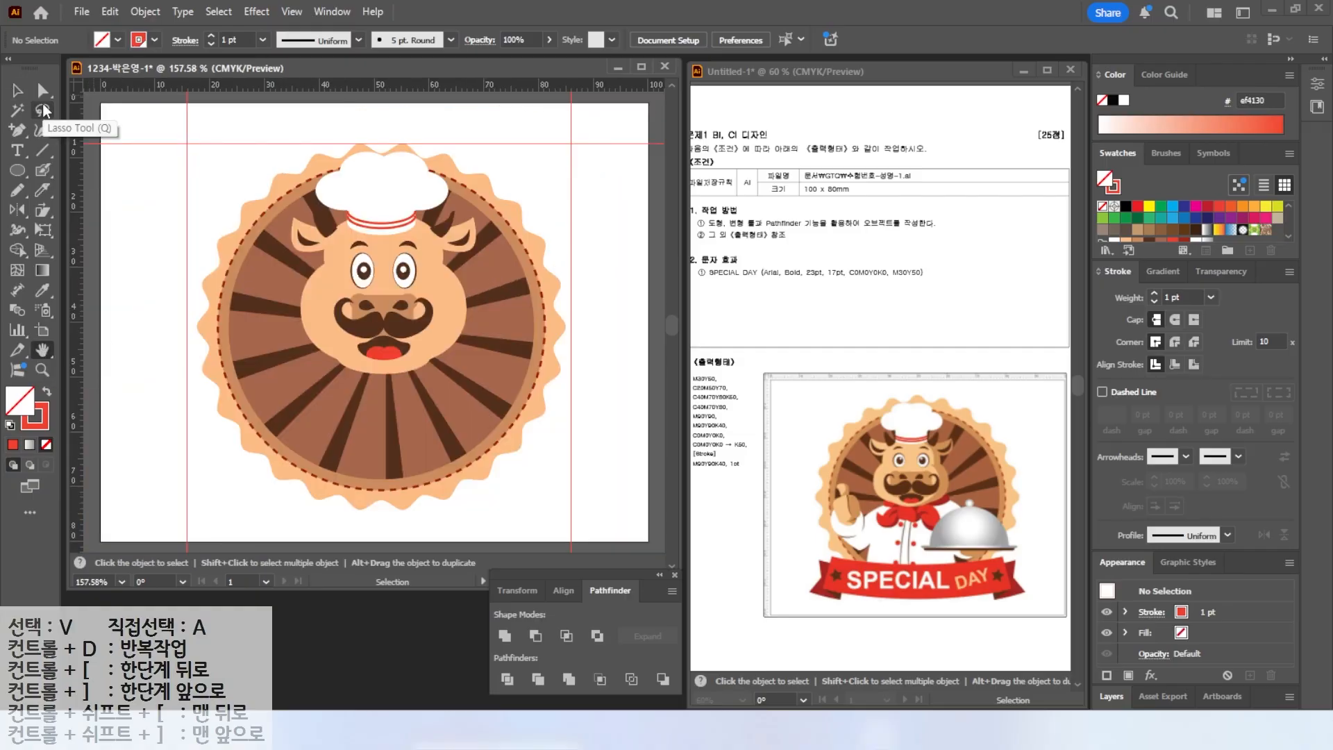
{"action": "left_click_drag", "start_coordinate": [18, 171], "coordinate": [77, 211]}
{"action": "left_click_drag", "start_coordinate": [320, 349], "coordinate": [389, 390]}
{"action": "key", "text": "shift+x"}
Duplicate the neckerchief ellipse to the right and fill the copy with dark red.
{"action": "scroll", "coordinate": [461, 403], "scroll_direction": "up", "scroll_amount": 2}
{"action": "scroll", "coordinate": [461, 403], "scroll_direction": "up", "scroll_amount": 1}
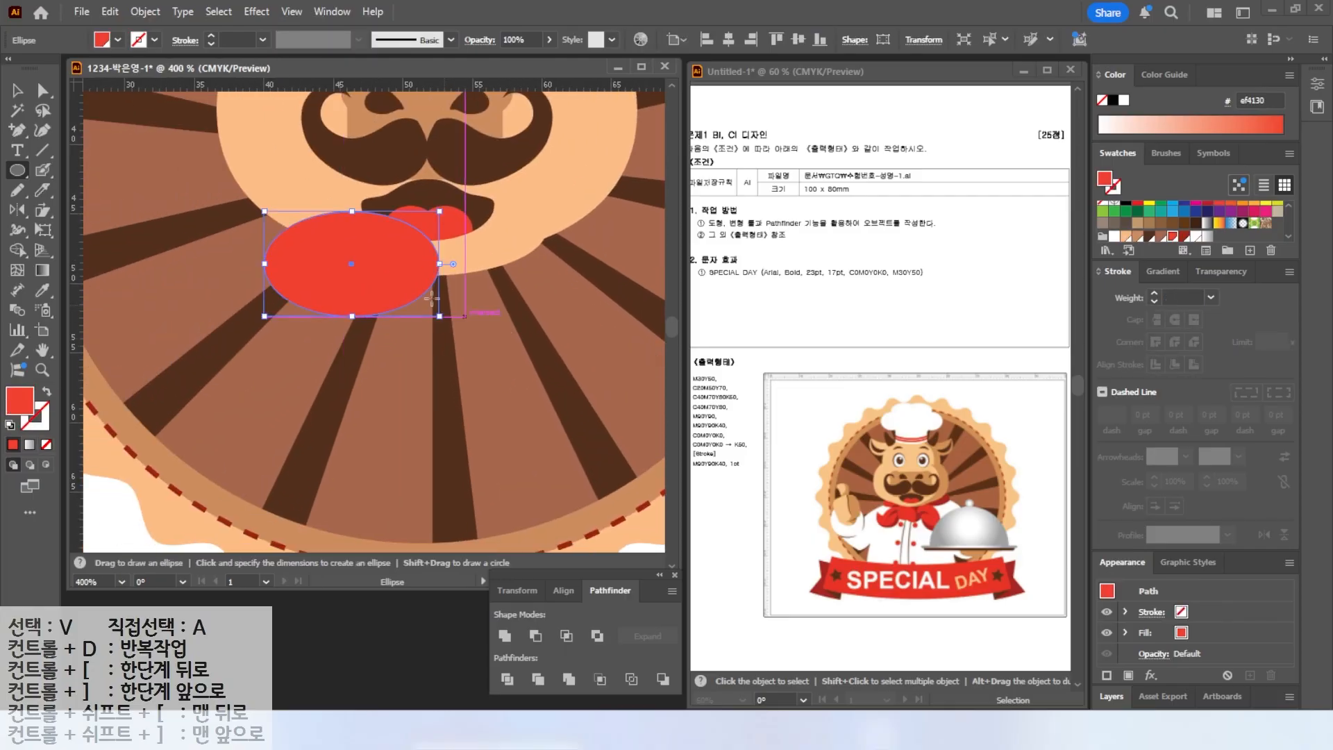
{"action": "key", "text": "v"}
{"action": "left_click_drag", "start_coordinate": [371, 264], "coordinate": [535, 271]}
{"action": "left_click", "coordinate": [1185, 236]}
{"action": "scroll", "coordinate": [326, 268], "scroll_direction": "down", "scroll_amount": 3}
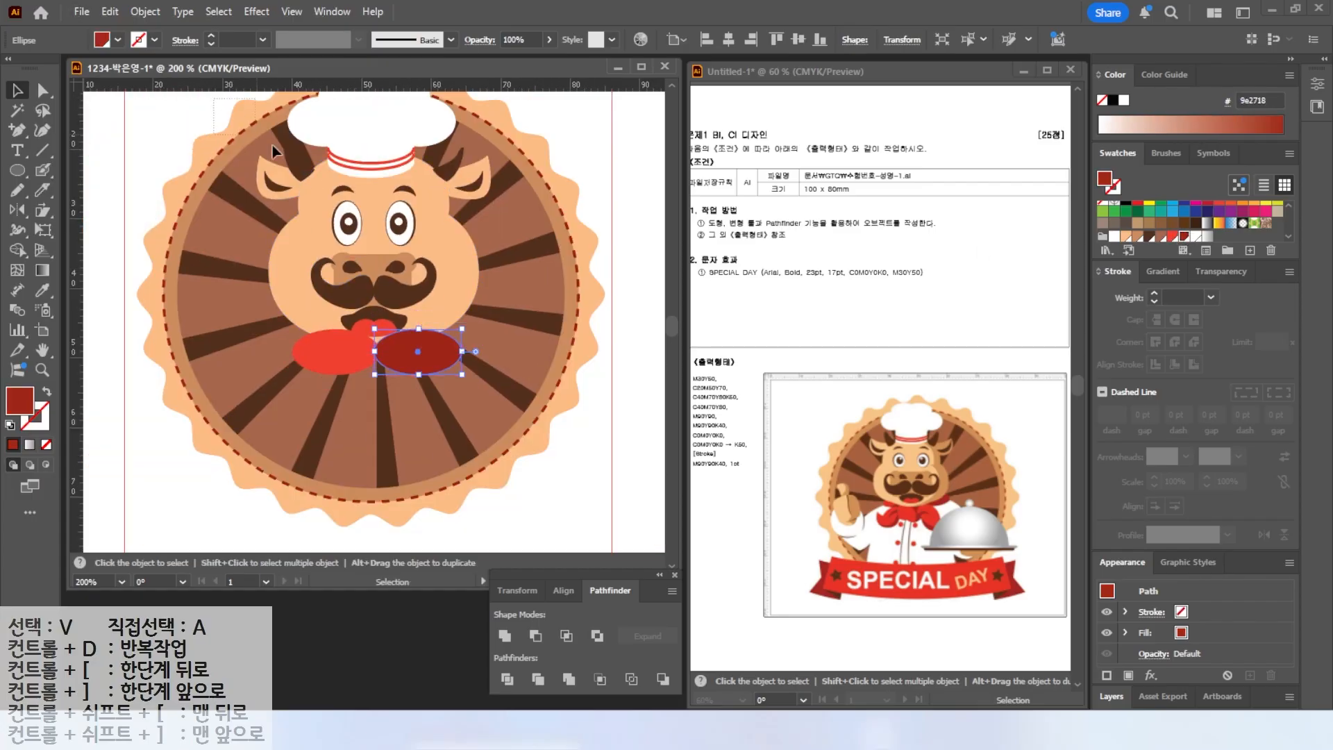
Group the head, hat and facial features together.
{"action": "left_click", "coordinate": [411, 288]}
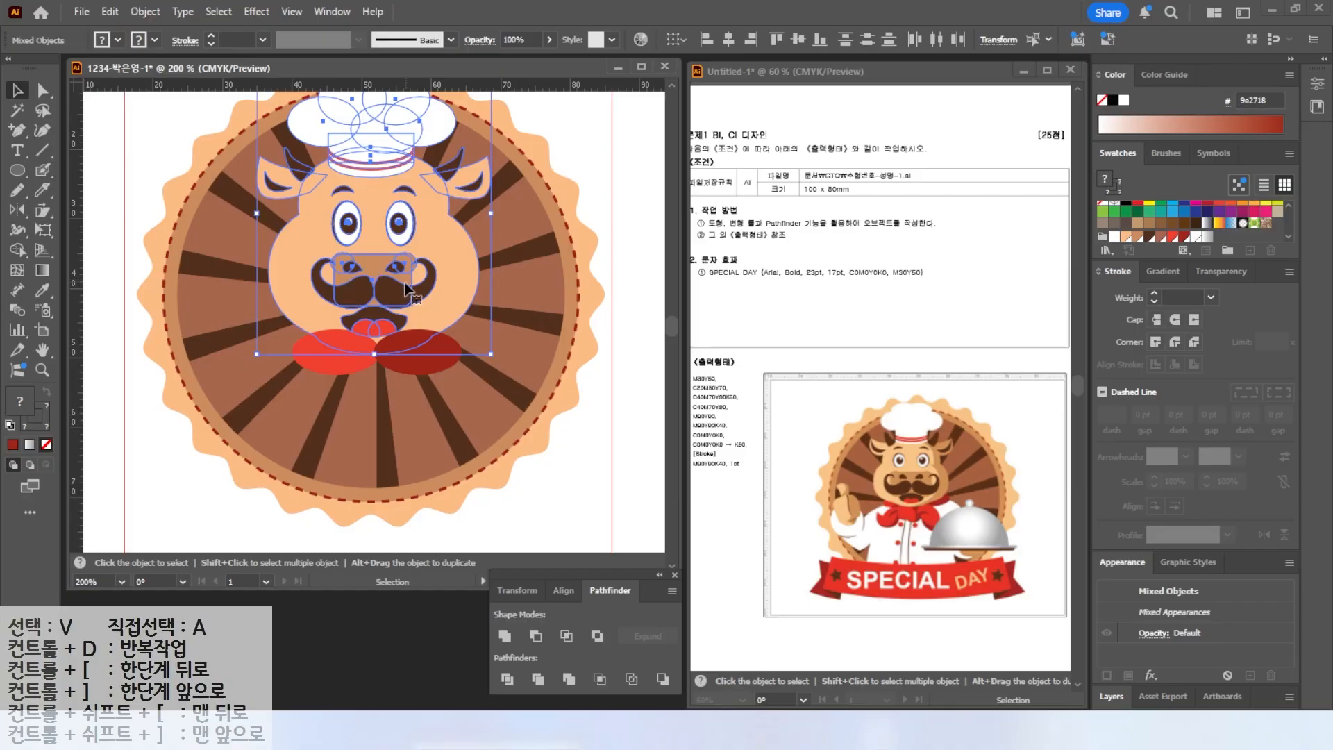
{"action": "right_click", "coordinate": [358, 230]}
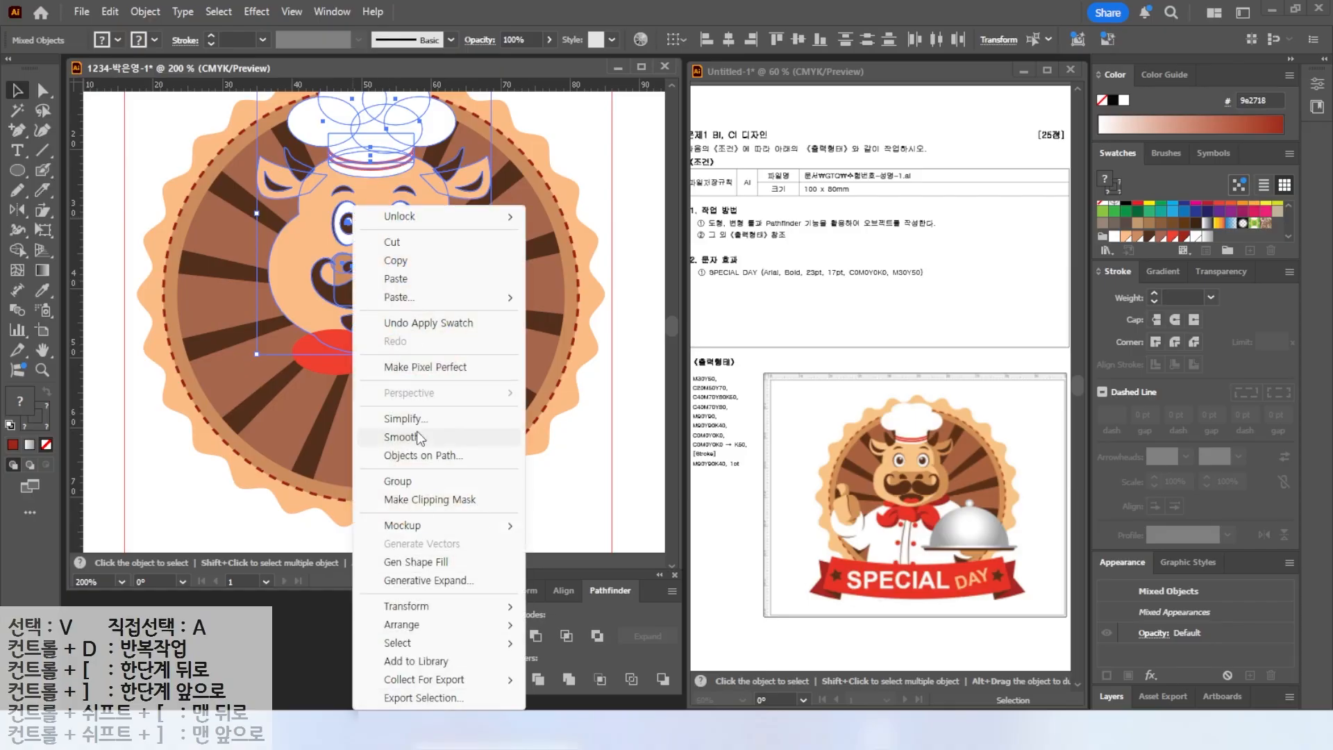
{"action": "left_click", "coordinate": [407, 480]}
Bring the head group in front of the neckerchief and nudge it back into place.
{"action": "left_click", "coordinate": [223, 306]}
{"action": "mouse_move", "coordinate": [347, 244]}
{"action": "left_mouse_down"}
{"action": "mouse_move", "coordinate": [453, 253]}
{"action": "mouse_move", "coordinate": [357, 244]}
{"action": "left_mouse_up"}
{"action": "right_click", "coordinate": [369, 243]}
{"action": "mouse_move", "coordinate": [420, 625]}
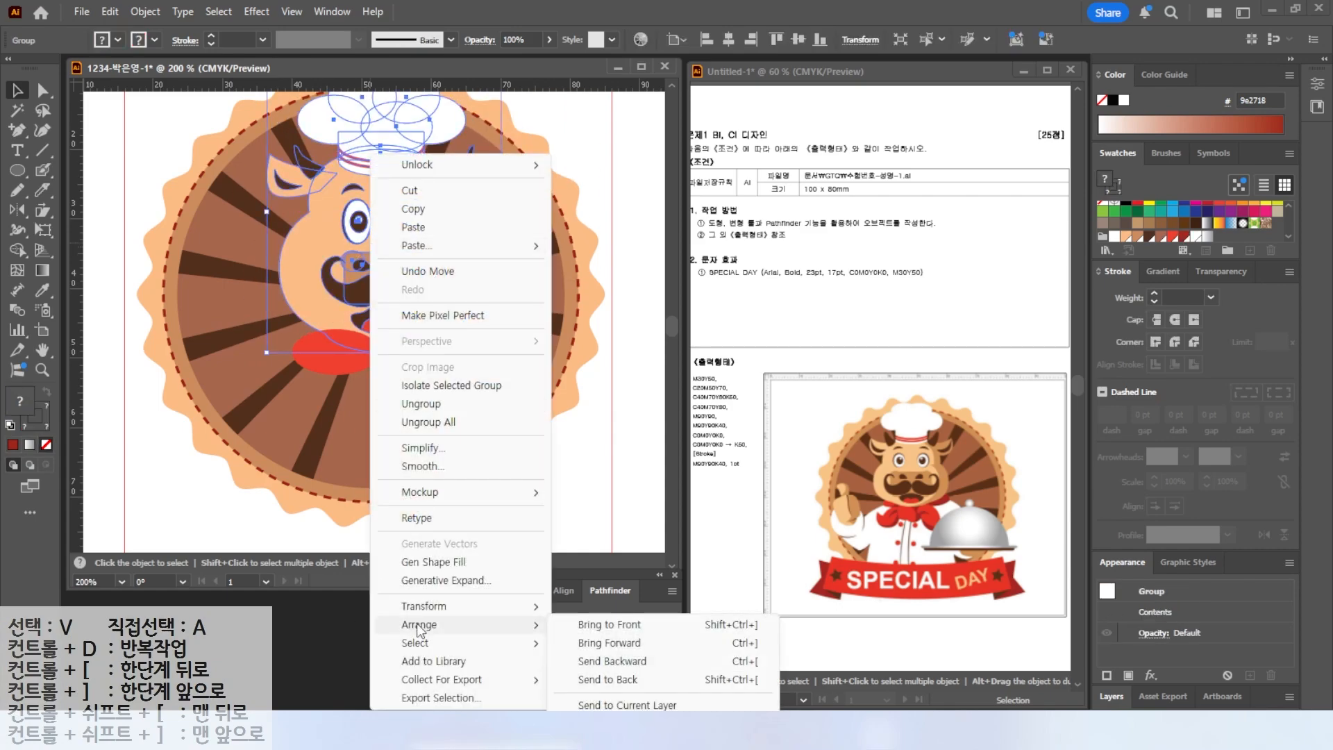
{"action": "left_click", "coordinate": [622, 644]}
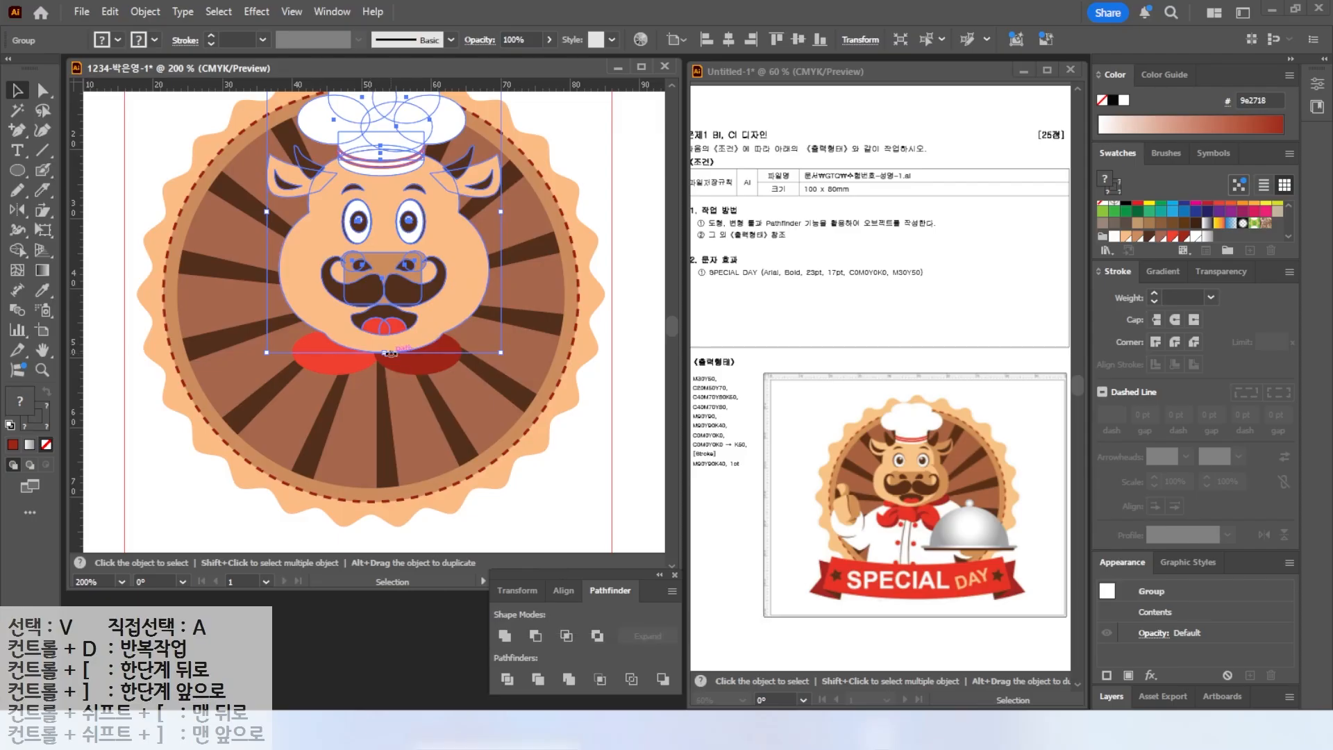
{"action": "key", "text": "Left"}
{"action": "key", "text": "Left"}
{"action": "key", "text": "Left"}
{"action": "key", "text": "Down"}
{"action": "key", "text": "Down"}
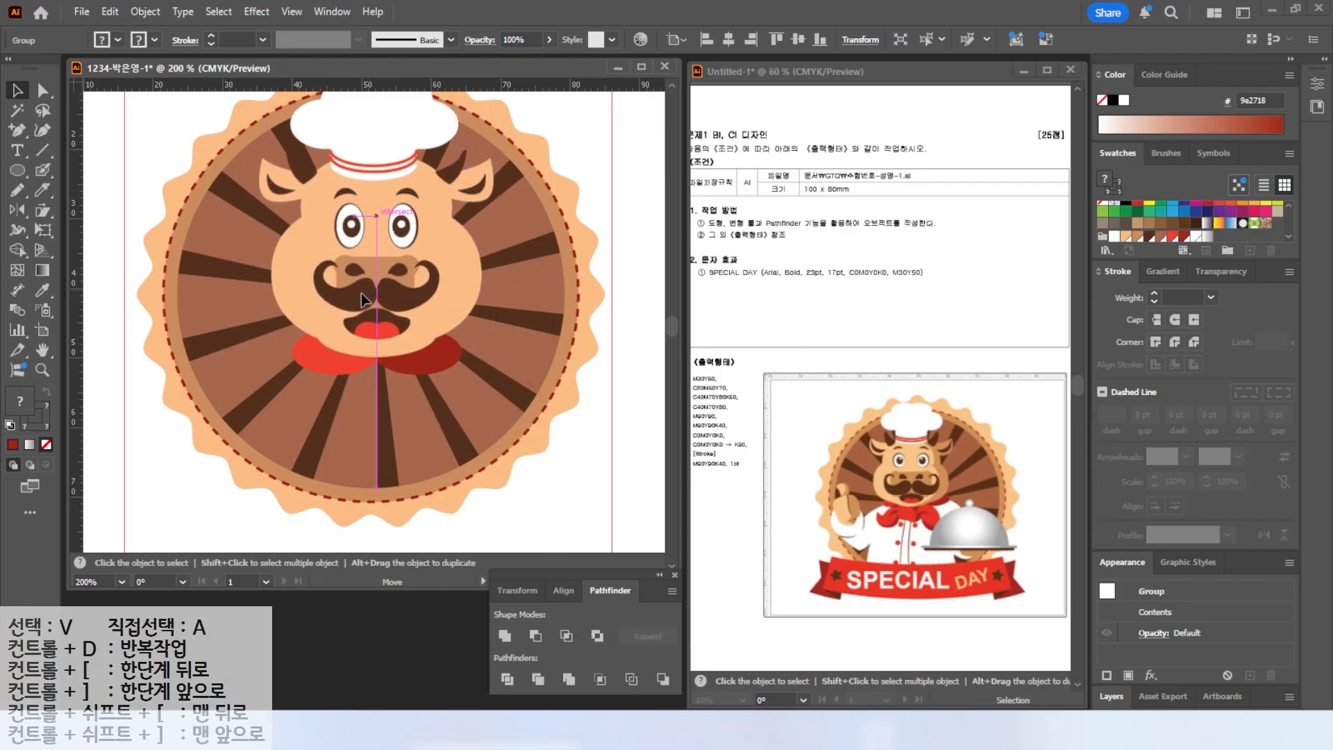
Cut the left neckerchief ellipse with the Knife tool and fill its lower piece with dark red.
{"action": "left_click", "coordinate": [320, 373]}
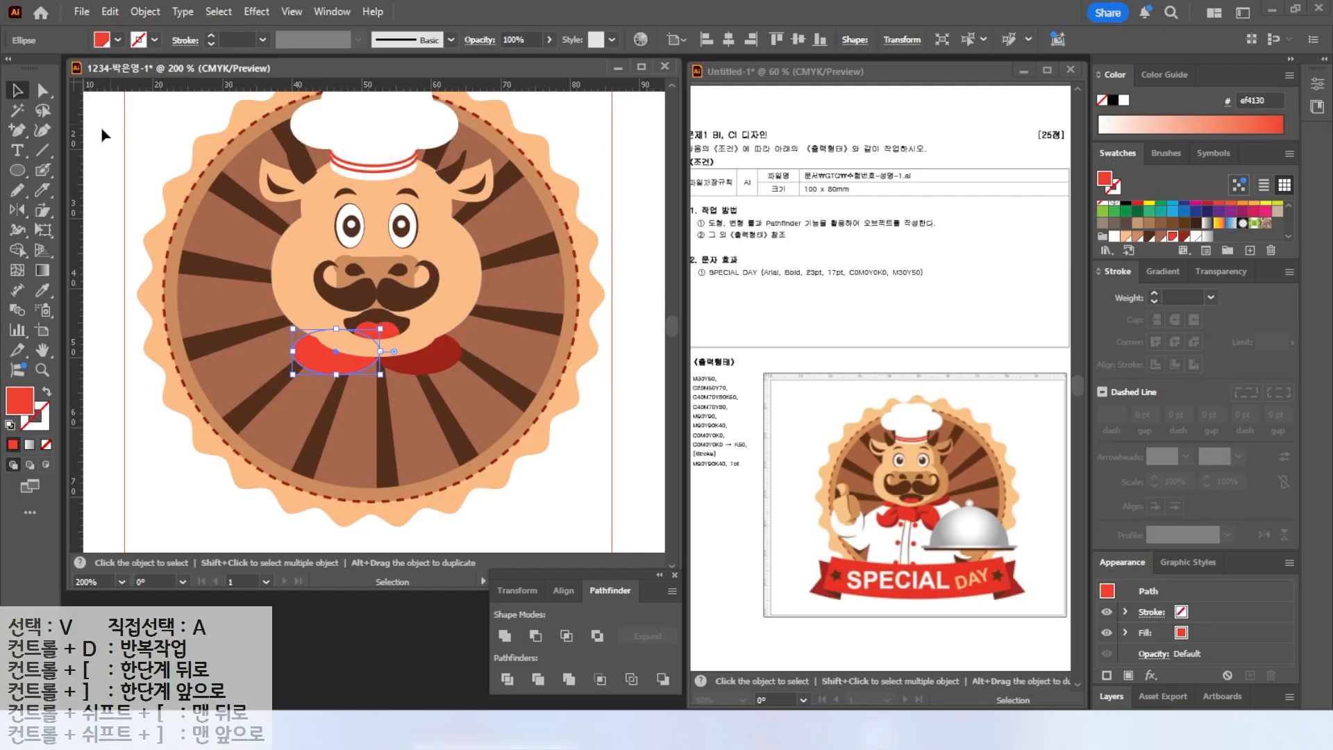
{"action": "left_click", "coordinate": [46, 193]}
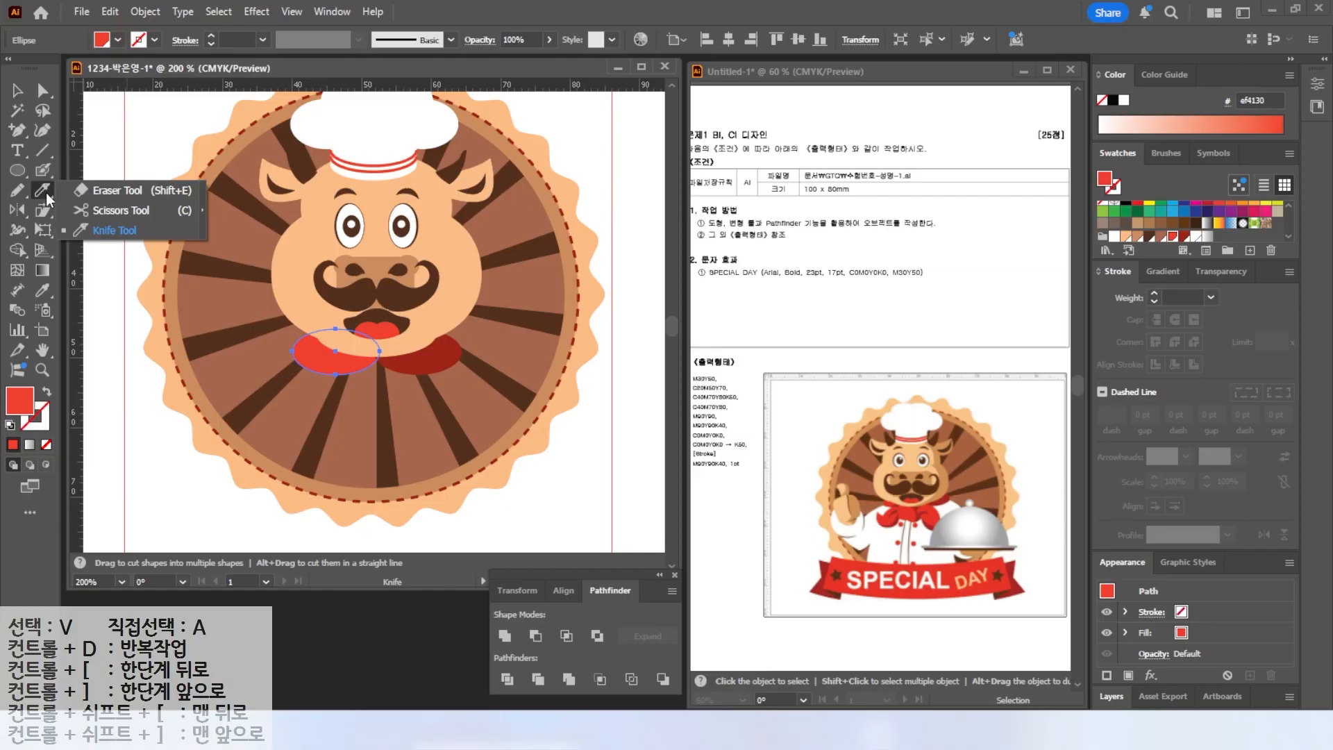
{"action": "left_click", "coordinate": [113, 227]}
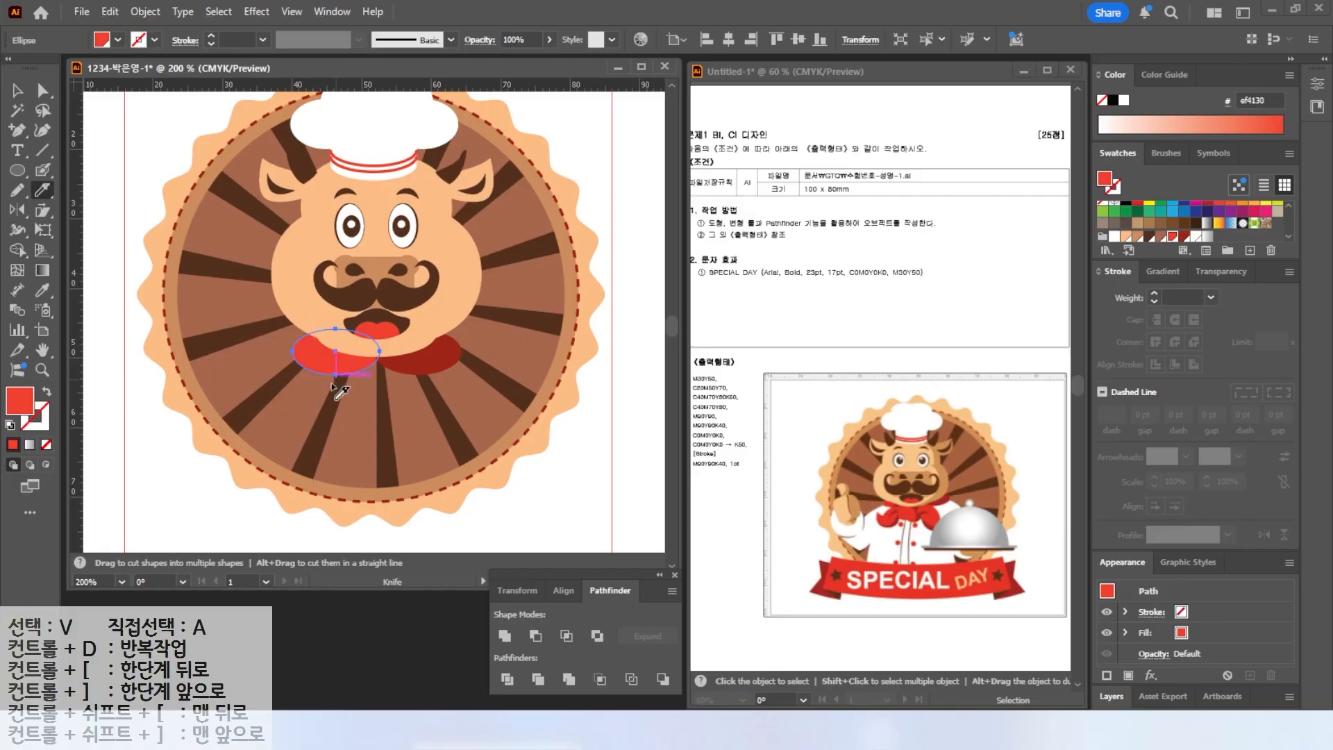
{"action": "mouse_move", "coordinate": [296, 402]}
{"action": "left_mouse_down"}
{"action": "mouse_move", "coordinate": [332, 350]}
{"action": "mouse_move", "coordinate": [446, 331]}
{"action": "mouse_move", "coordinate": [416, 353]}
{"action": "left_mouse_up"}
{"action": "left_click", "coordinate": [17, 91]}
{"action": "left_click", "coordinate": [186, 282]}
{"action": "left_click", "coordinate": [353, 374]}
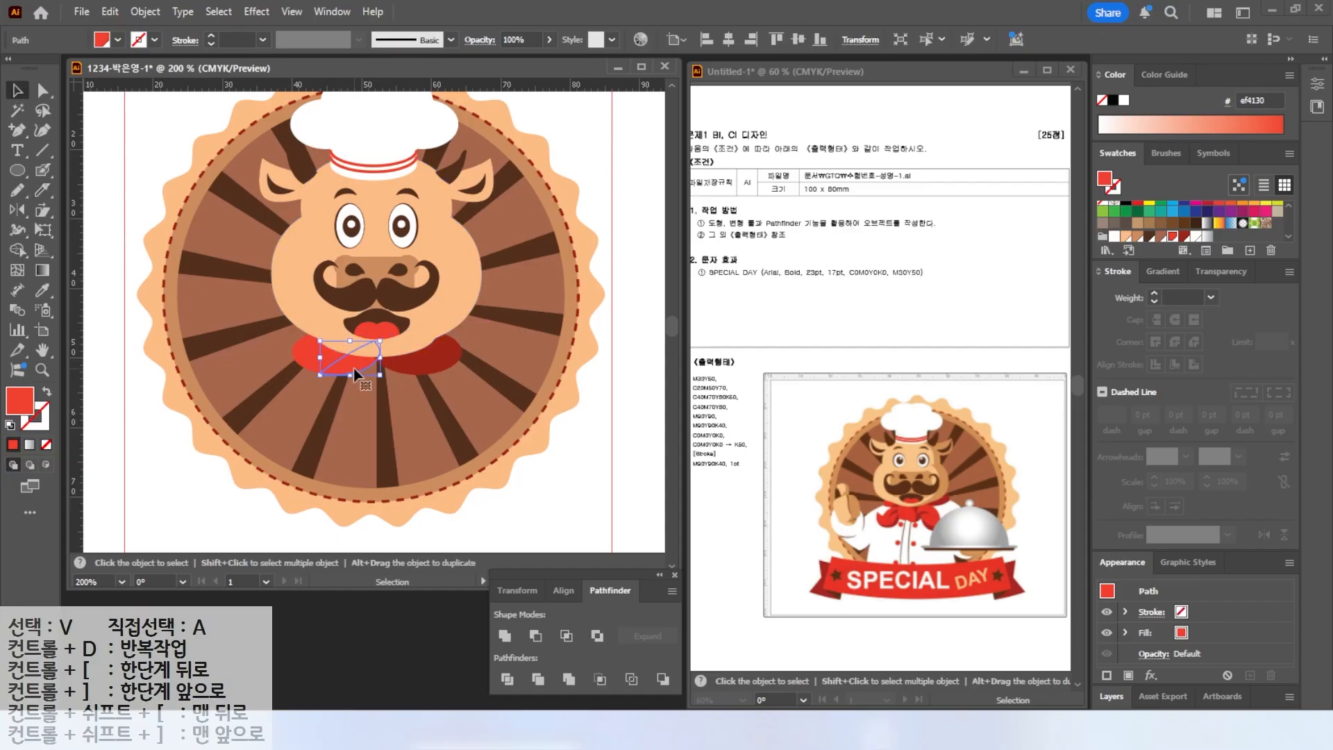
{"action": "left_click", "coordinate": [1185, 237]}
{"action": "left_click", "coordinate": [146, 226]}
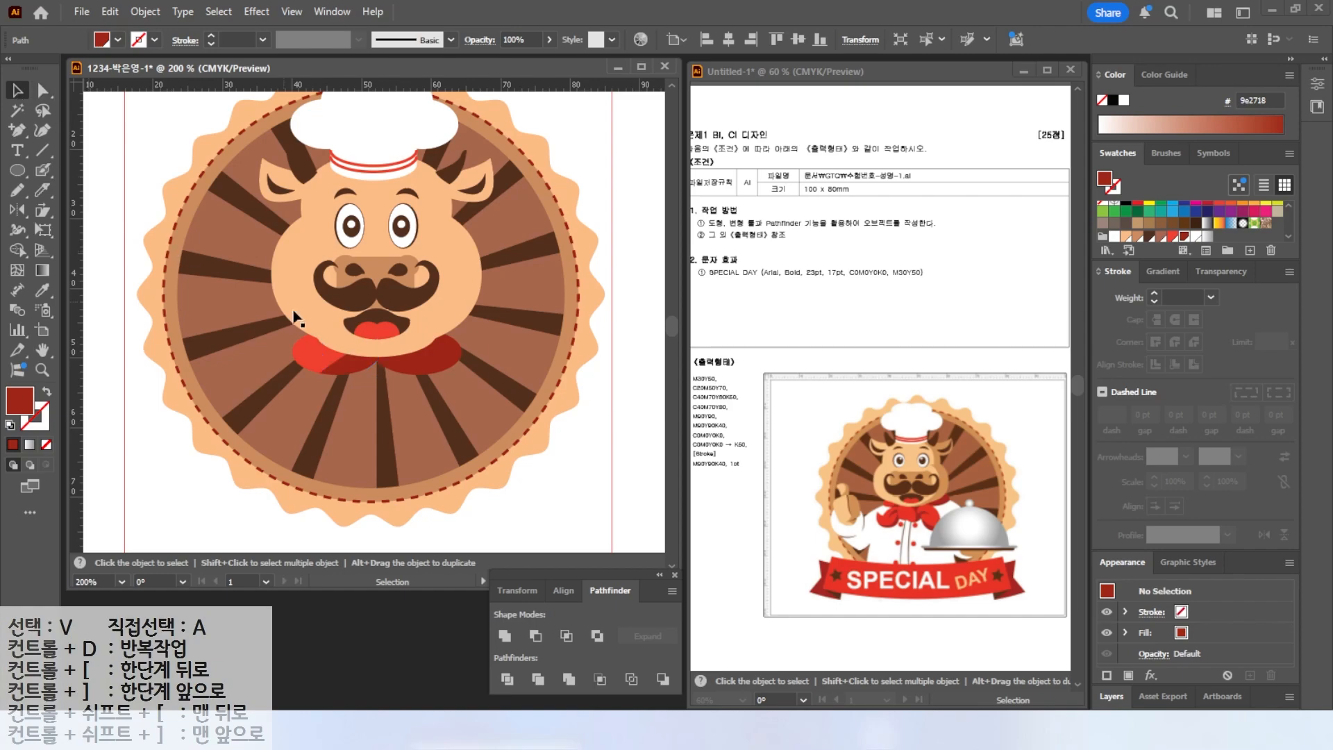
Draw the neckerchief knot under the chin with the Pencil tool and fill it with red, no stroke.
{"action": "scroll", "coordinate": [393, 426], "scroll_direction": "up", "scroll_amount": 1}
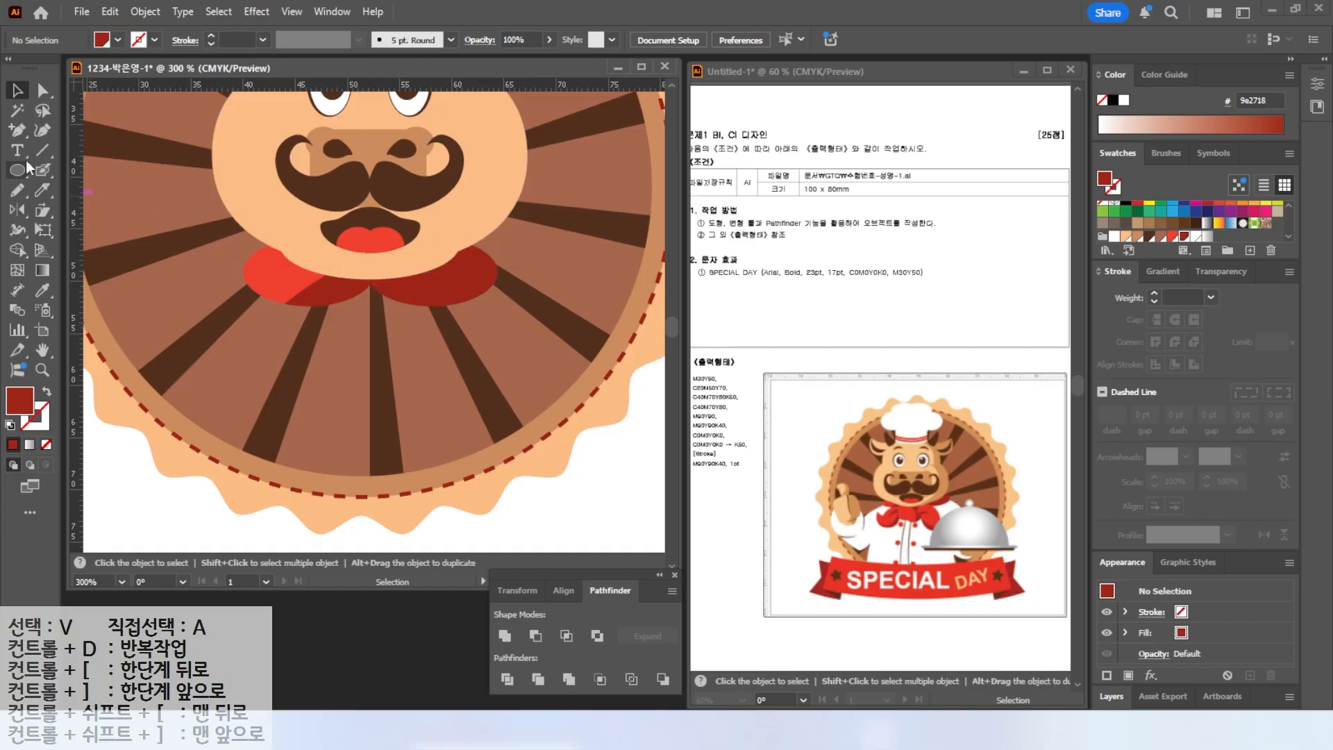
{"action": "left_click", "coordinate": [21, 194]}
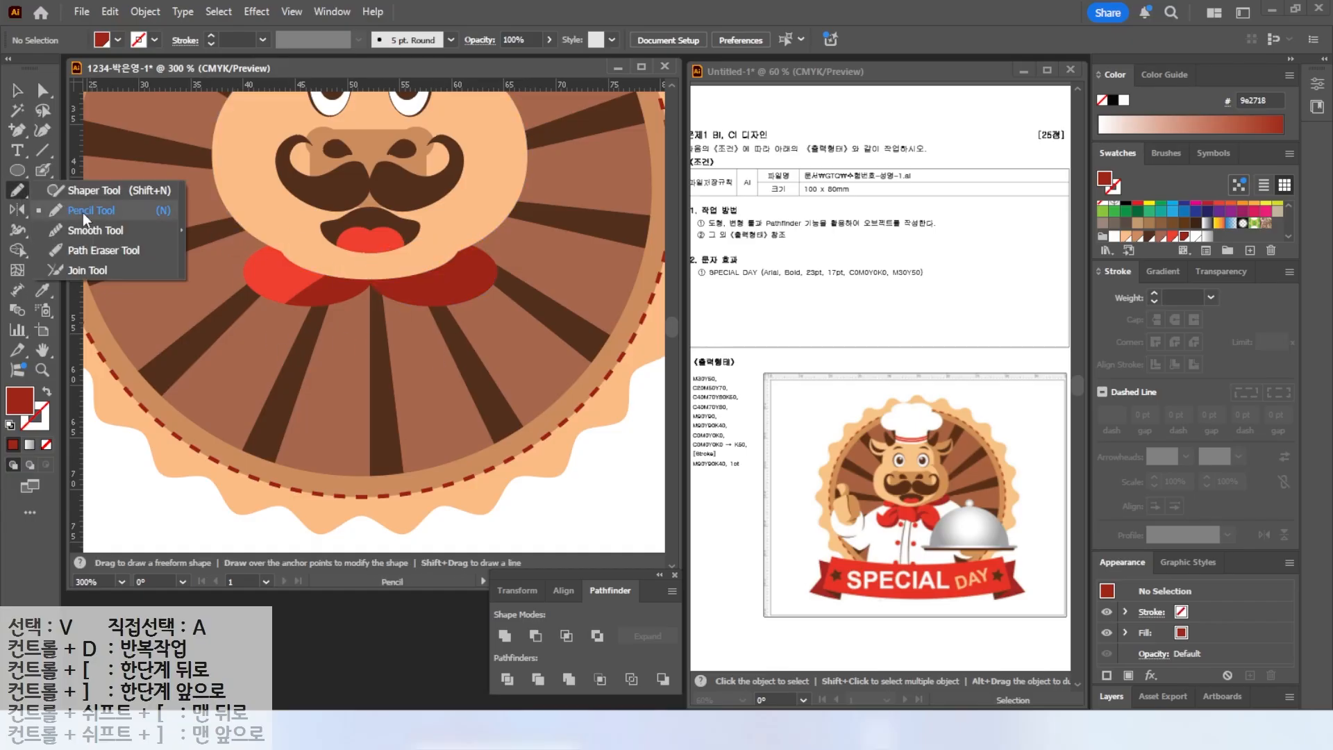
{"action": "left_click", "coordinate": [10, 97]}
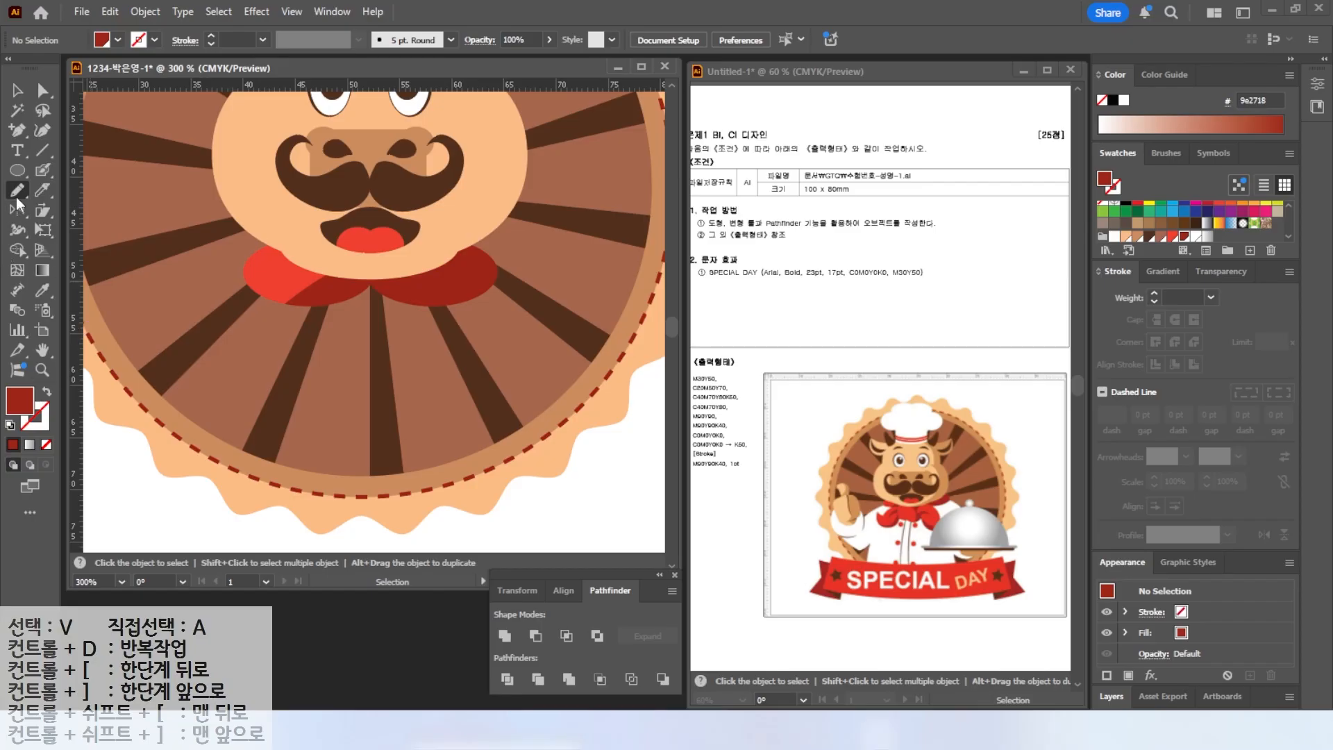
{"action": "left_click", "coordinate": [10, 425]}
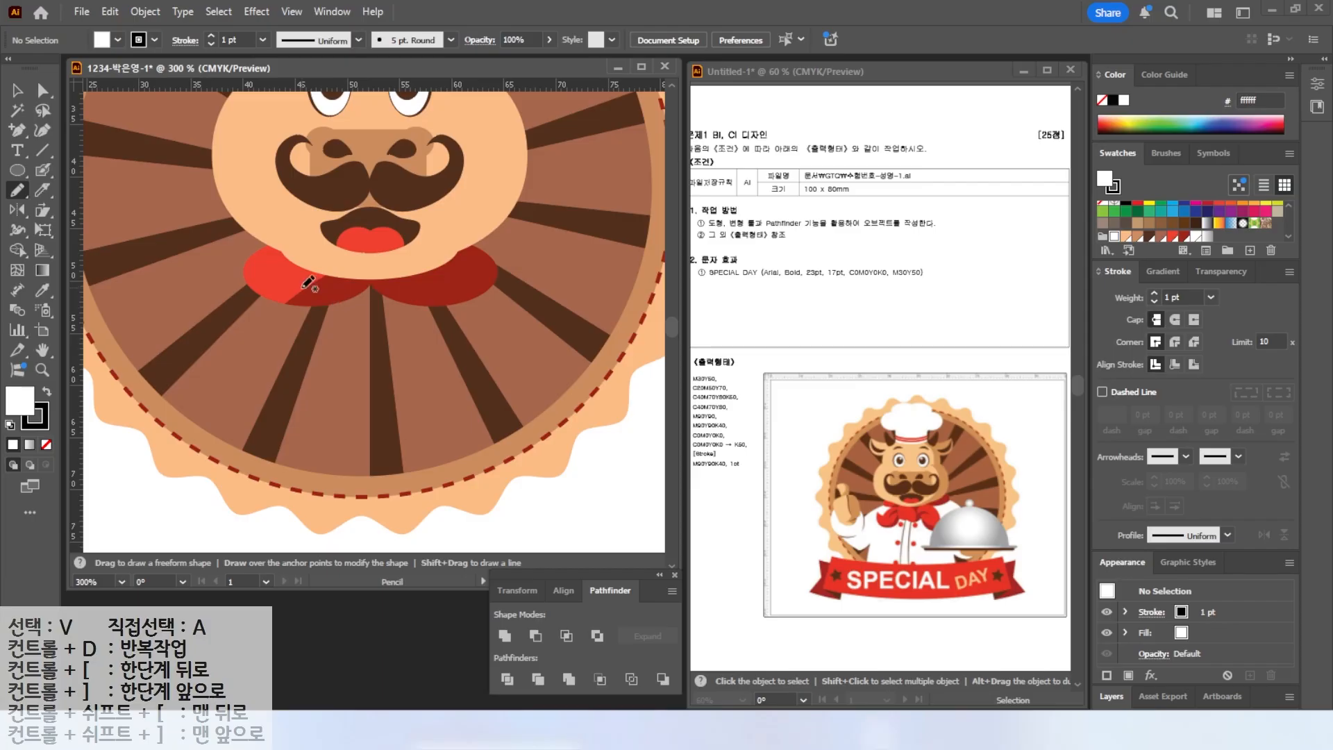
{"action": "mouse_move", "coordinate": [318, 309]}
{"action": "left_mouse_down"}
{"action": "mouse_move", "coordinate": [352, 330]}
{"action": "mouse_move", "coordinate": [406, 330]}
{"action": "left_mouse_up"}
{"action": "left_click_drag", "start_coordinate": [358, 273], "coordinate": [358, 273]}
{"action": "key", "text": "v"}
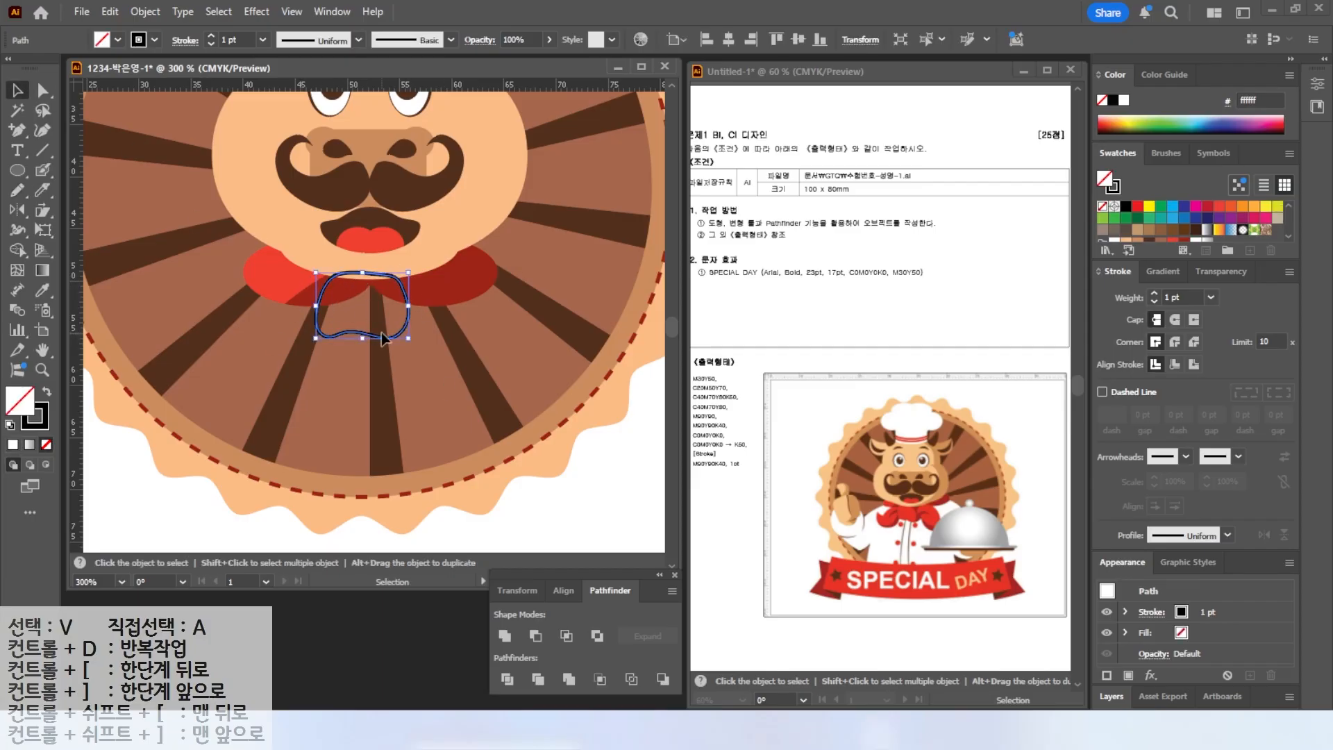
{"action": "key", "text": "shift+x"}
{"action": "scroll", "coordinate": [1175, 232], "scroll_direction": "down", "scroll_amount": 2}
{"action": "left_click", "coordinate": [1173, 232]}
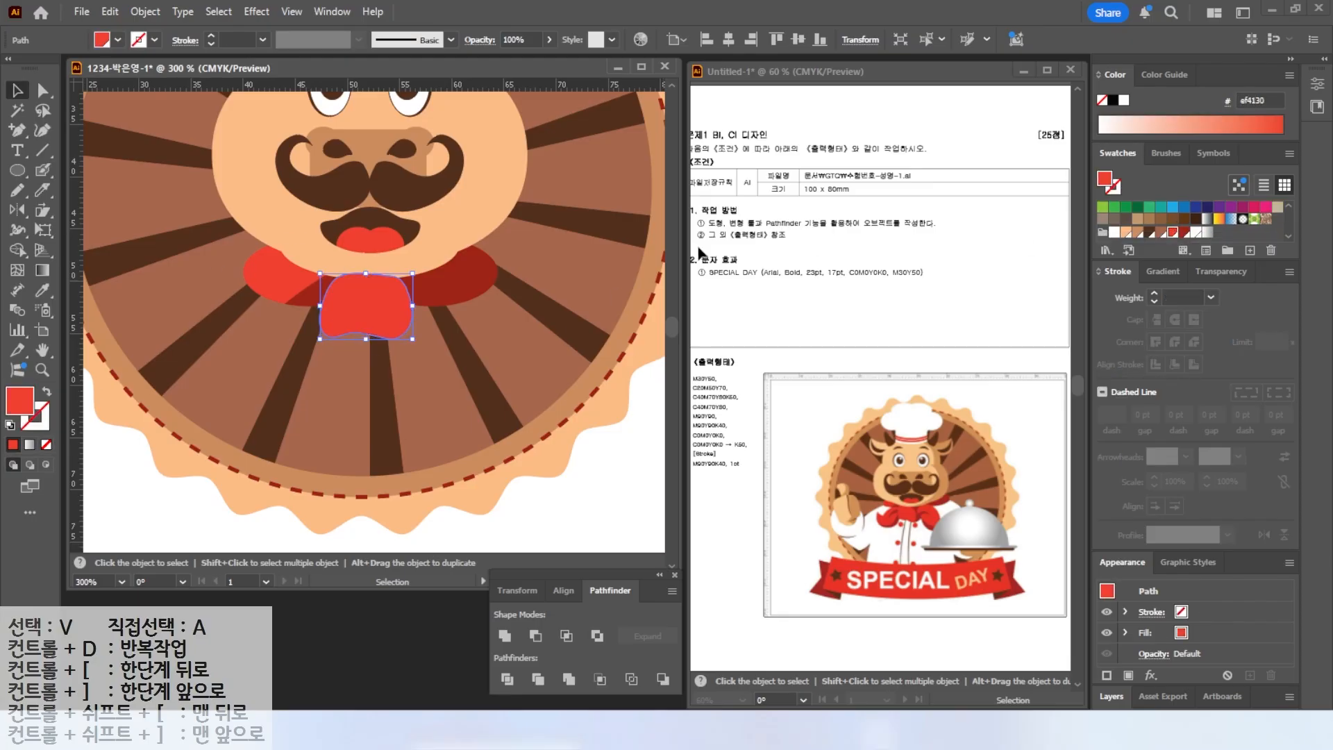
Split the knot with the Knife tool and fill its right piece with dark red.
{"action": "left_click_drag", "start_coordinate": [393, 316], "coordinate": [385, 316]}
{"action": "left_click", "coordinate": [43, 191]}
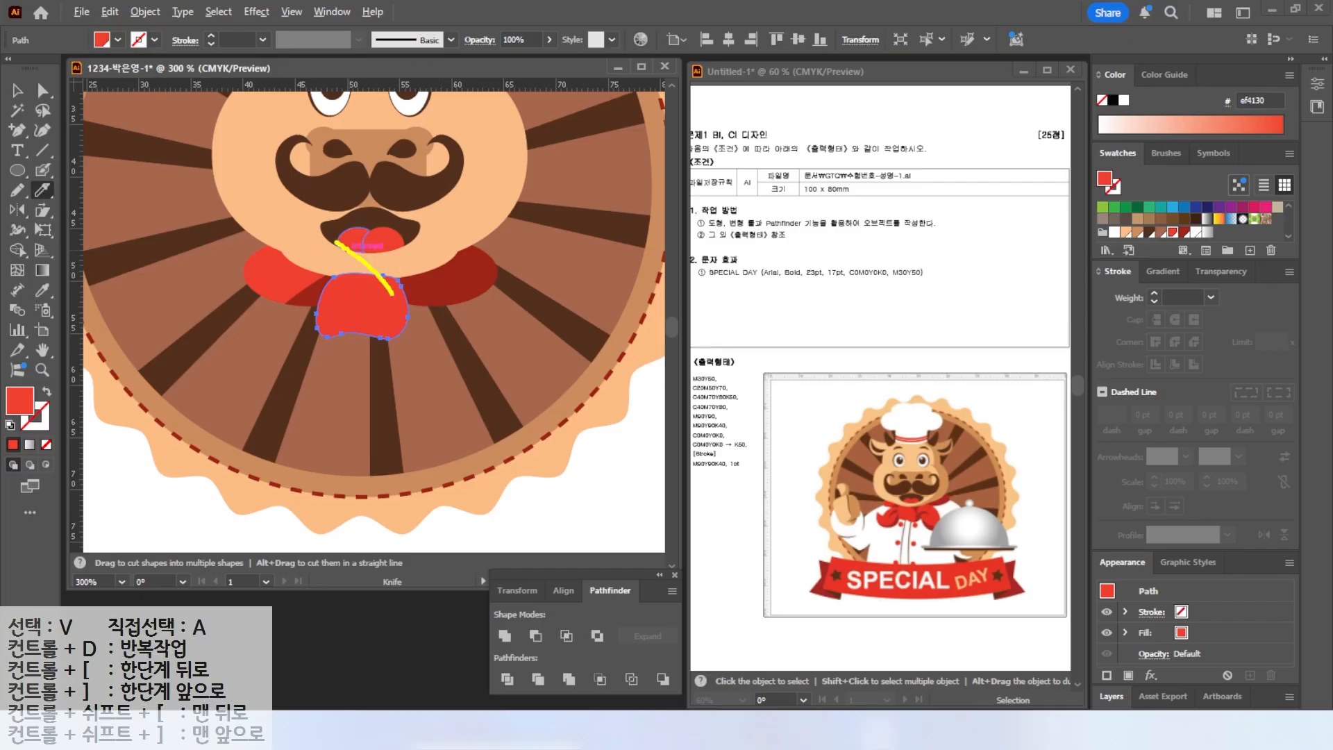
{"action": "left_click_drag", "start_coordinate": [405, 380], "coordinate": [404, 382]}
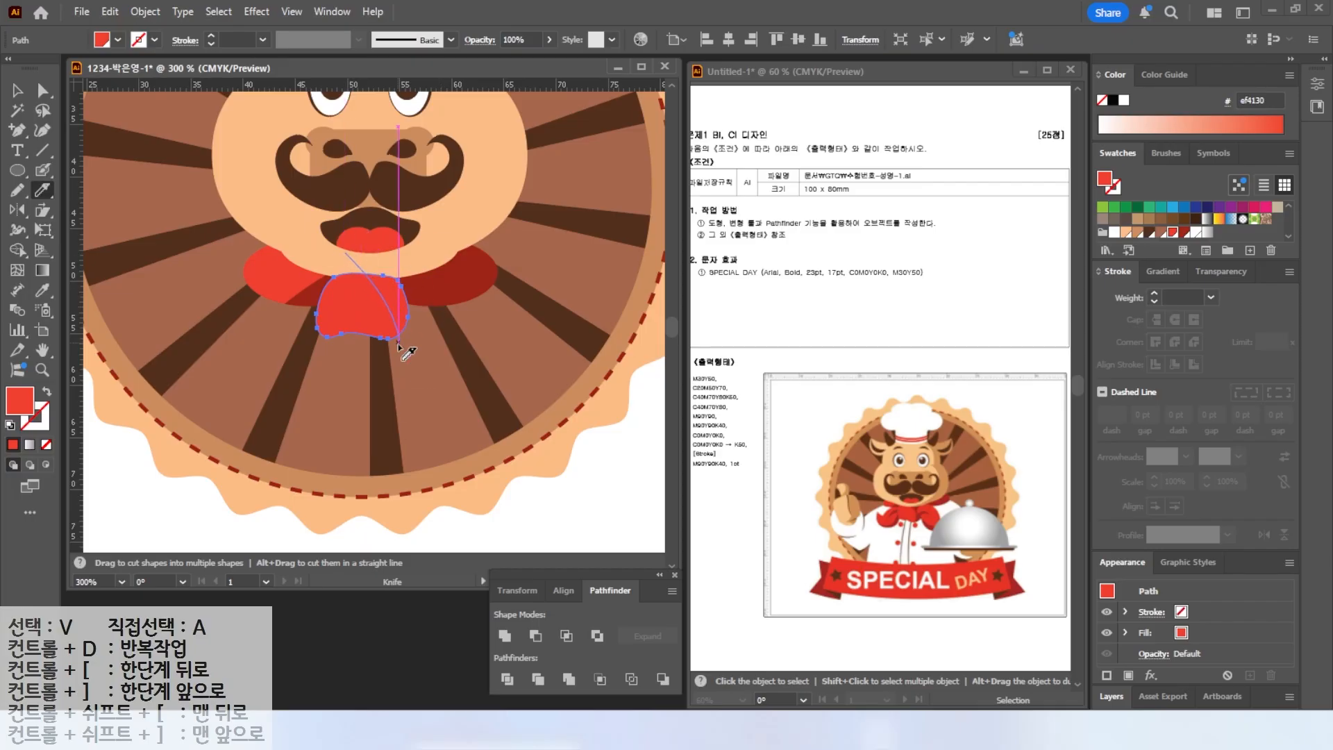
{"action": "key", "text": "v"}
{"action": "left_click", "coordinate": [407, 311]}
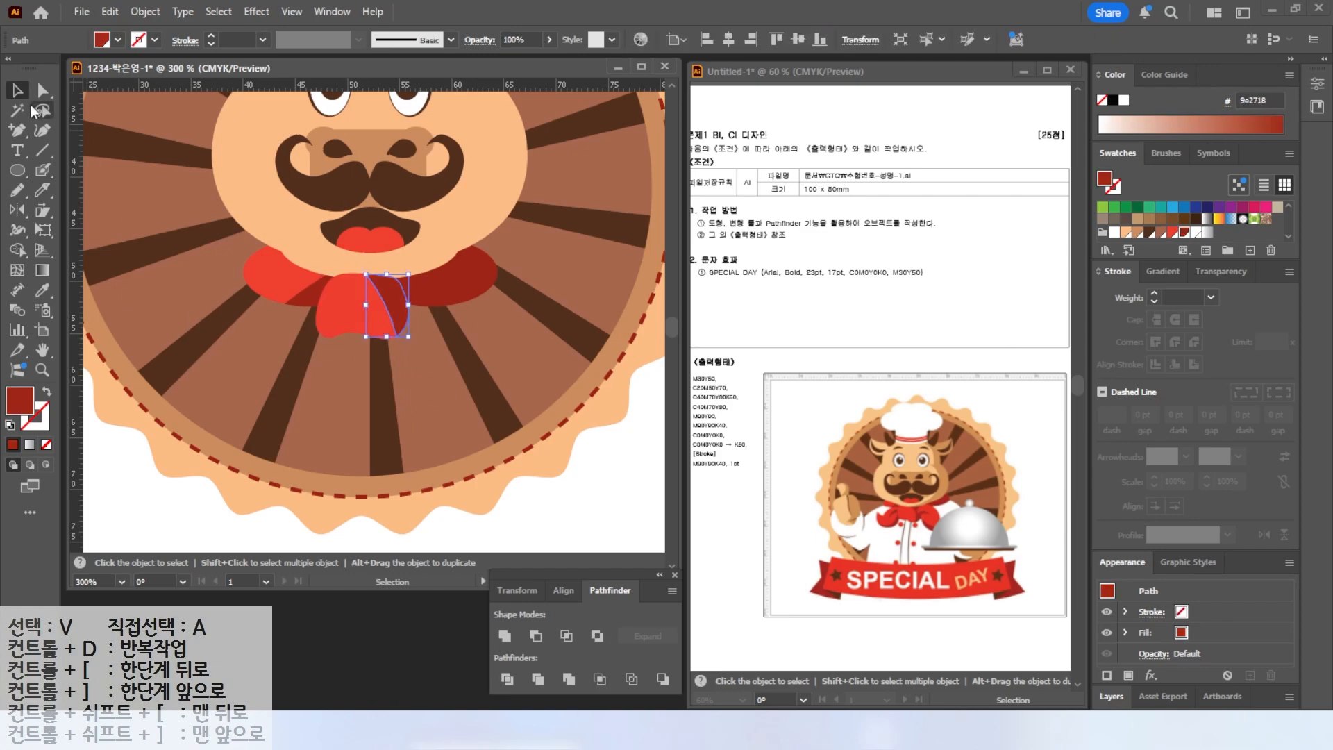
{"action": "key", "text": "ctrl+shift+a"}
Draw the neckerchief's left hanging tail with the Pencil tool and sample the red fill onto it.
{"action": "left_click", "coordinate": [21, 188]}
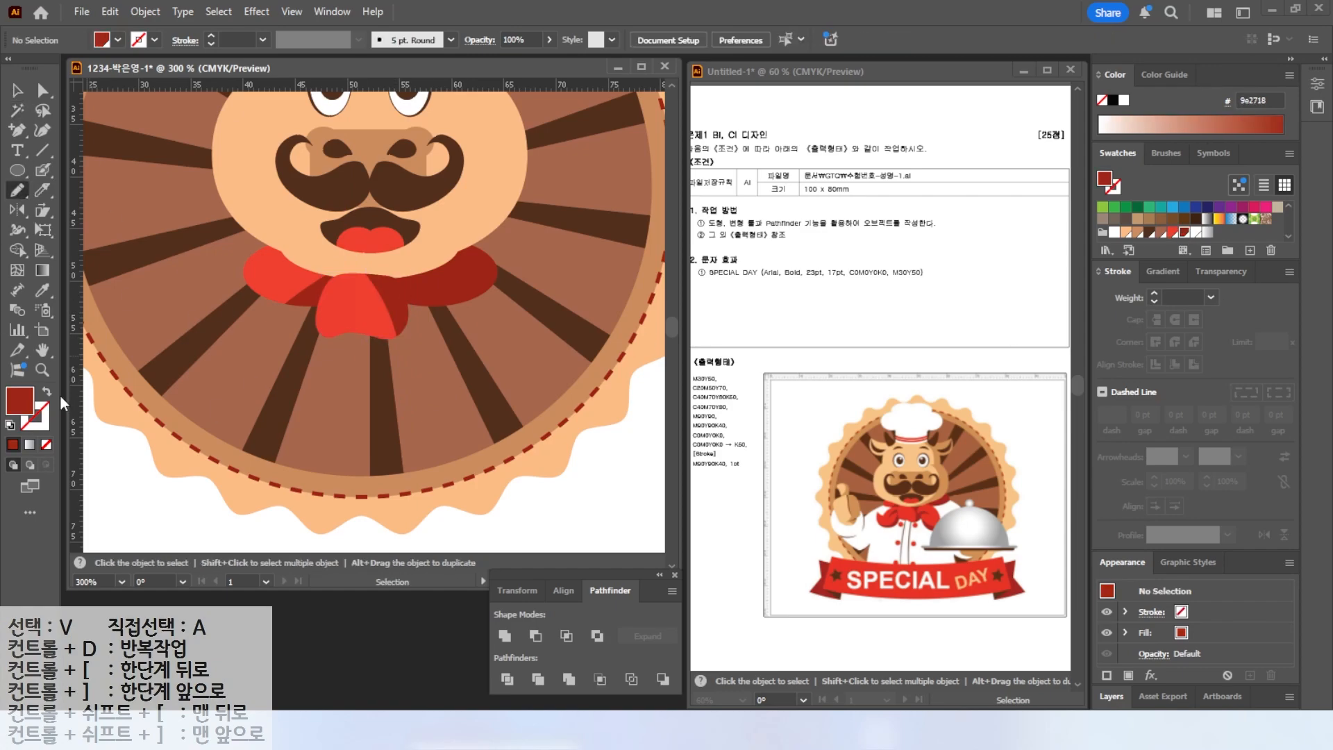
{"action": "left_click", "coordinate": [10, 425]}
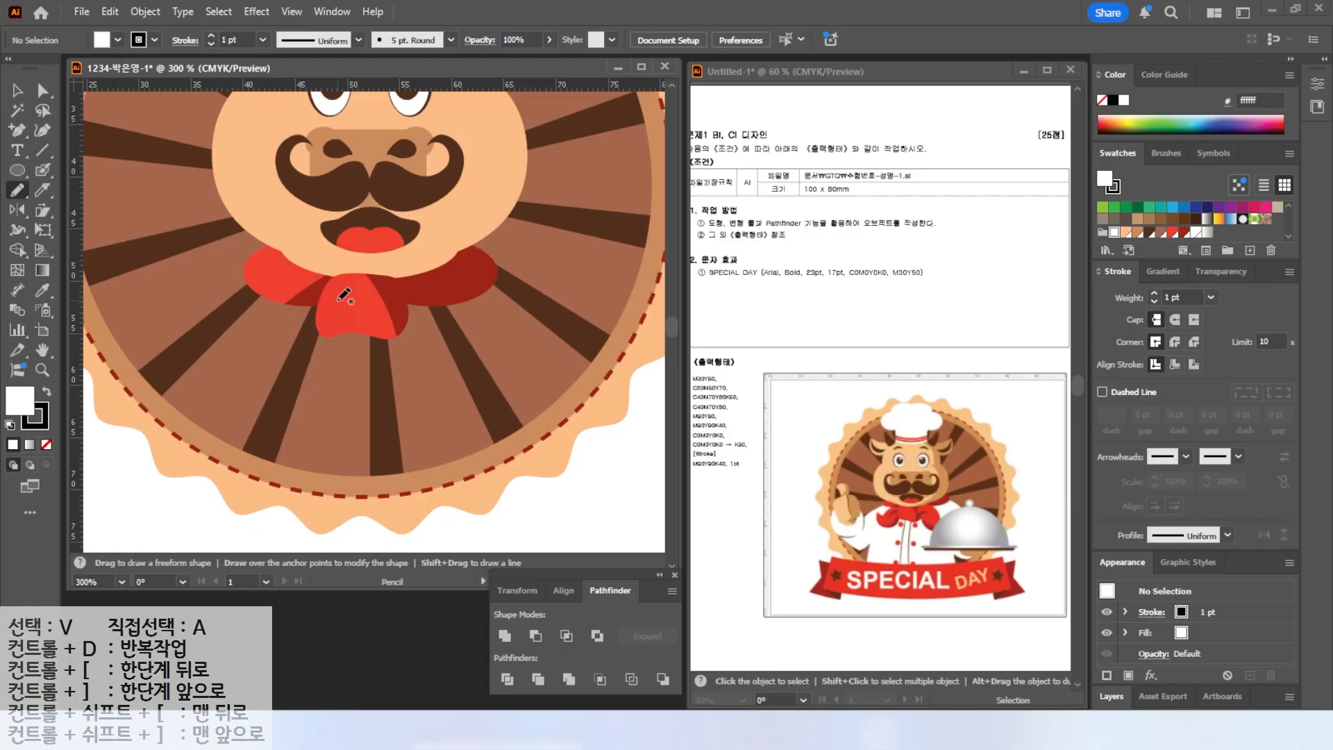
{"action": "mouse_move", "coordinate": [221, 331]}
{"action": "left_mouse_down"}
{"action": "mouse_move", "coordinate": [303, 395]}
{"action": "mouse_move", "coordinate": [341, 298]}
{"action": "left_mouse_up"}
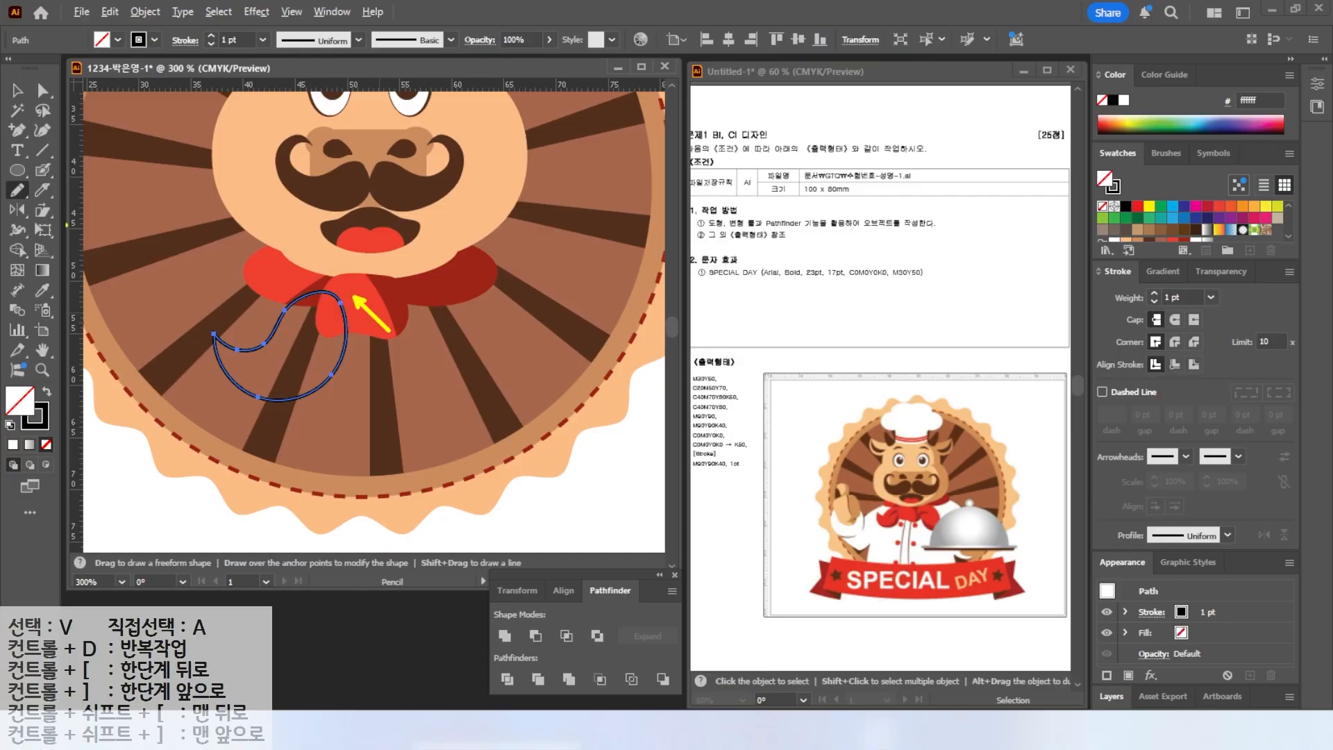
{"action": "left_click", "coordinate": [41, 289]}
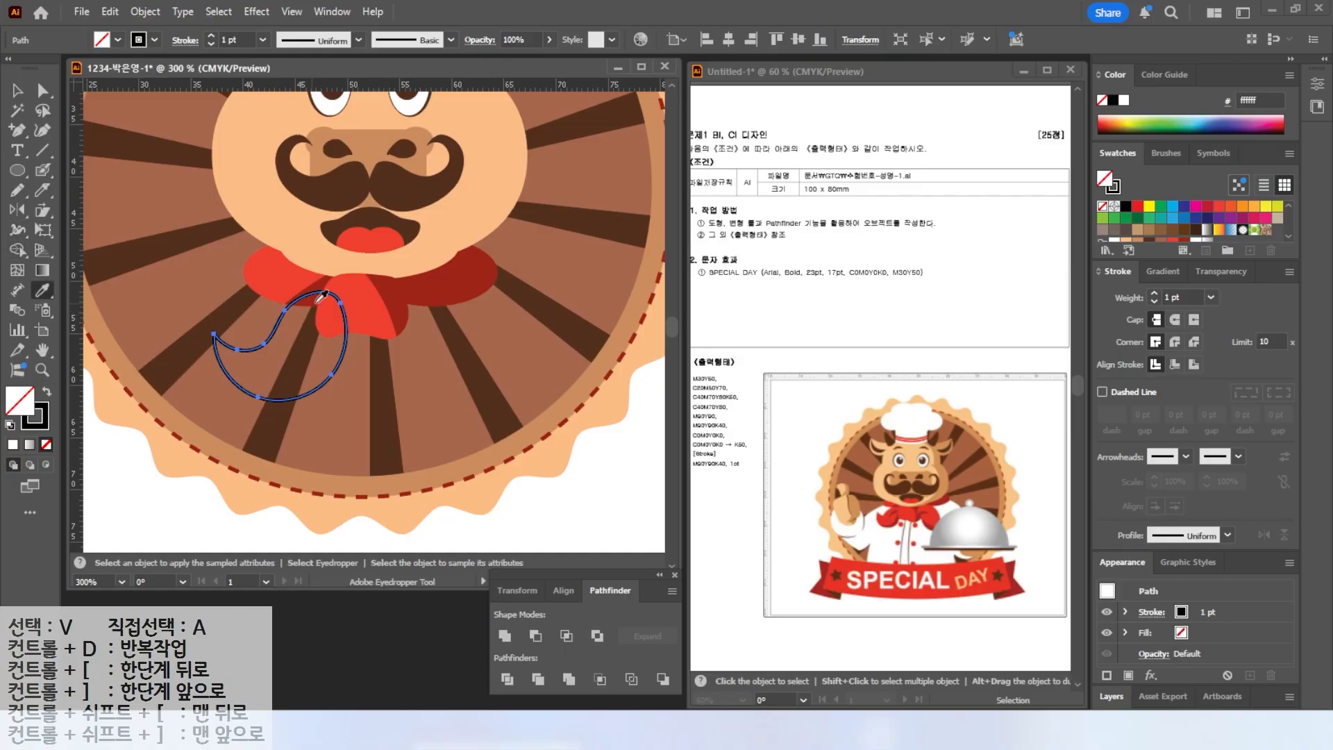
{"action": "left_click", "coordinate": [279, 283]}
{"action": "key", "text": "v"}
Cut the left tail with the Knife tool and fill its lower piece with dark red.
{"action": "left_click", "coordinate": [41, 191]}
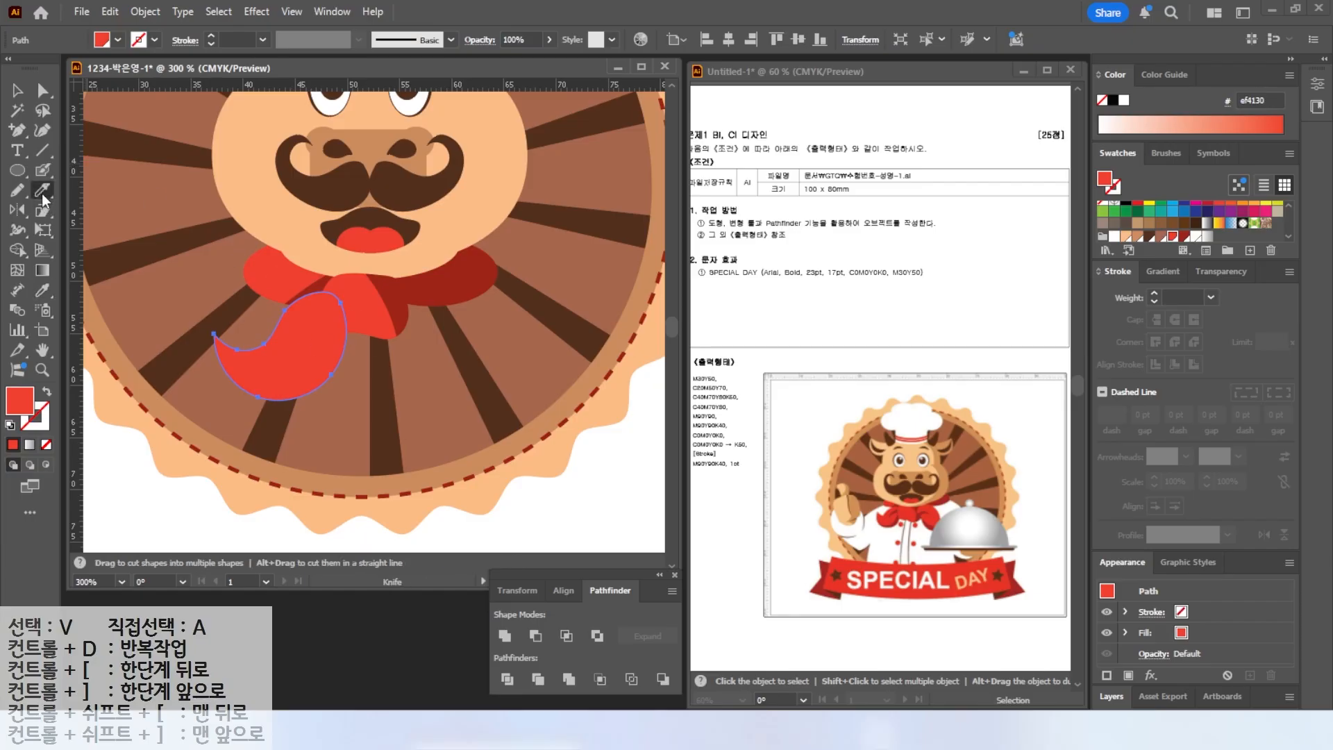
{"action": "mouse_move", "coordinate": [356, 253]}
{"action": "left_mouse_down"}
{"action": "mouse_move", "coordinate": [344, 335]}
{"action": "mouse_move", "coordinate": [165, 366]}
{"action": "left_mouse_up"}
{"action": "left_click", "coordinate": [17, 91]}
{"action": "left_click", "coordinate": [325, 381]}
{"action": "left_click", "coordinate": [1184, 237]}
{"action": "left_click", "coordinate": [302, 338]}
Cut a small fold near the top of the left tail and fill it with dark red.
{"action": "left_click", "coordinate": [42, 190]}
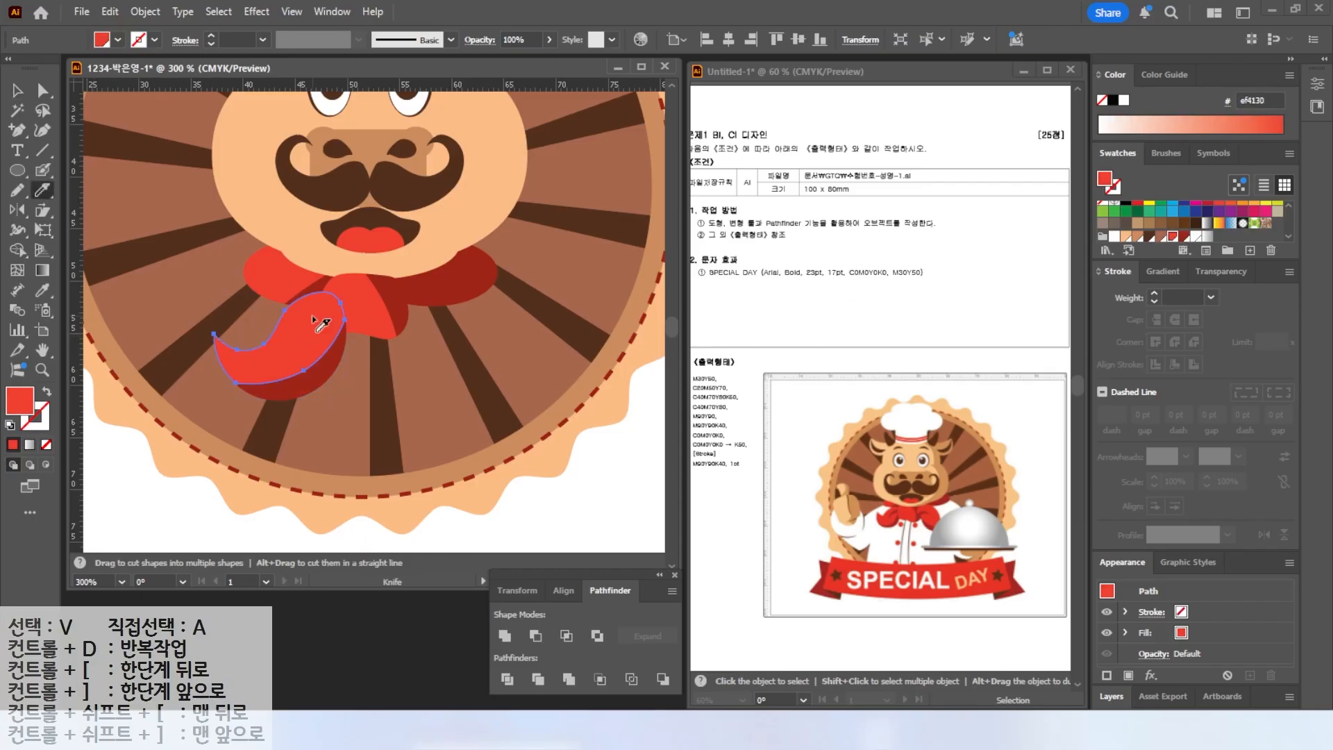
{"action": "mouse_move", "coordinate": [345, 284]}
{"action": "left_mouse_down"}
{"action": "mouse_move", "coordinate": [305, 343]}
{"action": "mouse_move", "coordinate": [339, 297]}
{"action": "left_mouse_up"}
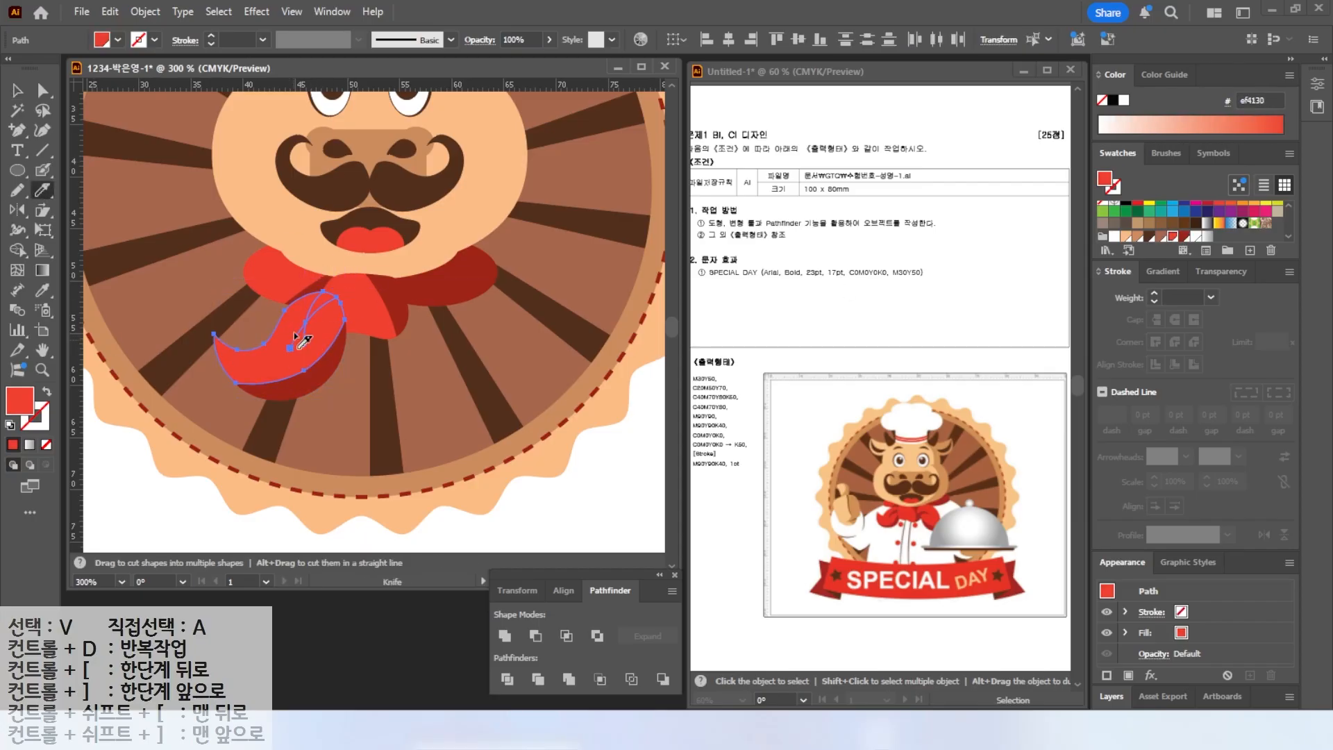
{"action": "left_click", "coordinate": [18, 93]}
{"action": "left_click", "coordinate": [173, 208]}
{"action": "left_click", "coordinate": [321, 305]}
{"action": "left_click", "coordinate": [1184, 238]}
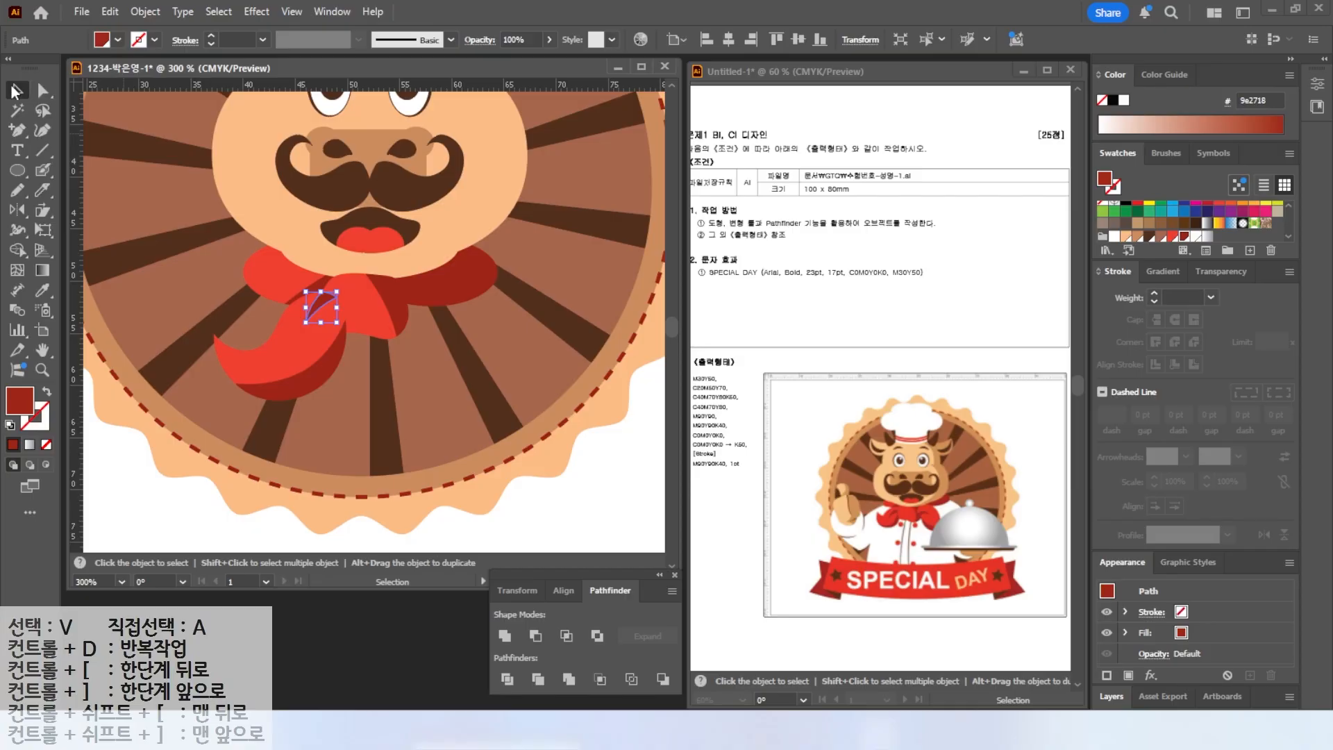
Bring the neckerchief knot to the front.
{"action": "left_click", "coordinate": [399, 339]}
{"action": "left_click", "coordinate": [369, 312]}
{"action": "right_click", "coordinate": [365, 308]}
{"action": "mouse_move", "coordinate": [418, 623]}
{"action": "left_click", "coordinate": [590, 623]}
Draw the neckerchief's right hanging tail with the Pencil tool and sample the red fill onto it.
{"action": "key", "text": "n"}
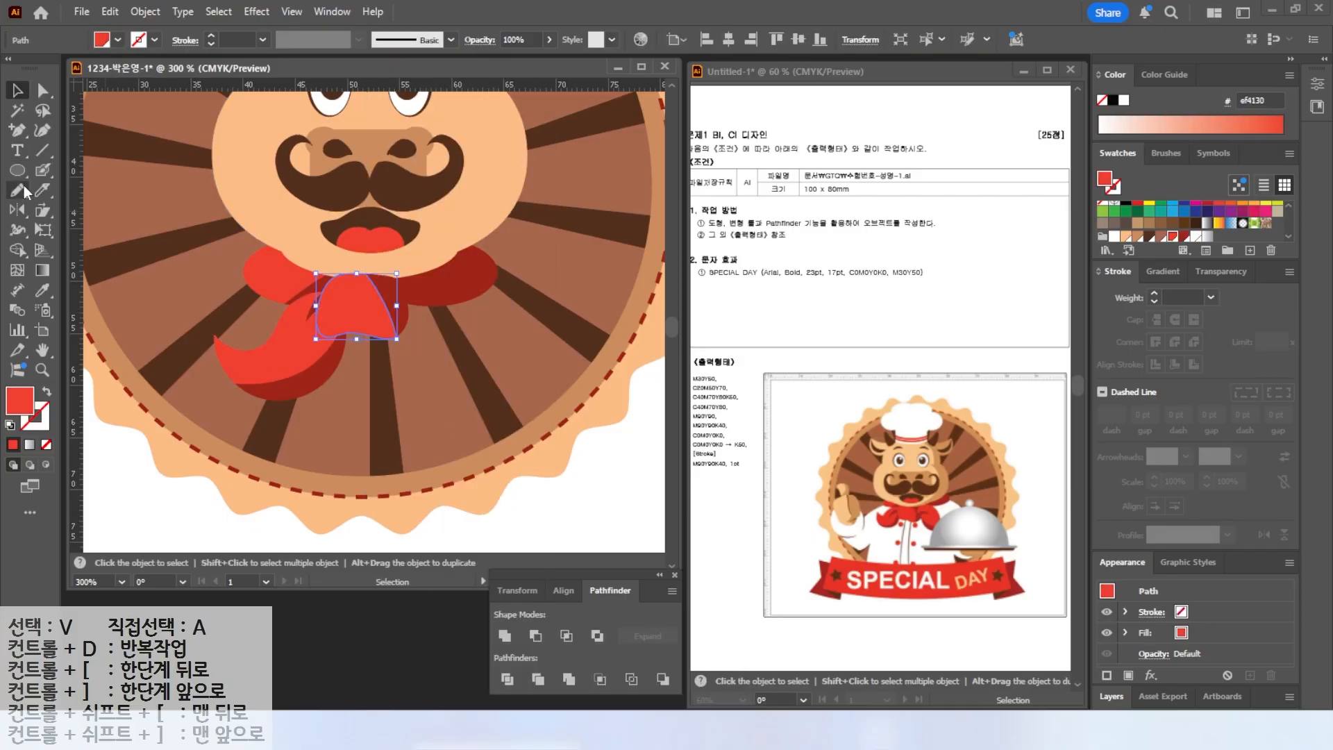
{"action": "key", "text": "ctrl+shift+a"}
{"action": "key", "text": "d"}
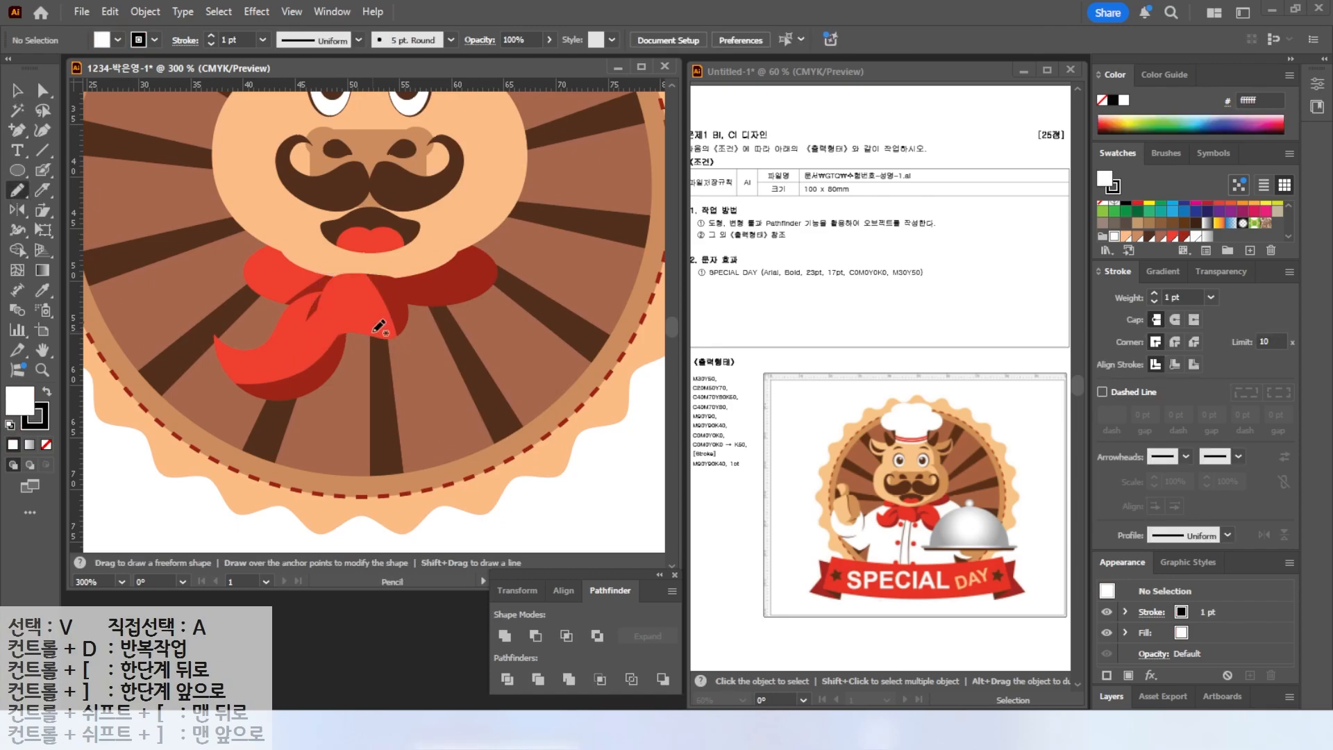
{"action": "mouse_move", "coordinate": [376, 304]}
{"action": "left_mouse_down"}
{"action": "mouse_move", "coordinate": [470, 319]}
{"action": "mouse_move", "coordinate": [506, 360]}
{"action": "mouse_move", "coordinate": [533, 362]}
{"action": "mouse_move", "coordinate": [473, 389]}
{"action": "mouse_move", "coordinate": [428, 379]}
{"action": "mouse_move", "coordinate": [375, 316]}
{"action": "left_mouse_up"}
{"action": "key", "text": "i"}
{"action": "left_click", "coordinate": [342, 311]}
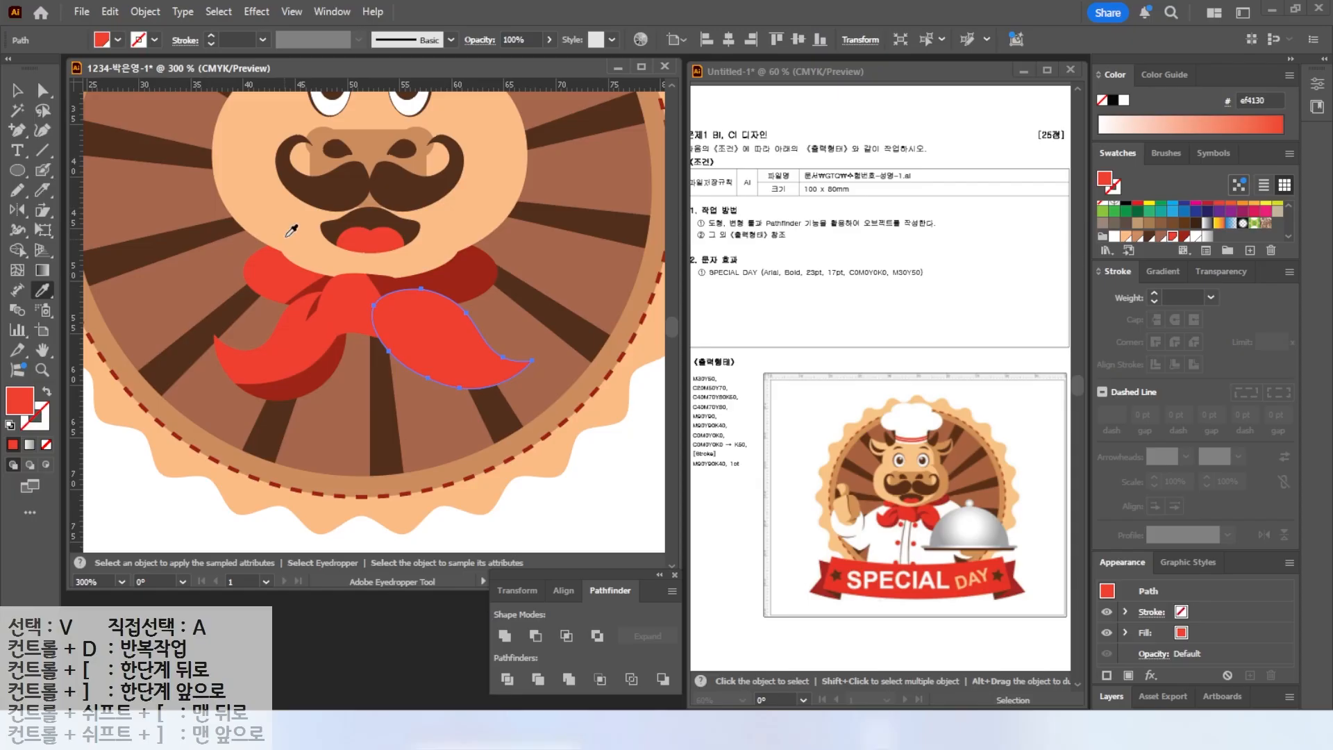
Cut the right tail with the Knife tool and fill its upper fold piece with dark red.
{"action": "left_click", "coordinate": [40, 192]}
{"action": "left_click_drag", "start_coordinate": [365, 310], "coordinate": [440, 329]}
{"action": "mouse_move", "coordinate": [357, 358]}
{"action": "left_mouse_down"}
{"action": "mouse_move", "coordinate": [395, 319]}
{"action": "mouse_move", "coordinate": [466, 336]}
{"action": "left_mouse_up"}
{"action": "key", "text": "v"}
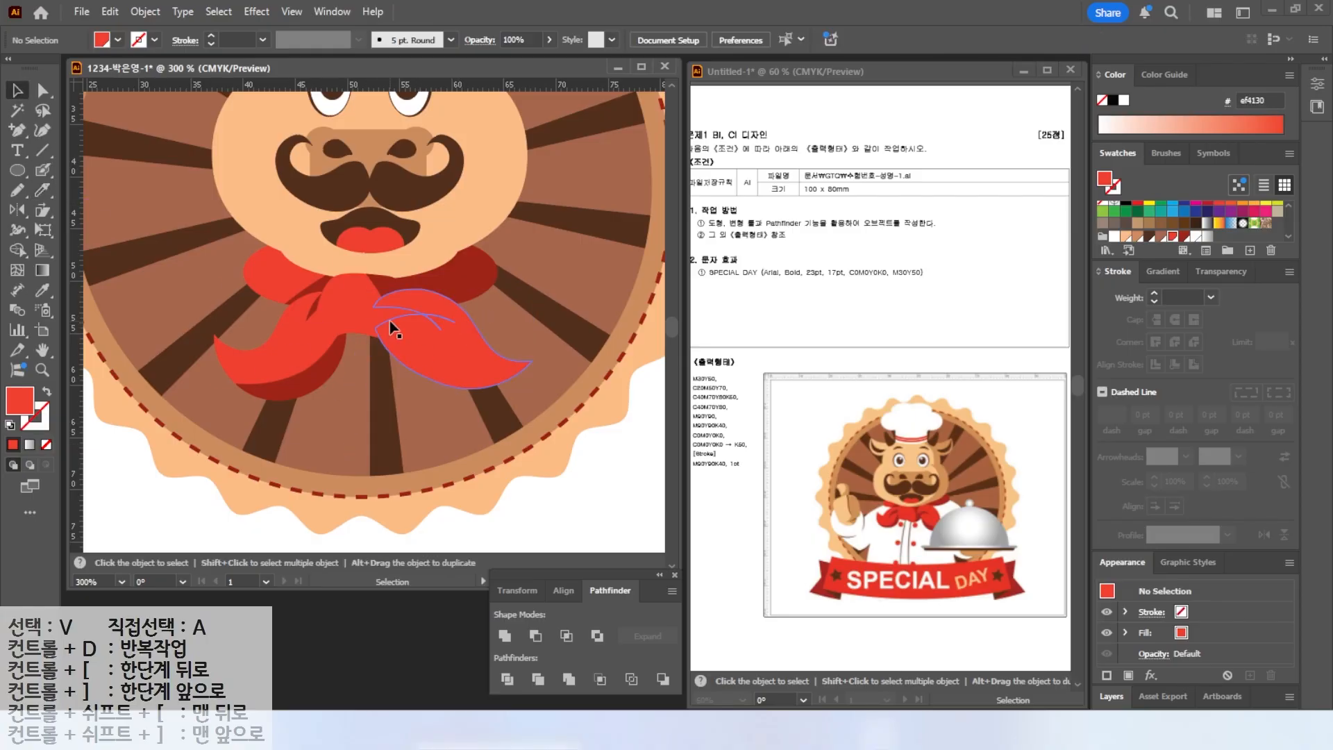
{"action": "left_click", "coordinate": [382, 314]}
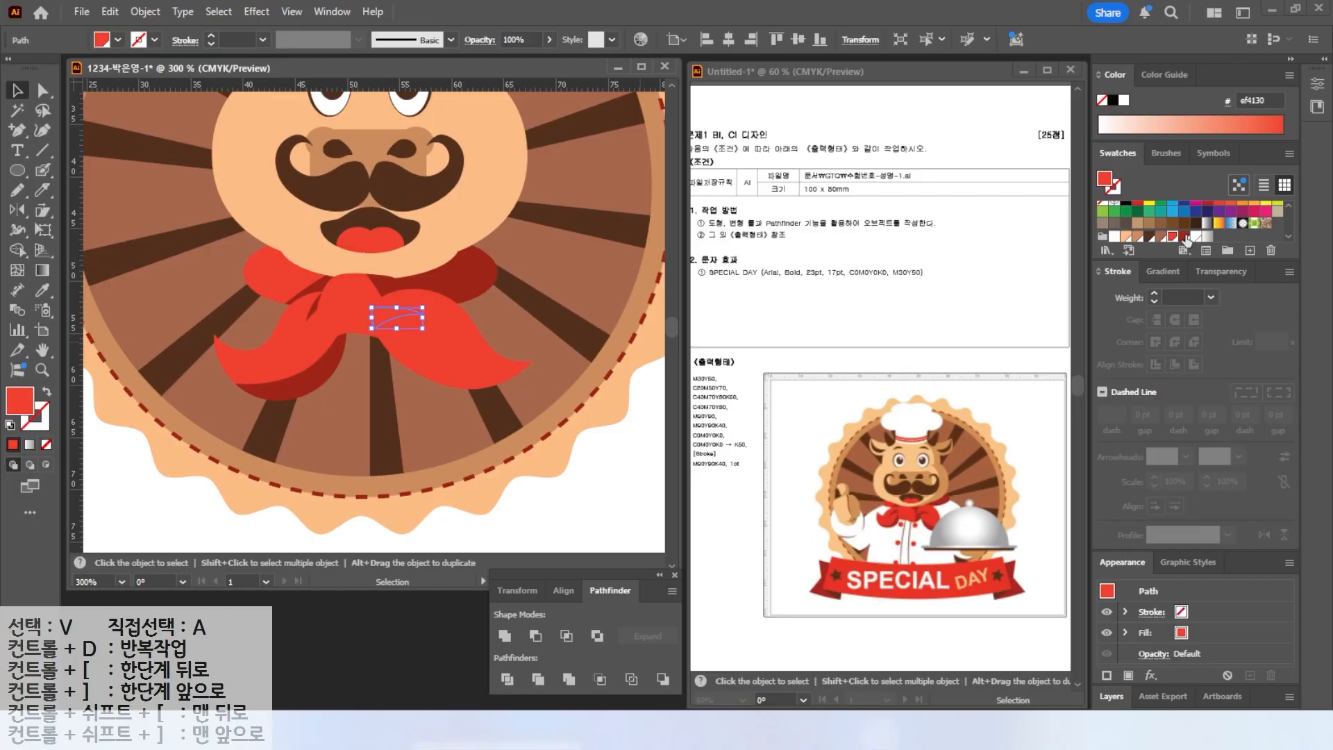
{"action": "left_click", "coordinate": [1185, 236]}
{"action": "left_click", "coordinate": [398, 355]}
Cut off the right tail's lower edge with the Knife tool and fill that piece with dark red.
{"action": "left_click", "coordinate": [43, 192]}
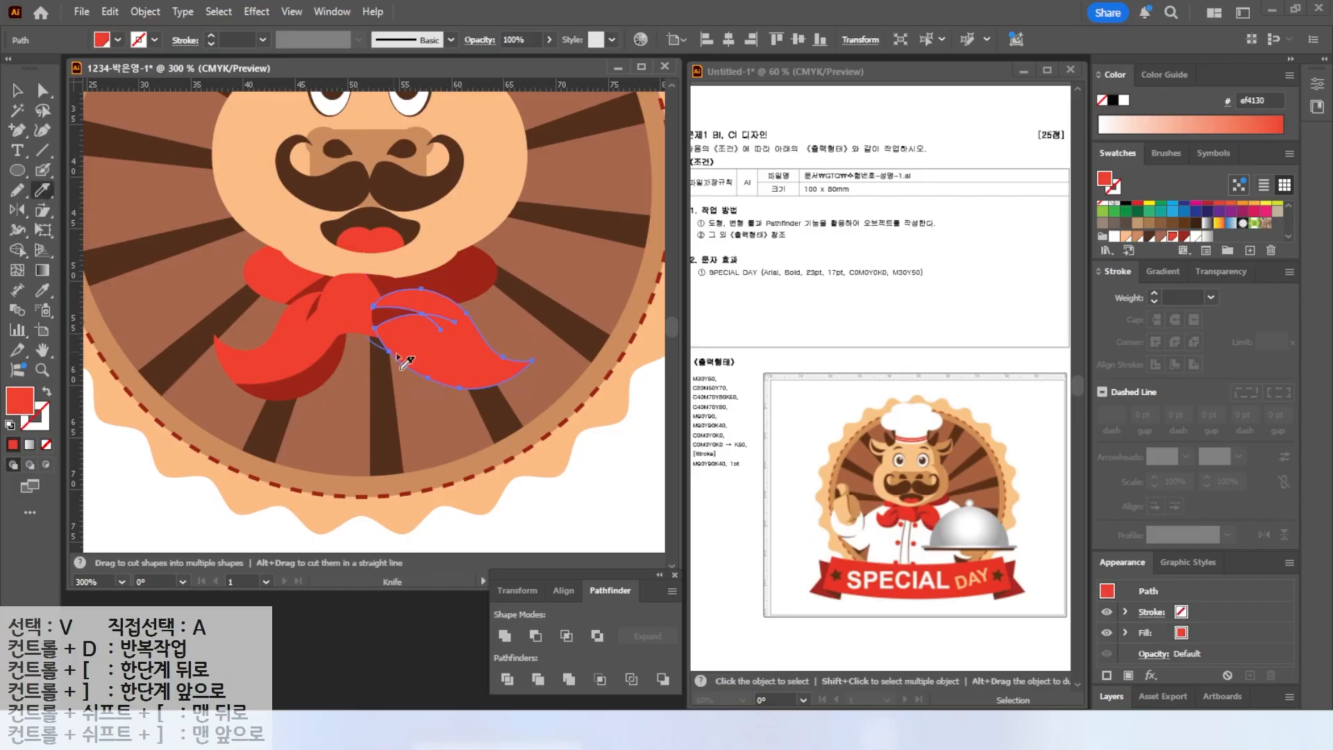
{"action": "left_click_drag", "start_coordinate": [400, 359], "coordinate": [545, 360]}
{"action": "left_click", "coordinate": [16, 91]}
{"action": "left_click", "coordinate": [461, 414]}
{"action": "left_click", "coordinate": [471, 388]}
{"action": "left_click", "coordinate": [1184, 236]}
{"action": "left_click", "coordinate": [183, 380]}
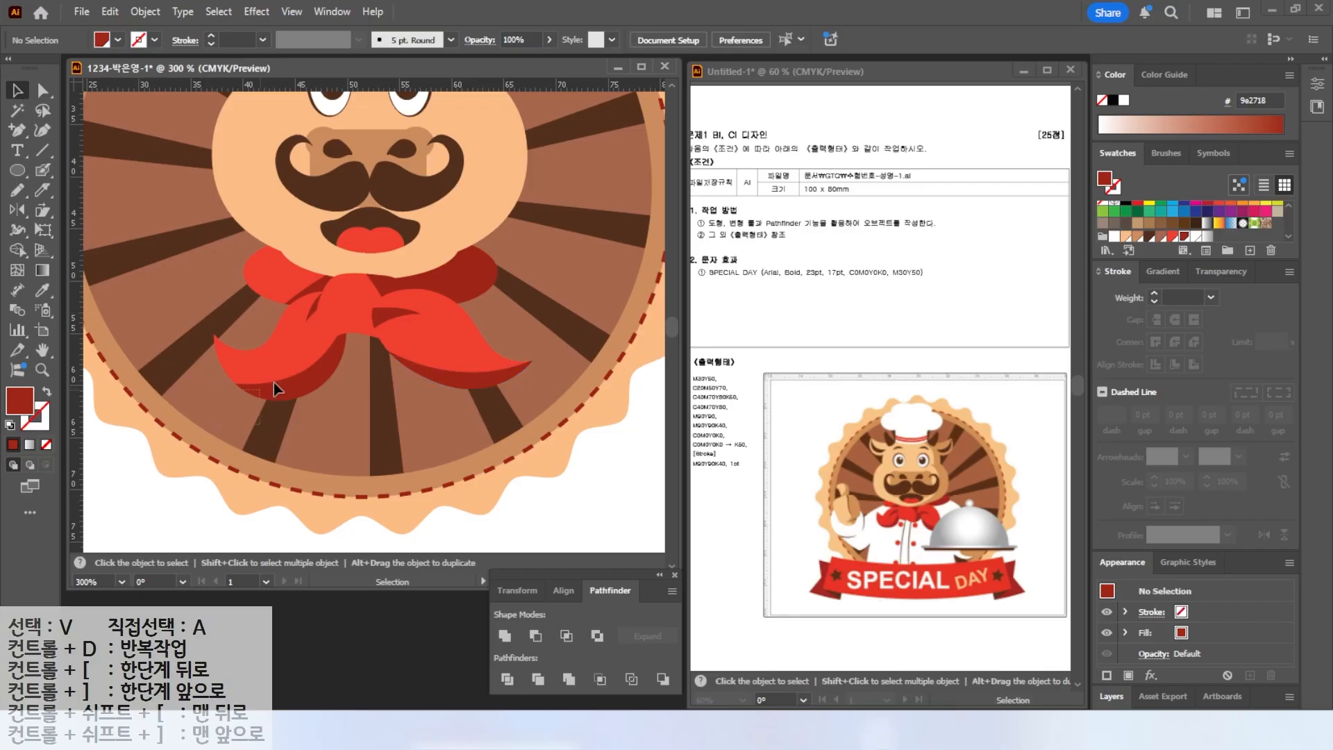
Group all the neckerchief pieces together.
{"action": "left_click", "coordinate": [535, 297]}
{"action": "right_click", "coordinate": [371, 306]}
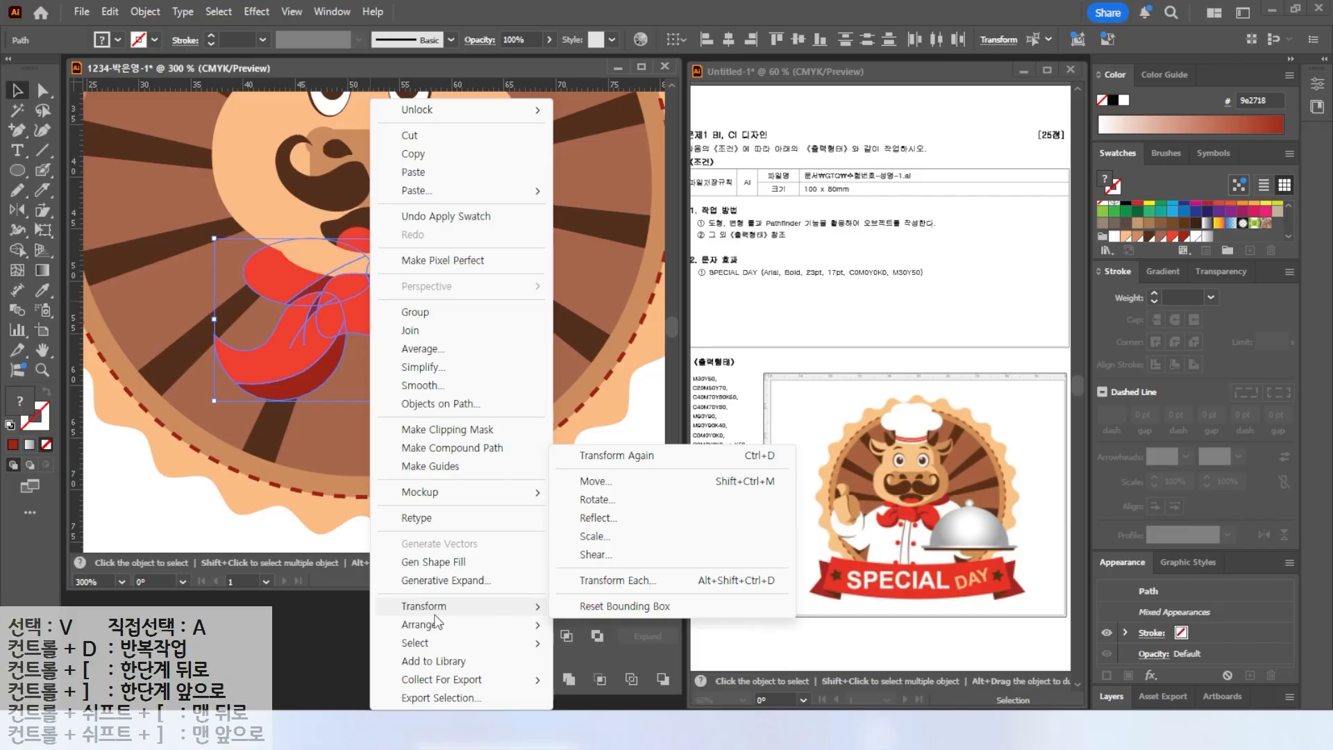
{"action": "mouse_move", "coordinate": [428, 631]}
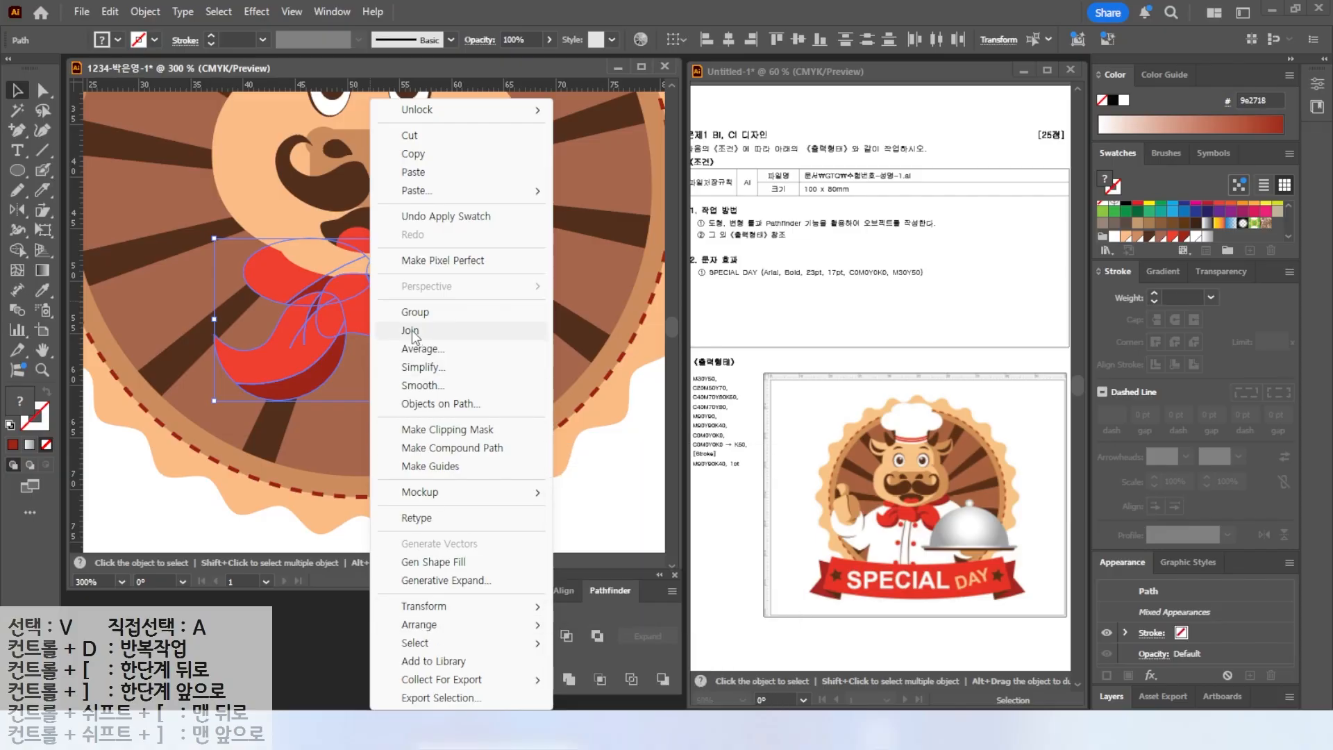
{"action": "left_click", "coordinate": [421, 312]}
Bring the head group to the front and deselect everything.
{"action": "right_click", "coordinate": [428, 178]}
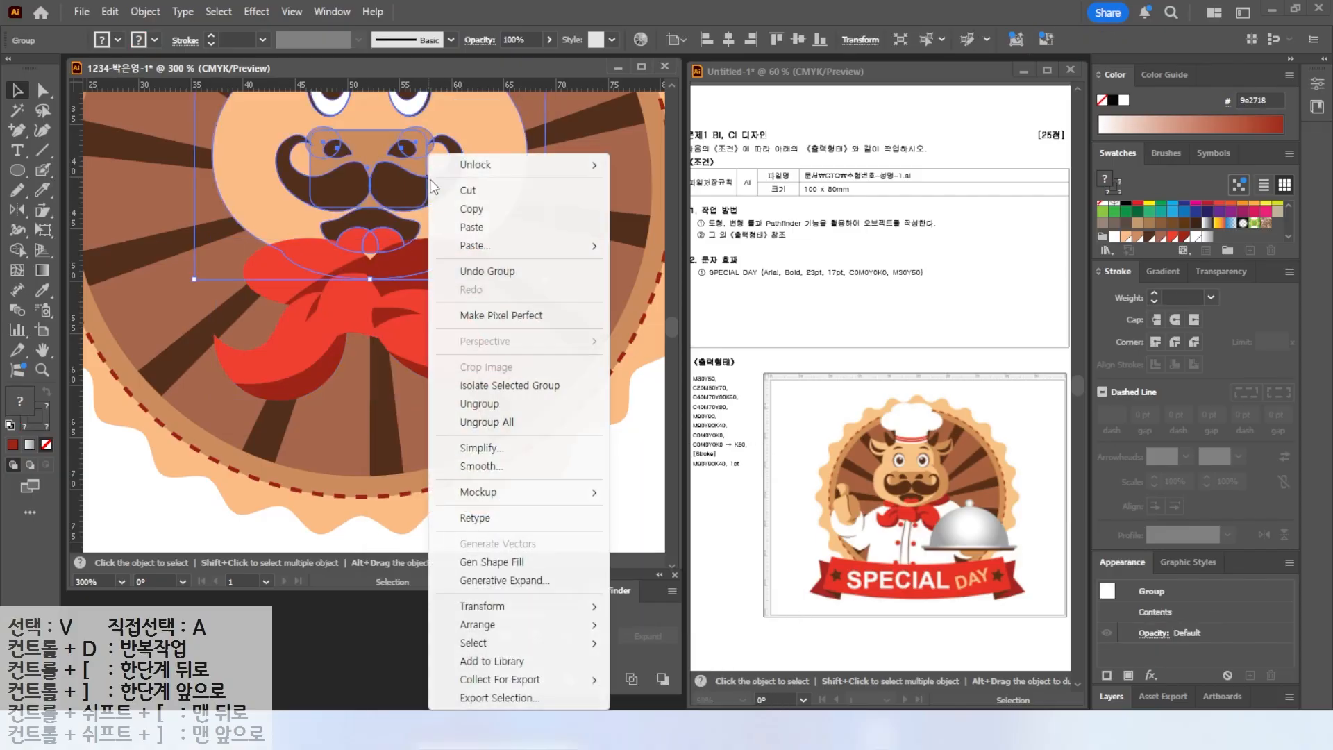
{"action": "mouse_move", "coordinate": [485, 629]}
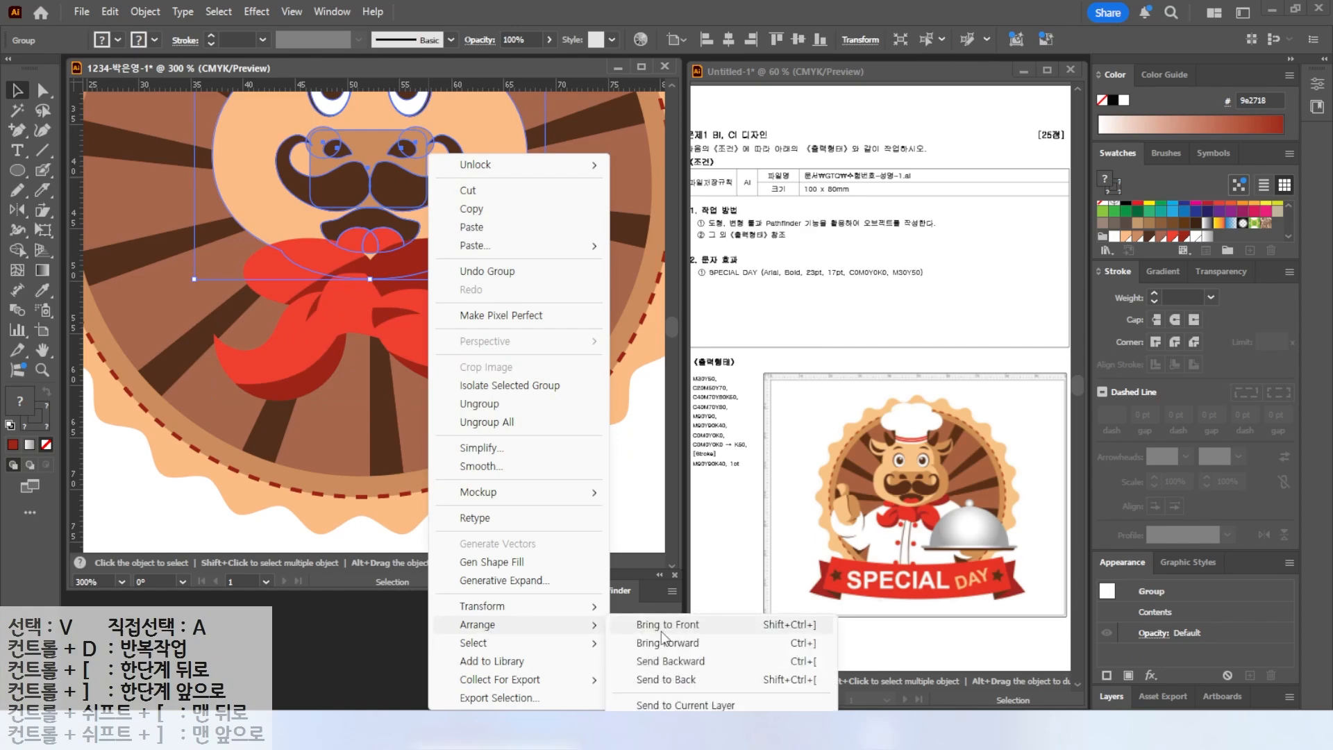
{"action": "left_click", "coordinate": [661, 629]}
{"action": "key", "text": "ctrl+shift+a"}
{"action": "key", "text": "ctrl+minus"}
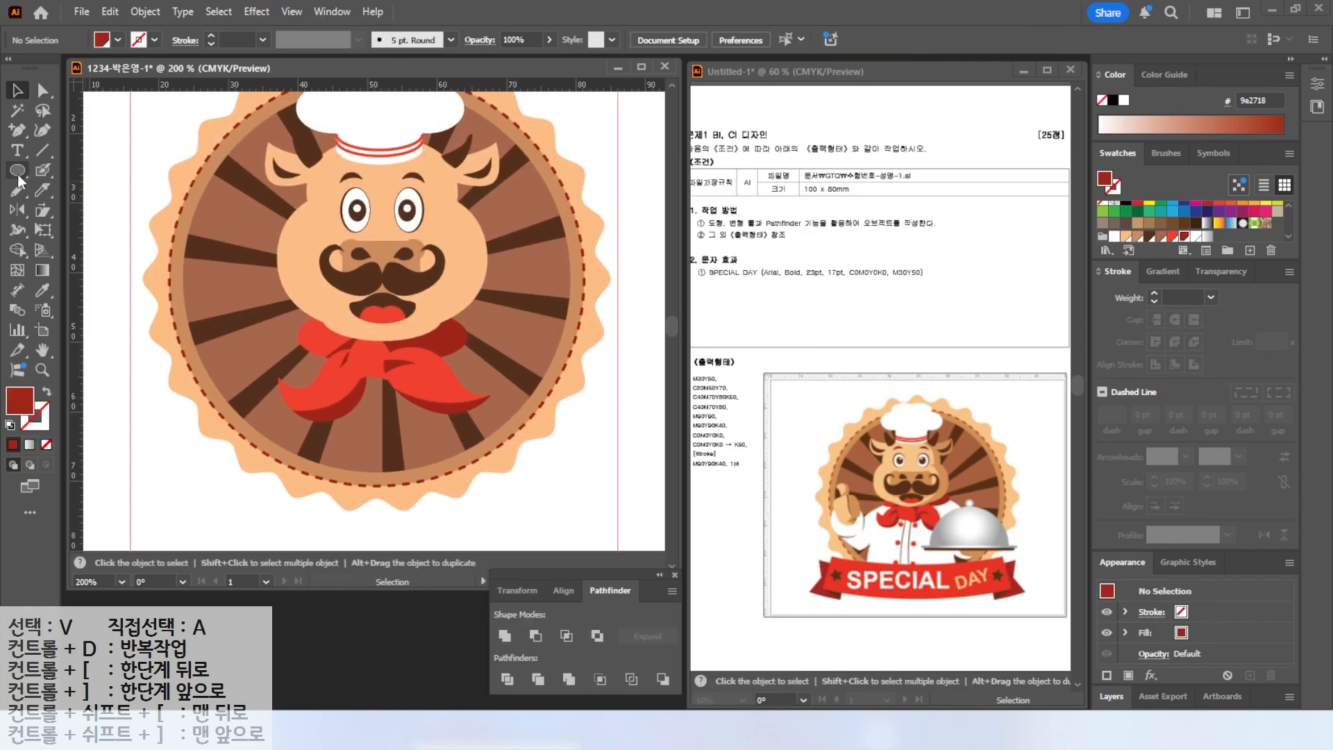
Draw the chef jacket outline with sleeves below the neckerchief using the Pen tool and fill it white.
{"action": "left_click", "coordinate": [17, 130]}
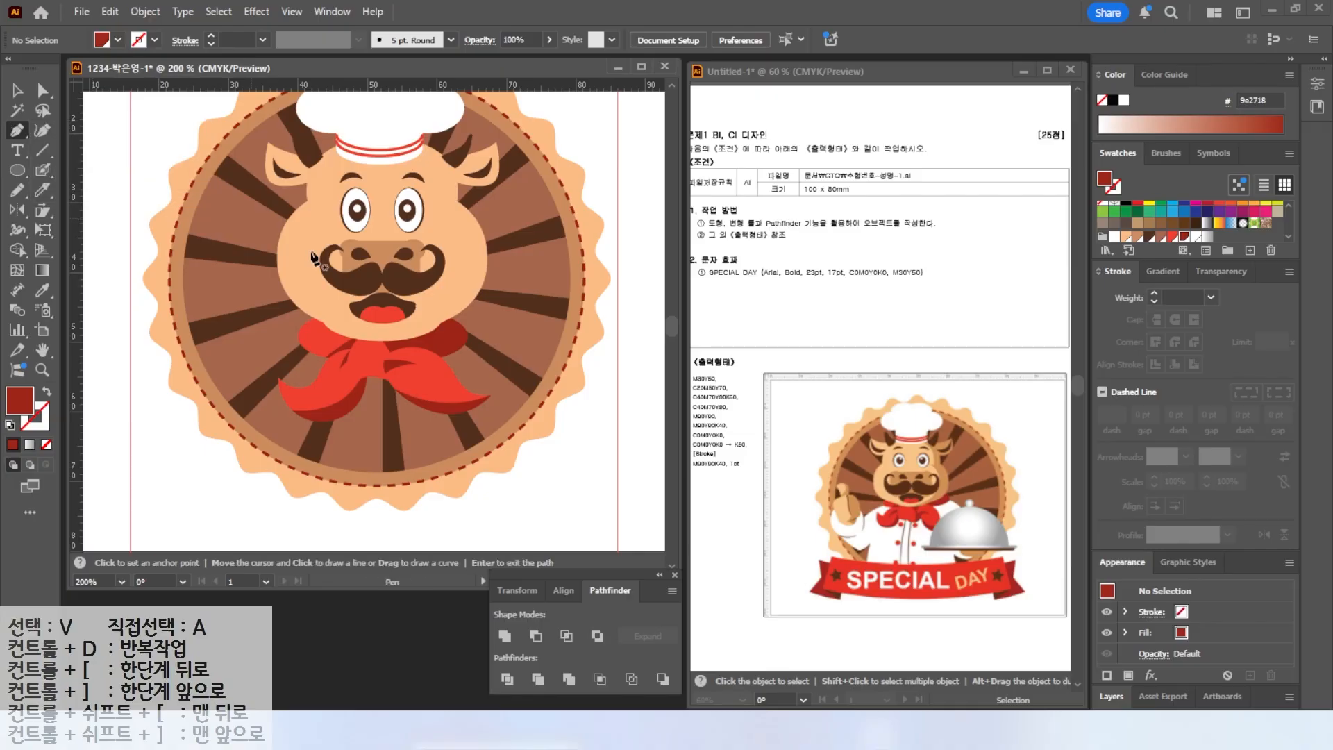
{"action": "left_click", "coordinate": [330, 338]}
{"action": "left_click_drag", "start_coordinate": [259, 359], "coordinate": [243, 374]}
{"action": "left_click", "coordinate": [232, 387]}
{"action": "left_click", "coordinate": [266, 452]}
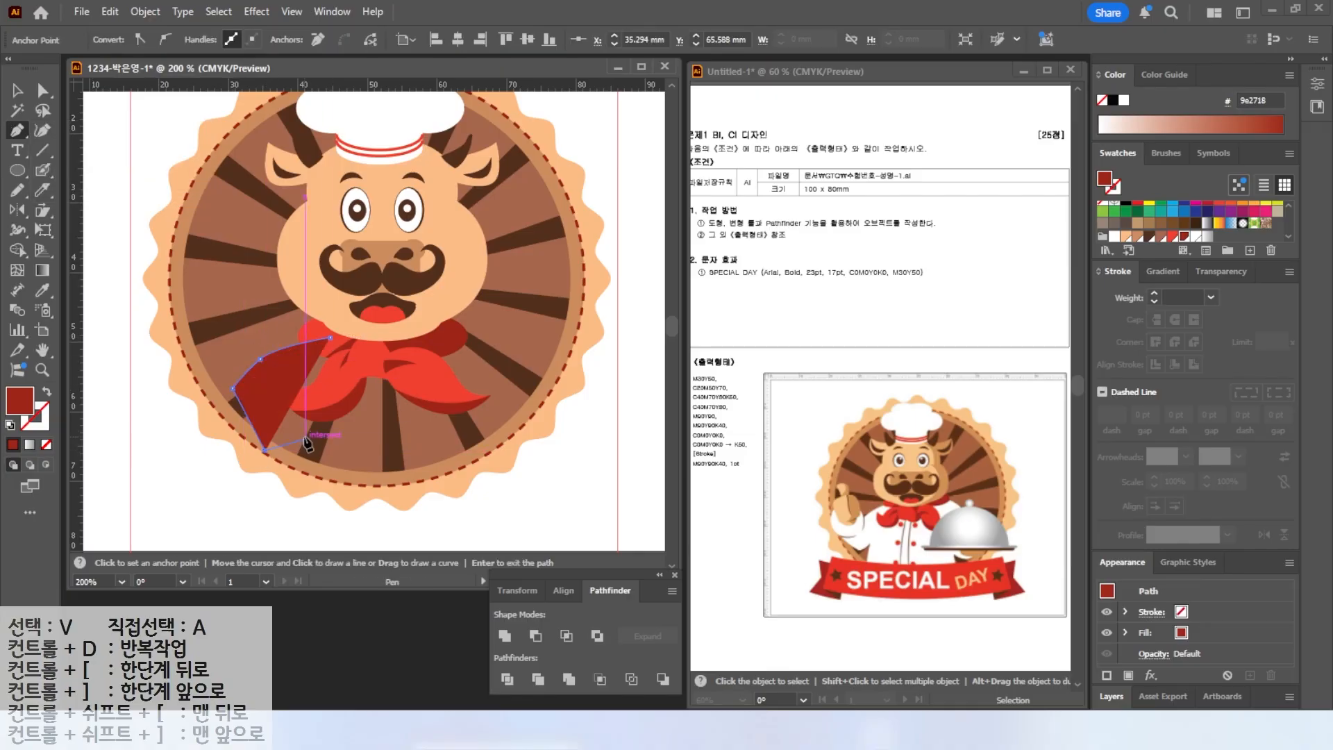
{"action": "left_click", "coordinate": [305, 440]}
{"action": "left_click", "coordinate": [301, 486]}
{"action": "left_click", "coordinate": [484, 486]}
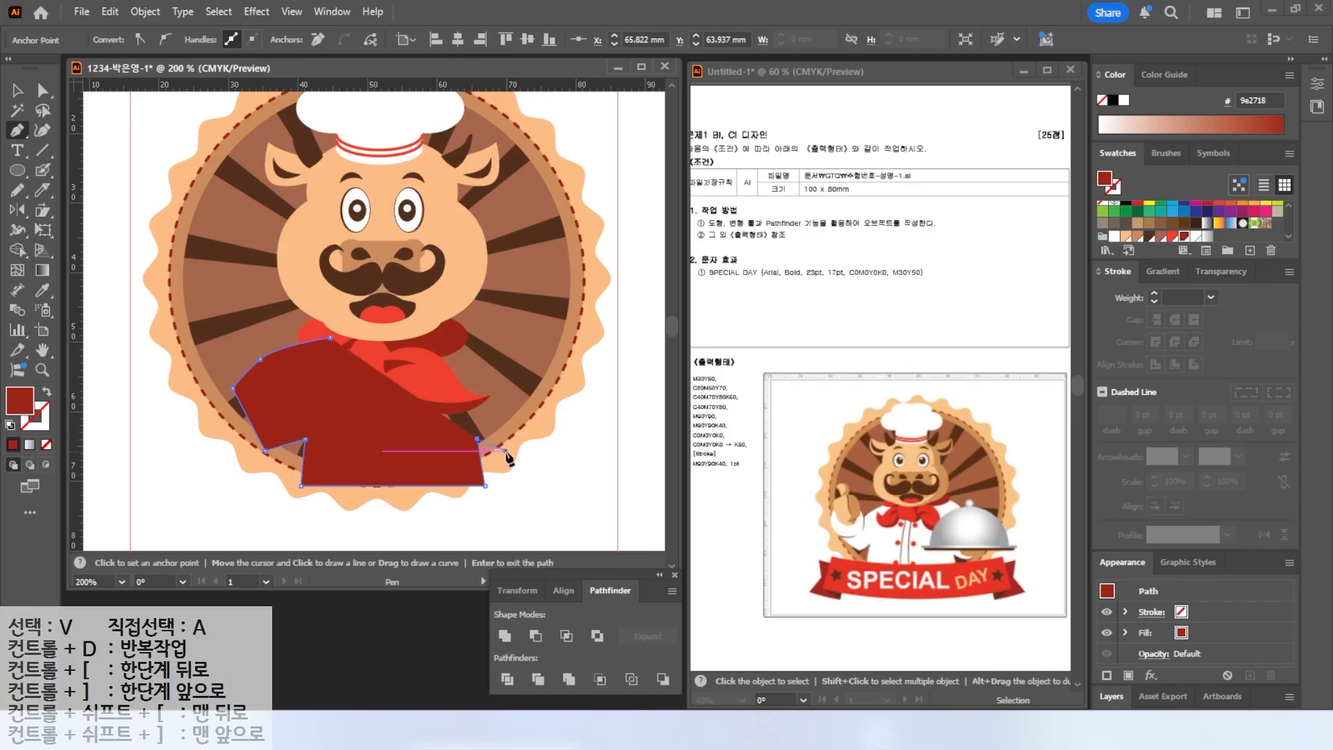
{"action": "left_click", "coordinate": [553, 389]}
{"action": "left_click_drag", "start_coordinate": [442, 331], "coordinate": [416, 333]}
{"action": "left_click", "coordinate": [332, 339]}
{"action": "left_click", "coordinate": [1116, 237]}
{"action": "left_click", "coordinate": [16, 90]}
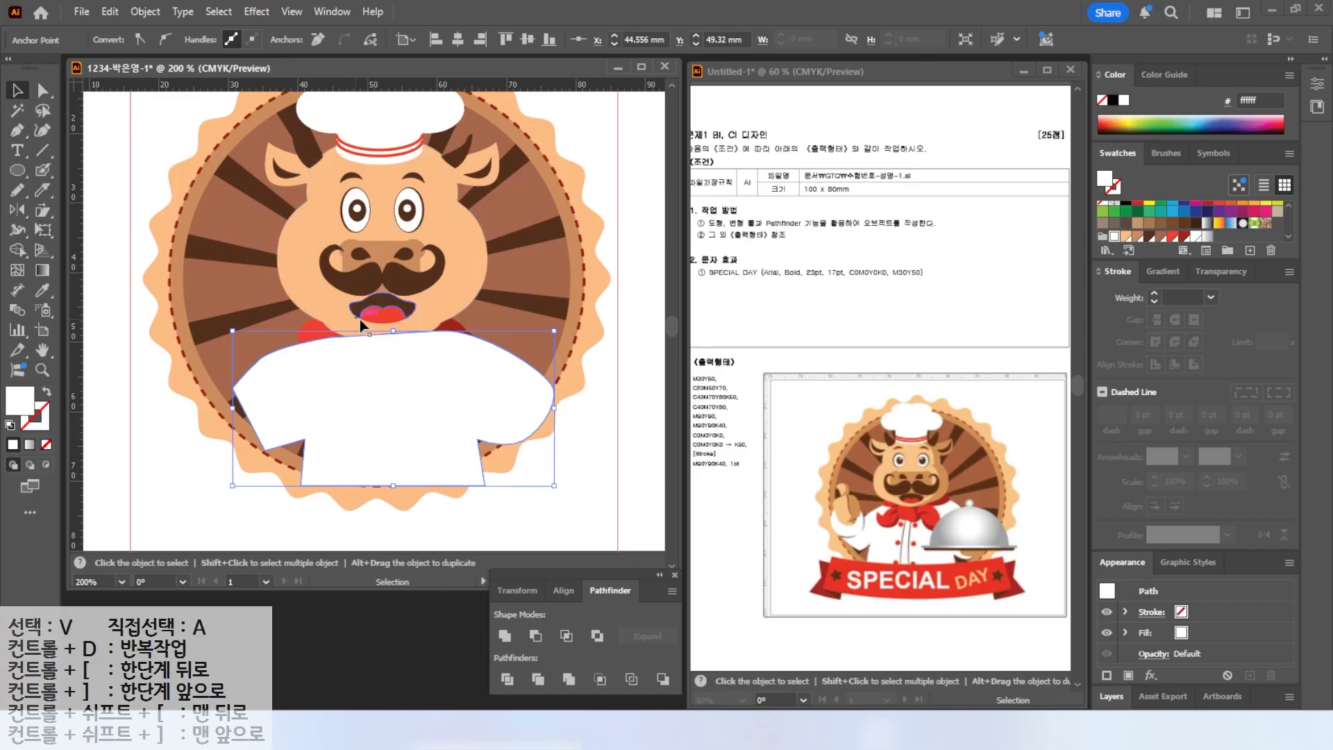
Draw a white ellipse to round off the jacket's left shoulder.
{"action": "left_click", "coordinate": [16, 172]}
{"action": "left_click_drag", "start_coordinate": [214, 342], "coordinate": [277, 450]}
{"action": "left_click", "coordinate": [44, 91]}
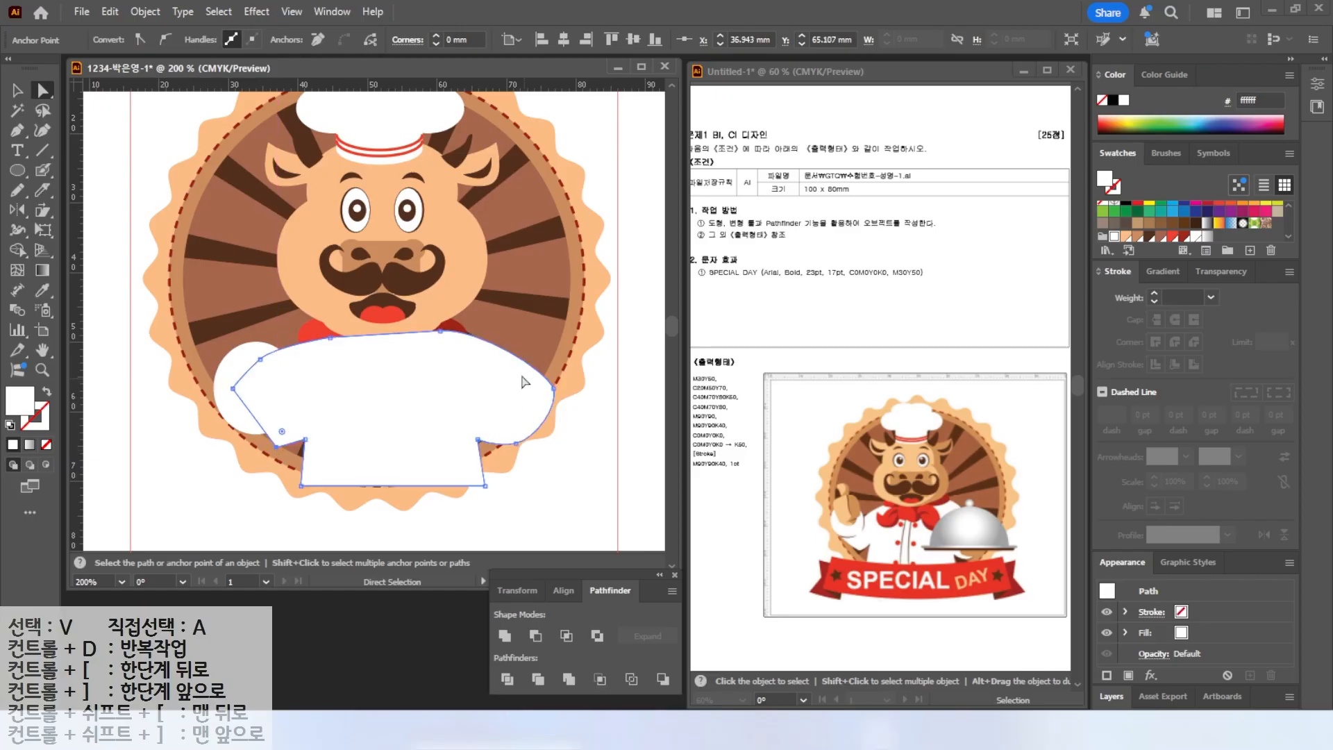
Bring the head group in front of the new jacket and deselect everything.
{"action": "left_click", "coordinate": [19, 91]}
{"action": "left_click", "coordinate": [315, 330]}
{"action": "left_click", "coordinate": [344, 309], "text": "shift"}
{"action": "right_click", "coordinate": [349, 309]}
{"action": "mouse_move", "coordinate": [394, 626]}
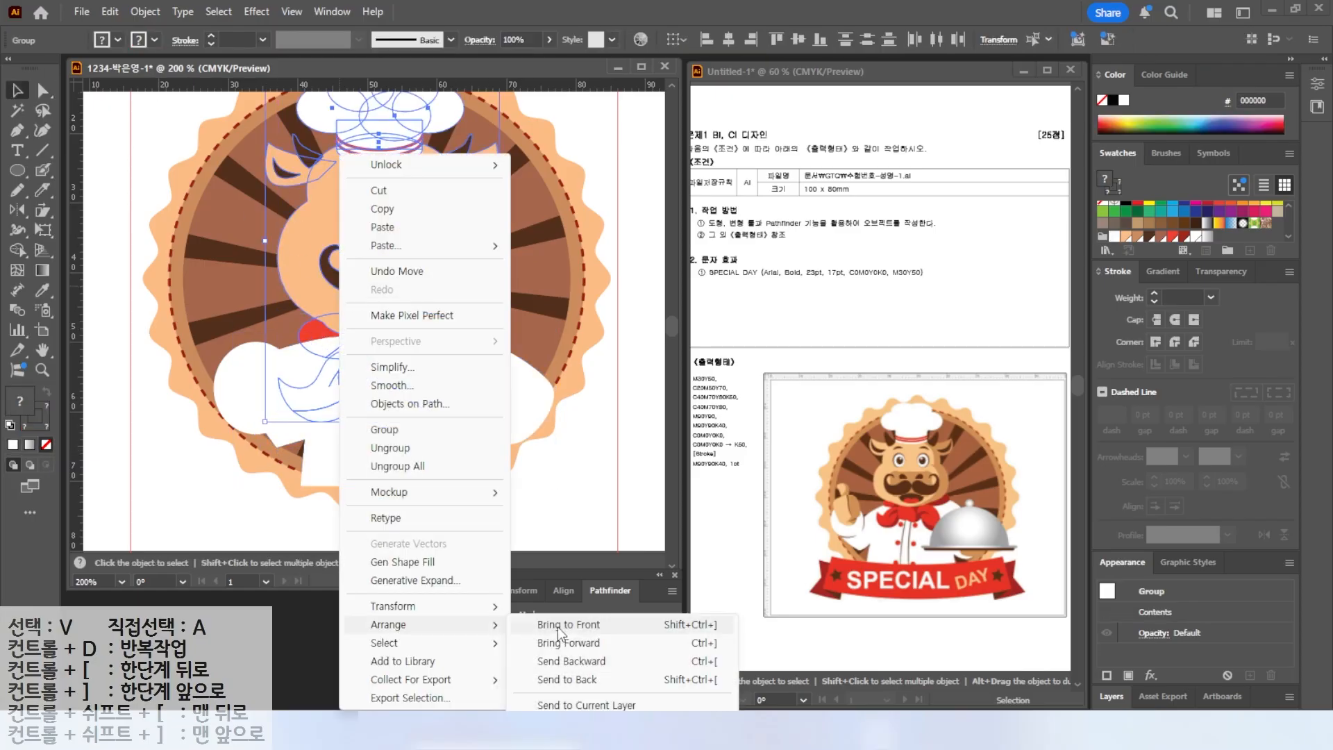
{"action": "left_click", "coordinate": [561, 627]}
{"action": "left_click", "coordinate": [469, 524]}
Draw the raised hand's fist on the left with the Pencil tool and sample the face's skin color into it.
{"action": "scroll", "coordinate": [197, 422], "scroll_direction": "up", "scroll_amount": 3}
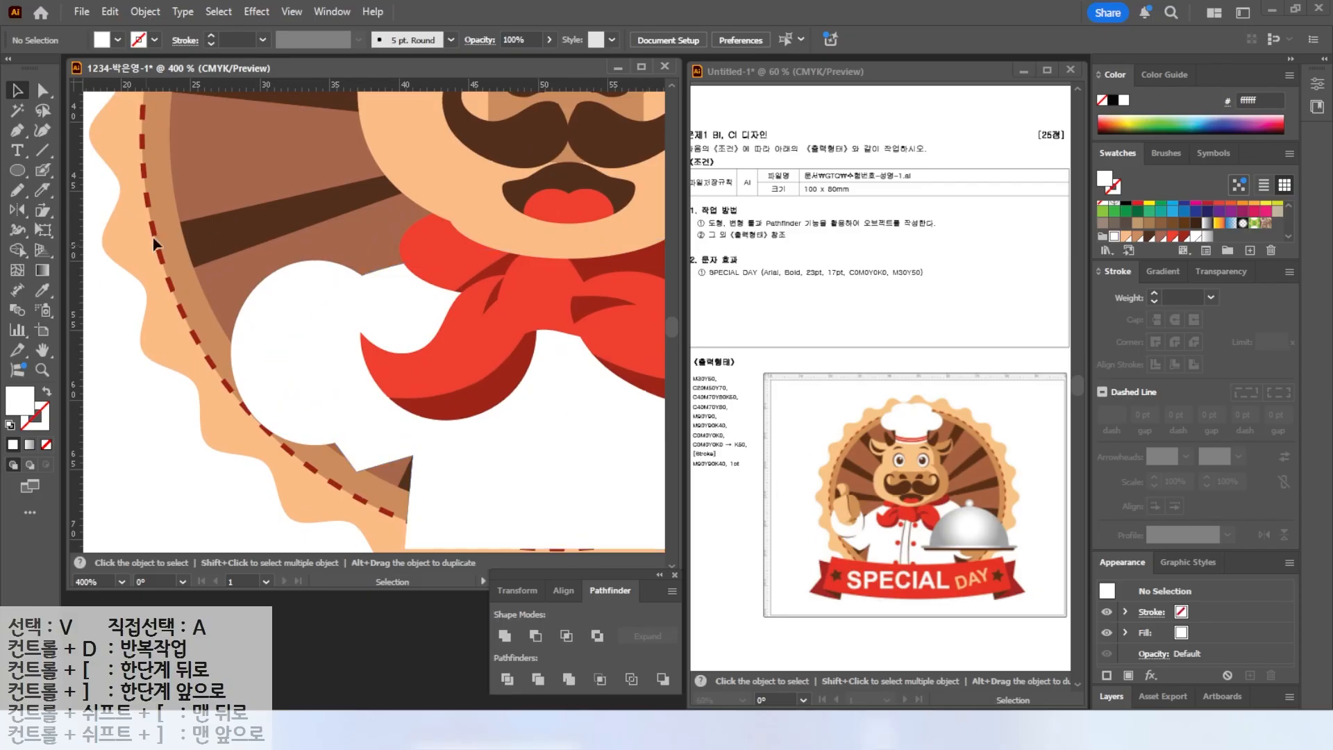
{"action": "left_click", "coordinate": [18, 190]}
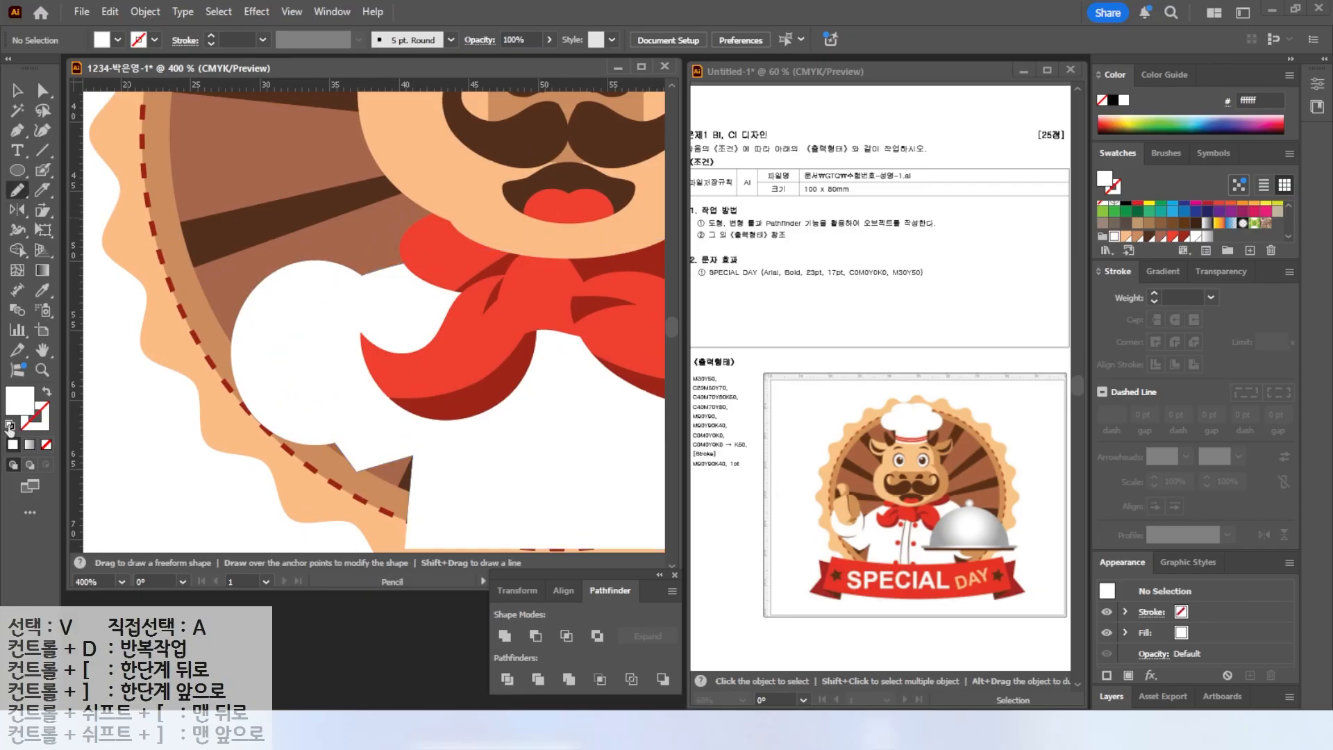
{"action": "left_click", "coordinate": [9, 426]}
{"action": "mouse_move", "coordinate": [207, 232]}
{"action": "left_mouse_down"}
{"action": "mouse_move", "coordinate": [268, 204]}
{"action": "mouse_move", "coordinate": [328, 290]}
{"action": "mouse_move", "coordinate": [273, 327]}
{"action": "mouse_move", "coordinate": [202, 285]}
{"action": "mouse_move", "coordinate": [207, 230]}
{"action": "left_mouse_up"}
{"action": "left_click", "coordinate": [43, 290]}
{"action": "left_click", "coordinate": [132, 278]}
Cut the fist with the Knife tool and fill one piece with a darker tan swatch.
{"action": "left_click", "coordinate": [42, 191]}
{"action": "mouse_move", "coordinate": [245, 184]}
{"action": "left_mouse_down"}
{"action": "mouse_move", "coordinate": [242, 214]}
{"action": "mouse_move", "coordinate": [282, 294]}
{"action": "mouse_move", "coordinate": [290, 275]}
{"action": "mouse_move", "coordinate": [263, 332]}
{"action": "left_mouse_up"}
{"action": "key", "text": "v"}
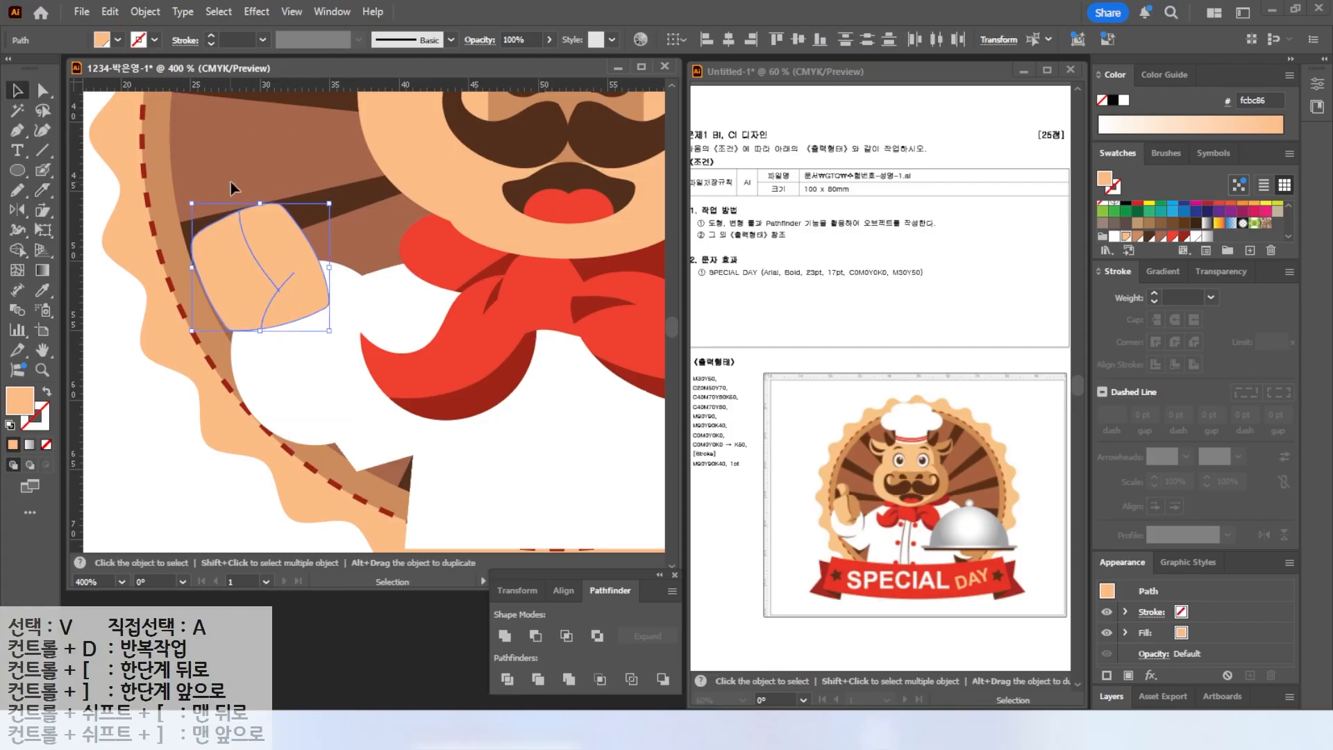
{"action": "left_click", "coordinate": [230, 188]}
{"action": "left_click", "coordinate": [294, 244]}
{"action": "left_click", "coordinate": [1139, 237]}
Draw a thumb shape above the fist with the Pencil tool and fill it with the sampled skin color.
{"action": "left_click", "coordinate": [20, 193]}
{"action": "left_click", "coordinate": [17, 91]}
{"action": "left_click", "coordinate": [100, 325]}
{"action": "left_click", "coordinate": [18, 190]}
{"action": "left_click", "coordinate": [10, 425]}
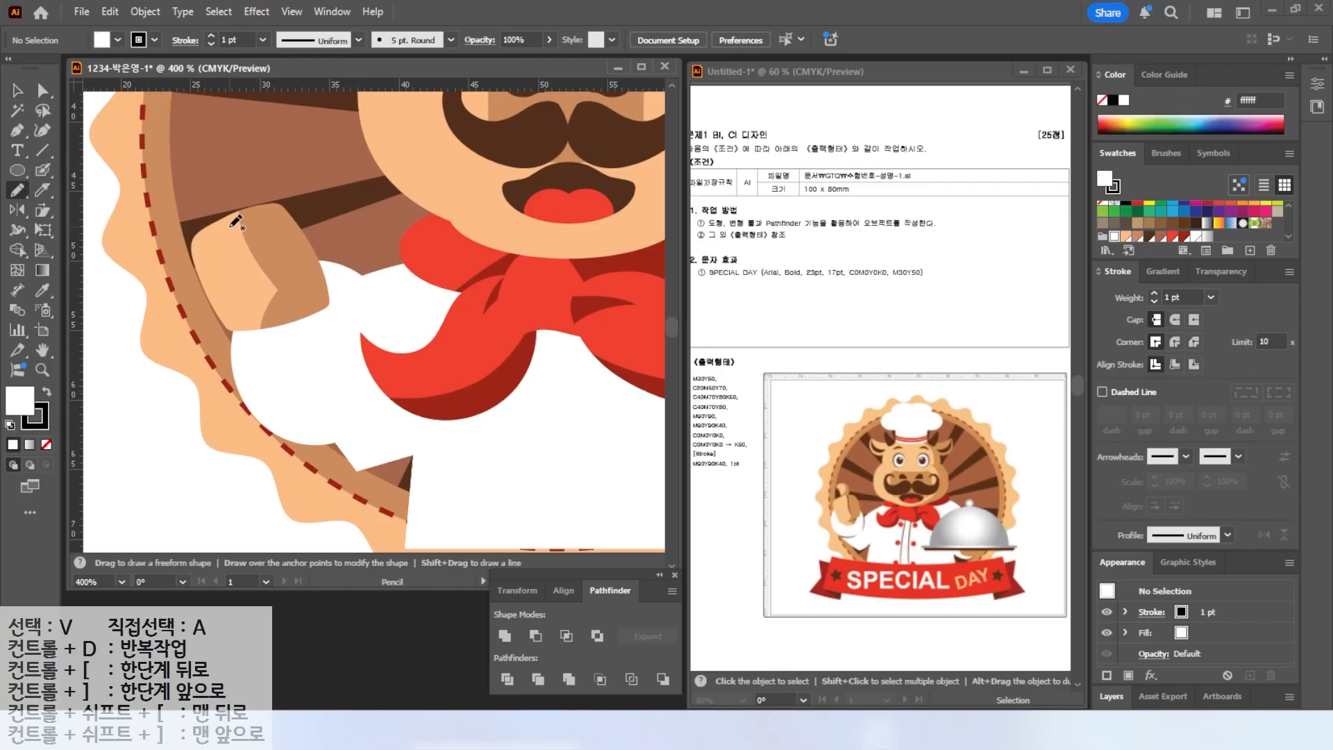
{"action": "mouse_move", "coordinate": [231, 153]}
{"action": "left_mouse_down"}
{"action": "mouse_move", "coordinate": [256, 187]}
{"action": "mouse_move", "coordinate": [229, 226]}
{"action": "left_mouse_up"}
{"action": "left_click", "coordinate": [18, 91]}
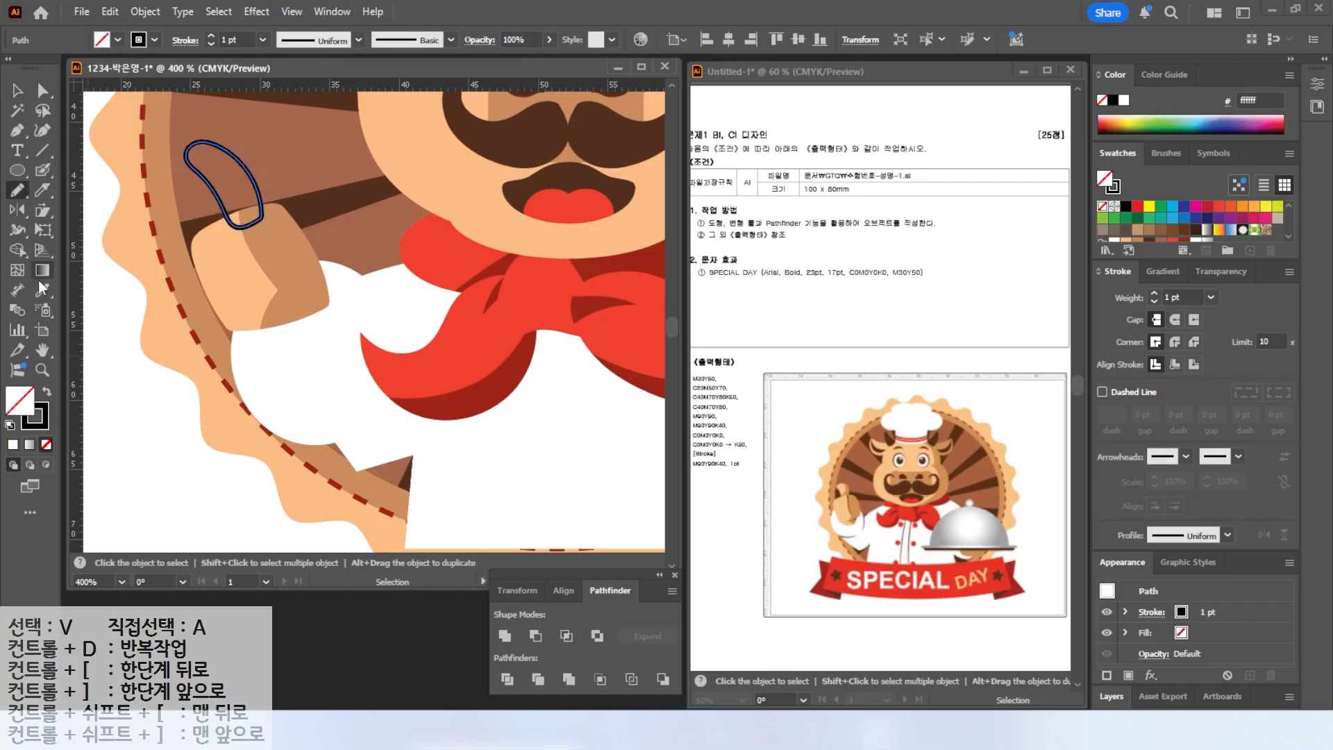
{"action": "left_click", "coordinate": [43, 291]}
{"action": "left_click", "coordinate": [221, 263]}
Cut the thumb with the Knife tool and fill its outer piece with the darker tan swatch.
{"action": "left_click", "coordinate": [20, 92]}
{"action": "left_click", "coordinate": [44, 192]}
{"action": "left_click_drag", "start_coordinate": [232, 149], "coordinate": [221, 207]}
{"action": "left_click", "coordinate": [18, 91]}
{"action": "left_click", "coordinate": [116, 190]}
{"action": "left_click", "coordinate": [243, 196]}
{"action": "left_click", "coordinate": [1137, 237]}
Change the stacking order of the hand pieces and nudge the thumb into place.
{"action": "left_click", "coordinate": [246, 266]}
{"action": "left_click", "coordinate": [280, 268], "text": "shift"}
{"action": "right_click", "coordinate": [280, 268]}
{"action": "mouse_move", "coordinate": [430, 624]}
{"action": "left_click", "coordinate": [533, 626]}
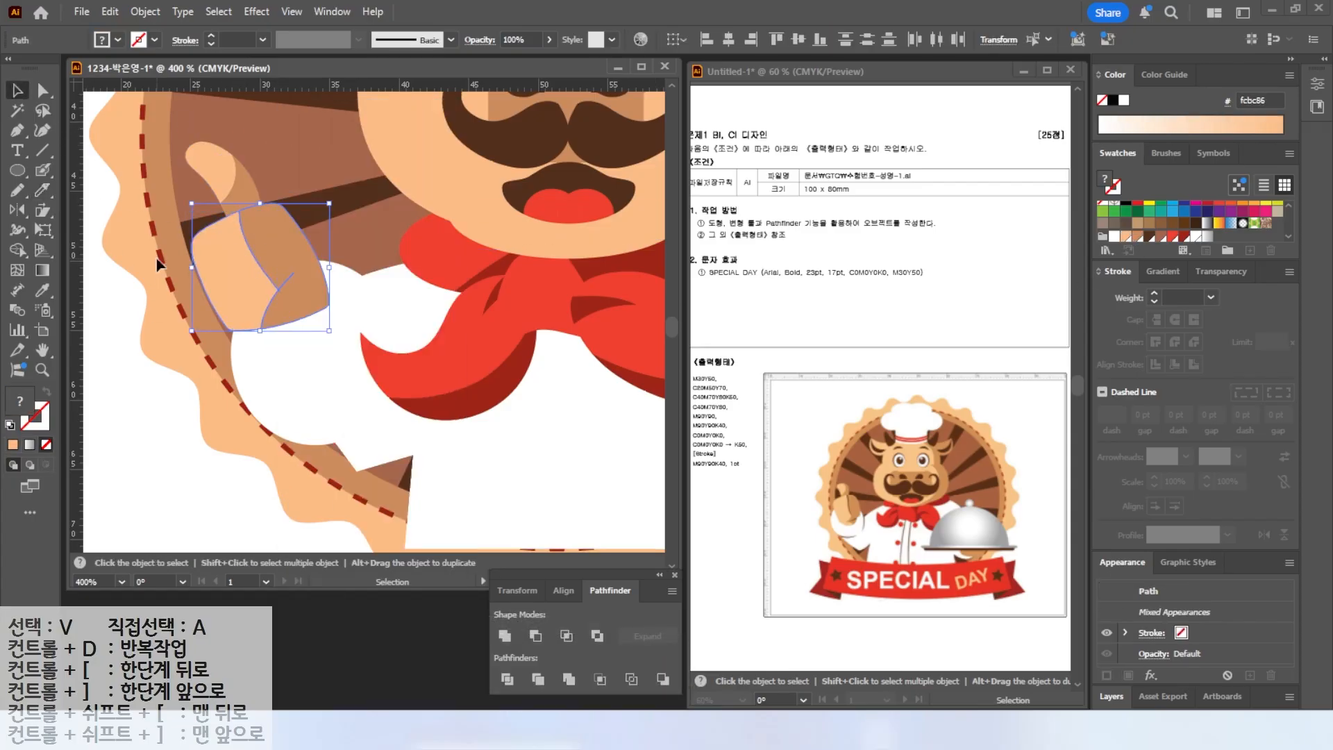
{"action": "left_click", "coordinate": [213, 166]}
{"action": "left_click", "coordinate": [250, 197], "text": "shift"}
{"action": "left_click_drag", "start_coordinate": [186, 141], "coordinate": [192, 162]}
{"action": "left_click", "coordinate": [137, 215]}
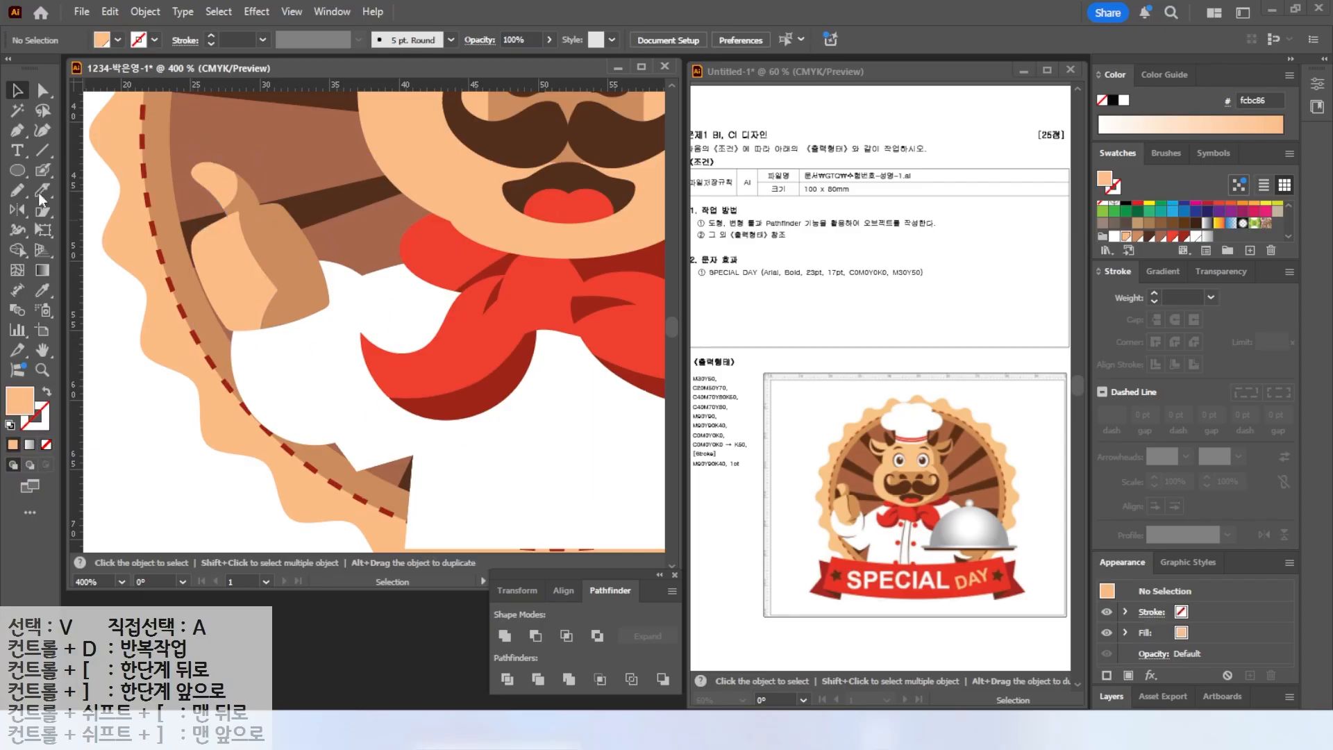
Draw a finger shape under the fist with the Pencil tool and fill it with the sampled skin color.
{"action": "left_click", "coordinate": [17, 190]}
{"action": "left_click", "coordinate": [10, 424]}
{"action": "mouse_move", "coordinate": [239, 318]}
{"action": "left_mouse_down"}
{"action": "mouse_move", "coordinate": [285, 347]}
{"action": "mouse_move", "coordinate": [319, 316]}
{"action": "mouse_move", "coordinate": [239, 319]}
{"action": "left_mouse_up"}
{"action": "key", "text": "v"}
{"action": "left_click", "coordinate": [43, 289]}
{"action": "left_click", "coordinate": [221, 264]}
{"action": "key", "text": "v"}
Cut the finger with the Knife tool and fill its lower piece with the darker tan swatch.
{"action": "left_click", "coordinate": [42, 190]}
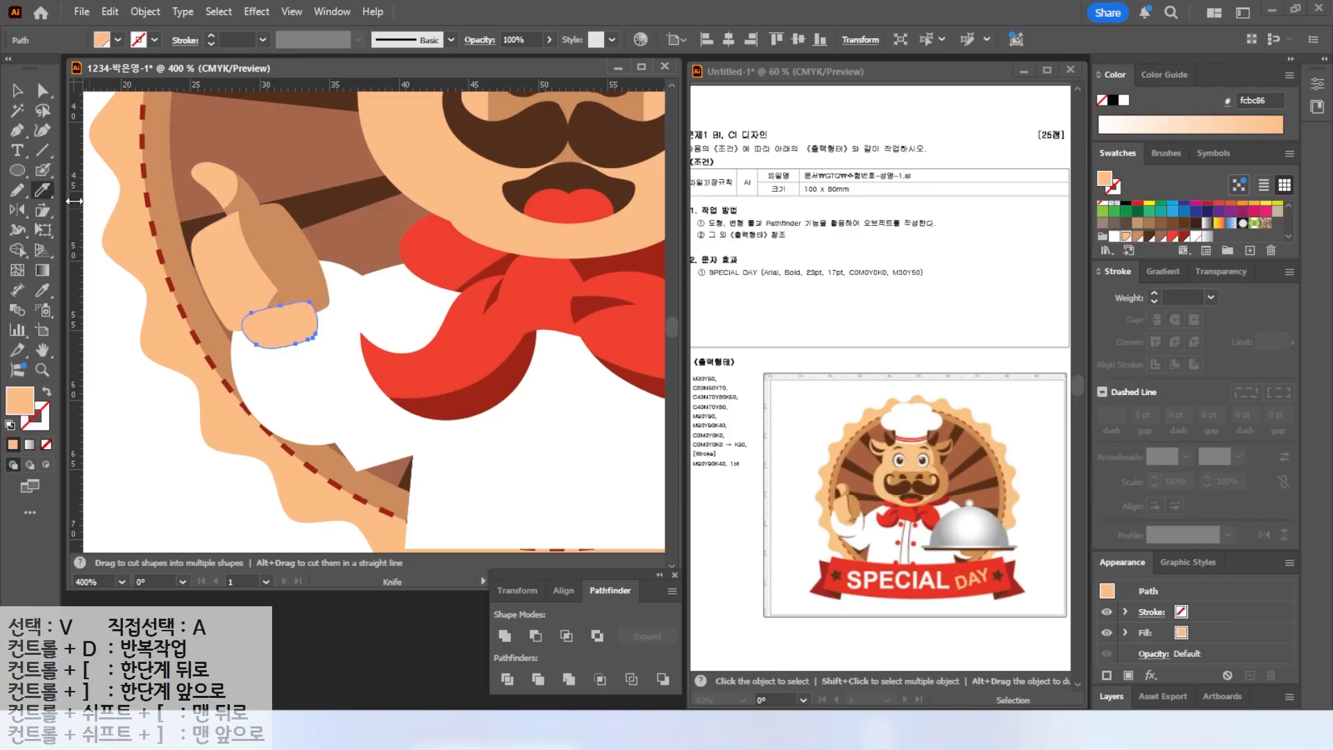
{"action": "left_click_drag", "start_coordinate": [268, 303], "coordinate": [311, 345]}
{"action": "left_click", "coordinate": [18, 91]}
{"action": "left_click", "coordinate": [114, 209]}
{"action": "left_click", "coordinate": [307, 322]}
{"action": "left_click", "coordinate": [1137, 237]}
Group all the hand pieces and change the group's stacking order.
{"action": "left_click_drag", "start_coordinate": [98, 151], "coordinate": [298, 278]}
{"action": "right_click", "coordinate": [242, 250]}
{"action": "left_click", "coordinate": [238, 361], "text": "shift"}
{"action": "right_click", "coordinate": [235, 251]}
{"action": "mouse_move", "coordinate": [279, 626]}
{"action": "left_click", "coordinate": [455, 625]}
{"action": "left_click", "coordinate": [168, 432]}
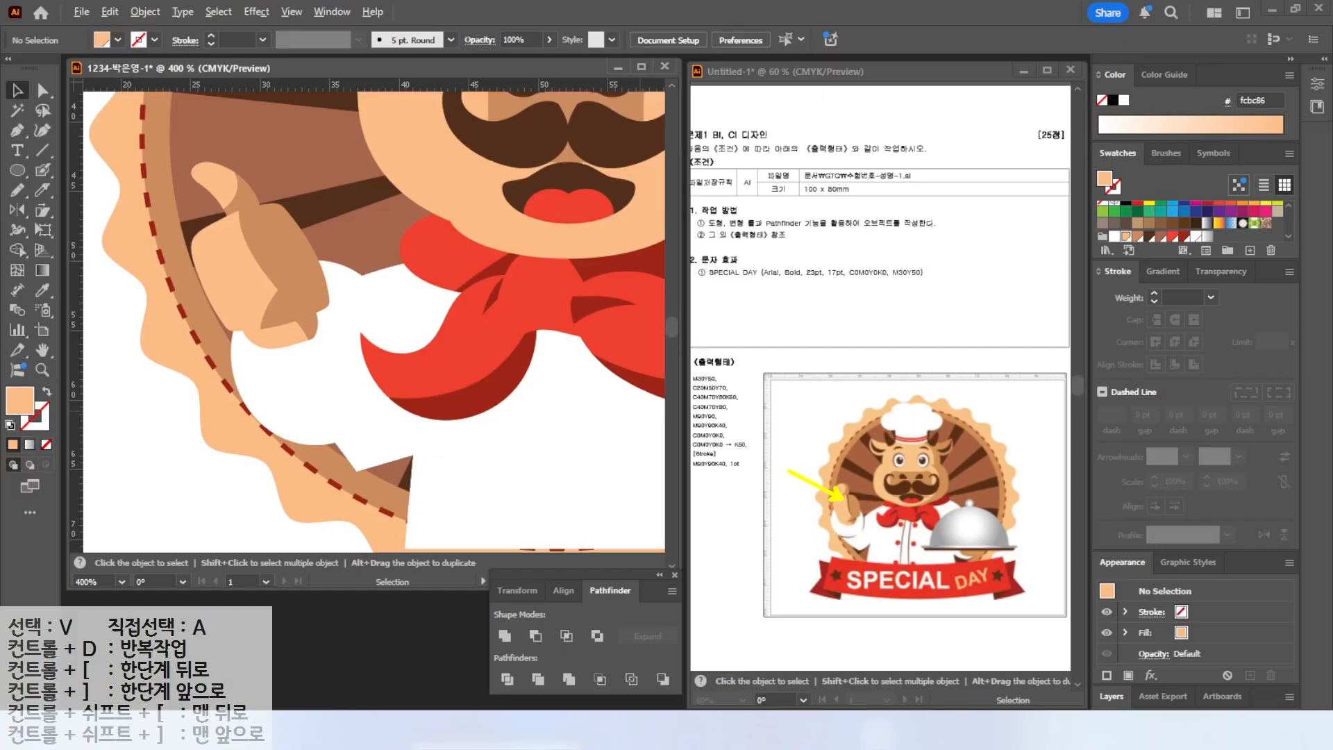
{"action": "key", "text": "Escape"}
Draw a crease line on the fist with the Pencil tool, apply Width Profile 4 and a brown stroke.
{"action": "left_click", "coordinate": [9, 427]}
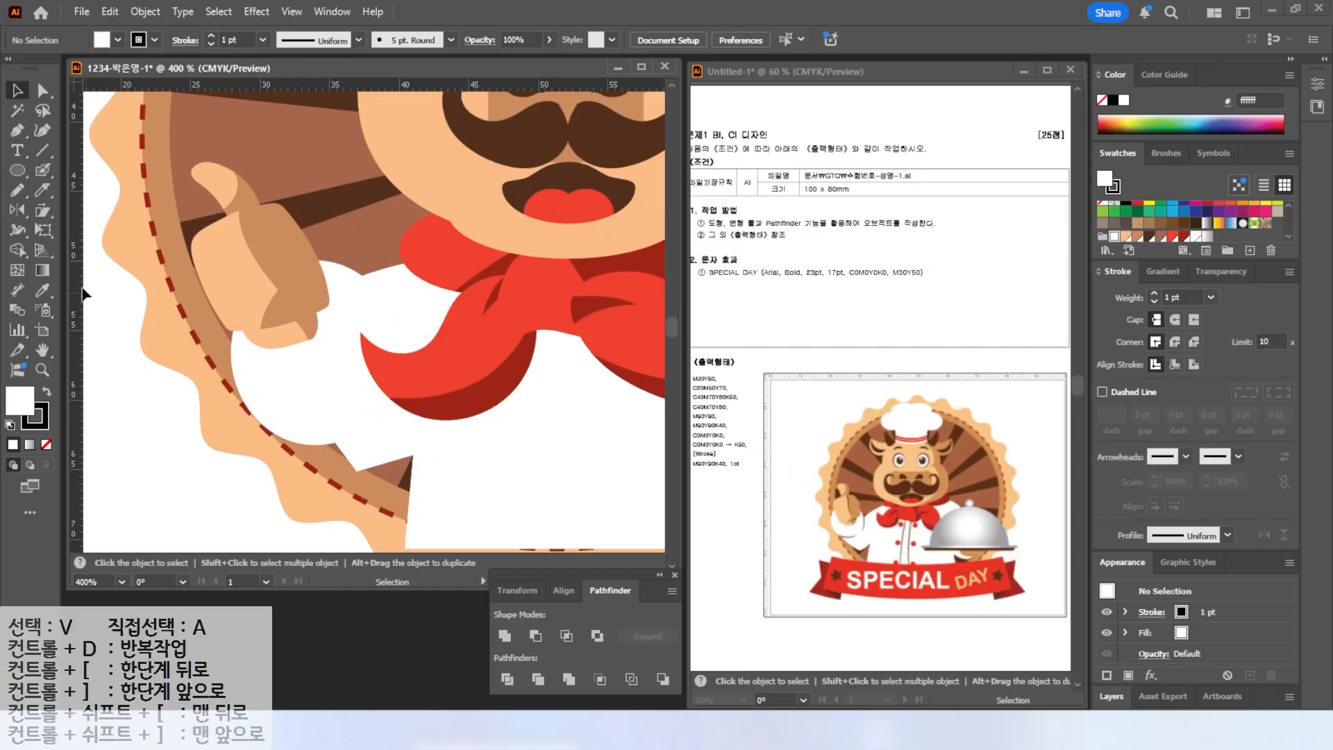
{"action": "key", "text": "n"}
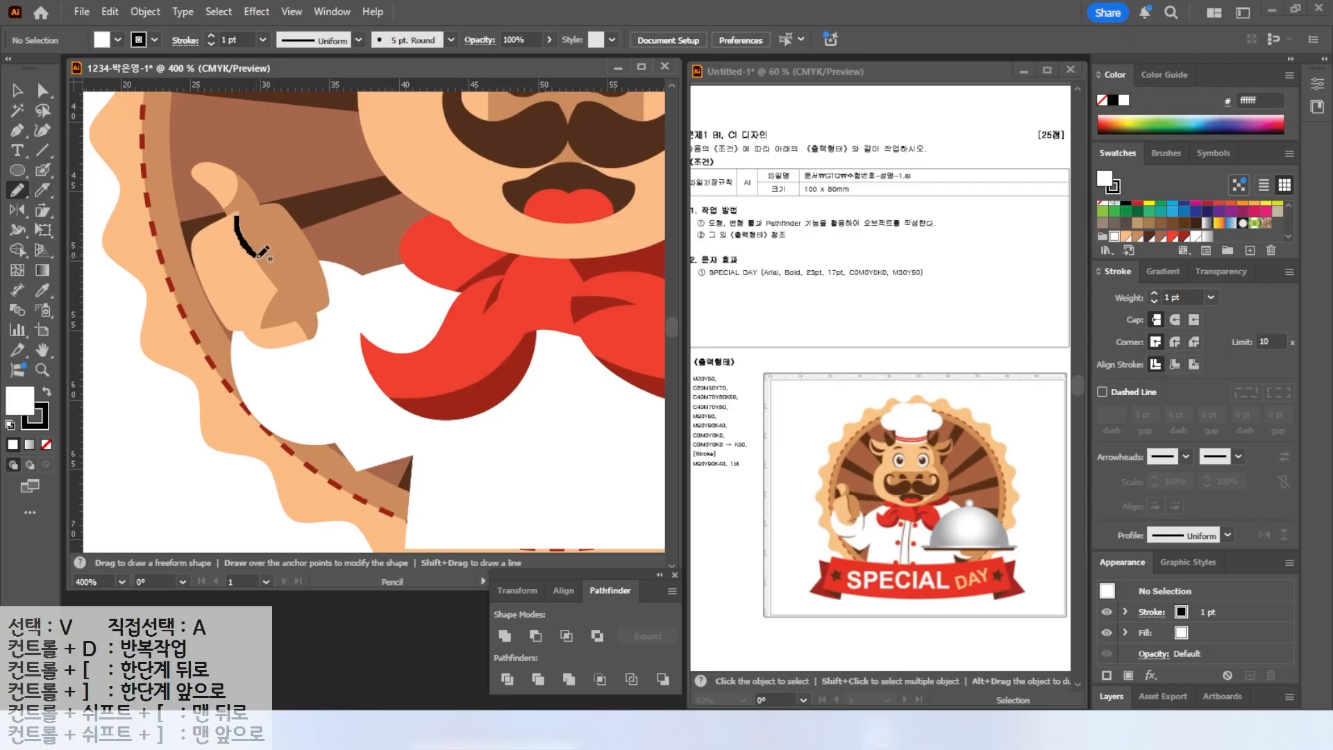
{"action": "left_click_drag", "start_coordinate": [253, 244], "coordinate": [293, 303]}
{"action": "key", "text": "v"}
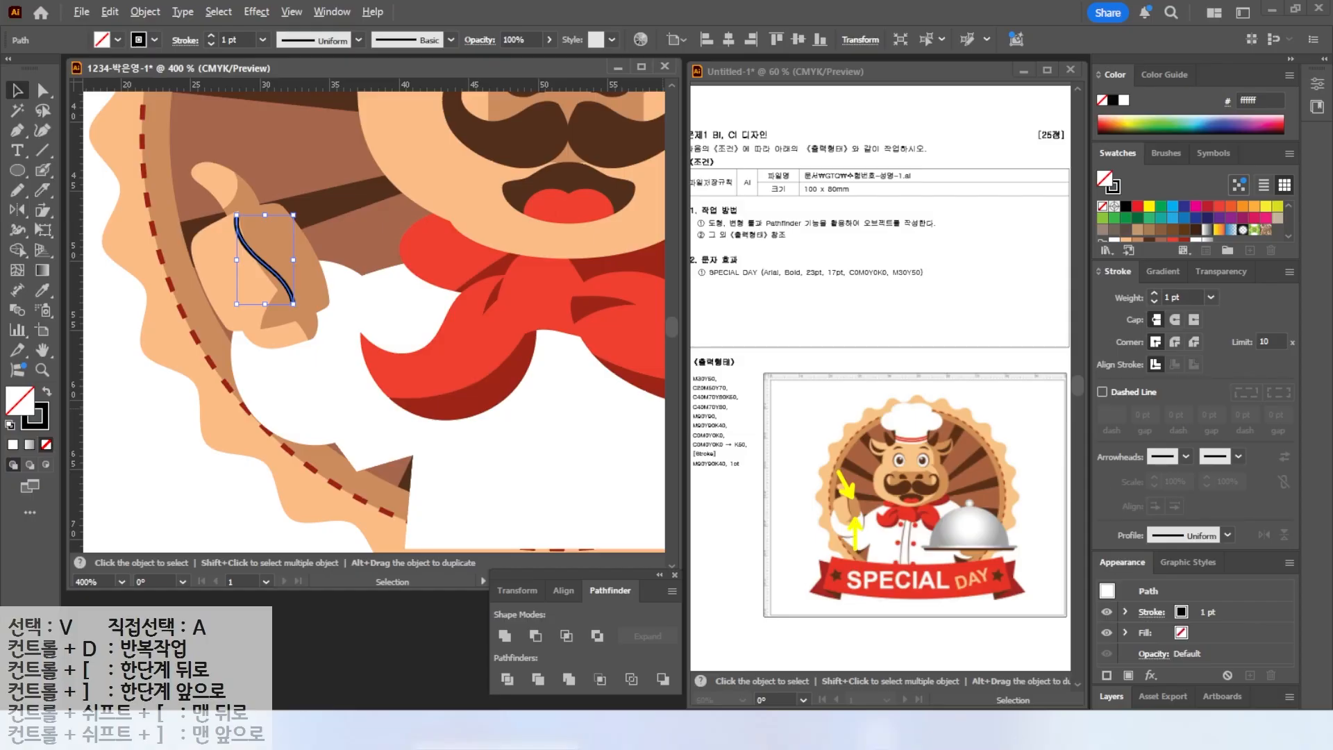
{"action": "left_click_drag", "start_coordinate": [1155, 292], "coordinate": [1156, 307]}
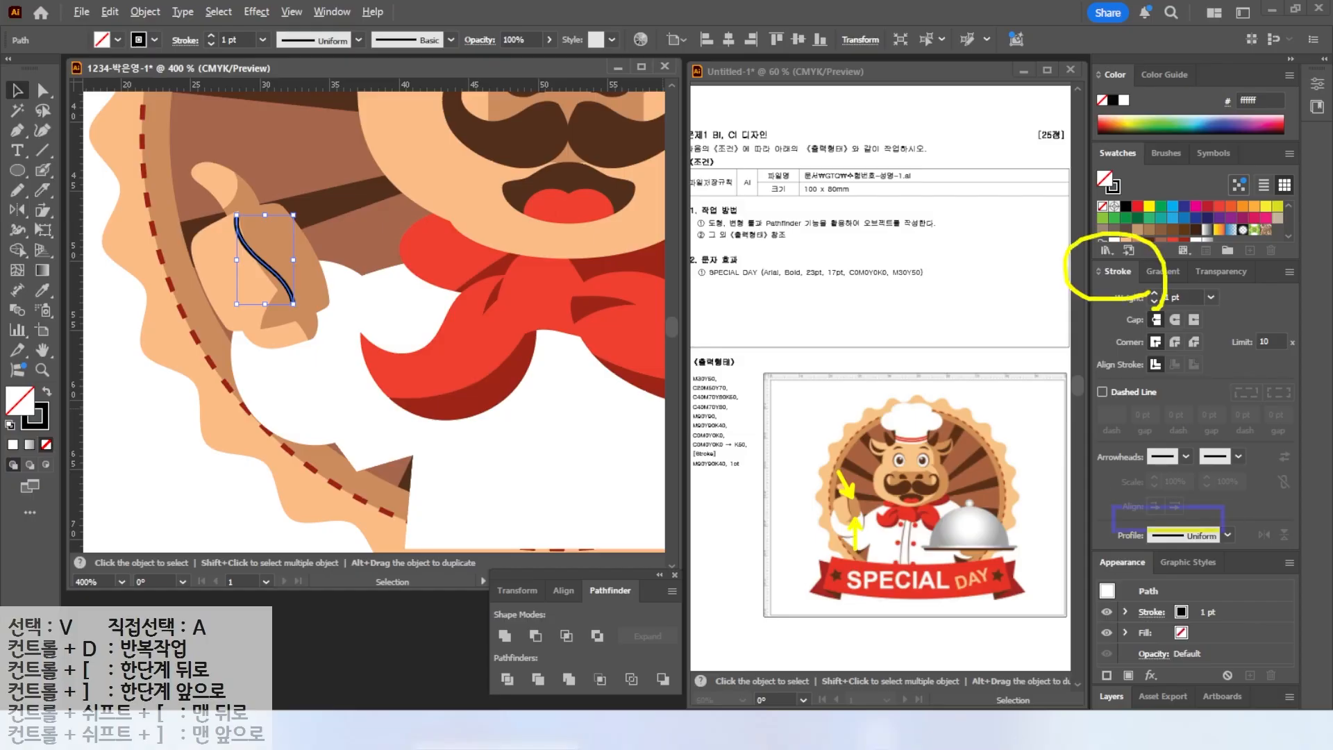
{"action": "left_click_drag", "start_coordinate": [1114, 507], "coordinate": [1257, 556]}
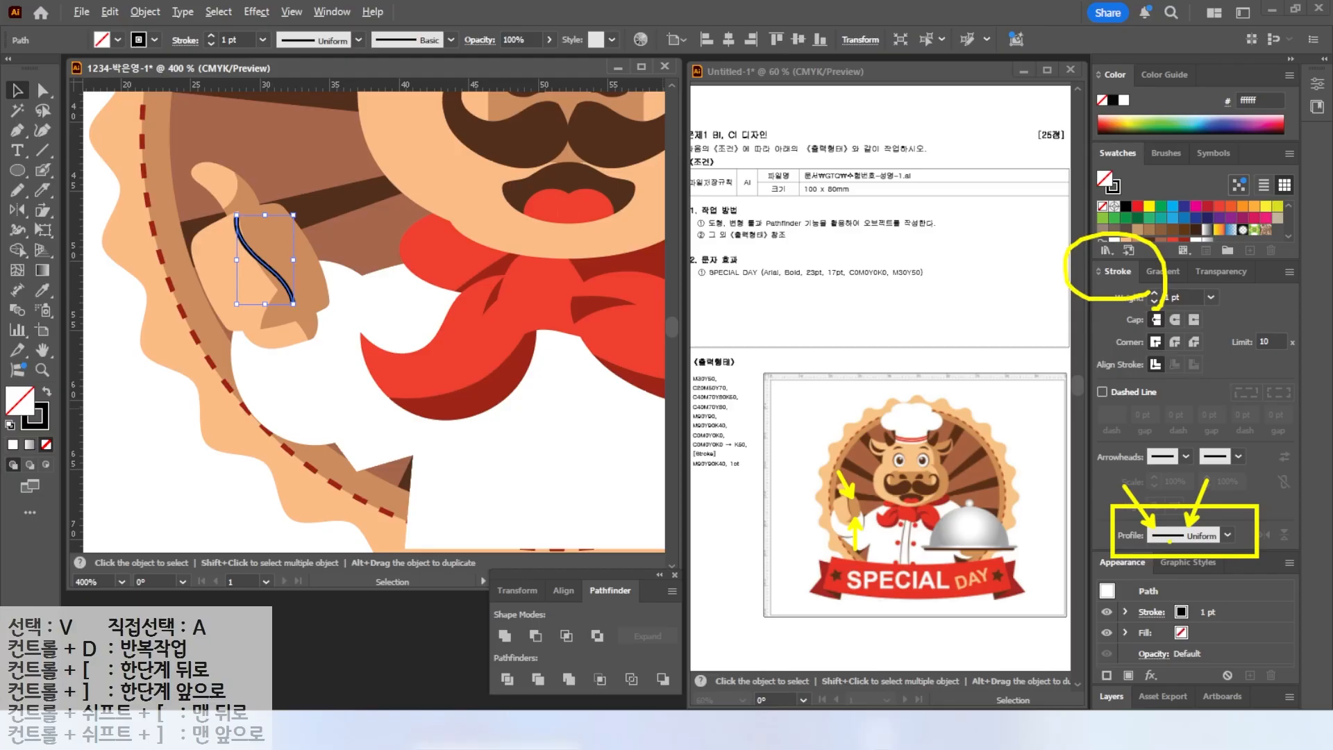
{"action": "left_click", "coordinate": [1227, 536]}
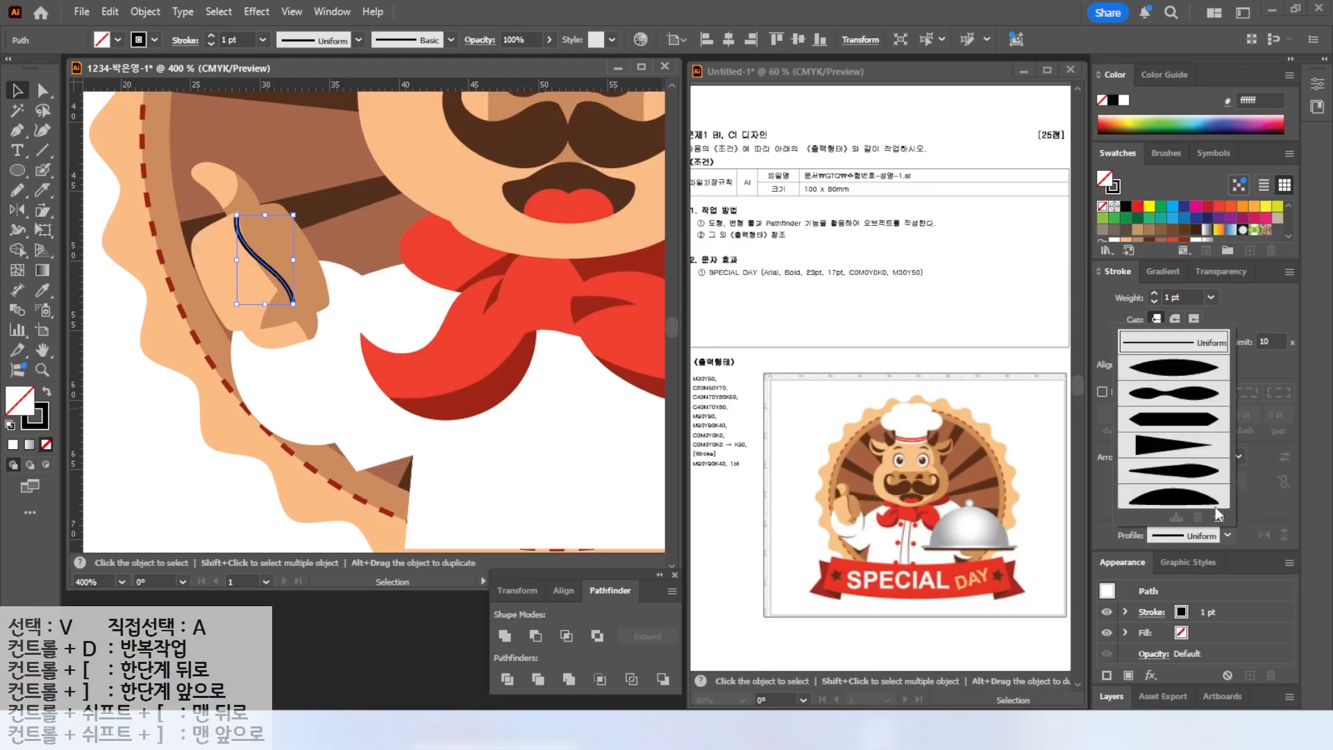
{"action": "left_click", "coordinate": [1173, 448]}
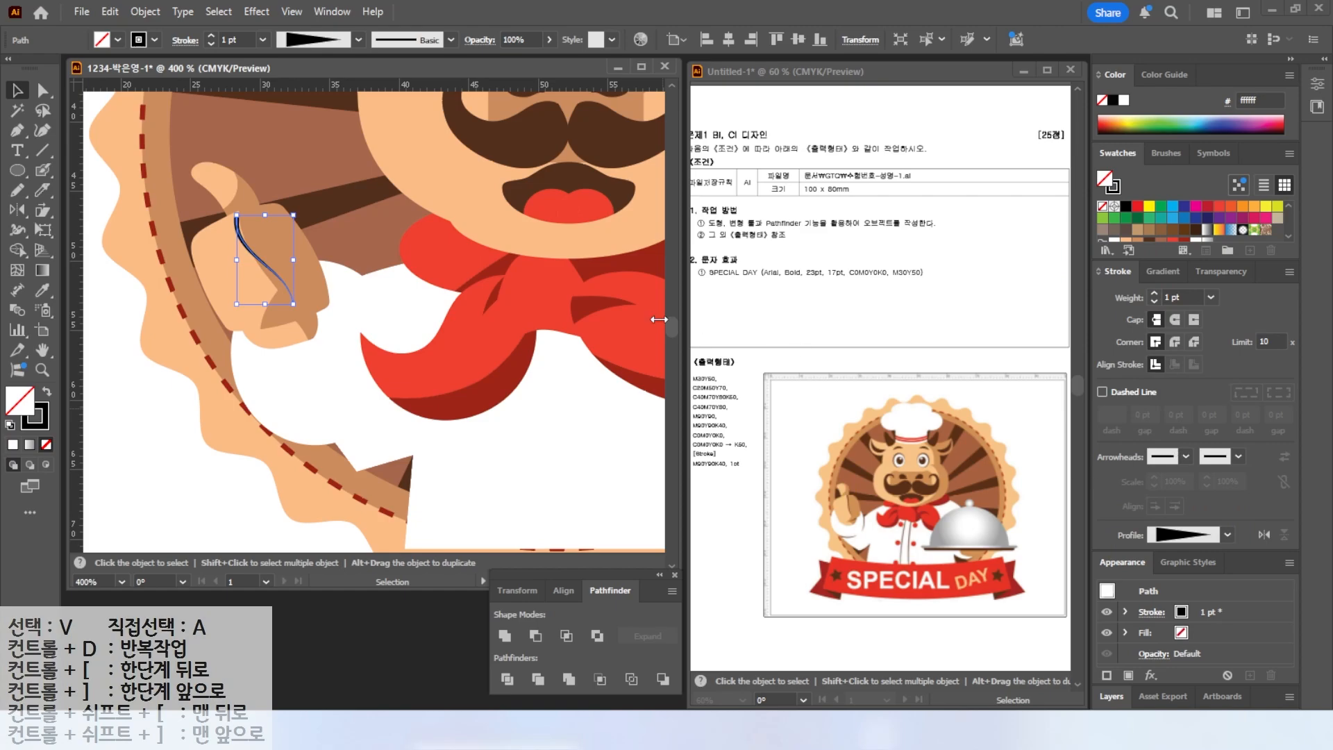
{"action": "left_click", "coordinate": [40, 419]}
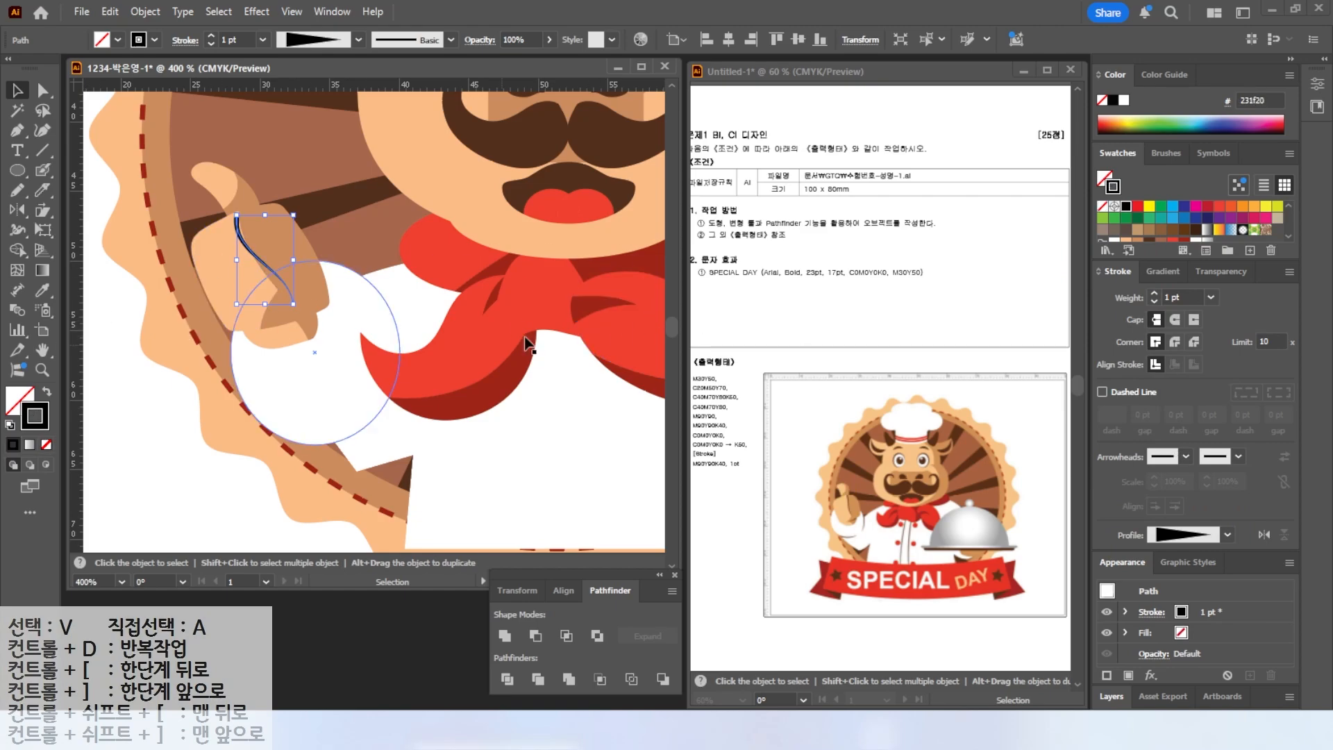
{"action": "scroll", "coordinate": [1146, 221], "scroll_direction": "down", "scroll_amount": 1}
{"action": "left_click", "coordinate": [1150, 234]}
{"action": "scroll", "coordinate": [290, 372], "scroll_direction": "down", "scroll_amount": 1}
{"action": "left_click_drag", "start_coordinate": [271, 376], "coordinate": [245, 350]}
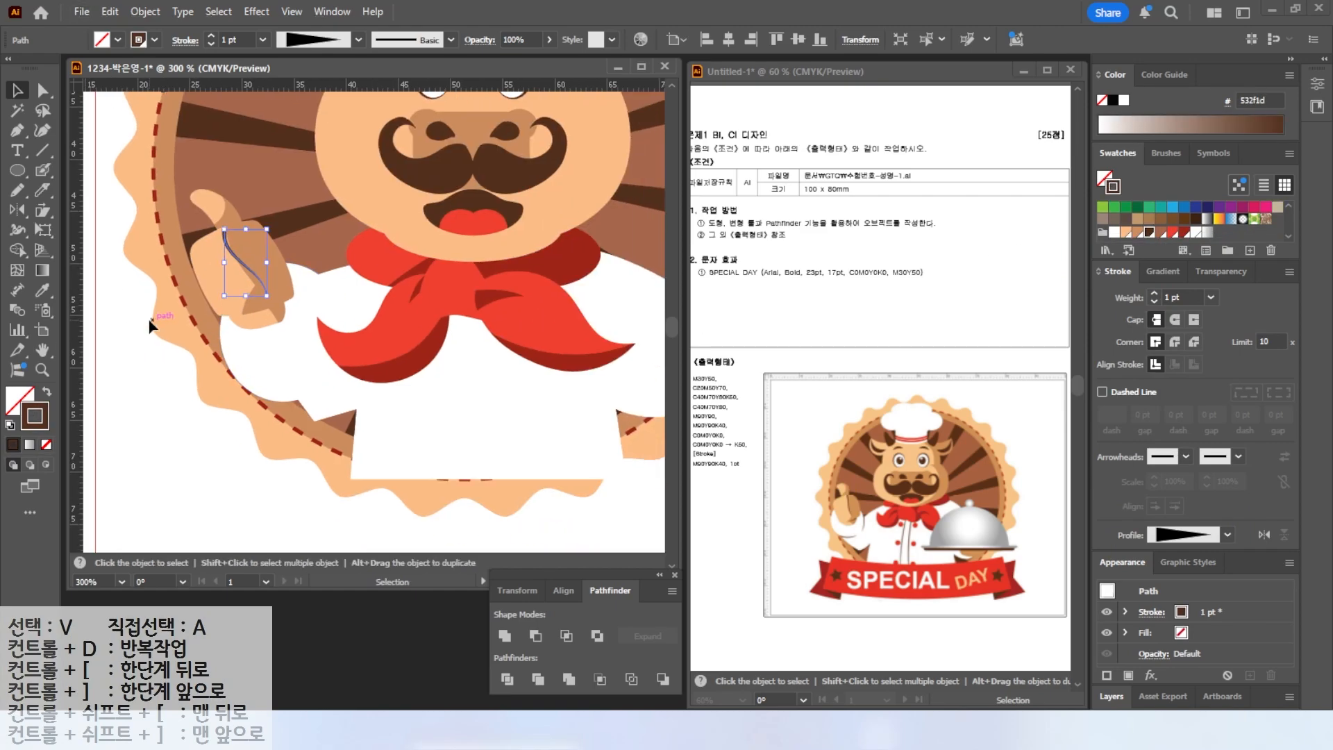
{"action": "left_click", "coordinate": [146, 354]}
Draw two fold curves on the jacket's left side with the Pencil tool and give the lower one a tapered width profile.
{"action": "left_click", "coordinate": [26, 195]}
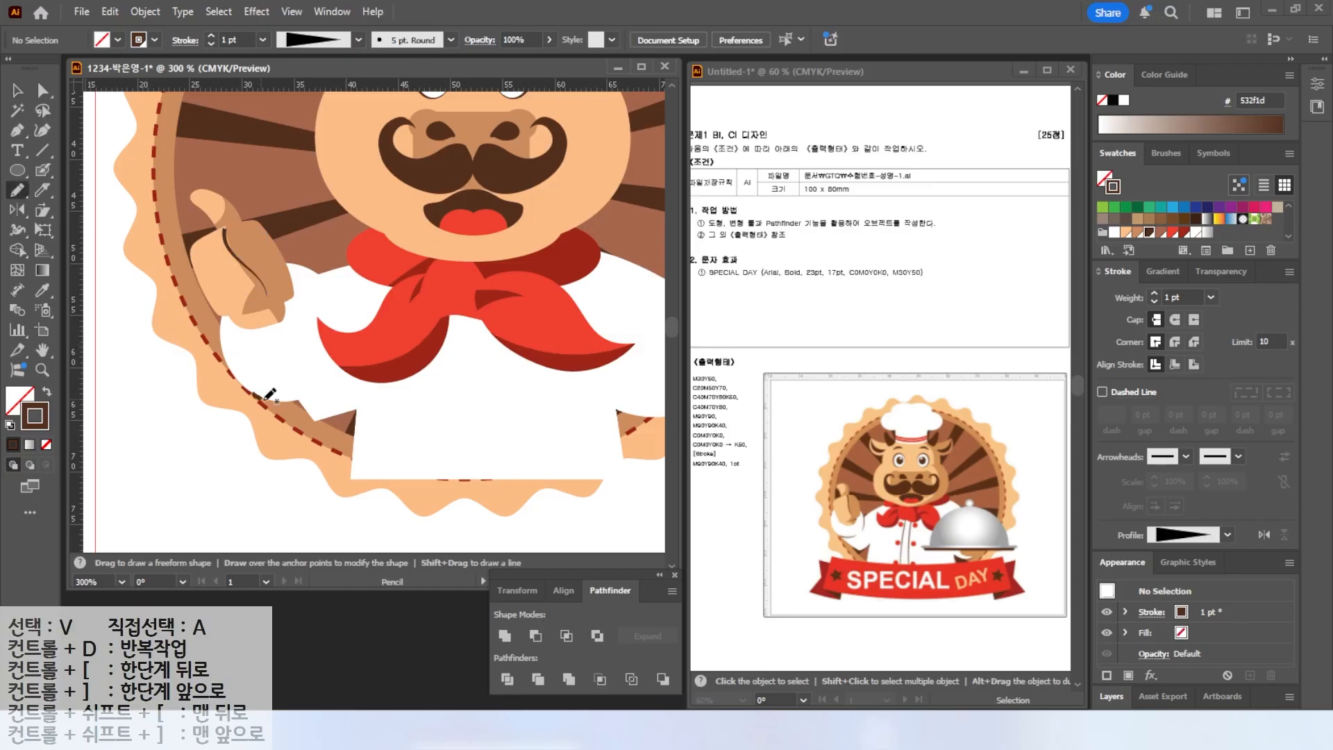
{"action": "left_click_drag", "start_coordinate": [252, 394], "coordinate": [313, 390]}
{"action": "left_click_drag", "start_coordinate": [317, 277], "coordinate": [328, 347]}
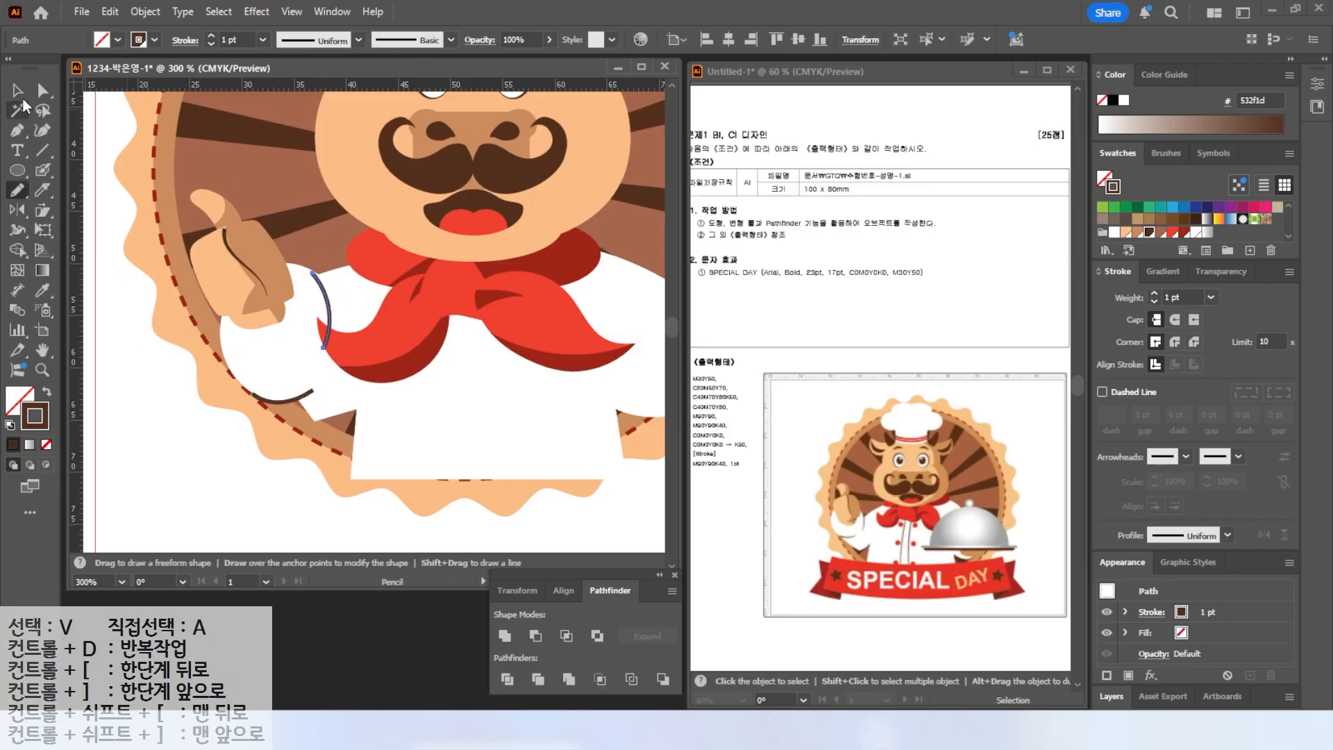
{"action": "key", "text": "v"}
{"action": "left_click", "coordinate": [286, 400], "text": "shift"}
{"action": "left_click", "coordinate": [1198, 535]}
{"action": "left_click", "coordinate": [1163, 453]}
{"action": "key", "text": "ctrl+shift+a"}
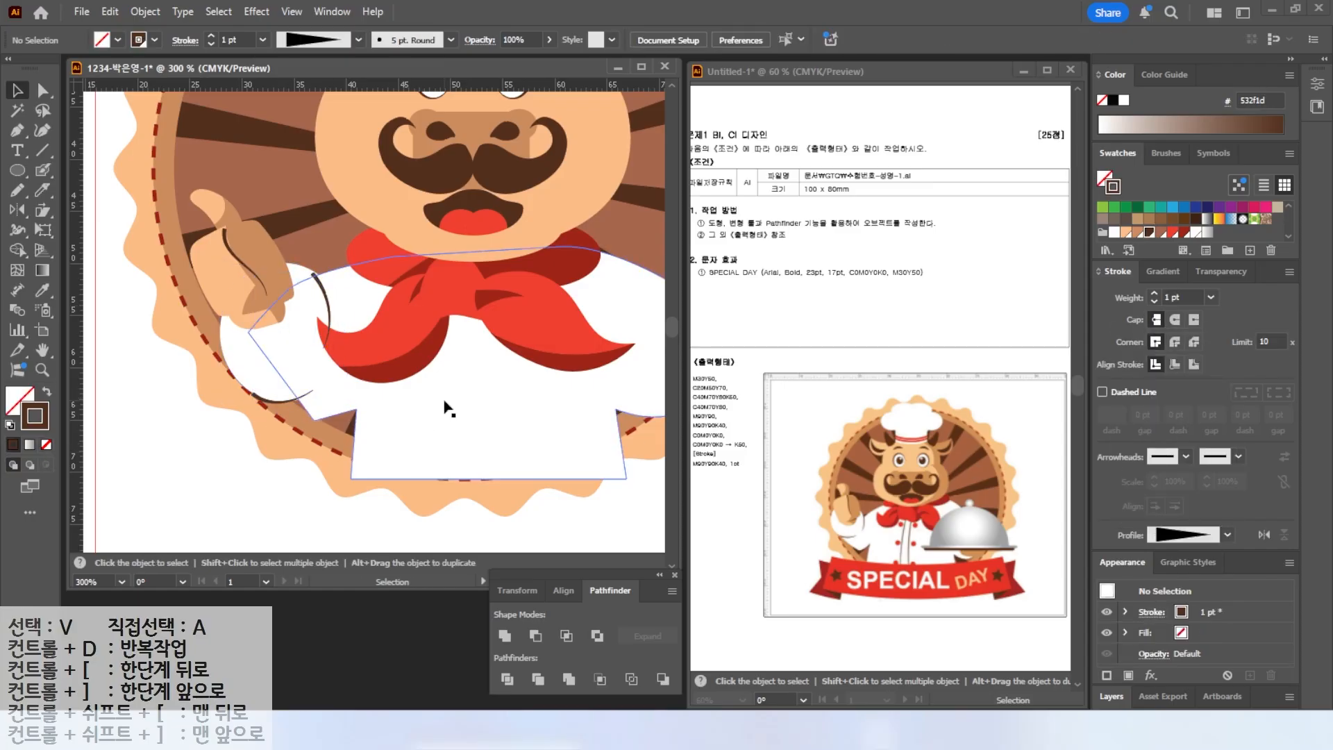
Draw two vertical placket lines down the jacket's centre and adjust their tops under the neckerchief.
{"action": "mouse_move", "coordinate": [447, 408]}
{"action": "left_mouse_down"}
{"action": "mouse_move", "coordinate": [354, 342]}
{"action": "mouse_move", "coordinate": [337, 440]}
{"action": "left_mouse_up"}
{"action": "left_click", "coordinate": [18, 190]}
{"action": "left_click_drag", "start_coordinate": [380, 309], "coordinate": [372, 448]}
{"action": "key", "text": "v"}
{"action": "left_click", "coordinate": [349, 324]}
{"action": "left_click_drag", "start_coordinate": [352, 316], "coordinate": [370, 260]}
{"action": "left_click", "coordinate": [379, 318]}
{"action": "left_click_drag", "start_coordinate": [381, 308], "coordinate": [380, 284]}
{"action": "left_click", "coordinate": [343, 347], "text": "shift"}
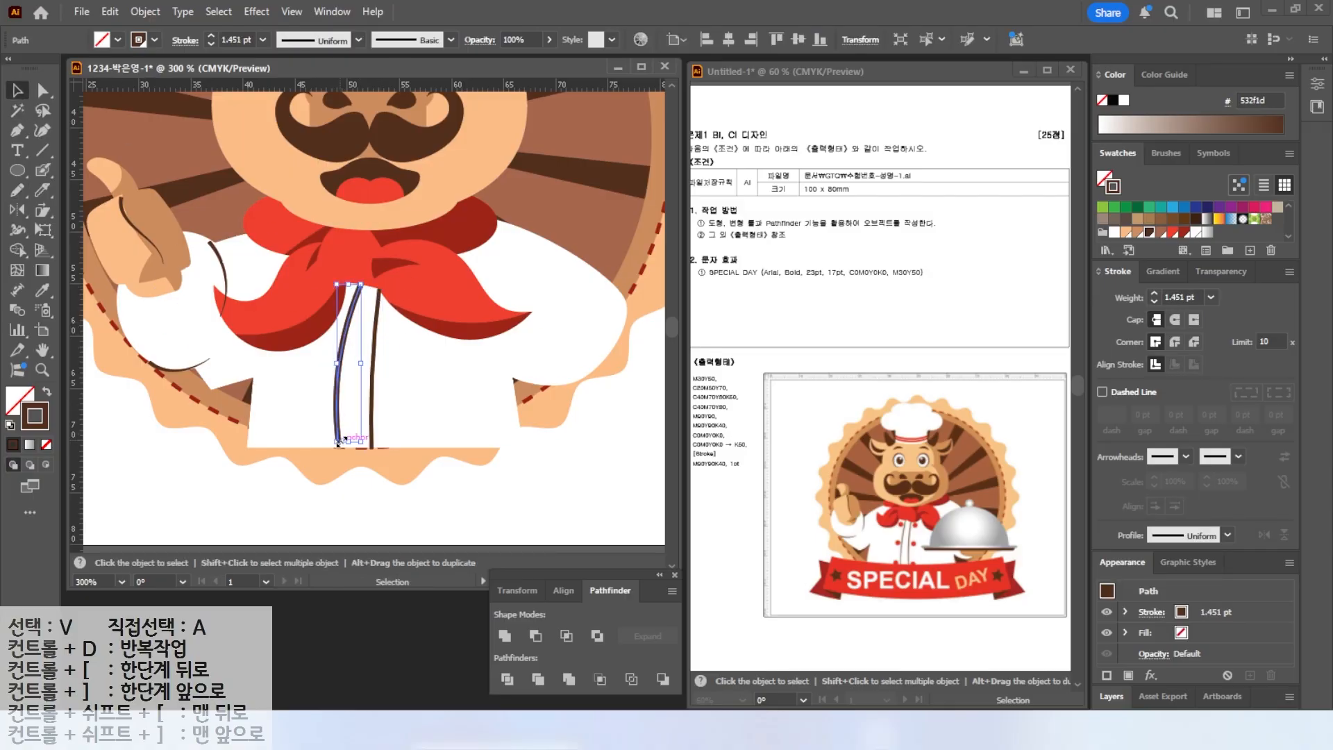
Set the placket lines' stroke weight to 1 pt and apply Width Profile 1.
{"action": "left_click", "coordinate": [1210, 298]}
{"action": "left_click", "coordinate": [1228, 383]}
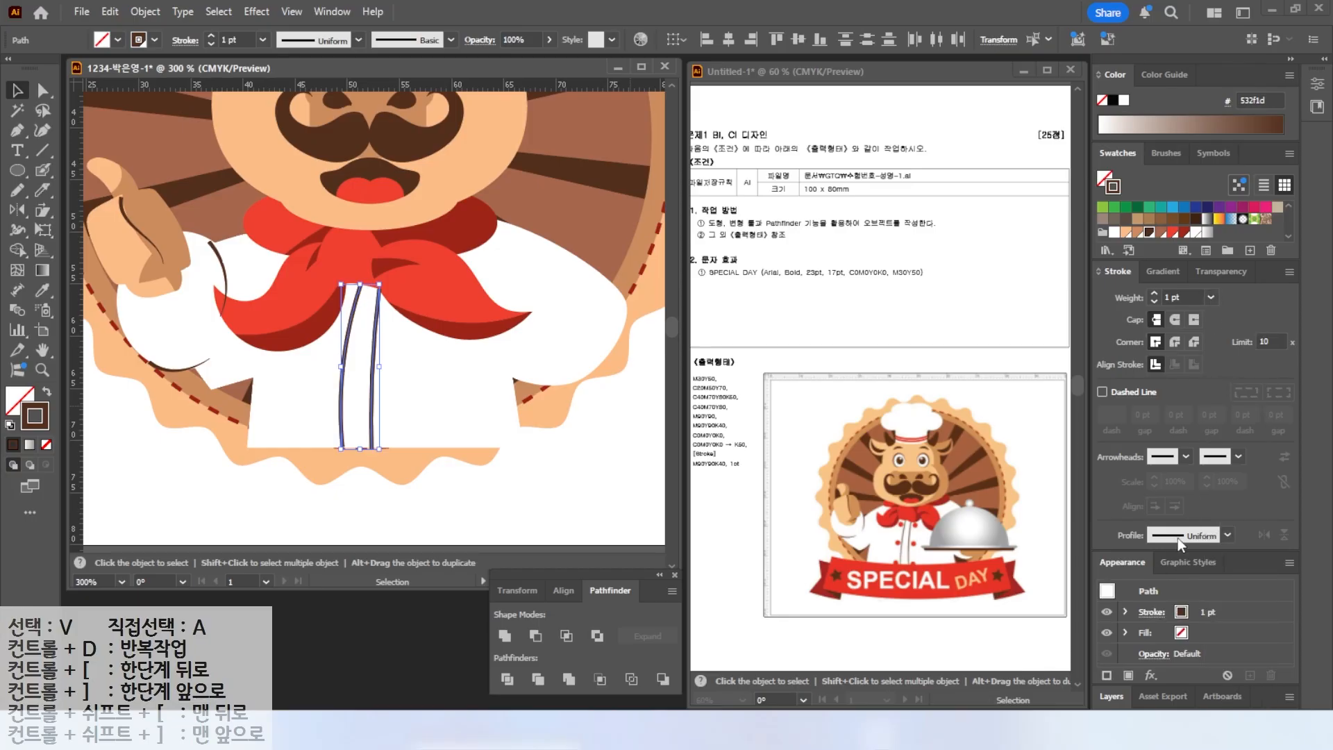
{"action": "left_click", "coordinate": [1178, 537]}
{"action": "left_click", "coordinate": [1158, 368]}
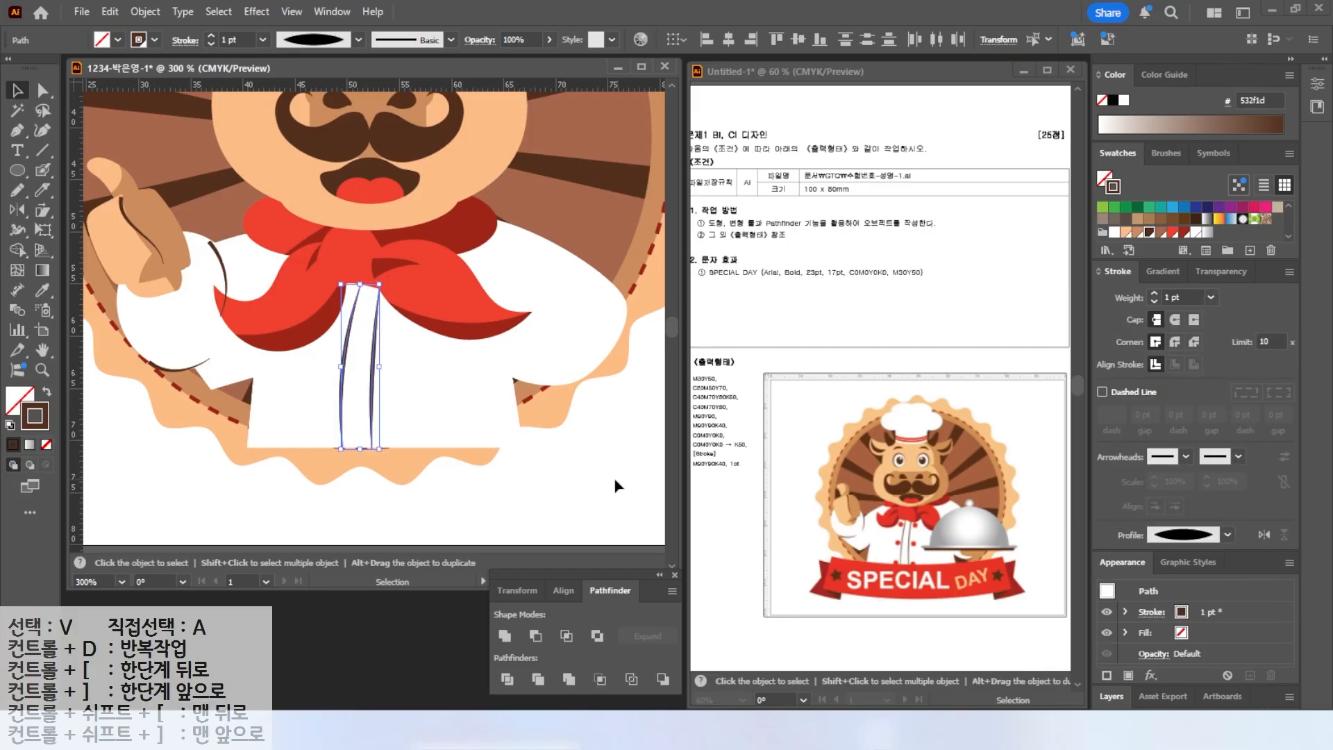
{"action": "left_click", "coordinate": [1190, 536]}
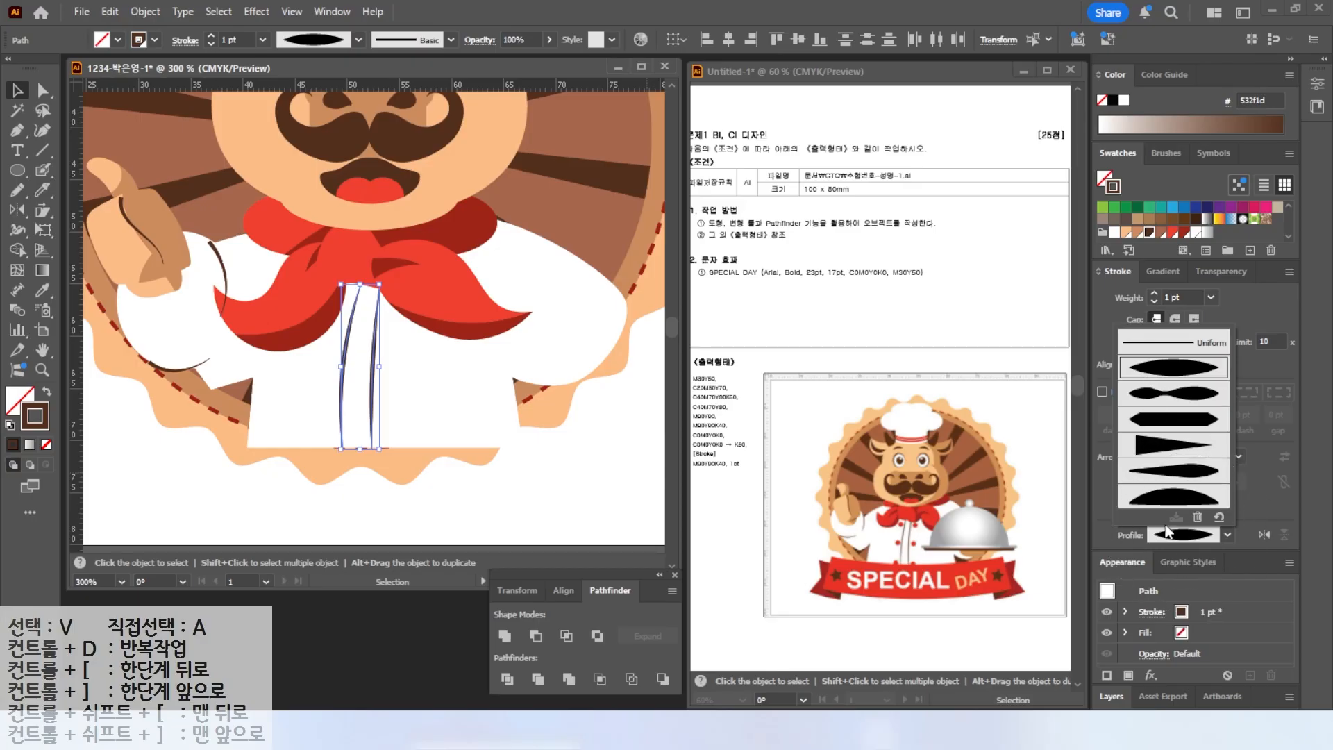
{"action": "key", "text": "l"}
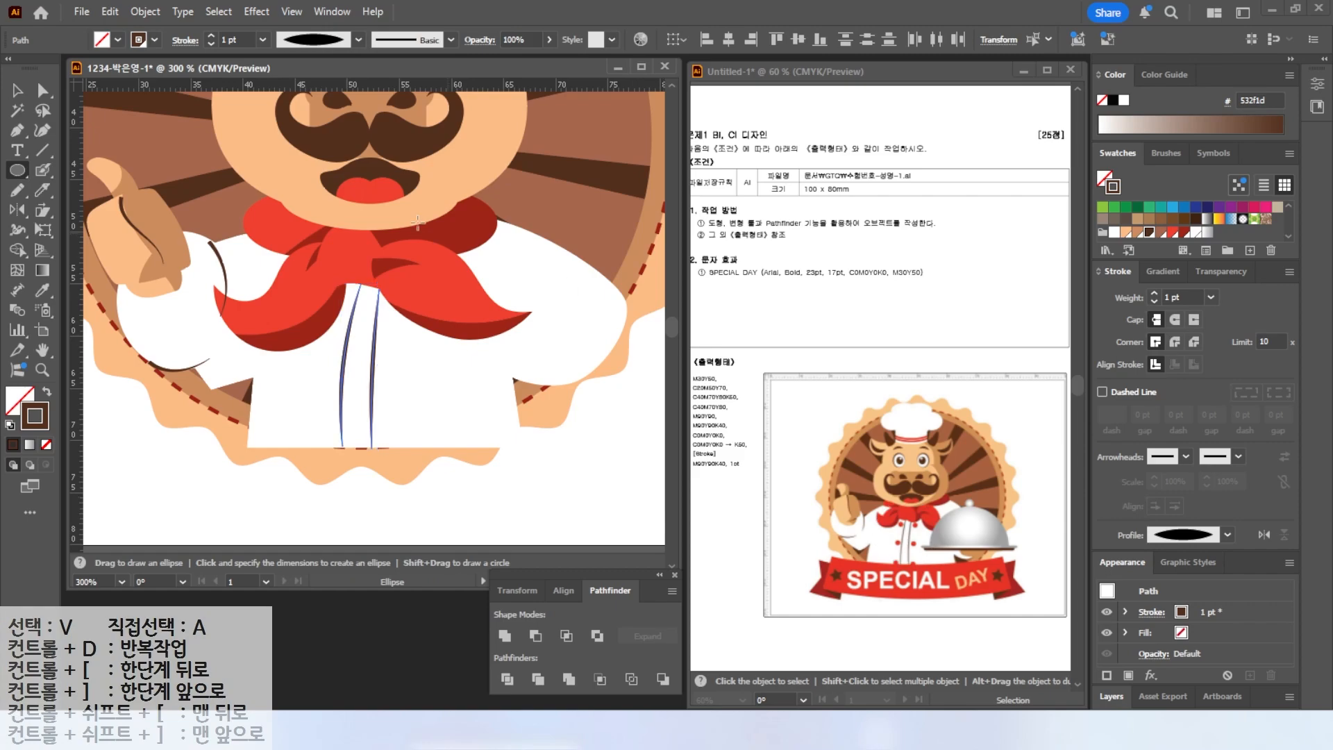
{"action": "key", "text": "ctrl"}
{"action": "left_click", "coordinate": [43, 171]}
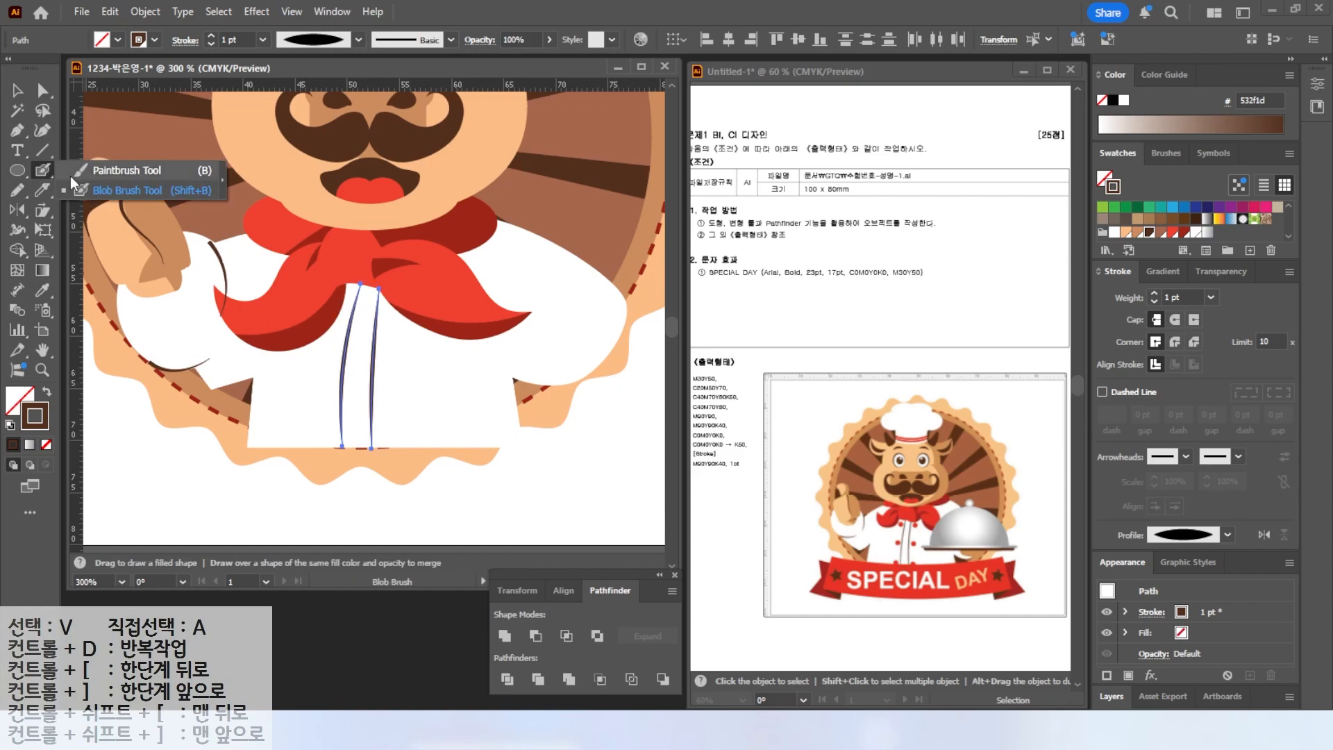
{"action": "left_click", "coordinate": [1173, 233]}
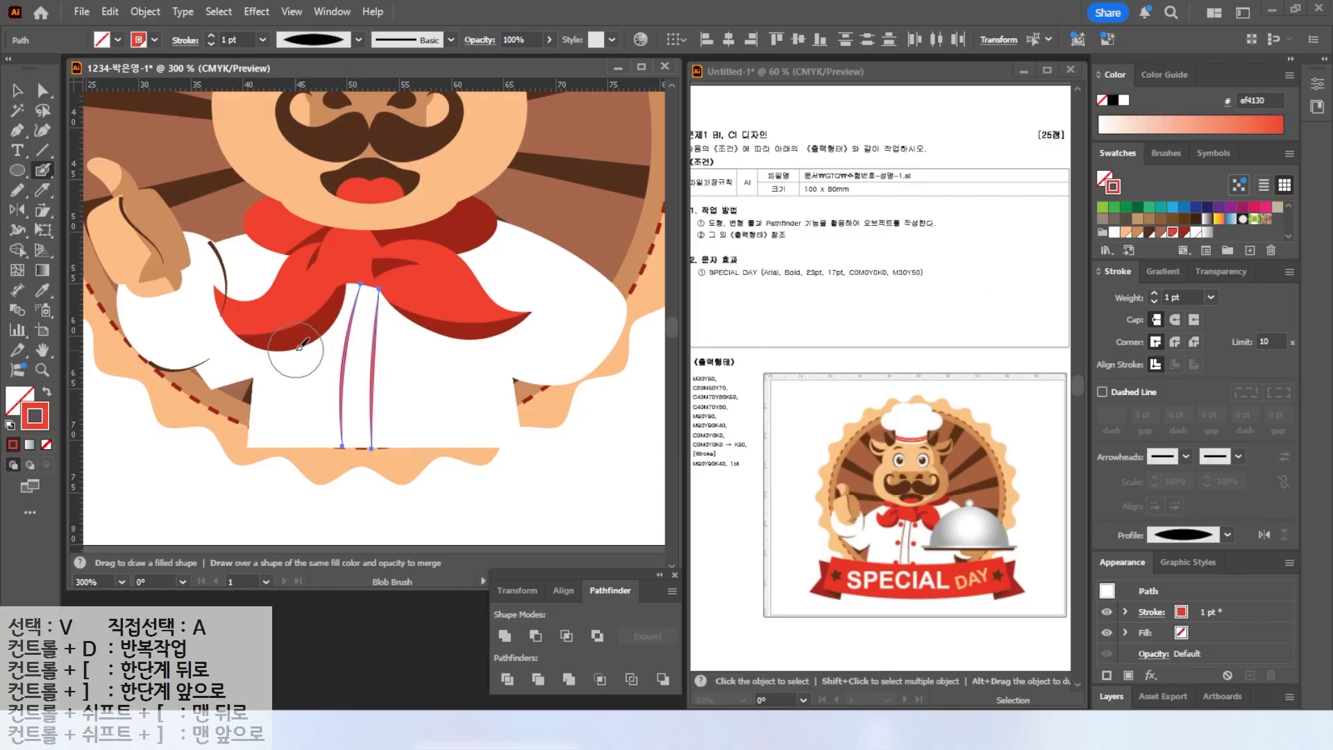
{"action": "key", "text": "ctrl+z"}
{"action": "key", "text": "v"}
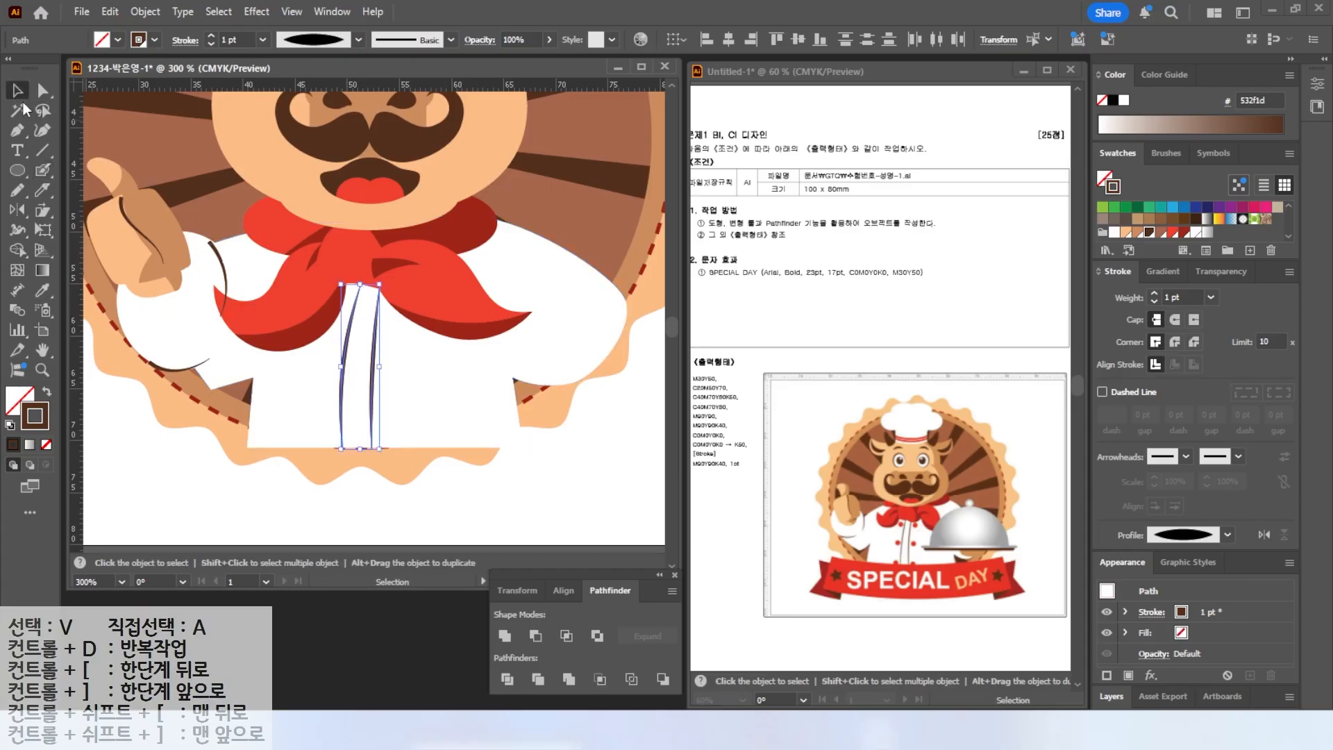
Paint red round buttons down both sides of the jacket's placket with the Blob Brush.
{"action": "left_click", "coordinate": [175, 452]}
{"action": "left_click", "coordinate": [1173, 233]}
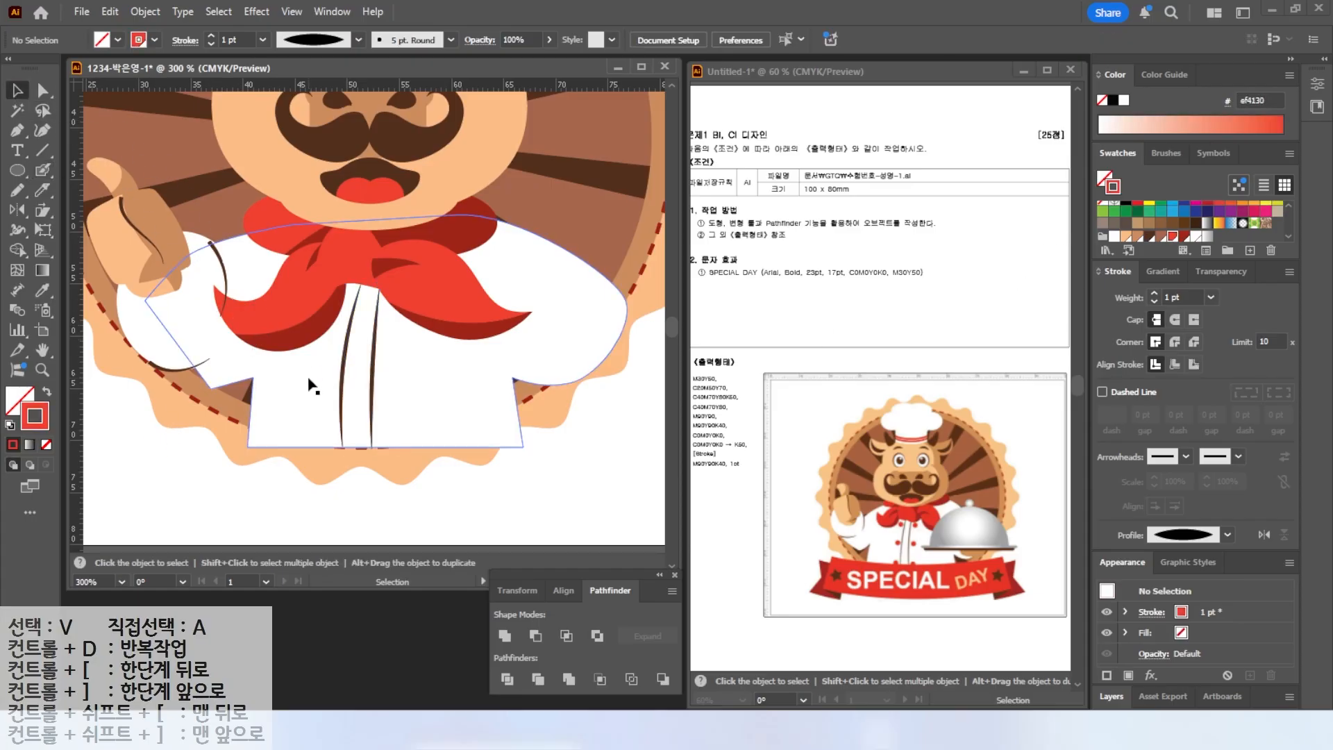
{"action": "left_click", "coordinate": [43, 173]}
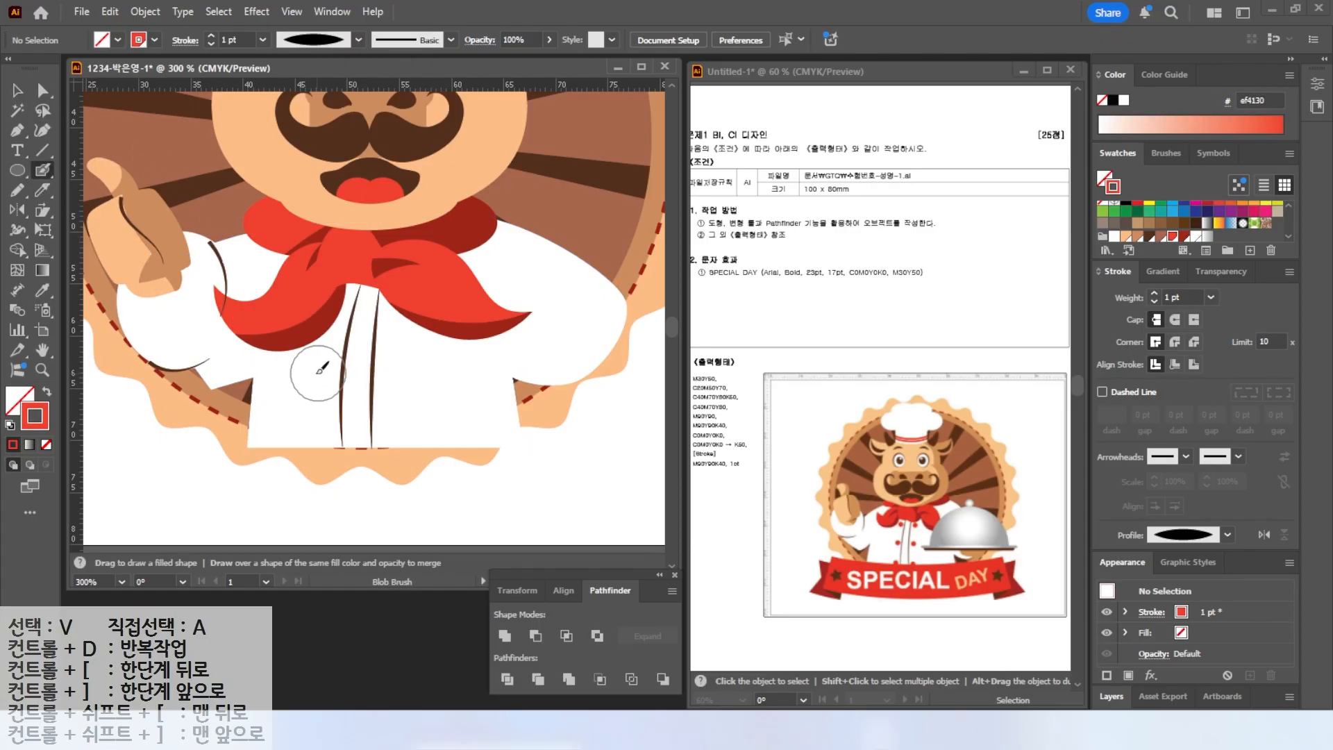
{"action": "key", "text": "["}
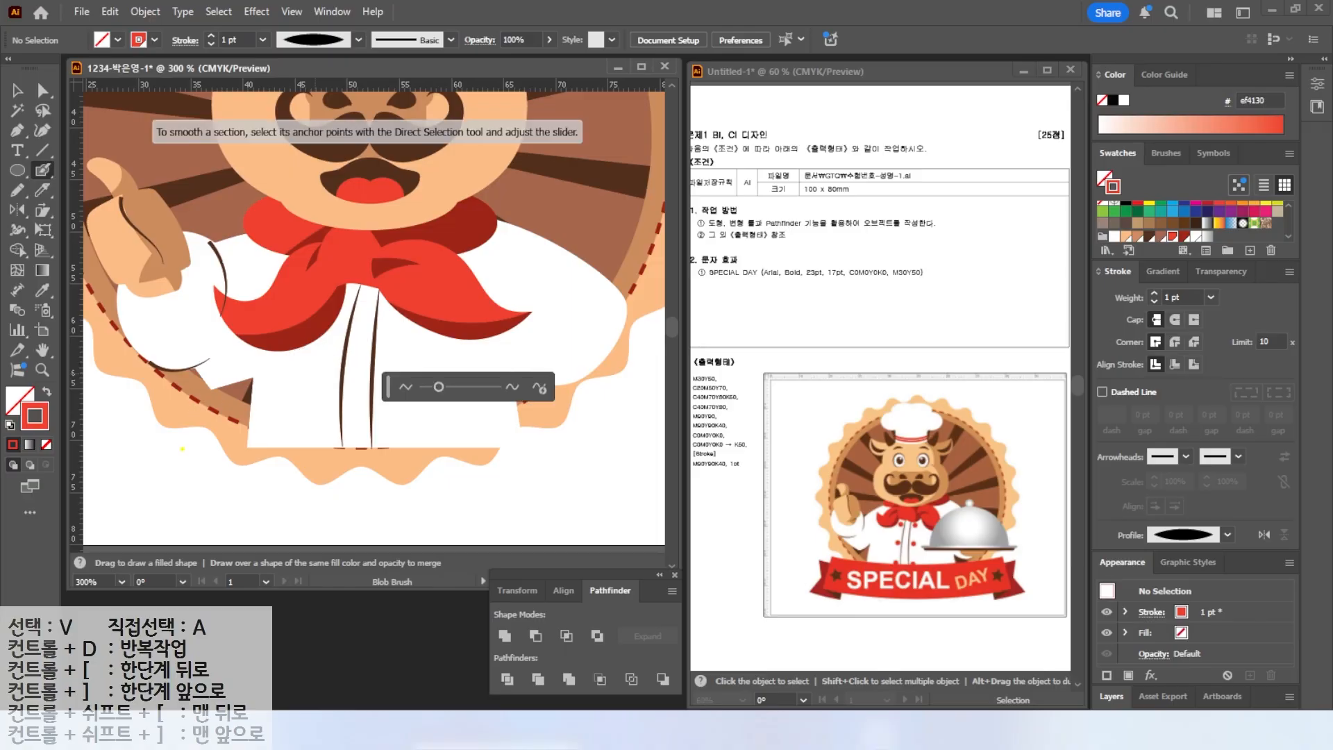
{"action": "left_click_drag", "start_coordinate": [330, 144], "coordinate": [272, 293]}
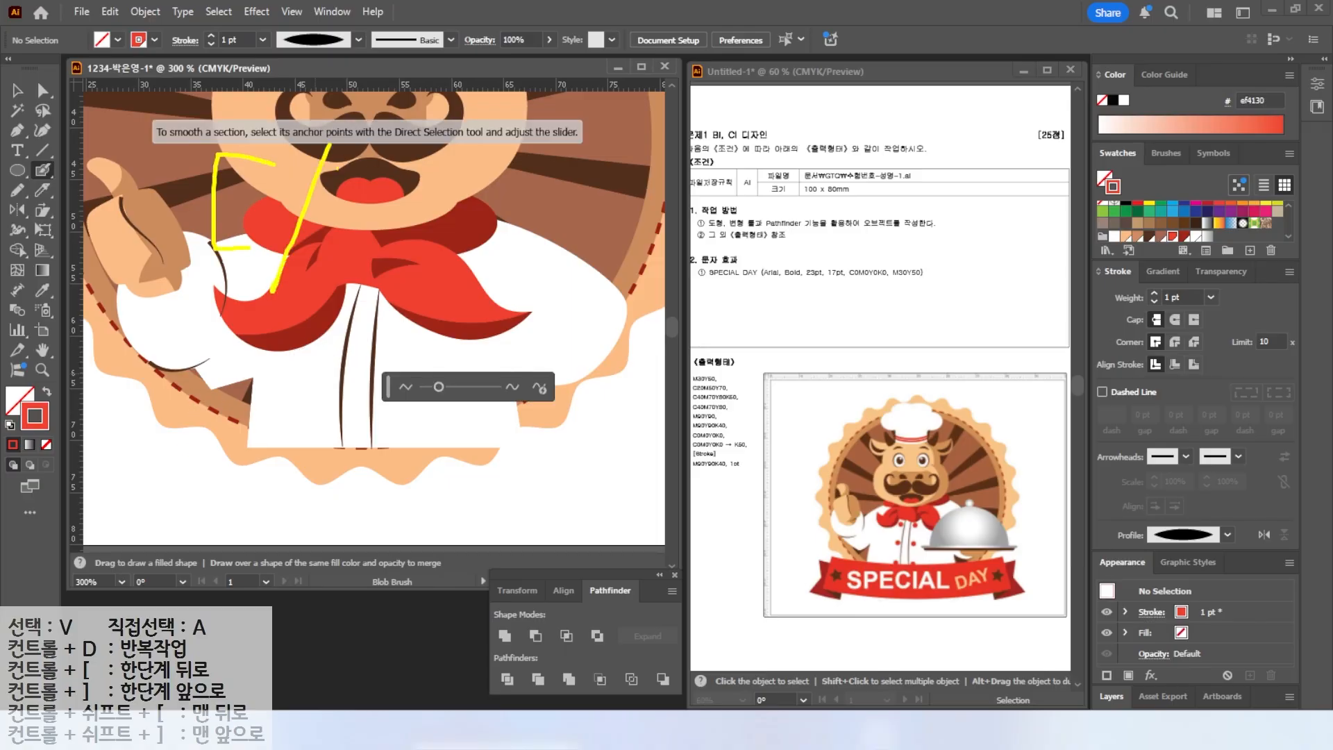
{"action": "left_click_drag", "start_coordinate": [395, 201], "coordinate": [344, 246]}
{"action": "key", "text": "Escape"}
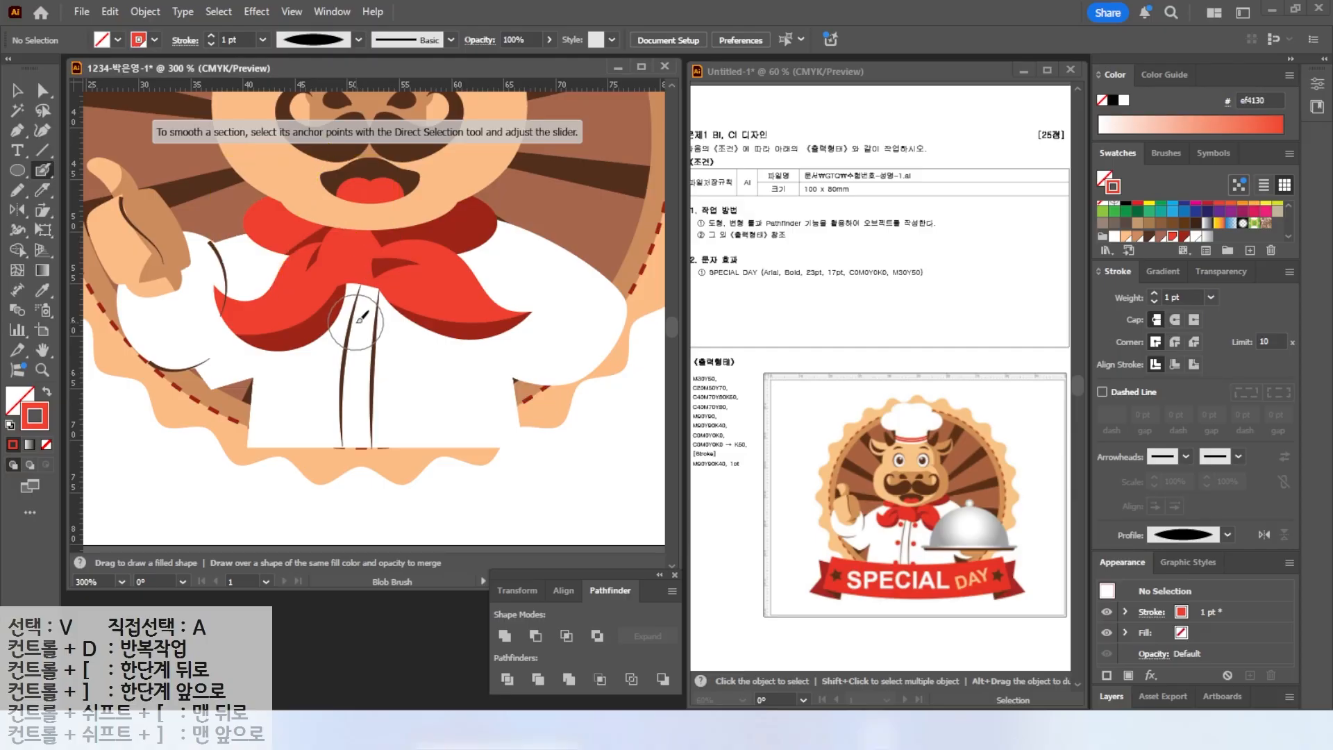
{"action": "key", "text": "["}
{"action": "key", "text": "["}
{"action": "key", "text": "["}
{"action": "key", "text": "["}
{"action": "key", "text": "["}
{"action": "key", "text": "["}
{"action": "key", "text": "["}
{"action": "key", "text": "["}
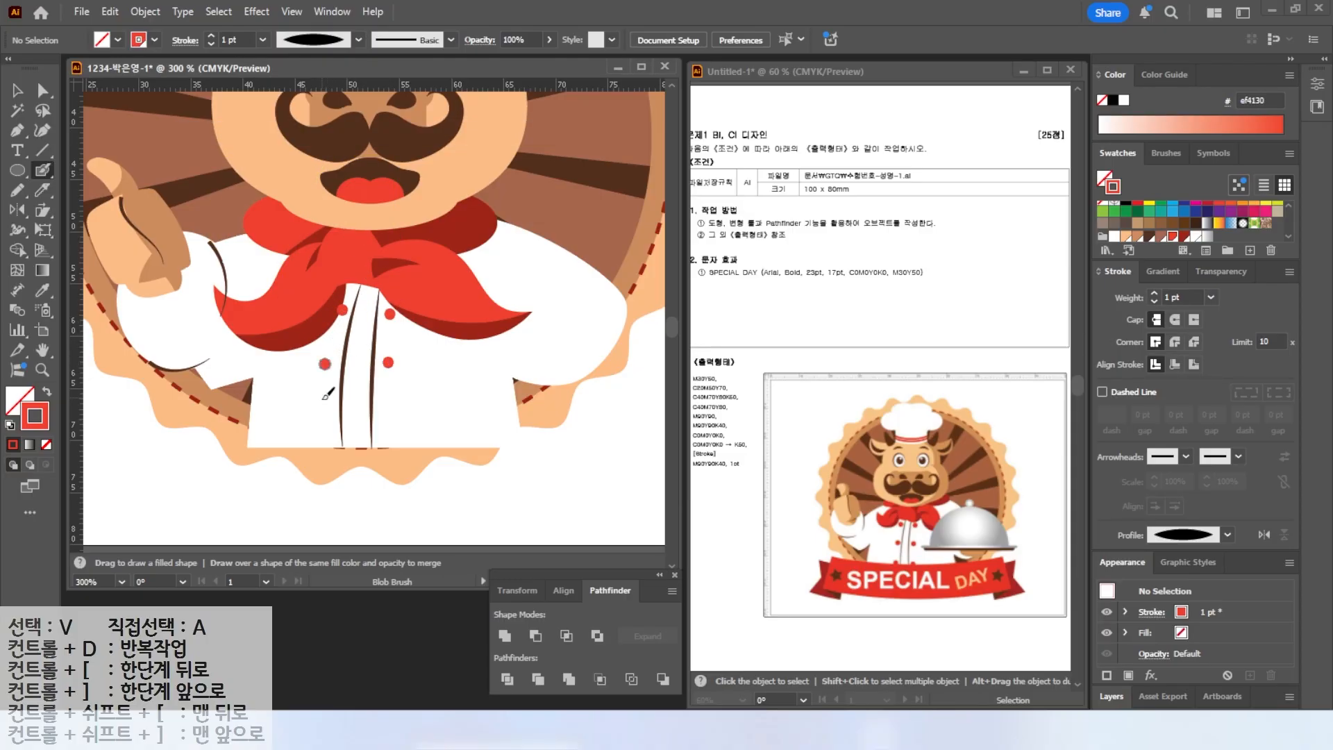
{"action": "key", "text": "v"}
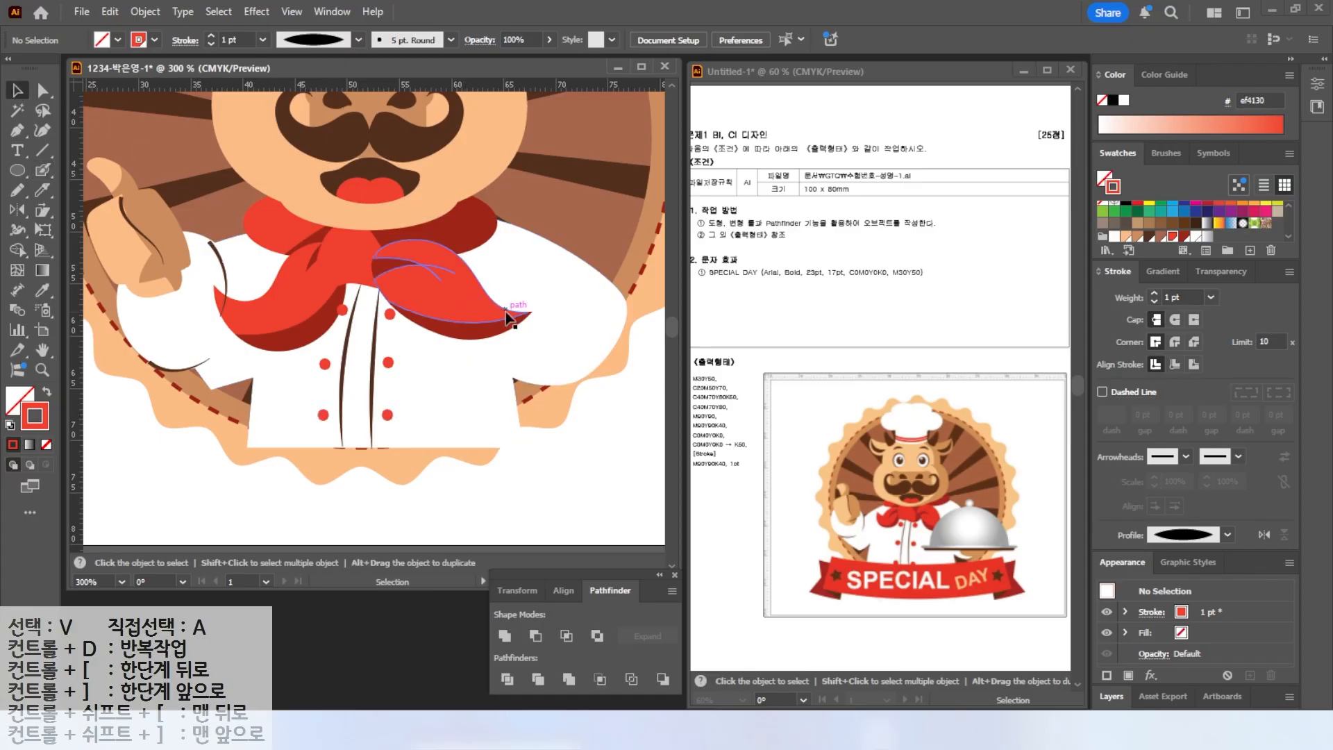
Draw a circle beside the jacket with the Ellipse tool and fill it with a grey radial gradient.
{"action": "scroll", "coordinate": [355, 296], "scroll_direction": "right", "scroll_amount": 2}
{"action": "key", "text": "l"}
{"action": "left_click_drag", "start_coordinate": [408, 240], "coordinate": [612, 442]}
{"action": "key", "text": "shift+x"}
{"action": "left_click", "coordinate": [14, 394]}
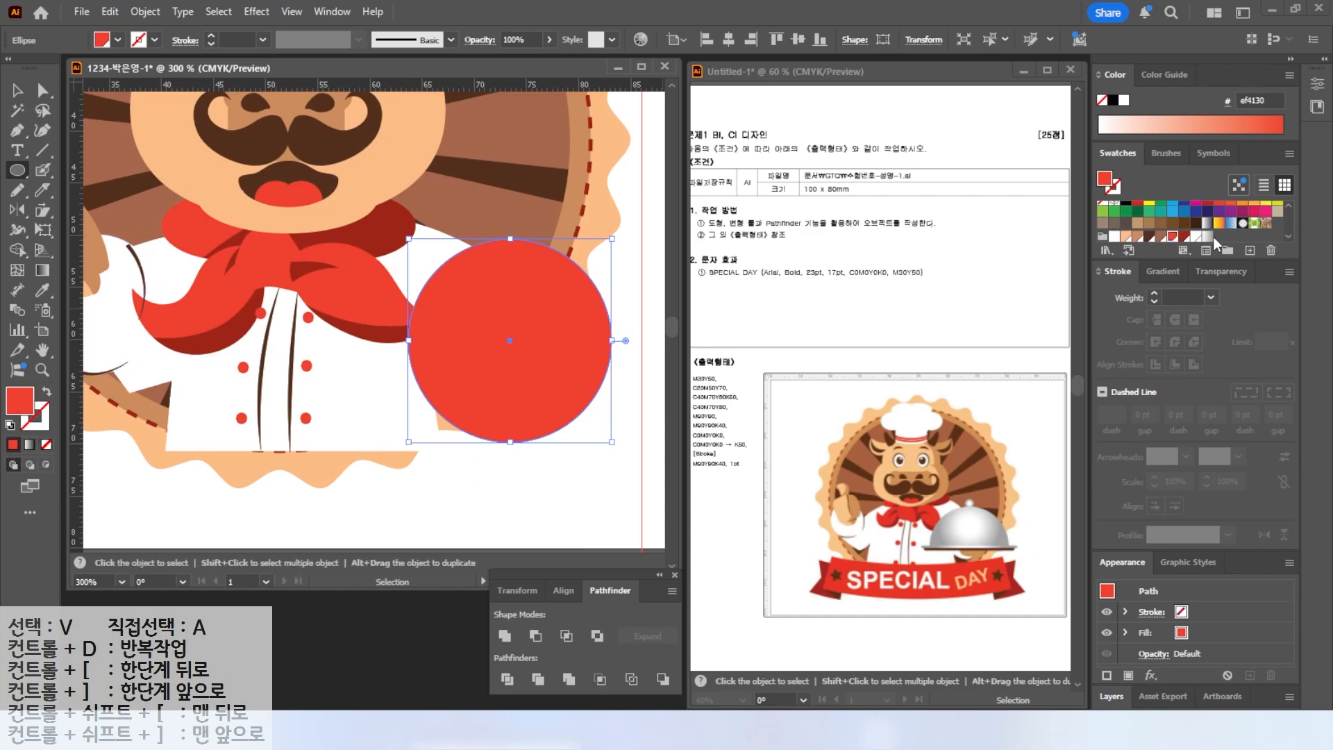
{"action": "left_click", "coordinate": [1209, 238]}
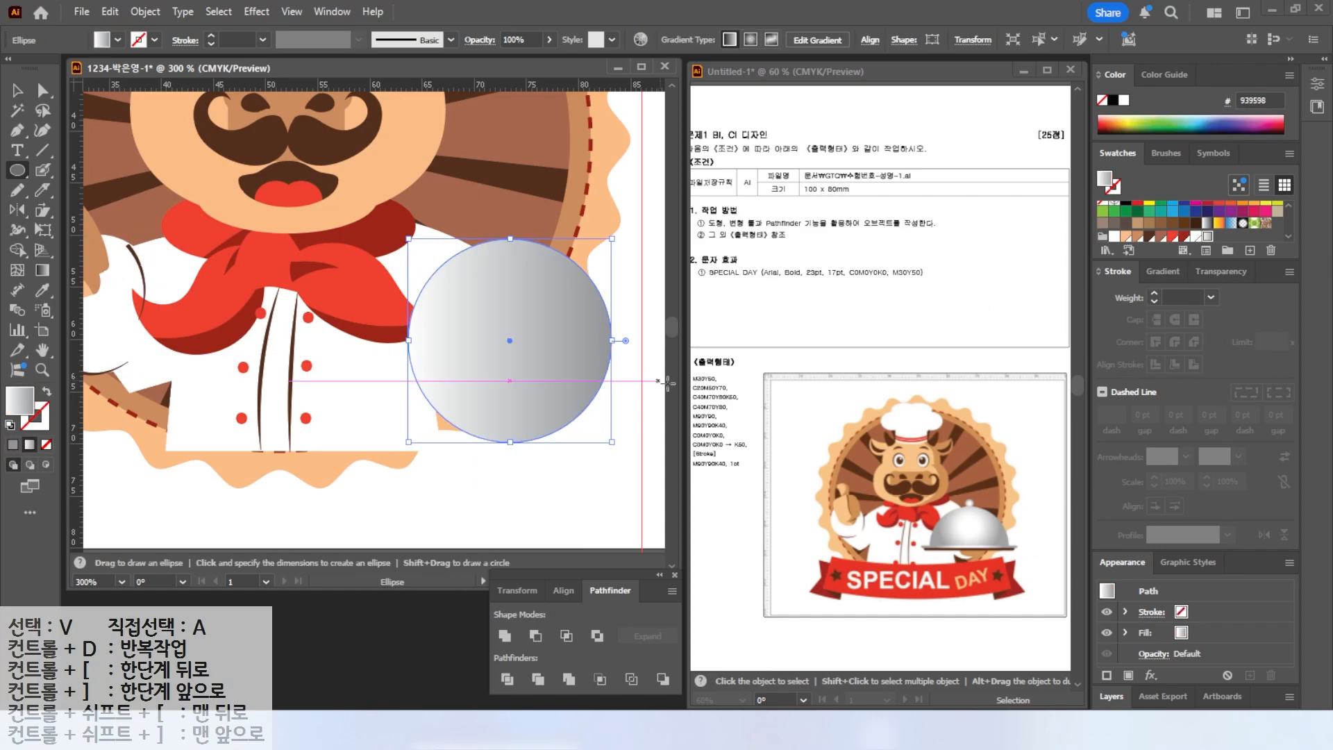
{"action": "left_click", "coordinate": [1168, 277]}
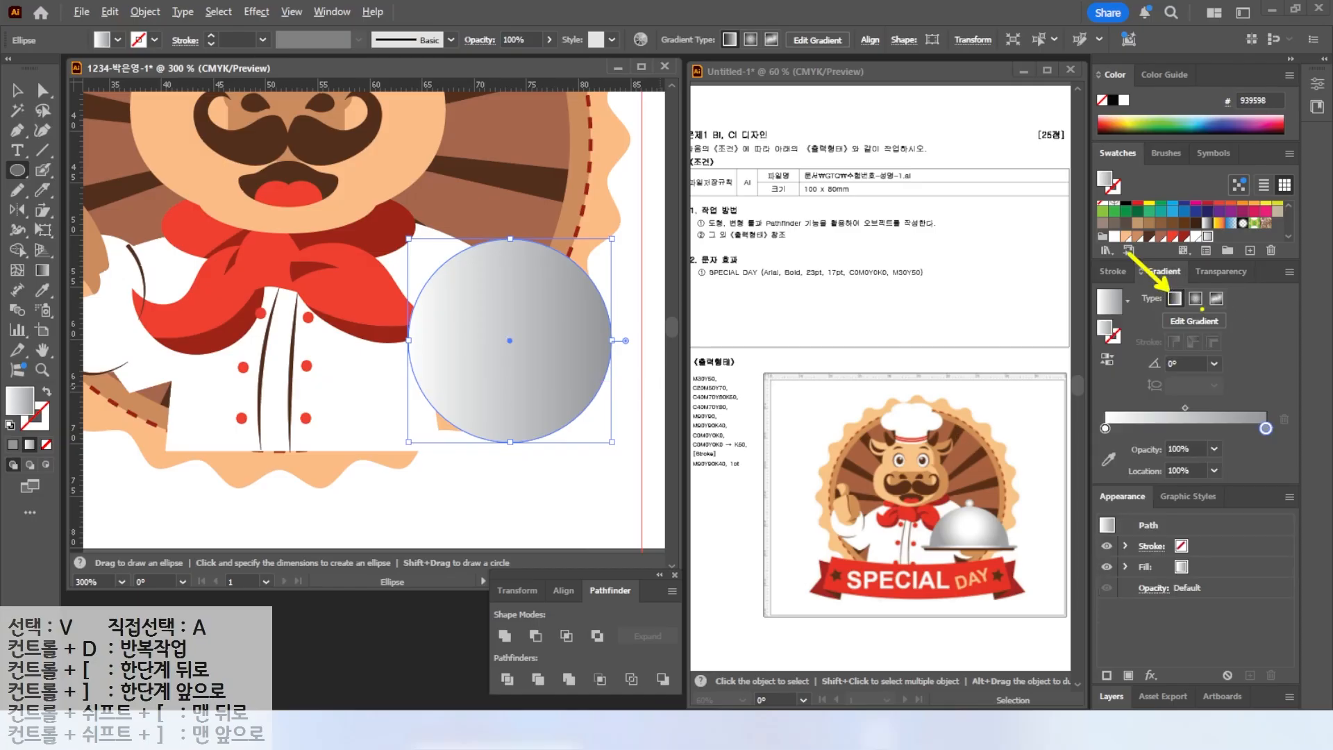
{"action": "left_click", "coordinate": [1195, 298]}
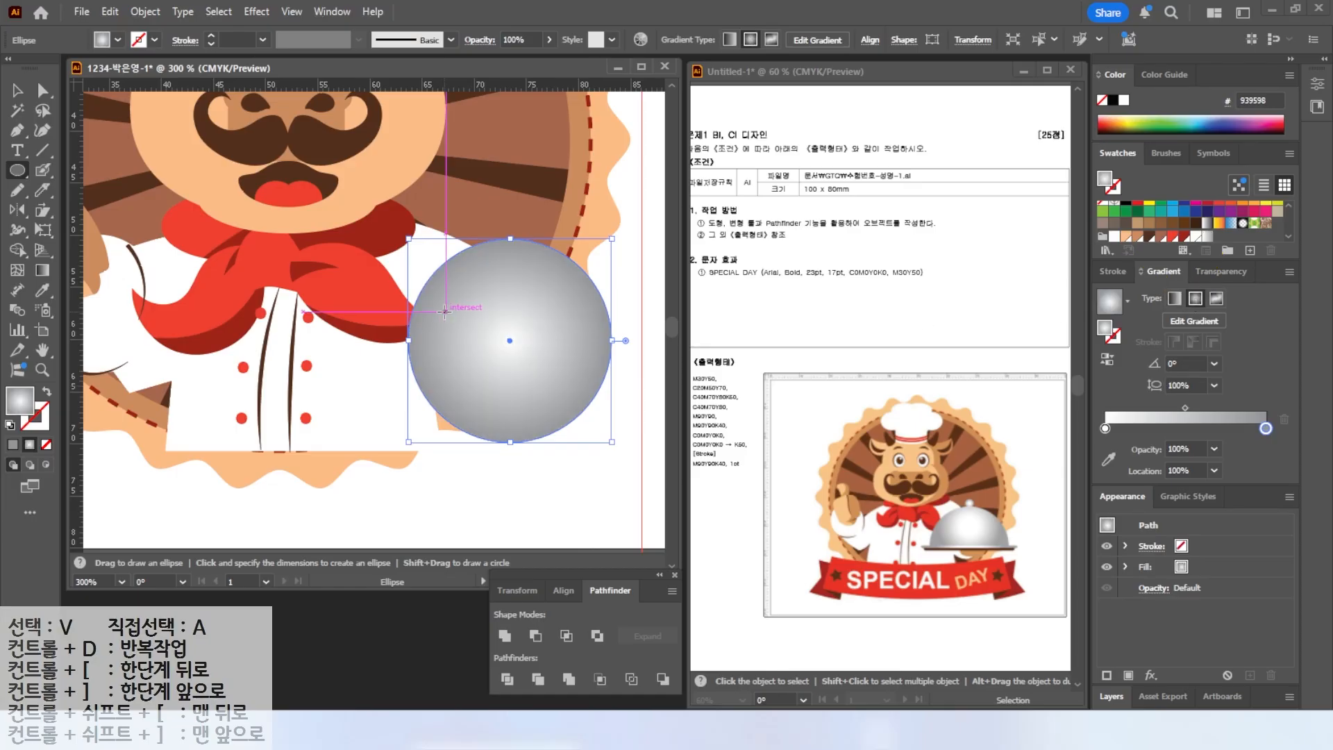
Delete the circle's bottom anchor point to turn it into a half dome.
{"action": "key", "text": "v"}
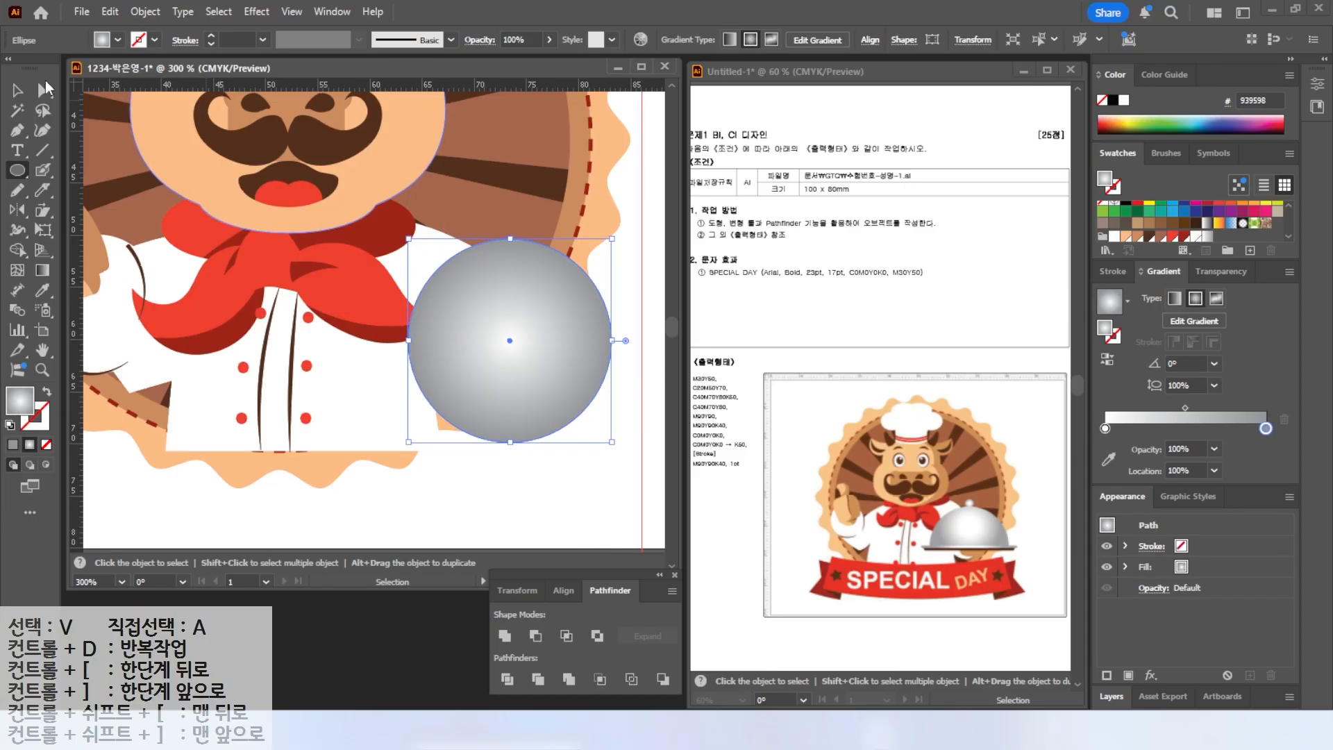
{"action": "left_click", "coordinate": [44, 88]}
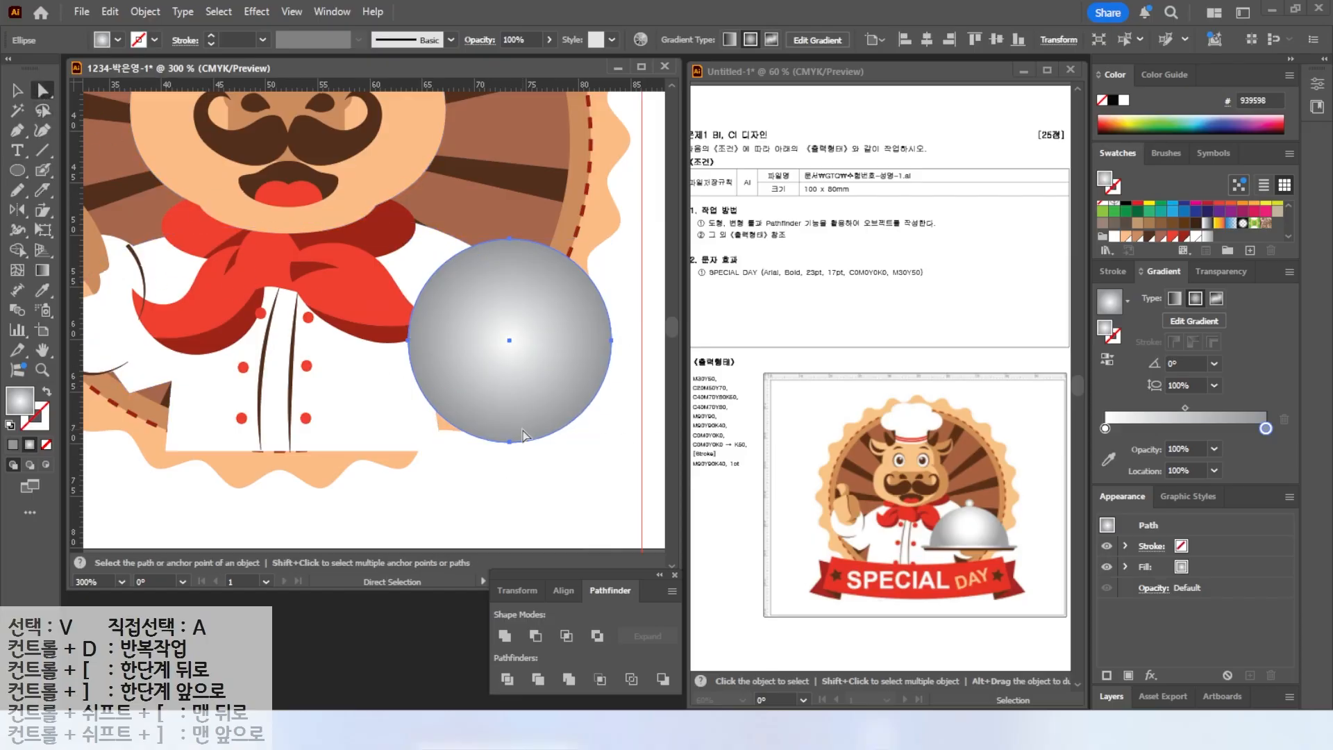
{"action": "key", "text": "alt"}
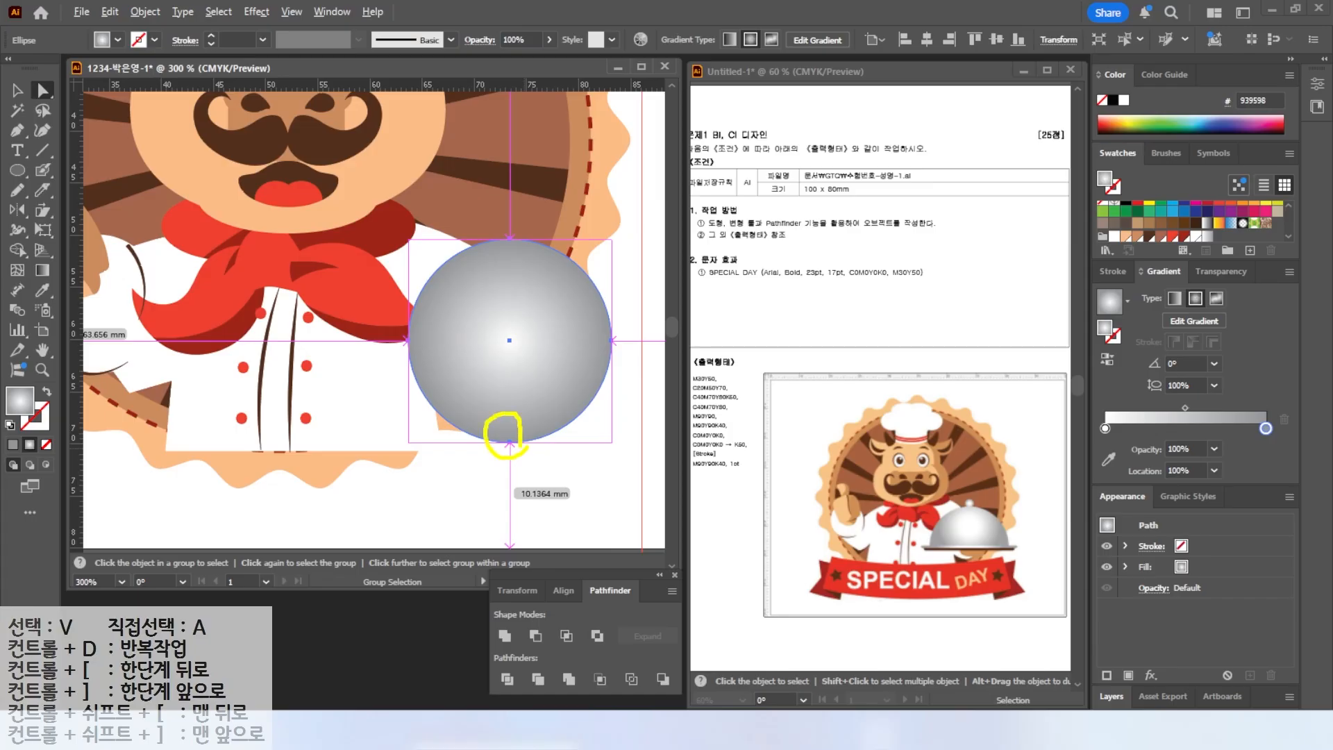
{"action": "left_click", "coordinate": [510, 442]}
{"action": "key", "text": "Delete"}
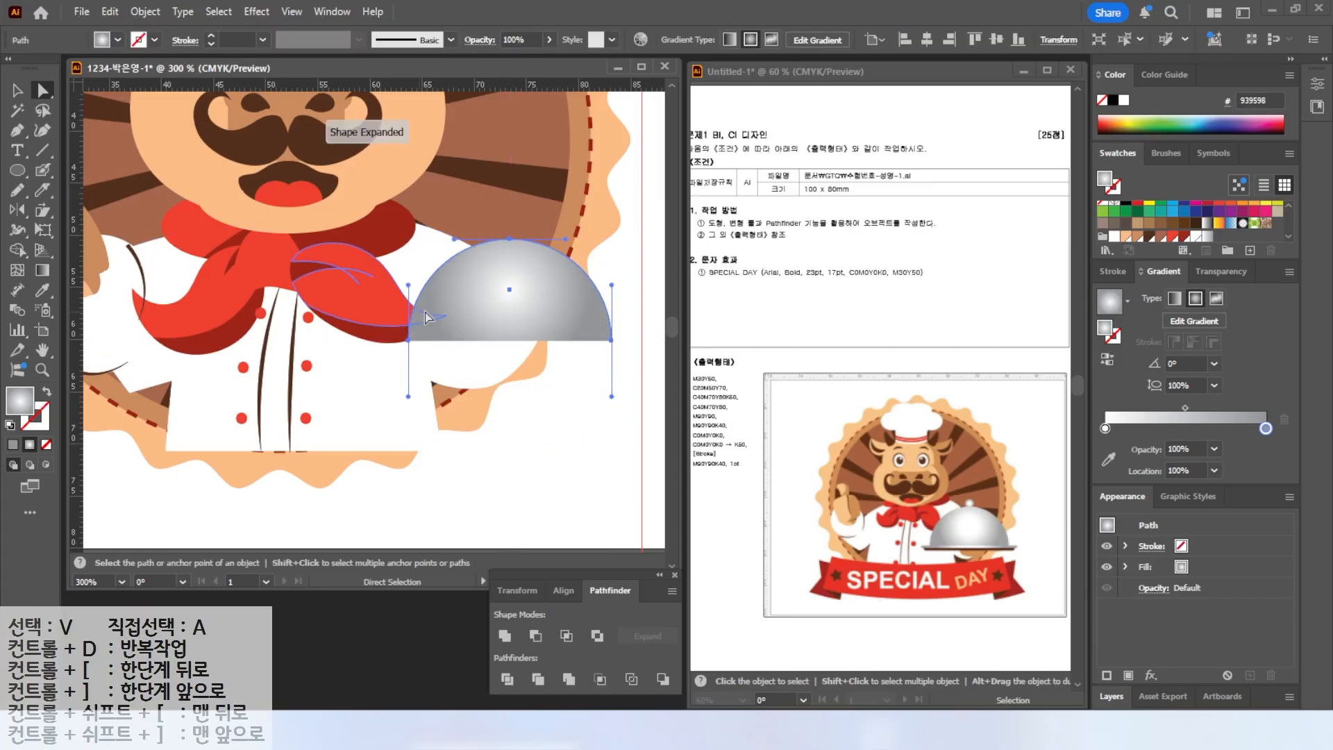
Draw a thin rounded rectangle as the rim under the dome and round its corners fully.
{"action": "left_click_drag", "start_coordinate": [17, 170], "coordinate": [63, 191]}
{"action": "left_click_drag", "start_coordinate": [389, 339], "coordinate": [631, 340]}
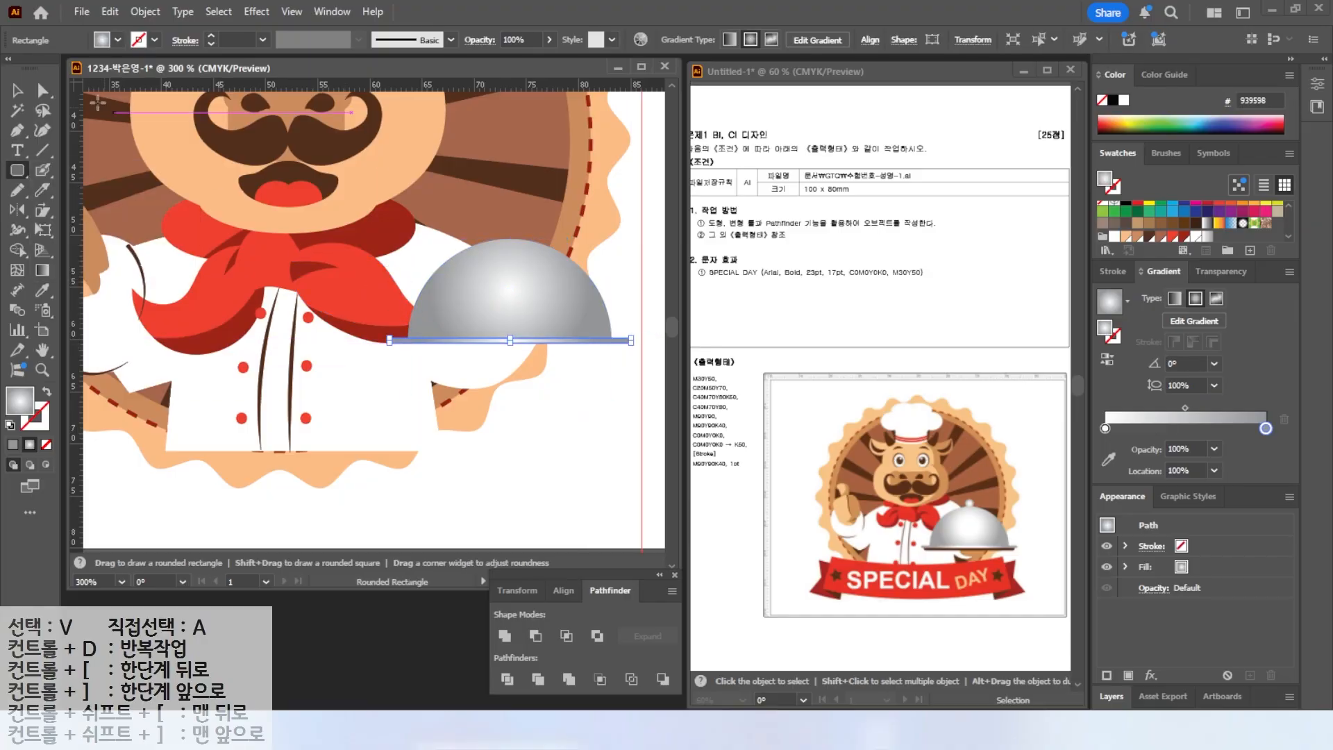
{"action": "key", "text": "v"}
{"action": "left_click_drag", "start_coordinate": [510, 343], "coordinate": [511, 346]}
{"action": "scroll", "coordinate": [536, 347], "scroll_direction": "up", "scroll_amount": 4}
{"action": "scroll", "coordinate": [351, 356], "scroll_direction": "down", "scroll_amount": 2}
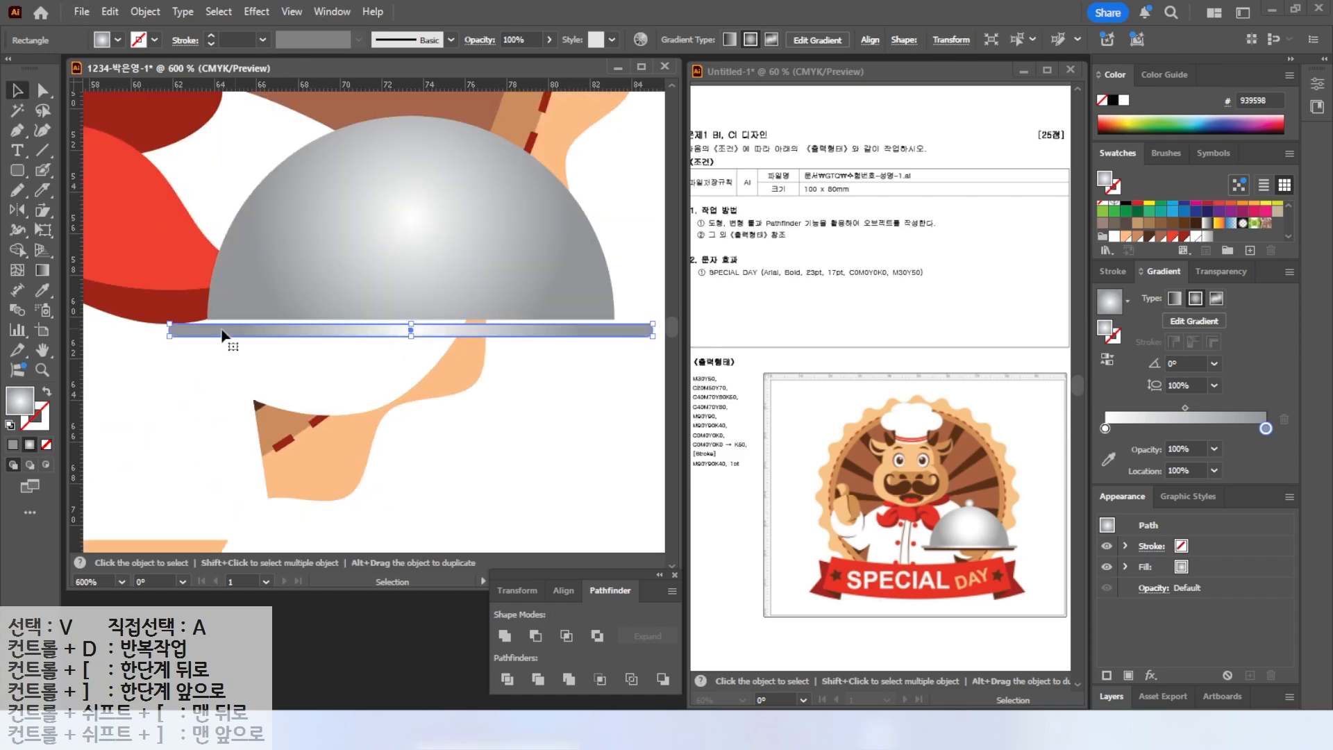
{"action": "left_click_drag", "start_coordinate": [410, 331], "coordinate": [411, 343]}
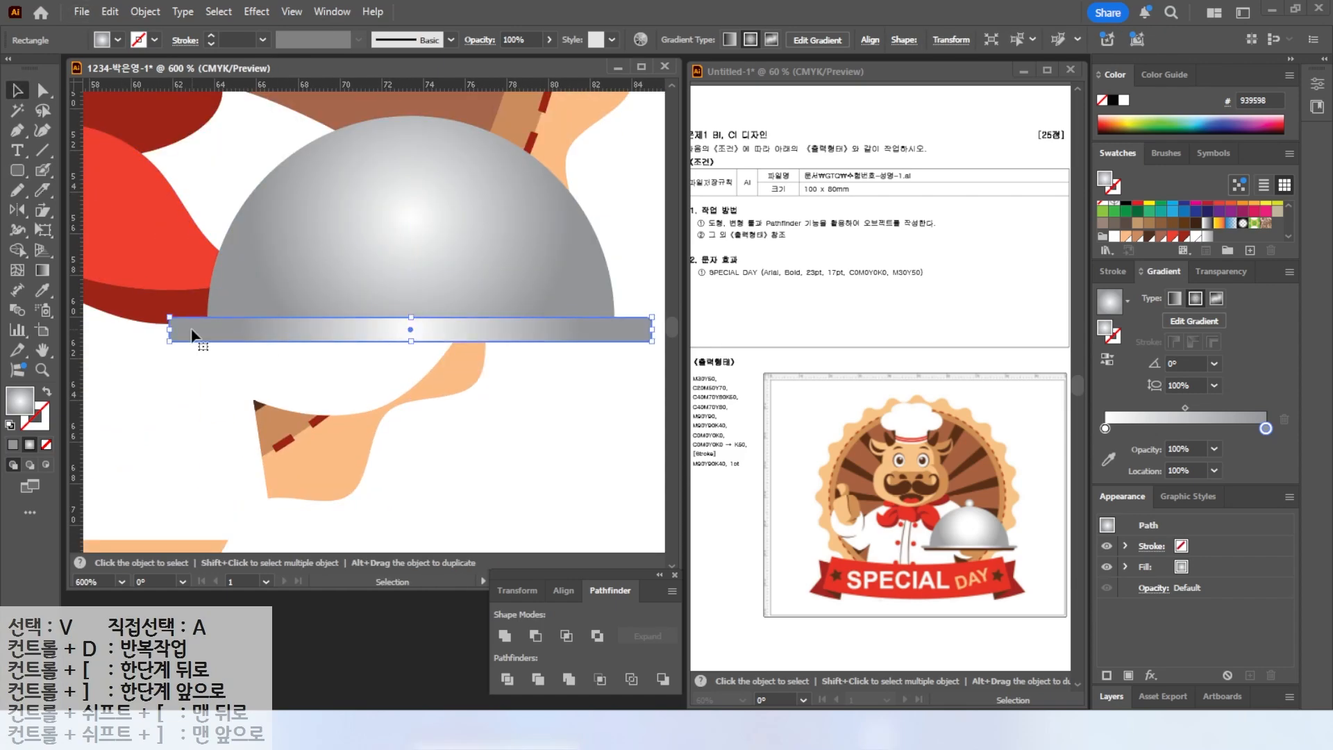
{"action": "scroll", "coordinate": [174, 328], "scroll_direction": "up", "scroll_amount": 5}
{"action": "left_click_drag", "start_coordinate": [241, 329], "coordinate": [267, 351]}
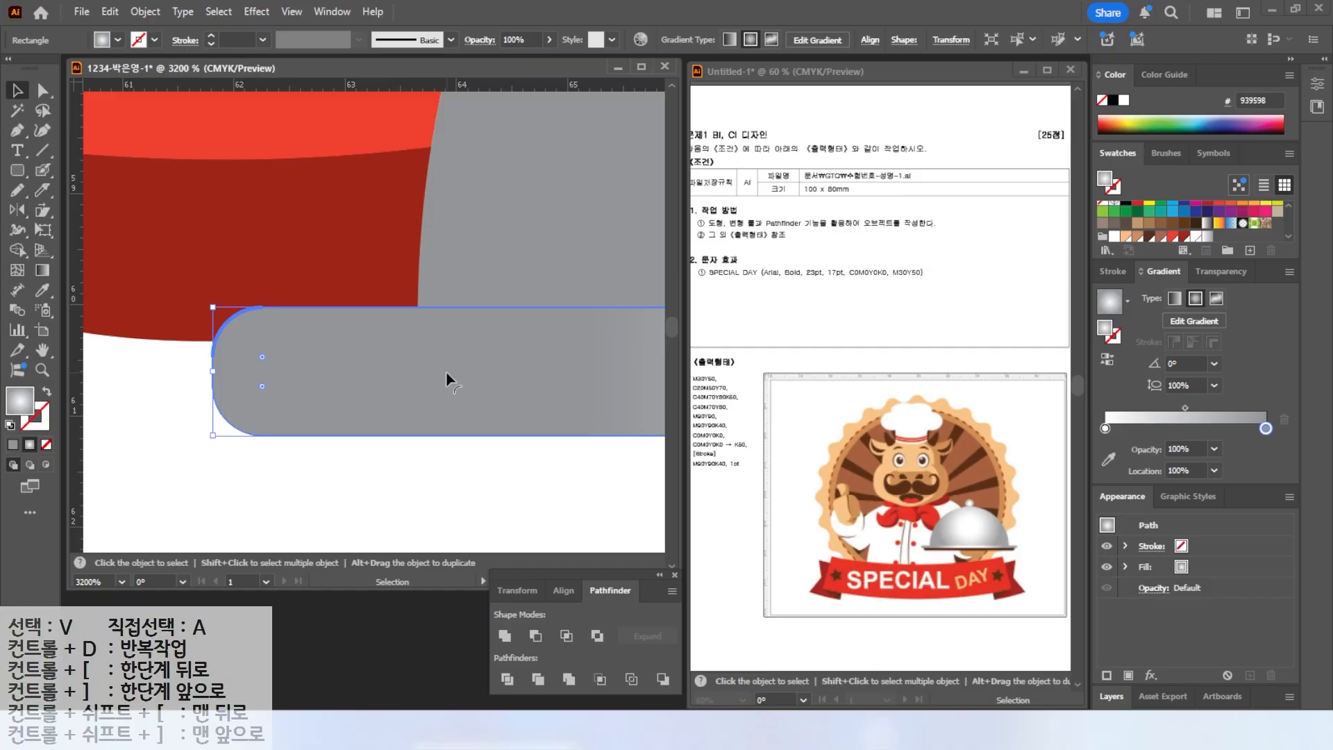
{"action": "scroll", "coordinate": [448, 372], "scroll_direction": "down", "scroll_amount": 4}
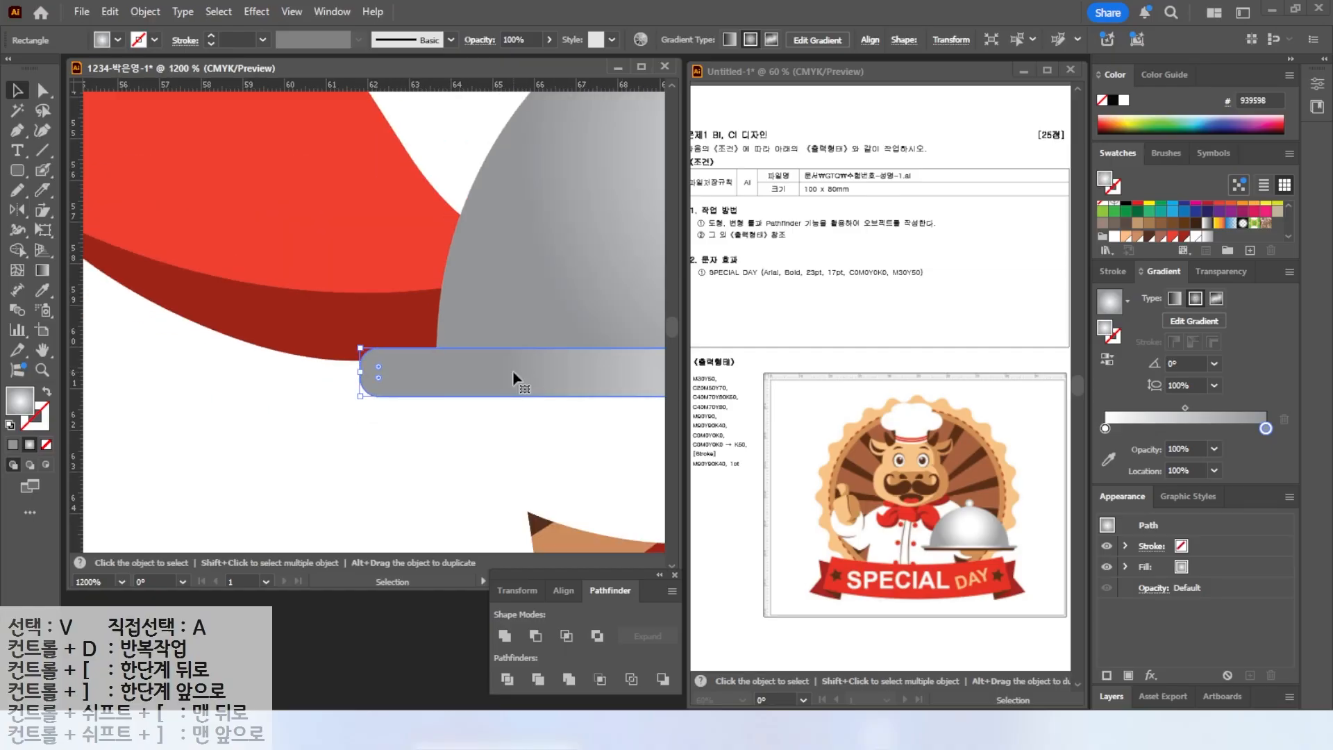
{"action": "scroll", "coordinate": [512, 371], "scroll_direction": "down", "scroll_amount": 1}
Duplicate the rim below itself, shorten the copy and fill it brown as the tray base.
{"action": "left_click_drag", "start_coordinate": [550, 365], "coordinate": [316, 346]}
{"action": "left_click", "coordinate": [589, 280]}
{"action": "left_click_drag", "start_coordinate": [467, 346], "coordinate": [468, 360]}
{"action": "left_click_drag", "start_coordinate": [551, 375], "coordinate": [516, 374]}
{"action": "left_click_drag", "start_coordinate": [500, 368], "coordinate": [518, 367]}
{"action": "left_click", "coordinate": [1150, 237]}
Draw a small circle as the knob on top of the dome and give it the dome's gradient.
{"action": "scroll", "coordinate": [439, 346], "scroll_direction": "down", "scroll_amount": 1}
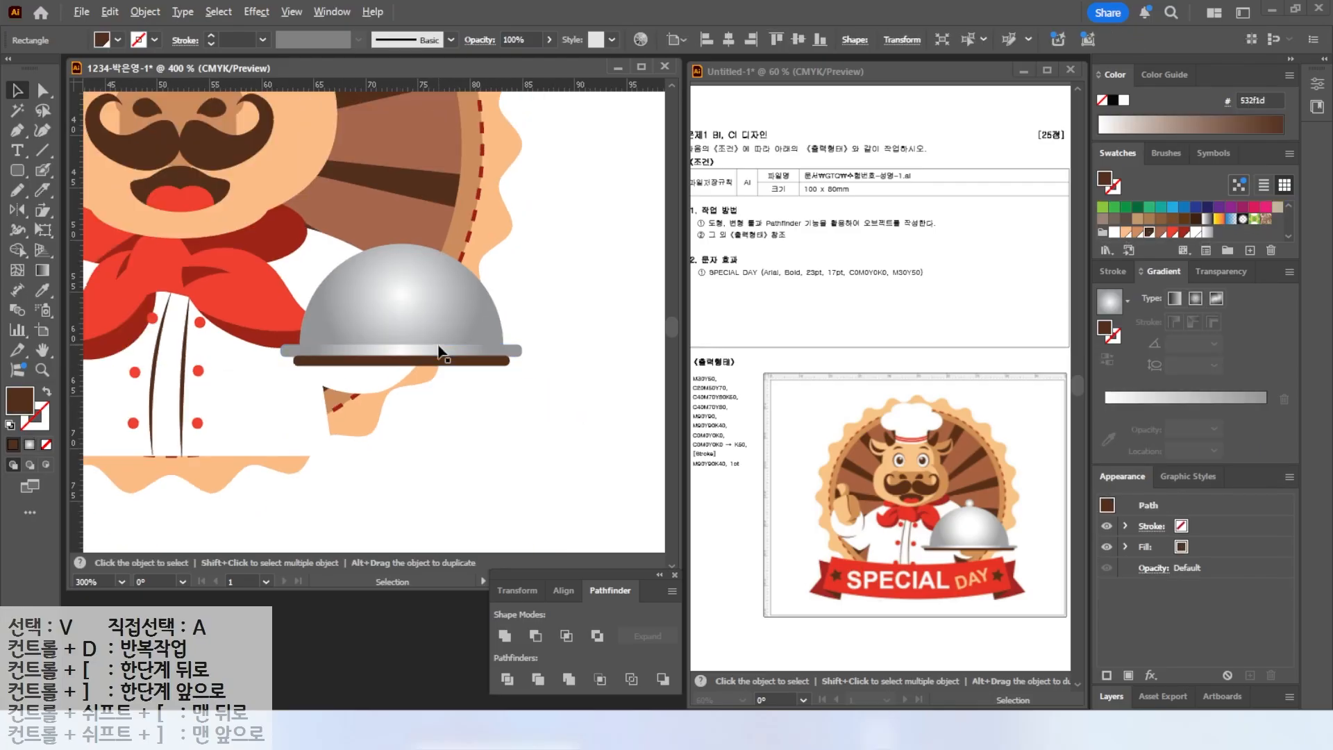
{"action": "left_click_drag", "start_coordinate": [18, 170], "coordinate": [84, 212]}
{"action": "left_click_drag", "start_coordinate": [390, 219], "coordinate": [416, 244]}
{"action": "key", "text": "v"}
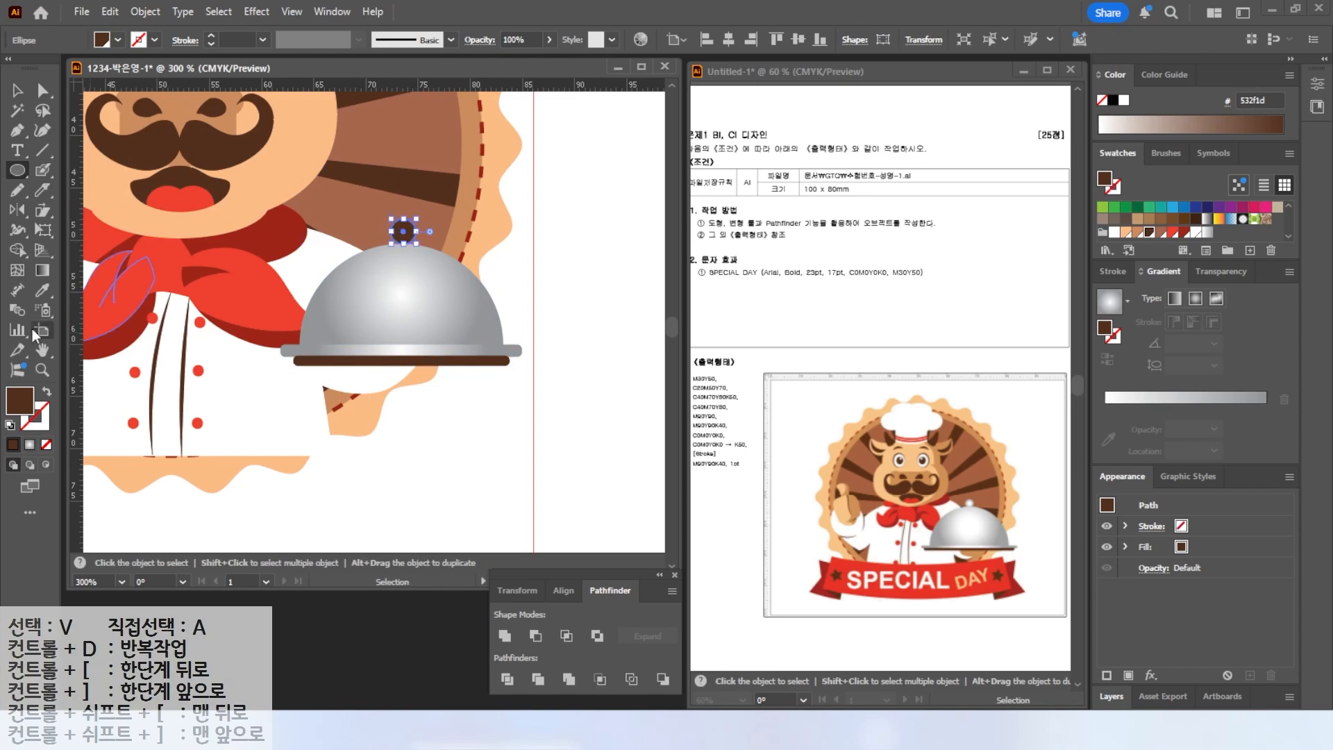
{"action": "left_click", "coordinate": [42, 290]}
{"action": "left_click", "coordinate": [410, 263]}
{"action": "key", "text": "v"}
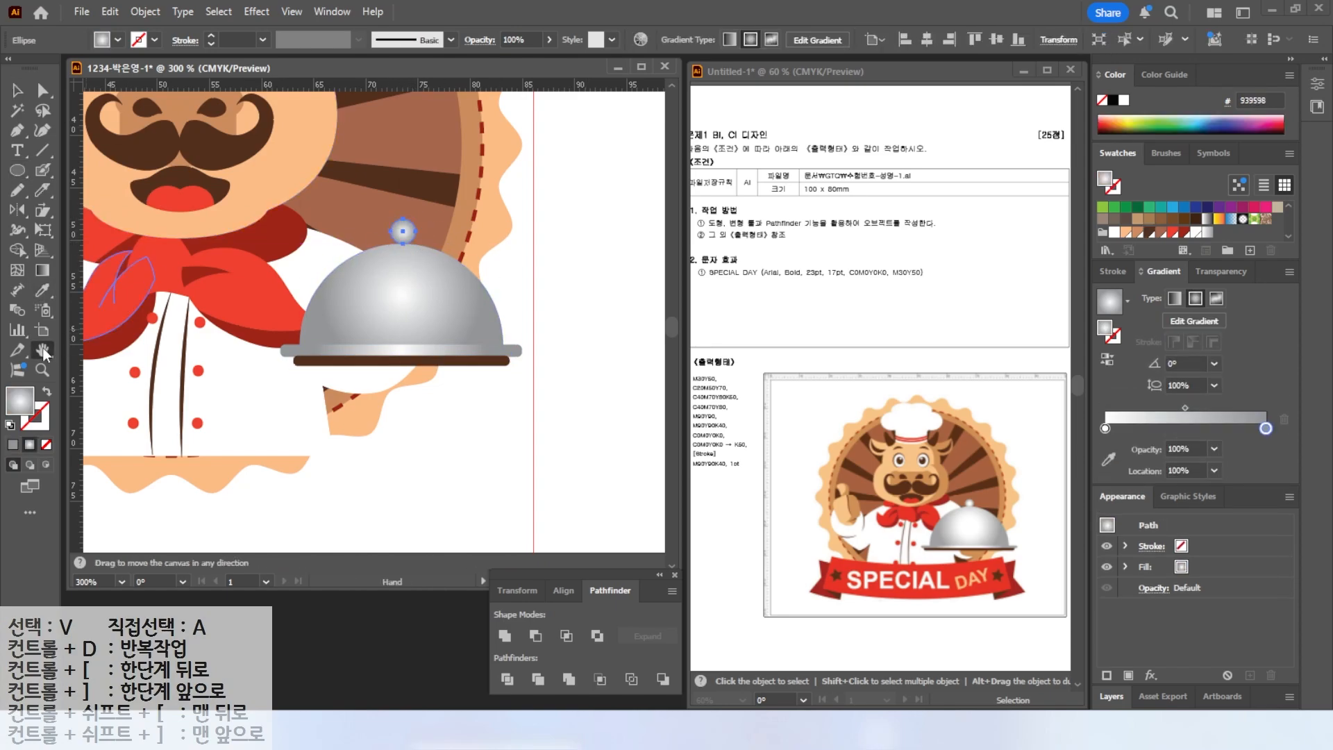
Draw the hand holding the tray with the Pencil tool, fill it with the skin colour and send it behind the tray.
{"action": "key", "text": "ctrl+0"}
{"action": "key", "text": "space"}
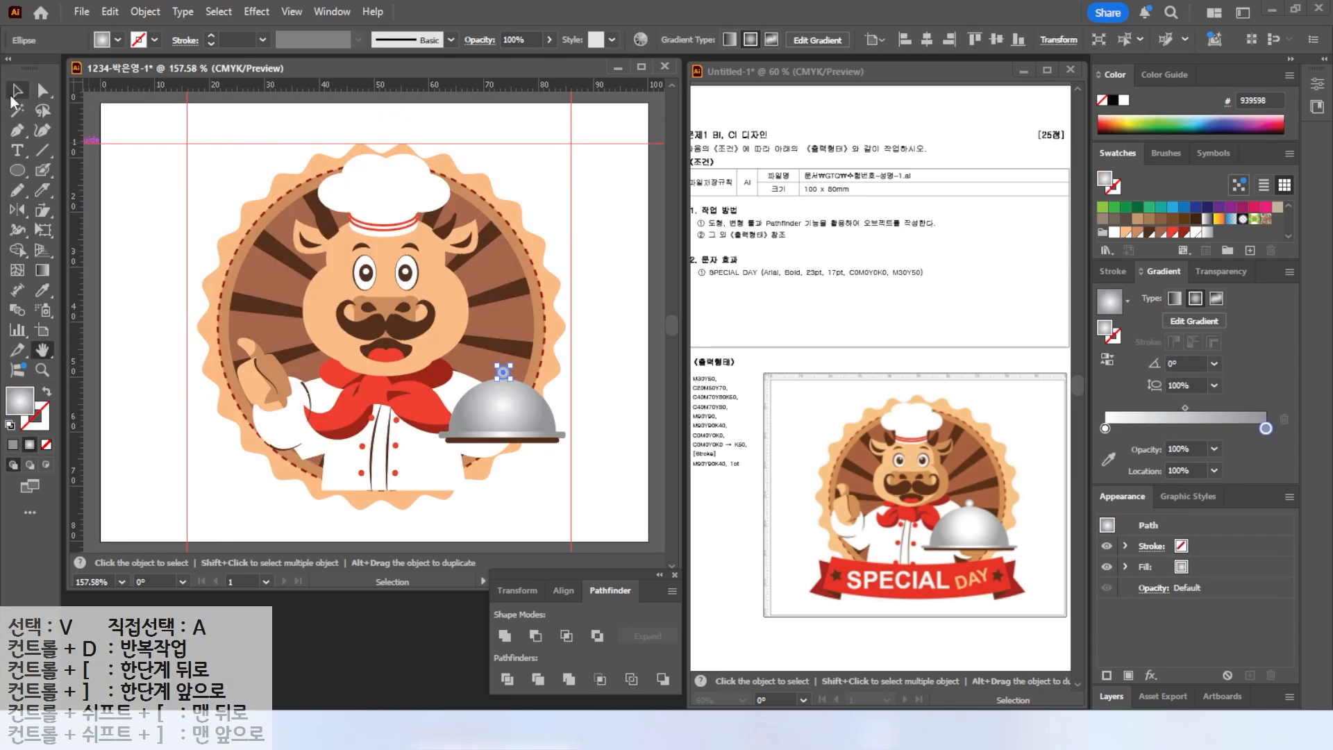
{"action": "left_click_drag", "start_coordinate": [543, 415], "coordinate": [498, 365]}
{"action": "left_click", "coordinate": [619, 373]}
{"action": "left_click", "coordinate": [594, 447]}
{"action": "scroll", "coordinate": [477, 487], "scroll_direction": "up", "scroll_amount": 2}
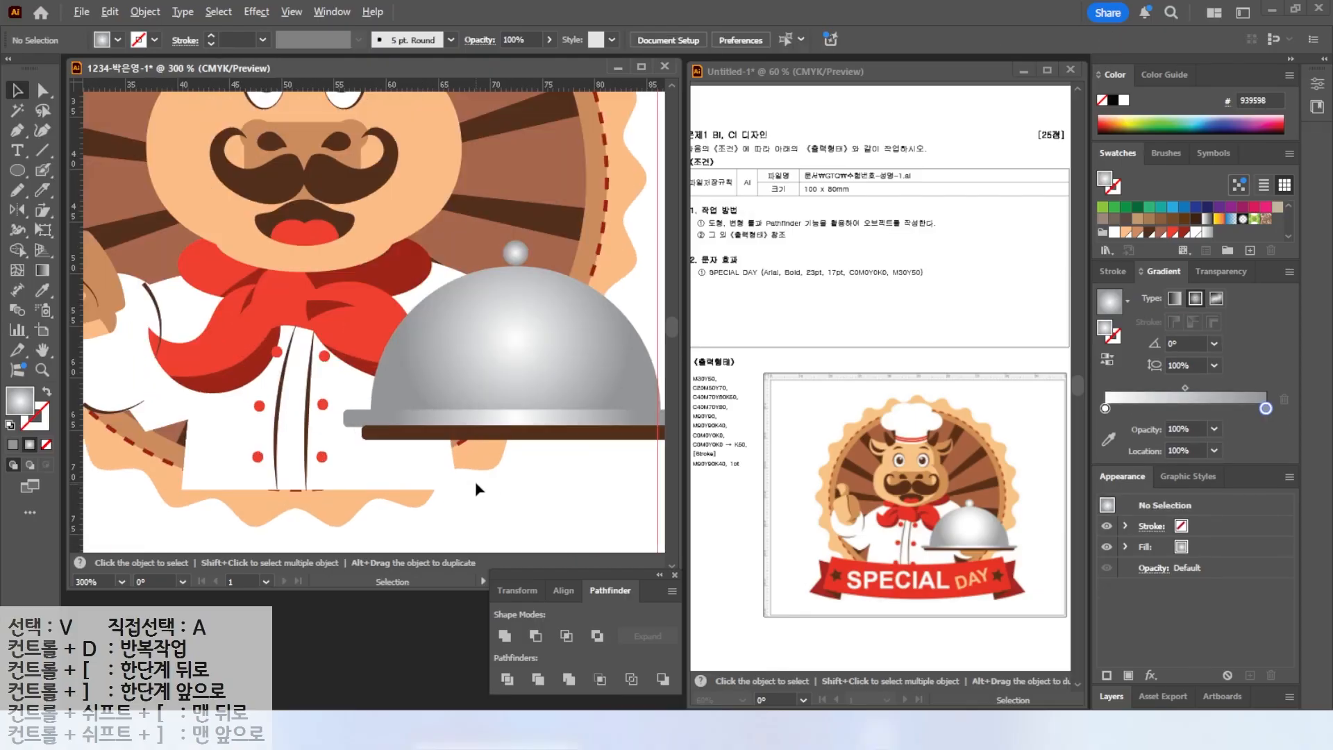
{"action": "left_click_drag", "start_coordinate": [477, 488], "coordinate": [463, 452]}
{"action": "left_click", "coordinate": [17, 189]}
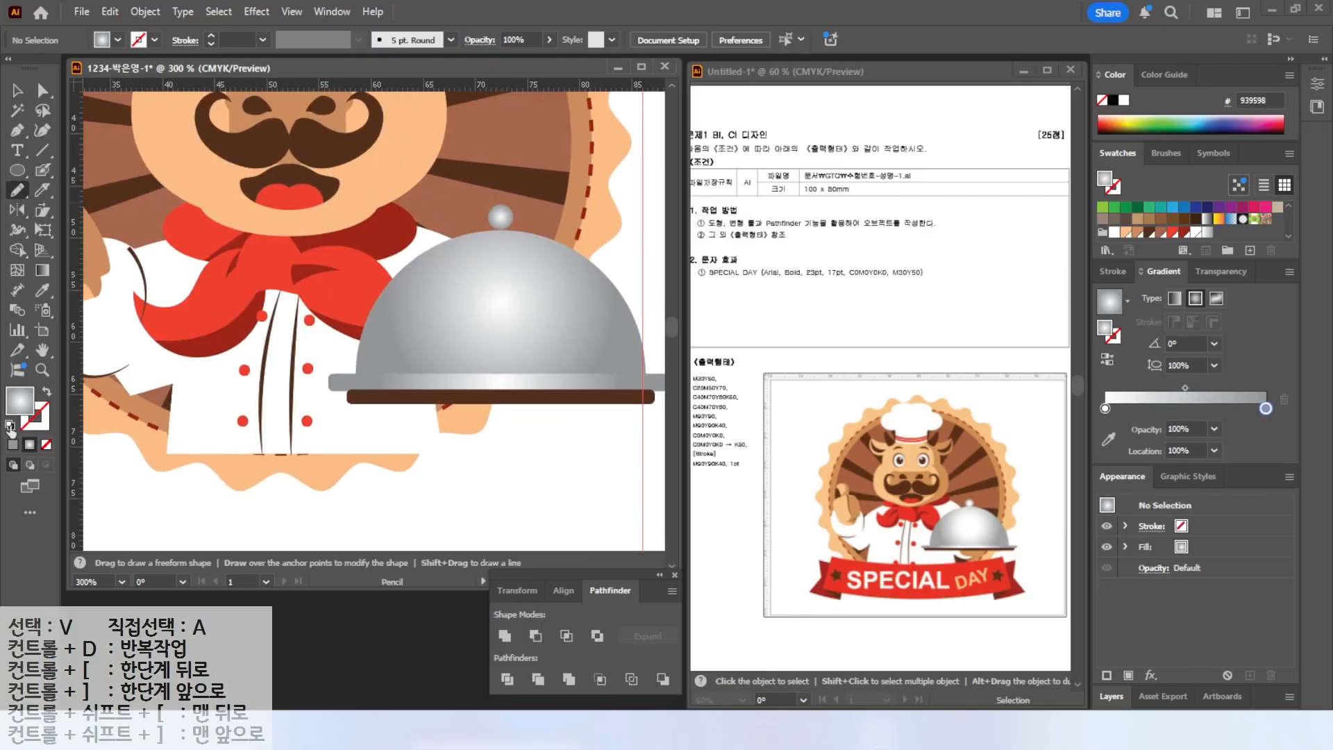
{"action": "left_click", "coordinate": [10, 424]}
{"action": "mouse_move", "coordinate": [413, 395]}
{"action": "left_mouse_down"}
{"action": "mouse_move", "coordinate": [439, 430]}
{"action": "mouse_move", "coordinate": [431, 387]}
{"action": "mouse_move", "coordinate": [416, 389]}
{"action": "left_mouse_up"}
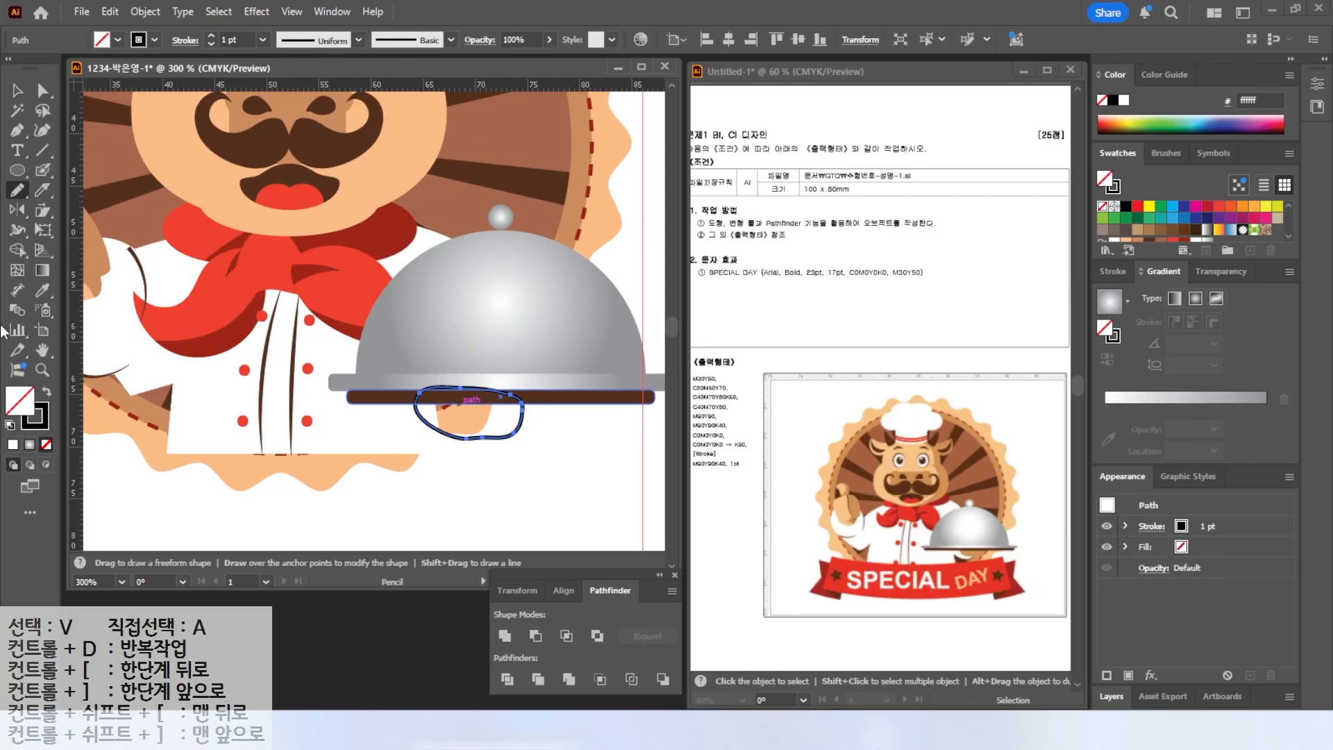
{"action": "key", "text": "i"}
{"action": "left_click", "coordinate": [124, 182]}
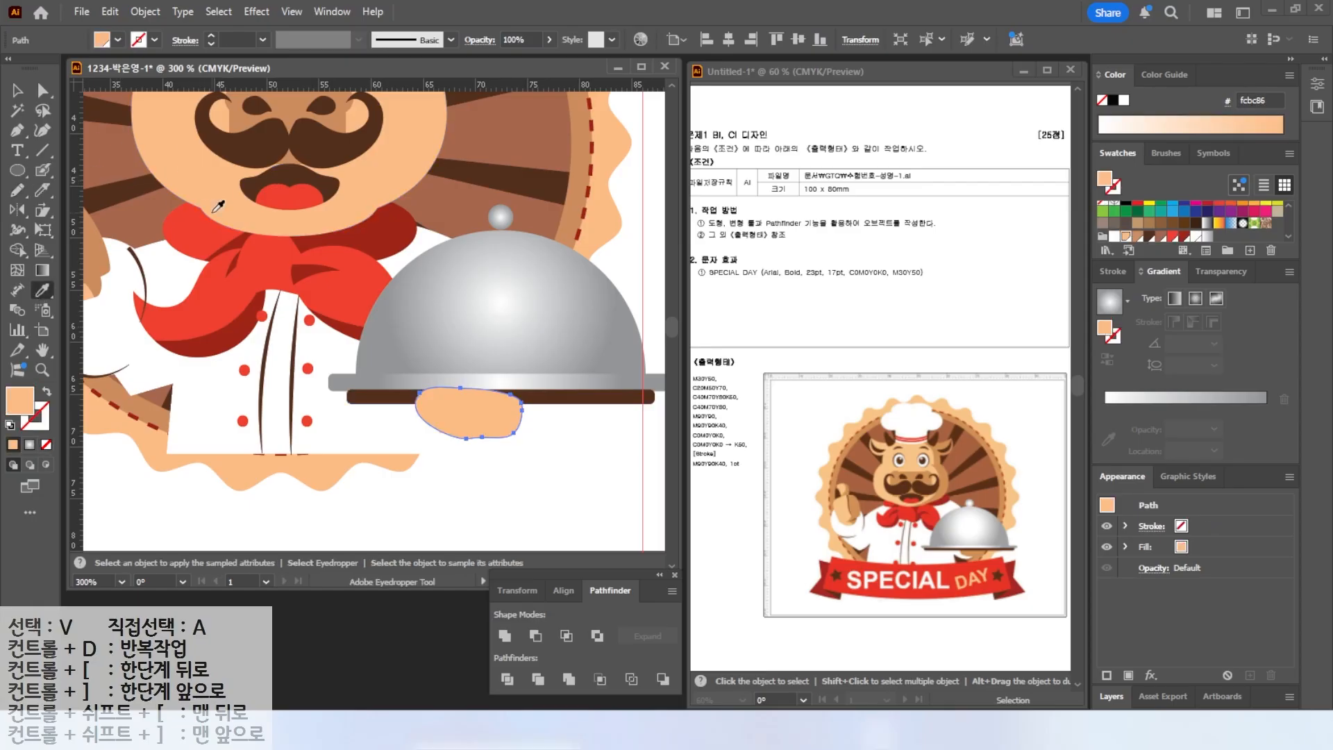
{"action": "left_click", "coordinate": [97, 251]}
{"action": "key", "text": "v"}
{"action": "left_click_drag", "start_coordinate": [587, 419], "coordinate": [609, 241]}
{"action": "right_click", "coordinate": [478, 287]}
{"action": "mouse_move", "coordinate": [528, 625]}
{"action": "left_click", "coordinate": [710, 625]}
{"action": "left_click", "coordinate": [491, 470]}
Clear all guides from the document.
{"action": "scroll", "coordinate": [493, 470], "scroll_direction": "down", "scroll_amount": 2}
{"action": "key", "text": "space"}
{"action": "left_click_drag", "start_coordinate": [371, 375], "coordinate": [307, 366]}
{"action": "left_click", "coordinate": [939, 580]}
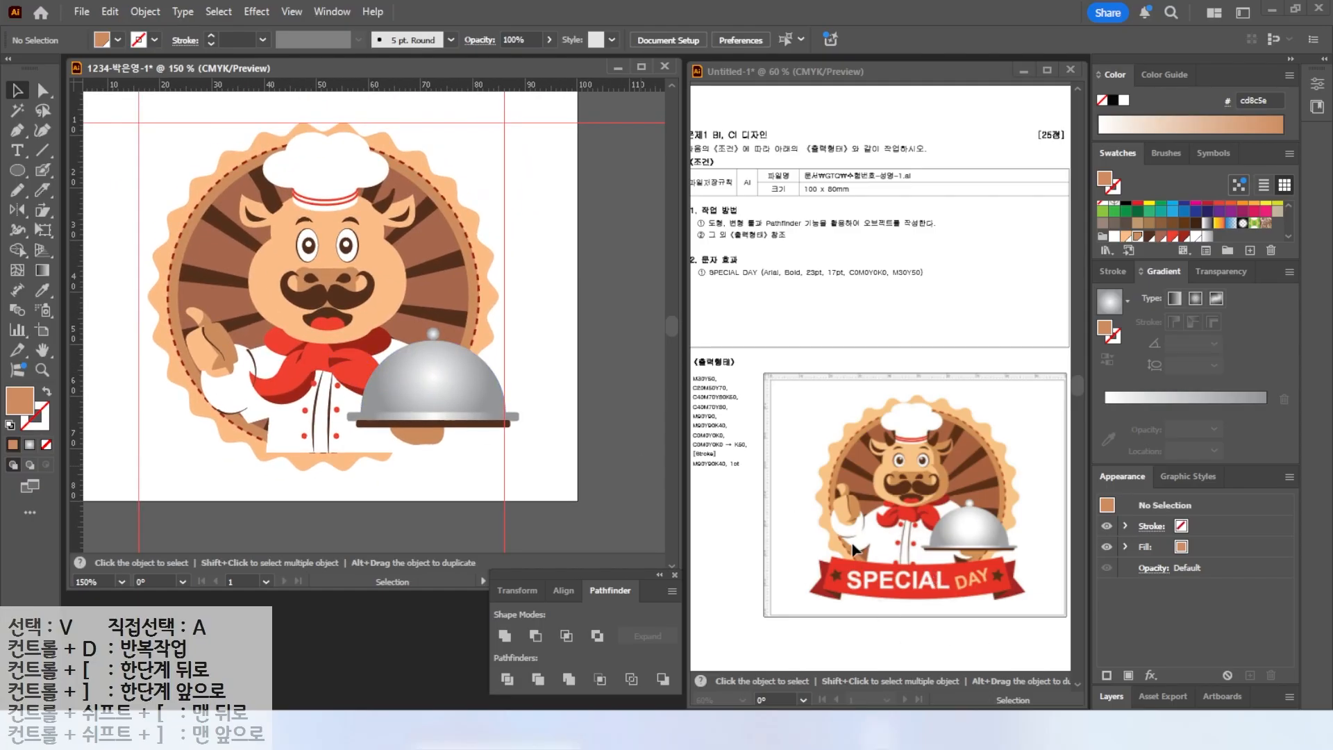
{"action": "left_click", "coordinate": [462, 143]}
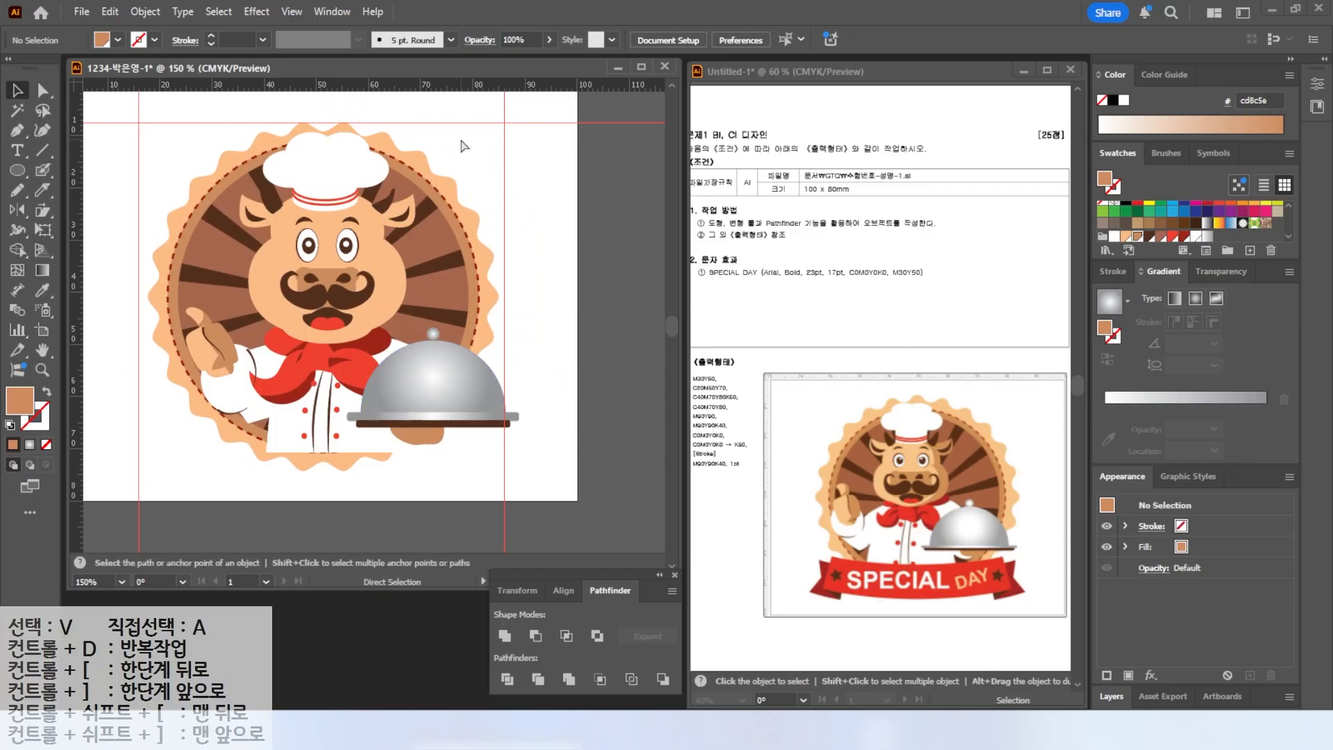
{"action": "left_click", "coordinate": [292, 11]}
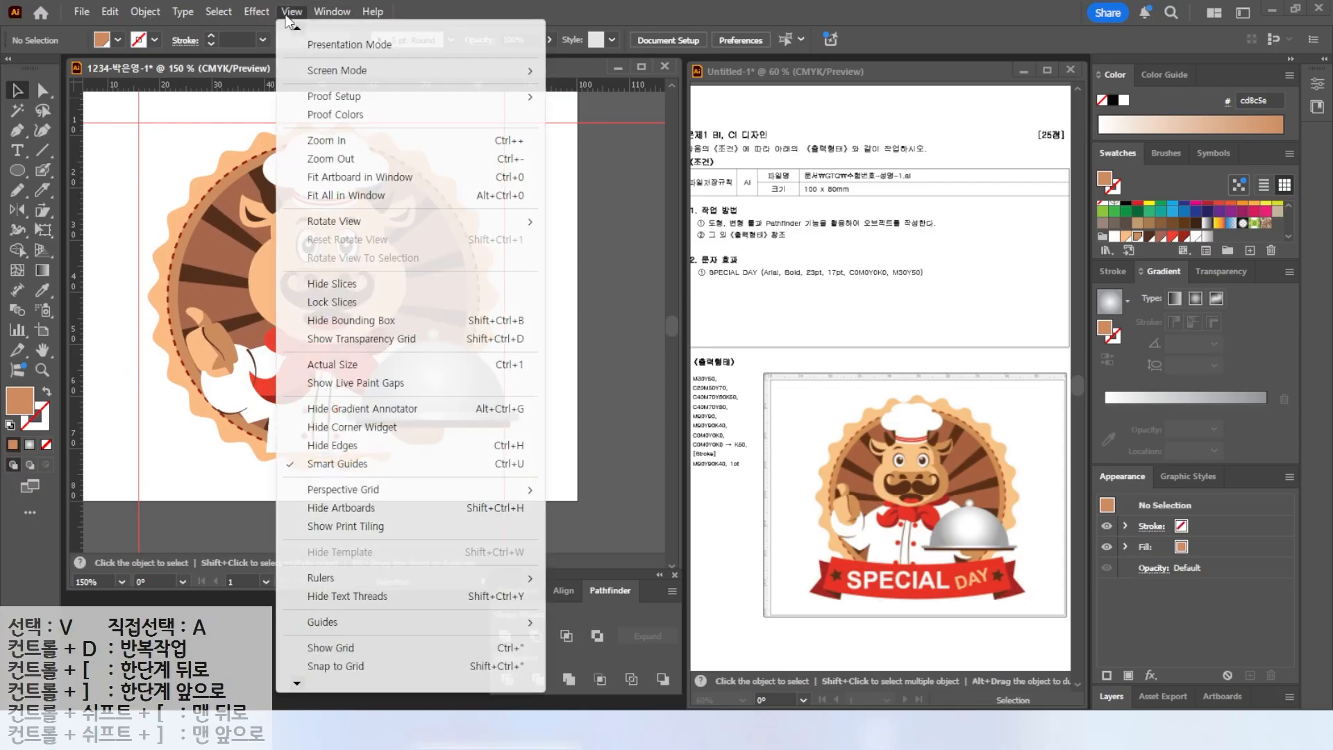
{"action": "mouse_move", "coordinate": [320, 626]}
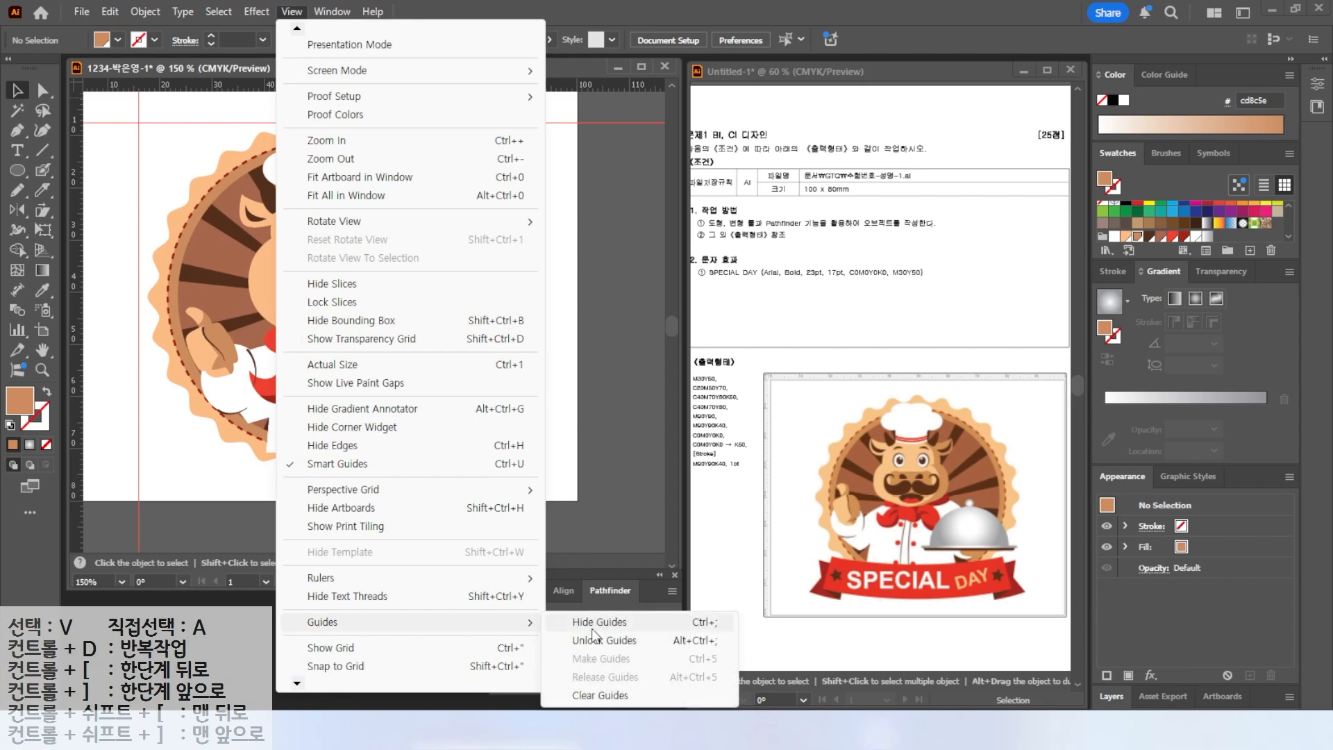
{"action": "left_click", "coordinate": [592, 695]}
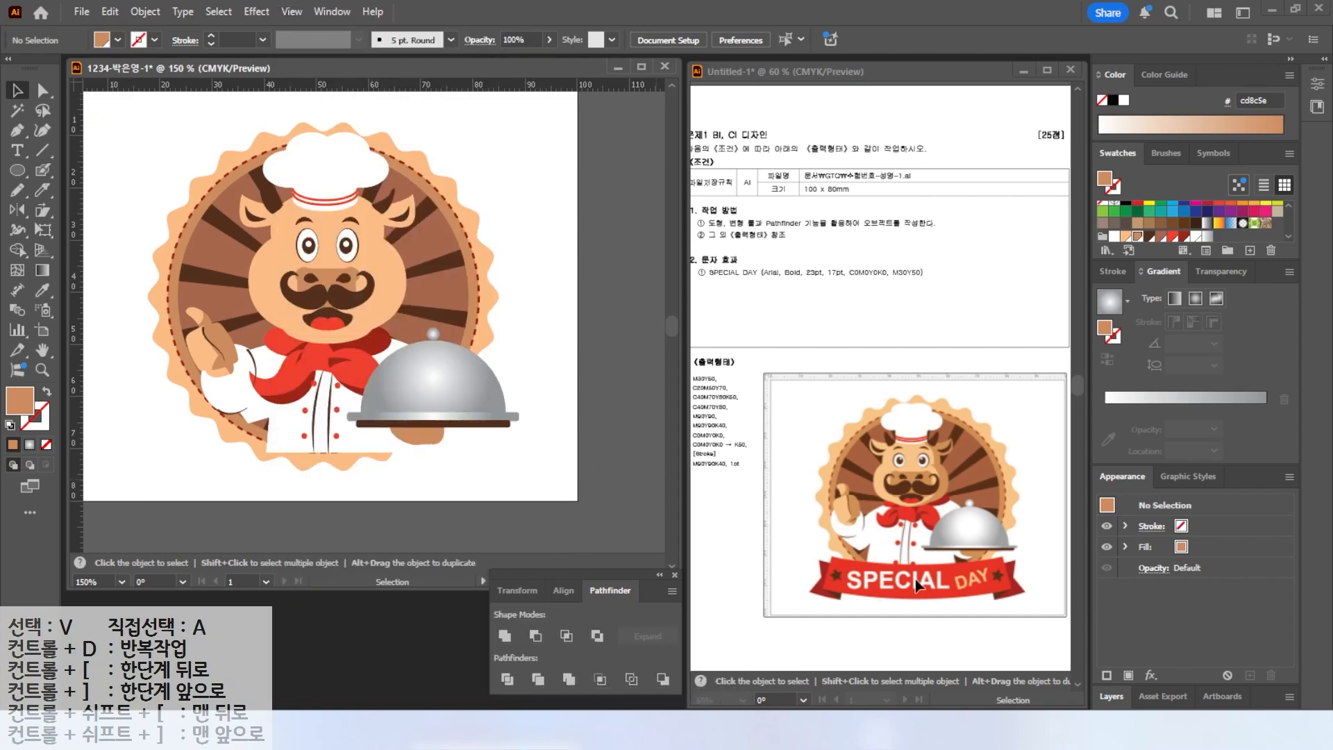
Draw a red rectangle across the bottom of the emblem as the banner base.
{"action": "left_click_drag", "start_coordinate": [18, 170], "coordinate": [74, 169]}
{"action": "left_click_drag", "start_coordinate": [179, 406], "coordinate": [479, 470]}
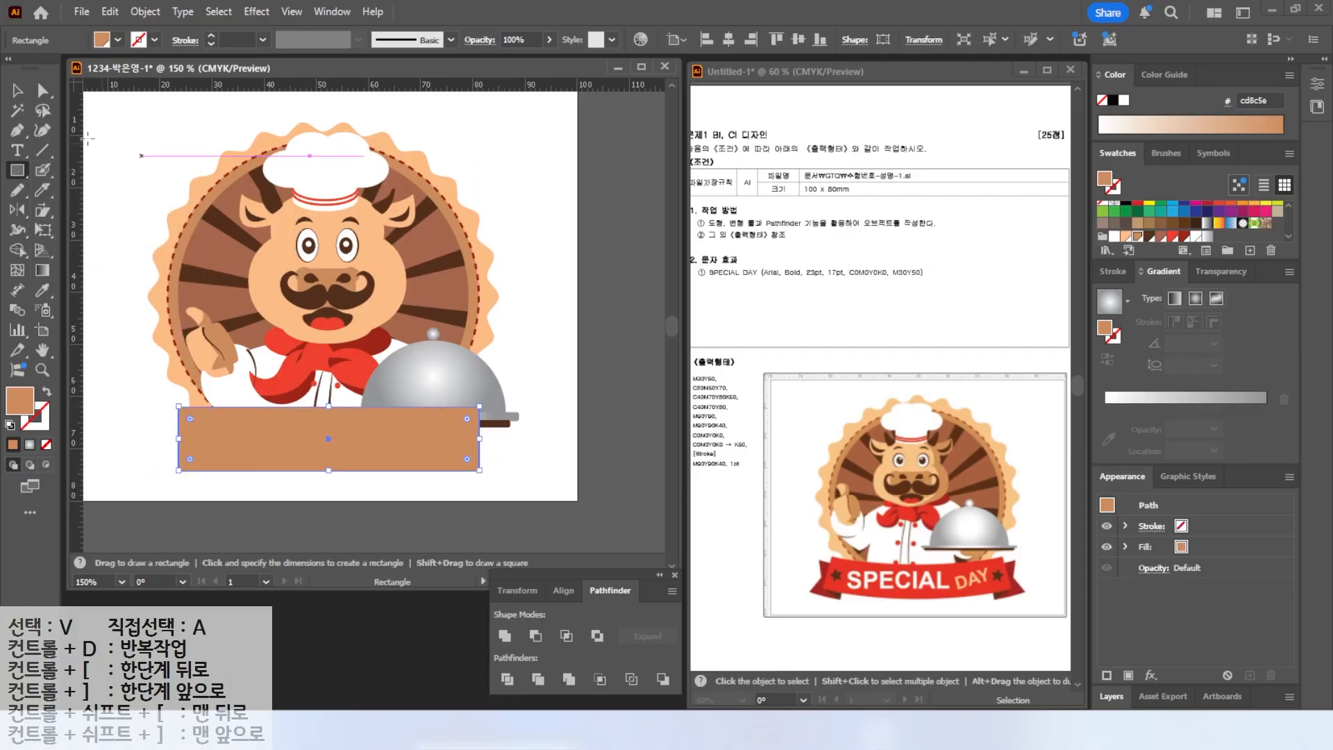
{"action": "left_click", "coordinate": [1173, 237]}
{"action": "left_click_drag", "start_coordinate": [332, 471], "coordinate": [364, 476]}
Move the red banner rectangle up slightly beneath the tray.
{"action": "key", "text": "v"}
{"action": "left_click_drag", "start_coordinate": [148, 129], "coordinate": [444, 416]}
{"action": "left_click_drag", "start_coordinate": [521, 131], "coordinate": [506, 145]}
{"action": "left_click_drag", "start_coordinate": [386, 459], "coordinate": [386, 436]}
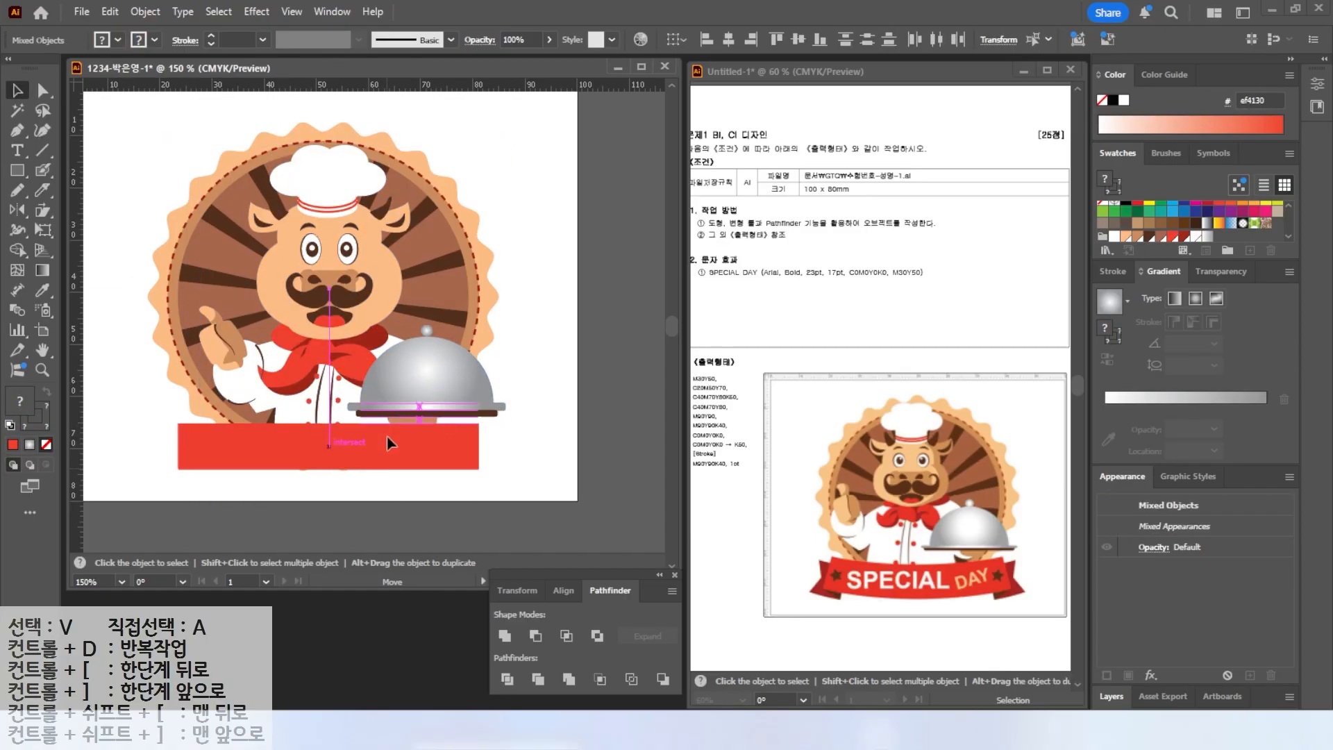
Duplicate a square piece of the banner to its left end below it and fill it dark red.
{"action": "left_click_drag", "start_coordinate": [250, 449], "coordinate": [197, 455]}
{"action": "left_click_drag", "start_coordinate": [426, 453], "coordinate": [187, 451]}
{"action": "left_click", "coordinate": [1184, 238]}
{"action": "scroll", "coordinate": [169, 460], "scroll_direction": "up", "scroll_amount": 2}
{"action": "scroll", "coordinate": [173, 465], "scroll_direction": "up", "scroll_amount": 1}
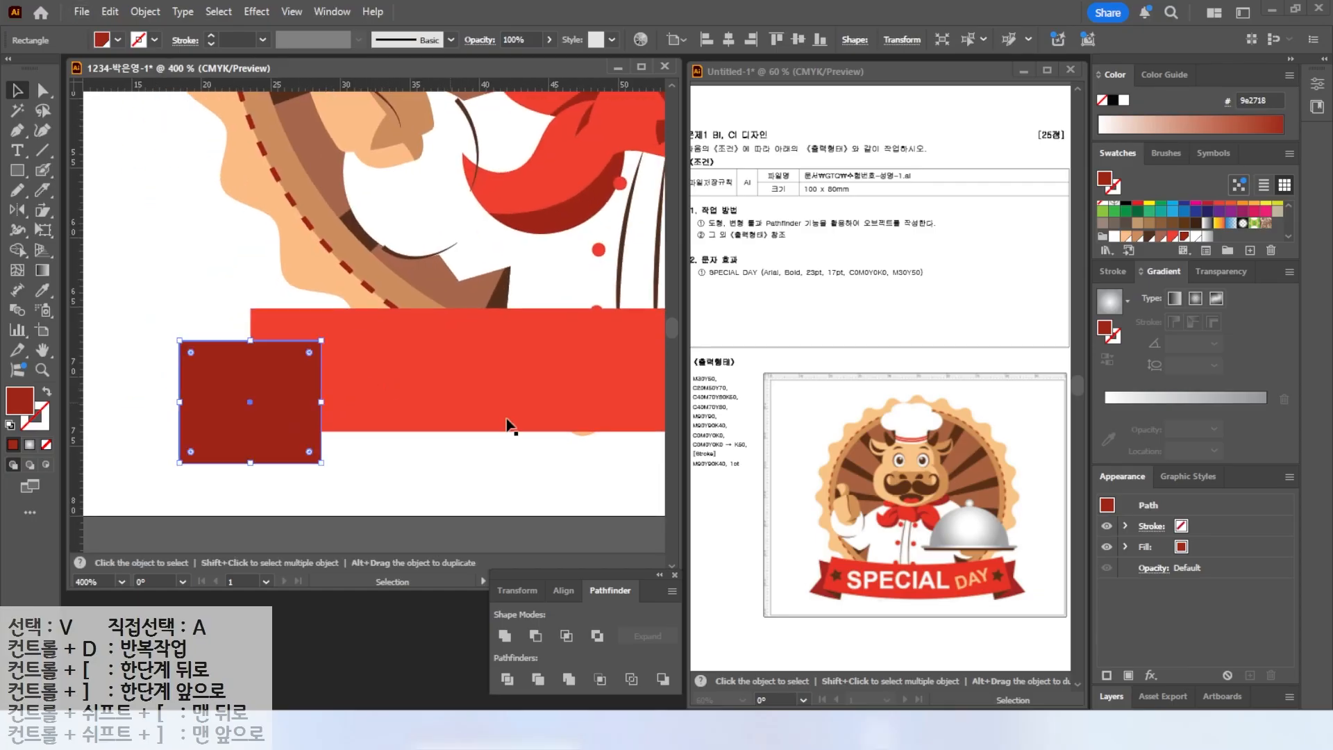
{"action": "left_click", "coordinate": [467, 474]}
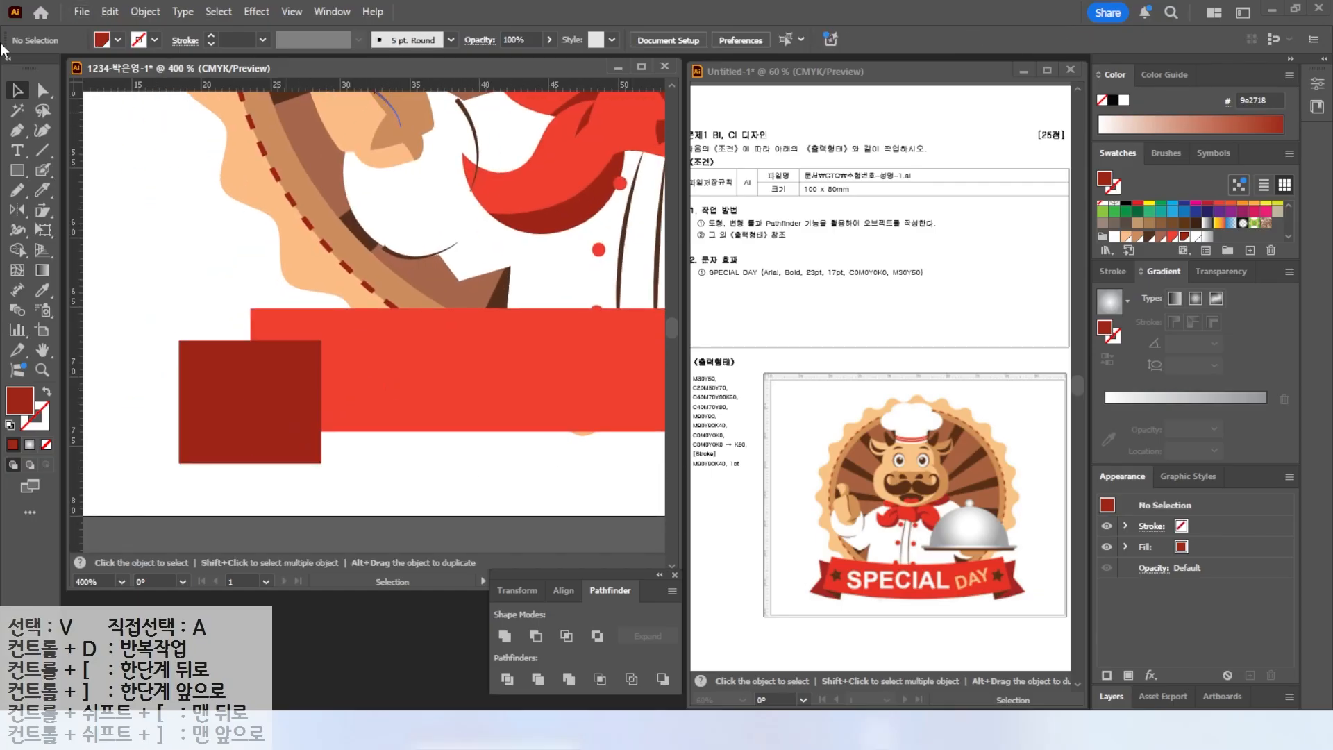
Add an anchor point on the dark red square's left edge and pull it inward to make a notched ribbon tail.
{"action": "left_click", "coordinate": [16, 132]}
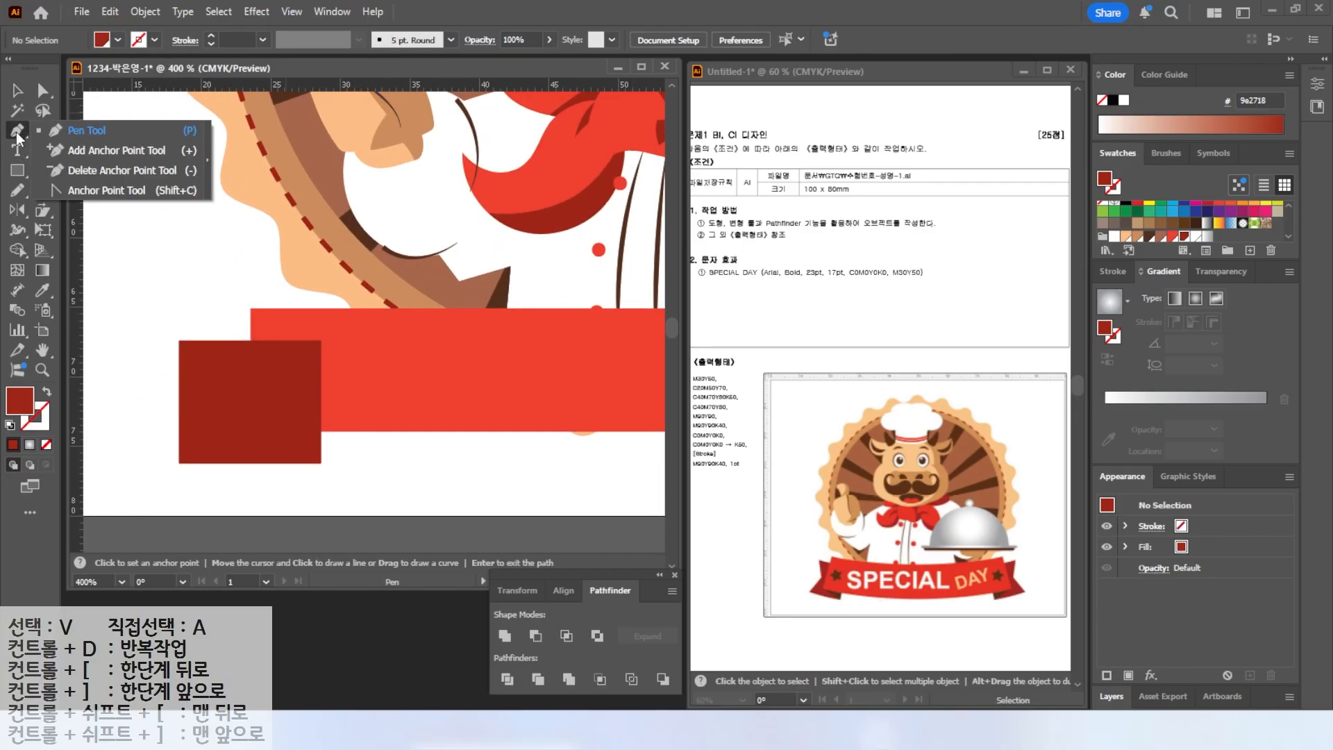
{"action": "left_click", "coordinate": [82, 150]}
{"action": "left_click", "coordinate": [180, 407]}
{"action": "left_click", "coordinate": [44, 94]}
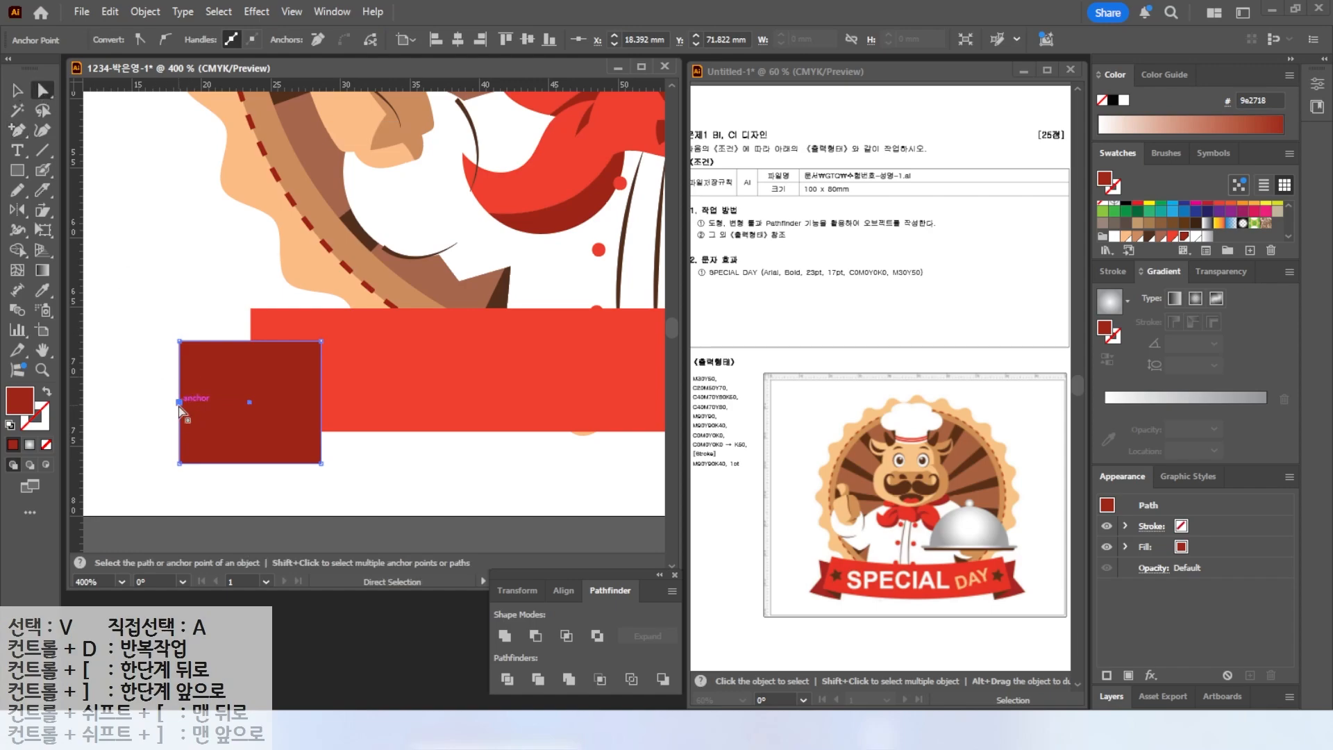
{"action": "left_click_drag", "start_coordinate": [180, 402], "coordinate": [206, 401]}
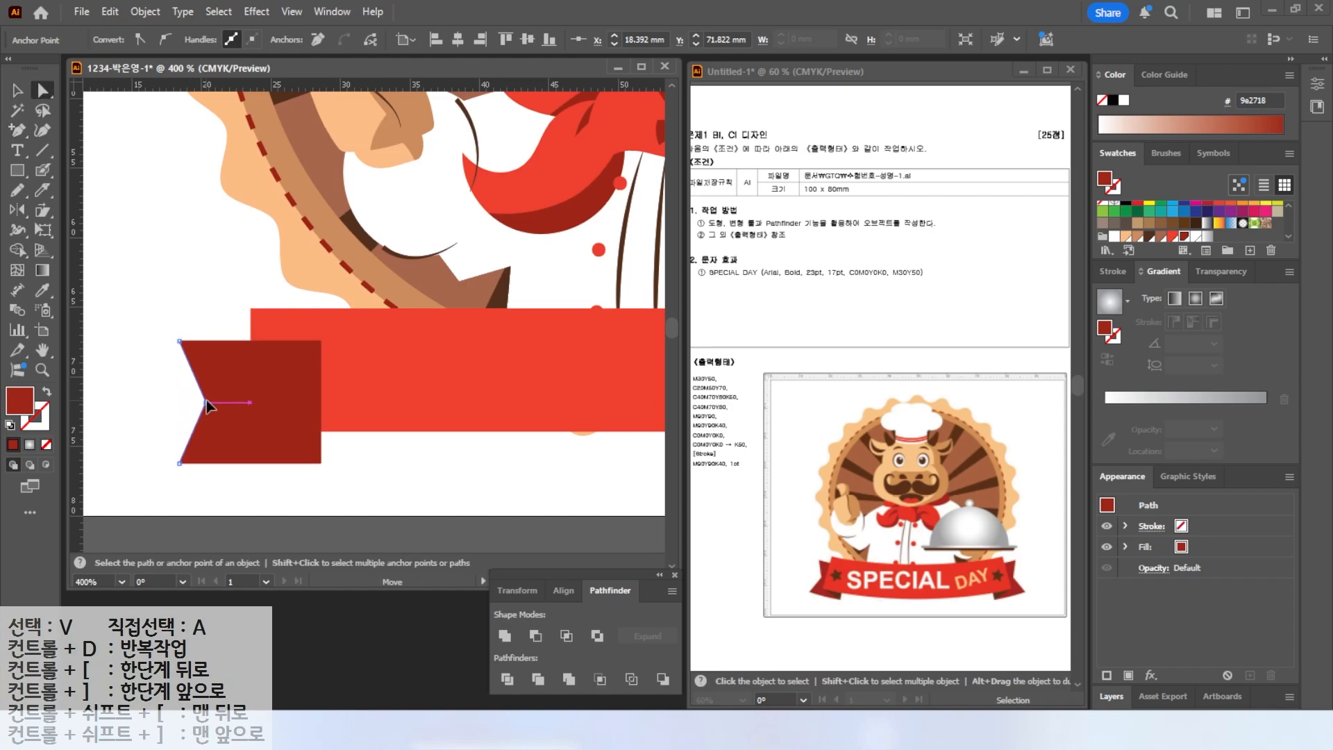
Bring the banner rectangle in front of the left ribbon tail.
{"action": "left_click", "coordinate": [278, 390]}
{"action": "right_click", "coordinate": [379, 390]}
{"action": "mouse_move", "coordinate": [426, 624]}
{"action": "left_click", "coordinate": [609, 626]}
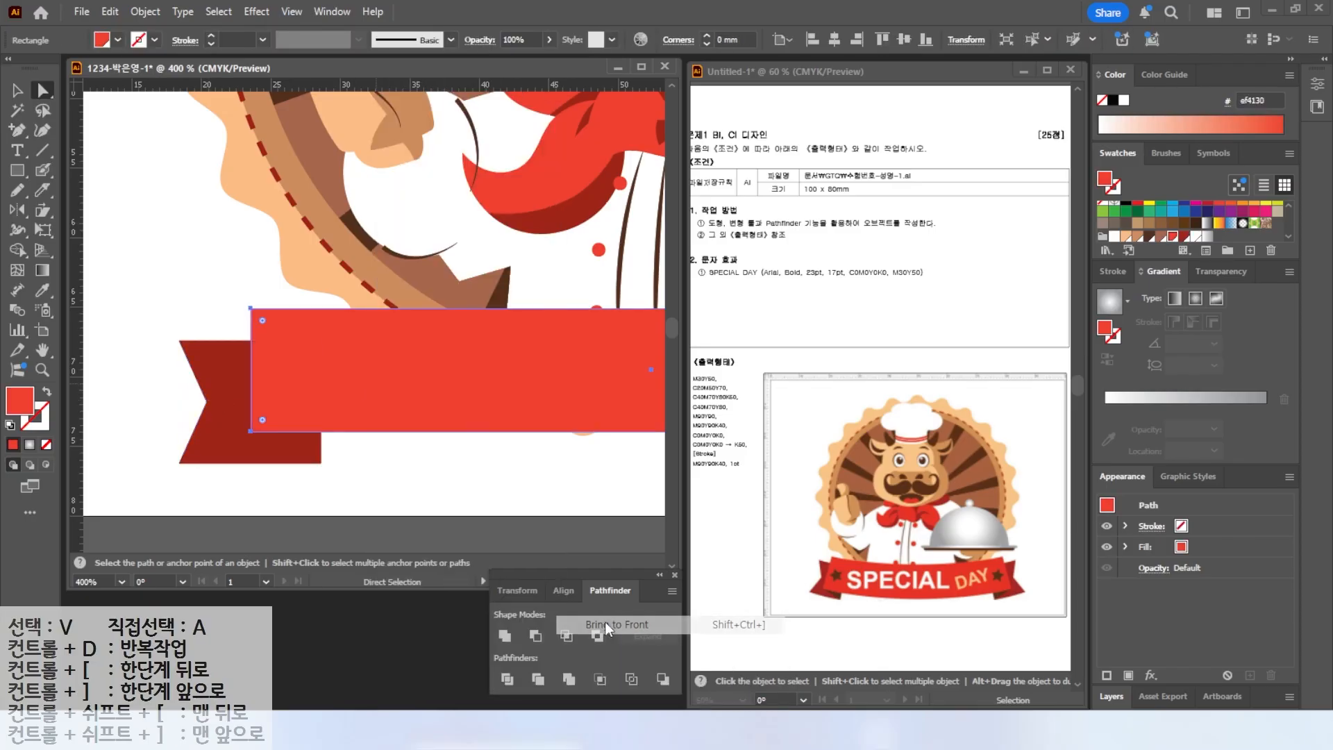
Draw a small triangular fold between the banner and the left tail with the Pen tool and fill it dark brown.
{"action": "key", "text": "alt"}
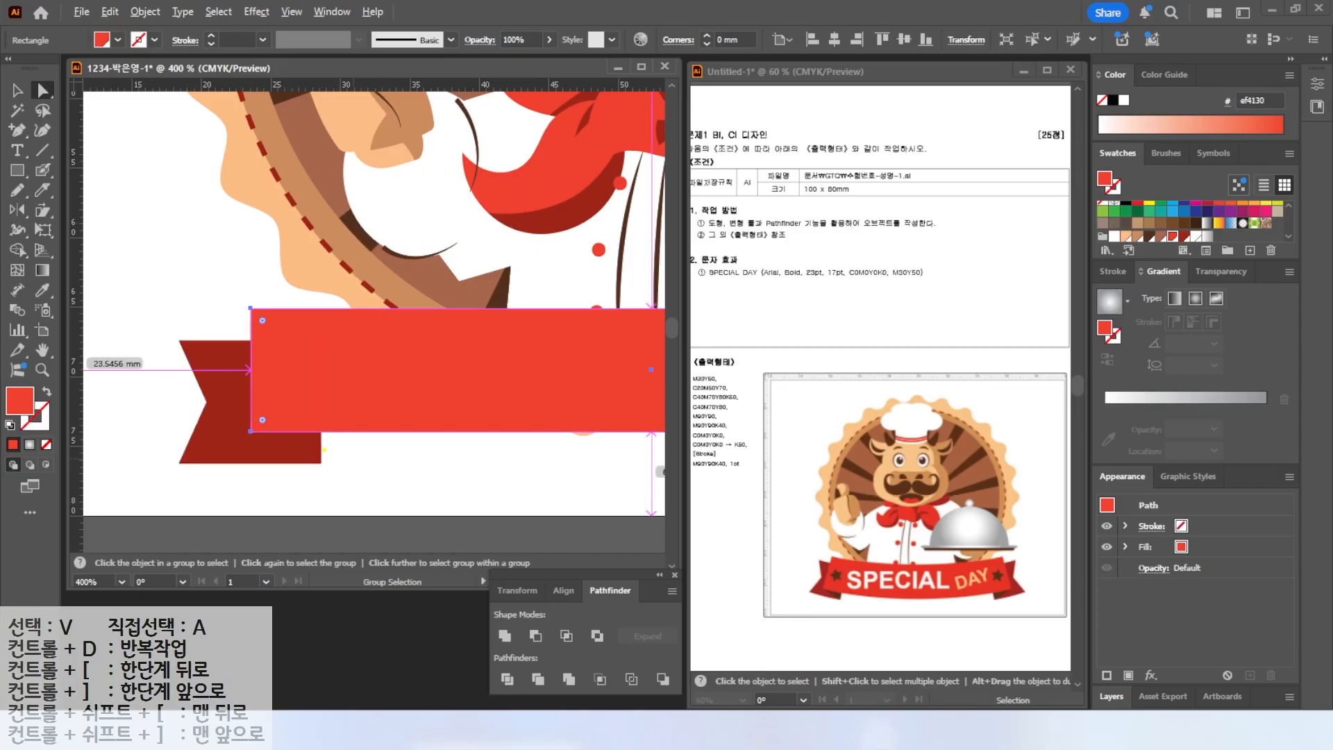
{"action": "mouse_move", "coordinate": [264, 430]}
{"action": "left_mouse_down"}
{"action": "mouse_move", "coordinate": [323, 468]}
{"action": "mouse_move", "coordinate": [323, 433]}
{"action": "mouse_move", "coordinate": [237, 425]}
{"action": "left_mouse_up"}
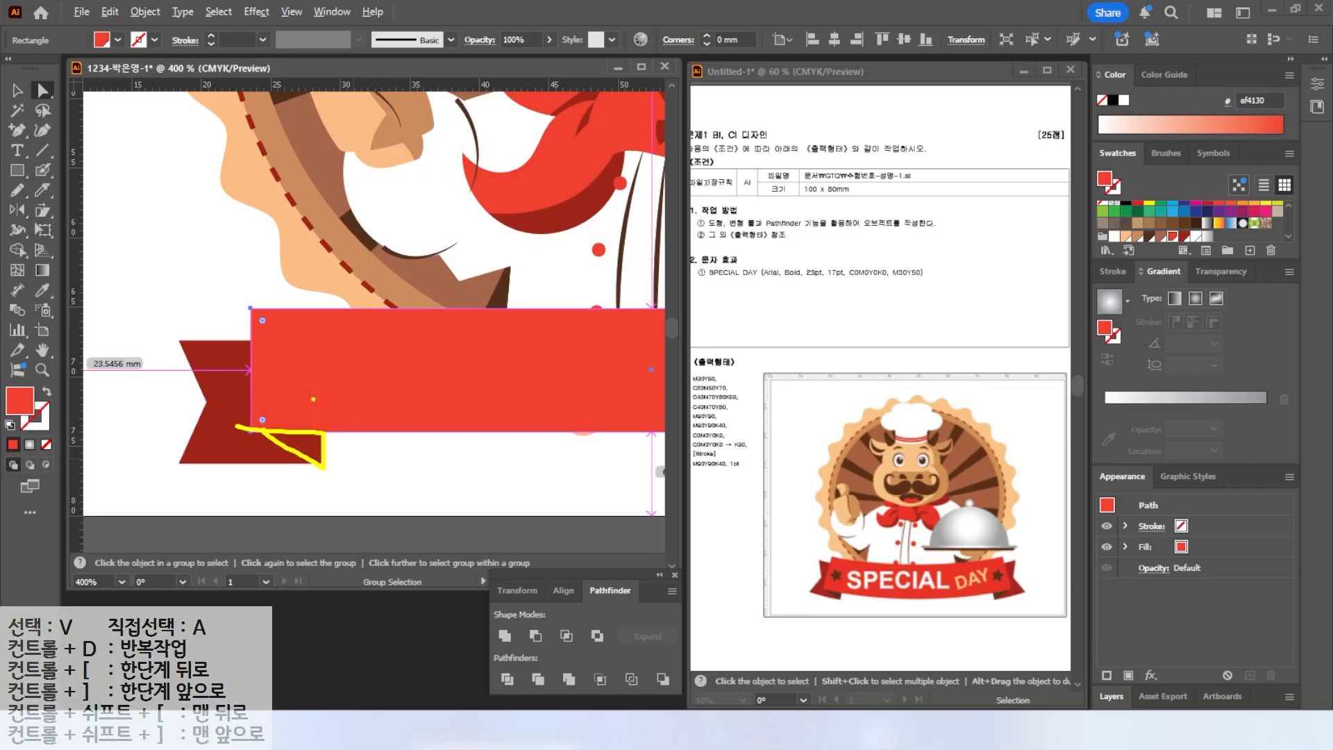
{"action": "key", "text": "Escape"}
{"action": "left_click_drag", "start_coordinate": [17, 134], "coordinate": [76, 125]}
{"action": "left_click", "coordinate": [320, 462]}
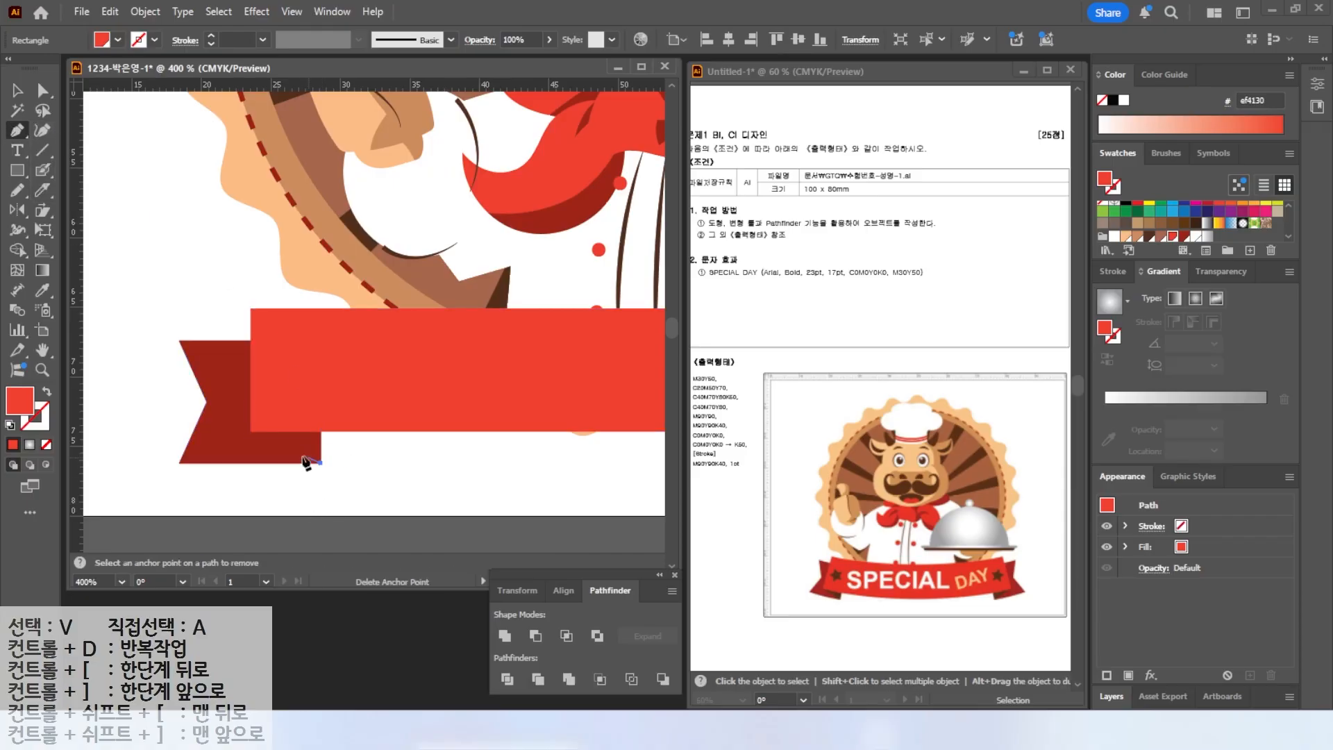
{"action": "left_click", "coordinate": [250, 432]}
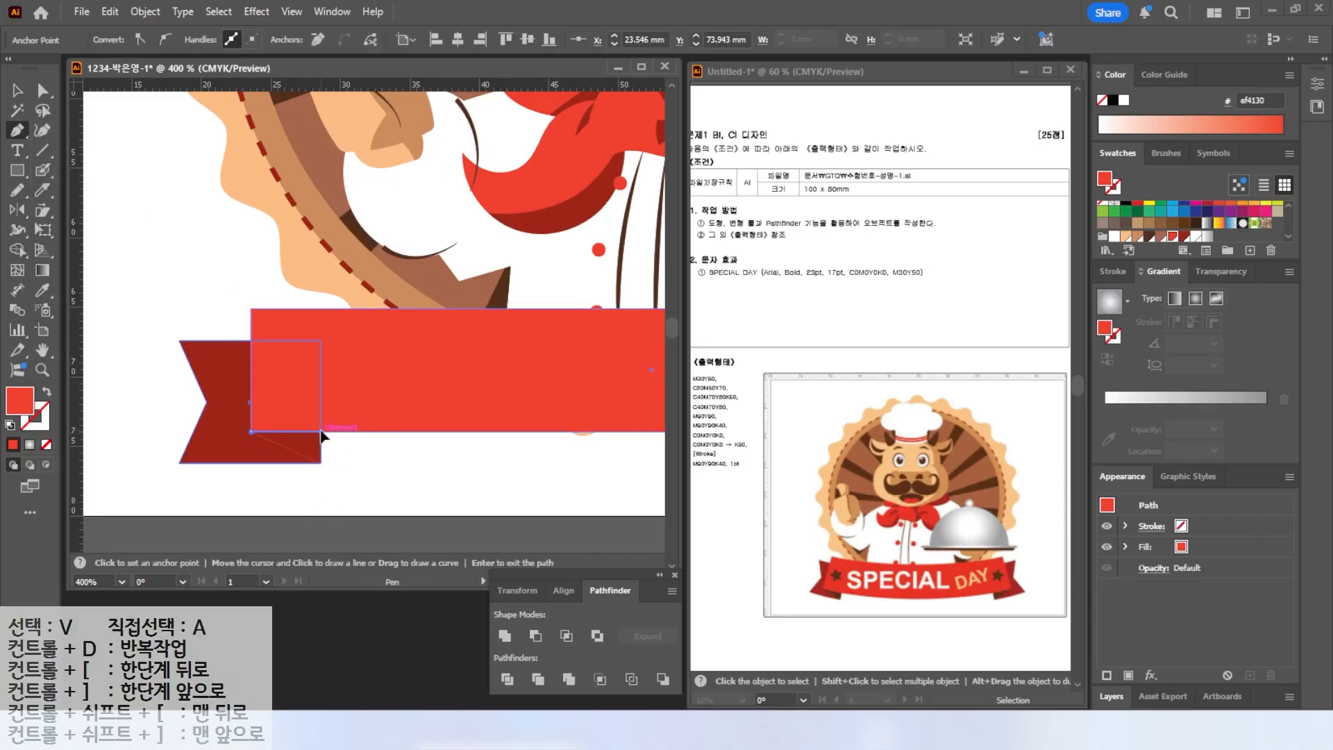
{"action": "left_click", "coordinate": [320, 432]}
{"action": "left_click", "coordinate": [320, 462]}
{"action": "key", "text": "ctrl"}
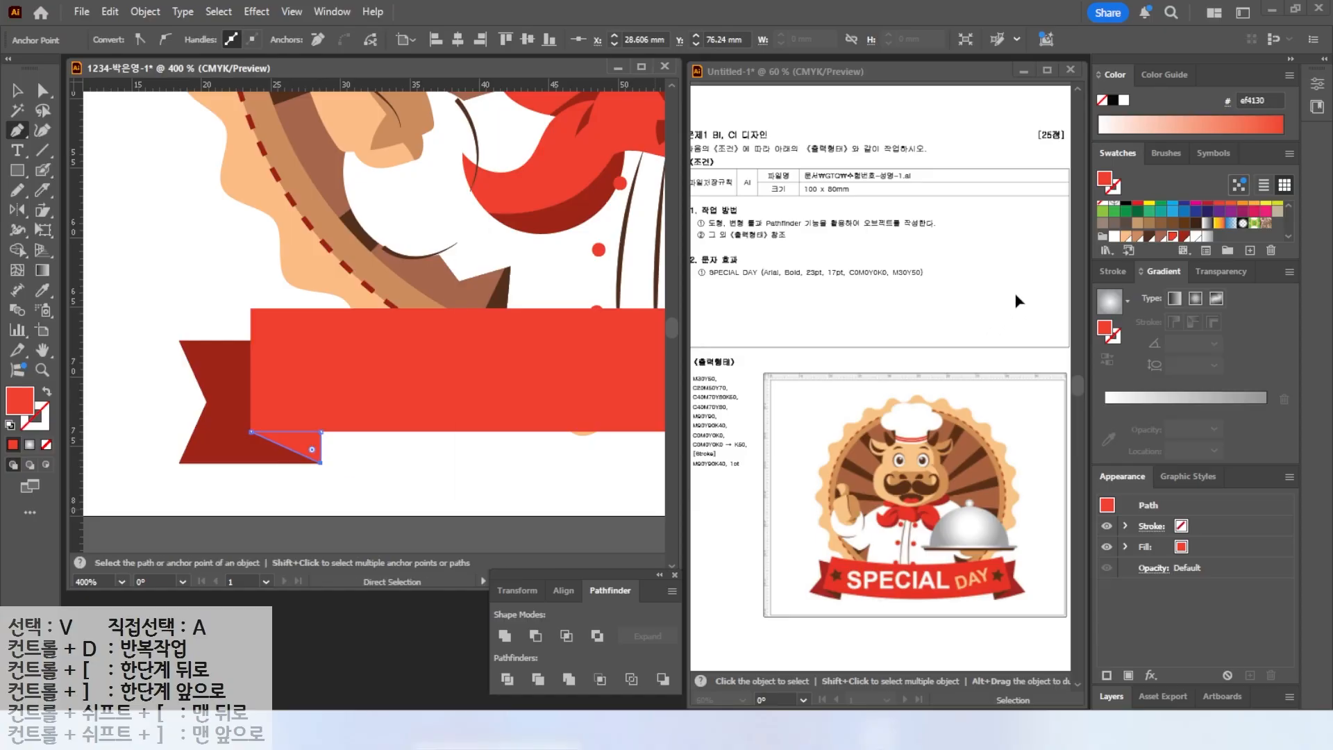
{"action": "left_click", "coordinate": [1150, 237]}
{"action": "scroll", "coordinate": [328, 436], "scroll_direction": "down", "scroll_amount": 2}
Reflect a copy of the left tail and fold vertically about the banner's centre to form the right end.
{"action": "left_click_drag", "start_coordinate": [171, 425], "coordinate": [228, 432]}
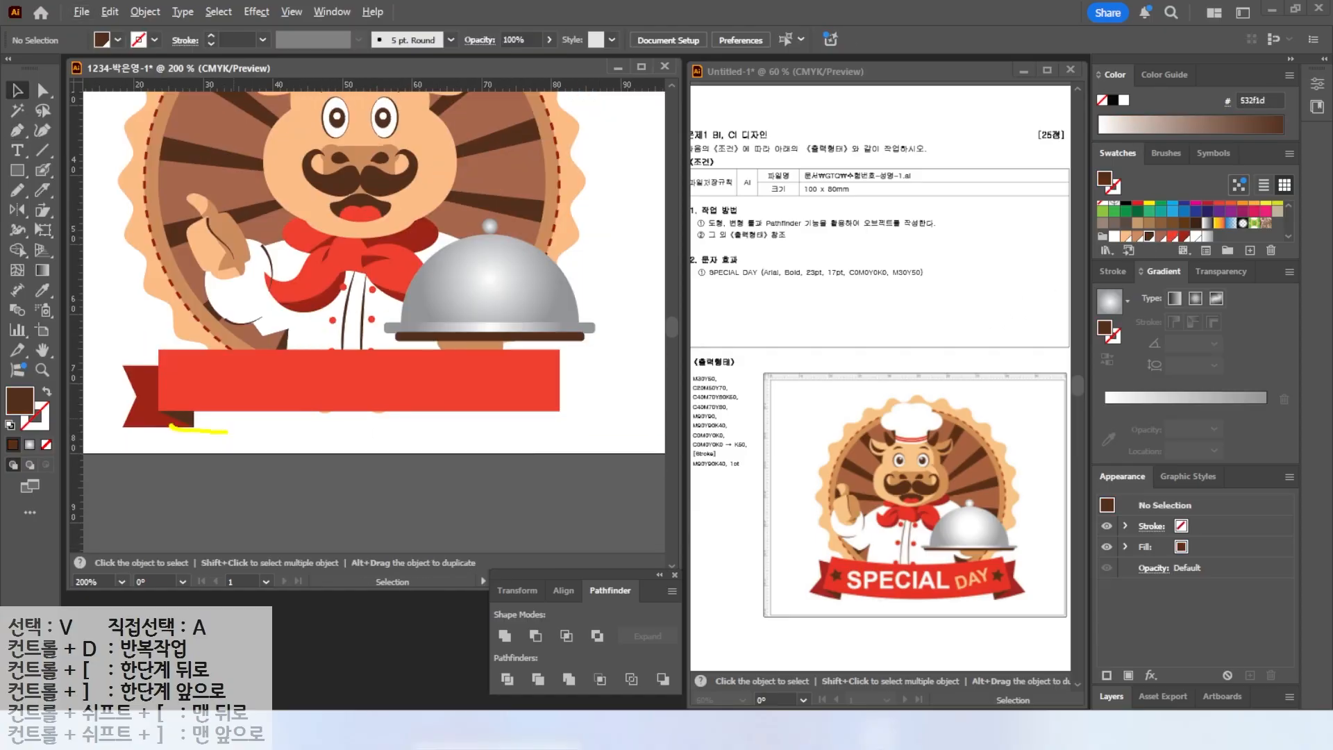
{"action": "mouse_move", "coordinate": [162, 391]}
{"action": "left_mouse_down"}
{"action": "mouse_move", "coordinate": [302, 331]}
{"action": "mouse_move", "coordinate": [452, 386]}
{"action": "left_mouse_up"}
{"action": "key", "text": "Escape"}
{"action": "left_click_drag", "start_coordinate": [209, 422], "coordinate": [208, 421]}
{"action": "left_click", "coordinate": [18, 211]}
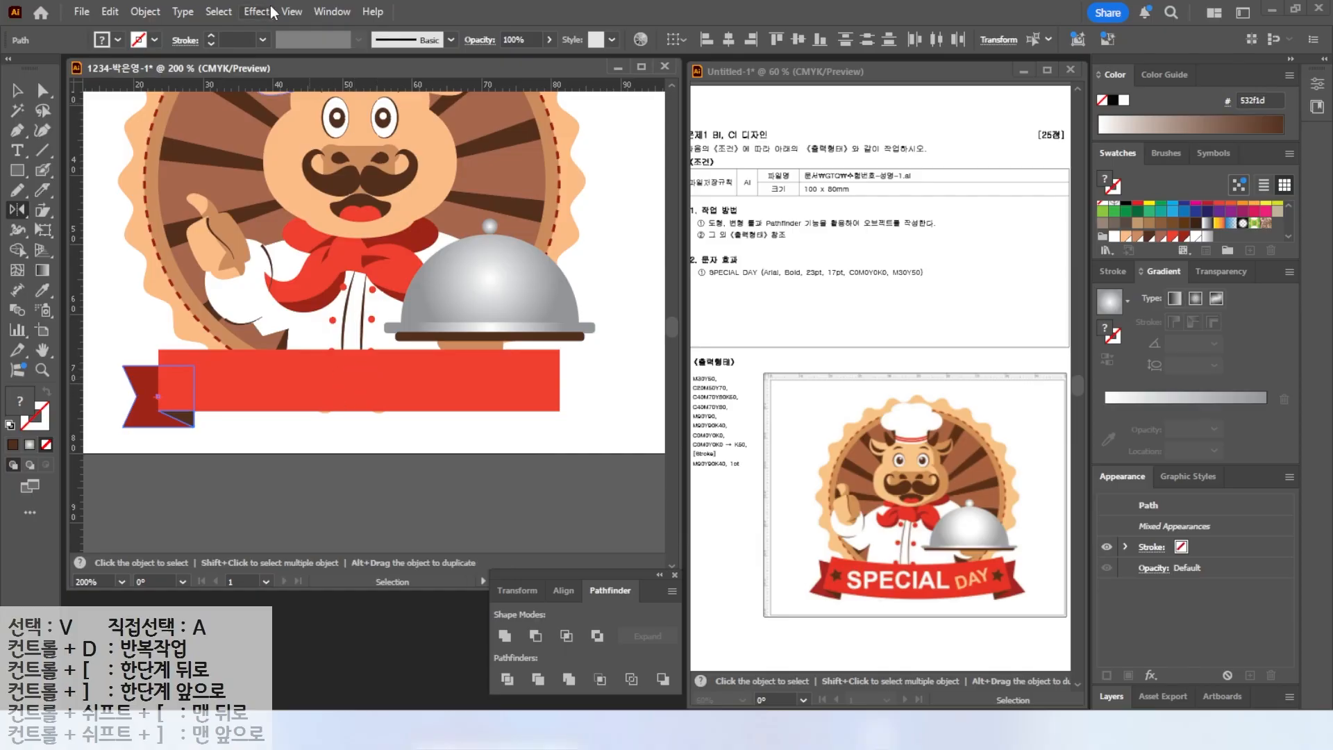
{"action": "left_click", "coordinate": [291, 11]}
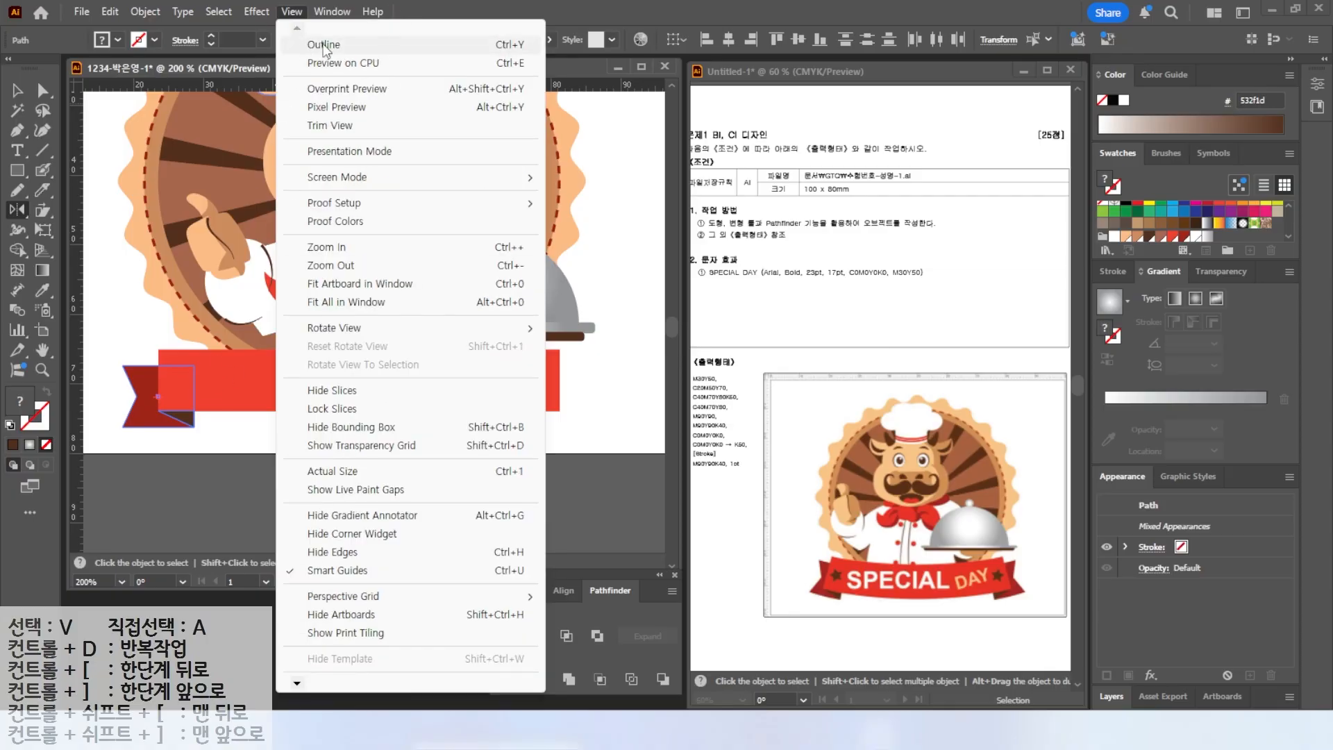
{"action": "left_click", "coordinate": [323, 44]}
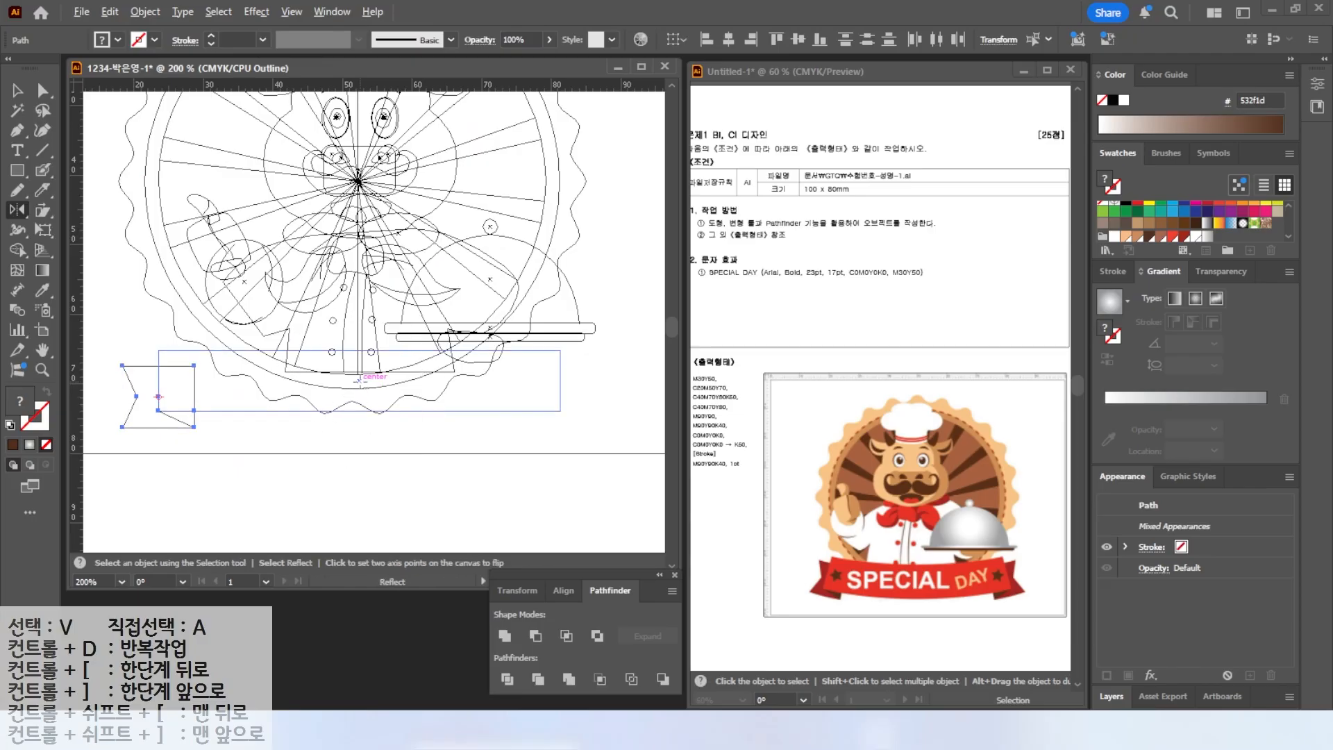
{"action": "left_click", "coordinate": [359, 381], "text": "alt"}
{"action": "left_click", "coordinate": [647, 465]}
{"action": "left_click", "coordinate": [648, 466]}
{"action": "left_click", "coordinate": [647, 466]}
{"action": "left_click", "coordinate": [647, 465]}
{"action": "left_click", "coordinate": [647, 466]}
{"action": "left_click", "coordinate": [648, 465]}
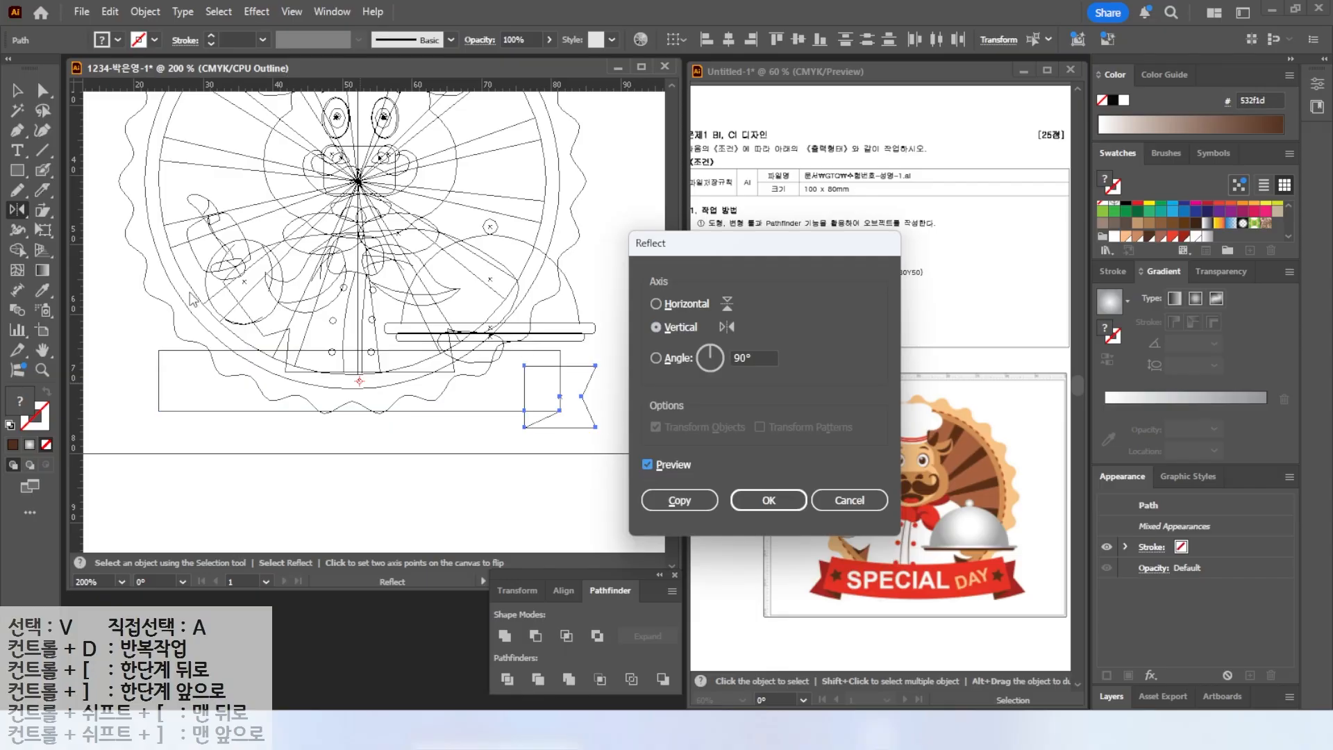
{"action": "left_click", "coordinate": [675, 502]}
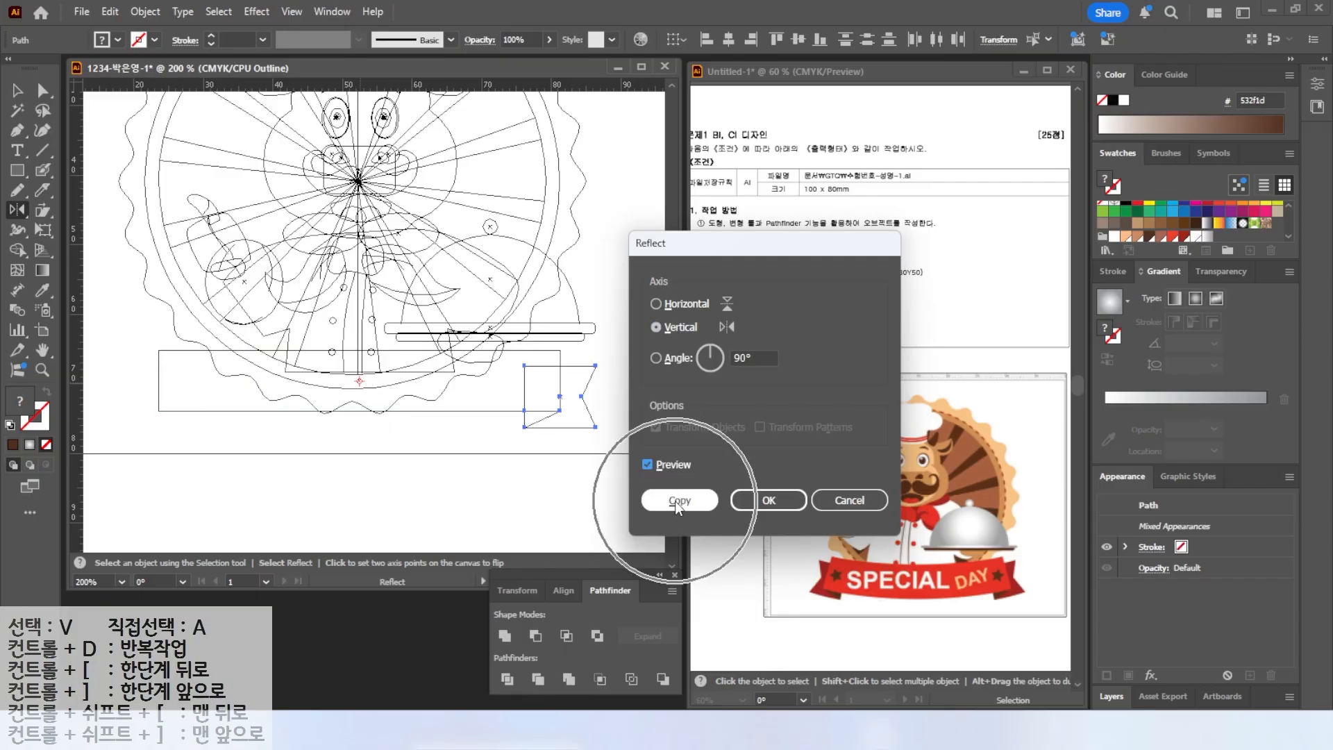
{"action": "left_click", "coordinate": [292, 12]}
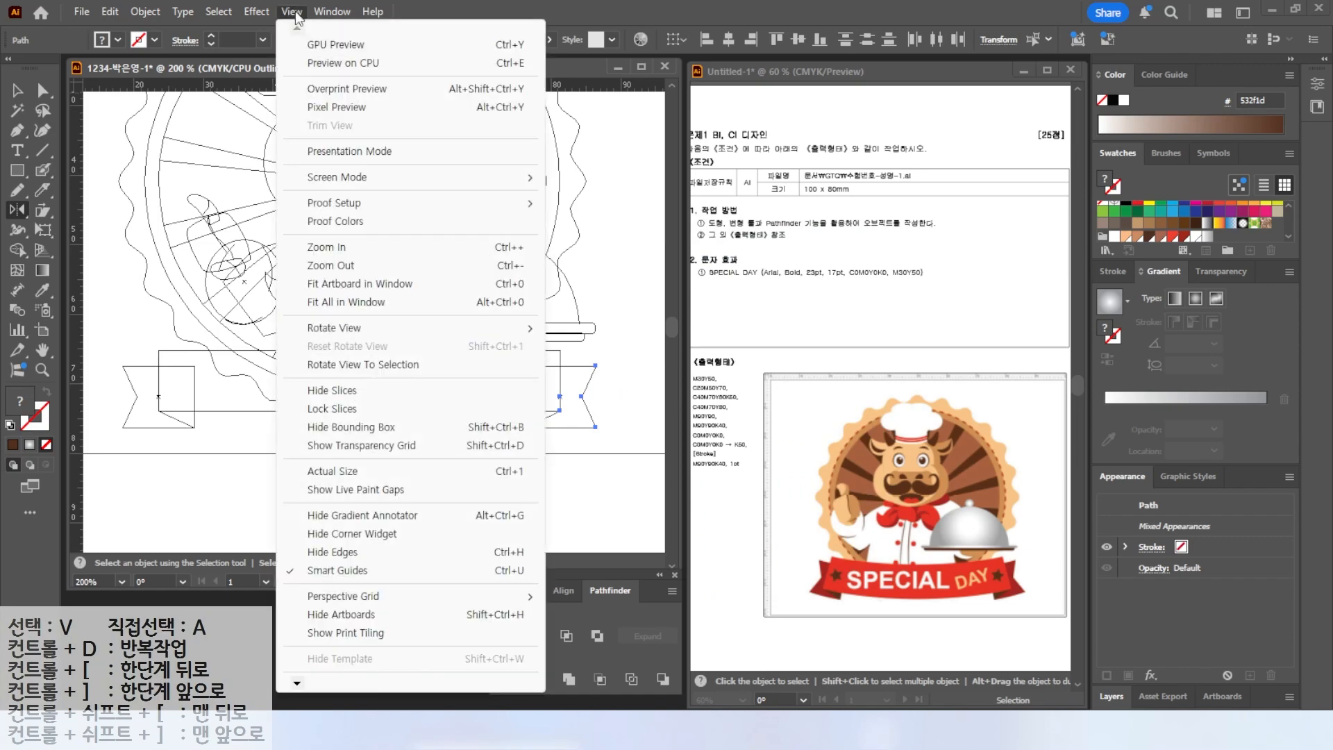
{"action": "left_click", "coordinate": [342, 48]}
Bring the banner rectangle in front of the mirrored right tail.
{"action": "key", "text": "v"}
{"action": "left_click", "coordinate": [416, 382]}
{"action": "right_click", "coordinate": [449, 382]}
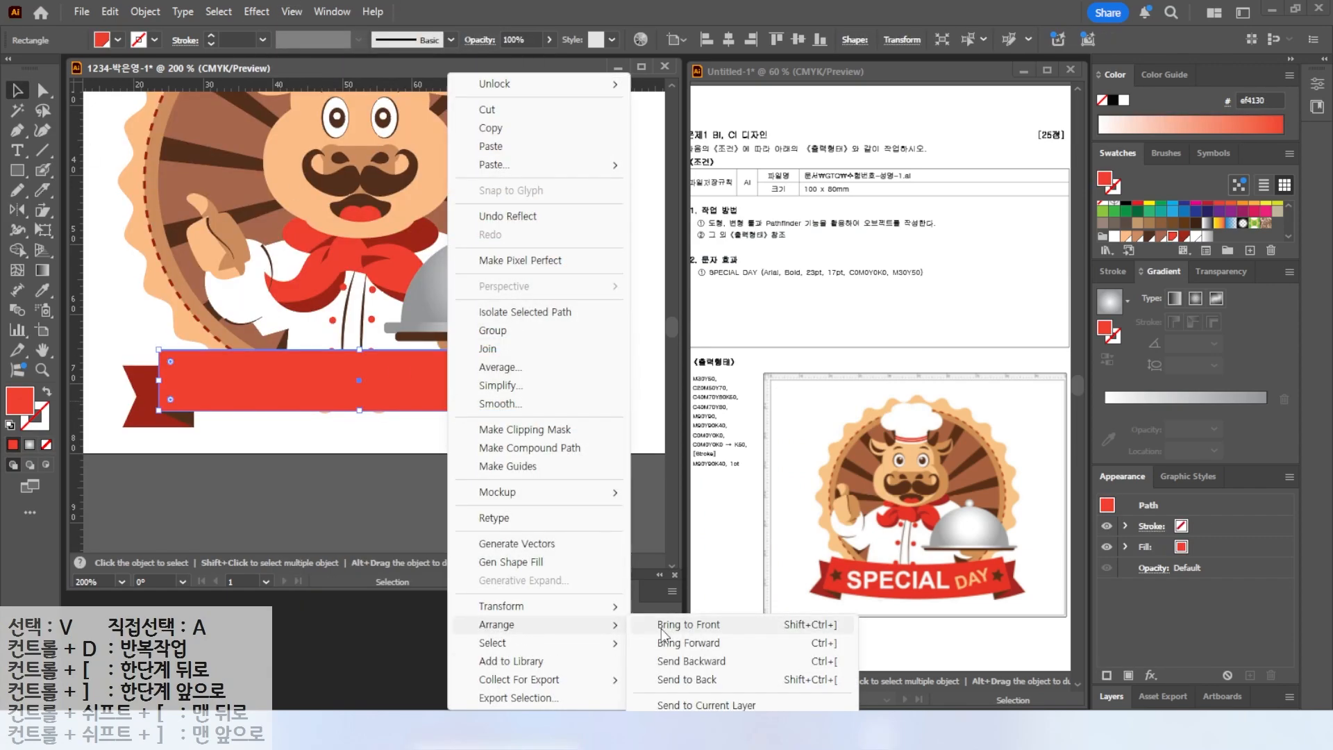
{"action": "left_click", "coordinate": [663, 627]}
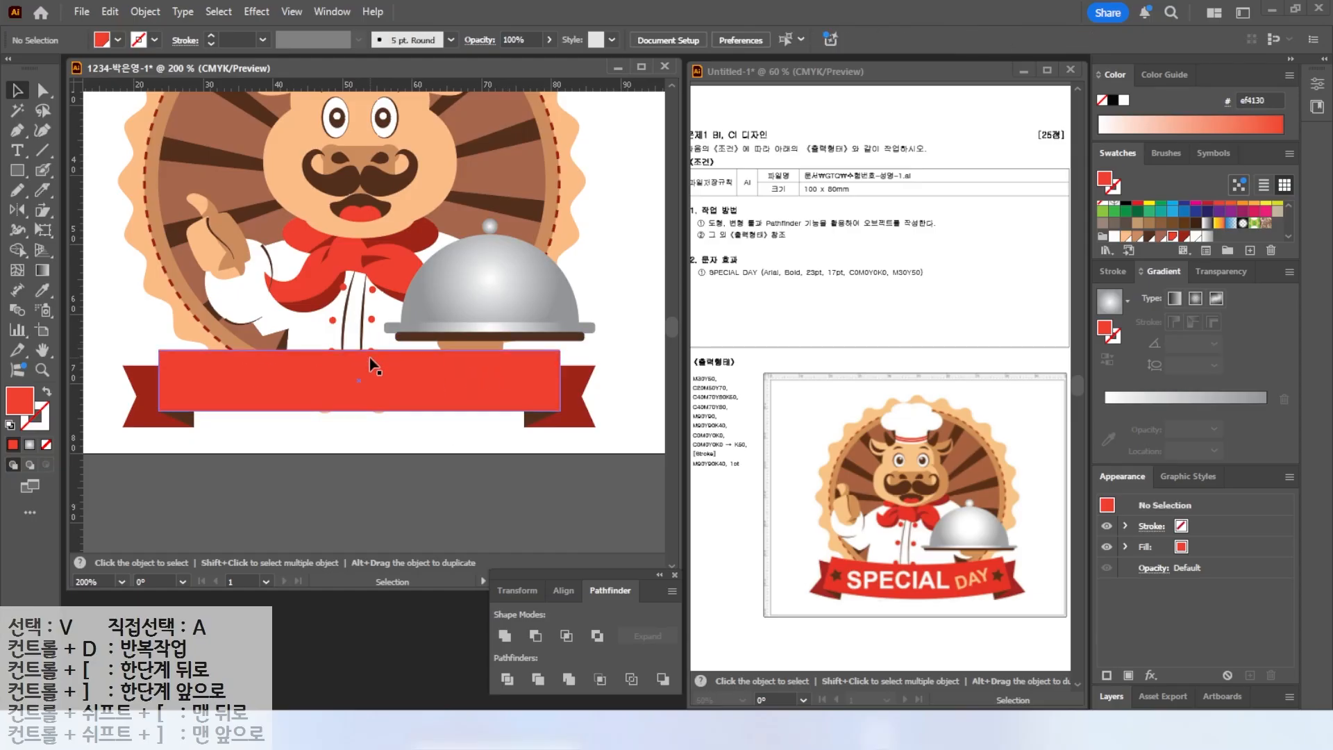
{"action": "left_click", "coordinate": [515, 439]}
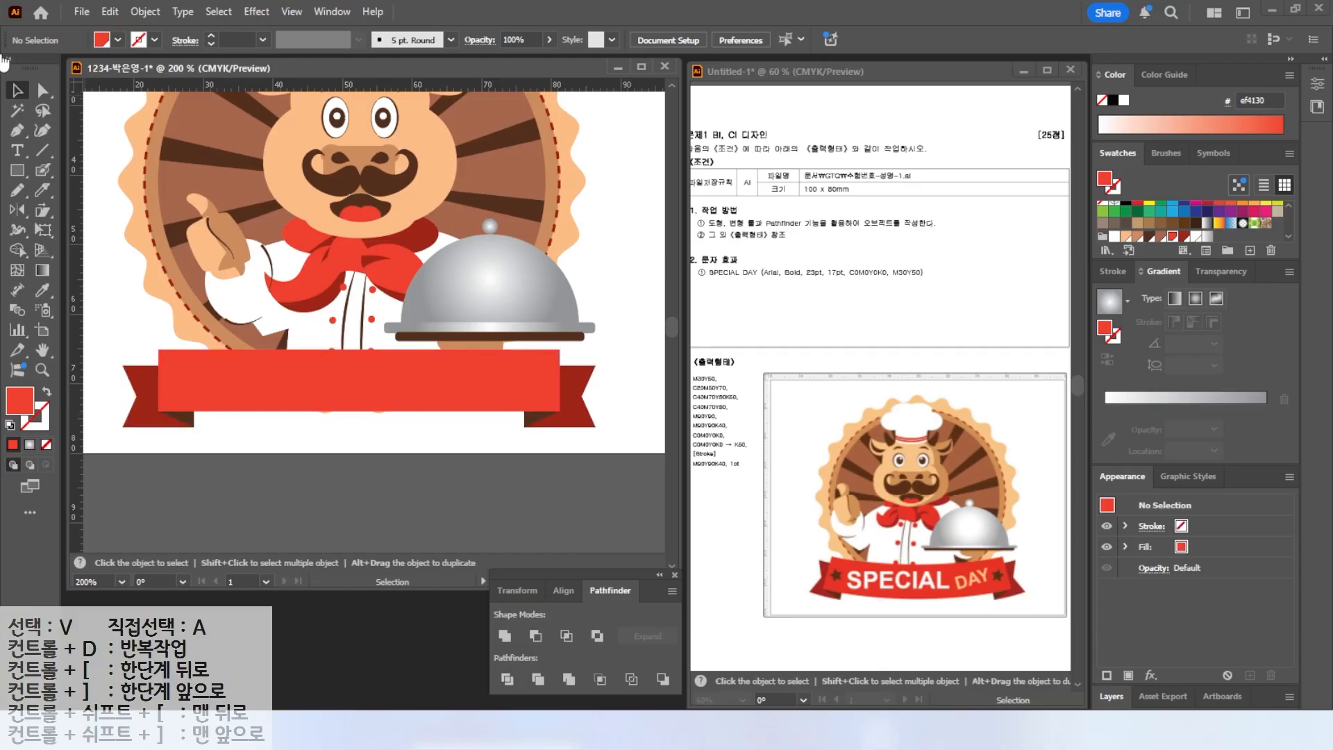
Group the banner rectangle with both tails and folds and nudge the group into place.
{"action": "left_click_drag", "start_coordinate": [148, 439], "coordinate": [203, 403]}
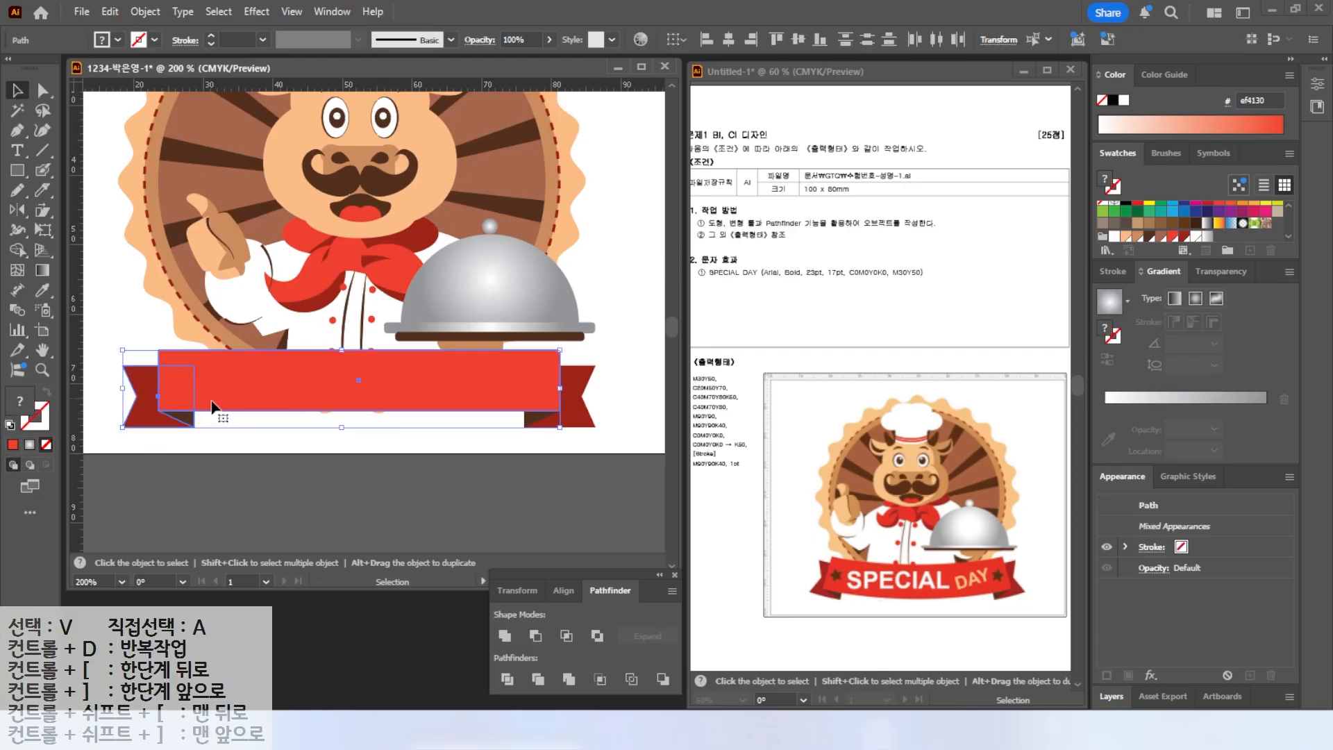
{"action": "left_click", "coordinate": [573, 413], "text": "shift"}
{"action": "right_click", "coordinate": [497, 381]}
{"action": "left_click", "coordinate": [545, 306]}
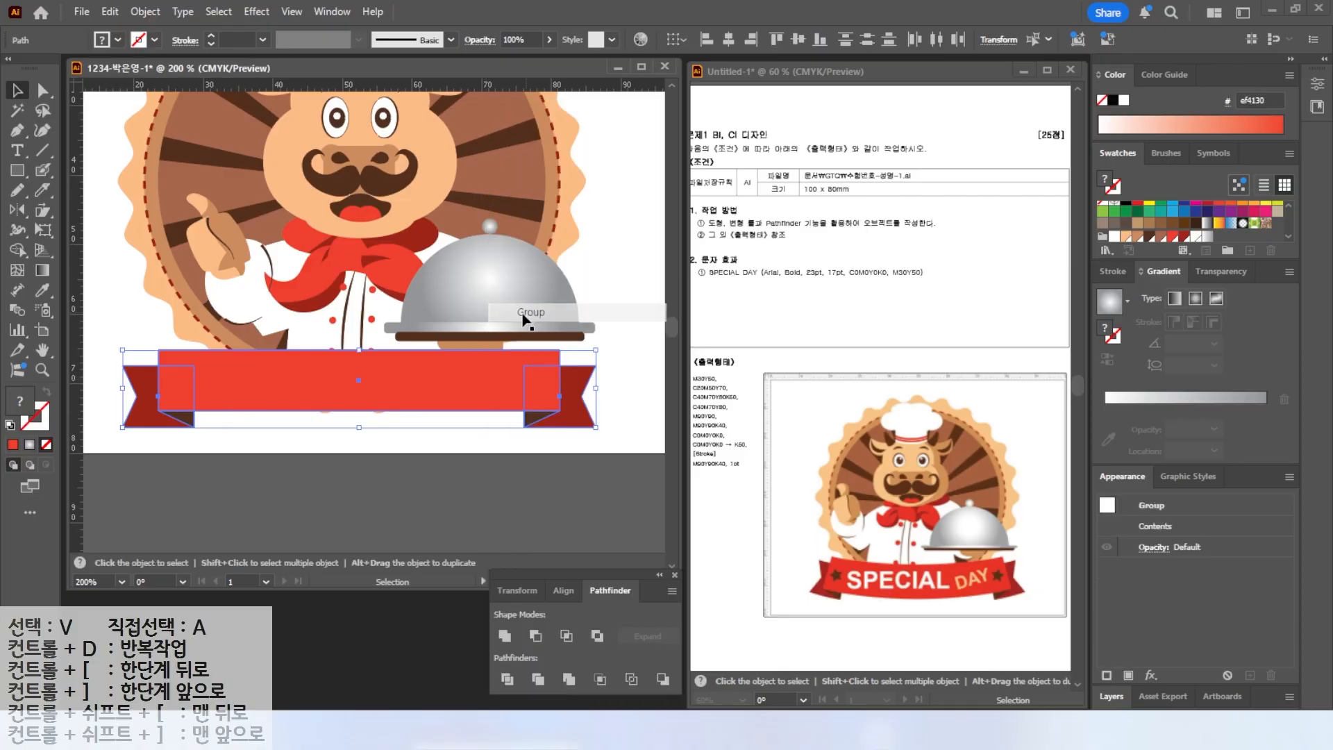
{"action": "mouse_move", "coordinate": [413, 373]}
{"action": "left_mouse_down"}
{"action": "mouse_move", "coordinate": [457, 393]}
{"action": "mouse_move", "coordinate": [398, 380]}
{"action": "left_mouse_up"}
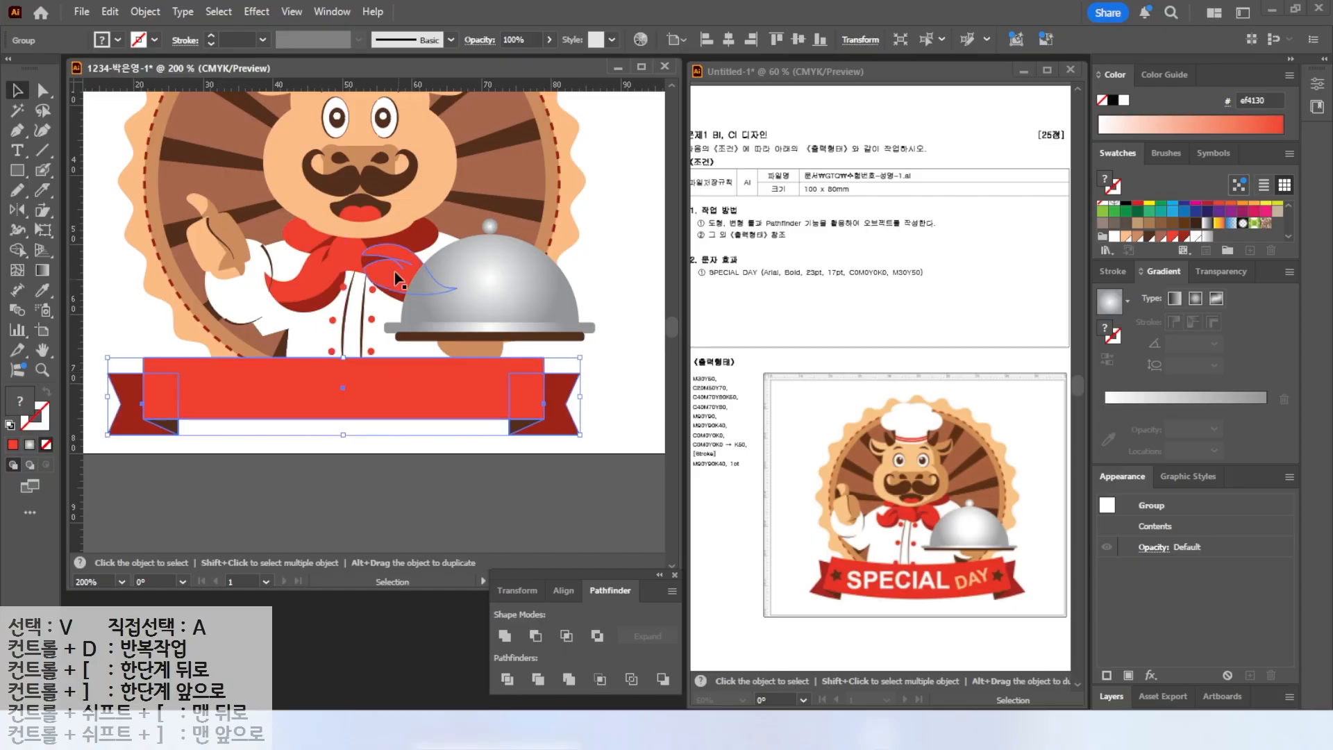
Apply a horizontal Arc warp with about -9% bend to the banner group and nudge it down.
{"action": "left_click", "coordinate": [256, 12]}
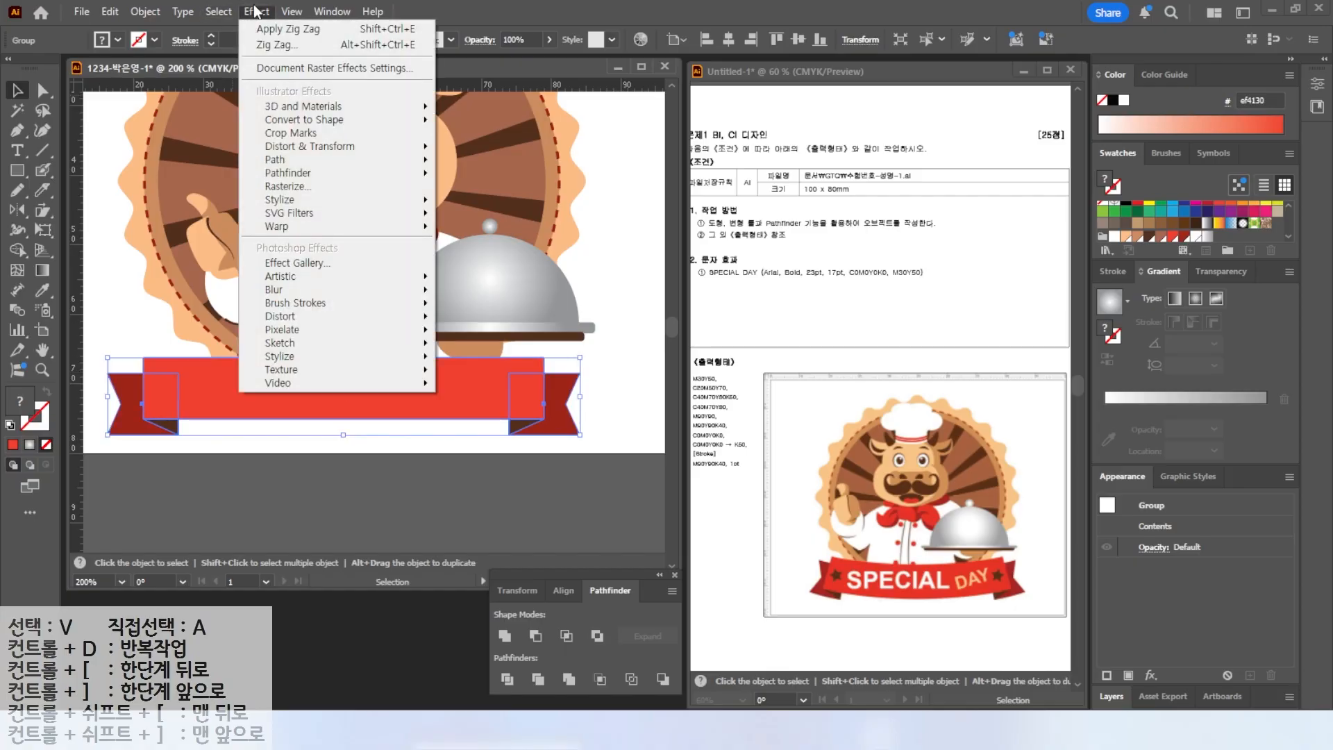
{"action": "mouse_move", "coordinate": [375, 226]}
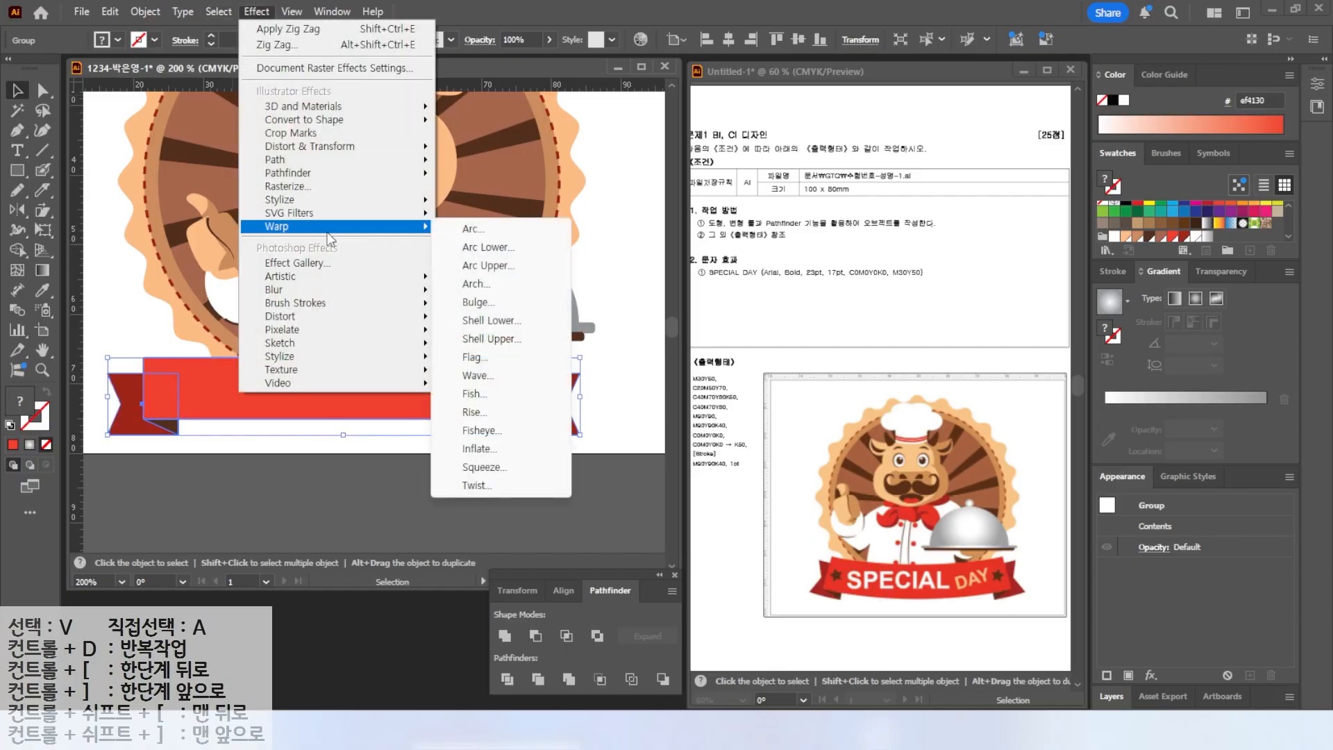
{"action": "left_click", "coordinate": [471, 230]}
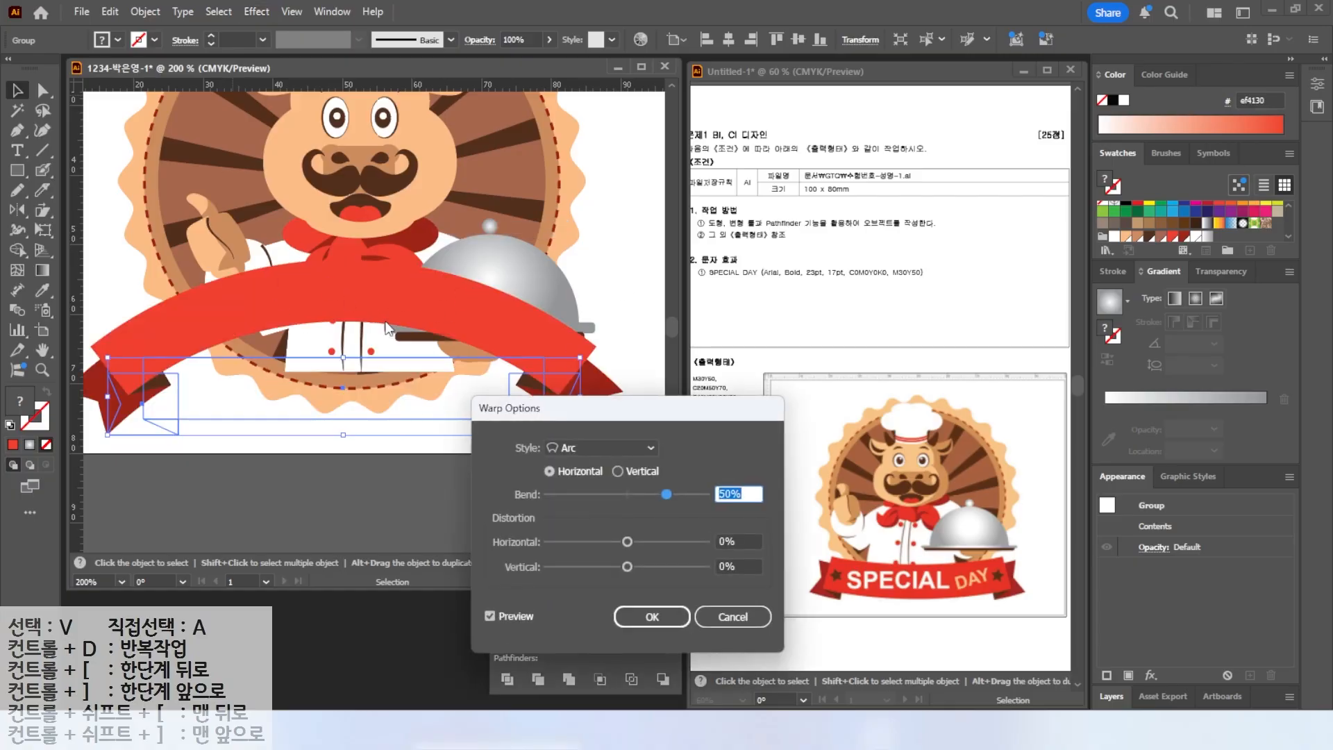
{"action": "left_click_drag", "start_coordinate": [665, 500], "coordinate": [621, 497]}
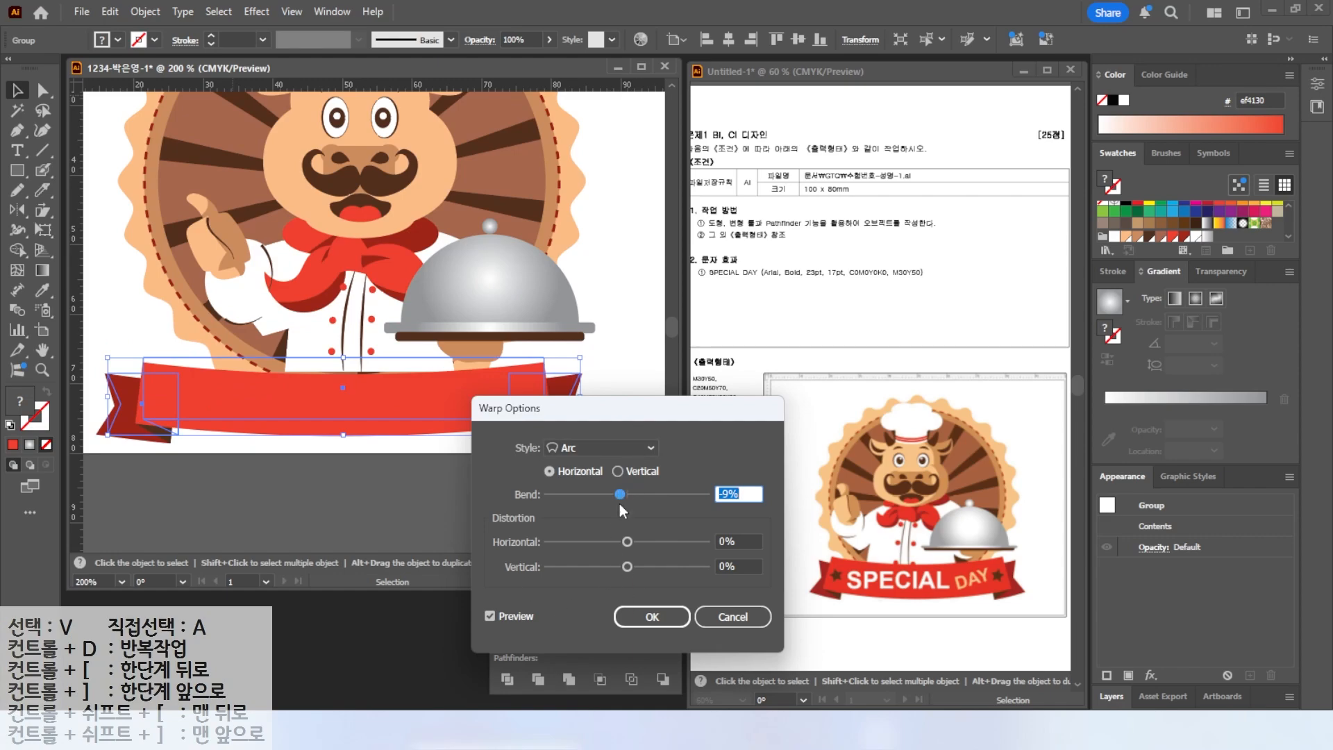
{"action": "left_click", "coordinate": [673, 622]}
{"action": "left_click_drag", "start_coordinate": [419, 379], "coordinate": [423, 386]}
{"action": "double_click", "coordinate": [42, 351]}
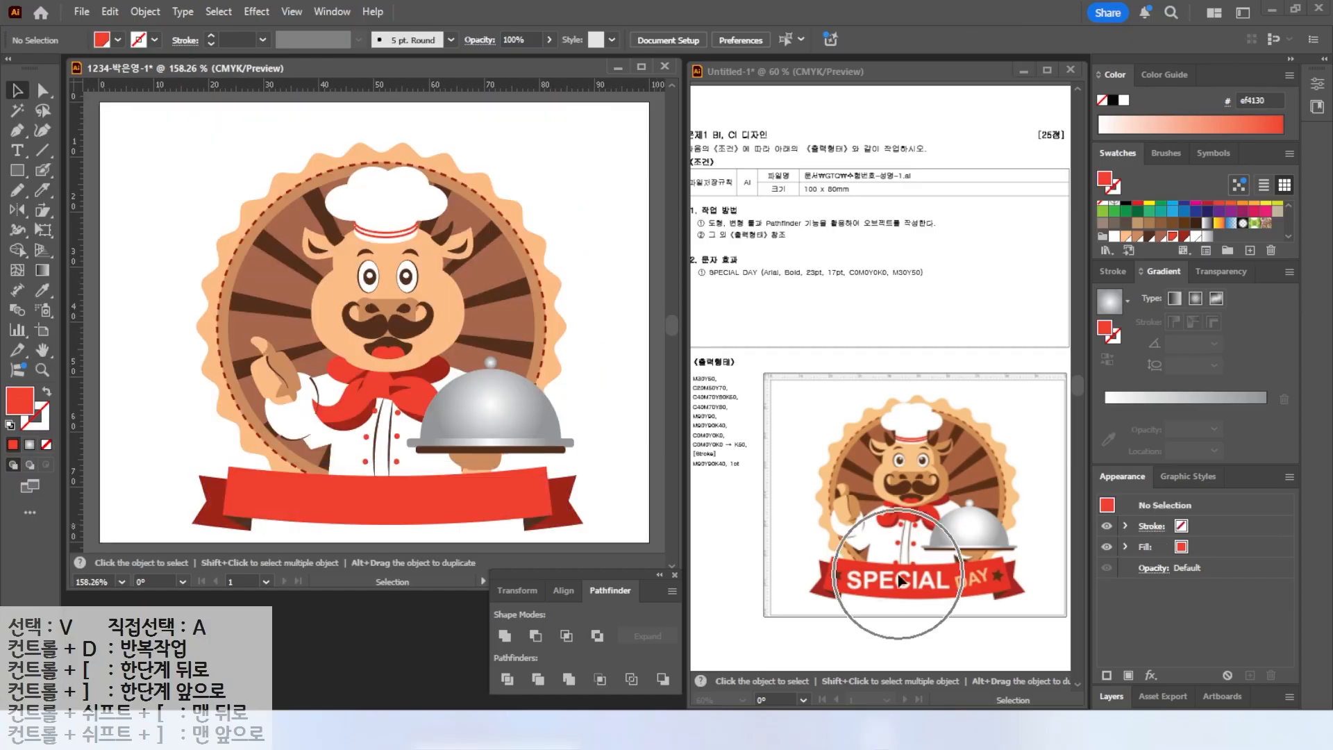
Type the word SPECIAL as point text on the artboard.
{"action": "key", "text": "t"}
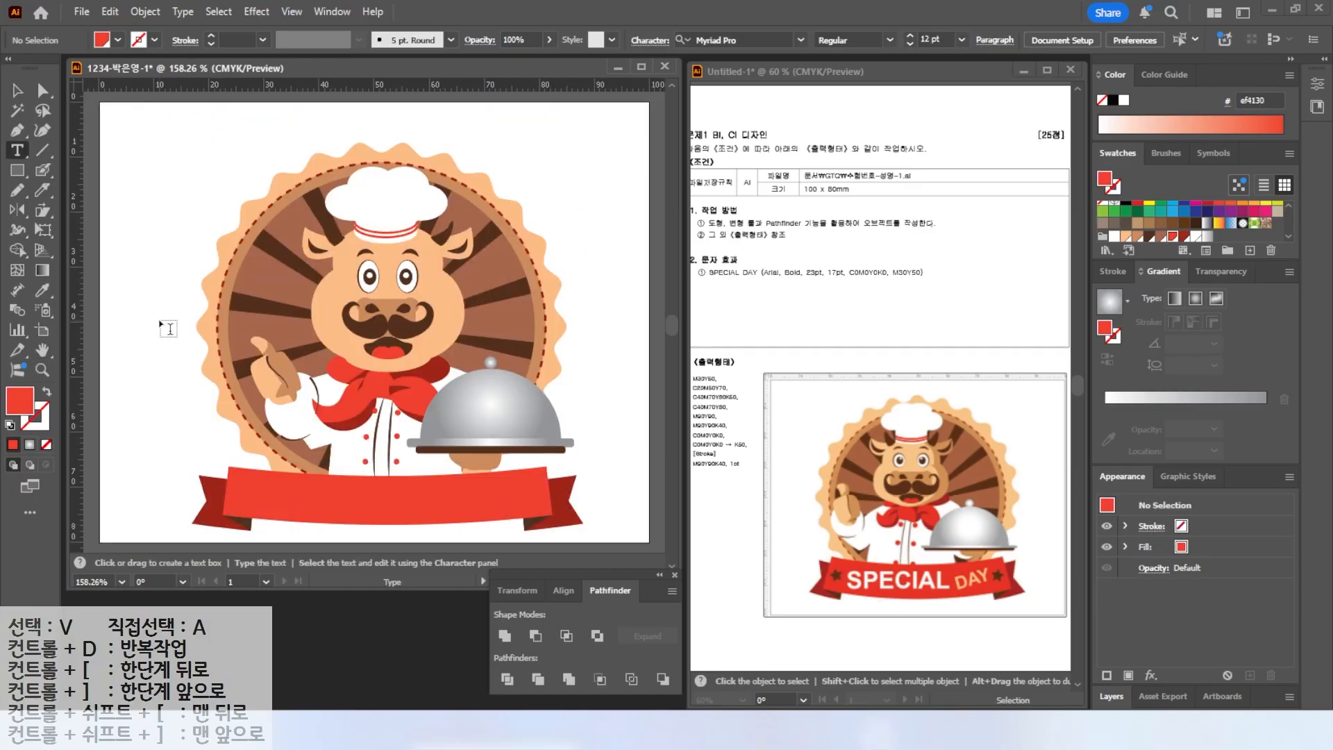
{"action": "left_click", "coordinate": [156, 313]}
{"action": "type", "text": "SPECIAL"}
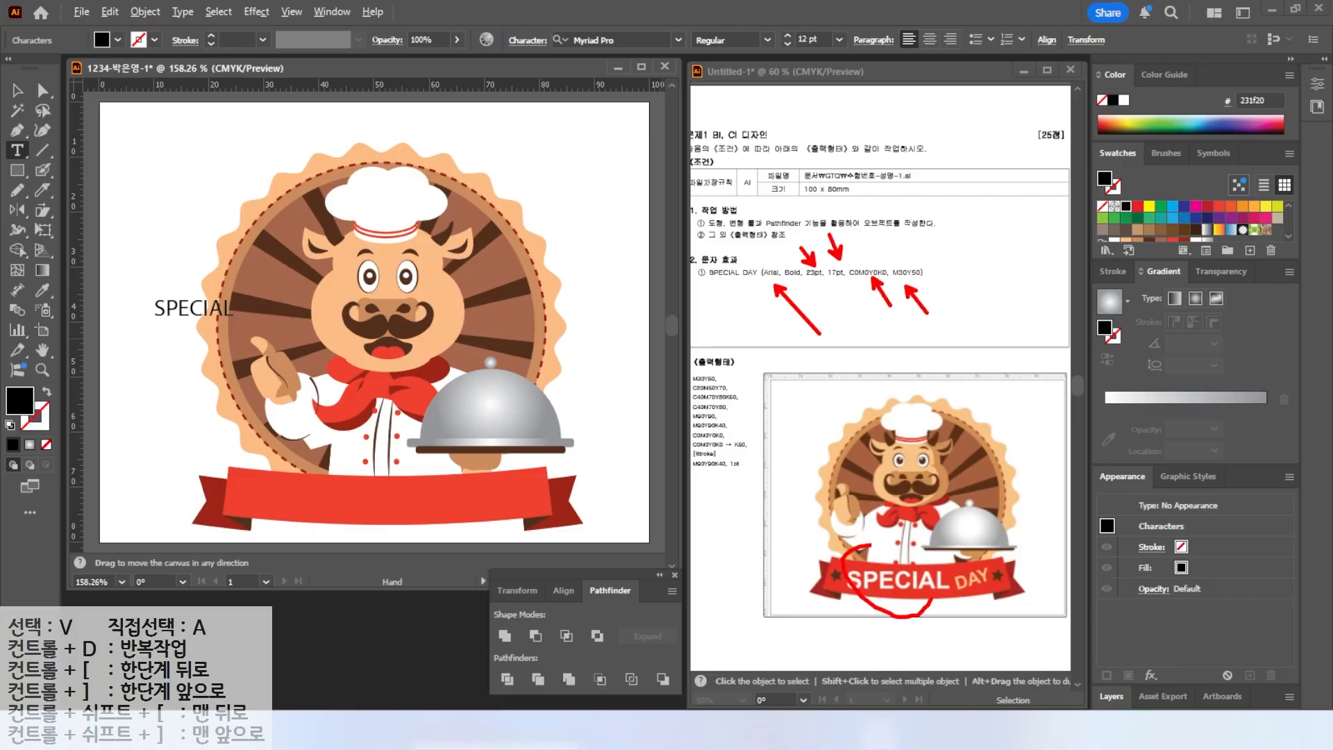
{"action": "key", "text": "Escape"}
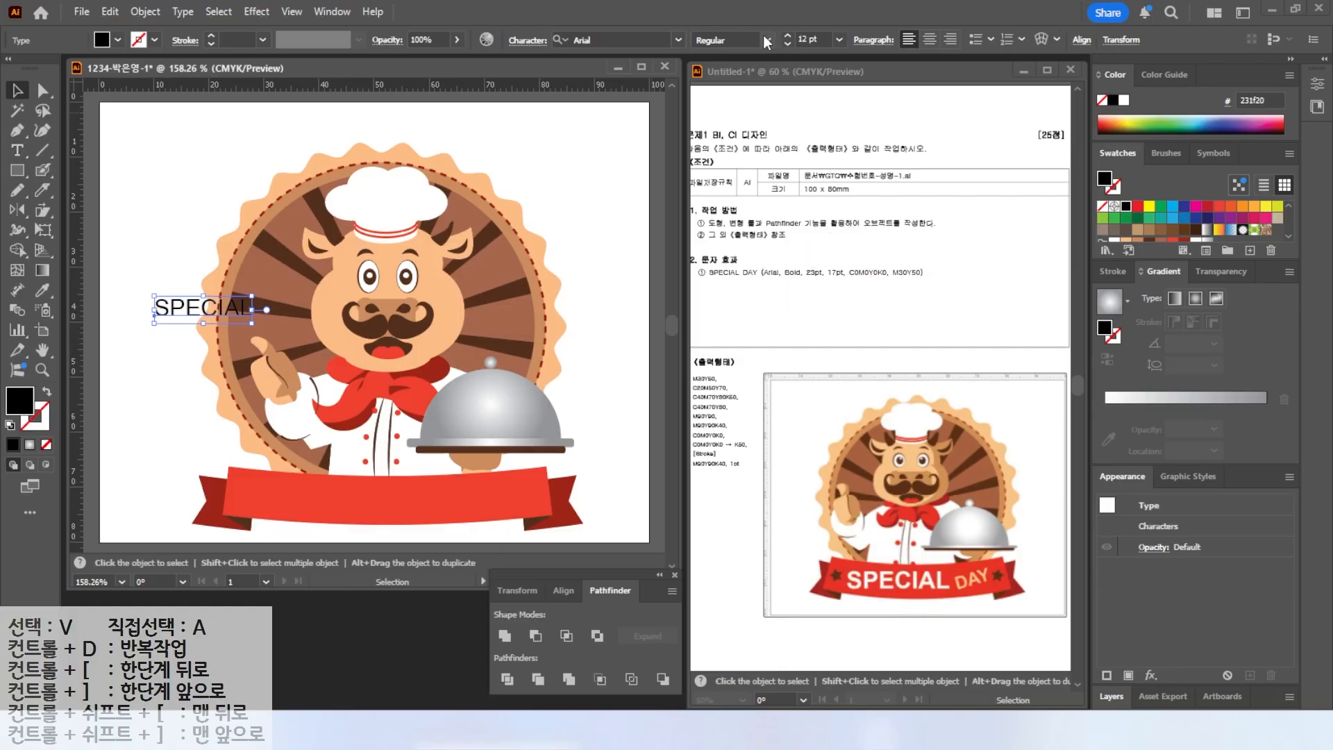
Set the SPECIAL text to Arial Bold at 23 pt.
{"action": "left_click", "coordinate": [767, 41]}
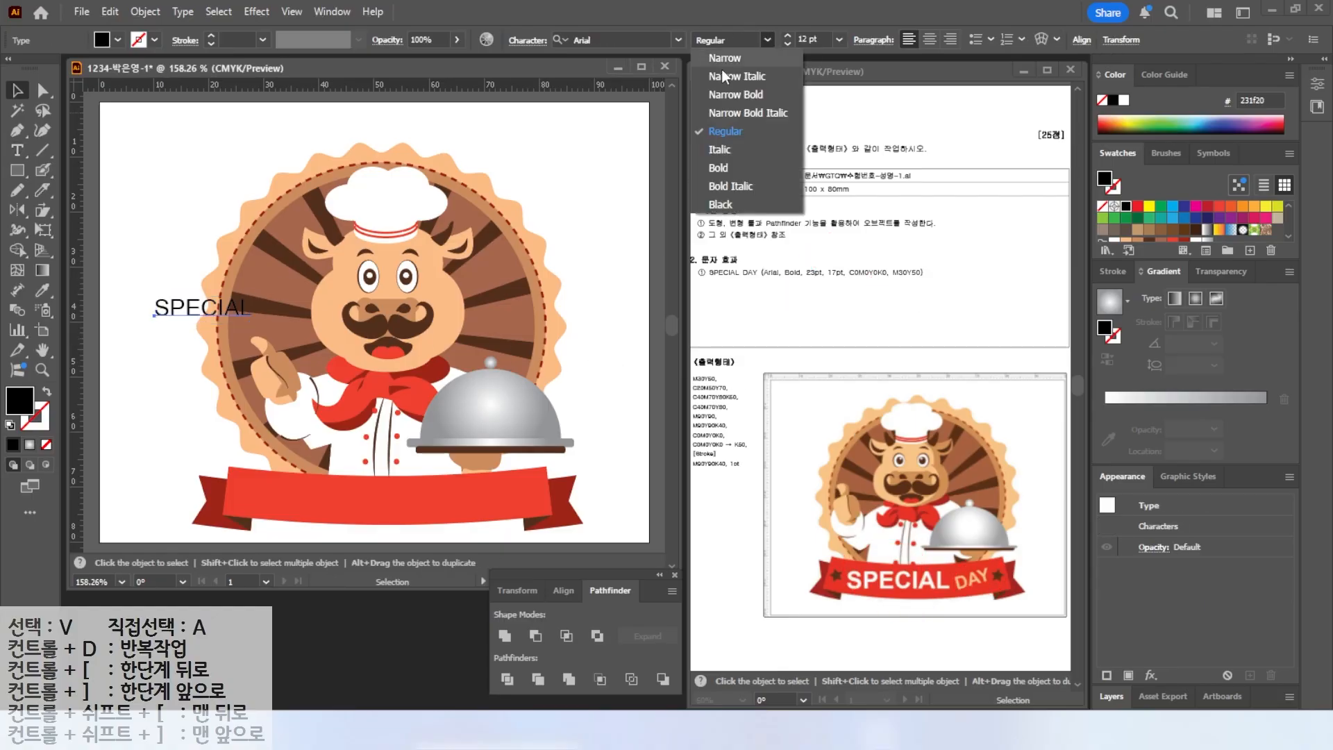
{"action": "left_click", "coordinate": [726, 165]}
{"action": "left_click", "coordinate": [827, 38]}
{"action": "type", "text": "23"}
{"action": "key", "text": "Return"}
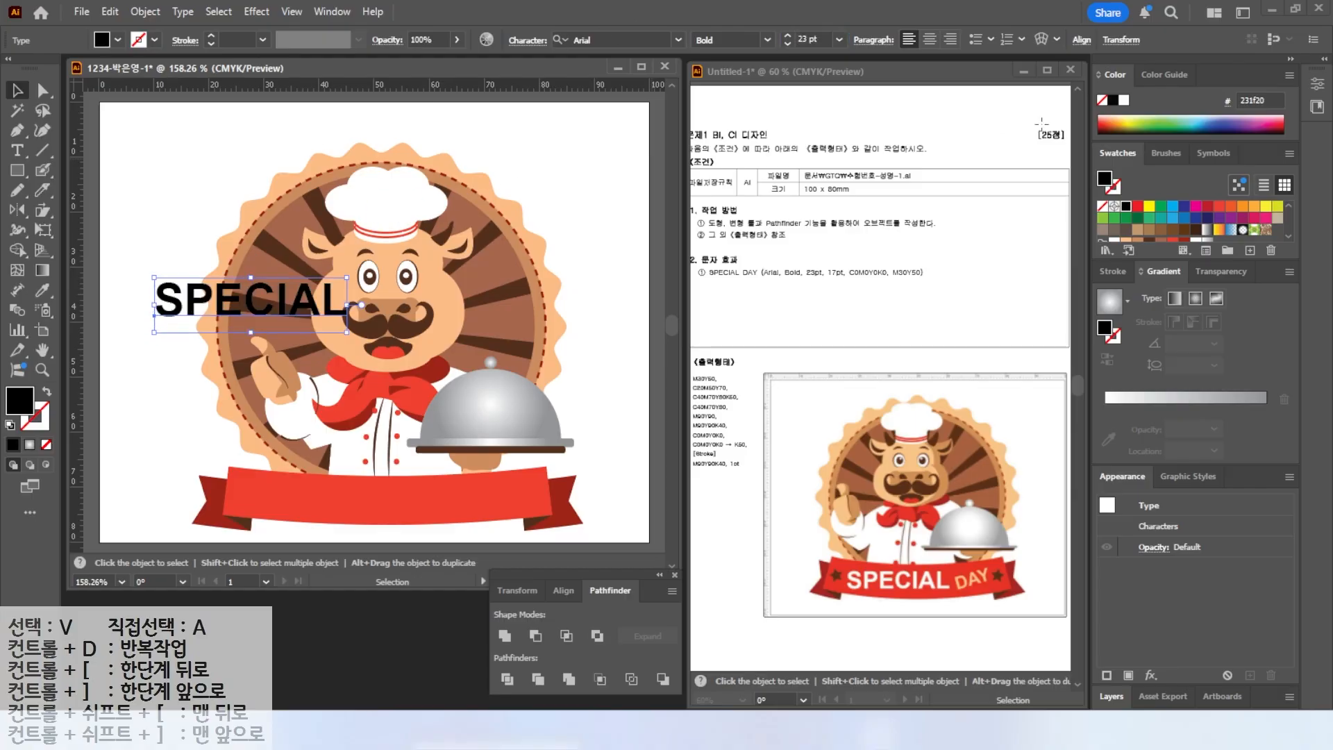
Fill the SPECIAL text white and move it onto the banner.
{"action": "left_click", "coordinate": [1123, 102]}
{"action": "left_click_drag", "start_coordinate": [220, 299], "coordinate": [318, 493]}
{"action": "left_click_drag", "start_coordinate": [450, 471], "coordinate": [451, 478]}
{"action": "left_click_drag", "start_coordinate": [400, 502], "coordinate": [447, 478]}
Duplicate the SPECIAL text and retype the copy as DAY.
{"action": "left_click_drag", "start_coordinate": [300, 498], "coordinate": [416, 475]}
{"action": "double_click", "coordinate": [418, 477]}
{"action": "key", "text": "ctrl+a"}
{"action": "type", "text": "DAY"}
Move the DAY text beside SPECIAL and set its size to 17 pt.
{"action": "left_click", "coordinate": [19, 91]}
{"action": "left_click_drag", "start_coordinate": [433, 485], "coordinate": [533, 463]}
{"action": "left_click_drag", "start_coordinate": [797, 40], "coordinate": [871, 27]}
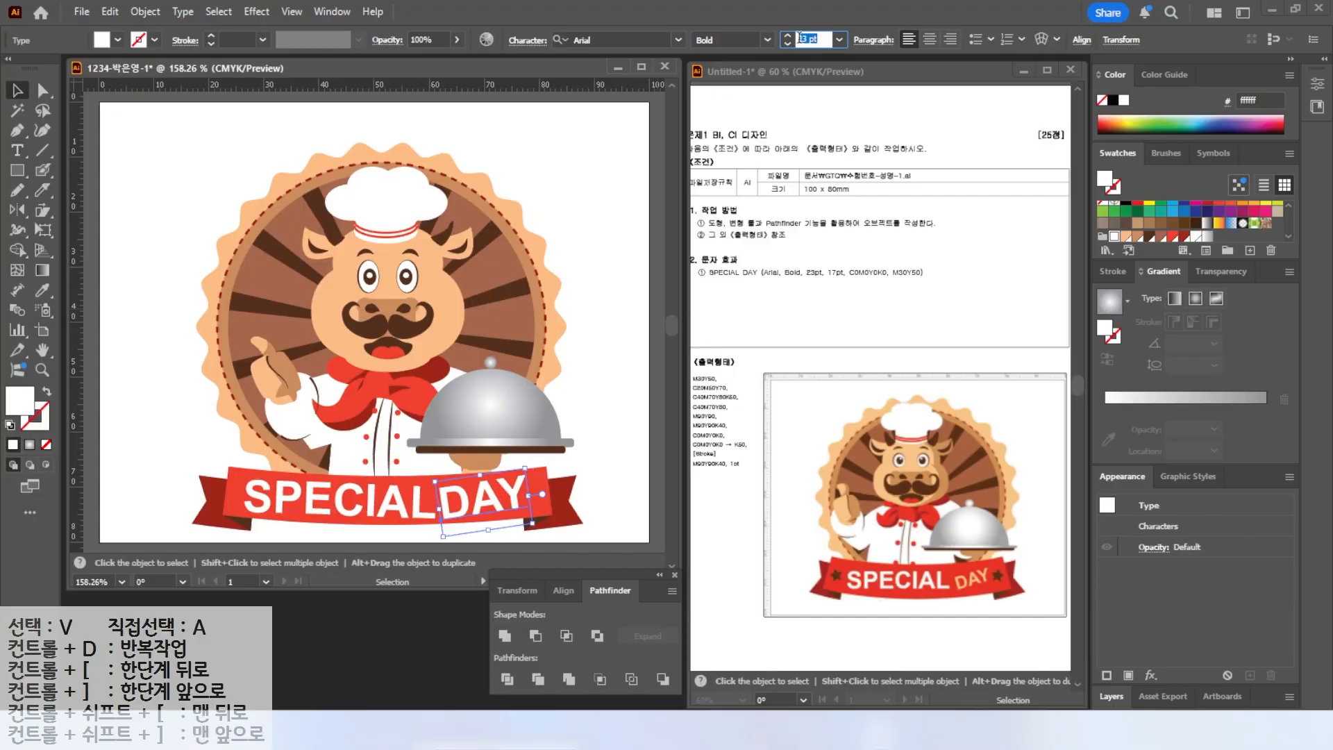
{"action": "type", "text": "17"}
{"action": "key", "text": "Return"}
Fill the DAY text with the colour C0 M30 Y50 K0.
{"action": "double_click", "coordinate": [23, 401]}
{"action": "left_click_drag", "start_coordinate": [1042, 443], "coordinate": [1008, 446]}
{"action": "type", "text": "03"}
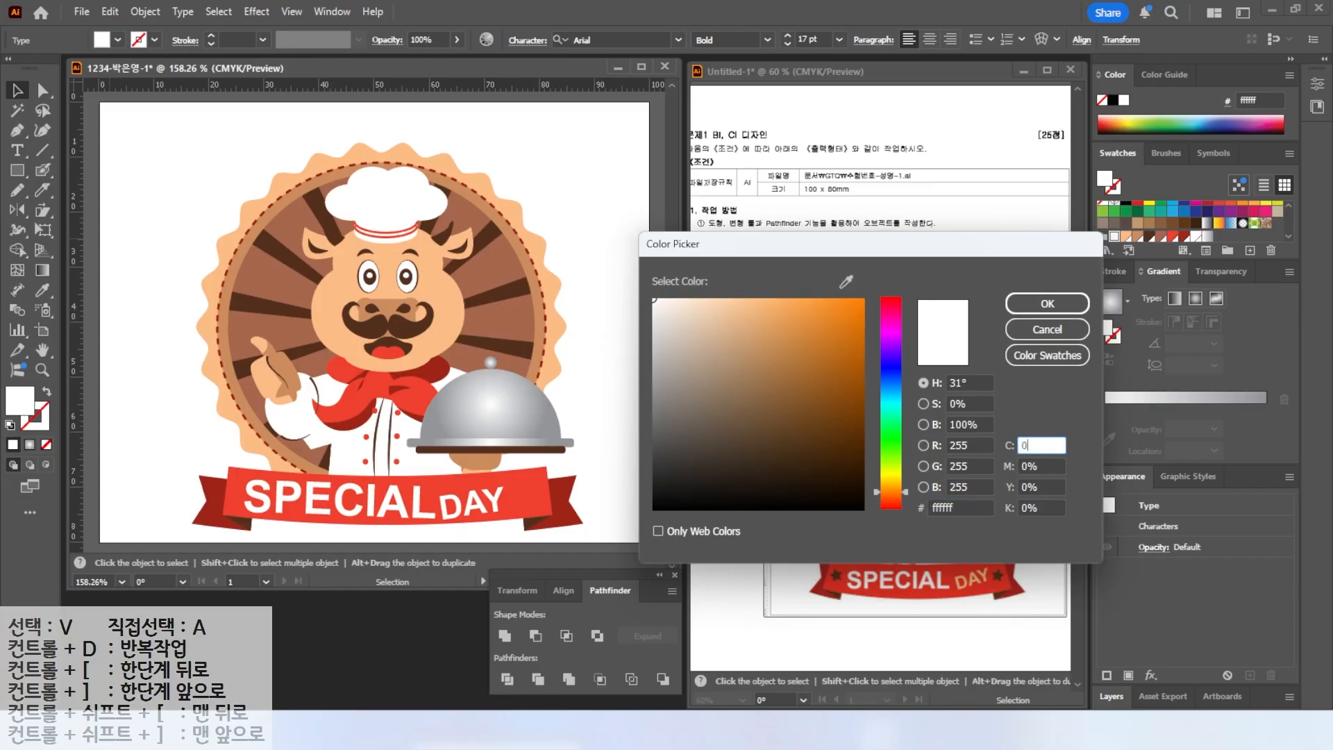
{"action": "key", "text": "BackSpace"}
{"action": "key", "text": "Tab"}
{"action": "type", "text": "30"}
{"action": "key", "text": "Tab"}
{"action": "type", "text": "50"}
{"action": "key", "text": "Tab"}
{"action": "key", "text": "Return"}
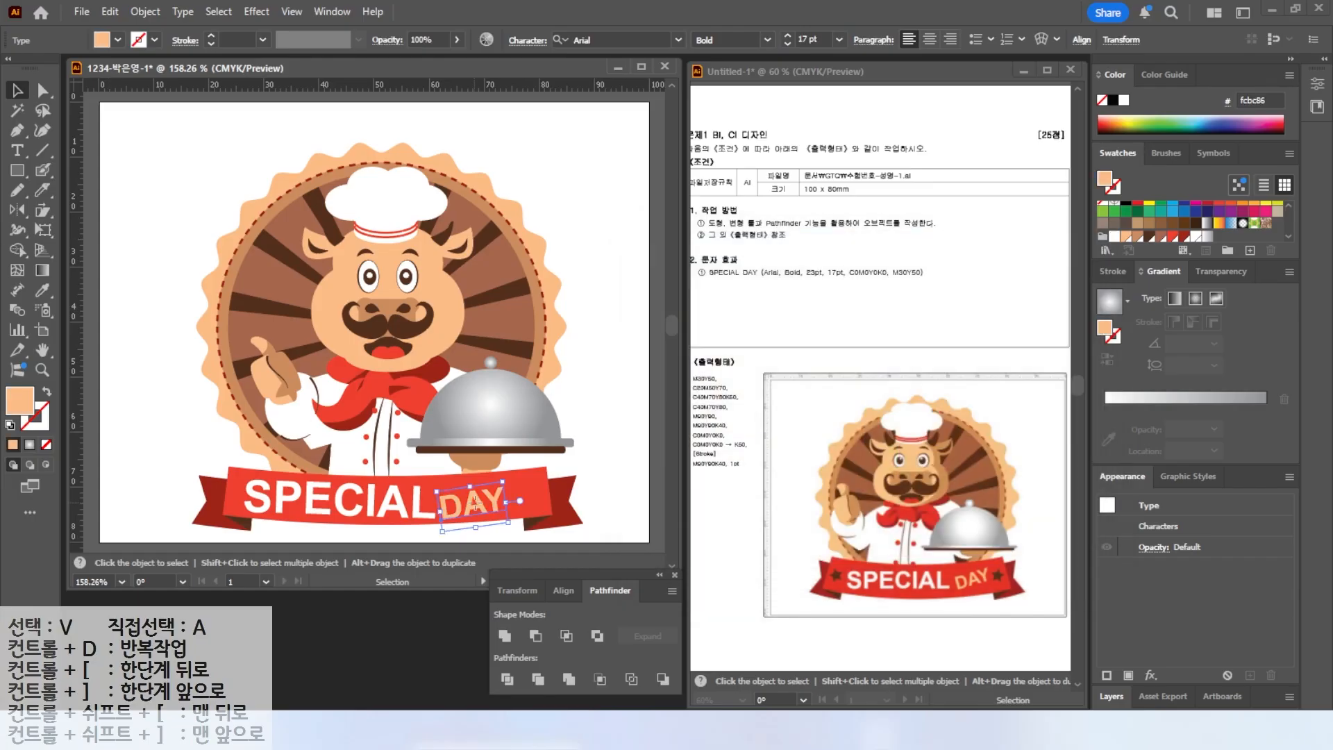
Reposition SPECIAL and DAY along the banner and nudge DAY up slightly.
{"action": "left_click_drag", "start_coordinate": [475, 495], "coordinate": [487, 492]}
{"action": "left_click_drag", "start_coordinate": [408, 501], "coordinate": [417, 502]}
{"action": "left_click", "coordinate": [489, 501]}
{"action": "key", "text": "Up"}
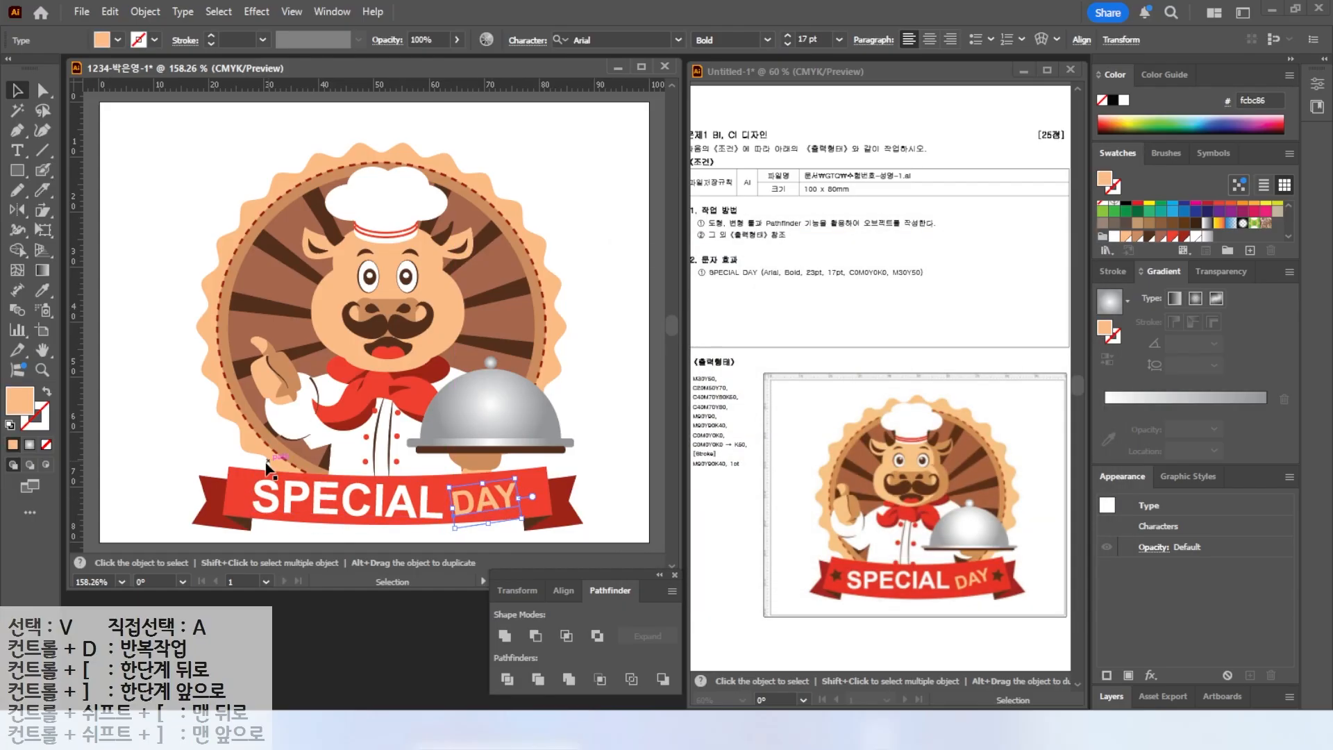
Draw a small brown star on the banner's left end.
{"action": "left_click", "coordinate": [156, 347]}
{"action": "left_click_drag", "start_coordinate": [18, 170], "coordinate": [78, 252]}
{"action": "left_click_drag", "start_coordinate": [237, 492], "coordinate": [247, 502]}
{"action": "left_click", "coordinate": [1150, 237]}
{"action": "scroll", "coordinate": [271, 487], "scroll_direction": "up", "scroll_amount": 2}
{"action": "scroll", "coordinate": [271, 488], "scroll_direction": "down", "scroll_amount": 1}
{"action": "key", "text": "v"}
Widen the warped banner group to the right and nudge it down.
{"action": "left_click", "coordinate": [521, 462], "text": "shift"}
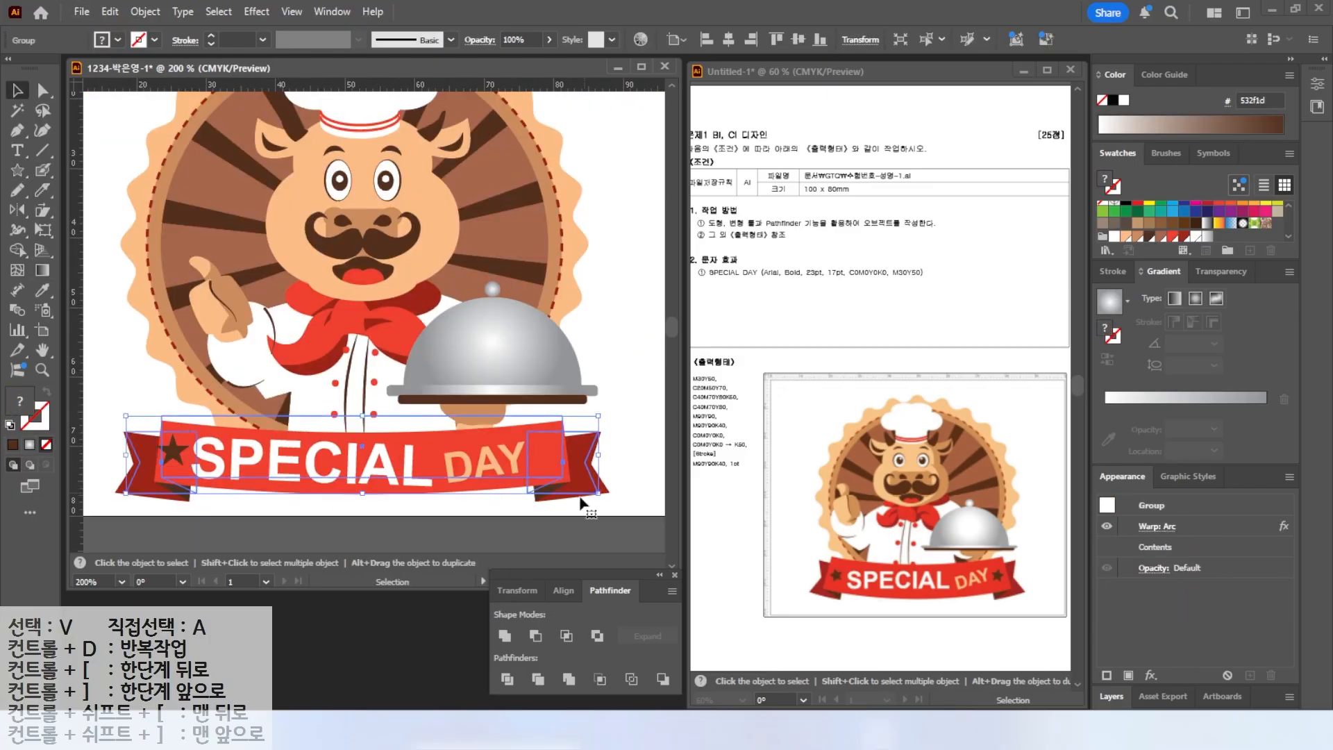
{"action": "left_click_drag", "start_coordinate": [603, 413], "coordinate": [620, 408]}
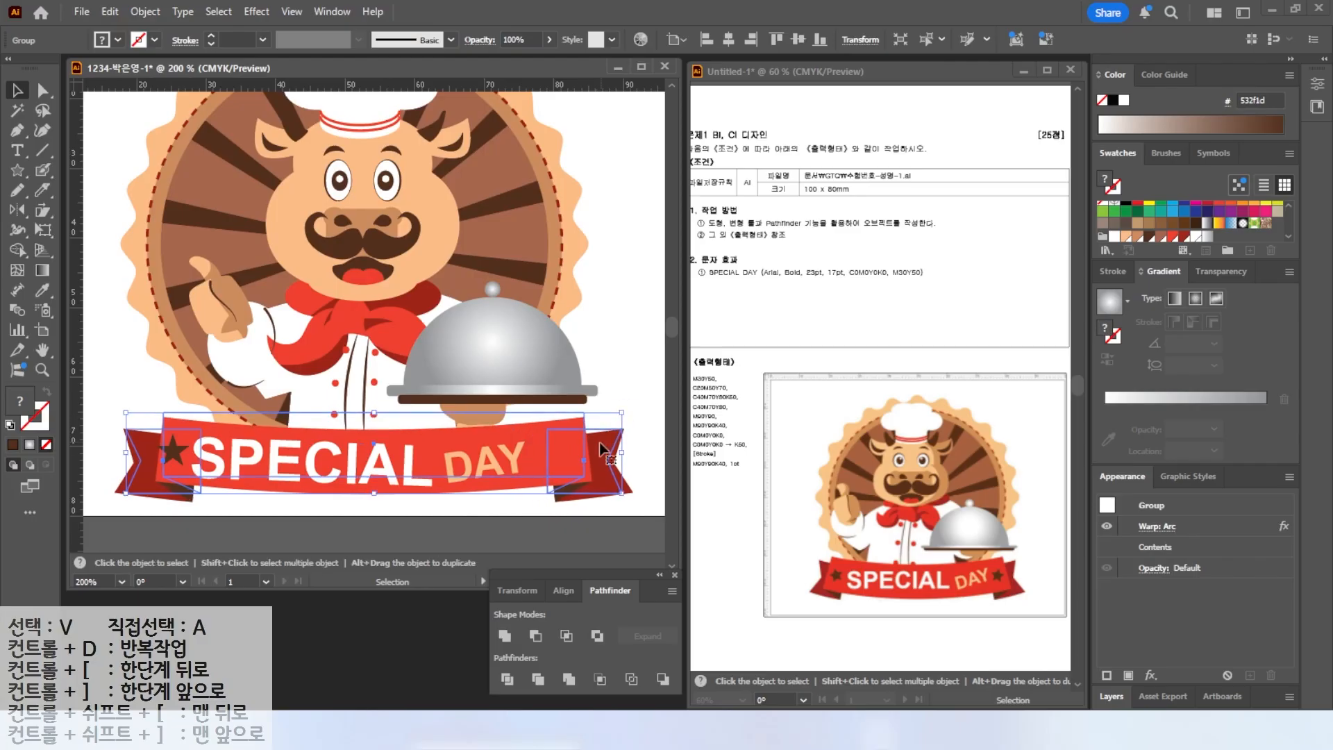
{"action": "left_click_drag", "start_coordinate": [580, 453], "coordinate": [569, 453]}
{"action": "left_click_drag", "start_coordinate": [607, 412], "coordinate": [633, 401]}
{"action": "left_click_drag", "start_coordinate": [580, 457], "coordinate": [566, 457]}
{"action": "key", "text": "Down"}
{"action": "key", "text": "Down"}
Copy the star to the banner's right end, fit the artboard in view and deselect.
{"action": "left_click_drag", "start_coordinate": [167, 451], "coordinate": [556, 453]}
{"action": "left_click", "coordinate": [43, 349]}
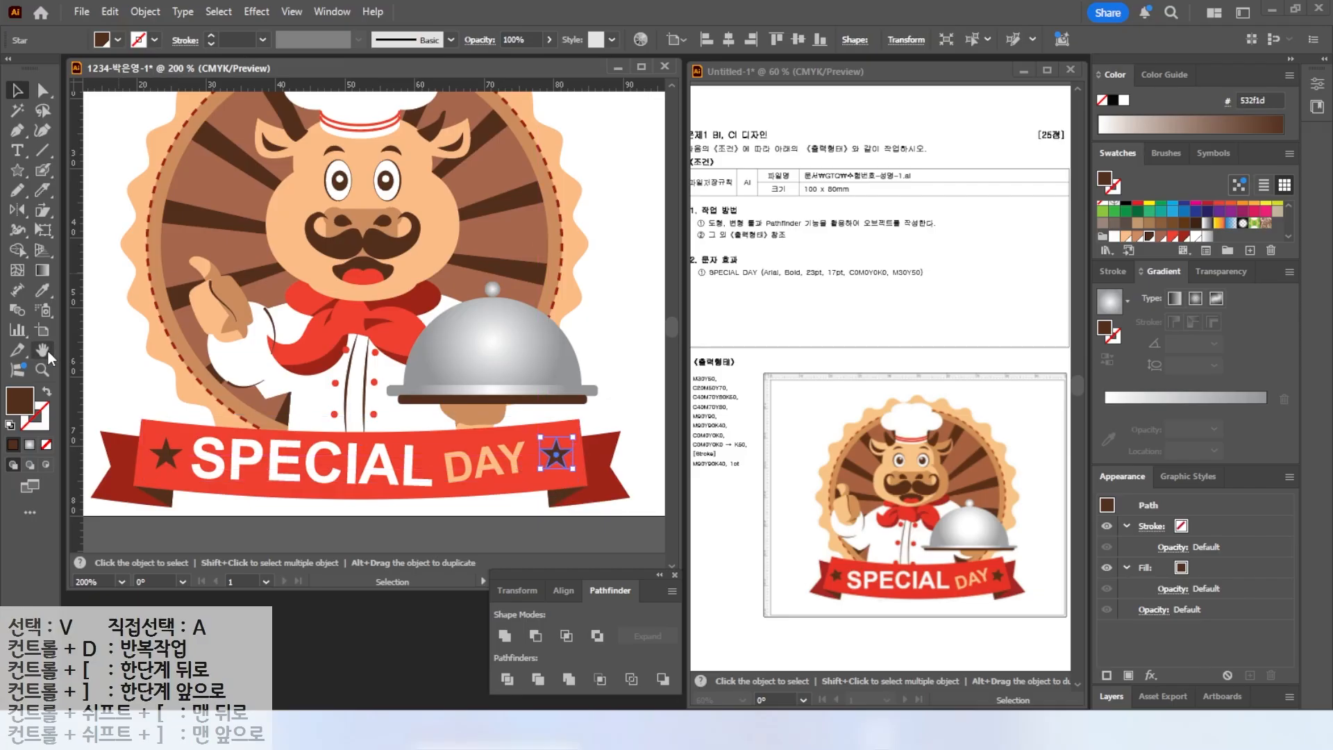
{"action": "double_click", "coordinate": [43, 349]}
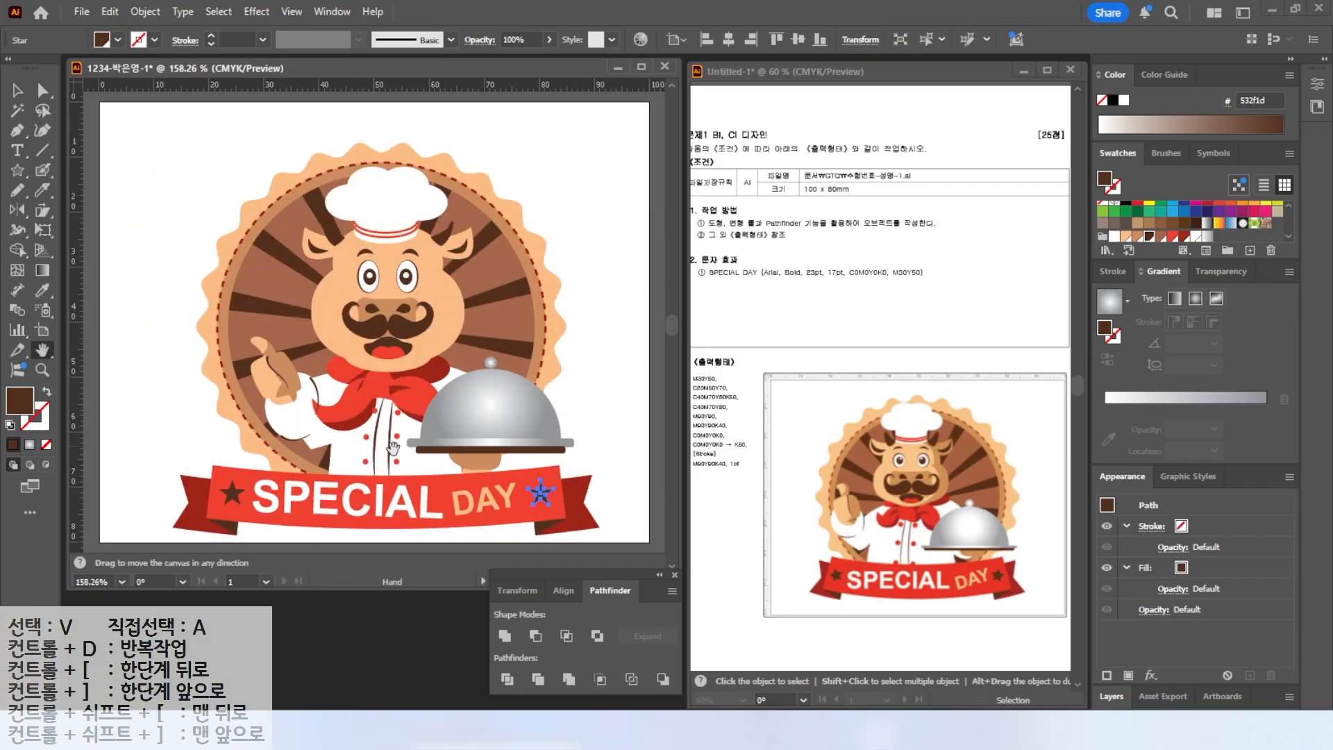
{"action": "key", "text": "v"}
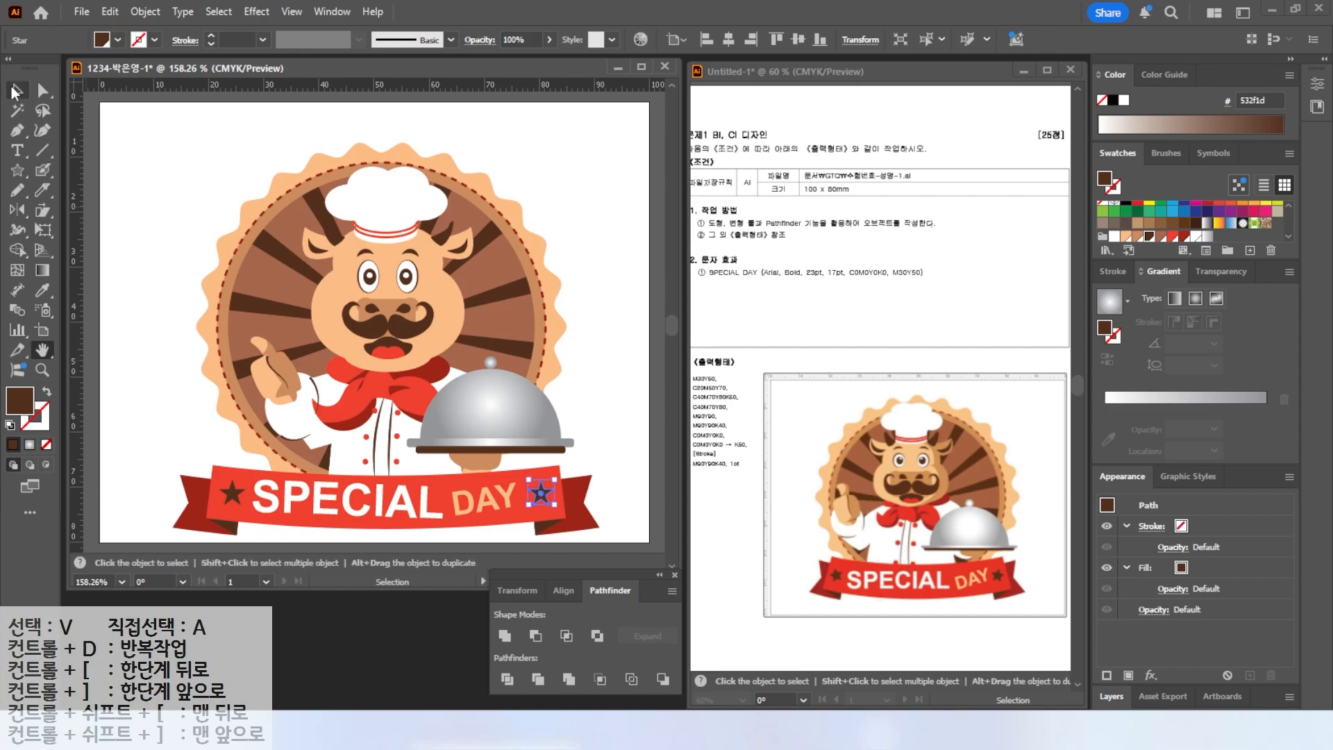
{"action": "left_click", "coordinate": [133, 232]}
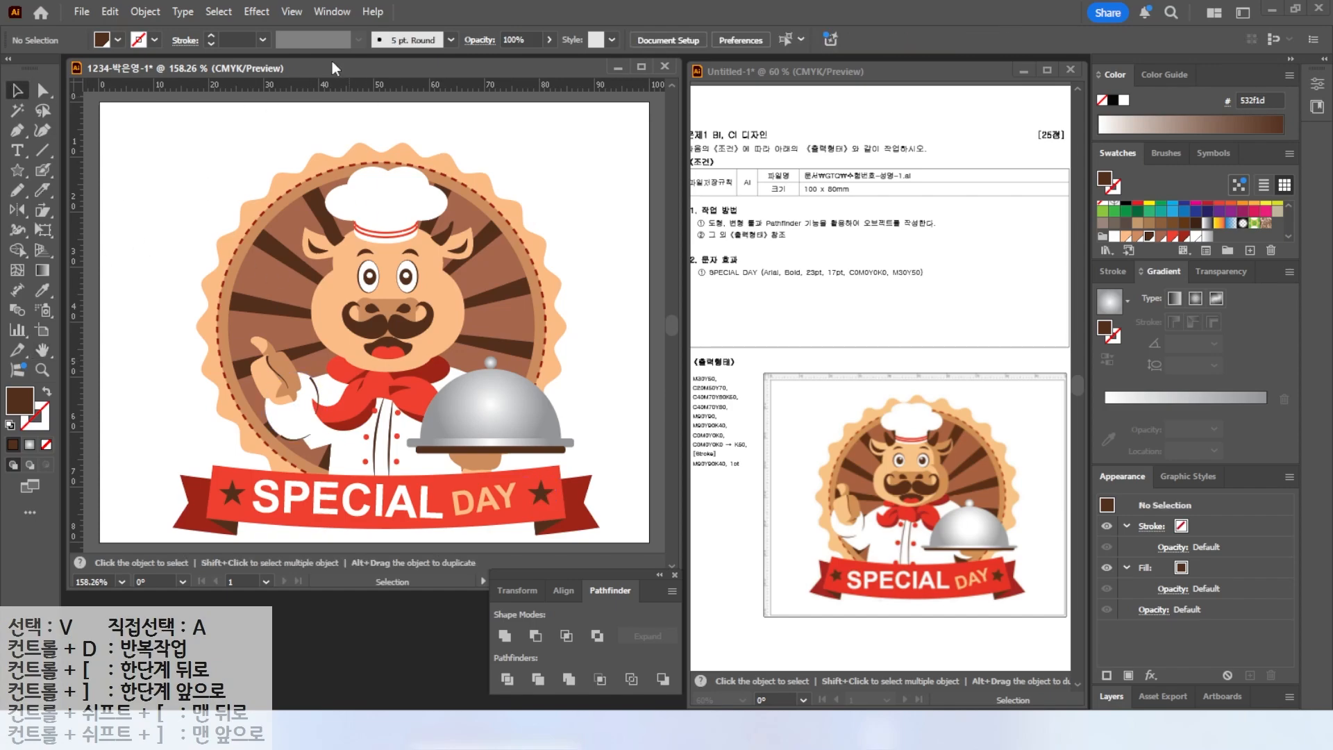
Unlock all objects and delete the reference image lying beneath the artwork.
{"action": "left_click", "coordinate": [145, 12]}
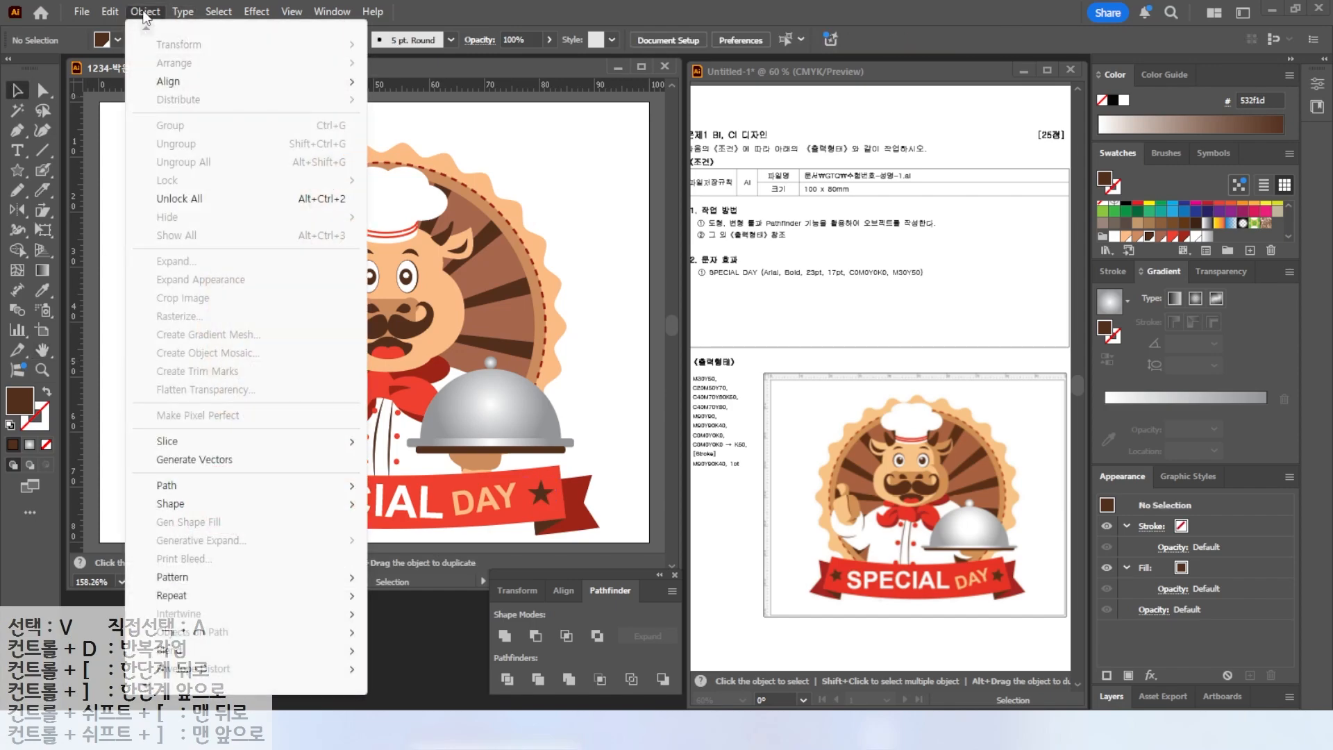
{"action": "left_click", "coordinate": [179, 199]}
{"action": "left_click_drag", "start_coordinate": [140, 164], "coordinate": [608, 549]}
{"action": "key", "text": "Delete"}
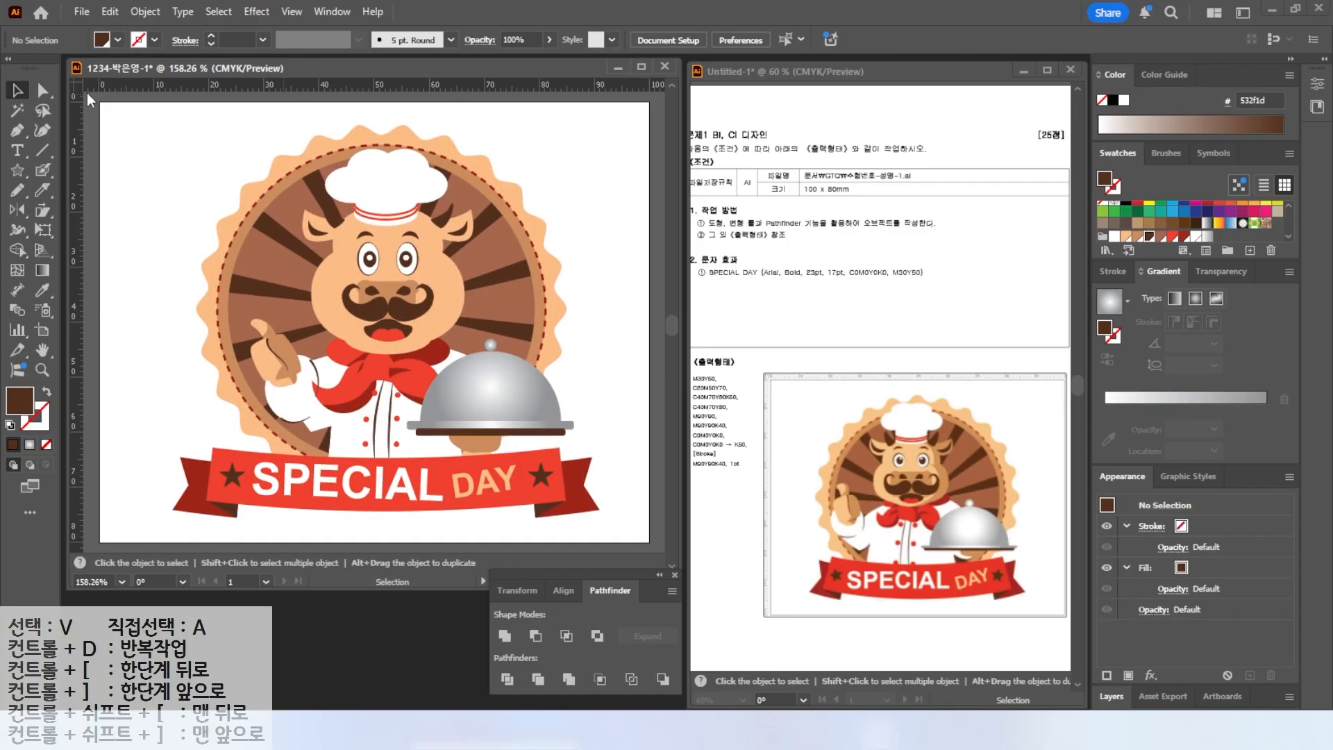
Save the document as an Illustrator file in the GTQ folder with the default Illustrator 2020 options.
{"action": "left_click", "coordinate": [84, 12]}
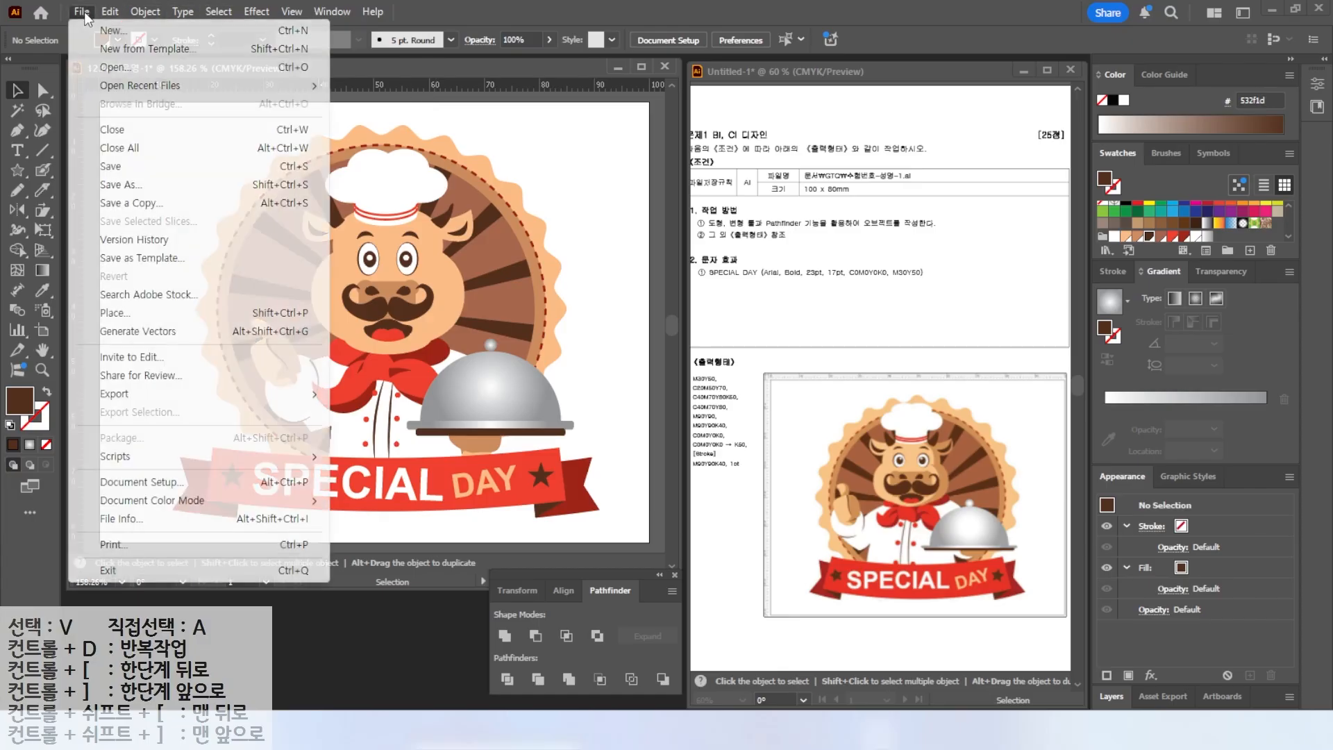
{"action": "left_click", "coordinate": [140, 170]}
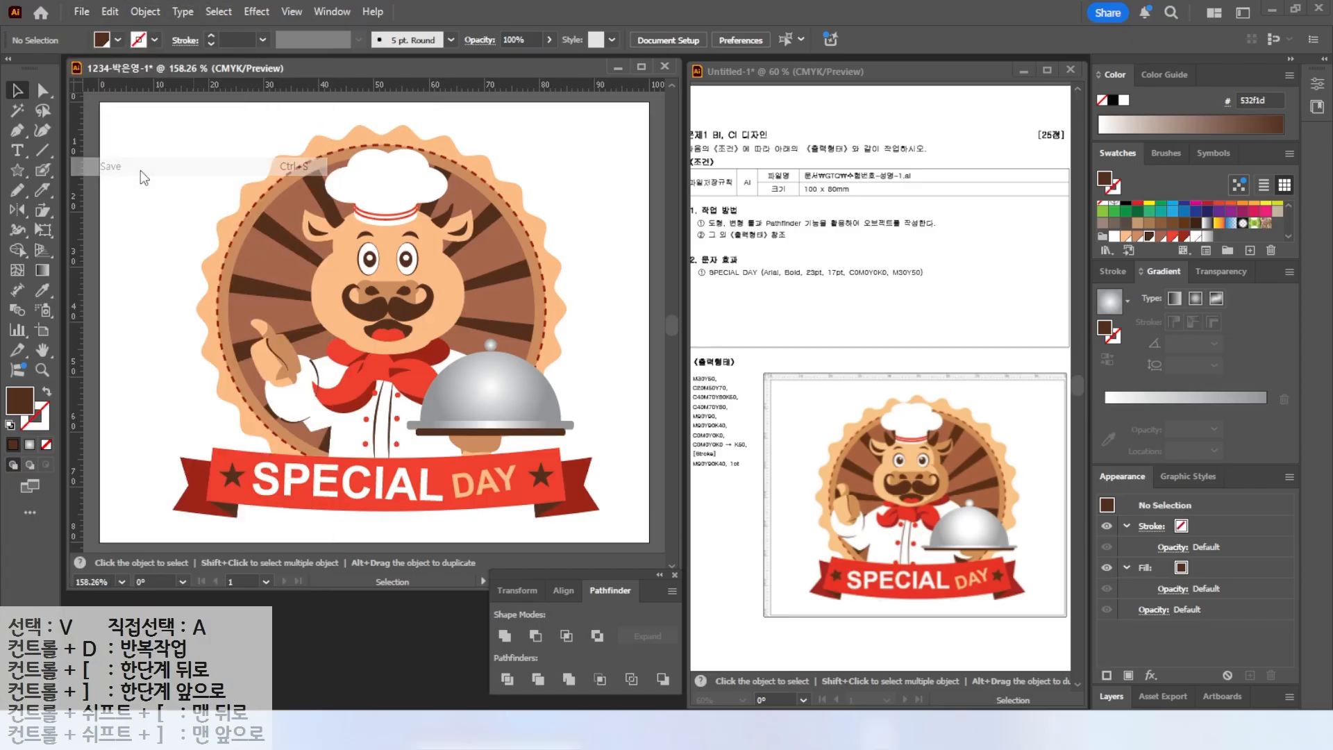
{"action": "left_click", "coordinate": [207, 48]}
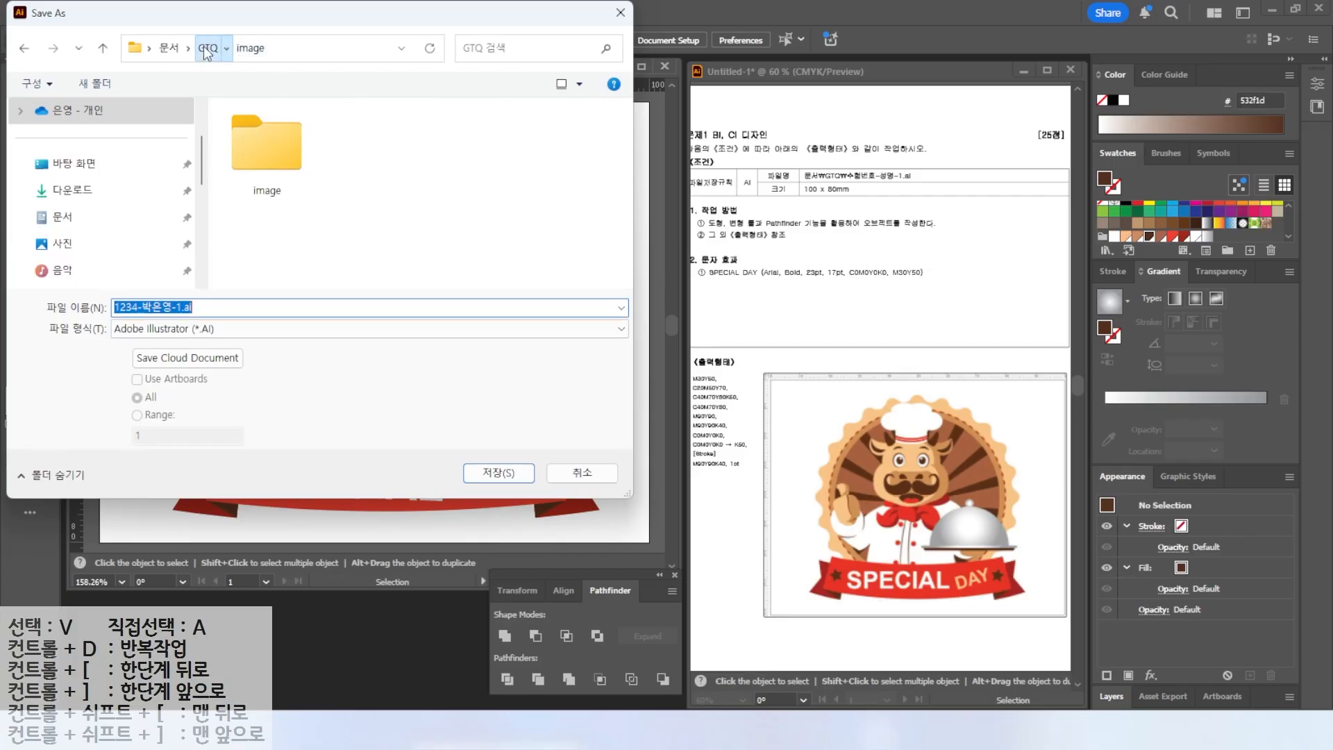
{"action": "key", "text": "alt"}
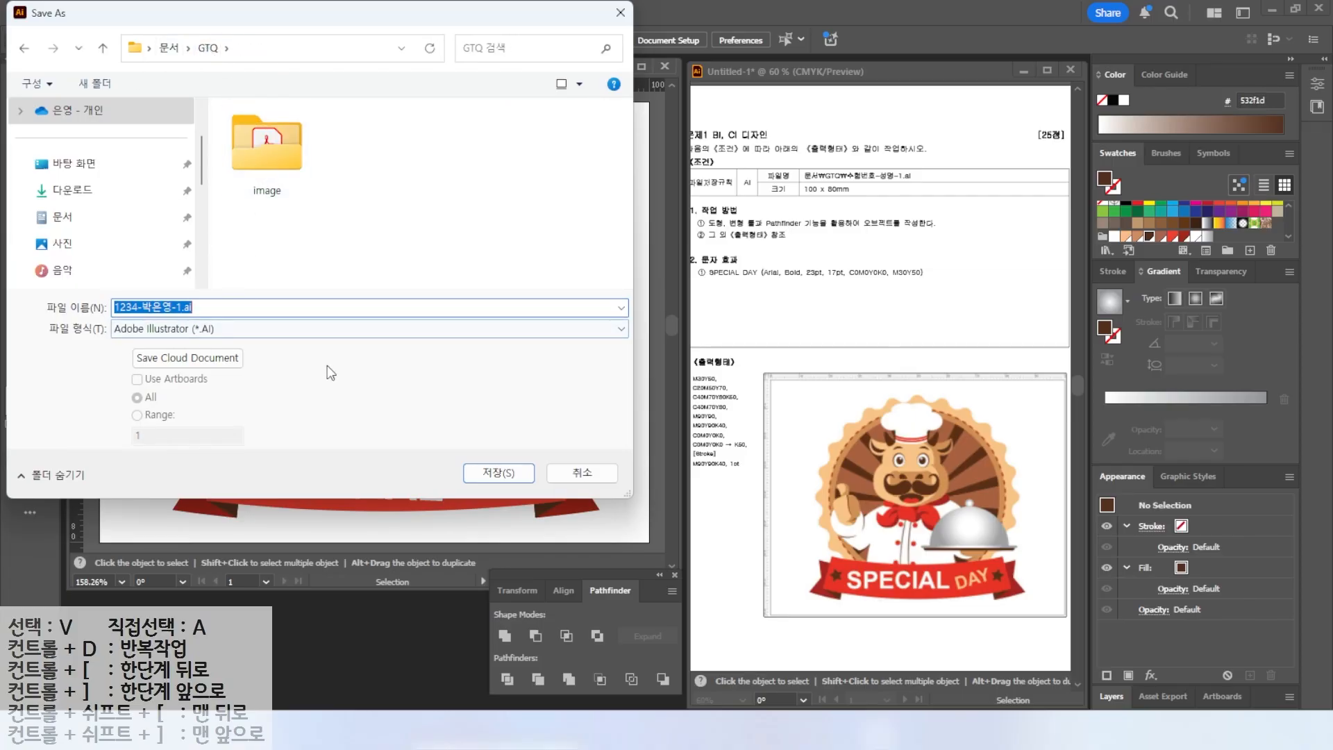
{"action": "left_click", "coordinate": [499, 473]}
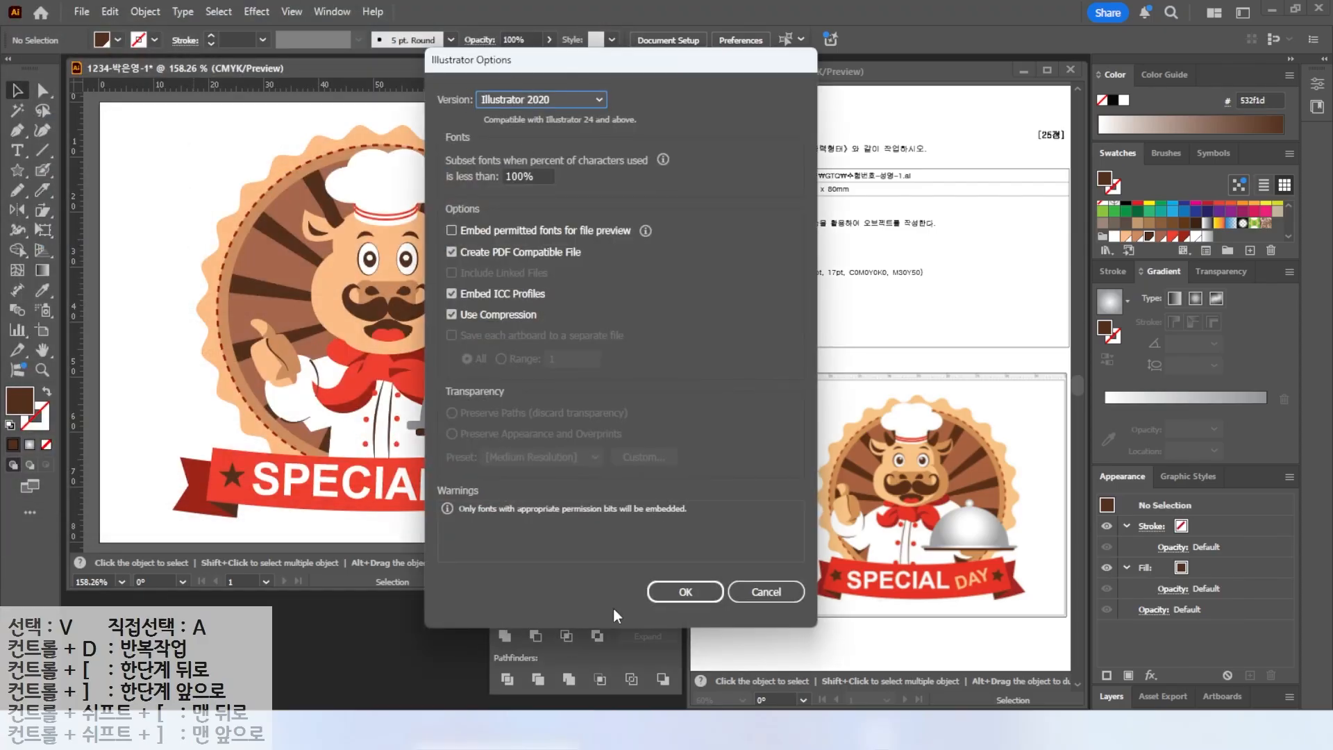
{"action": "left_click", "coordinate": [675, 591]}
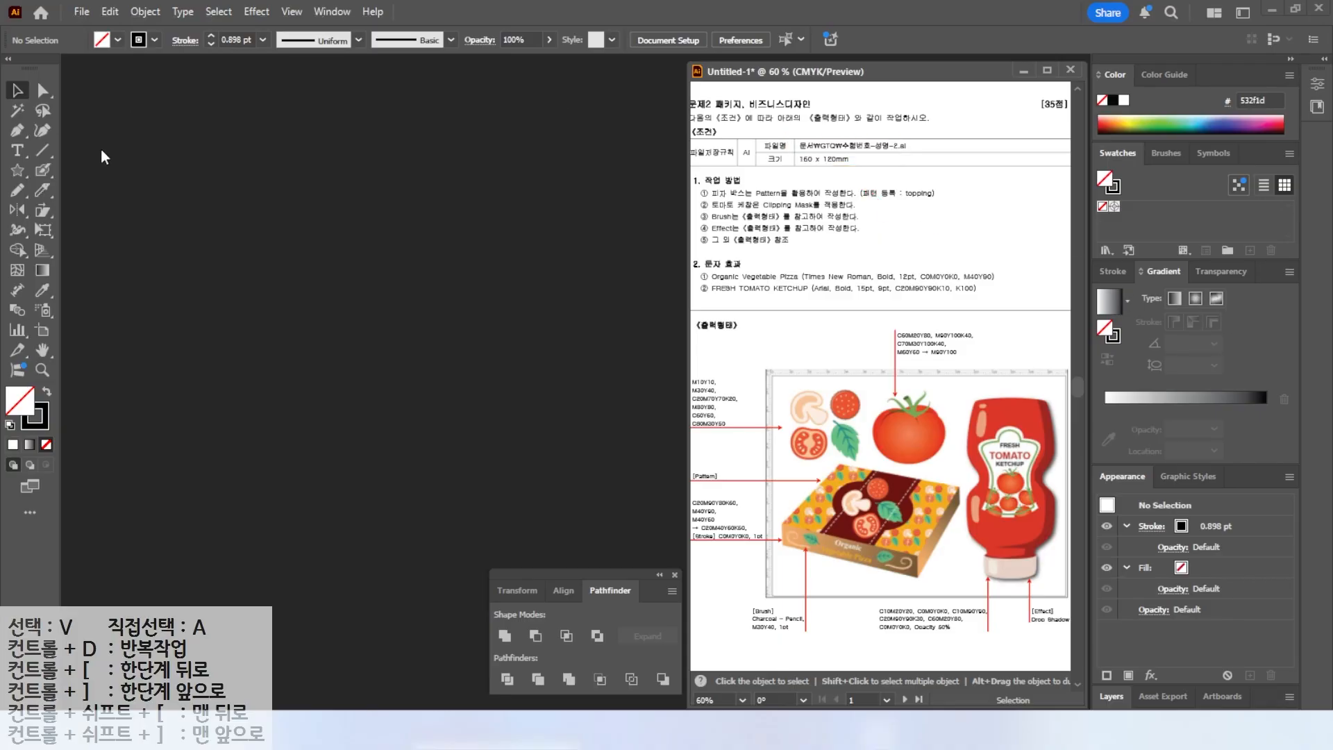
Create a new 160 × 120 mm CMYK document named with the exam number, candidate's name and suffix -2.
{"action": "left_click", "coordinate": [81, 12]}
{"action": "left_click", "coordinate": [105, 30]}
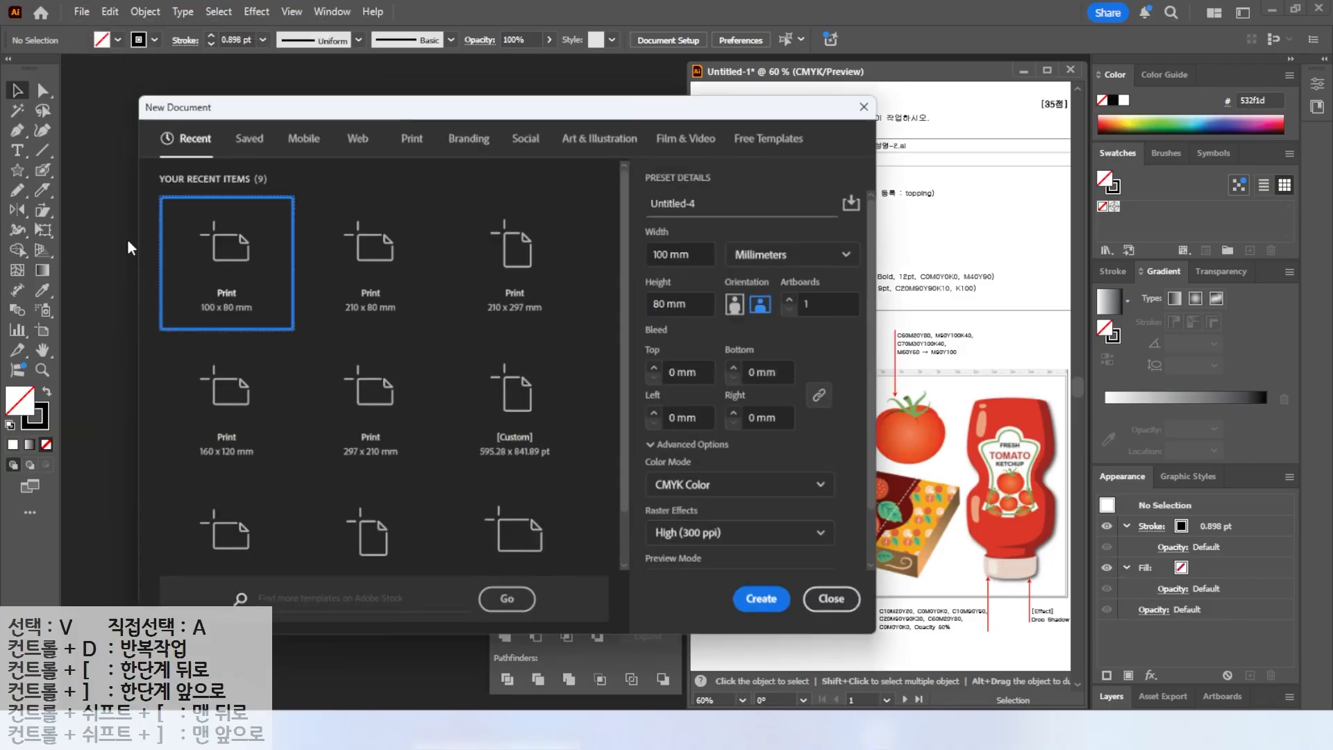
{"action": "type", "text": "1234-Q"}
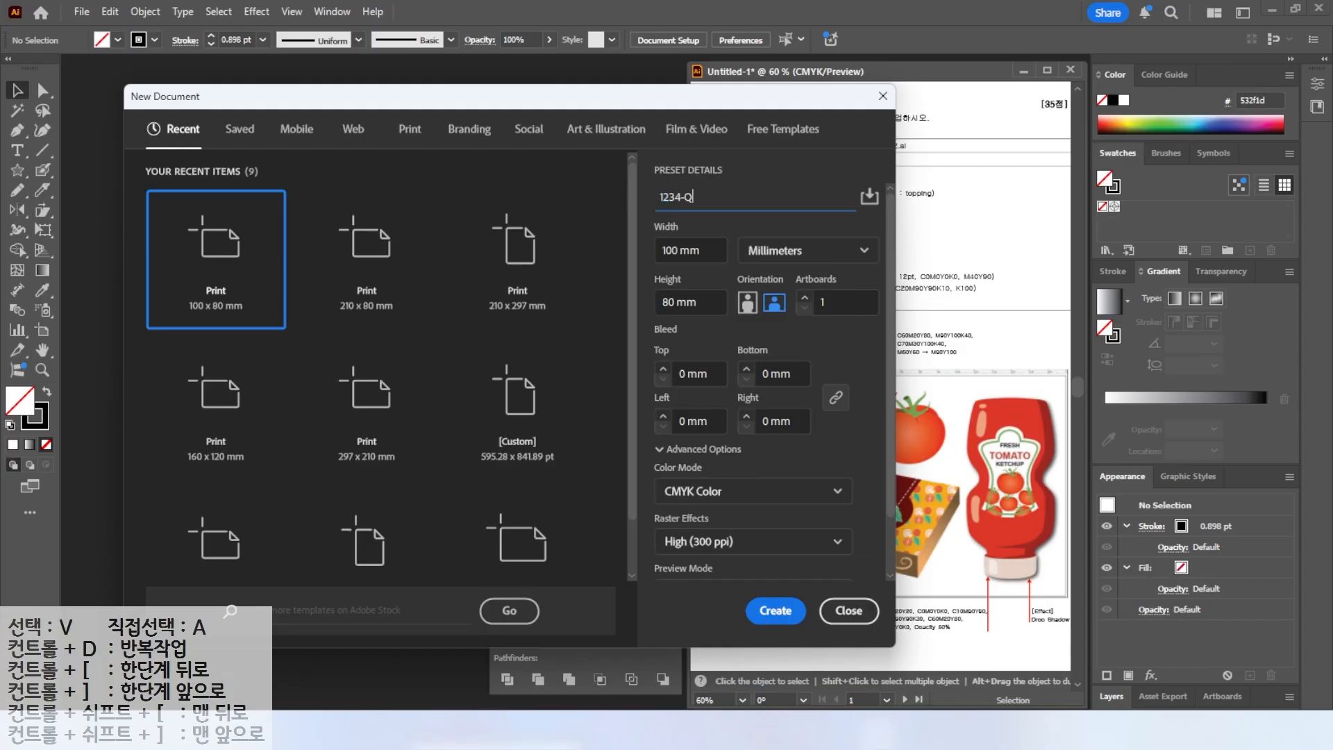
{"action": "type", "text": "-ㅂ"}
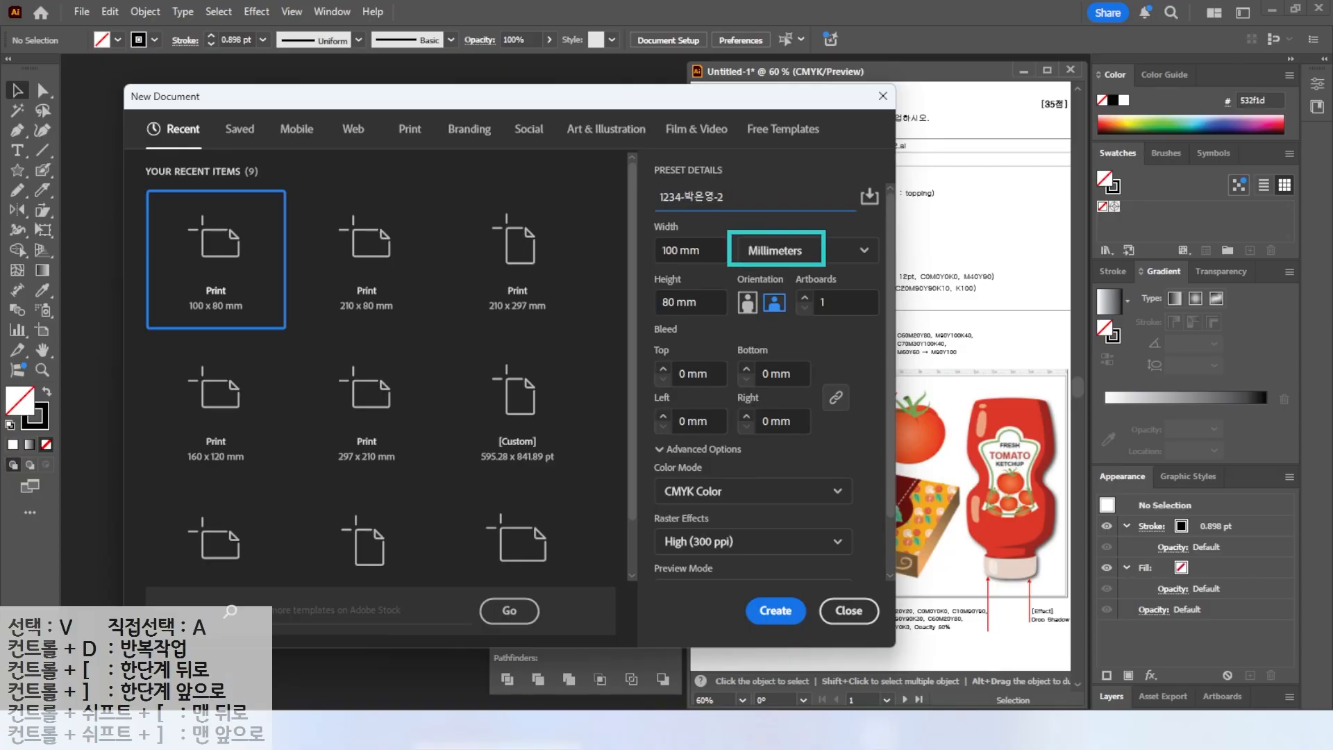
{"action": "left_click", "coordinate": [660, 249]}
{"action": "type", "text": "160"}
{"action": "key", "text": "Tab"}
{"action": "key", "text": "Tab"}
{"action": "type", "text": "12"}
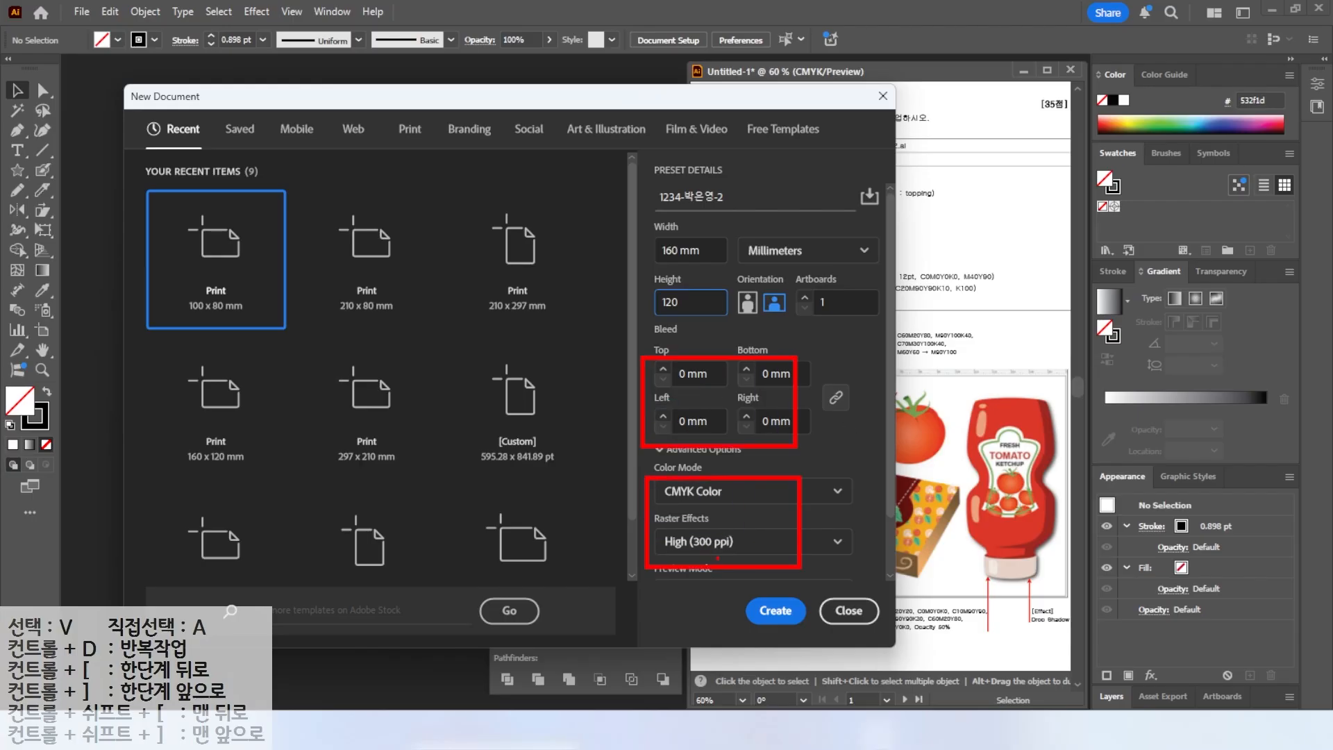
{"action": "key", "text": "Return"}
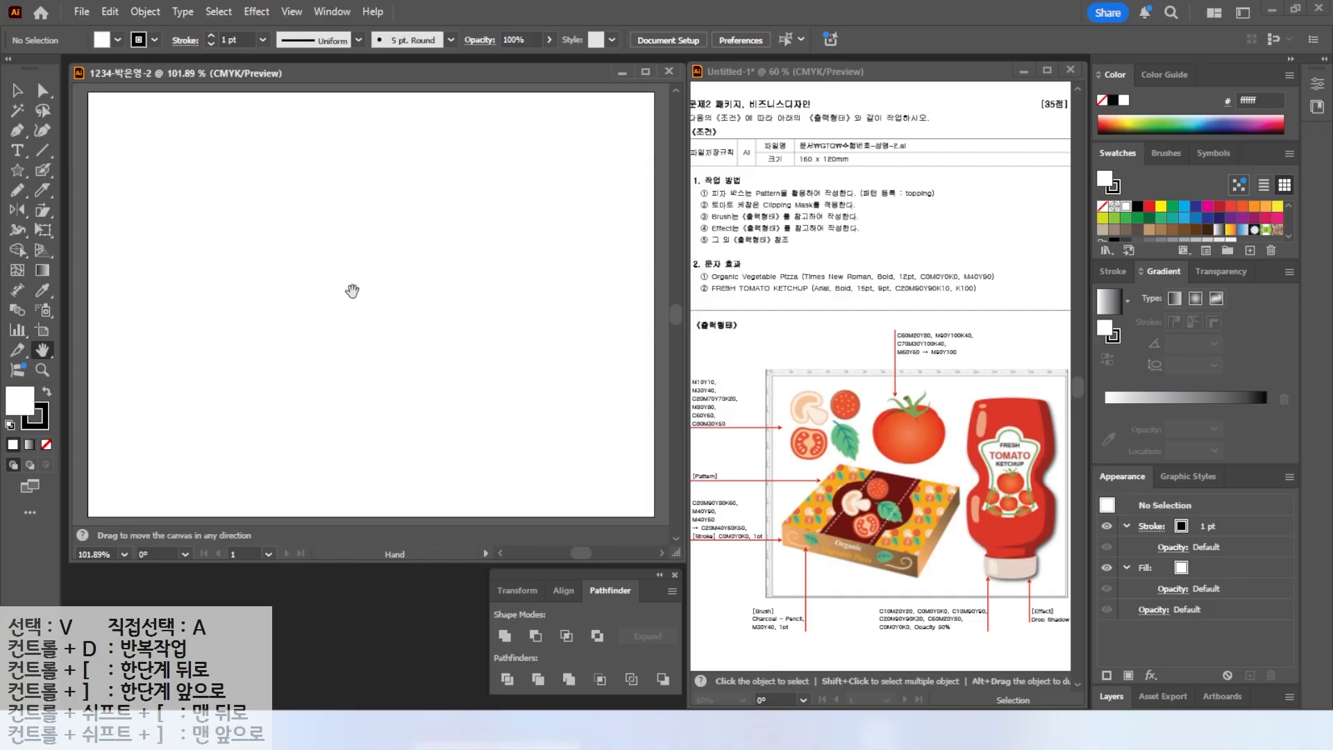
Show the rulers and fit the artboard in the window.
{"action": "key", "text": "ctrl+r"}
{"action": "key", "text": "ctrl"}
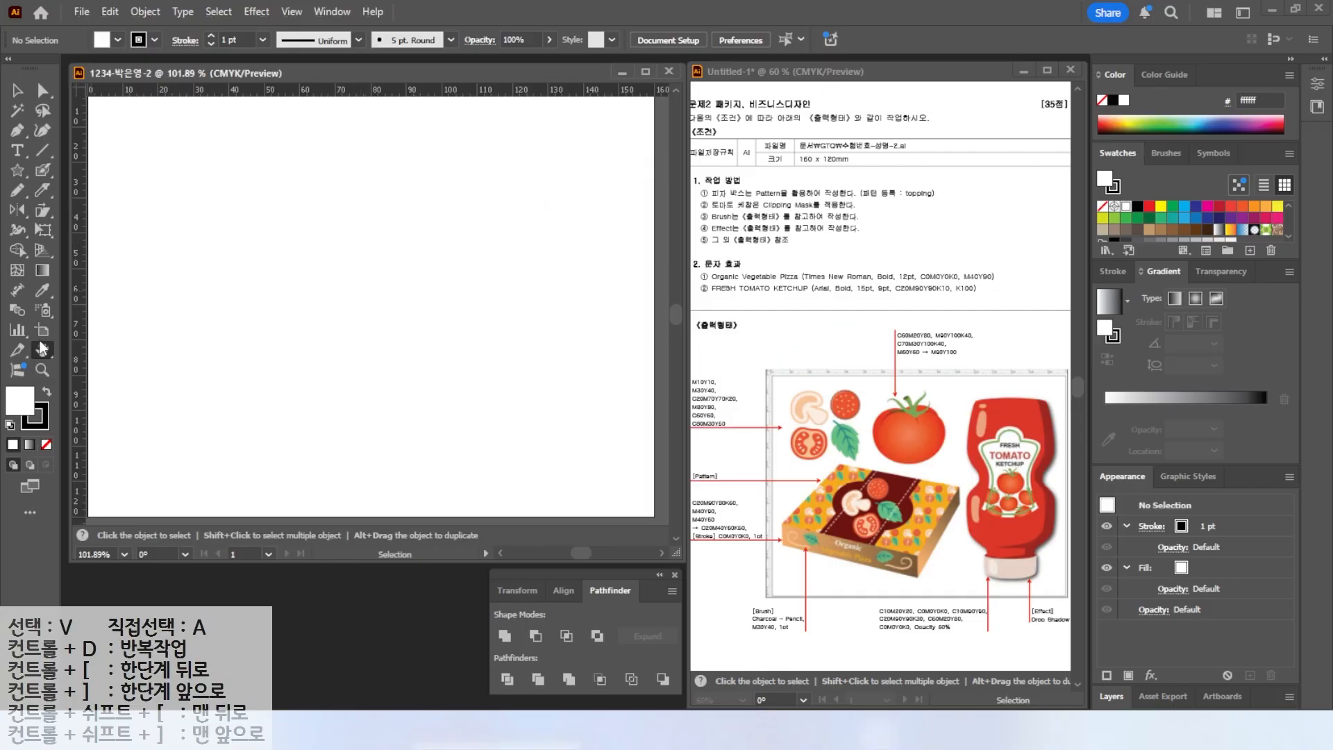
{"action": "key", "text": "ctrl+0"}
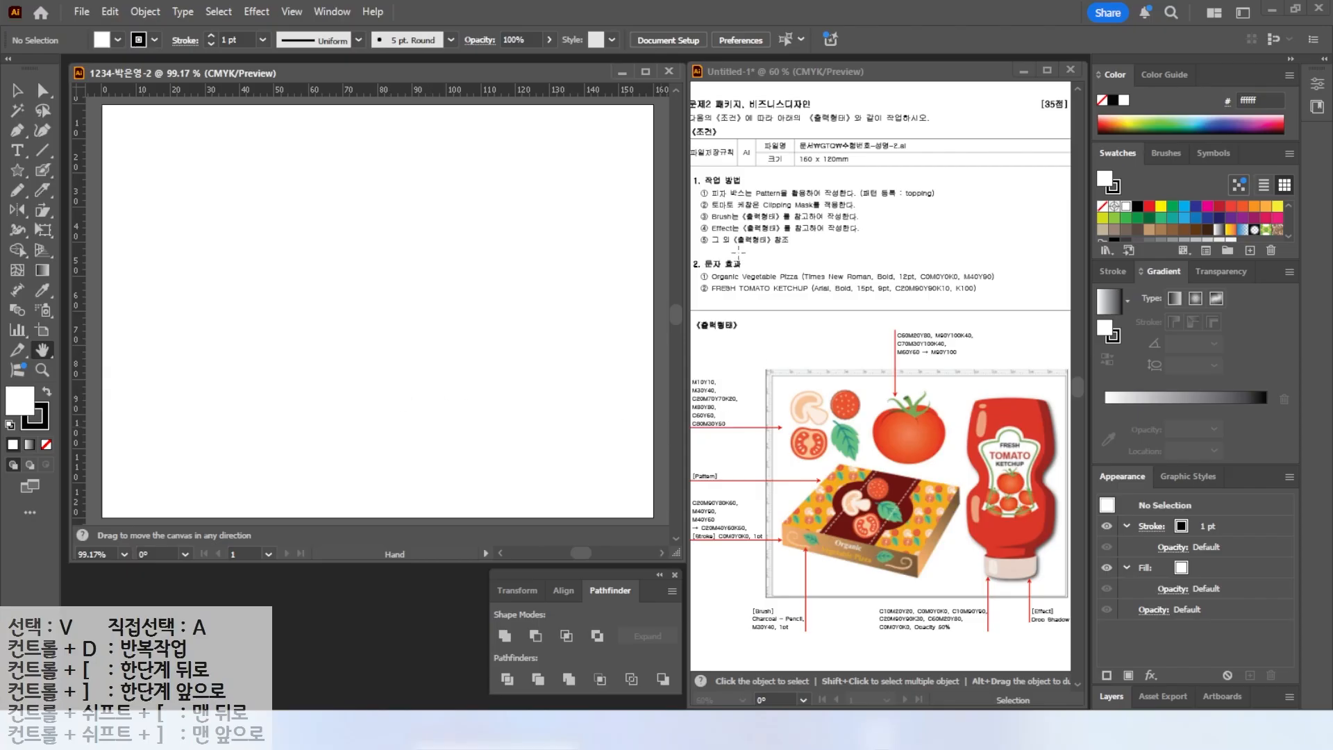
Examine the second task's conditions and the topping and tomato illustrations in the reference.
{"action": "mouse_move", "coordinate": [830, 457]}
{"action": "left_mouse_down"}
{"action": "mouse_move", "coordinate": [664, 365]}
{"action": "mouse_move", "coordinate": [839, 427]}
{"action": "left_mouse_up"}
{"action": "mouse_move", "coordinate": [931, 421]}
{"action": "left_mouse_down"}
{"action": "mouse_move", "coordinate": [986, 348]}
{"action": "mouse_move", "coordinate": [950, 397]}
{"action": "left_mouse_up"}
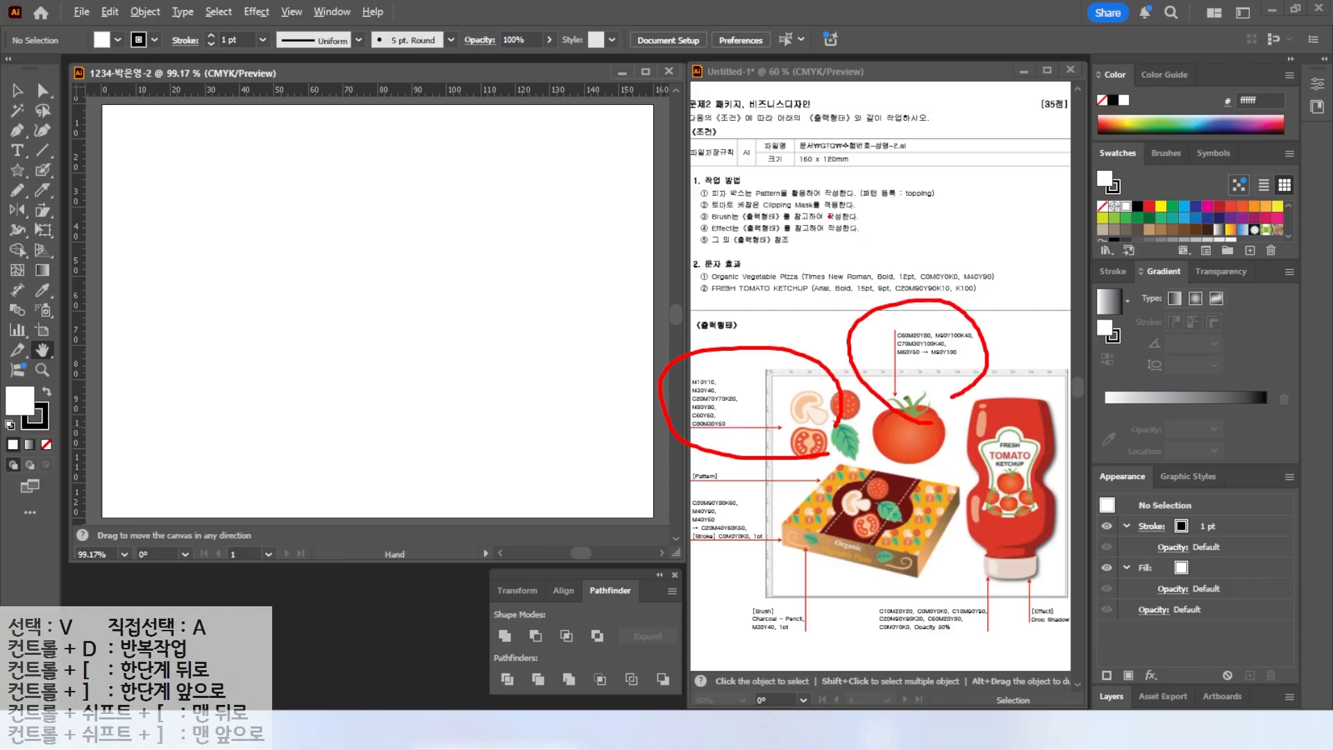
{"action": "left_click_drag", "start_coordinate": [769, 197], "coordinate": [948, 197]}
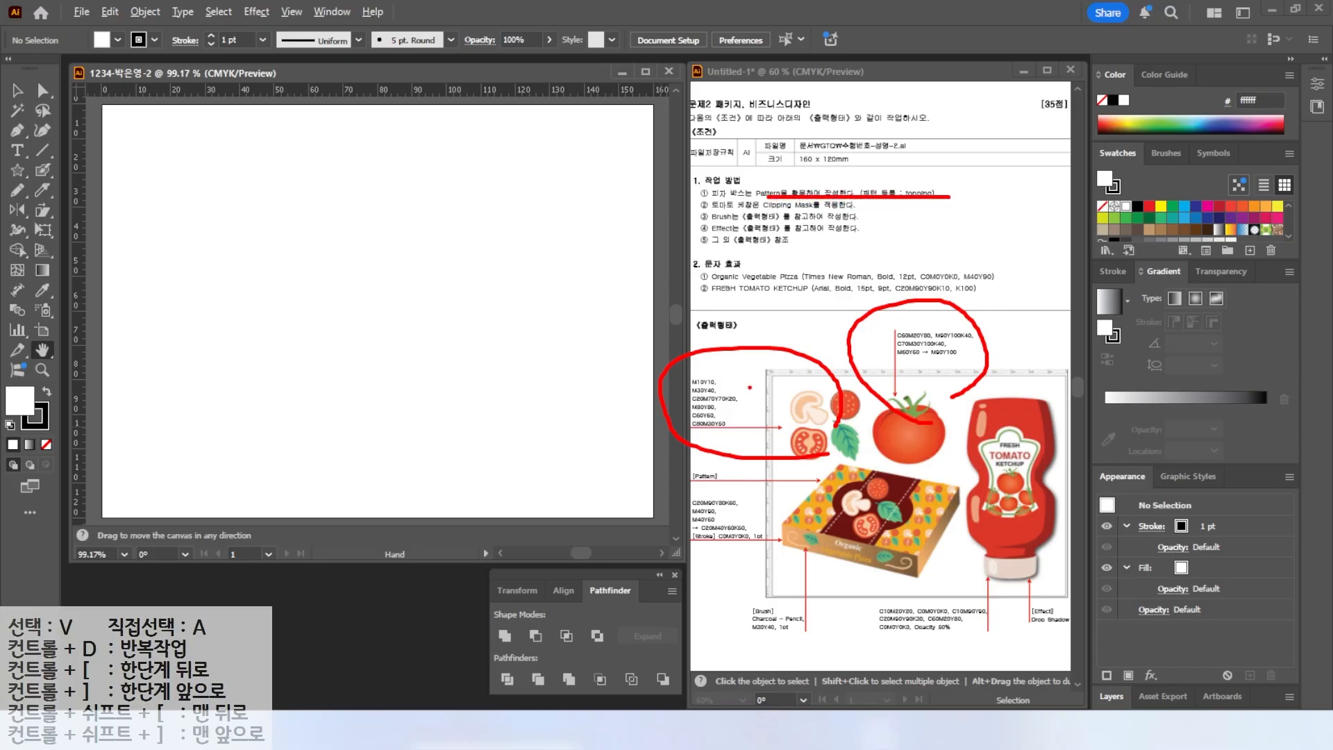
{"action": "mouse_move", "coordinate": [844, 464]}
{"action": "left_mouse_down"}
{"action": "mouse_move", "coordinate": [873, 416]}
{"action": "mouse_move", "coordinate": [853, 464]}
{"action": "left_mouse_up"}
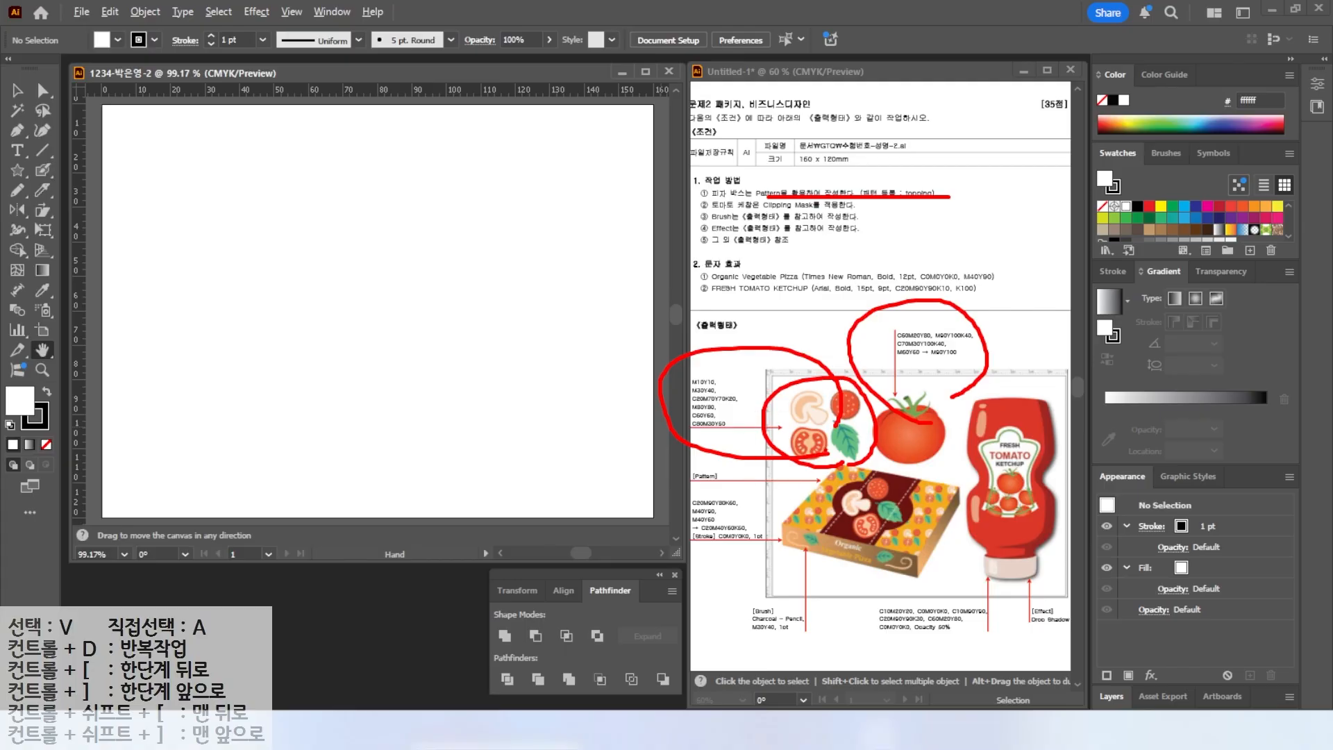
{"action": "key", "text": "Escape"}
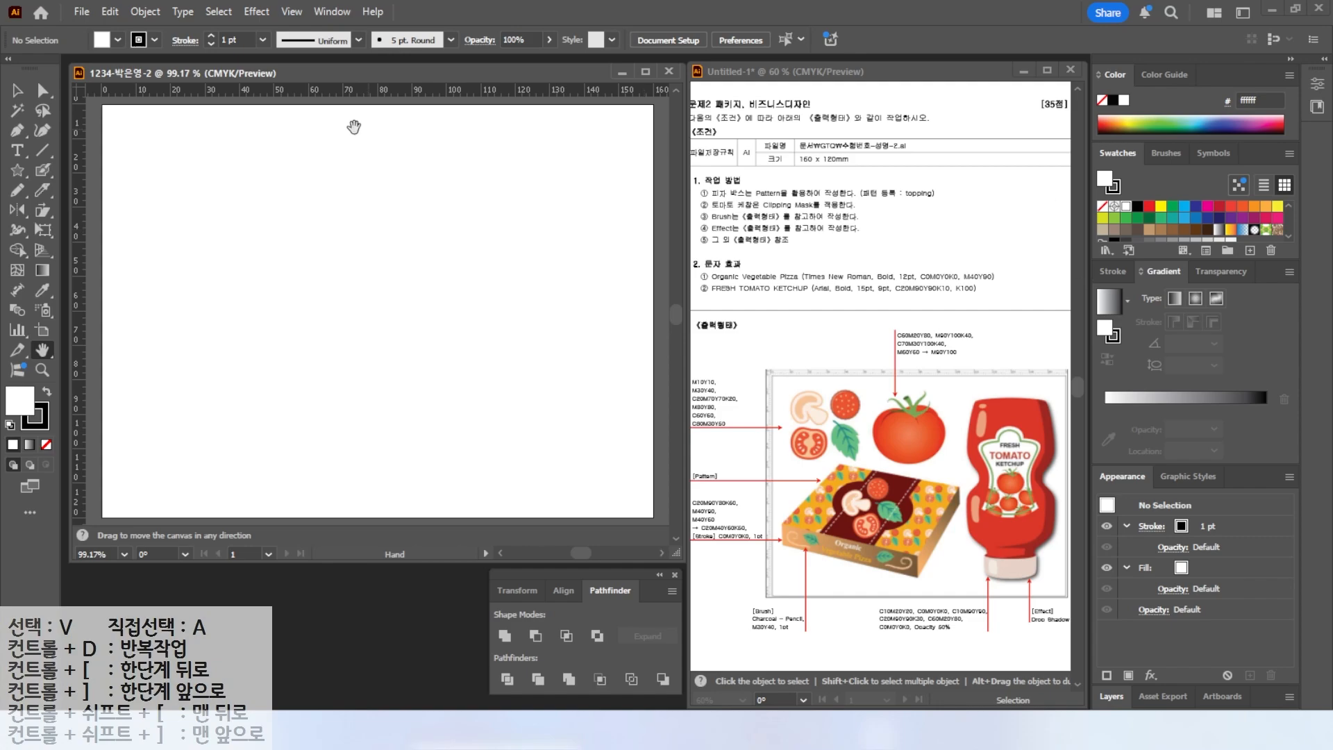
Create a new swatch group with the default name.
{"action": "key", "text": "v"}
{"action": "key", "text": "h"}
{"action": "left_click", "coordinate": [1231, 246]}
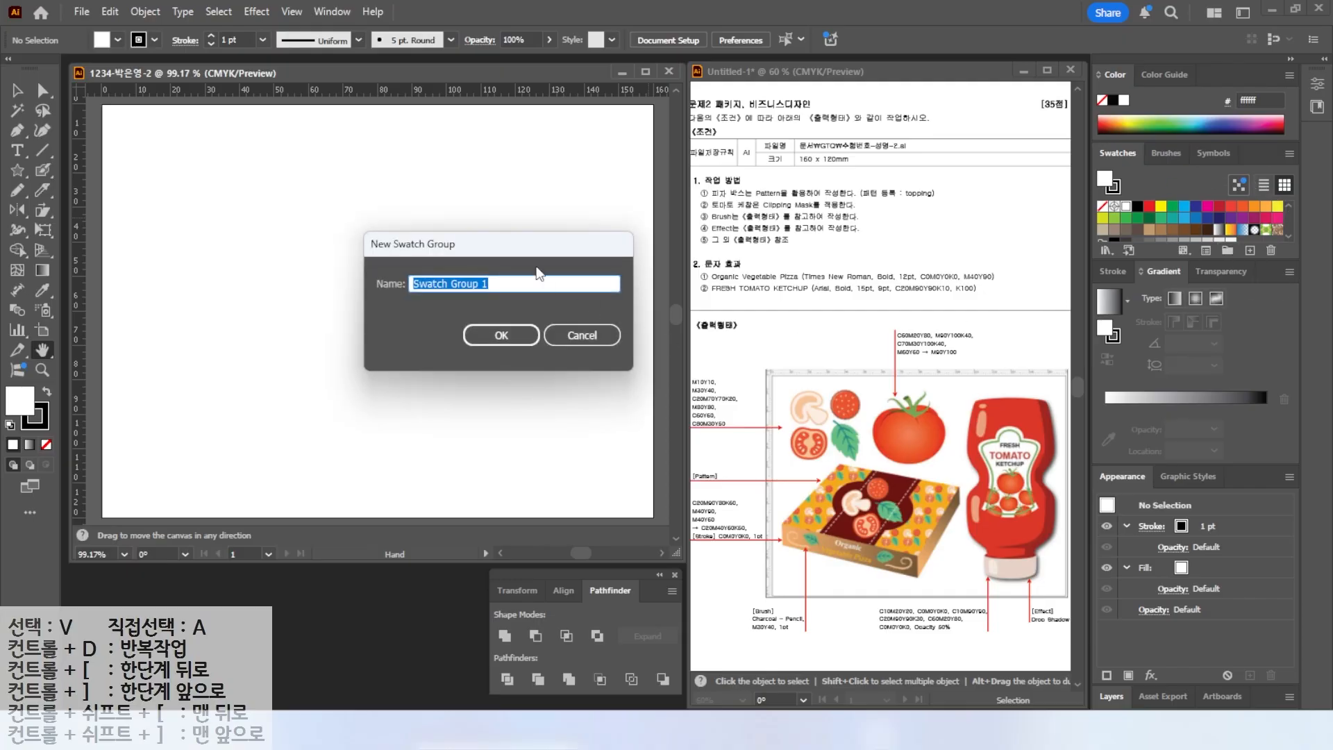
{"action": "left_click_drag", "start_coordinate": [511, 250], "coordinate": [546, 263]}
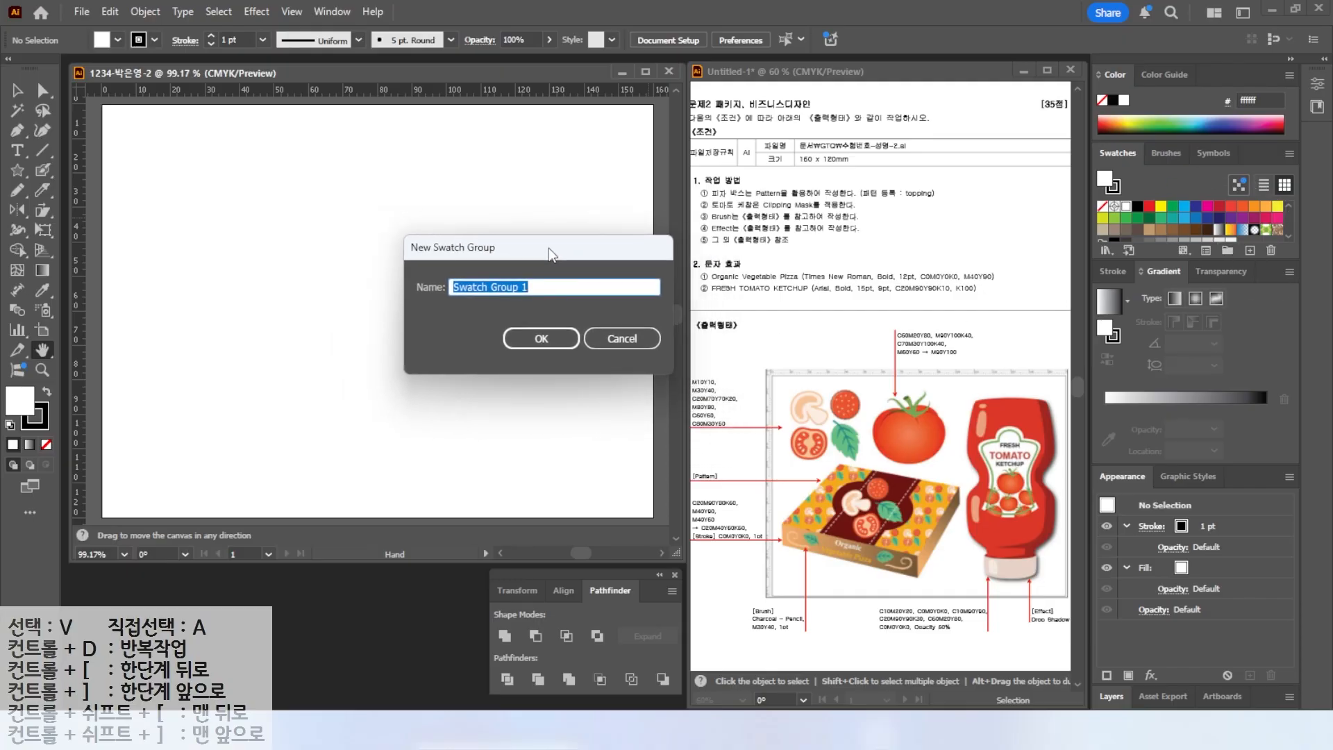
{"action": "left_click", "coordinate": [534, 348]}
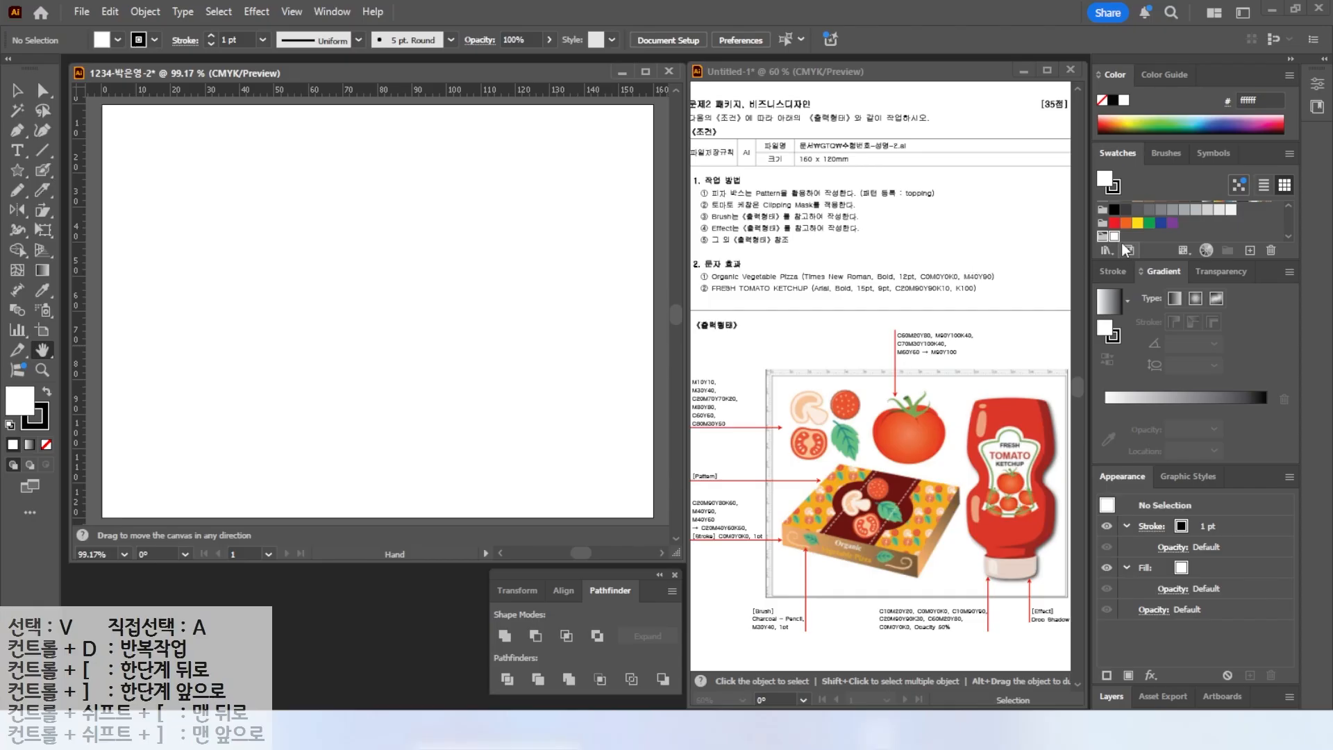
Add a global process swatch C0 M10 Y10 K0.
{"action": "left_click", "coordinate": [1249, 250]}
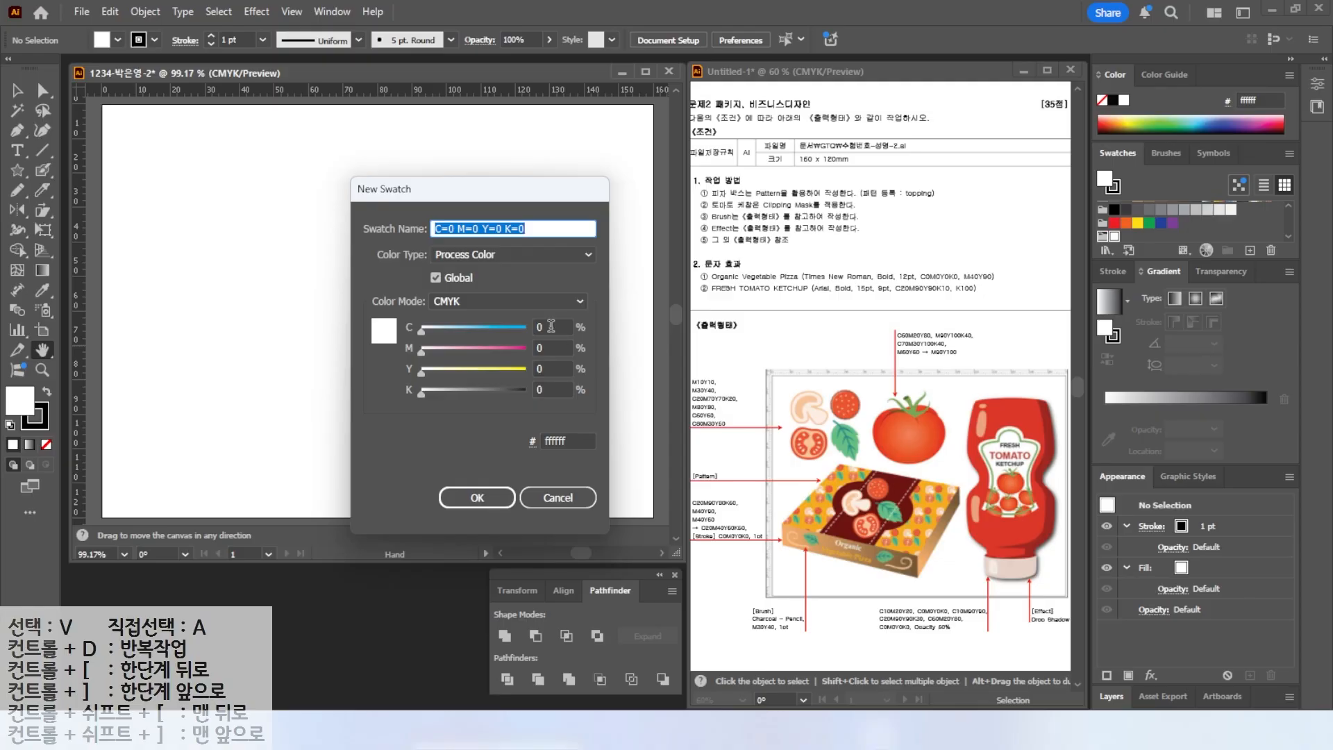
{"action": "left_click", "coordinate": [551, 327]}
{"action": "key", "text": "Tab"}
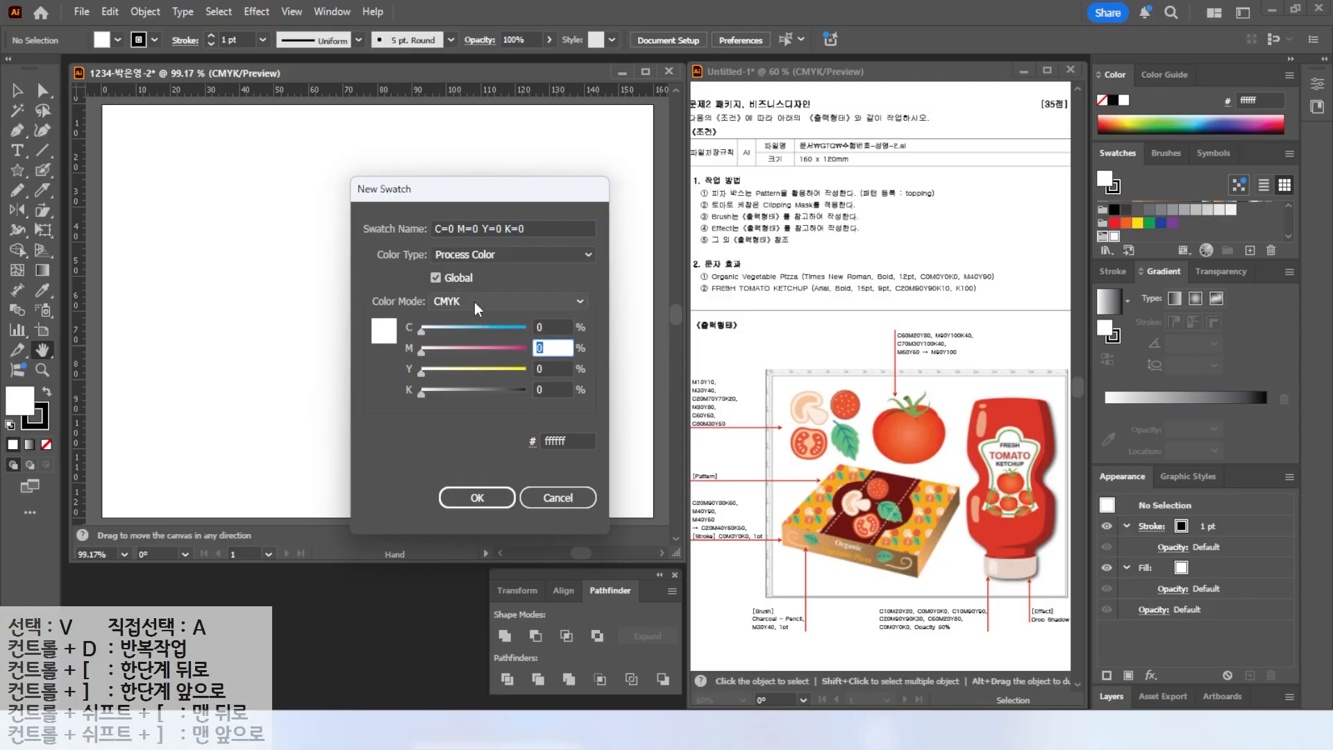
{"action": "type", "text": "10"}
{"action": "key", "text": "Tab"}
{"action": "type", "text": "10"}
{"action": "key", "text": "Return"}
Add a global process swatch C0 M30 Y40 K0.
{"action": "left_click", "coordinate": [1250, 251]}
{"action": "double_click", "coordinate": [549, 347]}
{"action": "type", "text": "30"}
{"action": "key", "text": "Tab"}
{"action": "type", "text": "40"}
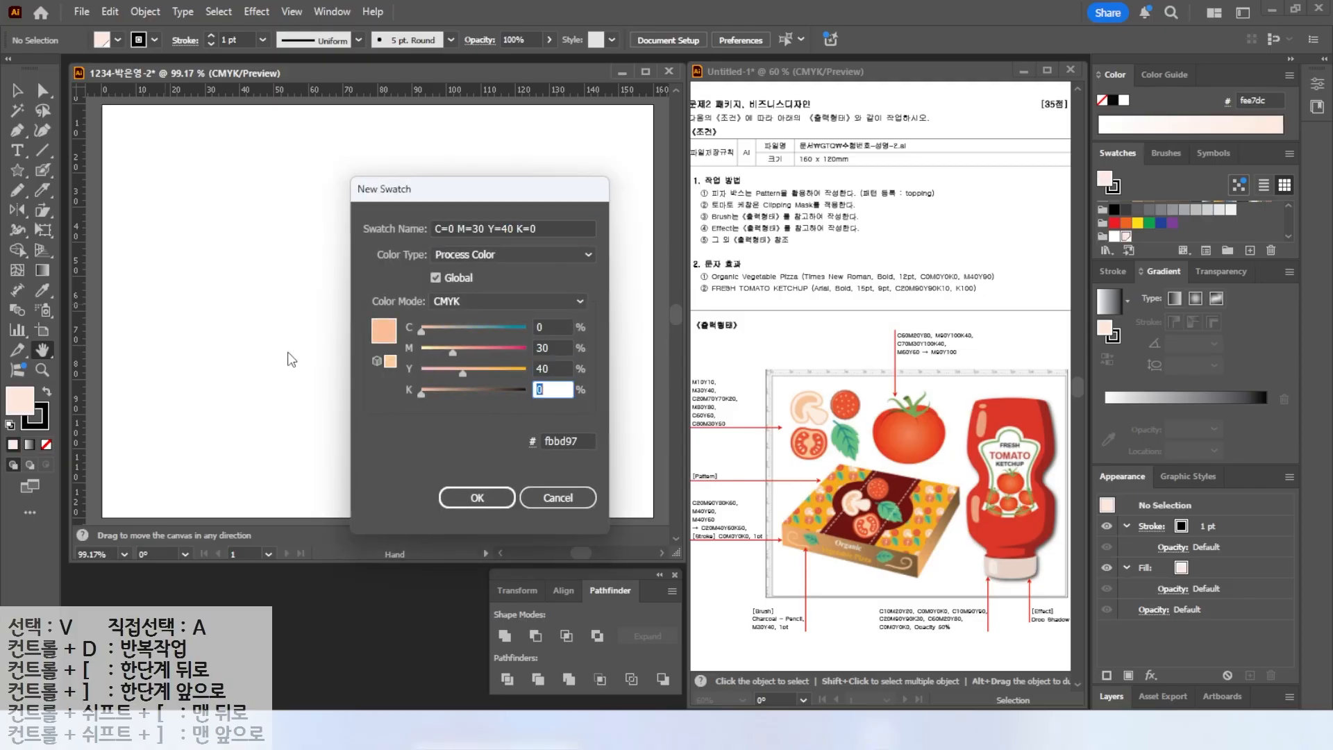
{"action": "key", "text": "Return"}
Add a global process swatch C20 M70 Y70 K20.
{"action": "left_click", "coordinate": [1255, 256]}
{"action": "double_click", "coordinate": [548, 329]}
{"action": "type", "text": "20"}
{"action": "key", "text": "Tab"}
{"action": "type", "text": "70"}
Add a global swatch C0 M80 Y80, then edit its options to set K to 0.
{"action": "key", "text": "Tab"}
{"action": "type", "text": "70\t20"}
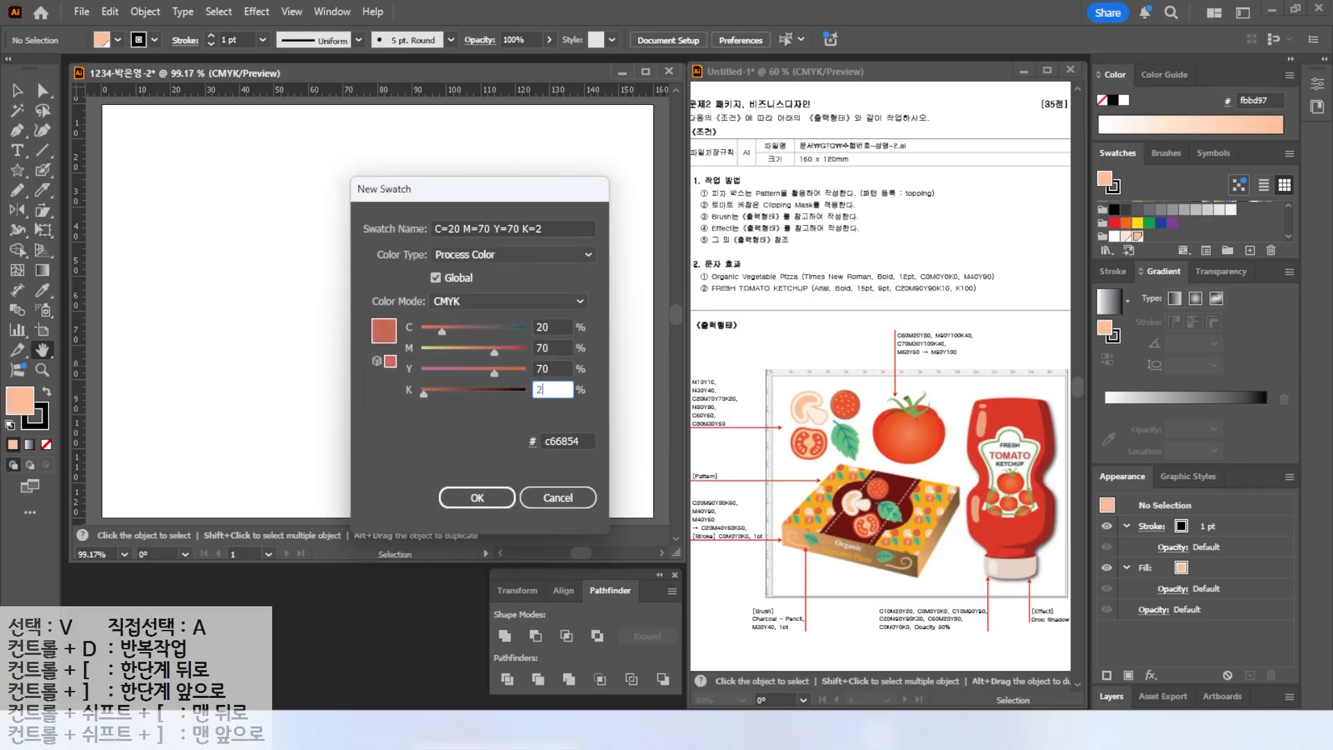
{"action": "key", "text": "Return"}
{"action": "left_click", "coordinate": [1249, 252]}
{"action": "left_click_drag", "start_coordinate": [553, 328], "coordinate": [464, 319]}
{"action": "type", "text": "0"}
{"action": "key", "text": "Tab"}
{"action": "type", "text": "80"}
{"action": "key", "text": "Tab"}
{"action": "type", "text": "80"}
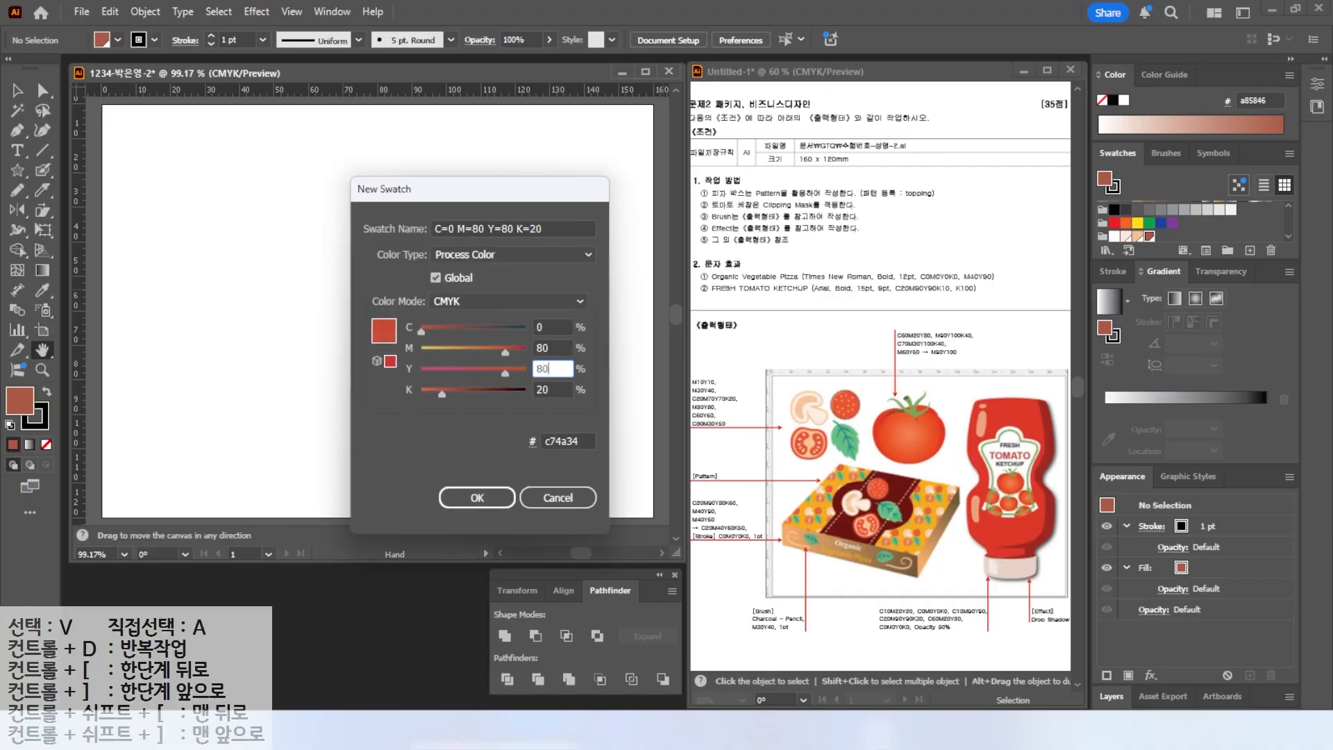
{"action": "key", "text": "Return"}
{"action": "double_click", "coordinate": [1160, 239]}
{"action": "left_click_drag", "start_coordinate": [848, 411], "coordinate": [708, 414]}
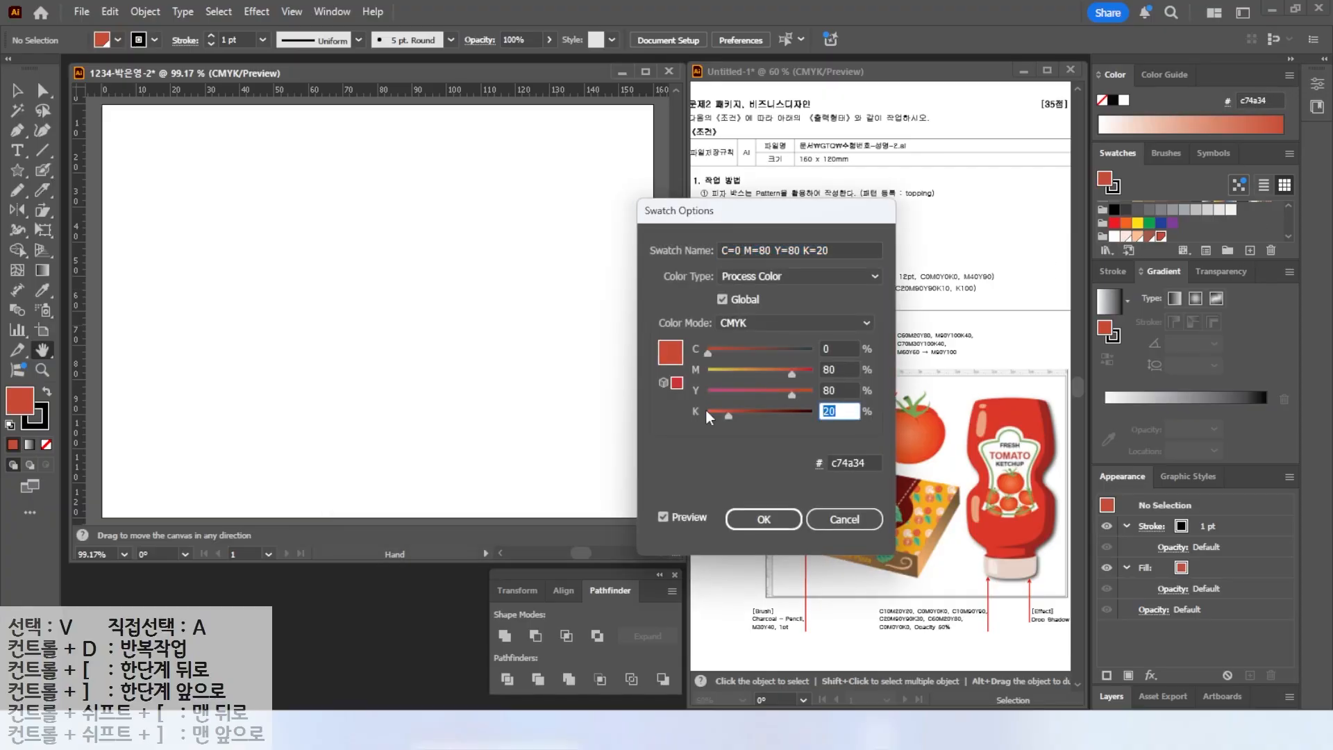
{"action": "type", "text": "0"}
{"action": "key", "text": "Return"}
Add a global process swatch C60 M0 Y60 K0.
{"action": "left_click", "coordinate": [1251, 250]}
{"action": "left_click_drag", "start_coordinate": [554, 328], "coordinate": [437, 313]}
{"action": "type", "text": "60"}
{"action": "key", "text": "Tab"}
{"action": "type", "text": "0"}
Add a global process swatch C80 M30 Y50 K0.
{"action": "key", "text": "Tab"}
{"action": "type", "text": "60"}
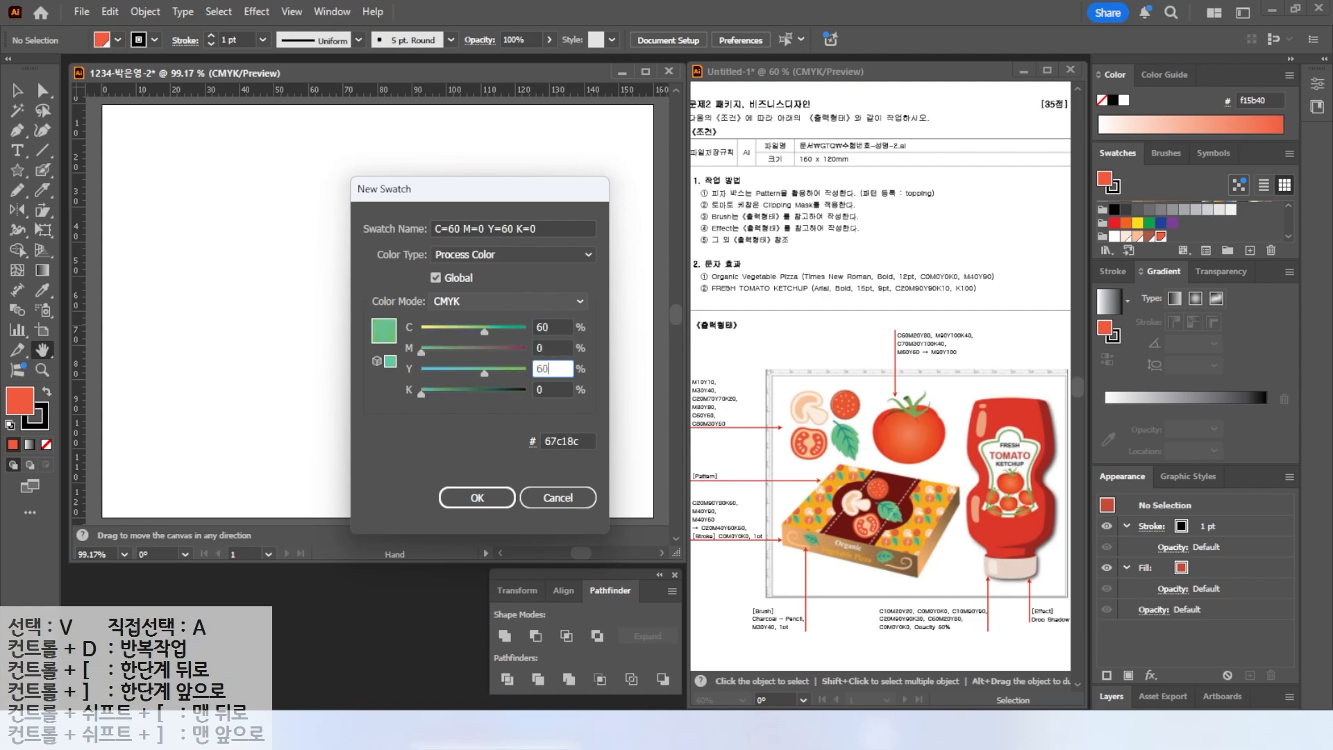
{"action": "key", "text": "Return"}
{"action": "left_click", "coordinate": [1248, 251]}
{"action": "left_click_drag", "start_coordinate": [553, 327], "coordinate": [500, 316]}
{"action": "type", "text": "80"}
{"action": "key", "text": "Tab"}
{"action": "type", "text": "30"}
{"action": "key", "text": "Tab"}
{"action": "type", "text": "50"}
{"action": "key", "text": "Tab"}
{"action": "key", "text": "Return"}
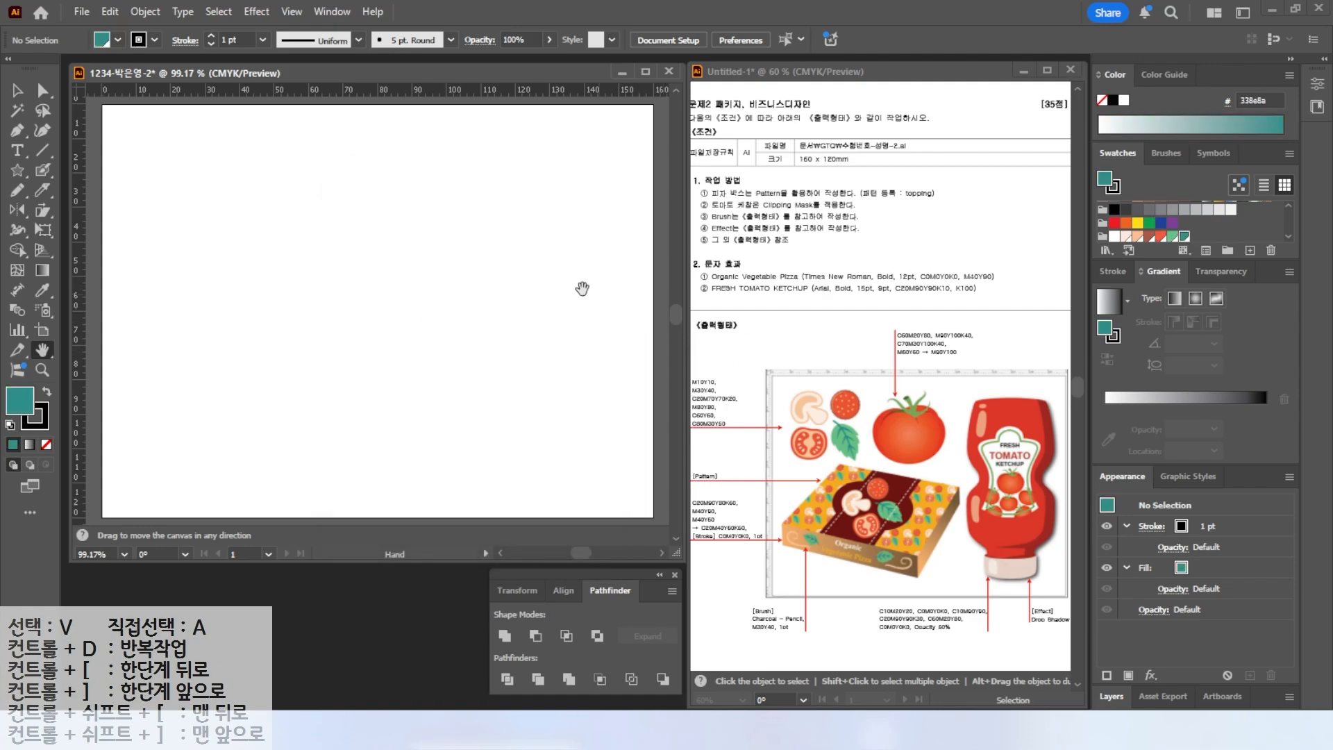
Pull a horizontal and a vertical ruler guide onto the artboard.
{"action": "key", "text": "v"}
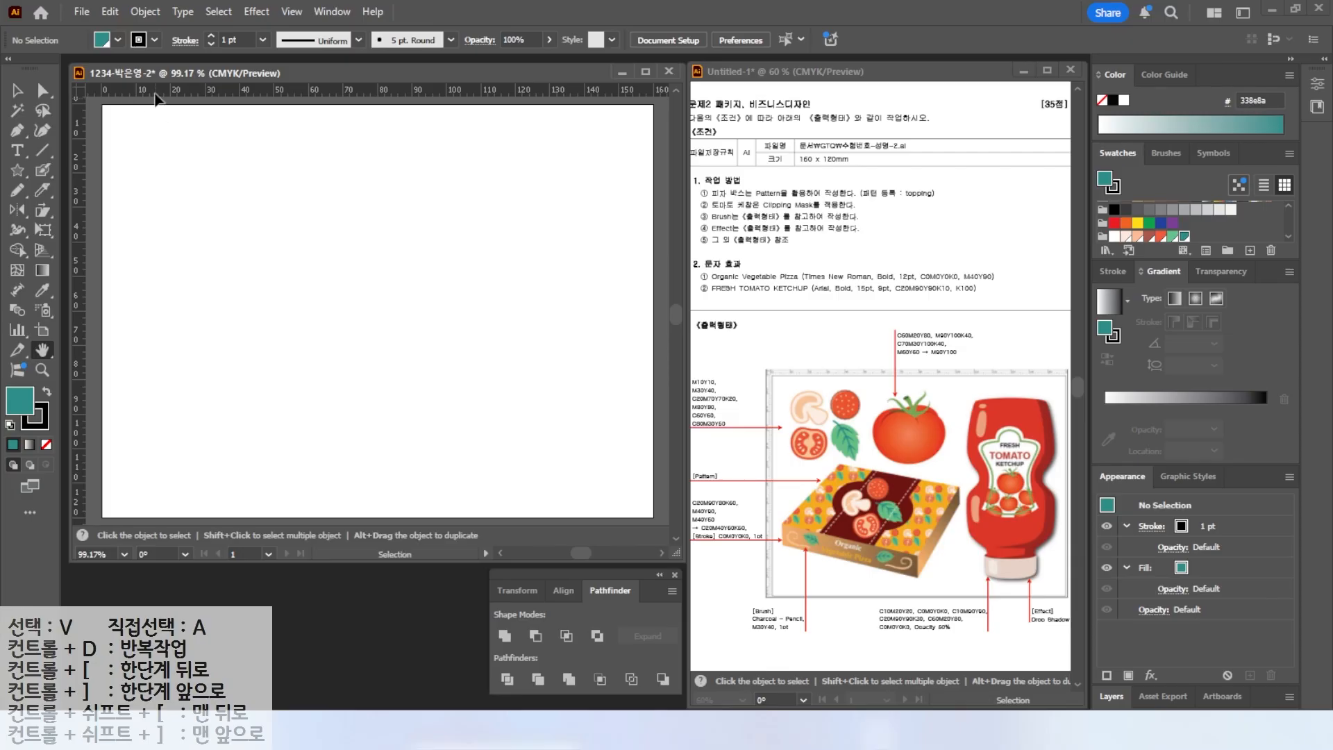
{"action": "left_click_drag", "start_coordinate": [154, 97], "coordinate": [157, 269]}
{"action": "left_click_drag", "start_coordinate": [75, 185], "coordinate": [269, 219]}
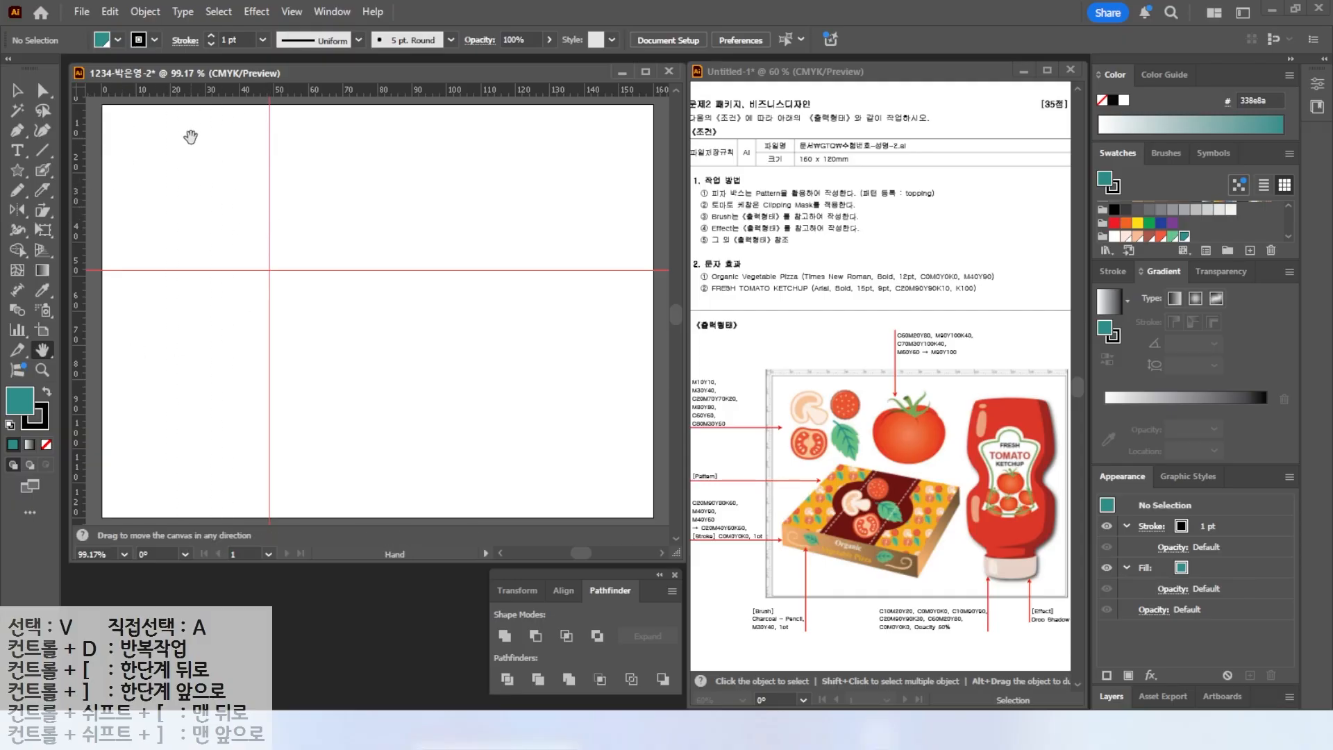
Paint a mushroom silhouette with the Blob Brush, undoing one stray stroke.
{"action": "scroll", "coordinate": [170, 173], "scroll_direction": "up", "scroll_amount": 3}
{"action": "scroll", "coordinate": [556, 385], "scroll_direction": "down", "scroll_amount": 1}
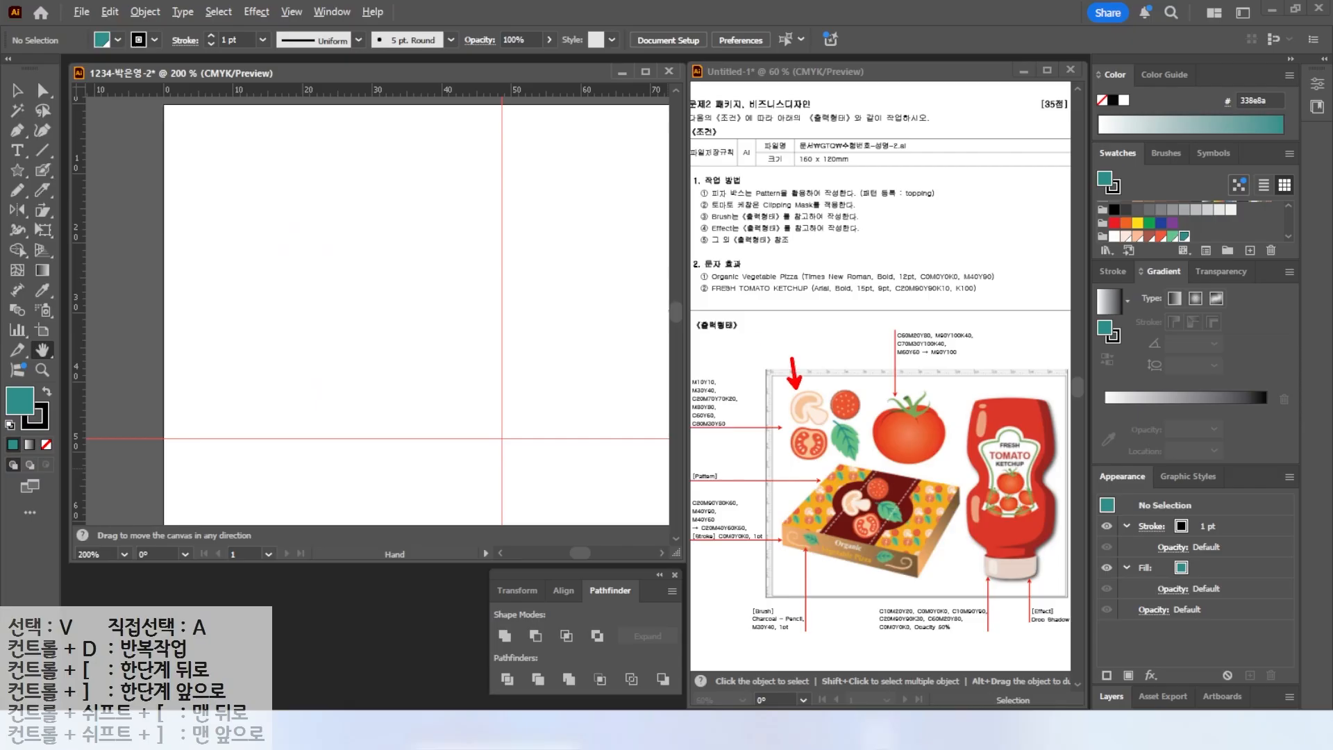
{"action": "left_click", "coordinate": [44, 173]}
{"action": "left_click", "coordinate": [94, 191]}
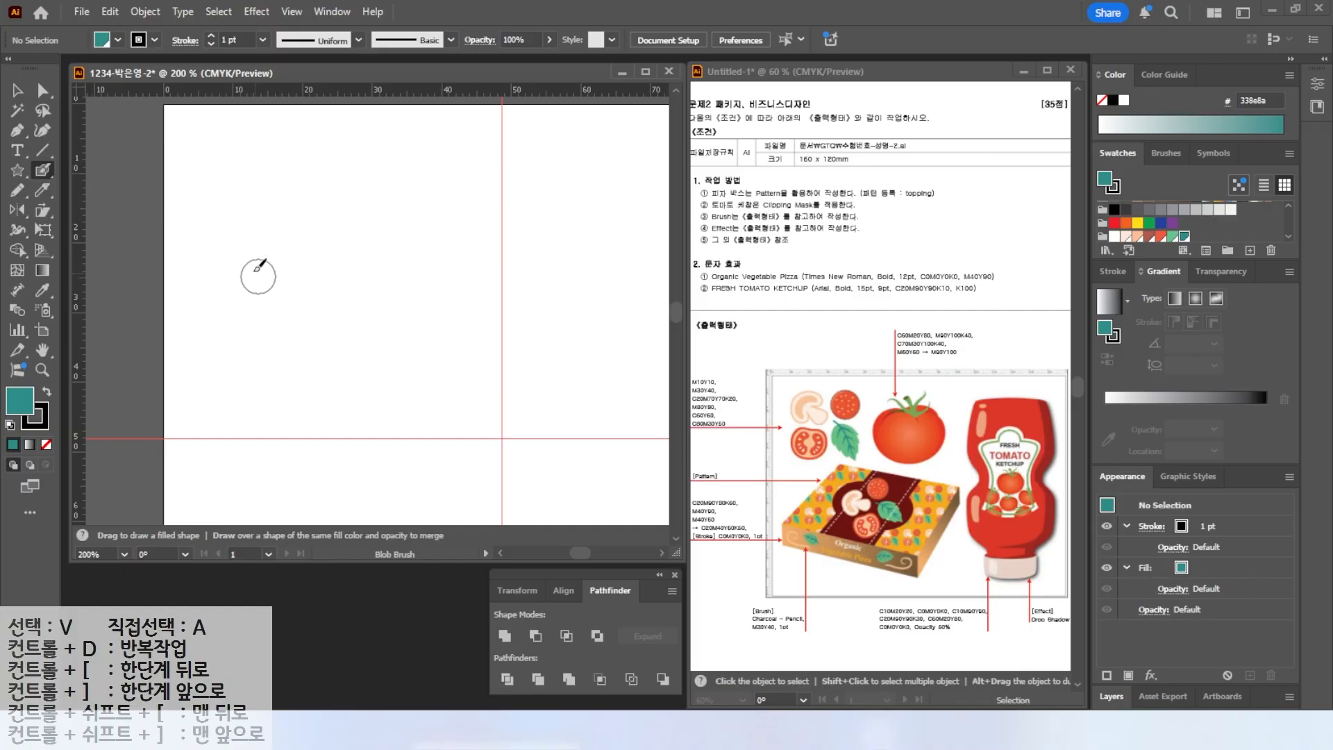
{"action": "mouse_move", "coordinate": [268, 262]}
{"action": "left_mouse_down"}
{"action": "mouse_move", "coordinate": [298, 208]}
{"action": "mouse_move", "coordinate": [332, 201]}
{"action": "mouse_move", "coordinate": [364, 232]}
{"action": "mouse_move", "coordinate": [357, 252]}
{"action": "mouse_move", "coordinate": [335, 234]}
{"action": "mouse_move", "coordinate": [264, 272]}
{"action": "mouse_move", "coordinate": [281, 249]}
{"action": "left_mouse_up"}
{"action": "mouse_move", "coordinate": [332, 329]}
{"action": "left_mouse_down"}
{"action": "mouse_move", "coordinate": [348, 319]}
{"action": "mouse_move", "coordinate": [316, 236]}
{"action": "mouse_move", "coordinate": [328, 317]}
{"action": "left_mouse_up"}
{"action": "key", "text": "ctrl+z"}
{"action": "mouse_move", "coordinate": [298, 252]}
{"action": "left_mouse_down"}
{"action": "mouse_move", "coordinate": [298, 239]}
{"action": "mouse_move", "coordinate": [322, 243]}
{"action": "mouse_move", "coordinate": [330, 344]}
{"action": "mouse_move", "coordinate": [358, 282]}
{"action": "mouse_move", "coordinate": [346, 261]}
{"action": "left_mouse_up"}
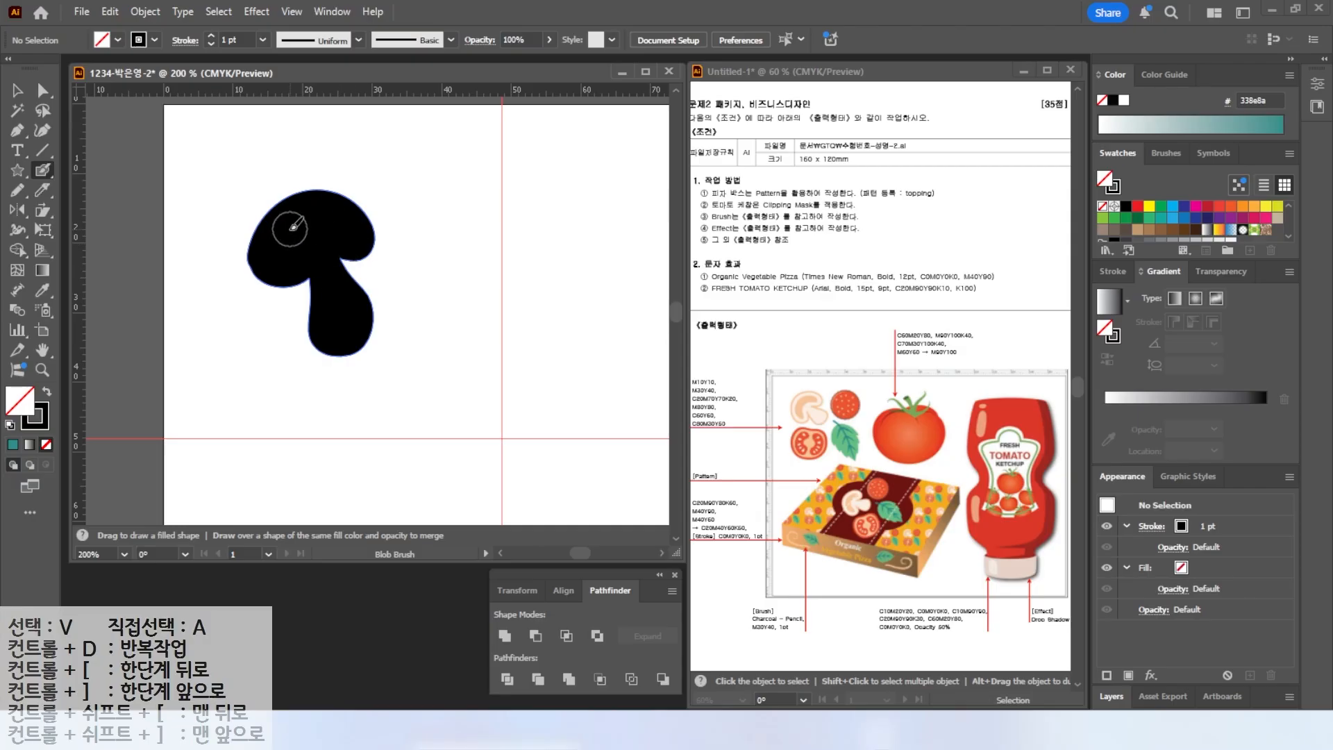
Select the mushroom and fill it with the C0 M30 Y40 K0 swatch.
{"action": "left_click", "coordinate": [18, 91]}
{"action": "scroll", "coordinate": [1172, 214], "scroll_direction": "down", "scroll_amount": 3}
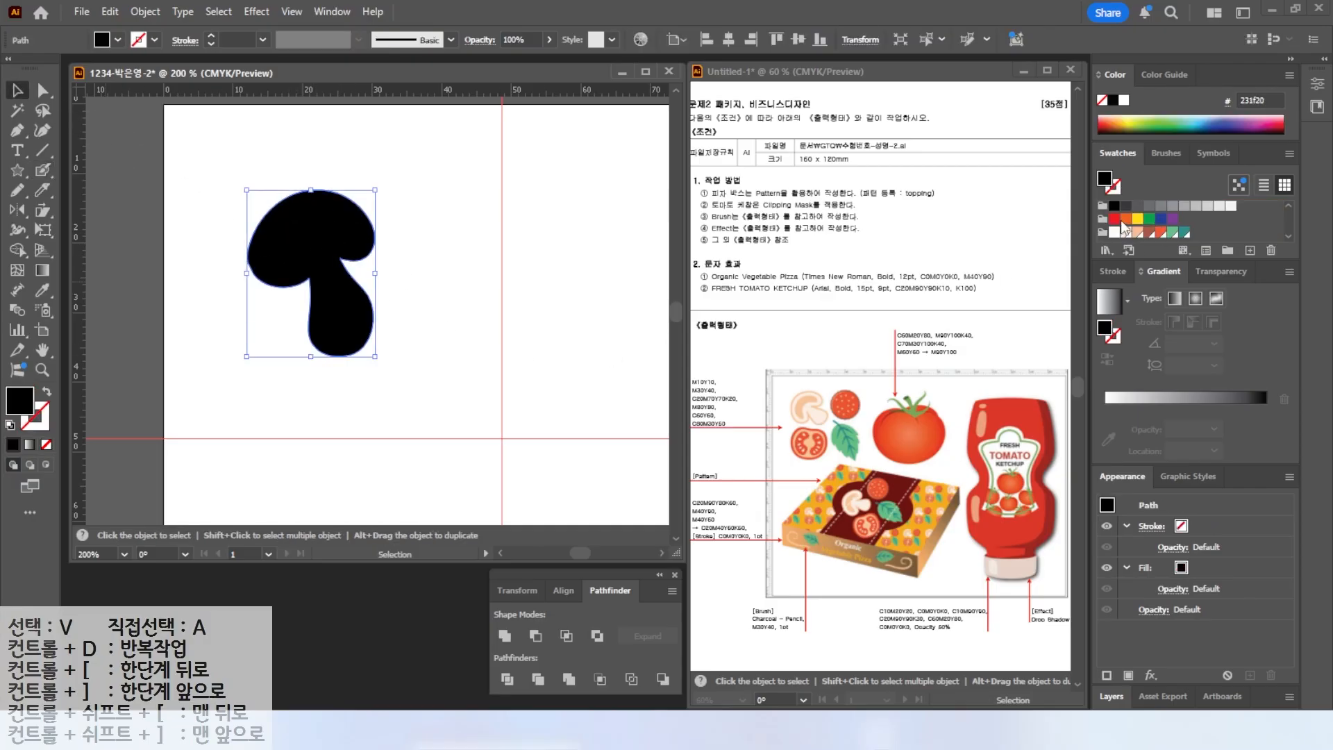
{"action": "left_click", "coordinate": [1138, 233]}
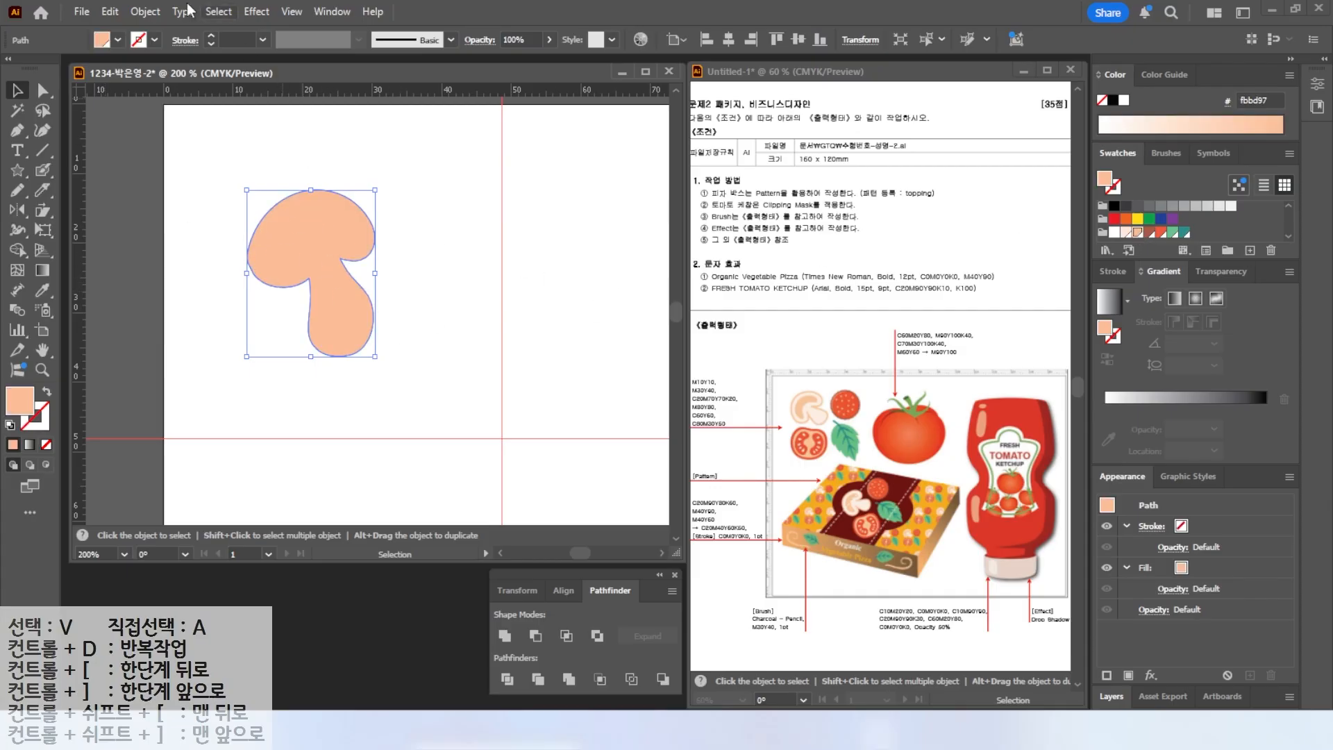
Create an inner offset path of -0.8 mm from the mushroom.
{"action": "left_click", "coordinate": [138, 12]}
{"action": "mouse_move", "coordinate": [175, 486]}
{"action": "left_click", "coordinate": [425, 548]}
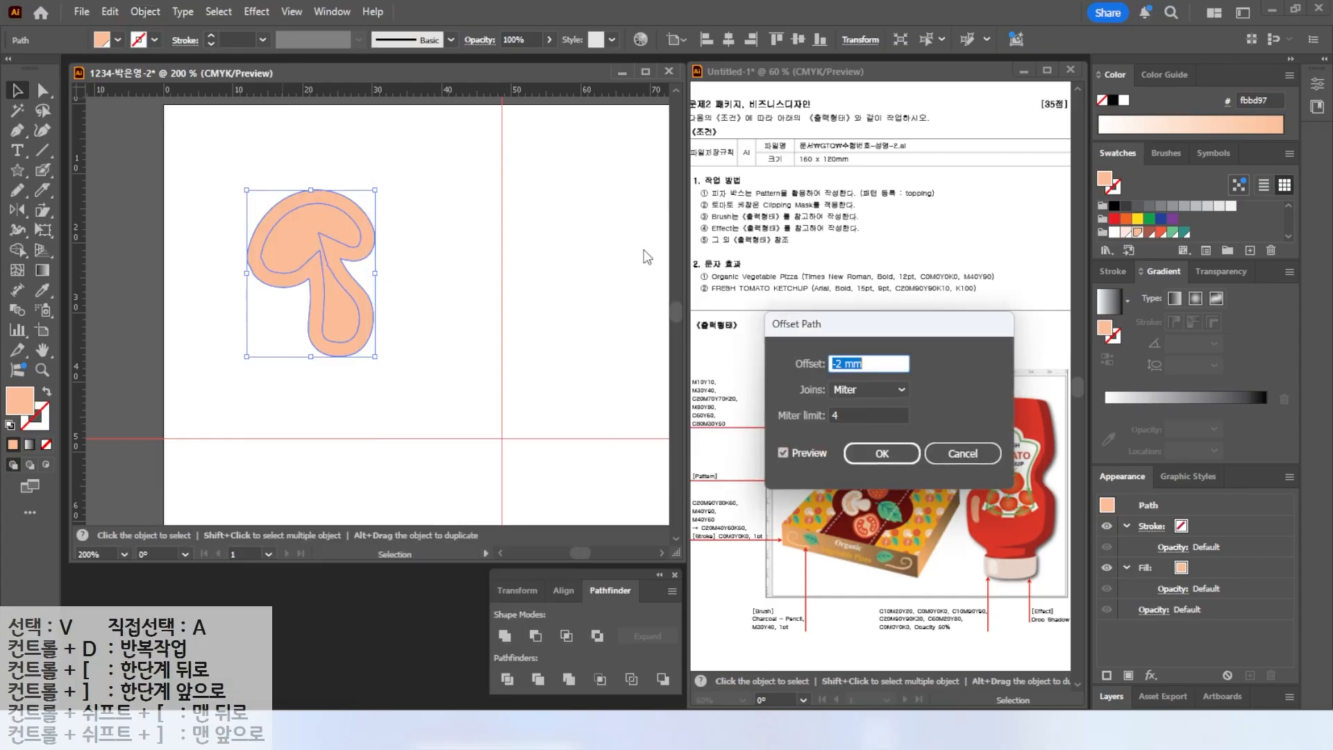
{"action": "type", "text": "-.5"}
{"action": "left_click", "coordinate": [783, 453]}
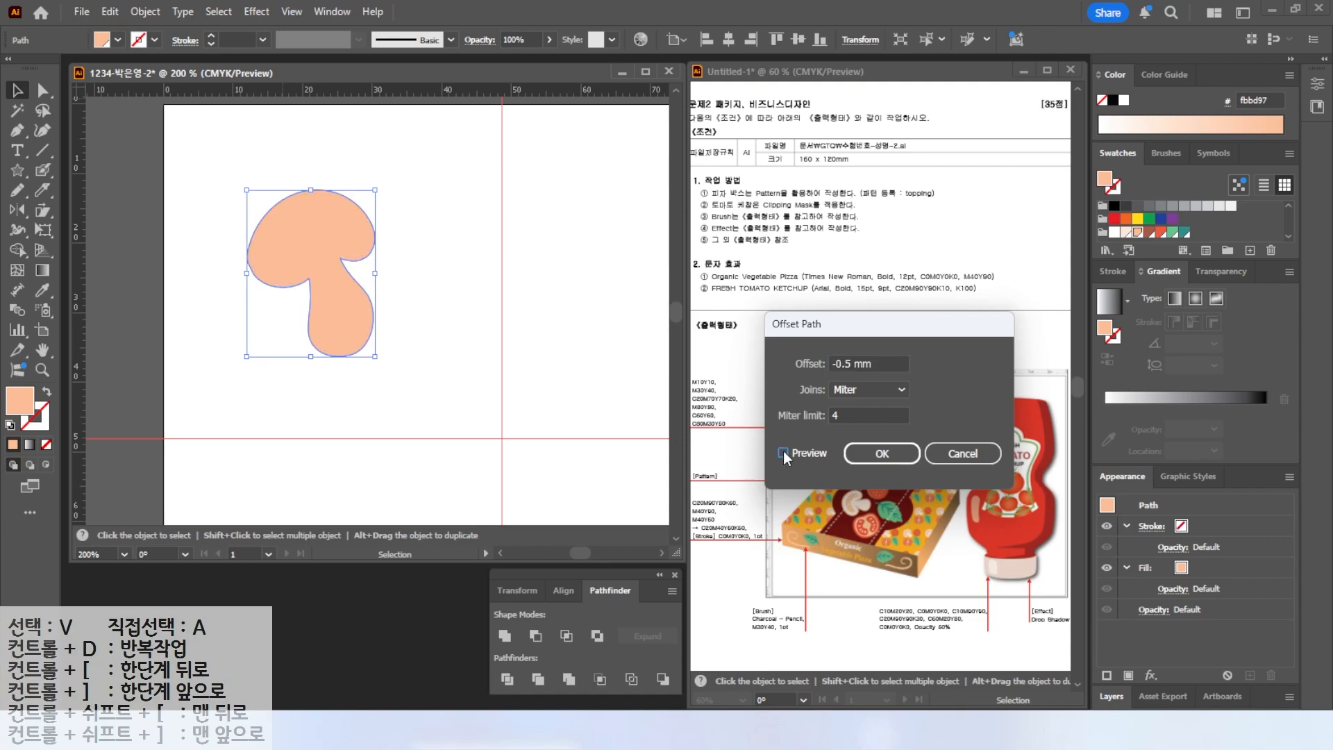
{"action": "left_click", "coordinate": [782, 453]}
{"action": "triple_click", "coordinate": [879, 364]}
{"action": "type", "text": "-0.8"}
{"action": "key", "text": "Return"}
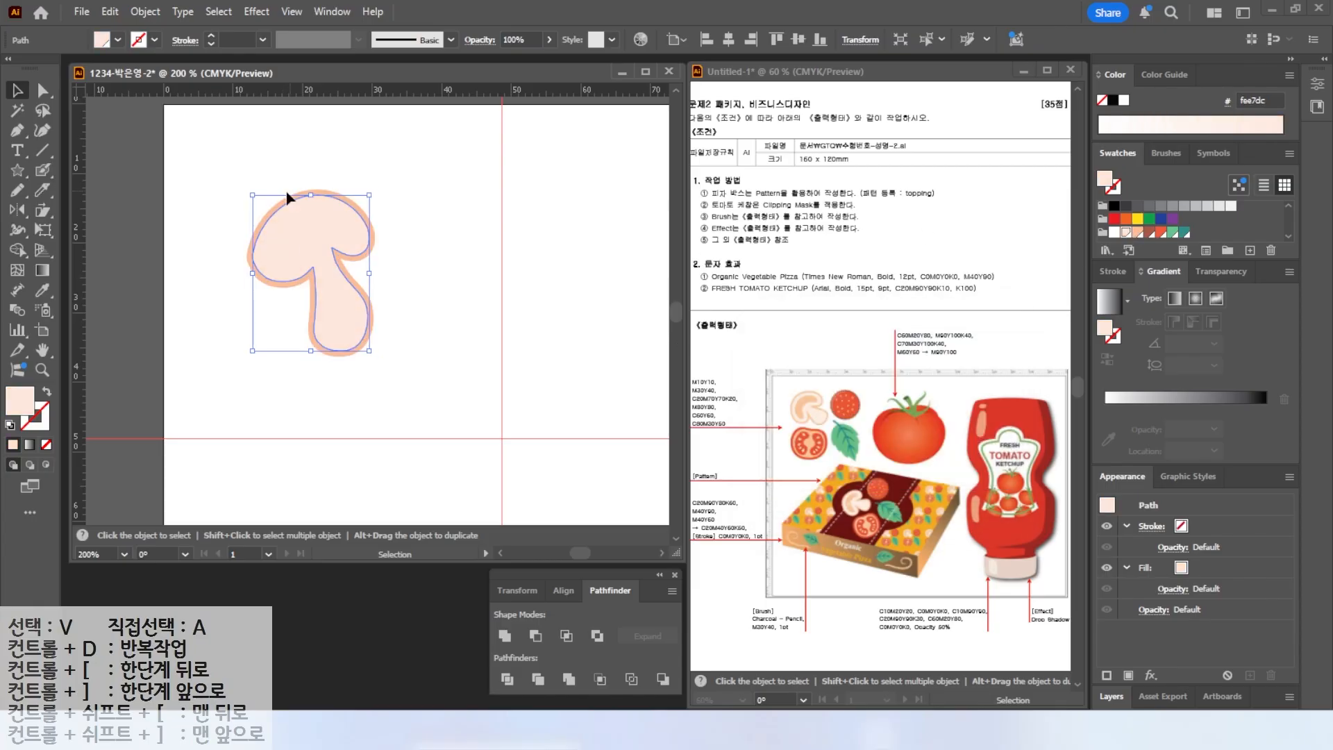
{"action": "left_click", "coordinate": [90, 211]}
Paint a darker cap area inside the mushroom with the Blob Brush in C0 M30 Y40 K0.
{"action": "left_click", "coordinate": [43, 171]}
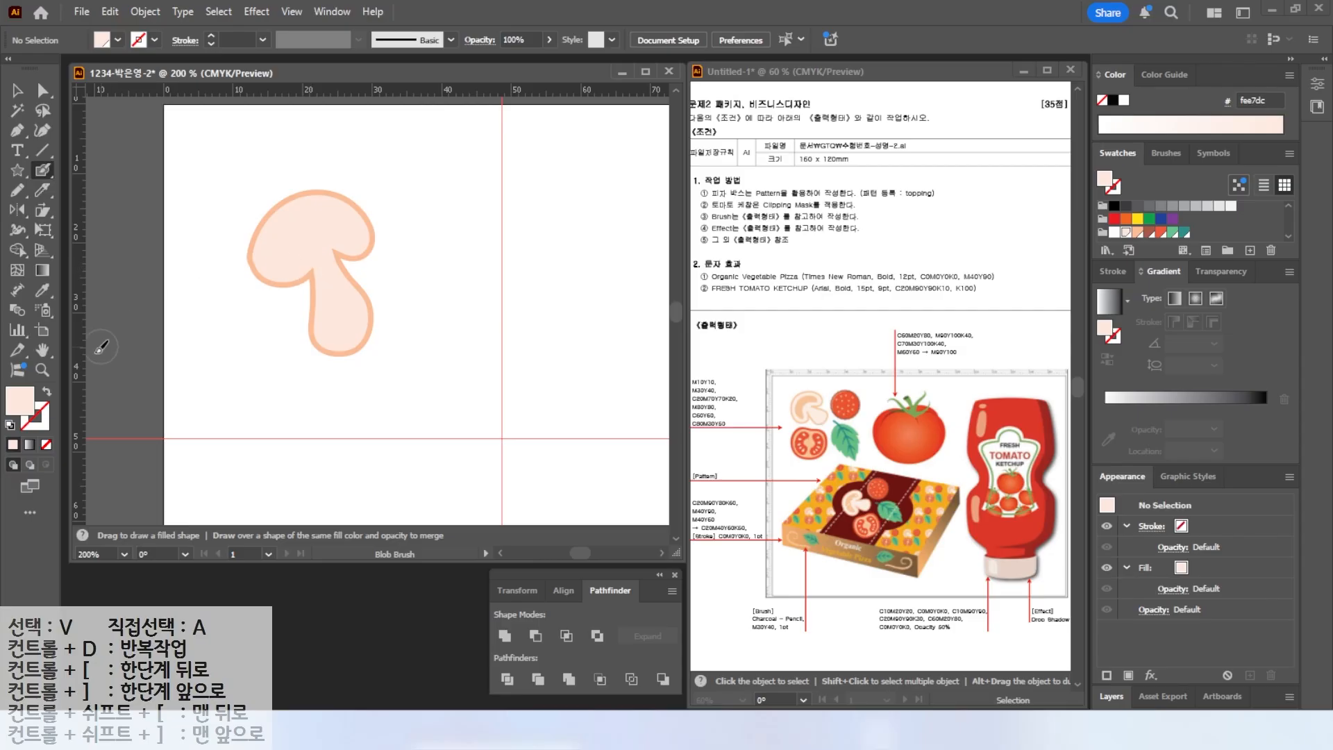
{"action": "left_click", "coordinate": [1138, 233]}
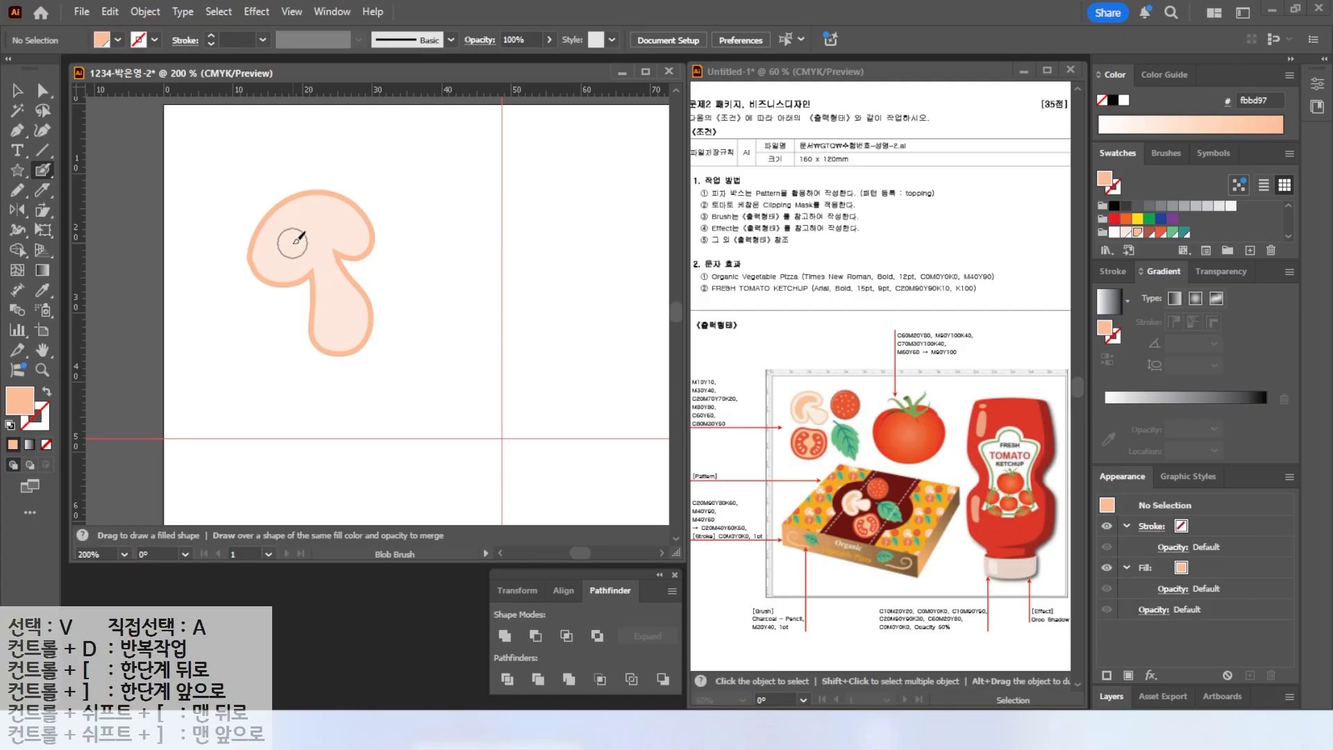
{"action": "left_click", "coordinate": [282, 253]}
{"action": "mouse_move", "coordinate": [284, 251]}
{"action": "left_mouse_down"}
{"action": "mouse_move", "coordinate": [352, 231]}
{"action": "mouse_move", "coordinate": [293, 230]}
{"action": "mouse_move", "coordinate": [285, 255]}
{"action": "mouse_move", "coordinate": [345, 235]}
{"action": "left_mouse_up"}
Select the whole mushroom, scale it down and rotate it.
{"action": "left_click", "coordinate": [18, 91]}
{"action": "key", "text": "ctrl+a"}
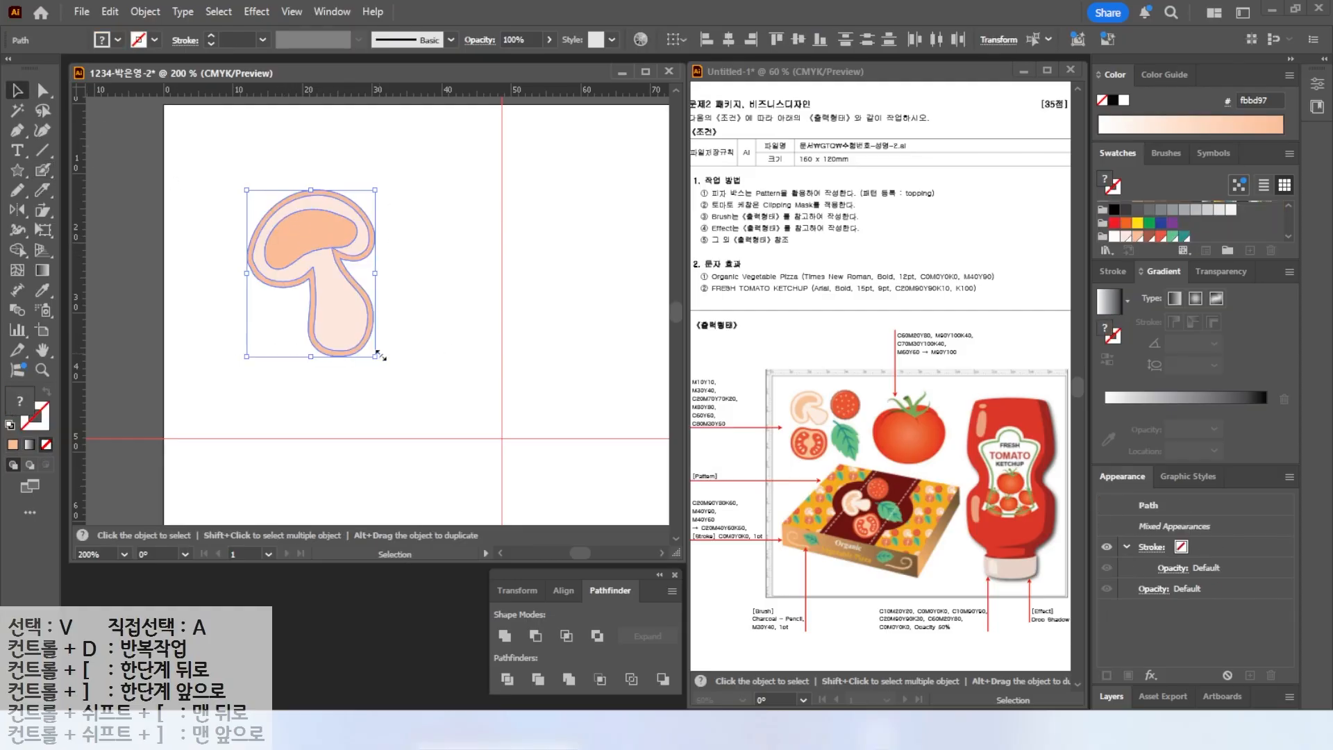
{"action": "left_click_drag", "start_coordinate": [378, 356], "coordinate": [348, 314]}
{"action": "left_click_drag", "start_coordinate": [355, 189], "coordinate": [262, 208]}
Draw a circle below the mushroom and fill it with the C0 M80 Y80 K0 swatch.
{"action": "left_click", "coordinate": [145, 183]}
{"action": "left_click_drag", "start_coordinate": [17, 170], "coordinate": [83, 211]}
{"action": "left_click_drag", "start_coordinate": [225, 292], "coordinate": [343, 404]}
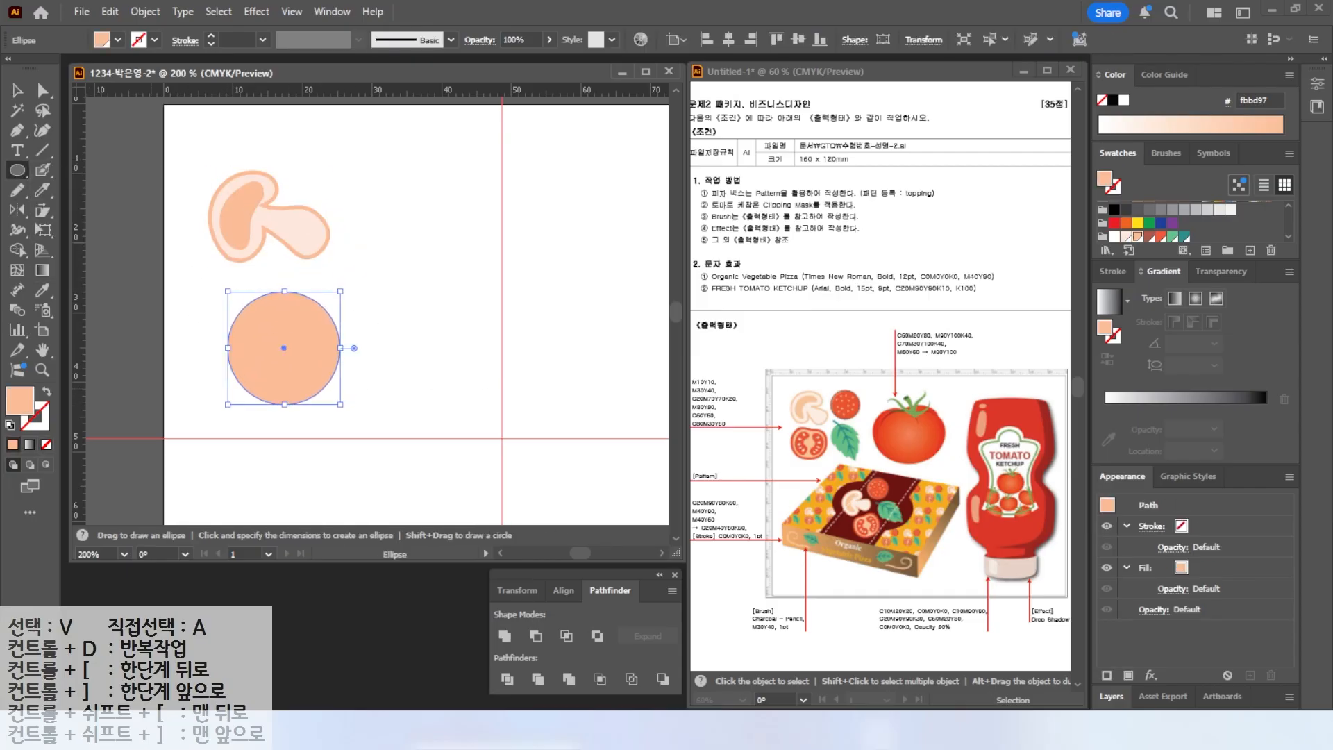
{"action": "left_click", "coordinate": [1158, 236]}
{"action": "left_click", "coordinate": [1161, 237]}
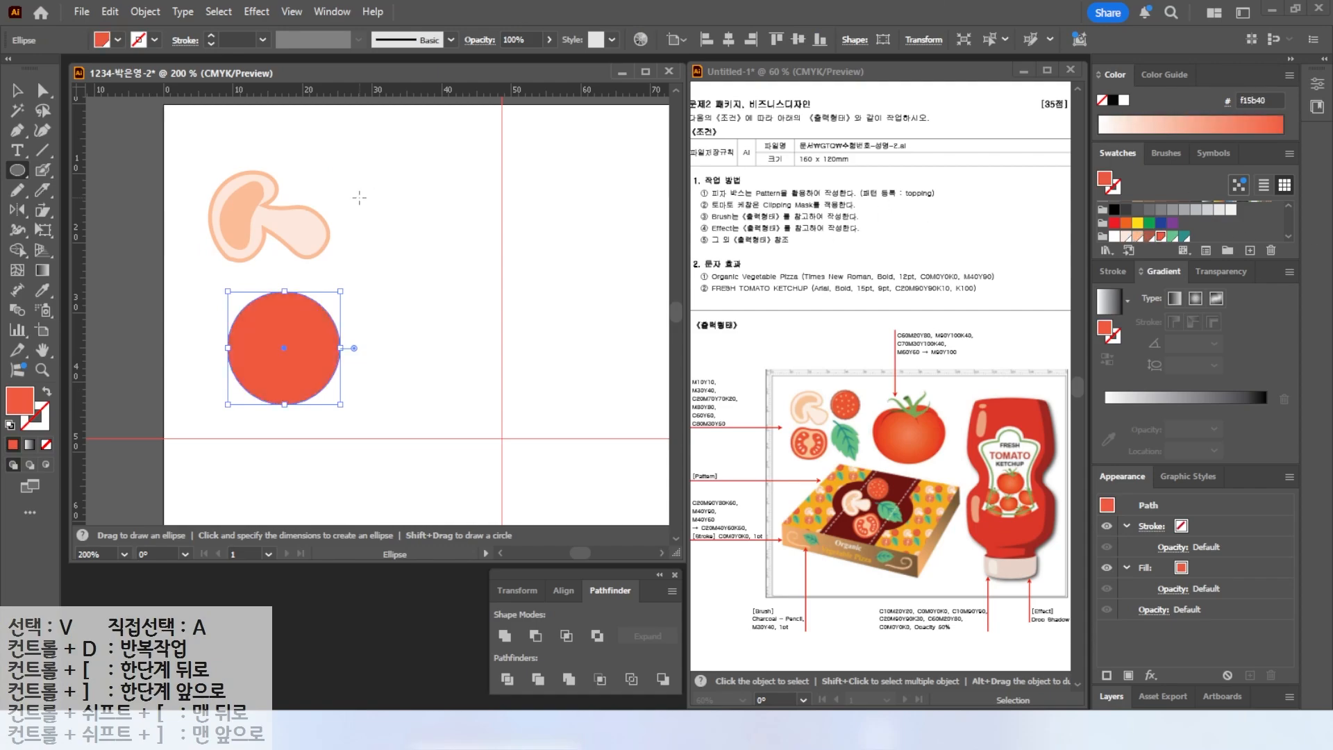
Pull the circle's top anchor down and widen the shape into a tomato slice outline.
{"action": "left_click", "coordinate": [42, 91]}
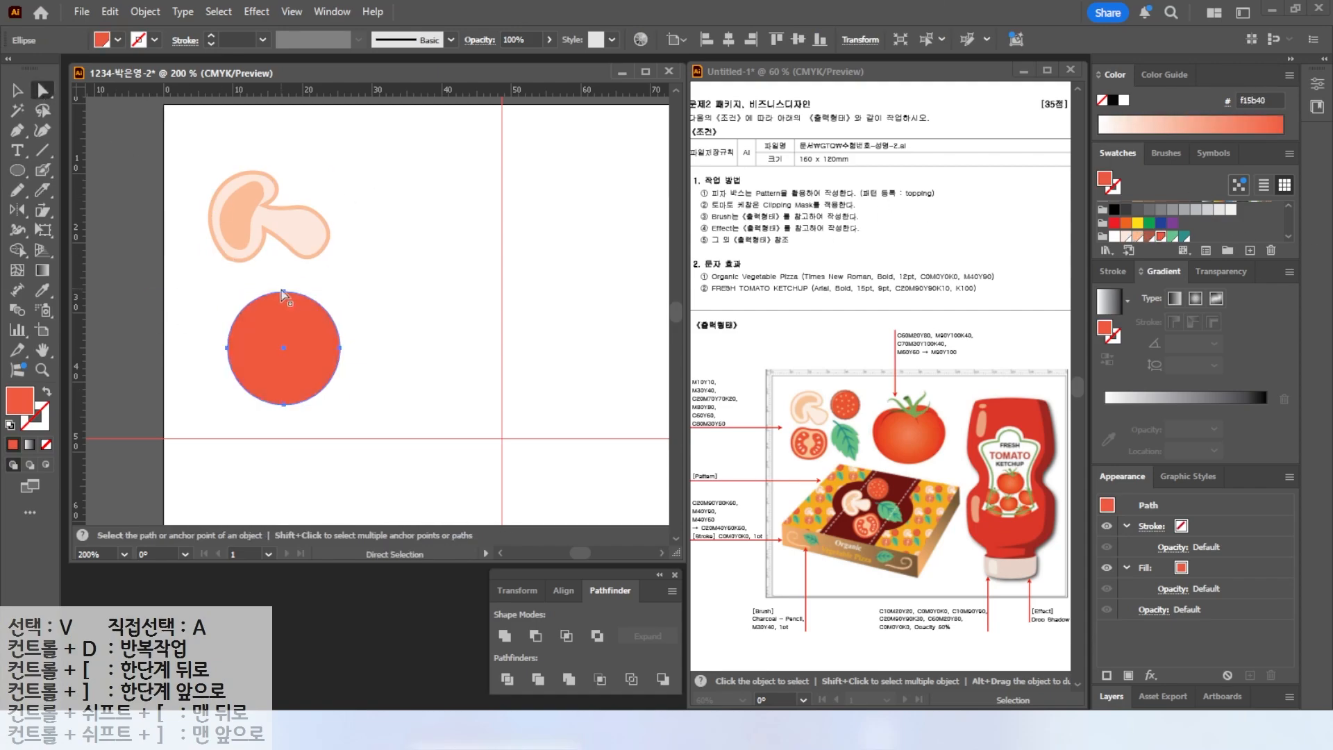
{"action": "left_click_drag", "start_coordinate": [285, 293], "coordinate": [246, 294]}
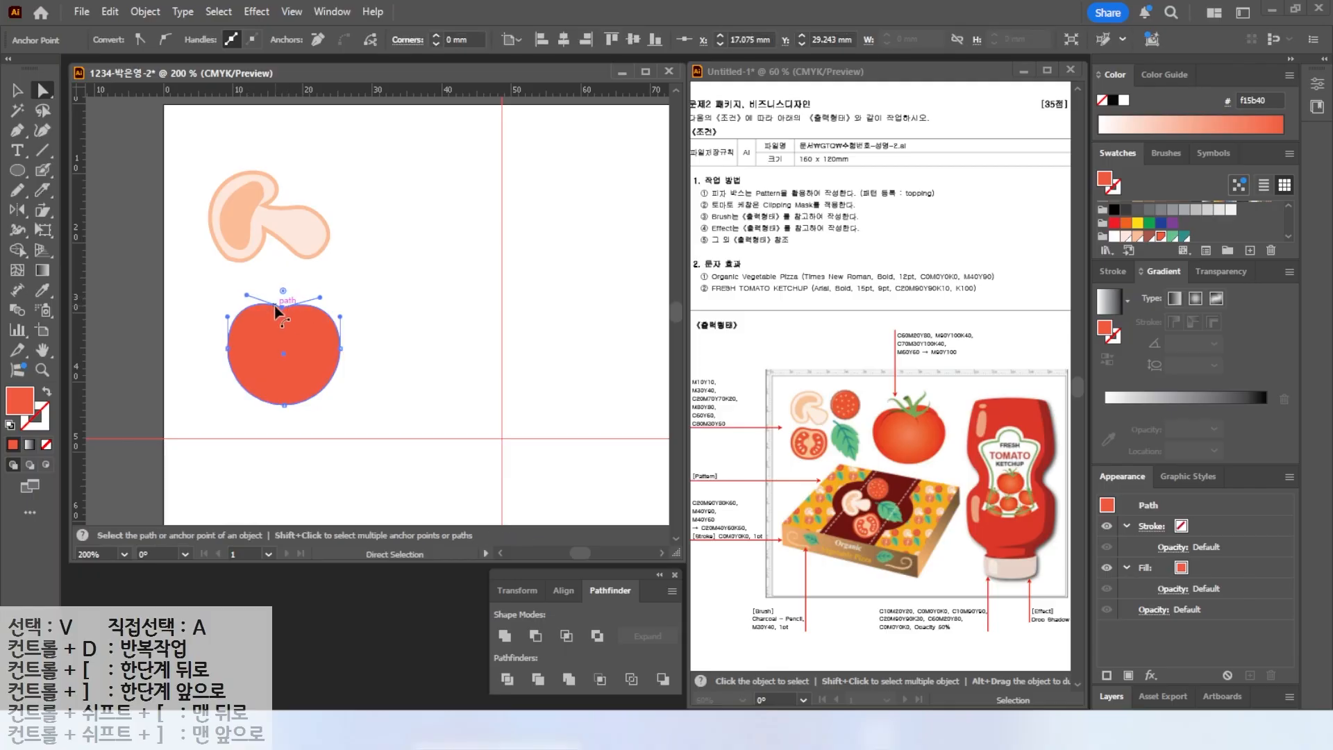
{"action": "key", "text": "v"}
{"action": "left_click_drag", "start_coordinate": [341, 303], "coordinate": [355, 294]}
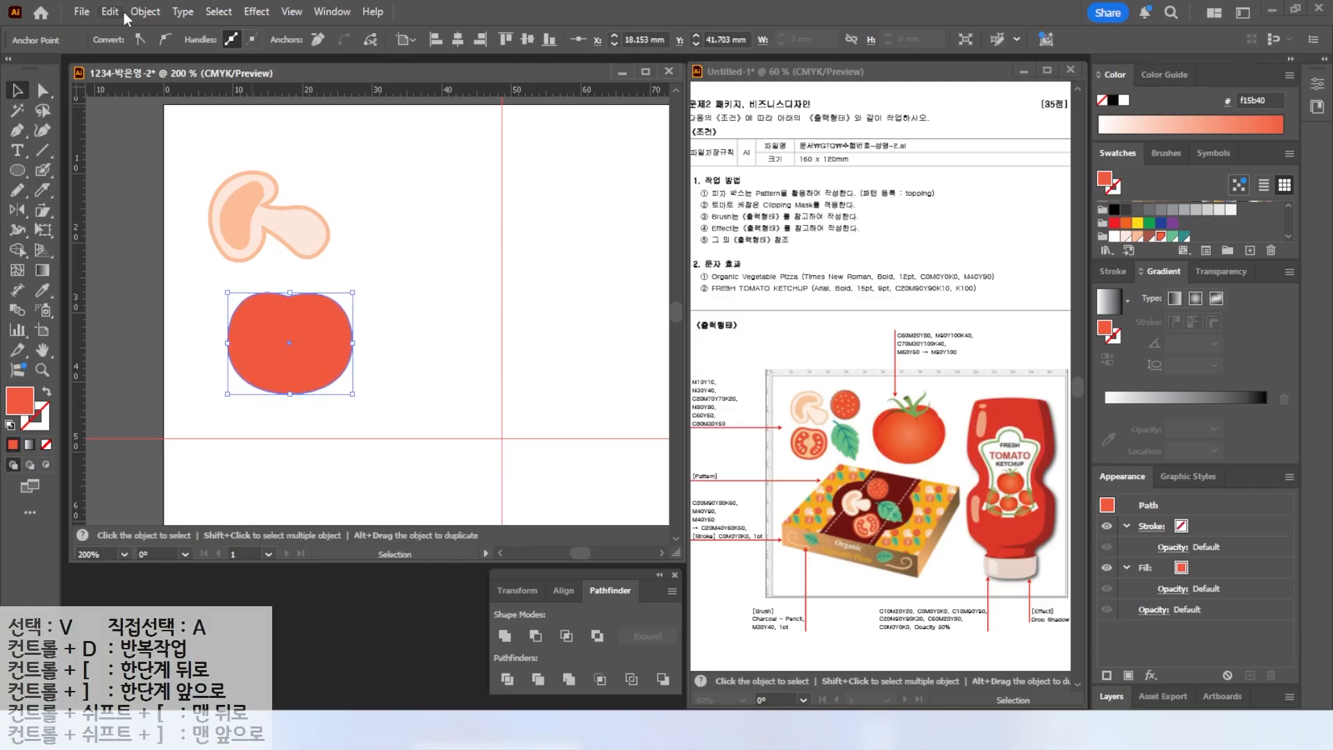
Create an inner offset path of -0.8 mm from the tomato outline.
{"action": "left_click", "coordinate": [142, 15]}
{"action": "mouse_move", "coordinate": [188, 490]}
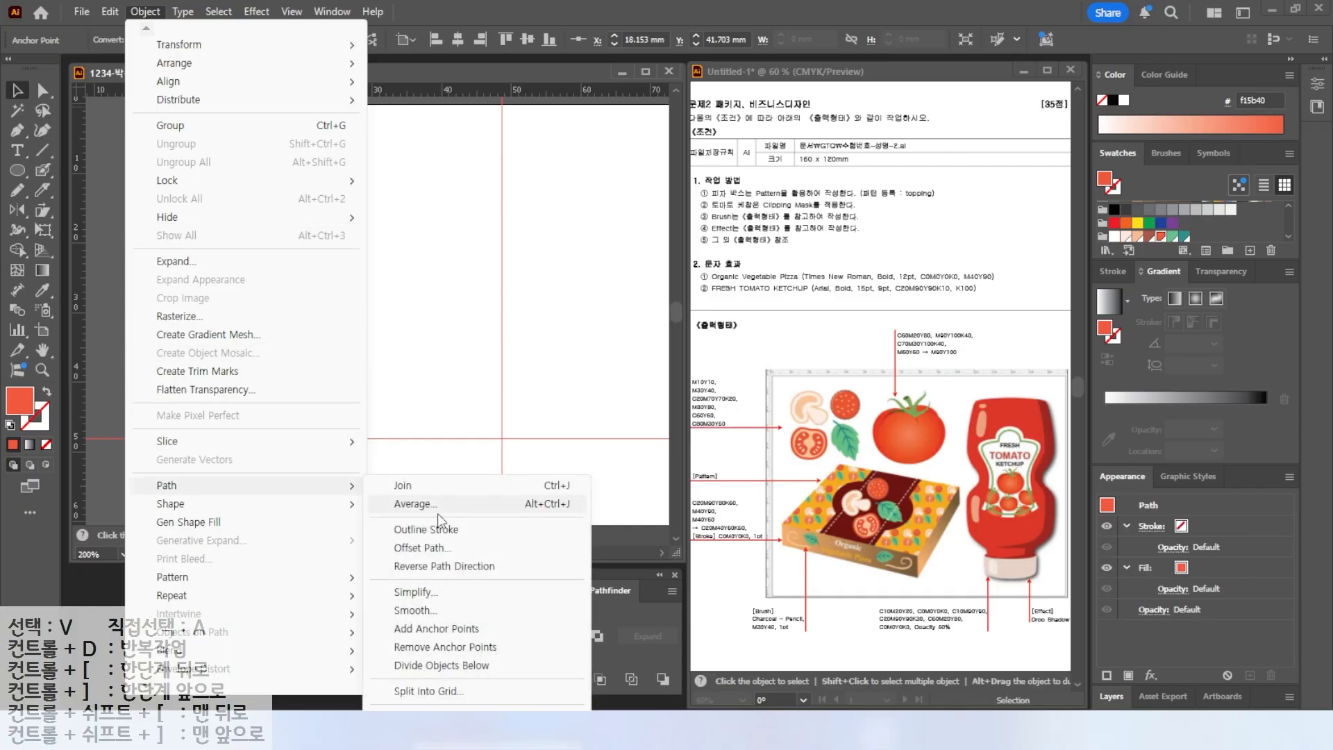
{"action": "left_click", "coordinate": [432, 548]}
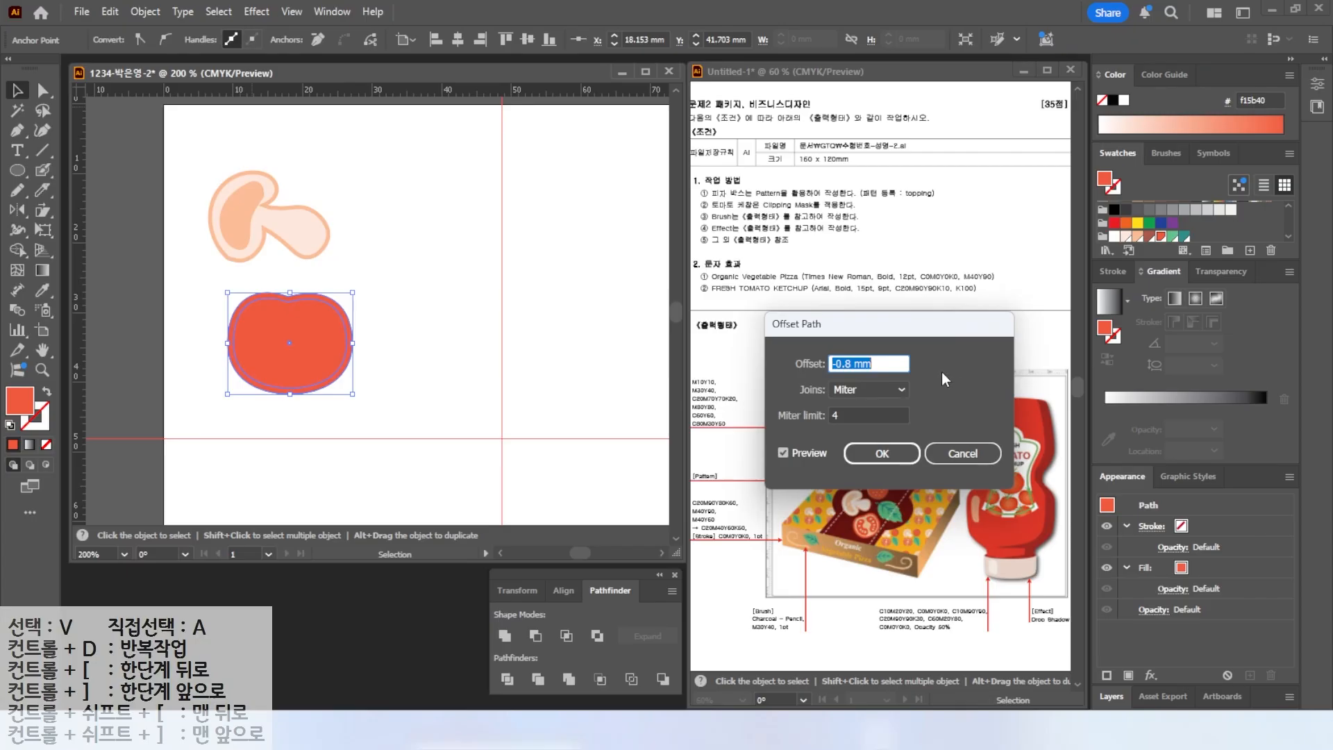
{"action": "left_click", "coordinate": [882, 454]}
Fill the inner tomato shape with the C0 M30 Y40 K0 swatch.
{"action": "left_click", "coordinate": [1138, 238]}
{"action": "left_click", "coordinate": [412, 252]}
{"action": "left_click", "coordinate": [43, 171]}
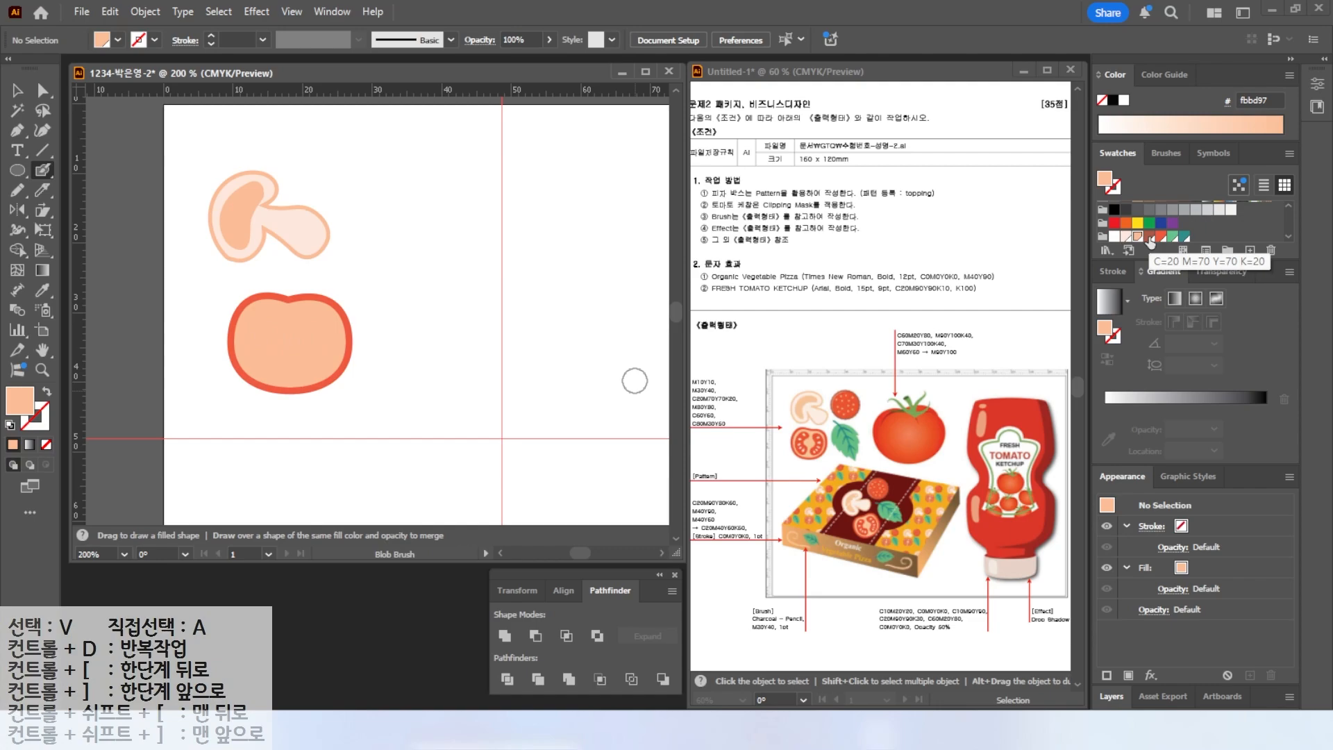
Paint the two seed chambers inside the tomato slice with the Blob Brush in C0 M80 Y80 K0.
{"action": "left_click", "coordinate": [1151, 240]}
{"action": "scroll", "coordinate": [267, 321], "scroll_direction": "up", "scroll_amount": 1}
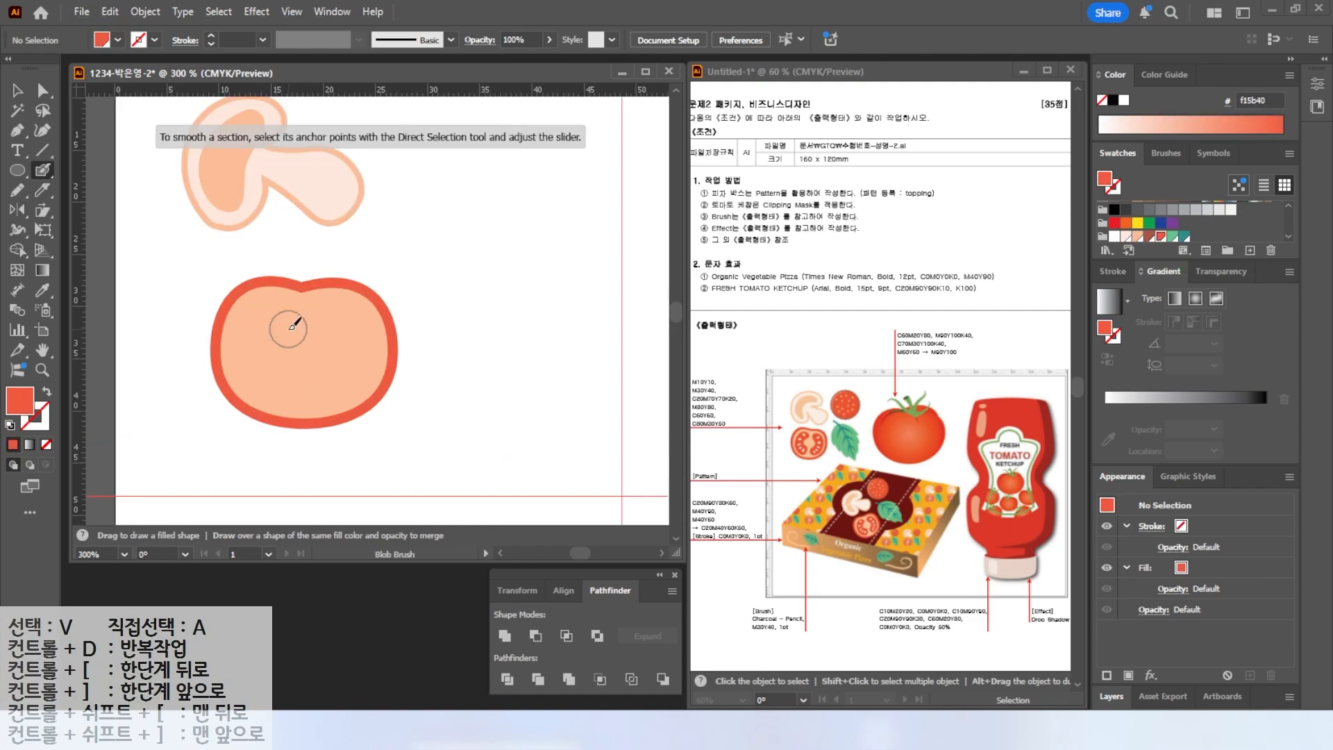
{"action": "mouse_move", "coordinate": [264, 306]}
{"action": "left_mouse_down"}
{"action": "mouse_move", "coordinate": [260, 342]}
{"action": "mouse_move", "coordinate": [276, 389]}
{"action": "left_mouse_up"}
{"action": "key", "text": "shift+x"}
{"action": "mouse_move", "coordinate": [336, 321]}
{"action": "left_mouse_down"}
{"action": "mouse_move", "coordinate": [358, 354]}
{"action": "mouse_move", "coordinate": [336, 376]}
{"action": "left_mouse_up"}
{"action": "scroll", "coordinate": [244, 368], "scroll_direction": "up", "scroll_amount": 2}
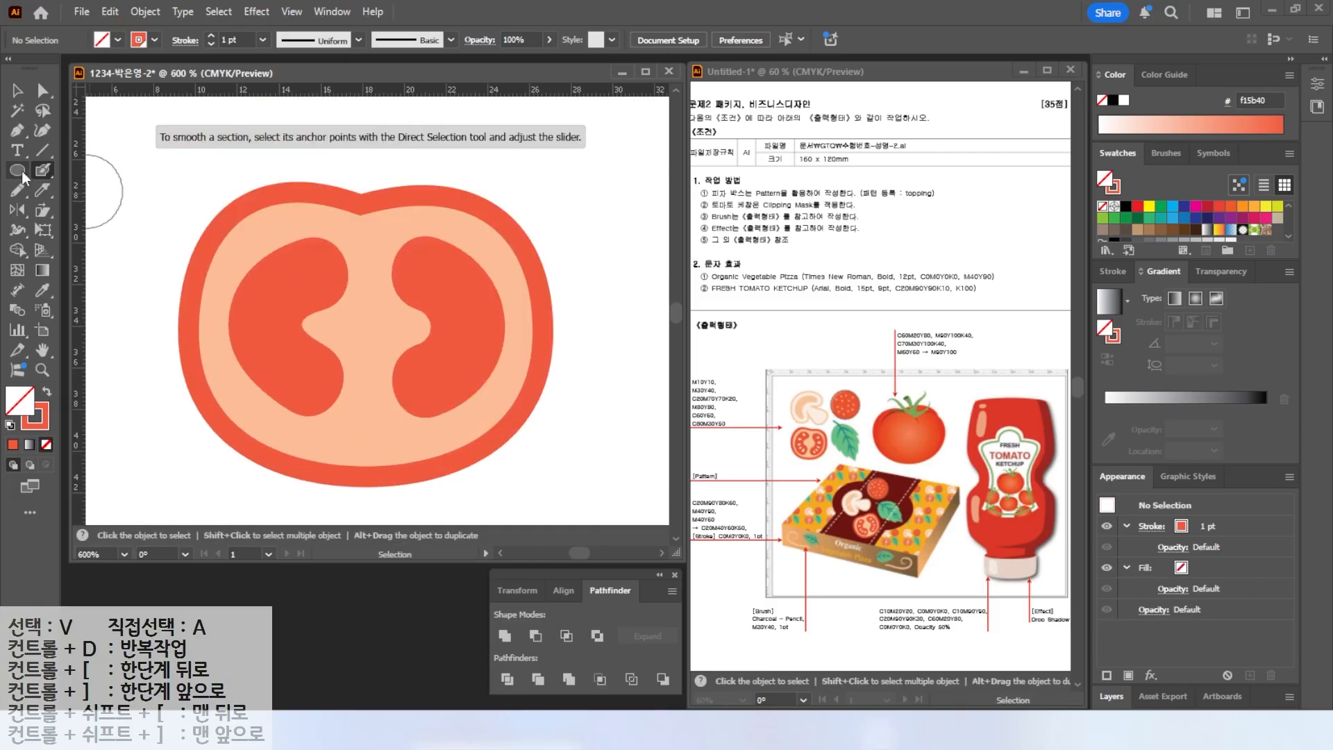
Draw a small ellipse for a seed in the left chamber.
{"action": "left_click", "coordinate": [22, 174]}
{"action": "left_click_drag", "start_coordinate": [295, 263], "coordinate": [310, 300]}
{"action": "key", "text": "shift+x"}
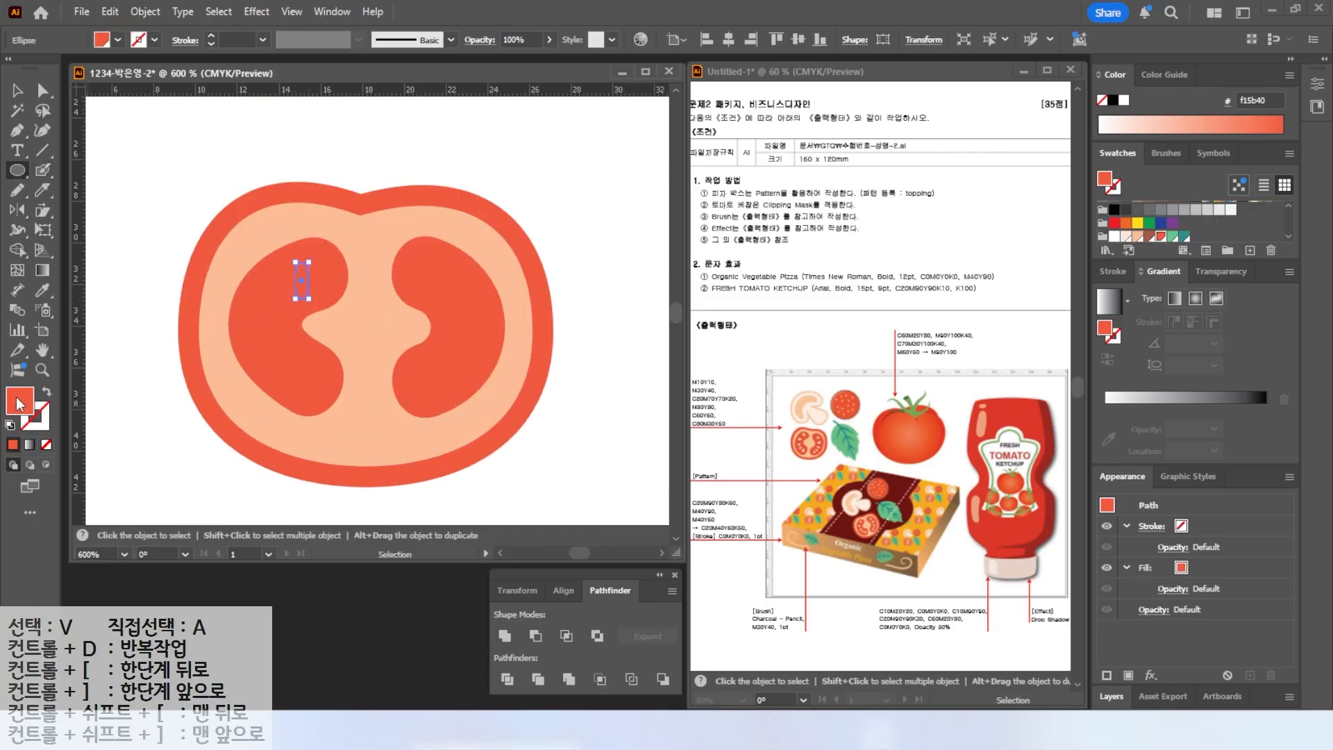
{"action": "left_click", "coordinate": [1137, 237]}
Pull the seed's top anchor into a teardrop point and fill it with C0 M10 Y10 K0.
{"action": "left_click", "coordinate": [43, 91]}
{"action": "scroll", "coordinate": [293, 283], "scroll_direction": "up", "scroll_amount": 2}
{"action": "left_click", "coordinate": [298, 278]}
{"action": "left_click", "coordinate": [325, 278], "text": "shift"}
{"action": "left_click_drag", "start_coordinate": [325, 278], "coordinate": [327, 265]}
{"action": "left_click", "coordinate": [1126, 237]}
{"action": "scroll", "coordinate": [342, 270], "scroll_direction": "down", "scroll_amount": 2}
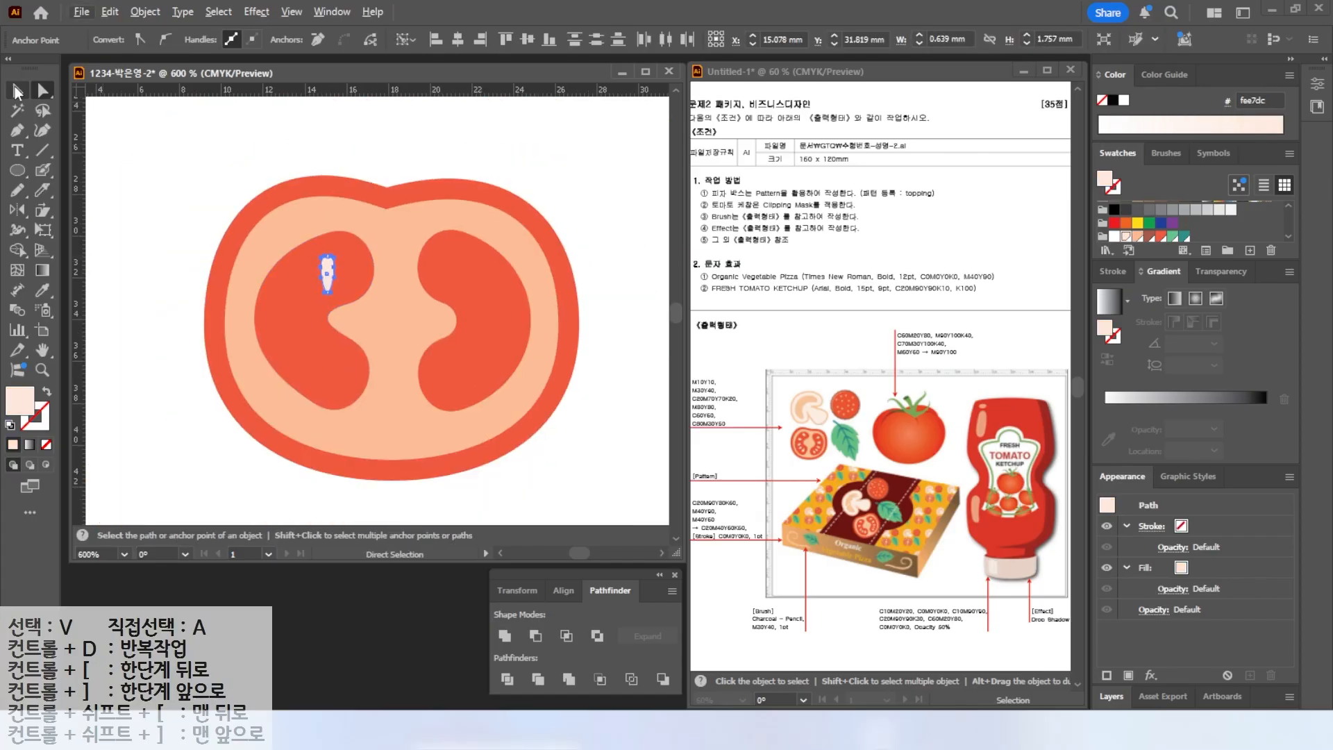
Duplicate and rotate the seed to place several seeds in both chambers.
{"action": "key", "text": "v"}
{"action": "left_click", "coordinate": [275, 490]}
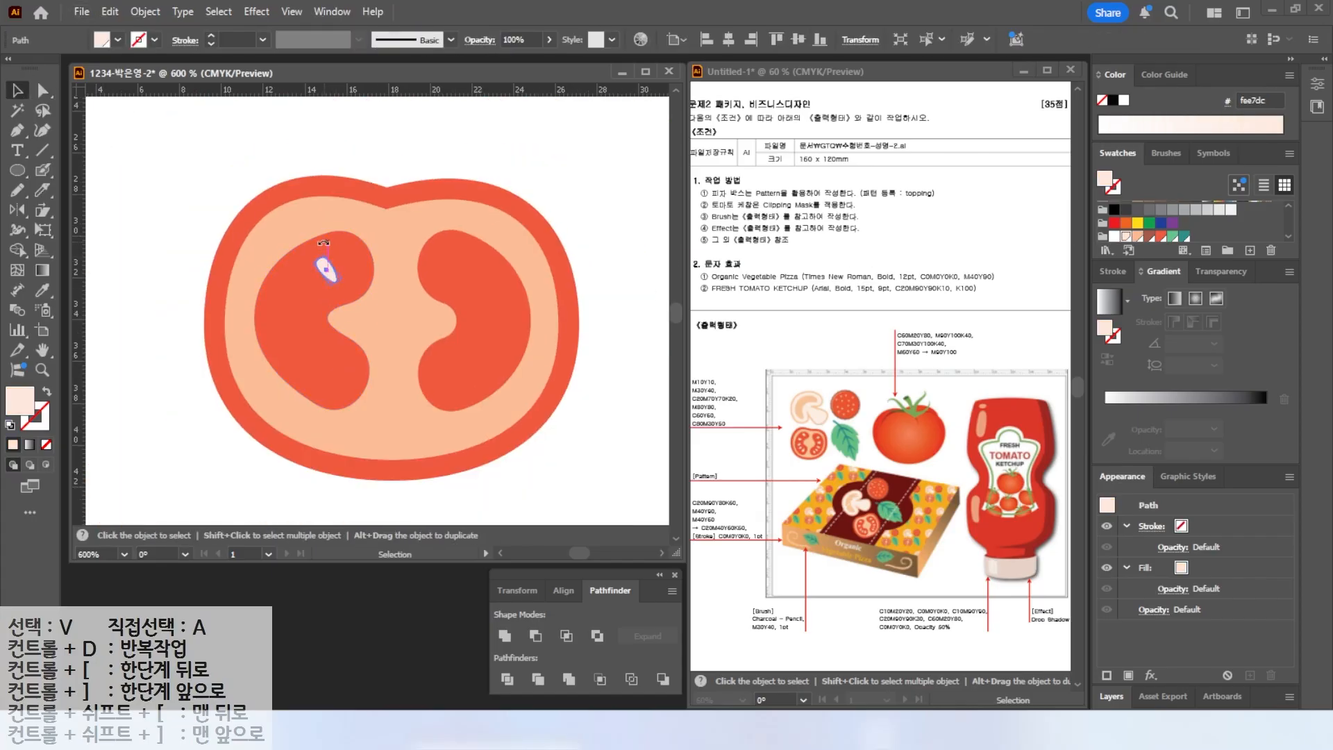
{"action": "left_click_drag", "start_coordinate": [327, 271], "coordinate": [338, 372]}
{"action": "left_click_drag", "start_coordinate": [352, 359], "coordinate": [347, 352]}
{"action": "left_click_drag", "start_coordinate": [326, 270], "coordinate": [464, 286]}
{"action": "left_click_drag", "start_coordinate": [303, 300], "coordinate": [403, 316]}
{"action": "left_click_drag", "start_coordinate": [301, 332], "coordinate": [494, 323]}
{"action": "left_click_drag", "start_coordinate": [508, 330], "coordinate": [466, 278]}
{"action": "left_click_drag", "start_coordinate": [496, 326], "coordinate": [494, 336]}
{"action": "left_click_drag", "start_coordinate": [313, 359], "coordinate": [447, 379]}
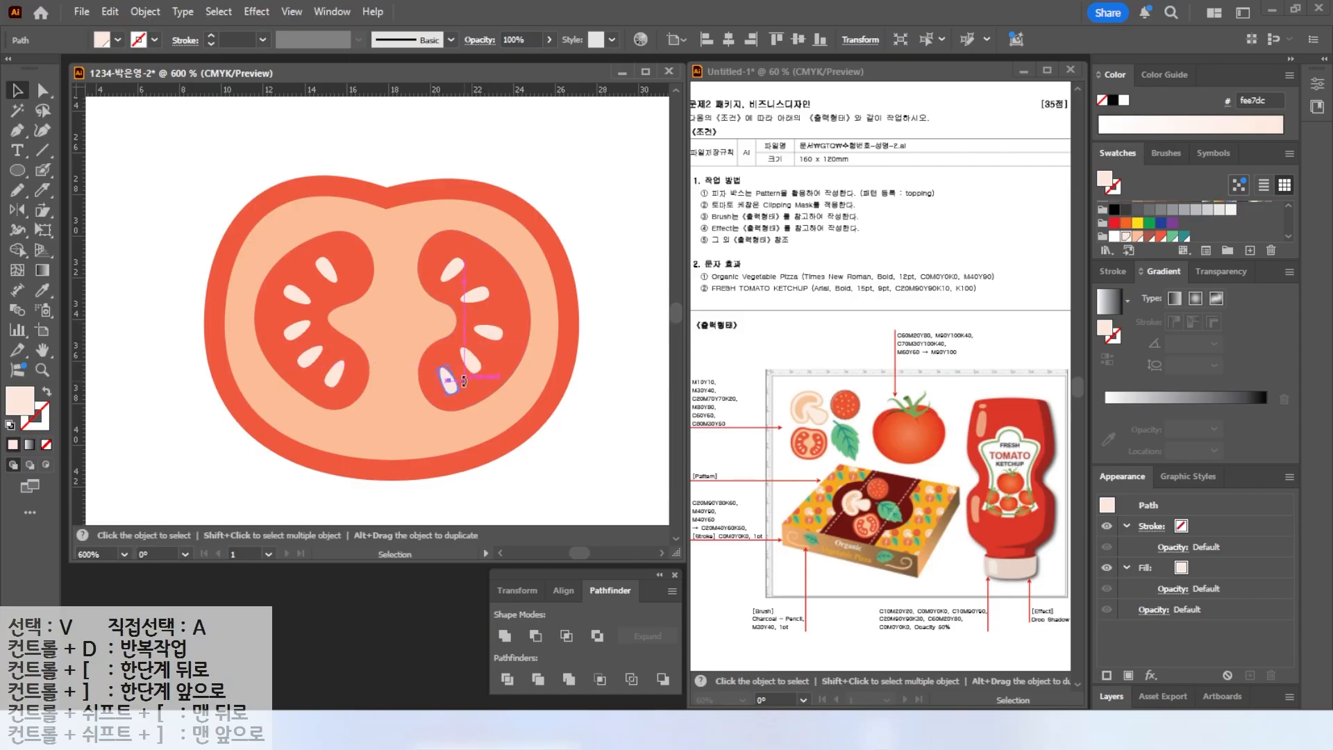
Select the whole tomato slice and scale it down.
{"action": "scroll", "coordinate": [157, 309], "scroll_direction": "down", "scroll_amount": 3}
{"action": "left_click_drag", "start_coordinate": [155, 260], "coordinate": [289, 347]}
{"action": "mouse_move", "coordinate": [280, 332]}
{"action": "left_mouse_down"}
{"action": "mouse_move", "coordinate": [259, 317]}
{"action": "mouse_move", "coordinate": [295, 314]}
{"action": "left_mouse_up"}
{"action": "key", "text": "l"}
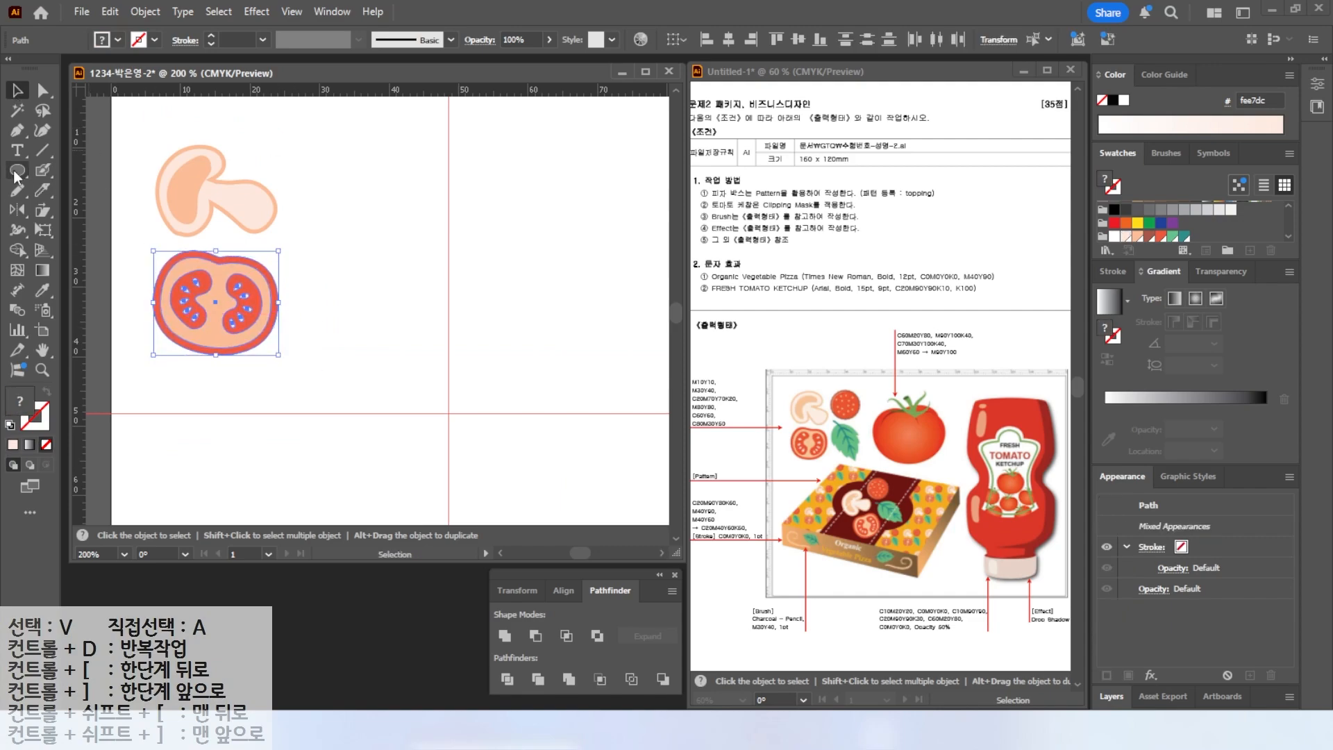
Draw a circle beside the mushroom to start the next topping.
{"action": "left_click_drag", "start_coordinate": [288, 139], "coordinate": [399, 232]}
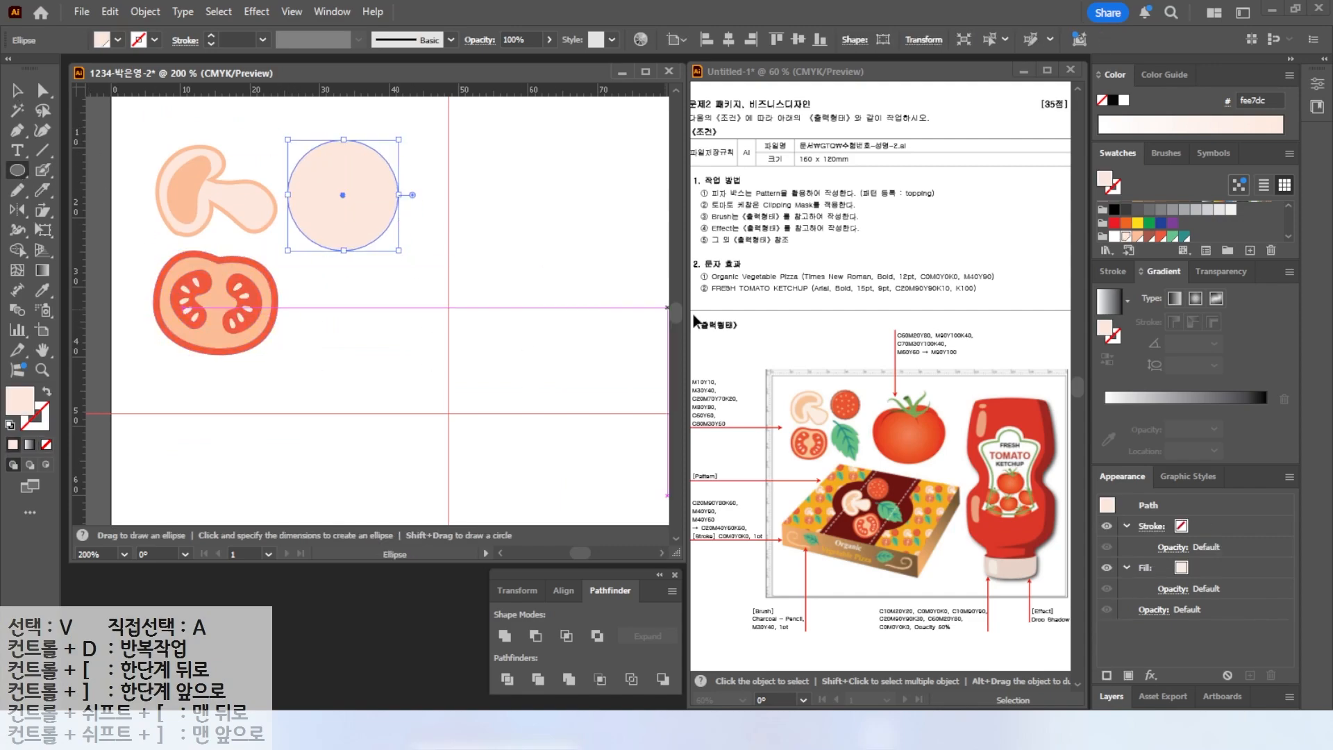
{"action": "key", "text": "v"}
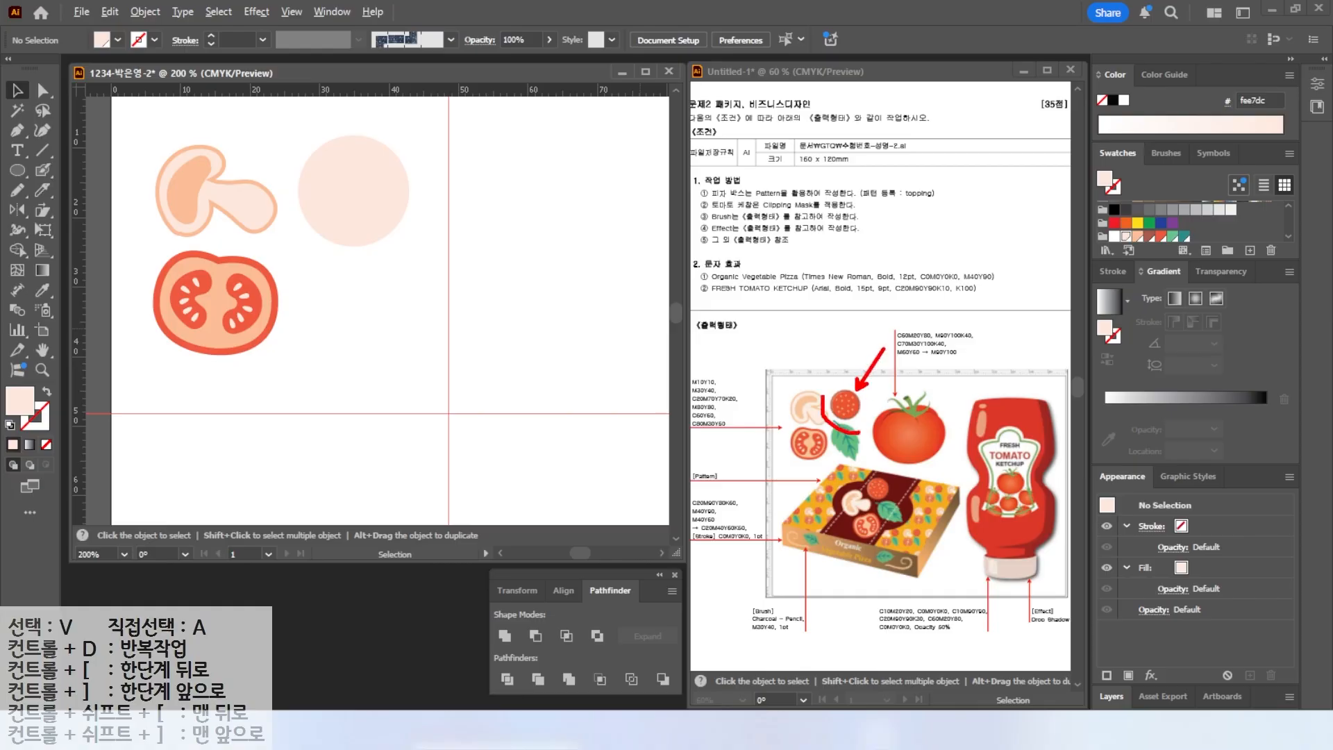
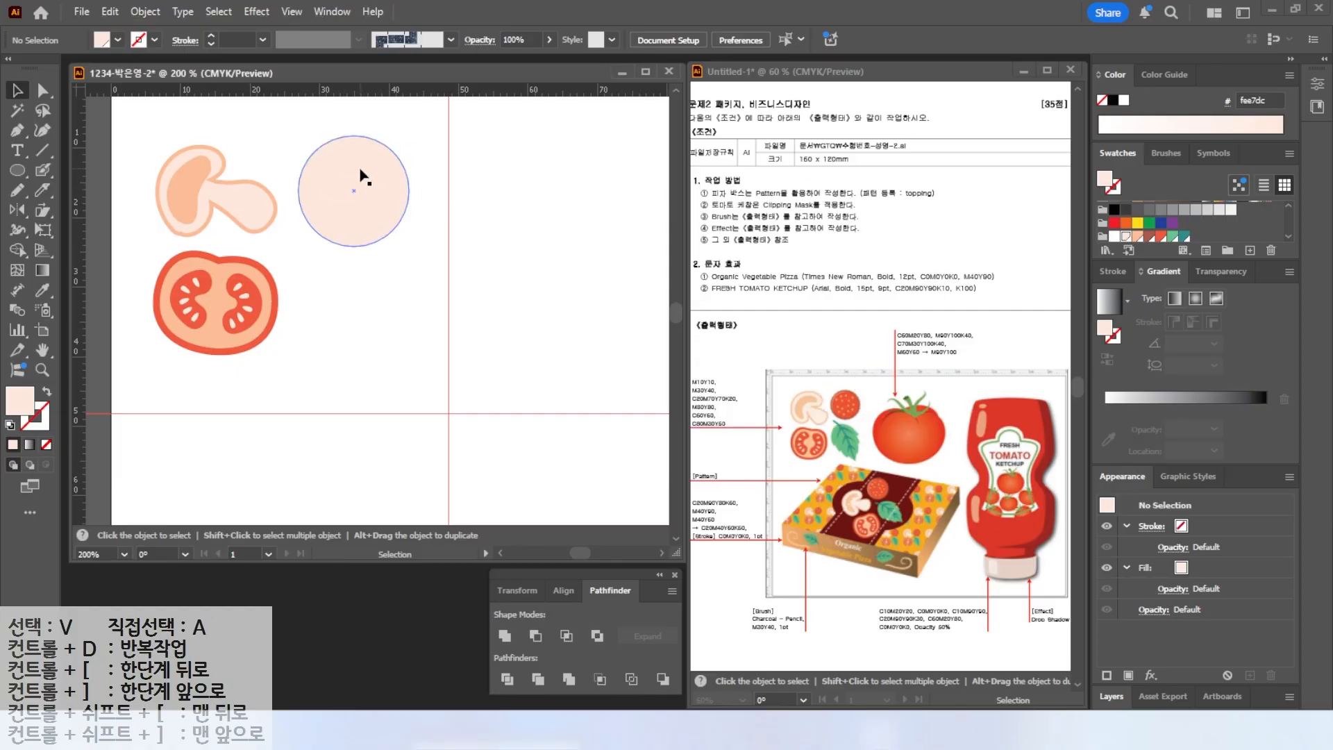
Select the new circle and fill it with the dark brown-red swatch.
{"action": "left_click_drag", "start_coordinate": [357, 178], "coordinate": [353, 182]}
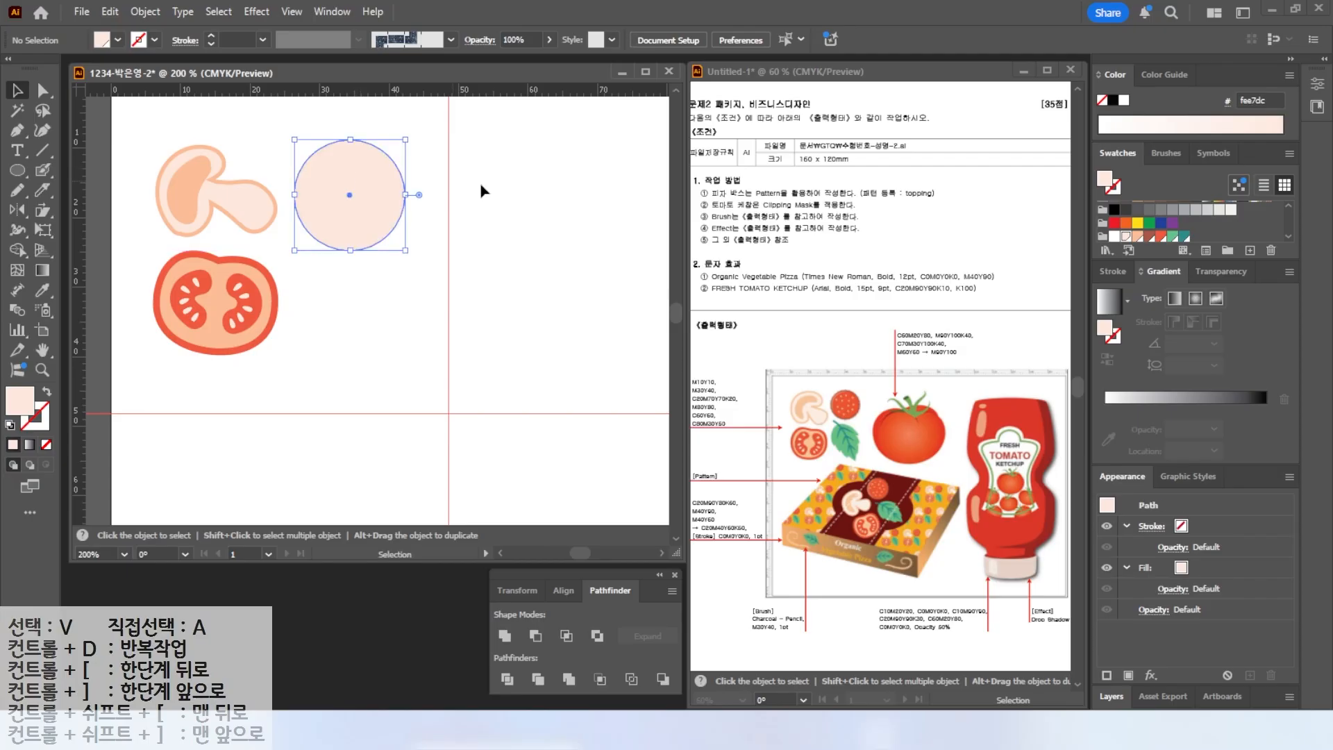
{"action": "left_click", "coordinate": [1150, 236]}
Apply a Zig Zag effect to the circle with smooth points, more ridges and a size of 0.2 mm.
{"action": "left_click", "coordinate": [257, 11]}
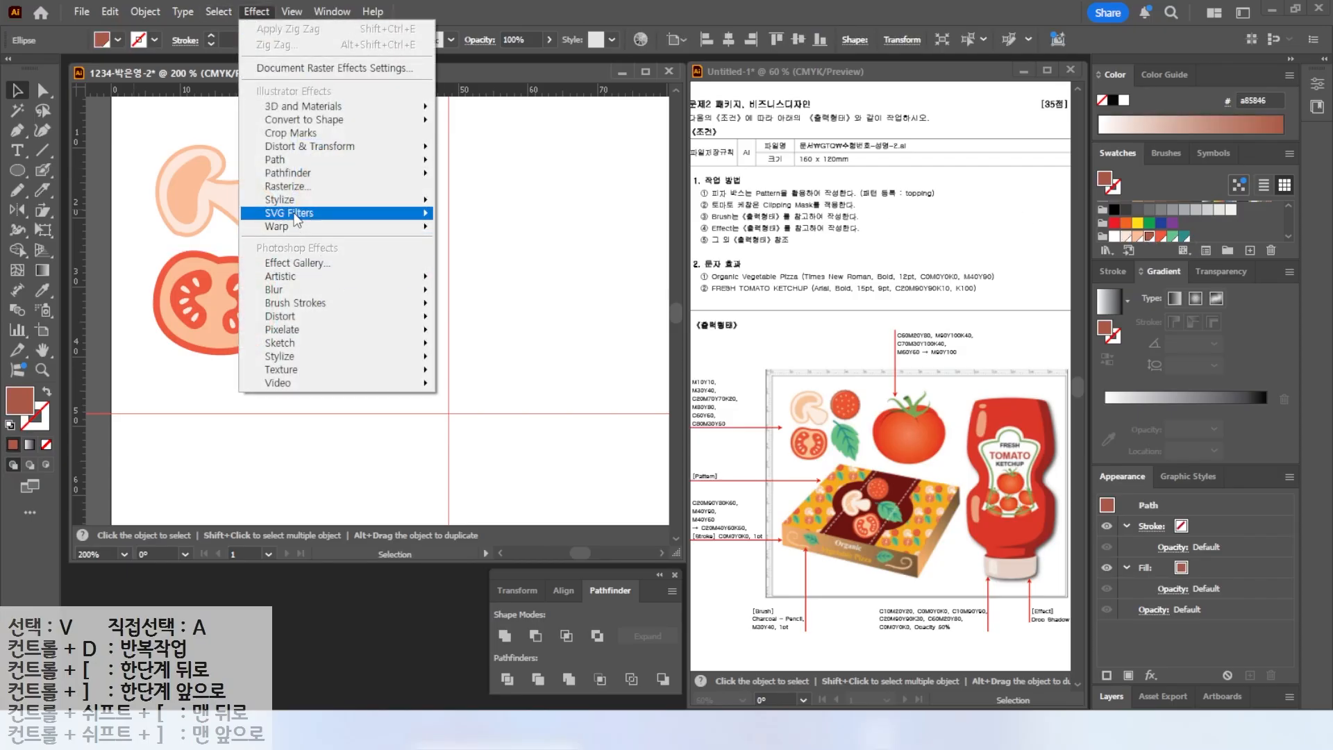
{"action": "mouse_move", "coordinate": [409, 146]}
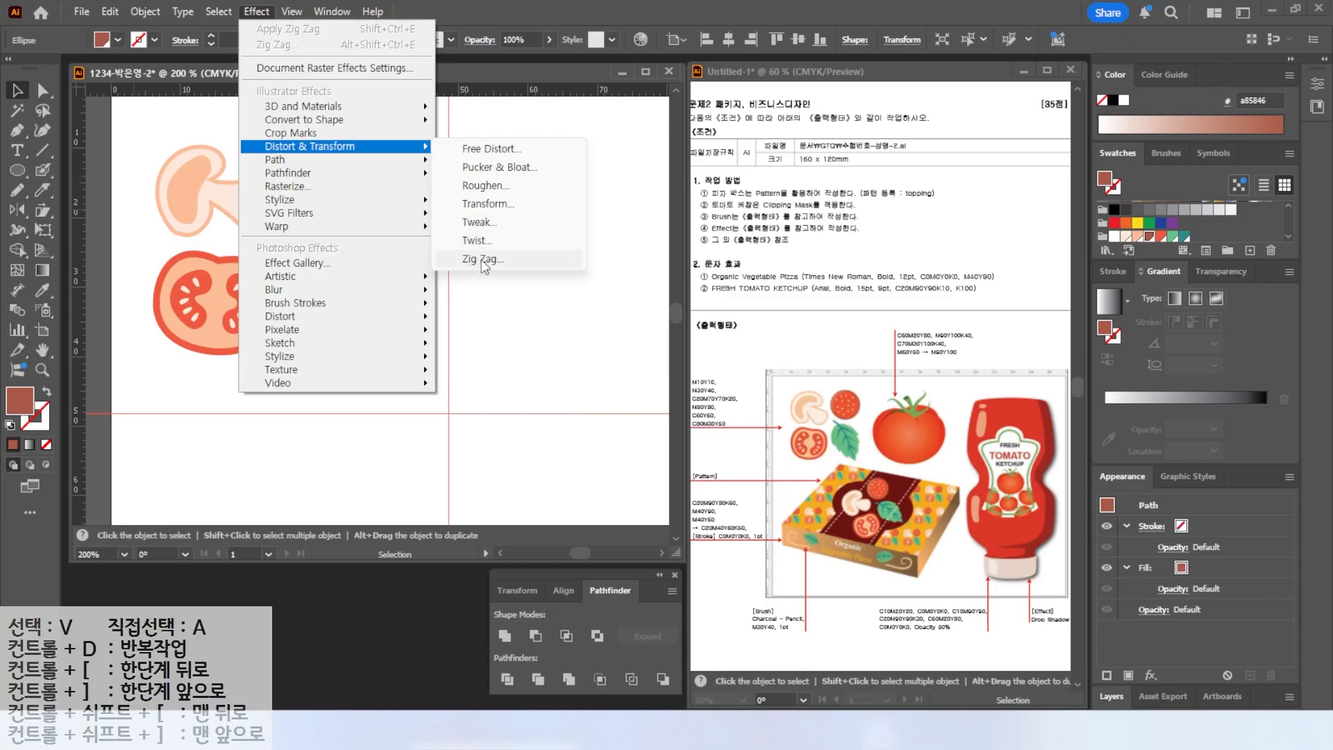
{"action": "left_click", "coordinate": [485, 260]}
{"action": "left_click", "coordinate": [610, 421]}
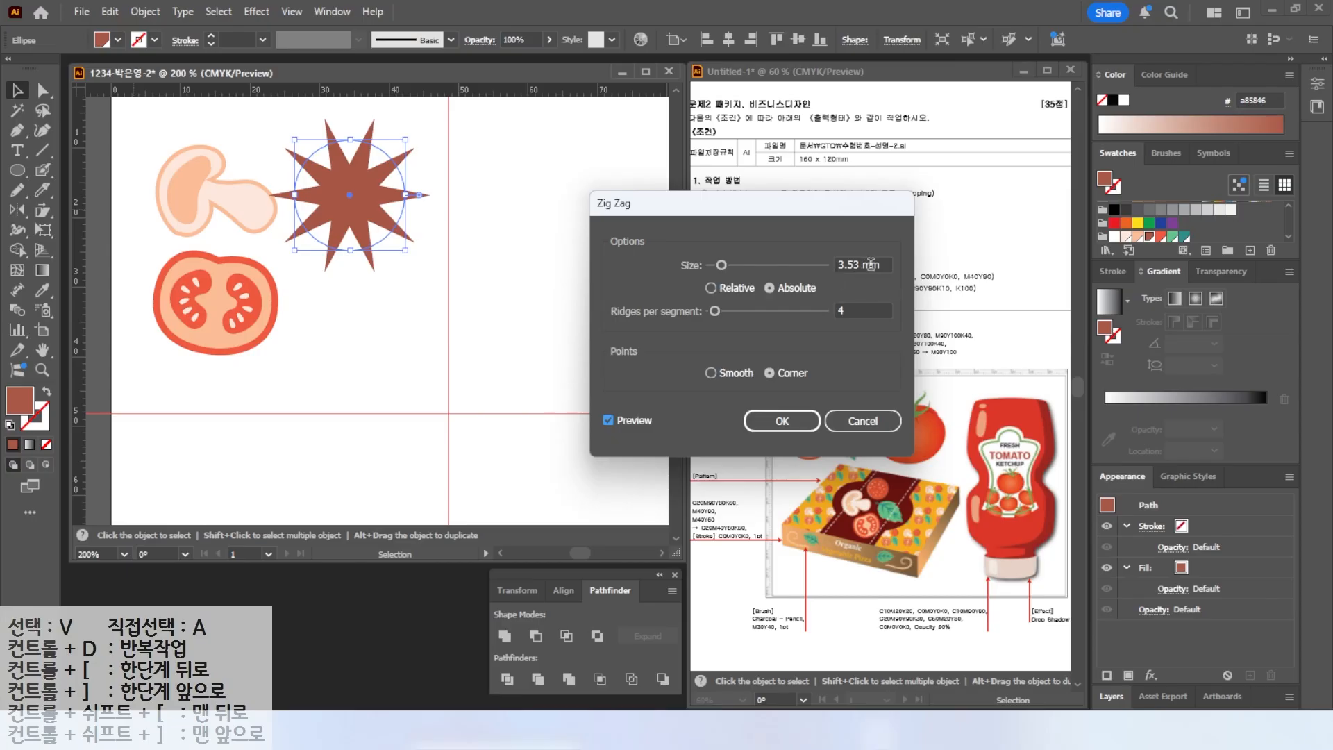
{"action": "left_click", "coordinate": [888, 270]}
{"action": "type", "text": "0.5"}
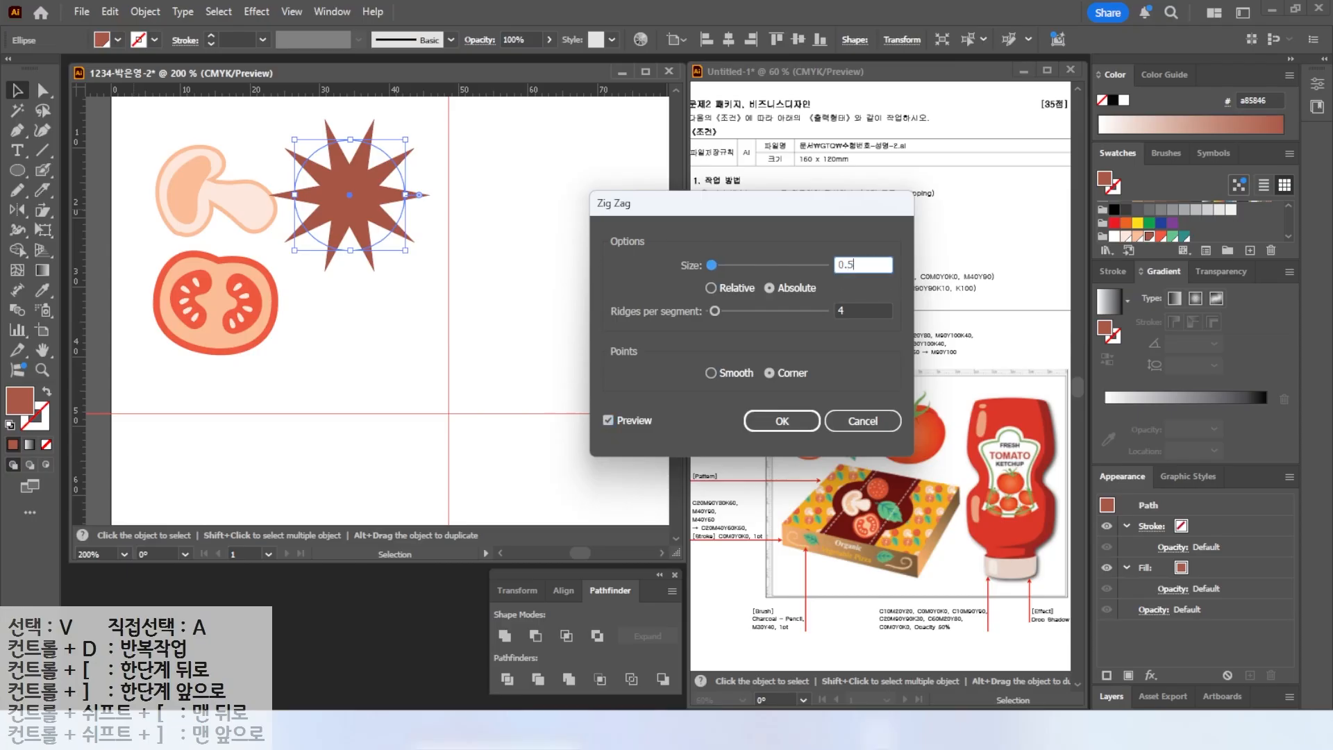
{"action": "key", "text": "Tab"}
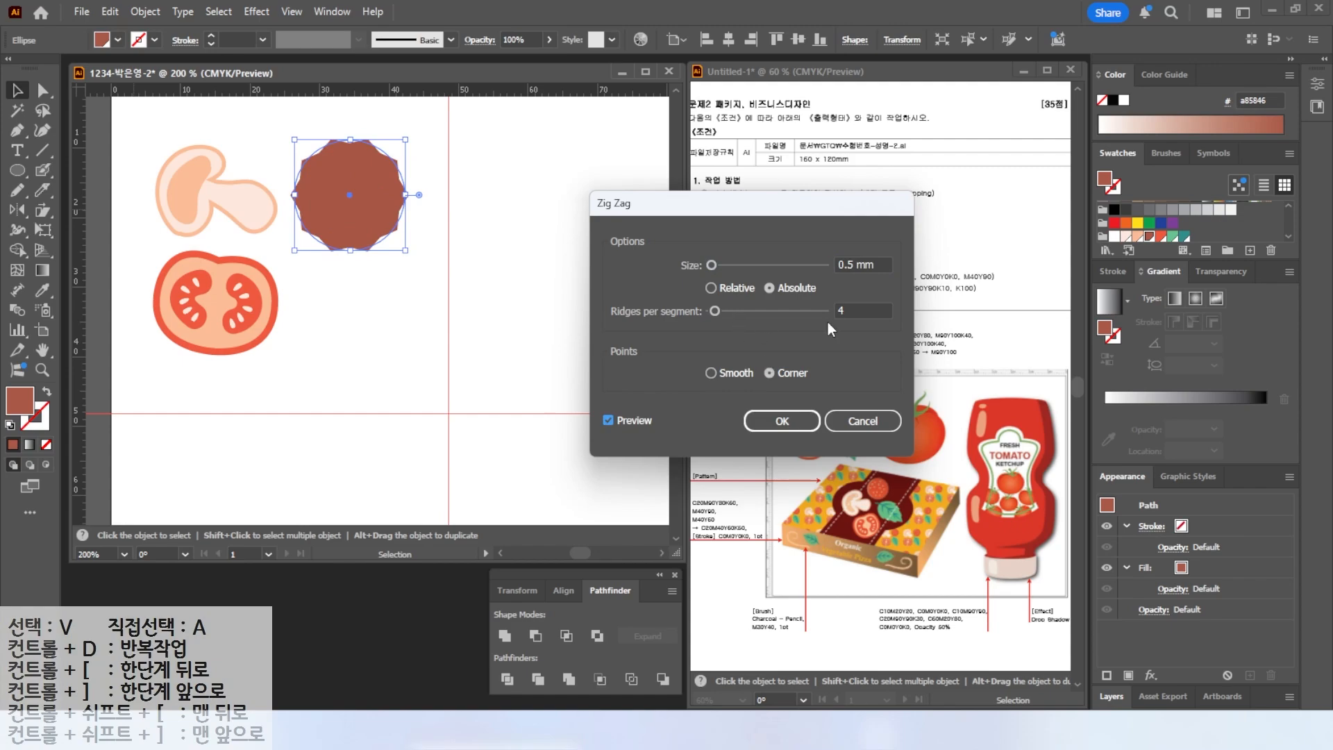
{"action": "left_click_drag", "start_coordinate": [716, 310], "coordinate": [719, 310]}
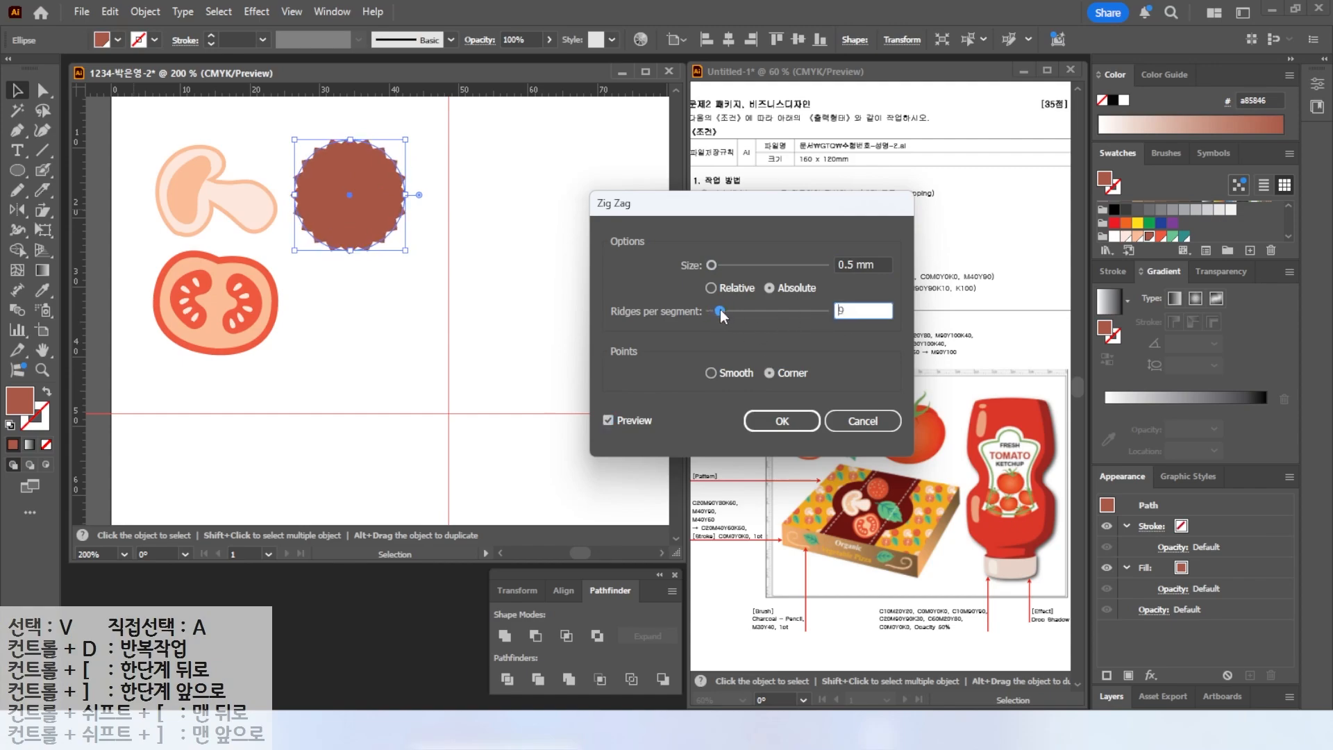
{"action": "left_click", "coordinate": [711, 373]}
{"action": "left_click_drag", "start_coordinate": [875, 264], "coordinate": [666, 264]}
{"action": "type", "text": "0.2"}
{"action": "key", "text": "Tab"}
{"action": "key", "text": "Return"}
Nudge the zigzag circle slightly and expand its appearance into a plain path.
{"action": "left_click_drag", "start_coordinate": [338, 242], "coordinate": [347, 239]}
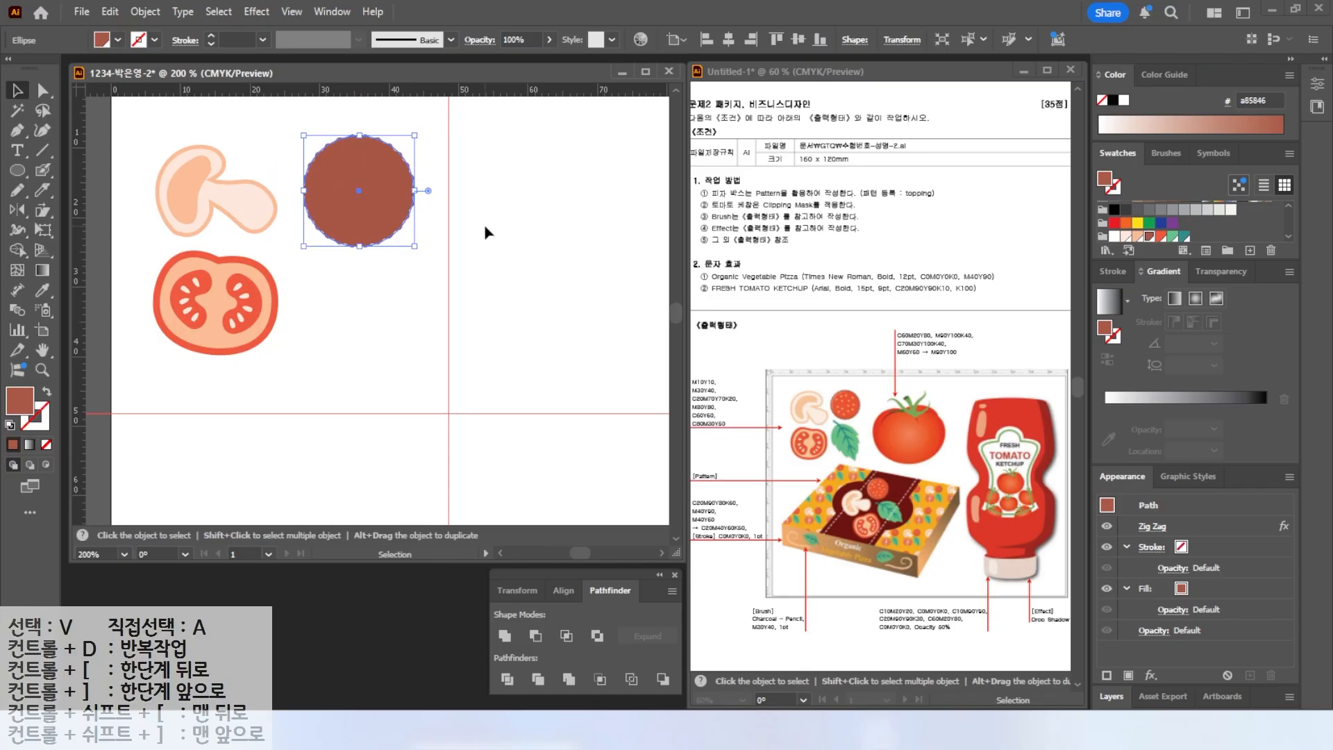
{"action": "left_click", "coordinate": [528, 185]}
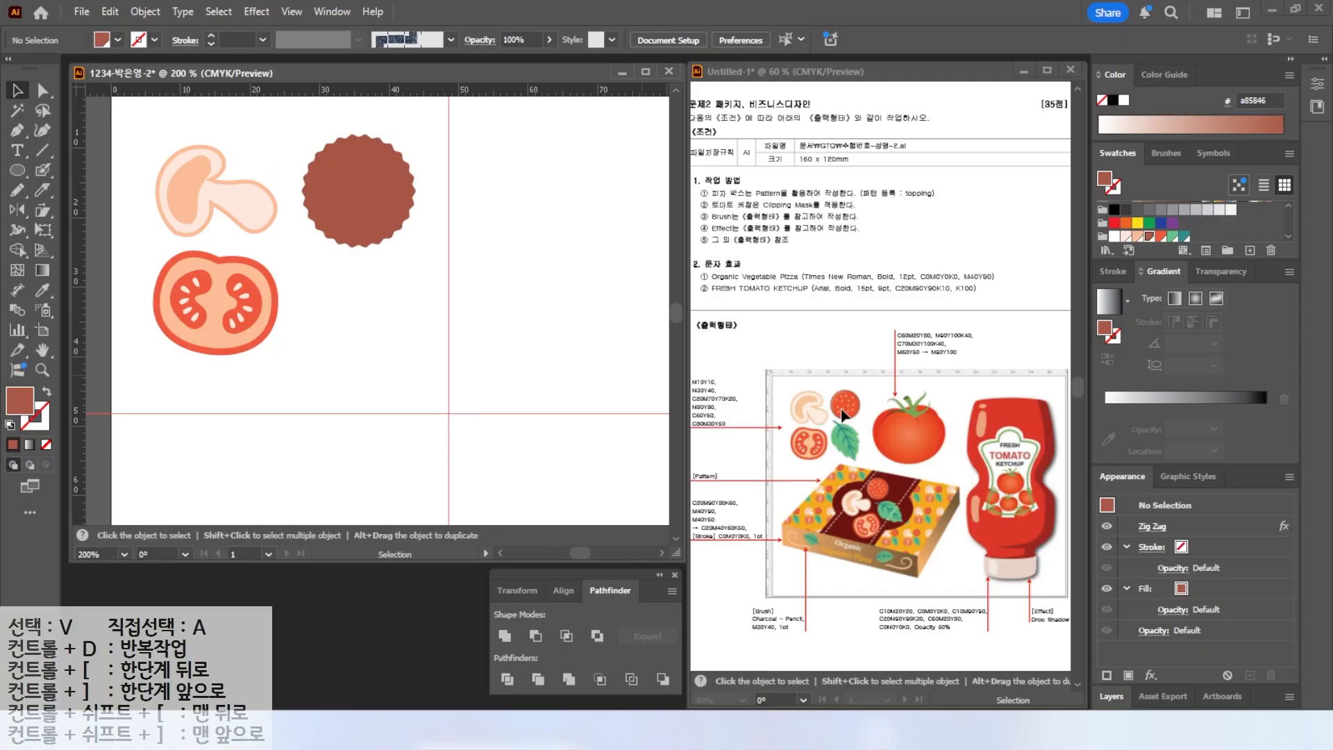
{"action": "left_click", "coordinate": [376, 198]}
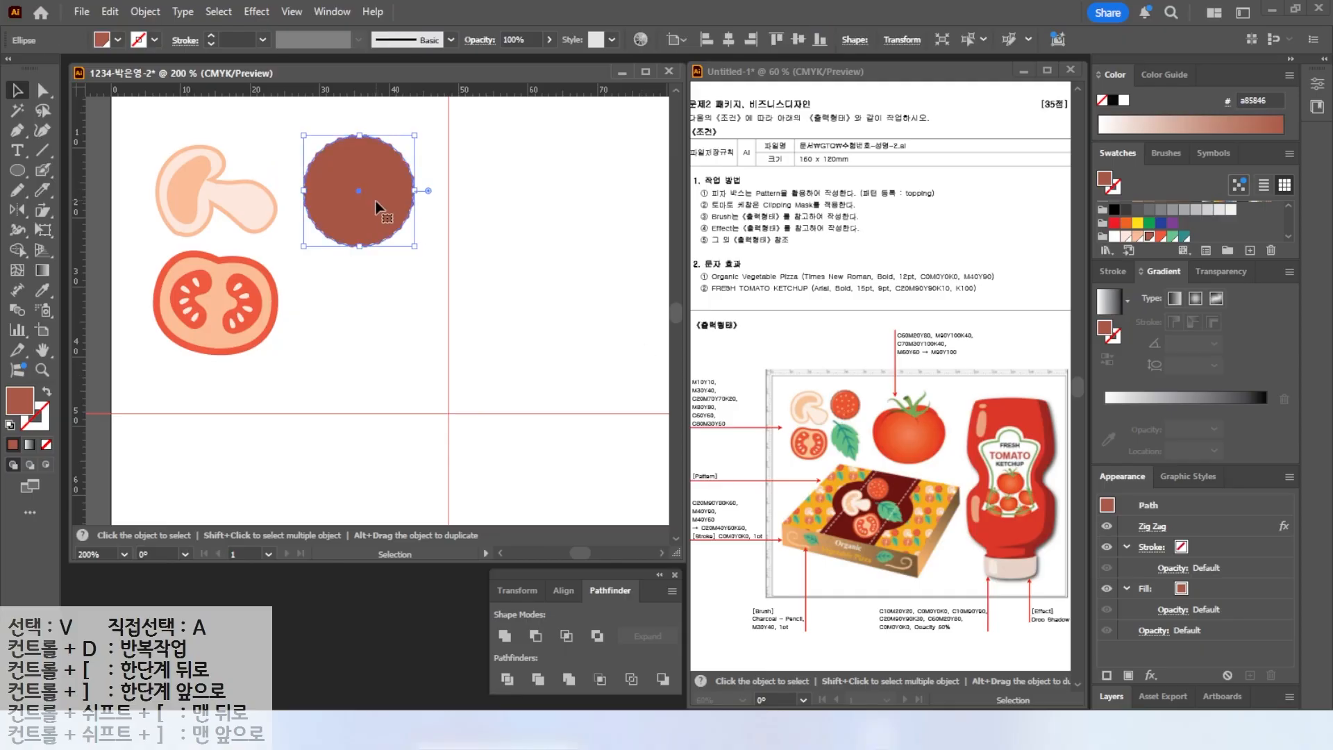
{"action": "key", "text": "ctrl+shift+a"}
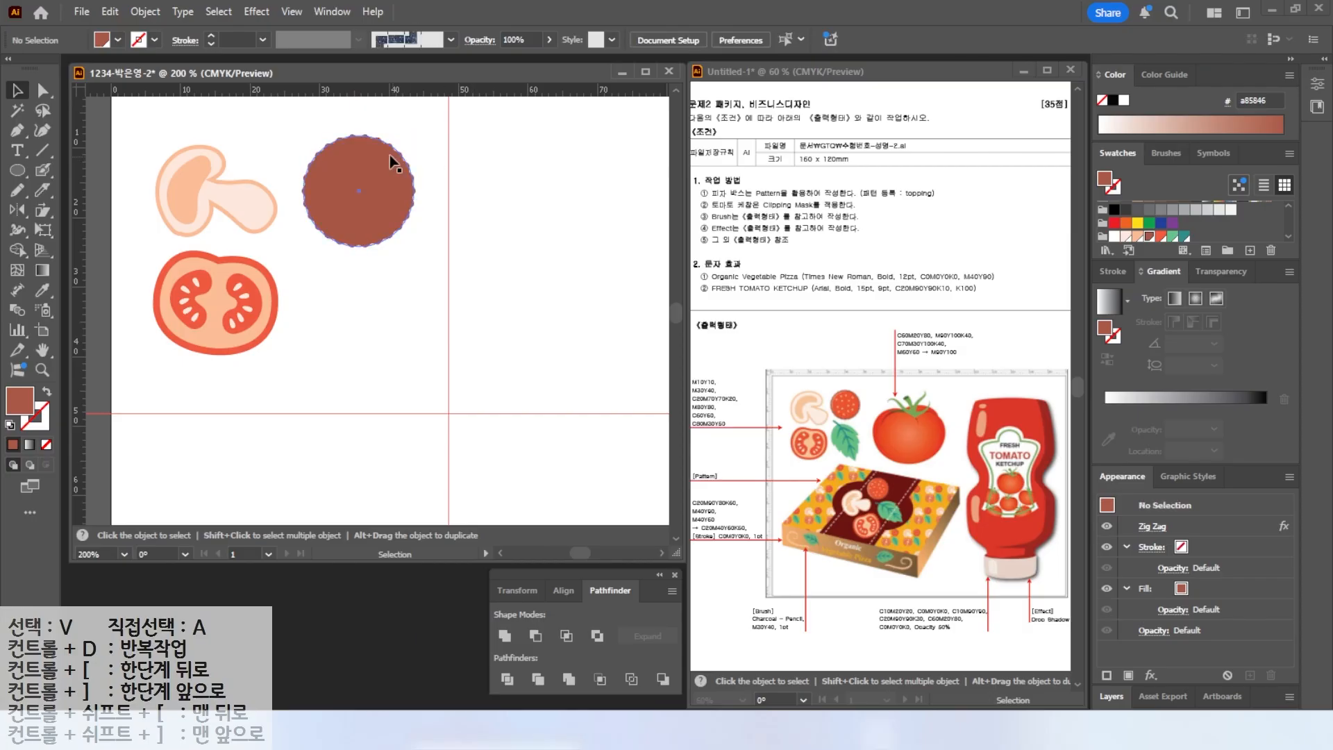
{"action": "left_click", "coordinate": [361, 212]}
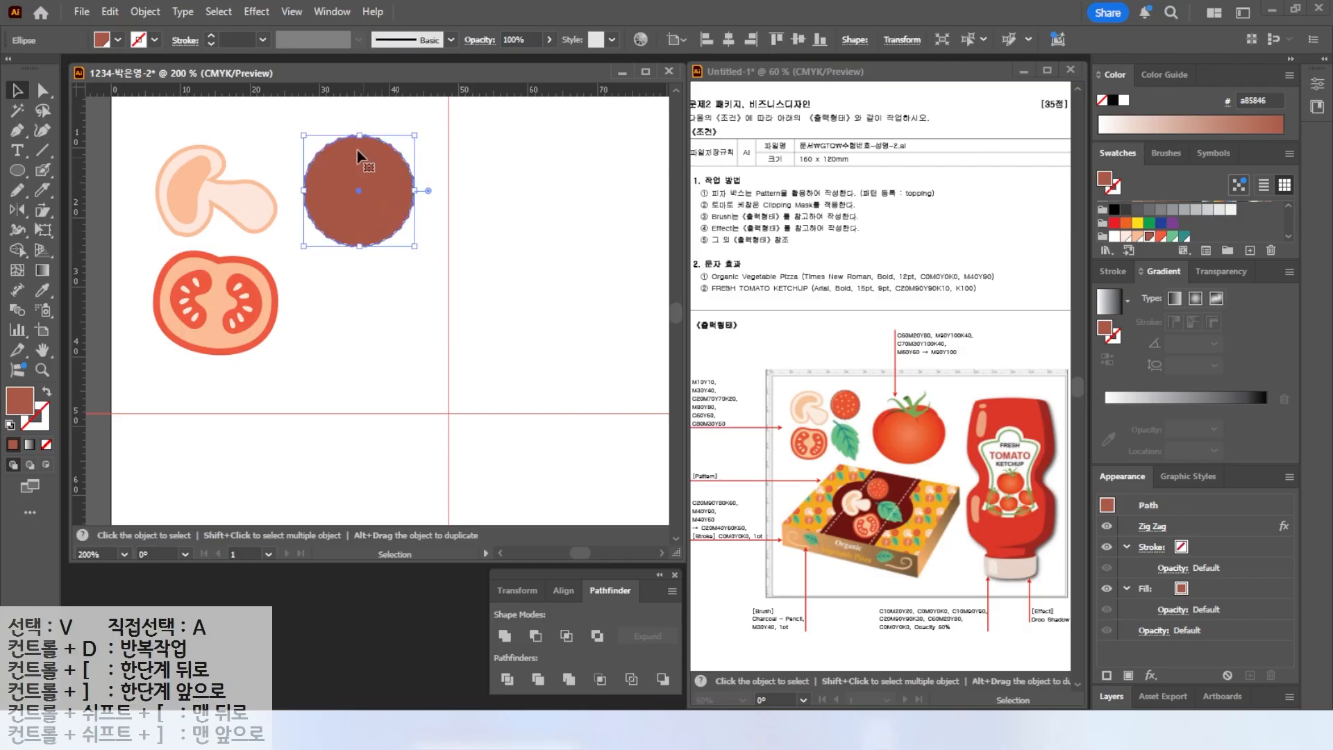
{"action": "left_click", "coordinate": [145, 11]}
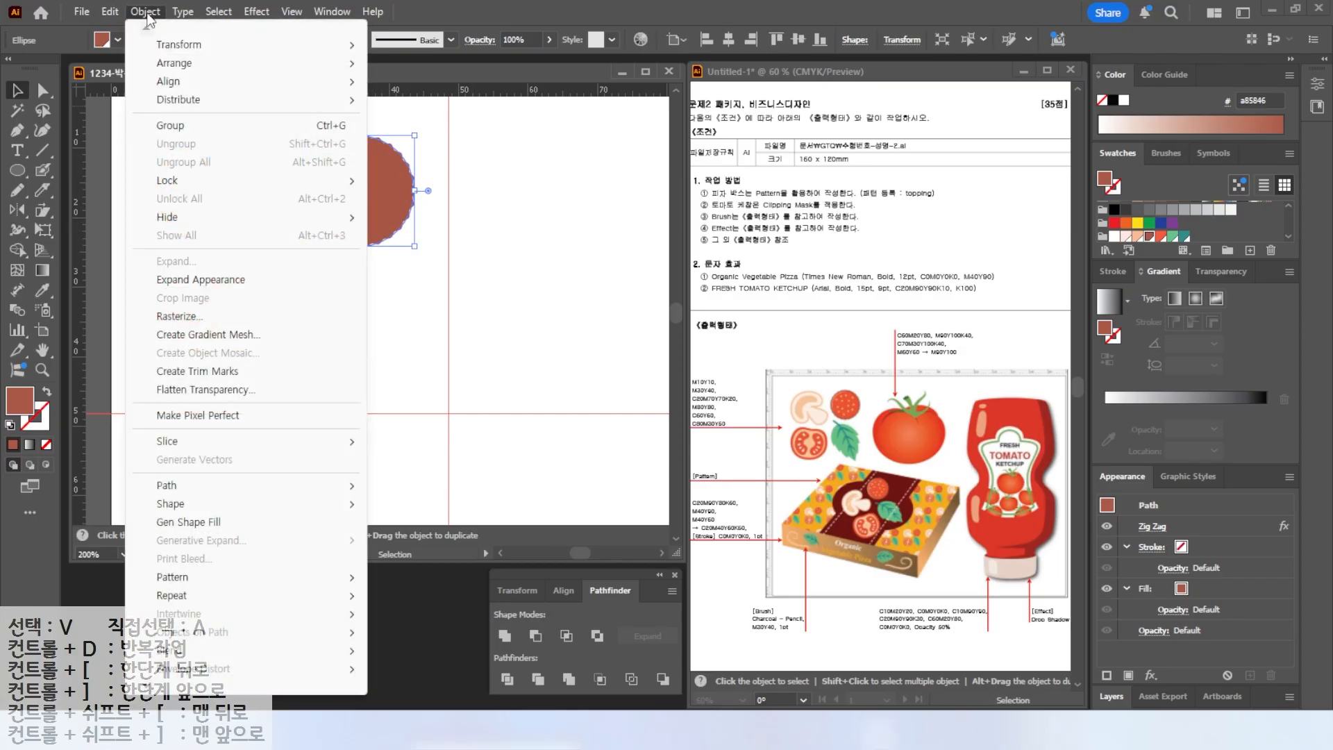
{"action": "left_click", "coordinate": [176, 281]}
{"action": "left_click", "coordinate": [504, 206]}
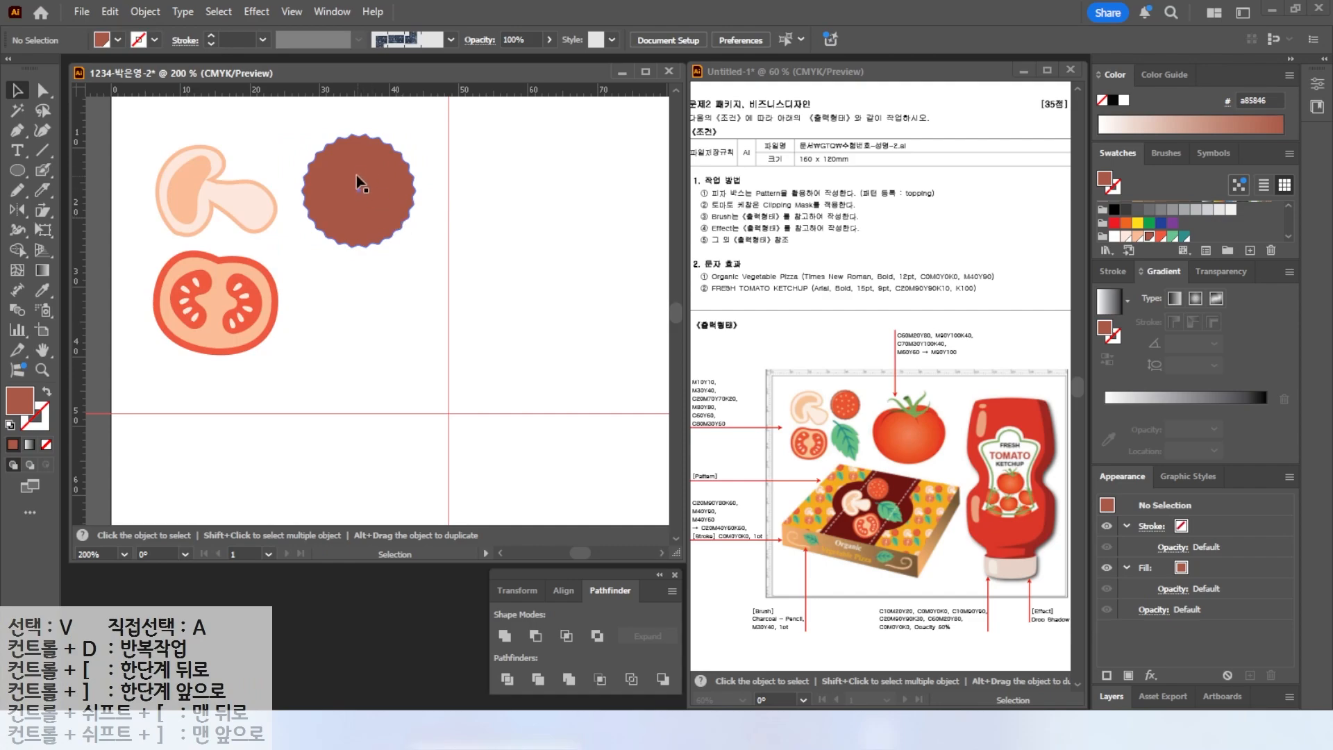
Create an inner offset path of -0.5 mm from the zigzag disc.
{"action": "scroll", "coordinate": [357, 177], "scroll_direction": "up", "scroll_amount": 1}
{"action": "left_click_drag", "start_coordinate": [357, 178], "coordinate": [352, 222]}
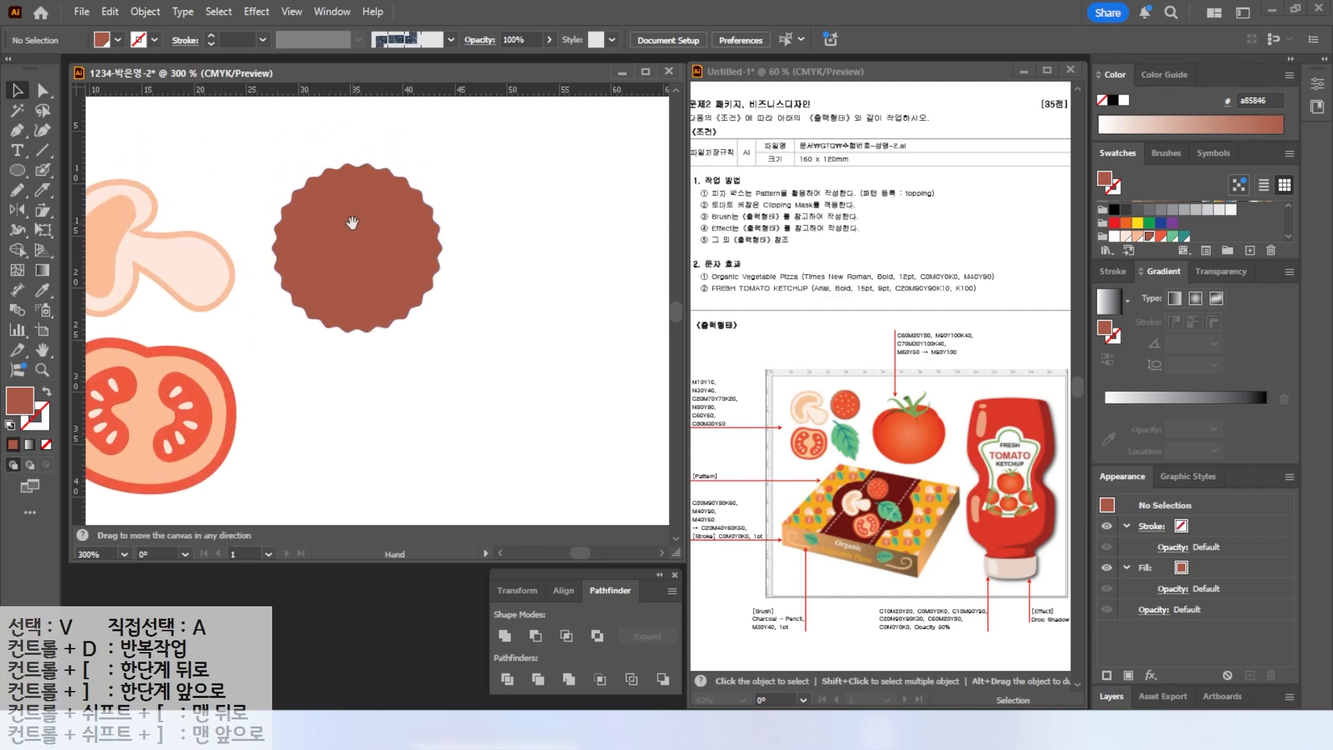
{"action": "left_click", "coordinate": [345, 178]}
{"action": "left_click", "coordinate": [145, 11]}
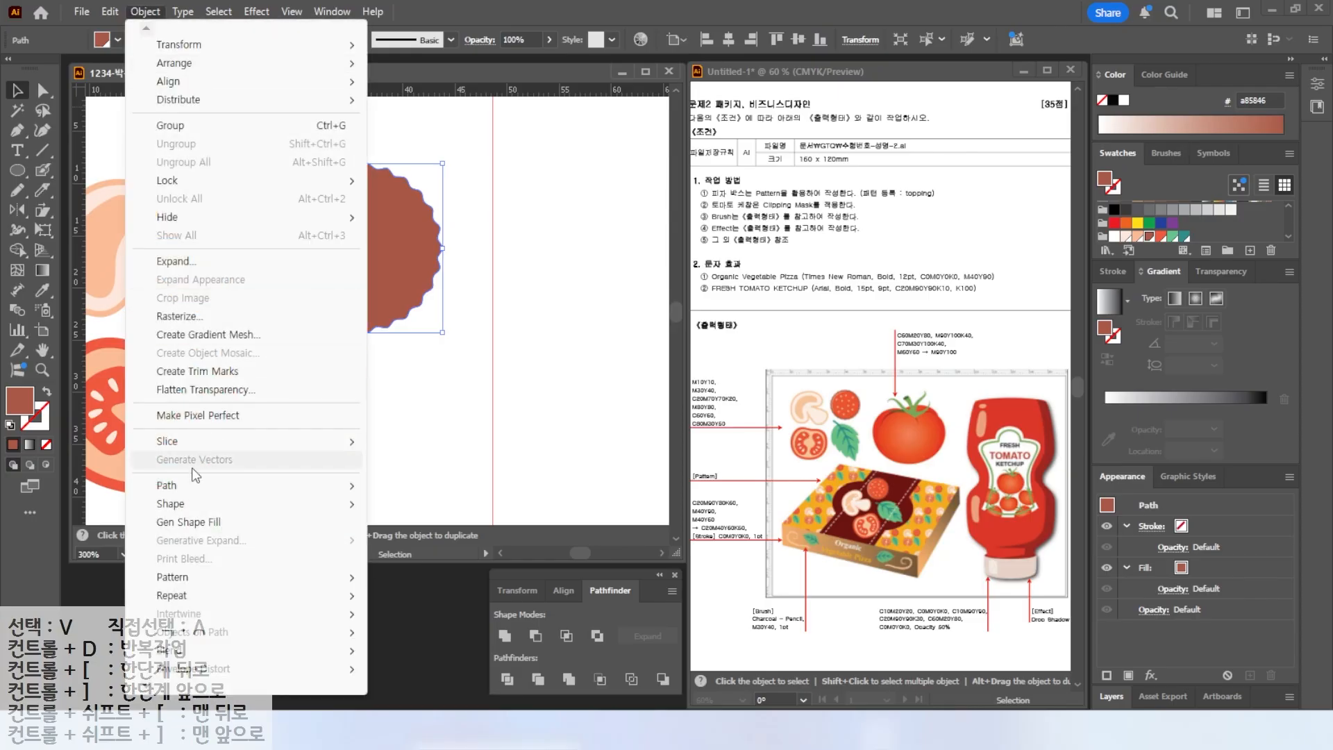
{"action": "mouse_move", "coordinate": [196, 489]}
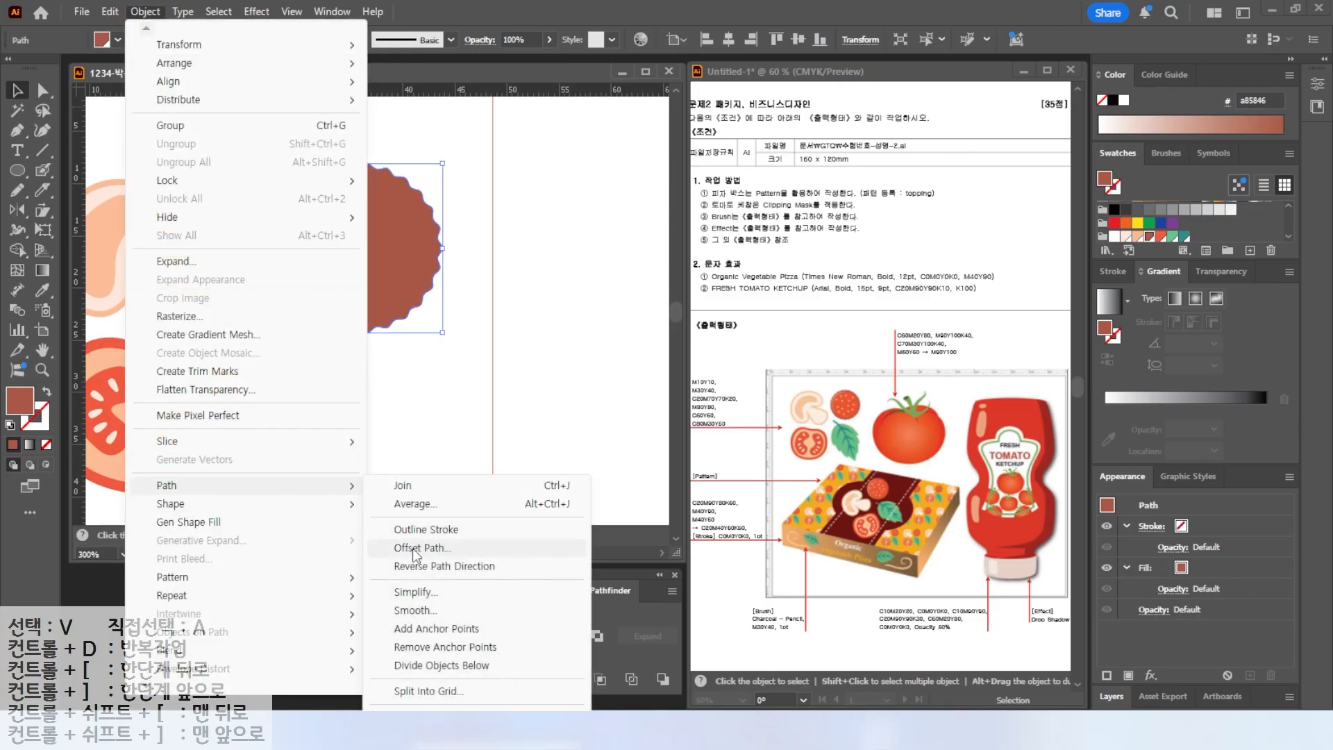
{"action": "left_click", "coordinate": [418, 547]}
{"action": "type", "text": "-0.5"}
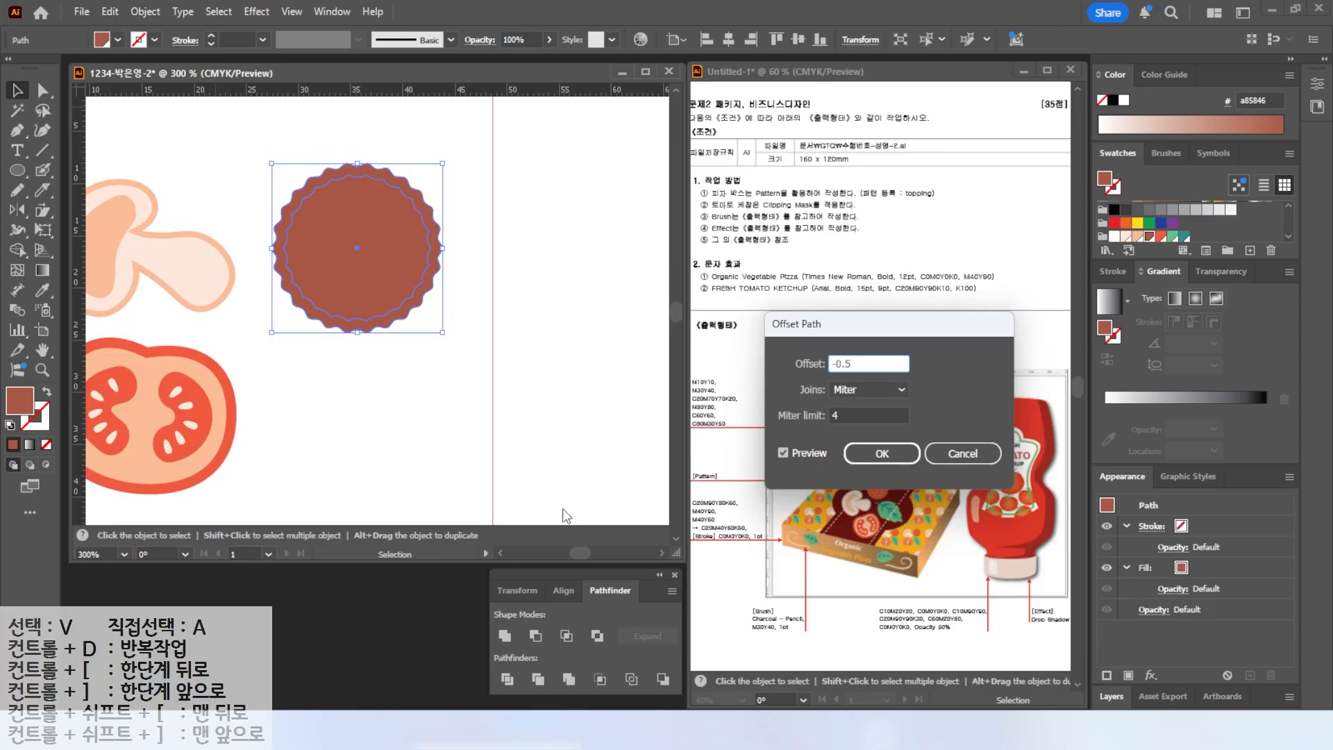
{"action": "left_click", "coordinate": [784, 453]}
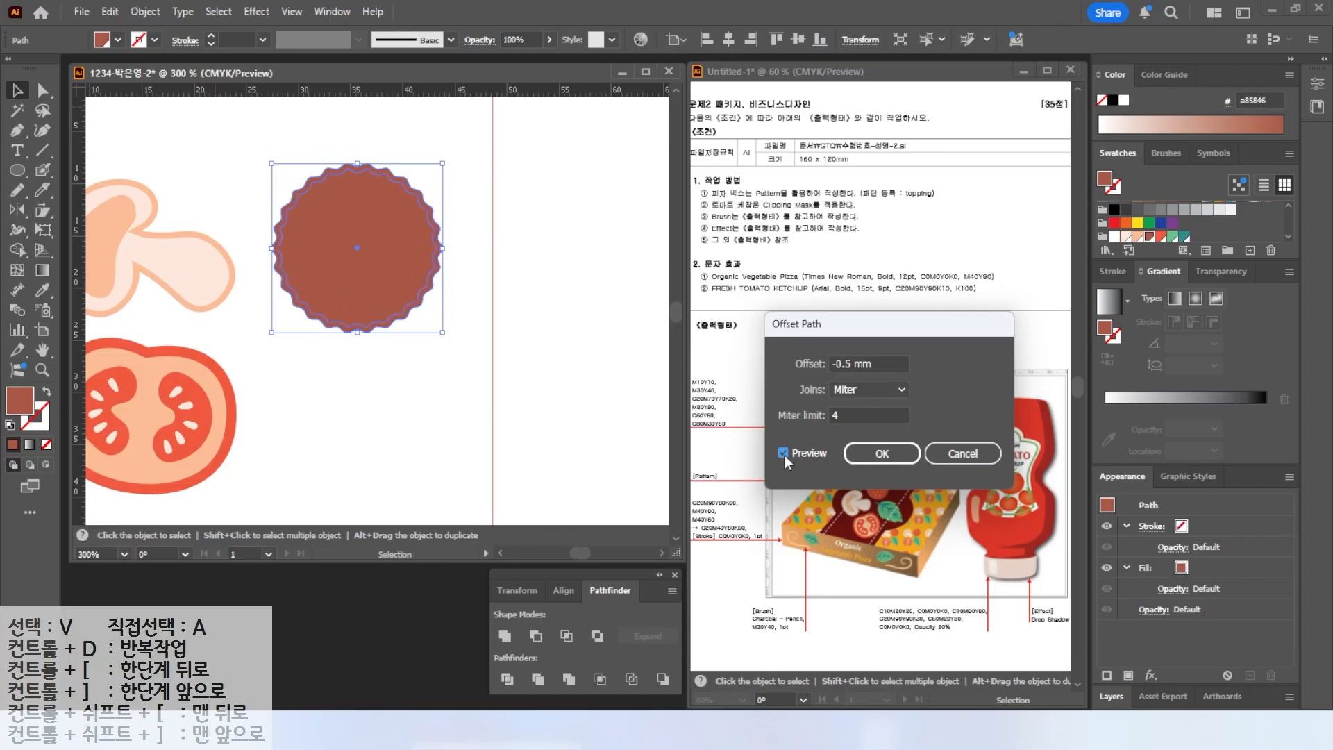
{"action": "left_click", "coordinate": [882, 454]}
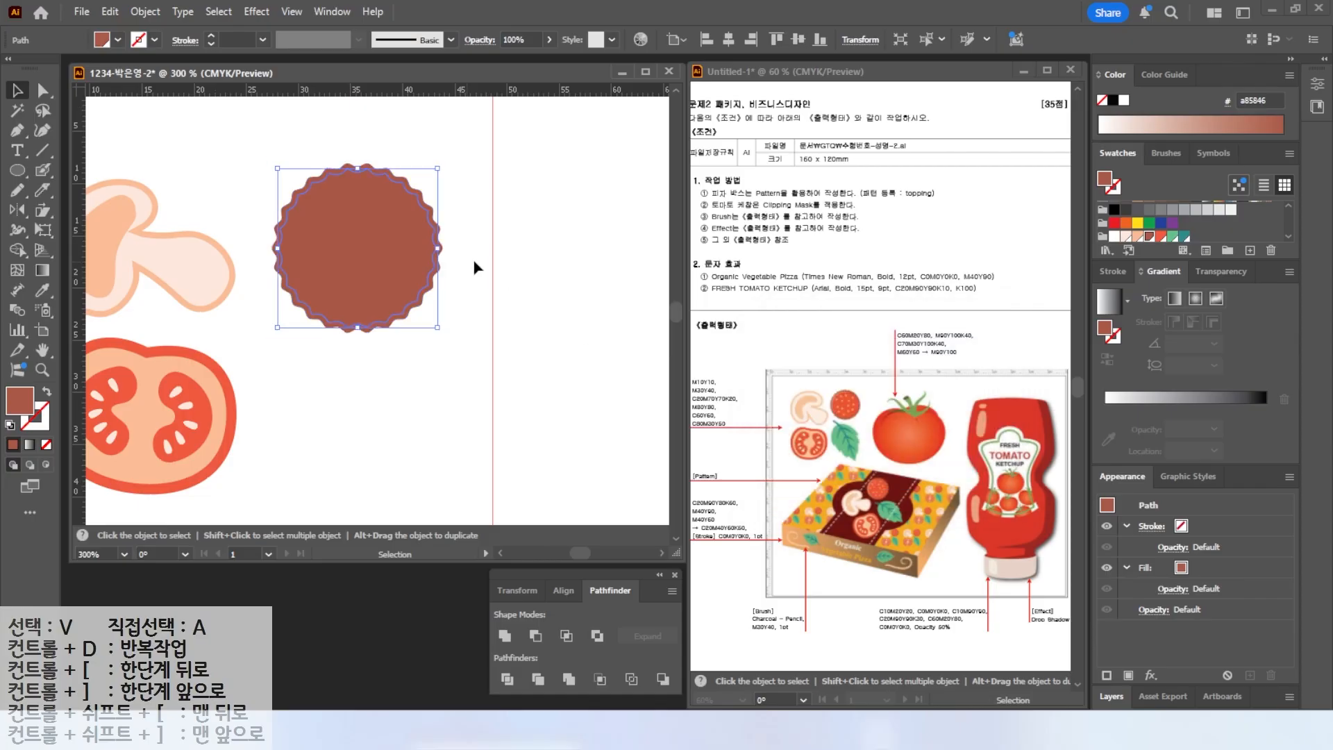
Color the inner offset shapes peach and red-orange to form the pepperoni's rim and center.
{"action": "left_click", "coordinate": [1139, 237]}
{"action": "mouse_move", "coordinate": [352, 212]}
{"action": "left_mouse_down"}
{"action": "mouse_move", "coordinate": [373, 220]}
{"action": "mouse_move", "coordinate": [334, 217]}
{"action": "left_mouse_up"}
{"action": "left_click", "coordinate": [1162, 237]}
{"action": "scroll", "coordinate": [331, 173], "scroll_direction": "up", "scroll_amount": 4}
{"action": "left_click", "coordinate": [300, 150], "text": "shift"}
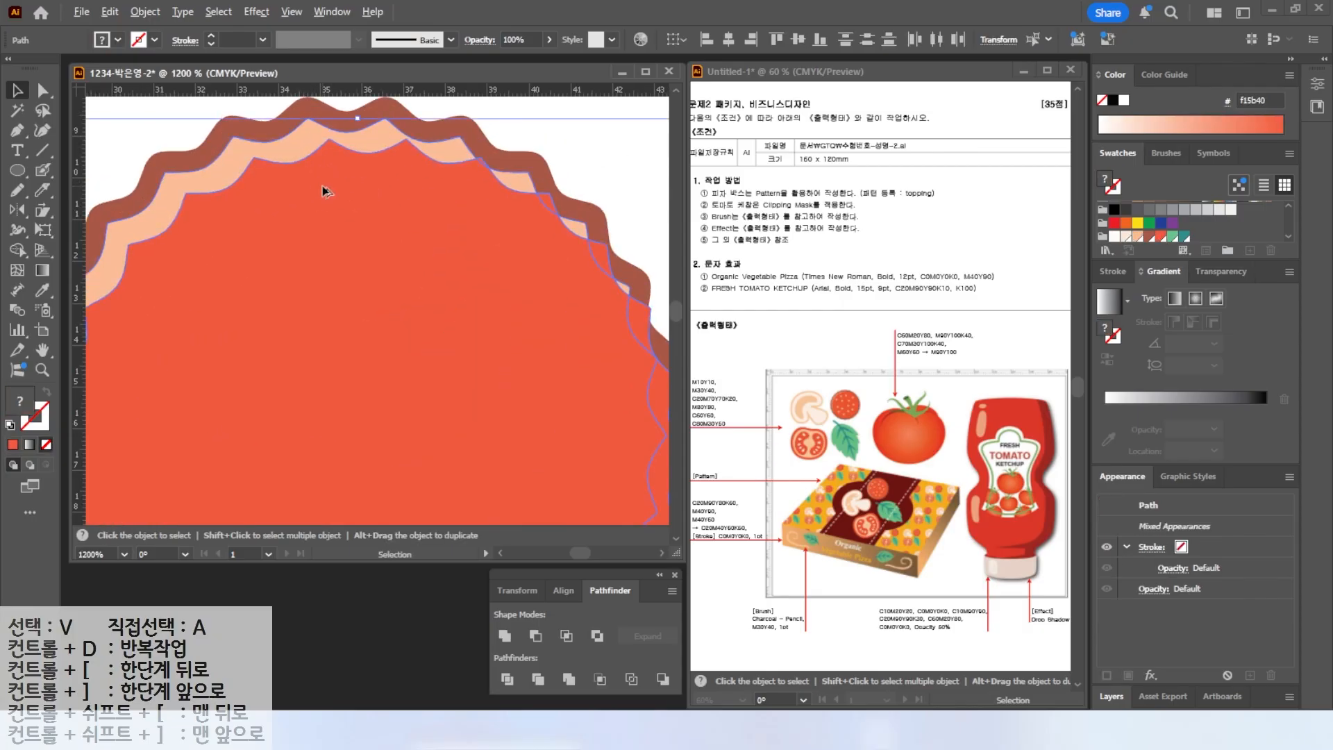
Divide the overlapping pepperoni shapes and delete the stray red piece along the lower-right edge.
{"action": "scroll", "coordinate": [324, 191], "scroll_direction": "down", "scroll_amount": 4}
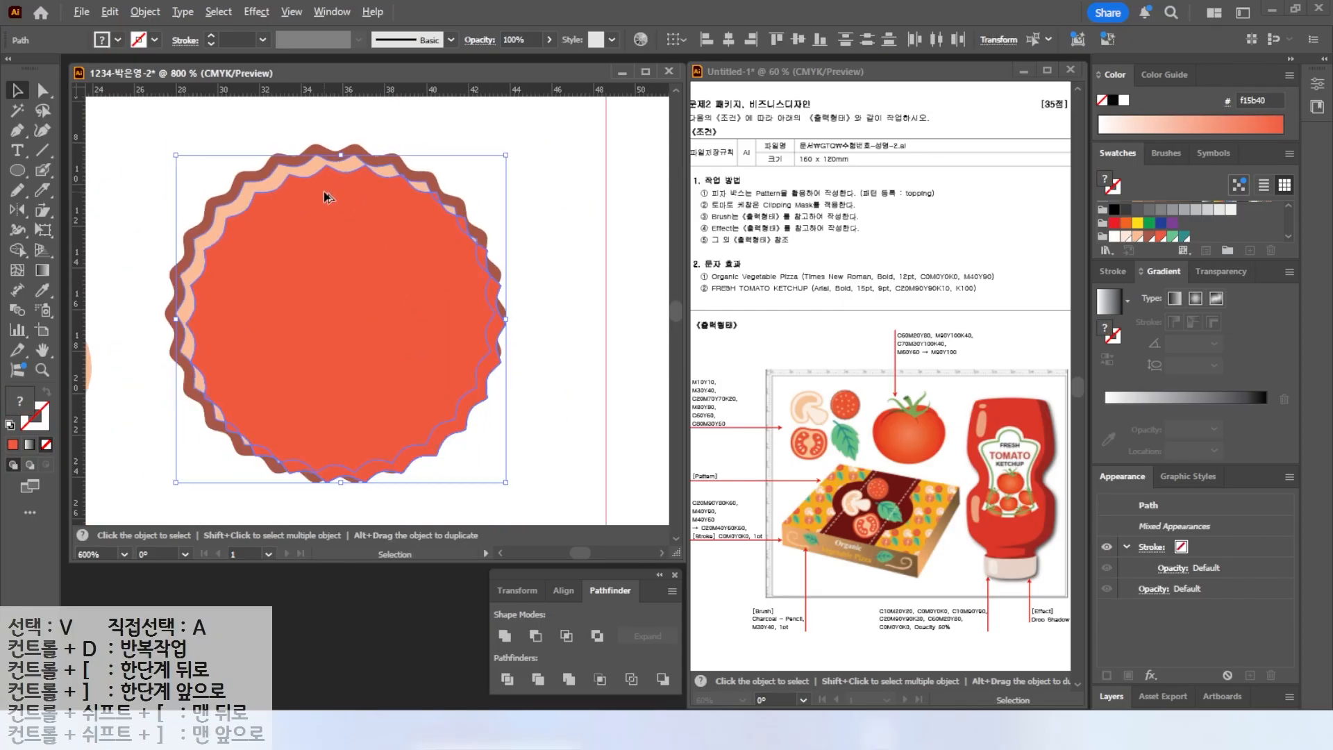
{"action": "left_click", "coordinate": [507, 687]}
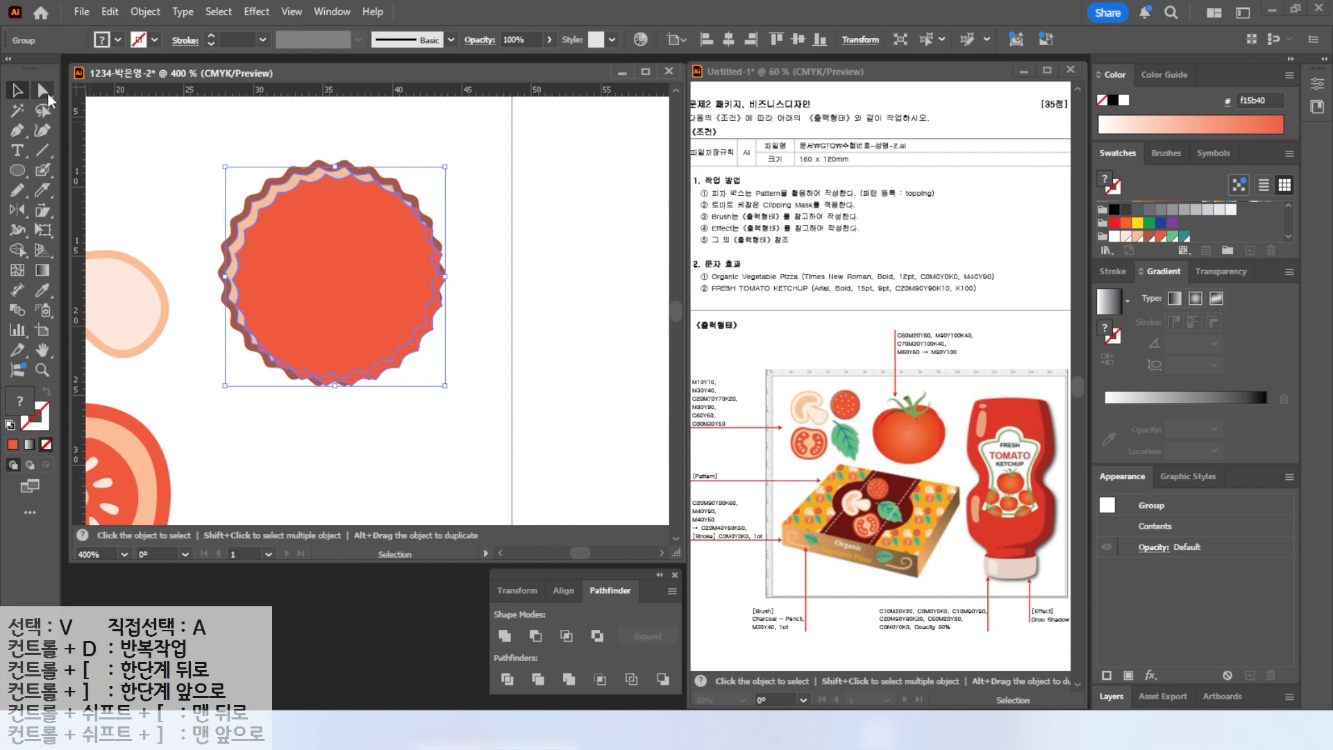
{"action": "left_click", "coordinate": [44, 93]}
{"action": "left_click", "coordinate": [458, 405]}
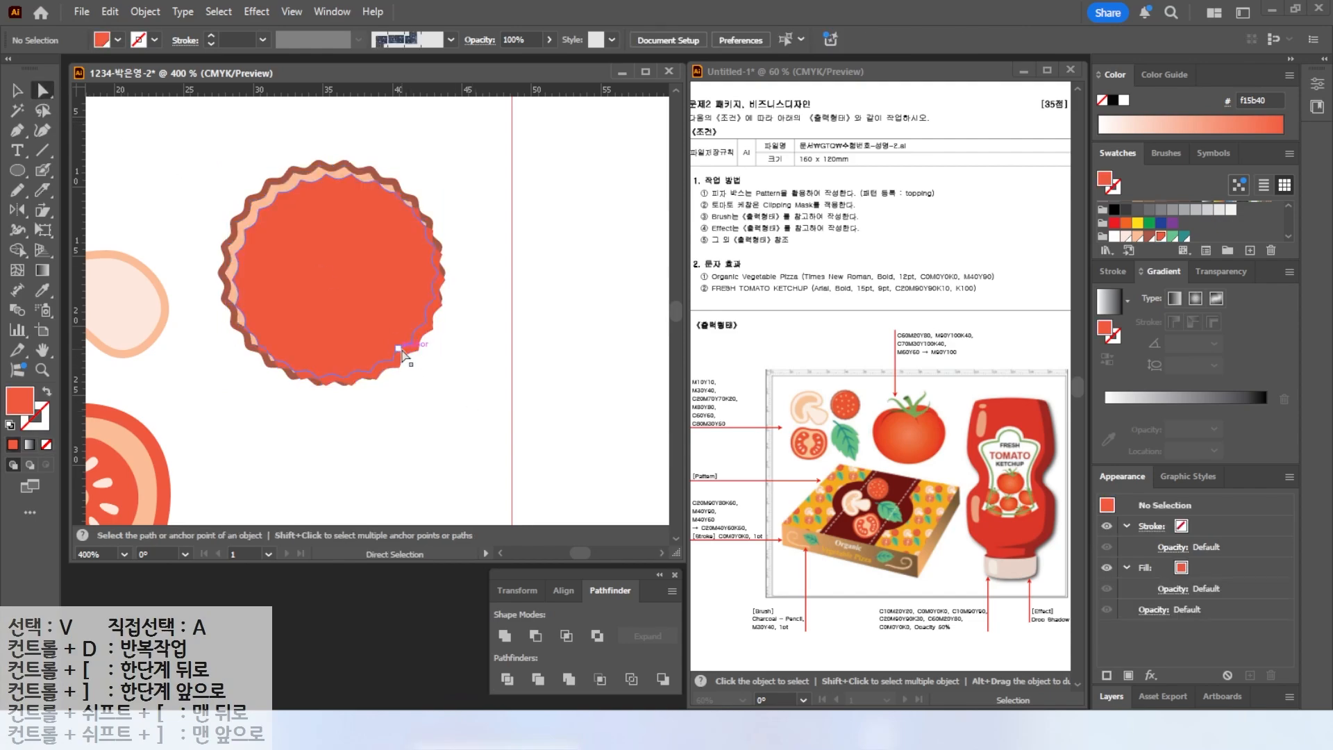
{"action": "left_click", "coordinate": [405, 359]}
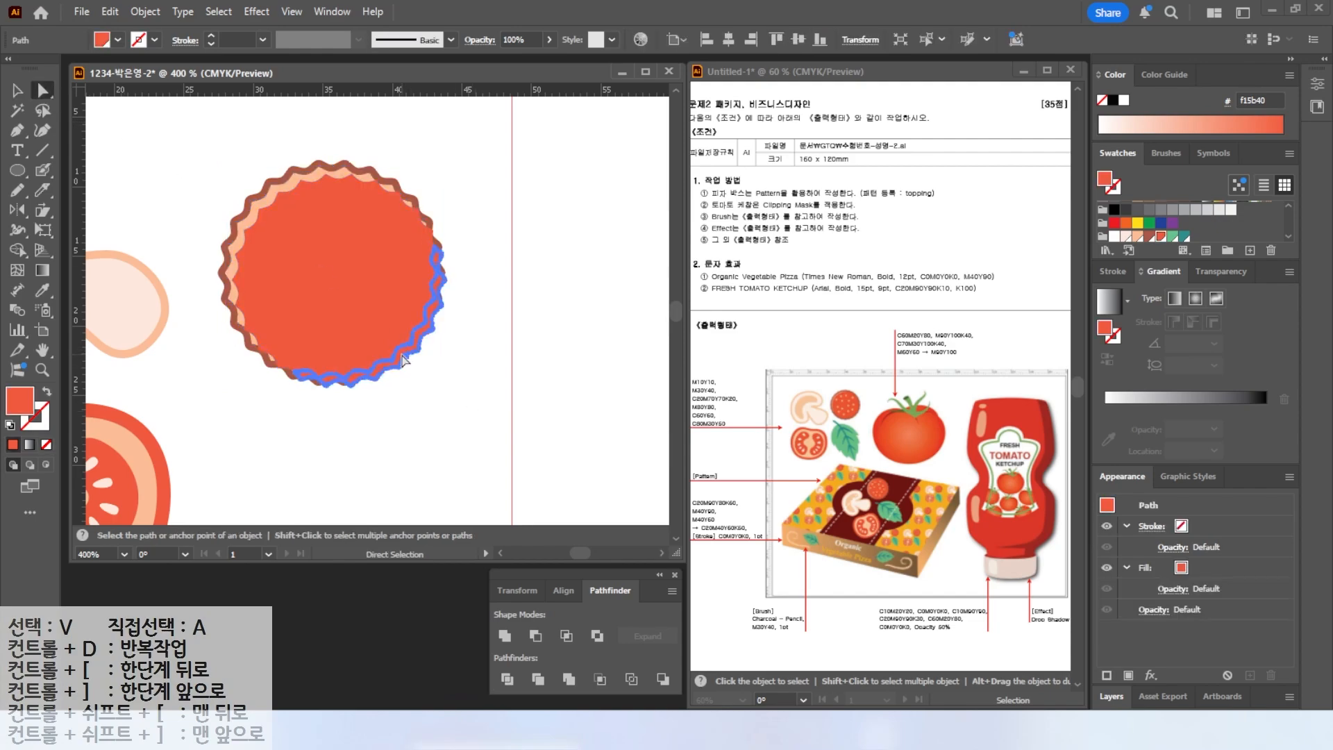
{"action": "key", "text": "Delete"}
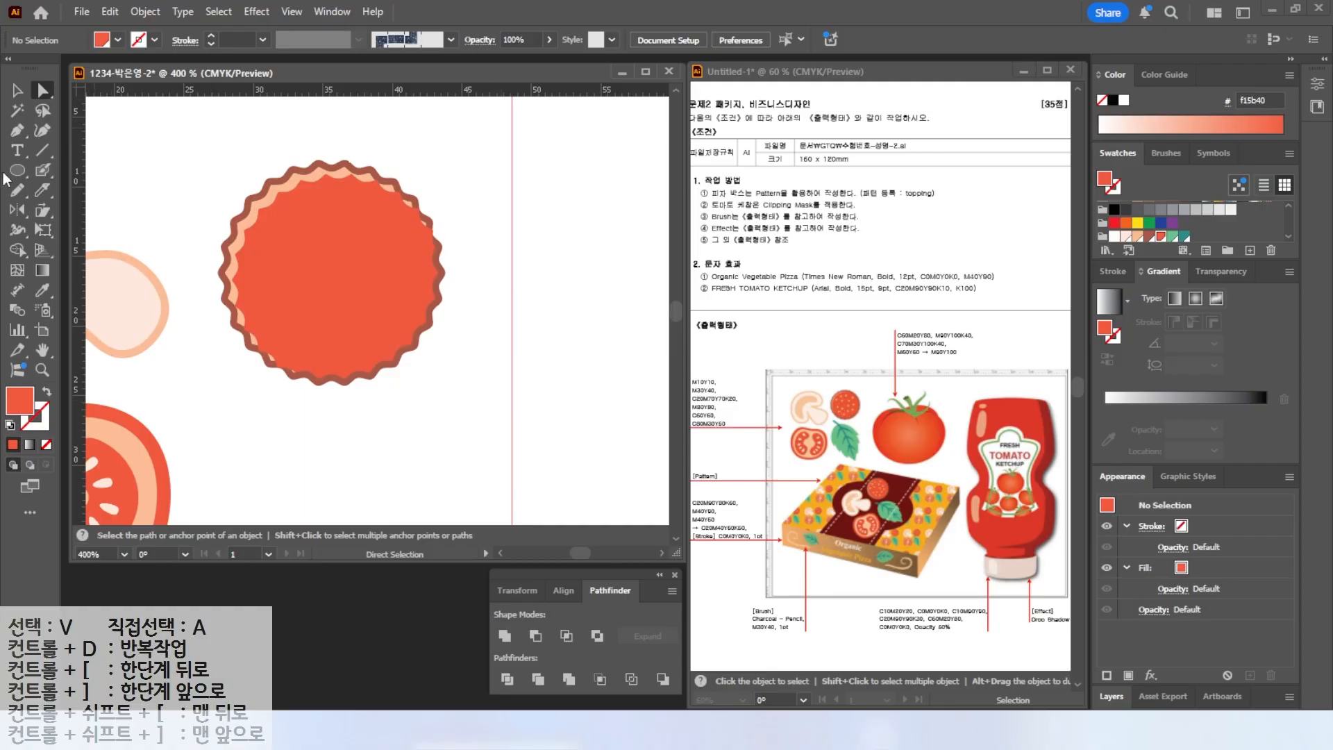
Paint small pale peach dots scattered across the red pepperoni center with the Blob Brush.
{"action": "left_click_drag", "start_coordinate": [43, 172], "coordinate": [99, 192]}
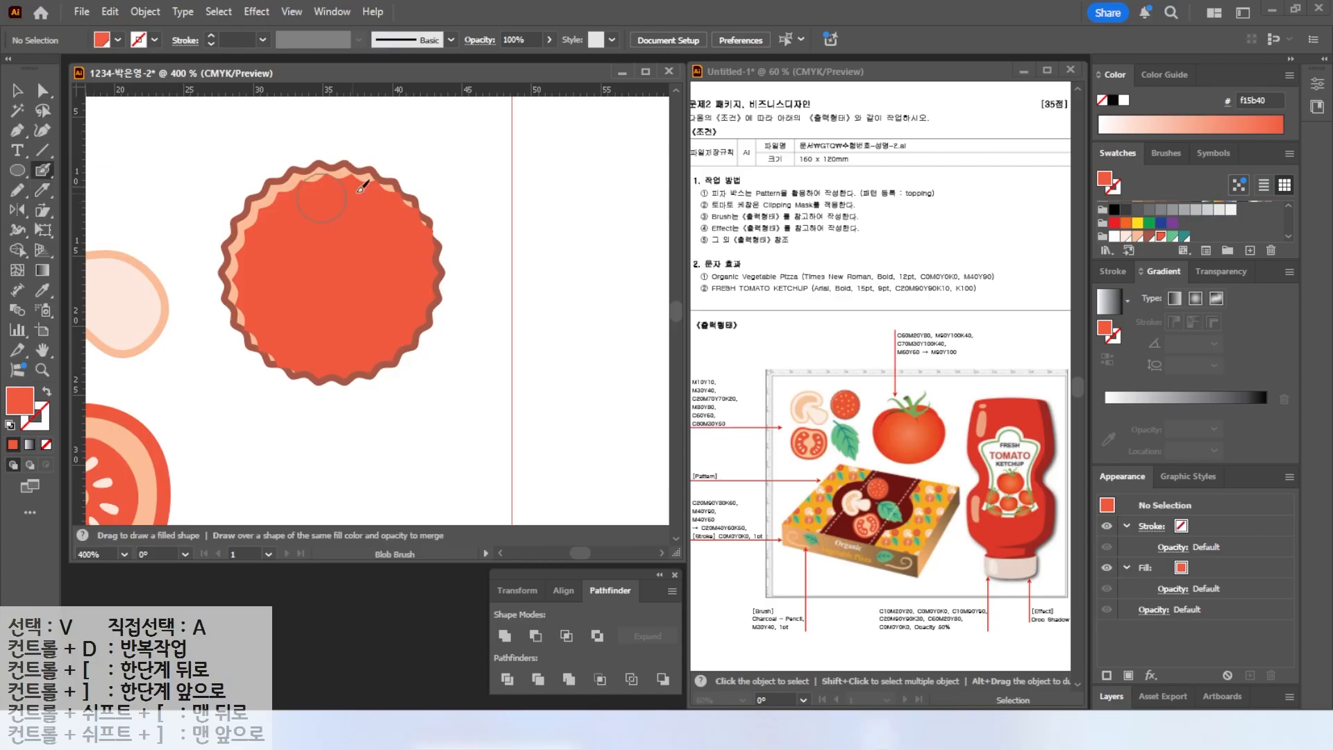
{"action": "key", "text": "a"}
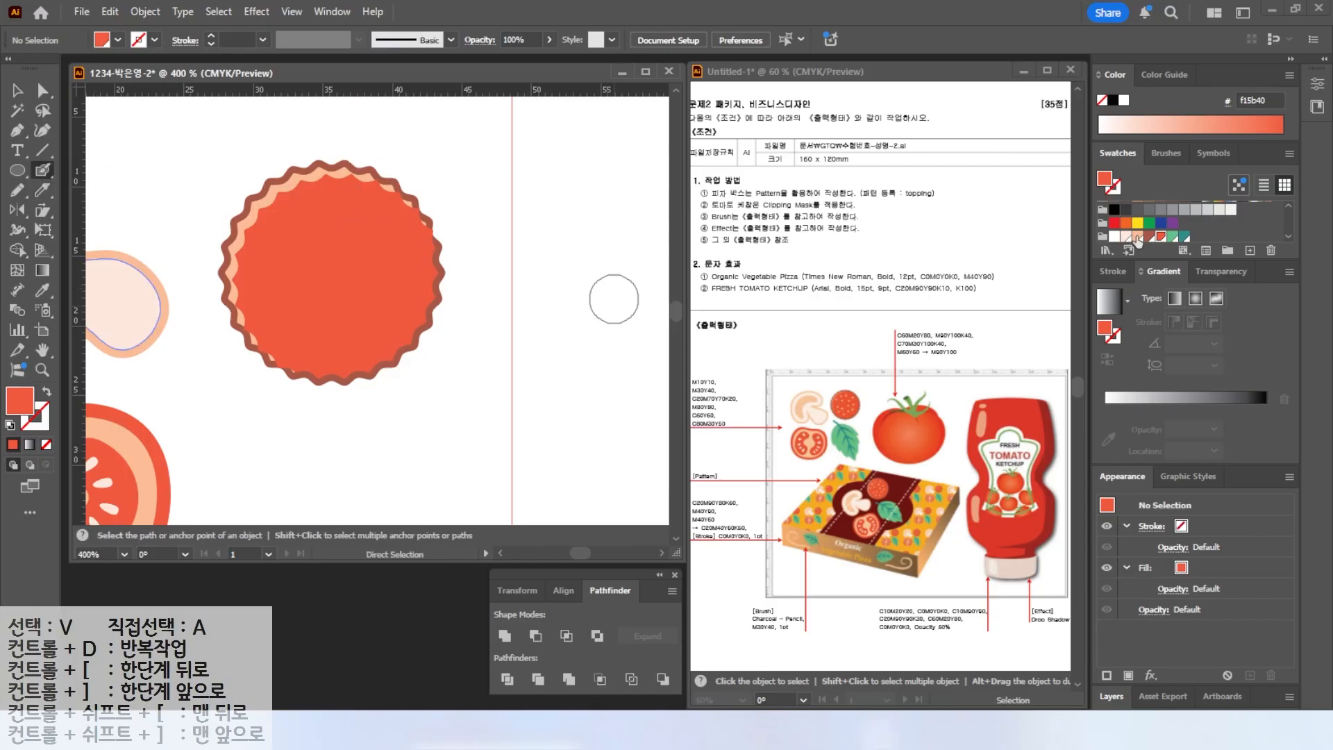
{"action": "left_click", "coordinate": [1138, 240]}
{"action": "left_click", "coordinate": [1126, 236]}
{"action": "key", "text": "shift+b"}
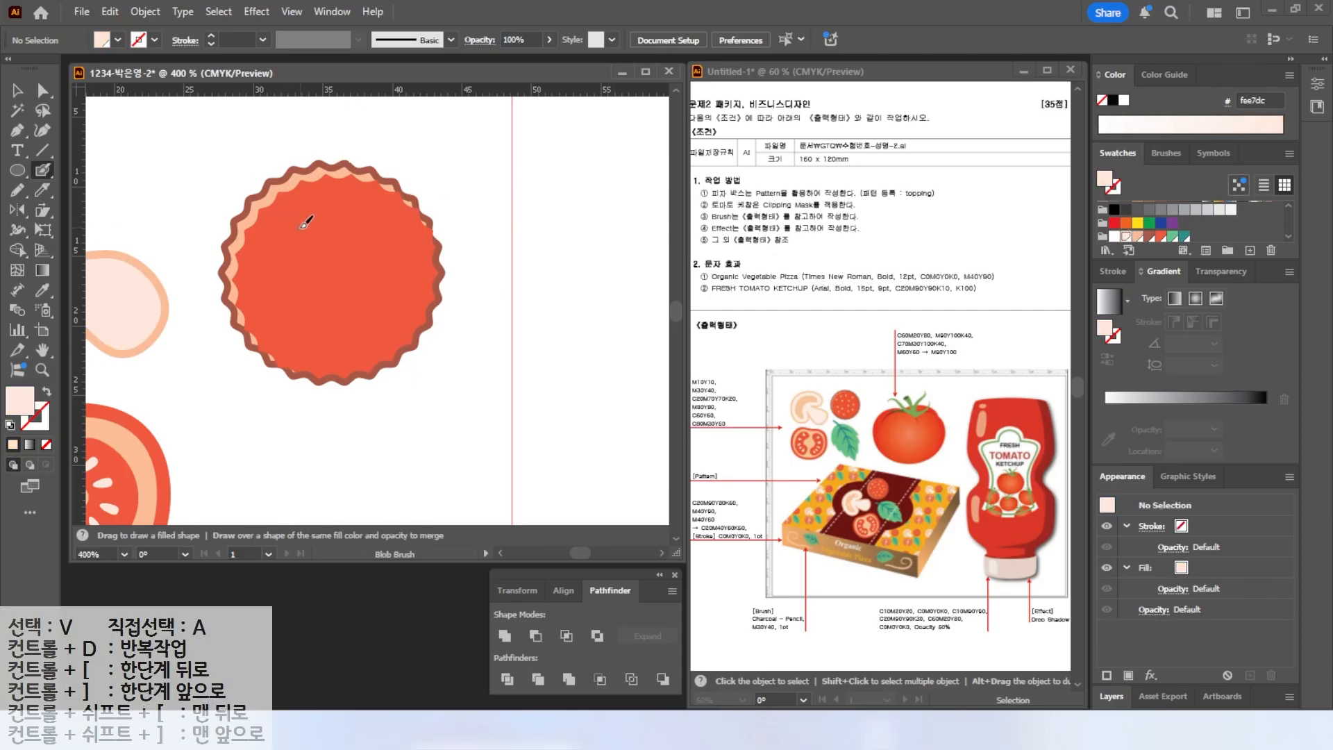
{"action": "key", "text": "shift+x"}
{"action": "left_click", "coordinate": [306, 210]}
{"action": "left_click", "coordinate": [273, 228]}
{"action": "left_click", "coordinate": [271, 285]}
{"action": "left_click", "coordinate": [288, 337]}
{"action": "left_click", "coordinate": [315, 304]}
{"action": "left_click", "coordinate": [329, 355]}
{"action": "left_click", "coordinate": [347, 319]}
{"action": "left_click", "coordinate": [398, 321]}
{"action": "left_click", "coordinate": [409, 284]}
{"action": "left_click", "coordinate": [367, 284]}
{"action": "left_click", "coordinate": [361, 244]}
{"action": "left_click", "coordinate": [390, 214]}
{"action": "left_click", "coordinate": [334, 204]}
{"action": "left_click", "coordinate": [314, 256]}
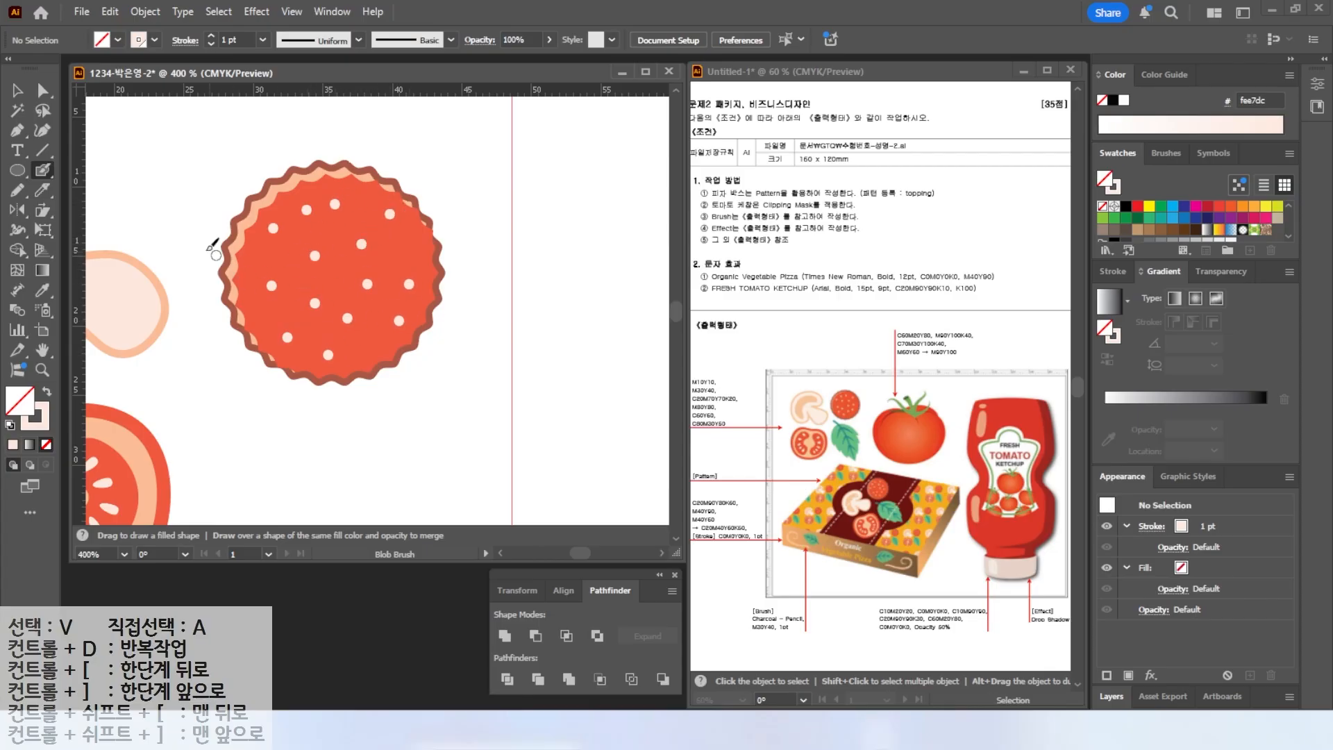
Draw a closed leaf outline with a jagged serrated edge beside the tomato slice using the Pen tool.
{"action": "scroll", "coordinate": [208, 308], "scroll_direction": "down", "scroll_amount": 1}
{"action": "left_click_drag", "start_coordinate": [236, 335], "coordinate": [364, 228]}
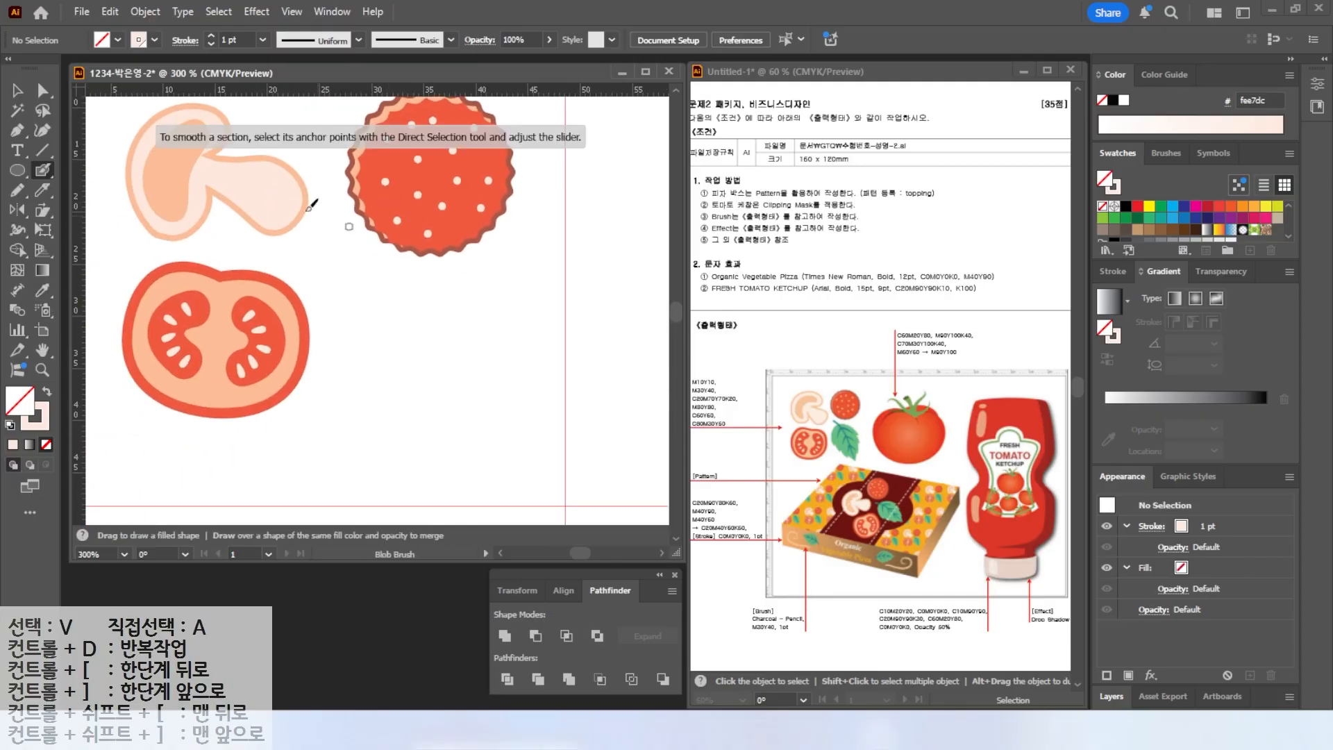
{"action": "key", "text": "p"}
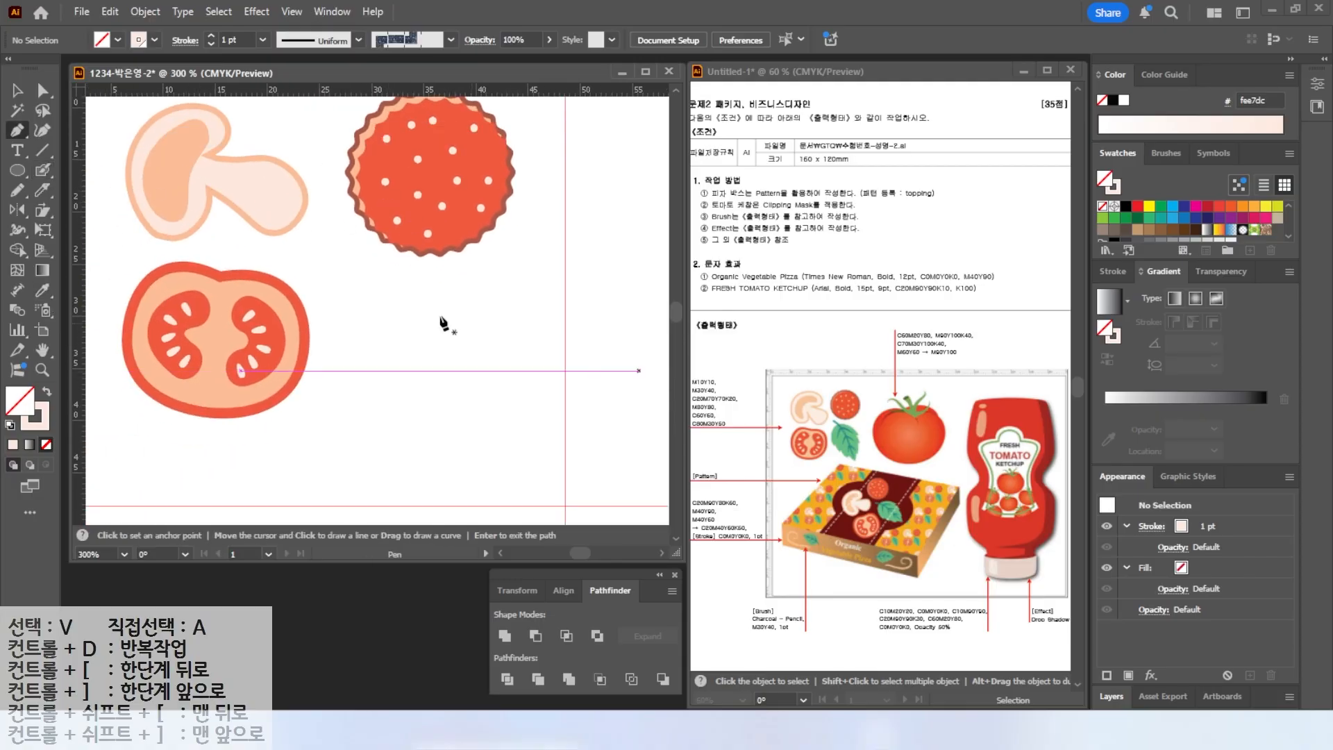
{"action": "key", "text": "a"}
{"action": "key", "text": "d"}
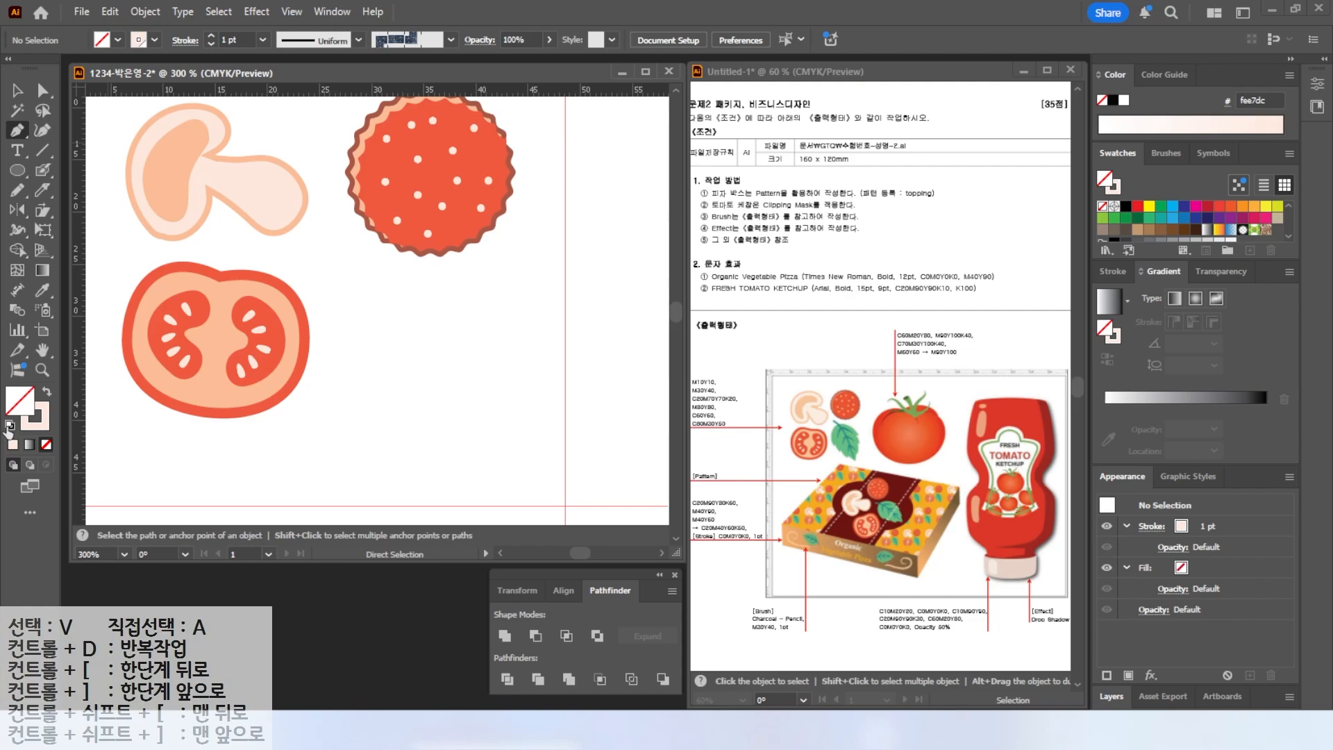
{"action": "key", "text": "p"}
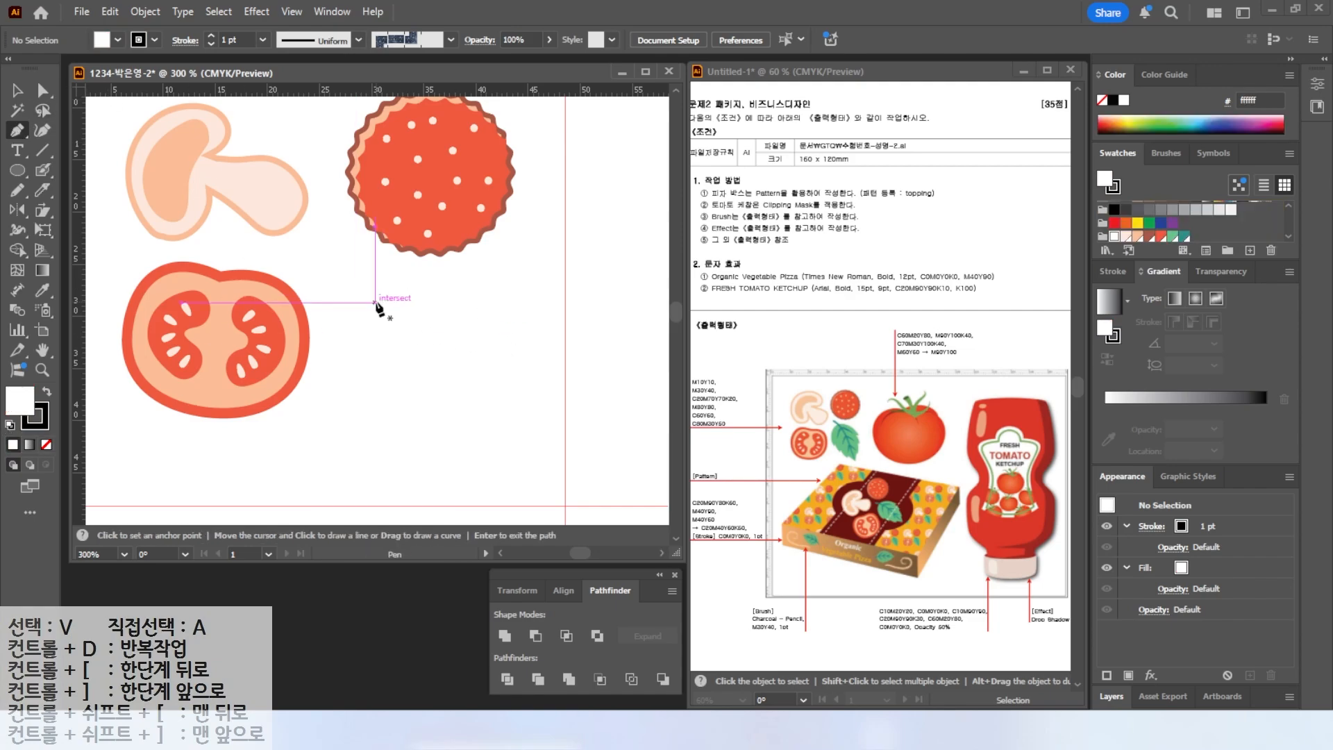
{"action": "left_click", "coordinate": [379, 293]}
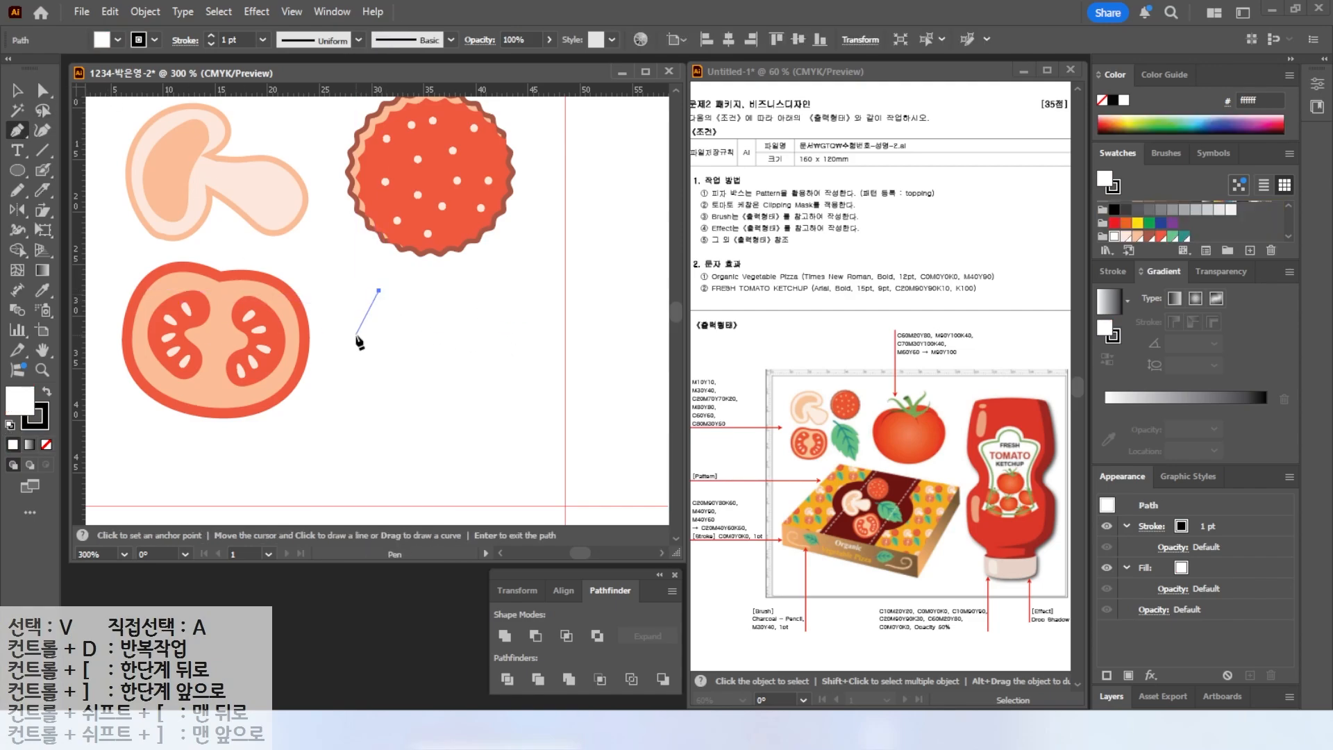
{"action": "left_click_drag", "start_coordinate": [358, 338], "coordinate": [355, 367]}
{"action": "left_click", "coordinate": [359, 393]}
{"action": "left_click", "coordinate": [365, 387]}
{"action": "left_click_drag", "start_coordinate": [370, 423], "coordinate": [375, 438]}
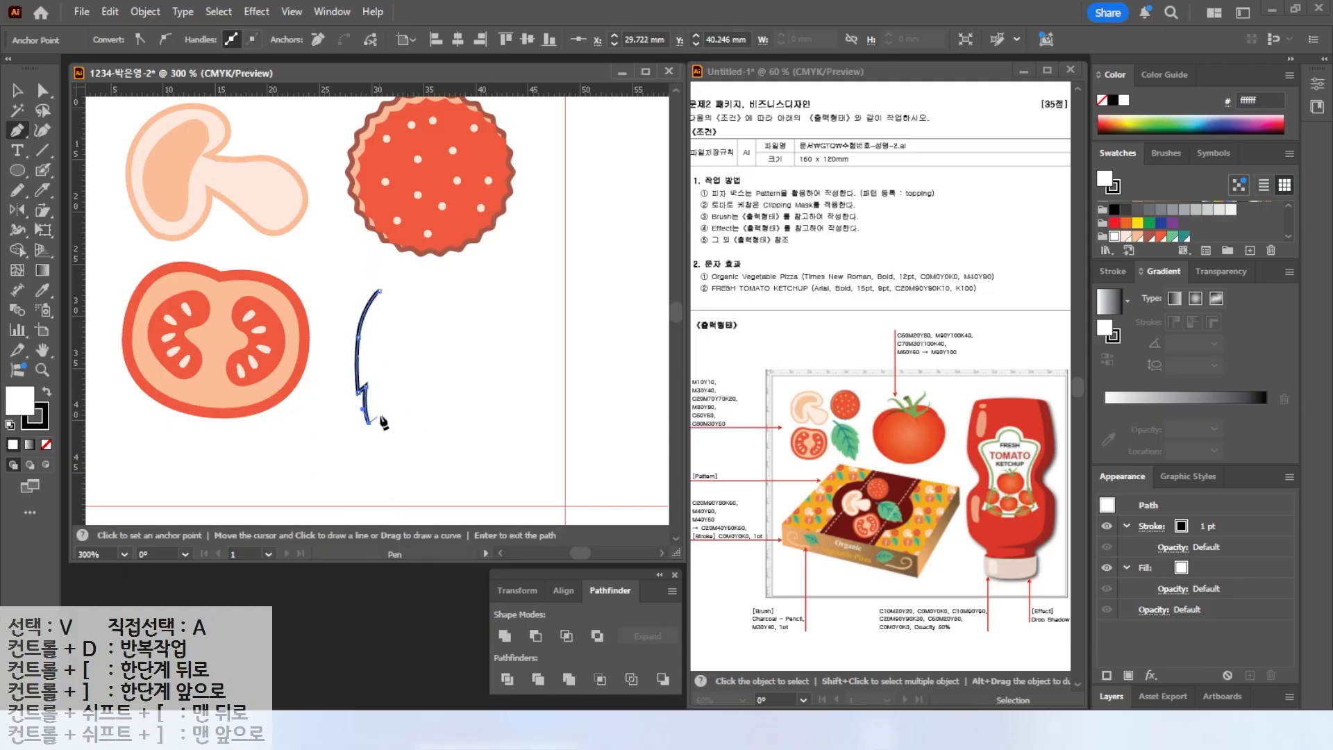
{"action": "left_click", "coordinate": [379, 414]}
{"action": "left_click", "coordinate": [391, 451]}
{"action": "left_click", "coordinate": [397, 445]}
{"action": "left_click_drag", "start_coordinate": [428, 476], "coordinate": [448, 383]}
{"action": "left_click", "coordinate": [428, 476]}
{"action": "left_click", "coordinate": [438, 444]}
{"action": "left_click", "coordinate": [449, 448]}
{"action": "left_click", "coordinate": [453, 408]}
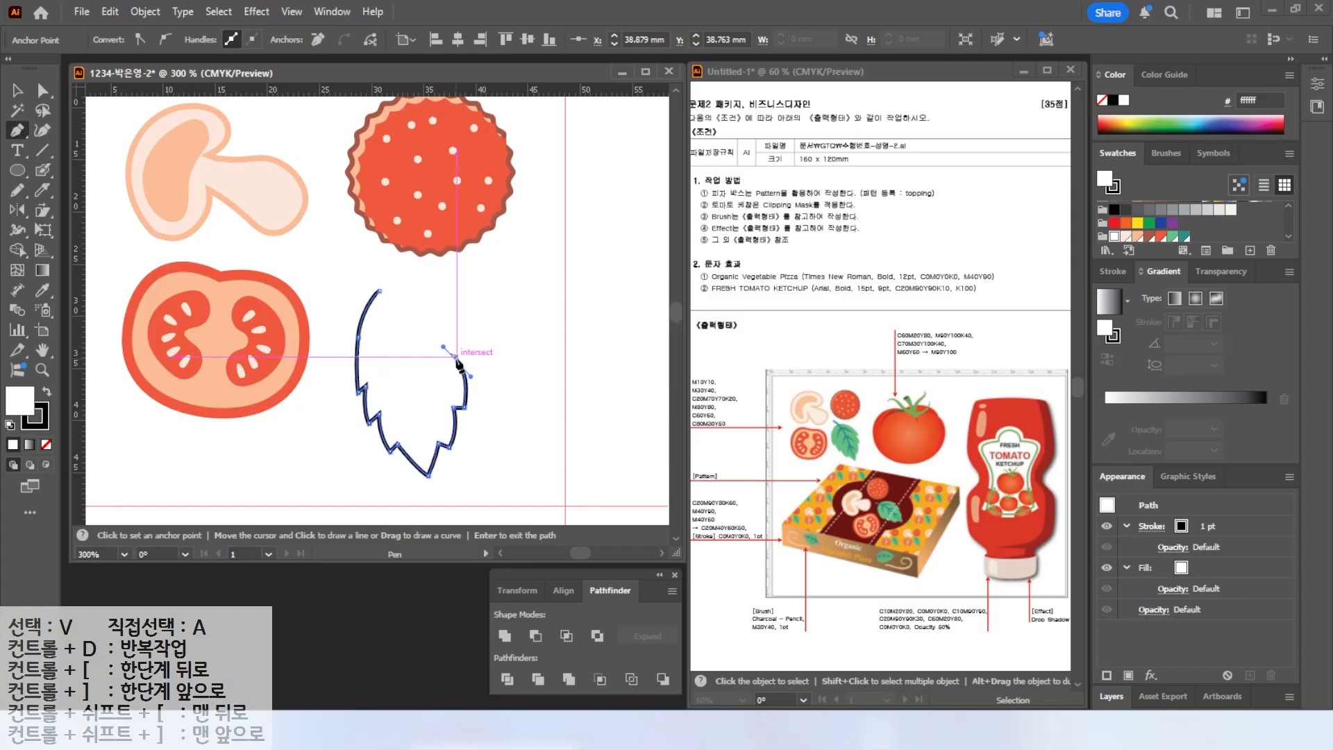
{"action": "left_click_drag", "start_coordinate": [466, 360], "coordinate": [424, 289]}
{"action": "left_click", "coordinate": [378, 291]}
Refine the leaf outline's curves by adjusting its anchor points and handles.
{"action": "left_click", "coordinate": [43, 91]}
{"action": "left_click", "coordinate": [372, 285]}
{"action": "left_click", "coordinate": [378, 291]}
{"action": "mouse_move", "coordinate": [378, 291]}
{"action": "left_mouse_down"}
{"action": "mouse_move", "coordinate": [397, 278]}
{"action": "mouse_move", "coordinate": [370, 296]}
{"action": "left_mouse_up"}
{"action": "left_click", "coordinate": [447, 303]}
{"action": "left_click_drag", "start_coordinate": [468, 315], "coordinate": [464, 320]}
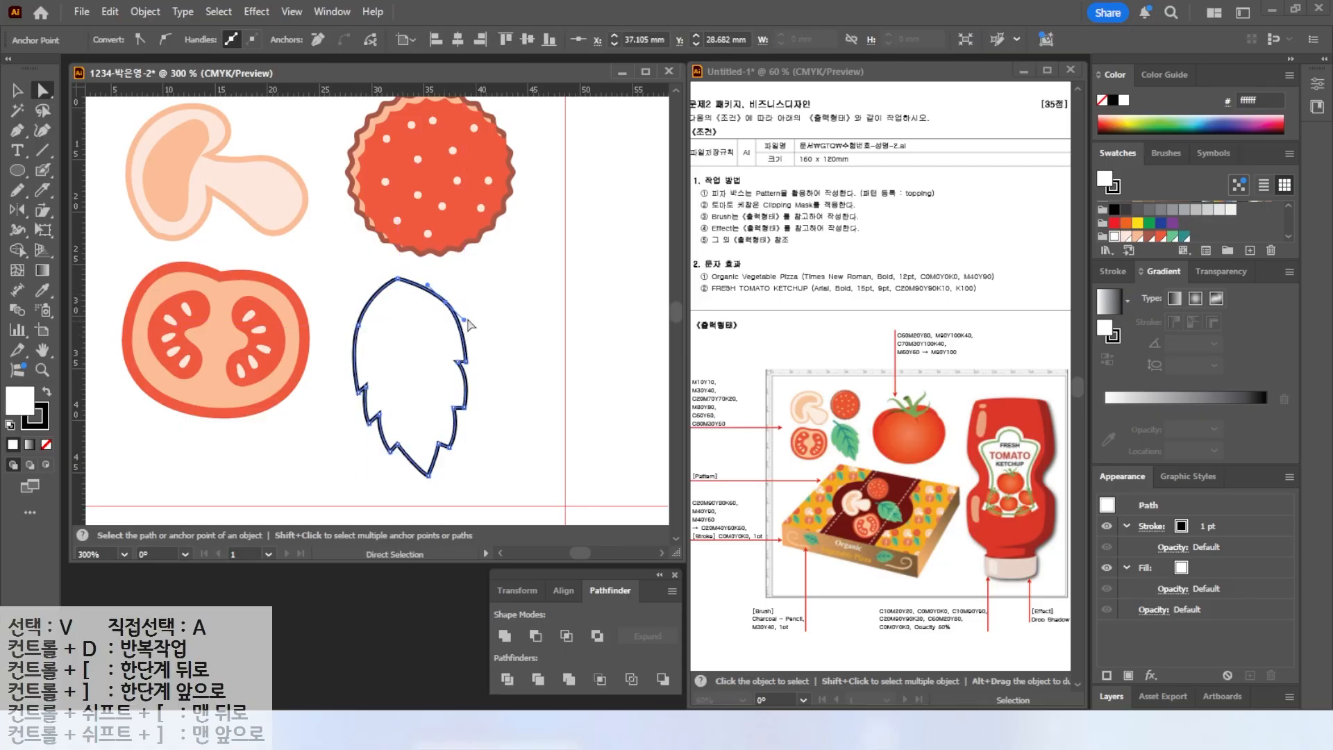
Fill the leaf shape with green and remove its stroke.
{"action": "left_click", "coordinate": [47, 391]}
{"action": "left_click", "coordinate": [46, 445]}
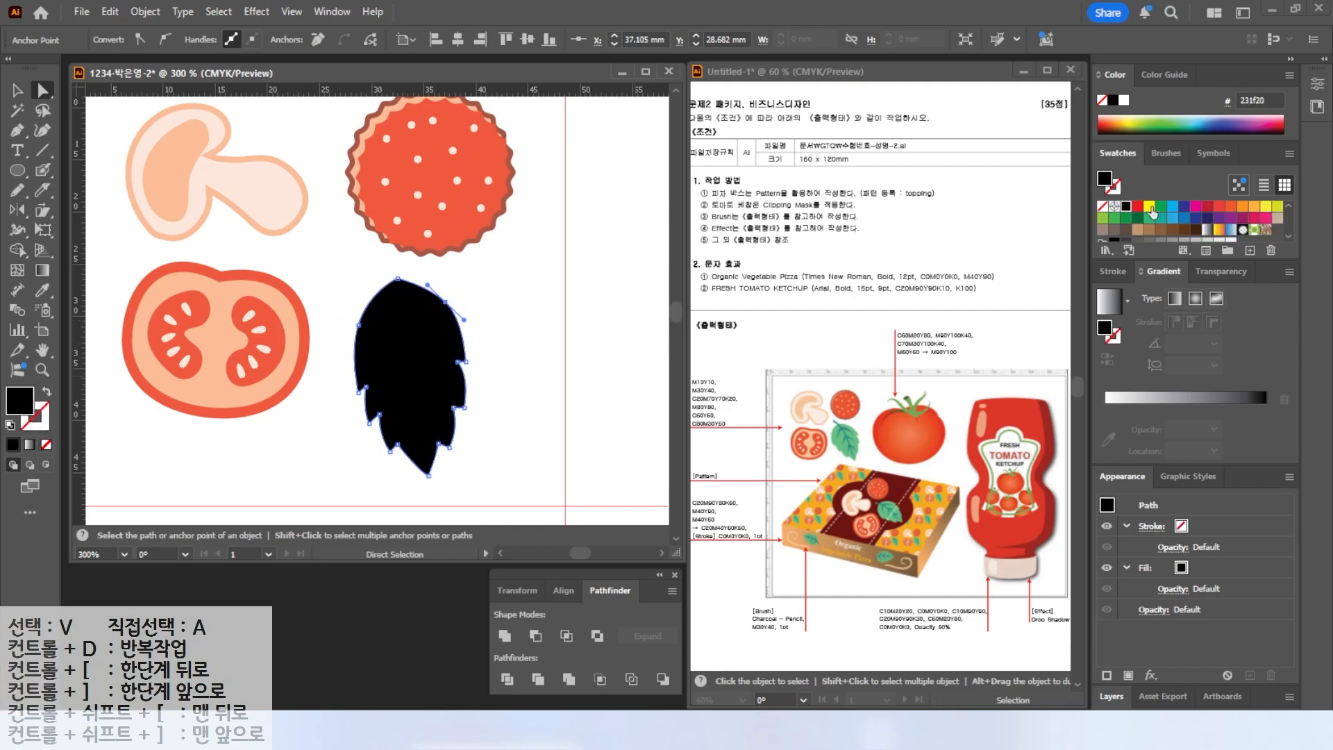
{"action": "left_click", "coordinate": [1173, 232]}
{"action": "left_click", "coordinate": [18, 92]}
{"action": "left_click_drag", "start_coordinate": [472, 274], "coordinate": [424, 260]}
{"action": "left_click", "coordinate": [523, 359]}
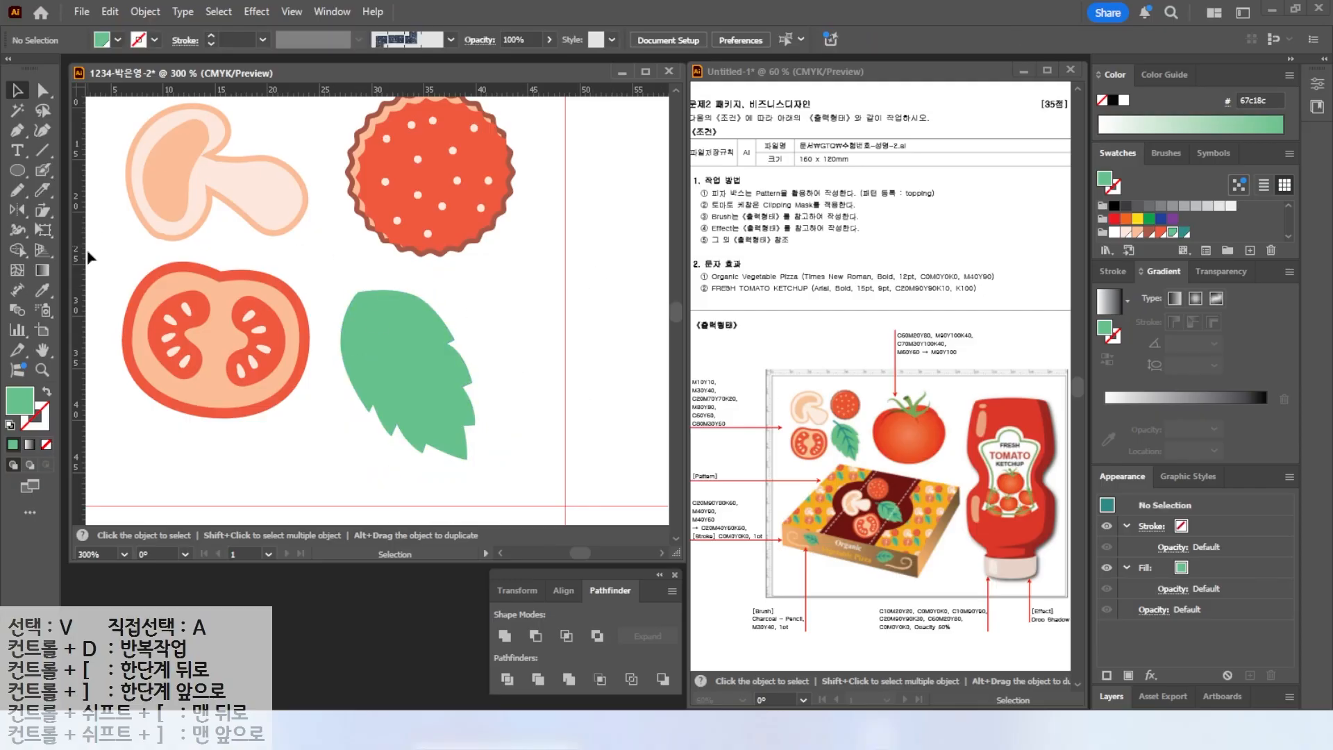
Draw a curved center vein along the leaf with the Pencil tool in a black stroke.
{"action": "left_click", "coordinate": [17, 194]}
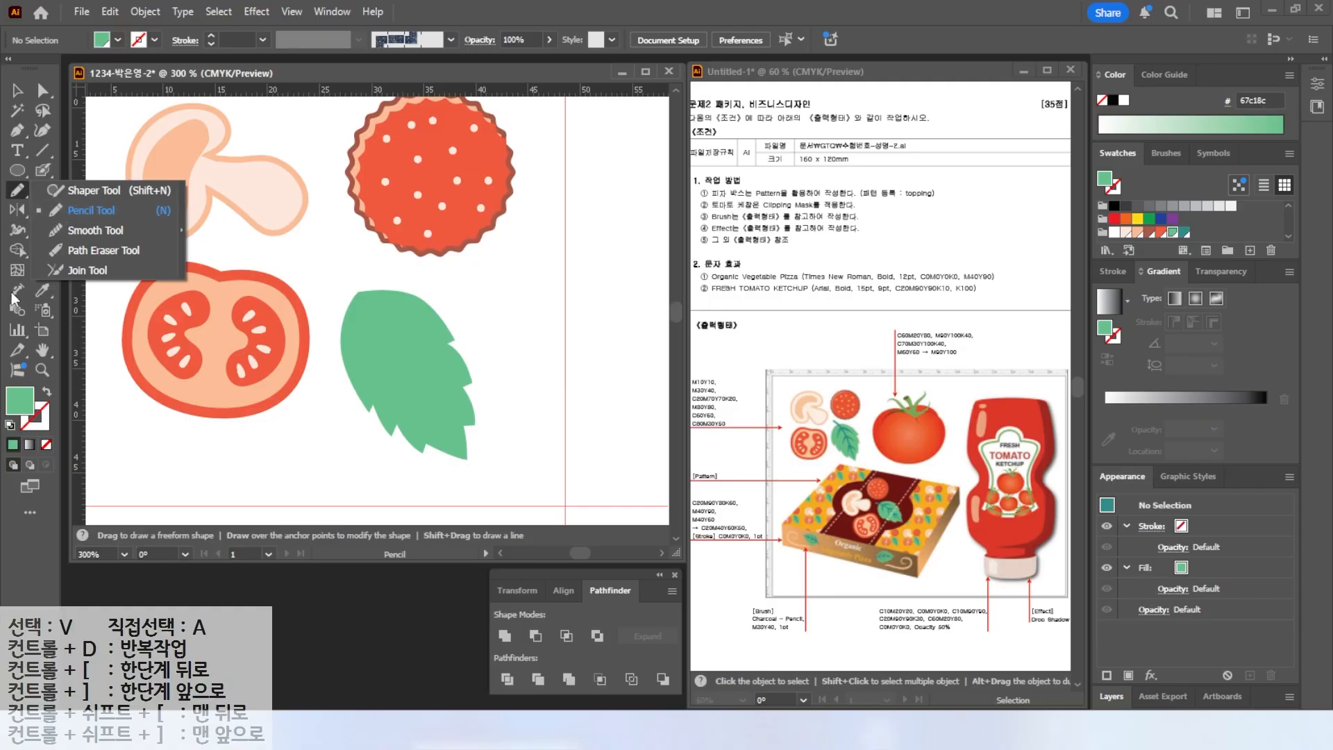
{"action": "left_click", "coordinate": [10, 428]}
{"action": "left_click", "coordinate": [10, 428]}
{"action": "left_click_drag", "start_coordinate": [338, 281], "coordinate": [469, 448]}
{"action": "key", "text": "v"}
{"action": "left_click_drag", "start_coordinate": [474, 278], "coordinate": [477, 281]}
{"action": "left_click_drag", "start_coordinate": [400, 355], "coordinate": [405, 355]}
{"action": "left_click_drag", "start_coordinate": [479, 279], "coordinate": [484, 285]}
{"action": "left_click", "coordinate": [499, 335]}
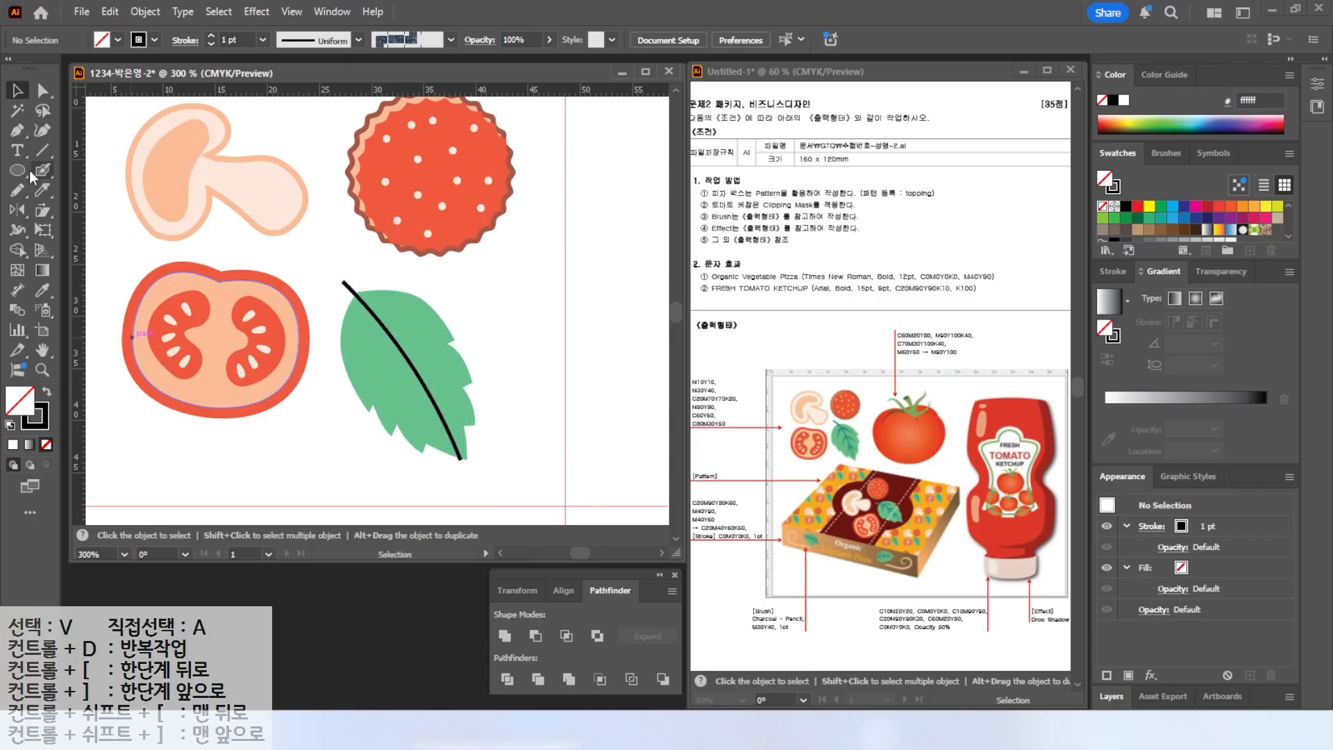
Add side veins branching from the center vein with the Pencil tool.
{"action": "left_click", "coordinate": [17, 190]}
{"action": "mouse_move", "coordinate": [384, 325]}
{"action": "left_mouse_down"}
{"action": "mouse_move", "coordinate": [375, 380]}
{"action": "mouse_move", "coordinate": [401, 410]}
{"action": "left_mouse_up"}
{"action": "left_click_drag", "start_coordinate": [431, 402], "coordinate": [433, 429]}
{"action": "mouse_move", "coordinate": [382, 325]}
{"action": "left_mouse_down"}
{"action": "mouse_move", "coordinate": [434, 336]}
{"action": "mouse_move", "coordinate": [463, 417]}
{"action": "left_mouse_up"}
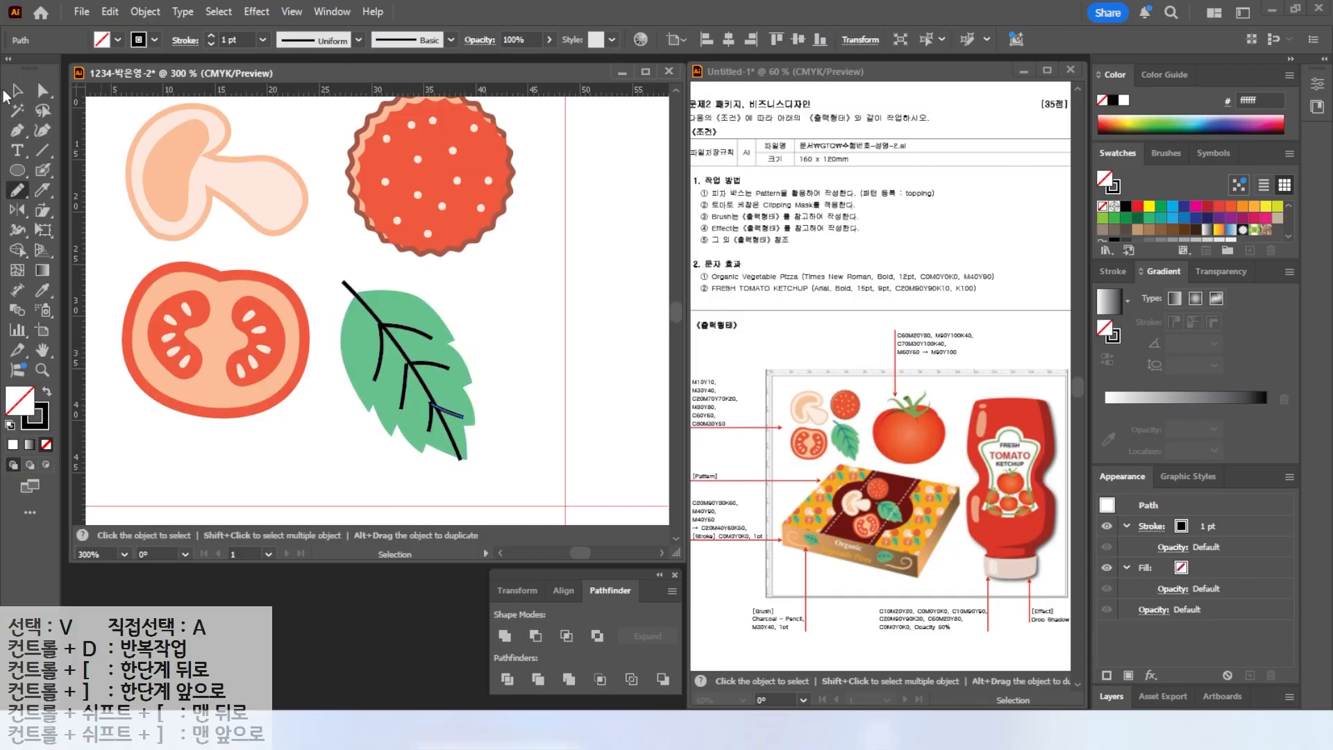
Select all the leaf veins and apply a tapered width profile to their strokes.
{"action": "left_click", "coordinate": [17, 90]}
{"action": "left_click", "coordinate": [320, 279]}
{"action": "left_click_drag", "start_coordinate": [342, 295], "coordinate": [445, 416]}
{"action": "left_click", "coordinate": [436, 325], "text": "shift"}
{"action": "left_click", "coordinate": [1107, 275]}
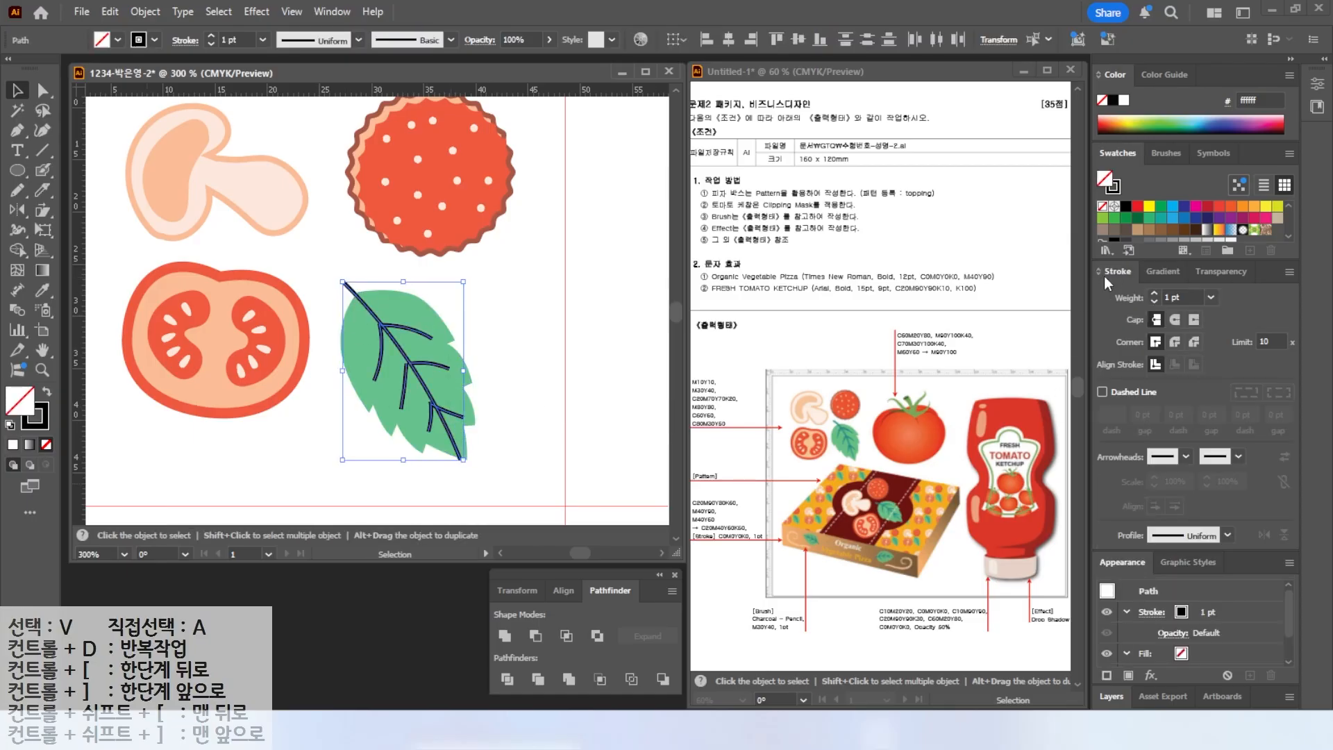
{"action": "left_click", "coordinate": [1177, 536]}
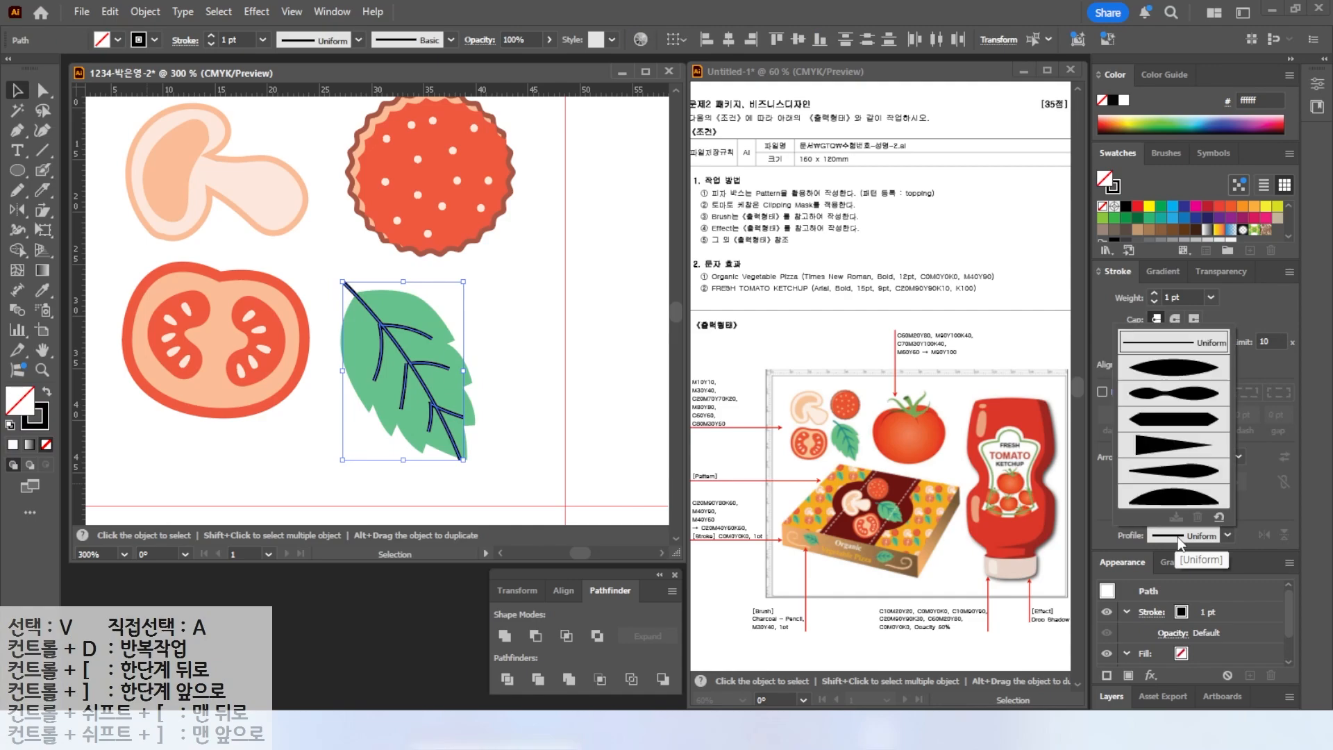
{"action": "left_click", "coordinate": [1151, 448]}
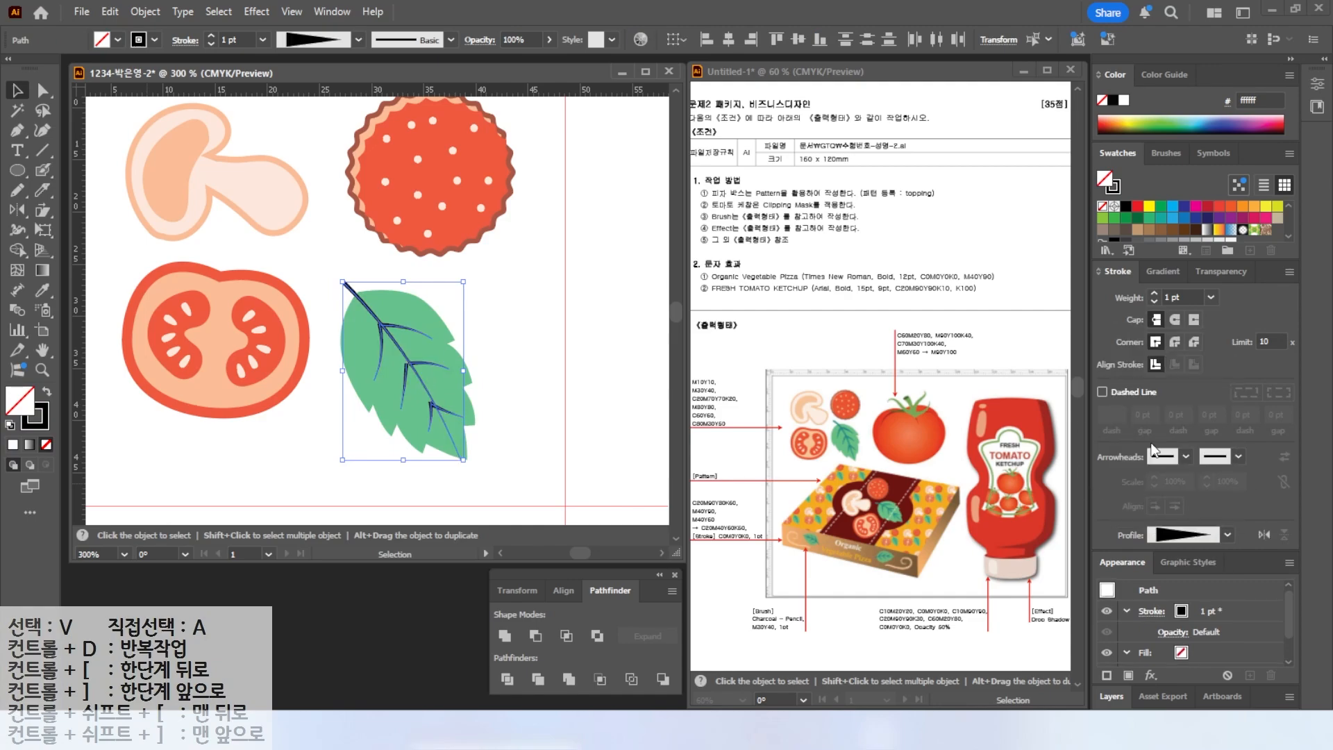
Set the veins' stroke weight to 1.5 pt.
{"action": "left_click", "coordinate": [1154, 294]}
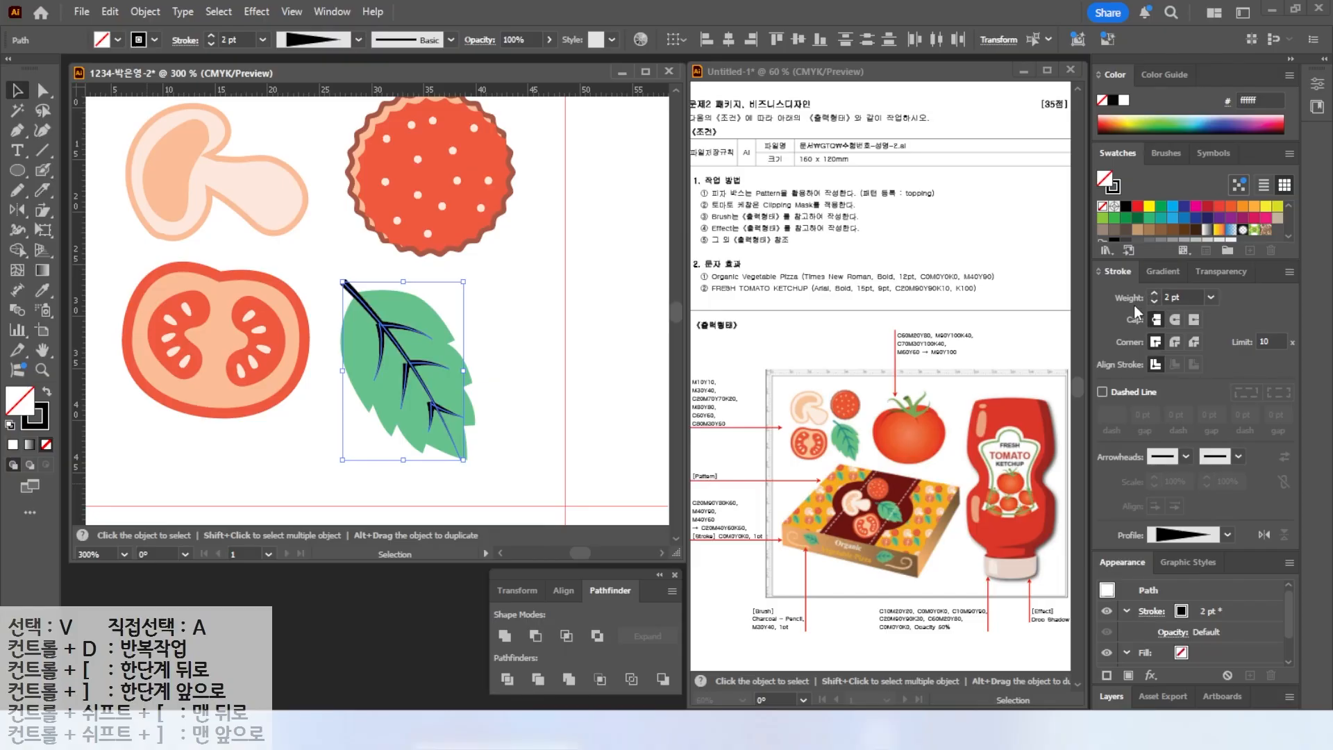
{"action": "left_click", "coordinate": [1194, 293]}
{"action": "type", "text": "0."}
{"action": "type", "text": "1.5"}
{"action": "key", "text": "Return"}
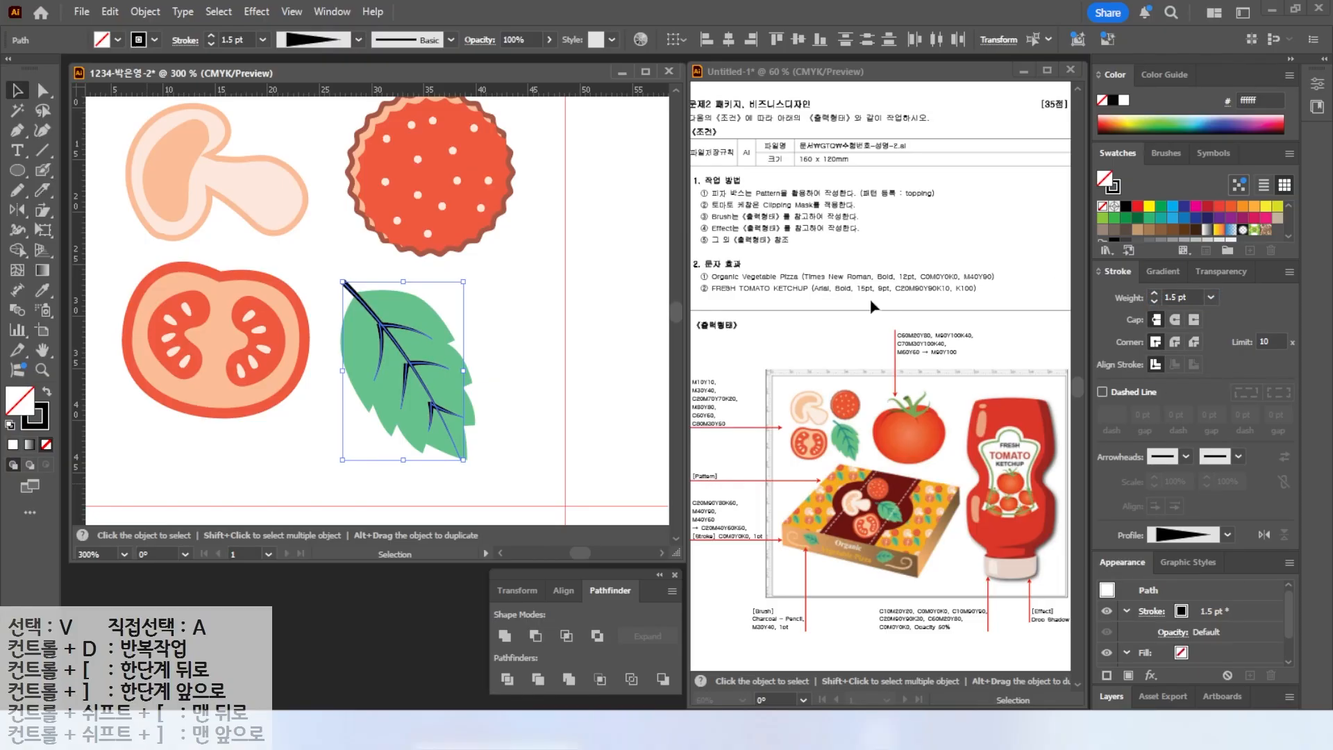
Color the vein strokes dark teal.
{"action": "left_click", "coordinate": [35, 425]}
{"action": "scroll", "coordinate": [1142, 229], "scroll_direction": "down", "scroll_amount": 3}
{"action": "left_click", "coordinate": [1184, 233]}
{"action": "left_click", "coordinate": [531, 406]}
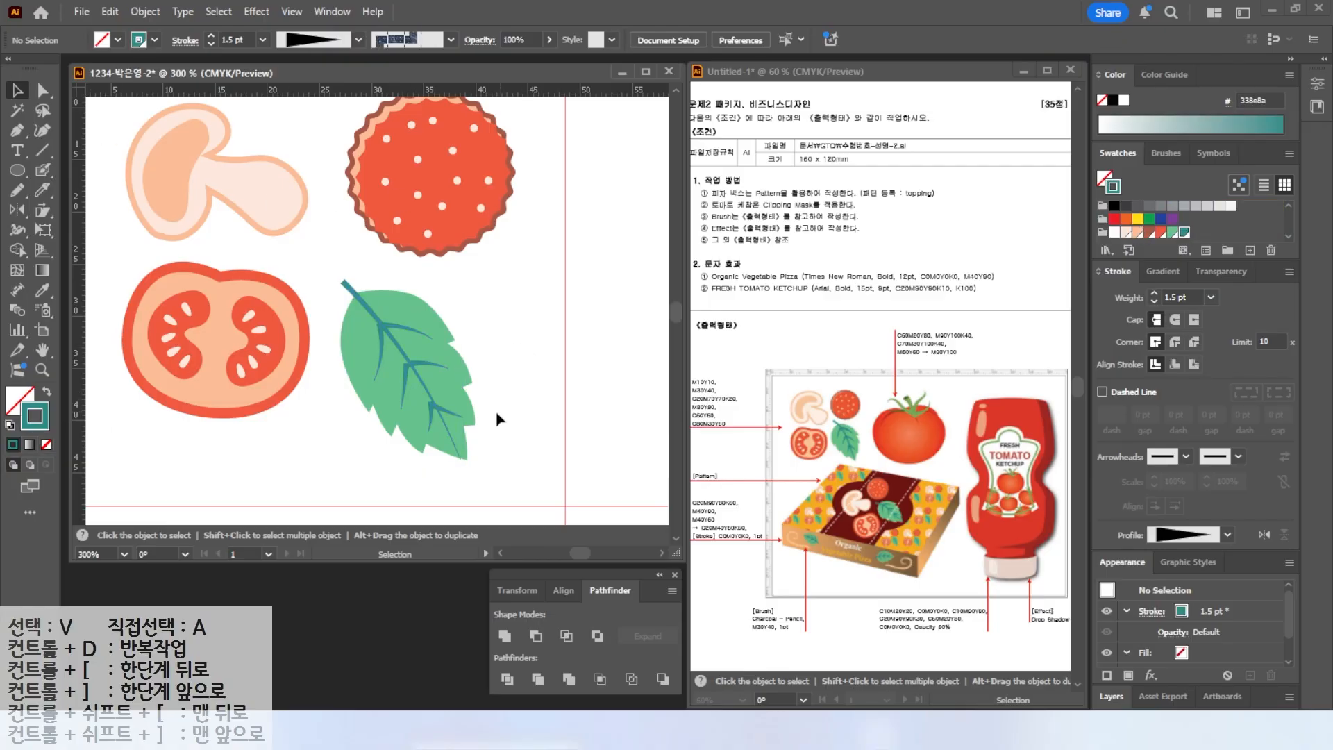
Rearrange the mushroom, pepperoni and leaf closer together with the tomato slice in a compact block.
{"action": "scroll", "coordinate": [419, 352], "scroll_direction": "down", "scroll_amount": 1}
{"action": "left_click", "coordinate": [432, 369]}
{"action": "left_click_drag", "start_coordinate": [432, 368], "coordinate": [422, 349]}
{"action": "left_click", "coordinate": [307, 249]}
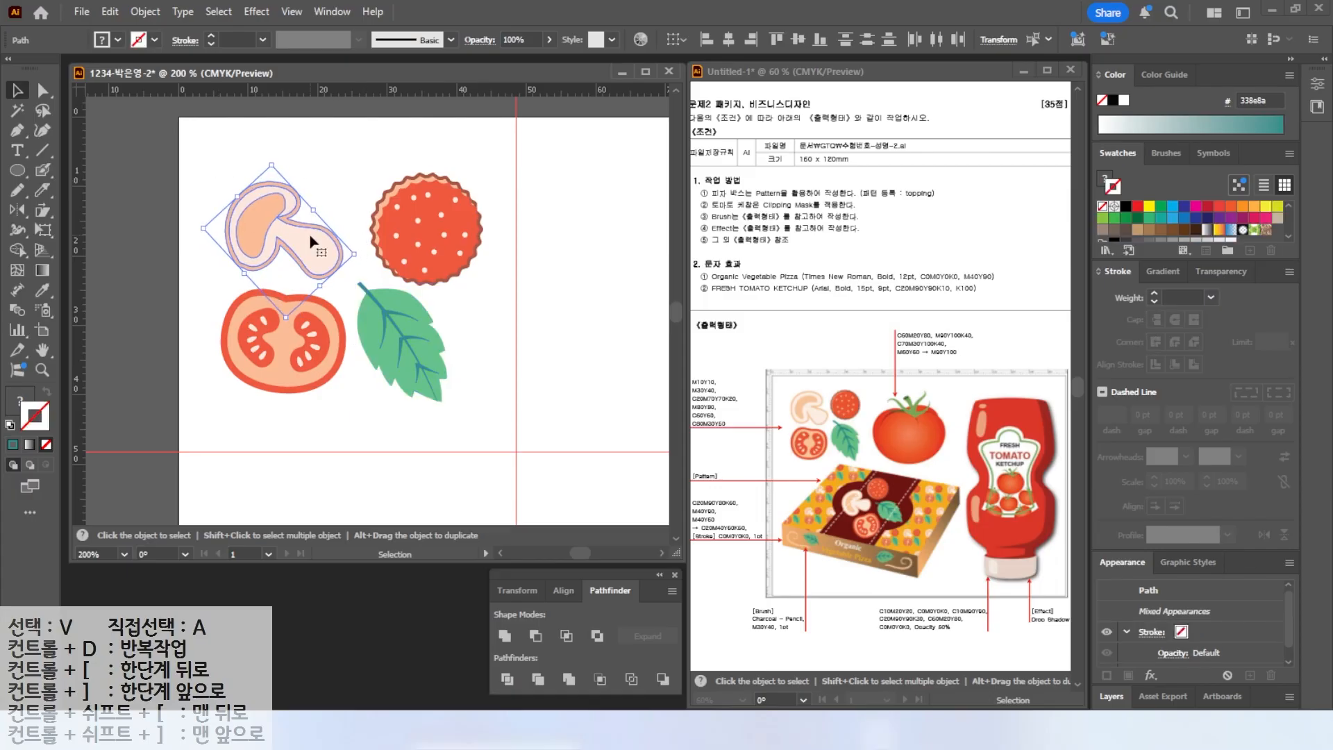
{"action": "left_click", "coordinate": [441, 224]}
{"action": "left_click_drag", "start_coordinate": [444, 258], "coordinate": [433, 249]}
{"action": "mouse_move", "coordinate": [474, 164]}
{"action": "left_mouse_down"}
{"action": "mouse_move", "coordinate": [438, 208]}
{"action": "mouse_move", "coordinate": [466, 171]}
{"action": "left_mouse_up"}
{"action": "left_click", "coordinate": [413, 384]}
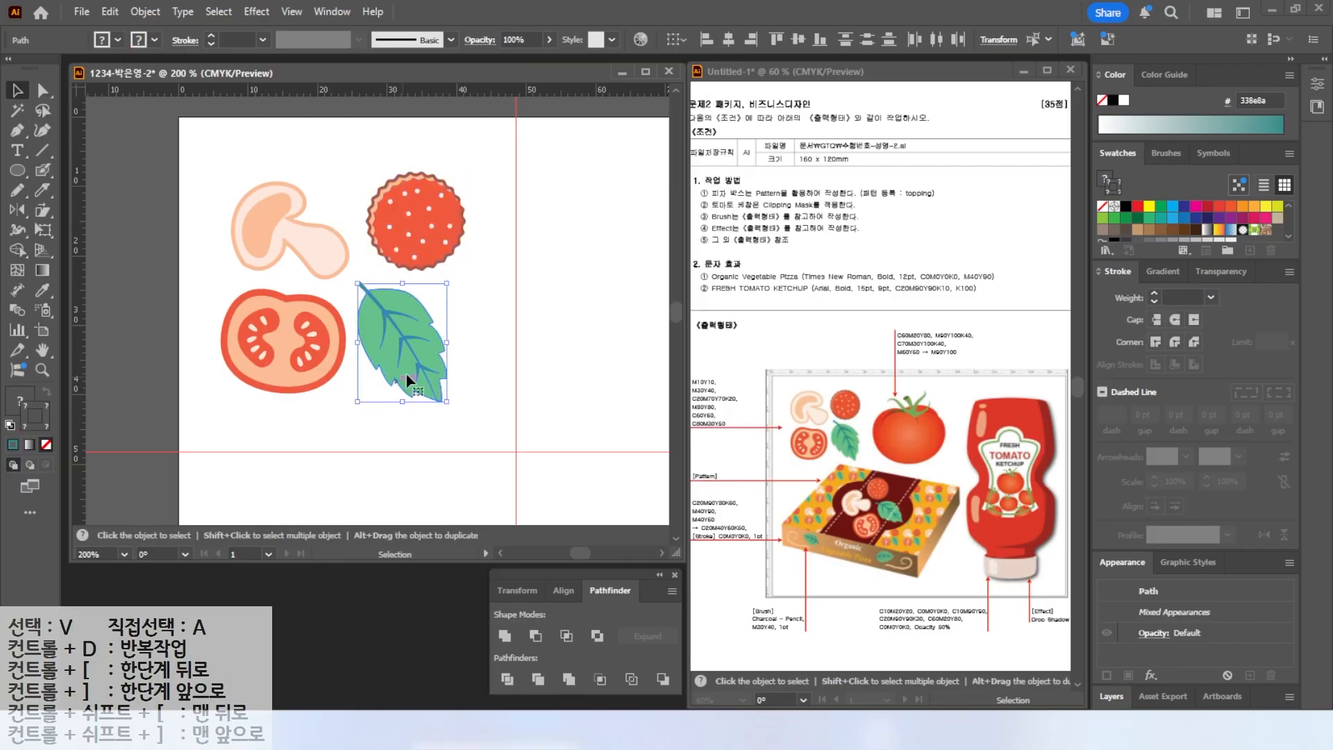
{"action": "left_click_drag", "start_coordinate": [456, 404], "coordinate": [431, 366]}
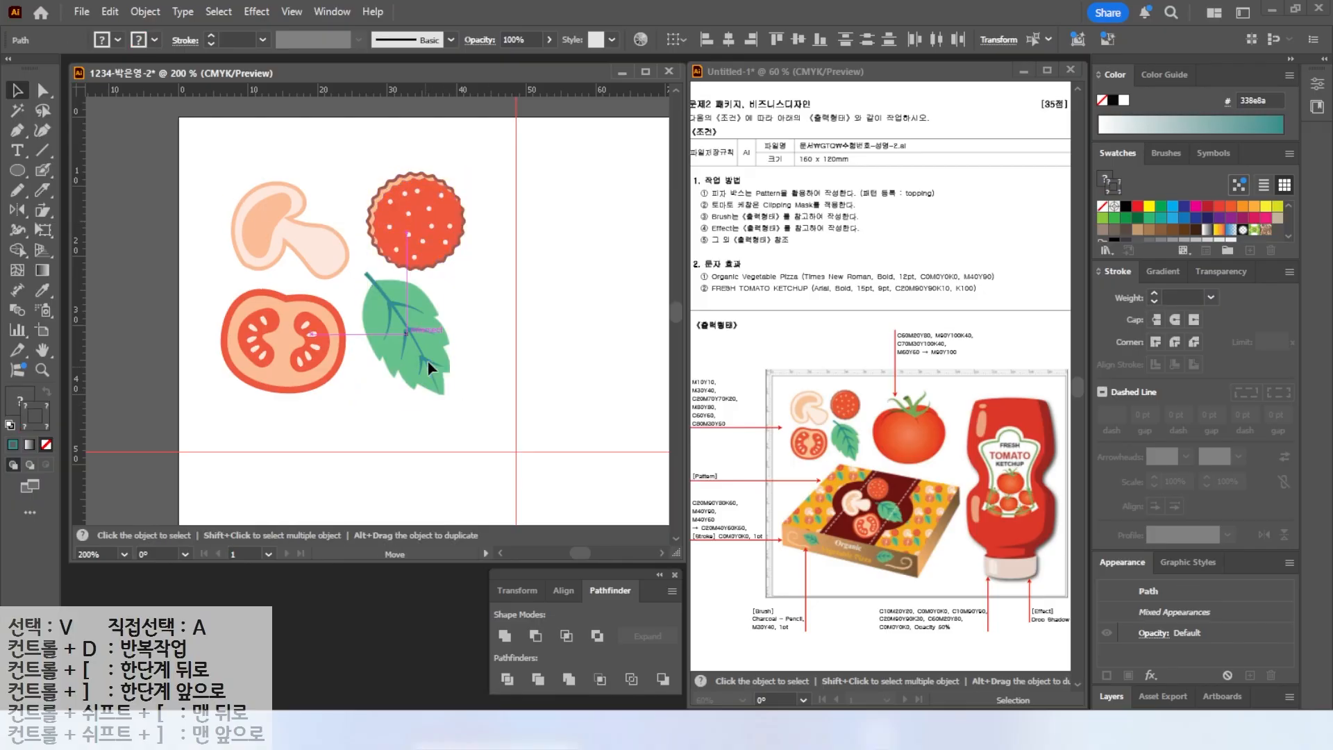
Group all four toppings and enlarge the group by scaling from its corner.
{"action": "key", "text": "ctrl+shift+a"}
{"action": "left_click_drag", "start_coordinate": [186, 155], "coordinate": [503, 310]}
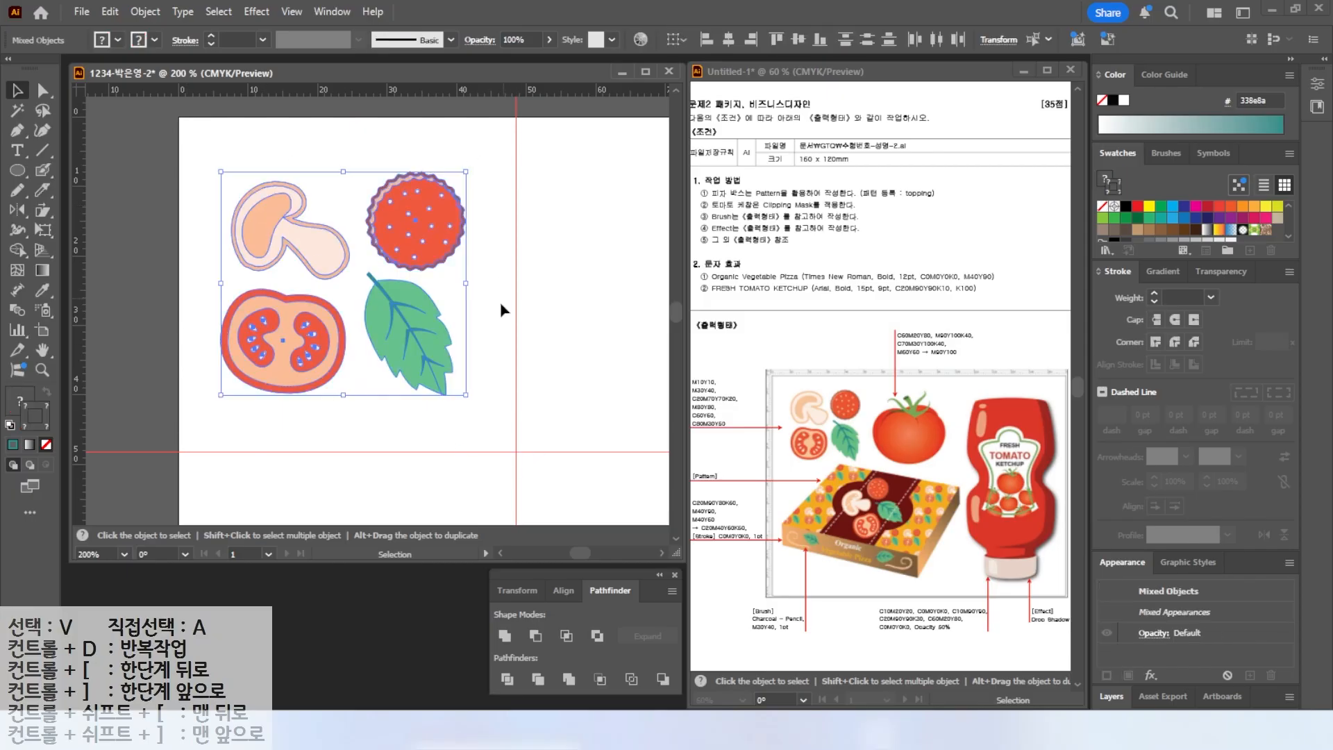
{"action": "right_click", "coordinate": [411, 318]}
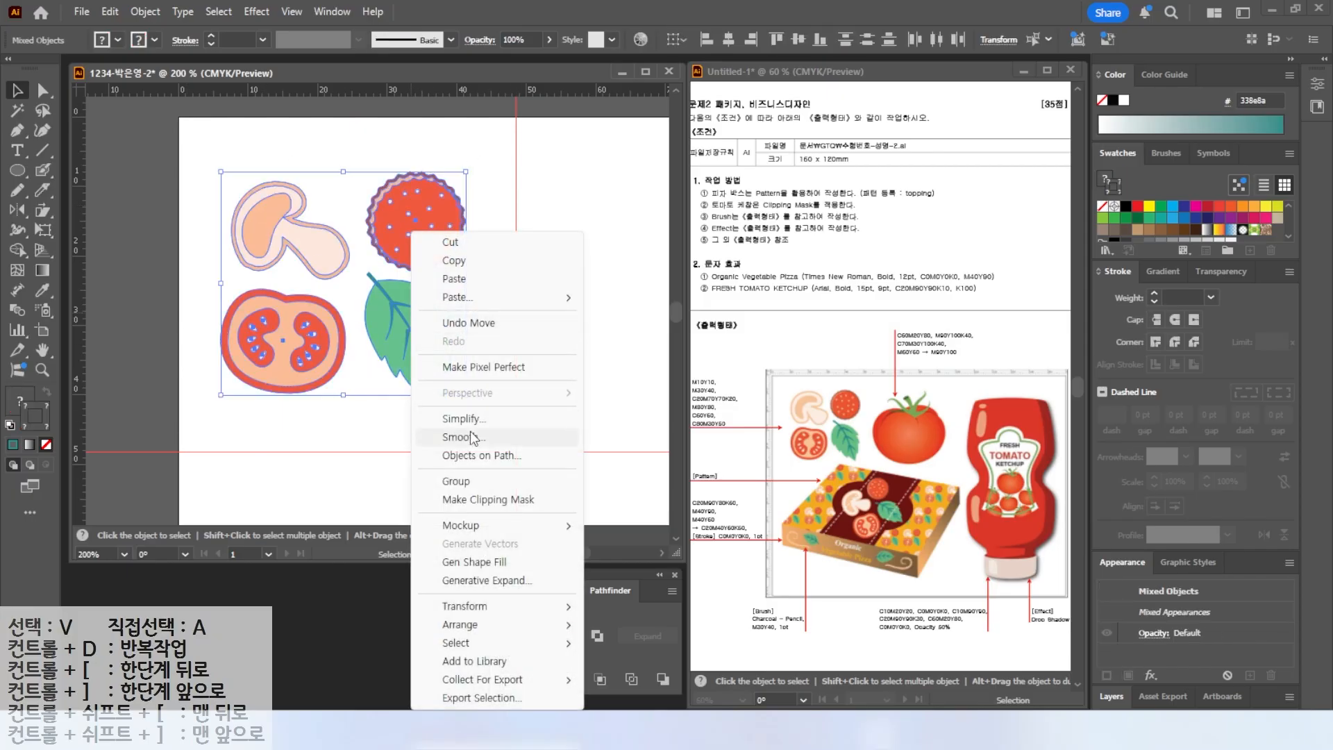
{"action": "left_click", "coordinate": [459, 482]}
{"action": "left_click_drag", "start_coordinate": [397, 351], "coordinate": [448, 400]}
{"action": "left_click_drag", "start_coordinate": [269, 219], "coordinate": [231, 177]}
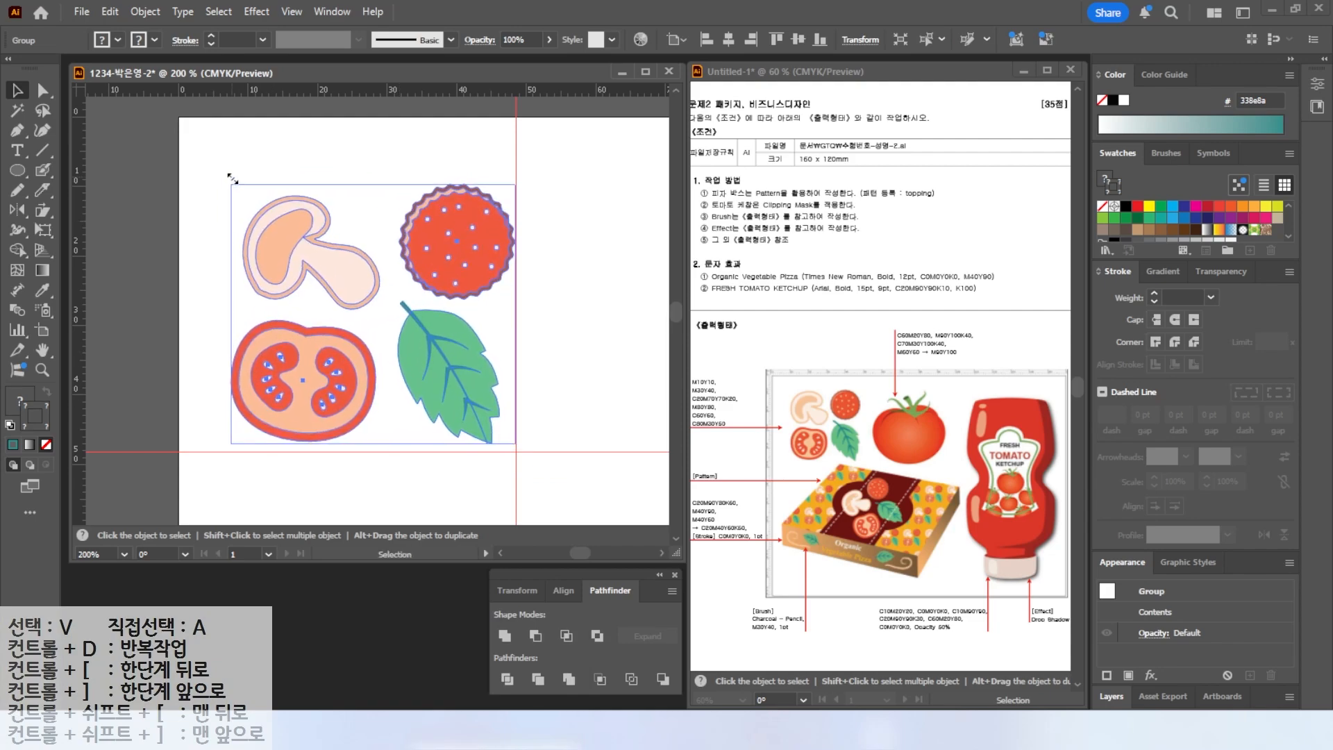
Select the grouped toppings and make a new pattern from them.
{"action": "key", "text": "ctrl+0"}
{"action": "left_click", "coordinate": [375, 213]}
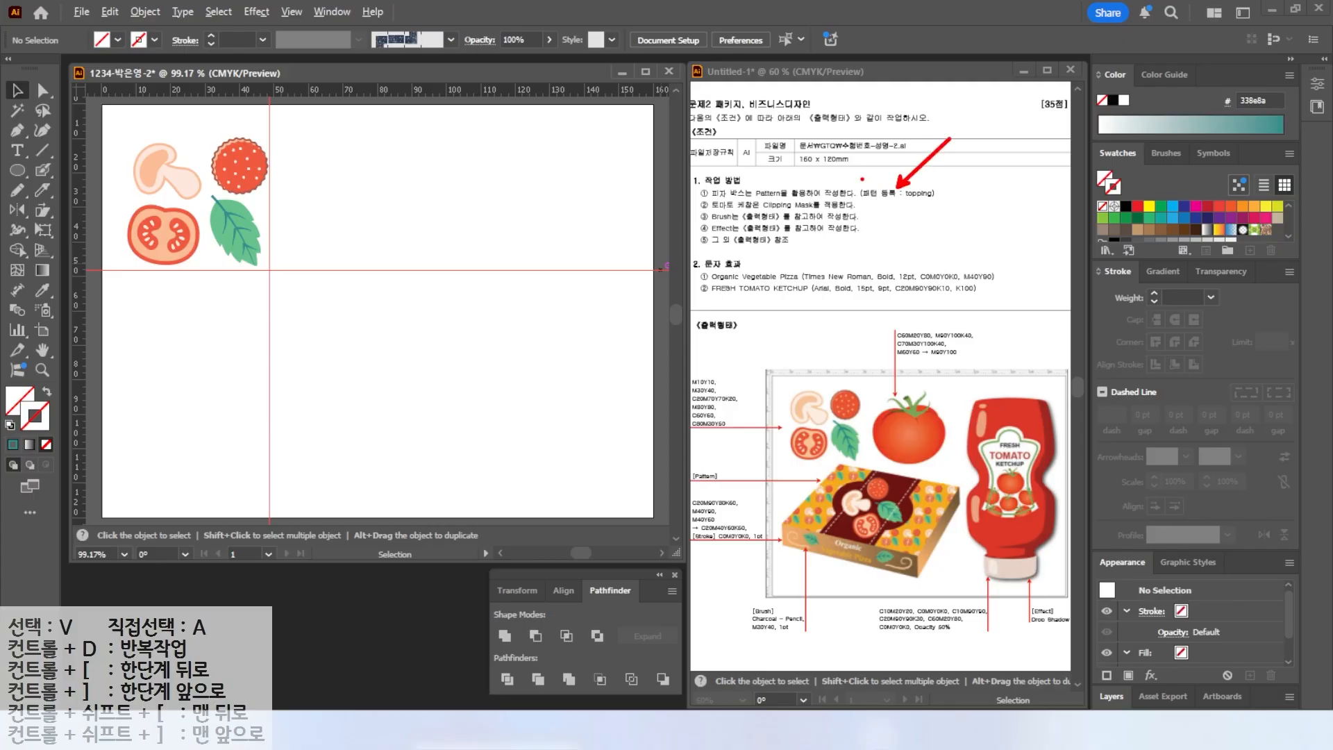
{"action": "key", "text": "Escape"}
{"action": "left_click", "coordinate": [236, 190]}
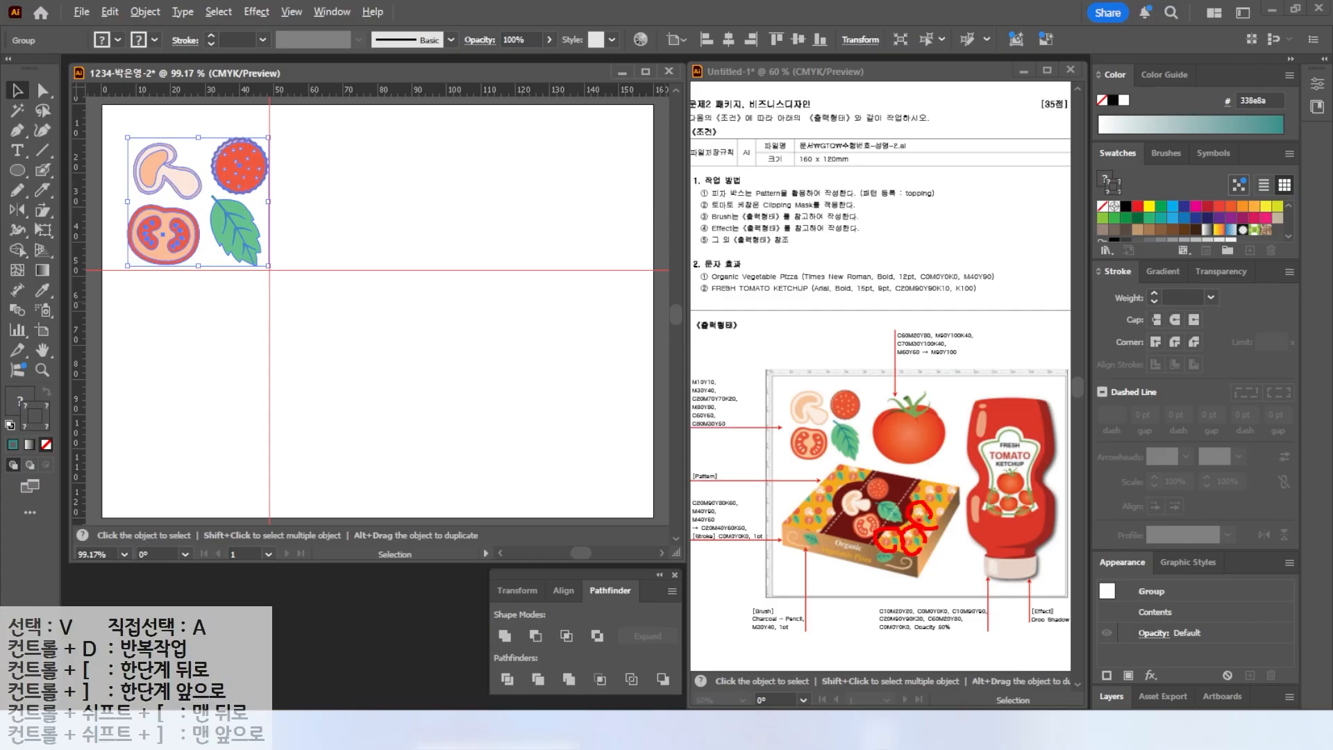
{"action": "key", "text": "Escape"}
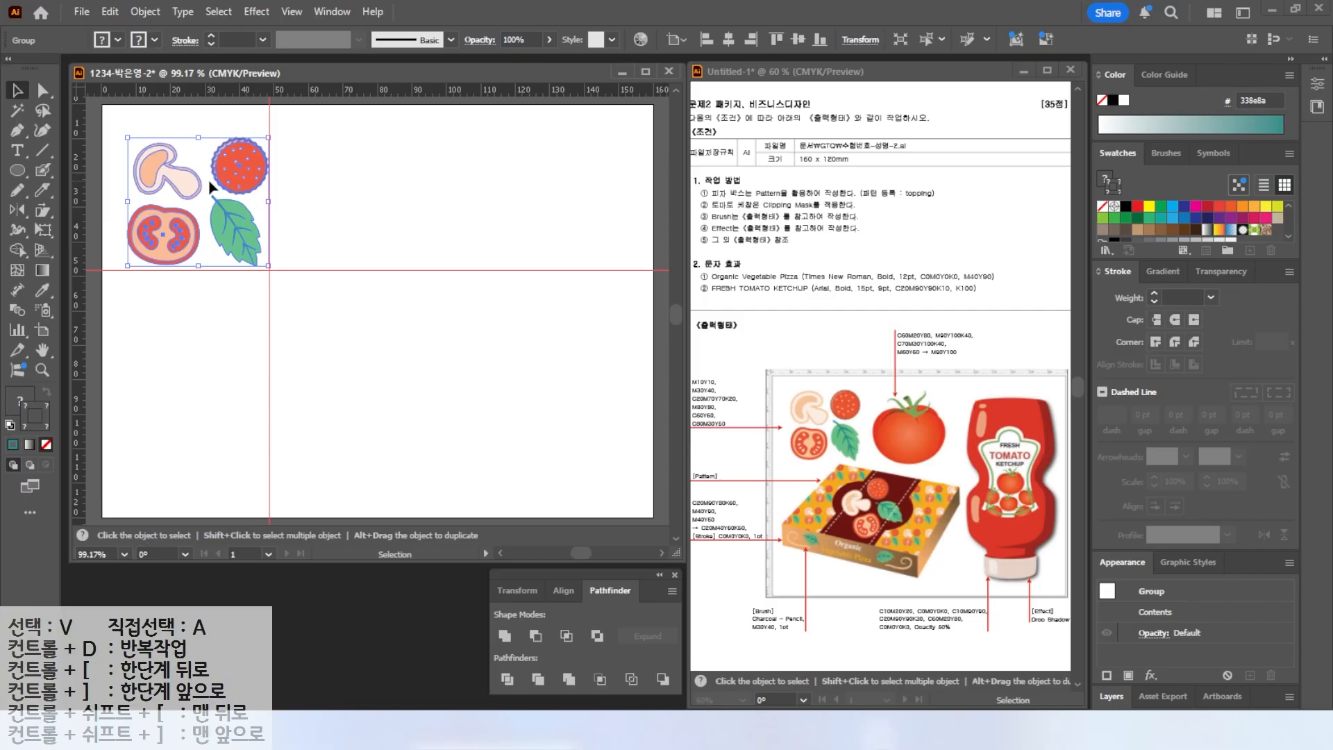
{"action": "left_click", "coordinate": [144, 15]}
{"action": "mouse_move", "coordinate": [177, 584]}
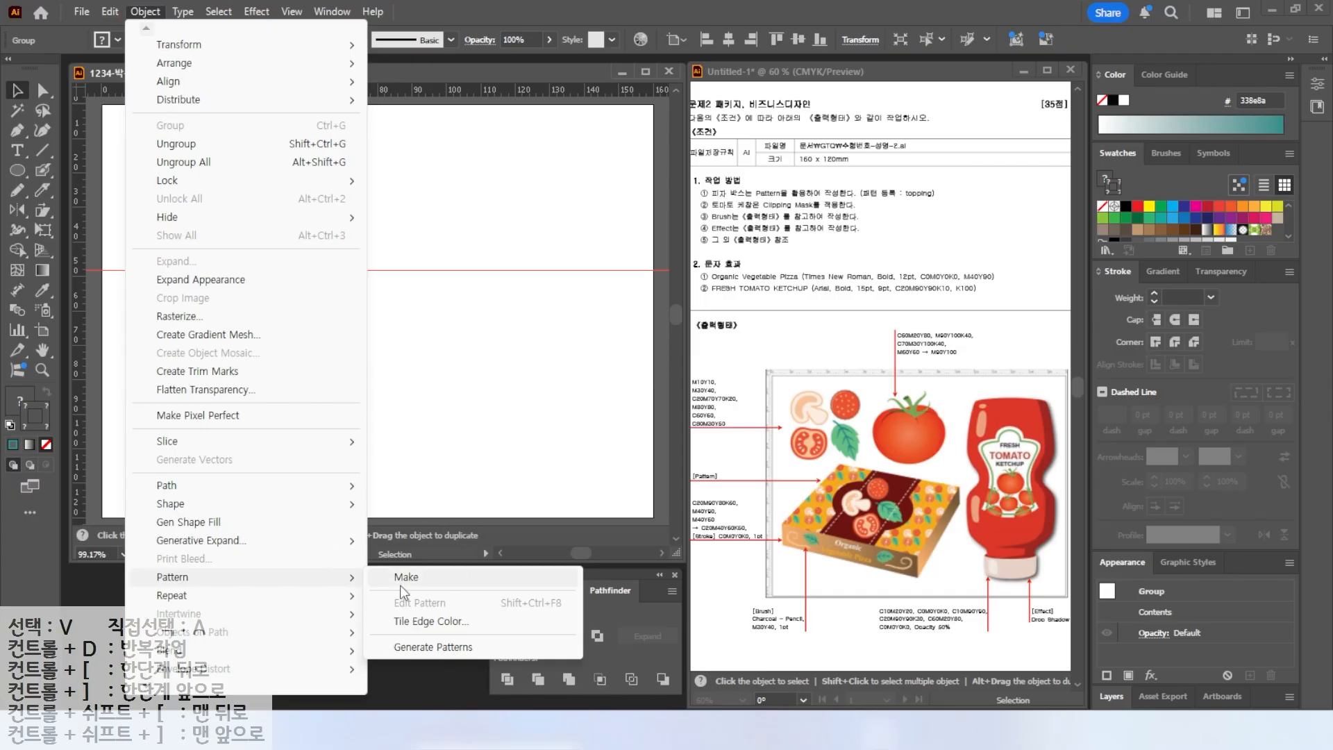
{"action": "left_click", "coordinate": [400, 585]}
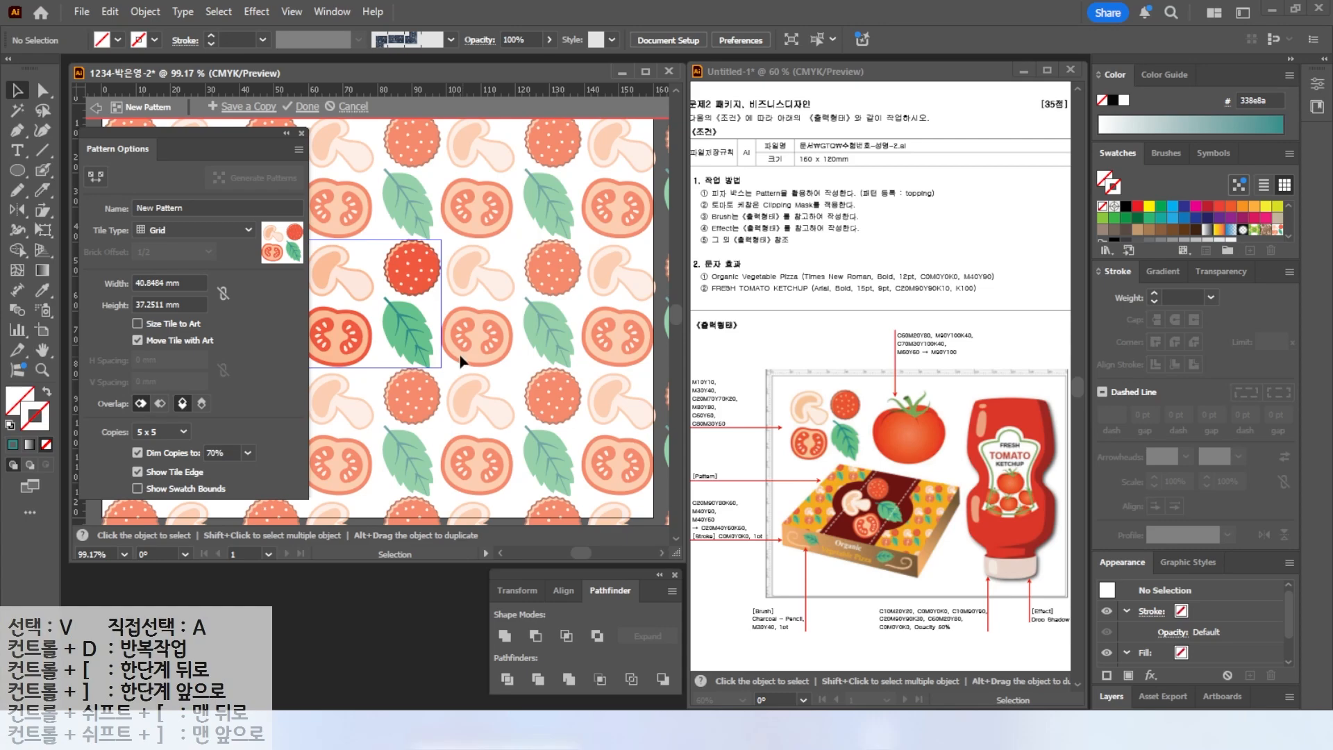
Set the pattern tile width to 45 mm and height to 40 mm.
{"action": "left_click_drag", "start_coordinate": [165, 279], "coordinate": [204, 257]}
{"action": "left_click", "coordinate": [115, 283]}
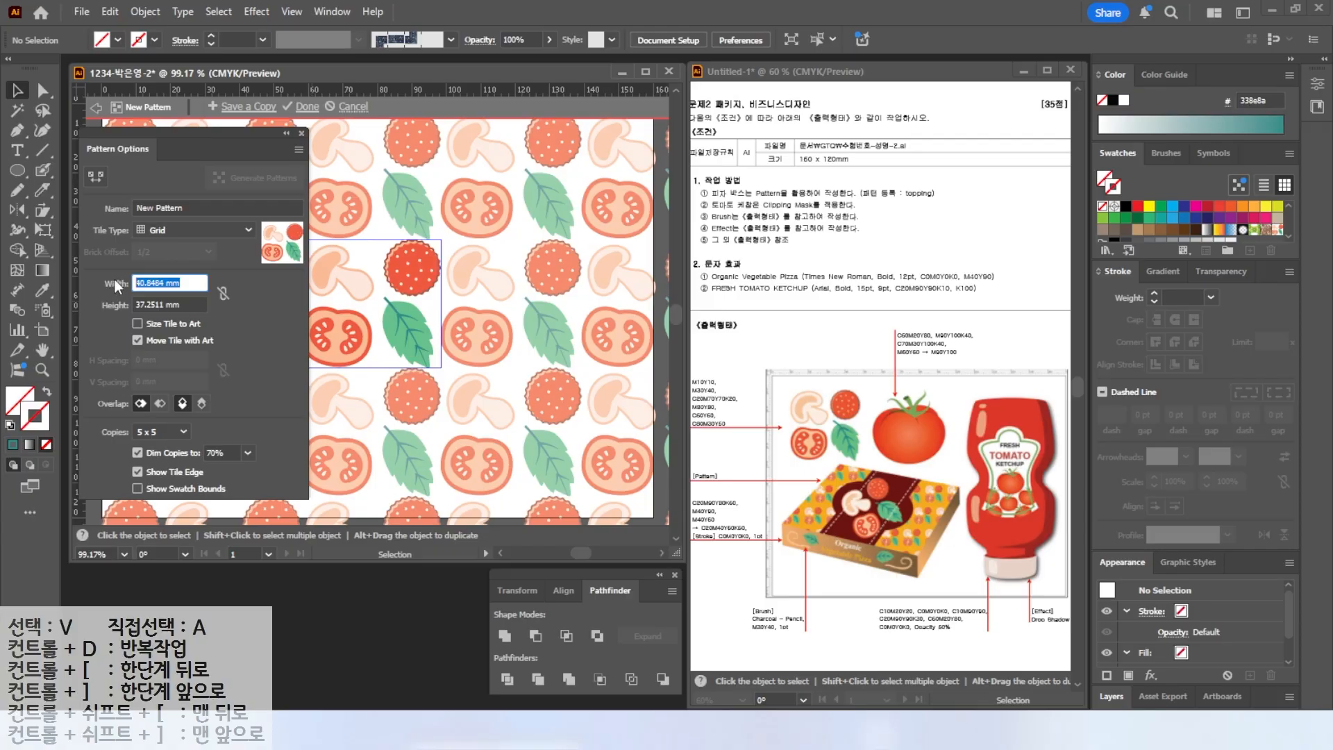
{"action": "type", "text": "45"}
{"action": "left_click", "coordinate": [176, 306]}
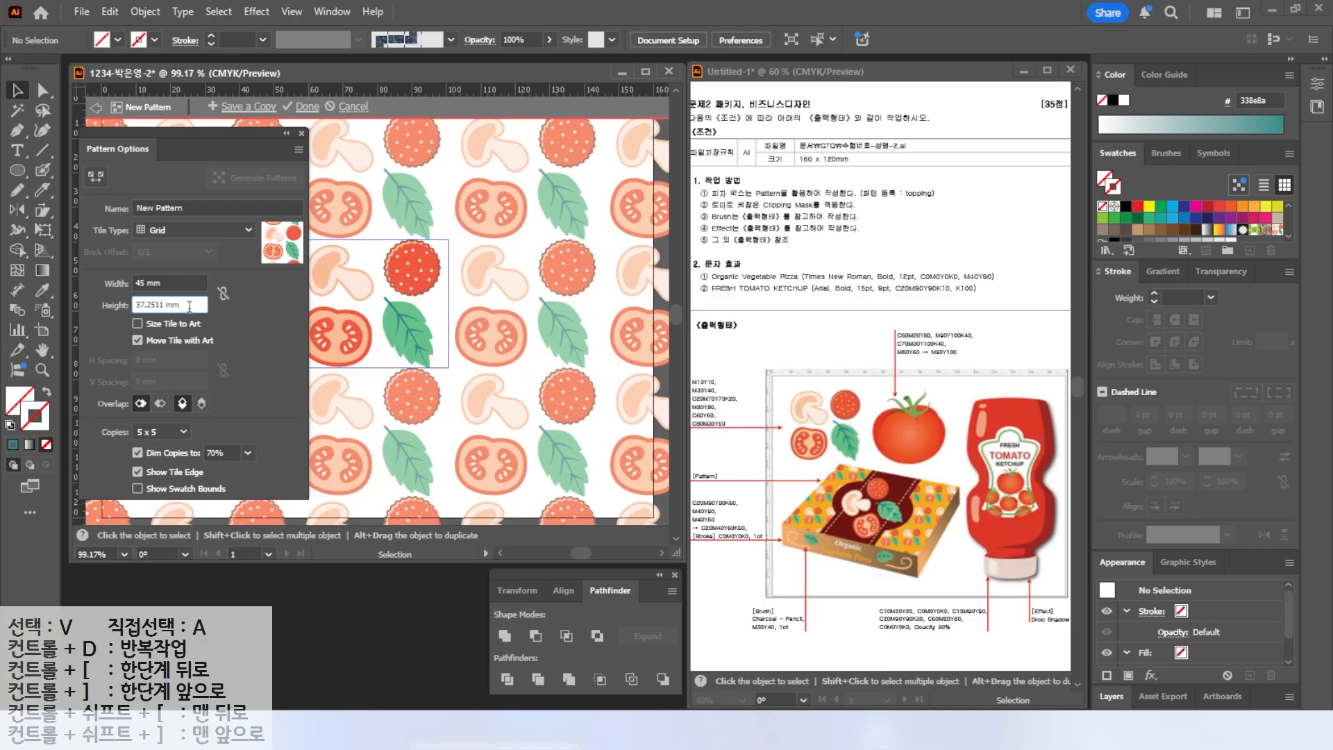
{"action": "left_click_drag", "start_coordinate": [190, 306], "coordinate": [50, 292]}
{"action": "type", "text": "40"}
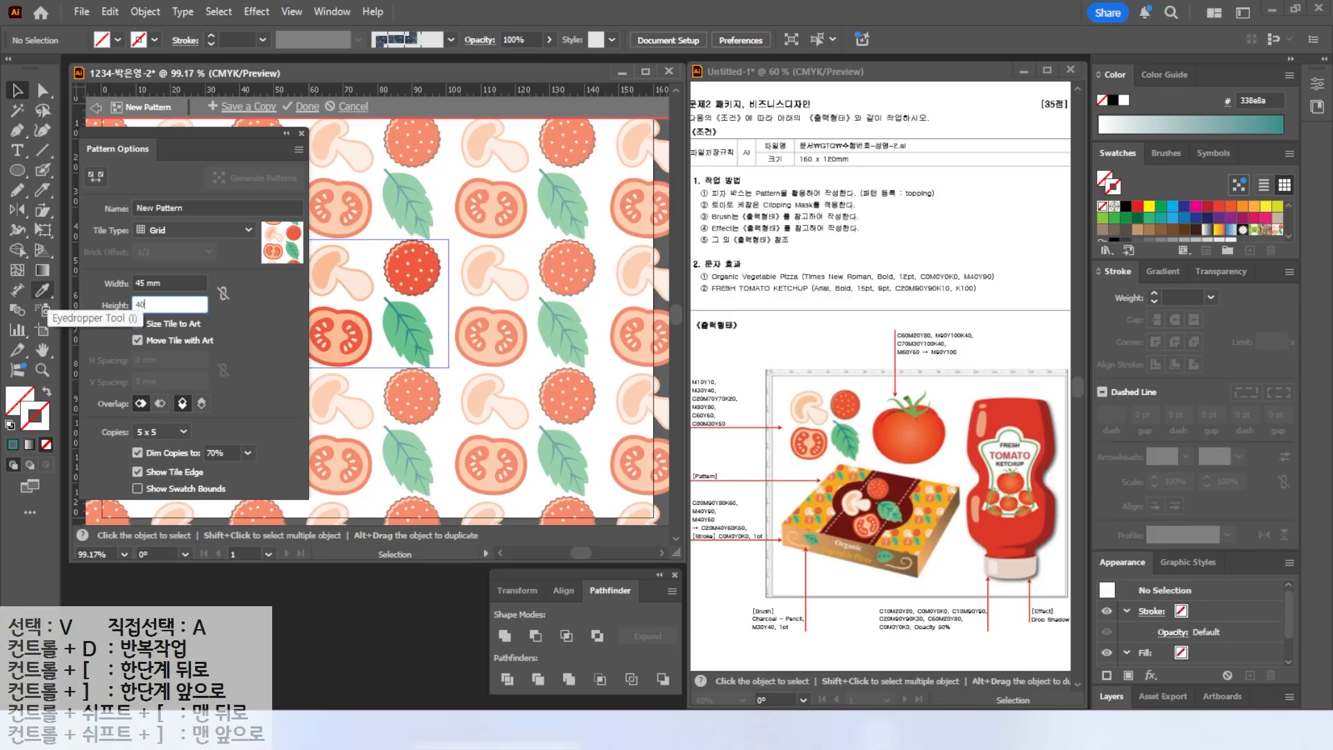
{"action": "left_click", "coordinate": [183, 284]}
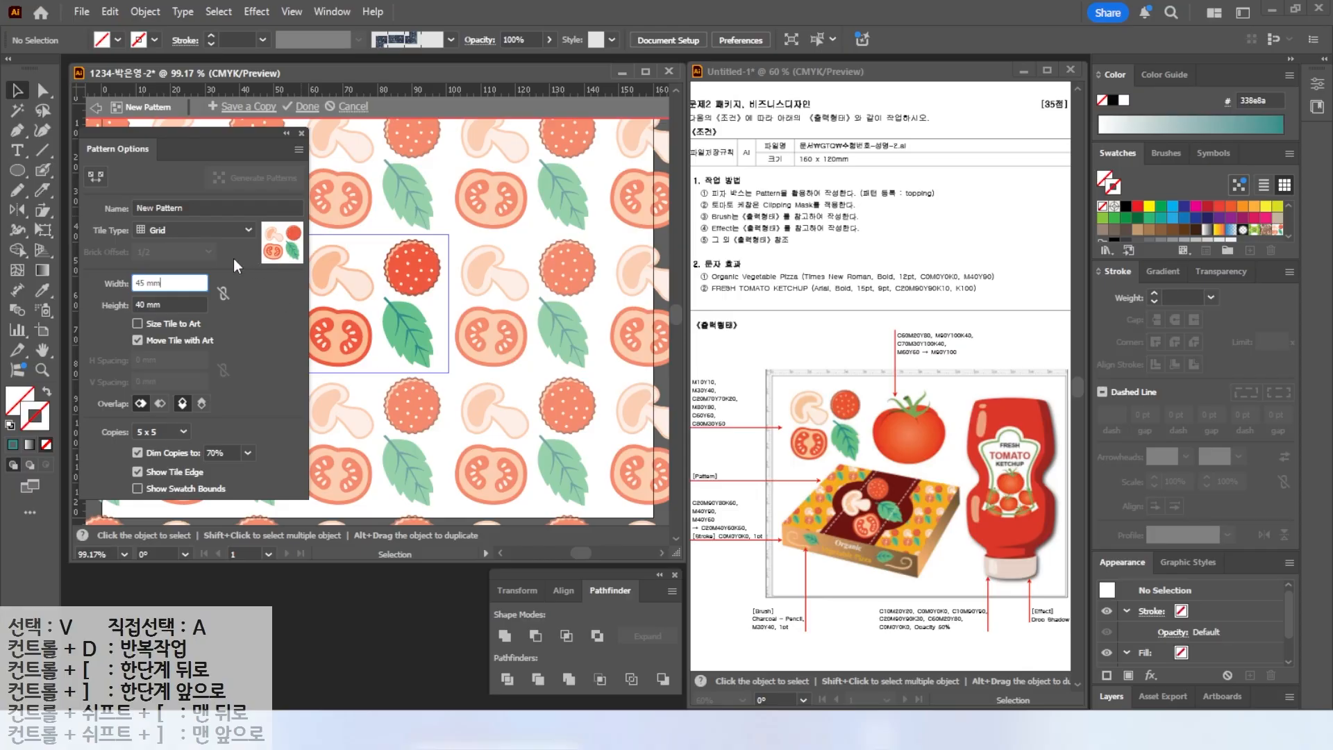
{"action": "left_click", "coordinate": [173, 224]}
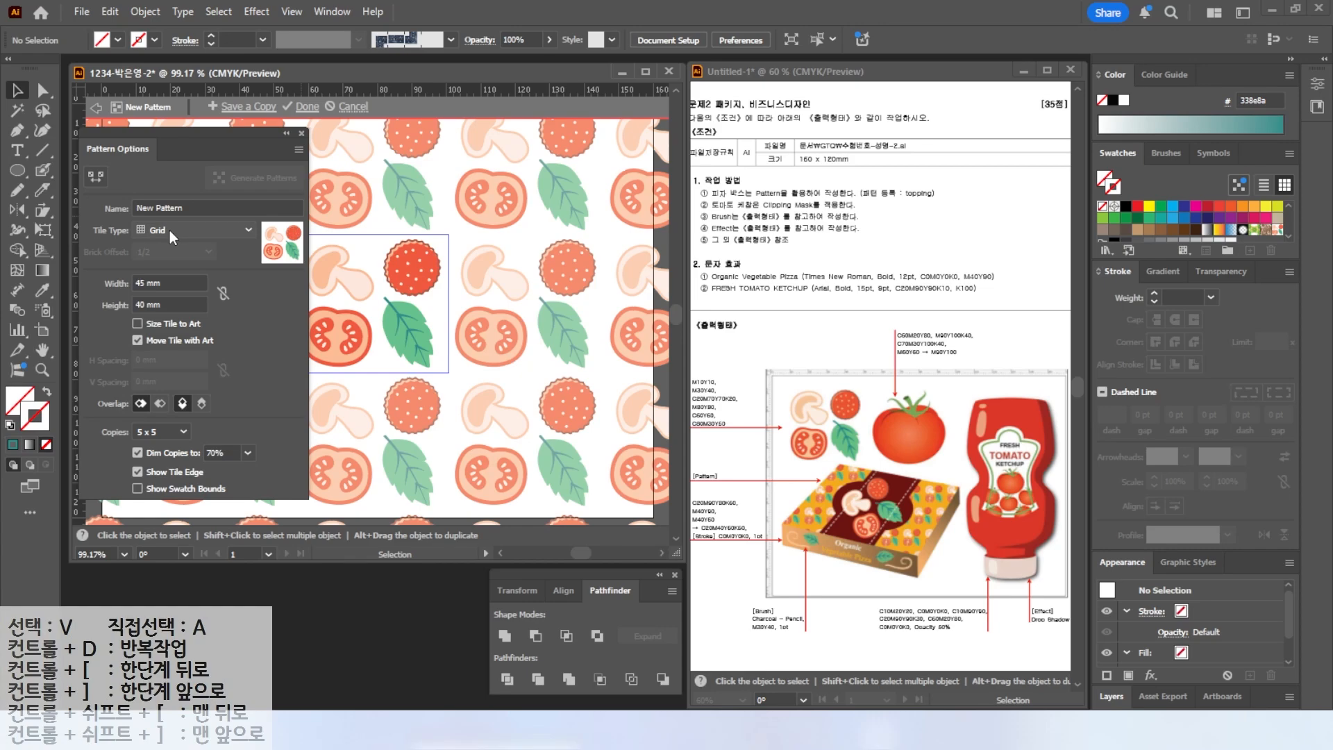
Set the pattern's tile type to Brick by Row after trying the brick-by-column and hex layouts.
{"action": "left_click", "coordinate": [173, 227]}
{"action": "left_click", "coordinate": [185, 261]}
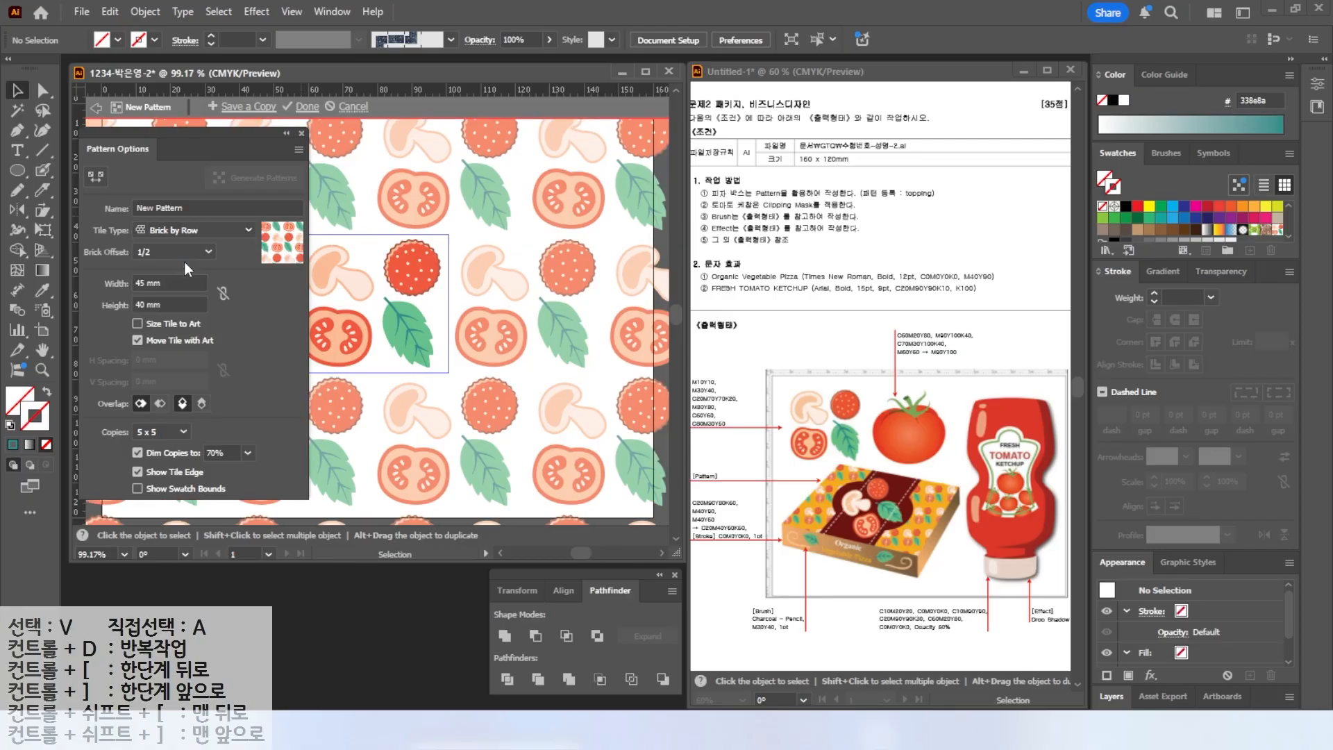
{"action": "left_click", "coordinate": [175, 233]}
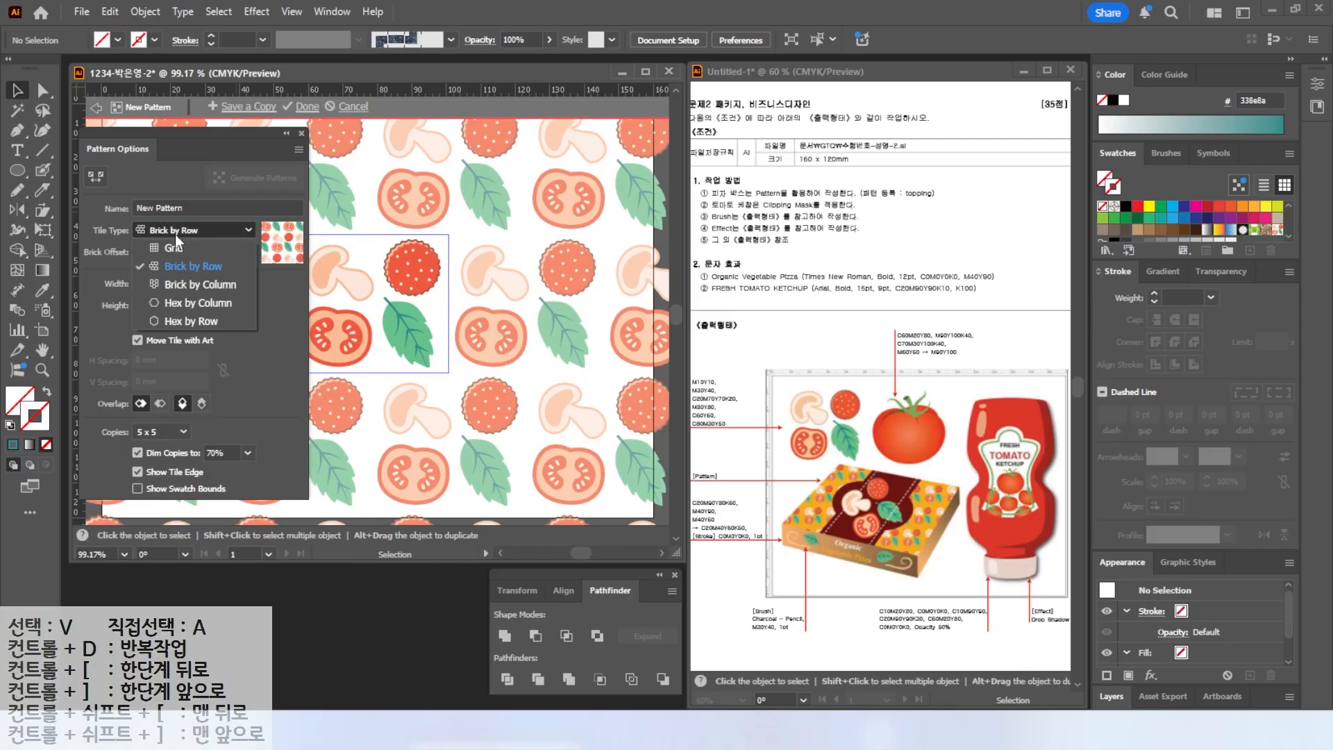
{"action": "left_click", "coordinate": [174, 278]}
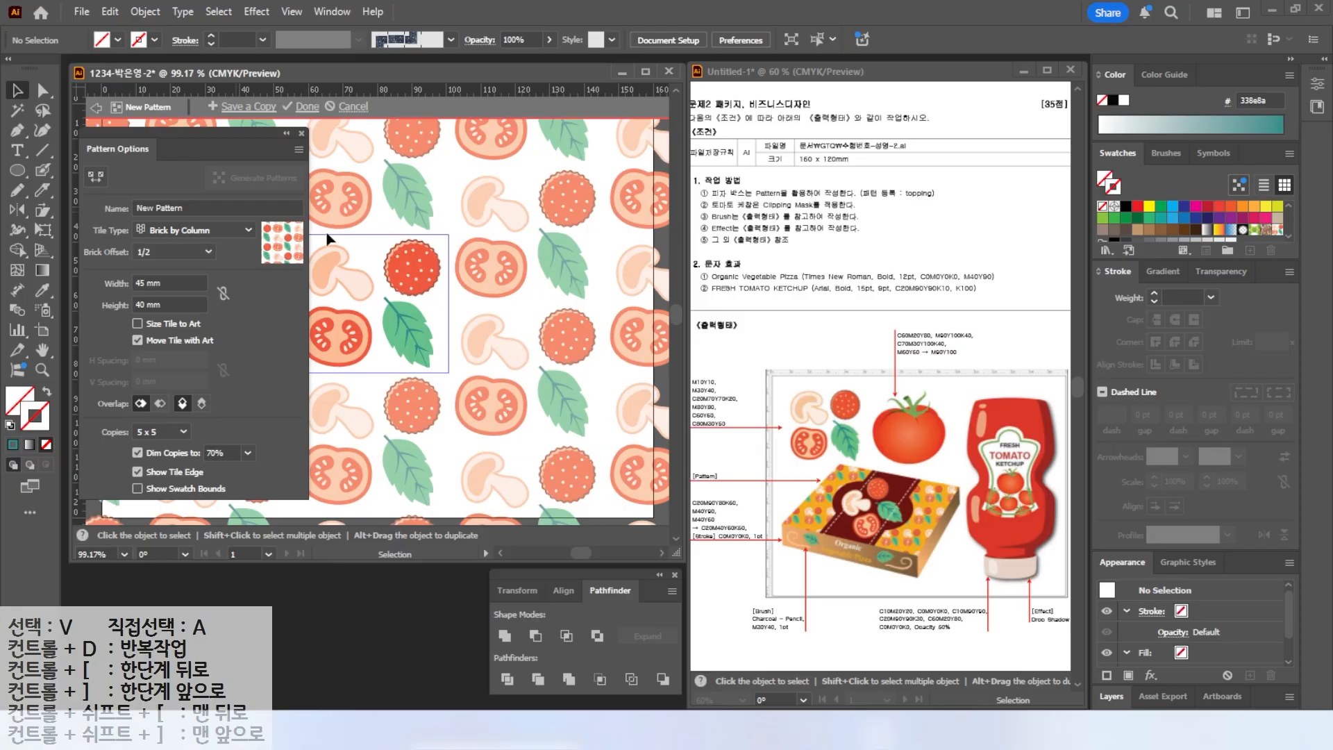
{"action": "left_click", "coordinate": [186, 229]}
{"action": "left_click", "coordinate": [191, 303]}
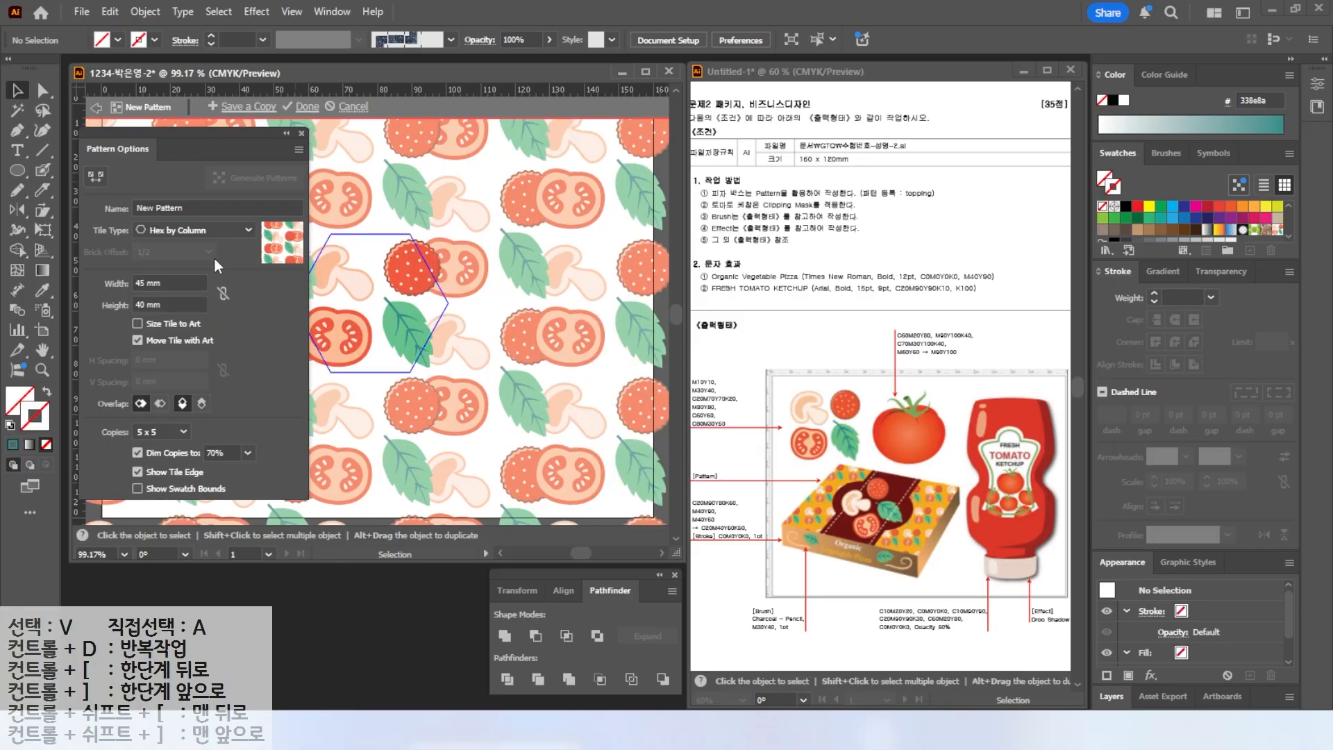
{"action": "left_click", "coordinate": [182, 227]}
{"action": "left_click", "coordinate": [166, 251]}
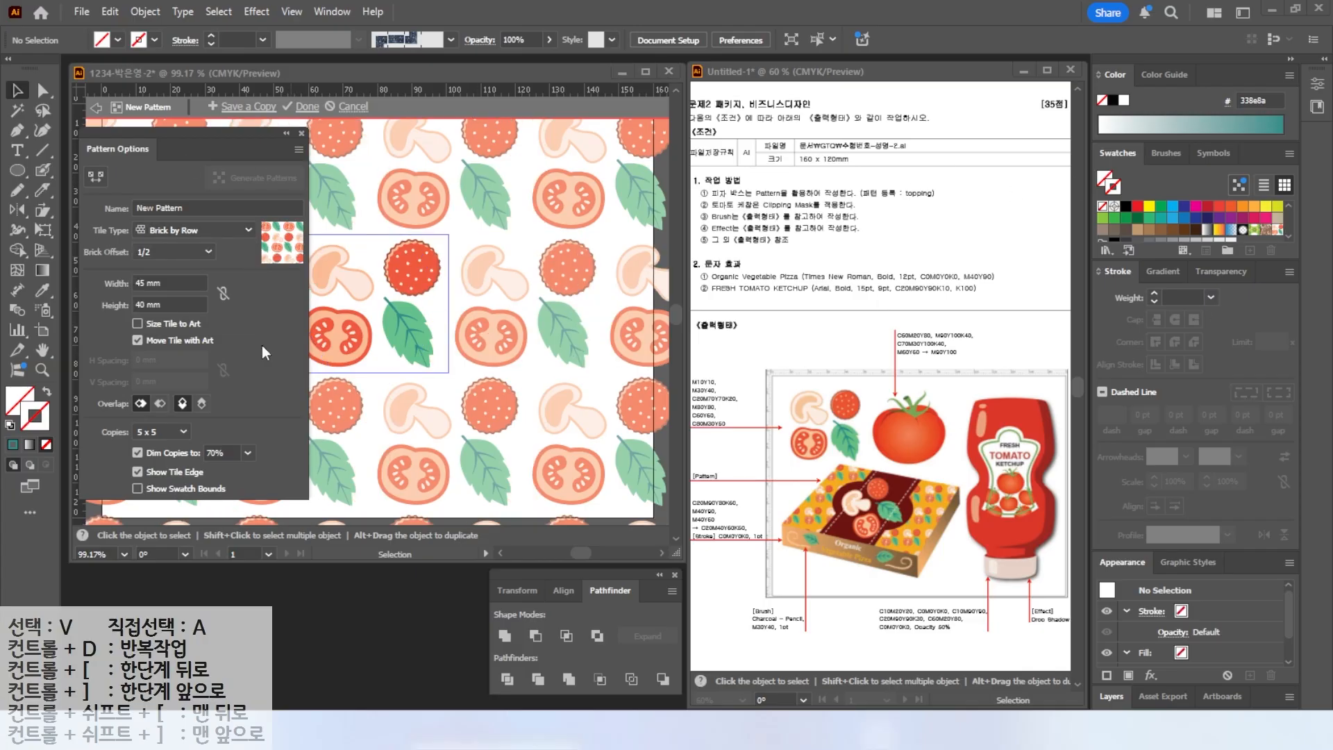
Set the pattern tile width to 50 mm and height to 45 mm.
{"action": "left_click", "coordinate": [173, 282]}
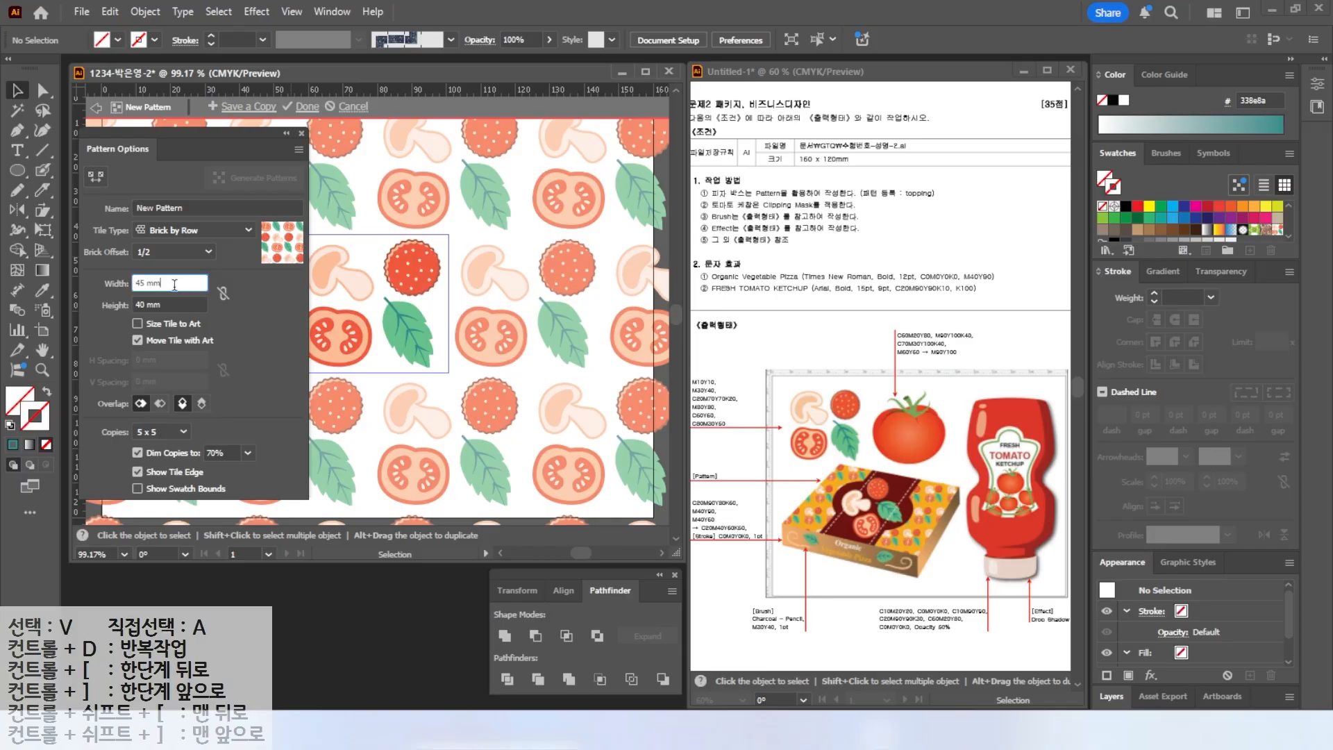
{"action": "type", "text": "50"}
{"action": "key", "text": "Tab"}
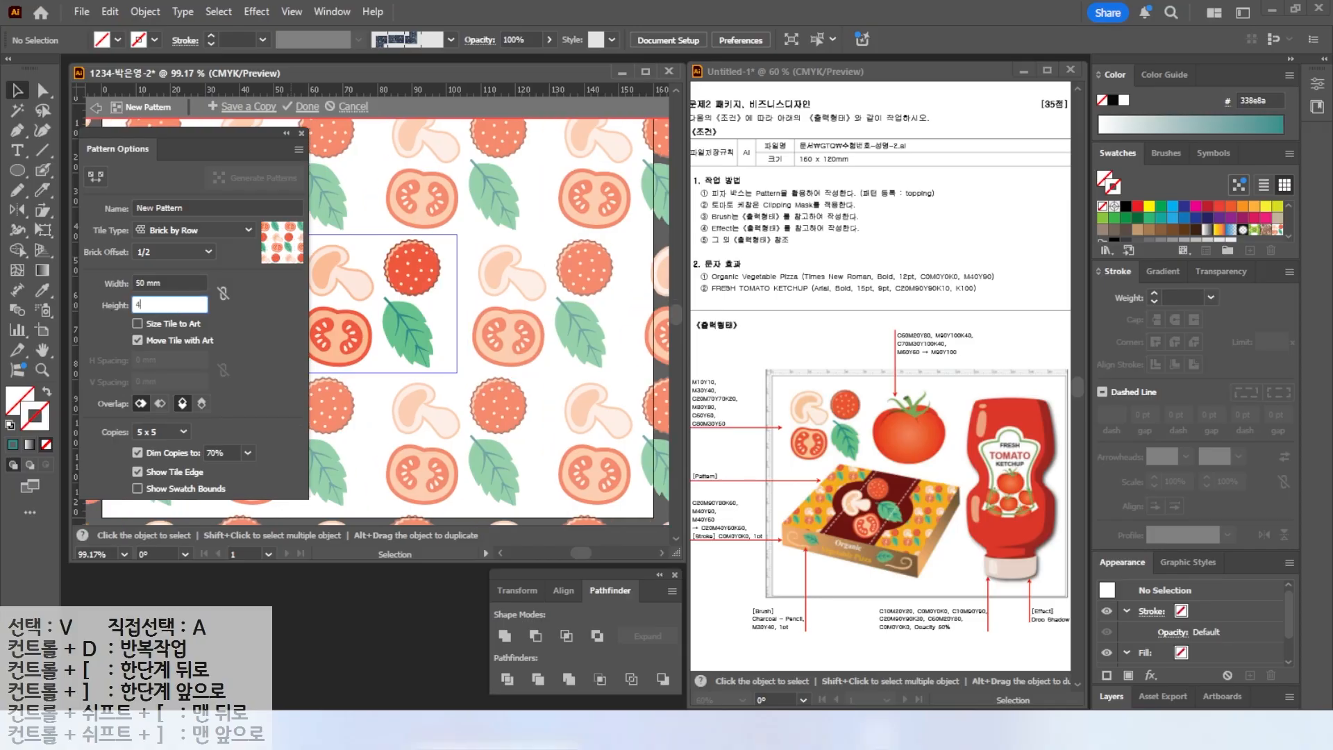
{"action": "type", "text": "45"}
{"action": "key", "text": "Tab"}
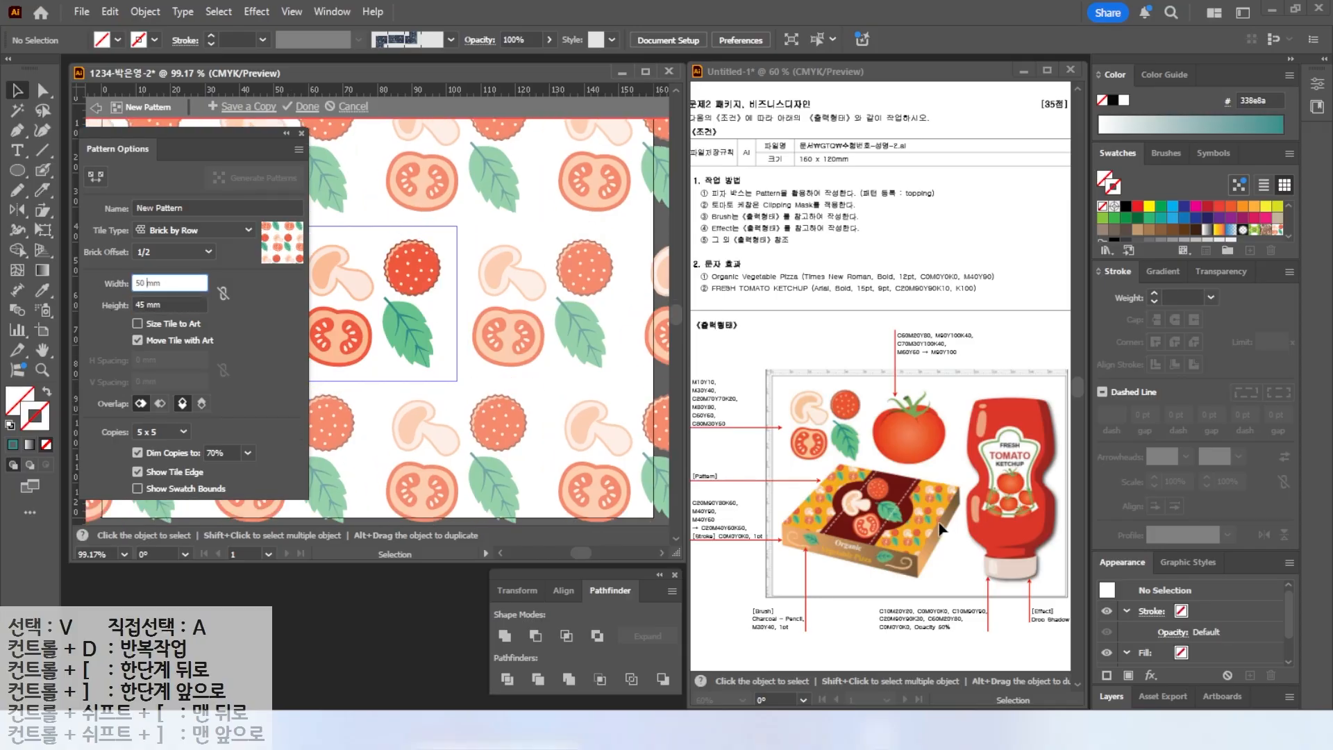
{"action": "key", "text": "Return"}
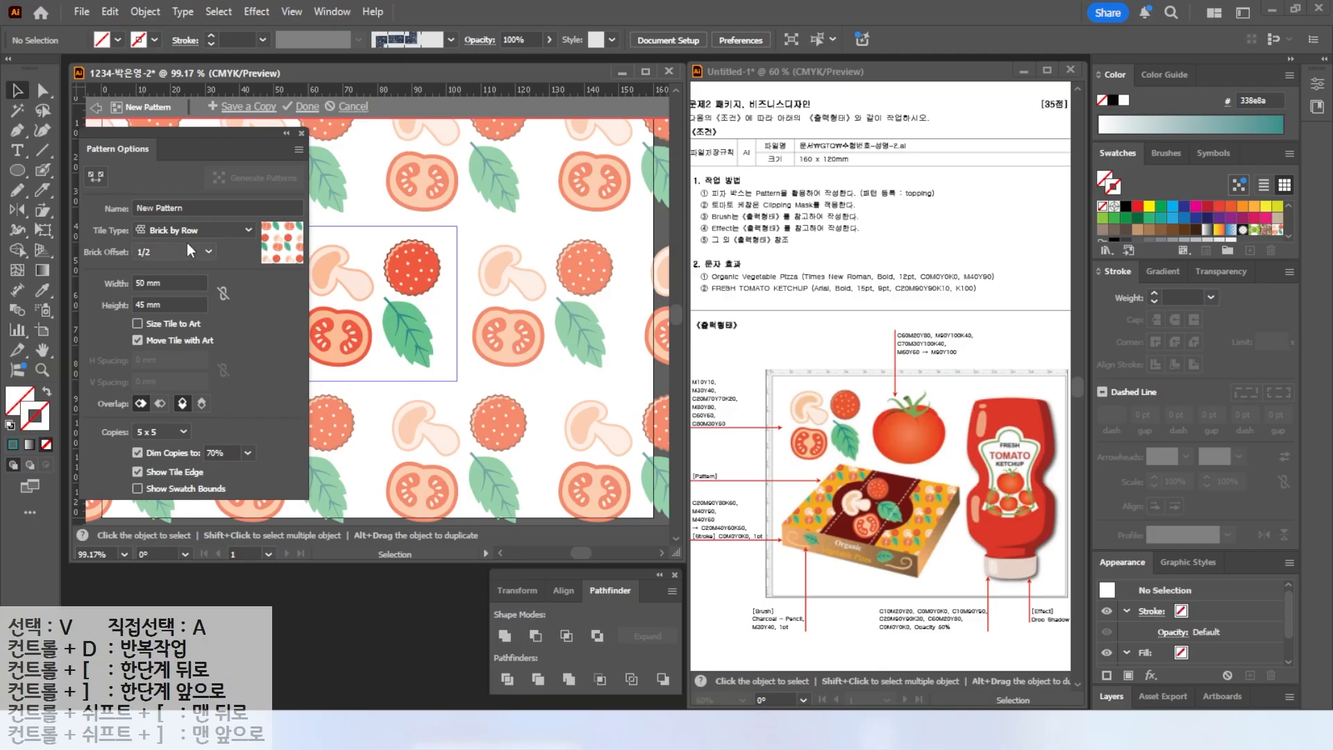
Name the pattern topping and finish editing the pattern.
{"action": "left_click", "coordinate": [191, 207]}
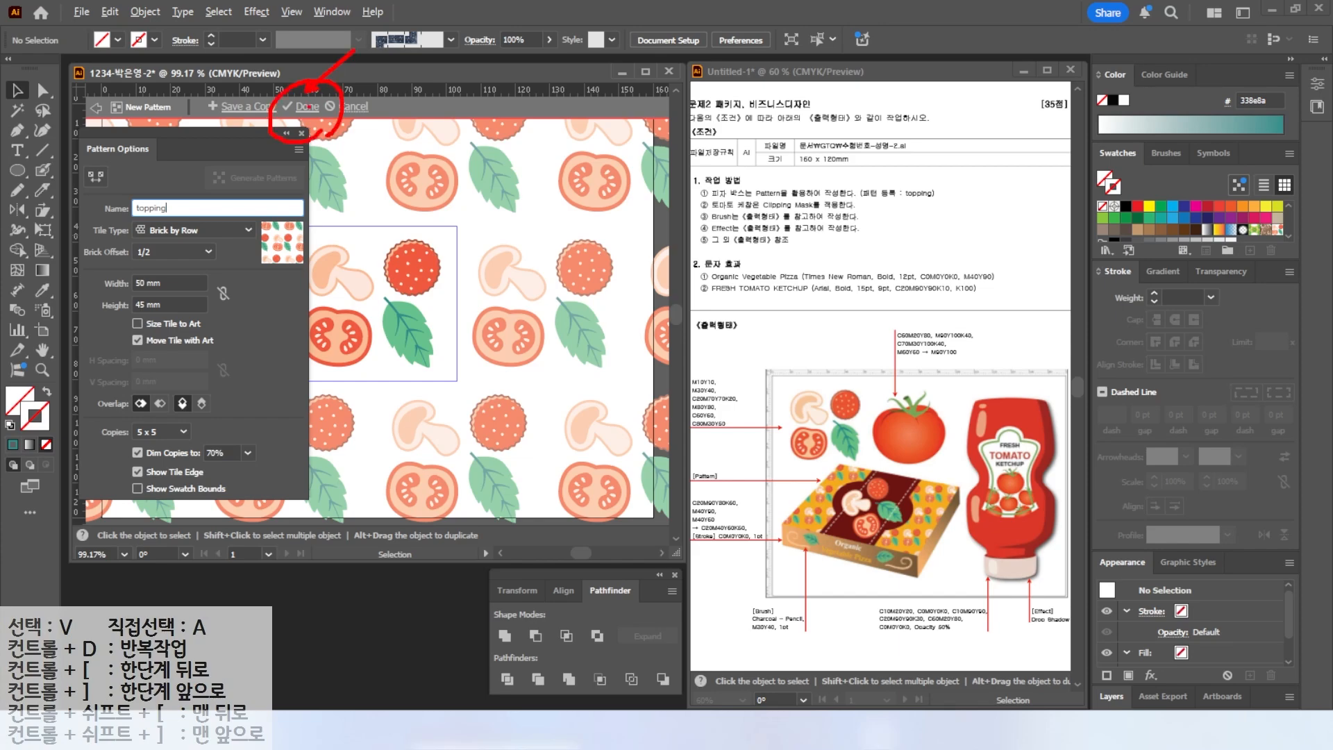
{"action": "left_click", "coordinate": [291, 107]}
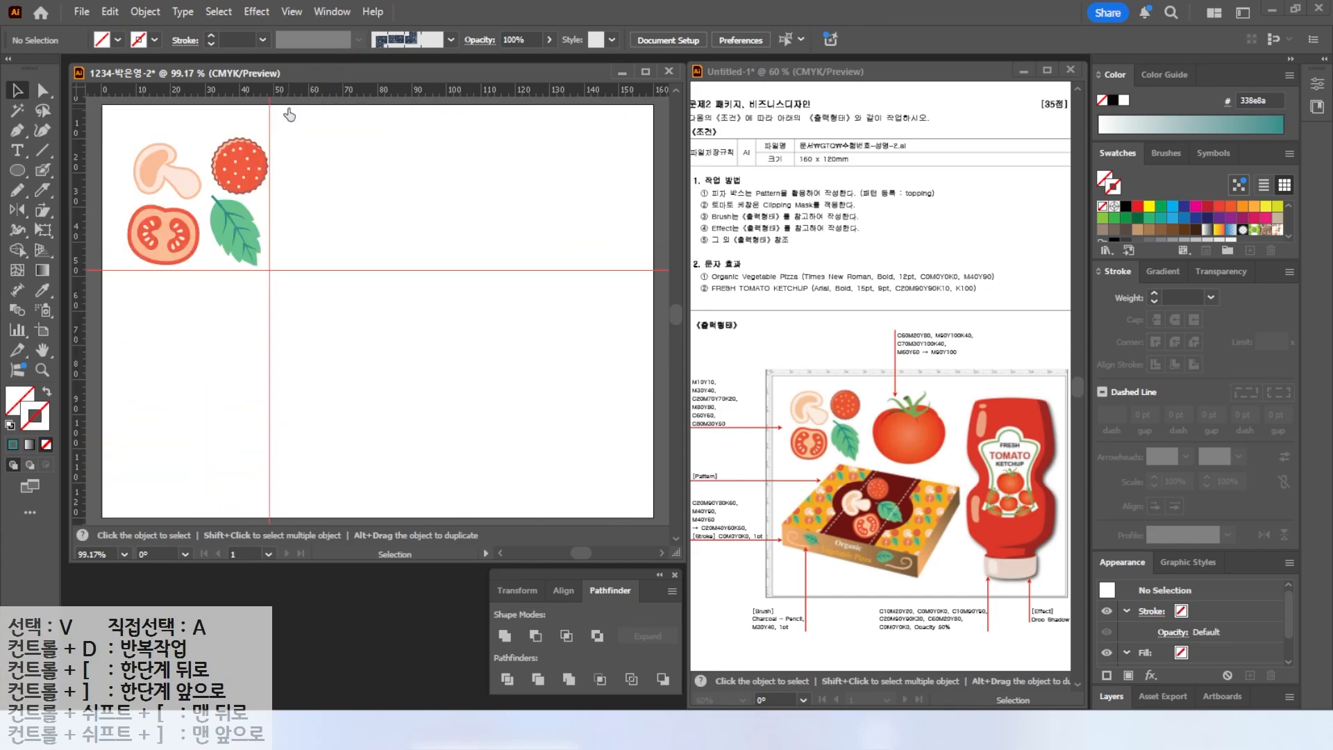
{"action": "left_click", "coordinate": [292, 11]}
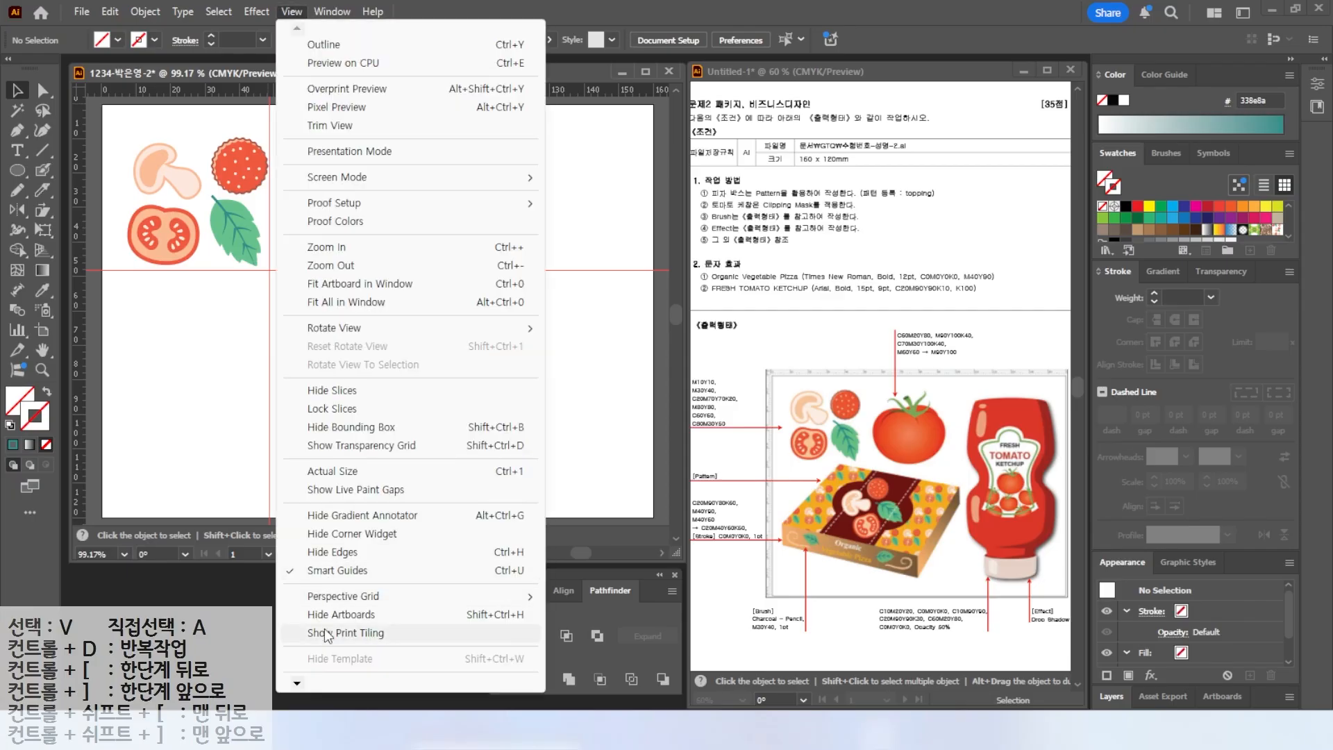
{"action": "mouse_move", "coordinate": [336, 625]}
{"action": "left_click", "coordinate": [600, 622]}
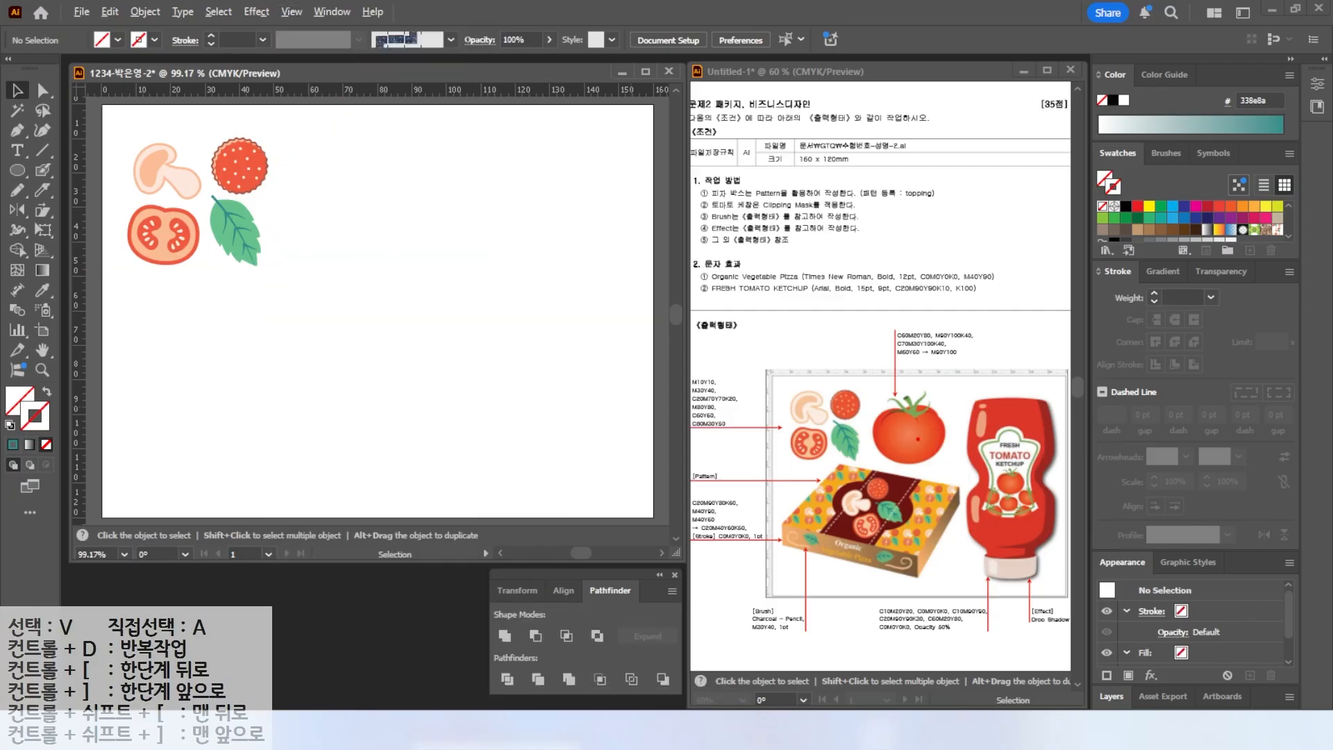
Add a horizontal and a vertical guide and zoom into the empty artboard area.
{"action": "key", "text": "Escape"}
{"action": "left_click_drag", "start_coordinate": [78, 190], "coordinate": [429, 235]}
{"action": "left_click_drag", "start_coordinate": [182, 90], "coordinate": [185, 274]}
{"action": "mouse_move", "coordinate": [80, 188]}
{"action": "left_mouse_down"}
{"action": "mouse_move", "coordinate": [293, 196]}
{"action": "mouse_move", "coordinate": [223, 202]}
{"action": "left_mouse_up"}
{"action": "scroll", "coordinate": [312, 183], "scroll_direction": "up", "scroll_amount": 3}
{"action": "scroll", "coordinate": [311, 182], "scroll_direction": "up", "scroll_amount": 1}
Create a new CMYK swatch using the values 60, 20 and 80.
{"action": "left_click", "coordinate": [1185, 238]}
{"action": "left_click", "coordinate": [1251, 250]}
{"action": "key", "text": "Tab"}
{"action": "type", "text": "60"}
{"action": "key", "text": "Tab"}
{"action": "type", "text": "20"}
{"action": "key", "text": "Tab"}
{"action": "type", "text": "80"}
{"action": "key", "text": "Tab"}
{"action": "key", "text": "Tab"}
{"action": "key", "text": "Return"}
Create a new global CMYK swatch of C0 M90 Y100 K40.
{"action": "left_click", "coordinate": [1250, 251]}
{"action": "left_click_drag", "start_coordinate": [554, 326], "coordinate": [400, 316]}
{"action": "type", "text": "0"}
{"action": "key", "text": "Tab"}
{"action": "type", "text": "90"}
{"action": "key", "text": "Tab"}
{"action": "key", "text": "1"}
{"action": "key", "text": "0"}
{"action": "key", "text": "Tab"}
{"action": "type", "text": "40"}
{"action": "left_click", "coordinate": [557, 369]}
{"action": "type", "text": "0"}
{"action": "key", "text": "Return"}
Create a new global CMYK swatch of C70 M30 Y100 K40.
{"action": "left_click", "coordinate": [1250, 250]}
{"action": "type", "text": "7"}
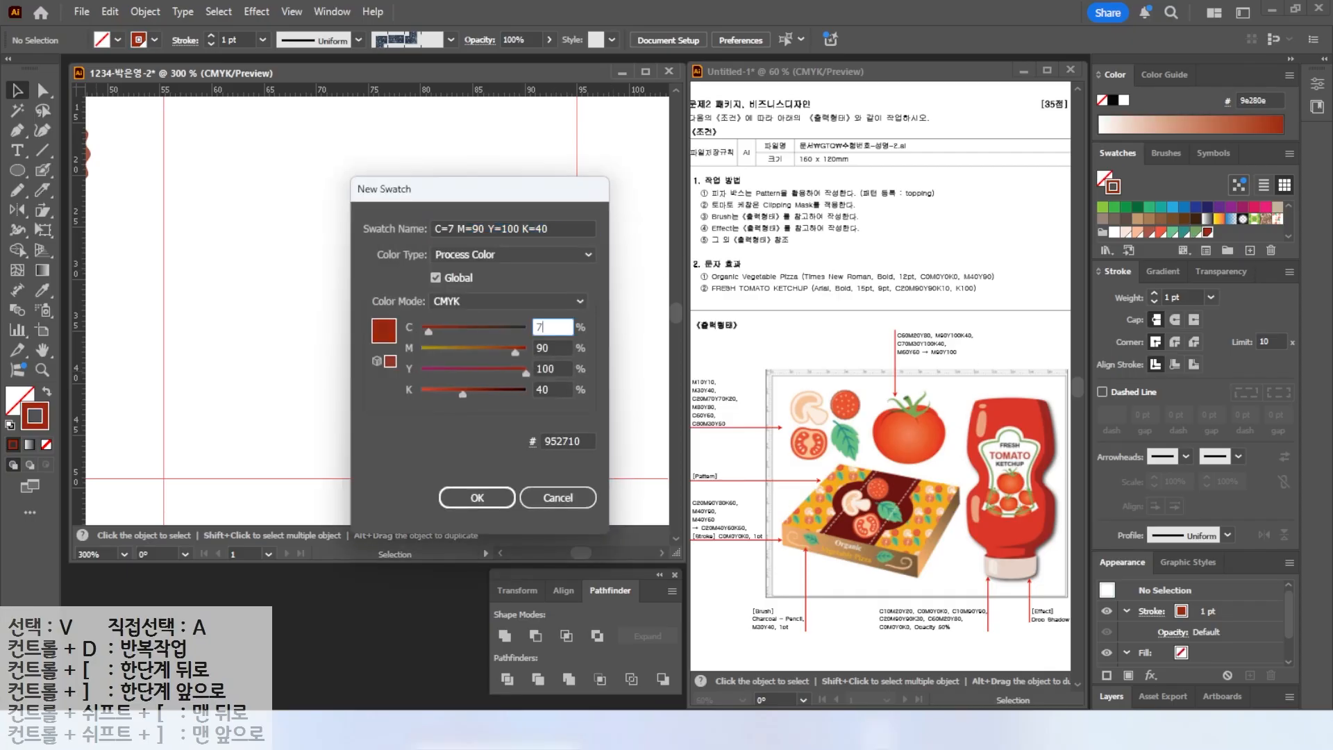
{"action": "type", "text": "0"}
{"action": "key", "text": "Tab"}
{"action": "type", "text": "30"}
{"action": "key", "text": "Tab"}
{"action": "type", "text": "100"}
{"action": "key", "text": "Tab"}
{"action": "key", "text": "Return"}
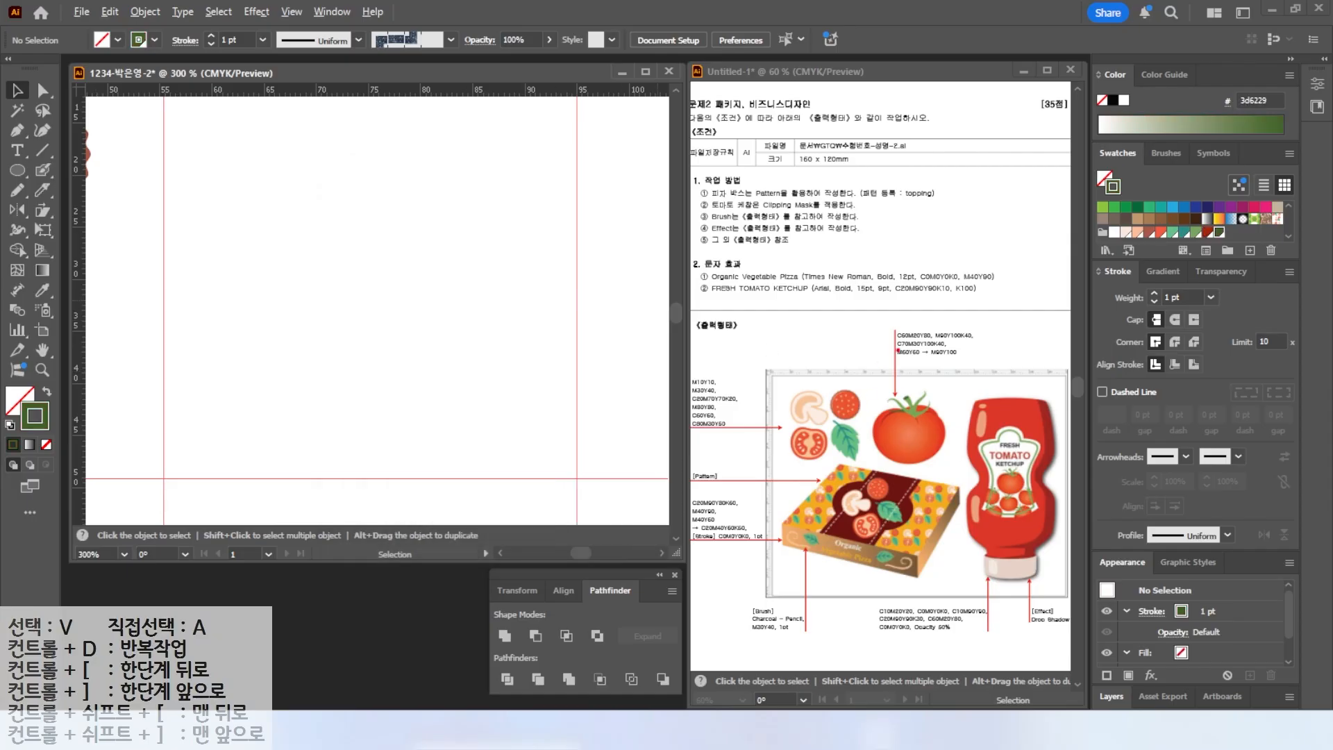
Switch the fill to a gradient and set its starting colour stop to M60 Y60.
{"action": "left_click_drag", "start_coordinate": [875, 358], "coordinate": [1004, 359]}
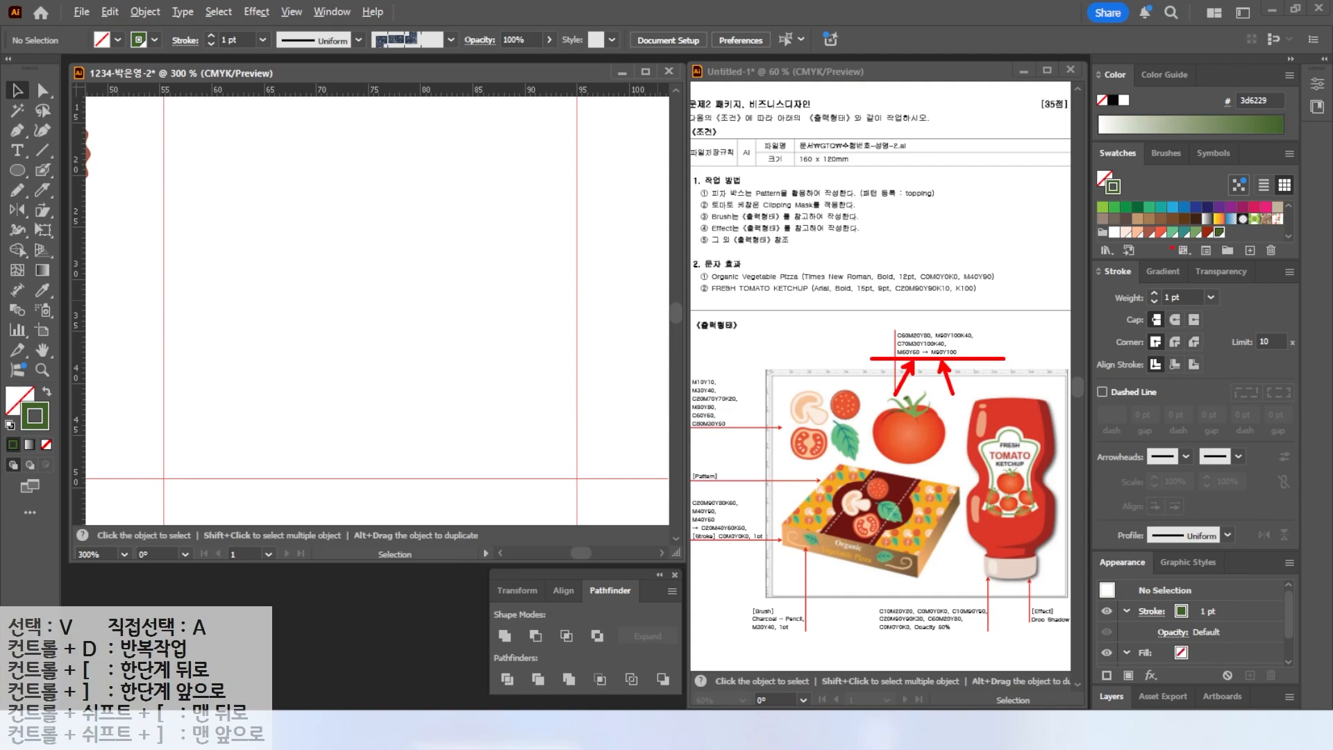
{"action": "left_click", "coordinate": [1165, 271]}
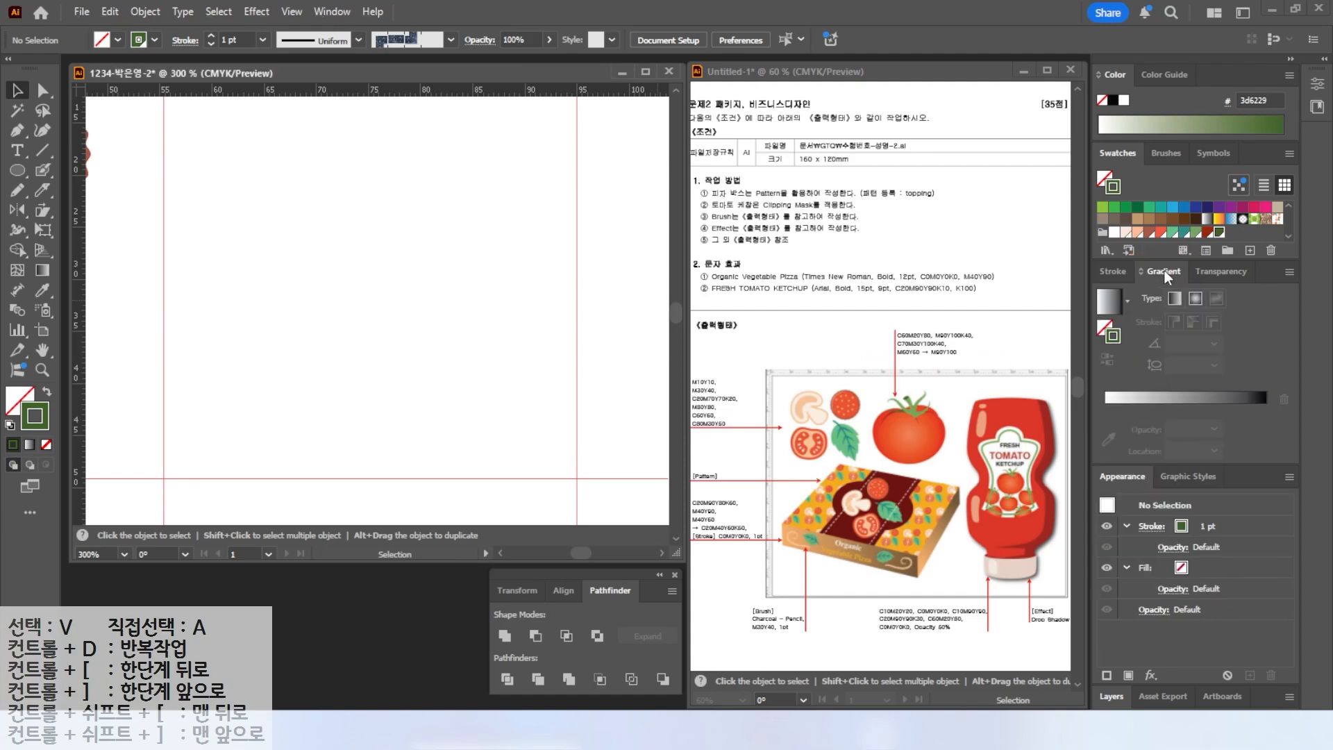
{"action": "left_click", "coordinate": [1109, 306]}
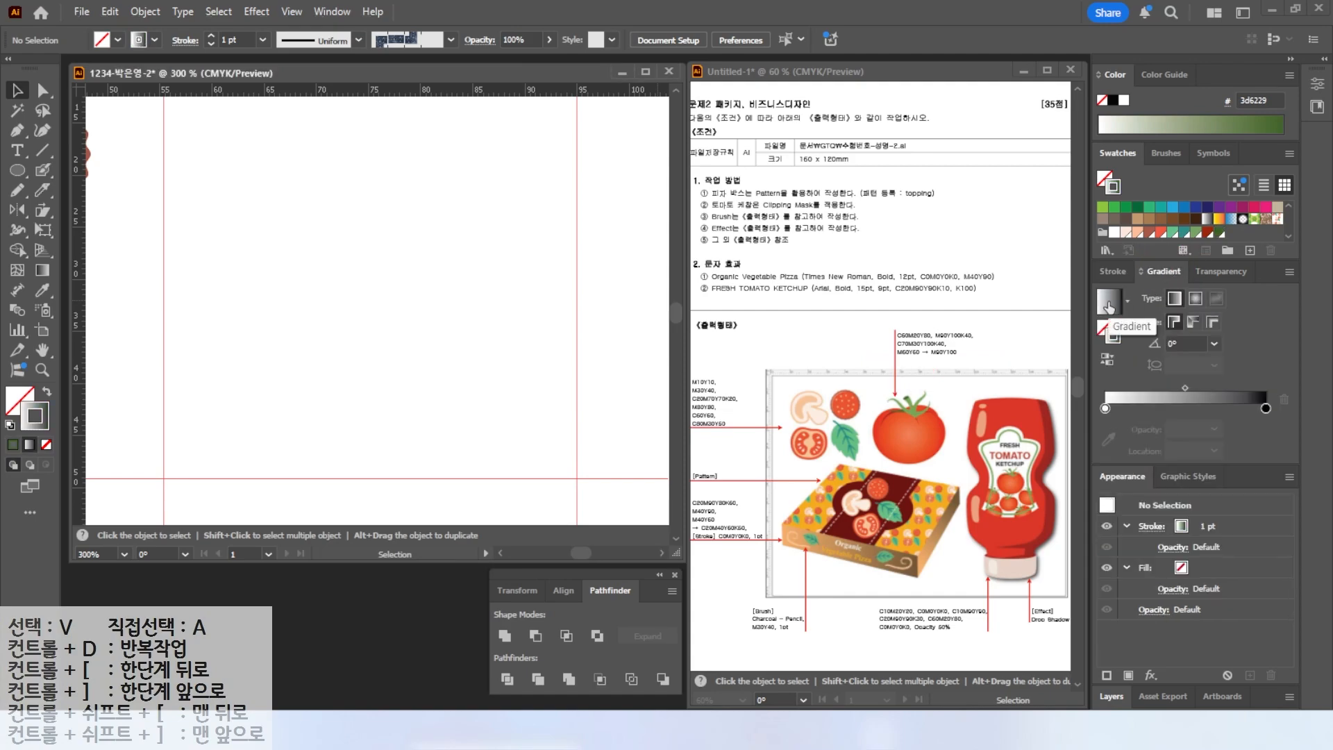
{"action": "double_click", "coordinate": [1105, 408]}
{"action": "left_click", "coordinate": [1242, 468]}
{"action": "key", "text": "Tab"}
{"action": "type", "text": "60"}
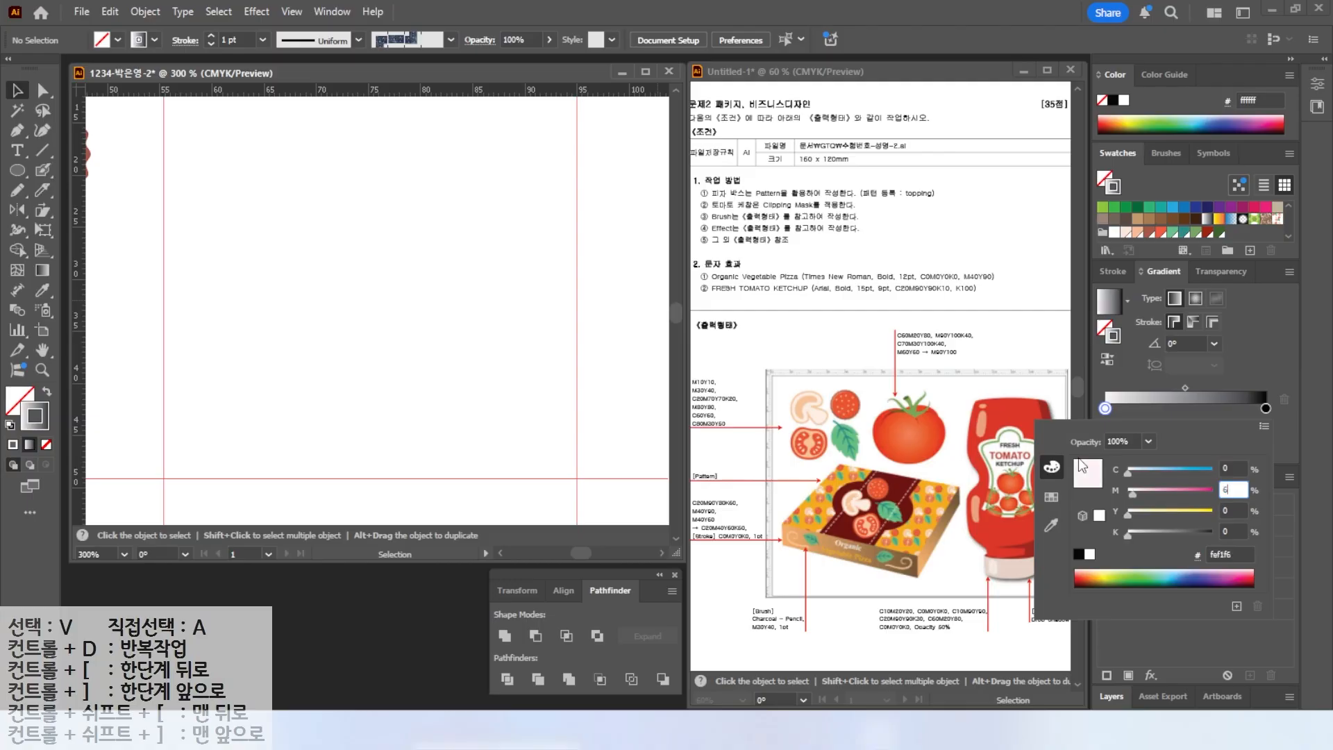
{"action": "key", "text": "Tab"}
{"action": "type", "text": "60"}
{"action": "key", "text": "Return"}
Set the gradient's ending colour stop to C0 M90 Y100 K0.
{"action": "double_click", "coordinate": [1265, 408]}
{"action": "left_click_drag", "start_coordinate": [1240, 469], "coordinate": [1153, 449]}
{"action": "key", "text": "Tab"}
{"action": "type", "text": "90"}
{"action": "key", "text": "Tab"}
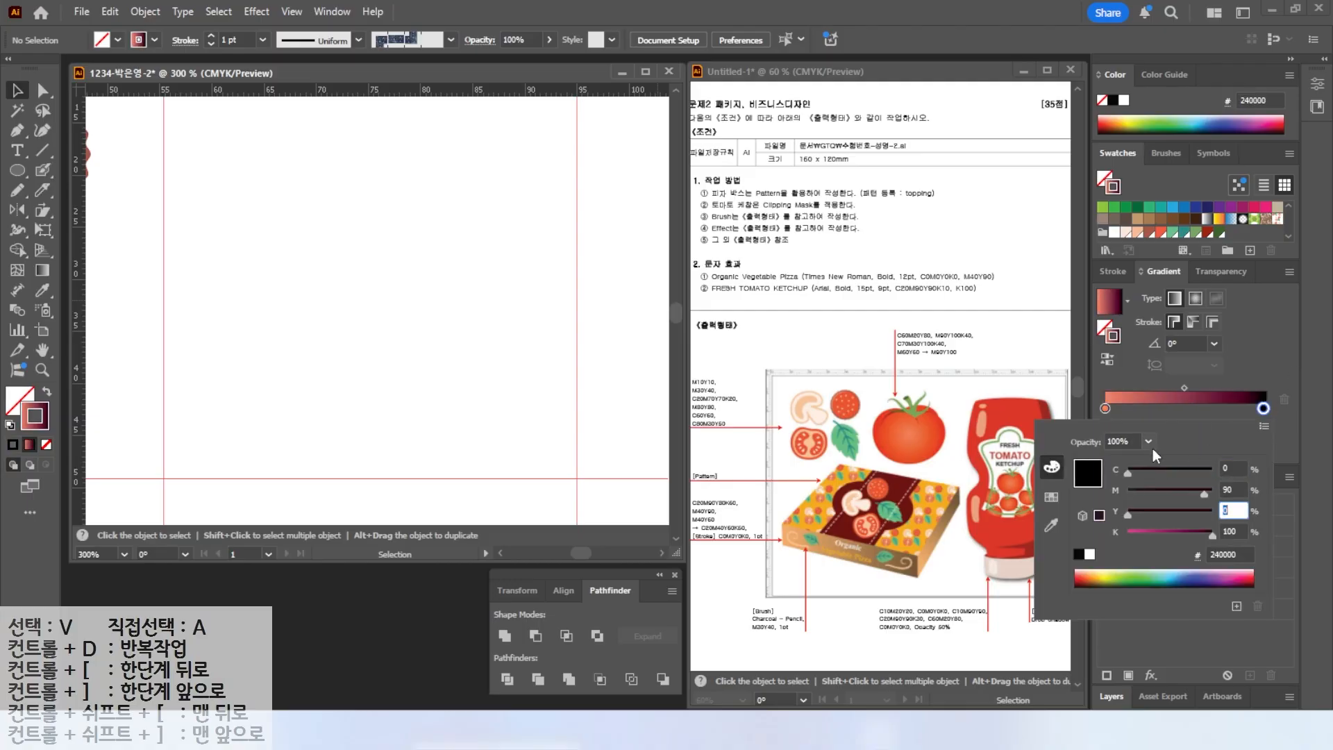
{"action": "type", "text": "100"}
{"action": "key", "text": "Tab"}
{"action": "type", "text": "0"}
{"action": "key", "text": "Return"}
Draw a large ellipse for the tomato body with default fill and stroke.
{"action": "left_click", "coordinate": [16, 170]}
{"action": "key", "text": "d"}
{"action": "mouse_move", "coordinate": [242, 223]}
{"action": "left_mouse_down"}
{"action": "mouse_move", "coordinate": [425, 426]}
{"action": "mouse_move", "coordinate": [471, 426]}
{"action": "left_mouse_up"}
{"action": "left_click", "coordinate": [14, 99]}
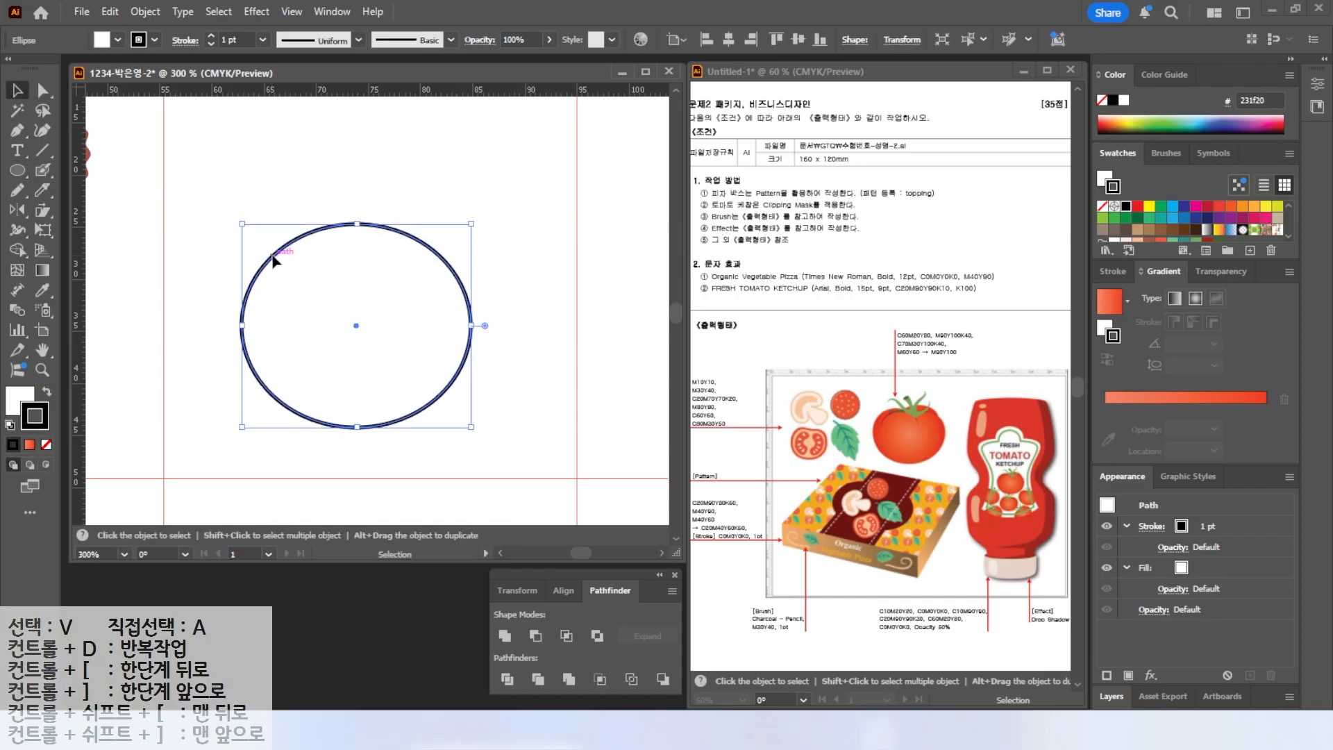
Fill the ellipse with the tomato gradient and remove its stroke.
{"action": "left_click_drag", "start_coordinate": [274, 262], "coordinate": [242, 240]}
{"action": "left_click", "coordinate": [18, 399]}
{"action": "left_click", "coordinate": [30, 446]}
{"action": "left_click", "coordinate": [39, 422]}
{"action": "left_click", "coordinate": [47, 446]}
{"action": "left_click", "coordinate": [18, 399]}
Reshape the ellipses into a two-lobed tomato and unite them into one shape.
{"action": "left_click_drag", "start_coordinate": [351, 288], "coordinate": [422, 250]}
{"action": "left_click_drag", "start_coordinate": [416, 172], "coordinate": [416, 178]}
{"action": "left_click_drag", "start_coordinate": [418, 269], "coordinate": [315, 352]}
{"action": "left_click_drag", "start_coordinate": [441, 334], "coordinate": [541, 338]}
{"action": "left_click_drag", "start_coordinate": [227, 334], "coordinate": [216, 332]}
{"action": "left_click_drag", "start_coordinate": [416, 186], "coordinate": [409, 181]}
{"action": "left_click_drag", "start_coordinate": [202, 147], "coordinate": [525, 458]}
{"action": "left_click", "coordinate": [505, 636]}
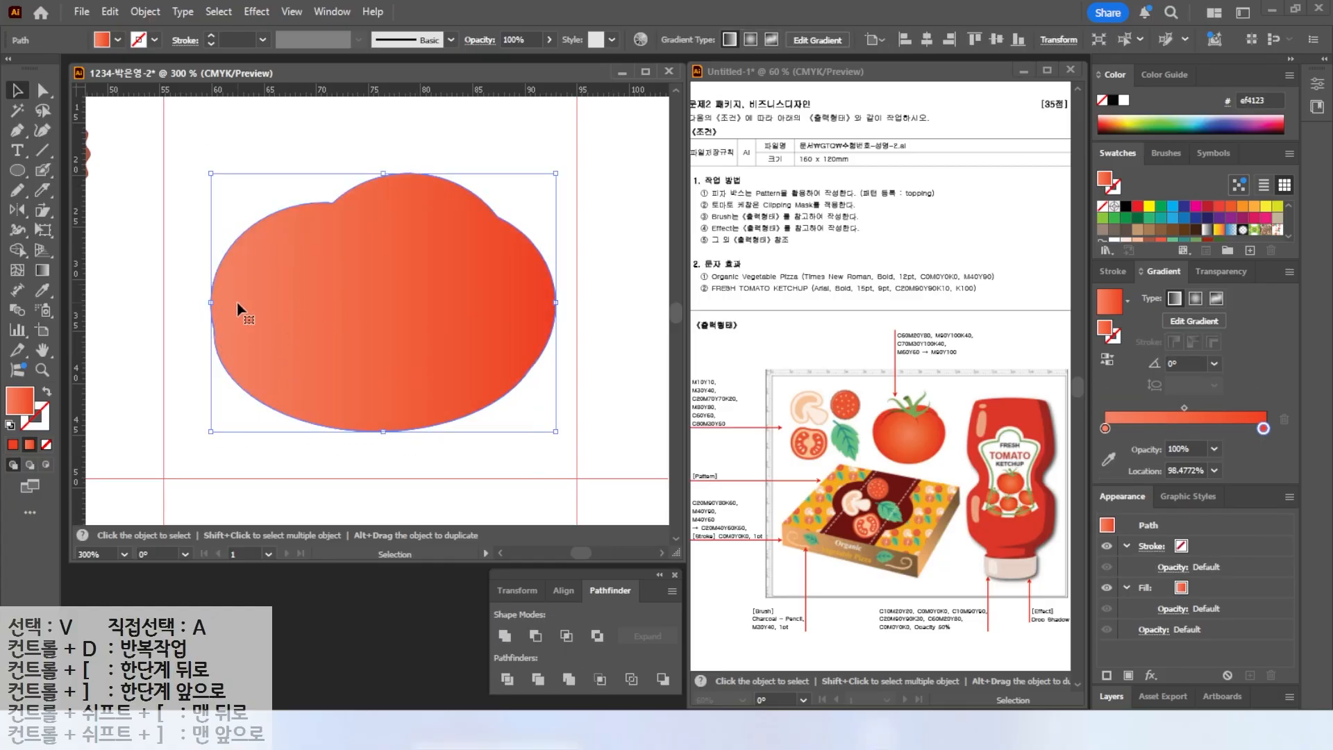
Refine the tomato outline by moving anchor points and deleting the left-side anchor point.
{"action": "left_click_drag", "start_coordinate": [384, 173], "coordinate": [383, 164]}
{"action": "left_click_drag", "start_coordinate": [557, 298], "coordinate": [545, 298]}
{"action": "left_click_drag", "start_coordinate": [449, 316], "coordinate": [449, 363]}
{"action": "left_click_drag", "start_coordinate": [17, 130], "coordinate": [69, 158]}
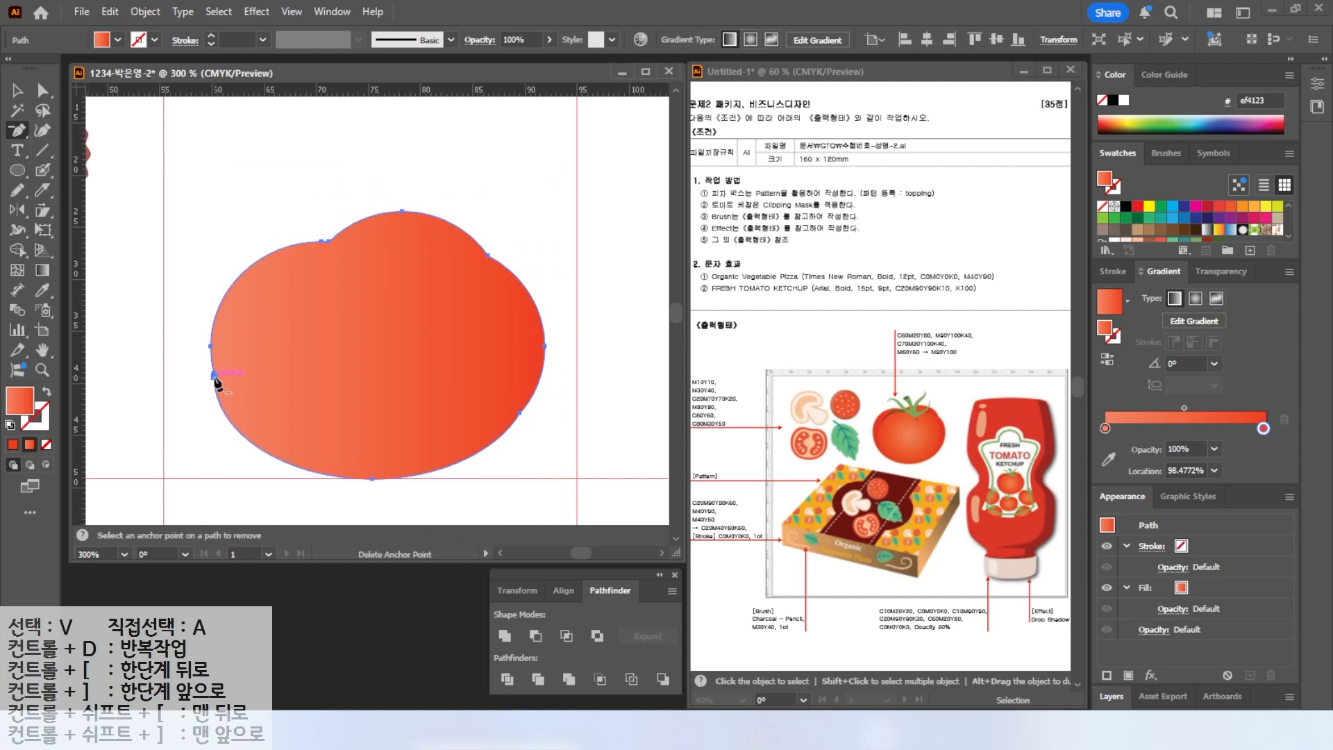
{"action": "left_click", "coordinate": [214, 375]}
{"action": "key", "text": "a"}
{"action": "left_click_drag", "start_coordinate": [285, 479], "coordinate": [215, 479]}
{"action": "key", "text": "v"}
{"action": "left_click", "coordinate": [229, 498]}
{"action": "key", "text": "alt+2"}
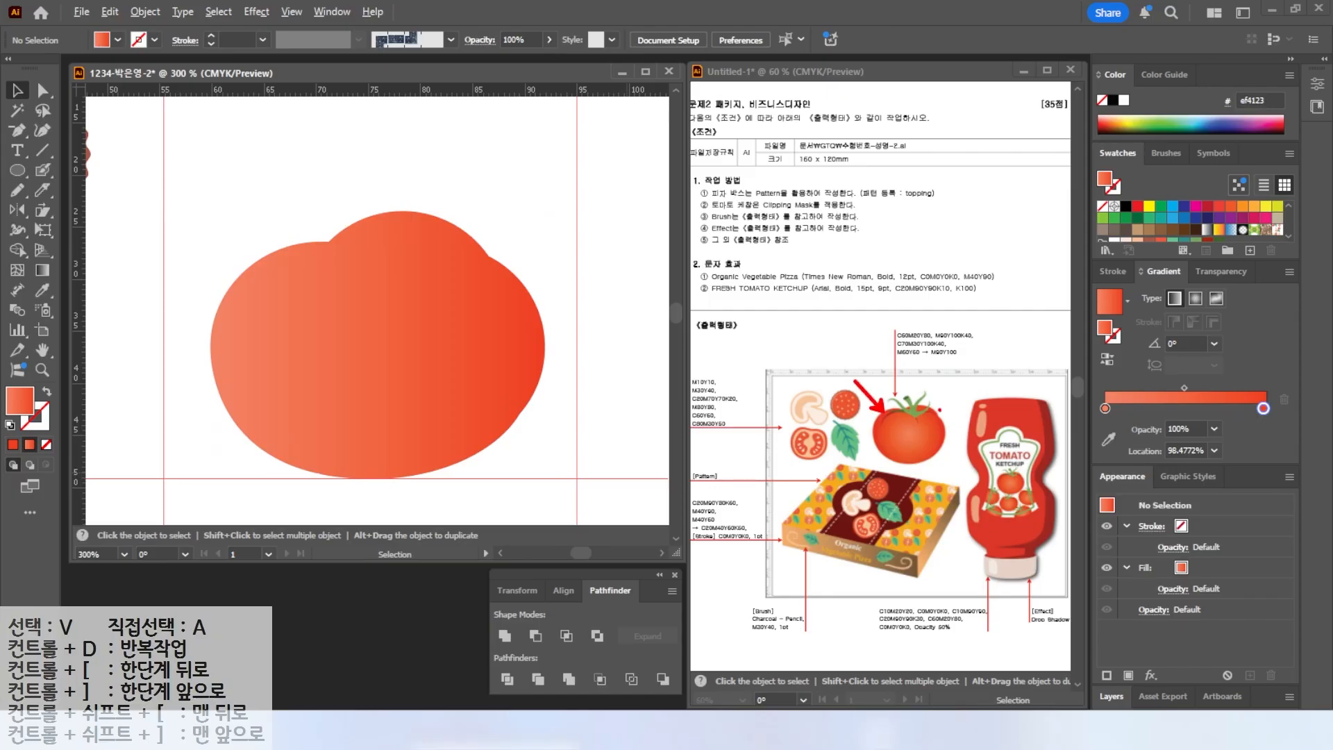
{"action": "left_click_drag", "start_coordinate": [938, 413], "coordinate": [969, 381]}
{"action": "key", "text": "Escape"}
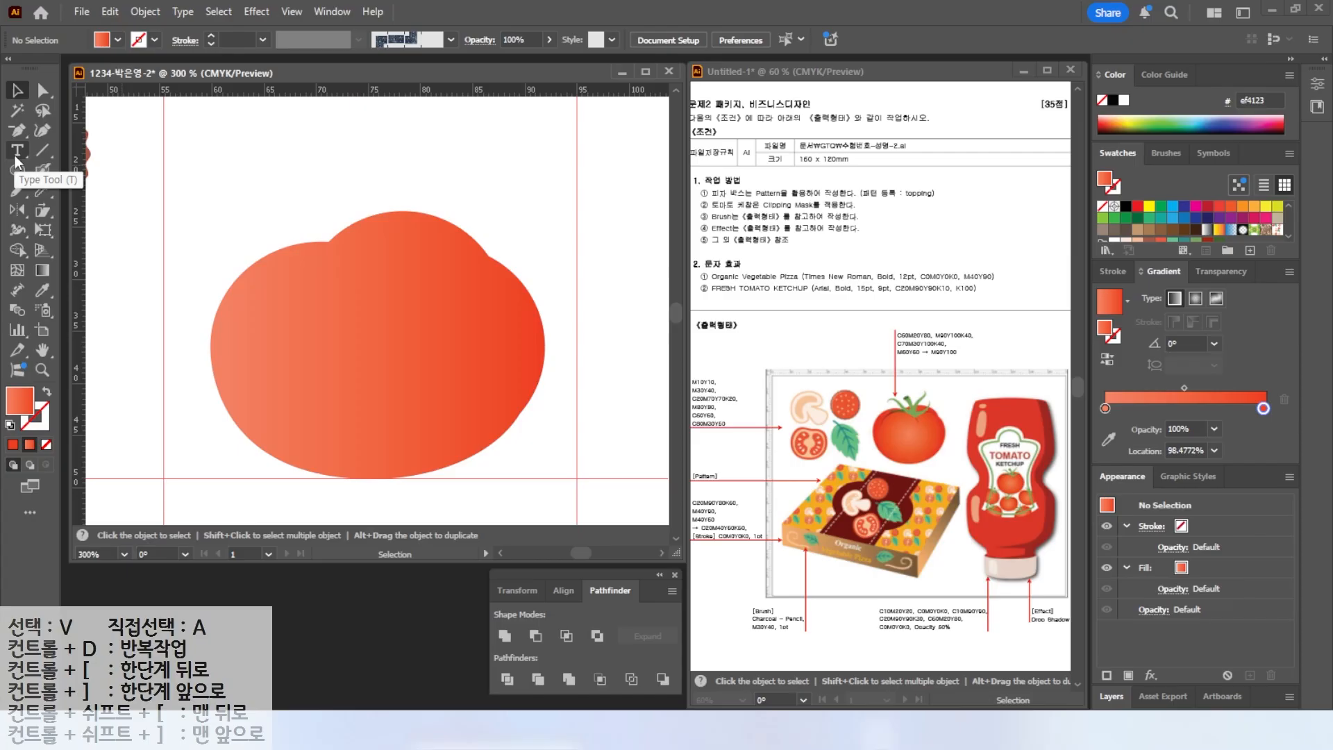
Draw two curved crease lines across the top of the tomato with the pencil.
{"action": "left_click", "coordinate": [16, 191]}
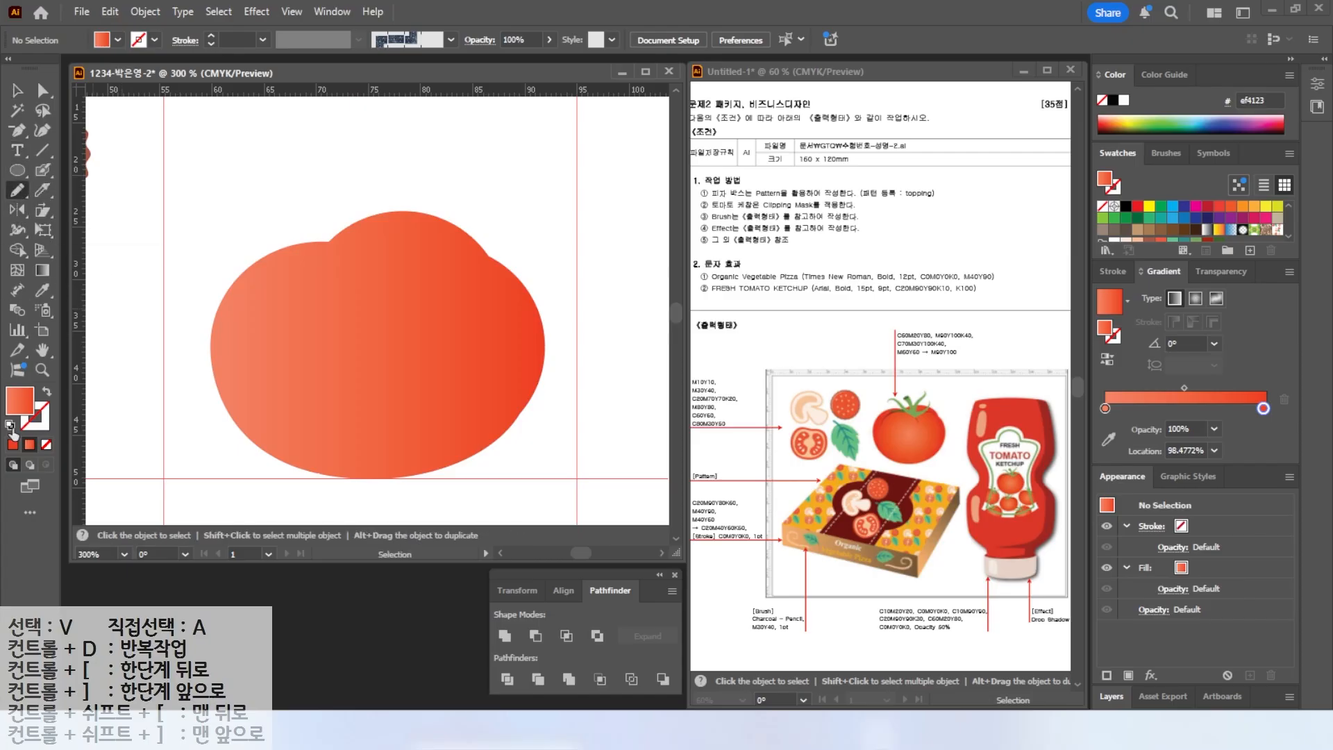
{"action": "left_click", "coordinate": [10, 425]}
{"action": "mouse_move", "coordinate": [243, 318]}
{"action": "left_mouse_down"}
{"action": "mouse_move", "coordinate": [273, 287]}
{"action": "mouse_move", "coordinate": [415, 302]}
{"action": "mouse_move", "coordinate": [429, 263]}
{"action": "mouse_move", "coordinate": [505, 266]}
{"action": "left_mouse_up"}
{"action": "left_click", "coordinate": [18, 91]}
{"action": "left_click", "coordinate": [354, 274], "text": "shift"}
Give the crease lines Width Profile 1, a 2 pt weight and a dark red stroke.
{"action": "left_click", "coordinate": [1116, 272]}
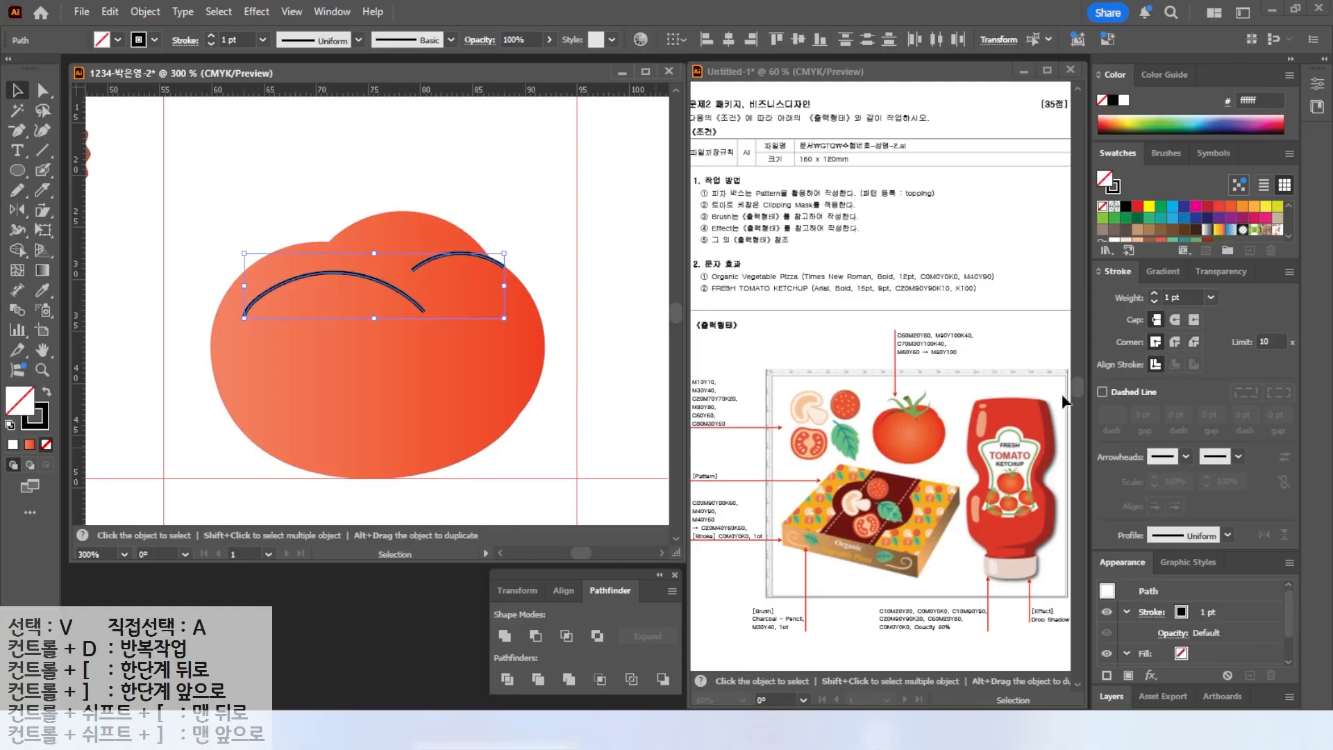
{"action": "left_click", "coordinate": [1164, 532]}
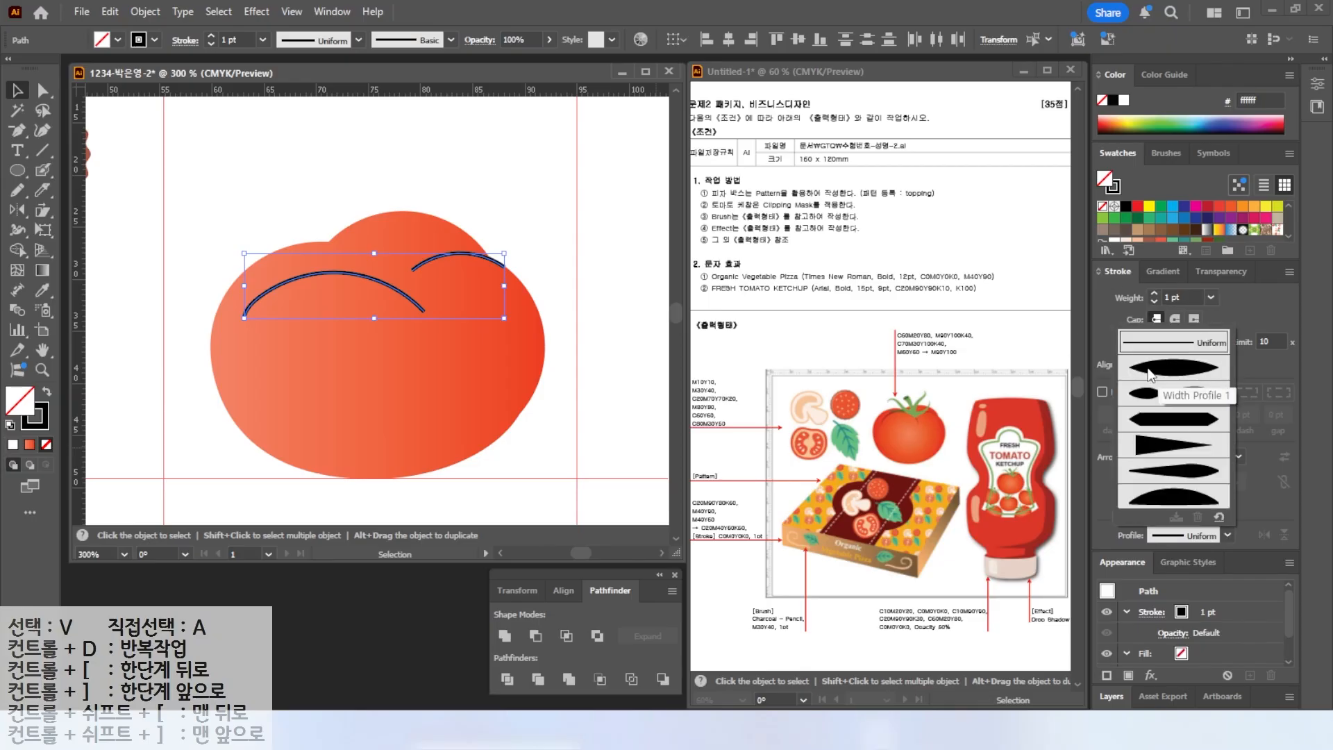
{"action": "left_click", "coordinate": [1183, 371]}
{"action": "left_click", "coordinate": [1154, 293]}
{"action": "left_click", "coordinate": [44, 426]}
{"action": "left_click", "coordinate": [1207, 240]}
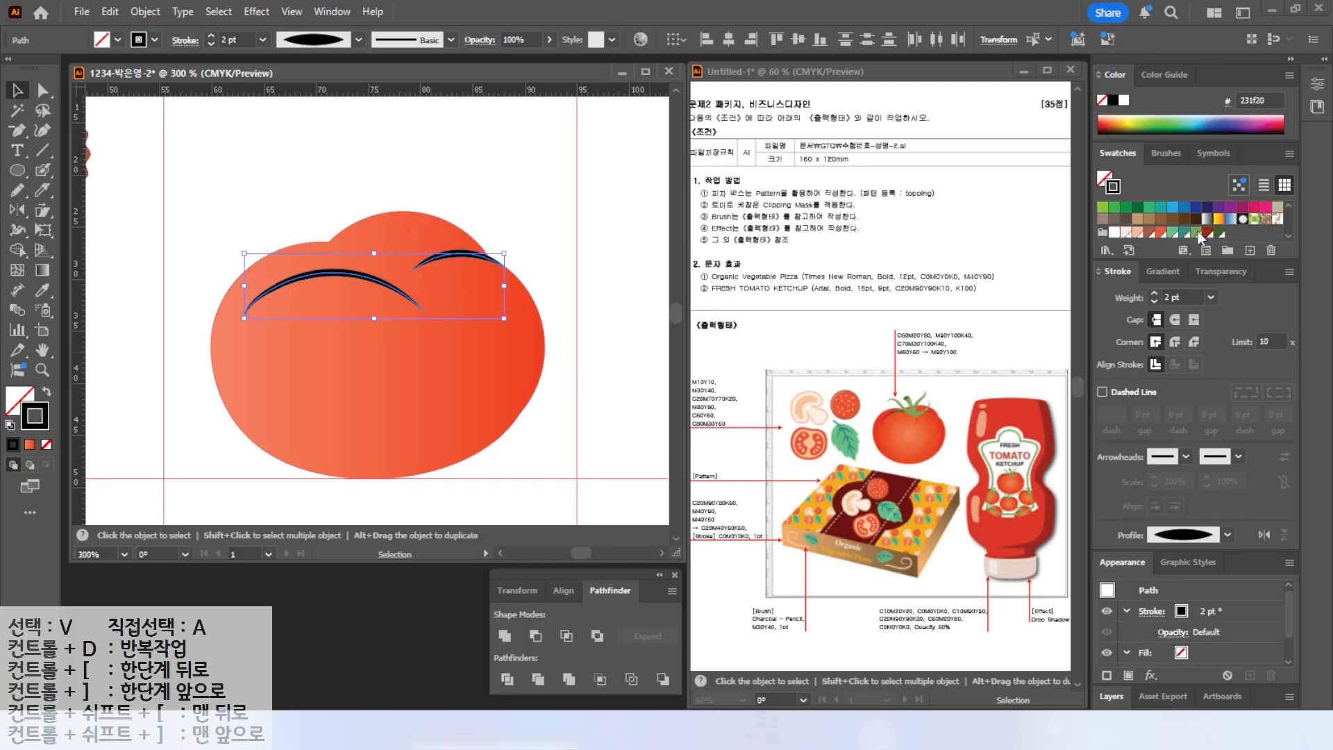
{"action": "left_click", "coordinate": [301, 208]}
Draw a leaf-shaped stem above the tomato and fill it with the green swatch.
{"action": "left_click", "coordinate": [17, 130]}
{"action": "left_click", "coordinate": [17, 189]}
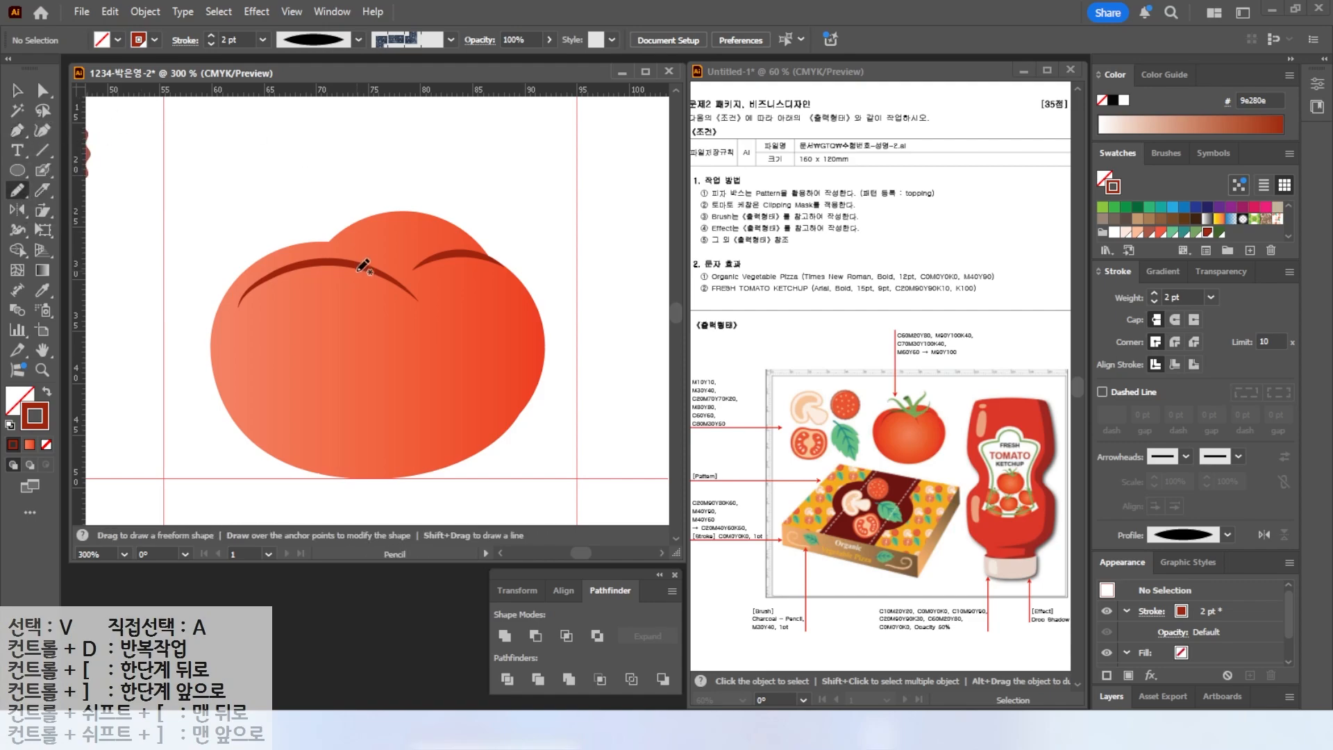
{"action": "mouse_move", "coordinate": [385, 254]}
{"action": "left_mouse_down"}
{"action": "mouse_move", "coordinate": [406, 190]}
{"action": "mouse_move", "coordinate": [457, 154]}
{"action": "mouse_move", "coordinate": [458, 173]}
{"action": "mouse_move", "coordinate": [384, 253]}
{"action": "left_mouse_up"}
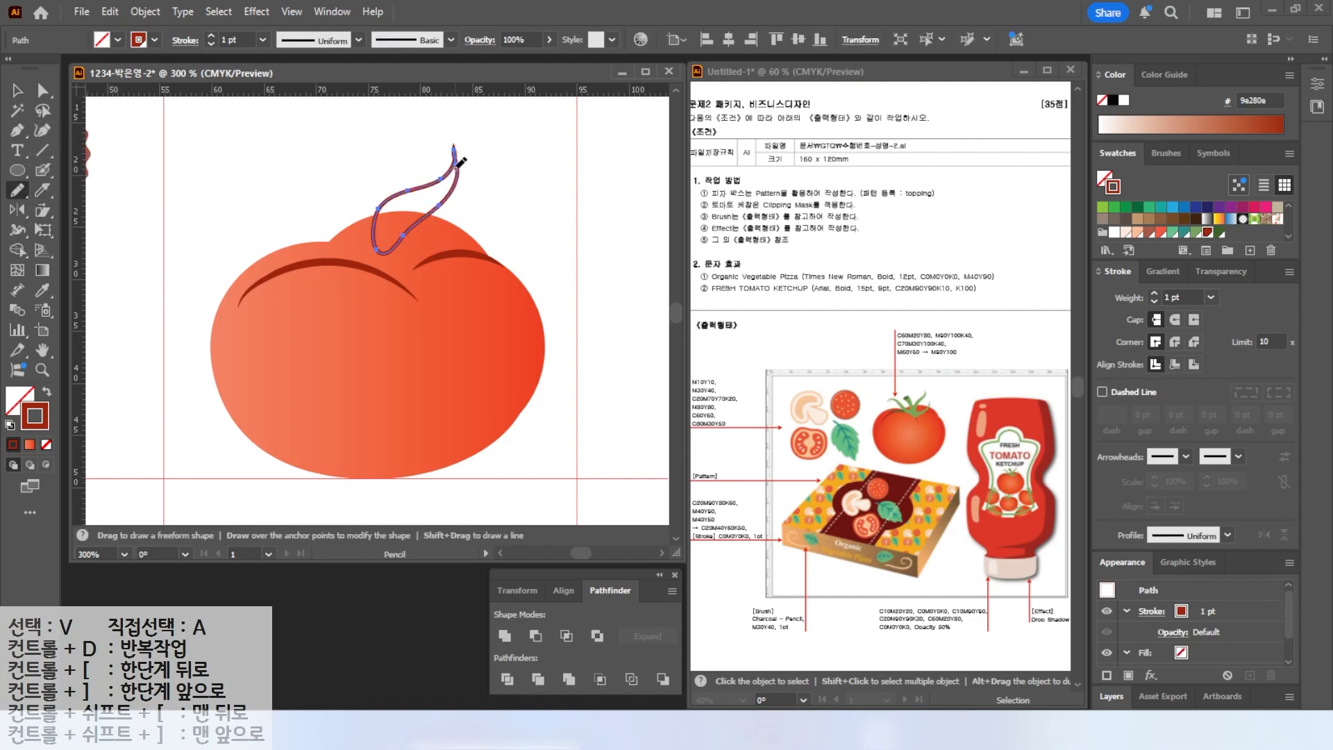
{"action": "left_click", "coordinate": [48, 393]}
{"action": "left_click", "coordinate": [1196, 233]}
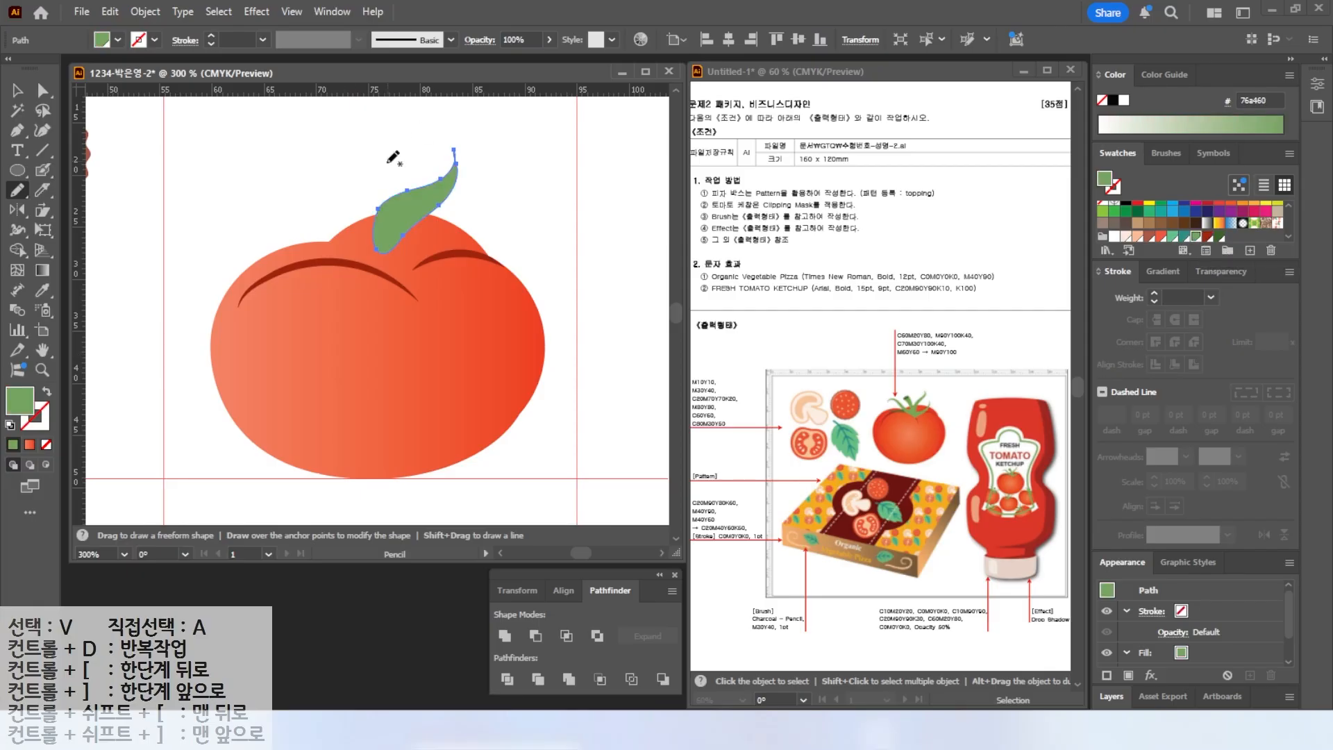
Draw two more sepal leaves on the tomato top and copy the green fill onto them with the Eyedropper.
{"action": "left_click", "coordinate": [349, 141], "text": "ctrl"}
{"action": "mouse_move", "coordinate": [382, 243]}
{"action": "left_mouse_down"}
{"action": "mouse_move", "coordinate": [331, 200]}
{"action": "mouse_move", "coordinate": [242, 227]}
{"action": "mouse_move", "coordinate": [286, 211]}
{"action": "mouse_move", "coordinate": [380, 243]}
{"action": "left_mouse_up"}
{"action": "left_click", "coordinate": [42, 290]}
{"action": "left_click", "coordinate": [403, 204]}
{"action": "left_click", "coordinate": [222, 170], "text": "ctrl"}
{"action": "left_click", "coordinate": [17, 191]}
{"action": "mouse_move", "coordinate": [386, 244]}
{"action": "left_mouse_down"}
{"action": "mouse_move", "coordinate": [465, 210]}
{"action": "mouse_move", "coordinate": [388, 265]}
{"action": "mouse_move", "coordinate": [386, 246]}
{"action": "left_mouse_up"}
{"action": "left_click", "coordinate": [43, 291]}
{"action": "left_click", "coordinate": [427, 184]}
{"action": "left_click", "coordinate": [18, 89]}
{"action": "left_click", "coordinate": [330, 101]}
{"action": "left_click", "coordinate": [17, 191]}
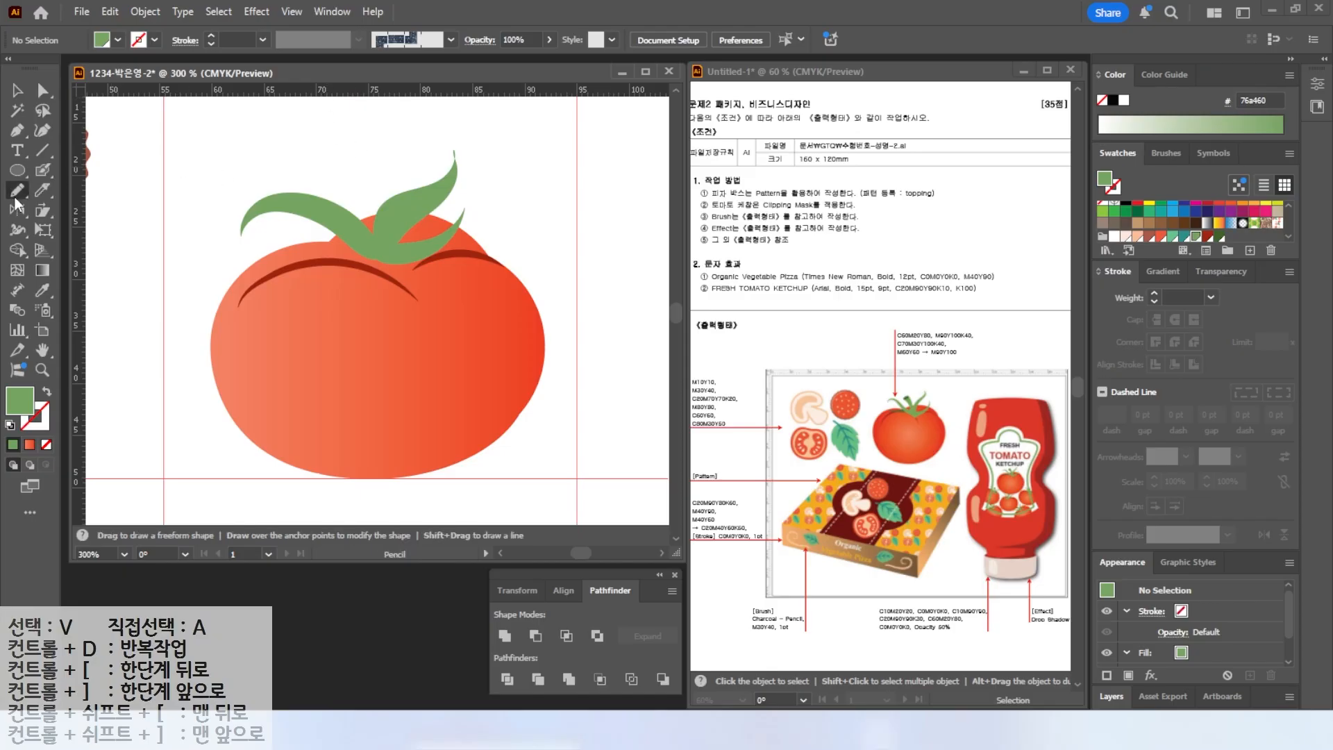
Draw a small sepal under the stem and give it the same green with the Eyedropper.
{"action": "left_click", "coordinate": [10, 425]}
{"action": "mouse_move", "coordinate": [341, 248]}
{"action": "left_mouse_down"}
{"action": "mouse_move", "coordinate": [380, 259]}
{"action": "mouse_move", "coordinate": [365, 247]}
{"action": "left_mouse_up"}
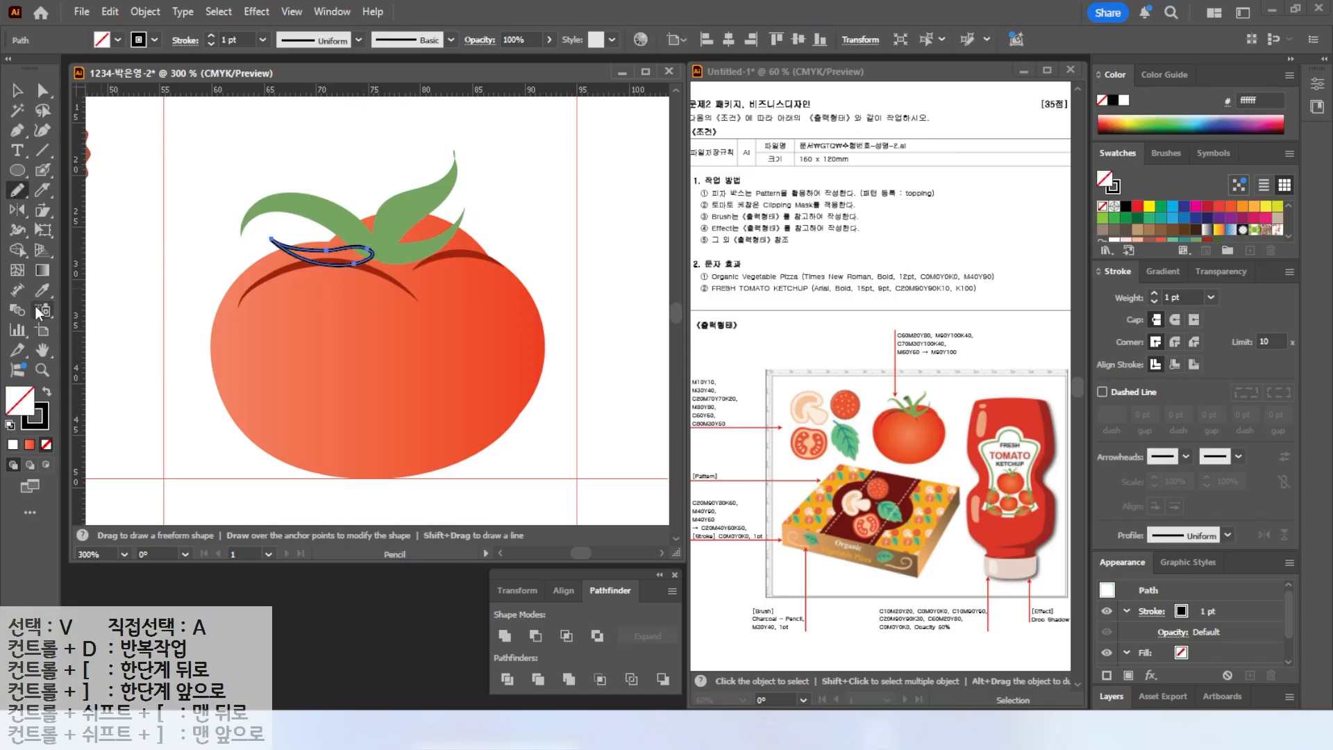
{"action": "left_click", "coordinate": [42, 290]}
{"action": "left_click", "coordinate": [386, 234]}
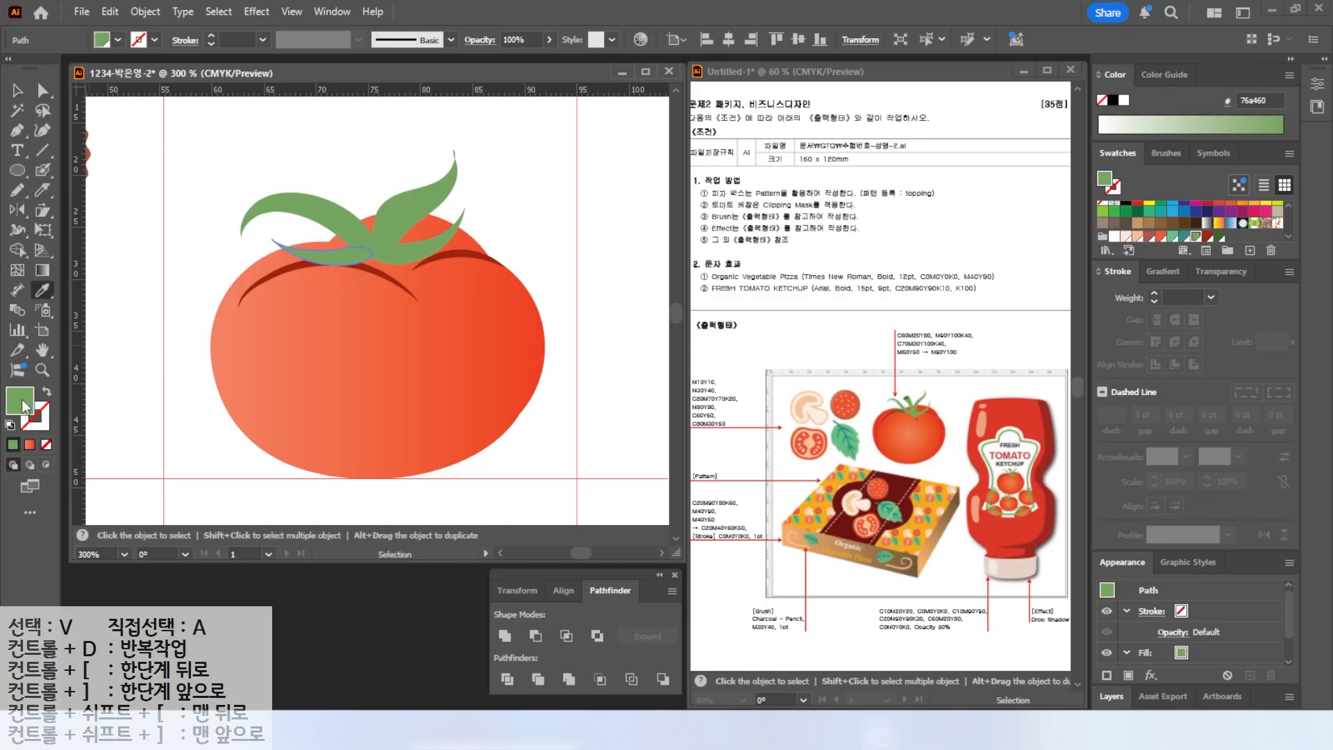
Draw a curved stalk on top of the tomato and fill it with the leaf green using the Eyedropper.
{"action": "left_click", "coordinate": [1220, 238]}
{"action": "left_click", "coordinate": [17, 191]}
{"action": "left_click_drag", "start_coordinate": [353, 238], "coordinate": [340, 191]}
{"action": "mouse_move", "coordinate": [350, 144]}
{"action": "left_mouse_down"}
{"action": "mouse_move", "coordinate": [371, 197]}
{"action": "mouse_move", "coordinate": [355, 239]}
{"action": "left_mouse_up"}
{"action": "key", "text": "v"}
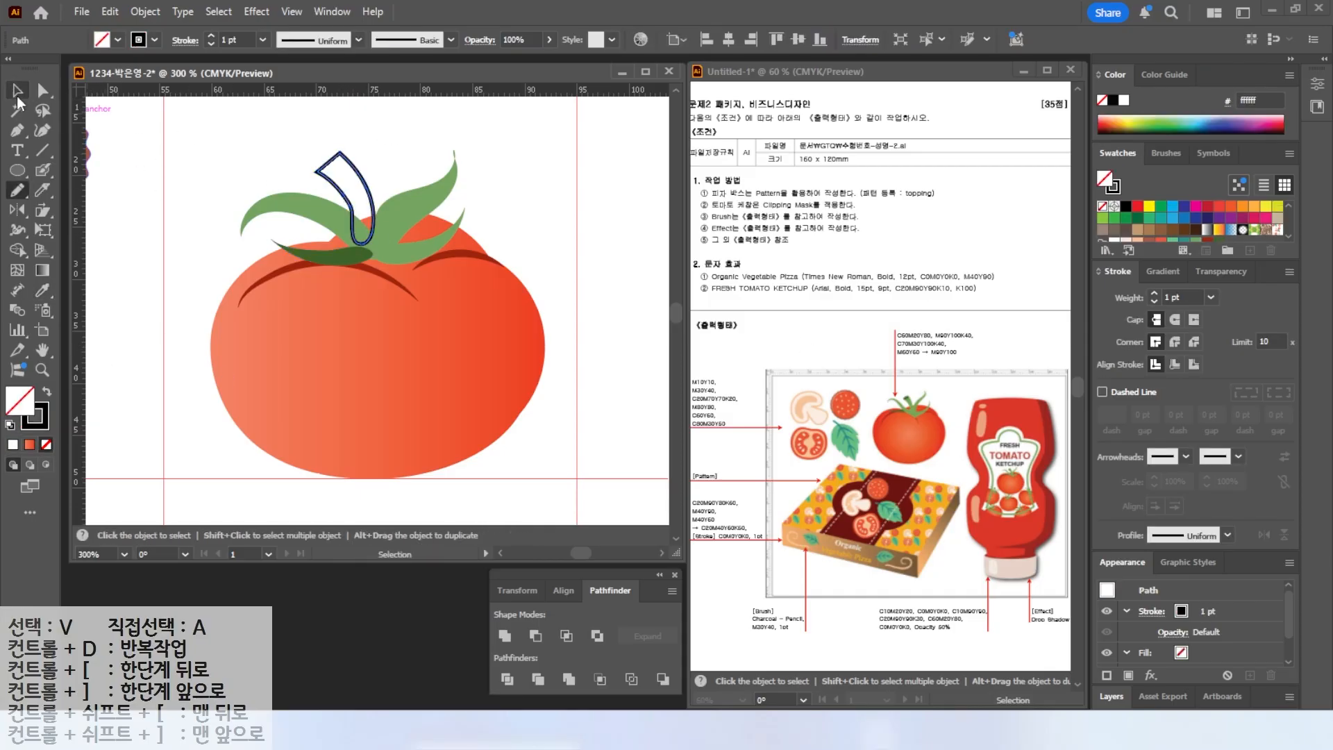
{"action": "left_click", "coordinate": [43, 291]}
{"action": "left_click", "coordinate": [389, 221]}
Draw a small green ellipse and position it at the tip of the stalk.
{"action": "left_click", "coordinate": [17, 170]}
{"action": "left_click_drag", "start_coordinate": [358, 134], "coordinate": [389, 144]}
{"action": "left_click", "coordinate": [1220, 237]}
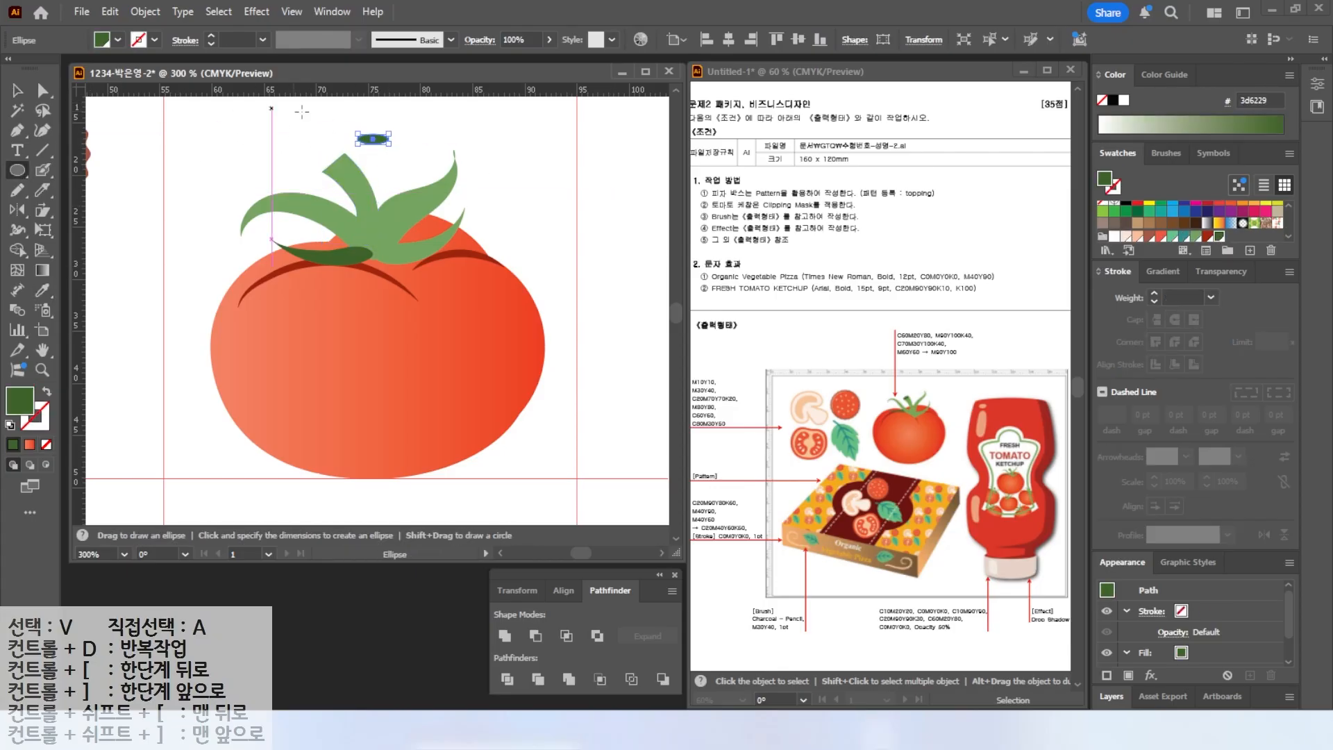
{"action": "scroll", "coordinate": [393, 127], "scroll_direction": "up", "scroll_amount": 3}
{"action": "key", "text": "v"}
{"action": "left_click_drag", "start_coordinate": [386, 144], "coordinate": [261, 212]}
{"action": "scroll", "coordinate": [171, 345], "scroll_direction": "down", "scroll_amount": 5}
{"action": "left_click_drag", "start_coordinate": [277, 333], "coordinate": [419, 281]}
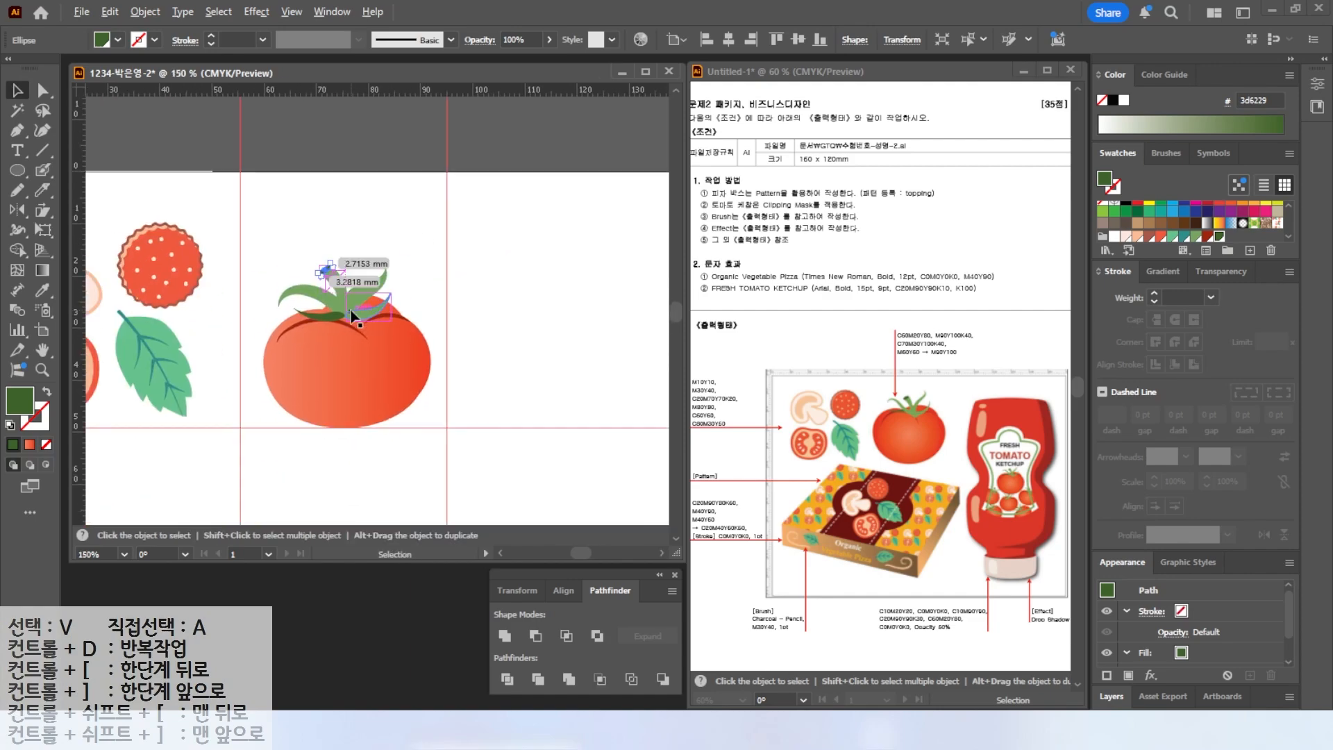
Nudge one of the sepal leaves slightly upward on the tomato top.
{"action": "scroll", "coordinate": [351, 312], "scroll_direction": "up", "scroll_amount": 2}
{"action": "left_click", "coordinate": [368, 296]}
{"action": "left_click", "coordinate": [348, 217]}
{"action": "left_click", "coordinate": [376, 315]}
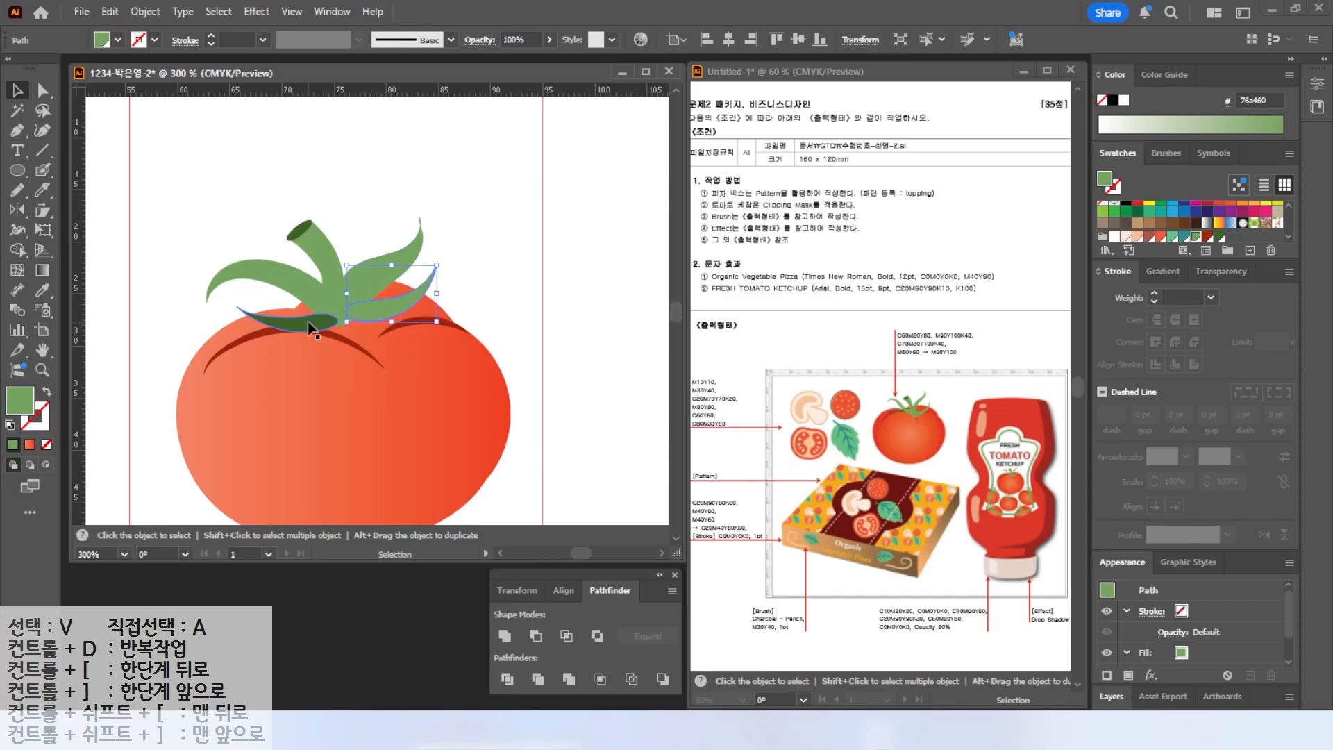
{"action": "left_click_drag", "start_coordinate": [309, 324], "coordinate": [309, 318]}
Select the stalk and sepal leaves and bring them to the front of the tomato.
{"action": "left_click", "coordinate": [319, 296], "text": "shift"}
{"action": "left_click", "coordinate": [369, 279], "text": "shift"}
{"action": "left_click", "coordinate": [373, 309], "text": "shift"}
{"action": "left_click", "coordinate": [321, 261], "text": "shift"}
{"action": "right_click", "coordinate": [337, 292]}
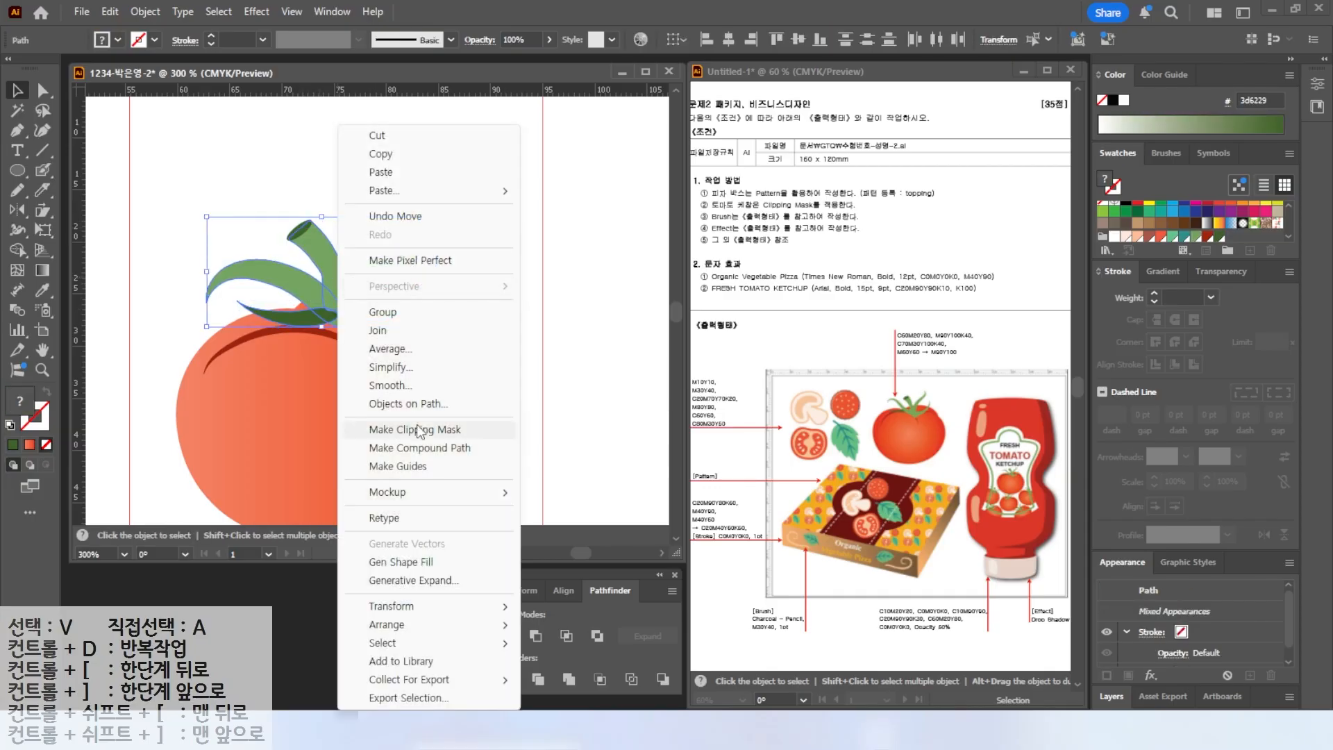
{"action": "left_click", "coordinate": [280, 244]}
{"action": "left_click", "coordinate": [307, 289]}
{"action": "left_click", "coordinate": [321, 264], "text": "shift"}
{"action": "left_click", "coordinate": [370, 280], "text": "shift"}
{"action": "left_click", "coordinate": [372, 307], "text": "shift"}
{"action": "left_click", "coordinate": [350, 222]}
{"action": "right_click", "coordinate": [286, 273]}
{"action": "mouse_move", "coordinate": [403, 626]}
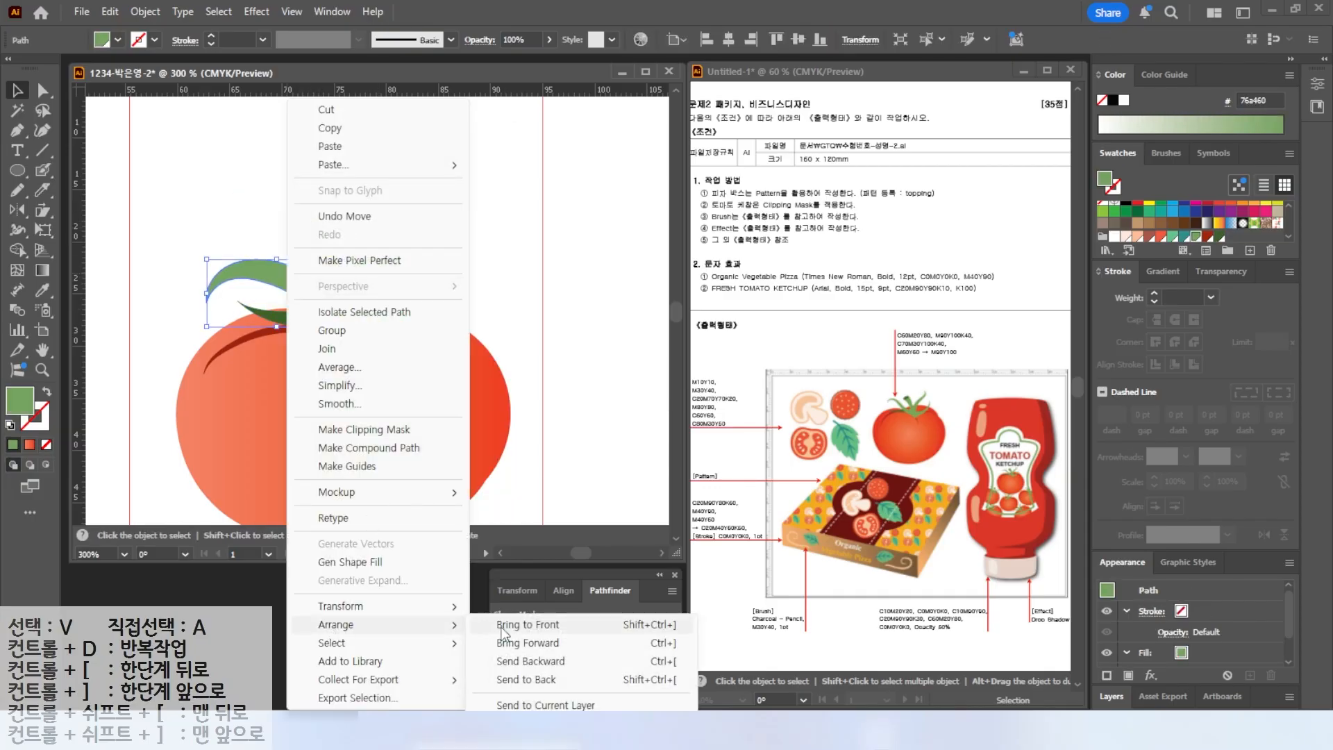
{"action": "left_click", "coordinate": [528, 625]}
{"action": "key", "text": "ctrl+shift+a"}
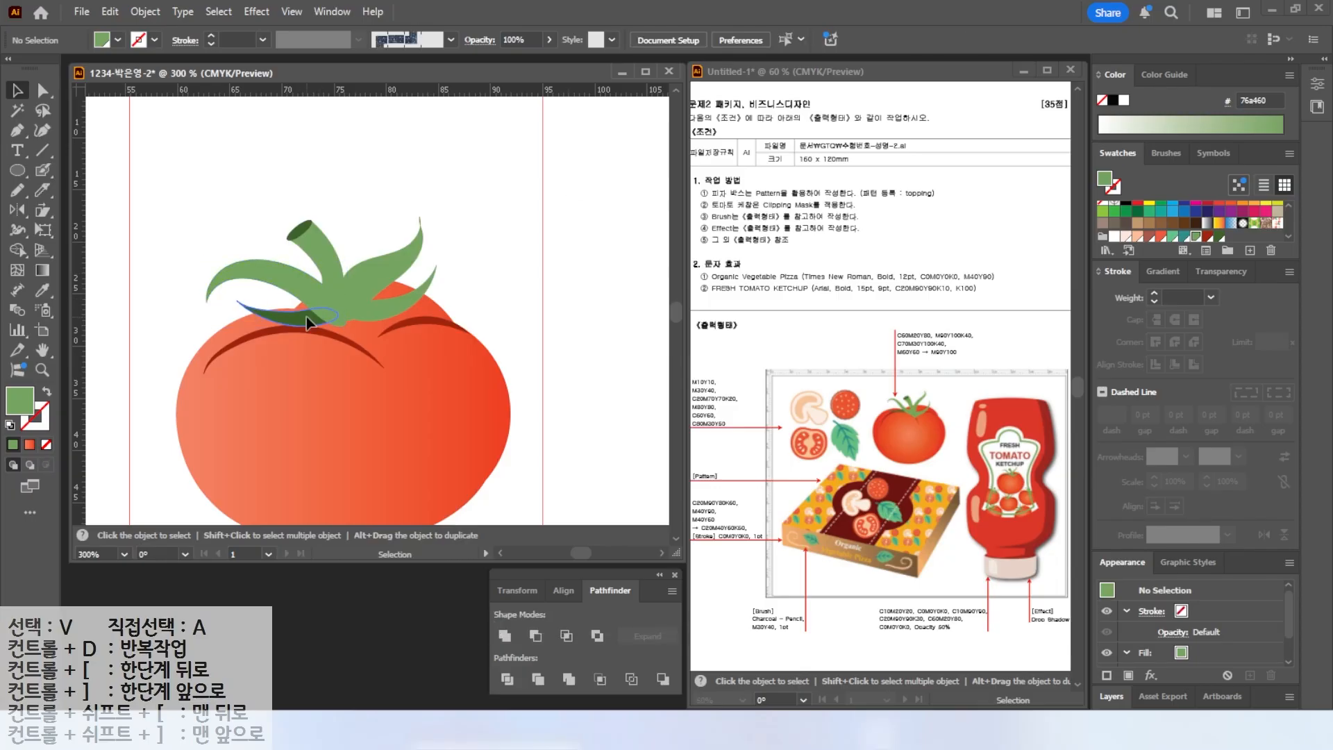
Adjust the sepals and stretch the tomato body wider on both sides and taller at the bottom.
{"action": "left_click_drag", "start_coordinate": [306, 317], "coordinate": [313, 317]}
{"action": "left_click_drag", "start_coordinate": [379, 272], "coordinate": [382, 317]}
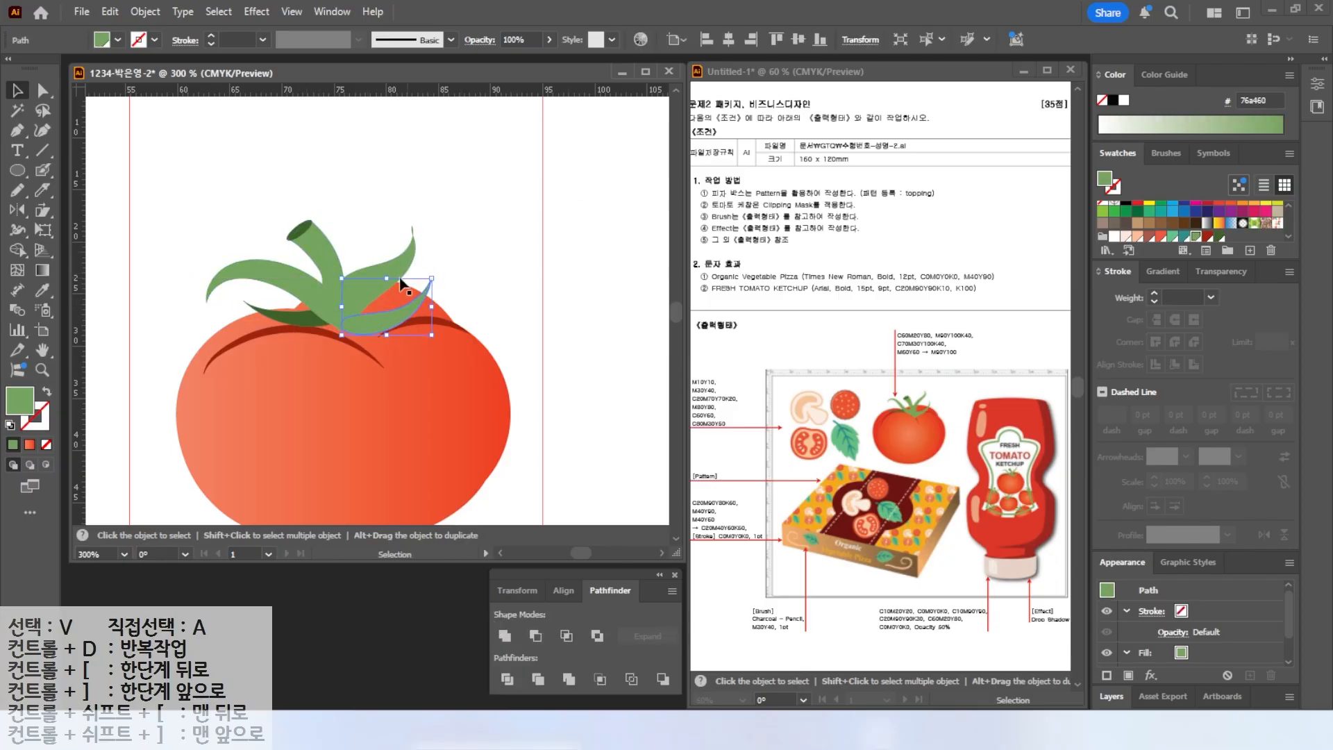
{"action": "scroll", "coordinate": [150, 340], "scroll_direction": "down", "scroll_amount": 2}
{"action": "left_click_drag", "start_coordinate": [269, 285], "coordinate": [395, 200]}
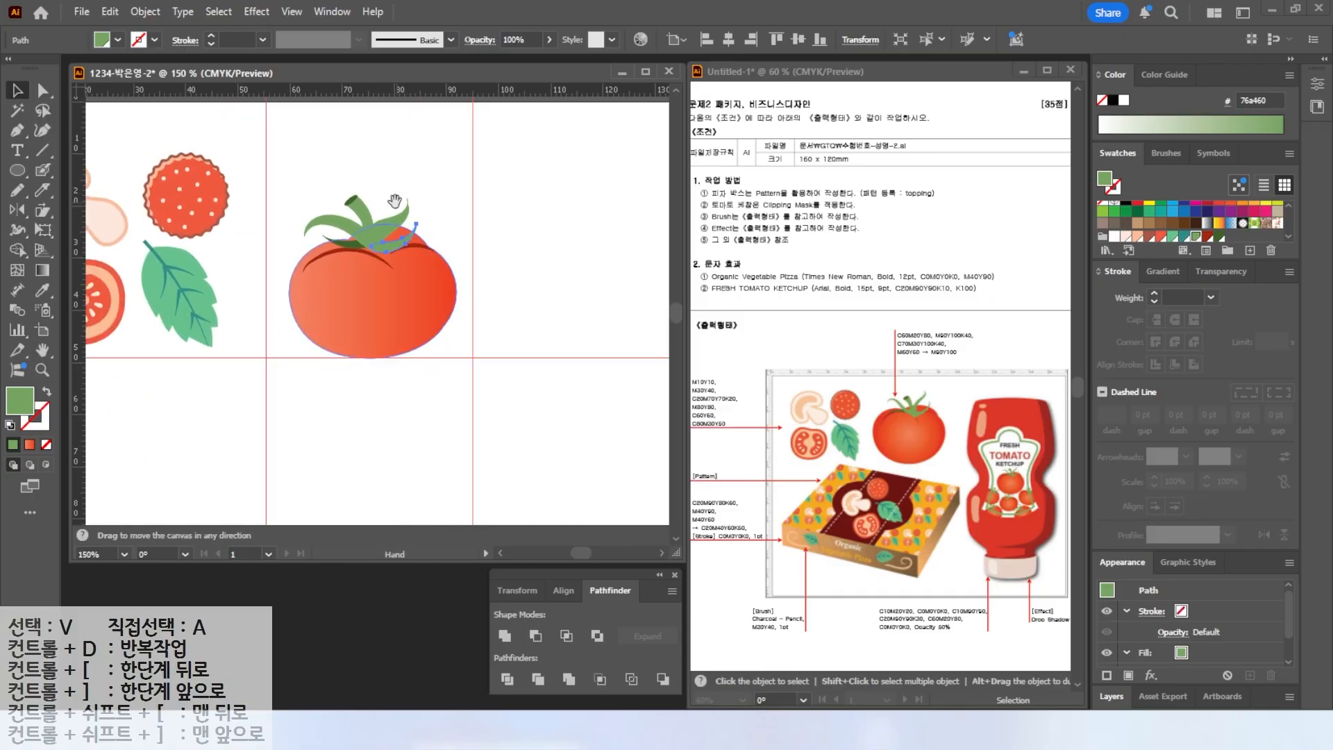
{"action": "left_click", "coordinate": [351, 296]}
{"action": "left_click", "coordinate": [371, 257], "text": "shift"}
{"action": "left_click", "coordinate": [414, 246], "text": "shift"}
{"action": "left_click_drag", "start_coordinate": [457, 290], "coordinate": [473, 291]}
{"action": "left_click_drag", "start_coordinate": [290, 290], "coordinate": [274, 292]}
{"action": "left_click_drag", "start_coordinate": [374, 359], "coordinate": [377, 398]}
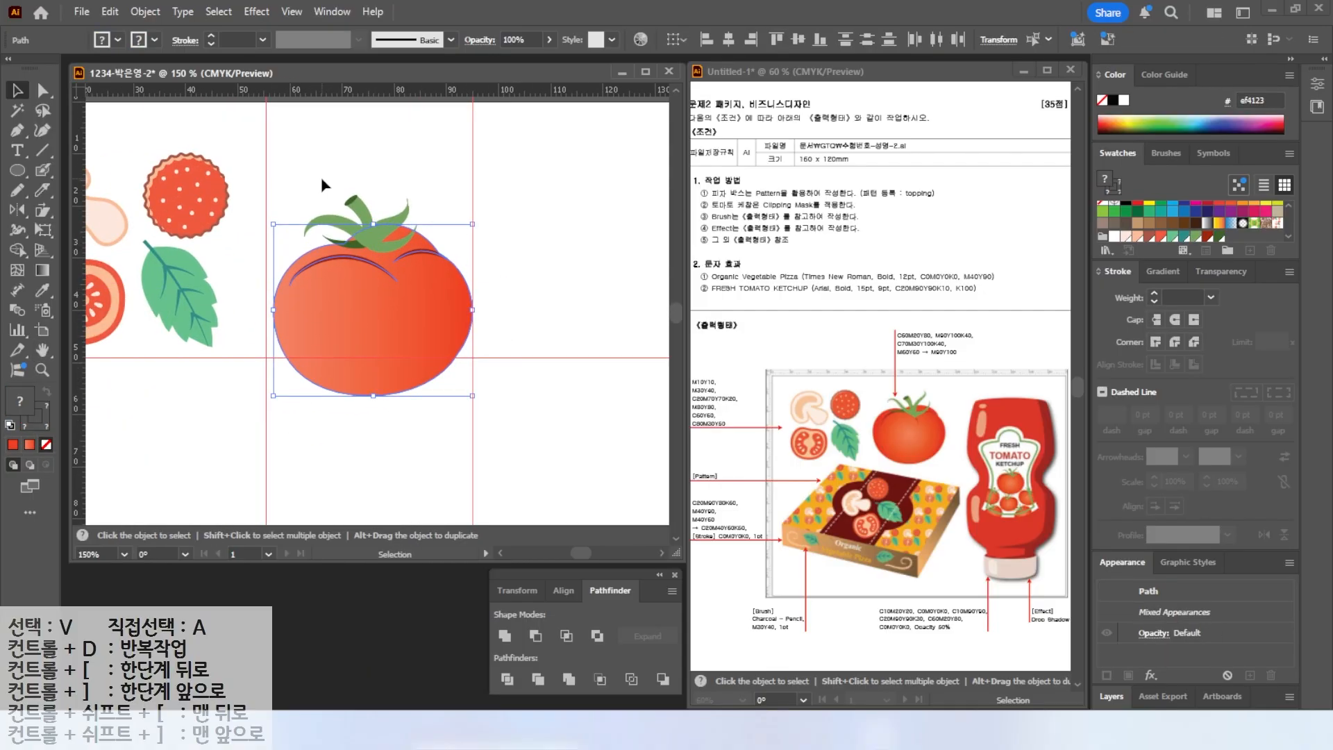
Select all the tomato parts, move them up slightly and group them.
{"action": "left_click_drag", "start_coordinate": [414, 293], "coordinate": [414, 280]}
{"action": "left_click_drag", "start_coordinate": [304, 156], "coordinate": [421, 278]}
{"action": "left_click_drag", "start_coordinate": [388, 296], "coordinate": [386, 269]}
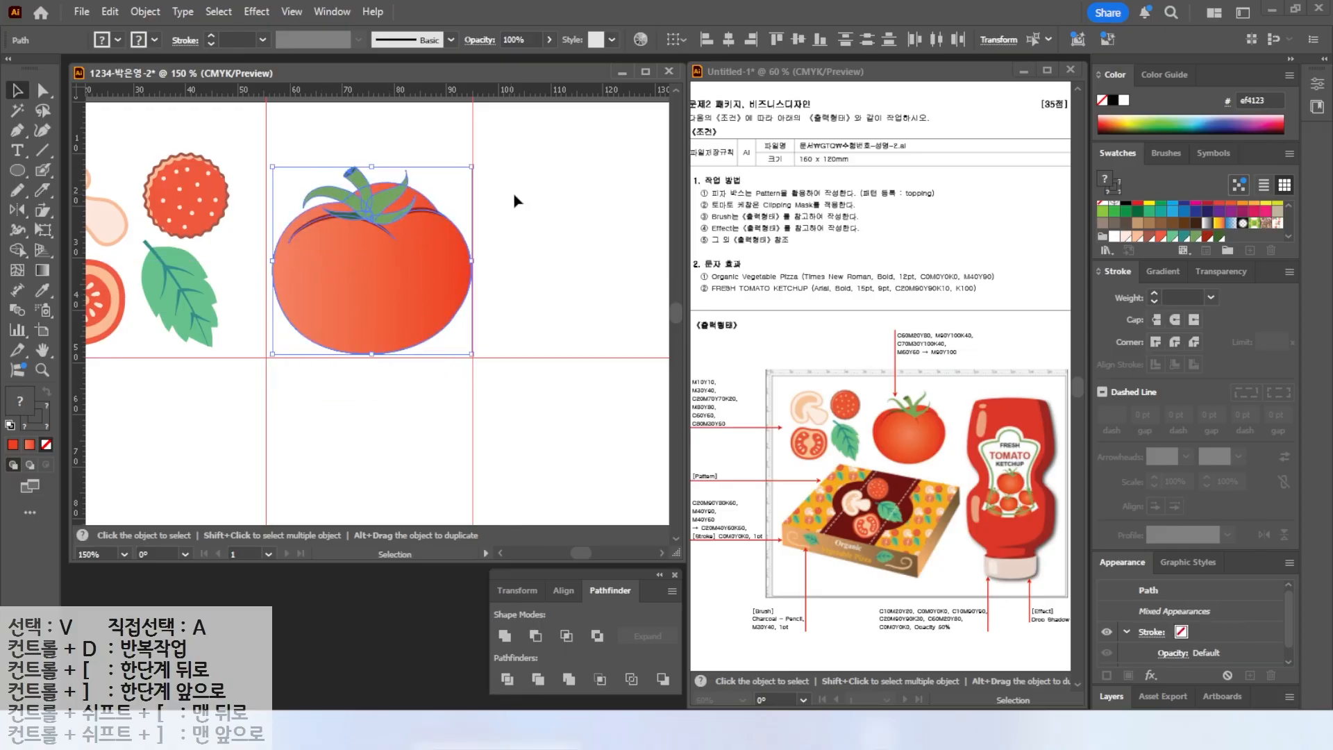
{"action": "left_click", "coordinate": [595, 239]}
{"action": "left_click", "coordinate": [429, 291]}
{"action": "right_click", "coordinate": [363, 253]}
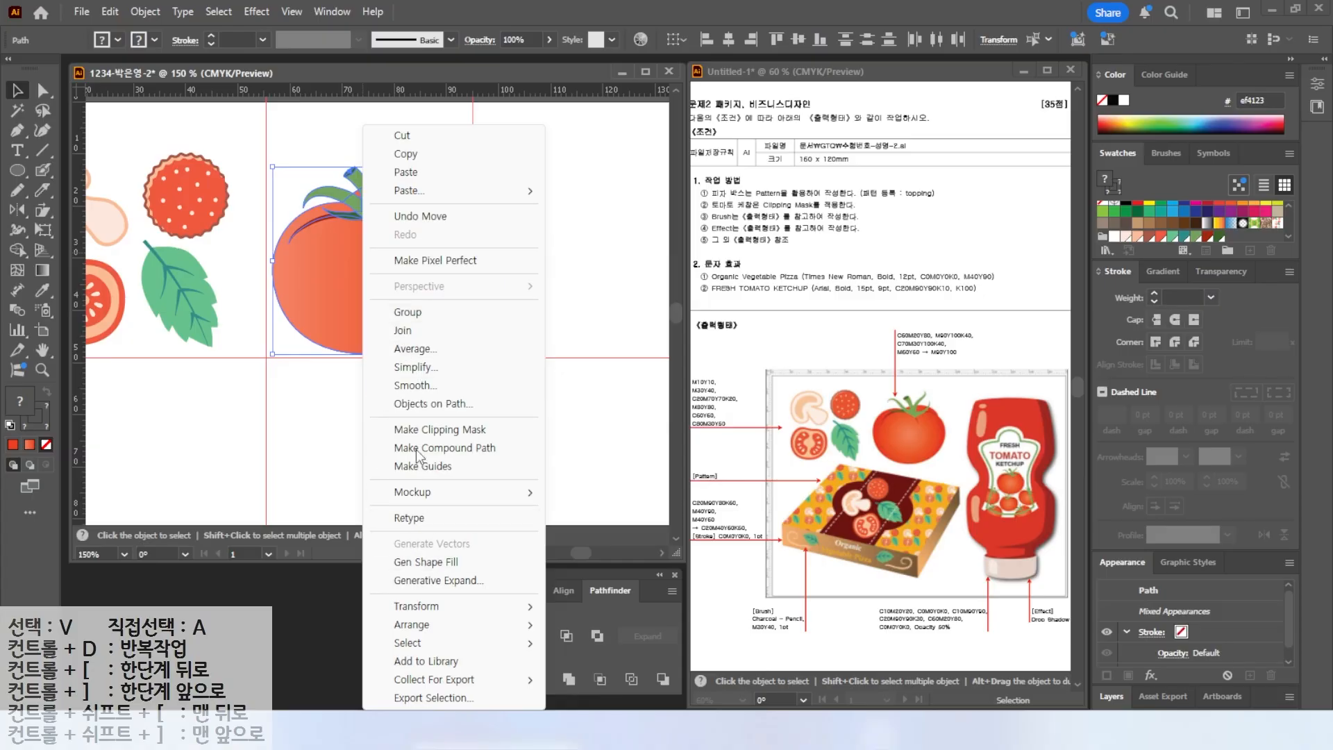
{"action": "left_click", "coordinate": [415, 312]}
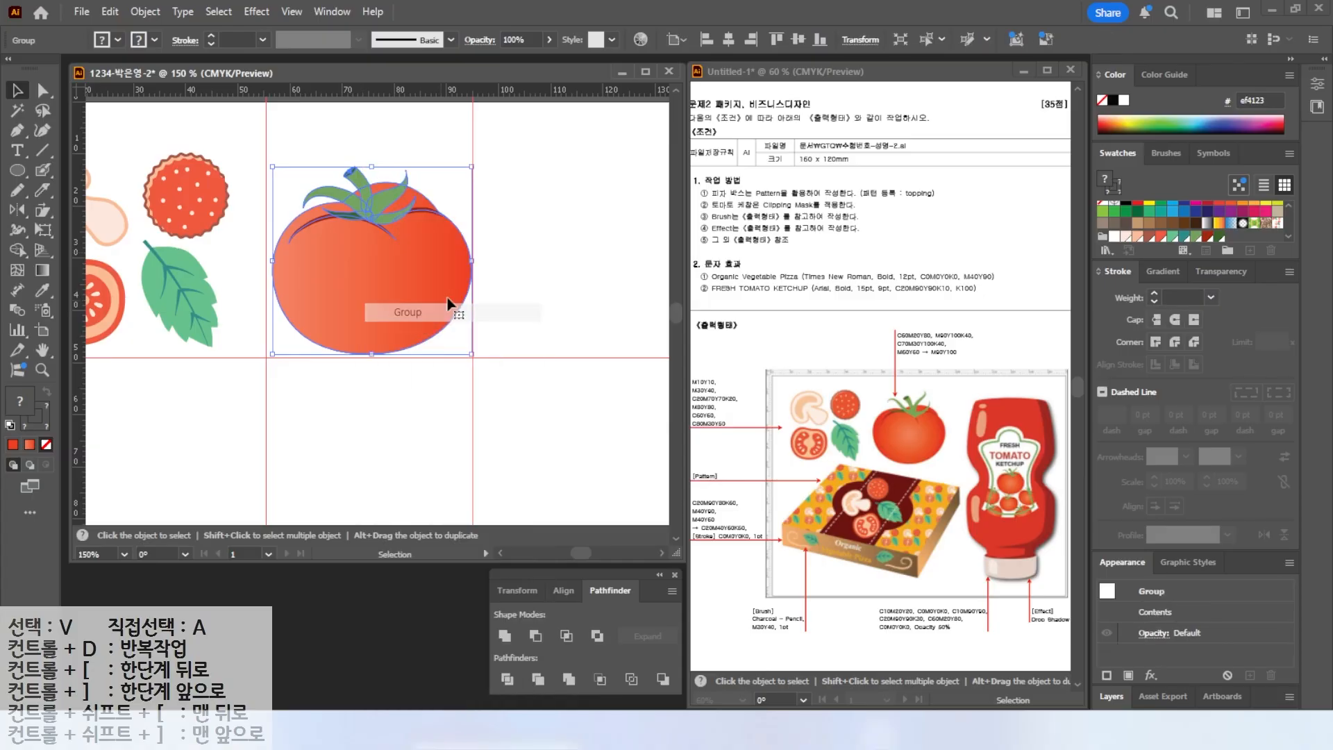
Fit the artboard in the window and clear all guides.
{"action": "double_click", "coordinate": [42, 349]}
{"action": "left_click", "coordinate": [291, 11]}
{"action": "mouse_move", "coordinate": [335, 623]}
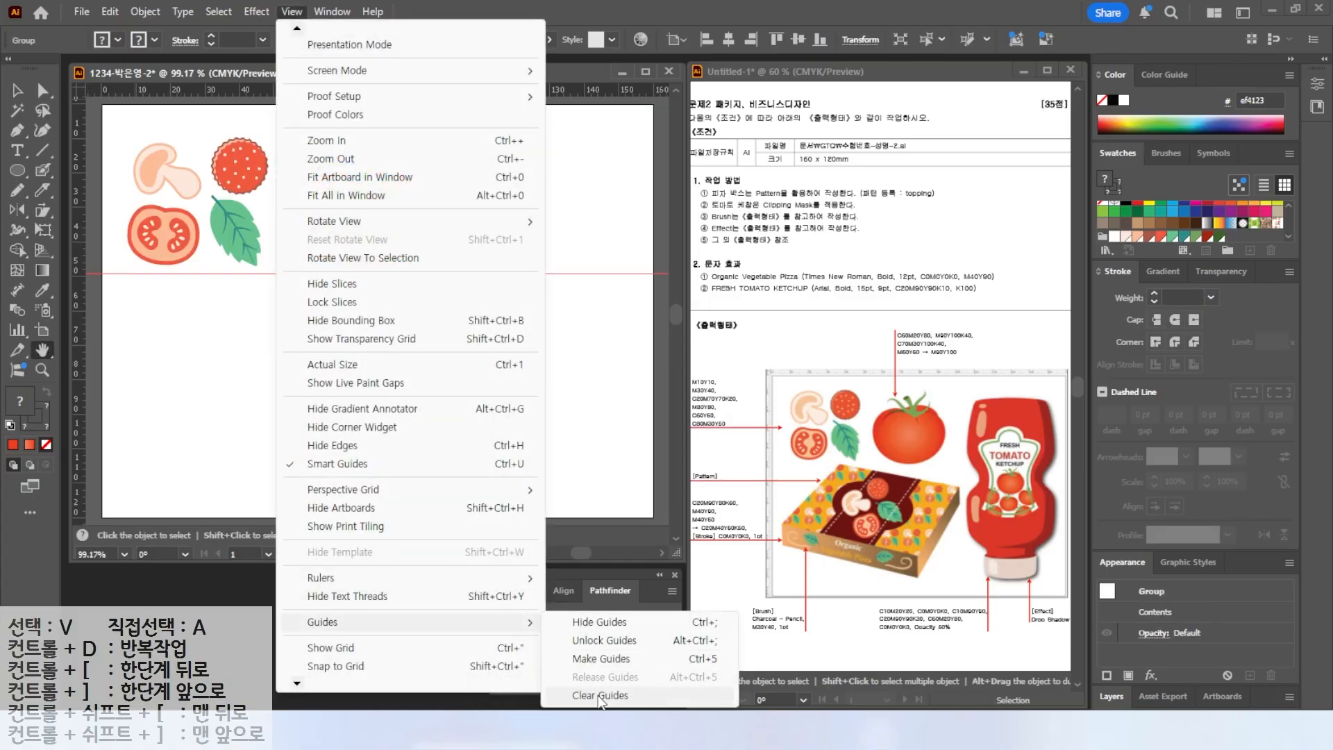
{"action": "left_click", "coordinate": [610, 695]}
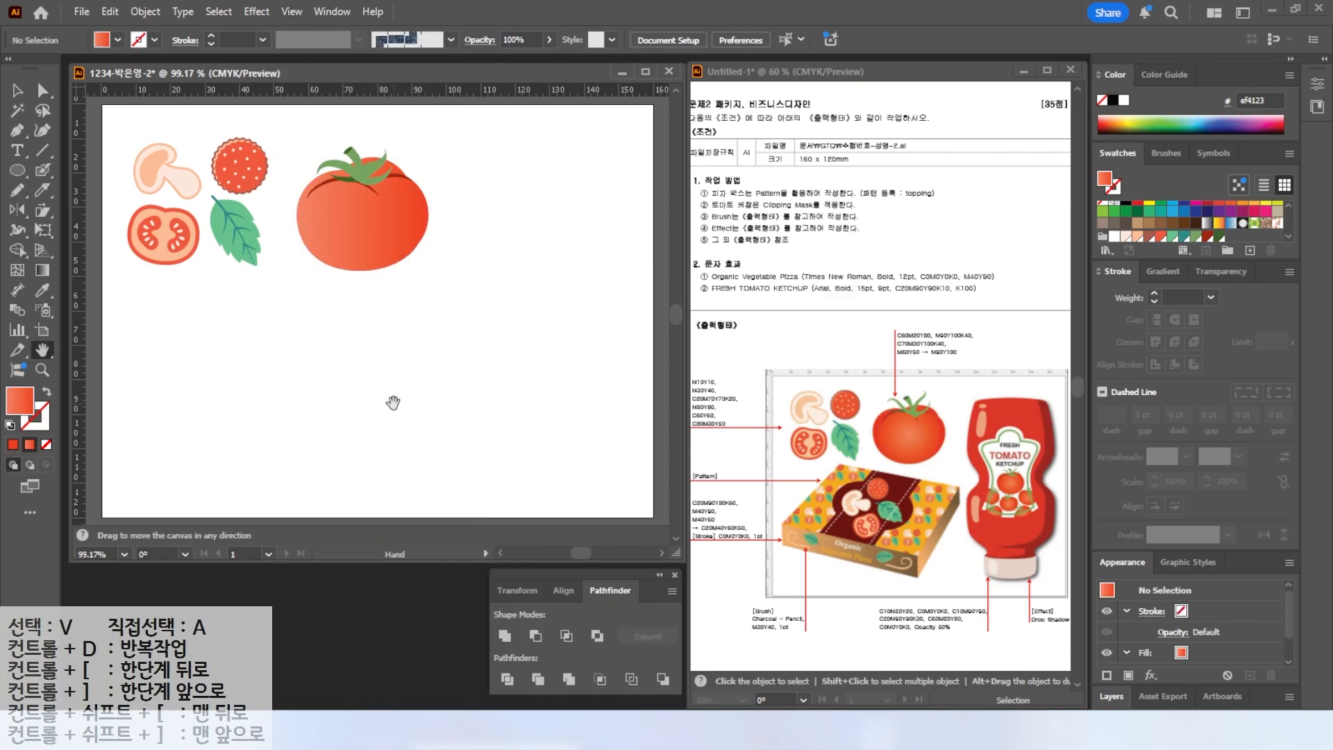
Save the document as an Illustrator file with Illustrator 2020 compatibility.
{"action": "key", "text": "v"}
{"action": "left_click", "coordinate": [81, 11]}
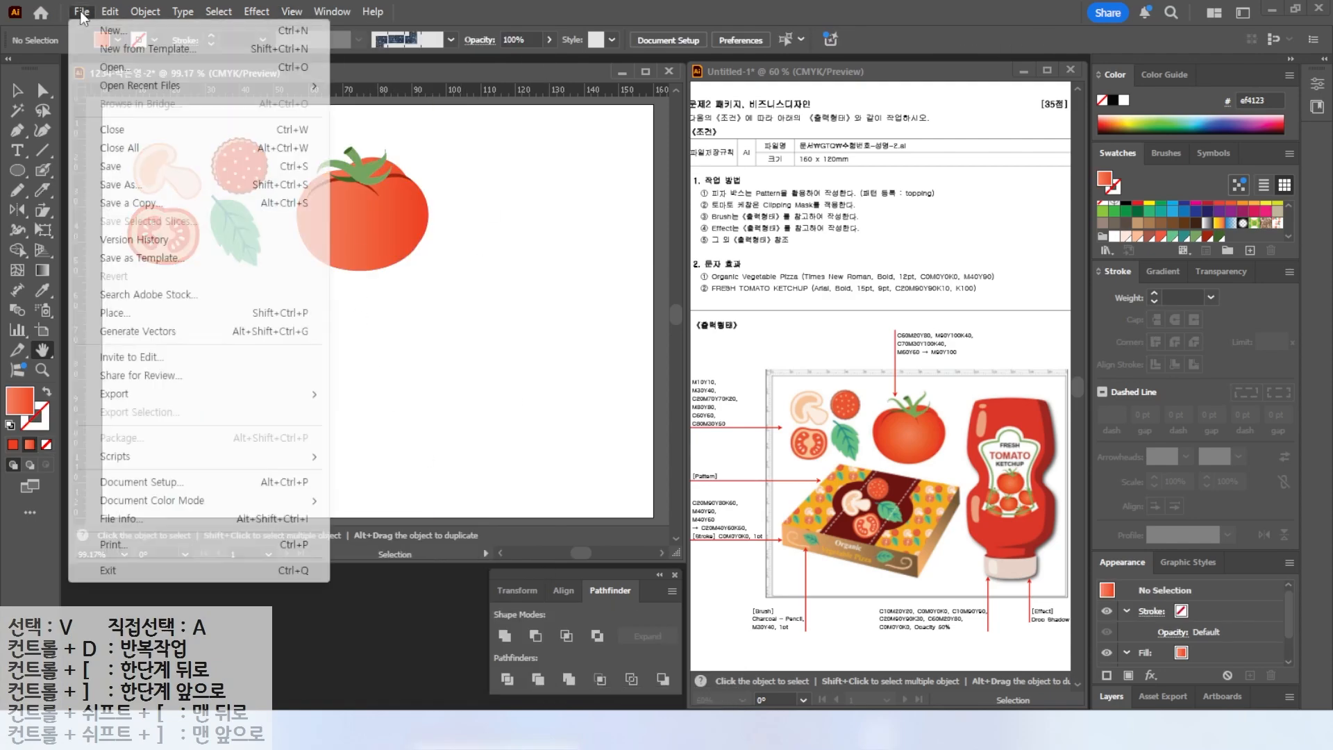
{"action": "left_click", "coordinate": [106, 169]}
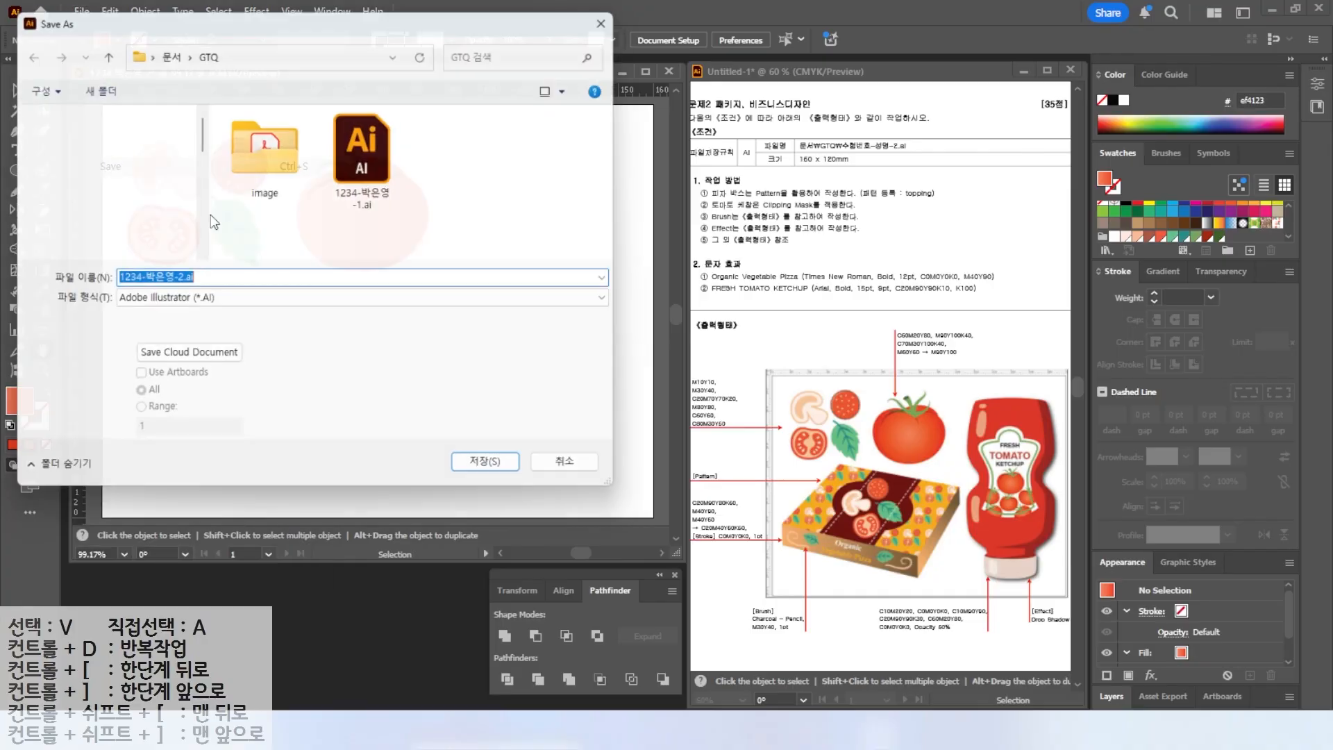
{"action": "left_click", "coordinate": [496, 472]}
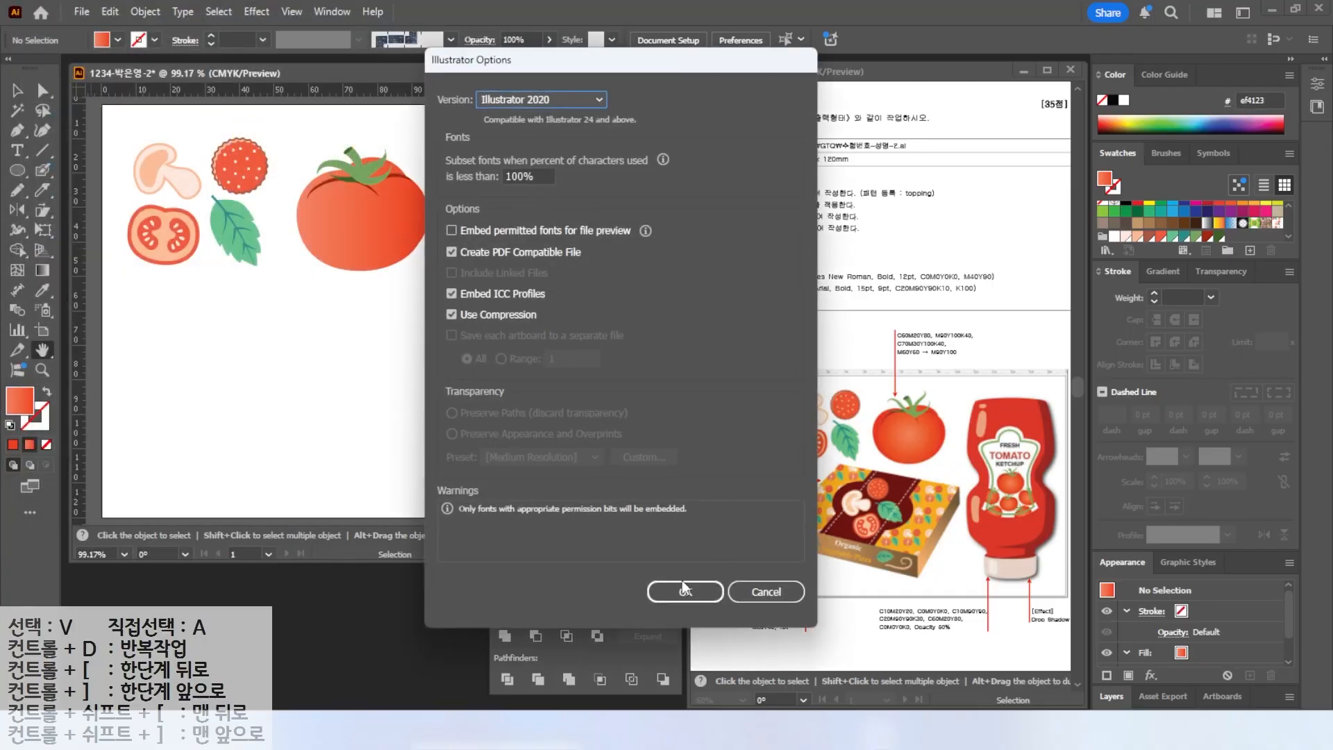
{"action": "left_click", "coordinate": [685, 589]}
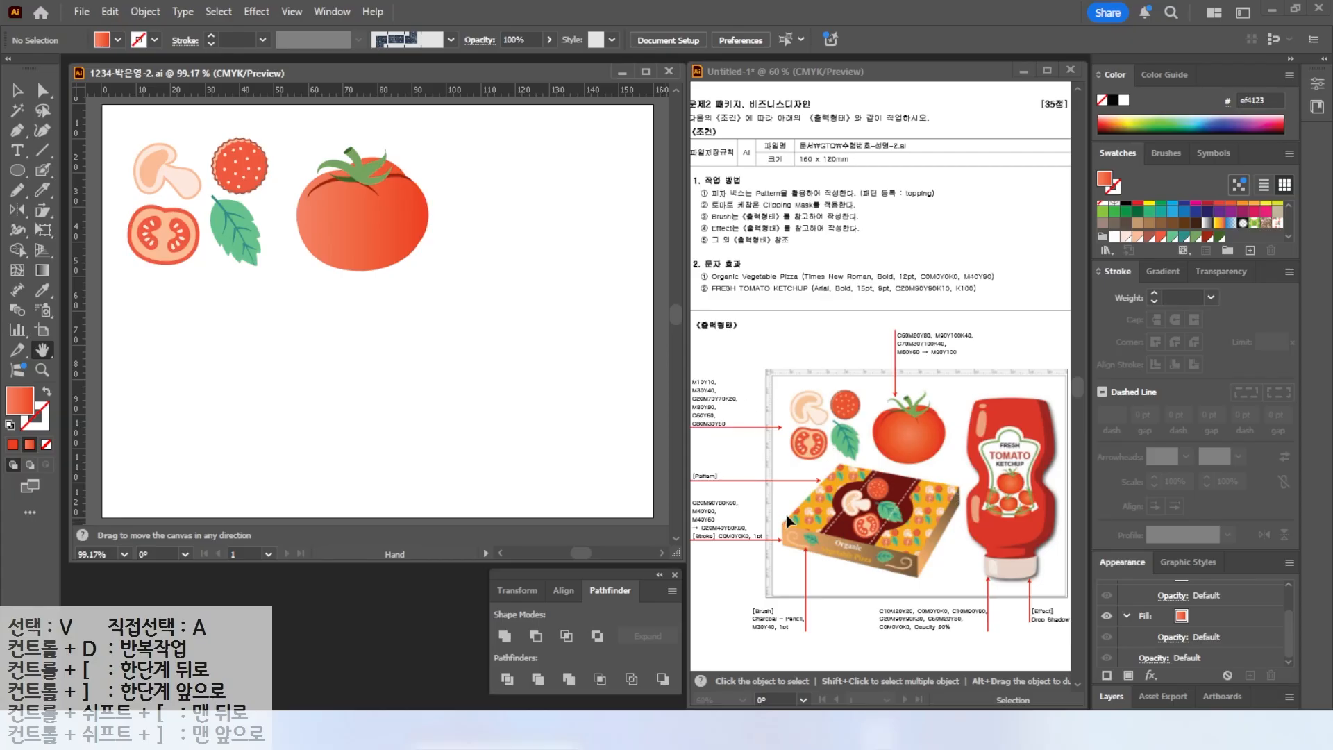
Draw a rectangle for the box top and create a new swatch C20 M90 Y80 K60.
{"action": "left_click_drag", "start_coordinate": [18, 170], "coordinate": [73, 172]}
{"action": "left_click_drag", "start_coordinate": [174, 313], "coordinate": [397, 459]}
{"action": "left_click", "coordinate": [1220, 237]}
{"action": "left_click", "coordinate": [1250, 251]}
{"action": "left_click_drag", "start_coordinate": [553, 328], "coordinate": [368, 309]}
{"action": "type", "text": "20"}
{"action": "key", "text": "Tab"}
{"action": "type", "text": "90"}
{"action": "key", "text": "Tab"}
{"action": "type", "text": "80"}
{"action": "key", "text": "Tab"}
{"action": "type", "text": "60"}
Create an orange swatch C0 M40 Y90 K0 and apply it to the rectangle.
{"action": "left_click", "coordinate": [1250, 250]}
{"action": "left_click_drag", "start_coordinate": [564, 329], "coordinate": [460, 325]}
{"action": "type", "text": "0"}
{"action": "key", "text": "Tab"}
{"action": "type", "text": "40"}
{"action": "key", "text": "Tab"}
{"action": "type", "text": "90"}
Create a peach swatch C0 M40 Y60 K0 and apply it to the rectangle.
{"action": "key", "text": "Tab"}
{"action": "key", "text": "0"}
{"action": "key", "text": "Tab"}
{"action": "key", "text": "Return"}
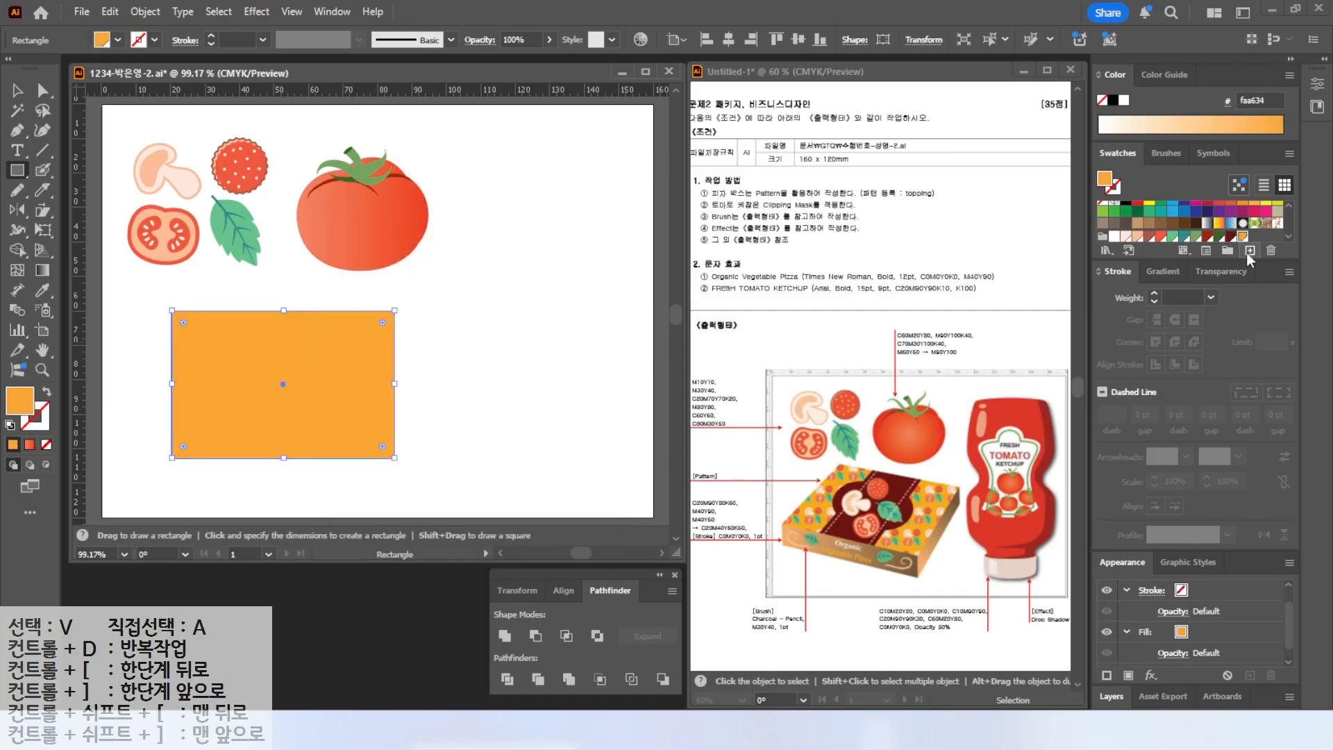
{"action": "left_click", "coordinate": [1250, 250]}
{"action": "left_click_drag", "start_coordinate": [563, 326], "coordinate": [421, 327]}
{"action": "type", "text": "0"}
{"action": "key", "text": "Tab"}
{"action": "type", "text": "40"}
{"action": "key", "text": "Tab"}
{"action": "type", "text": "60"}
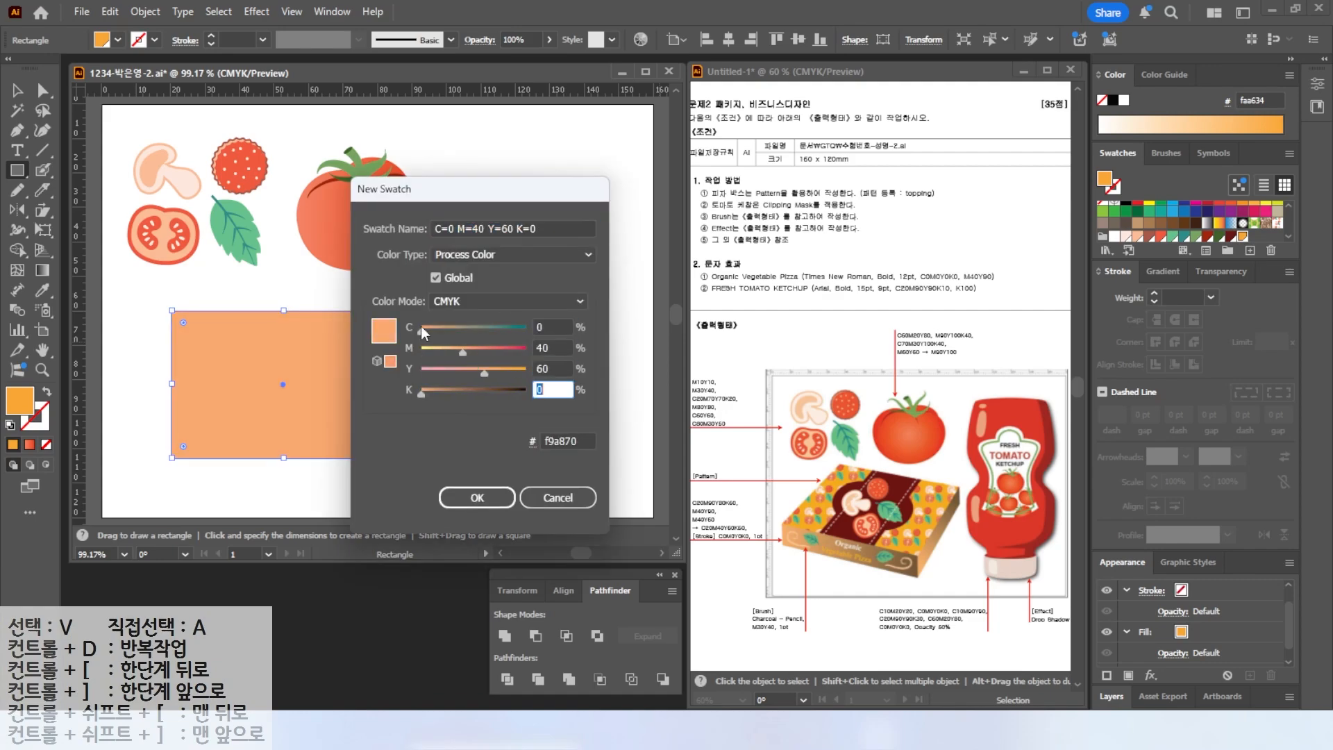
{"action": "key", "text": "Return"}
Try a gradient fill on the rectangle with its end stop set to C20 M40 Y60 K60, then revert to the solid fill.
{"action": "left_click", "coordinate": [1164, 271]}
{"action": "left_click", "coordinate": [1141, 395]}
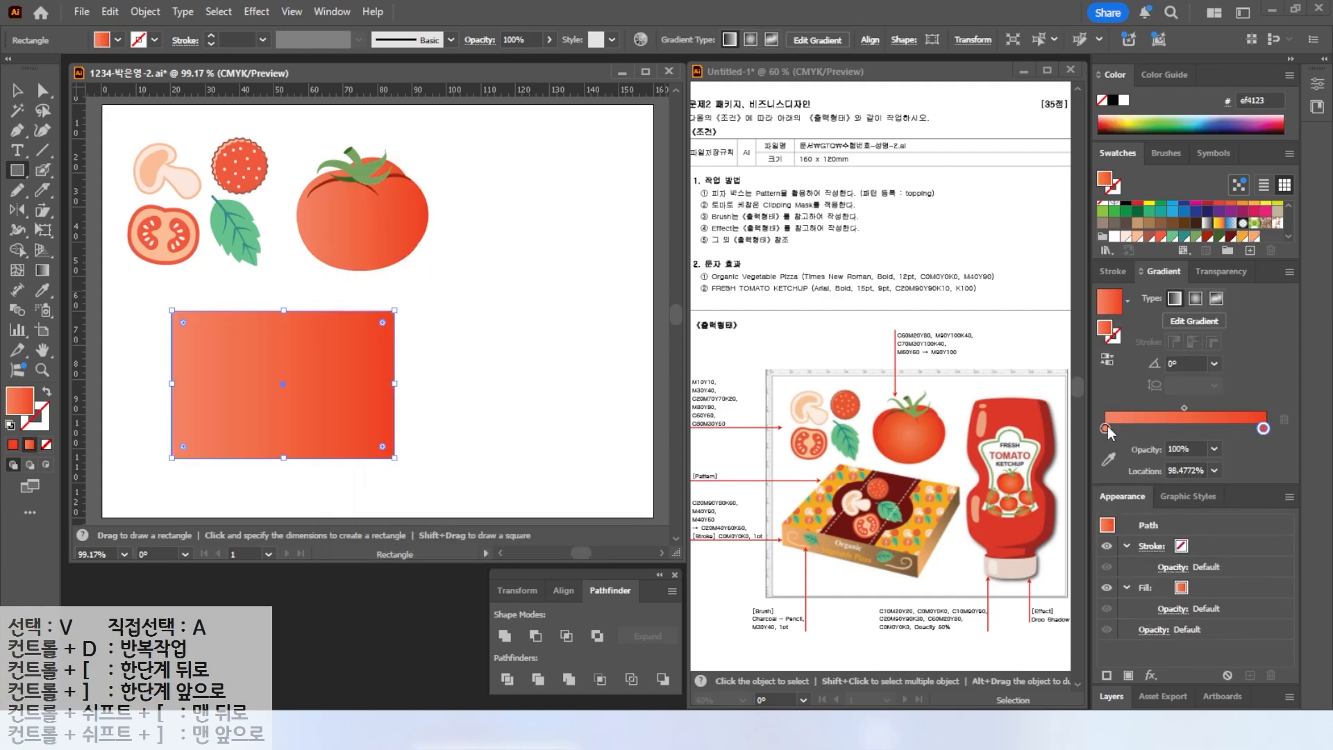
{"action": "double_click", "coordinate": [1106, 427]}
{"action": "type", "text": "40"}
{"action": "key", "text": "Tab"}
{"action": "key", "text": "Tab"}
{"action": "key", "text": "Return"}
{"action": "double_click", "coordinate": [1263, 428]}
{"action": "type", "text": "20"}
{"action": "key", "text": "Tab"}
{"action": "type", "text": "40"}
{"action": "key", "text": "Tab"}
{"action": "type", "text": "60"}
{"action": "key", "text": "Tab"}
{"action": "type", "text": "60"}
{"action": "key", "text": "Return"}
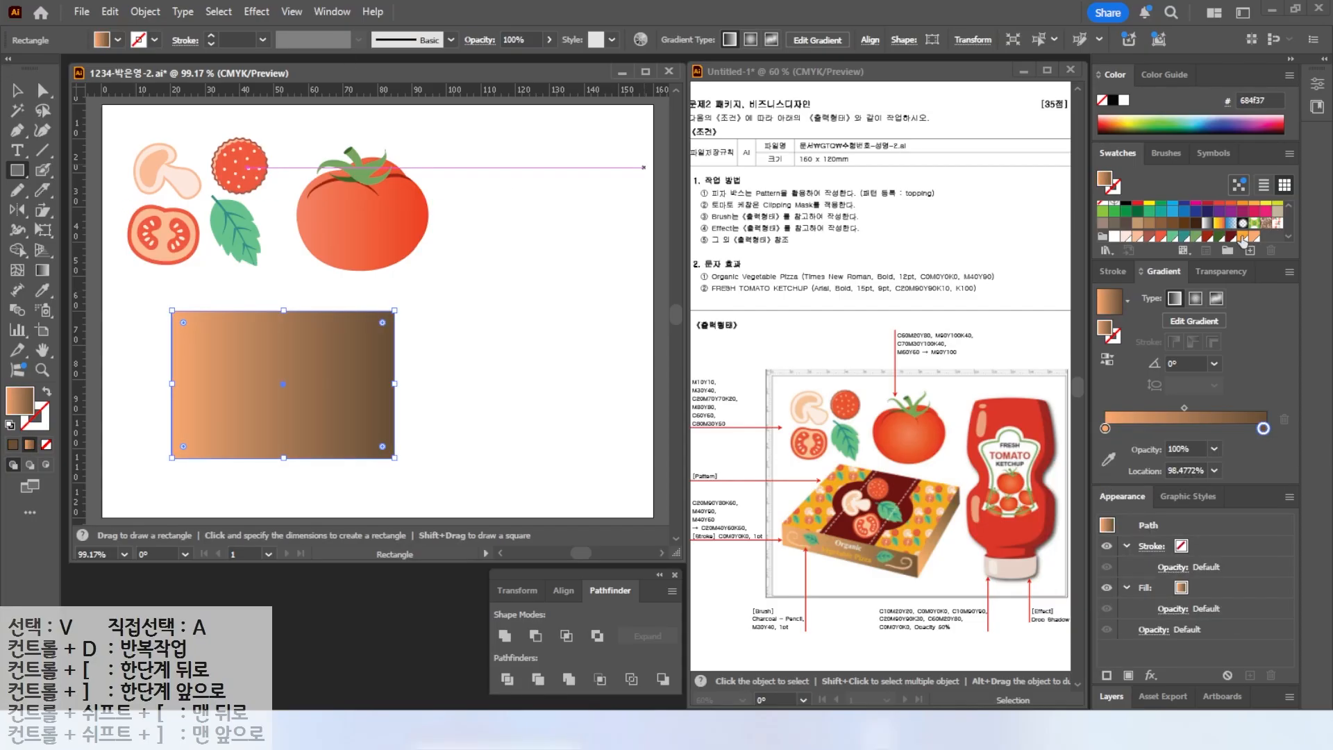
{"action": "key", "text": "comma"}
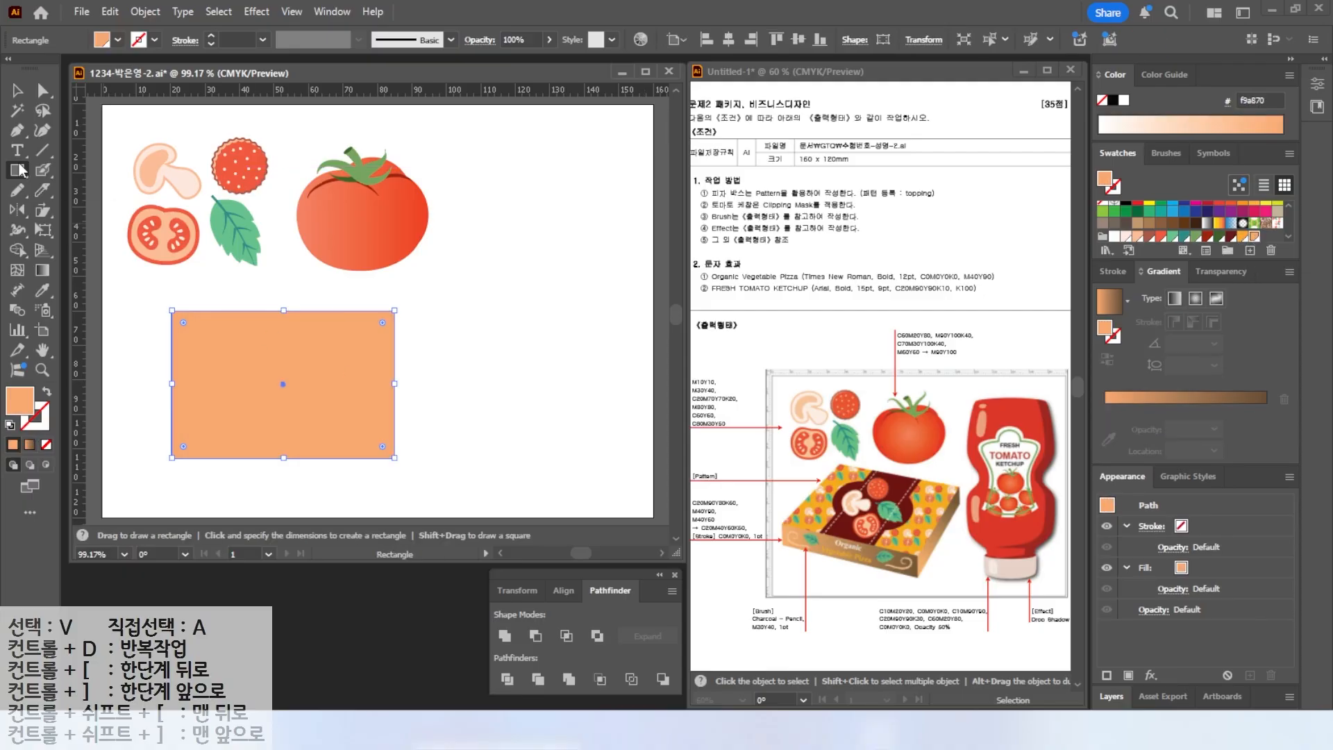
Draw a dark red vertical band down the box's middle and a dark red rounded pill shape across it.
{"action": "mouse_move", "coordinate": [241, 310]}
{"action": "left_mouse_down"}
{"action": "mouse_move", "coordinate": [288, 360]}
{"action": "mouse_move", "coordinate": [329, 458]}
{"action": "left_mouse_up"}
{"action": "left_click", "coordinate": [1230, 237]}
{"action": "left_click_drag", "start_coordinate": [17, 170], "coordinate": [70, 189]}
{"action": "left_click_drag", "start_coordinate": [217, 352], "coordinate": [362, 428]}
{"action": "key", "text": "Up"}
{"action": "key", "text": "Up"}
{"action": "key", "text": "Up"}
{"action": "key", "text": "Up"}
{"action": "key", "text": "Up"}
{"action": "key", "text": "Up"}
{"action": "key", "text": "Up"}
{"action": "key", "text": "Up"}
{"action": "key", "text": "v"}
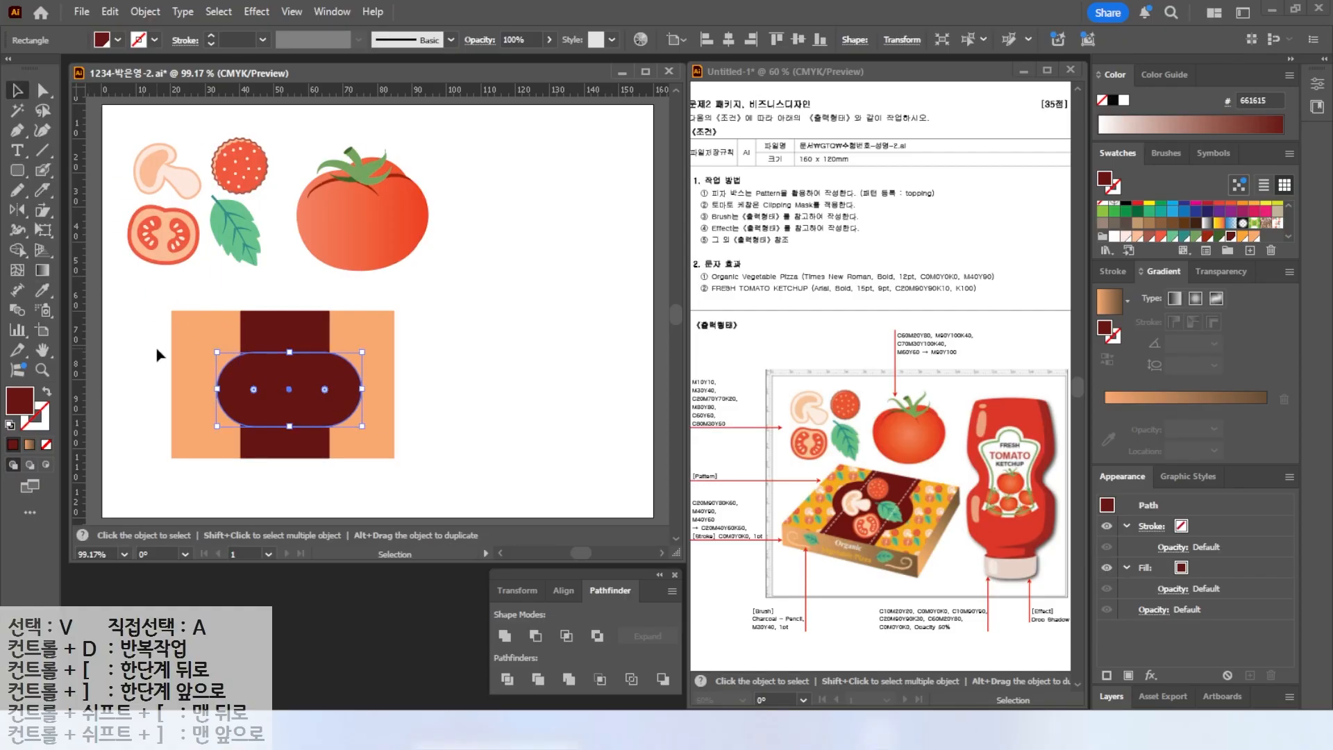
Select the box shapes and align them to each other's horizontal and vertical centers.
{"action": "left_click_drag", "start_coordinate": [157, 347], "coordinate": [323, 416]}
{"action": "left_click", "coordinate": [728, 39]}
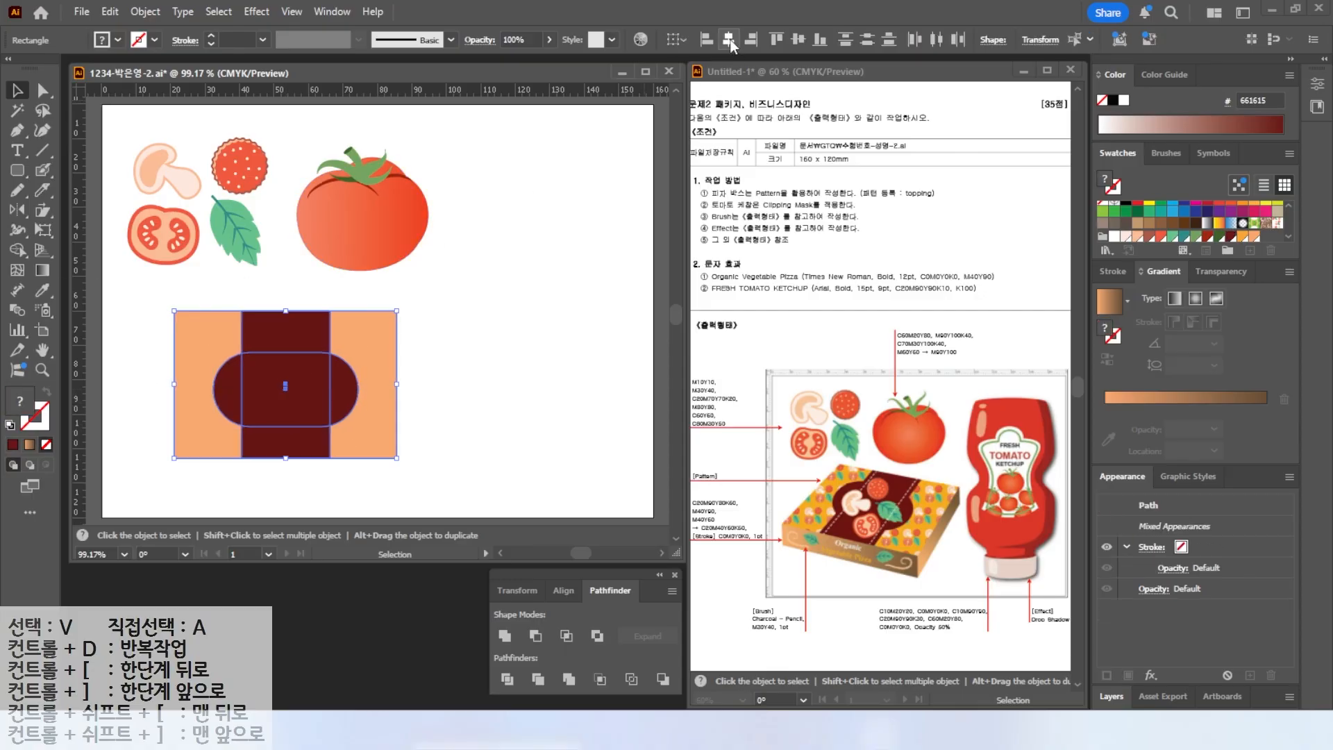
{"action": "left_click", "coordinate": [798, 40]}
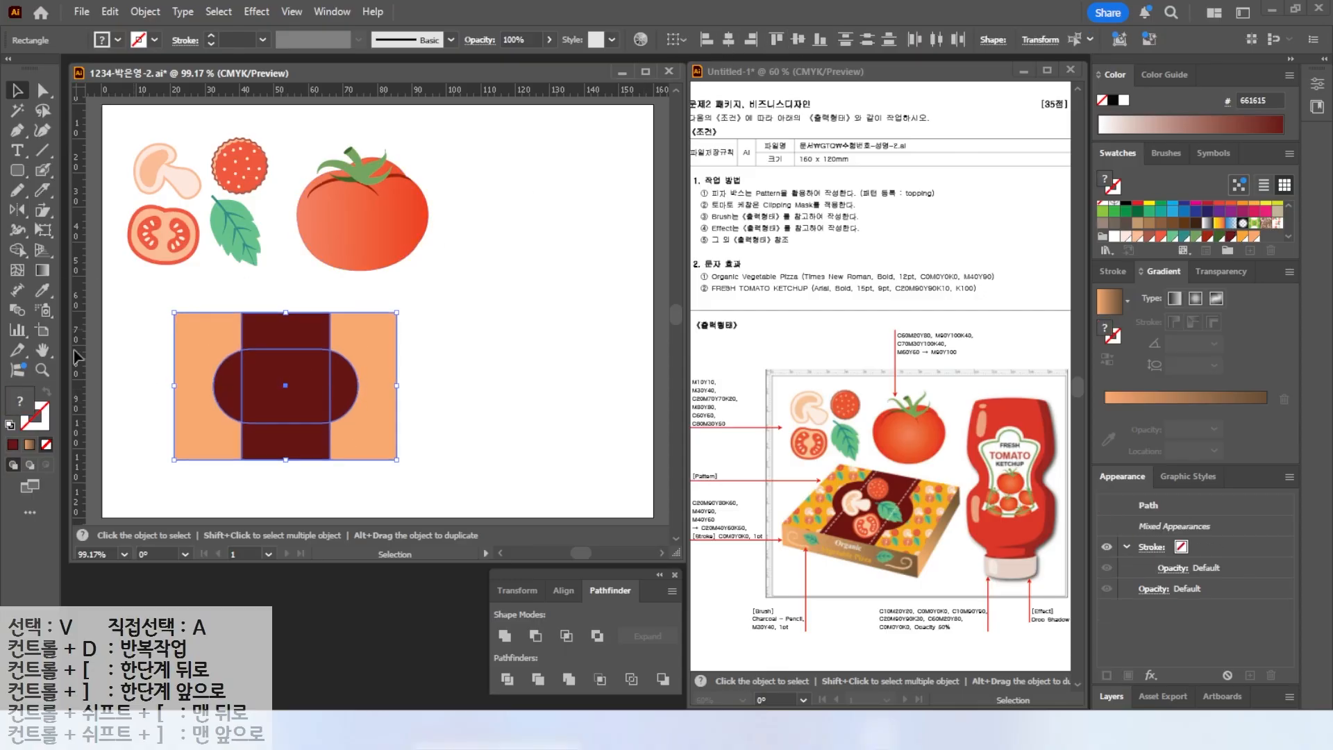
{"action": "left_click", "coordinate": [119, 392]}
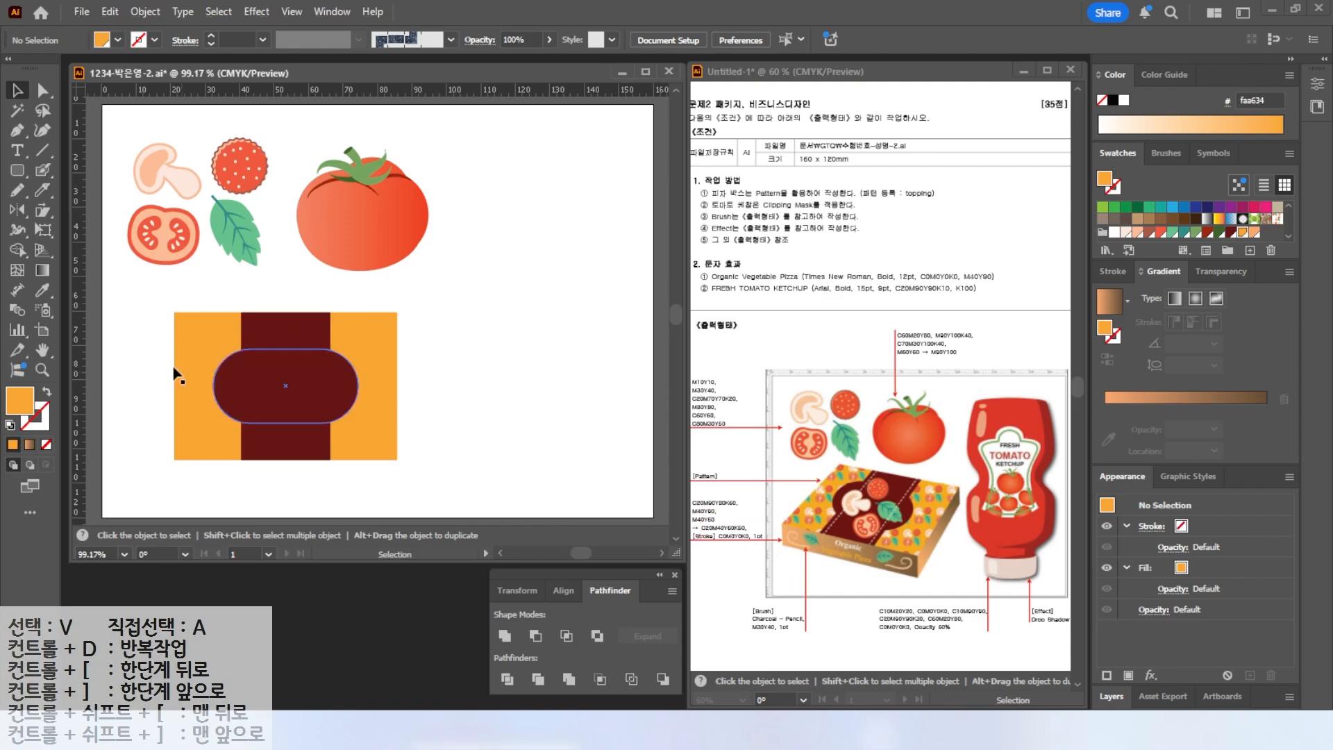
Draw a vertical line along the band's left edge and give it a white dashed stroke.
{"action": "left_click", "coordinate": [40, 152]}
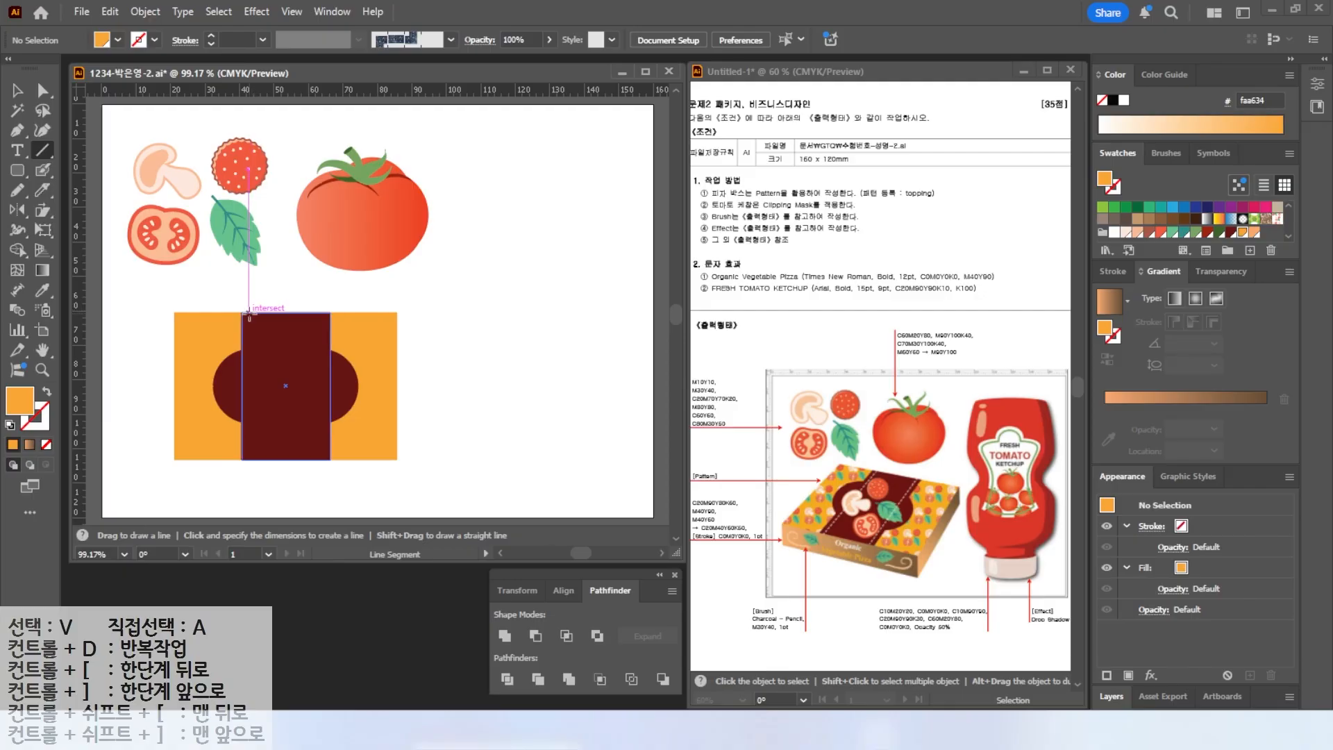
{"action": "left_click_drag", "start_coordinate": [251, 312], "coordinate": [250, 459]}
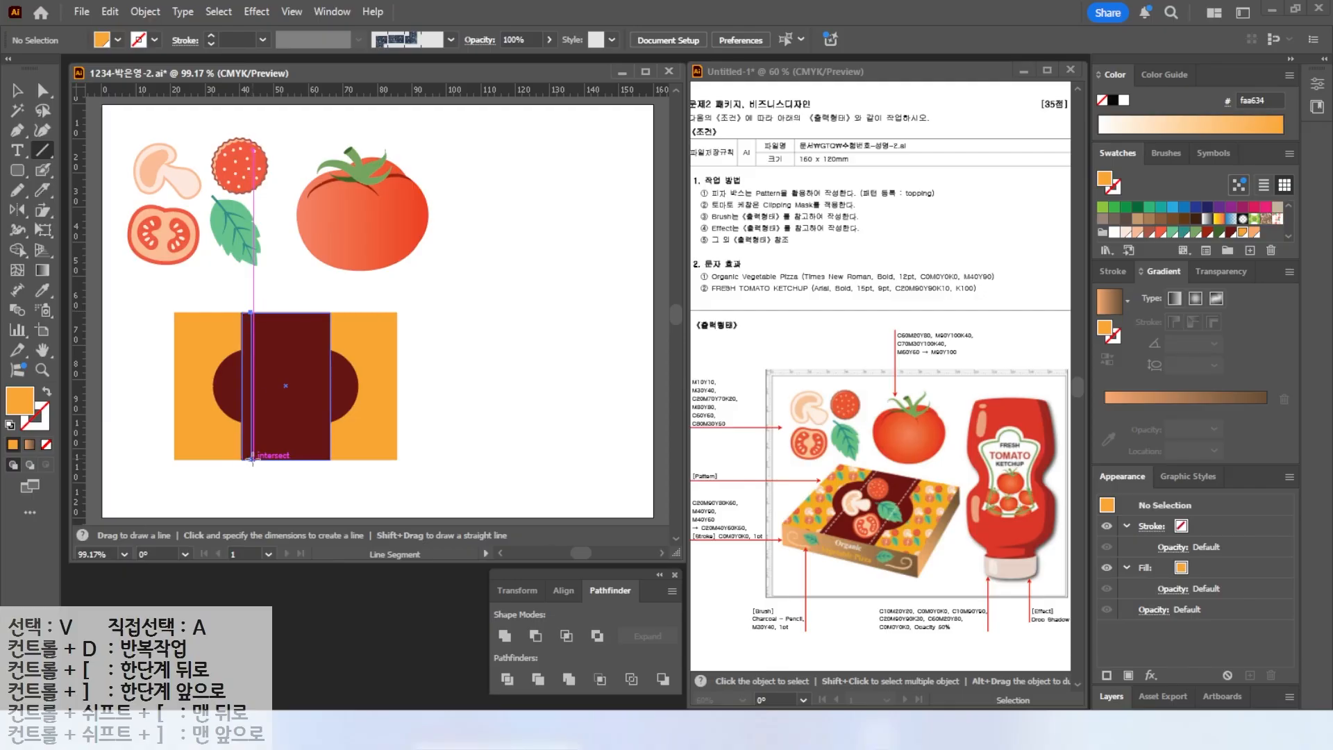
{"action": "left_click", "coordinate": [1125, 100]}
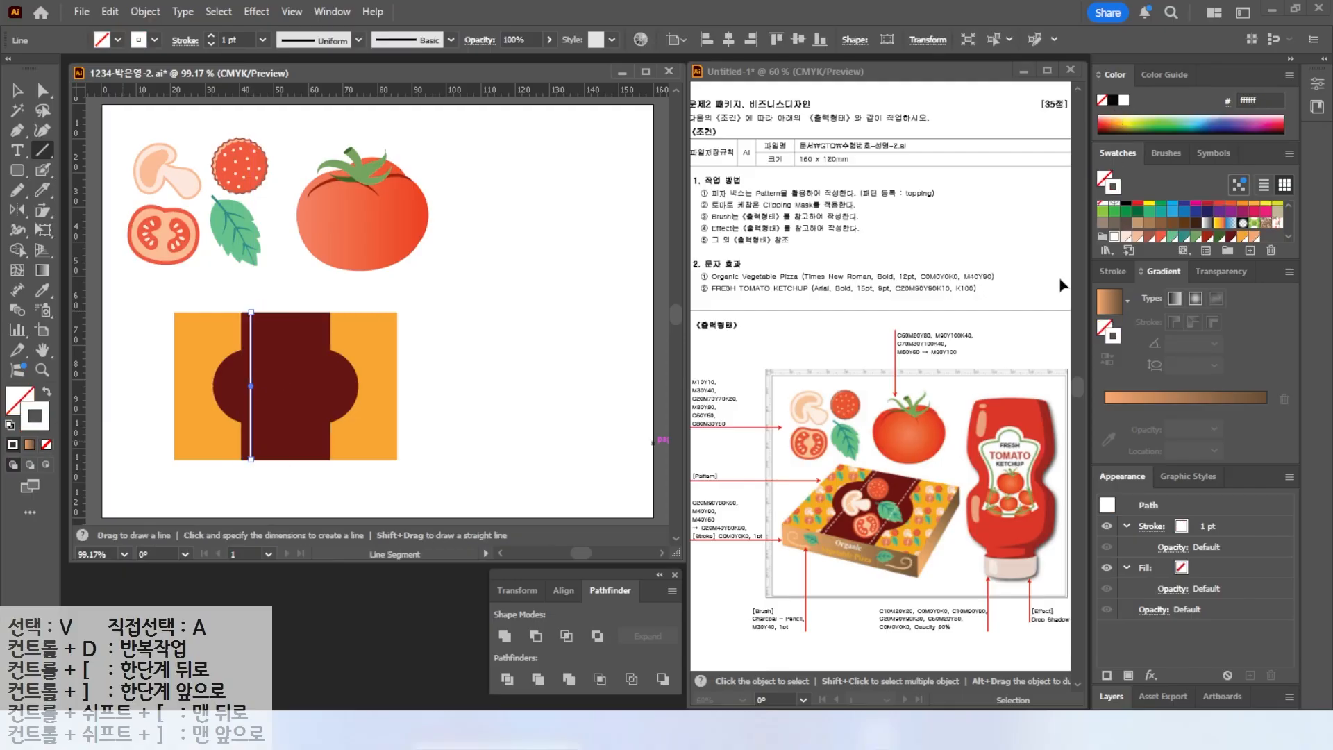
{"action": "left_click", "coordinate": [1113, 270]}
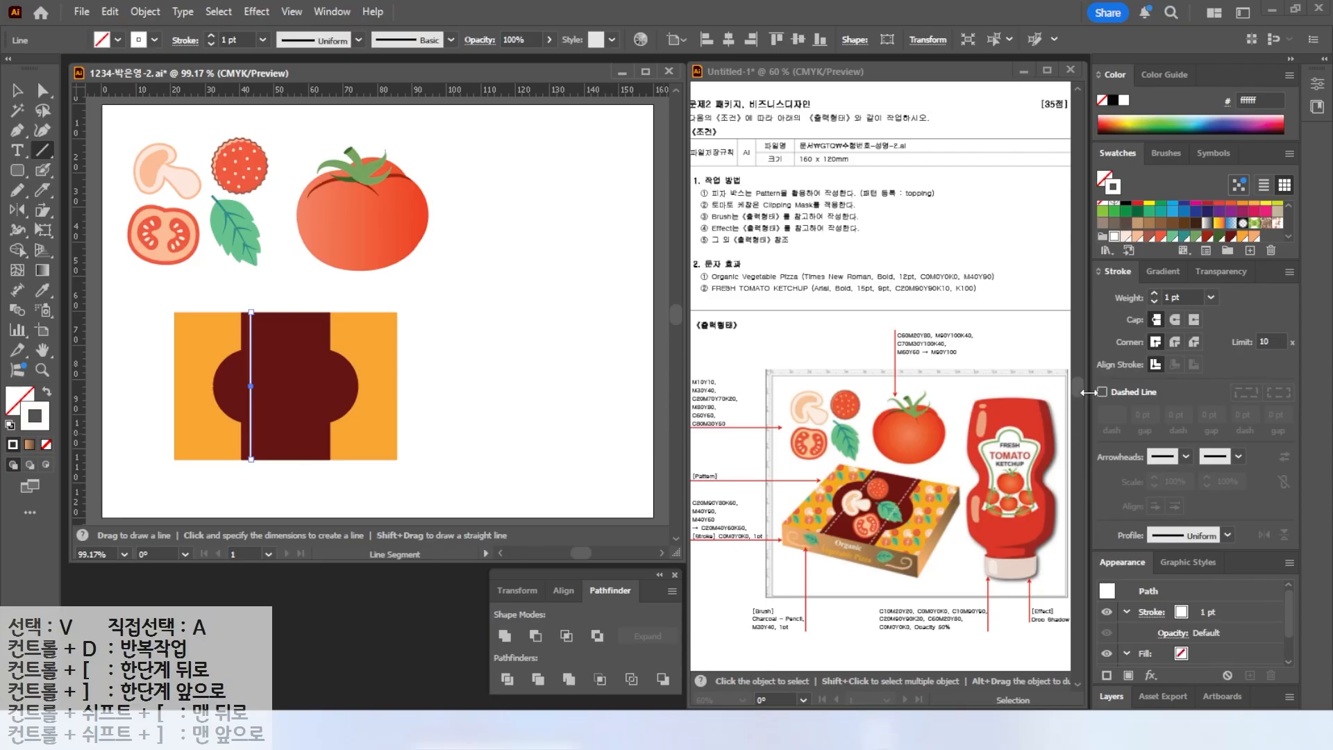
{"action": "left_click", "coordinate": [1103, 392]}
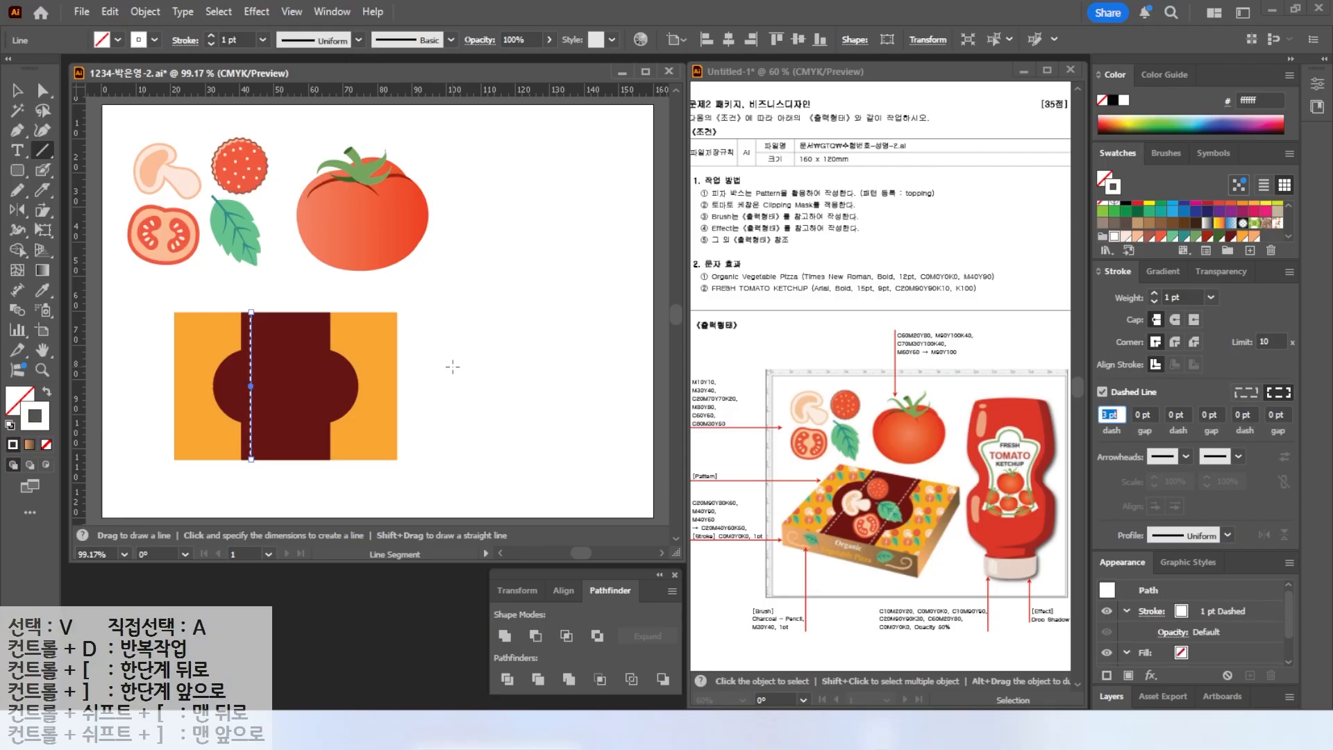
Duplicate the white dashed line to the dark red band's right edge.
{"action": "left_click", "coordinate": [17, 90]}
{"action": "left_click_drag", "start_coordinate": [251, 340], "coordinate": [323, 341]}
{"action": "left_click", "coordinate": [524, 465]}
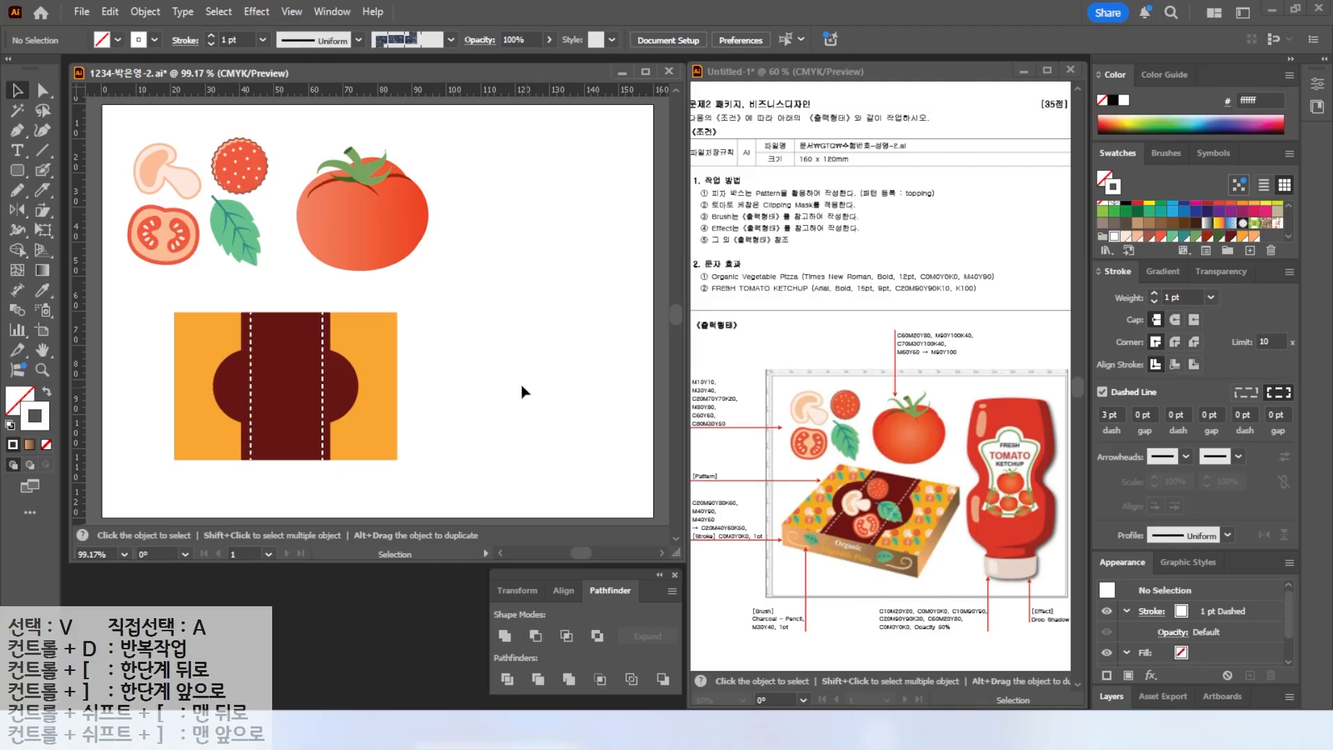
Select all the box top shapes and group them.
{"action": "left_click_drag", "start_coordinate": [165, 288], "coordinate": [384, 464]}
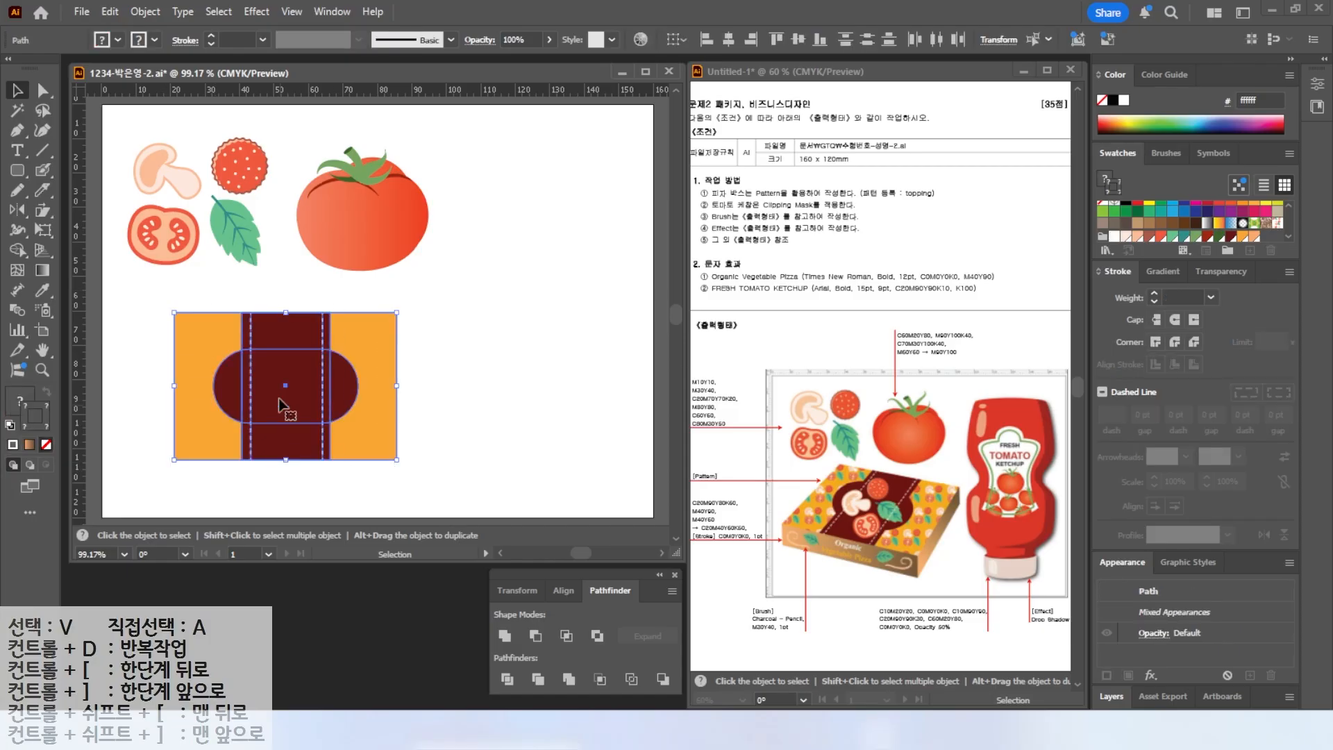
{"action": "right_click", "coordinate": [369, 395]}
{"action": "left_click", "coordinate": [424, 313]}
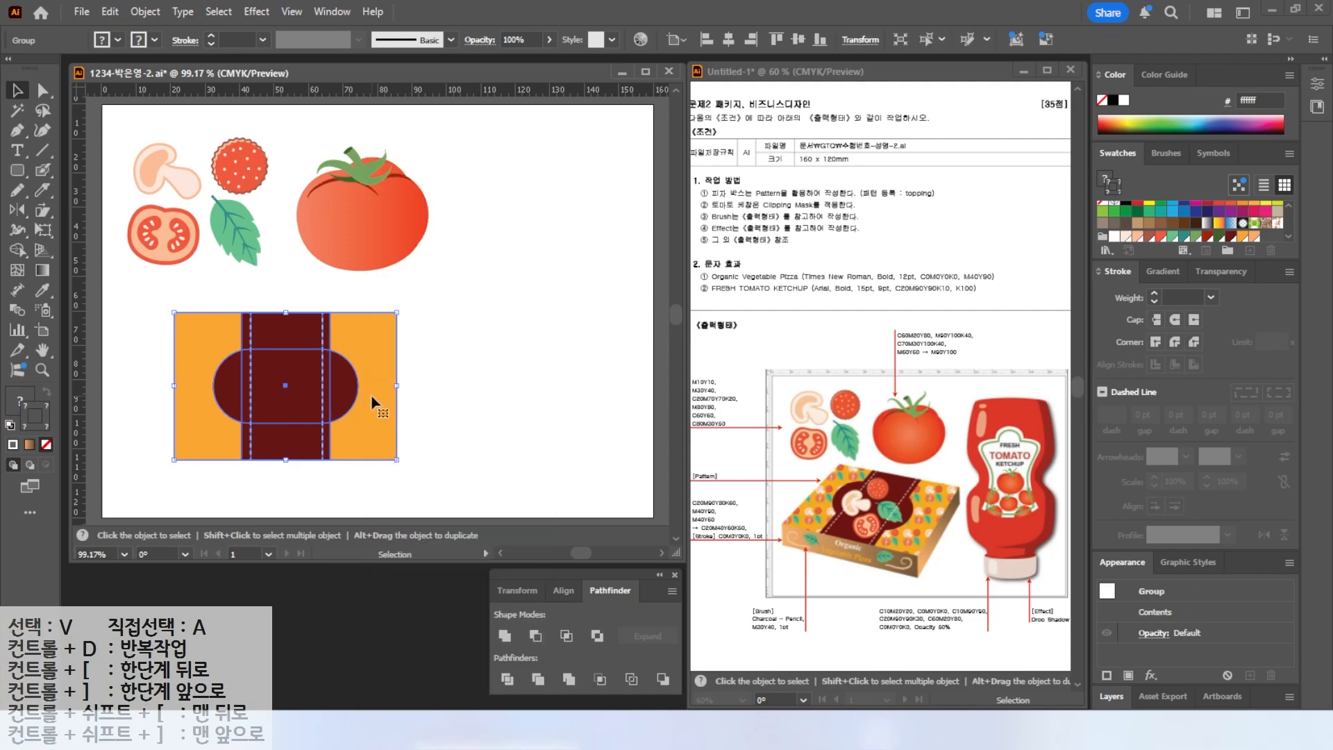
Move the box top group and slant it into a parallelogram with the Shear tool.
{"action": "left_click_drag", "start_coordinate": [375, 398], "coordinate": [343, 418]}
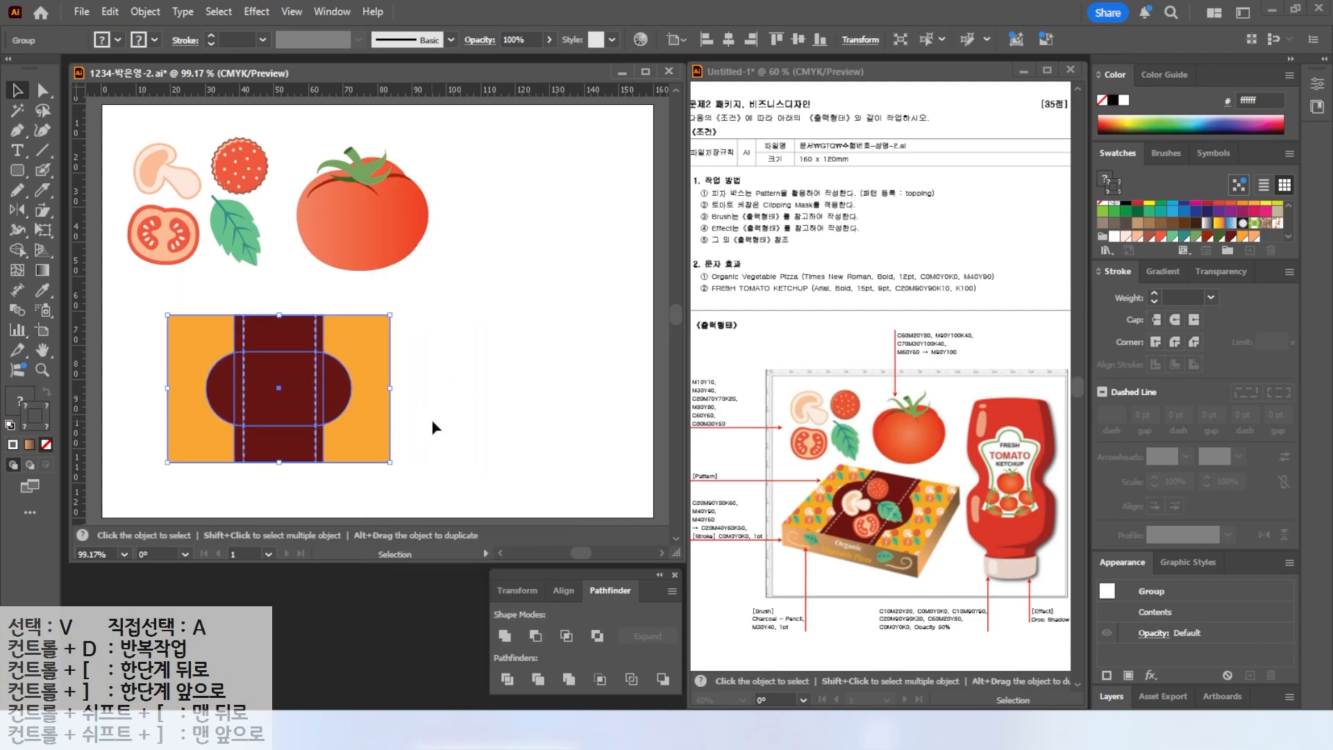
{"action": "left_click", "coordinate": [434, 427]}
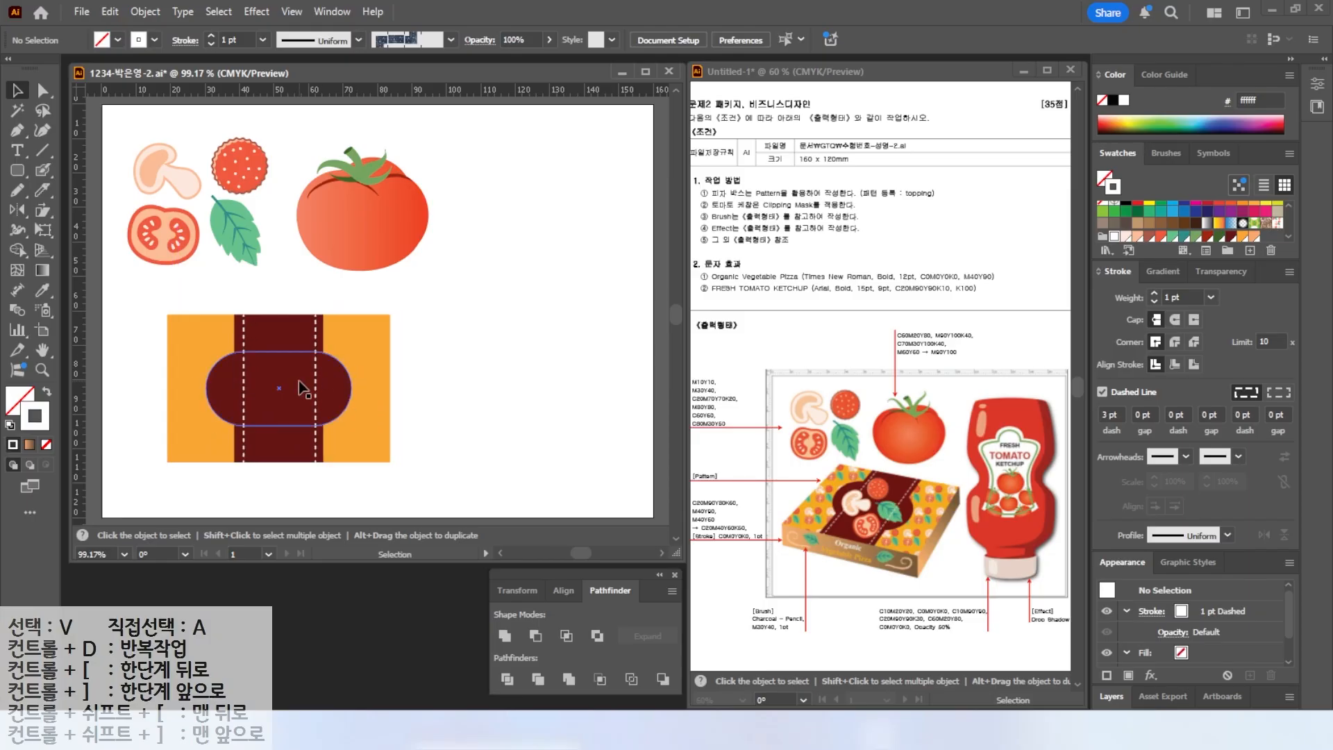
{"action": "left_click", "coordinate": [361, 357]}
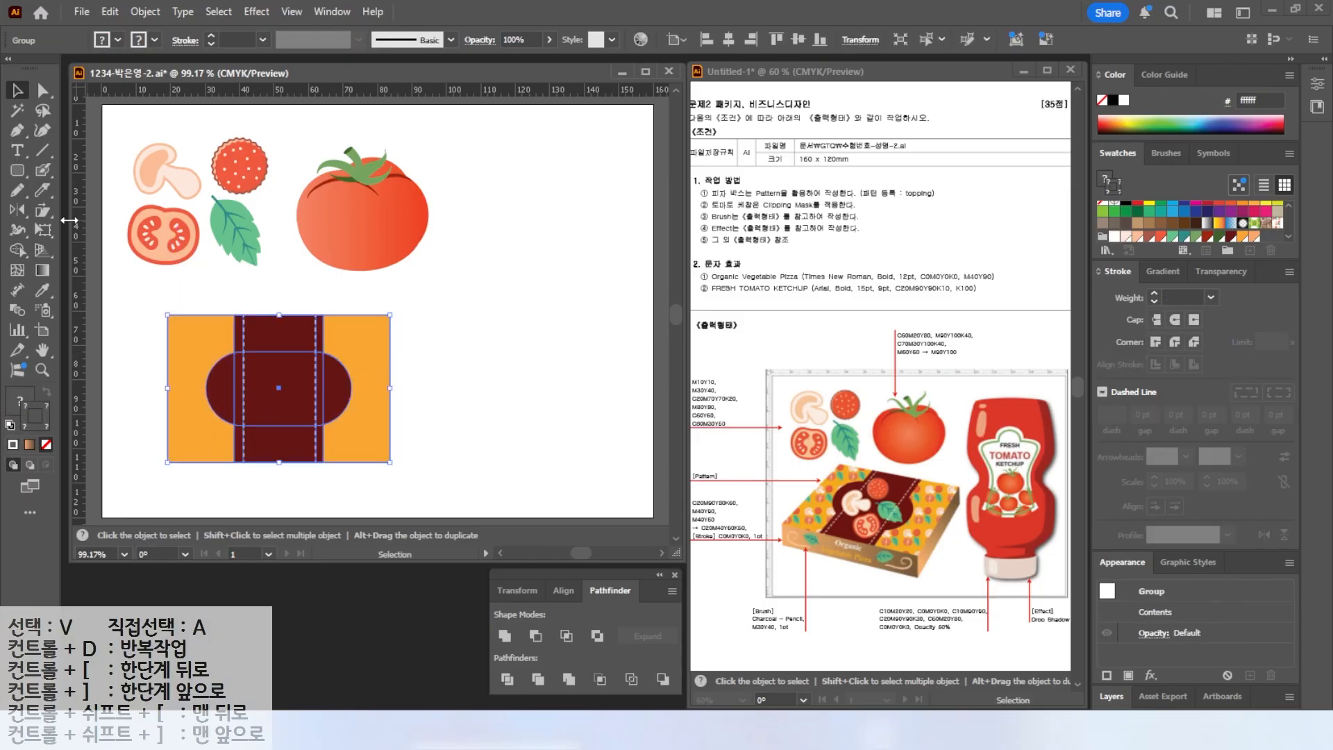
{"action": "left_click_drag", "start_coordinate": [45, 209], "coordinate": [115, 228]}
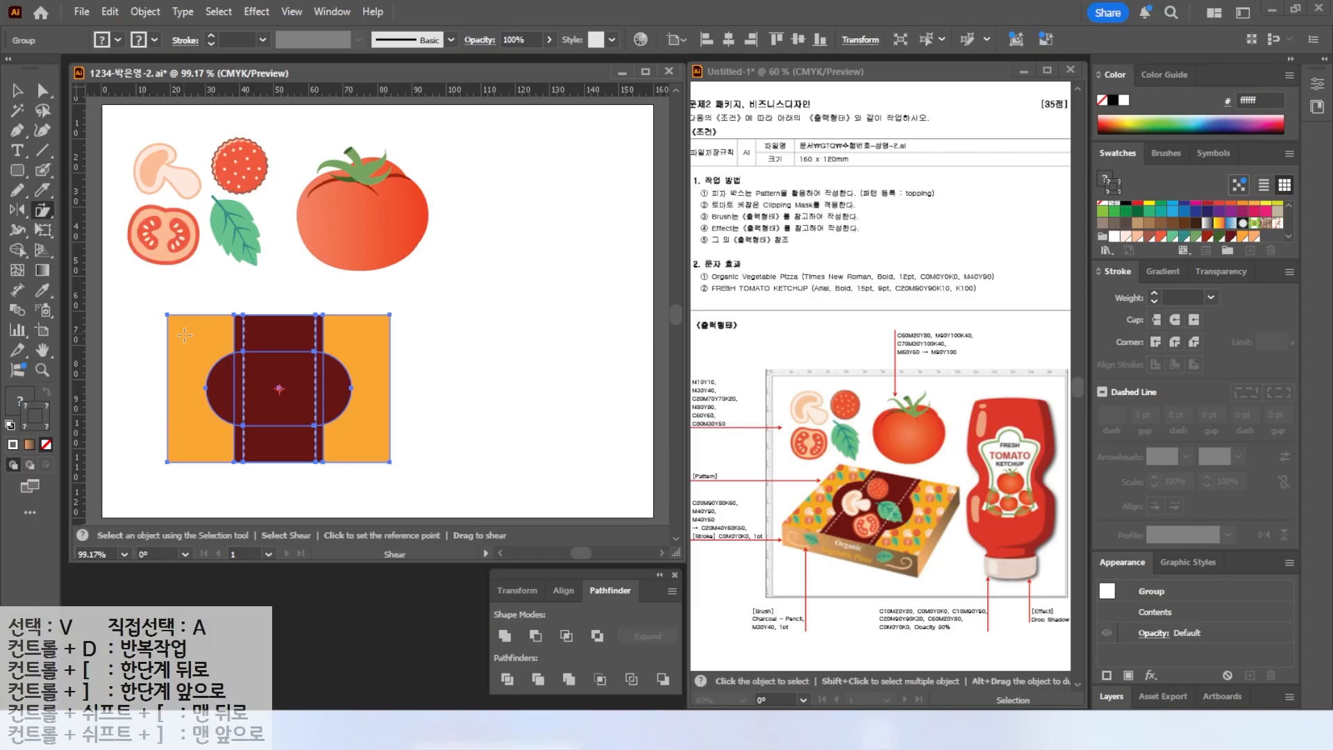
{"action": "left_click_drag", "start_coordinate": [168, 314], "coordinate": [214, 315]}
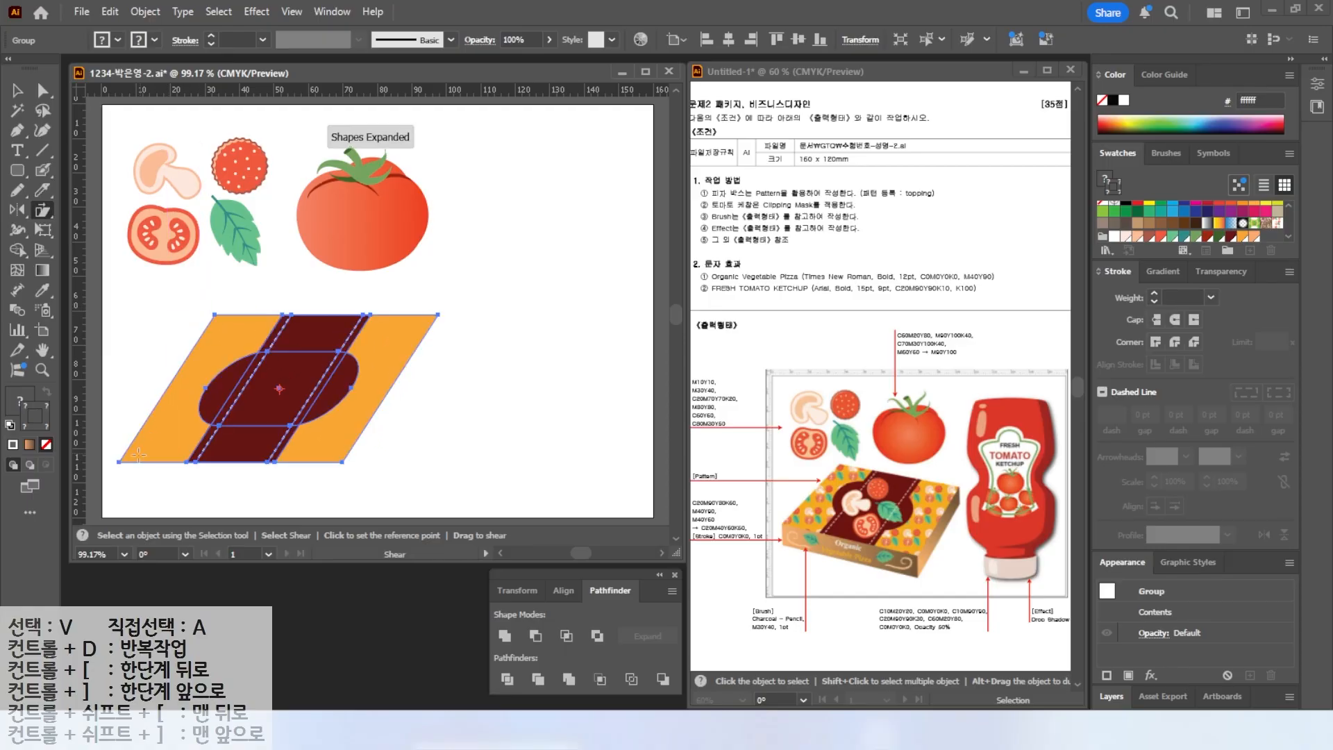
{"action": "left_click_drag", "start_coordinate": [119, 462], "coordinate": [340, 479]}
Rotate and reshape the sheared box top into an angled perspective view.
{"action": "key", "text": "v"}
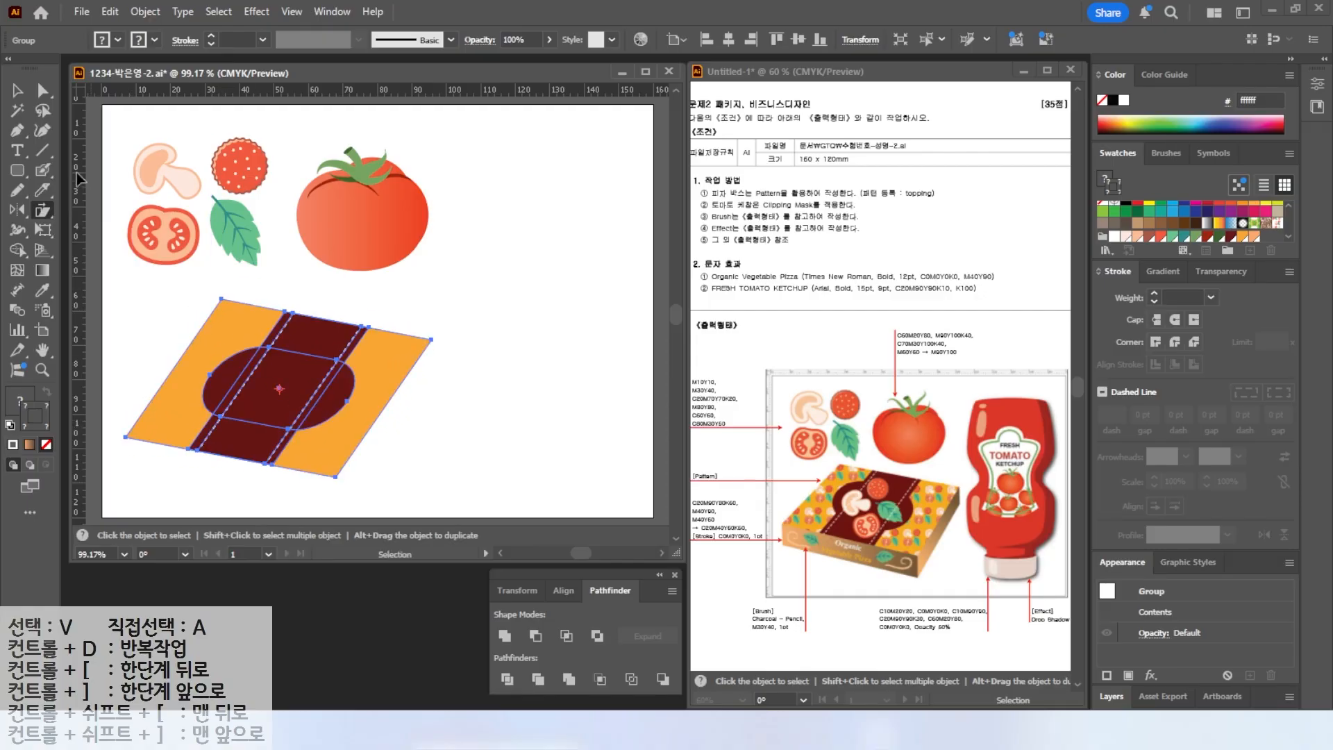
{"action": "left_click_drag", "start_coordinate": [430, 473], "coordinate": [333, 395]}
{"action": "left_click_drag", "start_coordinate": [485, 357], "coordinate": [351, 417]}
{"action": "left_click_drag", "start_coordinate": [143, 435], "coordinate": [118, 459]}
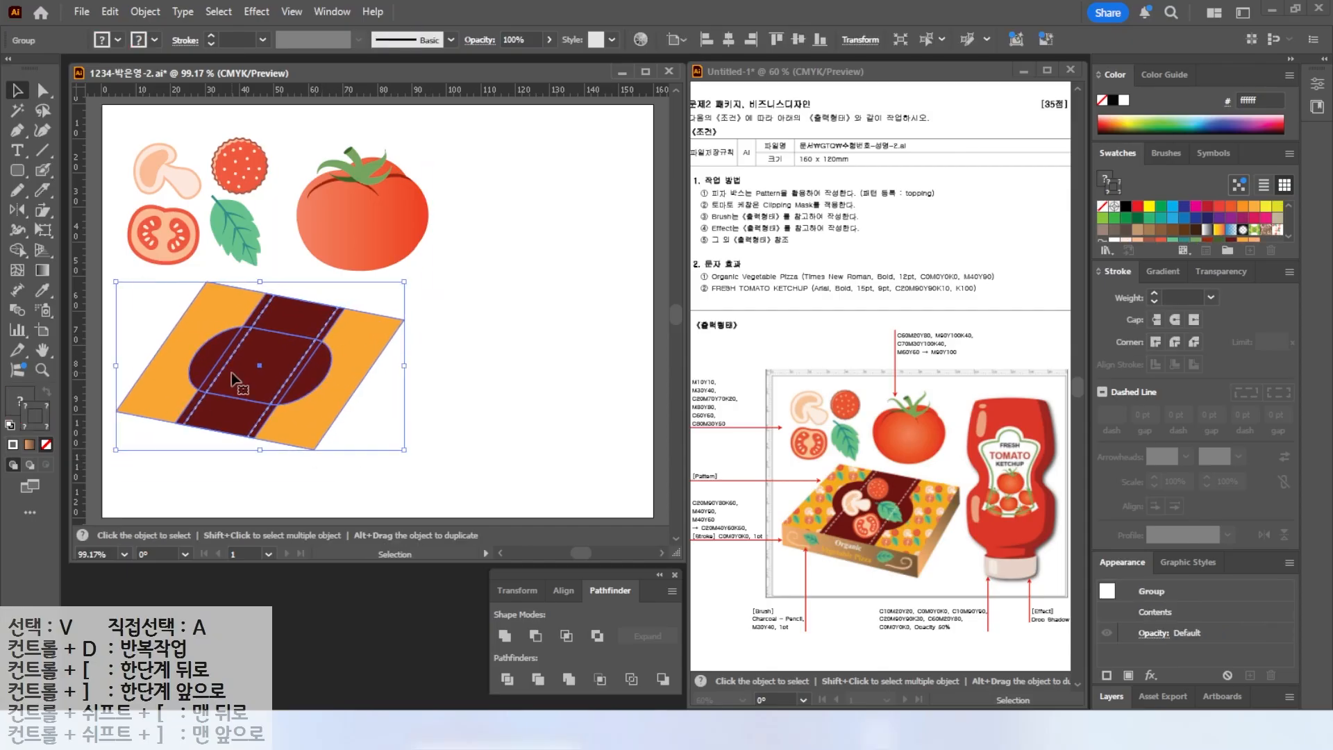
{"action": "left_click_drag", "start_coordinate": [231, 374], "coordinate": [238, 362]}
{"action": "left_click", "coordinate": [448, 366]}
Duplicate the toppings, group them, scale the group down and place it on the box top's band.
{"action": "key", "text": "alt"}
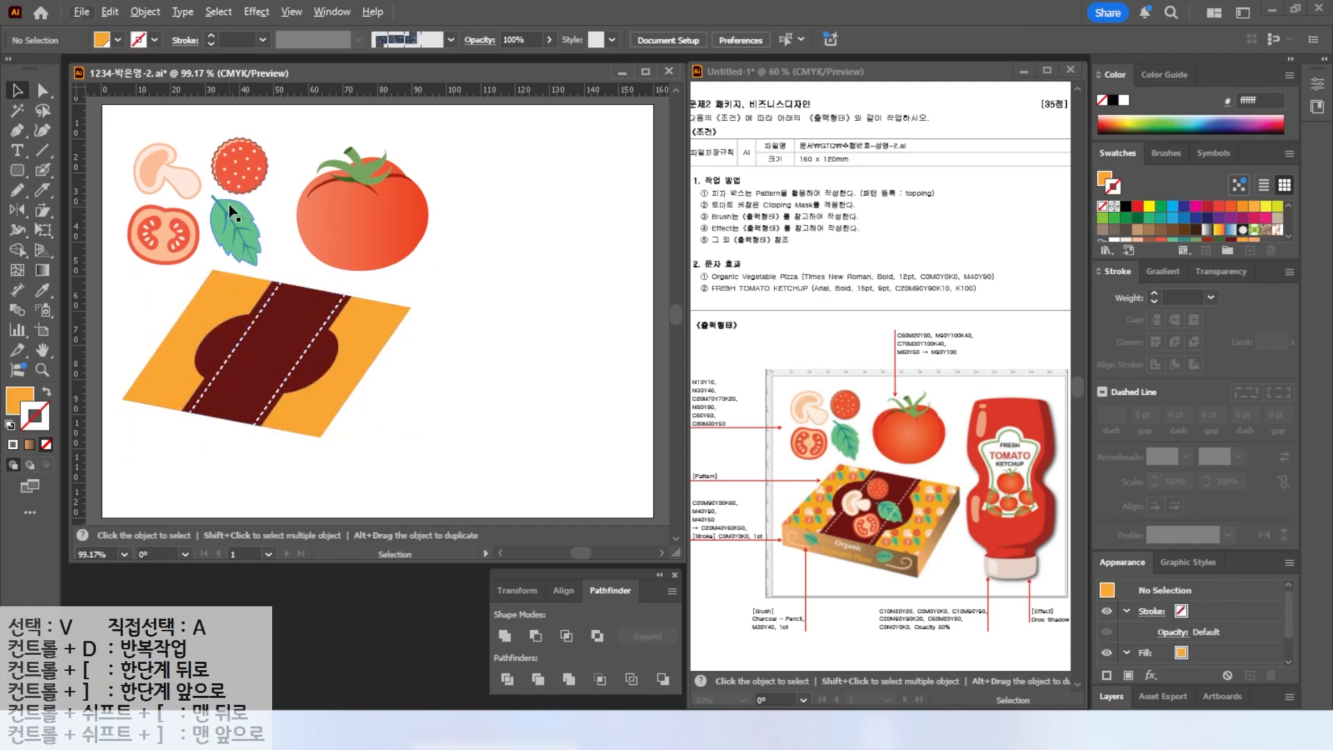
{"action": "left_click", "coordinate": [231, 212]}
{"action": "left_click_drag", "start_coordinate": [229, 207], "coordinate": [377, 298]}
{"action": "right_click", "coordinate": [379, 281]}
{"action": "mouse_move", "coordinate": [528, 625]}
{"action": "left_click", "coordinate": [592, 628]}
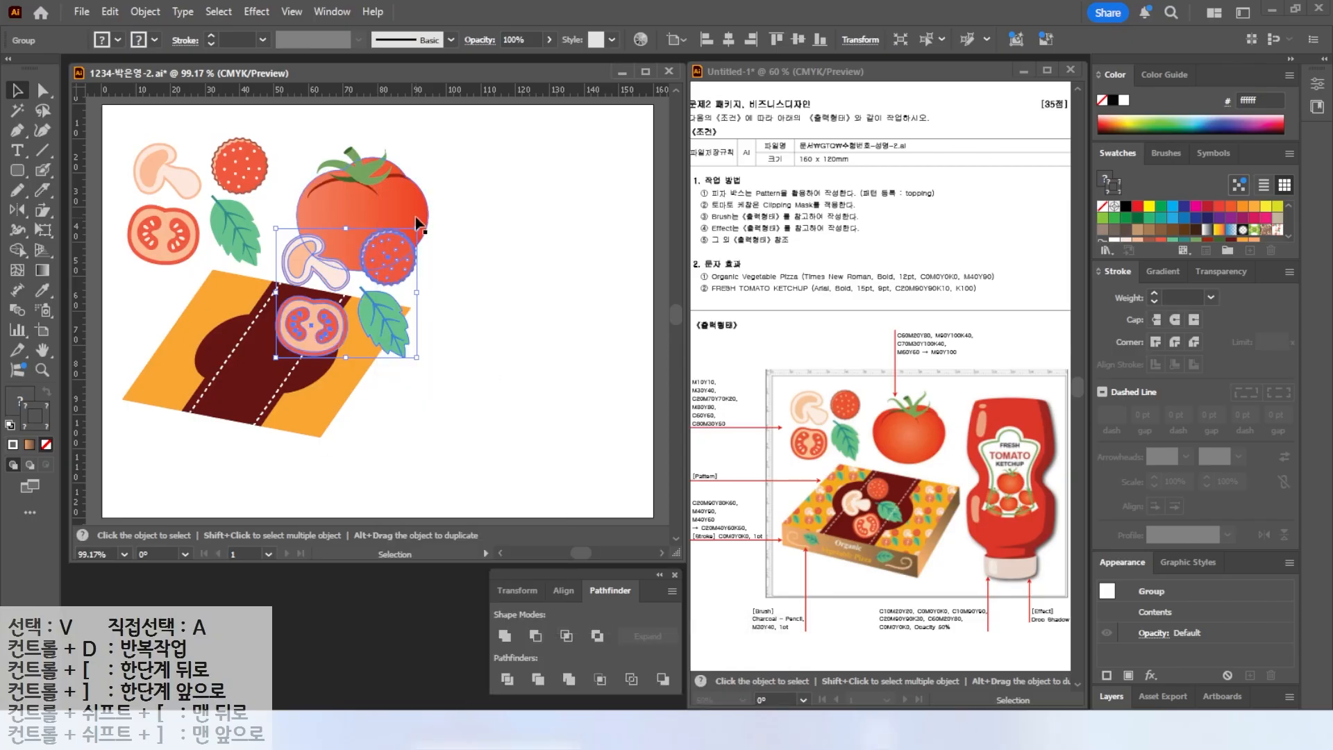
{"action": "left_click_drag", "start_coordinate": [417, 228], "coordinate": [265, 294]}
{"action": "left_click_drag", "start_coordinate": [301, 398], "coordinate": [310, 406]}
{"action": "left_click", "coordinate": [384, 404]}
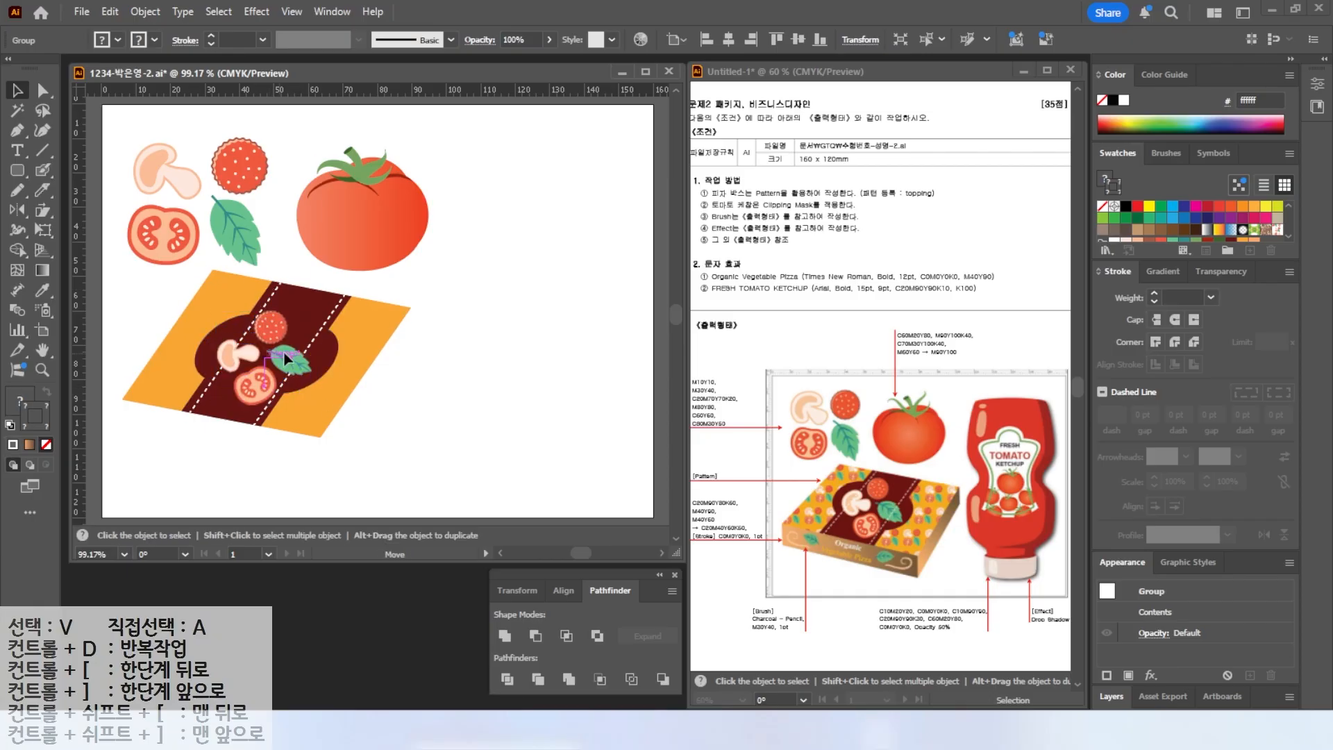
Ungroup the box top and bring the right dashed line in front of the toppings.
{"action": "left_click", "coordinate": [322, 356]}
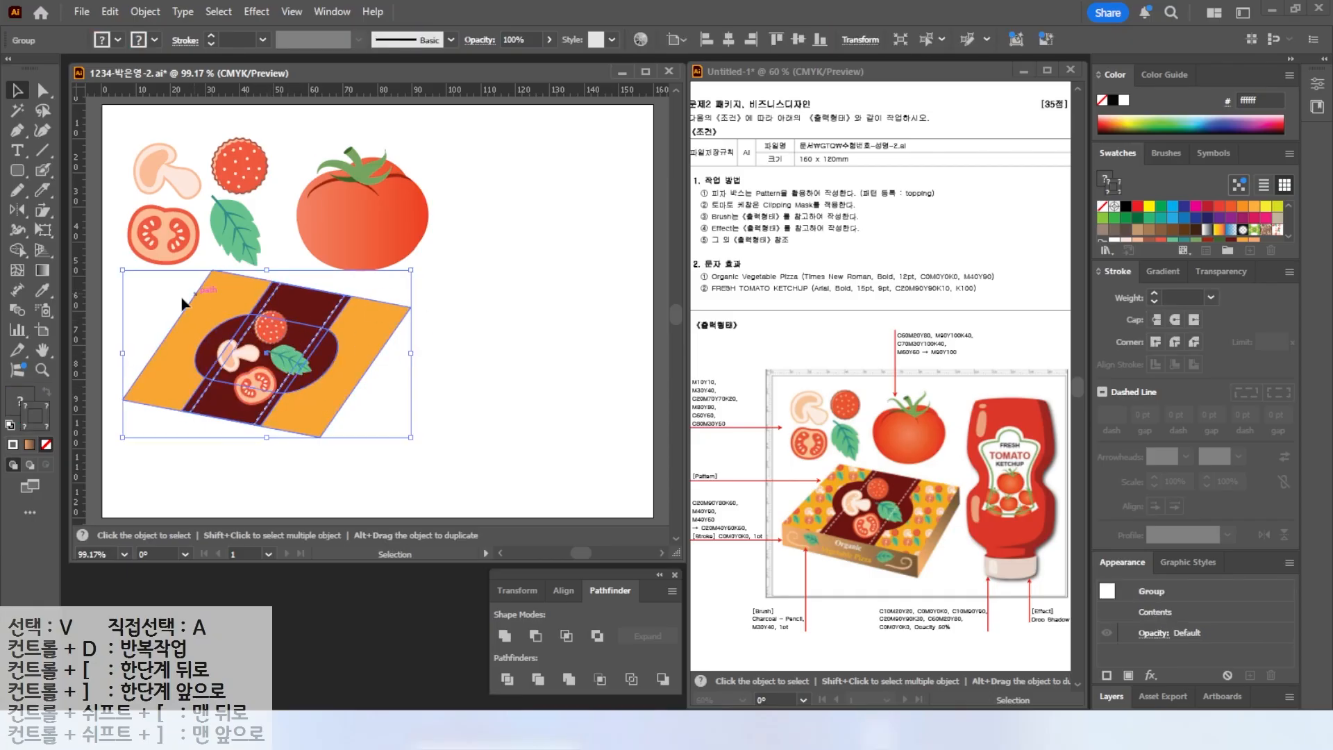
{"action": "right_click", "coordinate": [331, 327]}
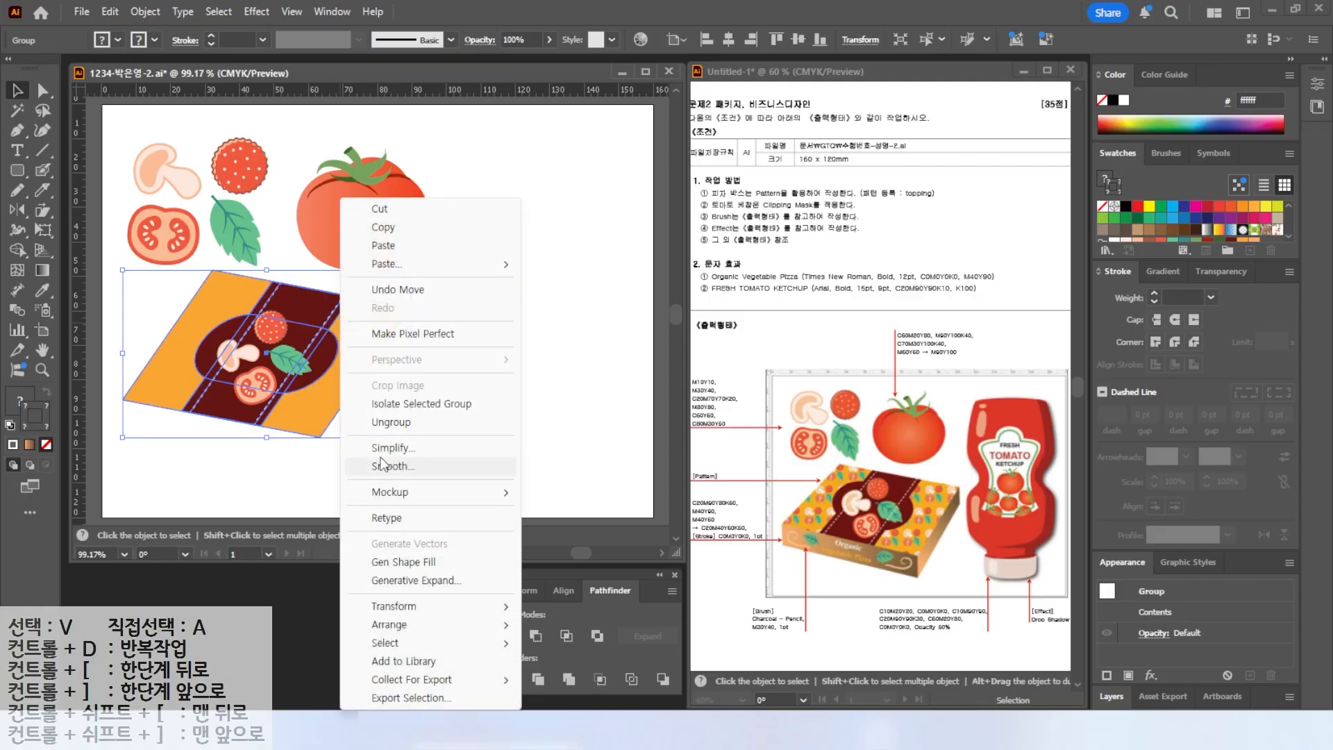
{"action": "left_click", "coordinate": [523, 406]}
{"action": "left_click", "coordinate": [267, 303]}
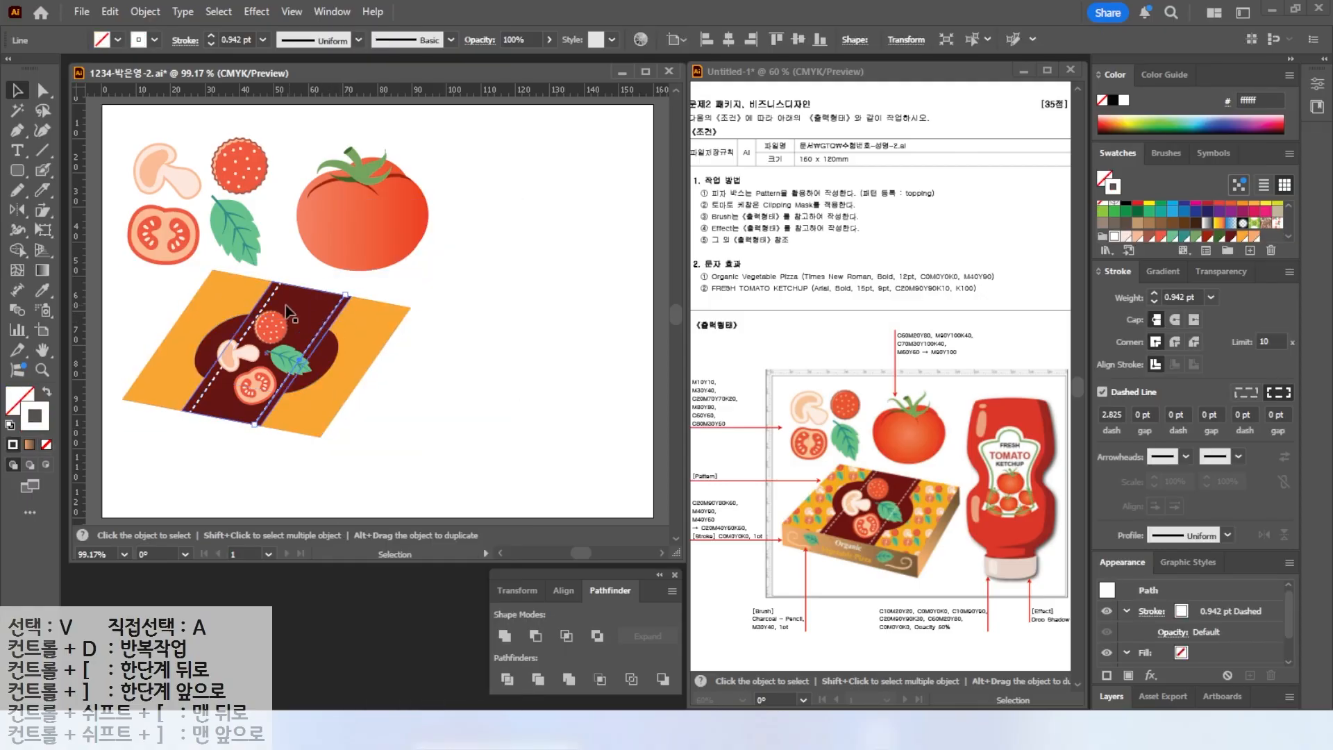
{"action": "right_click", "coordinate": [267, 303]}
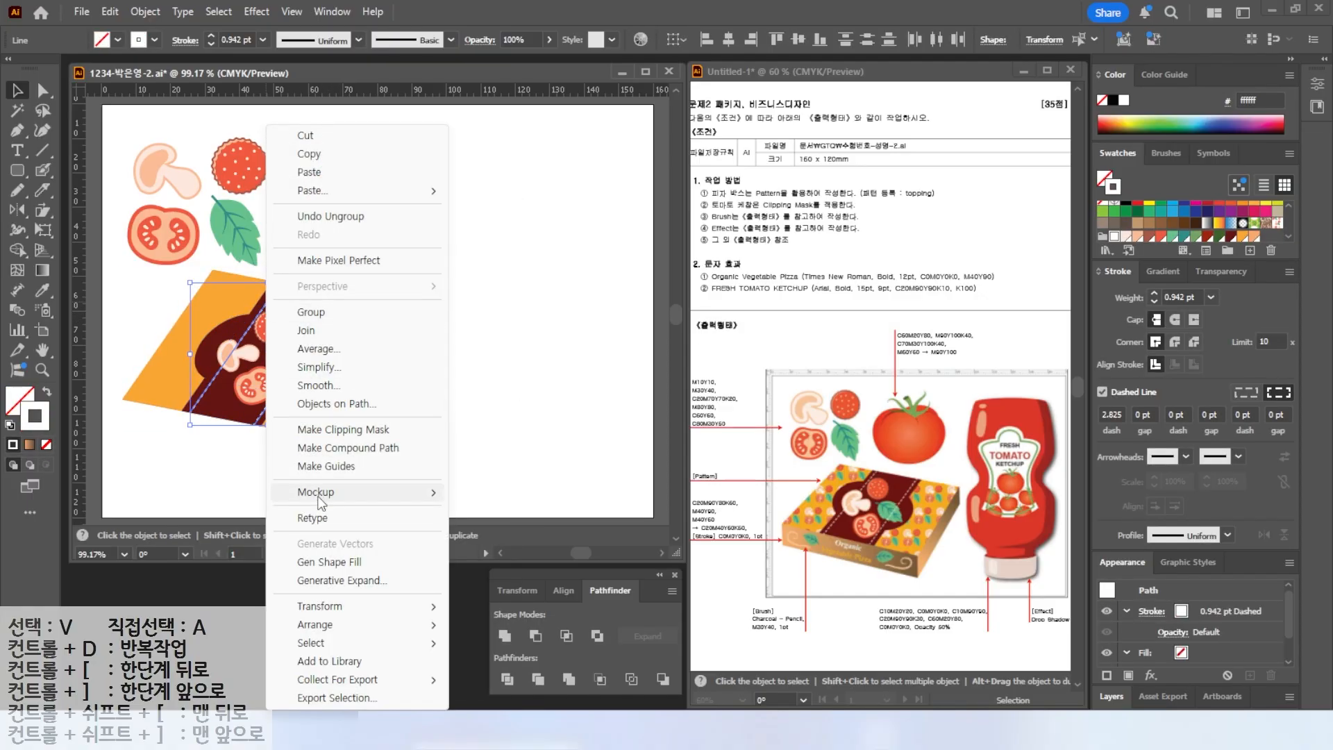
{"action": "mouse_move", "coordinate": [323, 625]}
{"action": "left_click", "coordinate": [496, 625]}
{"action": "left_click", "coordinate": [437, 372]}
{"action": "key", "text": "m"}
{"action": "key", "text": "v"}
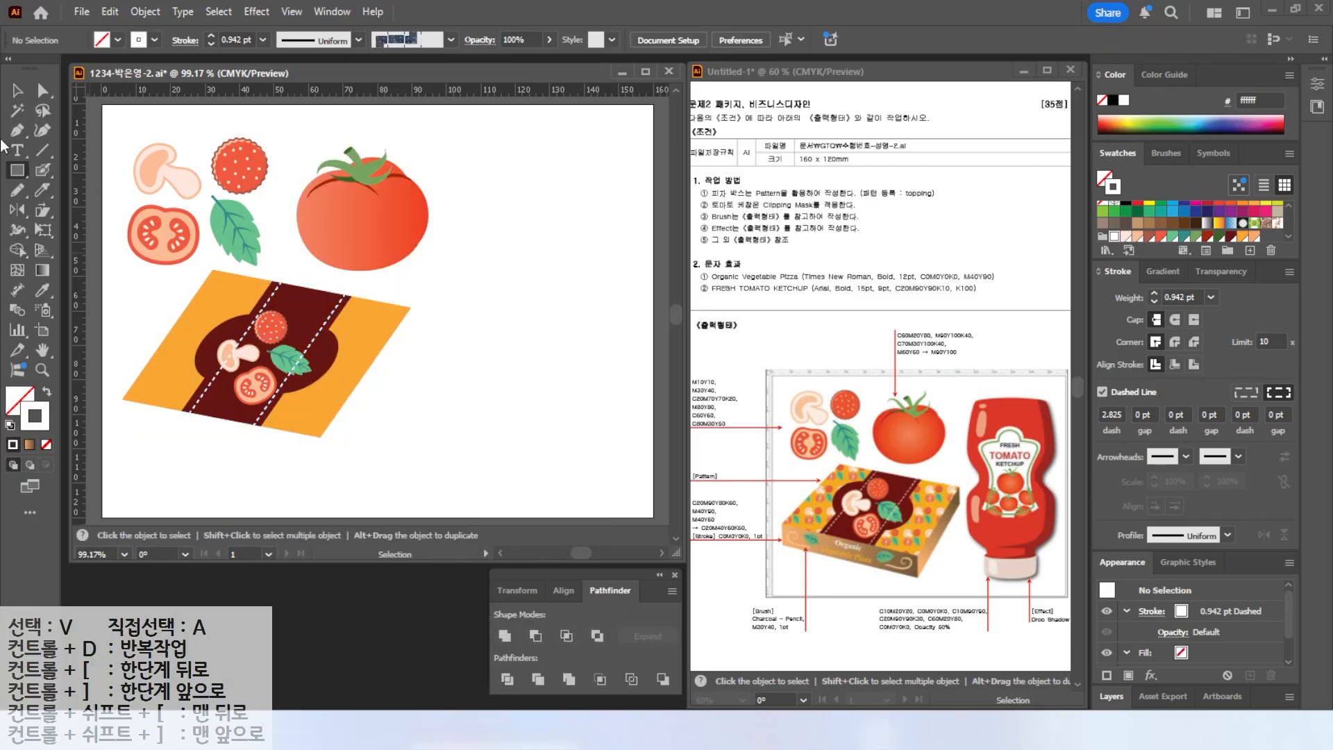
Draw the box's front side panel under the top's lower edge with the Pen tool.
{"action": "left_click", "coordinate": [18, 133]}
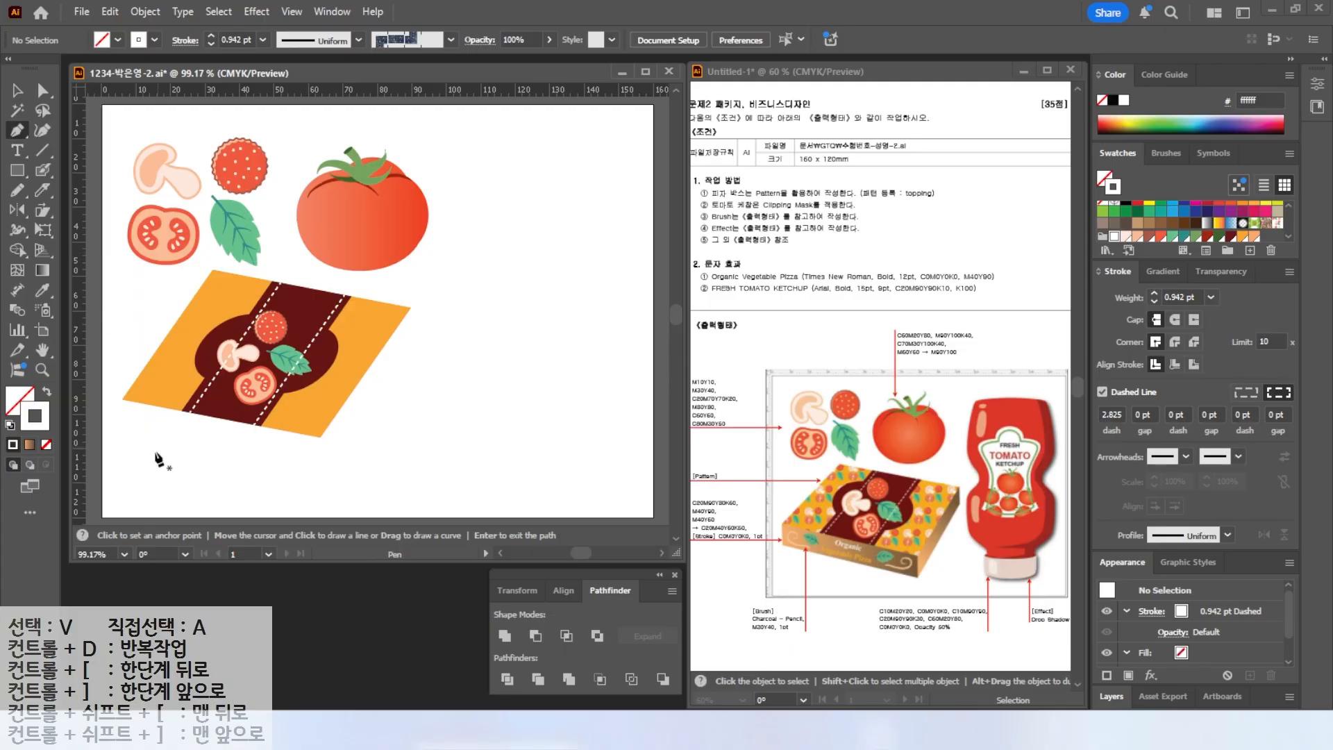
{"action": "key", "text": "d"}
{"action": "left_click", "coordinate": [122, 400]}
{"action": "left_click", "coordinate": [320, 438]}
{"action": "left_click", "coordinate": [320, 472]}
{"action": "left_click", "coordinate": [122, 432]}
{"action": "left_click", "coordinate": [123, 401]}
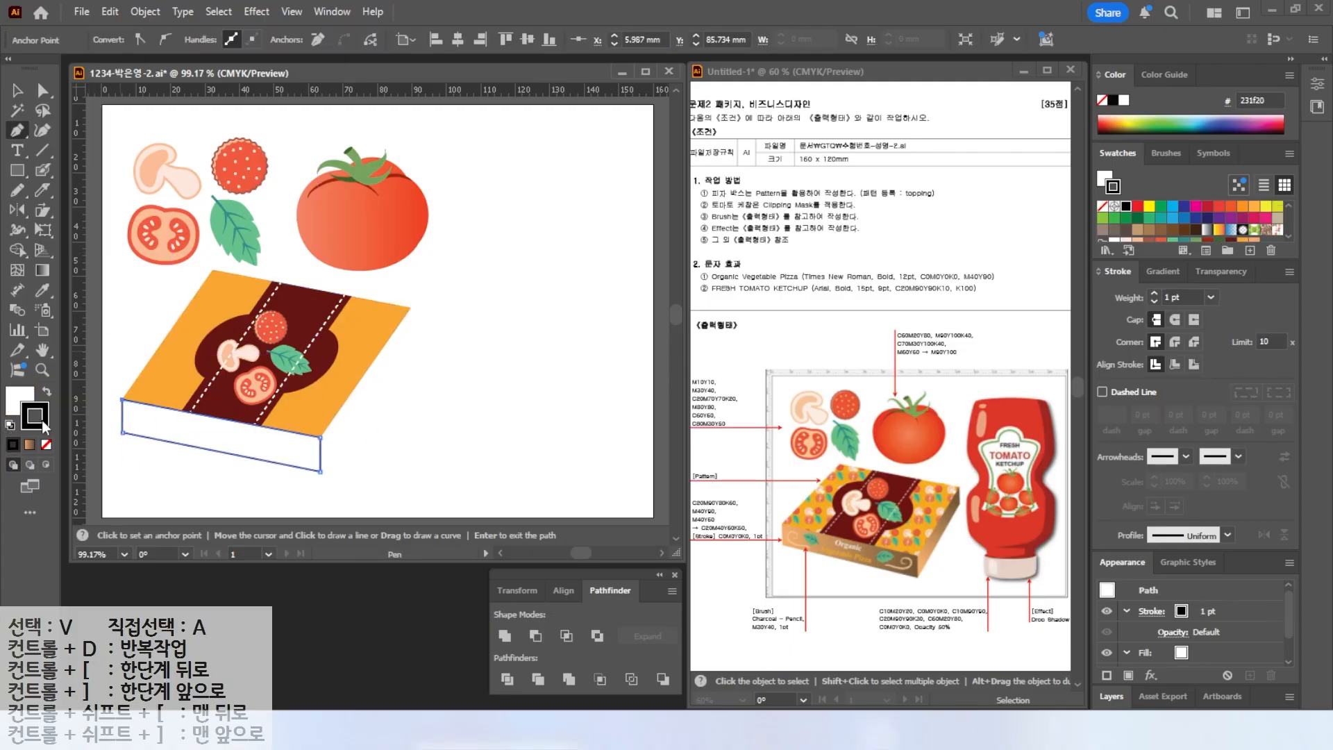
Remove the front panel's stroke and fill it with the brown gradient swatch.
{"action": "left_click", "coordinate": [46, 392]}
{"action": "left_click", "coordinate": [47, 444]}
{"action": "left_click", "coordinate": [7, 401]}
{"action": "left_click", "coordinate": [1157, 273]}
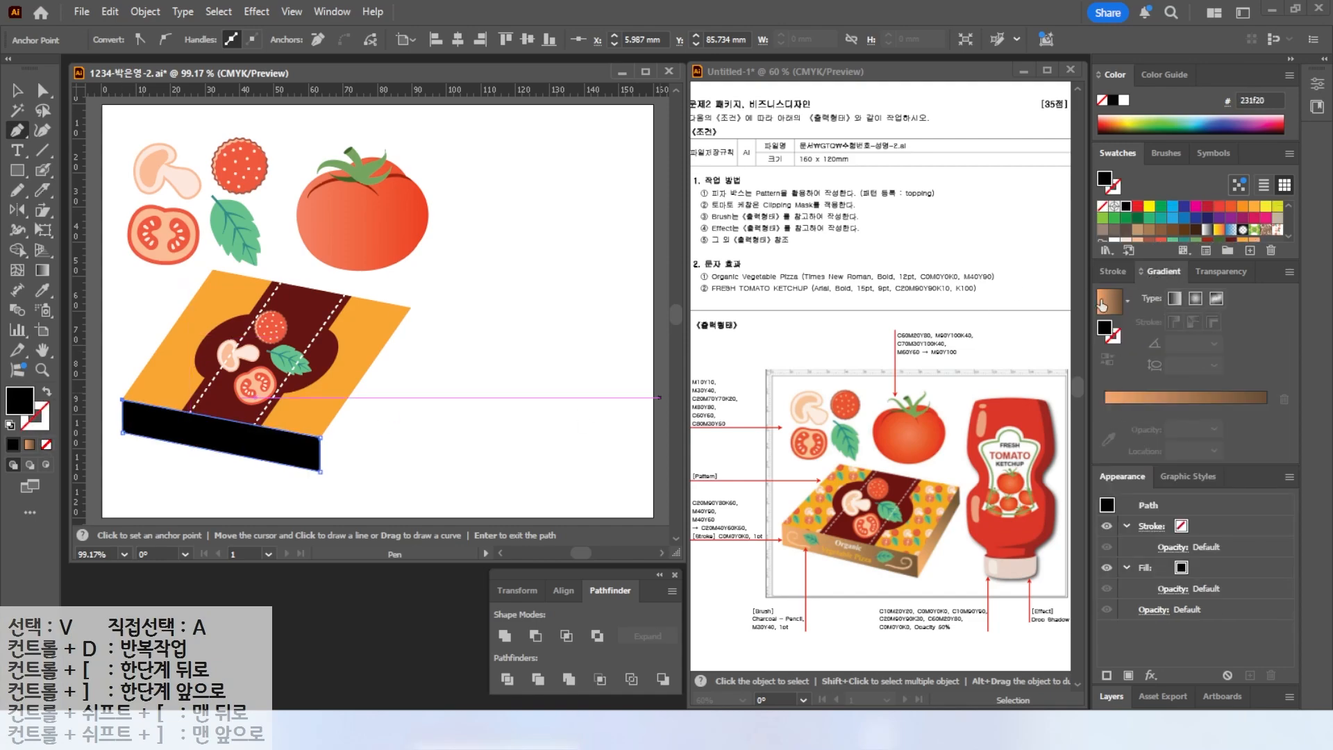
{"action": "left_click", "coordinate": [1100, 301]}
Draw the box's right side panel with the Pen tool, connecting the top's right corner to the front panel.
{"action": "left_click", "coordinate": [19, 131]}
{"action": "left_click", "coordinate": [410, 309]}
{"action": "left_click", "coordinate": [320, 437]}
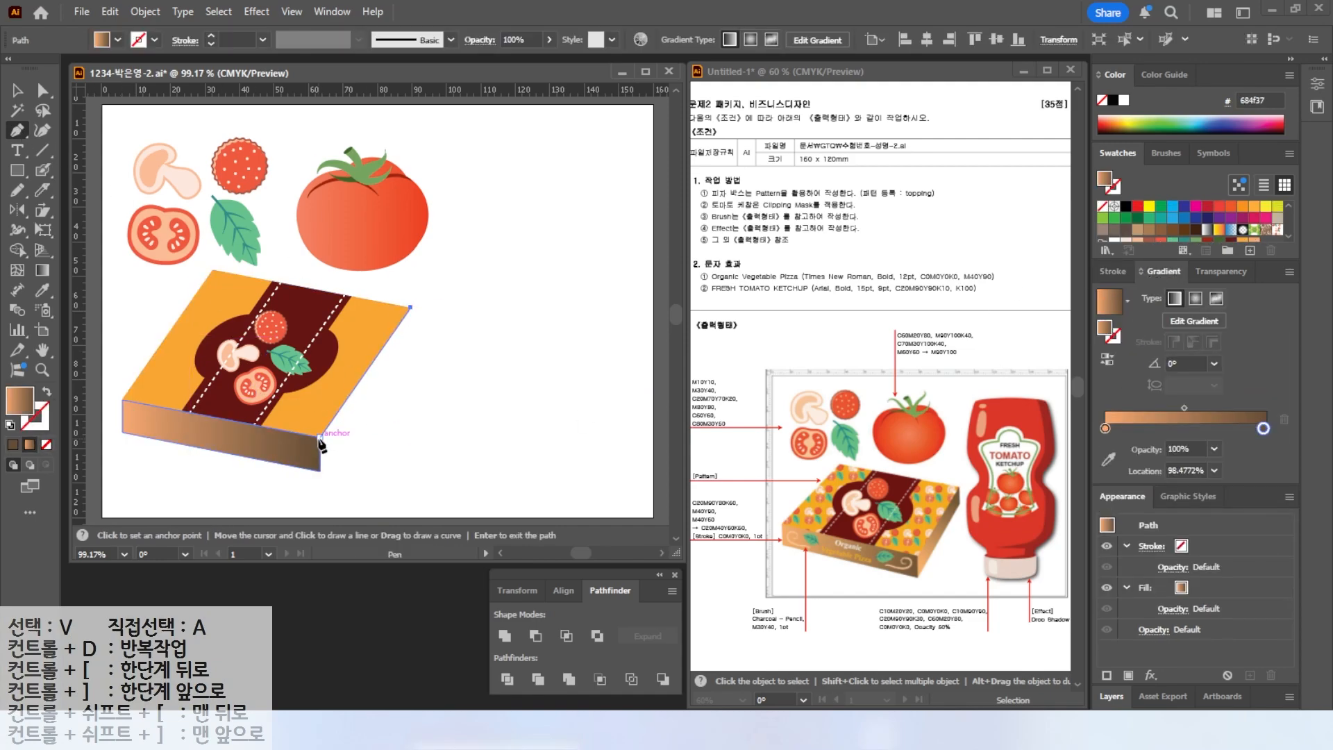
{"action": "left_click", "coordinate": [320, 472]}
{"action": "left_click", "coordinate": [412, 342]}
{"action": "left_click", "coordinate": [412, 309]}
{"action": "key", "text": "a"}
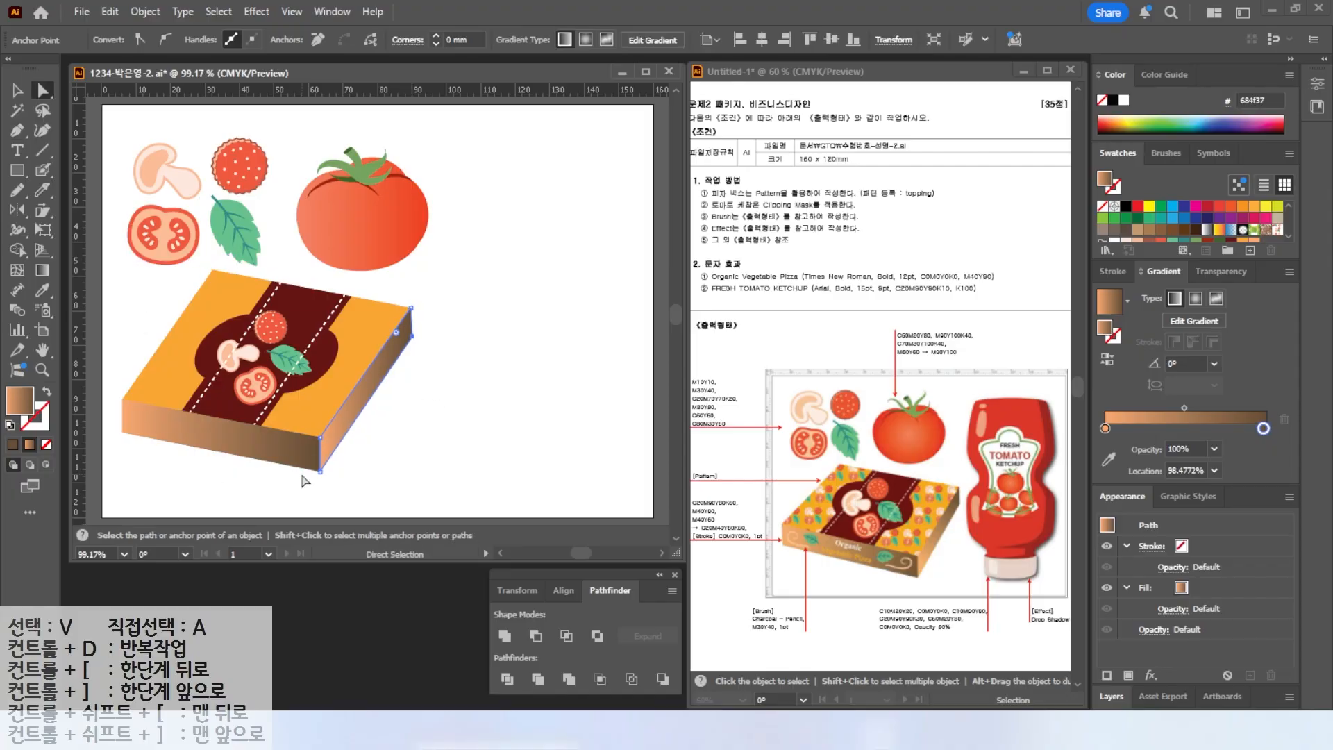
Add the text 'Organic' and 'Vegetable Pizza' on two lines below the box.
{"action": "scroll", "coordinate": [199, 475], "scroll_direction": "up", "scroll_amount": 3}
{"action": "left_click_drag", "start_coordinate": [222, 452], "coordinate": [334, 407]}
{"action": "left_click", "coordinate": [17, 150]}
{"action": "left_click", "coordinate": [257, 415]}
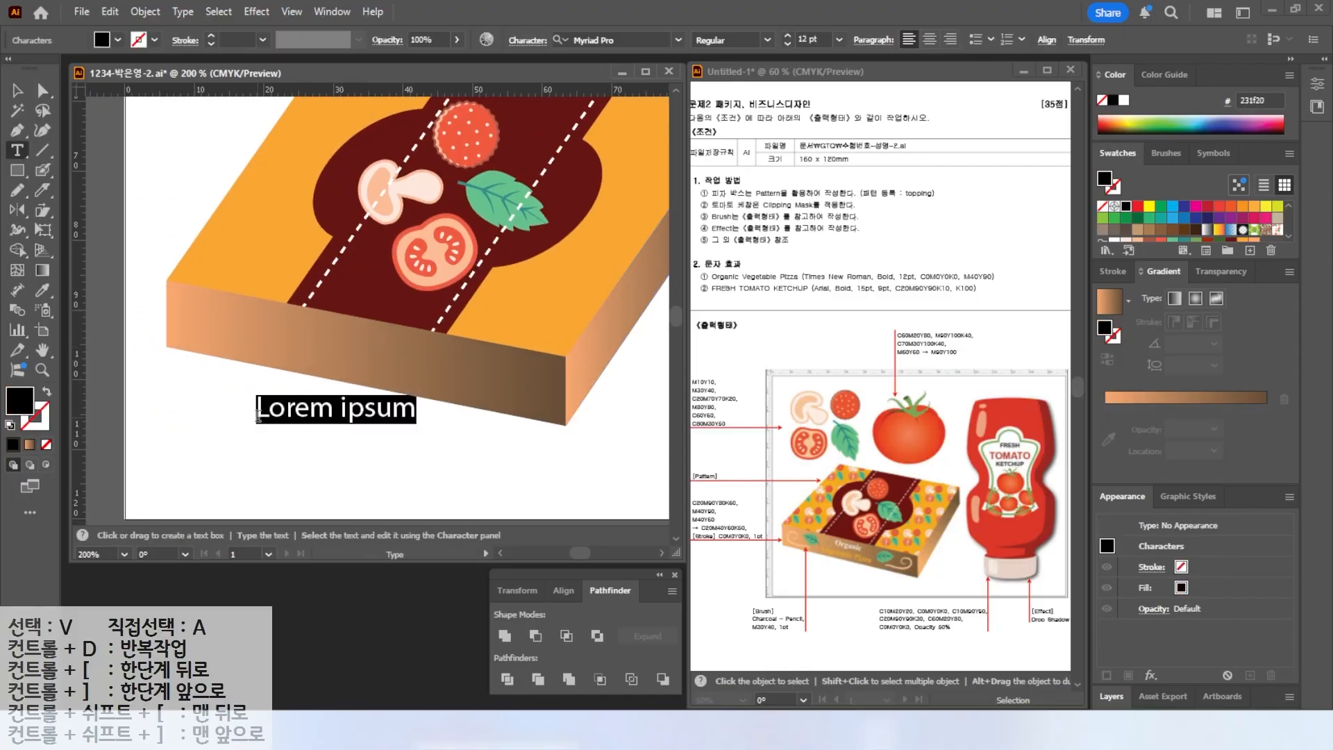
{"action": "type", "text": "o"}
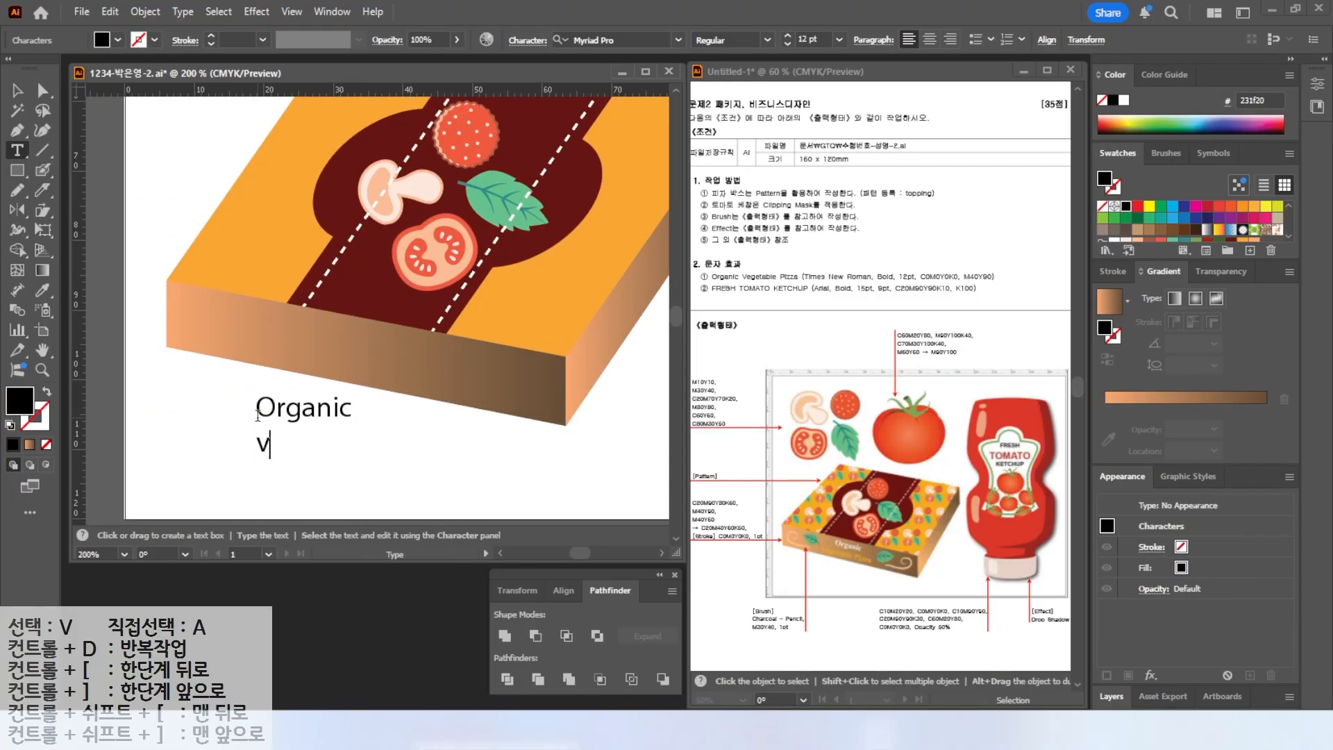
{"action": "type", "text": "rganic"}
{"action": "key", "text": "Return"}
{"action": "type", "text": "vi"}
{"action": "key", "text": "BackSpace"}
{"action": "type", "text": "egetable Pi"}
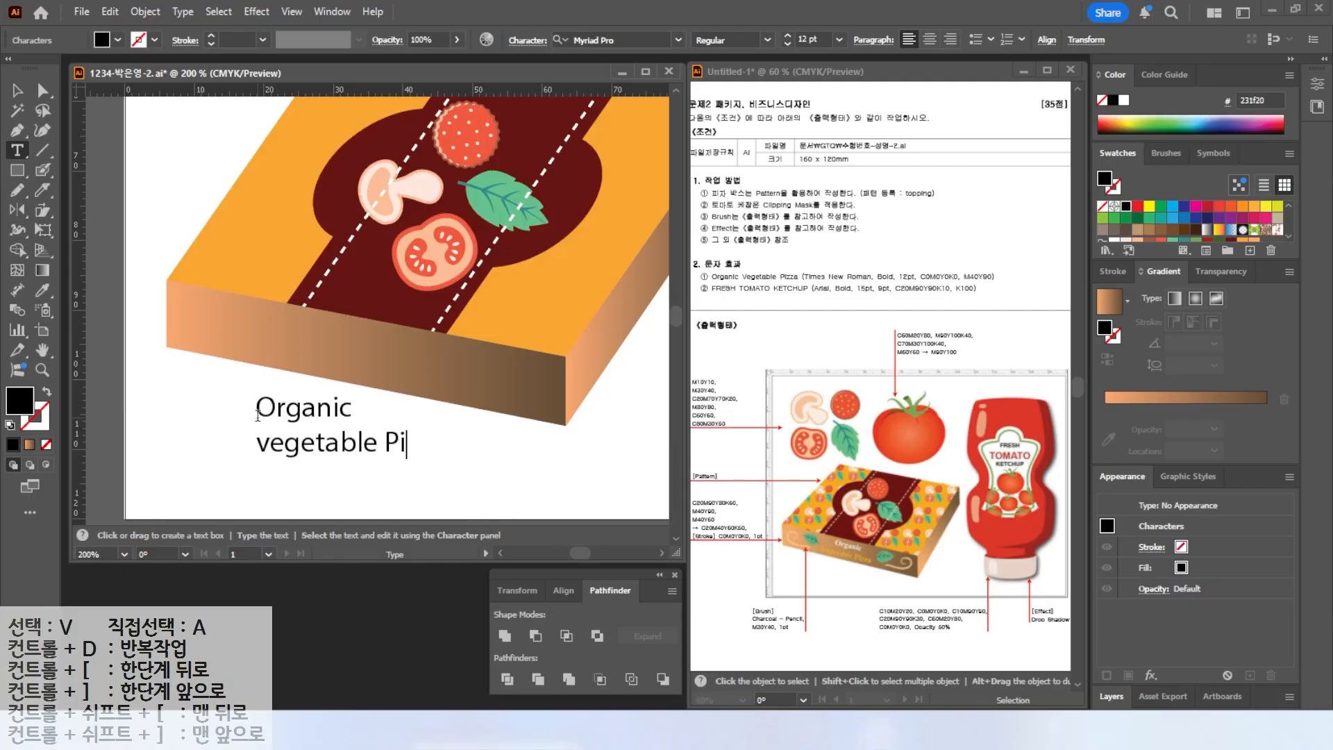
{"action": "key", "text": "Home"}
{"action": "type", "text": "V"}
{"action": "key", "text": "Delete"}
Set the text to Times New Roman Bold in white, center it, and rotate it onto the front panel.
{"action": "scroll", "coordinate": [258, 416], "scroll_direction": "up", "scroll_amount": 1}
{"action": "left_click", "coordinate": [17, 91]}
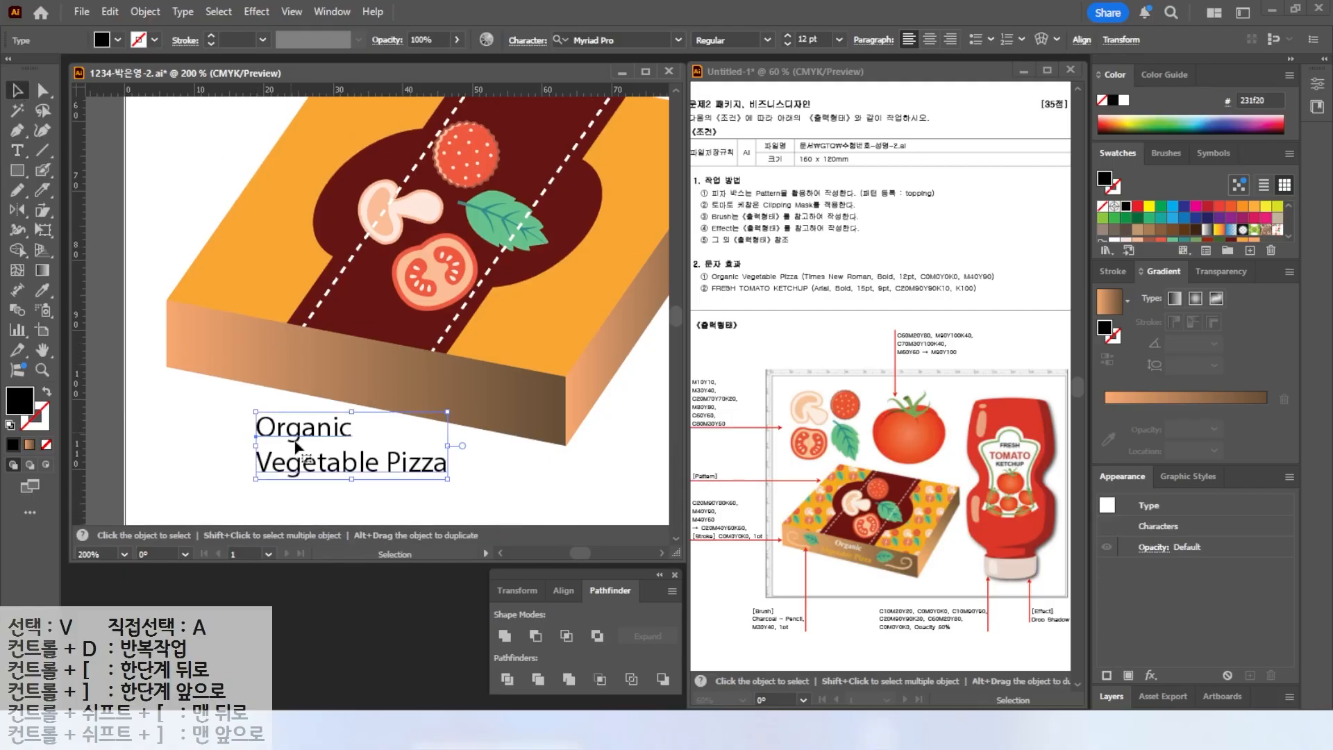
{"action": "left_click_drag", "start_coordinate": [302, 452], "coordinate": [306, 375]}
{"action": "left_click_drag", "start_coordinate": [461, 393], "coordinate": [452, 417]}
{"action": "left_click", "coordinate": [678, 40]}
{"action": "left_click", "coordinate": [620, 147]}
{"action": "left_click", "coordinate": [767, 39]}
{"action": "left_click", "coordinate": [729, 89]}
{"action": "left_click", "coordinate": [1124, 100]}
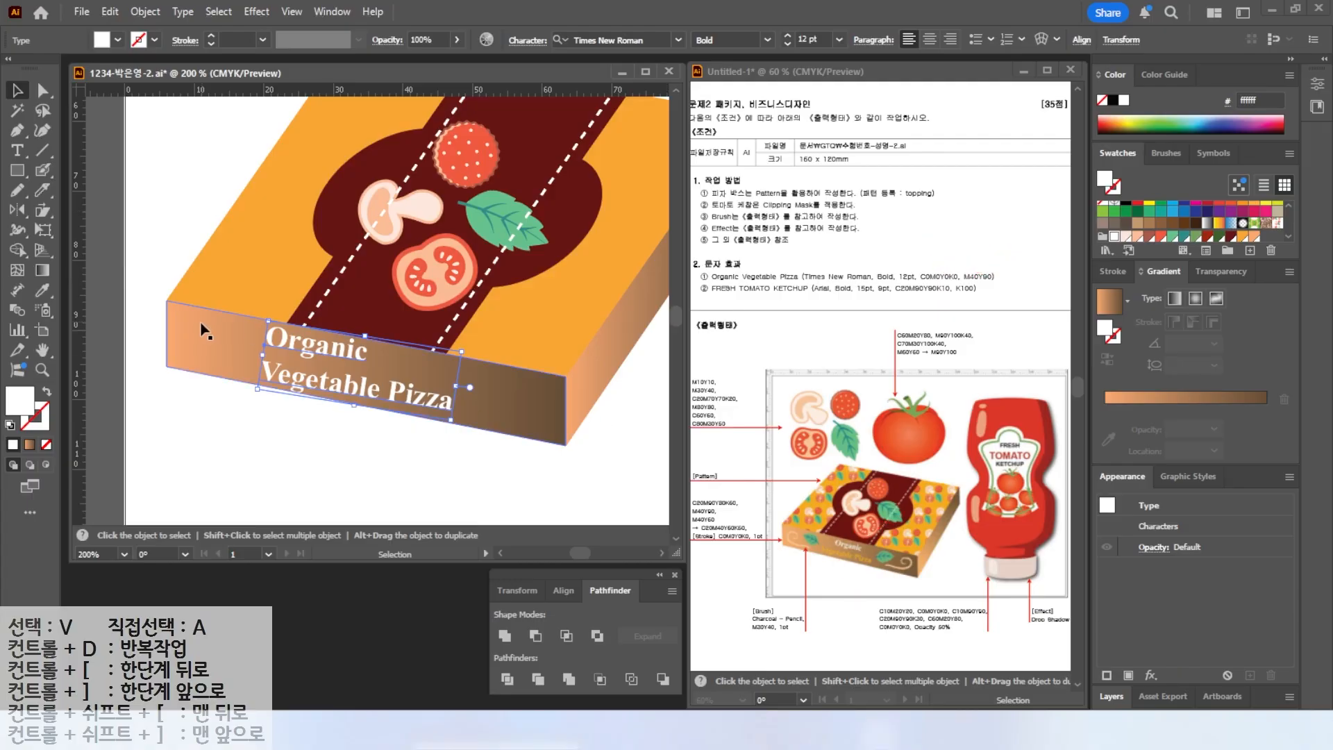
{"action": "key", "text": "ctrl+shift+c"}
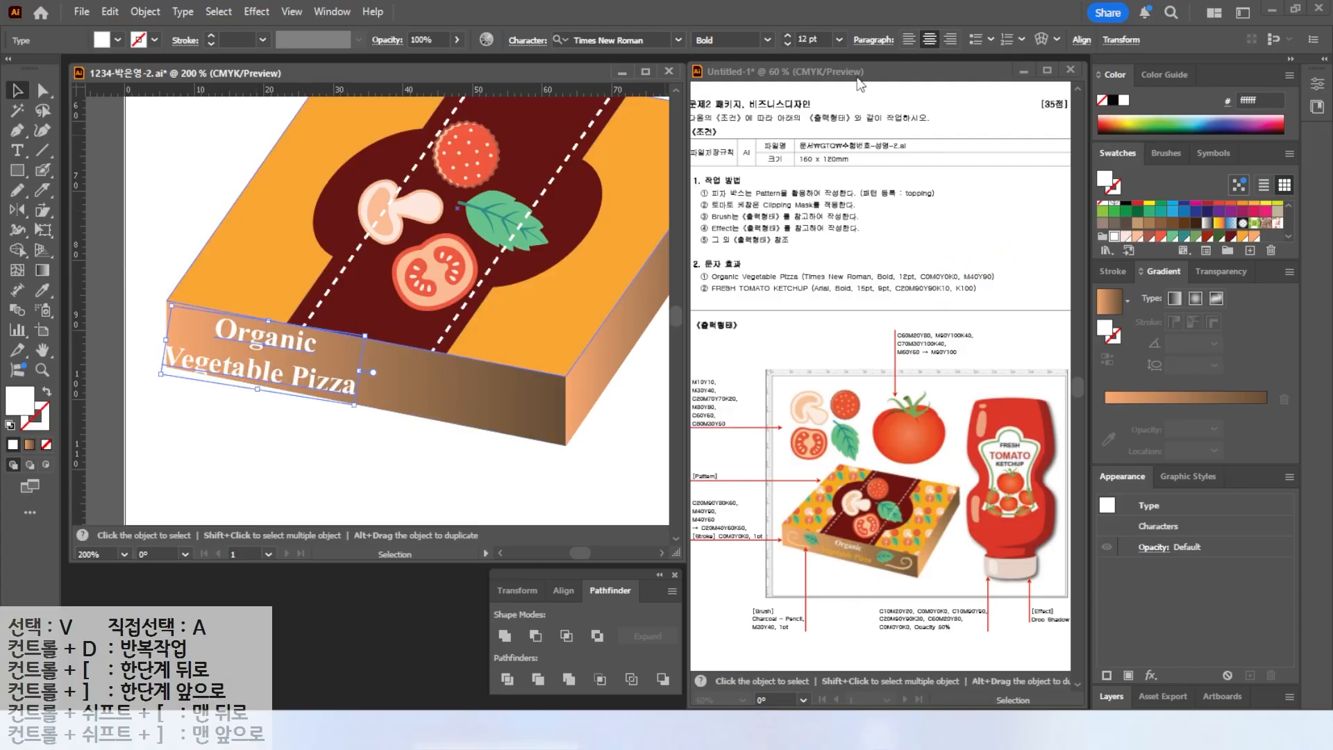
{"action": "left_click_drag", "start_coordinate": [275, 336], "coordinate": [352, 354]}
Color the 'Vegetable Pizza' line C0 M40 Y90.
{"action": "left_click", "coordinate": [17, 150]}
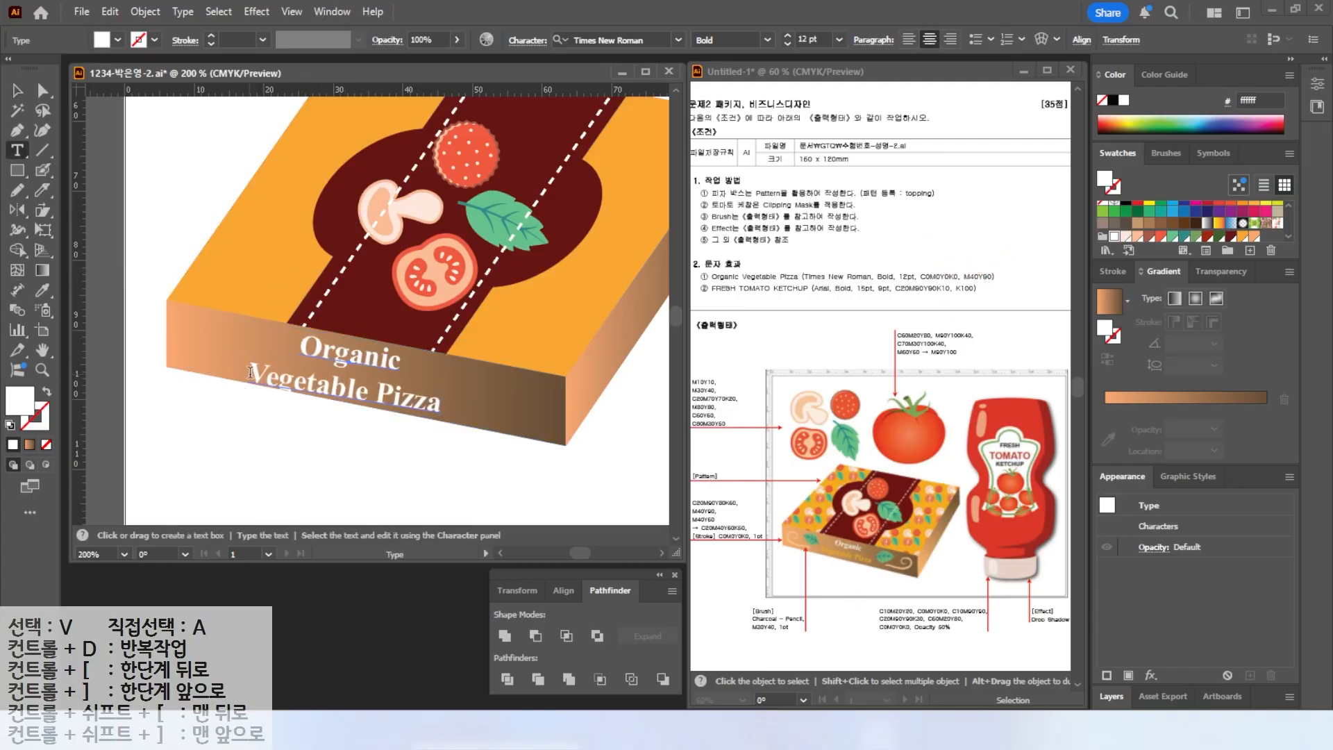
{"action": "left_click_drag", "start_coordinate": [248, 372], "coordinate": [442, 409]}
{"action": "double_click", "coordinate": [20, 406]}
{"action": "key", "text": "Tab"}
{"action": "type", "text": "40"}
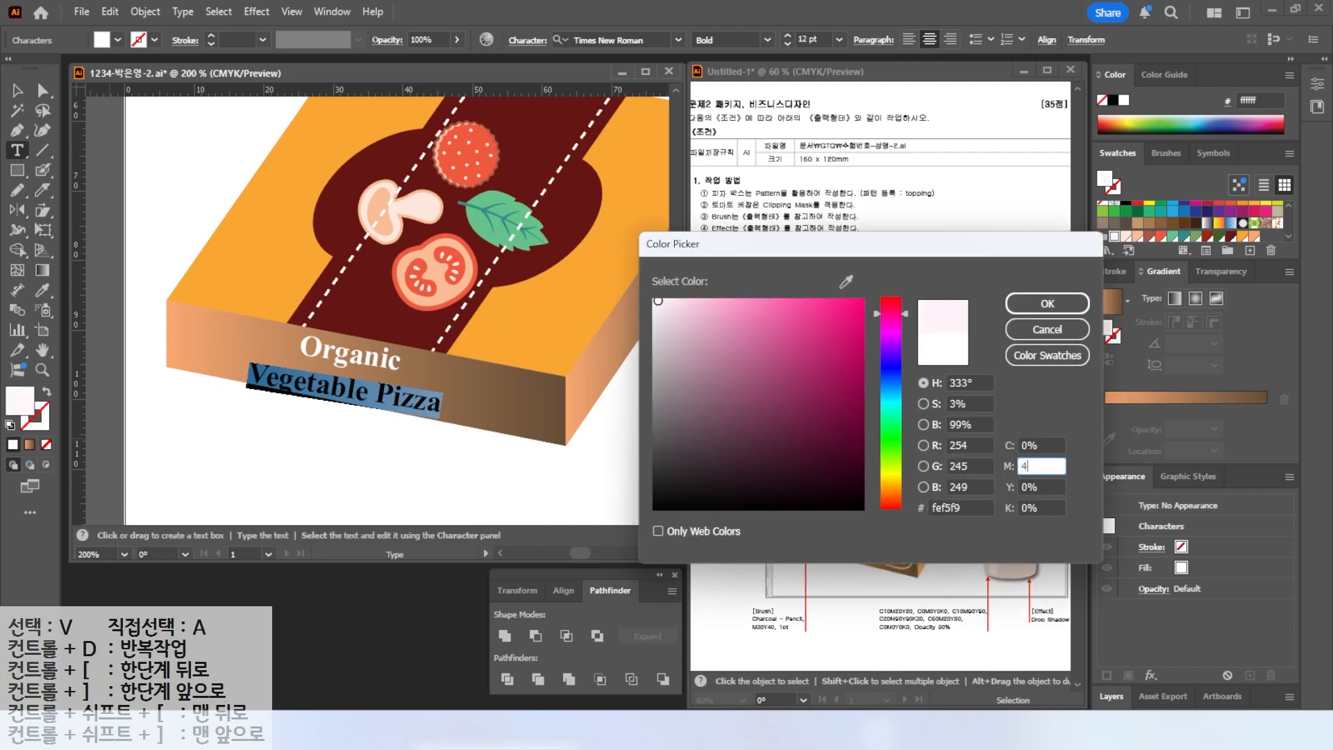
{"action": "key", "text": "Tab"}
{"action": "type", "text": "90"}
{"action": "key", "text": "Return"}
Nudge the text lines into place on the front panel.
{"action": "left_click", "coordinate": [17, 92]}
{"action": "left_click_drag", "start_coordinate": [455, 439], "coordinate": [453, 438]}
{"action": "left_click_drag", "start_coordinate": [401, 391], "coordinate": [404, 389]}
{"action": "left_click", "coordinate": [379, 424]}
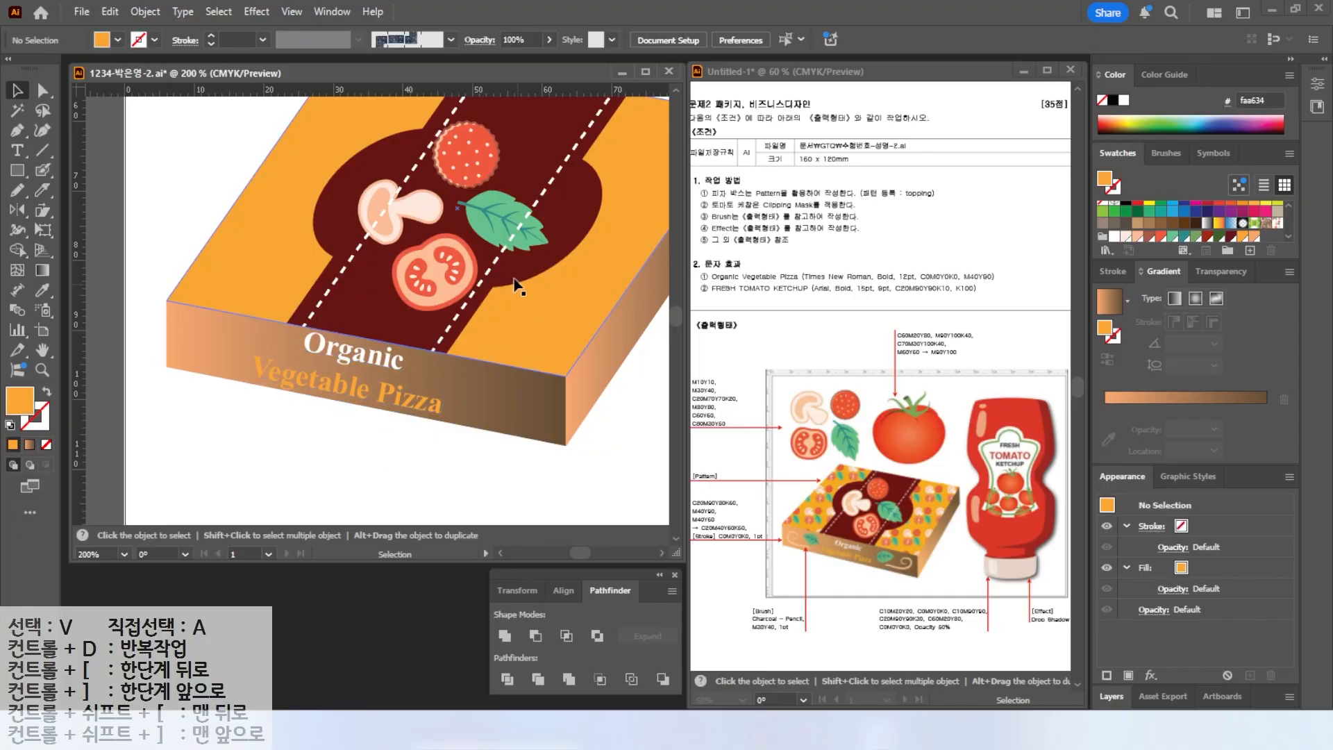
Duplicate the toppings group, ungroup it and delete every piece except one leaf.
{"action": "scroll", "coordinate": [514, 279], "scroll_direction": "down", "scroll_amount": 2}
{"action": "left_click_drag", "start_coordinate": [473, 219], "coordinate": [372, 288]}
{"action": "left_click_drag", "start_coordinate": [286, 154], "coordinate": [564, 285]}
{"action": "key", "text": "ctrl+z"}
{"action": "left_click_drag", "start_coordinate": [506, 319], "coordinate": [341, 329]}
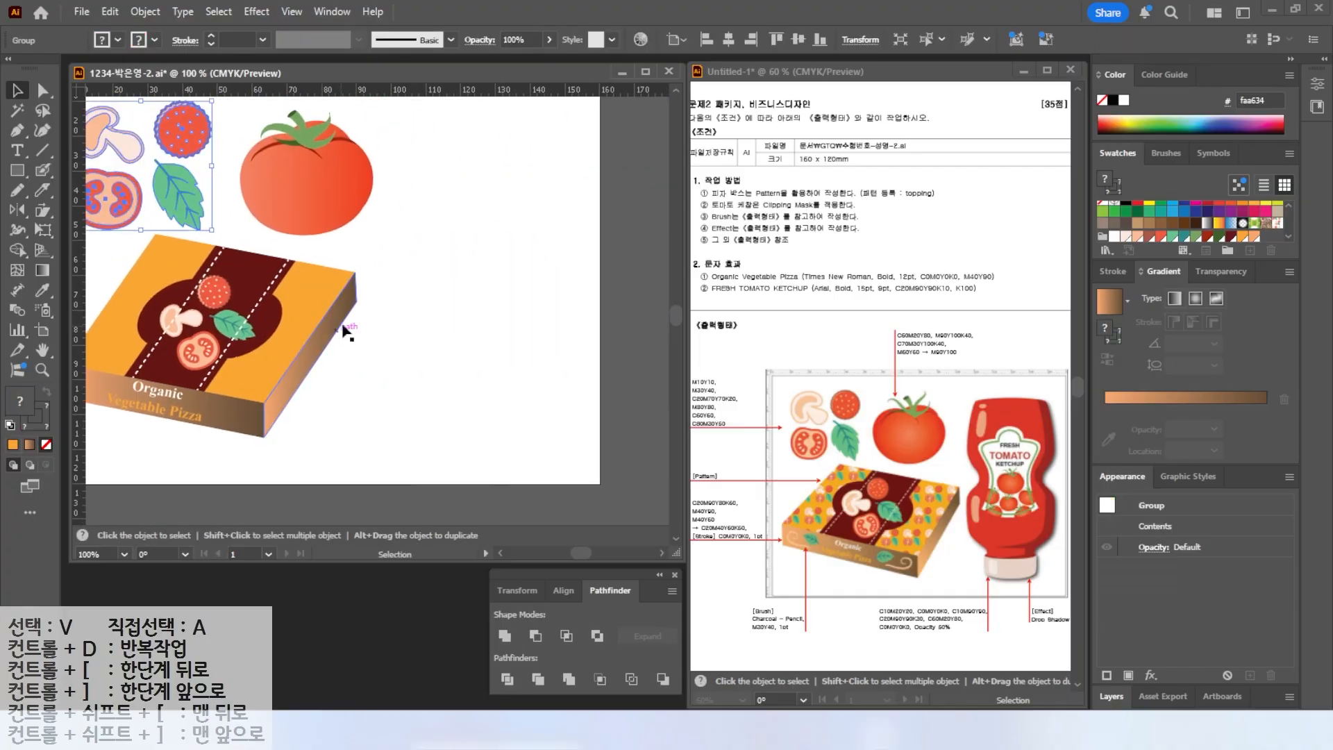
{"action": "scroll", "coordinate": [355, 284], "scroll_direction": "down", "scroll_amount": 1}
{"action": "left_click_drag", "start_coordinate": [237, 227], "coordinate": [478, 430]}
{"action": "right_click", "coordinate": [457, 362]}
{"action": "left_click", "coordinate": [515, 404]}
{"action": "left_click", "coordinate": [477, 344]}
{"action": "right_click", "coordinate": [459, 361]}
{"action": "left_click", "coordinate": [508, 311]}
{"action": "left_click", "coordinate": [491, 342]}
{"action": "left_click_drag", "start_coordinate": [405, 399], "coordinate": [464, 311]}
{"action": "key", "text": "Delete"}
Move the leaf onto the front panel and bring it to the front.
{"action": "left_click_drag", "start_coordinate": [477, 428], "coordinate": [188, 357]}
{"action": "scroll", "coordinate": [187, 357], "scroll_direction": "up", "scroll_amount": 4}
{"action": "right_click", "coordinate": [195, 435]}
{"action": "mouse_move", "coordinate": [258, 627]}
{"action": "left_click", "coordinate": [438, 628]}
Scale the leaf beside 'Vegetable Pizza' and duplicate a copy to the left of 'Organic'.
{"action": "left_click_drag", "start_coordinate": [269, 272], "coordinate": [176, 395]}
{"action": "left_click_drag", "start_coordinate": [158, 460], "coordinate": [215, 392]}
{"action": "left_click_drag", "start_coordinate": [241, 332], "coordinate": [164, 310]}
{"action": "left_click_drag", "start_coordinate": [197, 378], "coordinate": [555, 436]}
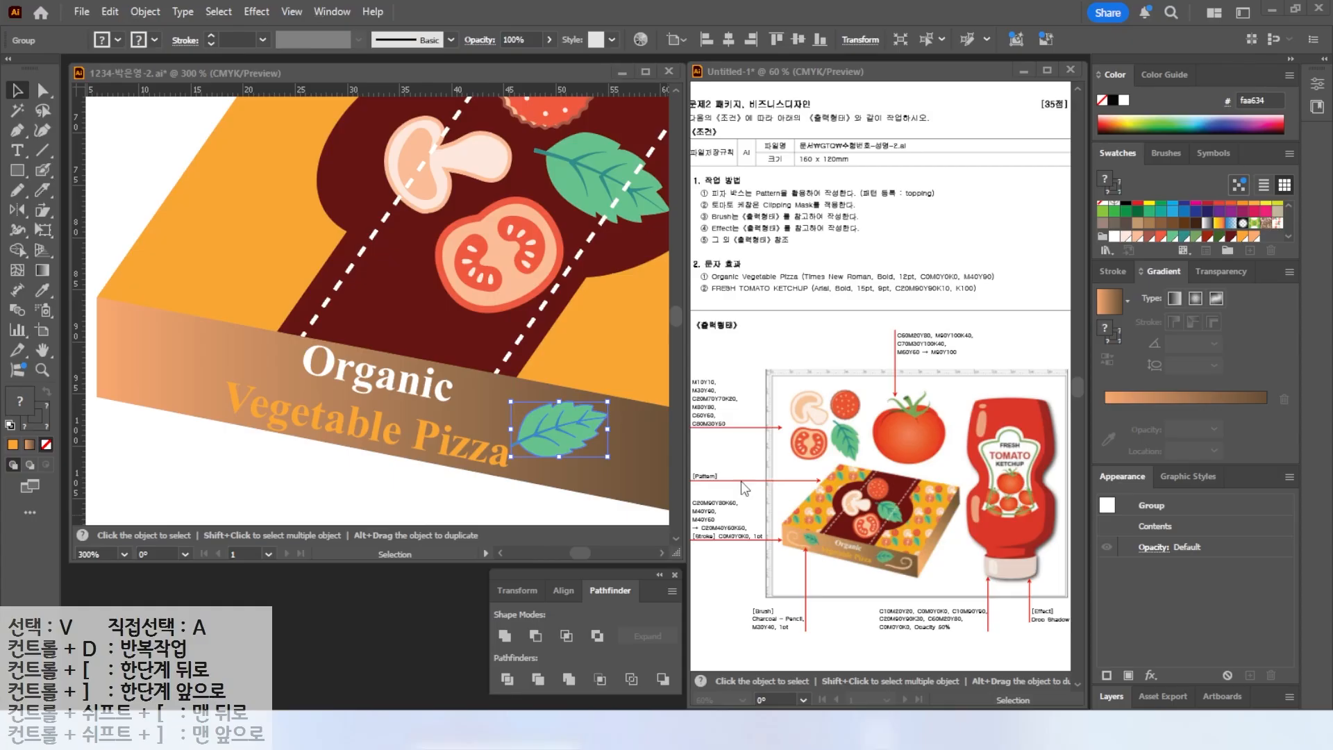
{"action": "left_click_drag", "start_coordinate": [587, 435], "coordinate": [237, 367]}
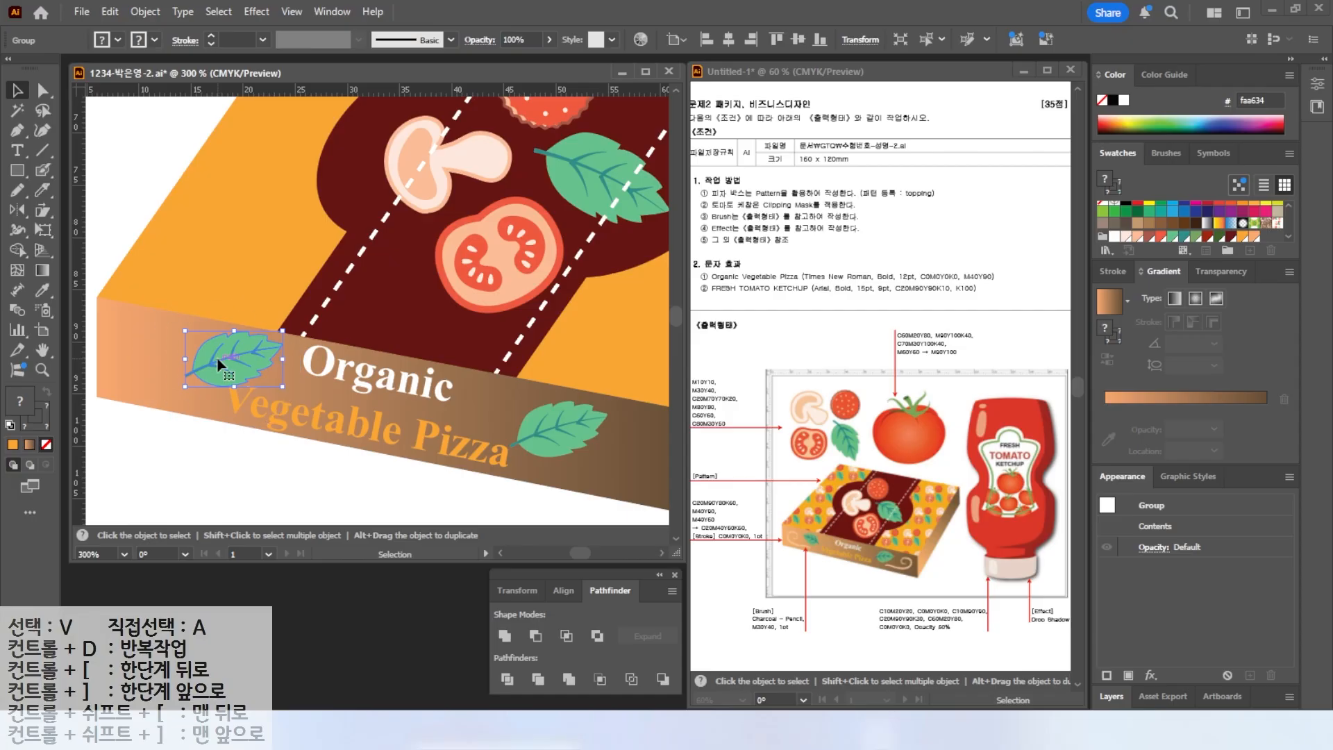
Reflect the left leaf copy vertically, nudge it into place and move the right leaf closer to 'Vegetable Pizza'.
{"action": "right_click", "coordinate": [219, 366]}
{"action": "mouse_move", "coordinate": [292, 612]}
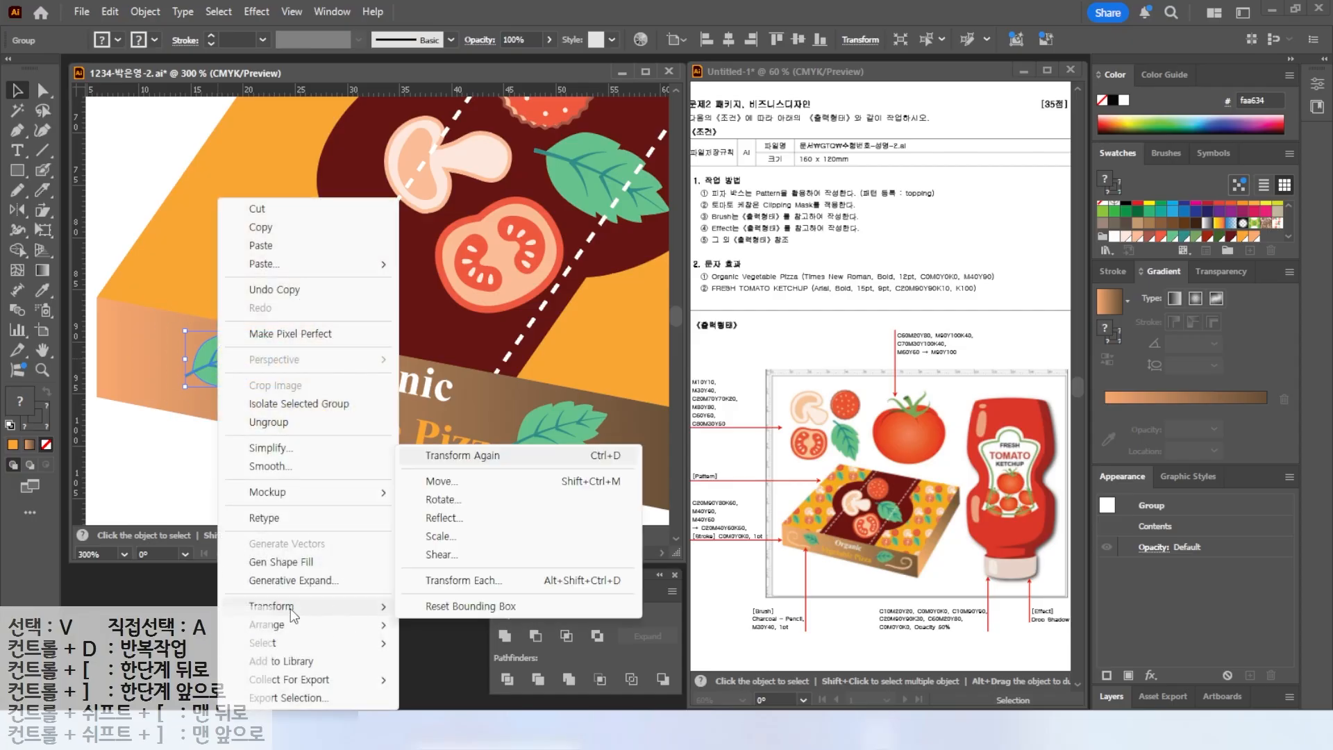
{"action": "left_click", "coordinate": [457, 522]}
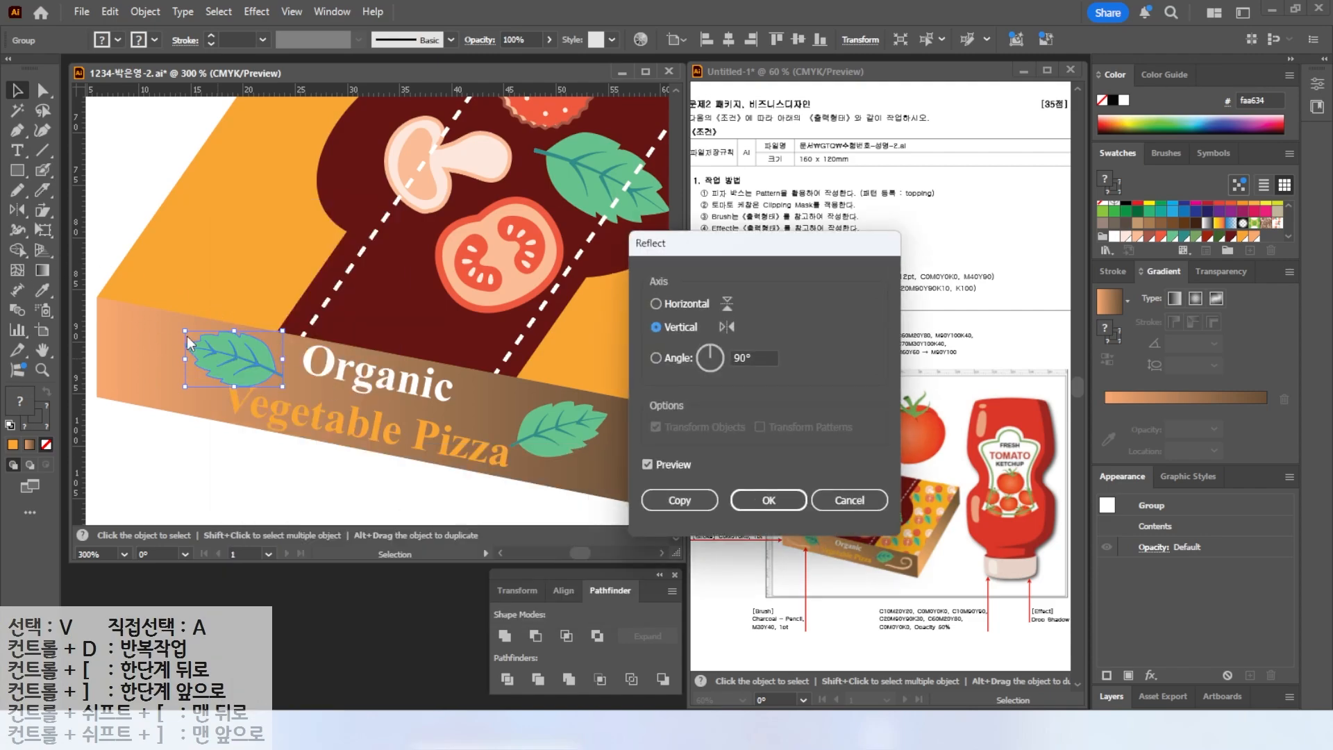
{"action": "left_click", "coordinate": [762, 509]}
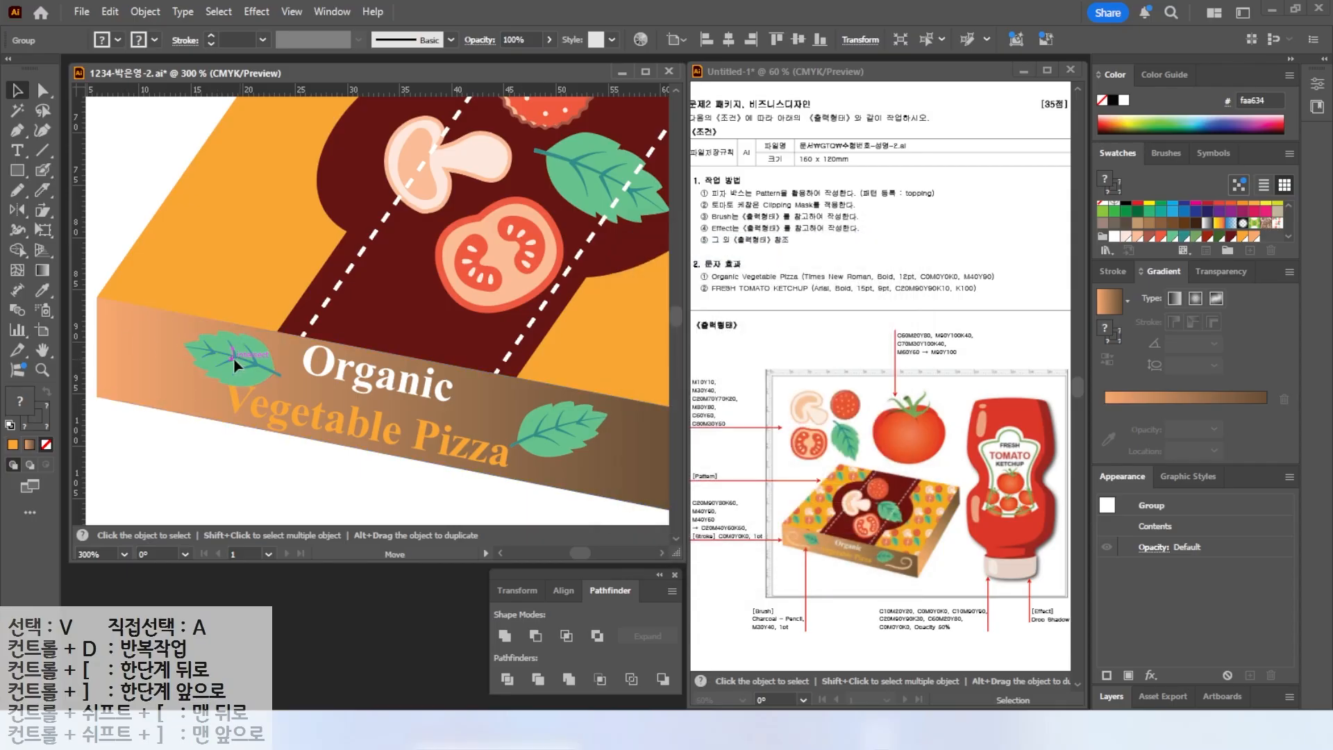
{"action": "mouse_move", "coordinate": [212, 357]}
{"action": "left_mouse_down"}
{"action": "mouse_move", "coordinate": [199, 364]}
{"action": "mouse_move", "coordinate": [157, 326]}
{"action": "mouse_move", "coordinate": [175, 347]}
{"action": "mouse_move", "coordinate": [224, 352]}
{"action": "left_mouse_up"}
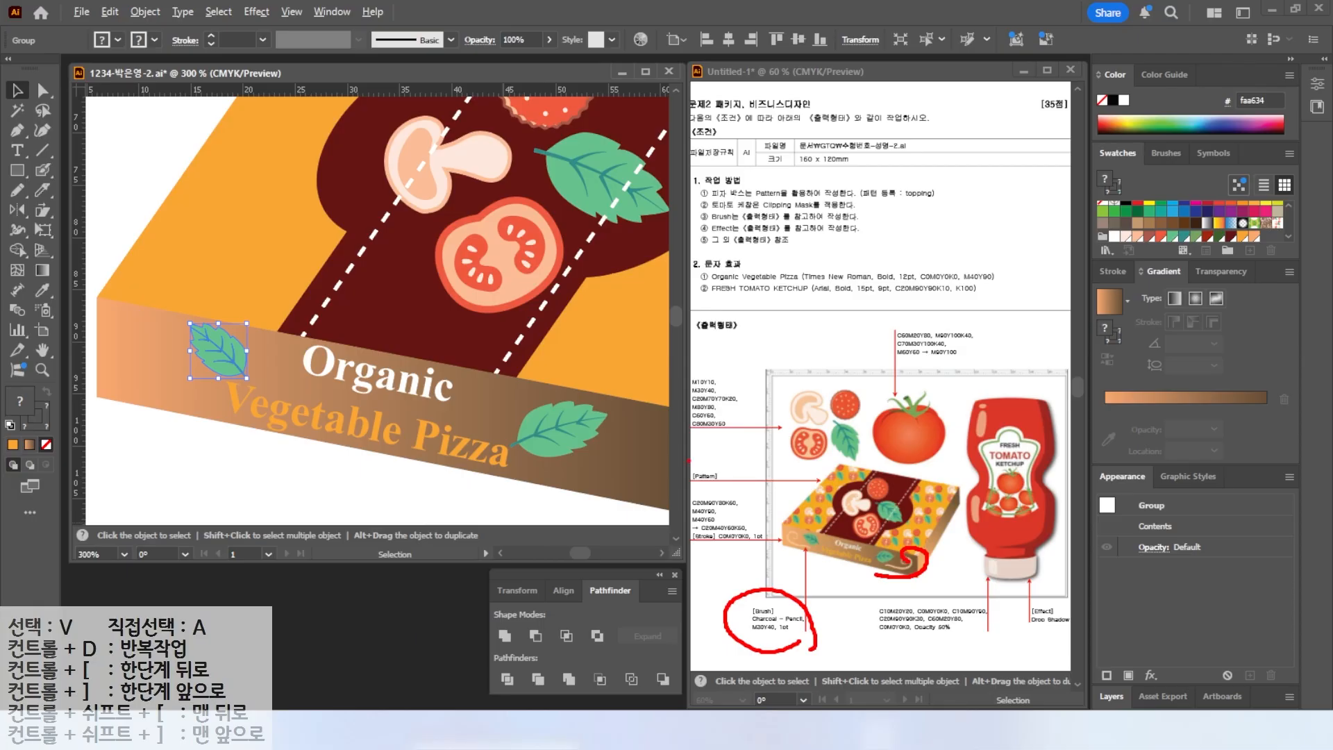
{"action": "key", "text": "Escape"}
{"action": "scroll", "coordinate": [565, 446], "scroll_direction": "down", "scroll_amount": 1}
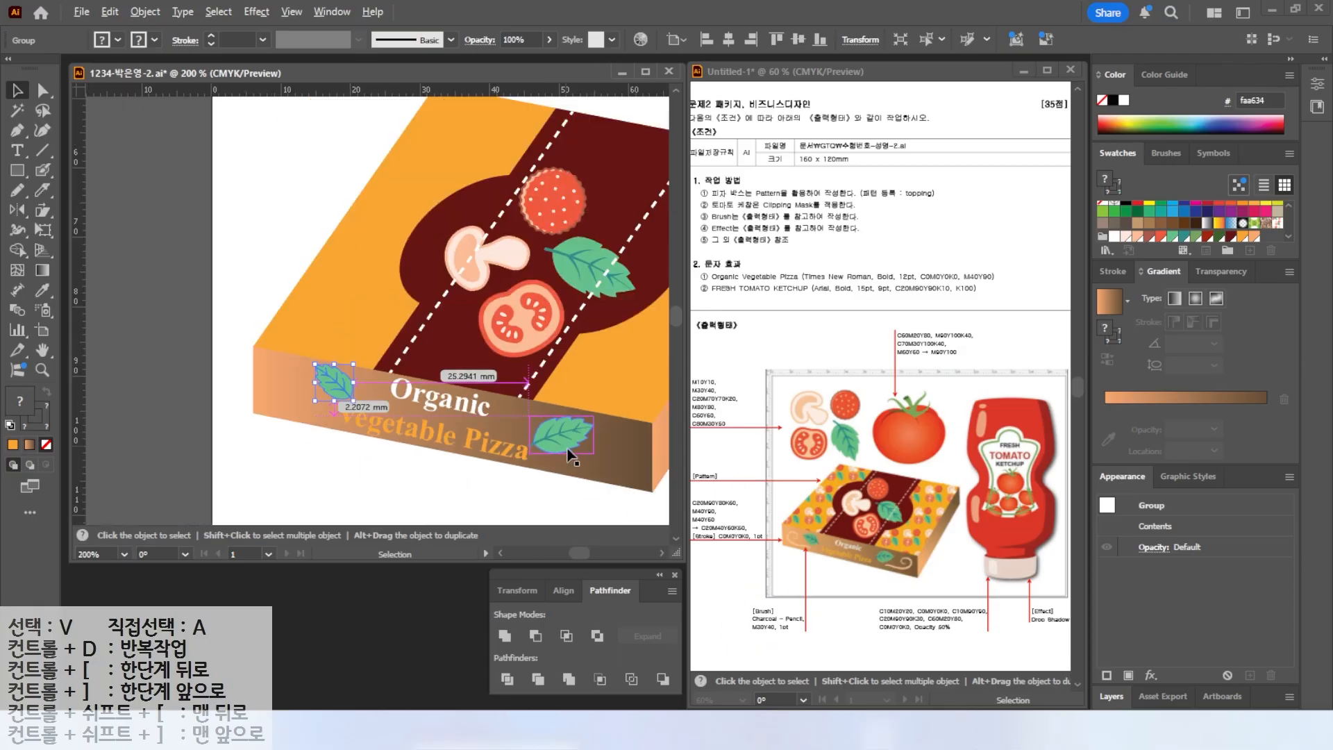
{"action": "left_click_drag", "start_coordinate": [567, 448], "coordinate": [502, 432]}
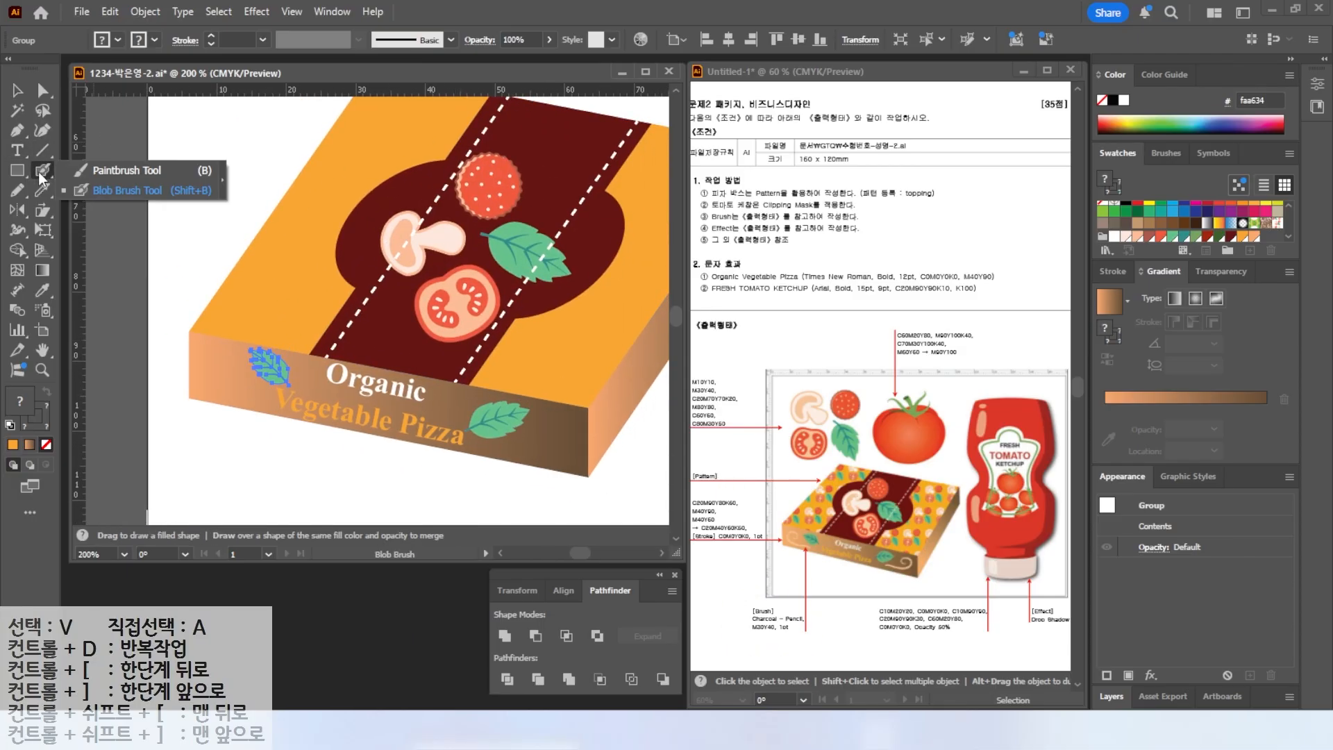
Paint a small curly stroke with the Paintbrush beside the right leaf on the front panel and select it.
{"action": "left_click", "coordinate": [166, 391]}
{"action": "key", "text": "d"}
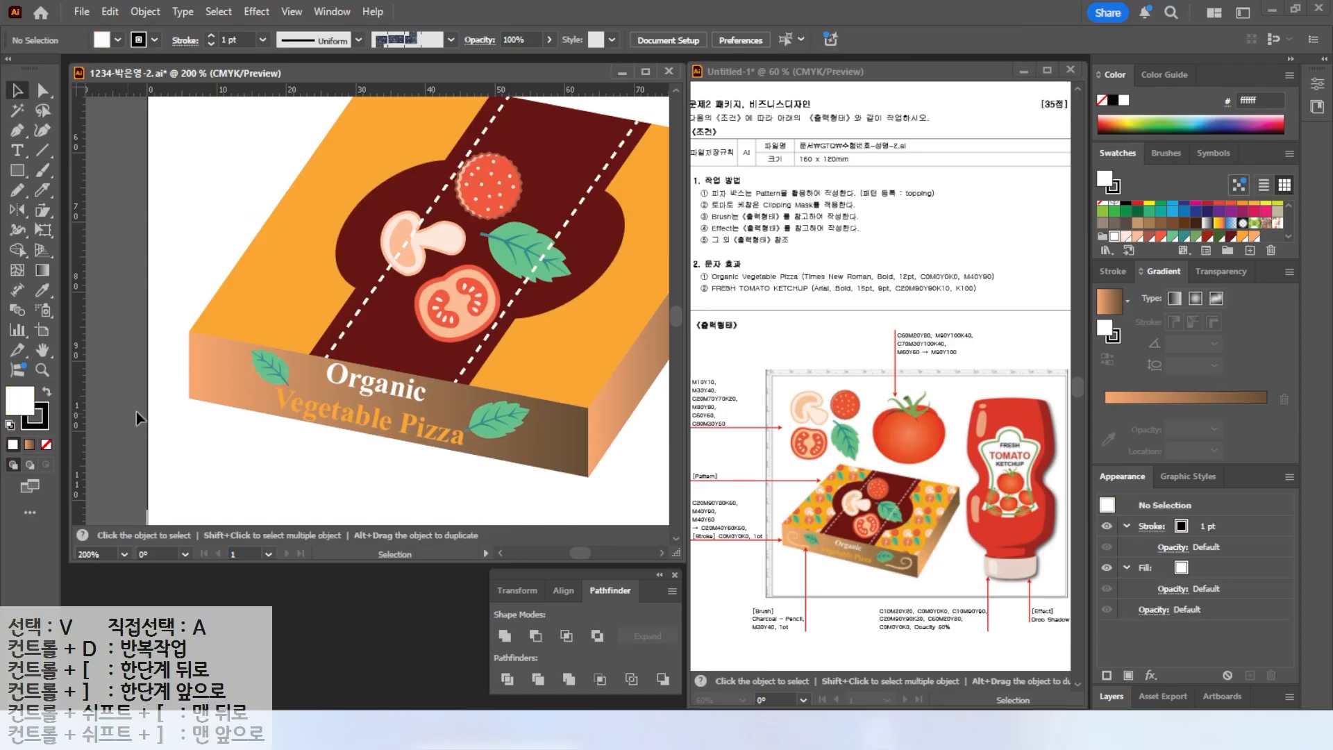
{"action": "key", "text": "b"}
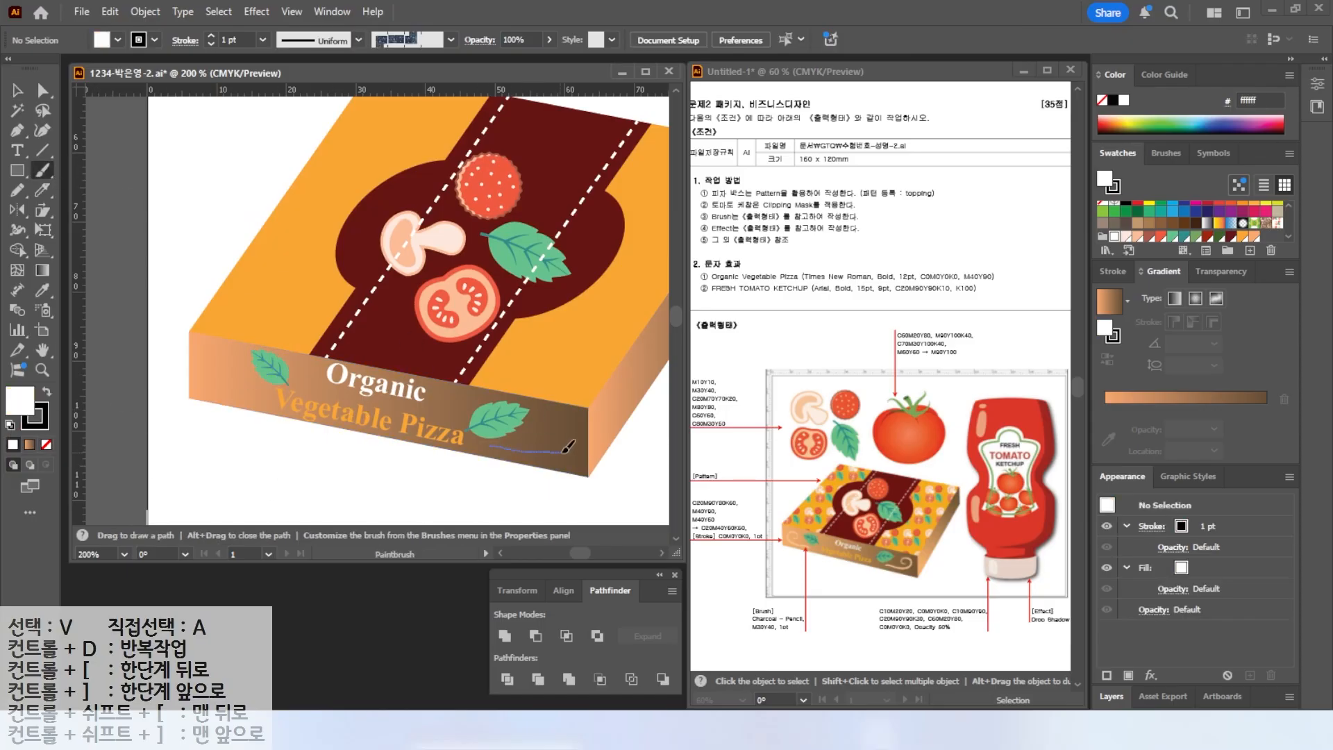
{"action": "left_click_drag", "start_coordinate": [572, 432], "coordinate": [570, 435]}
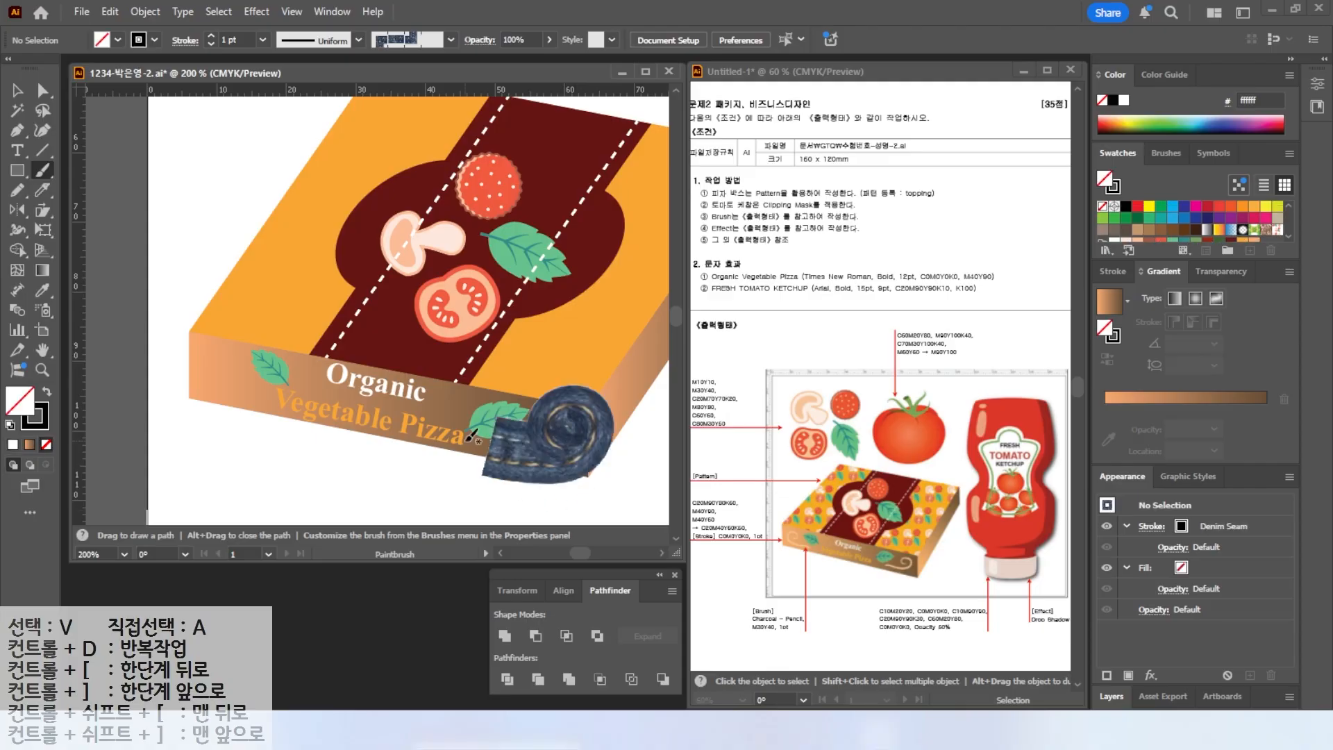
{"action": "left_click", "coordinate": [19, 94]}
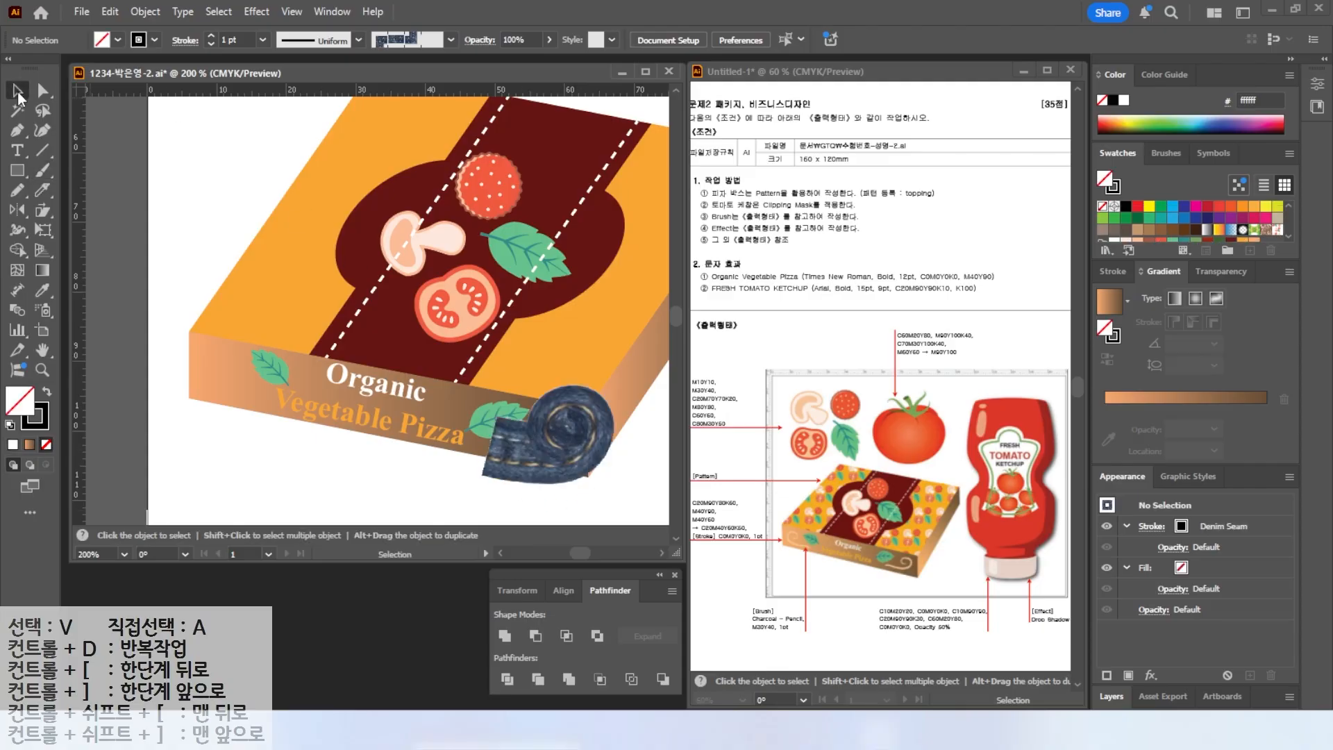
{"action": "left_click", "coordinate": [586, 453]}
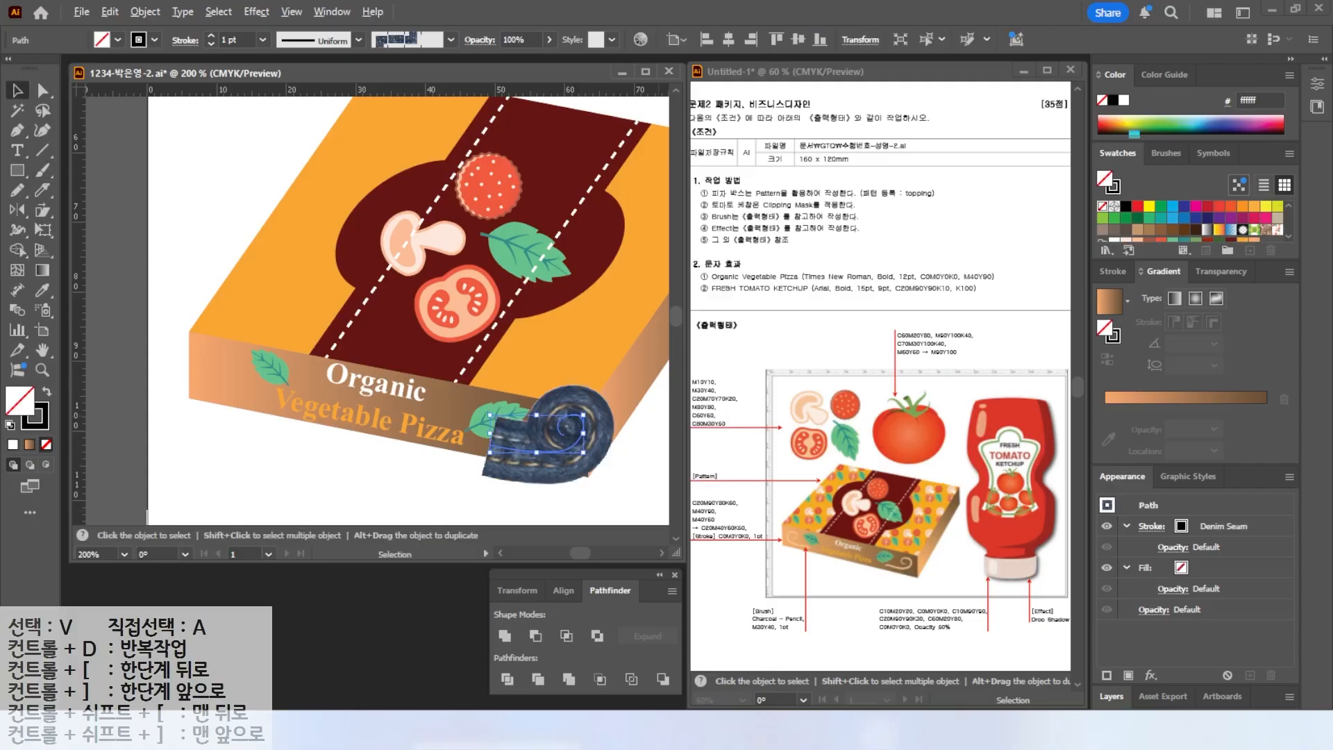
{"action": "left_click", "coordinate": [1169, 154]}
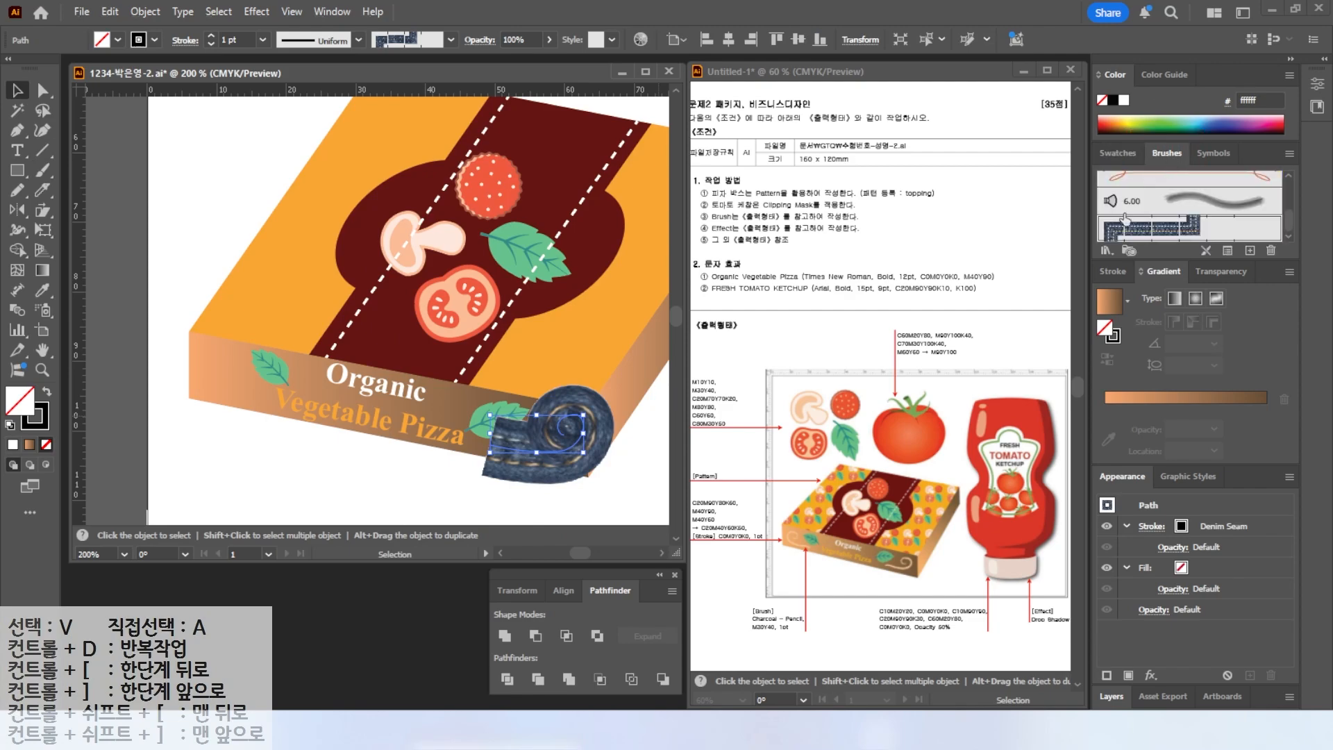
{"action": "mouse_move", "coordinate": [1290, 220]}
{"action": "left_mouse_down"}
{"action": "mouse_move", "coordinate": [1285, 177]}
{"action": "mouse_move", "coordinate": [1282, 229]}
{"action": "mouse_move", "coordinate": [1280, 185]}
{"action": "left_mouse_up"}
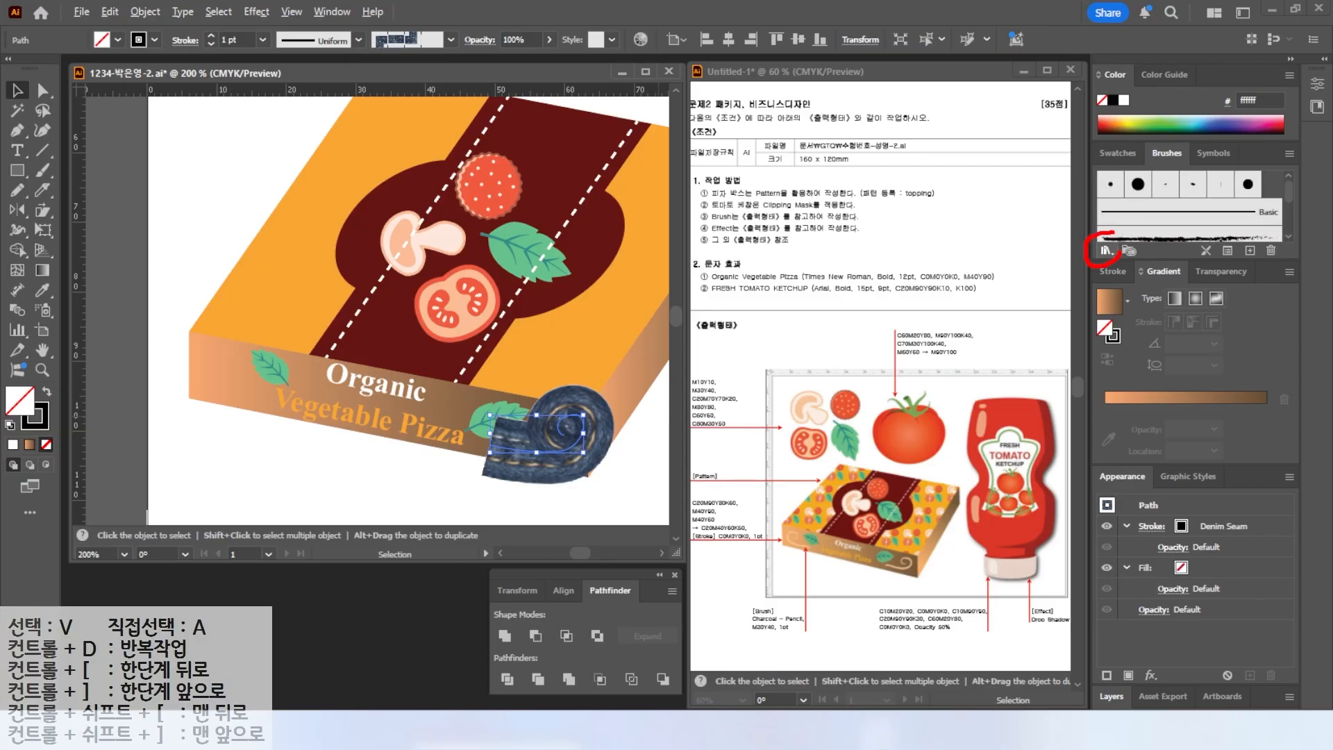
Apply the Charcoal - Pencil brush from the Artistic_ChalkCharcoalPencil brush library to the curly stroke.
{"action": "left_click", "coordinate": [1104, 249]}
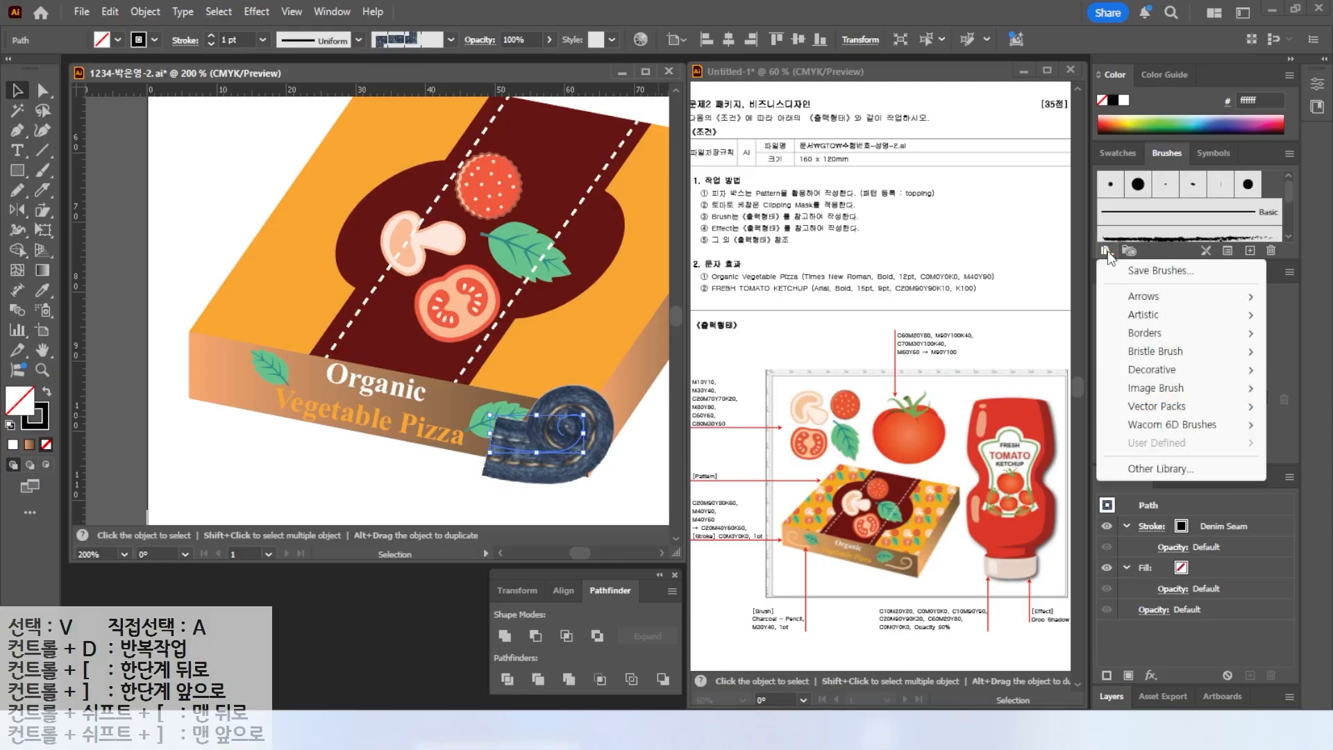
{"action": "mouse_move", "coordinate": [1174, 395]}
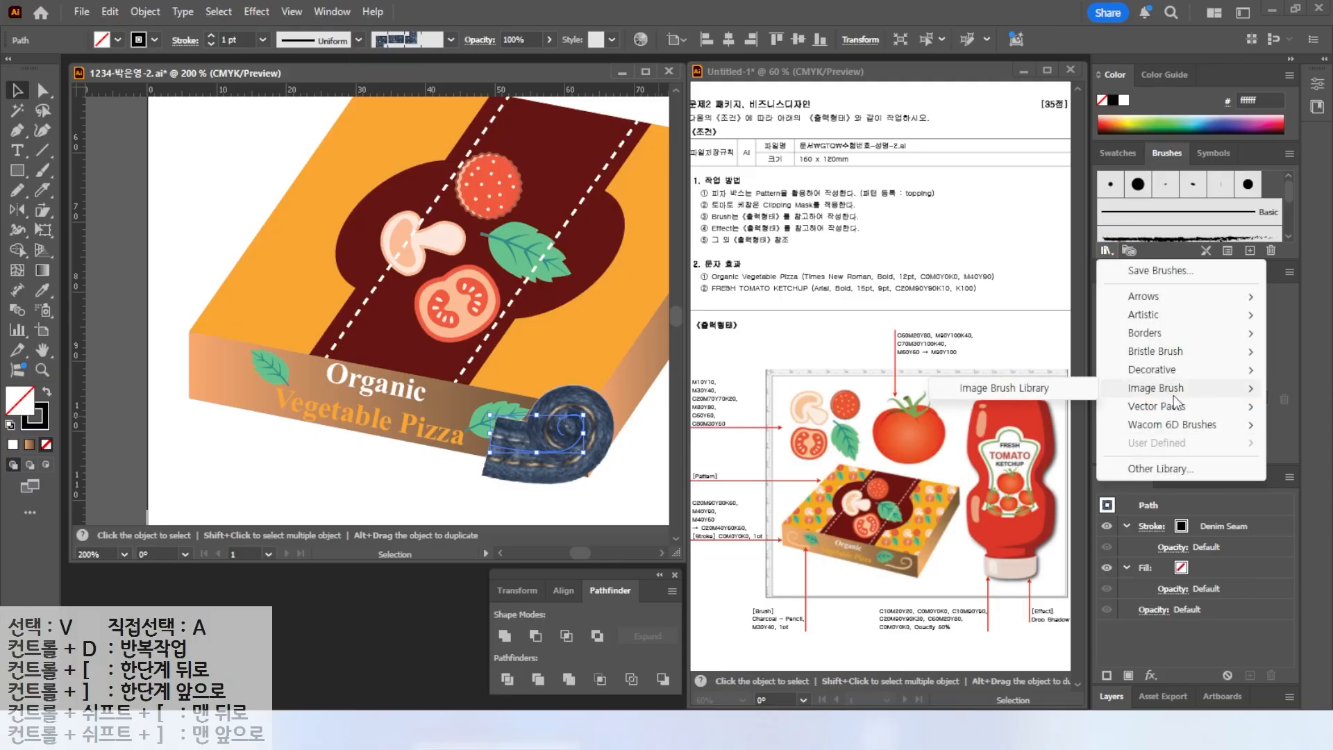
{"action": "mouse_move", "coordinate": [1146, 316]}
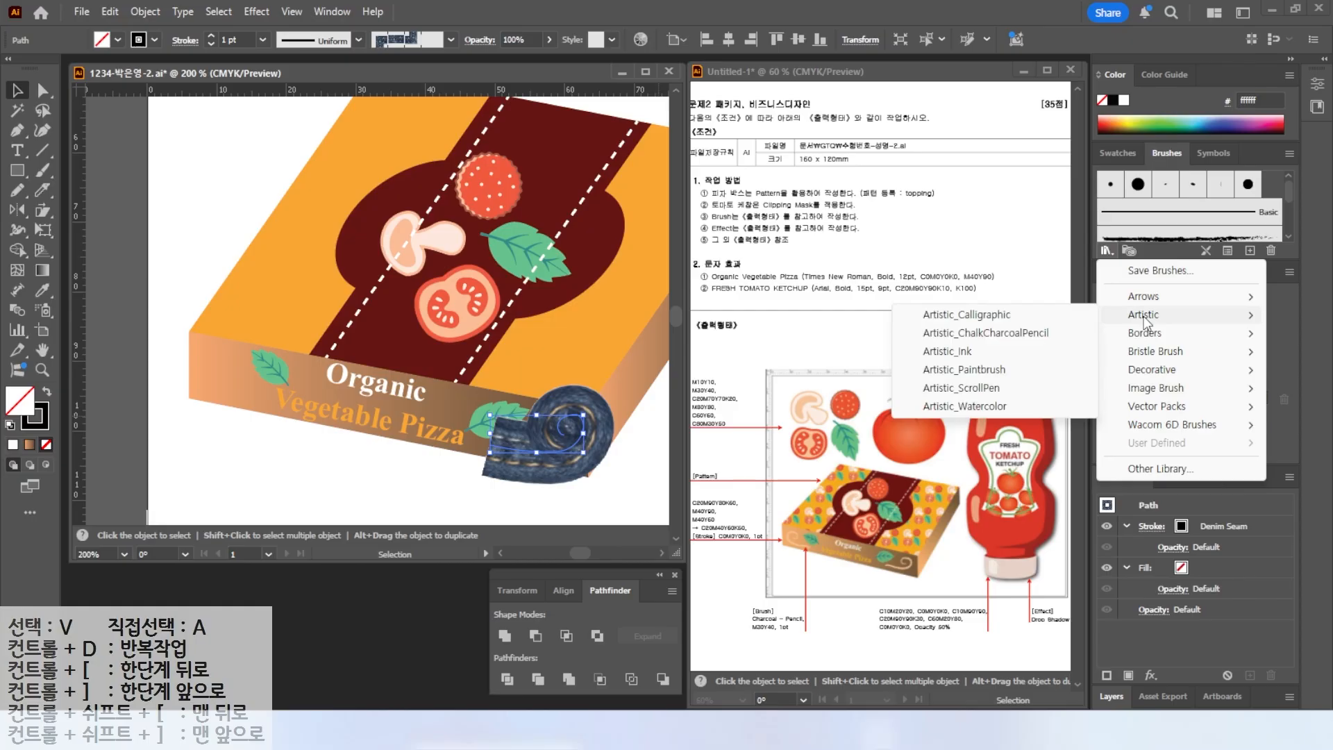
{"action": "left_click", "coordinate": [973, 316]}
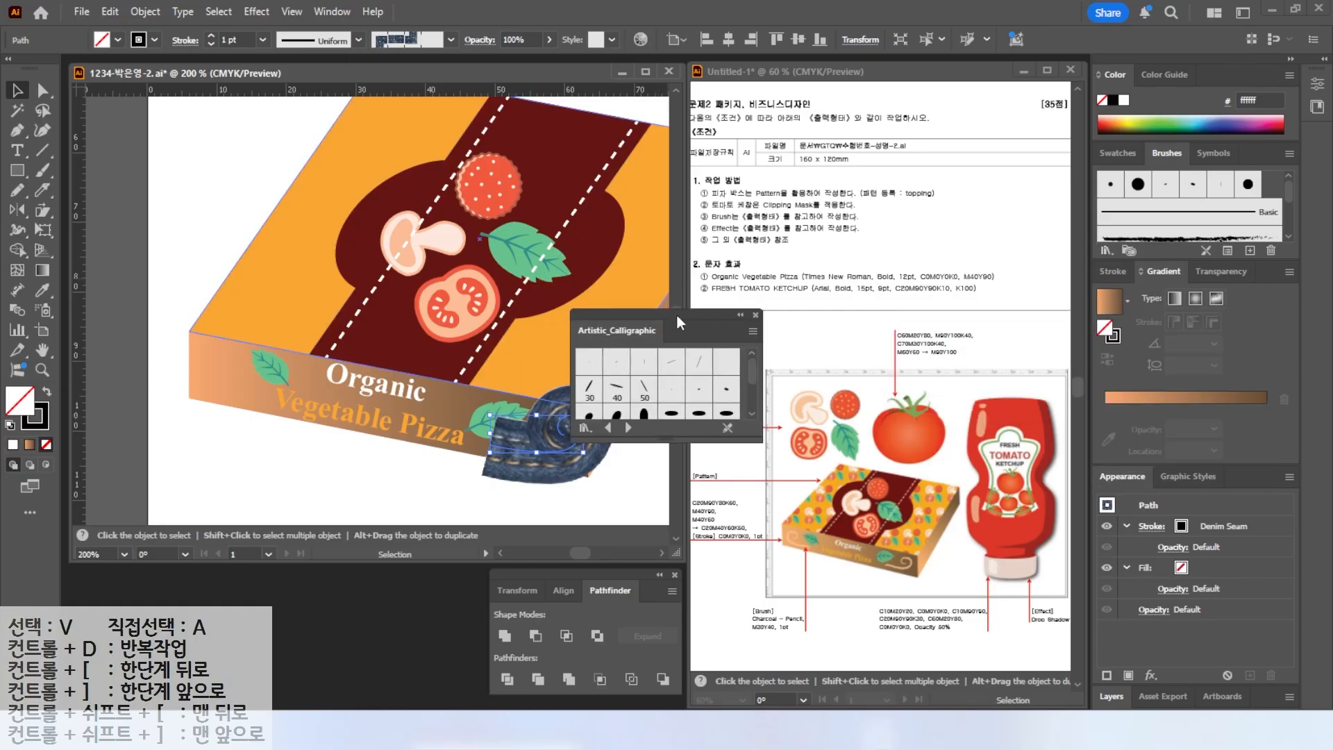
{"action": "left_click_drag", "start_coordinate": [677, 314], "coordinate": [709, 195]}
{"action": "left_click_drag", "start_coordinate": [705, 319], "coordinate": [705, 507]}
{"action": "left_click", "coordinate": [641, 496]}
{"action": "left_click", "coordinate": [641, 496]}
{"action": "left_click", "coordinate": [660, 496]}
{"action": "left_click", "coordinate": [661, 496]}
{"action": "left_click", "coordinate": [660, 496]}
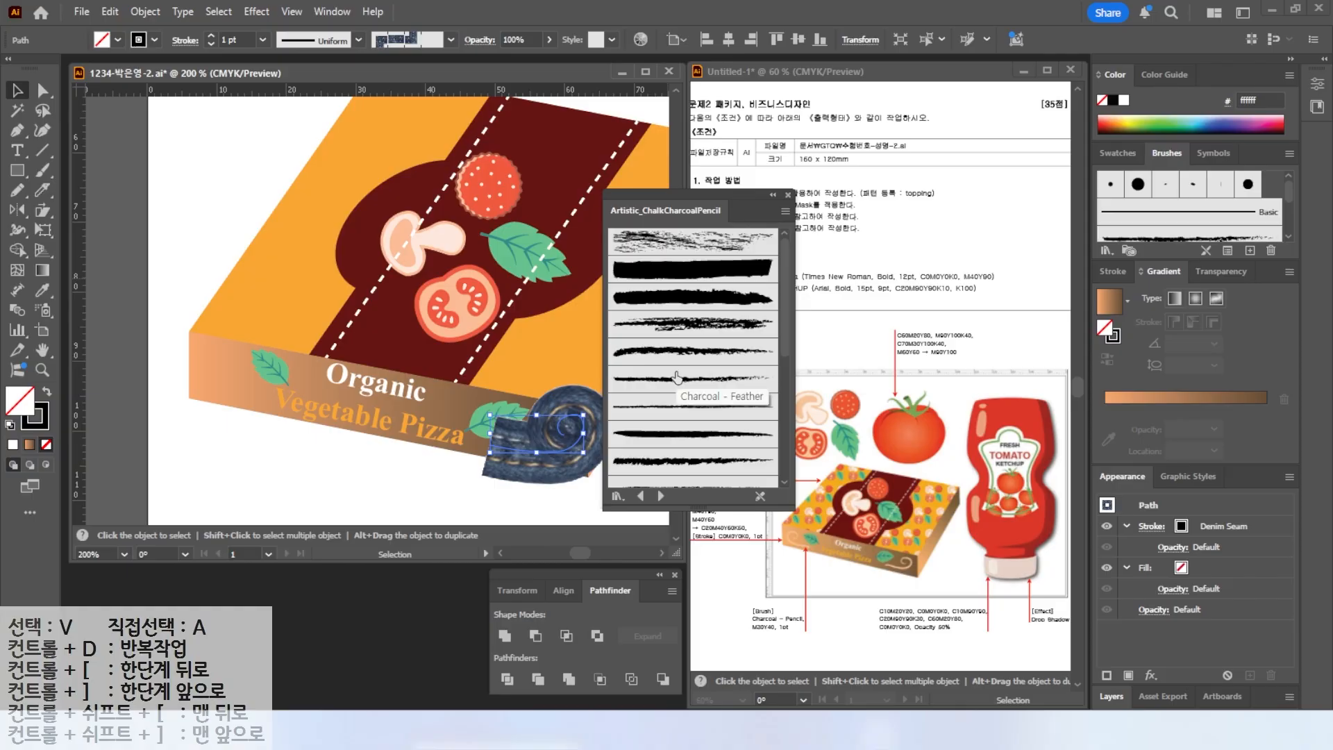
{"action": "left_click", "coordinate": [680, 407]}
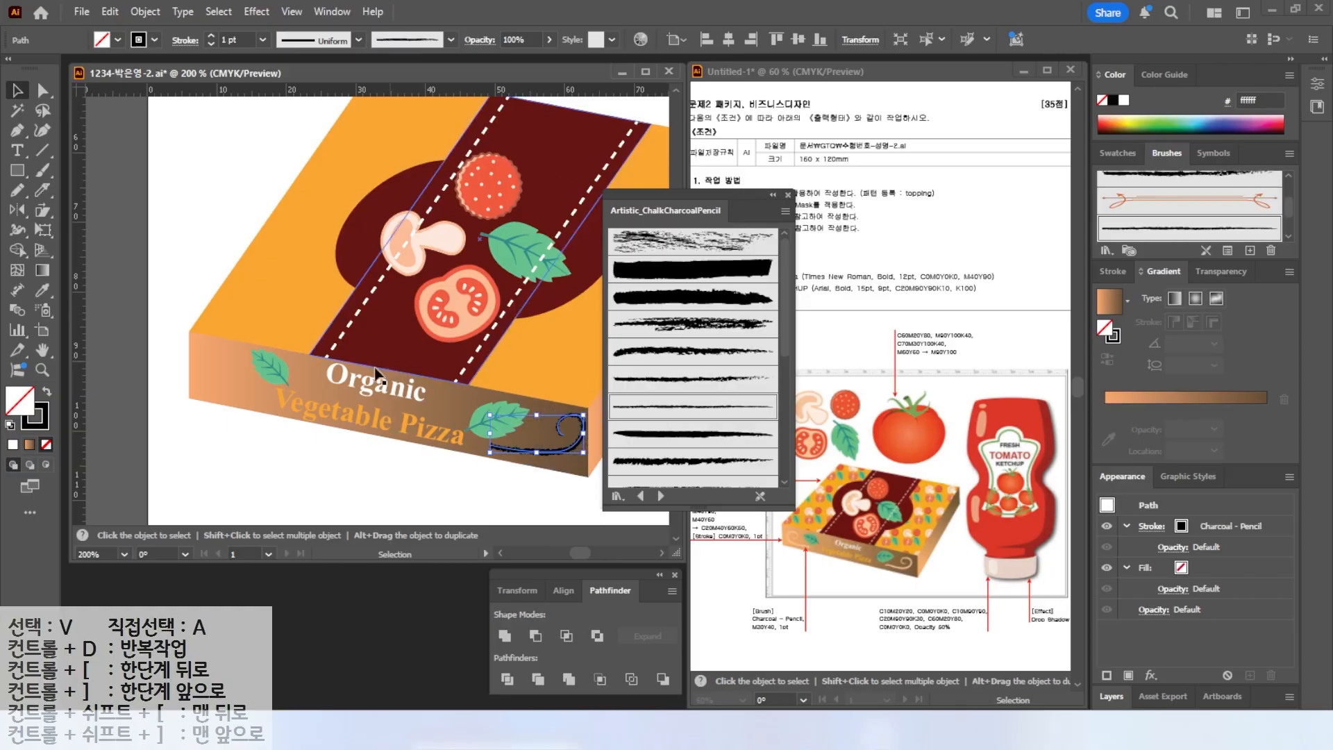
Set the curly stroke's colour to M30 Y40 K0.
{"action": "key", "text": "x"}
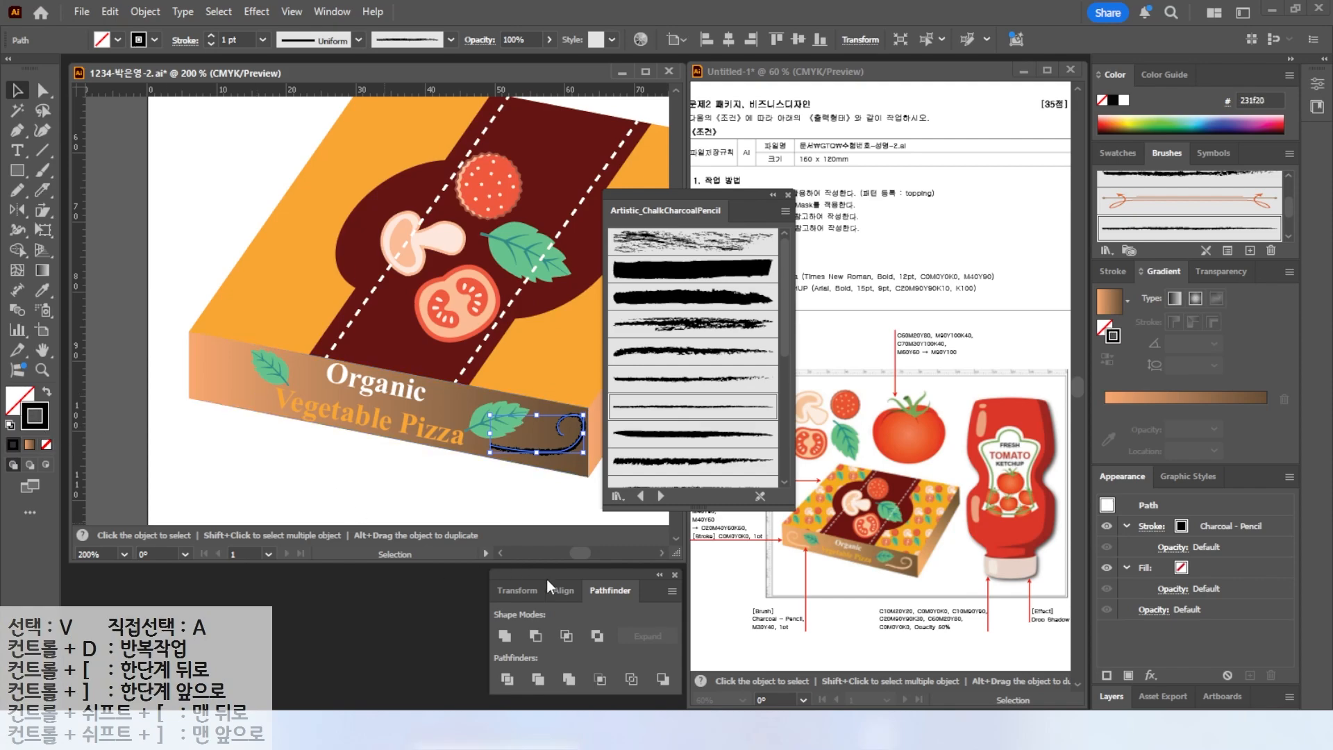
{"action": "double_click", "coordinate": [31, 427]}
{"action": "left_click_drag", "start_coordinate": [1043, 446], "coordinate": [809, 407]}
{"action": "key", "text": "Tab"}
{"action": "type", "text": "30"}
{"action": "key", "text": "Tab"}
{"action": "type", "text": "40"}
{"action": "key", "text": "Tab"}
{"action": "type", "text": "0"}
{"action": "key", "text": "Return"}
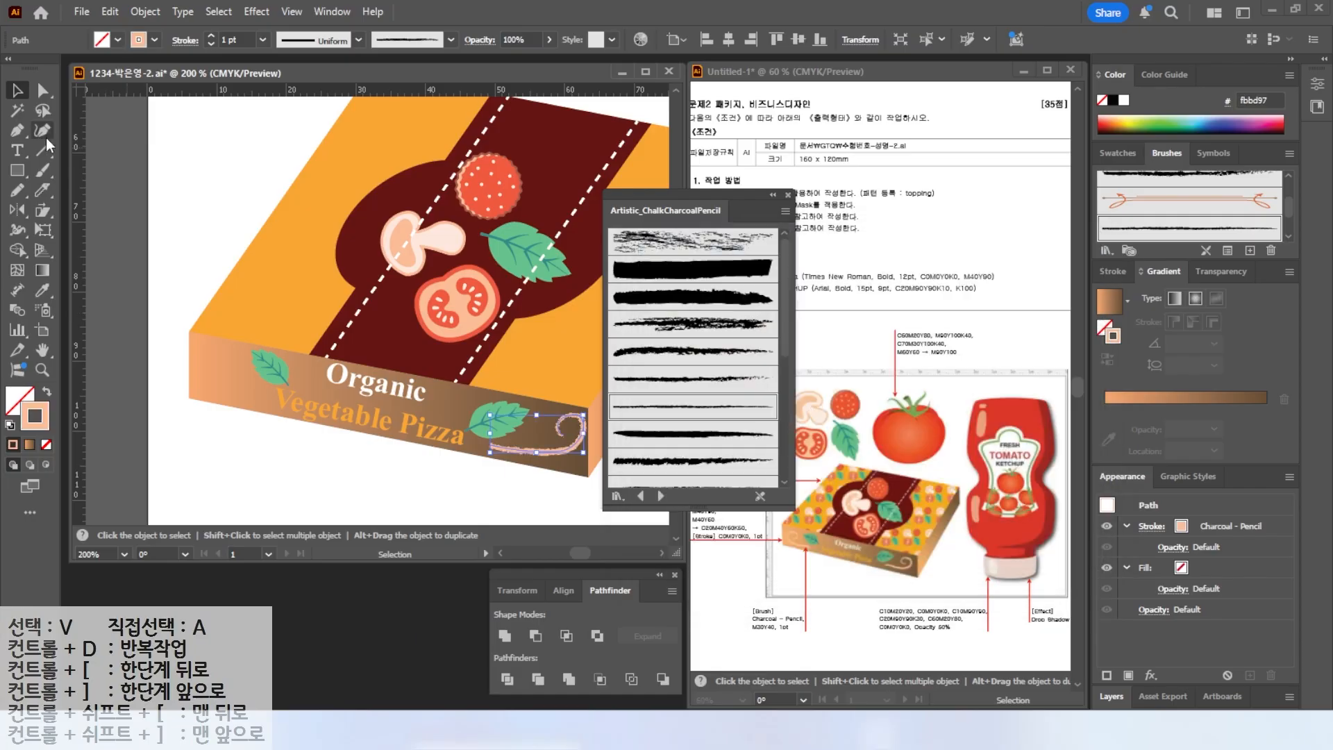
Paint a matching curly stroke beside the left leaf and close the brush library.
{"action": "key", "text": "b"}
{"action": "left_click_drag", "start_coordinate": [236, 360], "coordinate": [235, 362]}
{"action": "key", "text": "v"}
{"action": "left_click", "coordinate": [788, 195]}
{"action": "key", "text": "space"}
{"action": "left_click_drag", "start_coordinate": [252, 291], "coordinate": [148, 360]}
{"action": "key", "text": "alt+2"}
{"action": "left_click_drag", "start_coordinate": [575, 217], "coordinate": [648, 181]}
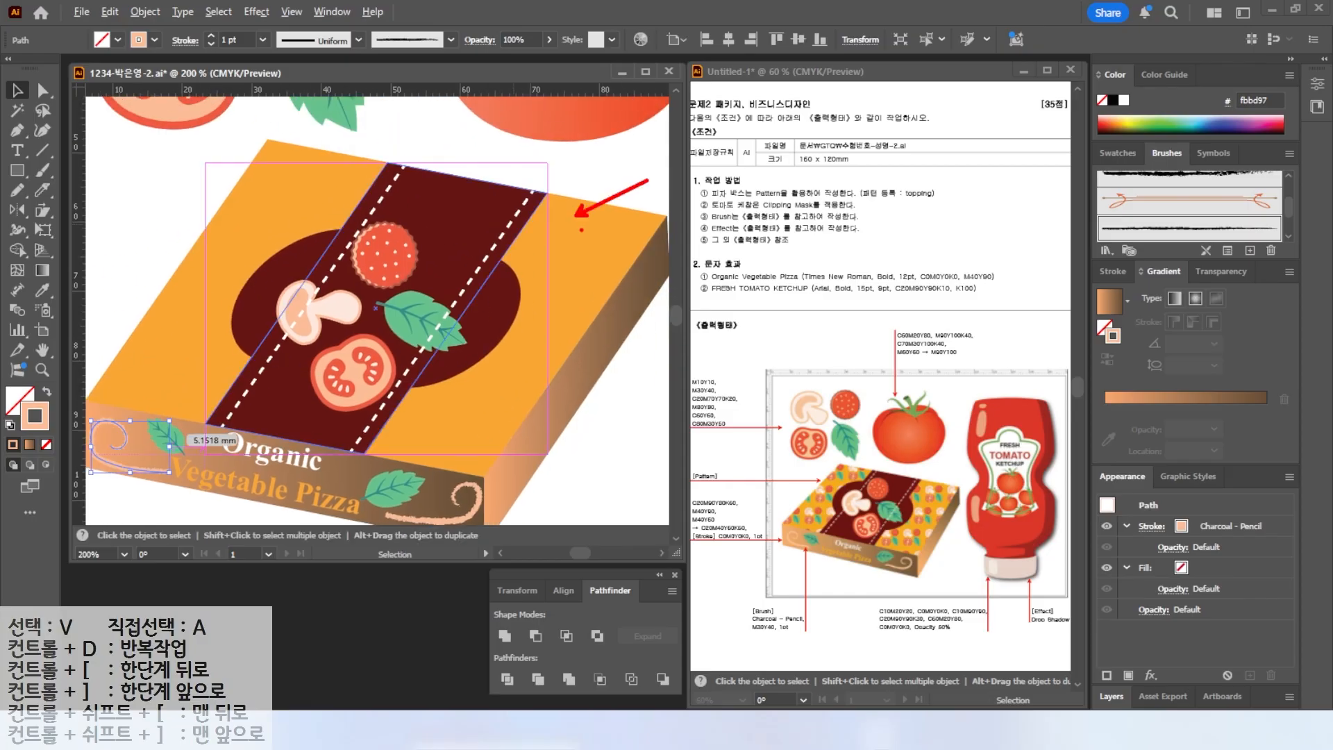
{"action": "left_click_drag", "start_coordinate": [768, 475], "coordinate": [808, 501]}
Fill the box's top face with the topping pattern swatch and remove its stroke.
{"action": "left_click", "coordinate": [586, 245]}
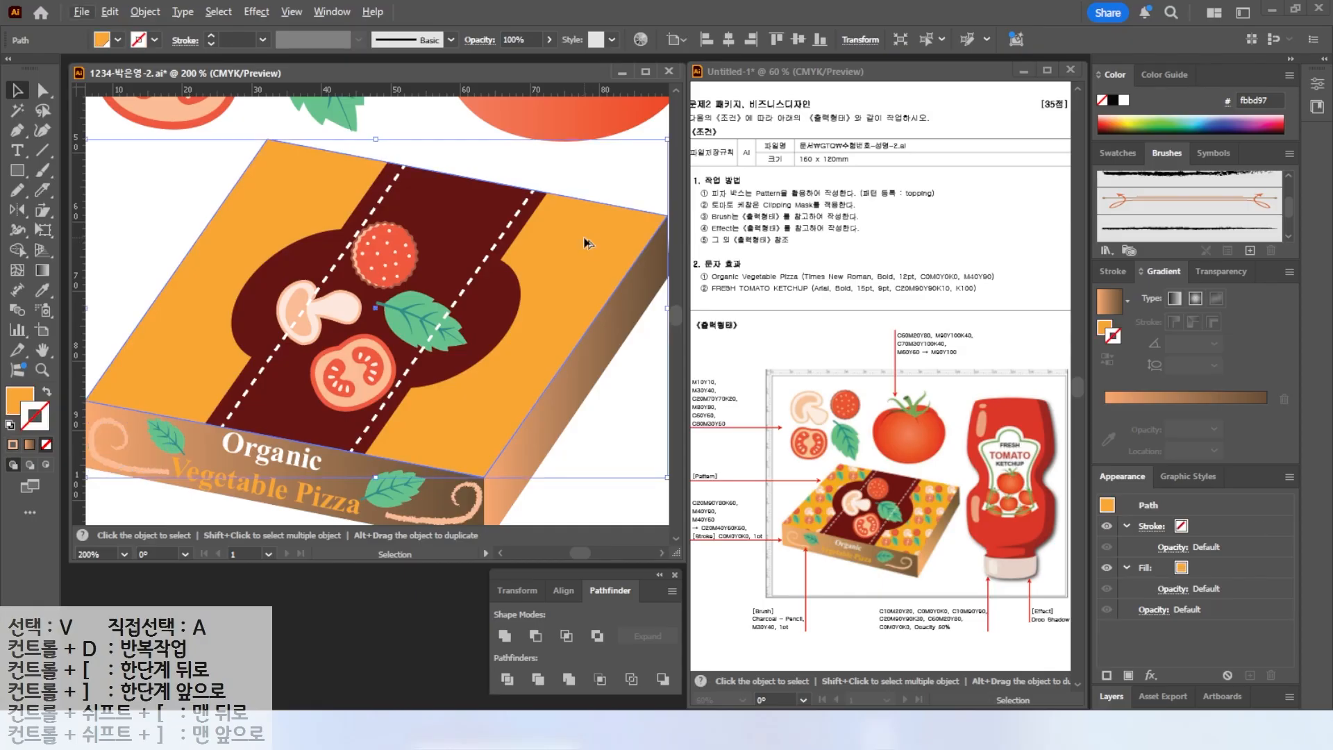
{"action": "scroll", "coordinate": [585, 241], "scroll_direction": "down", "scroll_amount": 1}
{"action": "key", "text": "space"}
{"action": "left_click_drag", "start_coordinate": [581, 245], "coordinate": [650, 268]}
{"action": "key", "text": "ctrl"}
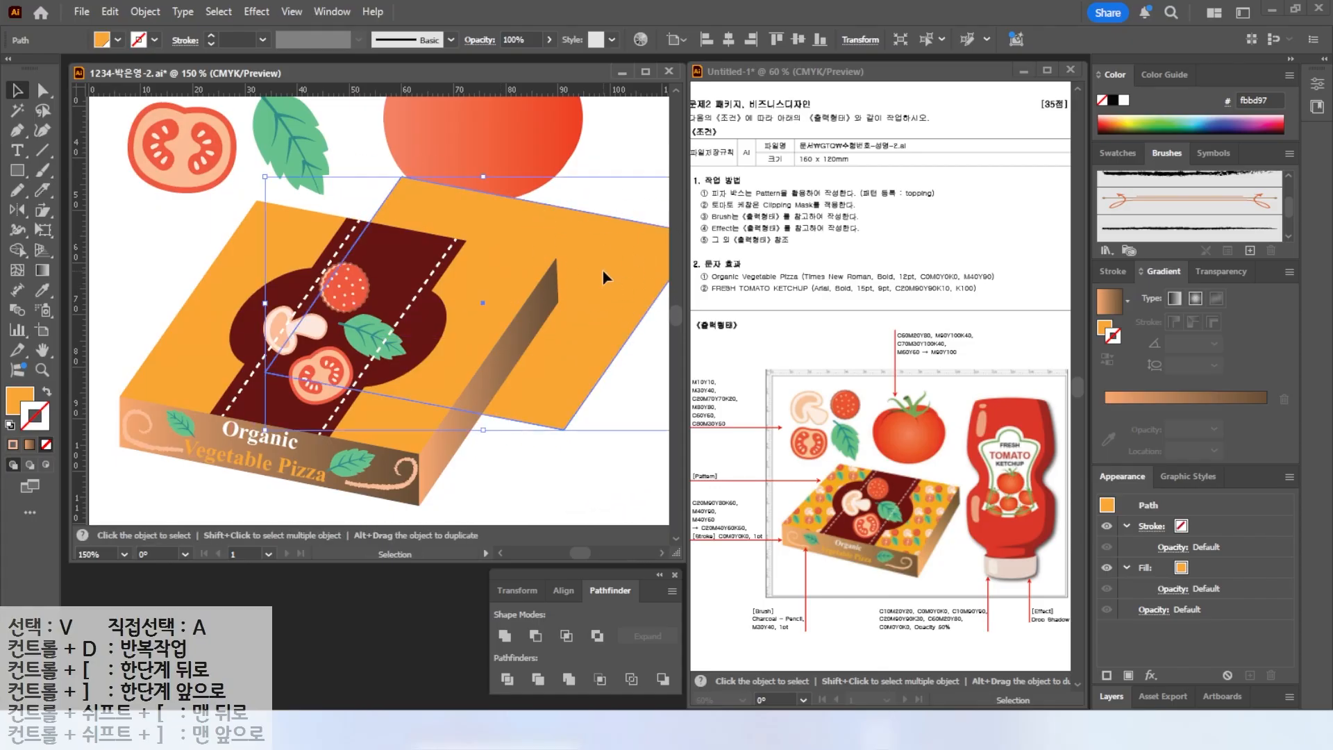
{"action": "key", "text": "ctrl+z"}
{"action": "key", "text": "a"}
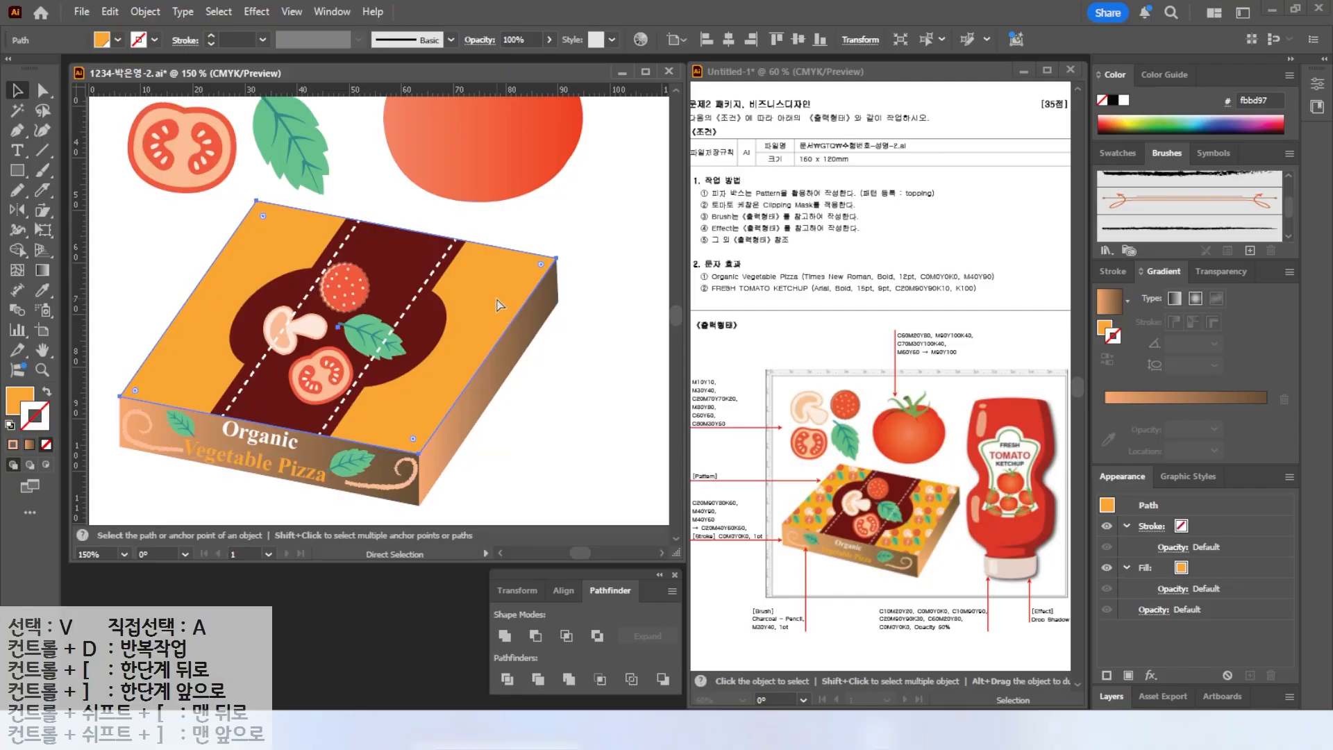
{"action": "key", "text": "v"}
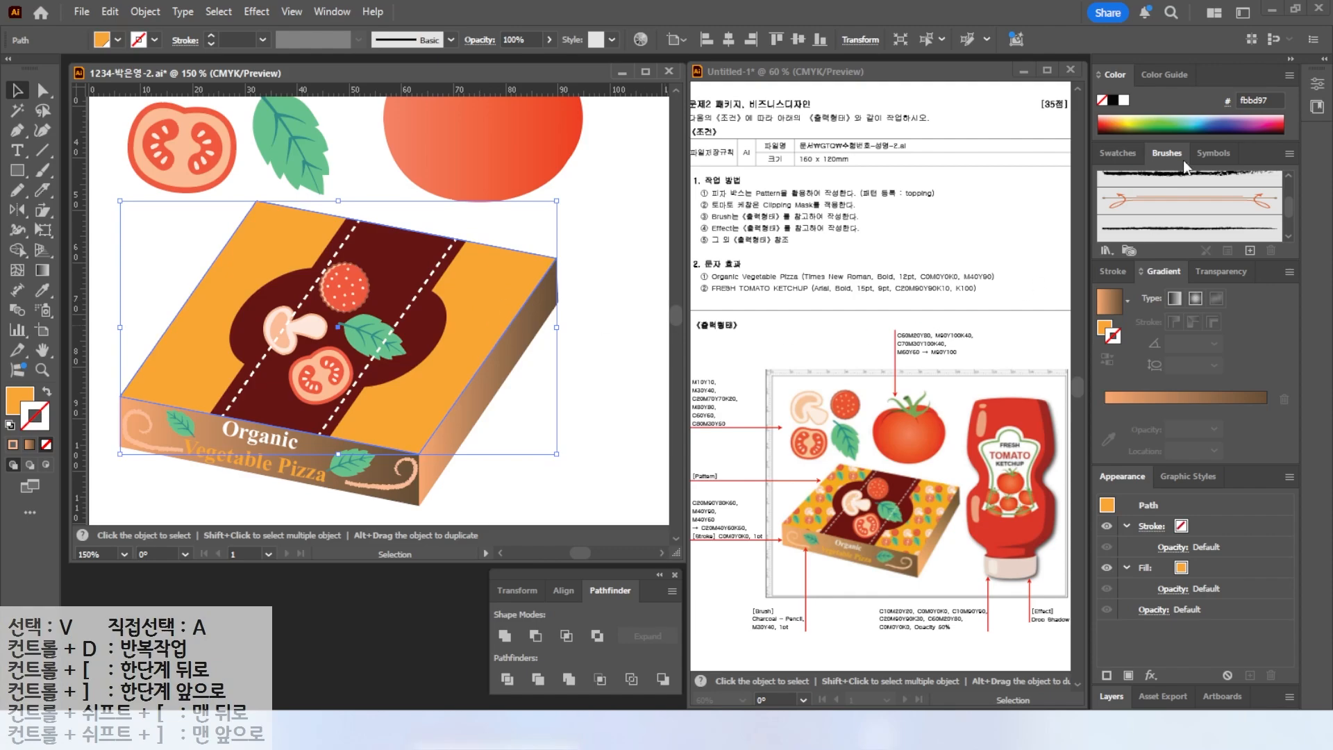
{"action": "left_click", "coordinate": [1125, 155]}
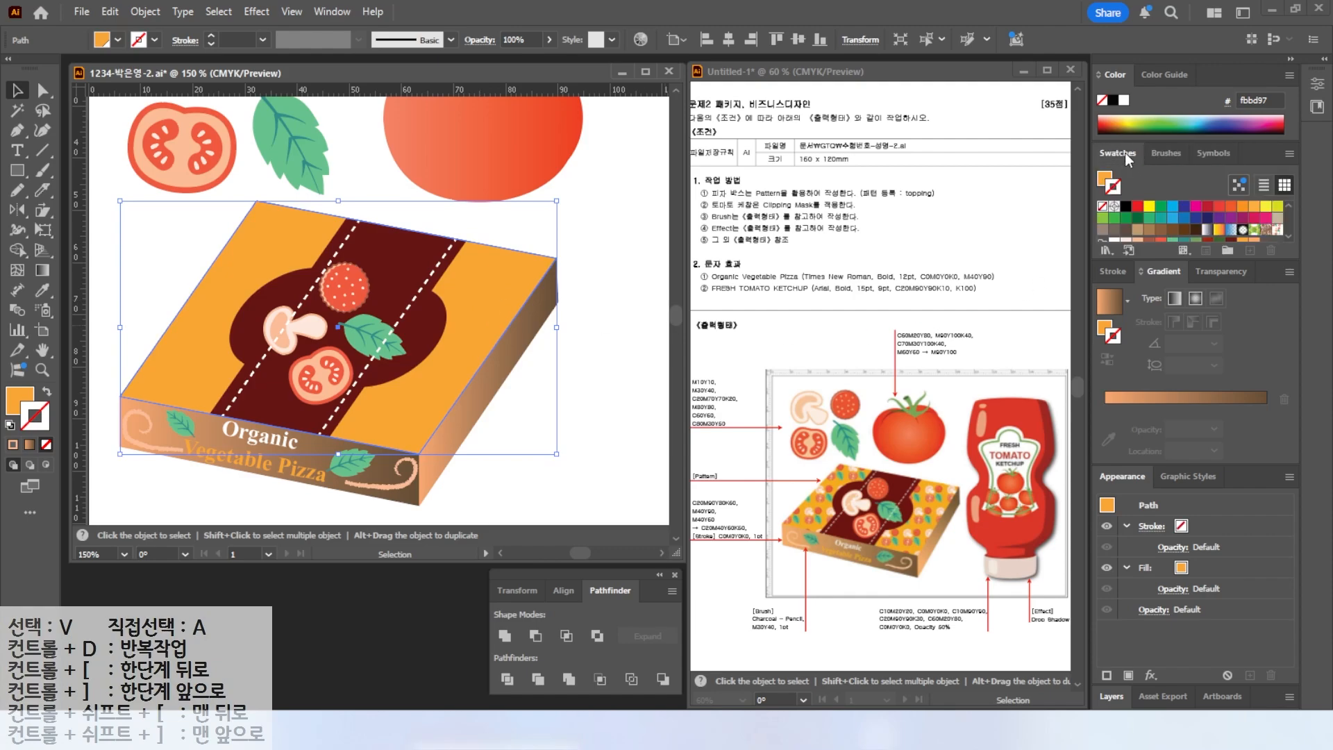
{"action": "left_click", "coordinate": [1276, 236]}
{"action": "key", "text": "shift+x"}
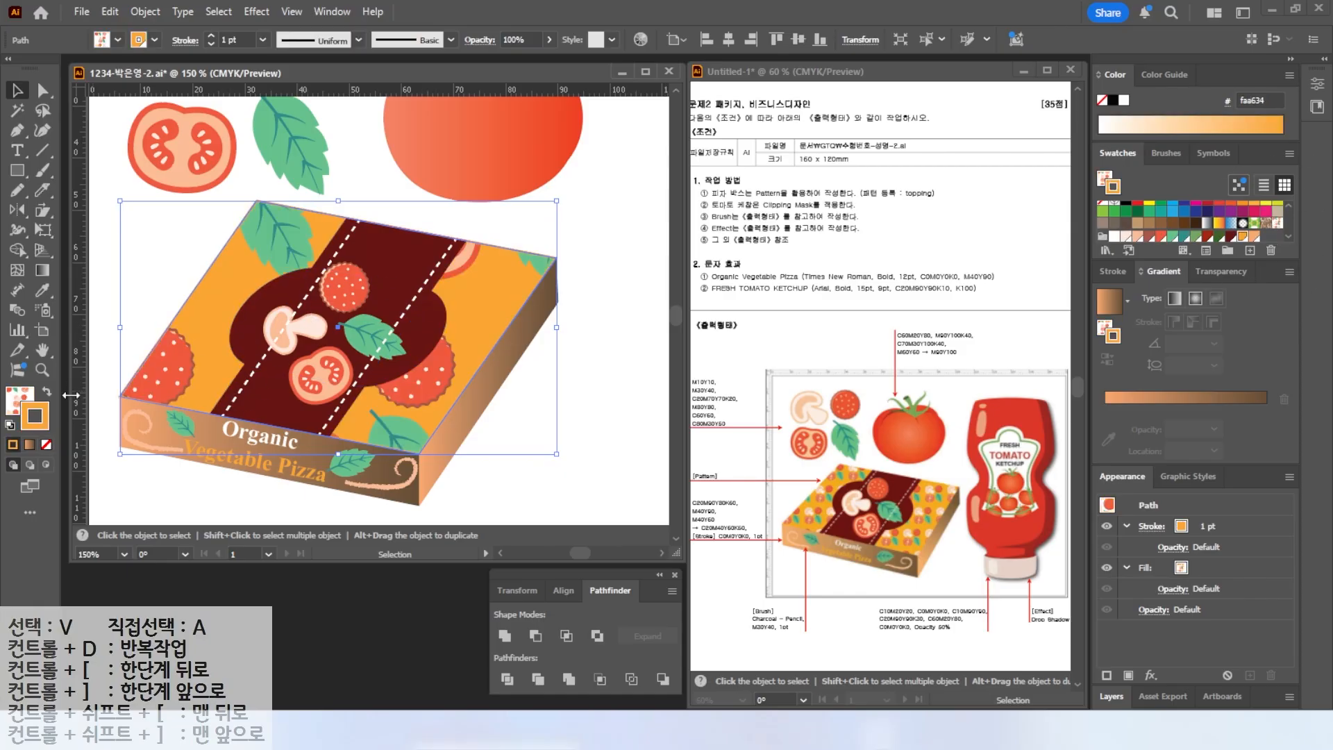
{"action": "left_click", "coordinate": [47, 444]}
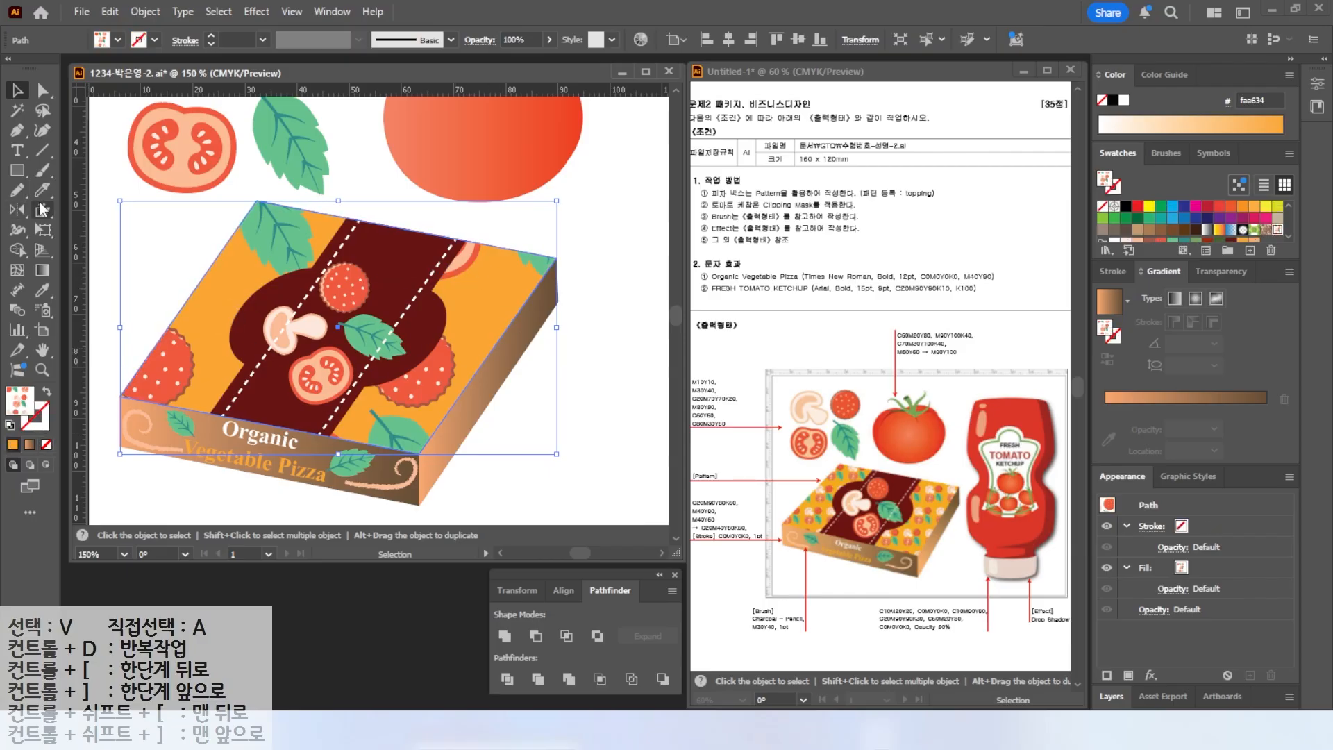
Scale only the pattern inside the box's top face to 25% uniformly, leaving the object itself unscaled.
{"action": "left_click_drag", "start_coordinate": [42, 210], "coordinate": [76, 209]}
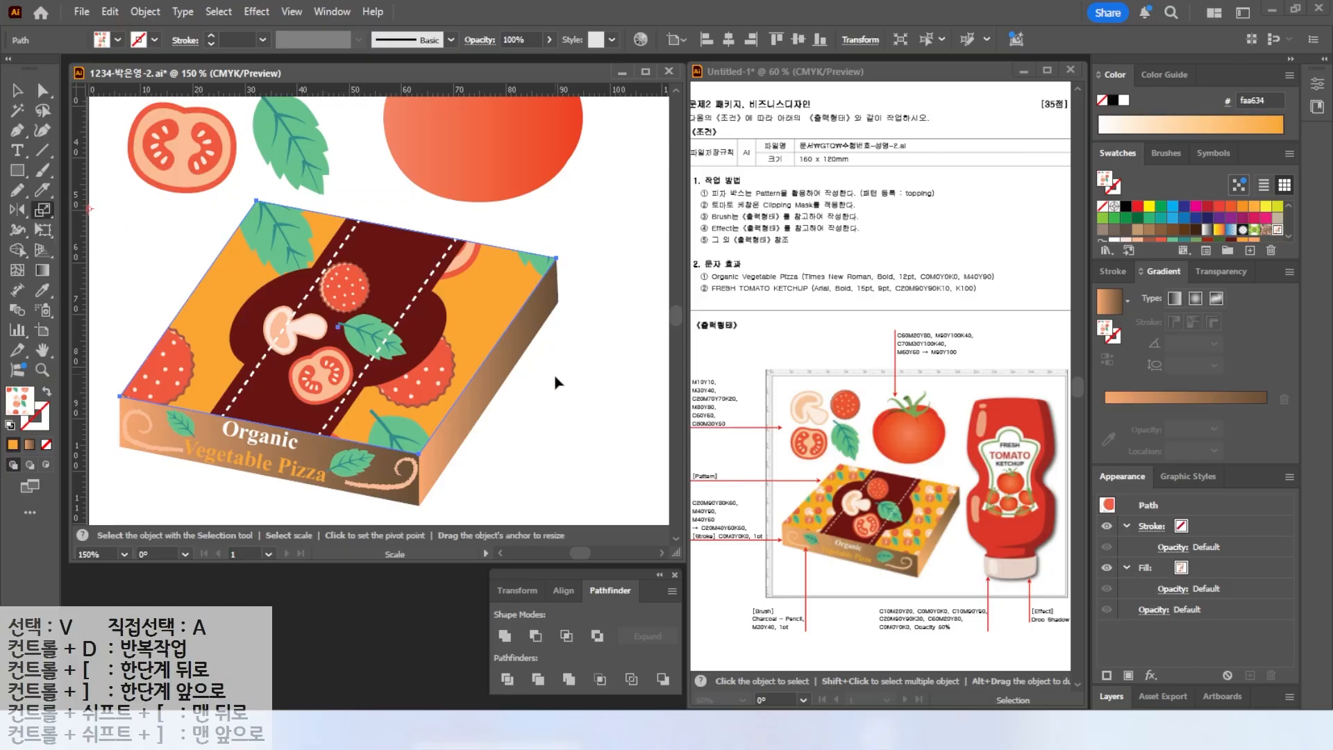
{"action": "key", "text": "v"}
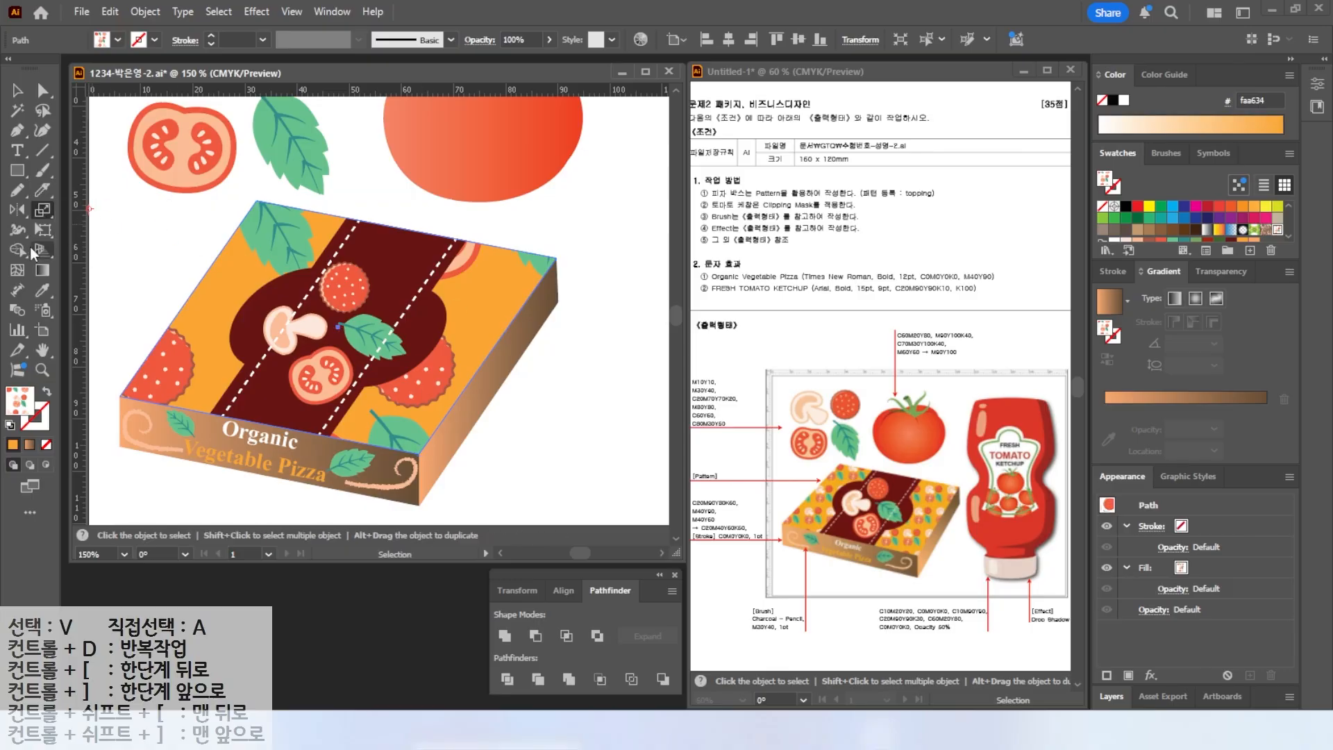
{"action": "double_click", "coordinate": [44, 213]}
{"action": "type", "text": "20"}
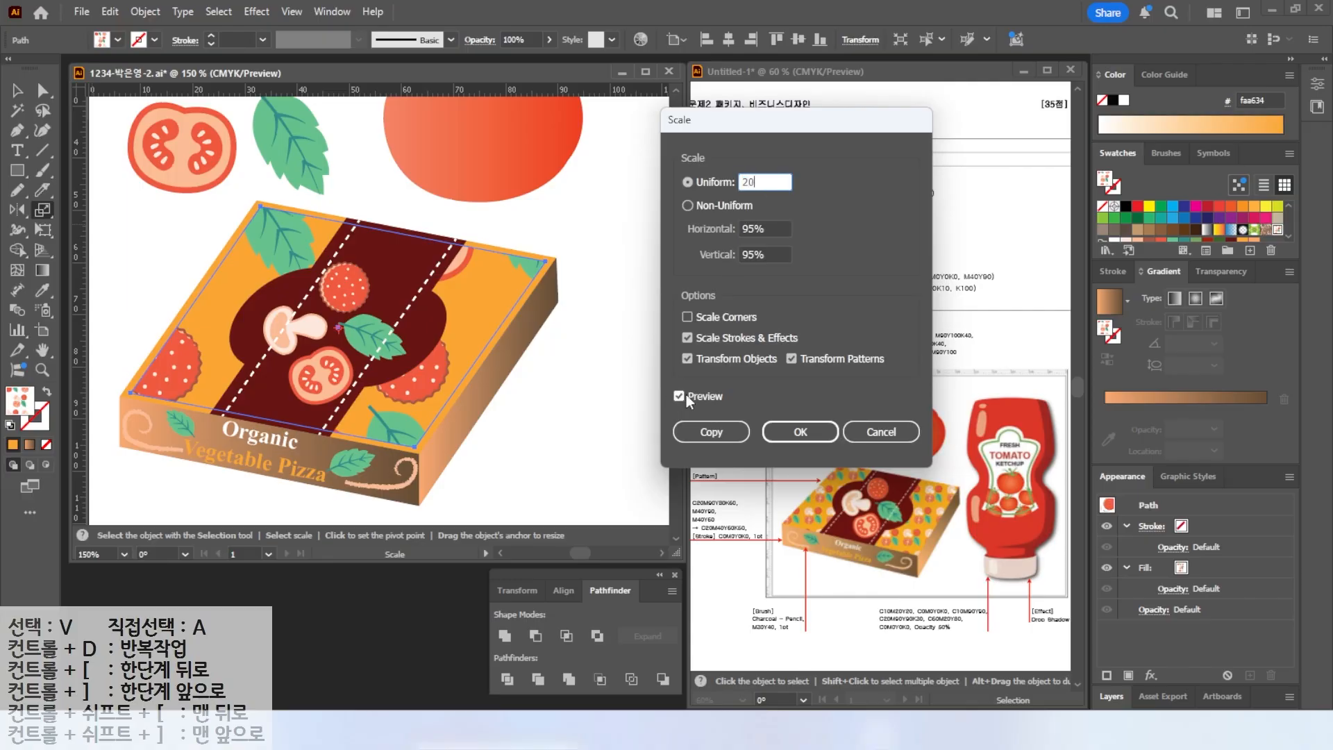
{"action": "left_click", "coordinate": [683, 397]}
{"action": "left_click", "coordinate": [683, 398]}
{"action": "left_click", "coordinate": [683, 397]}
{"action": "left_click", "coordinate": [683, 398]}
{"action": "left_click", "coordinate": [684, 397]}
{"action": "left_click", "coordinate": [683, 397]}
{"action": "left_click", "coordinate": [683, 397]}
{"action": "left_click", "coordinate": [683, 397]}
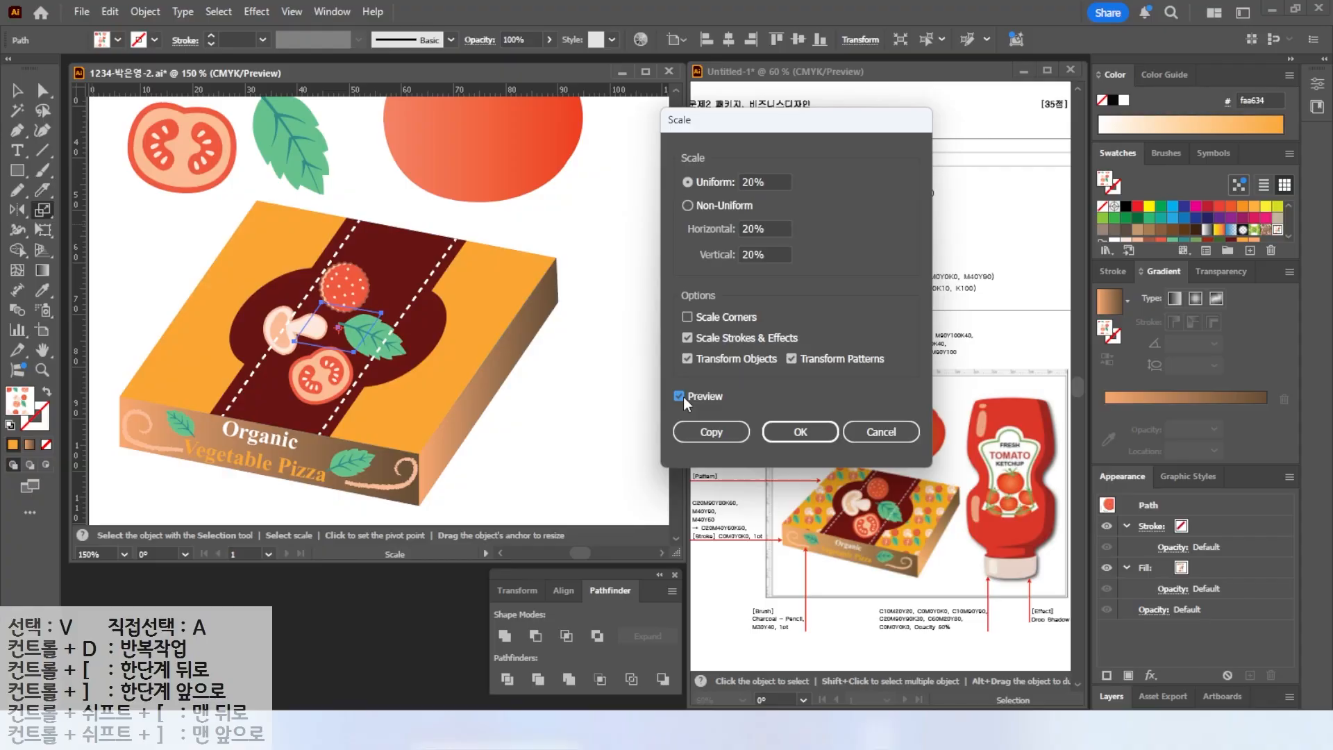
{"action": "key", "text": "alt+2"}
{"action": "mouse_move", "coordinate": [667, 287]}
{"action": "left_mouse_down"}
{"action": "mouse_move", "coordinate": [673, 302]}
{"action": "mouse_move", "coordinate": [867, 377]}
{"action": "left_mouse_up"}
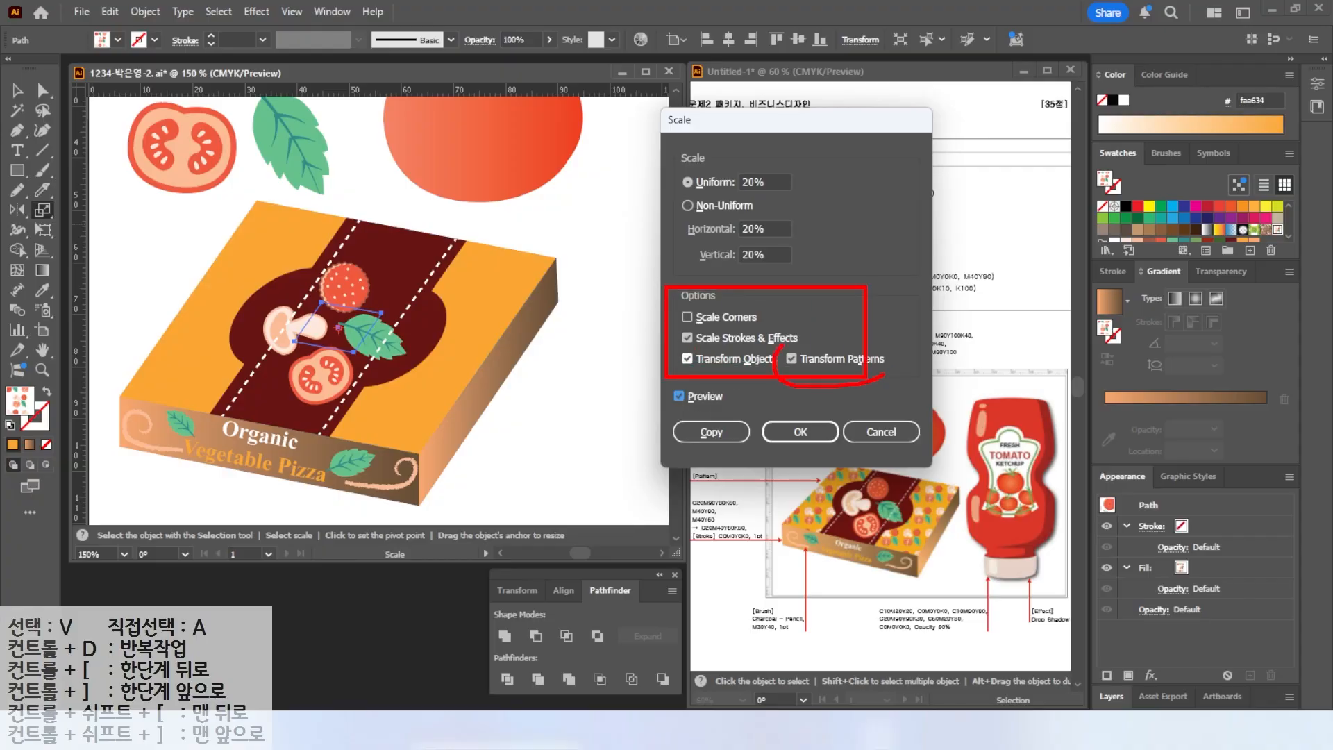
{"action": "key", "text": "Escape"}
{"action": "left_click", "coordinate": [687, 357]}
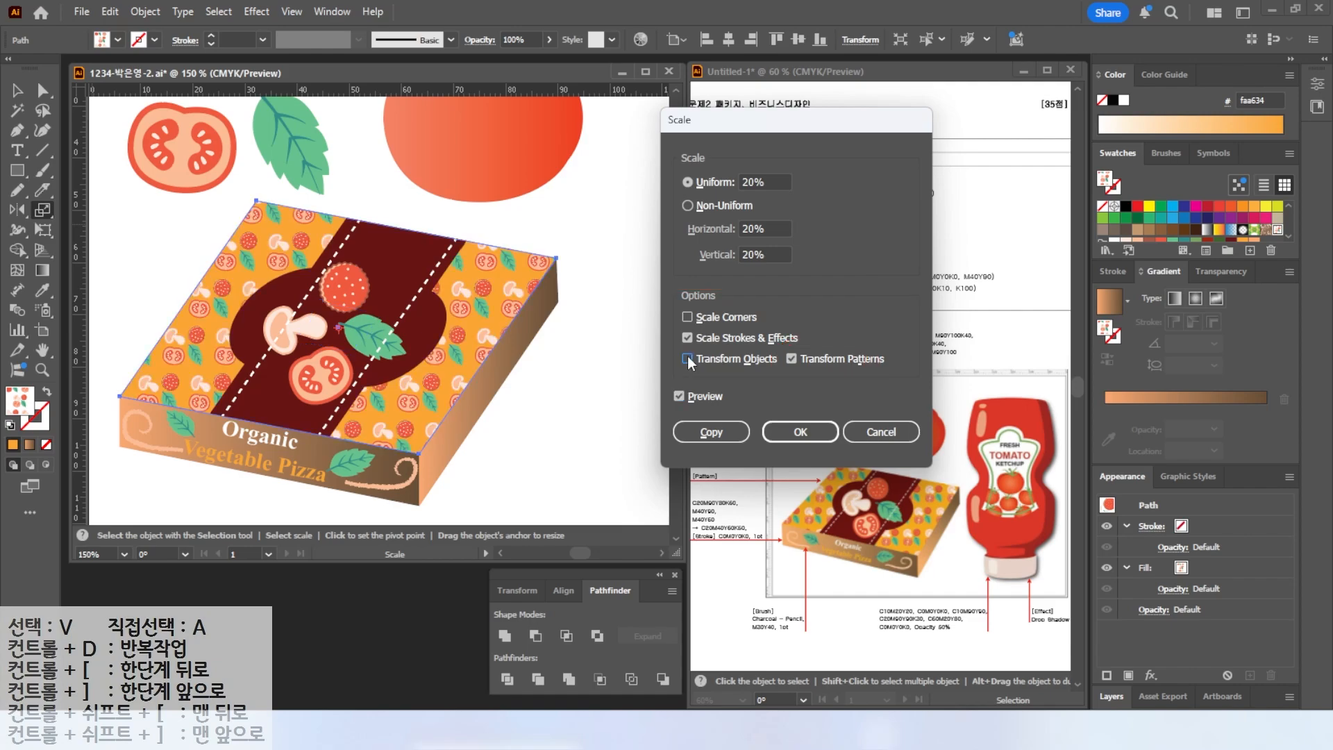
{"action": "left_click_drag", "start_coordinate": [769, 183], "coordinate": [462, 187]}
{"action": "type", "text": "25"}
{"action": "left_click", "coordinate": [679, 394]}
{"action": "left_click", "coordinate": [679, 394]}
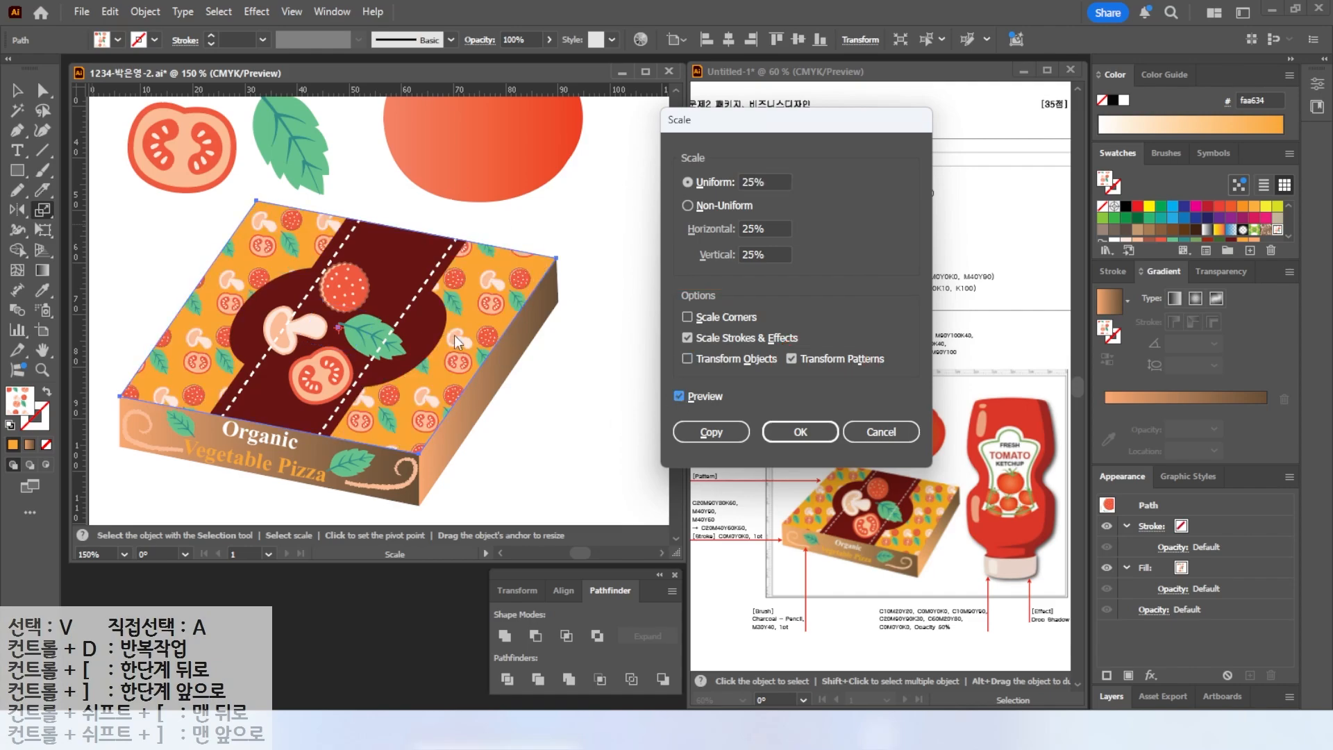
{"action": "left_click", "coordinate": [801, 432]}
Add vertical and horizontal ruler guides in the empty area to the right of the box for the ketchup bottle.
{"action": "key", "text": "h"}
{"action": "key", "text": "ctrl+0"}
{"action": "key", "text": "v"}
{"action": "left_click", "coordinate": [528, 458]}
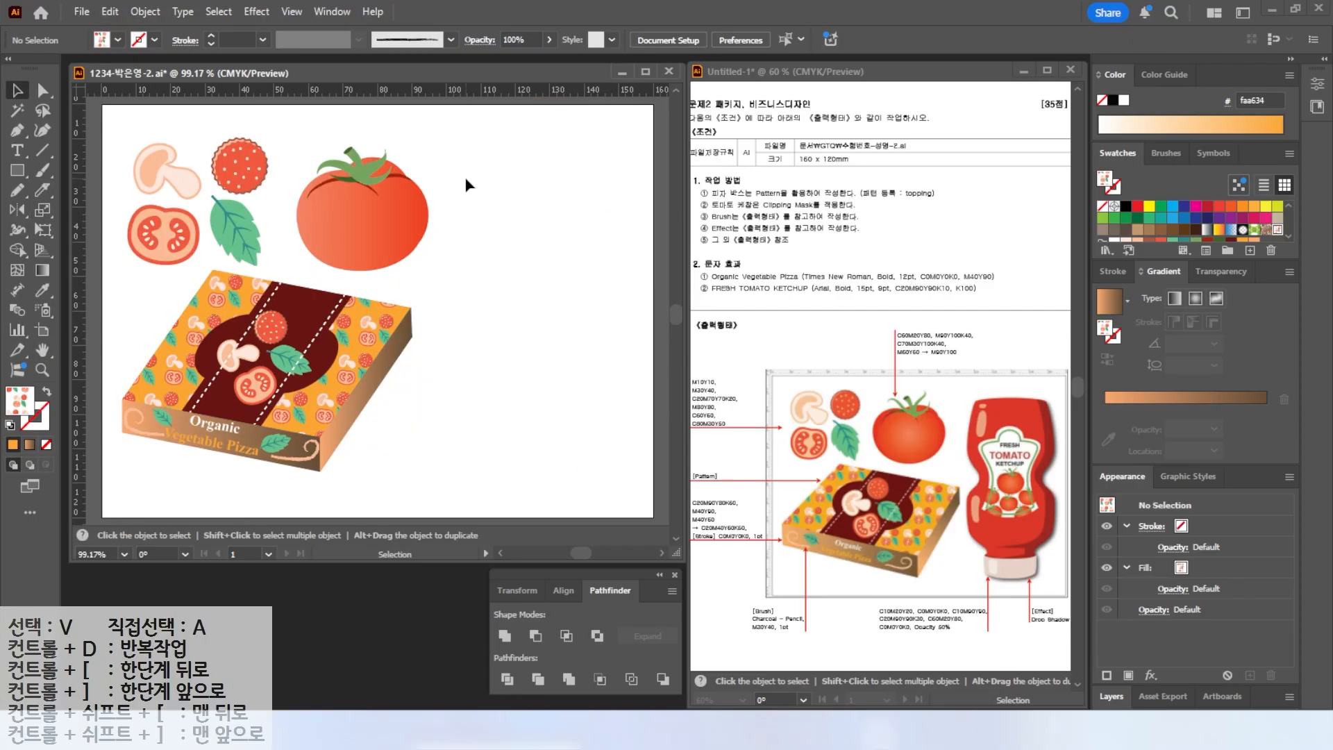
{"action": "left_click_drag", "start_coordinate": [80, 166], "coordinate": [449, 236]}
{"action": "left_click_drag", "start_coordinate": [494, 115], "coordinate": [492, 138]}
{"action": "left_click_drag", "start_coordinate": [88, 167], "coordinate": [633, 208]}
{"action": "left_click_drag", "start_coordinate": [1012, 352], "coordinate": [1010, 625]}
{"action": "left_click_drag", "start_coordinate": [965, 402], "coordinate": [1050, 363]}
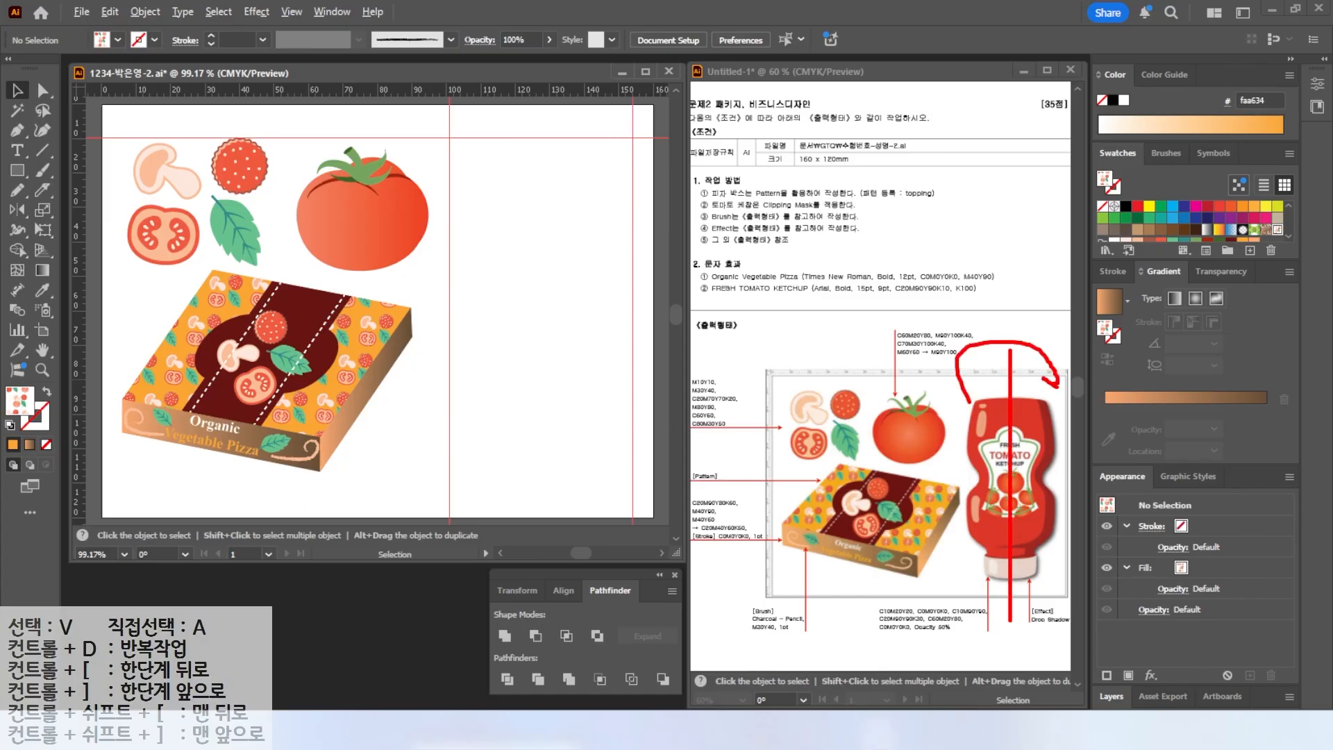
{"action": "key", "text": "Escape"}
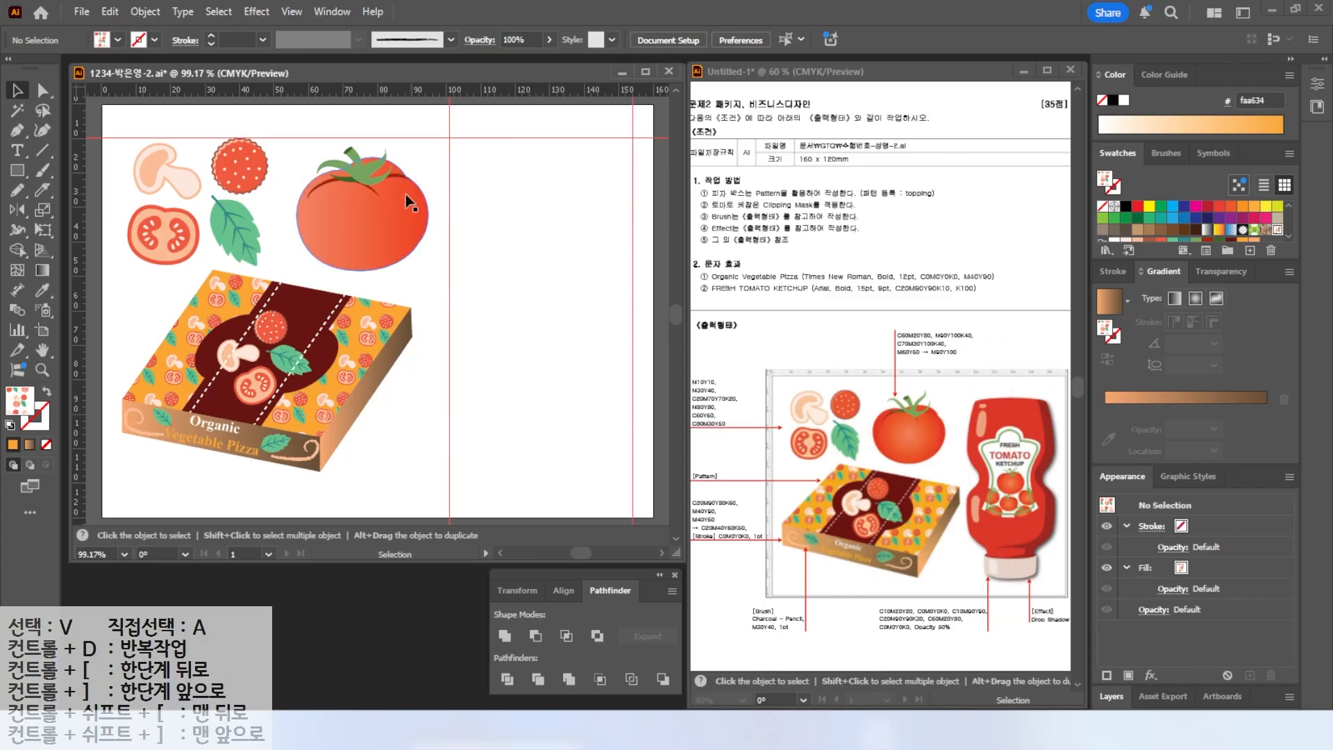
Add a centre vertical guide and draw the left half of the bottle outline with the Pen tool, adjusting its anchors.
{"action": "left_click_drag", "start_coordinate": [79, 165], "coordinate": [542, 208]}
{"action": "key", "text": "p"}
{"action": "key", "text": "d"}
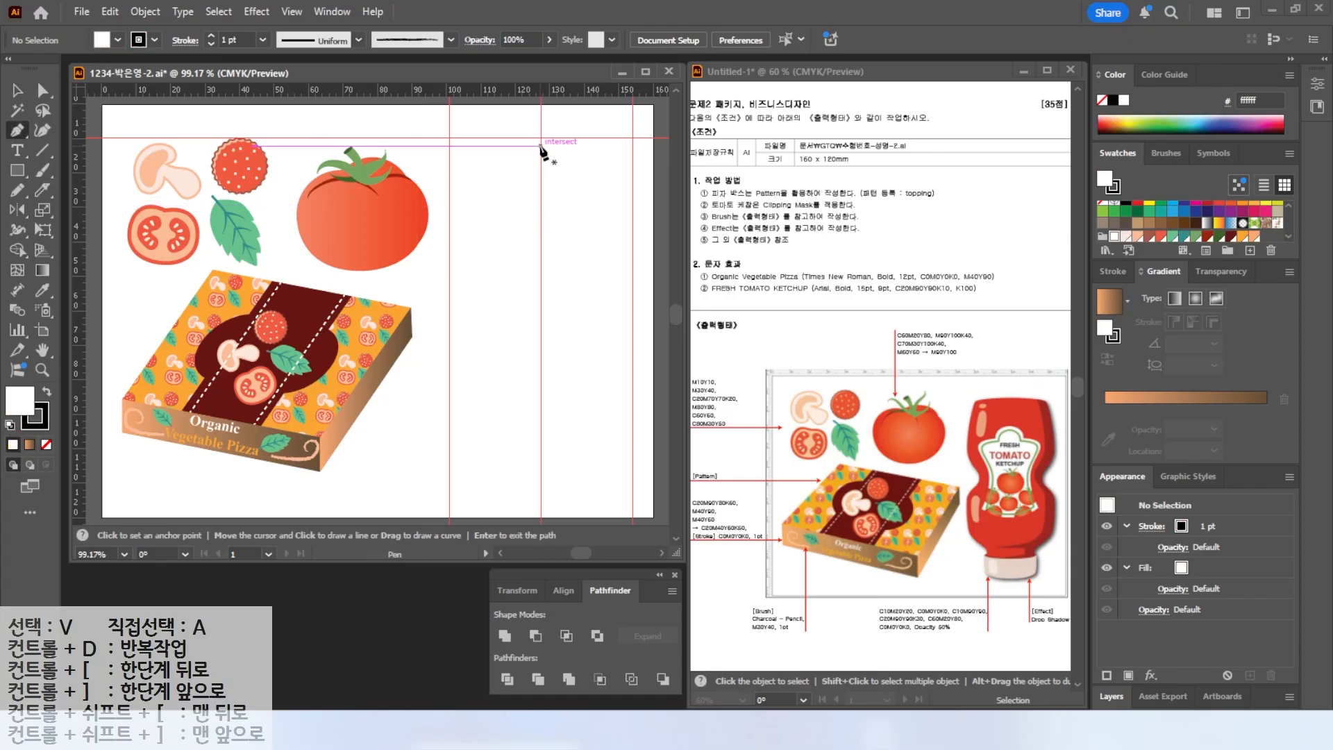
{"action": "left_click", "coordinate": [541, 144]}
{"action": "mouse_move", "coordinate": [457, 154]}
{"action": "left_mouse_down"}
{"action": "mouse_move", "coordinate": [446, 169]}
{"action": "mouse_move", "coordinate": [459, 173]}
{"action": "left_mouse_up"}
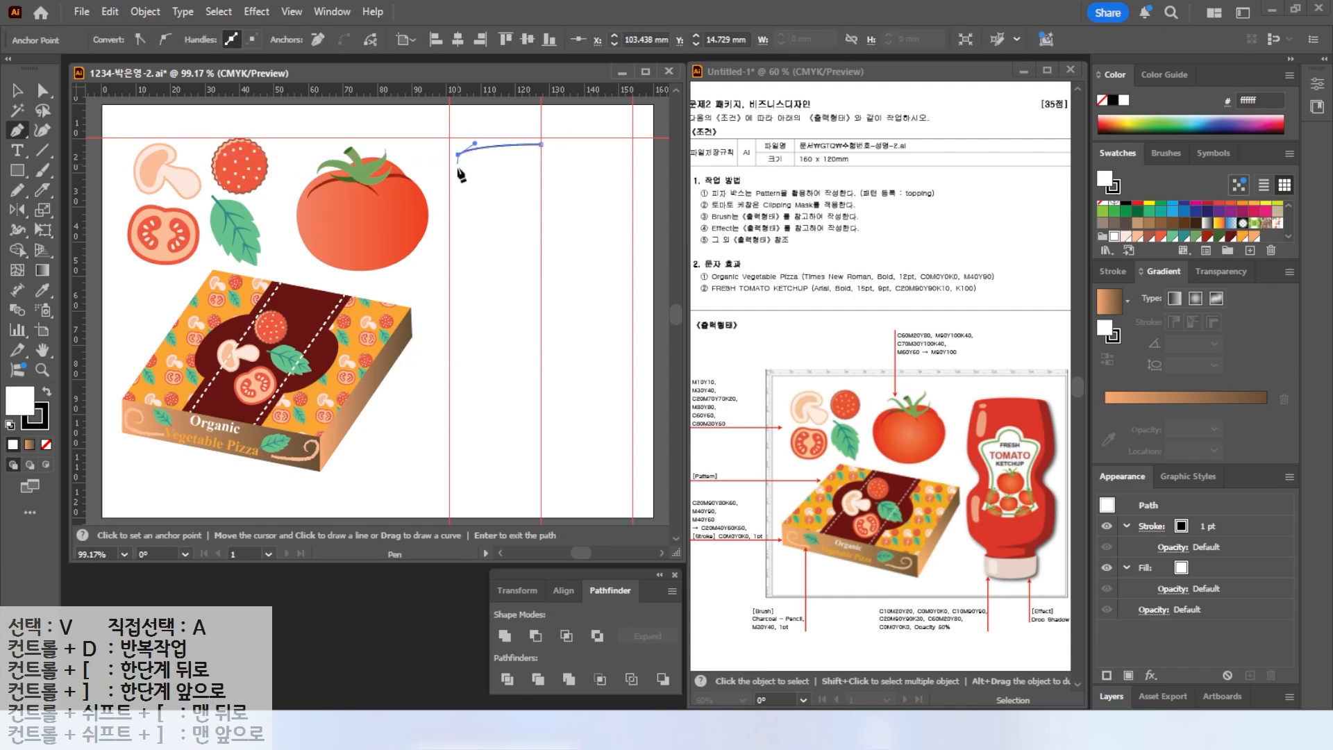
{"action": "left_click_drag", "start_coordinate": [454, 237], "coordinate": [447, 356]}
{"action": "key", "text": "ctrl+z"}
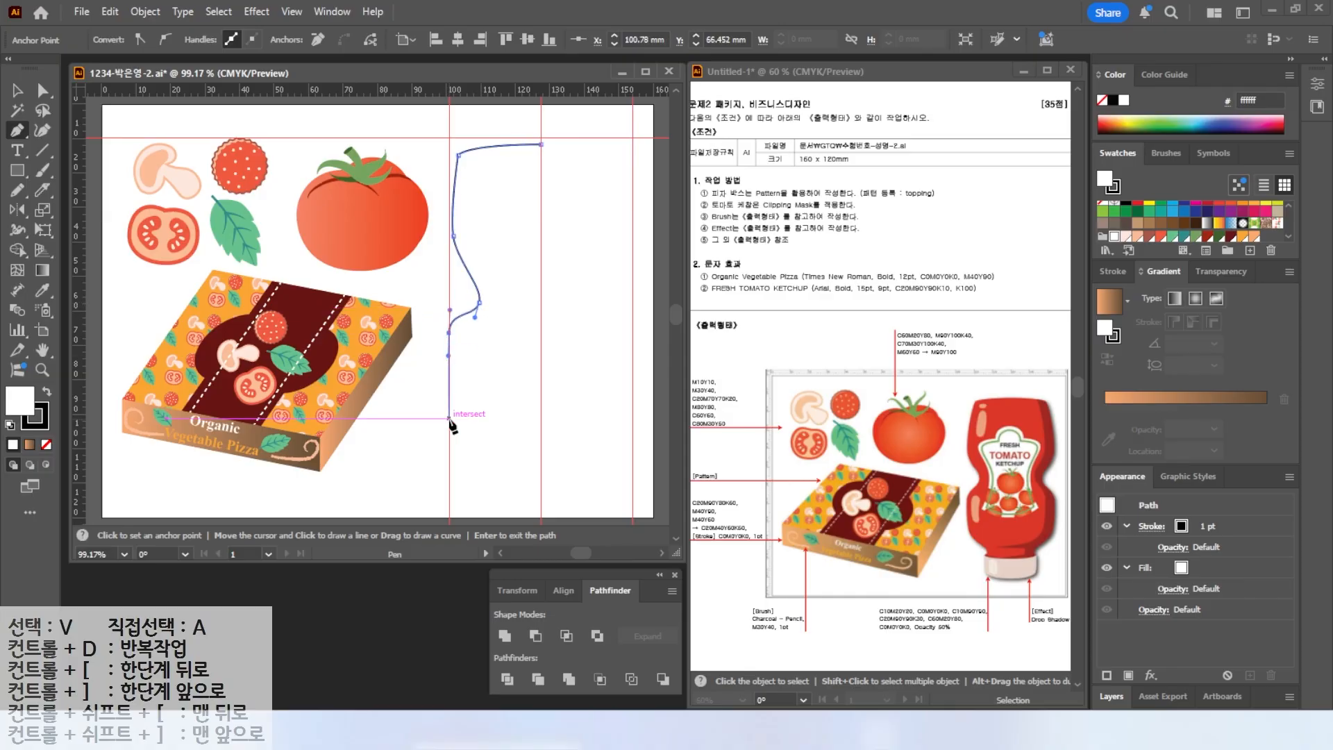
{"action": "left_click_drag", "start_coordinate": [452, 404], "coordinate": [512, 444]}
{"action": "left_click", "coordinate": [511, 445]}
{"action": "left_click", "coordinate": [541, 445]}
{"action": "left_click", "coordinate": [541, 144]}
{"action": "left_click", "coordinate": [42, 95]}
{"action": "mouse_move", "coordinate": [497, 457]}
{"action": "left_mouse_down"}
{"action": "mouse_move", "coordinate": [520, 414]}
{"action": "mouse_move", "coordinate": [488, 438]}
{"action": "left_mouse_up"}
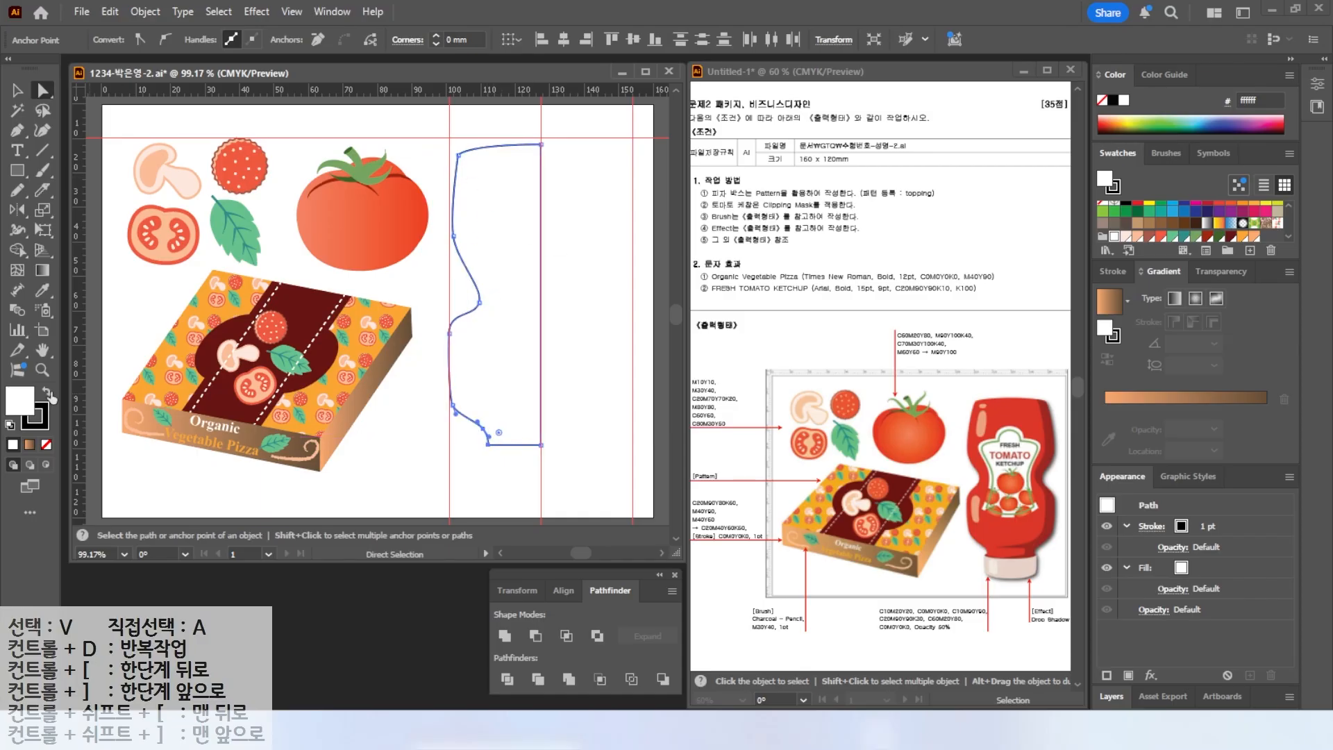
Edit the selected global swatch's colour to C10 M20 Y20 K0.
{"action": "scroll", "coordinate": [1239, 241], "scroll_direction": "down", "scroll_amount": 1}
{"action": "double_click", "coordinate": [1253, 235]}
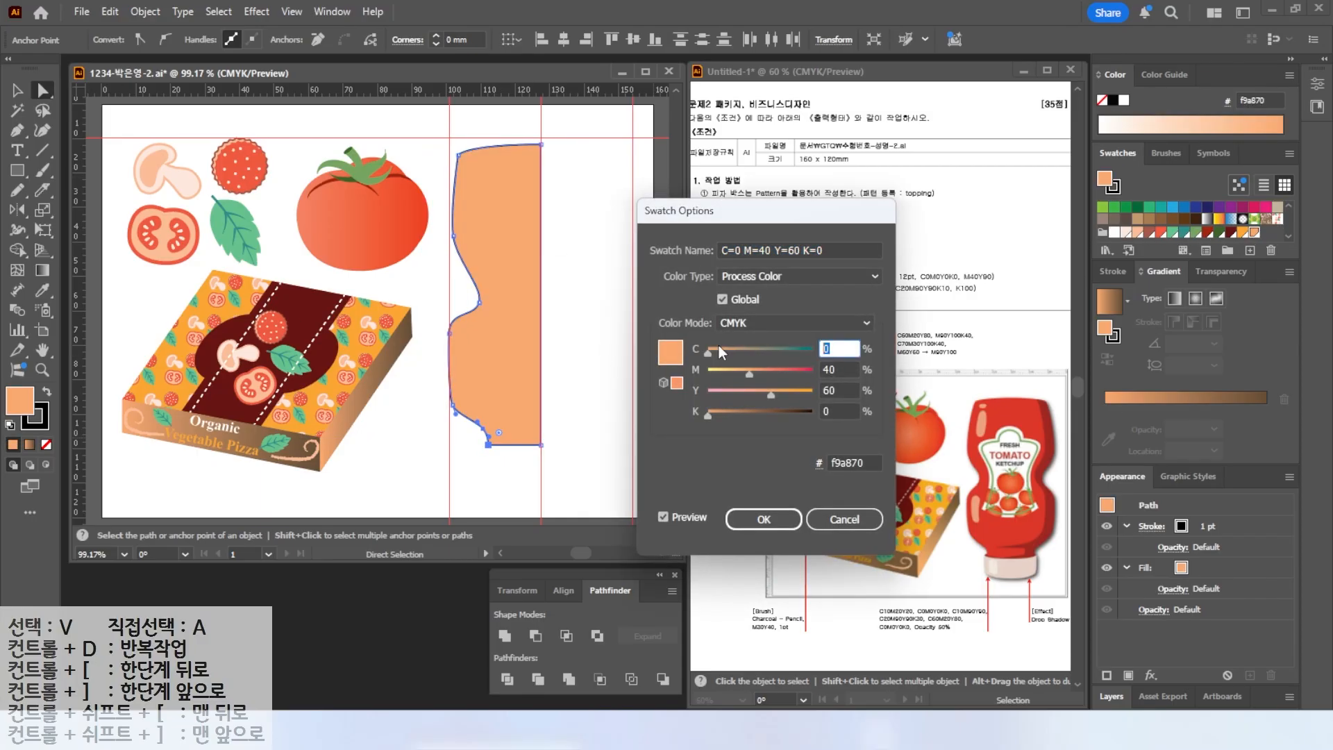
{"action": "type", "text": "10"}
{"action": "key", "text": "Tab"}
{"action": "type", "text": "20"}
{"action": "key", "text": "Tab"}
{"action": "type", "text": "20"}
{"action": "key", "text": "Return"}
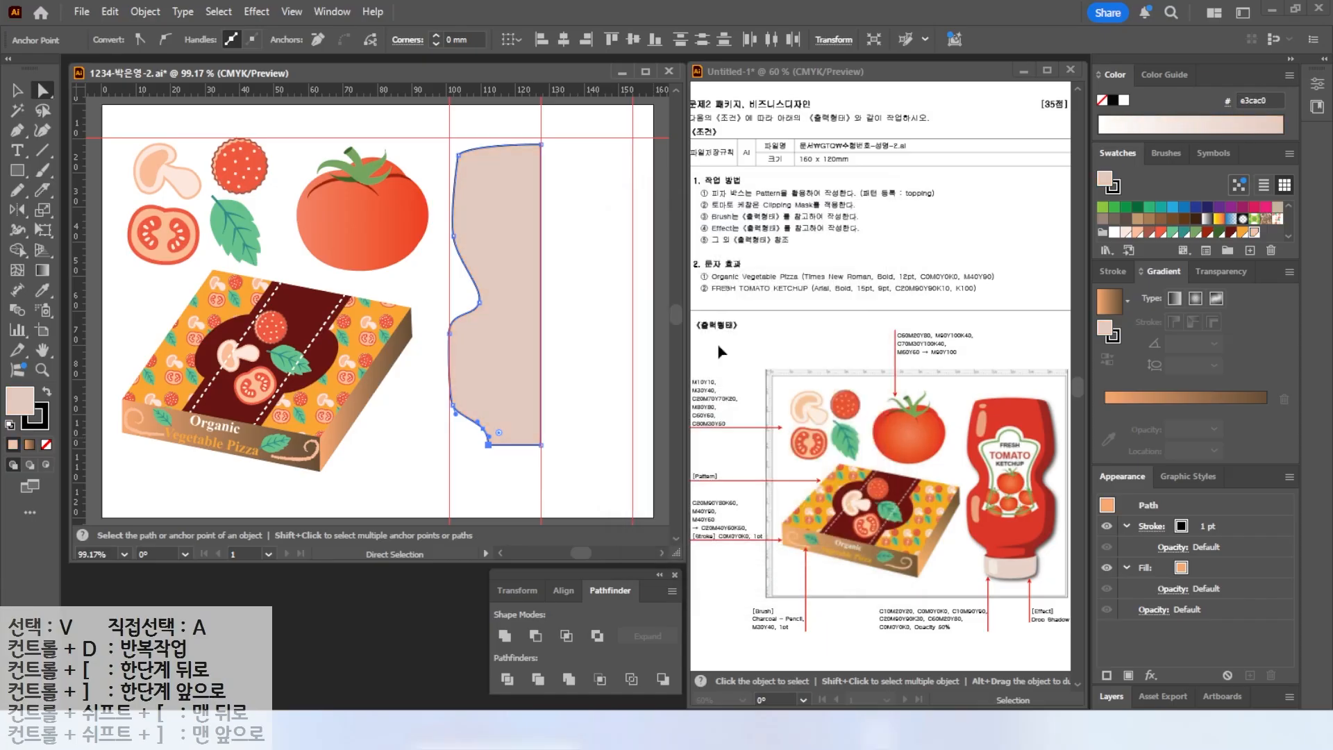
Create two new swatches, C10 M90 Y90 K0 and C20 M90 Y90 K30.
{"action": "left_click", "coordinate": [1250, 250]}
{"action": "key", "text": "Tab"}
{"action": "type", "text": "90"}
{"action": "key", "text": "Tab"}
{"action": "type", "text": "90"}
{"action": "key", "text": "Return"}
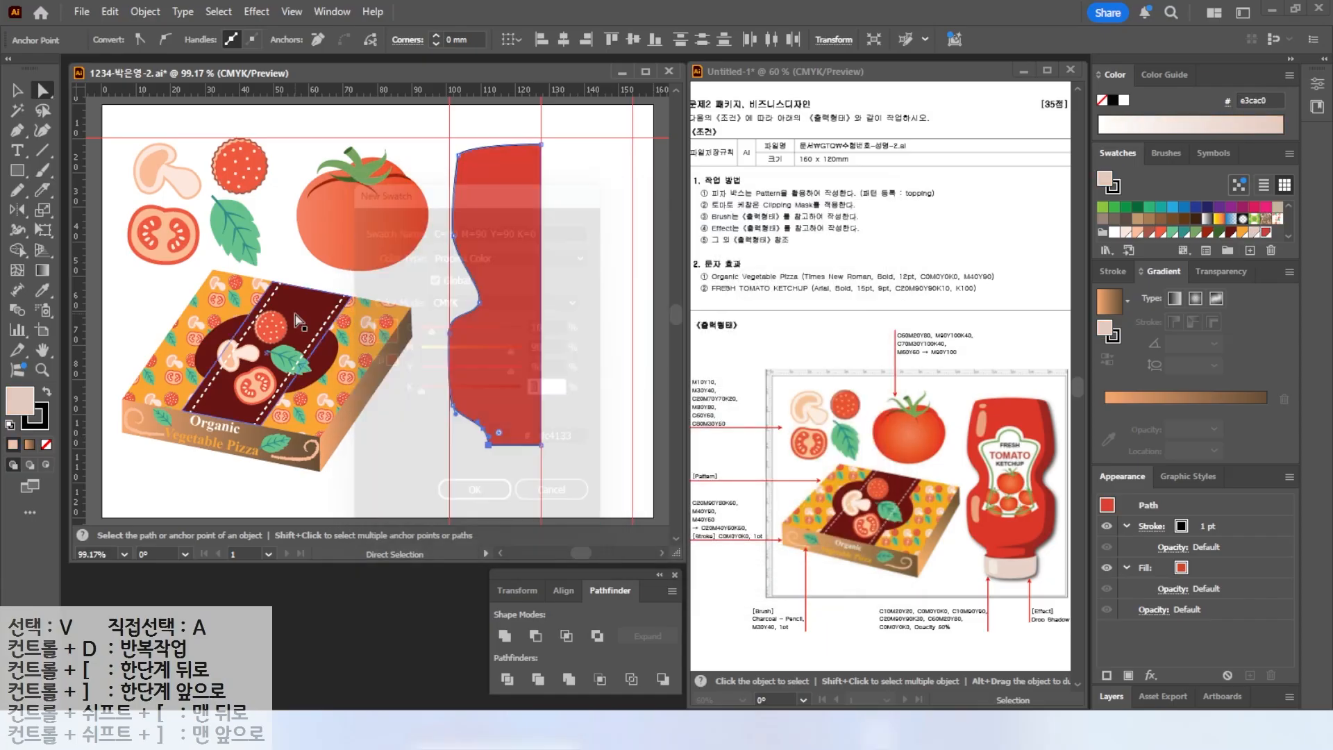
{"action": "left_click", "coordinate": [1250, 251]}
{"action": "type", "text": "20"}
{"action": "key", "text": "Tab"}
{"action": "key", "text": "Tab"}
{"action": "key", "text": "Tab"}
{"action": "type", "text": "30"}
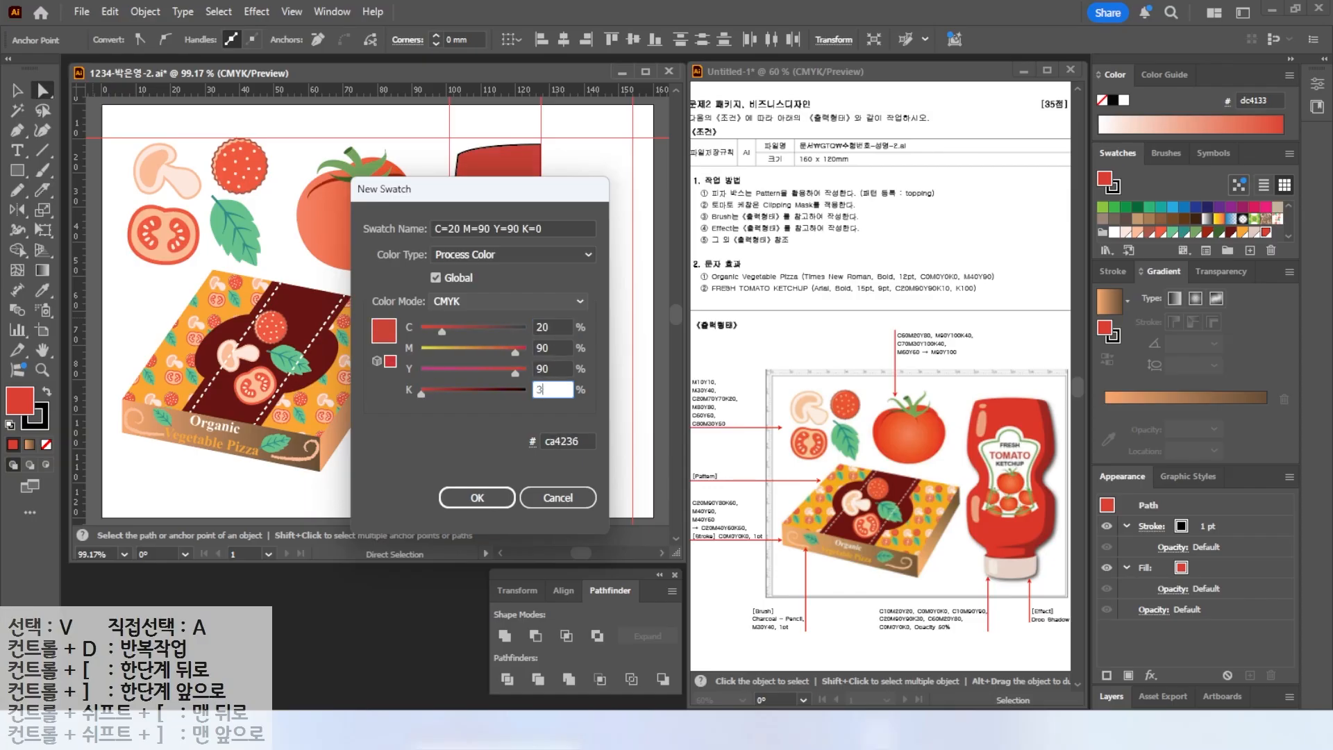
{"action": "key", "text": "Return"}
Create a new green swatch with C60 M20 Y80 K0.
{"action": "left_click", "coordinate": [1250, 250]}
{"action": "left_click_drag", "start_coordinate": [561, 328], "coordinate": [468, 309]}
{"action": "type", "text": "60"}
{"action": "key", "text": "Tab"}
{"action": "type", "text": "20"}
{"action": "key", "text": "Tab"}
{"action": "type", "text": "80"}
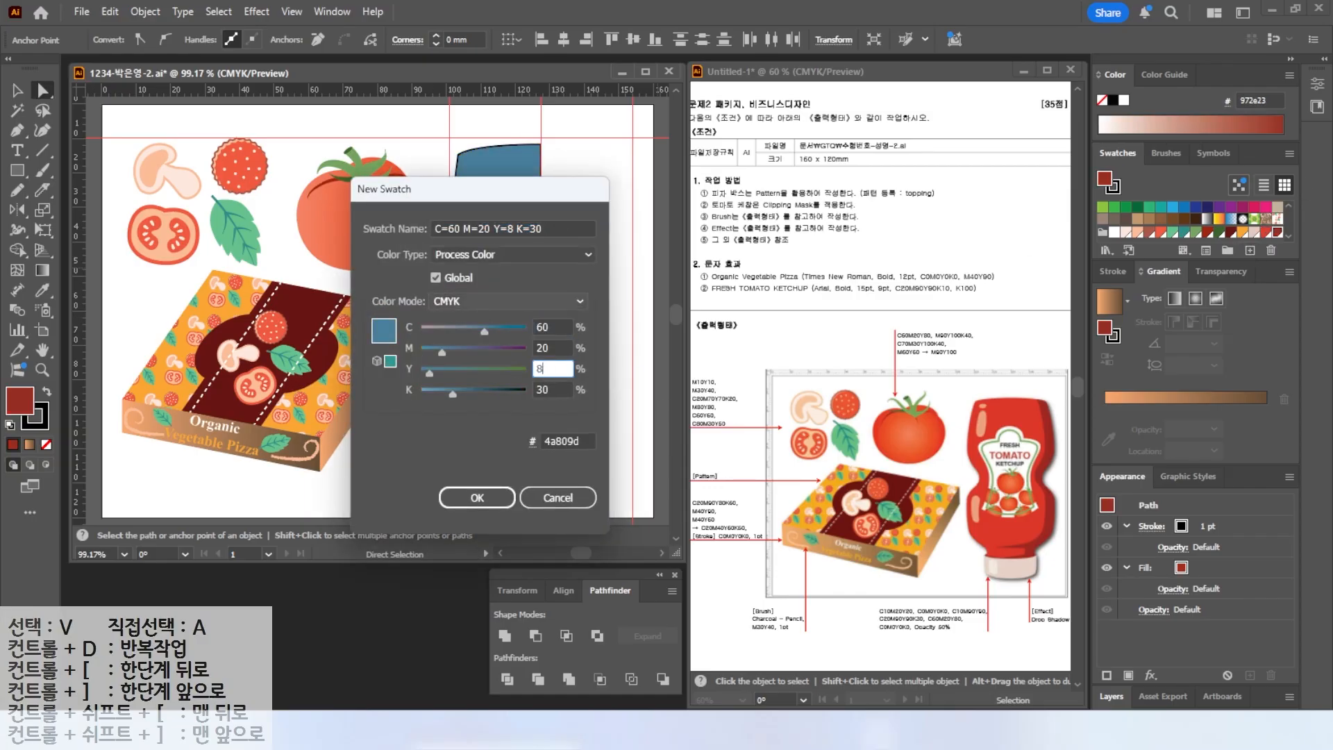
{"action": "key", "text": "Tab"}
{"action": "key", "text": "0"}
{"action": "key", "text": "Return"}
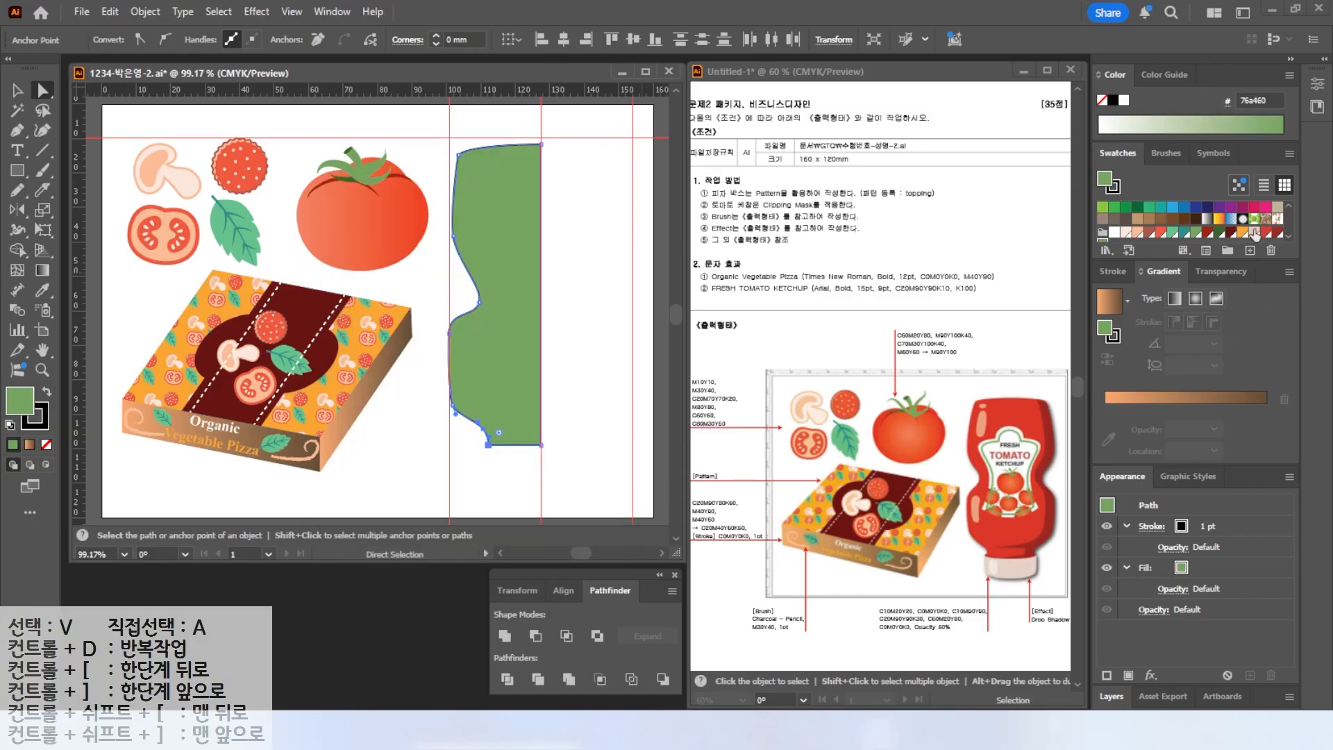
Fill the bottle half with the C10 M90 Y90 K0 red swatch and remove its stroke.
{"action": "left_click", "coordinate": [1264, 234]}
{"action": "left_click", "coordinate": [40, 418]}
{"action": "key", "text": "slash"}
{"action": "left_click", "coordinate": [12, 408]}
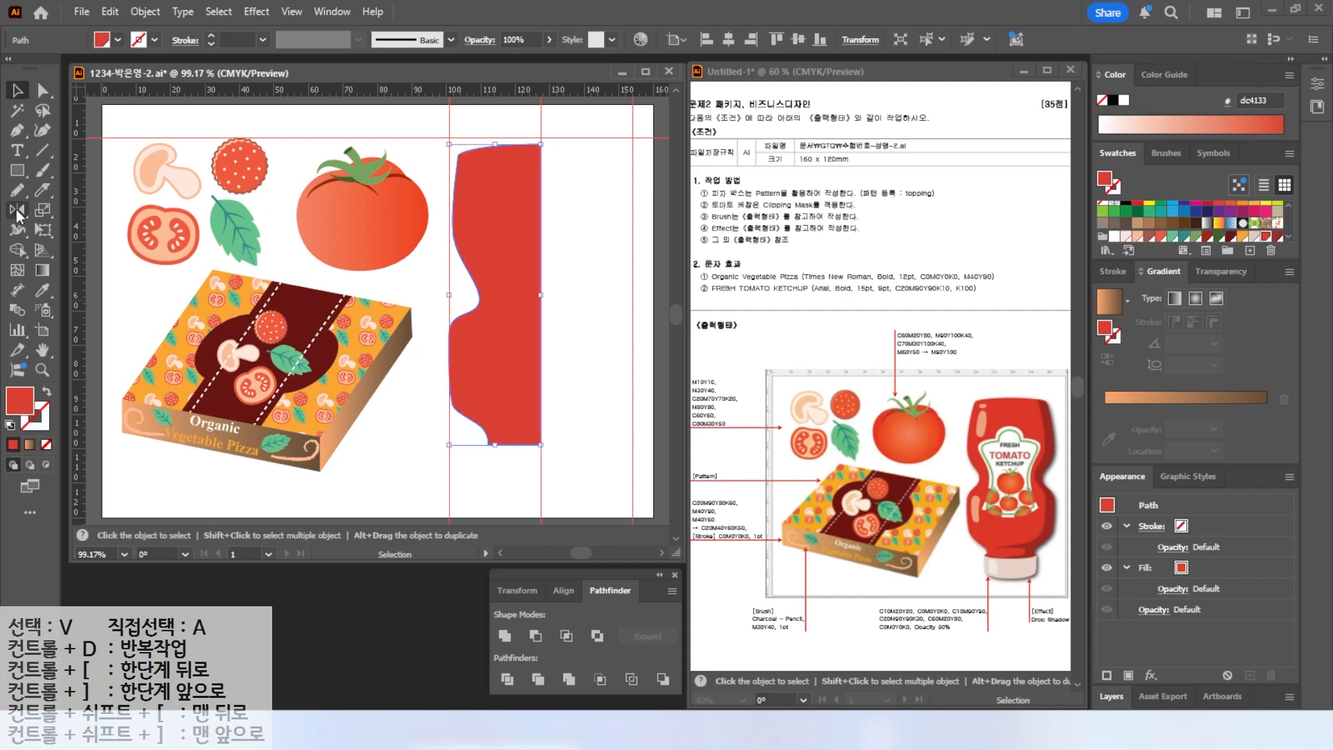
Reflect a copy of the bottle half vertically about the centre guide.
{"action": "left_click", "coordinate": [17, 211]}
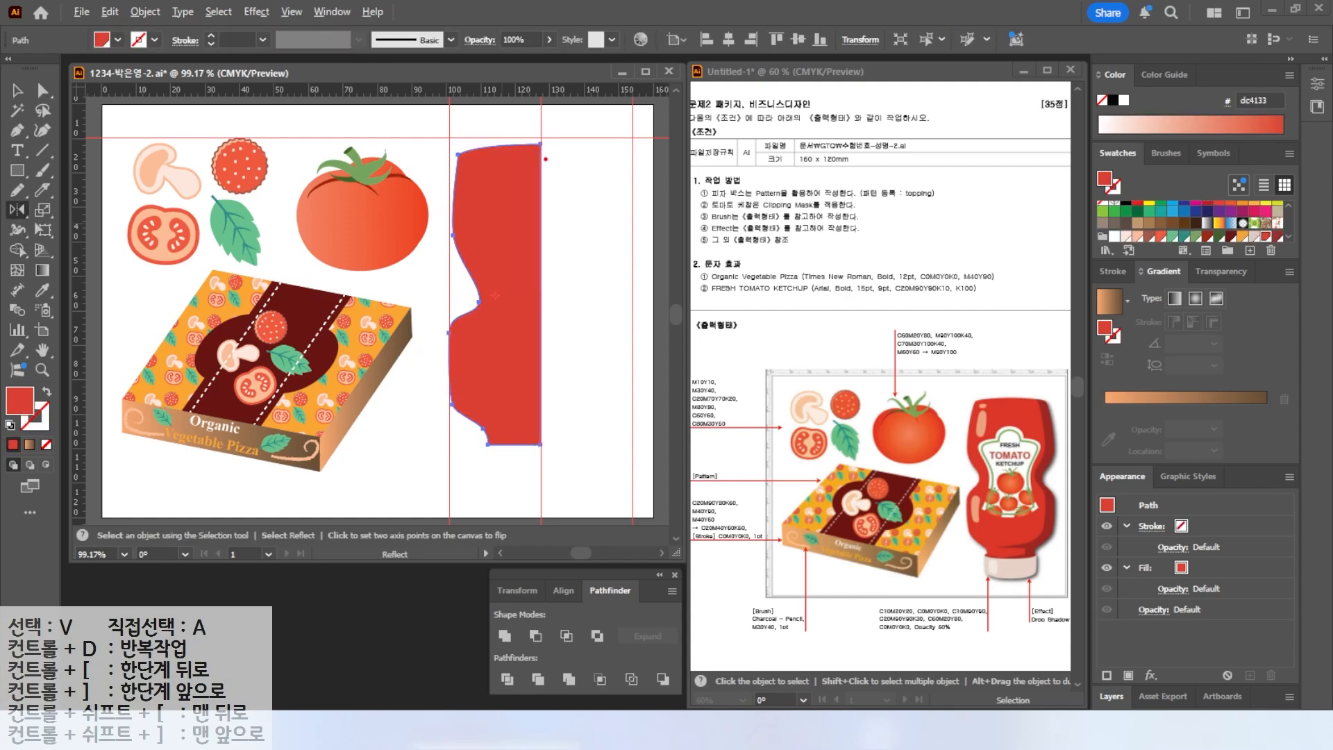
{"action": "left_click_drag", "start_coordinate": [541, 161], "coordinate": [600, 220]}
{"action": "mouse_move", "coordinate": [547, 120]}
{"action": "left_mouse_down"}
{"action": "mouse_move", "coordinate": [556, 486]}
{"action": "mouse_move", "coordinate": [540, 503]}
{"action": "mouse_move", "coordinate": [546, 120]}
{"action": "left_mouse_up"}
{"action": "key", "text": "Escape"}
{"action": "left_click", "coordinate": [541, 125], "text": "alt"}
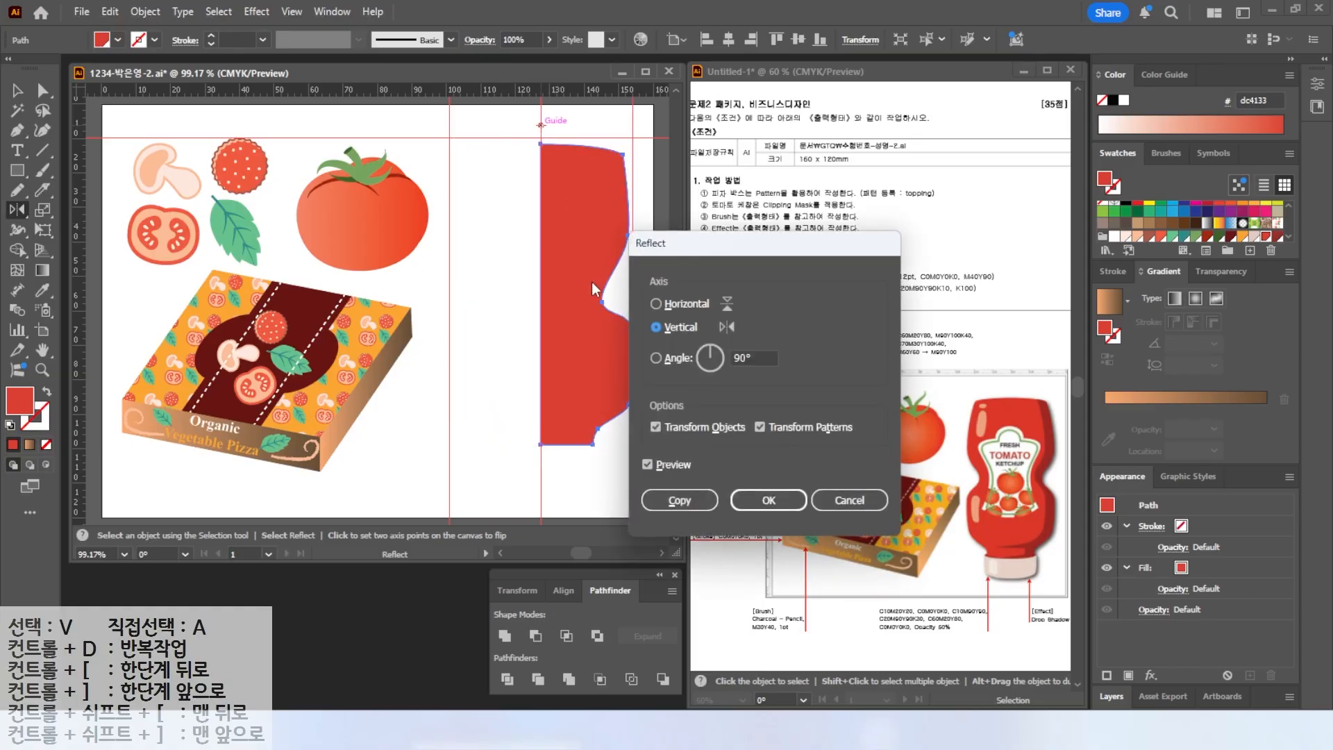
{"action": "left_click", "coordinate": [647, 464]}
{"action": "left_click", "coordinate": [663, 501]}
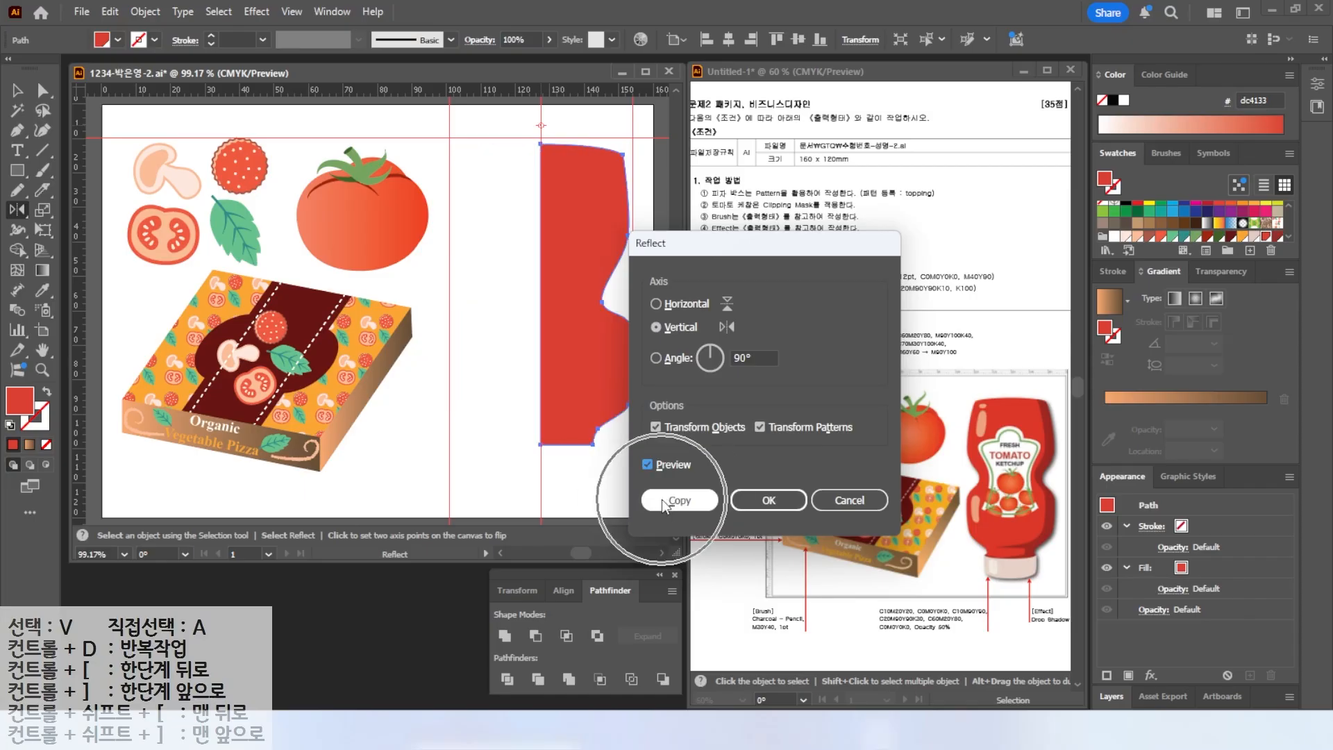
{"action": "key", "text": "v"}
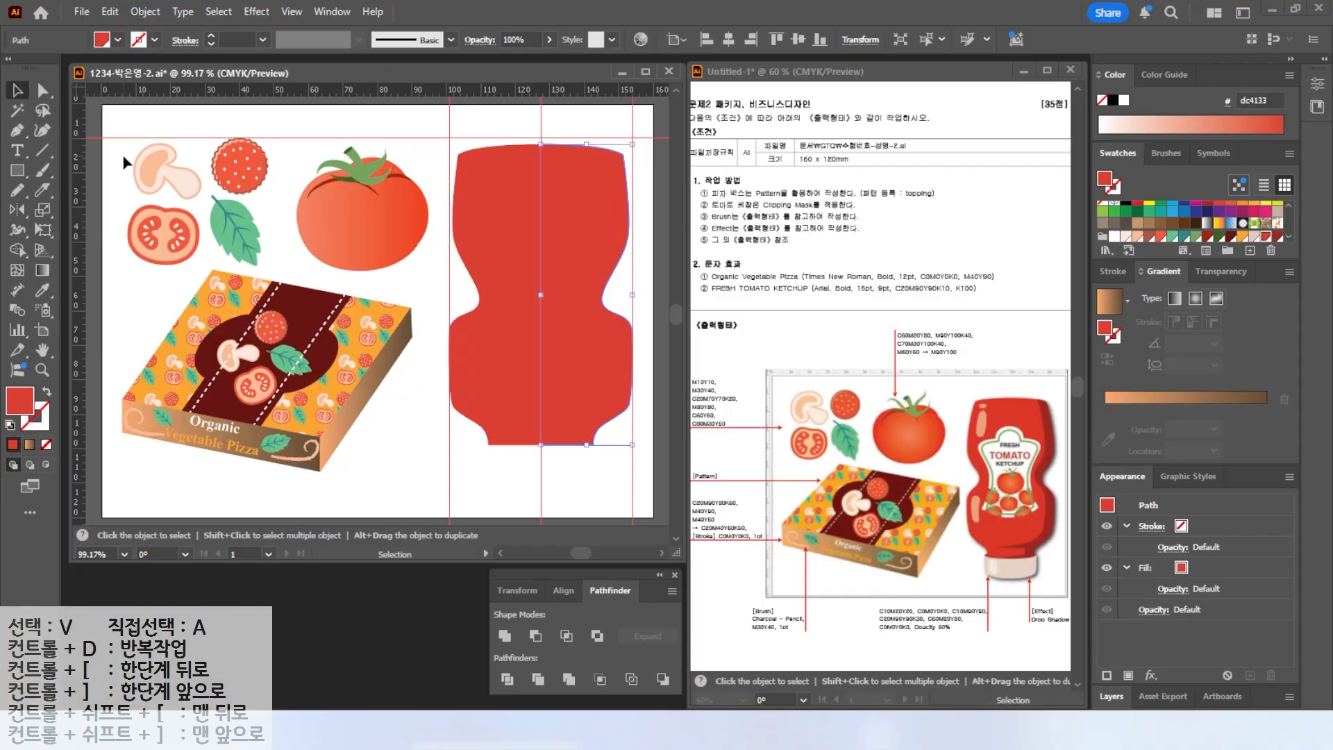
Unite both bottle halves into one shape and delete the extra anchor at the bottom centre.
{"action": "left_click_drag", "start_coordinate": [594, 409], "coordinate": [525, 475]}
{"action": "left_click", "coordinate": [615, 596]}
{"action": "left_click", "coordinate": [503, 635]}
{"action": "left_click", "coordinate": [511, 484]}
{"action": "left_click", "coordinate": [517, 408]}
{"action": "scroll", "coordinate": [559, 438], "scroll_direction": "up", "scroll_amount": 2}
{"action": "left_click_drag", "start_coordinate": [556, 439], "coordinate": [519, 408]}
{"action": "left_click", "coordinate": [17, 132]}
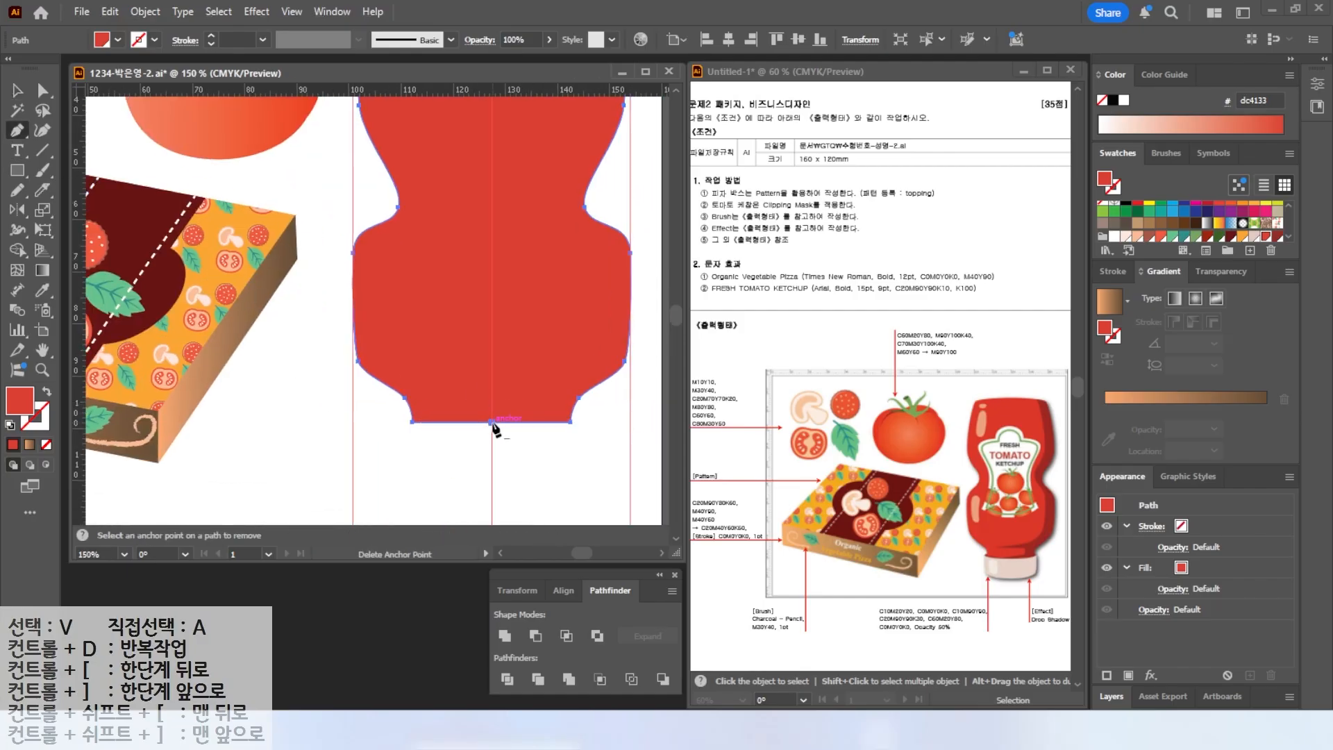
{"action": "left_click", "coordinate": [491, 494]}
Draw the left half of the cap below the bottle with the Pen tool and fill it with the C10 M20 Y20 K0 swatch.
{"action": "left_click_drag", "start_coordinate": [396, 491], "coordinate": [372, 479]}
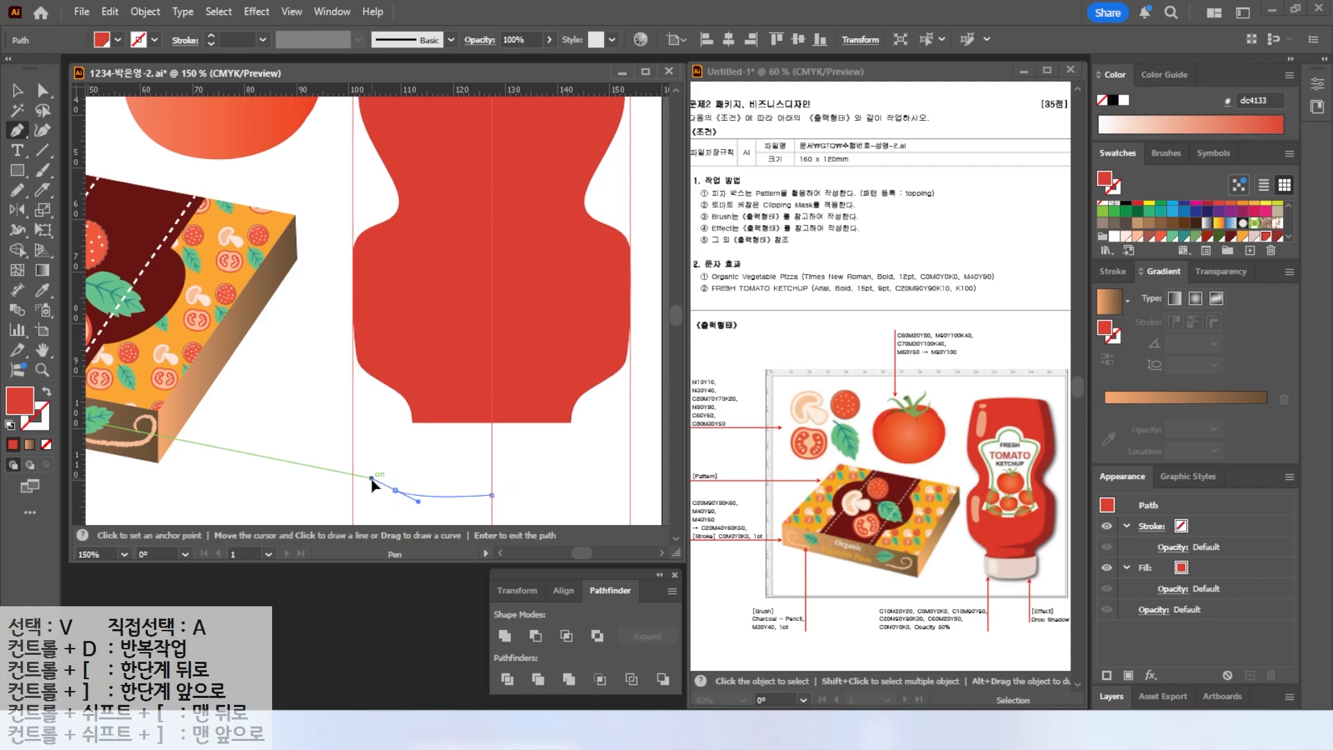
{"action": "left_click", "coordinate": [394, 416]}
{"action": "left_click_drag", "start_coordinate": [491, 422], "coordinate": [541, 422]}
{"action": "left_click", "coordinate": [492, 423]}
{"action": "left_click", "coordinate": [491, 495]}
{"action": "left_click", "coordinate": [1255, 237]}
{"action": "key", "text": "a"}
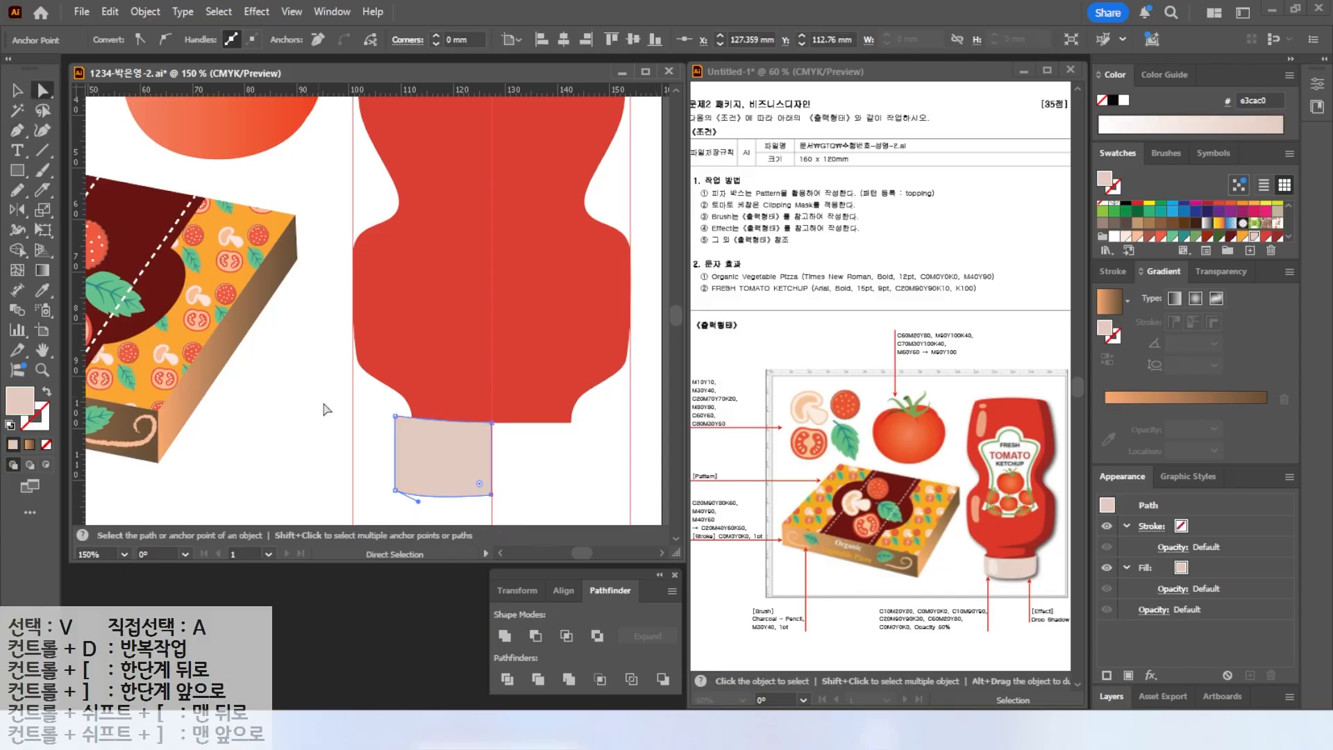
{"action": "left_click_drag", "start_coordinate": [492, 495], "coordinate": [492, 501]}
{"action": "key", "text": "v"}
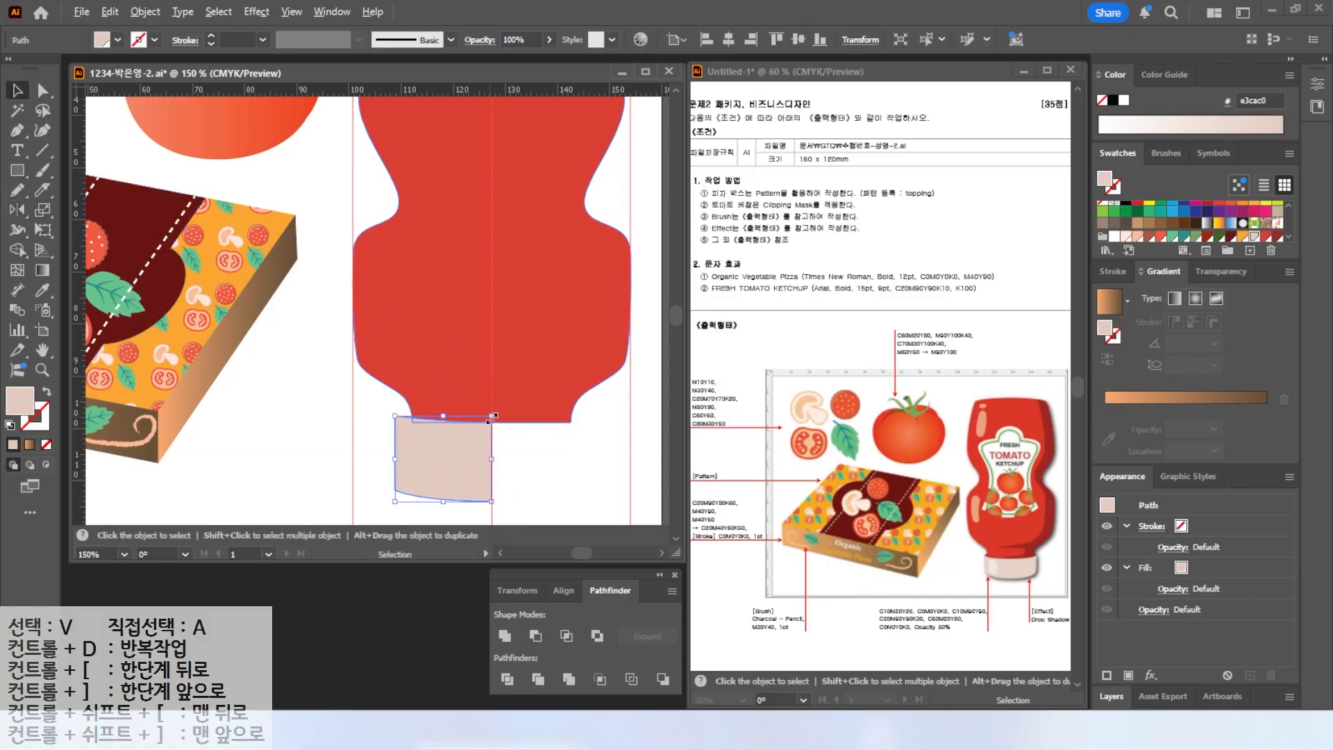
Reflect a copy of the cap half across the centre and unite both cap halves.
{"action": "key", "text": "o"}
{"action": "left_click", "coordinate": [492, 501], "text": "alt"}
{"action": "key", "text": "alt+c"}
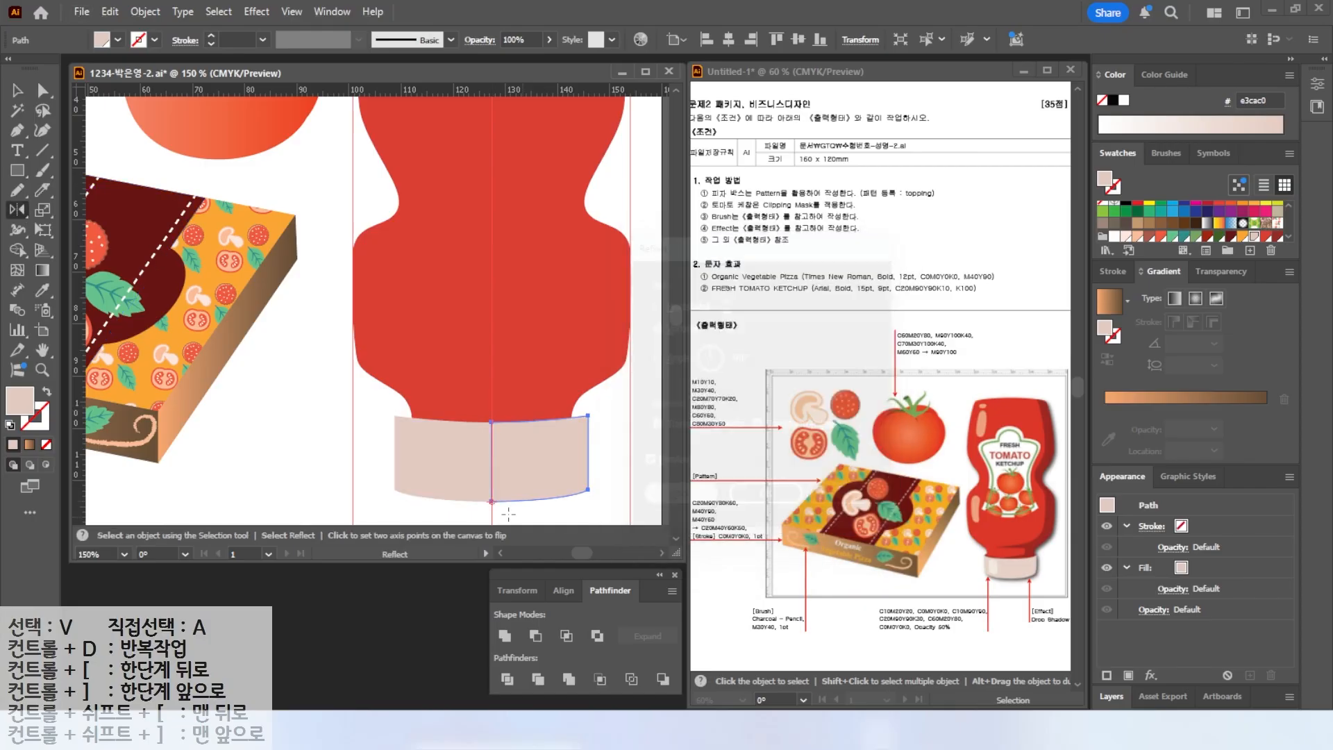
{"action": "key", "text": "v"}
{"action": "left_click_drag", "start_coordinate": [470, 510], "coordinate": [517, 486]}
{"action": "left_click", "coordinate": [507, 636]}
{"action": "left_click_drag", "start_coordinate": [588, 459], "coordinate": [580, 459]}
Draw an ellipse across the cap's top edge, fill it with the C20 M90 Y90 K30 swatch and send it to back.
{"action": "left_click_drag", "start_coordinate": [24, 170], "coordinate": [83, 209]}
{"action": "left_click_drag", "start_coordinate": [407, 401], "coordinate": [589, 424]}
{"action": "left_click", "coordinate": [1278, 237]}
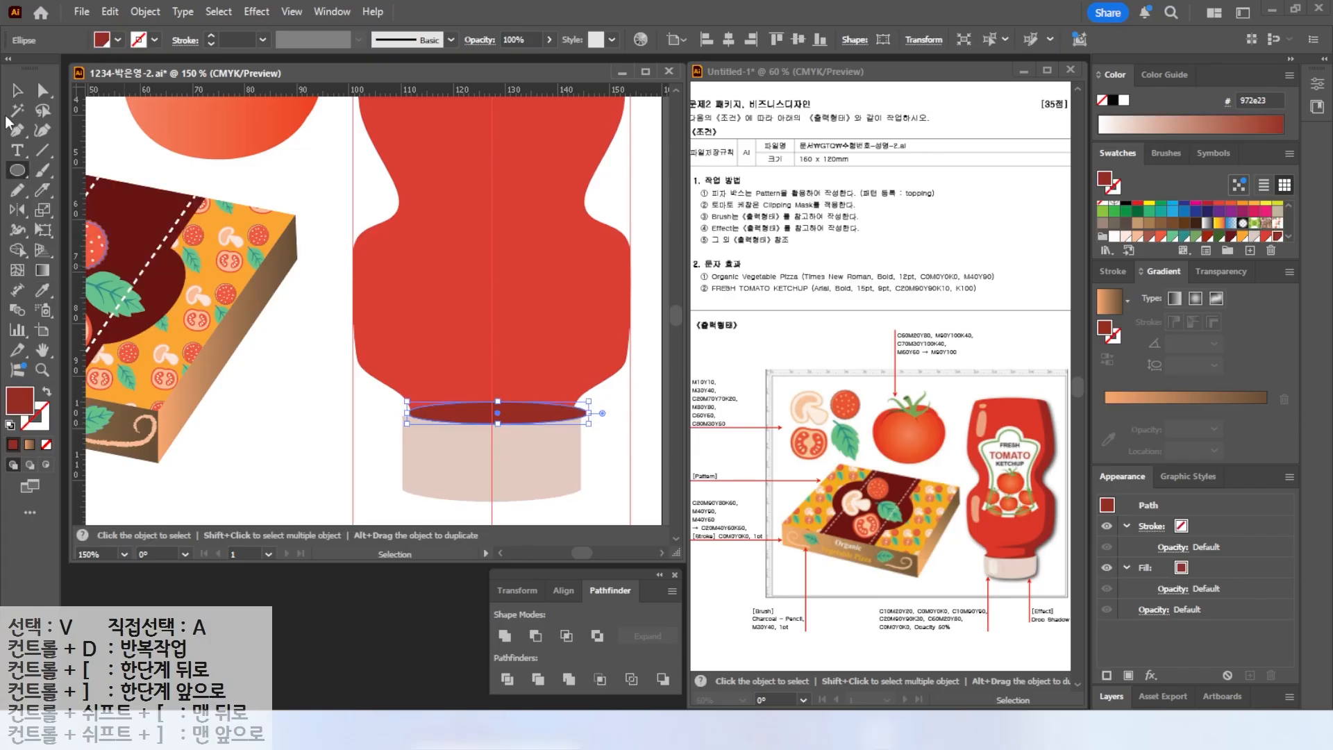
{"action": "key", "text": "v"}
{"action": "left_click_drag", "start_coordinate": [479, 417], "coordinate": [473, 419]}
{"action": "right_click", "coordinate": [473, 419]}
{"action": "mouse_move", "coordinate": [545, 626]}
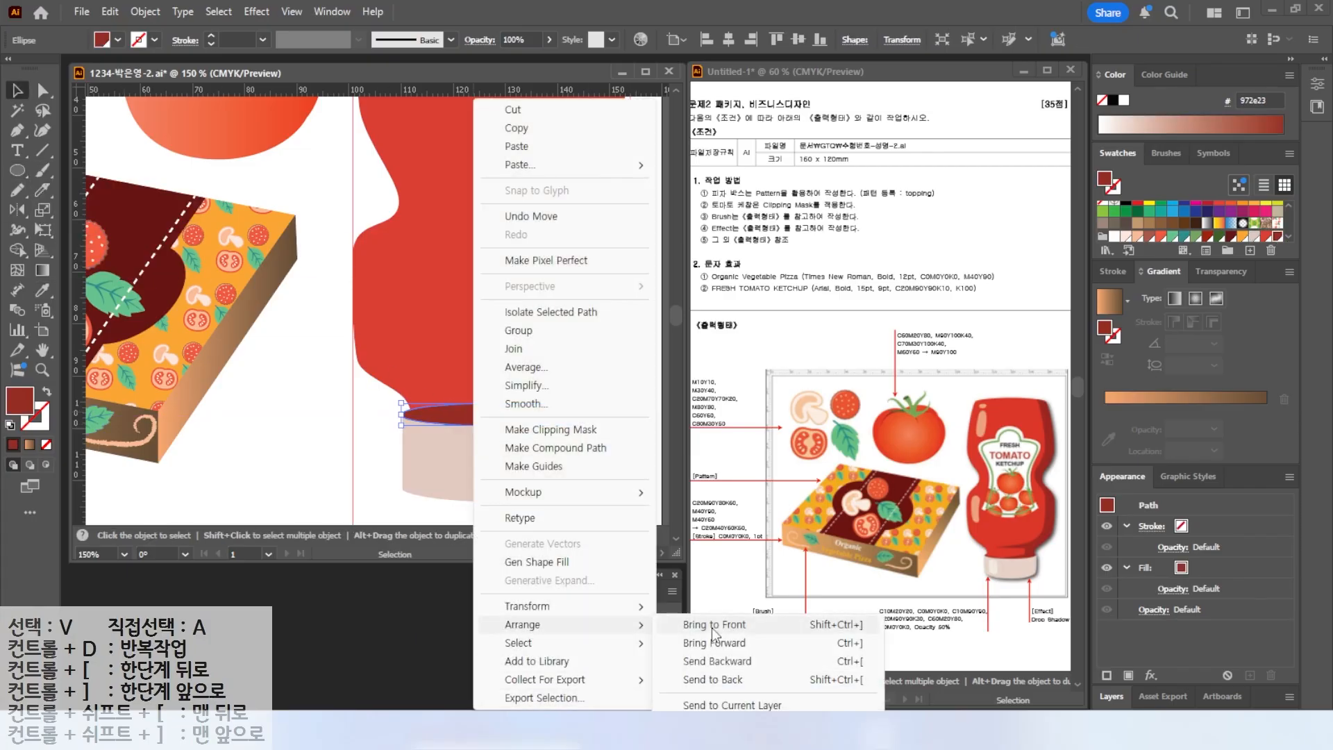
{"action": "left_click", "coordinate": [705, 680]}
{"action": "left_click", "coordinate": [281, 461]}
{"action": "scroll", "coordinate": [274, 467], "scroll_direction": "down", "scroll_amount": 1}
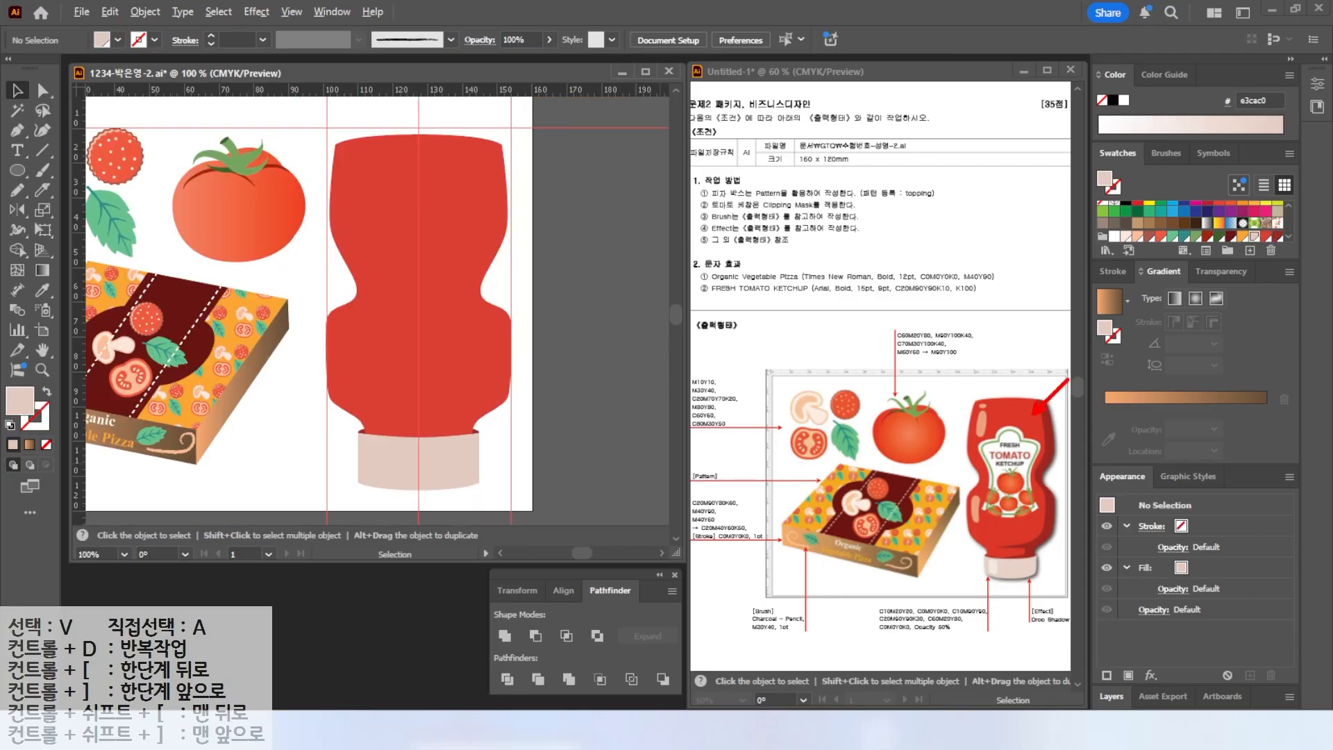
{"action": "key", "text": "Escape"}
{"action": "left_click_drag", "start_coordinate": [457, 108], "coordinate": [474, 143]}
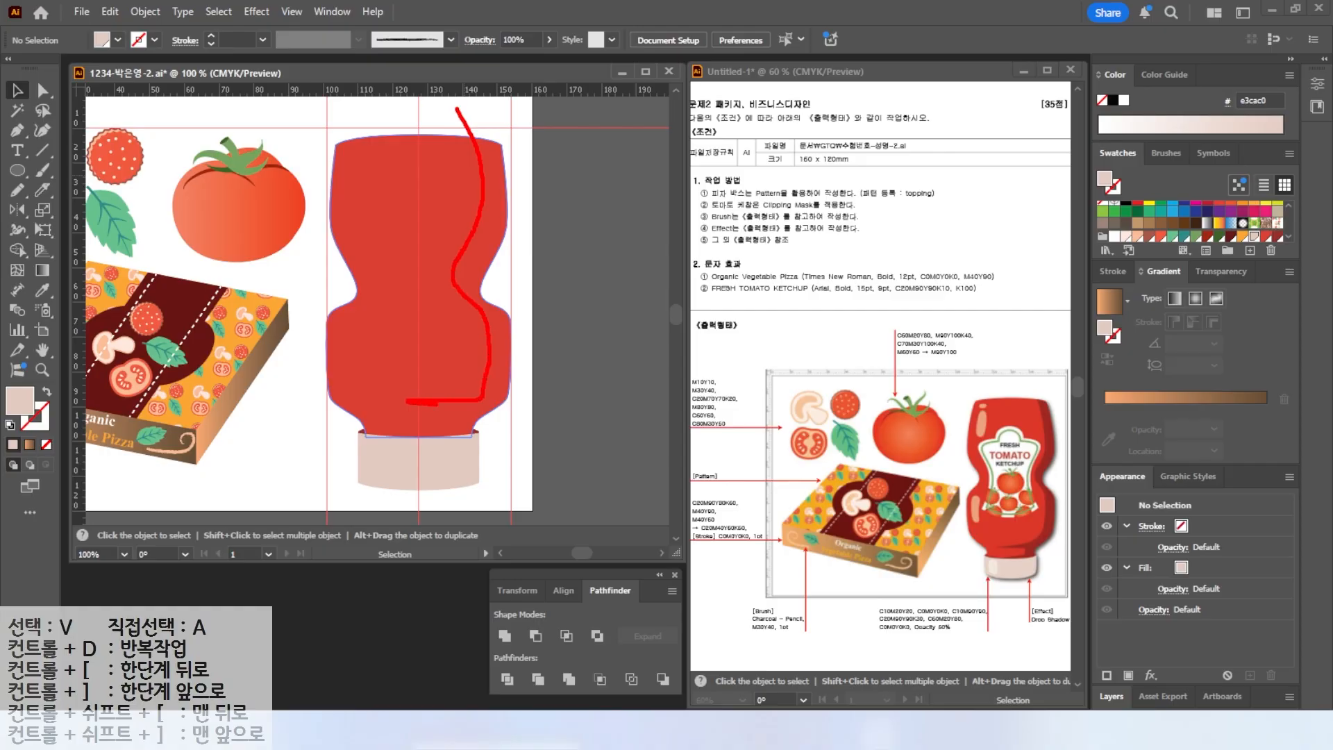
{"action": "key", "text": "Escape"}
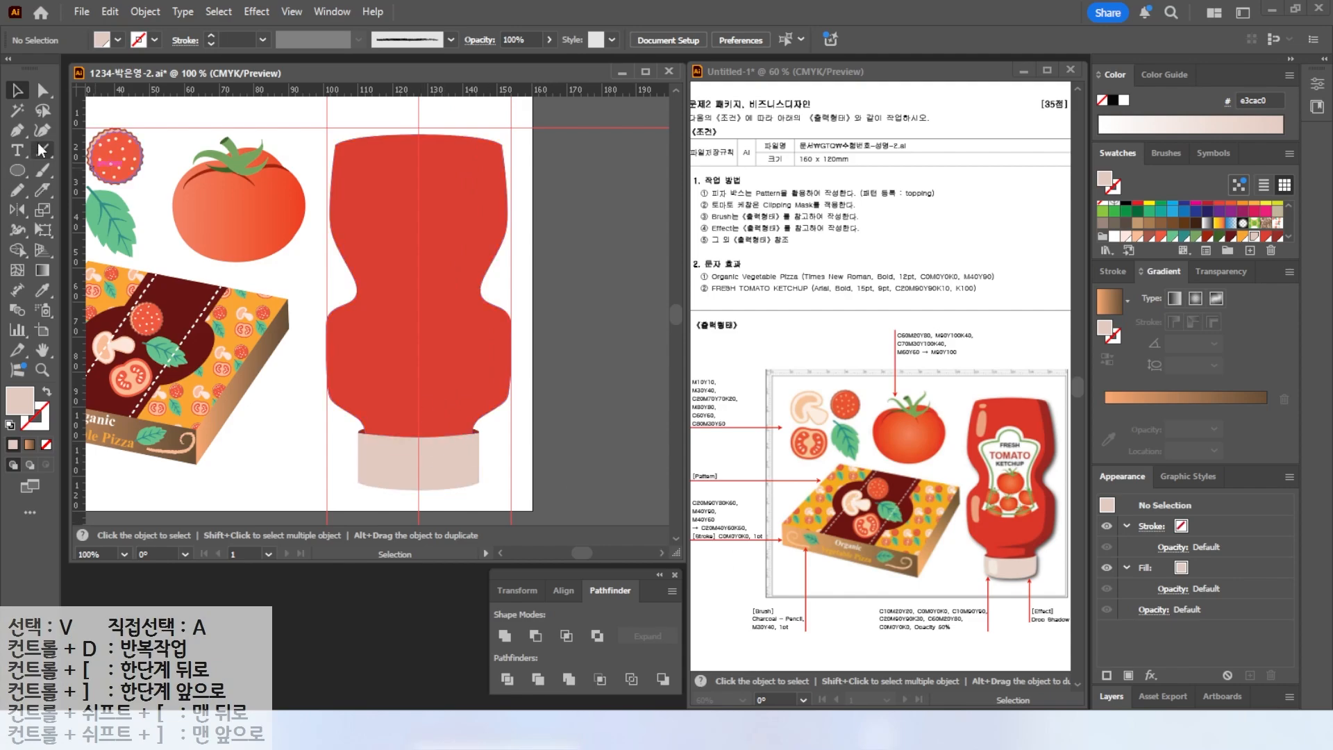
Draw a freeform Pencil line down the bottle's right side and divide the bottle shape along it.
{"action": "left_click", "coordinate": [17, 190]}
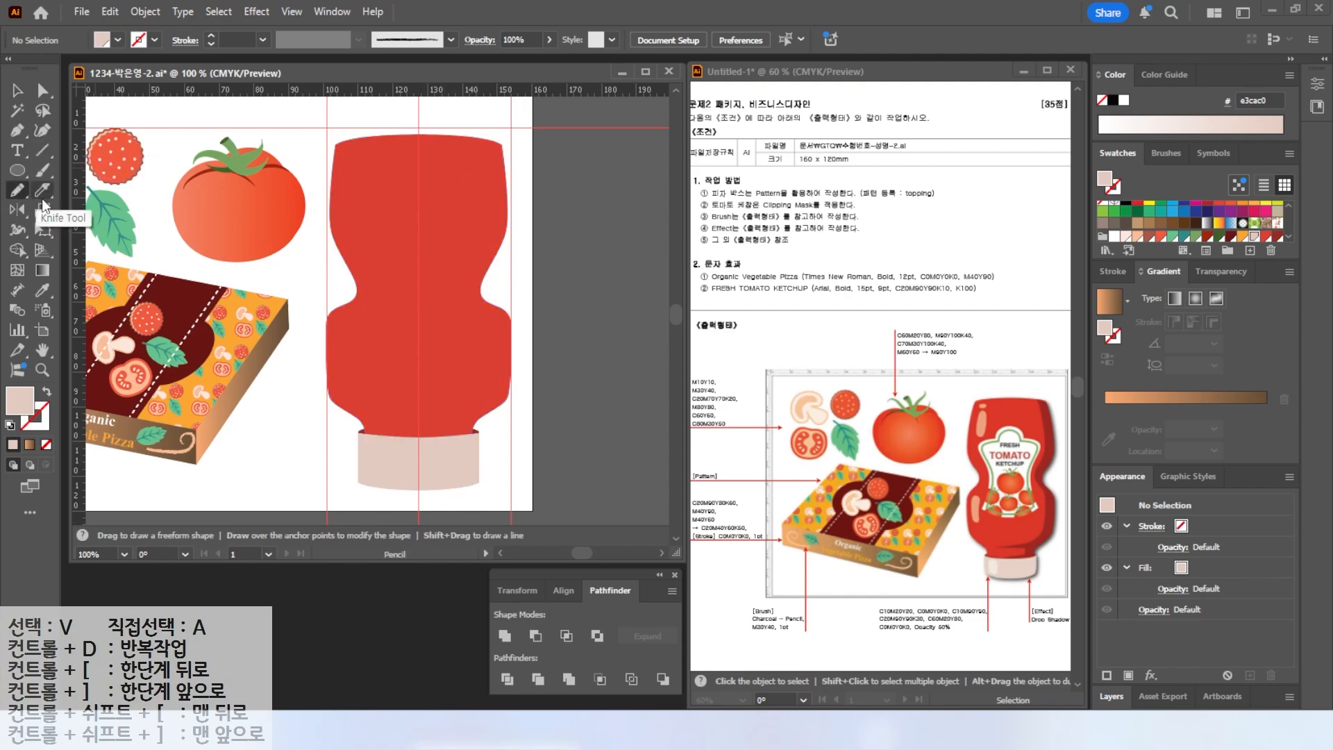
{"action": "left_click", "coordinate": [10, 425]}
{"action": "left_click_drag", "start_coordinate": [464, 117], "coordinate": [478, 144]}
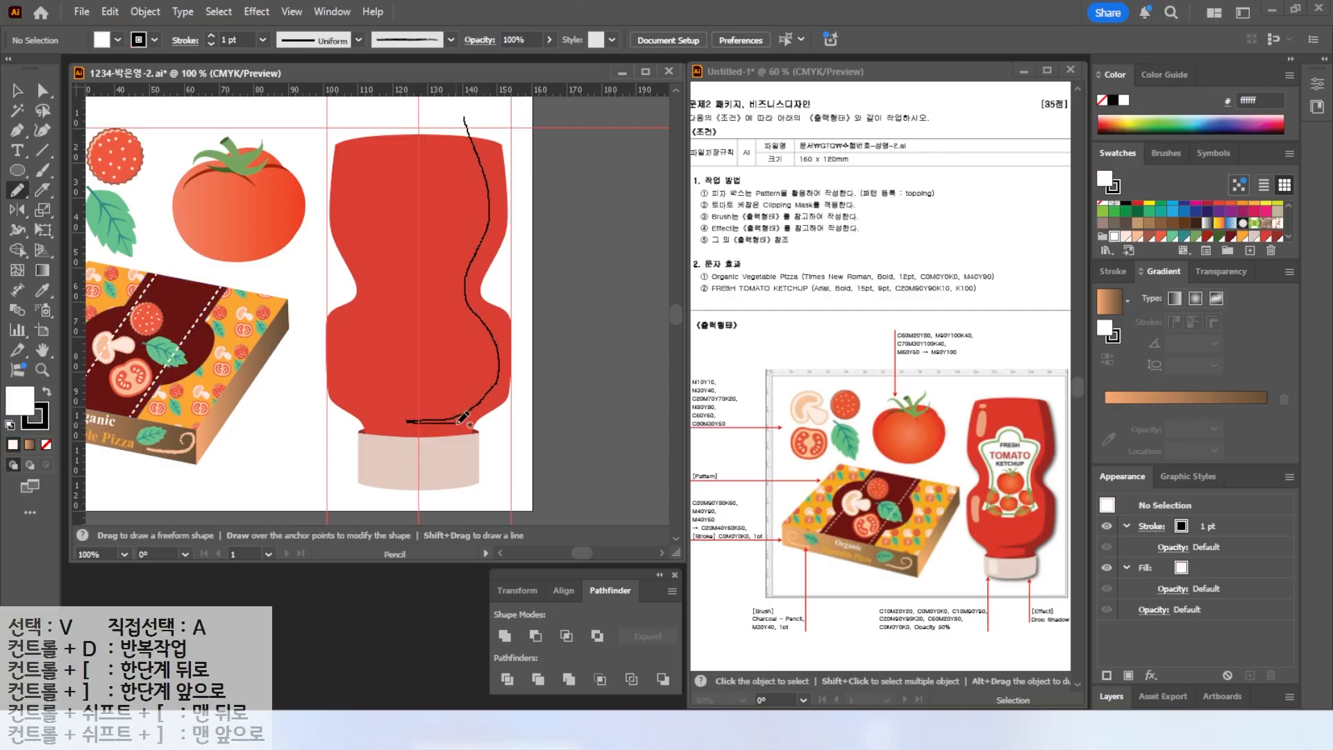
{"action": "left_click_drag", "start_coordinate": [477, 447], "coordinate": [490, 432]}
{"action": "key", "text": "v"}
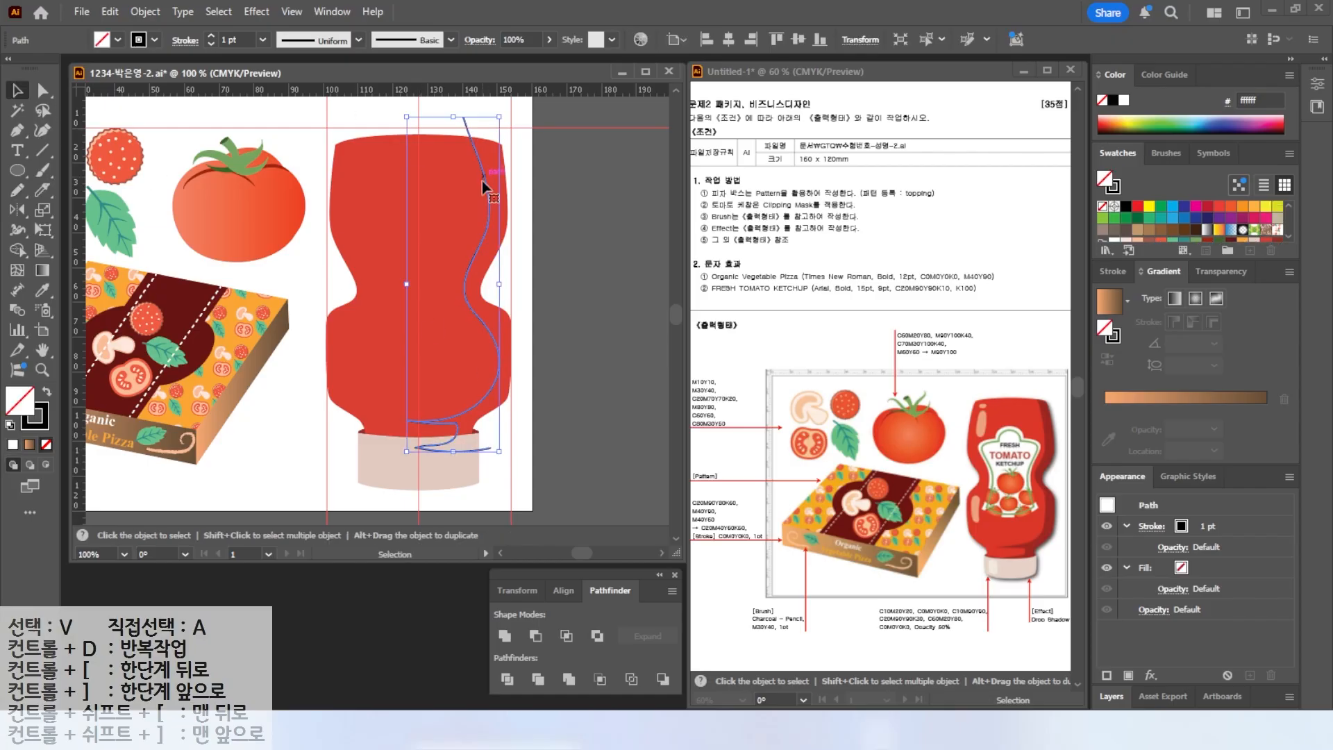
{"action": "left_click", "coordinate": [438, 132], "text": "shift"}
{"action": "left_click", "coordinate": [507, 679]}
Fill the right-hand piece of the divided bottle with a darker red swatch and fit the artboard in the window.
{"action": "key", "text": "a"}
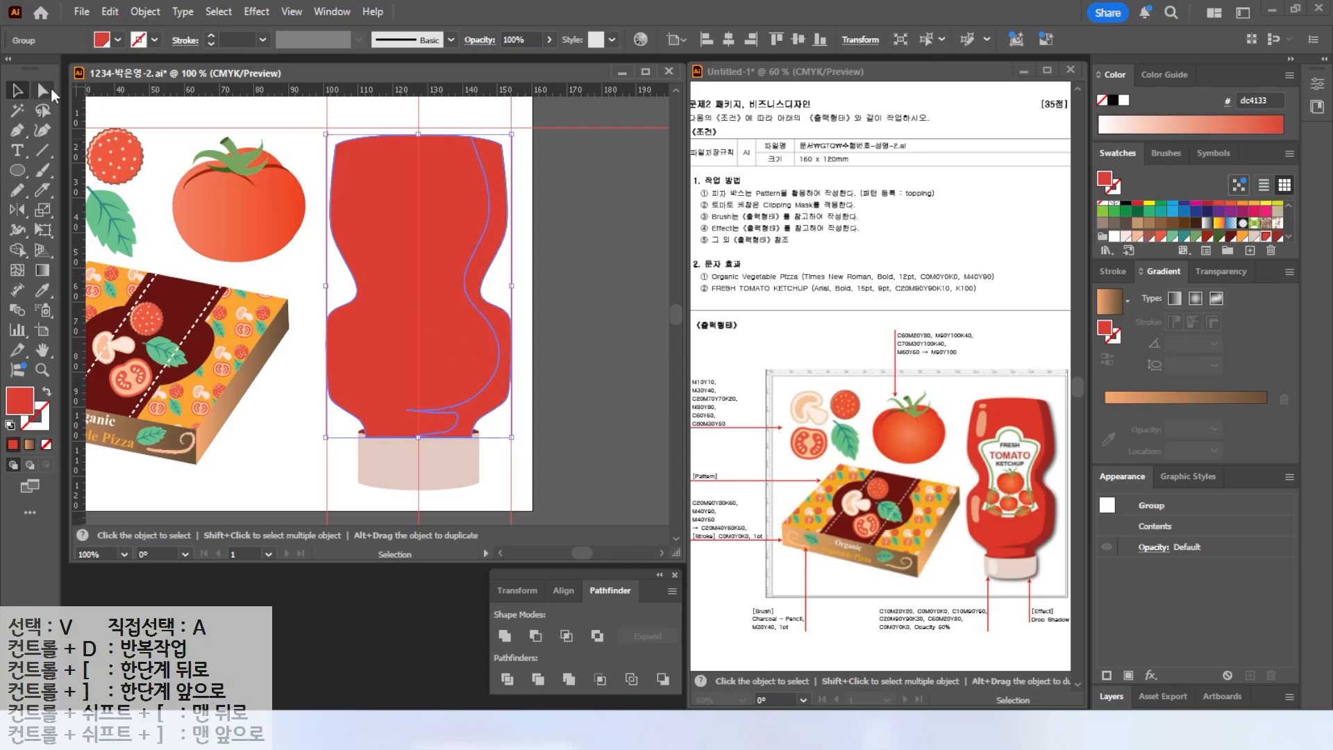
{"action": "left_click", "coordinate": [584, 257]}
{"action": "left_click", "coordinate": [481, 262]}
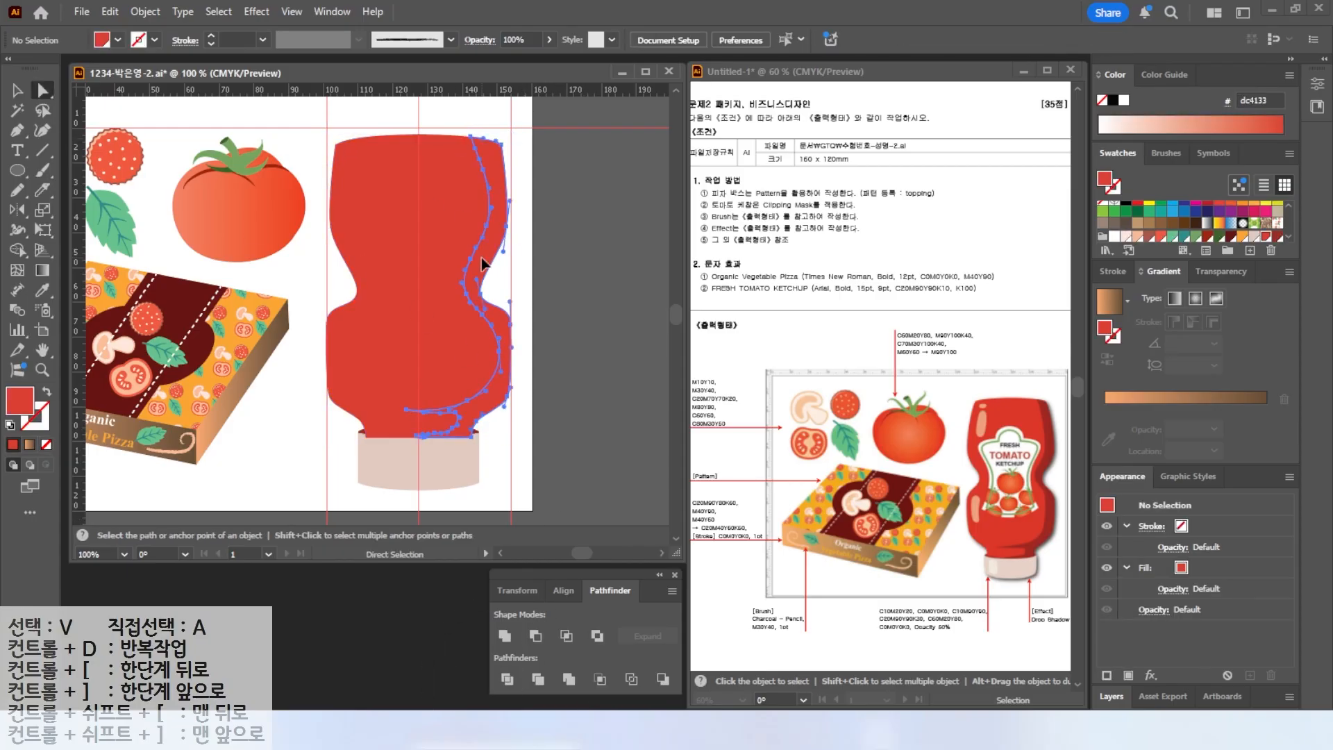
{"action": "left_click", "coordinate": [1278, 239]}
{"action": "left_click", "coordinate": [666, 316]}
{"action": "key", "text": "v"}
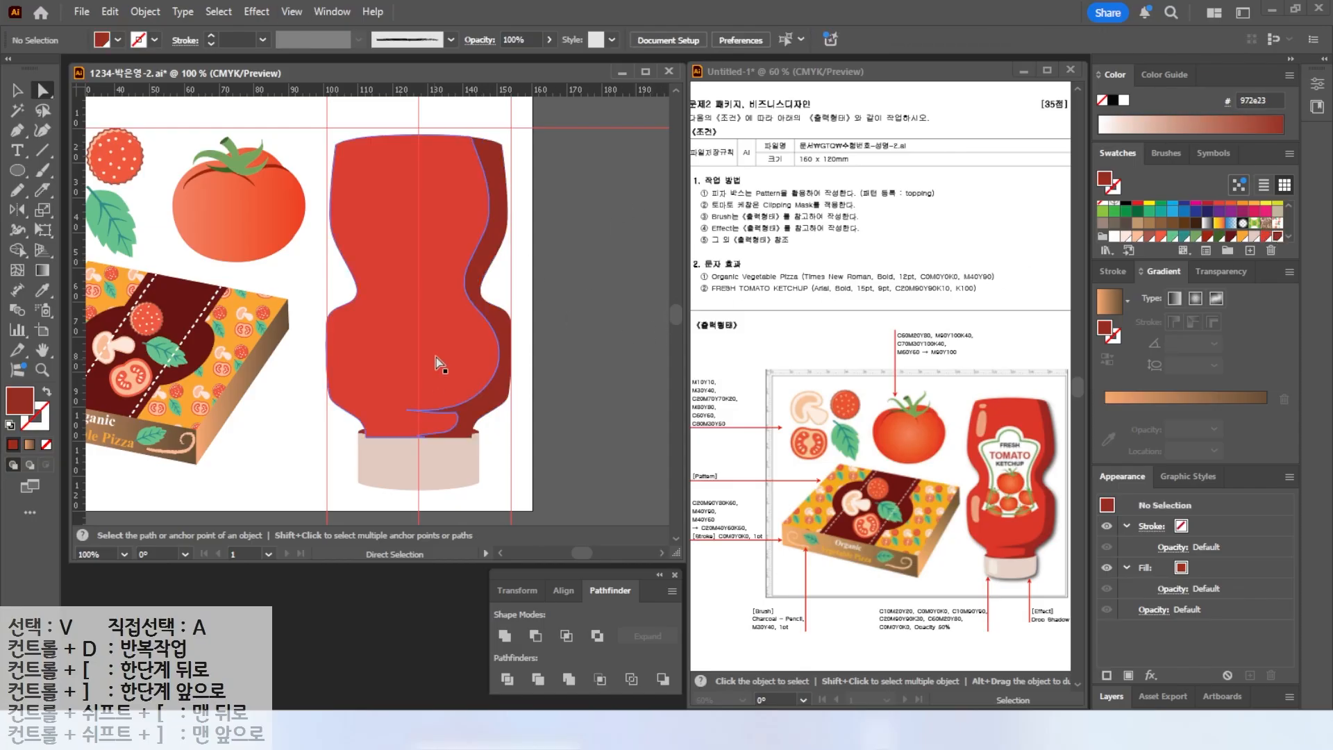
{"action": "key", "text": "ctrl+0"}
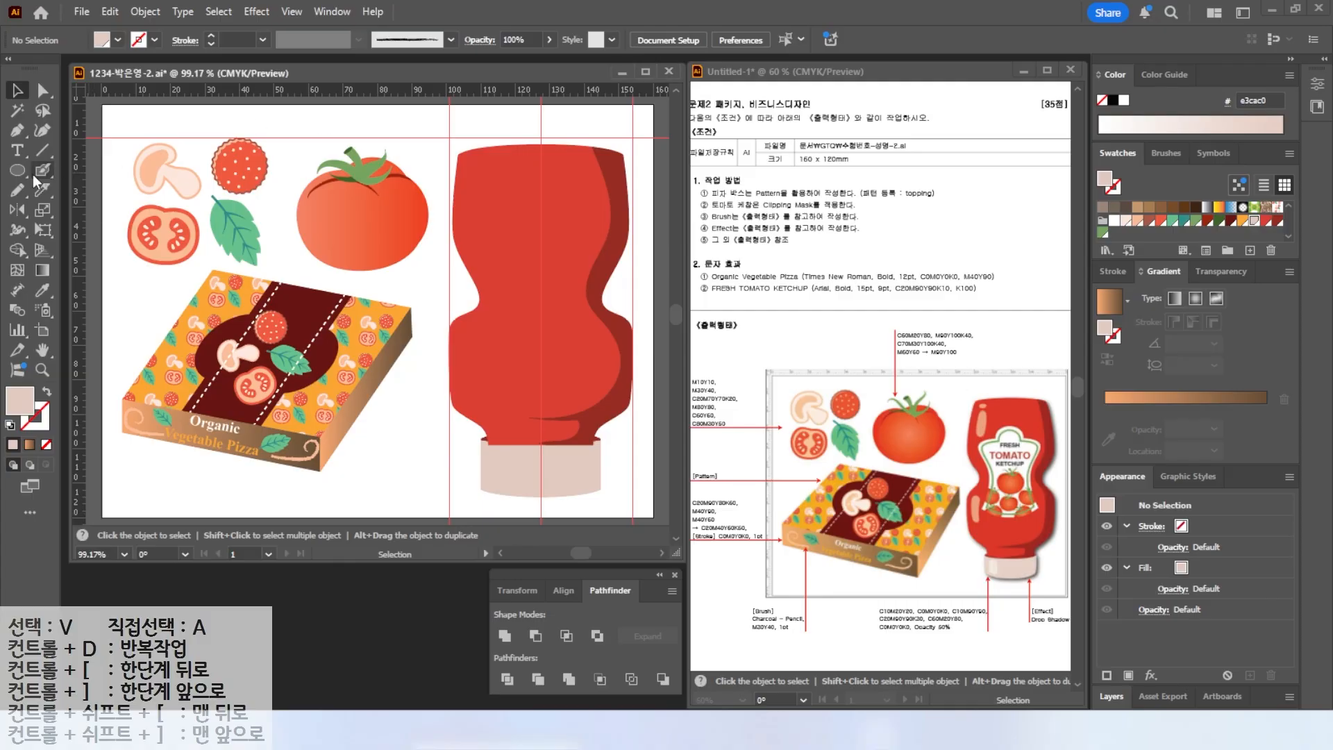
Switch to the Blob Brush tool and set the fill colour to white.
{"action": "left_click_drag", "start_coordinate": [44, 173], "coordinate": [44, 173]}
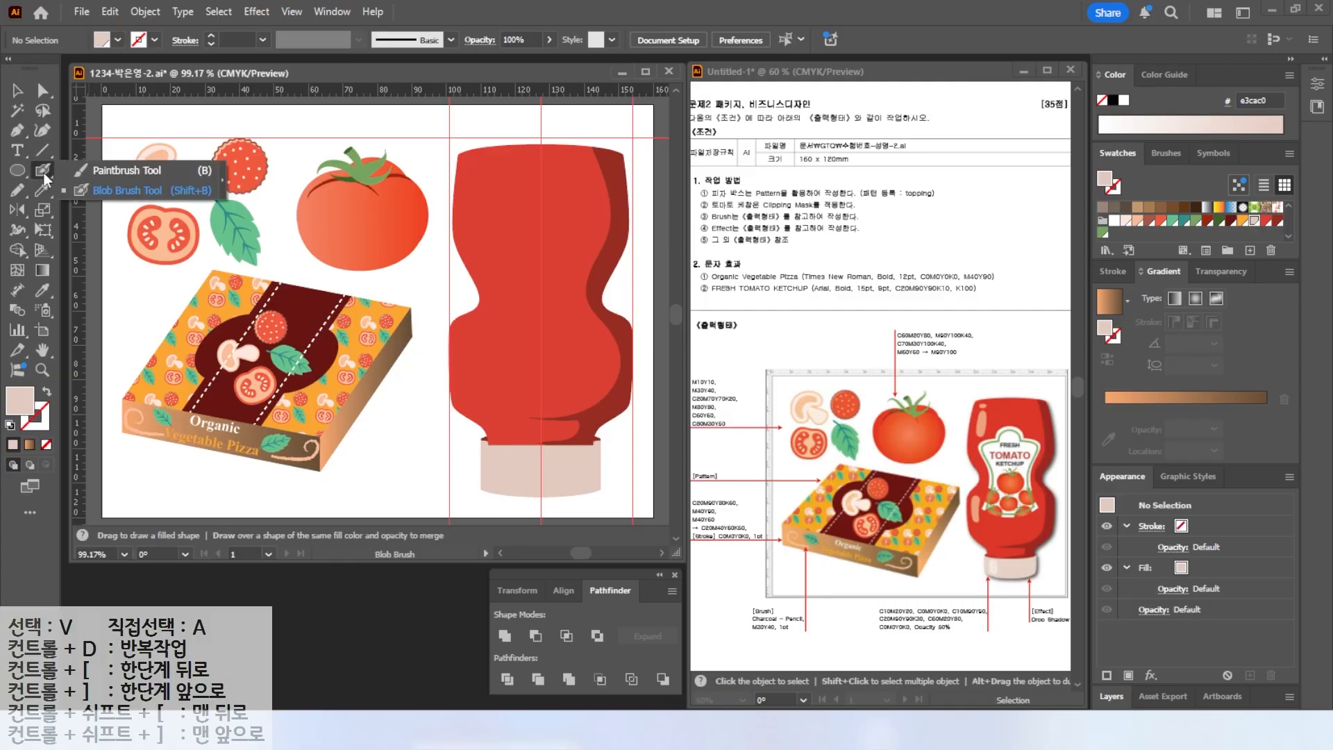
{"action": "left_click", "coordinate": [111, 191]}
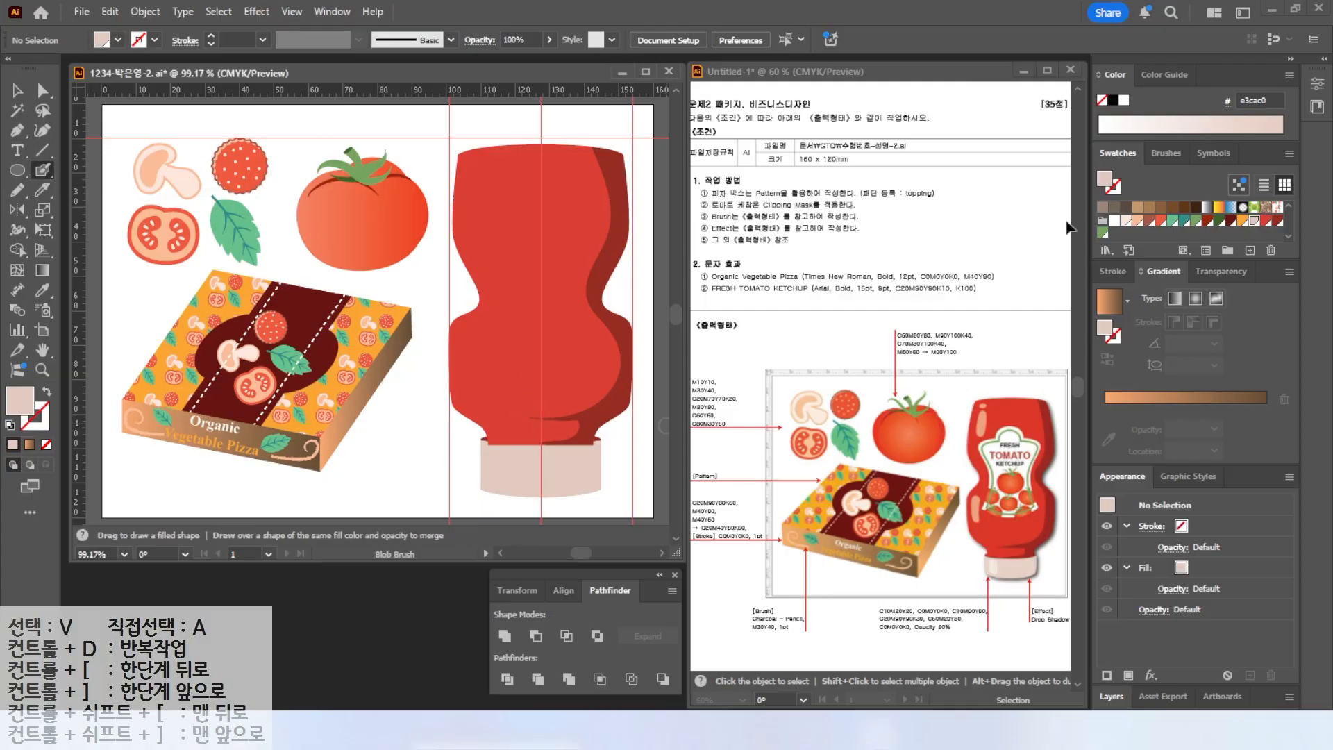
{"action": "left_click", "coordinate": [1125, 100]}
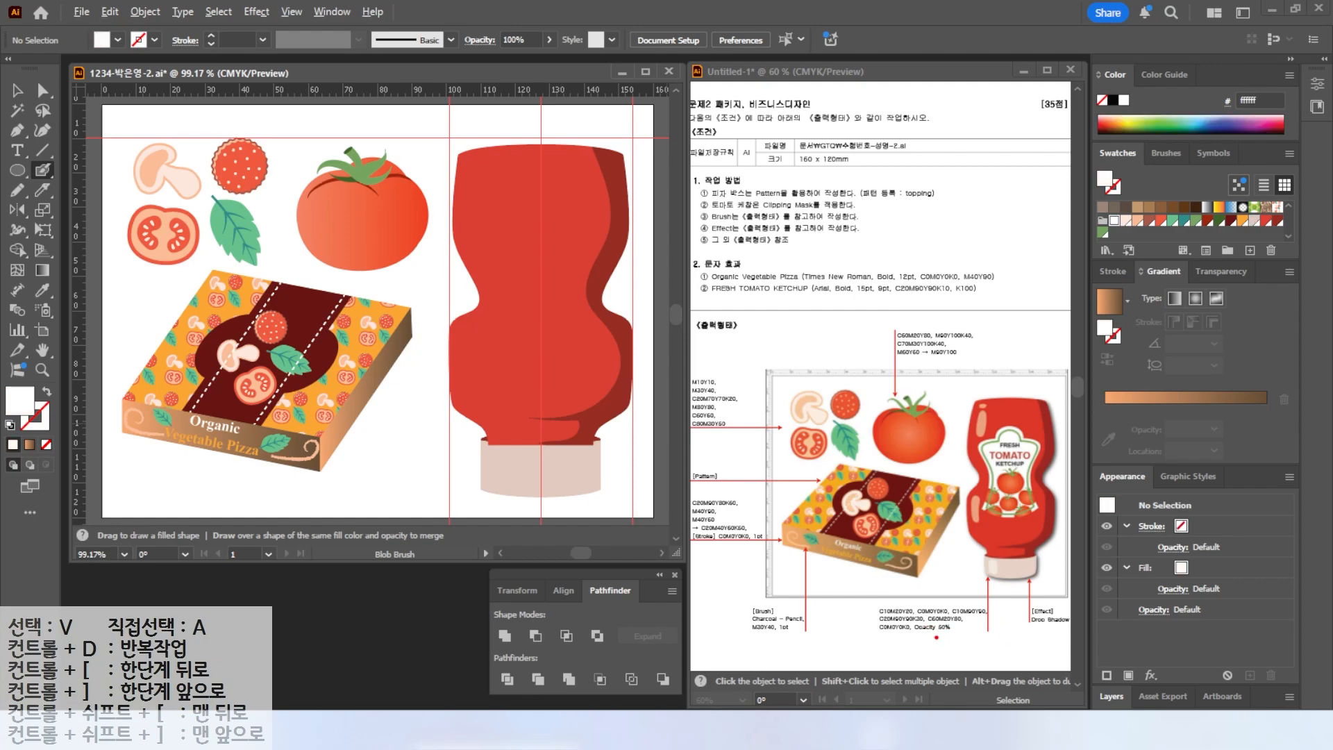
{"action": "left_click_drag", "start_coordinate": [864, 644], "coordinate": [1017, 643]}
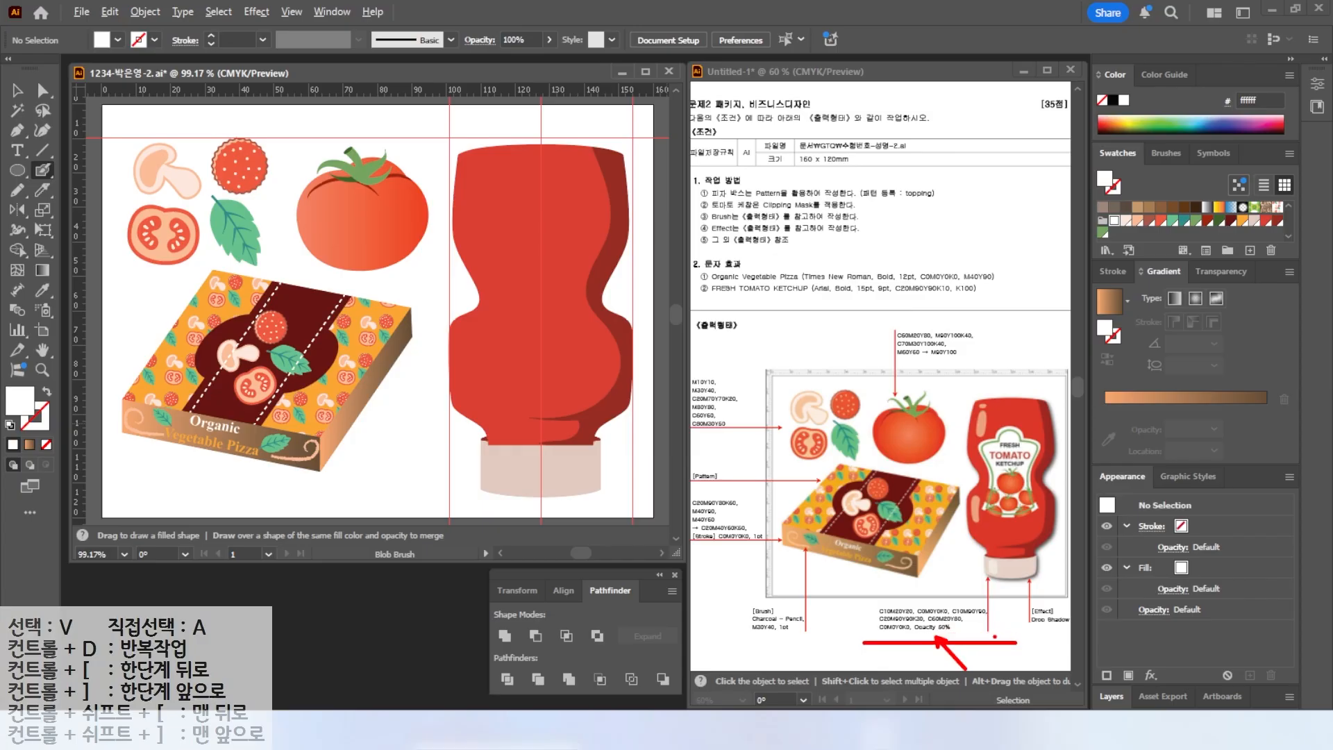
{"action": "key", "text": "Escape"}
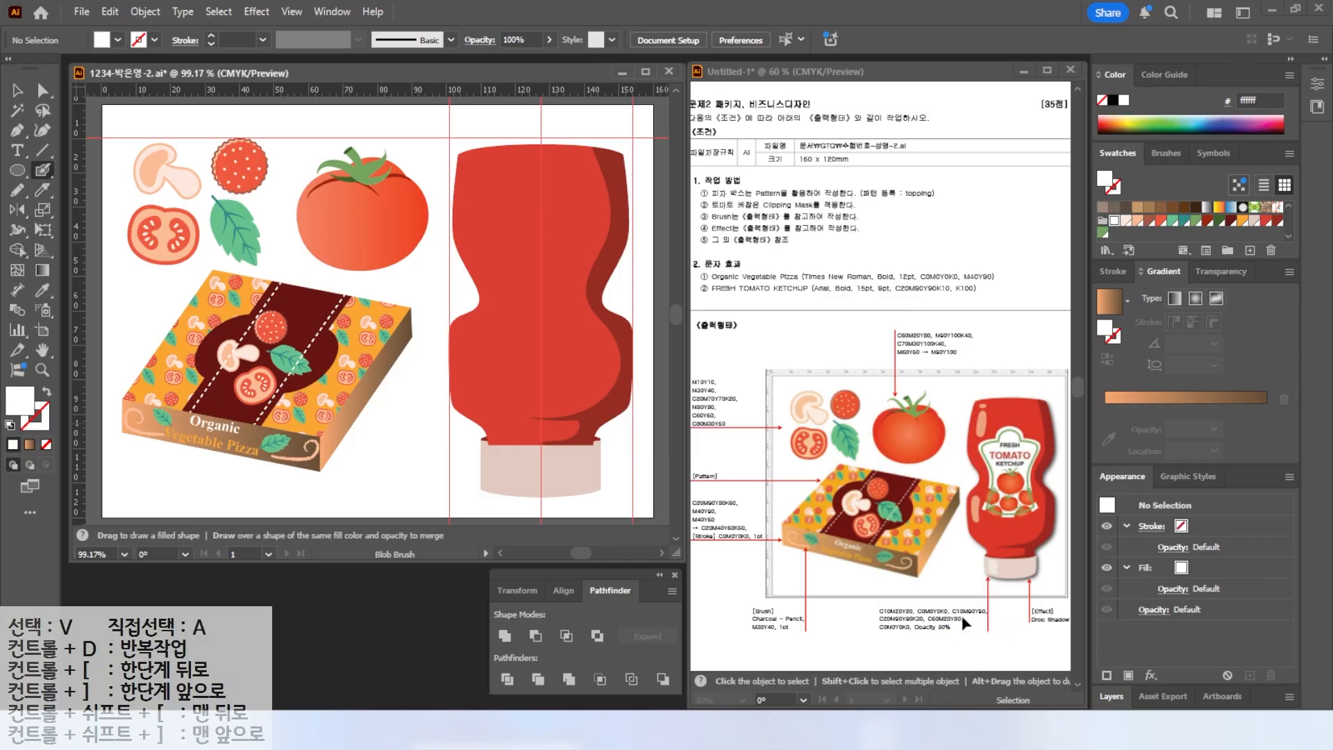
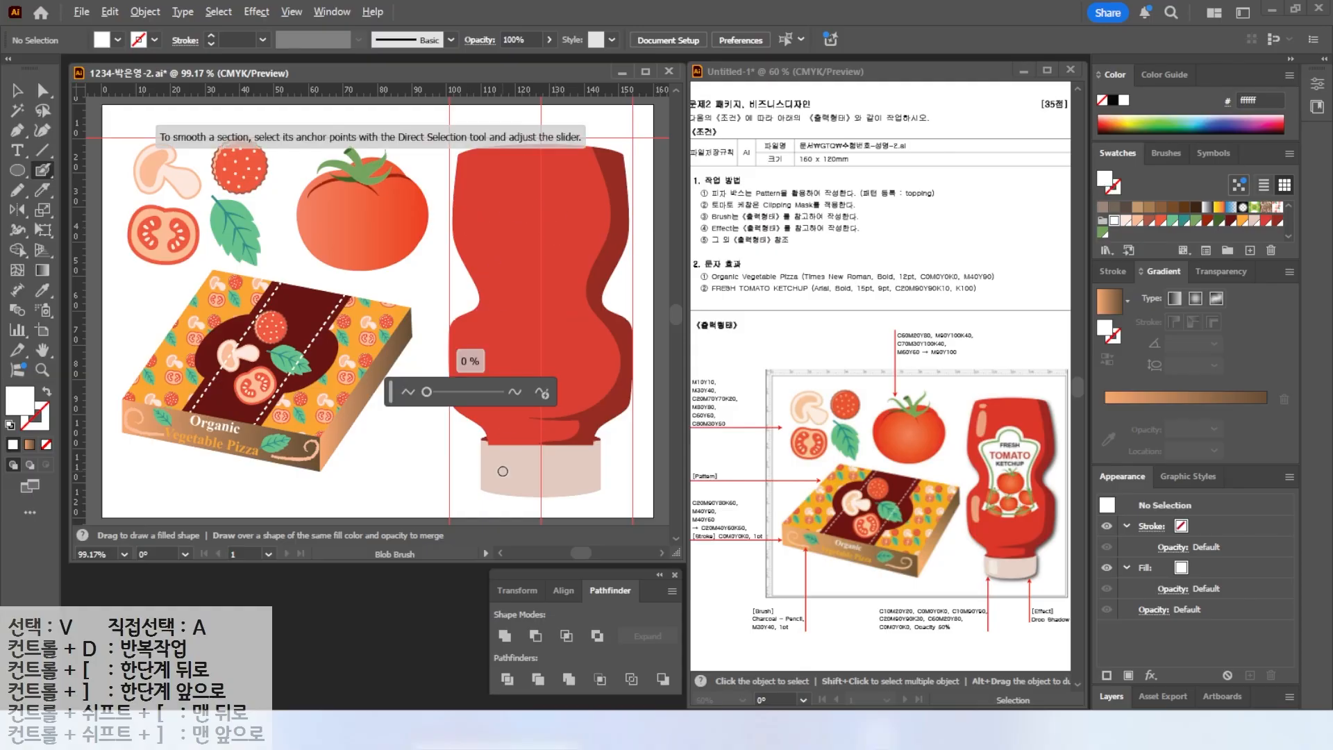
Paint a white Blob Brush highlight on the bottle cap and set its opacity to 50%.
{"action": "scroll", "coordinate": [507, 448], "scroll_direction": "up", "scroll_amount": 3}
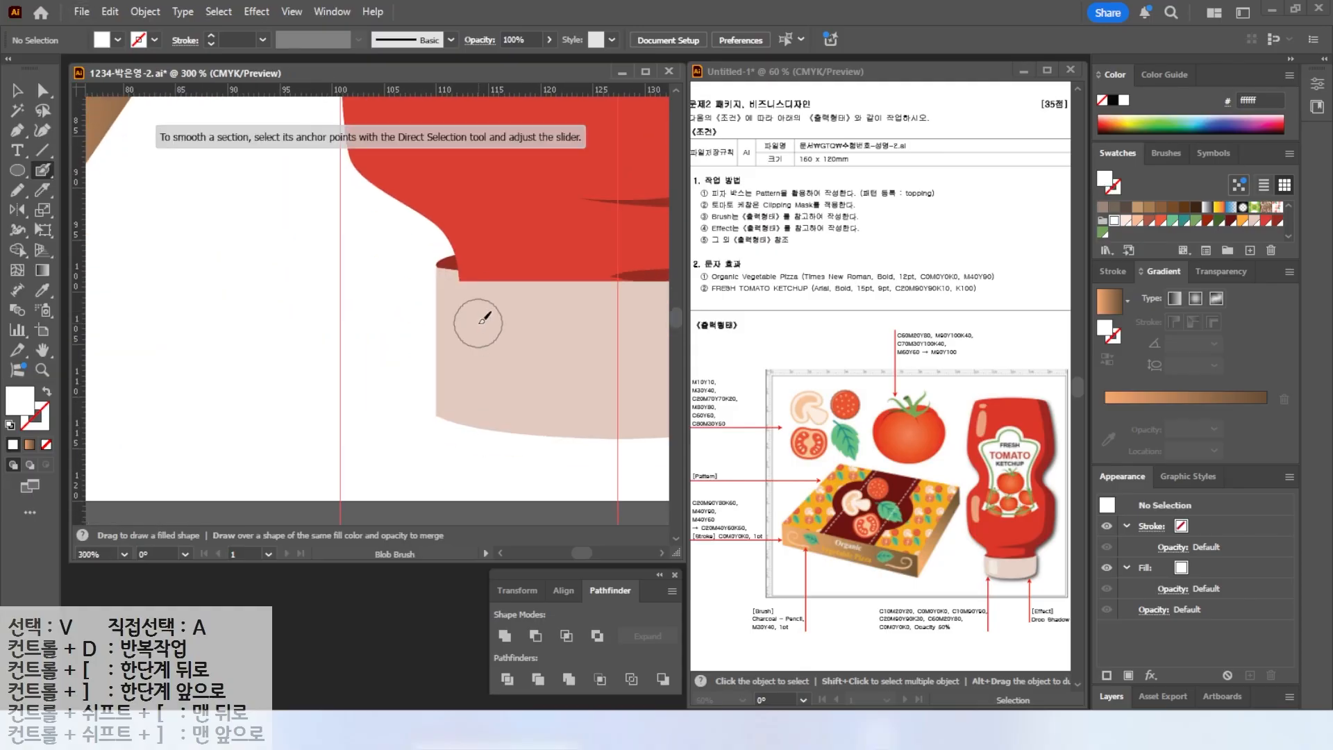
{"action": "mouse_move", "coordinate": [477, 315]}
{"action": "left_mouse_down"}
{"action": "mouse_move", "coordinate": [511, 322]}
{"action": "mouse_move", "coordinate": [503, 395]}
{"action": "mouse_move", "coordinate": [474, 378]}
{"action": "mouse_move", "coordinate": [471, 319]}
{"action": "mouse_move", "coordinate": [493, 330]}
{"action": "mouse_move", "coordinate": [490, 379]}
{"action": "left_mouse_up"}
{"action": "key", "text": "v"}
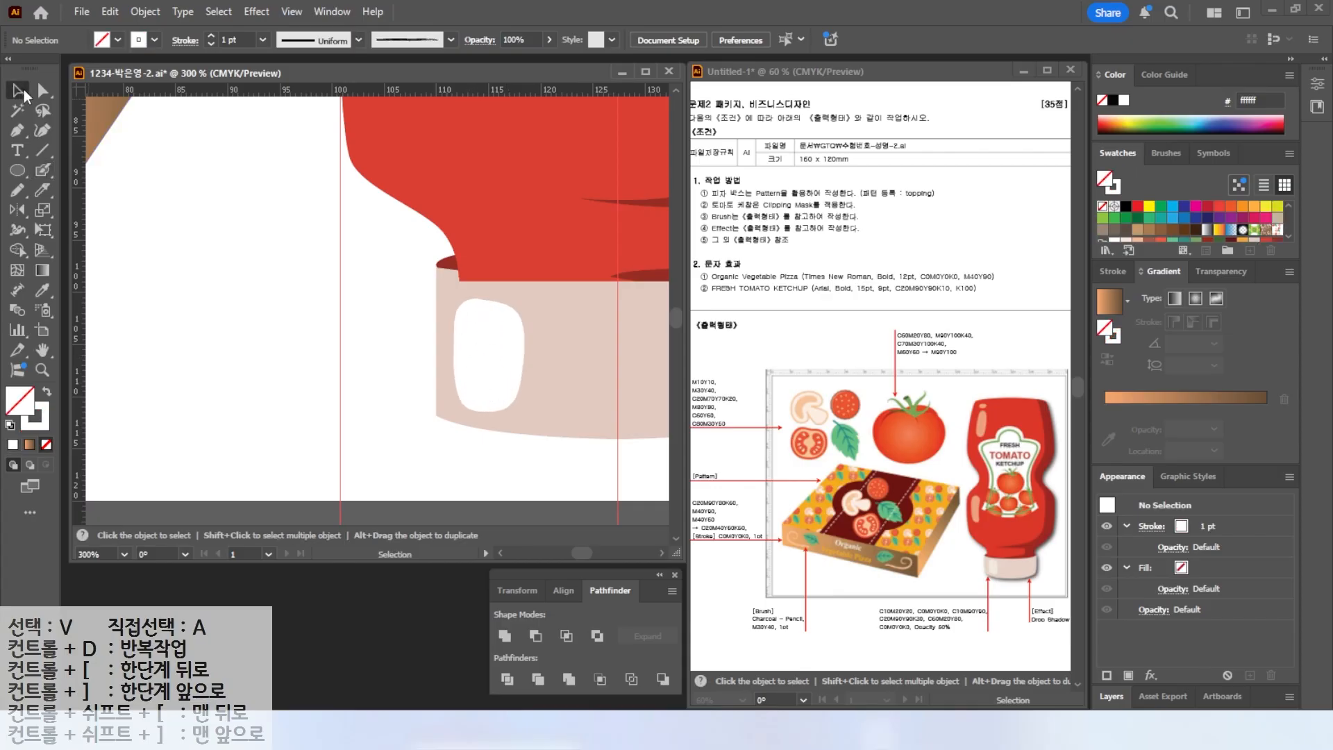
{"action": "left_click", "coordinate": [481, 320]}
{"action": "key", "text": "alt+2"}
{"action": "left_click_drag", "start_coordinate": [1276, 294], "coordinate": [1233, 223]}
{"action": "key", "text": "Escape"}
{"action": "left_click", "coordinate": [1224, 274]}
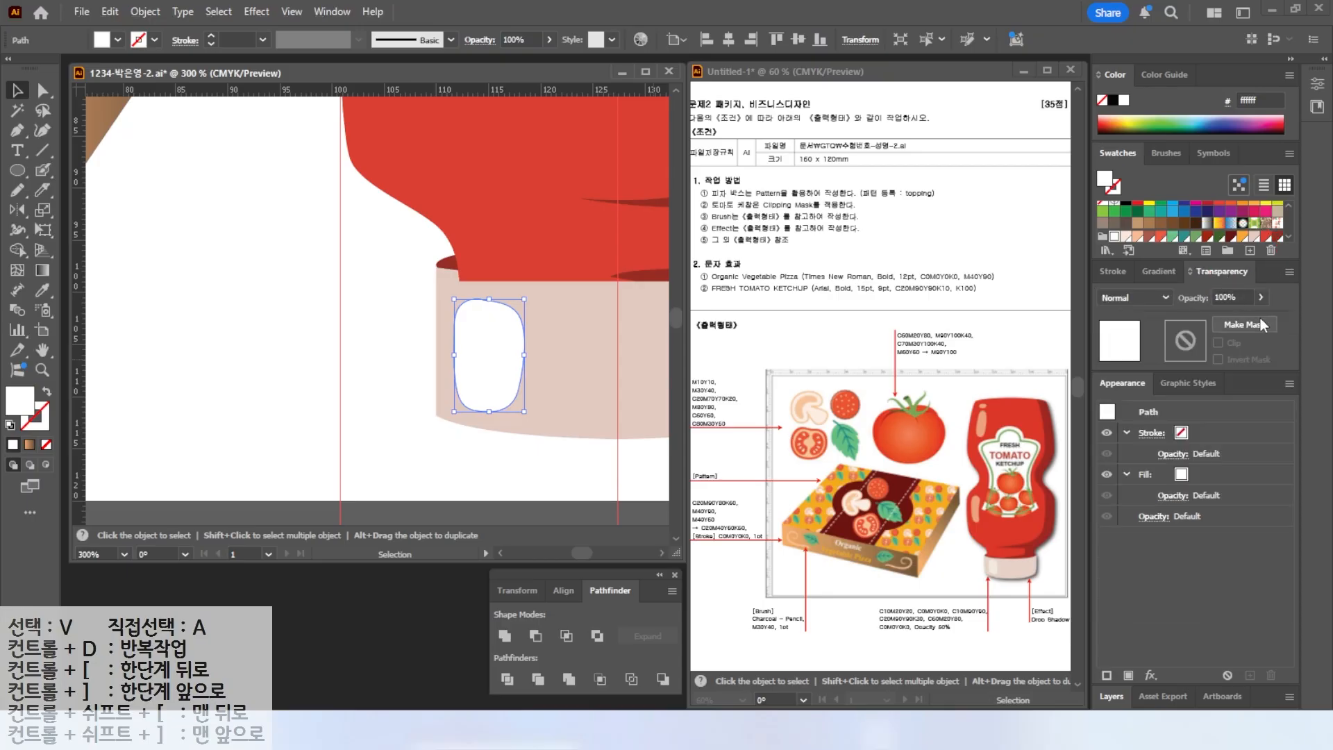
{"action": "type", "text": "50"}
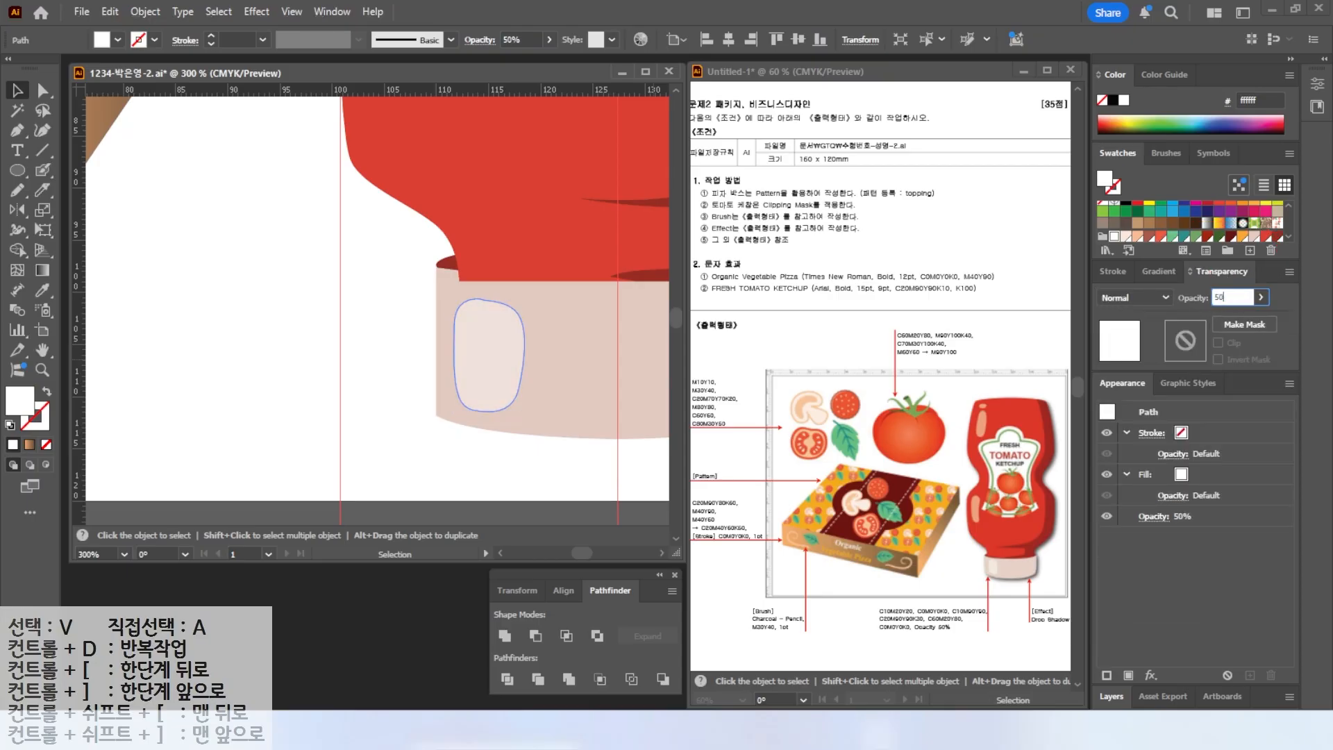
{"action": "key", "text": "Return"}
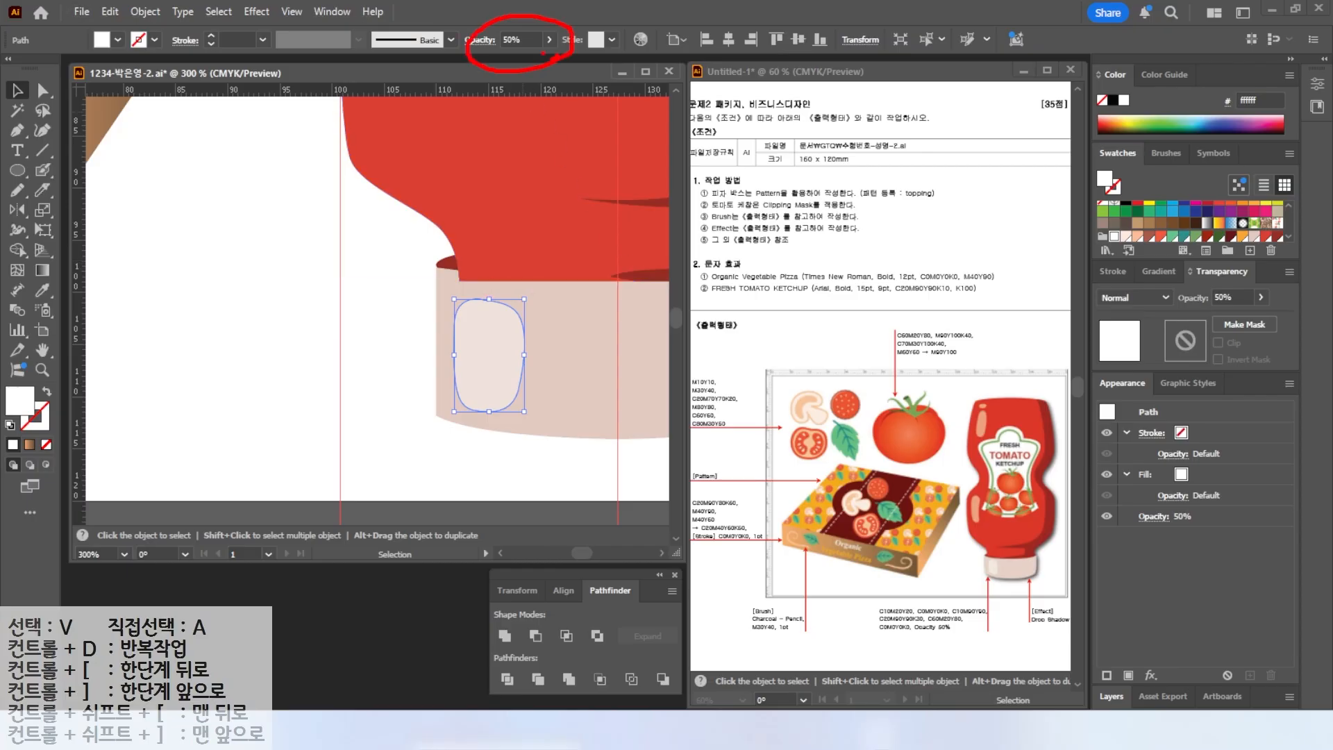
Paint a white highlight stroke on the bottle's lower left side and set its opacity to 50%.
{"action": "key", "text": "Escape"}
{"action": "scroll", "coordinate": [554, 232], "scroll_direction": "down", "scroll_amount": 2}
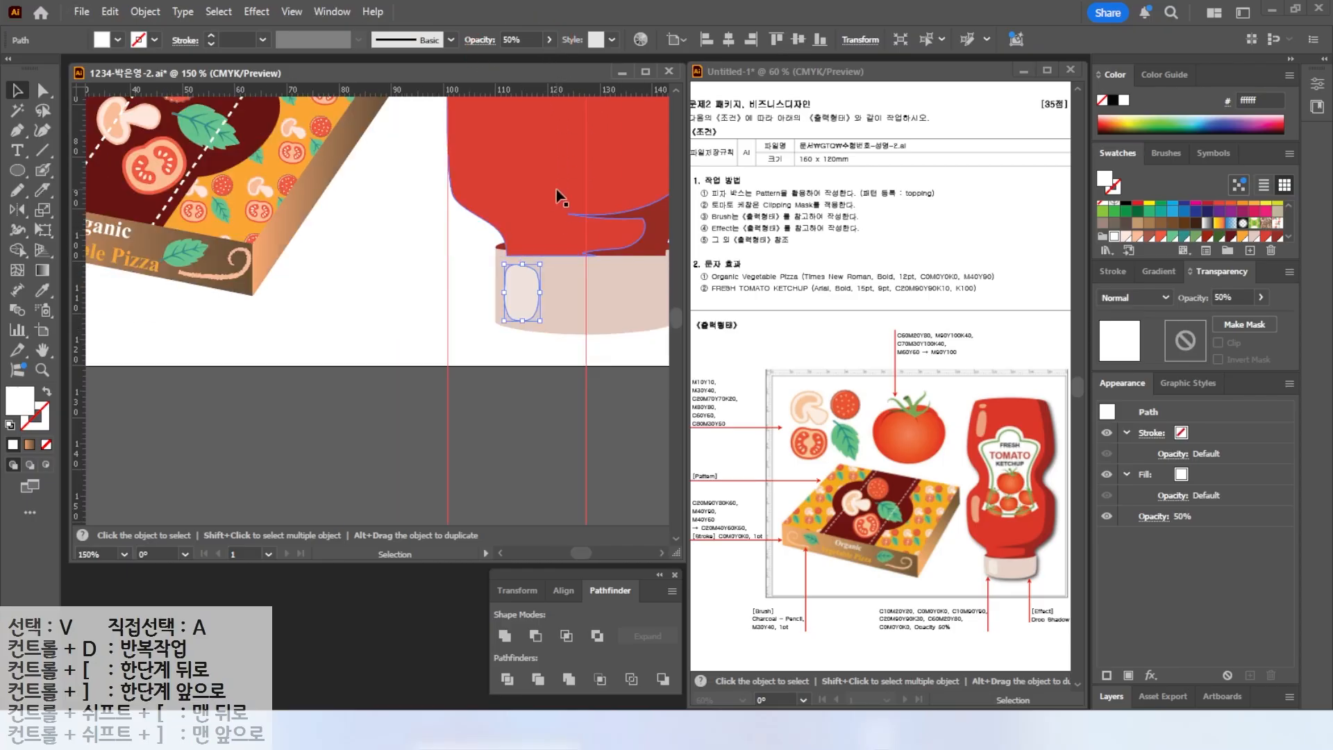
{"action": "left_click_drag", "start_coordinate": [547, 173], "coordinate": [473, 366]}
{"action": "left_click", "coordinate": [42, 170]}
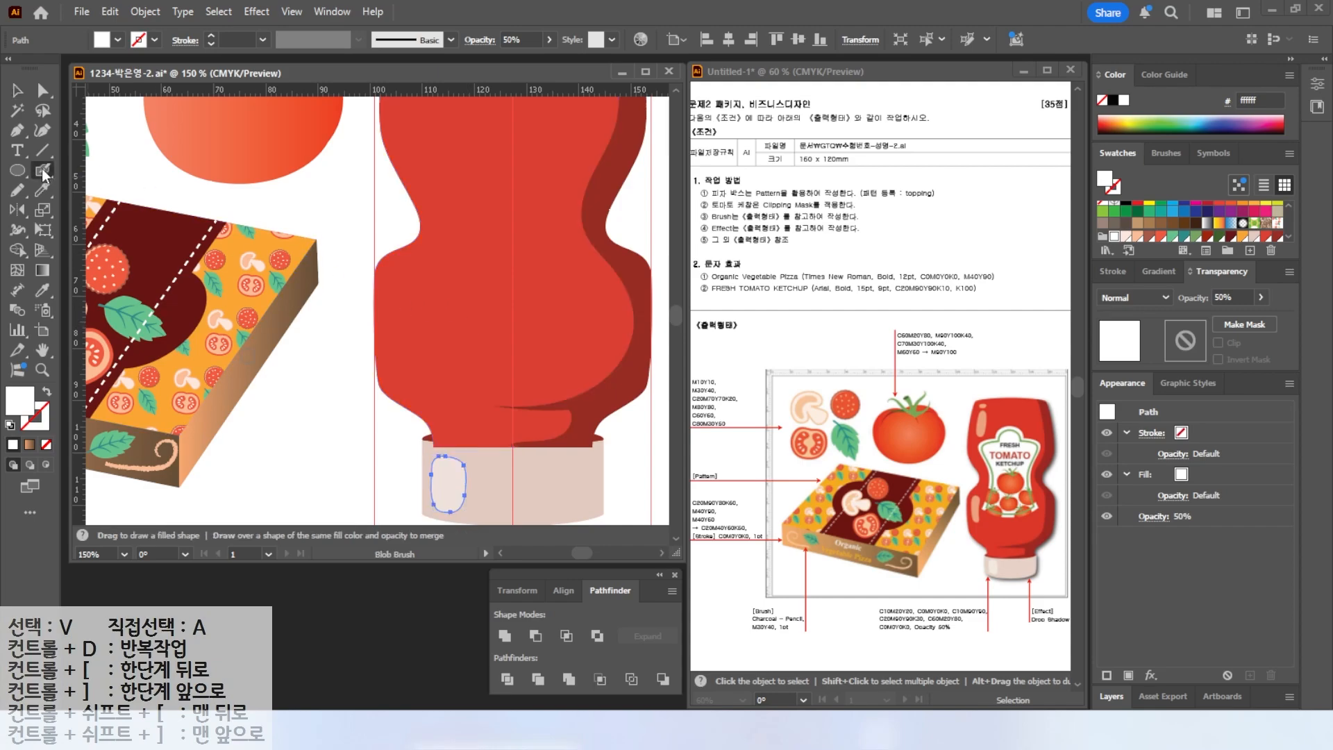
{"action": "mouse_move", "coordinate": [418, 274]}
{"action": "left_mouse_down"}
{"action": "mouse_move", "coordinate": [394, 357]}
{"action": "mouse_move", "coordinate": [428, 270]}
{"action": "left_mouse_up"}
{"action": "key", "text": "v"}
{"action": "left_click", "coordinate": [411, 297]}
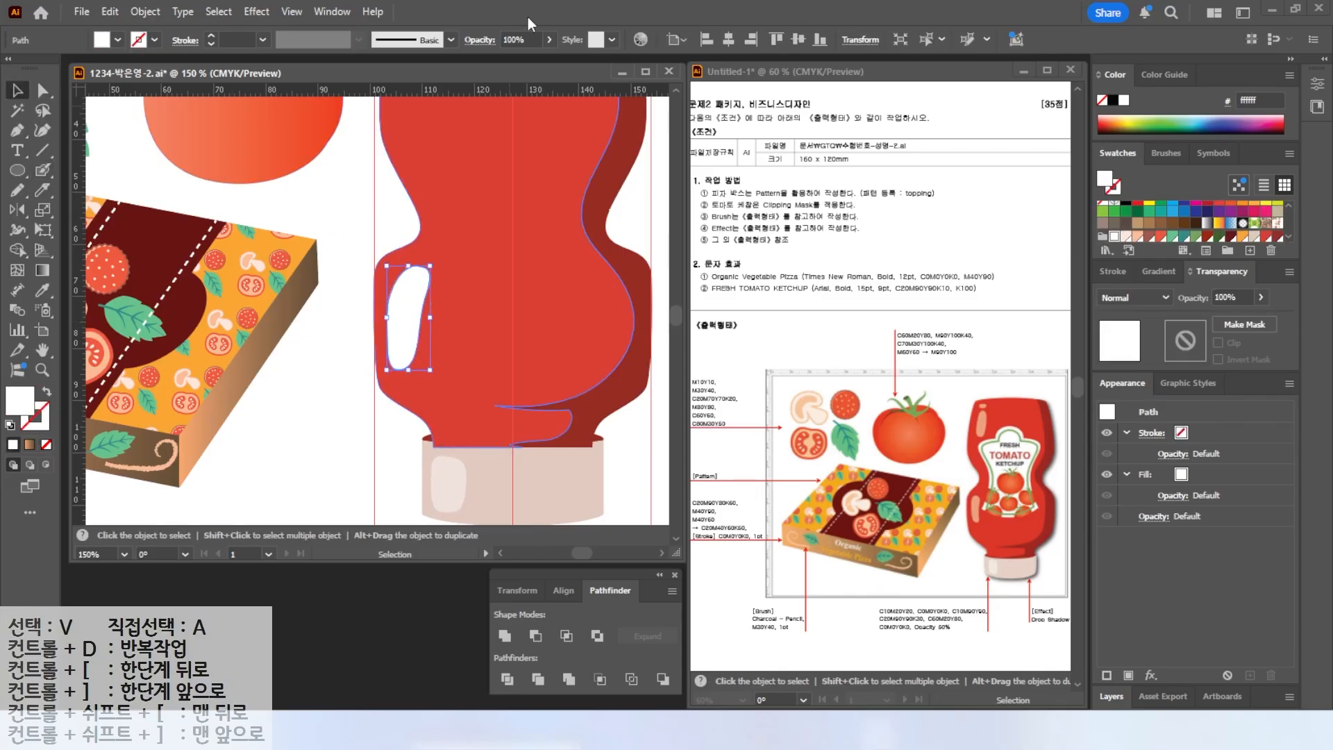
{"action": "left_click", "coordinate": [536, 40]}
{"action": "type", "text": "50"}
{"action": "key", "text": "Return"}
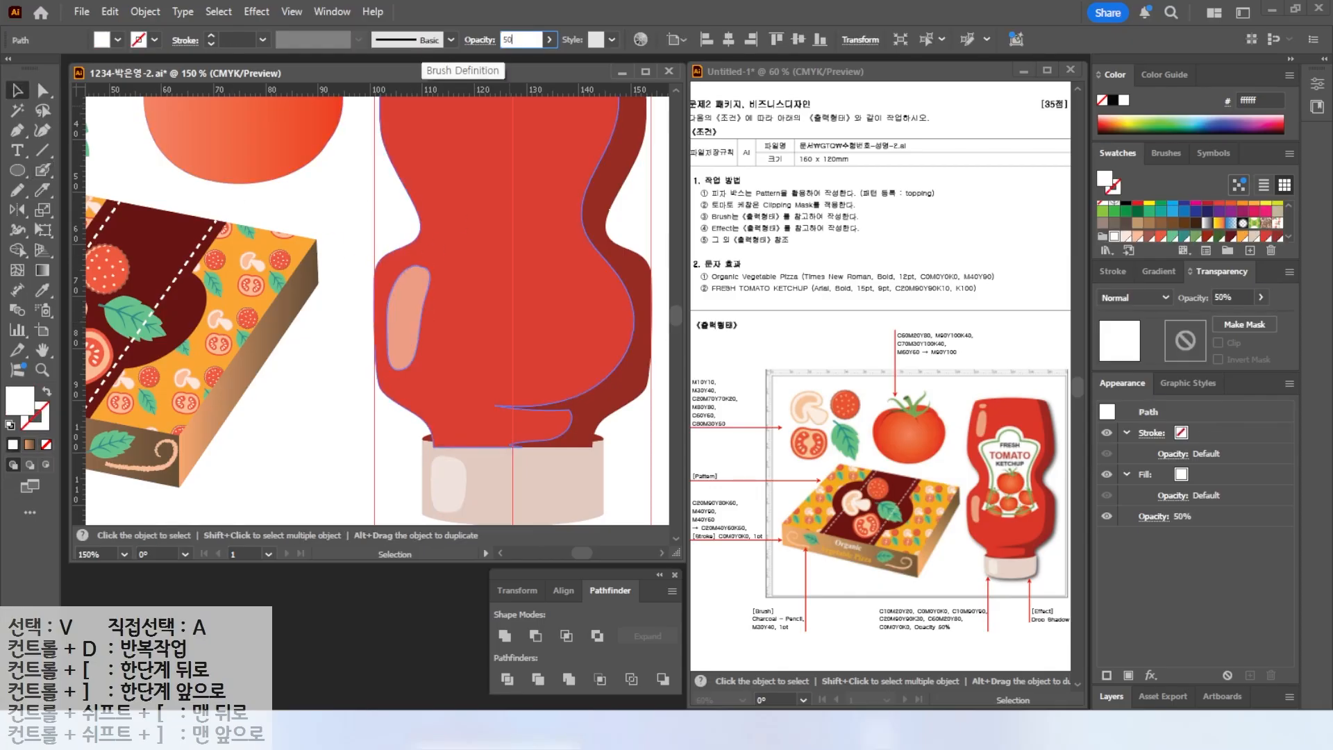
Paint a long highlight and a small dot on the bottle's upper left, then set both to 50% opacity.
{"action": "key", "text": "space"}
{"action": "left_click_drag", "start_coordinate": [459, 158], "coordinate": [457, 331]}
{"action": "key", "text": "shift+b"}
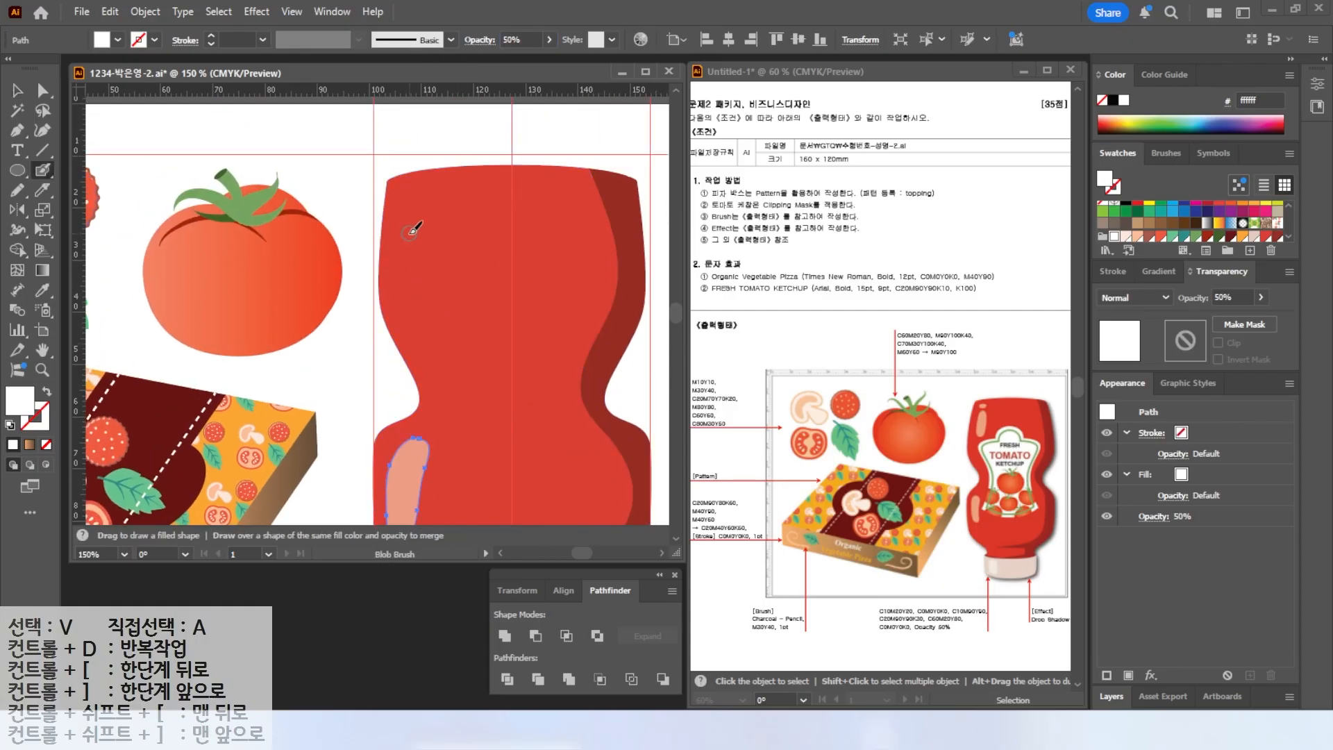
{"action": "mouse_move", "coordinate": [409, 214]}
{"action": "left_mouse_down"}
{"action": "mouse_move", "coordinate": [423, 240]}
{"action": "mouse_move", "coordinate": [410, 214]}
{"action": "mouse_move", "coordinate": [412, 270]}
{"action": "left_mouse_up"}
{"action": "left_click", "coordinate": [18, 91]}
{"action": "key", "text": "shift+b"}
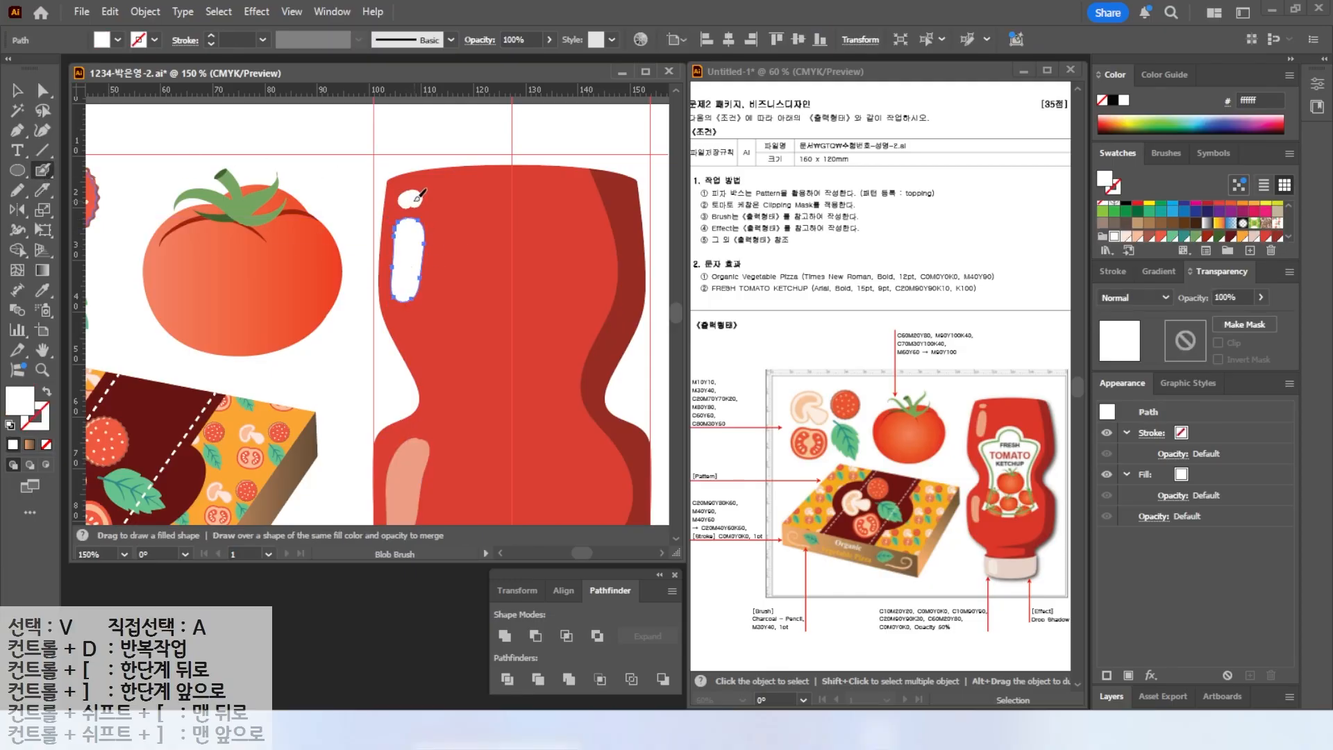
{"action": "left_click_drag", "start_coordinate": [417, 199], "coordinate": [411, 201]}
{"action": "key", "text": "v"}
{"action": "left_click", "coordinate": [419, 270], "text": "shift"}
{"action": "left_click", "coordinate": [413, 202], "text": "shift"}
{"action": "left_click", "coordinate": [526, 40]}
{"action": "type", "text": "5"}
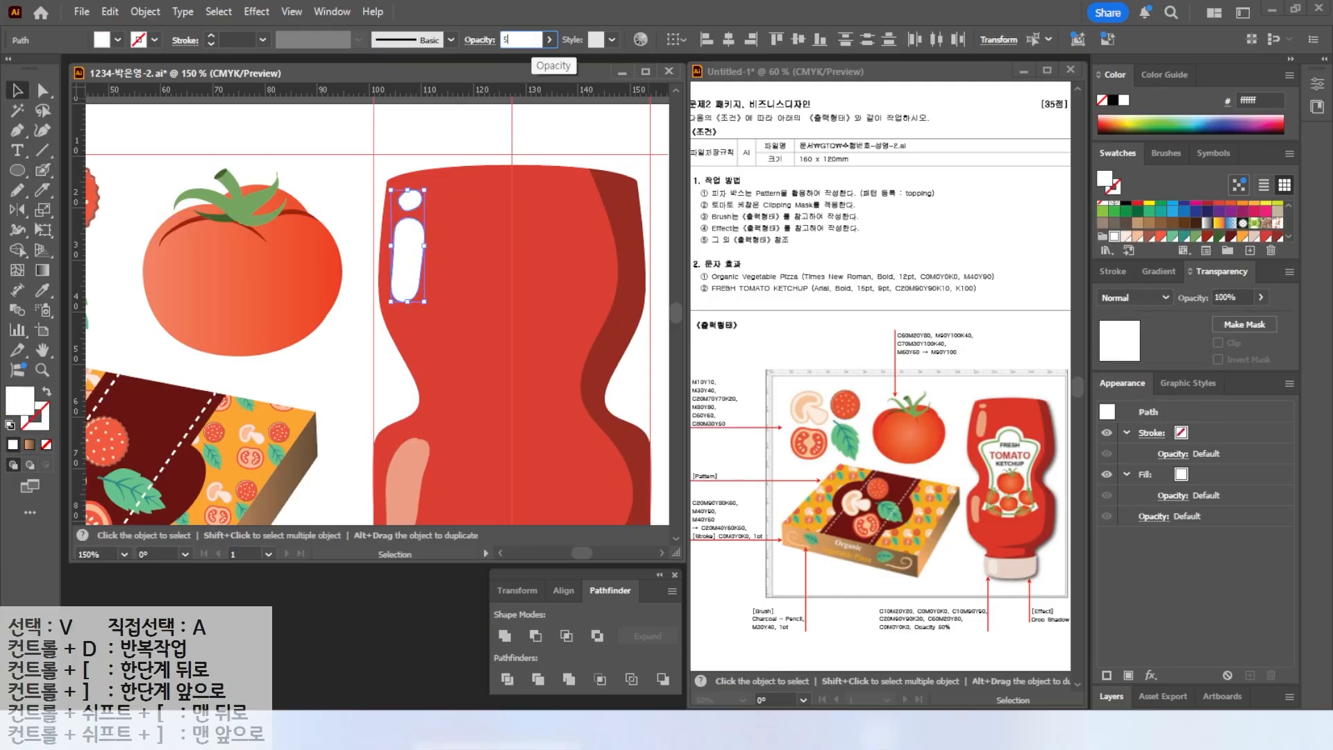
{"action": "type", "text": "0"}
{"action": "key", "text": "Return"}
Select the cap and its highlight and bring them to the front.
{"action": "scroll", "coordinate": [561, 335], "scroll_direction": "down", "scroll_amount": 1}
{"action": "left_click_drag", "start_coordinate": [561, 335], "coordinate": [518, 231]}
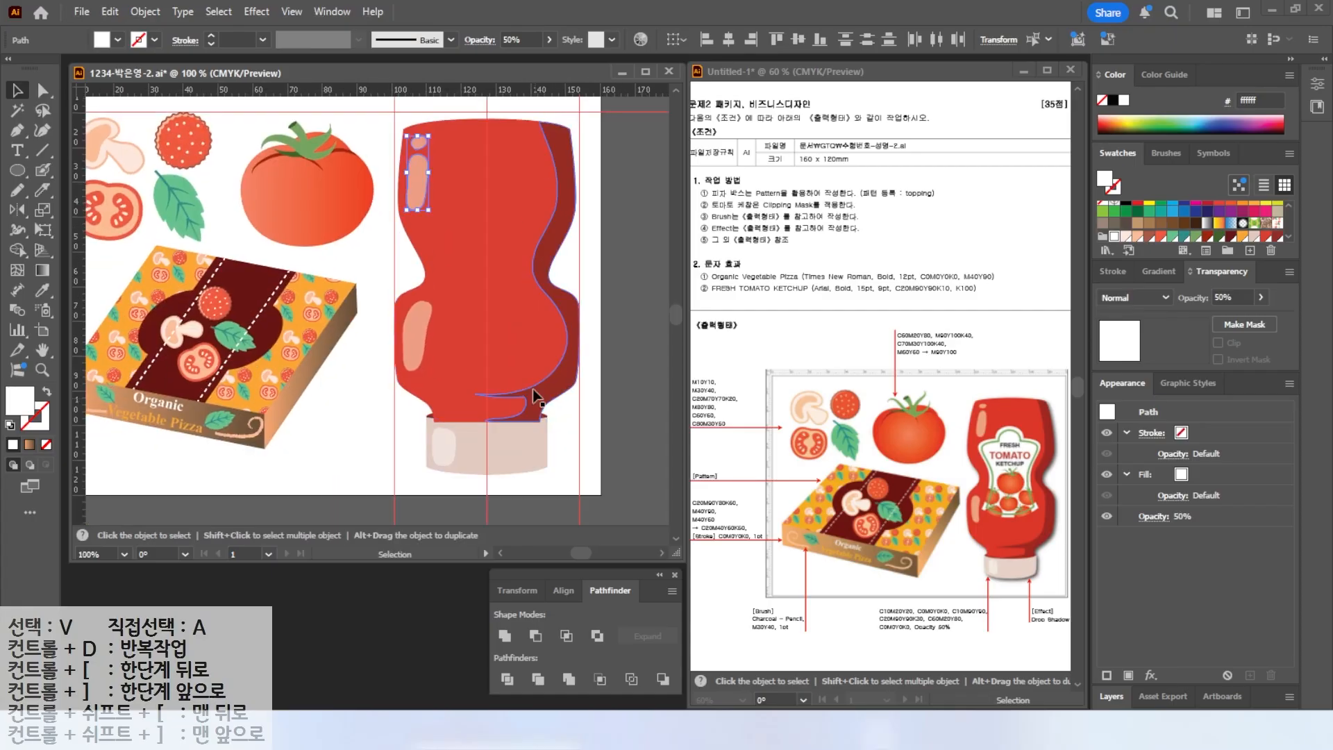
{"action": "left_click_drag", "start_coordinate": [408, 477], "coordinate": [456, 455]}
{"action": "right_click", "coordinate": [483, 450]}
{"action": "mouse_move", "coordinate": [508, 626]}
{"action": "left_click", "coordinate": [675, 625]}
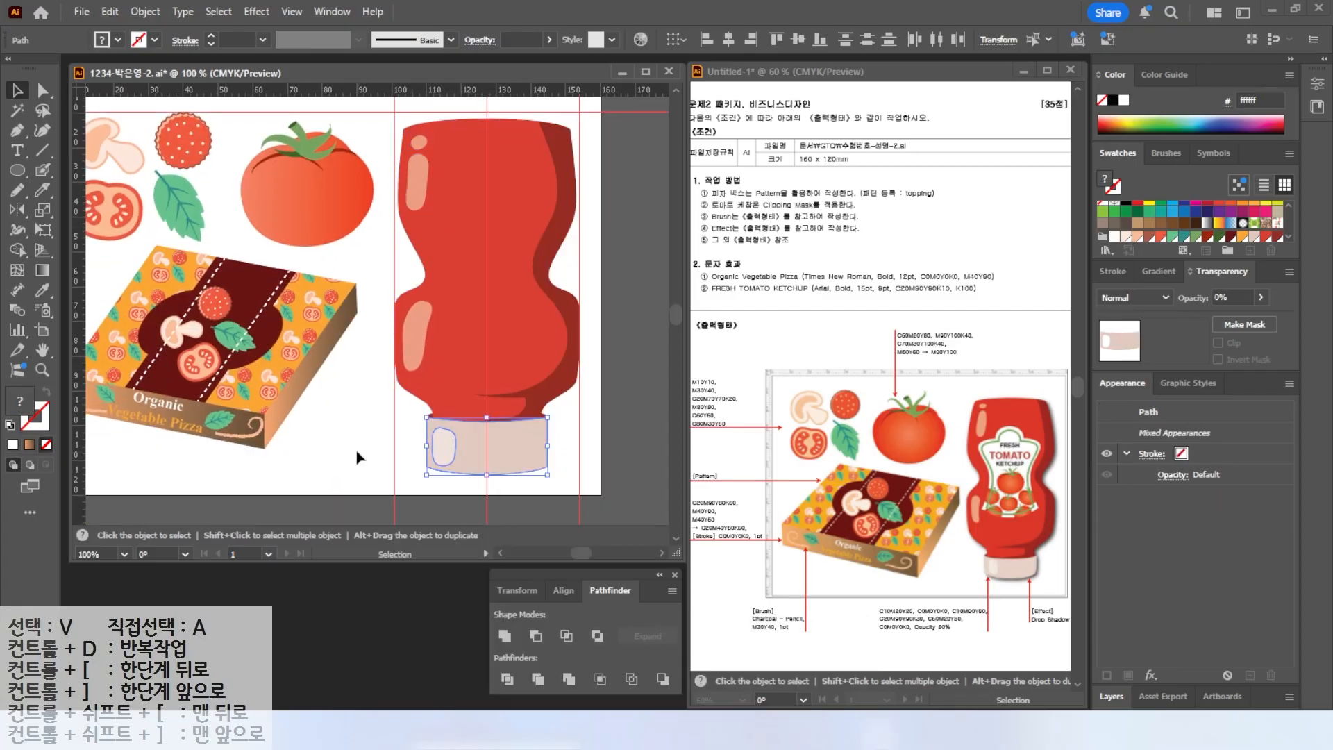
{"action": "left_click", "coordinate": [625, 406]}
Draw an ellipse near the top centre of the bottle body and nudge it into place.
{"action": "left_click", "coordinate": [20, 170]}
{"action": "left_click_drag", "start_coordinate": [448, 158], "coordinate": [528, 219]}
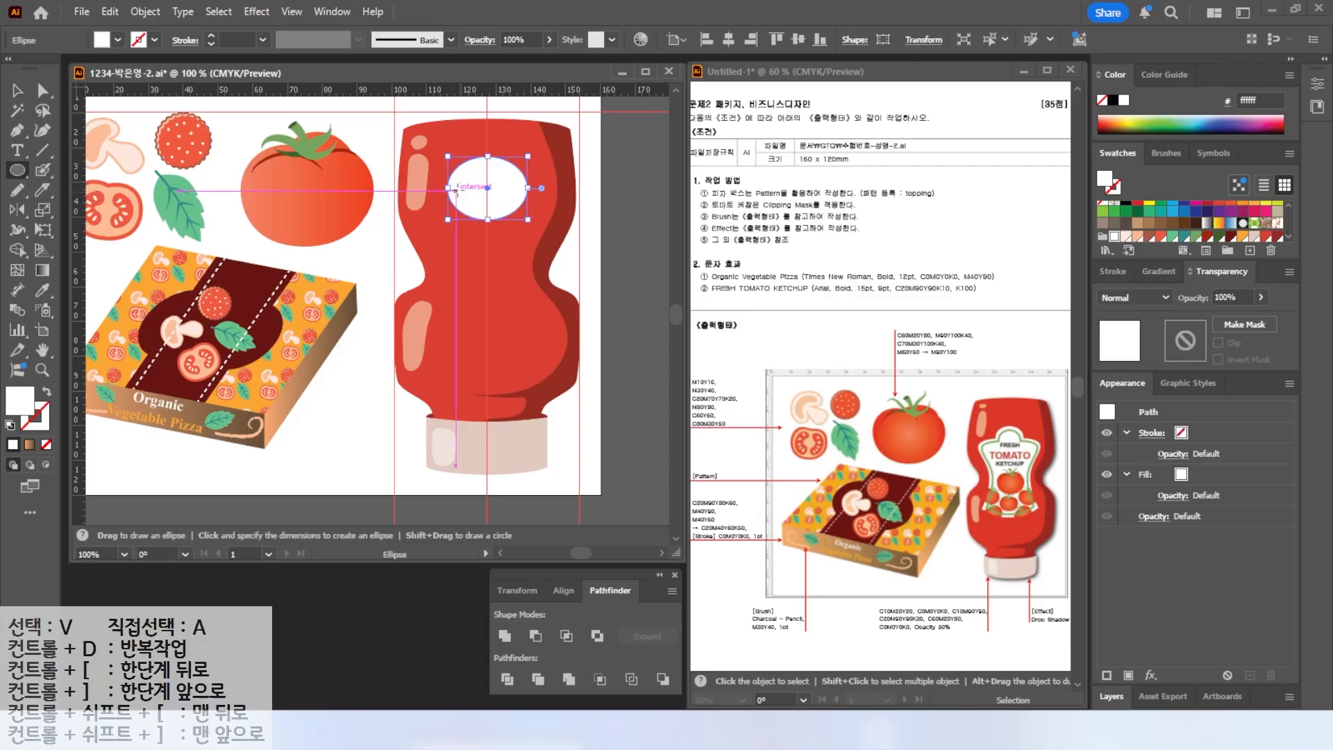
{"action": "key", "text": "v"}
{"action": "left_click_drag", "start_coordinate": [502, 194], "coordinate": [501, 209]}
Draw the left half of a label outline with the Pen tool from the ellipse's centre down the bottle.
{"action": "key", "text": "p"}
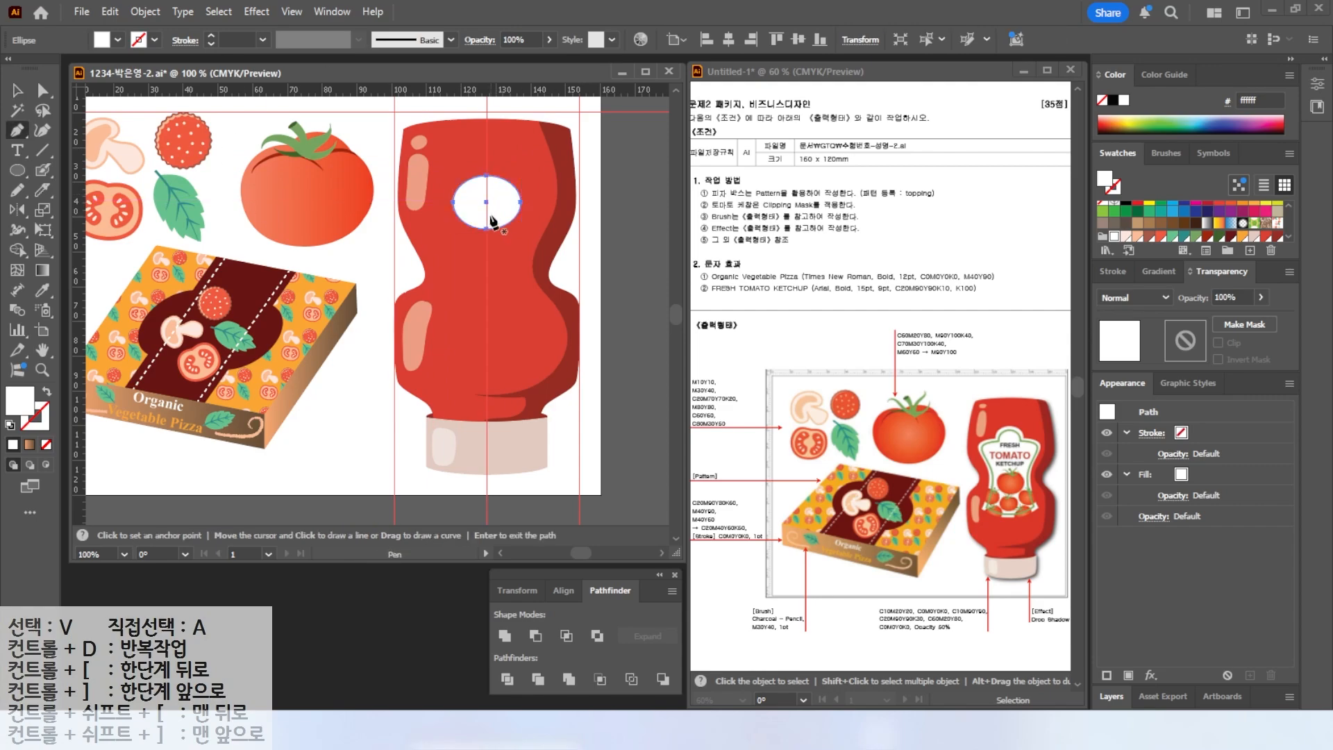
{"action": "left_click", "coordinate": [481, 204]}
{"action": "left_click_drag", "start_coordinate": [433, 206], "coordinate": [454, 257]}
{"action": "left_click", "coordinate": [437, 337]}
{"action": "left_click_drag", "start_coordinate": [486, 360], "coordinate": [512, 359]}
{"action": "left_click", "coordinate": [481, 204]}
Reshape the half-label's anchor points and curve handles with Direct Selection.
{"action": "key", "text": "a"}
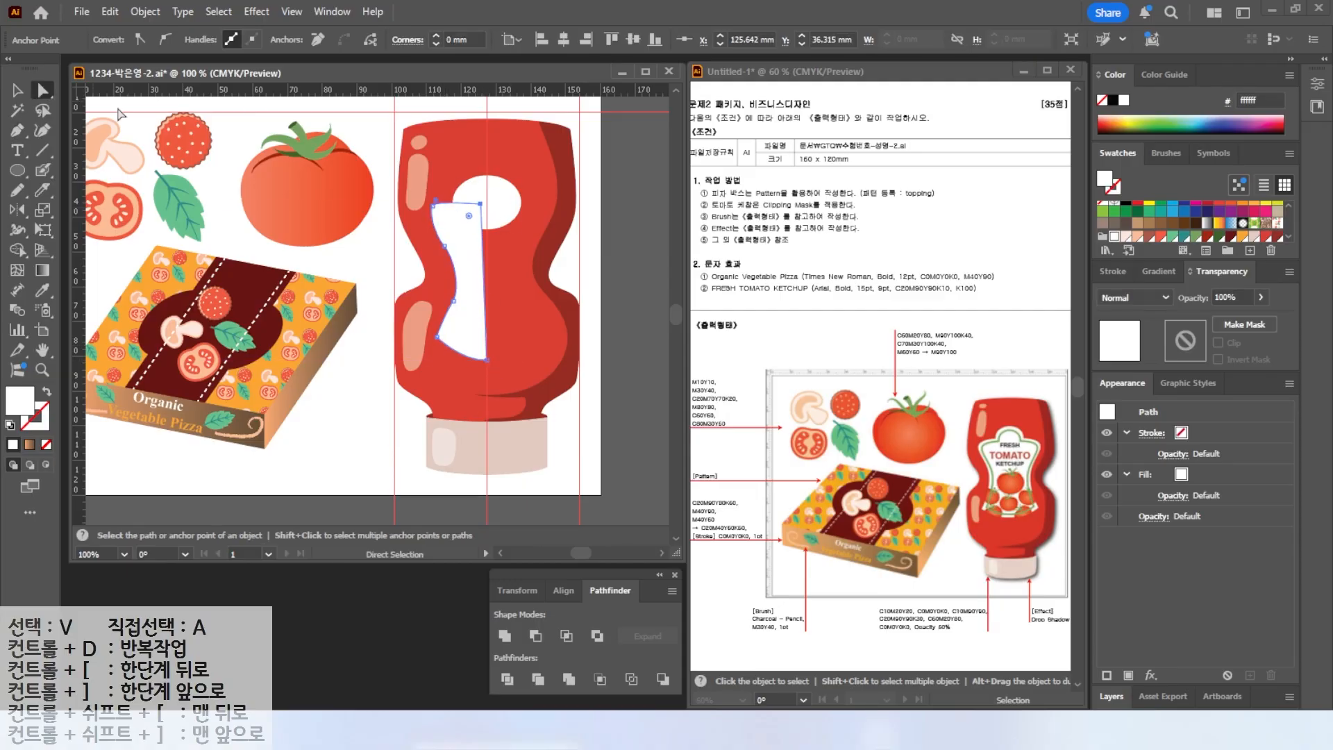
{"action": "left_click_drag", "start_coordinate": [482, 206], "coordinate": [487, 202]}
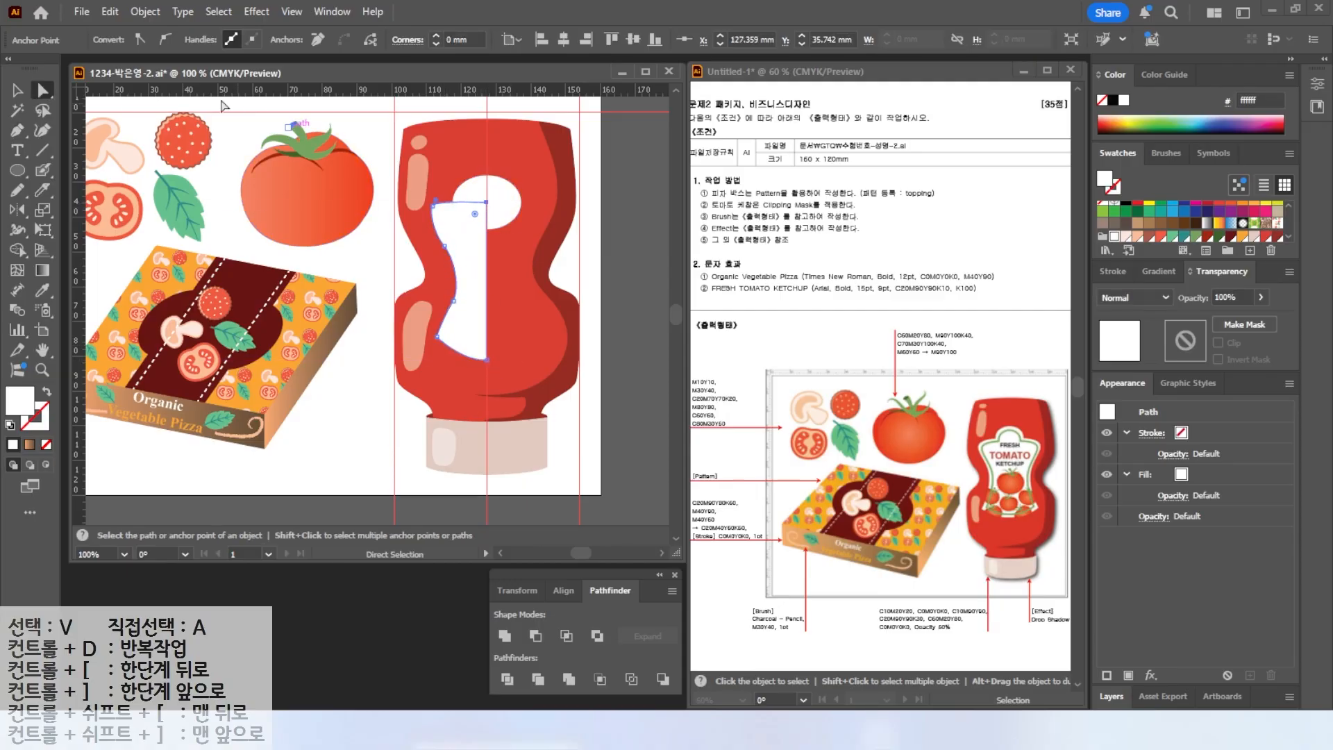
{"action": "left_click", "coordinate": [432, 207]}
{"action": "scroll", "coordinate": [433, 208], "scroll_direction": "up", "scroll_amount": 3}
{"action": "left_click_drag", "start_coordinate": [443, 188], "coordinate": [445, 181]}
{"action": "left_click_drag", "start_coordinate": [420, 224], "coordinate": [404, 242]}
{"action": "left_click", "coordinate": [595, 193]}
{"action": "scroll", "coordinate": [592, 243], "scroll_direction": "down", "scroll_amount": 2}
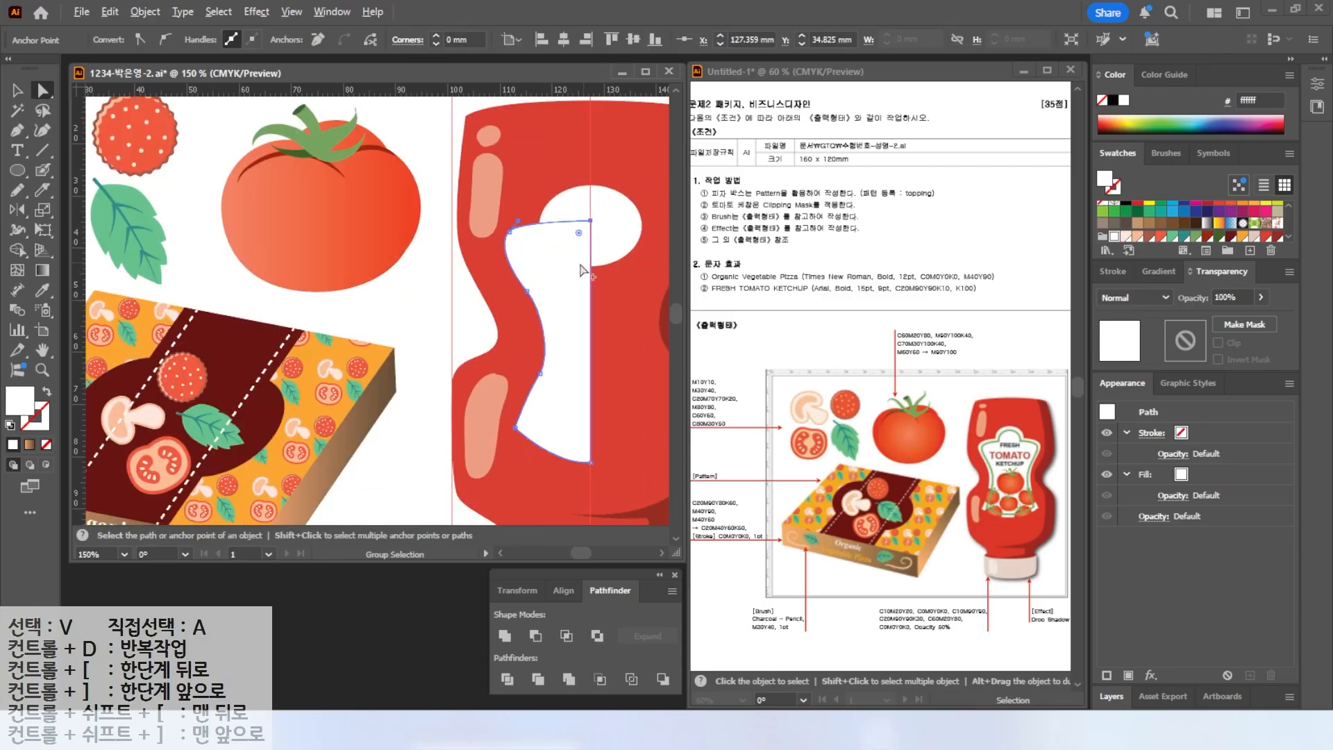
{"action": "left_click", "coordinate": [540, 373]}
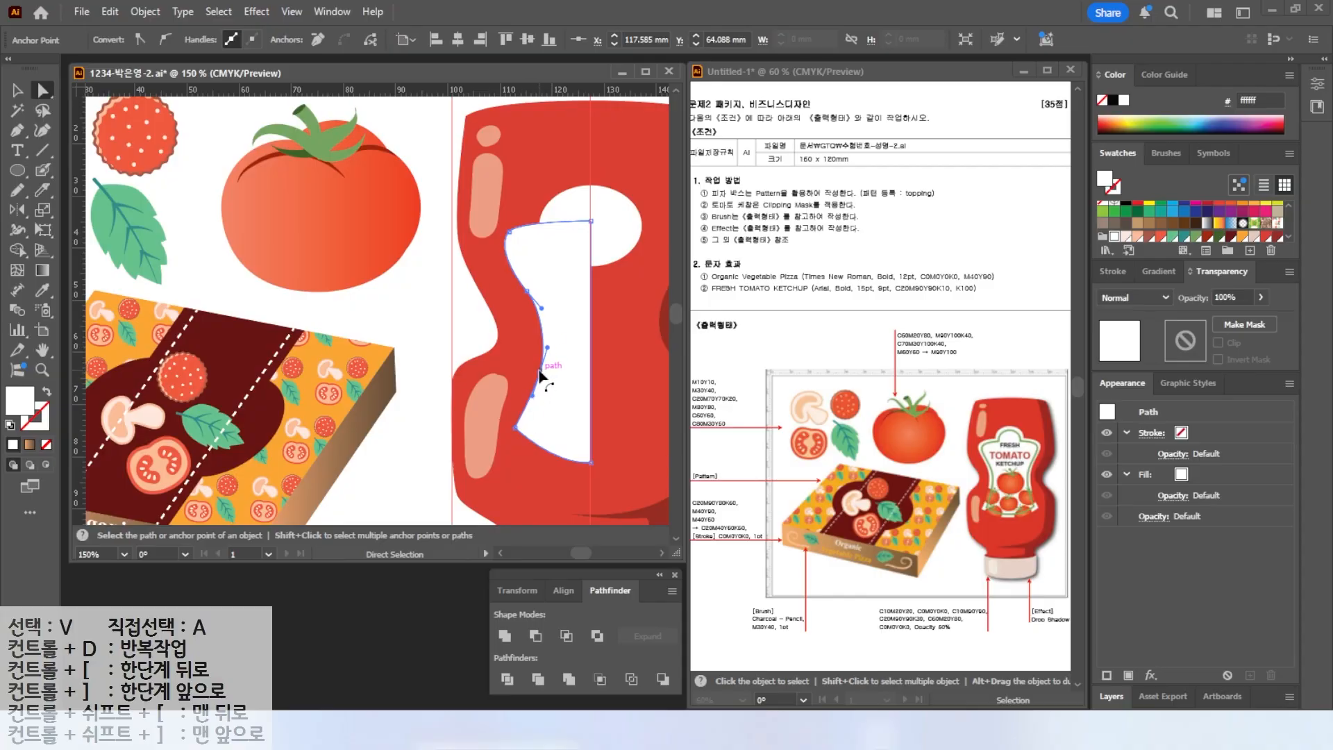
{"action": "left_click", "coordinate": [527, 291], "text": "shift"}
{"action": "left_click_drag", "start_coordinate": [541, 373], "coordinate": [531, 371]}
{"action": "left_click_drag", "start_coordinate": [507, 422], "coordinate": [494, 427]}
Reflect a copy of the half-label across its vertical edge to complete the symmetric label shape.
{"action": "key", "text": "v"}
{"action": "key", "text": "o"}
{"action": "left_click", "coordinate": [591, 463], "text": "alt"}
{"action": "key", "text": "alt+c"}
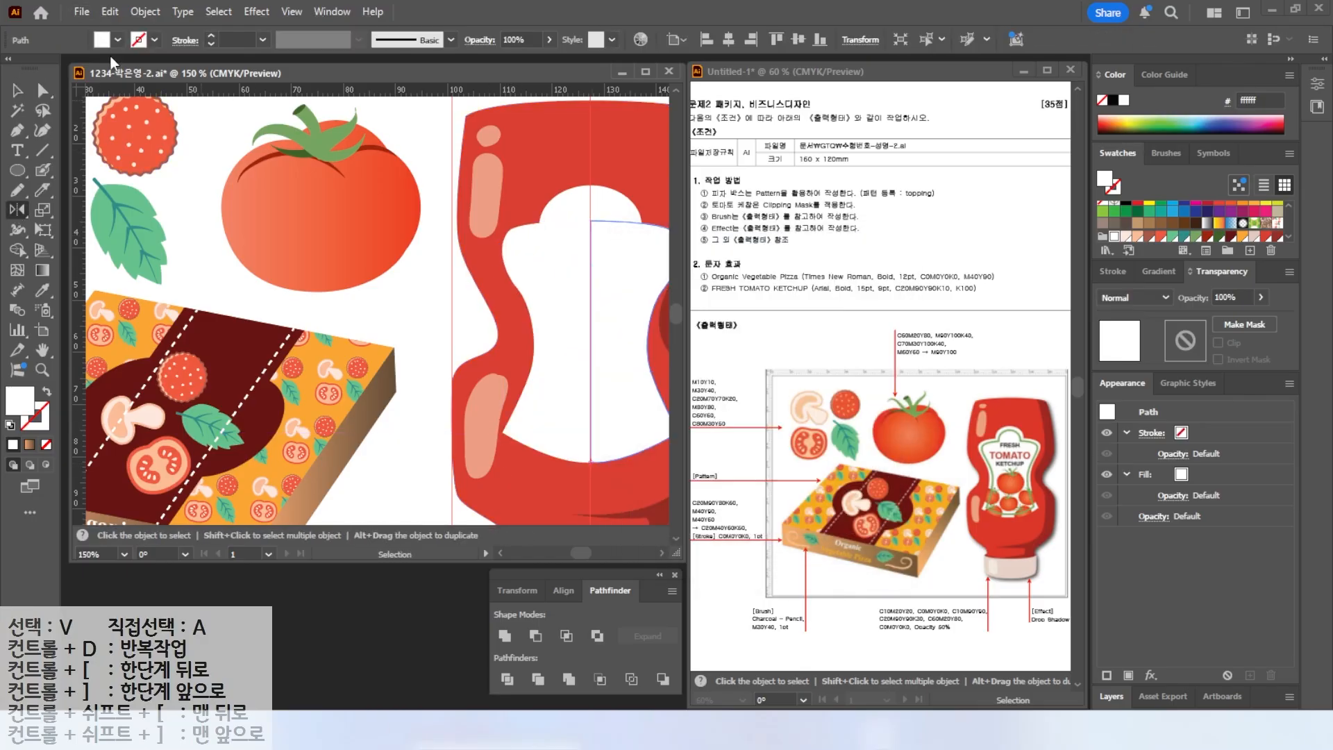
{"action": "key", "text": "v"}
{"action": "left_click", "coordinate": [548, 270]}
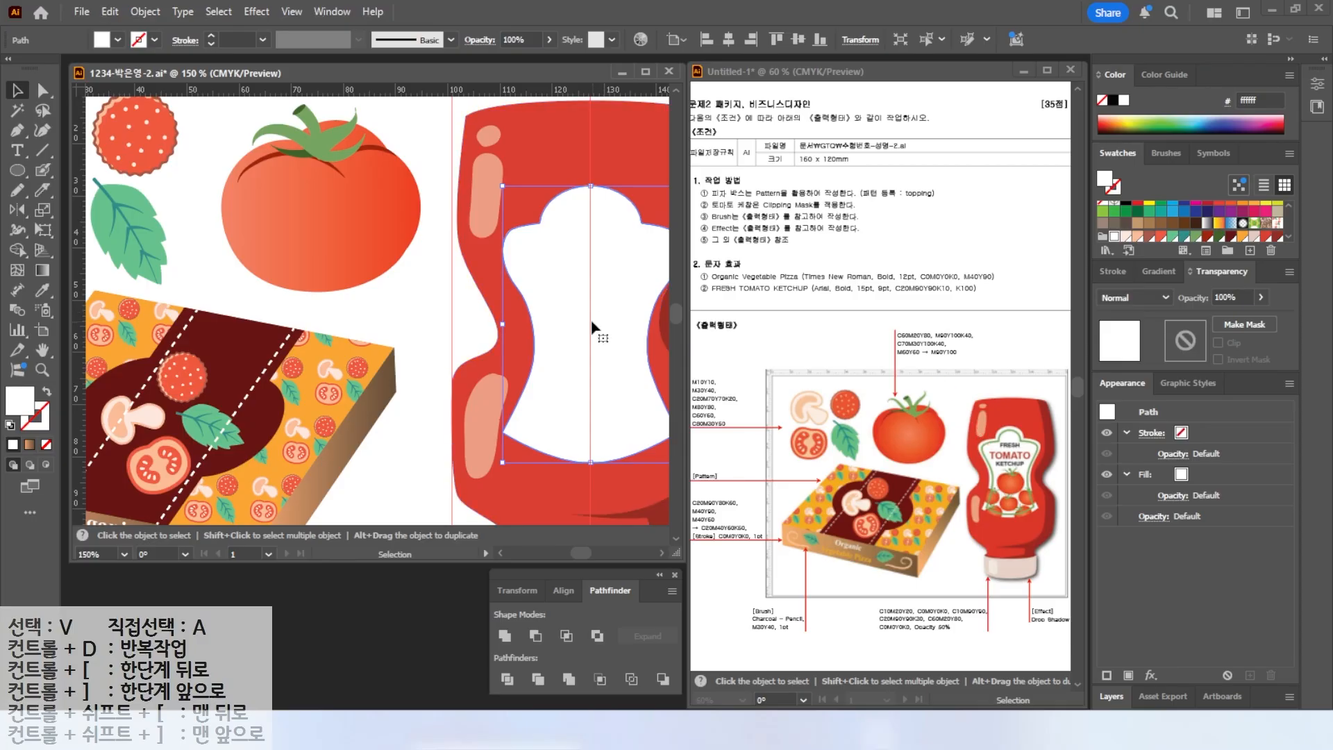
Create an offset path of -2 mm inside the label shape.
{"action": "left_click", "coordinate": [145, 12]}
{"action": "mouse_move", "coordinate": [278, 486]}
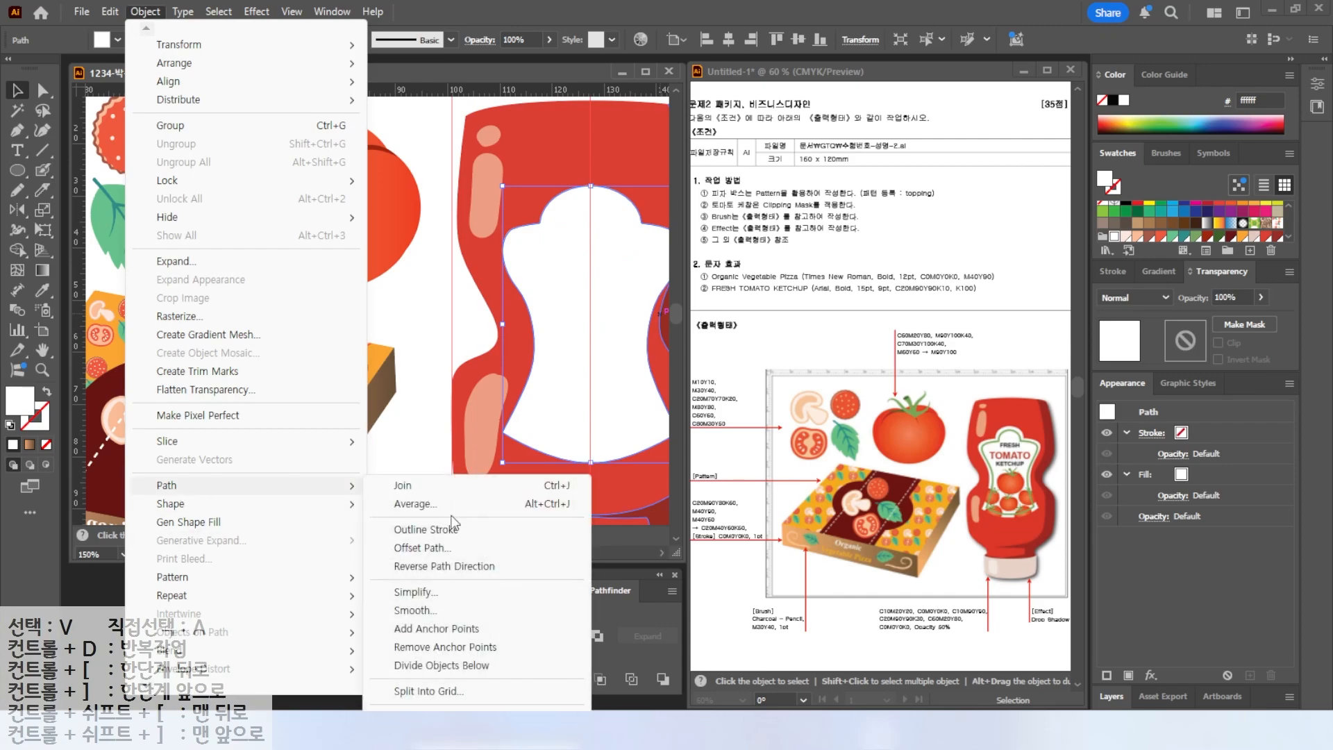
{"action": "left_click", "coordinate": [415, 548]}
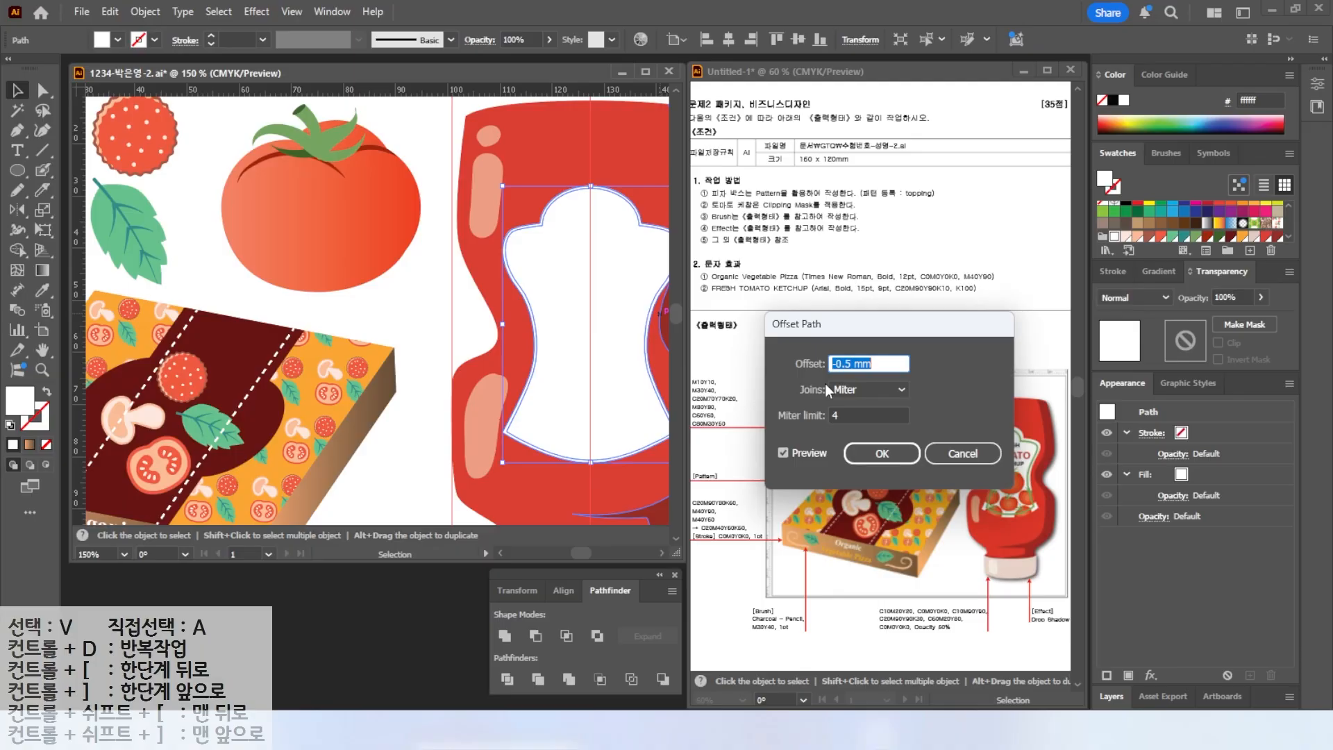
{"action": "type", "text": "-2"}
{"action": "left_click", "coordinate": [782, 456]}
{"action": "left_click", "coordinate": [782, 456]}
{"action": "left_click", "coordinate": [782, 455]}
{"action": "left_click", "coordinate": [782, 456]}
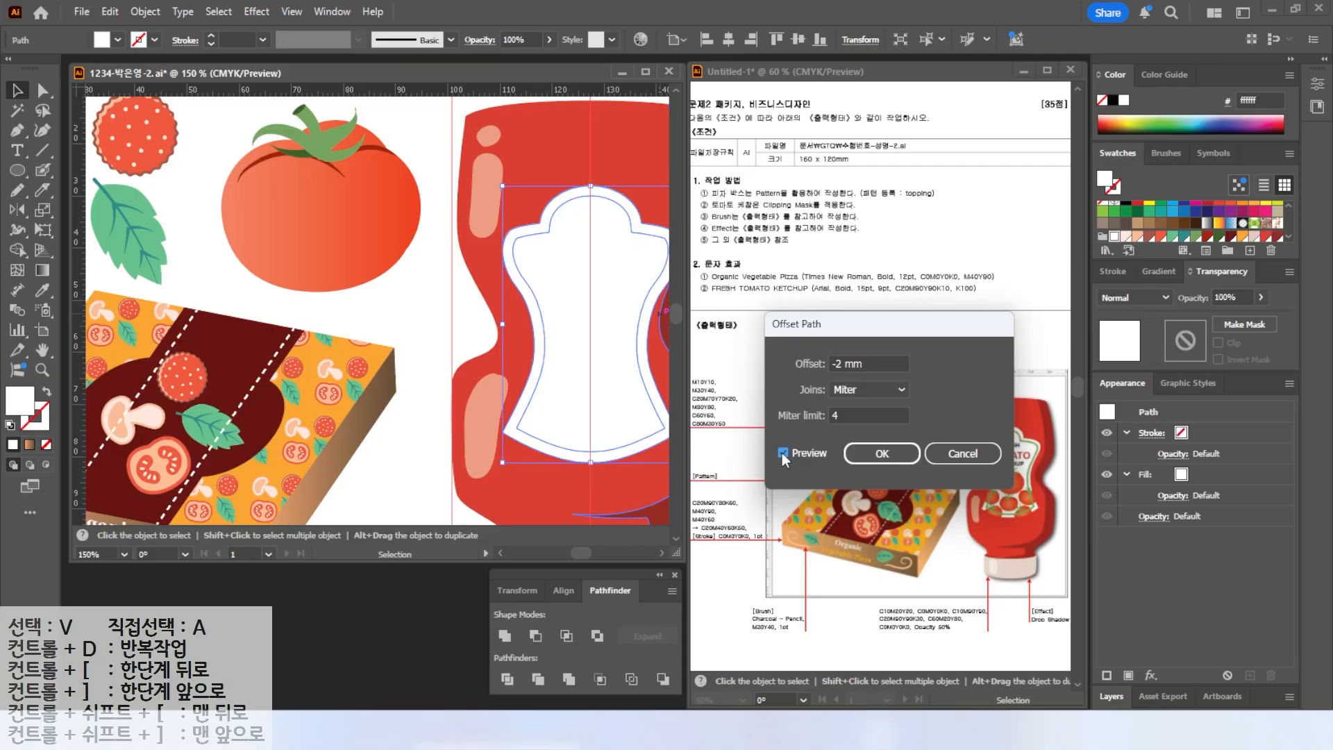
{"action": "left_click", "coordinate": [882, 454]}
Swap the offset path's fill to stroke and give it a green stroke colour.
{"action": "key", "text": "shift+x"}
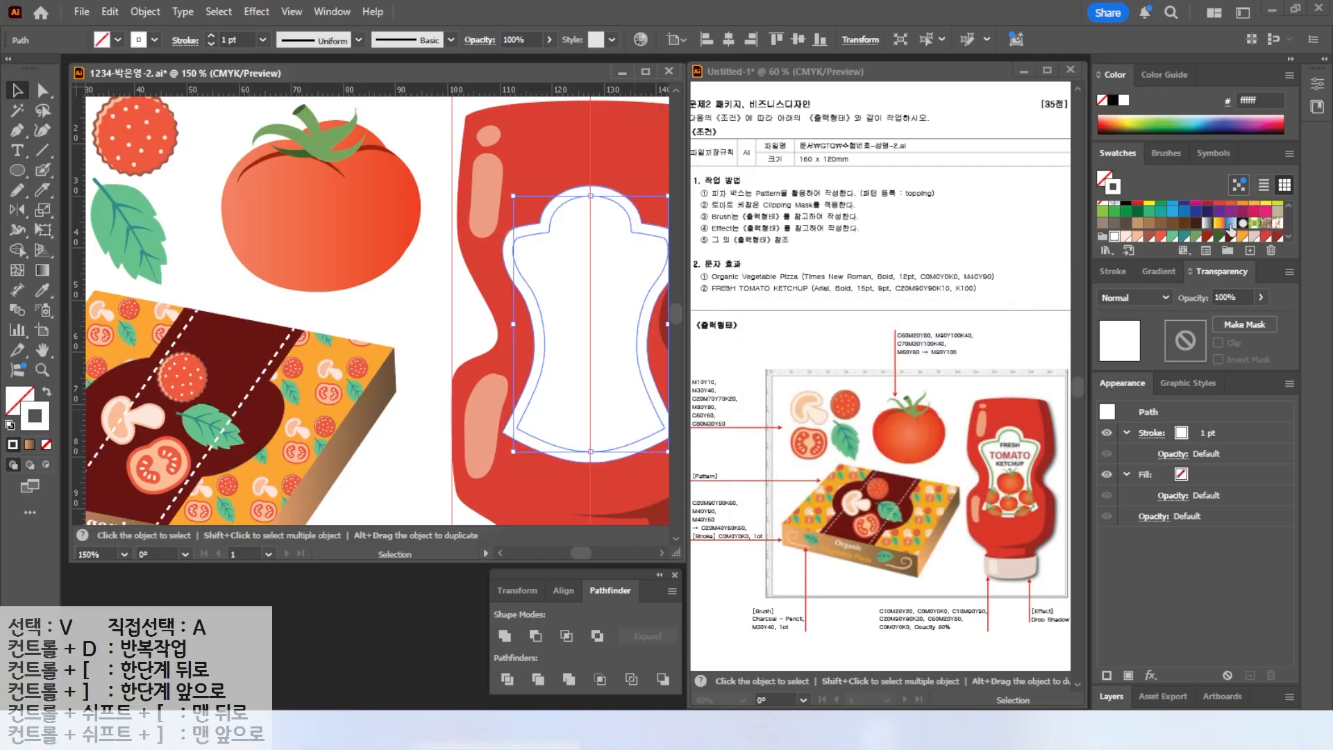
{"action": "scroll", "coordinate": [1231, 227], "scroll_direction": "down", "scroll_amount": 1}
{"action": "left_click", "coordinate": [1103, 233]}
{"action": "left_click", "coordinate": [1115, 271]}
{"action": "left_click", "coordinate": [1156, 292]}
Select the whole tomato illustration and group it.
{"action": "left_click_drag", "start_coordinate": [660, 150], "coordinate": [584, 161]}
{"action": "left_click_drag", "start_coordinate": [261, 226], "coordinate": [333, 304]}
{"action": "right_click", "coordinate": [334, 306]}
{"action": "mouse_move", "coordinate": [394, 625]}
{"action": "left_click", "coordinate": [549, 623]}
Scale the tomato down, move it onto the label and bring it to the front.
{"action": "left_click_drag", "start_coordinate": [418, 194], "coordinate": [310, 296]}
{"action": "left_click_drag", "start_coordinate": [248, 326], "coordinate": [503, 353]}
{"action": "right_click", "coordinate": [560, 327]}
{"action": "mouse_move", "coordinate": [604, 626]}
{"action": "left_click", "coordinate": [761, 623]}
Duplicate and arrange the tomato into a cluster of six across the label's lower half.
{"action": "left_click_drag", "start_coordinate": [554, 311], "coordinate": [545, 320]}
{"action": "left_click_drag", "start_coordinate": [521, 354], "coordinate": [518, 400]}
{"action": "scroll", "coordinate": [542, 415], "scroll_direction": "up", "scroll_amount": 1}
{"action": "left_click_drag", "start_coordinate": [551, 353], "coordinate": [515, 406]}
{"action": "left_click_drag", "start_coordinate": [515, 405], "coordinate": [442, 420]}
{"action": "left_click", "coordinate": [511, 415]}
{"action": "left_click_drag", "start_coordinate": [444, 381], "coordinate": [468, 474]}
{"action": "left_click_drag", "start_coordinate": [489, 429], "coordinate": [539, 459]}
{"action": "left_click", "coordinate": [450, 374], "text": "shift"}
{"action": "left_click", "coordinate": [497, 348], "text": "shift"}
{"action": "left_click", "coordinate": [506, 403], "text": "shift"}
{"action": "left_click", "coordinate": [561, 393], "text": "shift"}
{"action": "left_click", "coordinate": [464, 464], "text": "shift"}
{"action": "left_click", "coordinate": [297, 401]}
{"action": "key", "text": "alt+2"}
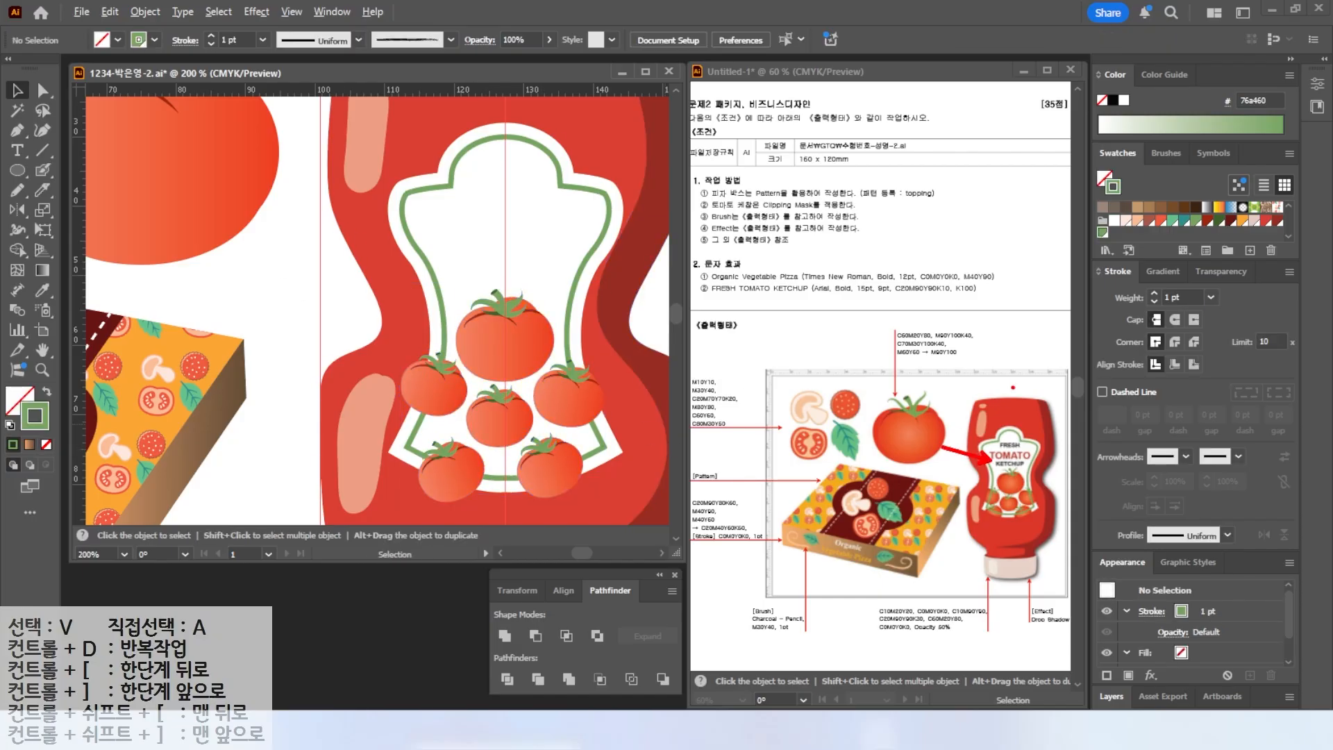
Select the label shape placed over the tomatoes and fill it with a blue swatch.
{"action": "left_click_drag", "start_coordinate": [707, 209], "coordinate": [878, 210]}
{"action": "key", "text": "Escape"}
{"action": "left_click", "coordinate": [403, 241]}
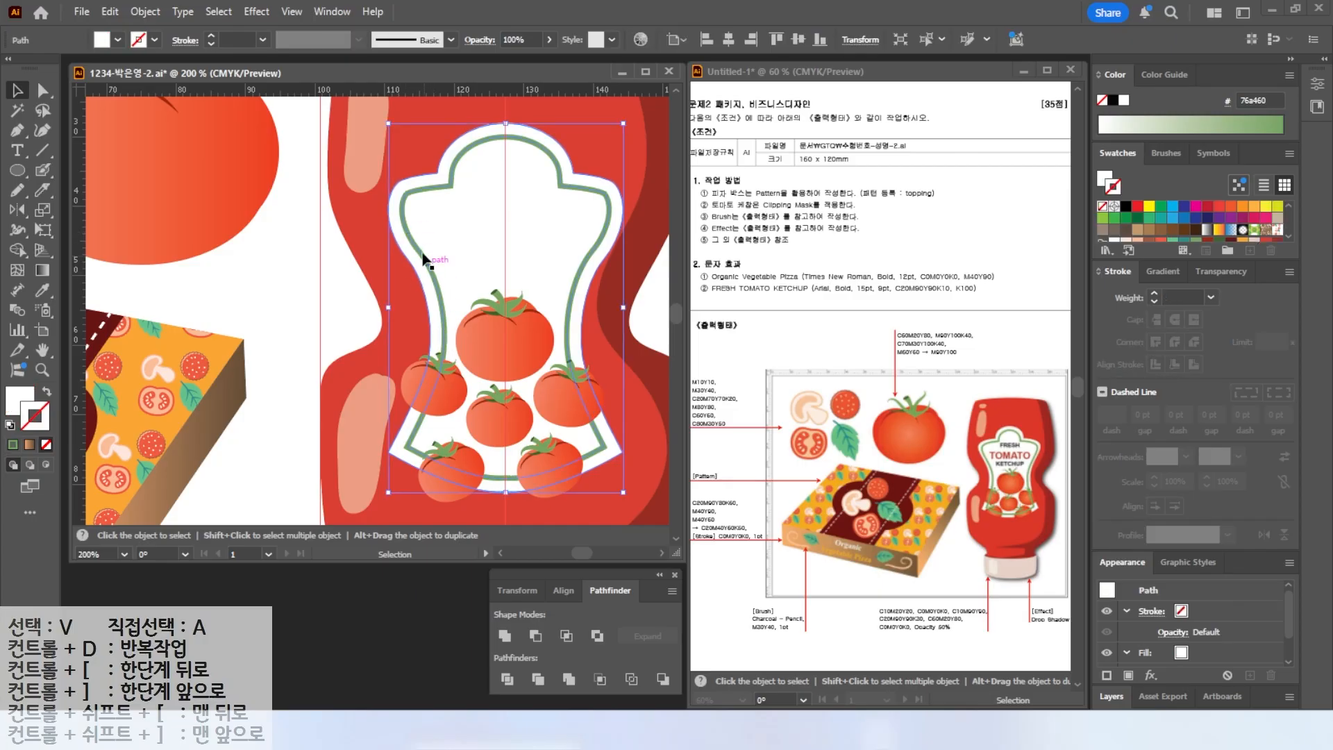
{"action": "key", "text": "a"}
{"action": "left_click_drag", "start_coordinate": [473, 261], "coordinate": [497, 280]}
{"action": "key", "text": "v"}
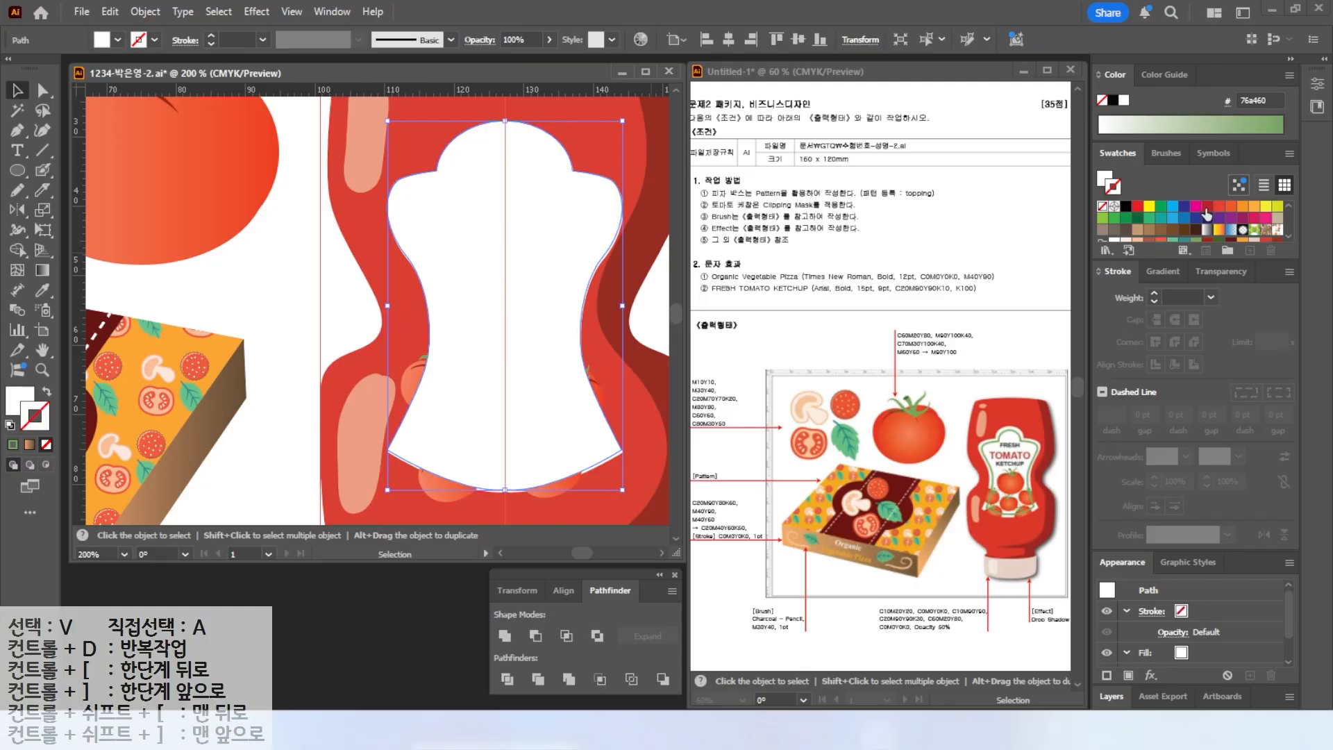
{"action": "left_click_drag", "start_coordinate": [1173, 209], "coordinate": [496, 304]}
{"action": "left_click_drag", "start_coordinate": [515, 328], "coordinate": [503, 303]}
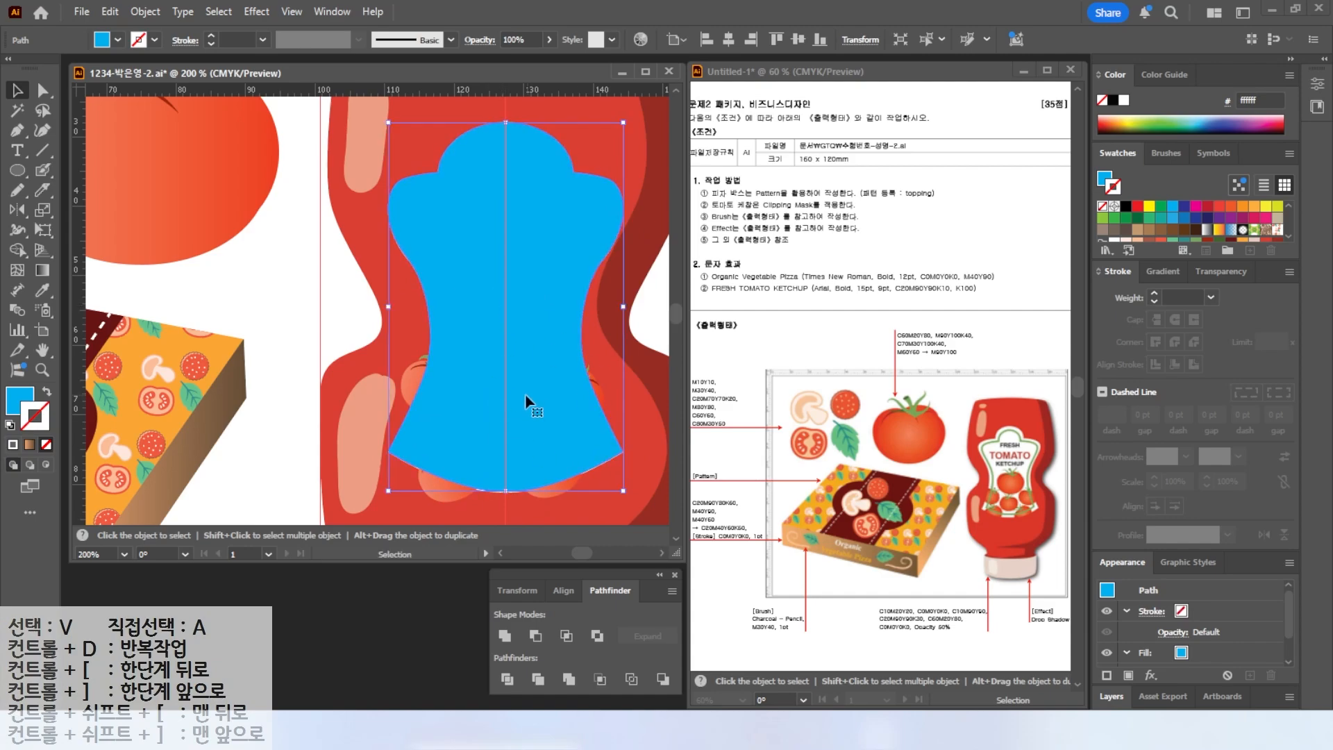
Add the tomatoes to the selection and make a clipping mask with the label shape.
{"action": "left_click", "coordinate": [410, 375], "text": "shift"}
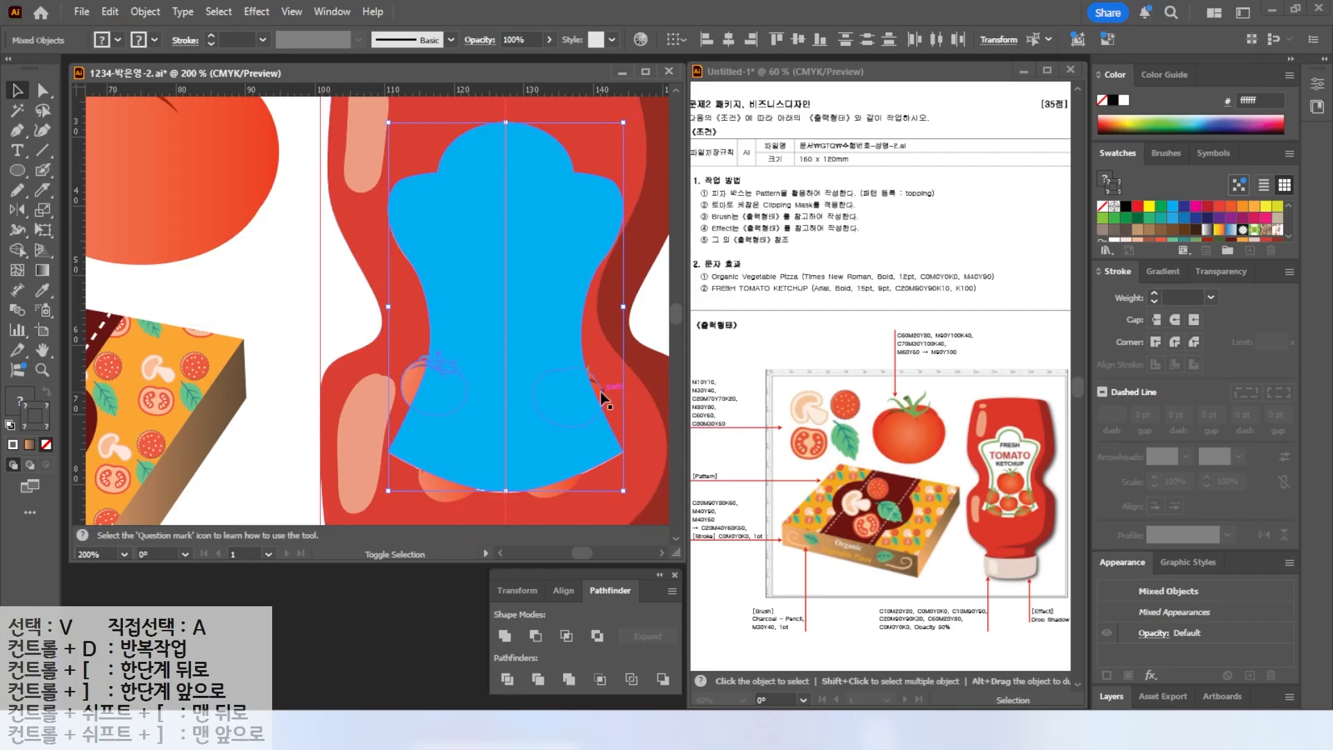
{"action": "left_click", "coordinate": [560, 487], "text": "shift"}
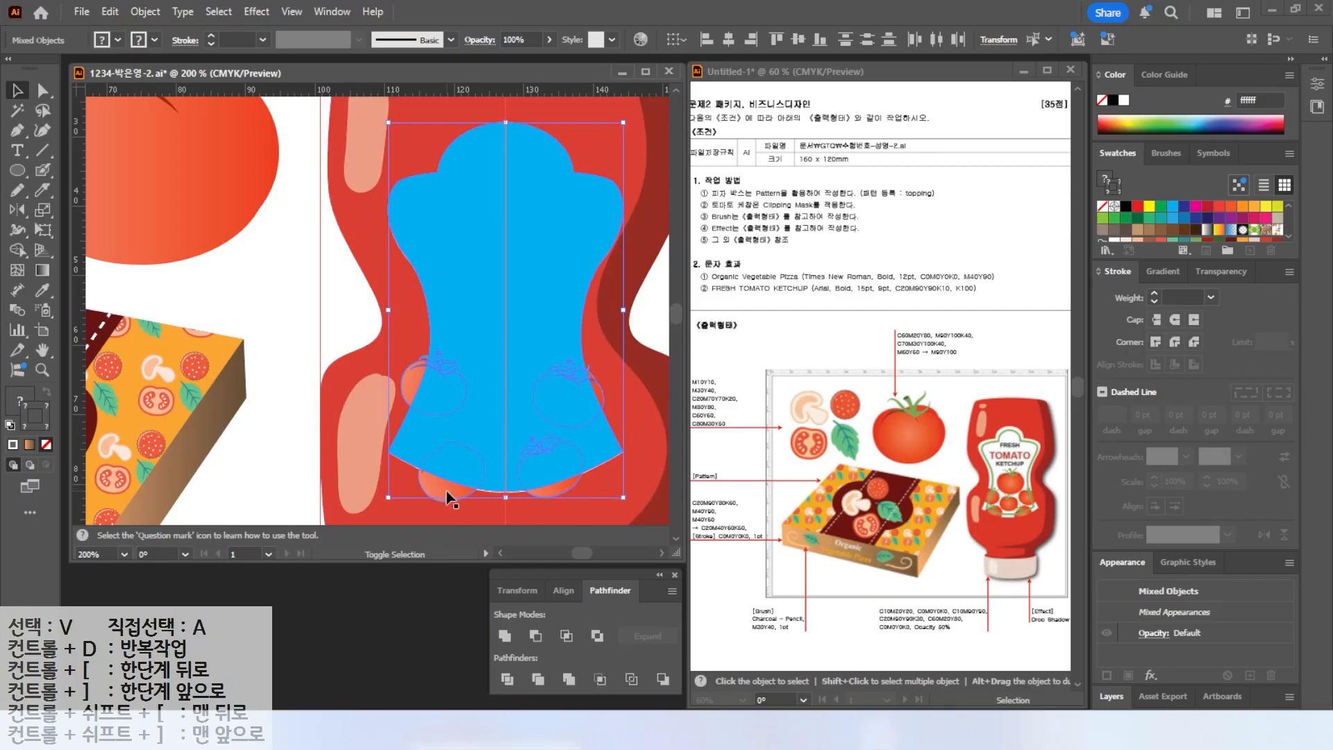
{"action": "right_click", "coordinate": [523, 287]}
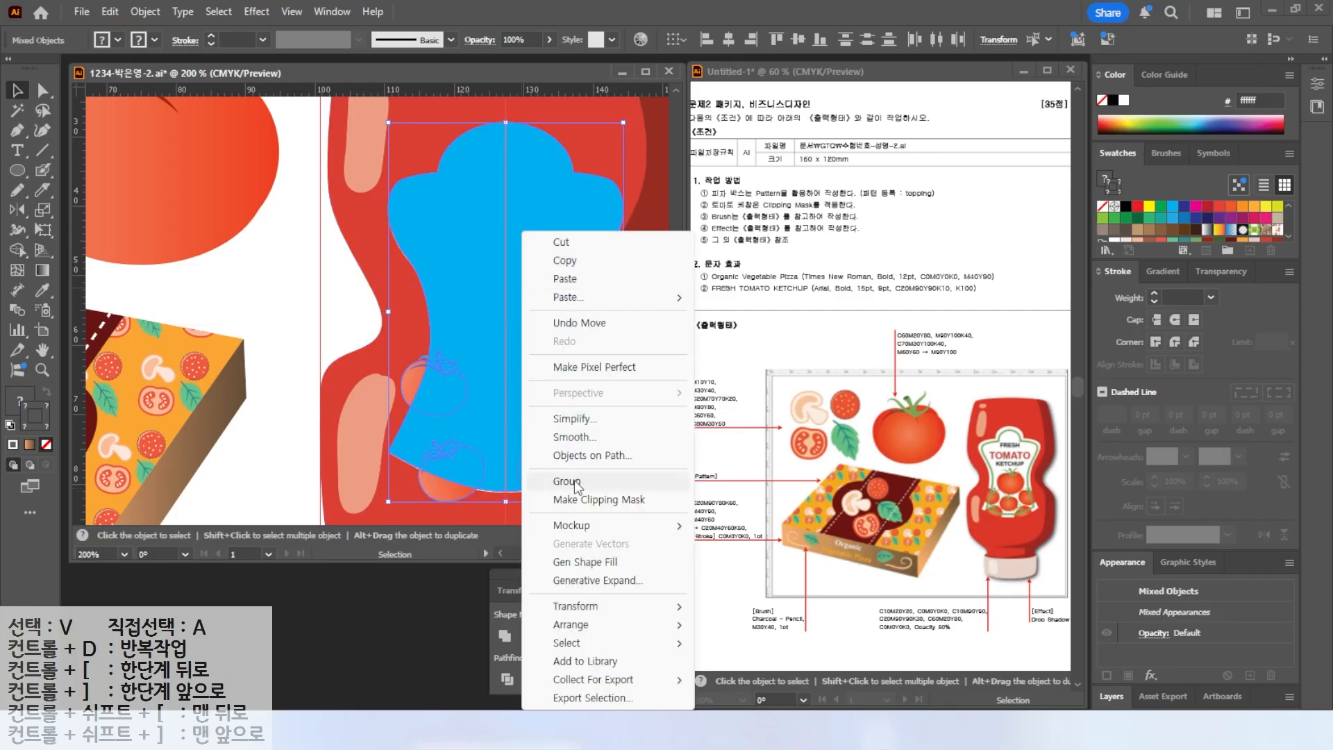
{"action": "left_click", "coordinate": [569, 499]}
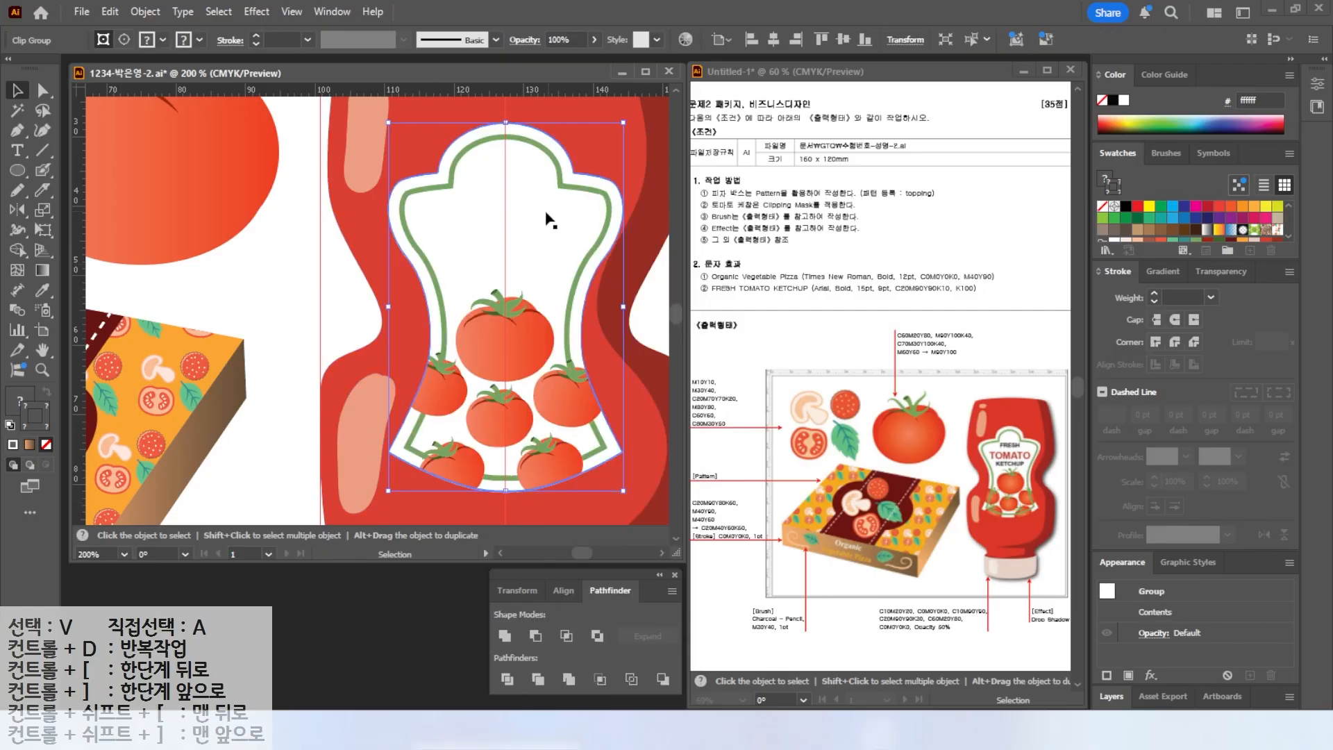
Change the stacking order of the selected label outline around the clipped tomatoes.
{"action": "left_click", "coordinate": [603, 238]}
{"action": "right_click", "coordinate": [603, 238]}
{"action": "mouse_move", "coordinate": [643, 628]}
{"action": "left_click", "coordinate": [833, 630]}
Type the three-line label text FRESH, TOMATO, CATCHUP at the top of the label.
{"action": "left_click", "coordinate": [18, 152]}
{"action": "left_click", "coordinate": [462, 227]}
{"action": "key", "text": "BackSpace"}
{"action": "type", "text": "FRESH"}
{"action": "key", "text": "Return"}
{"action": "type", "text": "TOMATO"}
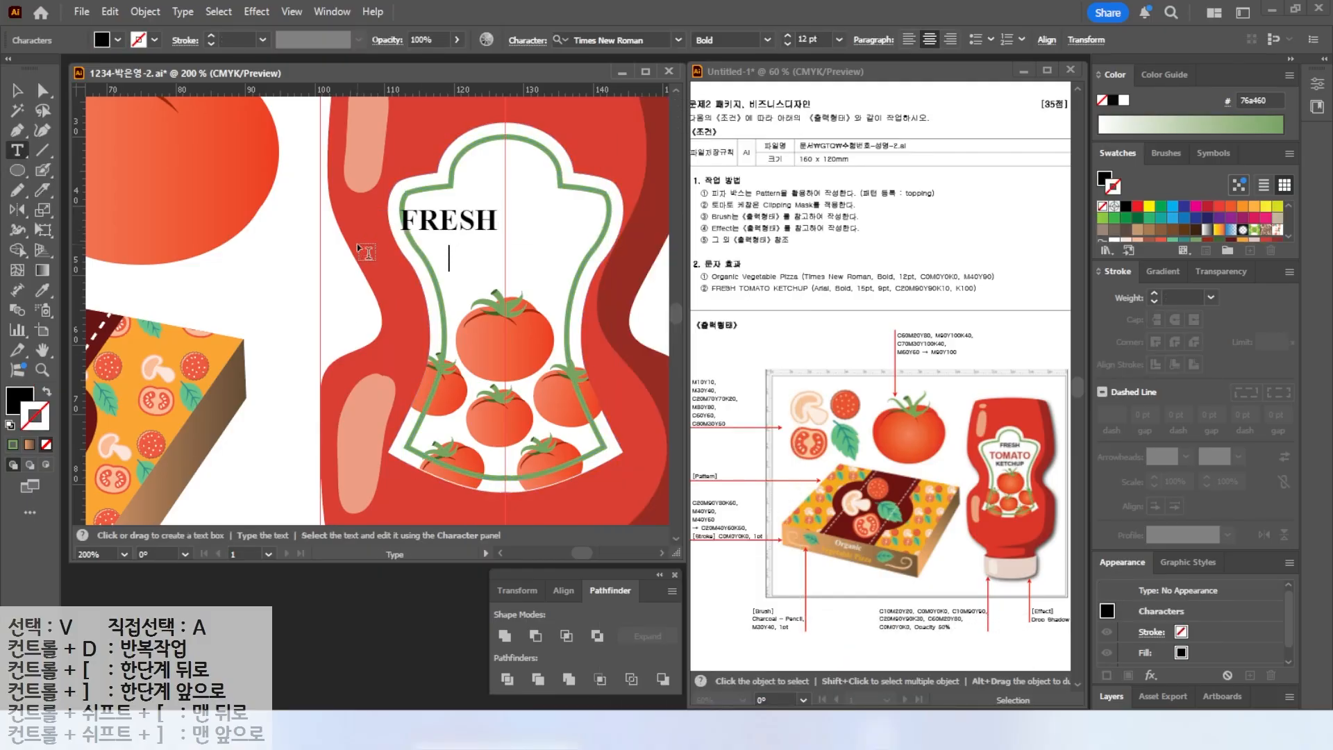
{"action": "key", "text": "Return"}
{"action": "type", "text": "CATCHUP"}
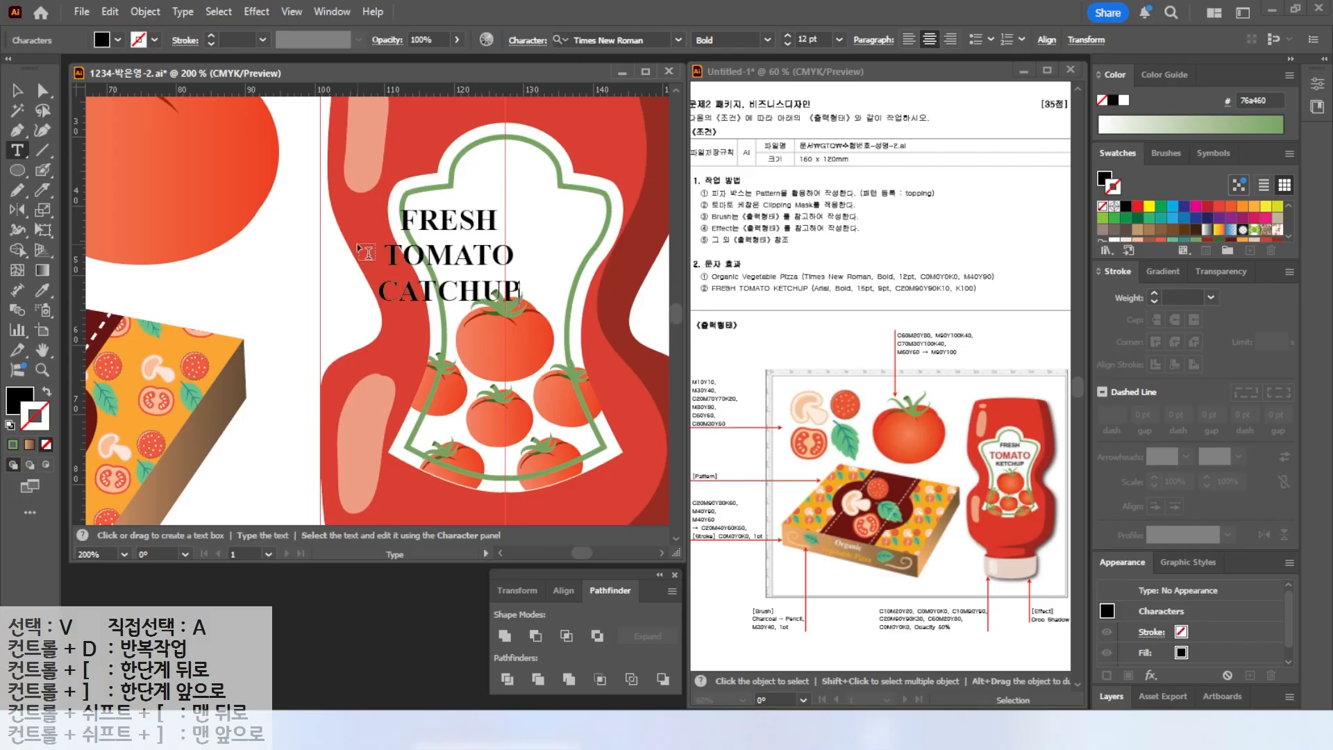
Set the label text to Arial Bold at 9 pt.
{"action": "key", "text": "Escape"}
{"action": "left_click", "coordinate": [679, 40]}
{"action": "left_click", "coordinate": [646, 137]}
{"action": "left_click_drag", "start_coordinate": [818, 35], "coordinate": [700, 35]}
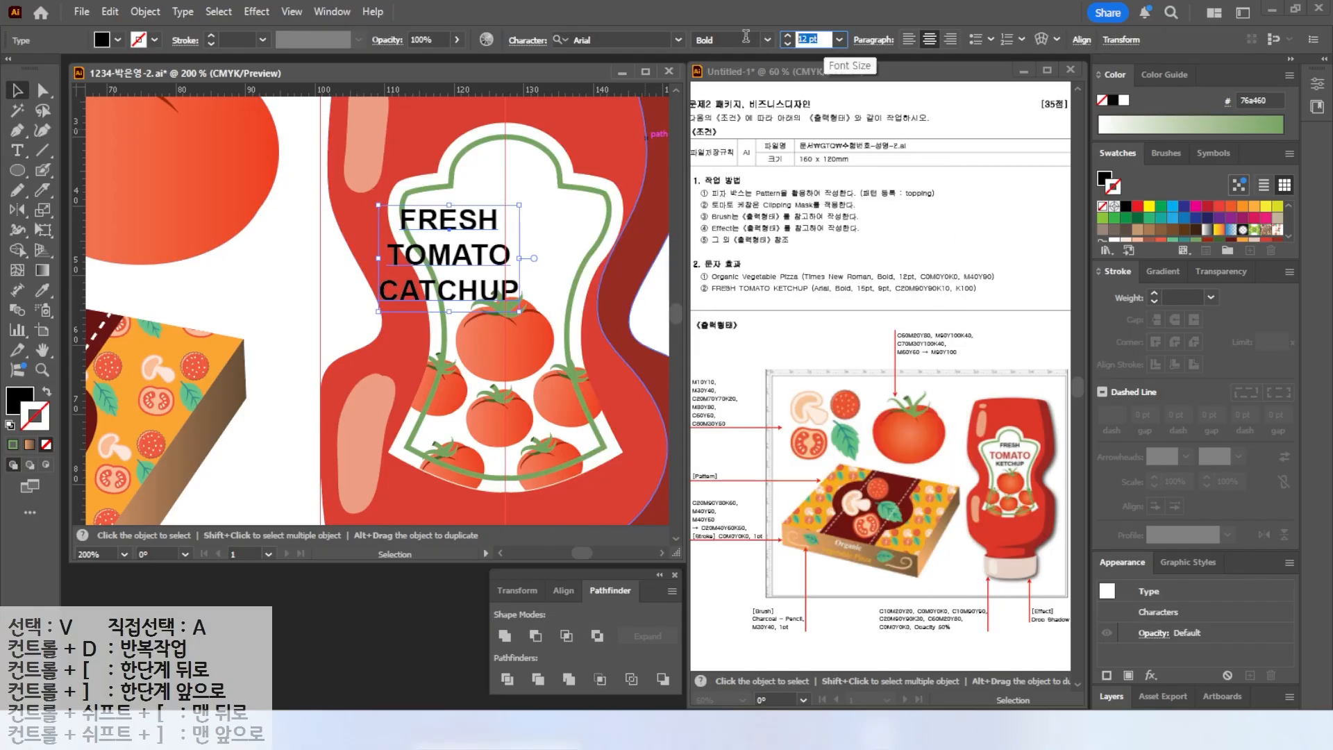
{"action": "type", "text": "1"}
{"action": "key", "text": "BackSpace"}
{"action": "type", "text": "9"}
{"action": "key", "text": "Return"}
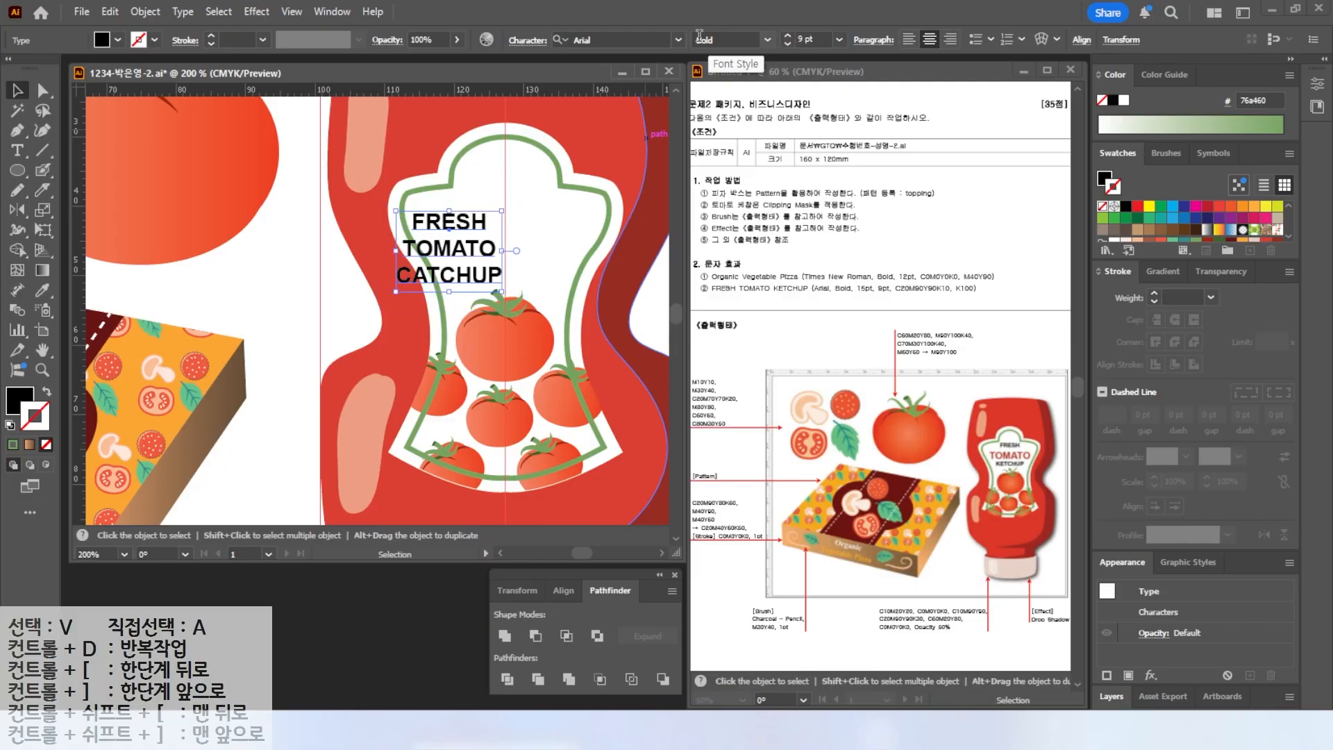
Select the TOMATO line and enlarge it to 15 pt.
{"action": "double_click", "coordinate": [419, 251]}
{"action": "double_click", "coordinate": [420, 250]}
{"action": "type", "text": "15"}
{"action": "key", "text": "Return"}
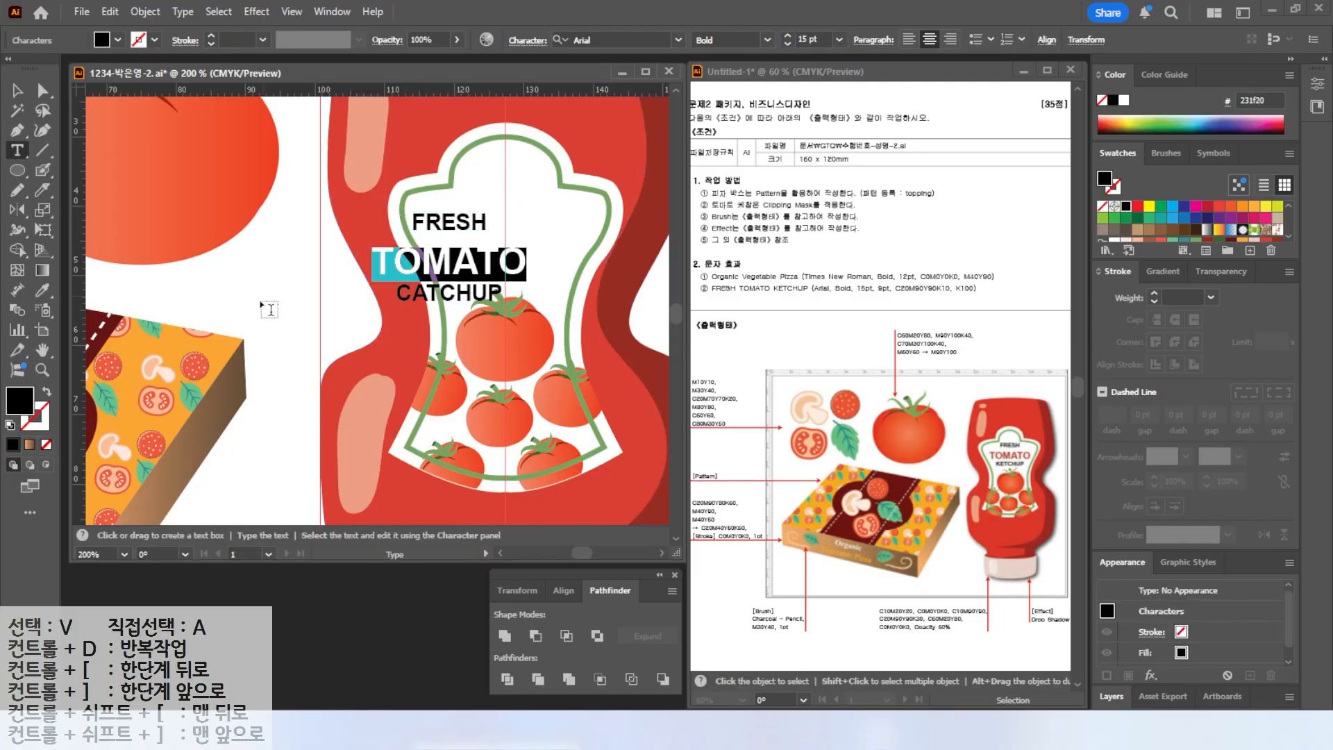
Fill the TOMATO text with the CMYK color C20 M90 Y90 K10.
{"action": "double_click", "coordinate": [20, 400]}
{"action": "type", "text": "20"}
{"action": "key", "text": "Tab"}
{"action": "type", "text": "90"}
{"action": "key", "text": "Tab"}
{"action": "type", "text": "90\t10"}
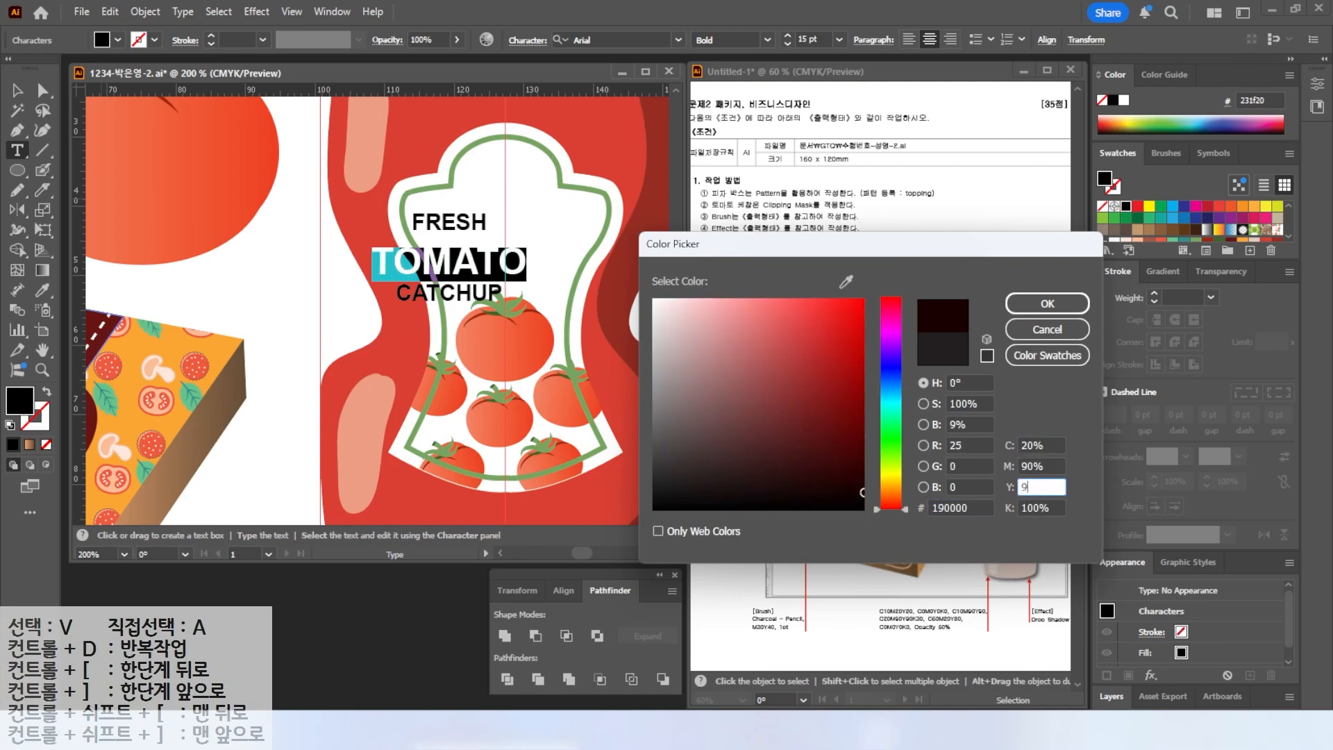
{"action": "key", "text": "Return"}
Fit the artboard in the window and clear all guides from the document.
{"action": "left_click", "coordinate": [17, 91]}
{"action": "left_click_drag", "start_coordinate": [461, 225], "coordinate": [518, 193]}
{"action": "key", "text": "ctrl+0"}
{"action": "left_click", "coordinate": [667, 465]}
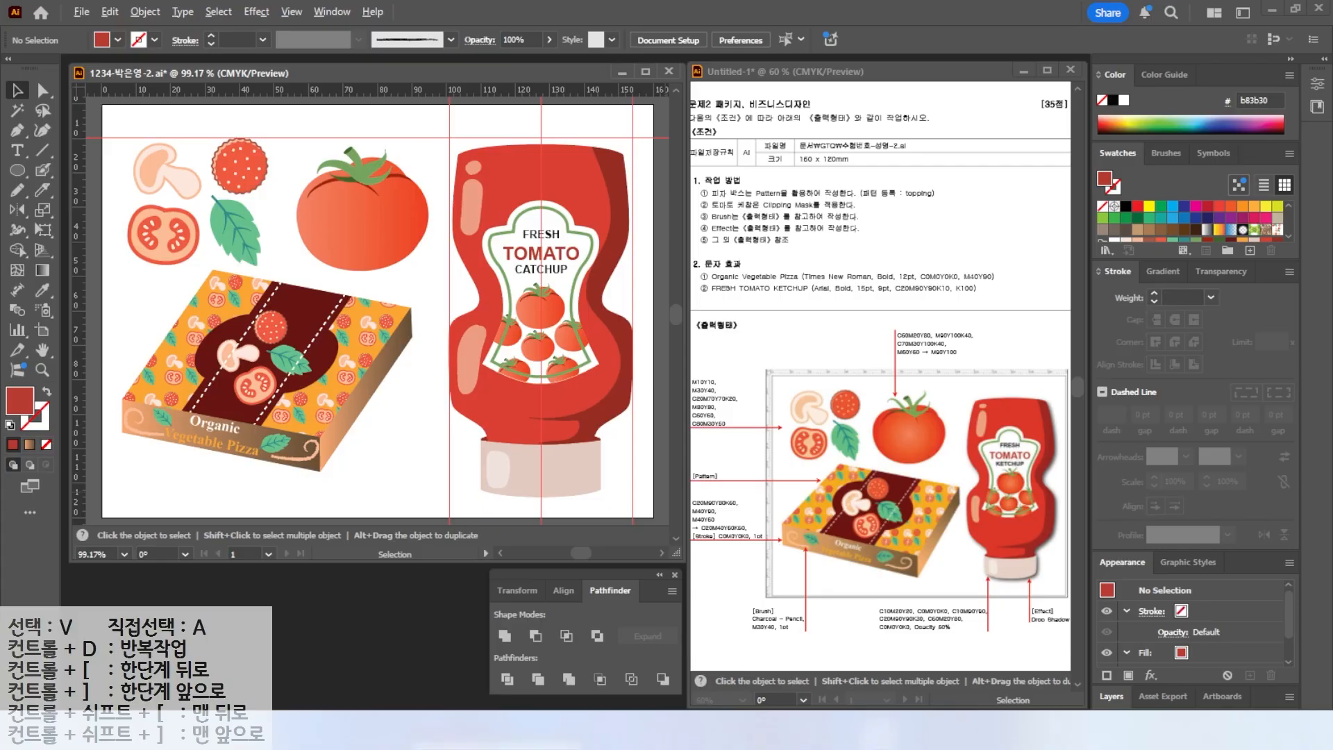
{"action": "left_click_drag", "start_coordinate": [1050, 648], "coordinate": [1073, 606]}
{"action": "mouse_move", "coordinate": [980, 580]}
{"action": "left_mouse_down"}
{"action": "mouse_move", "coordinate": [1054, 574]}
{"action": "mouse_move", "coordinate": [1078, 485]}
{"action": "left_mouse_up"}
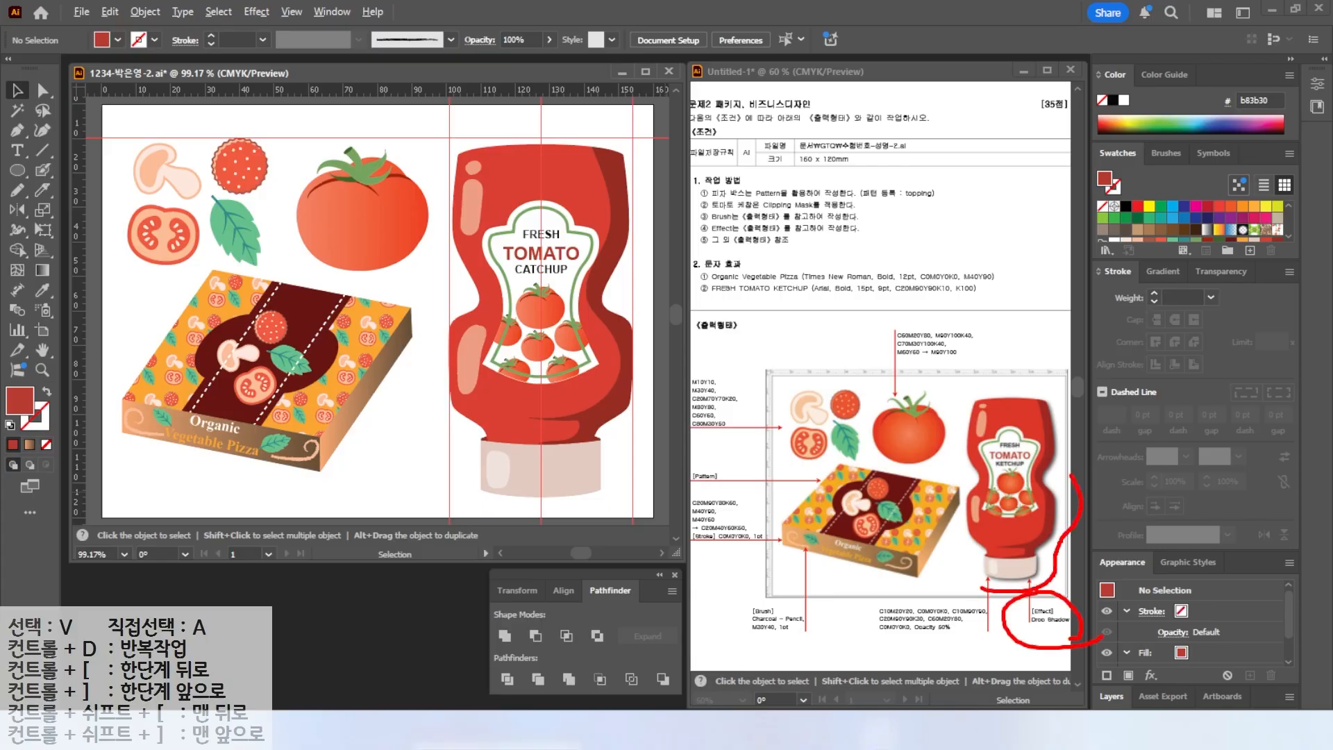
{"action": "key", "text": "Escape"}
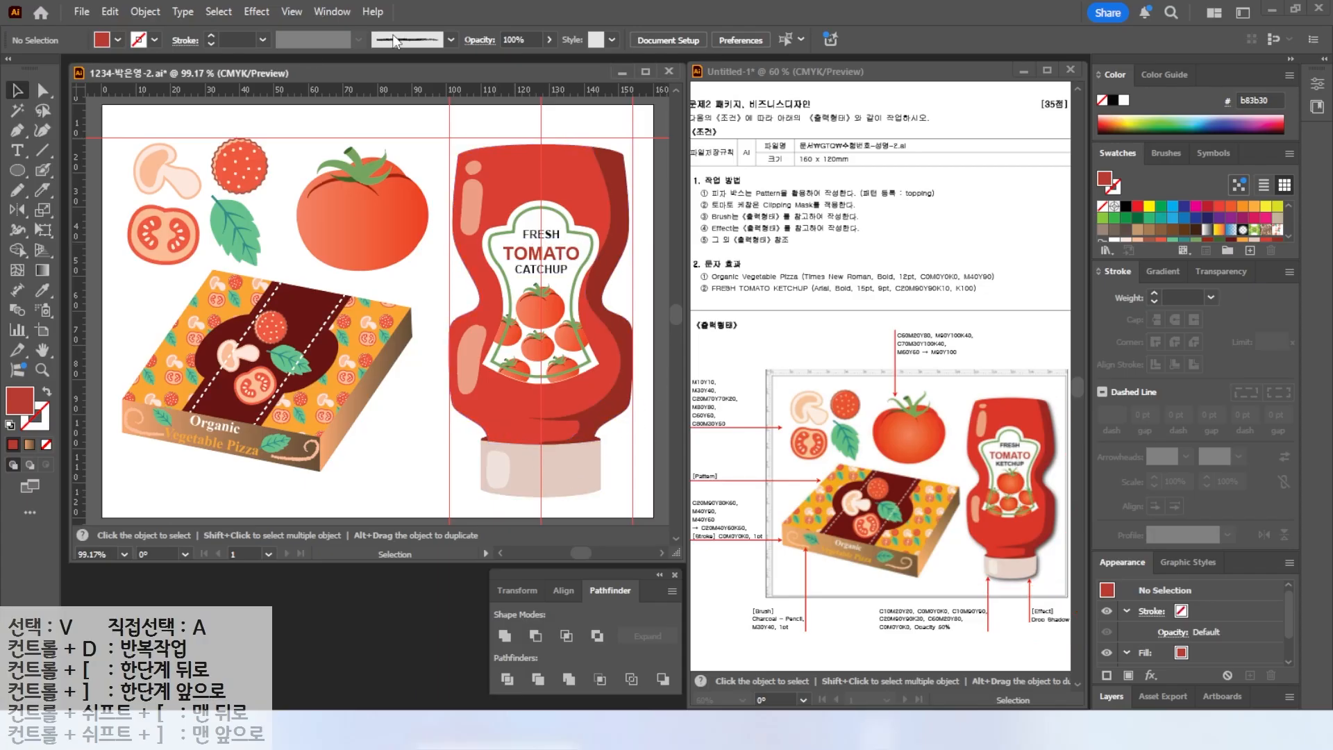
{"action": "left_click", "coordinate": [292, 12]}
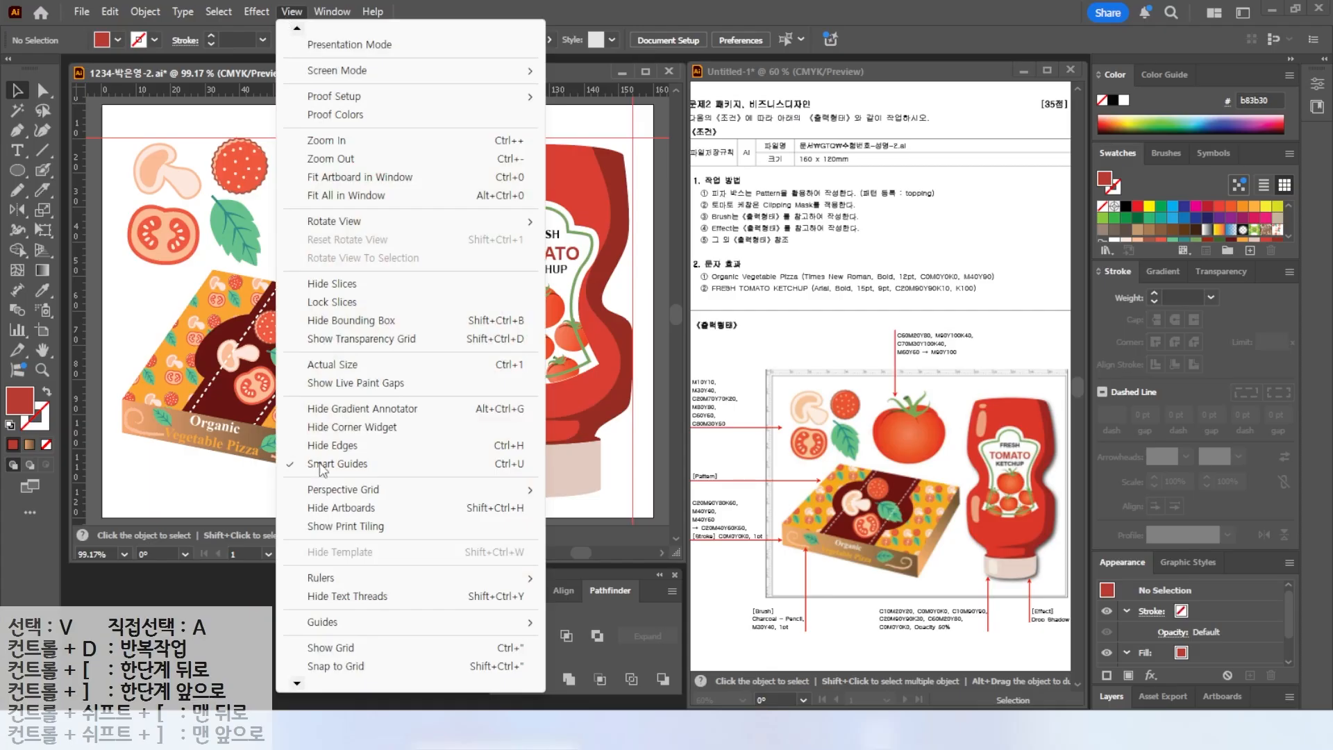
{"action": "mouse_move", "coordinate": [326, 625]}
{"action": "left_click", "coordinate": [596, 696]}
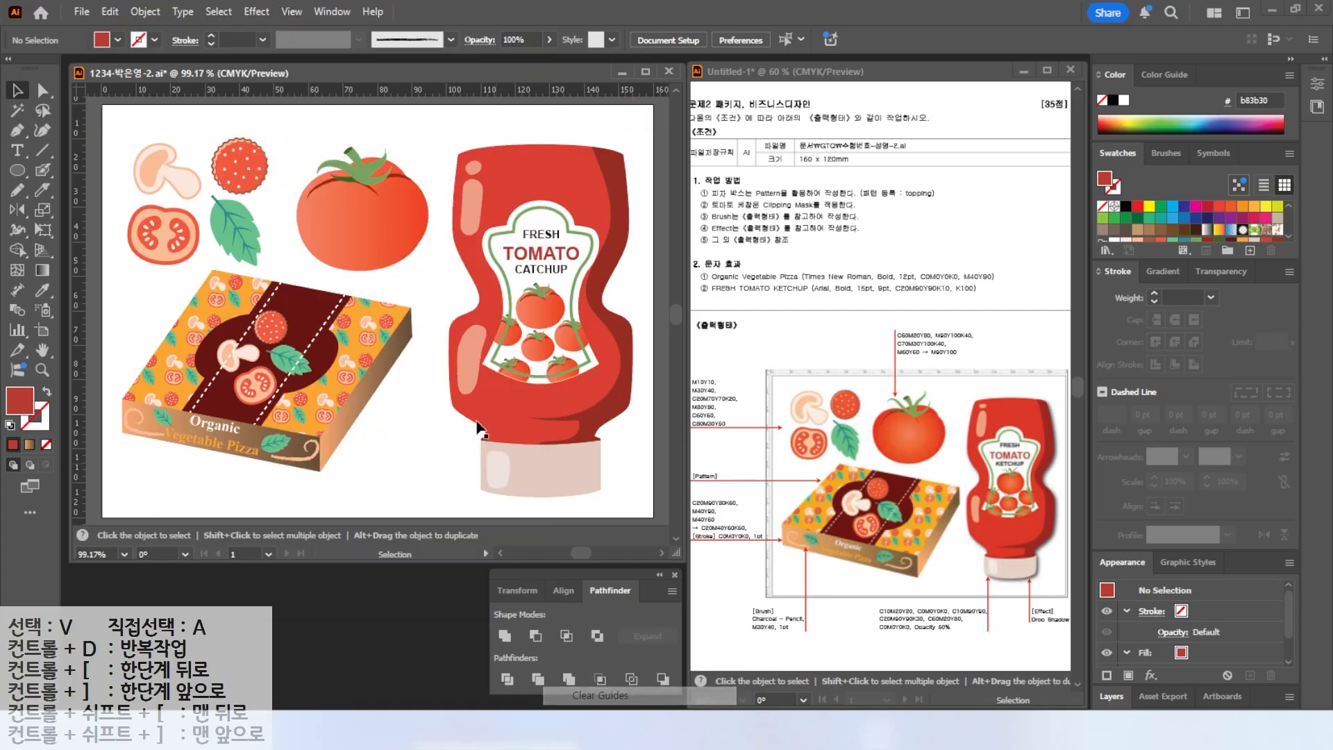
Select all parts of the ketchup bottle and group them.
{"action": "left_click_drag", "start_coordinate": [439, 130], "coordinate": [638, 500]}
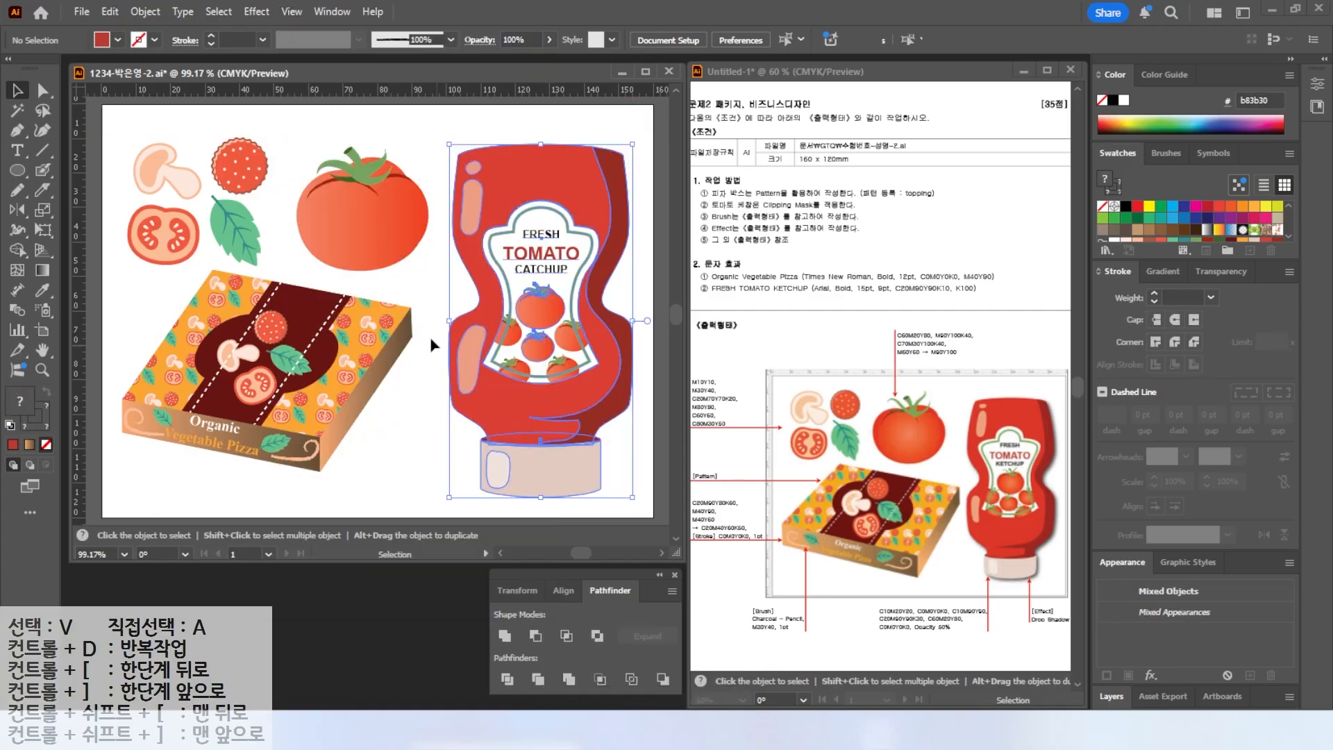
{"action": "right_click", "coordinate": [511, 265]}
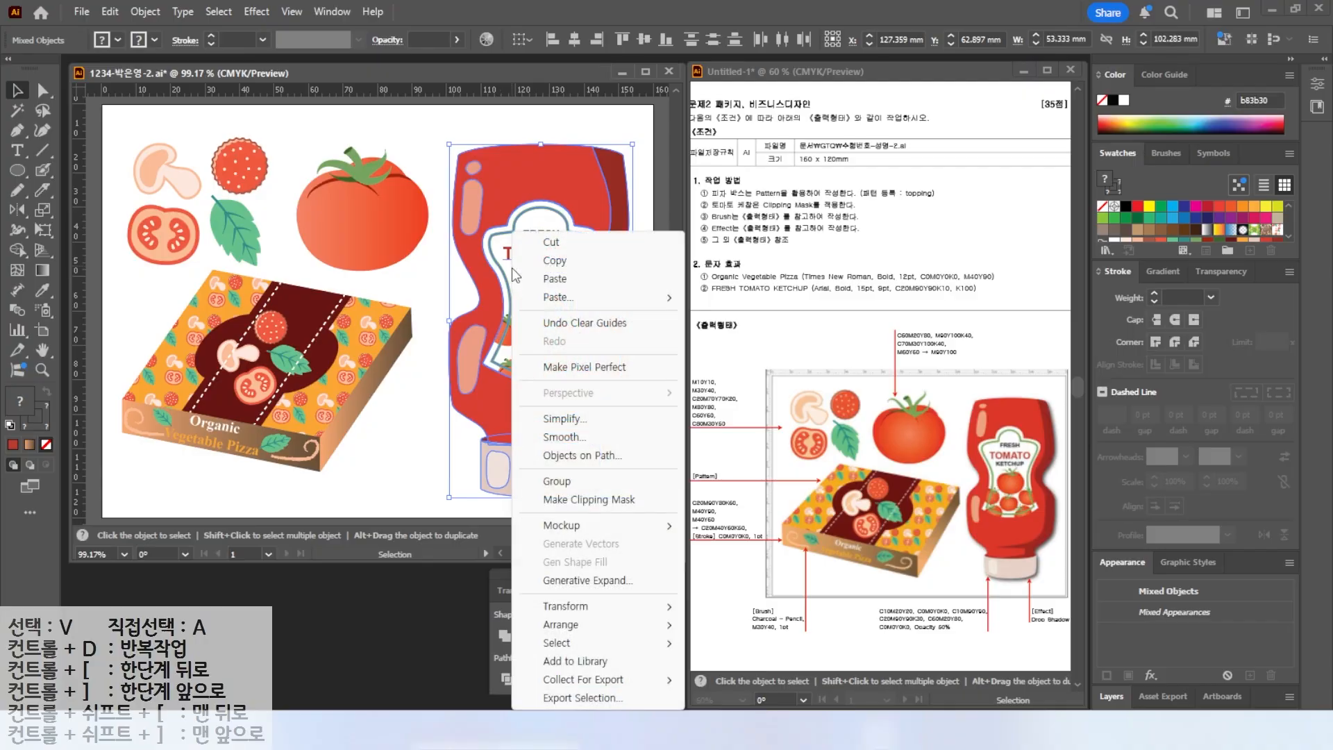
{"action": "left_click", "coordinate": [556, 481]}
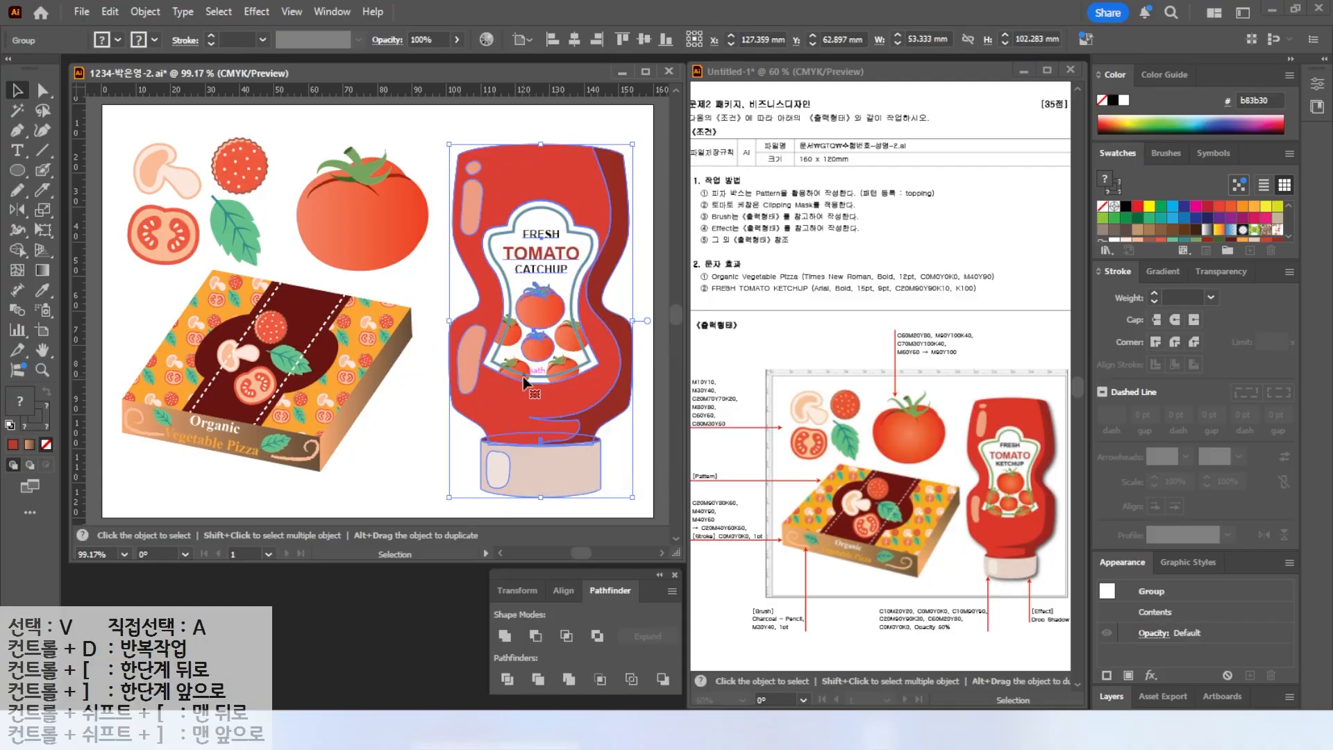
Apply a Drop Shadow to the bottle group, reducing the offsets and setting the blur to 1 mm.
{"action": "left_click", "coordinate": [282, 12]}
{"action": "mouse_move", "coordinate": [257, 15]}
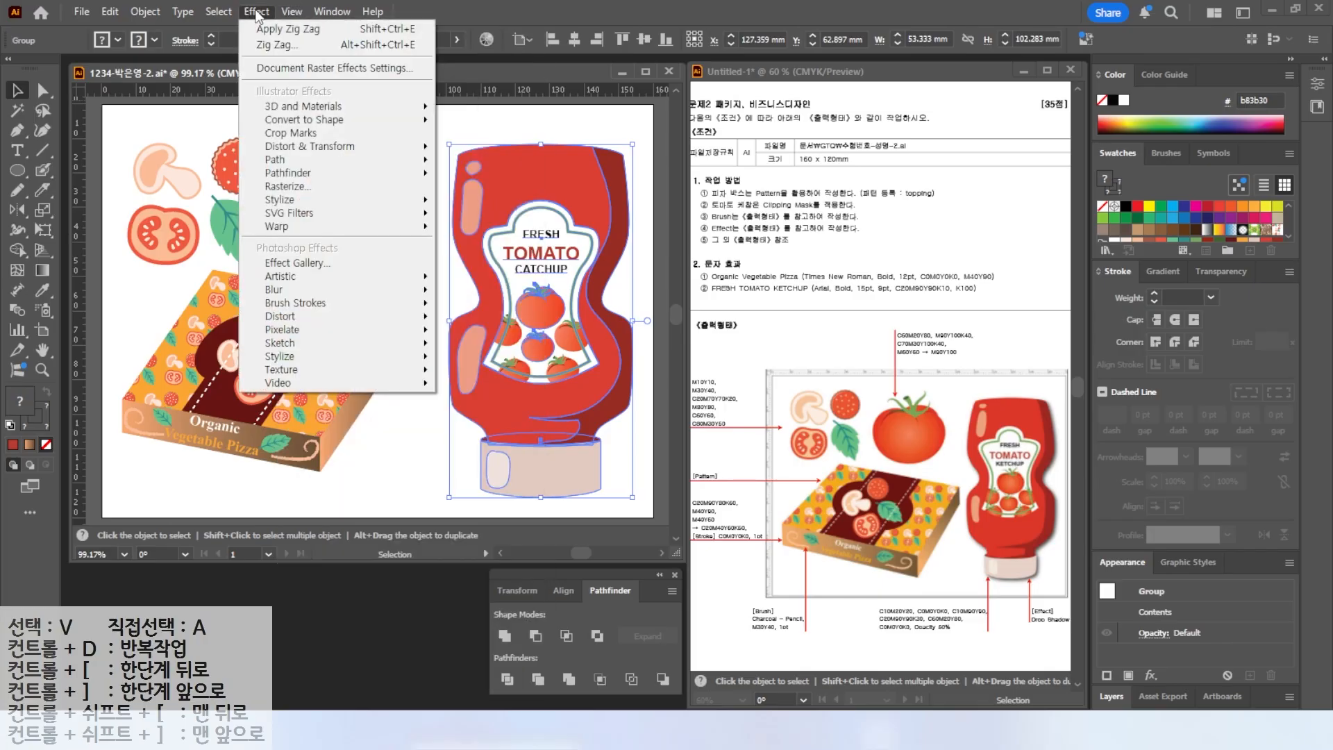
{"action": "mouse_move", "coordinate": [389, 200]}
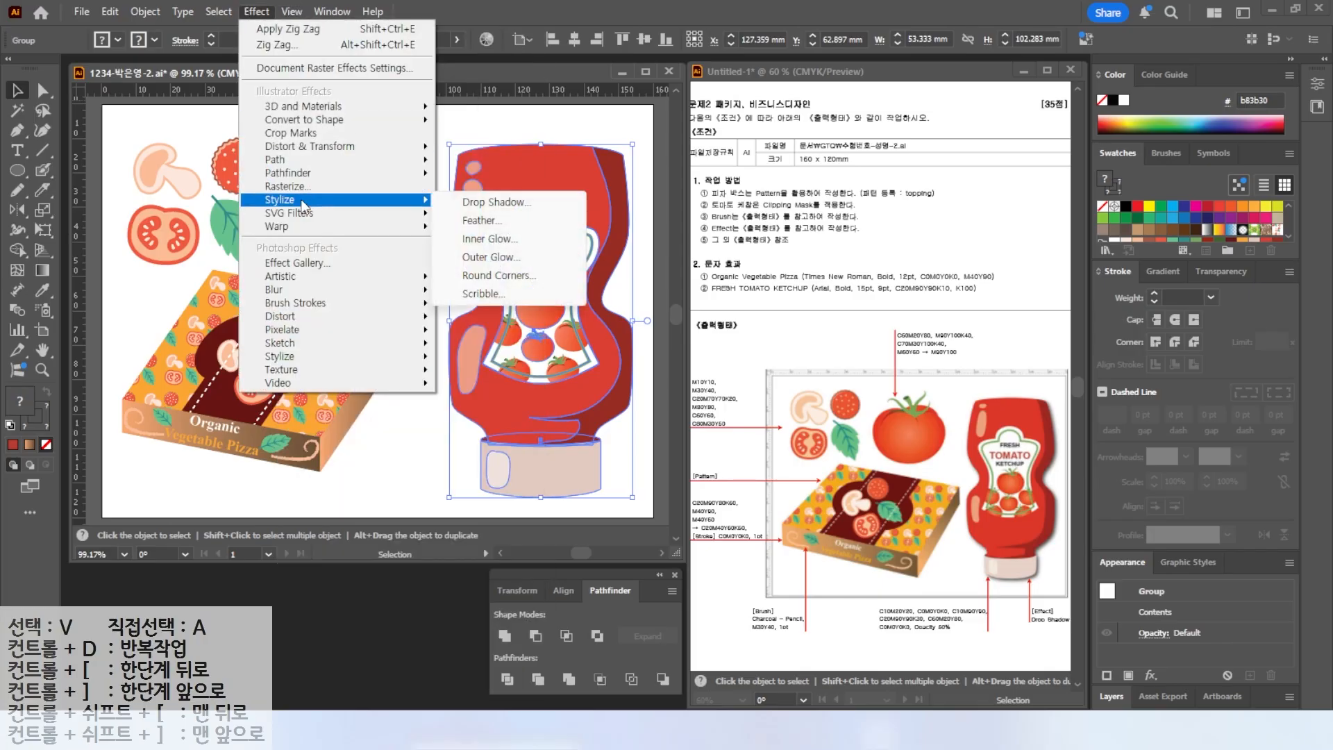
{"action": "left_click", "coordinate": [476, 203]}
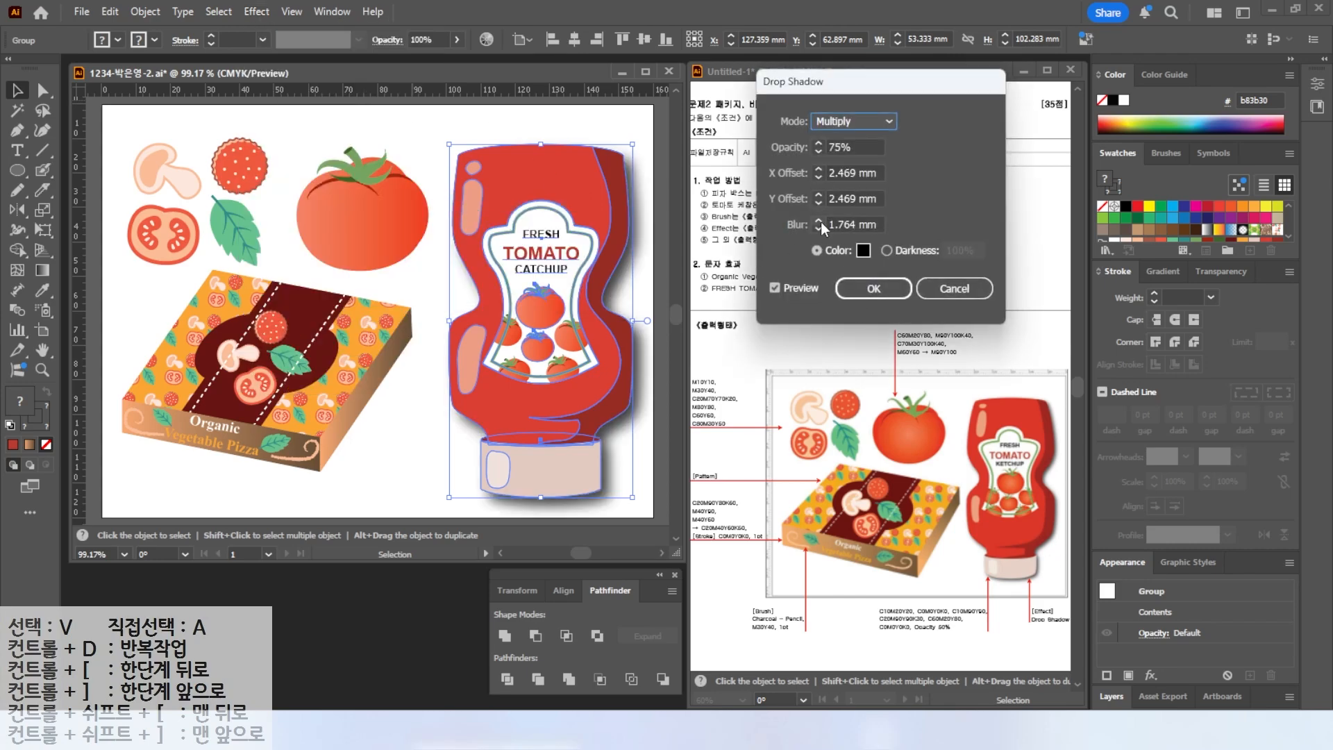
{"action": "left_click", "coordinate": [818, 227]}
{"action": "left_click", "coordinate": [818, 203]}
{"action": "left_click", "coordinate": [816, 203]}
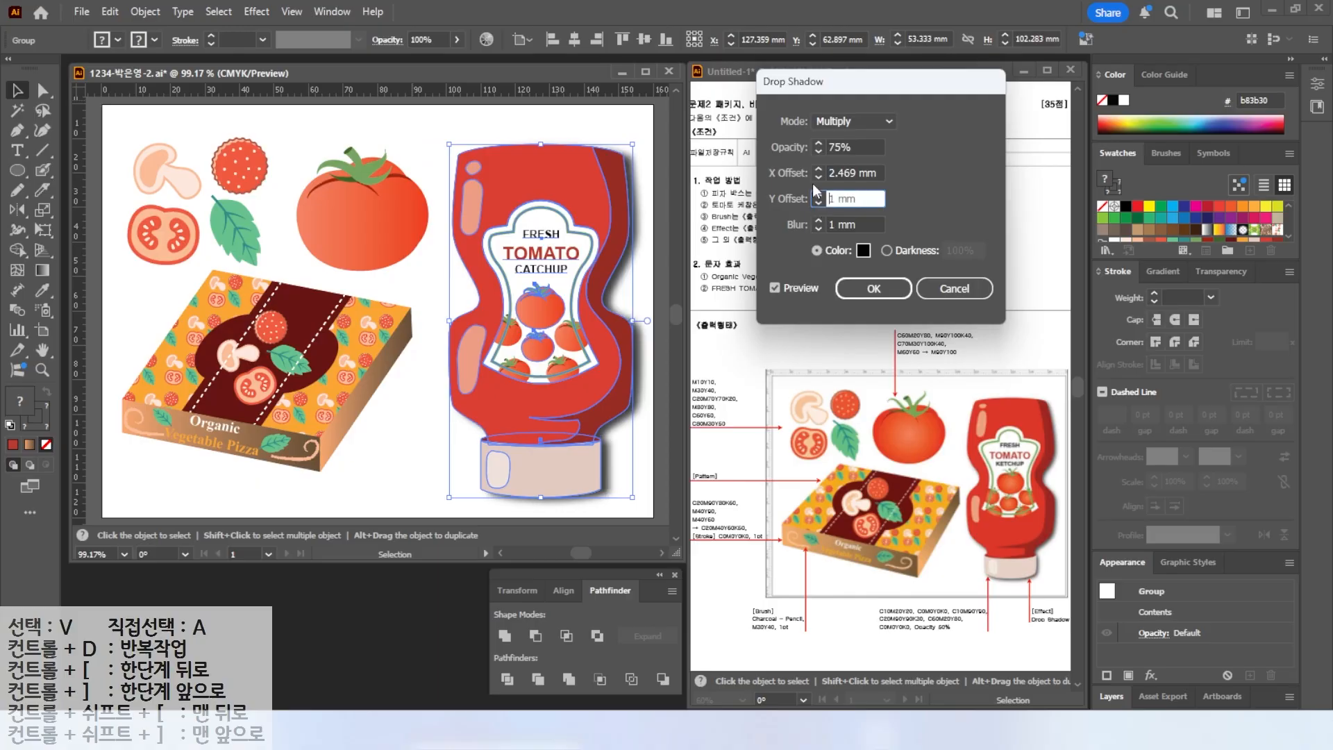
{"action": "left_click", "coordinate": [818, 178]}
{"action": "left_click", "coordinate": [819, 178]}
{"action": "left_click", "coordinate": [879, 288]}
{"action": "left_click", "coordinate": [510, 514]}
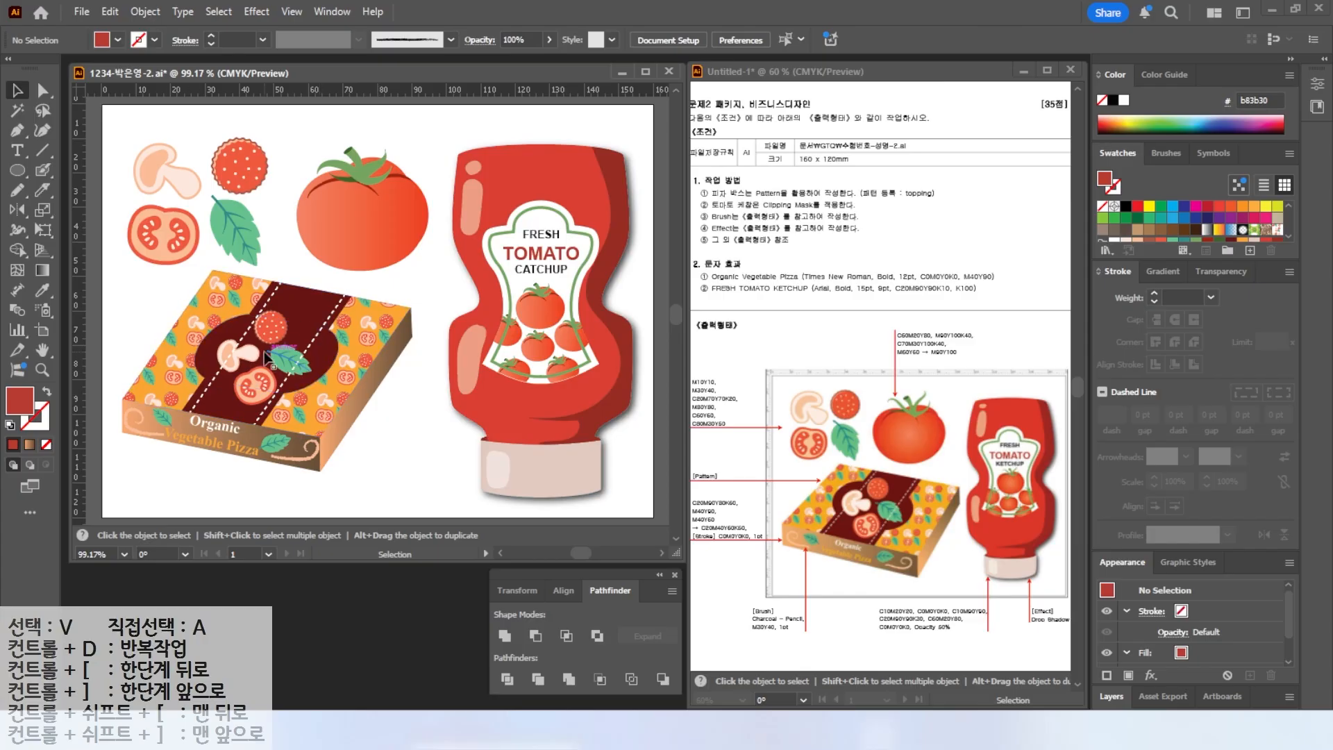
Save the document under its existing file name as an Illustrator 2020 file.
{"action": "left_click", "coordinate": [83, 13]}
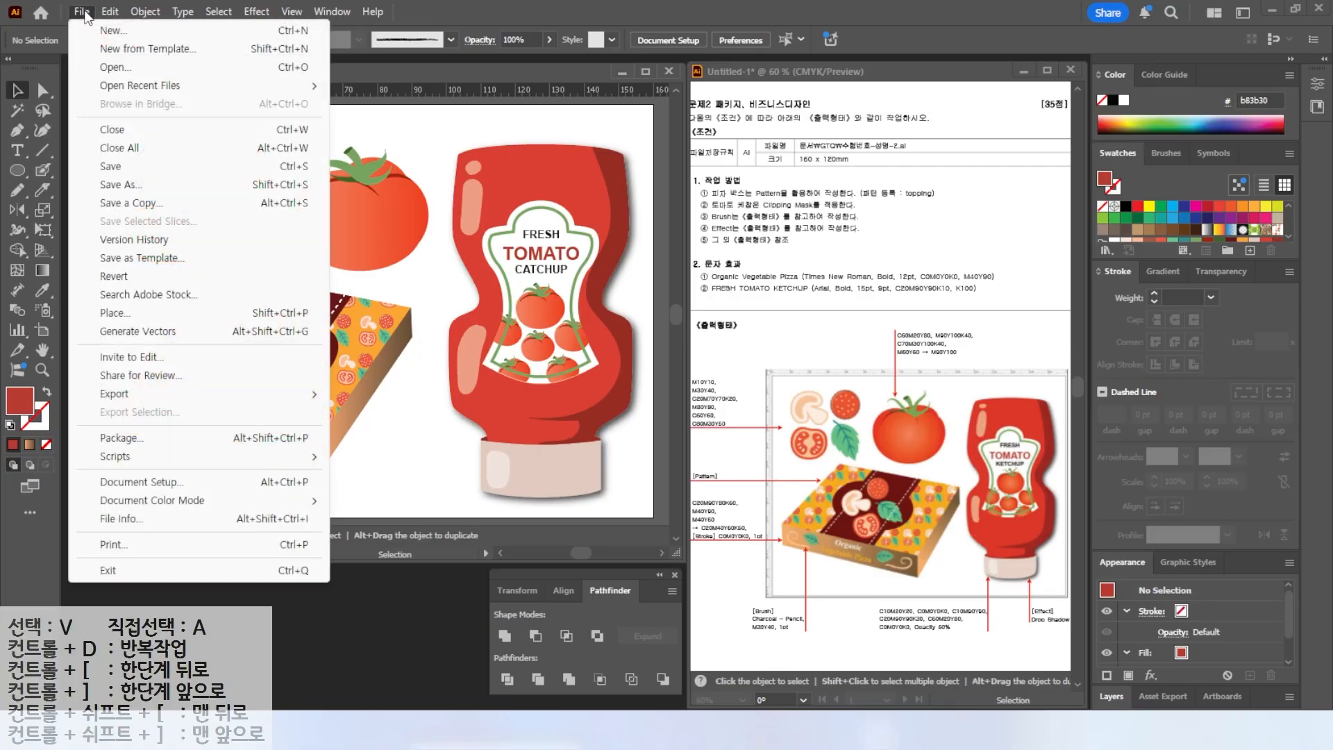
{"action": "left_click", "coordinate": [152, 169]}
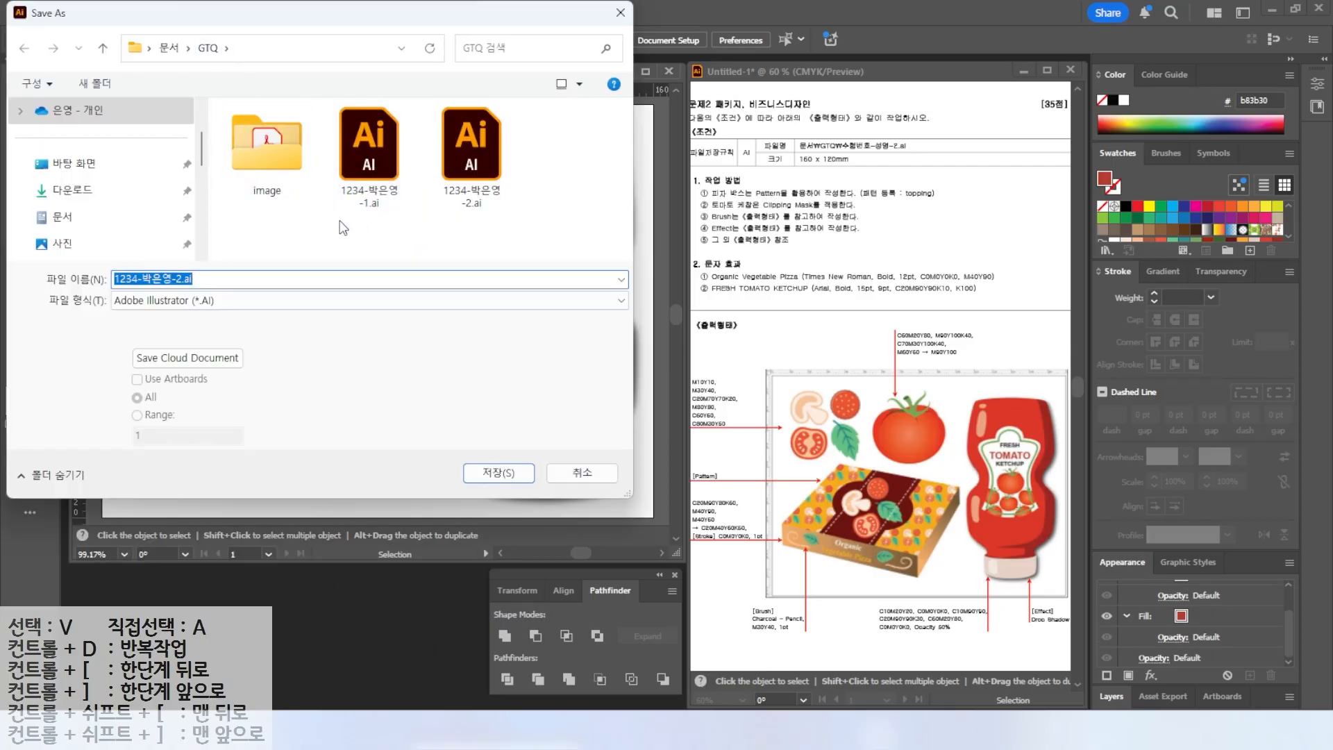
{"action": "left_click", "coordinate": [498, 473]}
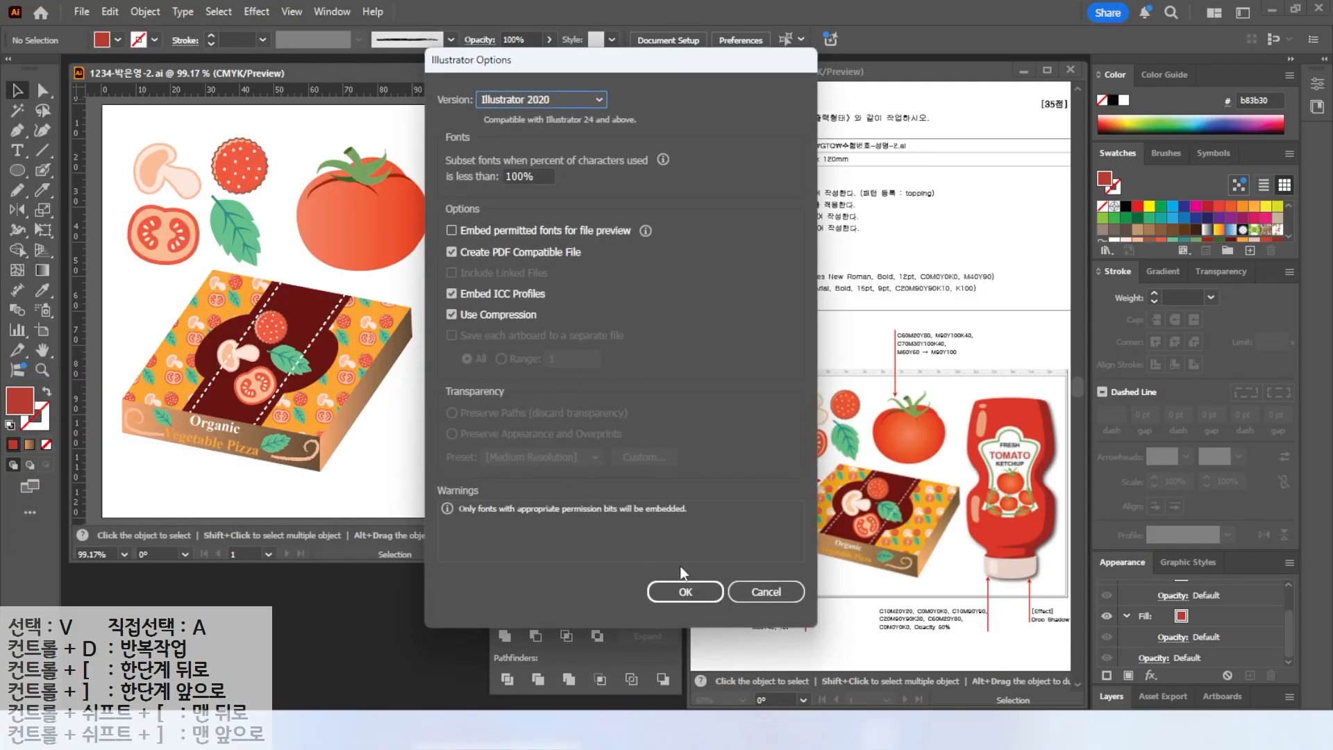
{"action": "left_click", "coordinate": [683, 592]}
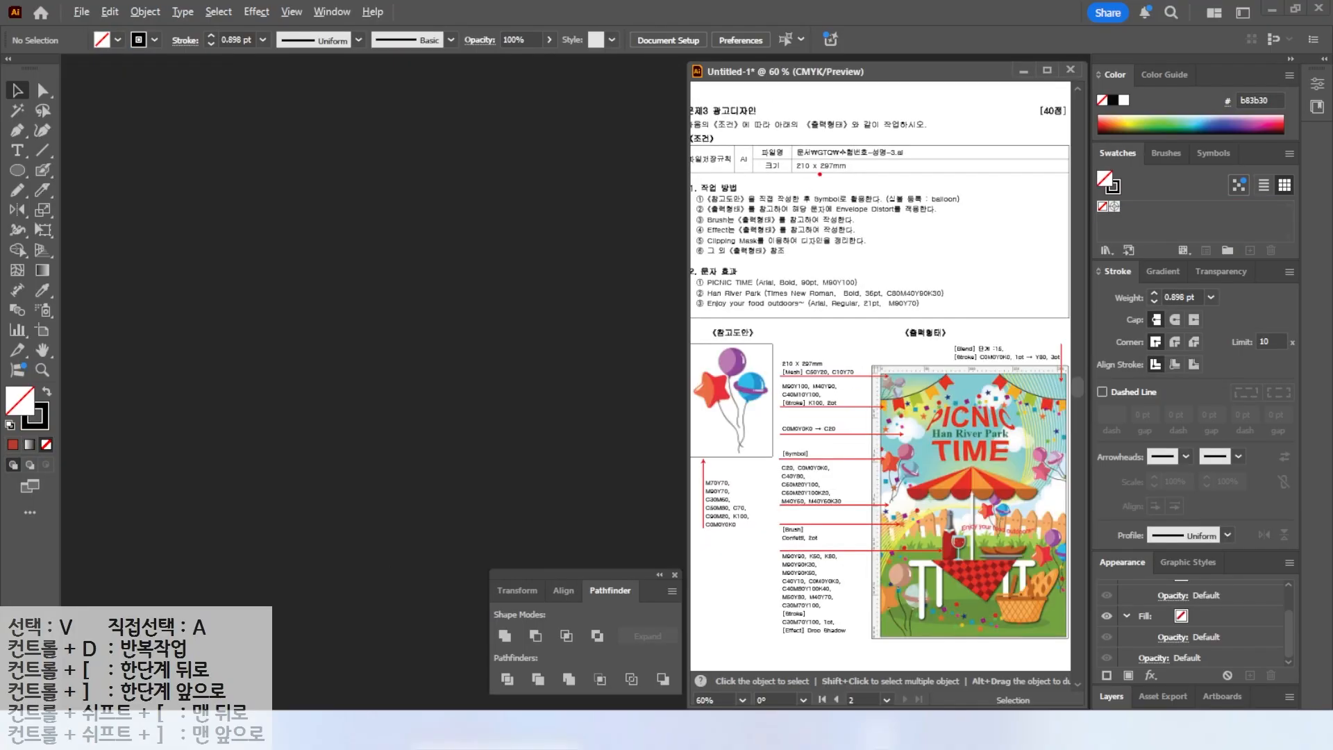
Create a new 210 x 297 mm document named with the exam number and candidate's name, version 3.
{"action": "left_click_drag", "start_coordinate": [773, 134], "coordinate": [915, 176]}
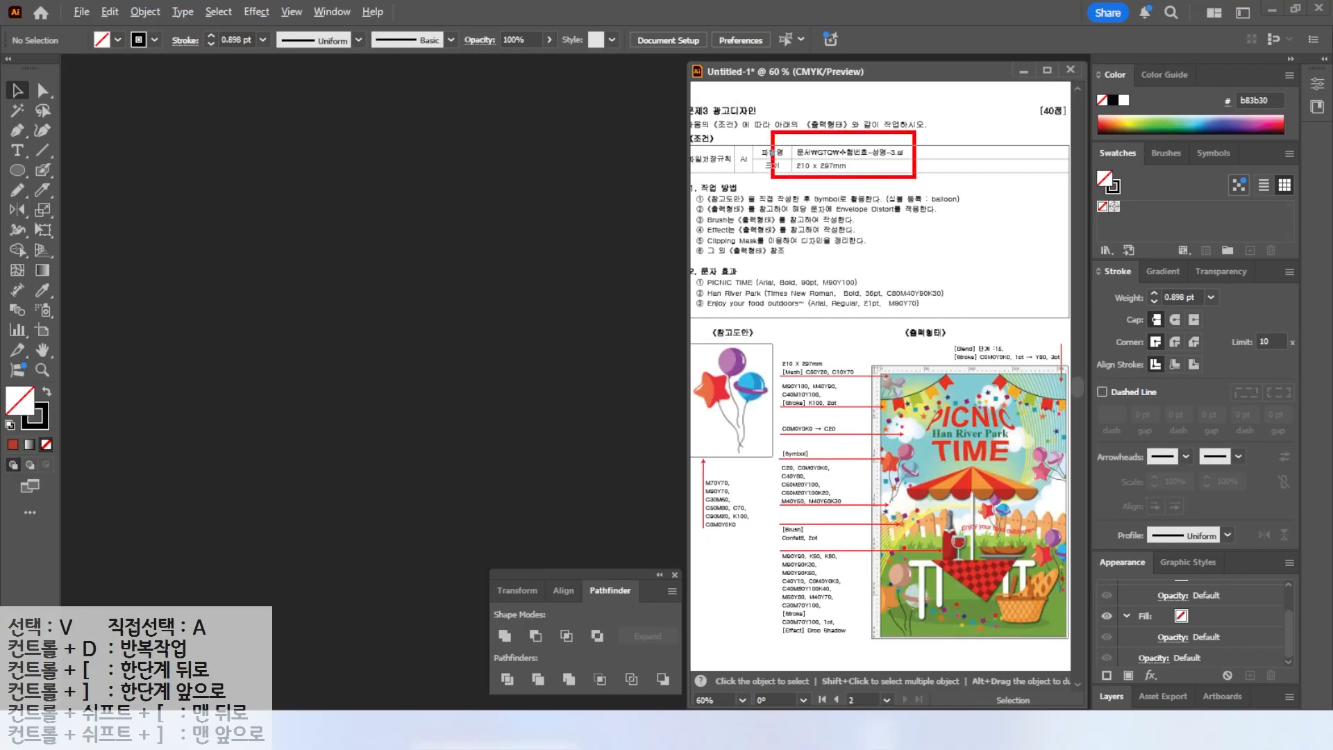
{"action": "key", "text": "Escape"}
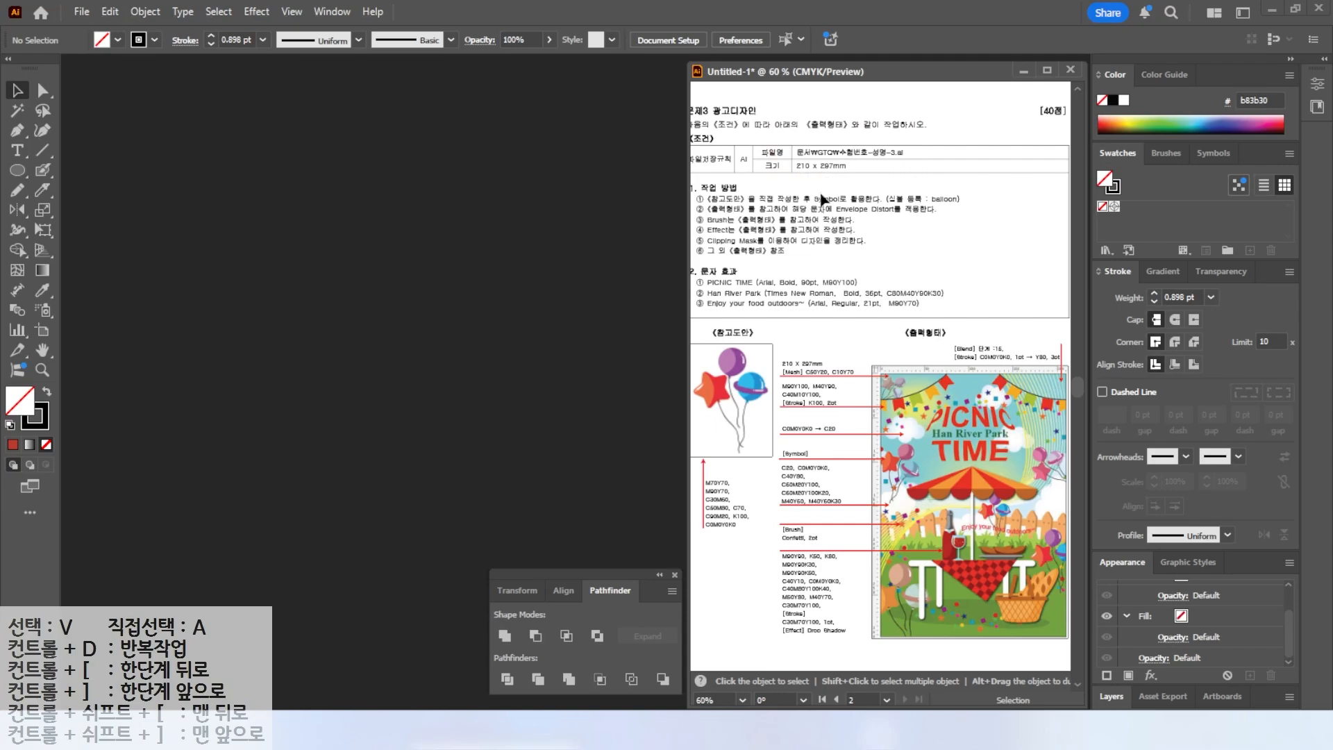
{"action": "left_click", "coordinate": [82, 12]}
{"action": "left_click", "coordinate": [100, 29]}
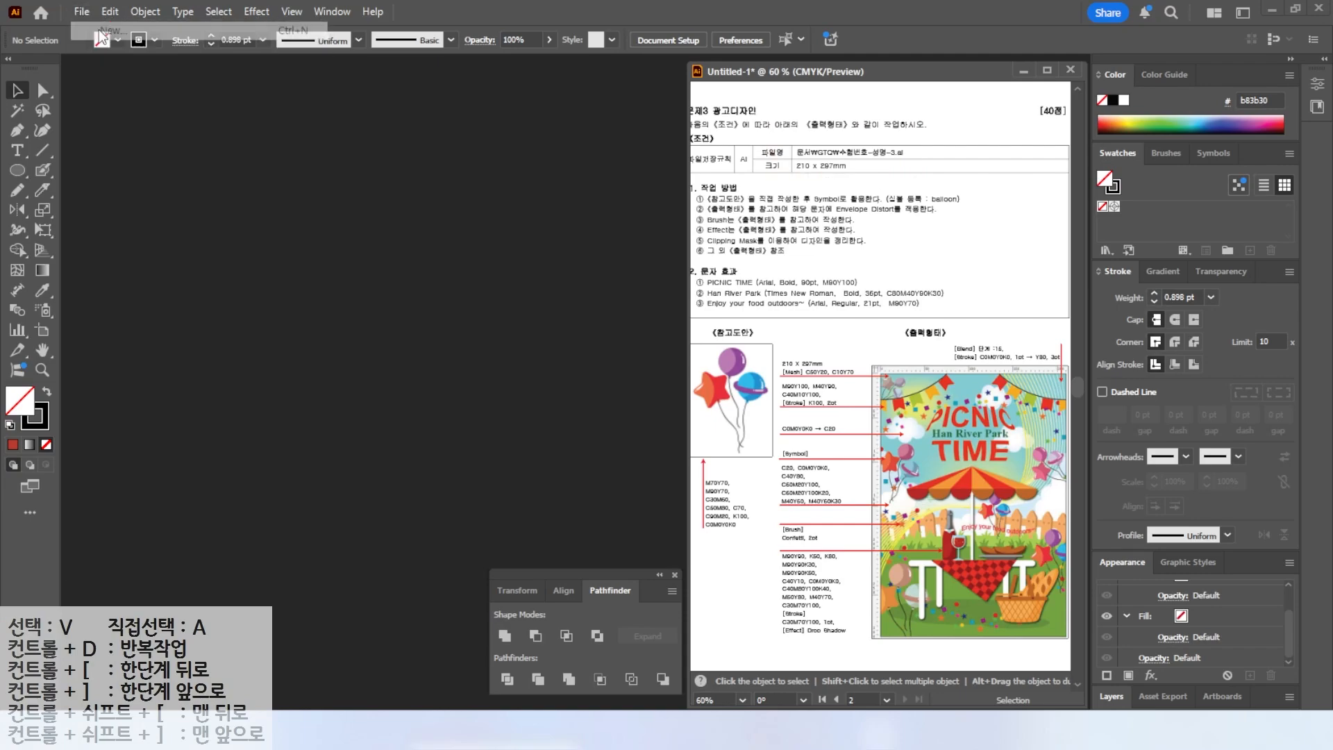
{"action": "left_click", "coordinate": [658, 196]}
{"action": "type", "text": "1234"}
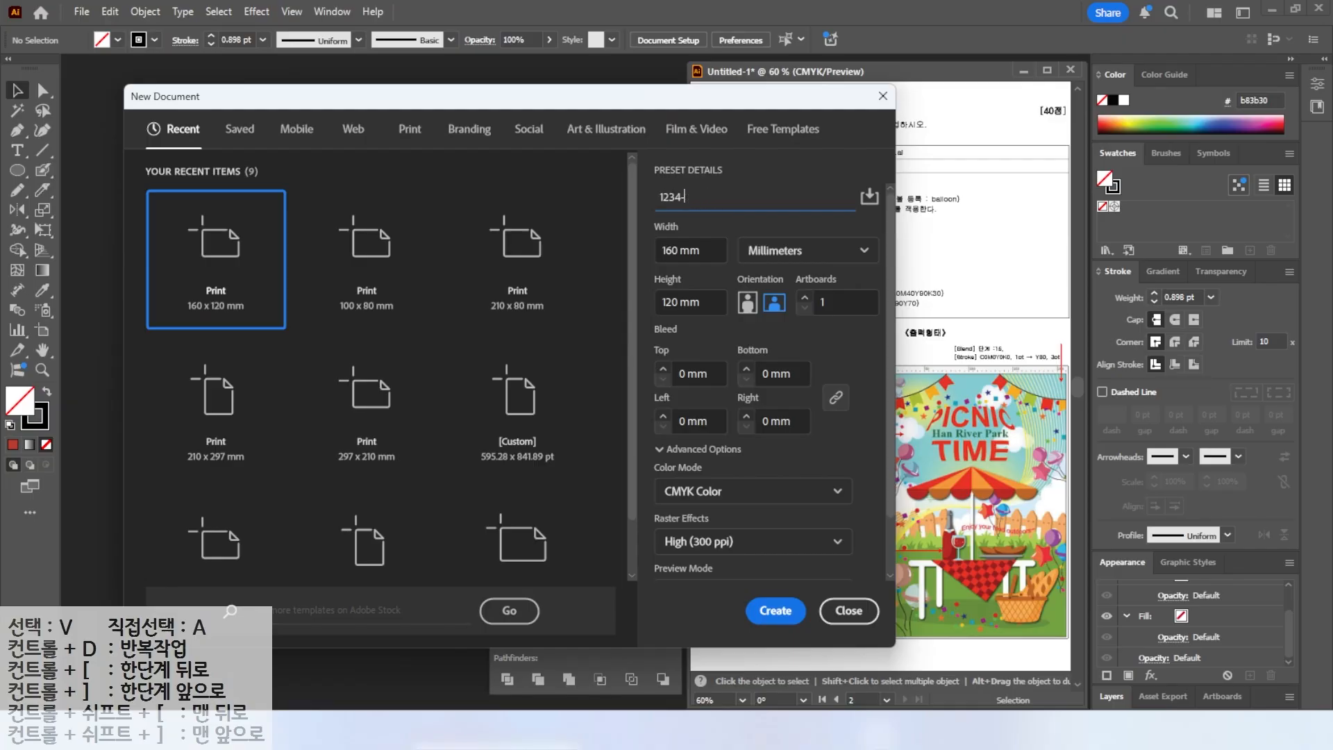
{"action": "key", "text": "Escape"}
{"action": "left_click_drag", "start_coordinate": [703, 251], "coordinate": [653, 246]}
{"action": "type", "text": "210"}
{"action": "key", "text": "Tab"}
{"action": "key", "text": "Tab"}
{"action": "type", "text": "297"}
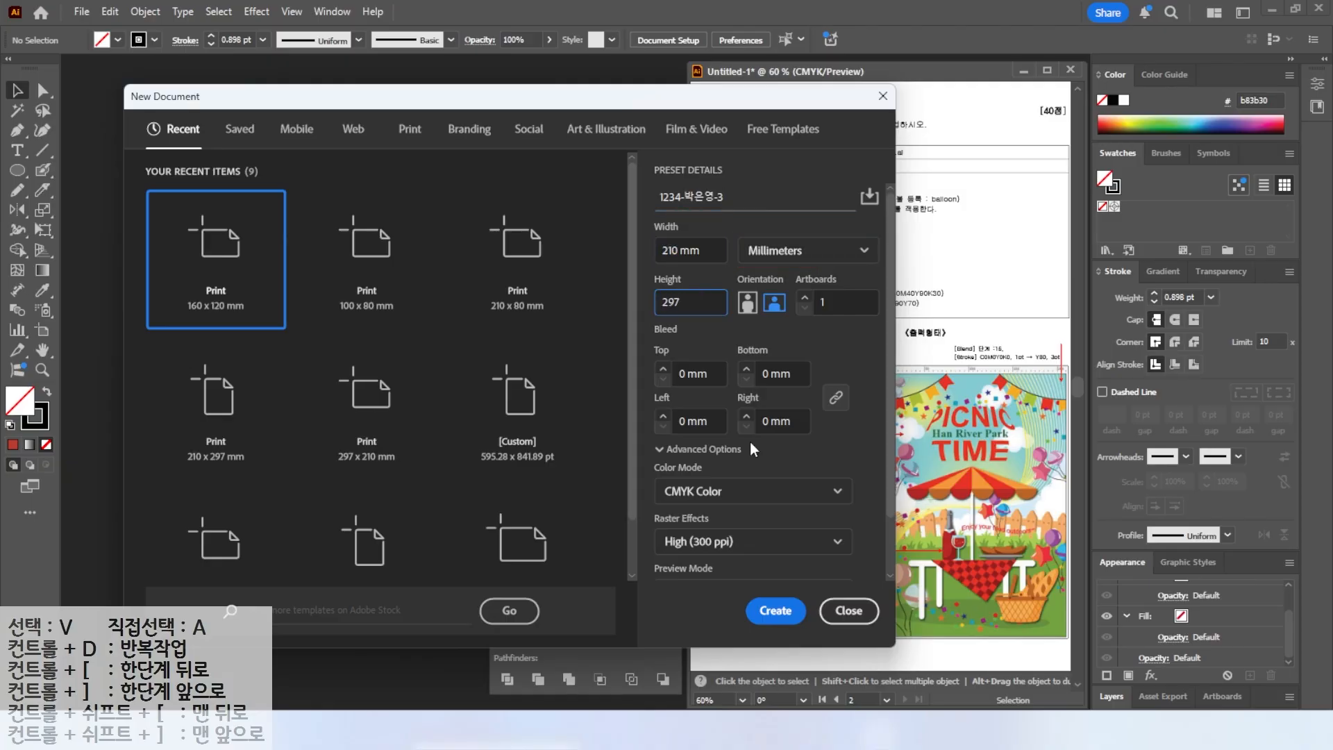
{"action": "left_click", "coordinate": [789, 612]}
Move the Pathfinder panel aside and show the rulers.
{"action": "left_click_drag", "start_coordinate": [615, 575], "coordinate": [1005, 71]}
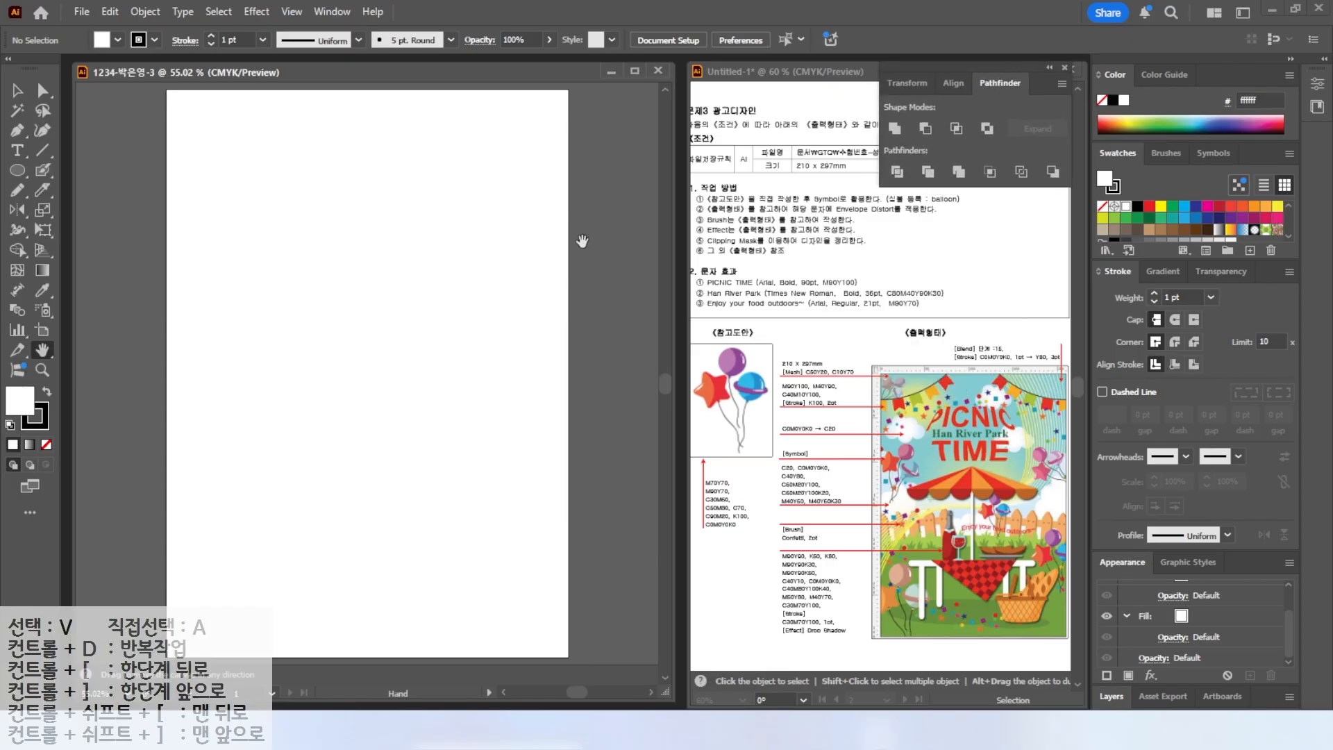
{"action": "key", "text": "ctrl+r"}
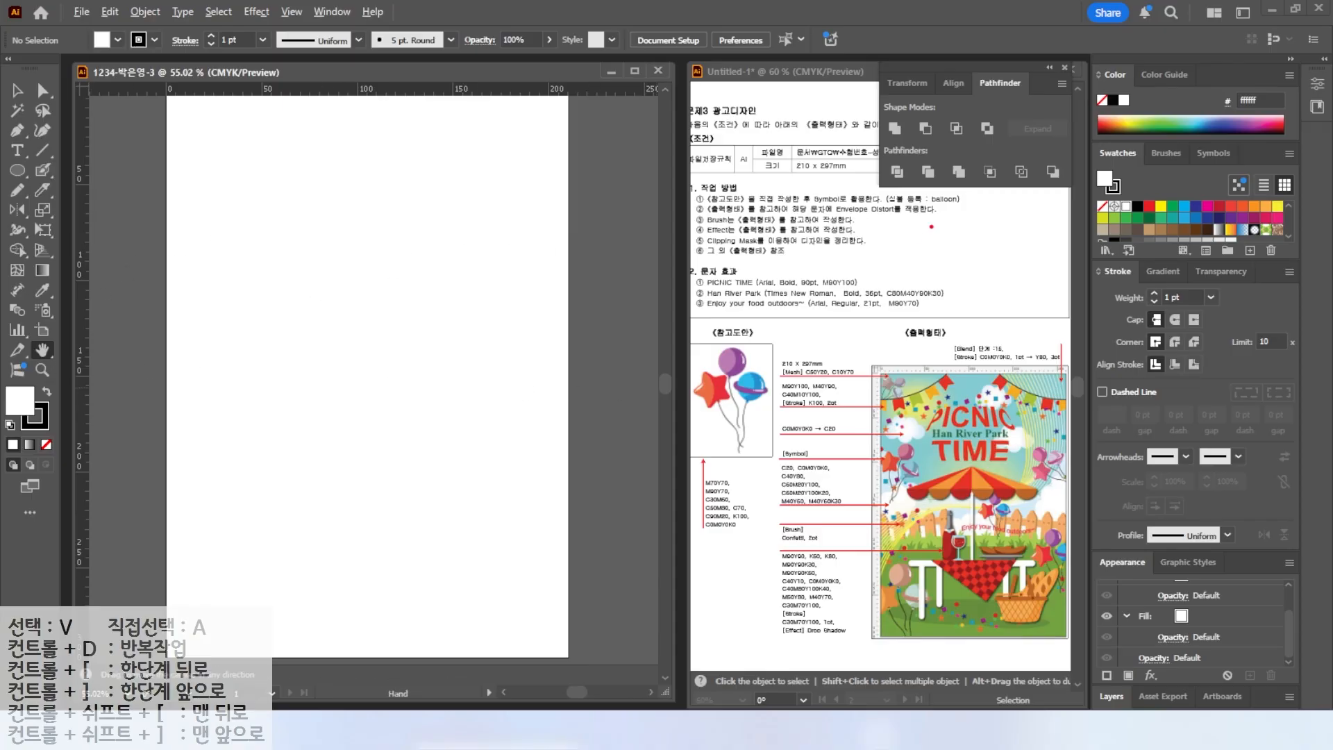
{"action": "left_click_drag", "start_coordinate": [881, 204], "coordinate": [982, 204]}
{"action": "mouse_move", "coordinate": [915, 500]}
{"action": "left_mouse_down"}
{"action": "mouse_move", "coordinate": [904, 450]}
{"action": "mouse_move", "coordinate": [918, 505]}
{"action": "left_mouse_up"}
{"action": "mouse_move", "coordinate": [1067, 491]}
{"action": "left_mouse_down"}
{"action": "mouse_move", "coordinate": [1030, 456]}
{"action": "mouse_move", "coordinate": [1067, 475]}
{"action": "left_mouse_up"}
{"action": "mouse_move", "coordinate": [762, 449]}
{"action": "left_mouse_down"}
{"action": "mouse_move", "coordinate": [660, 418]}
{"action": "mouse_move", "coordinate": [771, 448]}
{"action": "left_mouse_up"}
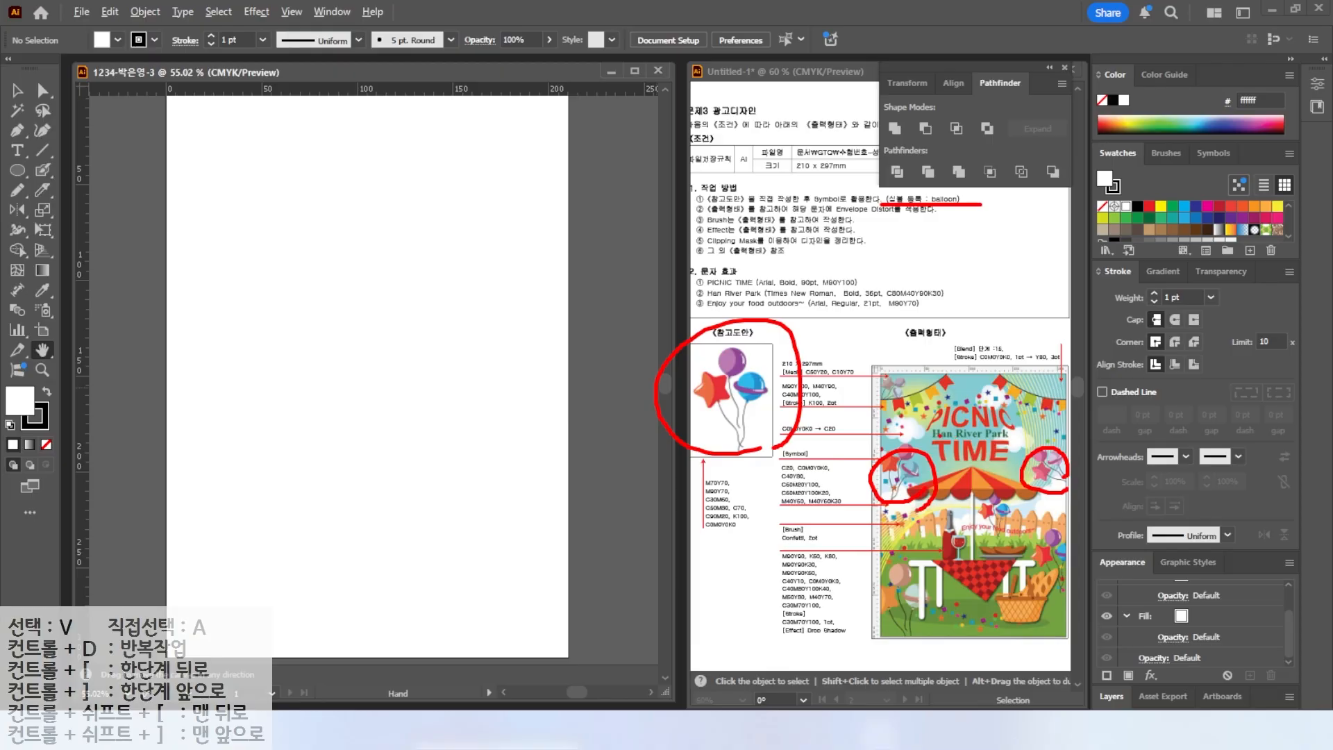
{"action": "key", "text": "Escape"}
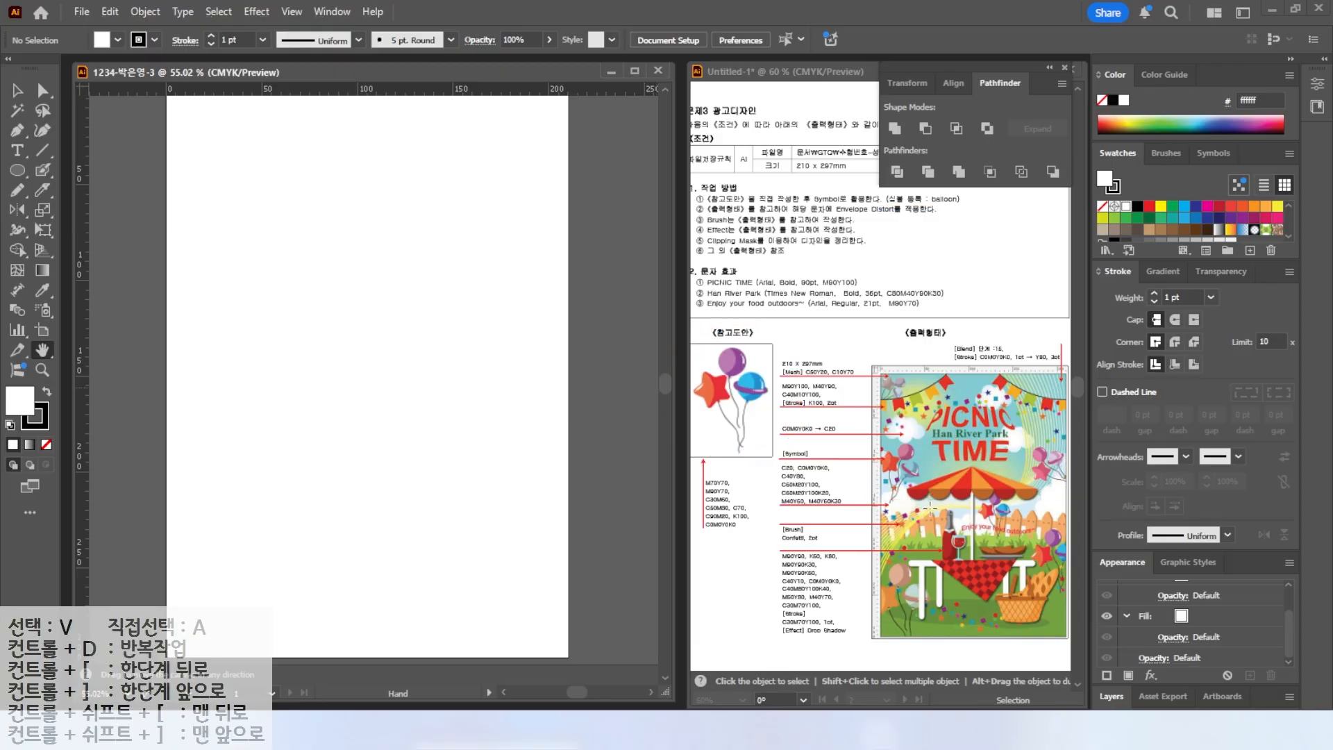
{"action": "mouse_move", "coordinate": [918, 521]}
{"action": "left_mouse_down"}
{"action": "mouse_move", "coordinate": [853, 493]}
{"action": "mouse_move", "coordinate": [918, 482]}
{"action": "left_mouse_up"}
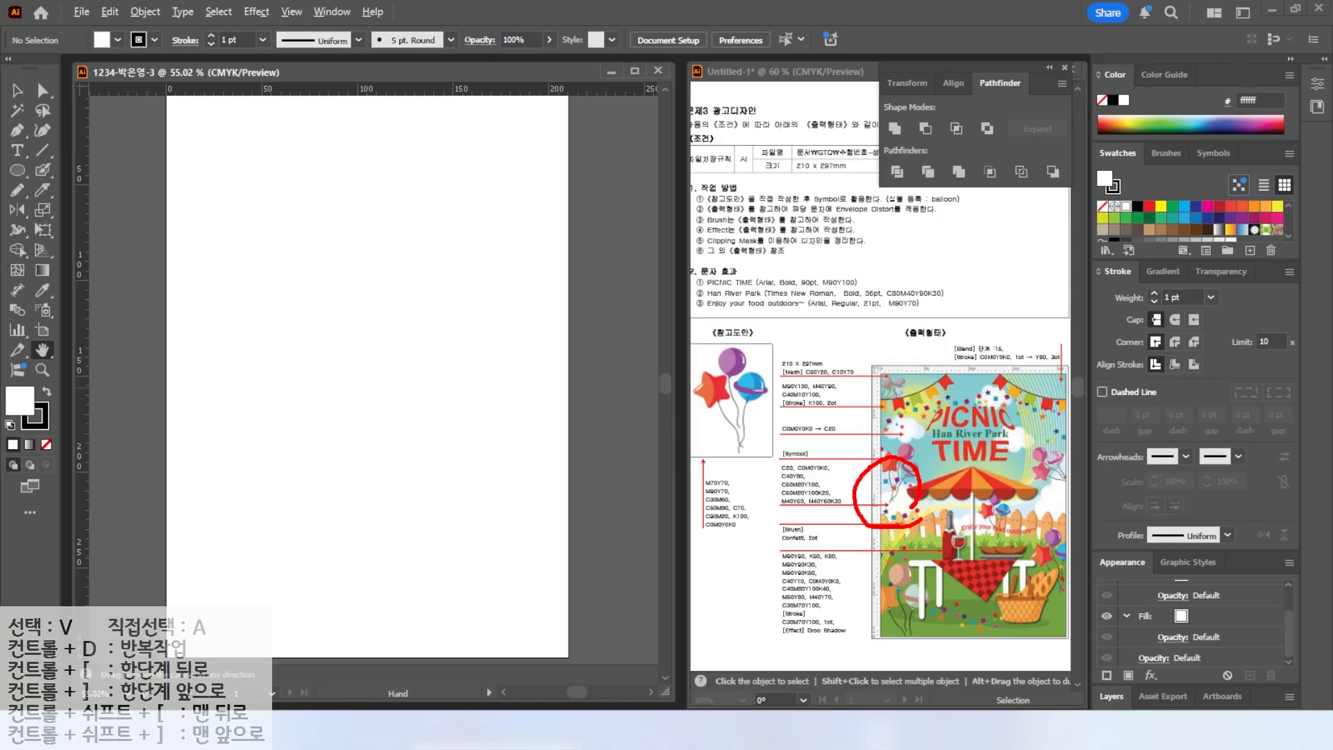
{"action": "key", "text": "Escape"}
Pull a horizontal and a vertical guide from the rulers onto the artboard.
{"action": "left_click_drag", "start_coordinate": [220, 90], "coordinate": [221, 221]}
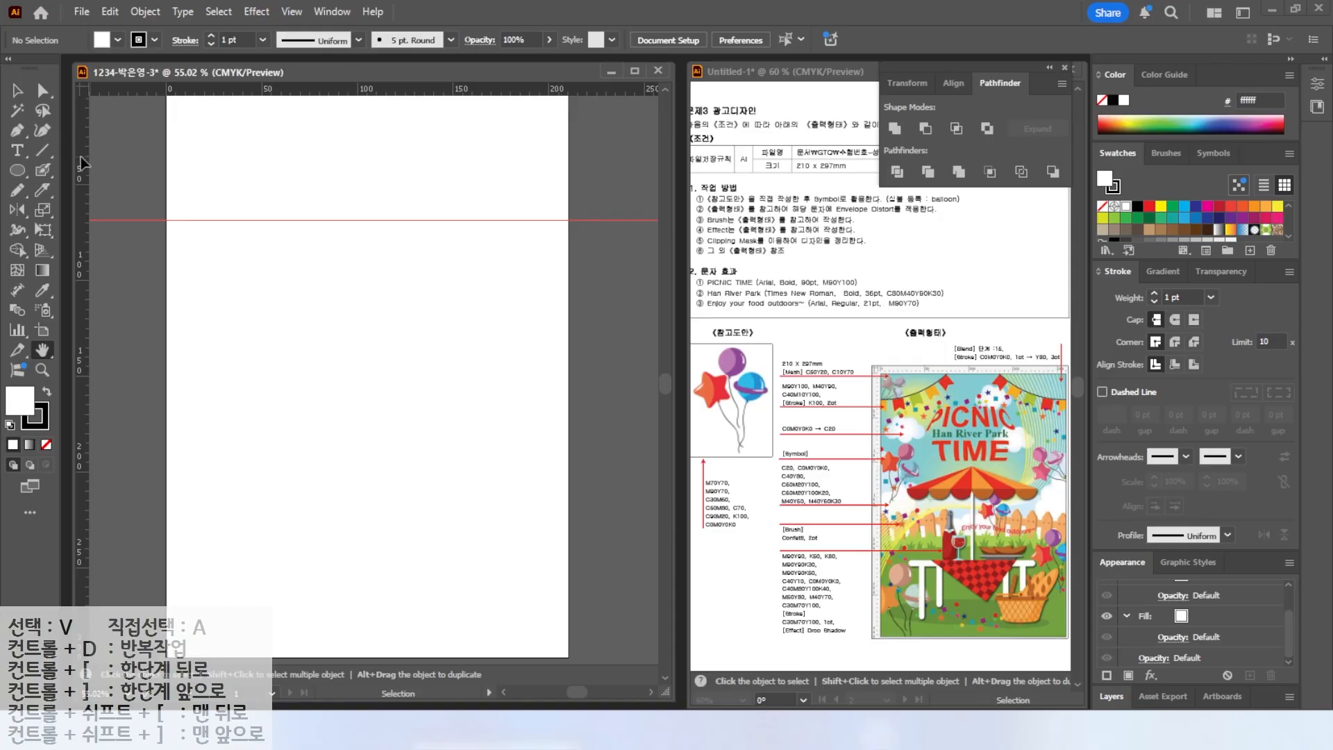
{"action": "left_click_drag", "start_coordinate": [95, 157], "coordinate": [275, 202]}
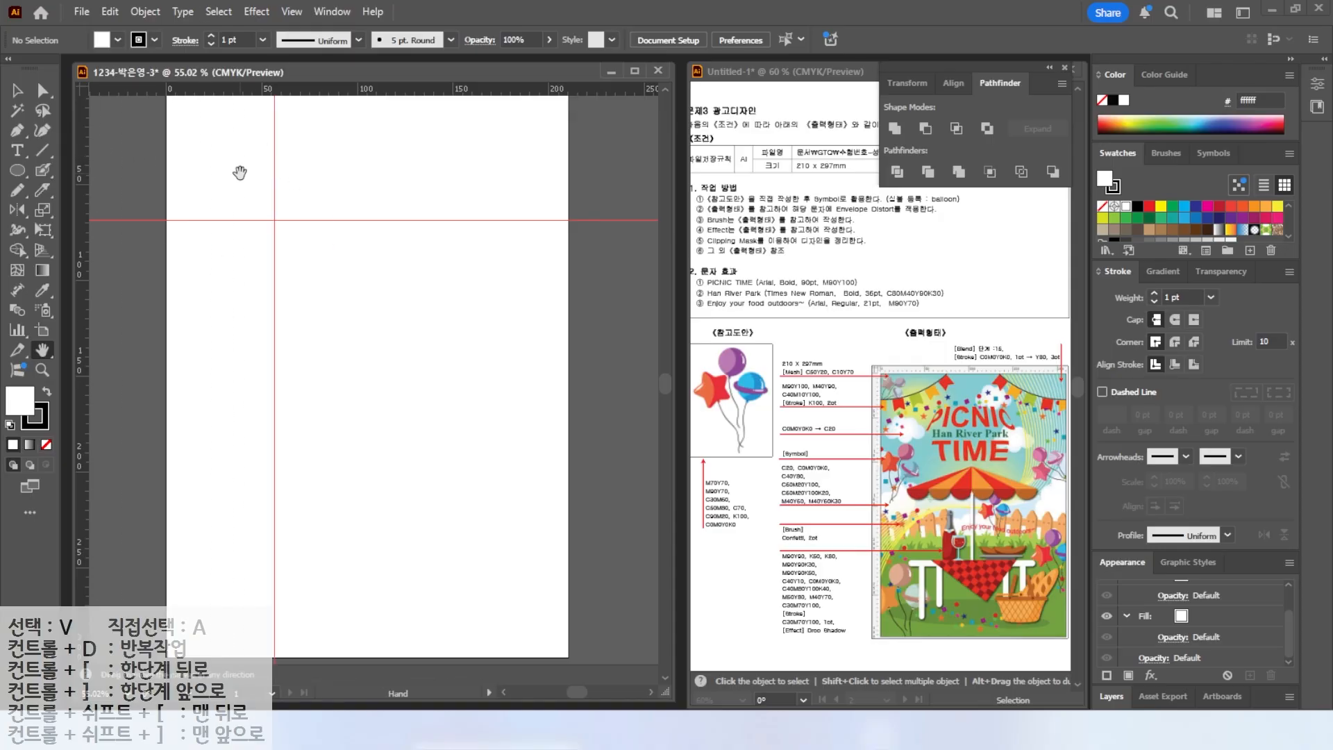
{"action": "key", "text": "ctrl+1"}
{"action": "left_click_drag", "start_coordinate": [237, 154], "coordinate": [327, 295]}
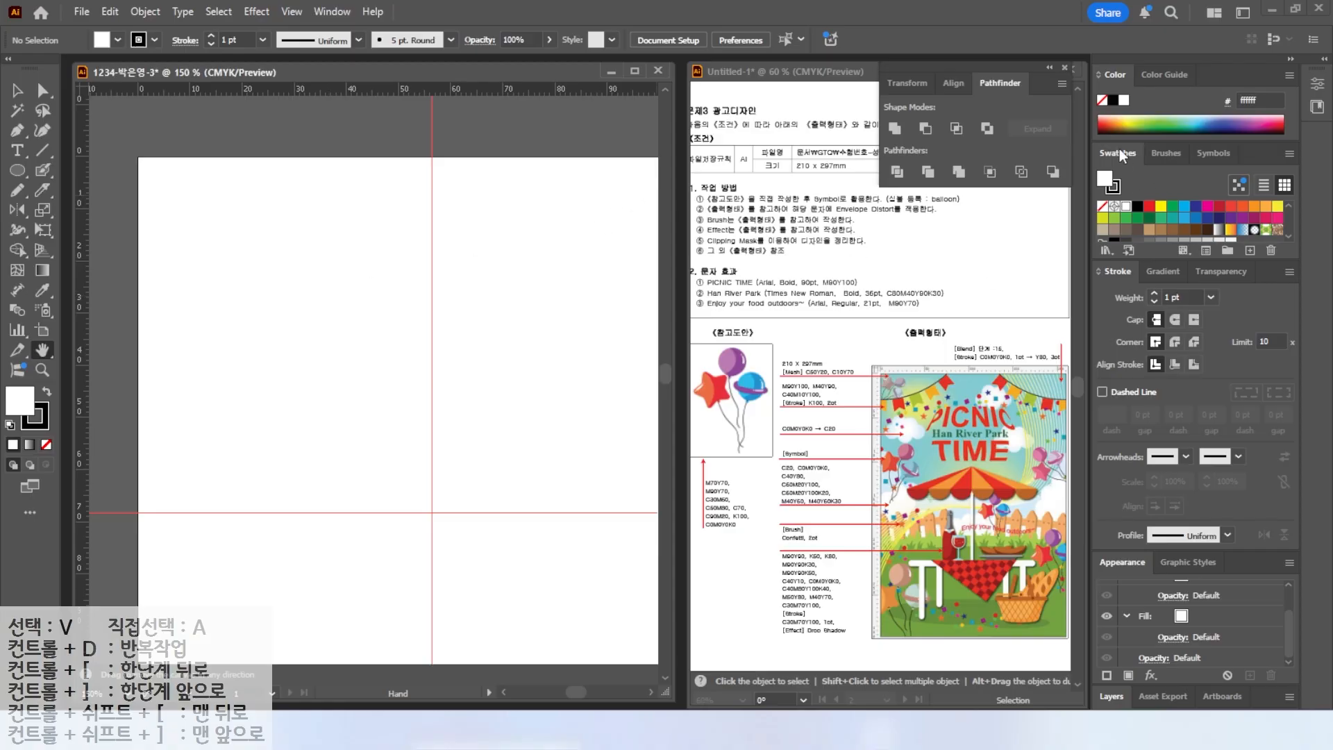
Create a new swatch group and add a CMYK swatch of M70 Y70.
{"action": "left_click", "coordinate": [1225, 249]}
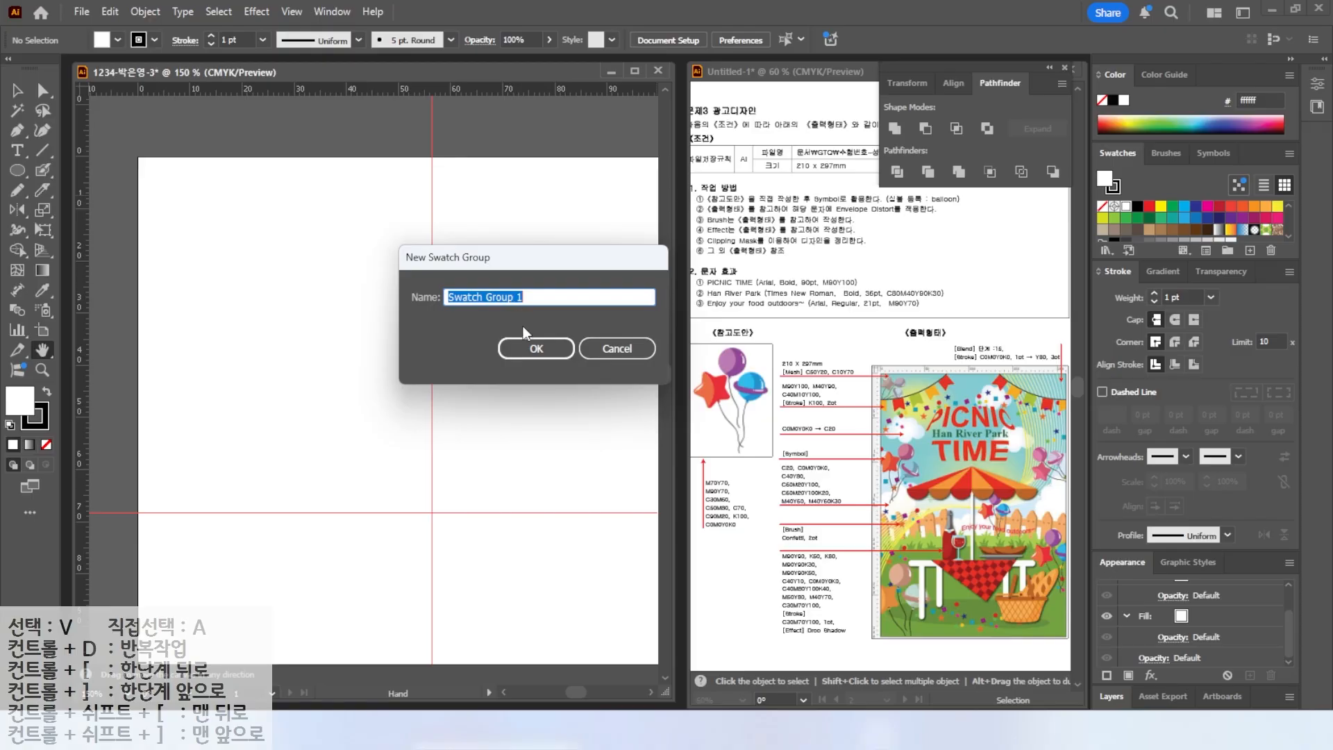
{"action": "left_click", "coordinate": [536, 349]}
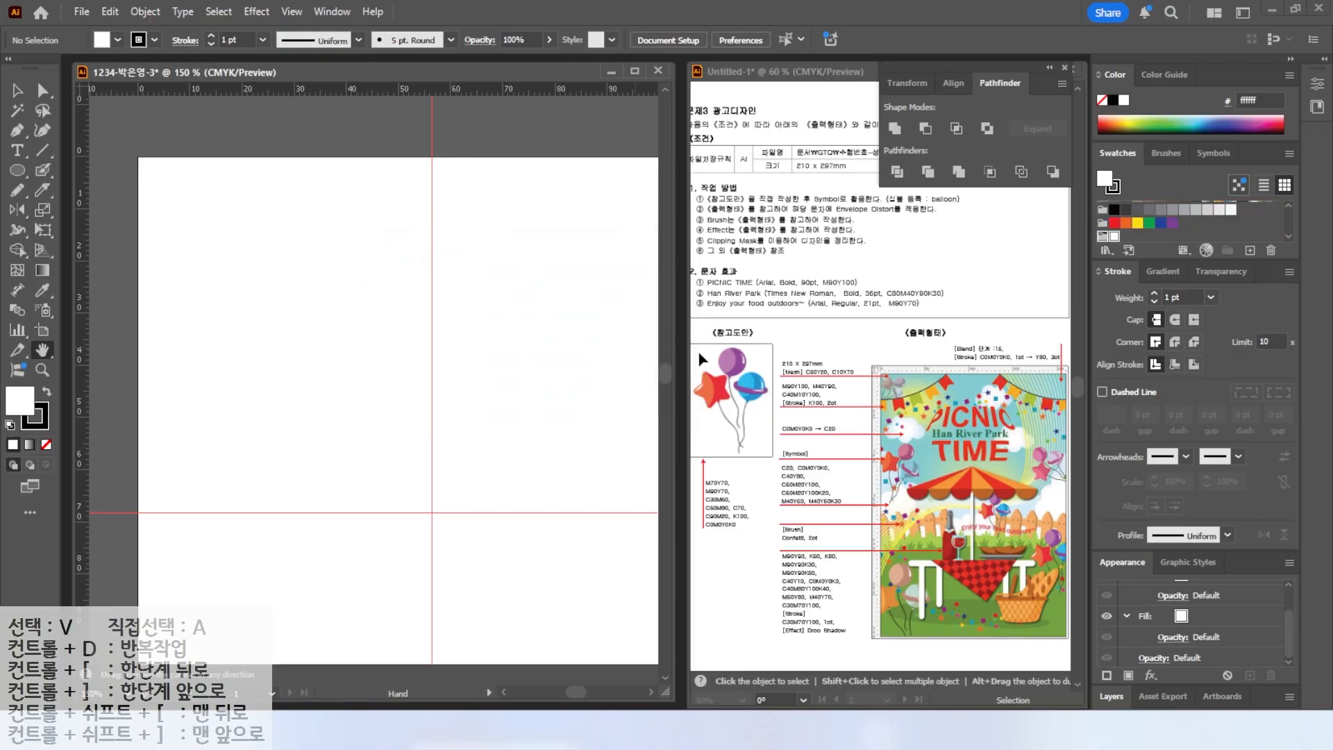
{"action": "left_click", "coordinate": [1250, 250]}
{"action": "left_click", "coordinate": [550, 347]}
{"action": "type", "text": "70"}
{"action": "key", "text": "Tab"}
{"action": "type", "text": "70"}
{"action": "key", "text": "Return"}
Add two more swatches to the group: M90 Y70 and C30 M60.
{"action": "left_click", "coordinate": [1251, 251]}
{"action": "double_click", "coordinate": [547, 348]}
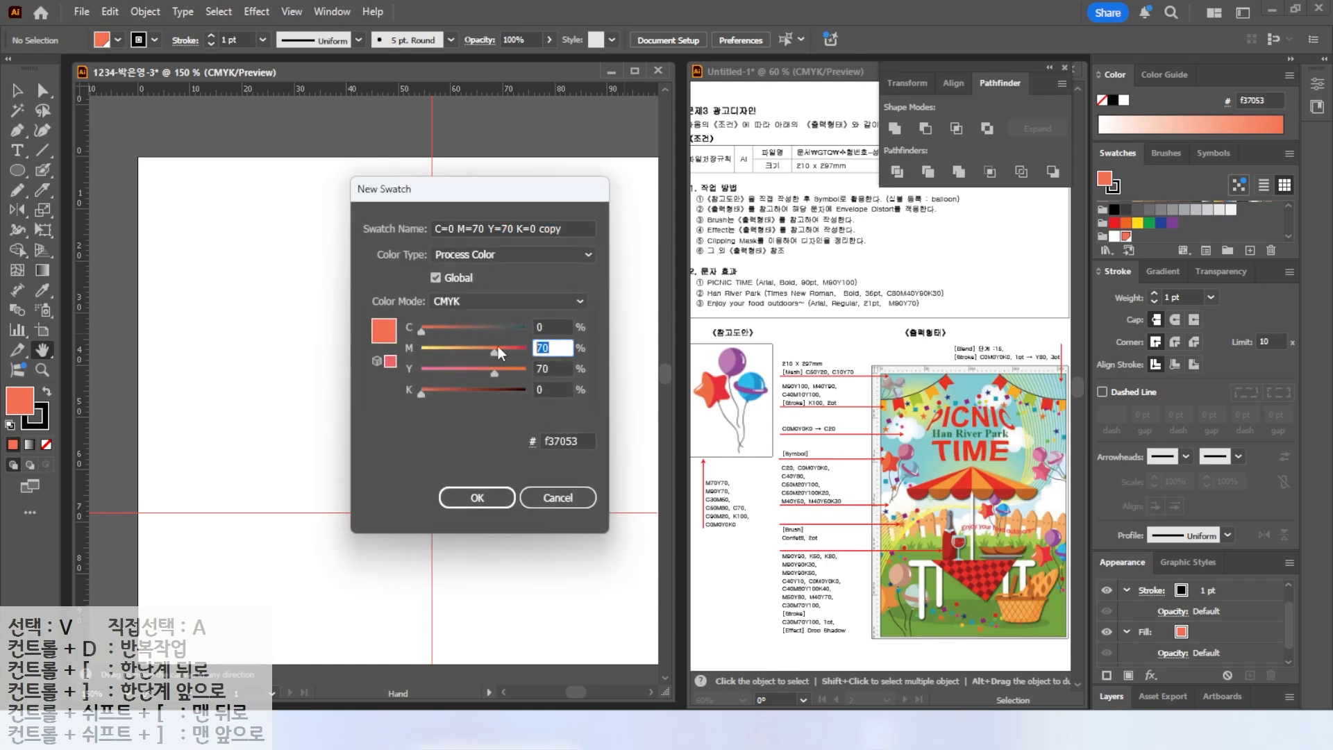
{"action": "type", "text": "90"}
{"action": "key", "text": "Return"}
{"action": "left_click", "coordinate": [1251, 251]}
{"action": "left_click_drag", "start_coordinate": [551, 328], "coordinate": [465, 307]}
{"action": "type", "text": "30"}
{"action": "key", "text": "Tab"}
{"action": "type", "text": "60"}
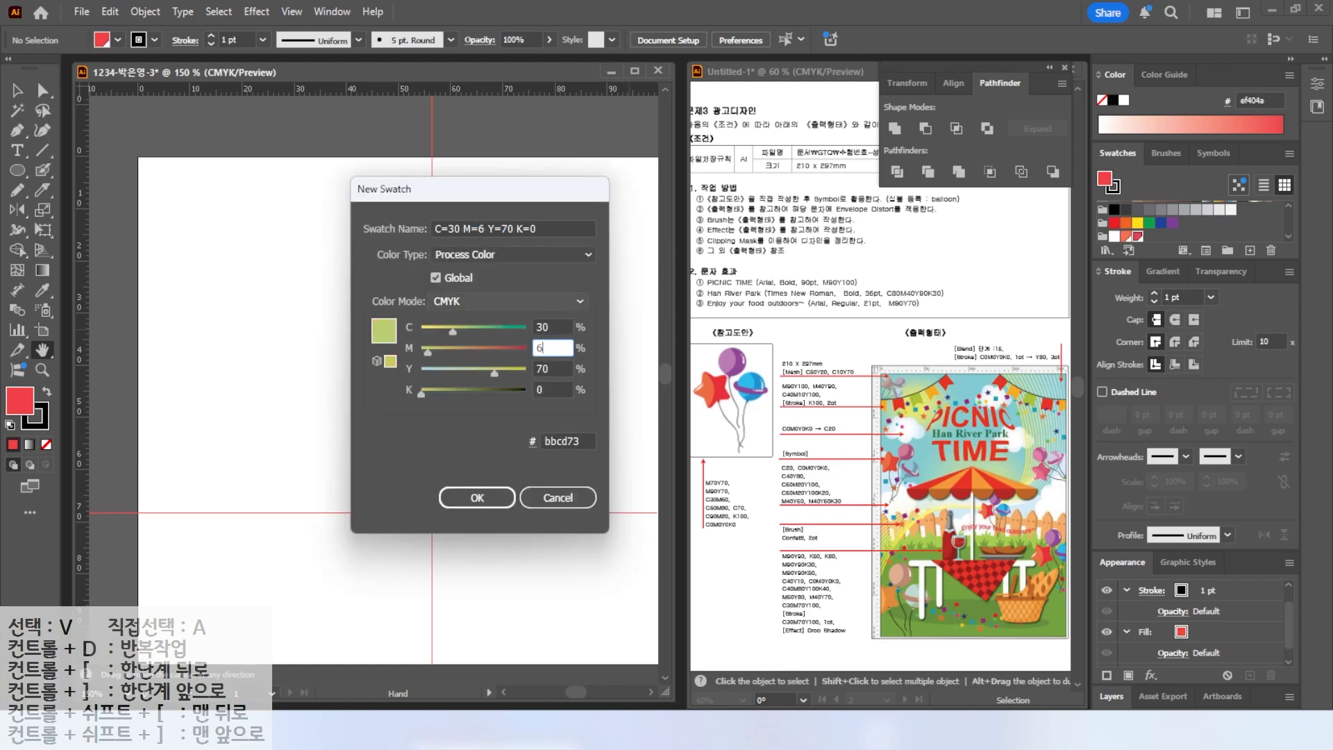
{"action": "key", "text": "Tab"}
{"action": "type", "text": "0"}
{"action": "key", "text": "Return"}
Add swatches C50 M80 and C70 to the group.
{"action": "left_click", "coordinate": [1251, 251]}
{"action": "left_click_drag", "start_coordinate": [546, 329], "coordinate": [472, 307]}
{"action": "type", "text": "50"}
{"action": "key", "text": "Tab"}
{"action": "type", "text": "80"}
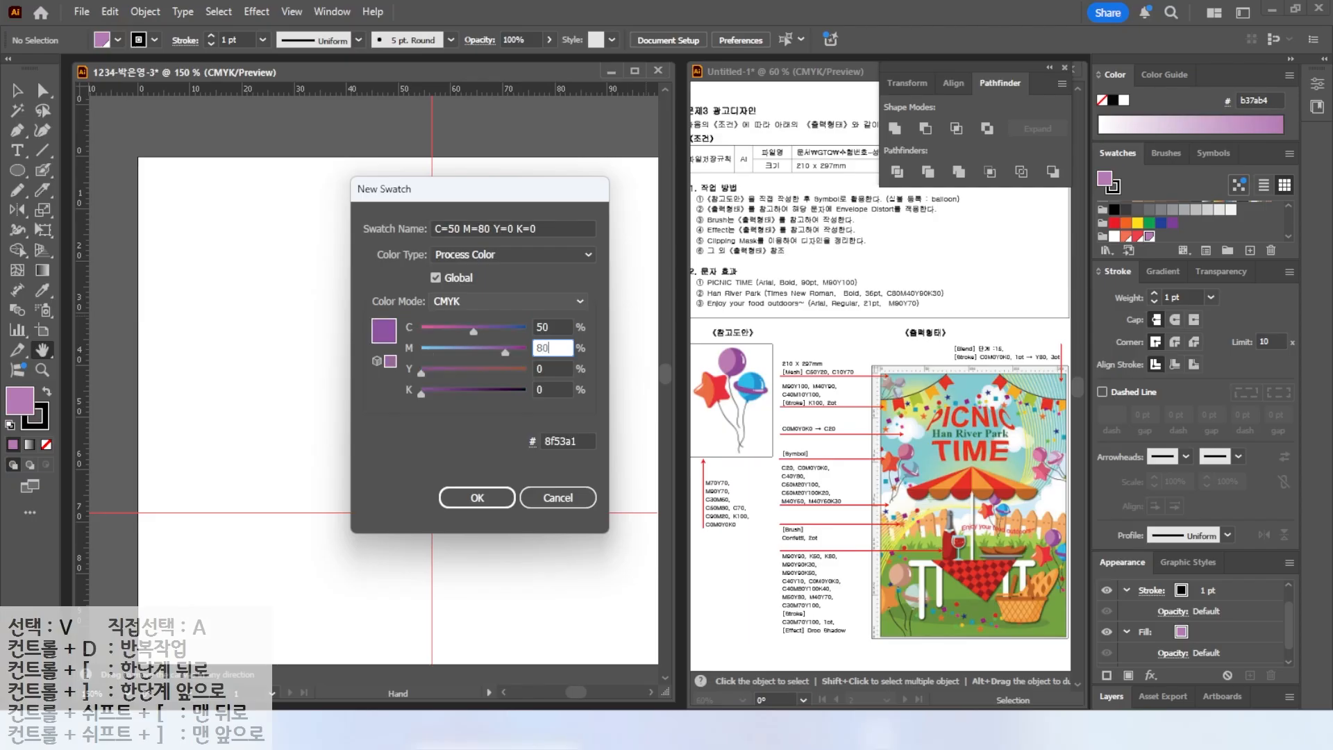
{"action": "key", "text": "Return"}
{"action": "left_click", "coordinate": [1250, 250]}
{"action": "type", "text": "70"}
{"action": "left_click_drag", "start_coordinate": [547, 327], "coordinate": [449, 302]}
{"action": "key", "text": "Tab"}
{"action": "type", "text": "0"}
{"action": "key", "text": "Return"}
Add swatches C90 M20 and K100 to the group.
{"action": "left_click", "coordinate": [1251, 251]}
{"action": "type", "text": "90"}
{"action": "key", "text": "Tab"}
{"action": "type", "text": "20"}
{"action": "key", "text": "Return"}
{"action": "left_click", "coordinate": [1251, 251]}
{"action": "left_click_drag", "start_coordinate": [547, 327], "coordinate": [472, 316]}
{"action": "type", "text": "0"}
{"action": "key", "text": "Tab"}
{"action": "type", "text": "0"}
{"action": "key", "text": "Tab"}
{"action": "key", "text": "Tab"}
{"action": "type", "text": "100"}
{"action": "key", "text": "Return"}
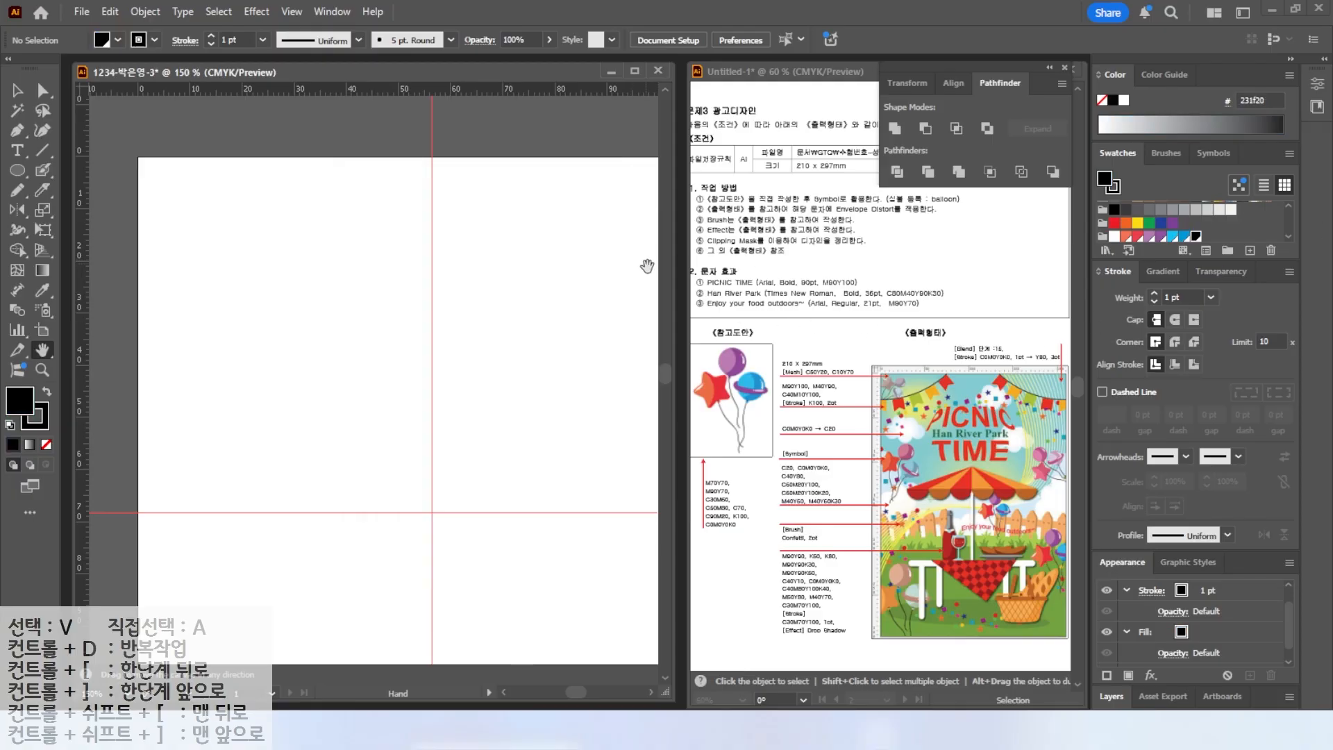
Draw a circle near the artboard's upper left and give it the purple swatch fill with no stroke.
{"action": "left_click_drag", "start_coordinate": [787, 330], "coordinate": [747, 356]}
{"action": "left_click", "coordinate": [18, 170]}
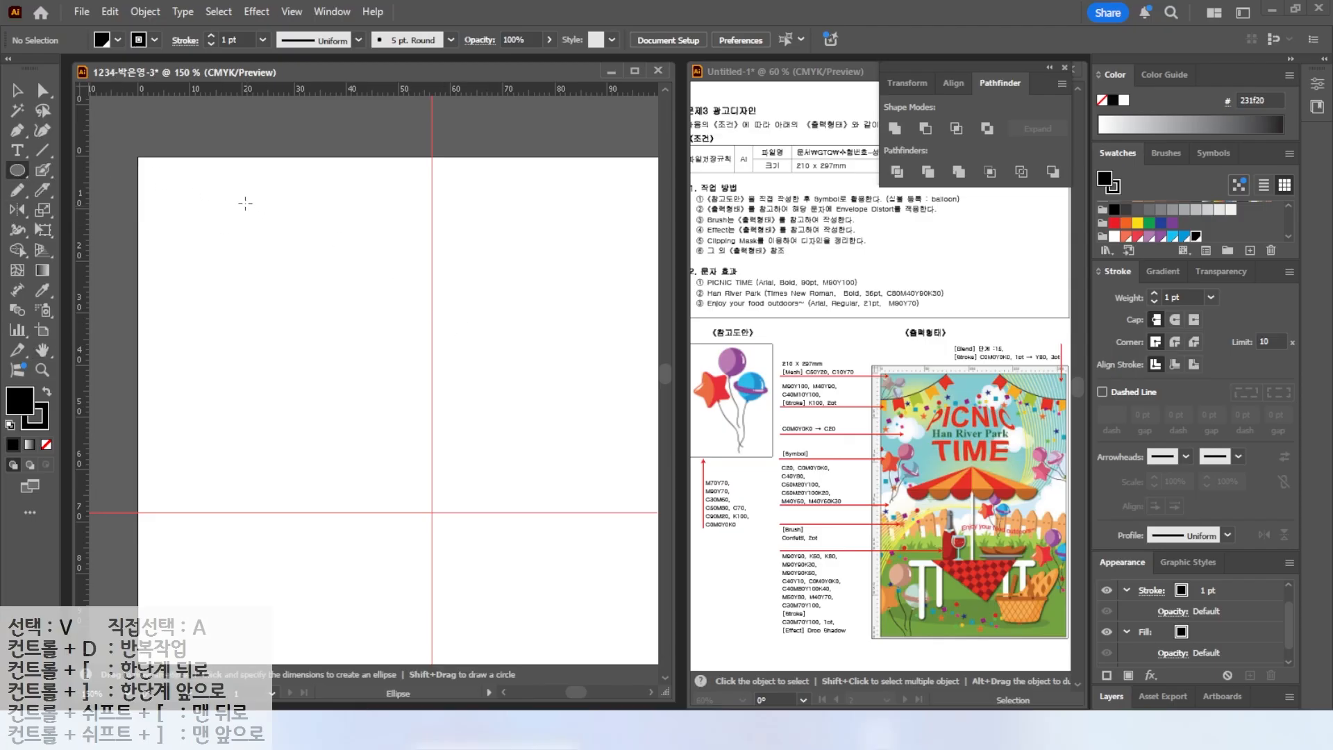
{"action": "left_click_drag", "start_coordinate": [218, 197], "coordinate": [306, 285]}
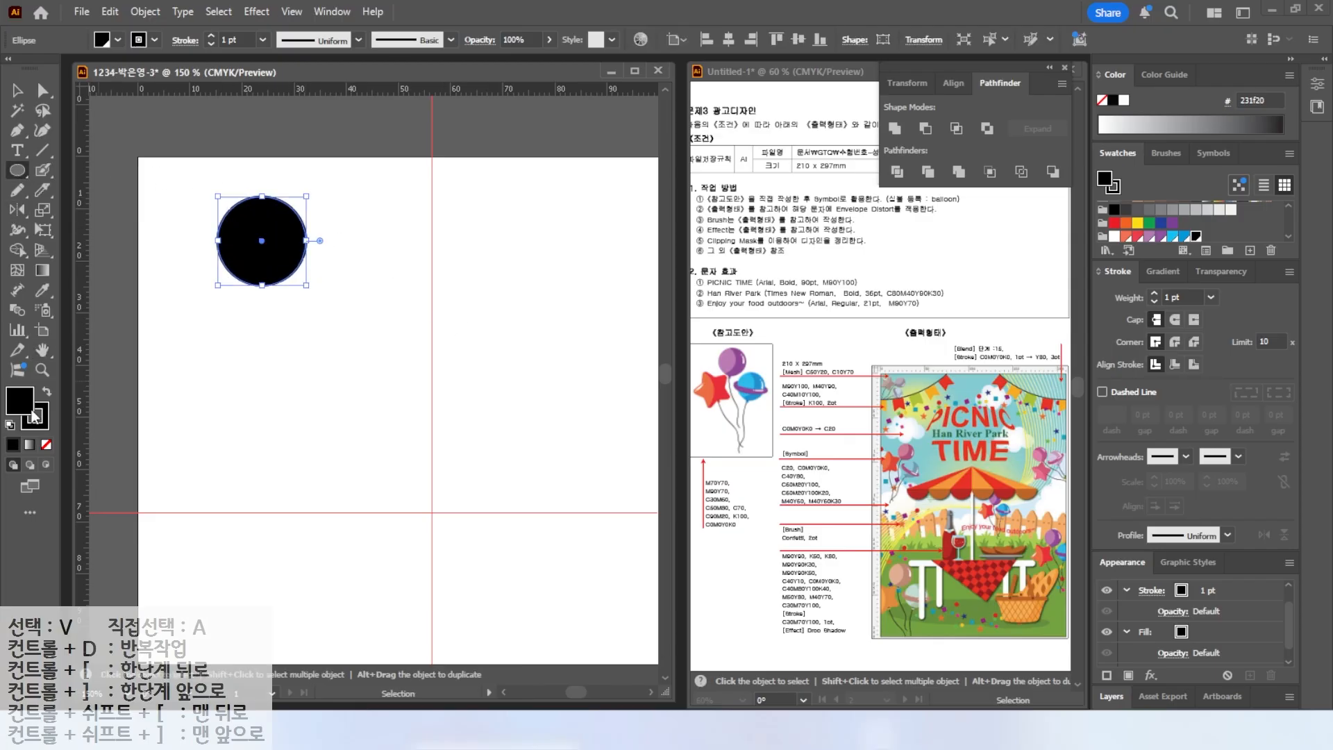
{"action": "left_click", "coordinate": [1162, 236]}
{"action": "left_click", "coordinate": [42, 423]}
{"action": "left_click", "coordinate": [47, 445]}
{"action": "left_click", "coordinate": [19, 400]}
Duplicate the circle slightly offset, split the overlapping shapes, and delete the leftover piece outside the balloon.
{"action": "key", "text": "v"}
{"action": "left_click", "coordinate": [17, 90]}
{"action": "left_click_drag", "start_coordinate": [272, 229], "coordinate": [238, 219]}
{"action": "left_click", "coordinate": [284, 240], "text": "shift"}
{"action": "key", "text": "ctrl+g"}
{"action": "left_click", "coordinate": [47, 94]}
{"action": "left_click", "coordinate": [214, 141]}
{"action": "left_click", "coordinate": [200, 224]}
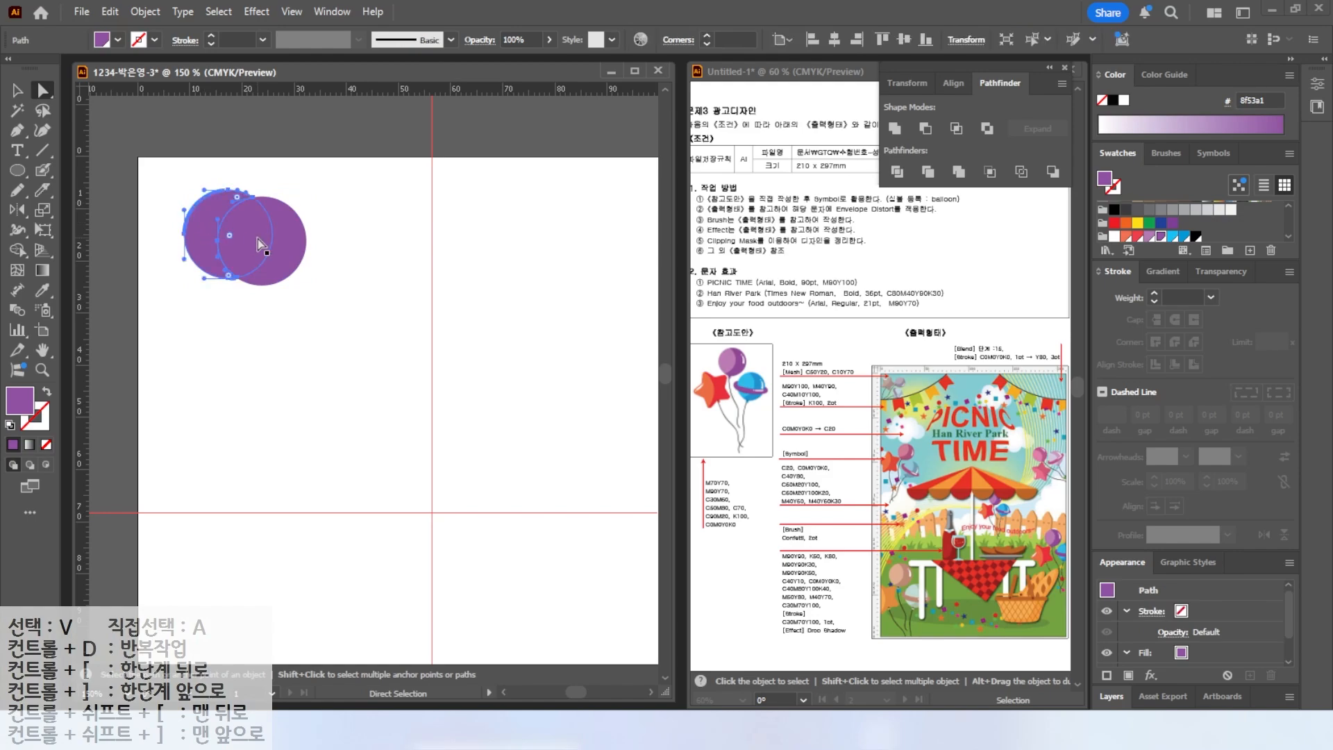
{"action": "key", "text": "Delete"}
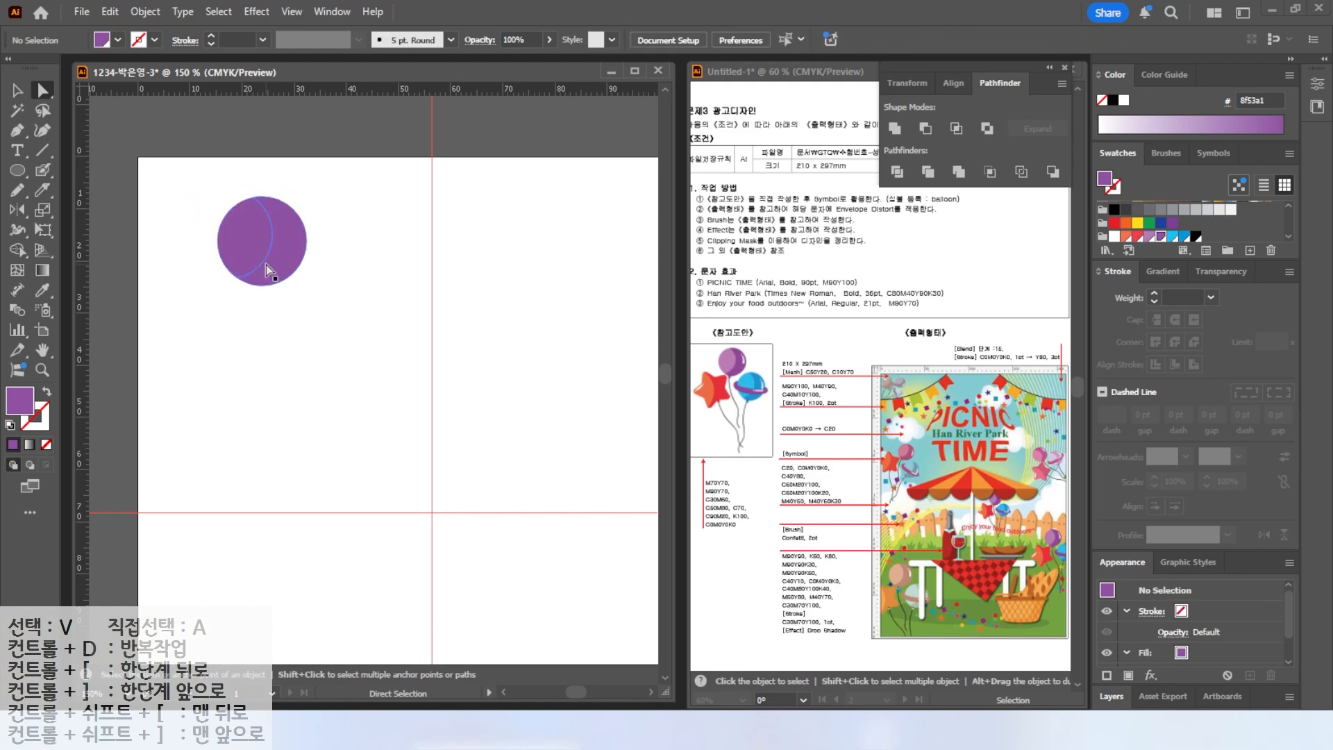
Fill the balloon's left crescent with the lighter purple swatch.
{"action": "left_click", "coordinate": [248, 238]}
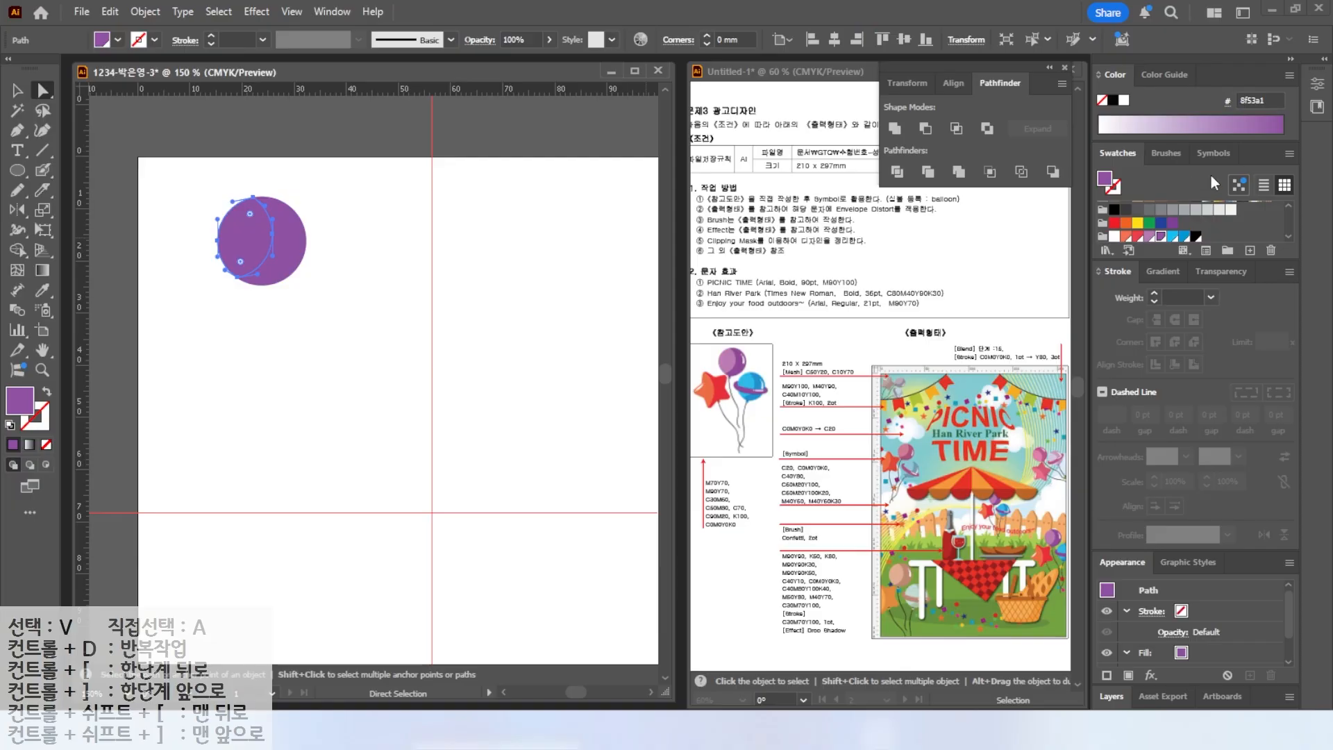
{"action": "left_click", "coordinate": [1151, 238]}
Paint a white curved highlight on the balloon's right side with the Blob Brush tool.
{"action": "key", "text": "v"}
{"action": "left_click", "coordinate": [110, 146]}
{"action": "left_click_drag", "start_coordinate": [253, 225], "coordinate": [291, 223]}
{"action": "scroll", "coordinate": [315, 223], "scroll_direction": "up", "scroll_amount": 3}
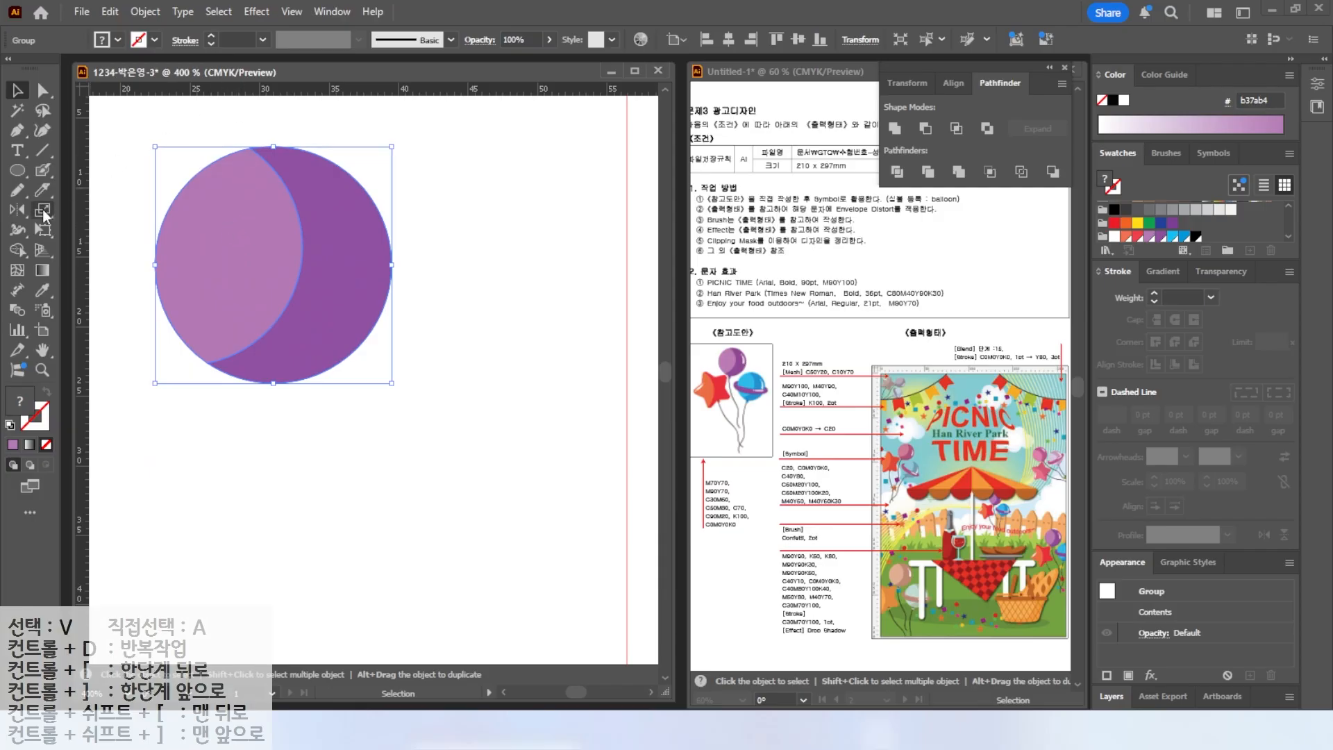
{"action": "left_click", "coordinate": [43, 170]}
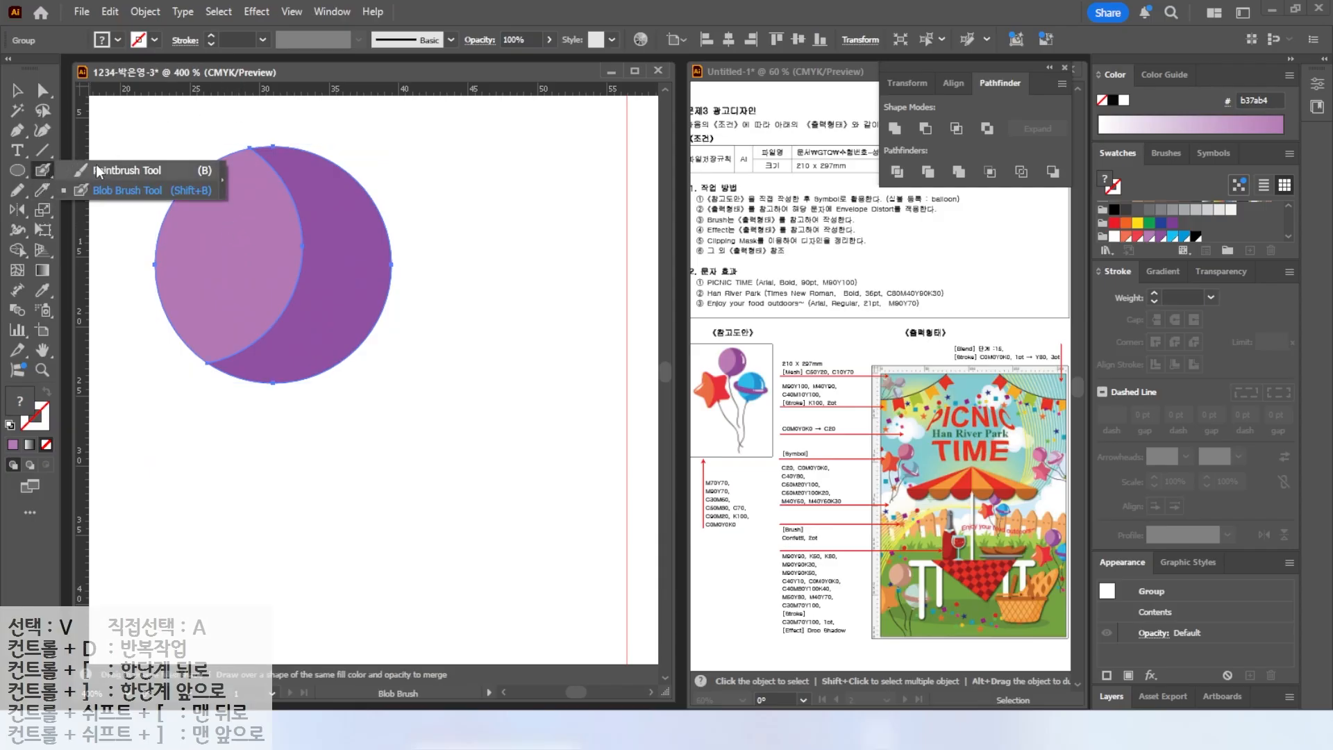
{"action": "left_click", "coordinate": [82, 187]}
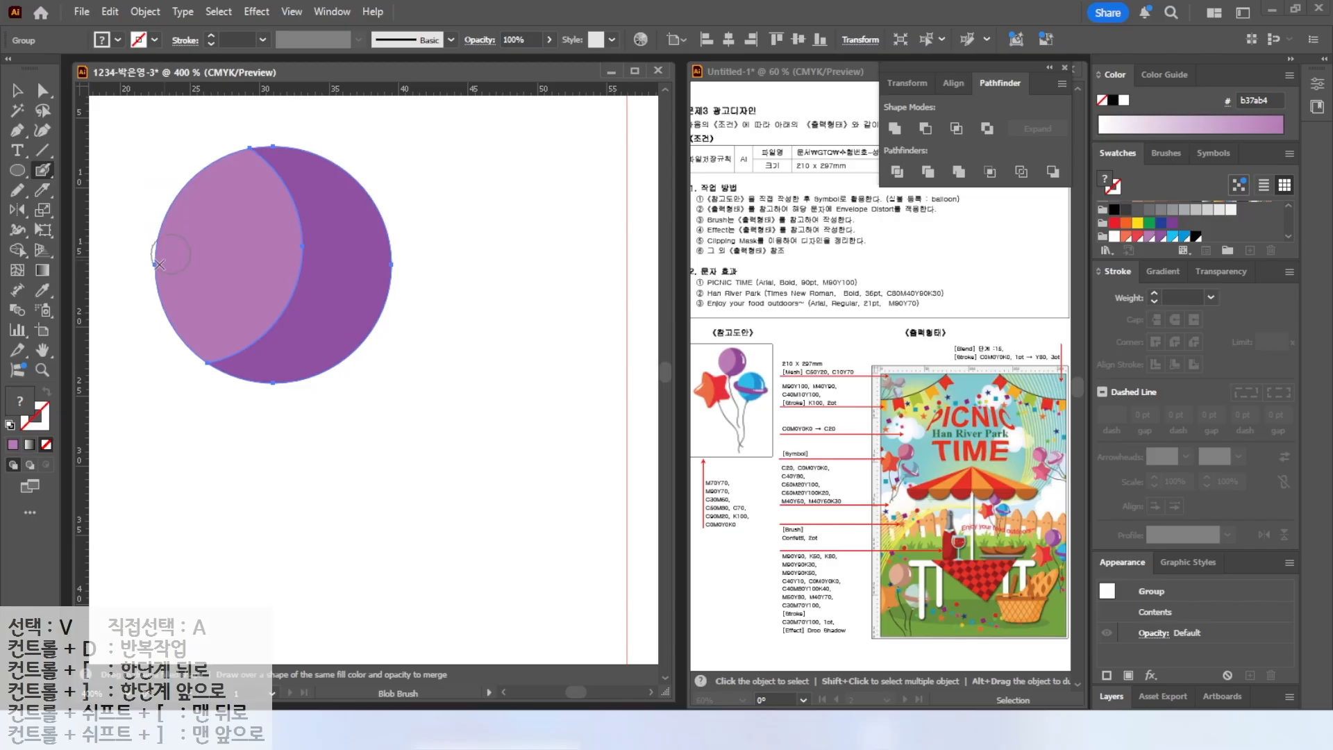
{"action": "key", "text": "v"}
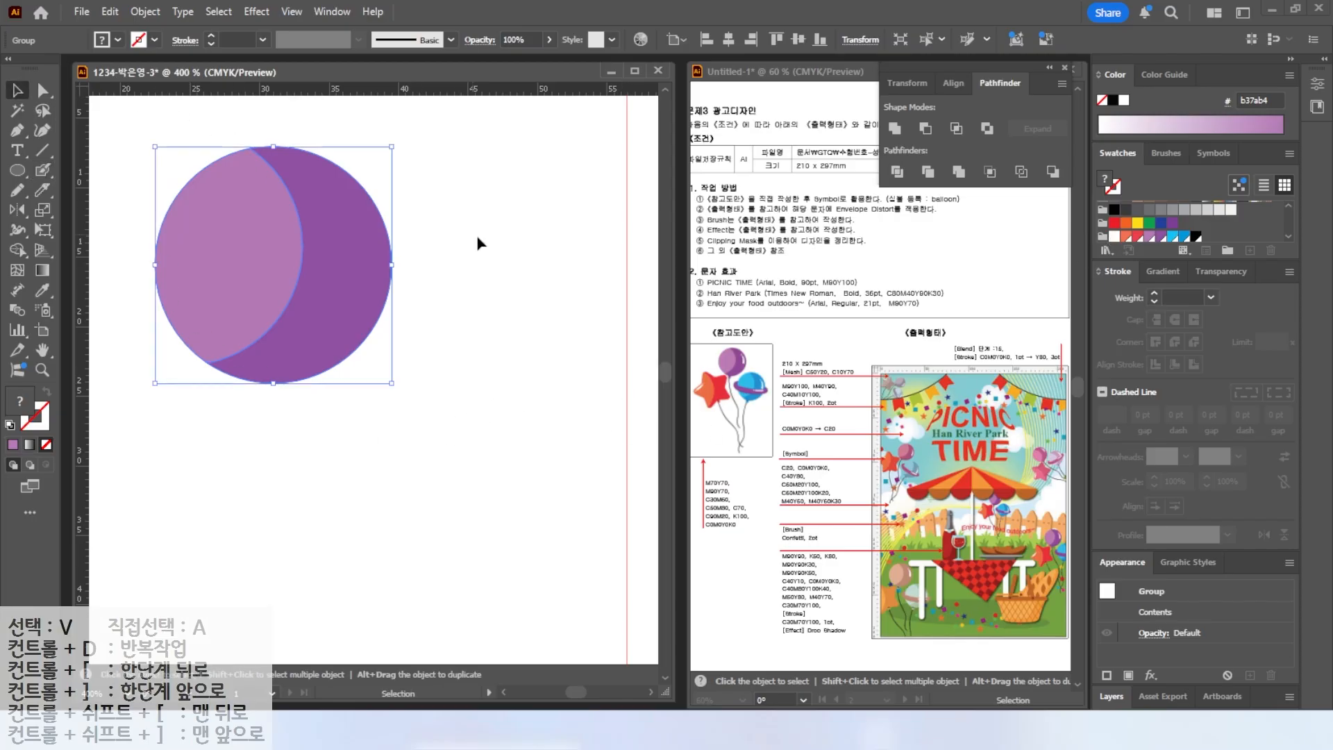
{"action": "left_click", "coordinate": [477, 241]}
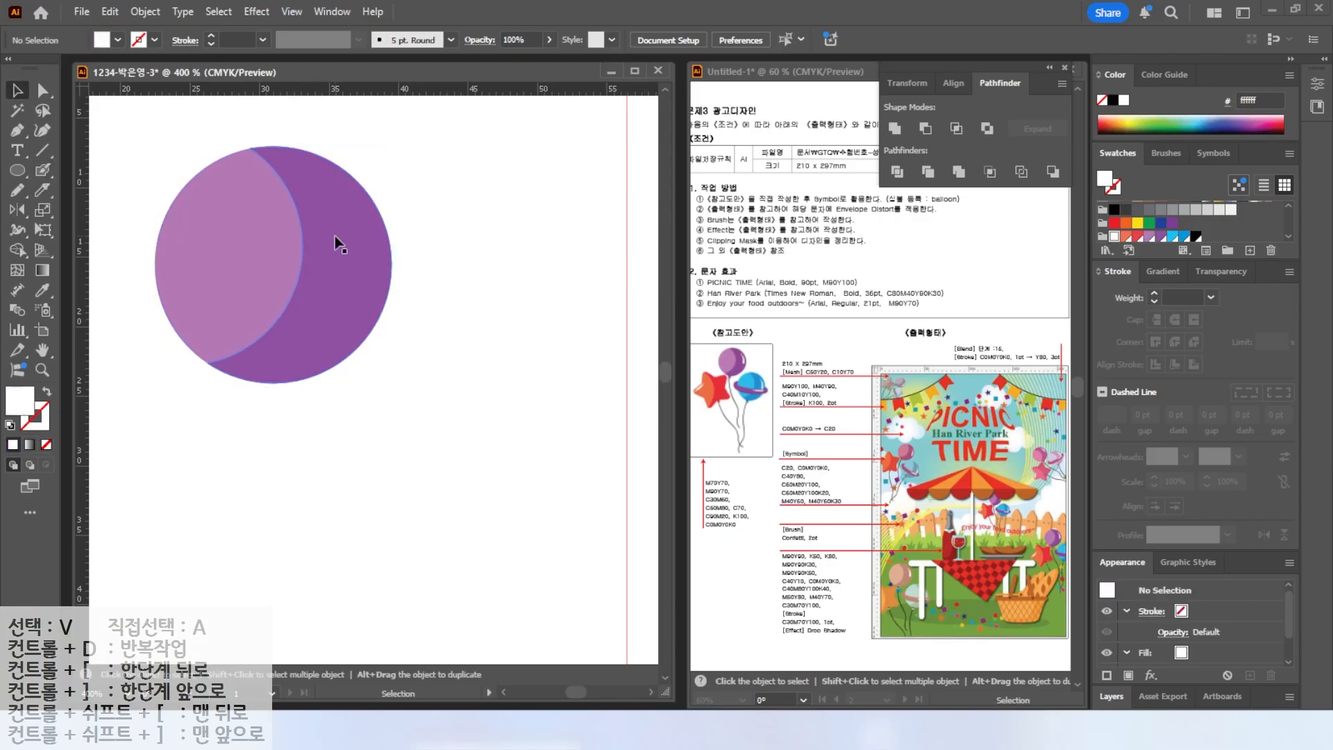
{"action": "mouse_move", "coordinate": [570, 281]}
{"action": "left_mouse_down"}
{"action": "mouse_move", "coordinate": [531, 370]}
{"action": "mouse_move", "coordinate": [560, 367]}
{"action": "left_mouse_up"}
{"action": "left_click_drag", "start_coordinate": [629, 241], "coordinate": [575, 384]}
{"action": "left_click_drag", "start_coordinate": [637, 265], "coordinate": [650, 264]}
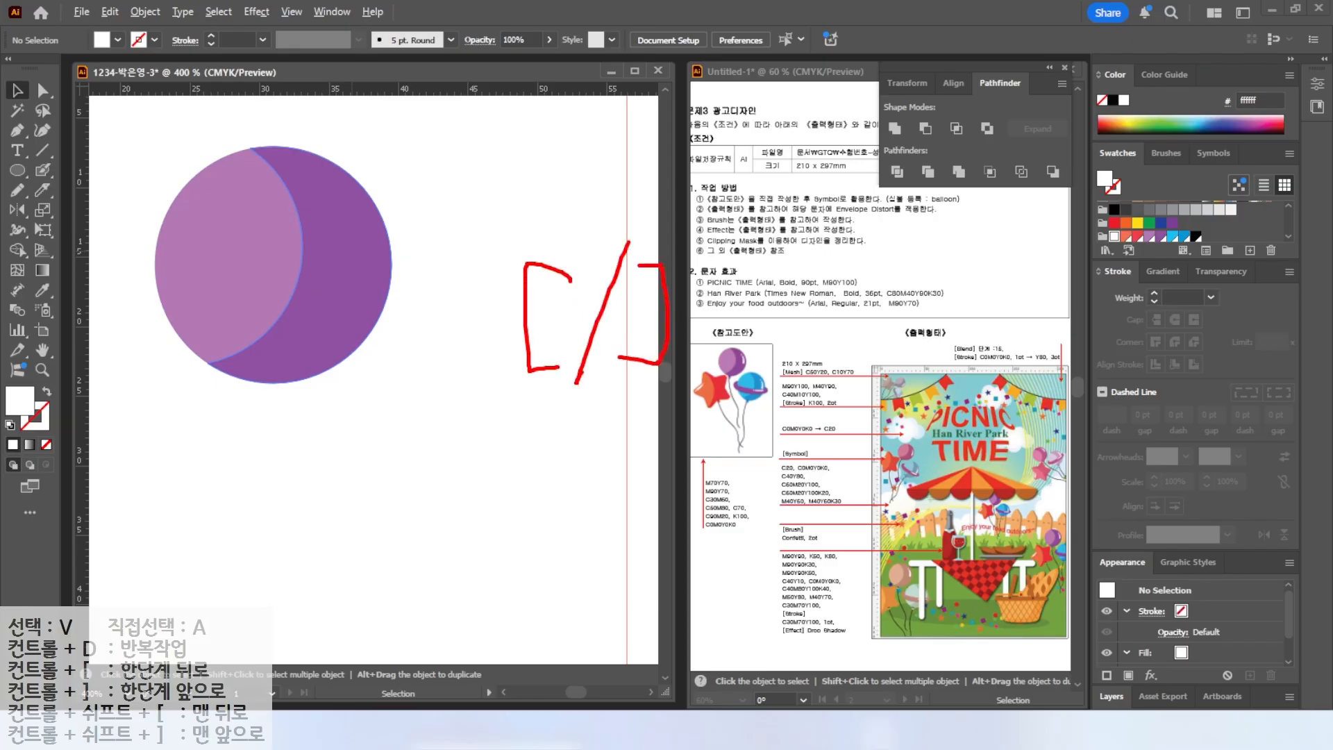
{"action": "left_click", "coordinate": [43, 171]}
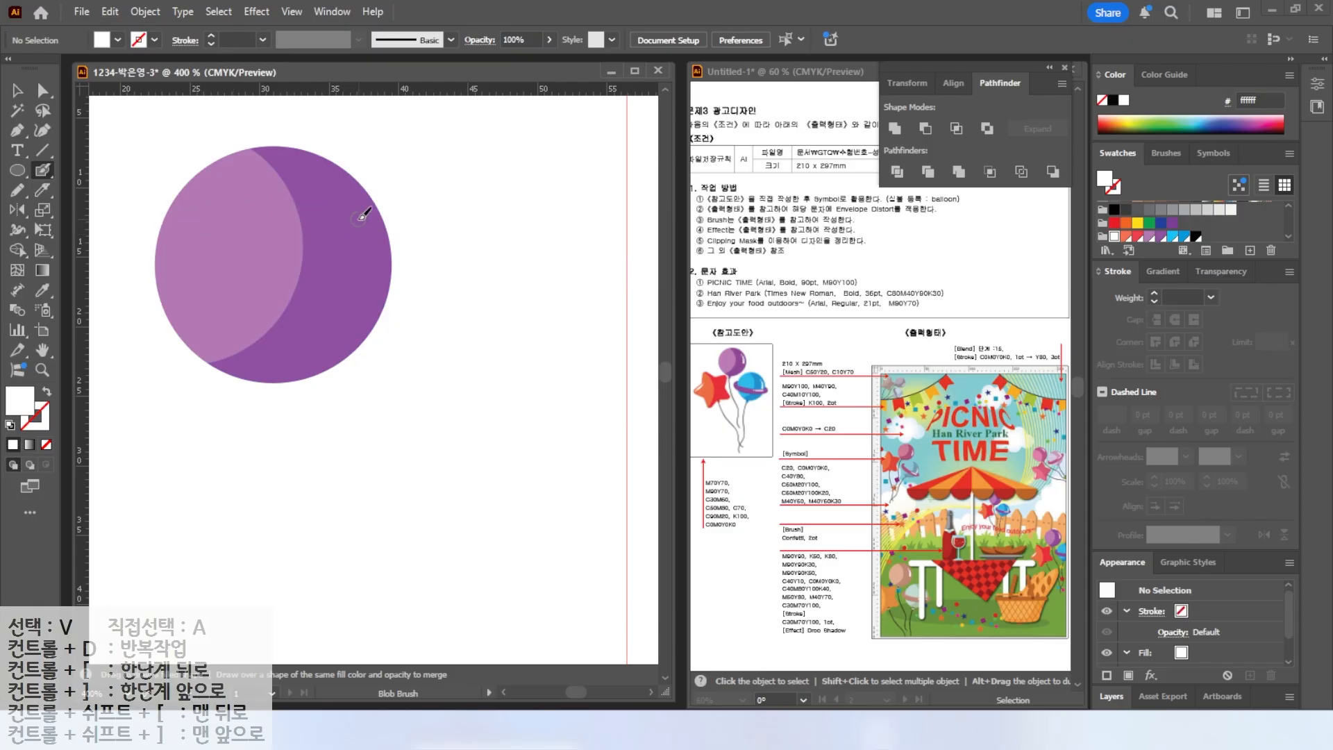
{"action": "mouse_move", "coordinate": [362, 219]}
{"action": "left_mouse_down"}
{"action": "mouse_move", "coordinate": [362, 289]}
{"action": "mouse_move", "coordinate": [370, 229]}
{"action": "left_mouse_up"}
{"action": "left_click", "coordinate": [344, 199]}
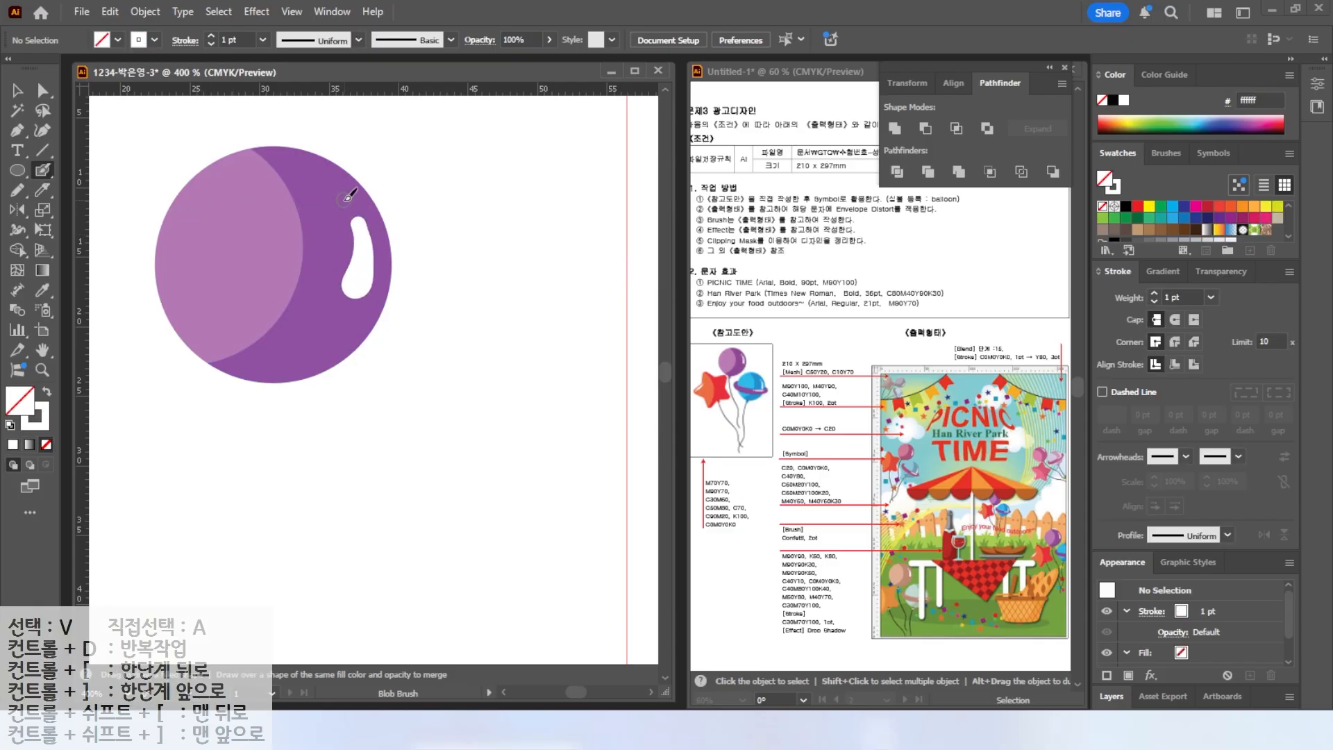
{"action": "key", "text": "v"}
{"action": "left_click", "coordinate": [356, 278]}
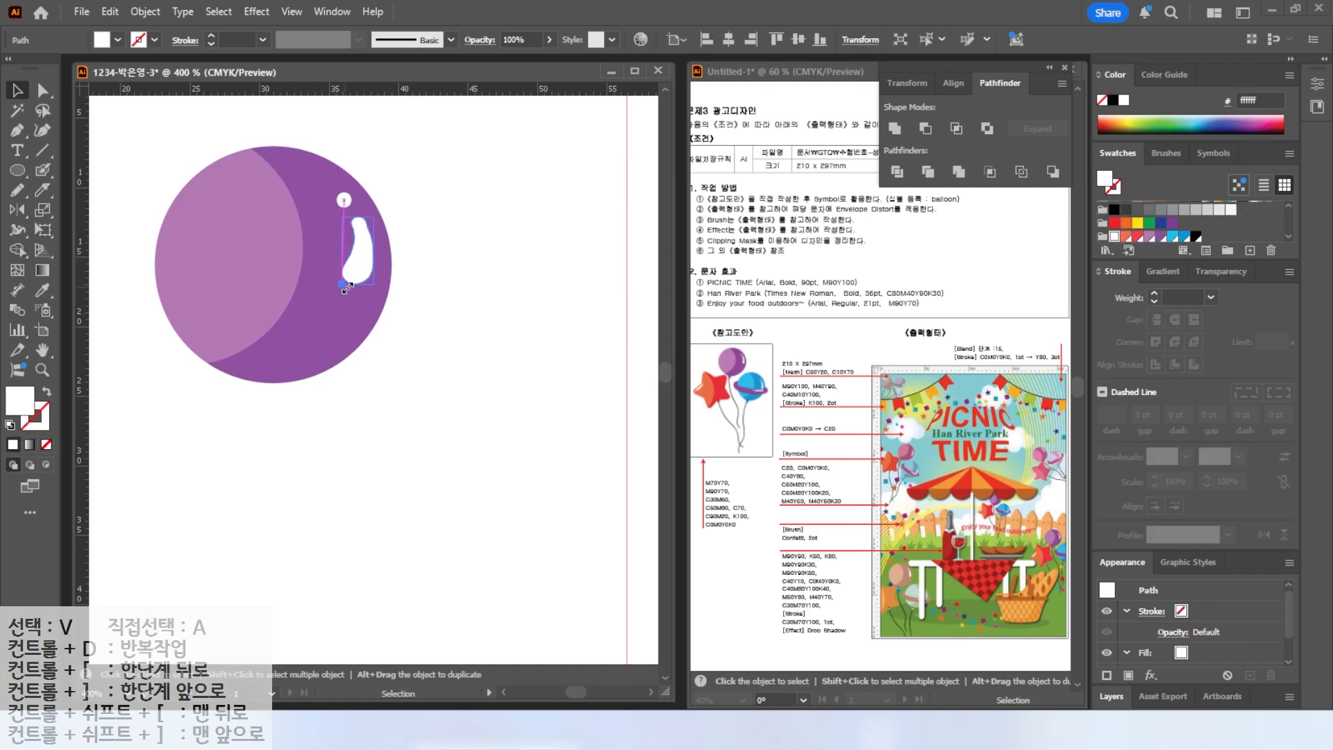
Draw a small purple triangular knot under the balloon with the Pen tool.
{"action": "key", "text": "ctrl+minus"}
{"action": "key", "text": "ctrl+shift+a"}
{"action": "key", "text": "p"}
{"action": "left_click", "coordinate": [324, 348]}
{"action": "left_click", "coordinate": [317, 366]}
{"action": "left_click", "coordinate": [336, 366]}
{"action": "left_click", "coordinate": [324, 348]}
{"action": "left_click", "coordinate": [1162, 237]}
{"action": "key", "text": "space"}
{"action": "left_click_drag", "start_coordinate": [391, 381], "coordinate": [408, 272]}
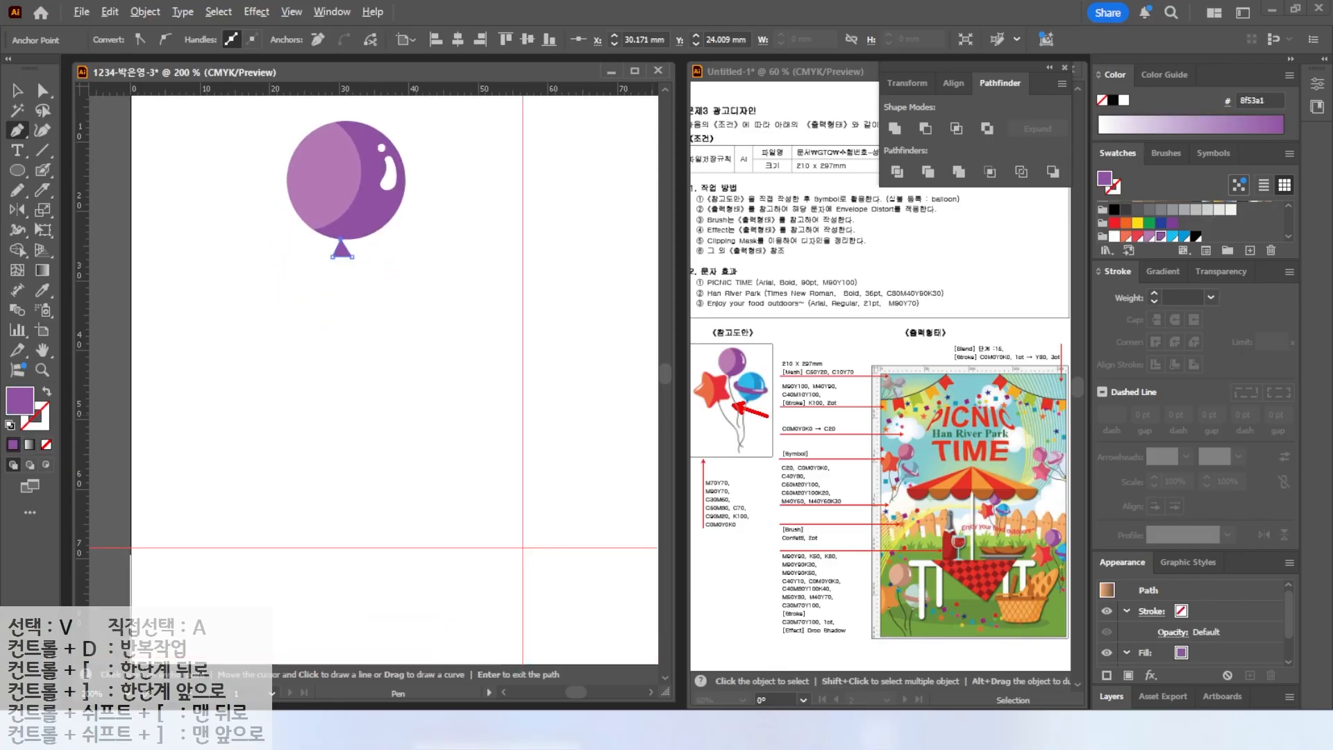
{"action": "key", "text": "v"}
{"action": "left_click", "coordinate": [319, 330]}
Draw a wavy black string hanging down from the knot with the Pencil tool.
{"action": "left_click", "coordinate": [18, 191]}
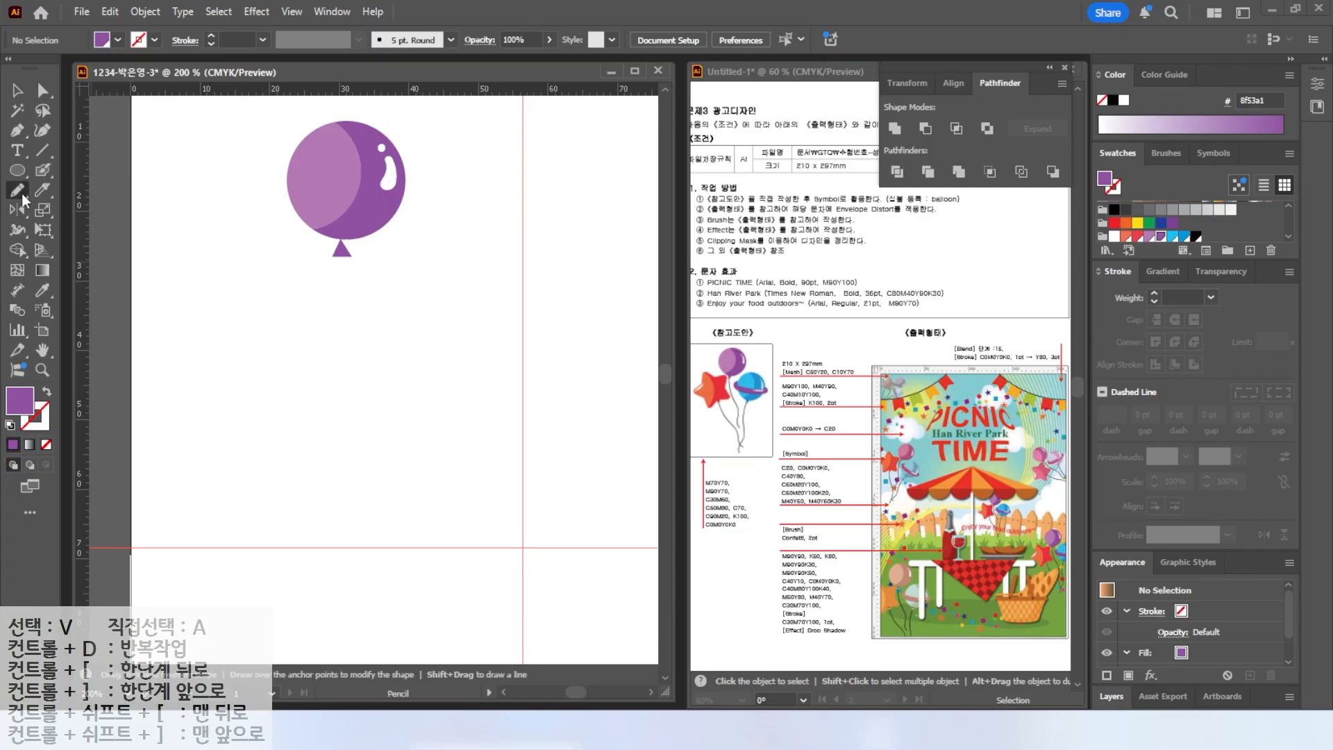
{"action": "left_click", "coordinate": [47, 393]}
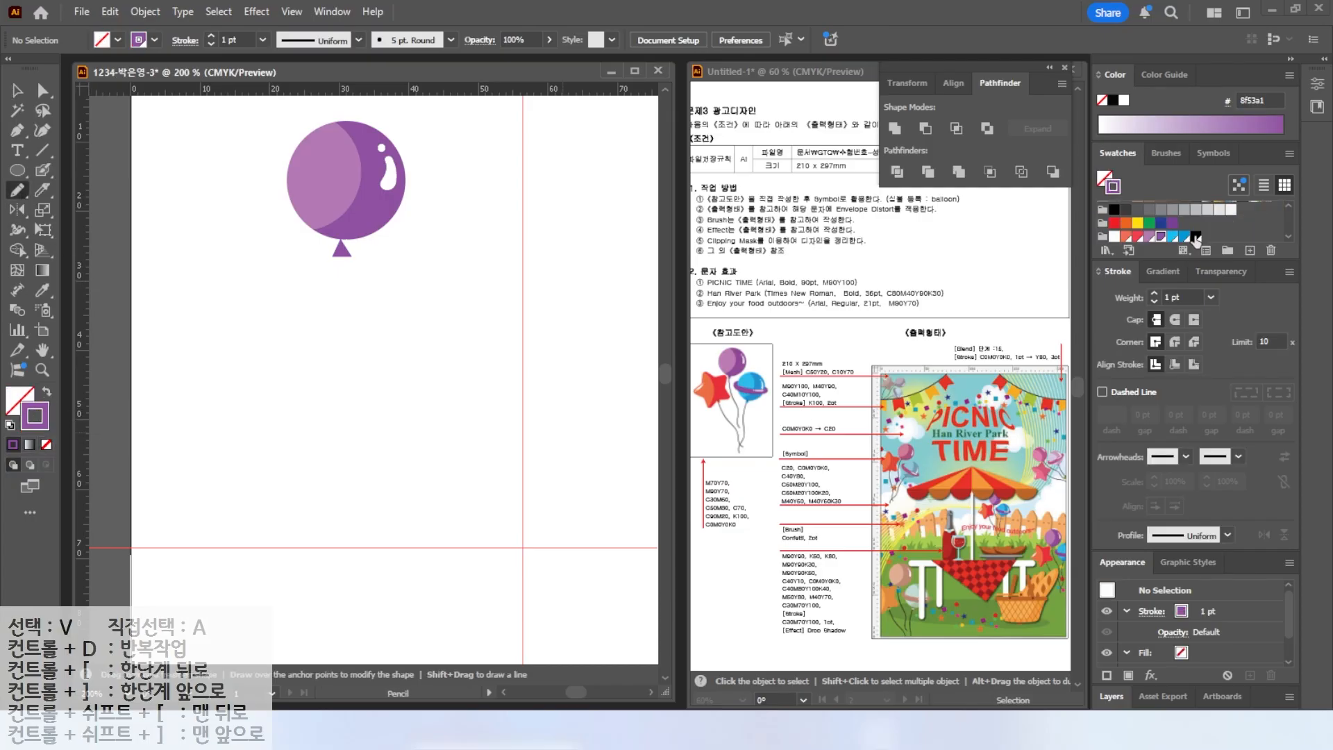
{"action": "left_click_drag", "start_coordinate": [341, 256], "coordinate": [392, 455]}
{"action": "left_click", "coordinate": [18, 91]}
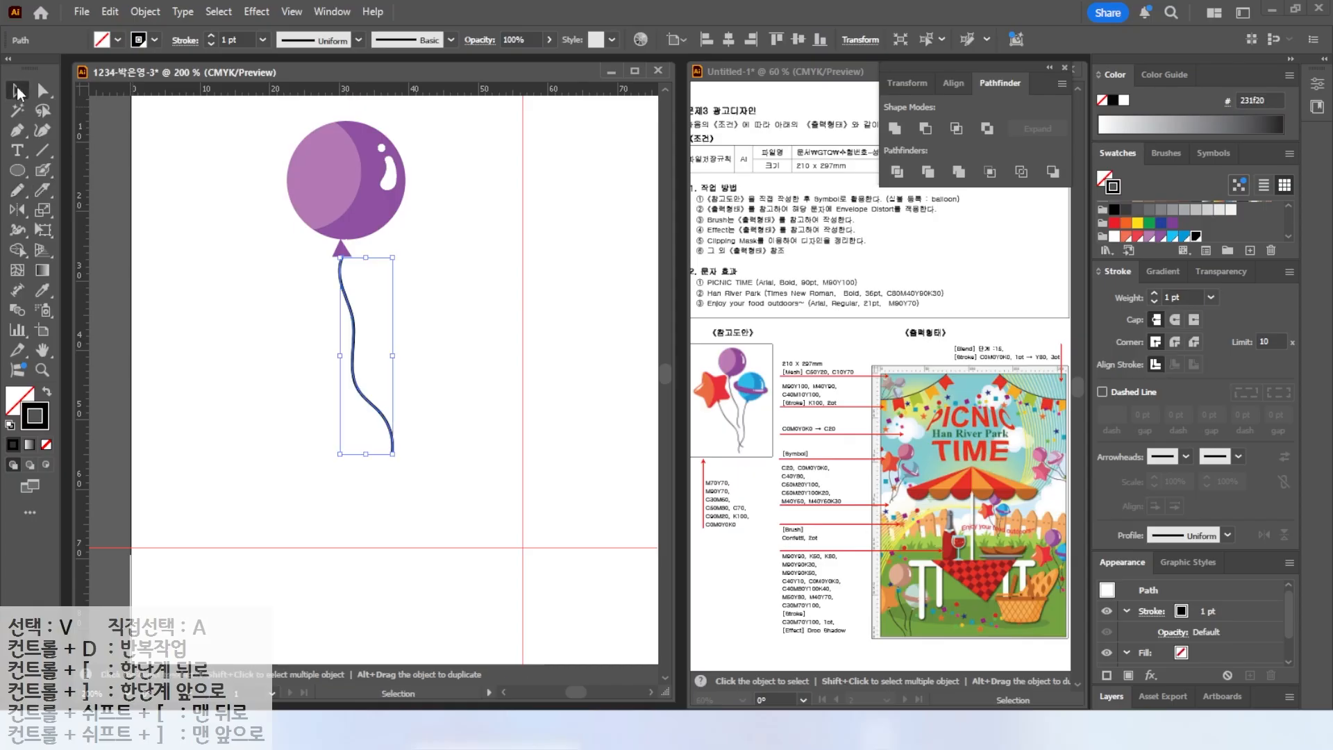
Duplicate the whole balloon with its string and place the copy lower right of the first.
{"action": "left_click", "coordinate": [256, 297]}
{"action": "left_click_drag", "start_coordinate": [274, 117], "coordinate": [379, 270]}
{"action": "left_click_drag", "start_coordinate": [353, 212], "coordinate": [437, 316]}
{"action": "left_click_drag", "start_coordinate": [490, 221], "coordinate": [533, 271]}
{"action": "left_click", "coordinate": [209, 223]}
{"action": "key", "text": "a"}
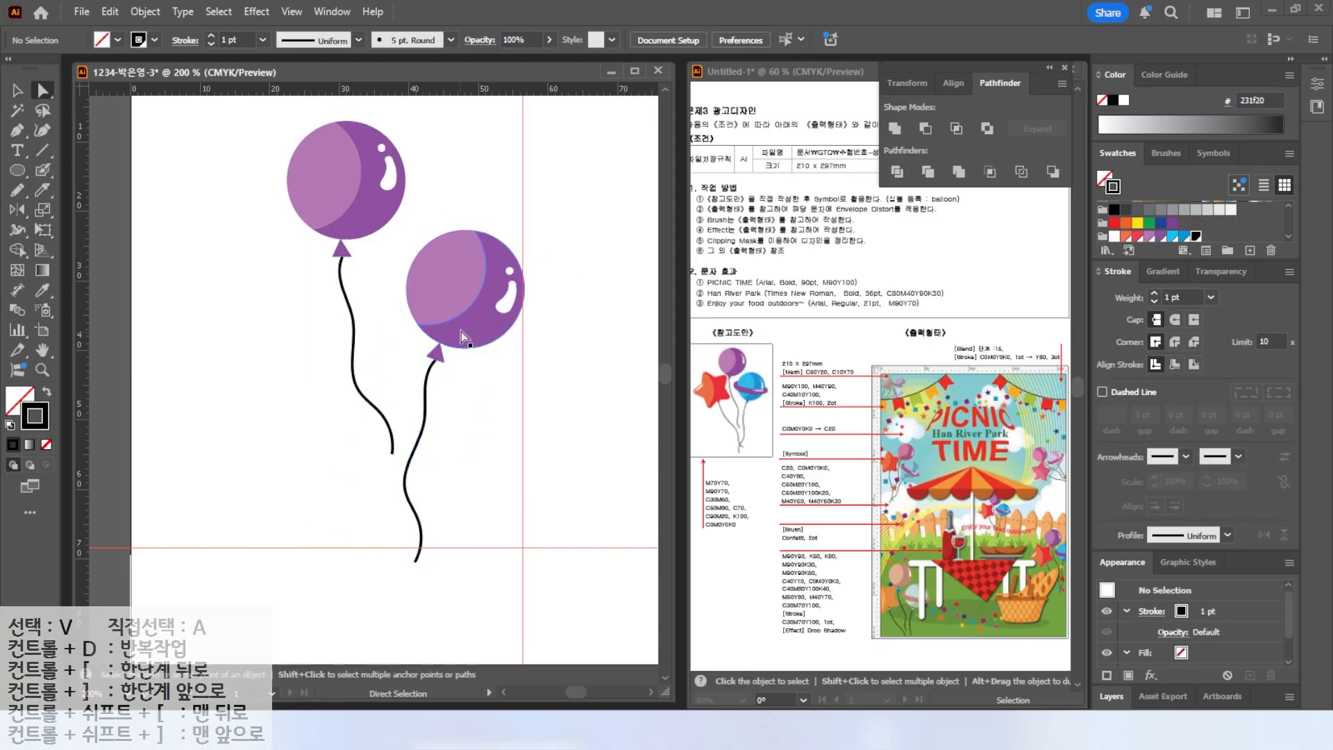
Recolour the second balloon's body and crescent with the two blue swatches.
{"action": "left_click", "coordinate": [461, 331]}
{"action": "left_click", "coordinate": [23, 401]}
{"action": "left_click", "coordinate": [1185, 236]}
{"action": "left_click", "coordinate": [455, 269]}
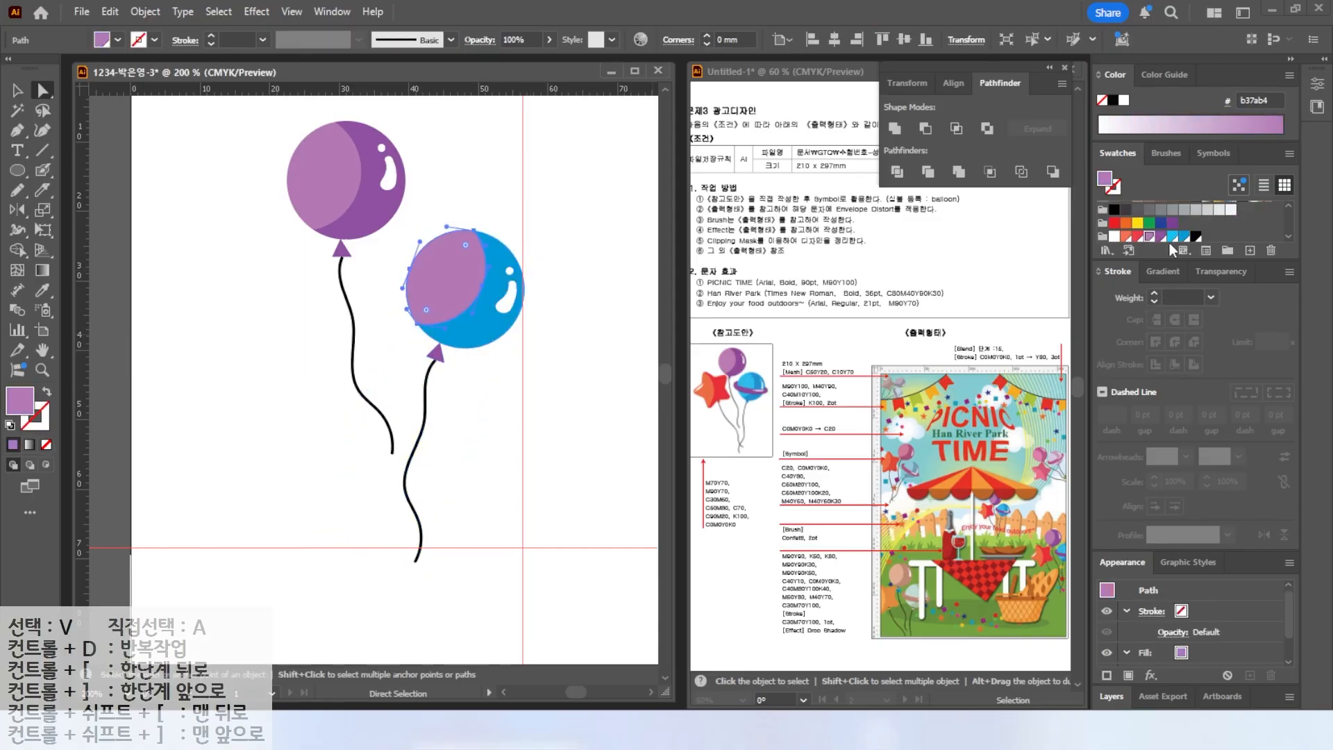
{"action": "left_click", "coordinate": [1174, 237]}
{"action": "left_click", "coordinate": [543, 232]}
Draw a wide purple horizontal ellipse across the middle of the second balloon.
{"action": "key", "text": "l"}
{"action": "left_click_drag", "start_coordinate": [392, 262], "coordinate": [539, 316]}
{"action": "left_click", "coordinate": [1161, 237]}
{"action": "left_click", "coordinate": [23, 91]}
Fill the second balloon's knot with the blue swatch.
{"action": "left_click", "coordinate": [17, 91]}
{"action": "left_click", "coordinate": [436, 352]}
{"action": "left_click", "coordinate": [1185, 237]}
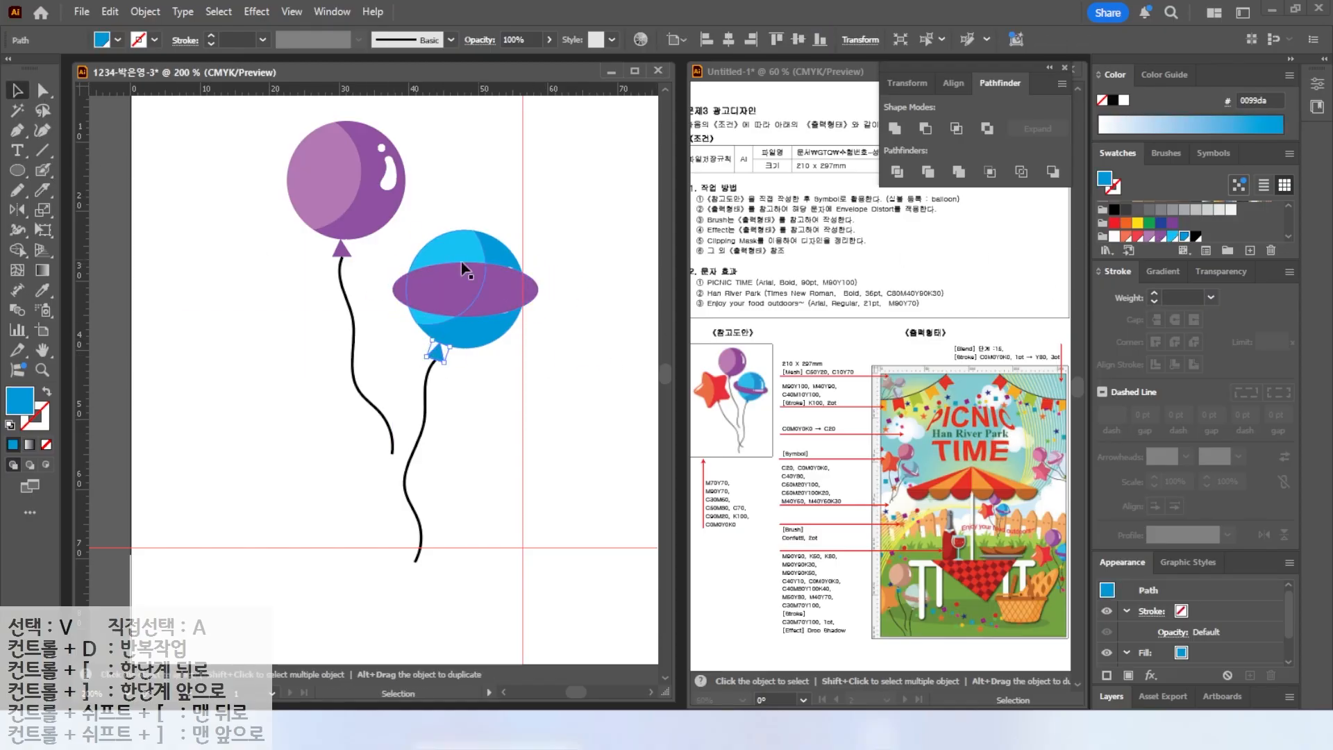
Duplicate the purple ellipse slightly upward and give the copy a black stroke with no fill.
{"action": "scroll", "coordinate": [539, 307], "scroll_direction": "up", "scroll_amount": 2}
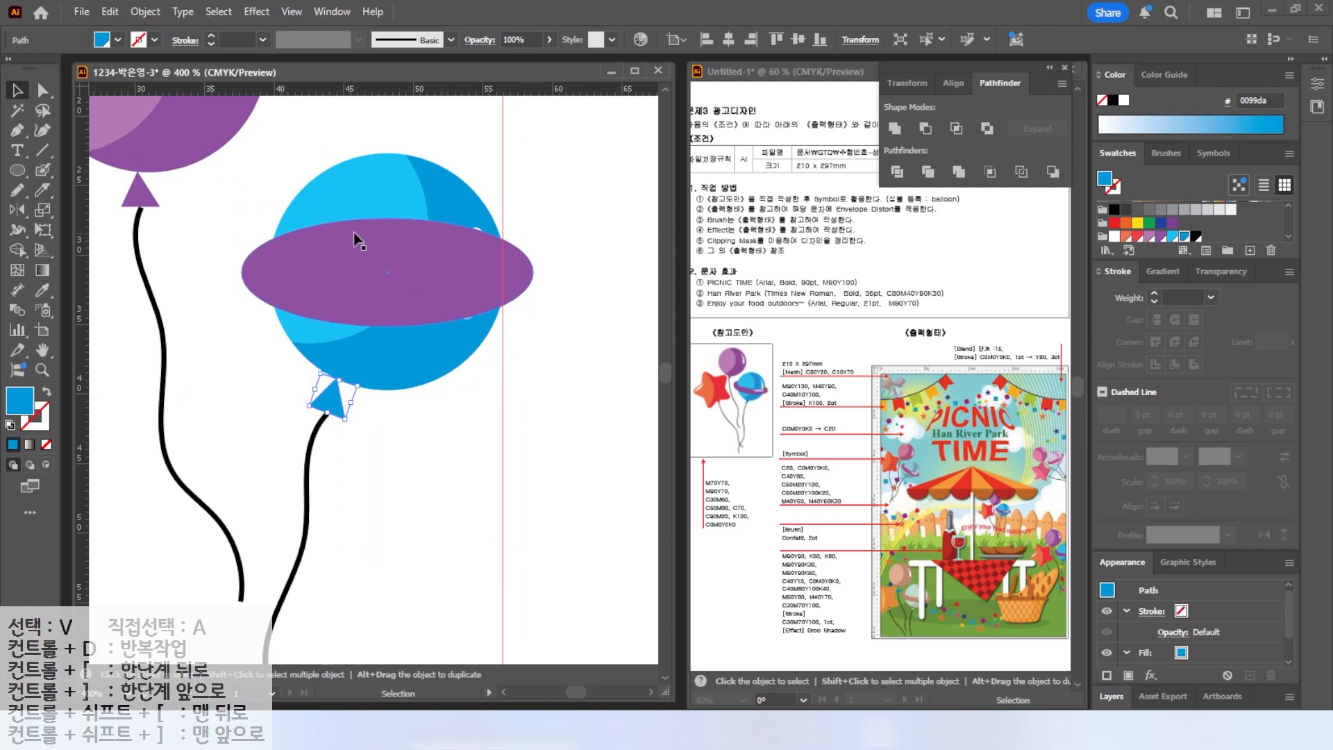
{"action": "left_click", "coordinate": [328, 281]}
{"action": "left_click_drag", "start_coordinate": [328, 280], "coordinate": [345, 252], "text": "alt"}
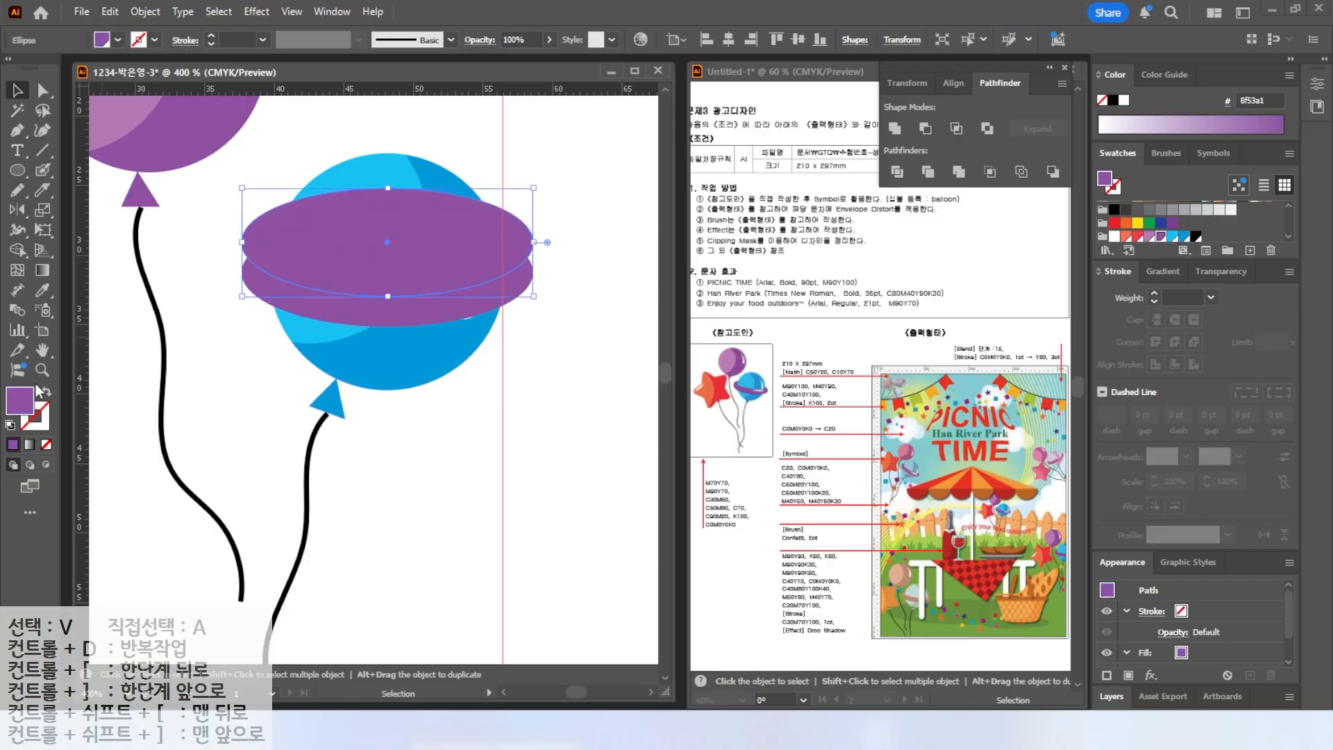
{"action": "left_click", "coordinate": [8, 427]}
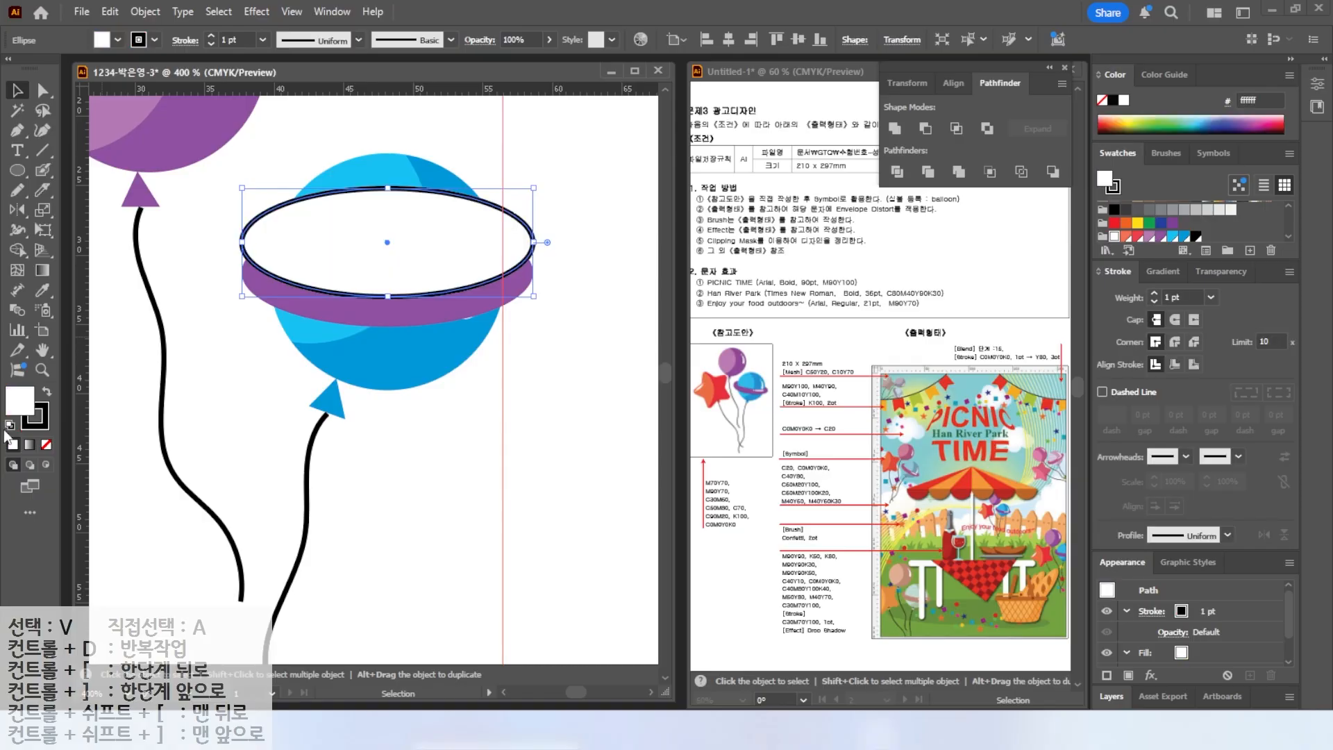
{"action": "left_click", "coordinate": [46, 445]}
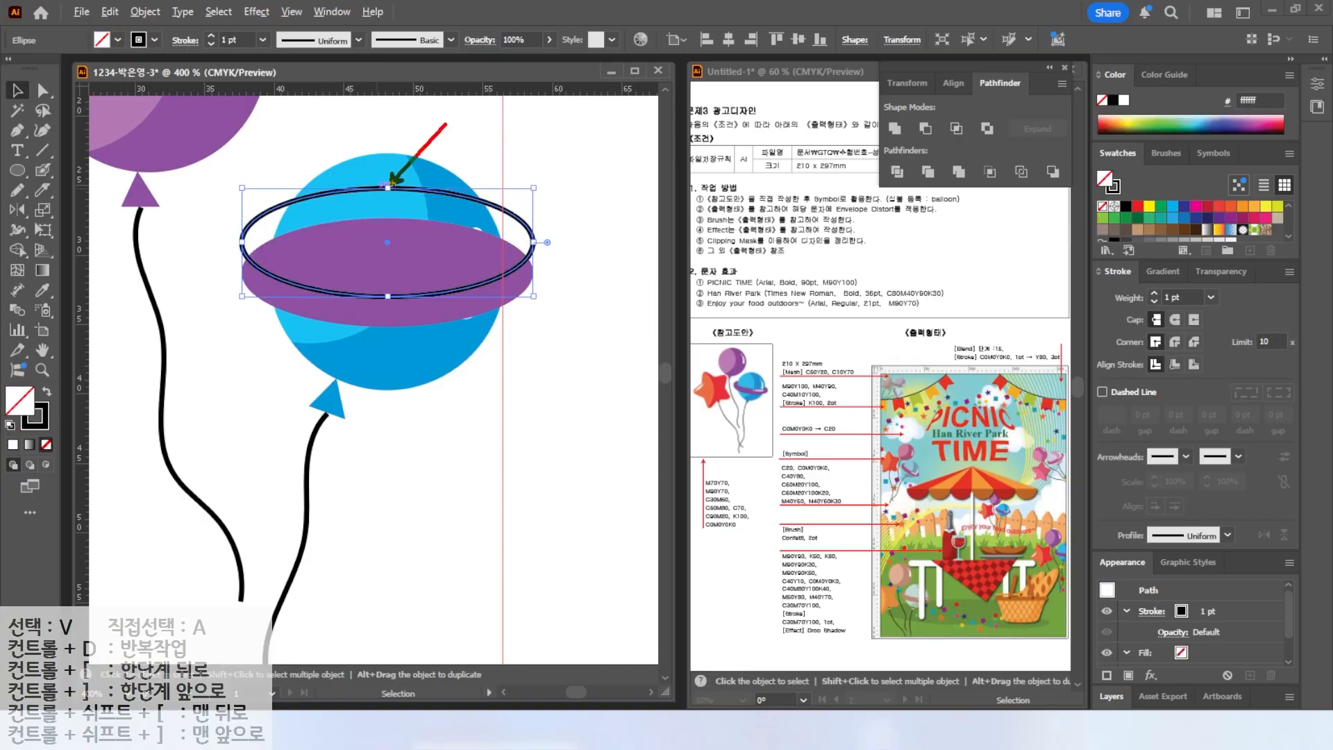
Delete the outlined ellipse's top anchor to leave only its lower arc, then nudge the arc slightly up.
{"action": "left_click", "coordinate": [40, 90]}
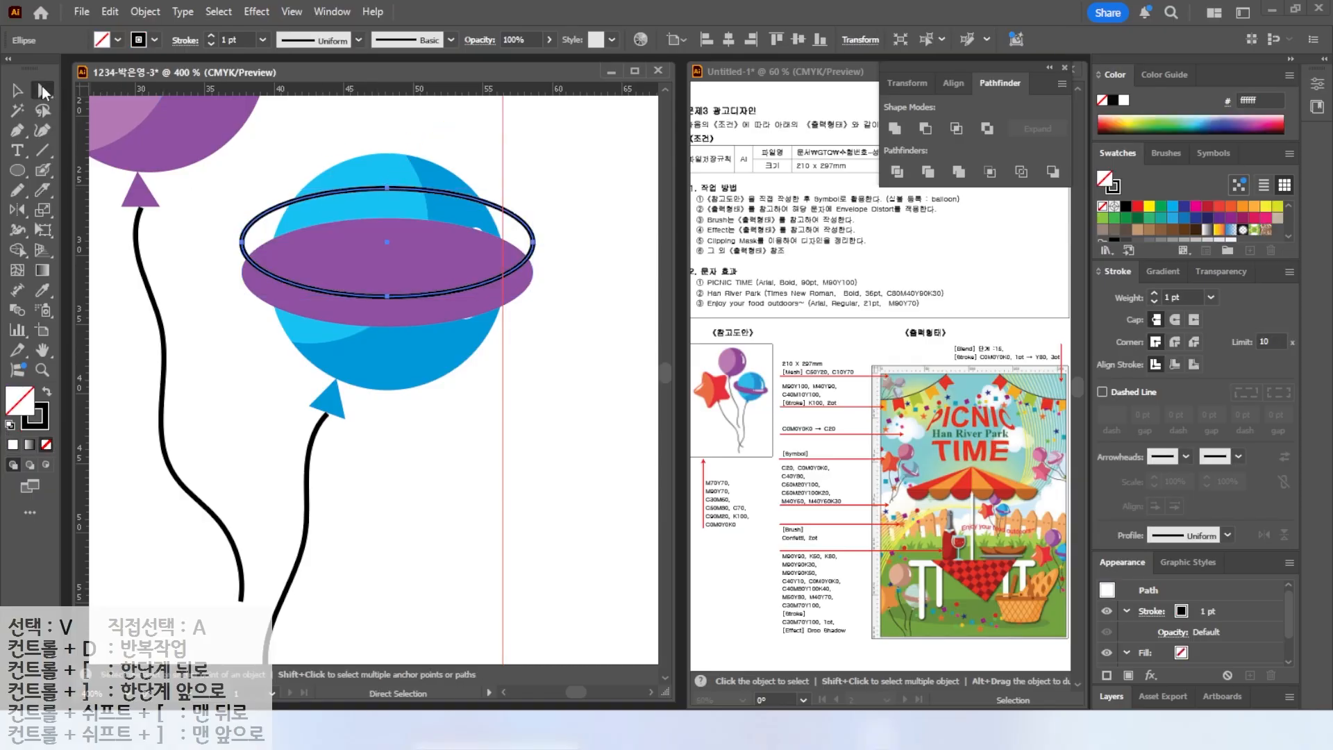
{"action": "left_click", "coordinate": [324, 126]}
{"action": "left_click", "coordinate": [387, 189]}
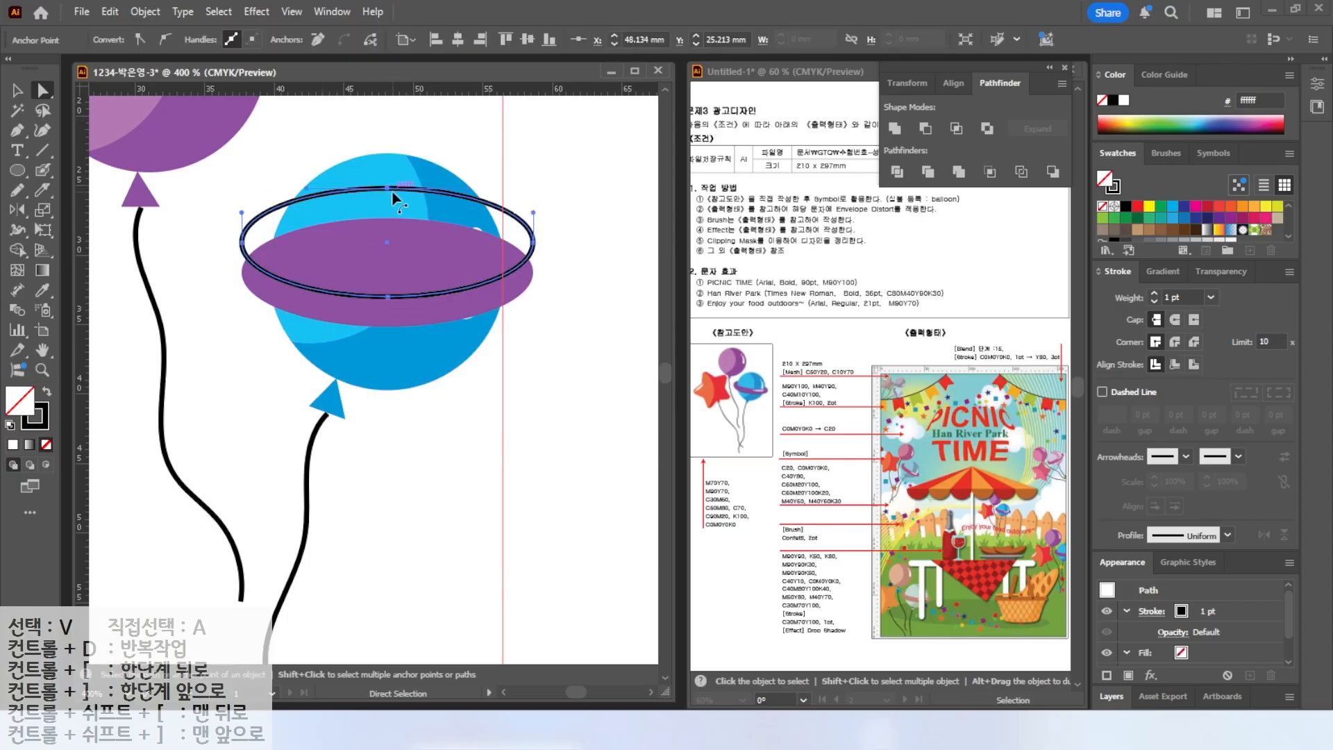
{"action": "key", "text": "Delete"}
{"action": "key", "text": "v"}
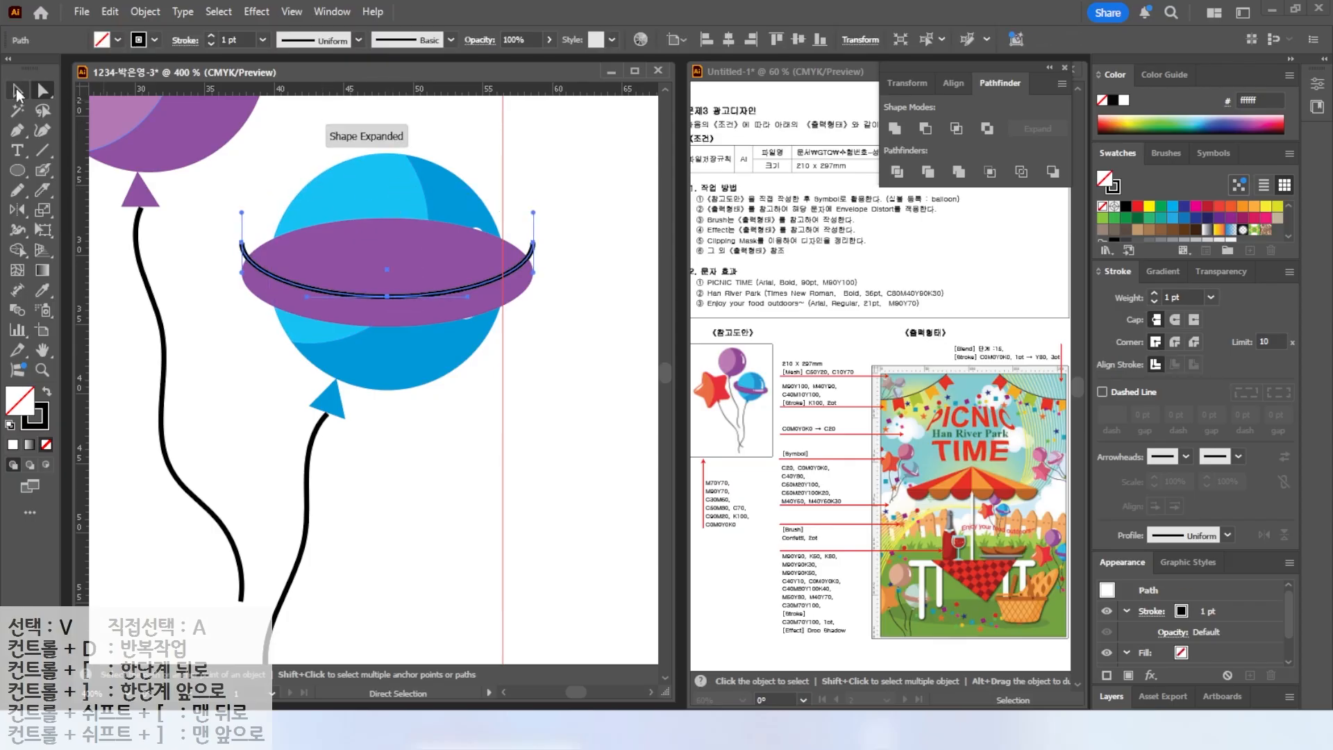
{"action": "left_click", "coordinate": [196, 201]}
{"action": "left_click_drag", "start_coordinate": [307, 289], "coordinate": [306, 284]}
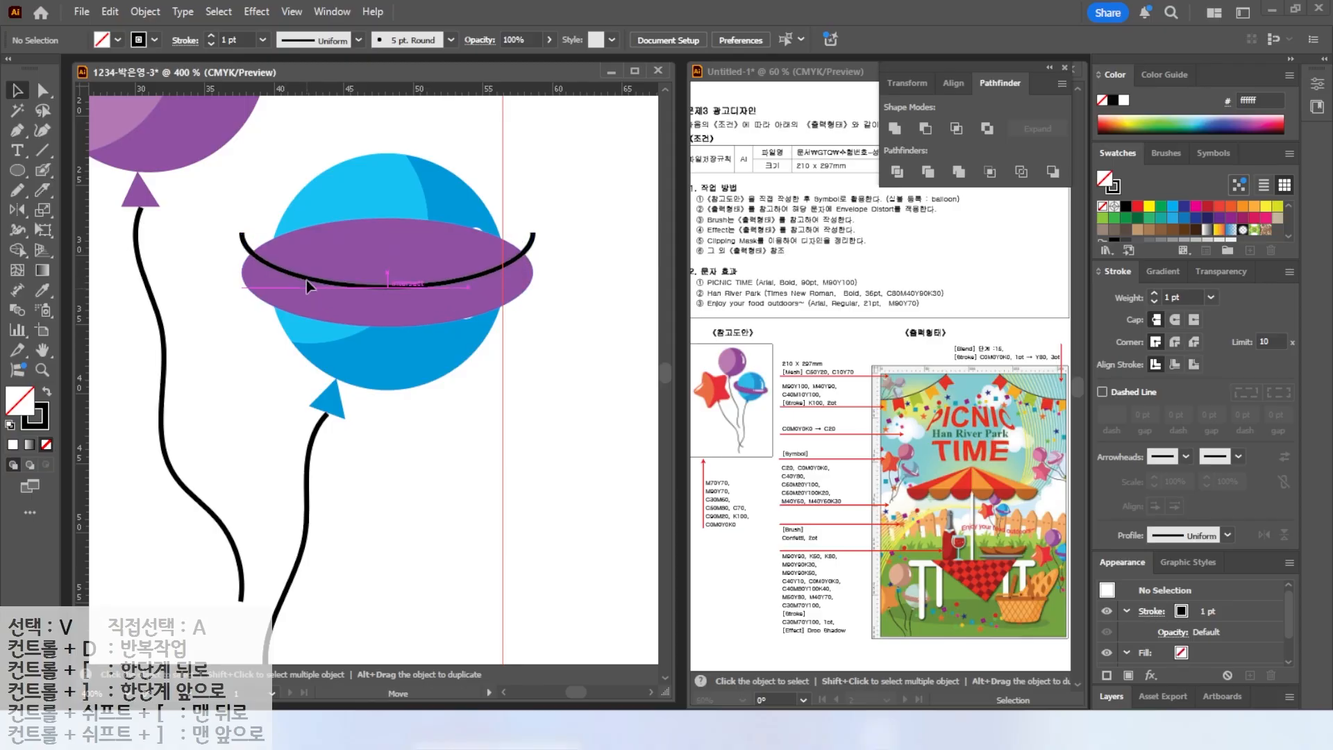
Divide the purple ellipse using the curved arc with Pathfinder Divide.
{"action": "left_click", "coordinate": [259, 291], "text": "shift"}
{"action": "left_click", "coordinate": [897, 171]}
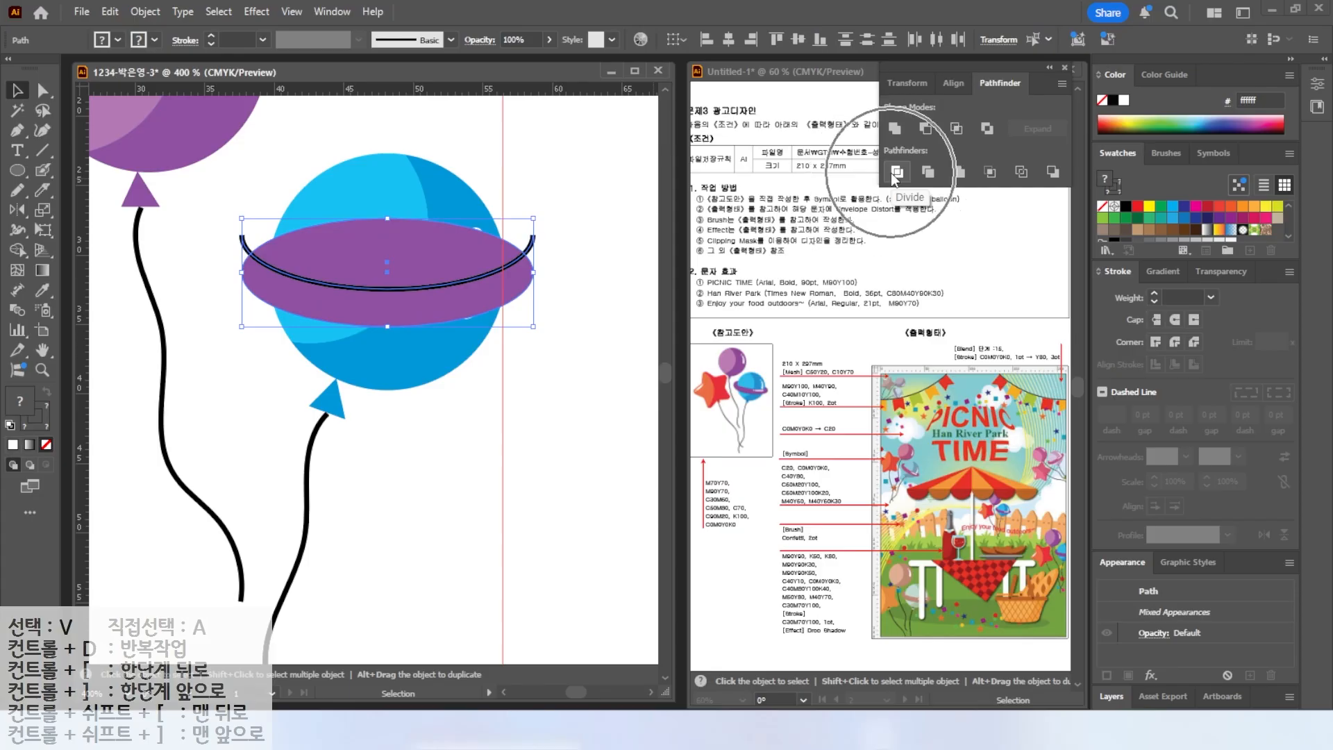
{"action": "left_click", "coordinate": [627, 269]}
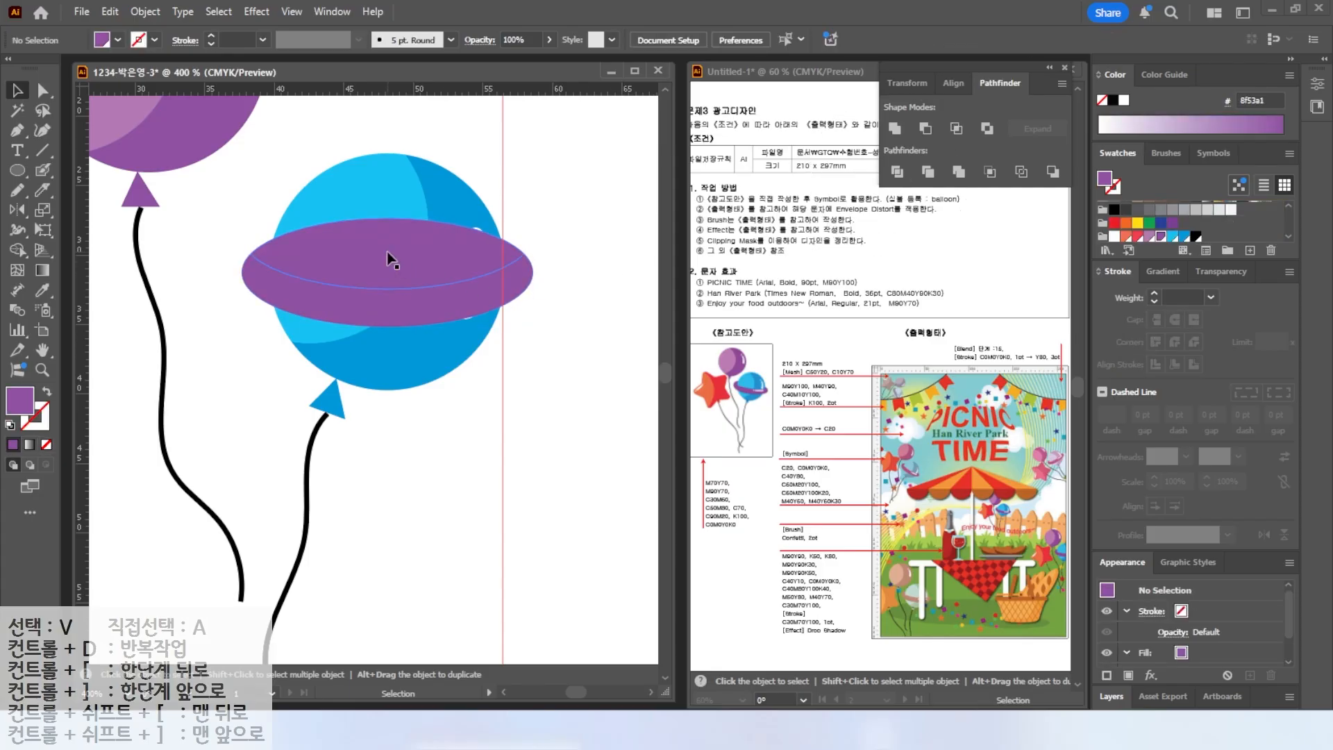
Ungroup the divided ellipse pieces.
{"action": "right_click", "coordinate": [388, 255]}
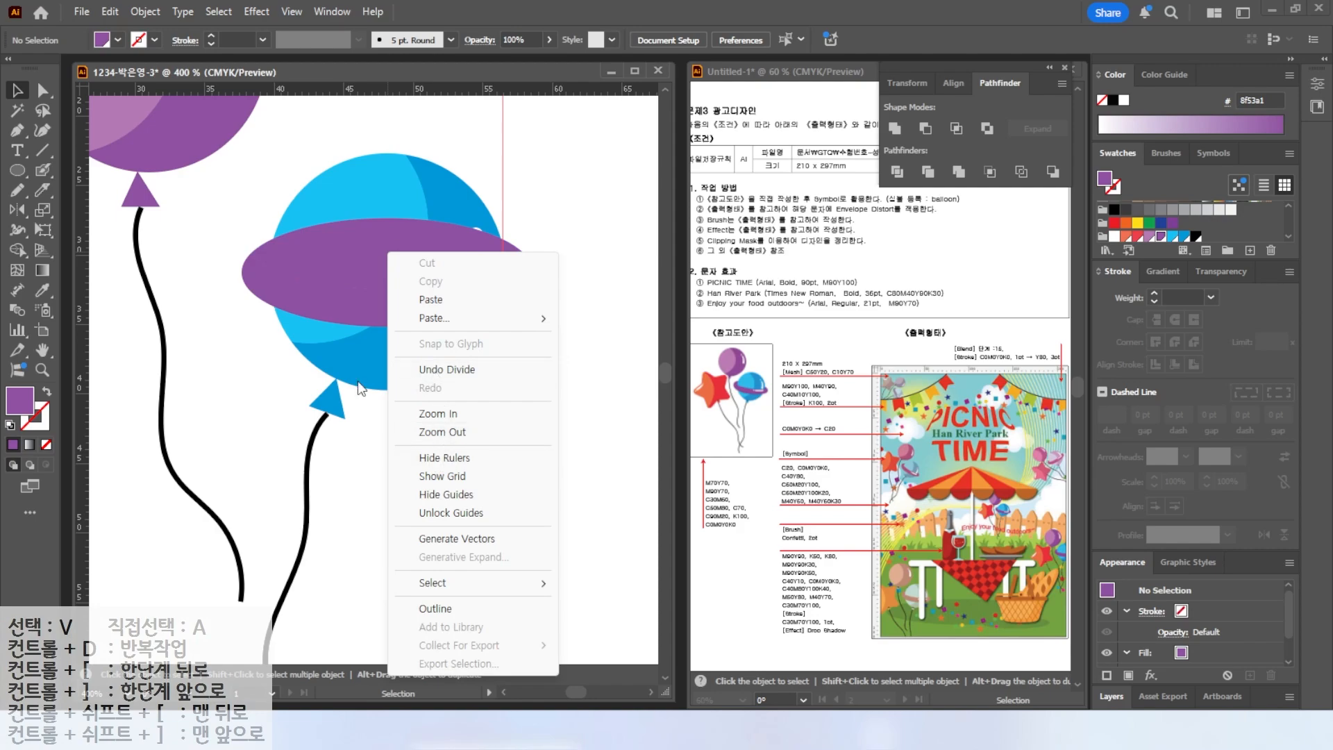
{"action": "left_click", "coordinate": [250, 335]}
{"action": "left_click", "coordinate": [278, 282]}
{"action": "right_click", "coordinate": [278, 282]}
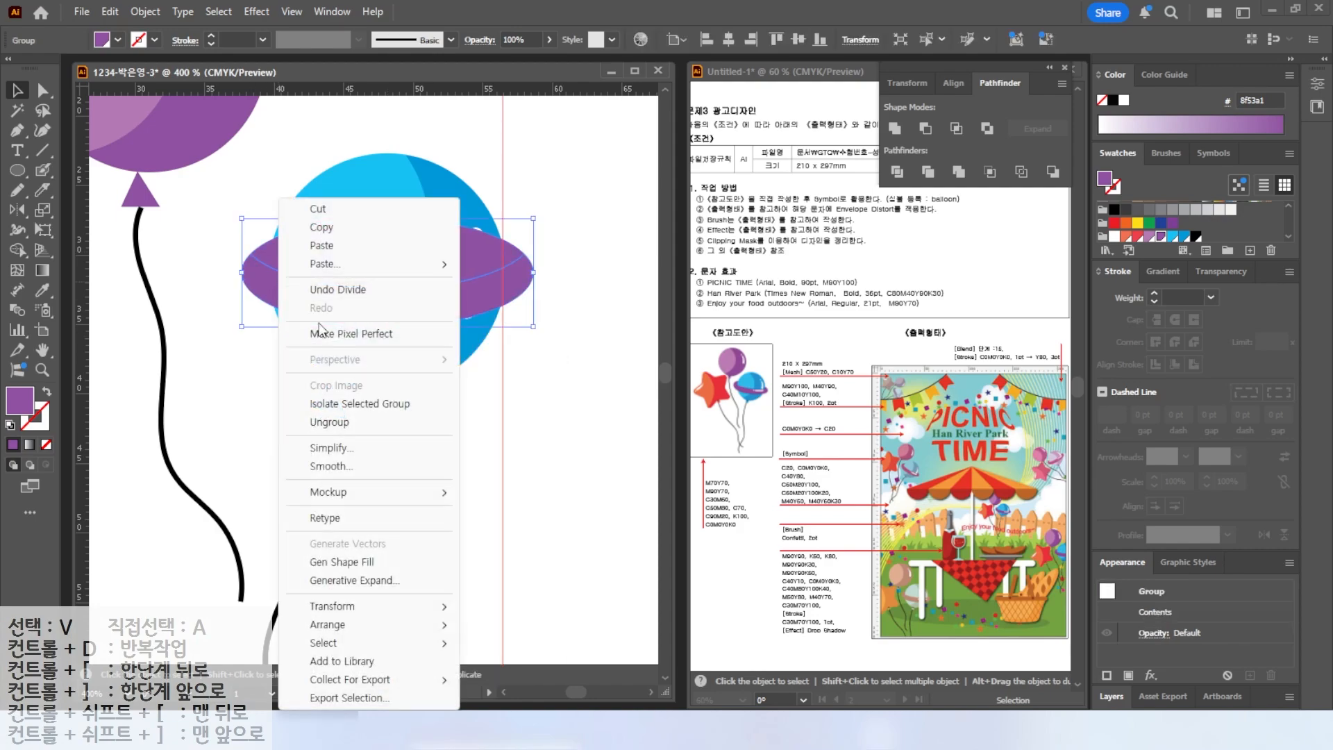
{"action": "left_click", "coordinate": [329, 422]}
{"action": "left_click", "coordinate": [239, 377]}
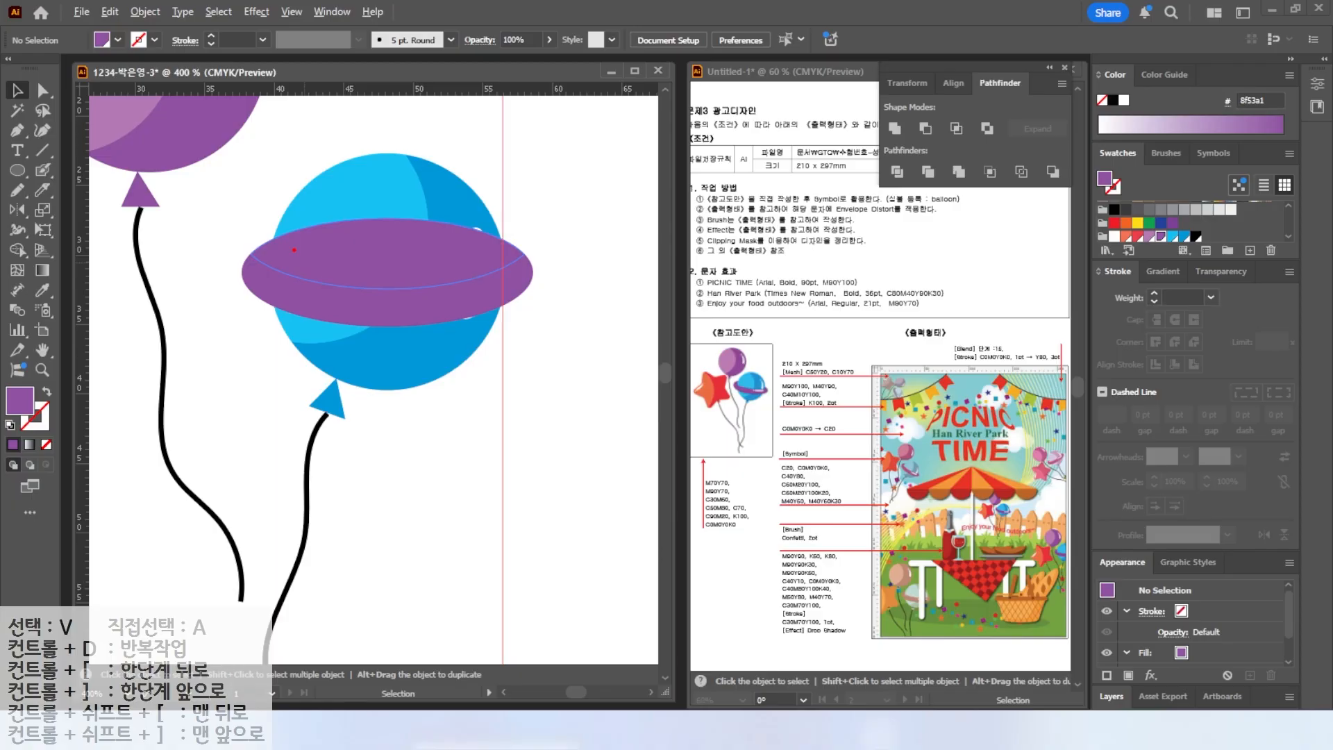
Send the upper half of the purple ellipse to the back, behind the blue balloon, so it reads as a ring.
{"action": "left_click", "coordinate": [294, 247]}
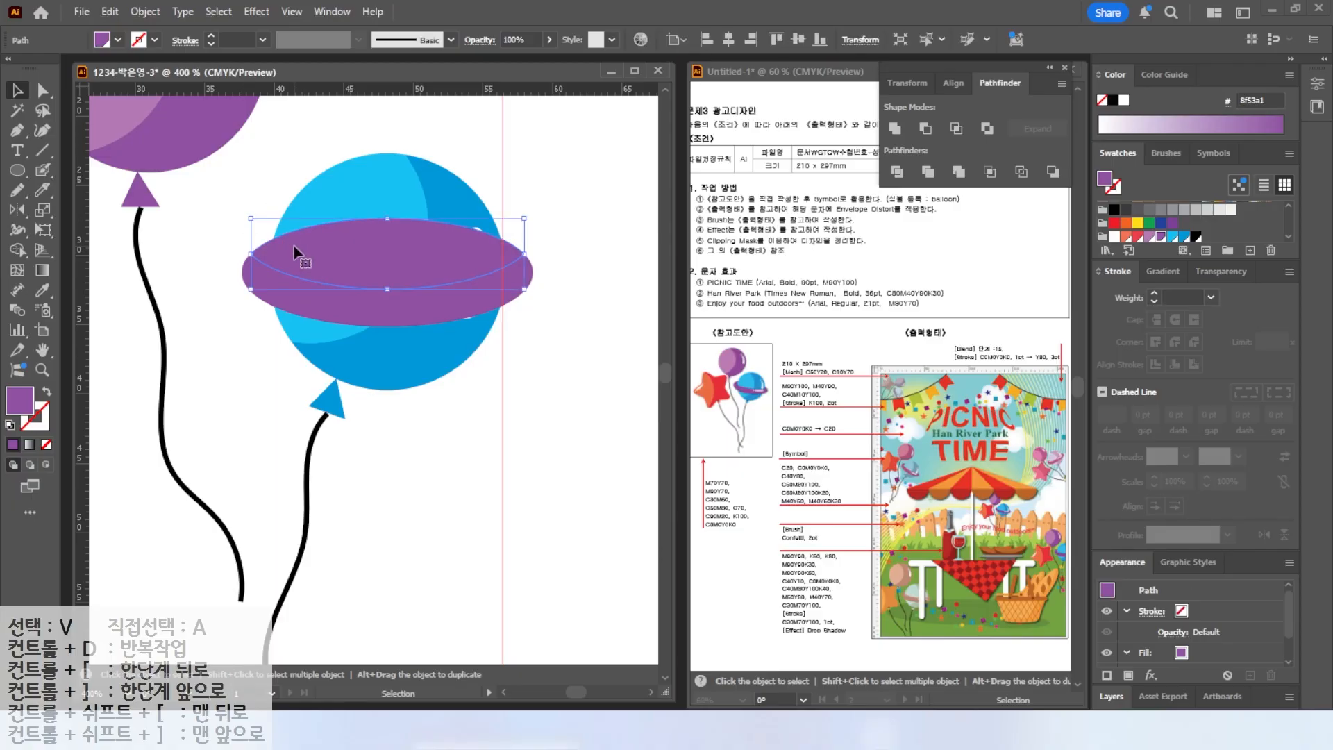
{"action": "right_click", "coordinate": [294, 246]}
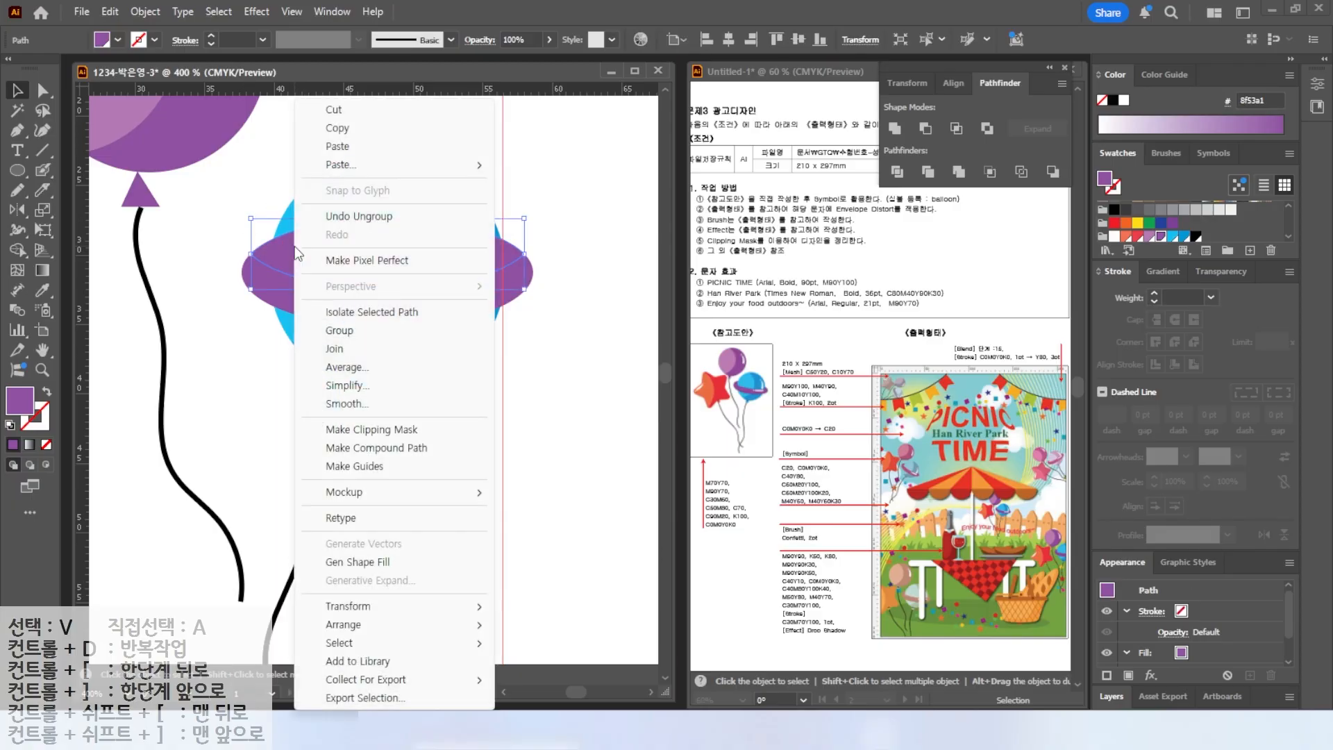
{"action": "mouse_move", "coordinate": [355, 629]}
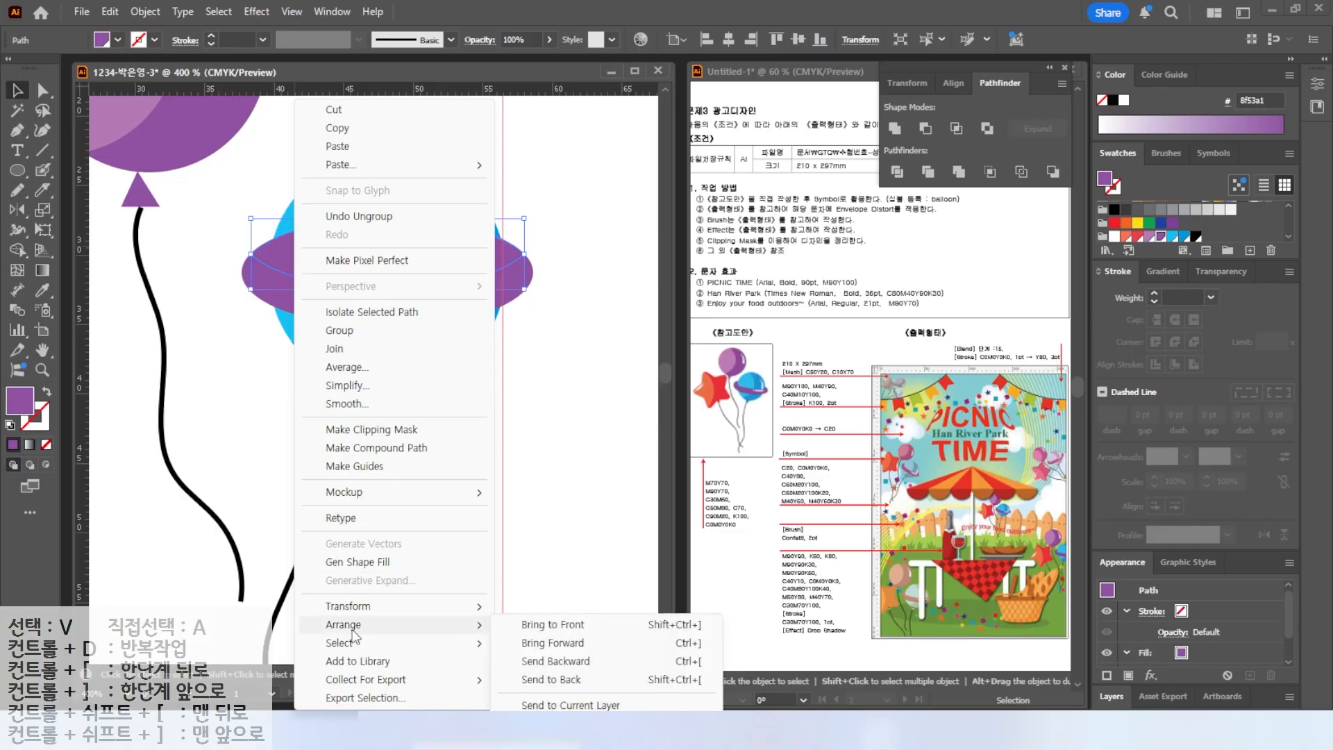
{"action": "left_click", "coordinate": [553, 681]}
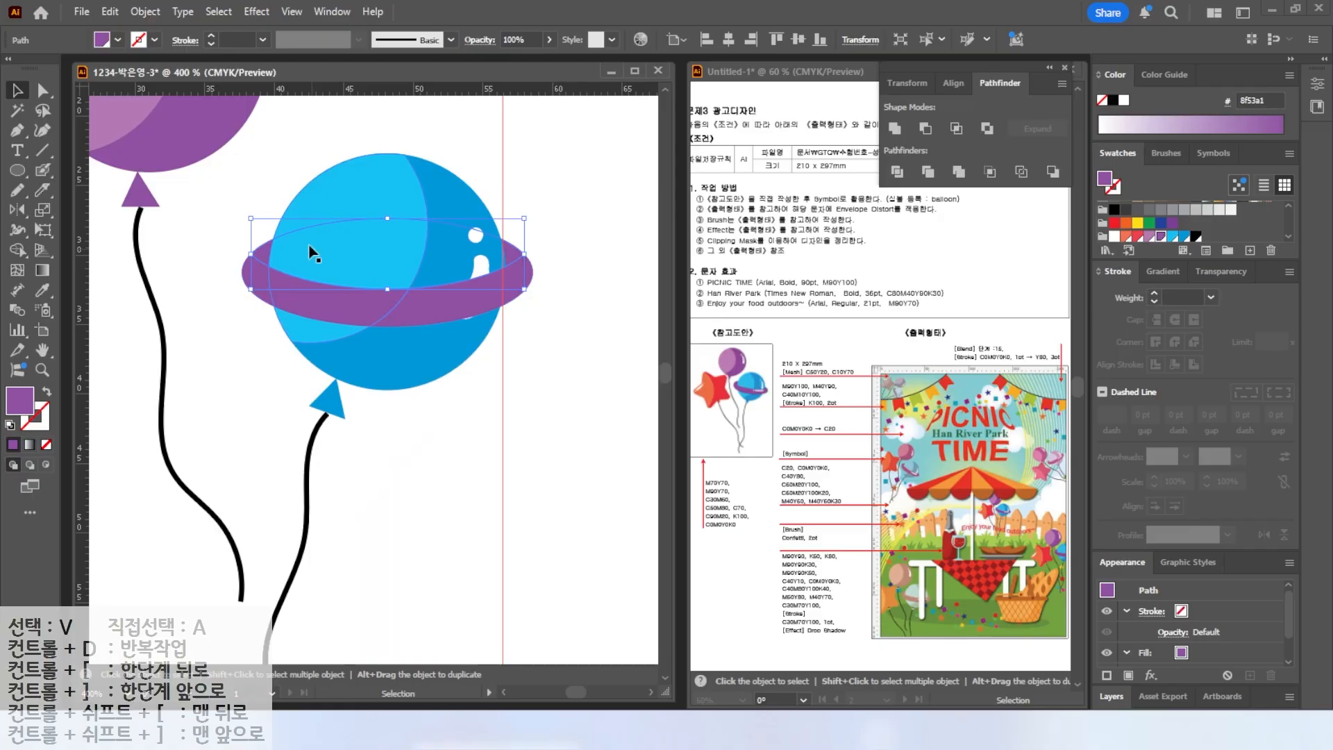
{"action": "left_click", "coordinate": [542, 378]}
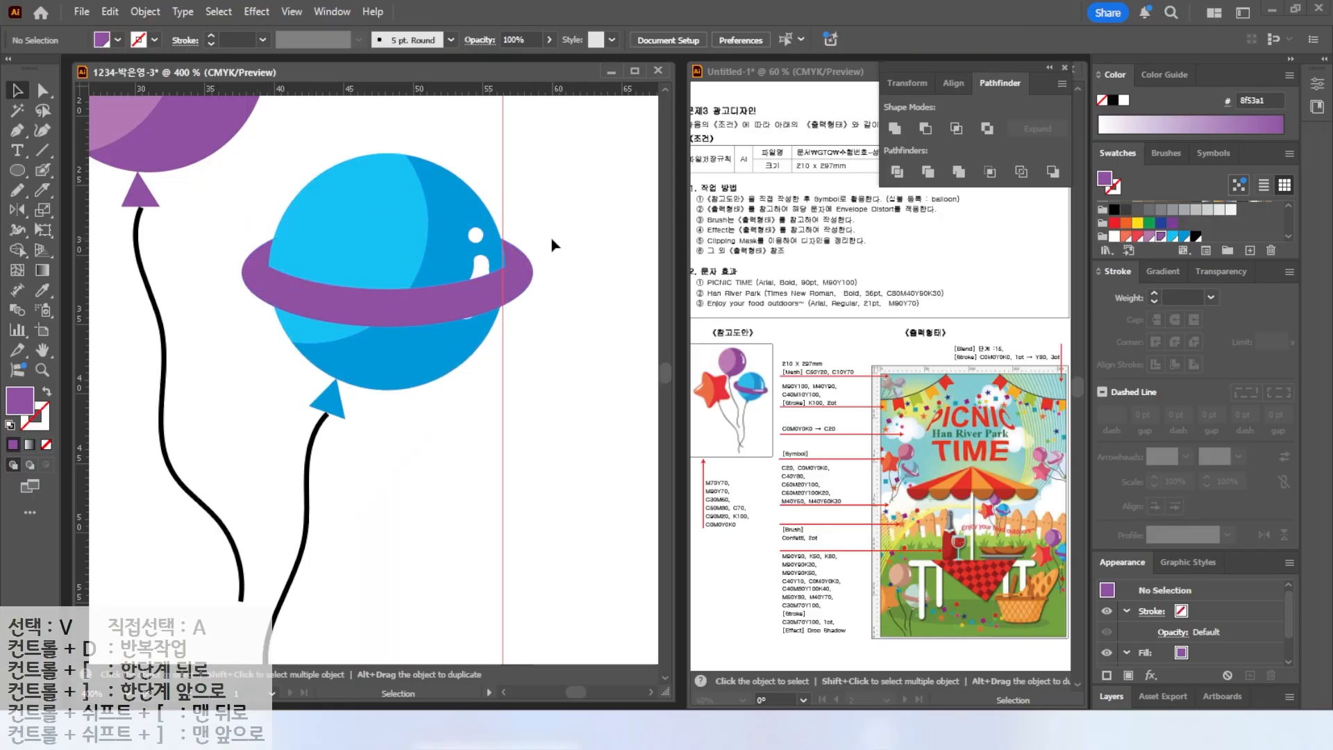
Paint a white highlight stroke and dot on the ring's front with the Blob Brush.
{"action": "left_click", "coordinate": [43, 170]}
{"action": "left_click", "coordinate": [1114, 237]}
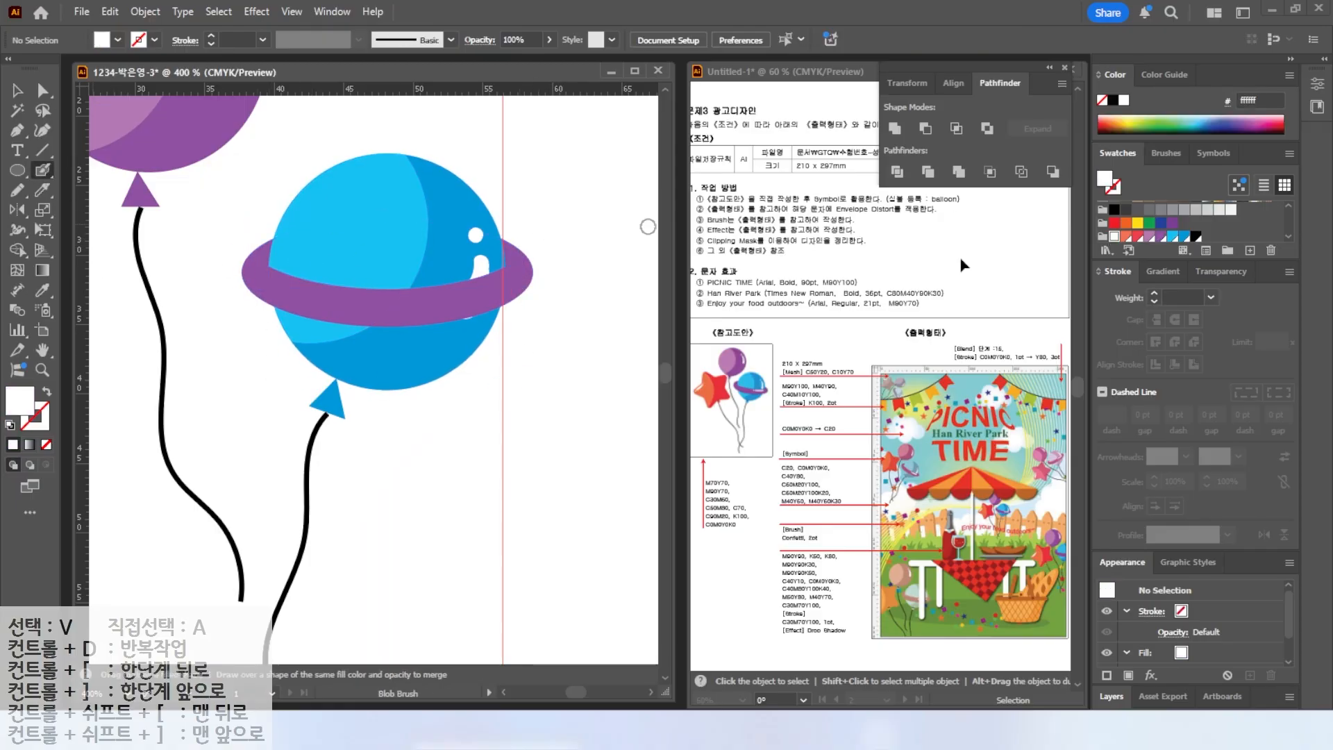
{"action": "left_click_drag", "start_coordinate": [436, 300], "coordinate": [502, 284]}
{"action": "left_click", "coordinate": [415, 301]}
Select the ring pieces and rotate them to tilt the ring diagonally across the balloon.
{"action": "key", "text": "v"}
{"action": "left_click", "coordinate": [415, 301]}
{"action": "left_click", "coordinate": [346, 306], "text": "shift"}
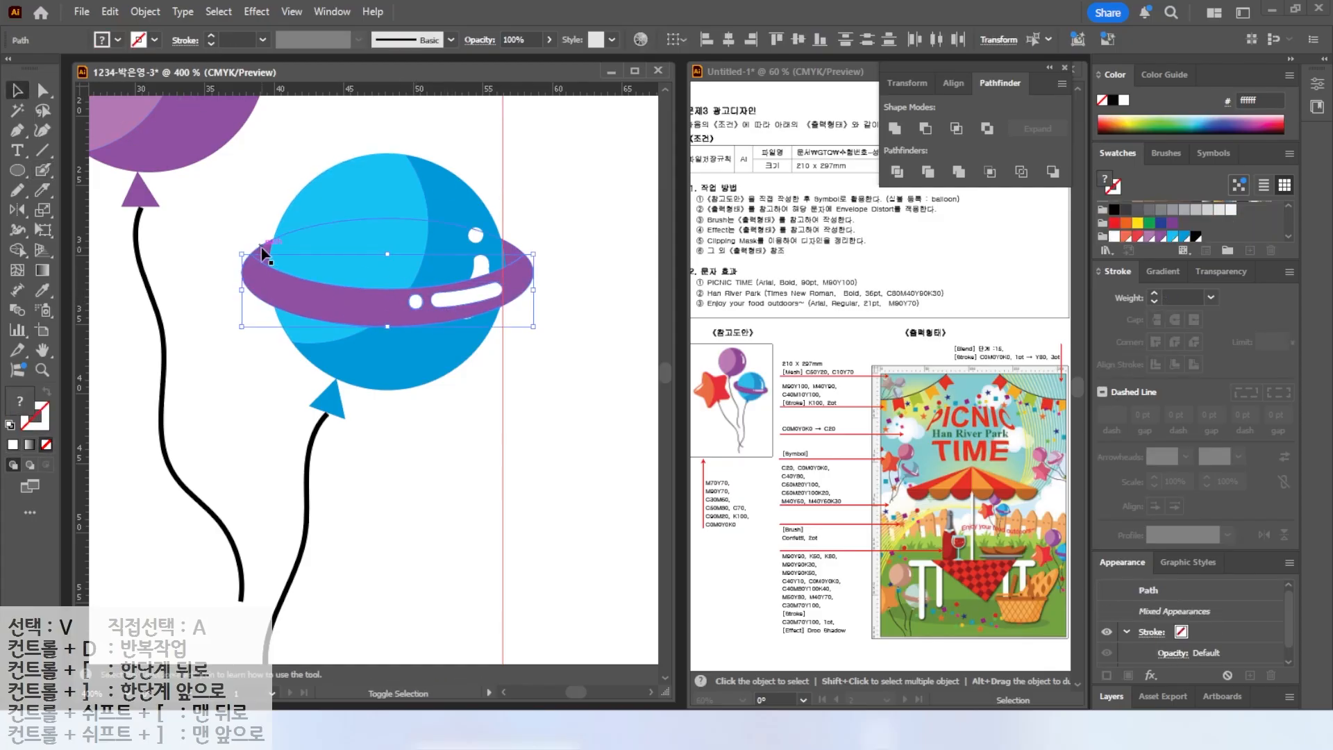
{"action": "left_click_drag", "start_coordinate": [537, 234], "coordinate": [545, 250]}
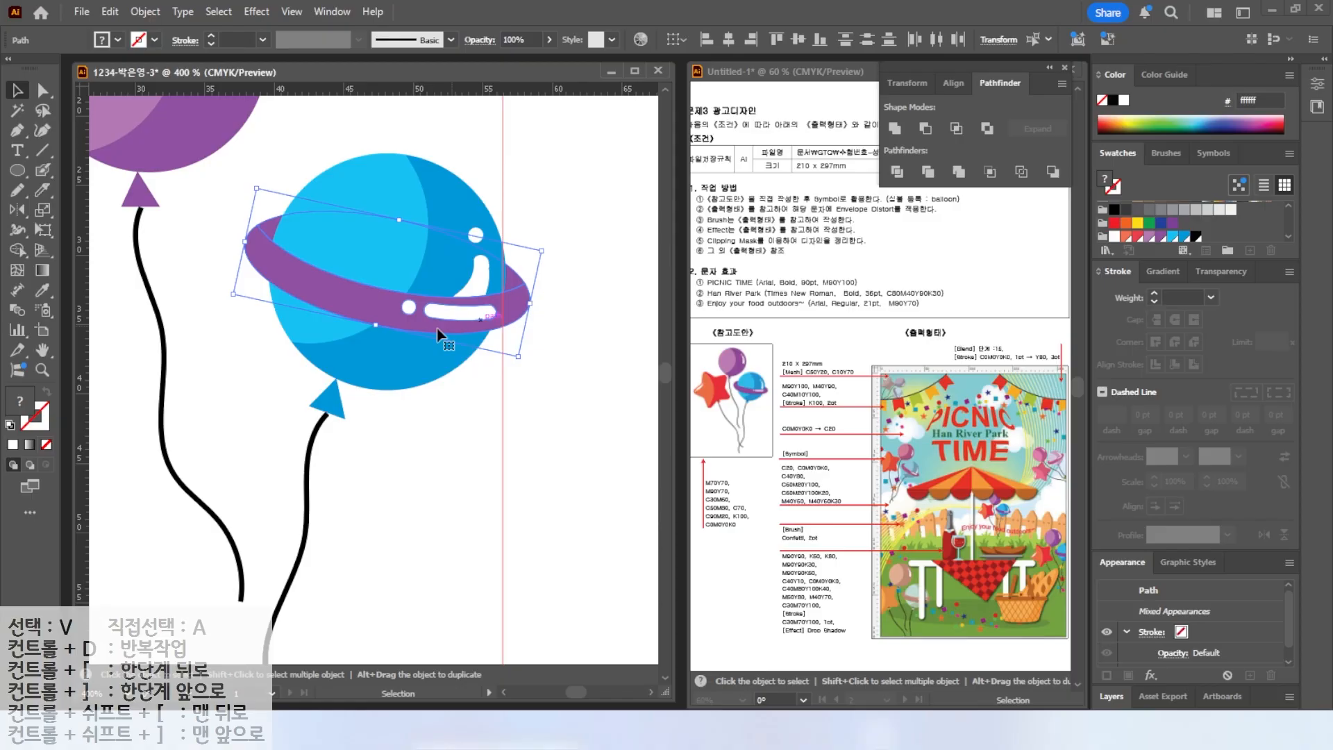
Draw a red five-pointed star to the left of the balloons with the Star tool.
{"action": "scroll", "coordinate": [278, 363], "scroll_direction": "down", "scroll_amount": 2}
{"action": "left_click_drag", "start_coordinate": [247, 363], "coordinate": [405, 343]}
{"action": "key", "text": "ctrl+shift+a"}
{"action": "left_click", "coordinate": [18, 172], "text": "alt"}
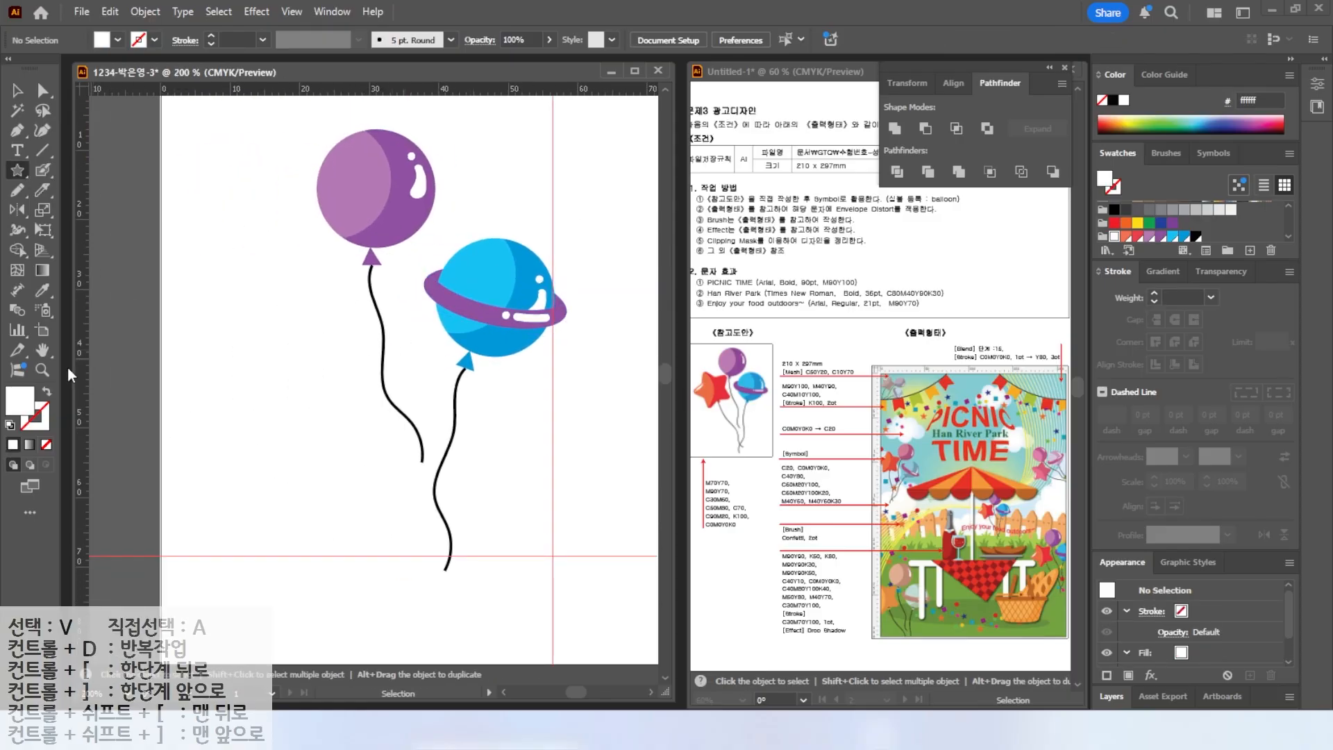
{"action": "left_click", "coordinate": [1126, 237]}
{"action": "left_click_drag", "start_coordinate": [263, 301], "coordinate": [329, 346]}
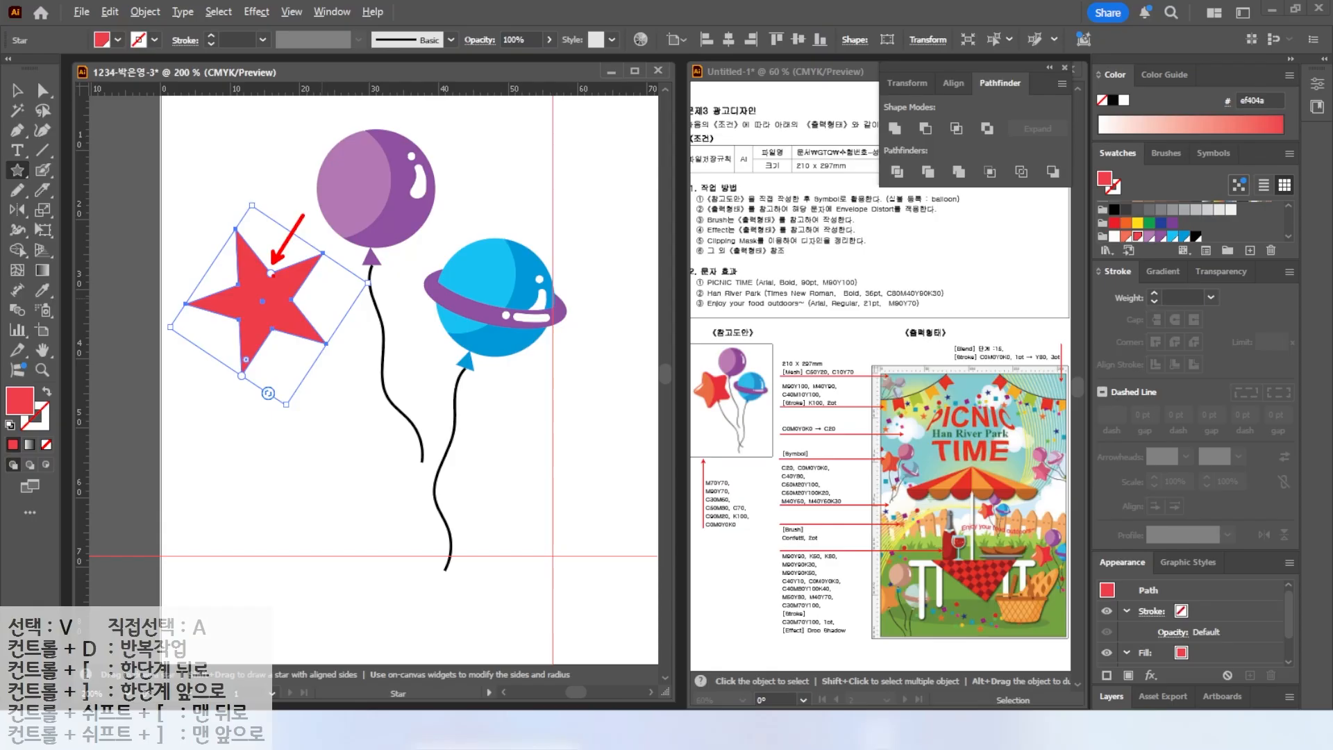
{"action": "left_click_drag", "start_coordinate": [271, 273], "coordinate": [272, 258]}
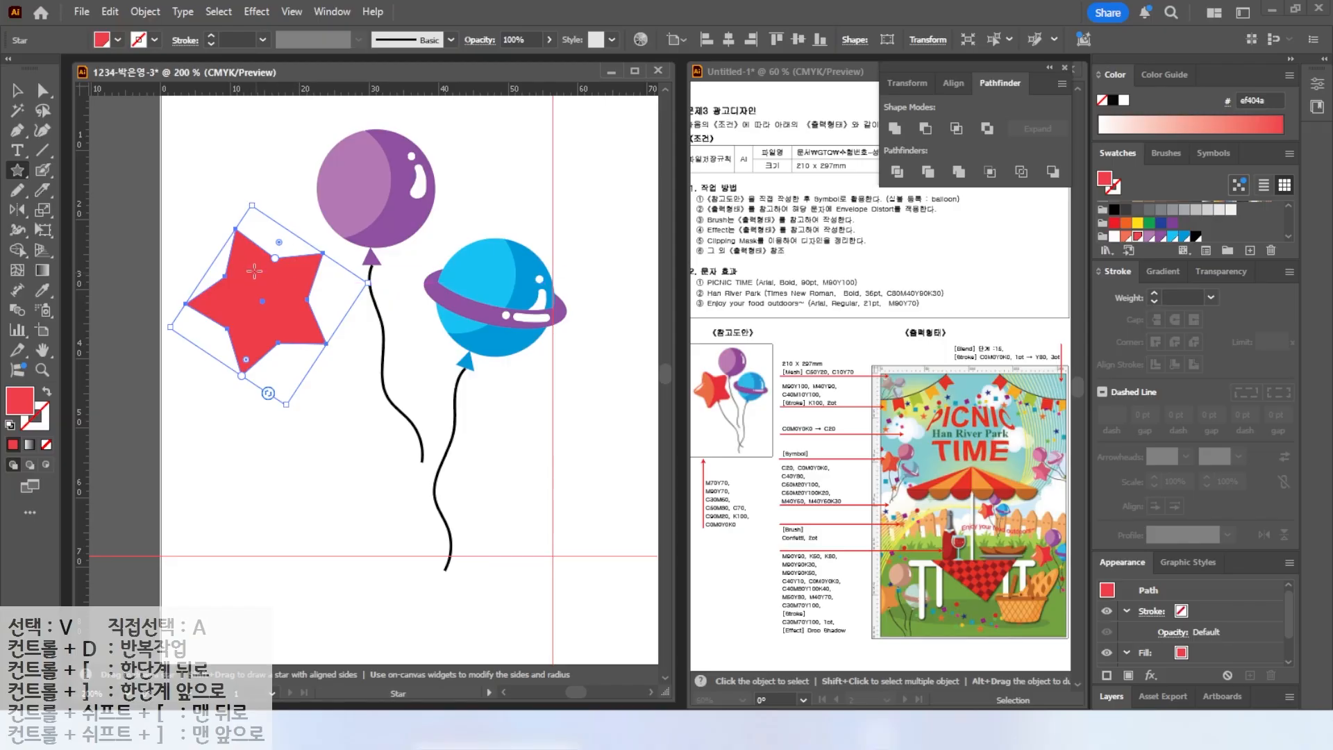
Try creating a star numerically with Radius 1 of 20 mm and Radius 2 of 10 mm.
{"action": "key", "text": "v"}
{"action": "left_click", "coordinate": [17, 170]}
{"action": "left_click", "coordinate": [476, 197]}
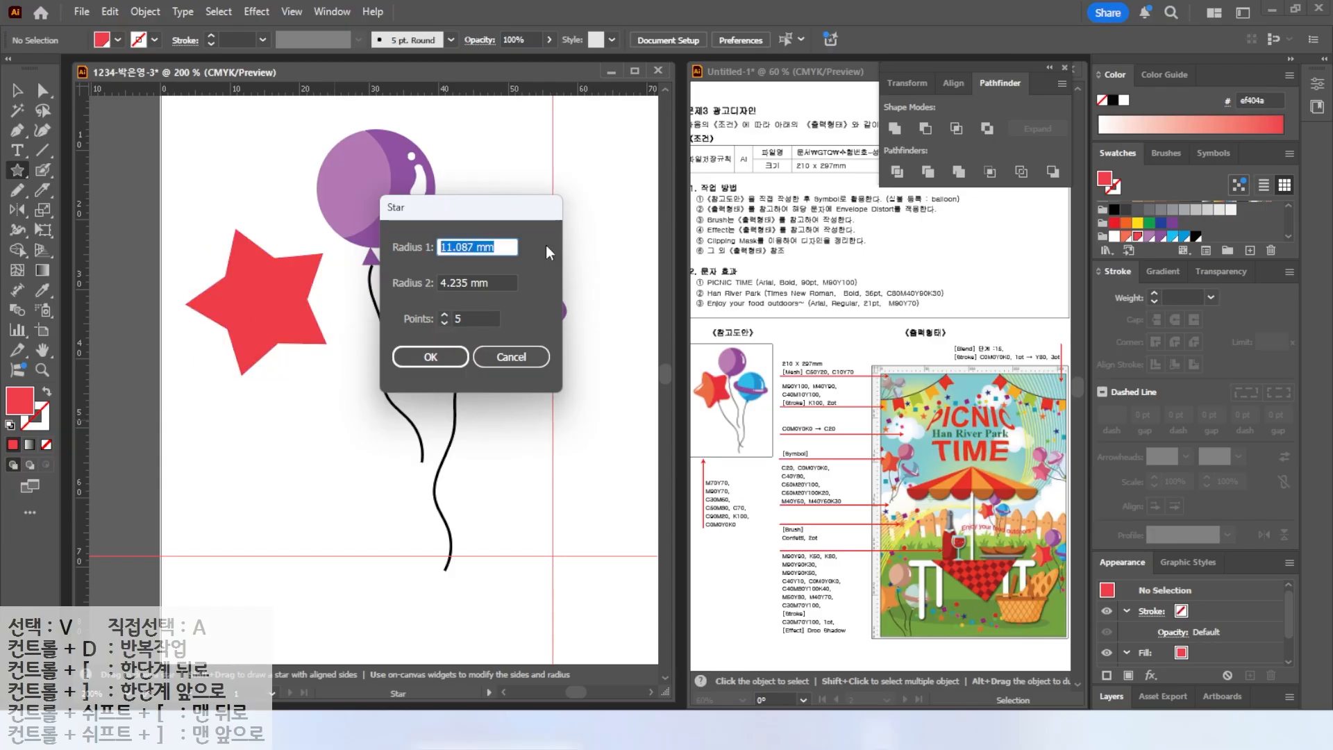
{"action": "type", "text": "20"}
{"action": "left_click", "coordinate": [497, 284]}
{"action": "left_click_drag", "start_coordinate": [497, 283], "coordinate": [395, 280]}
{"action": "type", "text": "10"}
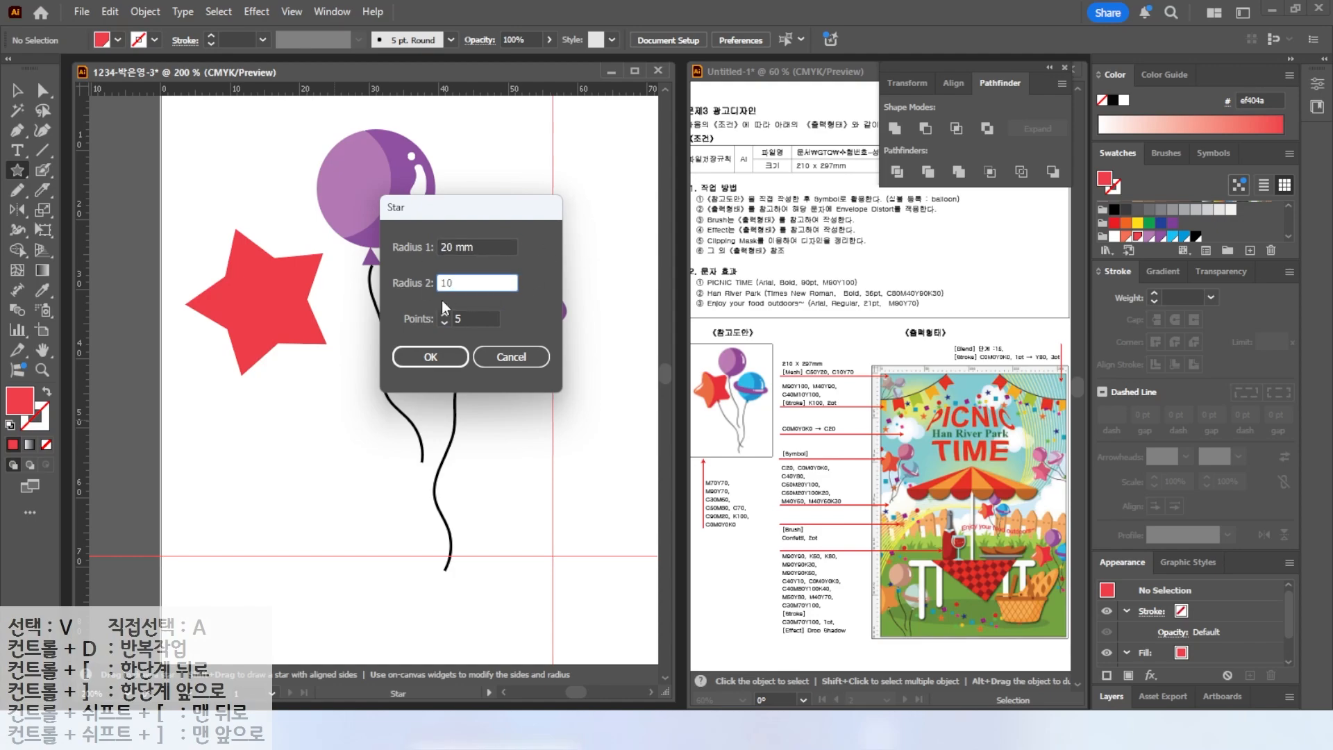
{"action": "left_click", "coordinate": [427, 357]}
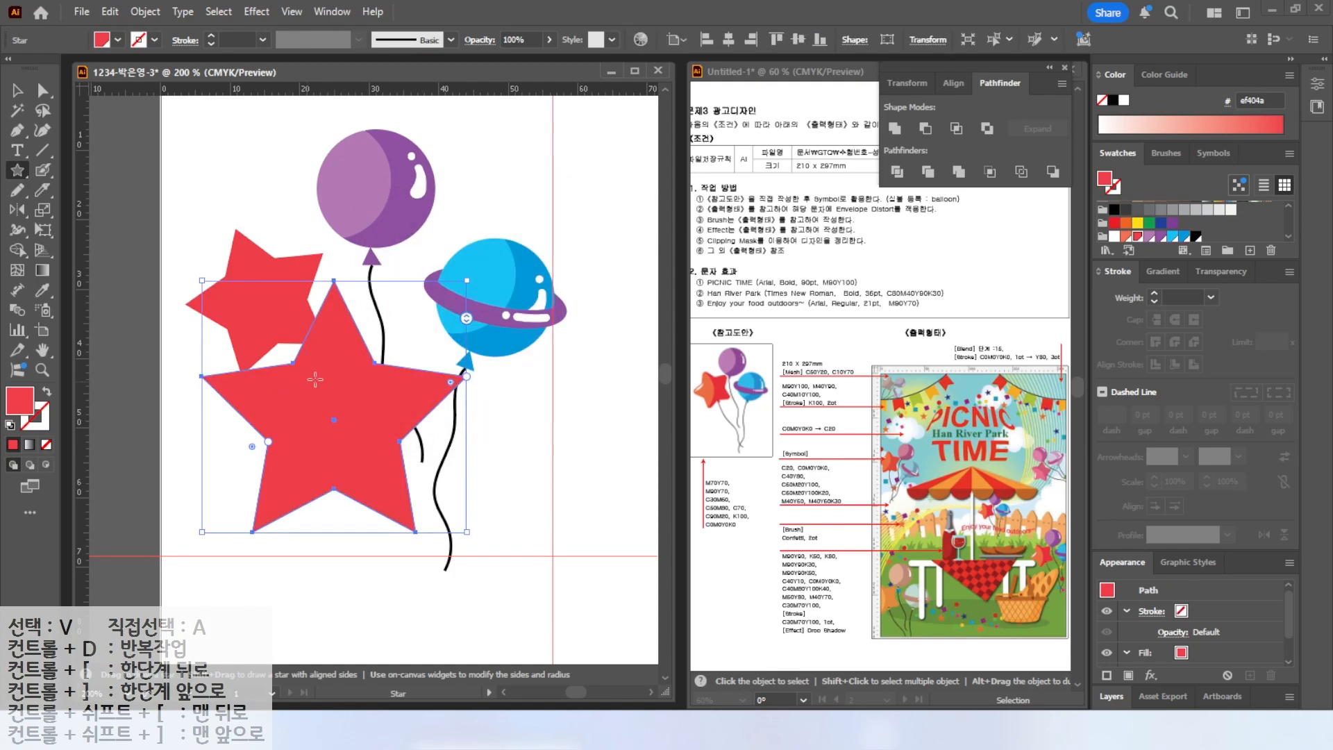
Try another star with Radius 2 set to 15 mm, then undo it.
{"action": "left_click", "coordinate": [495, 415]}
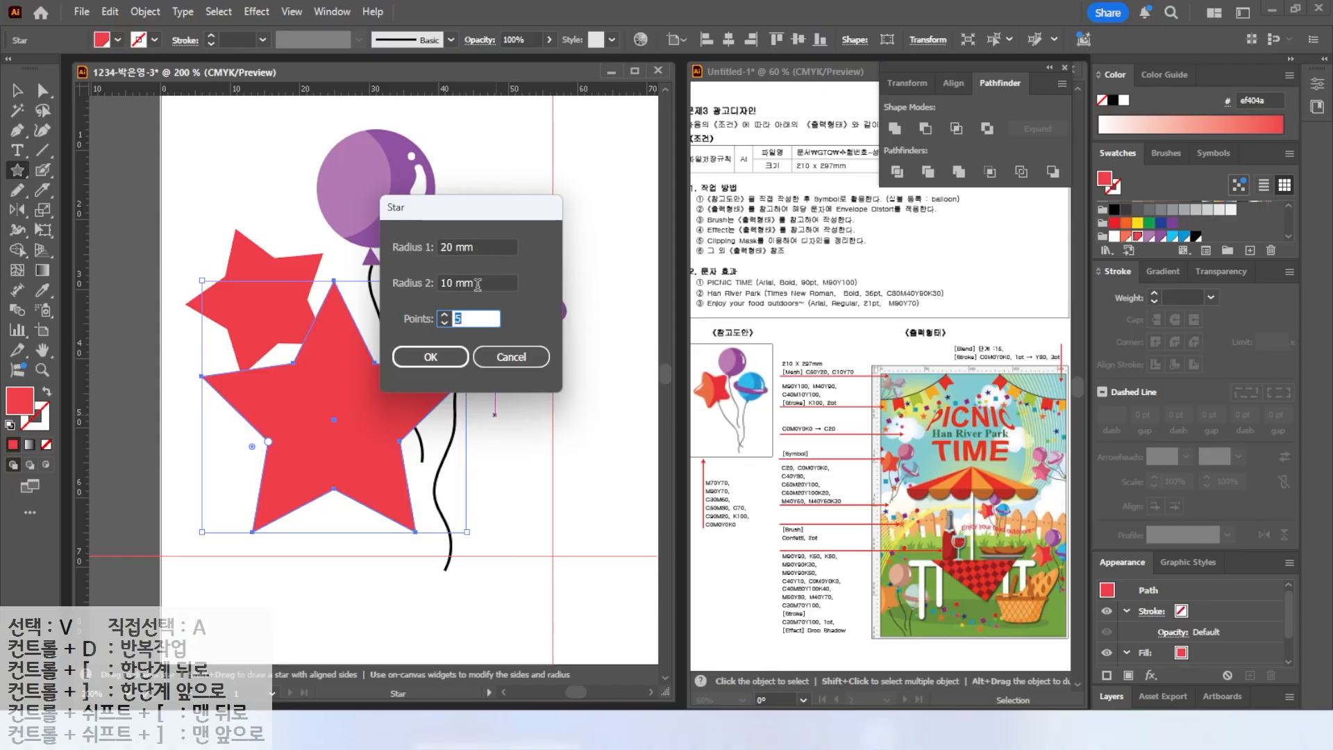
{"action": "left_click_drag", "start_coordinate": [478, 283], "coordinate": [406, 280]}
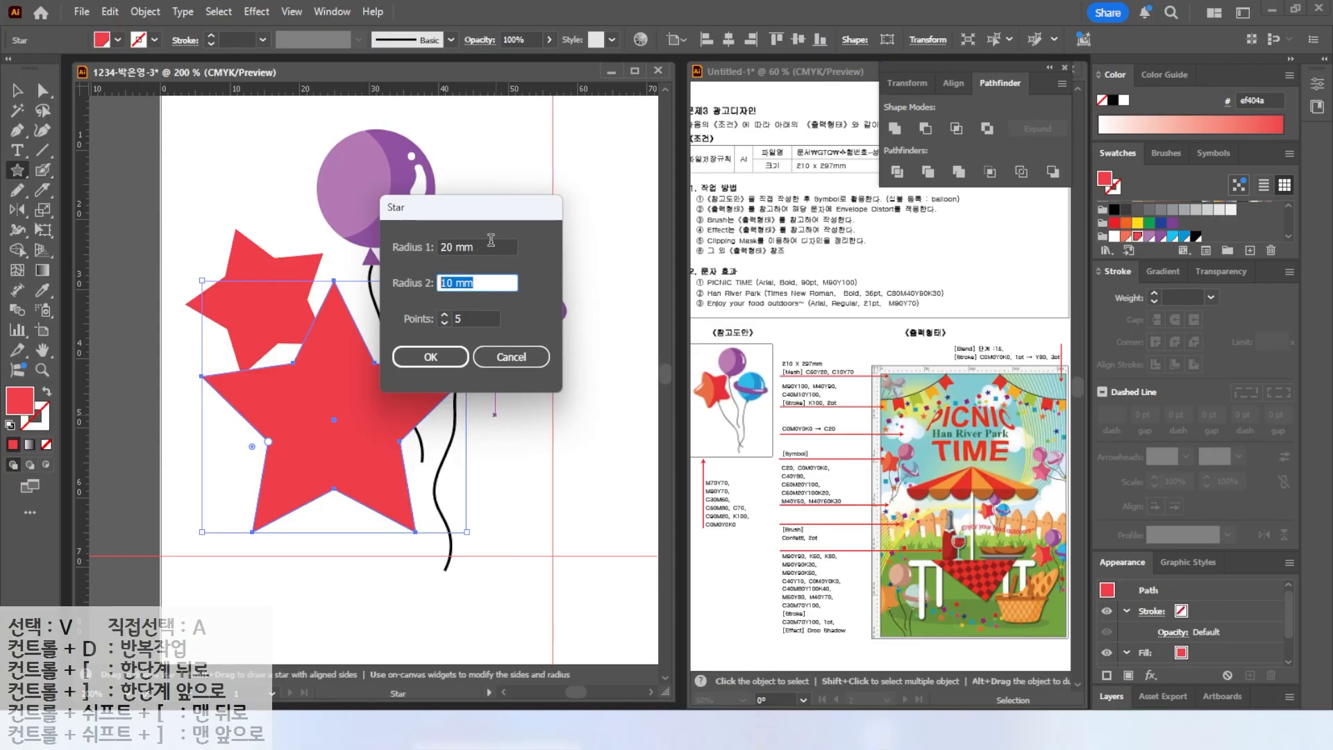
{"action": "type", "text": "15"}
{"action": "key", "text": "Return"}
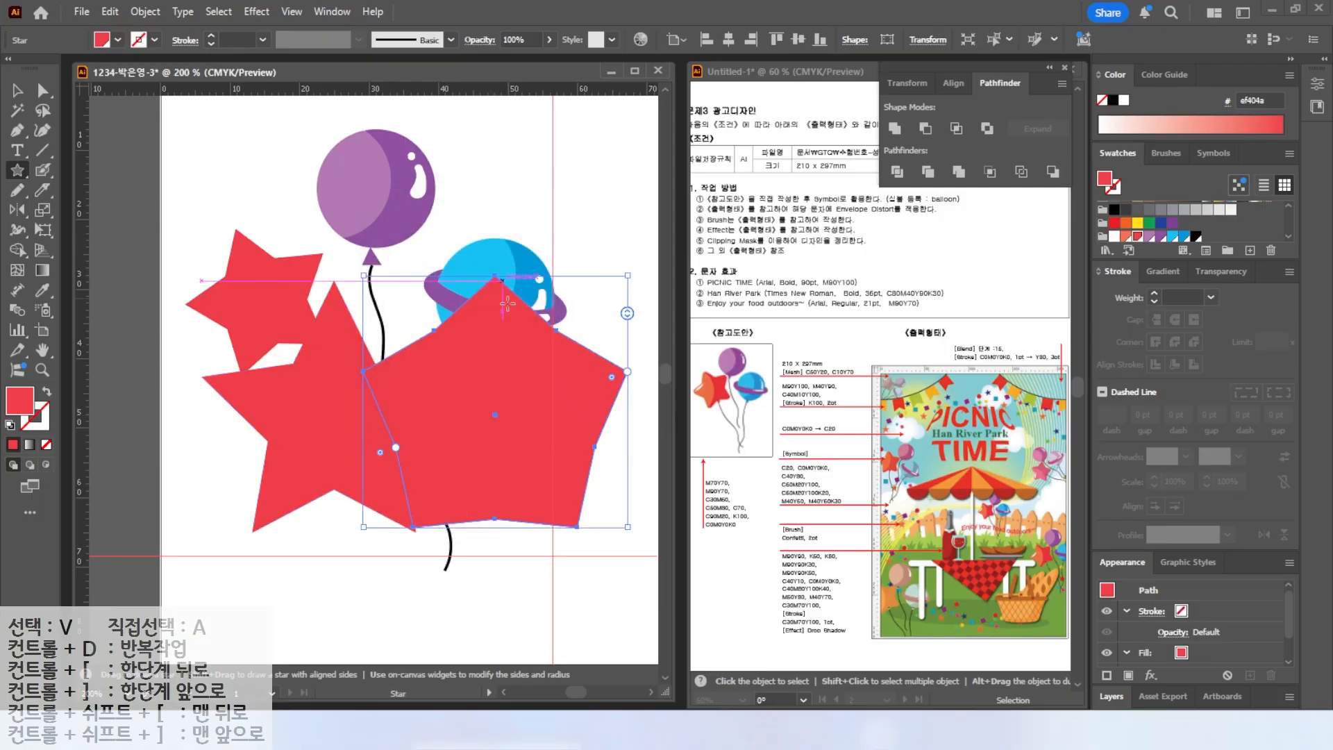
{"action": "key", "text": "ctrl"}
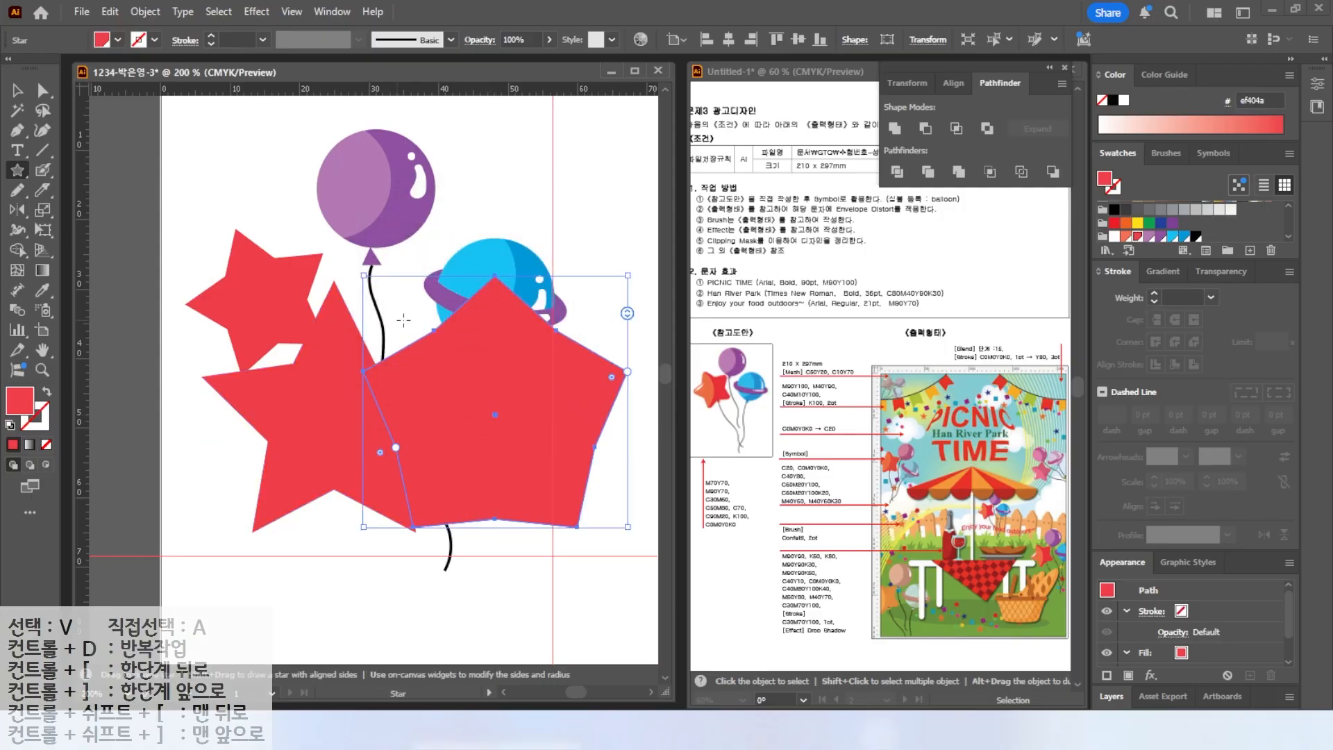
{"action": "key", "text": "ctrl+z"}
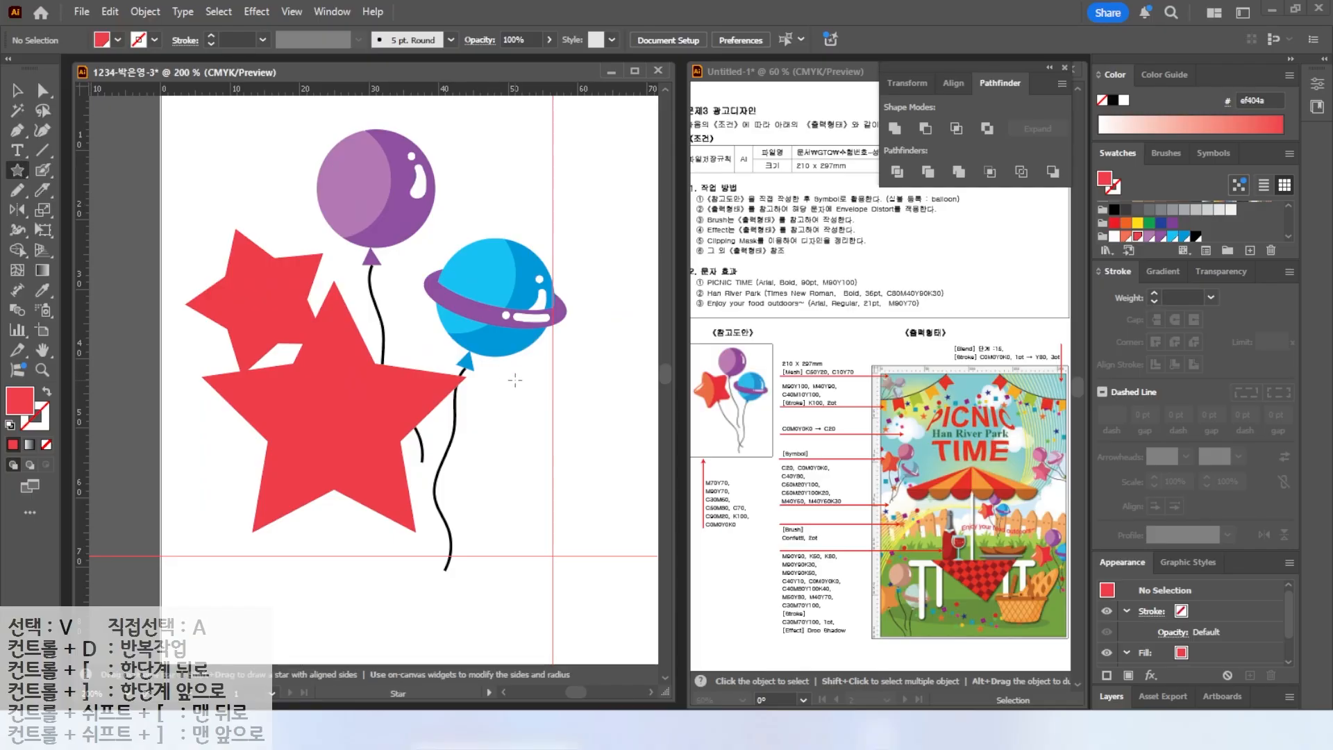
Try a thinner star with Radius 1 of 20 mm and Radius 2 of 5 mm.
{"action": "left_click", "coordinate": [515, 380]}
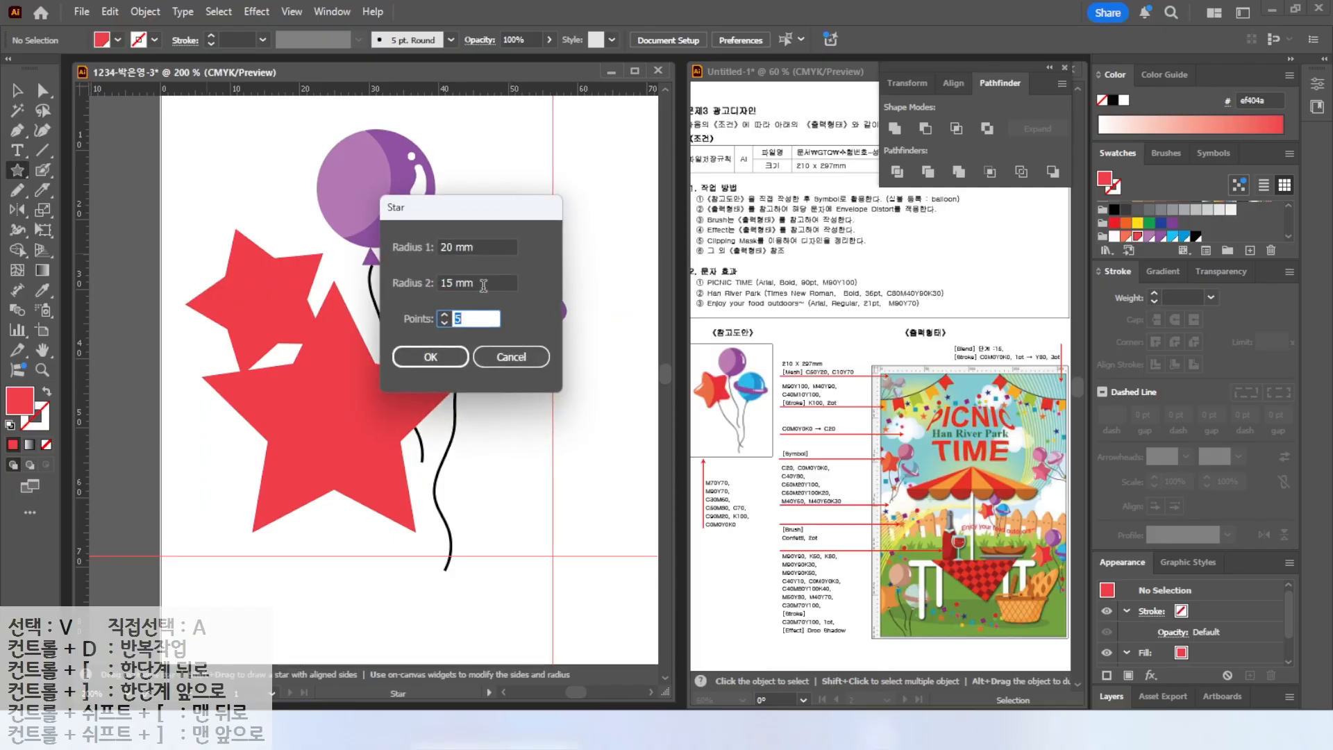
{"action": "left_click", "coordinate": [478, 282]}
{"action": "type", "text": "5"}
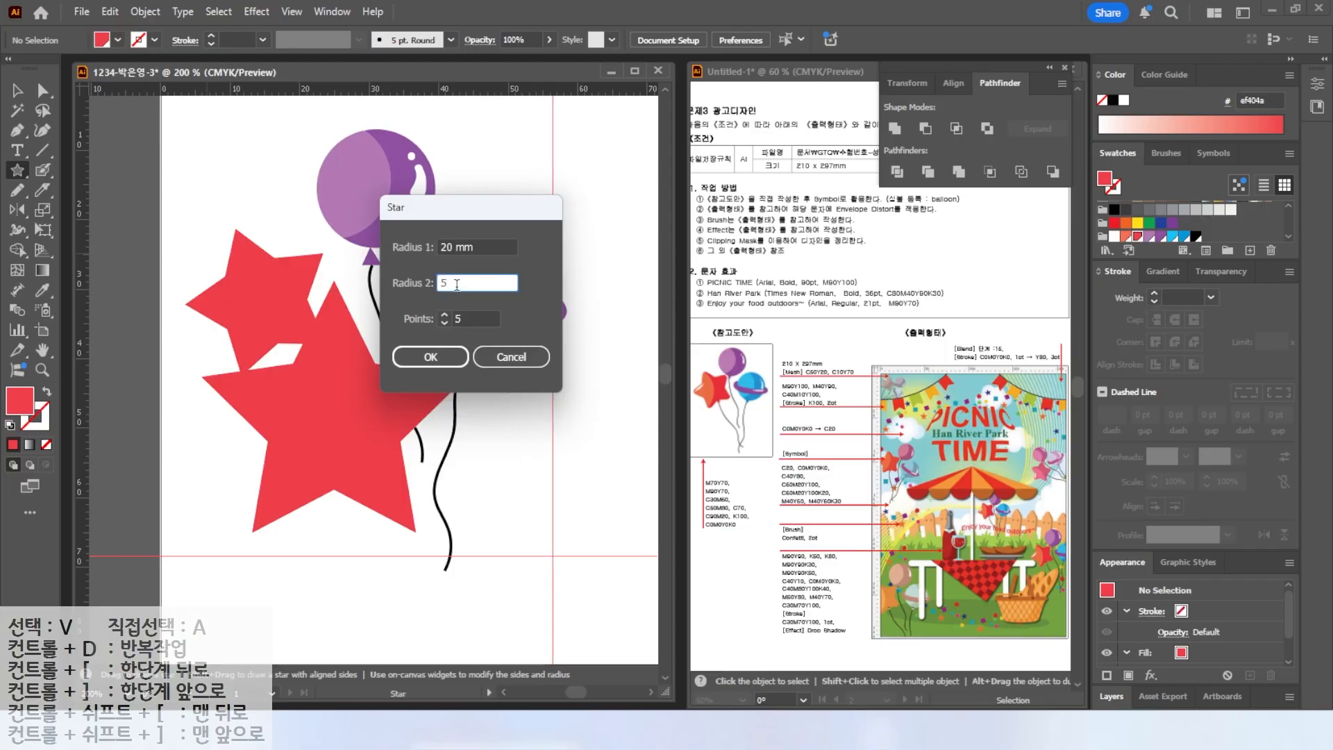
{"action": "left_click", "coordinate": [431, 357]}
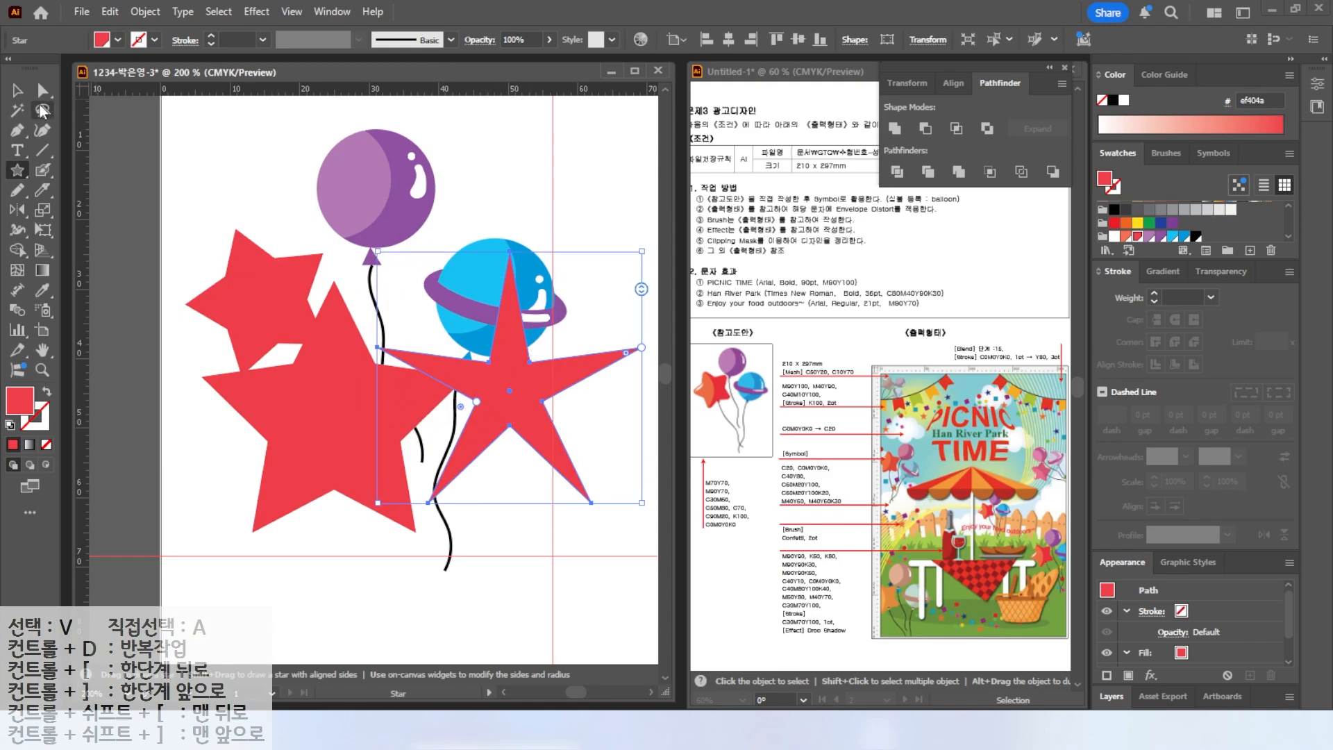
{"action": "key", "text": "v"}
{"action": "left_click", "coordinate": [343, 401]}
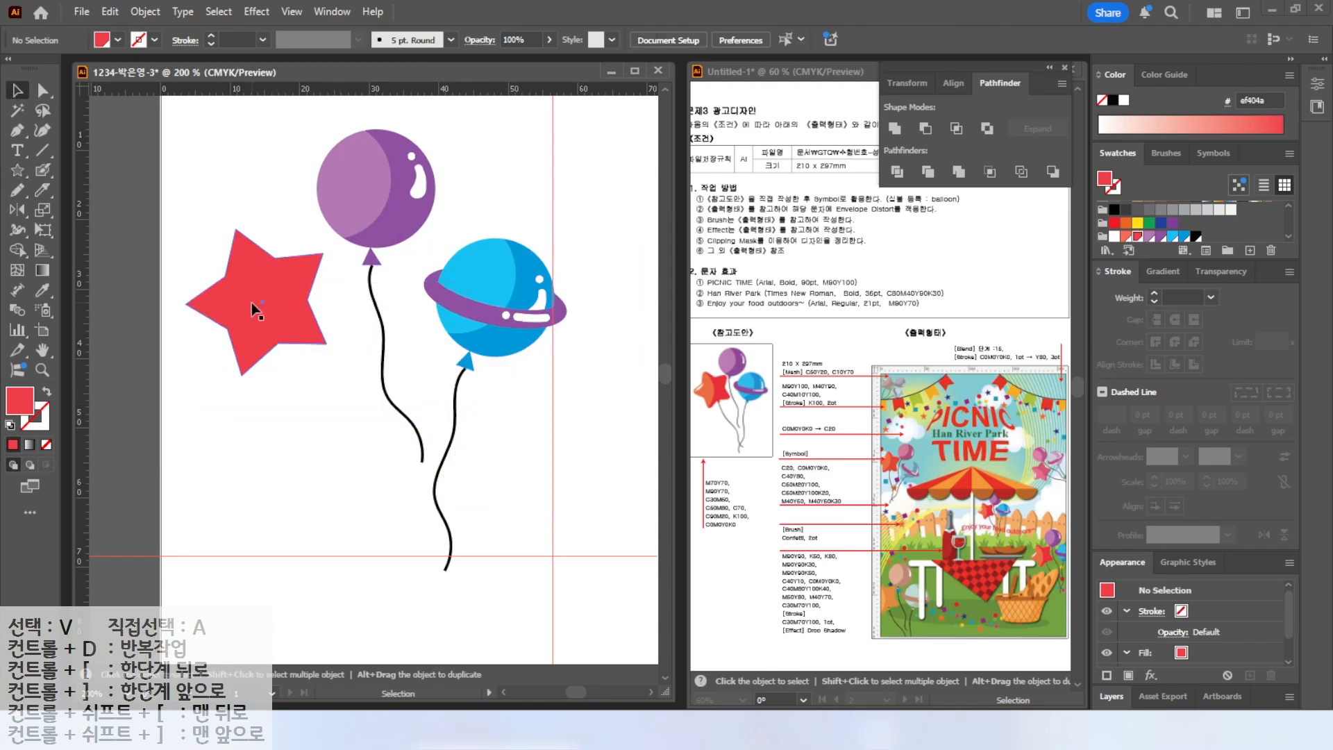
Round the first red star's corners using its live corner widget.
{"action": "left_click", "coordinate": [263, 290]}
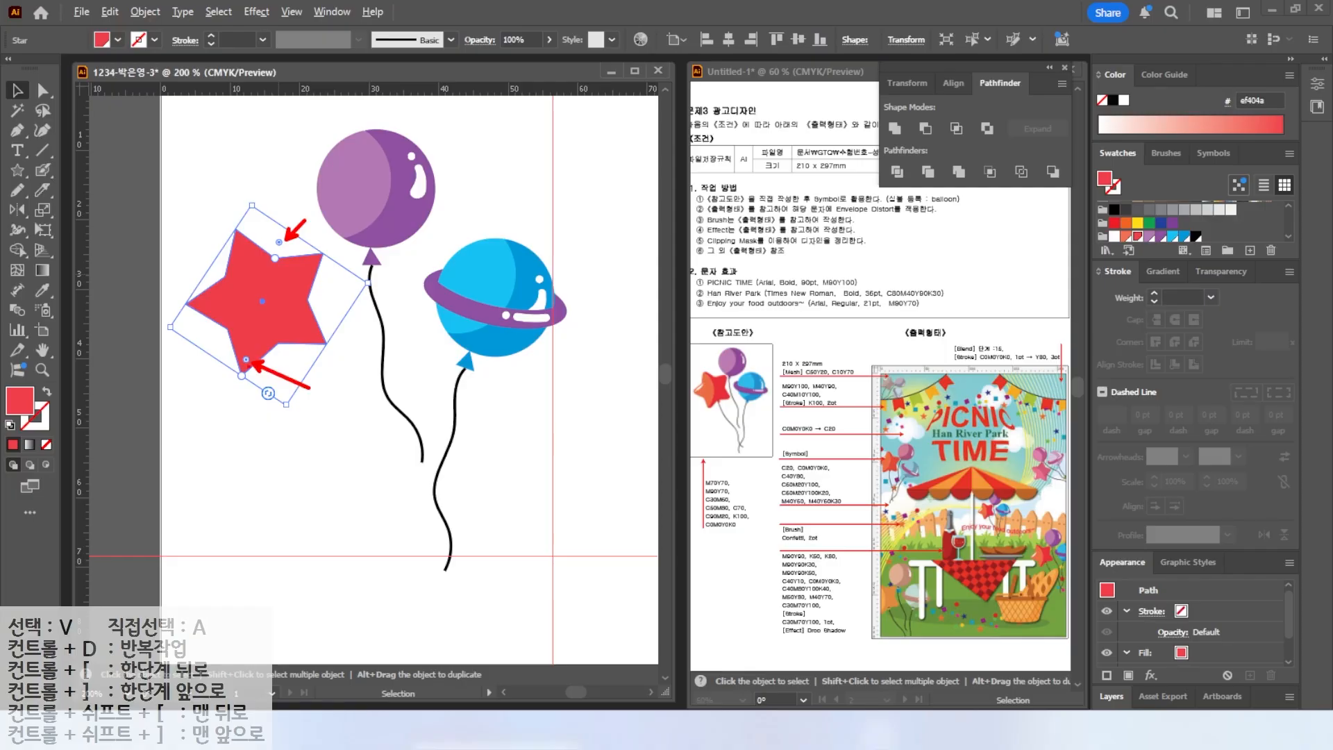
{"action": "key", "text": "Escape"}
{"action": "left_click_drag", "start_coordinate": [246, 360], "coordinate": [246, 352]}
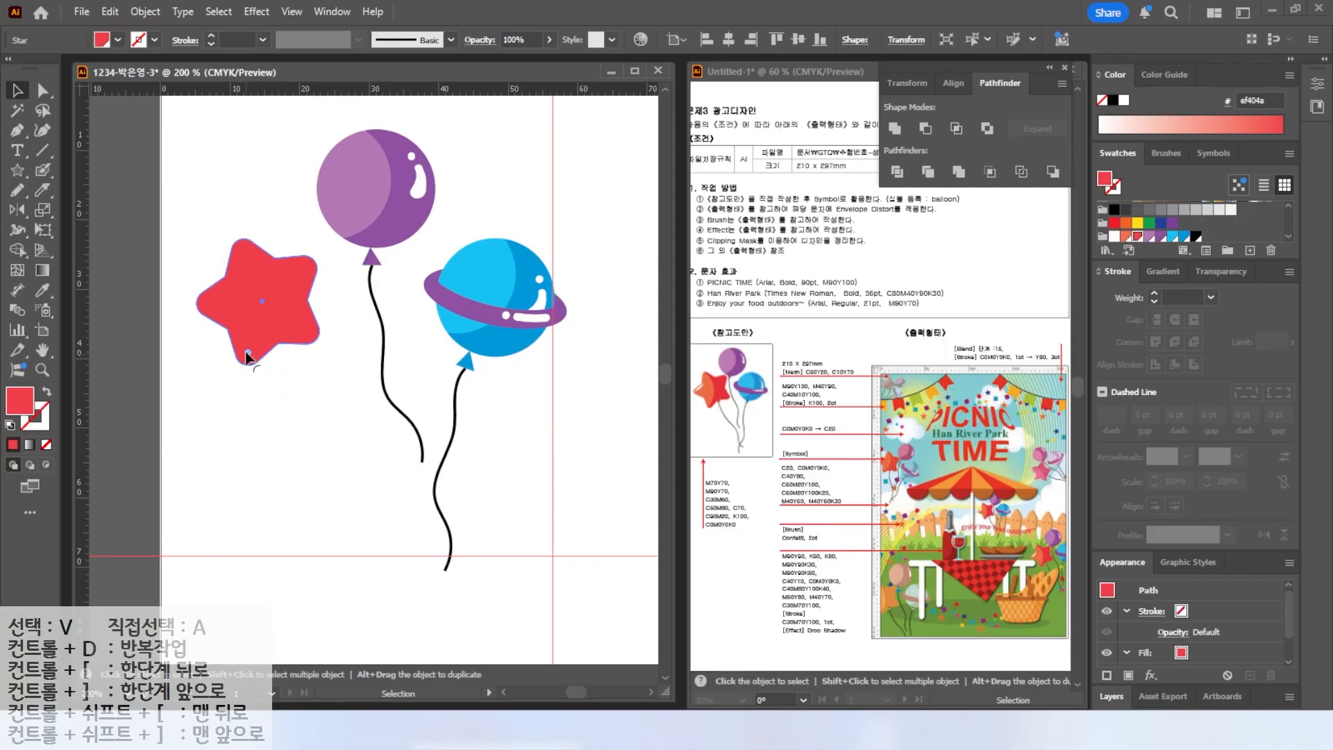
{"action": "left_click", "coordinate": [261, 305]}
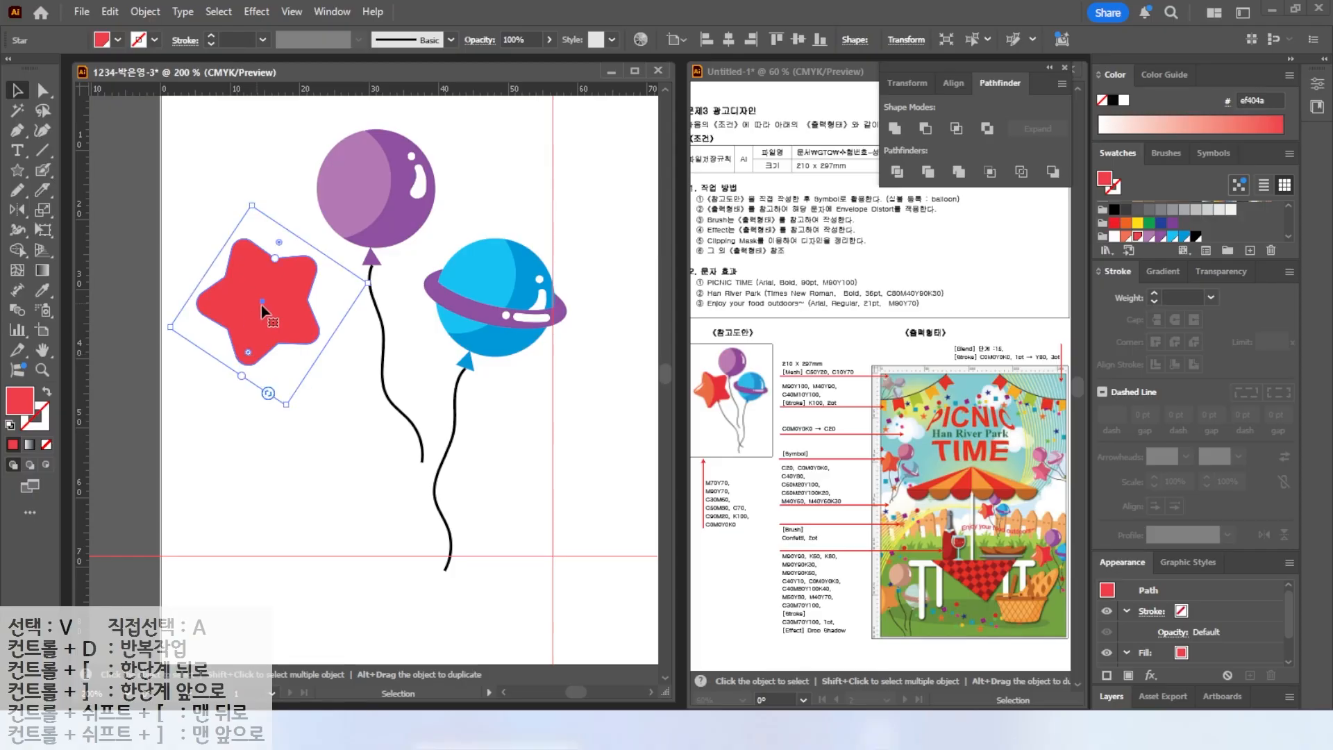
{"action": "left_click", "coordinate": [314, 401]}
Draw a second red star below the first one, overlapping the balloon strings.
{"action": "left_click", "coordinate": [18, 171]}
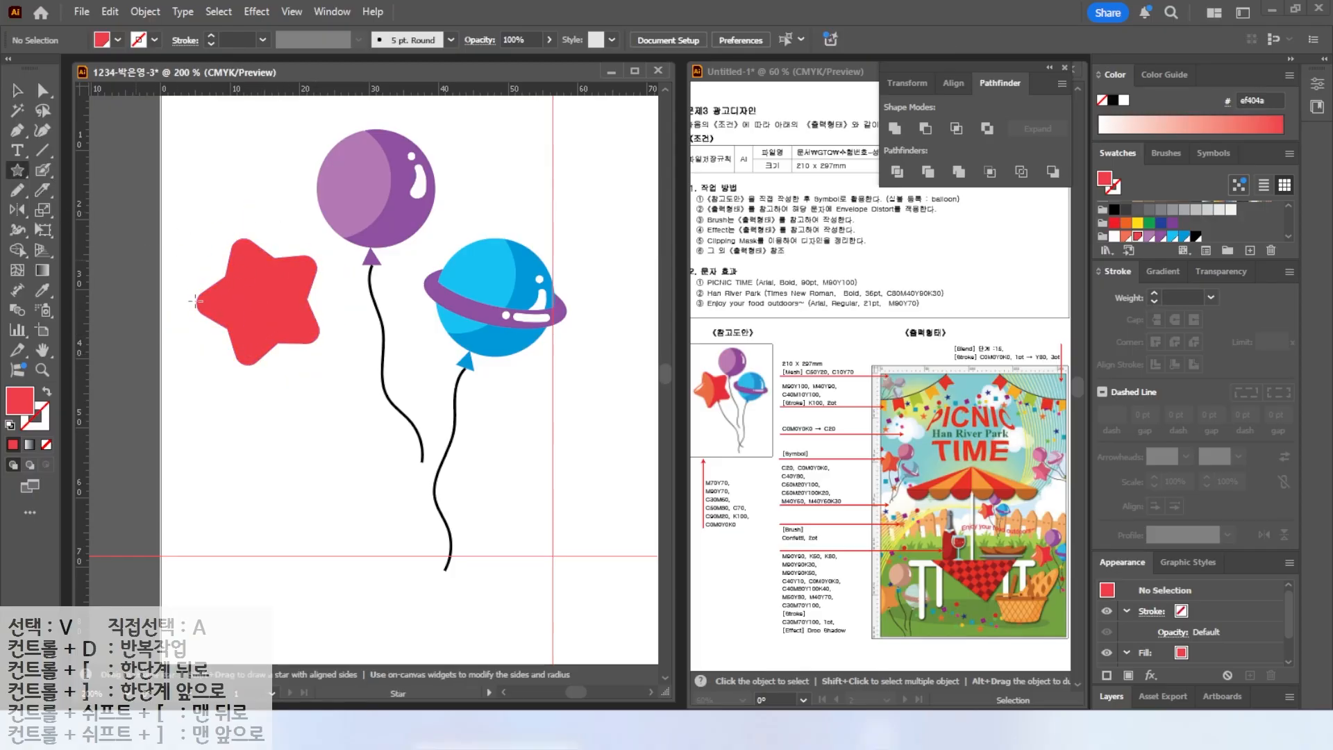
{"action": "left_click_drag", "start_coordinate": [328, 444], "coordinate": [384, 503]}
{"action": "key", "text": "v"}
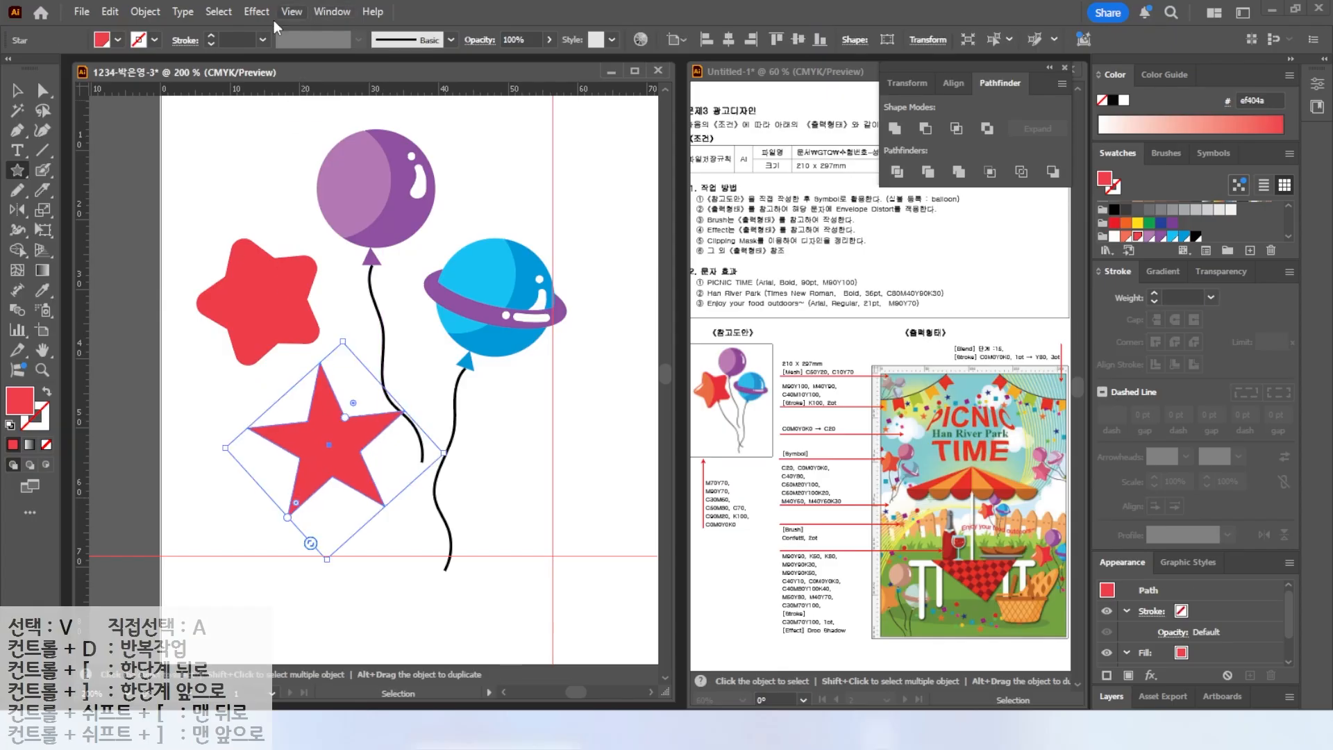
Apply the Round Corners stylize effect to the second star with a 4 mm radius.
{"action": "left_click", "coordinate": [256, 12]}
{"action": "mouse_move", "coordinate": [314, 202]}
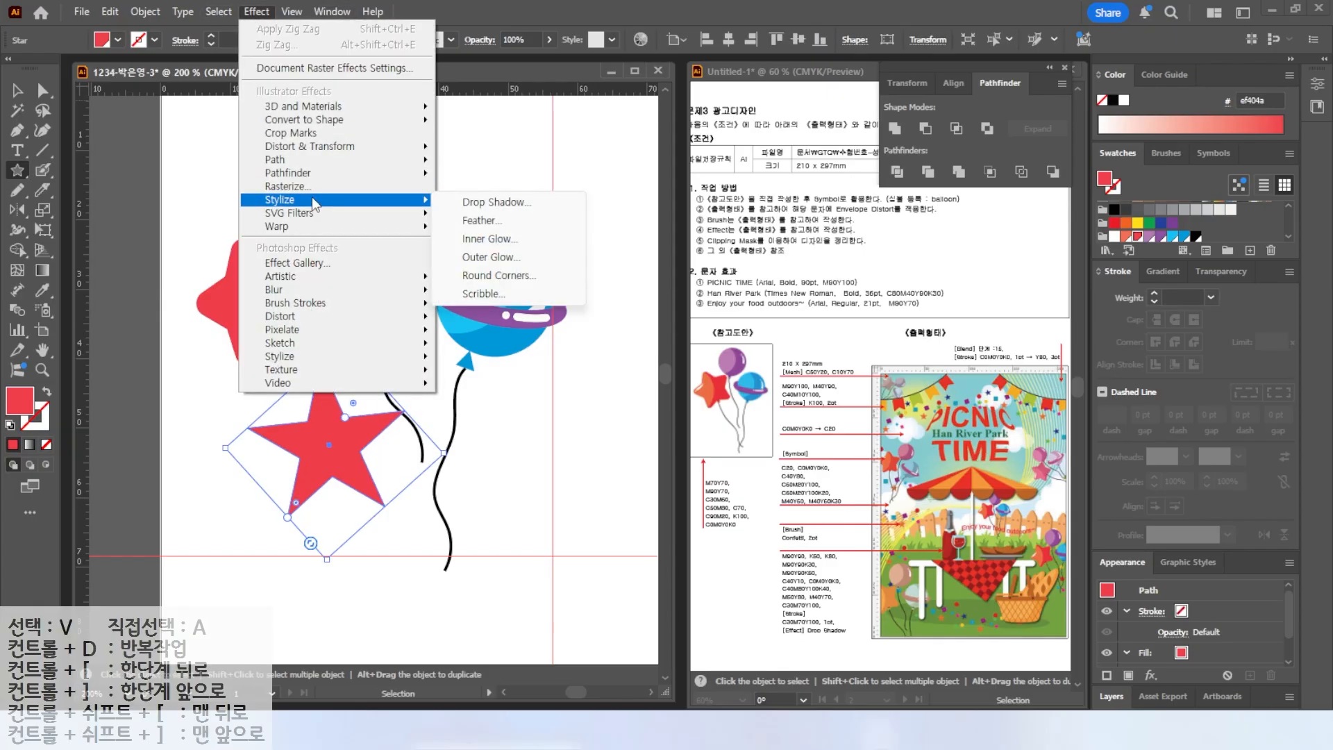
{"action": "left_click", "coordinate": [494, 276]}
{"action": "left_click", "coordinate": [559, 379]}
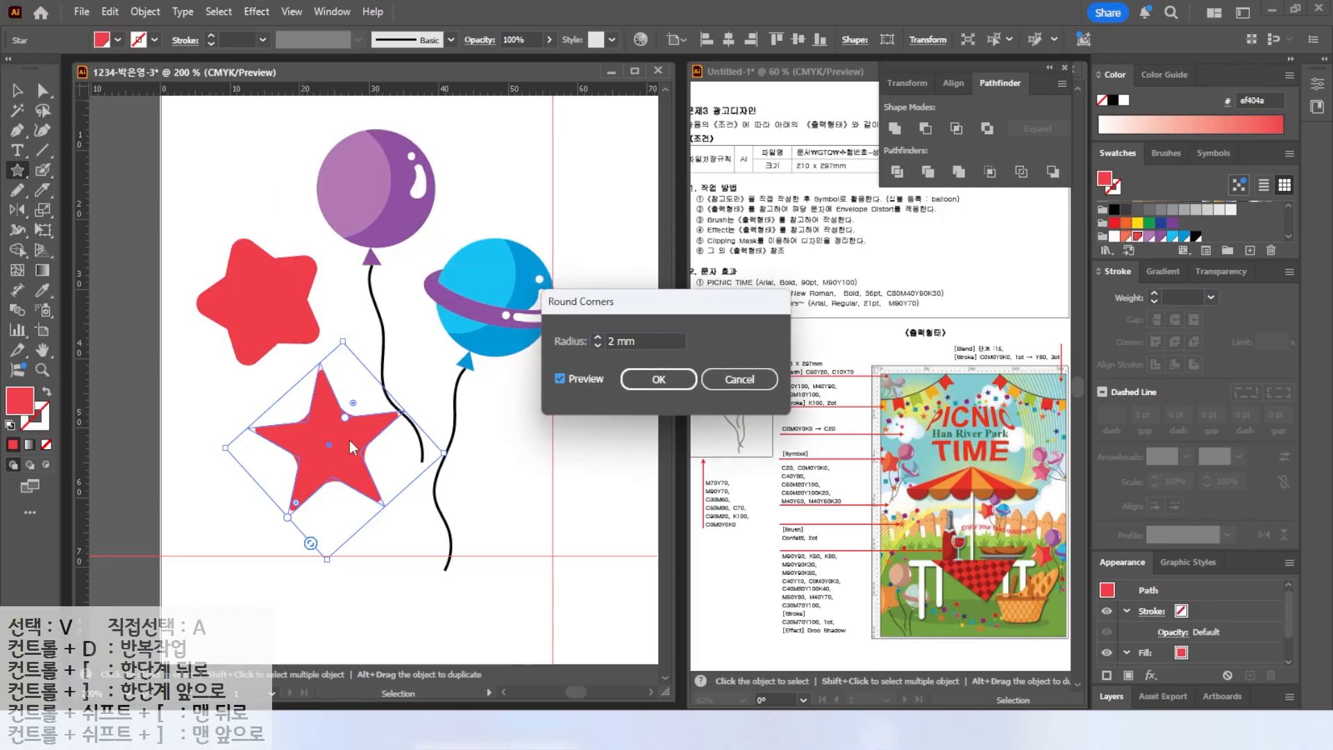
{"action": "left_click", "coordinate": [597, 337]}
{"action": "left_click", "coordinate": [597, 337]}
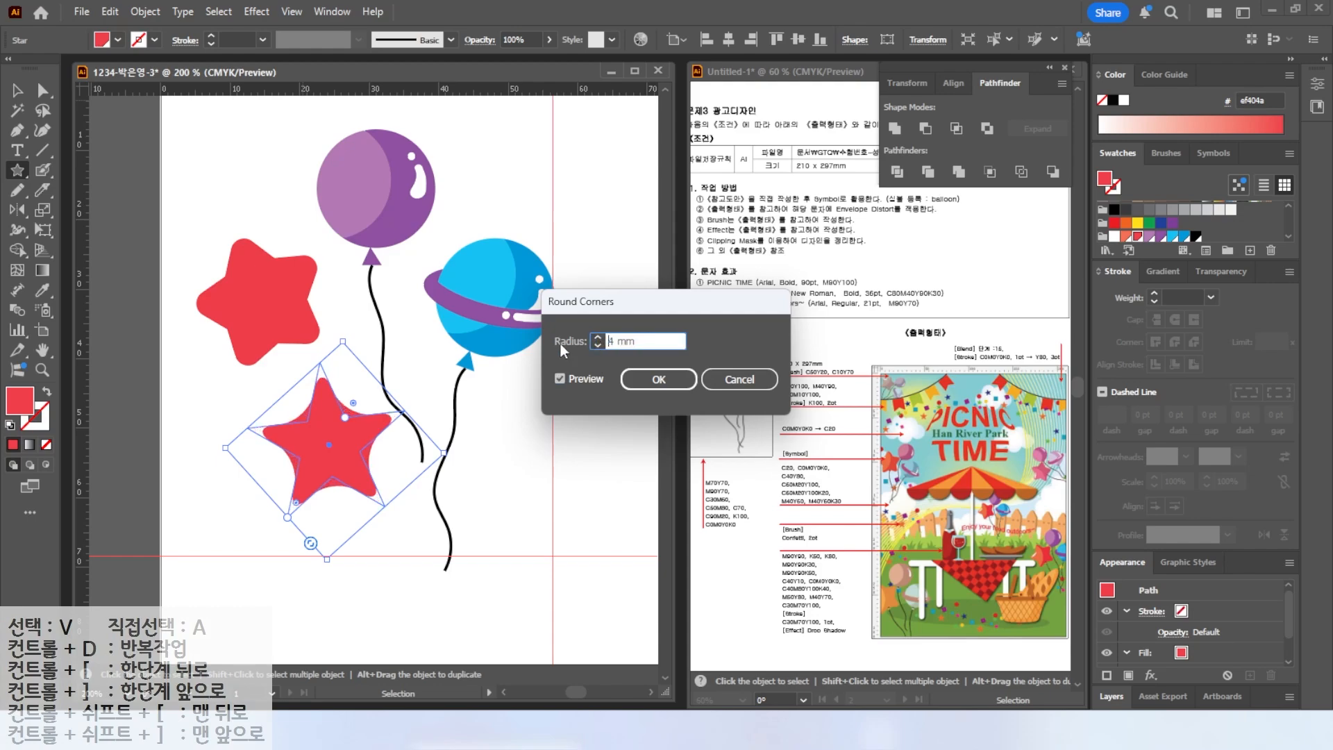
{"action": "left_click", "coordinate": [659, 380]}
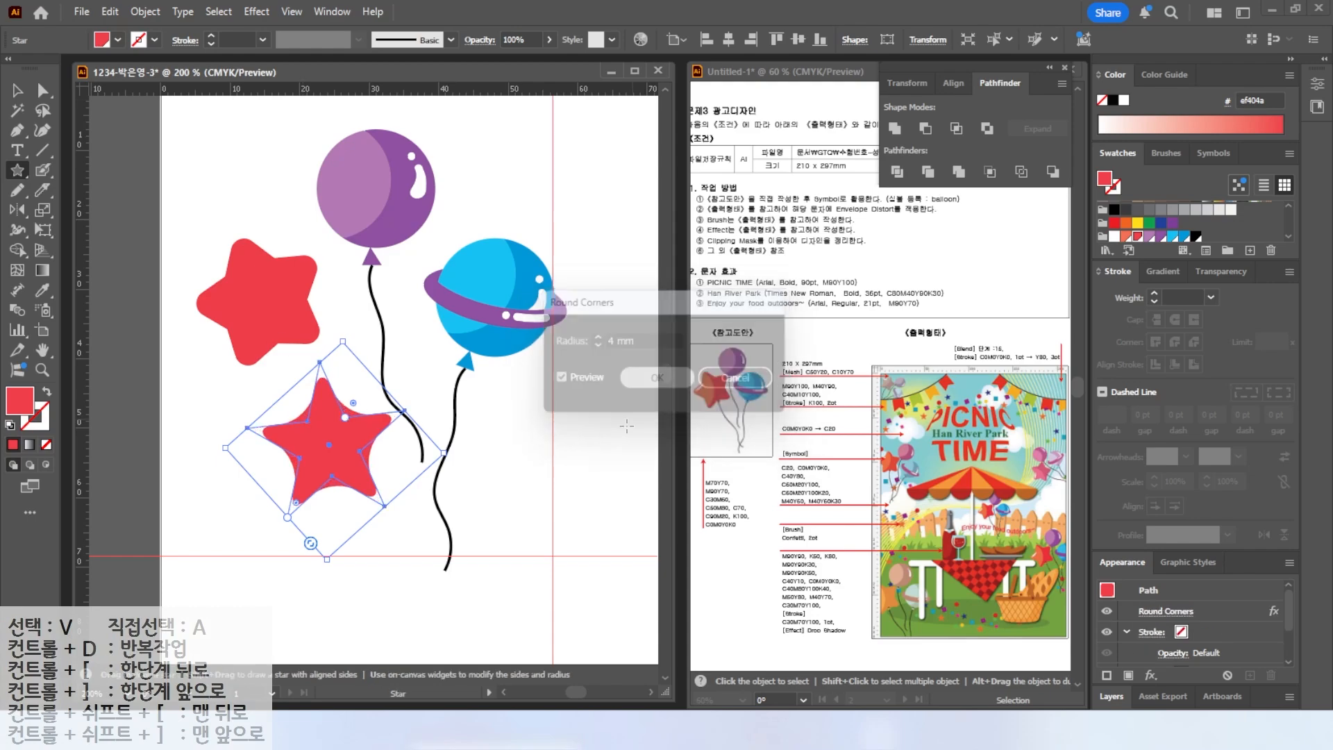
Select the first star and cut it in two with the Knife tool along a roughly vertical line.
{"action": "left_click", "coordinate": [490, 512]}
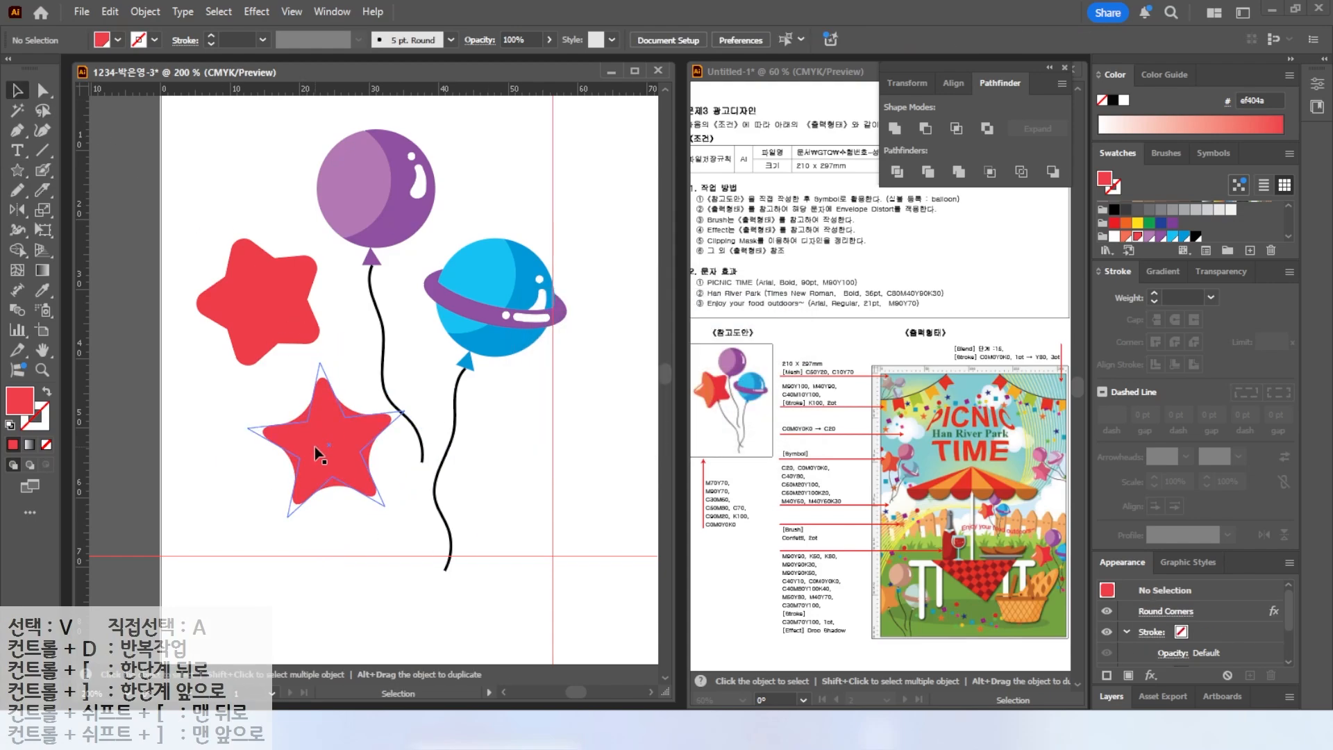
{"action": "left_click", "coordinate": [315, 447]}
{"action": "left_click", "coordinate": [260, 302]}
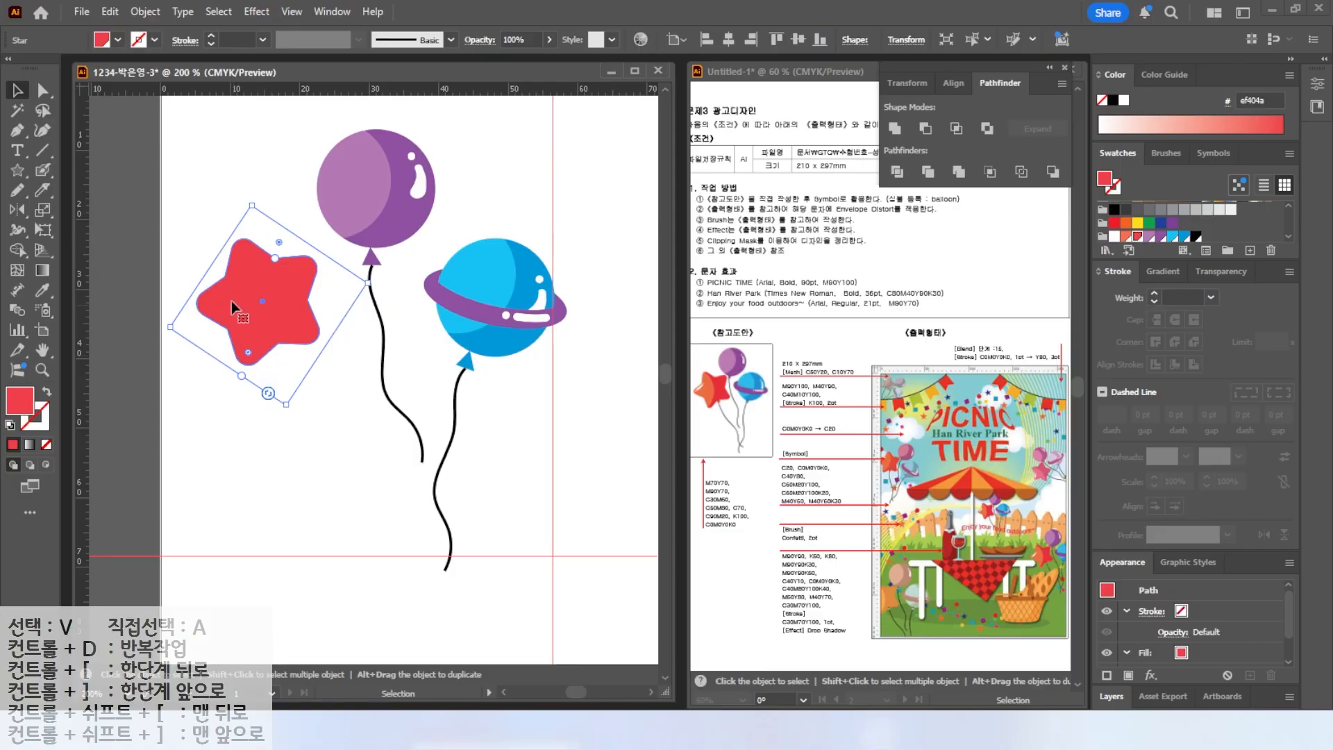
{"action": "left_click", "coordinate": [42, 189]}
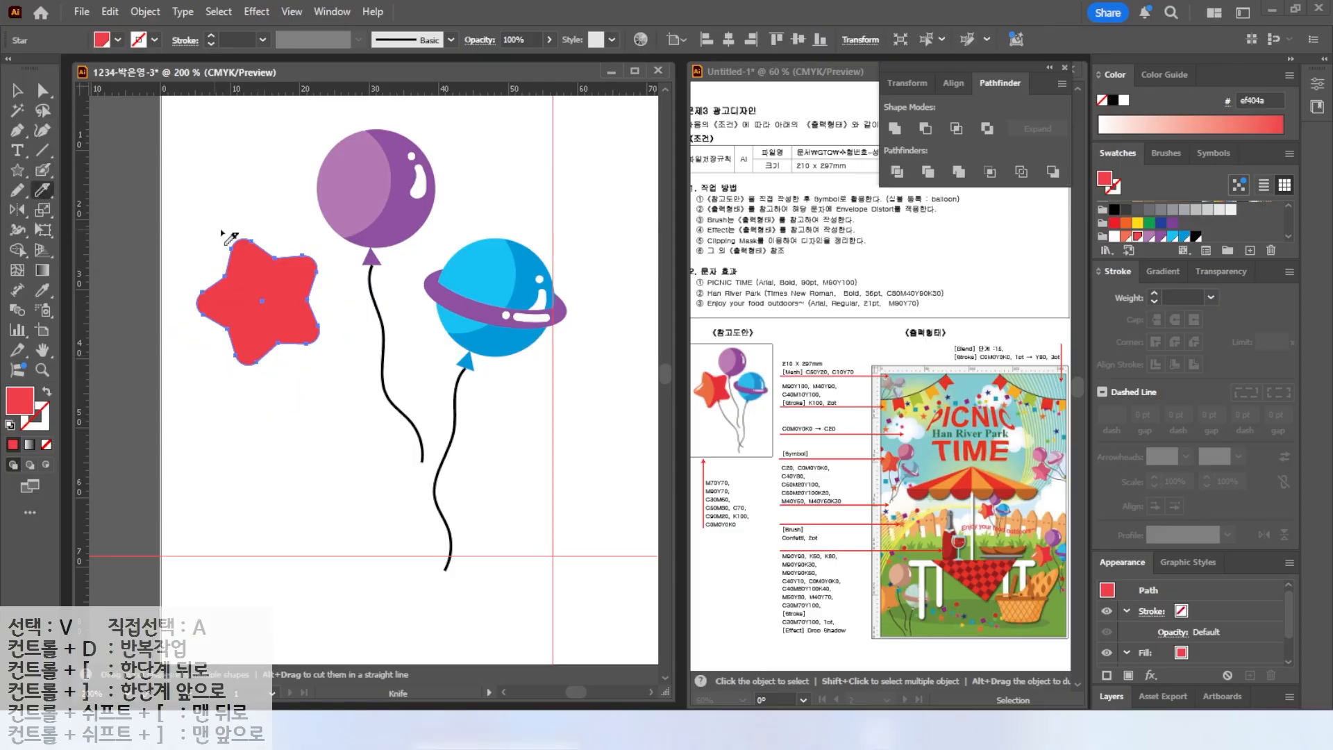
{"action": "mouse_move", "coordinate": [222, 180]}
{"action": "left_mouse_down"}
{"action": "mouse_move", "coordinate": [266, 264]}
{"action": "mouse_move", "coordinate": [217, 378]}
{"action": "mouse_move", "coordinate": [193, 393]}
{"action": "left_mouse_up"}
Fill the left piece of the cut star with an orange swatch.
{"action": "key", "text": "v"}
{"action": "left_click", "coordinate": [219, 300]}
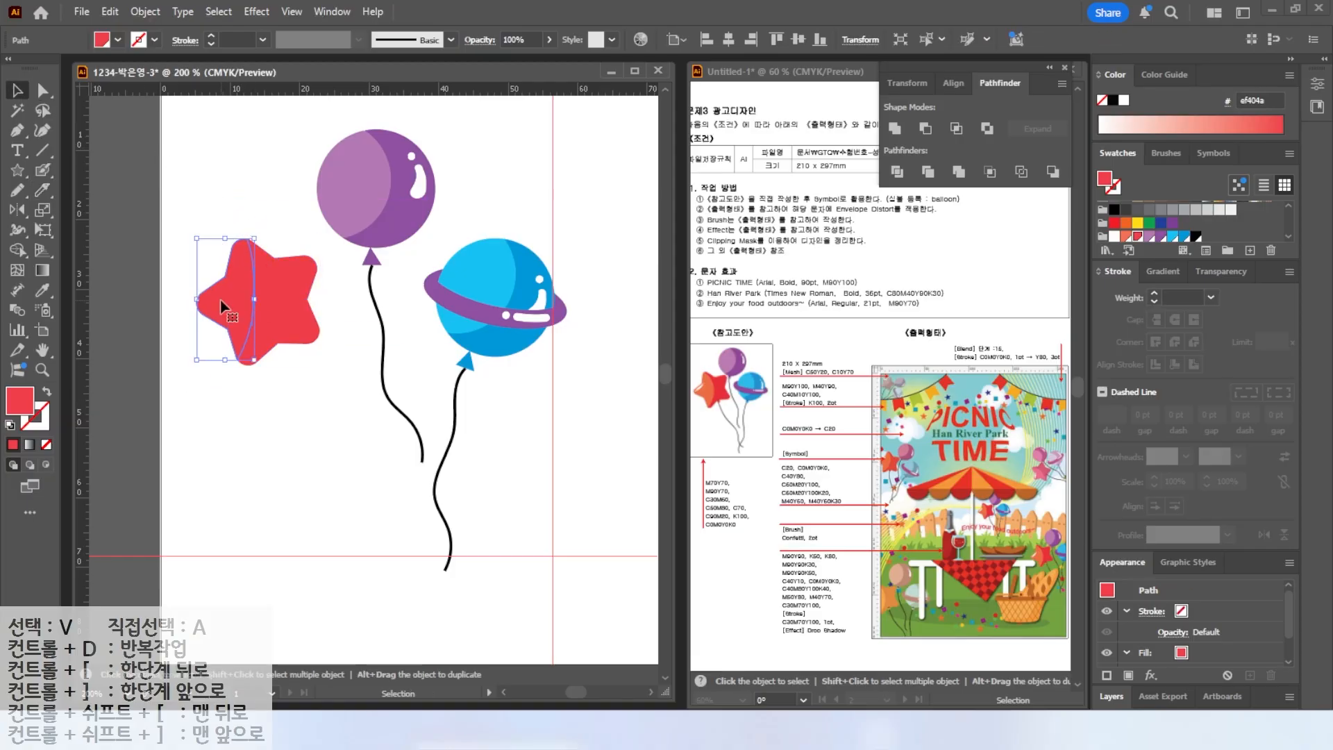
{"action": "left_click", "coordinate": [1127, 237]}
Copy a balloon string and knot under the star, reshape the string's curve, and color the knot red.
{"action": "left_click", "coordinate": [197, 191]}
{"action": "left_click", "coordinate": [371, 272]}
{"action": "left_click", "coordinate": [372, 260], "text": "shift"}
{"action": "left_click_drag", "start_coordinate": [373, 295], "coordinate": [279, 385]}
{"action": "left_click_drag", "start_coordinate": [336, 553], "coordinate": [369, 516]}
{"action": "left_click_drag", "start_coordinate": [286, 443], "coordinate": [333, 423]}
{"action": "left_click", "coordinate": [298, 410]}
{"action": "left_click", "coordinate": [285, 351]}
{"action": "left_click", "coordinate": [1138, 237]}
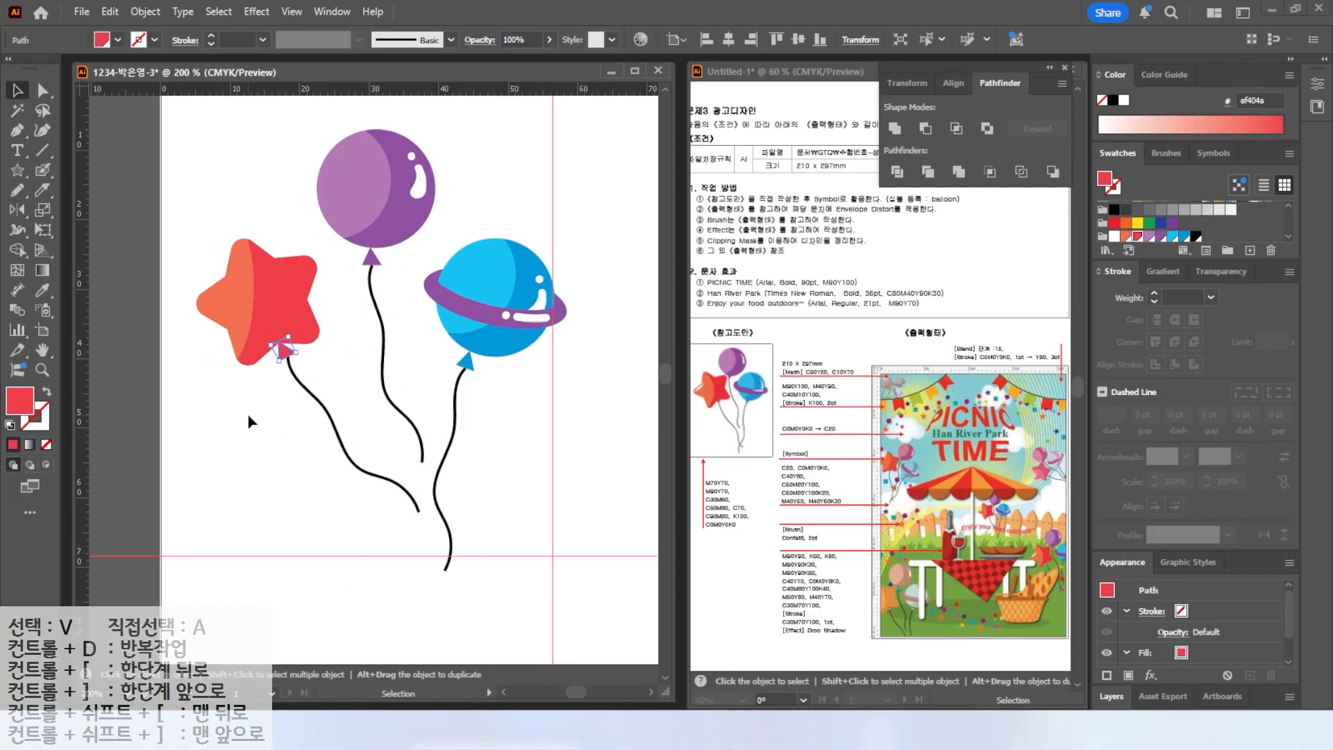
Paint a white highlight stroke and dot on the star balloon with the Blob Brush.
{"action": "left_click", "coordinate": [247, 419]}
{"action": "scroll", "coordinate": [209, 243], "scroll_direction": "up", "scroll_amount": 3}
{"action": "left_click", "coordinate": [43, 170]}
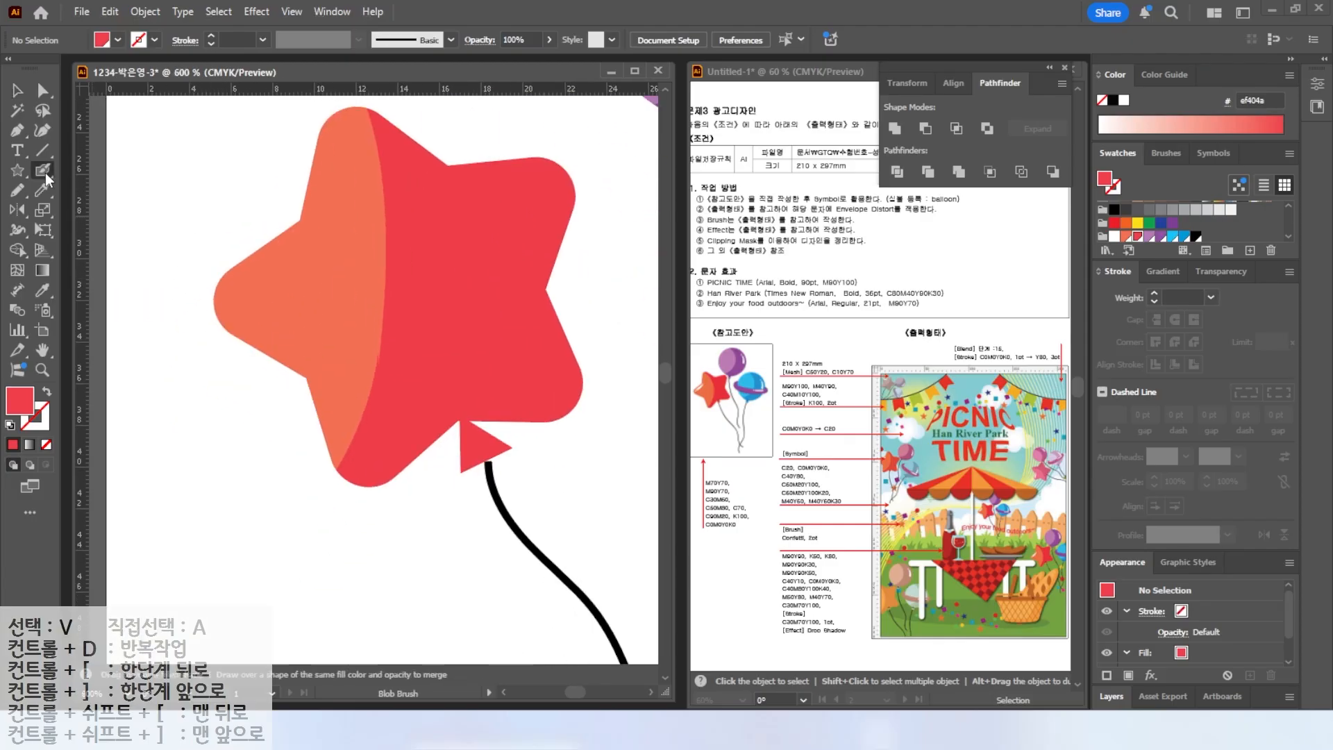
{"action": "left_click", "coordinate": [1114, 237]}
{"action": "mouse_move", "coordinate": [309, 231]}
{"action": "left_mouse_down"}
{"action": "mouse_move", "coordinate": [258, 283]}
{"action": "mouse_move", "coordinate": [284, 258]}
{"action": "left_mouse_up"}
{"action": "left_click", "coordinate": [248, 310]}
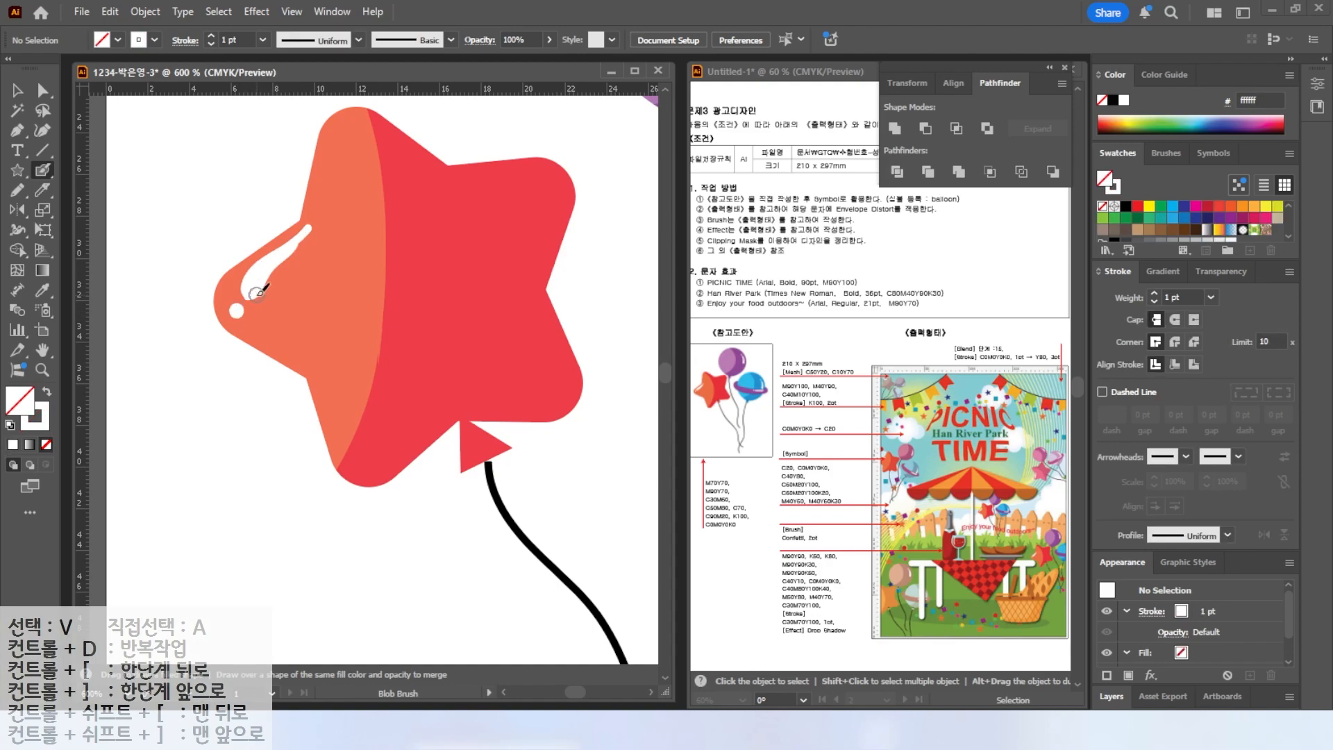
Select all the balloon artwork and save it as a new symbol named balloon.
{"action": "scroll", "coordinate": [250, 310], "scroll_direction": "down", "scroll_amount": 2}
{"action": "scroll", "coordinate": [213, 370], "scroll_direction": "down", "scroll_amount": 2}
{"action": "key", "text": "v"}
{"action": "left_click_drag", "start_coordinate": [182, 204], "coordinate": [420, 441]}
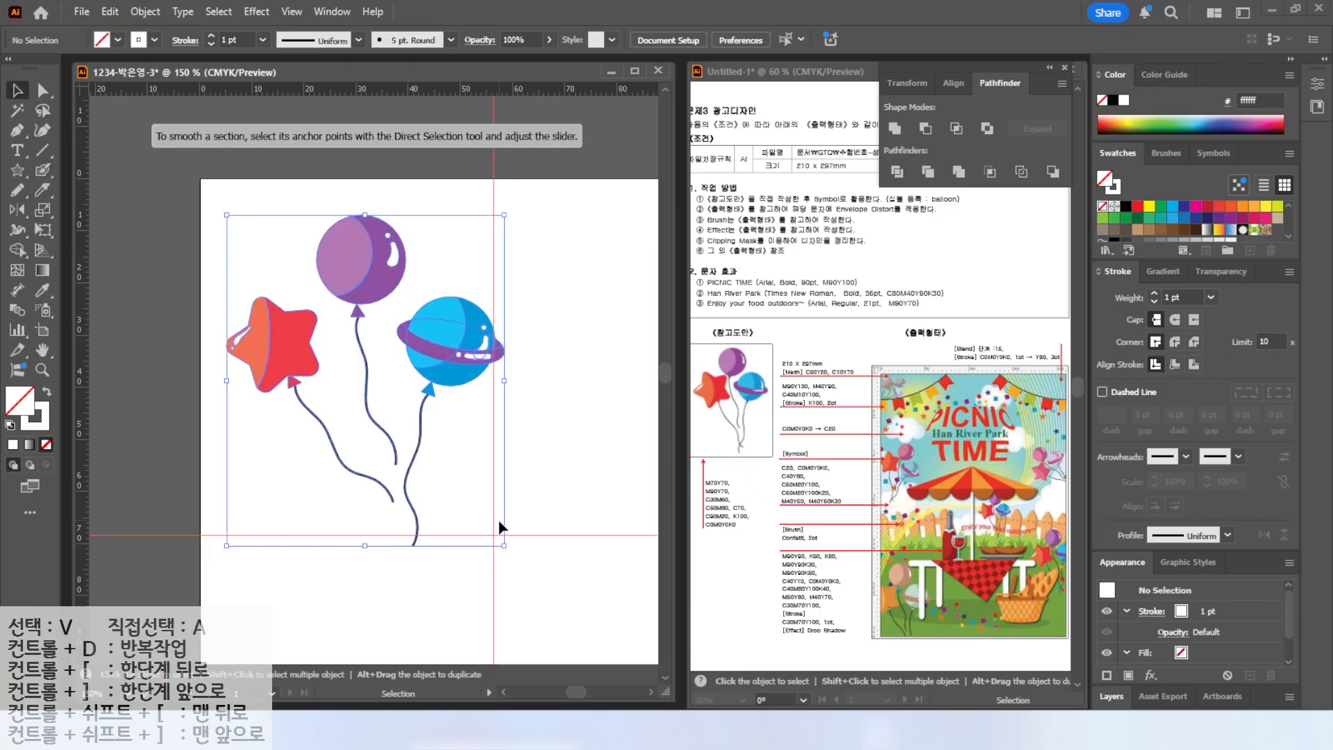
{"action": "mouse_move", "coordinate": [428, 375]}
{"action": "left_mouse_down"}
{"action": "mouse_move", "coordinate": [404, 343]}
{"action": "mouse_move", "coordinate": [423, 361]}
{"action": "left_mouse_up"}
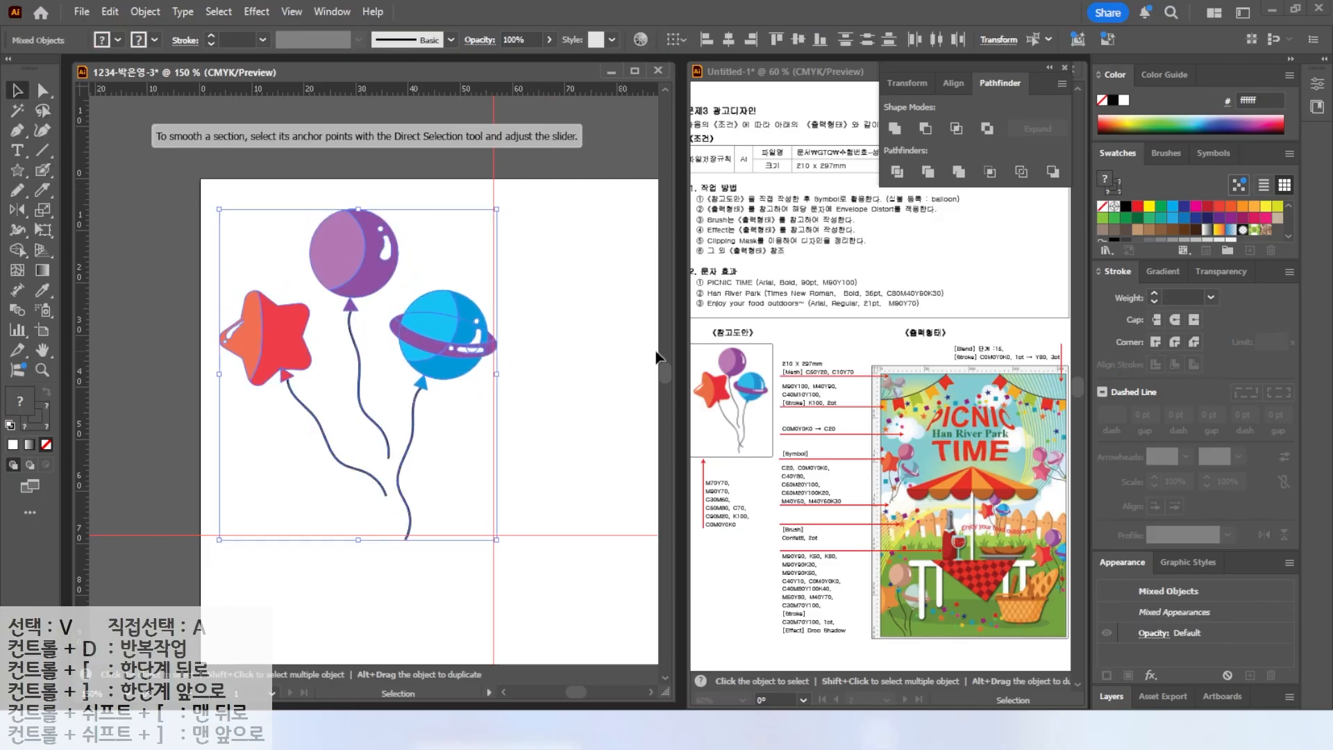
{"action": "mouse_move", "coordinate": [1179, 150]}
{"action": "left_mouse_down"}
{"action": "mouse_move", "coordinate": [1254, 182]}
{"action": "mouse_move", "coordinate": [1182, 132]}
{"action": "left_mouse_up"}
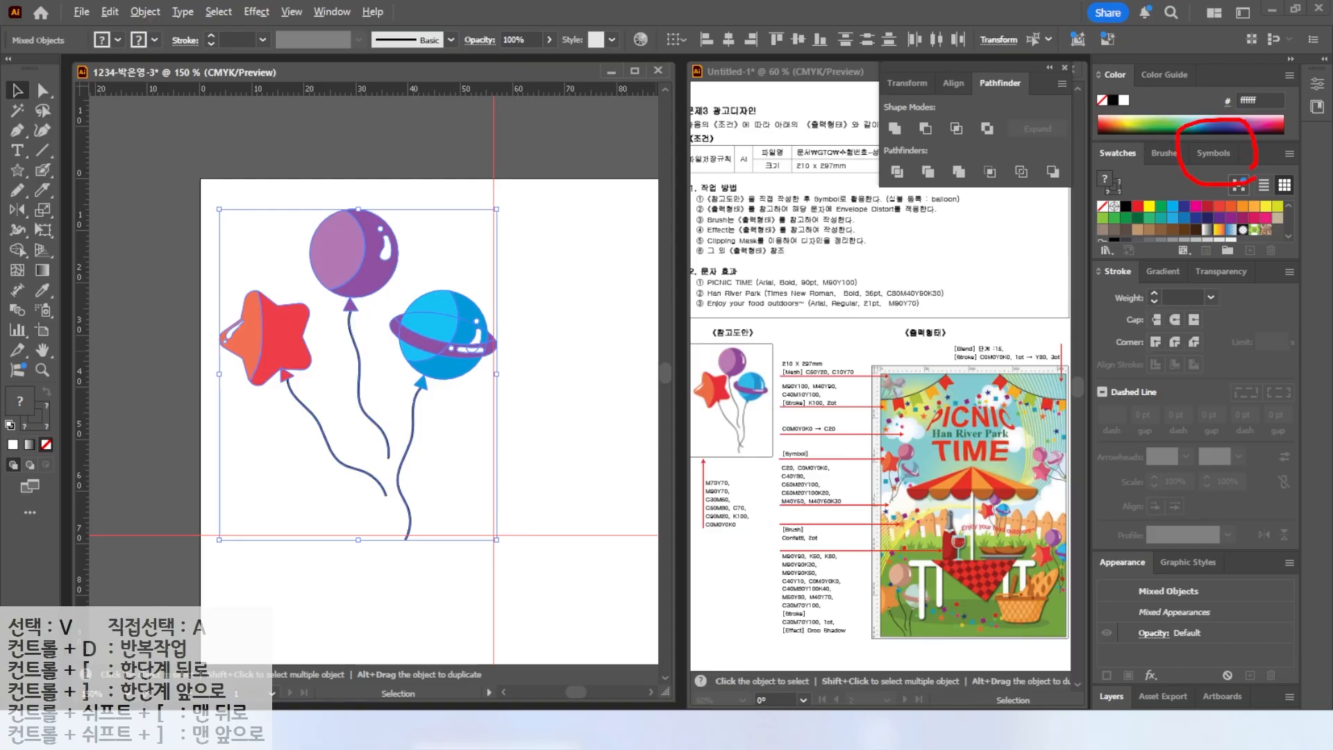
{"action": "left_click", "coordinate": [1214, 153]}
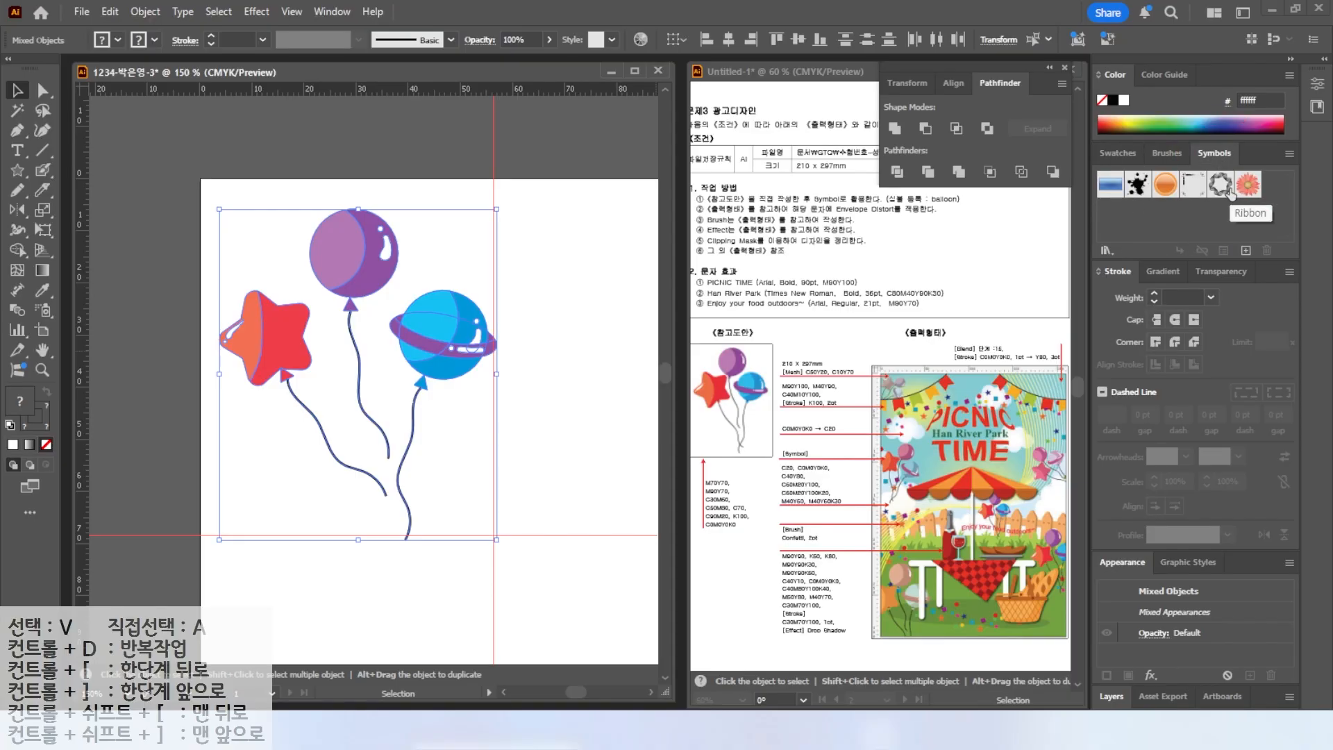
{"action": "mouse_move", "coordinate": [443, 341]}
{"action": "left_mouse_down"}
{"action": "mouse_move", "coordinate": [459, 310]}
{"action": "mouse_move", "coordinate": [675, 250]}
{"action": "mouse_move", "coordinate": [893, 269]}
{"action": "mouse_move", "coordinate": [1041, 252]}
{"action": "mouse_move", "coordinate": [1109, 224]}
{"action": "left_mouse_up"}
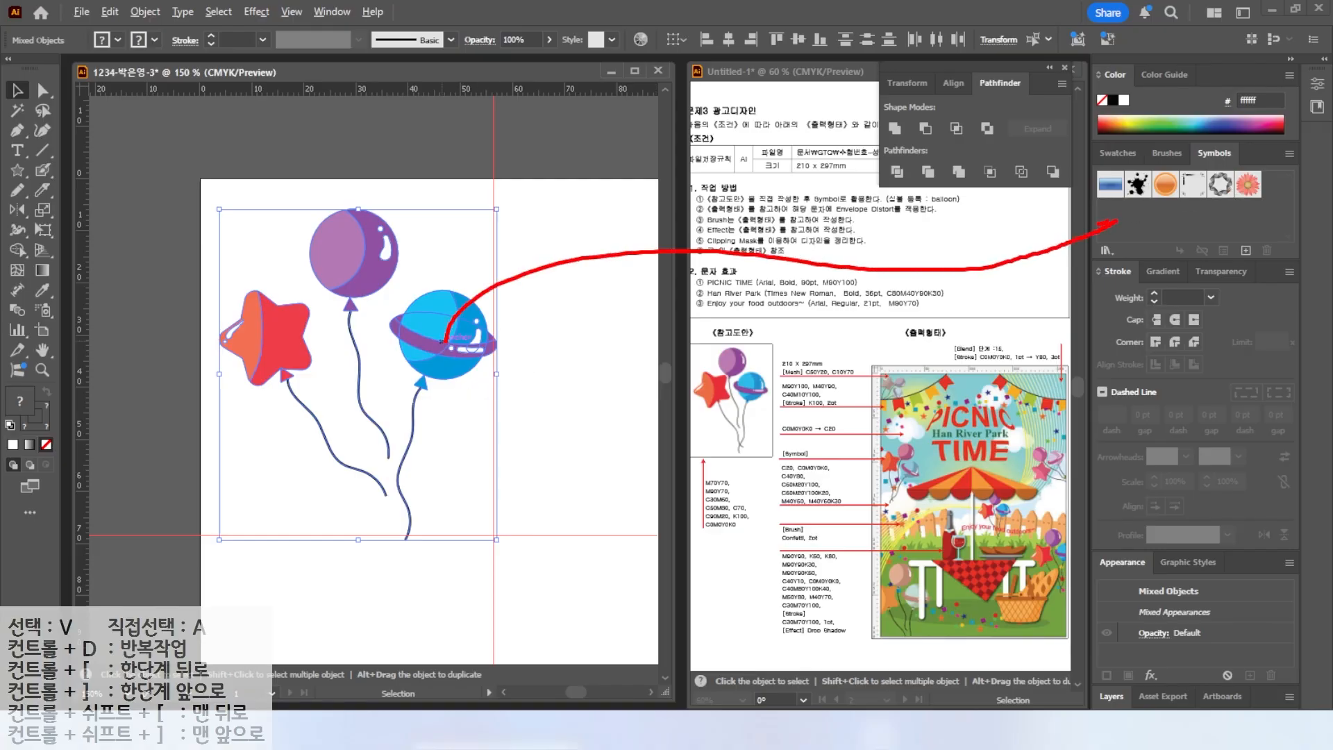
{"action": "mouse_move", "coordinate": [448, 338]}
{"action": "left_mouse_down"}
{"action": "mouse_move", "coordinate": [918, 175]}
{"action": "mouse_move", "coordinate": [1134, 223]}
{"action": "mouse_move", "coordinate": [1139, 245]}
{"action": "mouse_move", "coordinate": [1143, 208]}
{"action": "left_mouse_up"}
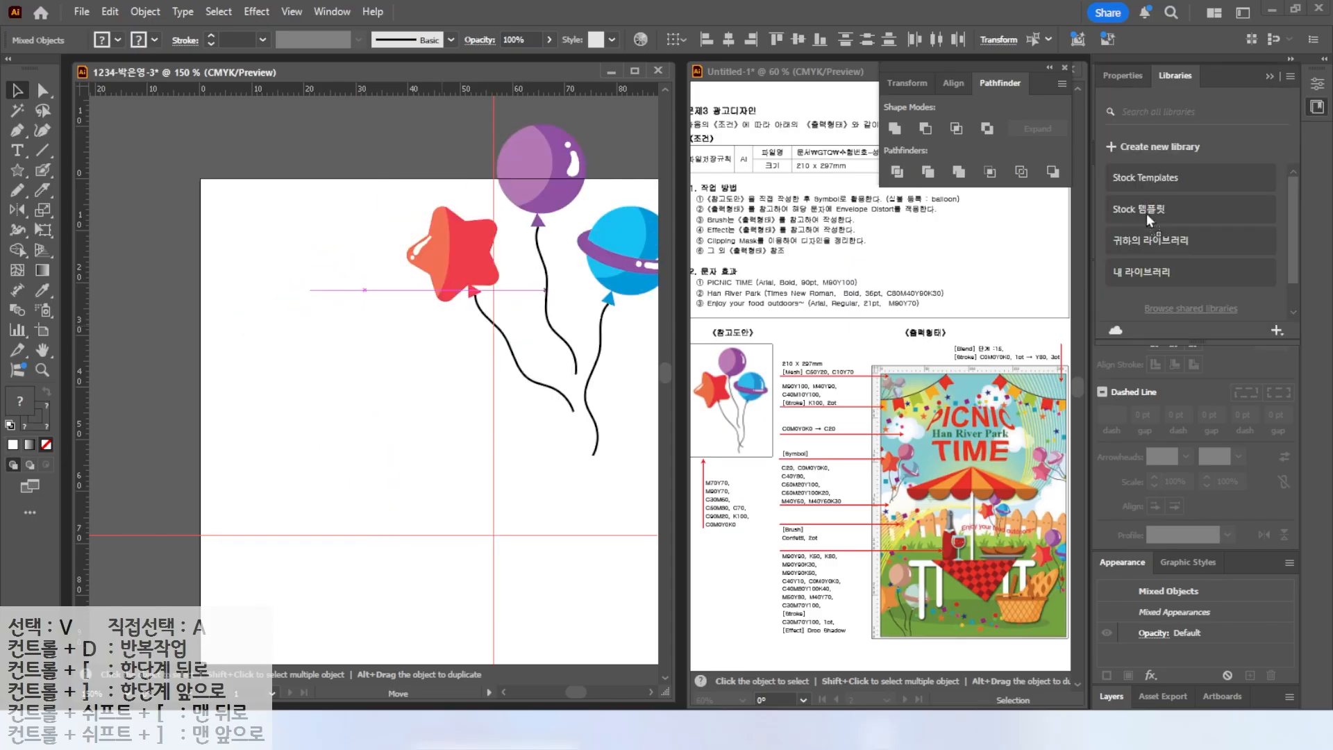
{"action": "left_click_drag", "start_coordinate": [1172, 82], "coordinate": [1165, 70]}
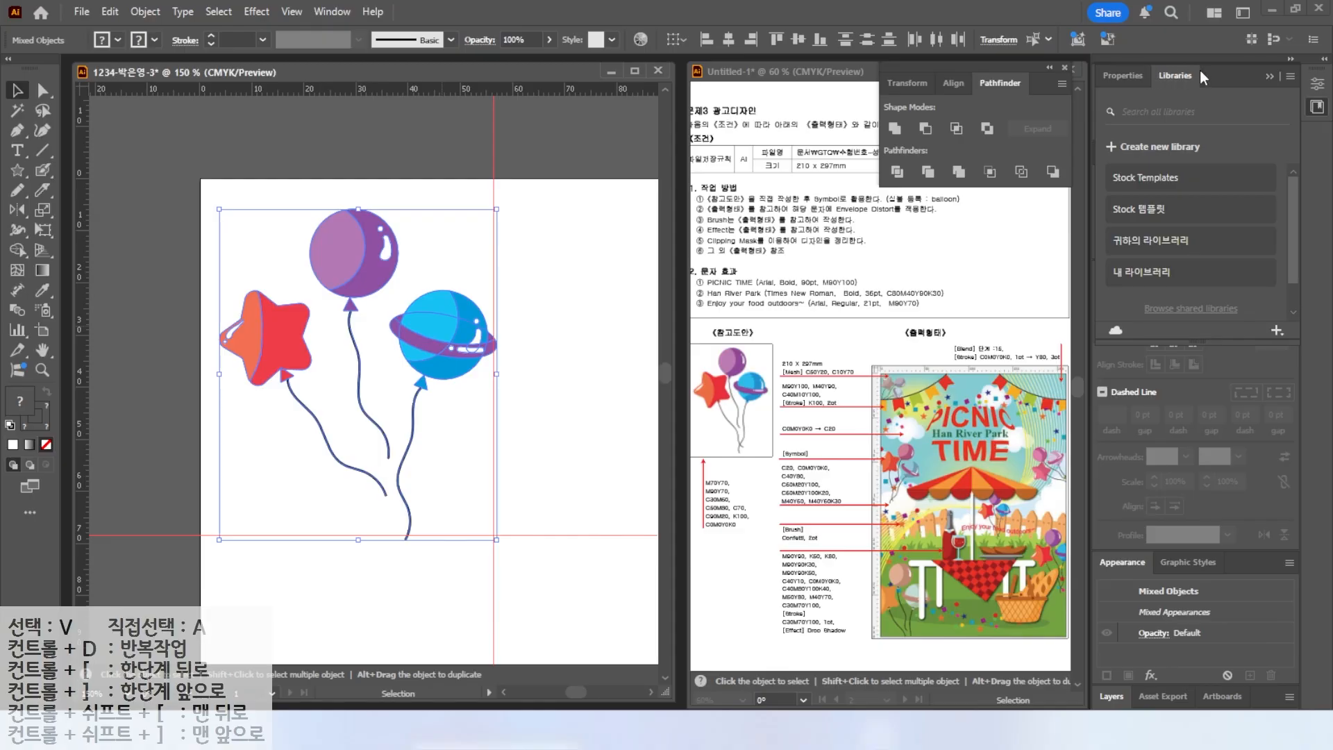
{"action": "left_click", "coordinate": [1271, 76]}
{"action": "left_click_drag", "start_coordinate": [442, 332], "coordinate": [1143, 223]}
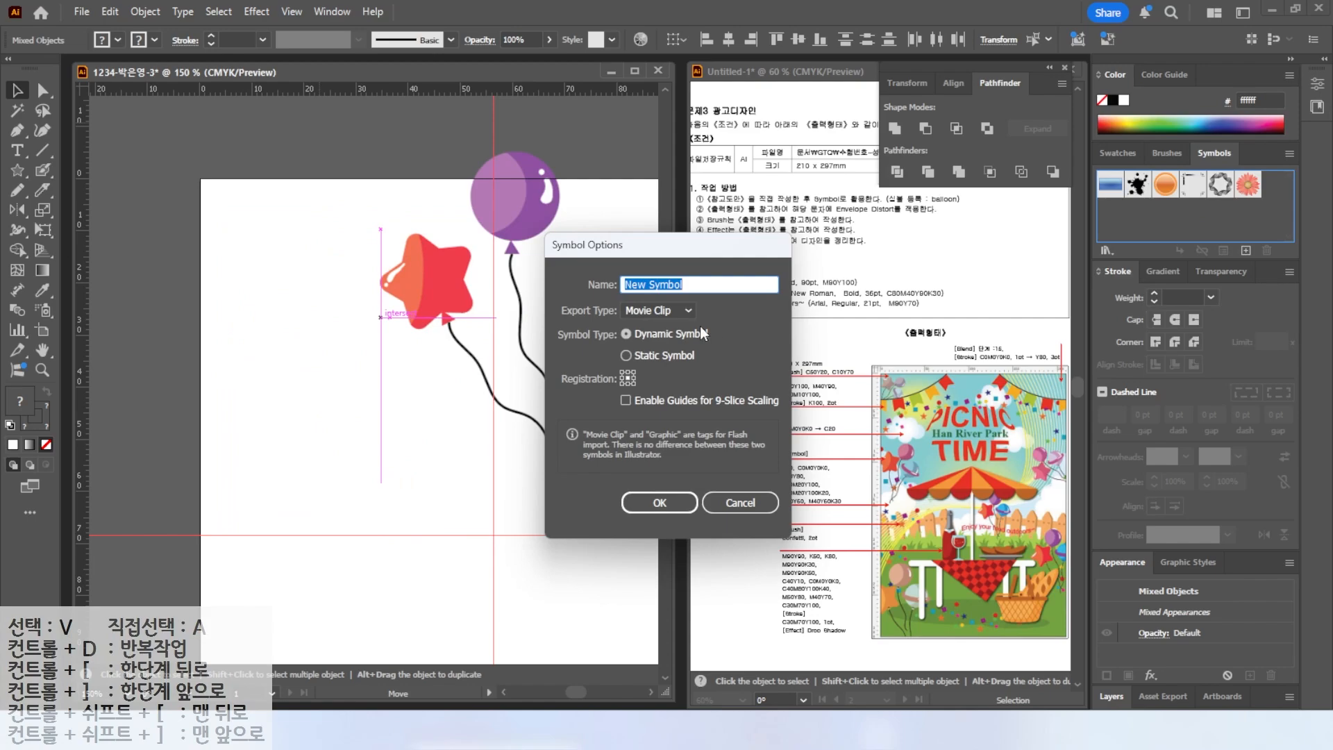
{"action": "type", "text": "ㅠ"}
{"action": "key", "text": "Return"}
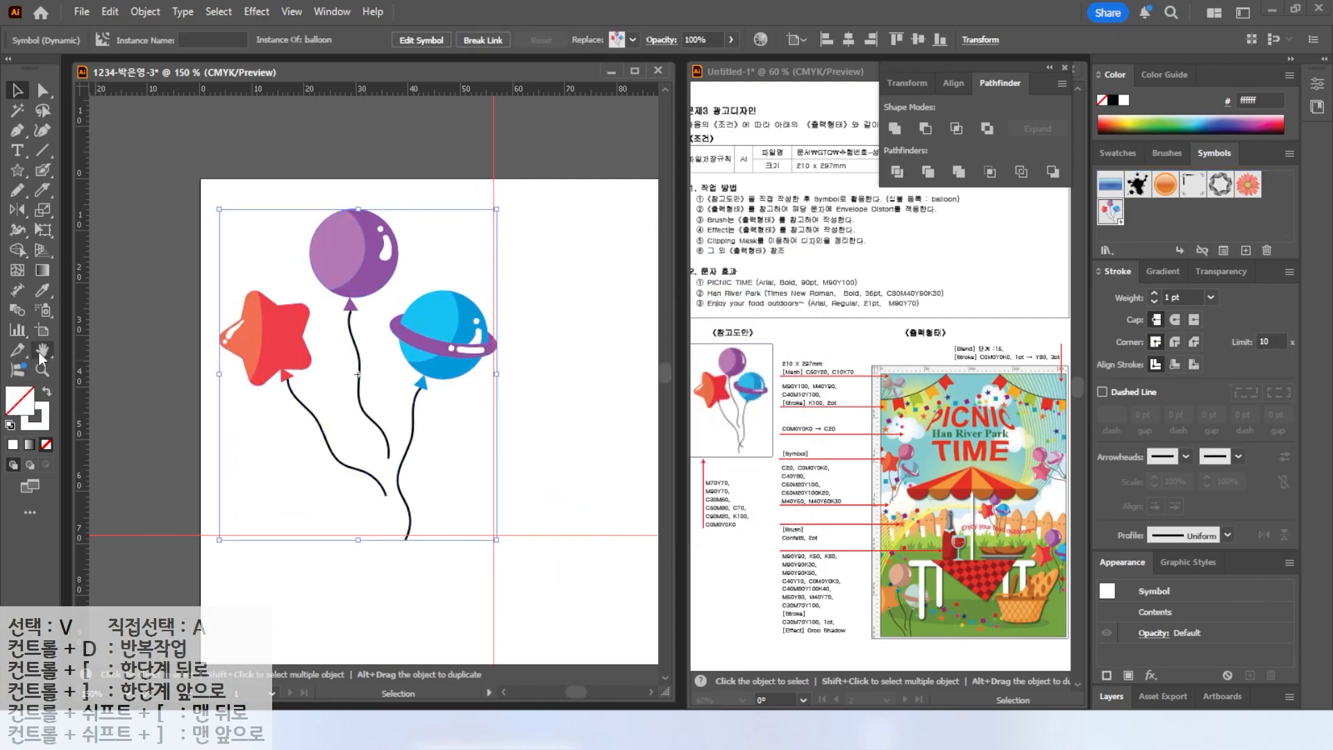
Delete the balloon artwork from the artboard.
{"action": "key", "text": "ctrl+0"}
{"action": "left_click_drag", "start_coordinate": [215, 168], "coordinate": [259, 201]}
{"action": "key", "text": "Delete"}
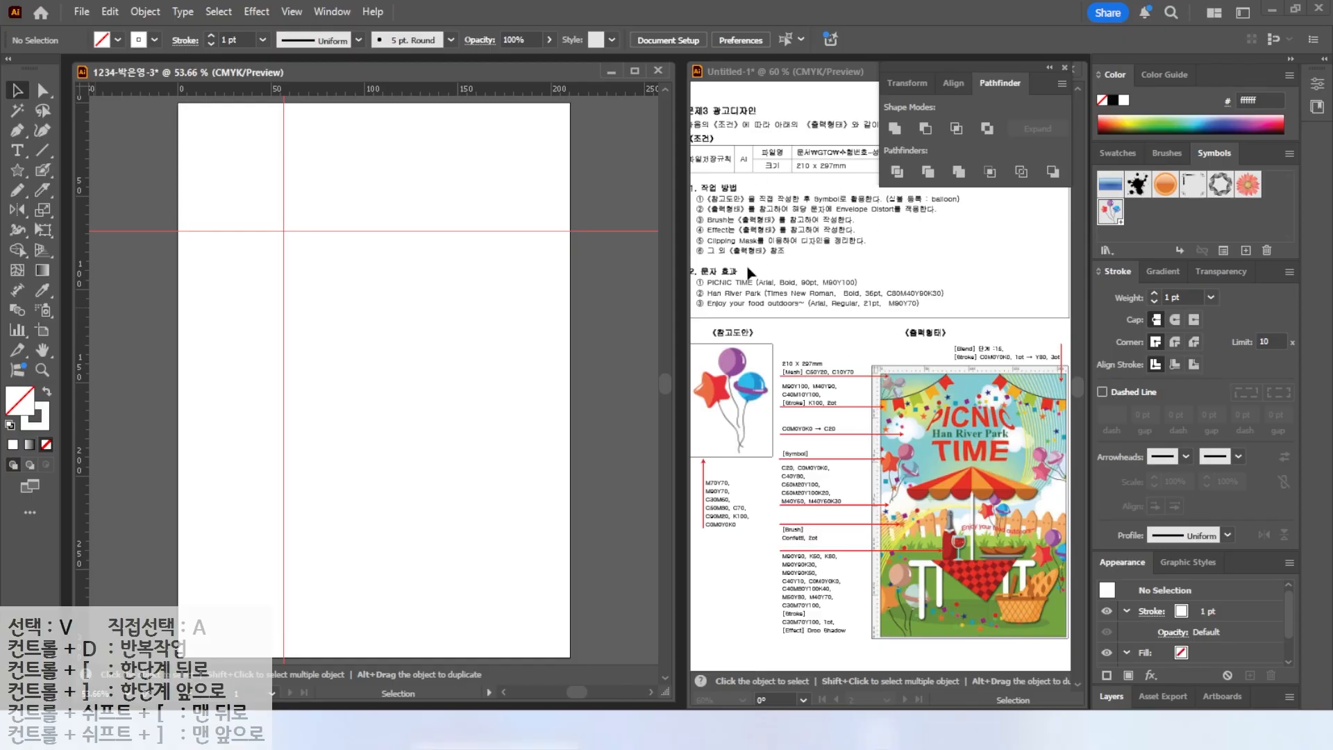
Draw a 210 × 297 mm rectangle with default fill and stroke colors.
{"action": "left_click", "coordinate": [14, 173]}
{"action": "left_click_drag", "start_coordinate": [14, 173], "coordinate": [78, 172]}
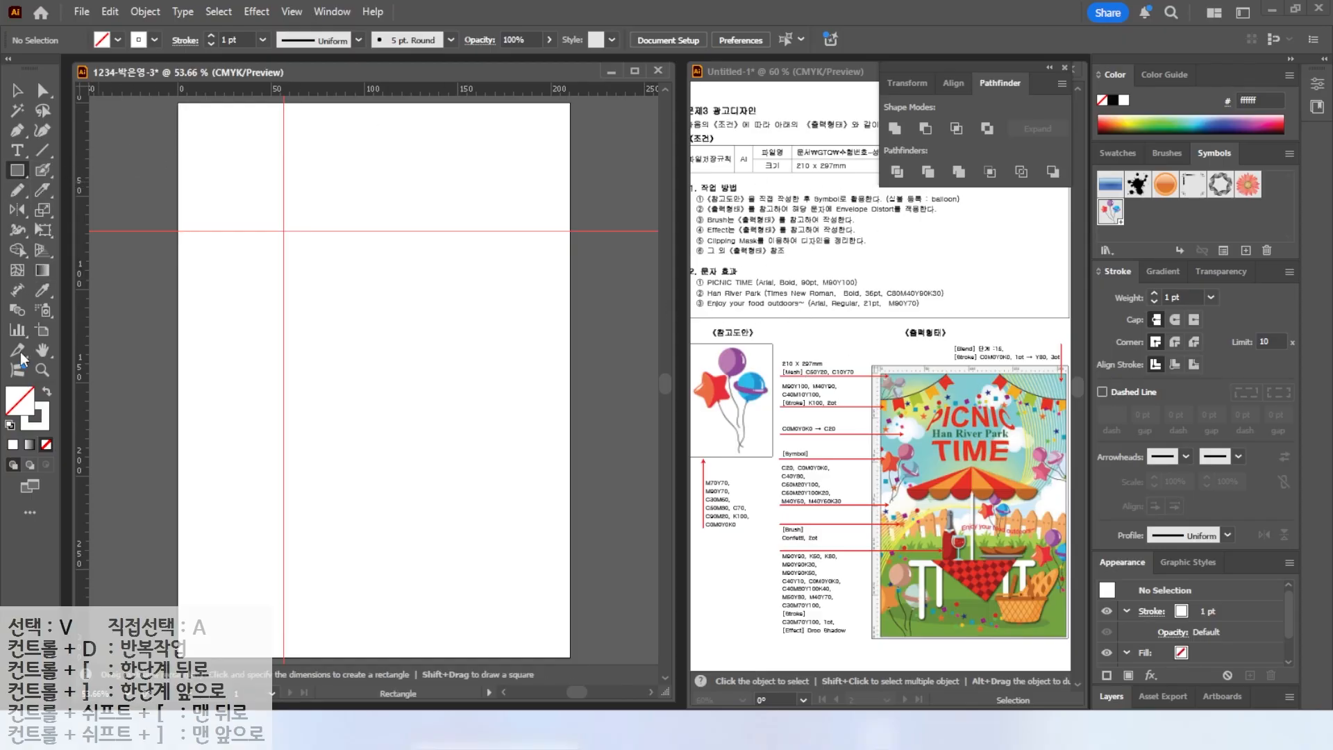
{"action": "left_click", "coordinate": [10, 426]}
{"action": "left_click", "coordinate": [283, 275]}
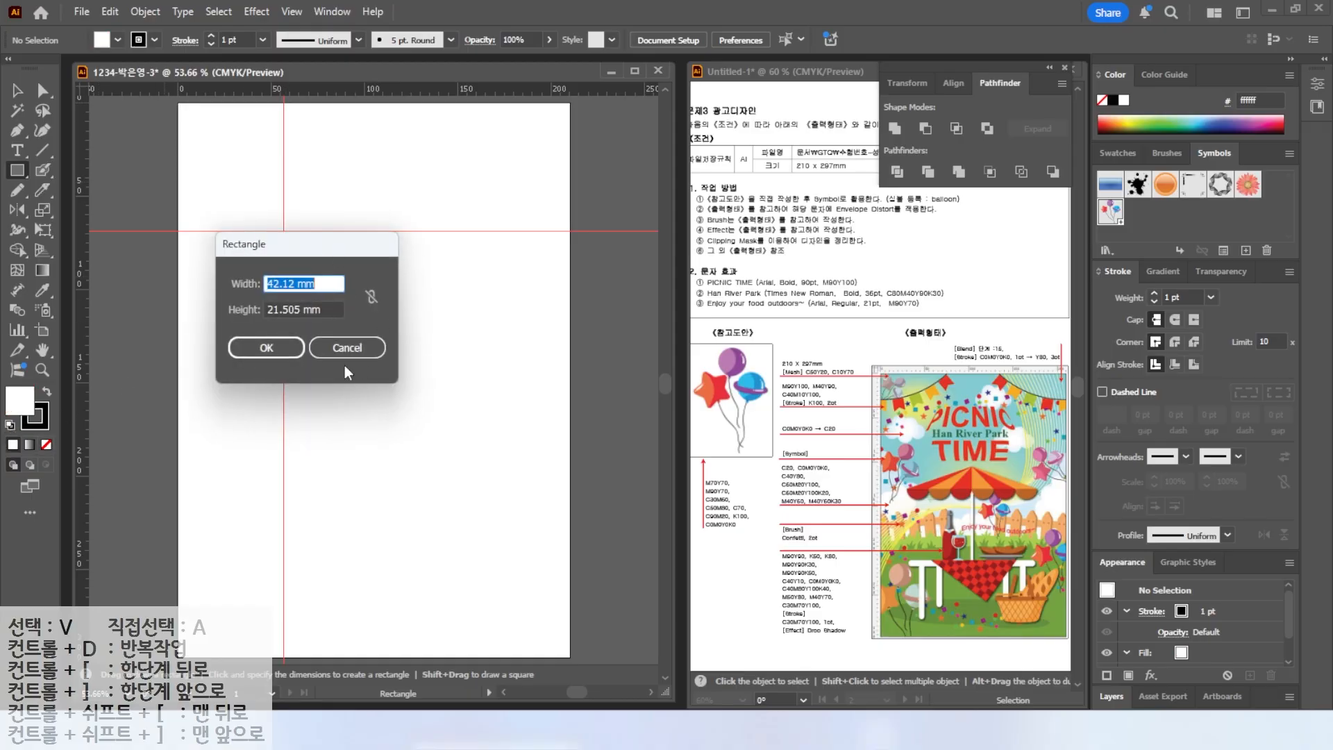
{"action": "type", "text": "210"}
{"action": "key", "text": "Tab"}
{"action": "type", "text": "297"}
{"action": "key", "text": "Return"}
Move the rectangle so it covers the artboard exactly.
{"action": "key", "text": "v"}
{"action": "left_click_drag", "start_coordinate": [399, 393], "coordinate": [274, 218]}
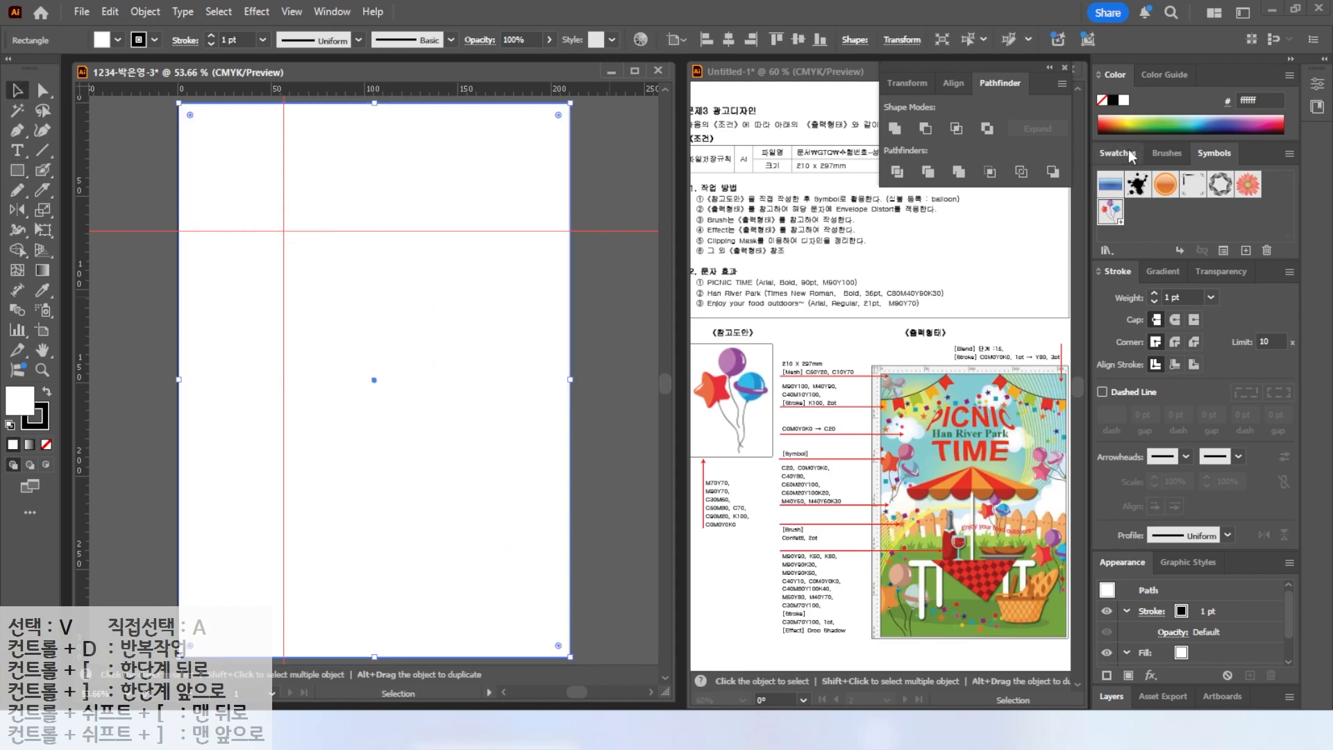
{"action": "left_click", "coordinate": [1131, 155]}
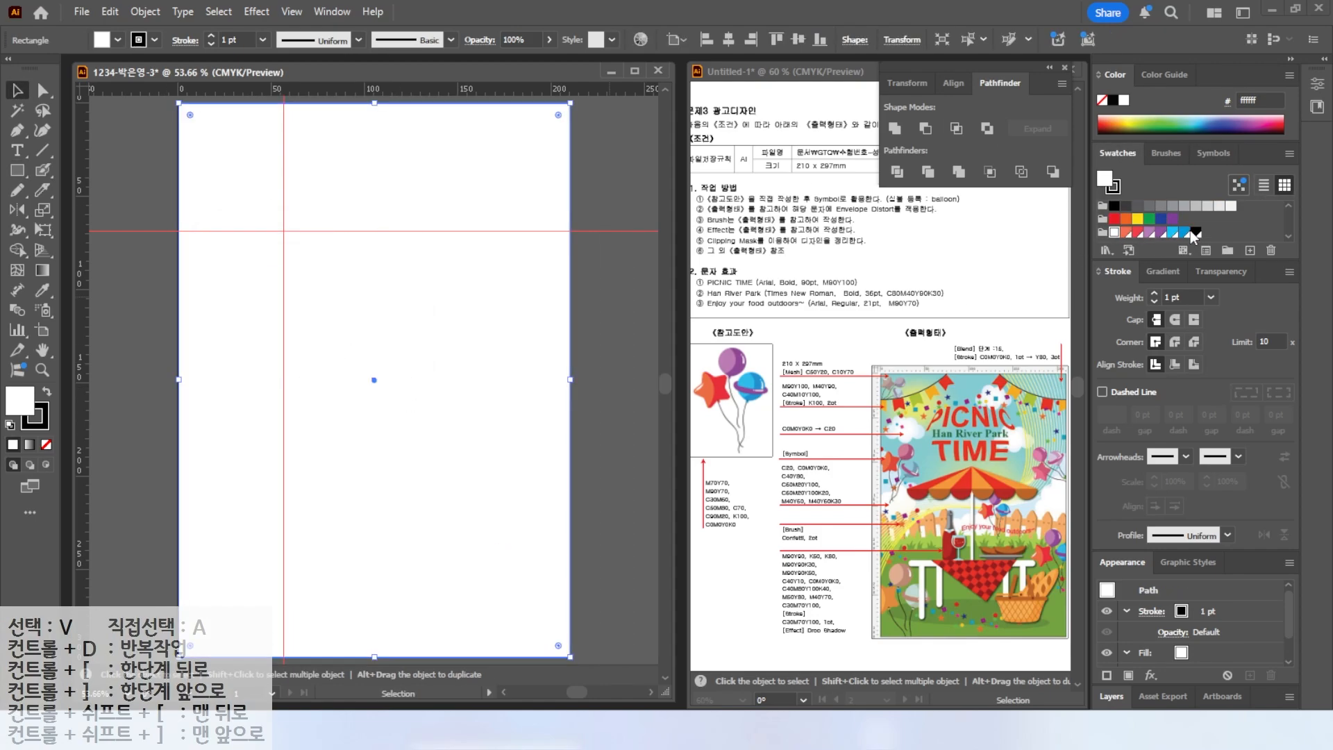
{"action": "left_click", "coordinate": [1199, 234]}
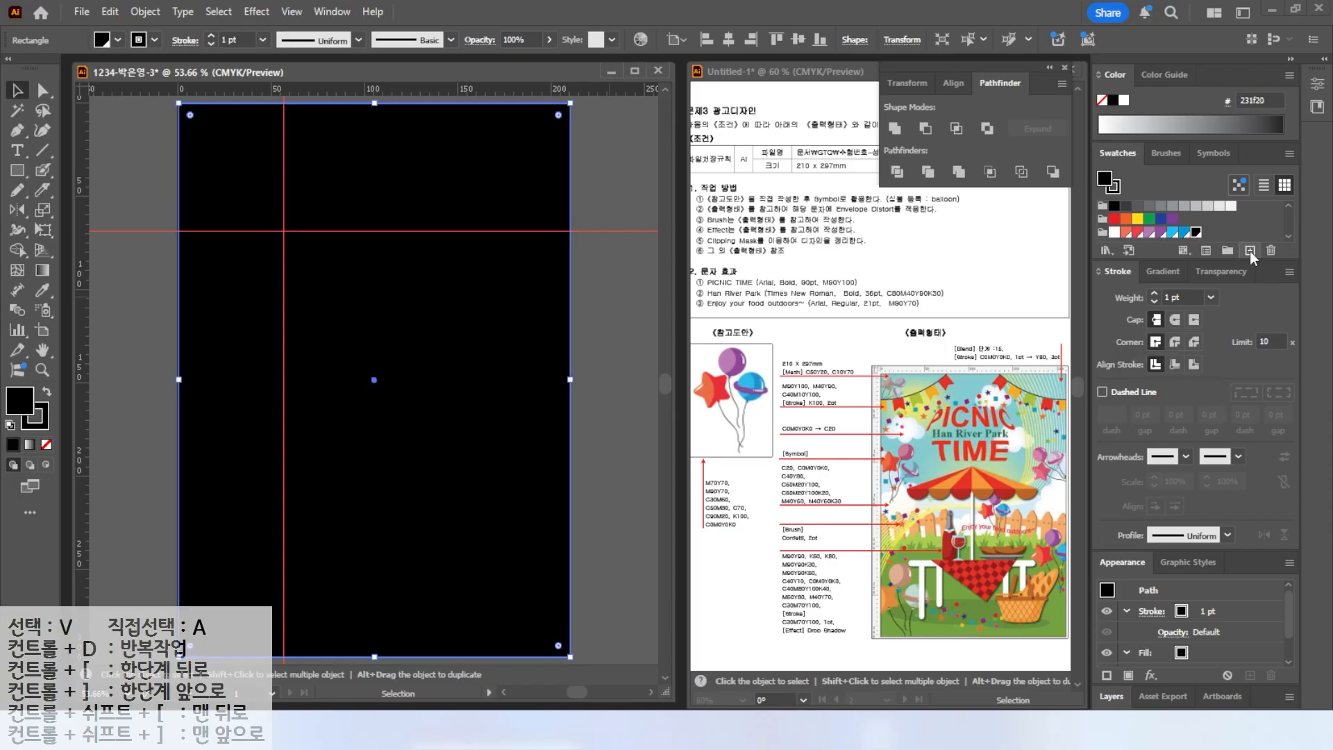
Create a new global process swatch with C 50, M 0, Y 20, K 0.
{"action": "left_click", "coordinate": [1250, 252]}
{"action": "left_click_drag", "start_coordinate": [557, 328], "coordinate": [464, 298]}
{"action": "type", "text": "50"}
{"action": "key", "text": "Tab"}
{"action": "key", "text": "Tab"}
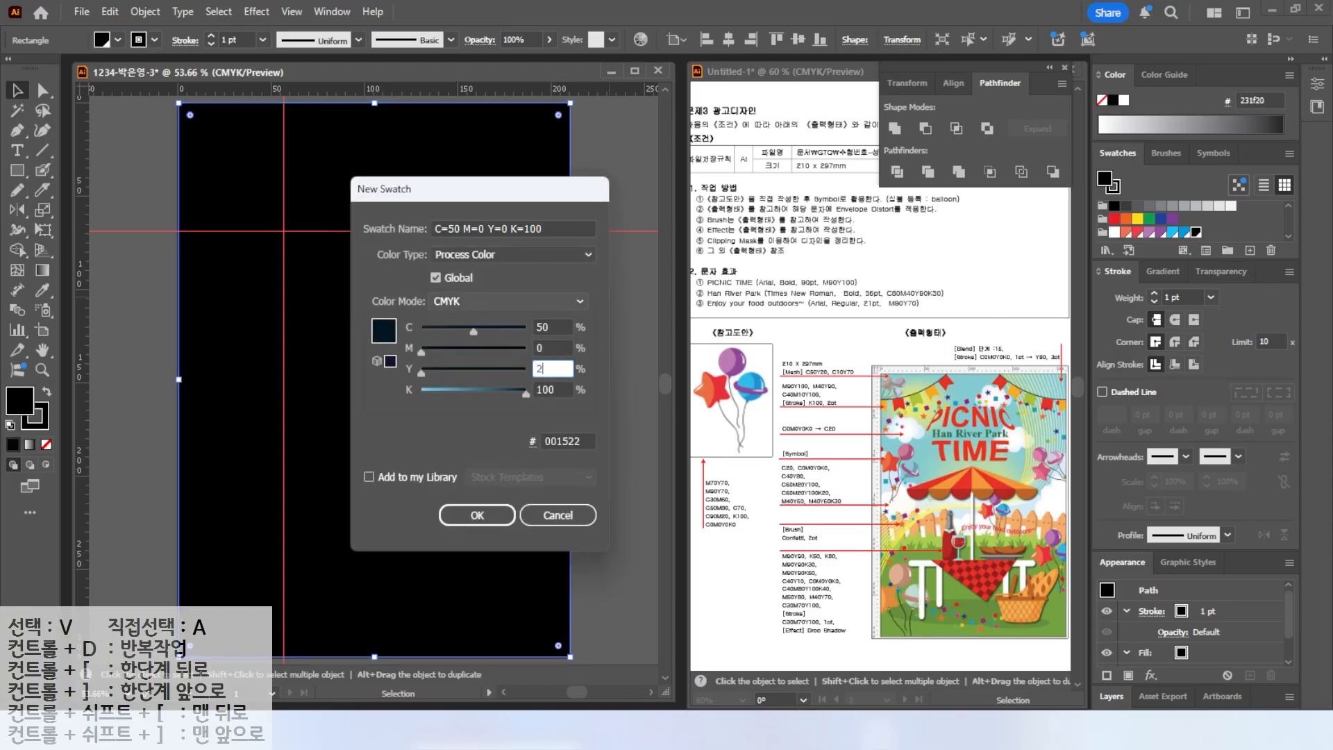
{"action": "type", "text": "20"}
{"action": "key", "text": "Tab"}
{"action": "type", "text": "0"}
Create another swatch with C 10 and Y 70.
{"action": "key", "text": "Tab"}
{"action": "key", "text": "Return"}
{"action": "left_click", "coordinate": [1251, 252]}
{"action": "left_click_drag", "start_coordinate": [556, 327], "coordinate": [479, 324]}
{"action": "type", "text": "10"}
{"action": "key", "text": "Tab"}
{"action": "key", "text": "Tab"}
{"action": "type", "text": "70"}
{"action": "key", "text": "Tab"}
{"action": "key", "text": "Return"}
Fill the background rectangle with the C50 Y20 swatch and remove its stroke.
{"action": "left_click", "coordinate": [1208, 235]}
{"action": "left_click", "coordinate": [44, 424]}
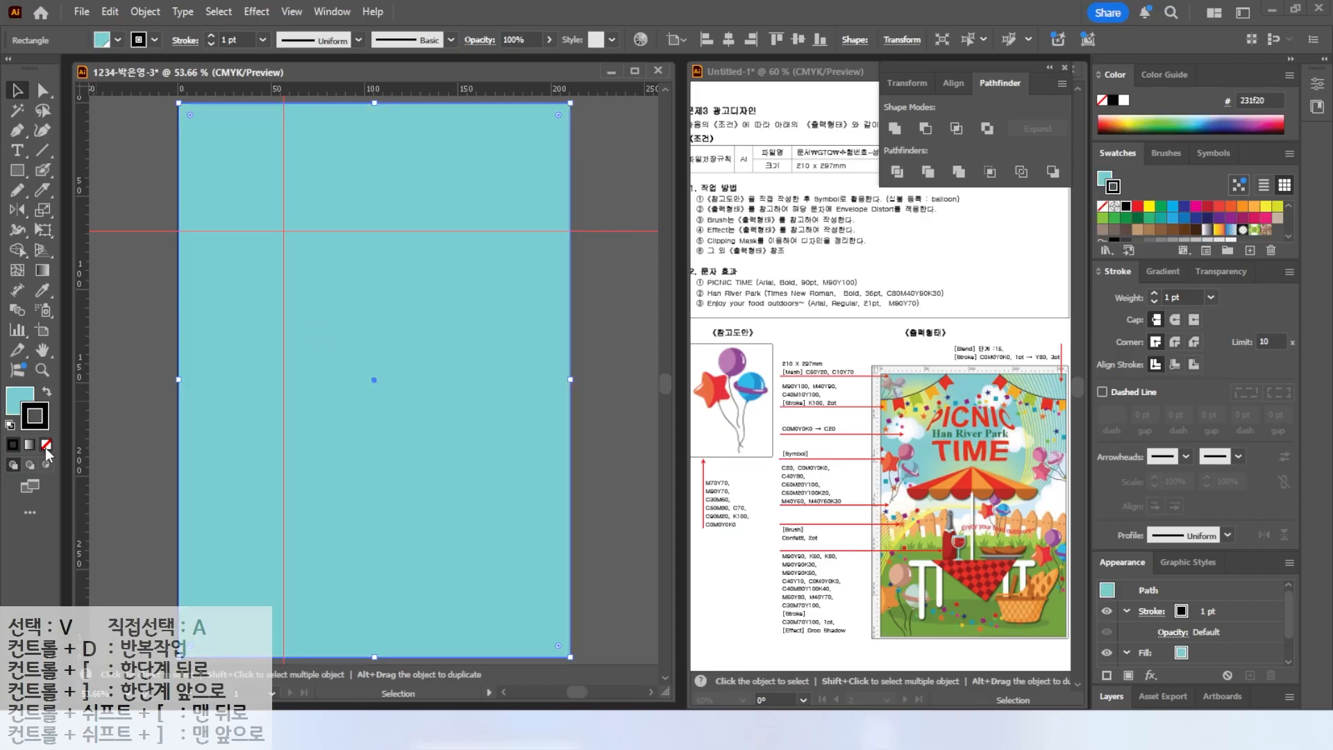
{"action": "left_click", "coordinate": [46, 446]}
{"action": "left_click", "coordinate": [136, 161]}
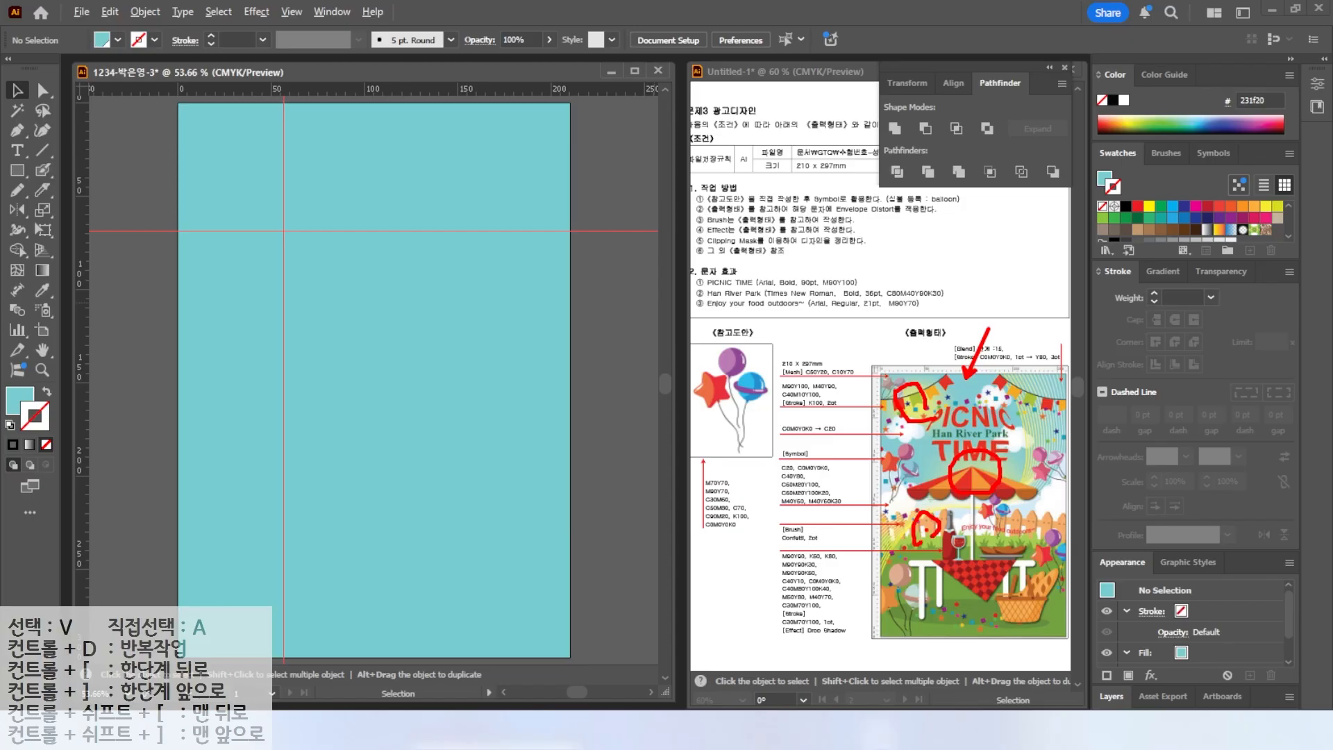
Clear all guides from the document.
{"action": "left_click", "coordinate": [292, 12]}
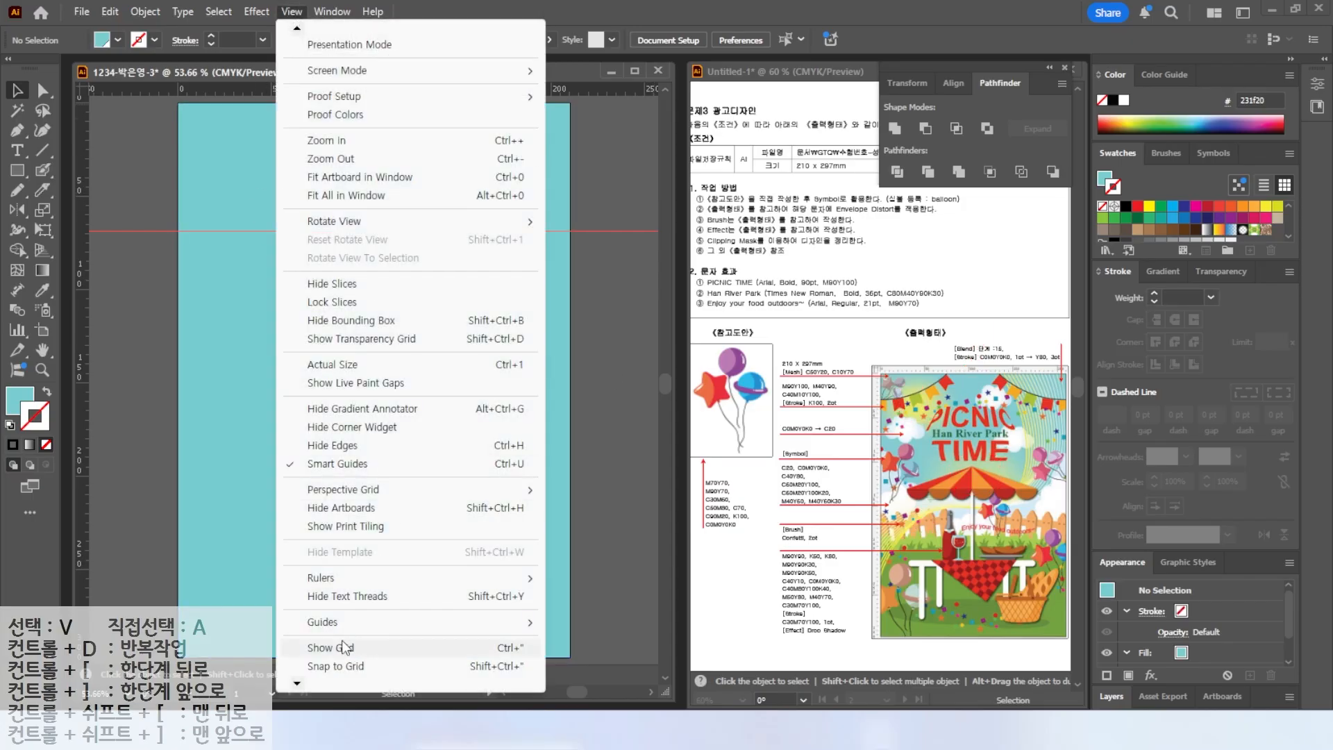
{"action": "mouse_move", "coordinate": [333, 622]}
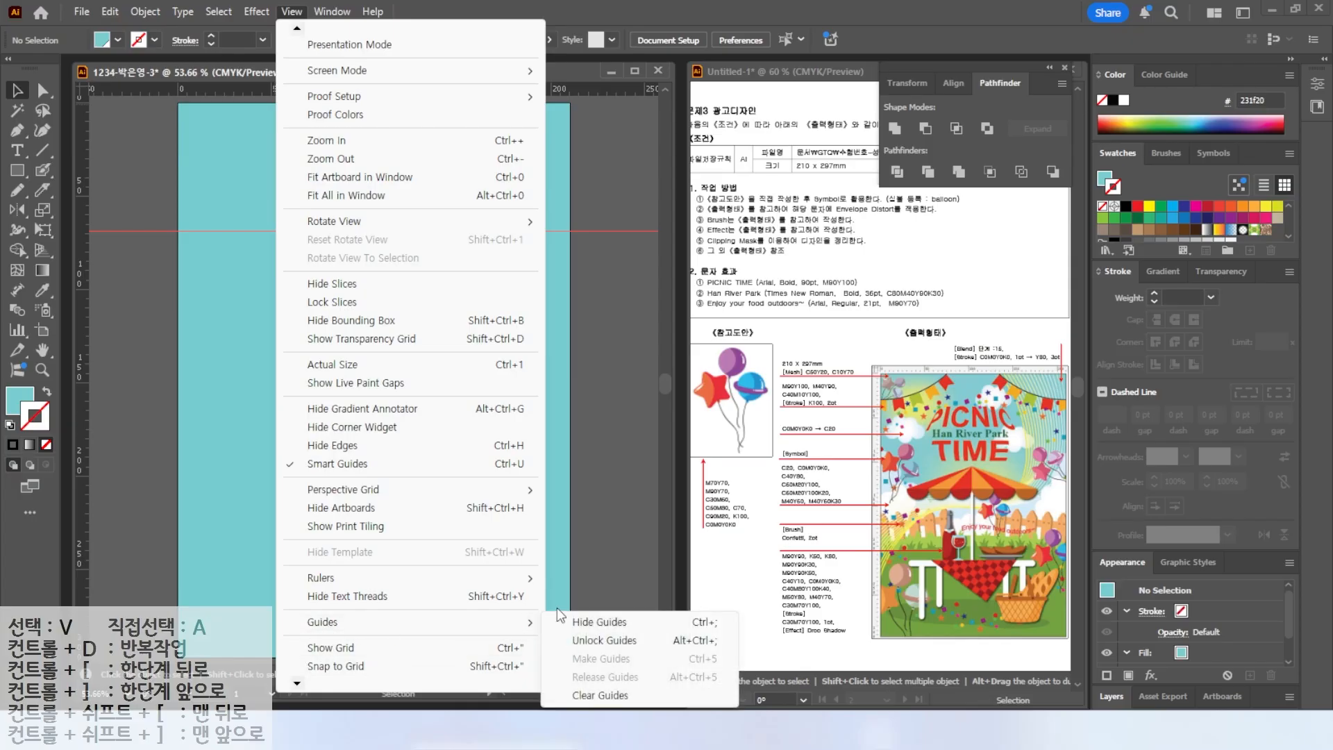
{"action": "left_click", "coordinate": [598, 693]}
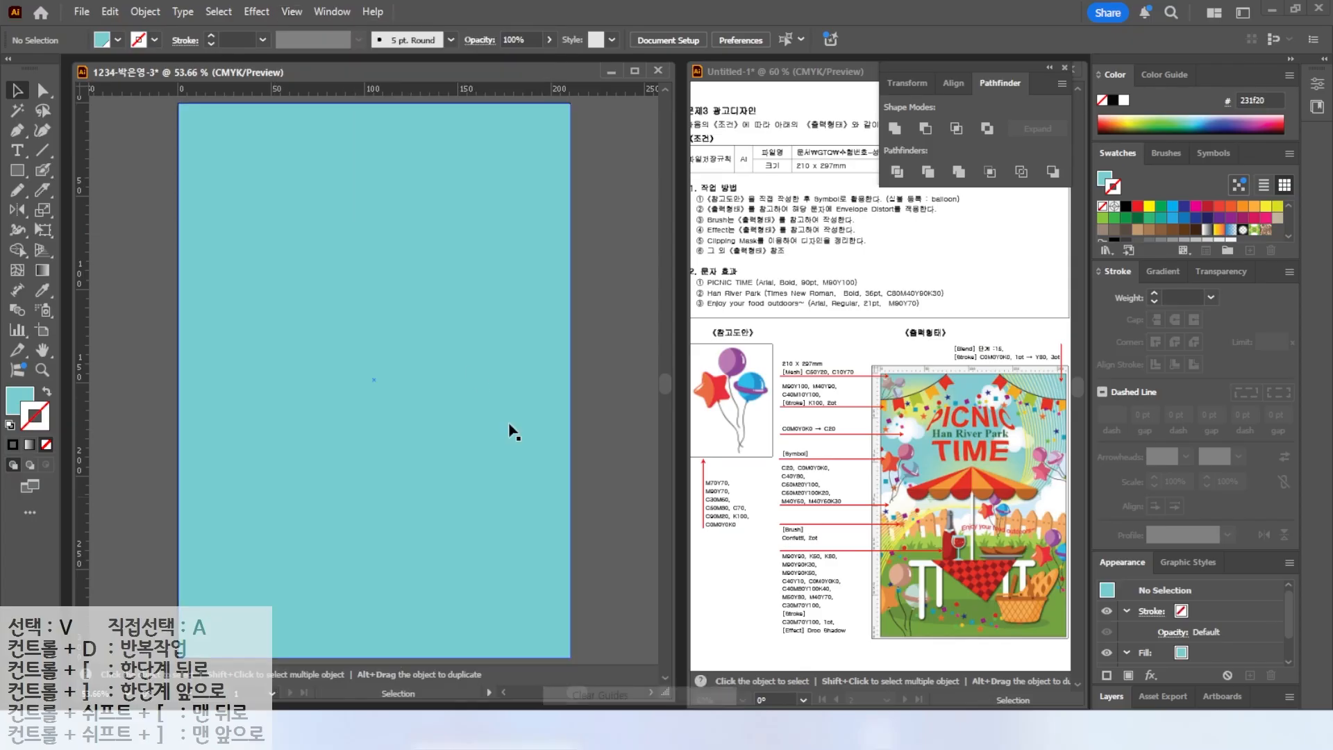
Add a mesh point near the upper-left of the background rectangle with the Mesh tool.
{"action": "left_click", "coordinate": [17, 270]}
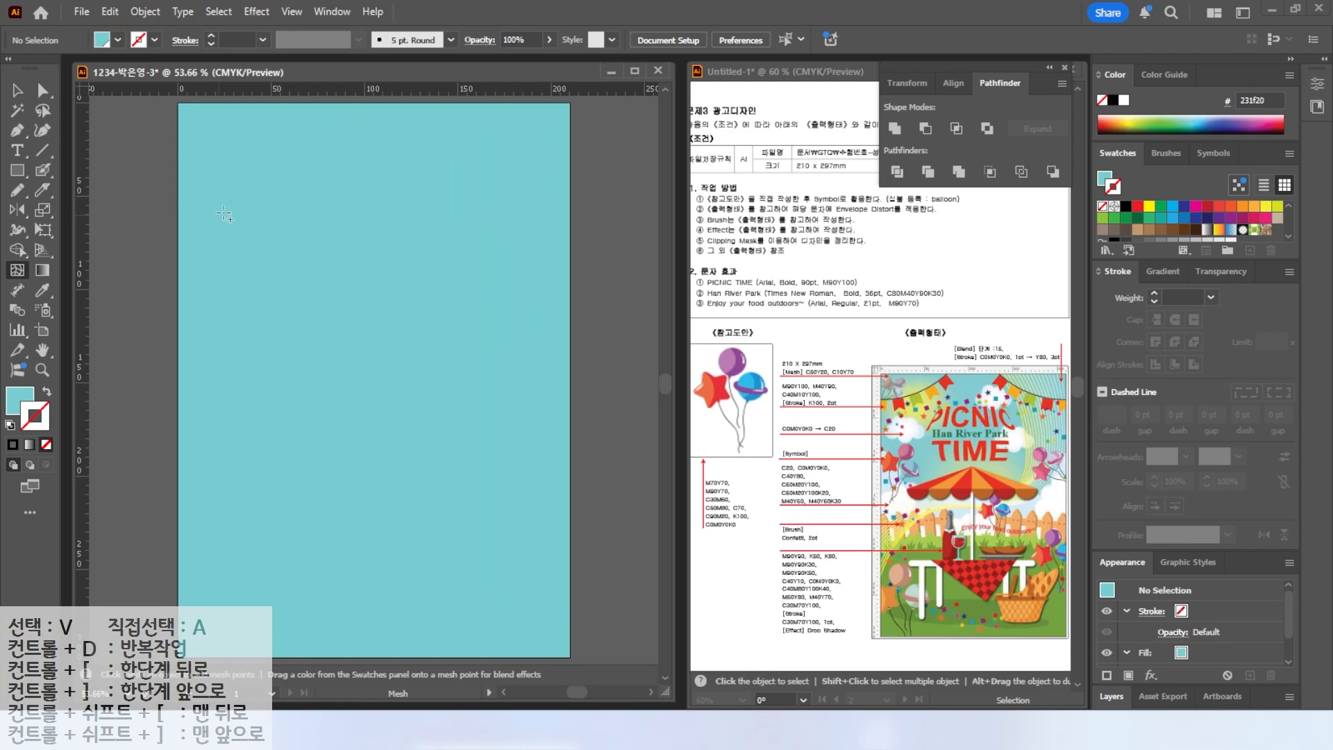
{"action": "left_click", "coordinate": [264, 202]}
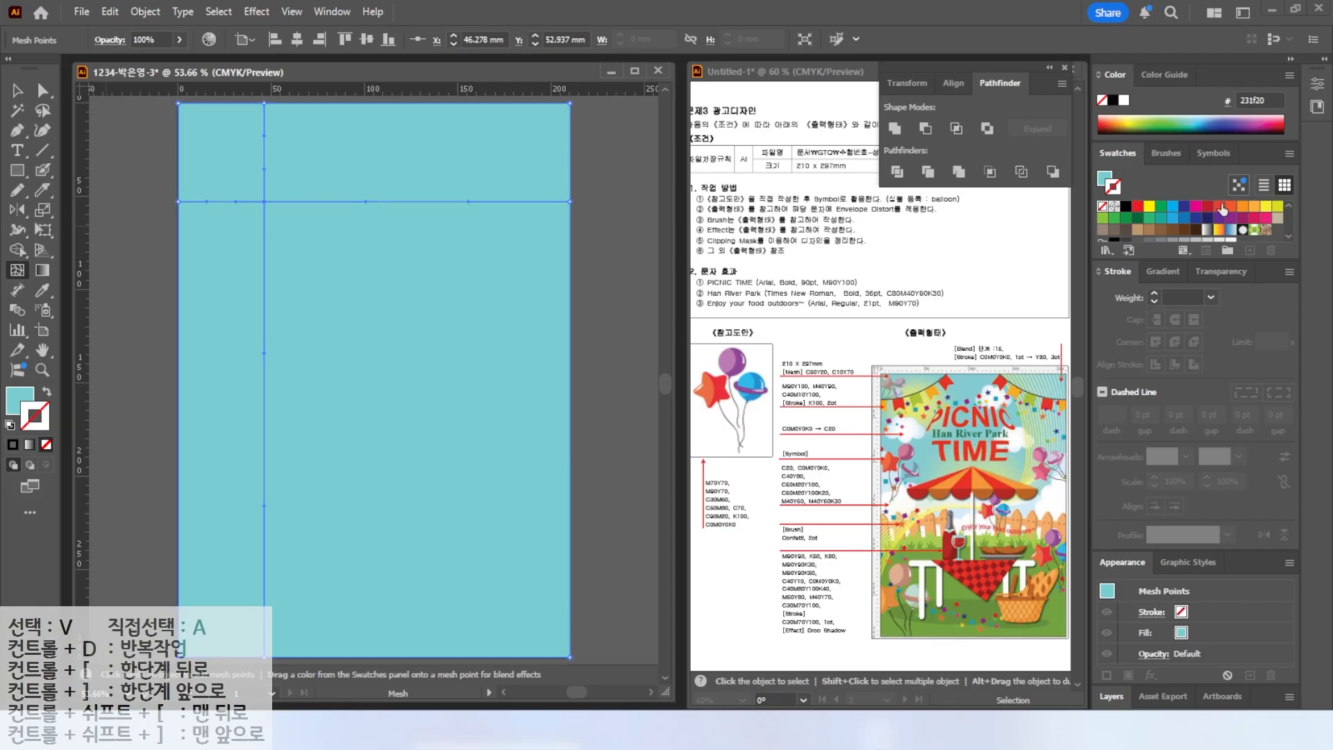
{"action": "scroll", "coordinate": [1198, 236], "scroll_direction": "down", "scroll_amount": 3}
{"action": "scroll", "coordinate": [1222, 240], "scroll_direction": "up", "scroll_amount": 3}
{"action": "scroll", "coordinate": [1195, 223], "scroll_direction": "down", "scroll_amount": 3}
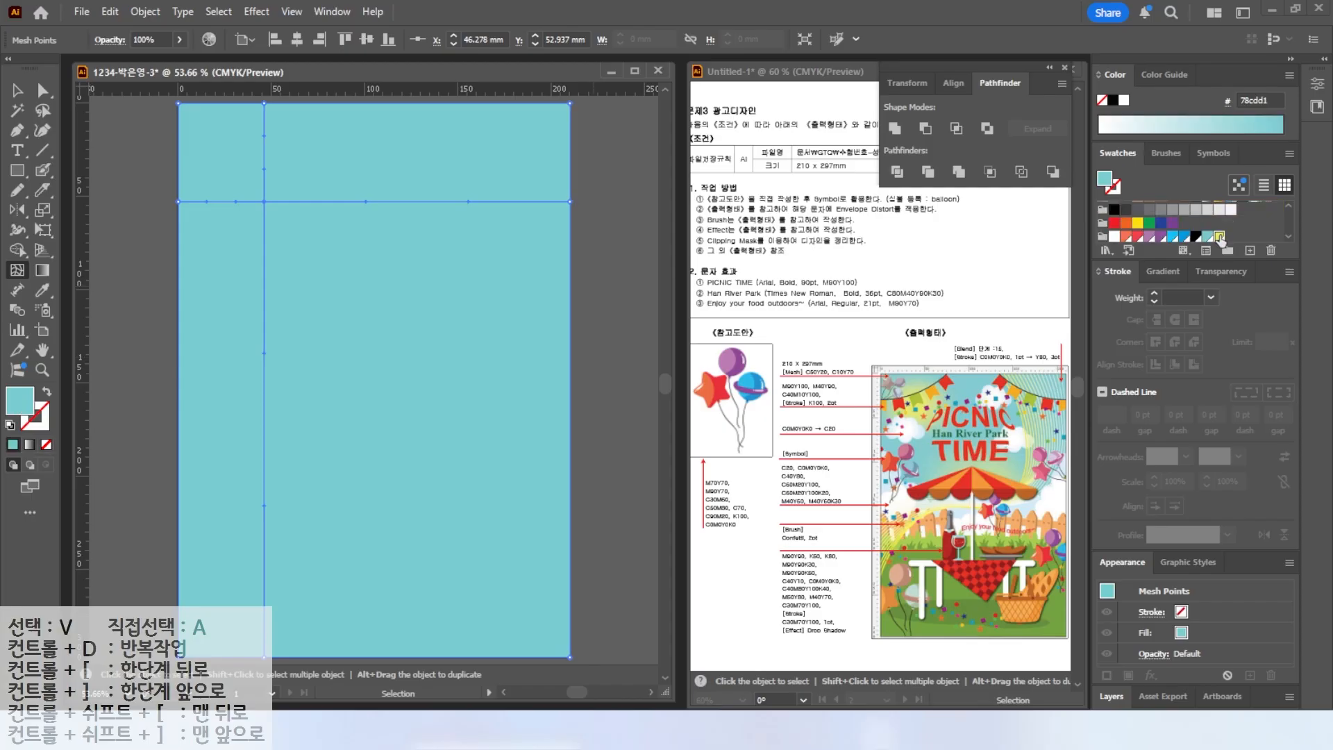
Fill the upper-left mesh point with the C10 Y70 swatch and add surrounding mesh points in C50 Y20 to confine the glow.
{"action": "left_click", "coordinate": [1220, 236]}
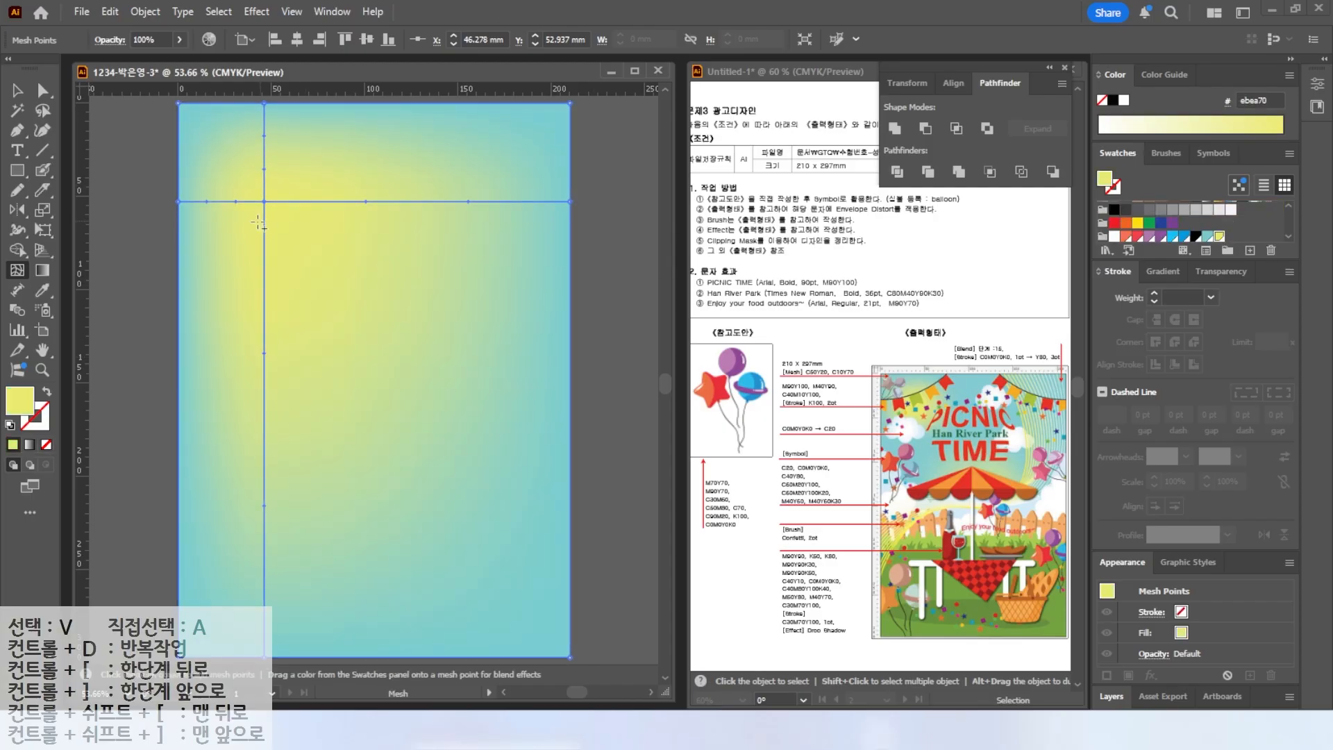
{"action": "left_click", "coordinate": [264, 255]}
{"action": "left_click", "coordinate": [265, 253]}
{"action": "left_click", "coordinate": [1208, 237]}
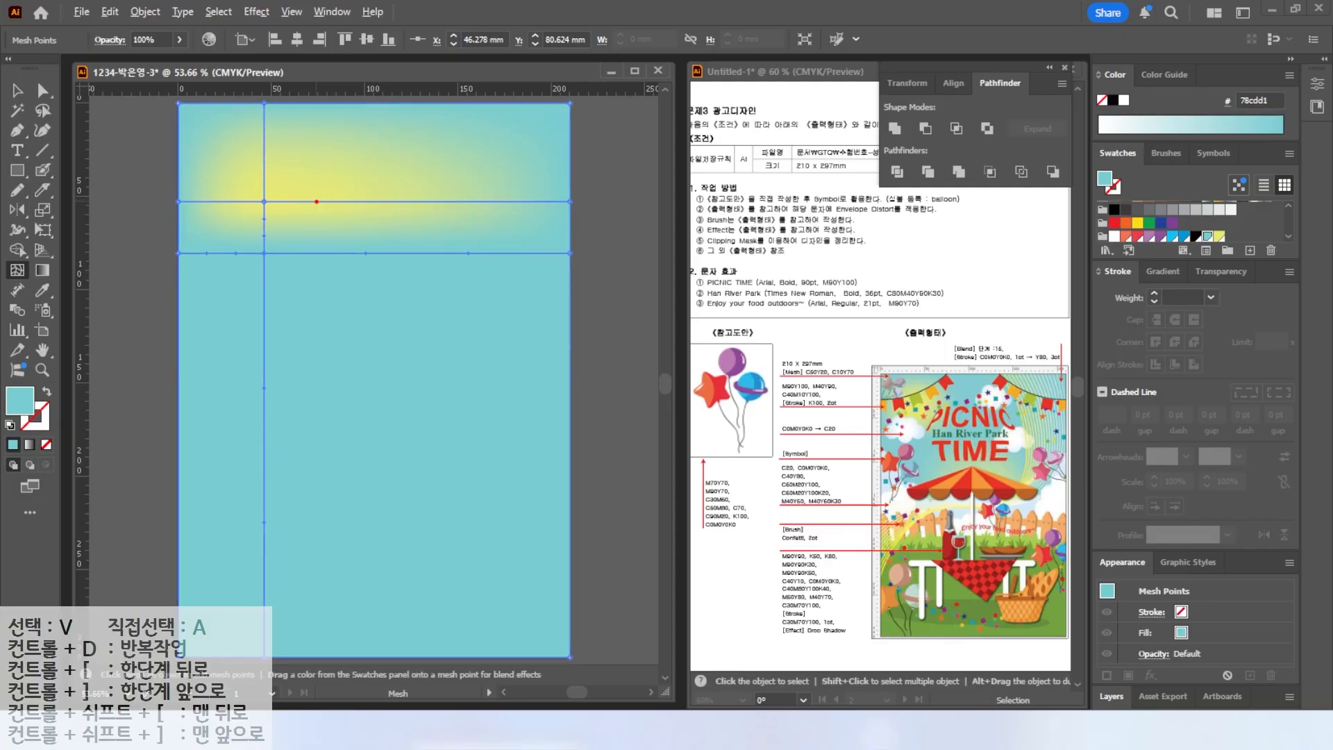
{"action": "left_click", "coordinate": [319, 202]}
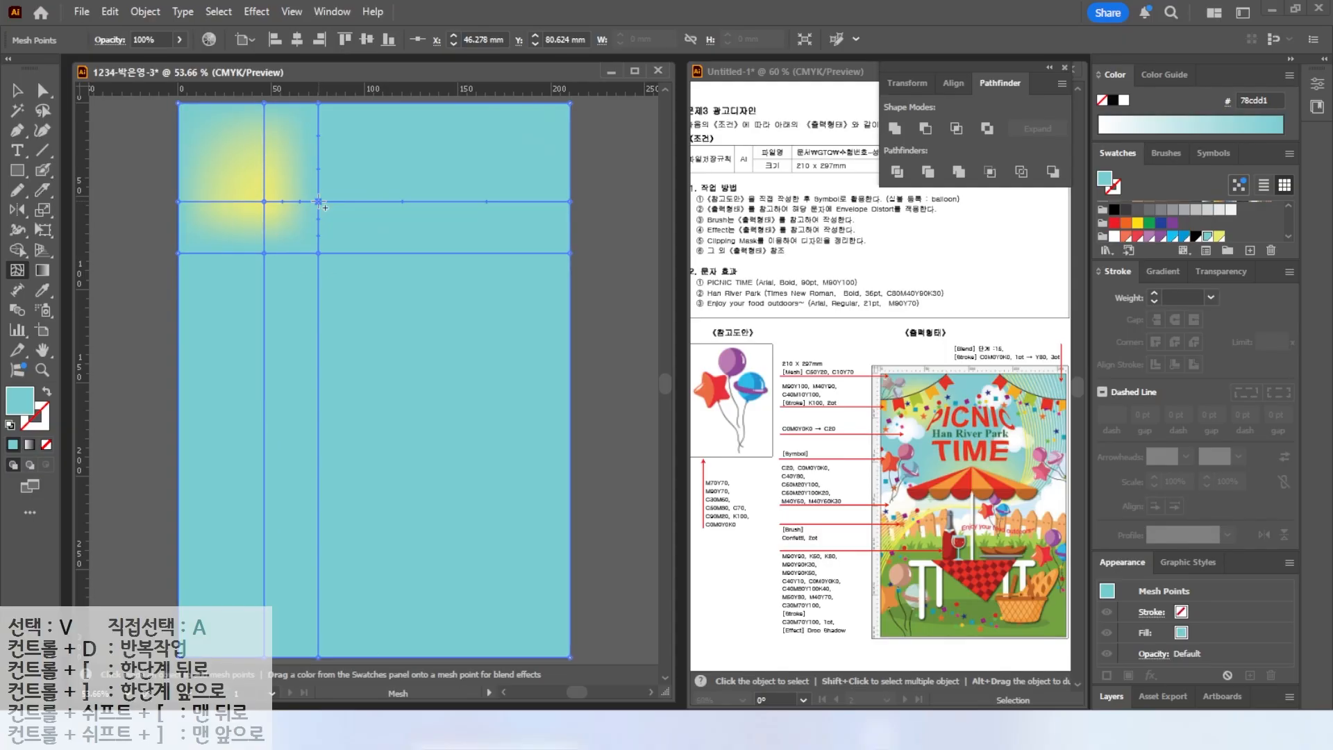
{"action": "left_click", "coordinate": [264, 143]}
{"action": "left_click", "coordinate": [212, 201]}
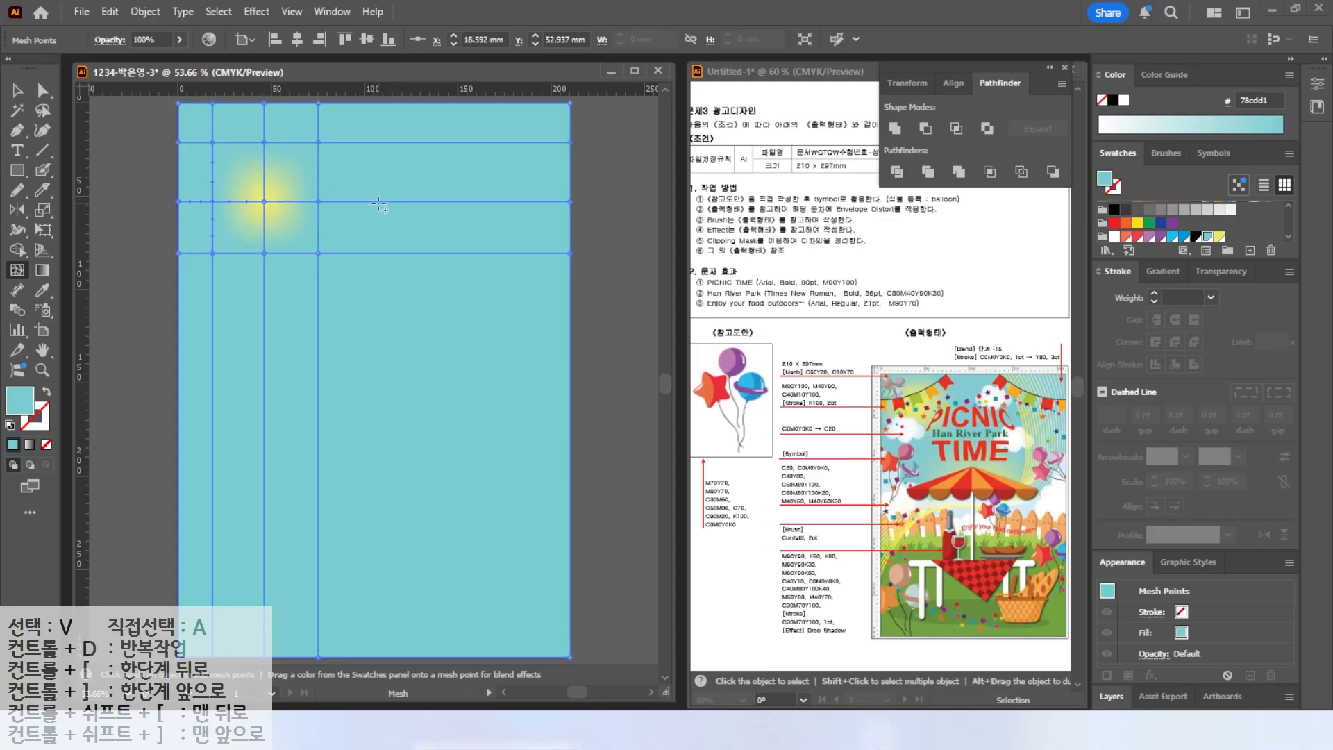
Add a mesh point mid-left filled with the C10 Y70 swatch and drag a neighbouring mesh point down-left.
{"action": "left_click", "coordinate": [368, 323]}
{"action": "left_click", "coordinate": [1219, 237]}
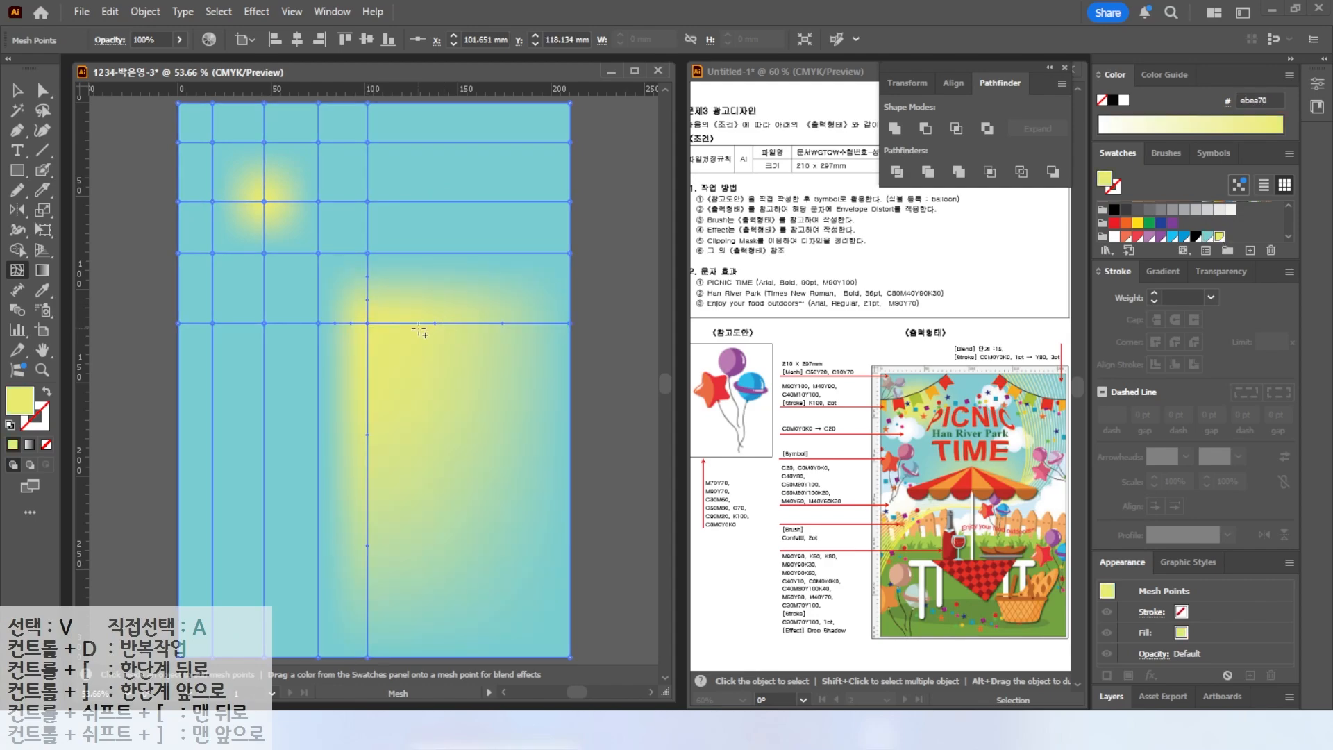
{"action": "key", "text": "a"}
{"action": "left_click_drag", "start_coordinate": [318, 323], "coordinate": [267, 329]}
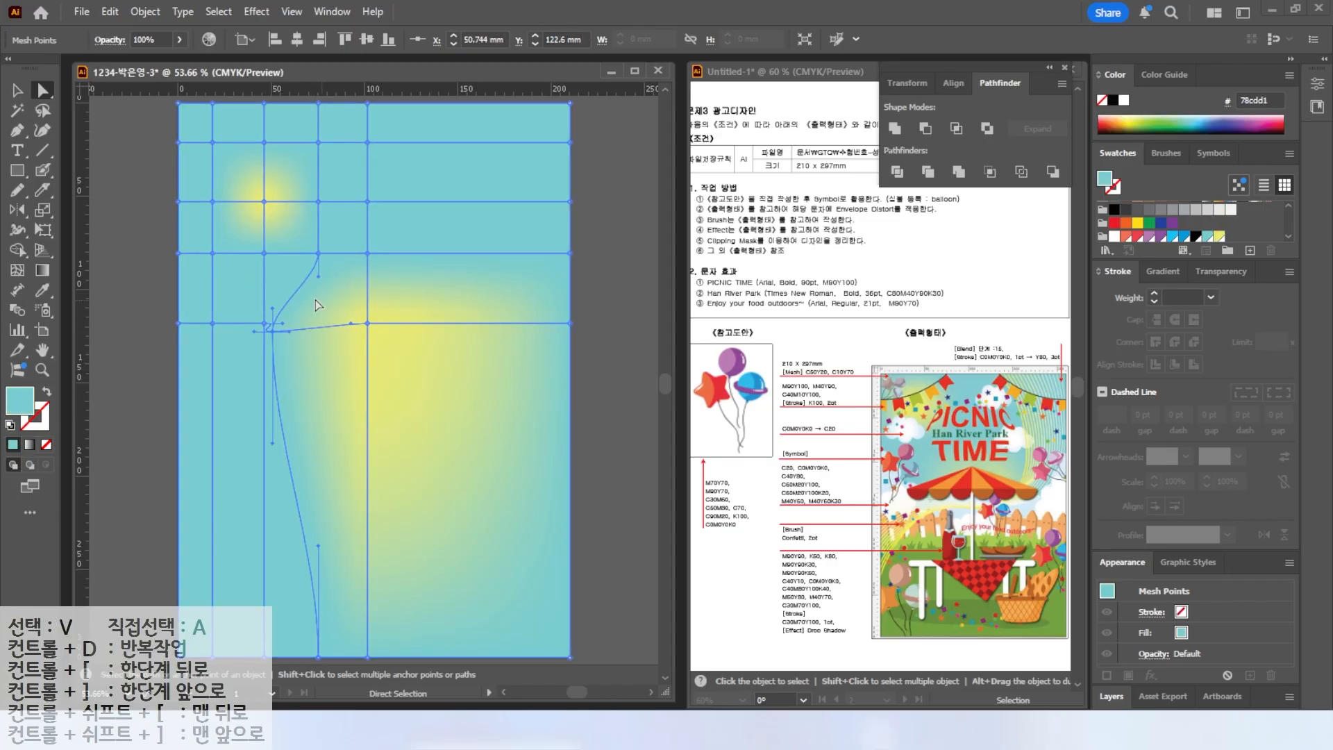
Add two more mesh points below and right of the second yellow glow.
{"action": "left_click", "coordinate": [17, 270]}
{"action": "left_click", "coordinate": [367, 439]}
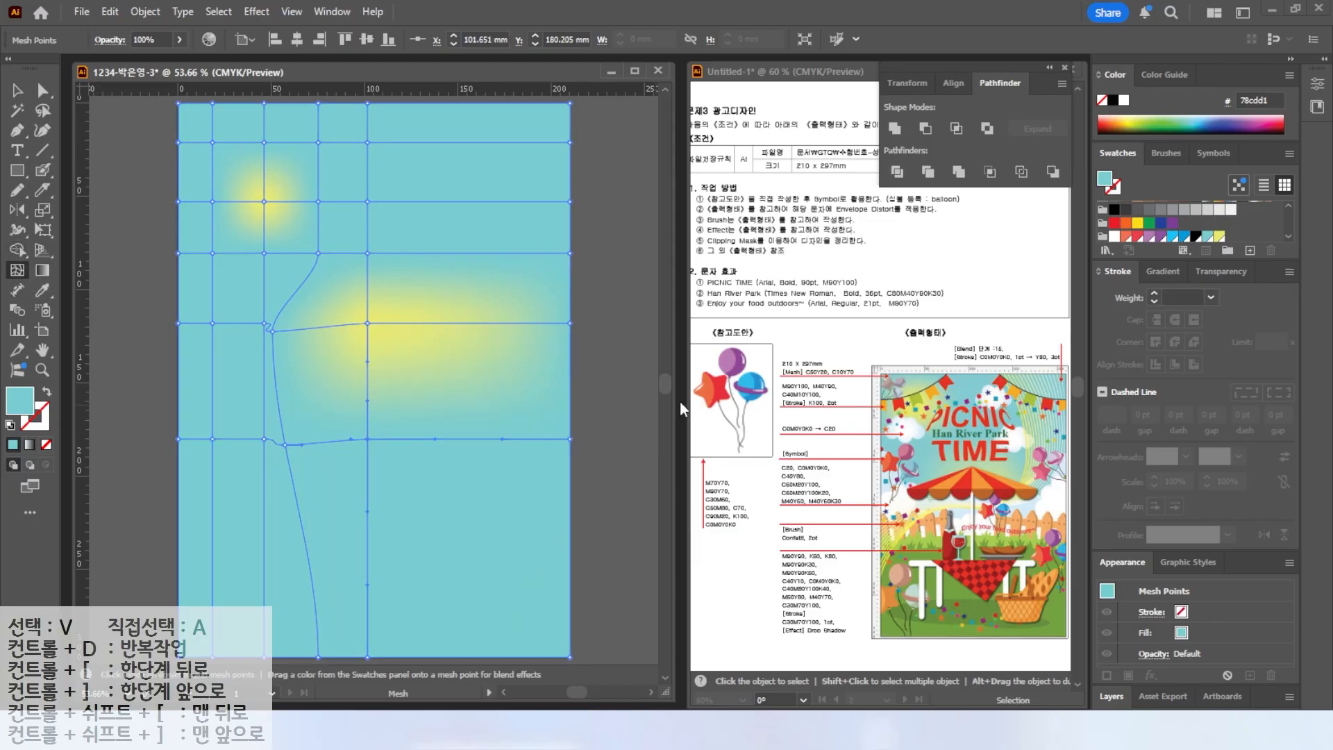
{"action": "left_click", "coordinate": [489, 323]}
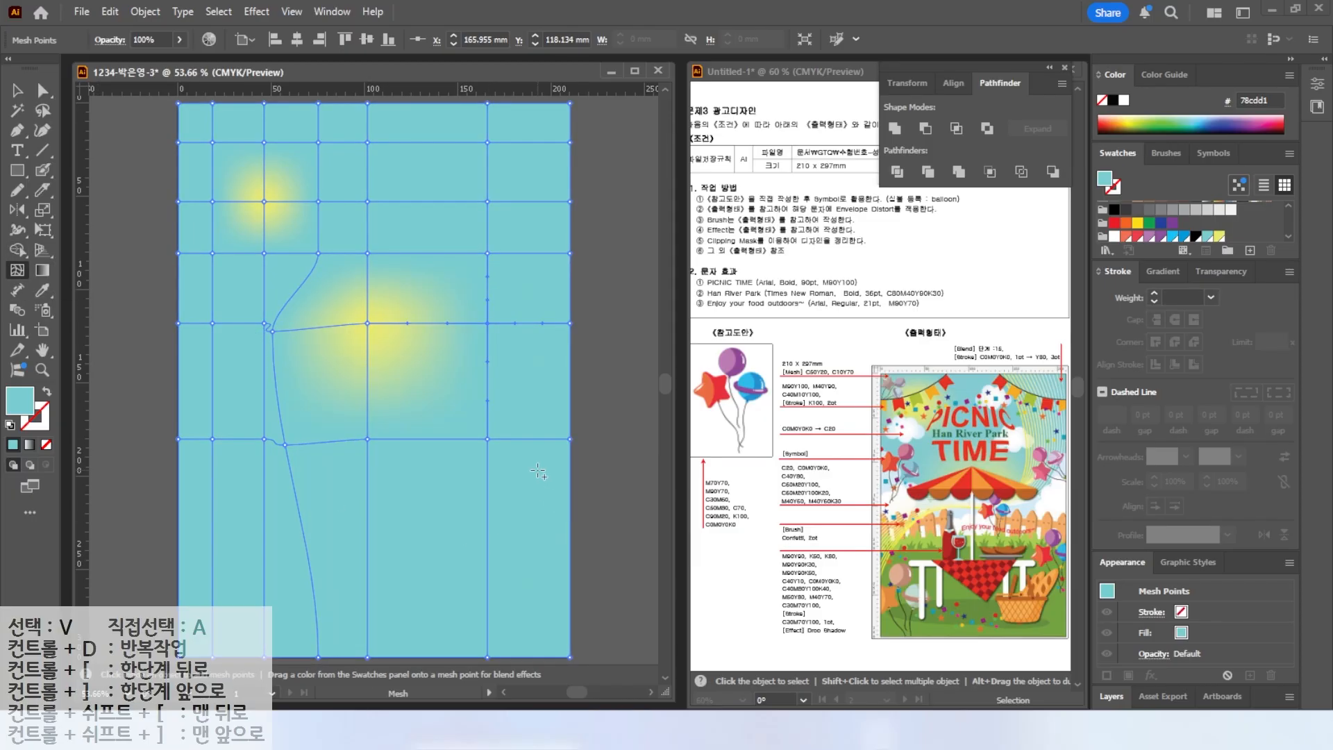
Lock the mesh background object.
{"action": "key", "text": "v"}
{"action": "left_click", "coordinate": [590, 301]}
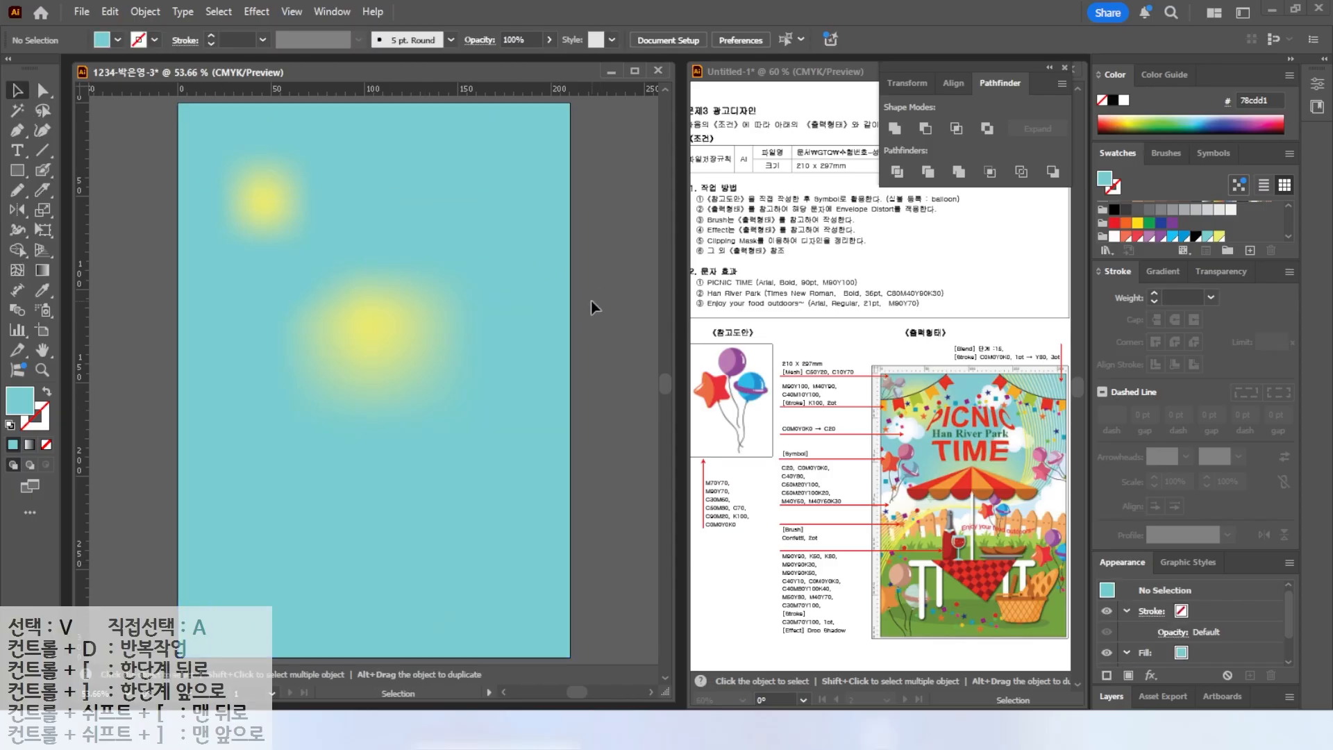
{"action": "left_click", "coordinate": [541, 314]}
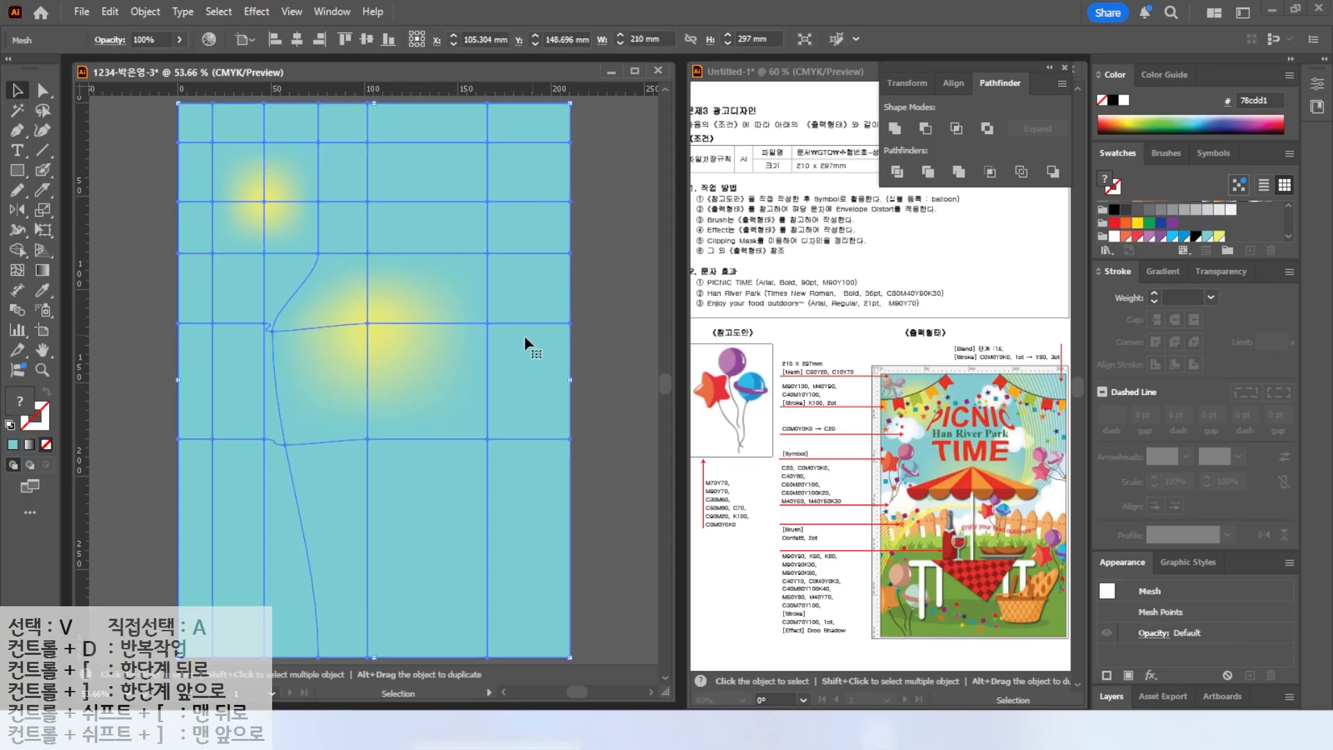
{"action": "left_click", "coordinate": [145, 11]}
{"action": "mouse_move", "coordinate": [208, 180]}
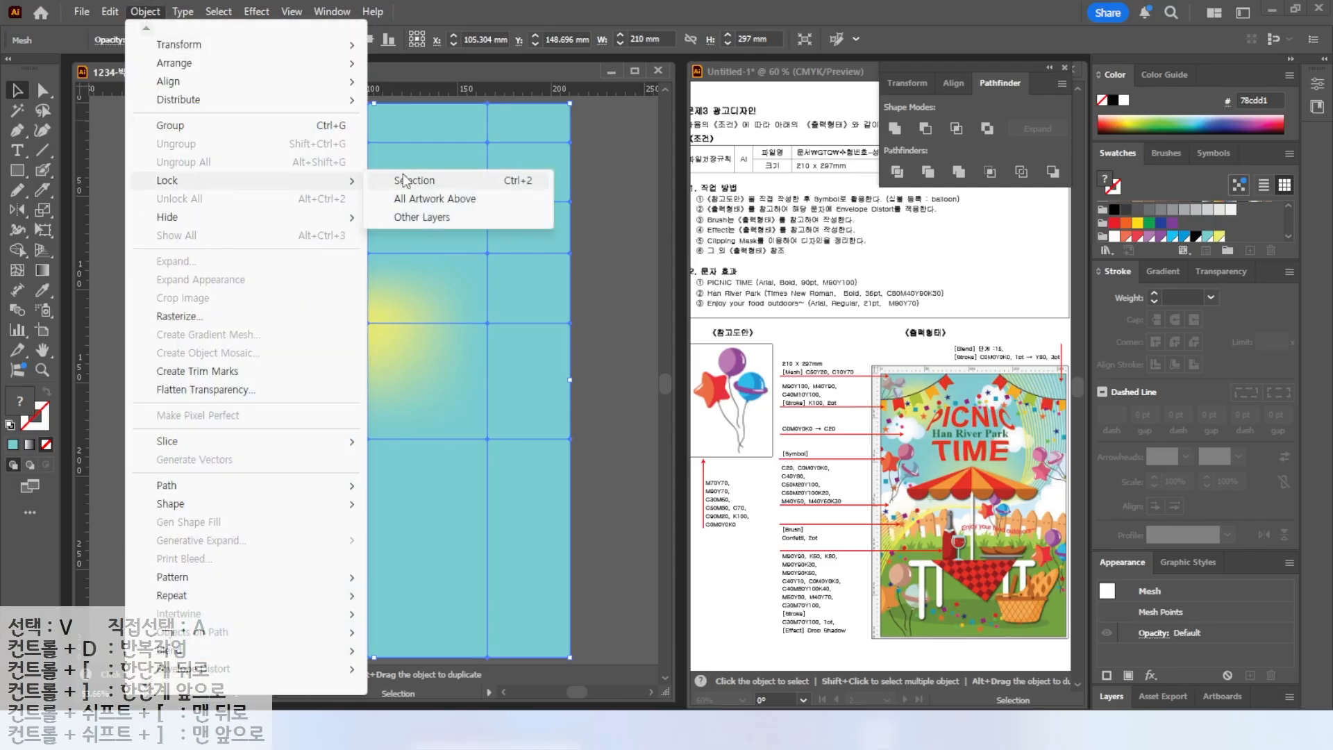
{"action": "left_click", "coordinate": [404, 180]}
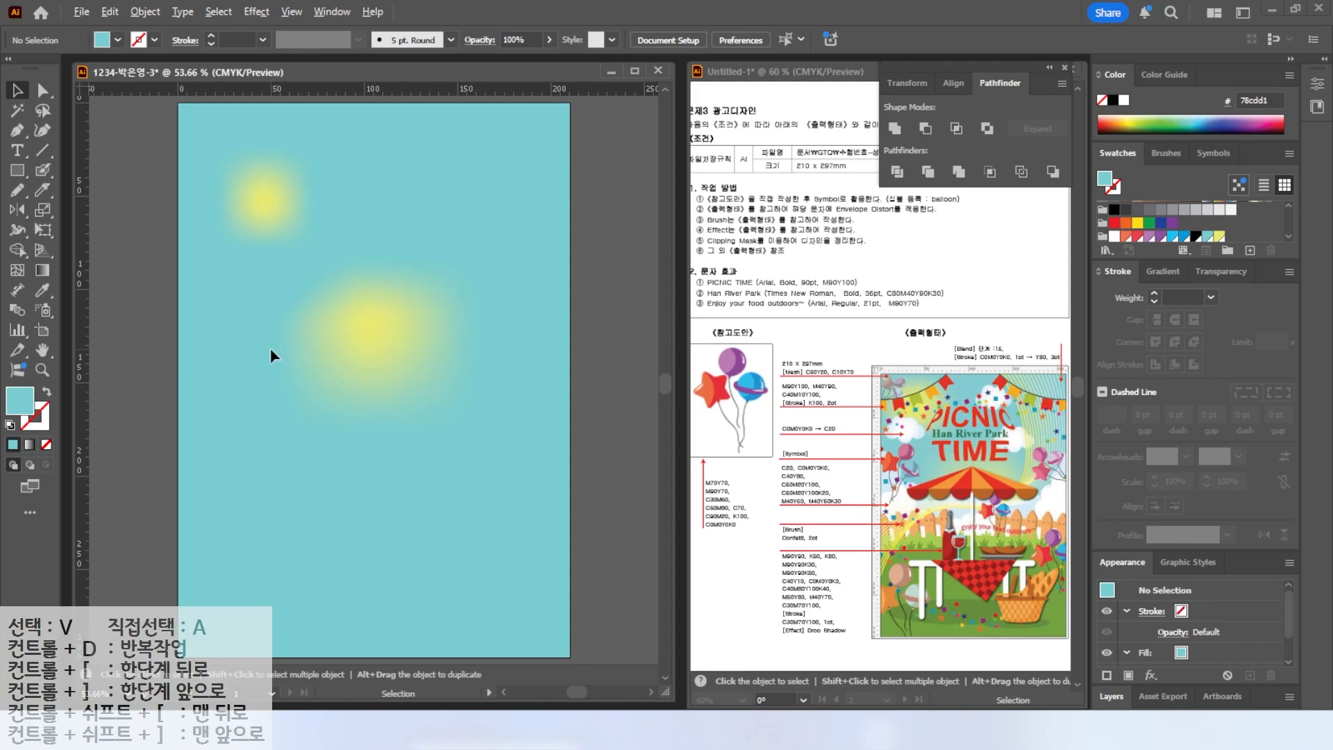
Create a new CMYK swatch with C 20 and Y 0.
{"action": "scroll", "coordinate": [261, 363], "scroll_direction": "up", "scroll_amount": 2}
{"action": "left_click", "coordinate": [1220, 237]}
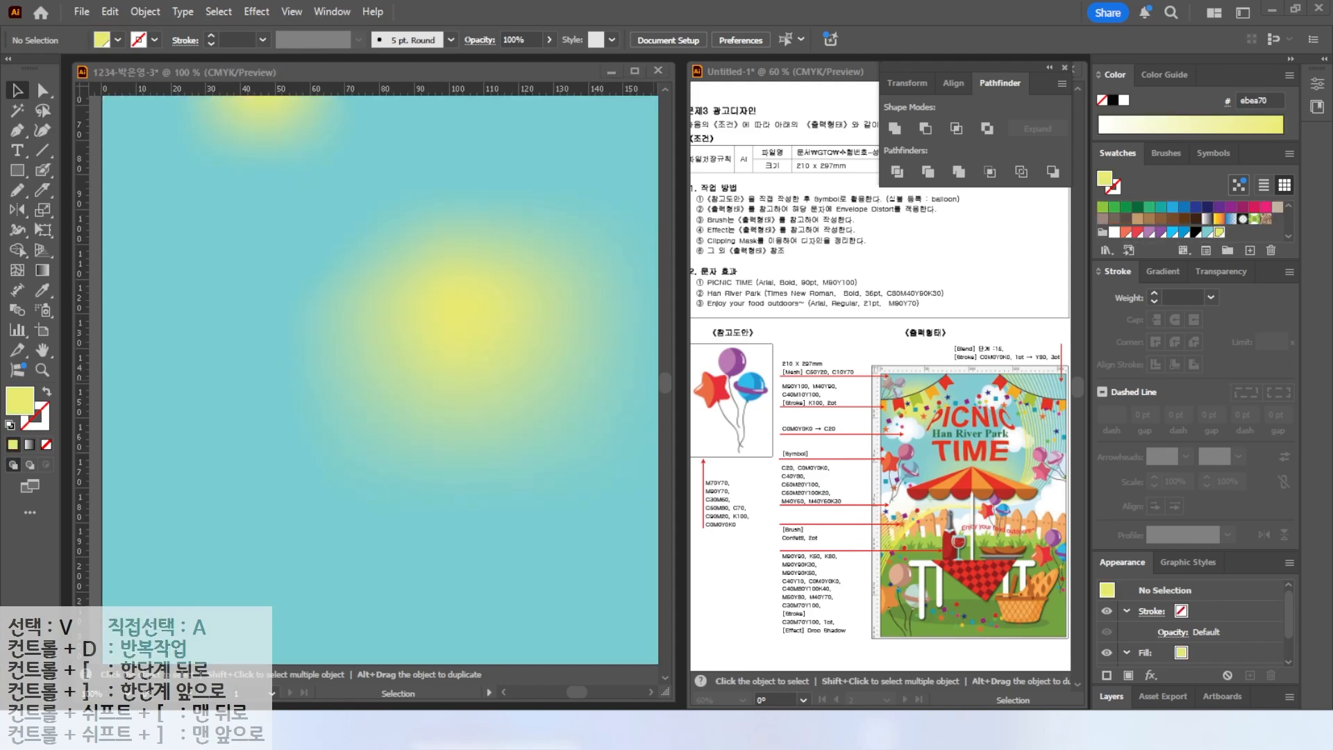
{"action": "left_click", "coordinate": [1252, 250]}
{"action": "left_click_drag", "start_coordinate": [561, 327], "coordinate": [470, 310]}
{"action": "type", "text": "20"}
{"action": "key", "text": "Tab"}
{"action": "key", "text": "Tab"}
{"action": "type", "text": "0"}
{"action": "key", "text": "Return"}
Create a new swatch with C 40 and Y 80.
{"action": "left_click", "coordinate": [1249, 251]}
{"action": "left_click_drag", "start_coordinate": [559, 326], "coordinate": [447, 305]}
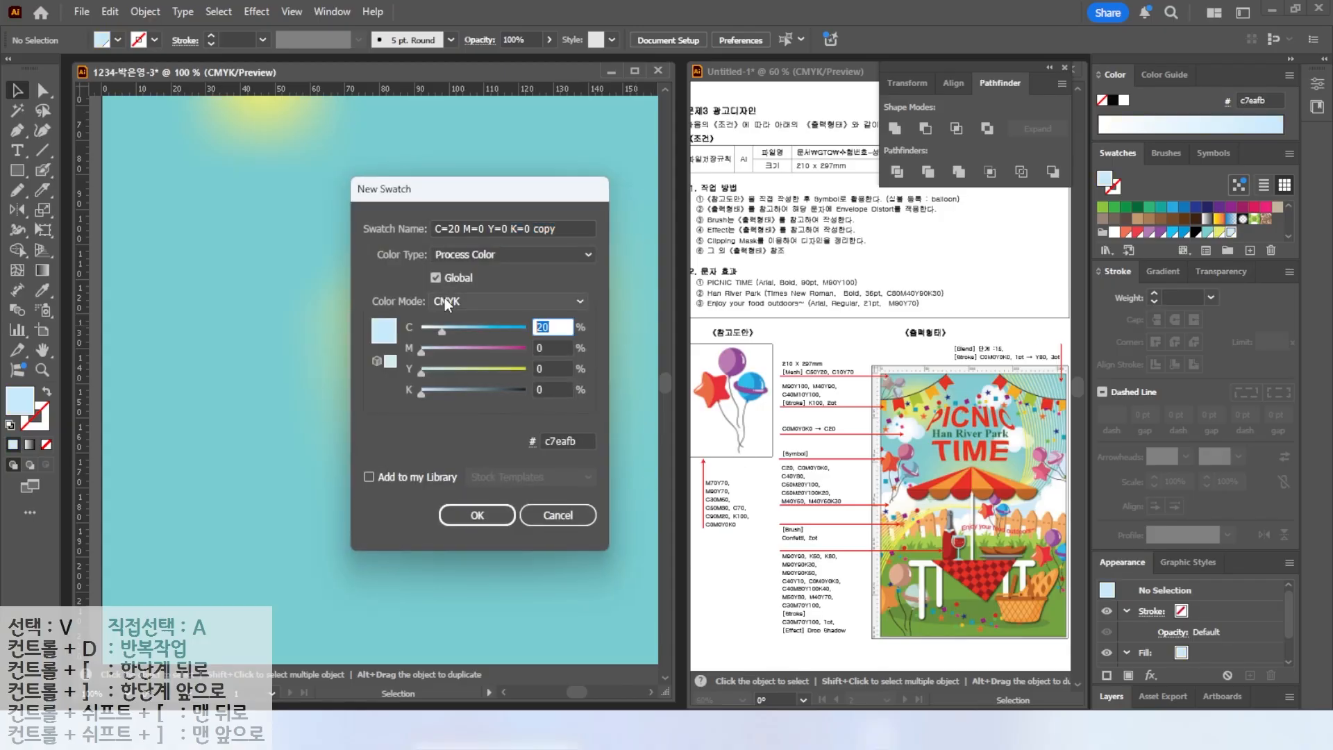
{"action": "type", "text": "40"}
{"action": "key", "text": "Tab"}
{"action": "key", "text": "Tab"}
{"action": "type", "text": "80"}
{"action": "key", "text": "Return"}
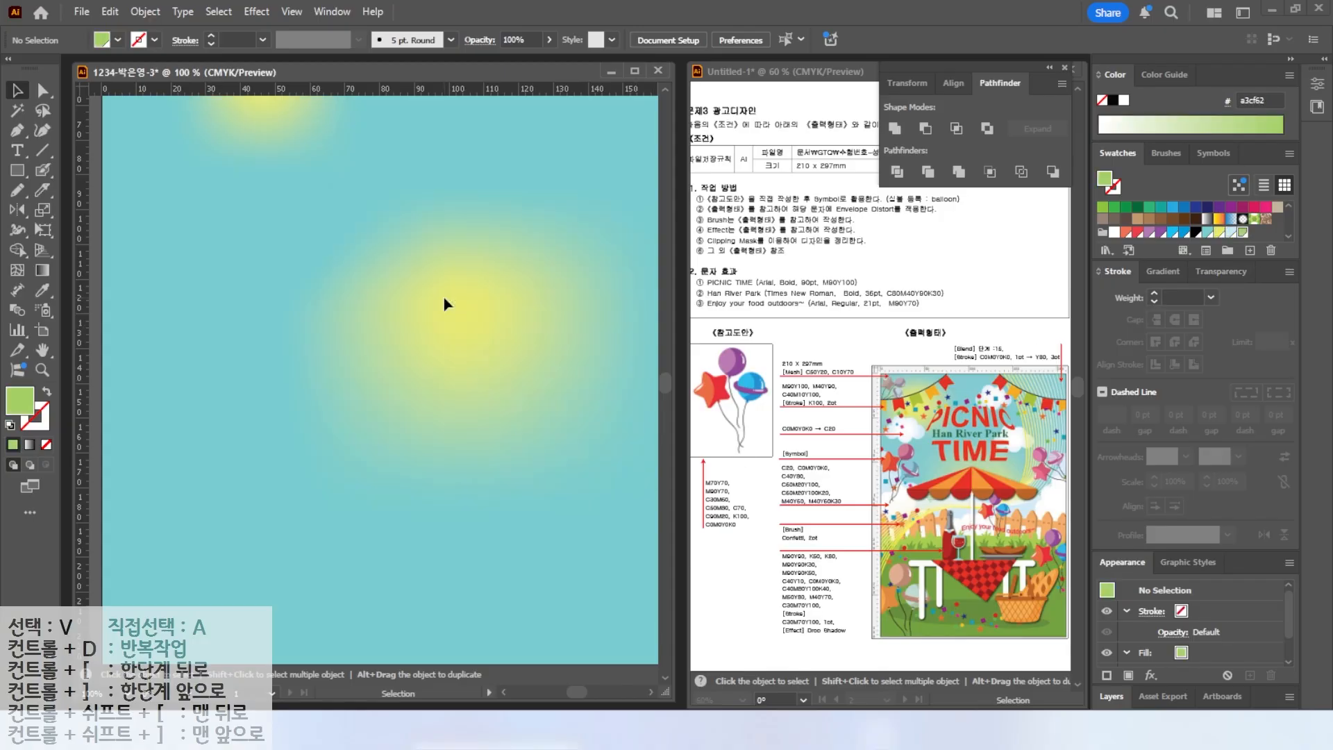
Create a new swatch with C 60, M 20 and Y 100.
{"action": "left_click", "coordinate": [1249, 251]}
{"action": "left_click_drag", "start_coordinate": [557, 325], "coordinate": [447, 310]}
{"action": "type", "text": "60"}
{"action": "key", "text": "Tab"}
{"action": "type", "text": "20"}
Create another swatch from the green one with K set to 20.
{"action": "key", "text": "Tab"}
{"action": "type", "text": "100"}
{"action": "key", "text": "Return"}
{"action": "left_click", "coordinate": [1250, 250]}
{"action": "left_click_drag", "start_coordinate": [560, 326], "coordinate": [461, 314]}
{"action": "key", "text": "Tab"}
{"action": "key", "text": "Tab"}
{"action": "key", "text": "Tab"}
{"action": "type", "text": "20"}
Create a new swatch with C 0, M 40 and Y 60.
{"action": "key", "text": "Tab"}
{"action": "key", "text": "Return"}
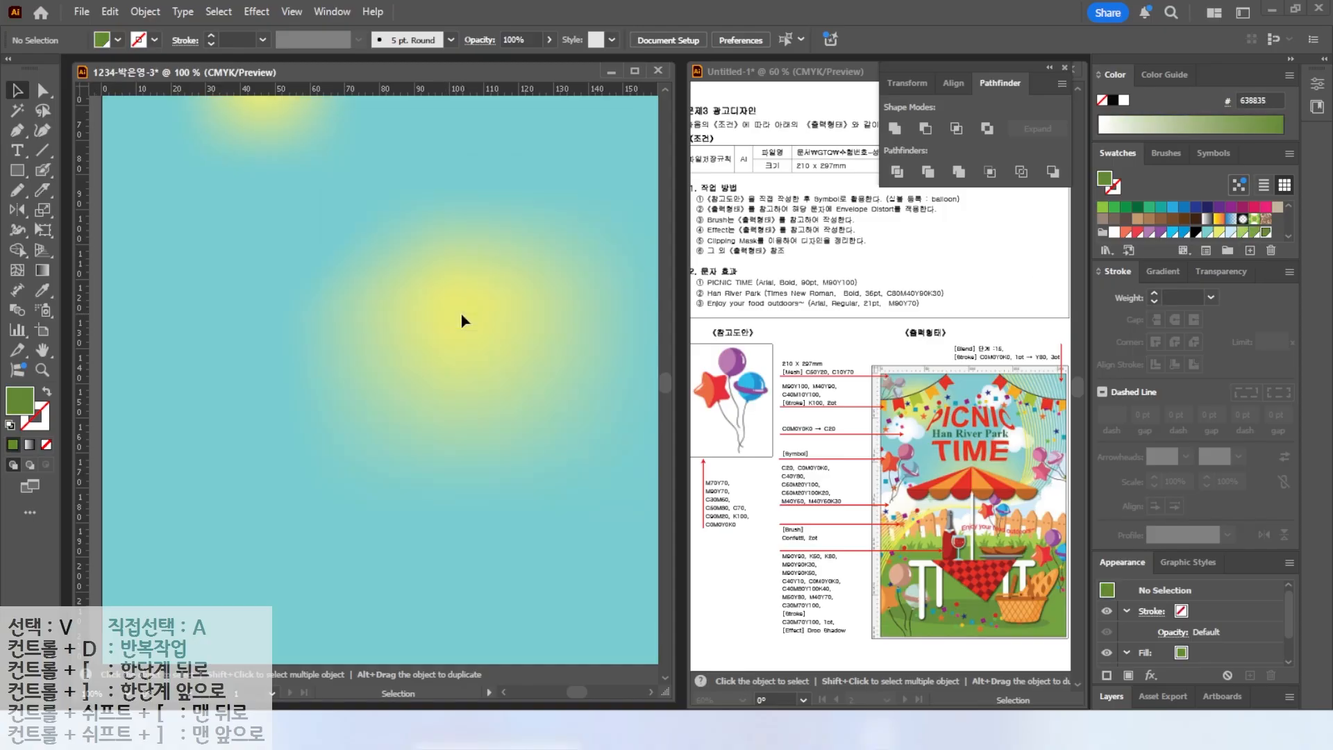
{"action": "left_click", "coordinate": [1250, 251]}
{"action": "left_click_drag", "start_coordinate": [558, 326], "coordinate": [459, 301]}
{"action": "type", "text": "0"}
{"action": "key", "text": "Tab"}
{"action": "type", "text": "40"}
Create a new swatch with C 30, M 40 and Y 60.
{"action": "key", "text": "Tab"}
{"action": "type", "text": "60"}
{"action": "key", "text": "Tab"}
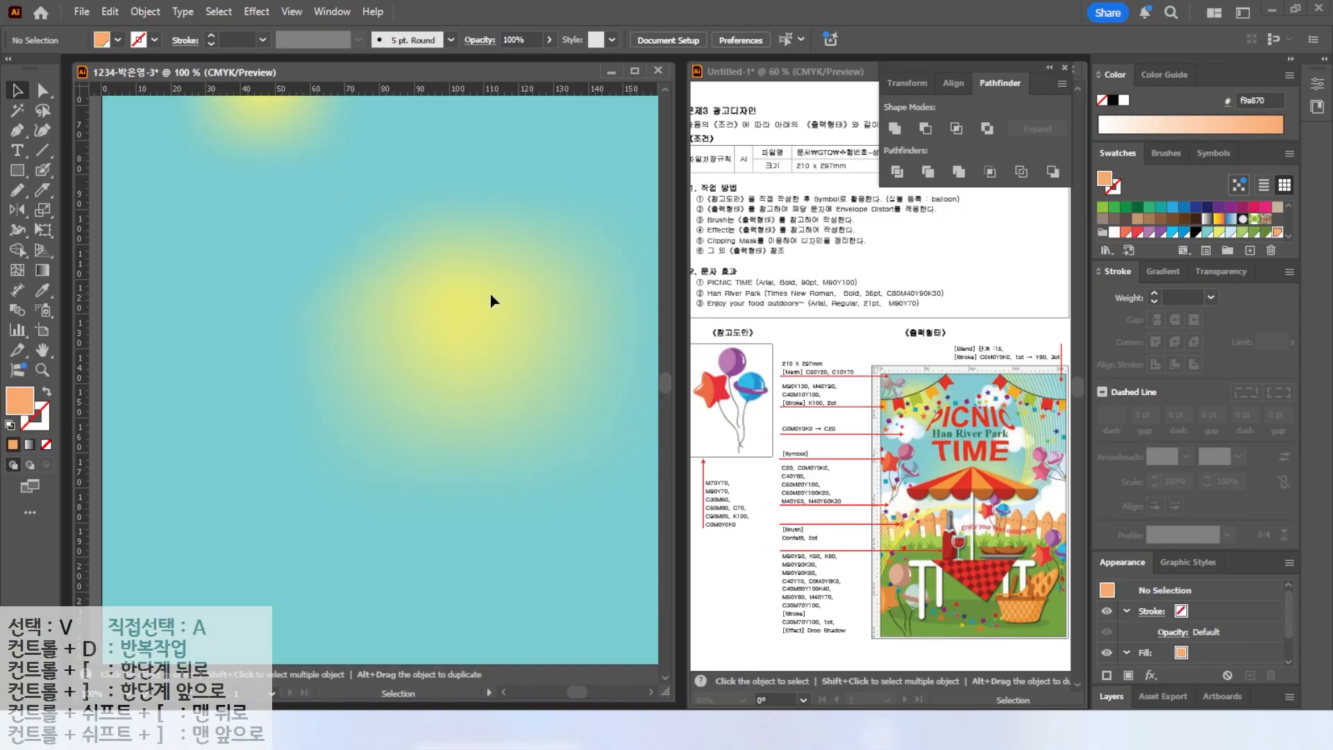
{"action": "left_click", "coordinate": [1250, 251]}
{"action": "left_click_drag", "start_coordinate": [554, 390], "coordinate": [476, 379]}
{"action": "type", "text": "30"}
{"action": "key", "text": "Tab"}
{"action": "key", "text": "Return"}
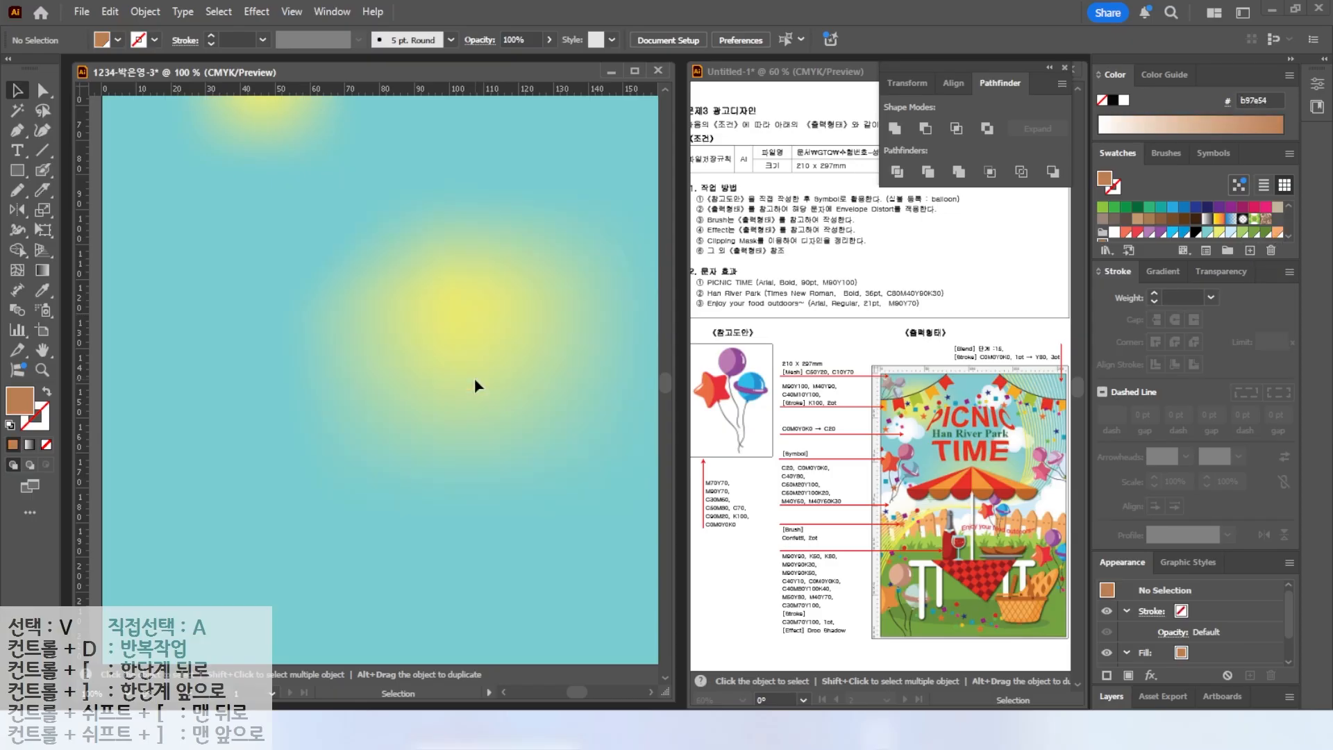
Draw a tall narrow brown rectangle on the left side of the background.
{"action": "key", "text": "m"}
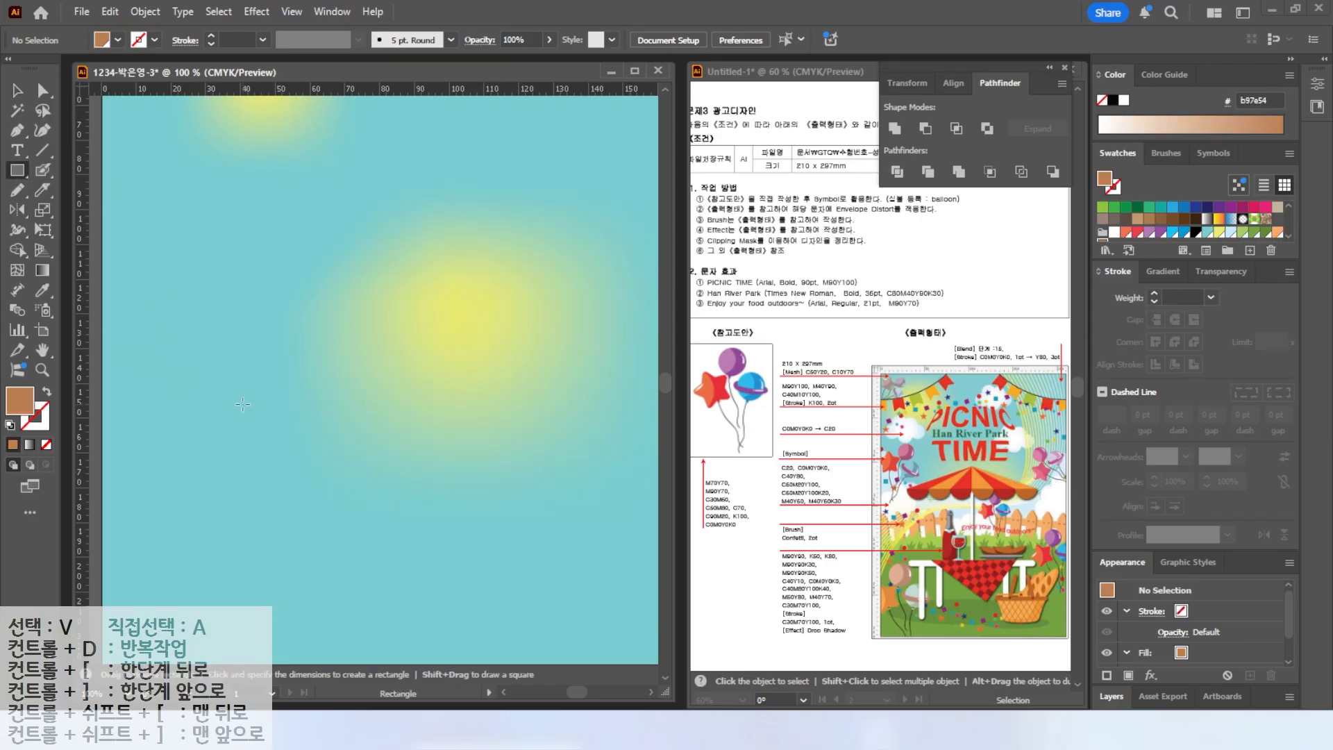
{"action": "left_click_drag", "start_coordinate": [183, 364], "coordinate": [231, 541]}
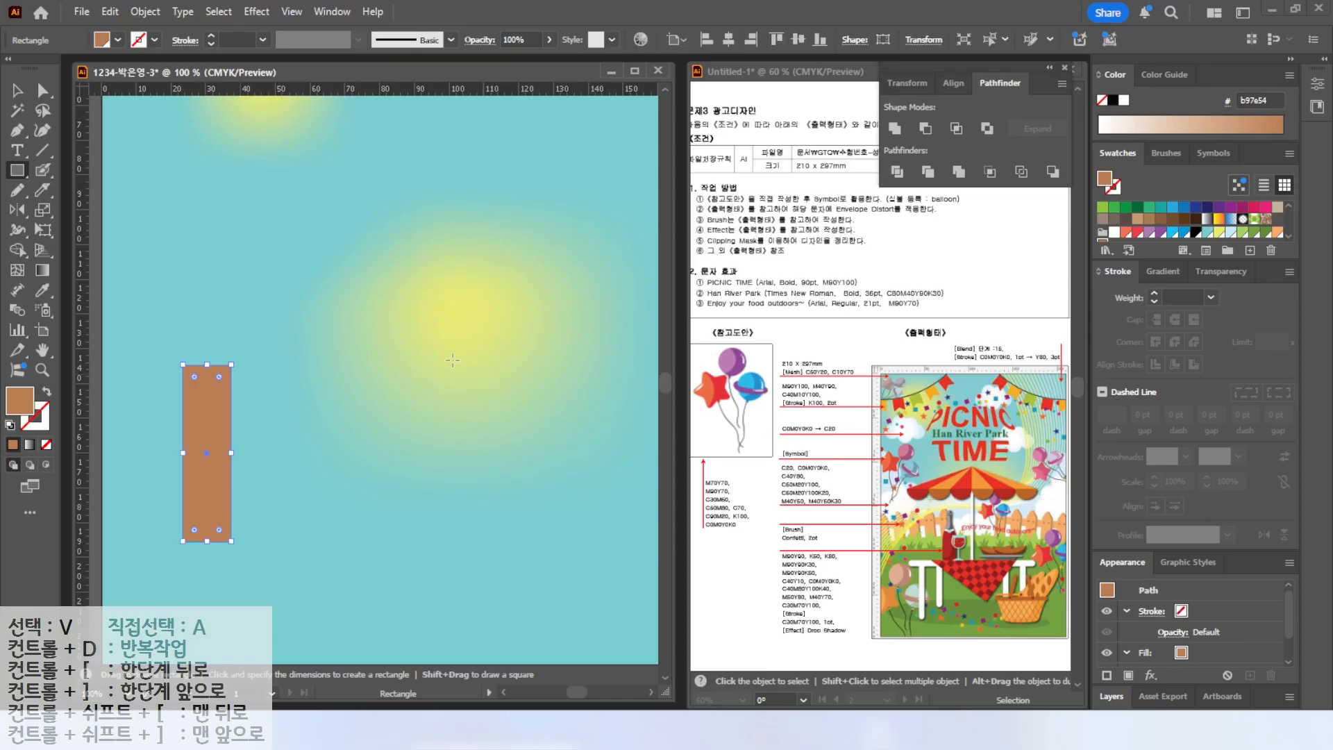
Add an anchor point at the middle of the rectangle's top edge and raise it into a point.
{"action": "left_click", "coordinate": [16, 139]}
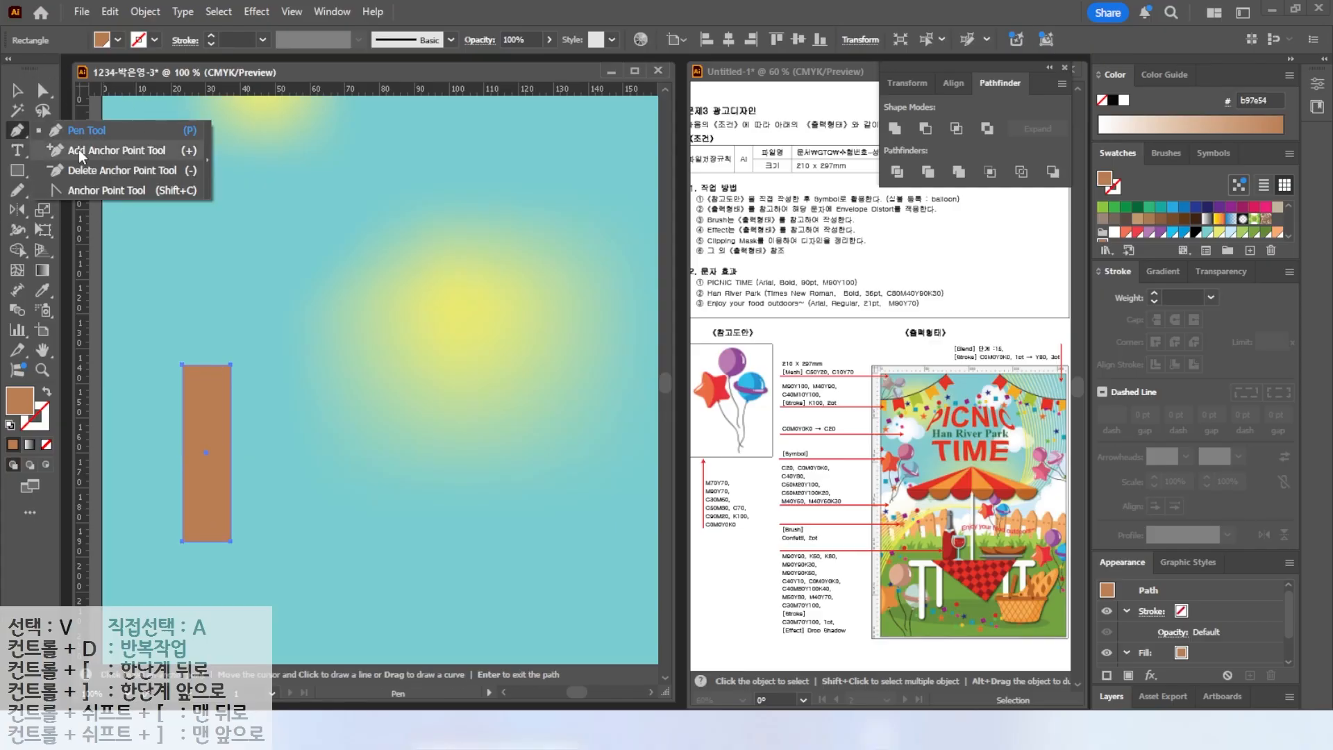
{"action": "left_click", "coordinate": [81, 152]}
{"action": "key", "text": "ctrl"}
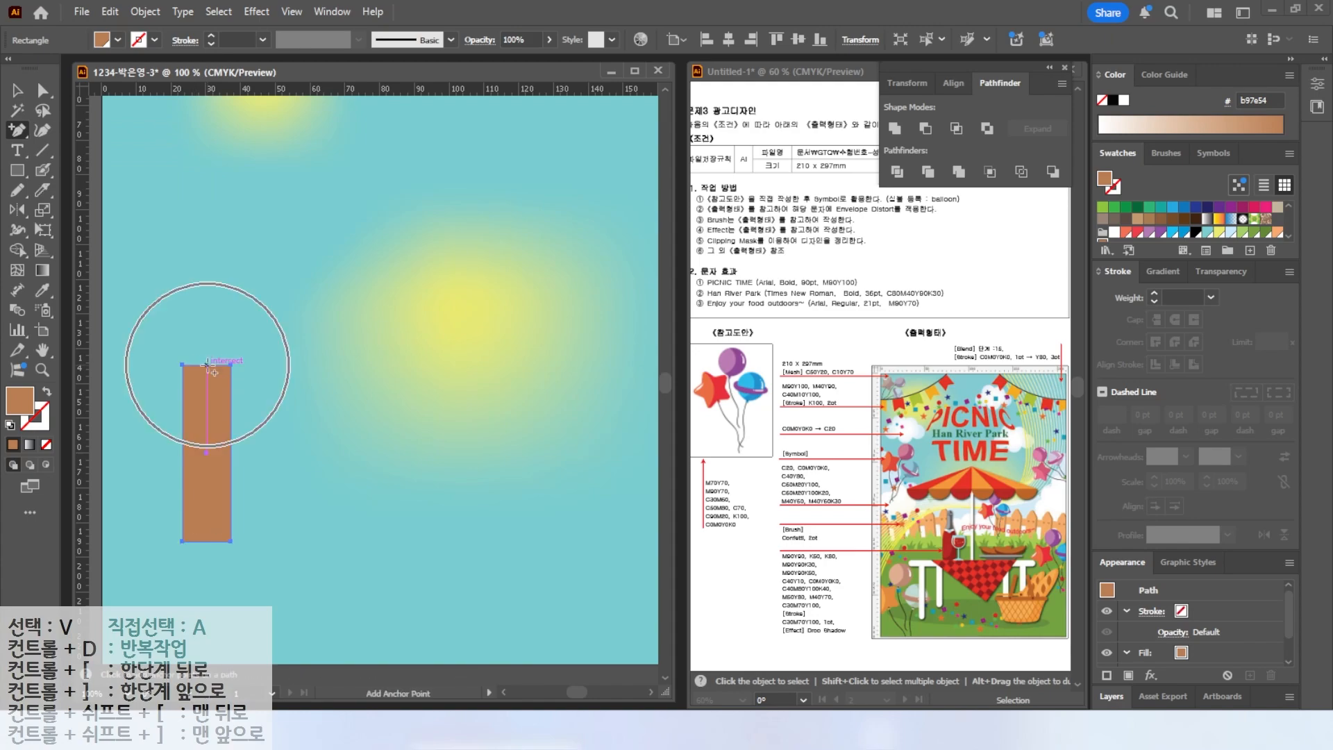
{"action": "left_click", "coordinate": [207, 364]}
{"action": "key", "text": "a"}
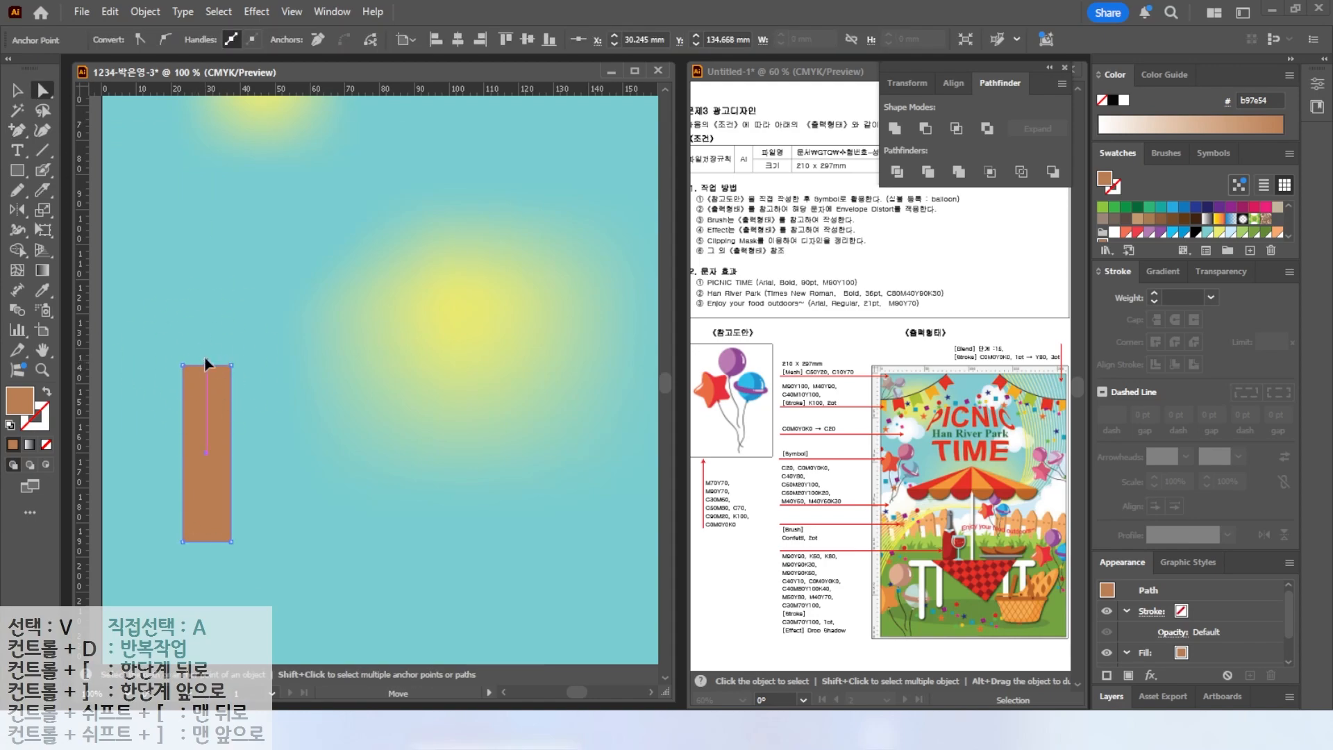
{"action": "left_click_drag", "start_coordinate": [205, 362], "coordinate": [205, 336]}
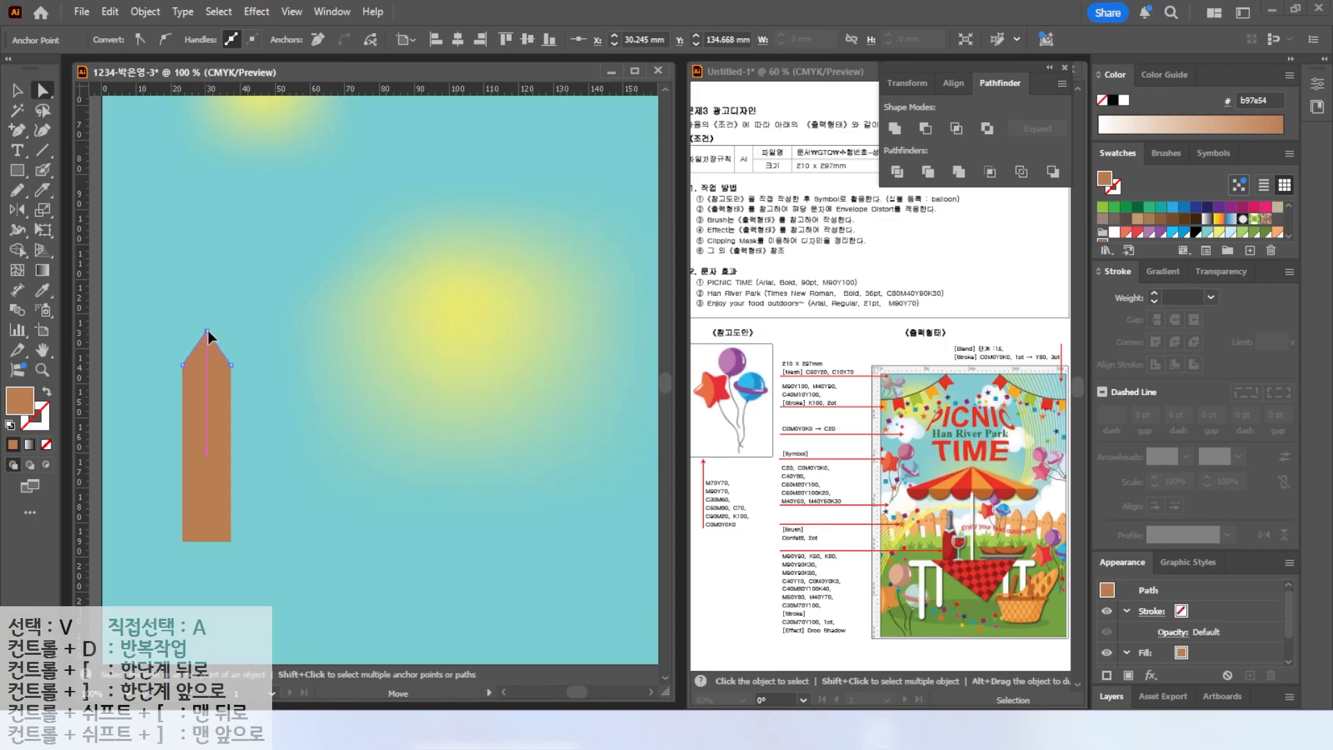
Round the corners of the plank's pointed top.
{"action": "scroll", "coordinate": [208, 337], "scroll_direction": "up", "scroll_amount": 2}
{"action": "left_click_drag", "start_coordinate": [204, 344], "coordinate": [205, 347]}
{"action": "left_click", "coordinate": [179, 381]}
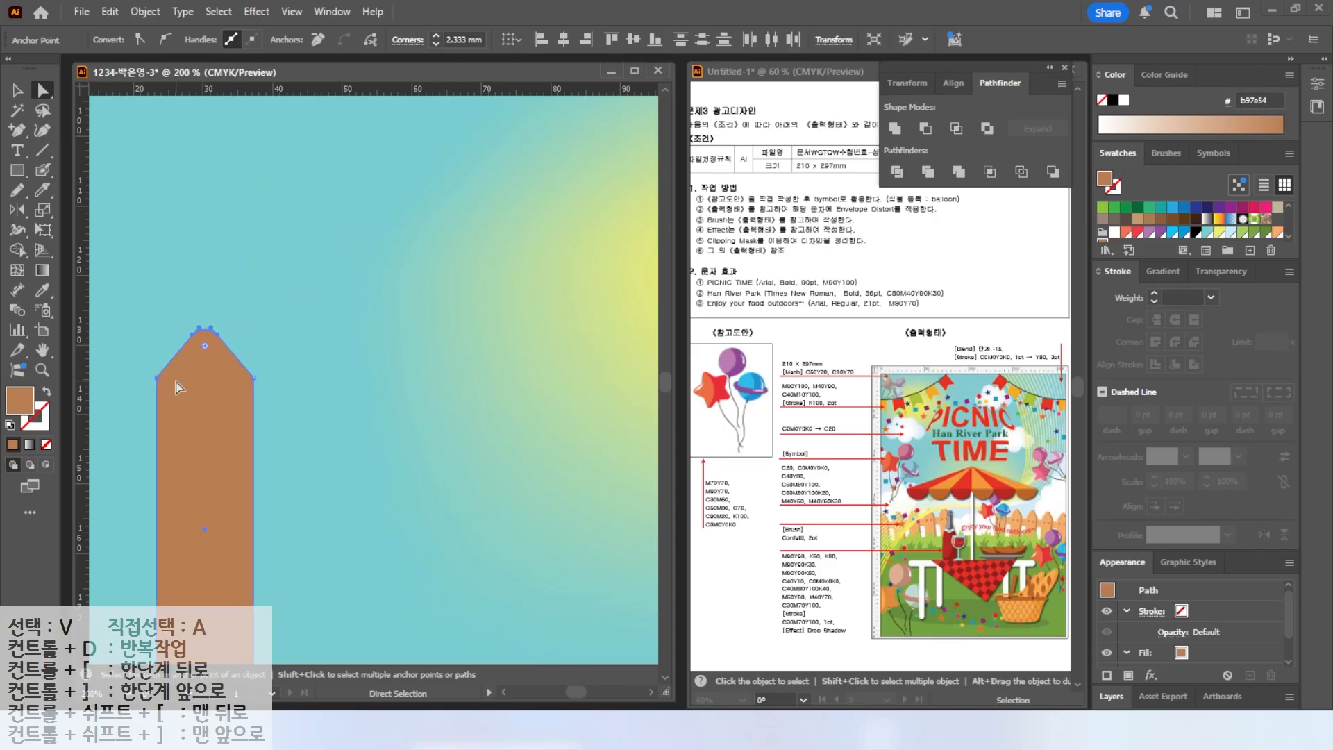
{"action": "left_click", "coordinate": [165, 384]}
{"action": "left_click_drag", "start_coordinate": [165, 385], "coordinate": [175, 384]}
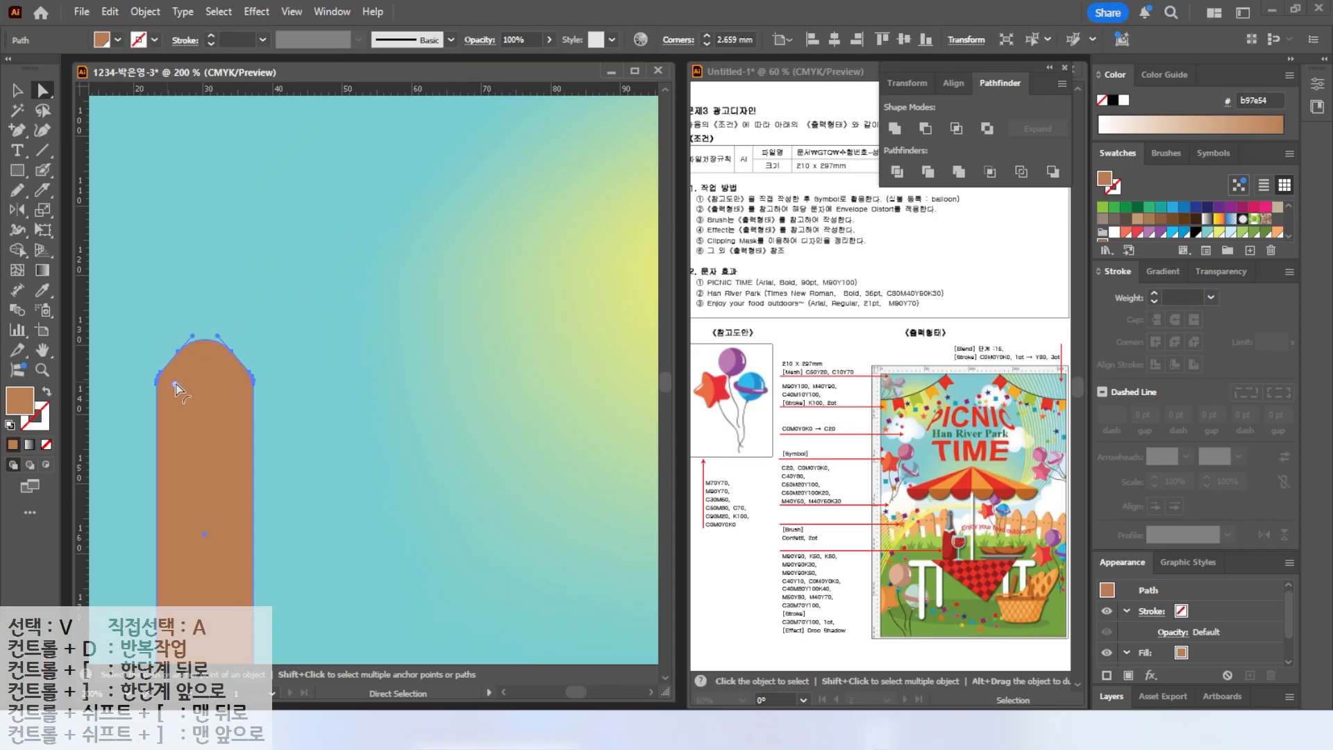
{"action": "double_click", "coordinate": [206, 379]}
{"action": "key", "text": "Return"}
{"action": "scroll", "coordinate": [232, 419], "scroll_direction": "down", "scroll_amount": 1}
{"action": "left_click", "coordinate": [191, 342]}
{"action": "left_click_drag", "start_coordinate": [192, 342], "coordinate": [221, 347]}
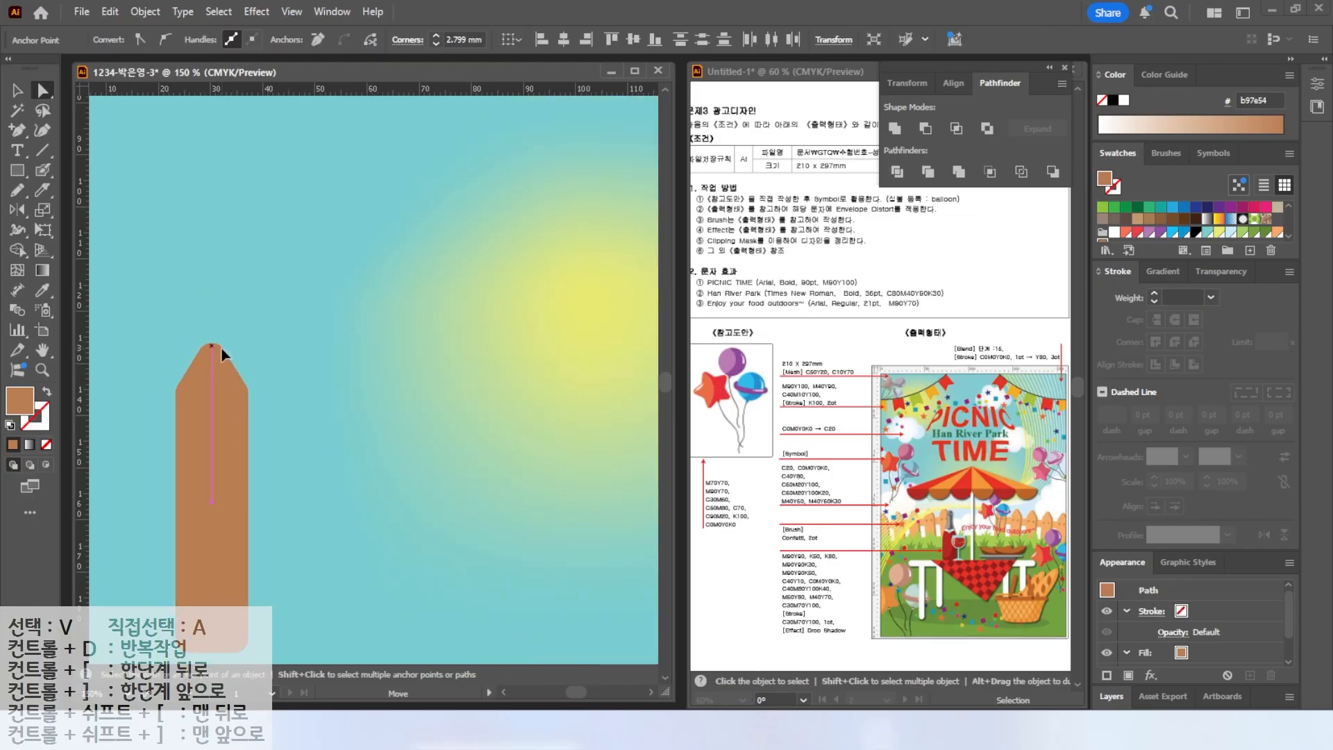
Duplicate the plank slightly offset and rotate the copy a little.
{"action": "double_click", "coordinate": [42, 350]}
{"action": "left_click", "coordinate": [19, 91]}
{"action": "left_click", "coordinate": [167, 334]}
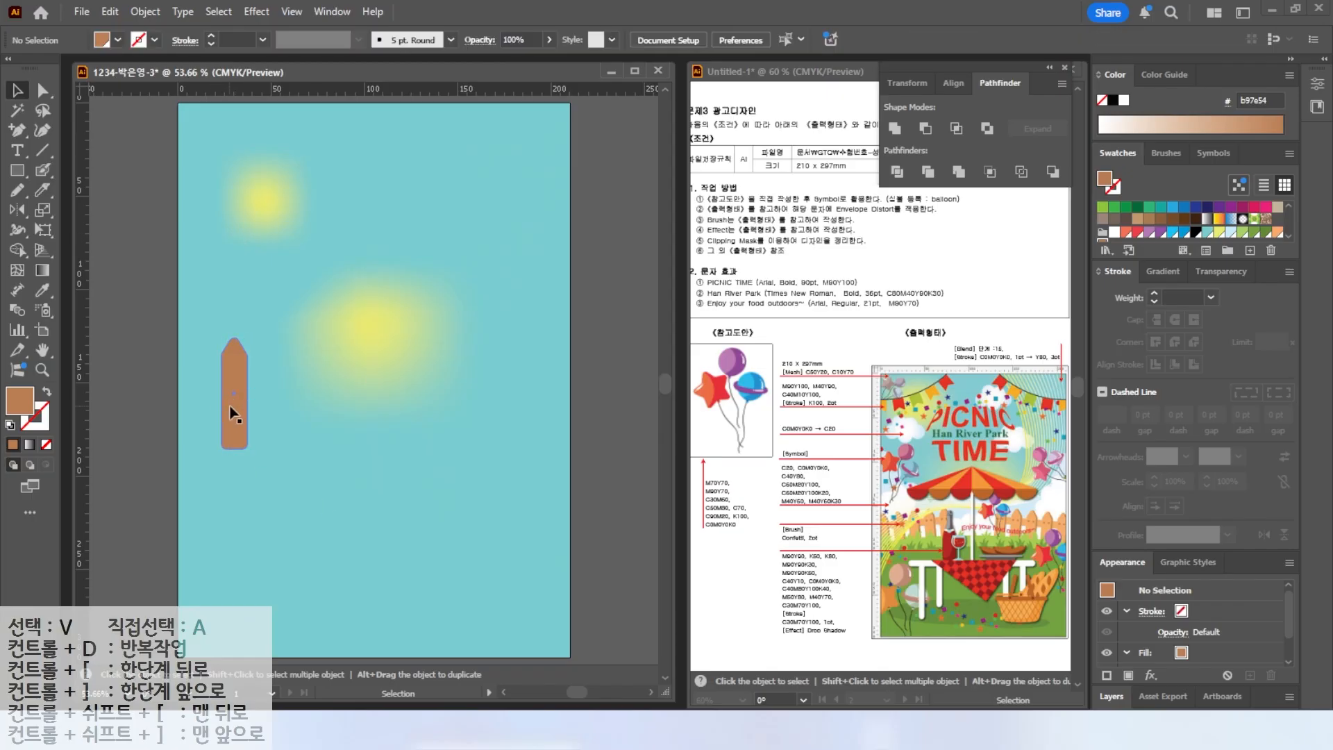
{"action": "left_click_drag", "start_coordinate": [231, 408], "coordinate": [214, 422]}
{"action": "left_click_drag", "start_coordinate": [240, 350], "coordinate": [236, 347]}
Nudge the tilted copy and fill it with the C0 M40 Y60 swatch.
{"action": "scroll", "coordinate": [231, 411], "scroll_direction": "up", "scroll_amount": 2}
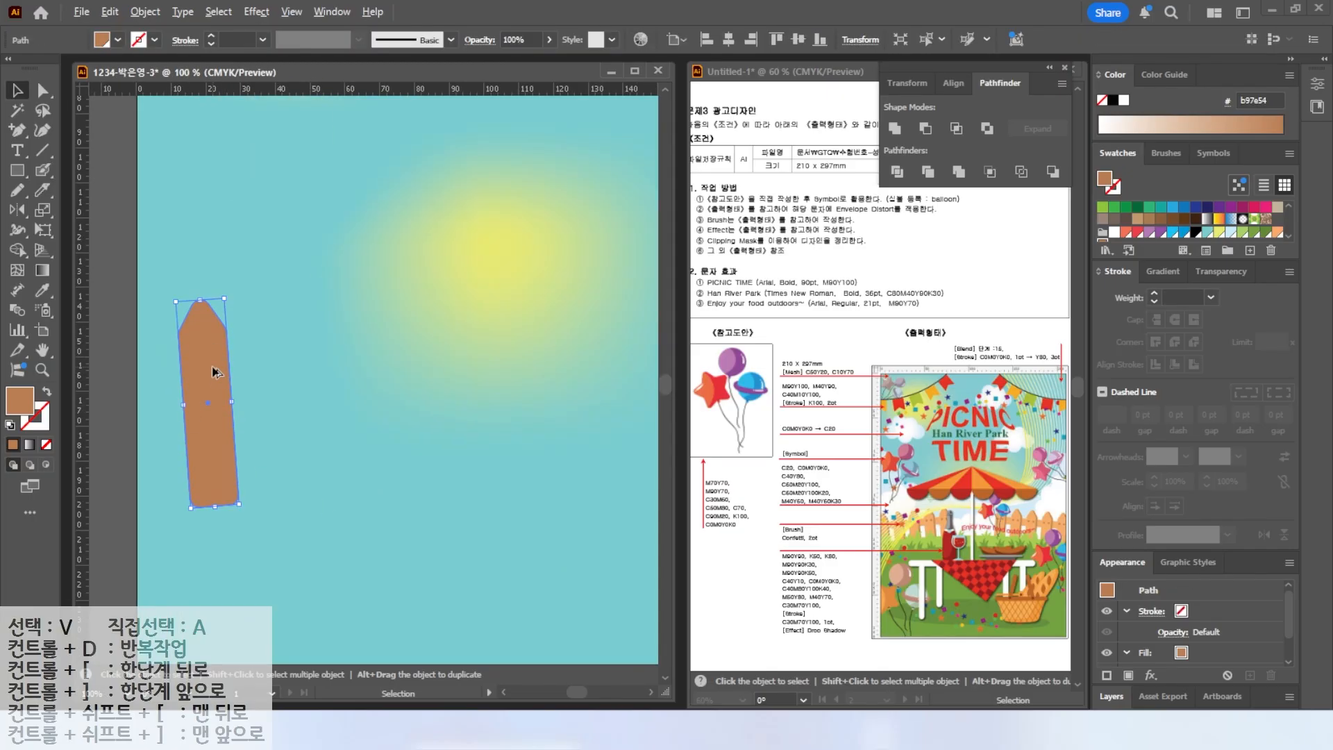
{"action": "left_click_drag", "start_coordinate": [212, 366], "coordinate": [208, 363]}
{"action": "left_click", "coordinate": [1277, 232]}
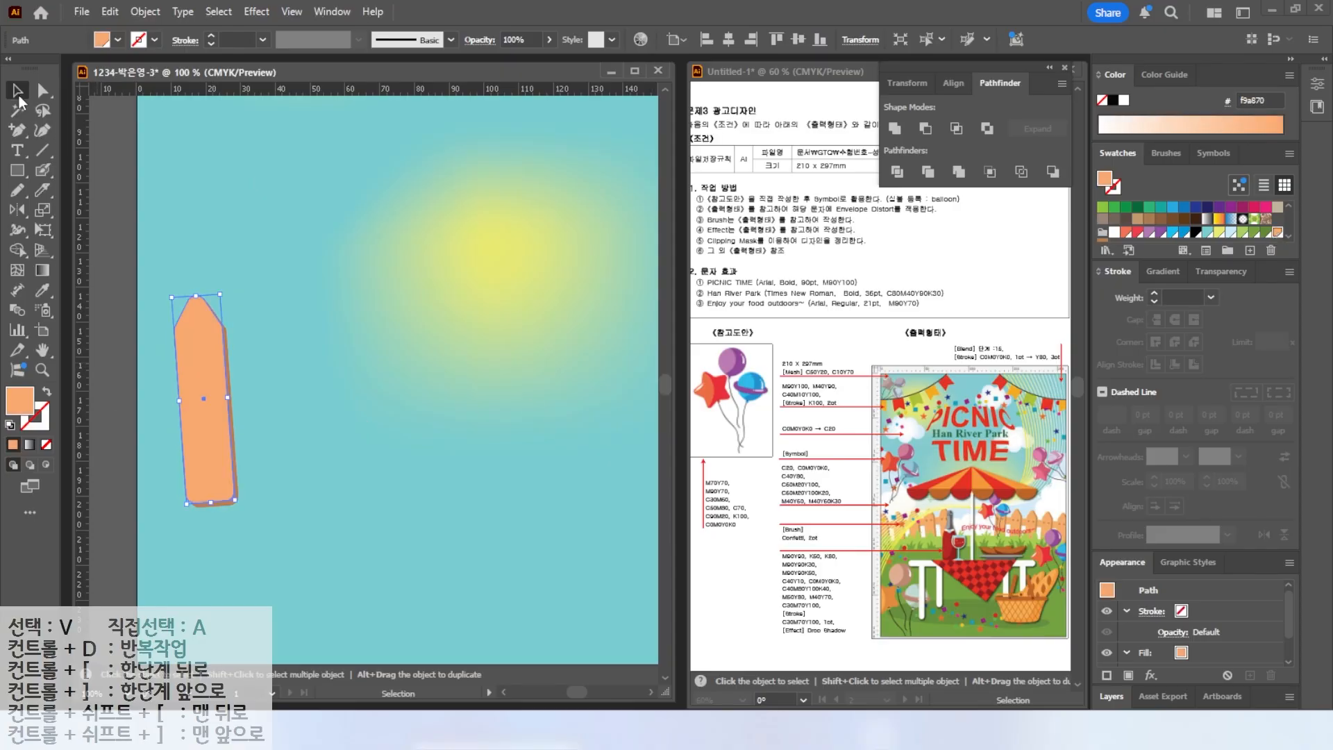
Select both plank shapes and divide them with Pathfinder.
{"action": "left_click", "coordinate": [252, 247]}
{"action": "left_click_drag", "start_coordinate": [158, 381], "coordinate": [290, 469]}
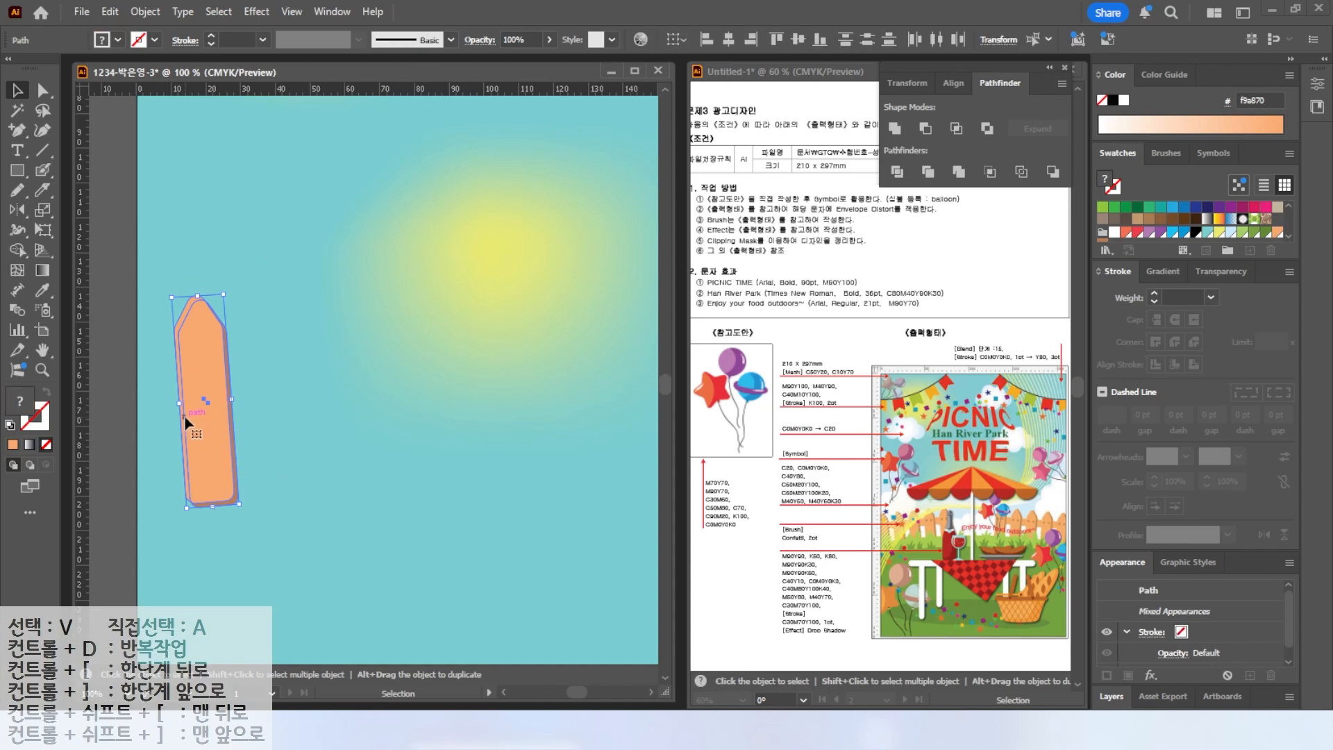
{"action": "left_click", "coordinate": [897, 172]}
{"action": "left_click", "coordinate": [295, 271]}
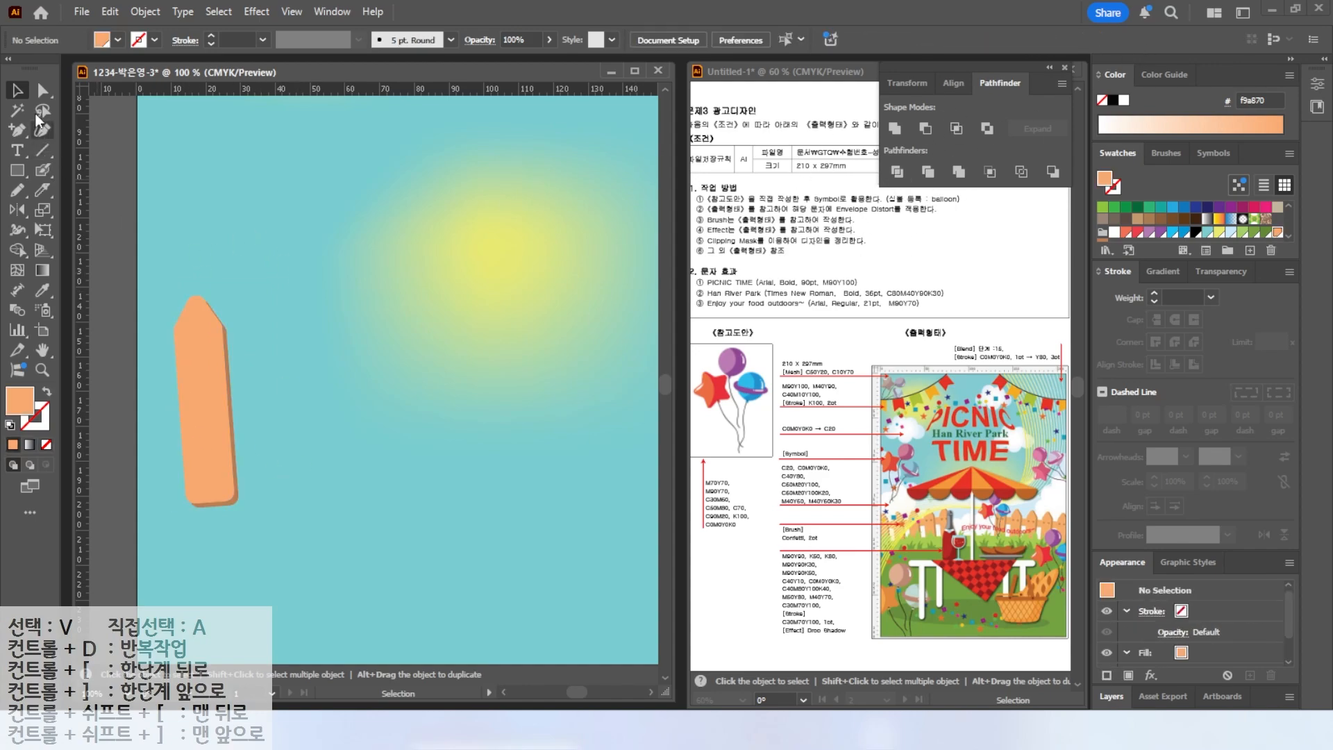
Delete the leftover fragment at the plank's upper-left edge.
{"action": "left_click", "coordinate": [42, 91]}
{"action": "left_click", "coordinate": [174, 331]}
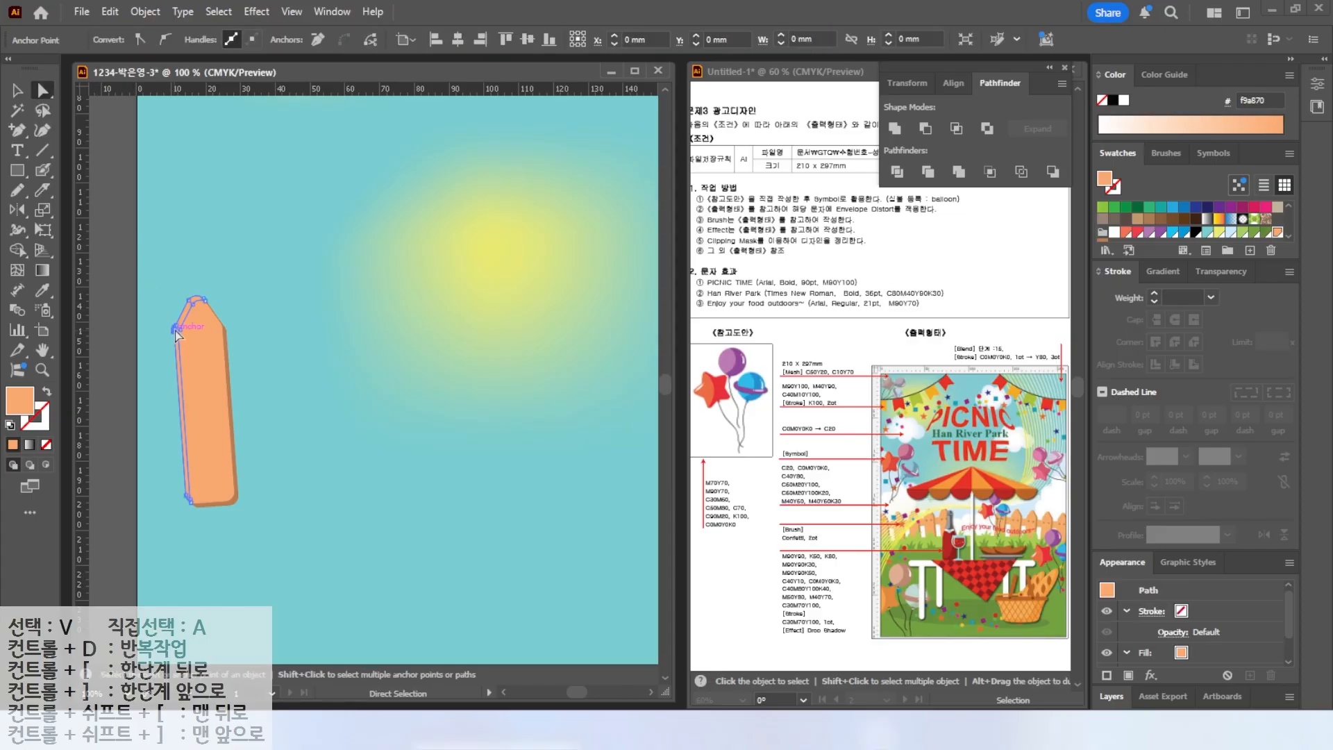
{"action": "key", "text": "Delete"}
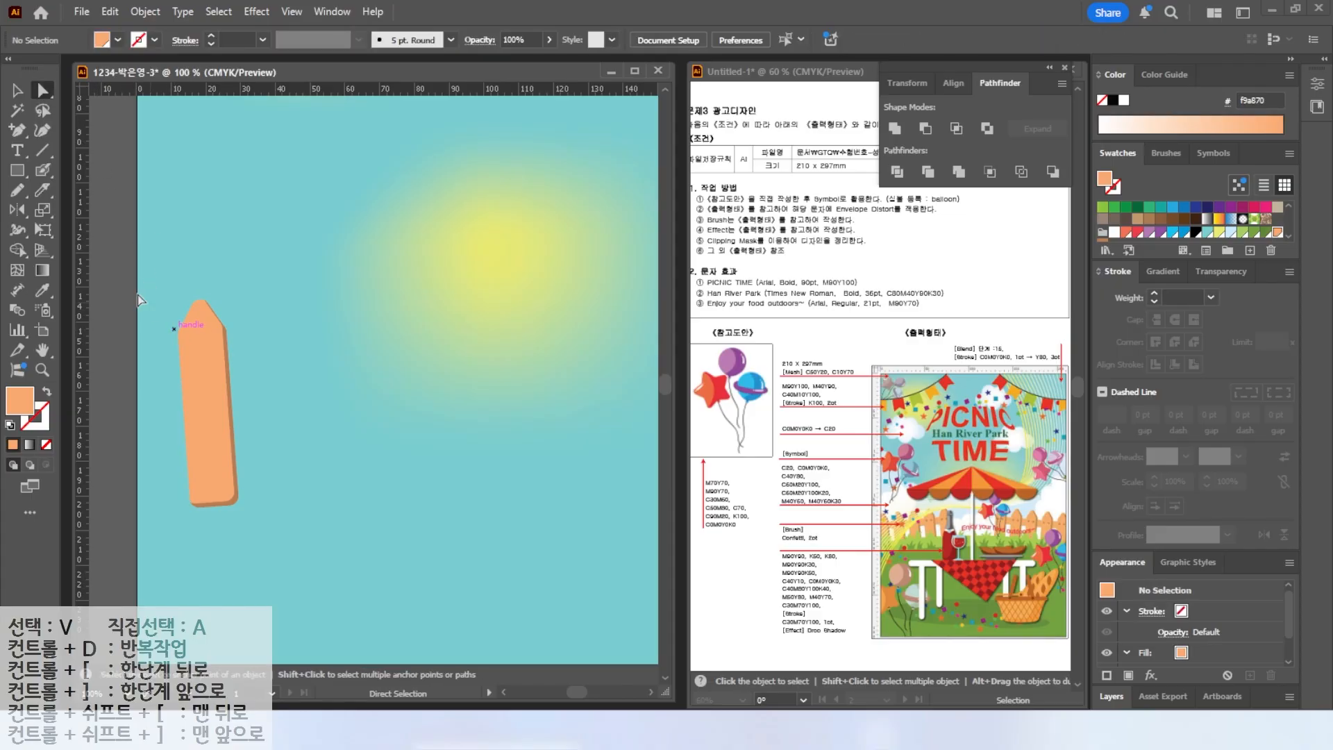
Duplicate the plank to the right and repeat the duplication three times to form a five-plank fence.
{"action": "key", "text": "v"}
{"action": "key", "text": "ctrl+minus"}
{"action": "key", "text": "ctrl+minus"}
{"action": "left_click", "coordinate": [197, 368]}
{"action": "left_click_drag", "start_coordinate": [209, 397], "coordinate": [241, 392]}
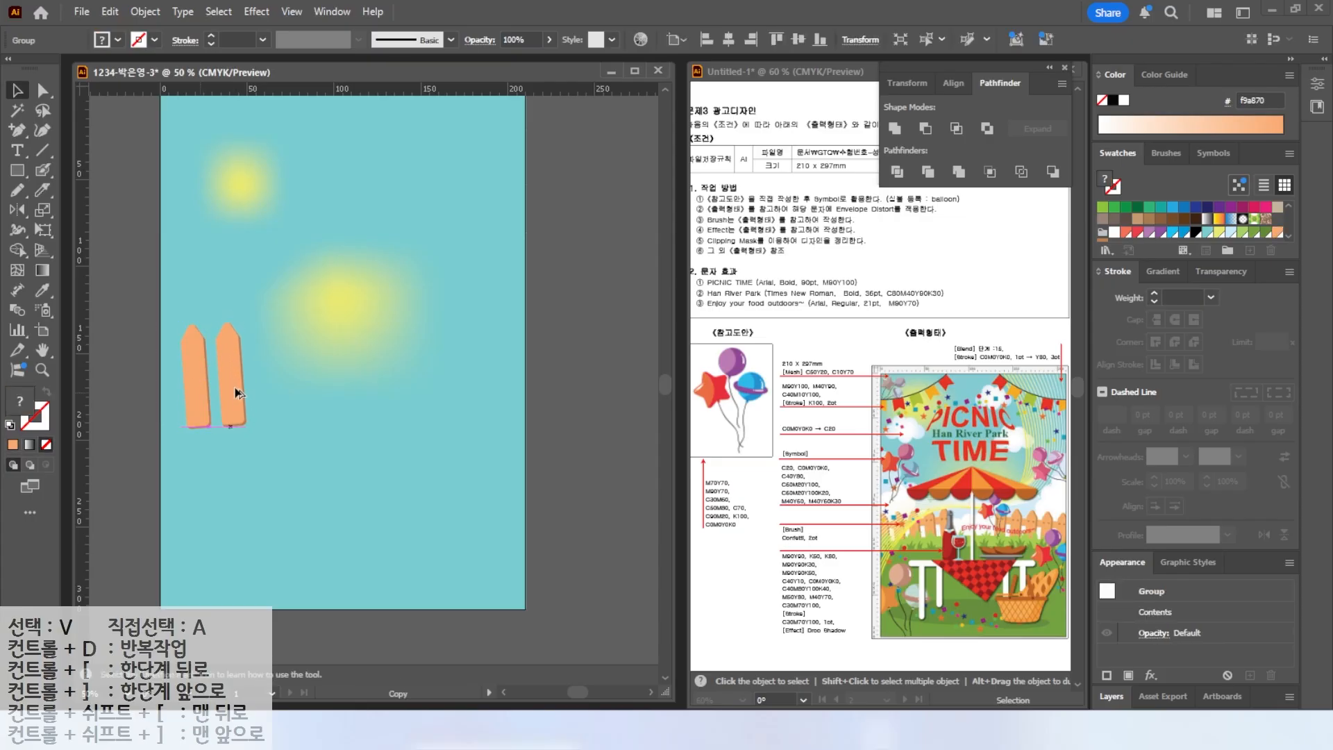
{"action": "key", "text": "ctrl+d"}
{"action": "key", "text": "ctrl+d"}
{"action": "key", "text": "ctrl+d"}
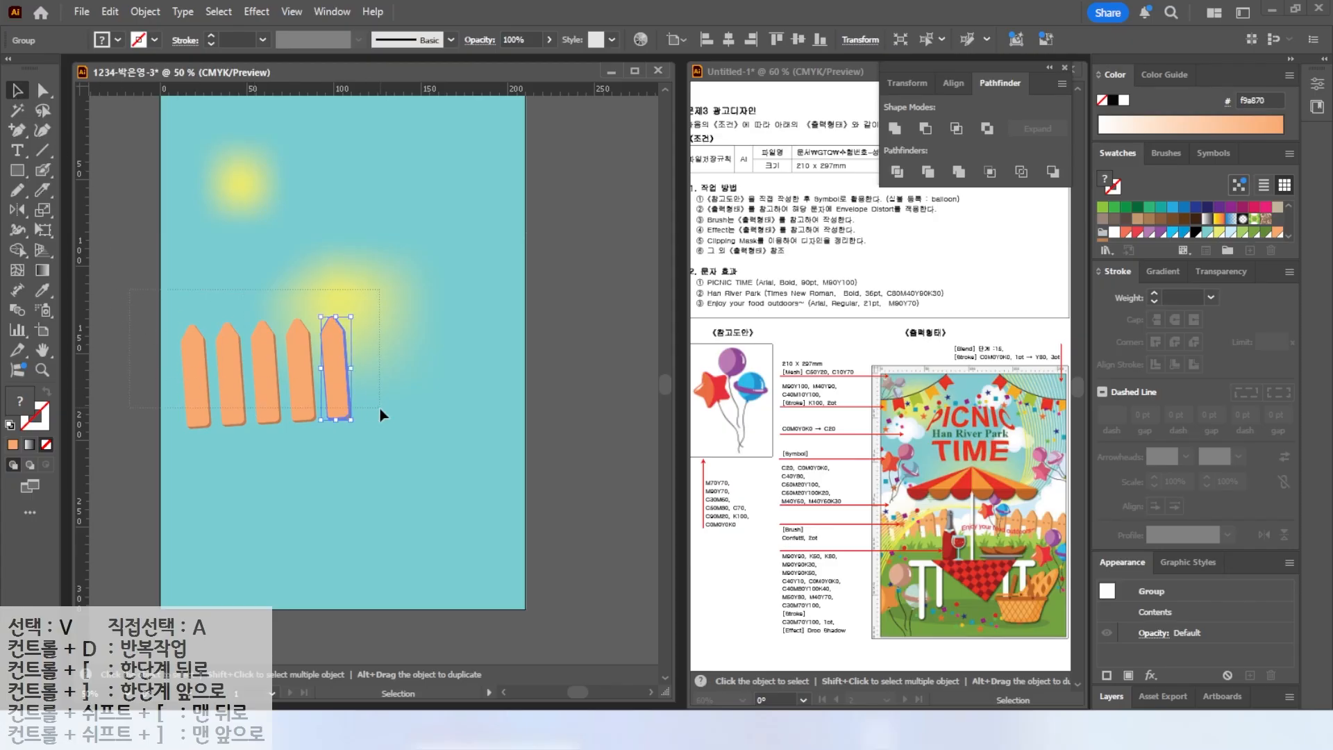
Draw a horizontal rail rectangle across the five planks and send it behind them.
{"action": "mouse_move", "coordinate": [344, 405]}
{"action": "left_mouse_down"}
{"action": "mouse_move", "coordinate": [307, 405]}
{"action": "mouse_move", "coordinate": [322, 429]}
{"action": "mouse_move", "coordinate": [318, 398]}
{"action": "left_mouse_up"}
{"action": "left_click", "coordinate": [13, 173]}
{"action": "mouse_move", "coordinate": [145, 366]}
{"action": "left_mouse_down"}
{"action": "mouse_move", "coordinate": [354, 386]}
{"action": "mouse_move", "coordinate": [325, 378]}
{"action": "mouse_move", "coordinate": [345, 366]}
{"action": "mouse_move", "coordinate": [293, 359]}
{"action": "left_mouse_up"}
{"action": "key", "text": "v"}
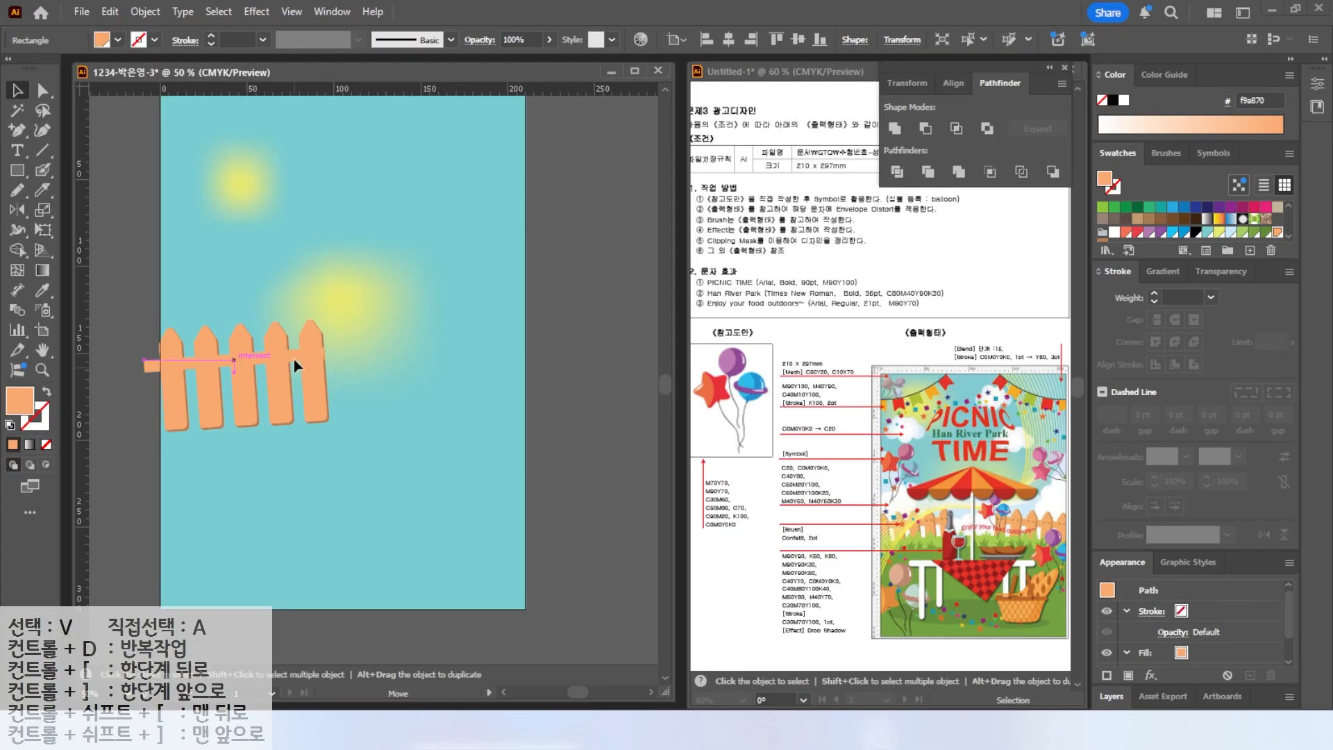
{"action": "left_click", "coordinate": [323, 392]}
{"action": "right_click", "coordinate": [313, 399]}
{"action": "left_click", "coordinate": [239, 472]}
{"action": "right_click", "coordinate": [311, 408]}
{"action": "mouse_move", "coordinate": [452, 630]}
{"action": "left_click", "coordinate": [522, 622]}
{"action": "left_click", "coordinate": [353, 451]}
{"action": "scroll", "coordinate": [226, 360], "scroll_direction": "up", "scroll_amount": 2}
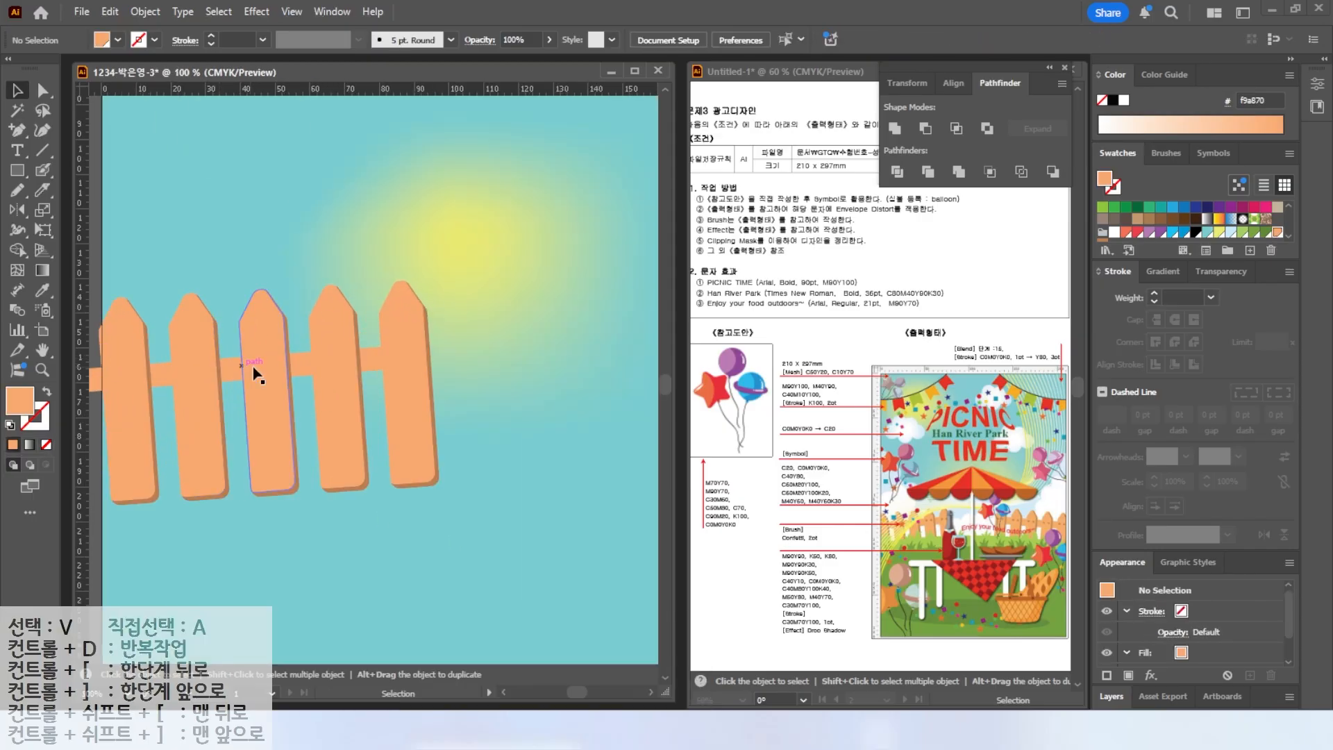
Paint small brown nail-hole dots on the planks and rail with the Blob Brush.
{"action": "left_click_drag", "start_coordinate": [255, 370], "coordinate": [316, 375]}
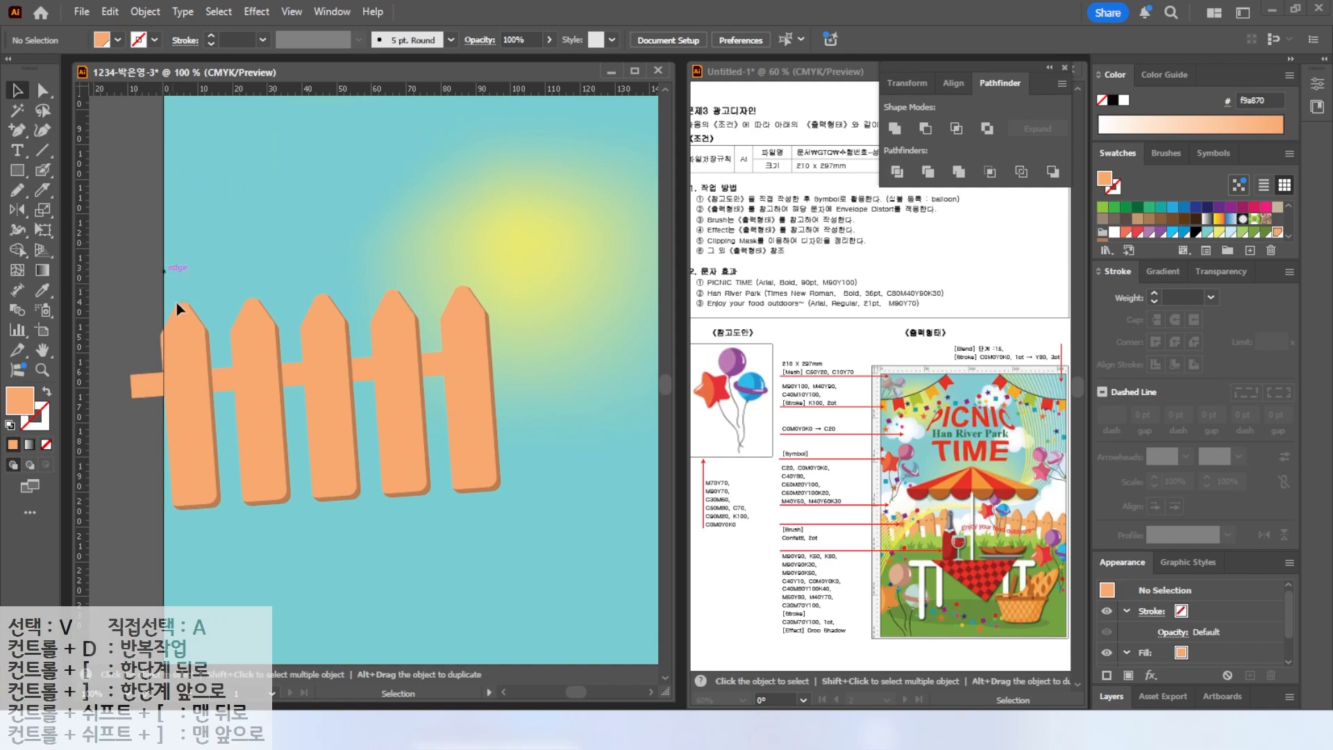
{"action": "left_click", "coordinate": [43, 172]}
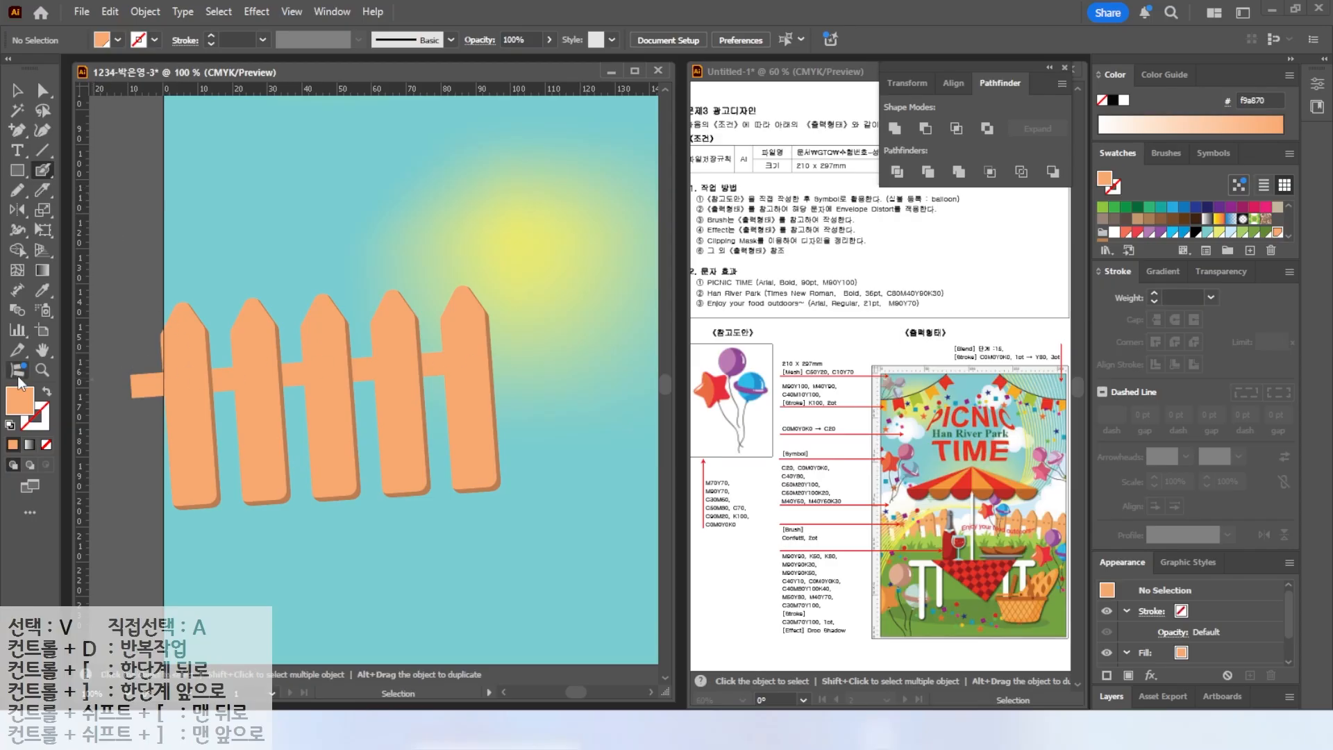
{"action": "left_click", "coordinate": [1103, 239]}
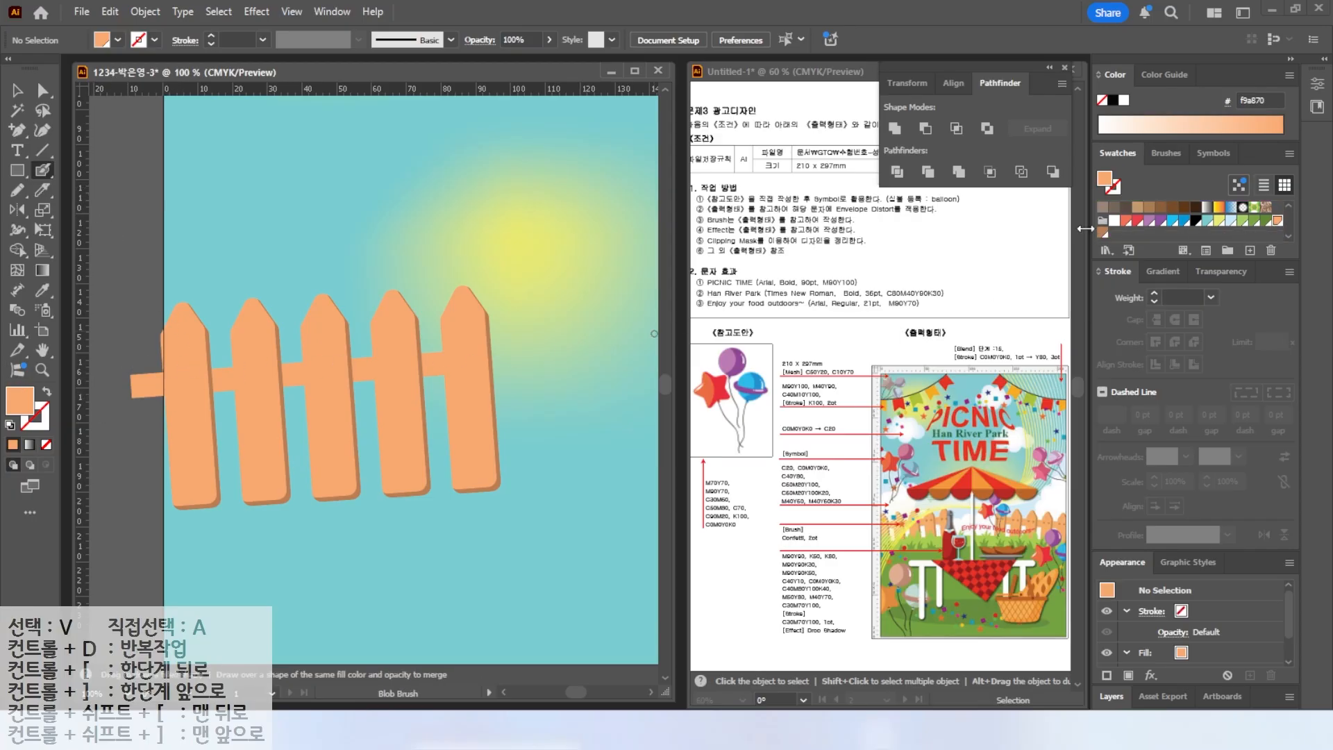
{"action": "key", "text": "shift+x"}
{"action": "left_click", "coordinate": [174, 369]}
{"action": "left_click", "coordinate": [197, 365]}
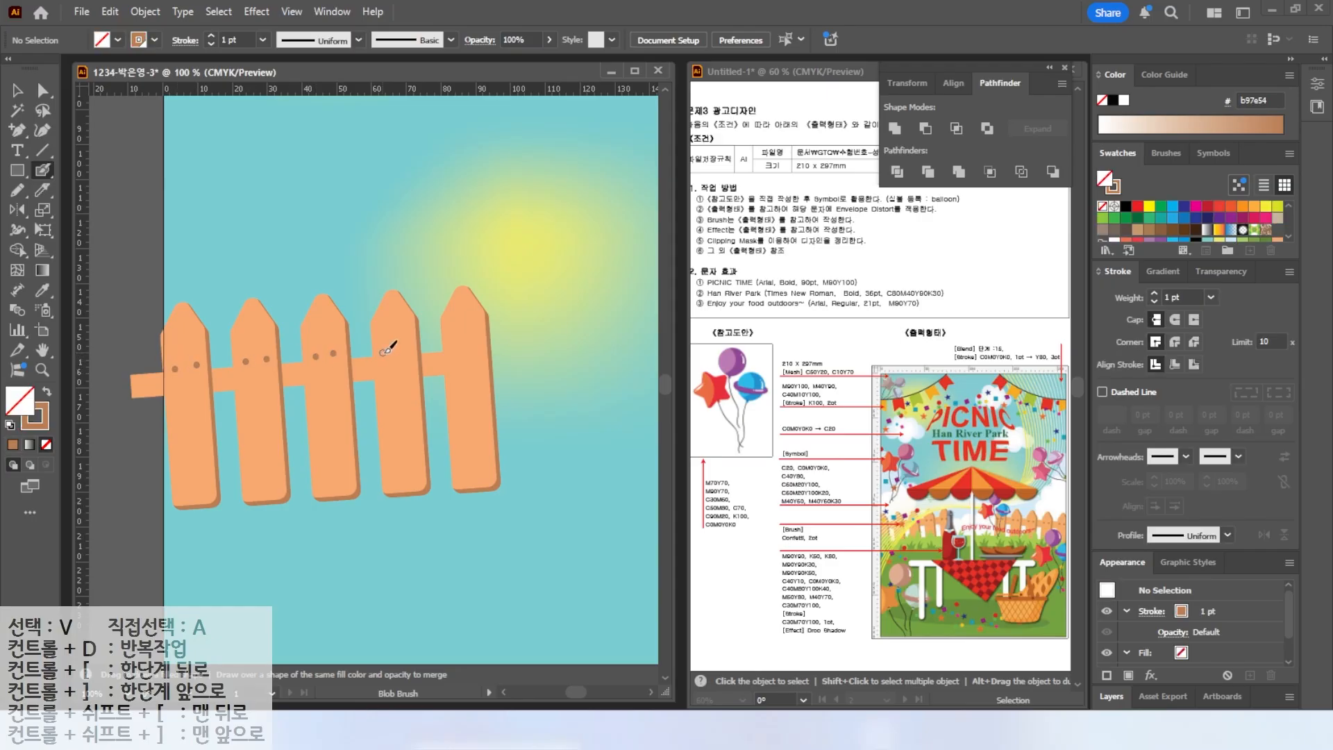
{"action": "key", "text": "v"}
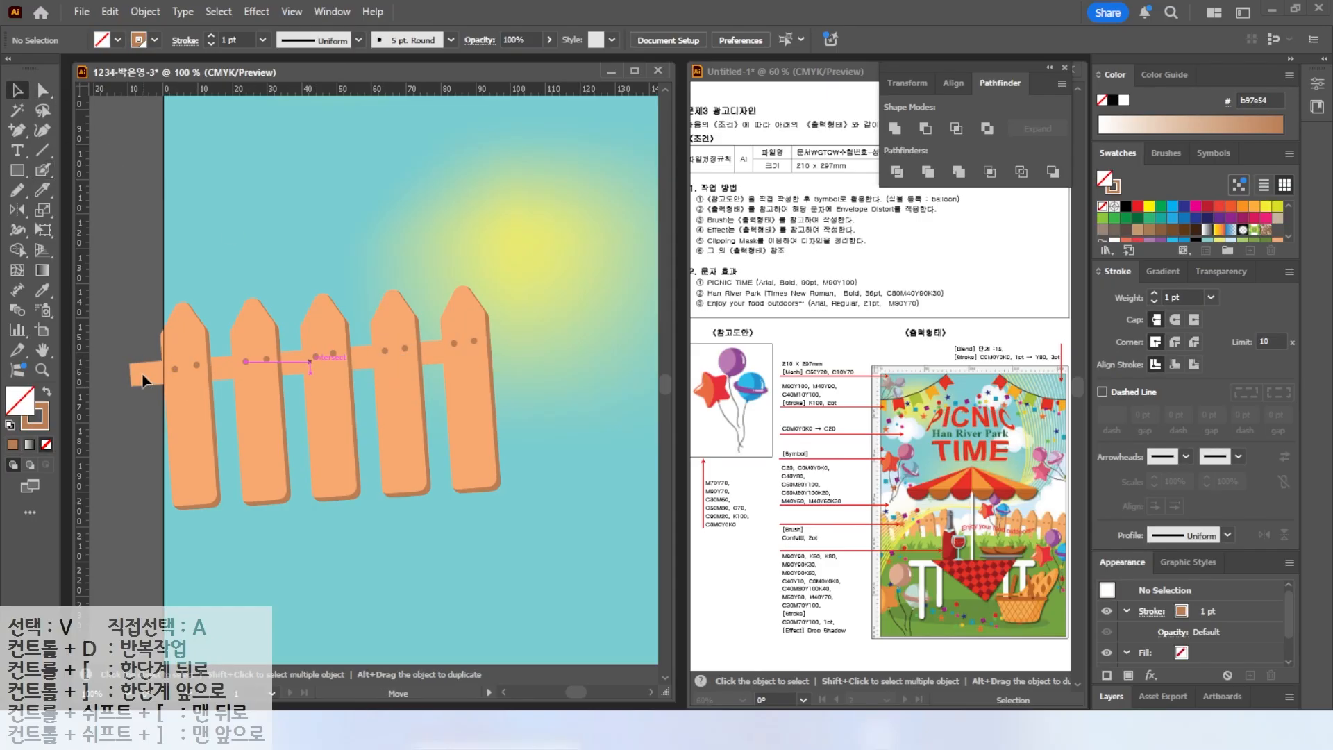
Select the whole fence, duplicate it and reflect the copy onto the artboard's right side.
{"action": "left_click", "coordinate": [141, 380]}
{"action": "key", "text": "ctrl+minus"}
{"action": "left_click_drag", "start_coordinate": [224, 361], "coordinate": [375, 432]}
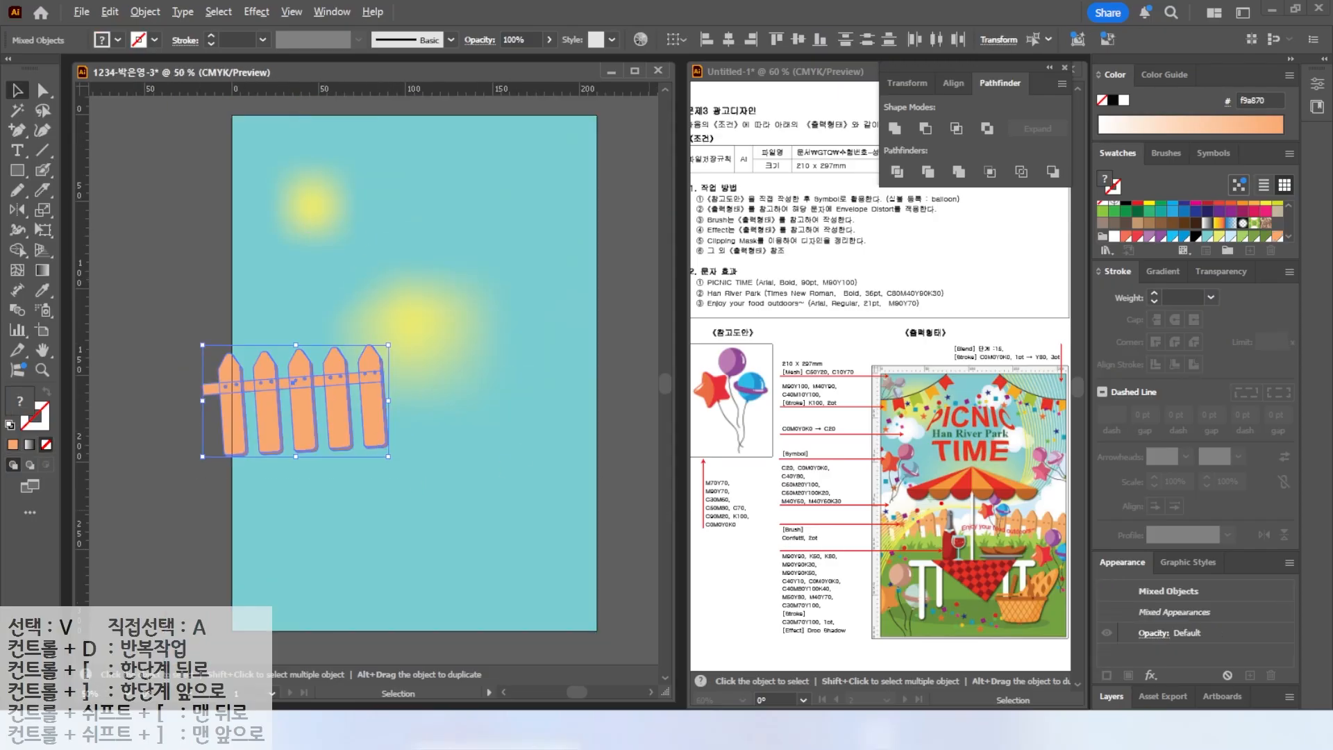
{"action": "left_click_drag", "start_coordinate": [969, 383], "coordinate": [969, 640]}
{"action": "mouse_move", "coordinate": [917, 489]}
{"action": "left_mouse_down"}
{"action": "mouse_move", "coordinate": [923, 477]}
{"action": "mouse_move", "coordinate": [1038, 484]}
{"action": "left_mouse_up"}
{"action": "key", "text": "Escape"}
{"action": "left_click", "coordinate": [19, 210]}
{"action": "left_click", "coordinate": [407, 368], "text": "alt"}
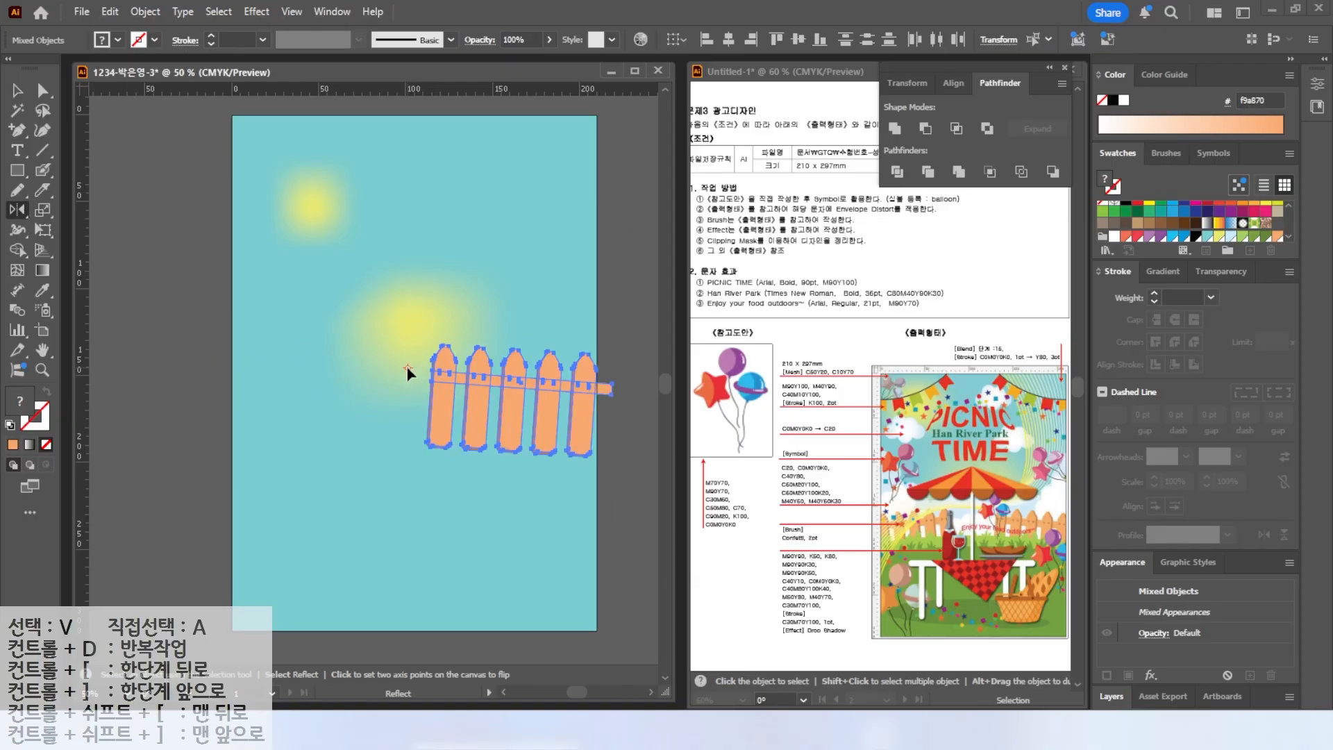
{"action": "left_click", "coordinate": [647, 465]}
{"action": "left_click", "coordinate": [647, 464]}
{"action": "left_click", "coordinate": [647, 465]}
{"action": "left_click", "coordinate": [647, 465]}
{"action": "left_click", "coordinate": [647, 465]}
{"action": "left_click", "coordinate": [670, 503]}
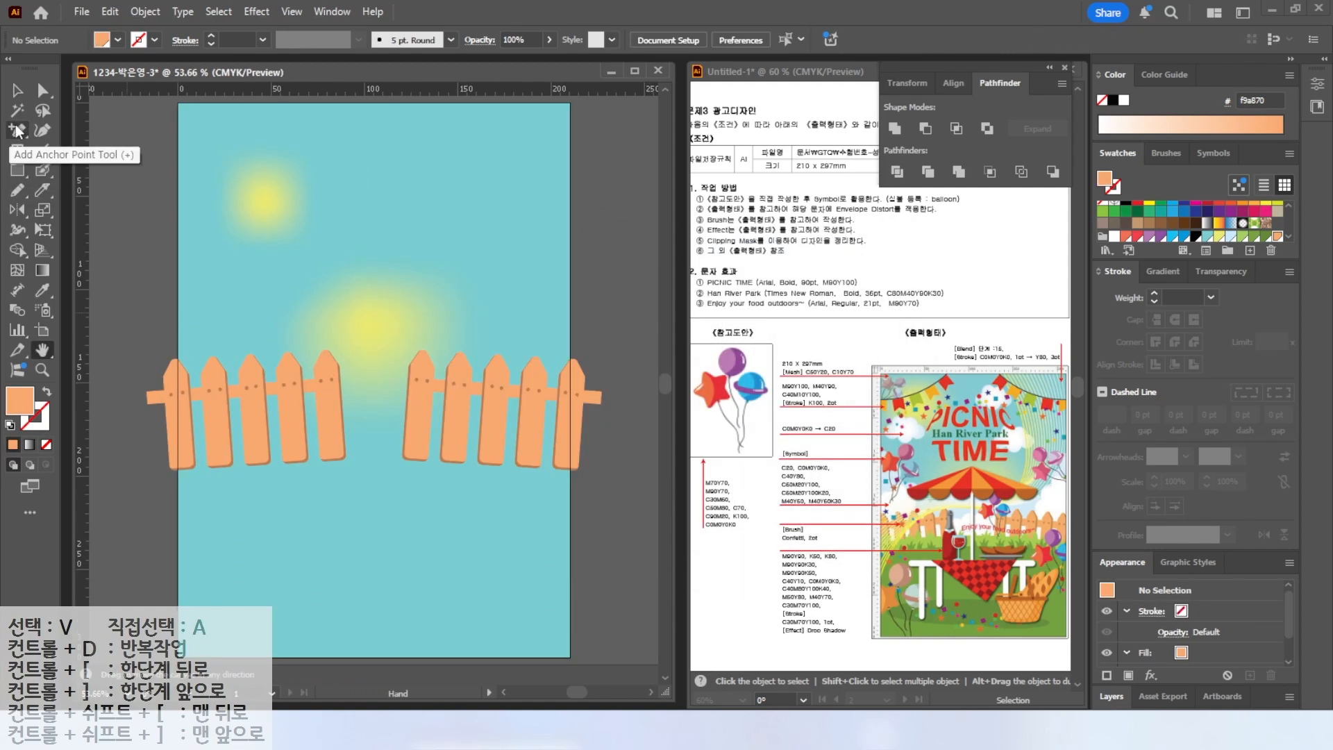
Draw the ground area below the fences with the Pencil and fill it with a light green swatch.
{"action": "left_click", "coordinate": [18, 190]}
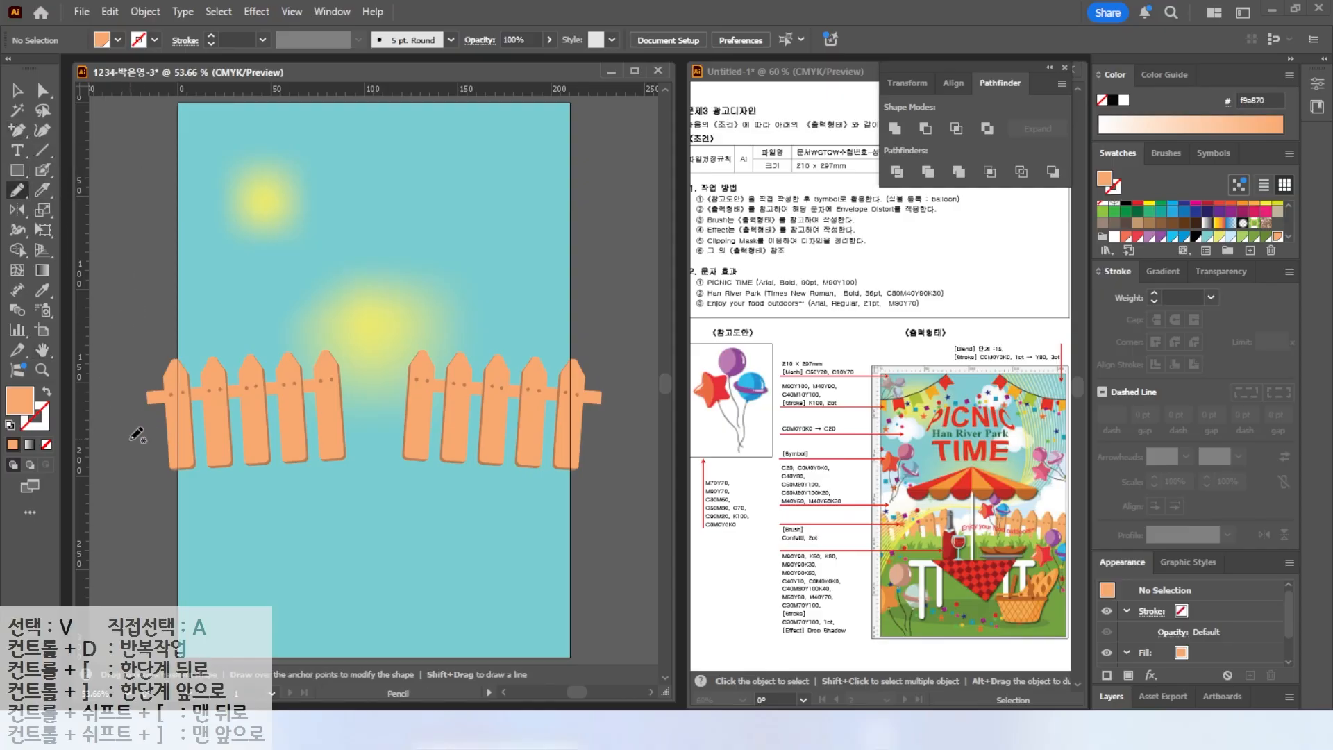
{"action": "key", "text": "d"}
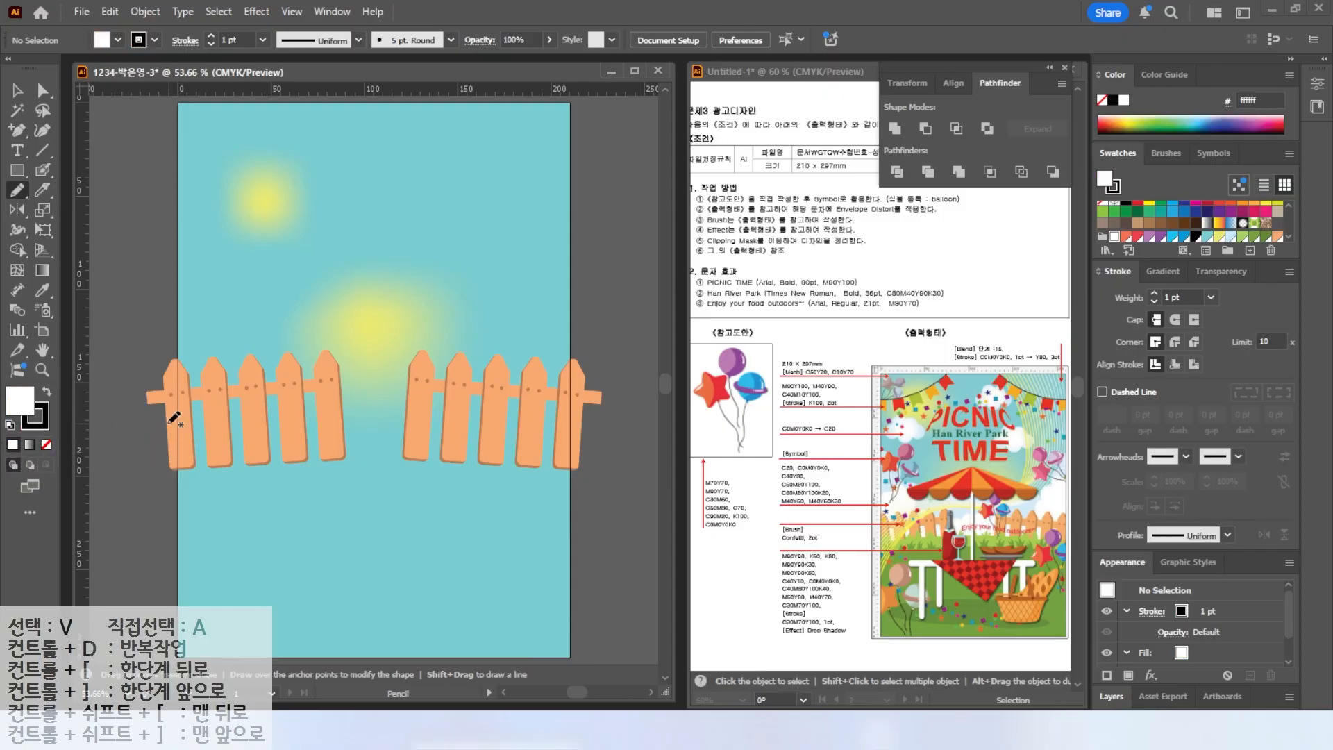
{"action": "mouse_move", "coordinate": [150, 432]}
{"action": "left_mouse_down"}
{"action": "mouse_move", "coordinate": [512, 417]}
{"action": "mouse_move", "coordinate": [610, 634]}
{"action": "mouse_move", "coordinate": [275, 654]}
{"action": "mouse_move", "coordinate": [179, 464]}
{"action": "left_mouse_up"}
{"action": "key", "text": "shift+x"}
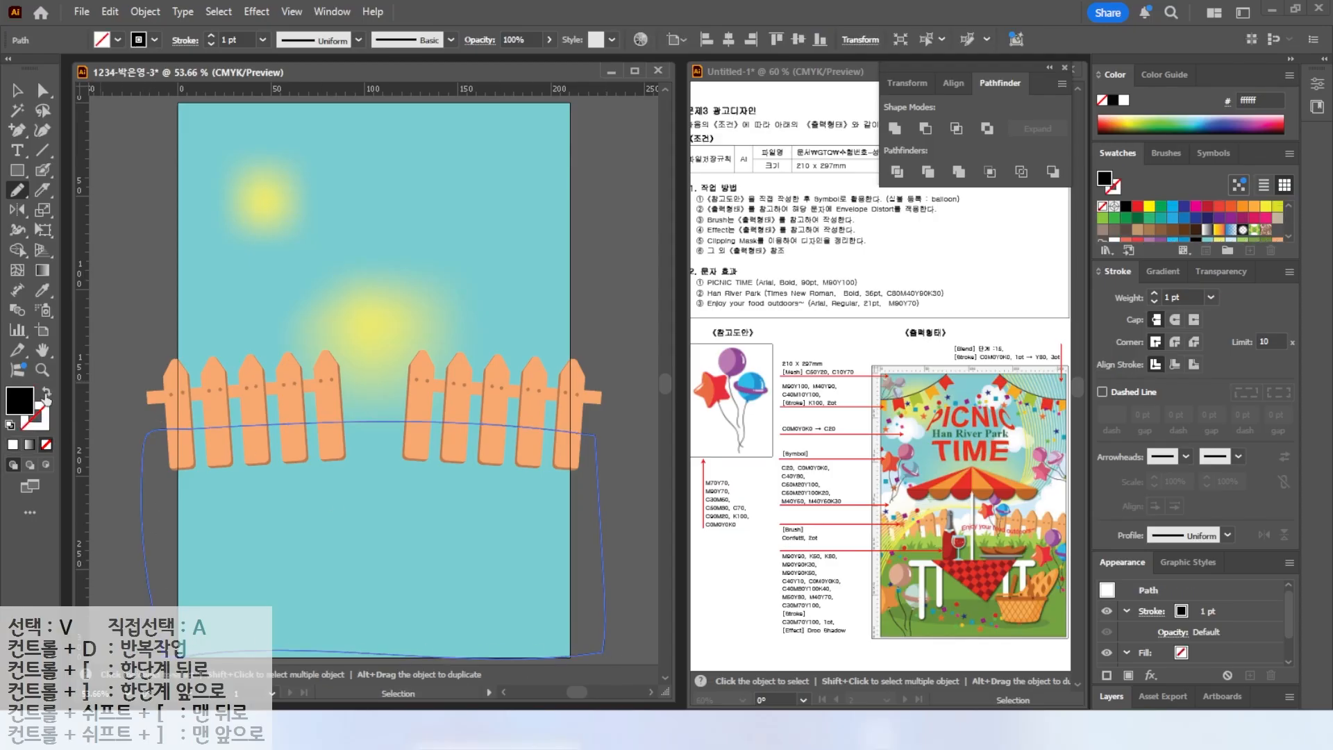
{"action": "scroll", "coordinate": [1270, 226], "scroll_direction": "down", "scroll_amount": 2}
{"action": "left_click", "coordinate": [1257, 221]}
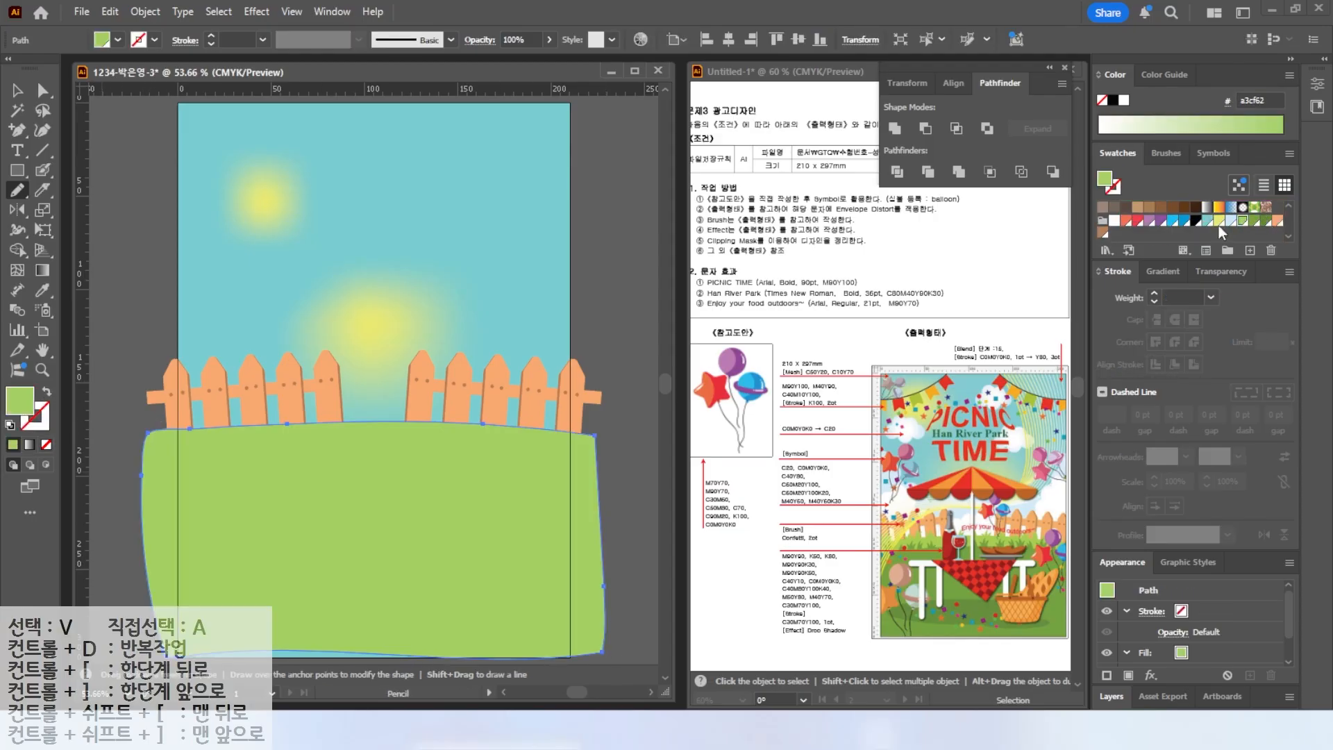
{"action": "left_click_drag", "start_coordinate": [17, 130], "coordinate": [73, 139]}
{"action": "left_click", "coordinate": [75, 132]}
{"action": "scroll", "coordinate": [228, 432], "scroll_direction": "up", "scroll_amount": 3}
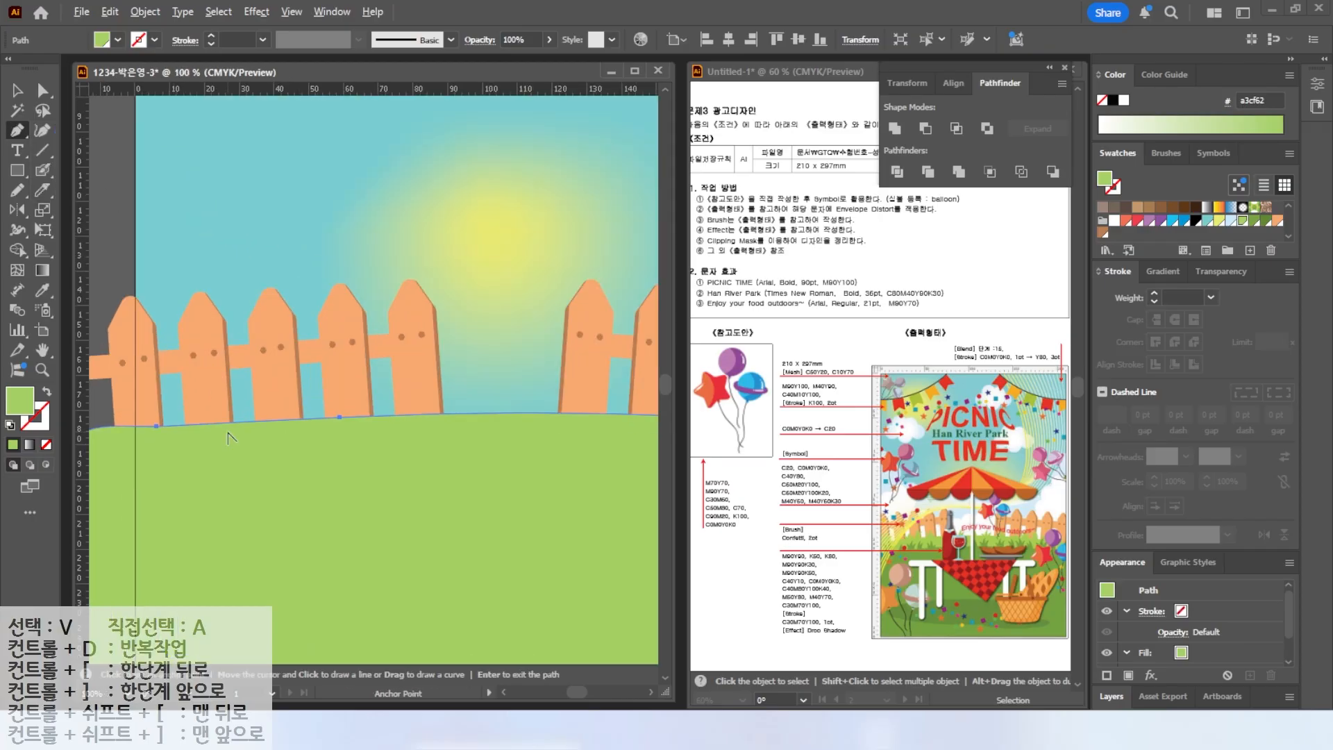
Sketch three small grass tufts along the fence base with the Pencil using default colors.
{"action": "key", "text": "n"}
{"action": "key", "text": "ctrl+shift+a"}
{"action": "key", "text": "d"}
{"action": "mouse_move", "coordinate": [191, 455]}
{"action": "left_mouse_down"}
{"action": "mouse_move", "coordinate": [166, 383]}
{"action": "mouse_move", "coordinate": [200, 403]}
{"action": "mouse_move", "coordinate": [223, 374]}
{"action": "mouse_move", "coordinate": [221, 439]}
{"action": "left_mouse_up"}
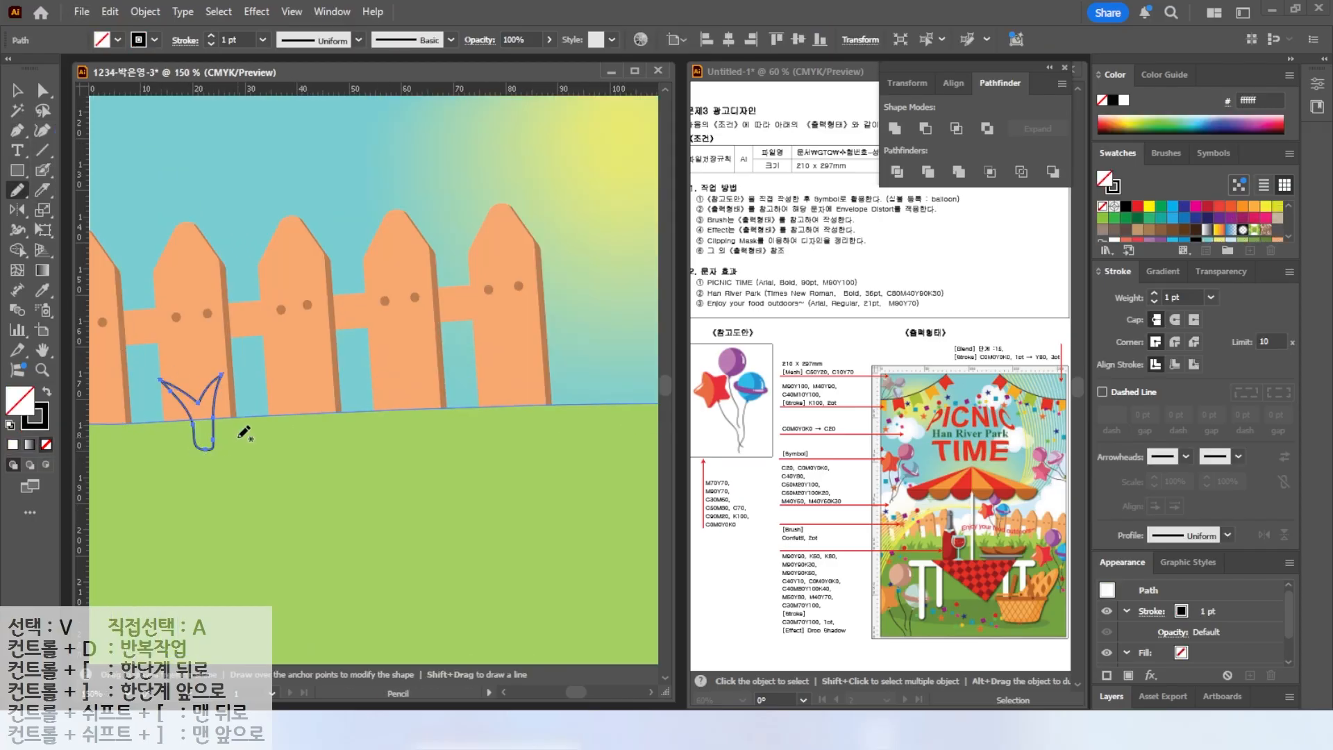
{"action": "mouse_move", "coordinate": [306, 455]}
{"action": "left_mouse_down"}
{"action": "mouse_move", "coordinate": [325, 377]}
{"action": "mouse_move", "coordinate": [344, 381]}
{"action": "mouse_move", "coordinate": [309, 455]}
{"action": "left_mouse_up"}
{"action": "mouse_move", "coordinate": [407, 435]}
{"action": "left_mouse_down"}
{"action": "mouse_move", "coordinate": [381, 379]}
{"action": "mouse_move", "coordinate": [425, 389]}
{"action": "mouse_move", "coordinate": [444, 376]}
{"action": "mouse_move", "coordinate": [414, 430]}
{"action": "left_mouse_up"}
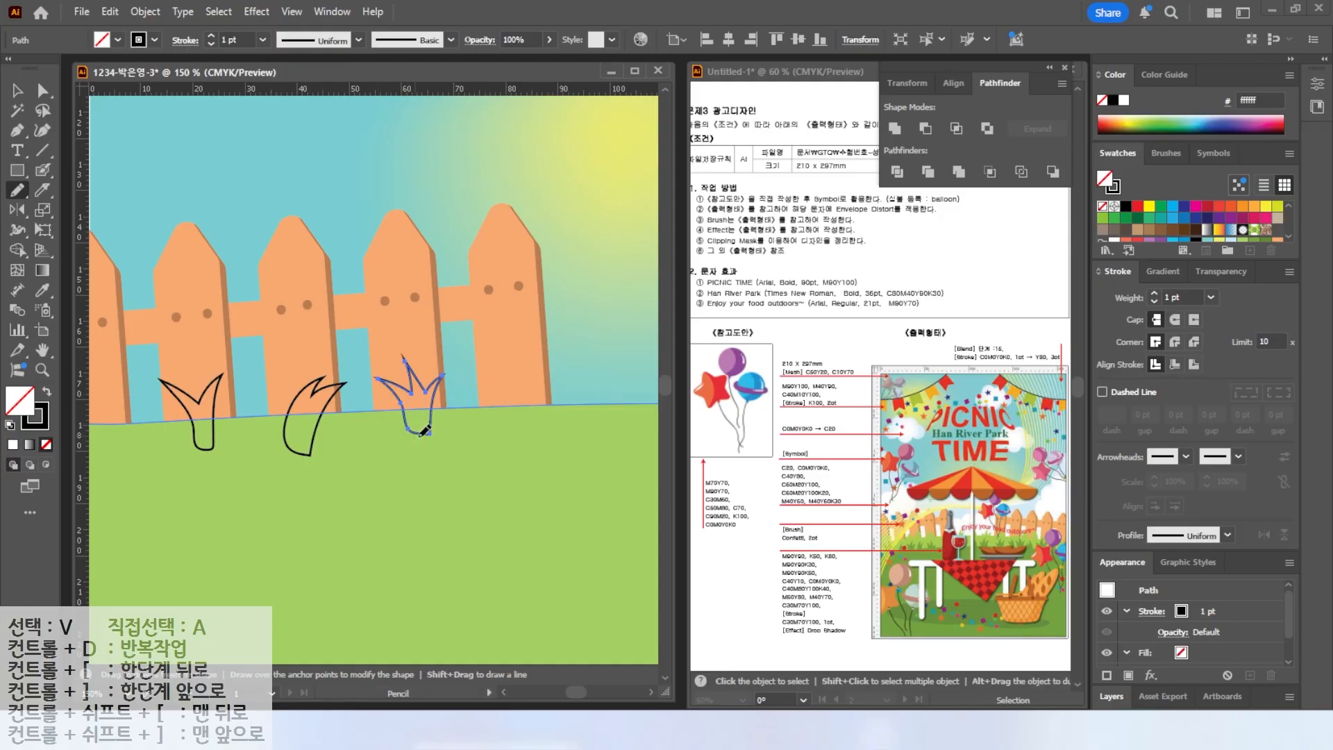
Select the three grass tufts and sample the ground's green fill onto them with the Eyedropper.
{"action": "left_click", "coordinate": [18, 91]}
{"action": "left_click", "coordinate": [216, 447]}
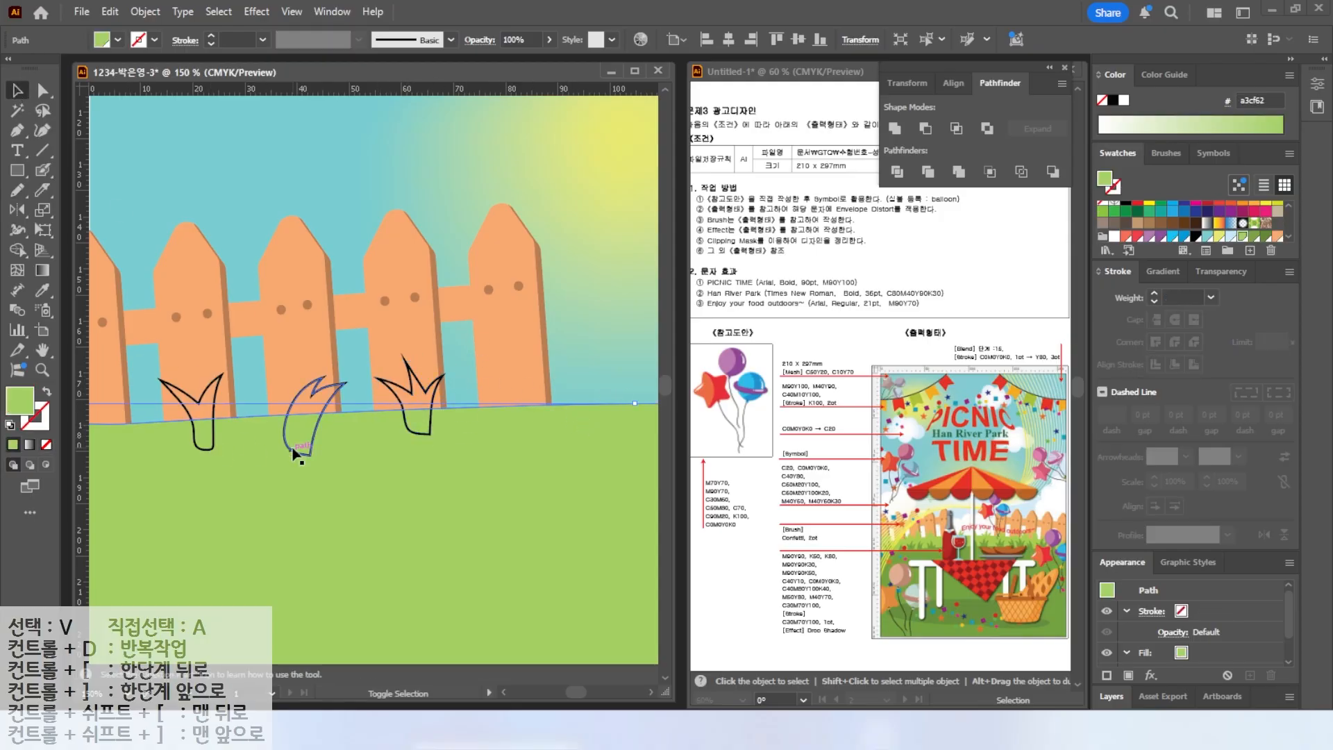
{"action": "left_click", "coordinate": [210, 389]}
{"action": "left_click", "coordinate": [309, 391], "text": "shift"}
{"action": "left_click", "coordinate": [436, 402], "text": "shift"}
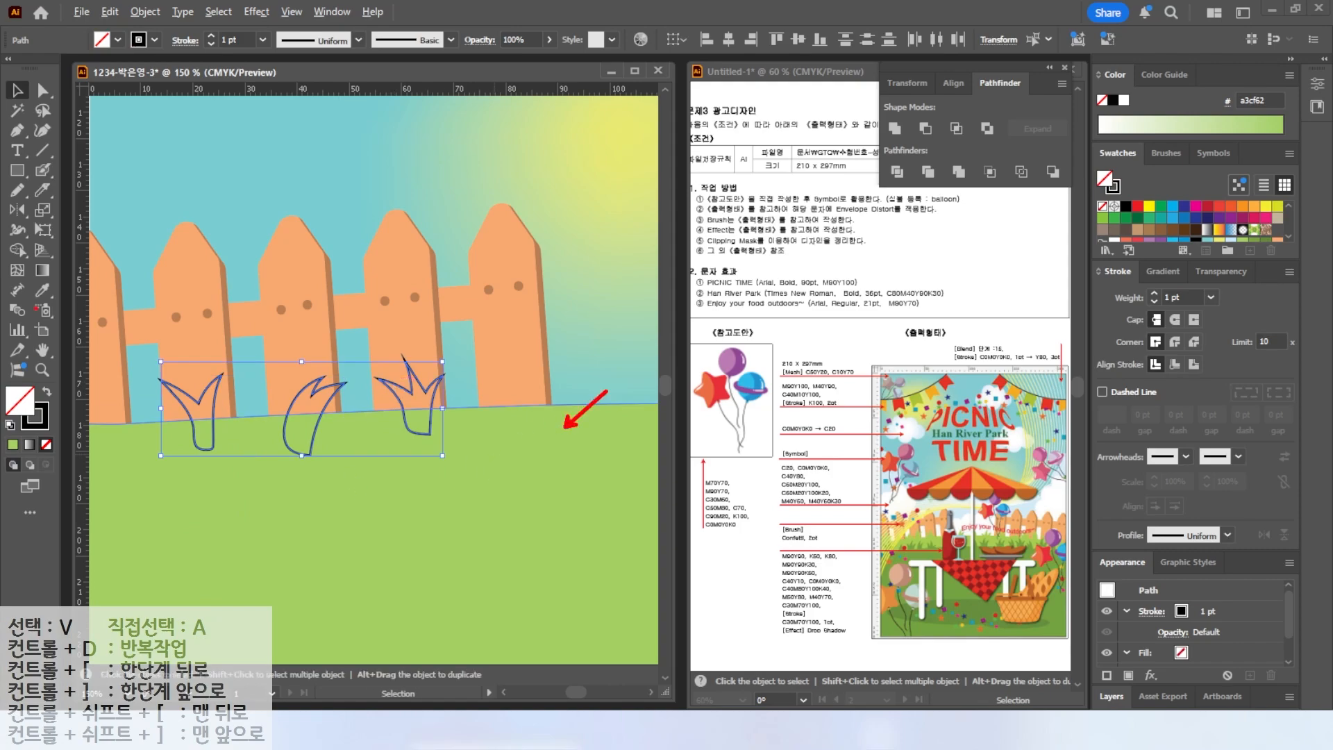
{"action": "left_click", "coordinate": [43, 290]}
{"action": "left_click", "coordinate": [204, 451]}
{"action": "key", "text": "ctrl+minus"}
{"action": "key", "text": "ctrl+minus"}
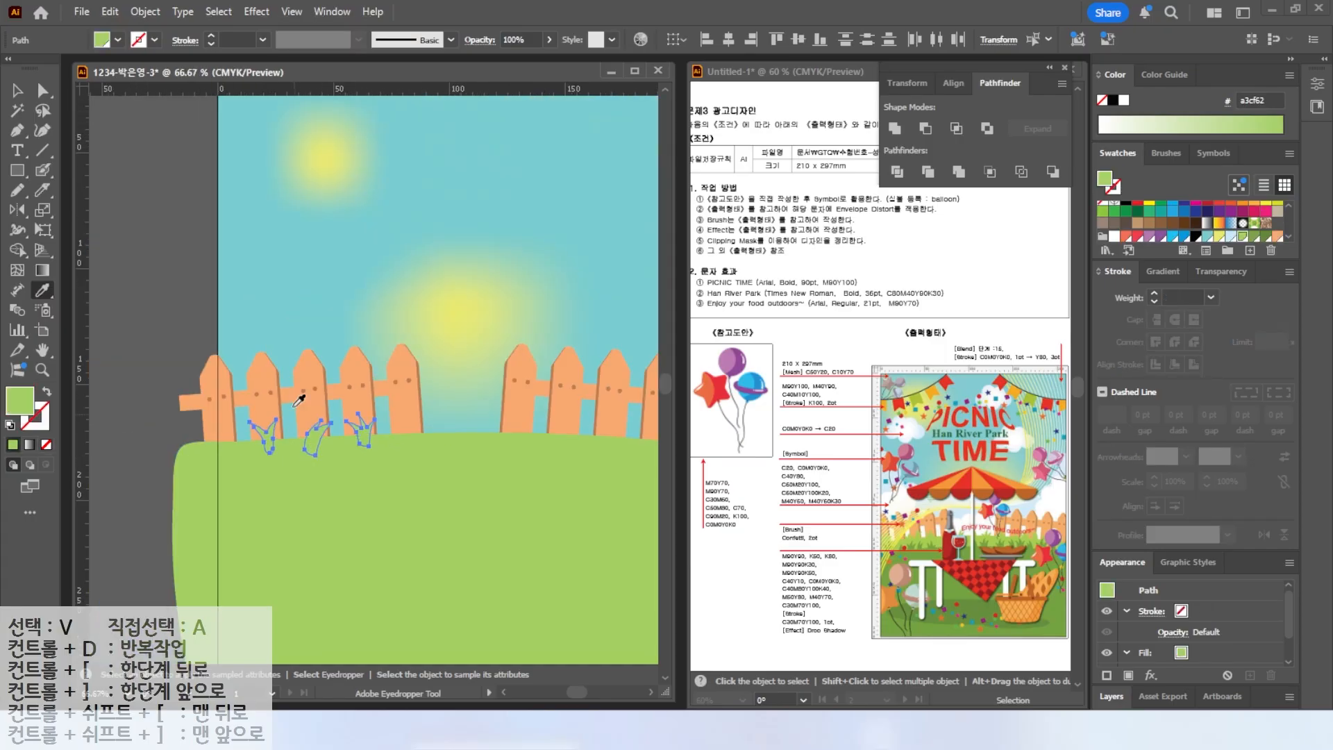
Duplicate the grass tufts along the rest of the fence base.
{"action": "left_click", "coordinate": [18, 98]}
{"action": "left_click_drag", "start_coordinate": [222, 419], "coordinate": [631, 395]}
Paint a chain of white cloud puffs over the right and middle of the fence with the Blob Brush.
{"action": "left_click", "coordinate": [17, 171]}
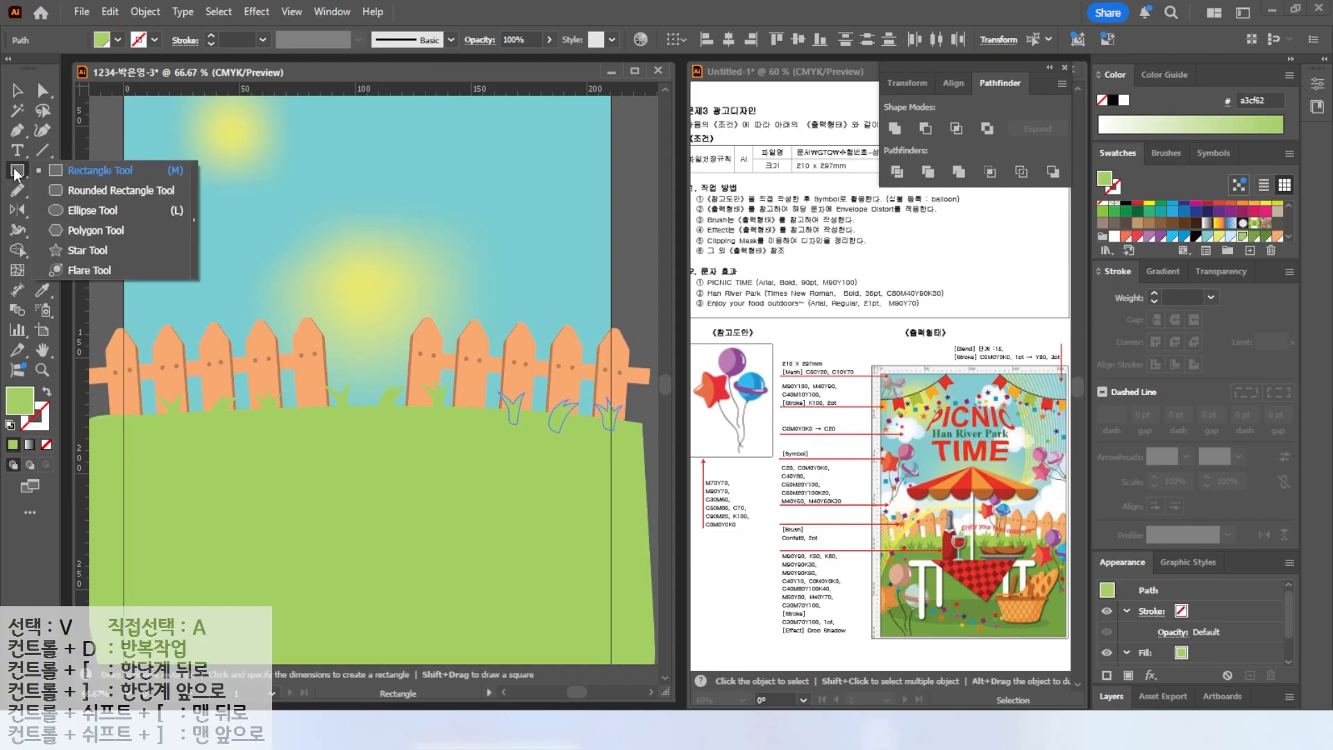
{"action": "left_click", "coordinate": [78, 215]}
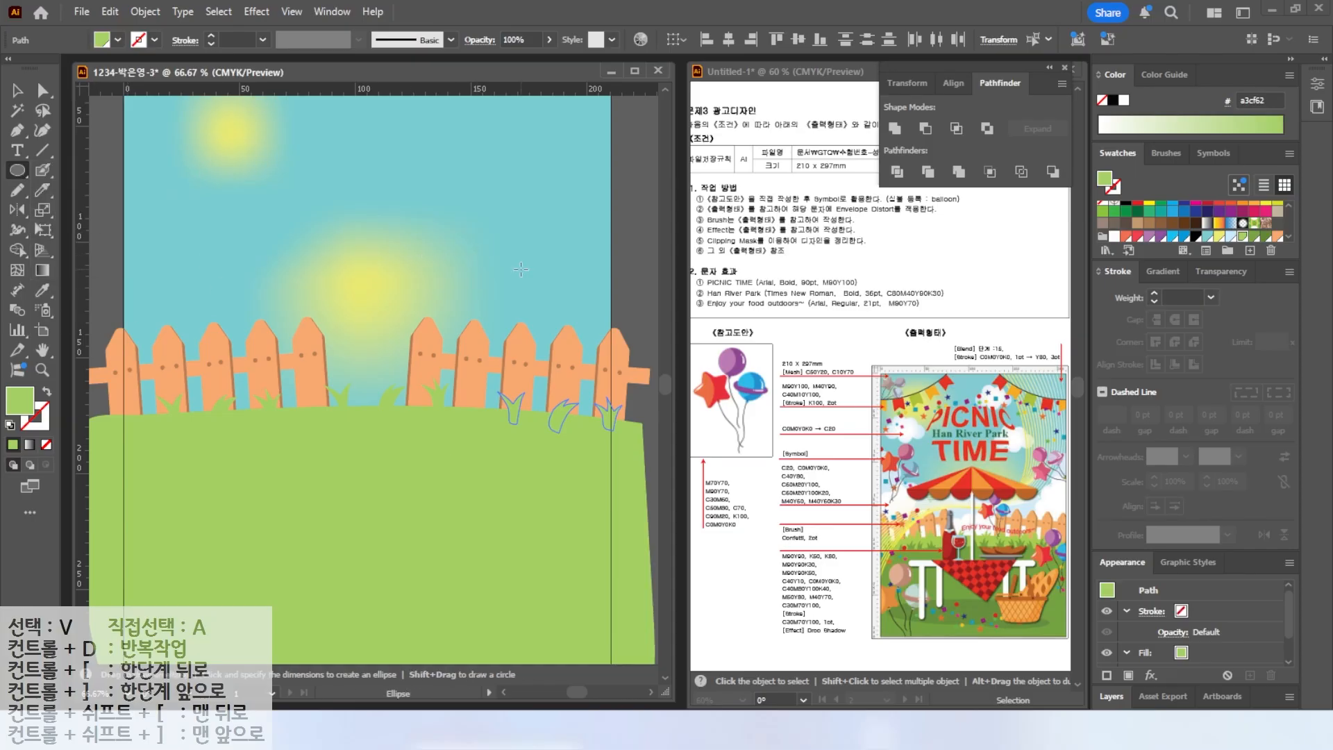
{"action": "key", "text": "ctrl"}
{"action": "key", "text": "ctrl"}
{"action": "left_click", "coordinate": [18, 171]}
{"action": "key", "text": "shift+b"}
{"action": "left_click", "coordinate": [1114, 237]}
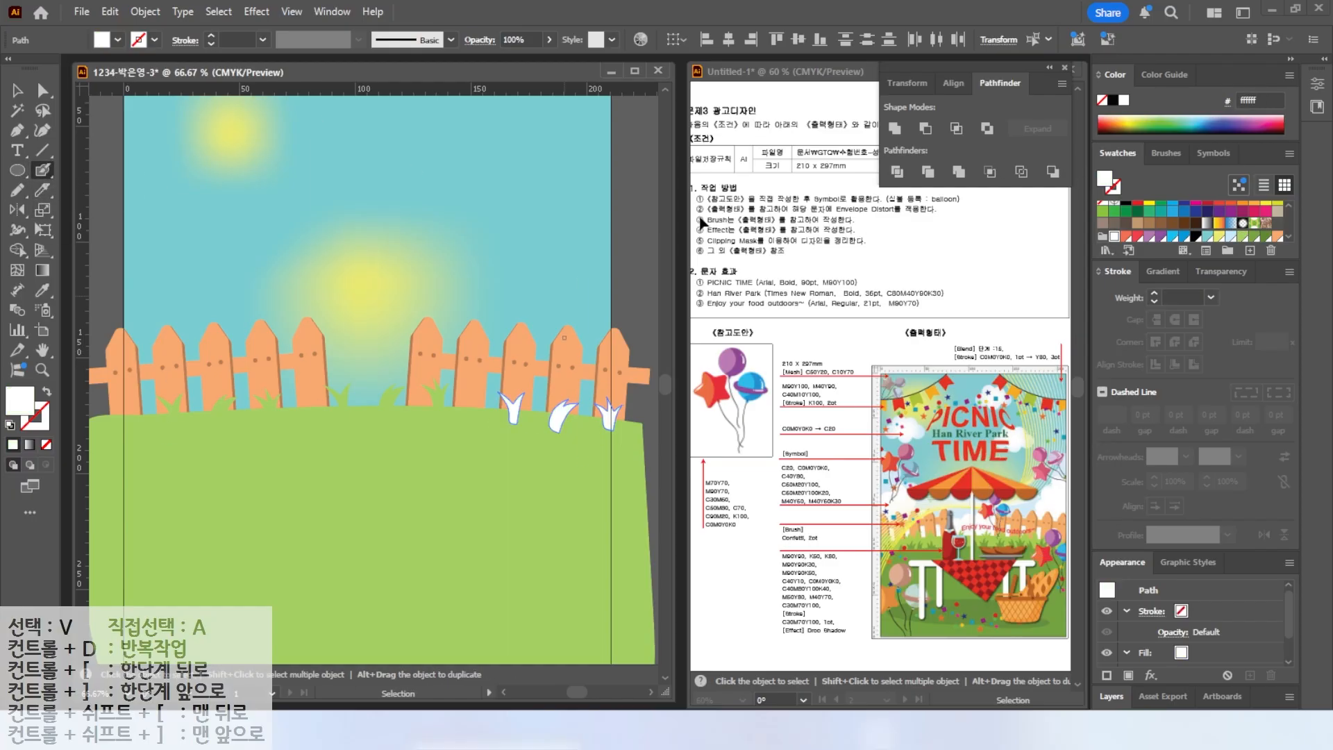
{"action": "left_click", "coordinate": [589, 248]}
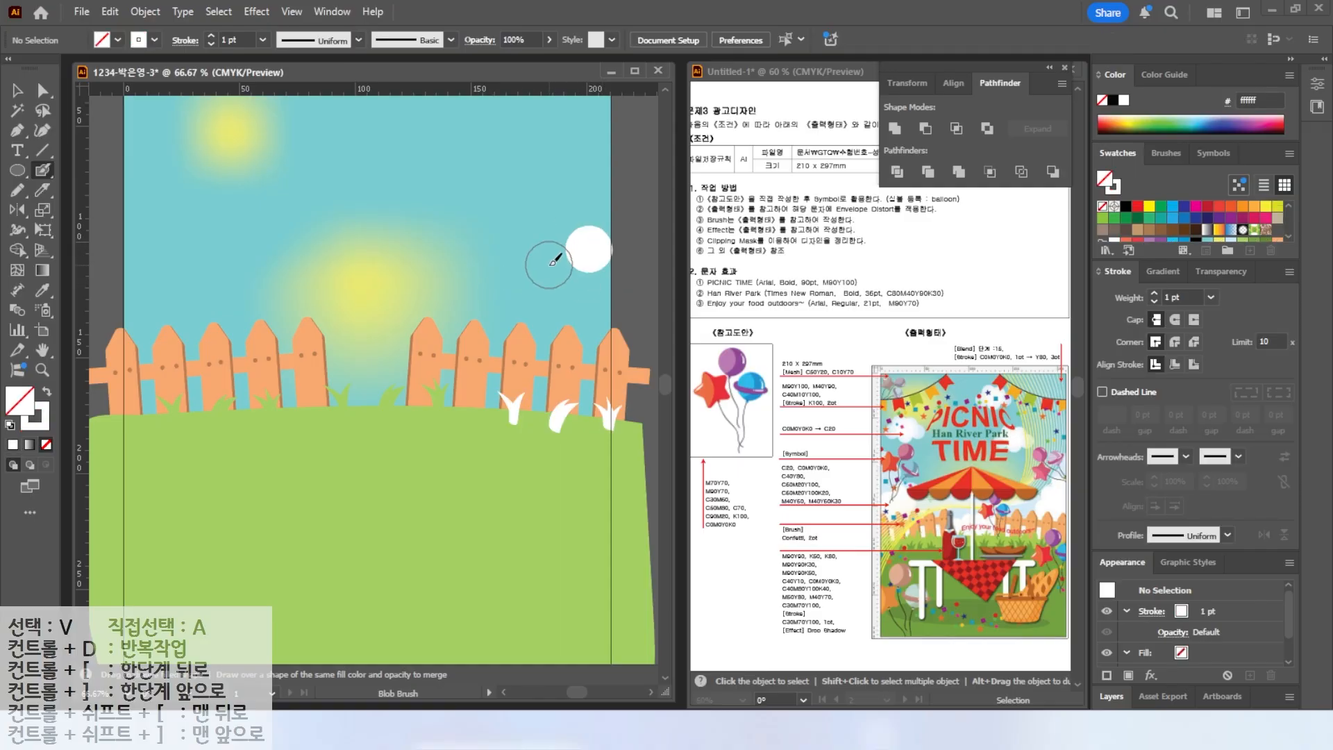
{"action": "left_click", "coordinate": [549, 273]}
{"action": "left_click", "coordinate": [541, 310]}
{"action": "left_click", "coordinate": [519, 349]}
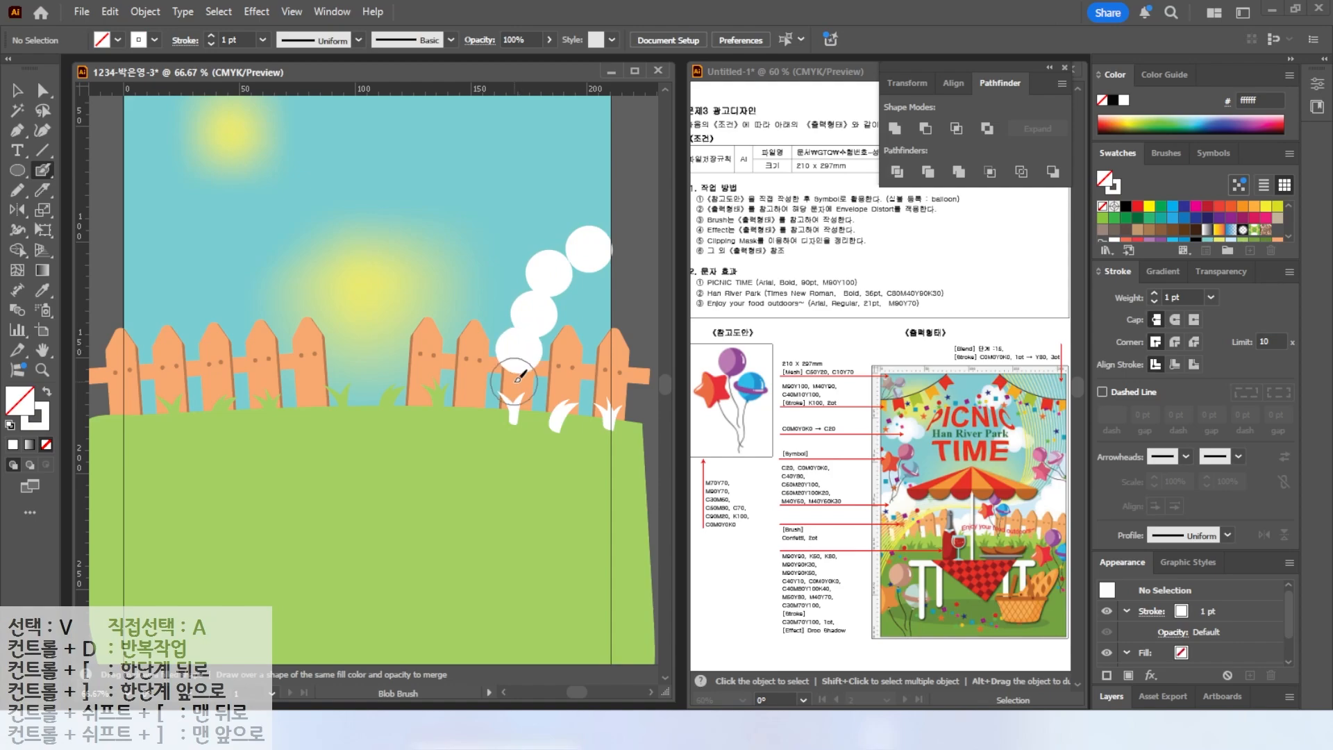
{"action": "left_click", "coordinate": [443, 335]}
{"action": "left_click", "coordinate": [402, 347]}
{"action": "left_click", "coordinate": [364, 362]}
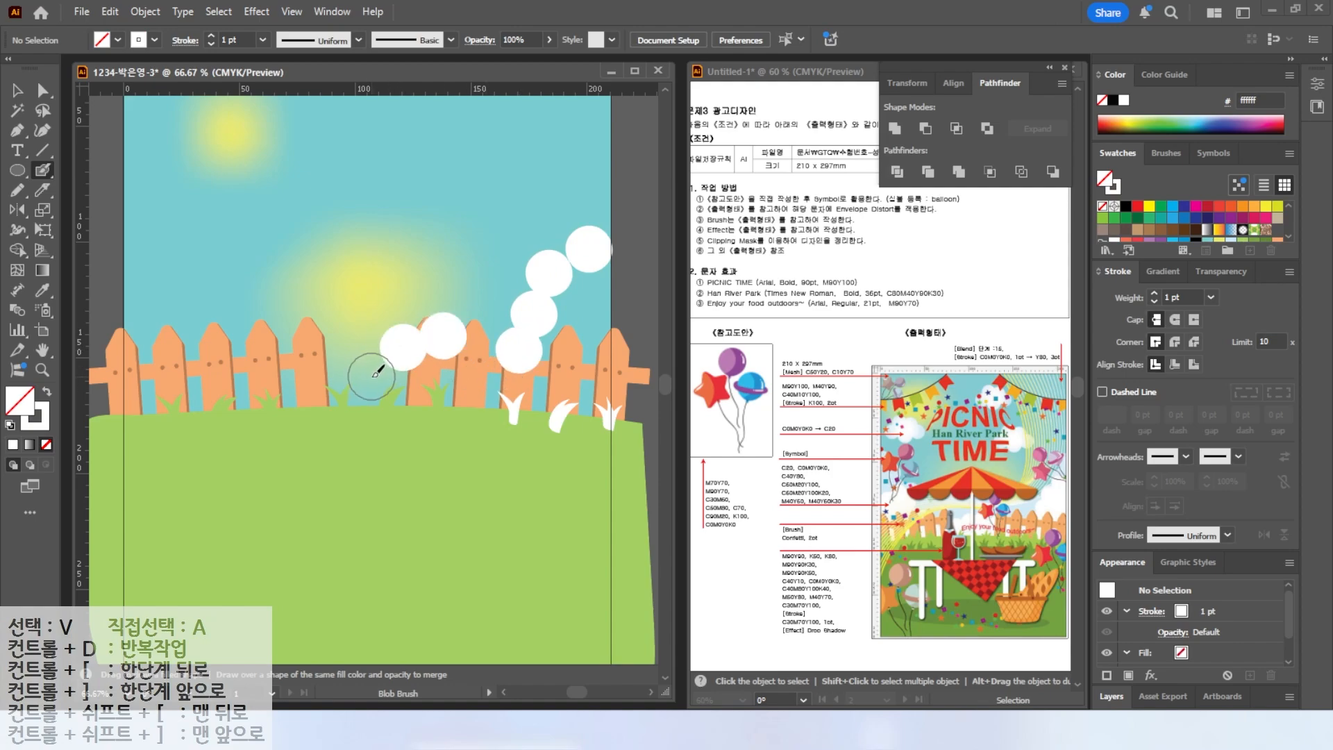
{"action": "left_click", "coordinate": [321, 348]}
{"action": "left_click", "coordinate": [290, 378]}
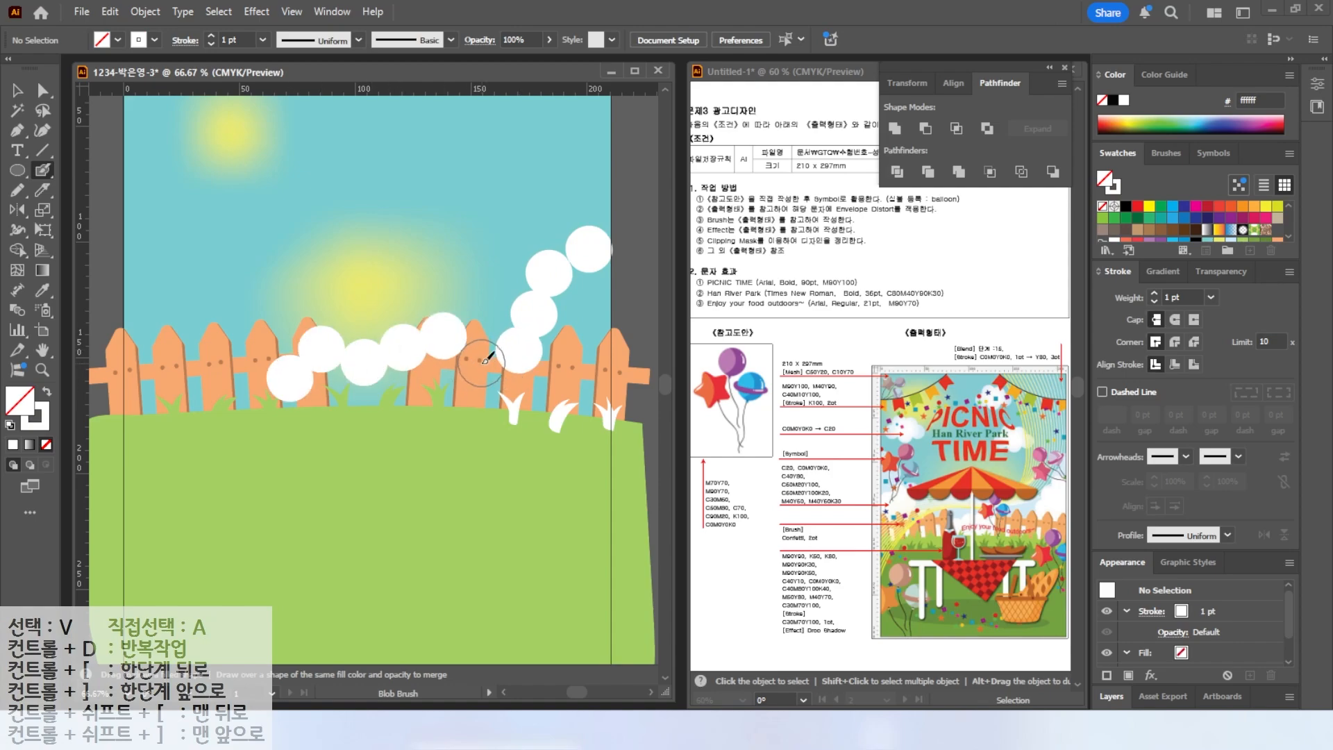
Add more white cloud puffs above the left fence with the Blob Brush.
{"action": "left_click", "coordinate": [142, 324]}
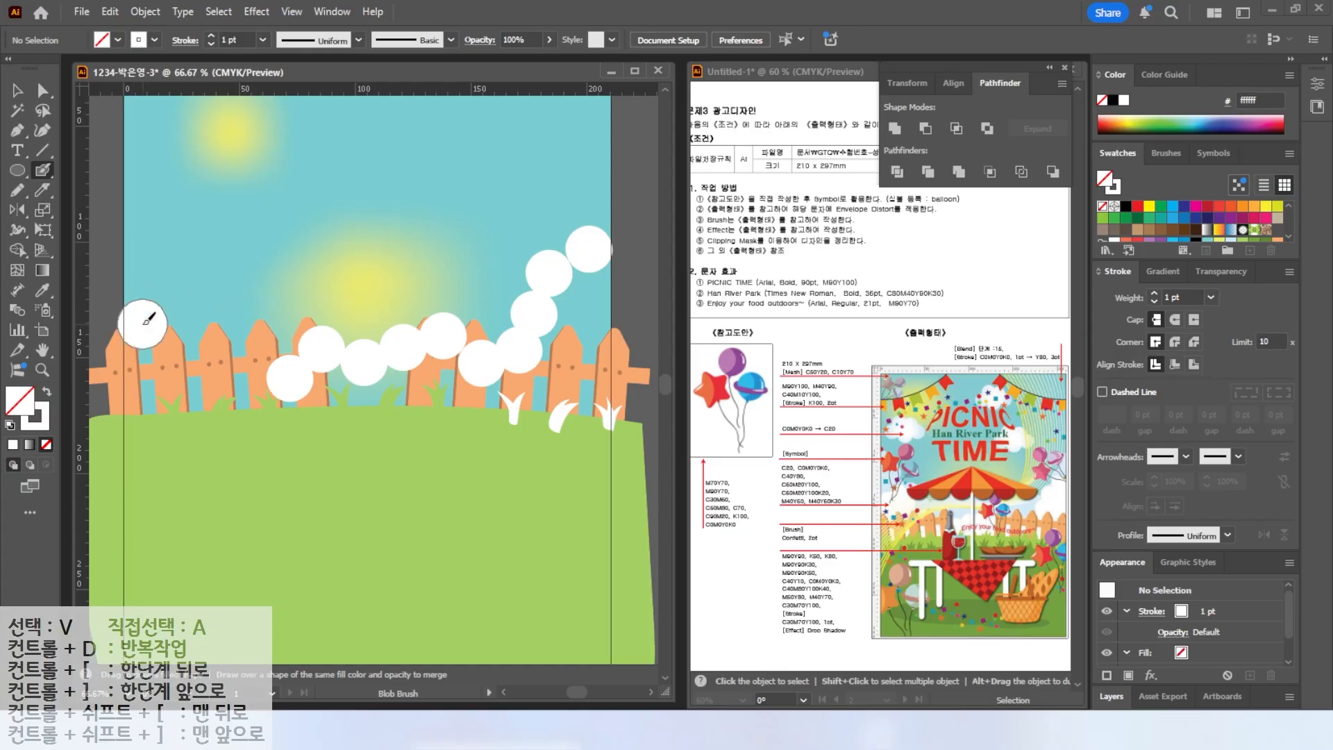
{"action": "left_click", "coordinate": [167, 281]}
{"action": "left_click", "coordinate": [207, 286]}
{"action": "left_click", "coordinate": [224, 325]}
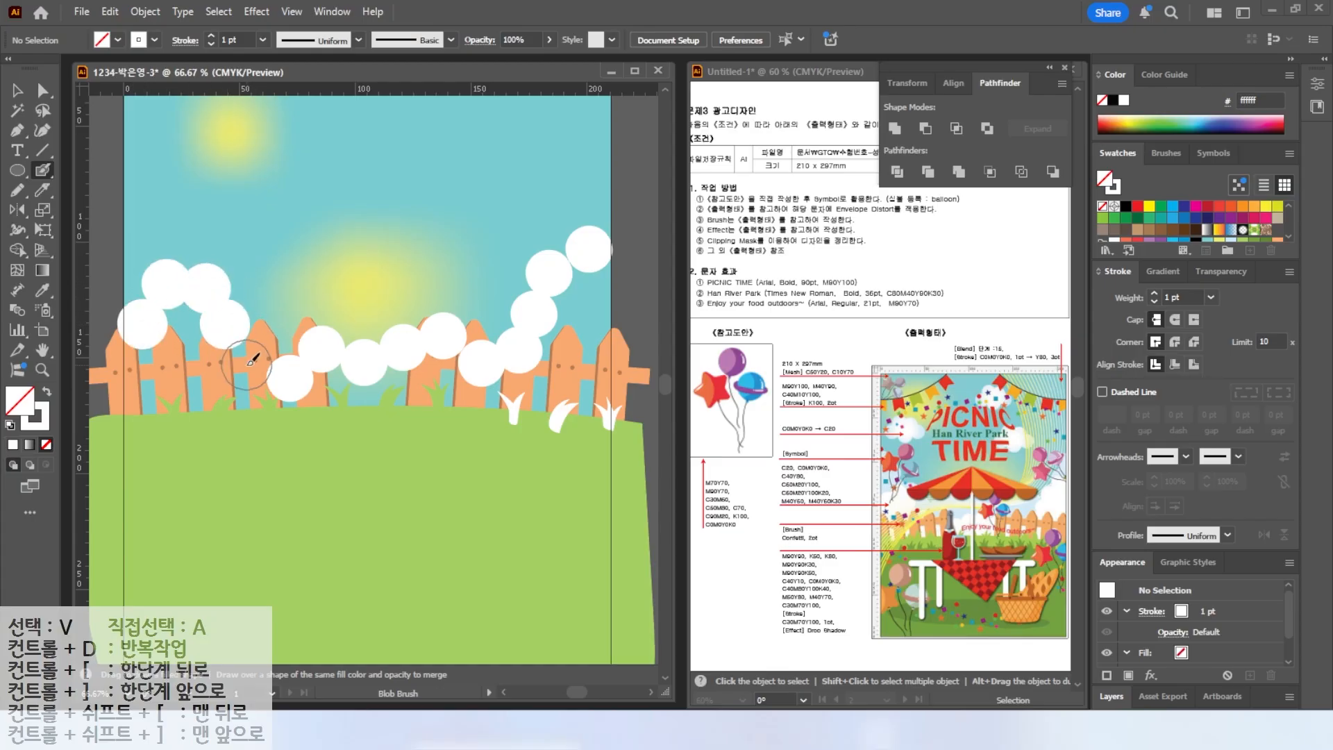
{"action": "left_click", "coordinate": [253, 353]}
{"action": "key", "text": "ctrl"}
{"action": "key", "text": "ctrl"}
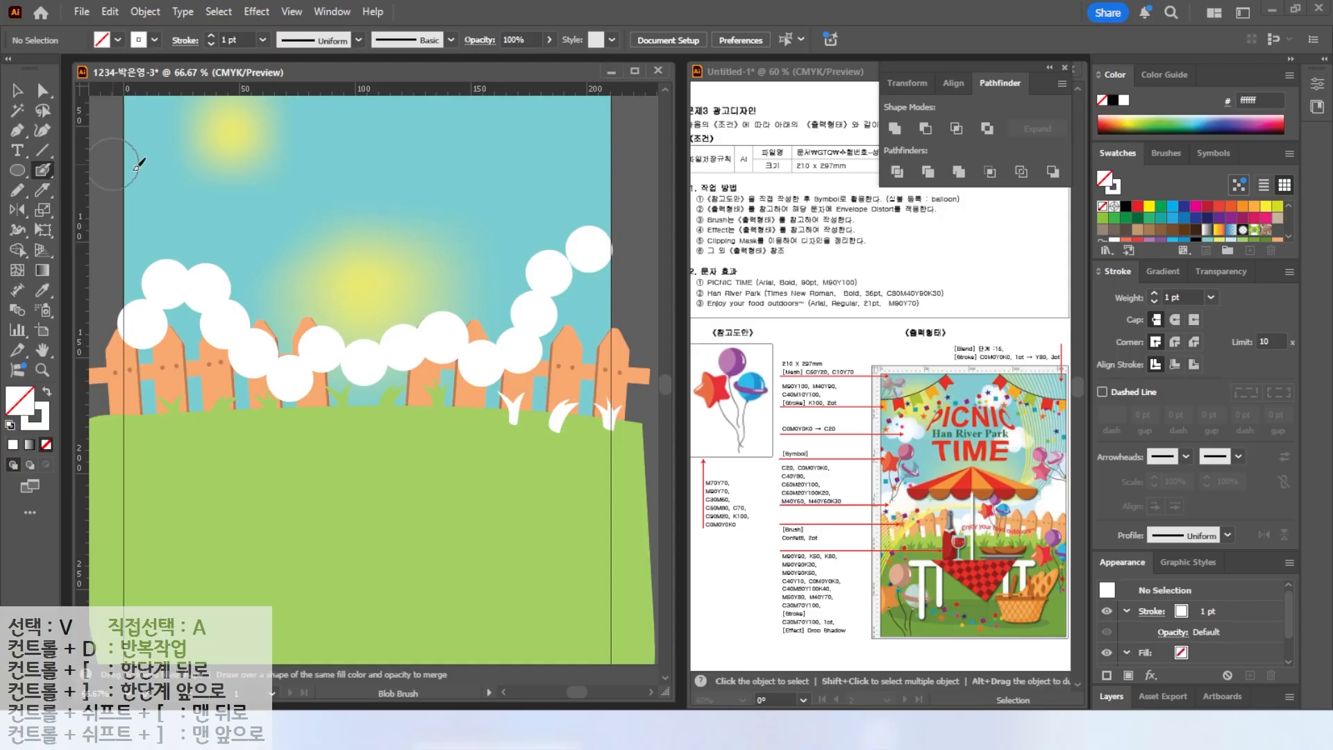
Draw a closed Pen shape following the cloud puffs' lower edge down to the ground.
{"action": "left_click", "coordinate": [19, 131]}
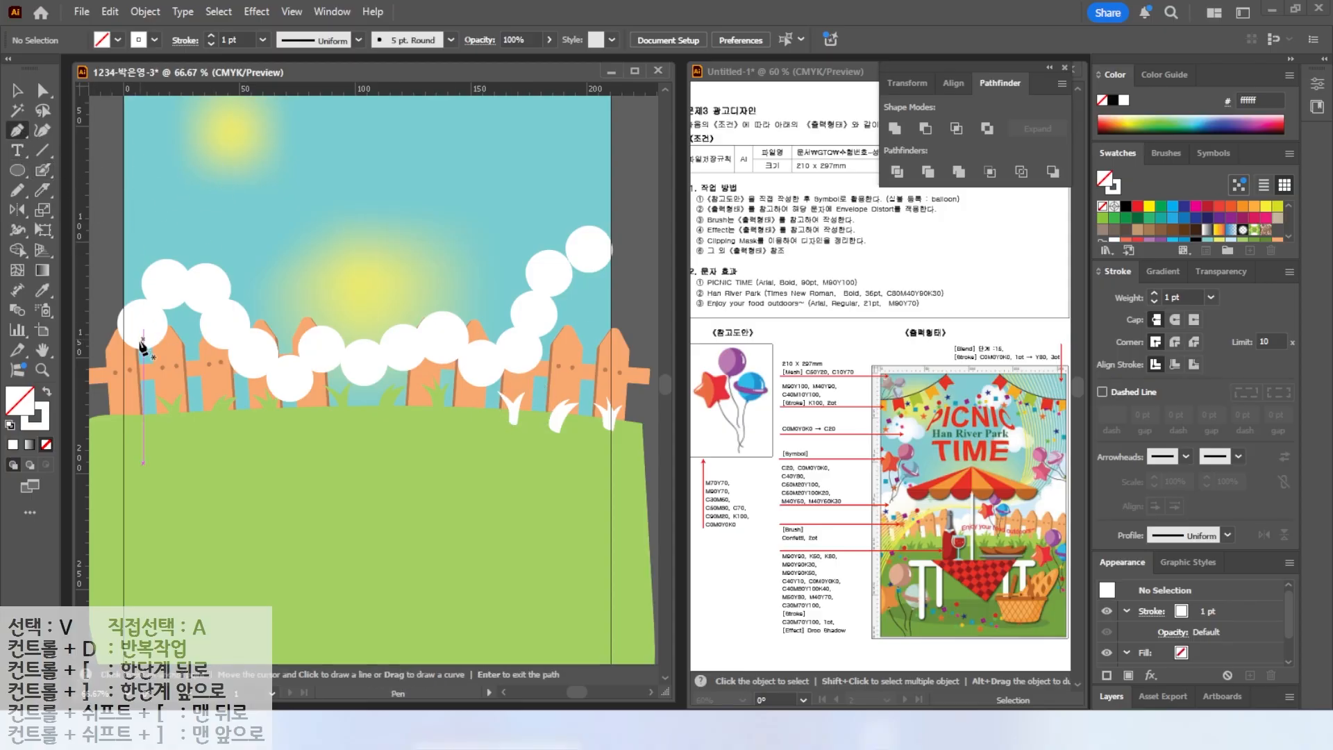
{"action": "left_click", "coordinate": [107, 366]}
{"action": "left_click", "coordinate": [147, 328]}
{"action": "left_click", "coordinate": [171, 281]}
{"action": "left_click", "coordinate": [212, 295]}
{"action": "left_click", "coordinate": [279, 376]}
{"action": "left_click", "coordinate": [315, 352]}
{"action": "left_click", "coordinate": [362, 370]}
{"action": "left_click", "coordinate": [425, 338]}
{"action": "left_click", "coordinate": [481, 362]}
{"action": "left_click", "coordinate": [547, 284]}
{"action": "left_click", "coordinate": [629, 241]}
{"action": "left_click", "coordinate": [639, 452]}
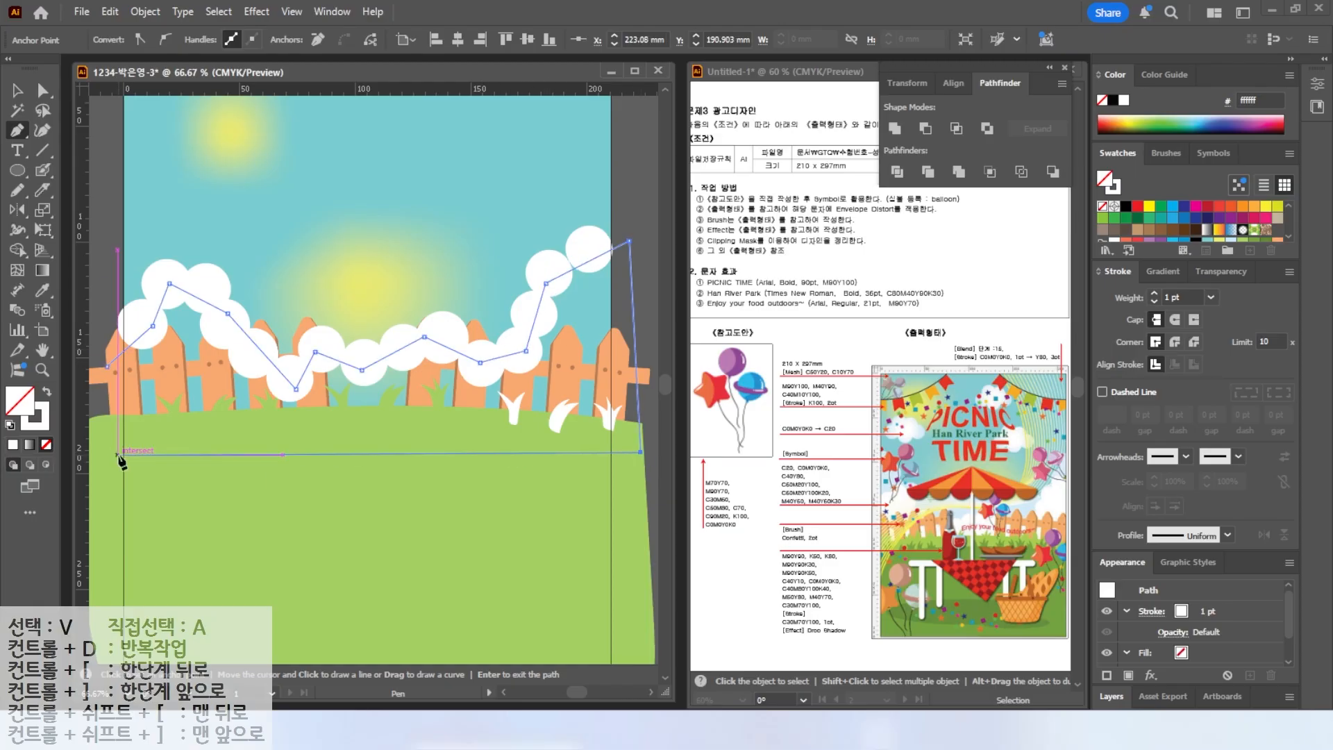
{"action": "left_click", "coordinate": [114, 460]}
{"action": "left_click", "coordinate": [107, 370]}
{"action": "left_click", "coordinate": [18, 90]}
Refill the whitened right-hand grass tufts with the ground's green using the Eyedropper.
{"action": "left_click", "coordinate": [514, 409]}
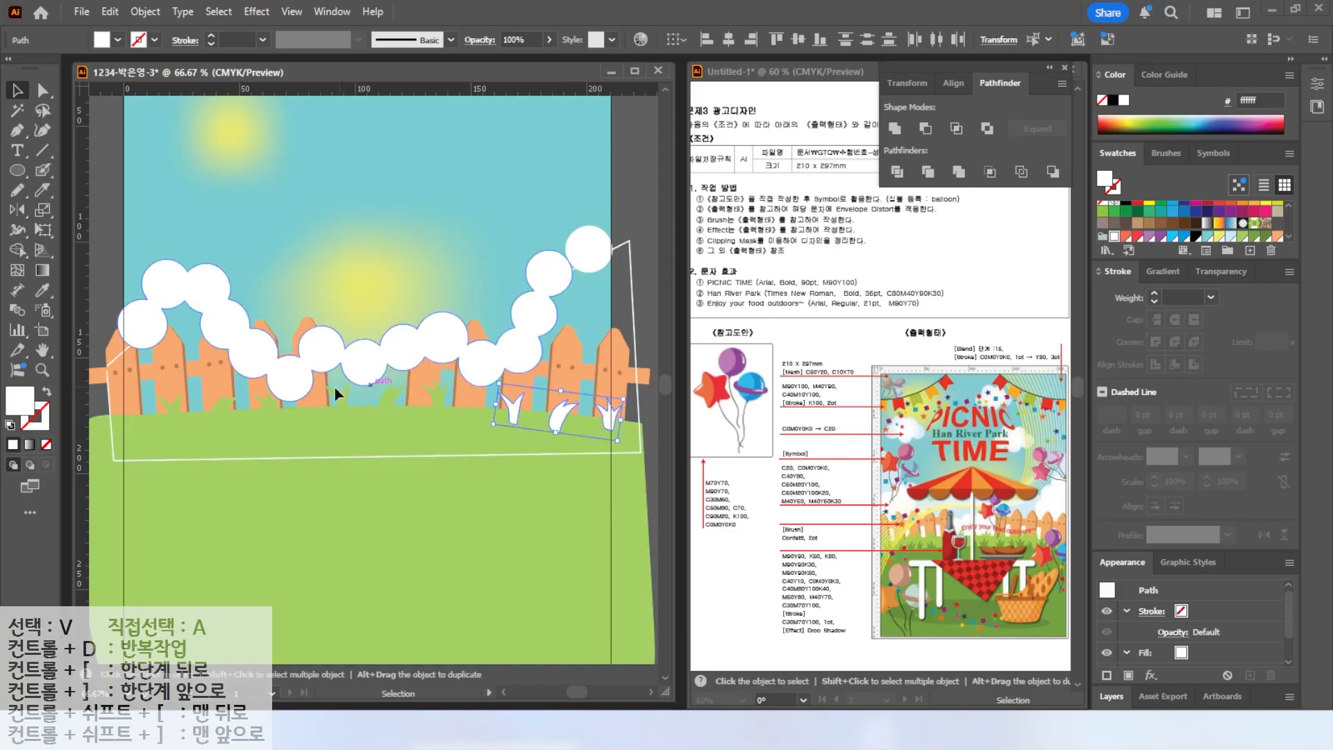
{"action": "left_click", "coordinate": [42, 290]}
{"action": "left_click", "coordinate": [226, 405]}
Give the pen shape the clouds' white fill with the Eyedropper and send it backward one level.
{"action": "left_click", "coordinate": [18, 93]}
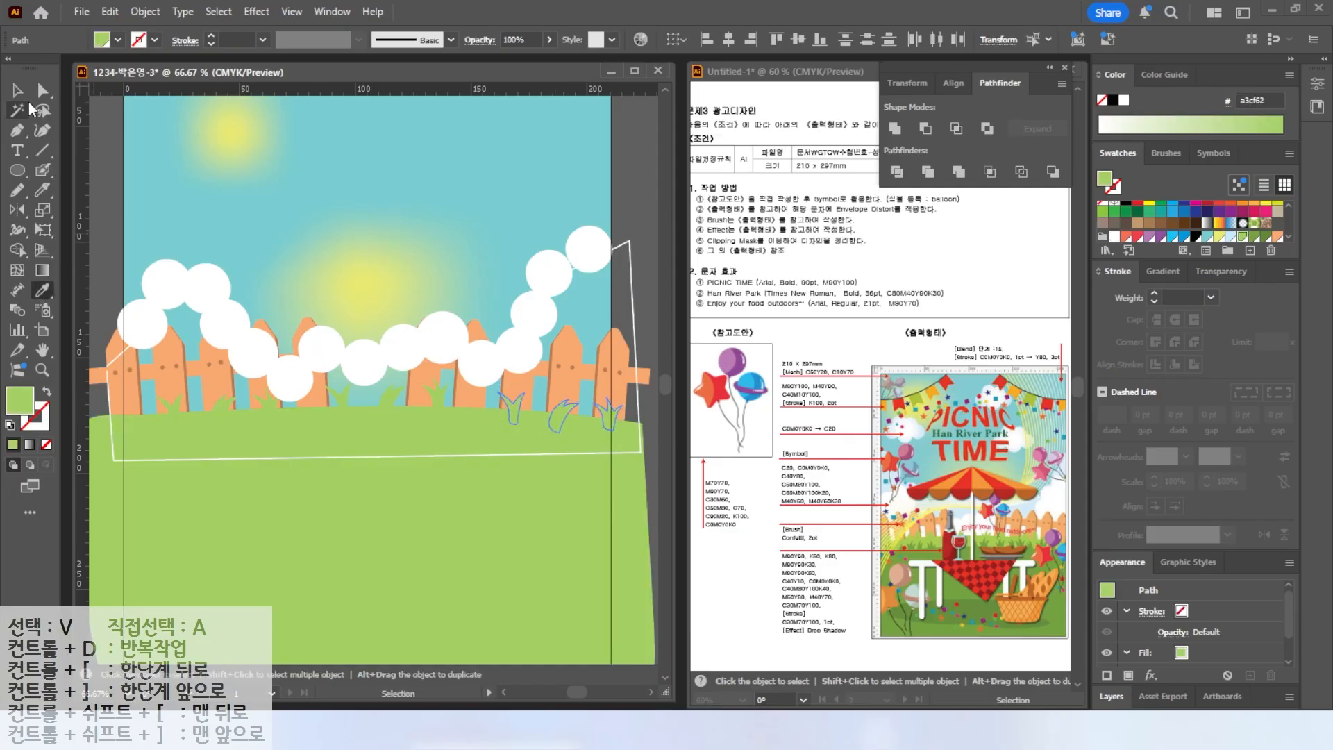
{"action": "left_click", "coordinate": [361, 458]}
{"action": "key", "text": "i"}
{"action": "left_click", "coordinate": [146, 276]}
{"action": "key", "text": "ctrl+["}
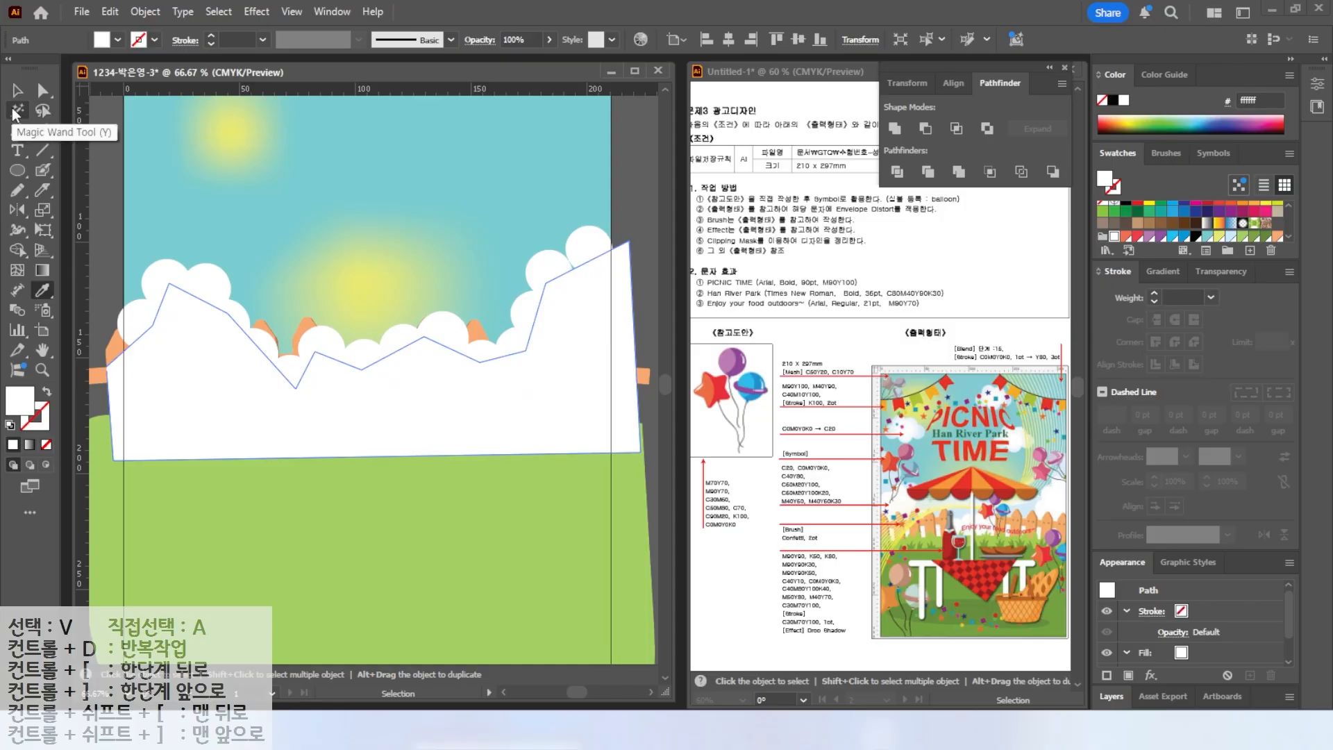
Select all white cloud shapes together with the pen shape using the Magic Wand and unite them into one shape.
{"action": "left_click", "coordinate": [17, 110]}
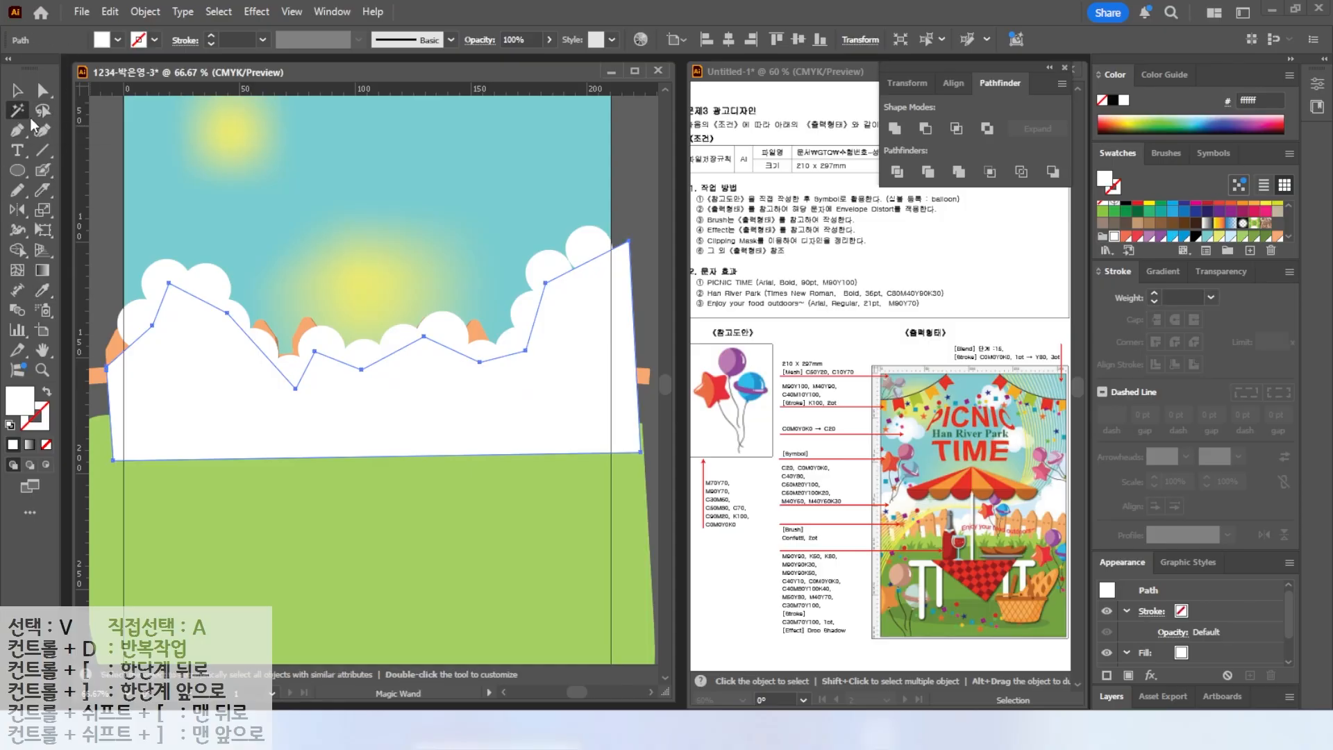
{"action": "left_click", "coordinate": [191, 324]}
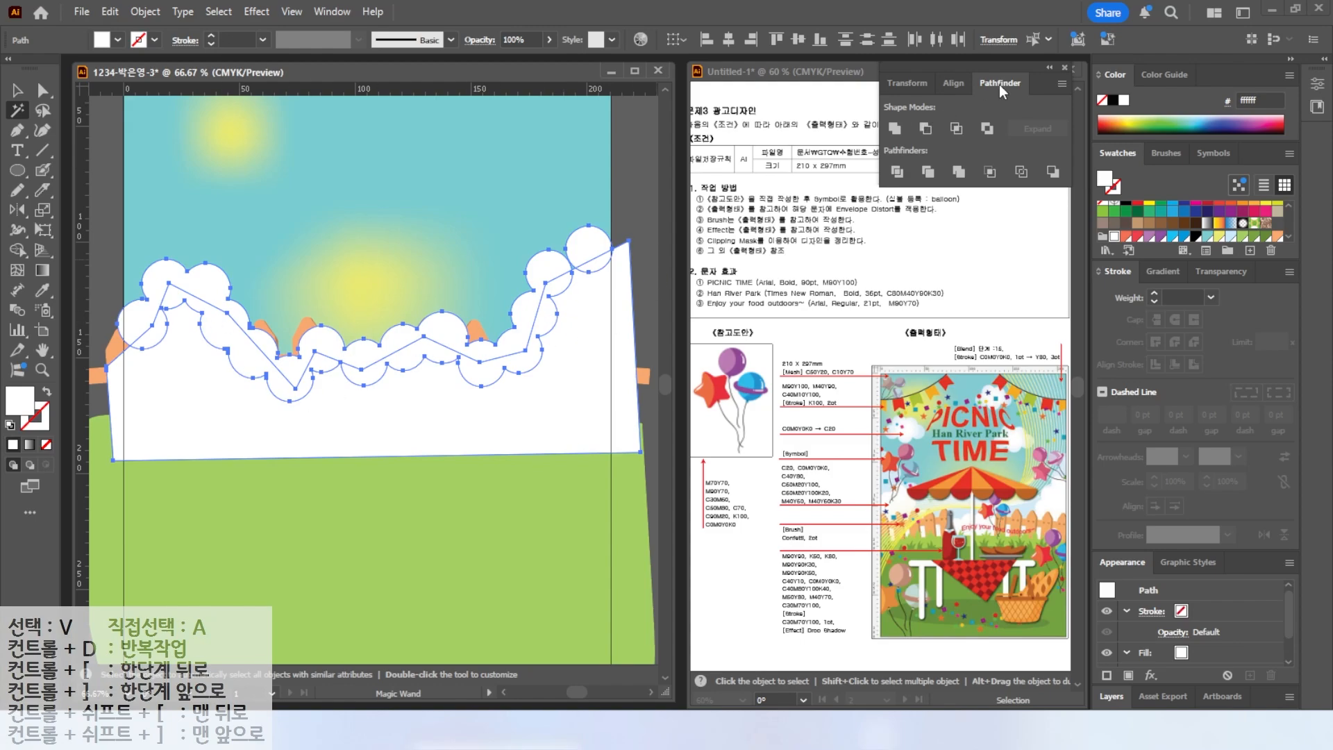
{"action": "left_click", "coordinate": [897, 130]}
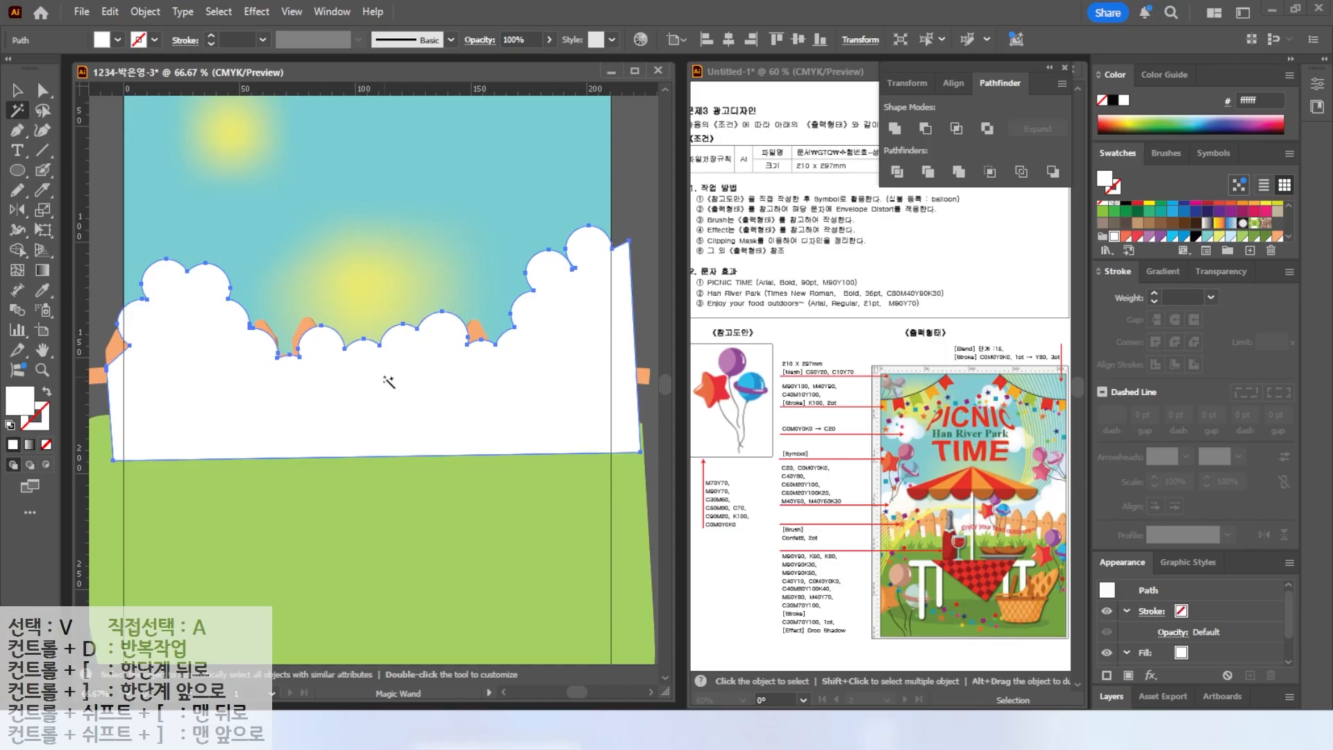
Send the united white cloud shape backward behind the fences and grass, then bring it forward one level.
{"action": "right_click", "coordinate": [429, 373]}
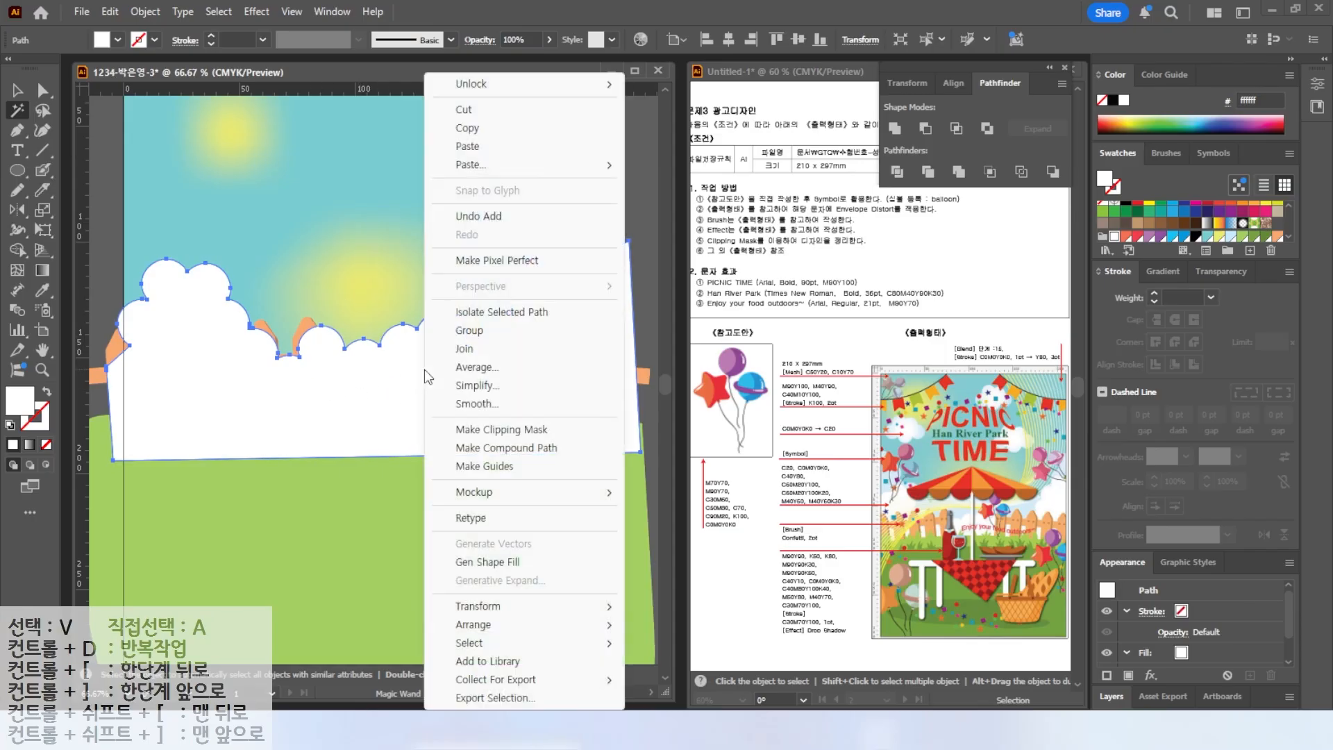
{"action": "mouse_move", "coordinate": [490, 625]}
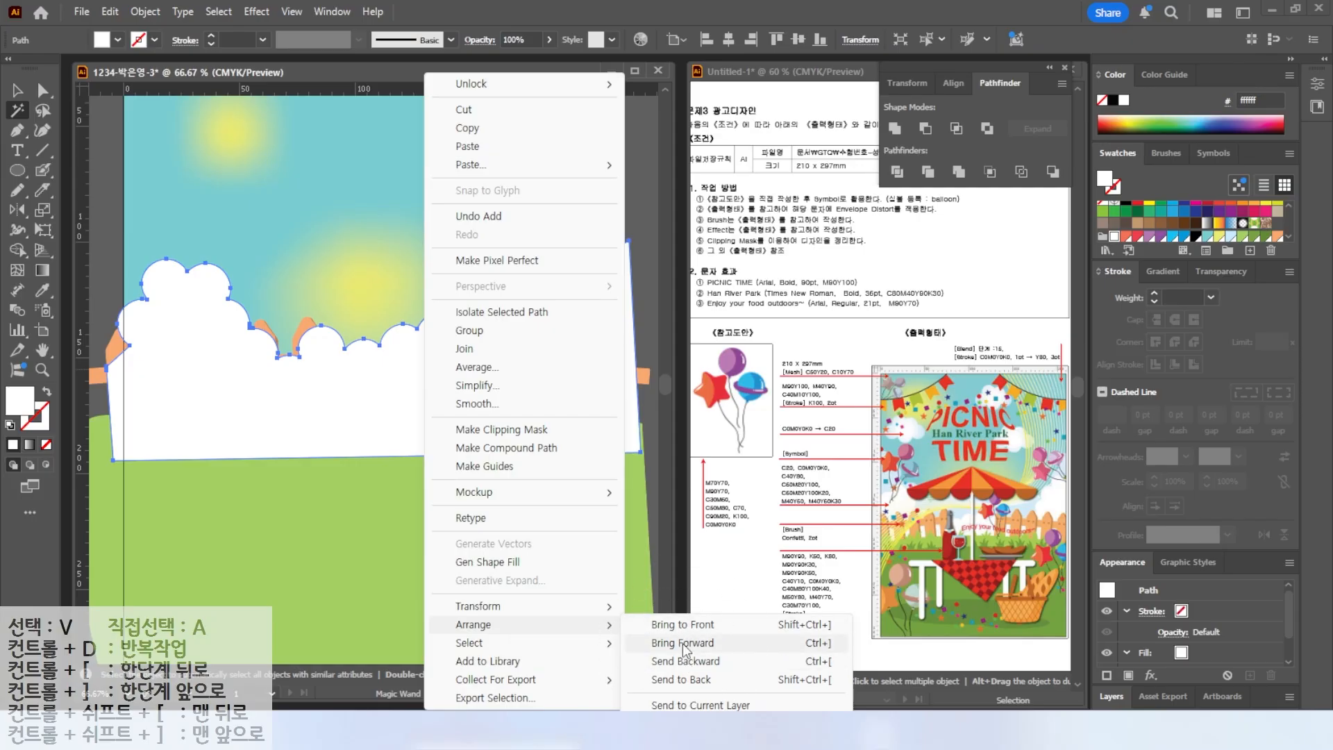
{"action": "left_click", "coordinate": [713, 662]}
{"action": "key", "text": "ctrl+bracketleft"}
{"action": "key", "text": "ctrl+bracketleft"}
{"action": "key", "text": "ctrl+bracketleft"}
{"action": "key", "text": "ctrl+bracketleft"}
{"action": "key", "text": "ctrl+bracketleft"}
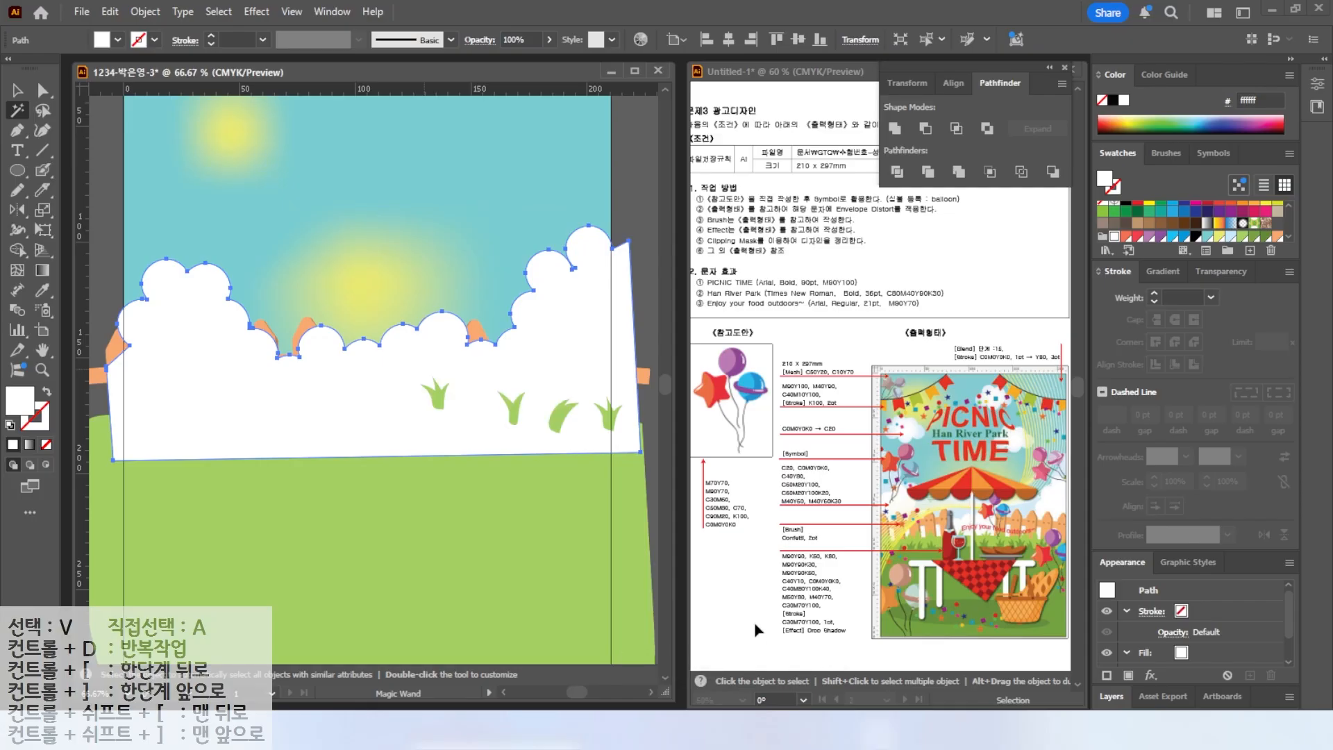
{"action": "key", "text": "ctrl+bracketright"}
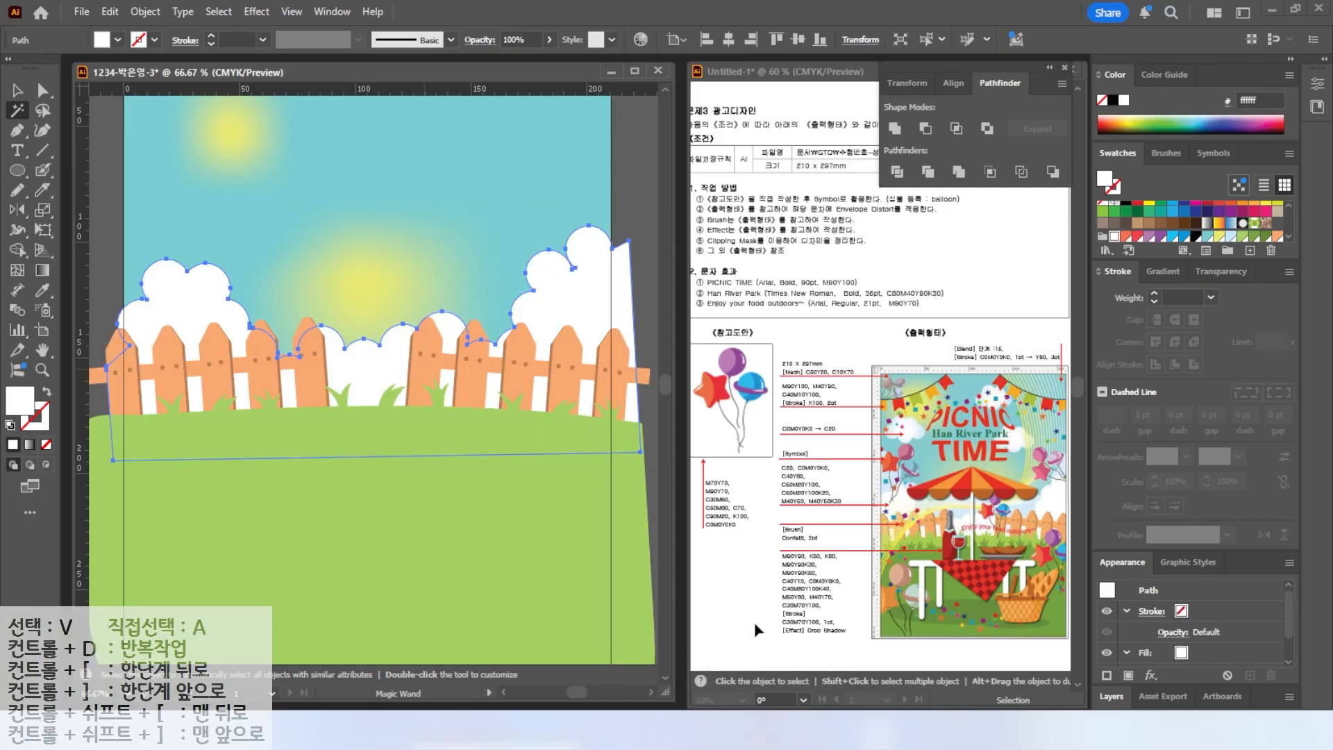
Draw a large closed Pencil shape over the lower ground and fill it with a darker green swatch.
{"action": "left_click", "coordinate": [17, 91]}
{"action": "left_click", "coordinate": [640, 174]}
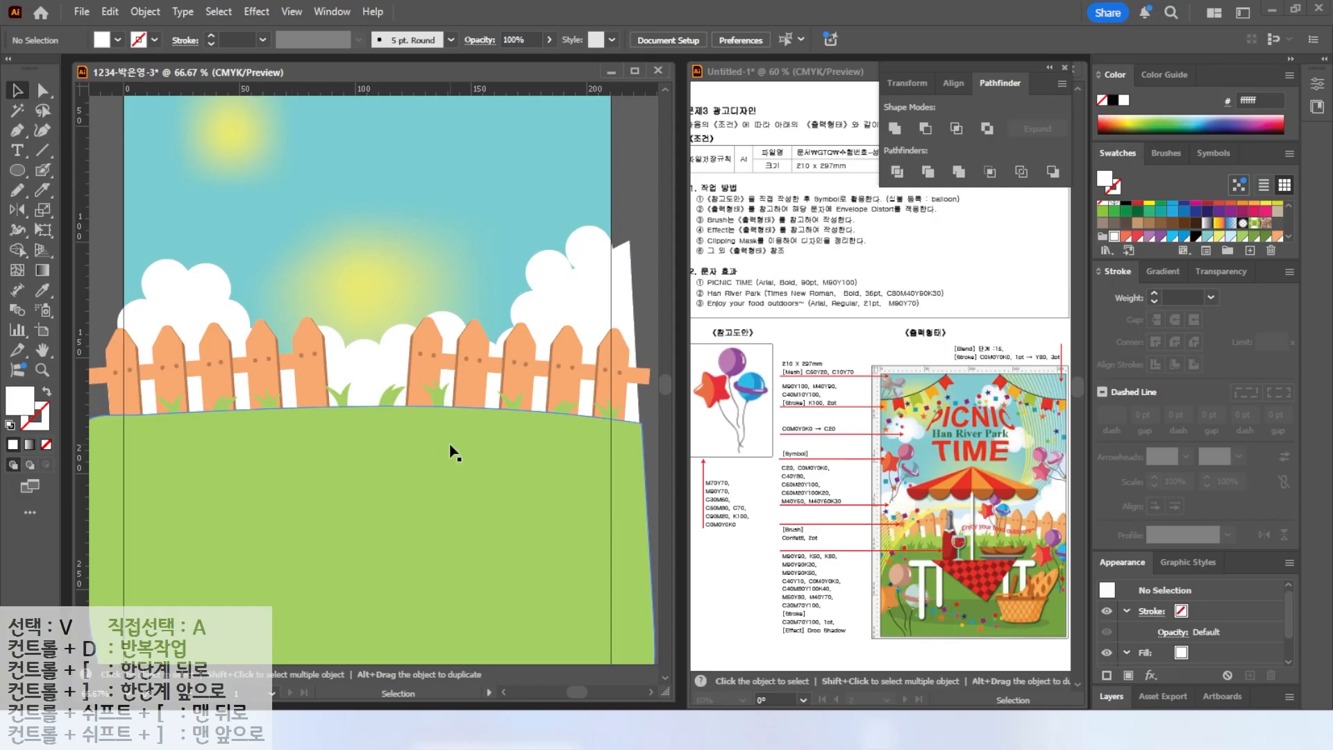
{"action": "scroll", "coordinate": [417, 417], "scroll_direction": "down", "scroll_amount": 3}
{"action": "left_click", "coordinate": [18, 190]}
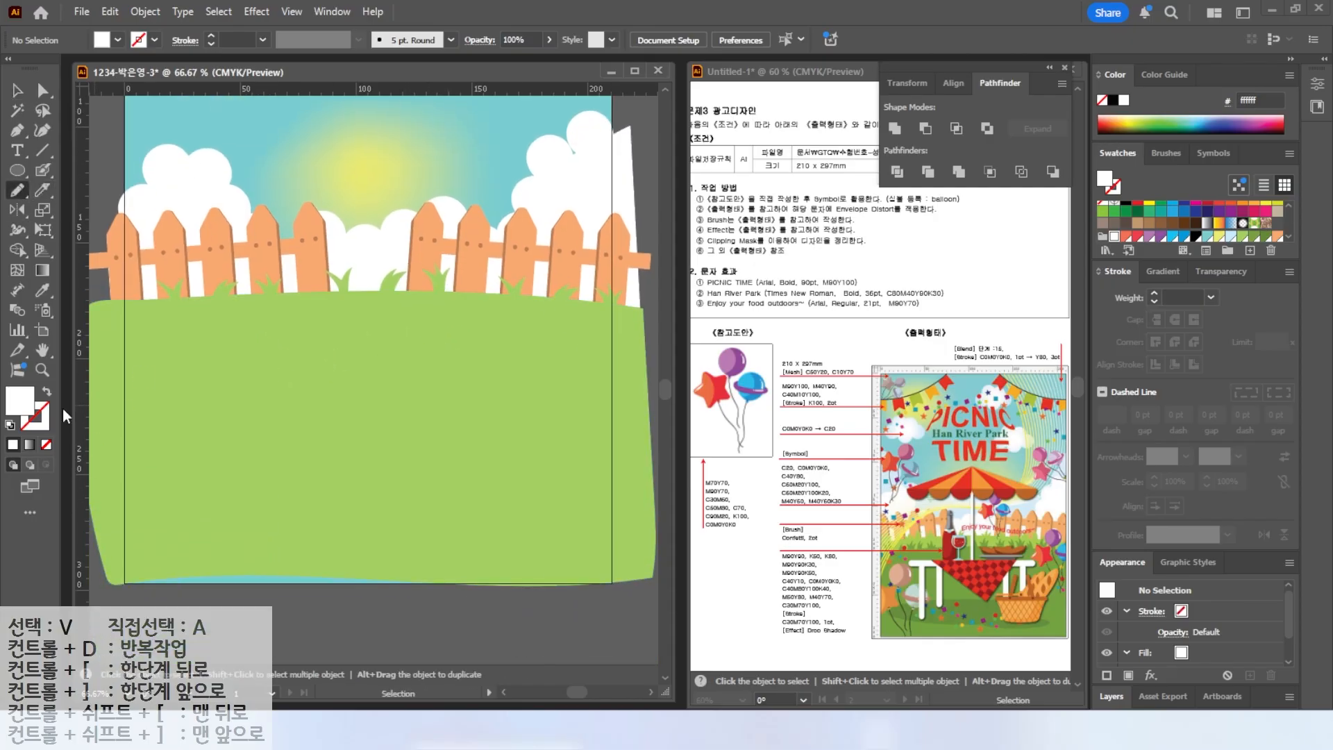
{"action": "key", "text": "d"}
{"action": "mouse_move", "coordinate": [118, 358]}
{"action": "left_mouse_down"}
{"action": "mouse_move", "coordinate": [346, 341]}
{"action": "mouse_move", "coordinate": [619, 367]}
{"action": "mouse_move", "coordinate": [621, 579]}
{"action": "mouse_move", "coordinate": [273, 593]}
{"action": "mouse_move", "coordinate": [109, 572]}
{"action": "mouse_move", "coordinate": [116, 360]}
{"action": "left_mouse_up"}
{"action": "key", "text": "shift+x"}
{"action": "left_click", "coordinate": [1248, 218]}
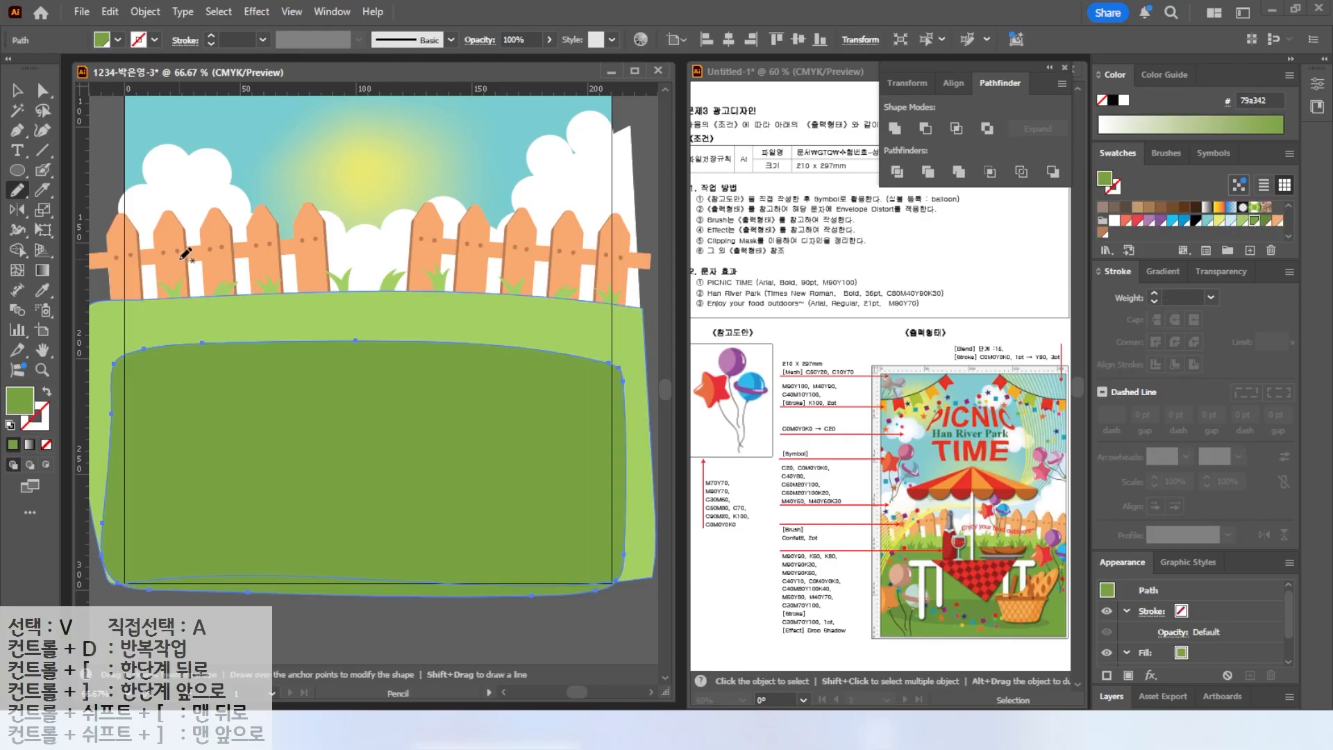
Zoom into the ground and draw four grass tuft outlines with the Pencil using default colours.
{"action": "key", "text": "ctrl+equal"}
{"action": "key", "text": "ctrl+equal"}
{"action": "key", "text": "v"}
{"action": "left_click", "coordinate": [18, 191]}
{"action": "key", "text": "d"}
{"action": "key", "text": "ctrl+z"}
{"action": "left_click", "coordinate": [18, 93]}
{"action": "key", "text": "n"}
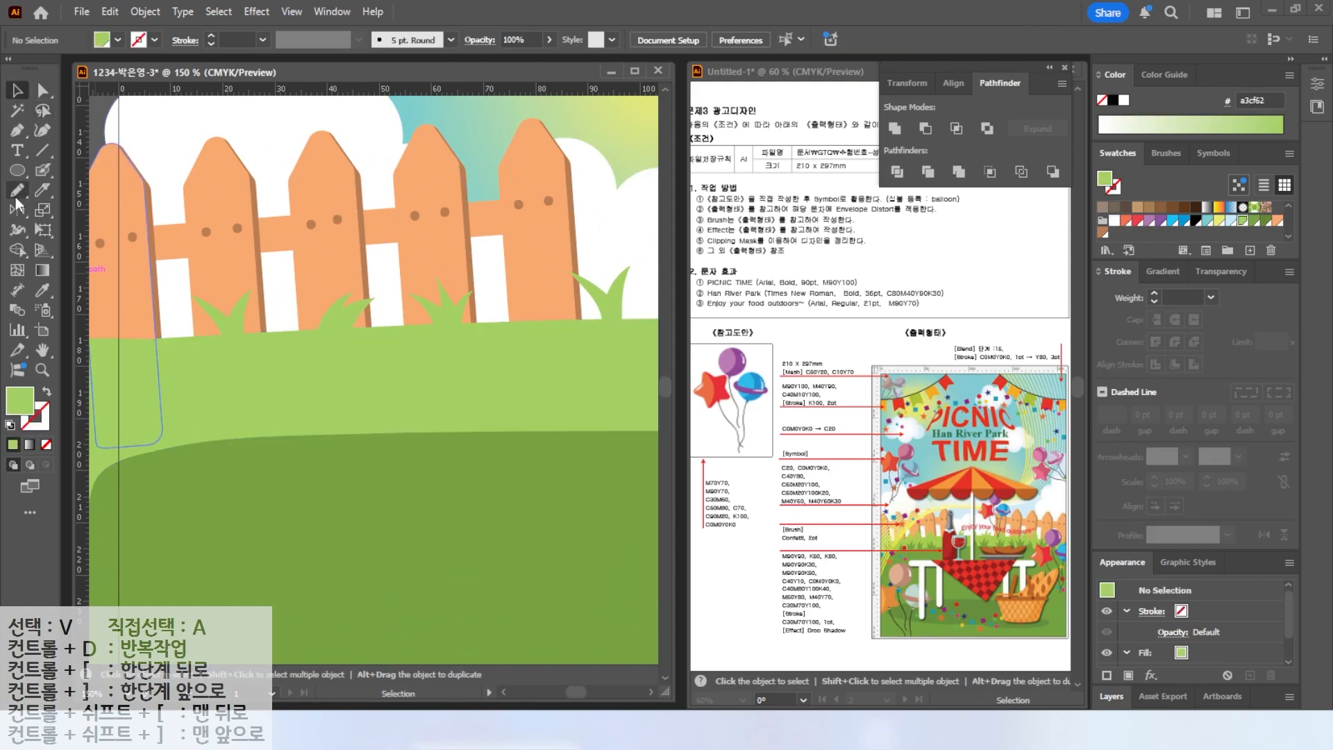
{"action": "key", "text": "ctrl+shift+a"}
{"action": "key", "text": "d"}
{"action": "mouse_move", "coordinate": [211, 466]}
{"action": "left_mouse_down"}
{"action": "mouse_move", "coordinate": [160, 416]}
{"action": "mouse_move", "coordinate": [200, 436]}
{"action": "mouse_move", "coordinate": [211, 364]}
{"action": "mouse_move", "coordinate": [243, 459]}
{"action": "mouse_move", "coordinate": [211, 464]}
{"action": "left_mouse_up"}
{"action": "mouse_move", "coordinate": [344, 450]}
{"action": "left_mouse_down"}
{"action": "mouse_move", "coordinate": [312, 387]}
{"action": "mouse_move", "coordinate": [346, 400]}
{"action": "mouse_move", "coordinate": [336, 345]}
{"action": "mouse_move", "coordinate": [355, 413]}
{"action": "mouse_move", "coordinate": [381, 414]}
{"action": "mouse_move", "coordinate": [345, 448]}
{"action": "left_mouse_up"}
{"action": "mouse_move", "coordinate": [445, 456]}
{"action": "left_mouse_down"}
{"action": "mouse_move", "coordinate": [466, 376]}
{"action": "mouse_move", "coordinate": [496, 385]}
{"action": "mouse_move", "coordinate": [443, 455]}
{"action": "left_mouse_up"}
{"action": "mouse_move", "coordinate": [571, 460]}
{"action": "left_mouse_down"}
{"action": "mouse_move", "coordinate": [542, 381]}
{"action": "mouse_move", "coordinate": [593, 406]}
{"action": "mouse_move", "coordinate": [588, 357]}
{"action": "mouse_move", "coordinate": [632, 401]}
{"action": "mouse_move", "coordinate": [634, 461]}
{"action": "mouse_move", "coordinate": [571, 457]}
{"action": "left_mouse_up"}
Select the four grass tufts and give them the darker ground green with the Eyedropper.
{"action": "left_click", "coordinate": [17, 90]}
{"action": "left_click", "coordinate": [256, 410]}
{"action": "left_click", "coordinate": [340, 414], "text": "shift"}
{"action": "left_click", "coordinate": [446, 393], "text": "shift"}
{"action": "left_click", "coordinate": [562, 398], "text": "shift"}
{"action": "left_click", "coordinate": [43, 290]}
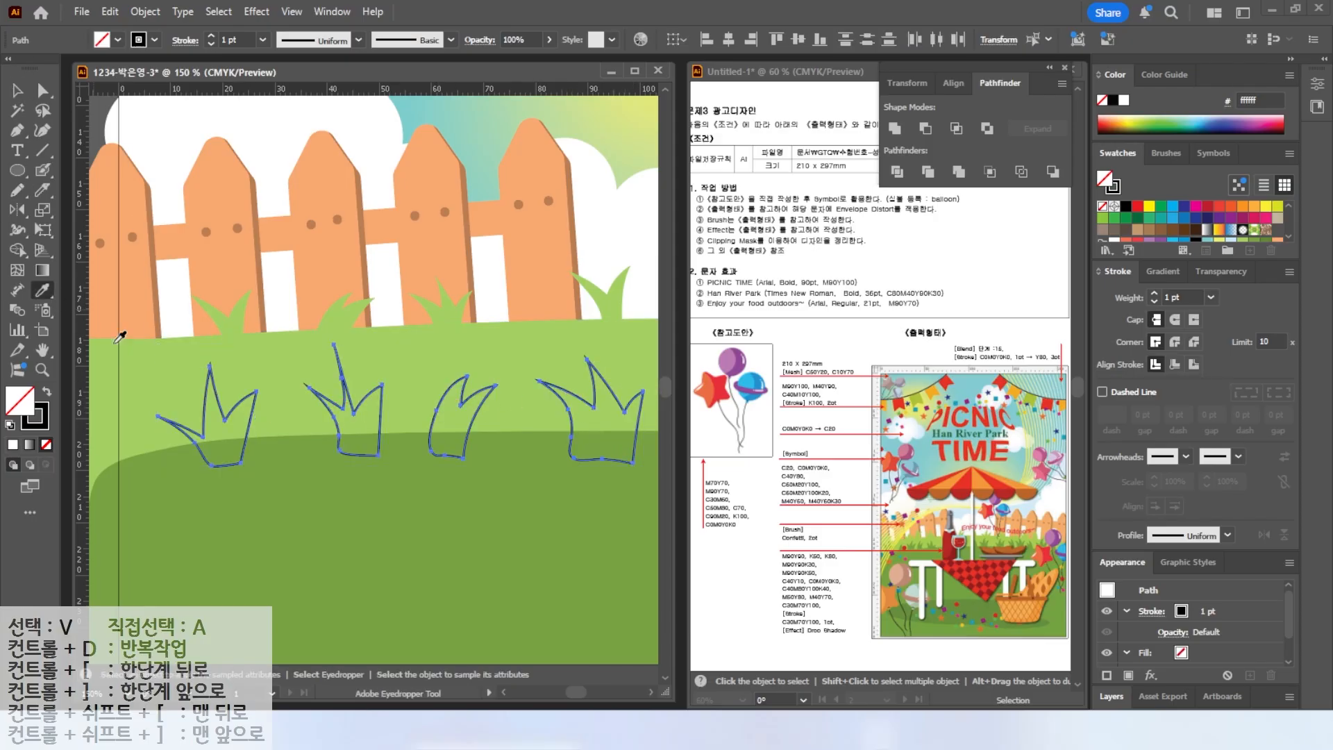
{"action": "left_click", "coordinate": [266, 489]}
Fit the artboard in the window and draw two flat green ellipses near the bottom of the ground.
{"action": "double_click", "coordinate": [42, 351]}
{"action": "left_click", "coordinate": [18, 91]}
{"action": "left_click_drag", "start_coordinate": [362, 468], "coordinate": [549, 472]}
{"action": "left_click", "coordinate": [17, 170]}
{"action": "left_click_drag", "start_coordinate": [219, 564], "coordinate": [443, 627]}
{"action": "left_click", "coordinate": [1267, 237]}
{"action": "left_click_drag", "start_coordinate": [542, 582], "coordinate": [397, 627]}
Reposition the two ellipses, moving the right one slightly down and the left one further left.
{"action": "left_click", "coordinate": [17, 93]}
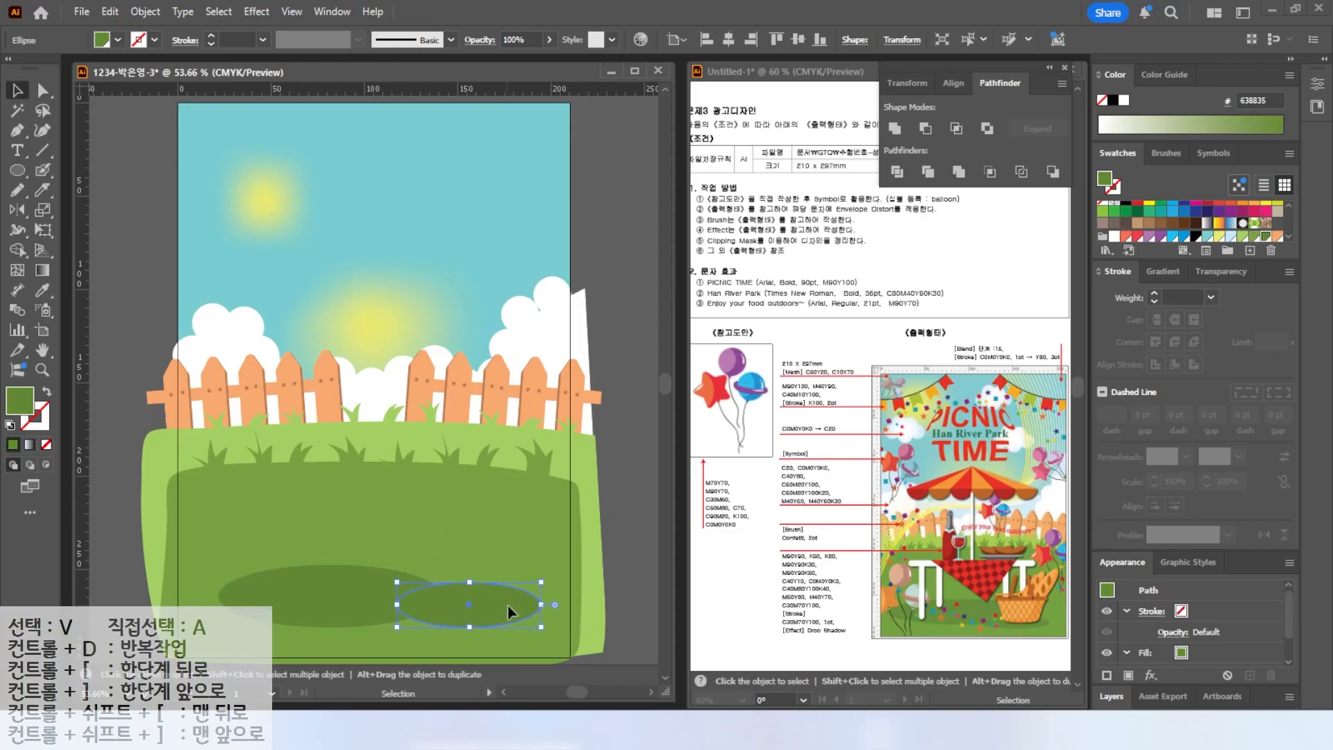
{"action": "left_click_drag", "start_coordinate": [507, 604], "coordinate": [506, 612]}
{"action": "left_click", "coordinate": [323, 594]}
{"action": "left_click_drag", "start_coordinate": [219, 596], "coordinate": [190, 604]}
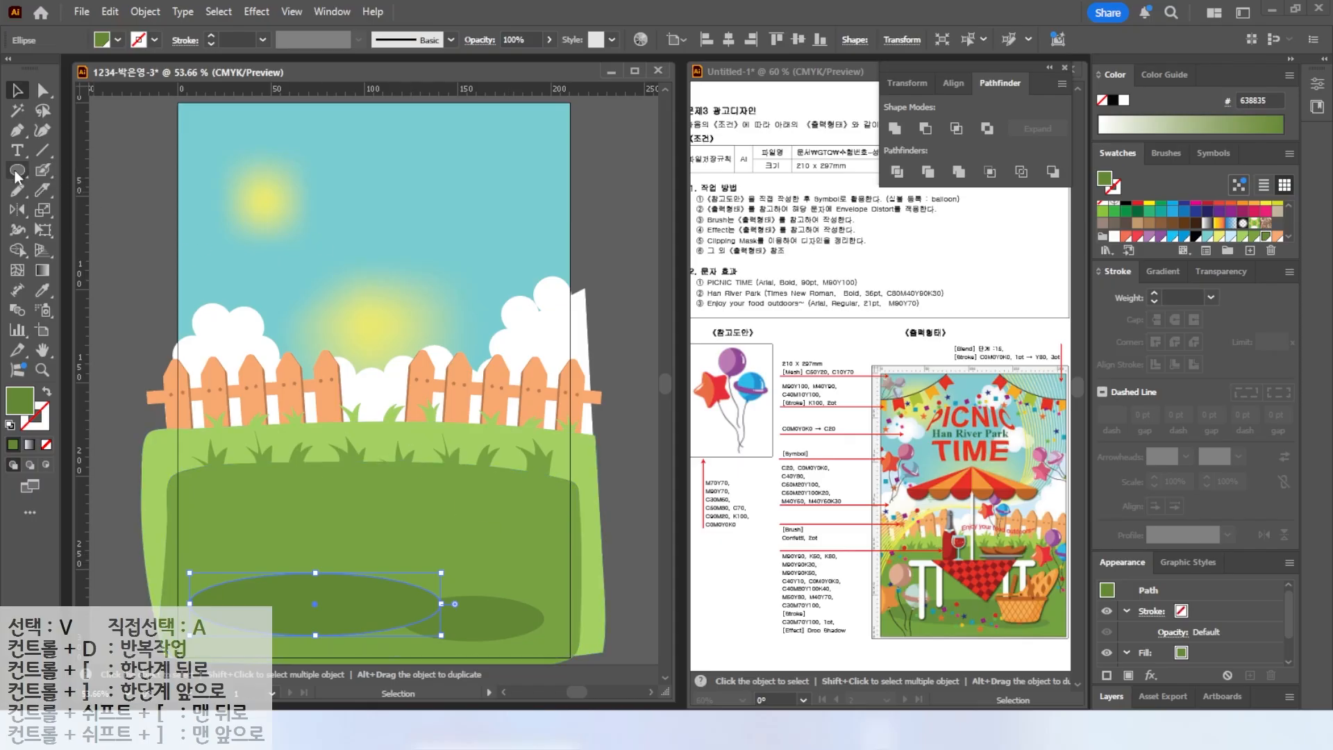
Build a new puffy cloud from overlapping Blob Brush dabs in the upper-left sky and select it.
{"action": "left_click", "coordinate": [42, 170]}
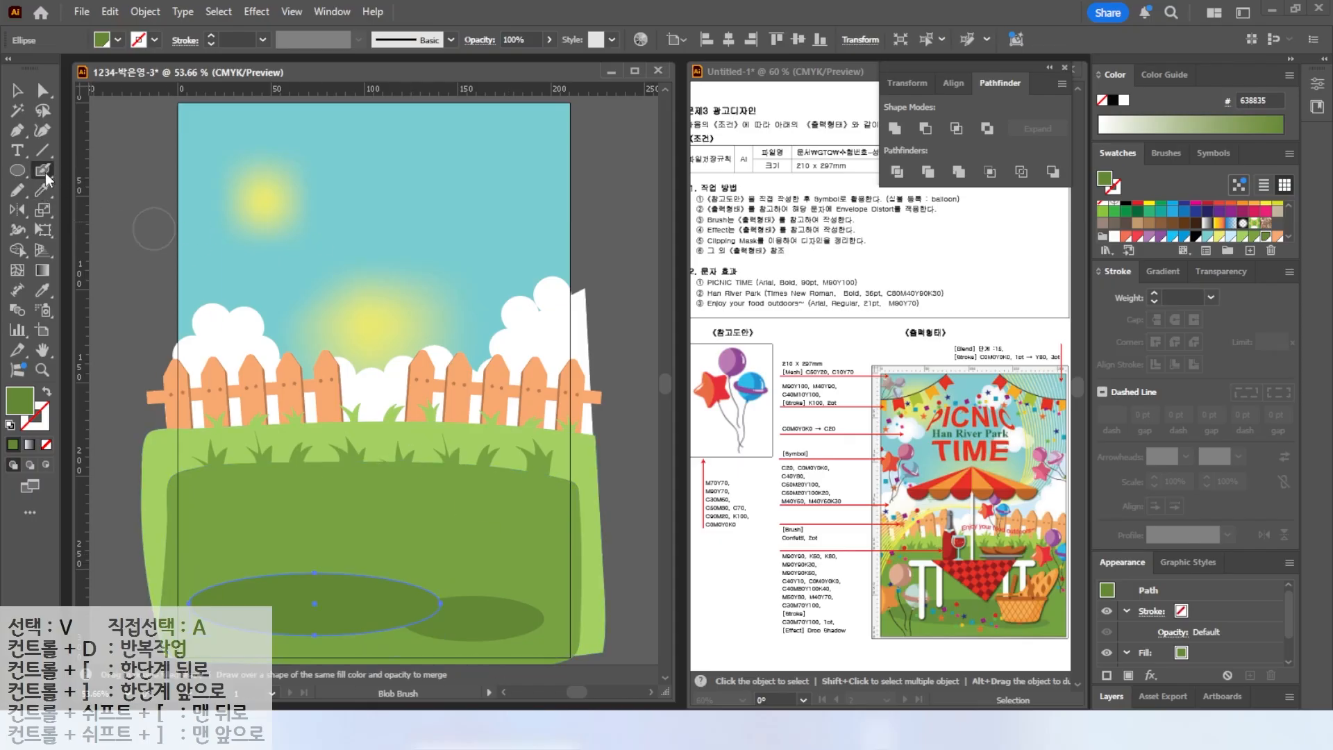
{"action": "left_click", "coordinate": [232, 207]}
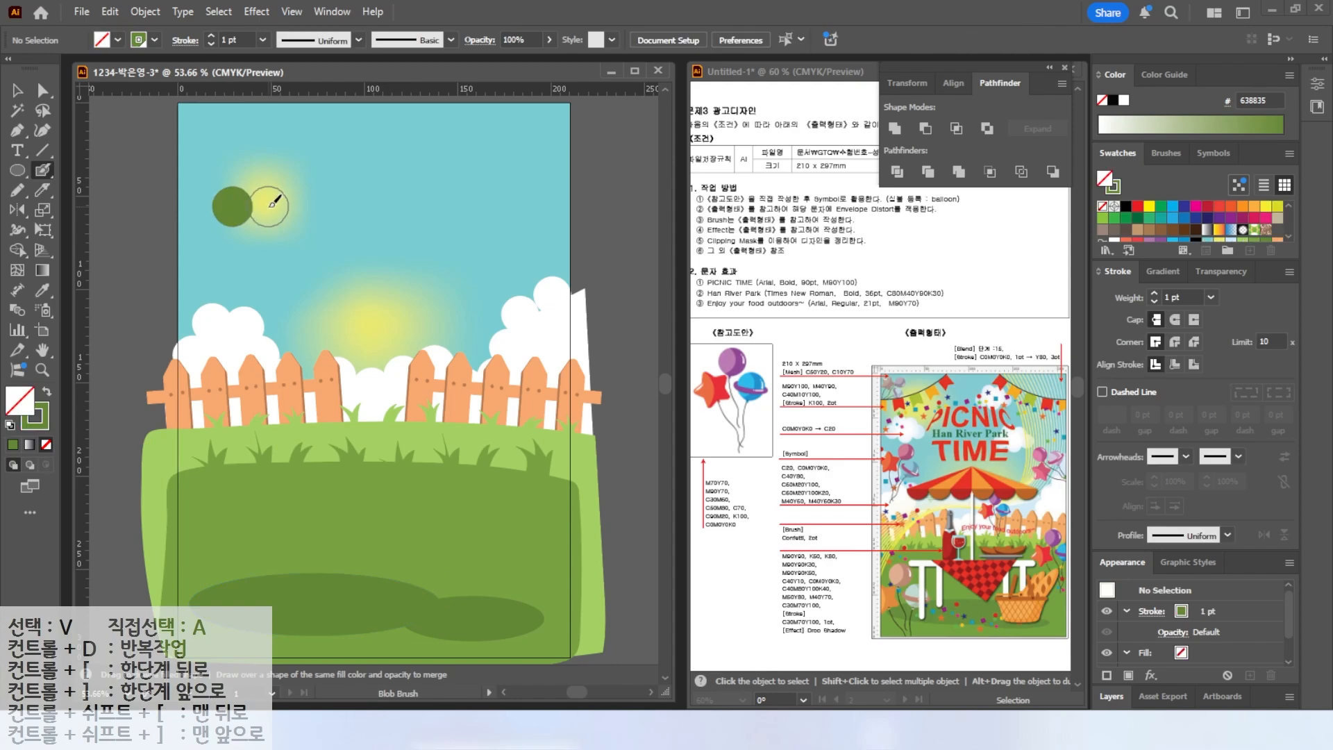
{"action": "left_click", "coordinate": [261, 213]}
{"action": "left_click", "coordinate": [212, 227]}
{"action": "left_click", "coordinate": [235, 247]}
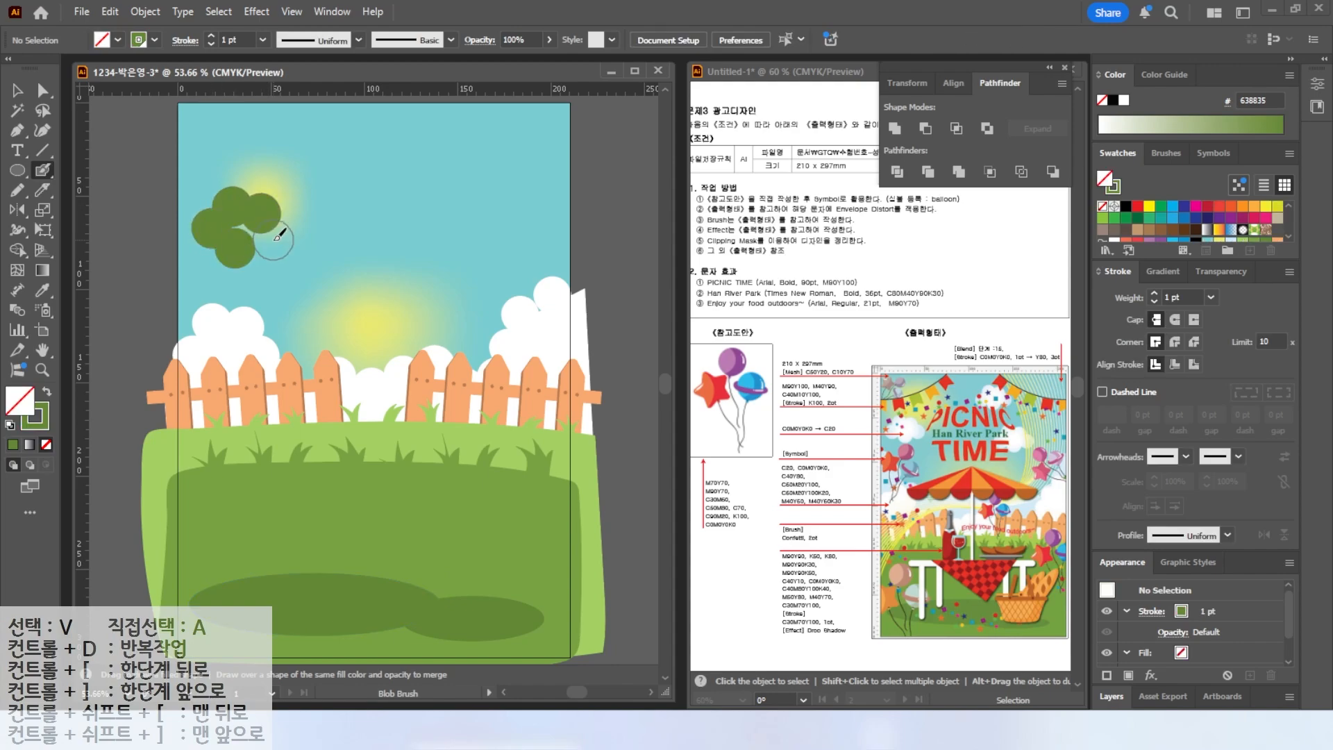
{"action": "left_click", "coordinate": [269, 239]}
{"action": "left_click", "coordinate": [244, 228]}
{"action": "key", "text": "v"}
{"action": "left_click", "coordinate": [253, 232]}
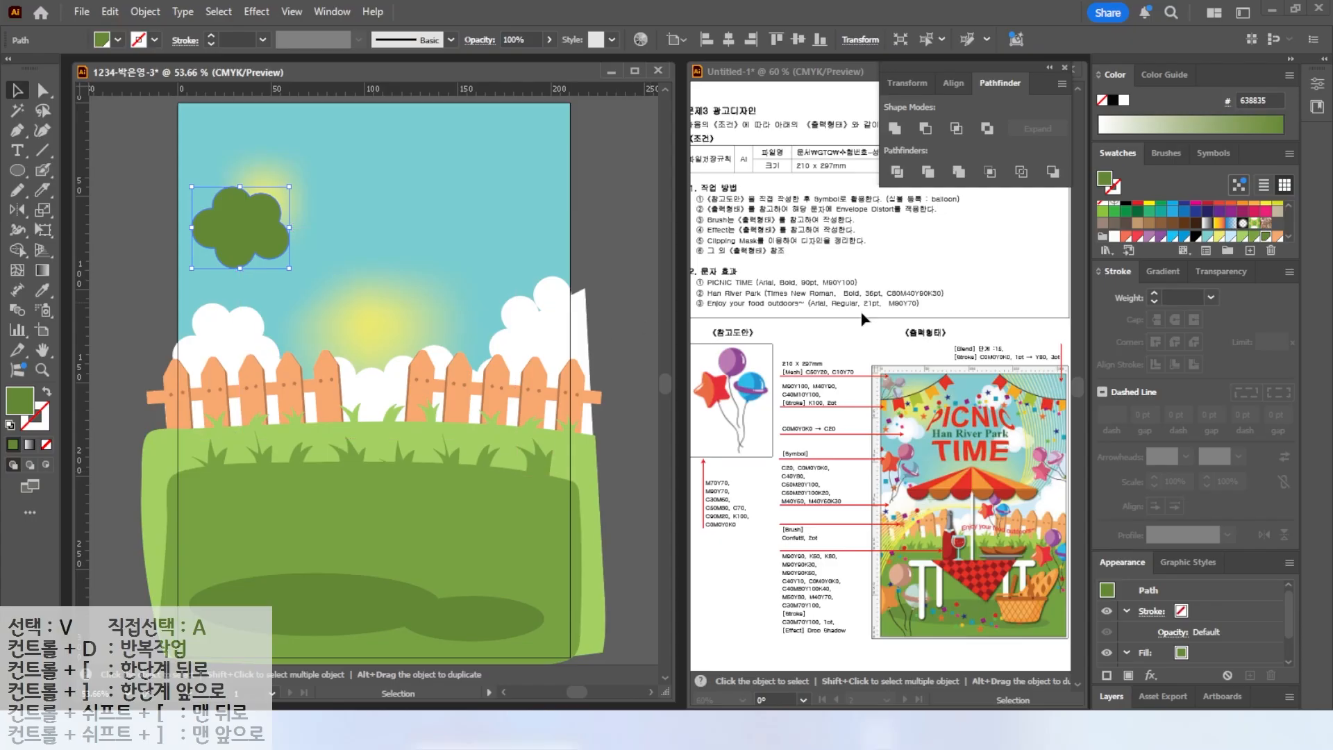
Fill the cloud with a radial gradient from white to C 20, M 0, Y 0, K 0 light blue.
{"action": "left_click", "coordinate": [1163, 271]}
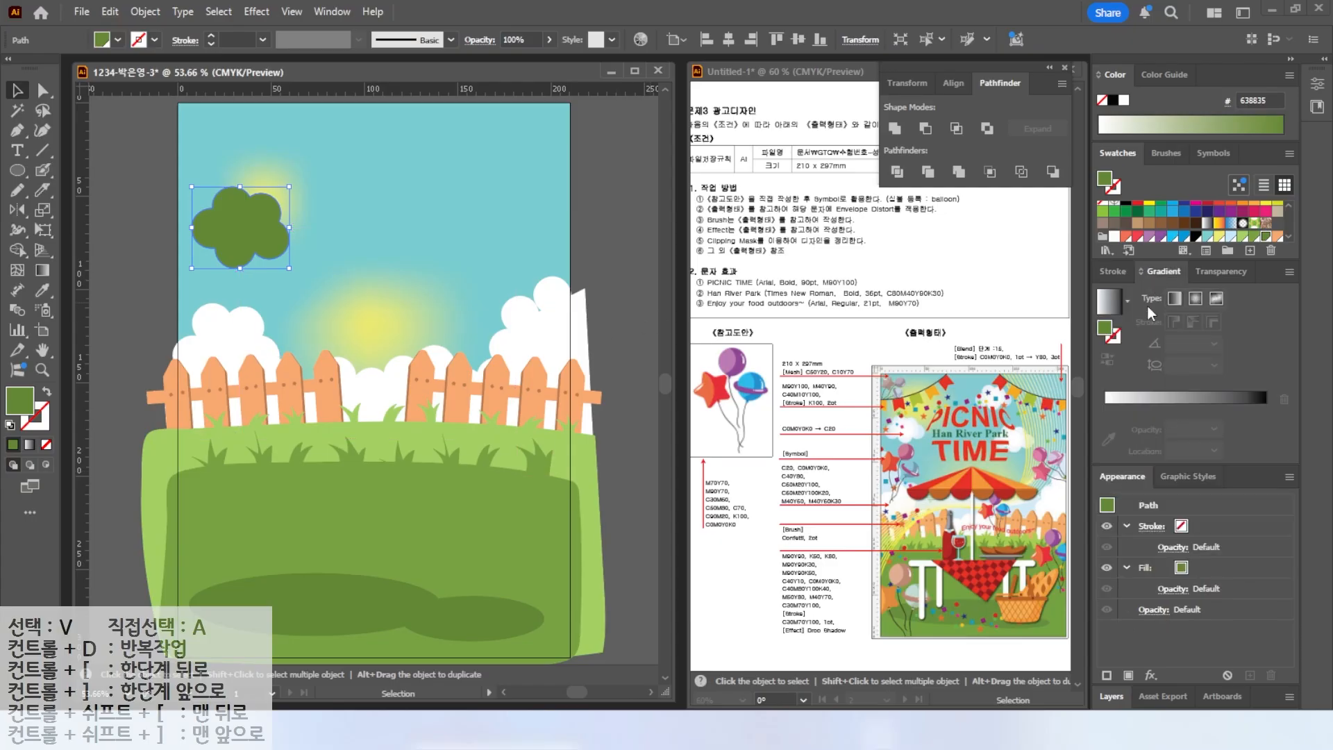
{"action": "left_click", "coordinate": [1106, 332]}
{"action": "left_click", "coordinate": [1106, 428]}
{"action": "double_click", "coordinate": [1266, 428]}
{"action": "left_click", "coordinate": [1229, 486]}
{"action": "type", "text": "20"}
{"action": "key", "text": "Tab"}
{"action": "key", "text": "Tab"}
{"action": "key", "text": "Tab"}
{"action": "type", "text": "0"}
{"action": "key", "text": "Tab"}
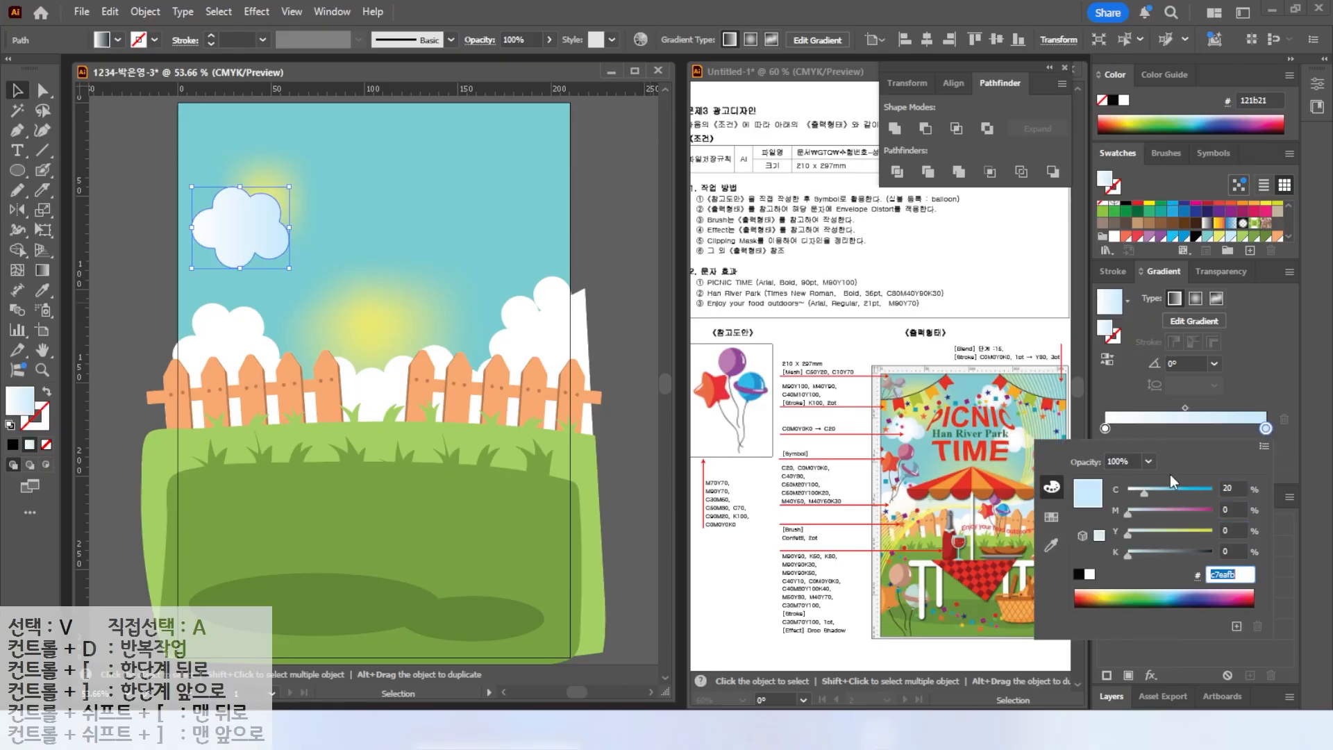
{"action": "left_click", "coordinate": [1278, 380]}
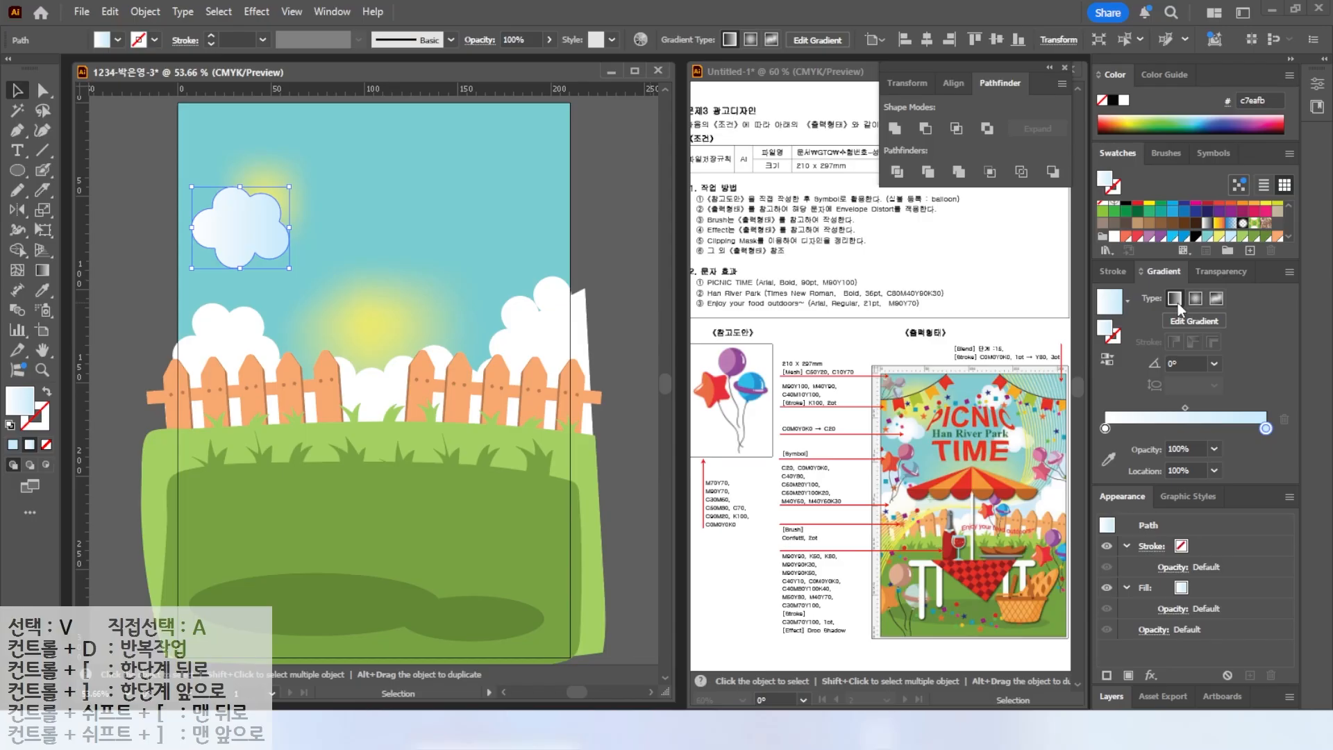
{"action": "left_click", "coordinate": [1196, 299]}
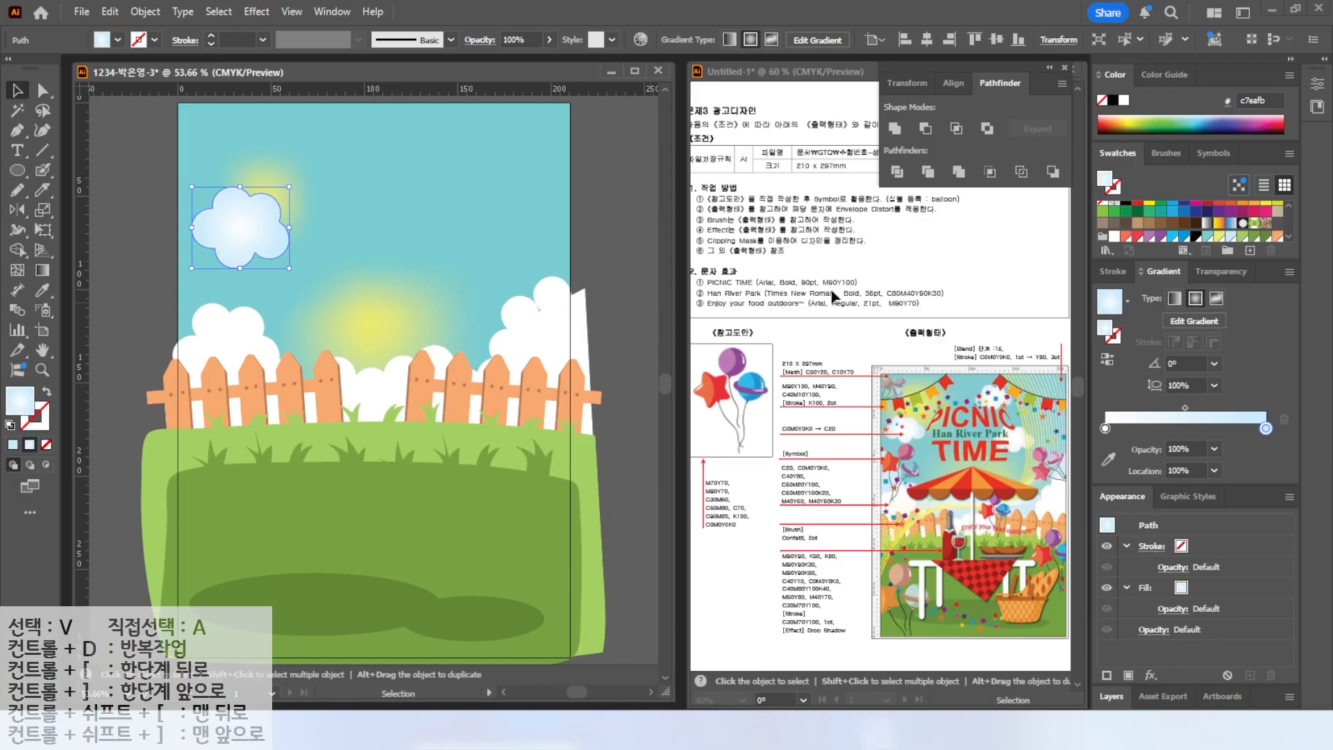
Duplicate the gradient cloud and place copies higher and to the right in the sky.
{"action": "left_click_drag", "start_coordinate": [255, 235], "coordinate": [455, 221]}
{"action": "left_click_drag", "start_coordinate": [409, 171], "coordinate": [439, 165]}
{"action": "left_click_drag", "start_coordinate": [479, 231], "coordinate": [488, 245]}
{"action": "left_click_drag", "start_coordinate": [528, 329], "coordinate": [529, 347]}
{"action": "left_click", "coordinate": [339, 334]}
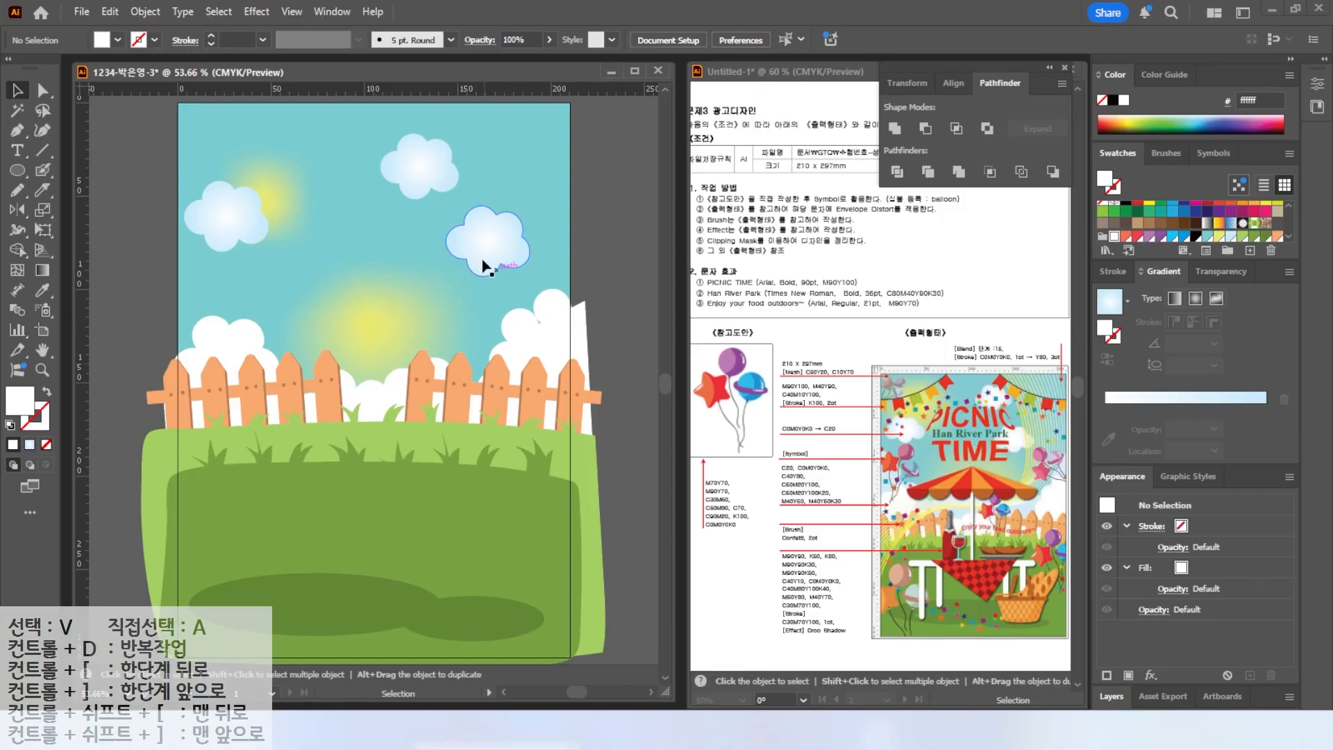
{"action": "key", "text": "ctrl+minus"}
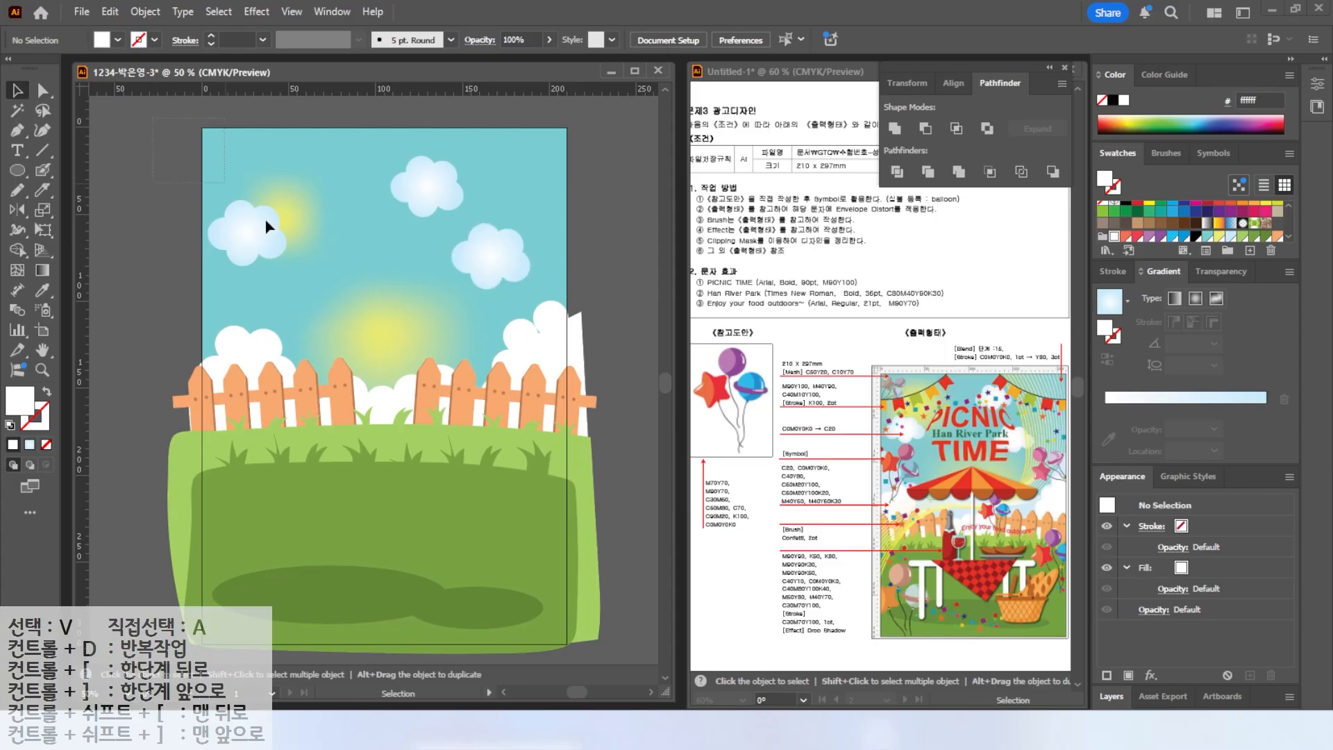
{"action": "left_click_drag", "start_coordinate": [595, 631], "coordinate": [615, 659]}
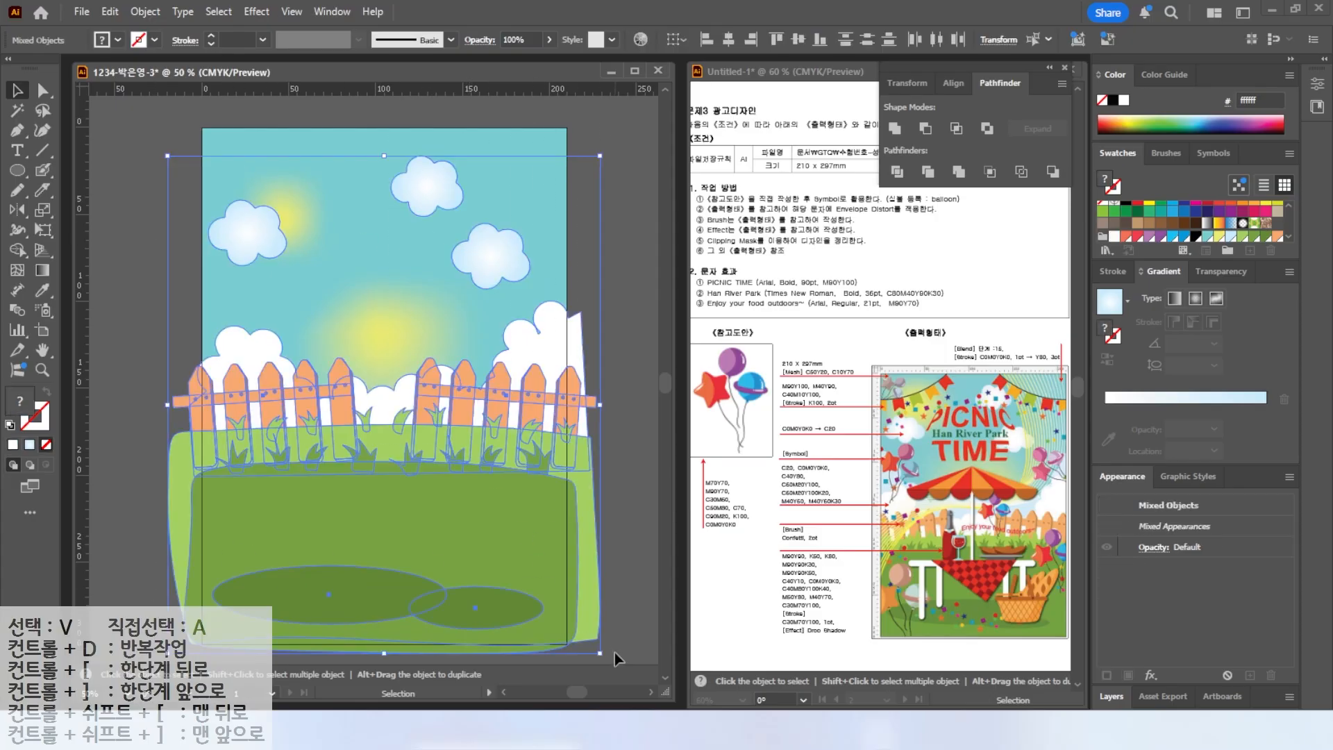
{"action": "left_click", "coordinate": [145, 12]}
{"action": "mouse_move", "coordinate": [174, 182]}
{"action": "left_click", "coordinate": [420, 184]}
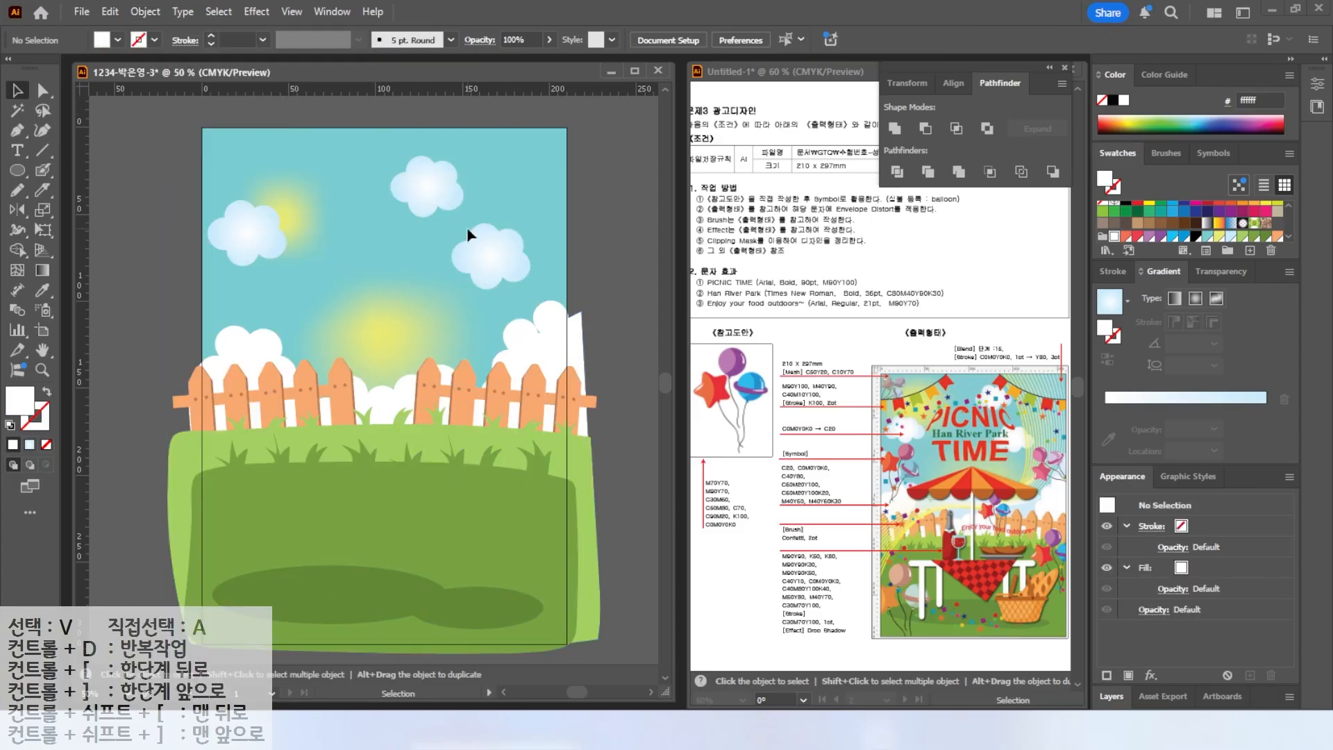
Draw a curved path with the Curvature tool from above the artboard down past its lower-left edge, using default fill and stroke.
{"action": "scroll", "coordinate": [468, 235], "scroll_direction": "down", "scroll_amount": 1}
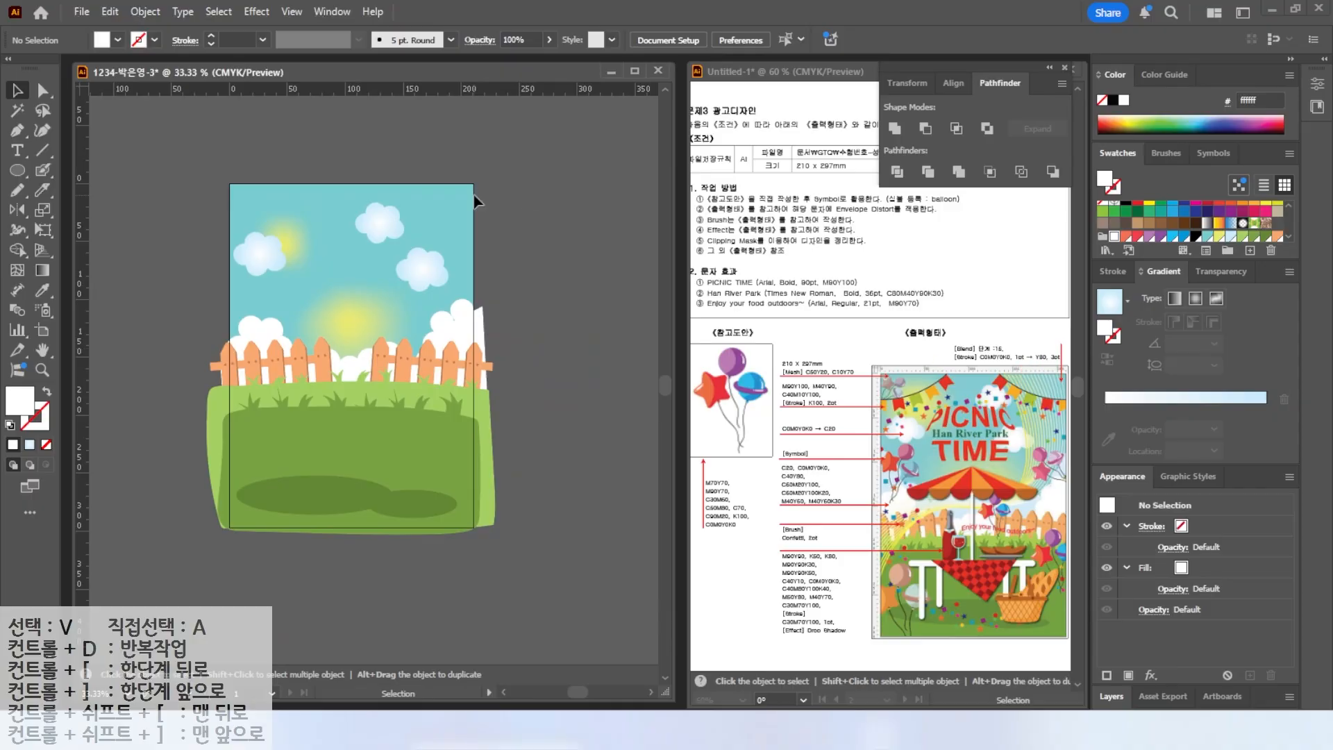
{"action": "left_click", "coordinate": [42, 132]}
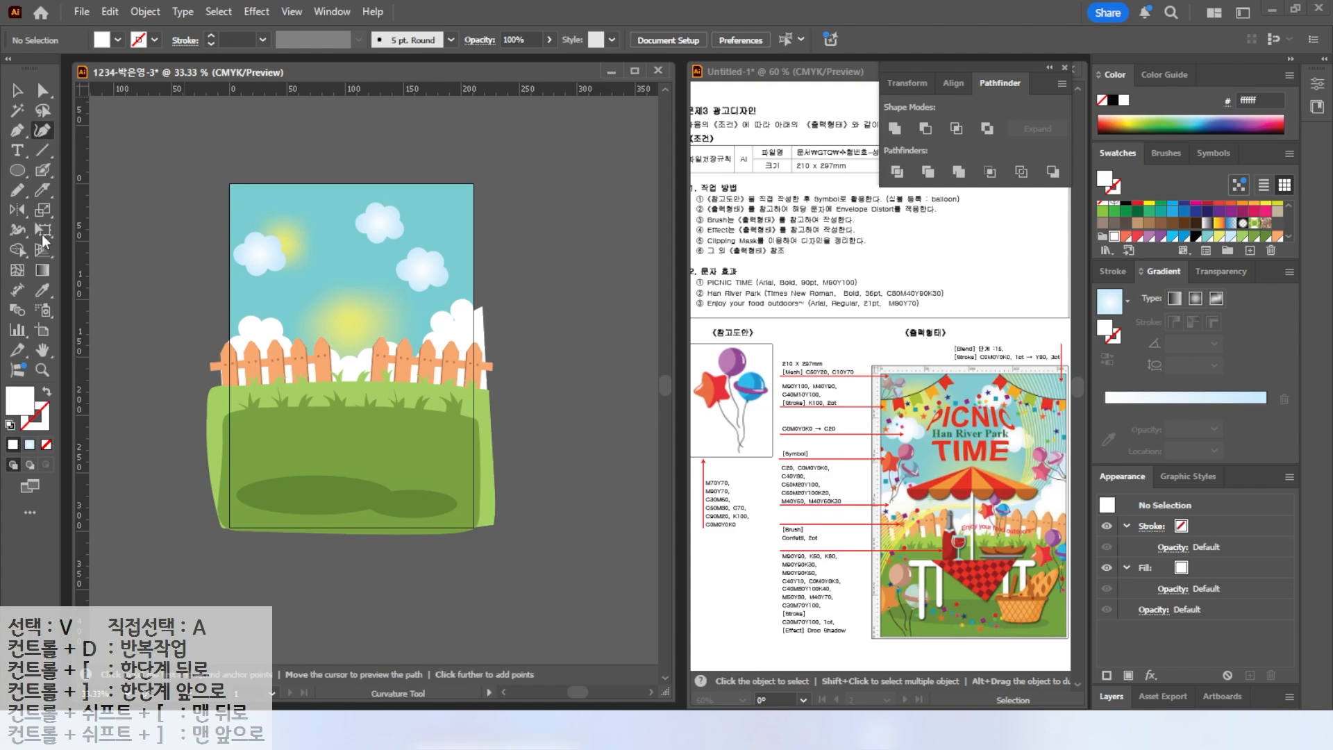
{"action": "left_click", "coordinate": [10, 424]}
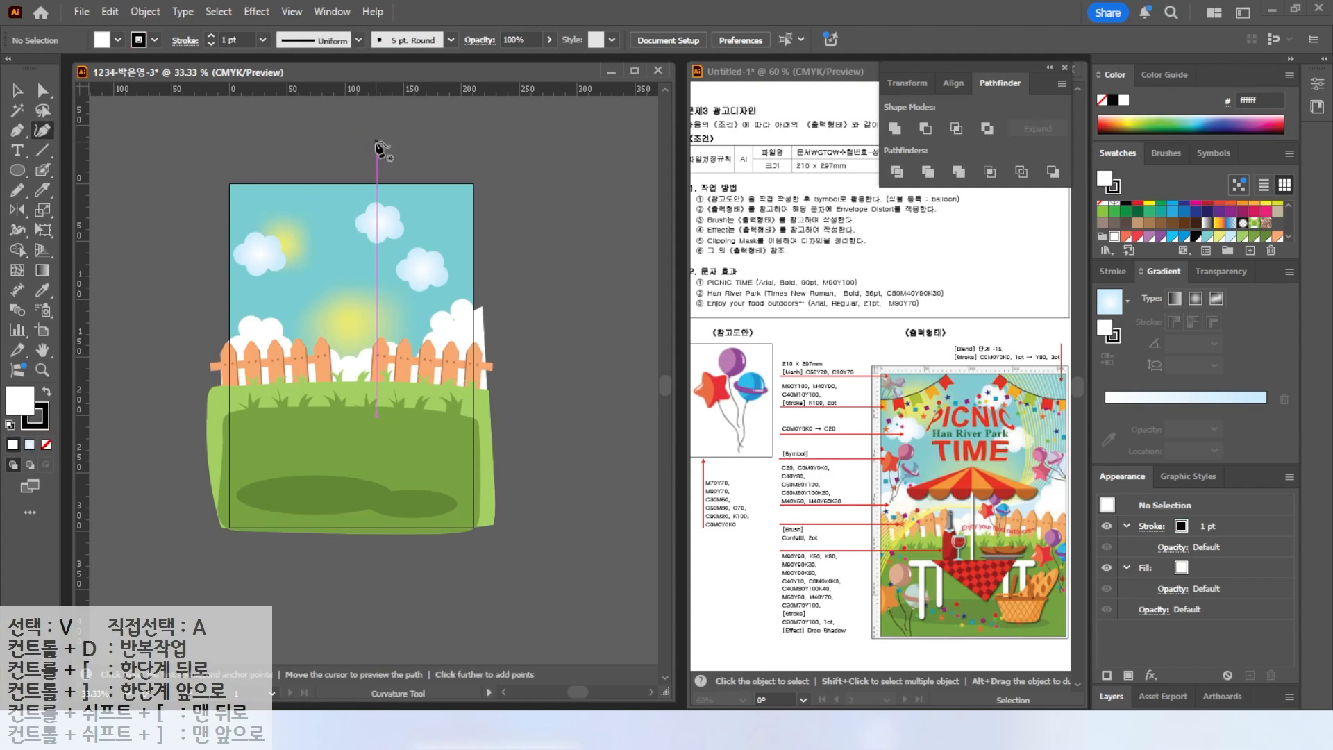
{"action": "key", "text": "alt"}
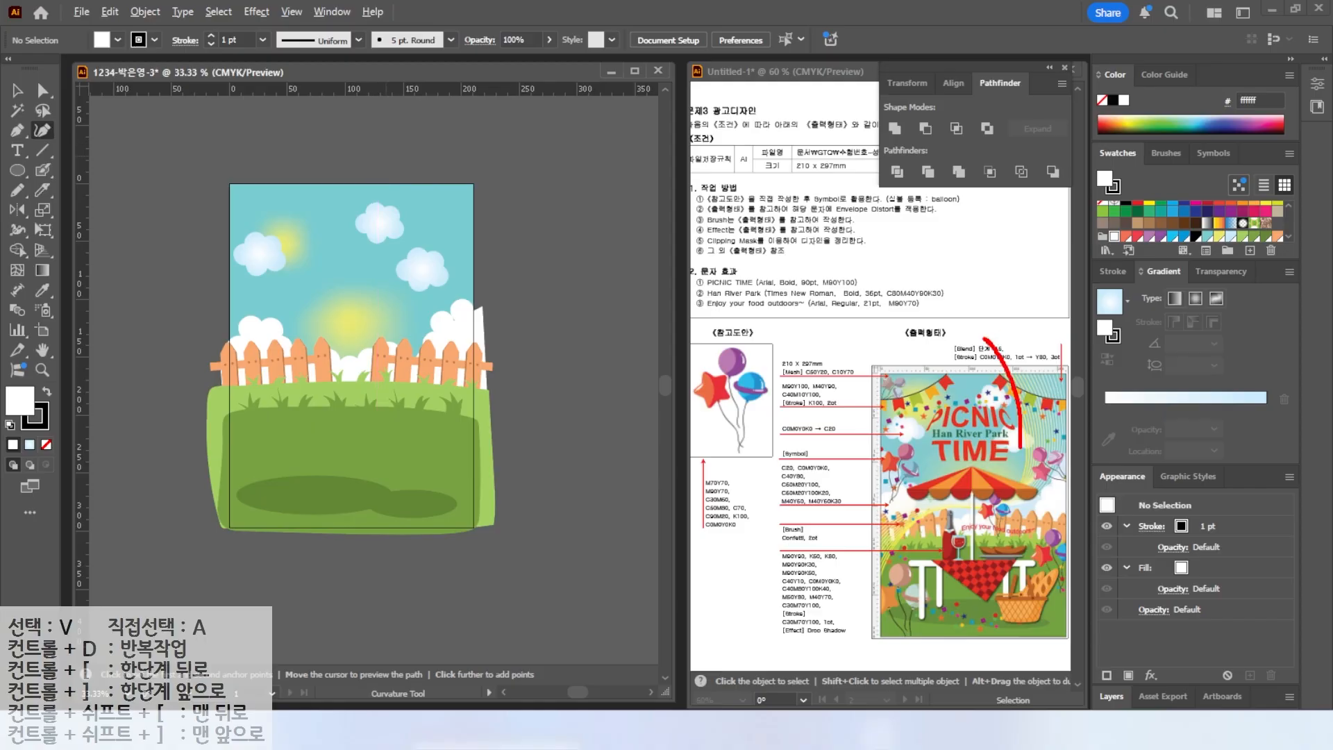
{"action": "mouse_move", "coordinate": [911, 526]}
{"action": "left_mouse_down"}
{"action": "mouse_move", "coordinate": [868, 582]}
{"action": "mouse_move", "coordinate": [856, 657]}
{"action": "left_mouse_up"}
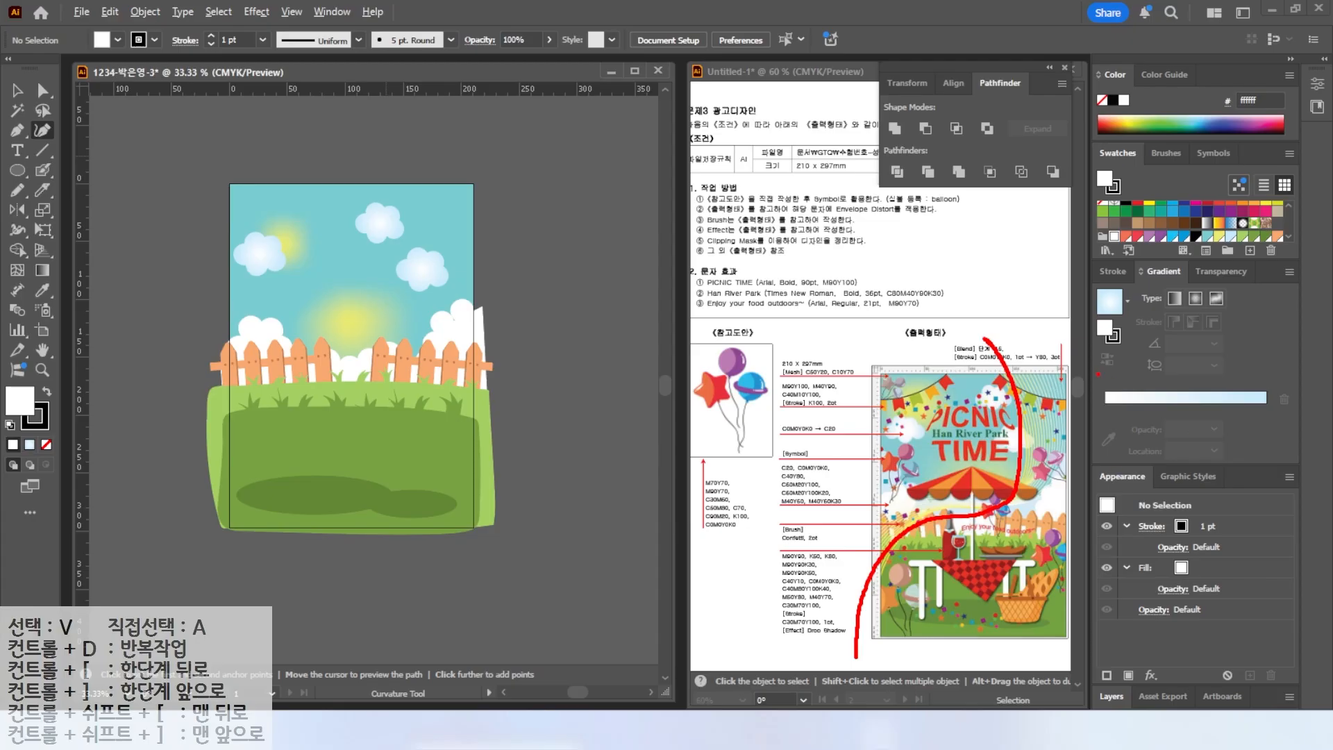
{"action": "mouse_move", "coordinate": [1082, 350]}
{"action": "left_mouse_down"}
{"action": "mouse_move", "coordinate": [1084, 410]}
{"action": "mouse_move", "coordinate": [1065, 489]}
{"action": "mouse_move", "coordinate": [855, 521]}
{"action": "mouse_move", "coordinate": [810, 578]}
{"action": "left_mouse_up"}
{"action": "key", "text": "Escape"}
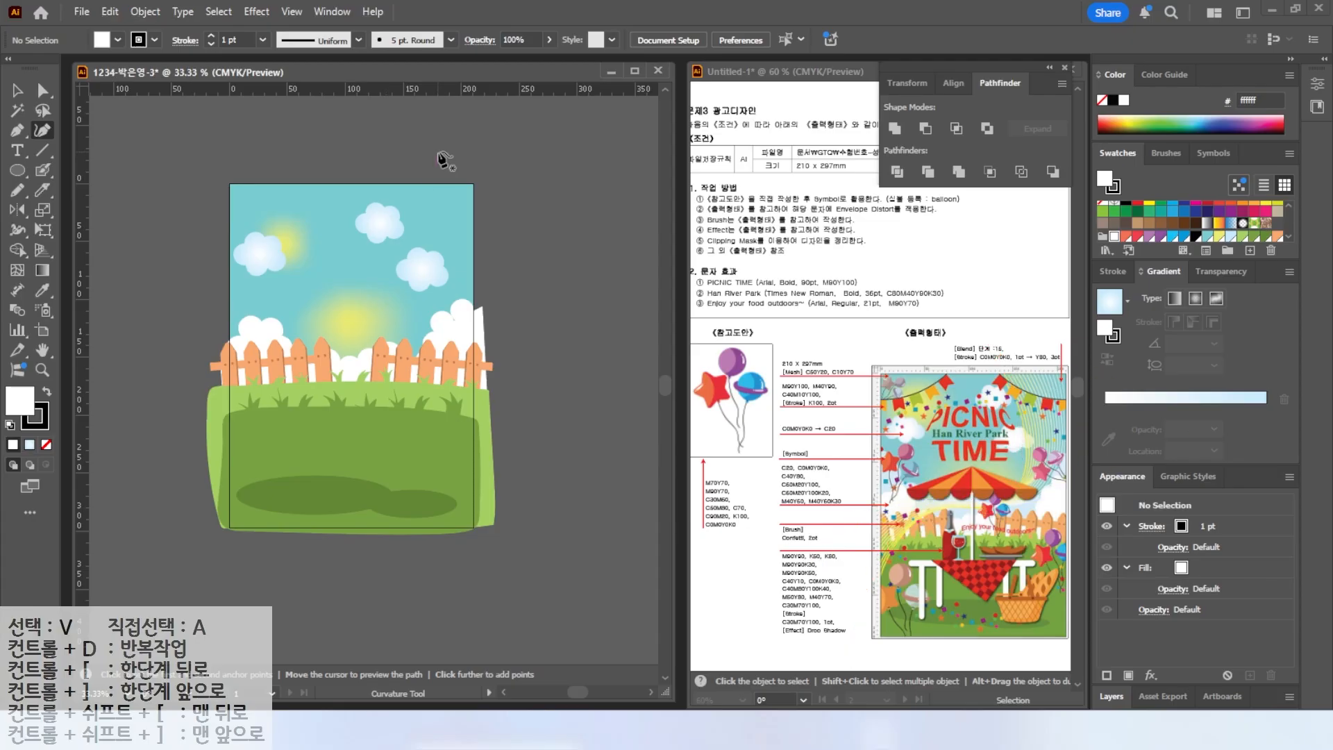
{"action": "left_click", "coordinate": [380, 157]}
{"action": "left_click", "coordinate": [423, 265]}
{"action": "left_click", "coordinate": [390, 323]}
{"action": "left_click", "coordinate": [295, 357]}
{"action": "left_click", "coordinate": [202, 463]}
{"action": "left_click", "coordinate": [198, 552]}
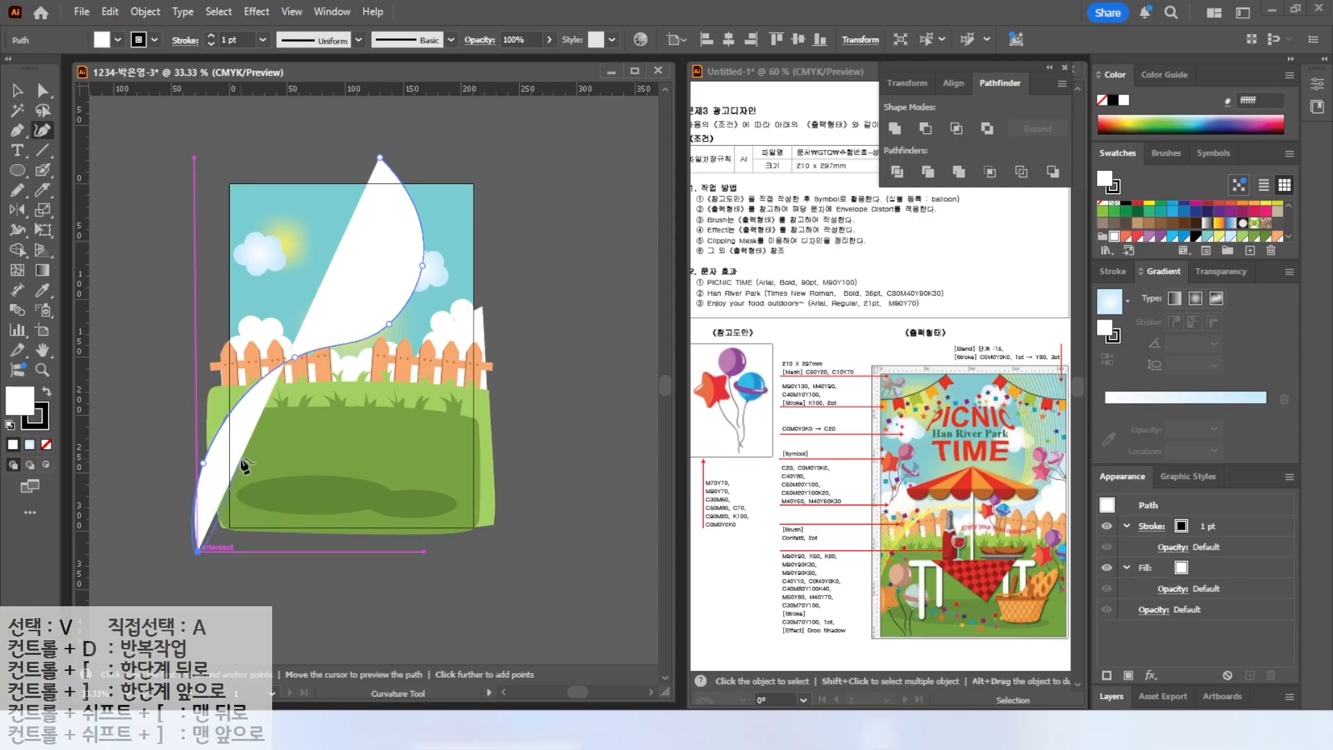
{"action": "key", "text": "v"}
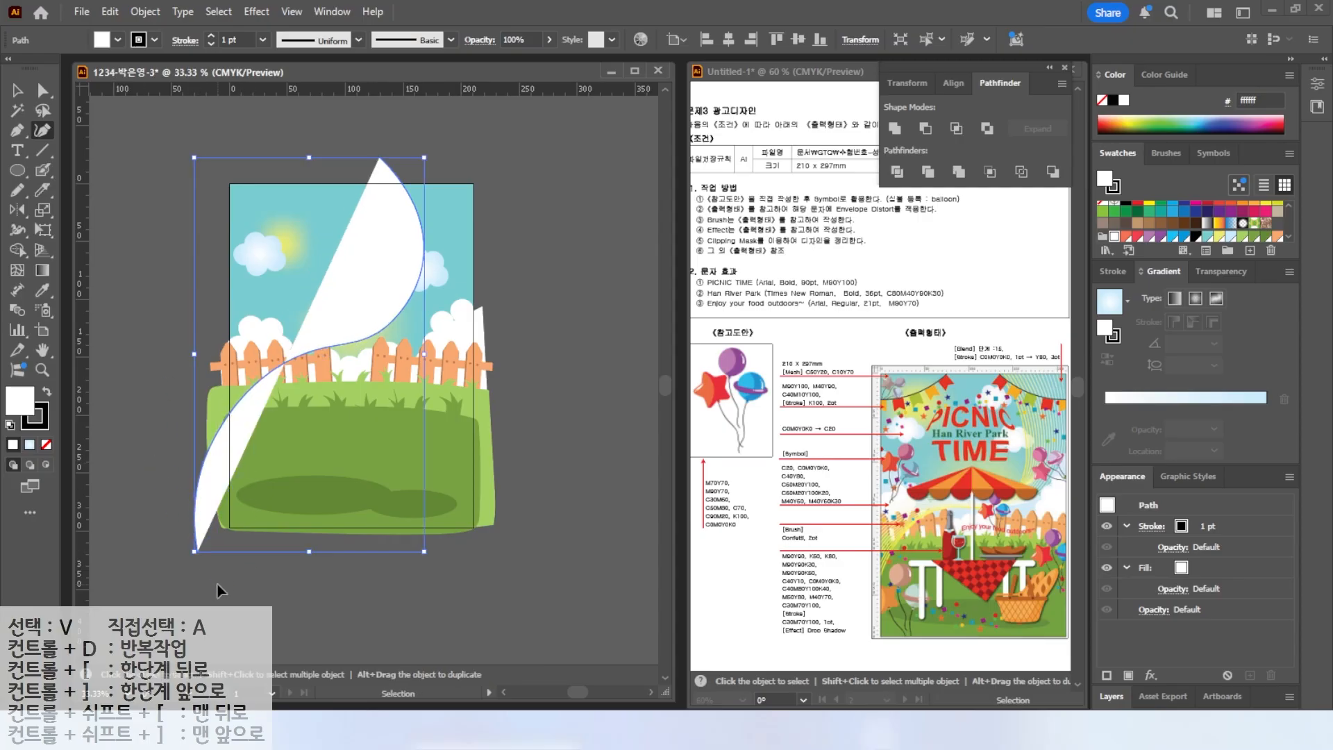
{"action": "left_click", "coordinate": [216, 582]}
Select the curve, remove its fill, and set its stroke colour to C0 M0 Y80 K0.
{"action": "left_click", "coordinate": [18, 90]}
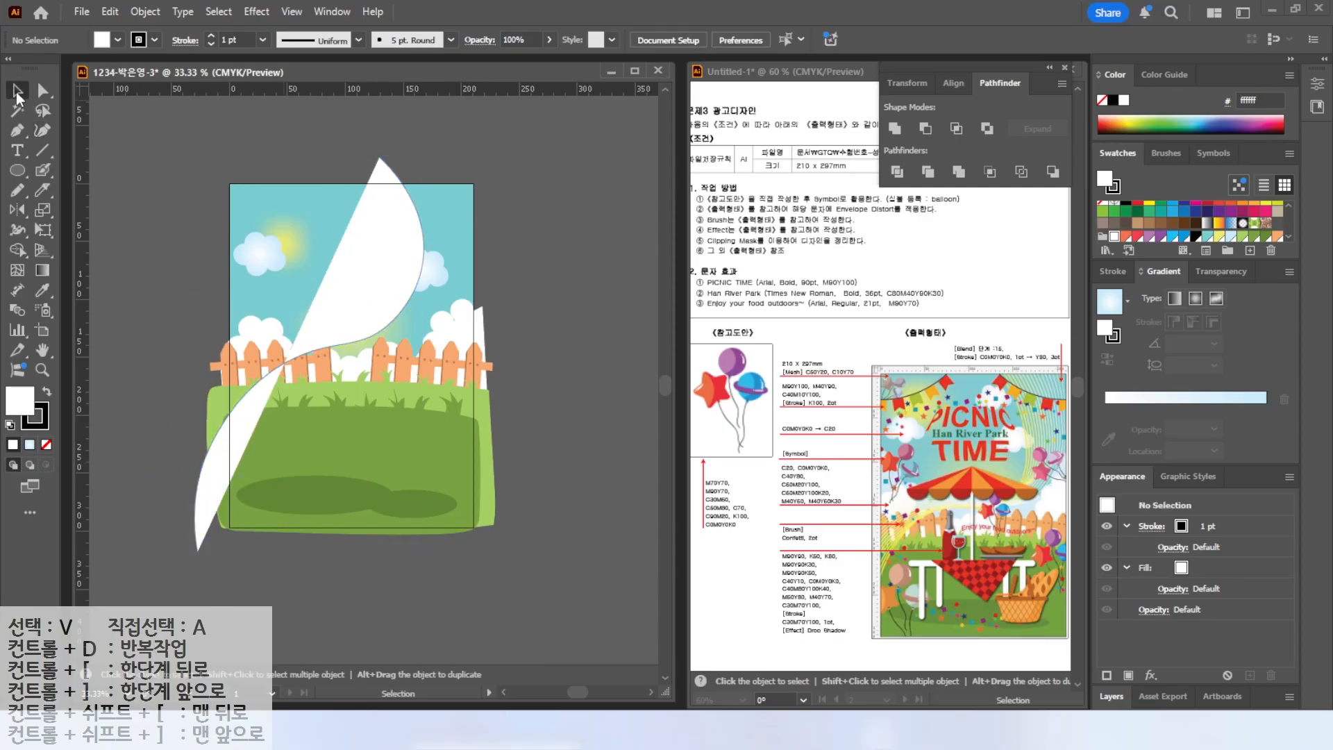
{"action": "left_click", "coordinate": [406, 220]}
{"action": "left_click", "coordinate": [46, 444]}
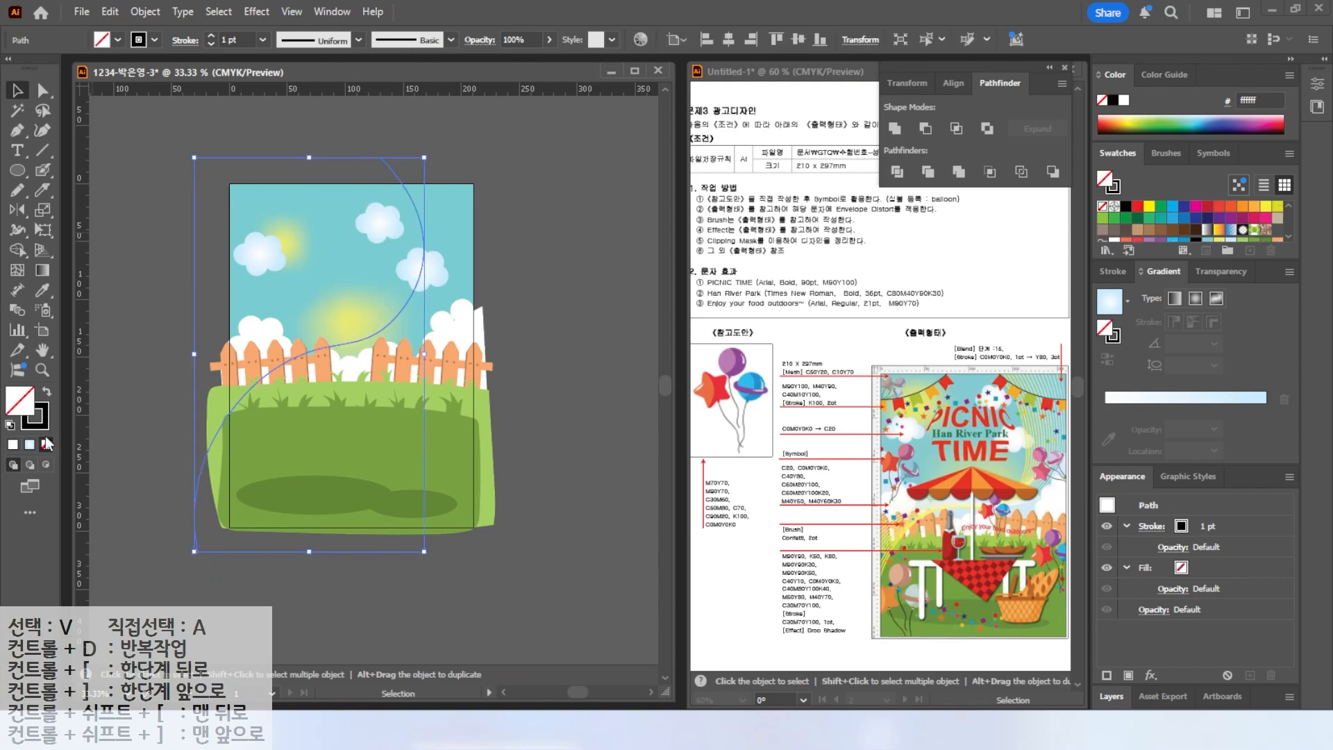
{"action": "left_click", "coordinate": [43, 429]}
{"action": "double_click", "coordinate": [43, 429]}
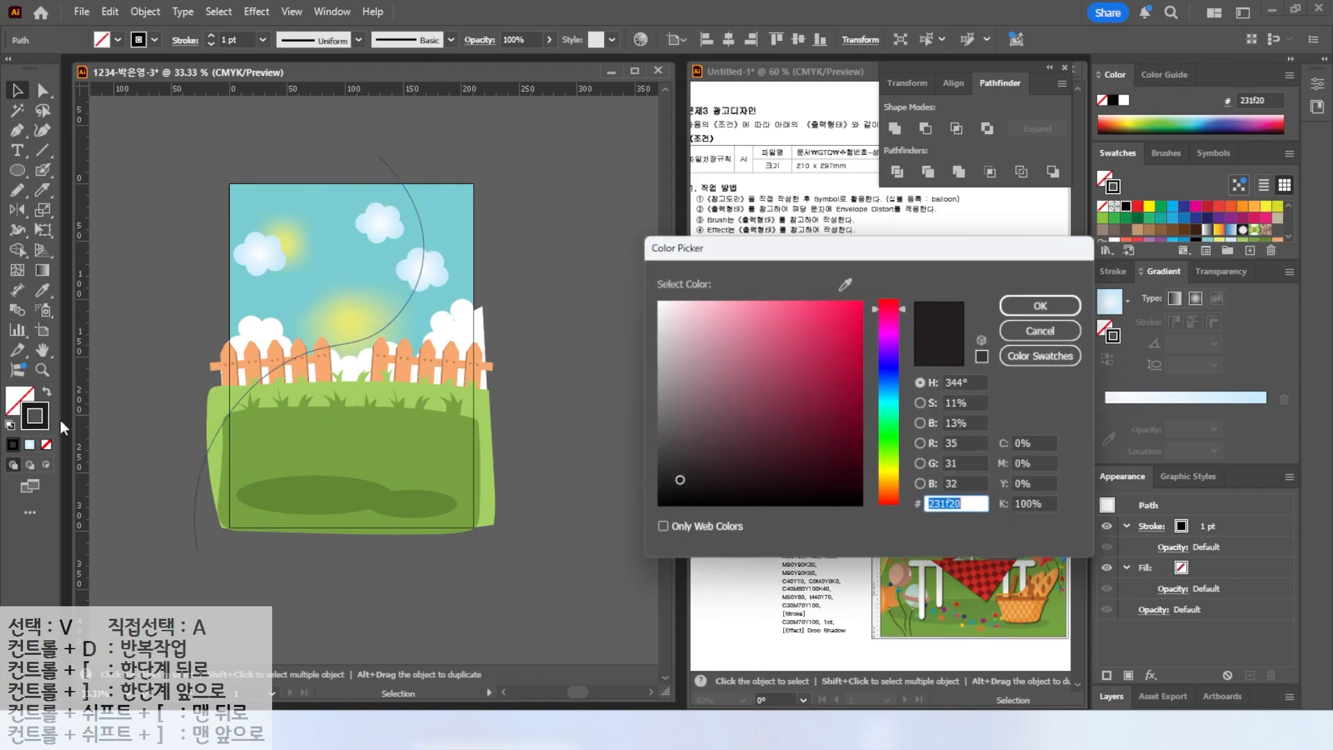
{"action": "left_click", "coordinate": [1039, 445]}
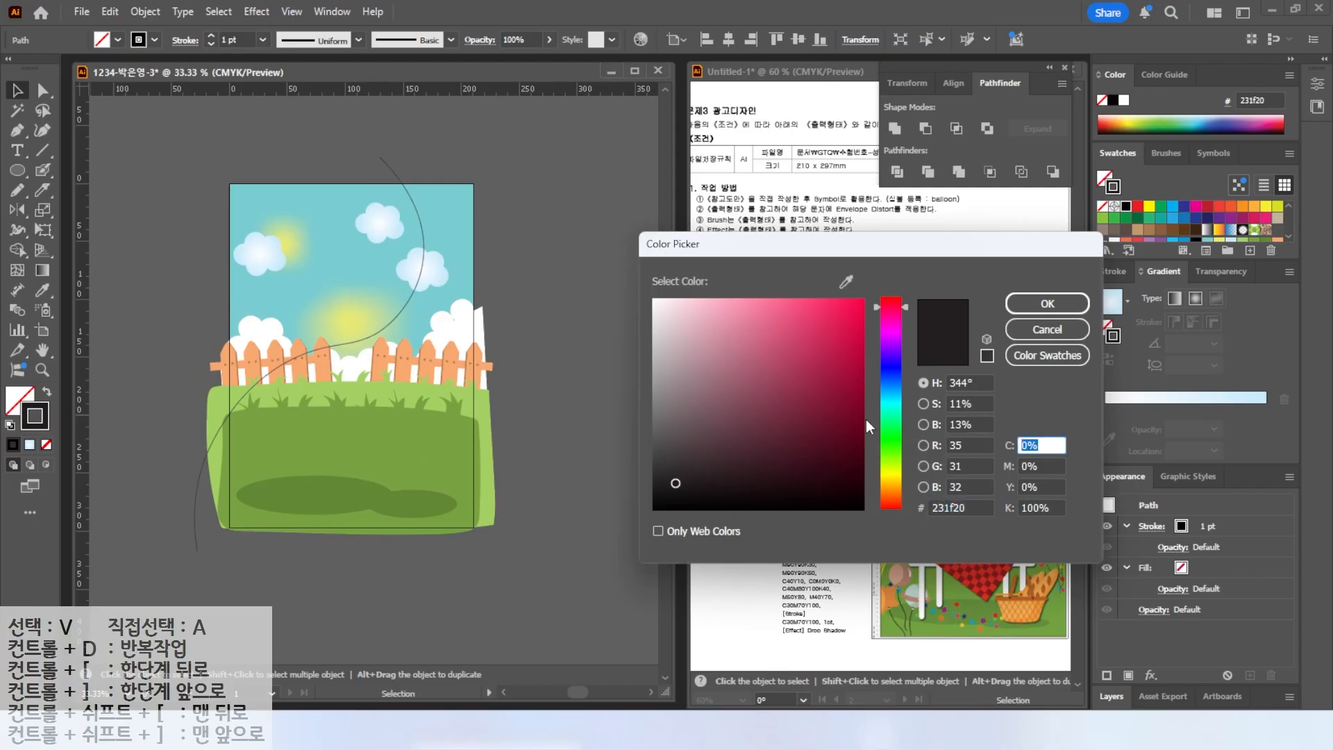
{"action": "key", "text": "Tab"}
{"action": "key", "text": "Tab"}
{"action": "type", "text": "80"}
{"action": "key", "text": "Tab"}
{"action": "type", "text": "0"}
{"action": "key", "text": "Return"}
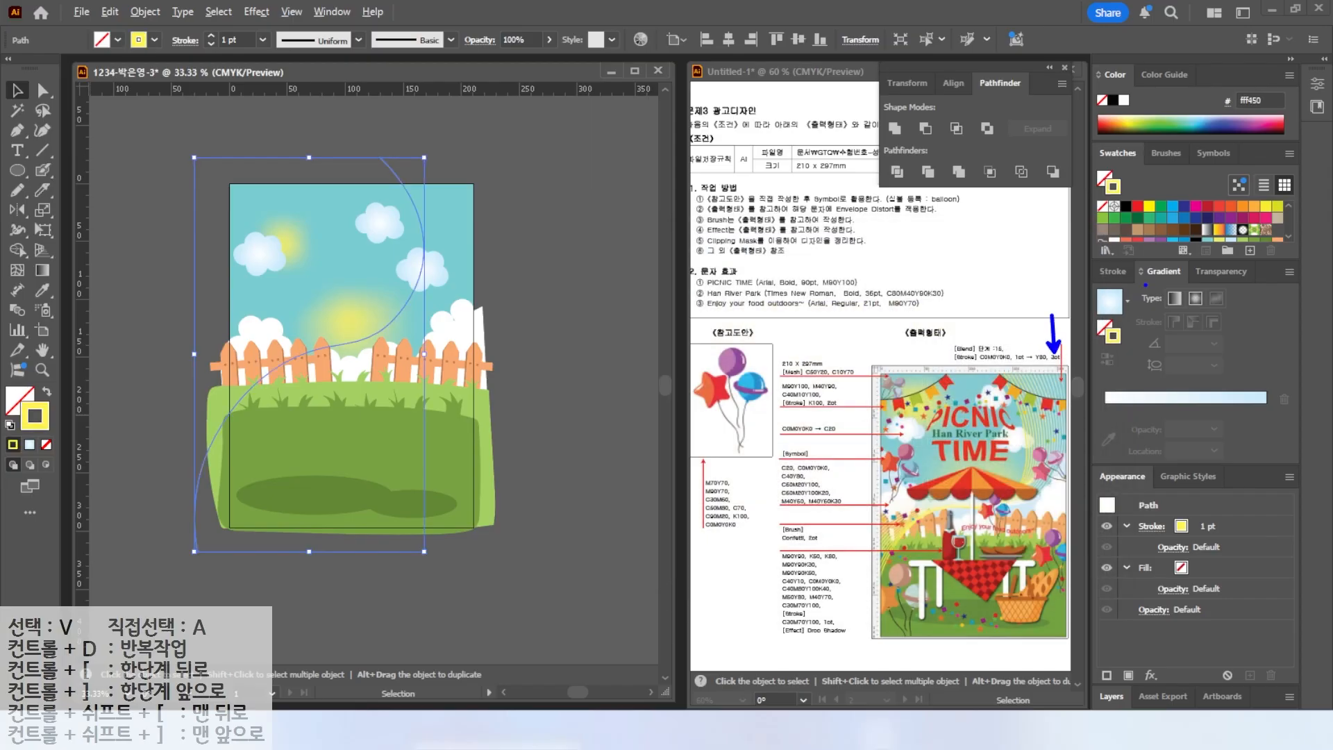
Set the yellow curve's stroke weight to 3 pt.
{"action": "left_click", "coordinate": [1116, 270]}
{"action": "left_click", "coordinate": [1155, 294]}
{"action": "left_click", "coordinate": [1154, 294]}
{"action": "left_click", "coordinate": [287, 238]}
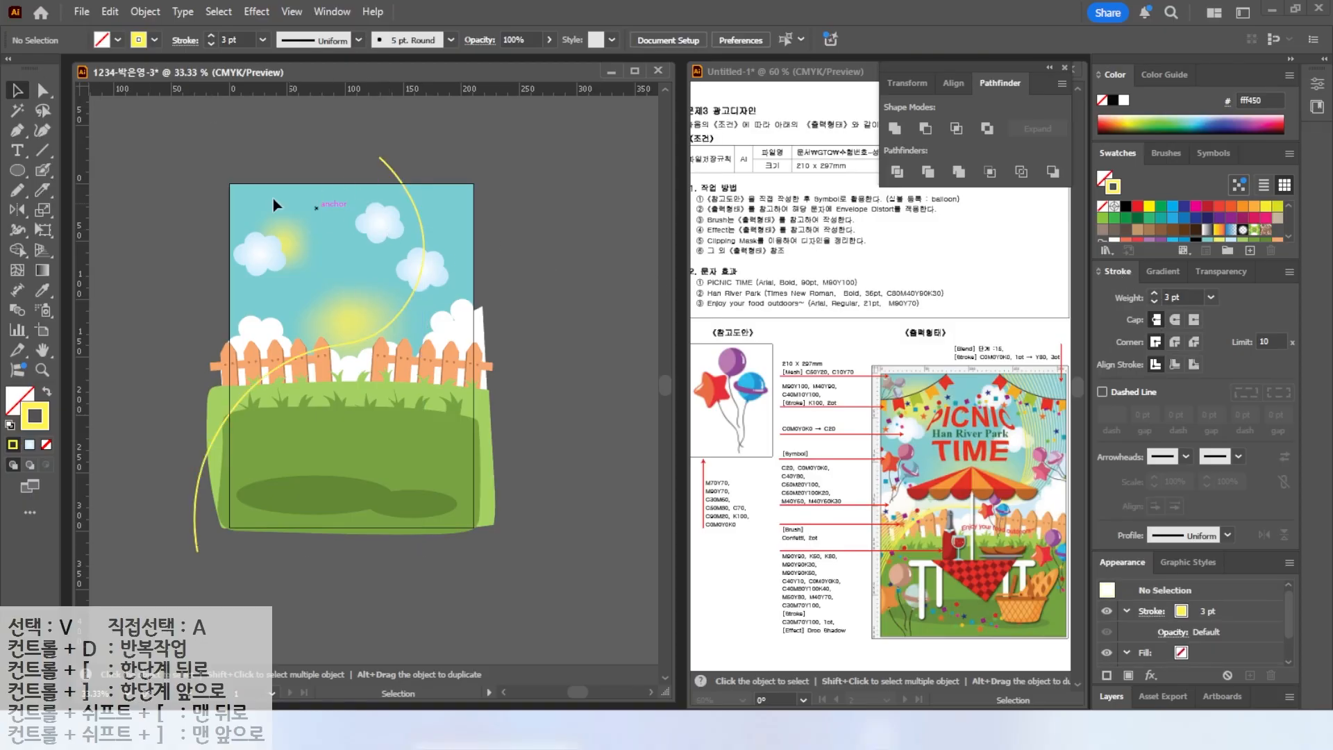
Draw a second curve with the Curvature tool from above the artboard's top-right down to its left edge near the fence.
{"action": "left_click", "coordinate": [40, 130]}
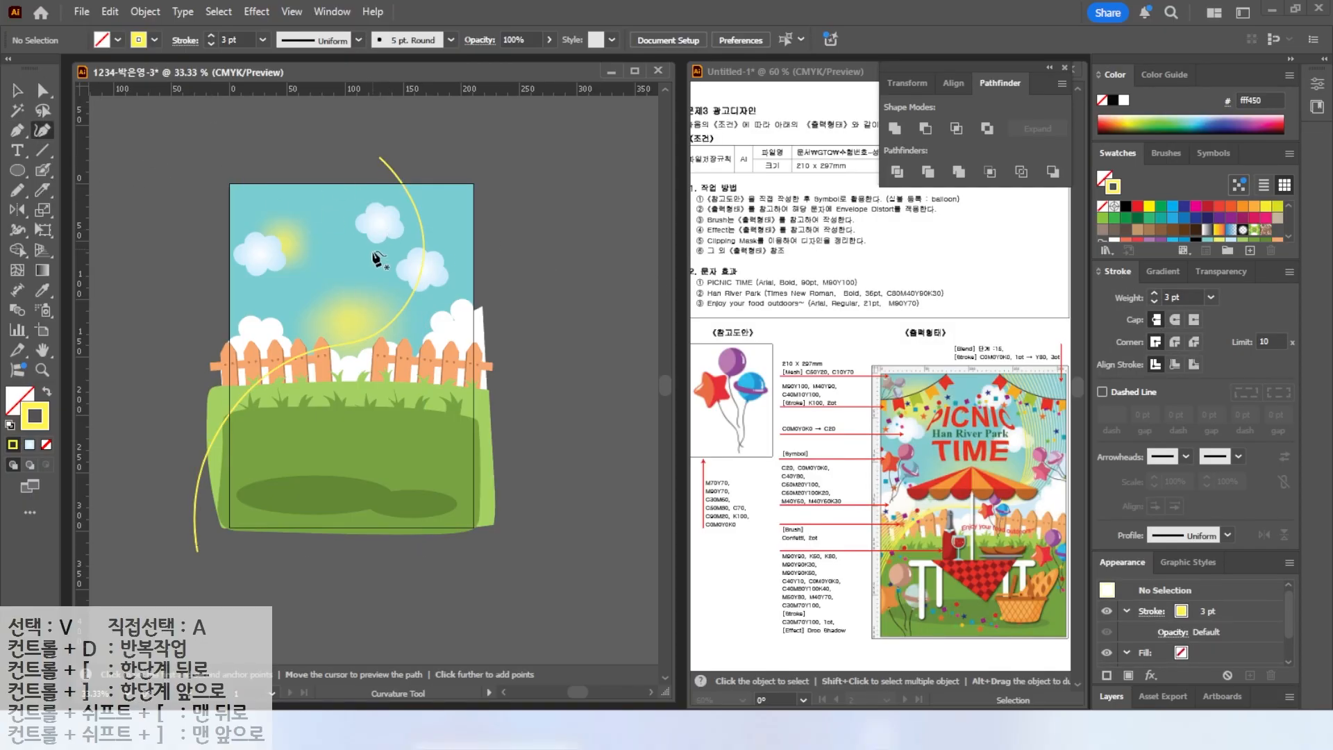
{"action": "left_click", "coordinate": [464, 152]}
{"action": "left_click", "coordinate": [477, 258]}
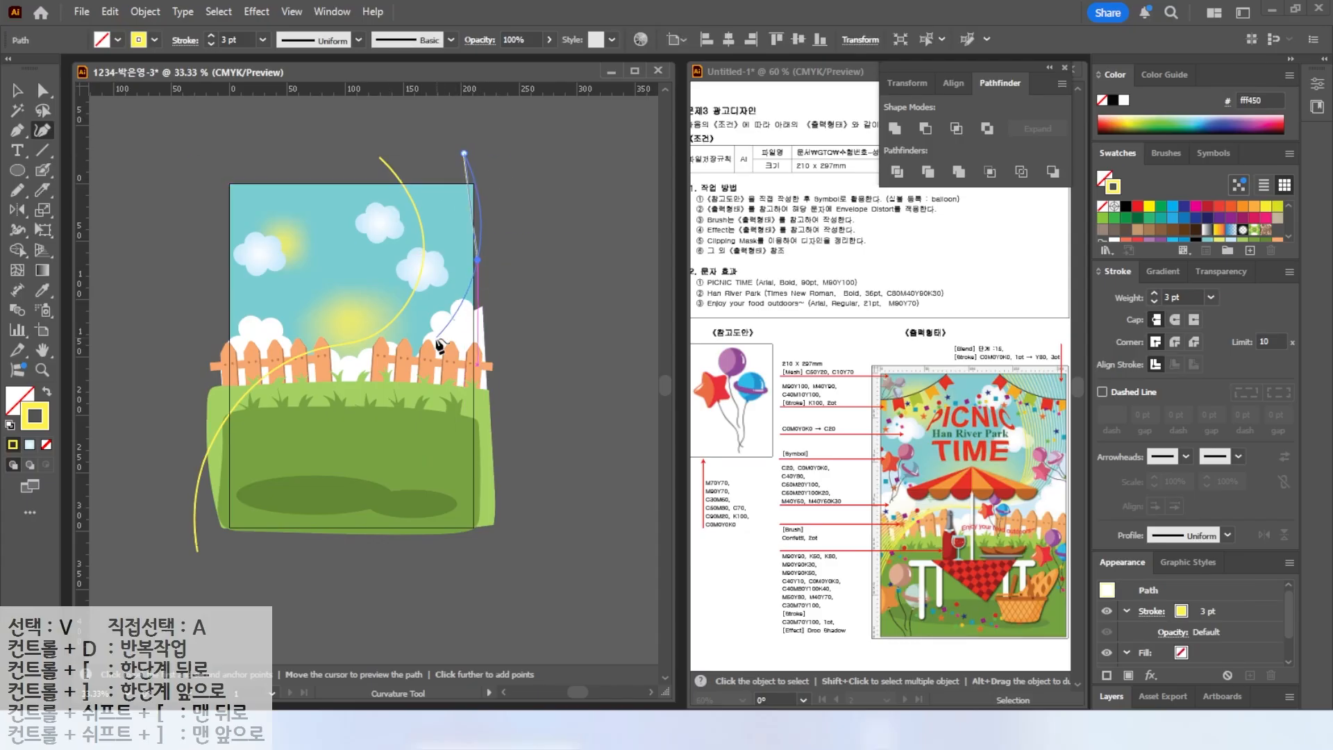
{"action": "left_click", "coordinate": [129, 415]}
{"action": "key", "text": "v"}
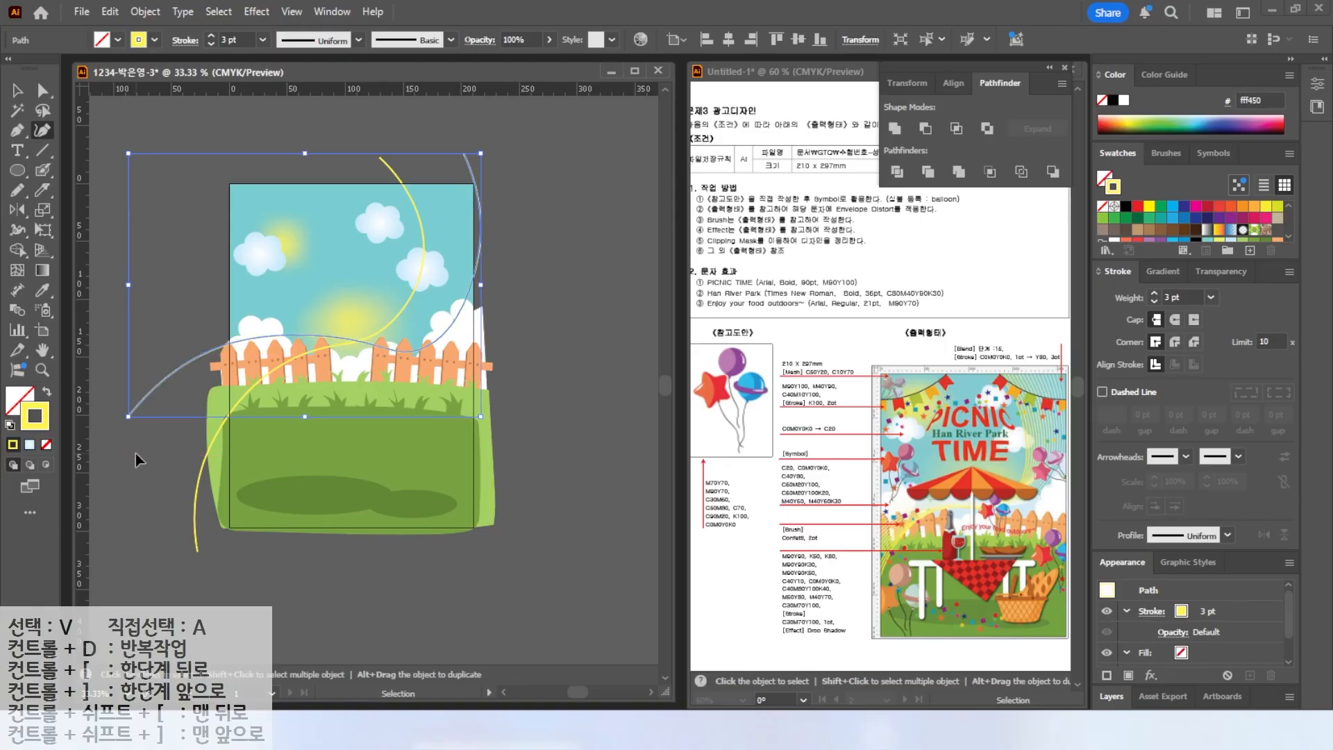
Select the second curve and give it a white stroke of 1 pt.
{"action": "left_click", "coordinate": [136, 452]}
{"action": "key", "text": "shift+grave"}
{"action": "key", "text": "v"}
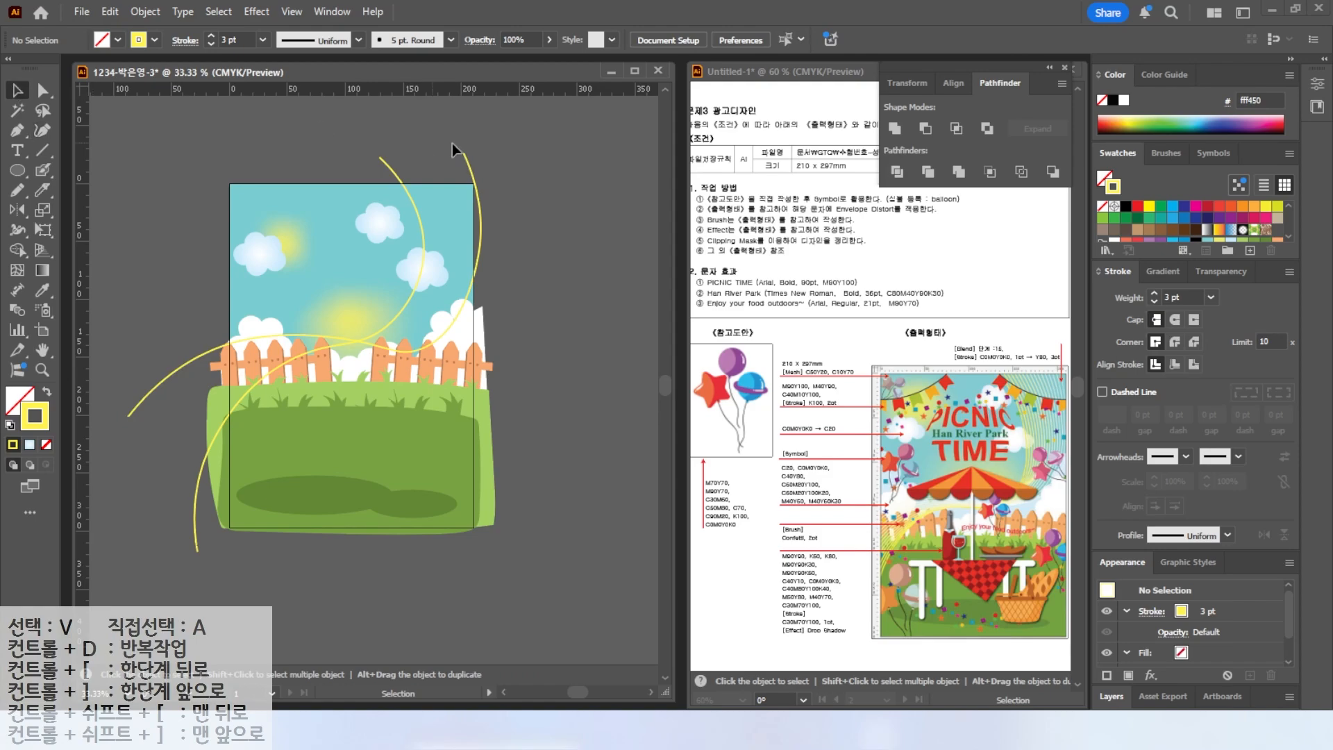
{"action": "left_click", "coordinate": [470, 169]}
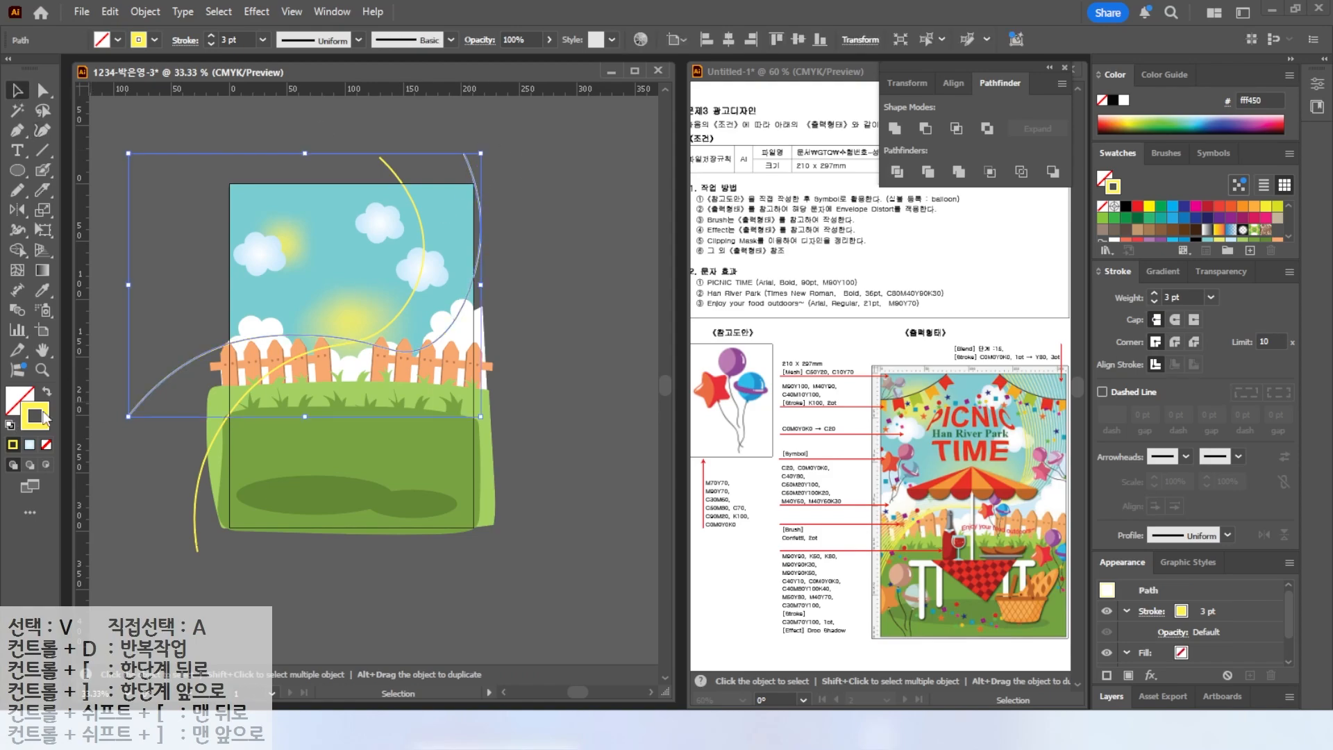
{"action": "left_click", "coordinate": [1124, 100]}
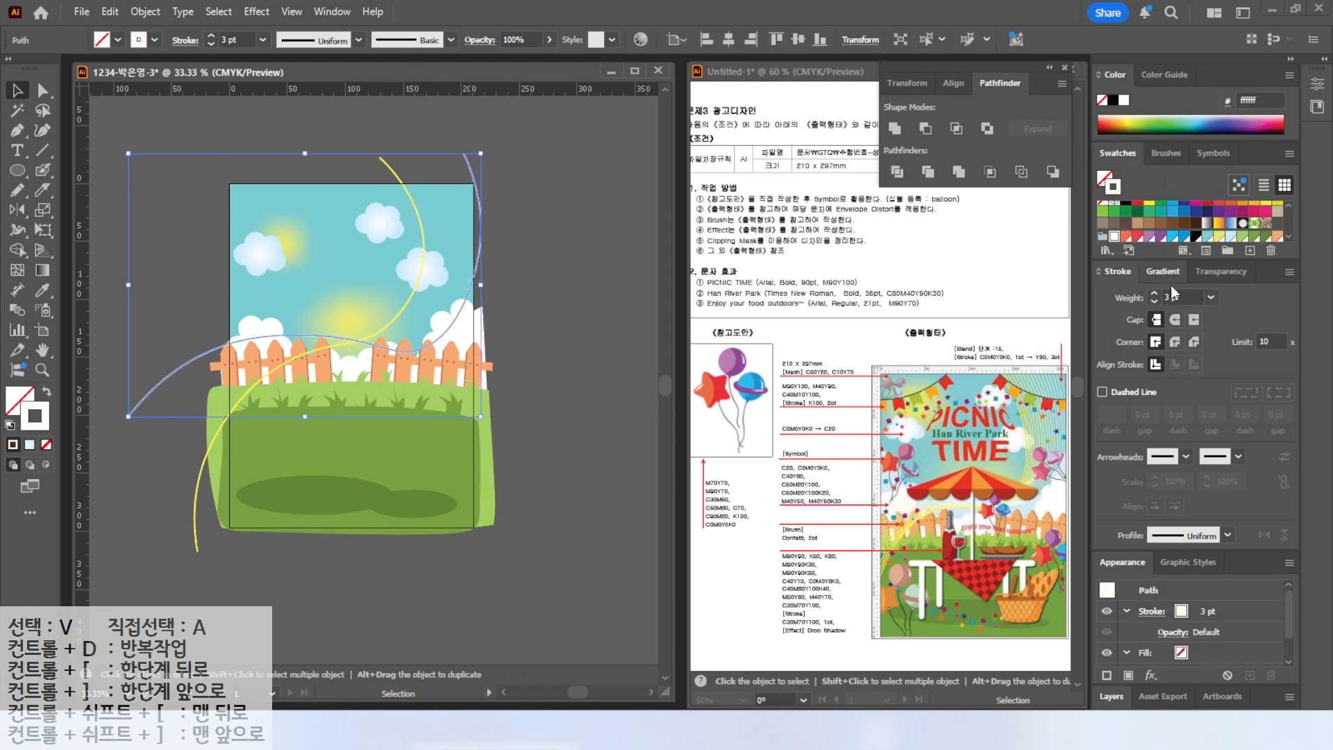
{"action": "left_click", "coordinate": [1155, 302]}
{"action": "left_click", "coordinate": [1155, 302]}
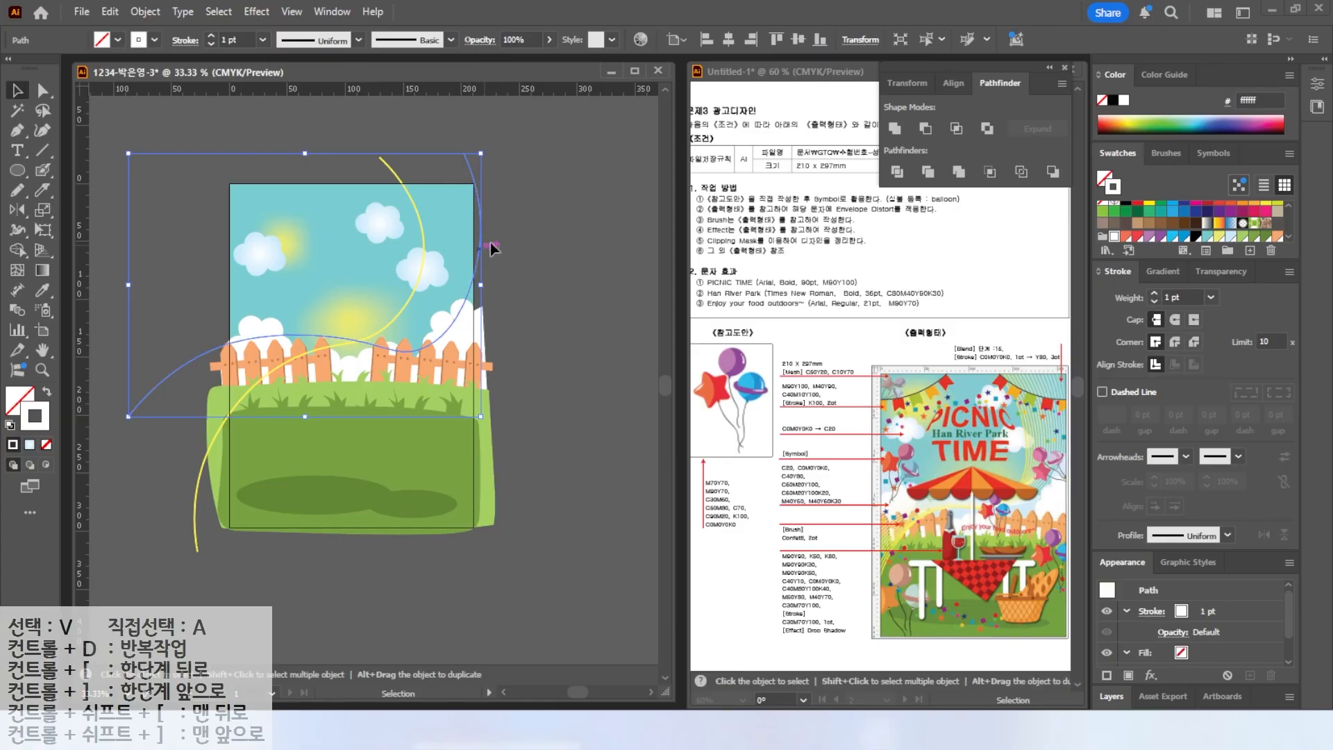
{"action": "left_click", "coordinate": [563, 266]}
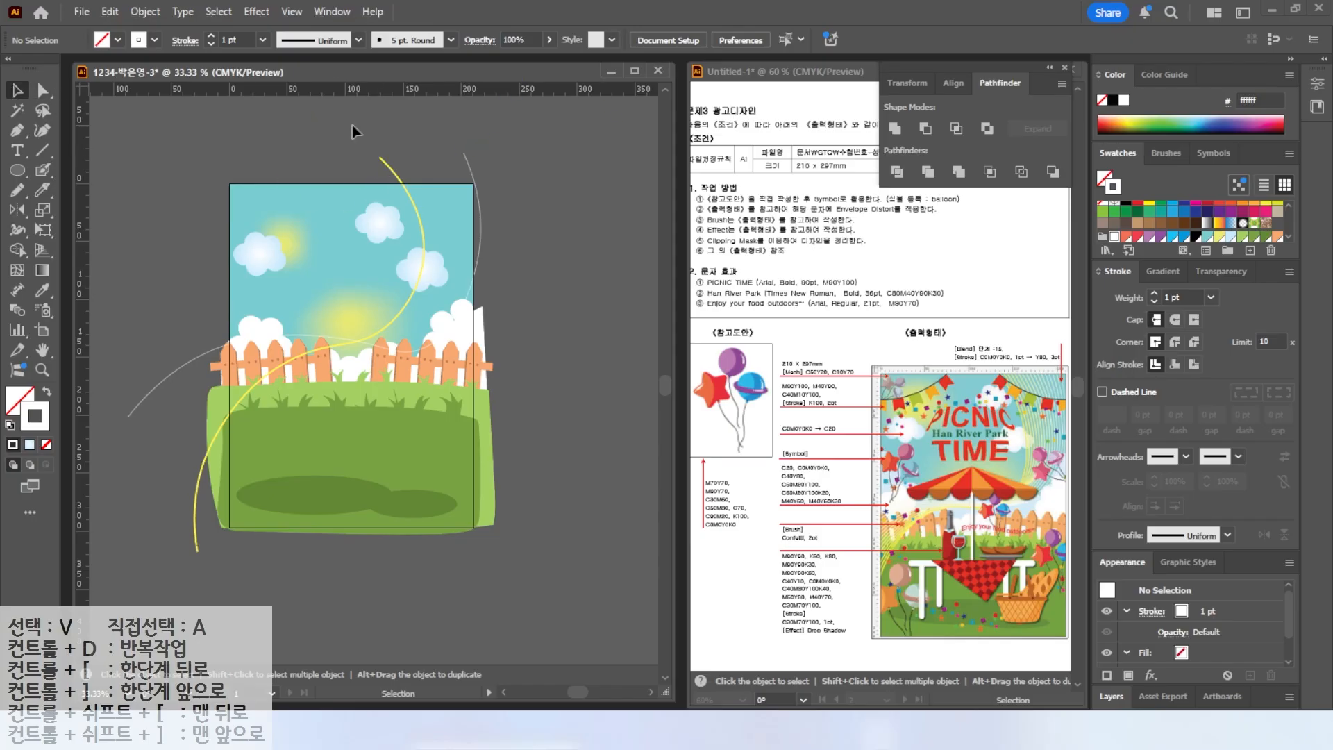
{"action": "left_click_drag", "start_coordinate": [512, 163], "coordinate": [514, 162]}
{"action": "left_click", "coordinate": [146, 12]}
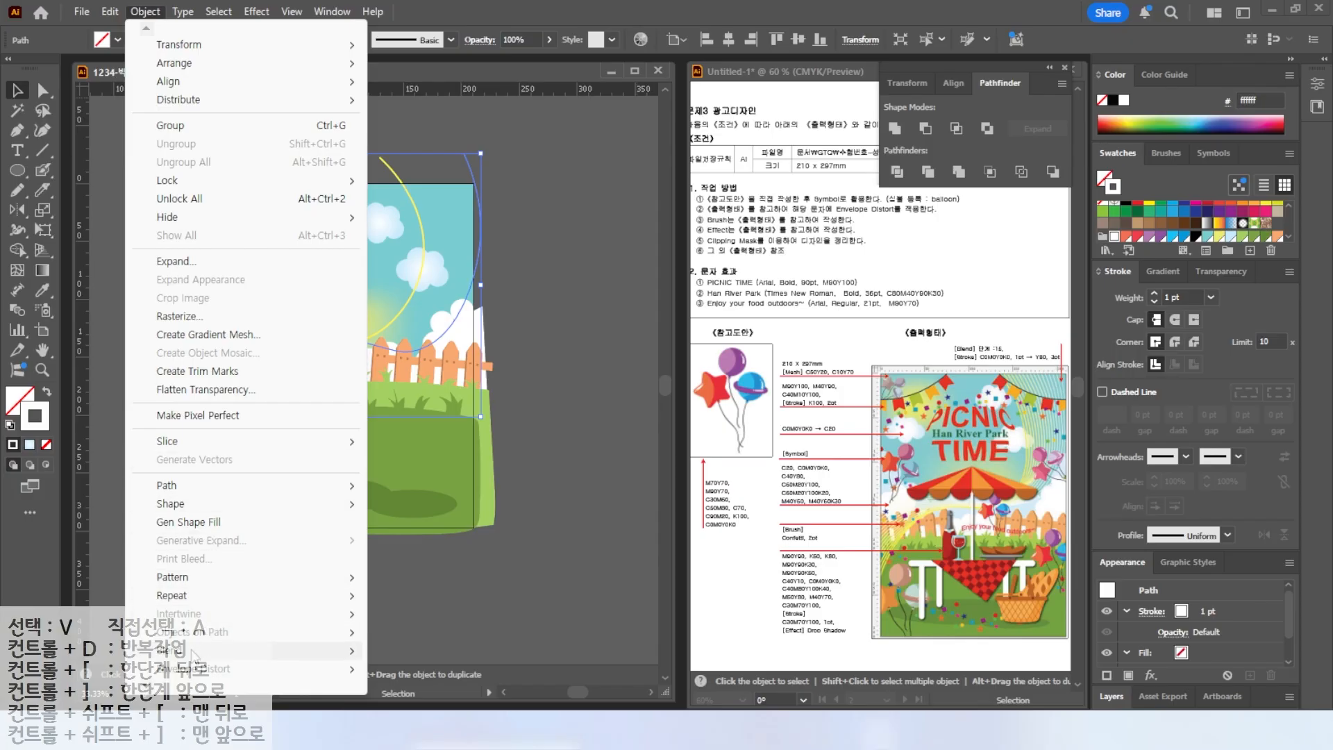
{"action": "mouse_move", "coordinate": [193, 657]}
{"action": "left_click", "coordinate": [406, 125]}
{"action": "left_click_drag", "start_coordinate": [369, 143], "coordinate": [498, 176]}
{"action": "left_click", "coordinate": [485, 376]}
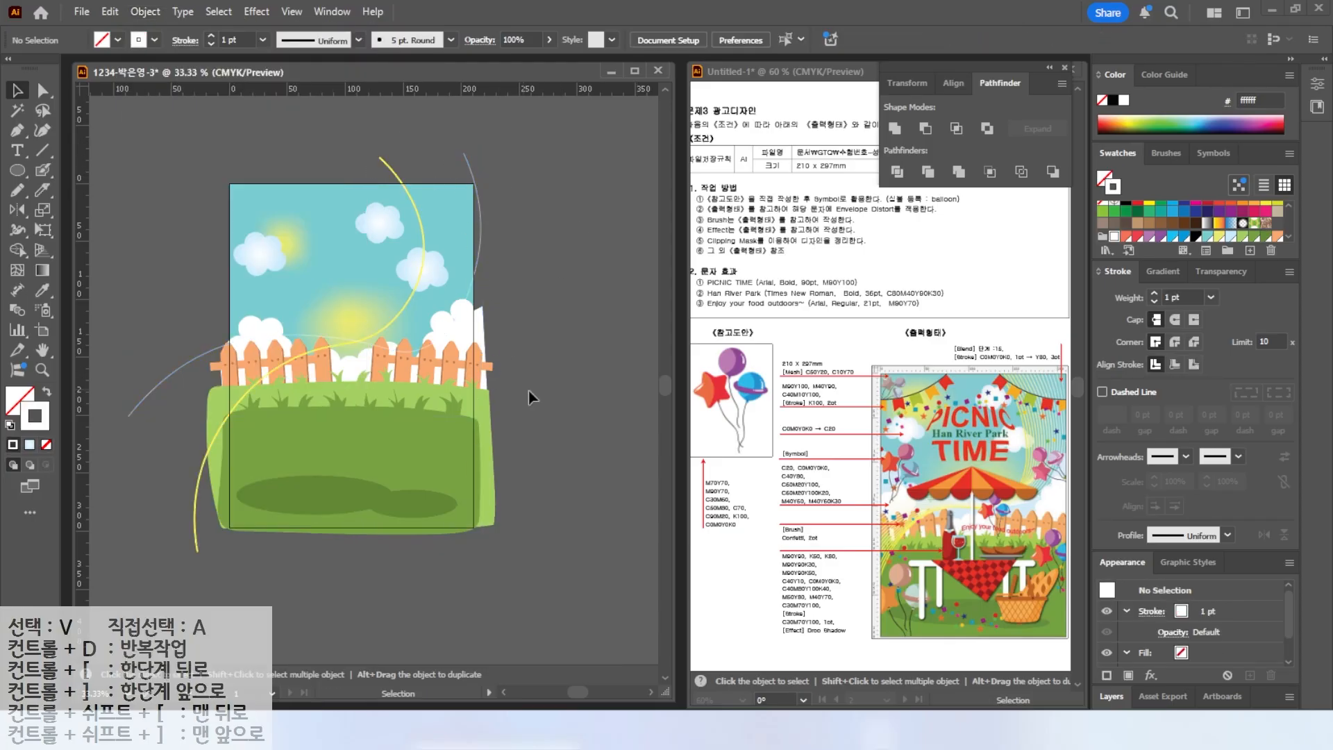
Select both curves and make a blend between them.
{"action": "left_click_drag", "start_coordinate": [343, 134], "coordinate": [519, 180]}
{"action": "left_click", "coordinate": [345, 133]}
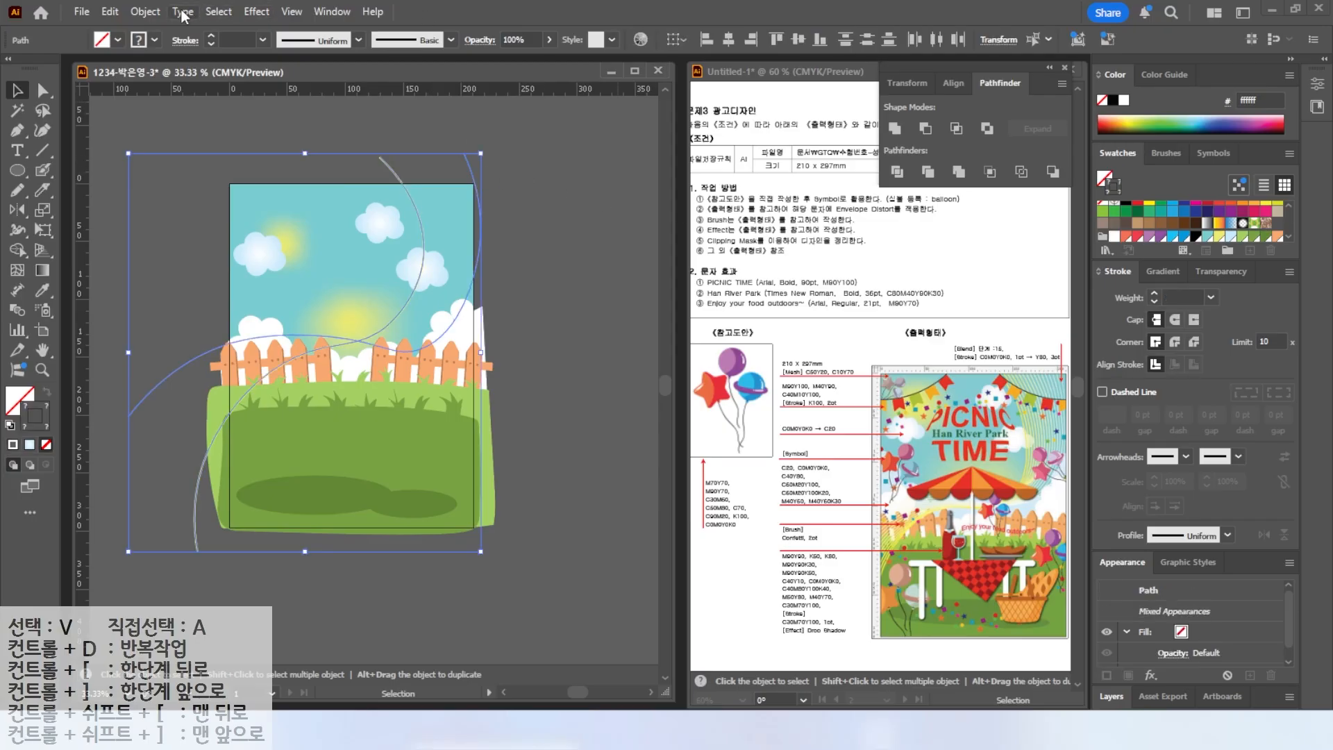
{"action": "left_click", "coordinate": [145, 11]}
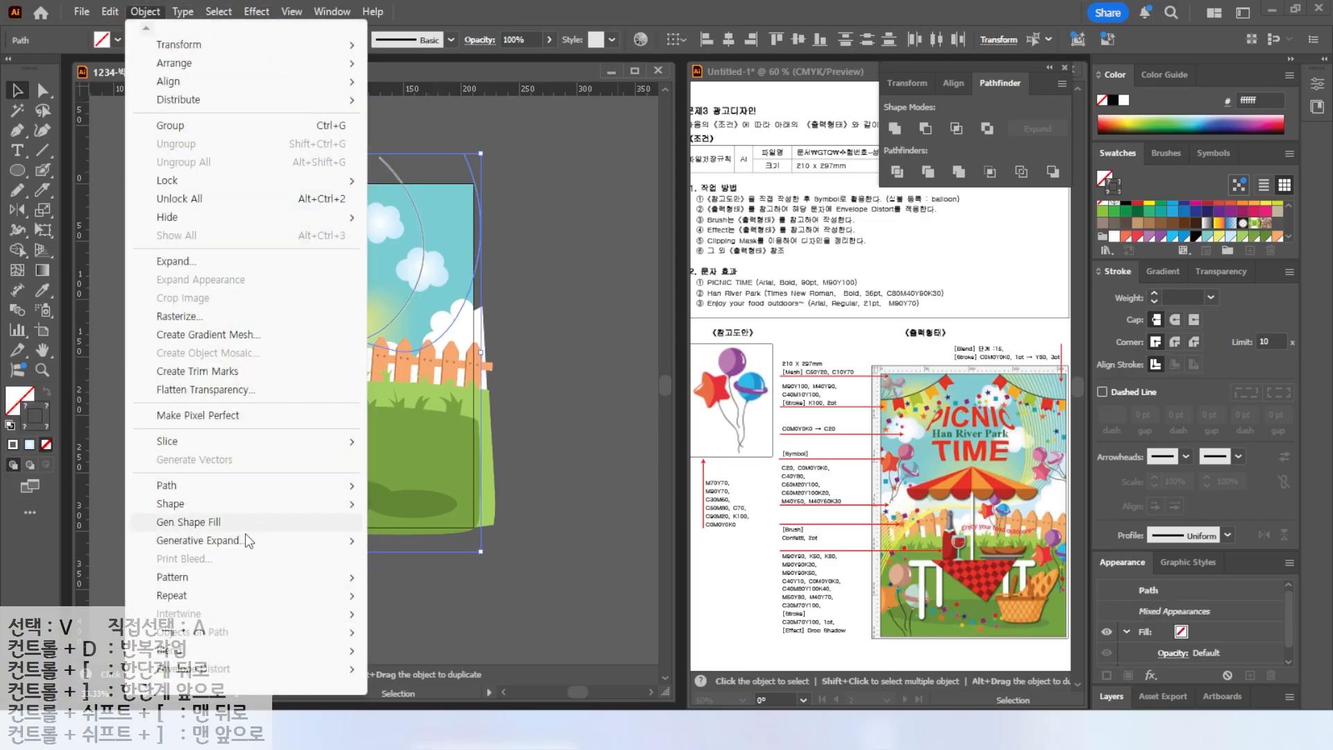
{"action": "mouse_move", "coordinate": [210, 654]}
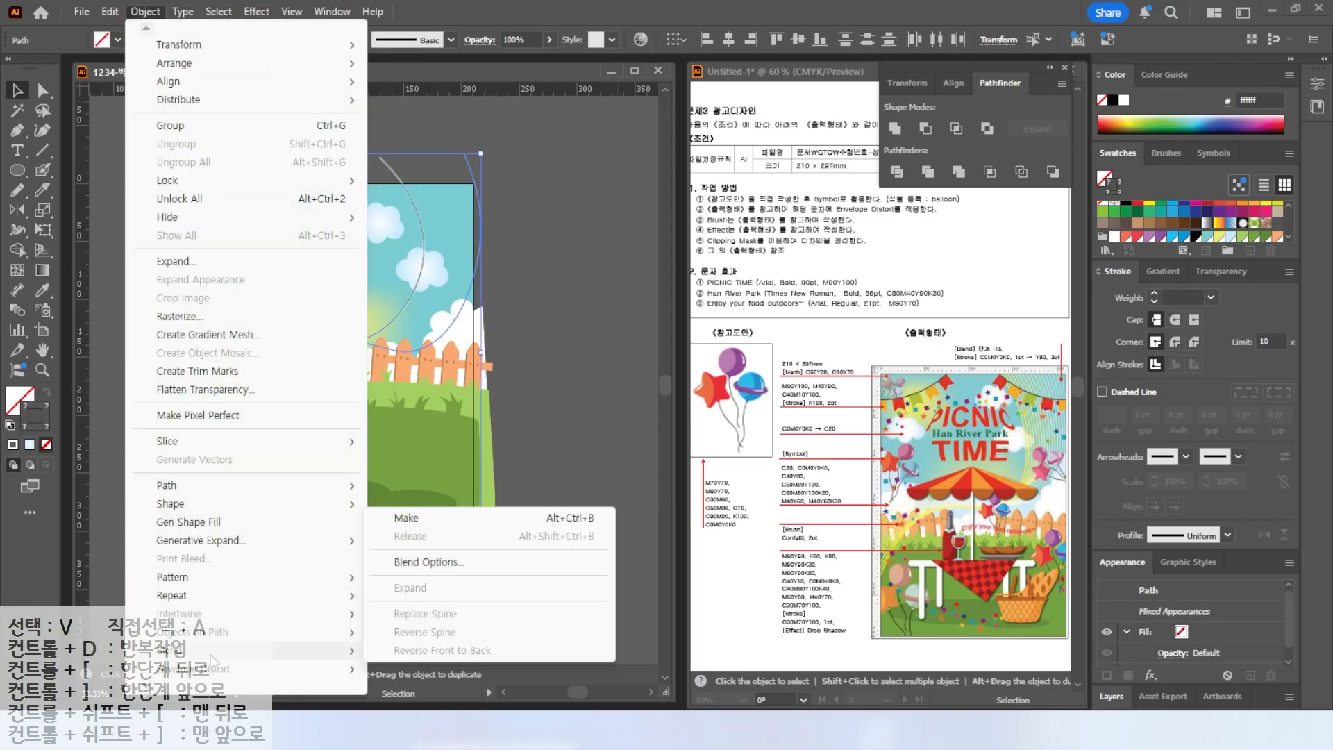
{"action": "left_click", "coordinate": [402, 521]}
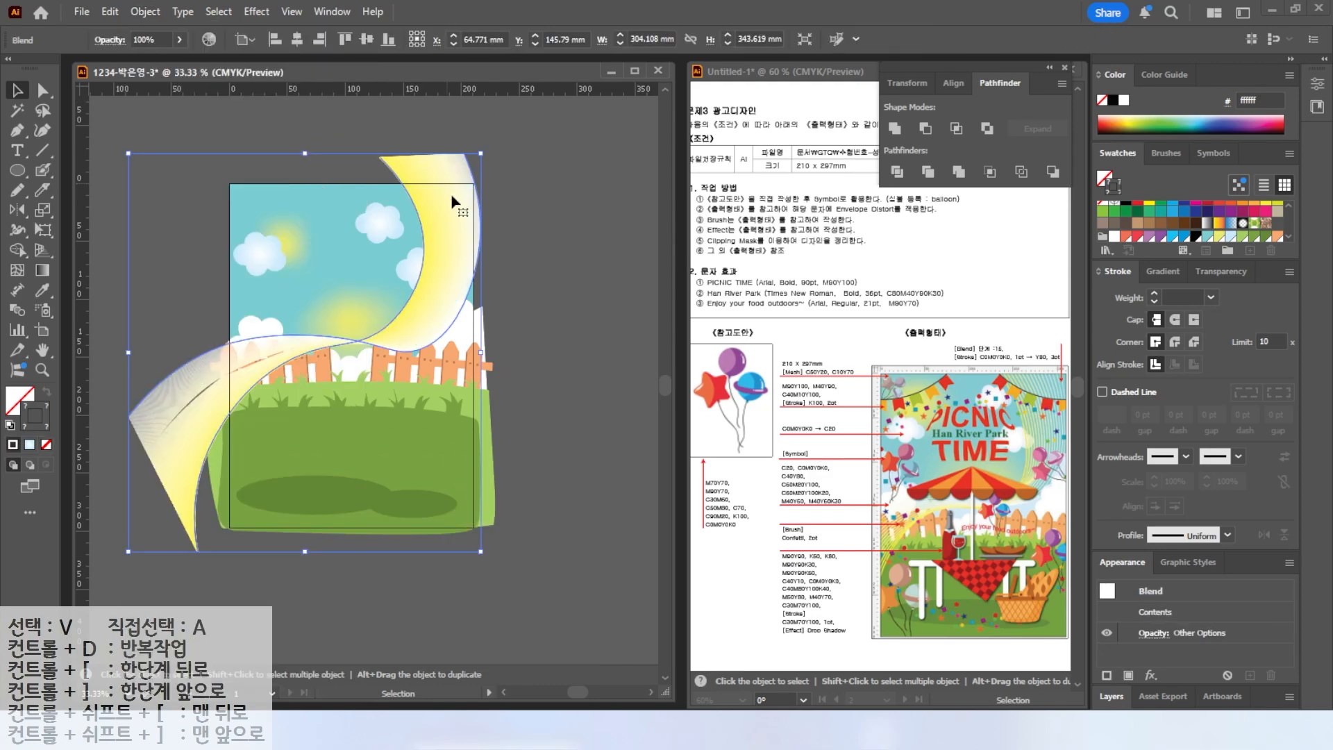
Set the blend's spacing to Specified Steps with 15 steps, then deselect everything.
{"action": "double_click", "coordinate": [15, 310]}
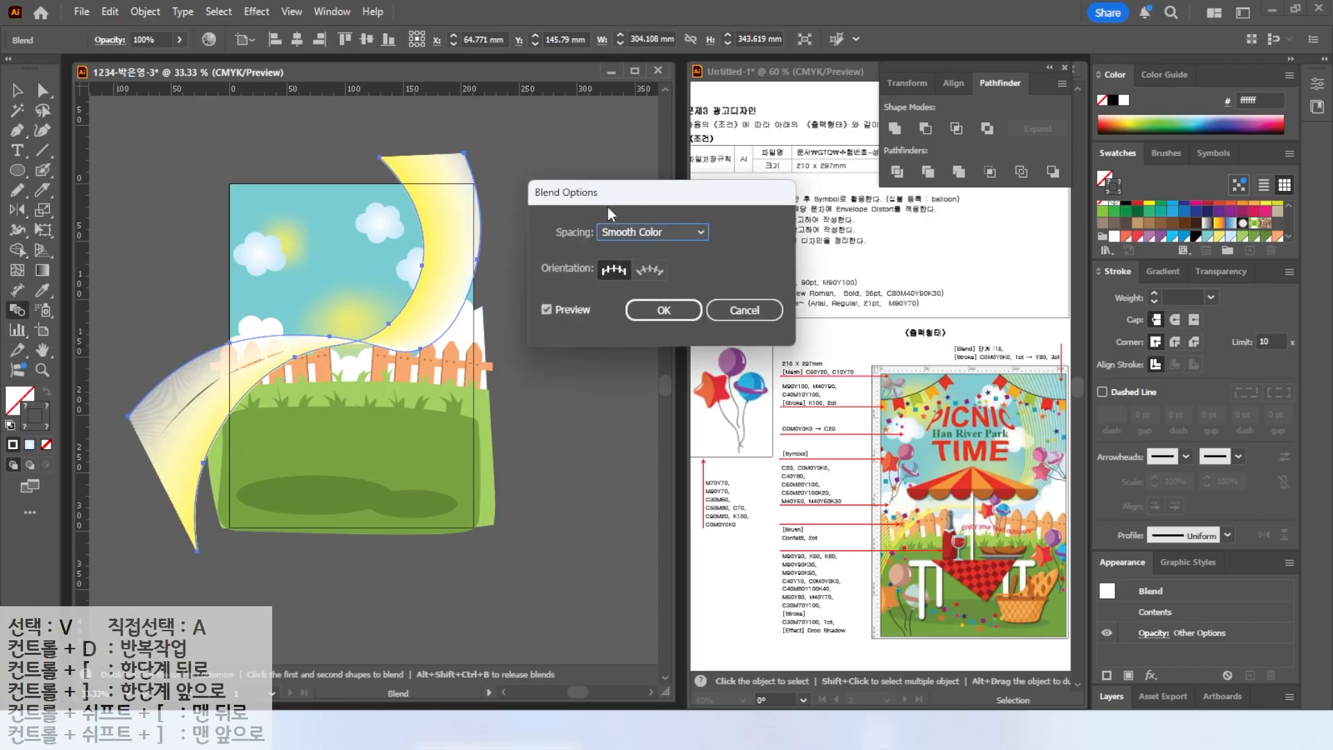
{"action": "left_click", "coordinate": [650, 232]}
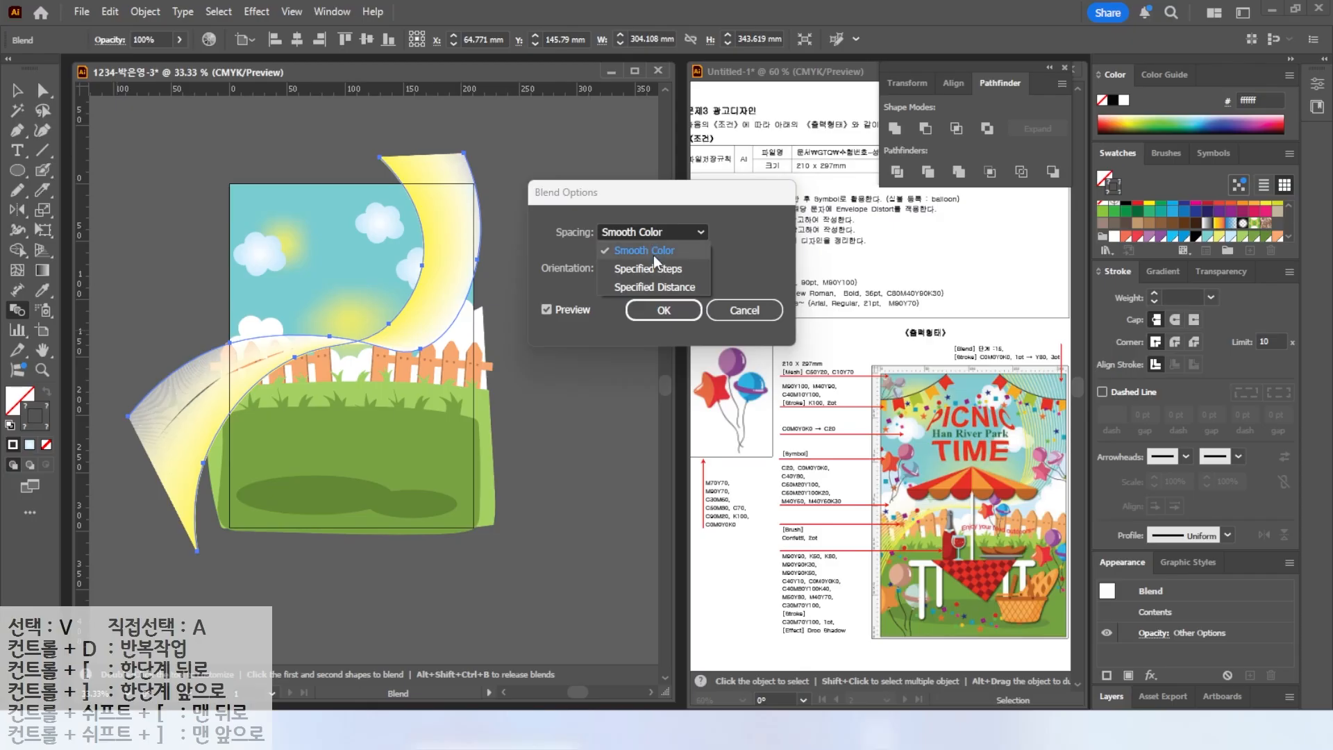
{"action": "left_click", "coordinate": [650, 265]}
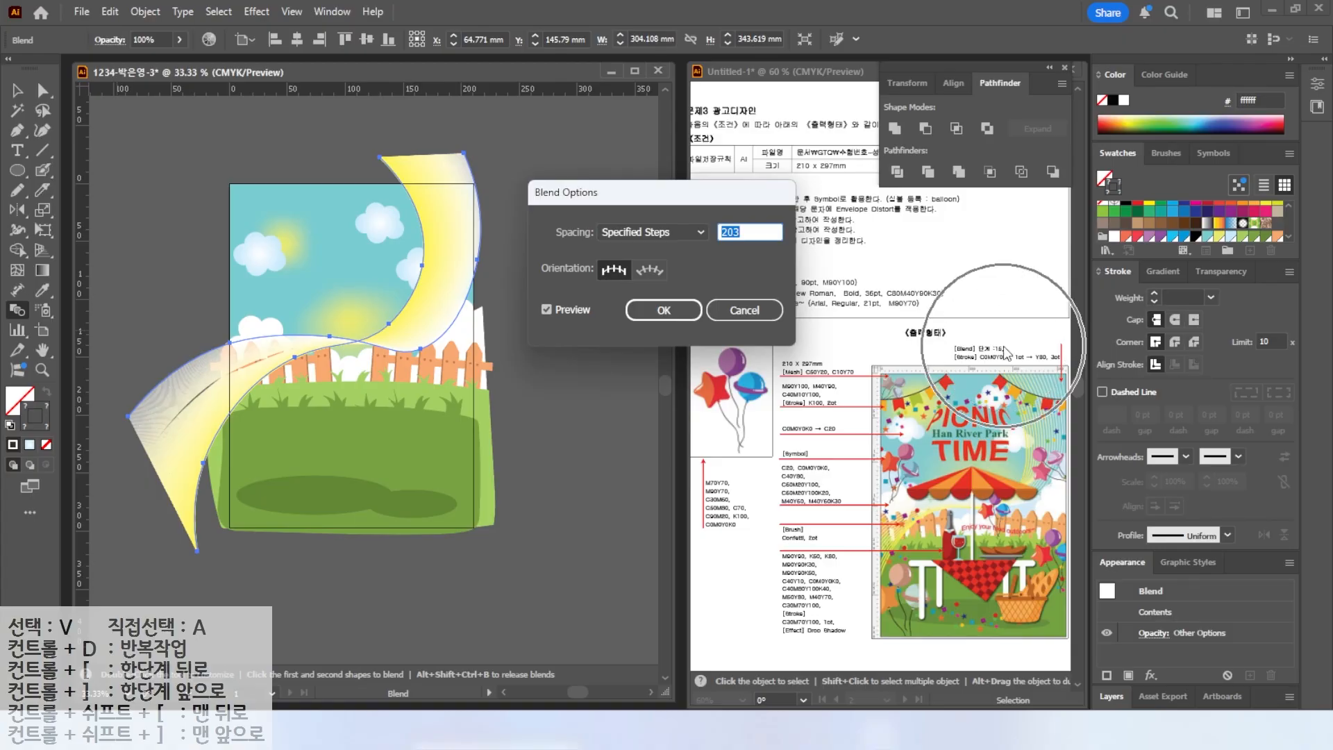
{"action": "type", "text": "15"}
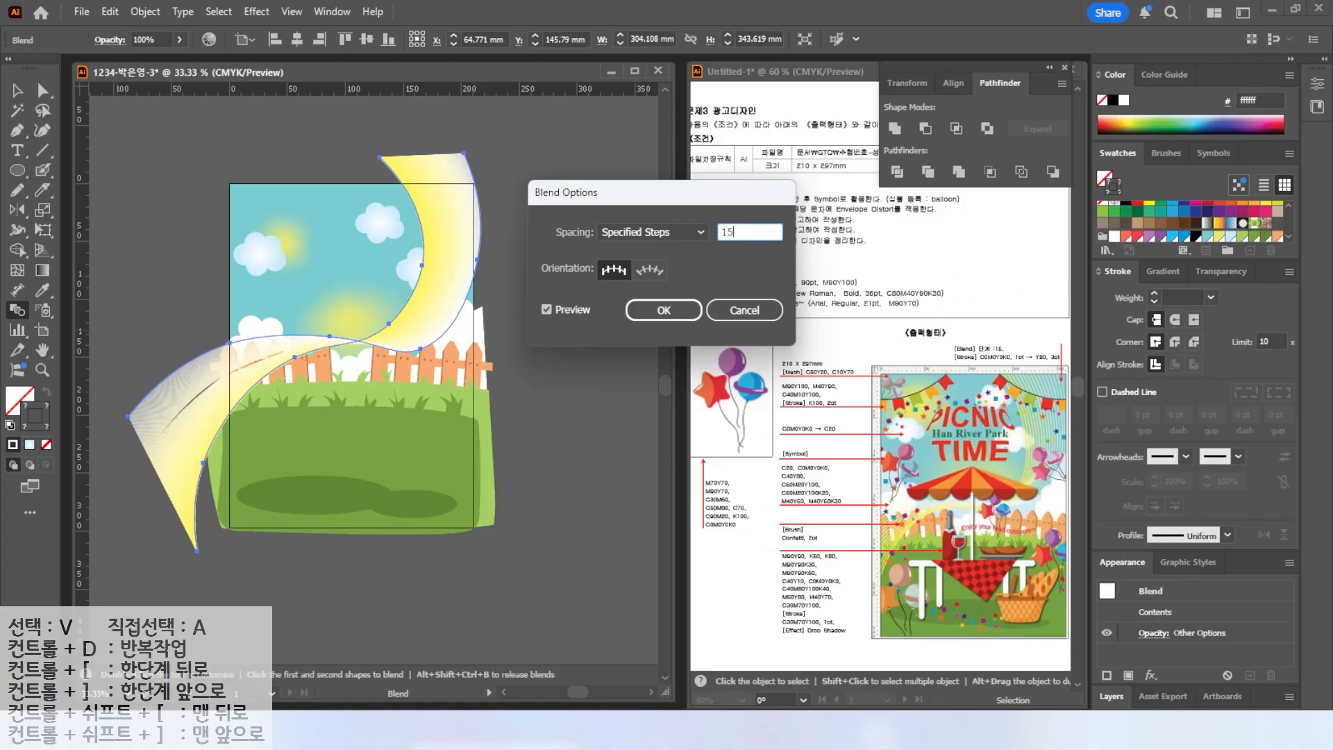
{"action": "key", "text": "Return"}
{"action": "key", "text": "v"}
{"action": "key", "text": "ctrl+shift+a"}
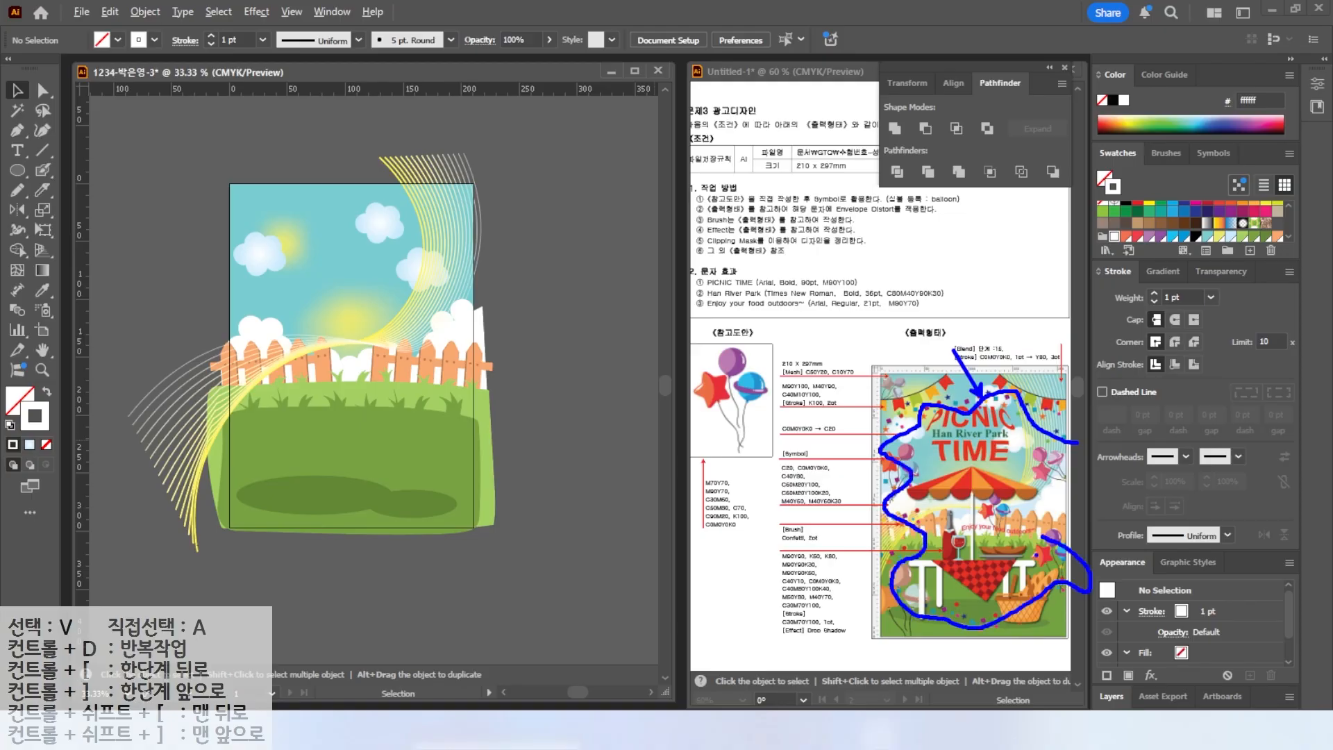
Draw a freehand wavy loop path running around the inside edges of the artboard.
{"action": "key", "text": "Escape"}
{"action": "left_click", "coordinate": [42, 169]}
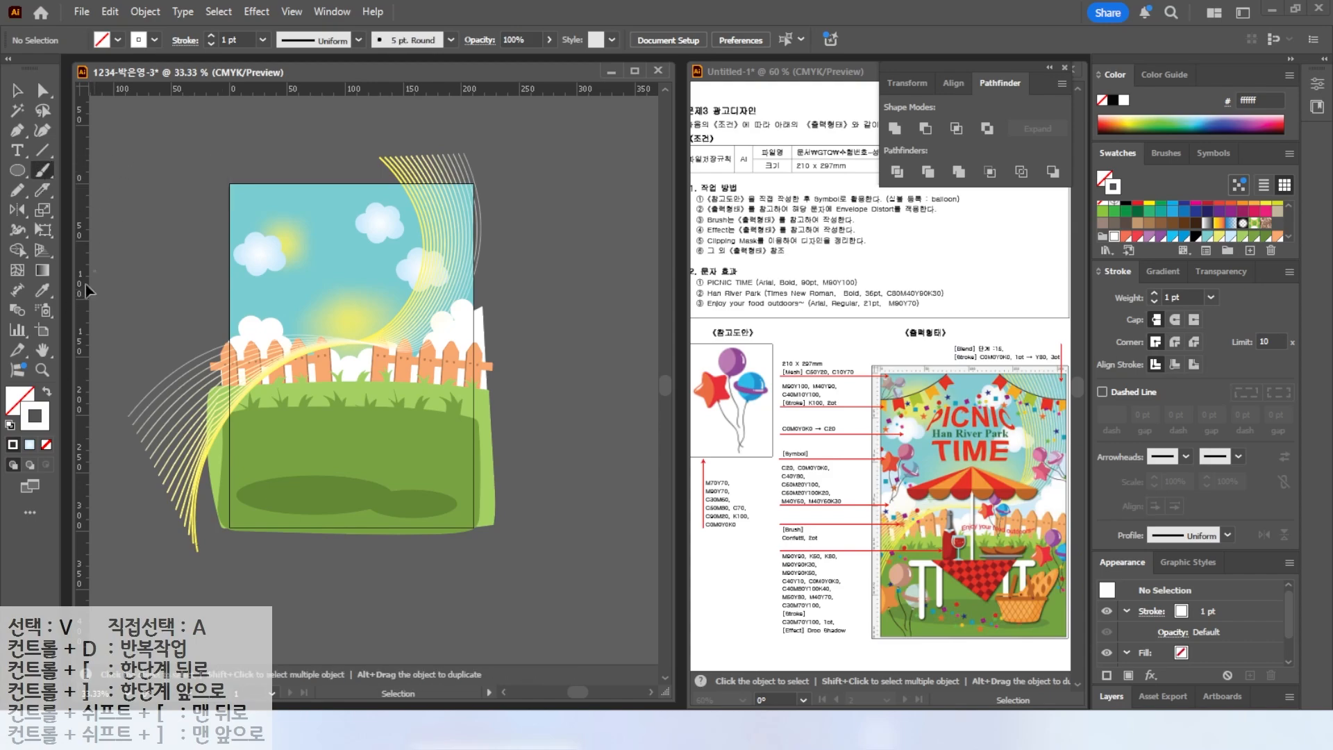
{"action": "mouse_move", "coordinate": [494, 271]}
{"action": "left_mouse_down"}
{"action": "mouse_move", "coordinate": [458, 239]}
{"action": "mouse_move", "coordinate": [392, 226]}
{"action": "mouse_move", "coordinate": [254, 248]}
{"action": "left_mouse_up"}
{"action": "mouse_move", "coordinate": [248, 362]}
{"action": "left_mouse_down"}
{"action": "mouse_move", "coordinate": [275, 465]}
{"action": "mouse_move", "coordinate": [368, 513]}
{"action": "mouse_move", "coordinate": [468, 453]}
{"action": "mouse_move", "coordinate": [486, 393]}
{"action": "left_mouse_up"}
Select the wavy path and stretch its top and left sides slightly outward.
{"action": "key", "text": "v"}
{"action": "left_click", "coordinate": [479, 258]}
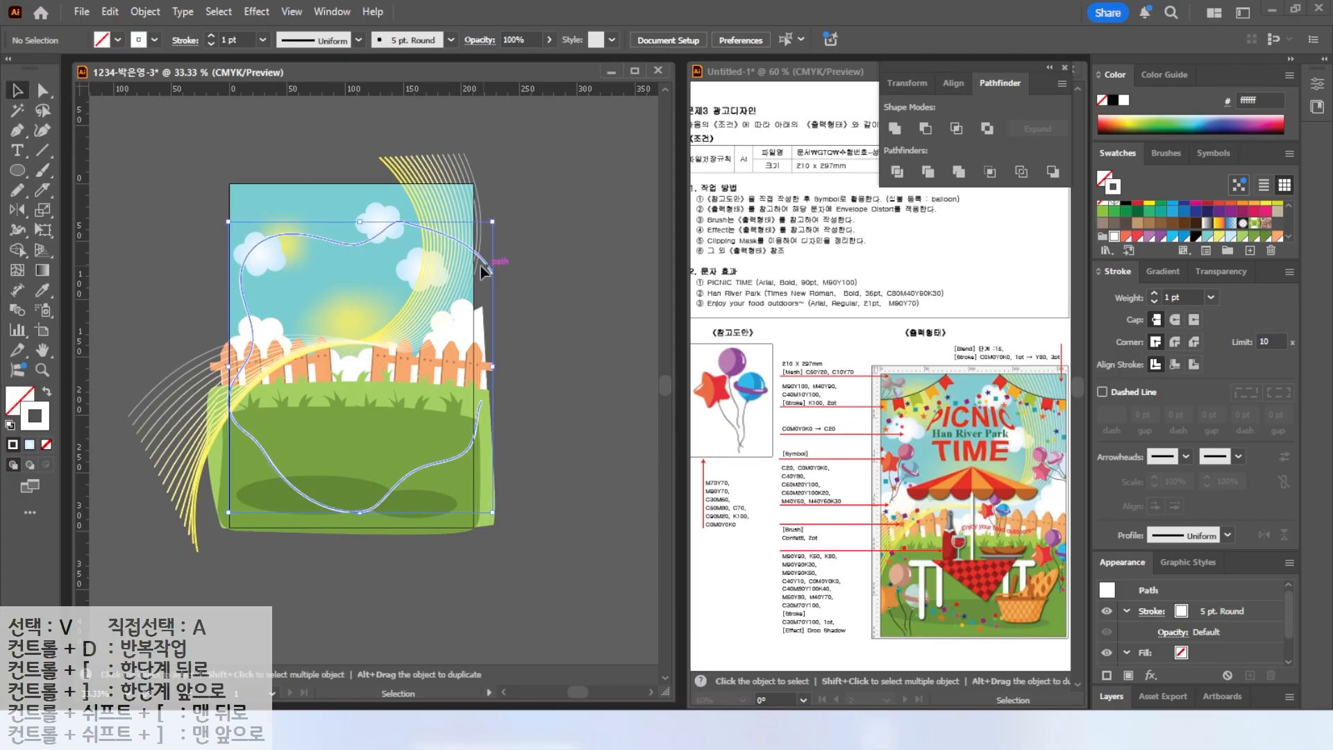
{"action": "left_click_drag", "start_coordinate": [361, 221], "coordinate": [361, 200]}
{"action": "left_click_drag", "start_coordinate": [229, 357], "coordinate": [216, 357]}
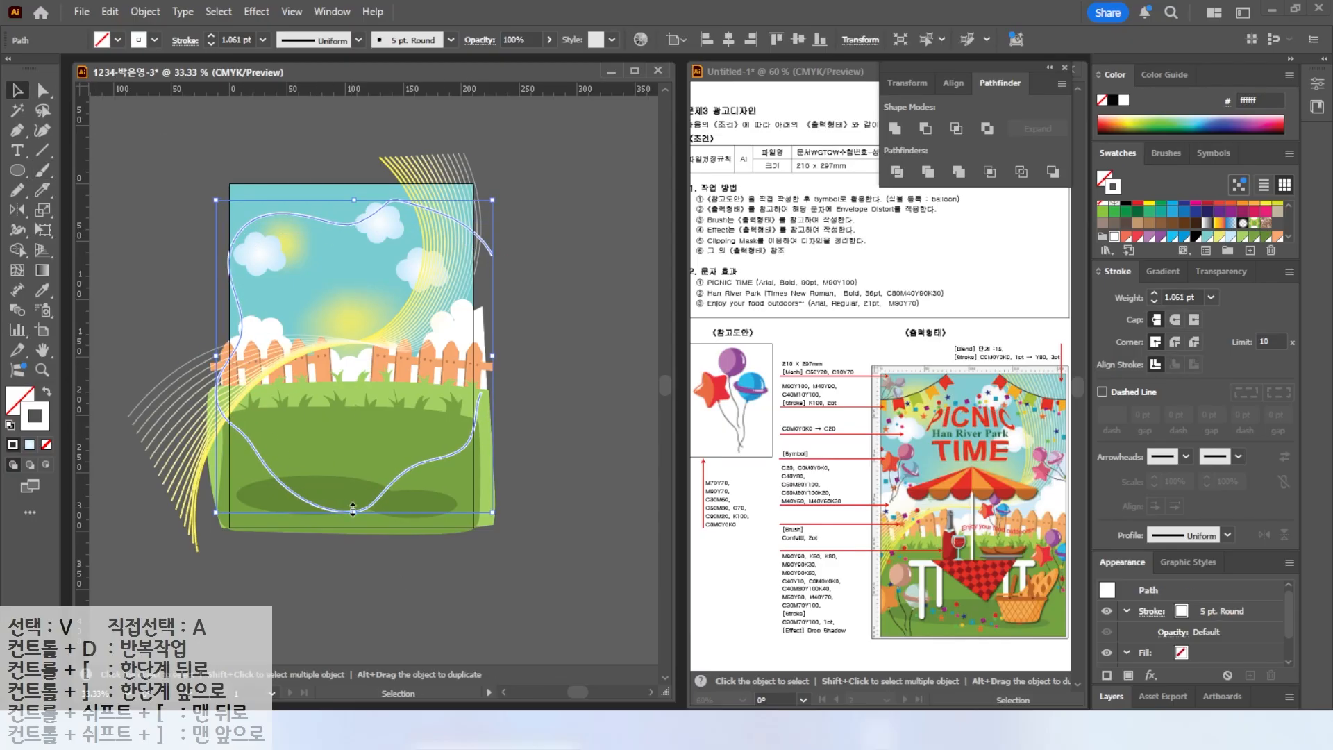
{"action": "left_click", "coordinate": [528, 261]}
{"action": "left_click", "coordinate": [490, 253]}
Apply the Confetti brush from the Decorative_Scatter brush library to the wavy path and set its stroke weight to 2 pt.
{"action": "left_click", "coordinate": [1161, 155]}
{"action": "mouse_move", "coordinate": [1286, 194]}
{"action": "left_mouse_down"}
{"action": "mouse_move", "coordinate": [1282, 232]}
{"action": "mouse_move", "coordinate": [1281, 182]}
{"action": "mouse_move", "coordinate": [1284, 221]}
{"action": "left_mouse_up"}
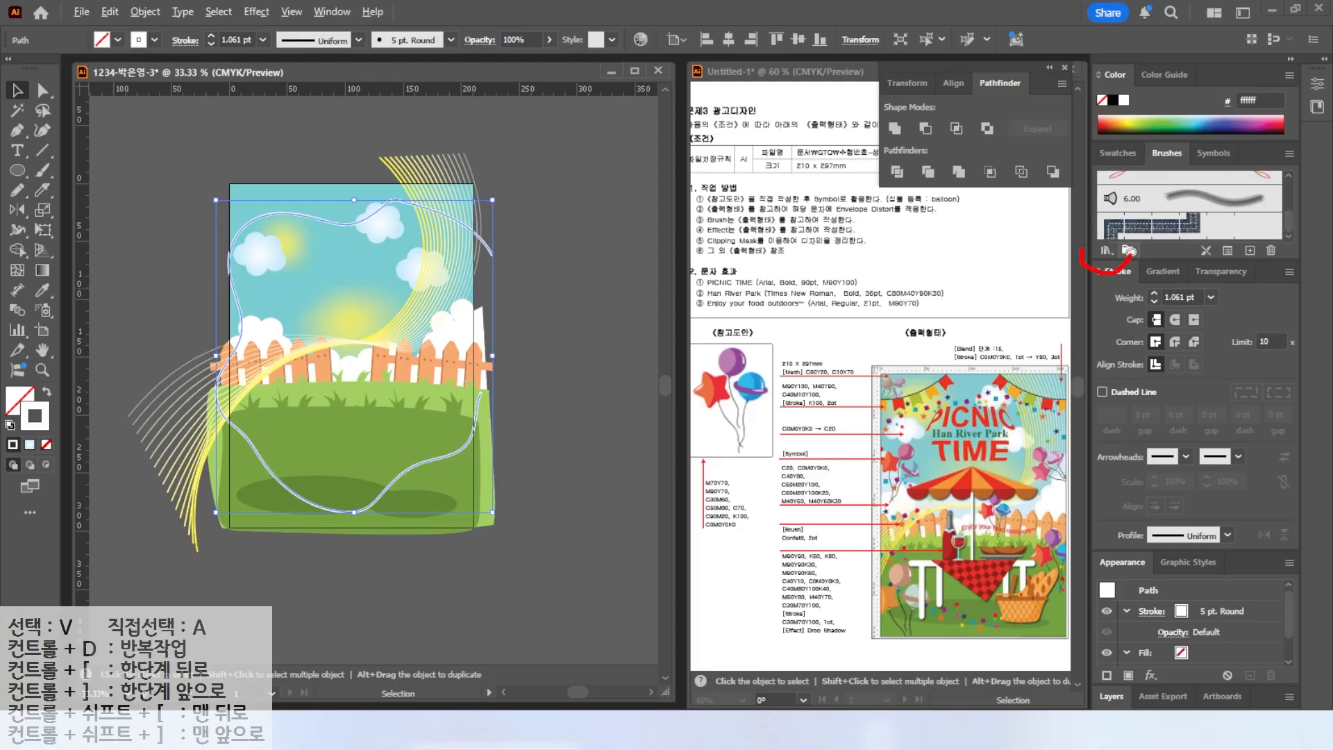
{"action": "left_click", "coordinate": [1106, 252]}
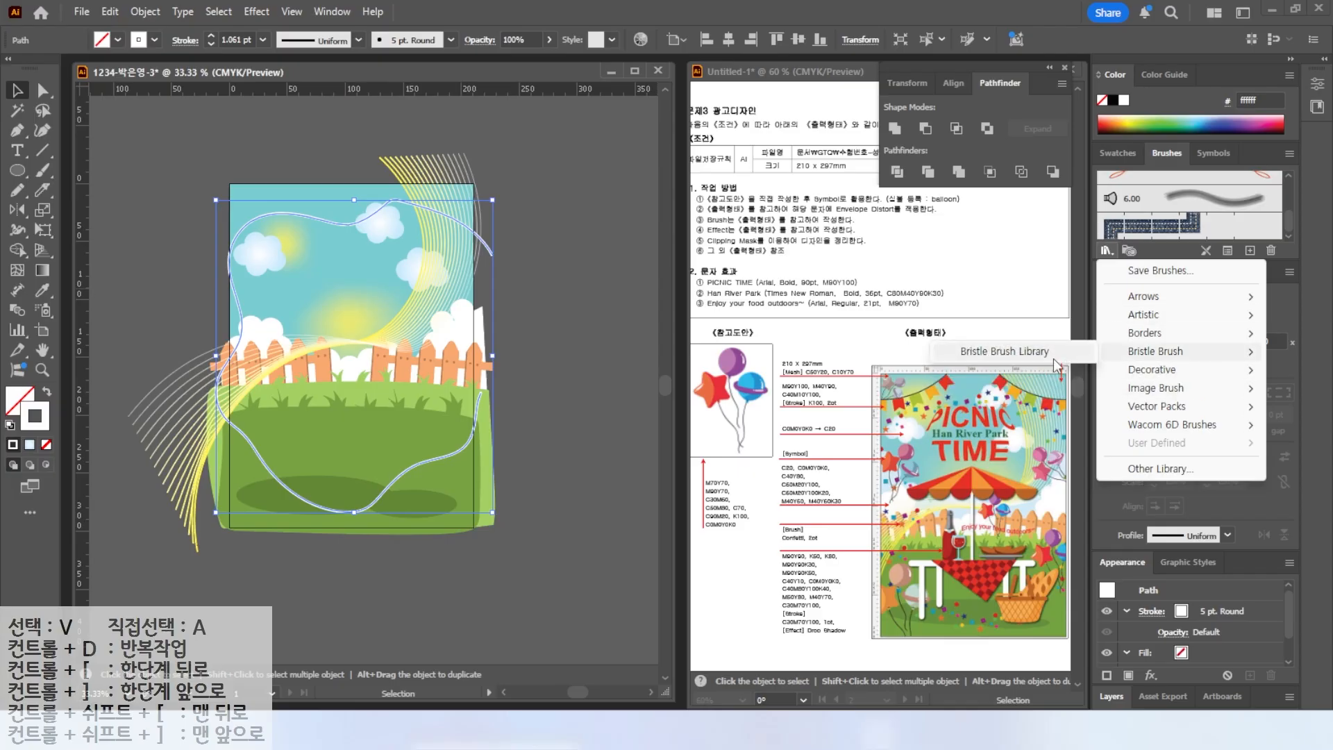
{"action": "left_click", "coordinate": [1014, 351]}
{"action": "left_click_drag", "start_coordinate": [676, 193], "coordinate": [607, 127]}
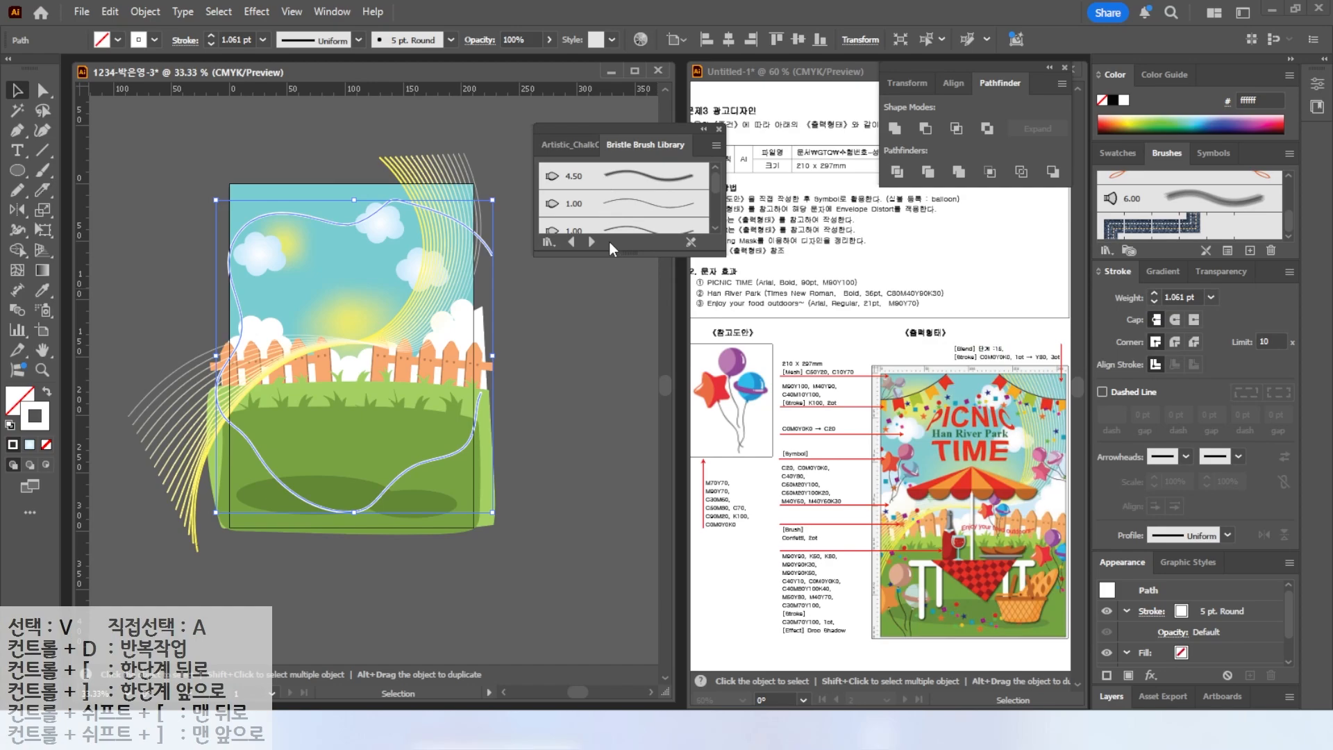
{"action": "left_click_drag", "start_coordinate": [622, 255], "coordinate": [611, 495]}
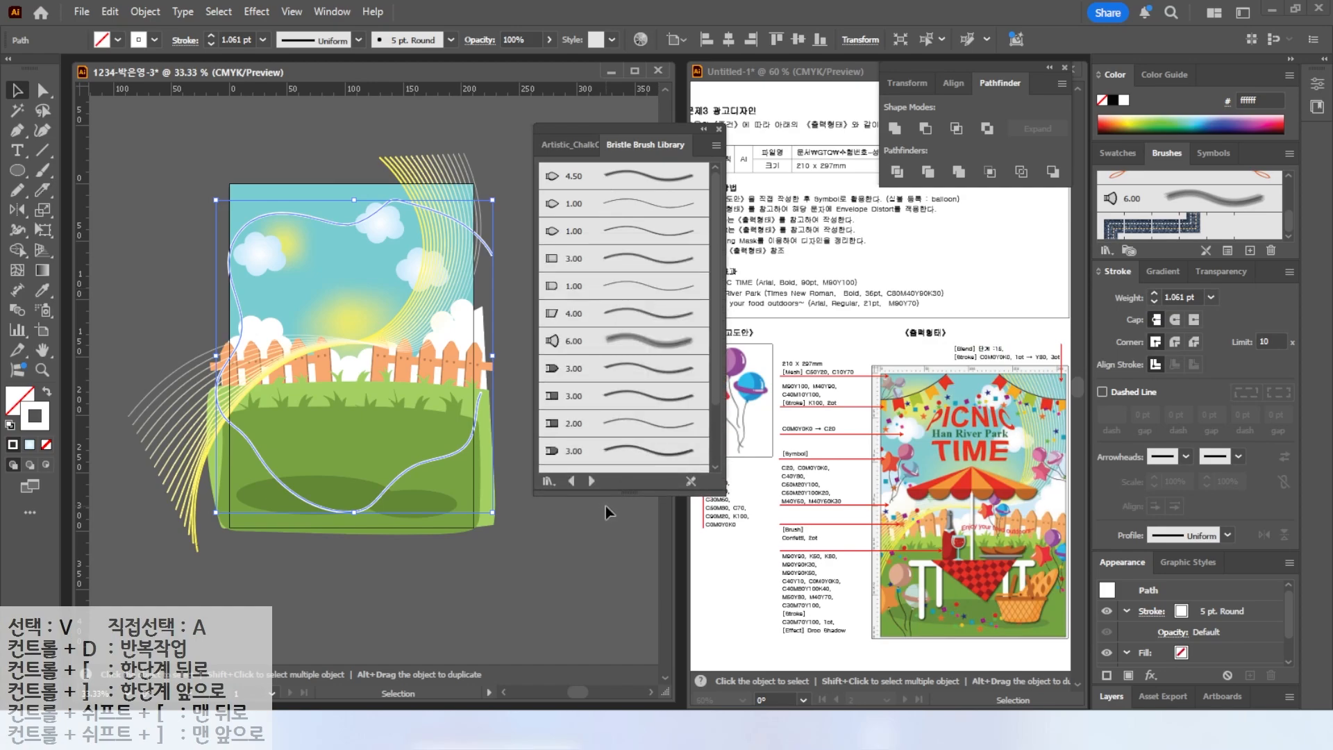
{"action": "left_click", "coordinate": [571, 481]}
{"action": "left_click", "coordinate": [588, 481]}
{"action": "left_click", "coordinate": [587, 481]}
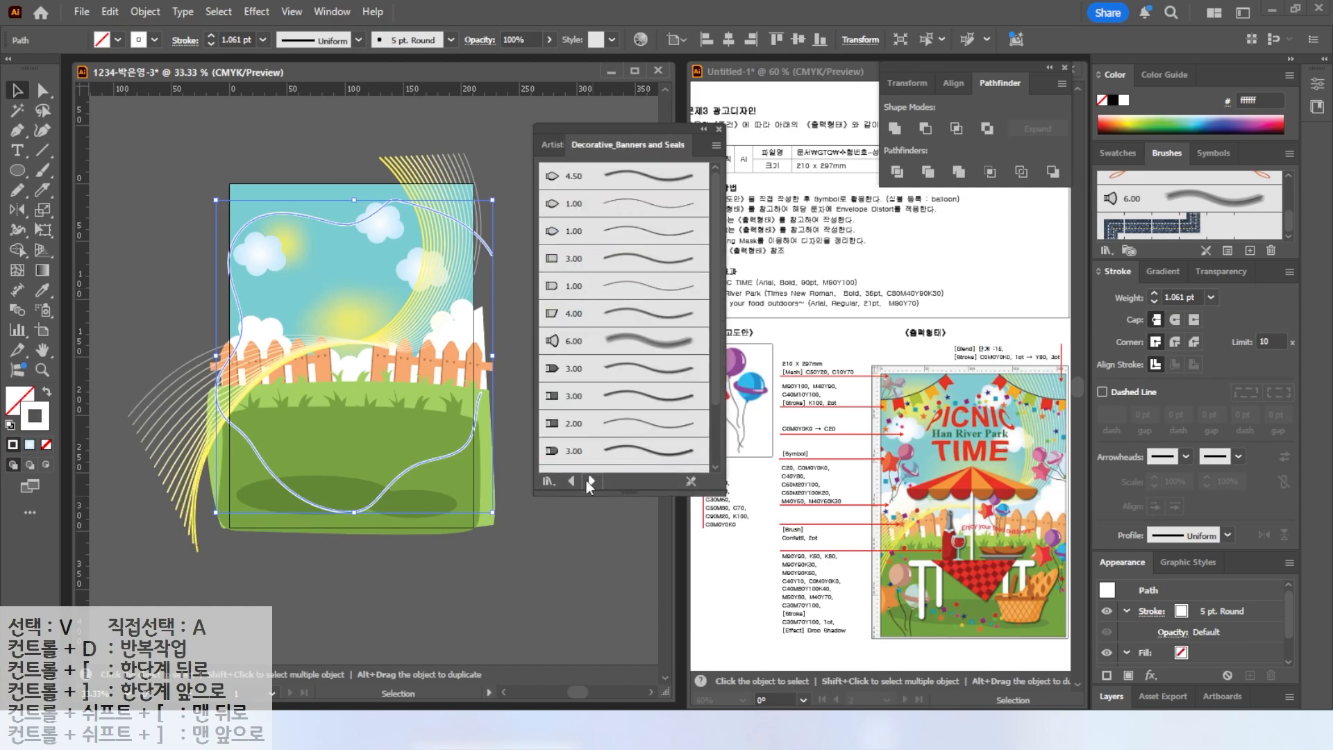
{"action": "left_click", "coordinate": [587, 481]}
{"action": "left_click", "coordinate": [579, 203]}
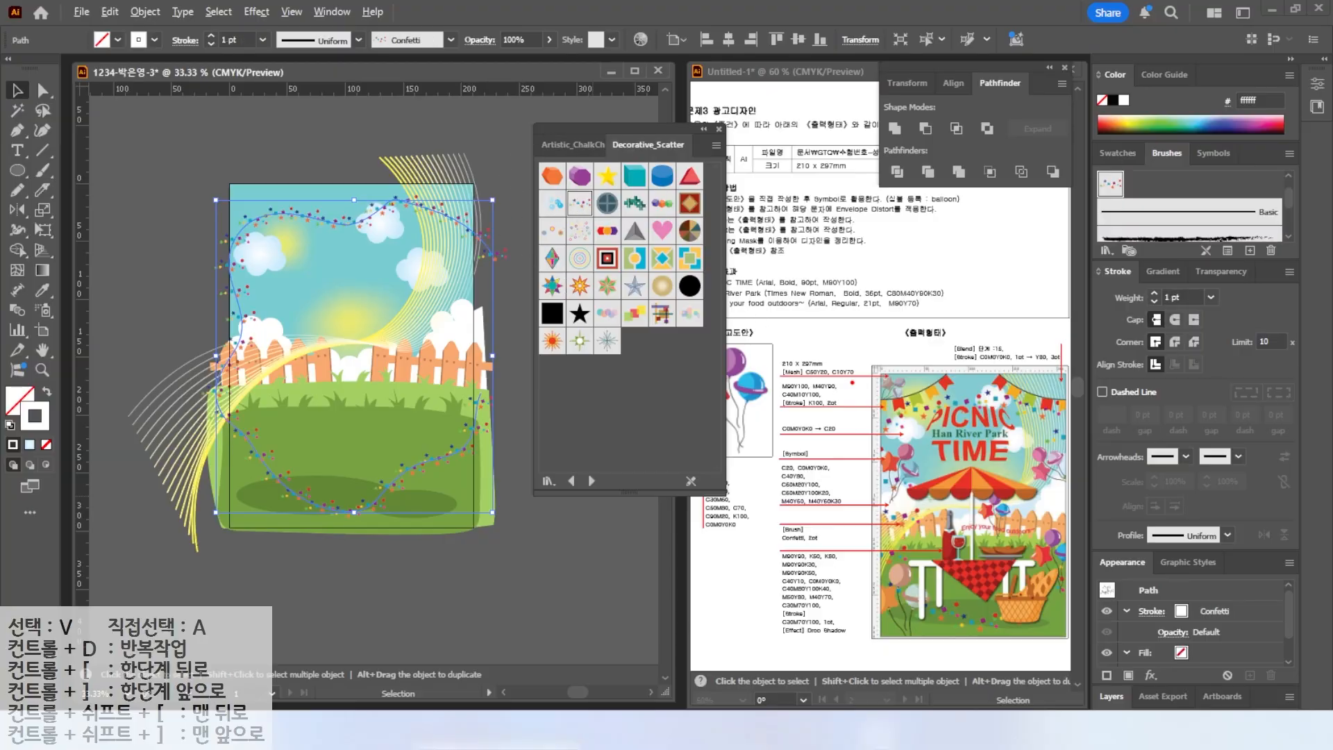
{"action": "mouse_move", "coordinate": [828, 554]}
{"action": "left_mouse_down"}
{"action": "mouse_move", "coordinate": [772, 548]}
{"action": "mouse_move", "coordinate": [841, 548]}
{"action": "mouse_move", "coordinate": [858, 496]}
{"action": "left_mouse_up"}
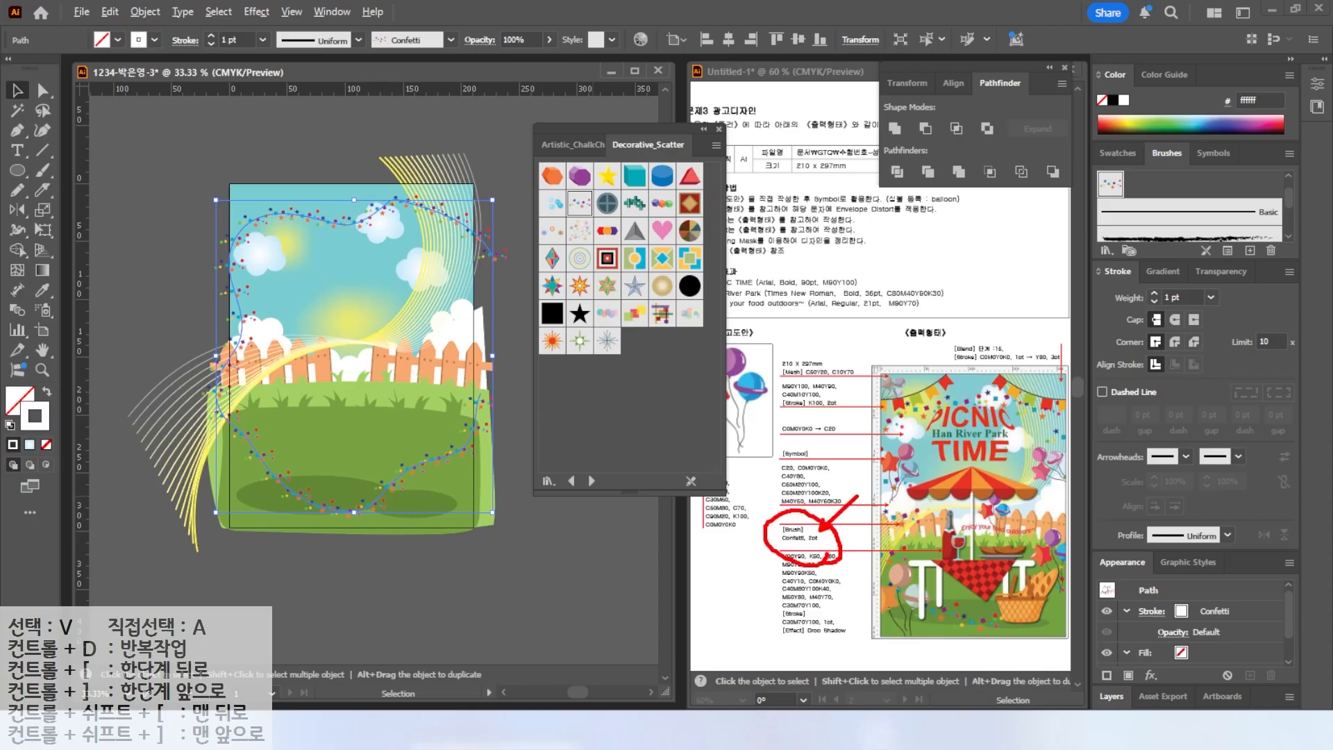
{"action": "key", "text": "Escape"}
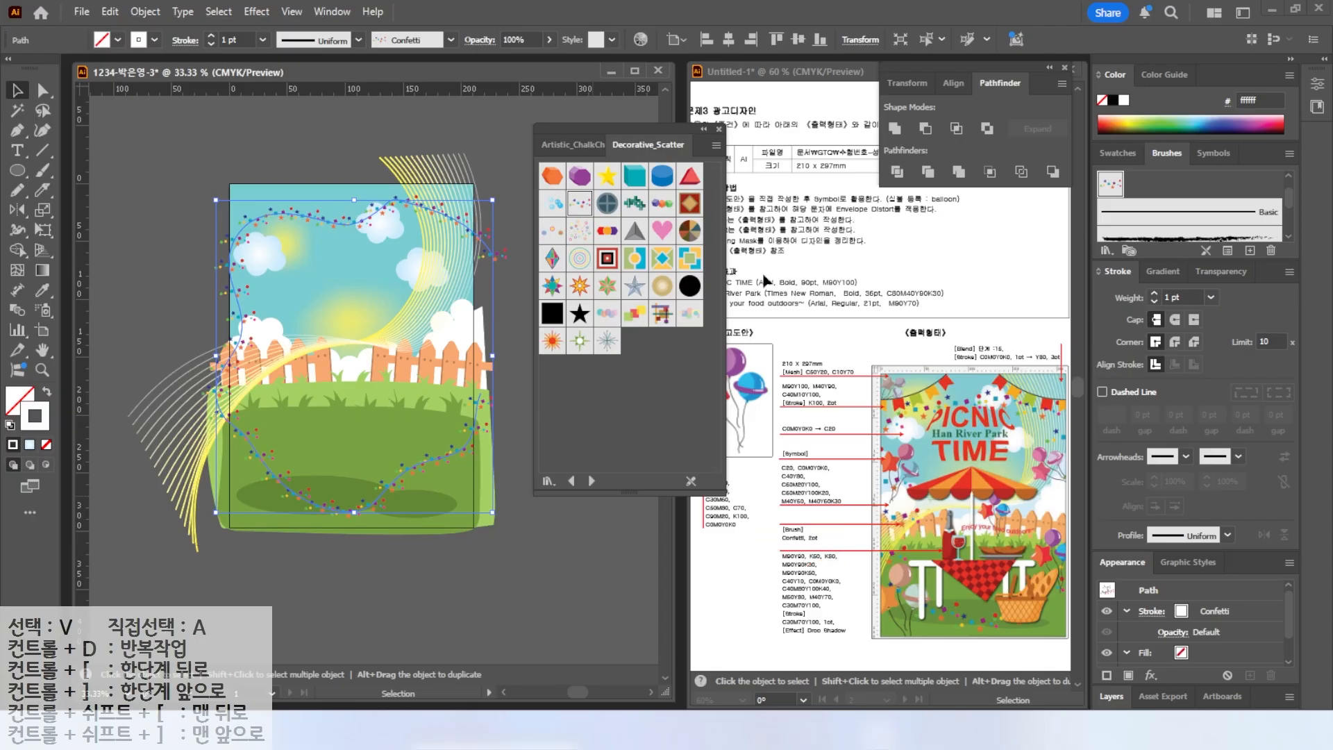
{"action": "left_click", "coordinate": [719, 130]}
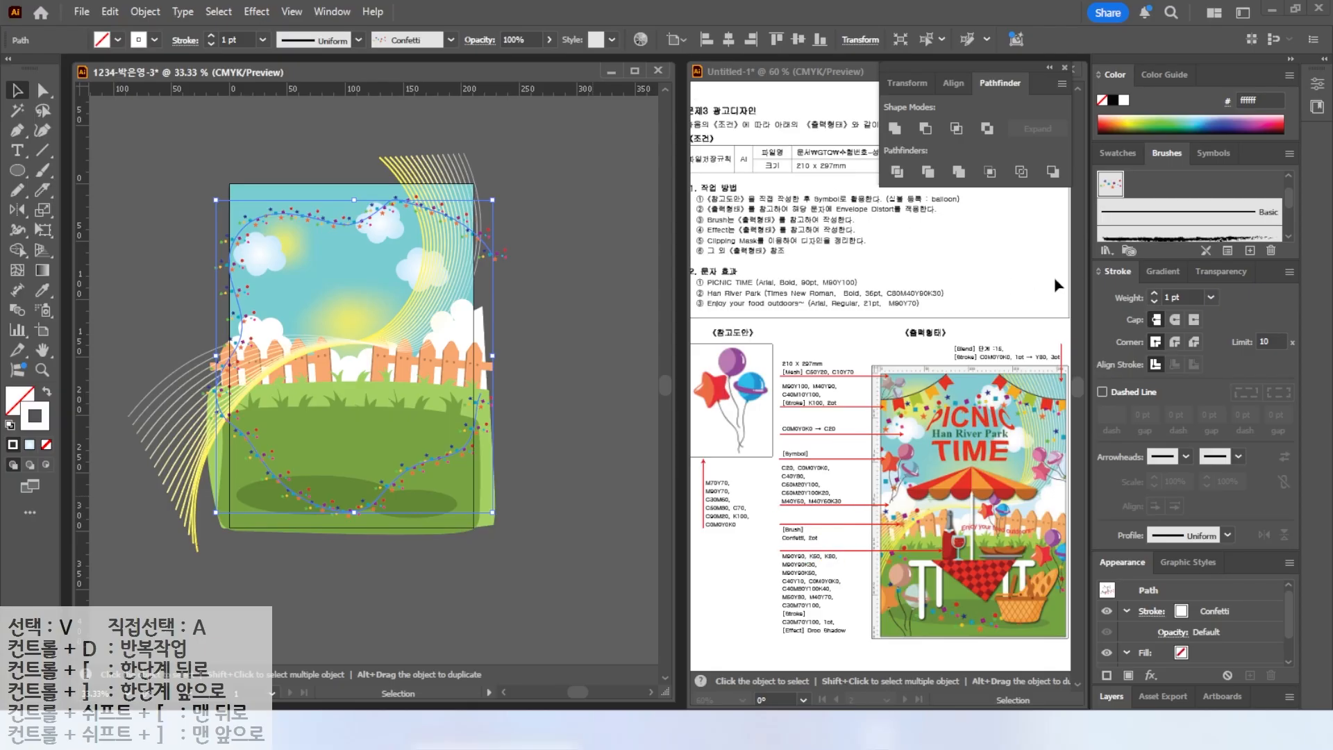
{"action": "left_click", "coordinate": [1155, 294]}
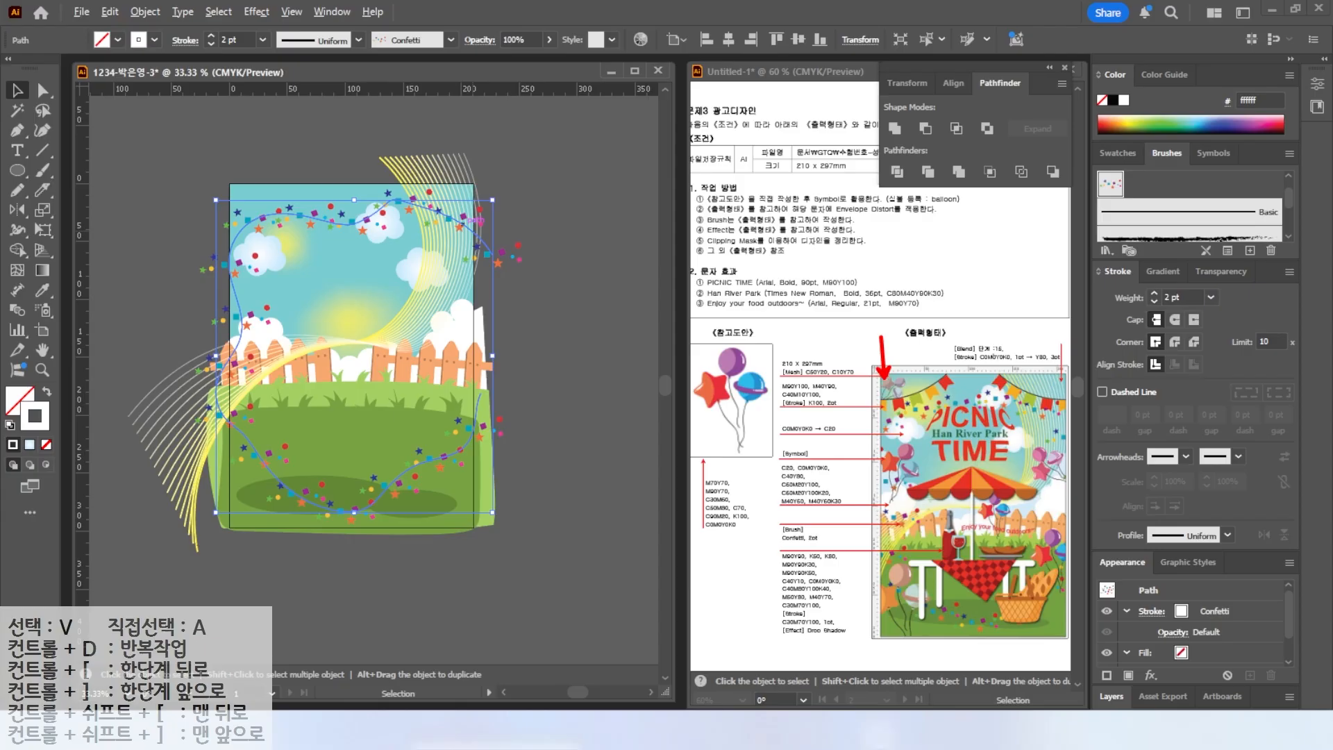
{"action": "left_click", "coordinate": [606, 288]}
Spray balloon symbol instances around the artboard's edges with the Symbol Sprayer tool.
{"action": "left_click", "coordinate": [44, 309]}
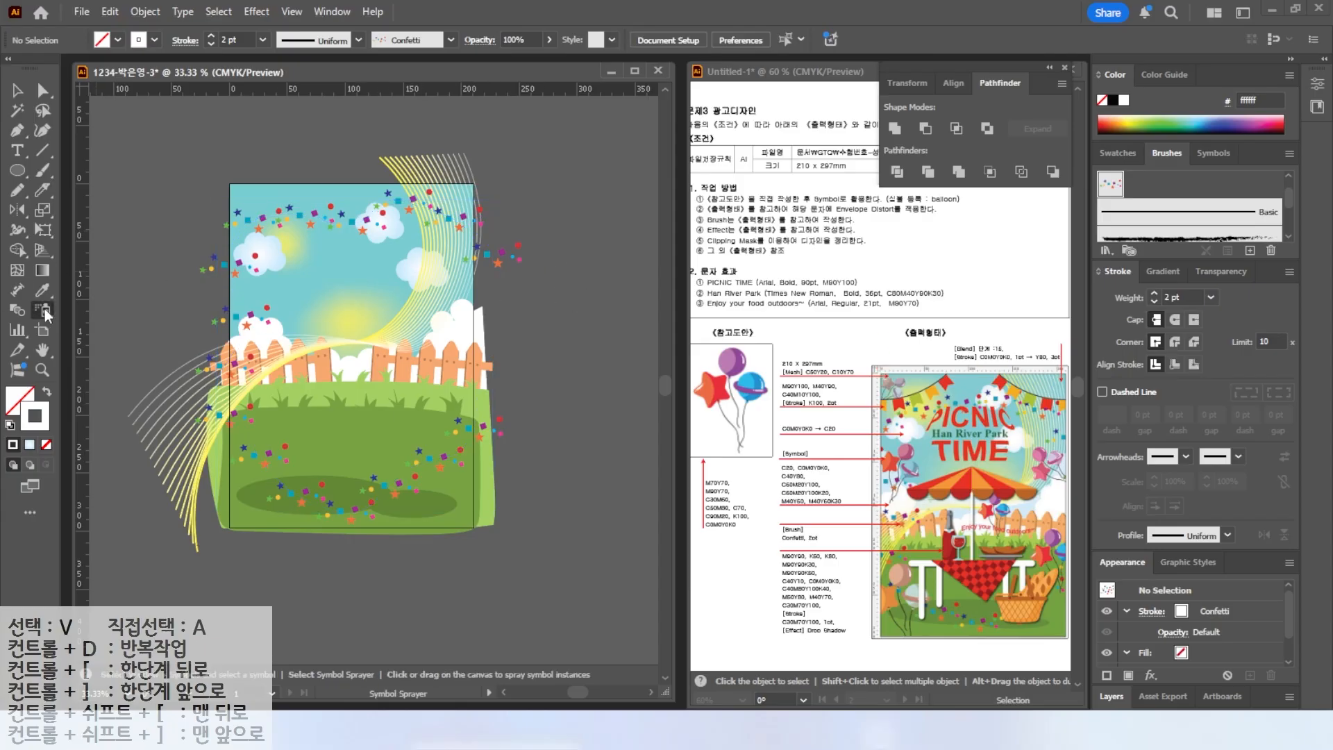
{"action": "left_click", "coordinate": [1203, 154]}
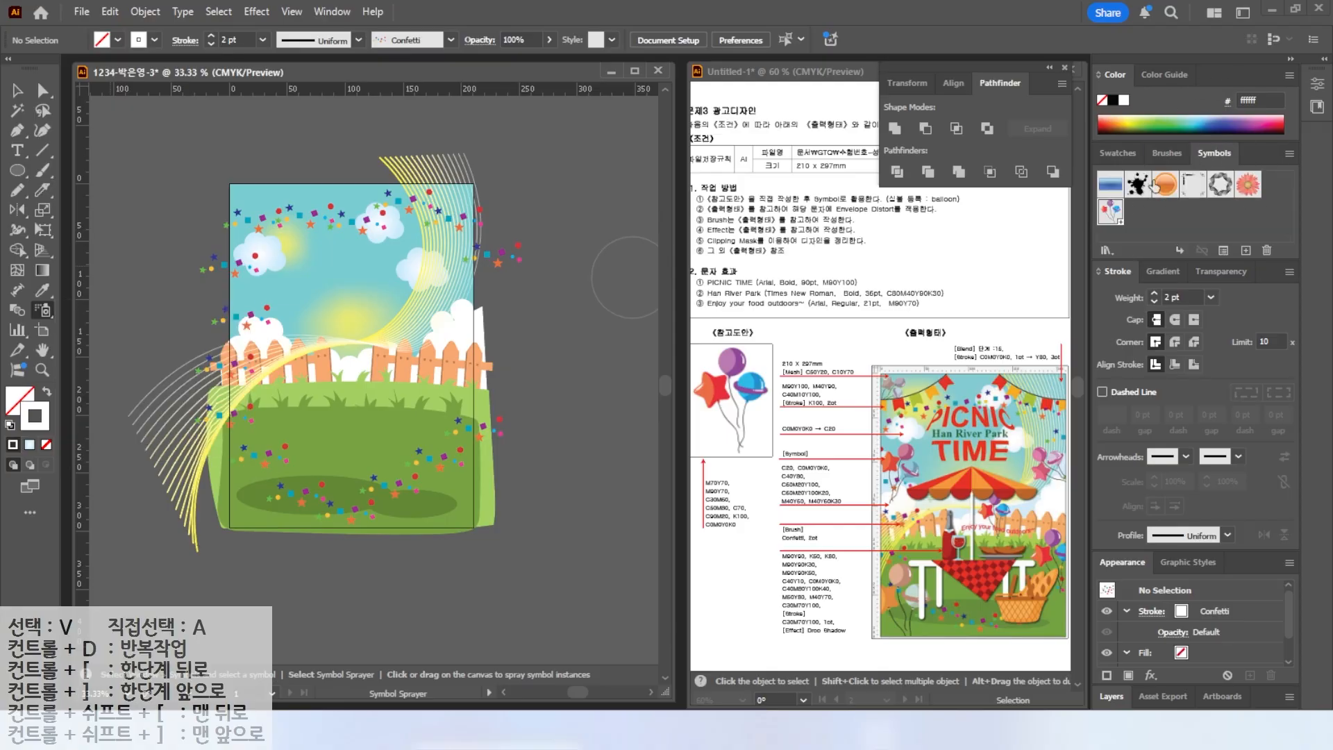
{"action": "key", "text": "ctrl+alt+d"}
{"action": "left_click_drag", "start_coordinate": [903, 409], "coordinate": [882, 370]}
{"action": "left_click_drag", "start_coordinate": [902, 478], "coordinate": [881, 439]}
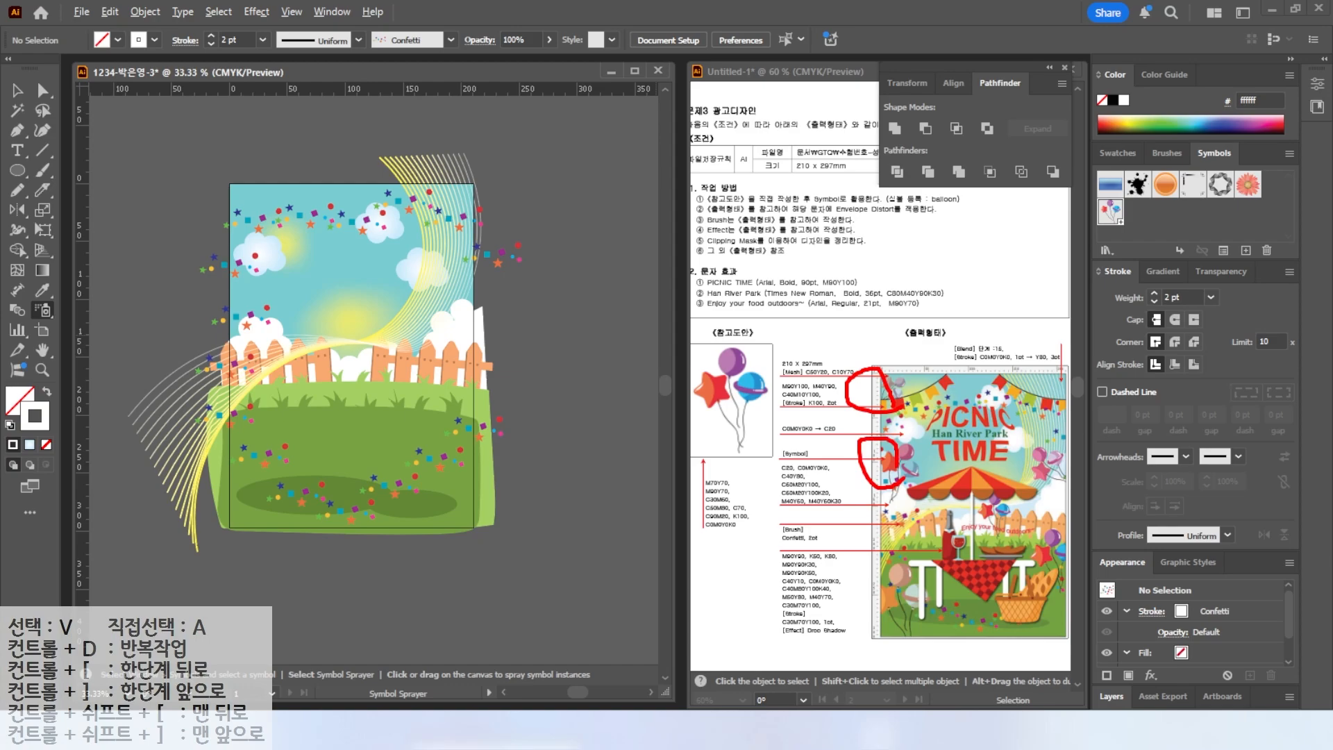
{"action": "left_click_drag", "start_coordinate": [1063, 501], "coordinate": [1058, 458]}
{"action": "left_click_drag", "start_coordinate": [1026, 540], "coordinate": [1026, 516]}
{"action": "left_click_drag", "start_coordinate": [1061, 571], "coordinate": [1062, 534]}
{"action": "left_click_drag", "start_coordinate": [930, 629], "coordinate": [918, 602]}
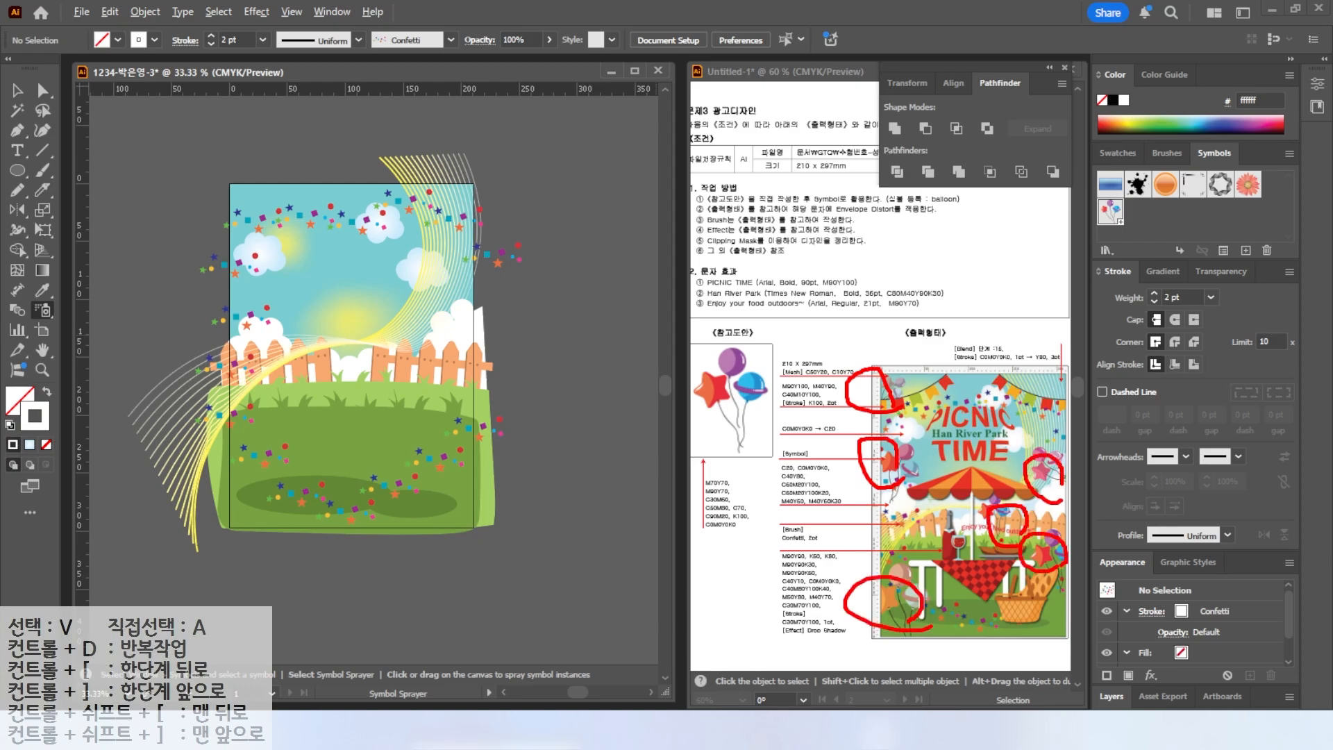
{"action": "key", "text": "Escape"}
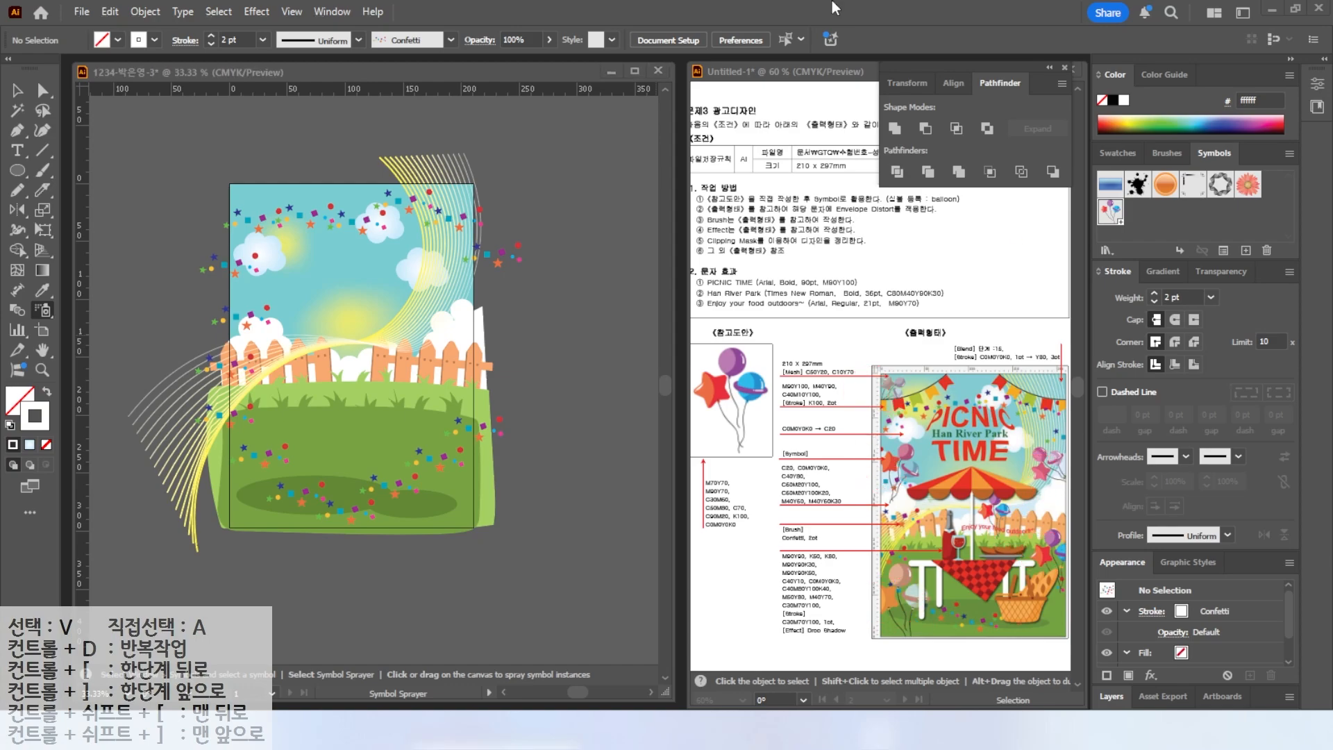
{"action": "left_click", "coordinate": [254, 203]}
{"action": "mouse_move", "coordinate": [254, 325]}
{"action": "left_mouse_down"}
{"action": "mouse_move", "coordinate": [257, 476]}
{"action": "mouse_move", "coordinate": [458, 486]}
{"action": "mouse_move", "coordinate": [466, 417]}
{"action": "mouse_move", "coordinate": [426, 326]}
{"action": "left_mouse_up"}
{"action": "left_click", "coordinate": [466, 273]}
{"action": "left_click", "coordinate": [463, 257]}
{"action": "mouse_move", "coordinate": [471, 262]}
{"action": "left_mouse_down"}
{"action": "mouse_move", "coordinate": [489, 330]}
{"action": "mouse_move", "coordinate": [482, 234]}
{"action": "mouse_move", "coordinate": [477, 264]}
{"action": "left_mouse_up"}
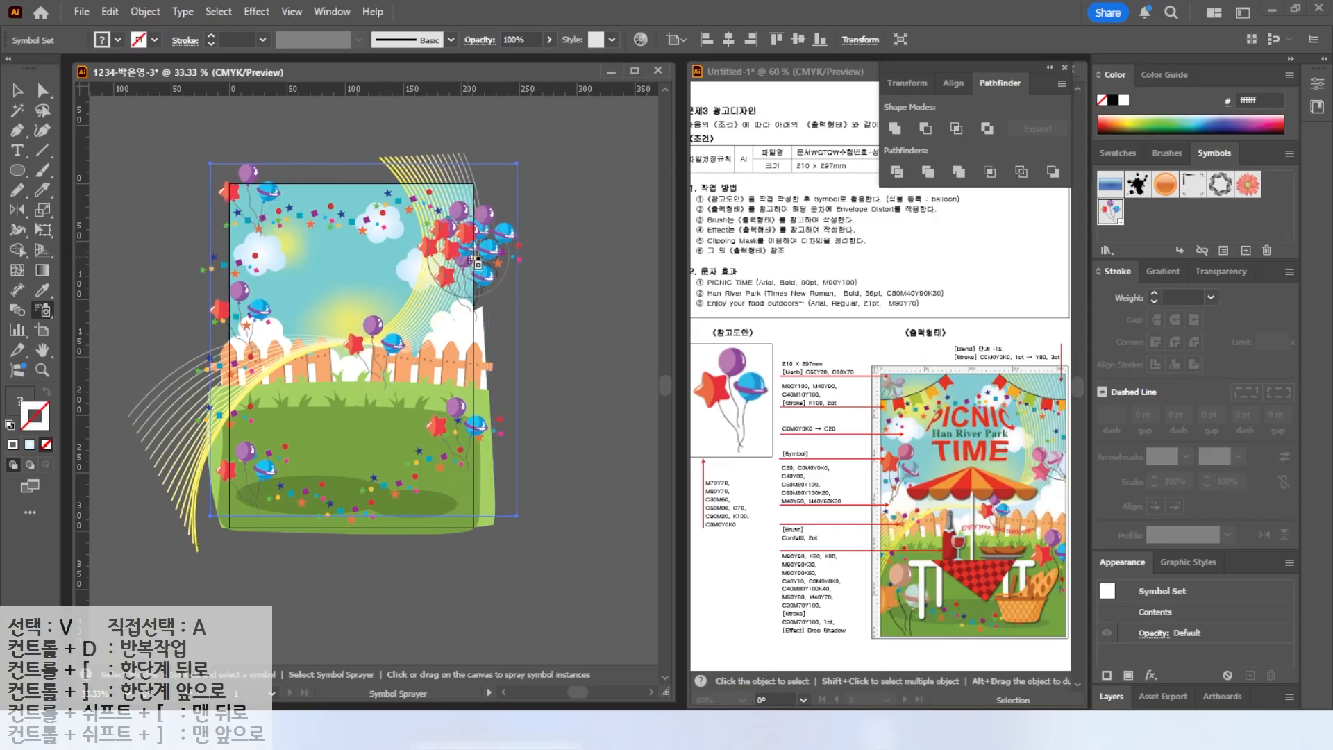
Undo the last three sprays and spray a single balloon cluster near the artboard's upper right.
{"action": "key", "text": "ctrl+z"}
{"action": "key", "text": "ctrl+z"}
{"action": "key", "text": "ctrl+z"}
{"action": "key", "text": "ctrl+z"}
{"action": "key", "text": "ctrl+z"}
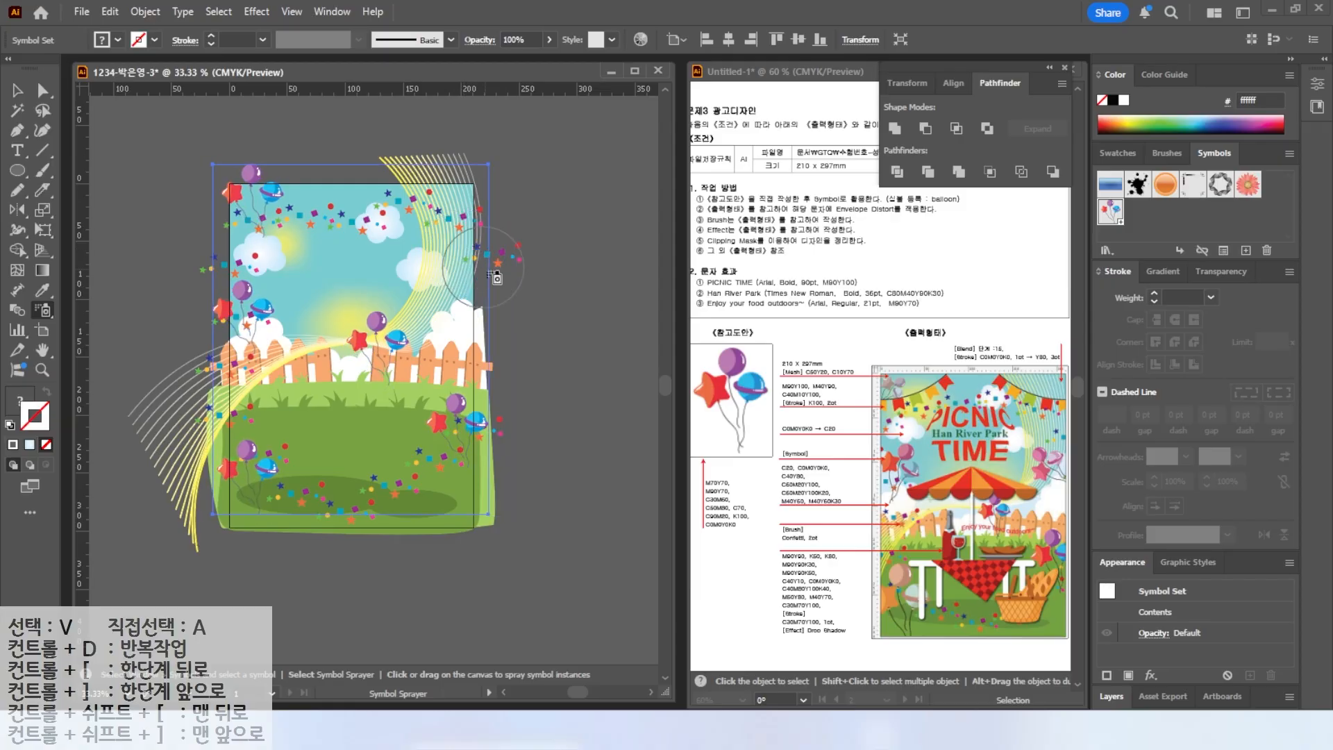
{"action": "left_click", "coordinate": [470, 249]}
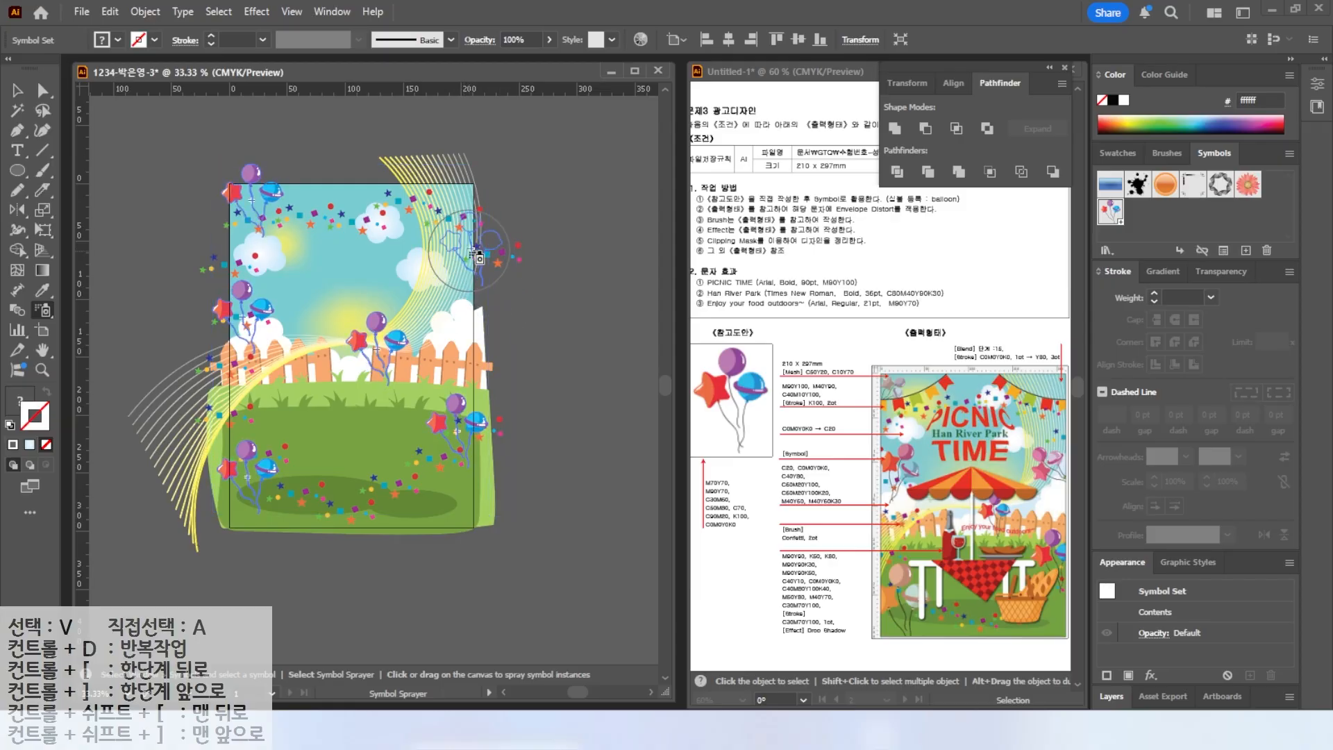
Tear off the symbolism tools as a floating panel and reposition balloon instances with the Symbol Shifter tool.
{"action": "left_click", "coordinate": [43, 310]}
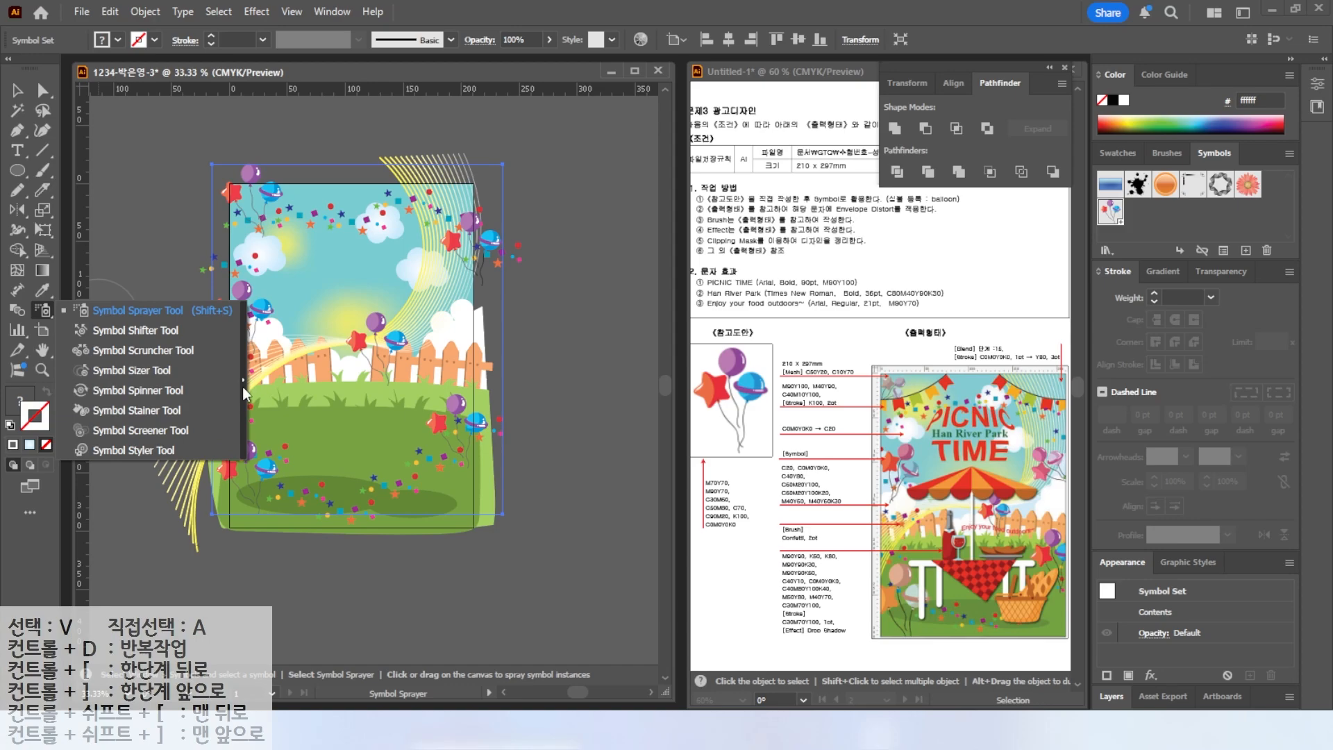
{"action": "left_click_drag", "start_coordinate": [243, 384], "coordinate": [539, 112]}
{"action": "left_click", "coordinate": [469, 145]}
{"action": "left_click_drag", "start_coordinate": [467, 272], "coordinate": [463, 291]}
{"action": "left_click_drag", "start_coordinate": [262, 207], "coordinate": [245, 216]}
{"action": "left_click_drag", "start_coordinate": [247, 321], "coordinate": [248, 310]}
{"action": "left_click_drag", "start_coordinate": [251, 471], "coordinate": [251, 480]}
{"action": "left_click_drag", "start_coordinate": [466, 425], "coordinate": [471, 424]}
{"action": "left_click_drag", "start_coordinate": [393, 342], "coordinate": [394, 339]}
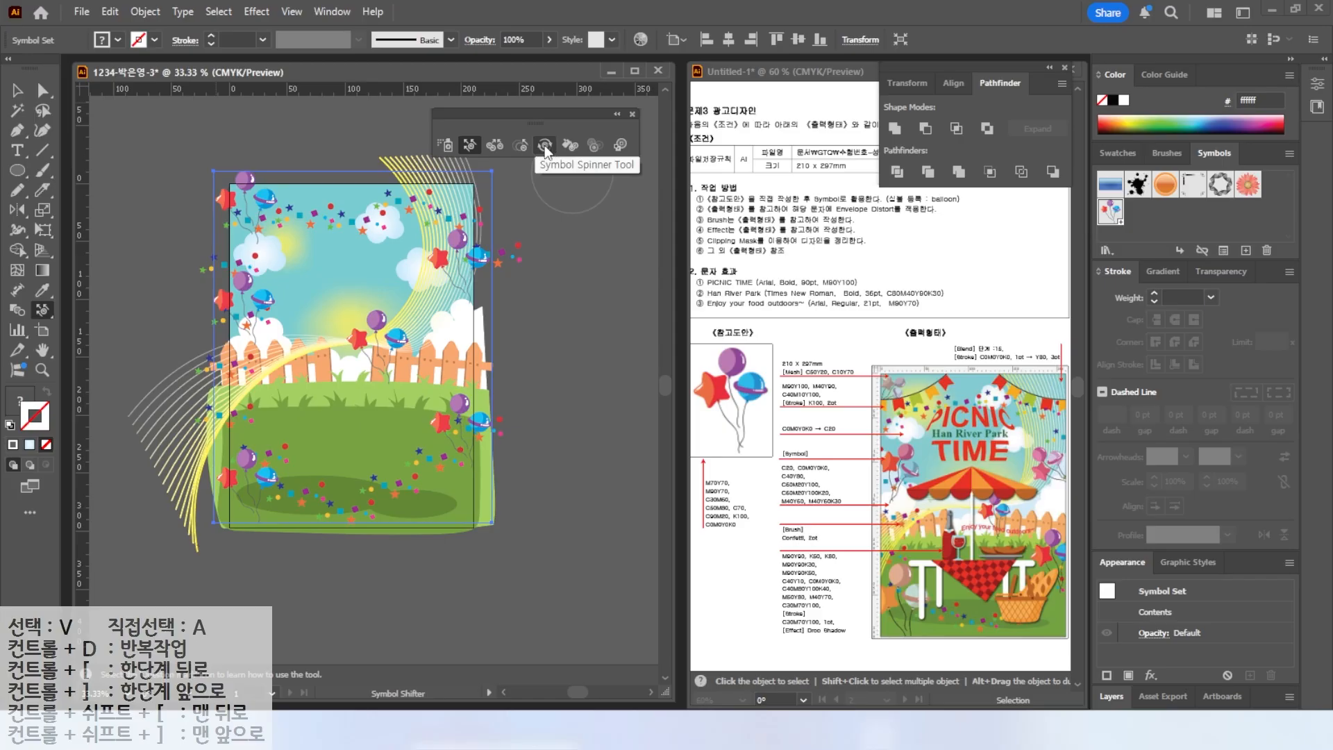
Enlarge several balloon instances with the Symbol Sizer tool.
{"action": "left_click", "coordinate": [522, 146]}
{"action": "left_click_drag", "start_coordinate": [451, 256], "coordinate": [461, 262]}
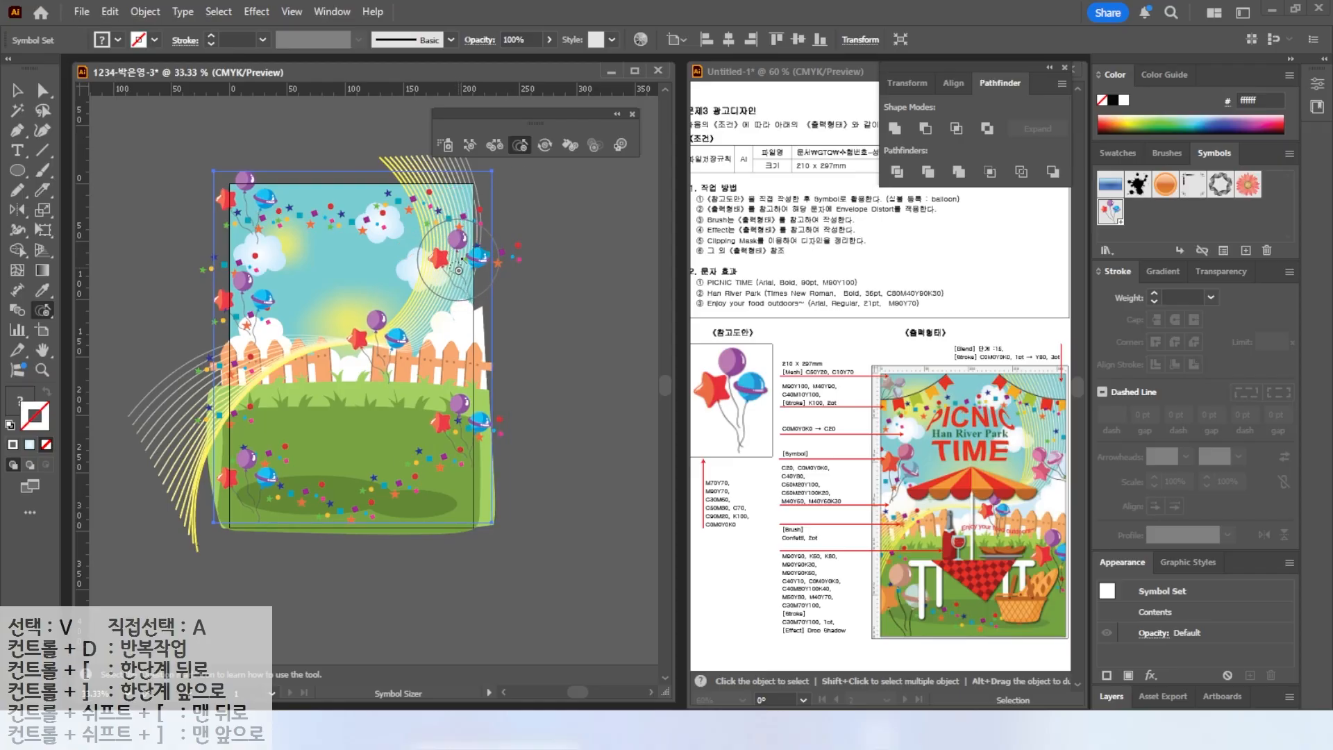
{"action": "left_click_drag", "start_coordinate": [255, 489], "coordinate": [257, 490]}
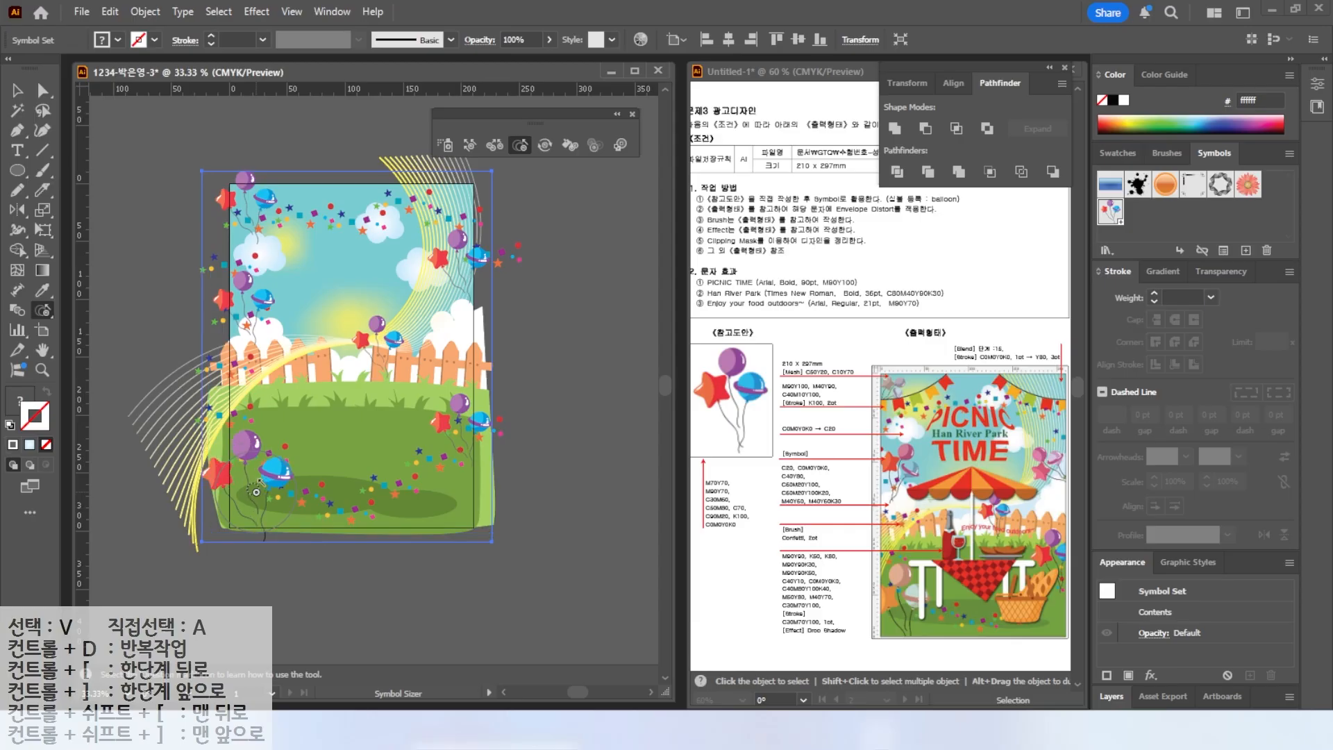
{"action": "left_click", "coordinate": [245, 206], "text": "alt"}
{"action": "left_click", "coordinate": [244, 206]}
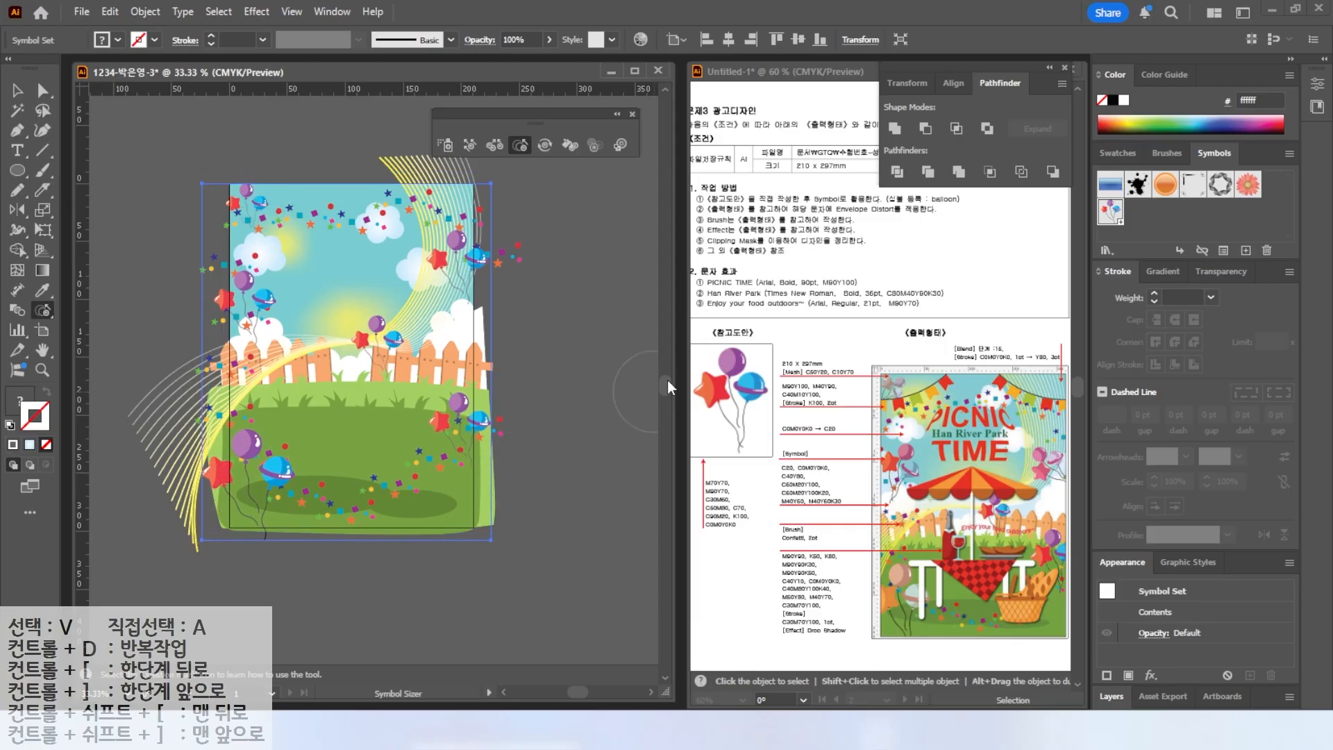
Rotate balloon instances around the artboard with the Symbol Spinner tool.
{"action": "left_click", "coordinate": [543, 146]}
{"action": "left_click_drag", "start_coordinate": [465, 270], "coordinate": [471, 272]}
{"action": "scroll", "coordinate": [471, 272], "scroll_direction": "up", "scroll_amount": 1}
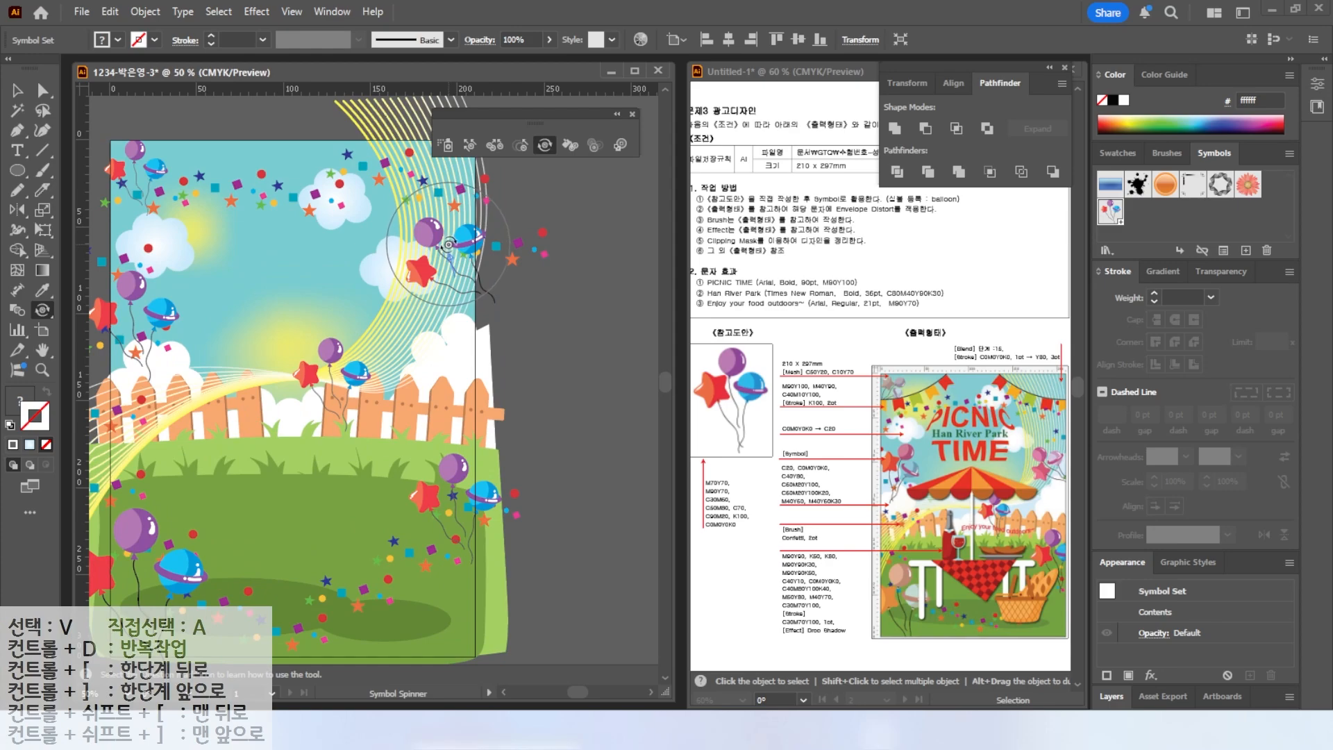
{"action": "left_click_drag", "start_coordinate": [446, 241], "coordinate": [444, 243]}
{"action": "left_click_drag", "start_coordinate": [450, 480], "coordinate": [434, 476]}
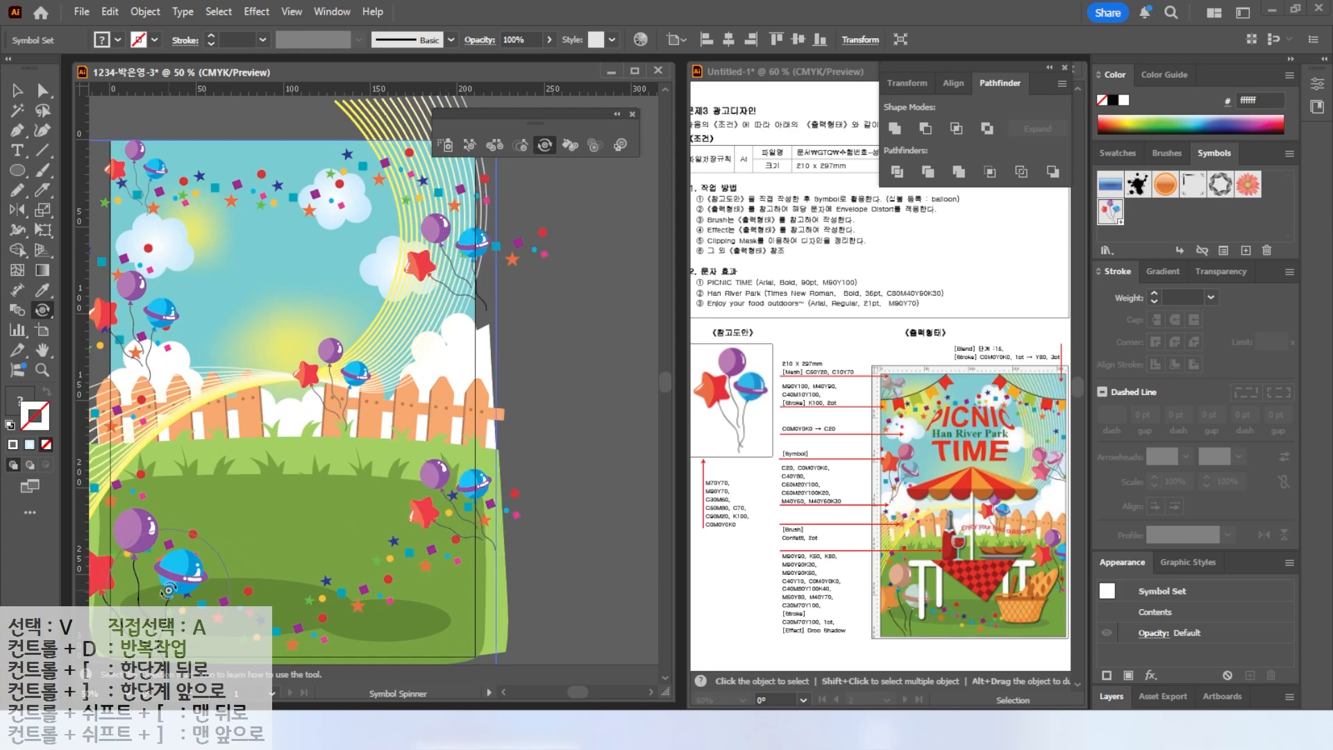
{"action": "left_click_drag", "start_coordinate": [169, 591], "coordinate": [164, 587]}
{"action": "left_click_drag", "start_coordinate": [159, 393], "coordinate": [160, 254]}
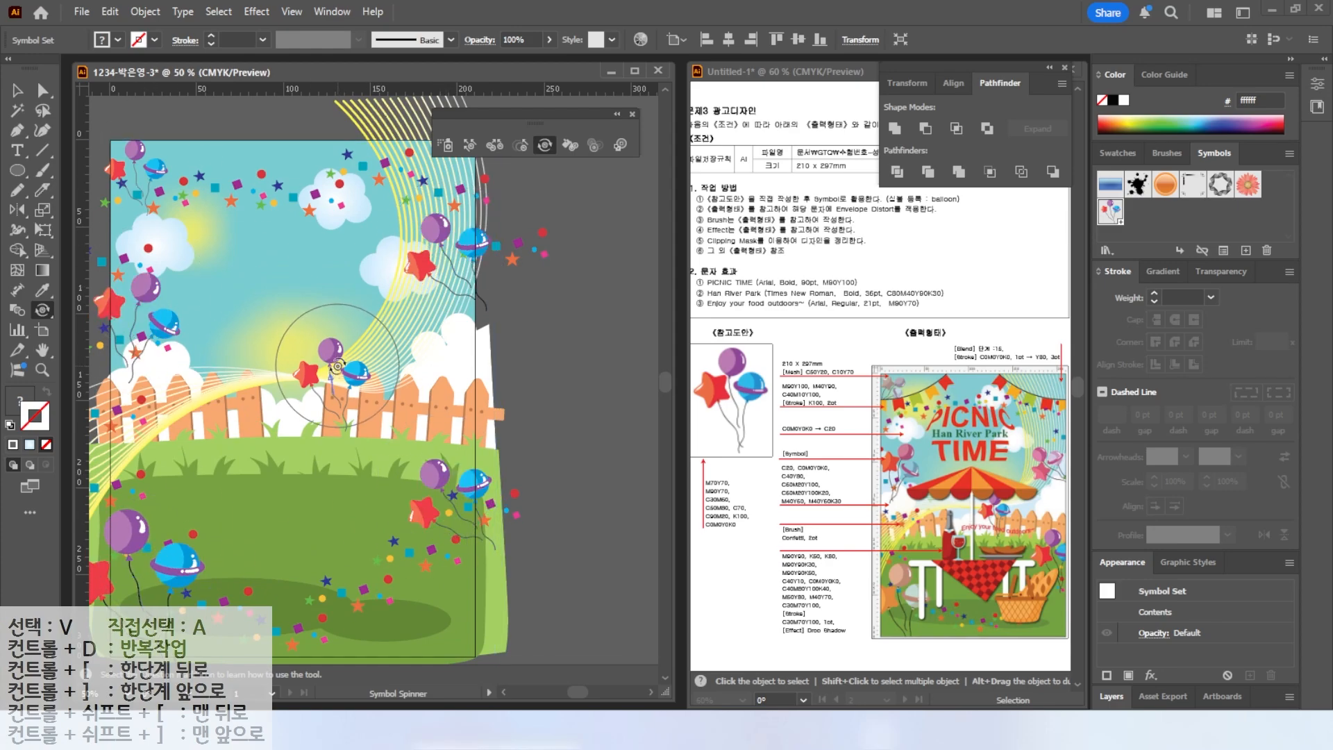
Rotate one more balloon instance near the top with the Symbol Spinner tool.
{"action": "left_click_drag", "start_coordinate": [529, 196], "coordinate": [584, 173]}
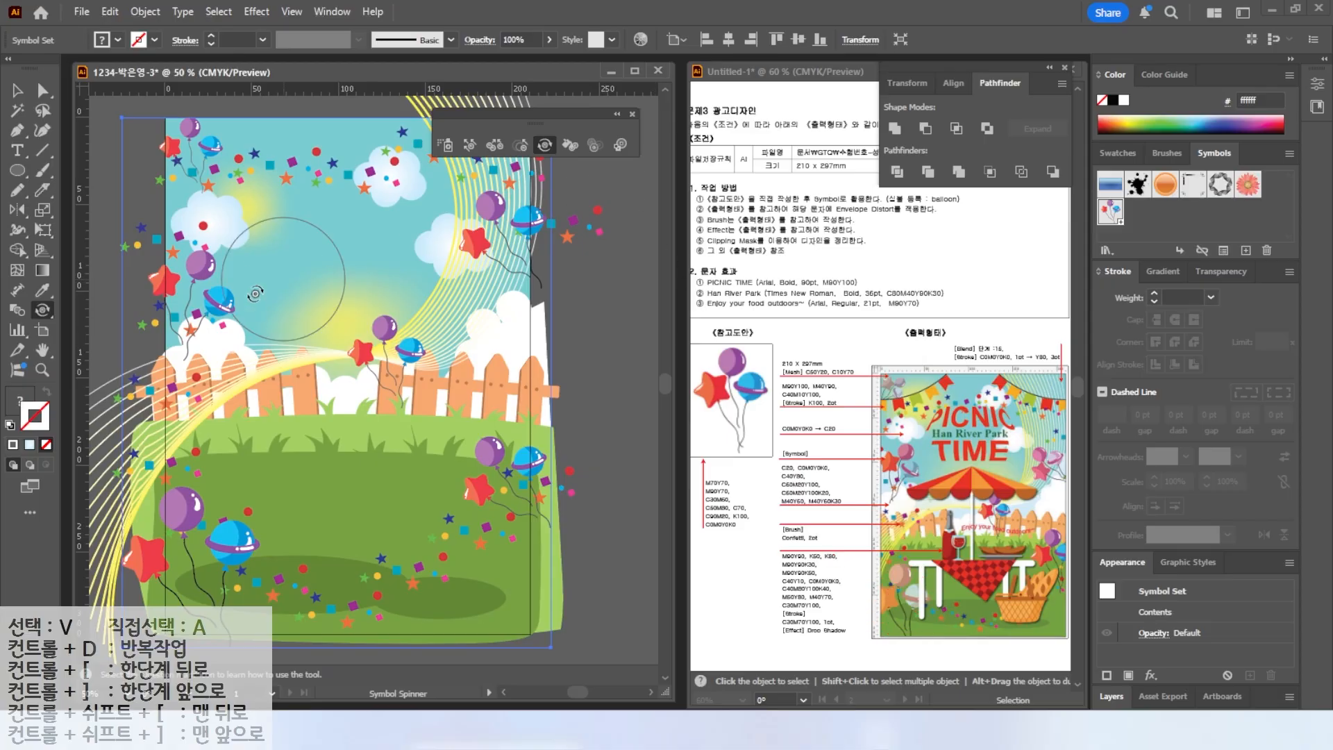
Tint the lower-left balloon instances yellow with the Symbol Stainer tool.
{"action": "left_click", "coordinate": [575, 144]}
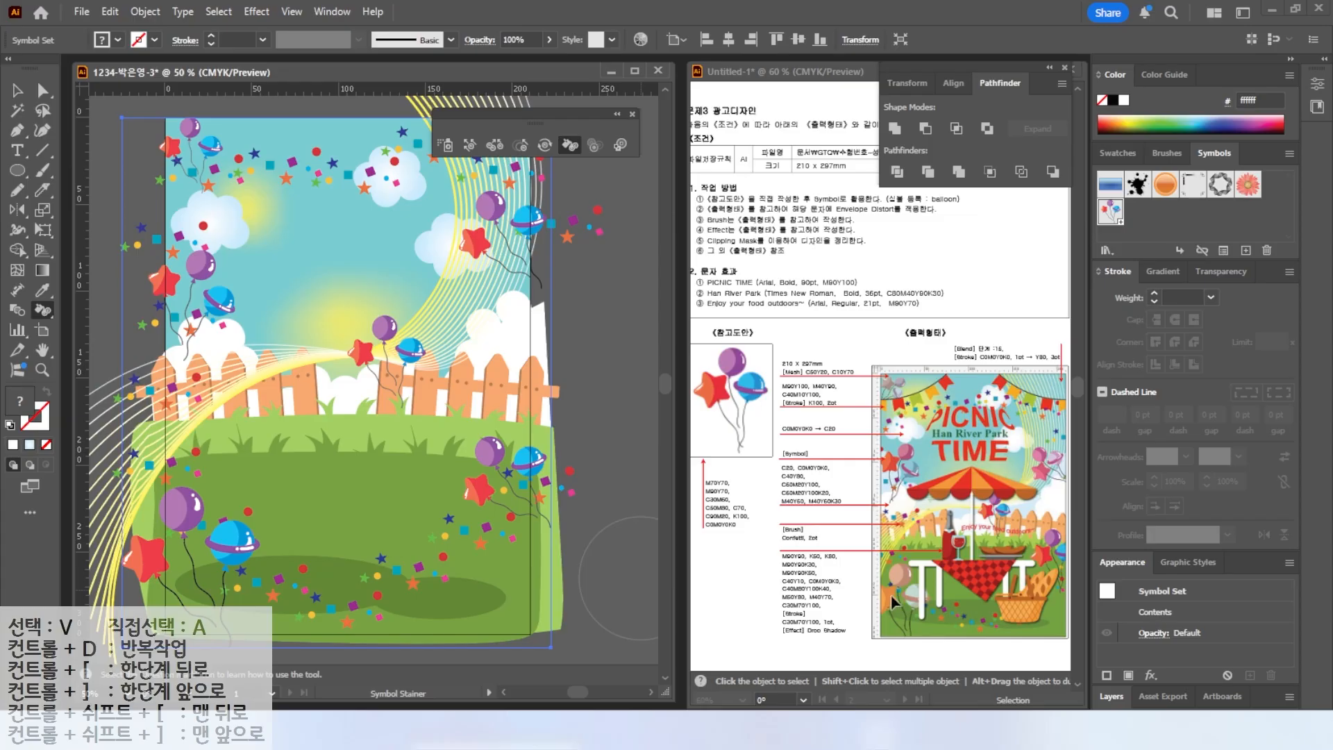
{"action": "left_click", "coordinate": [1118, 153]}
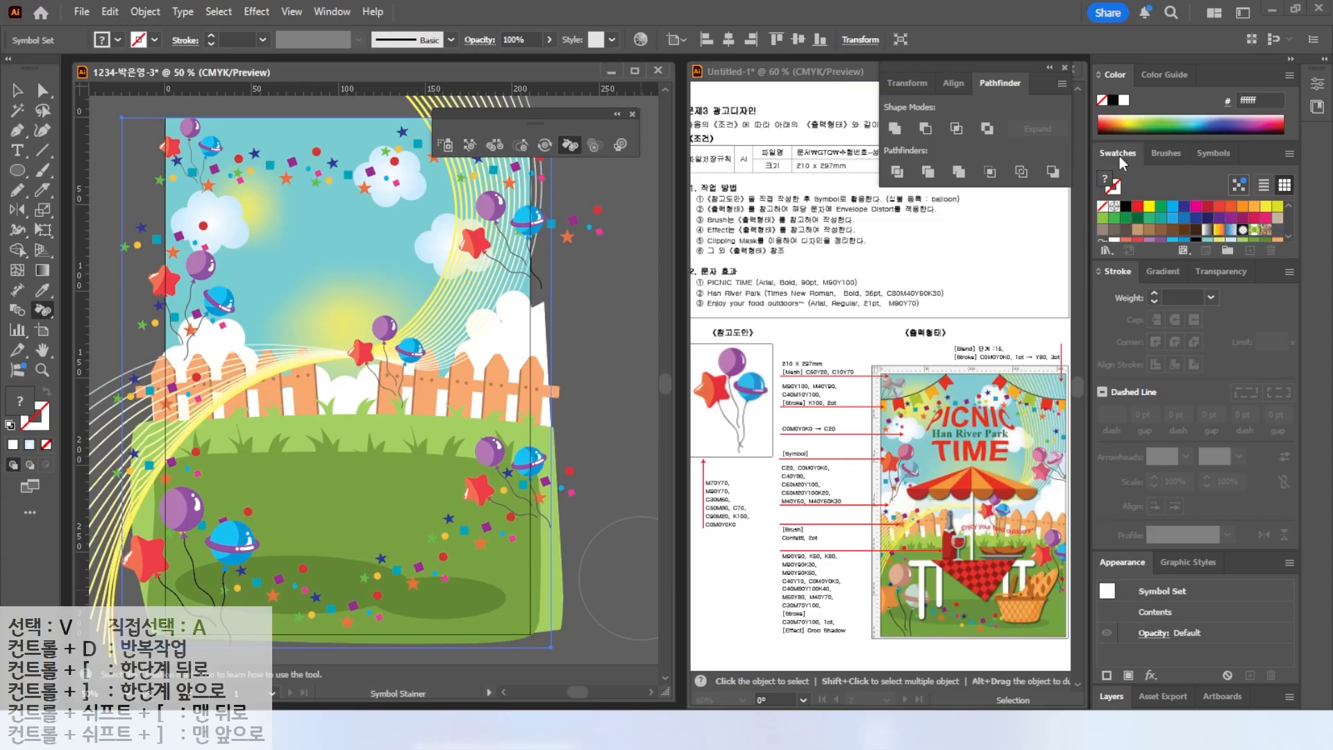
{"action": "left_click", "coordinate": [1150, 207]}
{"action": "left_click_drag", "start_coordinate": [221, 547], "coordinate": [304, 580]}
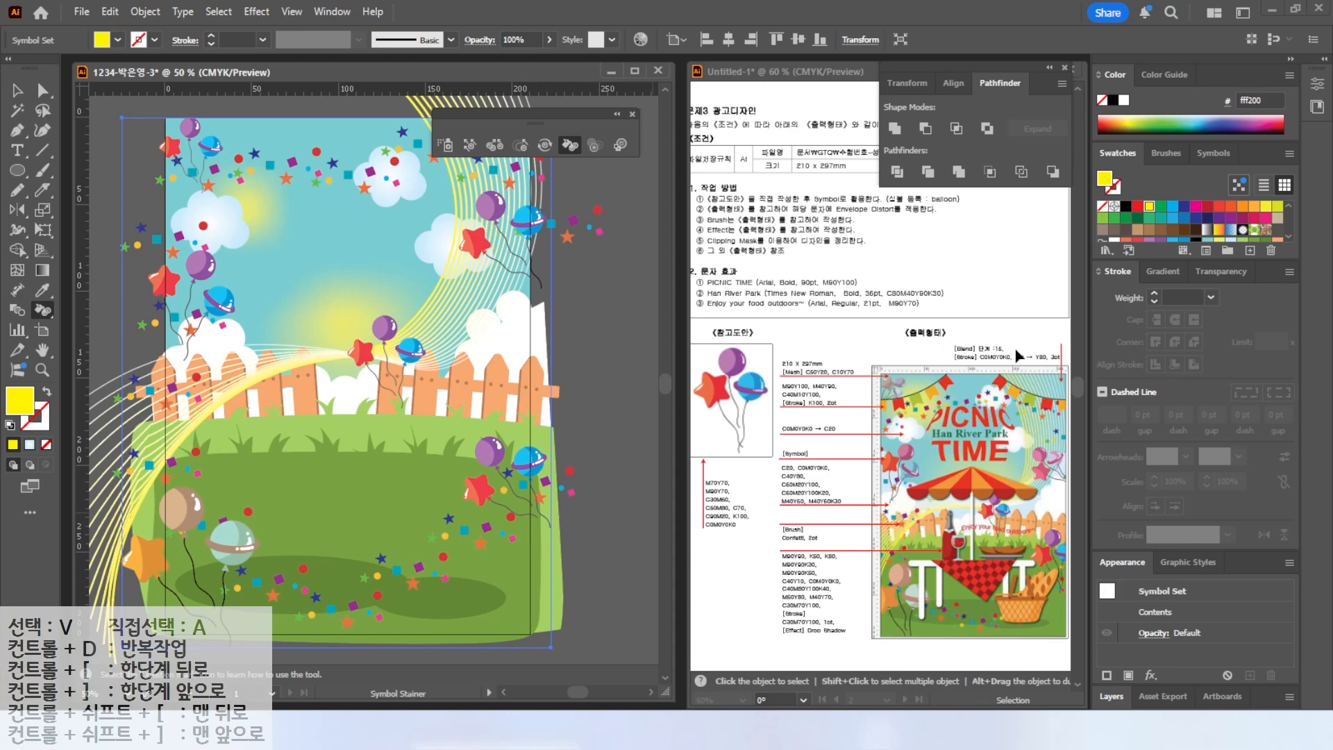
{"action": "left_click", "coordinate": [1156, 238]}
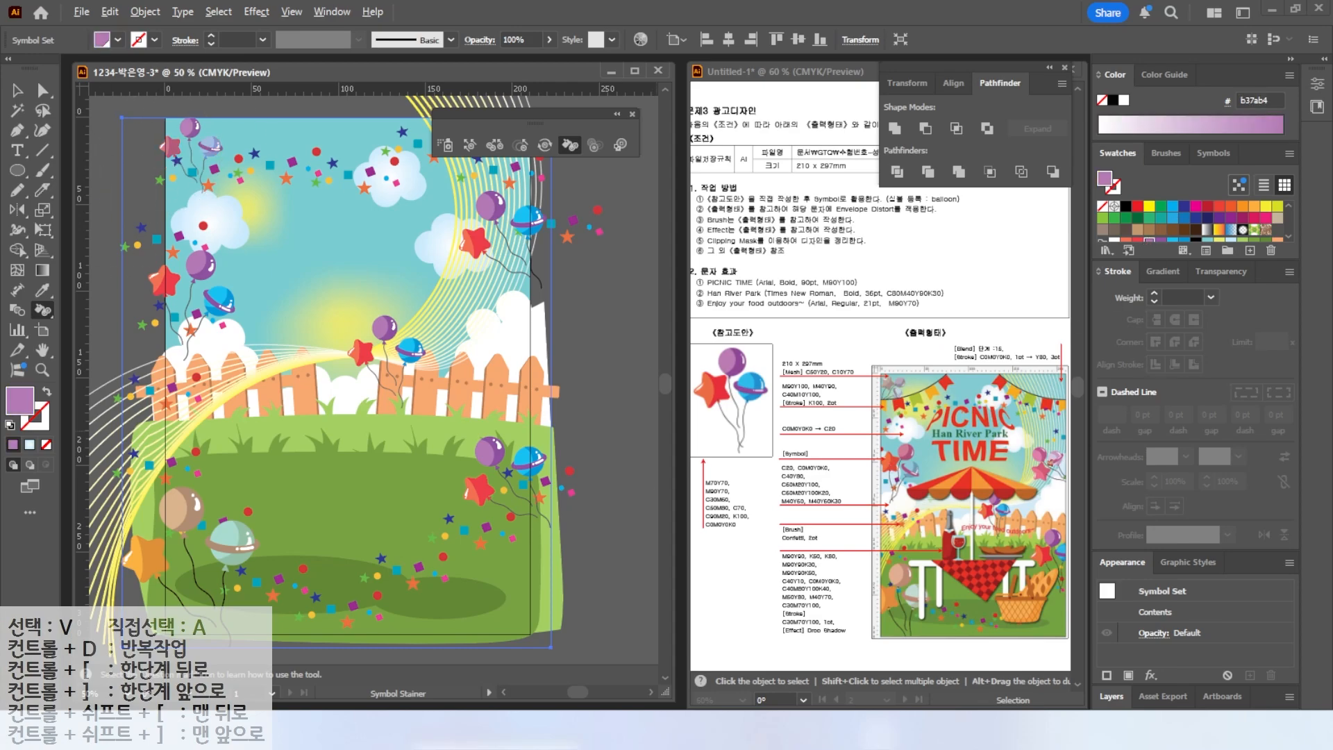
{"action": "left_click", "coordinate": [594, 145]}
{"action": "mouse_move", "coordinate": [500, 242]}
{"action": "left_mouse_down"}
{"action": "mouse_move", "coordinate": [469, 257]}
{"action": "mouse_move", "coordinate": [502, 242]}
{"action": "left_mouse_up"}
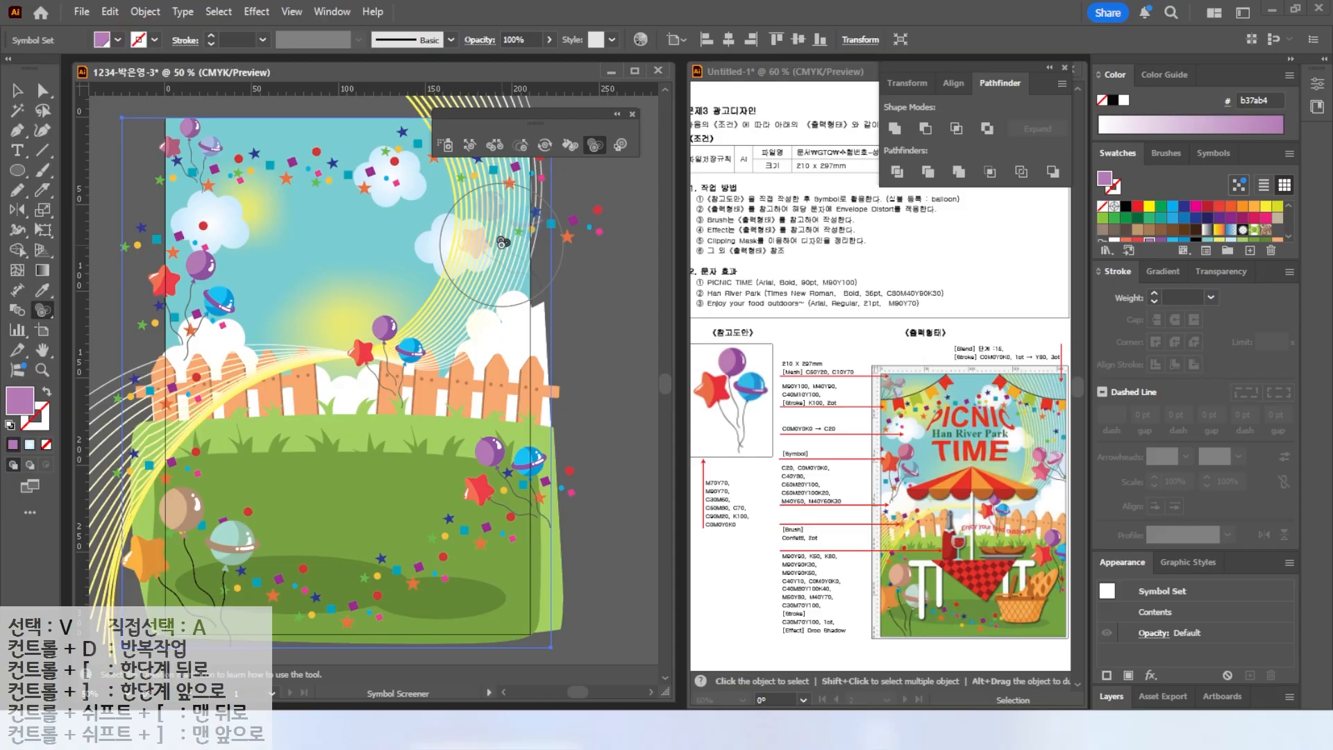
{"action": "key", "text": "ctrl+z"}
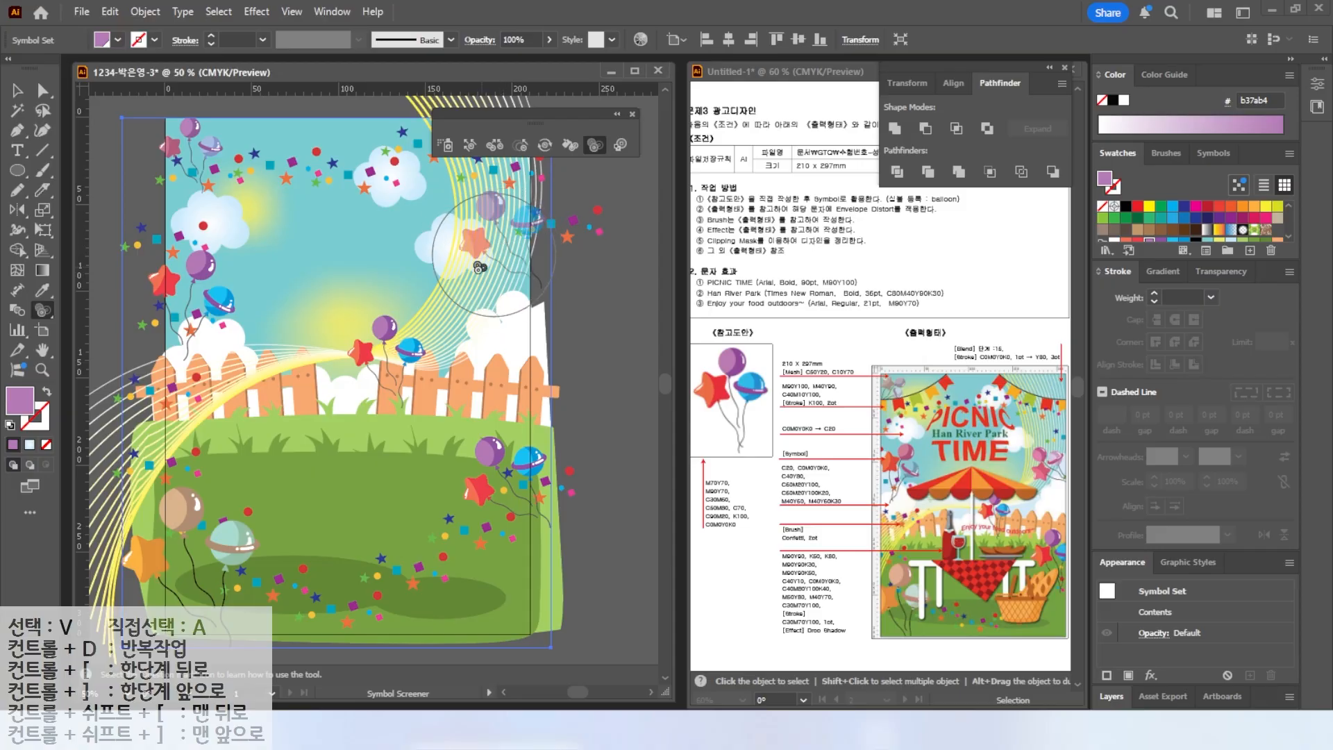
Reposition several balloon instances with the Symbol Shifter tool and close the floating symbolism tools panel.
{"action": "left_click", "coordinate": [184, 163]}
{"action": "left_click", "coordinate": [470, 144]}
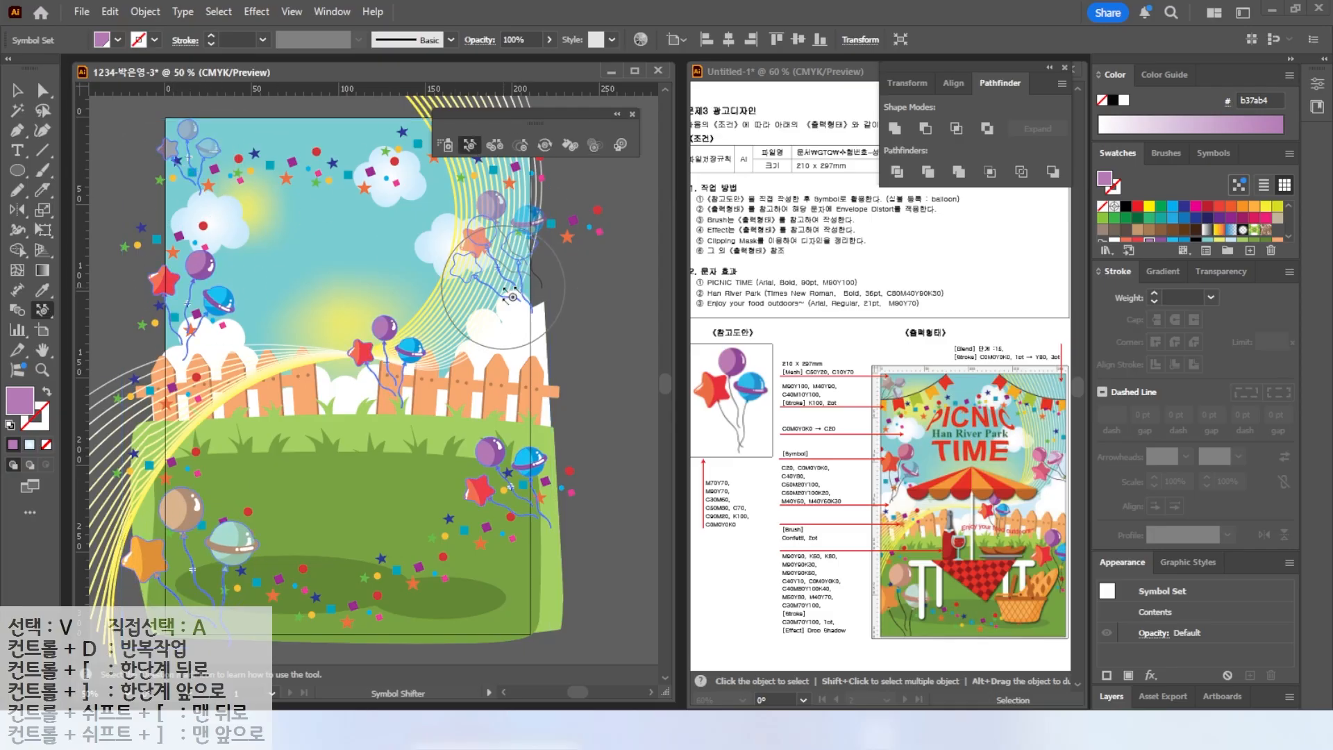
{"action": "left_click_drag", "start_coordinate": [513, 297], "coordinate": [515, 305]}
{"action": "left_click_drag", "start_coordinate": [516, 464], "coordinate": [504, 464]}
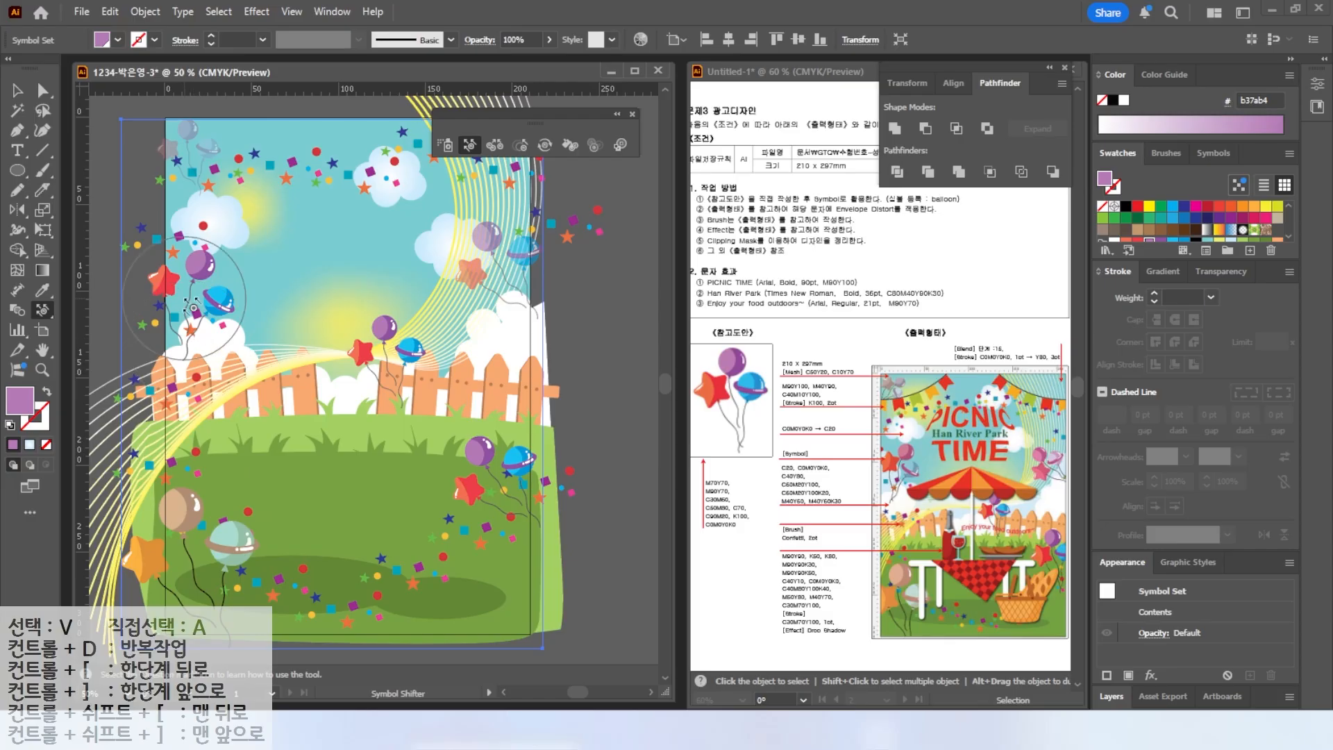
{"action": "left_click_drag", "start_coordinate": [193, 306], "coordinate": [192, 316]}
{"action": "left_click_drag", "start_coordinate": [386, 339], "coordinate": [388, 354]}
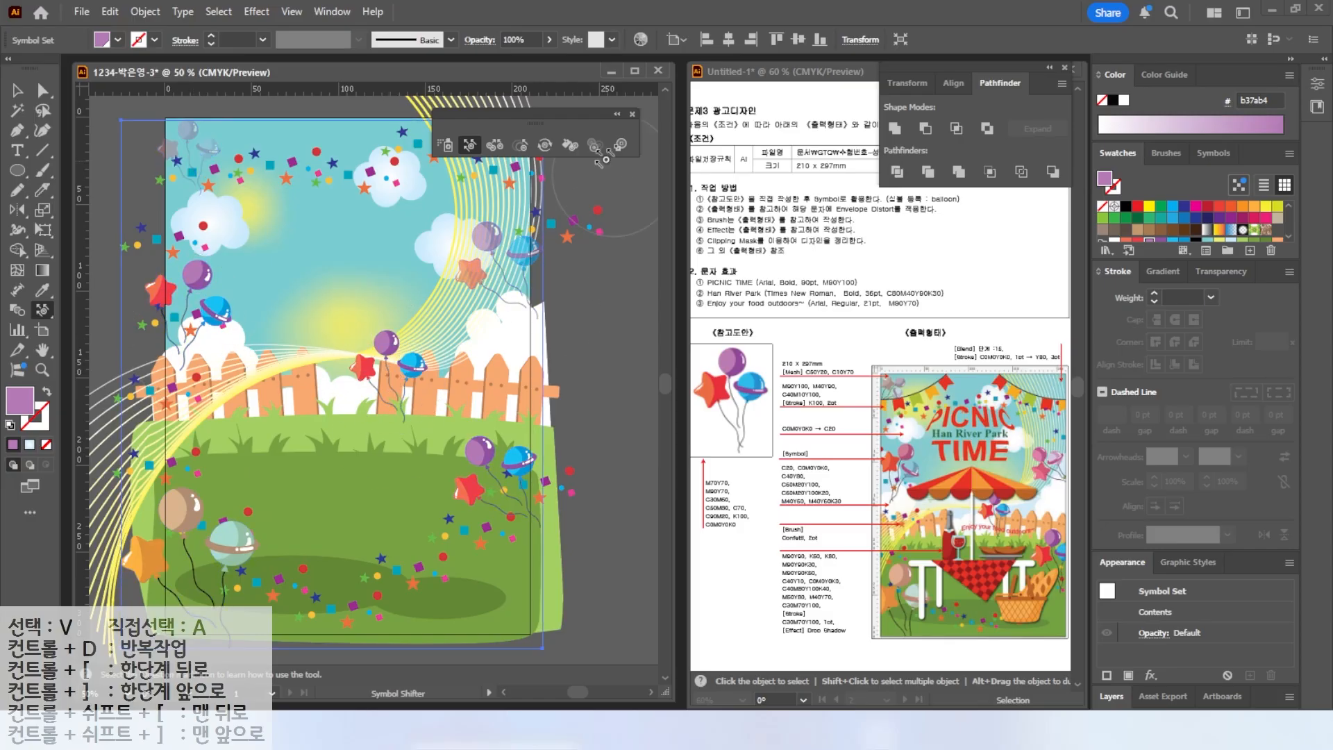
{"action": "left_click", "coordinate": [632, 114]}
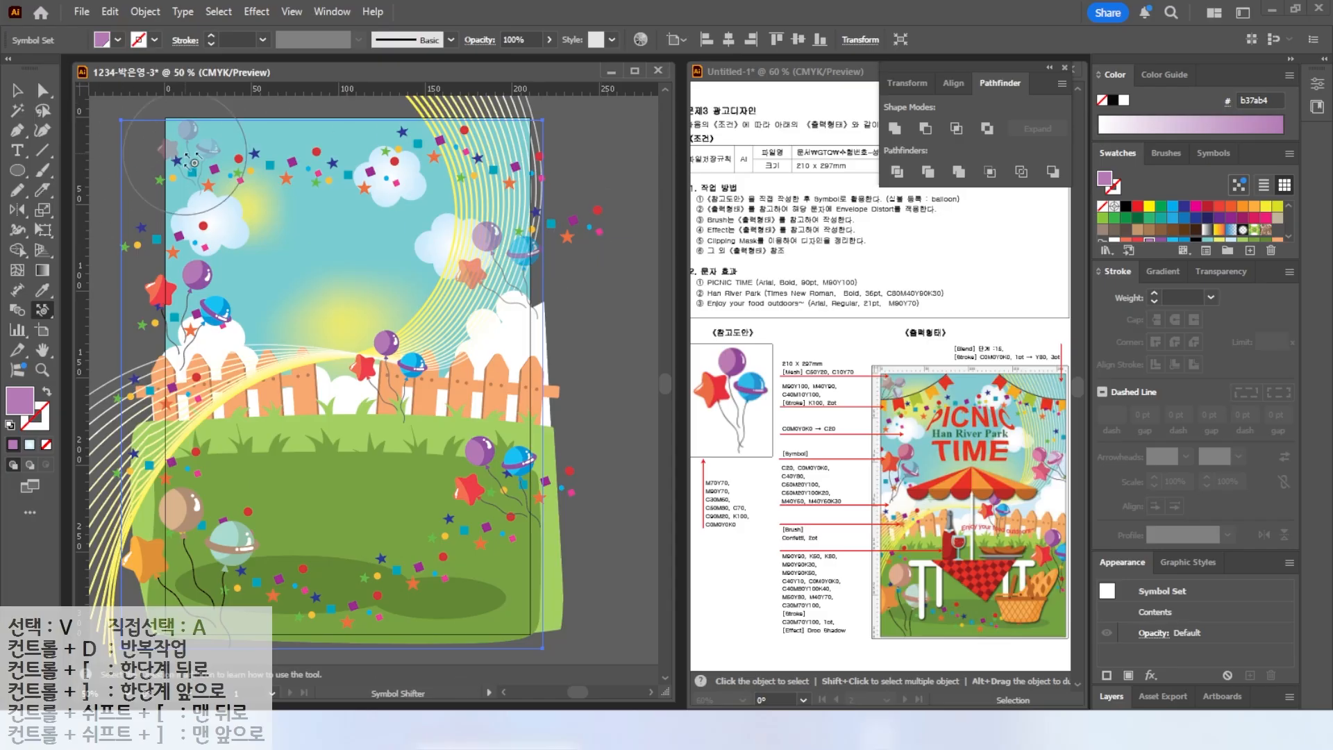
Select all the existing artwork and lock it.
{"action": "left_click", "coordinate": [18, 90]}
{"action": "left_click", "coordinate": [566, 238]}
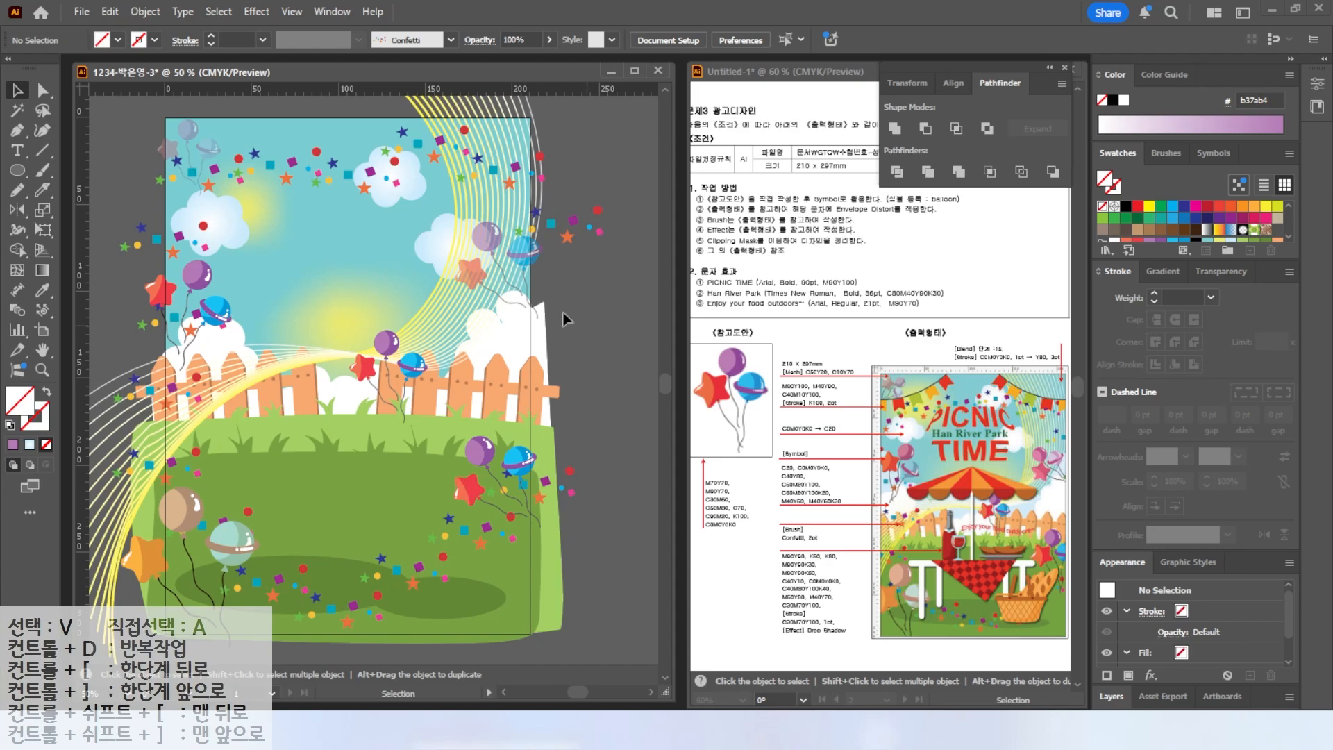
{"action": "left_click_drag", "start_coordinate": [113, 109], "coordinate": [565, 644]}
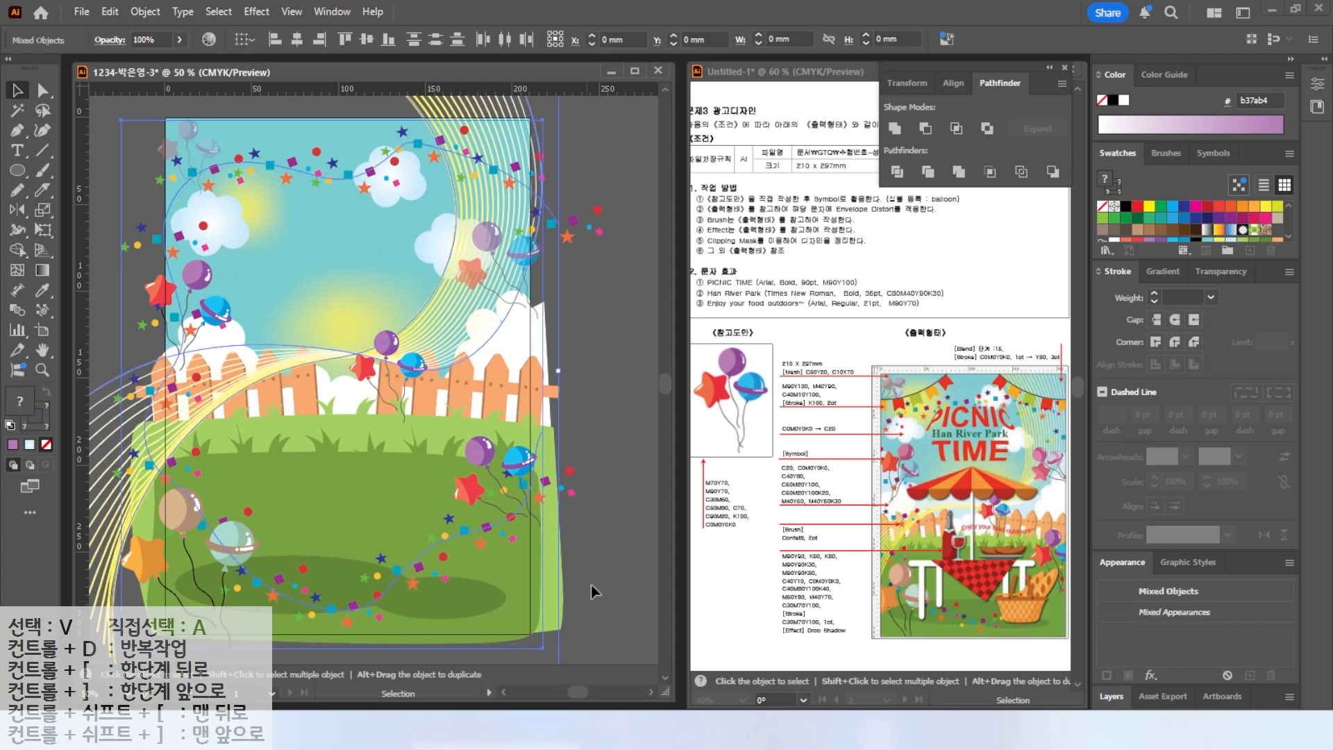
{"action": "left_click", "coordinate": [147, 11]}
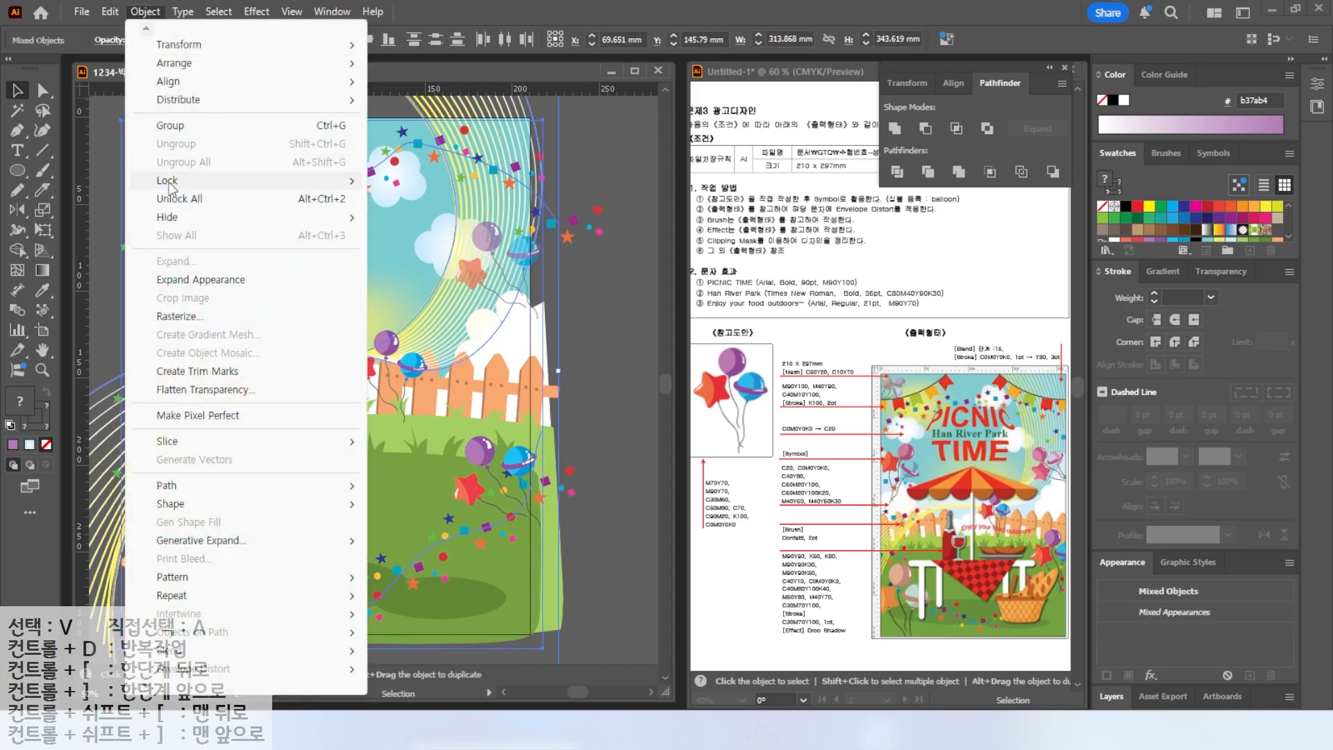
{"action": "mouse_move", "coordinate": [336, 182]}
{"action": "left_click", "coordinate": [414, 181]}
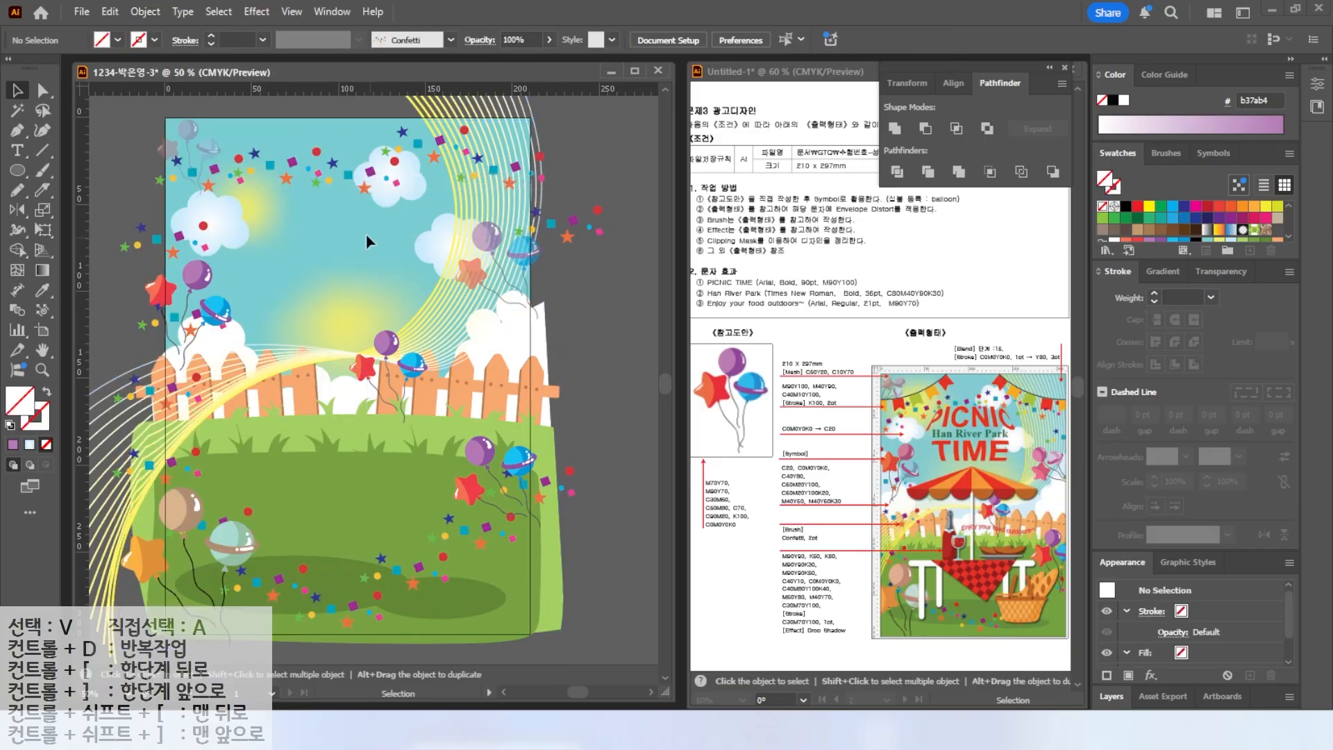
Draw a curved string line rising from the artboard's left edge toward the top with the Curvature tool.
{"action": "key", "text": "ctrl+1"}
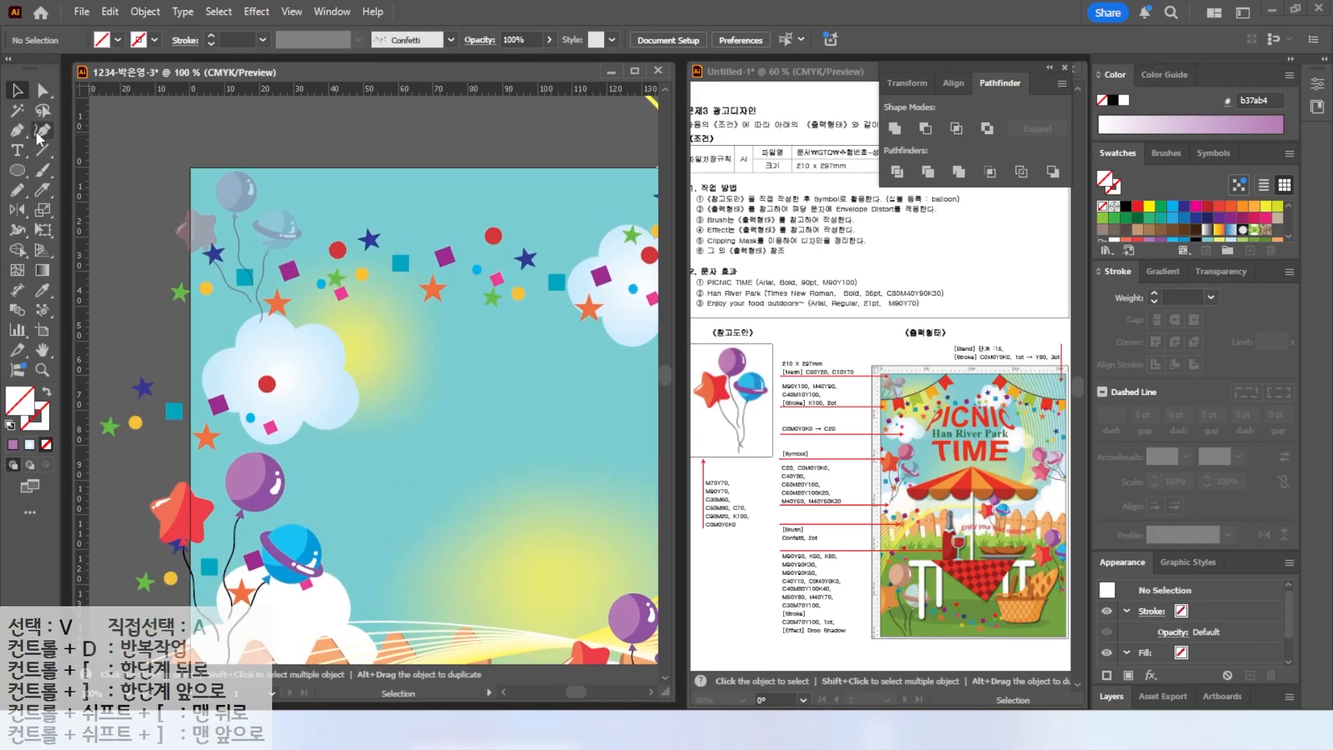
{"action": "left_click", "coordinate": [42, 130]}
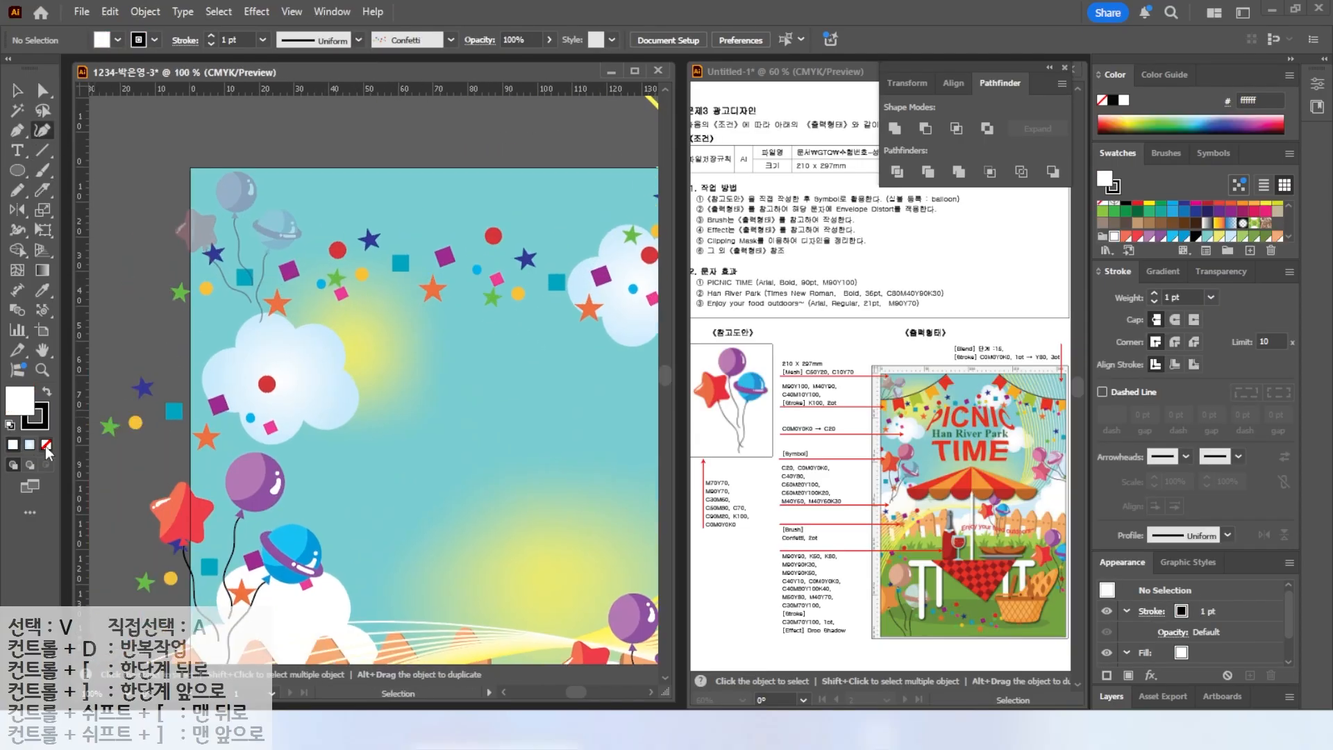
{"action": "left_click", "coordinate": [169, 317]}
{"action": "left_click", "coordinate": [294, 266]}
{"action": "left_click", "coordinate": [447, 139]}
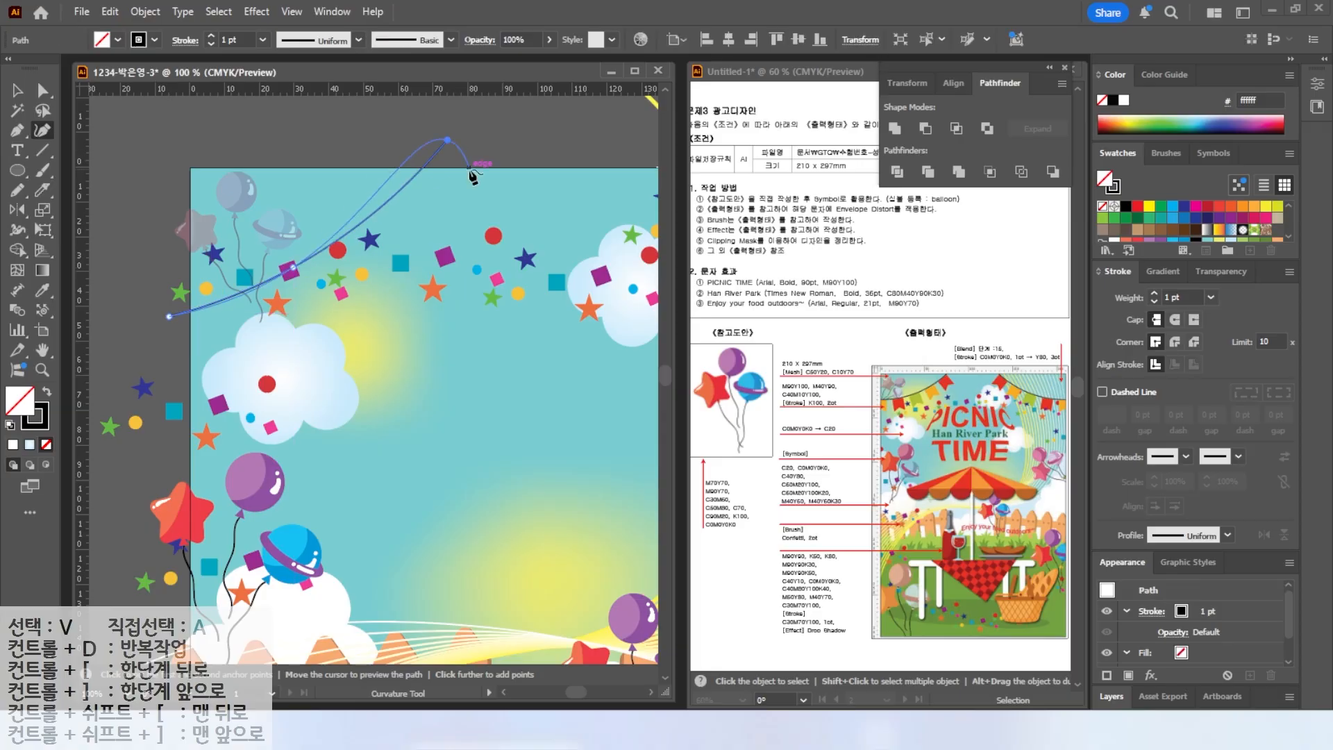
{"action": "left_click", "coordinate": [165, 246], "text": "ctrl"}
Draw a small upright rectangle below the curve and fill it with a new C0 M90 Y100 K0 swatch.
{"action": "left_click_drag", "start_coordinate": [19, 172], "coordinate": [80, 168]}
{"action": "left_click_drag", "start_coordinate": [346, 303], "coordinate": [386, 357]}
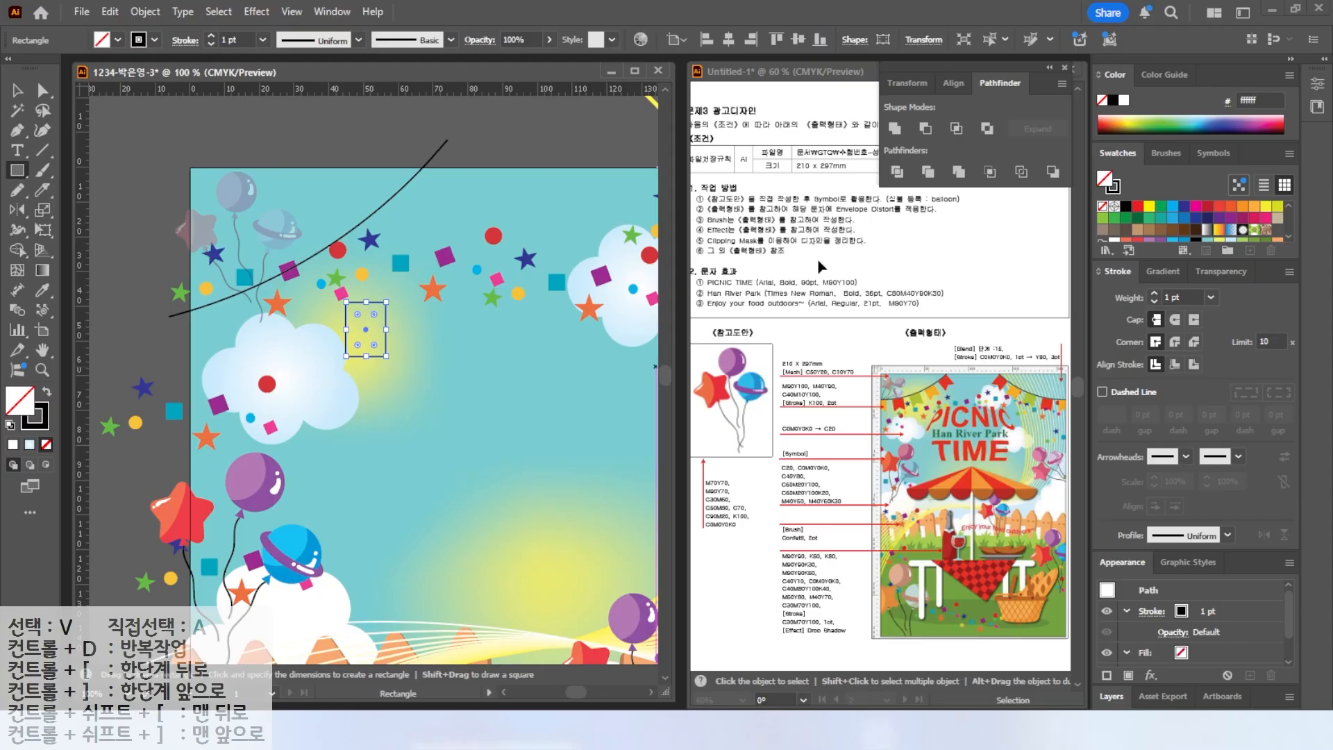
{"action": "left_click", "coordinate": [47, 392]}
{"action": "scroll", "coordinate": [1114, 233], "scroll_direction": "down", "scroll_amount": 3}
{"action": "left_click", "coordinate": [1104, 233]}
{"action": "left_click", "coordinate": [1249, 251]}
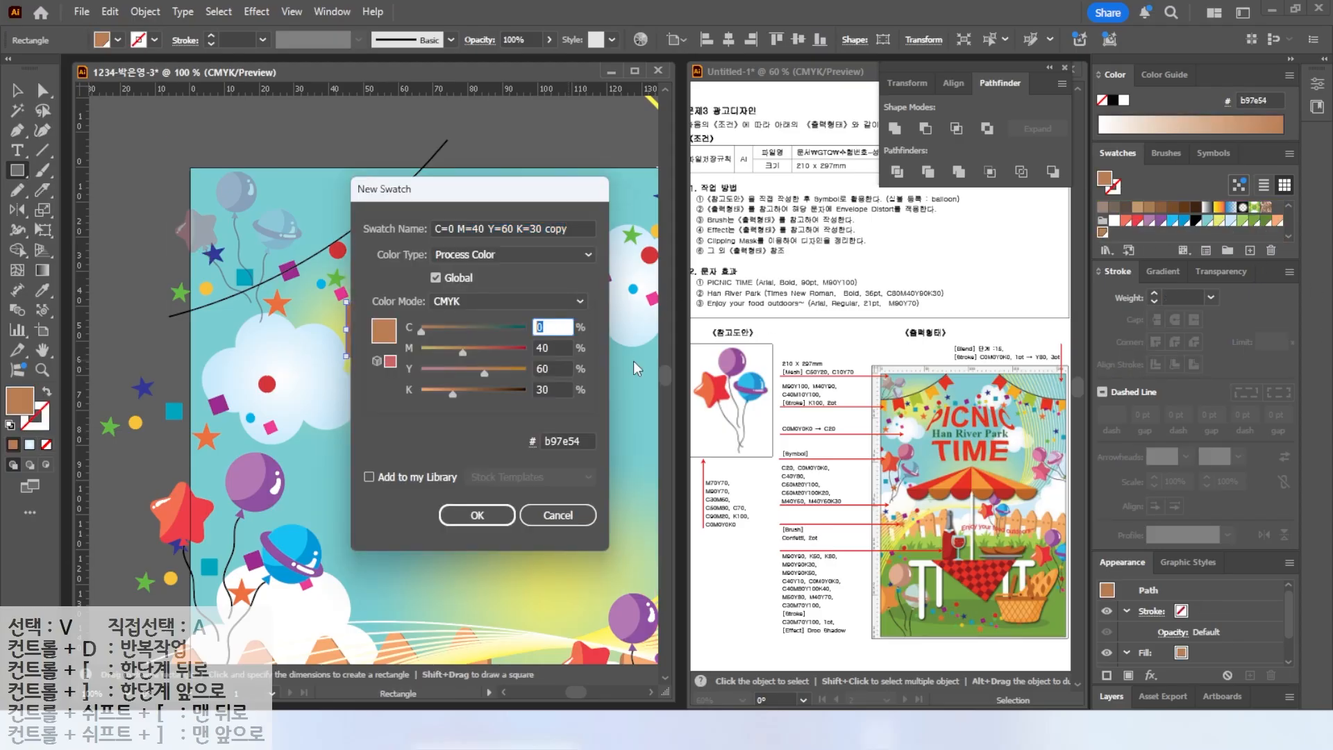
{"action": "key", "text": "Tab"}
{"action": "type", "text": "90"}
{"action": "key", "text": "Tab"}
{"action": "type", "text": "100"}
Create a second new swatch with C0 M40 Y90 K0 and apply it to the rectangle.
{"action": "key", "text": "Tab"}
{"action": "type", "text": "0"}
{"action": "key", "text": "Return"}
{"action": "left_click", "coordinate": [1250, 251]}
{"action": "left_click_drag", "start_coordinate": [549, 324], "coordinate": [481, 319]}
{"action": "type", "text": "0"}
Create a third new swatch with C40 M10 Y100 K0 and apply it to the rectangle.
{"action": "key", "text": "Tab"}
{"action": "type", "text": "40"}
{"action": "key", "text": "Tab"}
{"action": "type", "text": "90"}
{"action": "key", "text": "Tab"}
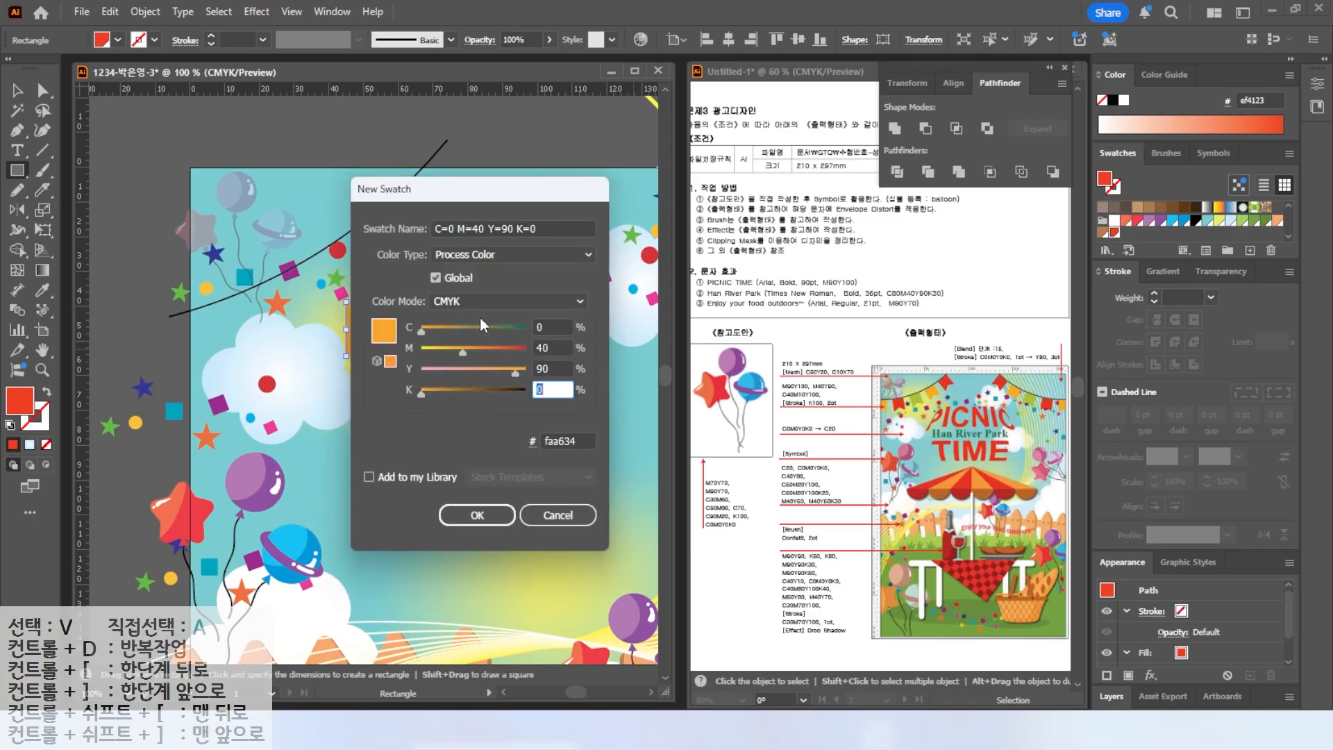
{"action": "key", "text": "Return"}
{"action": "left_click", "coordinate": [1250, 251]}
{"action": "left_click_drag", "start_coordinate": [552, 326], "coordinate": [469, 317]}
{"action": "type", "text": "40"}
{"action": "key", "text": "Tab"}
{"action": "type", "text": "10"}
{"action": "key", "text": "Tab"}
{"action": "type", "text": "100"}
{"action": "key", "text": "Tab"}
{"action": "key", "text": "Return"}
Set the curve's stroke weight to 2 pt.
{"action": "key", "text": "v"}
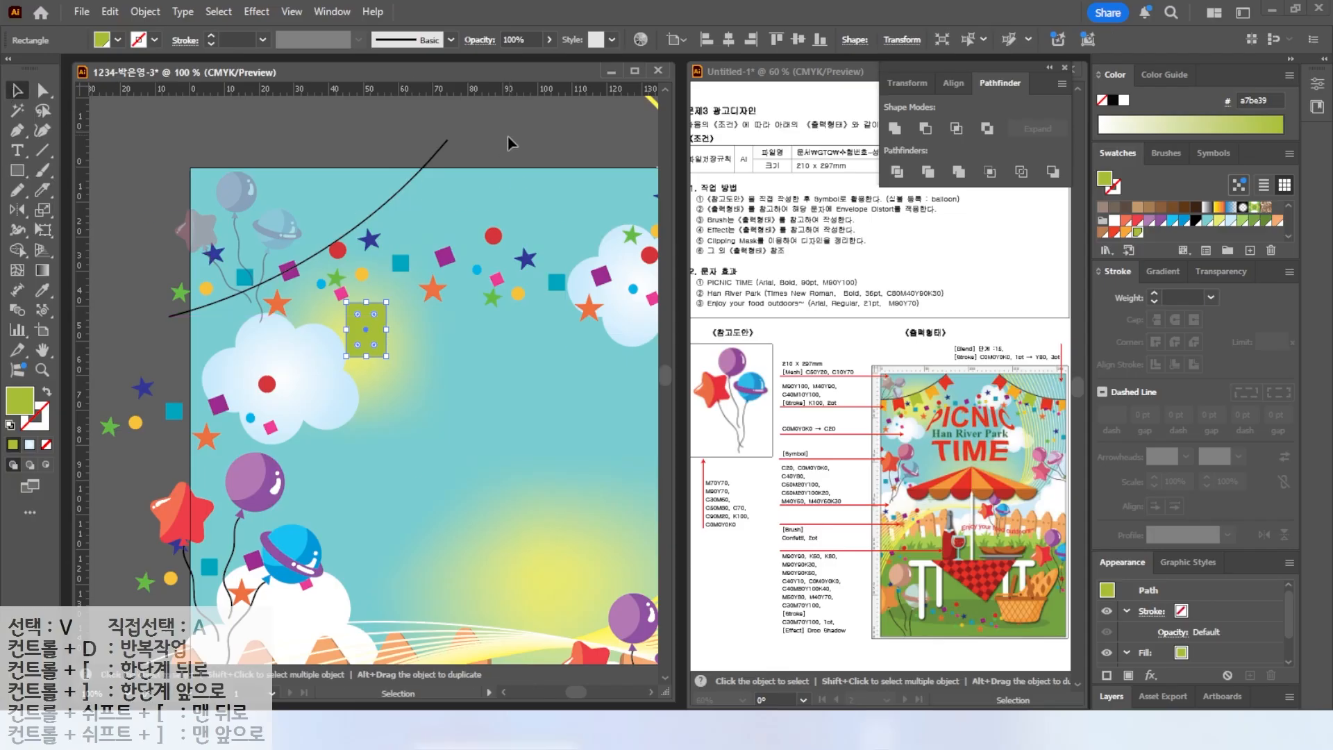
{"action": "left_click", "coordinate": [507, 136]}
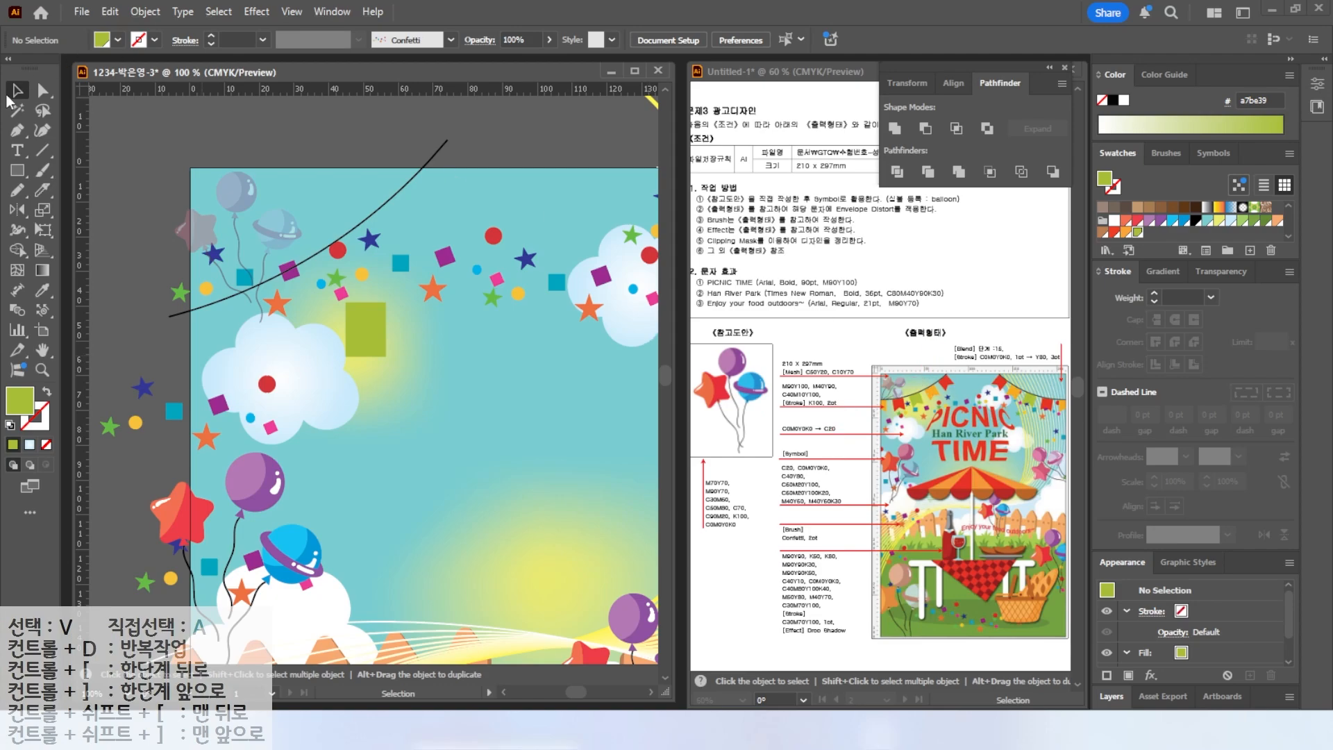
{"action": "left_click", "coordinate": [413, 171]}
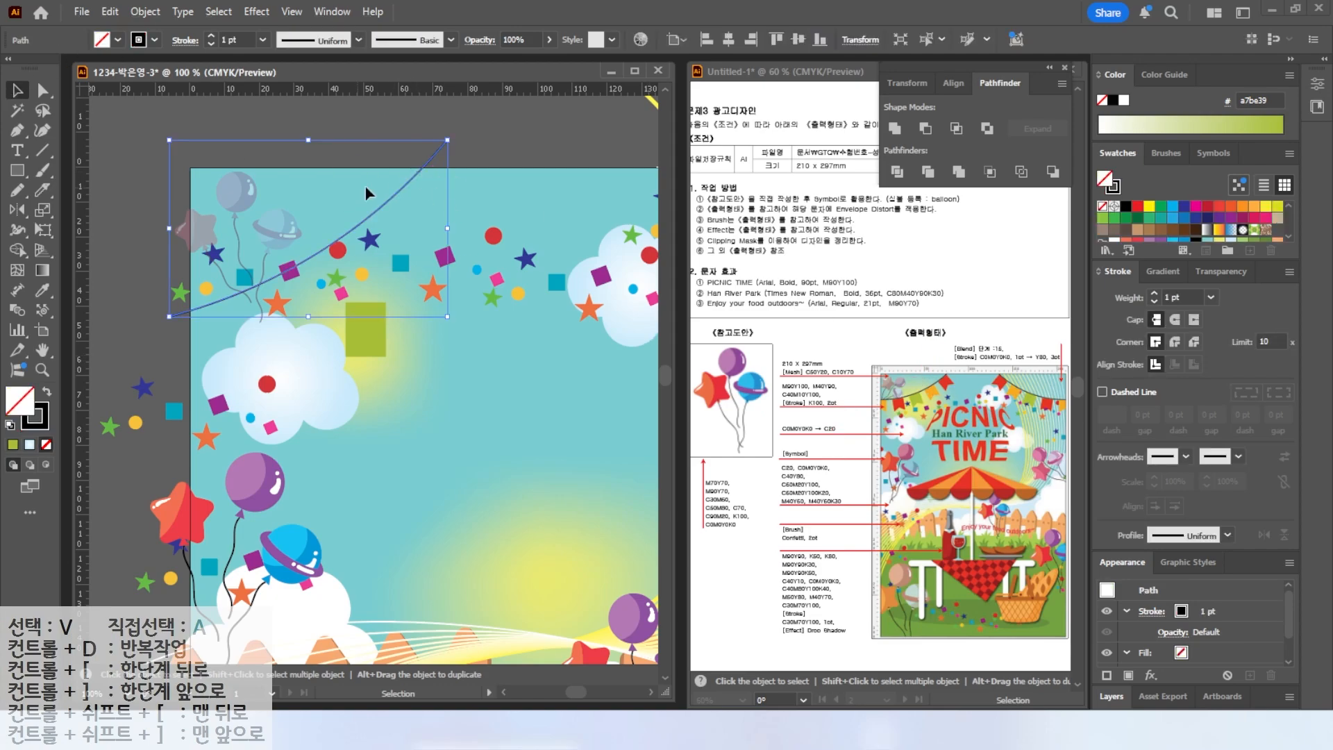
{"action": "left_click", "coordinate": [1156, 293]}
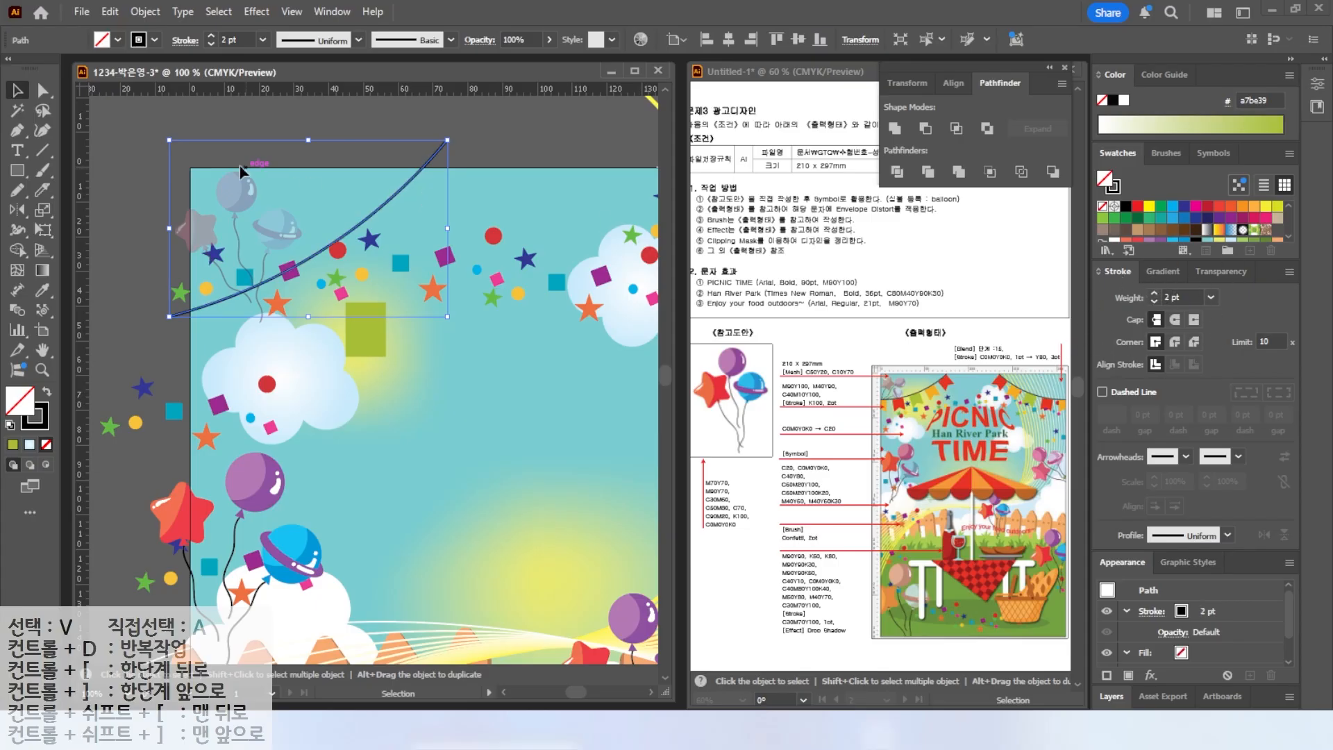
Add an anchor at the rectangle's bottom middle, pull it up into a pennant notch, and move the pennant onto the curve's upper end.
{"action": "left_click", "coordinate": [355, 336]}
{"action": "left_click_drag", "start_coordinate": [18, 131], "coordinate": [75, 152]}
{"action": "left_click", "coordinate": [365, 356]}
{"action": "key", "text": "a"}
{"action": "left_click_drag", "start_coordinate": [366, 356], "coordinate": [278, 312]}
{"action": "key", "text": "v"}
{"action": "left_click_drag", "start_coordinate": [278, 312], "coordinate": [427, 195], "text": "alt"}
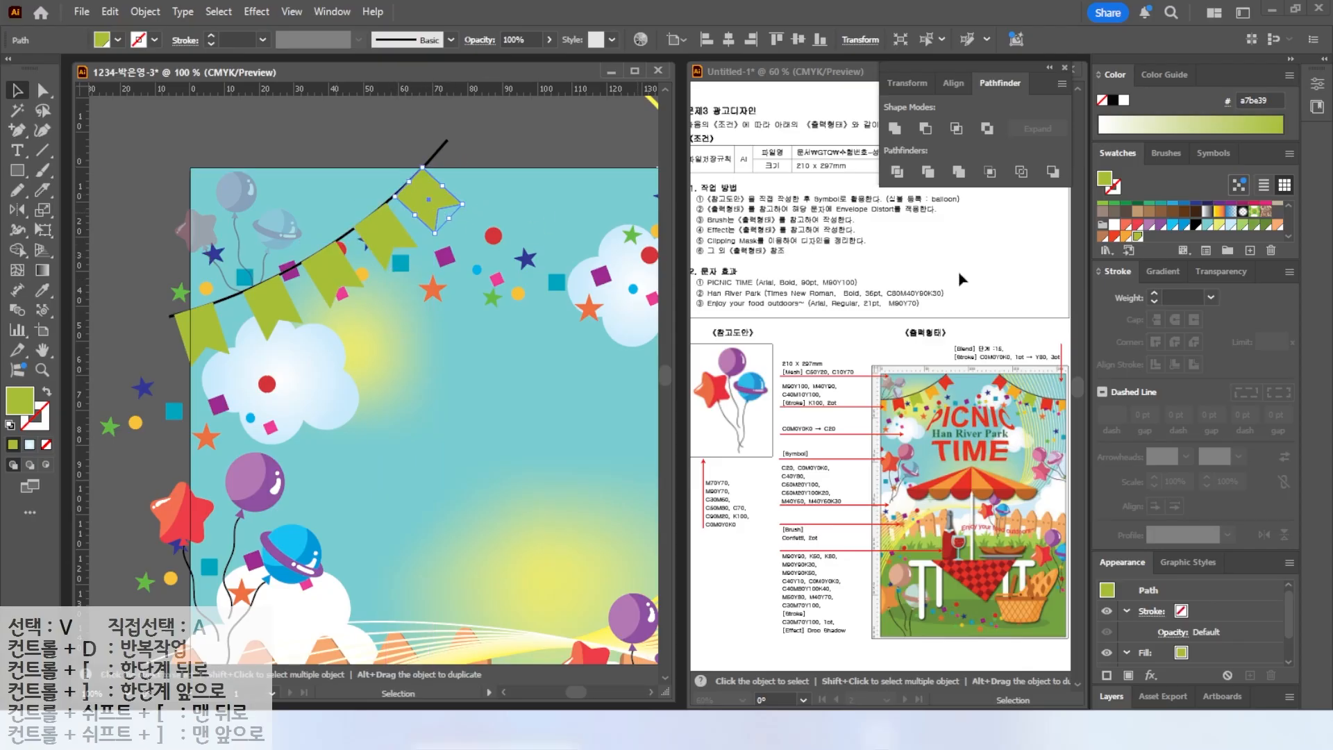
Recolor alternating pennants along the string with the red, orange and green swatches.
{"action": "left_click", "coordinate": [1117, 235]}
{"action": "left_click", "coordinate": [389, 235]}
{"action": "left_click", "coordinate": [1124, 237]}
{"action": "left_click", "coordinate": [280, 301]}
{"action": "left_click", "coordinate": [1116, 238]}
{"action": "left_click", "coordinate": [433, 155]}
Change the stacking order of the topmost pennant.
{"action": "right_click", "coordinate": [433, 156]}
{"action": "mouse_move", "coordinate": [486, 626]}
{"action": "left_click", "coordinate": [677, 623]}
Select the whole bunting and reflect a copy vertically to the artboard's upper right.
{"action": "key", "text": "ctrl+a"}
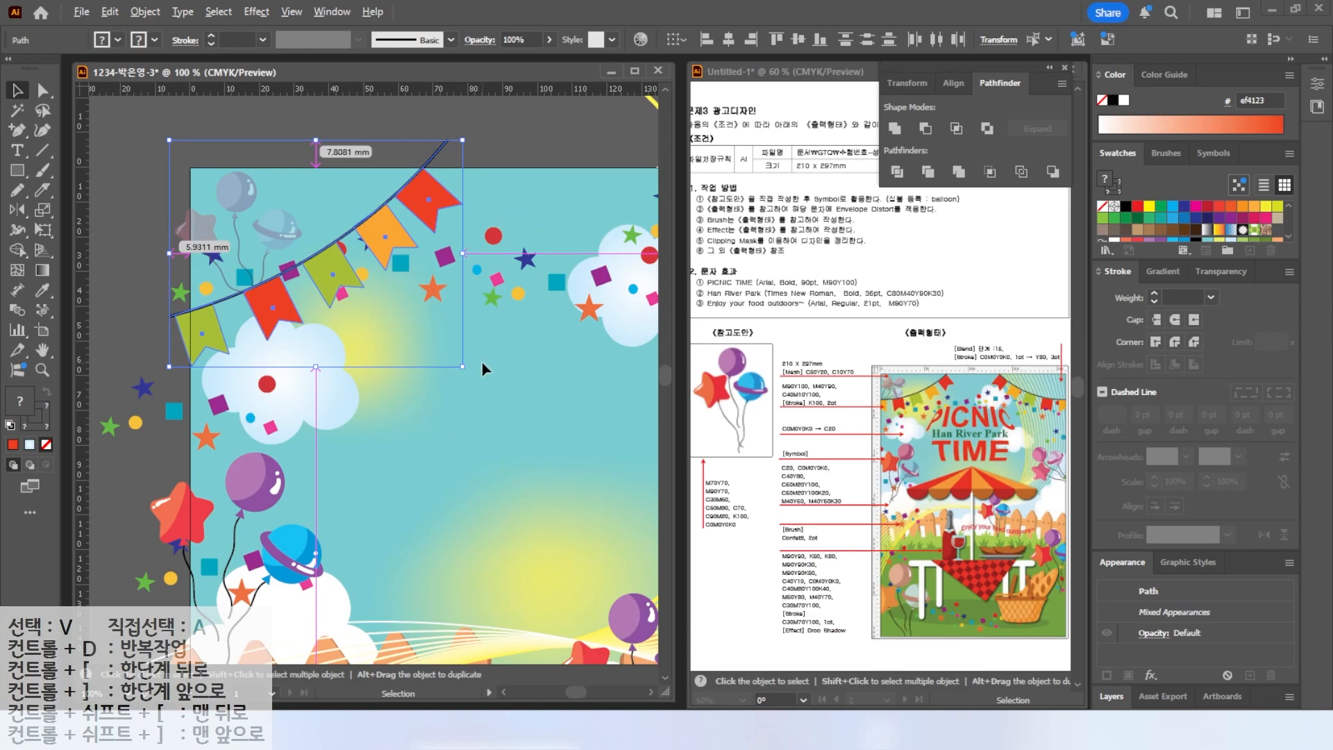
{"action": "key", "text": "space"}
{"action": "left_click_drag", "start_coordinate": [524, 344], "coordinate": [406, 371]}
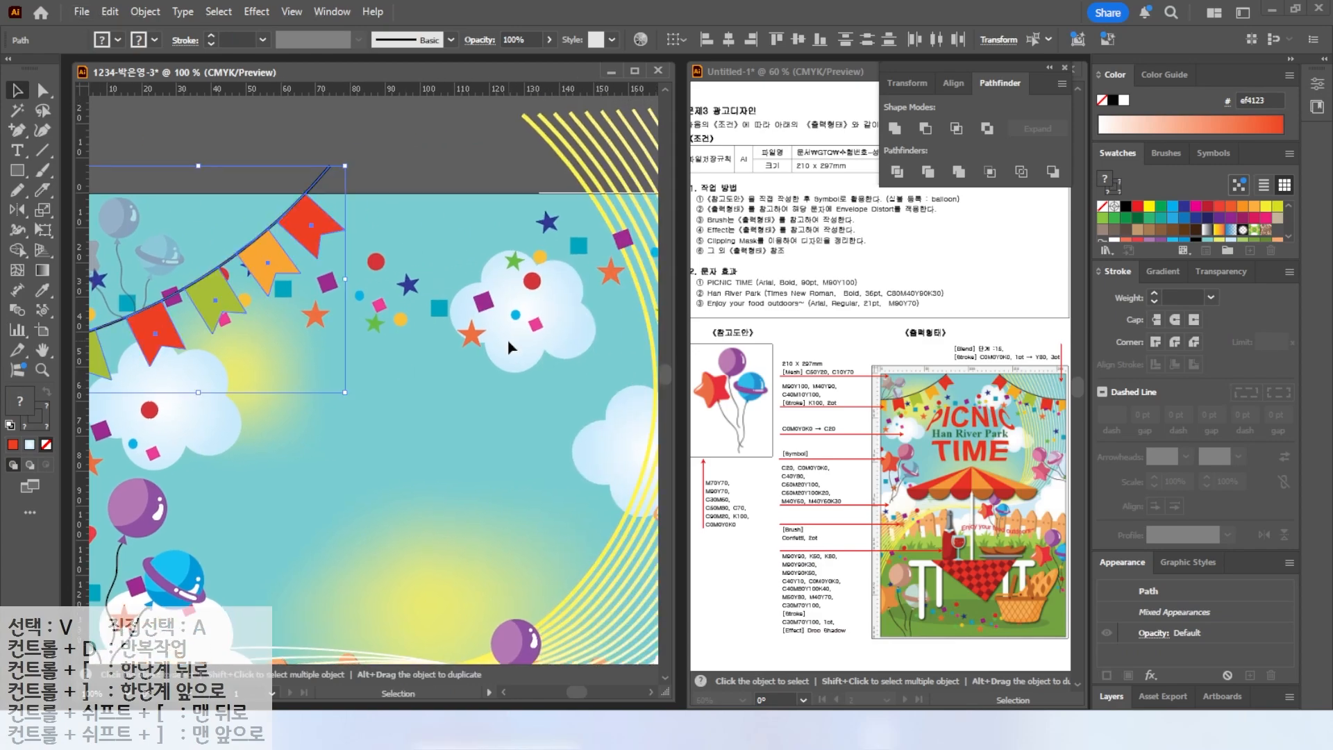
{"action": "scroll", "coordinate": [507, 341], "scroll_direction": "down", "scroll_amount": 1}
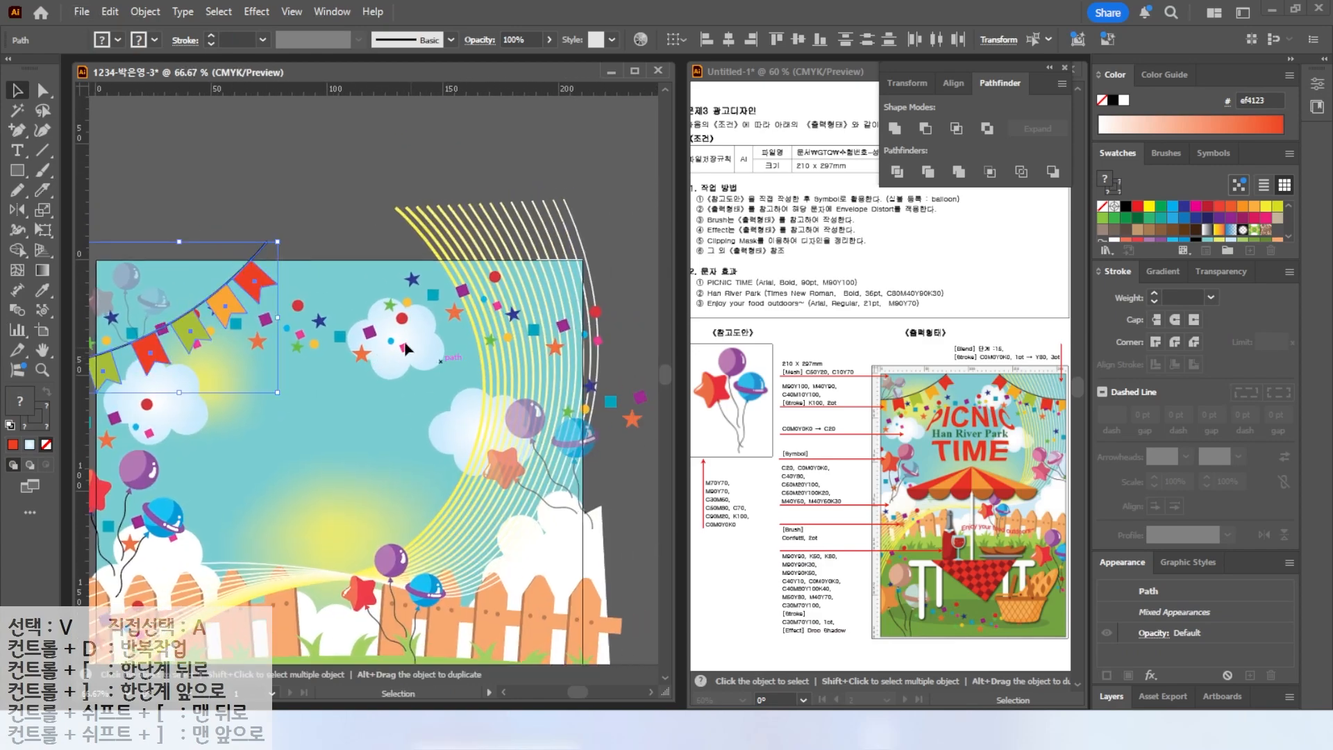
{"action": "left_click", "coordinate": [17, 209]}
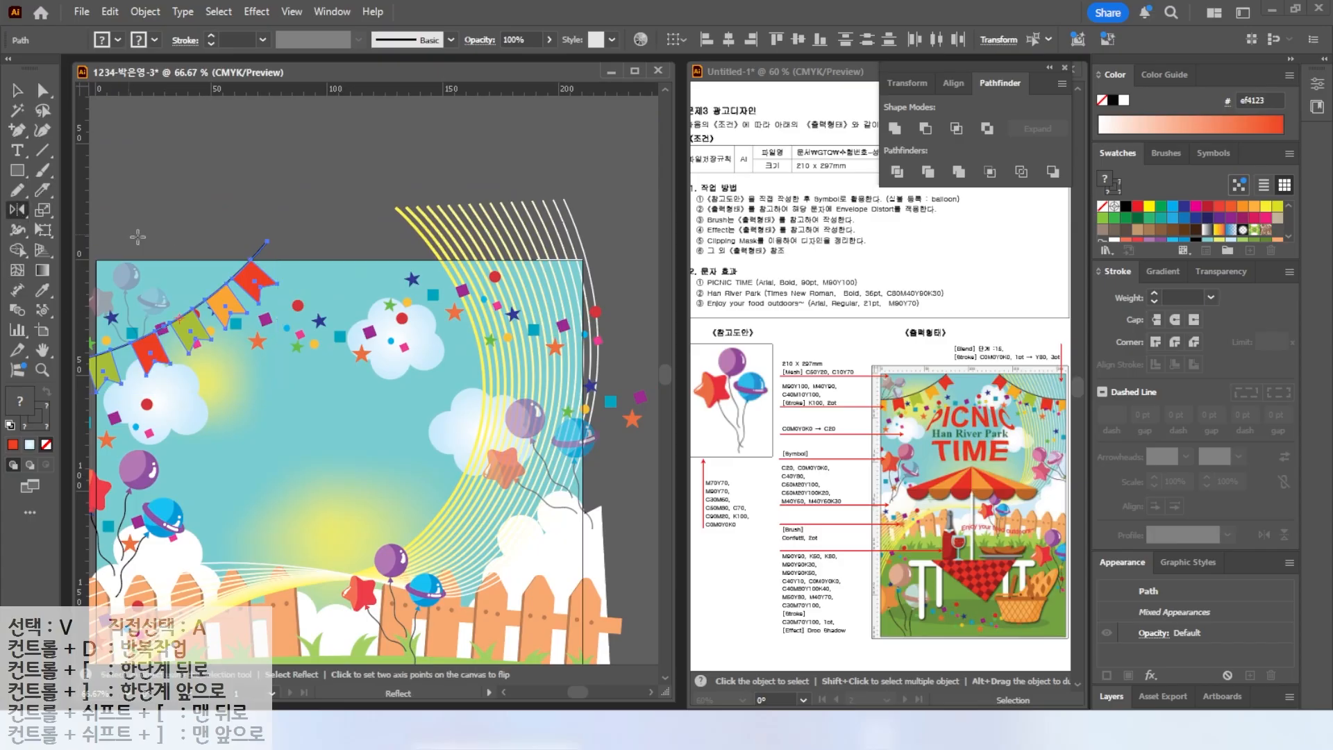
{"action": "left_click", "coordinate": [332, 259], "text": "alt"}
{"action": "left_click", "coordinate": [647, 465]}
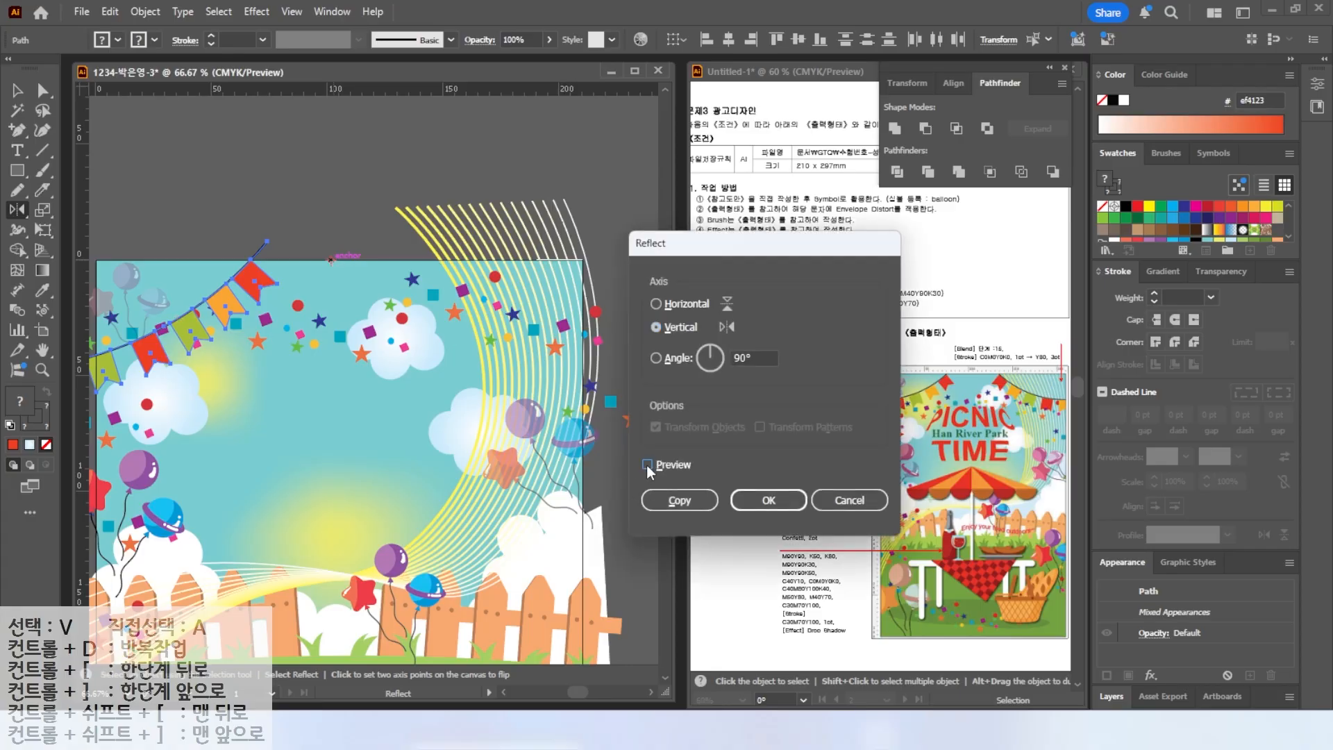
{"action": "left_click", "coordinate": [647, 464]}
{"action": "left_click", "coordinate": [648, 465]}
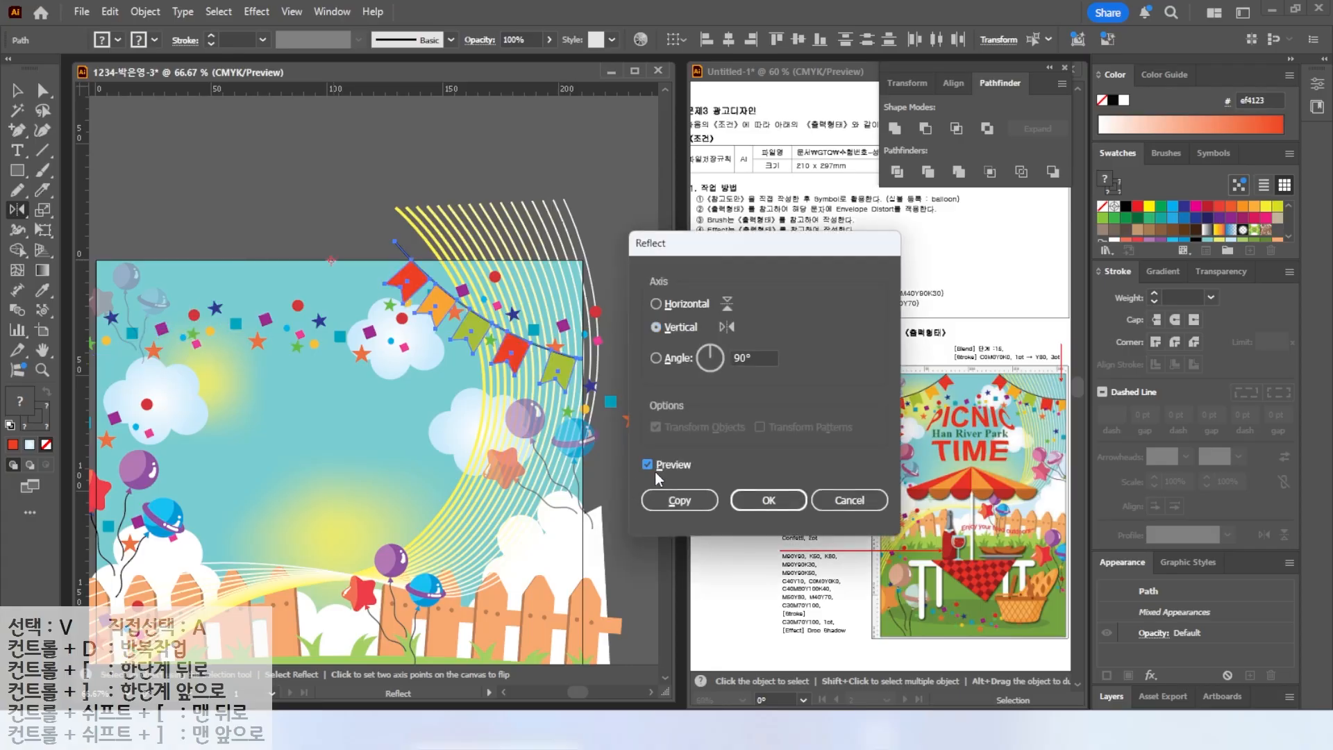
{"action": "left_click", "coordinate": [681, 501]}
Recolor the first pennant of the left bunting orange.
{"action": "left_click", "coordinate": [42, 351]}
{"action": "double_click", "coordinate": [43, 351]}
{"action": "left_click", "coordinate": [17, 91]}
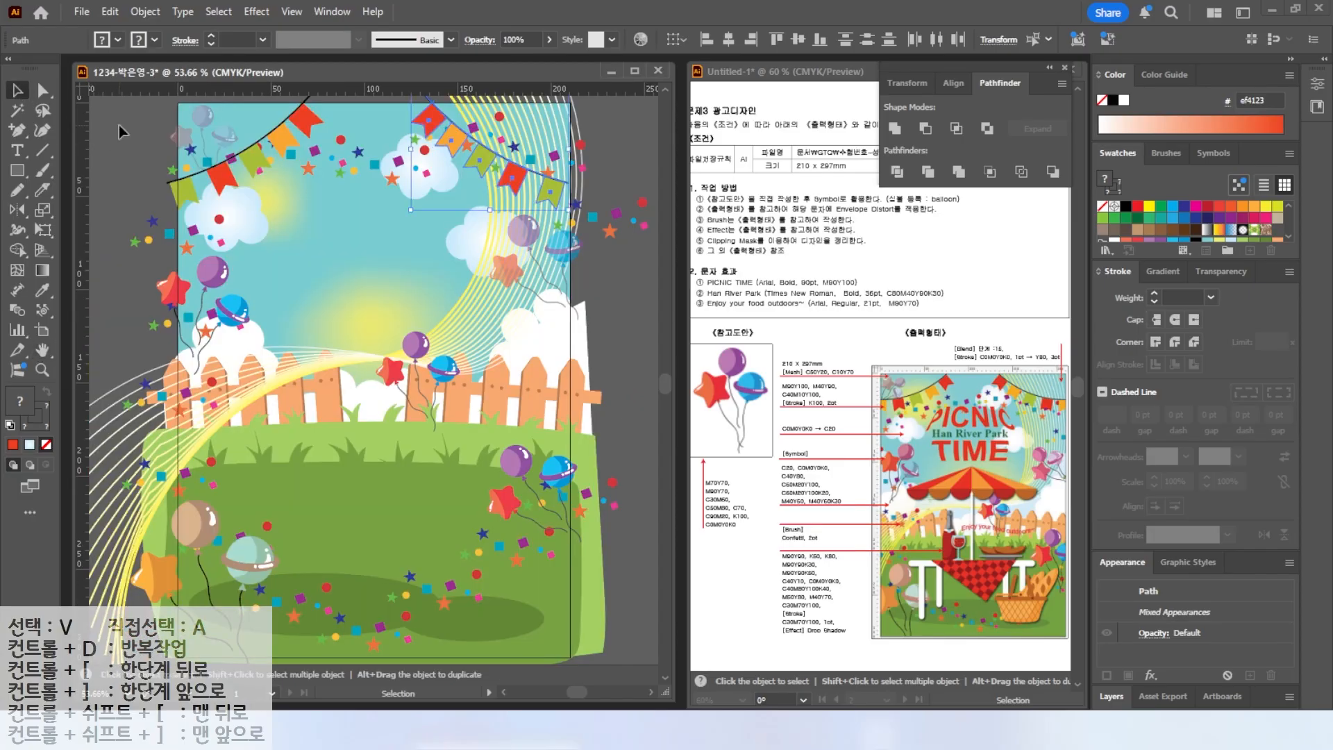
{"action": "left_click", "coordinate": [122, 142]}
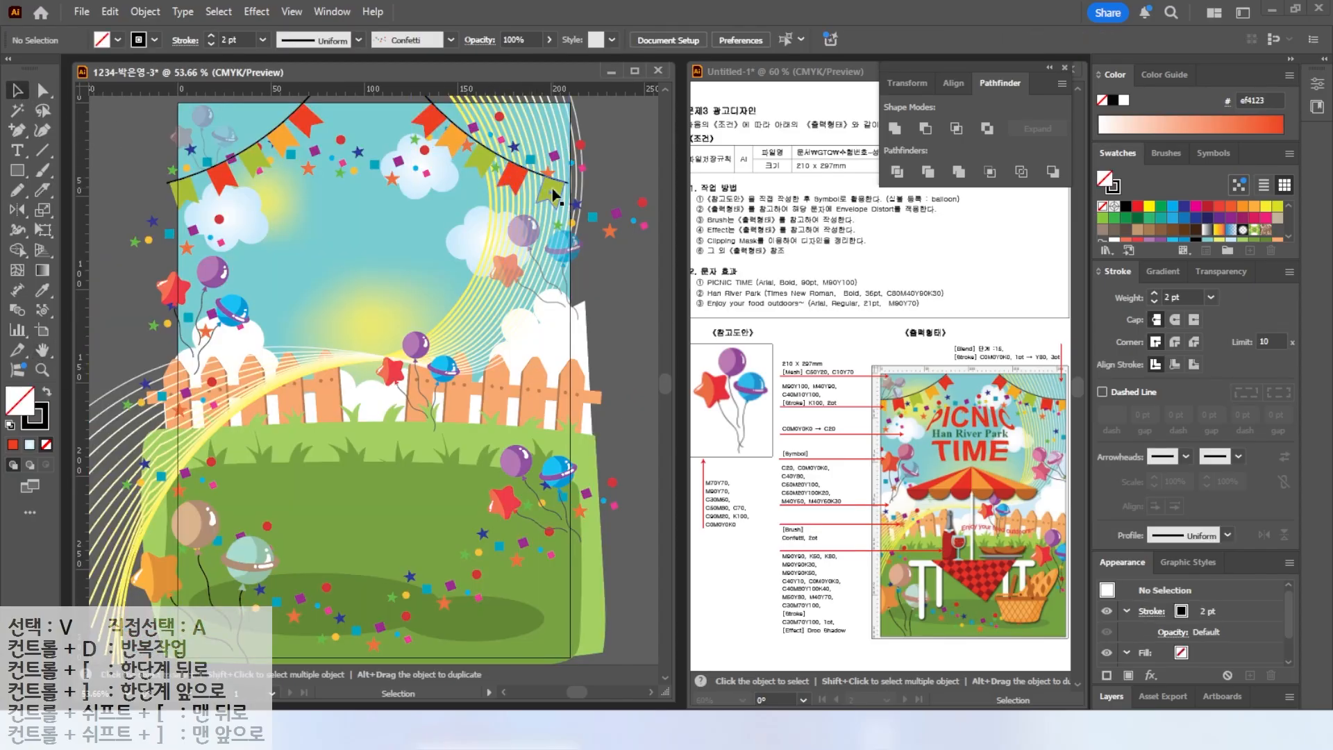
{"action": "left_click", "coordinate": [183, 190]}
{"action": "left_click", "coordinate": [1126, 235]}
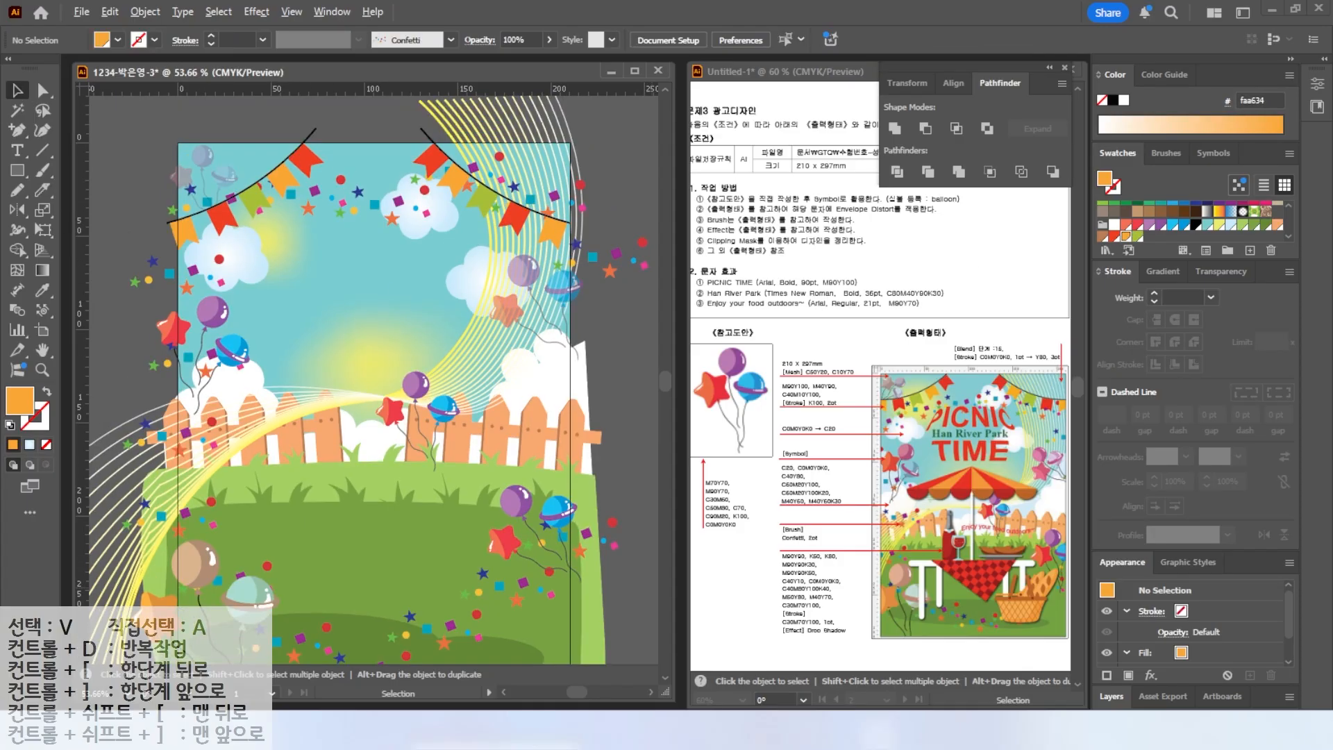
Add a "PICNIC TIME" text object on the artboard and set its font to Arial.
{"action": "mouse_move", "coordinate": [1029, 621]}
{"action": "left_mouse_down"}
{"action": "mouse_move", "coordinate": [911, 468]}
{"action": "mouse_move", "coordinate": [1066, 574]}
{"action": "mouse_move", "coordinate": [1026, 624]}
{"action": "left_mouse_up"}
{"action": "key", "text": "Escape"}
{"action": "mouse_move", "coordinate": [1008, 460]}
{"action": "left_mouse_down"}
{"action": "mouse_move", "coordinate": [903, 400]}
{"action": "mouse_move", "coordinate": [1017, 444]}
{"action": "mouse_move", "coordinate": [1074, 501]}
{"action": "left_mouse_up"}
{"action": "key", "text": "Escape"}
{"action": "key", "text": "t"}
{"action": "left_click", "coordinate": [305, 276]}
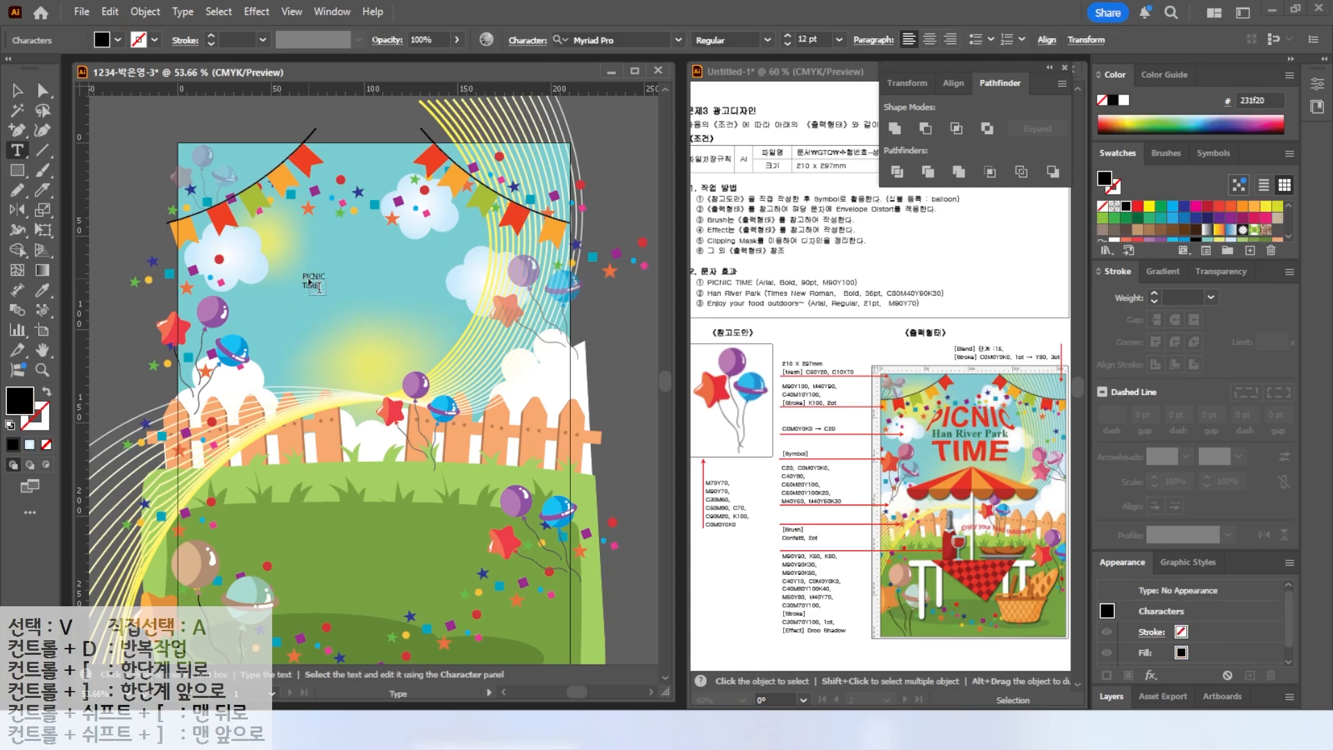
{"action": "left_click", "coordinate": [346, 263], "text": "ctrl"}
{"action": "left_click", "coordinate": [678, 40]}
{"action": "left_click", "coordinate": [598, 127]}
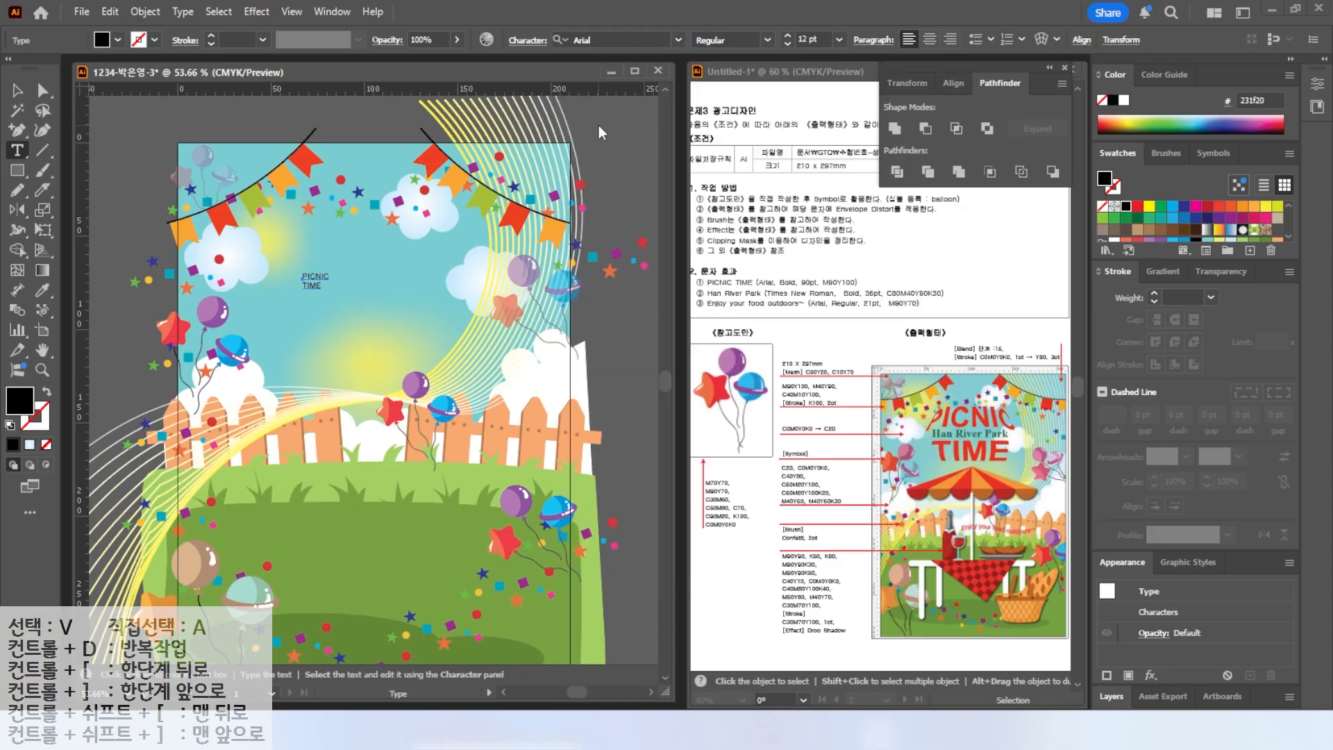
Set the title text to Bold at 90 pt.
{"action": "mouse_move", "coordinate": [762, 276]}
{"action": "left_mouse_down"}
{"action": "mouse_move", "coordinate": [792, 252]}
{"action": "mouse_move", "coordinate": [866, 247]}
{"action": "left_mouse_up"}
{"action": "key", "text": "Escape"}
{"action": "left_click", "coordinate": [767, 40]}
{"action": "left_click", "coordinate": [728, 145]}
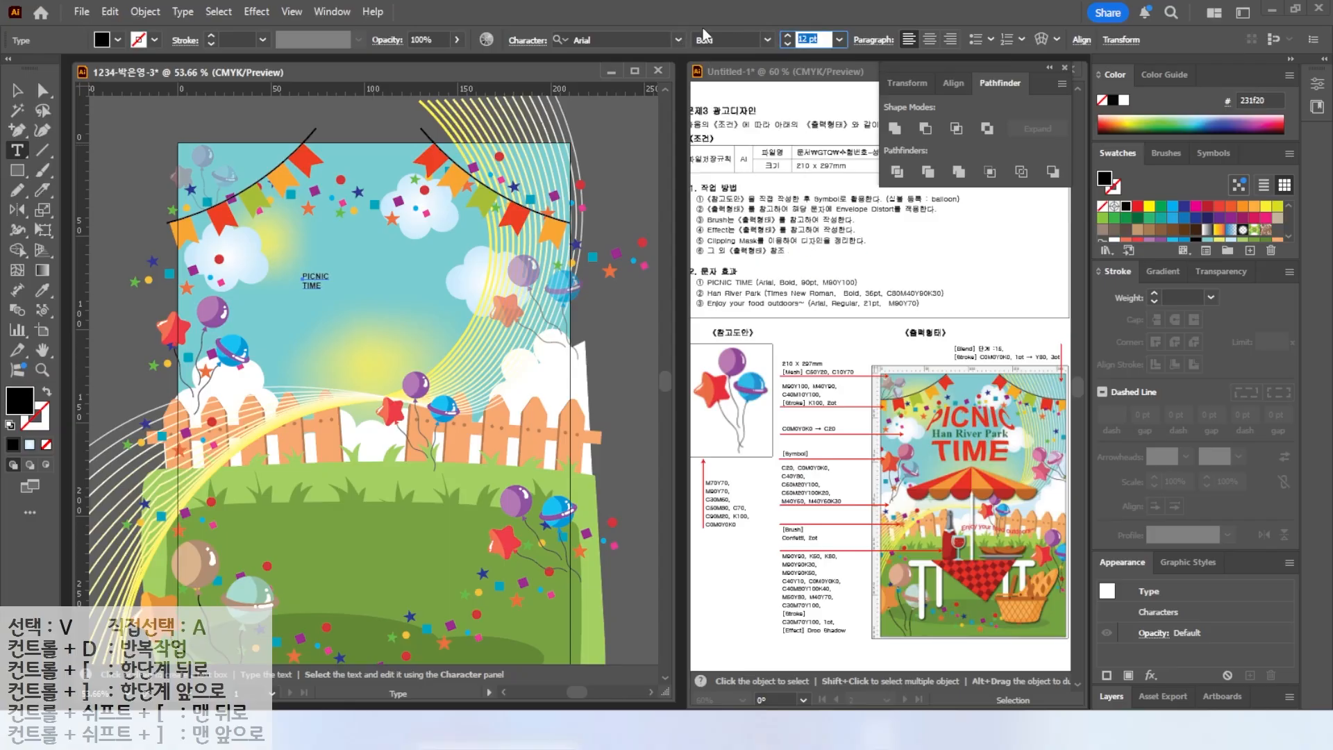
{"action": "type", "text": "90"}
{"action": "key", "text": "Return"}
Center-align the title and set its fill to C0 M90 Y100 K0.
{"action": "left_click", "coordinate": [929, 40]}
{"action": "key", "text": "Escape"}
{"action": "double_click", "coordinate": [19, 400]}
{"action": "key", "text": "Tab"}
{"action": "type", "text": "90"}
{"action": "key", "text": "Tab"}
{"action": "type", "text": "100\t0"}
{"action": "key", "text": "Return"}
Move the PICNIC TIME title up near the top of the artboard.
{"action": "left_click", "coordinate": [17, 90]}
{"action": "left_click_drag", "start_coordinate": [323, 260], "coordinate": [394, 226]}
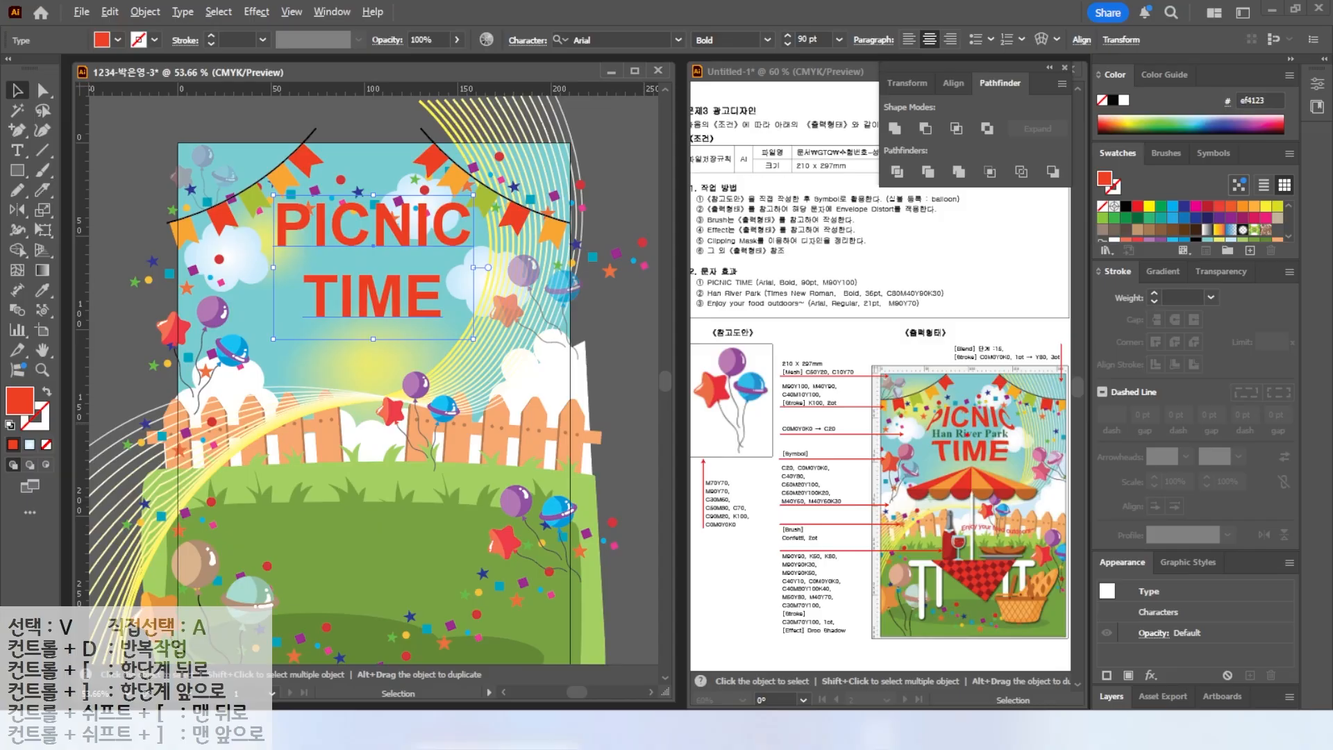
{"action": "mouse_move", "coordinate": [1009, 456]}
{"action": "left_mouse_down"}
{"action": "mouse_move", "coordinate": [916, 454]}
{"action": "mouse_move", "coordinate": [1012, 414]}
{"action": "left_mouse_up"}
{"action": "key", "text": "Escape"}
{"action": "mouse_move", "coordinate": [117, 18]}
{"action": "left_mouse_down"}
{"action": "mouse_move", "coordinate": [1048, 94]}
{"action": "mouse_move", "coordinate": [1125, 91]}
{"action": "mouse_move", "coordinate": [1129, 73]}
{"action": "left_mouse_up"}
{"action": "key", "text": "Escape"}
{"action": "left_click", "coordinate": [1042, 41]}
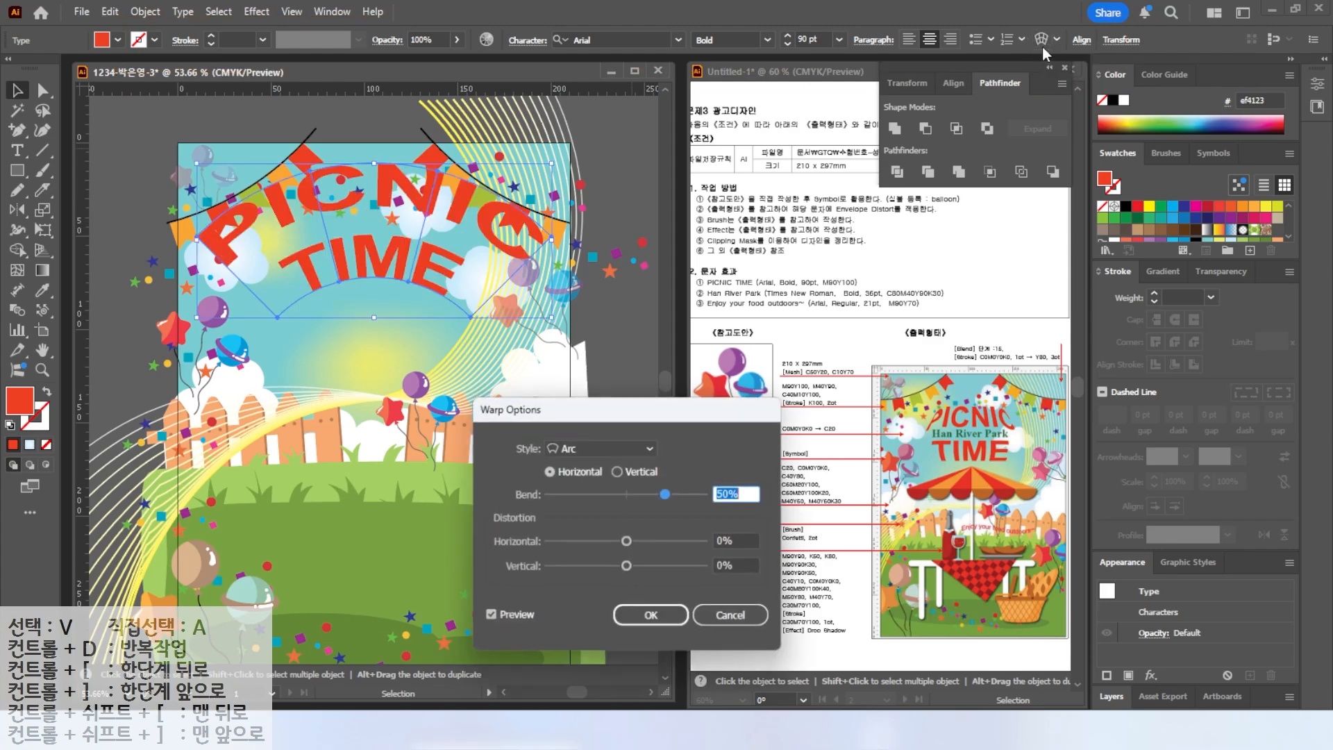
{"action": "left_click", "coordinate": [608, 447]}
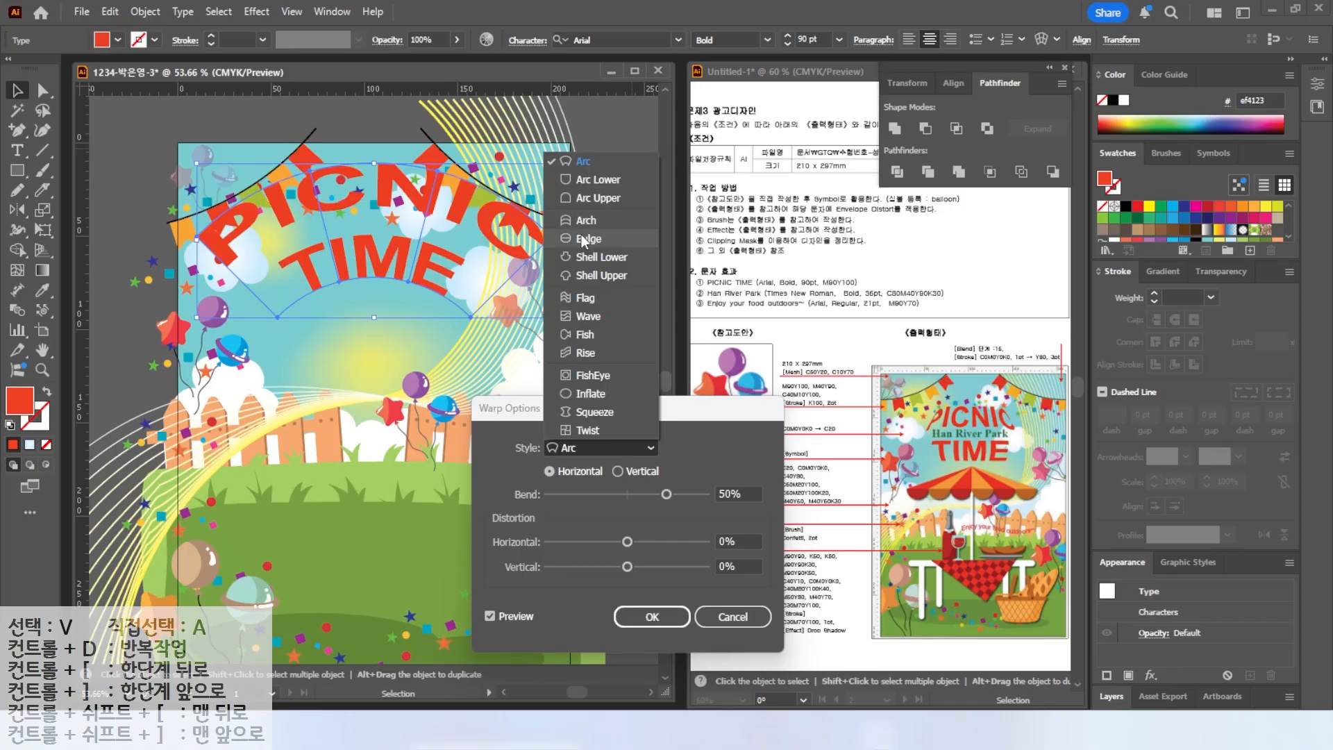
{"action": "left_click", "coordinate": [581, 236]}
{"action": "left_click", "coordinate": [614, 448]}
{"action": "left_click", "coordinate": [584, 394]}
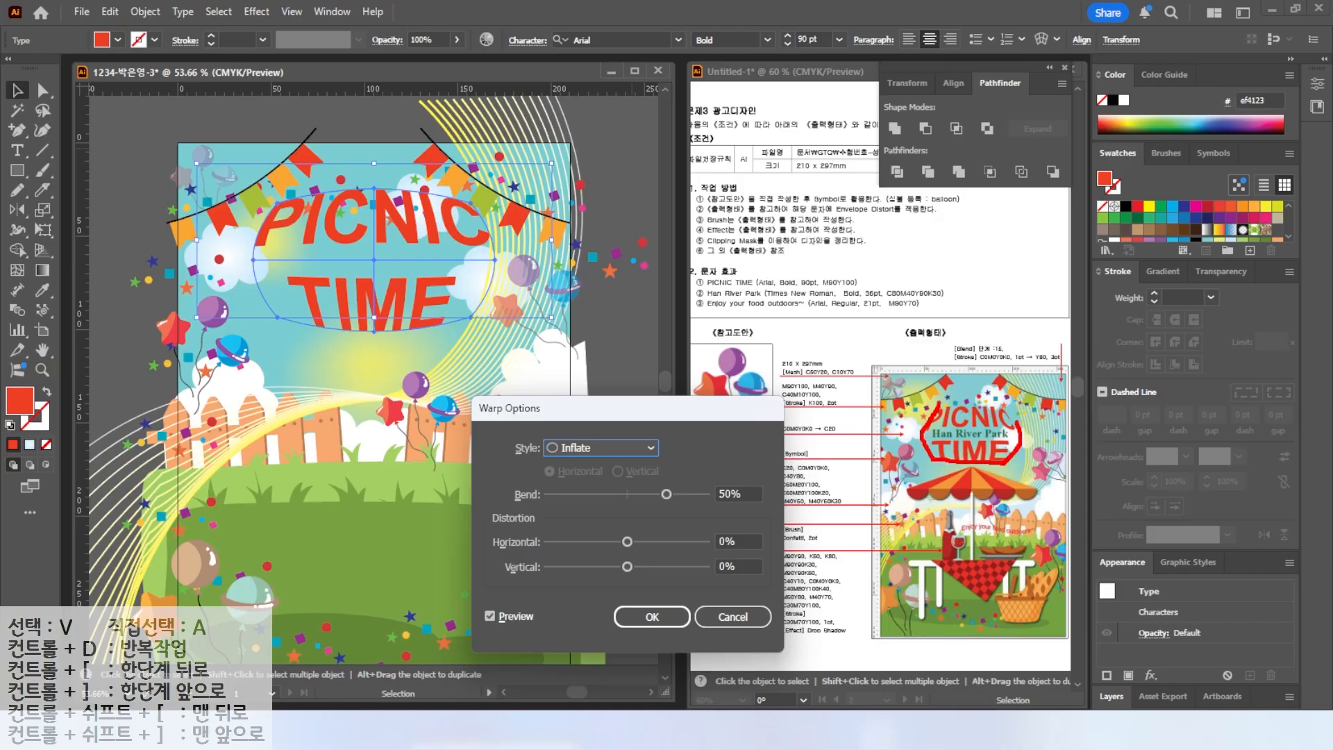
{"action": "key", "text": "Escape"}
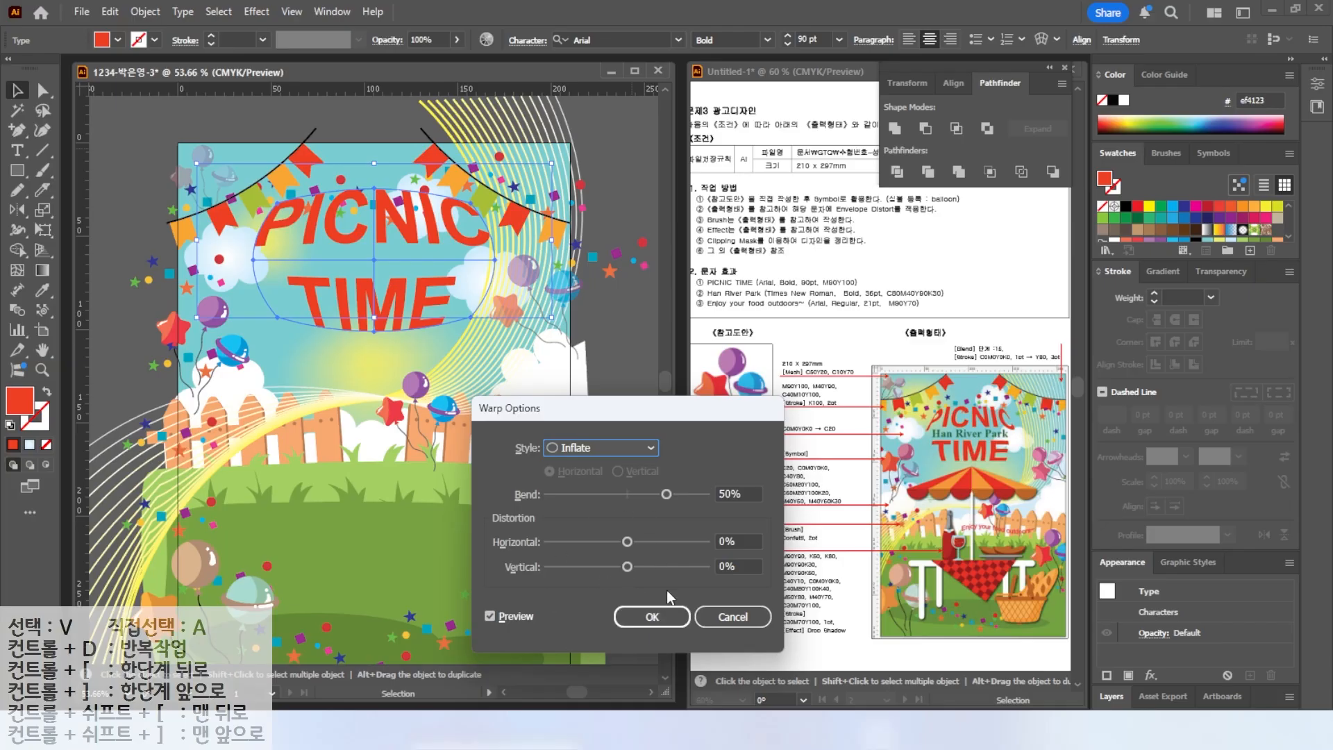
{"action": "left_click", "coordinate": [729, 617]}
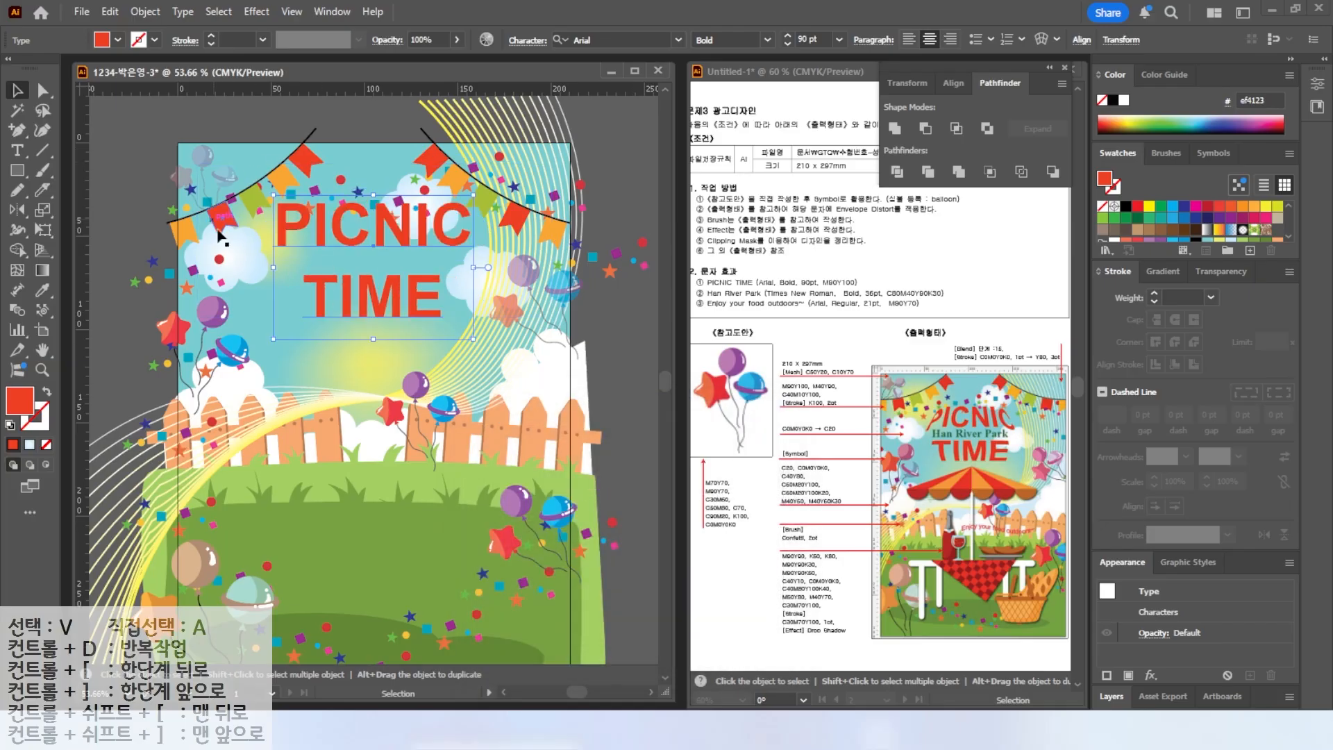
Draw a six-anchor barrel-shaped path with curved sides over the title using the Pen tool.
{"action": "left_click", "coordinate": [17, 130]}
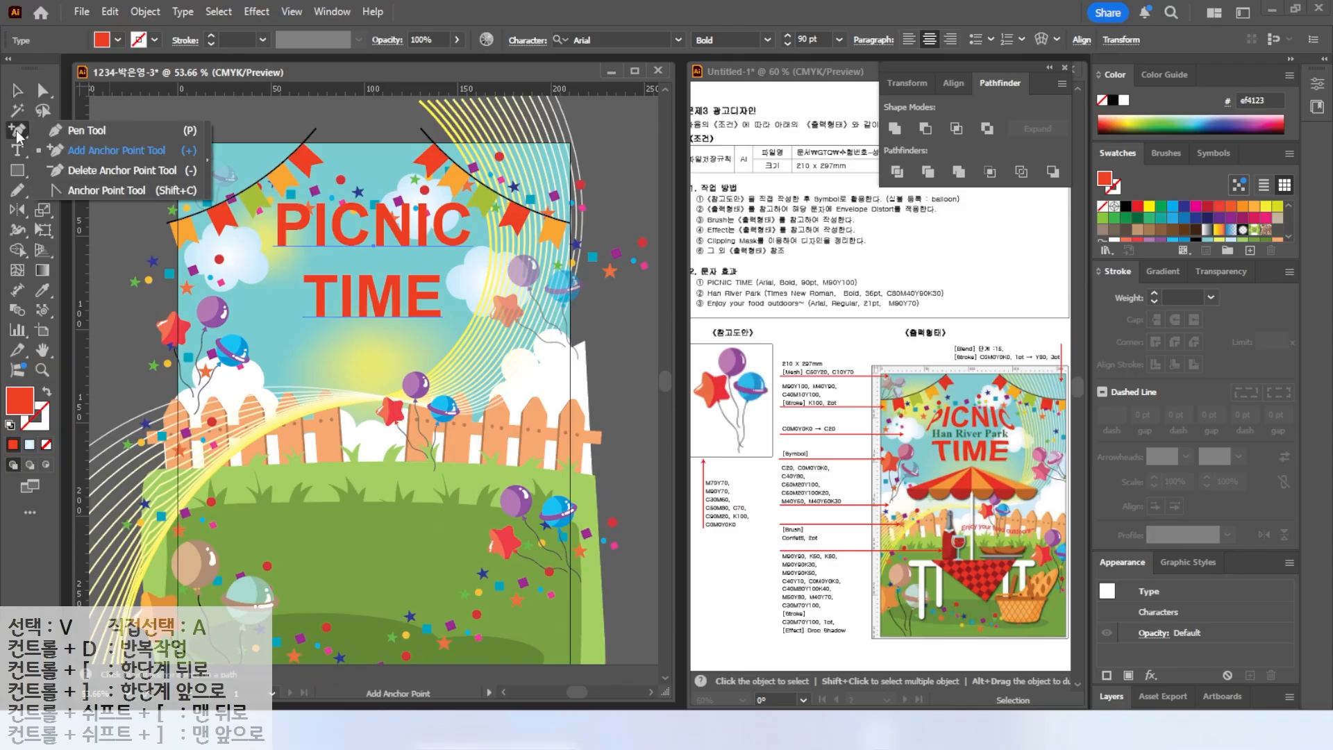
{"action": "left_click", "coordinate": [67, 130]}
{"action": "key", "text": "v"}
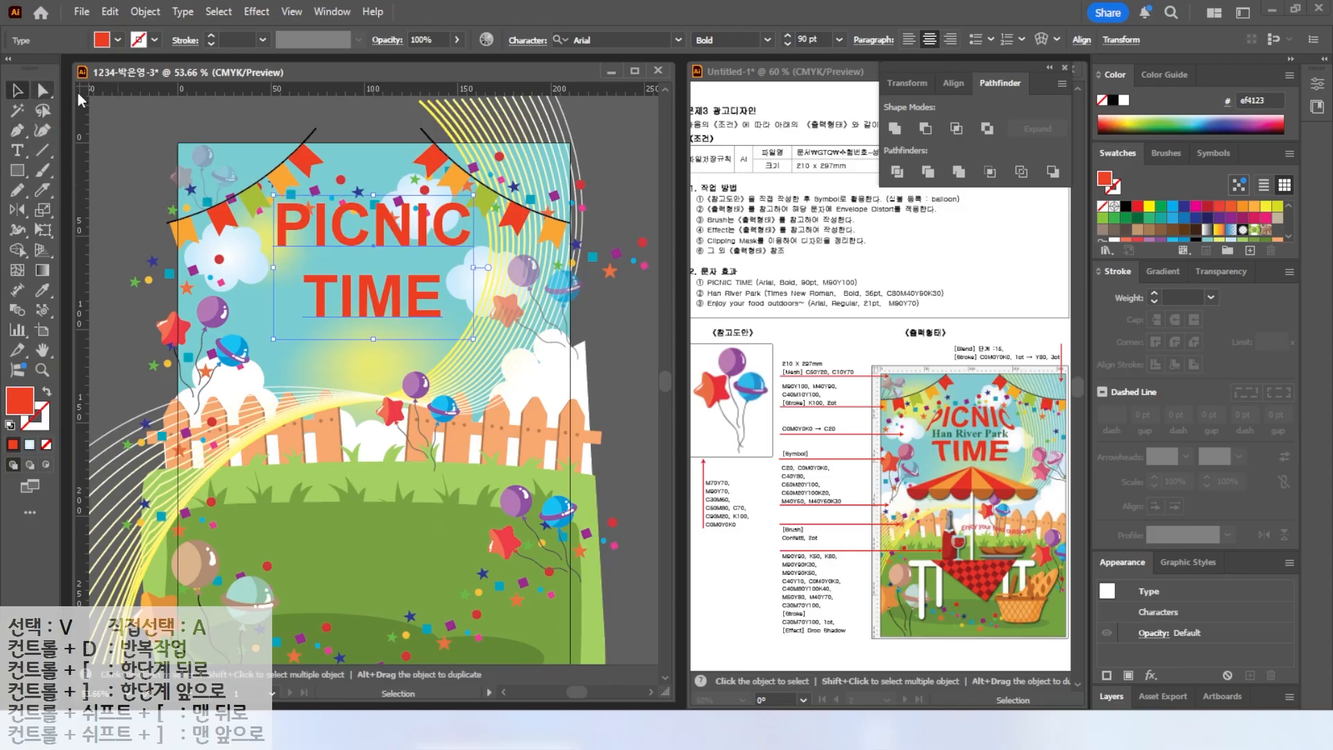
{"action": "left_click", "coordinate": [363, 138]}
{"action": "left_click", "coordinate": [18, 130]}
{"action": "left_click", "coordinate": [308, 198]}
{"action": "left_click", "coordinate": [434, 200]}
{"action": "left_click_drag", "start_coordinate": [479, 256], "coordinate": [479, 276]}
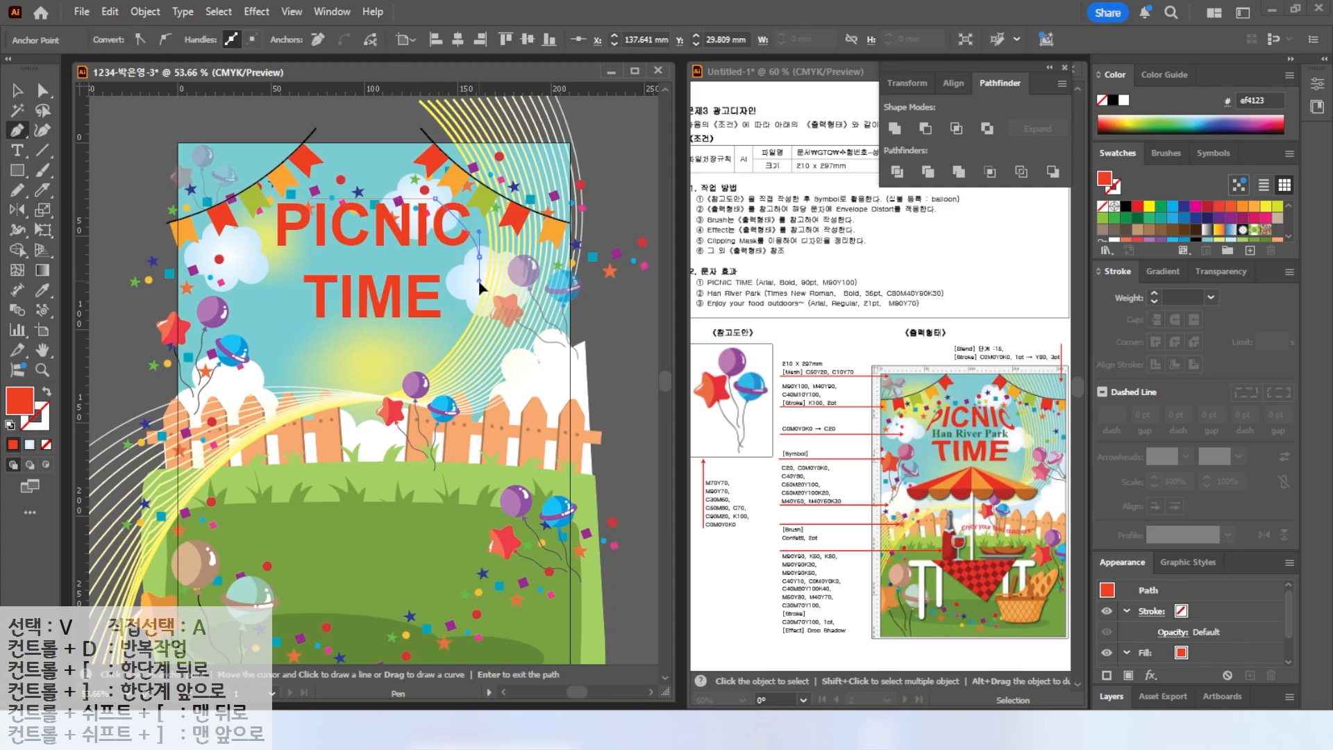
{"action": "left_click", "coordinate": [448, 327]}
{"action": "left_click", "coordinate": [316, 325]}
{"action": "left_click_drag", "start_coordinate": [248, 262], "coordinate": [248, 237]}
{"action": "left_click", "coordinate": [307, 198]}
{"action": "key", "text": "a"}
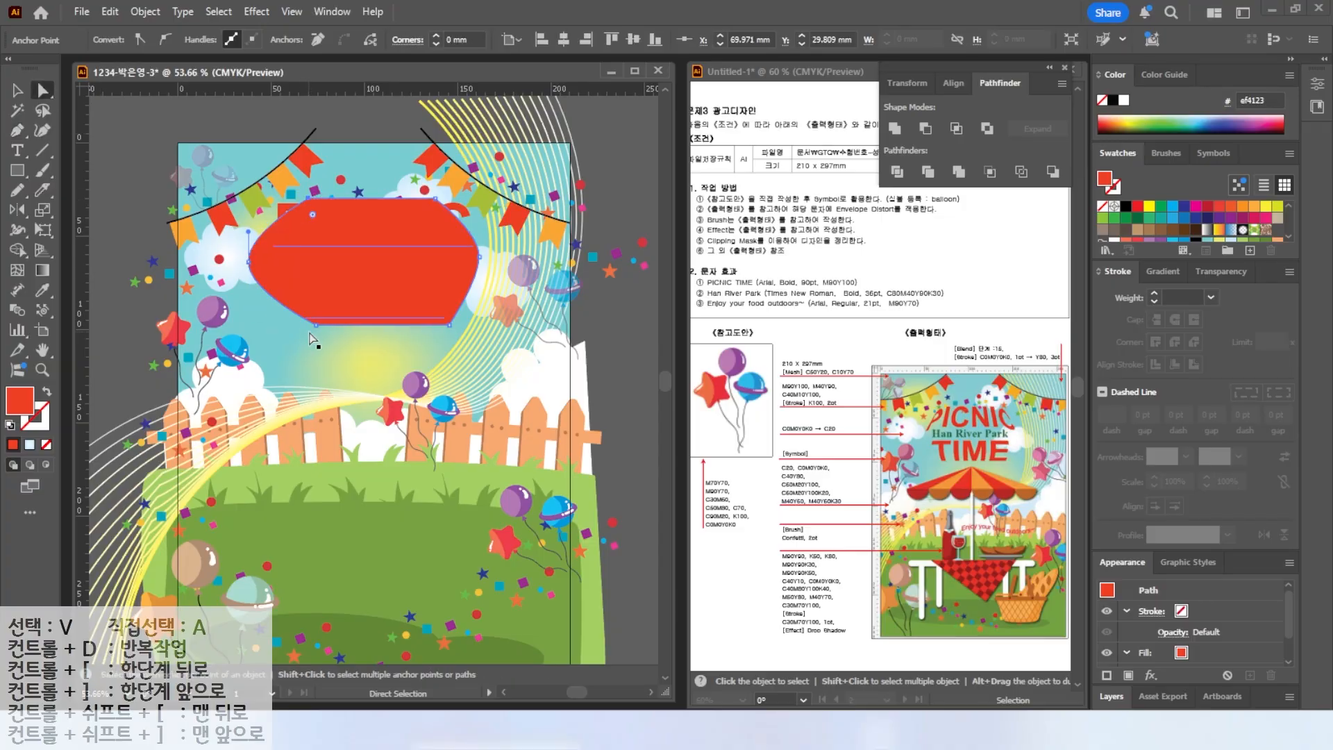
Pull the shape's top and bottom corner anchors slightly inward and fill it yellow.
{"action": "left_click_drag", "start_coordinate": [302, 325], "coordinate": [300, 325]}
{"action": "left_click", "coordinate": [307, 198]}
{"action": "left_click_drag", "start_coordinate": [308, 199], "coordinate": [296, 199]}
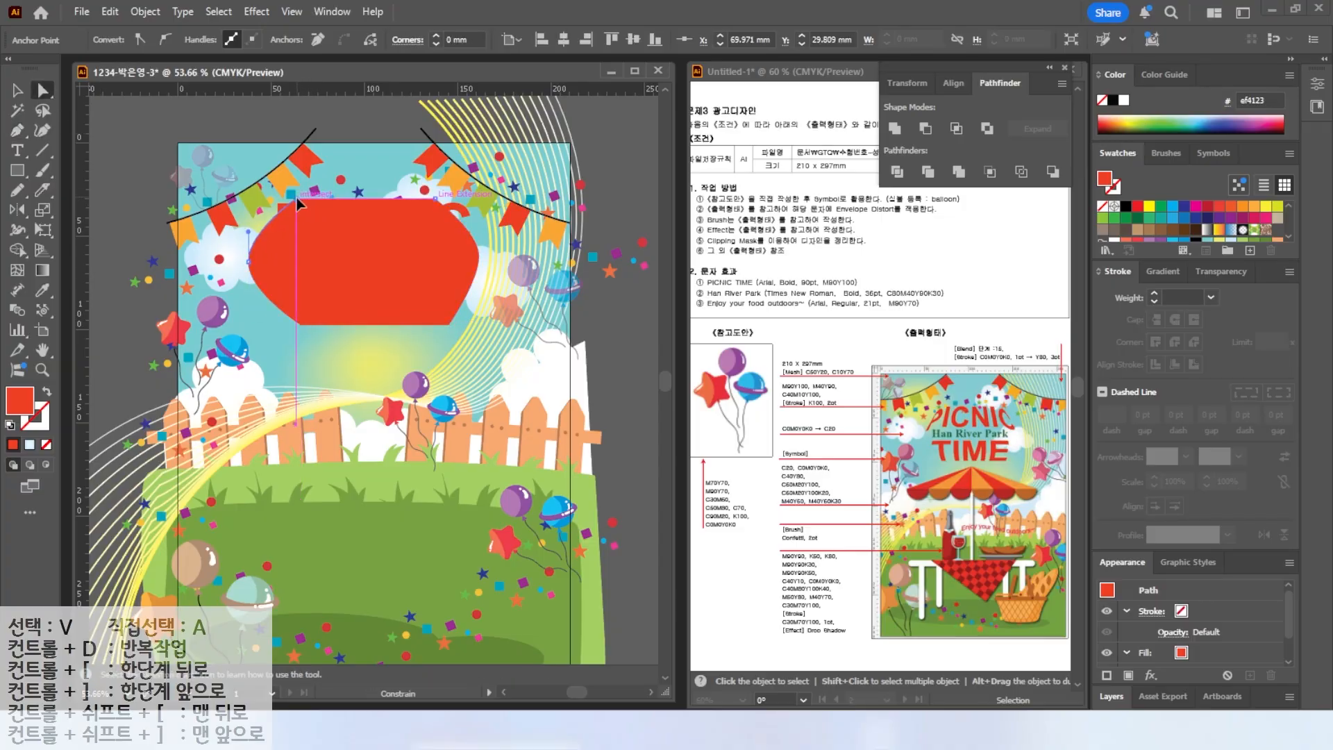
{"action": "left_click_drag", "start_coordinate": [450, 325], "coordinate": [437, 323]}
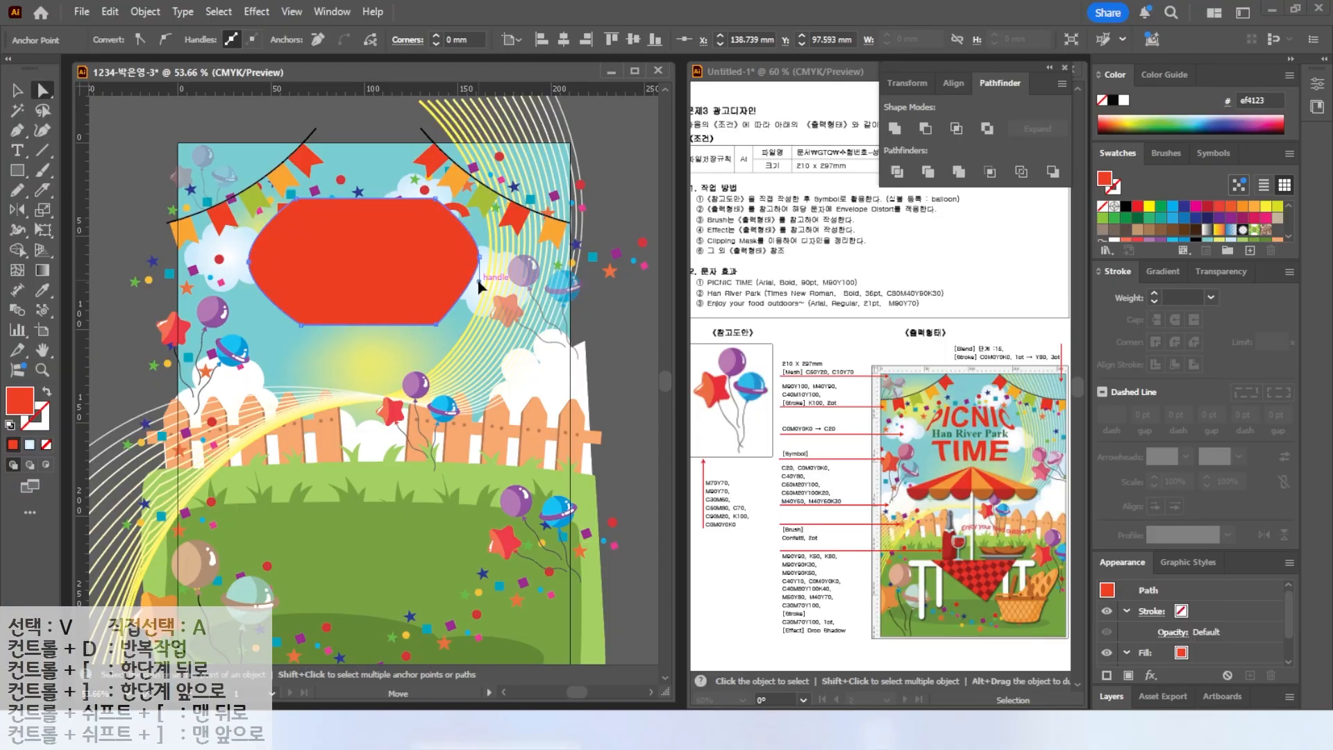
{"action": "left_click", "coordinate": [409, 299]}
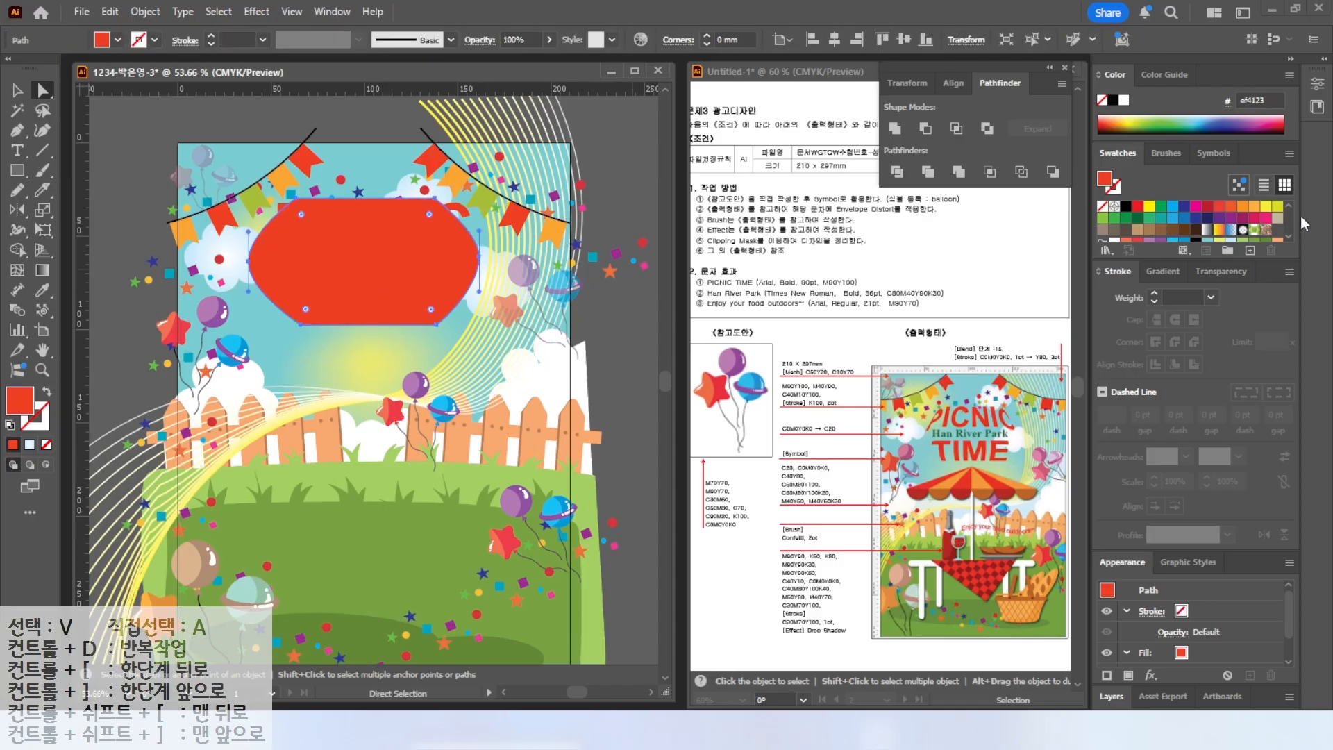
{"action": "left_click", "coordinate": [1278, 208]}
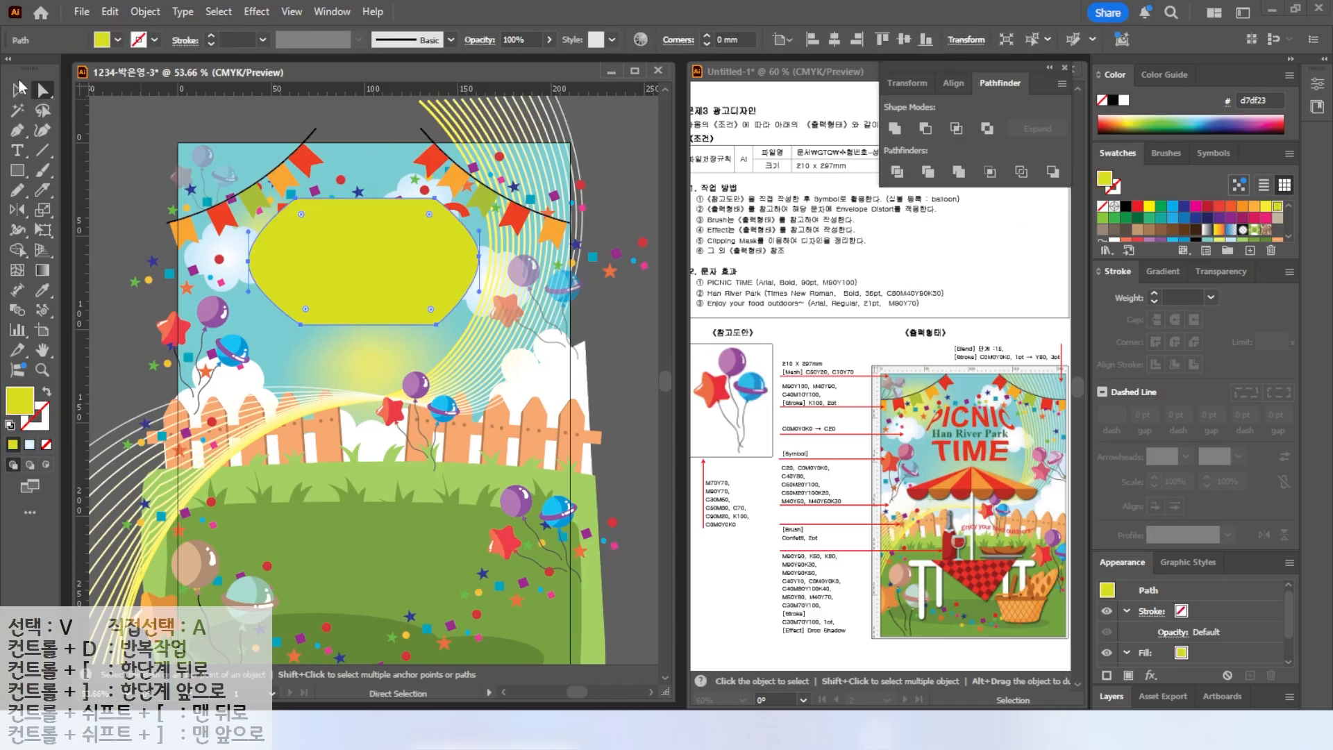
Distort the title with the shape using Envelope Distort Make with Top Object and move it back to the top.
{"action": "left_click", "coordinate": [20, 87]}
{"action": "left_click_drag", "start_coordinate": [370, 264], "coordinate": [374, 382]}
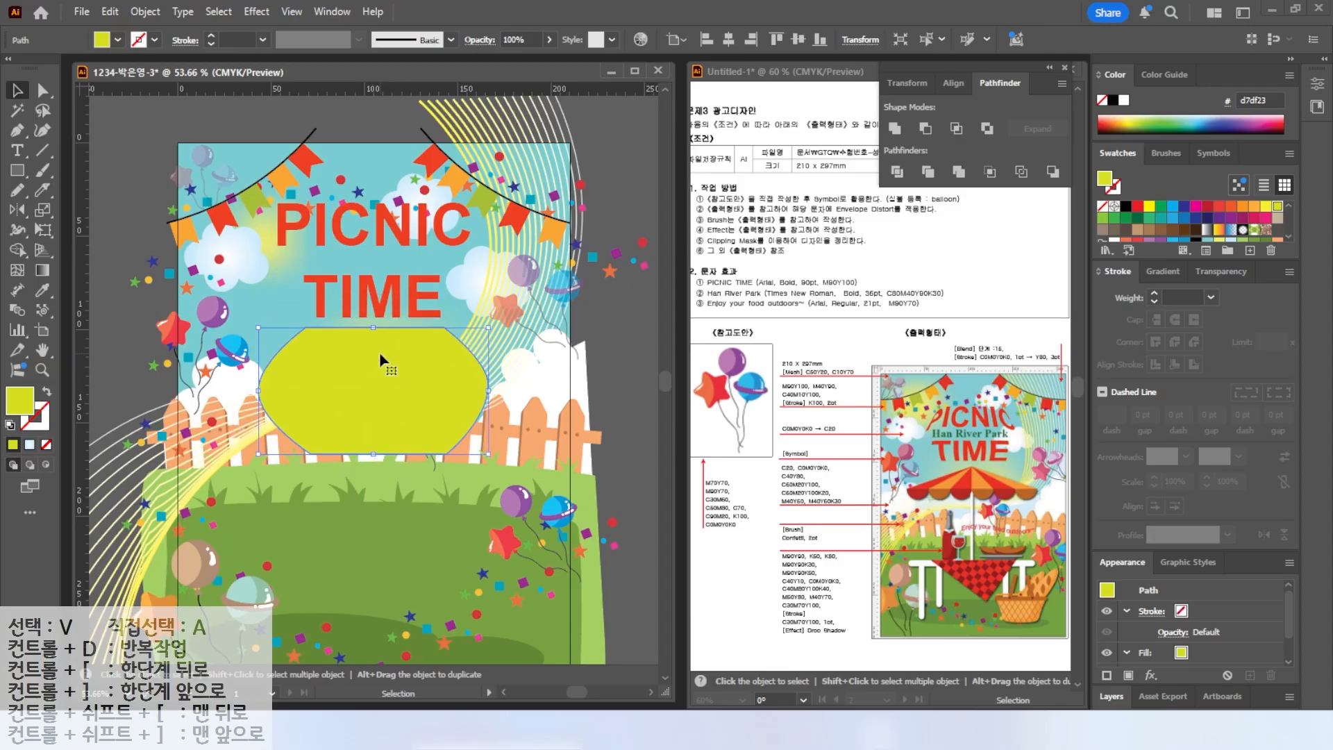
{"action": "left_click", "coordinate": [325, 241], "text": "shift"}
{"action": "left_click", "coordinate": [142, 12]}
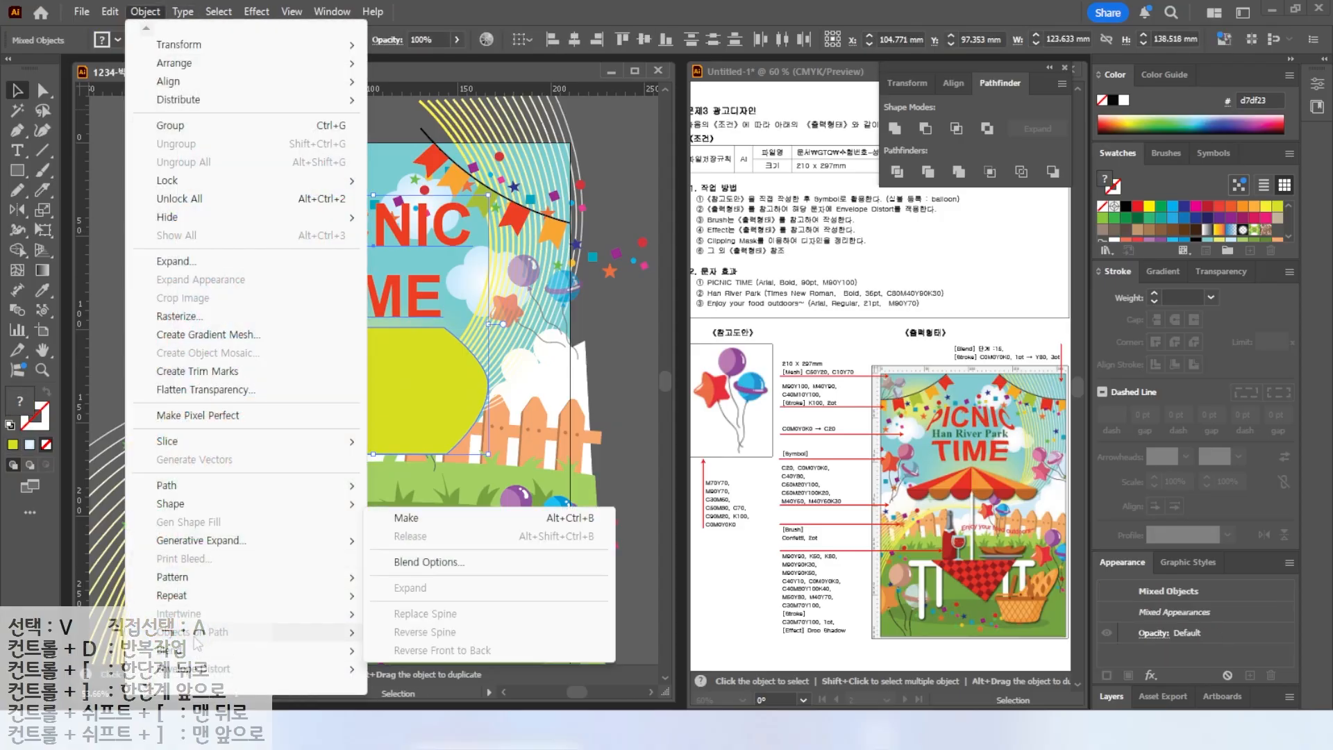
{"action": "left_click", "coordinate": [198, 666]}
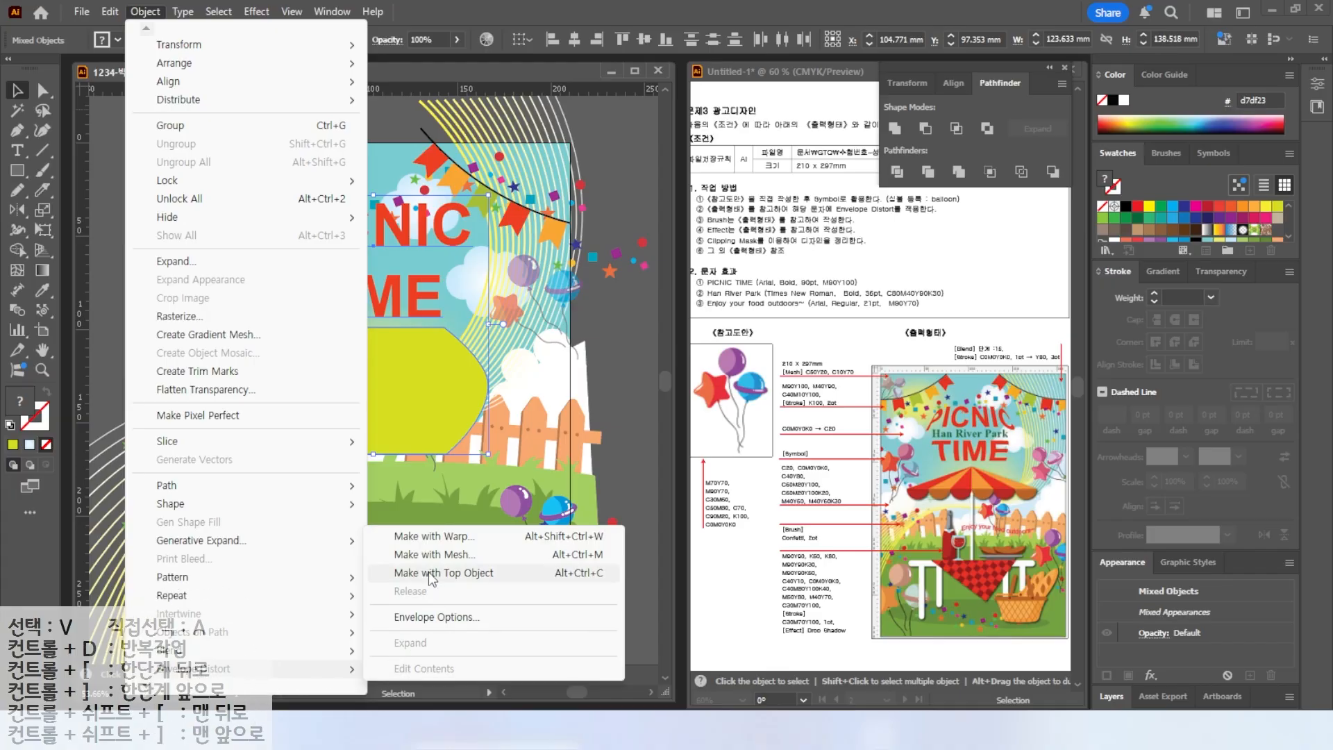
{"action": "left_click", "coordinate": [449, 572]}
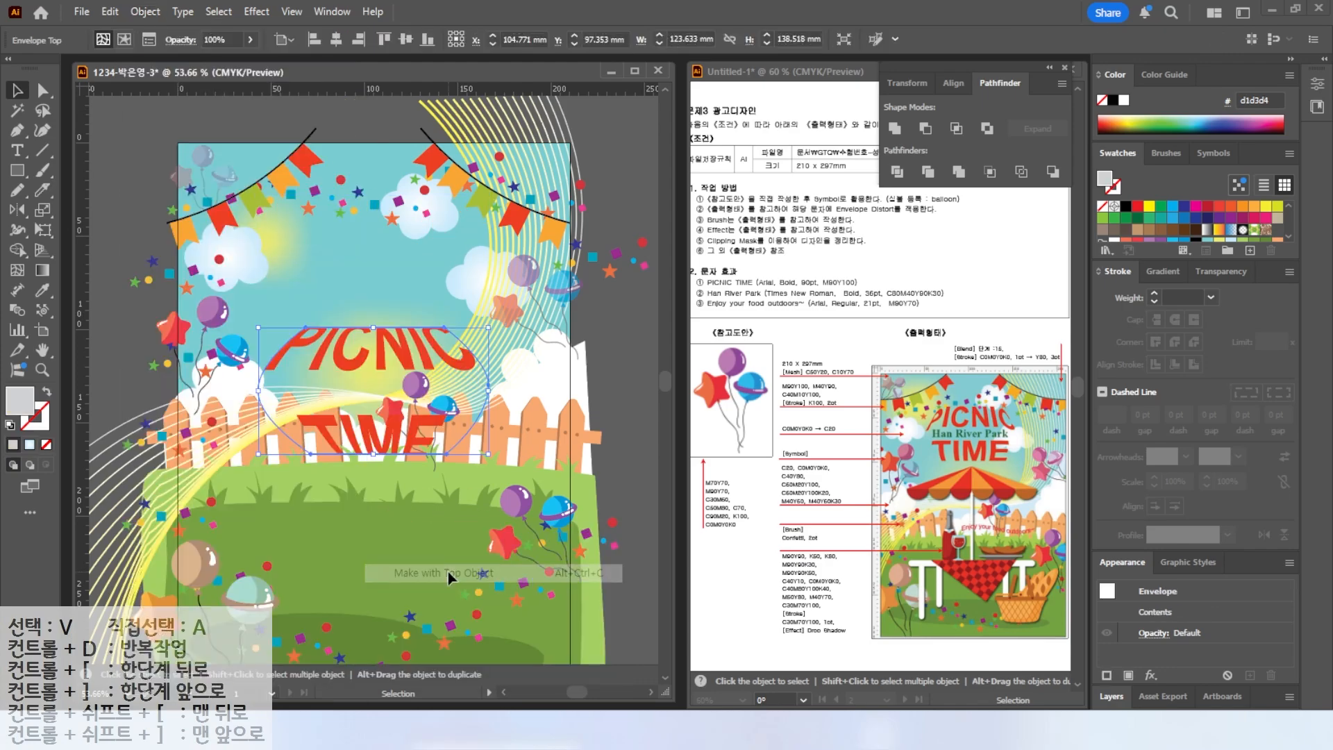
{"action": "left_click_drag", "start_coordinate": [386, 224], "coordinate": [386, 223]}
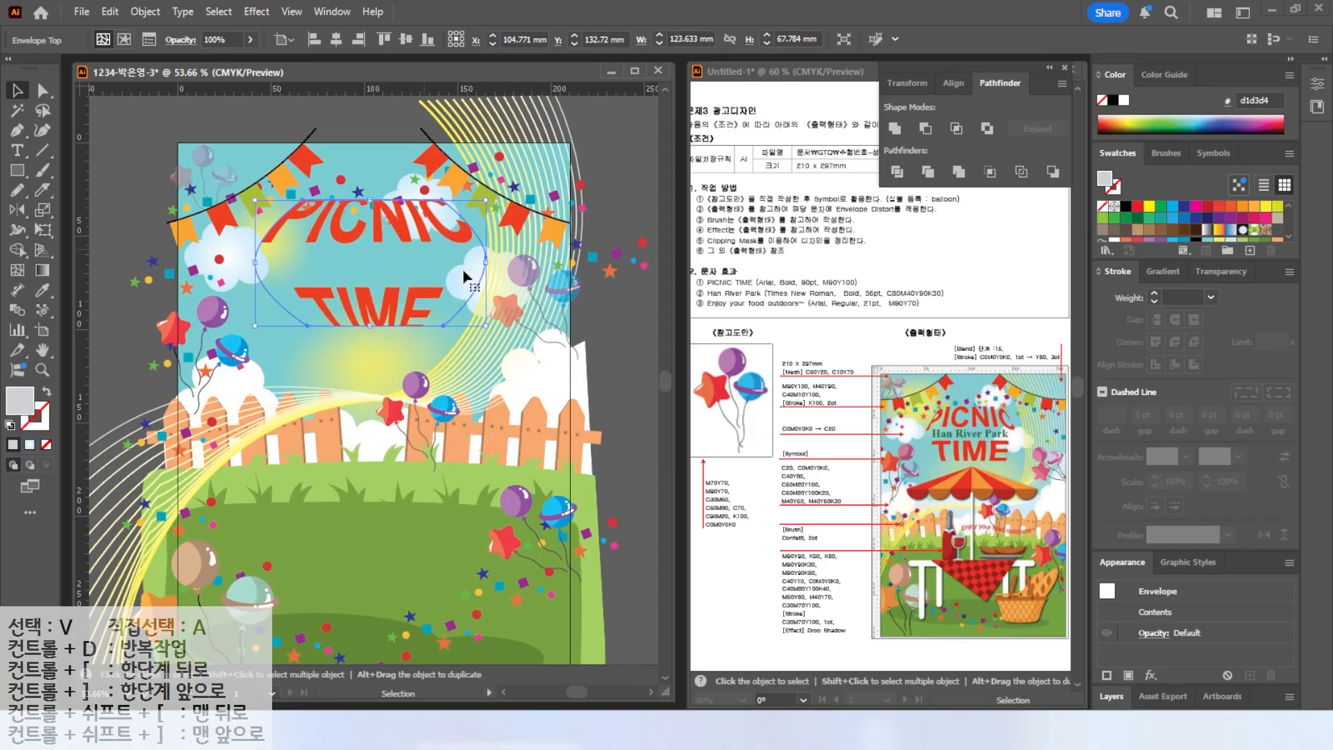
{"action": "left_click_drag", "start_coordinate": [326, 258], "coordinate": [329, 252]}
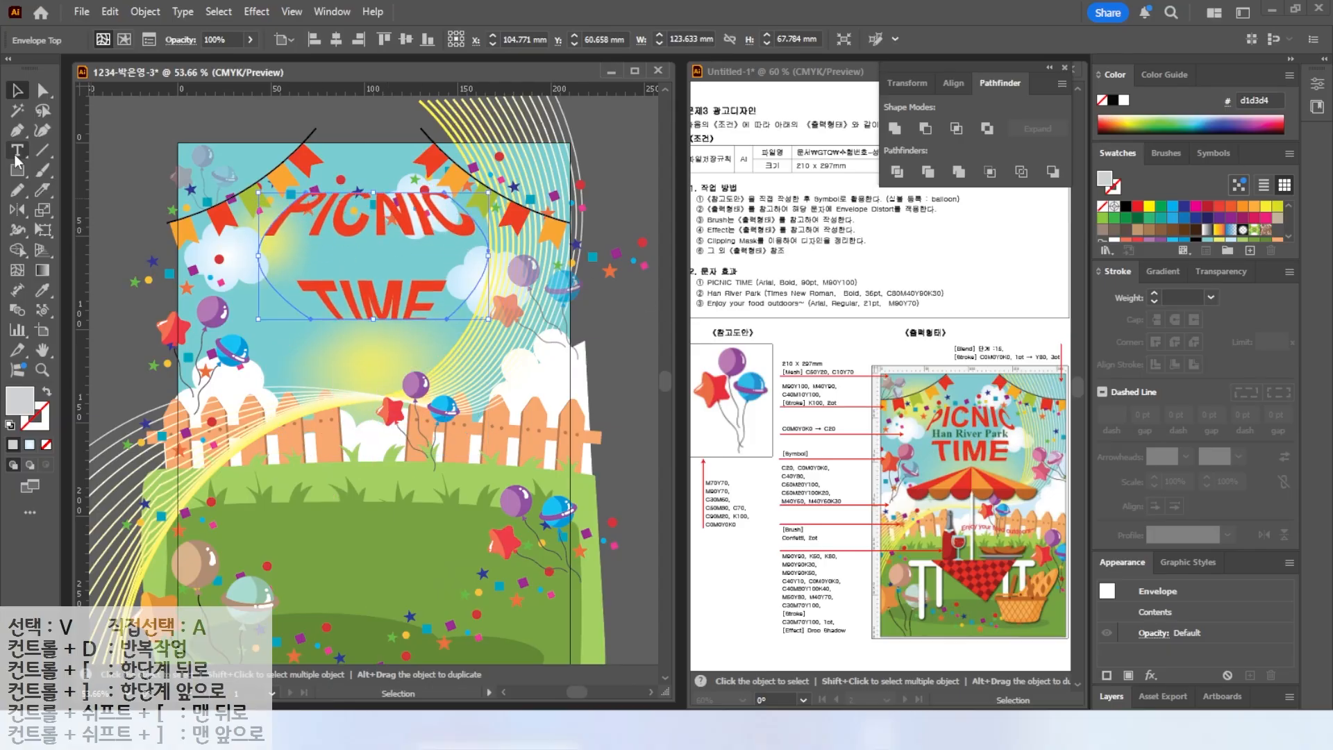
Type the text "Han River Park" on the artboard.
{"action": "left_click", "coordinate": [17, 151]}
{"action": "left_click", "coordinate": [299, 338]}
{"action": "type", "text": "hAN"}
{"action": "key", "text": "BackSpace"}
{"action": "key", "text": "BackSpace"}
{"action": "key", "text": "BackSpace"}
{"action": "type", "text": "Han River Park"}
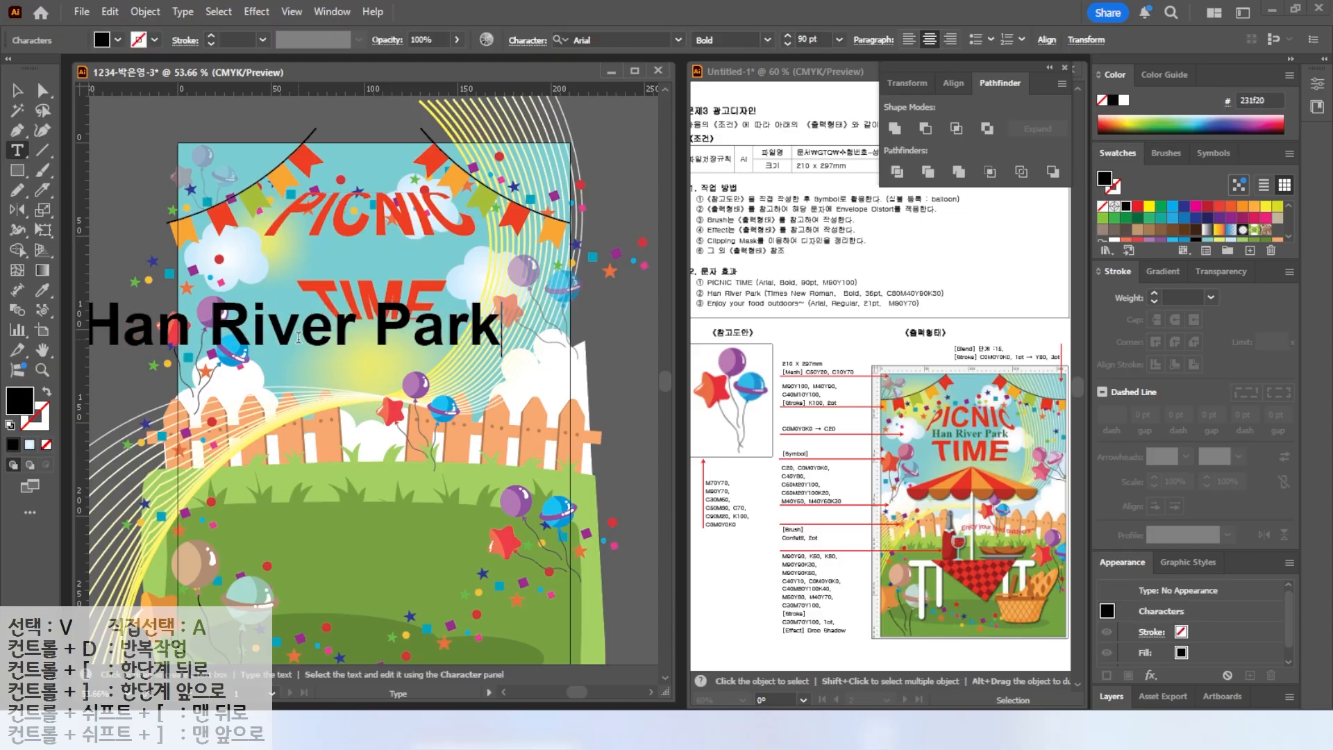
Set the Han River Park text to Times New Roman Bold, 36 pt.
{"action": "key", "text": "Escape"}
{"action": "left_click", "coordinate": [821, 149]}
{"action": "left_click_drag", "start_coordinate": [821, 39], "coordinate": [695, 42]}
{"action": "type", "text": "36"}
{"action": "key", "text": "Return"}
Fill Han River Park with C80 M40 Y90 K30 and move it between PICNIC and TIME.
{"action": "double_click", "coordinate": [22, 400]}
{"action": "left_click_drag", "start_coordinate": [1046, 444], "coordinate": [645, 498]}
{"action": "type", "text": "80"}
{"action": "key", "text": "Tab"}
{"action": "type", "text": "40"}
{"action": "key", "text": "Tab"}
{"action": "type", "text": "90\t30"}
{"action": "key", "text": "Tab"}
{"action": "key", "text": "Return"}
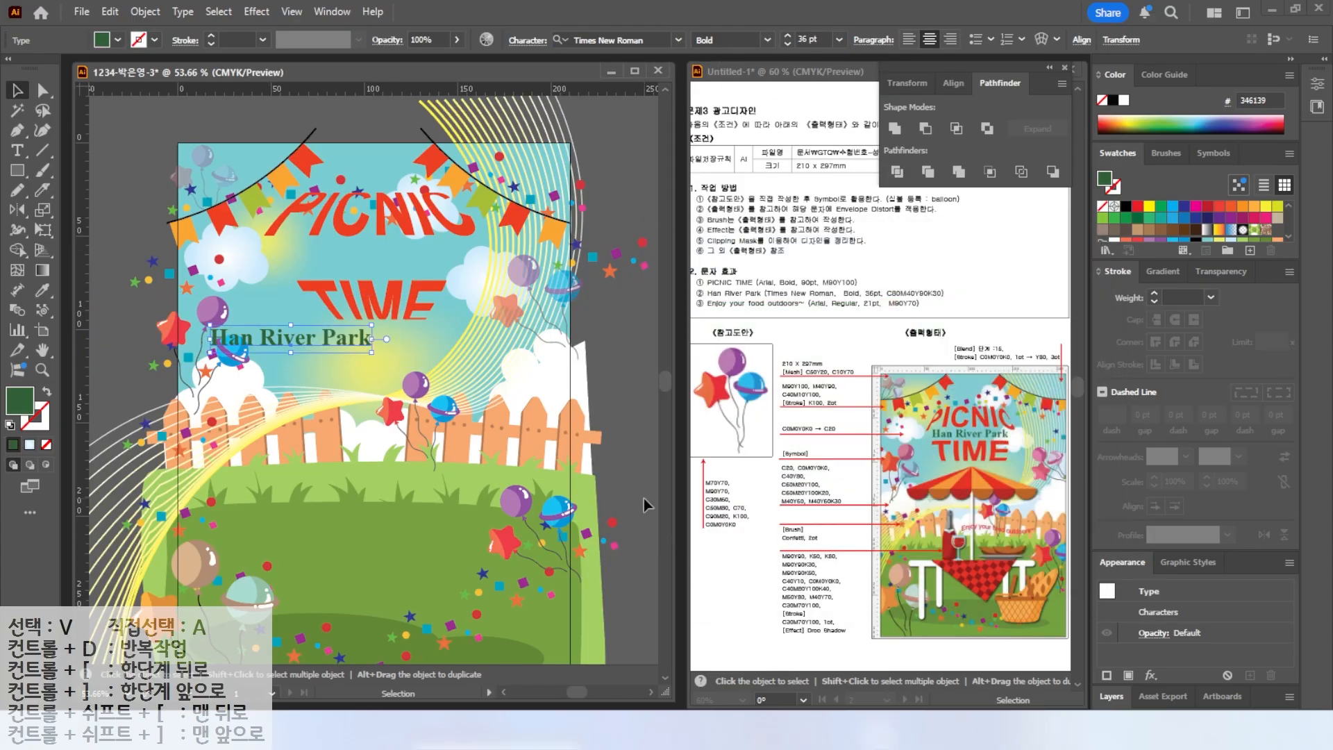
{"action": "left_click_drag", "start_coordinate": [309, 332], "coordinate": [390, 251]}
{"action": "left_click", "coordinate": [353, 228]}
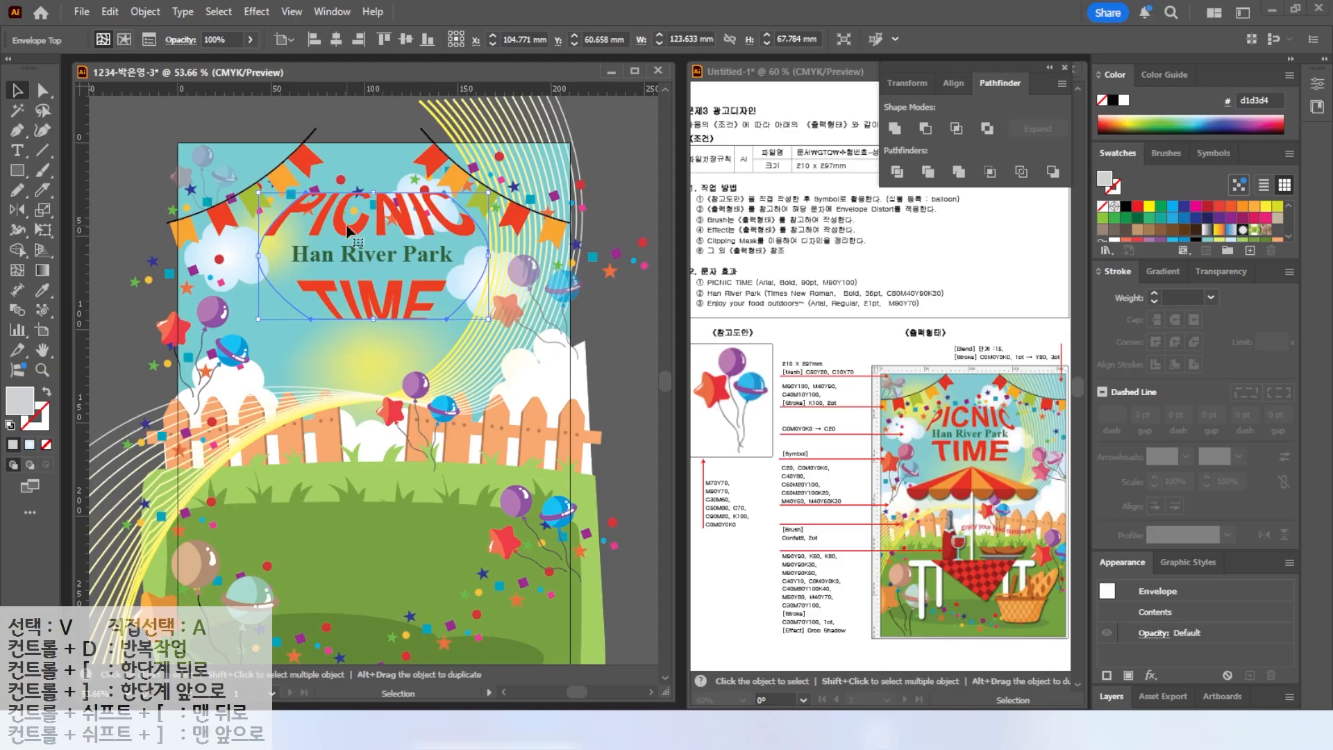
Edit the enveloped title's contents and set its leading to 80 pt.
{"action": "double_click", "coordinate": [351, 231]}
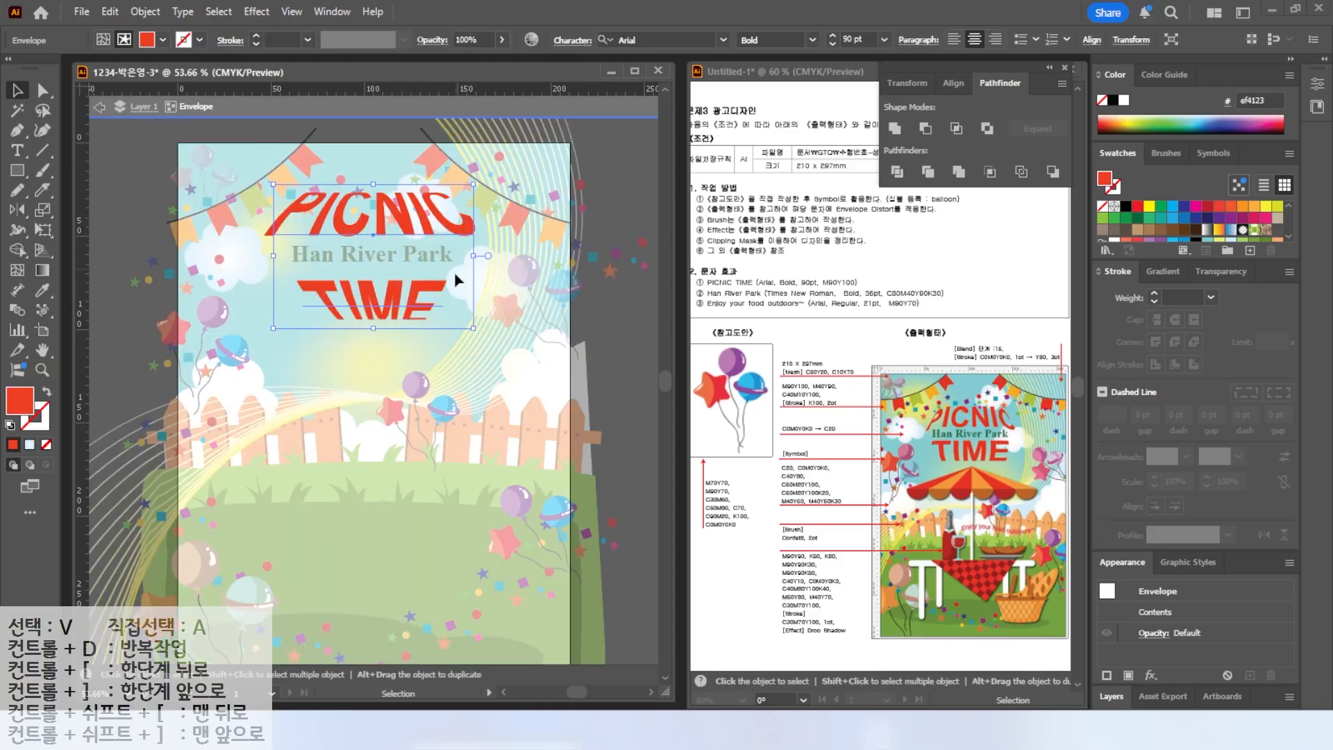
{"action": "double_click", "coordinate": [300, 219]}
{"action": "left_click_drag", "start_coordinate": [279, 211], "coordinate": [484, 303]}
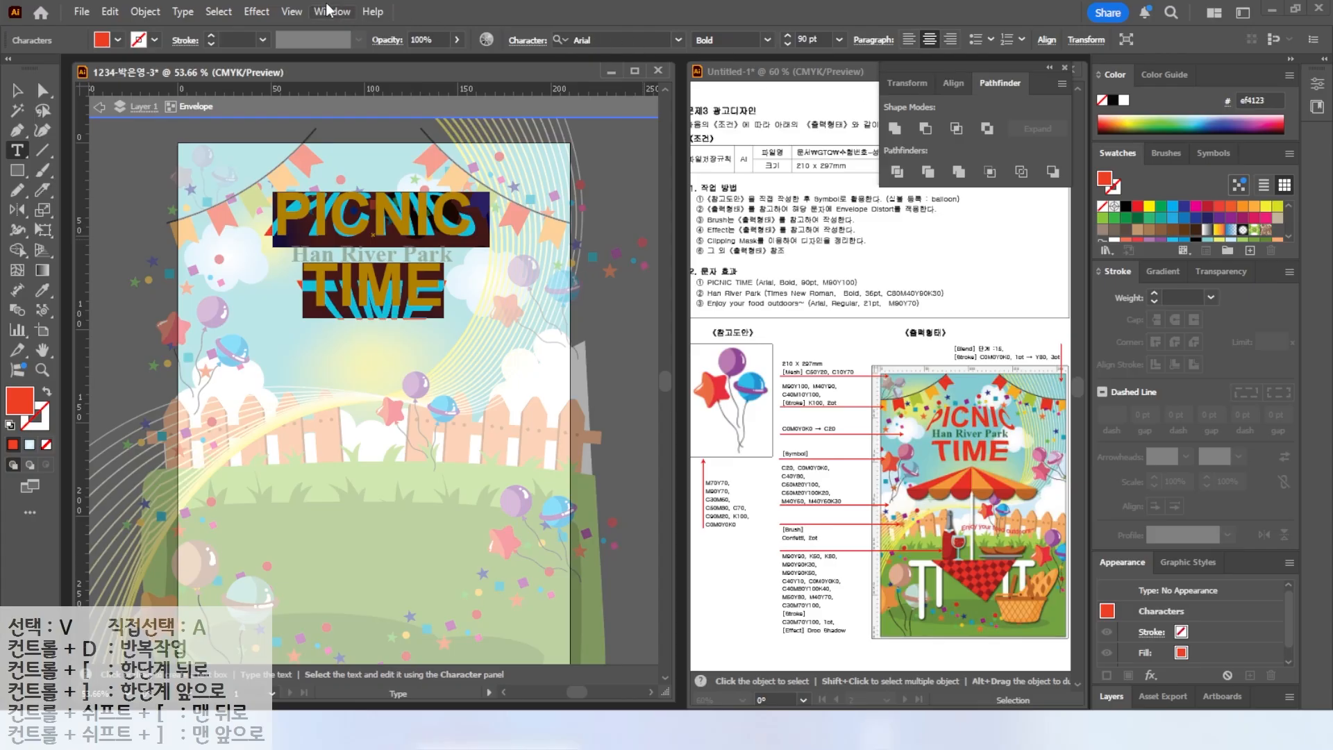
{"action": "left_click", "coordinate": [528, 43]}
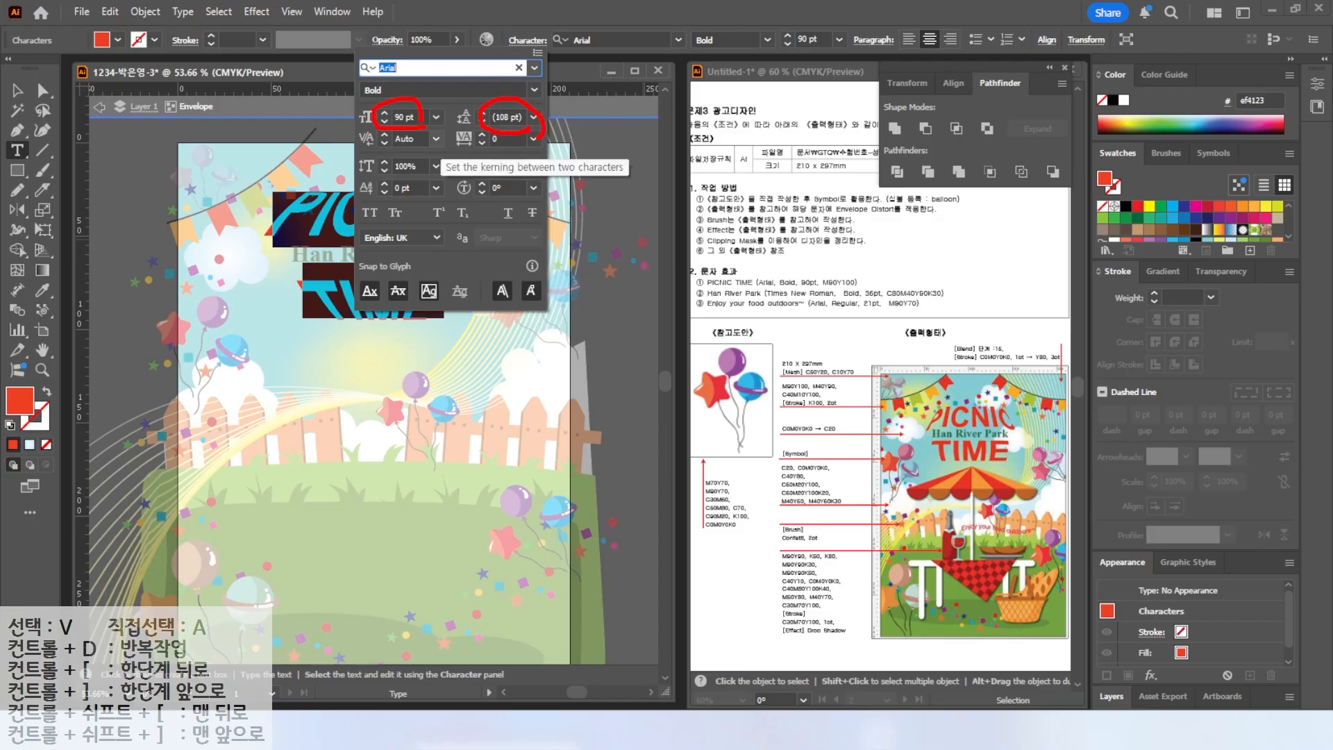
{"action": "key", "text": "Escape"}
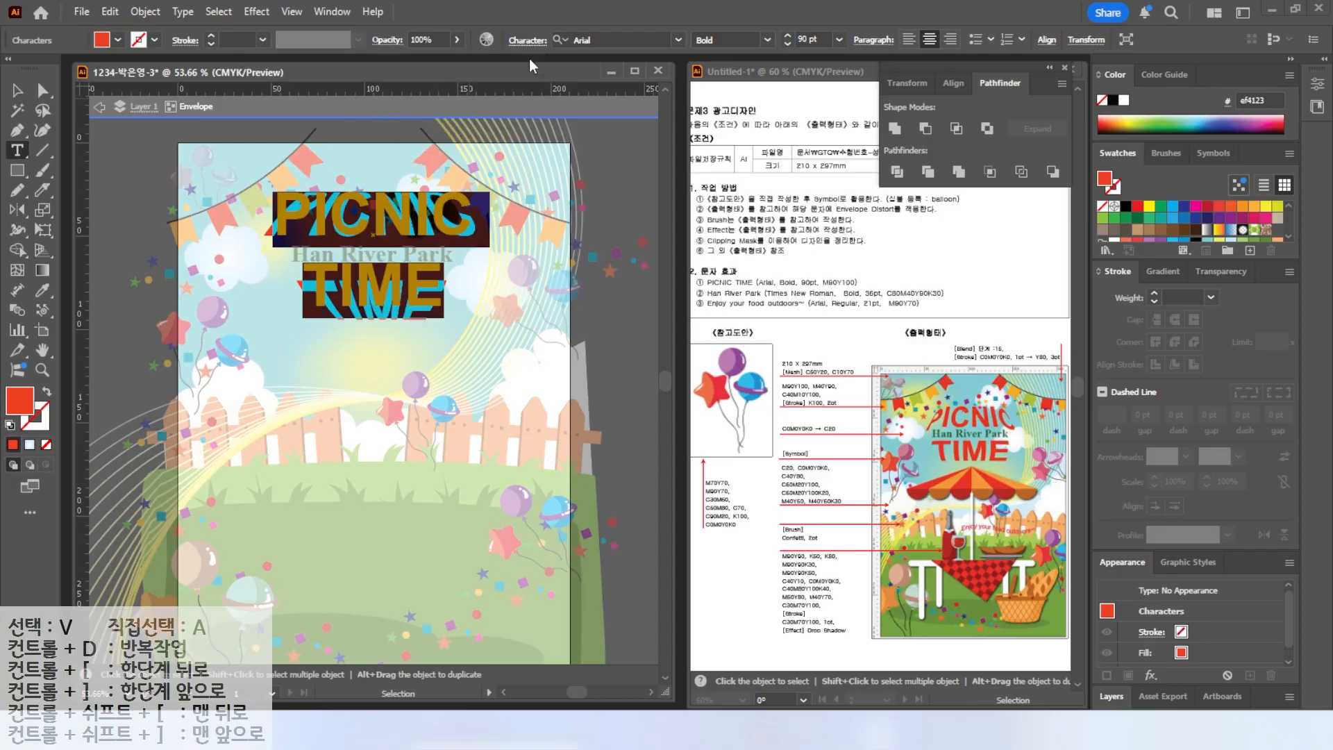
{"action": "left_click", "coordinate": [529, 42]}
{"action": "left_click", "coordinate": [508, 116]}
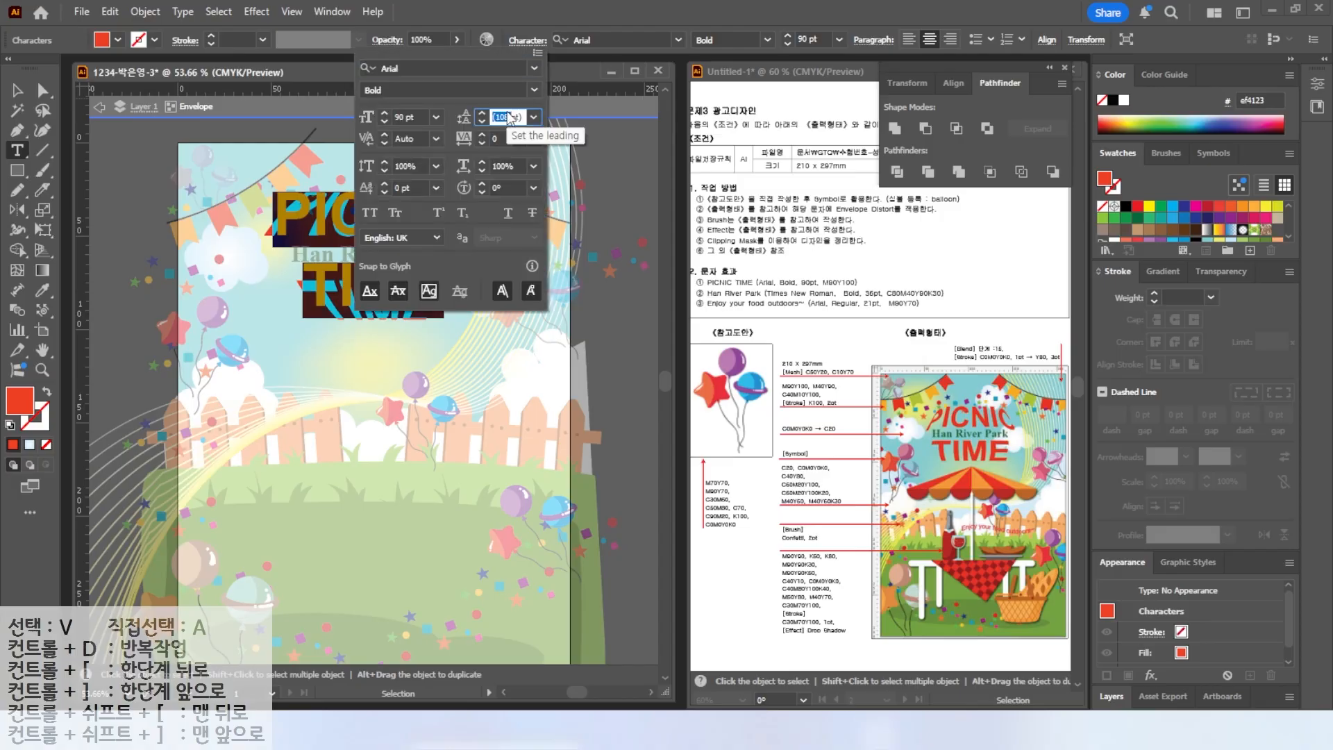
{"action": "type", "text": "80pt"}
{"action": "key", "text": "Return"}
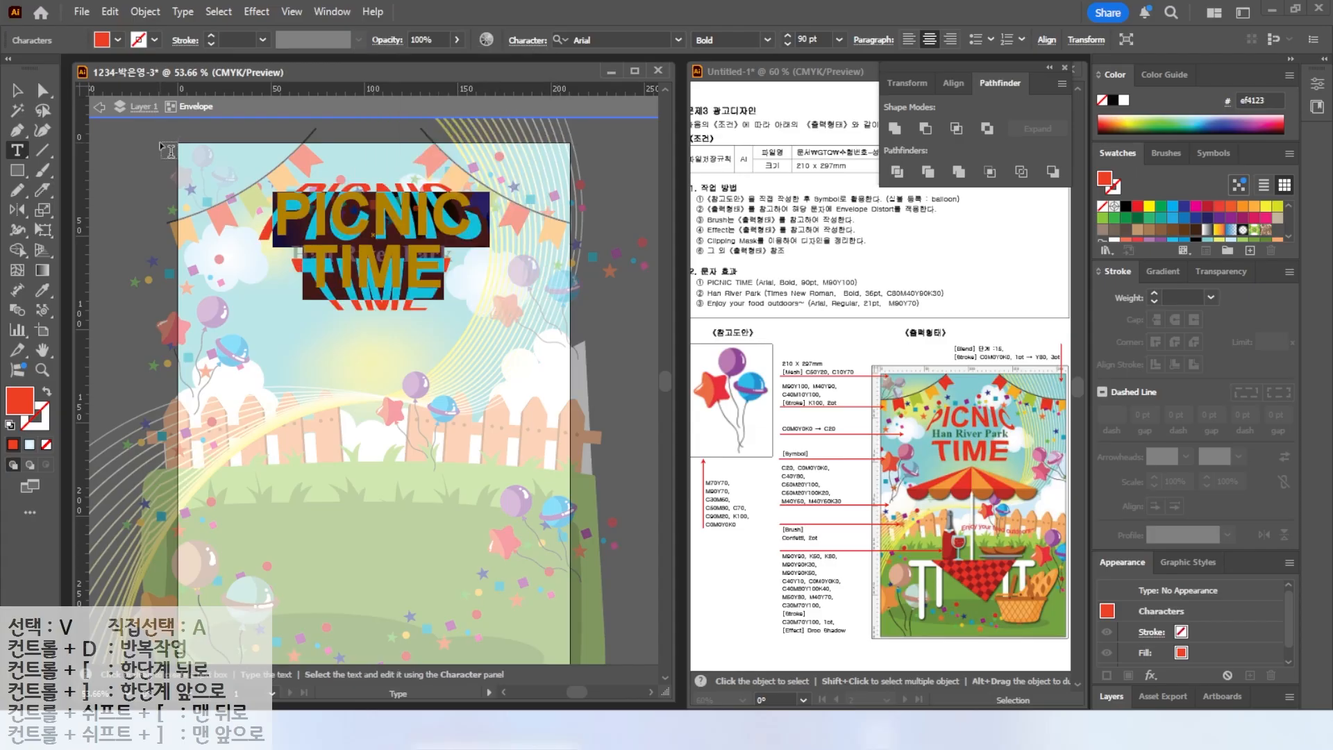
{"action": "key", "text": "Escape"}
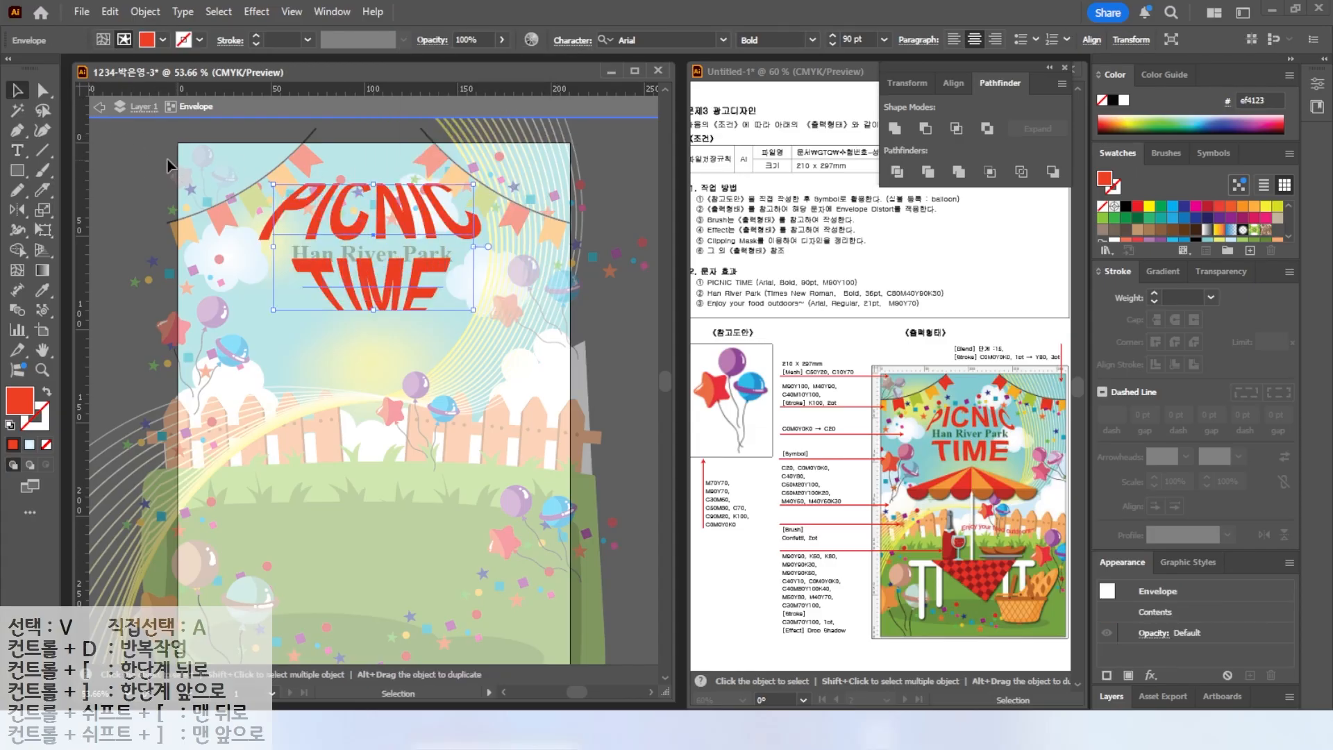
{"action": "key", "text": "Escape"}
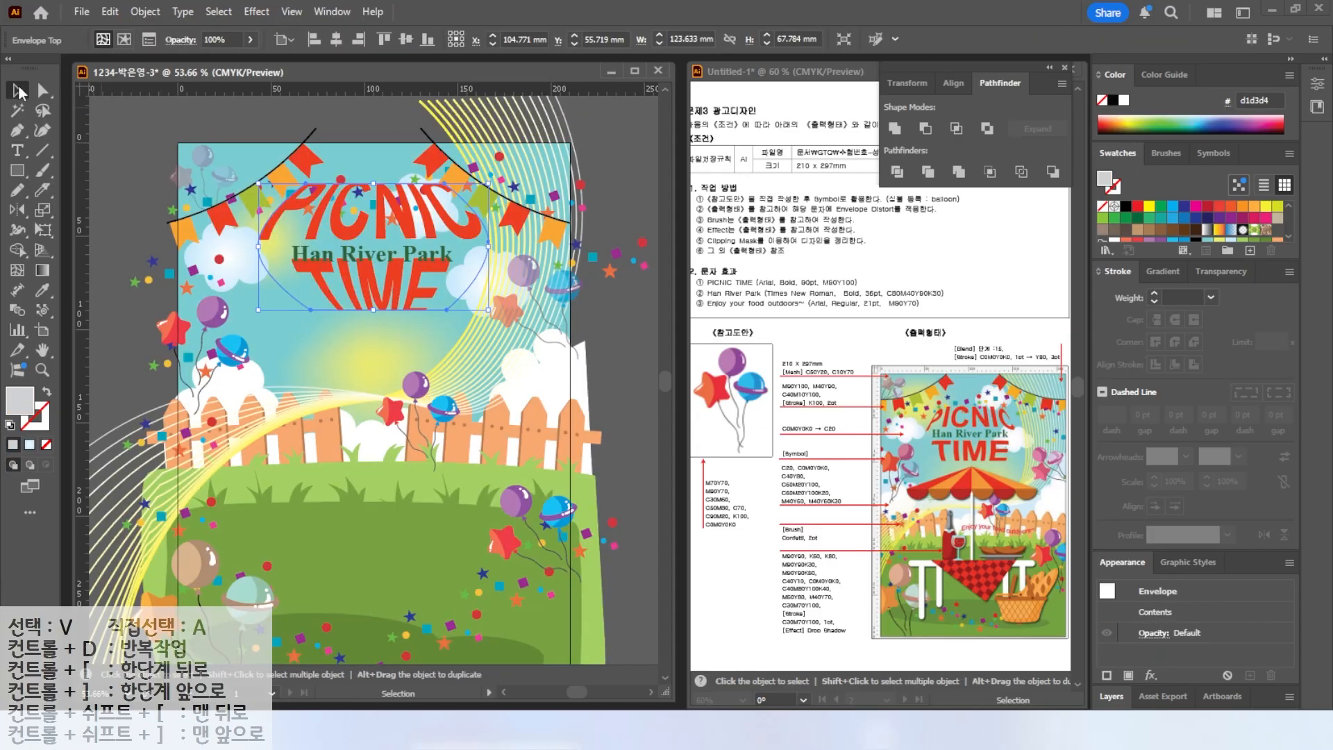
{"action": "left_click_drag", "start_coordinate": [393, 295], "coordinate": [393, 300]}
{"action": "left_click", "coordinate": [362, 117]}
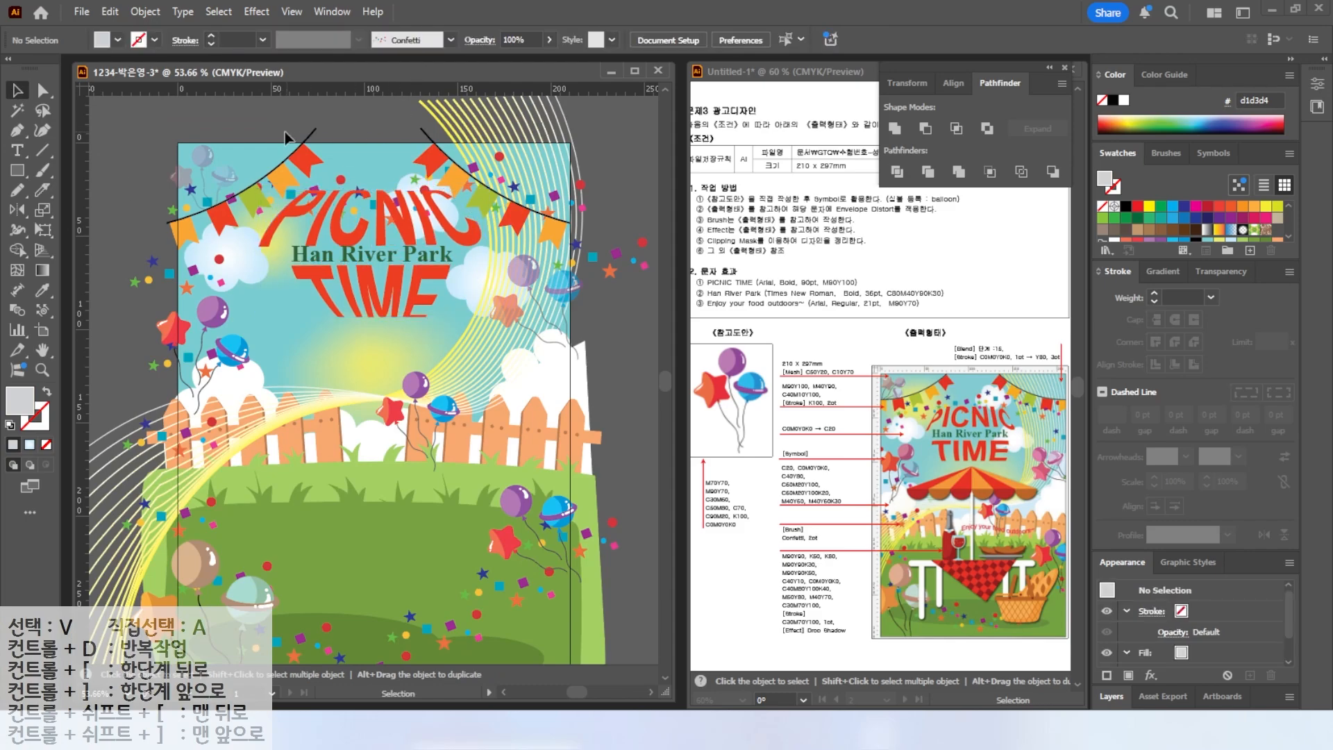
Lock all the existing artwork on the artboard.
{"action": "key", "text": "ctrl+a"}
{"action": "left_click", "coordinate": [141, 12]}
{"action": "mouse_move", "coordinate": [164, 175]}
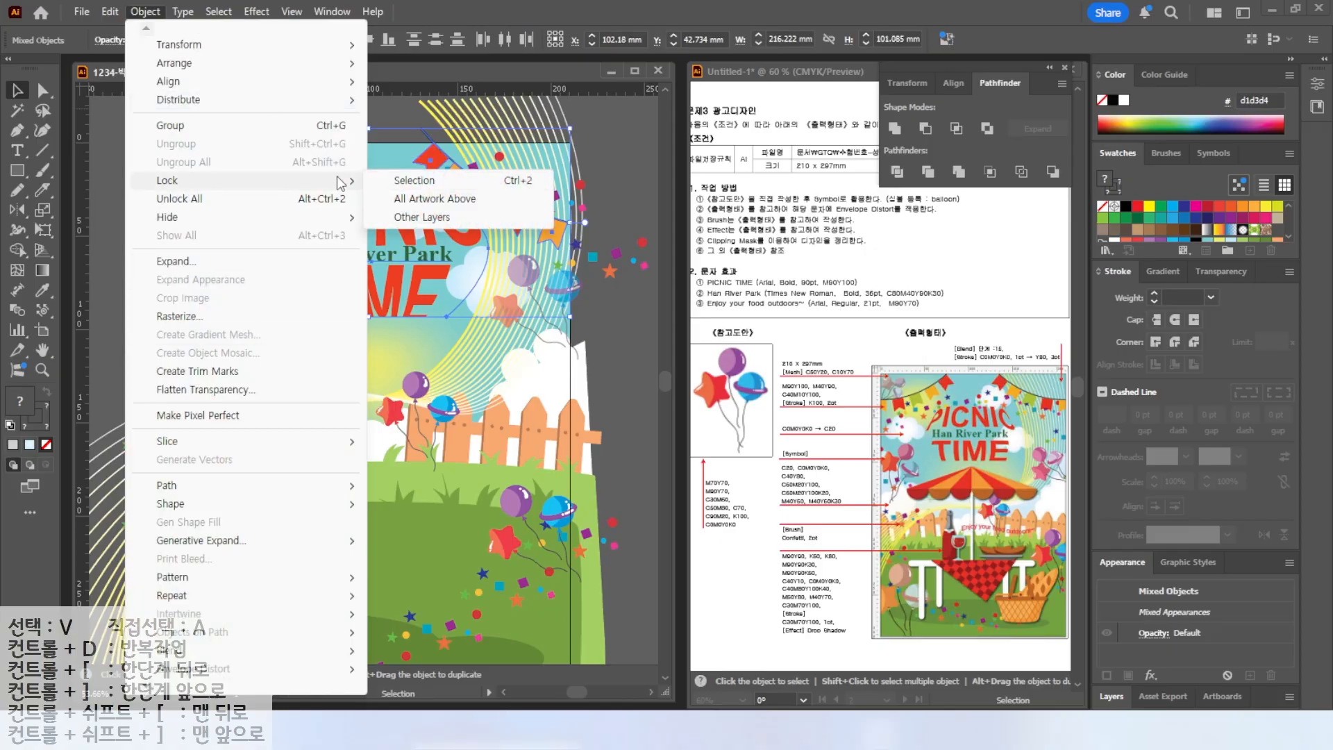
{"action": "left_click", "coordinate": [417, 176]}
{"action": "scroll", "coordinate": [594, 621], "scroll_direction": "down", "scroll_amount": 3}
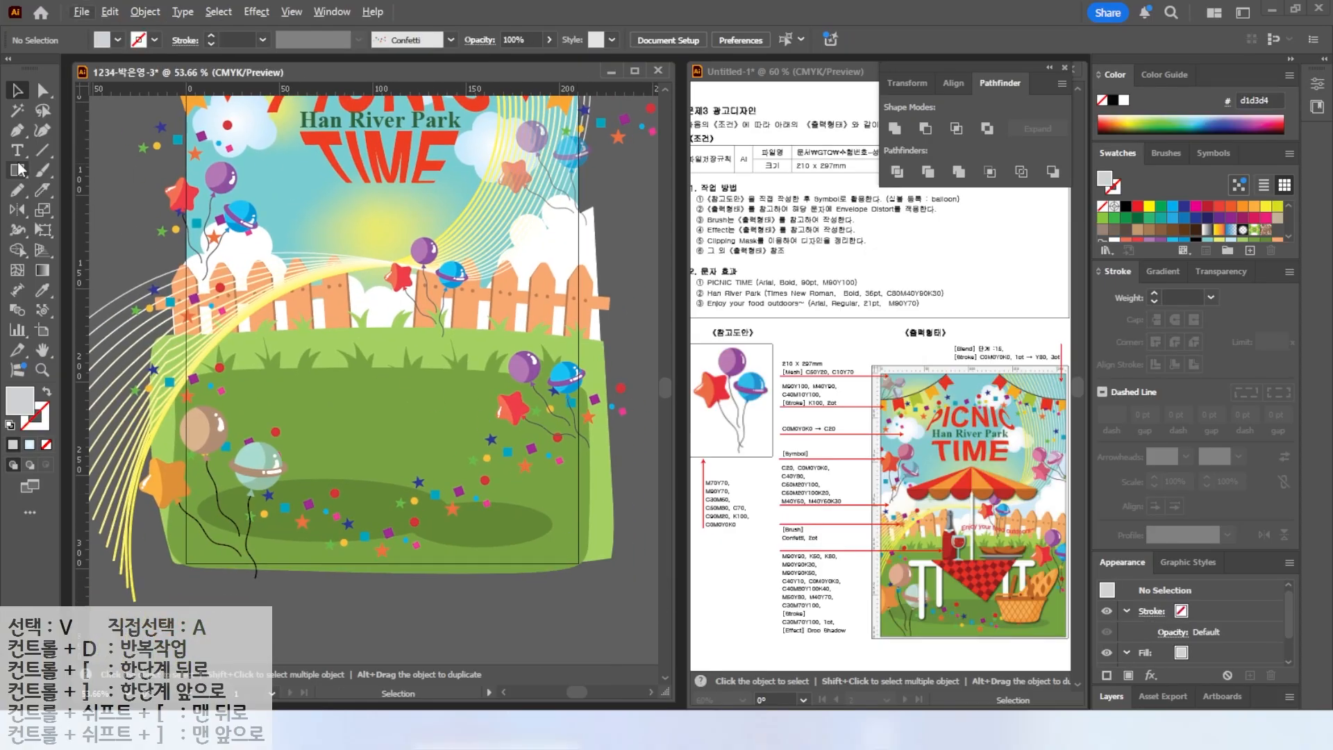
Draw a wide closed triangle above the fence with the Pen tool for the umbrella canopy.
{"action": "key", "text": "p"}
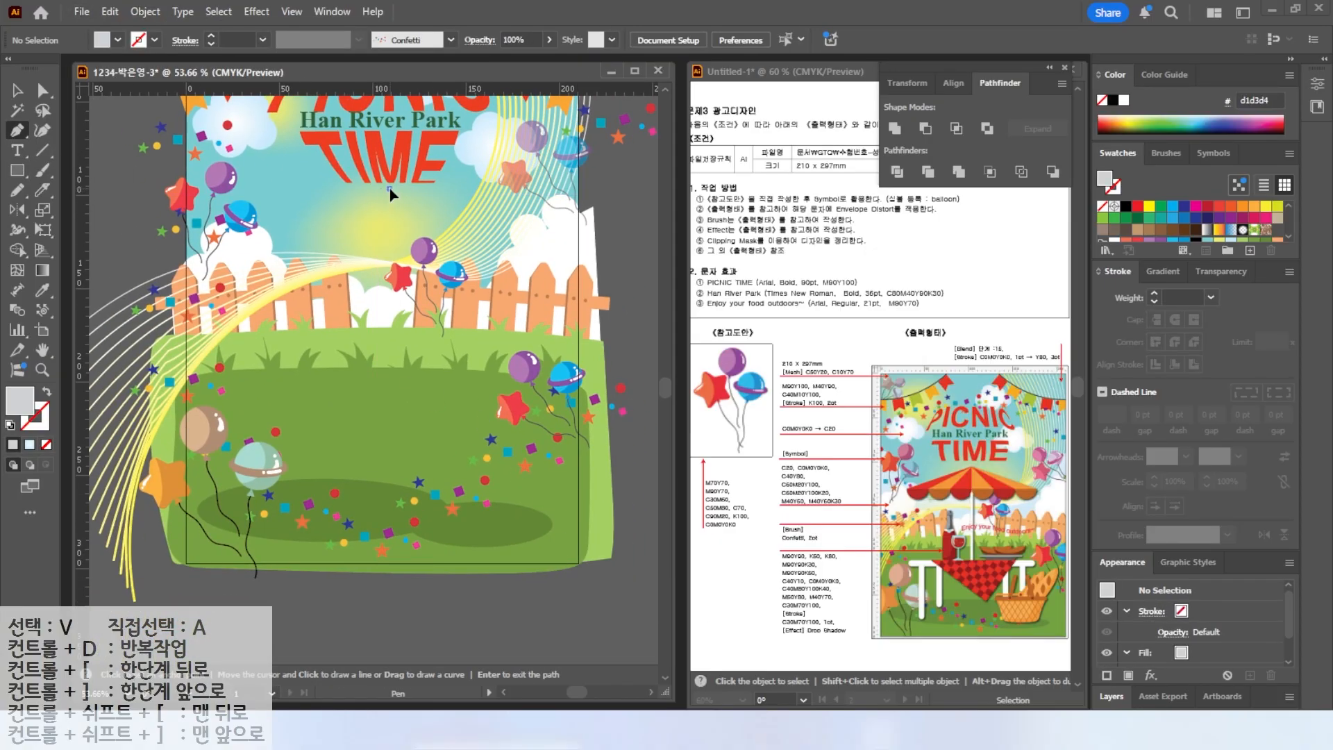
{"action": "left_click", "coordinate": [234, 277]}
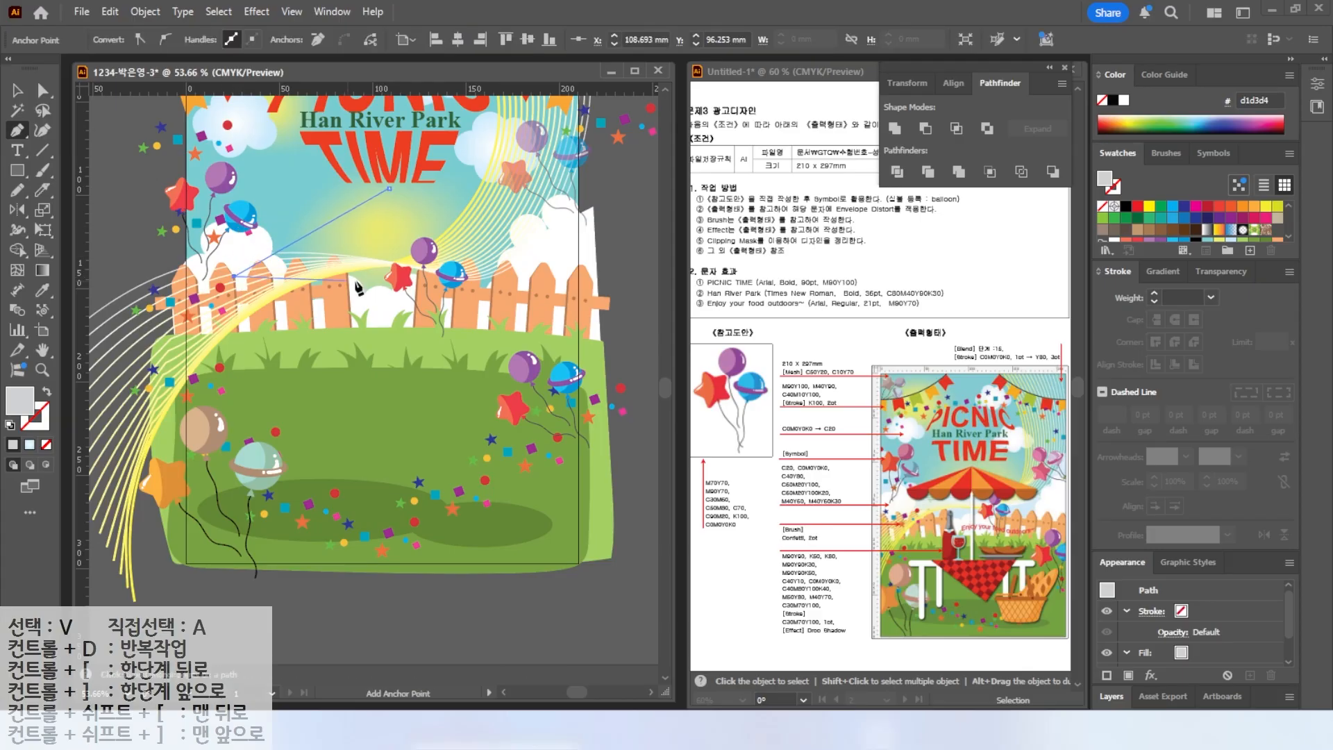
{"action": "left_click", "coordinate": [553, 277]}
{"action": "left_click", "coordinate": [389, 188]}
{"action": "left_click", "coordinate": [234, 277]}
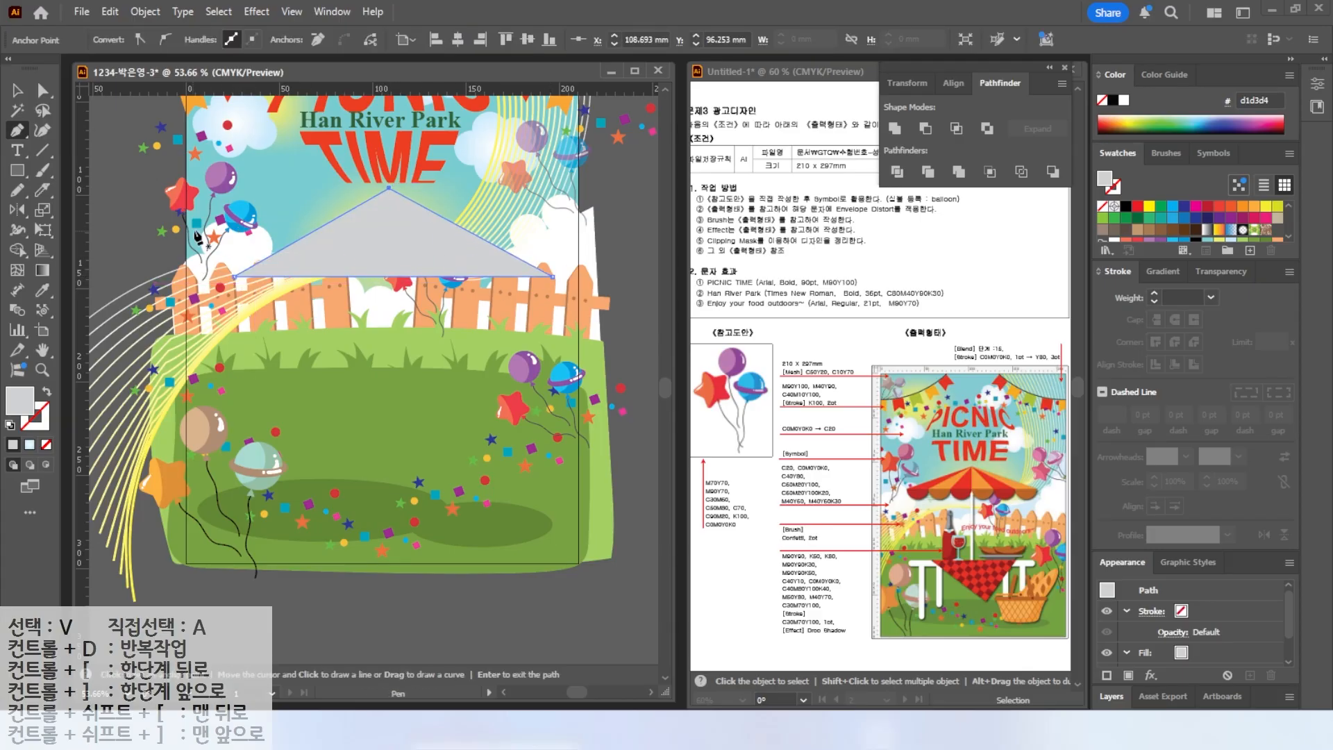
Add a new red process swatch C0 M90 Y90 to the Swatches panel.
{"action": "scroll", "coordinate": [1266, 237], "scroll_direction": "down", "scroll_amount": 2}
{"action": "left_click", "coordinate": [1137, 233]}
{"action": "left_click", "coordinate": [1249, 252]}
{"action": "left_click_drag", "start_coordinate": [551, 323], "coordinate": [373, 312]}
{"action": "type", "text": "20"}
{"action": "key", "text": "BackSpace"}
{"action": "key", "text": "BackSpace"}
{"action": "type", "text": "0"}
{"action": "key", "text": "Tab"}
{"action": "type", "text": "90"}
{"action": "key", "text": "Tab"}
{"action": "type", "text": "90"}
Add two more swatches, one with M0 Y50 and a gray one with K80.
{"action": "key", "text": "Tab"}
{"action": "key", "text": "Return"}
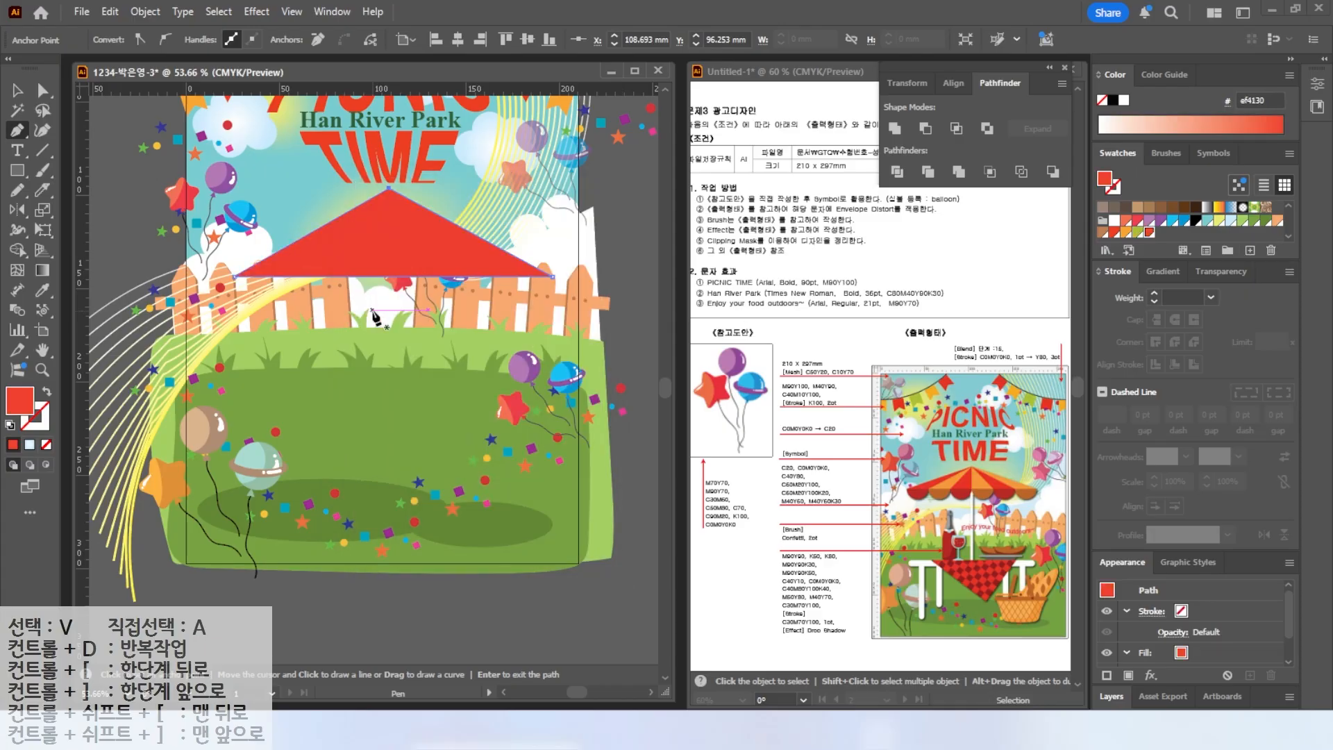
{"action": "left_click", "coordinate": [1249, 254]}
{"action": "left_click_drag", "start_coordinate": [551, 346], "coordinate": [356, 361]}
{"action": "type", "text": "0"}
{"action": "key", "text": "Tab"}
{"action": "type", "text": "0"}
{"action": "key", "text": "Tab"}
{"action": "type", "text": "50"}
{"action": "key", "text": "Return"}
{"action": "left_click", "coordinate": [1250, 251]}
{"action": "left_click_drag", "start_coordinate": [551, 389], "coordinate": [466, 391]}
{"action": "type", "text": "80"}
{"action": "key", "text": "Return"}
Add two more swatches: a dark red one and another with its K value set to 50.
{"action": "left_click", "coordinate": [1249, 252]}
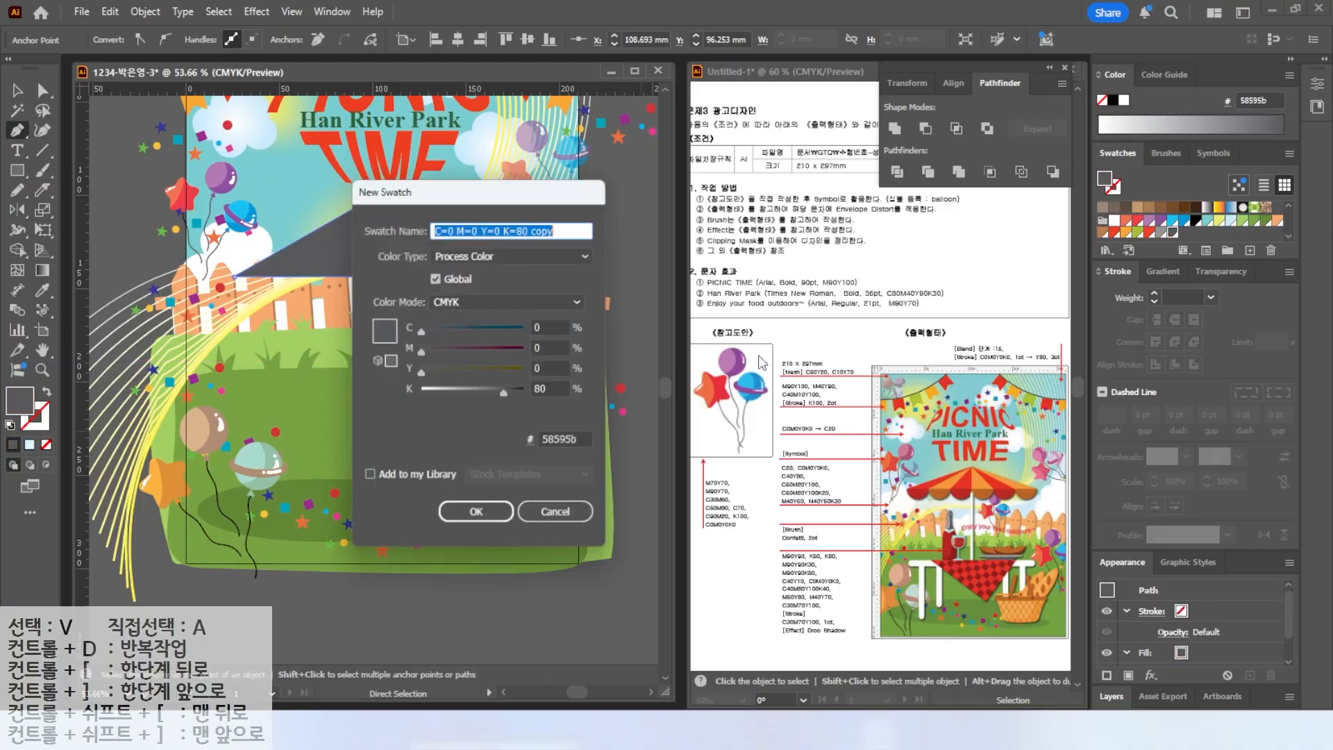
{"action": "left_click_drag", "start_coordinate": [550, 347], "coordinate": [396, 357]}
{"action": "type", "text": "90"}
{"action": "key", "text": "Tab"}
{"action": "type", "text": "90"}
{"action": "key", "text": "Tab"}
{"action": "type", "text": "30"}
Add a light blue swatch C40 M0 Y10.
{"action": "key", "text": "Tab"}
{"action": "key", "text": "Return"}
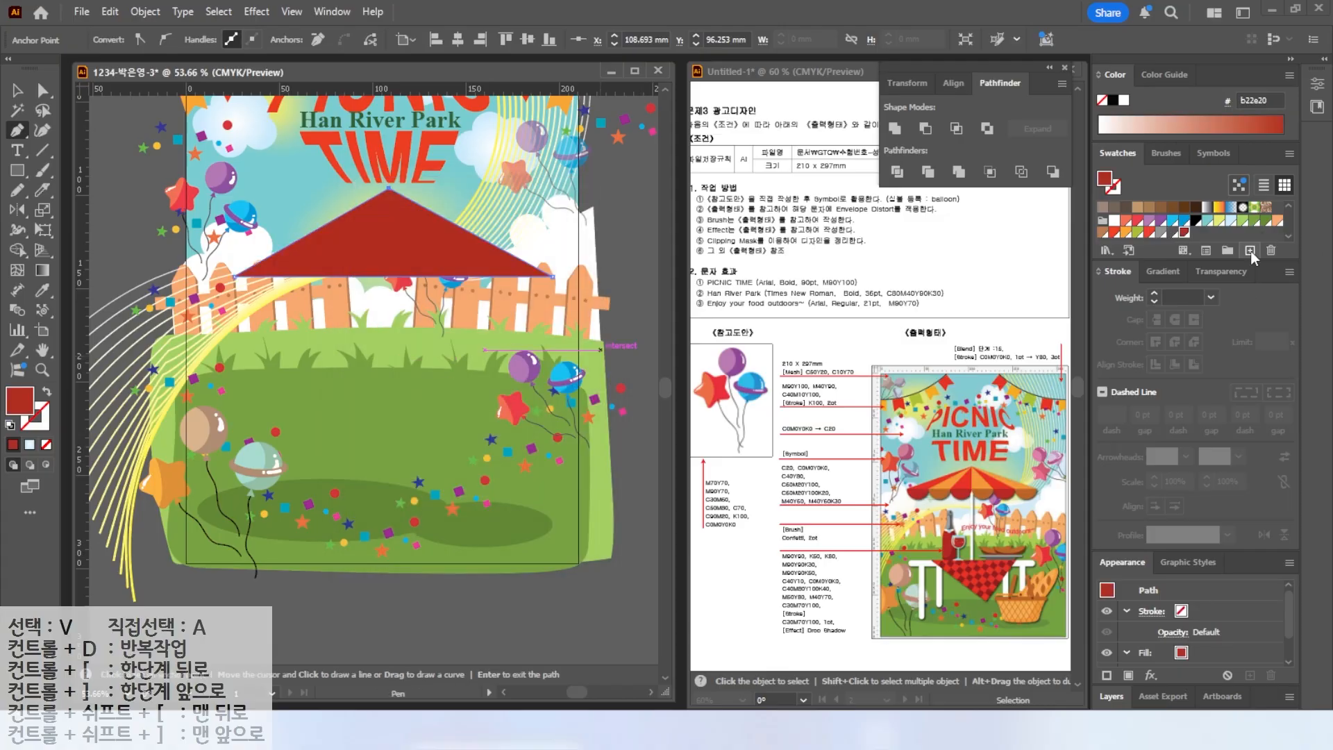
{"action": "left_click", "coordinate": [1251, 252]}
{"action": "left_click_drag", "start_coordinate": [560, 346], "coordinate": [446, 327]}
{"action": "key", "text": "Tab"}
{"action": "key", "text": "Tab"}
{"action": "type", "text": "50"}
{"action": "key", "text": "Return"}
{"action": "left_click", "coordinate": [1250, 252]}
{"action": "left_click_drag", "start_coordinate": [551, 327], "coordinate": [435, 308]}
{"action": "type", "text": "40"}
{"action": "key", "text": "Tab"}
{"action": "type", "text": "0"}
Add another swatch with M80 and Y100.
{"action": "key", "text": "Tab"}
{"action": "type", "text": "10"}
Add an orange swatch C0 M50 Y80 K0.
{"action": "key", "text": "Tab"}
{"action": "type", "text": "0"}
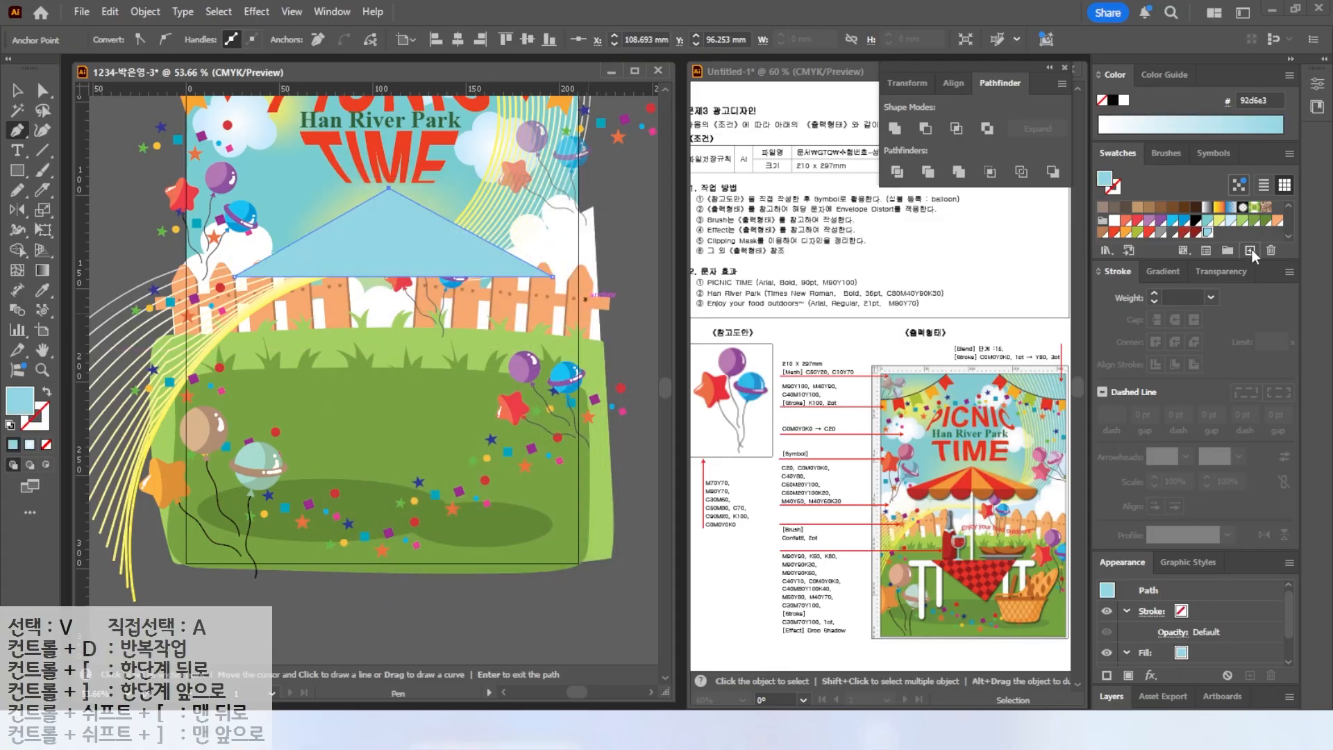
{"action": "left_click", "coordinate": [1250, 250]}
{"action": "double_click", "coordinate": [559, 350]}
{"action": "type", "text": "80"}
{"action": "key", "text": "Tab"}
{"action": "type", "text": "100"}
{"action": "key", "text": "Tab"}
{"action": "type", "text": "40"}
{"action": "key", "text": "Return"}
{"action": "left_click", "coordinate": [1258, 246]}
{"action": "double_click", "coordinate": [548, 327]}
{"action": "type", "text": "0"}
Add a light orange swatch with M40 and Y70.
{"action": "key", "text": "Tab"}
{"action": "type", "text": "50"}
Add a brown swatch C30 M70 Y100.
{"action": "key", "text": "Tab"}
{"action": "type", "text": "80"}
{"action": "key", "text": "Tab"}
{"action": "type", "text": "0"}
{"action": "key", "text": "Return"}
{"action": "left_click", "coordinate": [1250, 250]}
{"action": "double_click", "coordinate": [549, 348]}
{"action": "type", "text": "40"}
{"action": "key", "text": "Tab"}
{"action": "type", "text": "70"}
{"action": "key", "text": "Return"}
{"action": "left_click", "coordinate": [1253, 254]}
{"action": "left_click_drag", "start_coordinate": [549, 327], "coordinate": [451, 316]}
{"action": "type", "text": "30"}
{"action": "key", "text": "Tab"}
{"action": "type", "text": "70"}
{"action": "key", "text": "Tab"}
{"action": "type", "text": "100"}
{"action": "key", "text": "Tab"}
{"action": "key", "text": "Return"}
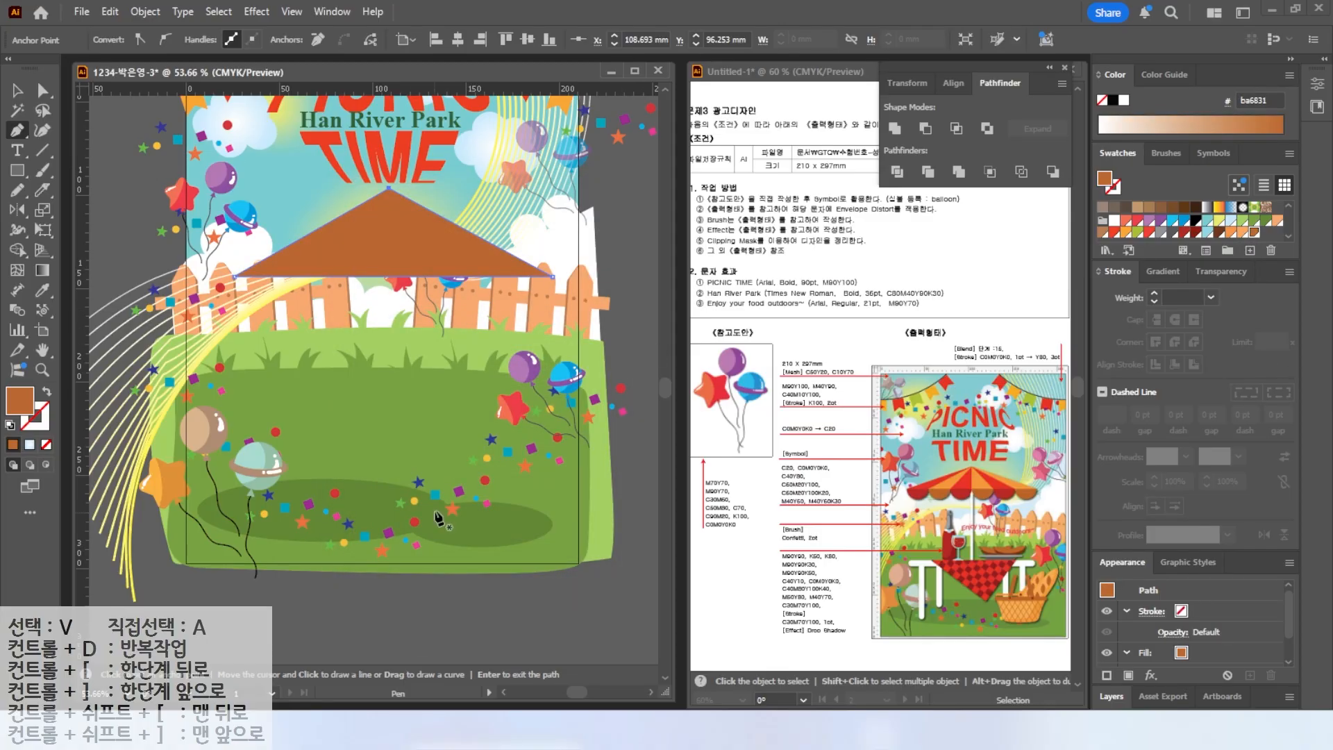
Fill the triangle with the new red swatch.
{"action": "left_click", "coordinate": [1115, 233]}
{"action": "key", "text": "y"}
{"action": "key", "text": "v"}
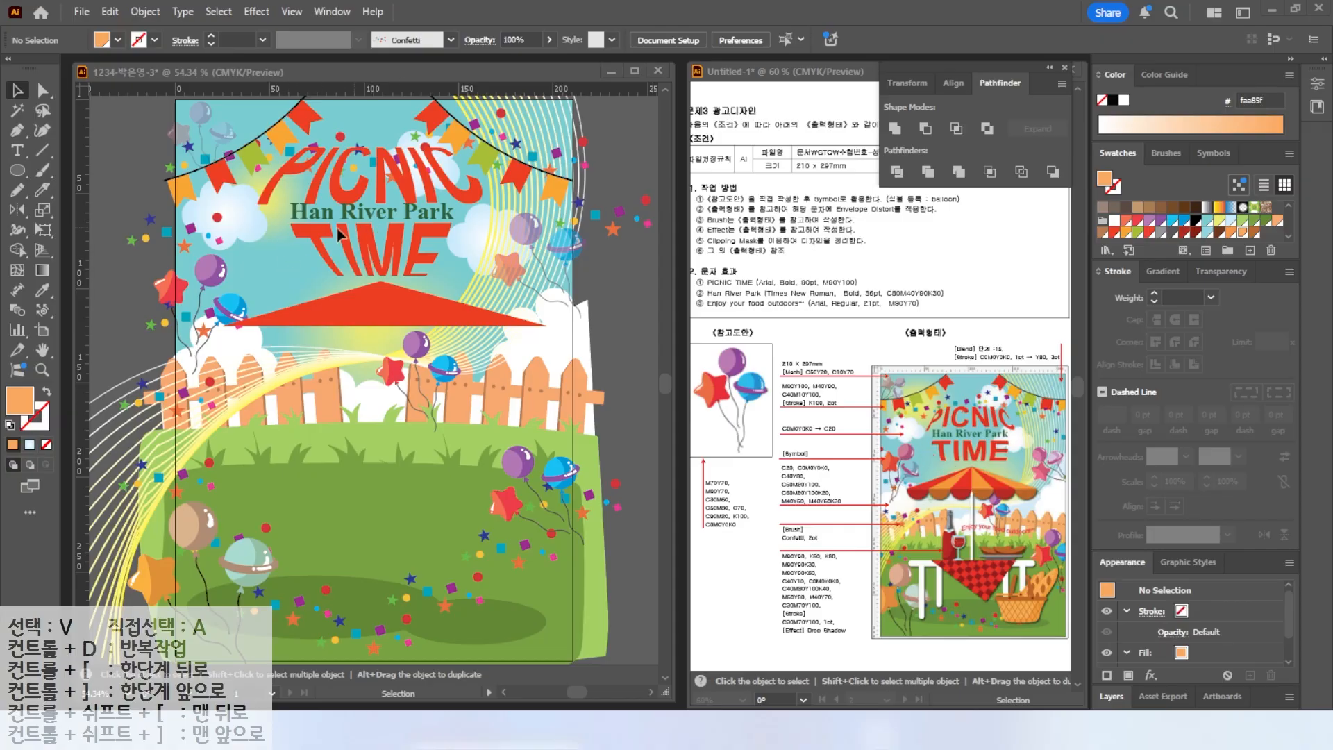
Draw a vertical line down from the triangle's apex and divide the triangle into two halves.
{"action": "scroll", "coordinate": [291, 236], "scroll_direction": "up", "scroll_amount": 2}
{"action": "left_click", "coordinate": [45, 151]}
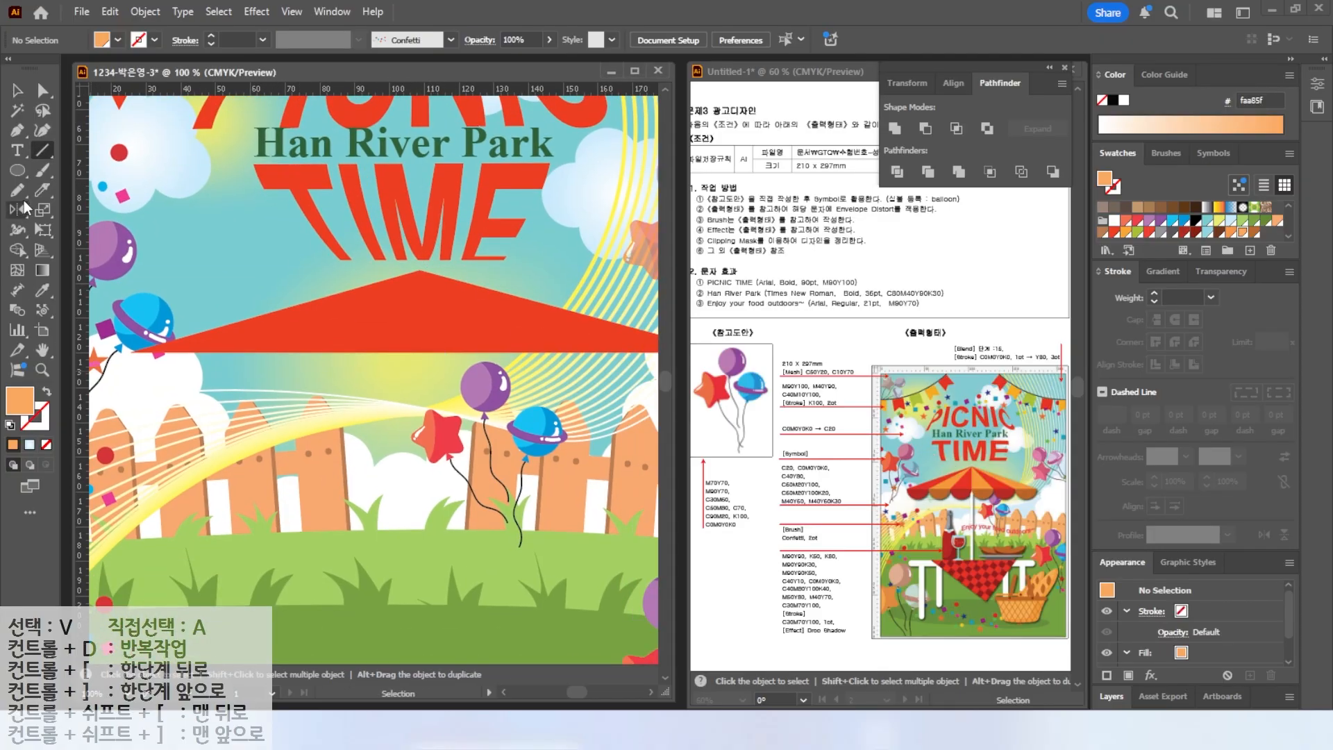
{"action": "left_click", "coordinate": [10, 425]}
{"action": "left_click_drag", "start_coordinate": [420, 270], "coordinate": [420, 419]}
{"action": "left_click", "coordinate": [16, 92]}
{"action": "left_click", "coordinate": [444, 342]}
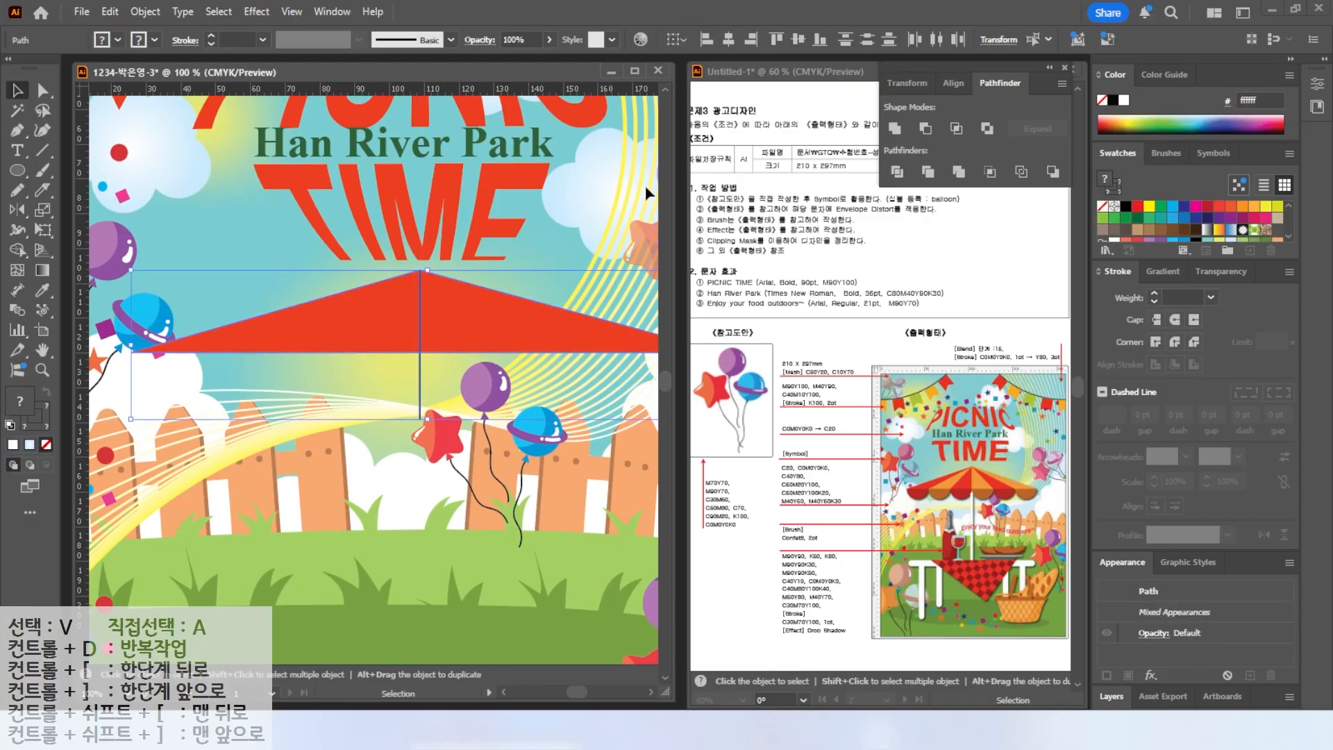
Delete the right half of the divided triangle.
{"action": "left_click", "coordinate": [42, 90]}
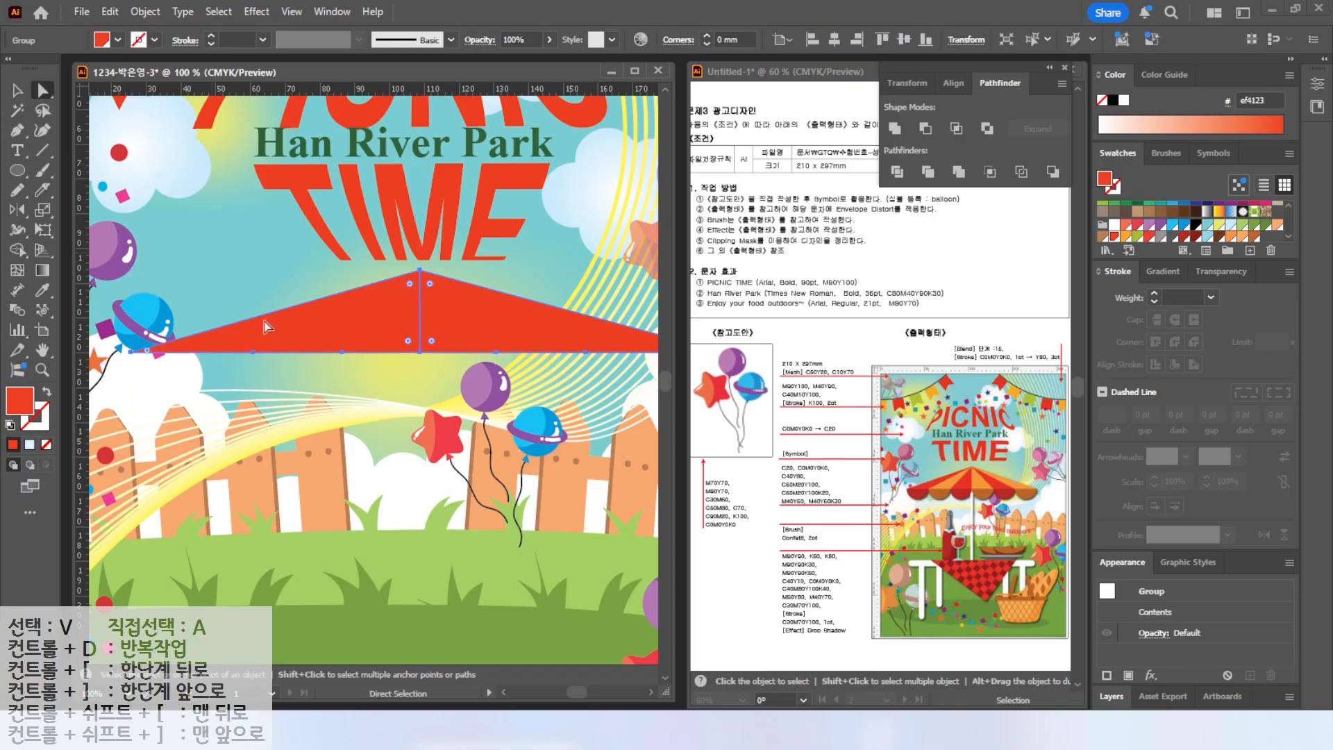
{"action": "left_click", "coordinate": [459, 339]}
{"action": "key", "text": "Delete"}
Draw a circle about 22 mm wide on the canopy's bottom edge and delete its top anchor to leave a semicircle.
{"action": "key", "text": "l"}
{"action": "mouse_move", "coordinate": [316, 330]}
{"action": "left_mouse_down"}
{"action": "mouse_move", "coordinate": [459, 451]}
{"action": "mouse_move", "coordinate": [391, 397]}
{"action": "mouse_move", "coordinate": [398, 367]}
{"action": "left_mouse_up"}
{"action": "key", "text": "v"}
{"action": "left_click", "coordinate": [42, 91]}
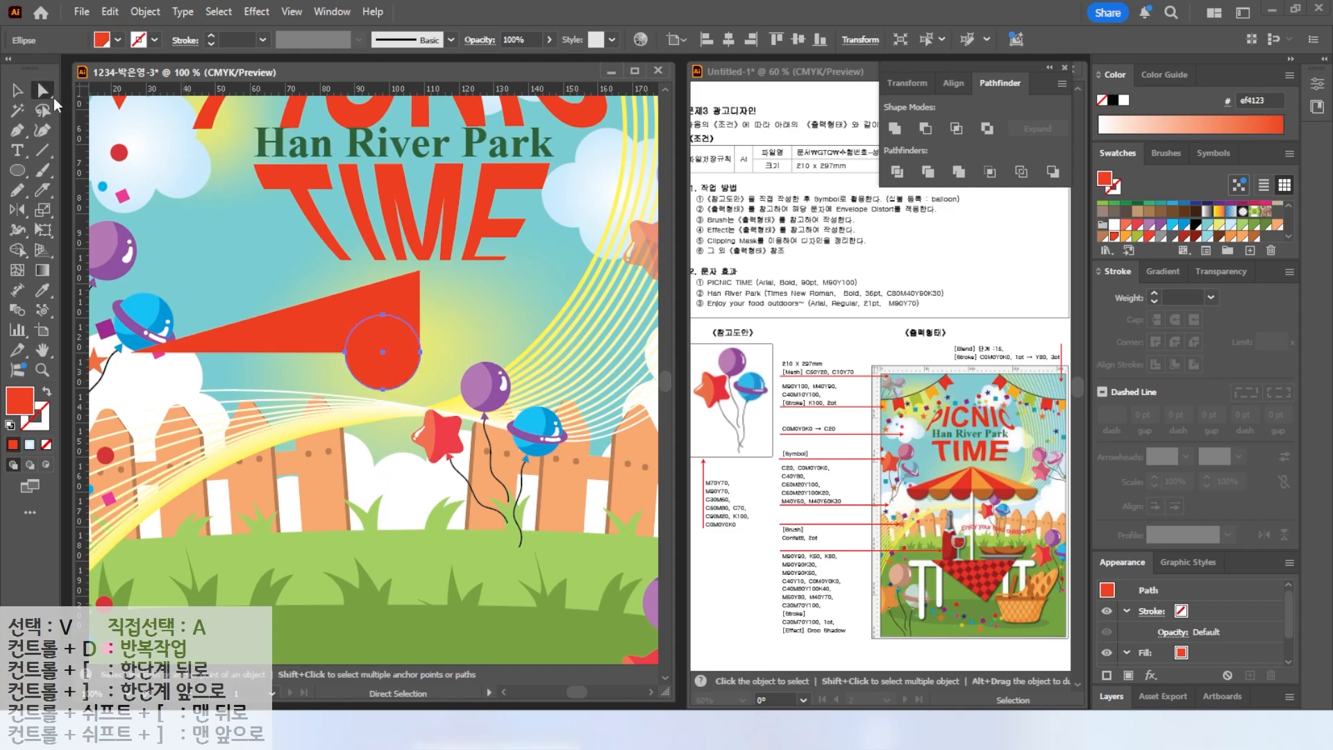
{"action": "left_click", "coordinate": [383, 317]}
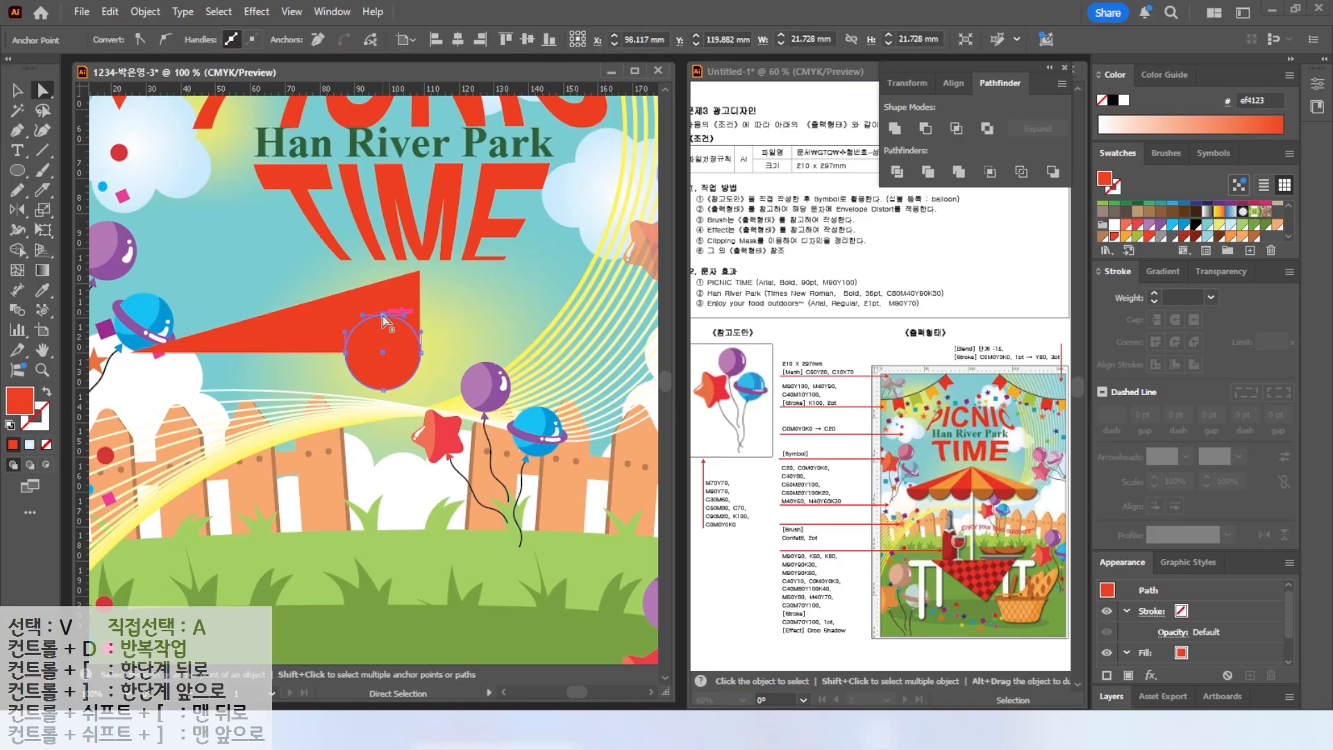
{"action": "key", "text": "Delete"}
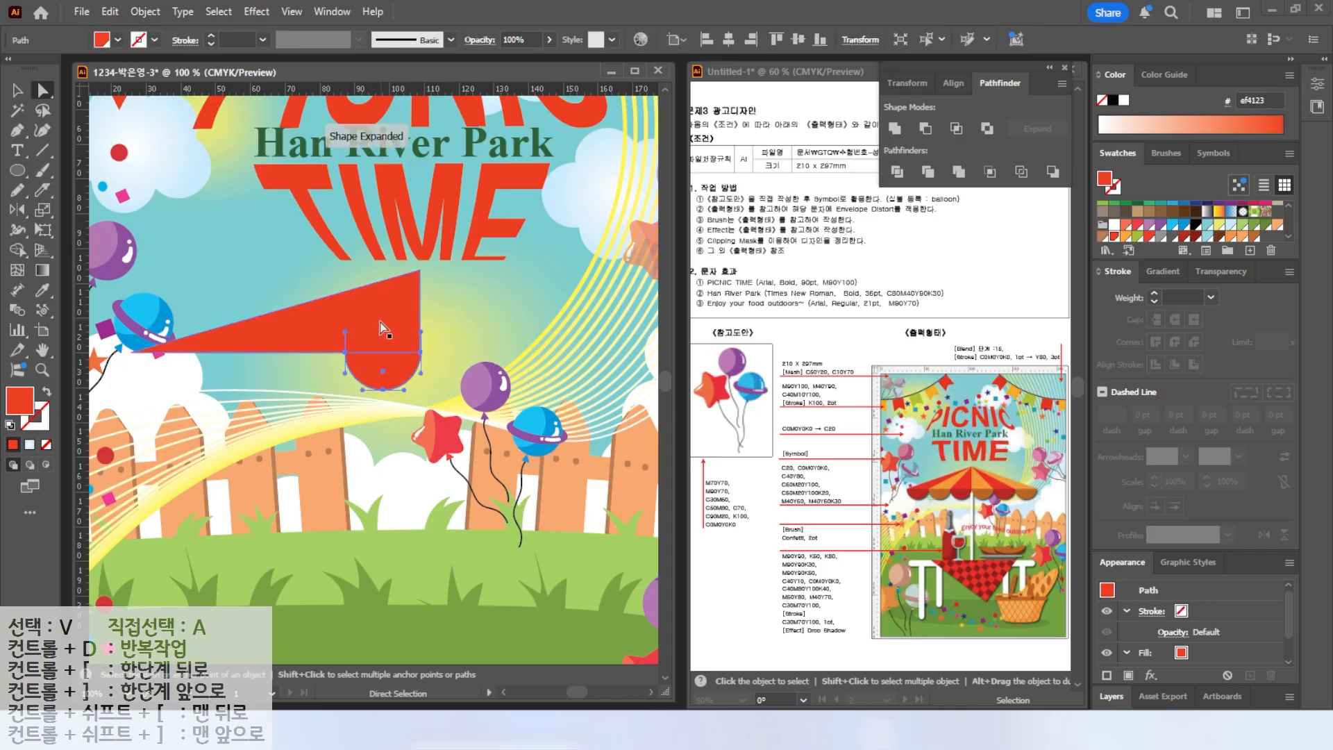
Copy the semicircle leftwards along the canopy's bottom edge.
{"action": "left_click", "coordinate": [17, 92]}
{"action": "left_click", "coordinate": [407, 397]}
{"action": "left_click_drag", "start_coordinate": [398, 375], "coordinate": [237, 375]}
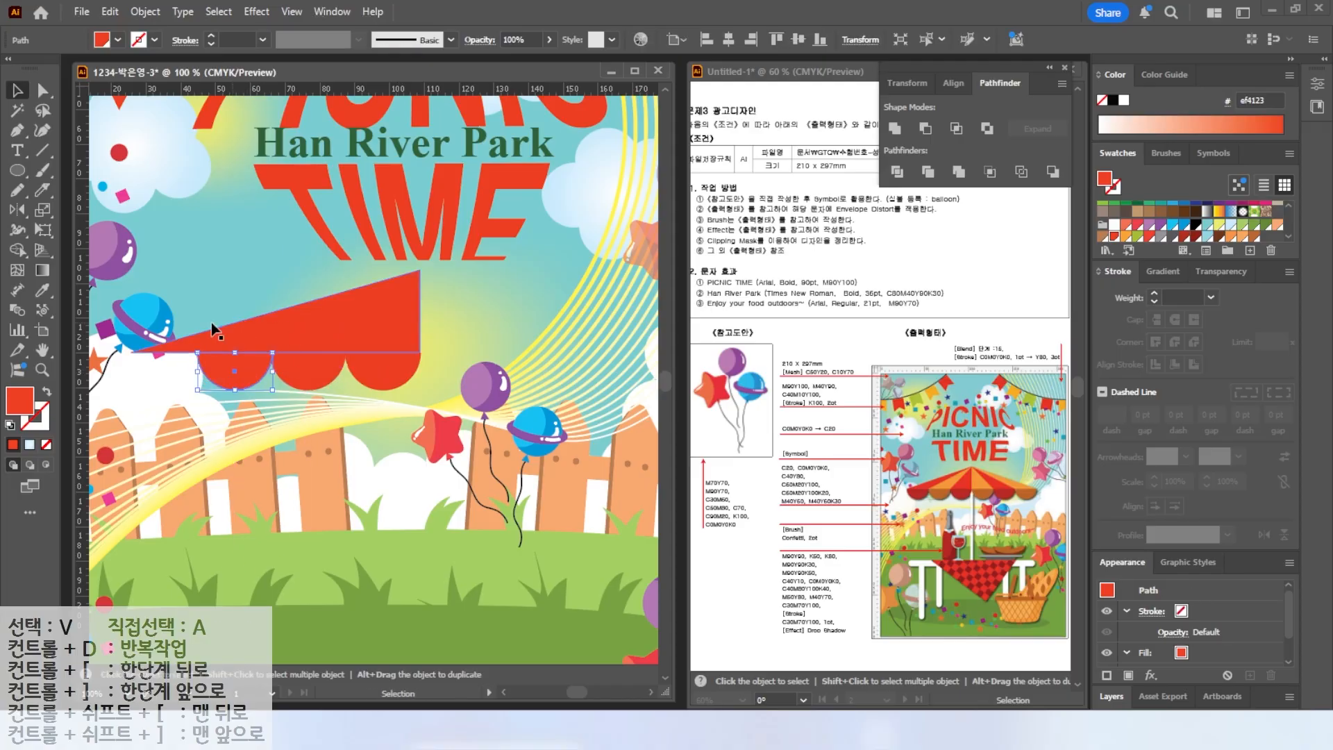
Divide the canopy half into wedge segments with Pathfinder Divide.
{"action": "key", "text": "a"}
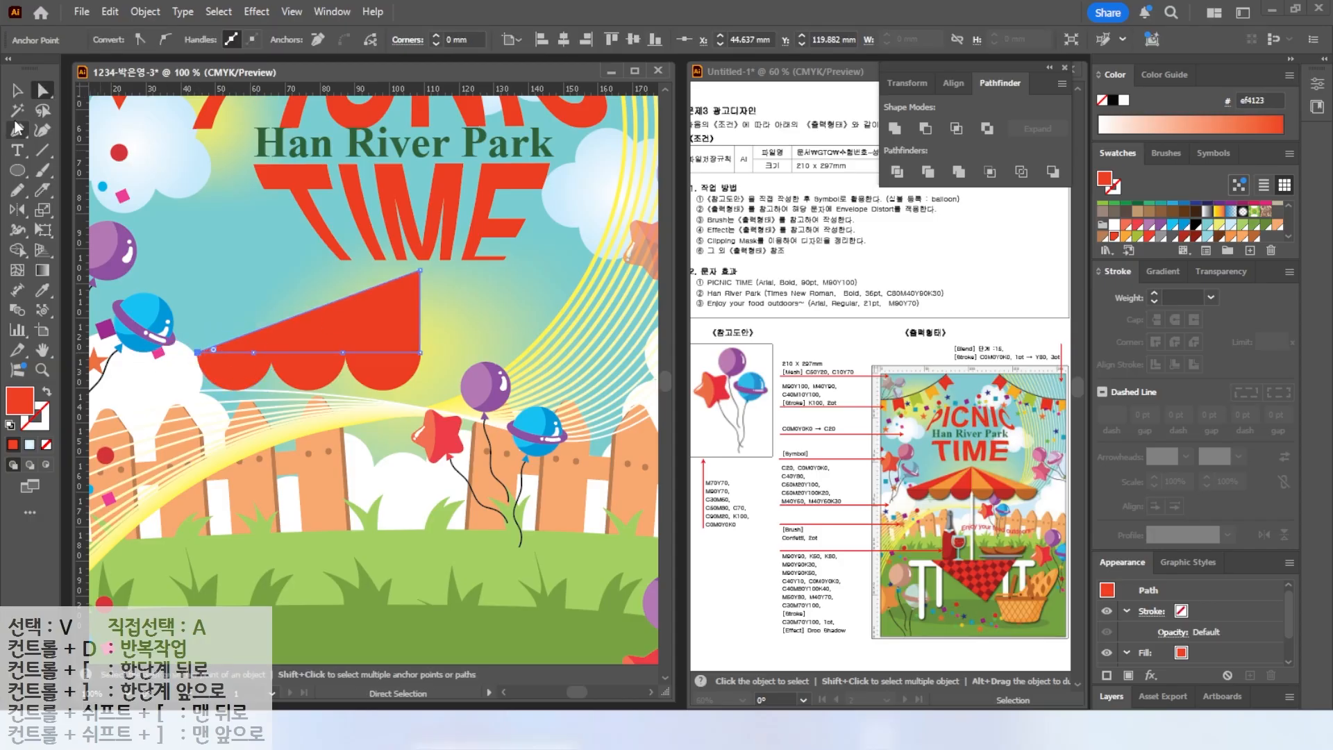
{"action": "key", "text": "backslash"}
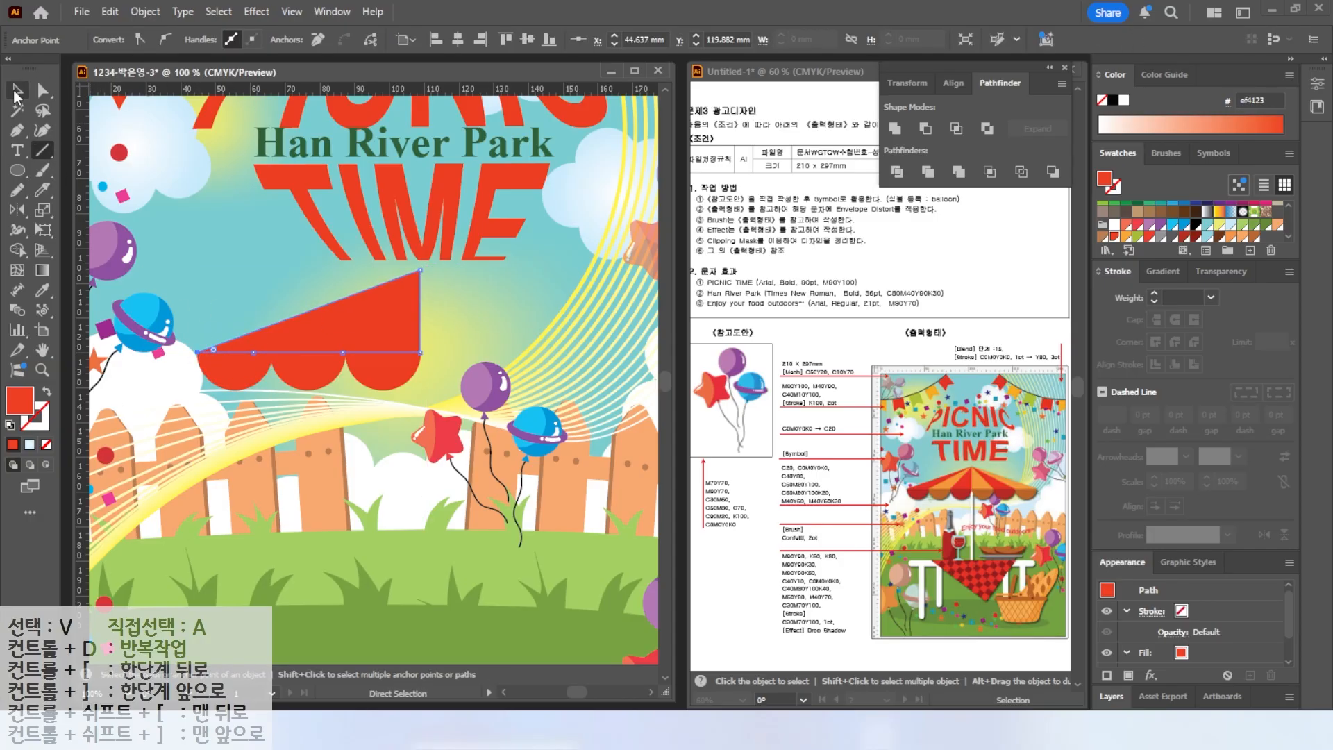
{"action": "key", "text": "ctrl+shift+a"}
{"action": "key", "text": "d"}
{"action": "mouse_move", "coordinate": [420, 269]}
{"action": "left_mouse_down"}
{"action": "mouse_move", "coordinate": [271, 354]}
{"action": "mouse_move", "coordinate": [420, 270]}
{"action": "left_mouse_up"}
{"action": "key", "text": "v"}
{"action": "left_click_drag", "start_coordinate": [179, 214], "coordinate": [439, 322]}
{"action": "left_click", "coordinate": [904, 174]}
{"action": "key", "text": "a"}
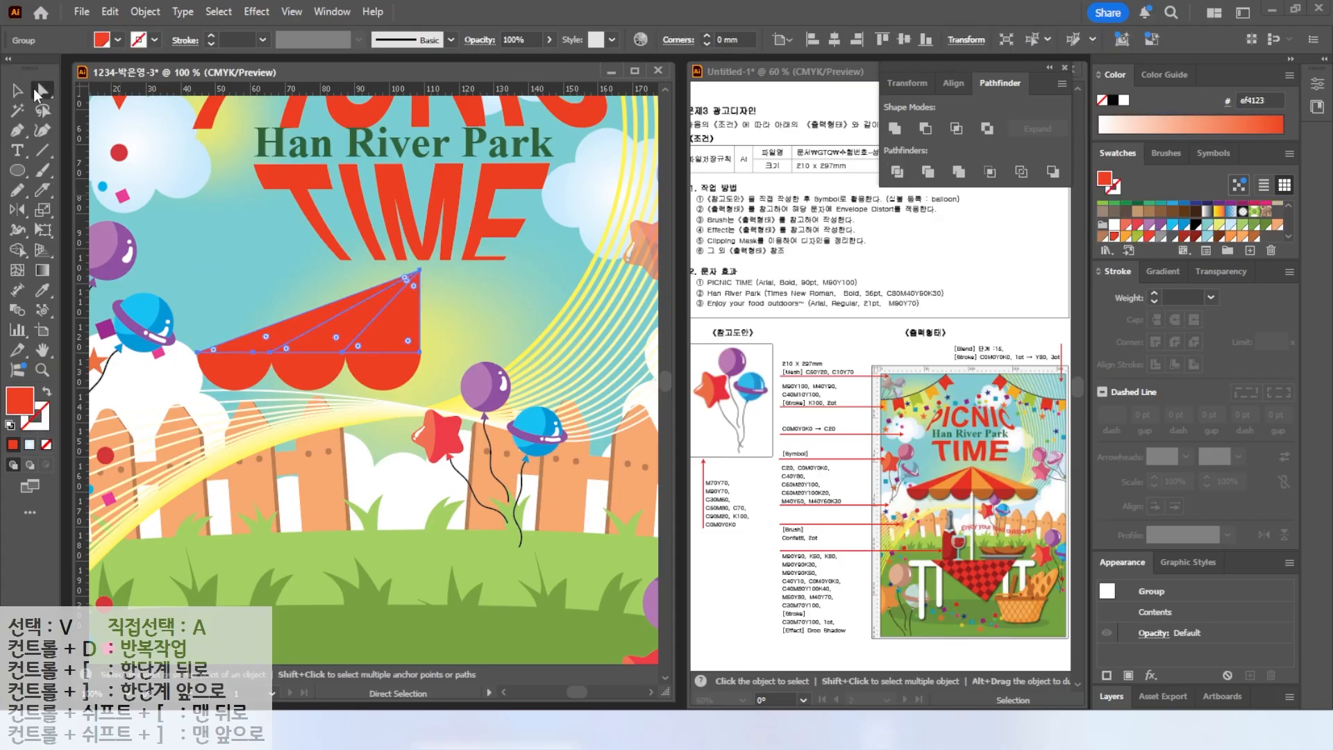
Color the canopy wedges and semicircles with the orange, light orange and dark red swatches.
{"action": "left_click", "coordinate": [330, 340]}
{"action": "left_click", "coordinate": [1126, 238]}
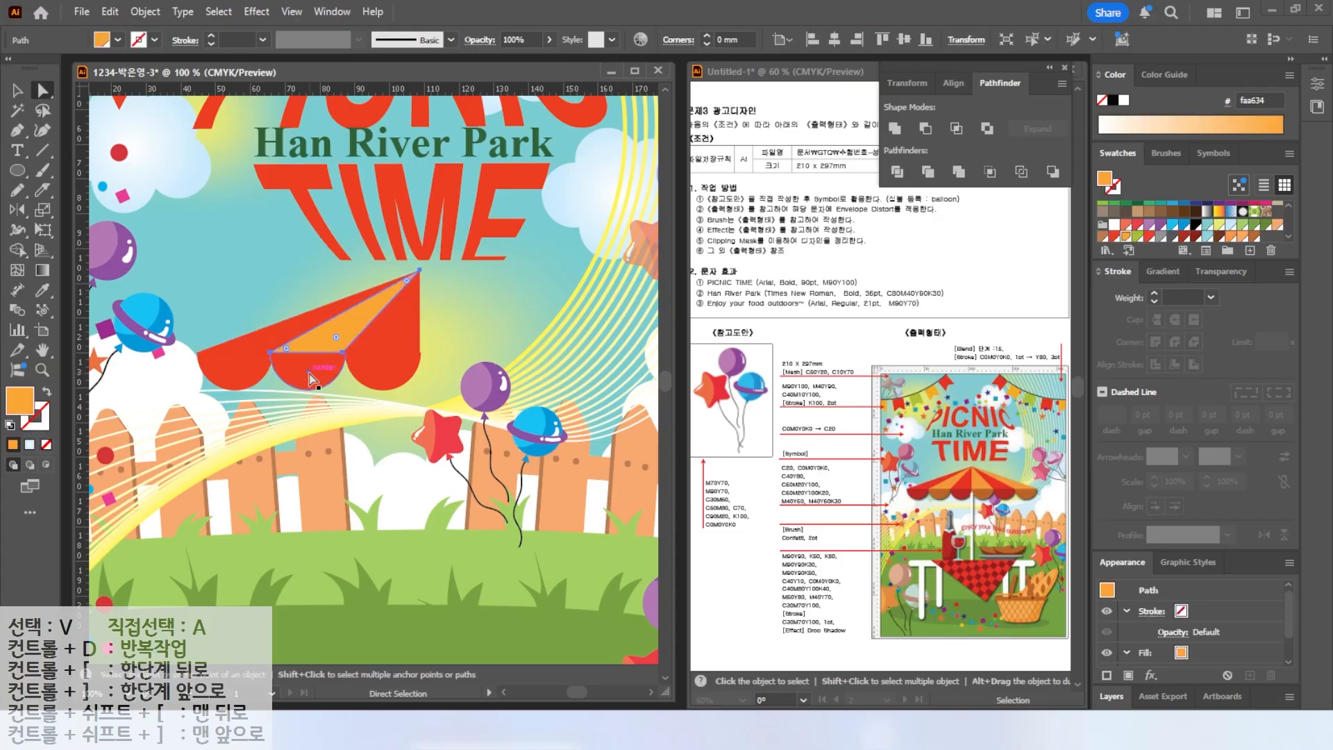
{"action": "left_click", "coordinate": [311, 375]}
{"action": "left_click", "coordinate": [1232, 238]}
{"action": "left_click", "coordinate": [245, 375]}
{"action": "left_click", "coordinate": [409, 386], "text": "shift"}
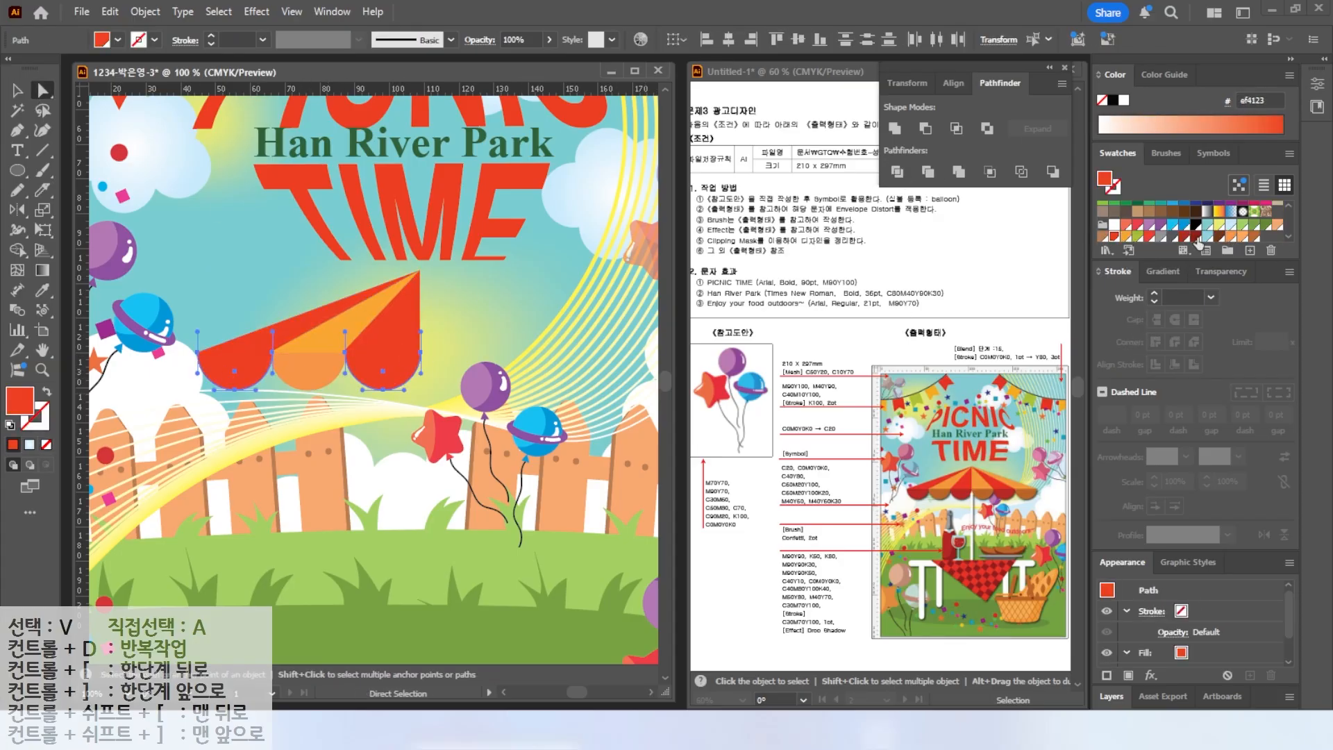
{"action": "left_click", "coordinate": [1184, 237]}
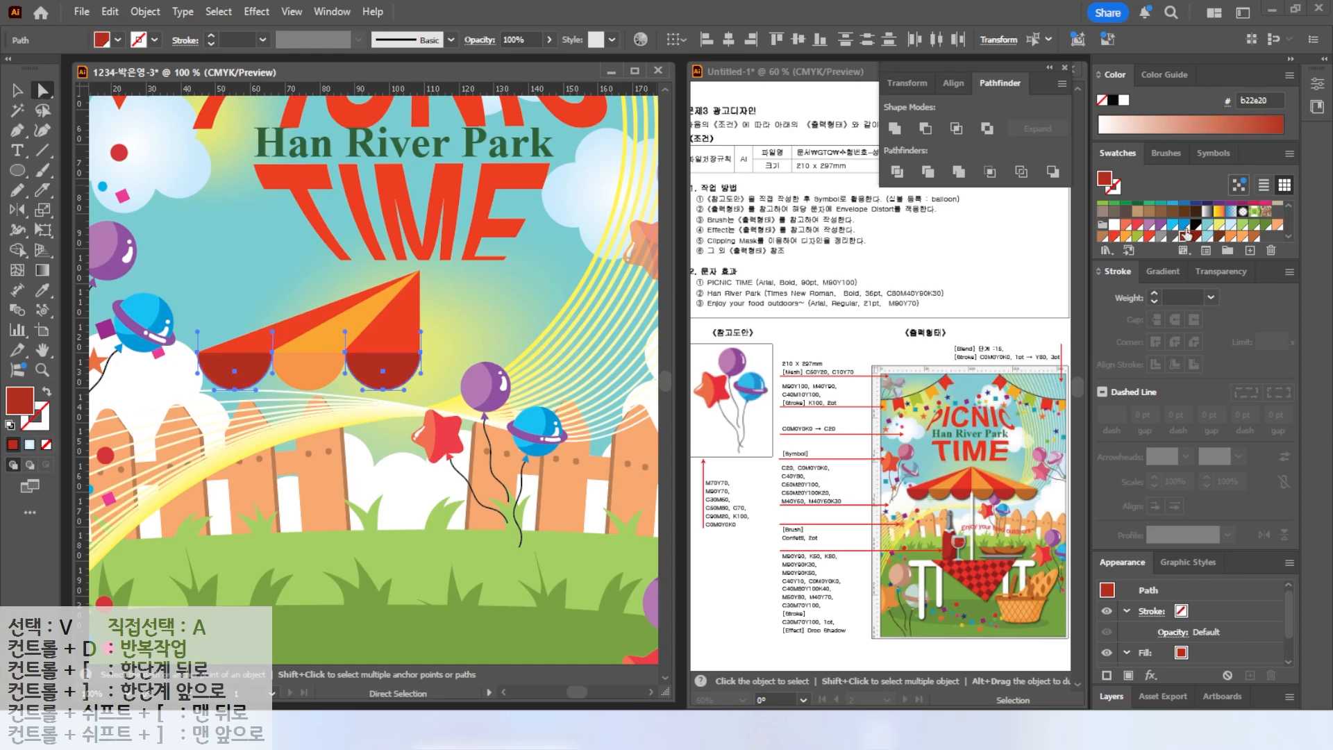
Reflect a vertical copy of the canopy half about its apex to complete the umbrella.
{"action": "key", "text": "v"}
{"action": "key", "text": "ctrl+a"}
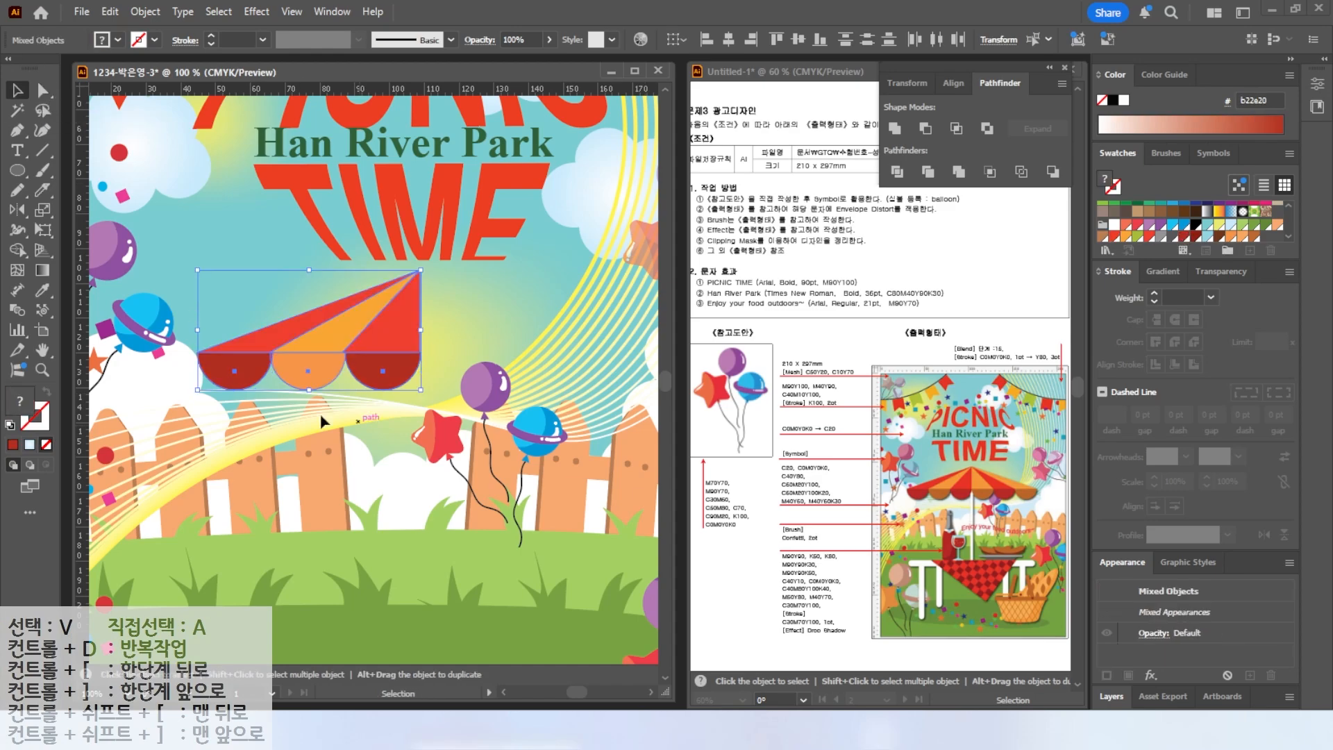
{"action": "left_click", "coordinate": [15, 211]}
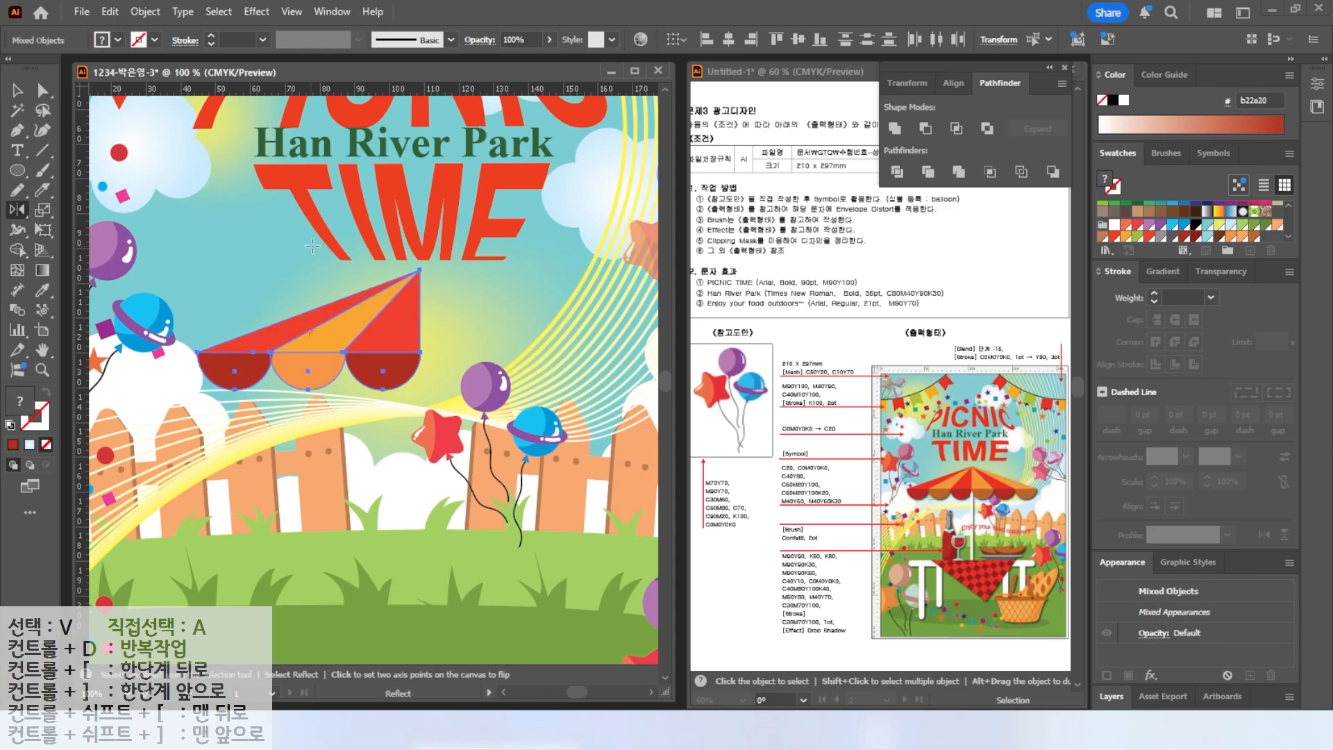
{"action": "left_click", "coordinate": [420, 269], "text": "alt"}
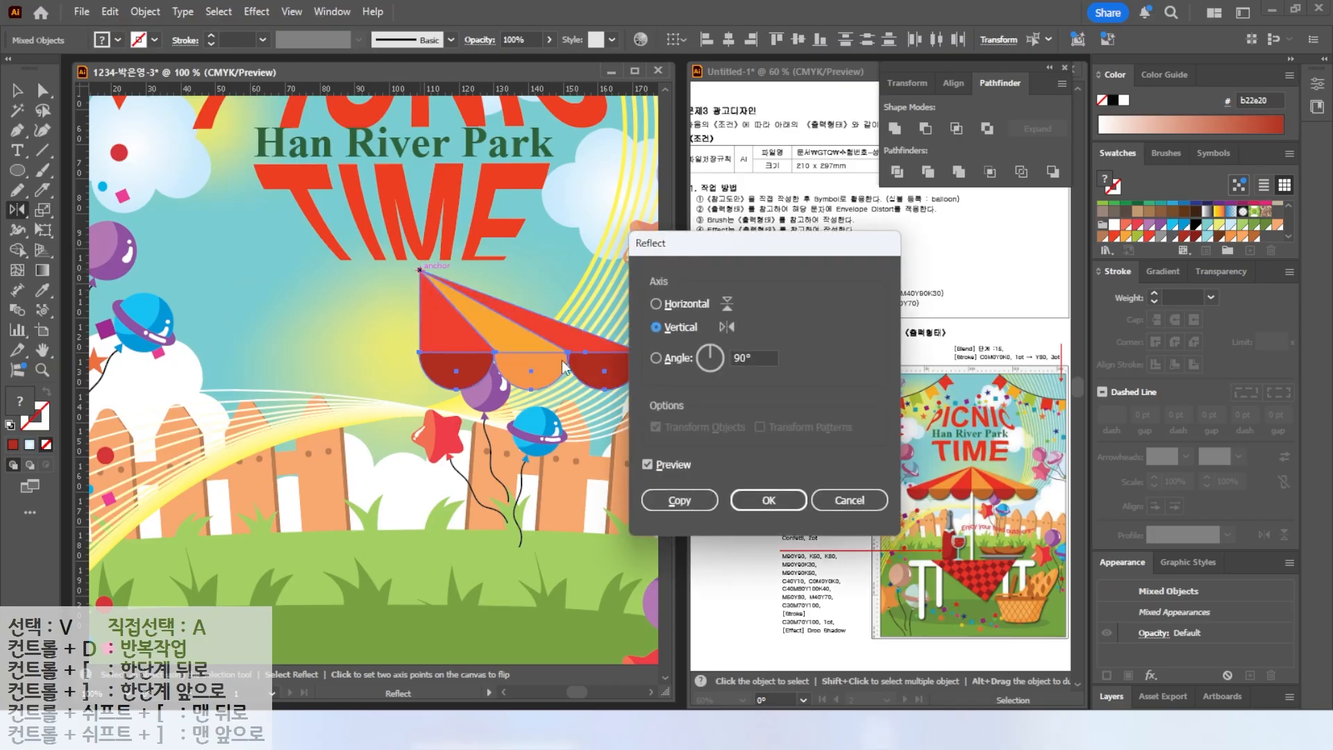
{"action": "left_click", "coordinate": [674, 499]}
{"action": "key", "text": "v"}
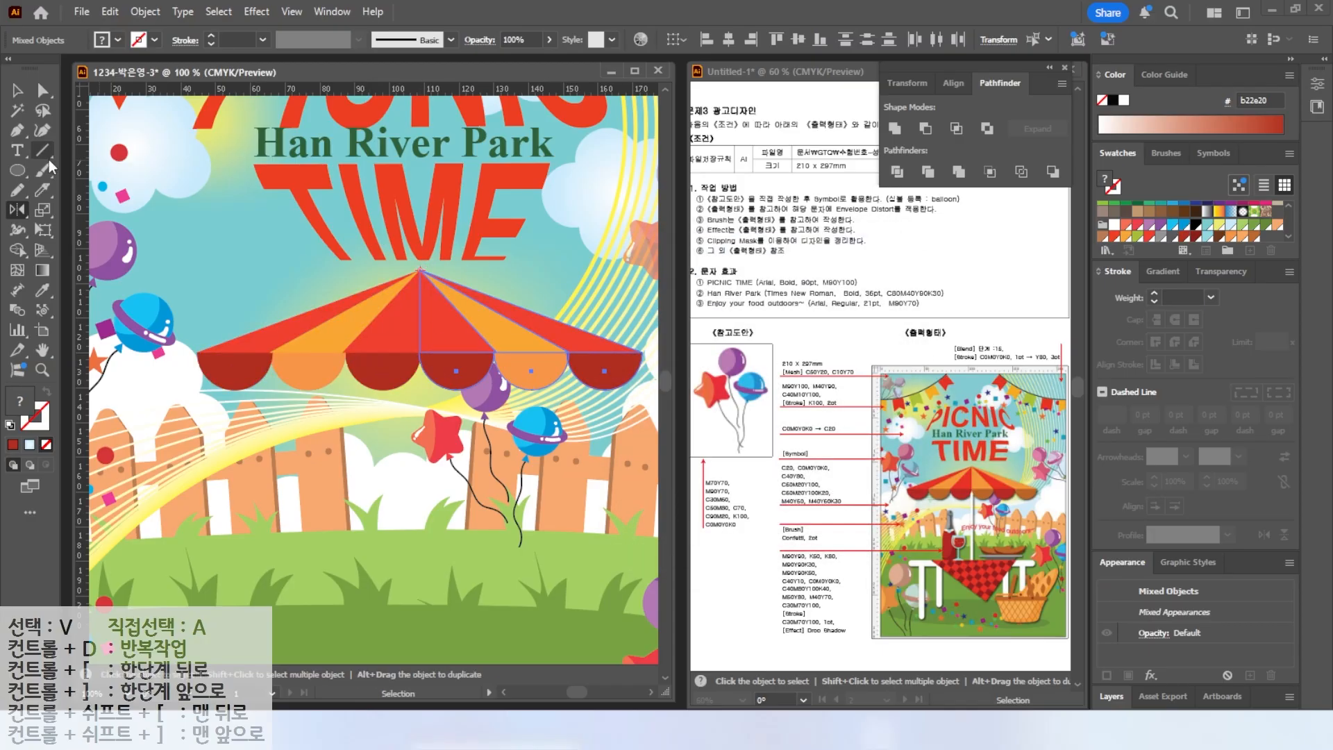
Ungroup the reflected canopy half.
{"action": "left_click", "coordinate": [464, 343]}
{"action": "right_click", "coordinate": [461, 342]}
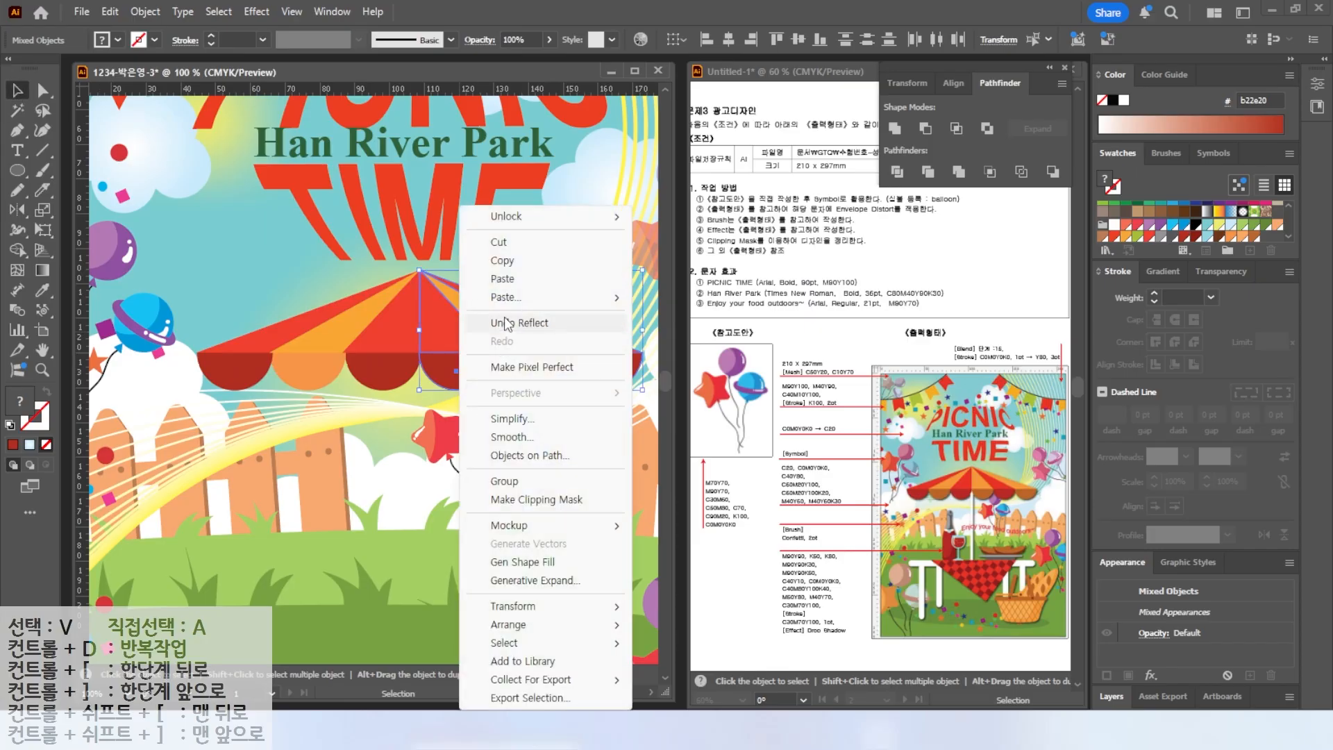
{"action": "left_click", "coordinate": [382, 247]}
{"action": "left_click", "coordinate": [432, 316]}
{"action": "right_click", "coordinate": [449, 325]}
{"action": "left_click", "coordinate": [500, 422]}
Recolor the mirrored semicircles with the Eyedropper so the colors alternate.
{"action": "left_click", "coordinate": [441, 369]}
{"action": "key", "text": "i"}
{"action": "left_click", "coordinate": [538, 371]}
{"action": "left_click", "coordinate": [19, 91]}
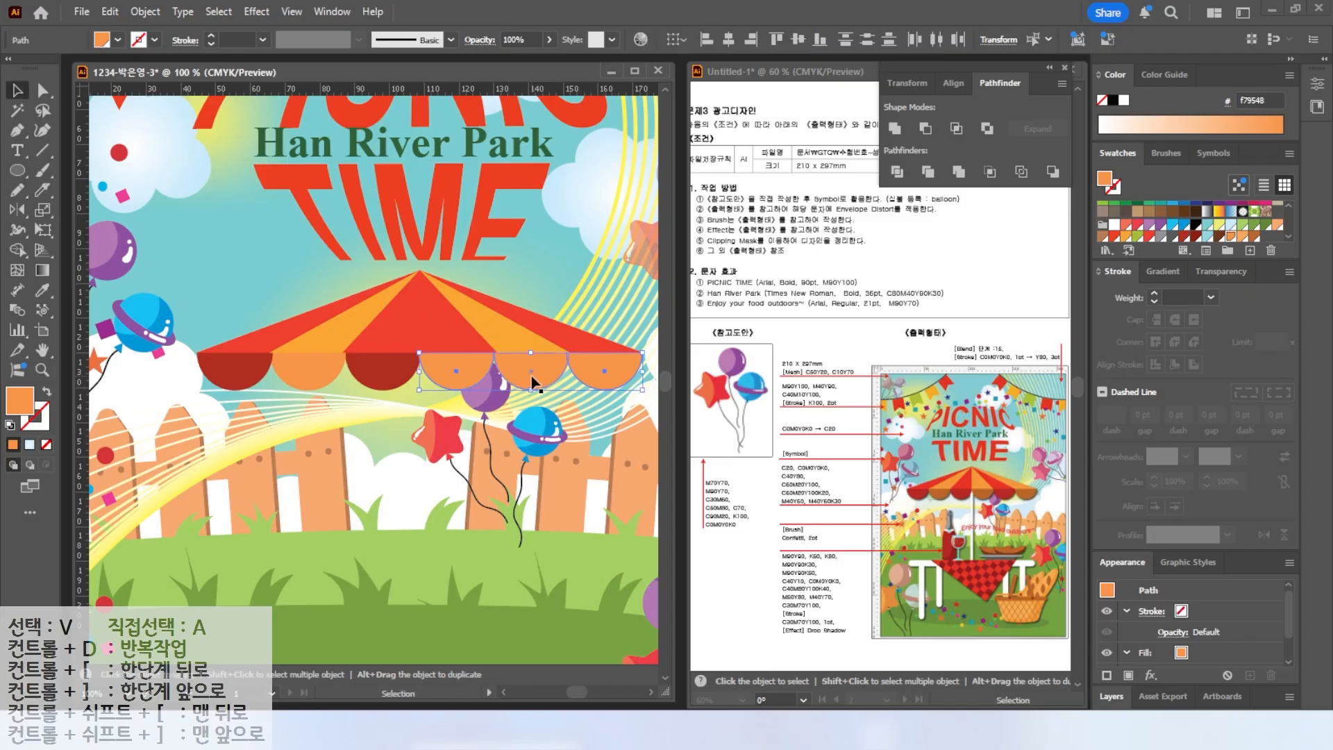
{"action": "left_click", "coordinate": [535, 377]}
{"action": "left_click", "coordinate": [42, 291]}
{"action": "left_click", "coordinate": [389, 372]}
{"action": "left_click", "coordinate": [18, 90]}
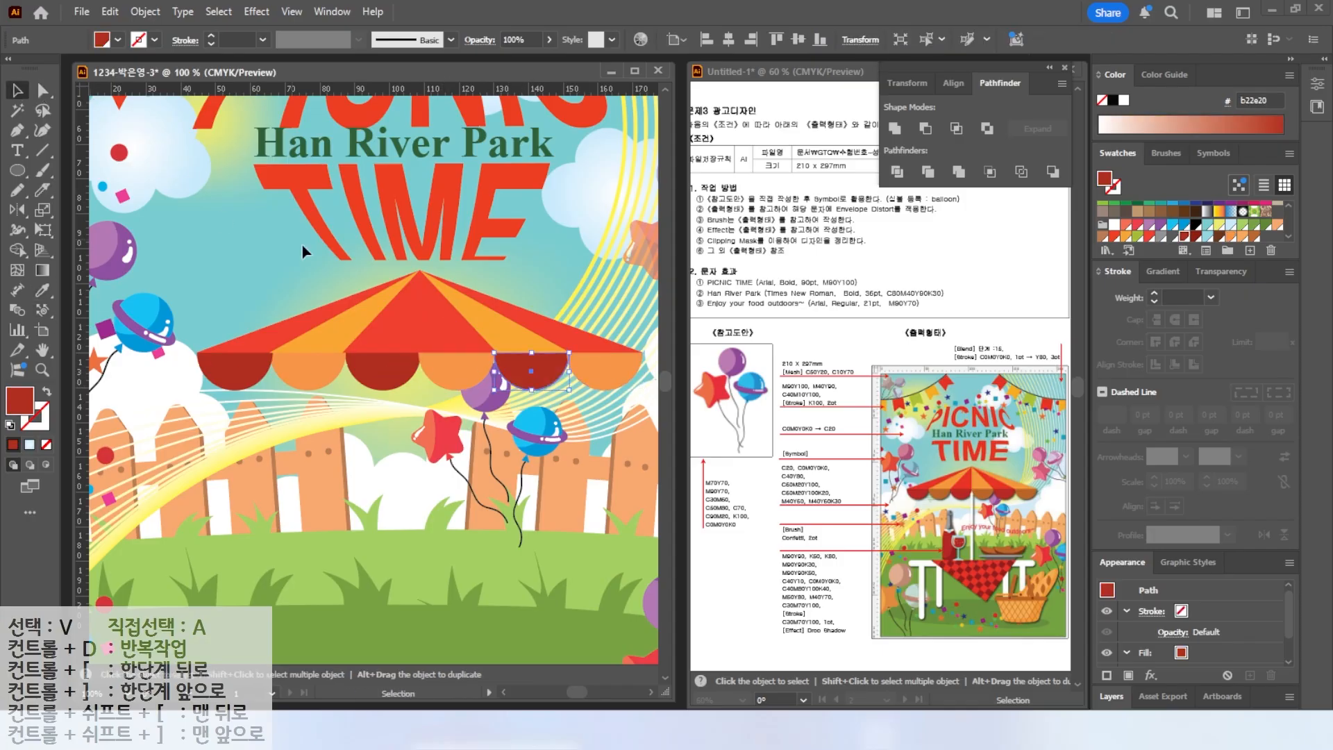
Recolor the mirrored canopy wedges with the Eyedropper so red and orange alternate.
{"action": "left_click", "coordinate": [447, 330]}
{"action": "left_click", "coordinate": [563, 337], "text": "shift"}
{"action": "left_click", "coordinate": [42, 291]}
{"action": "left_click", "coordinate": [323, 335]}
{"action": "left_click", "coordinate": [20, 91]}
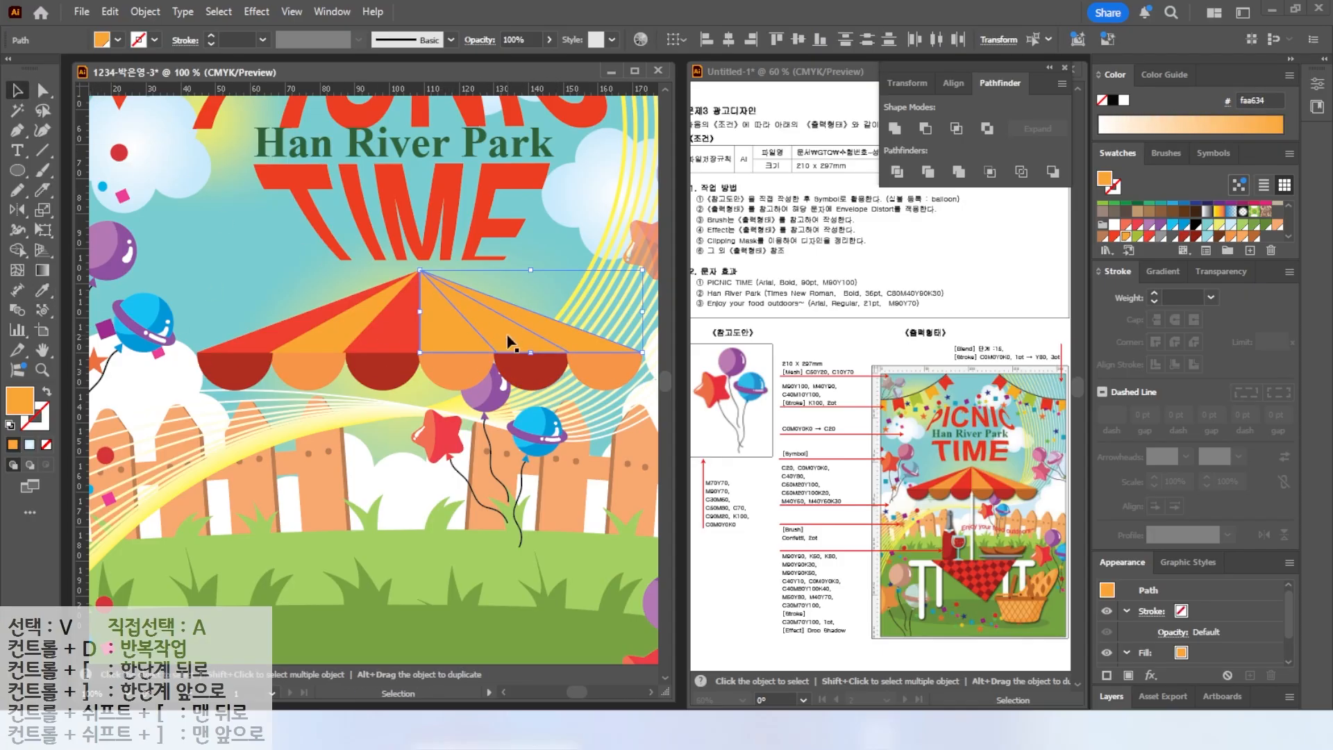
{"action": "left_click", "coordinate": [43, 189]}
{"action": "left_click", "coordinate": [18, 91]}
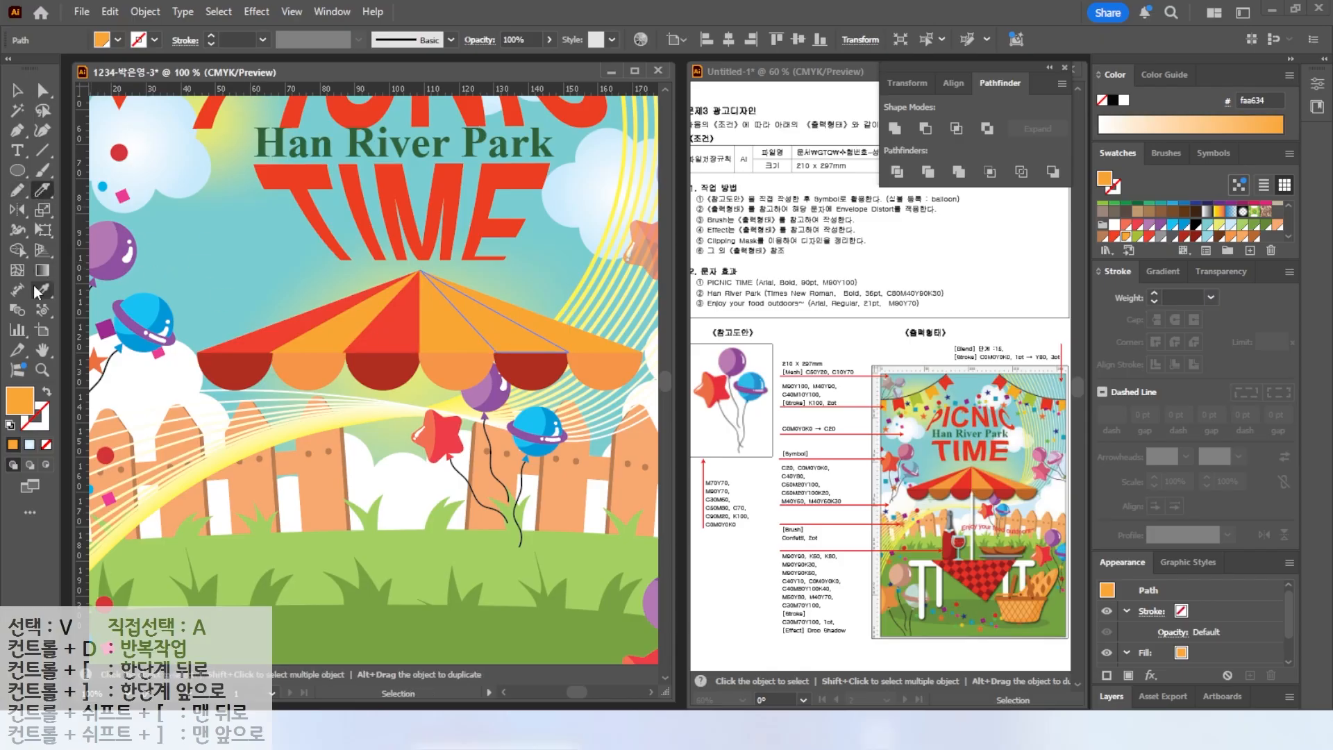
{"action": "left_click", "coordinate": [42, 291]}
{"action": "left_click", "coordinate": [291, 331]}
Draw a thin tall white rectangle below the umbrella's apex as its pole.
{"action": "left_click", "coordinate": [18, 91]}
{"action": "left_click", "coordinate": [344, 200]}
{"action": "left_click_drag", "start_coordinate": [382, 296], "coordinate": [345, 264]}
{"action": "left_click", "coordinate": [17, 170]}
{"action": "left_click", "coordinate": [104, 173]}
{"action": "left_click_drag", "start_coordinate": [385, 210], "coordinate": [393, 519]}
{"action": "left_click", "coordinate": [1115, 224]}
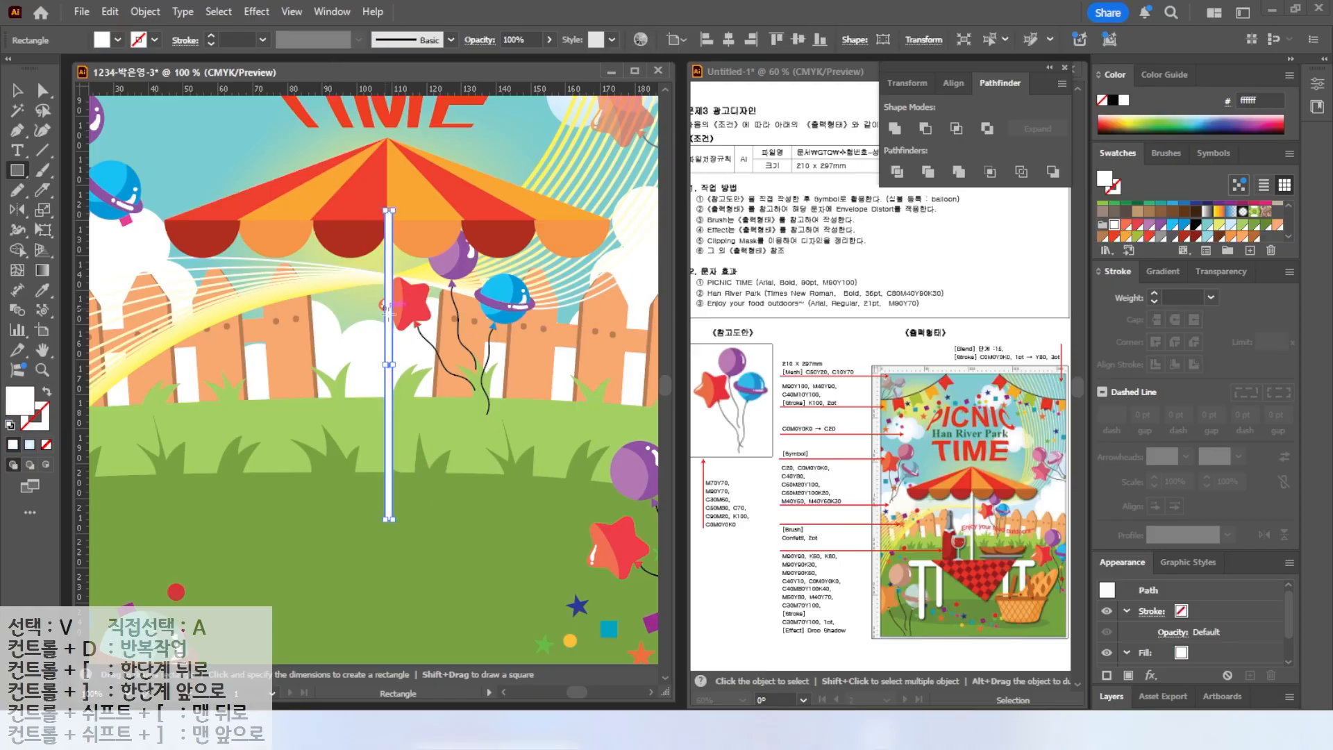
{"action": "key", "text": "v"}
{"action": "scroll", "coordinate": [340, 348], "scroll_direction": "down", "scroll_amount": 1}
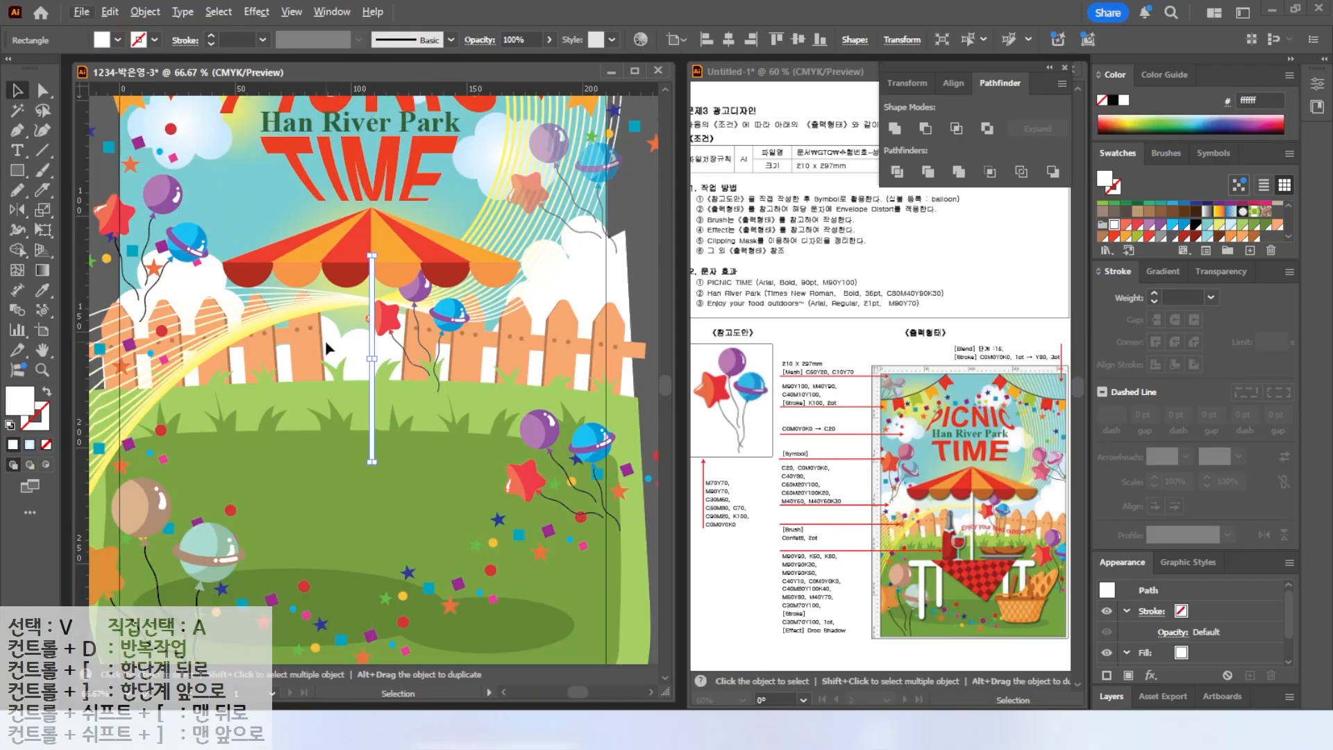
Draw a wide white rounded rectangle across the meadow below the umbrella as the tabletop.
{"action": "left_click", "coordinate": [18, 170]}
{"action": "left_click", "coordinate": [97, 192]}
{"action": "left_click_drag", "start_coordinate": [197, 448], "coordinate": [566, 469]}
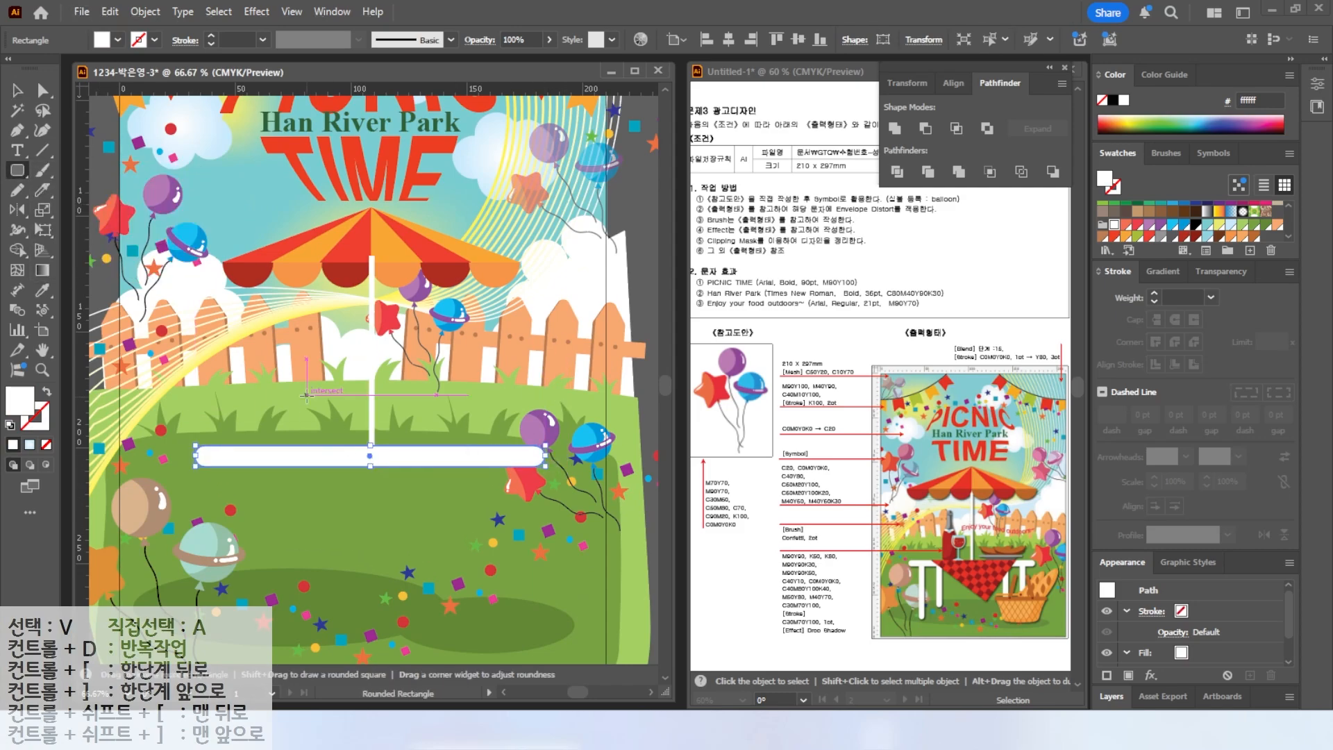
Draw a tall rounded-rectangle table leg and duplicate it into four legs under the tabletop.
{"action": "scroll", "coordinate": [217, 354], "scroll_direction": "down", "scroll_amount": 3}
{"action": "left_click_drag", "start_coordinate": [231, 353], "coordinate": [247, 512]}
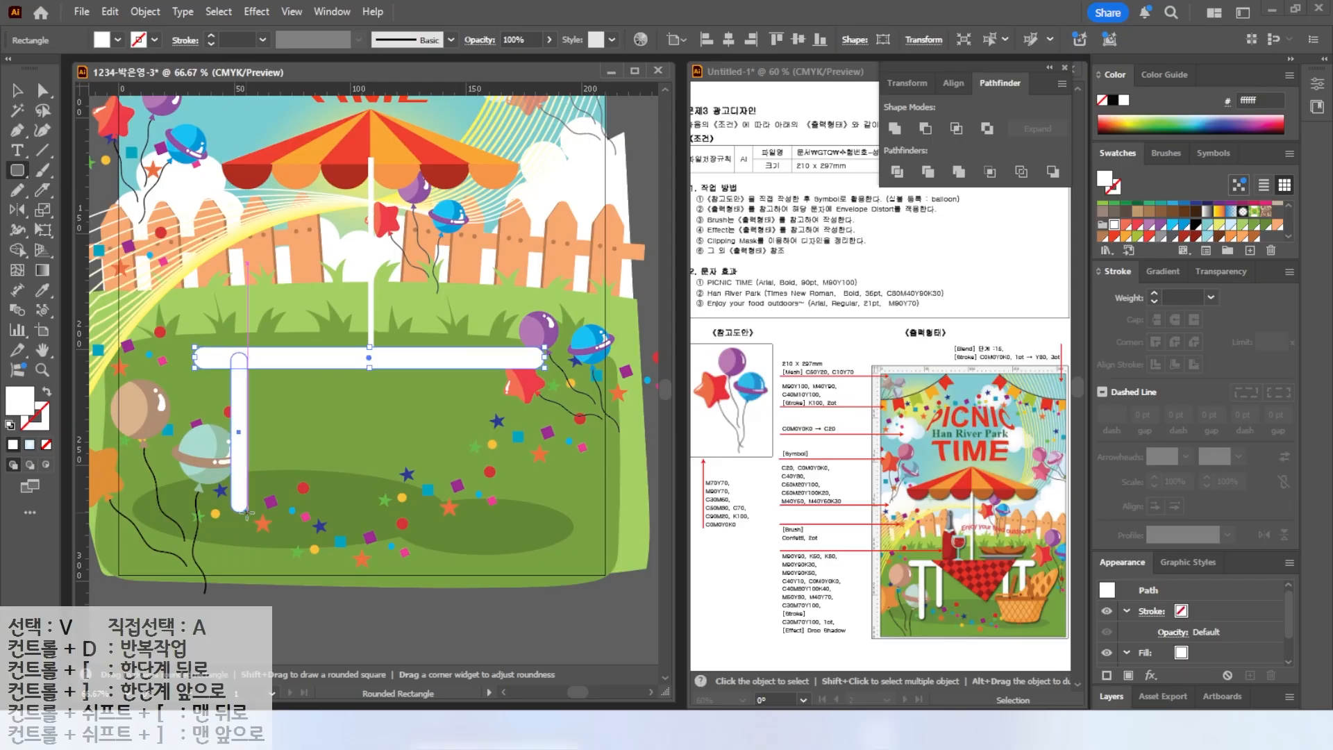
{"action": "key", "text": "v"}
{"action": "left_click_drag", "start_coordinate": [242, 437], "coordinate": [515, 406]}
{"action": "left_click", "coordinate": [468, 341], "text": "shift"}
{"action": "left_click", "coordinate": [306, 368], "text": "shift"}
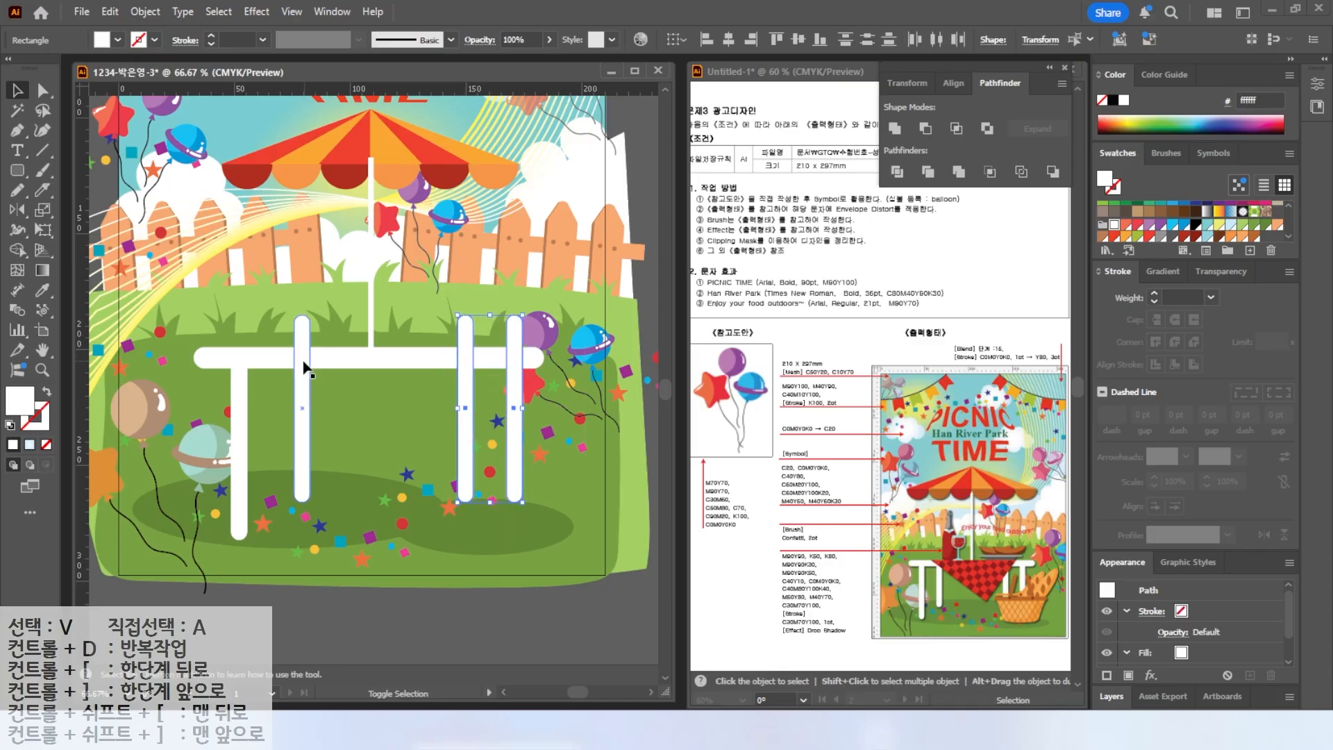
{"action": "left_click", "coordinate": [544, 300]}
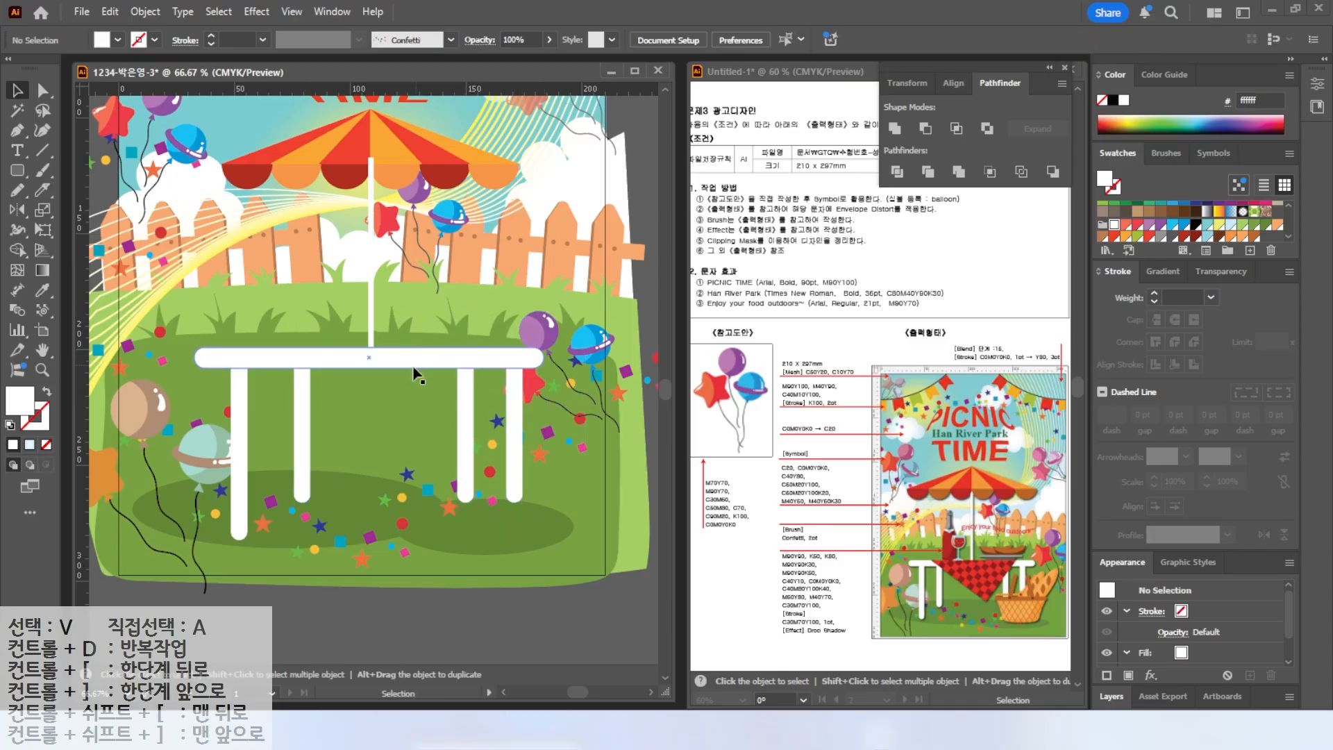
Group the umbrella canopy pieces and bring the group to the front.
{"action": "left_click", "coordinate": [511, 186]}
{"action": "right_click", "coordinate": [429, 160]}
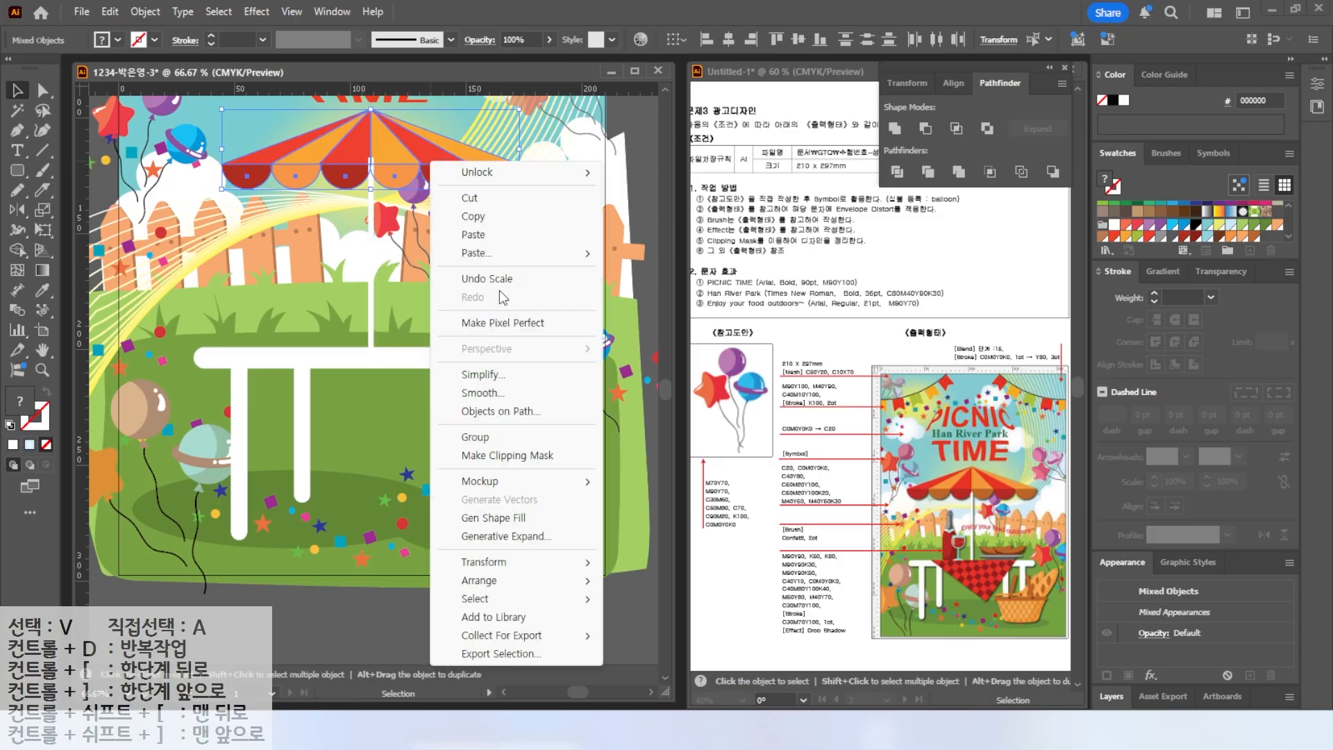
{"action": "left_click", "coordinate": [479, 427]}
{"action": "left_click_drag", "start_coordinate": [519, 148], "coordinate": [546, 159]}
{"action": "right_click", "coordinate": [405, 168]}
{"action": "mouse_move", "coordinate": [479, 625]}
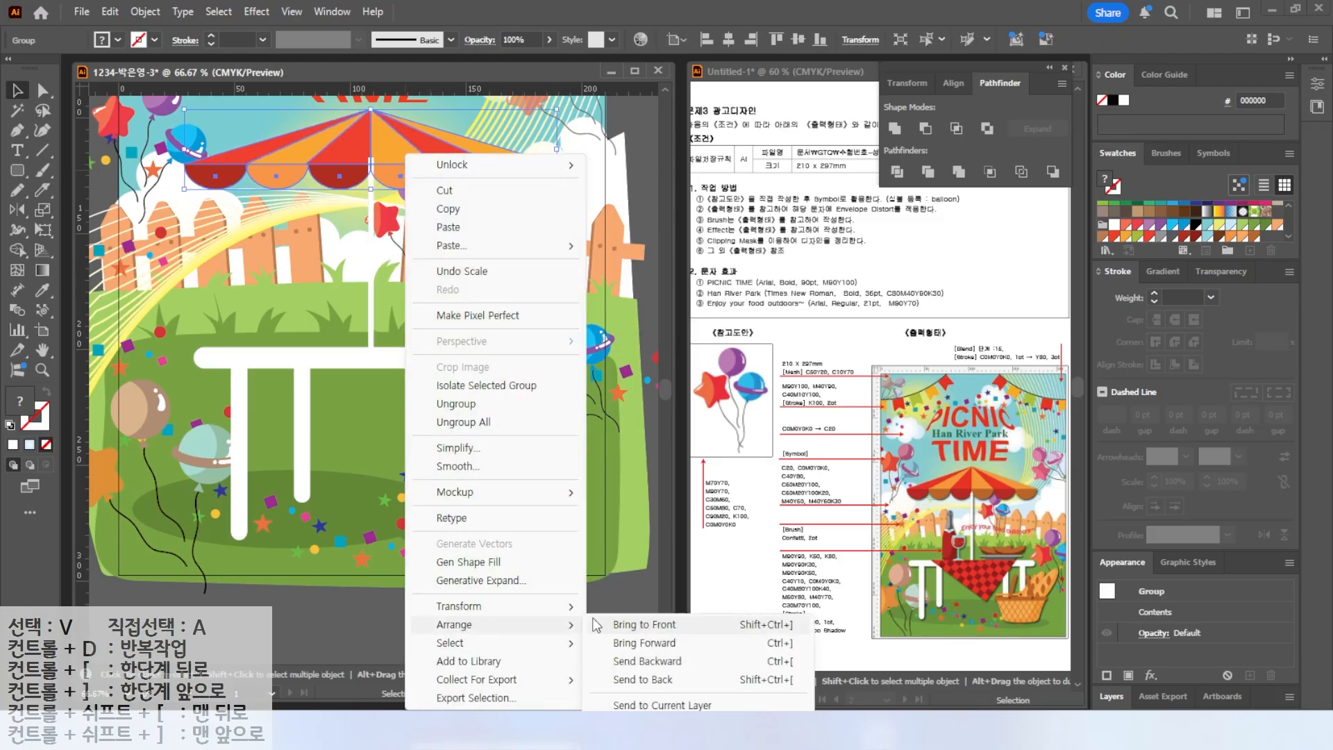
{"action": "left_click", "coordinate": [625, 625]}
Draw a downward-pointing triangle hanging from the tabletop with the Pen tool as the tablecloth.
{"action": "key", "text": "p"}
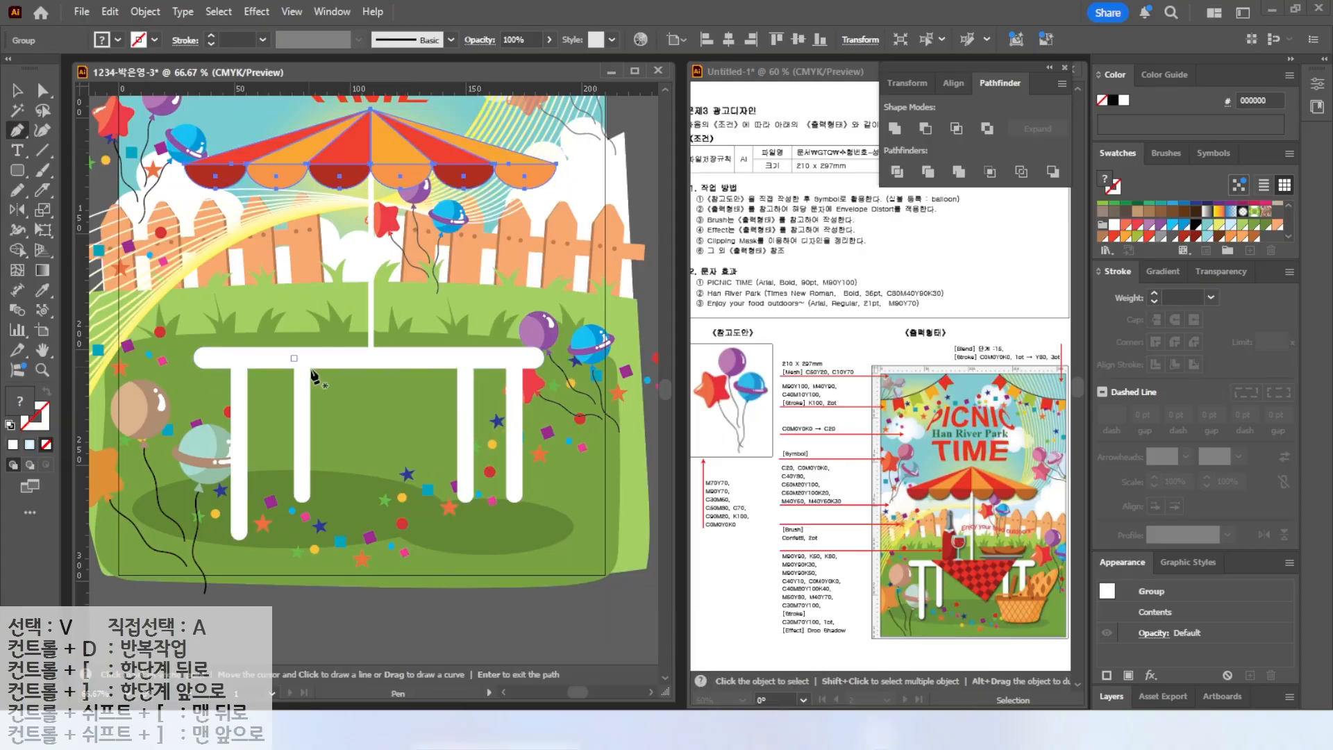
{"action": "left_click", "coordinate": [253, 348]}
{"action": "left_click", "coordinate": [397, 470]}
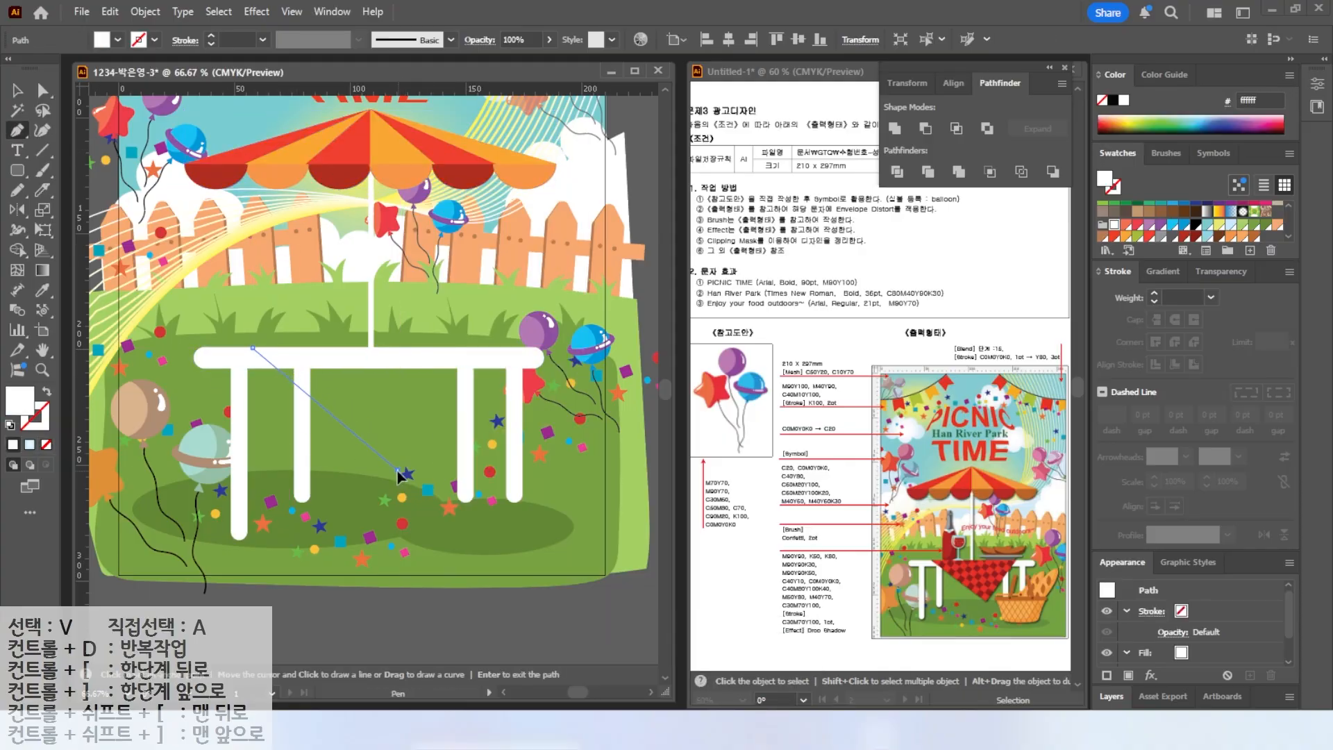
{"action": "left_click", "coordinate": [509, 349]}
{"action": "left_click", "coordinate": [254, 349]}
Draw a small square near the fence and fill it with a dark red swatch.
{"action": "key", "text": "a"}
{"action": "key", "text": "ctrl+plus"}
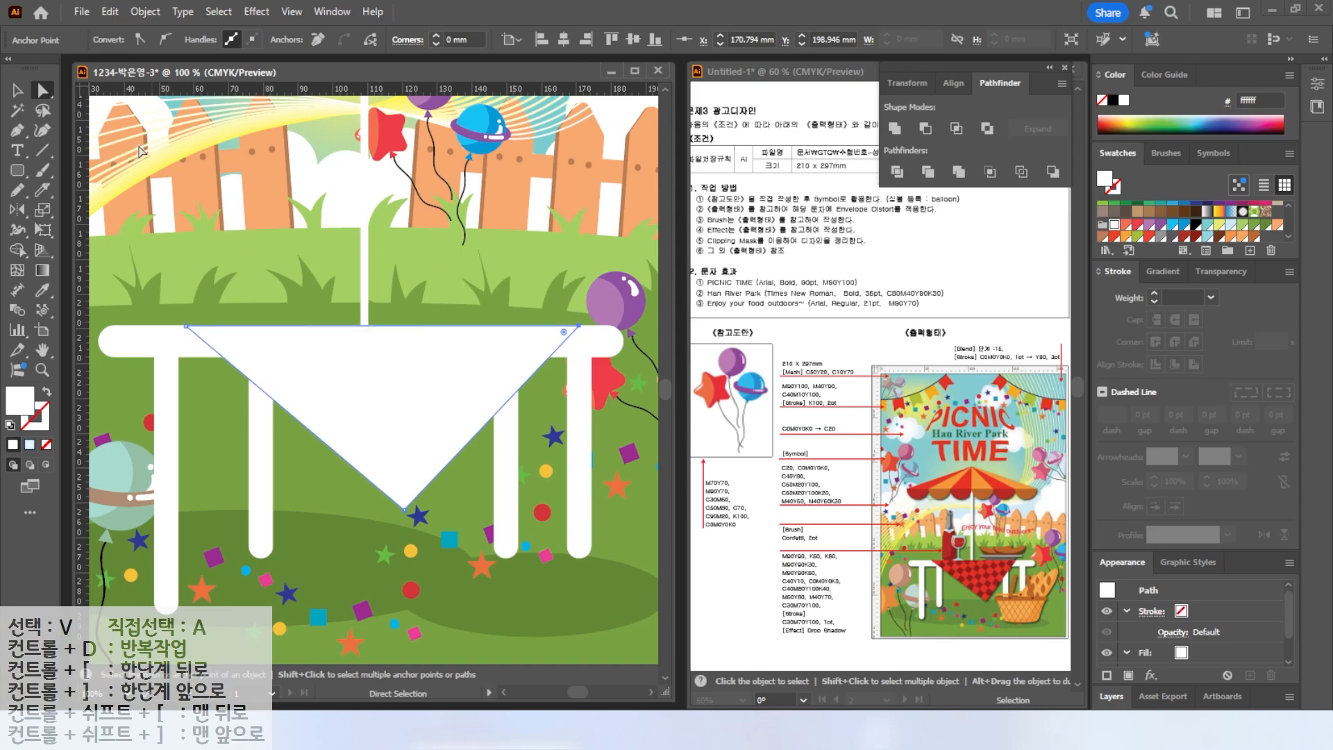
{"action": "left_click_drag", "start_coordinate": [19, 169], "coordinate": [69, 178]}
{"action": "left_click_drag", "start_coordinate": [301, 179], "coordinate": [323, 198]}
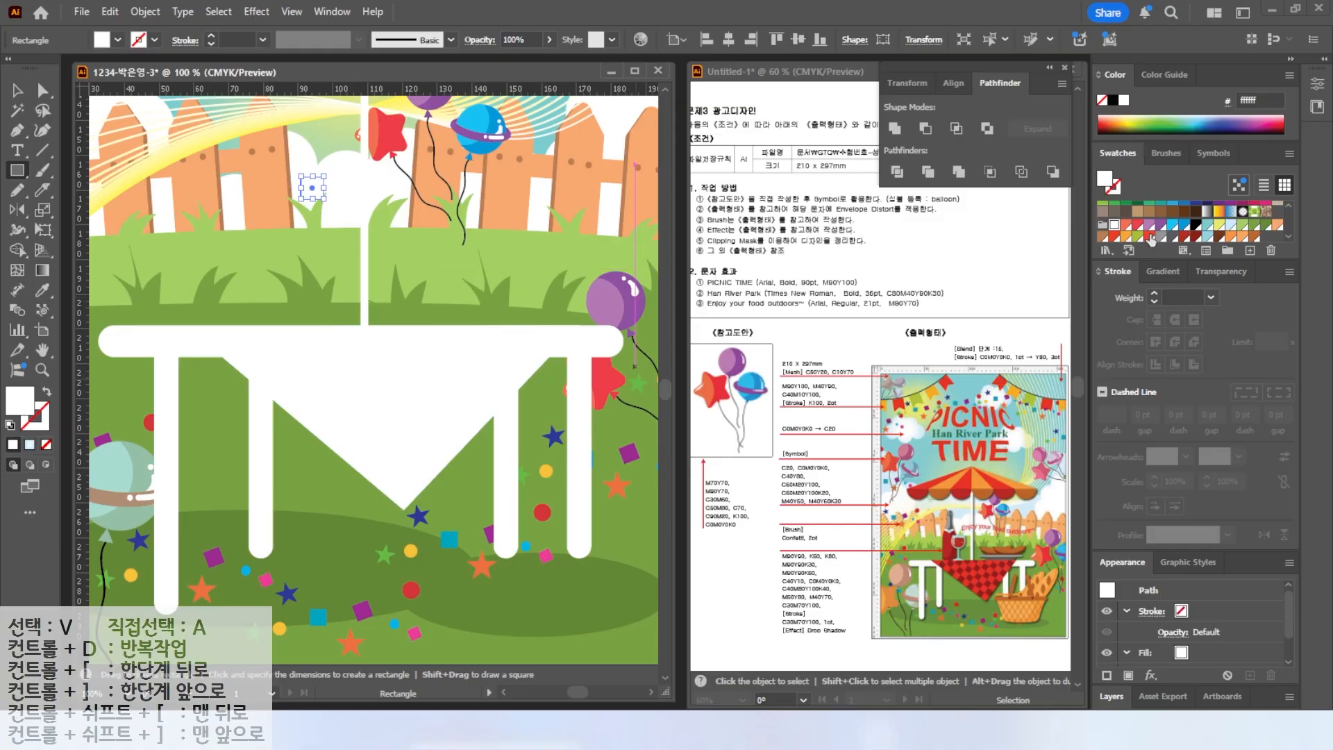
{"action": "left_click", "coordinate": [1185, 237]}
Duplicate the square into a two-by-two checkerboard alternating dark red and red.
{"action": "scroll", "coordinate": [179, 127], "scroll_direction": "up", "scroll_amount": 2}
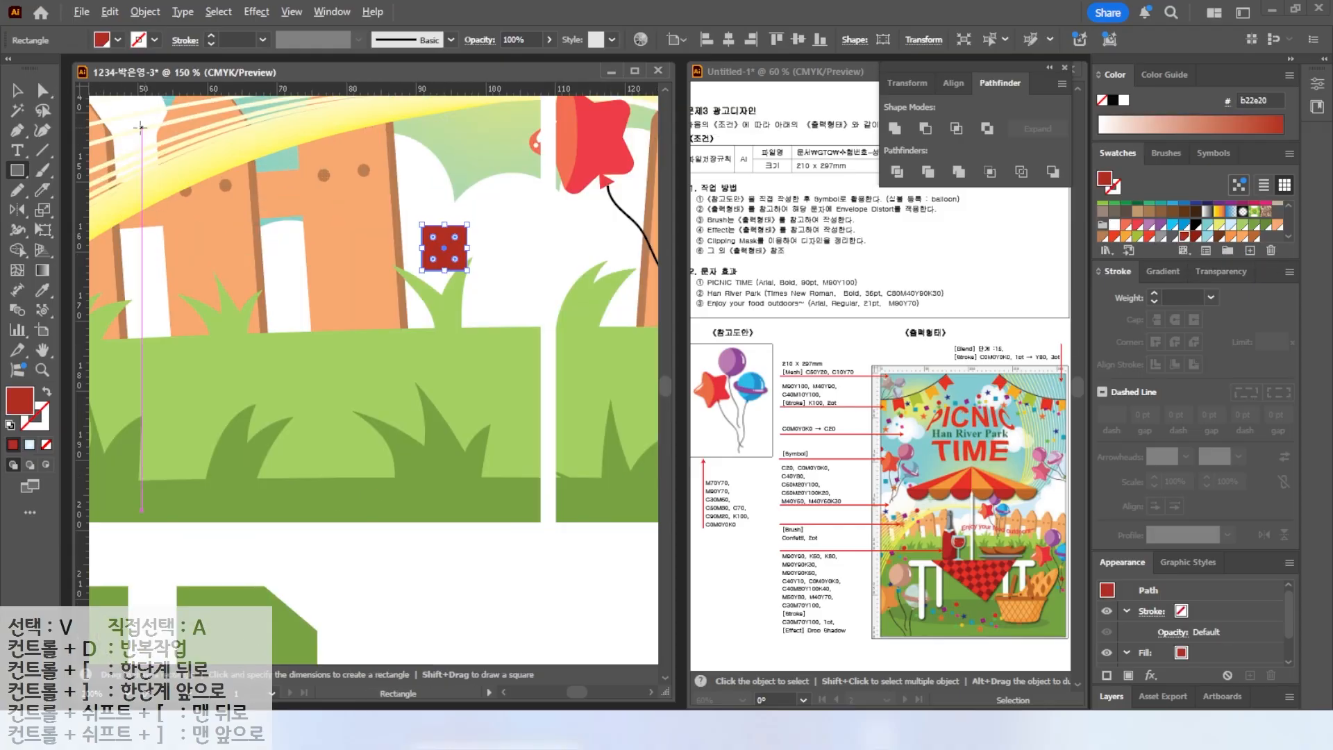
{"action": "key", "text": "v"}
{"action": "left_click_drag", "start_coordinate": [444, 247], "coordinate": [491, 247]}
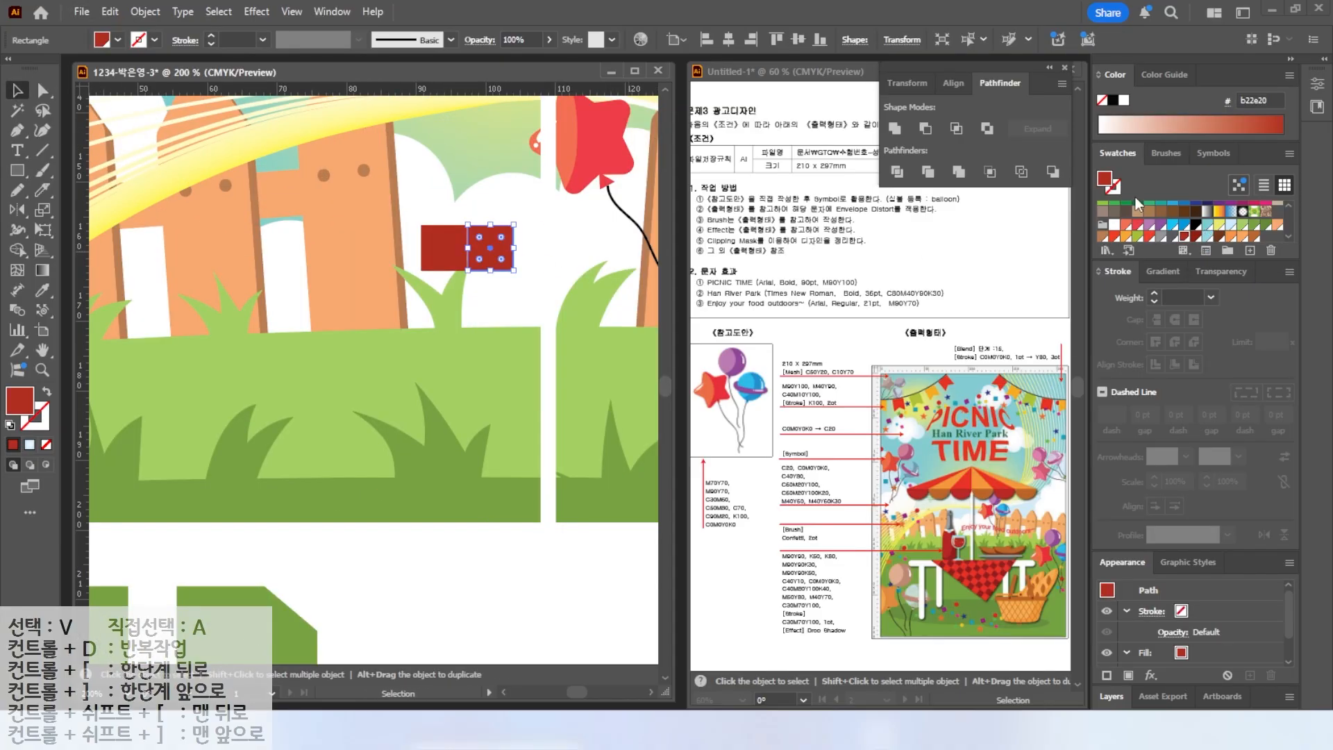
{"action": "left_click", "coordinate": [1151, 236]}
{"action": "left_click", "coordinate": [444, 247]}
{"action": "left_click", "coordinate": [1219, 236]}
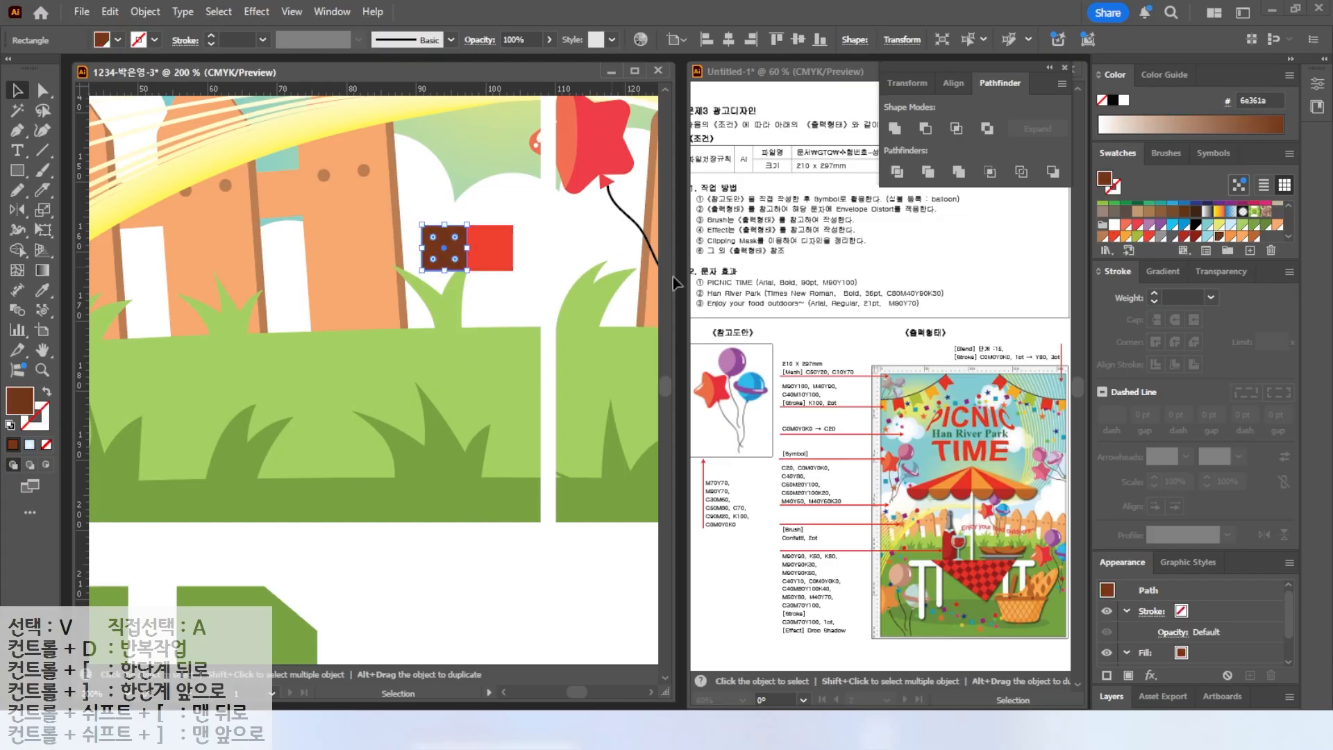
{"action": "left_click", "coordinate": [1183, 236]}
{"action": "left_click_drag", "start_coordinate": [445, 247], "coordinate": [450, 293]}
{"action": "left_click", "coordinate": [498, 257]}
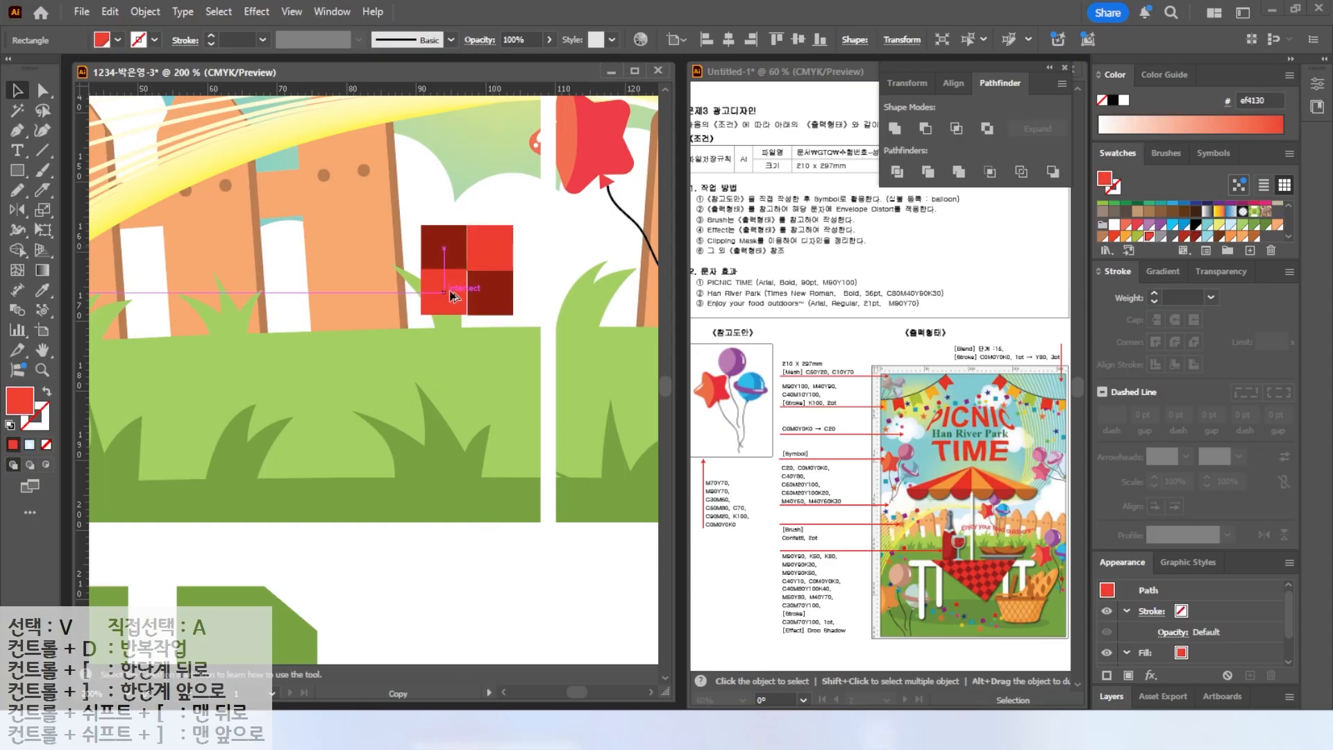
{"action": "left_click_drag", "start_coordinate": [450, 293], "coordinate": [450, 293]}
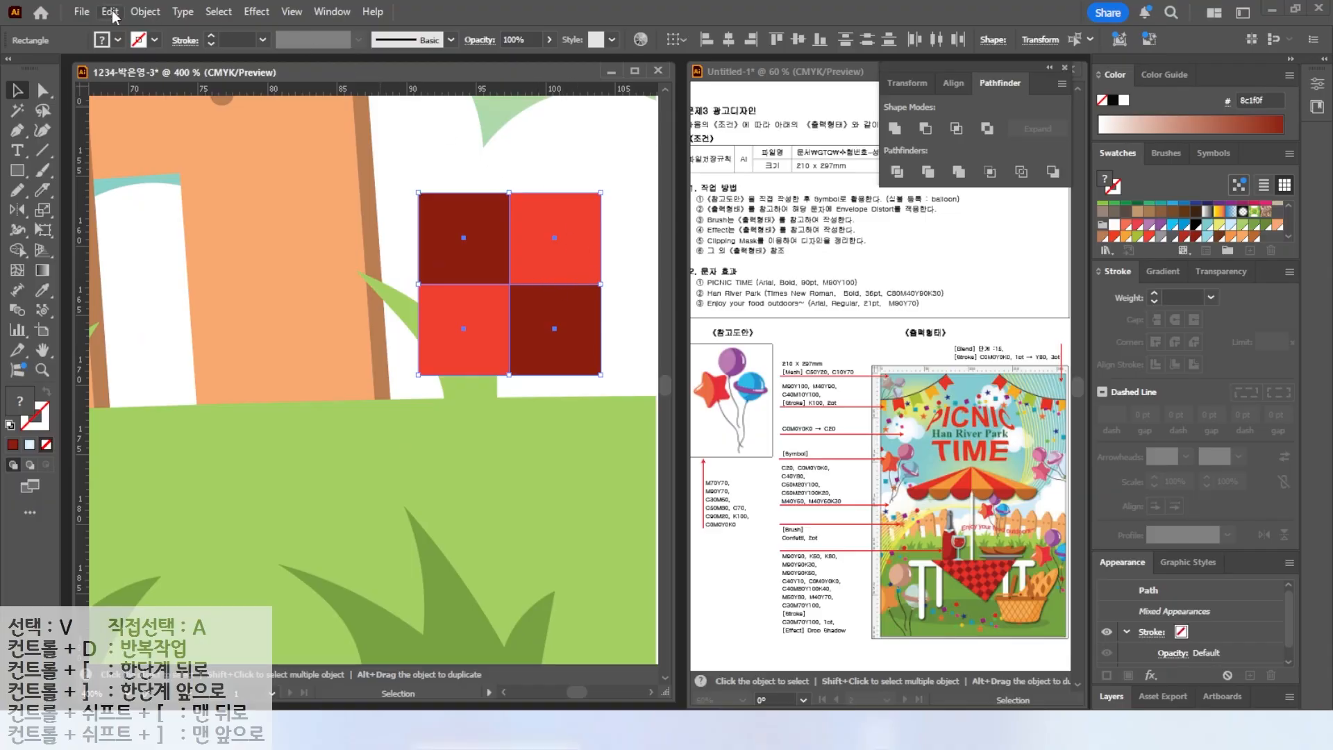
Make a new pattern swatch from the four checkerboard squares.
{"action": "left_click", "coordinate": [144, 12]}
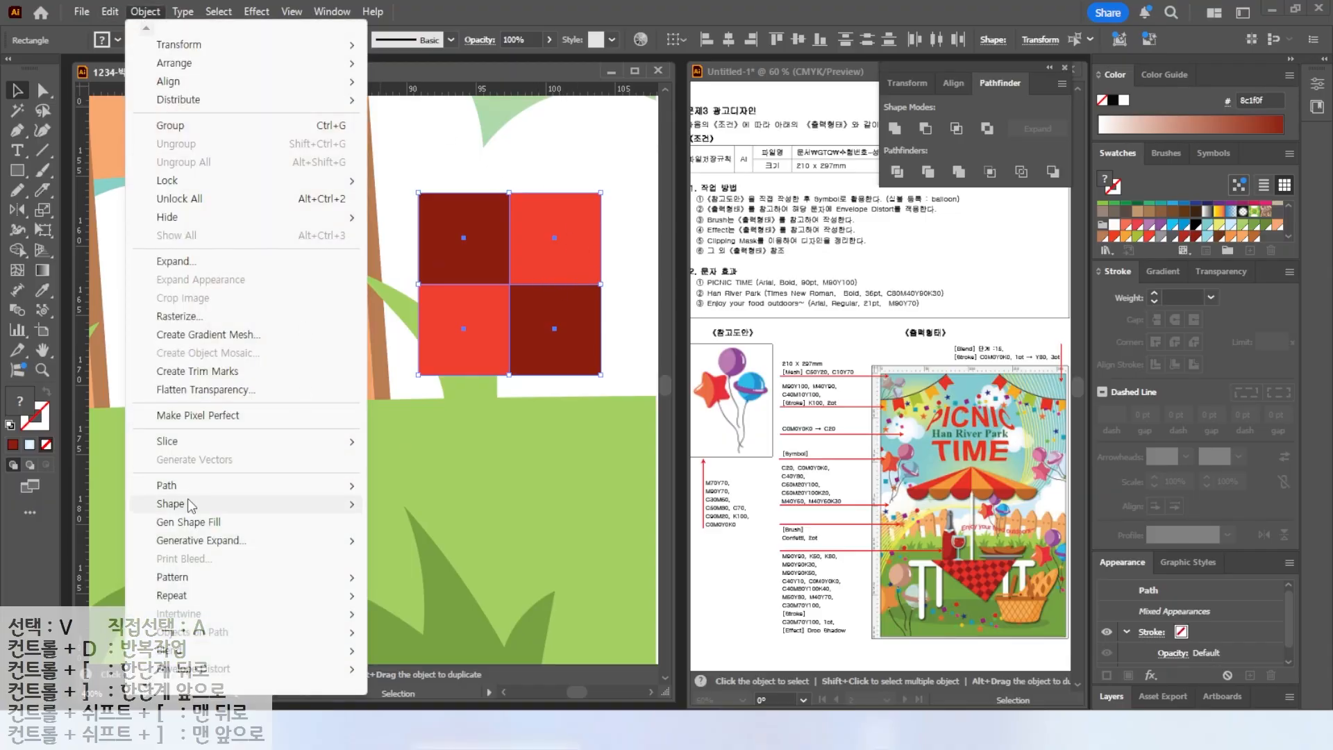
{"action": "mouse_move", "coordinate": [207, 579]}
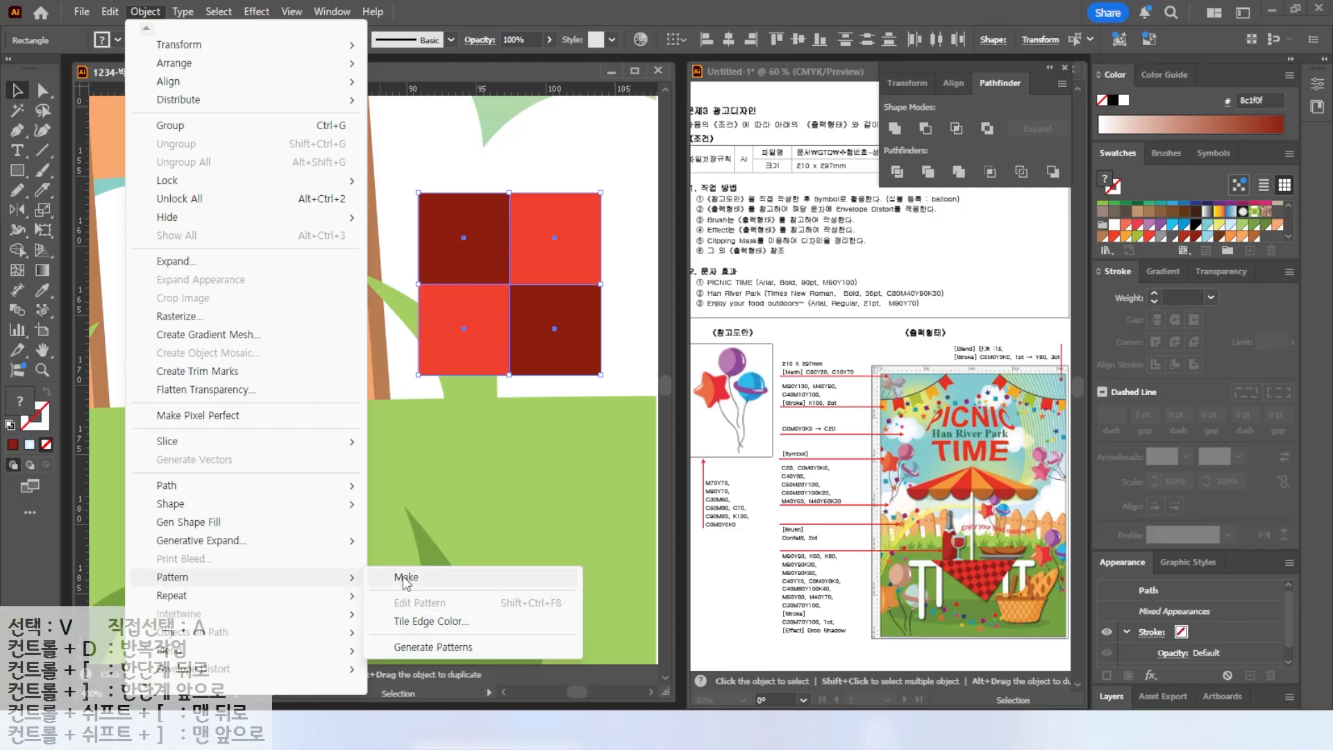
{"action": "left_click", "coordinate": [407, 578]}
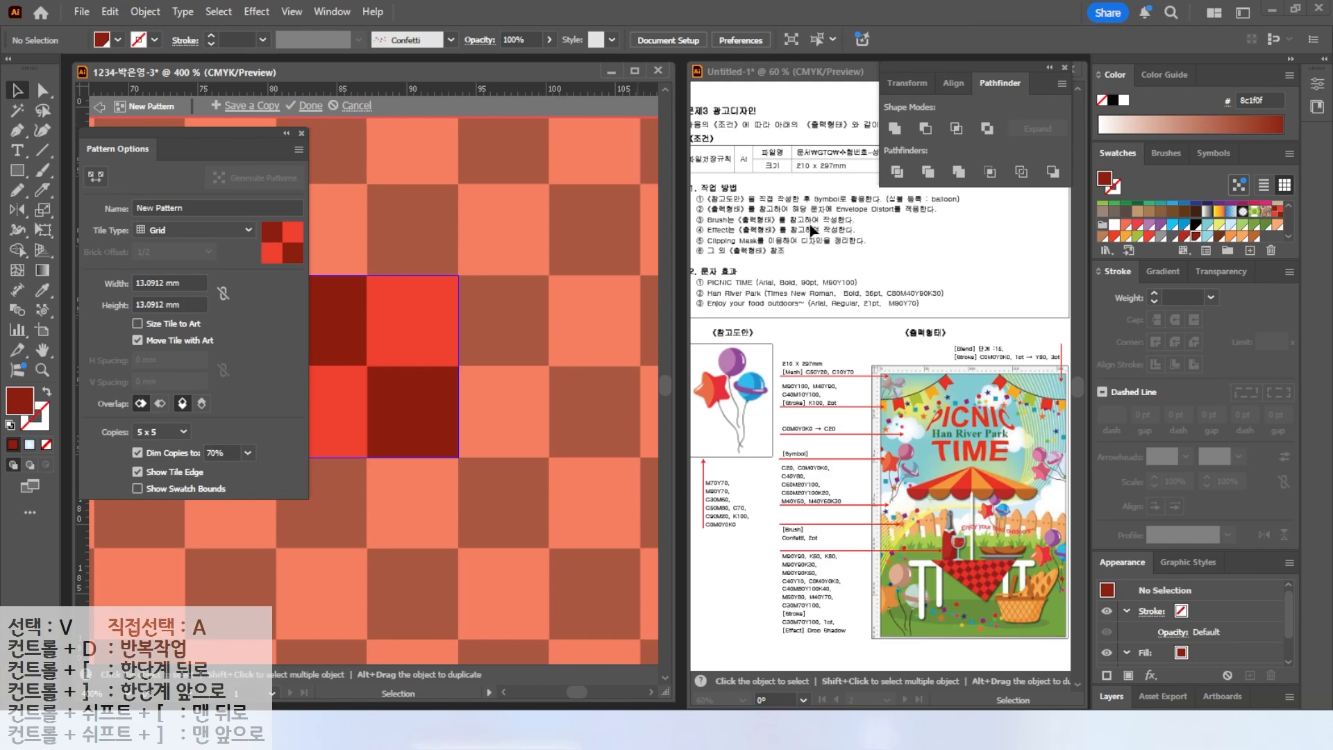
{"action": "left_click", "coordinate": [151, 206]}
{"action": "left_click", "coordinate": [310, 106]}
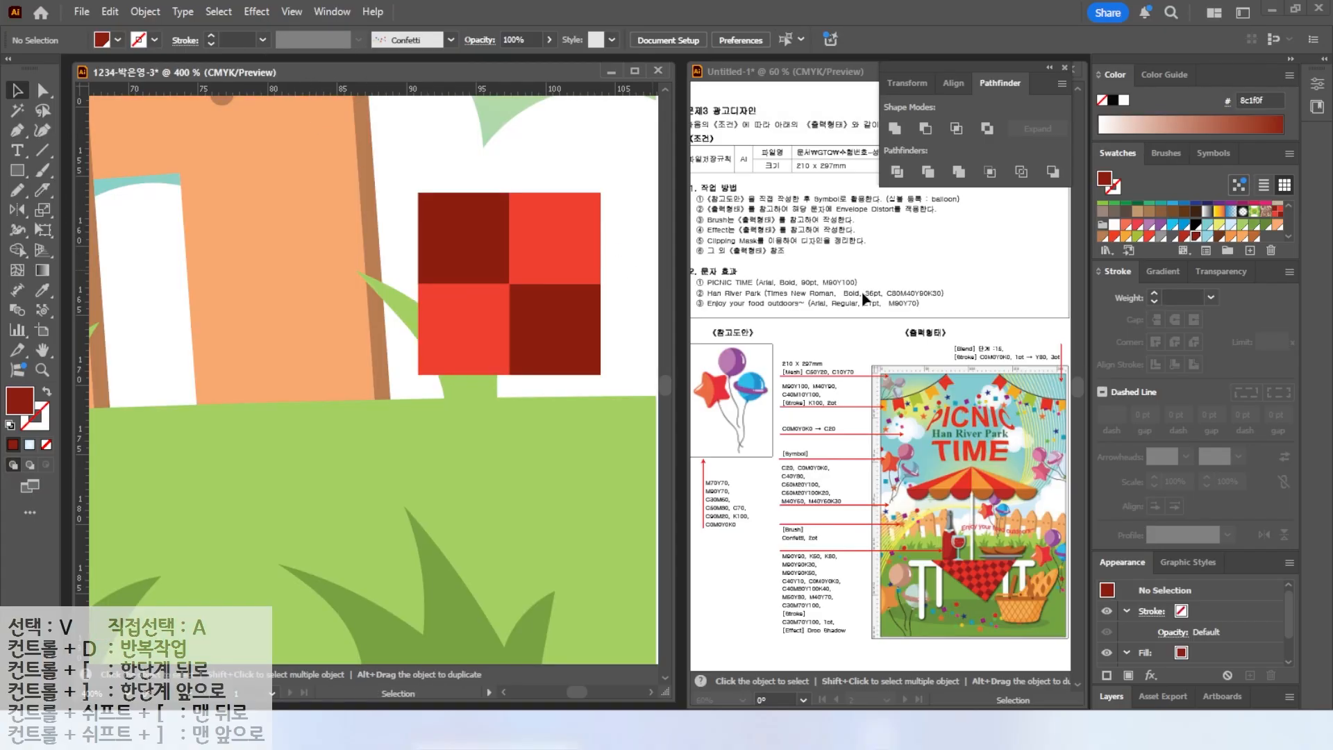
Fill the triangular tablecloth with the new checkered pattern swatch.
{"action": "key", "text": "ctrl+0"}
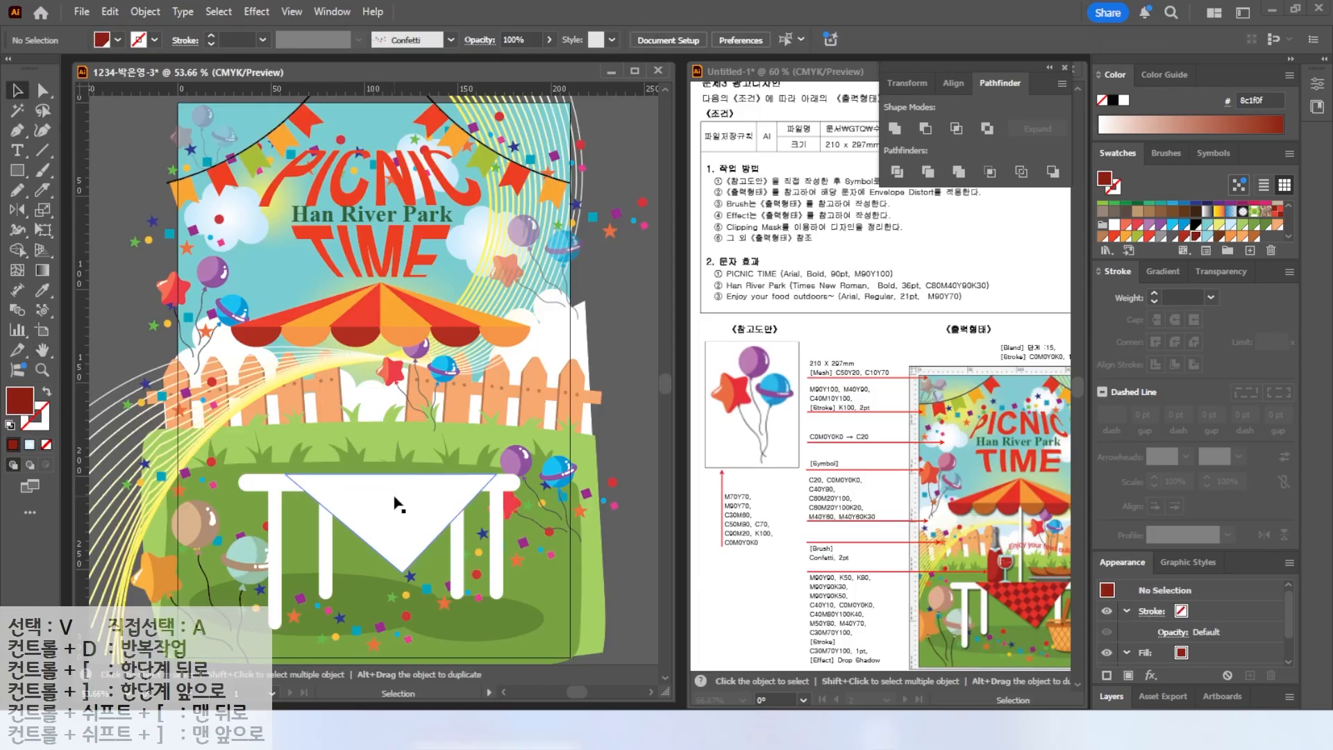
{"action": "left_click", "coordinate": [405, 511]}
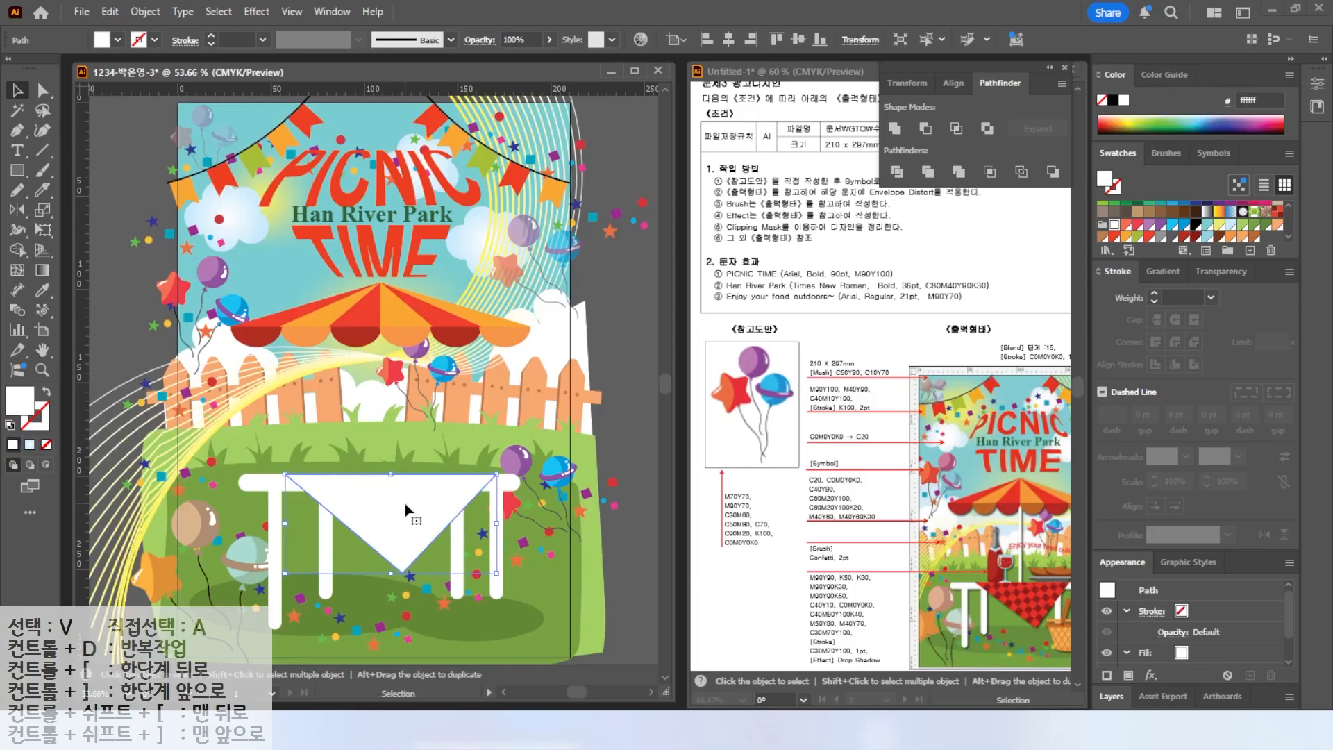
{"action": "left_click", "coordinate": [1278, 211]}
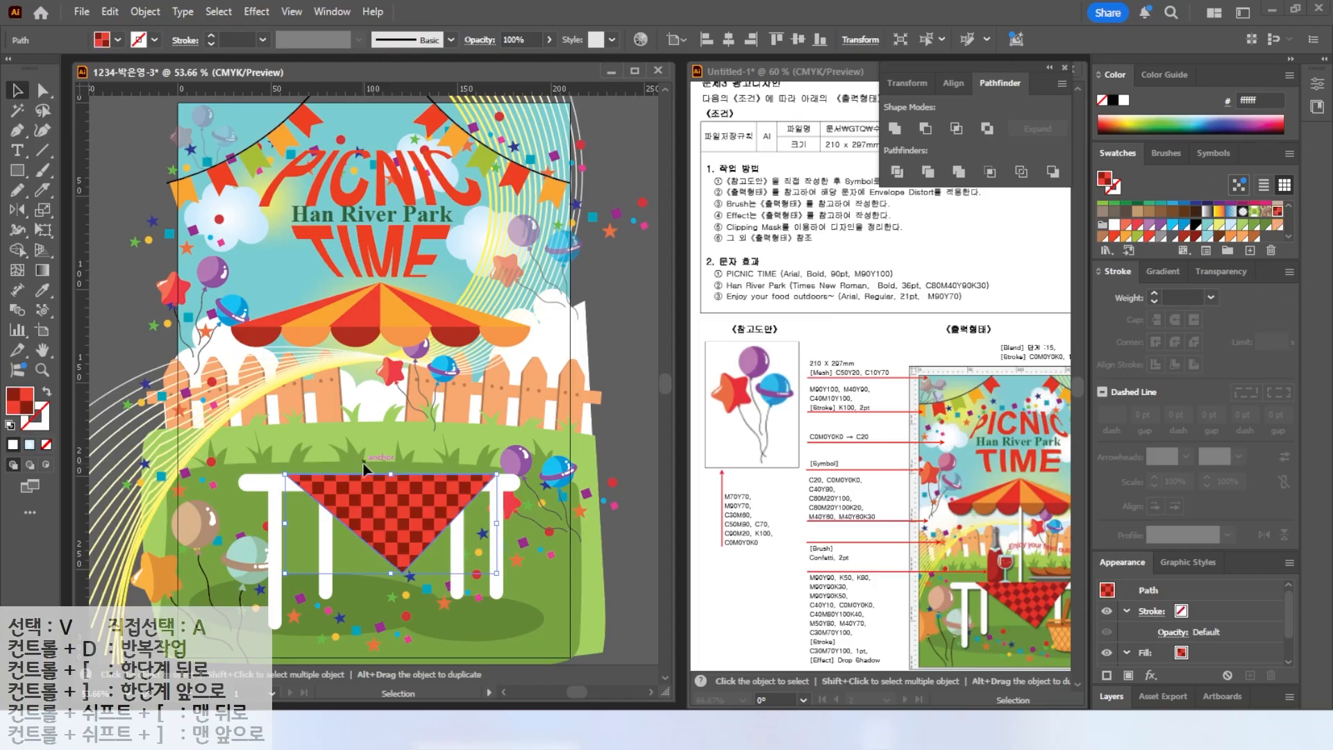
Rotate only the tablecloth's pattern by 50°, without transforming the object itself.
{"action": "key", "text": "r"}
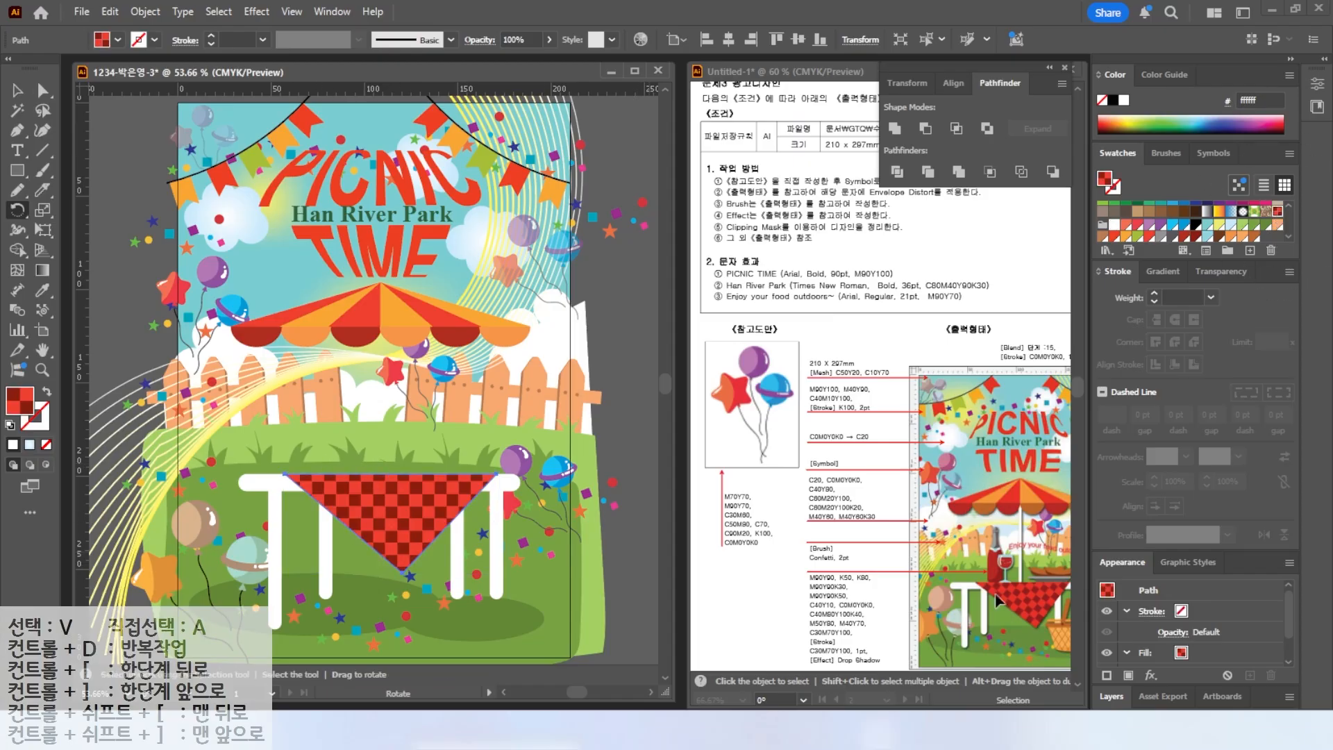
{"action": "double_click", "coordinate": [18, 211]}
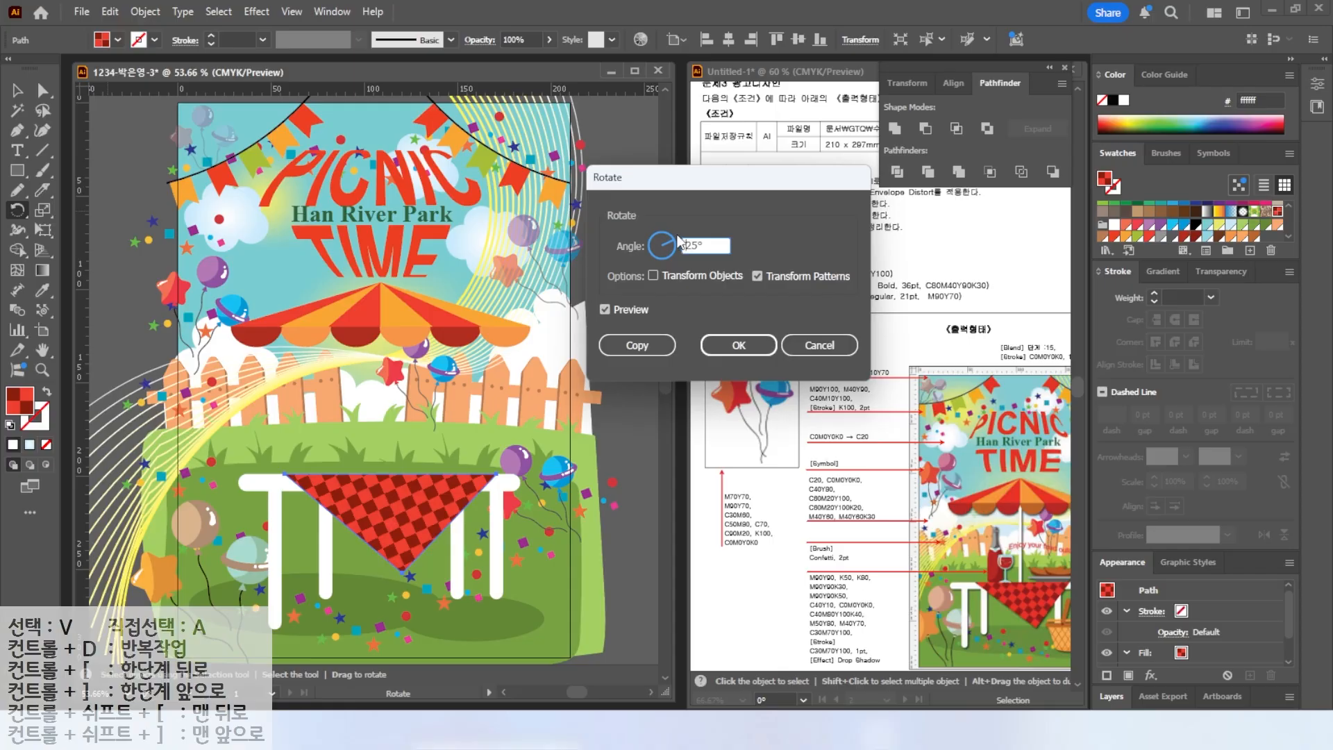
{"action": "left_click_drag", "start_coordinate": [678, 243], "coordinate": [675, 242]}
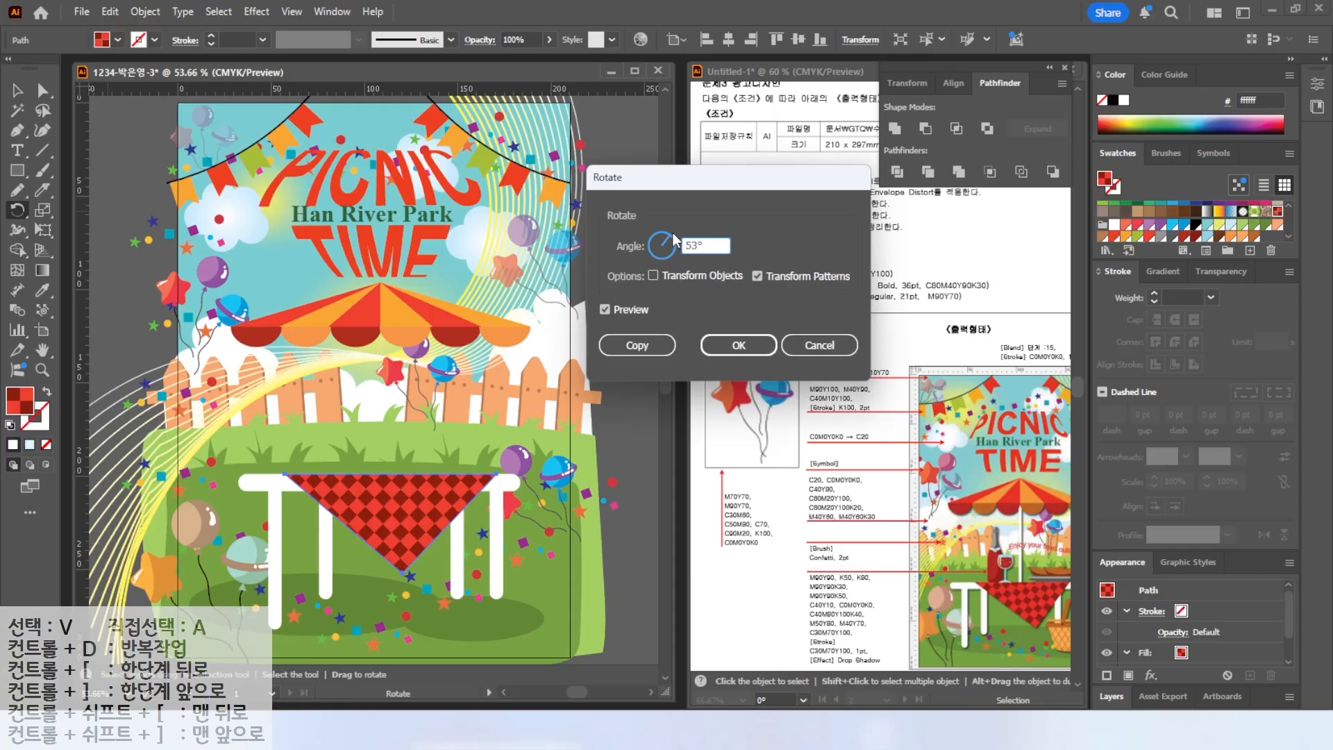
{"action": "left_click", "coordinate": [607, 309]}
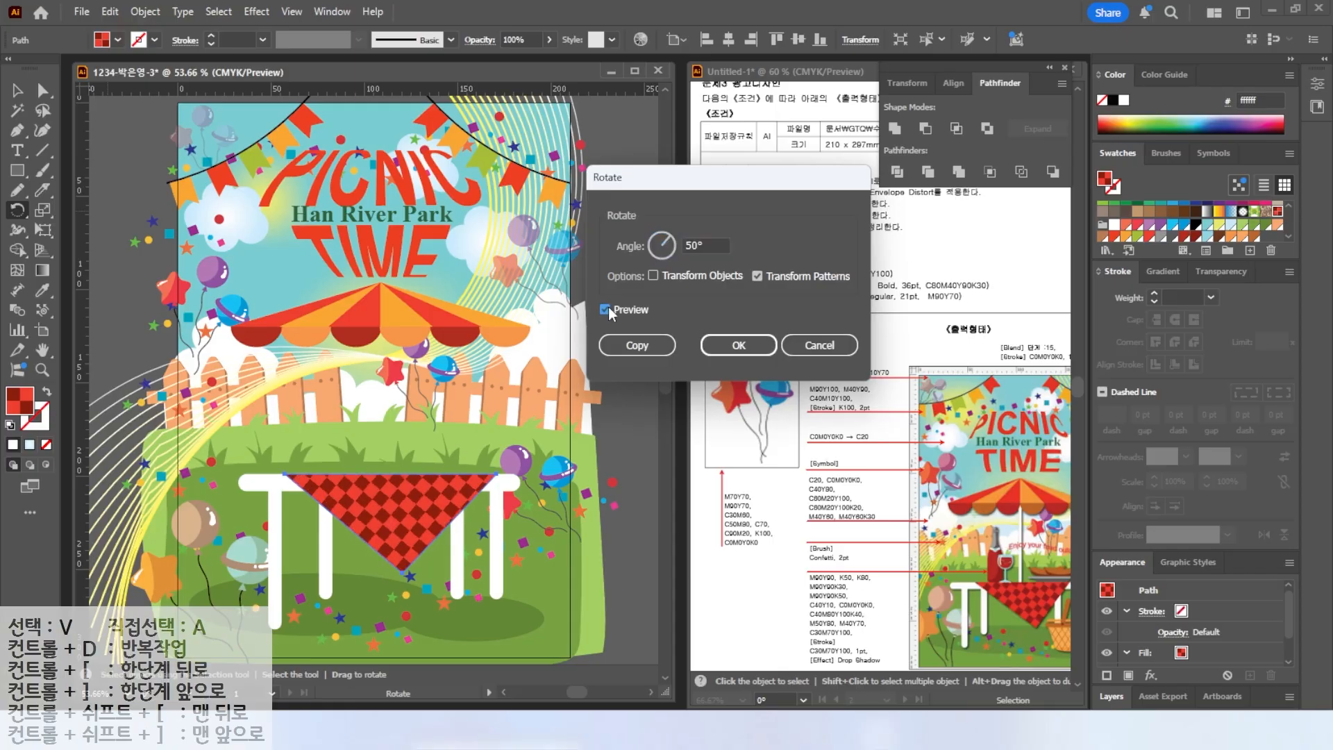
{"action": "left_click", "coordinate": [738, 345]}
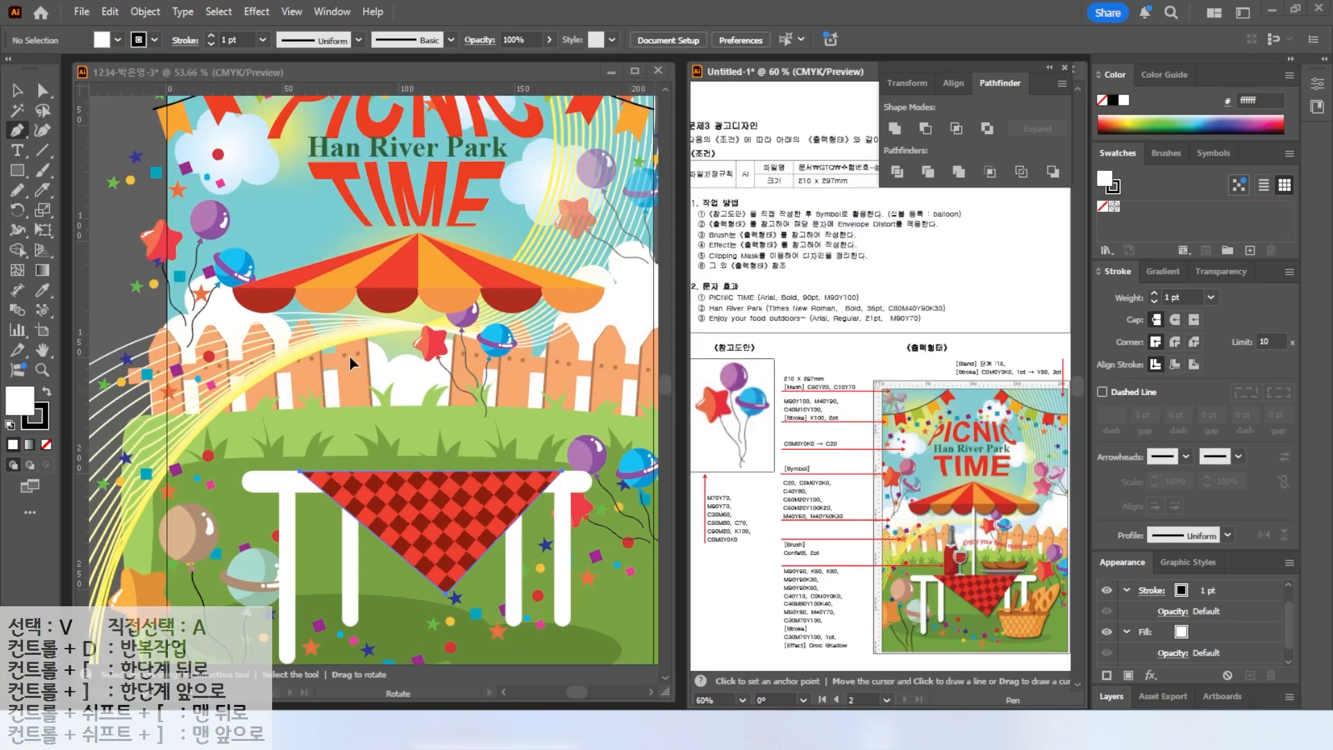
Draw a half bottle silhouette with the Pen tool on the tablecloth and fill it red.
{"action": "scroll", "coordinate": [348, 368], "scroll_direction": "up", "scroll_amount": 1}
{"action": "left_click", "coordinate": [345, 349]}
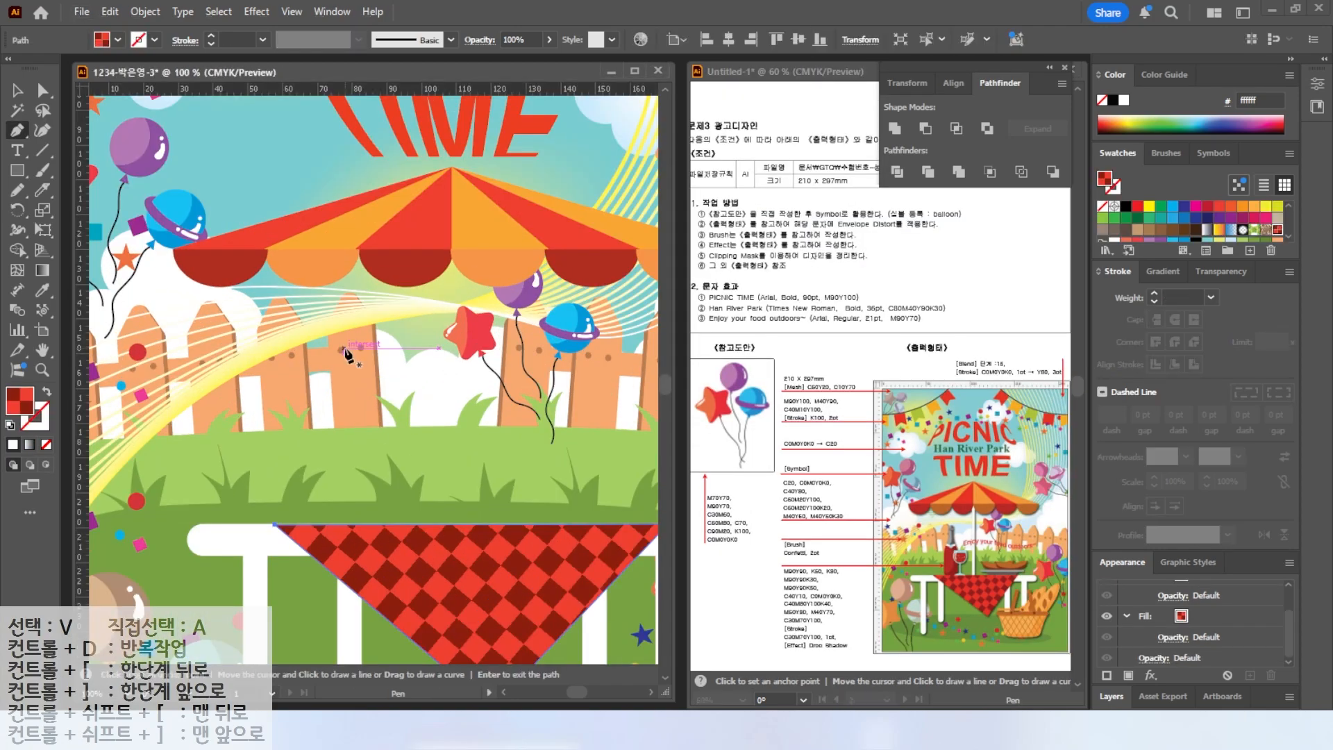
{"action": "left_click_drag", "start_coordinate": [344, 382], "coordinate": [315, 429]}
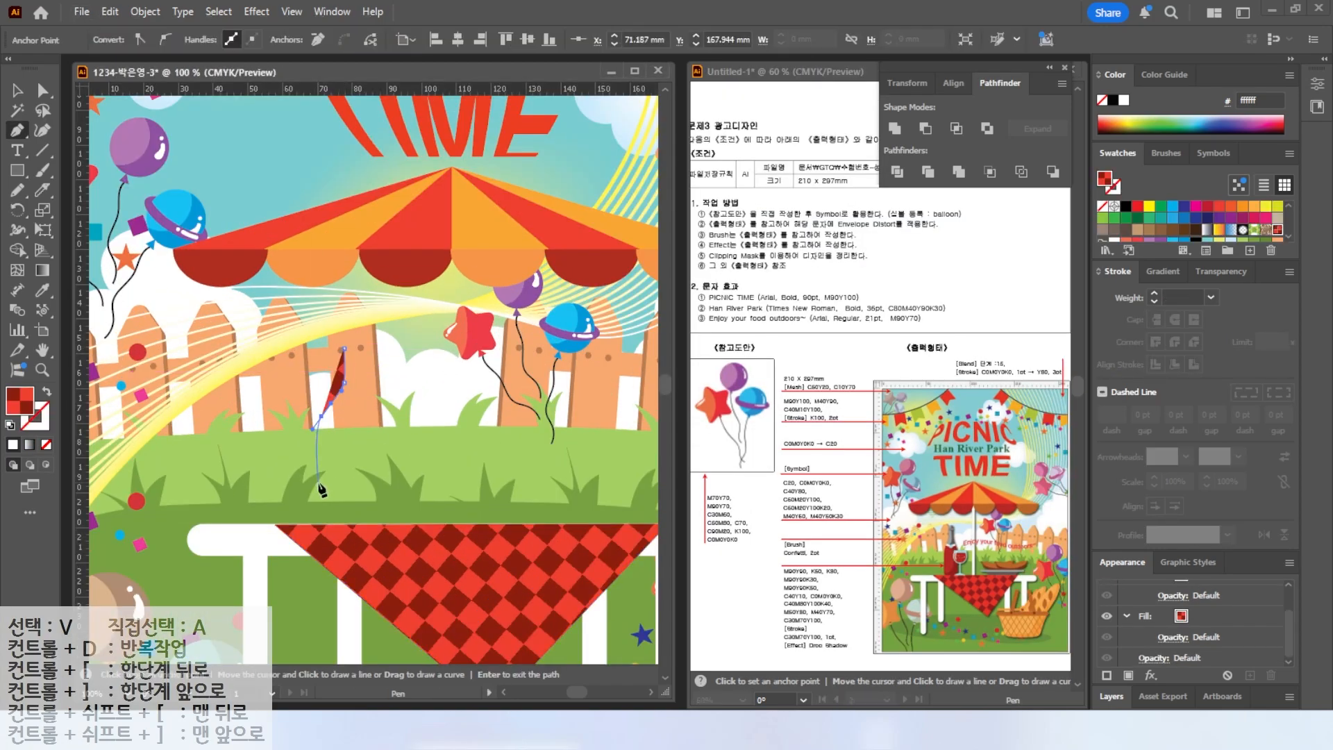
{"action": "left_click", "coordinate": [322, 515]}
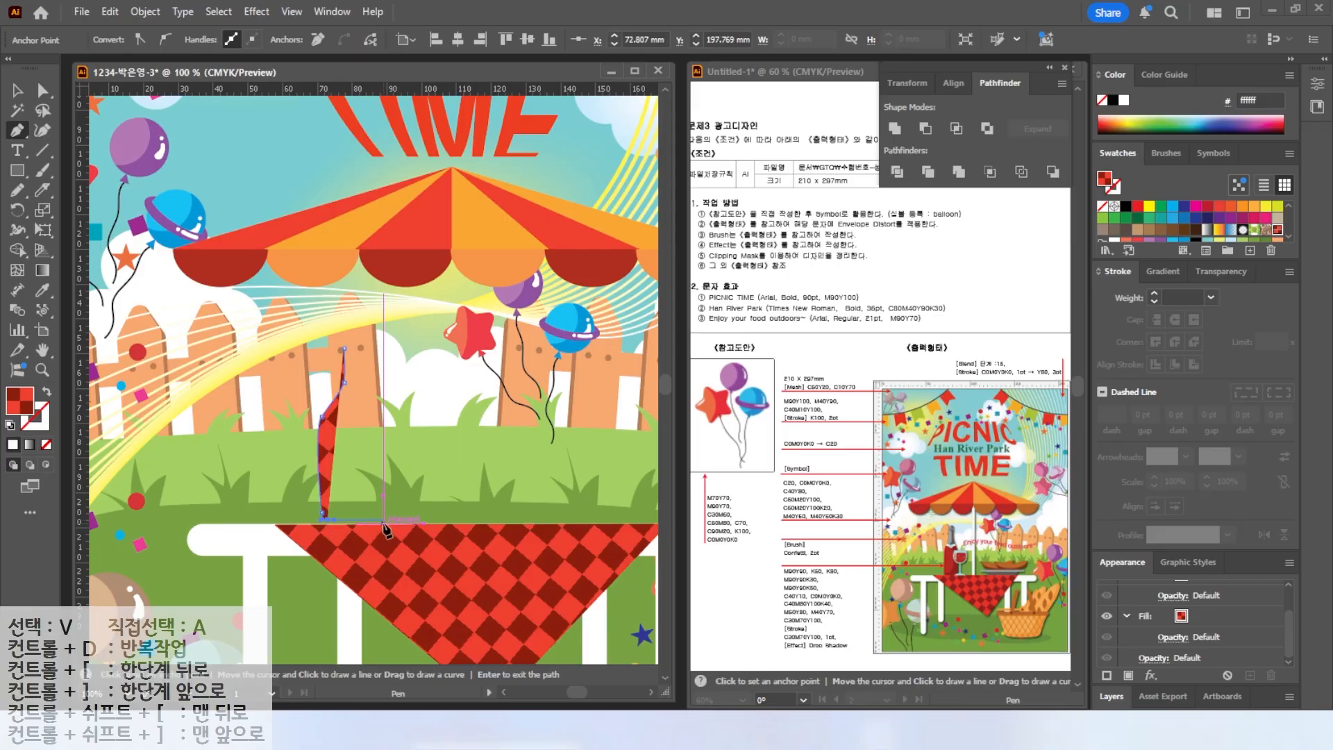
{"action": "left_click", "coordinate": [355, 519]}
{"action": "left_click", "coordinate": [355, 349]}
{"action": "left_click", "coordinate": [345, 348]}
{"action": "scroll", "coordinate": [1220, 223], "scroll_direction": "down", "scroll_amount": 2}
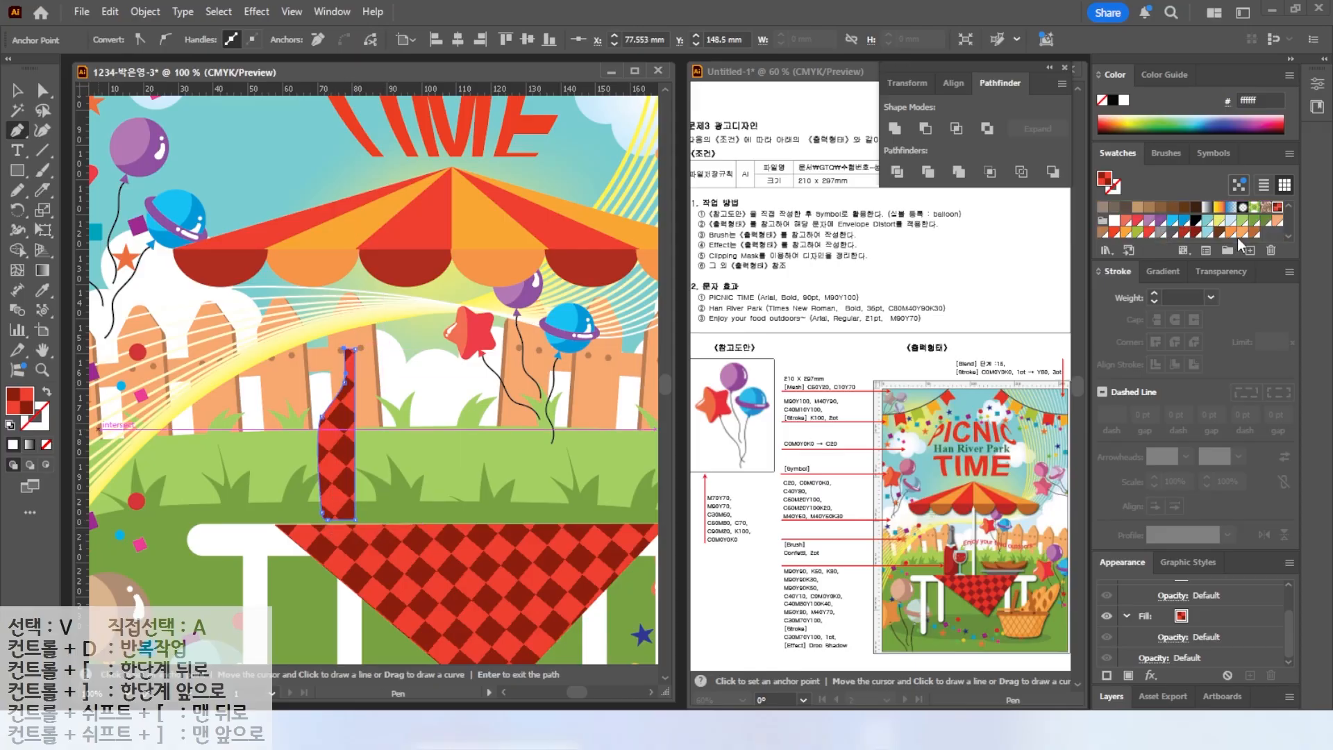
{"action": "left_click", "coordinate": [1149, 232]}
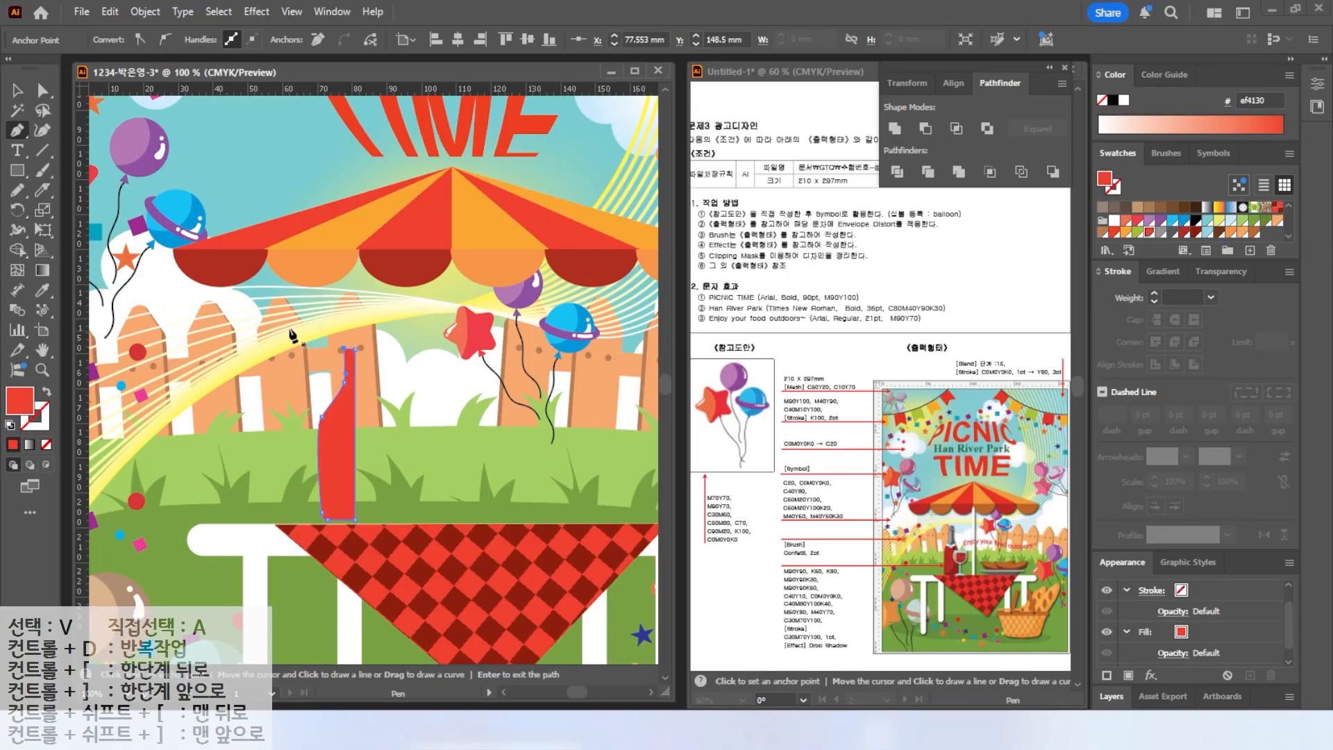
Reflect a copy of the half bottle vertically about its right edge to complete the bottle silhouette.
{"action": "key", "text": "v"}
{"action": "key", "text": "ctrl+shift+a"}
{"action": "key", "text": "ctrl+equal"}
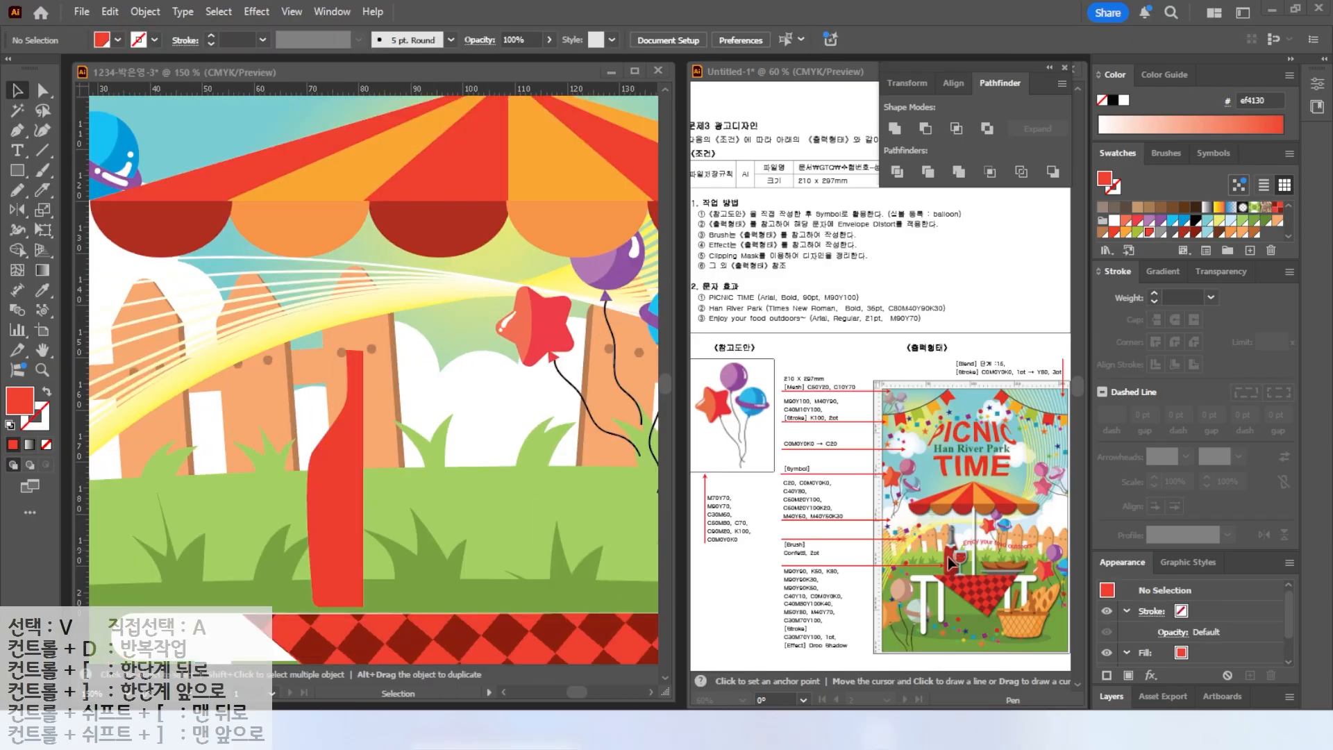
{"action": "left_click", "coordinate": [345, 447]}
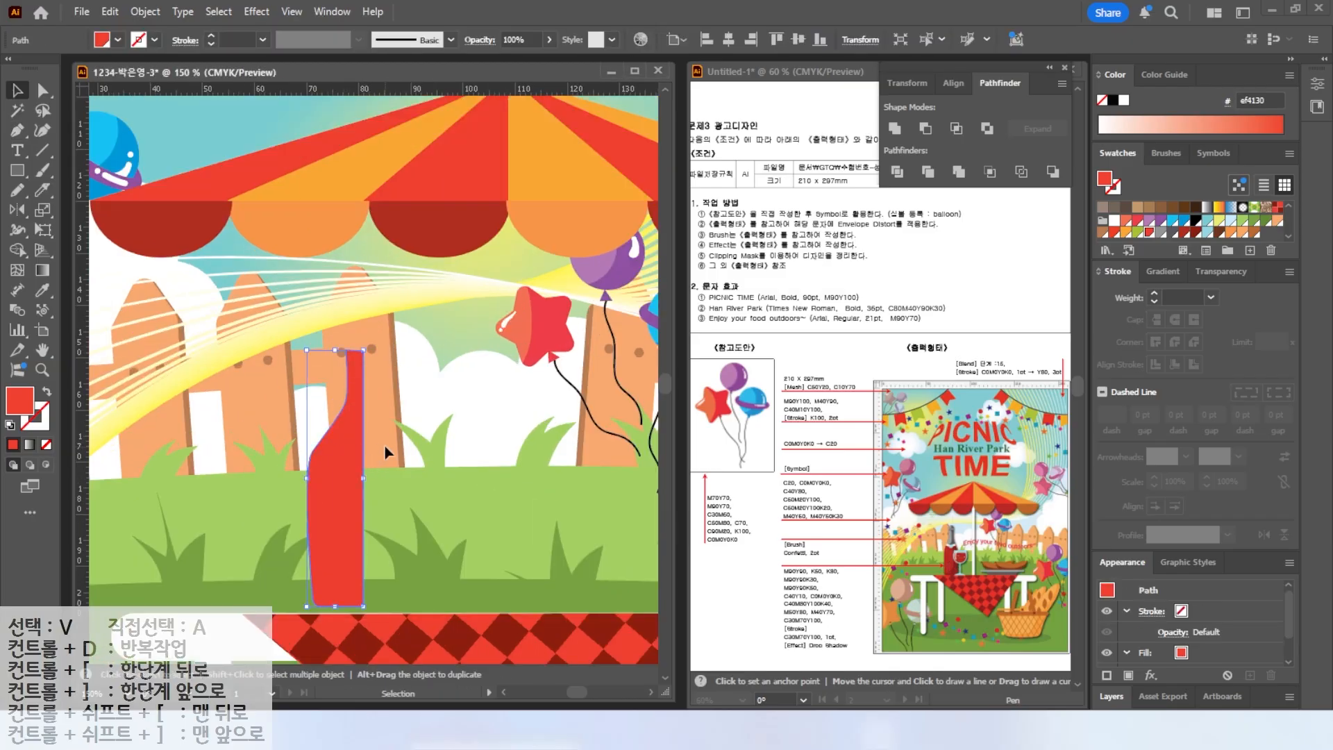
{"action": "left_click", "coordinate": [17, 209]}
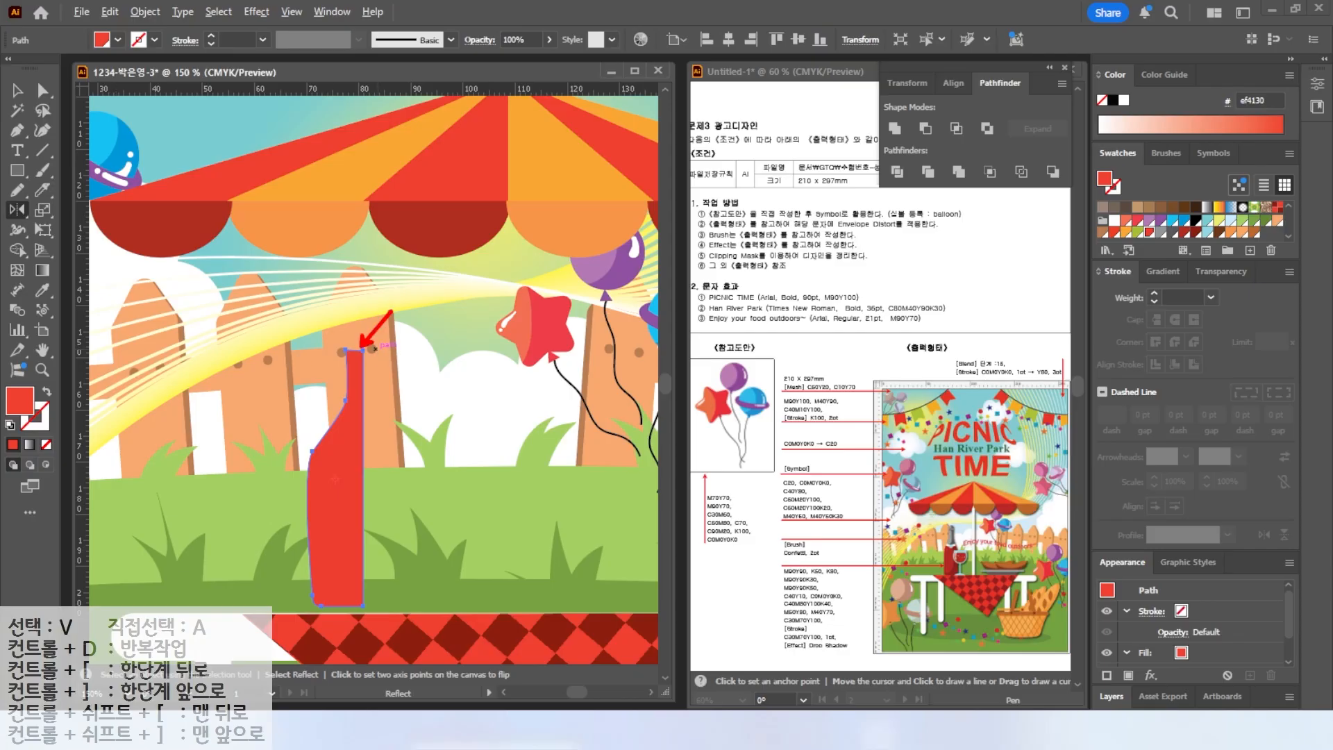
{"action": "left_click", "coordinate": [363, 349], "text": "alt"}
{"action": "left_click", "coordinate": [647, 464]}
{"action": "left_click", "coordinate": [647, 465]}
{"action": "left_click", "coordinate": [647, 466]}
{"action": "left_click", "coordinate": [647, 466]}
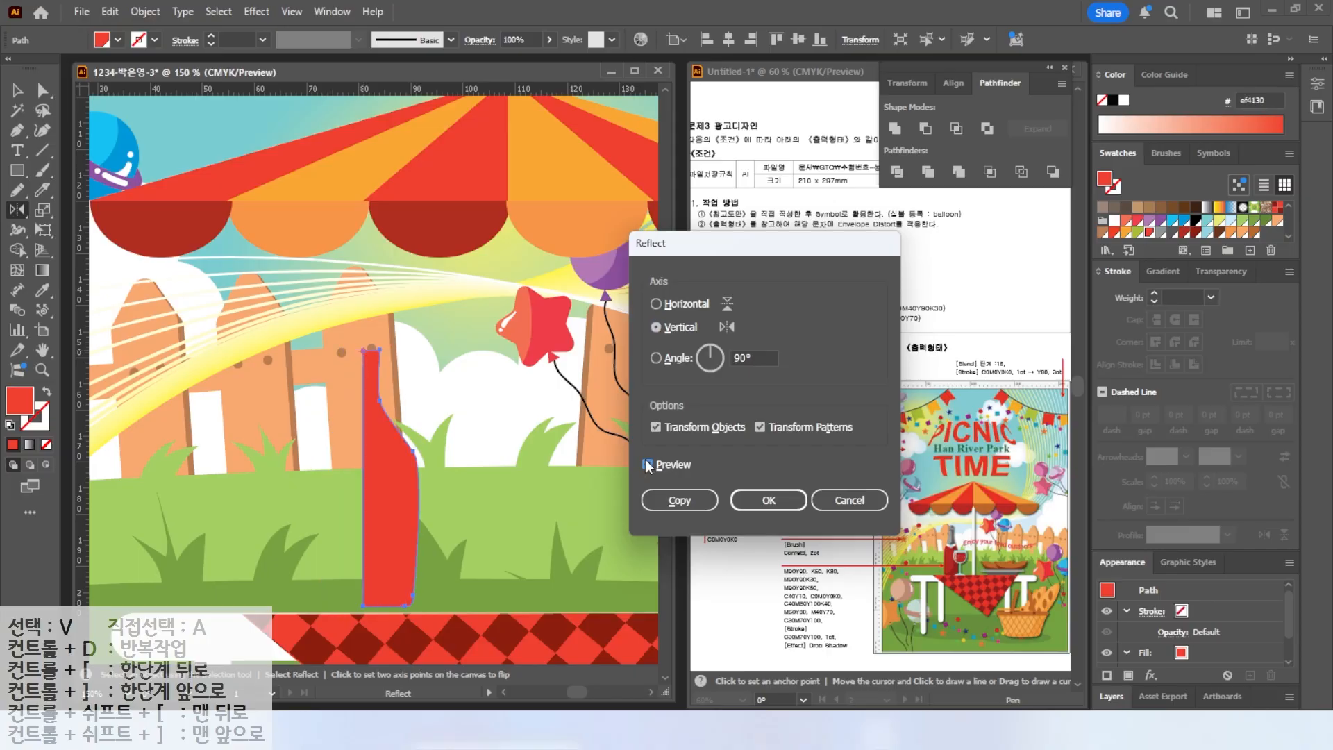
{"action": "left_click", "coordinate": [680, 502]}
Slice the bottle's body vertically with the Knife tool and fill the pieces with two darker red shades.
{"action": "key", "text": "v"}
{"action": "left_click", "coordinate": [327, 445], "text": "shift"}
{"action": "mouse_move", "coordinate": [369, 612]}
{"action": "left_mouse_down"}
{"action": "mouse_move", "coordinate": [366, 657]}
{"action": "mouse_move", "coordinate": [366, 614]}
{"action": "left_mouse_up"}
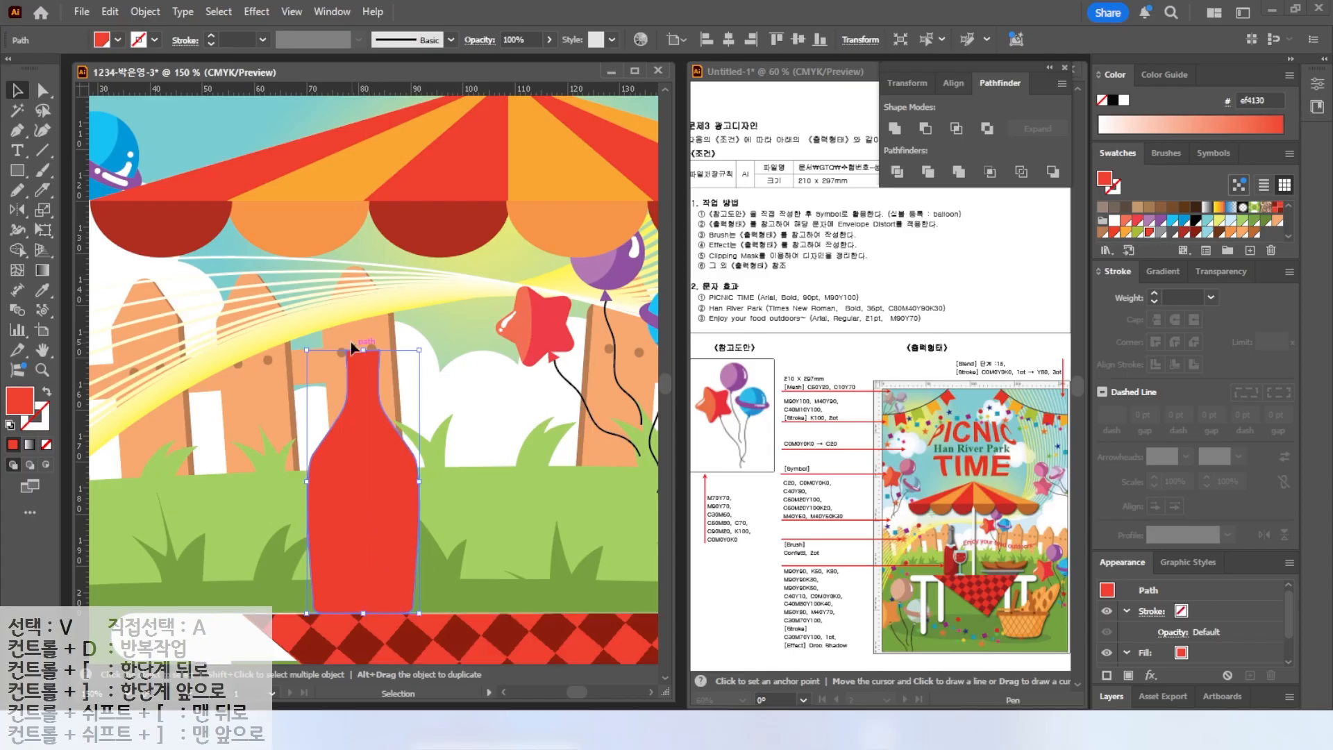
{"action": "left_click", "coordinate": [41, 189]}
{"action": "mouse_move", "coordinate": [303, 445]}
{"action": "left_mouse_down"}
{"action": "mouse_move", "coordinate": [389, 451]}
{"action": "mouse_move", "coordinate": [436, 424]}
{"action": "mouse_move", "coordinate": [390, 518]}
{"action": "mouse_move", "coordinate": [305, 602]}
{"action": "left_mouse_up"}
{"action": "left_click", "coordinate": [358, 486], "text": "ctrl"}
{"action": "left_click", "coordinate": [17, 90]}
{"action": "left_click", "coordinate": [411, 535]}
{"action": "left_click", "coordinate": [1196, 232]}
{"action": "left_click", "coordinate": [347, 528]}
{"action": "left_click", "coordinate": [1184, 235]}
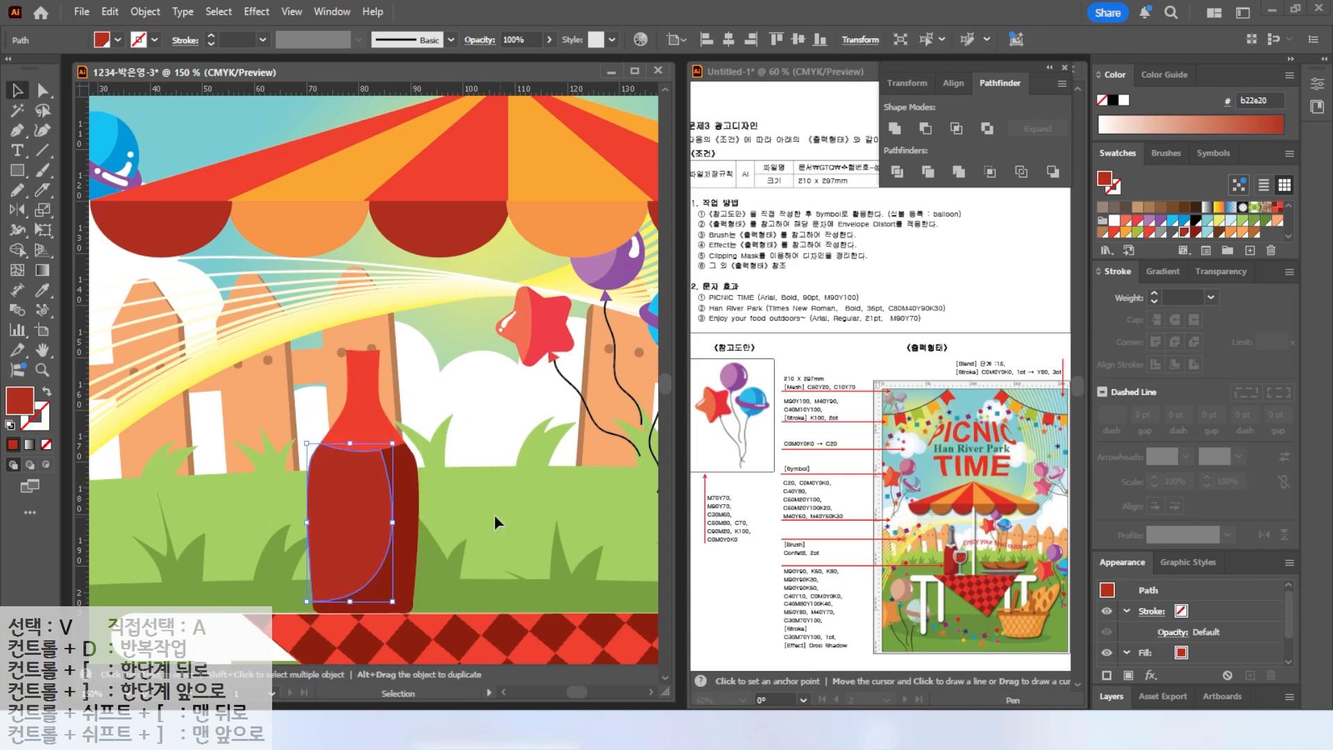
Cut a band across the bottle neck with the Knife tool and fill the band white.
{"action": "left_click", "coordinate": [360, 431]}
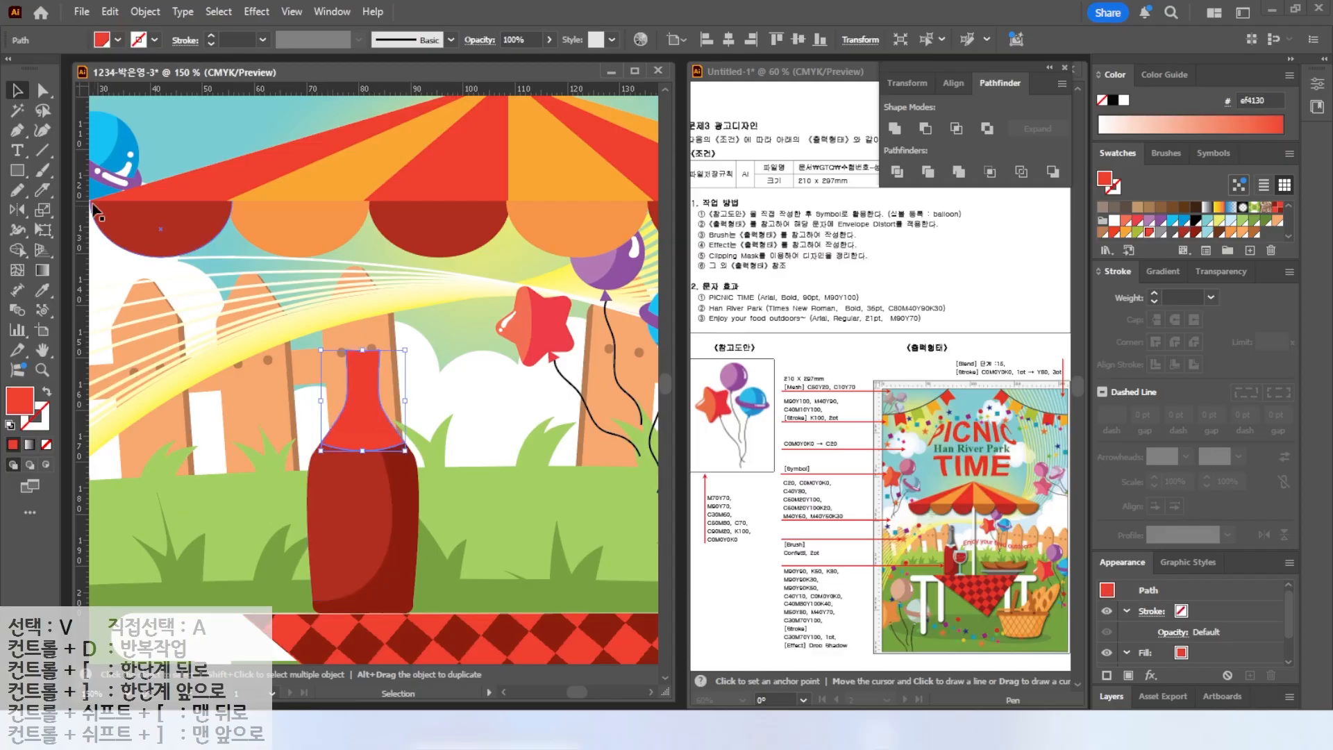
{"action": "left_click", "coordinate": [41, 189]}
{"action": "left_click_drag", "start_coordinate": [414, 432], "coordinate": [415, 432]}
{"action": "left_click", "coordinate": [17, 91]}
{"action": "key", "text": "ctrl+shift+a"}
{"action": "left_click", "coordinate": [359, 445]}
{"action": "left_click", "coordinate": [1114, 221]}
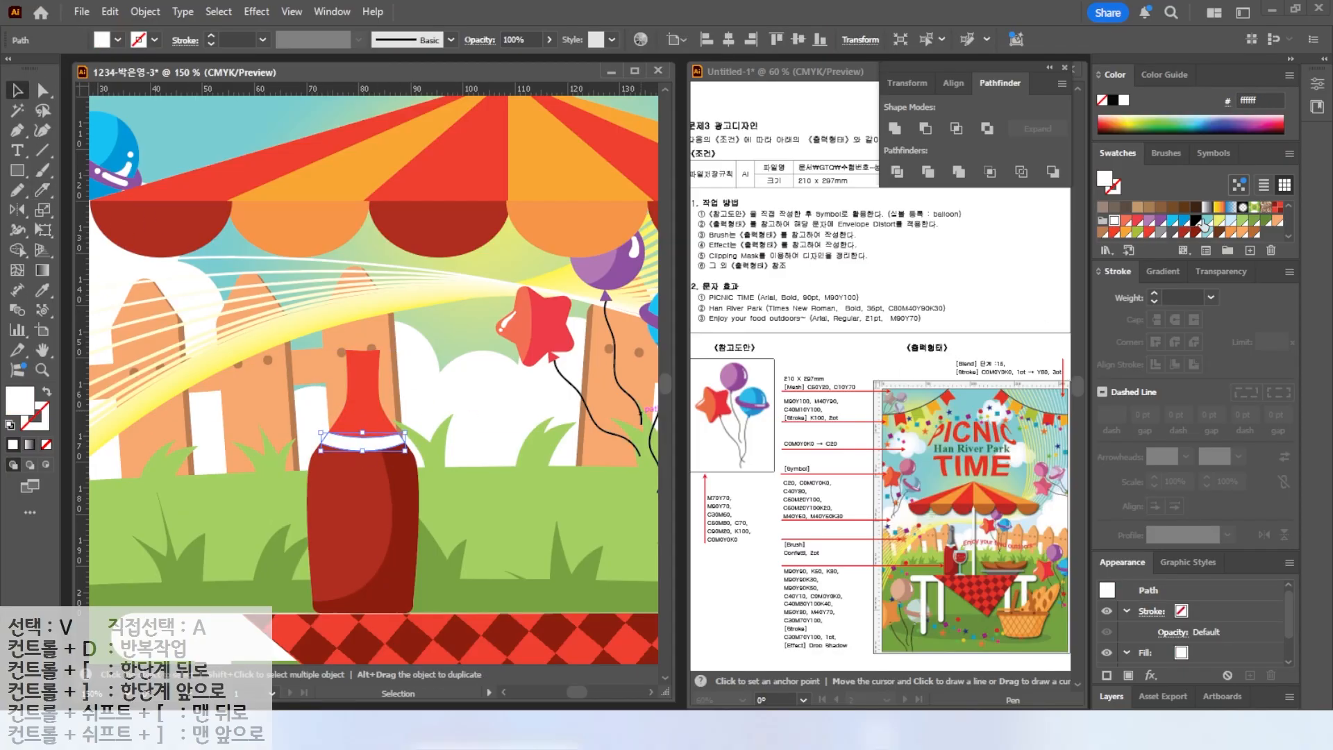
Draw a wide gray rounded rectangle across the top of the bottle neck as the cap ring.
{"action": "left_click", "coordinate": [366, 409]}
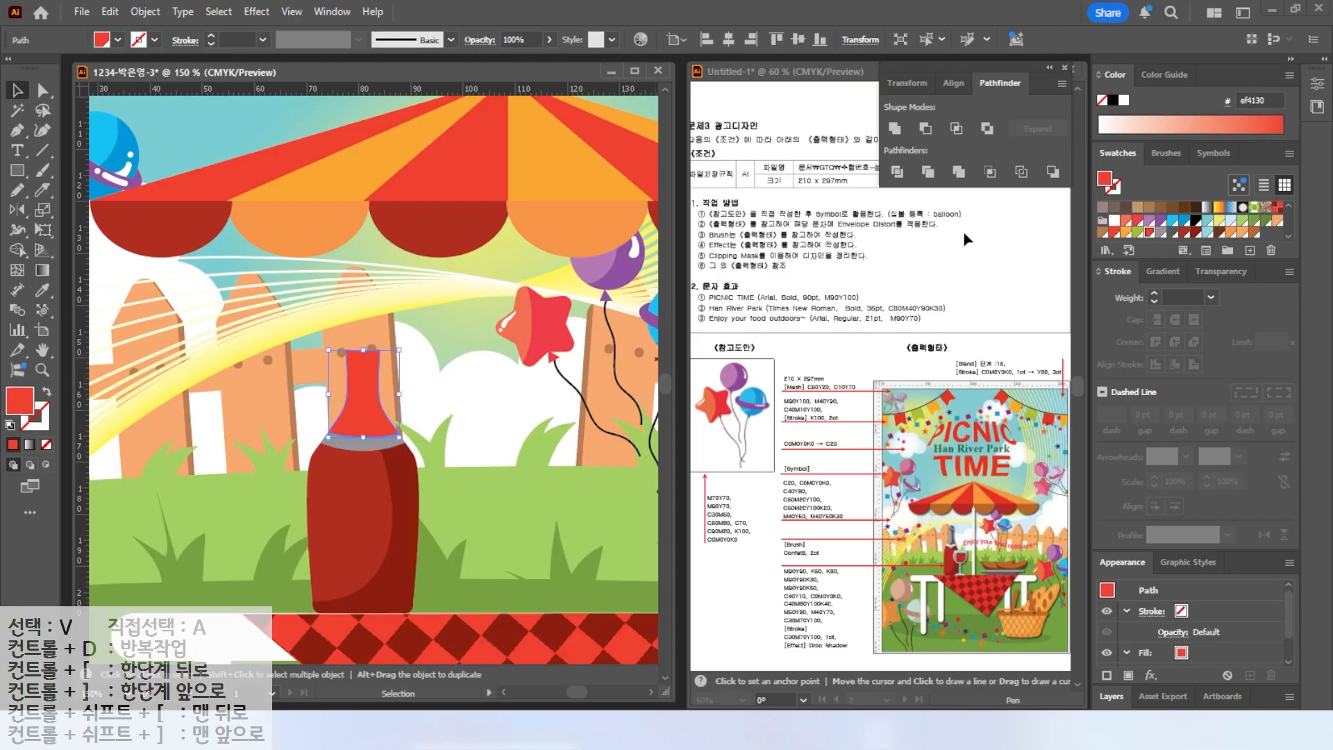
{"action": "left_click_drag", "start_coordinate": [18, 171], "coordinate": [90, 189]}
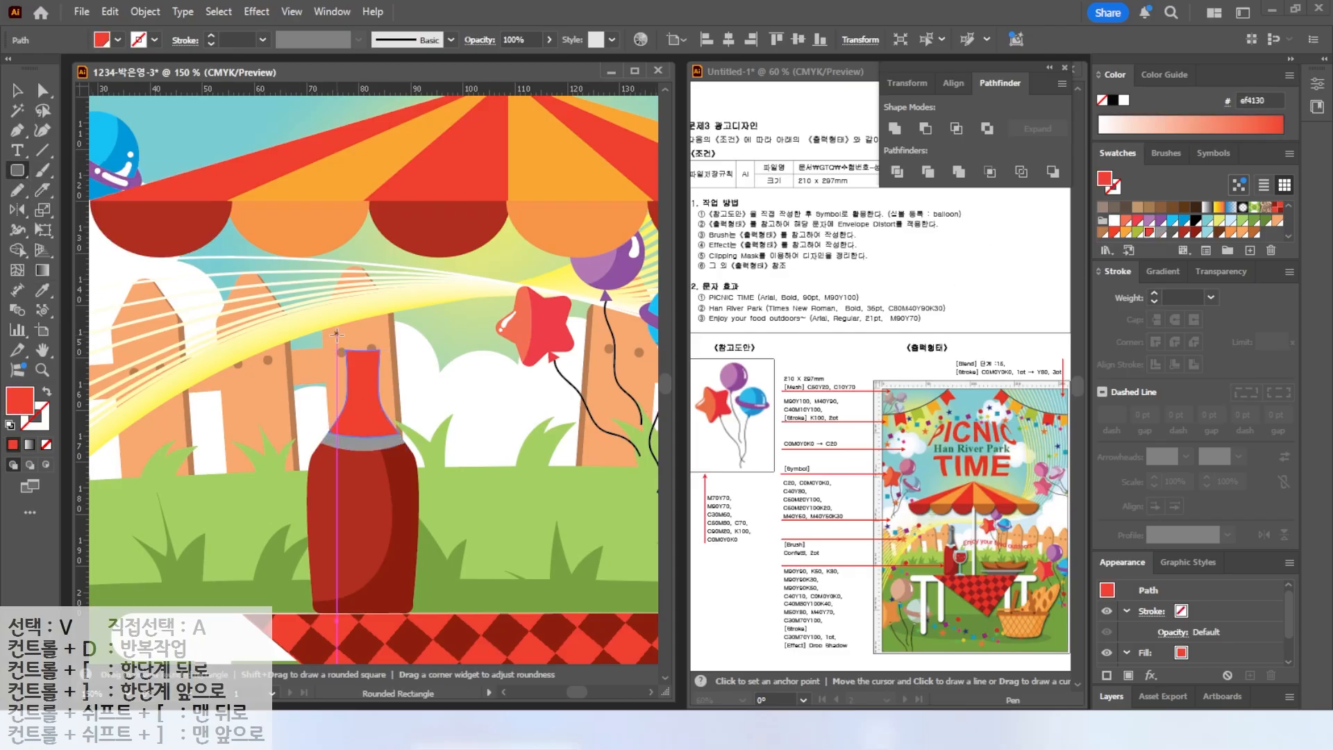
{"action": "left_click_drag", "start_coordinate": [338, 335], "coordinate": [392, 353]}
{"action": "left_click", "coordinate": [1162, 234]}
Draw a taller rounded rectangle above the ring to form the bottle cap.
{"action": "key", "text": "v"}
{"action": "left_click_drag", "start_coordinate": [18, 172], "coordinate": [86, 190]}
{"action": "scroll", "coordinate": [328, 327], "scroll_direction": "up", "scroll_amount": 2}
{"action": "left_click_drag", "start_coordinate": [368, 311], "coordinate": [433, 370]}
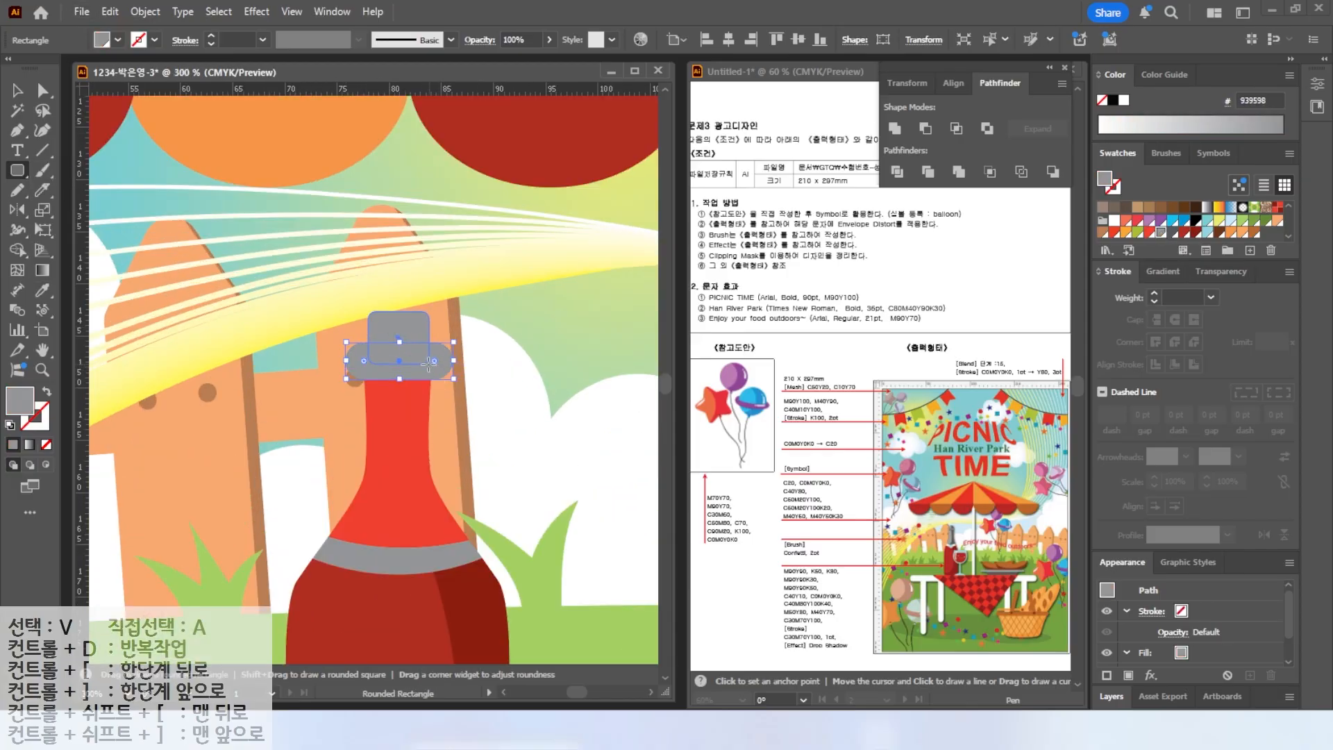
Slice the cap vertically with the Knife tool to create a darker shaded side.
{"action": "key", "text": "v"}
{"action": "left_click", "coordinate": [374, 338]}
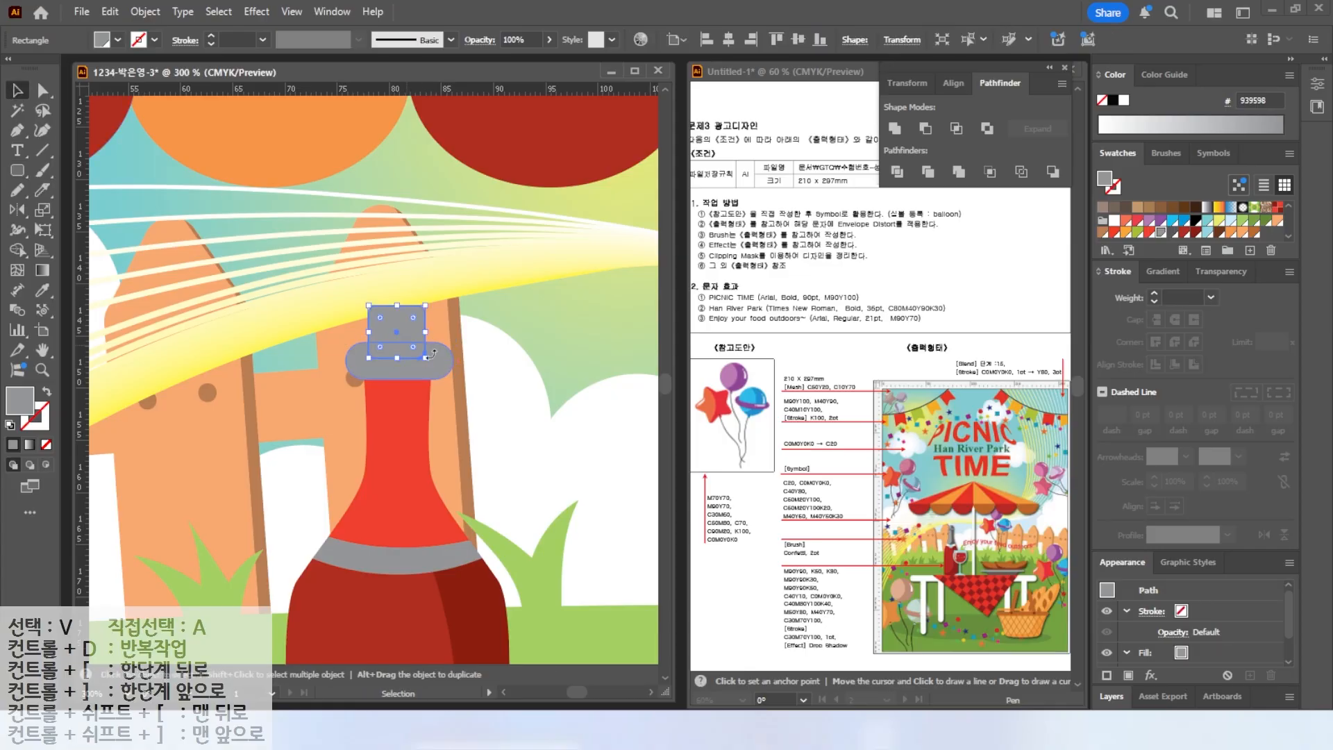
{"action": "left_click_drag", "start_coordinate": [425, 306], "coordinate": [397, 368]}
{"action": "left_click", "coordinate": [42, 190]}
{"action": "key", "text": "v"}
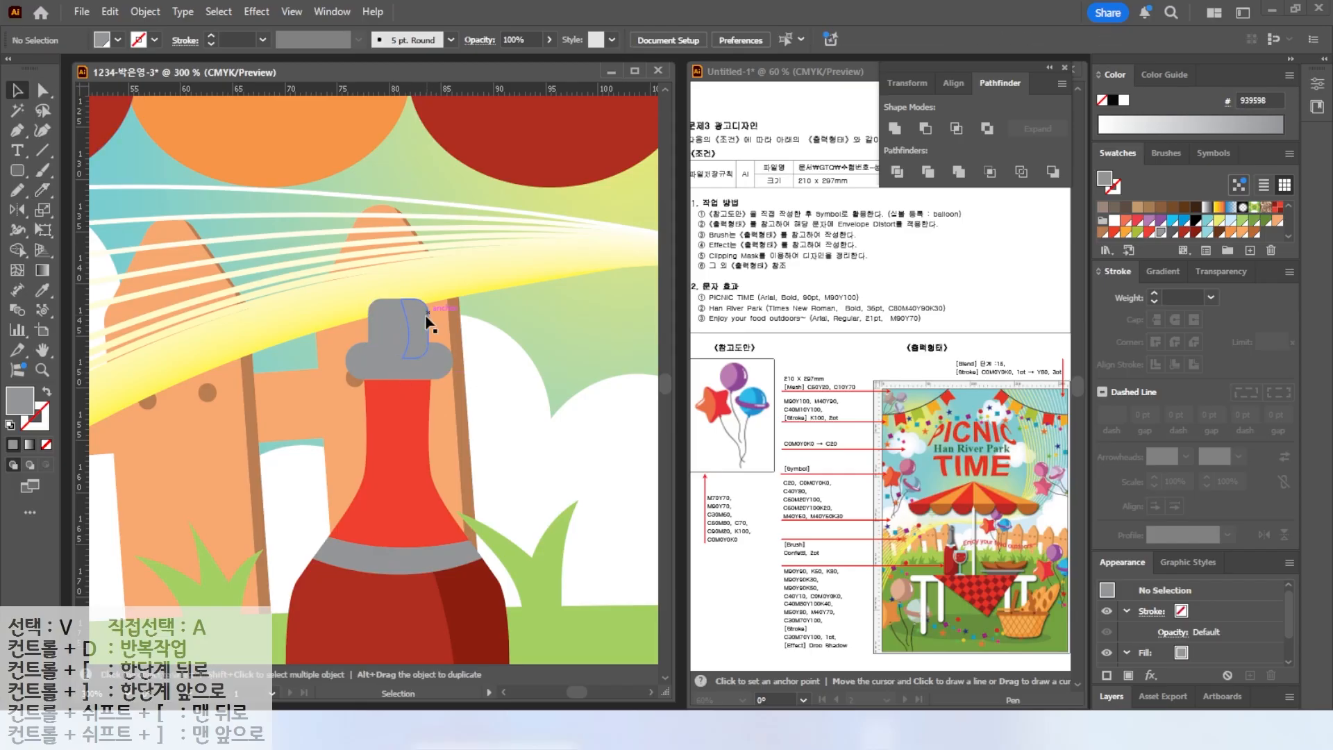
{"action": "left_click", "coordinate": [419, 326]}
Change the stacking order of the cap ring relative to the cap.
{"action": "left_click", "coordinate": [372, 375]}
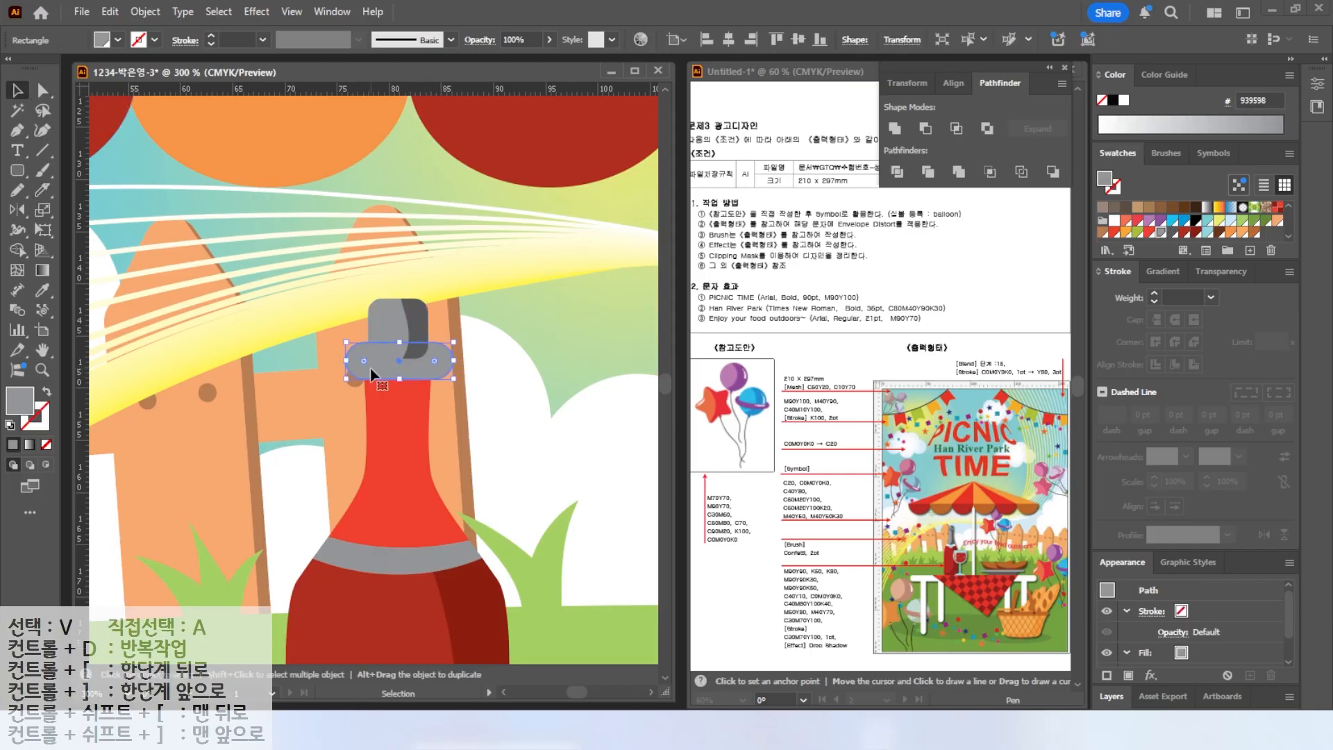
{"action": "right_click", "coordinate": [373, 377]}
{"action": "left_click", "coordinate": [618, 629]}
Slice the cap ring horizontally with the Knife and fill its lower piece and the bottle neck with grays.
{"action": "left_click", "coordinate": [43, 190]}
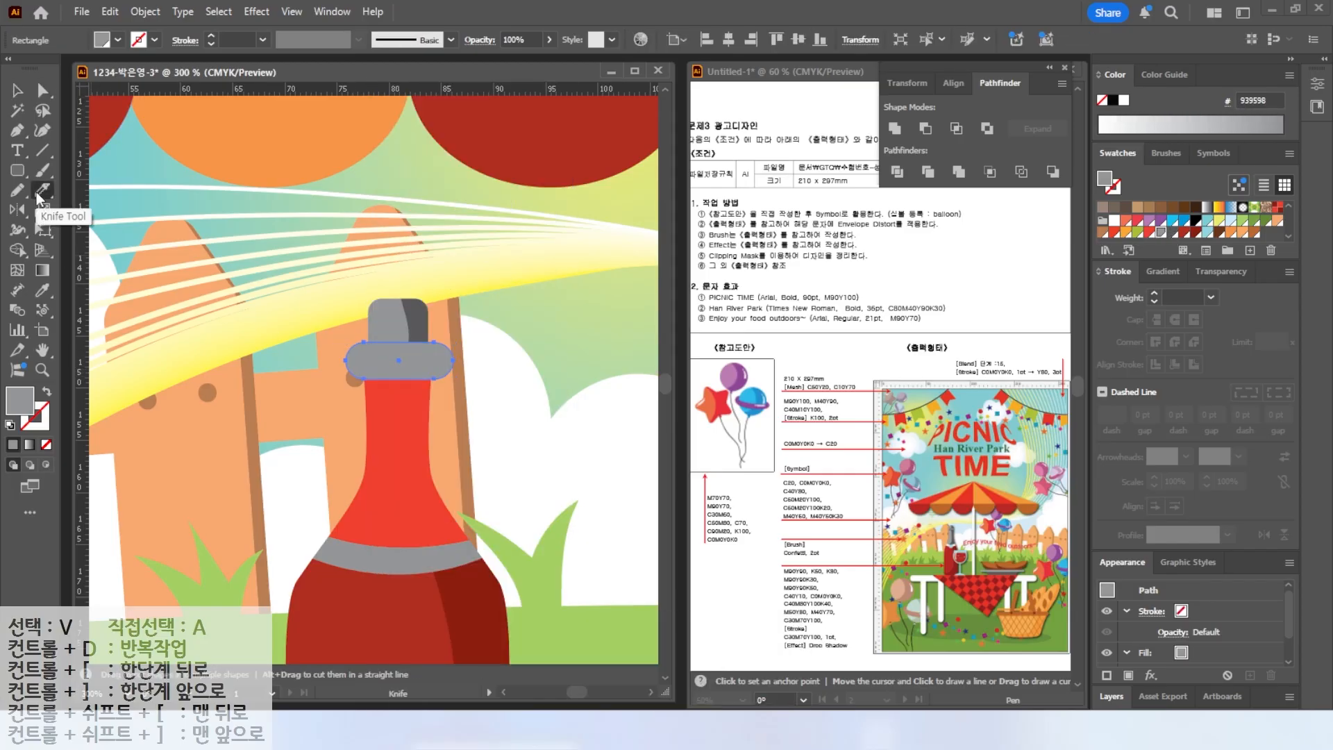
{"action": "left_click_drag", "start_coordinate": [450, 363], "coordinate": [321, 380]}
{"action": "left_click", "coordinate": [18, 91]}
{"action": "left_click", "coordinate": [443, 382]}
{"action": "left_click", "coordinate": [441, 373]}
{"action": "left_click", "coordinate": [1173, 233]}
{"action": "left_click", "coordinate": [431, 423]}
{"action": "left_click", "coordinate": [1158, 232]}
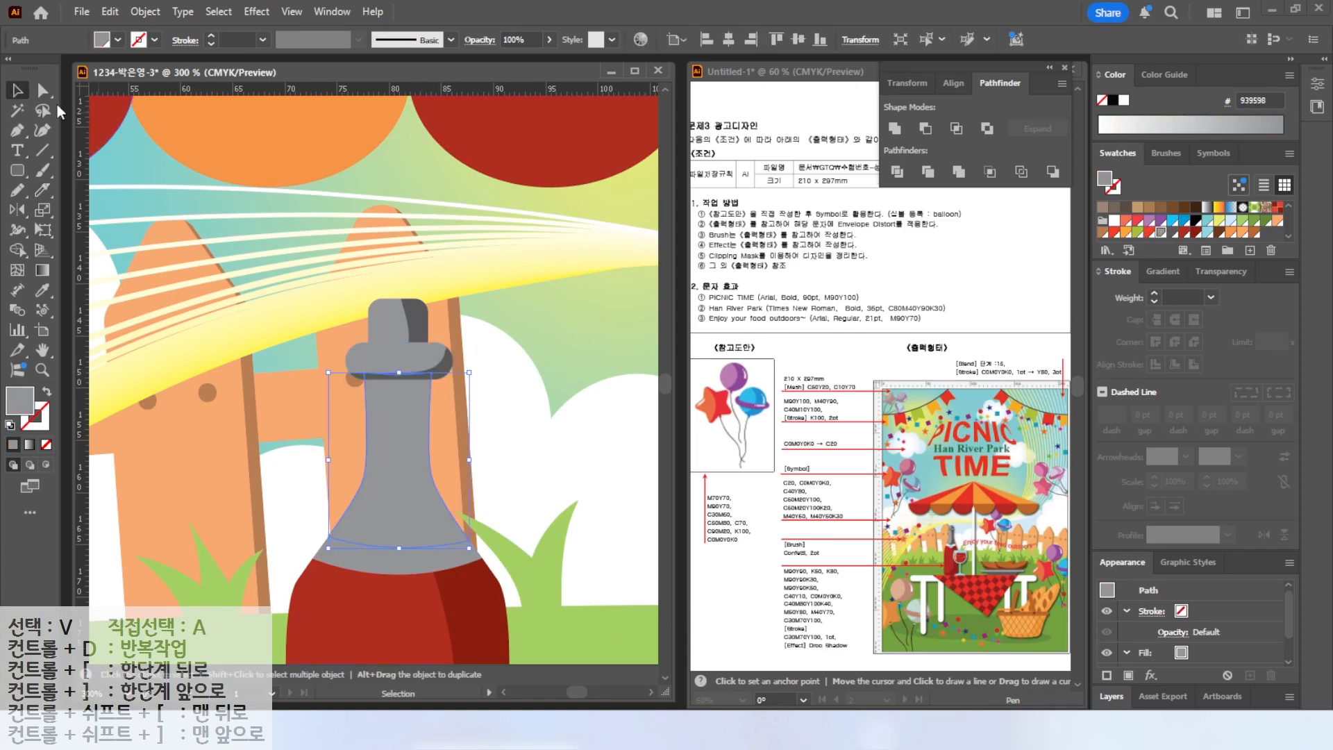
Slice the bottle neck along a curve with the Knife and fill the cut piece a darker gray.
{"action": "left_click", "coordinate": [43, 190]}
{"action": "mouse_move", "coordinate": [420, 373]}
{"action": "left_mouse_down"}
{"action": "mouse_move", "coordinate": [416, 470]}
{"action": "mouse_move", "coordinate": [379, 545]}
{"action": "left_mouse_up"}
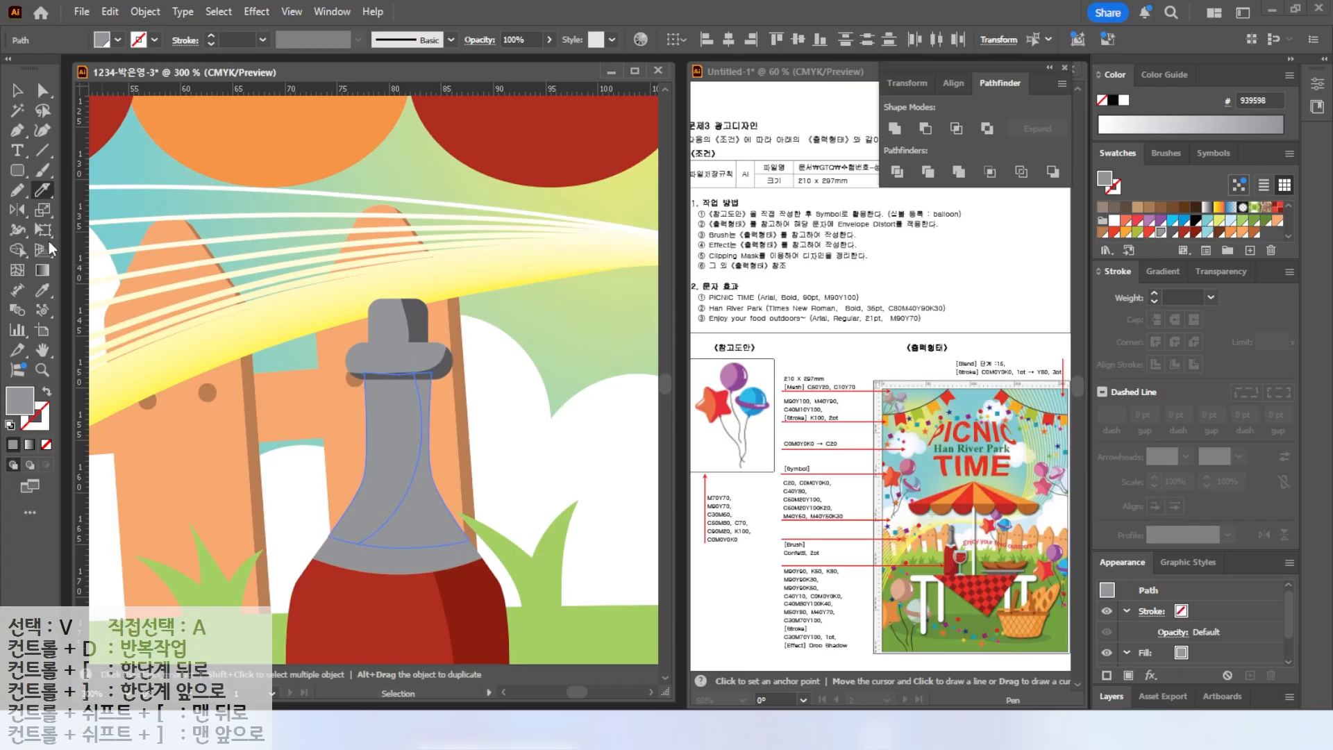
{"action": "key", "text": "v"}
{"action": "left_click", "coordinate": [455, 479]}
{"action": "left_click", "coordinate": [1173, 233]}
Fill the bottle's neck band white.
{"action": "left_click", "coordinate": [560, 490]}
{"action": "left_click", "coordinate": [451, 559]}
{"action": "left_click", "coordinate": [1115, 222]}
Draw a small ellipse on the bottle's neck band and fill it light blue.
{"action": "key", "text": "ctrl+shift+a"}
{"action": "left_click", "coordinate": [16, 170]}
{"action": "left_click", "coordinate": [69, 189]}
{"action": "left_click_drag", "start_coordinate": [376, 549], "coordinate": [420, 594]}
{"action": "left_click", "coordinate": [1207, 233]}
Select all the bottle parts and group them.
{"action": "key", "text": "v"}
{"action": "double_click", "coordinate": [42, 351]}
{"action": "key", "text": "ctrl+1"}
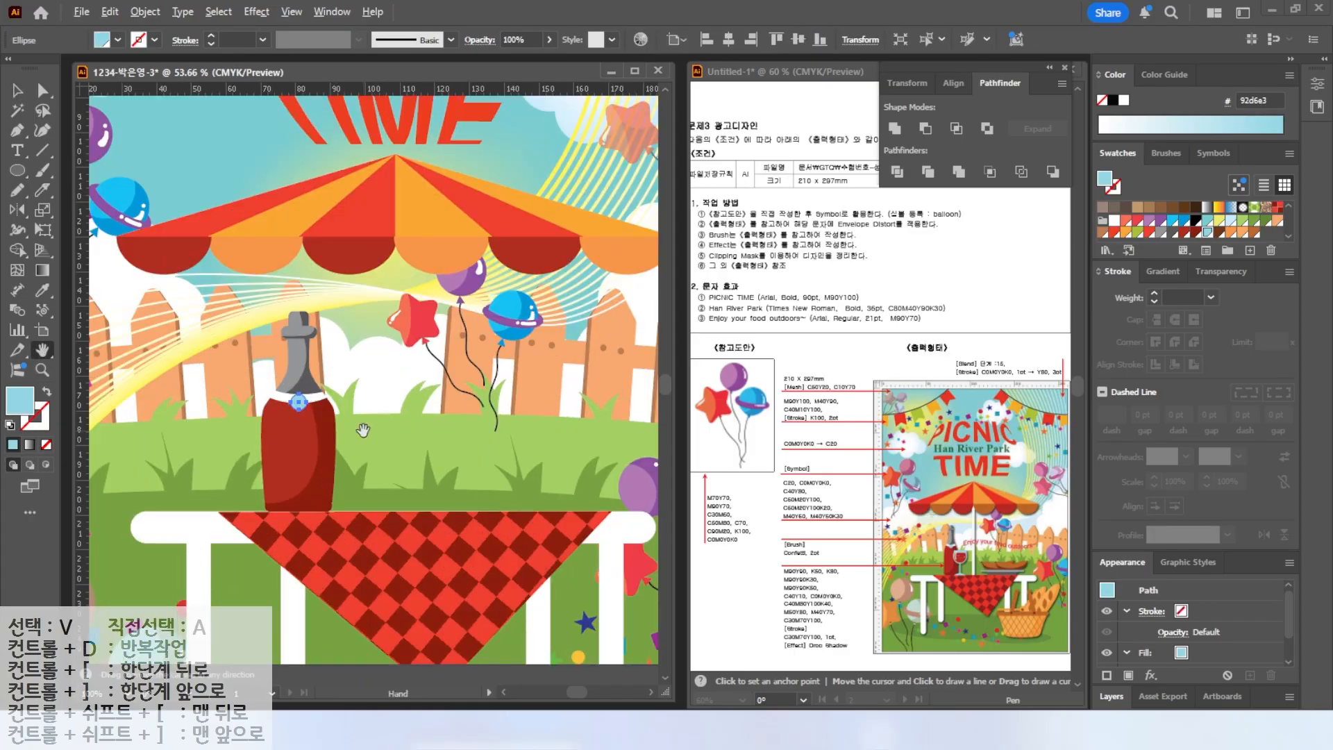
{"action": "key", "text": "v"}
{"action": "left_click_drag", "start_coordinate": [288, 301], "coordinate": [312, 464]}
{"action": "right_click", "coordinate": [313, 465]}
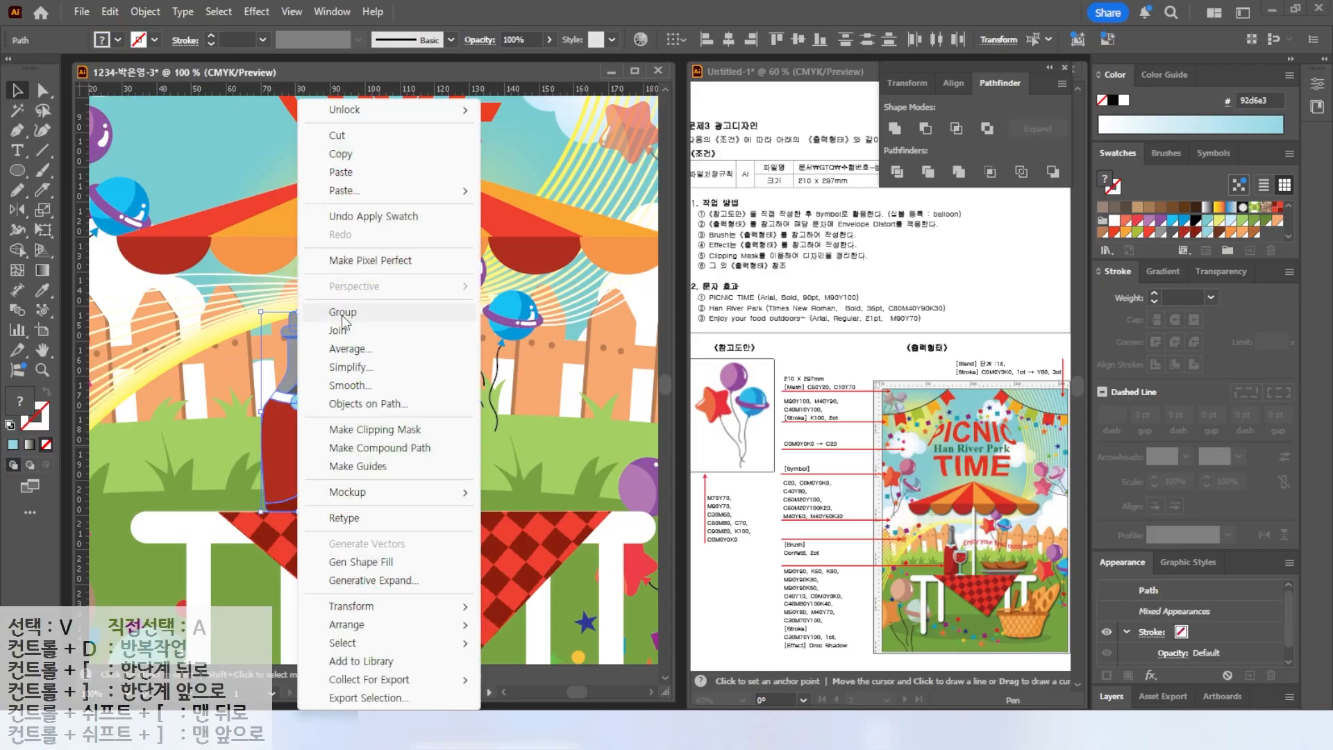
{"action": "left_click", "coordinate": [340, 314]}
Draw an ellipse and a rectangle over its top, then subtract the rectangle to form a wine glass bowl.
{"action": "left_click_drag", "start_coordinate": [300, 312], "coordinate": [300, 290]}
{"action": "key", "text": "l"}
{"action": "left_click_drag", "start_coordinate": [336, 373], "coordinate": [413, 449]}
{"action": "left_click_drag", "start_coordinate": [18, 170], "coordinate": [69, 171]}
{"action": "mouse_move", "coordinate": [321, 345]}
{"action": "left_mouse_down"}
{"action": "mouse_move", "coordinate": [425, 396]}
{"action": "mouse_move", "coordinate": [375, 371]}
{"action": "mouse_move", "coordinate": [428, 294]}
{"action": "left_mouse_up"}
{"action": "left_click", "coordinate": [16, 92]}
{"action": "left_click", "coordinate": [376, 424], "text": "shift"}
{"action": "left_click", "coordinate": [926, 129]}
Shape and color the glass bowl light blue with red wine inside it.
{"action": "scroll", "coordinate": [397, 411], "scroll_direction": "up", "scroll_amount": 2}
{"action": "left_click_drag", "start_coordinate": [486, 247], "coordinate": [448, 281], "text": "shift"}
{"action": "left_click", "coordinate": [1185, 232]}
{"action": "left_click_drag", "start_coordinate": [405, 334], "coordinate": [369, 416]}
{"action": "left_click_drag", "start_coordinate": [412, 364], "coordinate": [415, 353]}
{"action": "left_click_drag", "start_coordinate": [415, 415], "coordinate": [344, 418]}
{"action": "left_click", "coordinate": [340, 483], "text": "shift"}
{"action": "left_click_drag", "start_coordinate": [430, 341], "coordinate": [407, 364], "text": "shift"}
{"action": "left_click_drag", "start_coordinate": [373, 410], "coordinate": [346, 426]}
Draw a light blue rectangle as the glass stem and shape a flared foot at its base.
{"action": "left_click", "coordinate": [17, 170]}
{"action": "left_click_drag", "start_coordinate": [309, 496], "coordinate": [318, 606]}
{"action": "left_click", "coordinate": [1207, 231]}
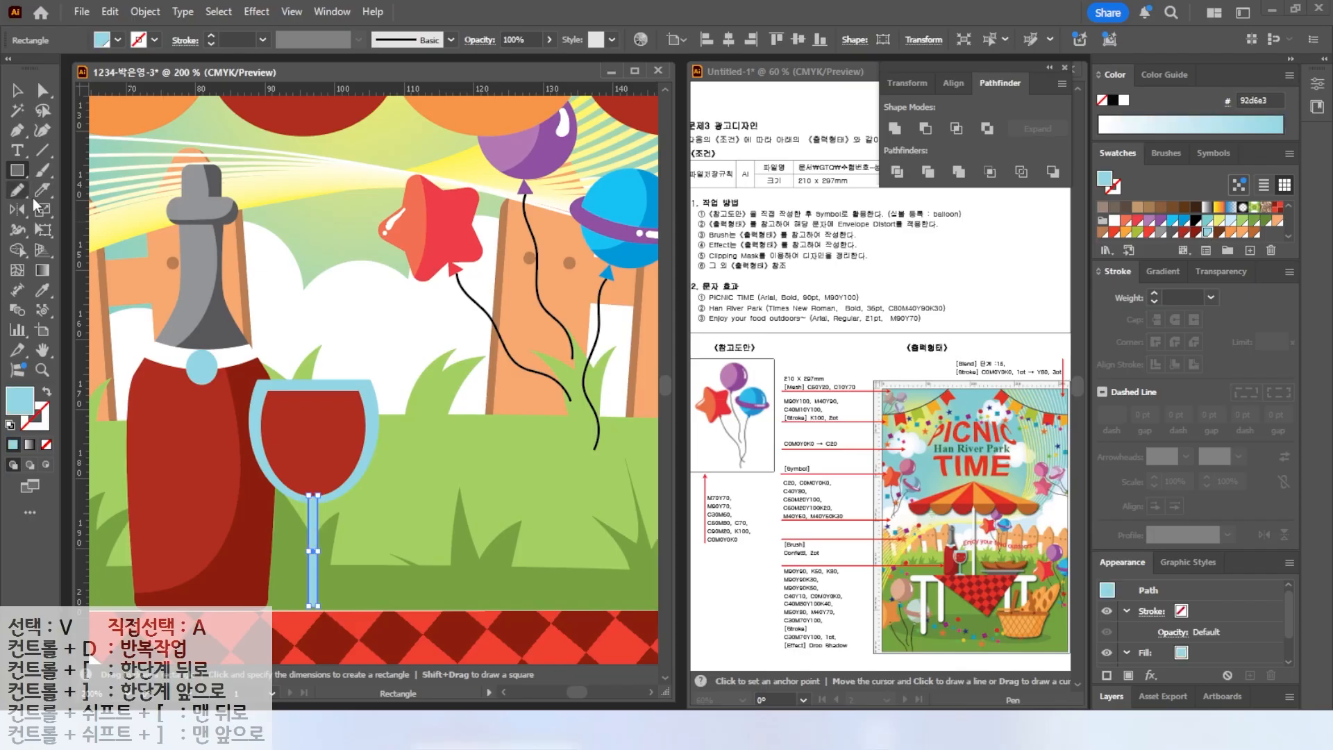
{"action": "left_click", "coordinate": [19, 138]}
{"action": "left_click", "coordinate": [314, 583]}
{"action": "left_click", "coordinate": [277, 607]}
{"action": "left_click", "coordinate": [353, 606]}
{"action": "key", "text": "a"}
{"action": "left_click", "coordinate": [18, 91]}
Dab white bubbles onto the wine with the Blob Brush at a smaller brush size.
{"action": "left_click", "coordinate": [306, 253]}
{"action": "left_click_drag", "start_coordinate": [42, 172], "coordinate": [82, 191]}
{"action": "key", "text": "bracketleft"}
{"action": "key", "text": "bracketleft"}
{"action": "key", "text": "bracketleft"}
{"action": "key", "text": "bracketleft"}
{"action": "key", "text": "bracketleft"}
{"action": "left_click", "coordinate": [300, 434]}
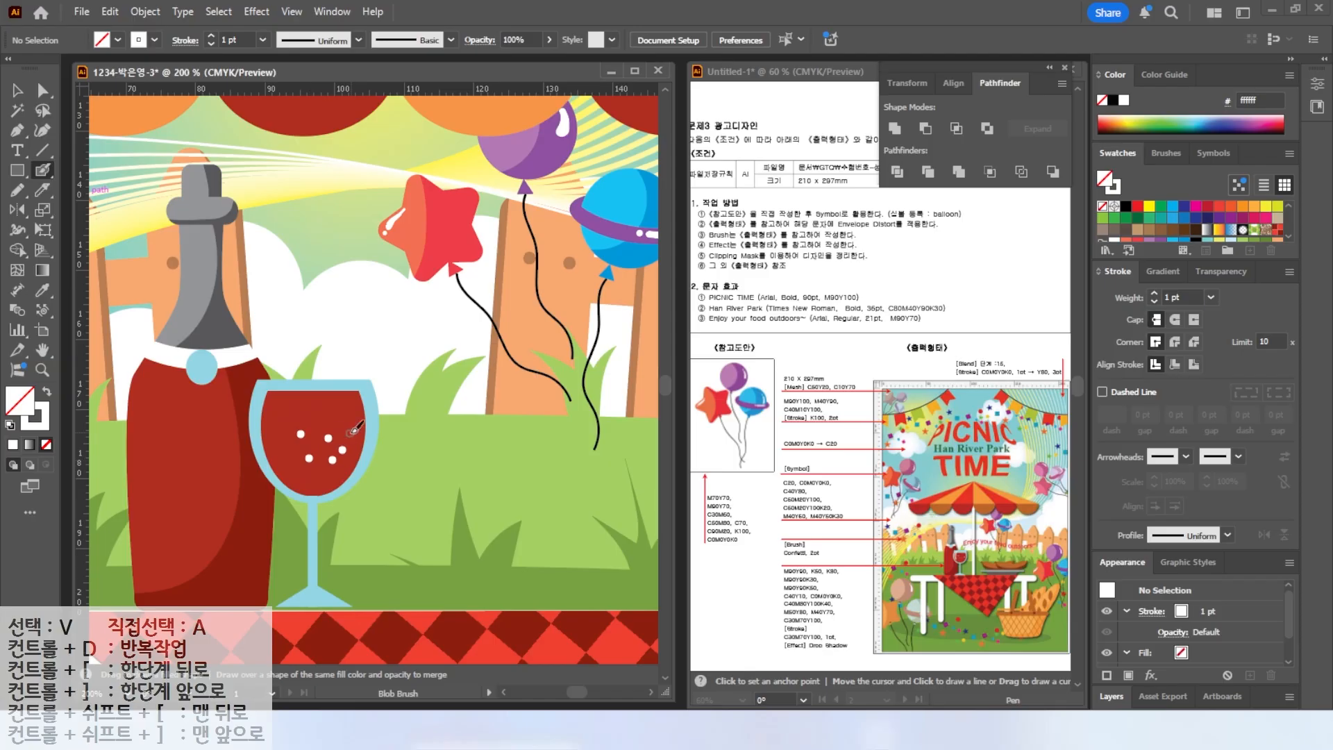
Group the wine glass parts and move the glass beside the bottle.
{"action": "key", "text": "ctrl+minus"}
{"action": "key", "text": "v"}
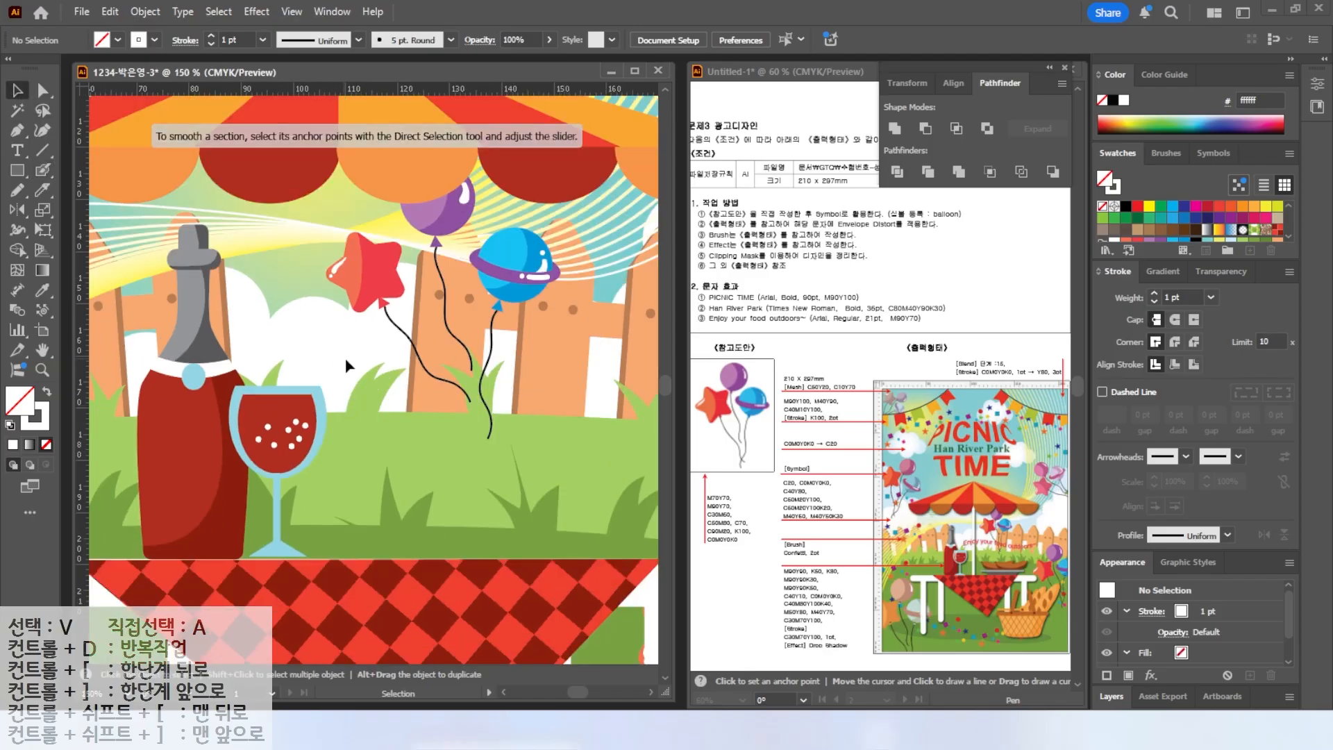
{"action": "left_click", "coordinate": [262, 444]}
{"action": "right_click", "coordinate": [263, 444]}
{"action": "left_click", "coordinate": [327, 312]}
{"action": "left_click_drag", "start_coordinate": [292, 436], "coordinate": [269, 430]}
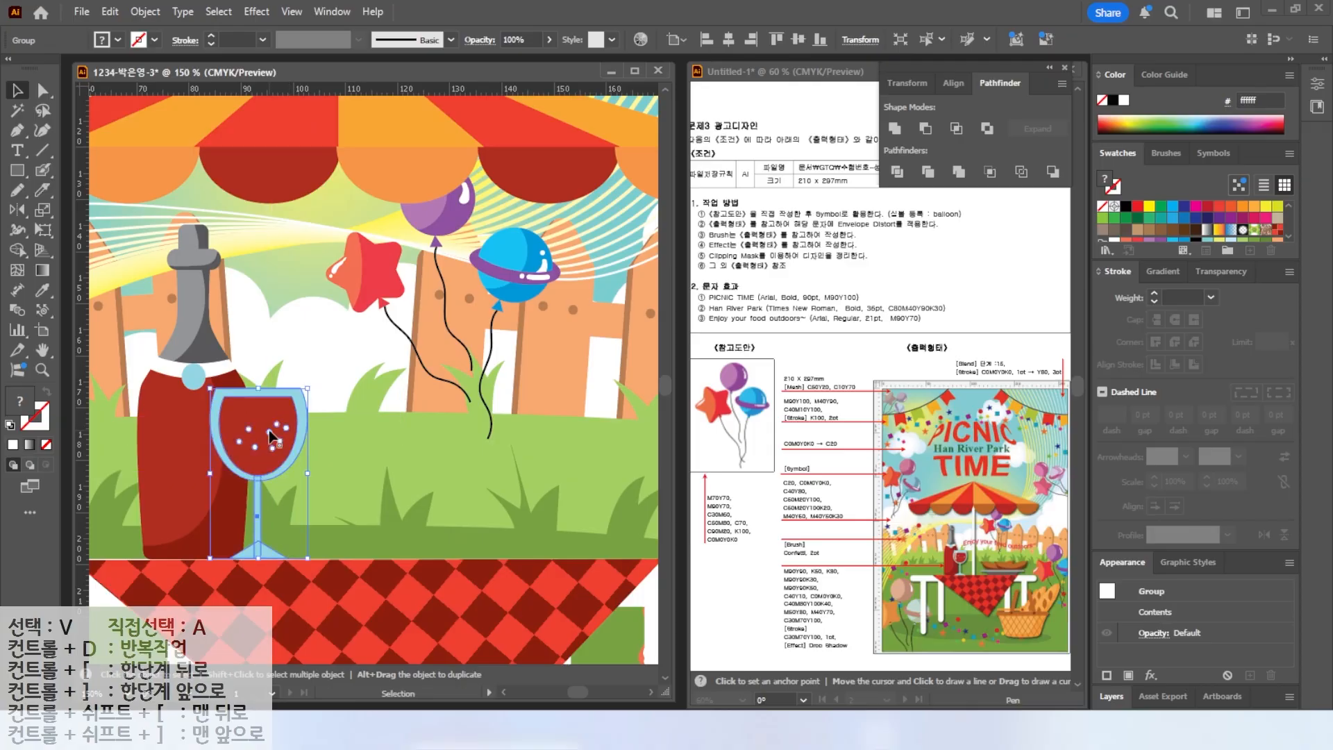
Draw a thin gray rounded rectangle on the table as the grill rim.
{"action": "left_click", "coordinate": [493, 466]}
{"action": "left_click_drag", "start_coordinate": [538, 432], "coordinate": [403, 418]}
{"action": "left_click_drag", "start_coordinate": [40, 172], "coordinate": [93, 188]}
{"action": "left_click_drag", "start_coordinate": [293, 499], "coordinate": [518, 509]}
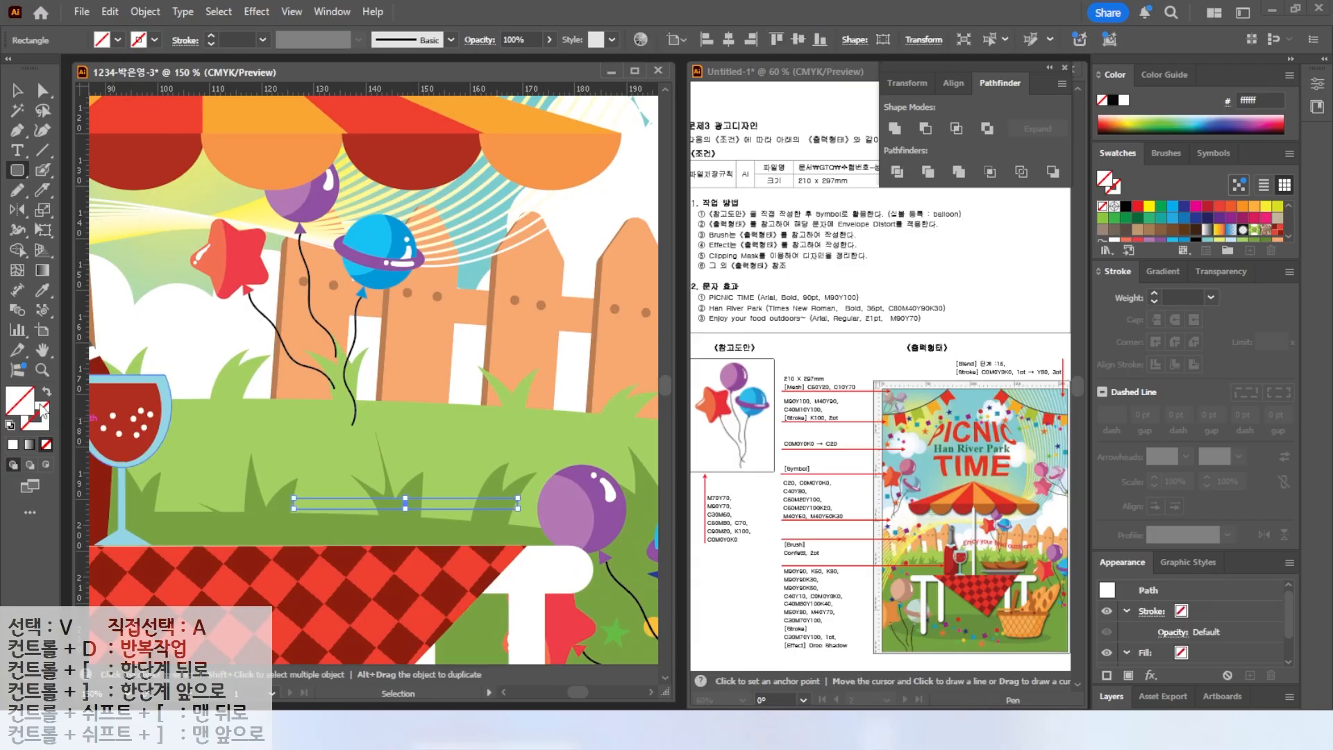
{"action": "scroll", "coordinate": [1172, 229], "scroll_direction": "down", "scroll_amount": 2}
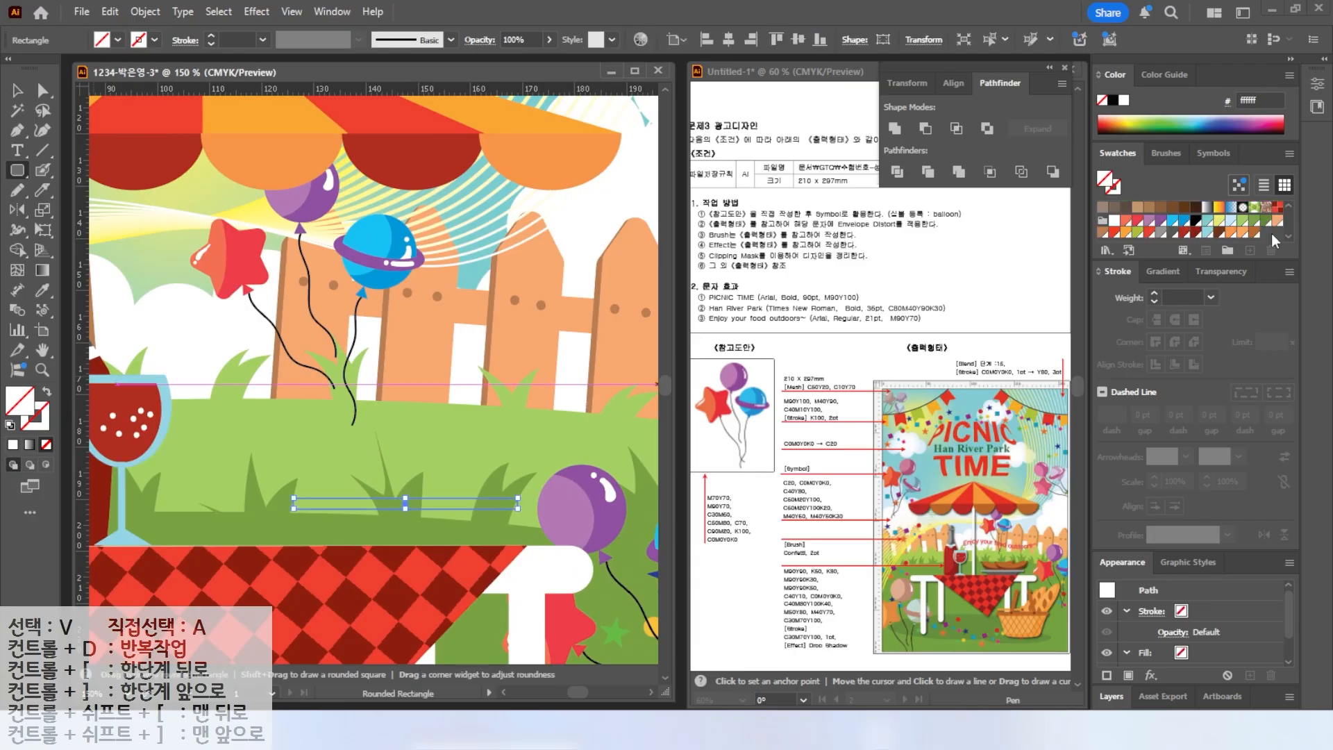
{"action": "left_click", "coordinate": [1162, 232]}
Draw a darker gray rectangle below the rim and pull its bottom corners inward to form the grill basin.
{"action": "key", "text": "v"}
{"action": "left_click_drag", "start_coordinate": [14, 169], "coordinate": [69, 172]}
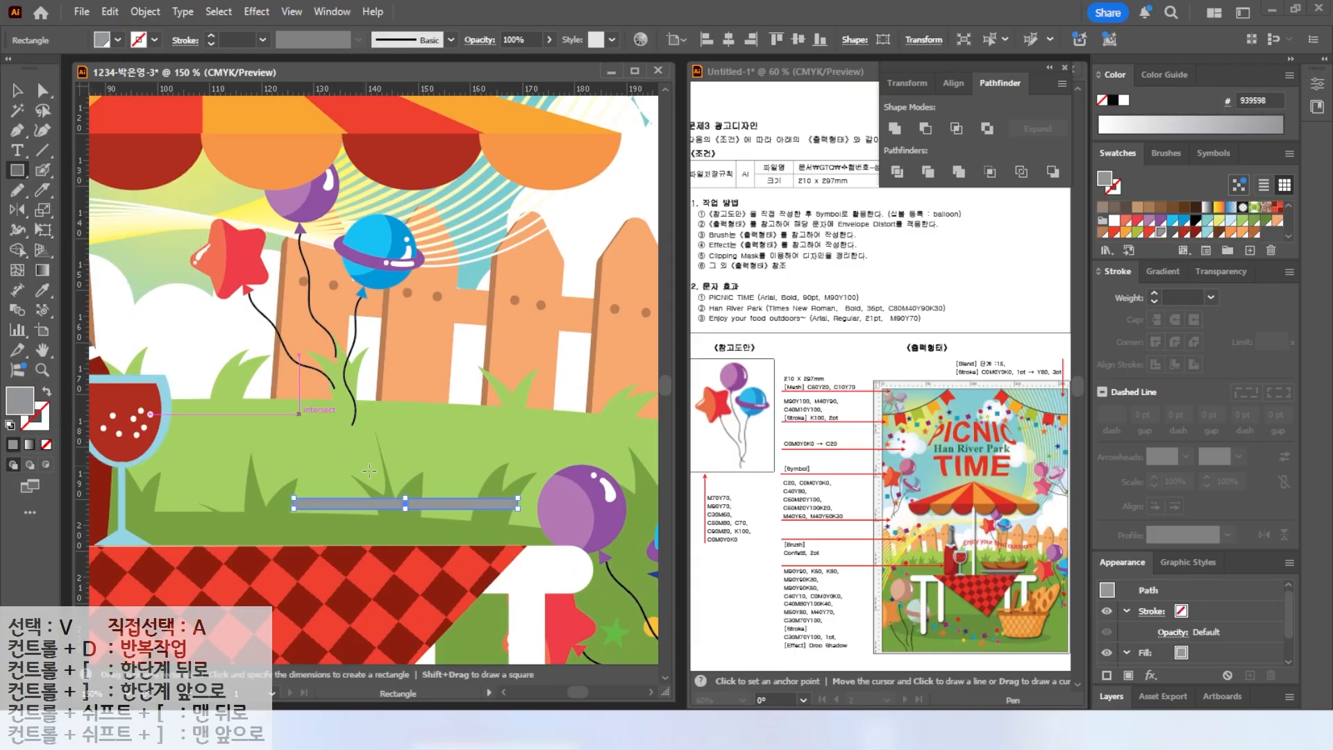
{"action": "mouse_move", "coordinate": [304, 510]}
{"action": "left_mouse_down"}
{"action": "mouse_move", "coordinate": [443, 521]}
{"action": "mouse_move", "coordinate": [505, 543]}
{"action": "left_mouse_up"}
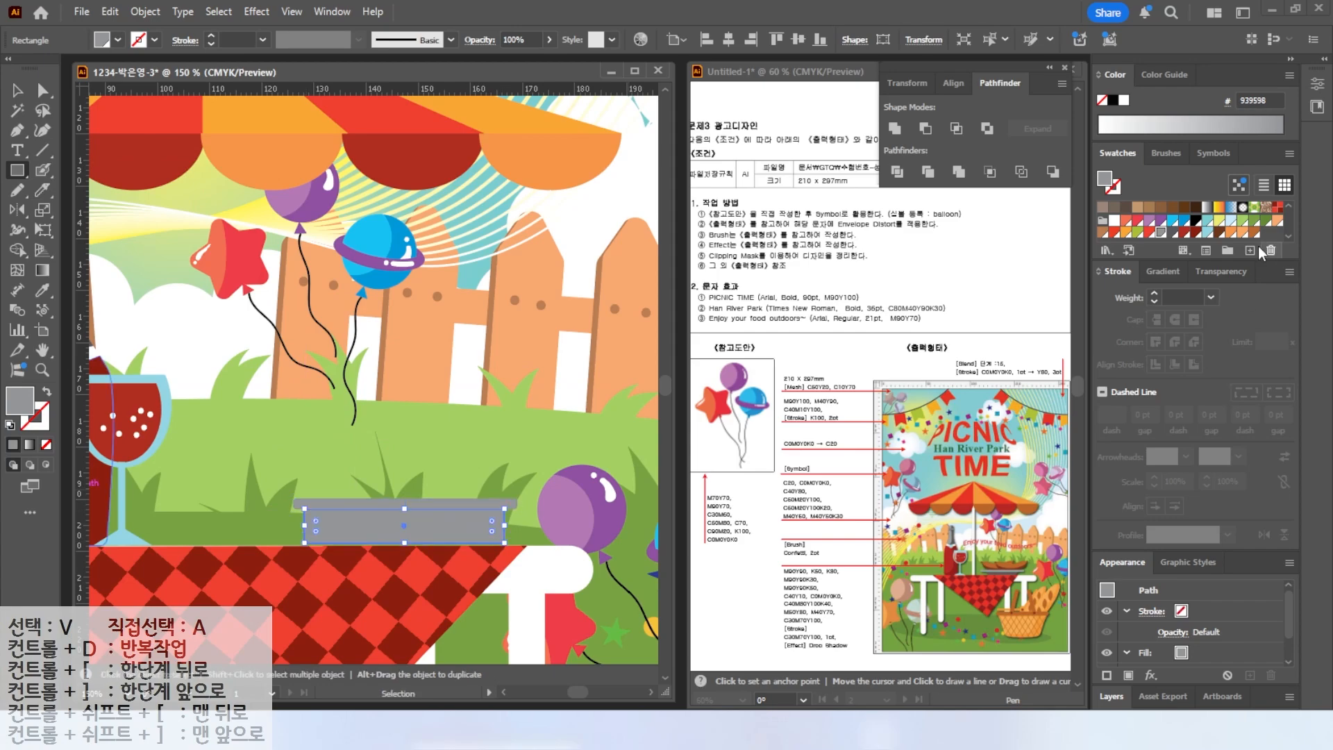
{"action": "left_click", "coordinate": [1173, 232]}
{"action": "key", "text": "a"}
{"action": "left_click_drag", "start_coordinate": [305, 543], "coordinate": [334, 542]}
{"action": "left_click_drag", "start_coordinate": [505, 544], "coordinate": [479, 543]}
{"action": "key", "text": "ctrl+shift+a"}
Paint a sausage shape above the grill with the Blob Brush and fill it brown.
{"action": "left_click", "coordinate": [42, 171]}
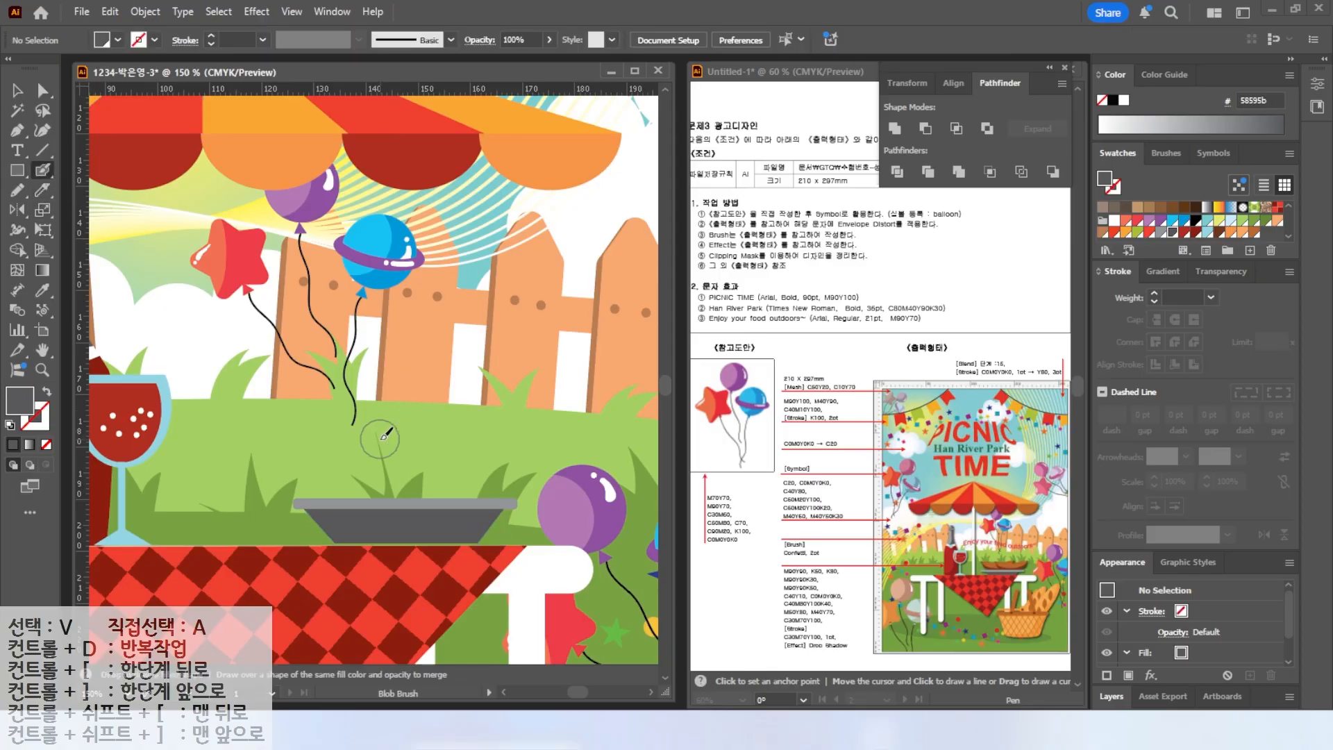
{"action": "left_click_drag", "start_coordinate": [366, 450], "coordinate": [479, 438]}
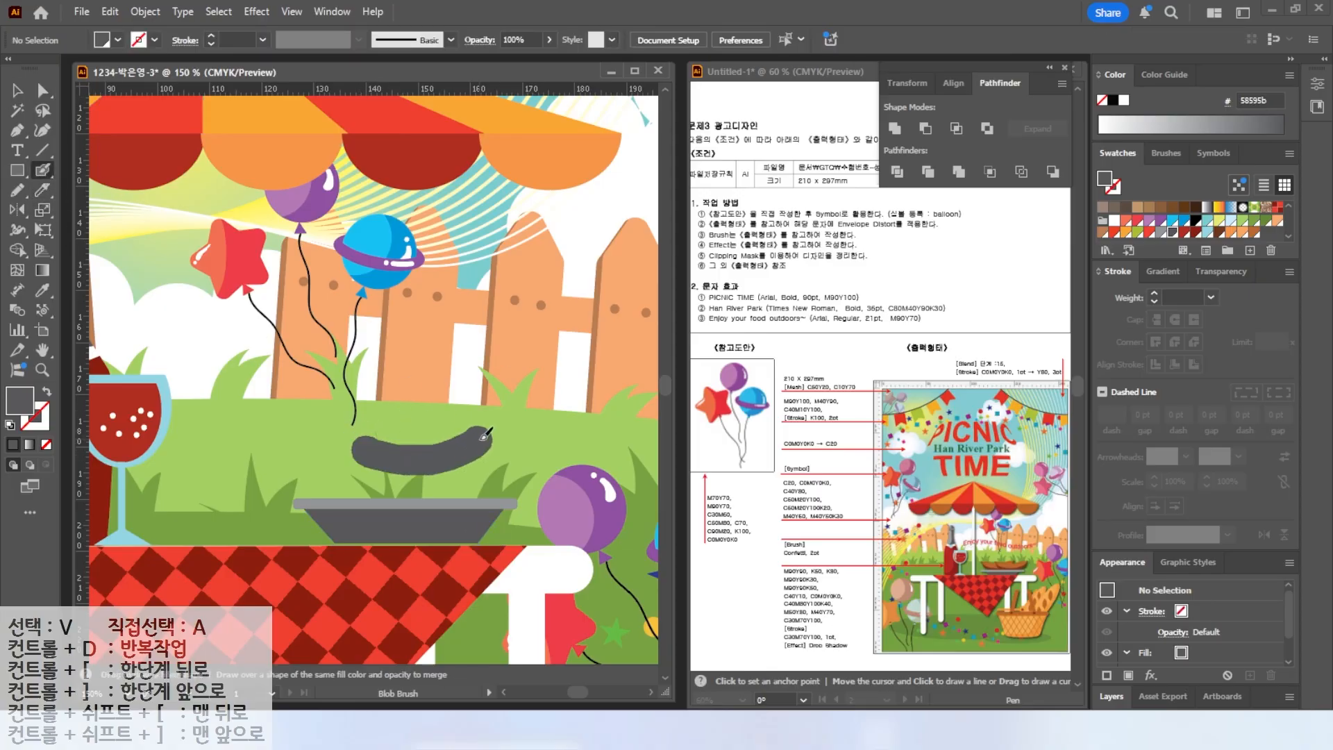
{"action": "key", "text": "v"}
{"action": "left_click", "coordinate": [428, 462]}
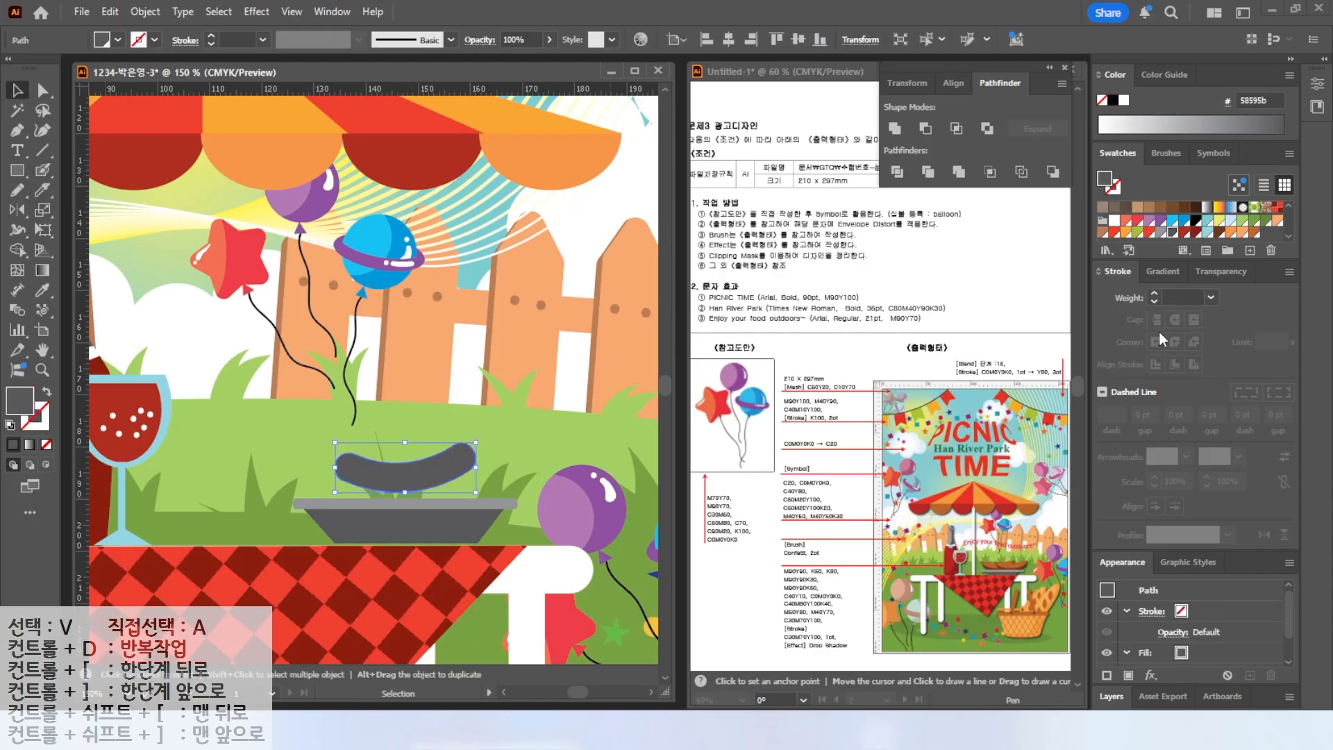
{"action": "left_click", "coordinate": [1254, 234]}
{"action": "left_click_drag", "start_coordinate": [488, 443], "coordinate": [490, 450]}
Slice the sausage lengthwise with the Knife tool and fill its lower half a darker brown.
{"action": "left_click", "coordinate": [43, 190]}
{"action": "left_click_drag", "start_coordinate": [316, 466], "coordinate": [544, 445]}
{"action": "left_click", "coordinate": [18, 93]}
{"action": "left_click", "coordinate": [319, 431]}
{"action": "left_click", "coordinate": [360, 481]}
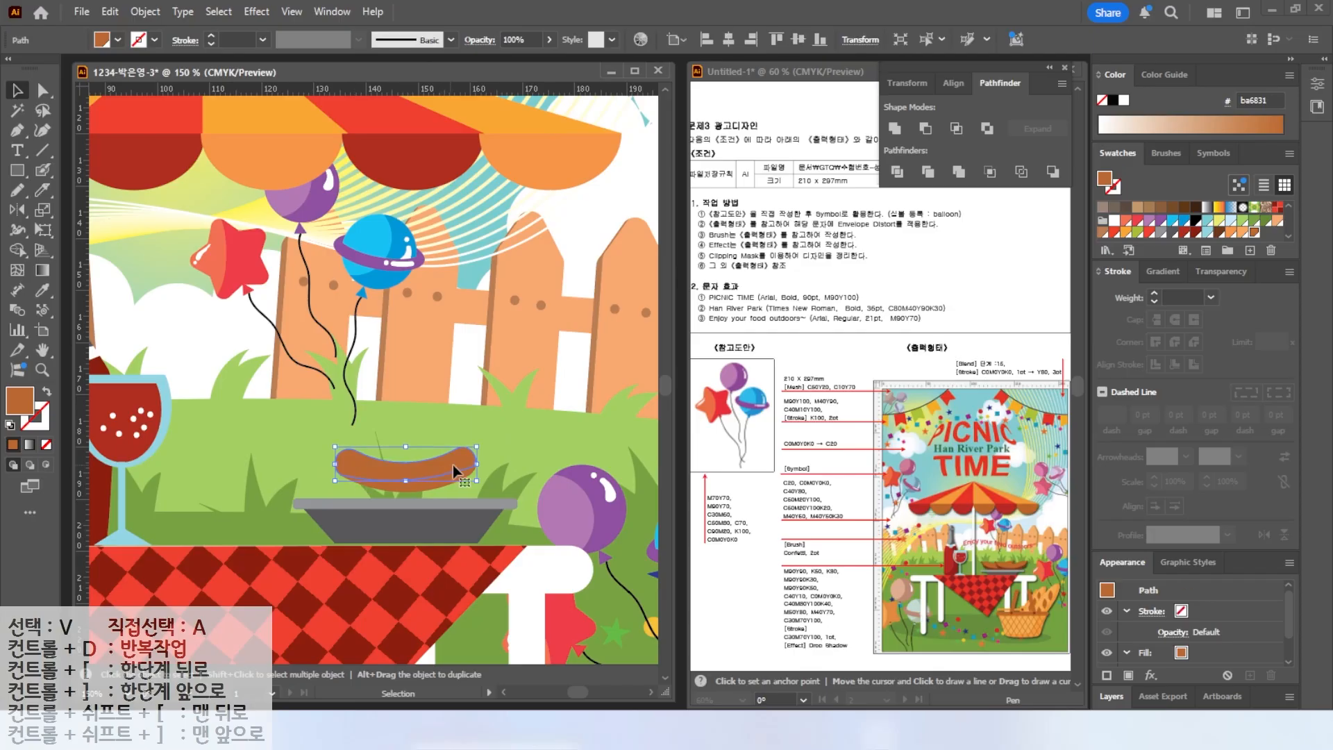
{"action": "left_click", "coordinate": [1219, 234]}
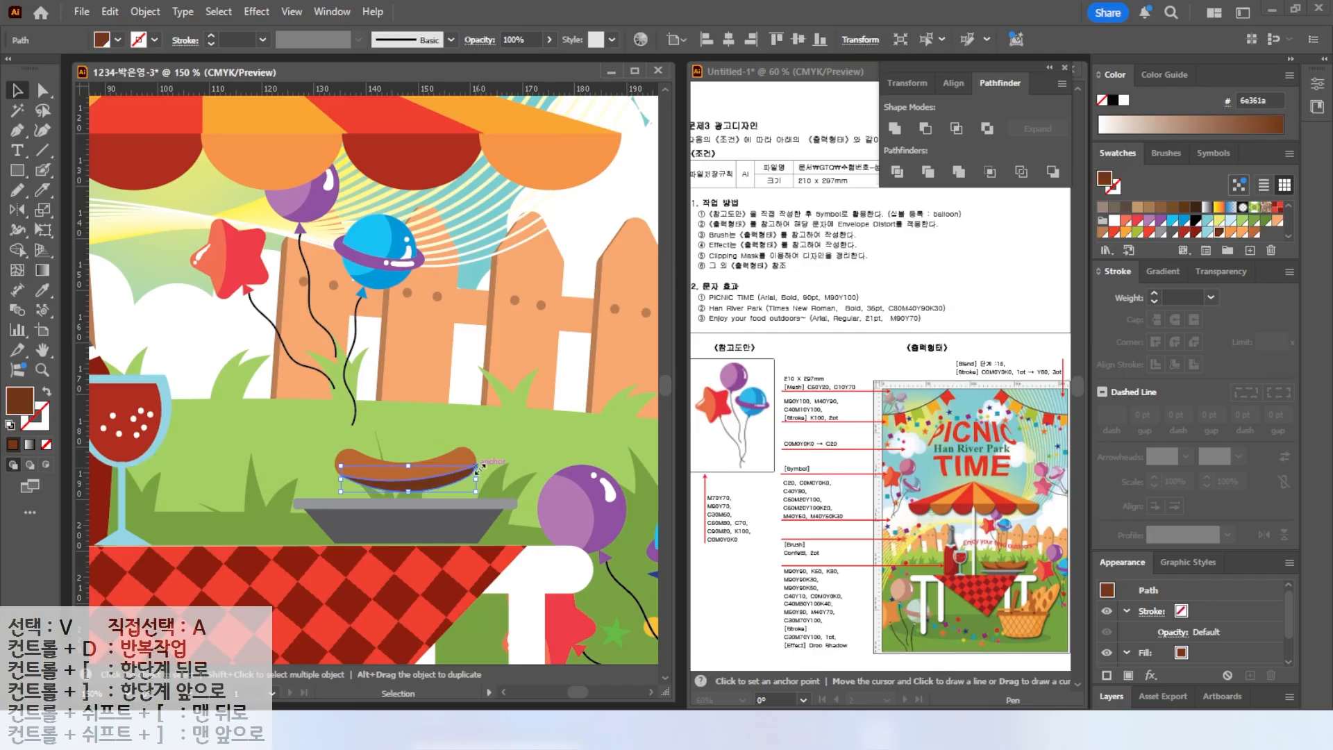
Draw a small brown end piece for the sausage with the Pen tool.
{"action": "scroll", "coordinate": [420, 428], "scroll_direction": "up", "scroll_amount": 2}
{"action": "left_click", "coordinate": [18, 131]}
{"action": "left_click", "coordinate": [520, 478]}
{"action": "left_click", "coordinate": [534, 452]}
{"action": "left_click", "coordinate": [553, 488]}
{"action": "left_click", "coordinate": [529, 489]}
{"action": "left_click", "coordinate": [521, 478]}
{"action": "left_click", "coordinate": [1254, 233]}
Group the sausage parts and duplicate the sausage across the grill.
{"action": "left_click", "coordinate": [18, 91]}
{"action": "left_click_drag", "start_coordinate": [540, 476], "coordinate": [197, 447], "text": "alt"}
{"action": "left_click_drag", "start_coordinate": [286, 470], "coordinate": [375, 530]}
{"action": "right_click", "coordinate": [454, 498]}
{"action": "left_click", "coordinate": [500, 311]}
Send the duplicated sausage backward and nudge it into place.
{"action": "right_click", "coordinate": [535, 535]}
{"action": "mouse_move", "coordinate": [590, 627]}
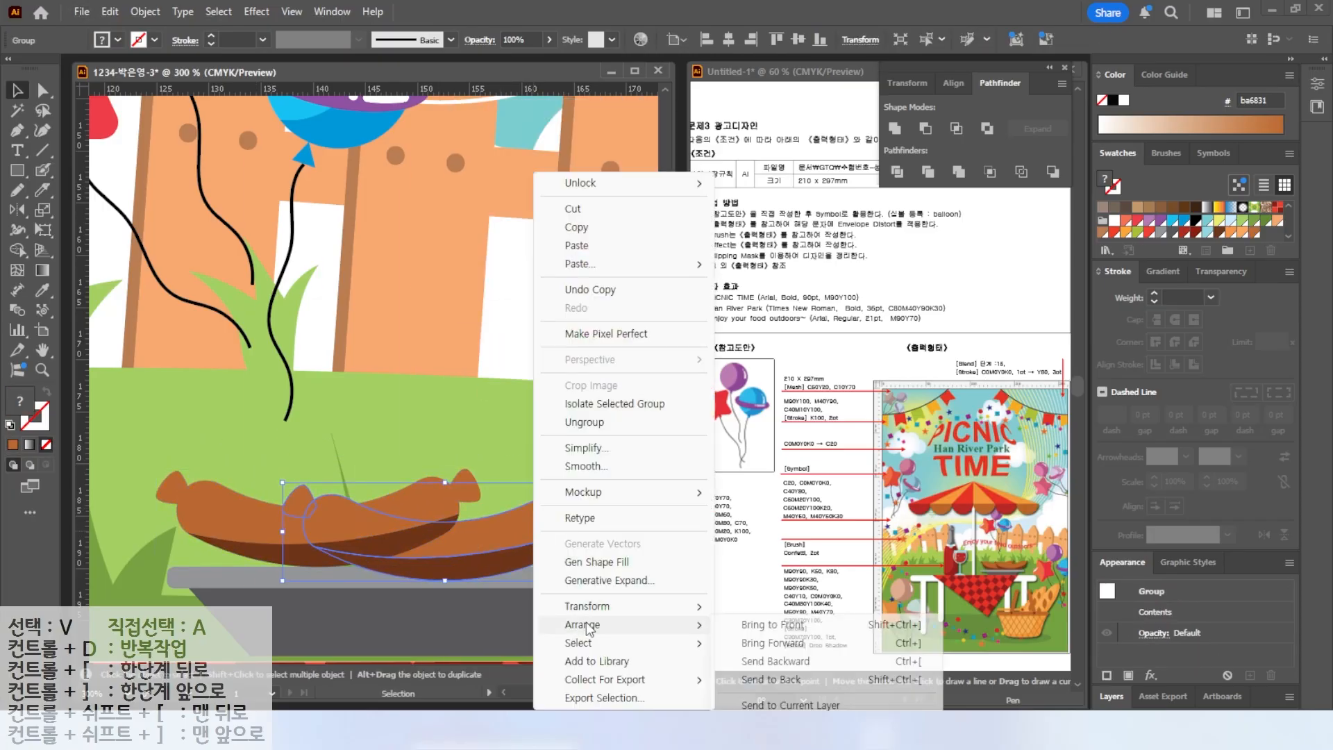
{"action": "left_click", "coordinate": [776, 661]}
{"action": "left_click_drag", "start_coordinate": [240, 526], "coordinate": [251, 537]}
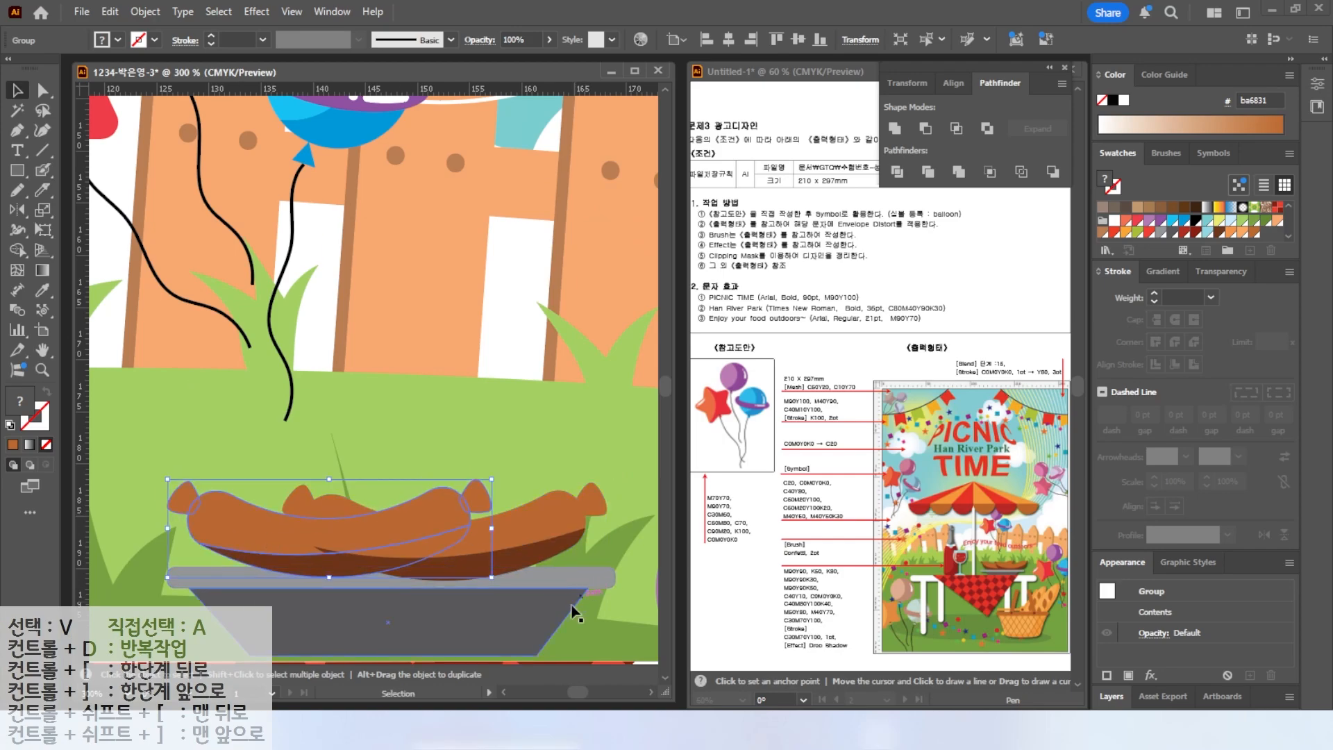
Bring the grill basin to the front of the sausages.
{"action": "left_click", "coordinate": [580, 594]}
{"action": "left_click", "coordinate": [575, 580], "text": "shift"}
{"action": "right_click", "coordinate": [573, 579]}
{"action": "mouse_move", "coordinate": [634, 624]}
{"action": "left_click", "coordinate": [799, 625]}
{"action": "double_click", "coordinate": [47, 349]}
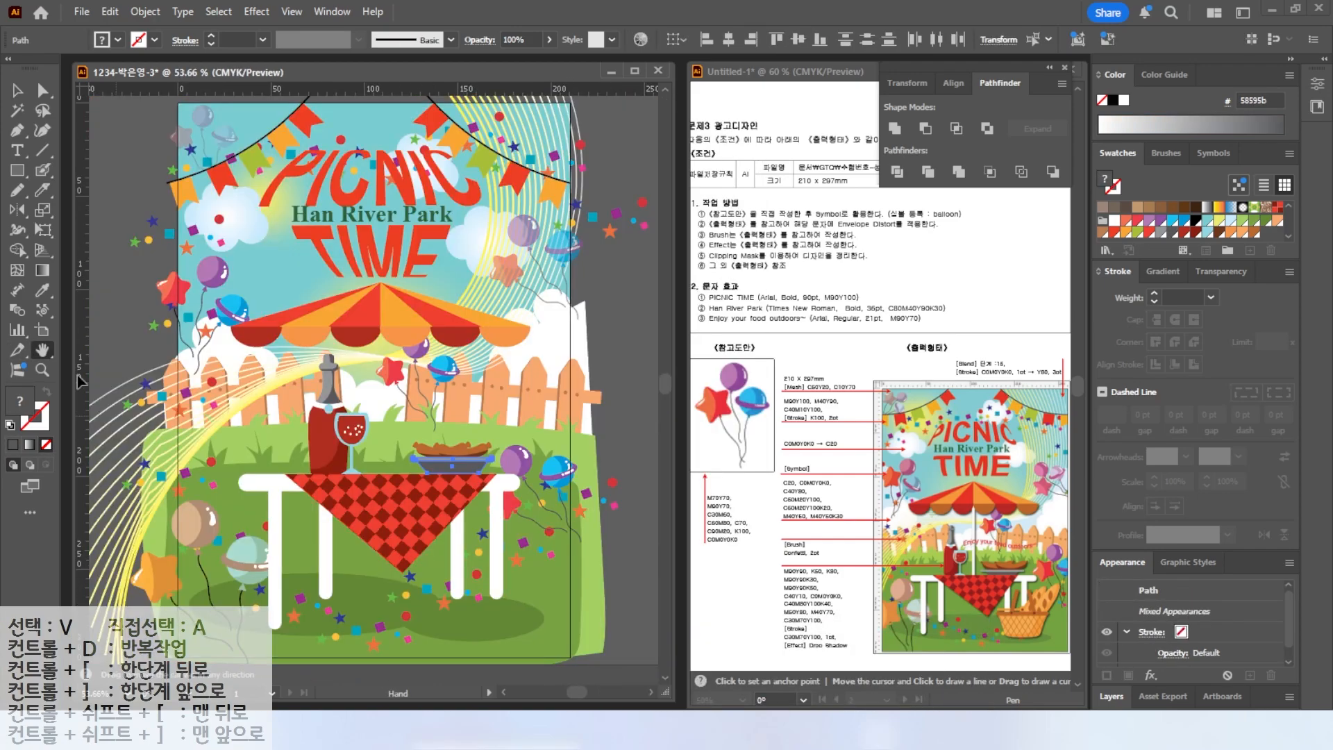
Draw a long brown rounded-rectangle bar below the table as the basket rim.
{"action": "left_click_drag", "start_coordinate": [419, 565], "coordinate": [369, 460]}
{"action": "key", "text": "ctrl+plus"}
{"action": "key", "text": "ctrl+plus"}
{"action": "left_click_drag", "start_coordinate": [17, 170], "coordinate": [77, 190]}
{"action": "left_click_drag", "start_coordinate": [332, 431], "coordinate": [570, 449]}
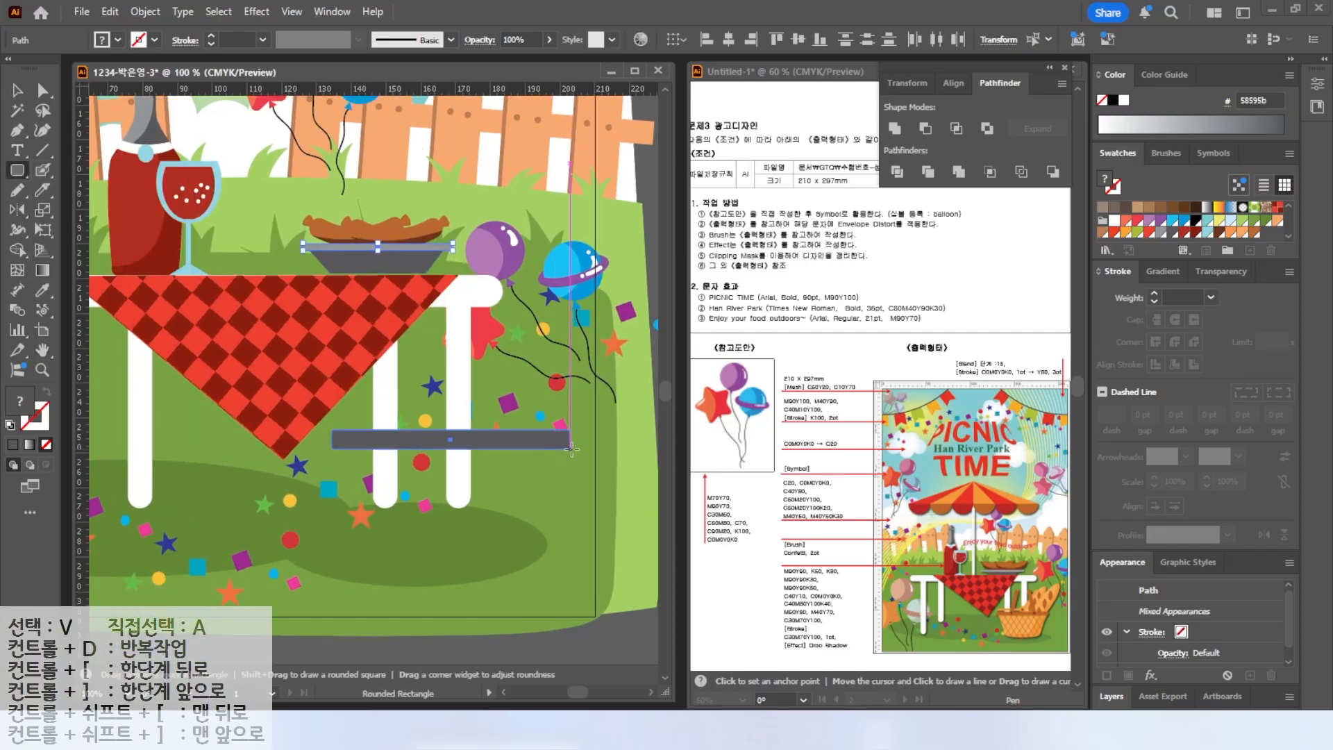
{"action": "left_click", "coordinate": [1231, 233]}
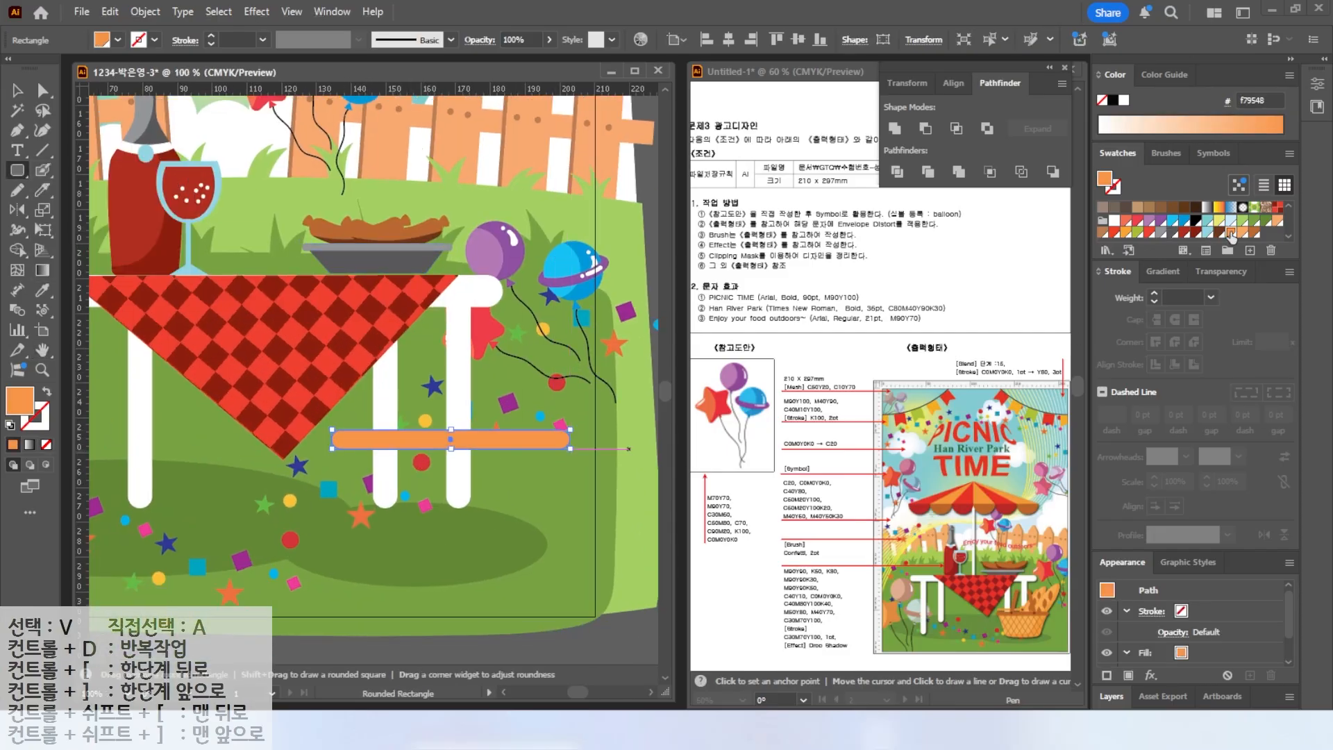
{"action": "left_click", "coordinate": [1255, 232]}
Draw a light orange ellipse below the rim bar and nudge it into place.
{"action": "left_click_drag", "start_coordinate": [18, 170], "coordinate": [82, 211]}
{"action": "left_click", "coordinate": [82, 211]}
{"action": "left_click_drag", "start_coordinate": [391, 533], "coordinate": [548, 559]}
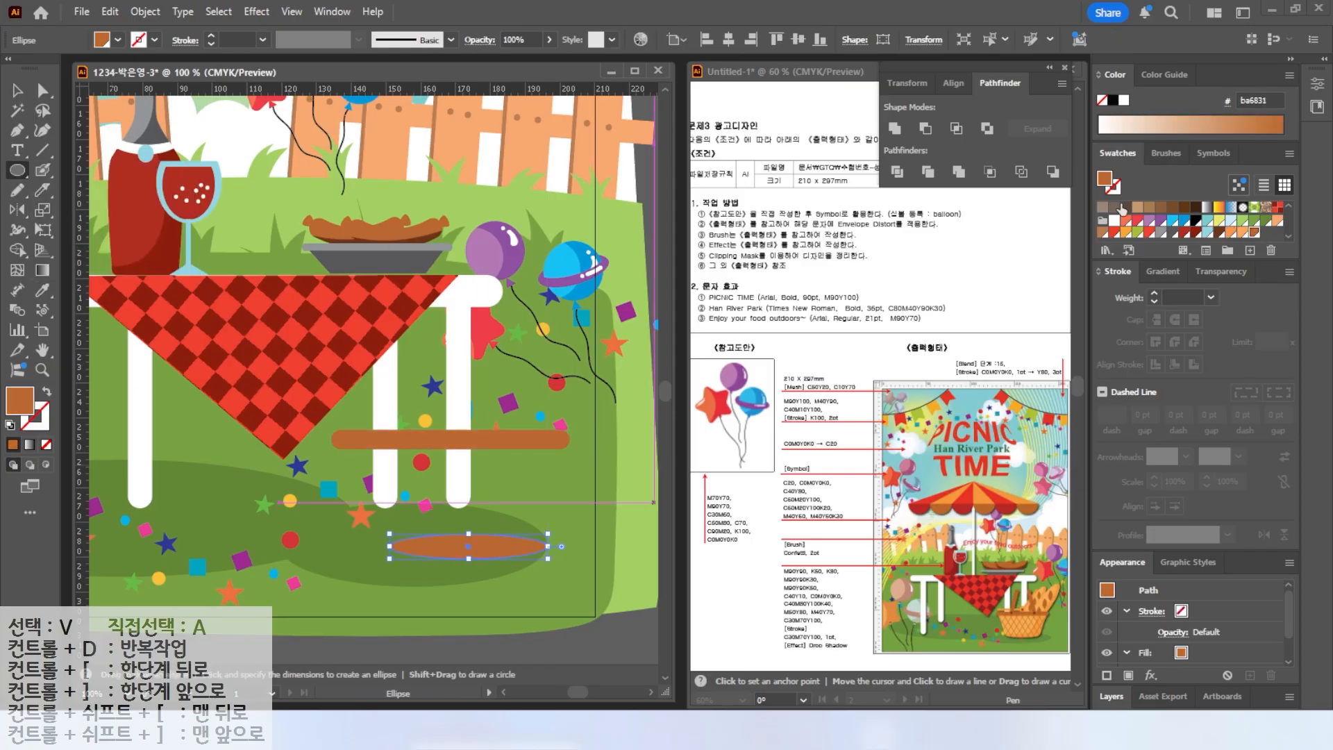
{"action": "left_click", "coordinate": [1243, 233]}
{"action": "key", "text": "v"}
{"action": "left_click_drag", "start_coordinate": [438, 538], "coordinate": [421, 536]}
Draw a rectangle between the rim and ellipse and pull its top corners outward into a trapezoid basket body.
{"action": "left_click_drag", "start_coordinate": [18, 171], "coordinate": [82, 170]}
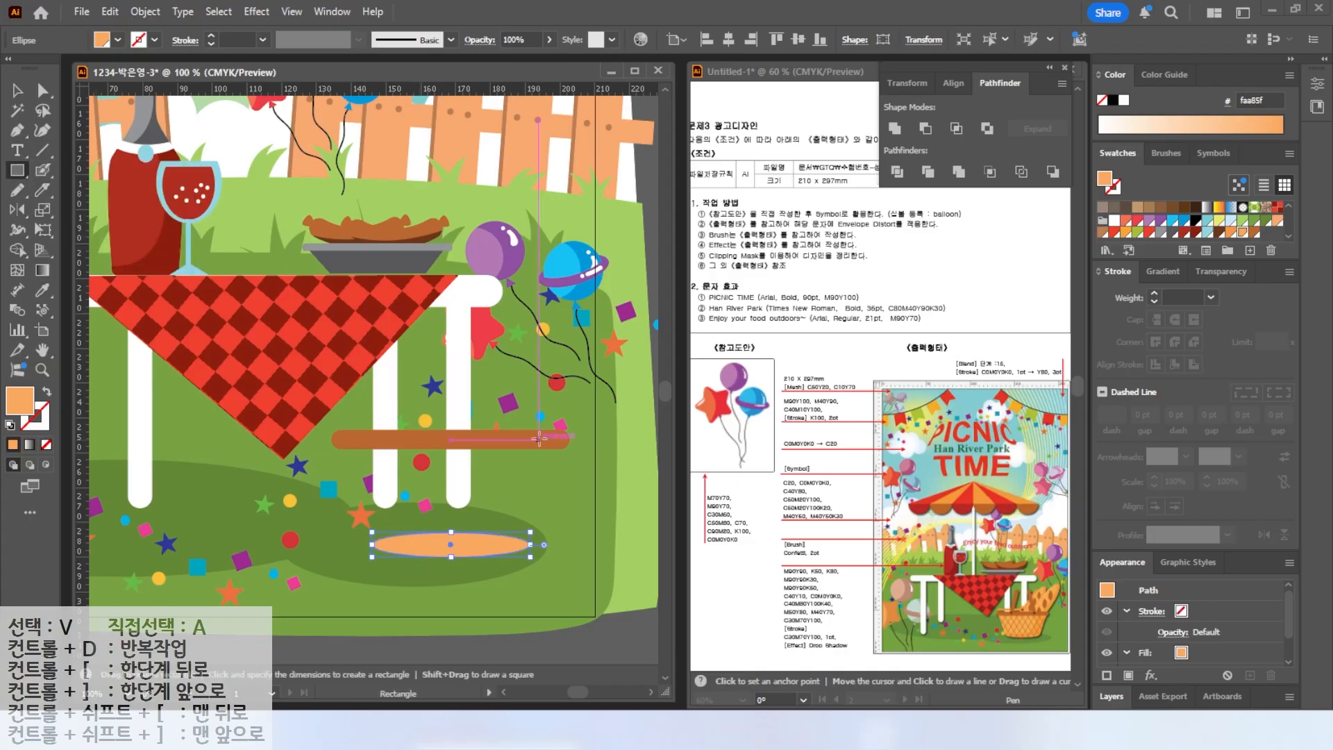
{"action": "left_click_drag", "start_coordinate": [531, 445], "coordinate": [375, 544]}
{"action": "key", "text": "v"}
{"action": "left_click", "coordinate": [43, 91]}
{"action": "left_click_drag", "start_coordinate": [529, 444], "coordinate": [559, 445]}
{"action": "left_click_drag", "start_coordinate": [377, 444], "coordinate": [342, 446]}
{"action": "key", "text": "v"}
Arrange the basket body shapes behind the brown rim bar.
{"action": "key", "text": "ctrl+plus"}
{"action": "left_click", "coordinate": [565, 369]}
{"action": "right_click", "coordinate": [567, 369]}
{"action": "left_click", "coordinate": [382, 542]}
{"action": "left_click", "coordinate": [437, 508]}
{"action": "right_click", "coordinate": [435, 508]}
{"action": "left_click", "coordinate": [397, 549]}
{"action": "left_click", "coordinate": [402, 522]}
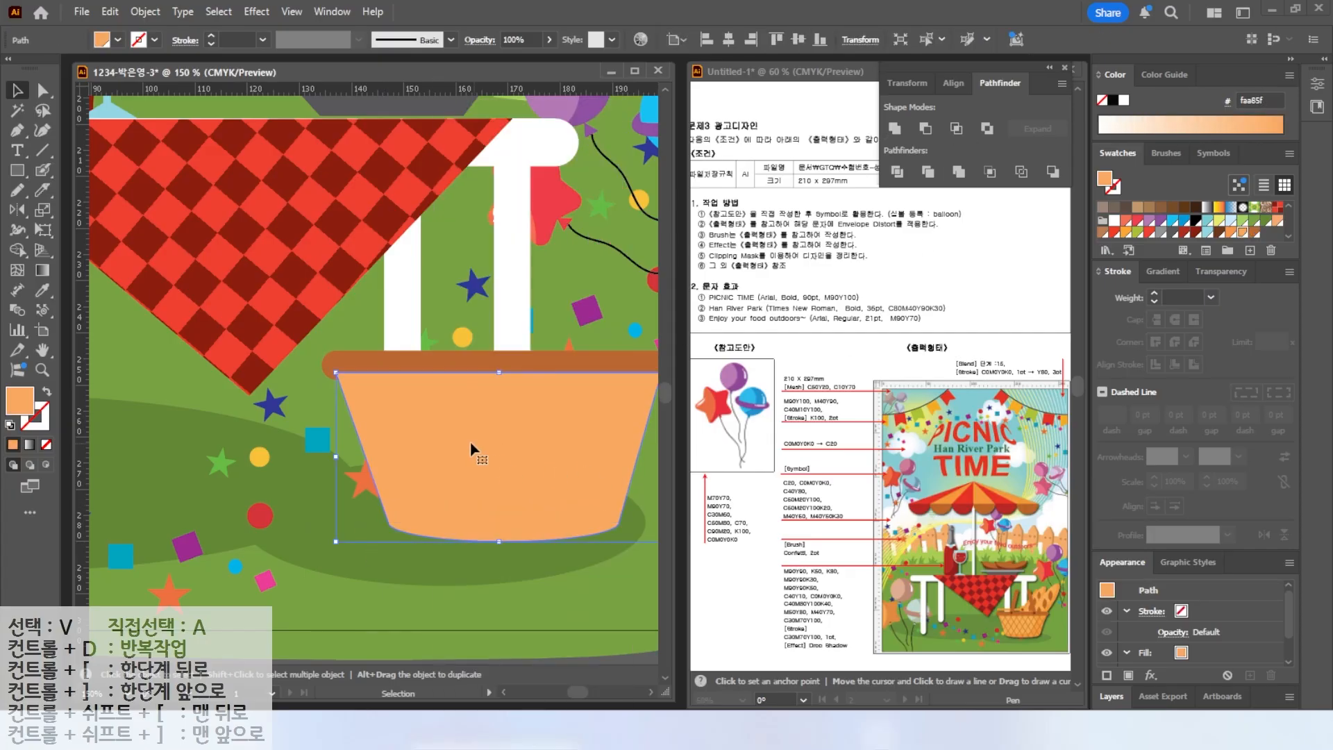
Draw a diagonal line across the basket with a brown 2 pt stroke and no fill.
{"action": "scroll", "coordinate": [470, 440], "scroll_direction": "right", "scroll_amount": 3}
{"action": "left_click", "coordinate": [42, 150]}
{"action": "left_click_drag", "start_coordinate": [307, 333], "coordinate": [177, 577]}
{"action": "left_click", "coordinate": [36, 420]}
{"action": "scroll", "coordinate": [1213, 221], "scroll_direction": "down", "scroll_amount": 2}
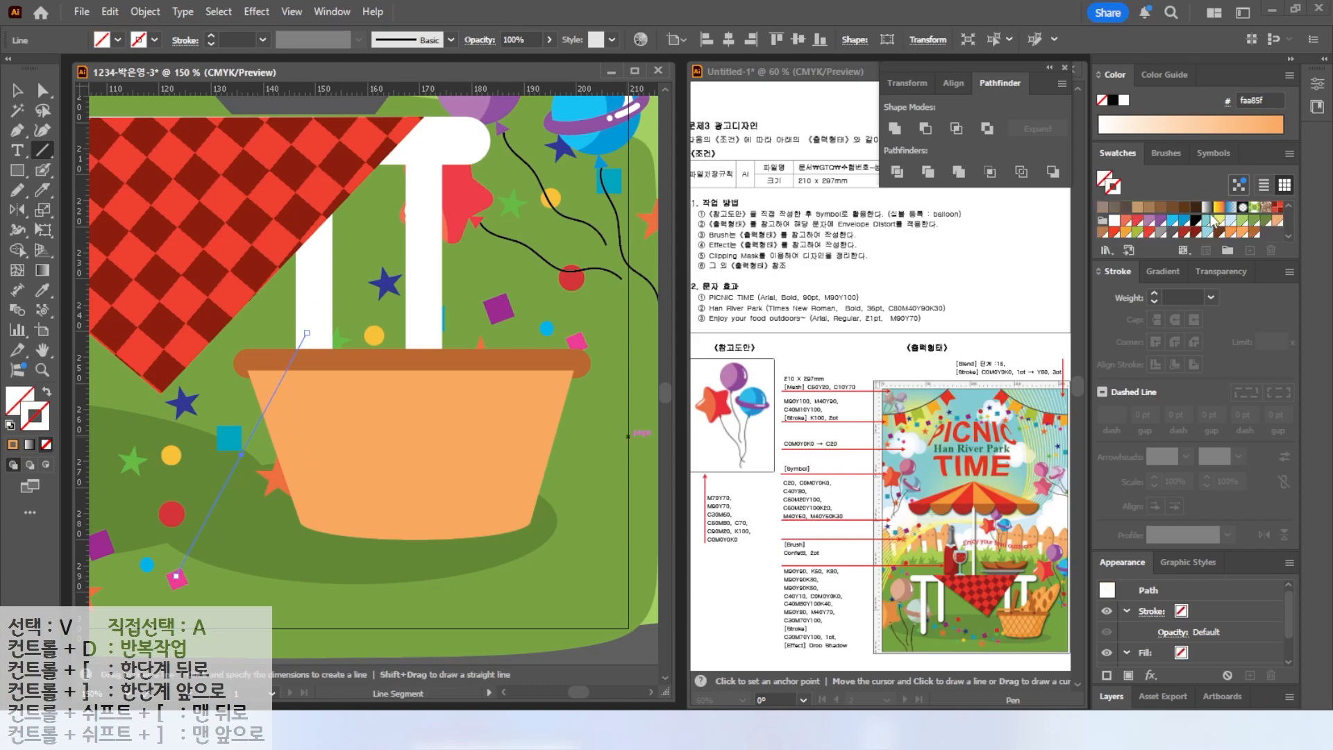
{"action": "left_click", "coordinate": [1258, 239]}
{"action": "left_click", "coordinate": [1154, 293]}
Duplicate the diagonal line repeatedly across the whole basket and select all the lines.
{"action": "key", "text": "v"}
{"action": "left_click_drag", "start_coordinate": [293, 359], "coordinate": [329, 357]}
{"action": "key", "text": "ctrl+d"}
{"action": "key", "text": "ctrl+d"}
{"action": "key", "text": "ctrl+d"}
{"action": "key", "text": "ctrl+d"}
{"action": "key", "text": "ctrl+d"}
{"action": "key", "text": "ctrl+d"}
{"action": "key", "text": "ctrl+d"}
{"action": "key", "text": "a"}
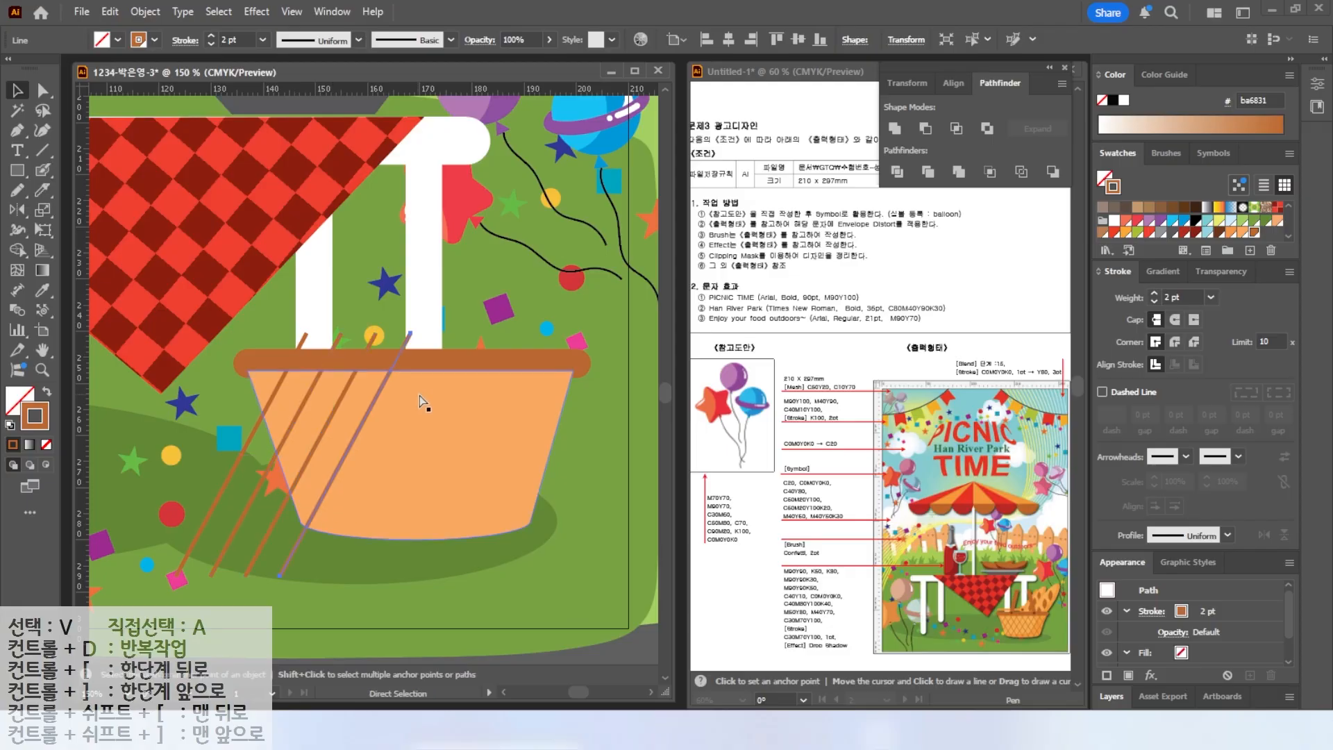
{"action": "key", "text": "ctrl+d"}
{"action": "left_click_drag", "start_coordinate": [538, 557], "coordinate": [167, 486]}
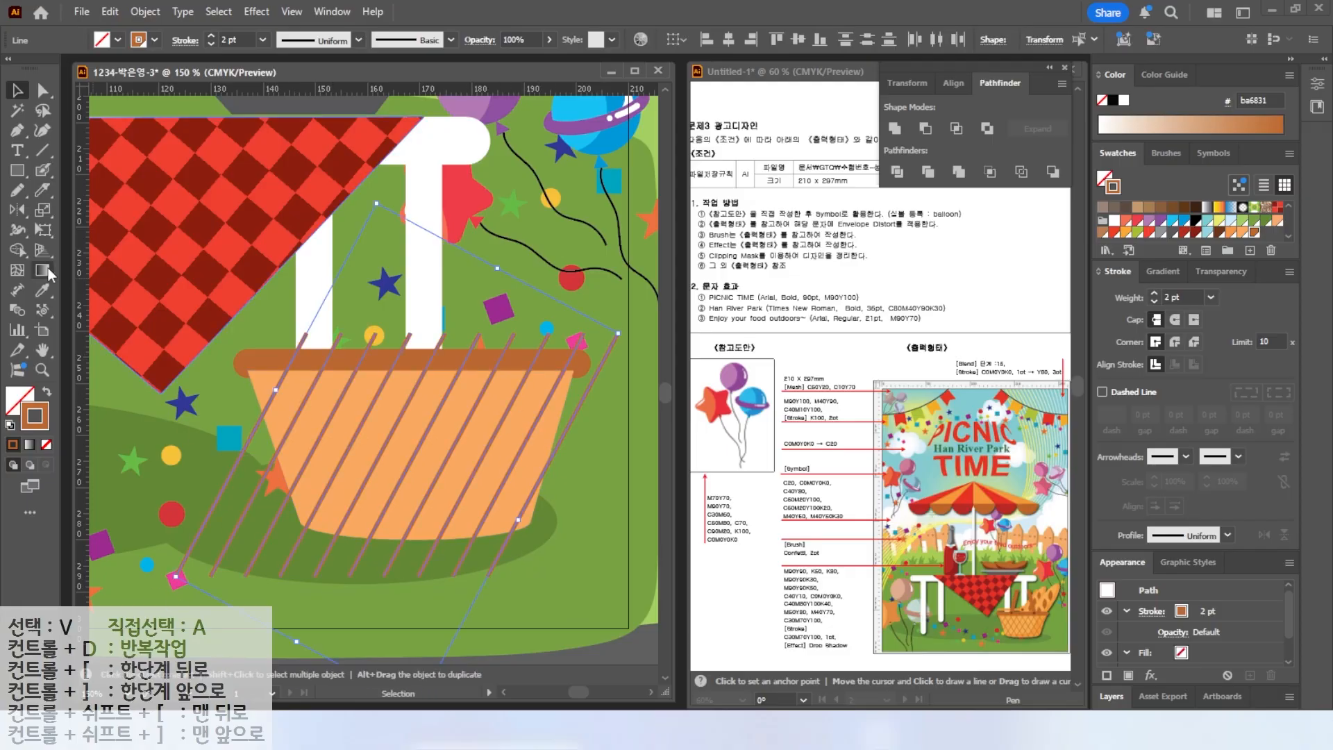
Reflect a copy of the diagonal lines to form a crisscross lattice and shift it into place.
{"action": "double_click", "coordinate": [18, 210]}
{"action": "left_click", "coordinate": [681, 500]}
{"action": "left_click", "coordinate": [17, 91]}
{"action": "left_click", "coordinate": [615, 468]}
{"action": "left_click_drag", "start_coordinate": [566, 476], "coordinate": [603, 475]}
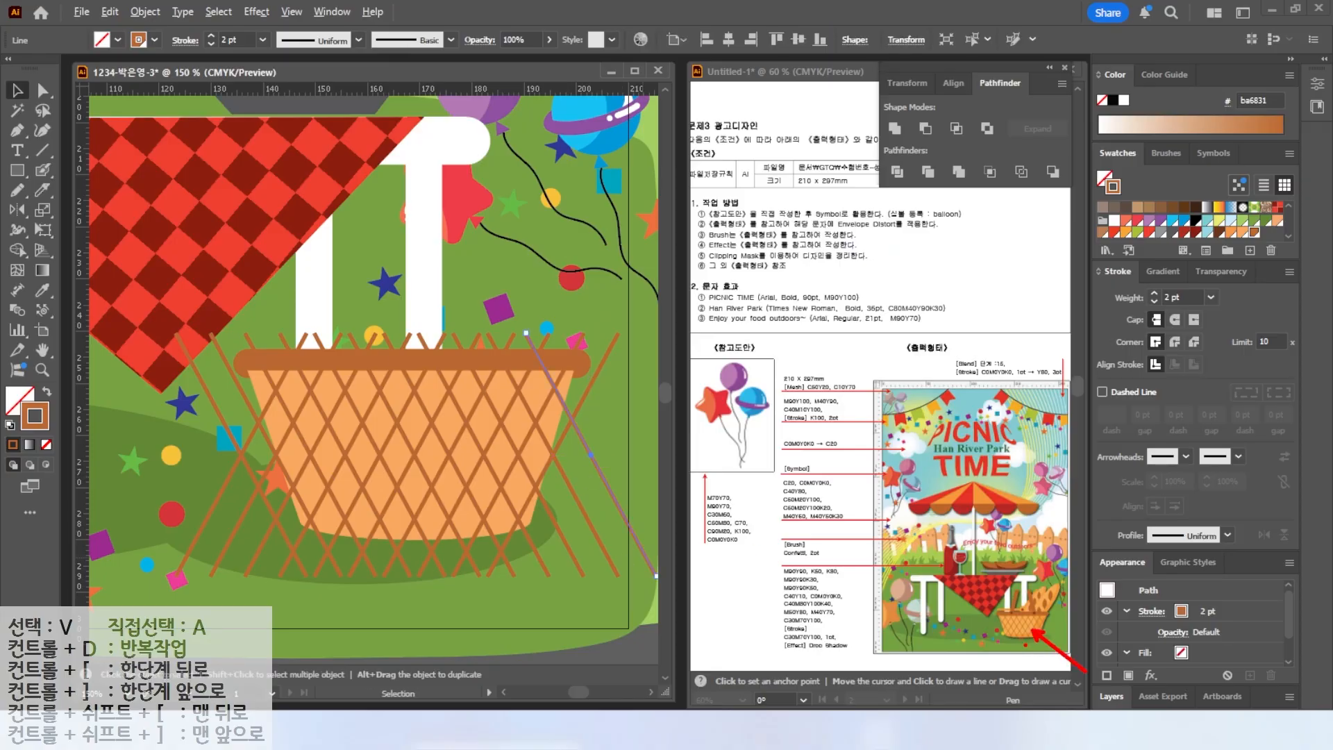
Paste a copy of the basket body on top with yellow fill and no stroke, aligned over the original.
{"action": "left_click", "coordinate": [554, 424]}
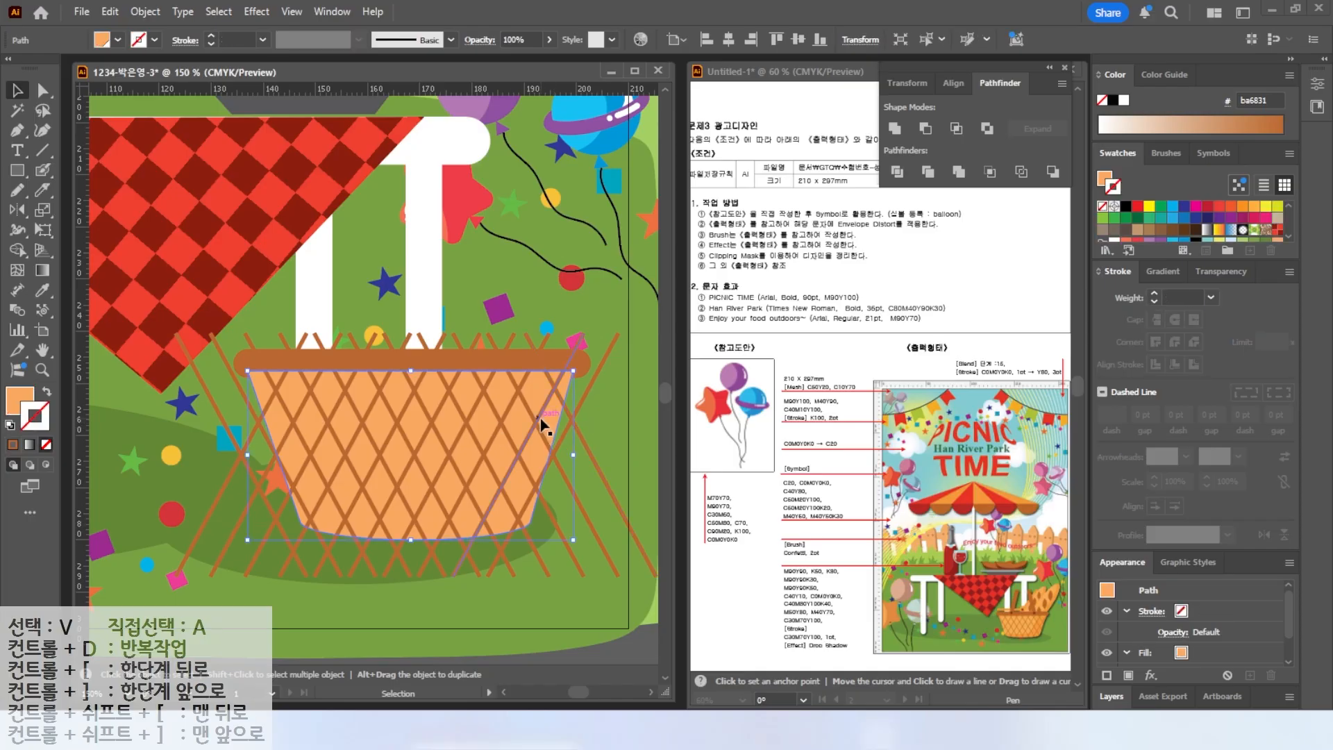
{"action": "key", "text": "a"}
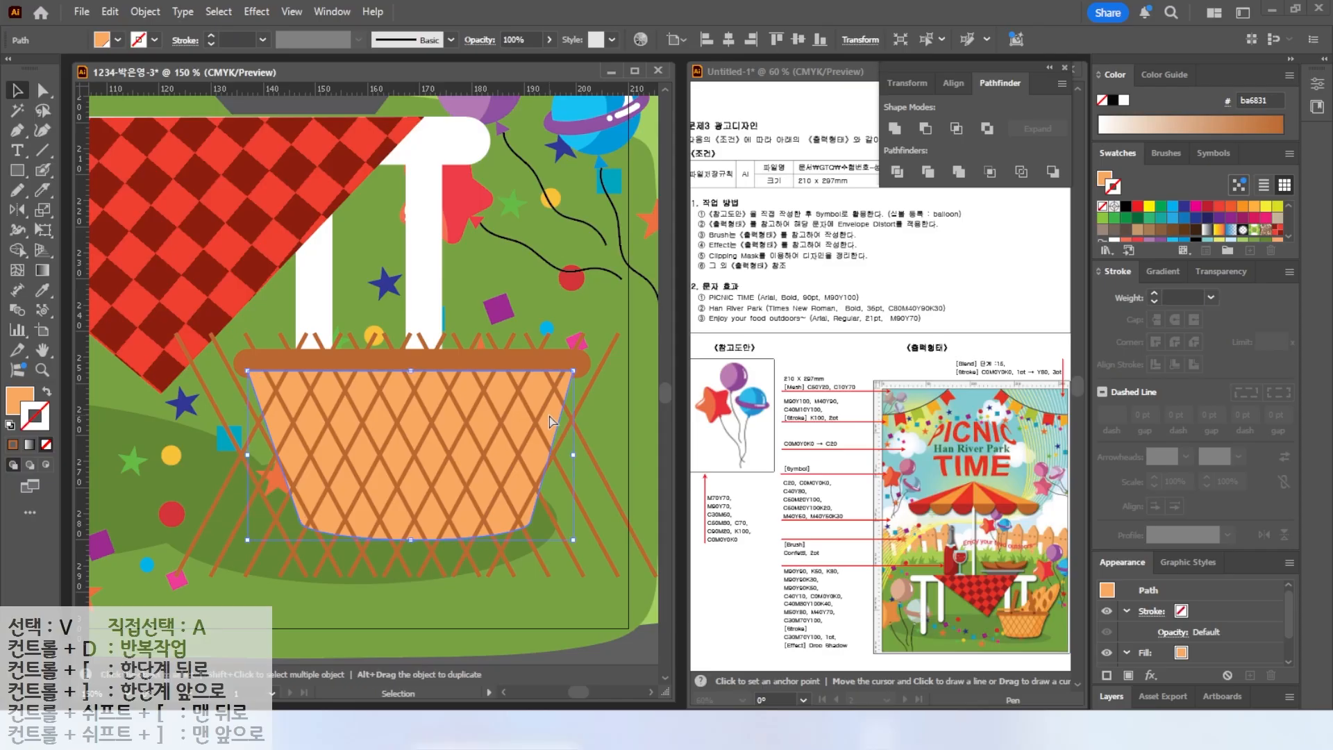
{"action": "key", "text": "ctrl+c"}
{"action": "key", "text": "ctrl+v"}
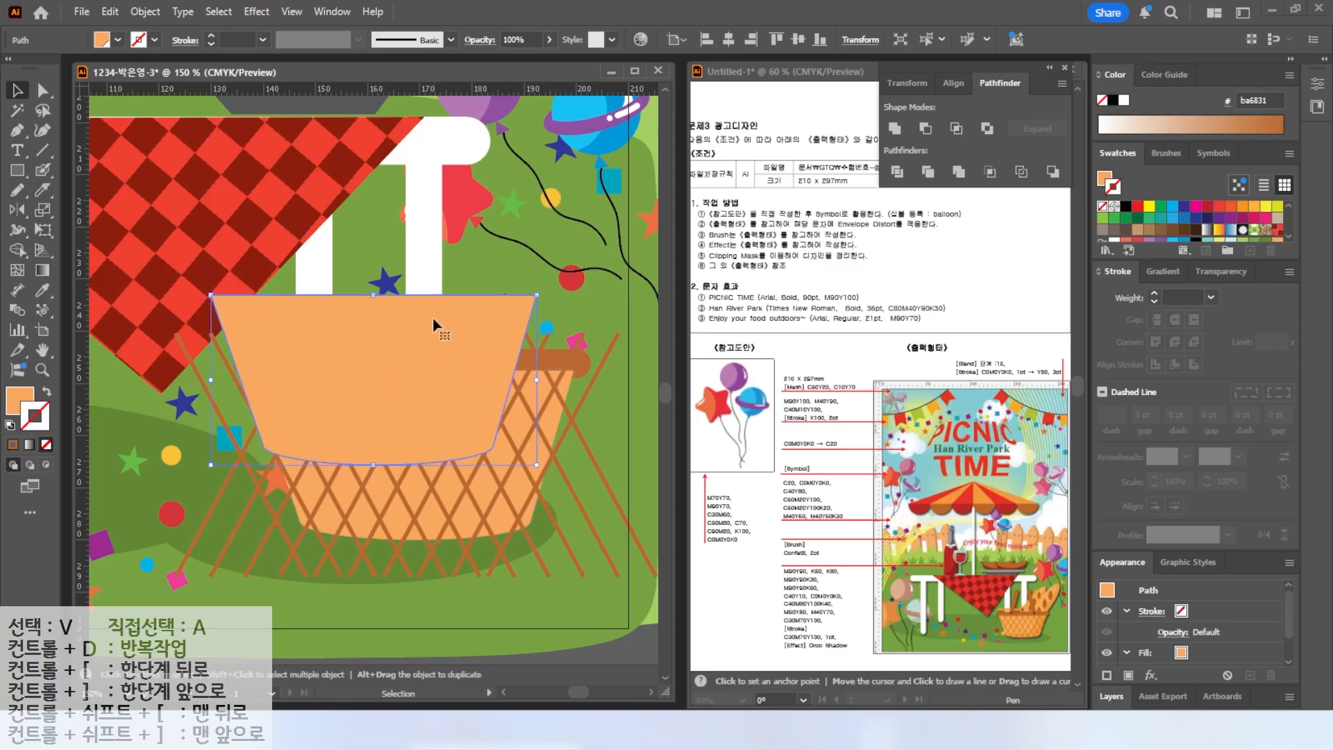
{"action": "key", "text": "x"}
{"action": "left_click", "coordinate": [1268, 208]}
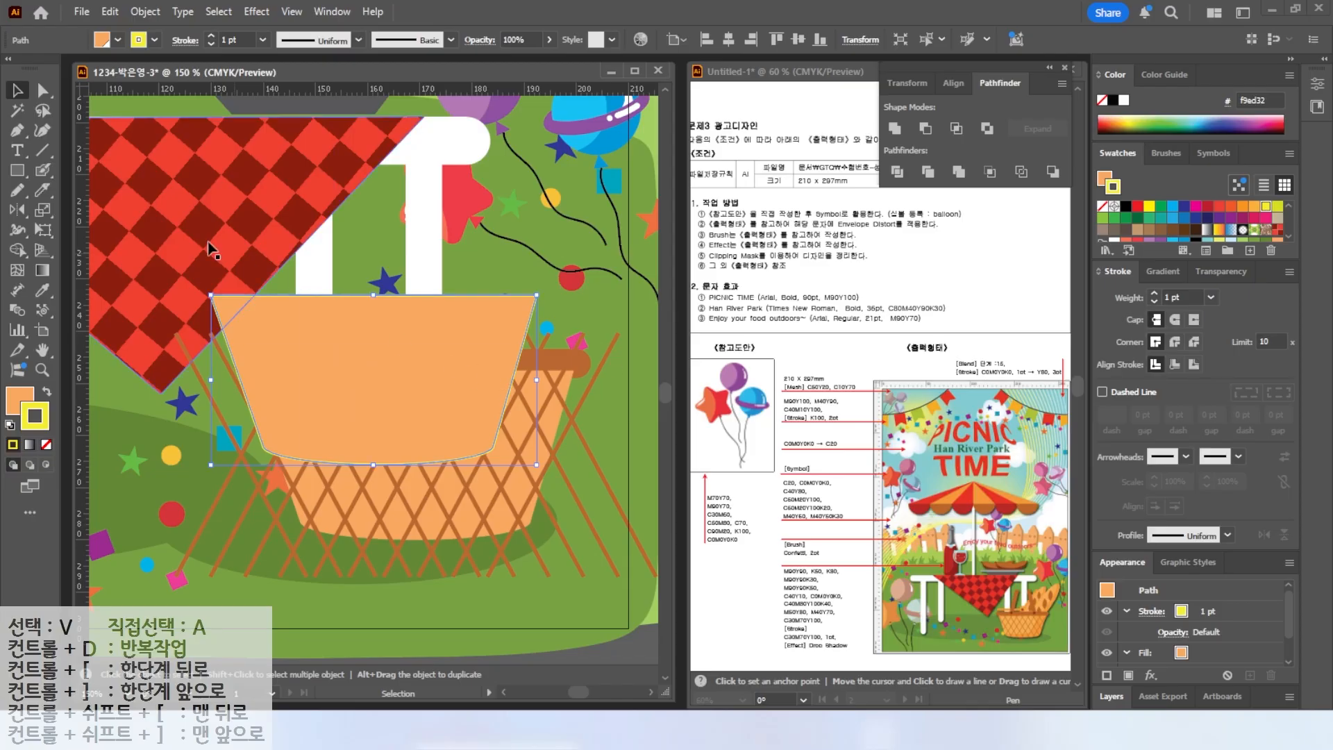
{"action": "left_click", "coordinate": [46, 394]}
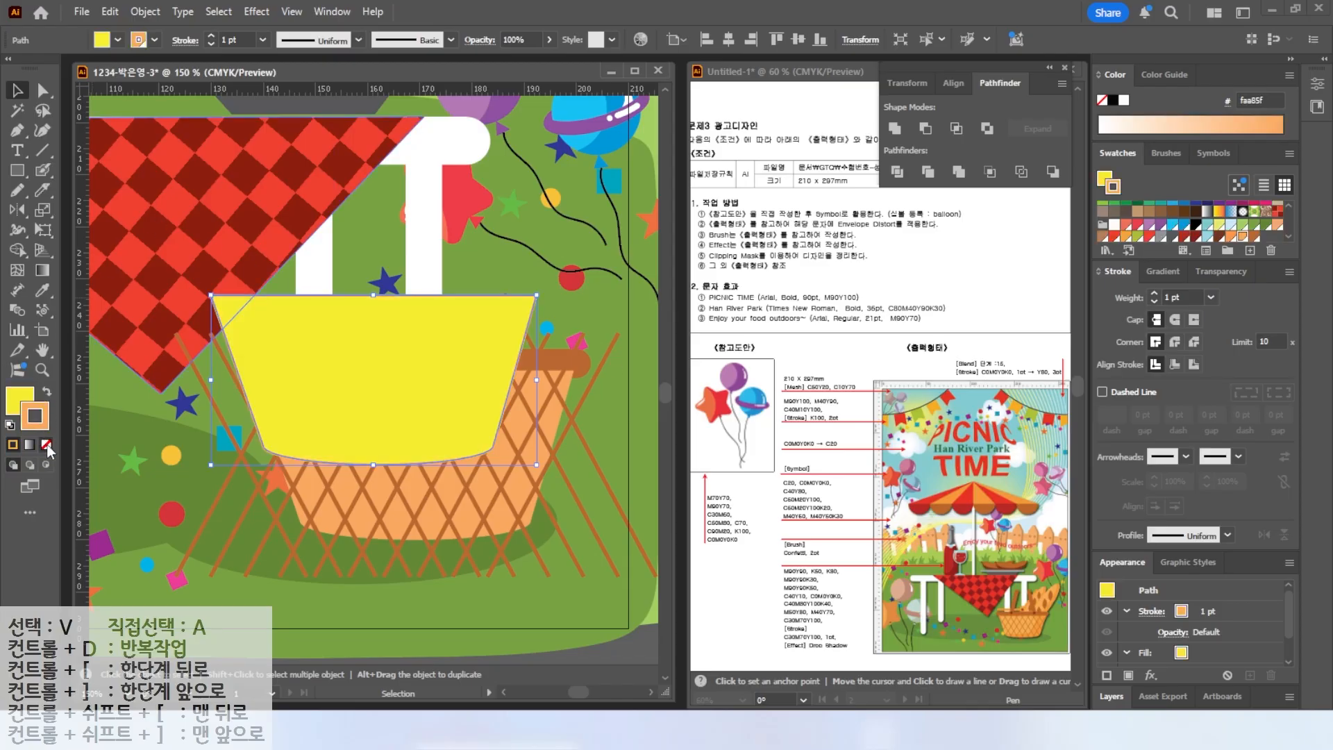
{"action": "left_click", "coordinate": [47, 445]}
{"action": "mouse_move", "coordinate": [411, 435]}
{"action": "left_mouse_down"}
{"action": "mouse_move", "coordinate": [462, 499]}
{"action": "mouse_move", "coordinate": [449, 519]}
{"action": "left_mouse_up"}
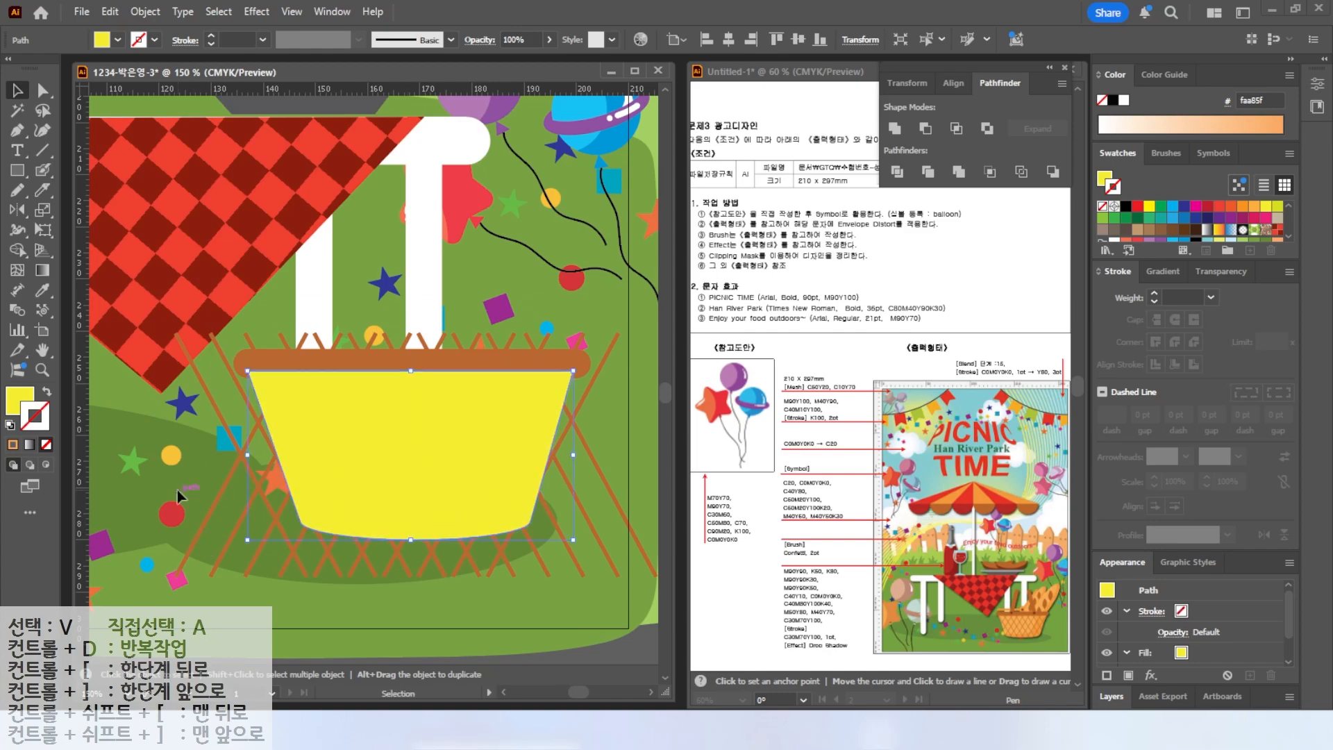
Make a clipping mask of the lattice lines with the basket-body copy.
{"action": "left_click", "coordinate": [623, 537], "text": "shift"}
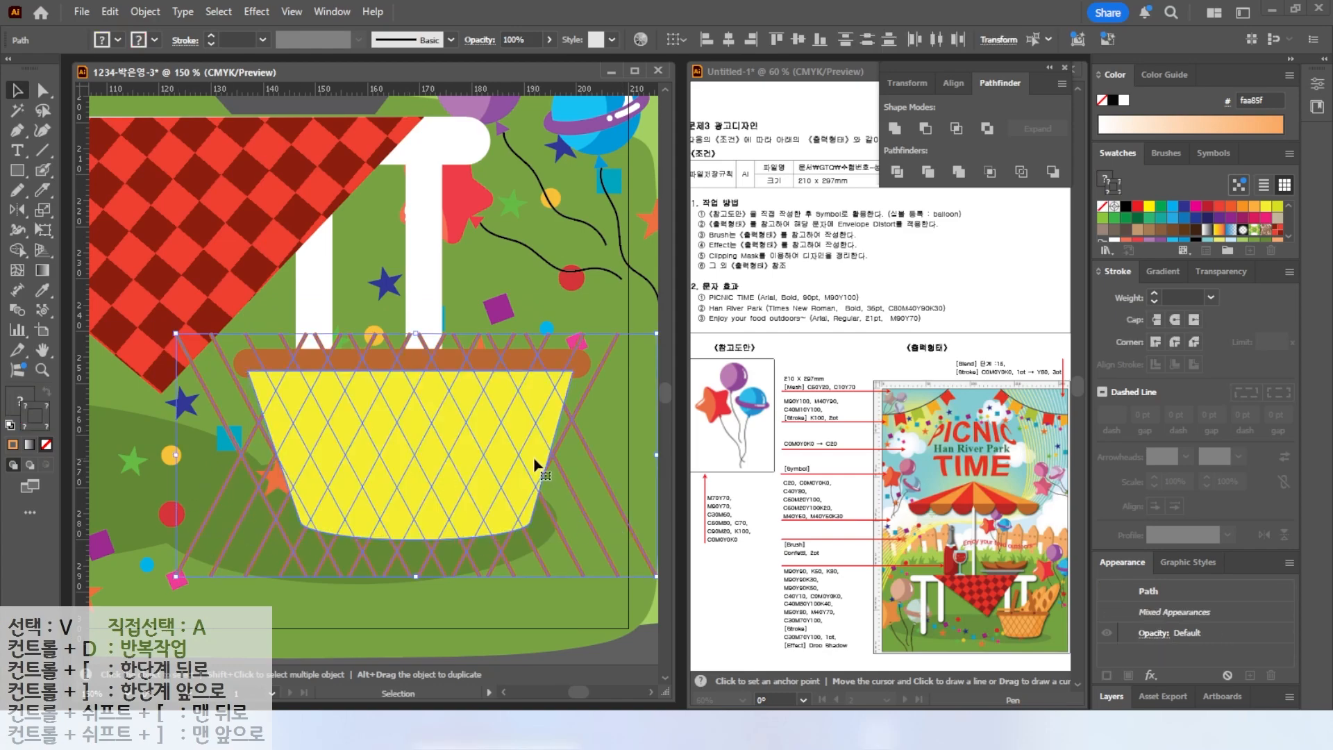
{"action": "right_click", "coordinate": [473, 458]}
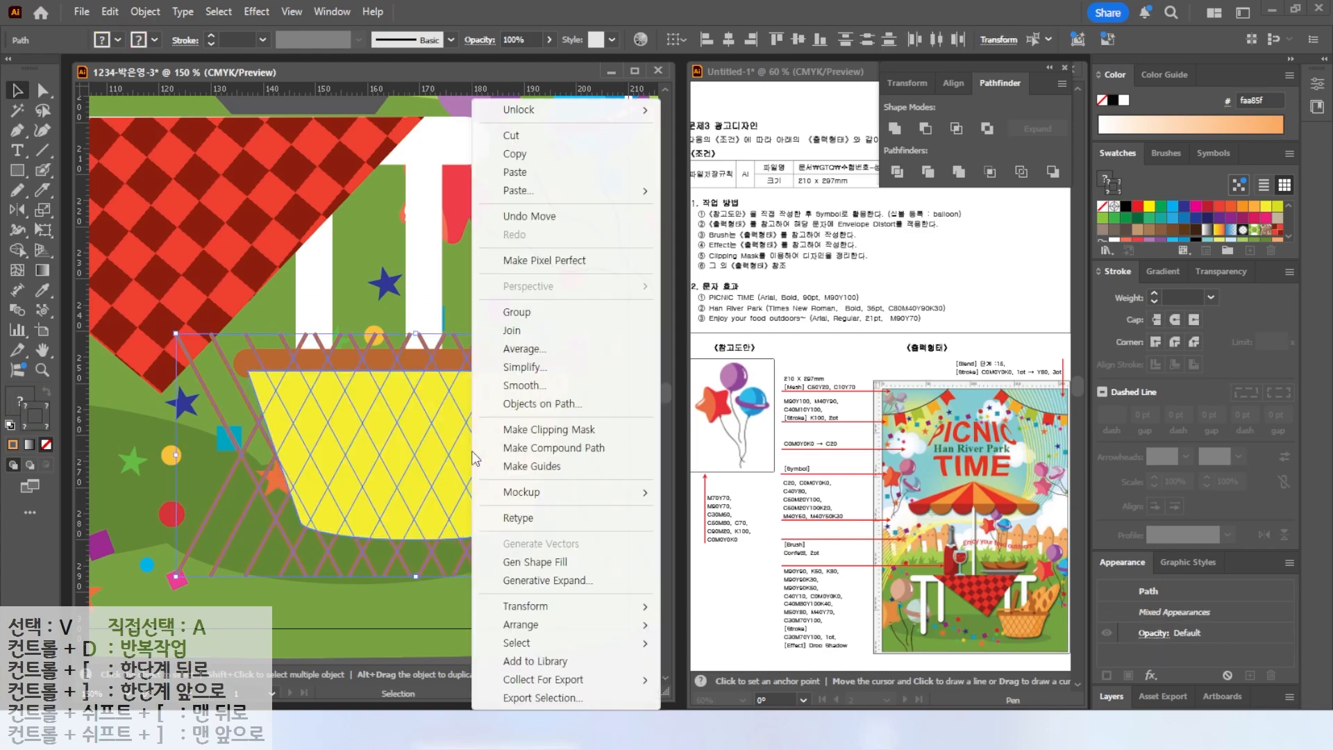
{"action": "left_click", "coordinate": [552, 436]}
{"action": "left_click", "coordinate": [611, 557]}
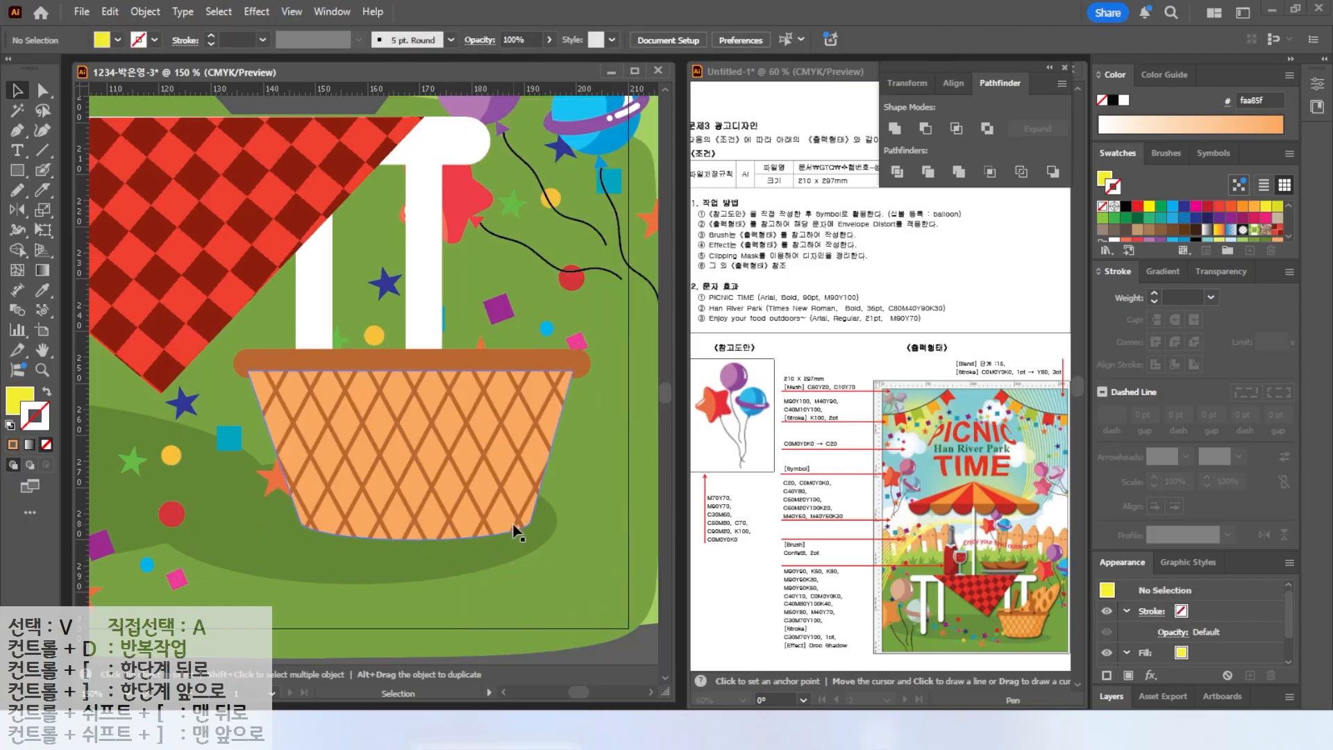
Draw a tall brown rounded-rectangle handle above the basket and tilt it.
{"action": "left_click", "coordinate": [522, 362]}
{"action": "right_click", "coordinate": [523, 362]}
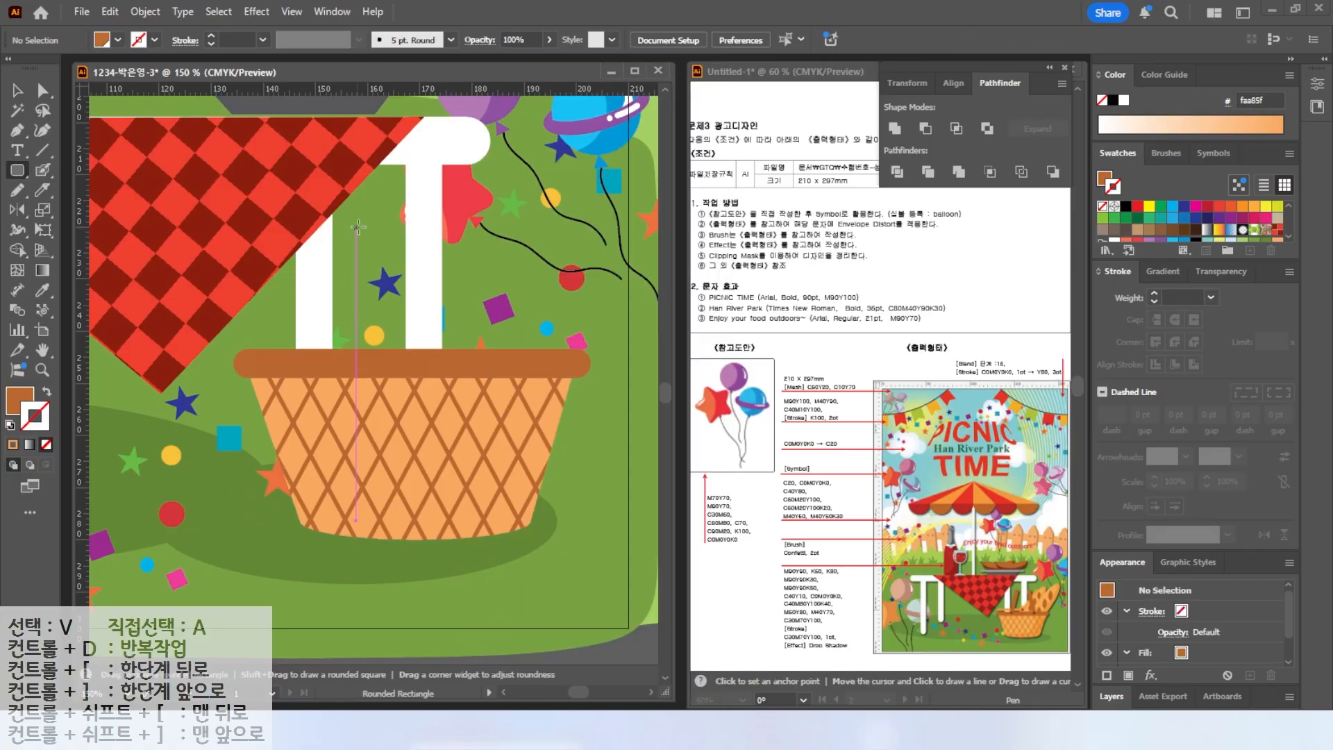
{"action": "left_click_drag", "start_coordinate": [358, 227], "coordinate": [389, 395]}
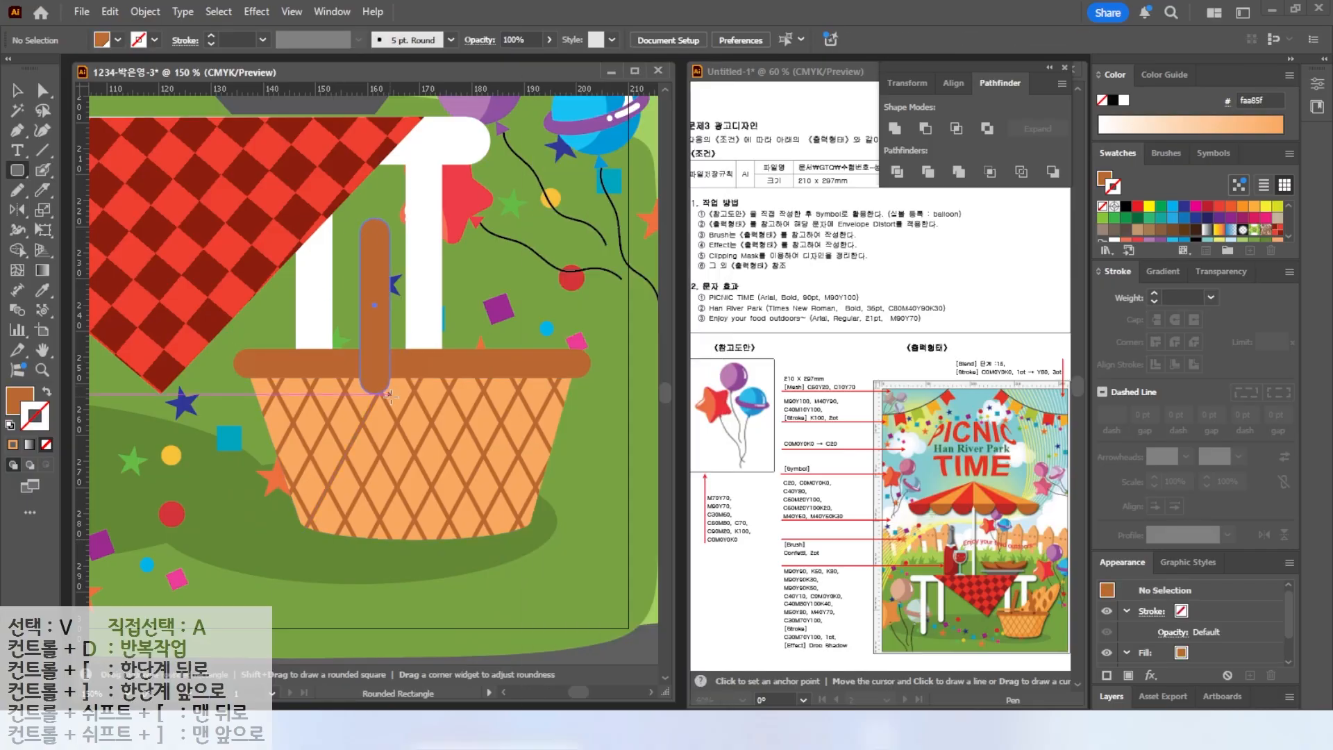
{"action": "key", "text": "v"}
{"action": "mouse_move", "coordinate": [394, 203]}
{"action": "left_mouse_down"}
{"action": "mouse_move", "coordinate": [406, 223]}
{"action": "mouse_move", "coordinate": [425, 224]}
{"action": "mouse_move", "coordinate": [420, 208]}
{"action": "left_mouse_up"}
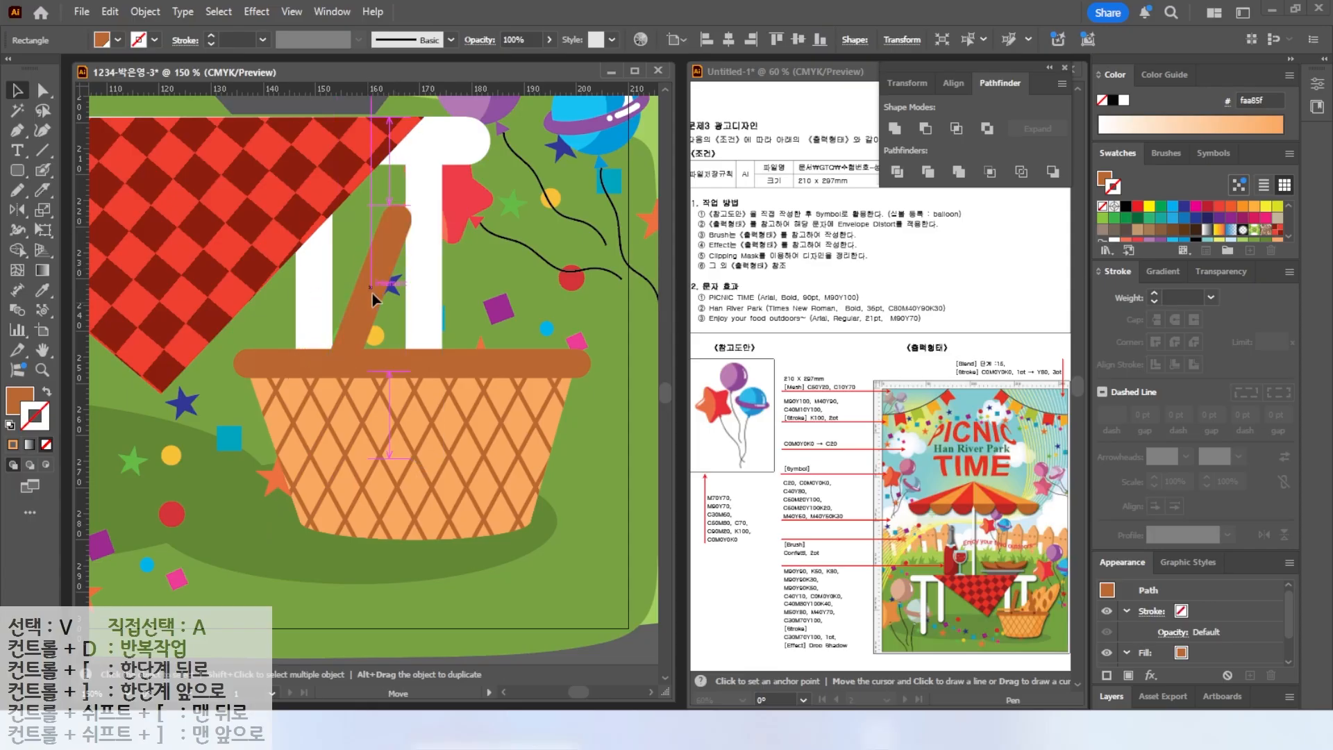
Duplicate the handle, rotate the copy about 21.54° the opposite way, and position both handles.
{"action": "left_click_drag", "start_coordinate": [370, 293], "coordinate": [459, 302]}
{"action": "left_click_drag", "start_coordinate": [508, 207], "coordinate": [443, 195]}
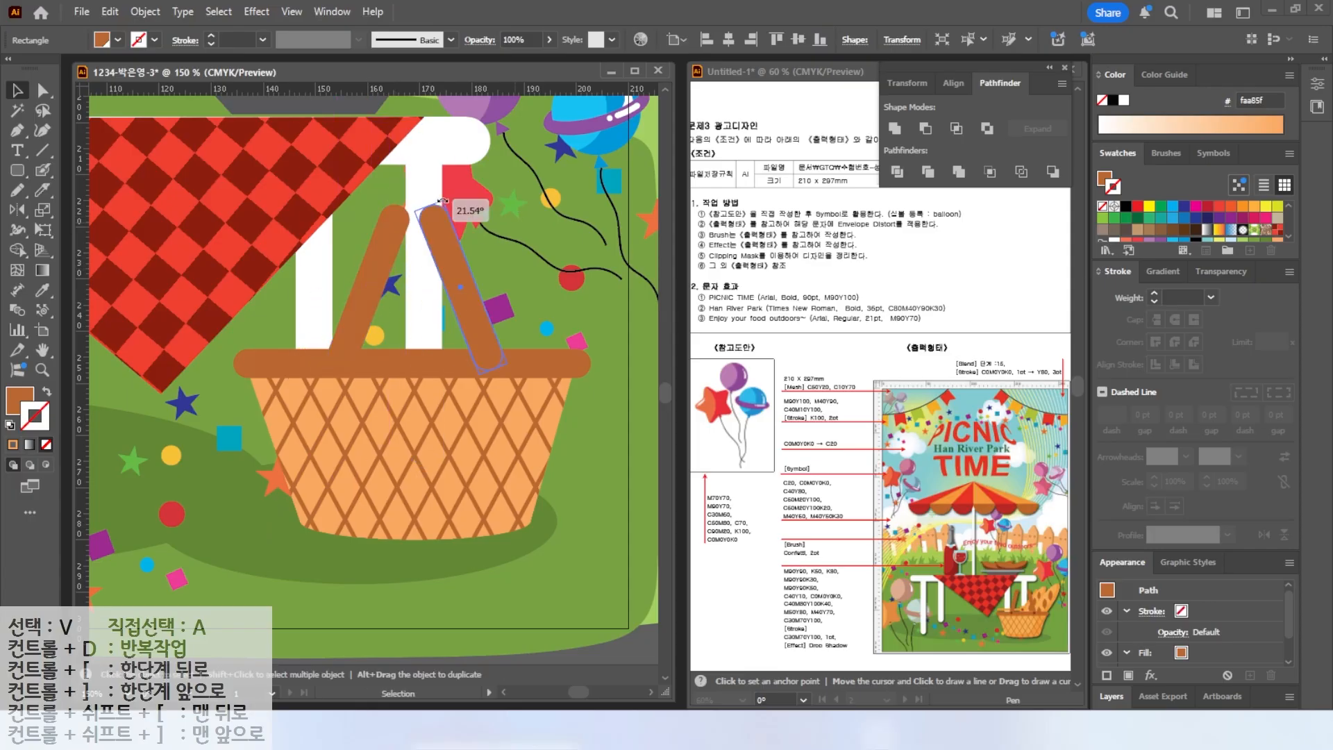
{"action": "left_click_drag", "start_coordinate": [454, 269], "coordinate": [469, 269]}
{"action": "left_click_drag", "start_coordinate": [280, 520], "coordinate": [579, 340]}
{"action": "left_click", "coordinate": [329, 316], "text": "shift"}
{"action": "left_click_drag", "start_coordinate": [478, 363], "coordinate": [490, 364]}
{"action": "left_click", "coordinate": [361, 311]}
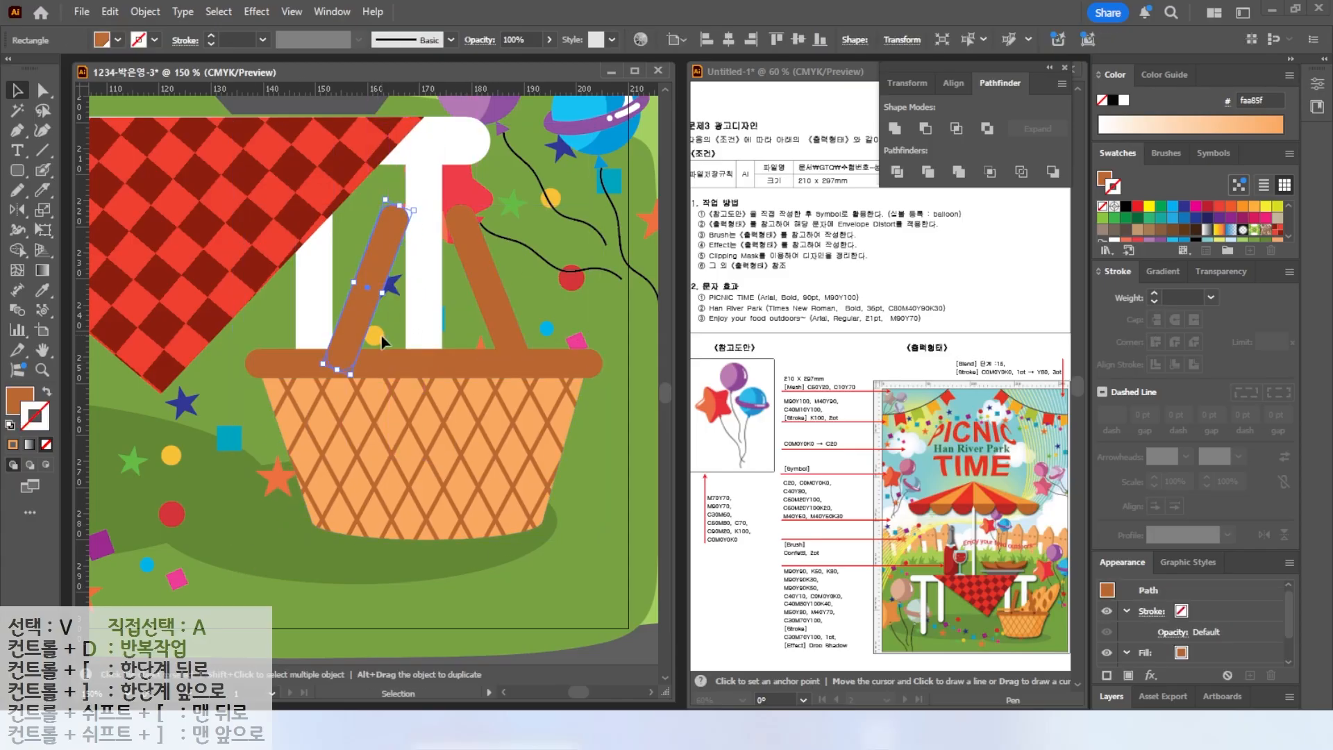
Draw a tall light orange ellipse as a bread loaf, then rotate and move it into the basket.
{"action": "key", "text": "ctrl+minus"}
{"action": "left_click_drag", "start_coordinate": [17, 170], "coordinate": [78, 207]}
{"action": "left_click_drag", "start_coordinate": [488, 217], "coordinate": [545, 490]}
{"action": "left_click", "coordinate": [20, 397]}
{"action": "left_click", "coordinate": [1242, 237]}
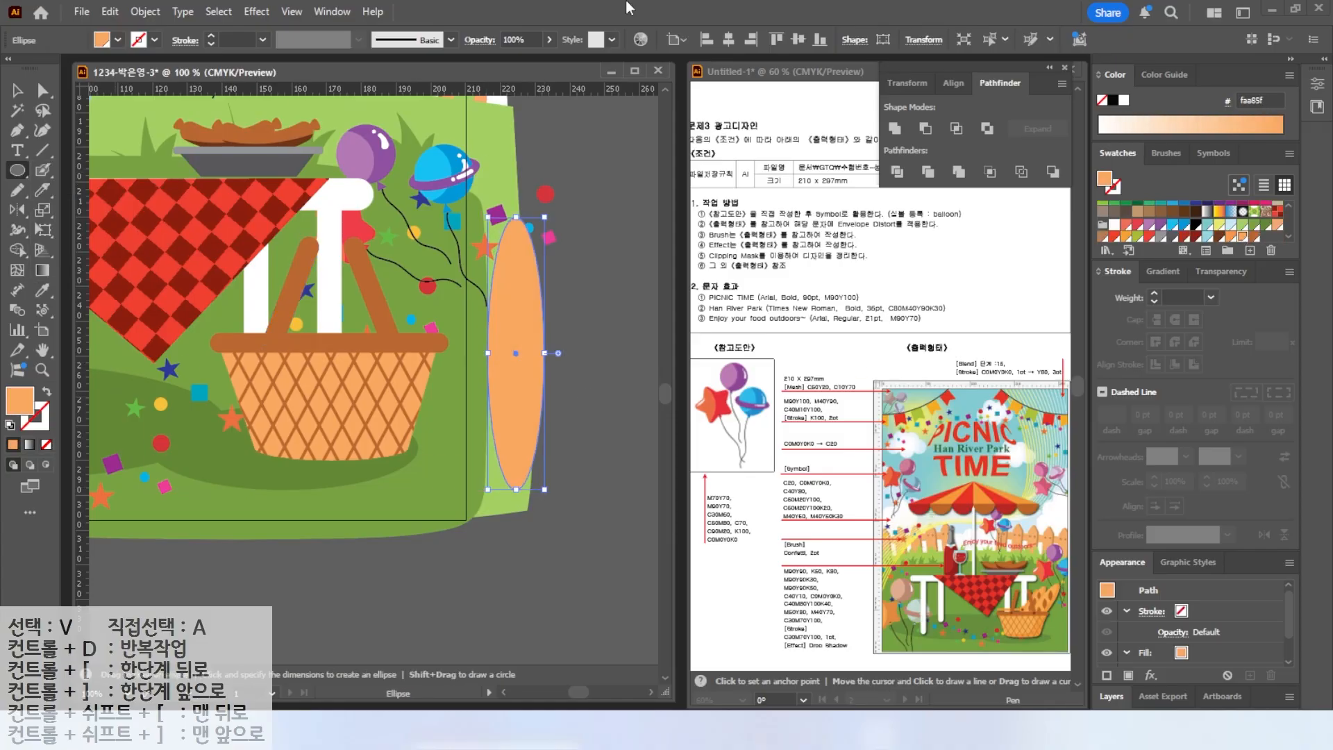
{"action": "key", "text": "v"}
{"action": "left_click_drag", "start_coordinate": [551, 209], "coordinate": [596, 244]}
{"action": "left_click_drag", "start_coordinate": [530, 310], "coordinate": [404, 298]}
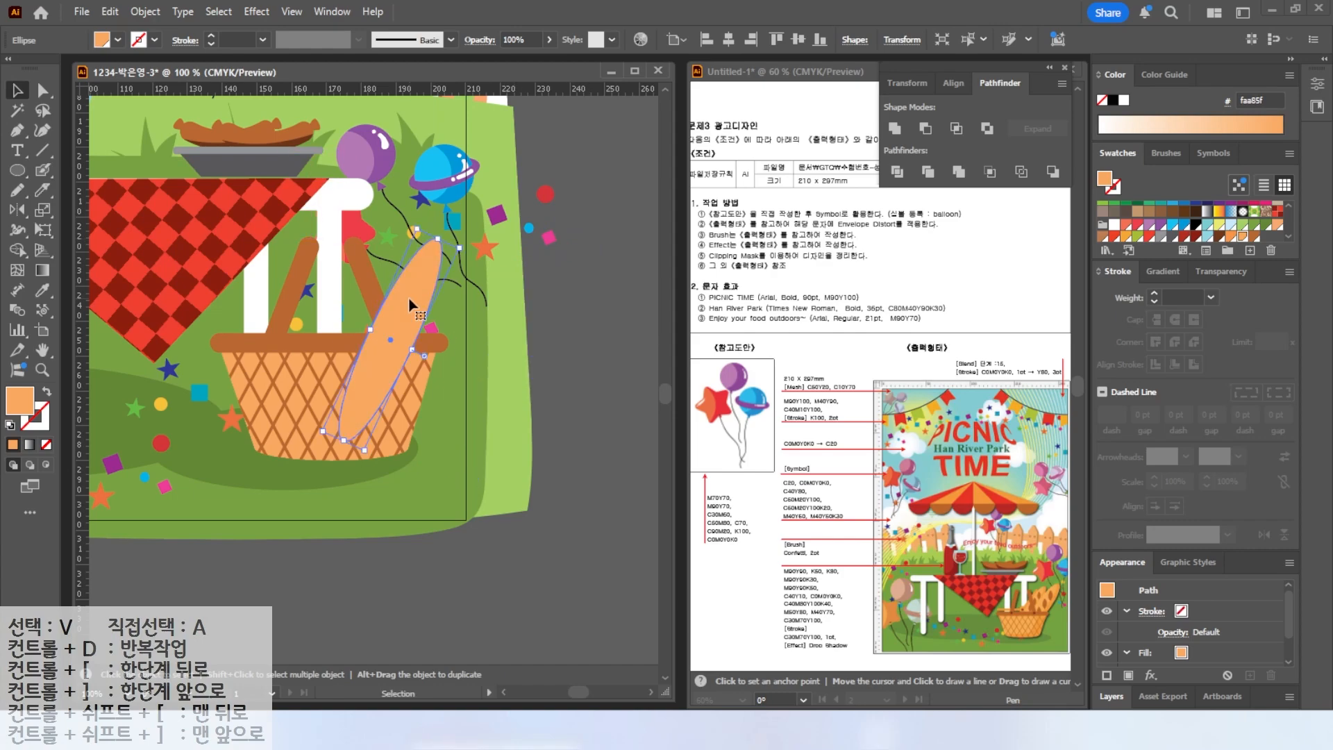
Draw a small brown ellipse, make its ends pointed, and duplicate it down the loaf as cut marks.
{"action": "scroll", "coordinate": [404, 297], "scroll_direction": "up", "scroll_amount": 2}
{"action": "left_click", "coordinate": [29, 171]}
{"action": "left_click_drag", "start_coordinate": [432, 223], "coordinate": [456, 296]}
{"action": "left_click", "coordinate": [1254, 238]}
{"action": "left_click", "coordinate": [18, 132]}
{"action": "left_click_drag", "start_coordinate": [19, 132], "coordinate": [69, 193]}
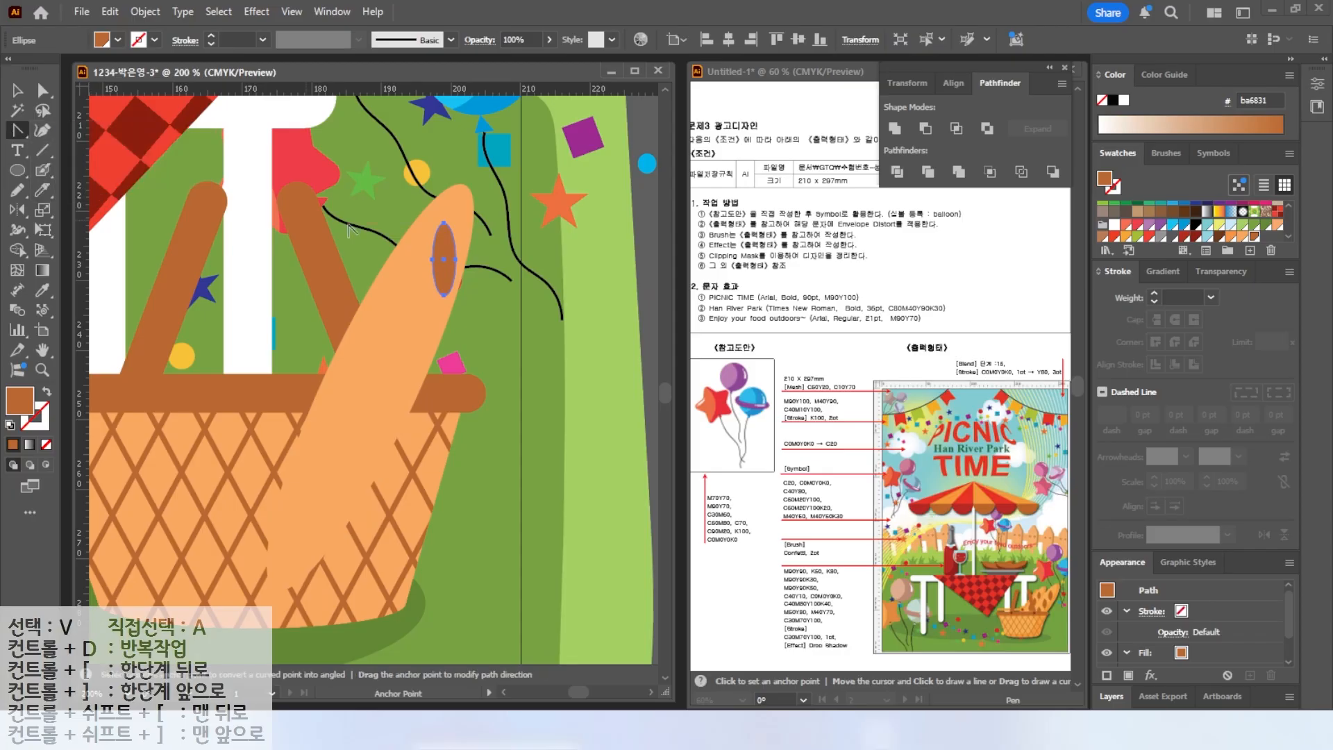
{"action": "left_click", "coordinate": [443, 224]}
{"action": "left_click", "coordinate": [444, 296]}
{"action": "left_click_drag", "start_coordinate": [444, 270], "coordinate": [393, 337]}
{"action": "key", "text": "ctrl+d"}
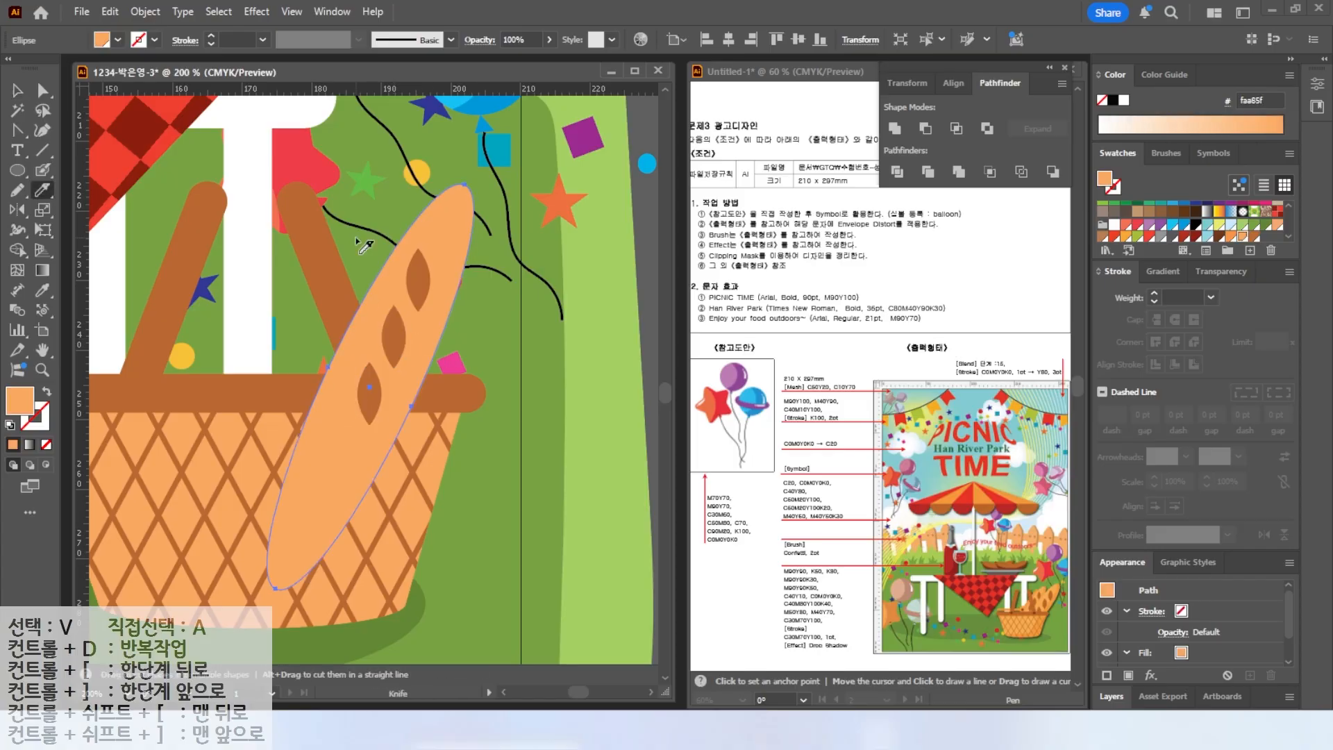
Select the loaf and its cut marks and group them.
{"action": "mouse_move", "coordinate": [481, 173]}
{"action": "left_mouse_down"}
{"action": "mouse_move", "coordinate": [434, 295]}
{"action": "mouse_move", "coordinate": [271, 556]}
{"action": "left_mouse_up"}
{"action": "key", "text": "v"}
{"action": "left_click", "coordinate": [1232, 236]}
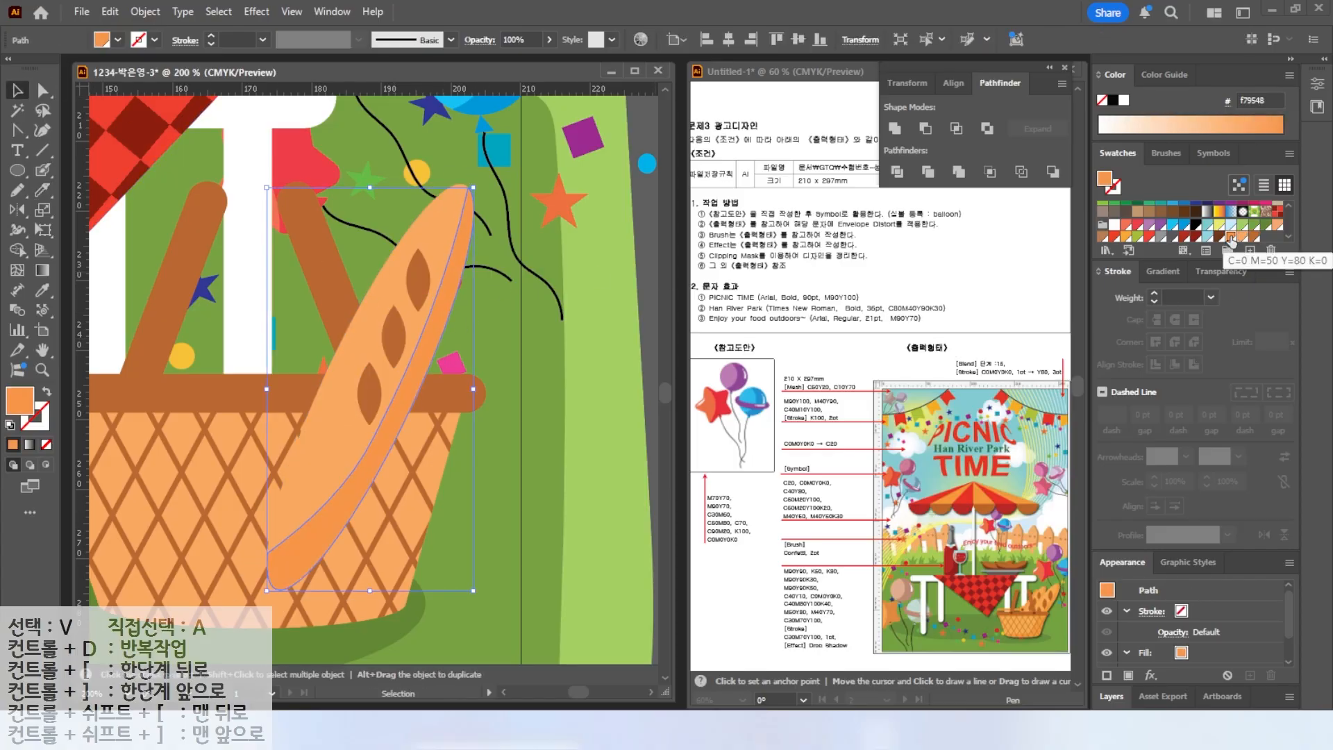
{"action": "left_click", "coordinate": [401, 264], "text": "shift"}
{"action": "left_click", "coordinate": [418, 279], "text": "shift"}
{"action": "left_click", "coordinate": [394, 336], "text": "shift"}
{"action": "left_click", "coordinate": [371, 380], "text": "shift"}
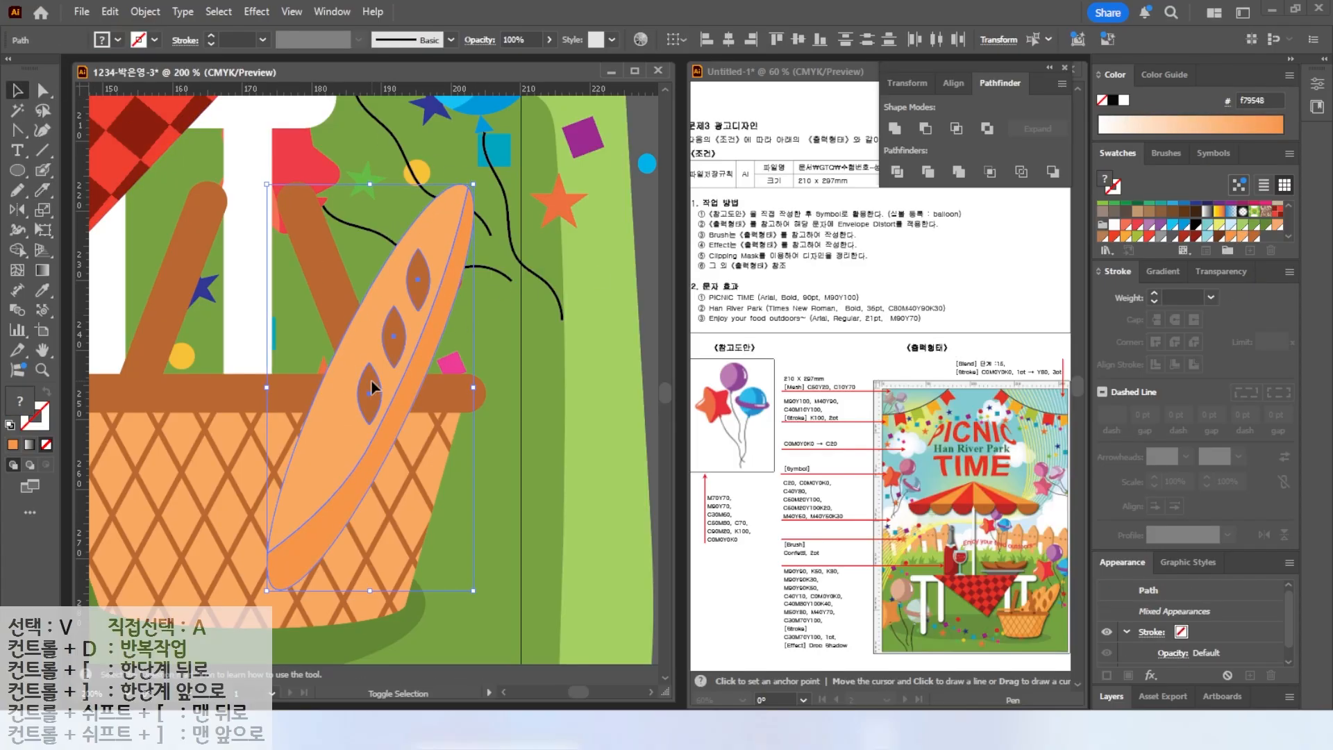
{"action": "right_click", "coordinate": [371, 380]}
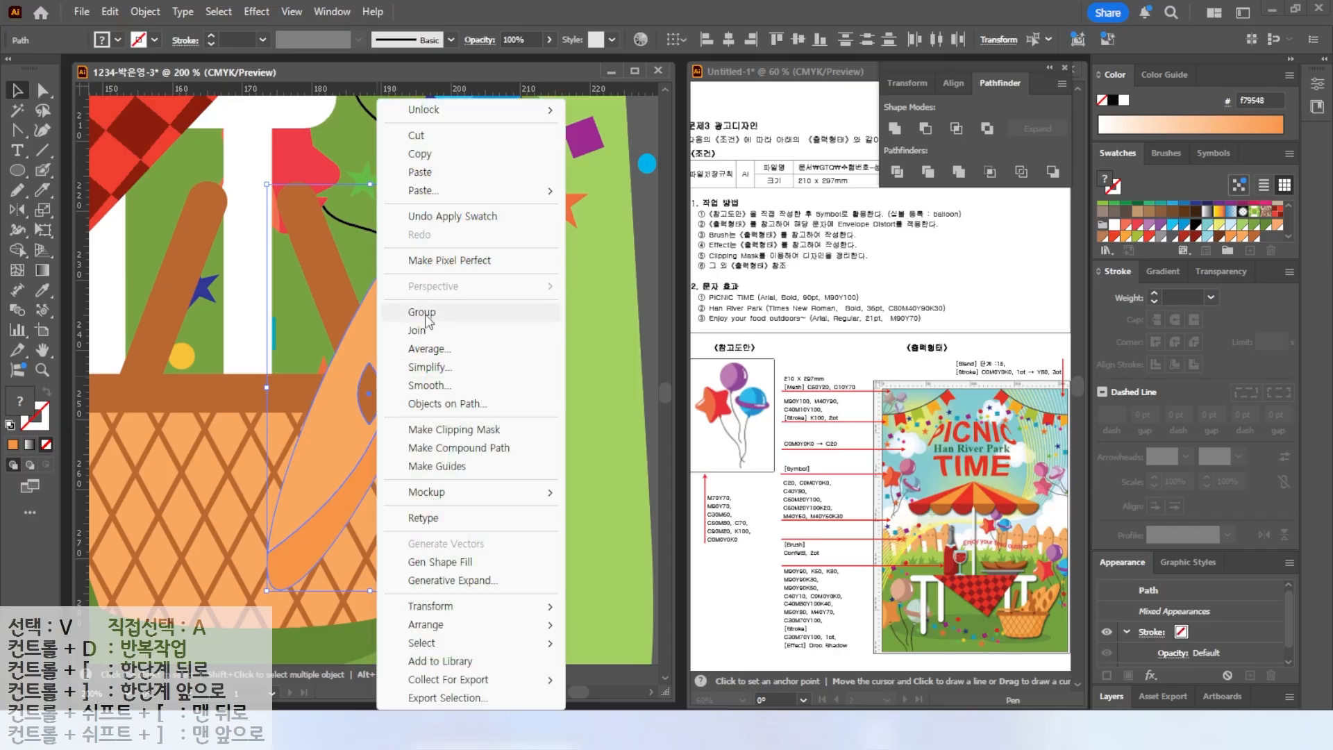
{"action": "left_click", "coordinate": [424, 313]}
Duplicate the bread loaf beside the first one and rotate it slightly.
{"action": "left_click", "coordinate": [510, 340]}
{"action": "left_click_drag", "start_coordinate": [402, 348], "coordinate": [465, 344]}
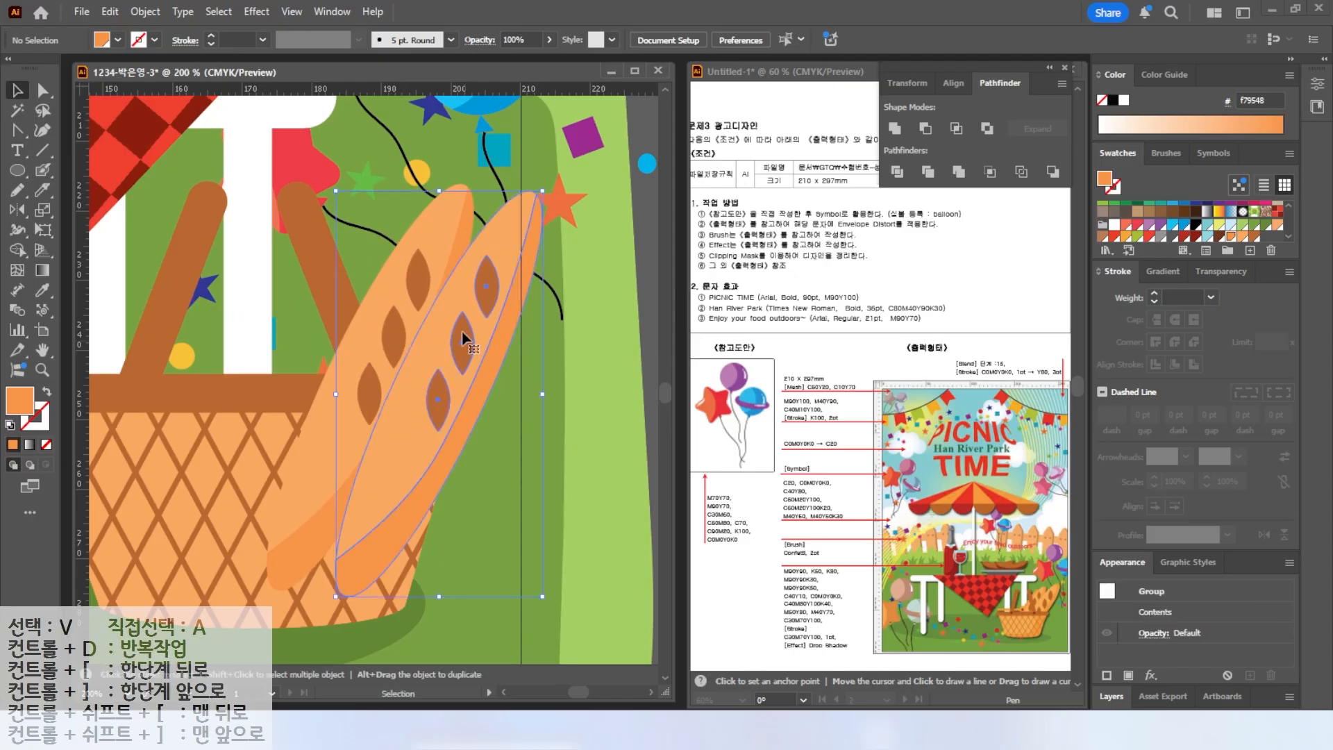
{"action": "left_click_drag", "start_coordinate": [408, 159], "coordinate": [489, 269]}
{"action": "left_click_drag", "start_coordinate": [489, 268], "coordinate": [427, 264]}
{"action": "key", "text": "ctrl+minus"}
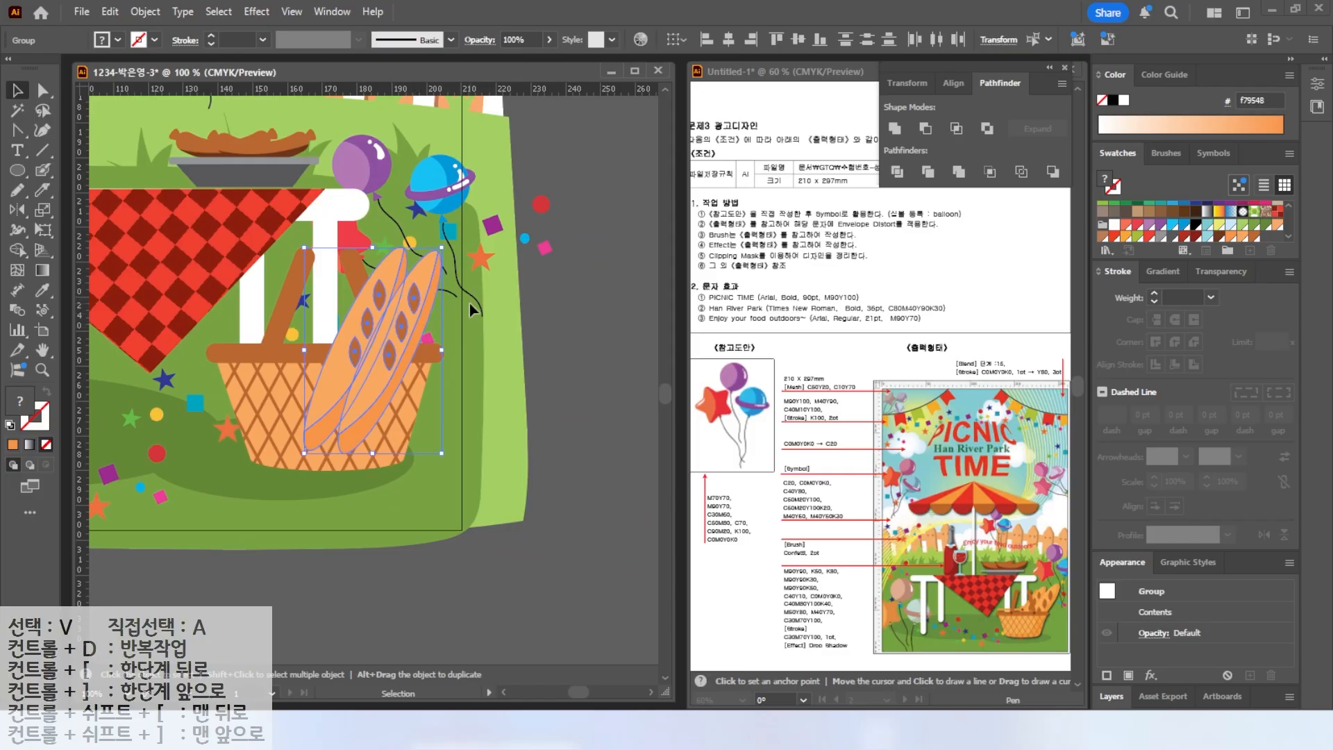
Send the bread loaves backward behind the basket rim.
{"action": "key", "text": "alt+2"}
{"action": "mouse_move", "coordinate": [558, 281]}
{"action": "left_mouse_down"}
{"action": "mouse_move", "coordinate": [513, 292]}
{"action": "mouse_move", "coordinate": [556, 357]}
{"action": "left_mouse_up"}
{"action": "key", "text": "ctrl+bracketleft"}
{"action": "key", "text": "ctrl+bracketleft"}
{"action": "key", "text": "ctrl+bracketleft"}
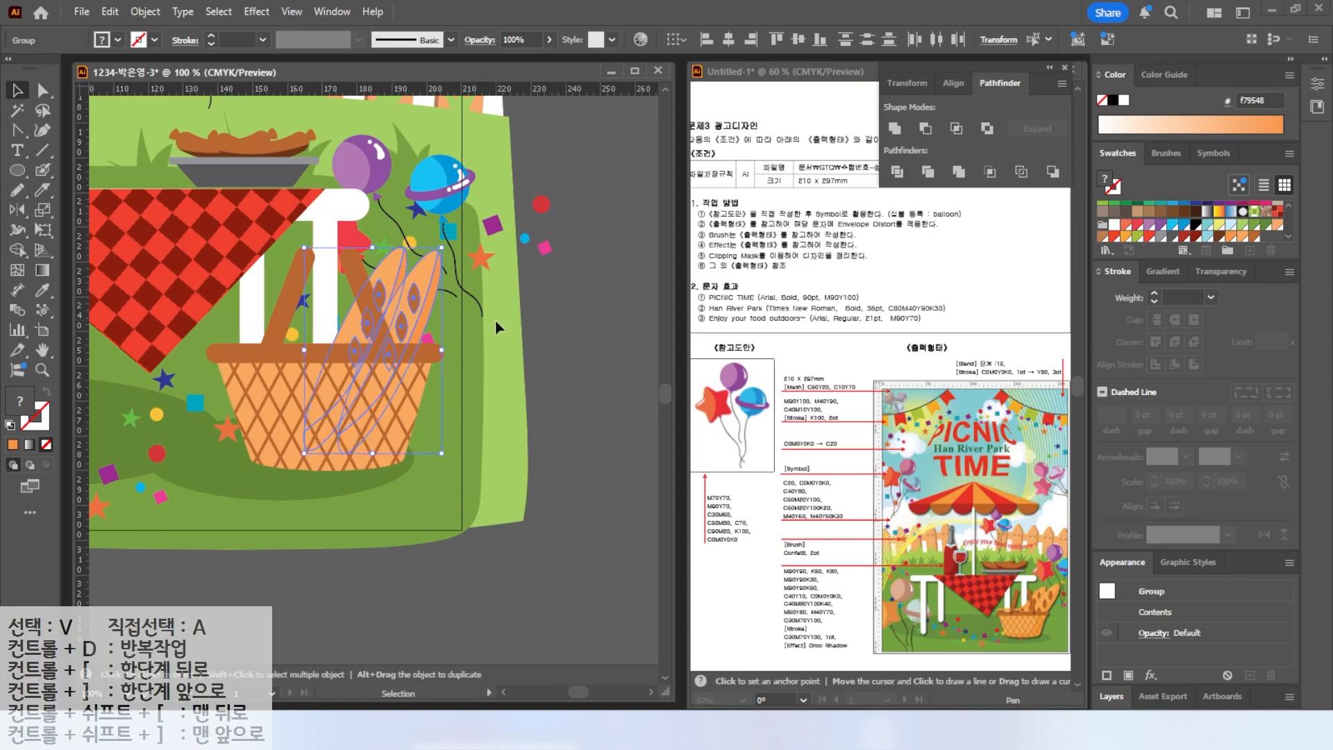
{"action": "left_click", "coordinate": [495, 321]}
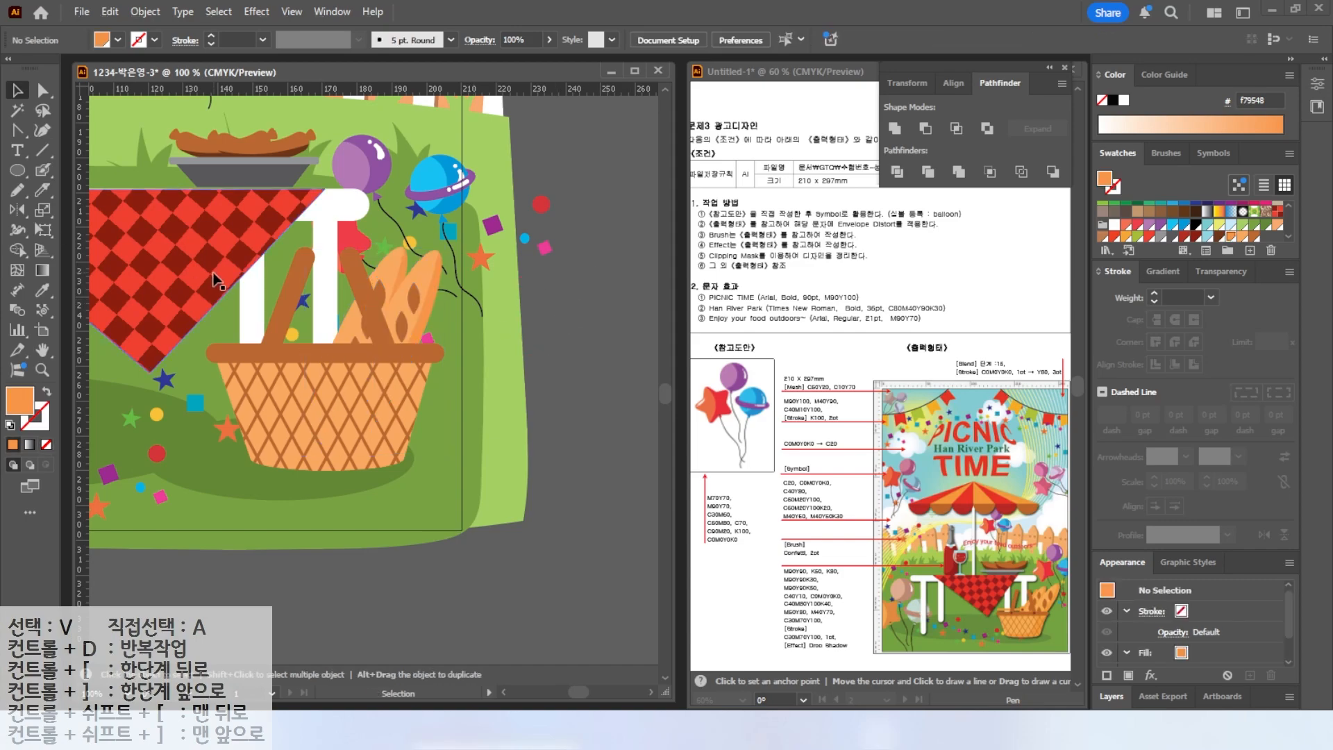
Draw a thin vertical rectangle as the parasol pole, running from the canopy down to the table.
{"action": "double_click", "coordinate": [42, 349]}
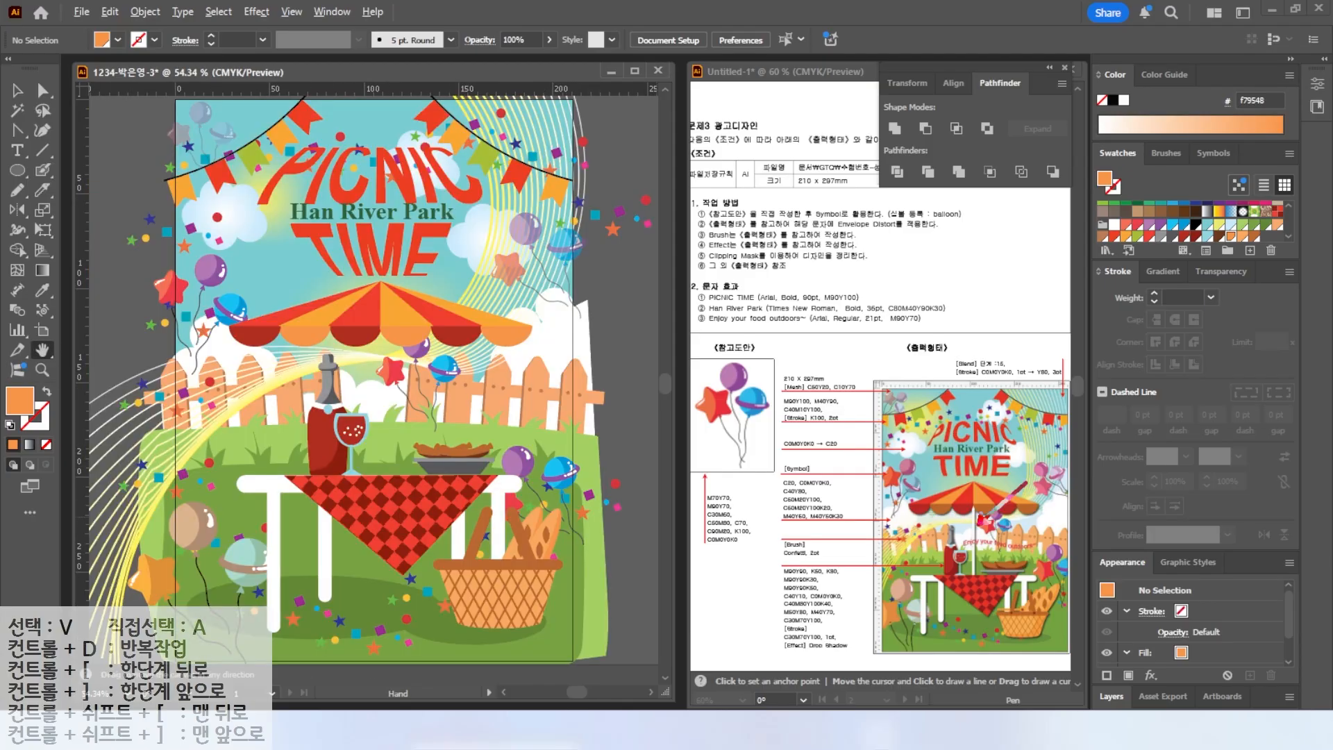
{"action": "key", "text": "v"}
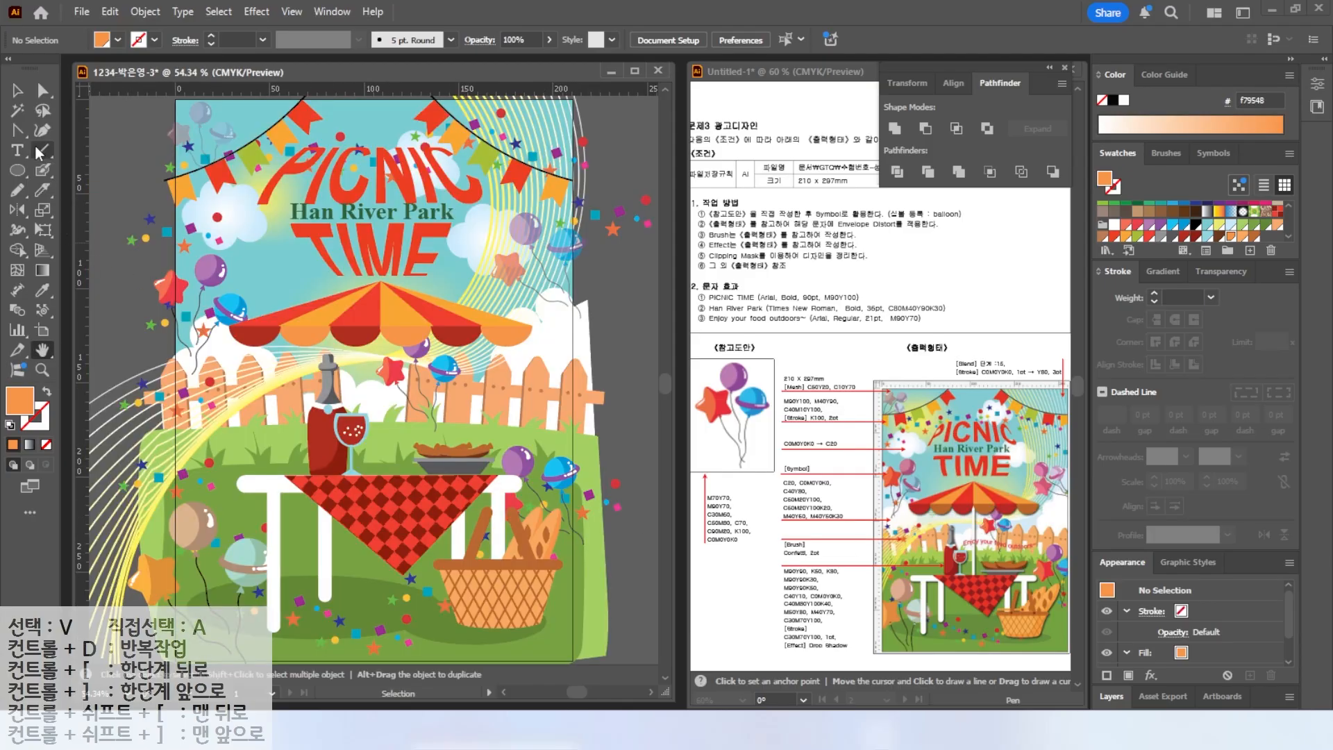
{"action": "left_click_drag", "start_coordinate": [17, 169], "coordinate": [77, 168]}
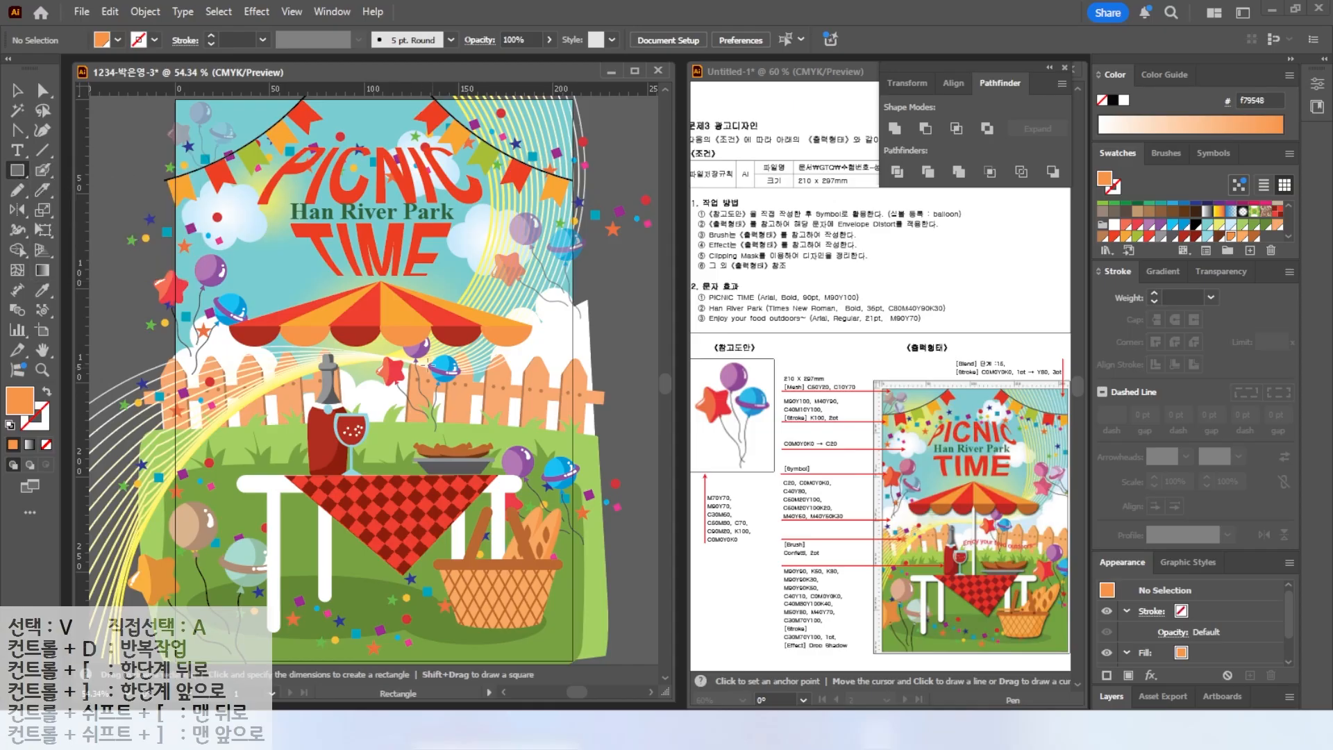
{"action": "left_click_drag", "start_coordinate": [379, 324], "coordinate": [384, 483]}
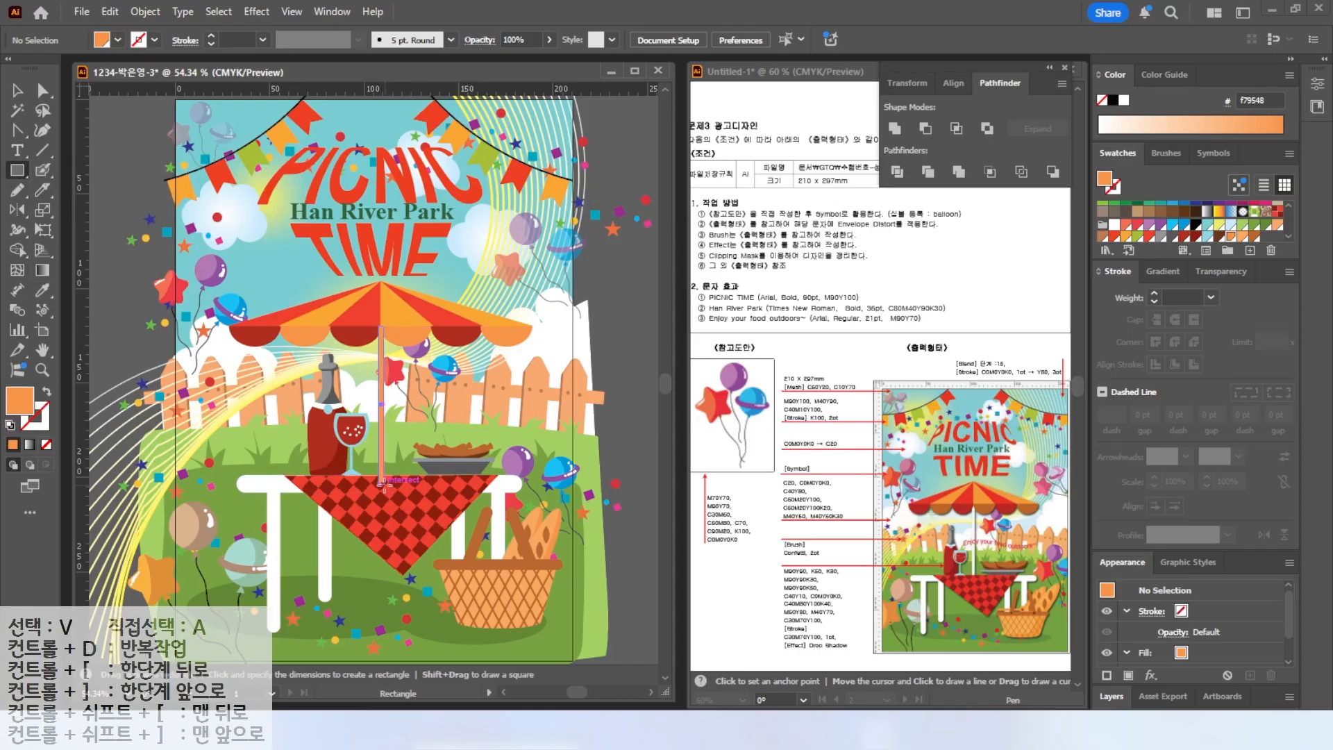
Fill the pole white and send it backward behind the parasol canopy and table.
{"action": "left_click", "coordinate": [1124, 101]}
{"action": "key", "text": "v"}
{"action": "left_click", "coordinate": [409, 309]}
{"action": "right_click", "coordinate": [411, 310]}
{"action": "mouse_move", "coordinate": [470, 625]}
{"action": "left_click", "coordinate": [620, 626]}
{"action": "left_click", "coordinate": [382, 450]}
{"action": "key", "text": "a"}
{"action": "key", "text": "v"}
{"action": "key", "text": "ctrl+shift+a"}
{"action": "mouse_move", "coordinate": [1042, 664]}
{"action": "left_mouse_down"}
{"action": "mouse_move", "coordinate": [938, 678]}
{"action": "mouse_move", "coordinate": [1062, 483]}
{"action": "mouse_move", "coordinate": [1060, 672]}
{"action": "left_mouse_up"}
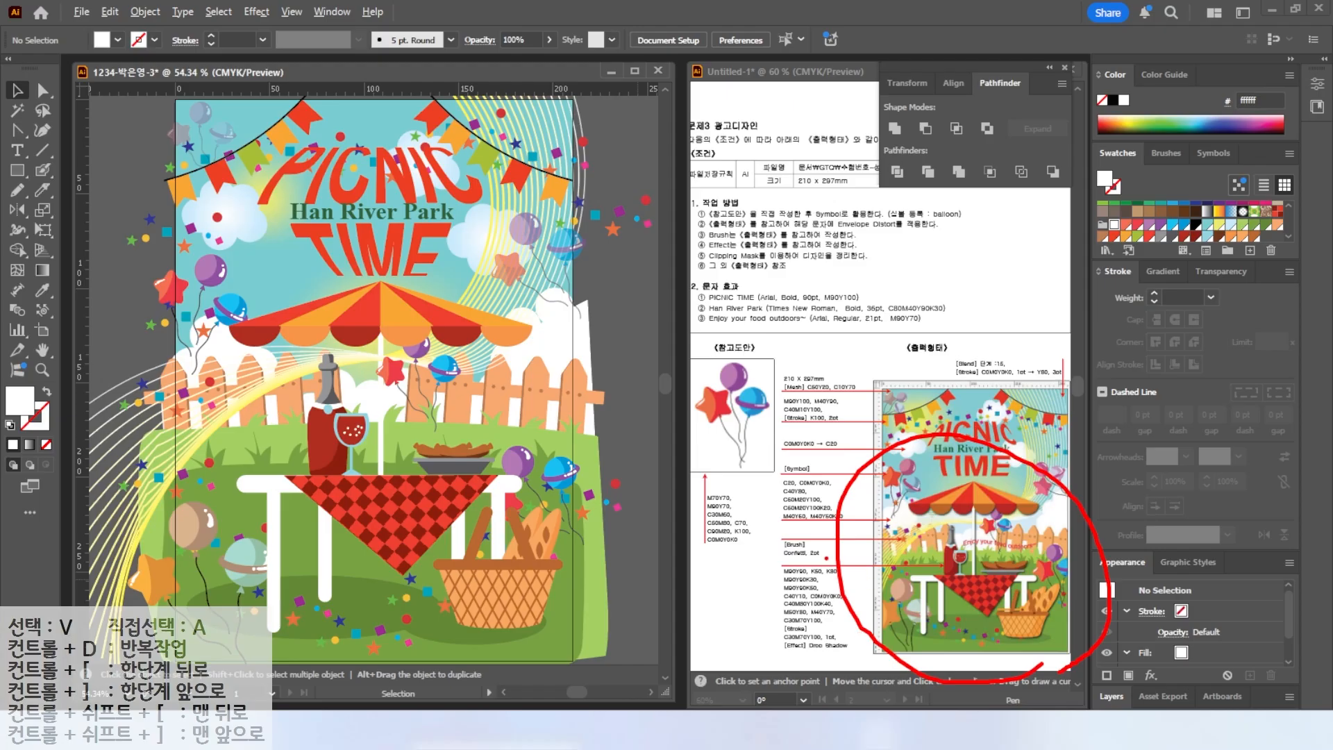
{"action": "mouse_move", "coordinate": [840, 655]}
{"action": "left_mouse_down"}
{"action": "mouse_move", "coordinate": [772, 634]}
{"action": "mouse_move", "coordinate": [837, 654]}
{"action": "mouse_move", "coordinate": [919, 653]}
{"action": "left_mouse_up"}
{"action": "key", "text": "Escape"}
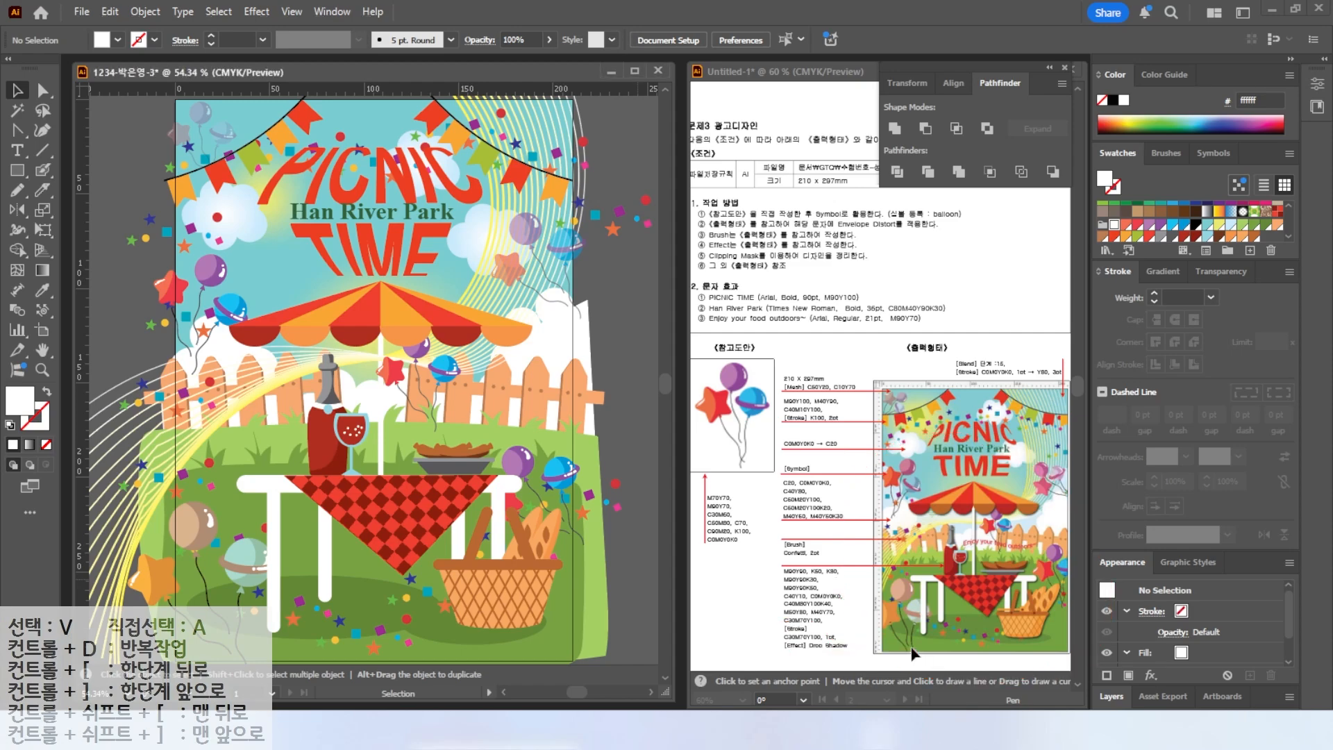
Select the parasol, table, wine, grill and basket artwork together and group them.
{"action": "left_click_drag", "start_coordinate": [609, 627], "coordinate": [375, 432]}
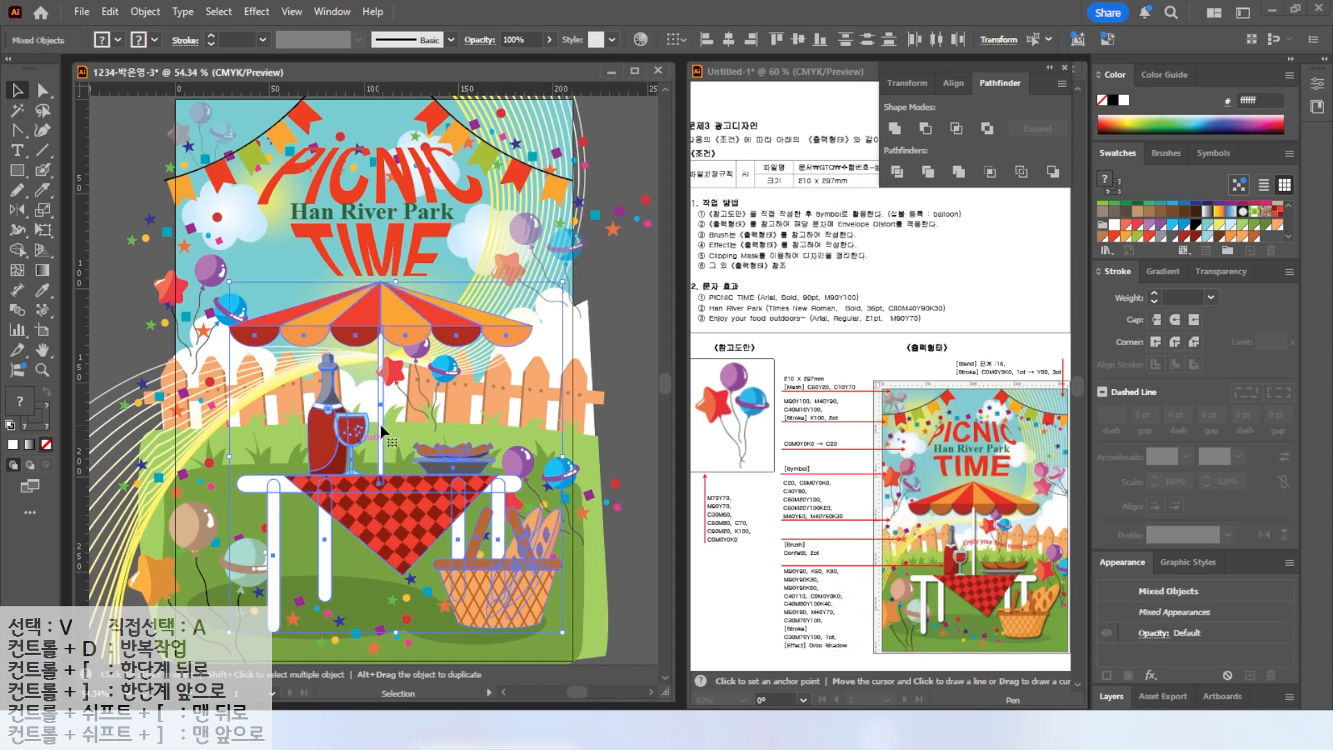
{"action": "right_click", "coordinate": [350, 430]}
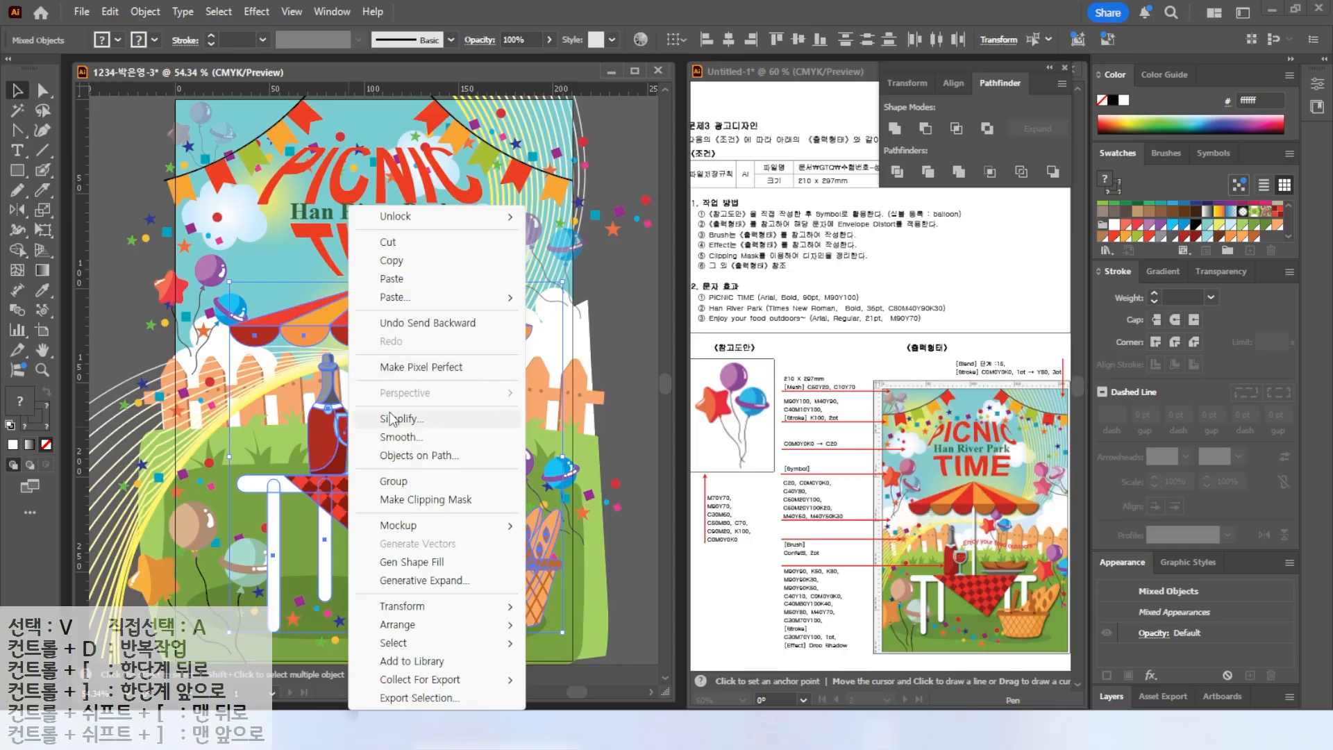
{"action": "left_click", "coordinate": [394, 481]}
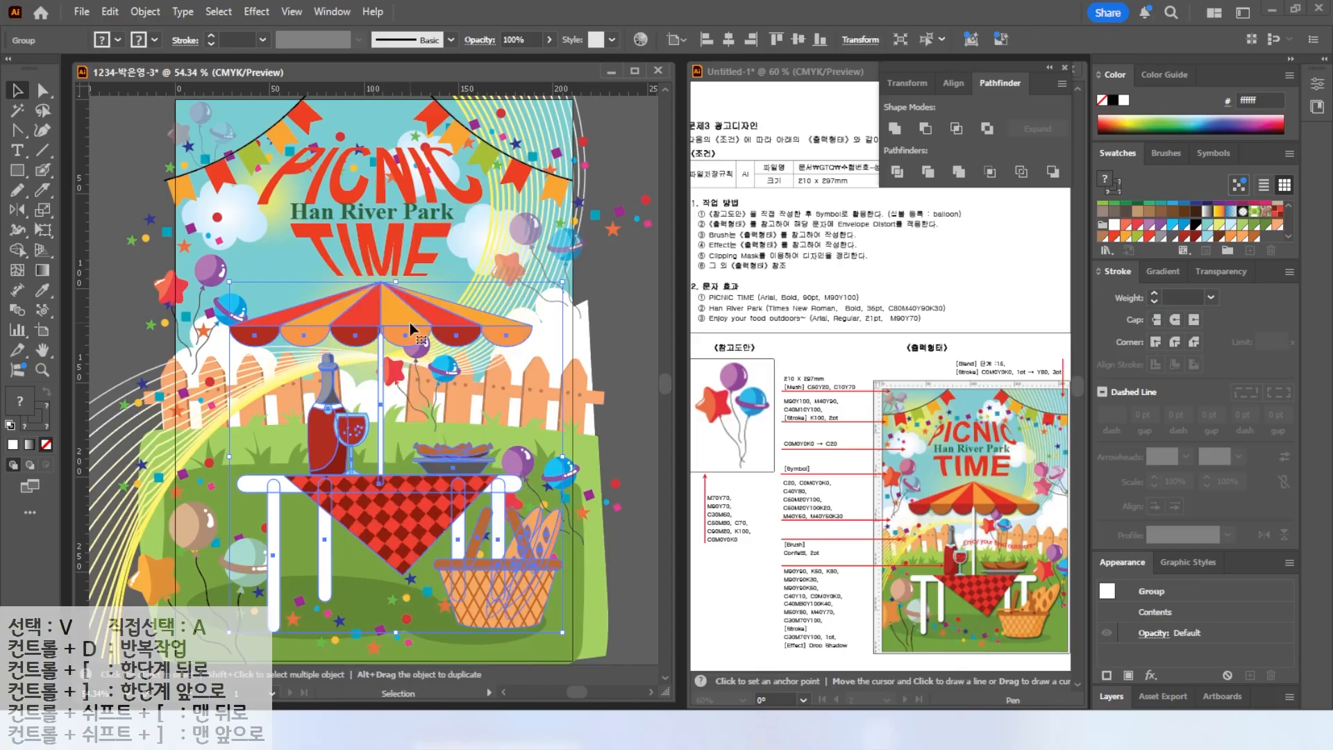
Apply a Drop Shadow to the group in Multiply mode at 75% opacity with 1 mm X and Y offsets.
{"action": "left_click", "coordinate": [257, 11]}
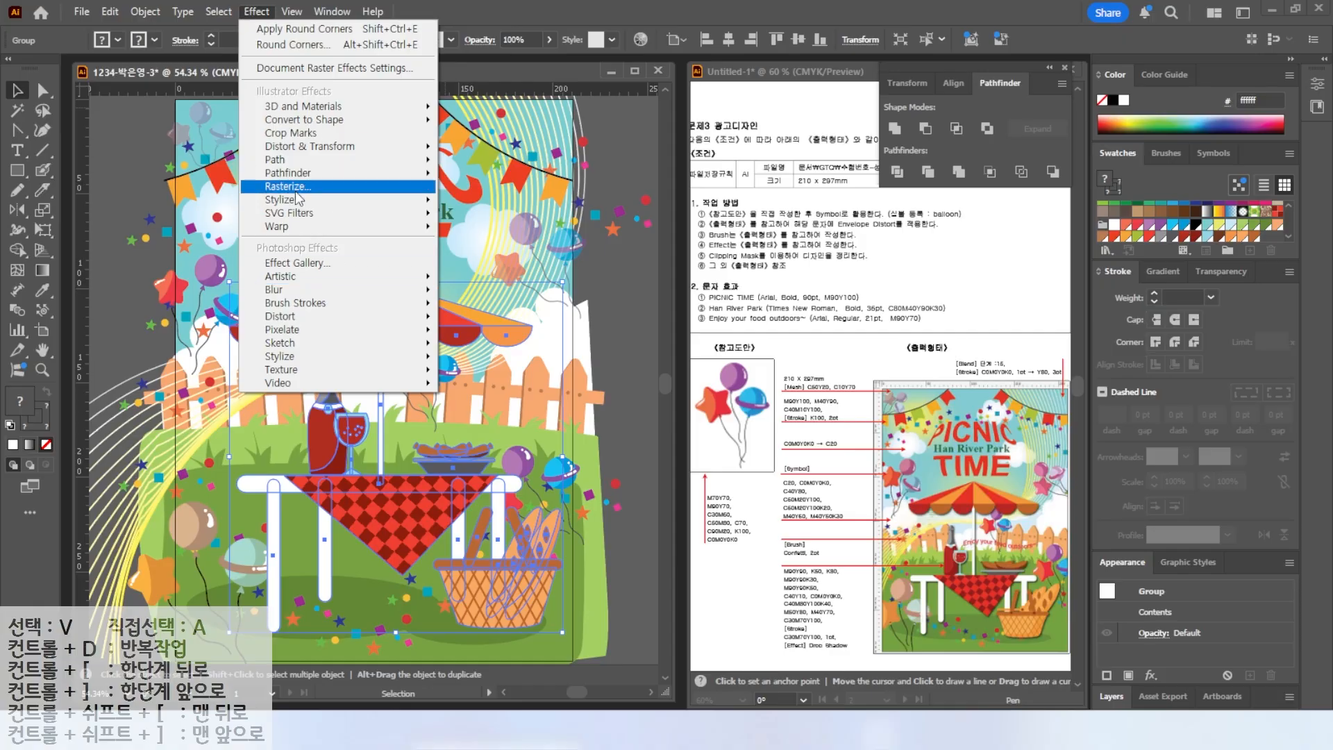
{"action": "mouse_move", "coordinate": [285, 199]}
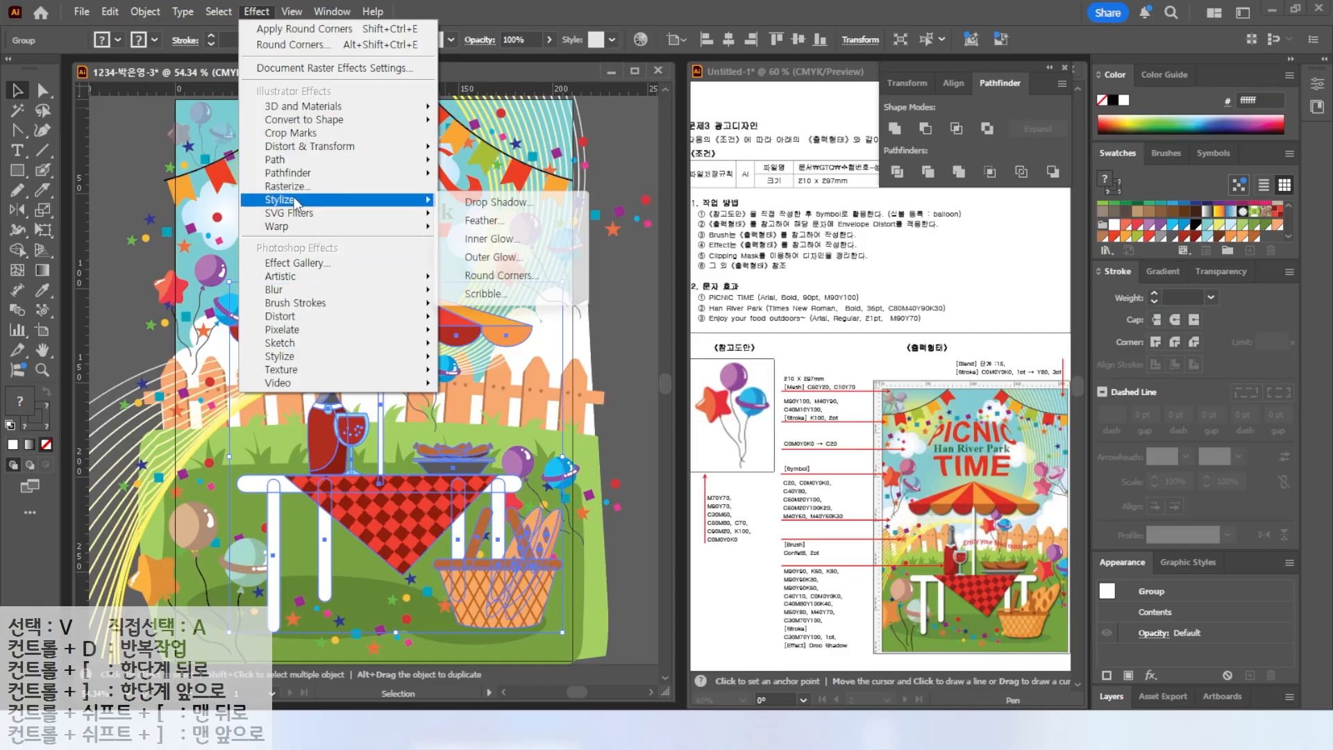
{"action": "left_click", "coordinate": [490, 204]}
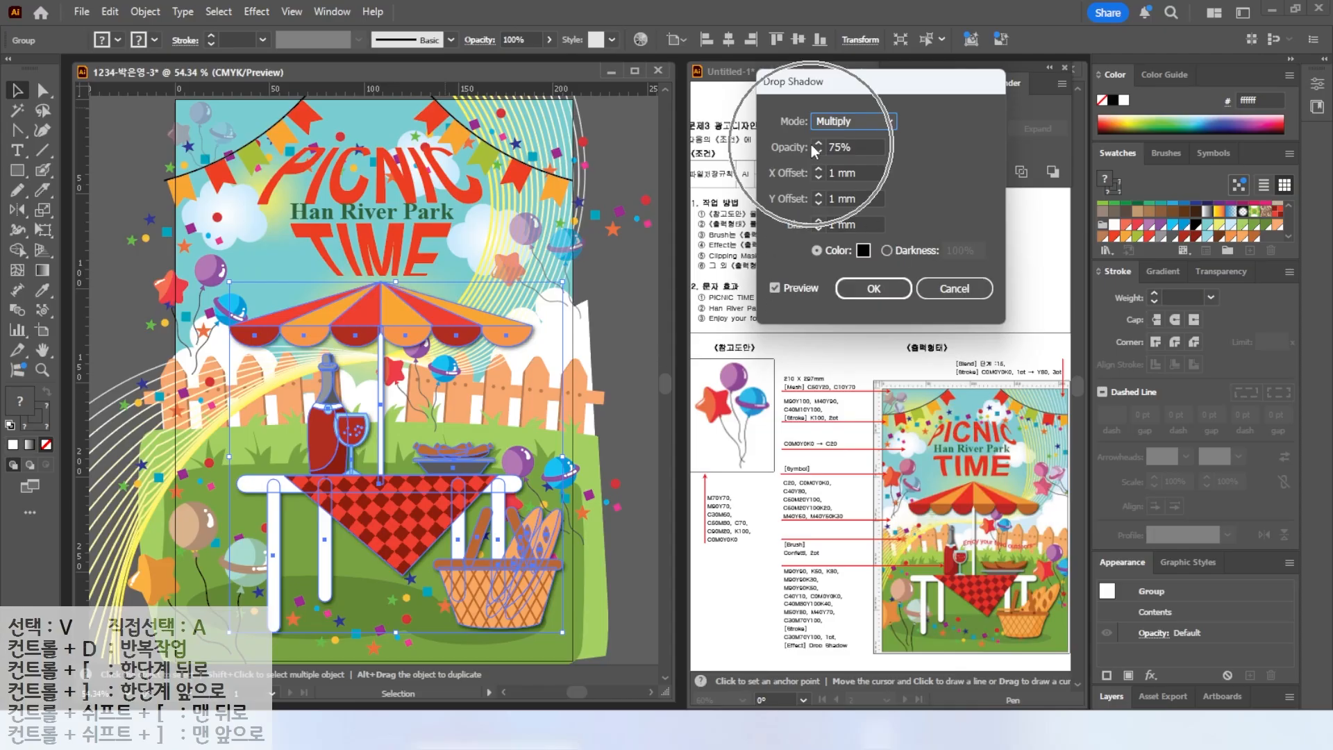
{"action": "left_click", "coordinate": [776, 287]}
{"action": "left_click", "coordinate": [881, 286]}
{"action": "left_click", "coordinate": [612, 338]}
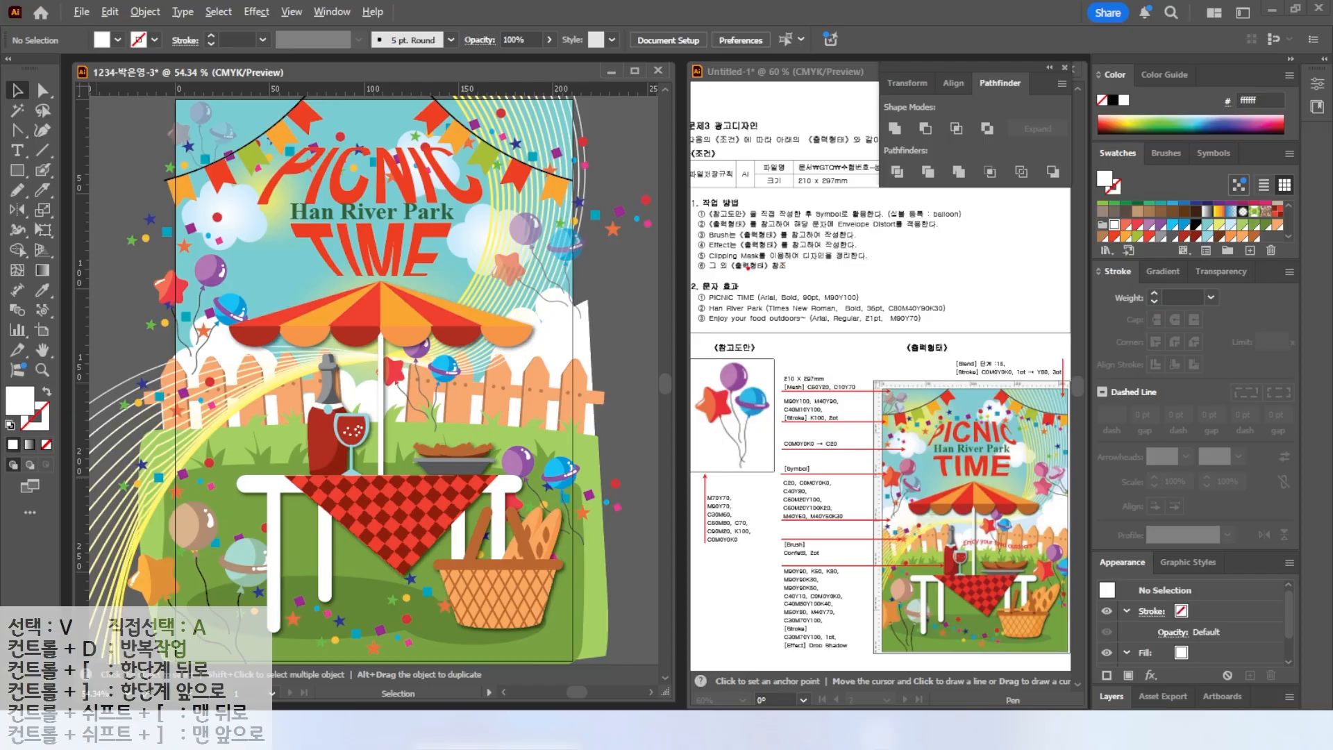
Unlock all locked objects in the document.
{"action": "left_click_drag", "start_coordinate": [708, 264], "coordinate": [873, 263]}
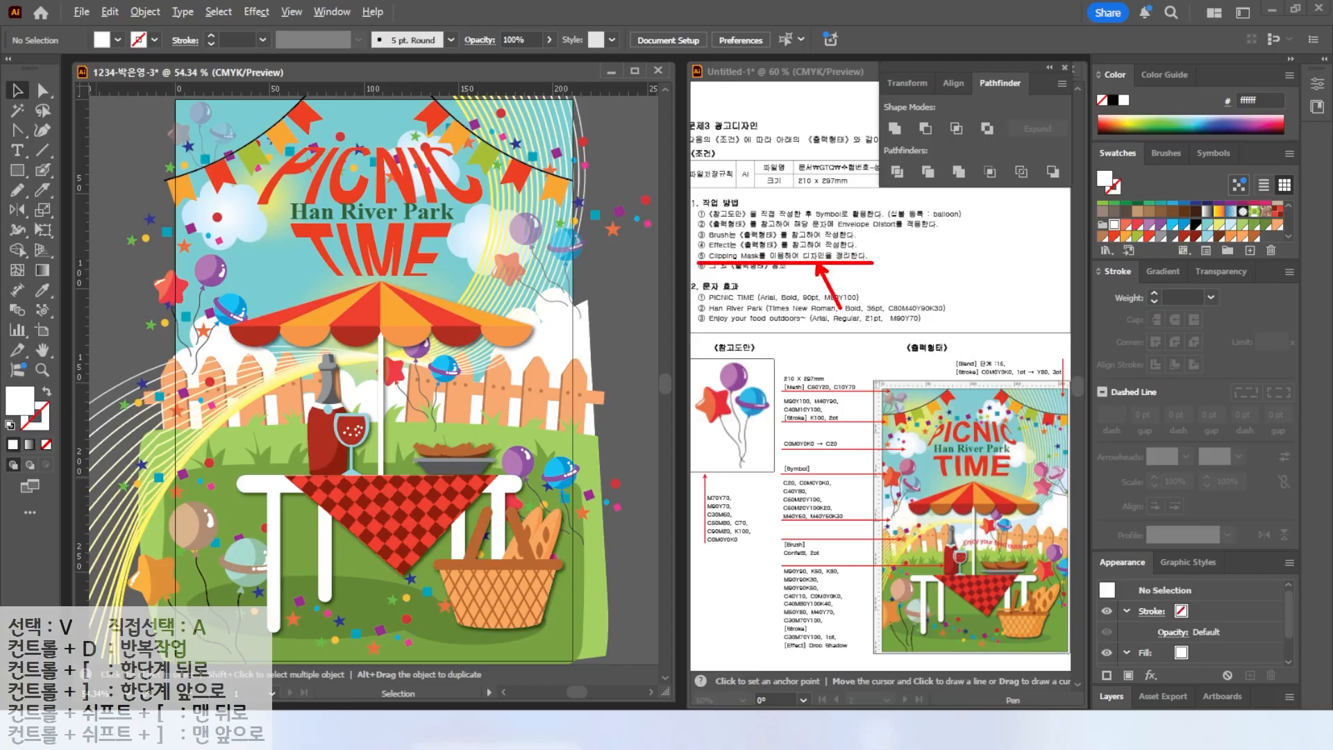
{"action": "scroll", "coordinate": [386, 239], "scroll_direction": "down", "scroll_amount": 1}
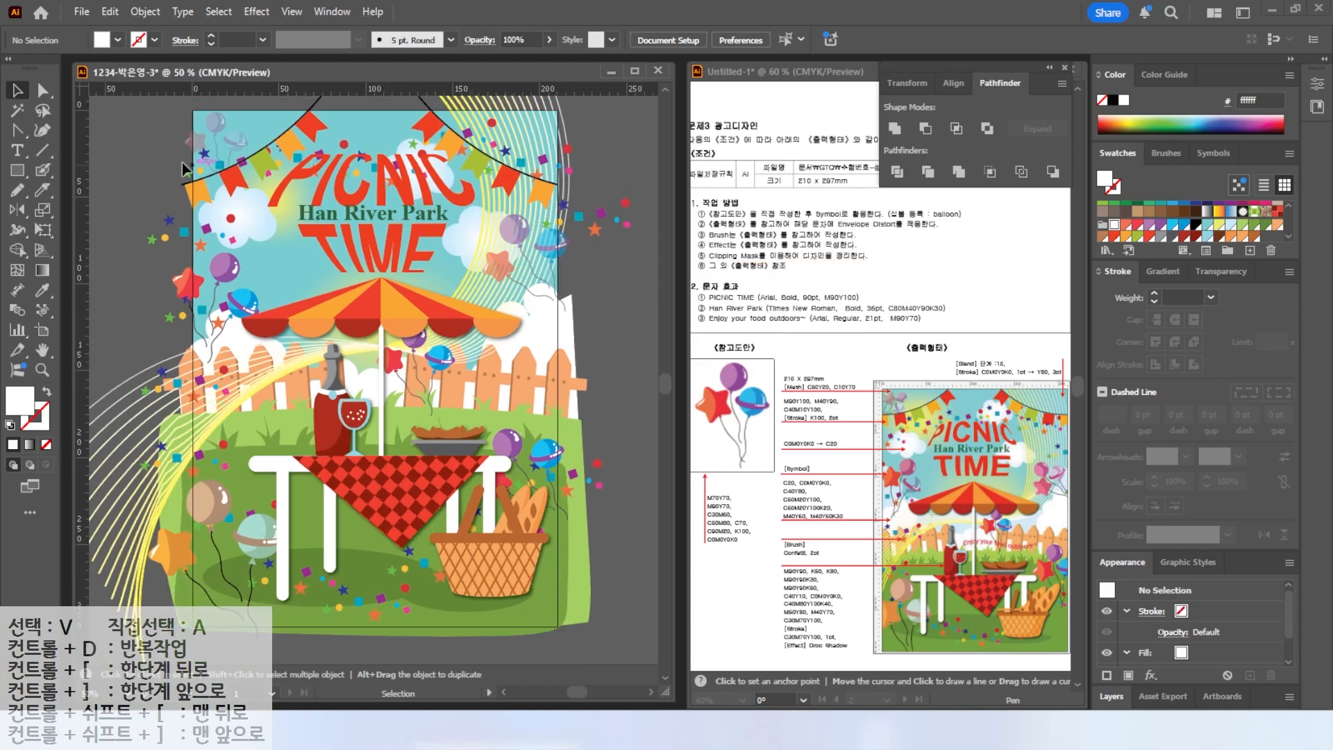
{"action": "left_click", "coordinate": [134, 12]}
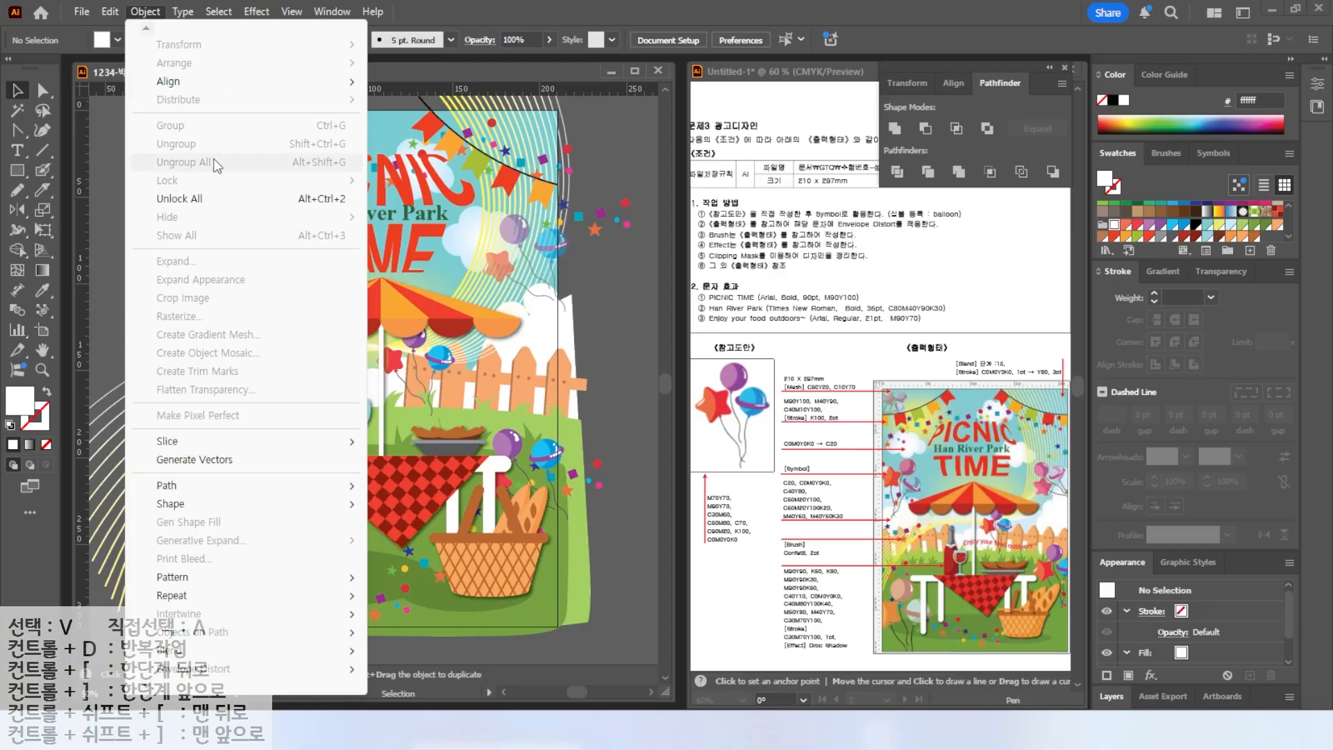
{"action": "left_click", "coordinate": [195, 200]}
{"action": "left_click", "coordinate": [114, 164]}
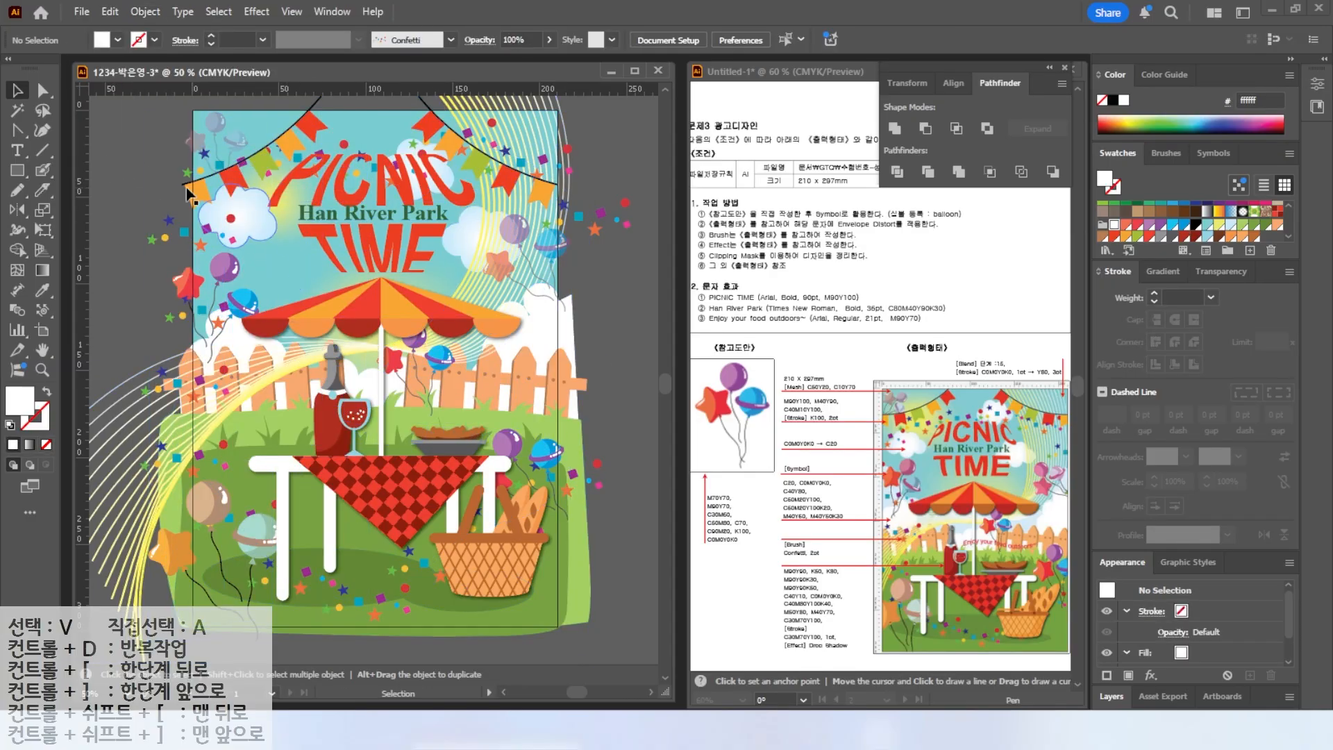
Draw a 210 × 297 mm rectangle and position it exactly over the artboard.
{"action": "left_click", "coordinate": [18, 170]}
{"action": "left_click", "coordinate": [294, 221]}
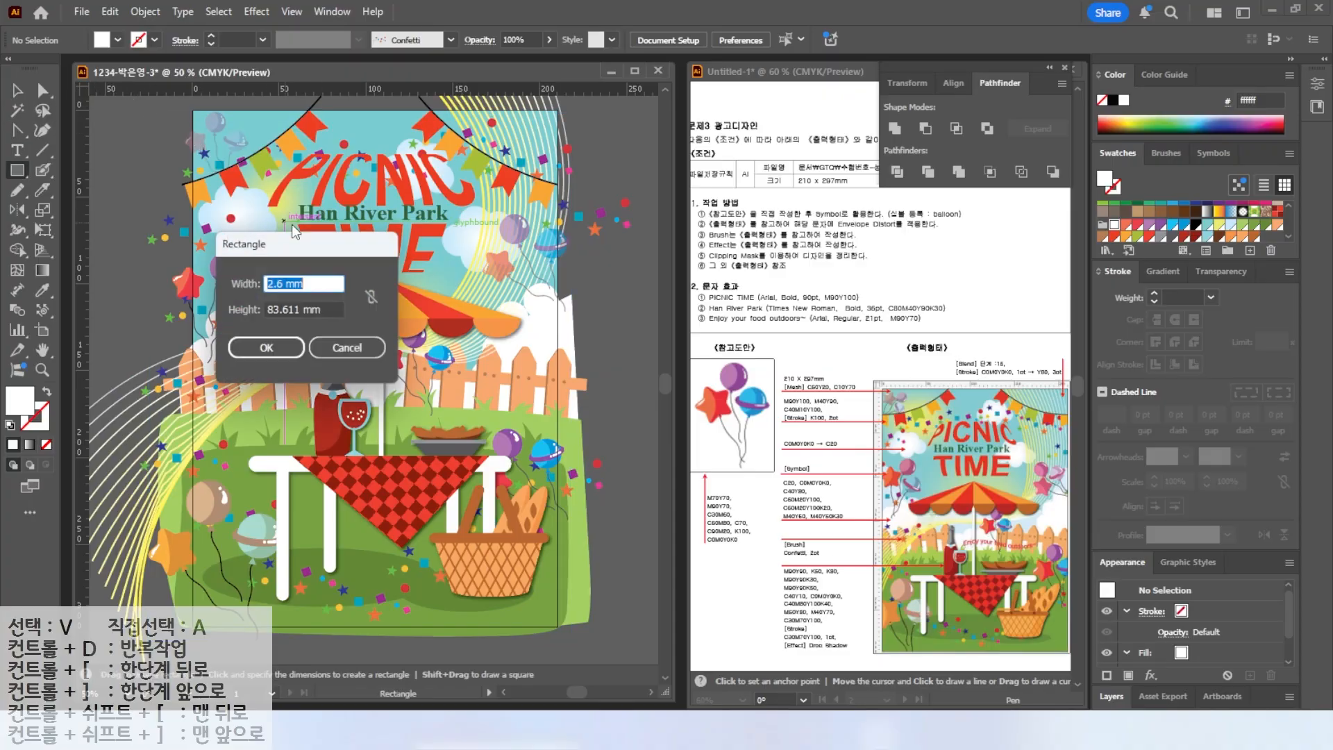
{"action": "type", "text": "210"}
{"action": "type", "text": "297"}
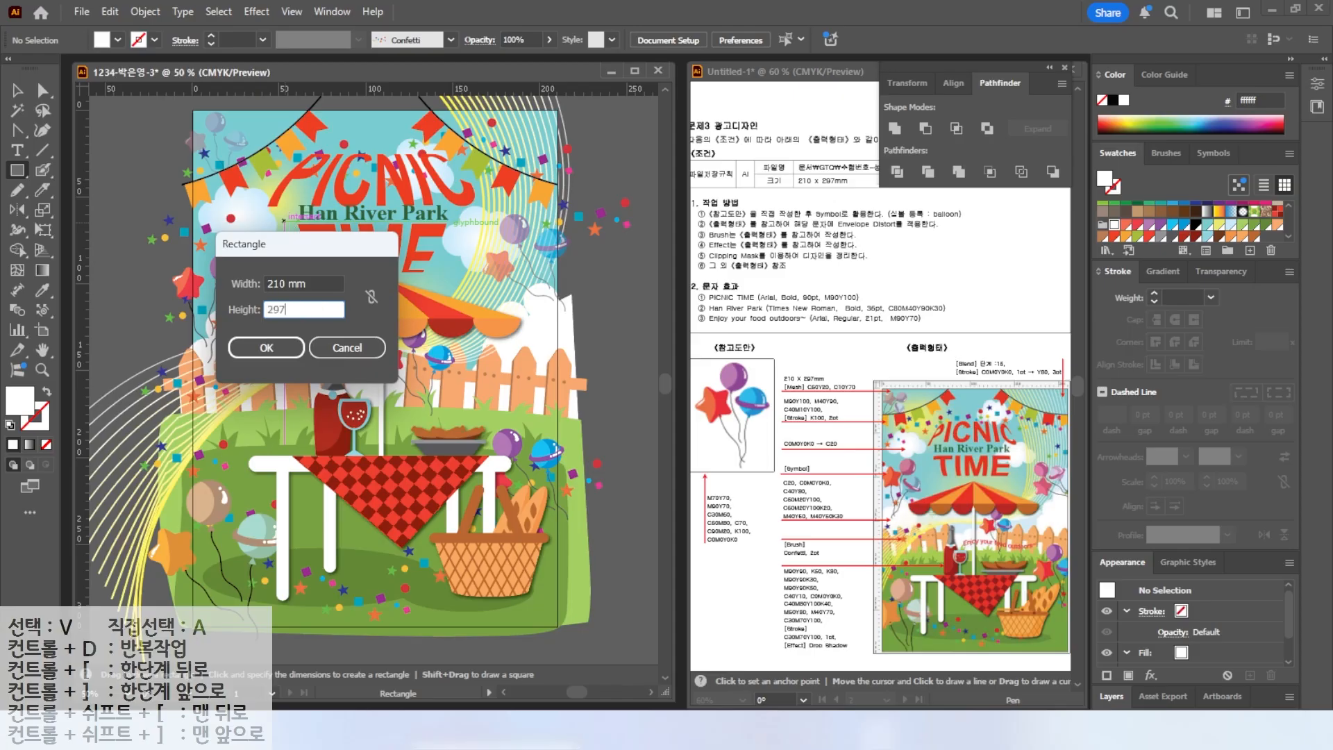
{"action": "key", "text": "Return"}
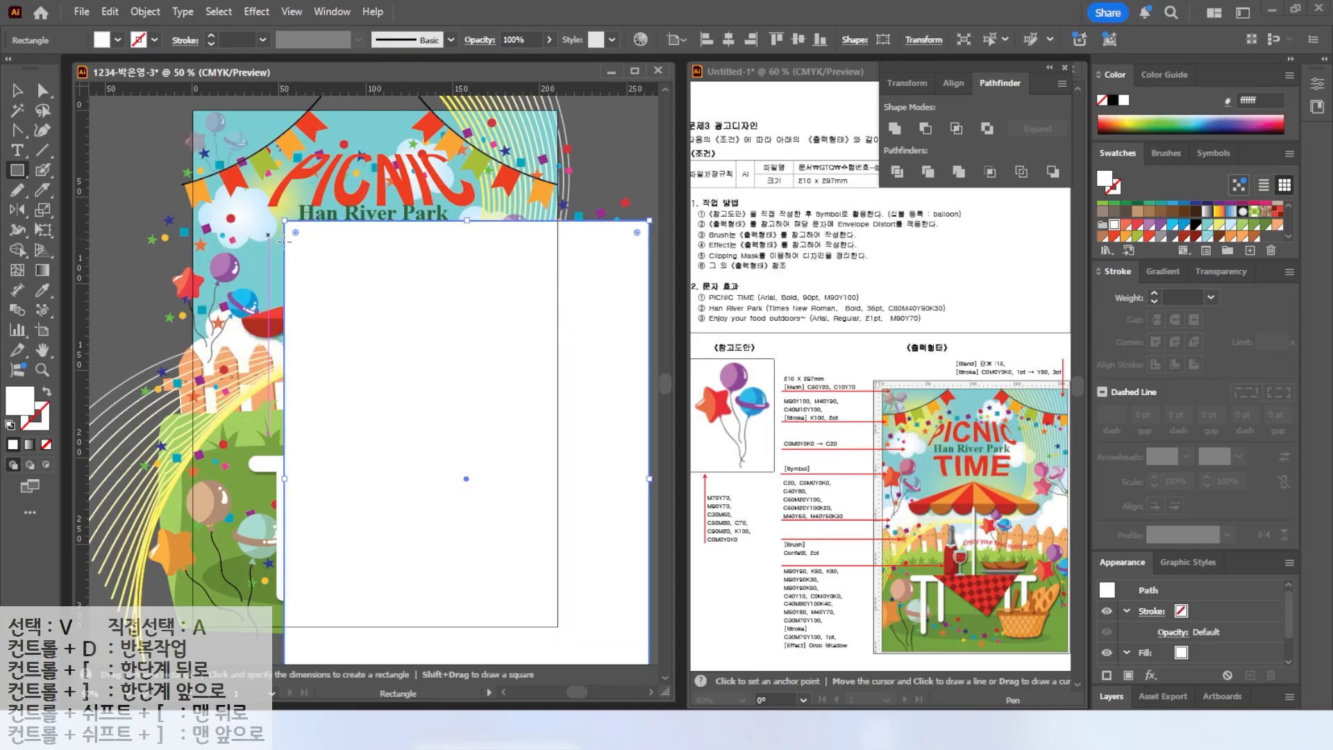
{"action": "left_click", "coordinate": [15, 91]}
{"action": "left_click_drag", "start_coordinate": [393, 289], "coordinate": [300, 180]}
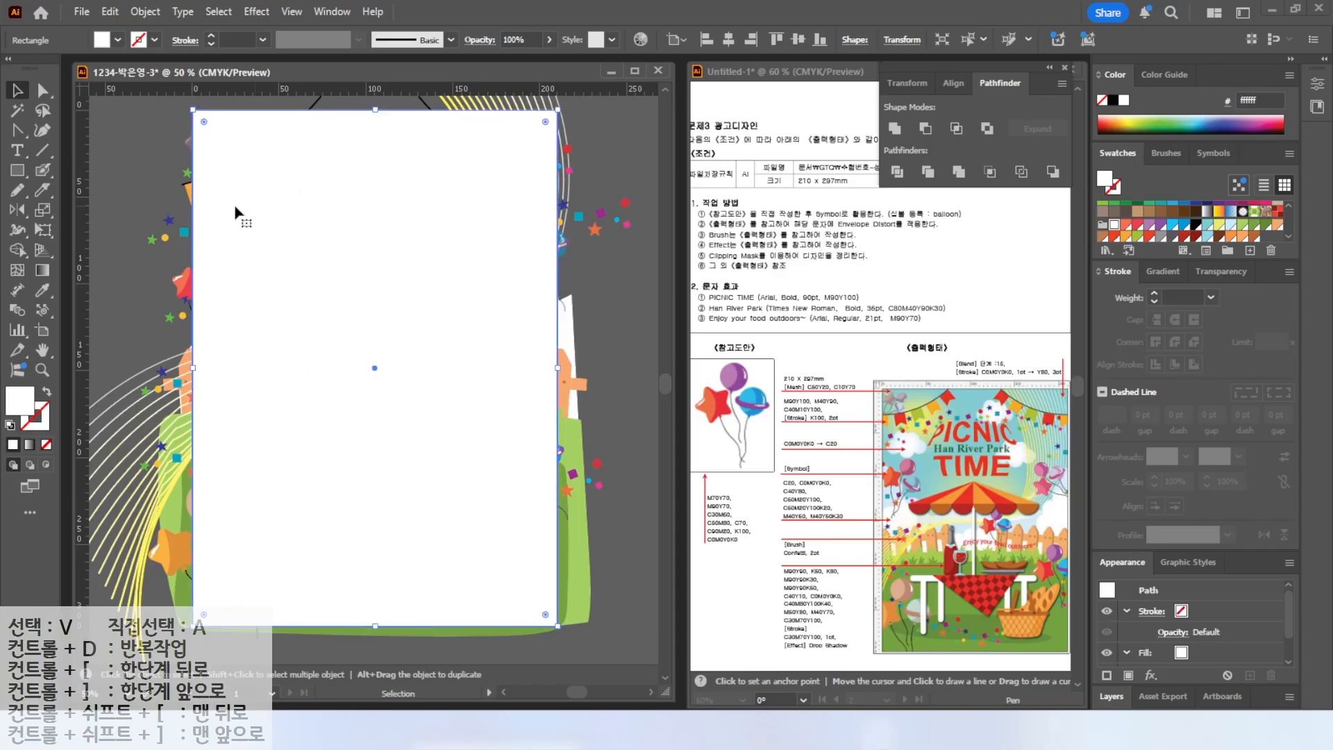
Select all artwork and make a clipping mask with the rectangle.
{"action": "key", "text": "ctrl+a"}
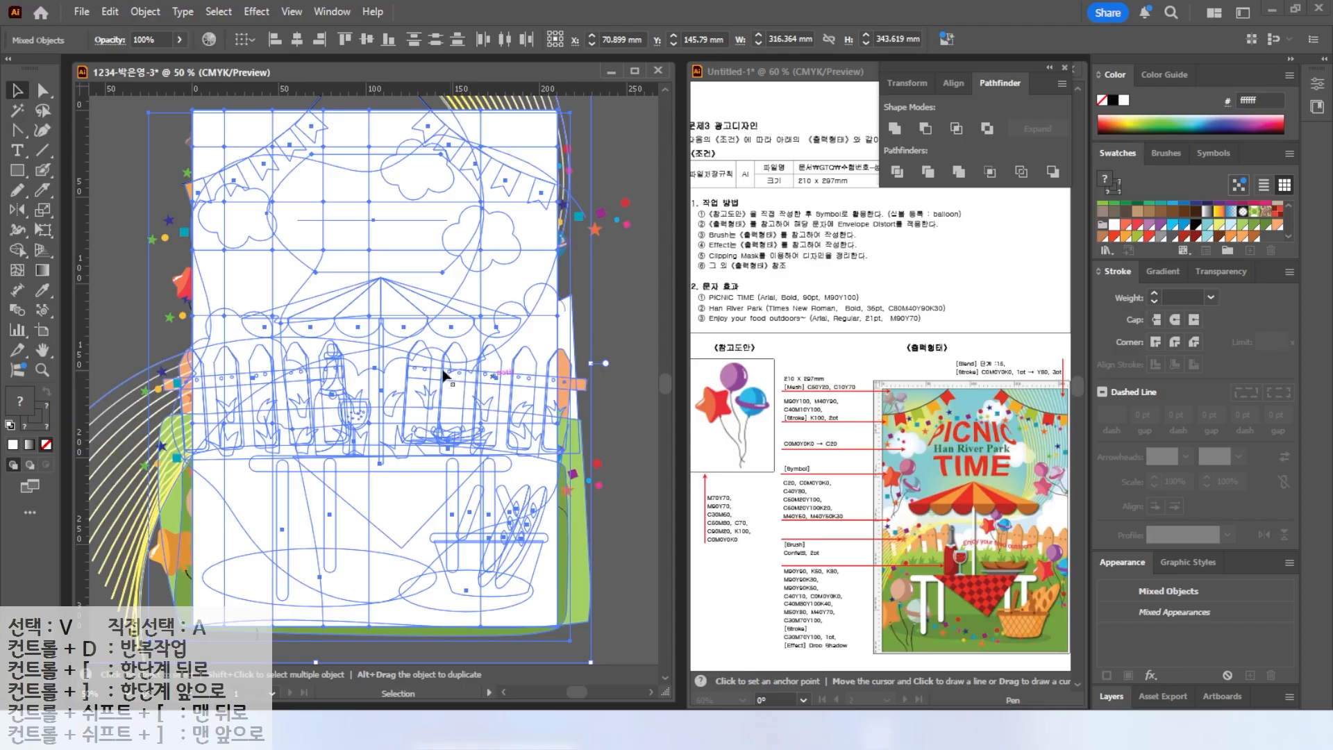
{"action": "right_click", "coordinate": [386, 303]}
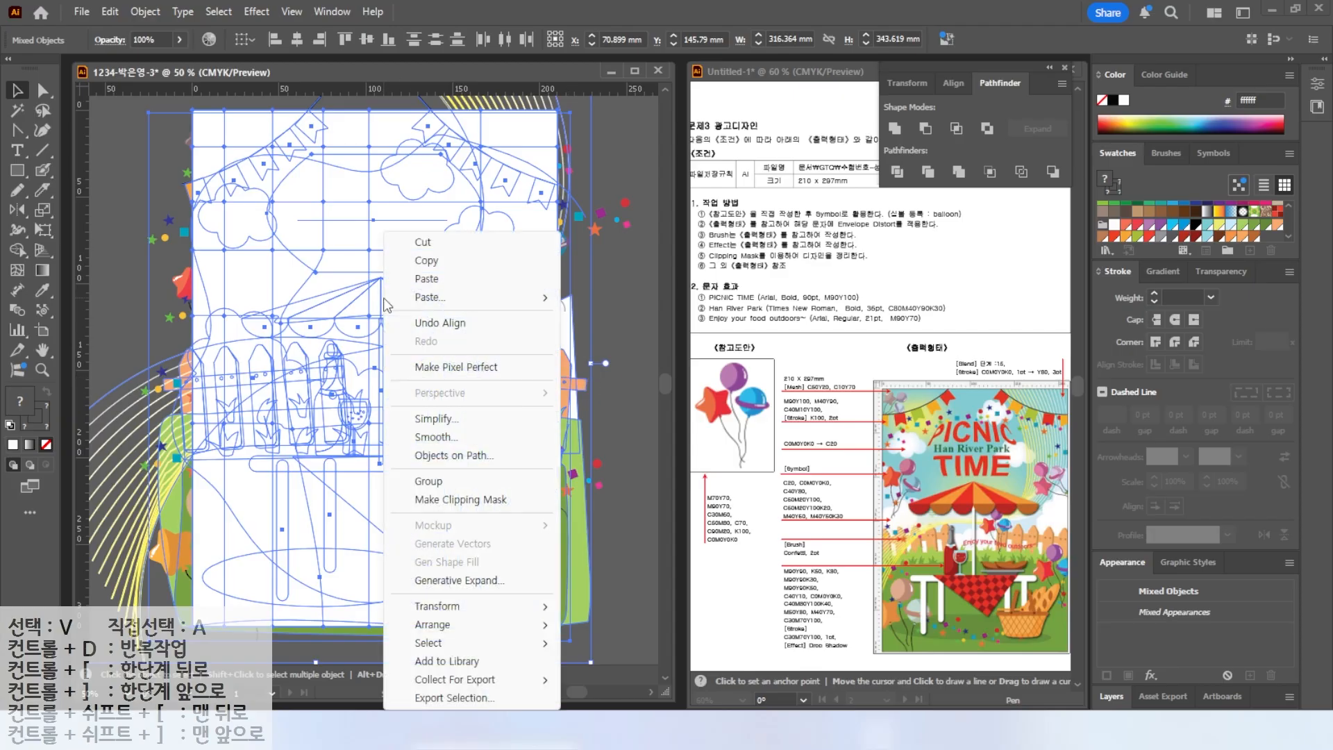
{"action": "left_click", "coordinate": [445, 502]}
{"action": "left_click", "coordinate": [632, 439]}
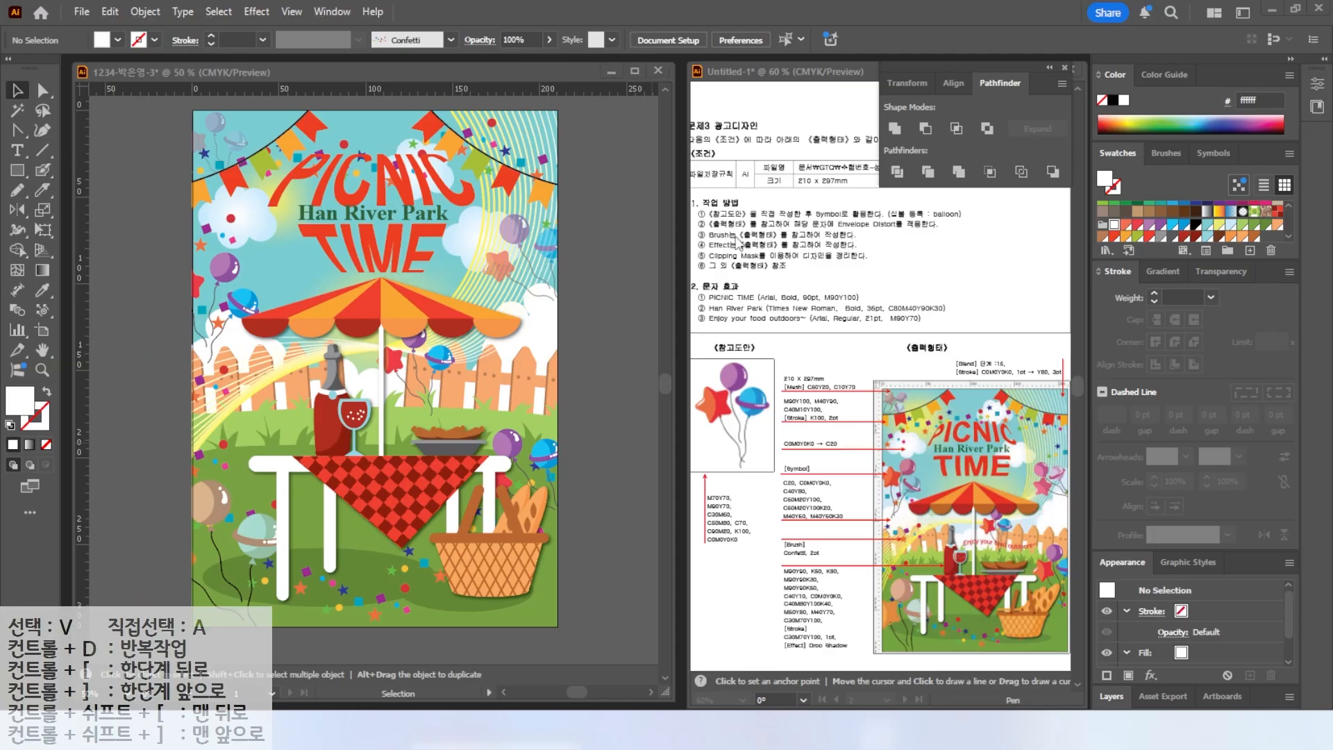
Type the text "Enjoy your food outdoors~" and move it over the table area.
{"action": "key", "text": "t"}
{"action": "left_click", "coordinate": [279, 285]}
{"action": "type", "text": "Enjoy your food out"}
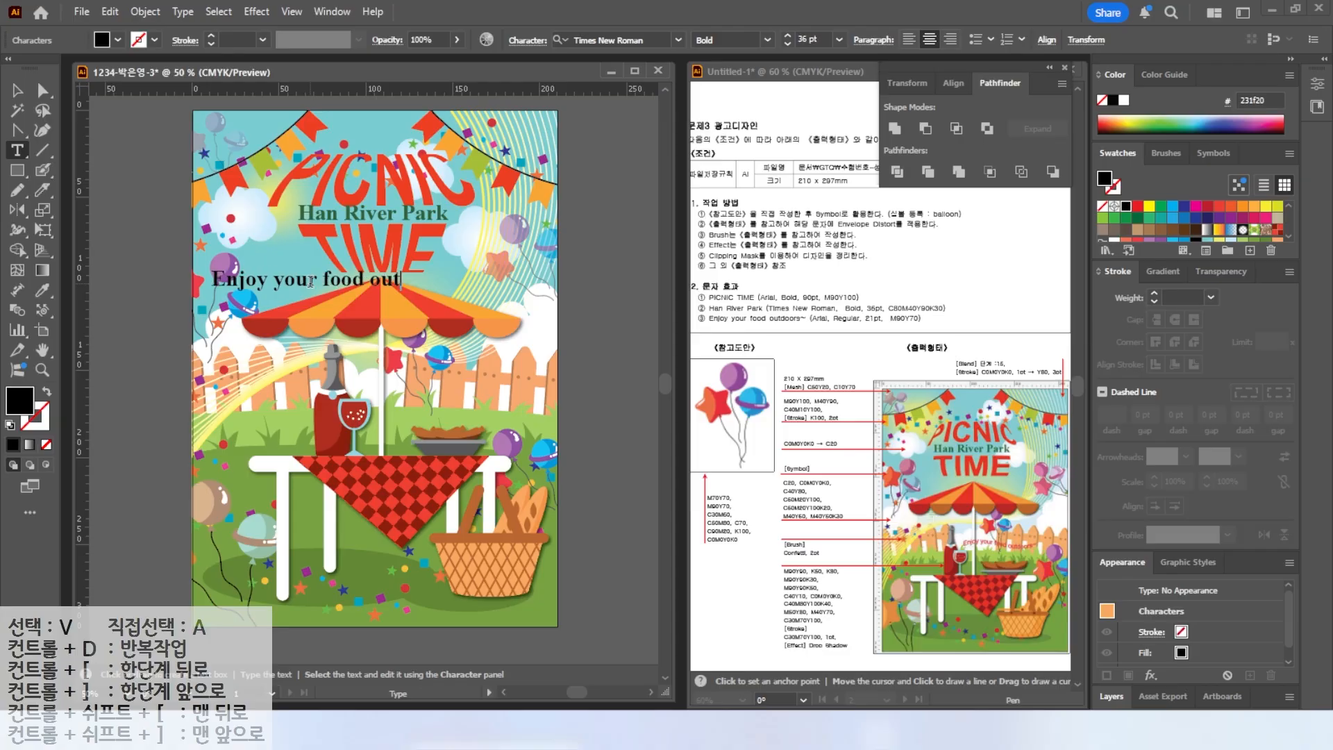
{"action": "type", "text": "doors~"}
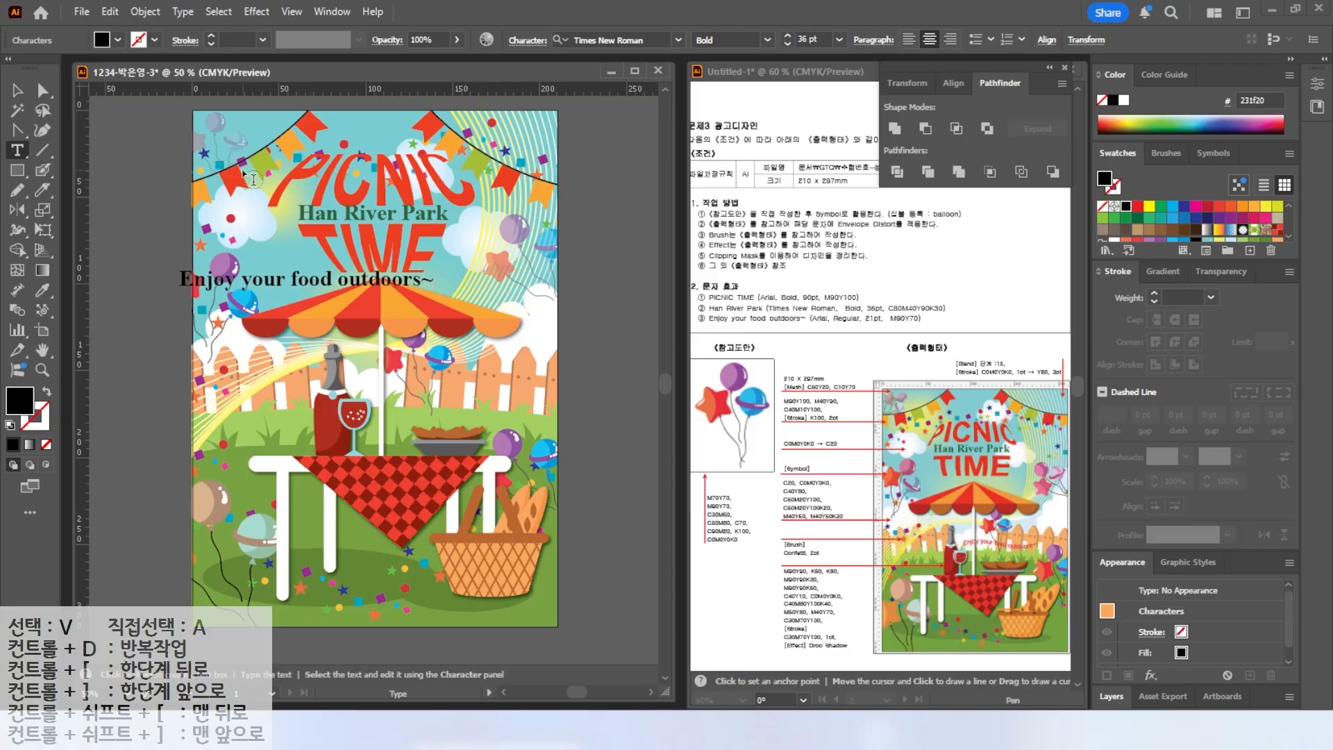
{"action": "key", "text": "Escape"}
{"action": "left_click_drag", "start_coordinate": [293, 282], "coordinate": [402, 428]}
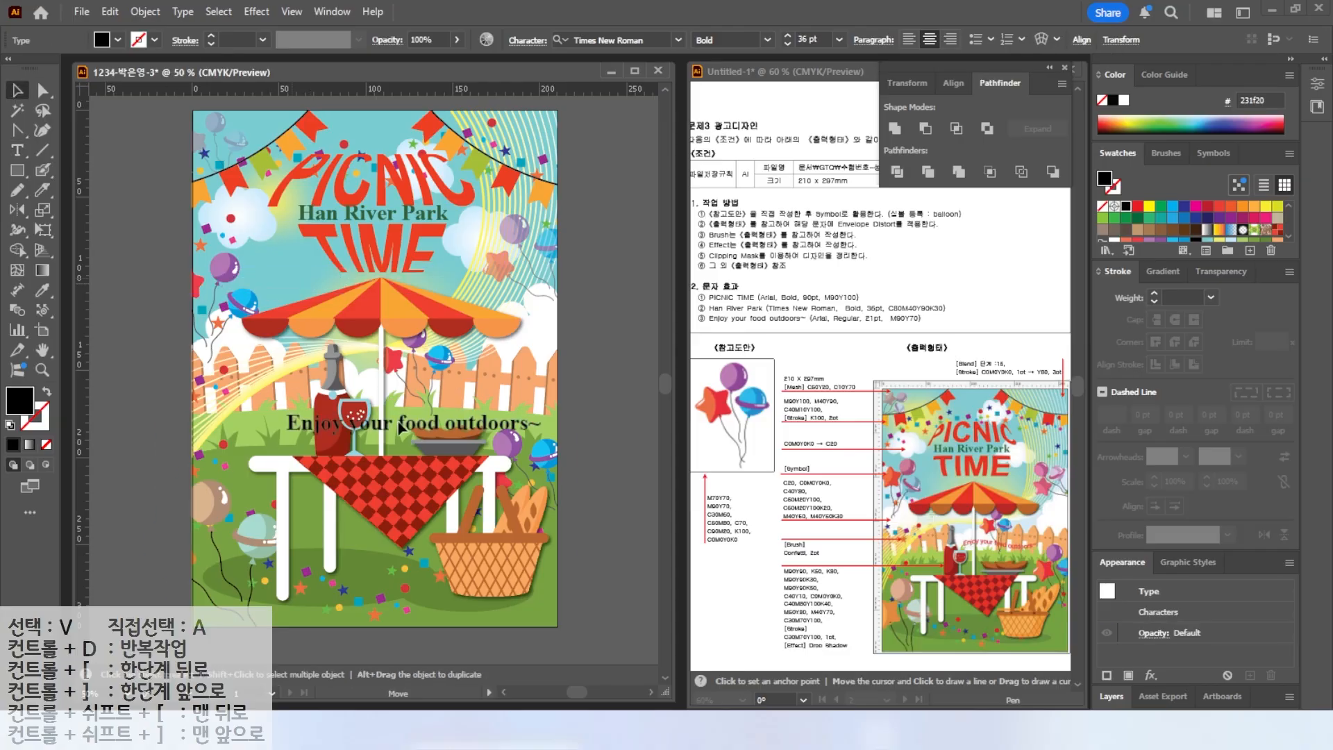
Set the text to Arial Regular at 21 pt.
{"action": "left_click", "coordinate": [678, 40]}
{"action": "left_click", "coordinate": [646, 174]}
{"action": "left_click", "coordinate": [768, 40]}
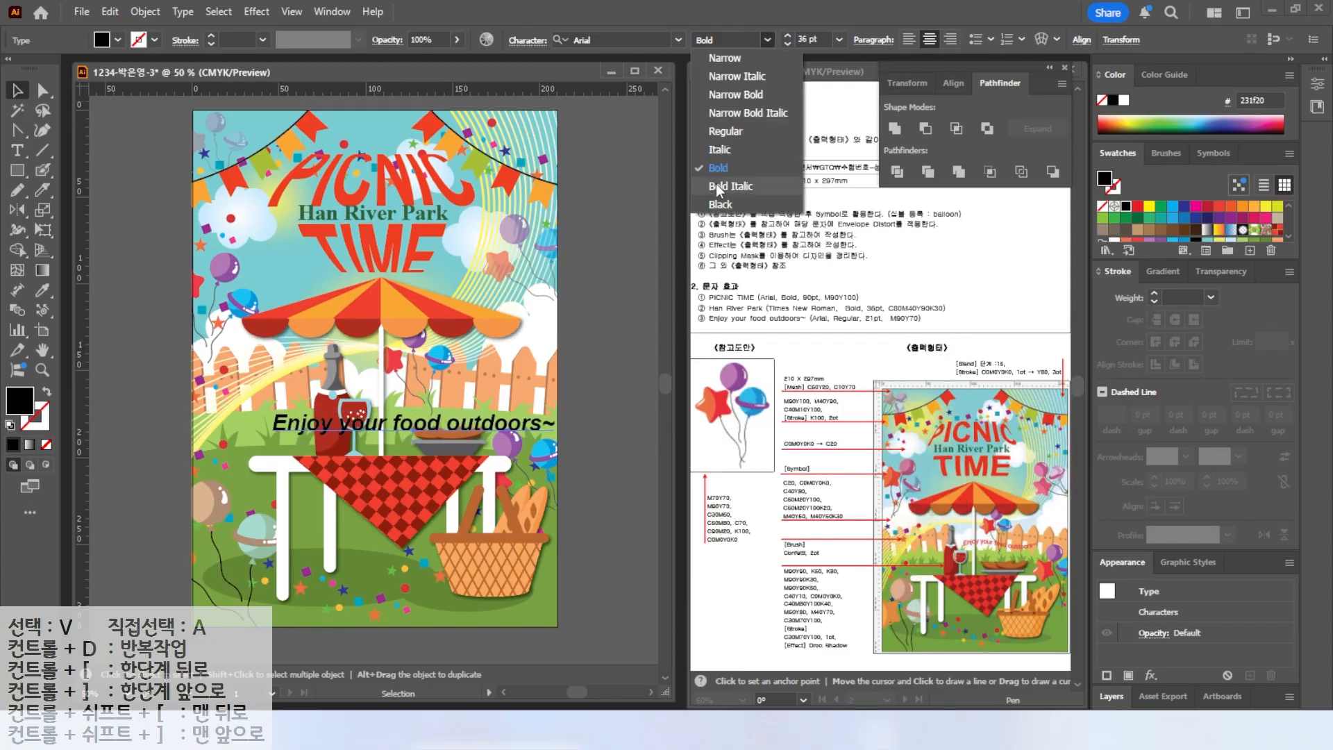
{"action": "left_click", "coordinate": [719, 131]}
{"action": "left_click_drag", "start_coordinate": [823, 39], "coordinate": [640, 20]}
{"action": "type", "text": "21"}
{"action": "key", "text": "Return"}
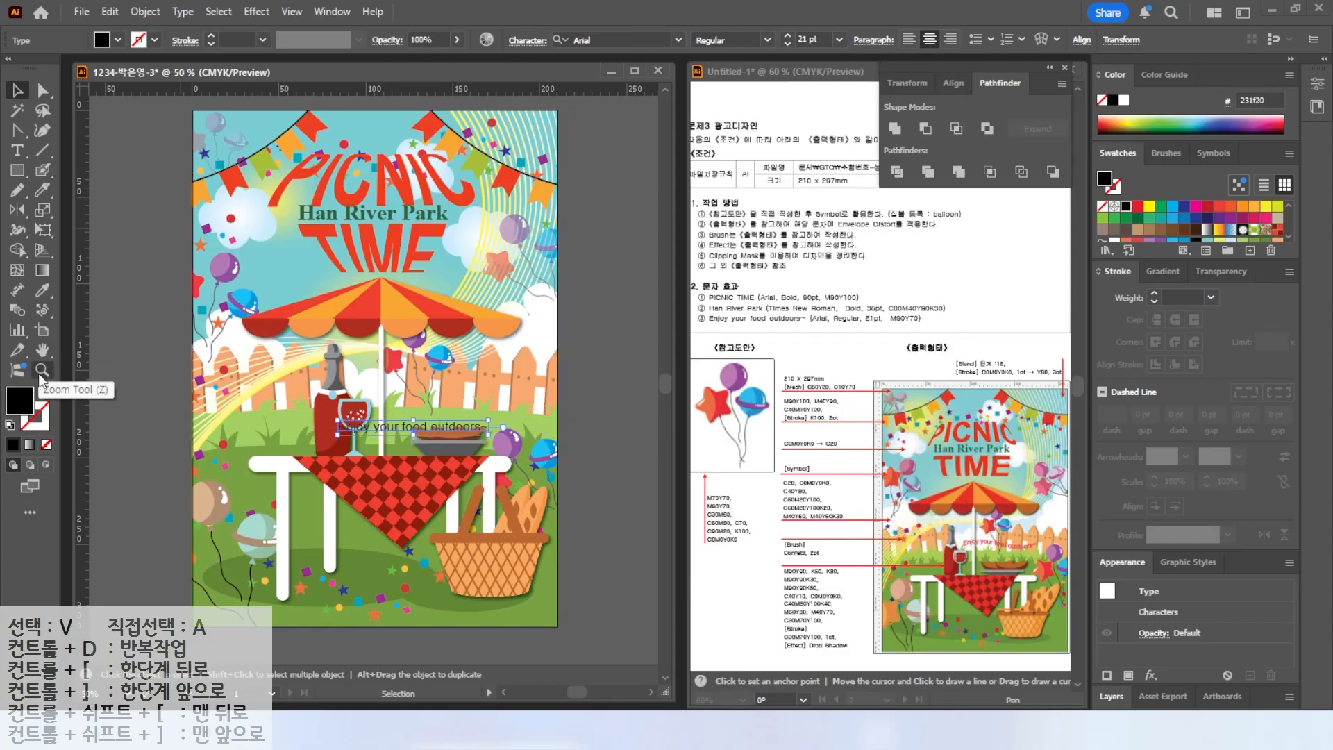
Set the text fill colour to C0 M90 Y70 K0.
{"action": "double_click", "coordinate": [19, 400]}
{"action": "double_click", "coordinate": [1028, 466]}
{"action": "left_click_drag", "start_coordinate": [1025, 468], "coordinate": [836, 438]}
{"action": "type", "text": "90"}
{"action": "key", "text": "Tab"}
{"action": "type", "text": "70"}
{"action": "key", "text": "Tab"}
{"action": "type", "text": "0"}
{"action": "key", "text": "Tab"}
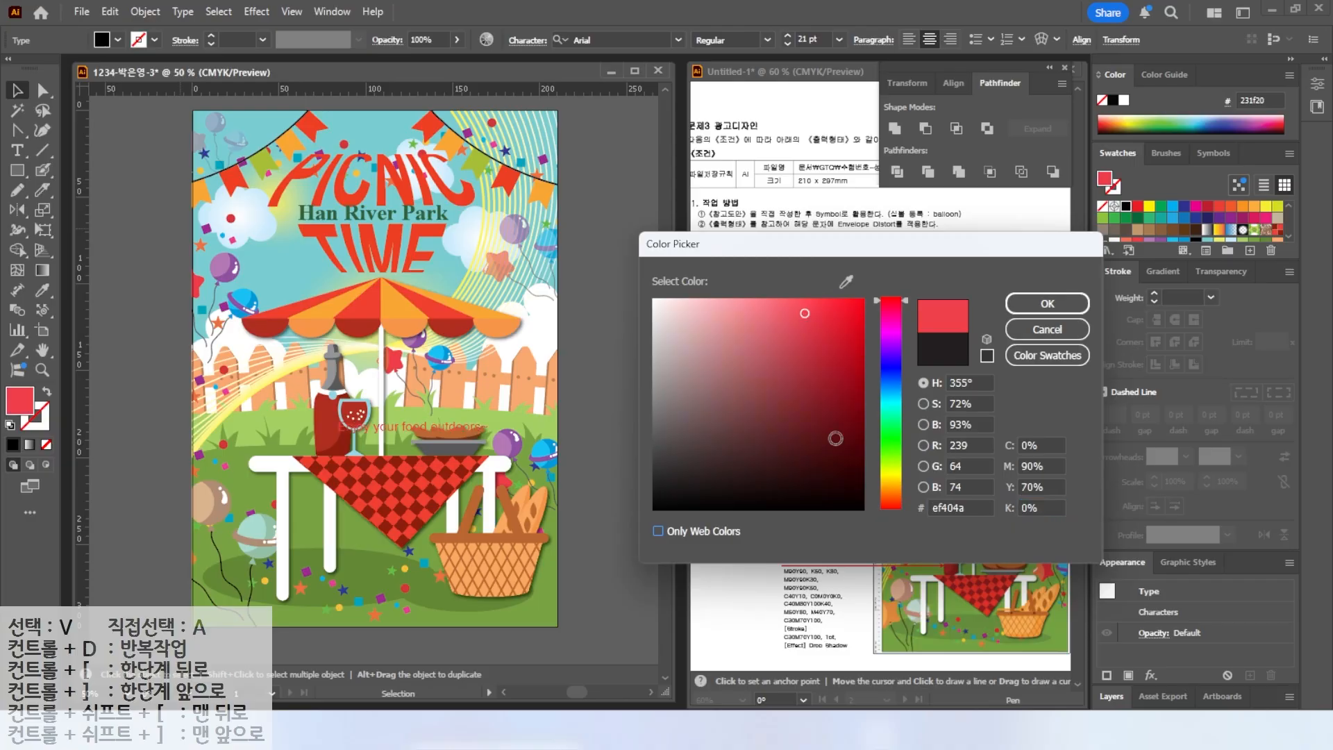
{"action": "key", "text": "Return"}
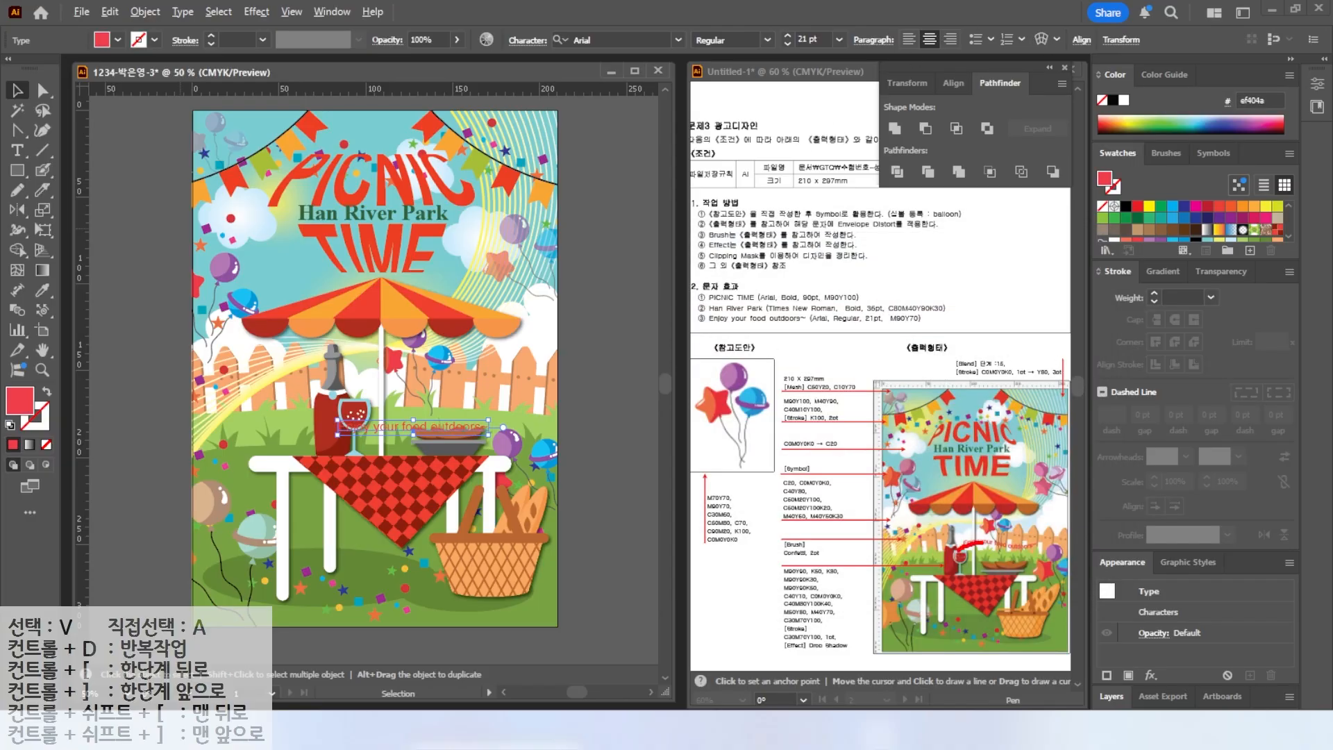
Apply a Flag warp with a reduced bend to the text and move it up above the grill.
{"action": "key", "text": "Escape"}
{"action": "left_click", "coordinate": [1041, 39]}
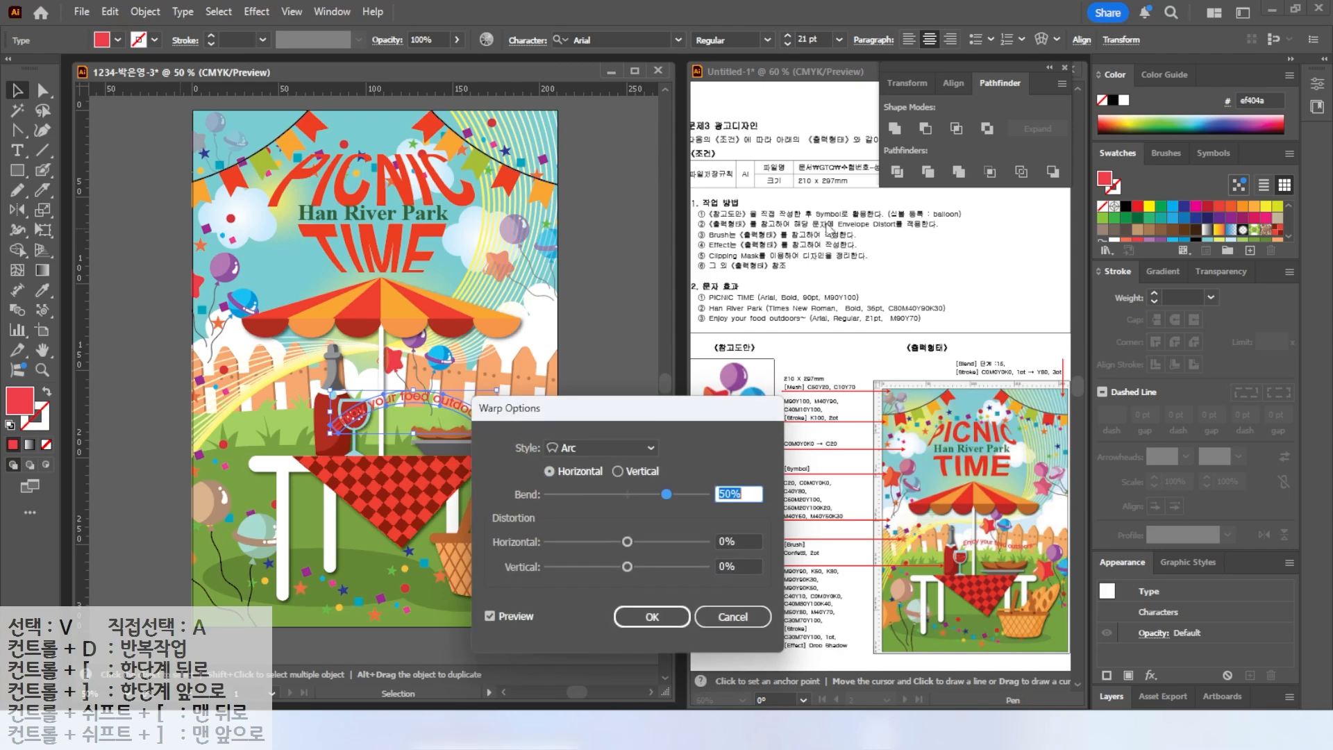
{"action": "left_click", "coordinate": [585, 448]}
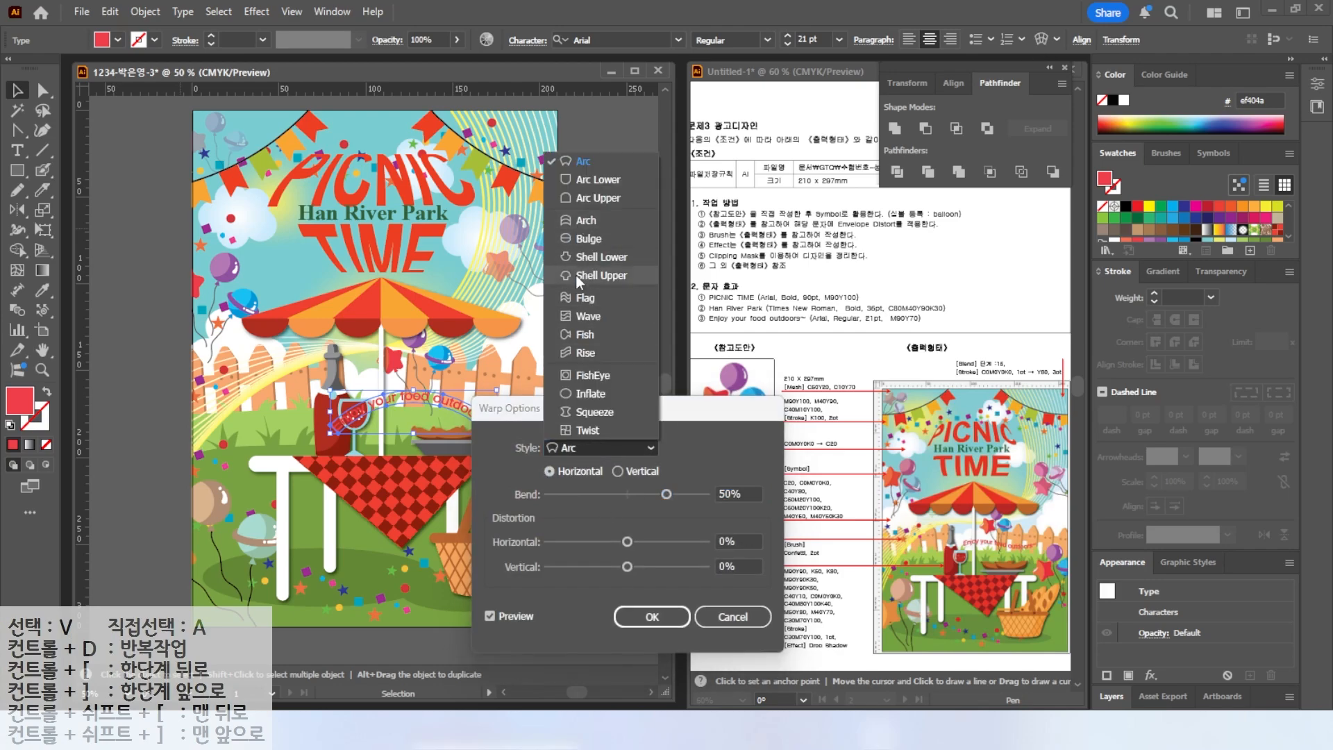
{"action": "left_click", "coordinate": [578, 297]}
{"action": "left_click_drag", "start_coordinate": [555, 408], "coordinate": [670, 267]}
{"action": "left_click_drag", "start_coordinate": [783, 353], "coordinate": [709, 352]}
{"action": "left_click", "coordinate": [768, 476]}
{"action": "left_click_drag", "start_coordinate": [425, 428], "coordinate": [451, 388]}
{"action": "left_click", "coordinate": [594, 357]}
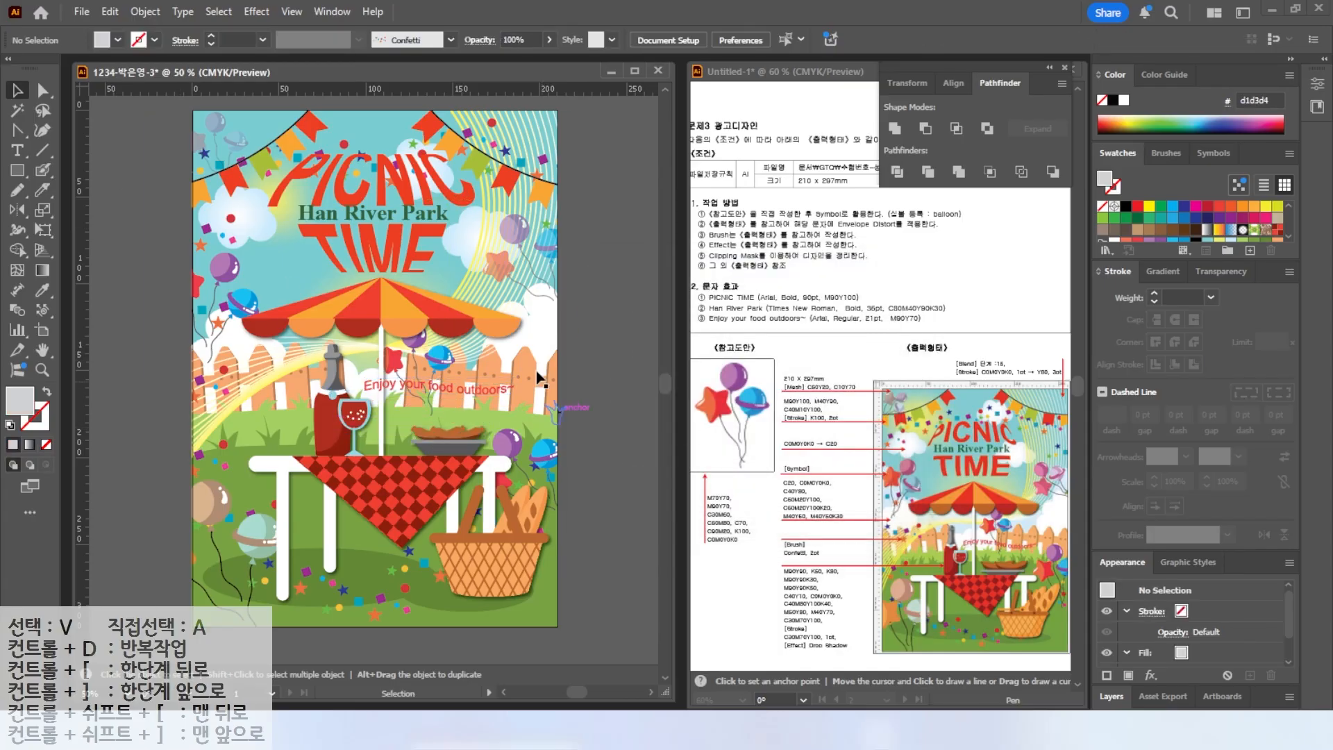
Save the document as an Illustrator file in the GTQ folder with default Illustrator options.
{"action": "left_click", "coordinate": [83, 12]}
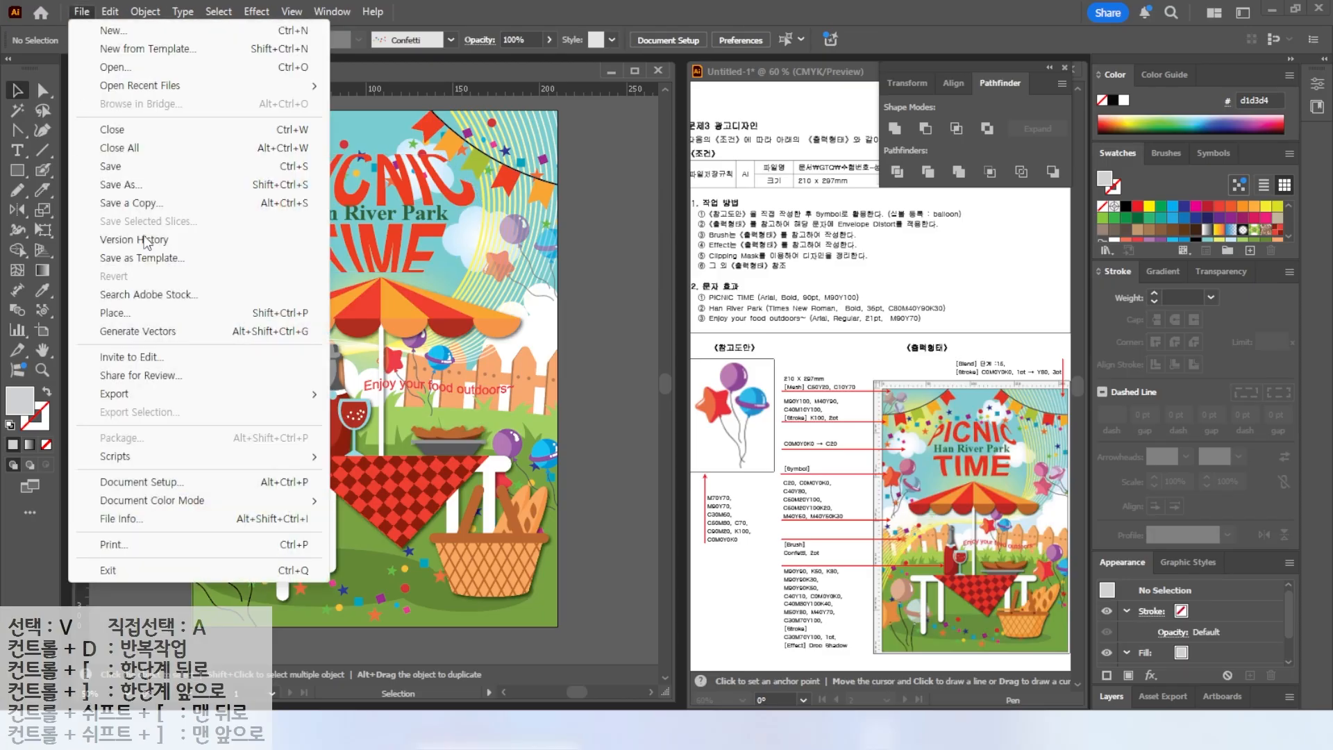
{"action": "left_click", "coordinate": [109, 167]}
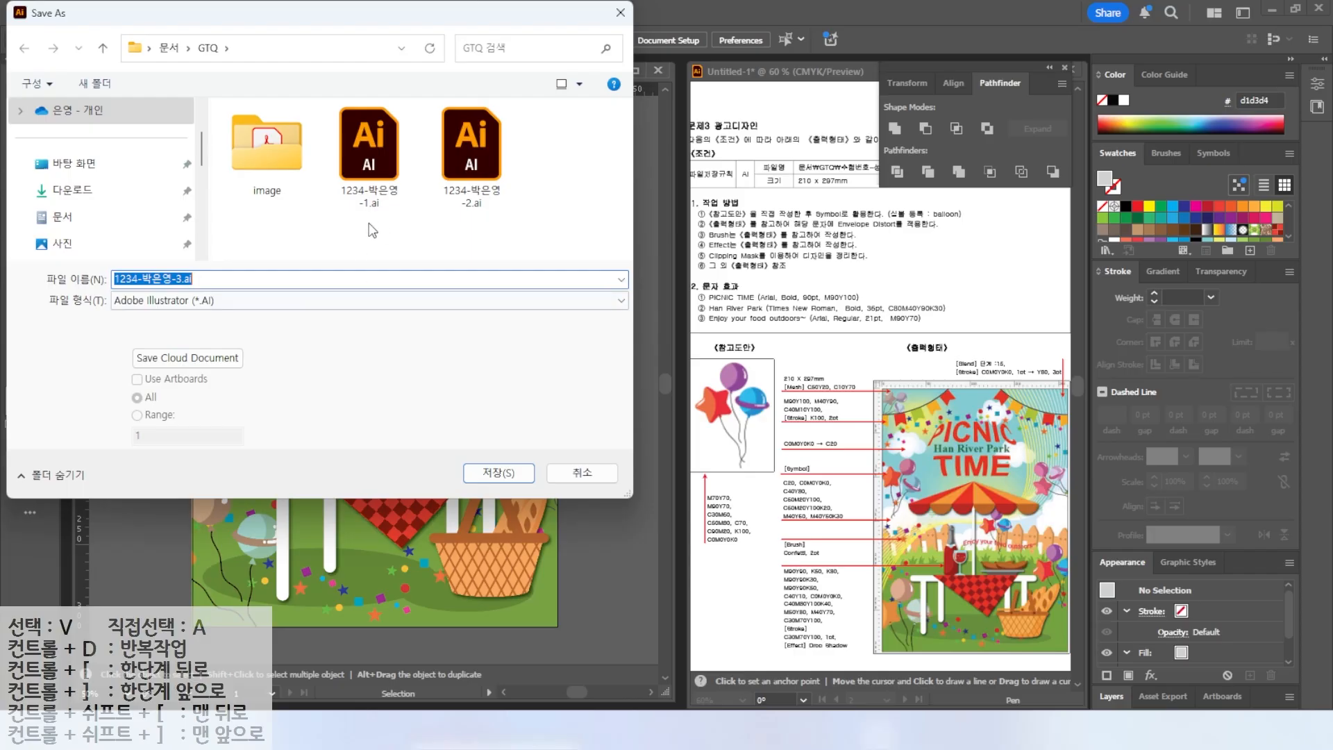
{"action": "left_click", "coordinate": [498, 473]}
{"action": "left_click", "coordinate": [569, 120]}
{"action": "left_click", "coordinate": [666, 590]}
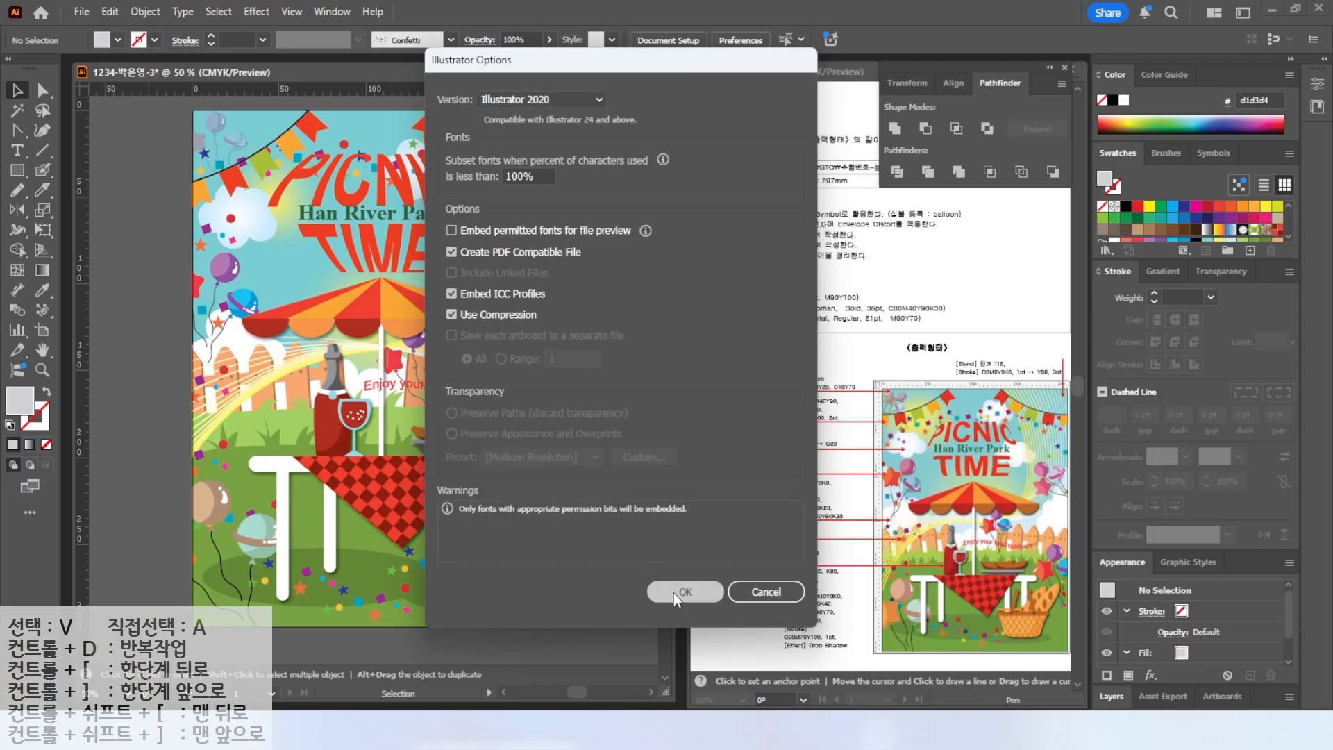